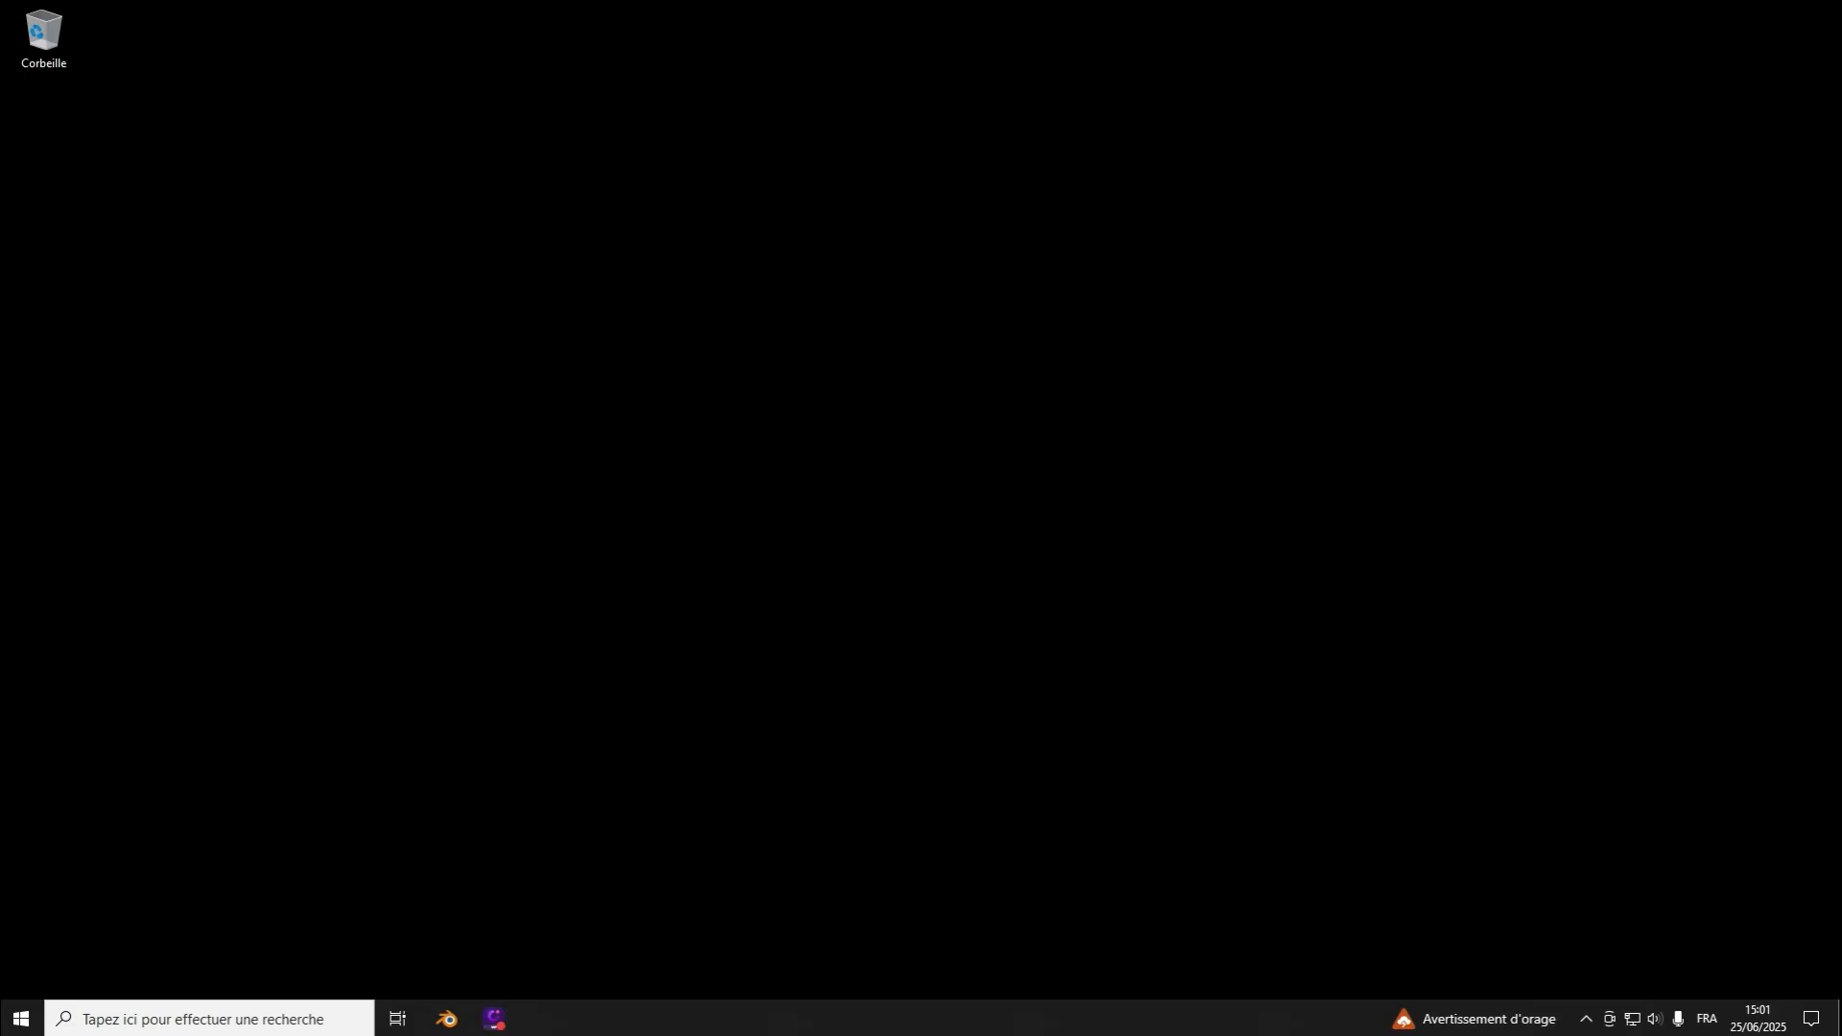
Step: Open Microsoft Edge and search the web for "blender download all version"
left_click(21, 1017)
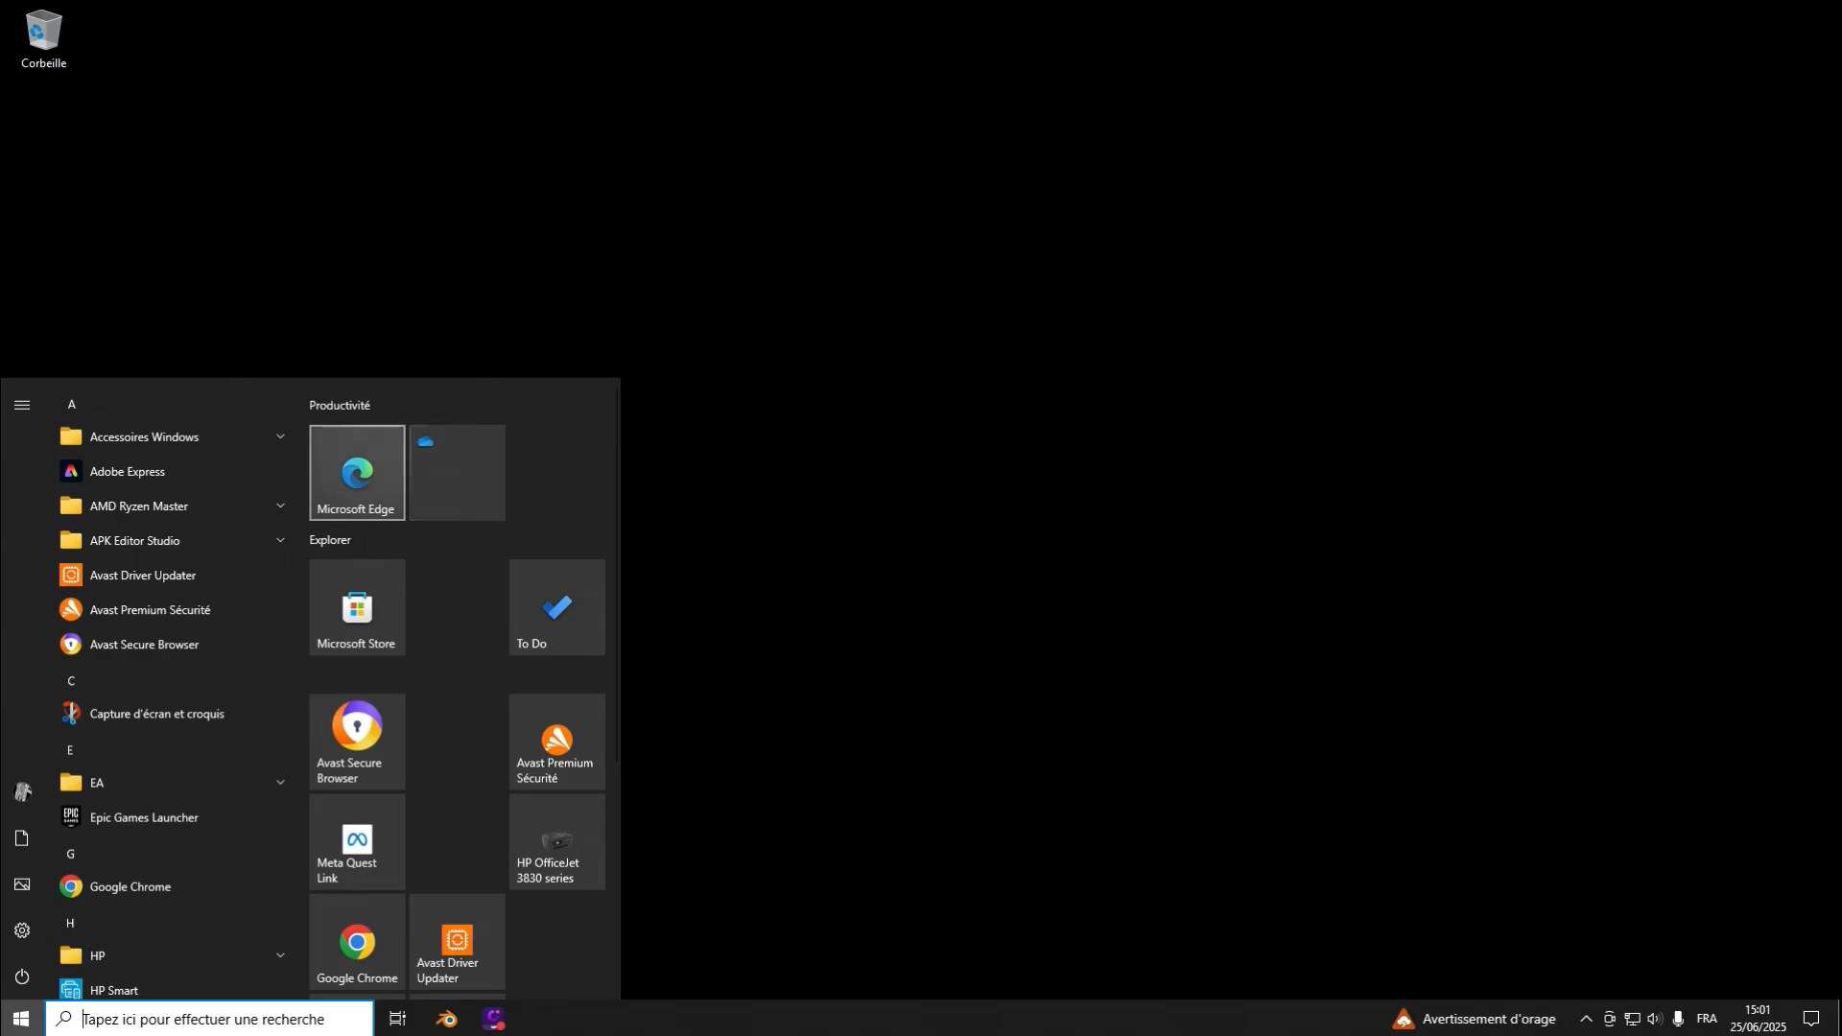
left_click(357, 472)
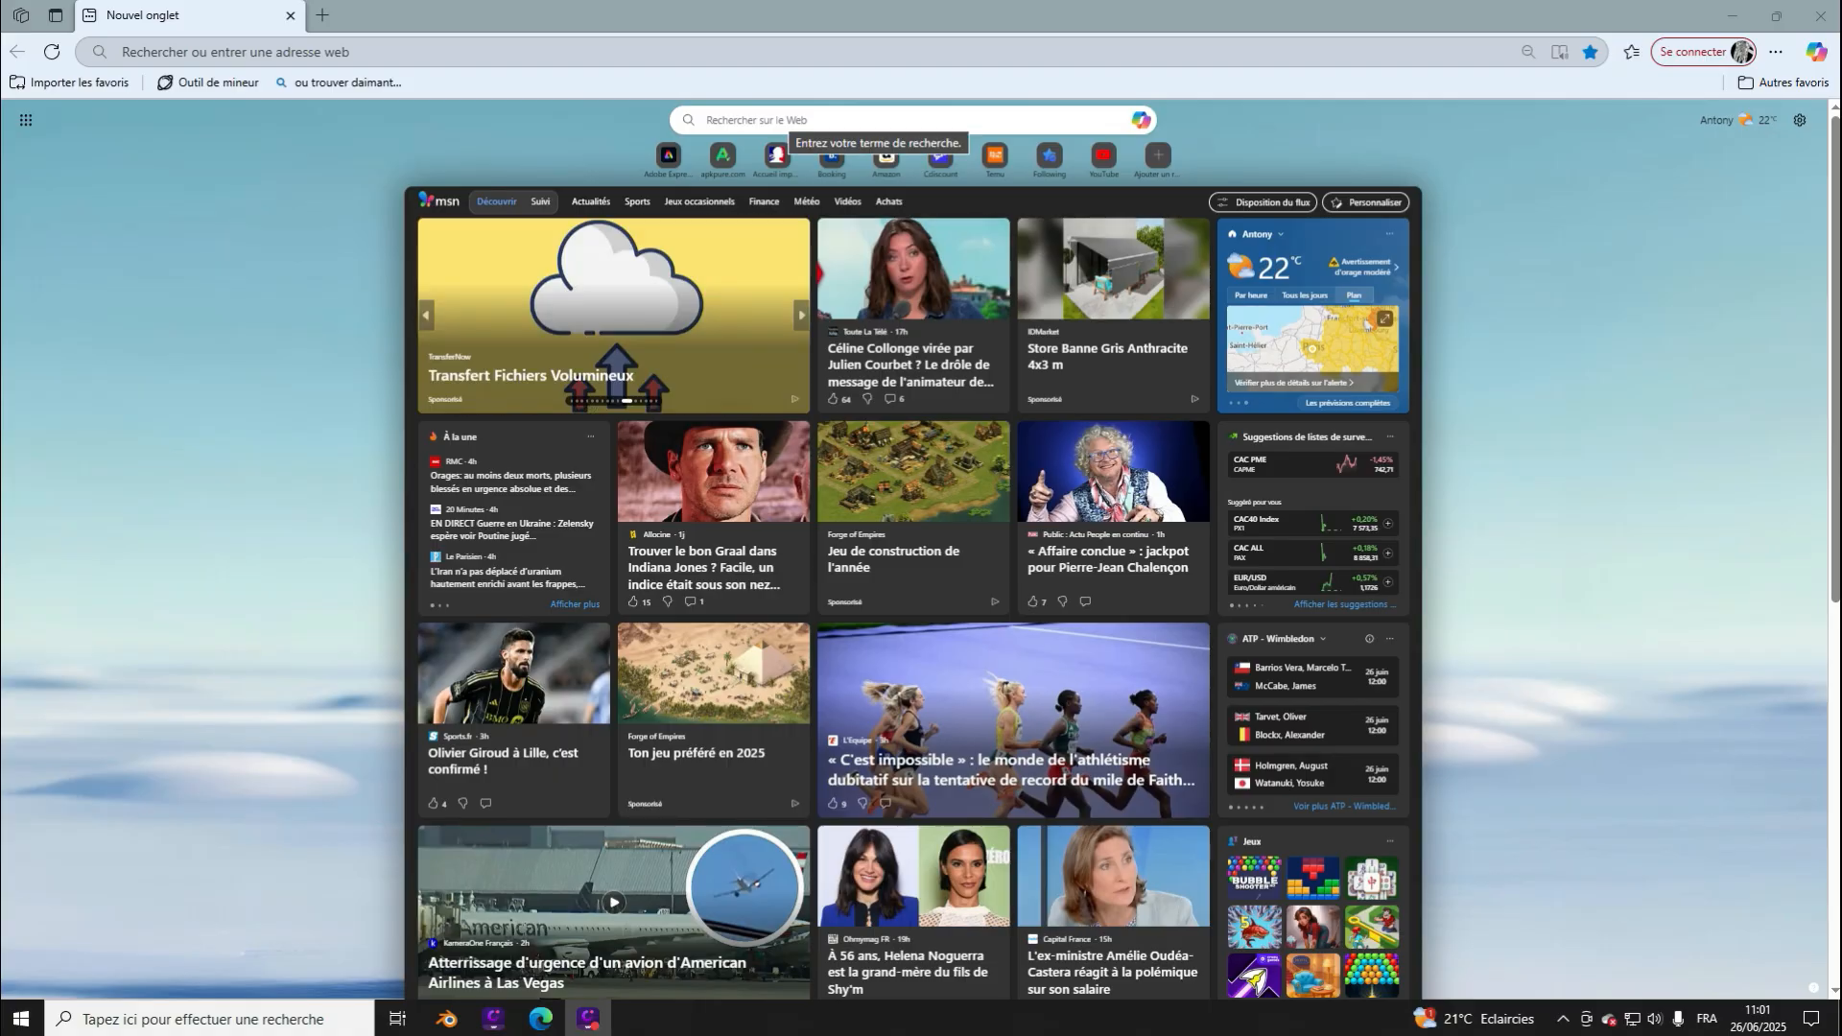
left_click(784, 120)
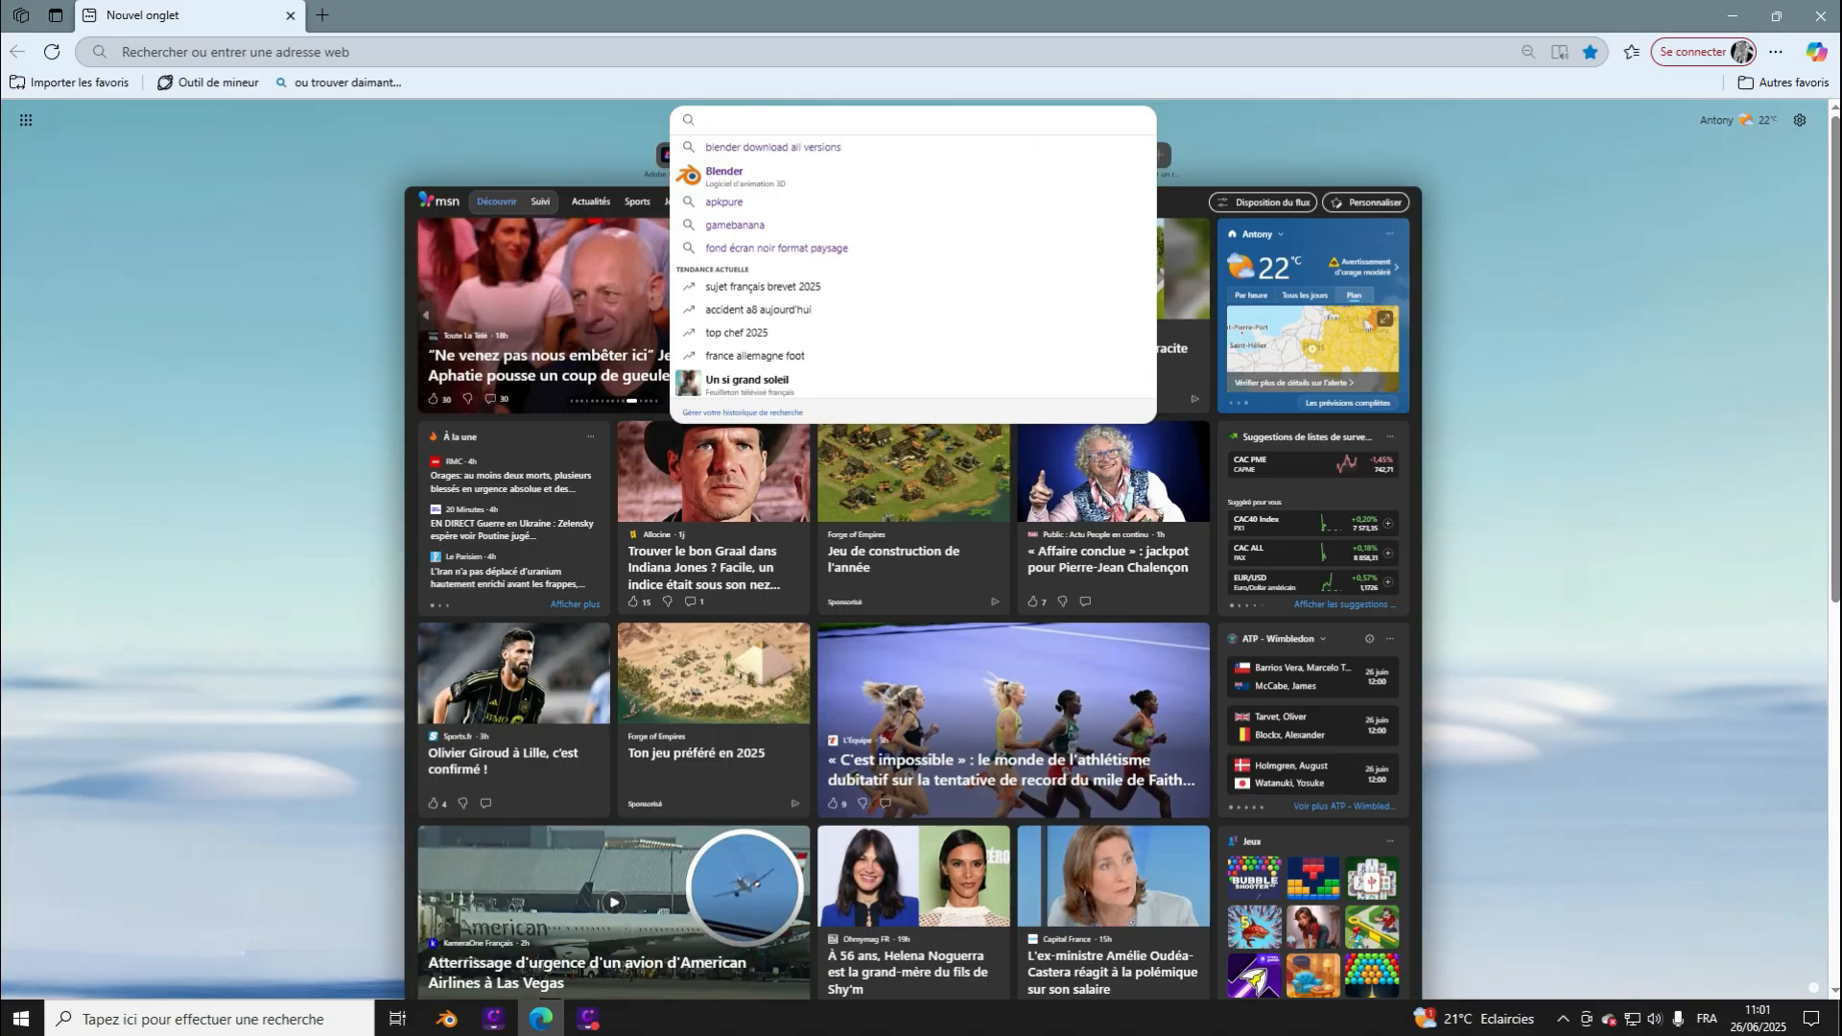
type("blenbder")
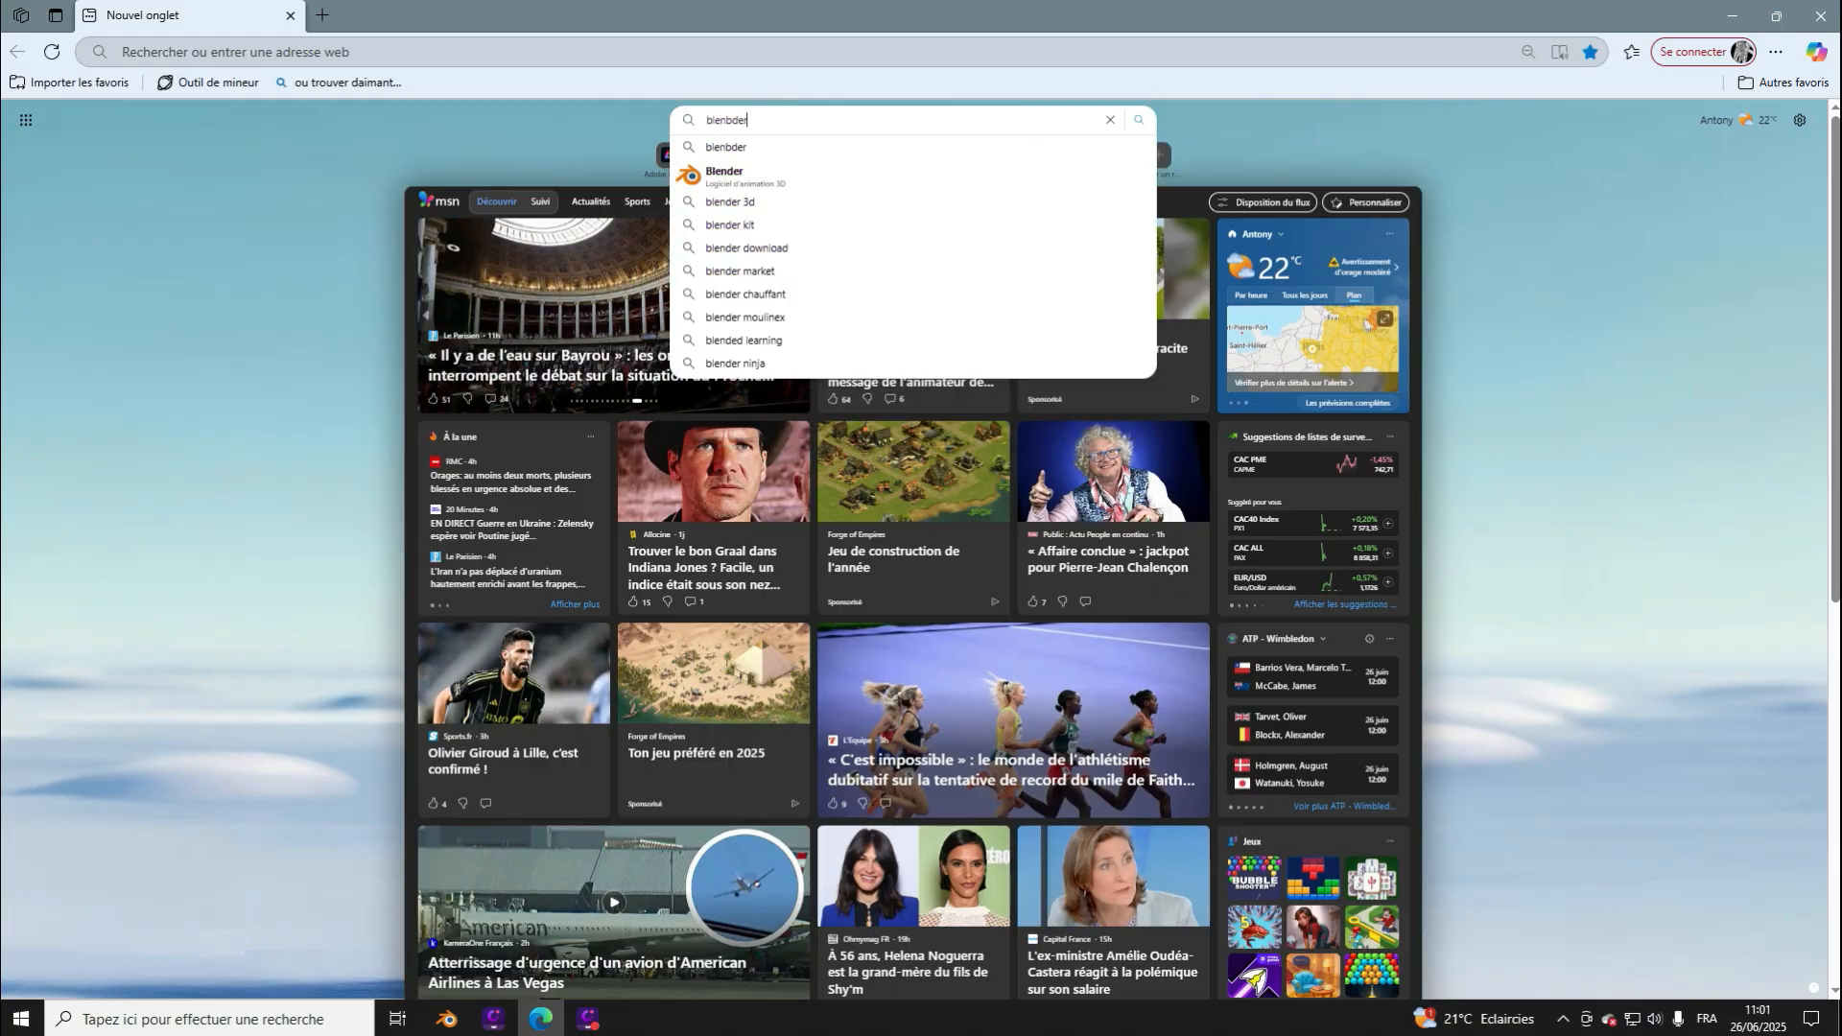
key("BackSpace")
key("BackSpace")
key("BackSpace")
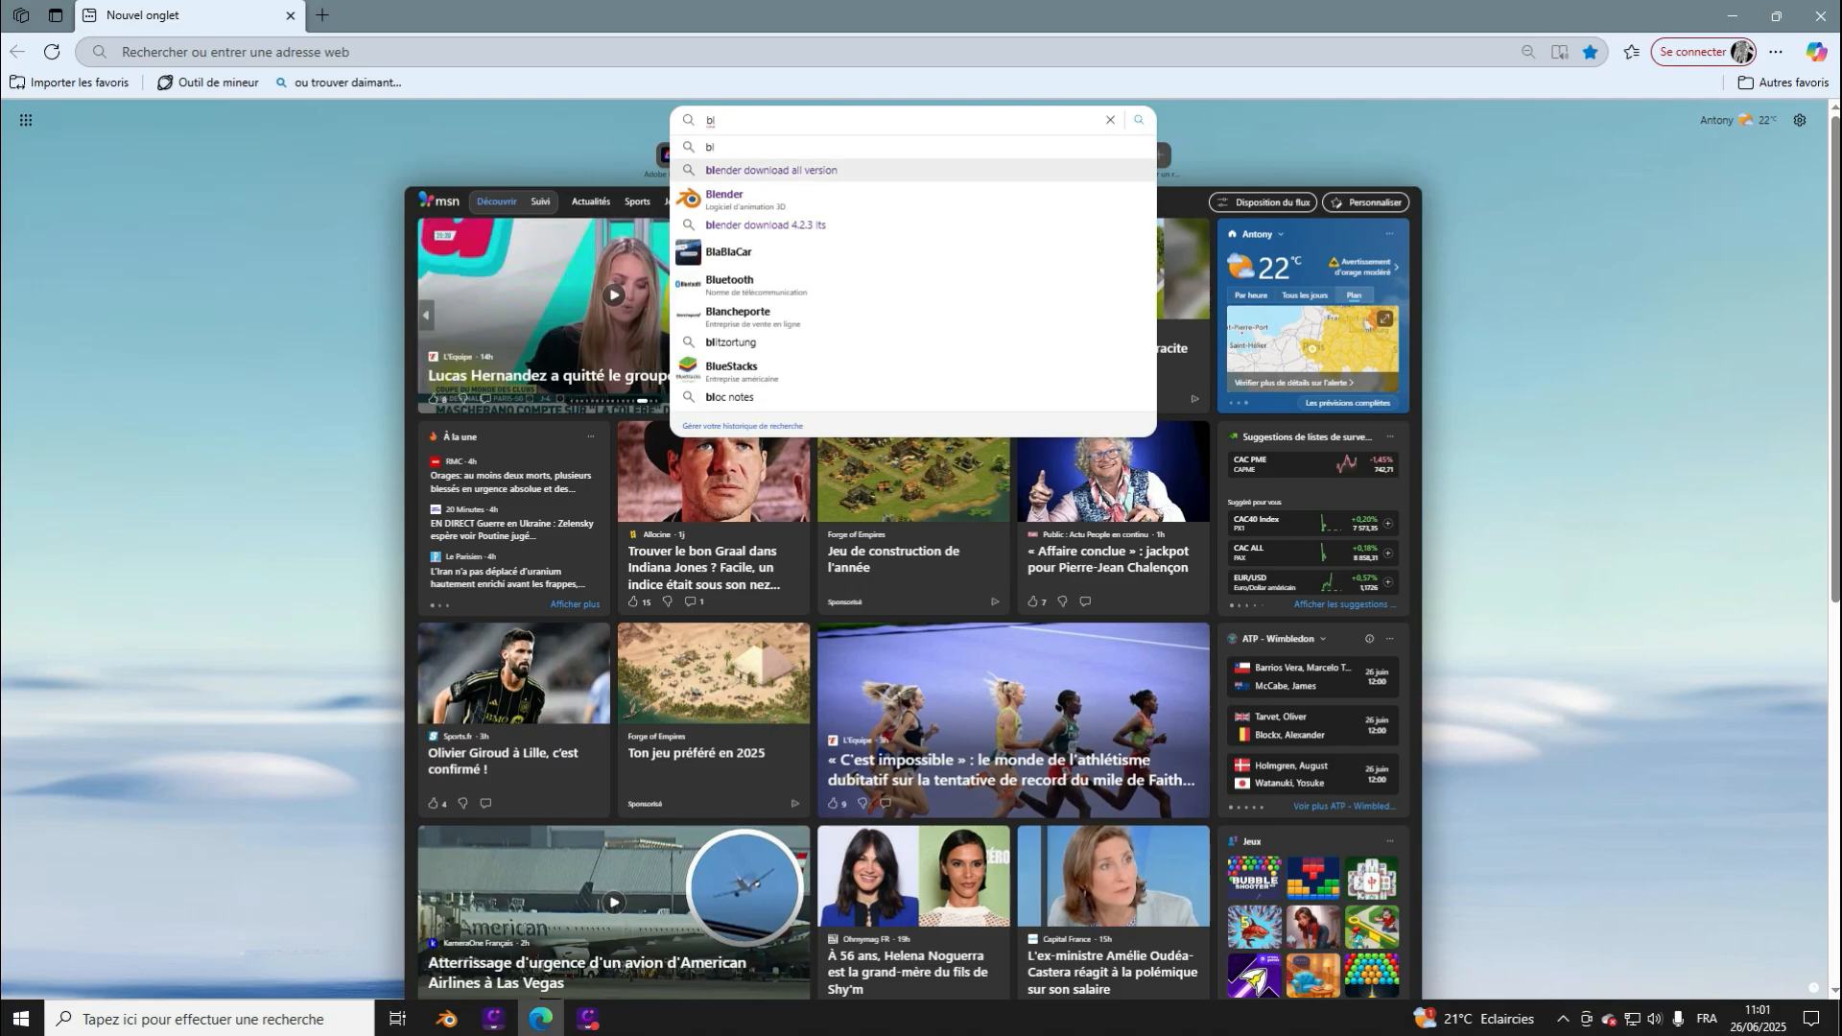
left_click(772, 170)
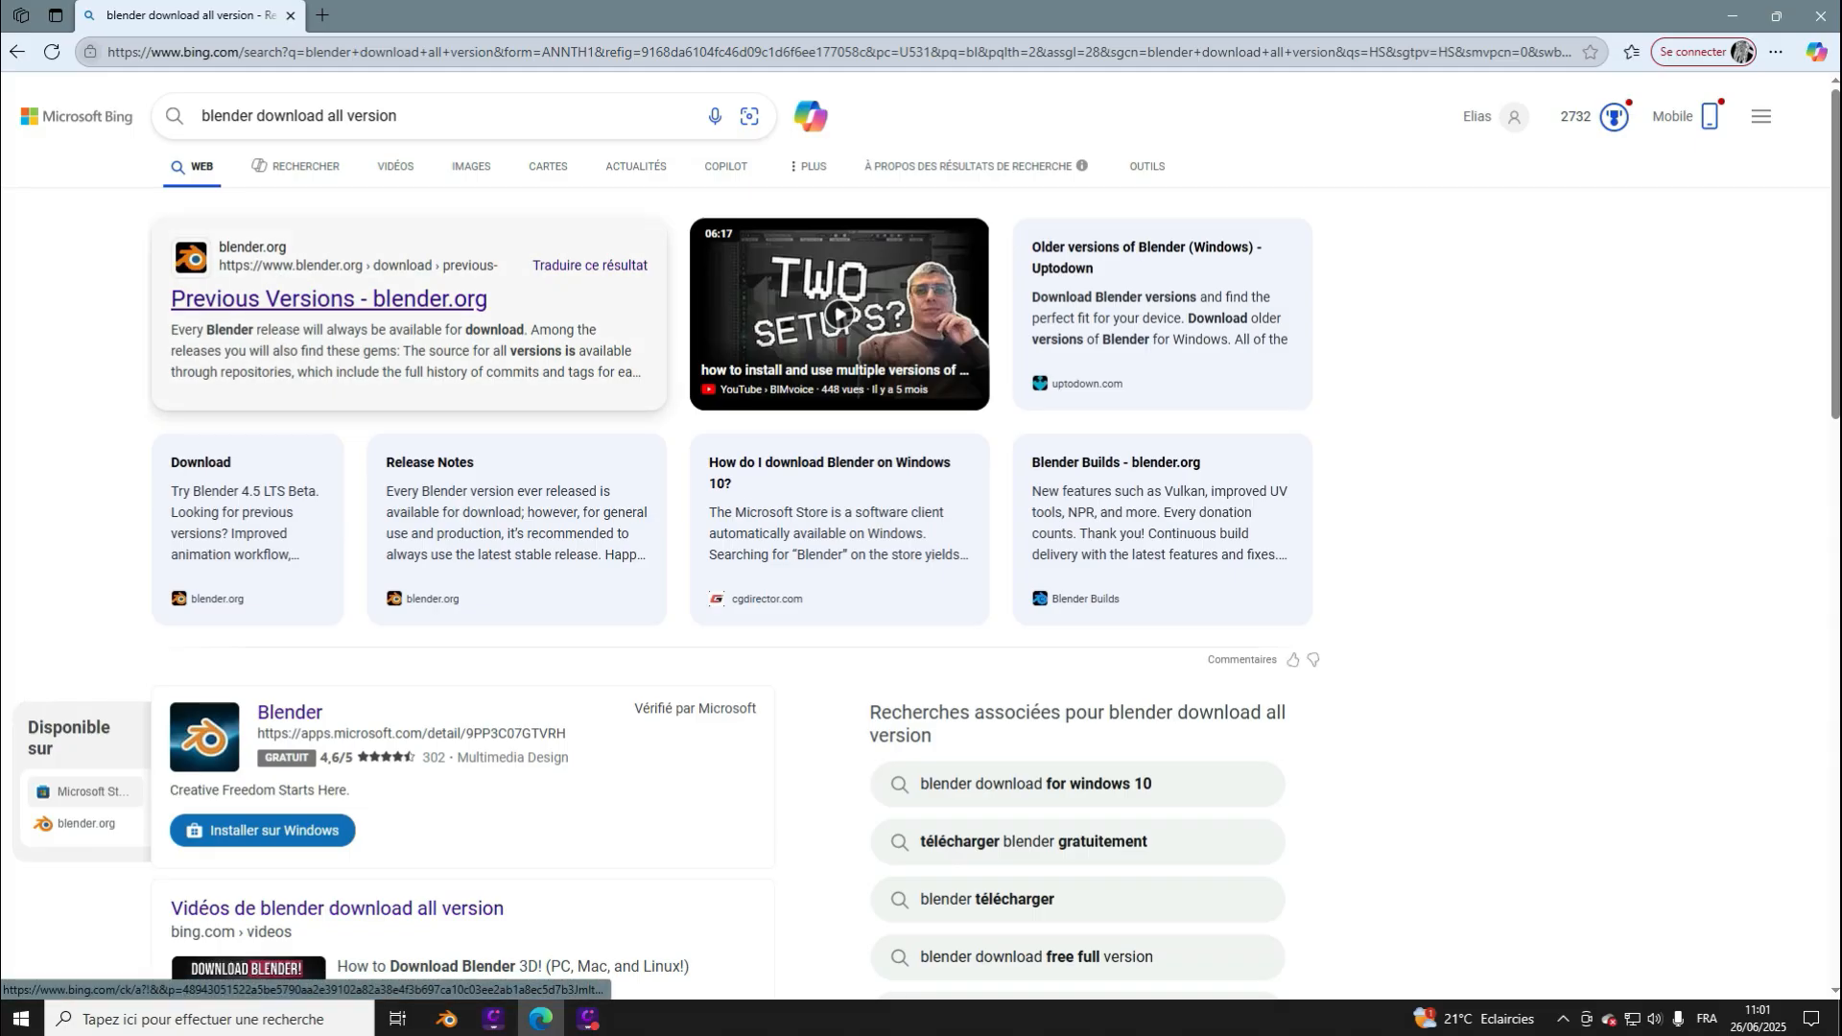
Step: Open the Previous Versions page on blender.org and go to the Blender4.1 folder in the full release index
scroll(413, 327, "down", 10)
scroll(412, 326, "up", 10)
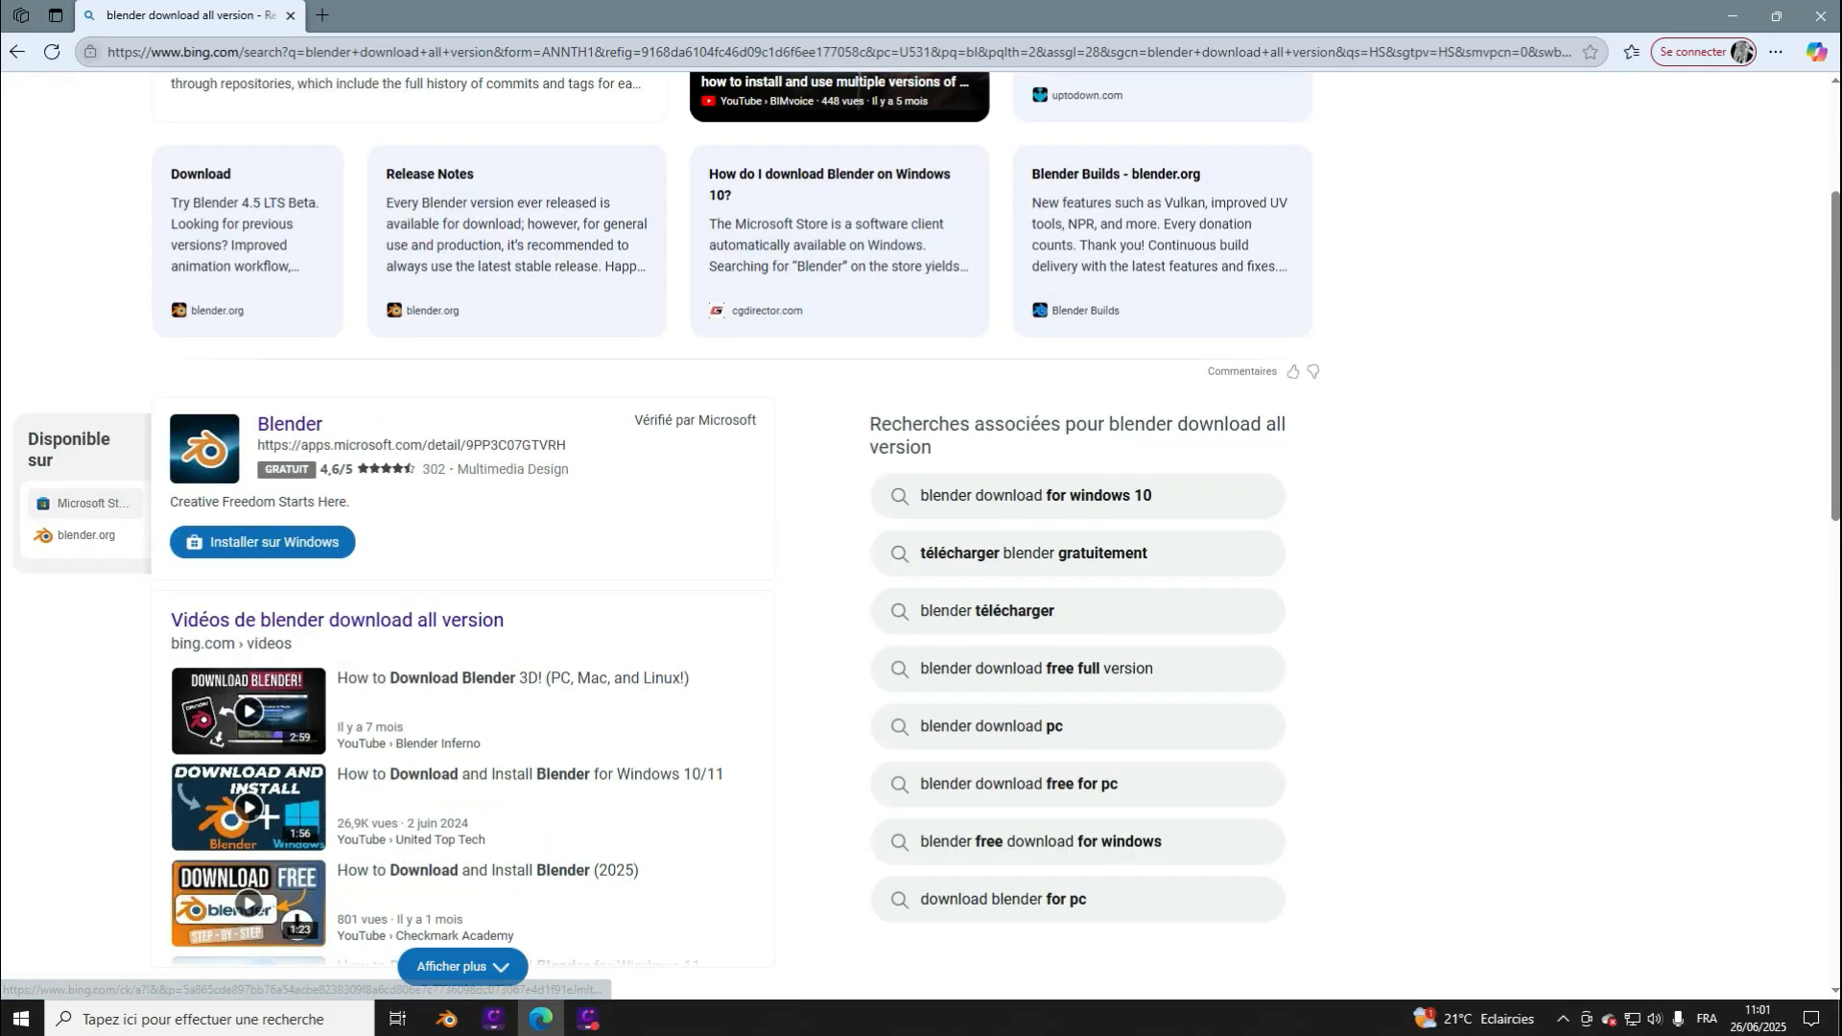
left_click(383, 299)
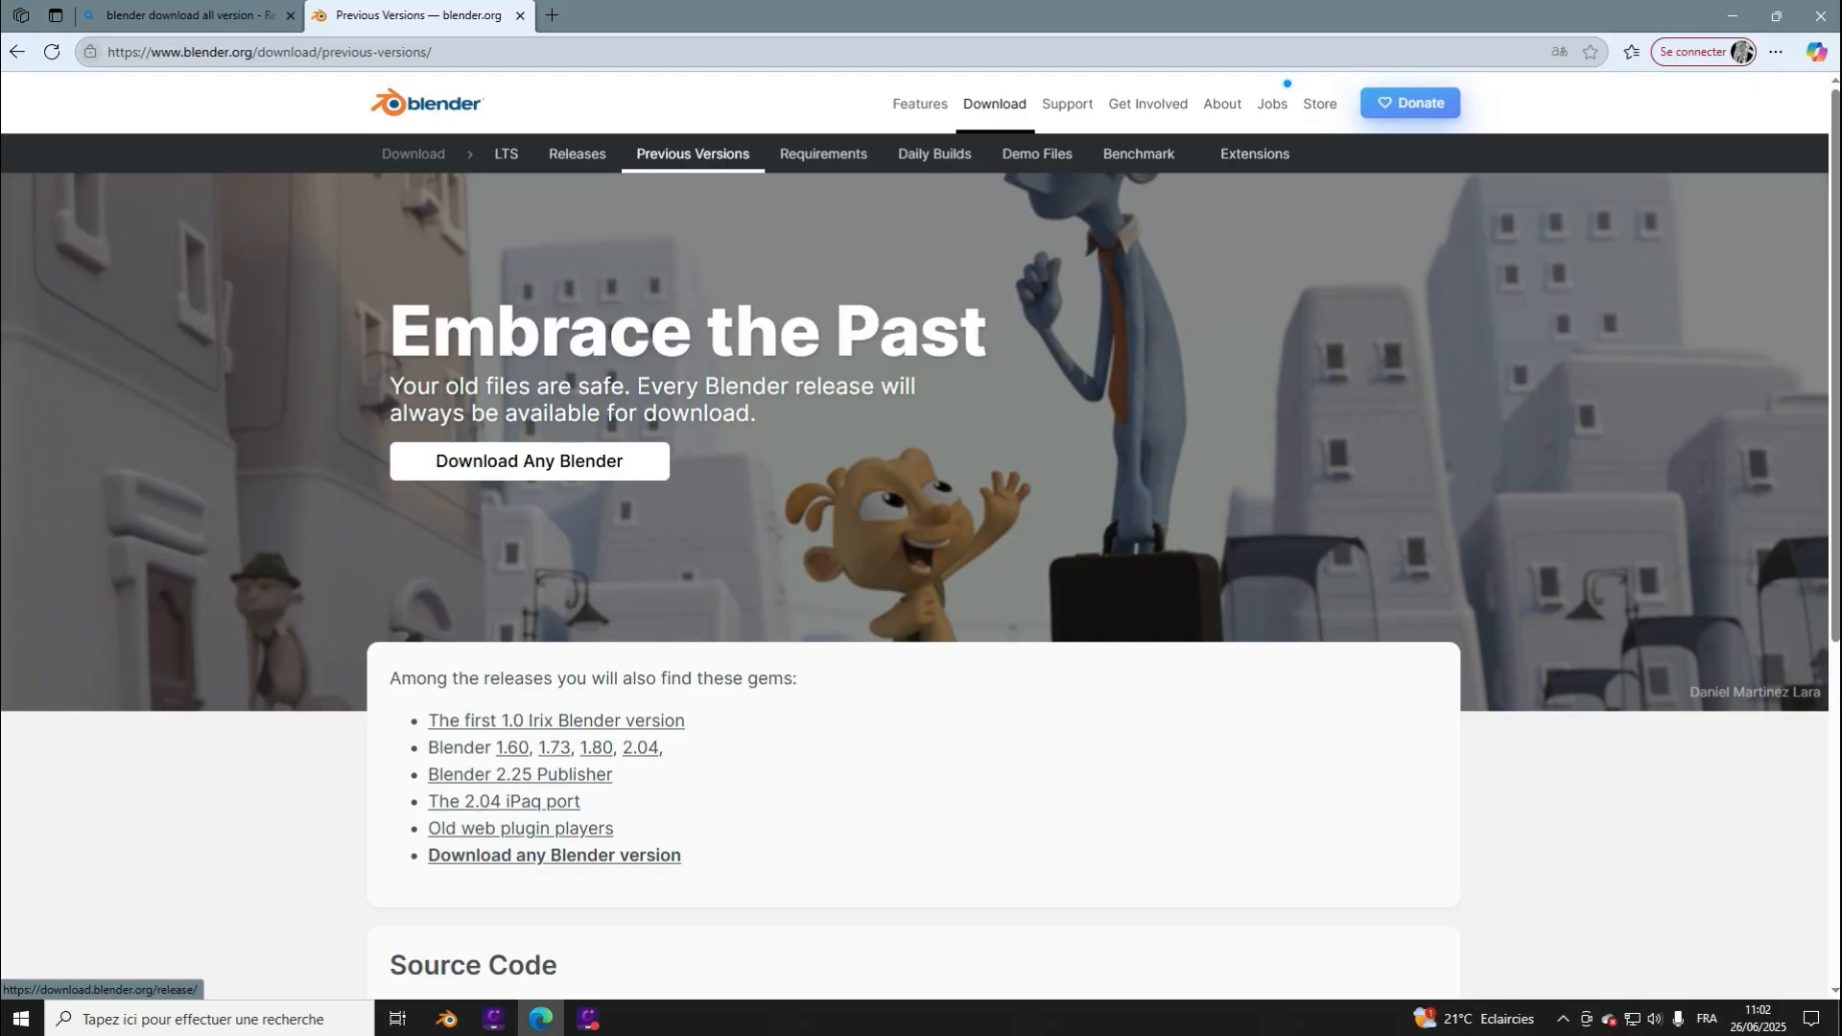
left_click(530, 461)
scroll(921, 538, "down", 5)
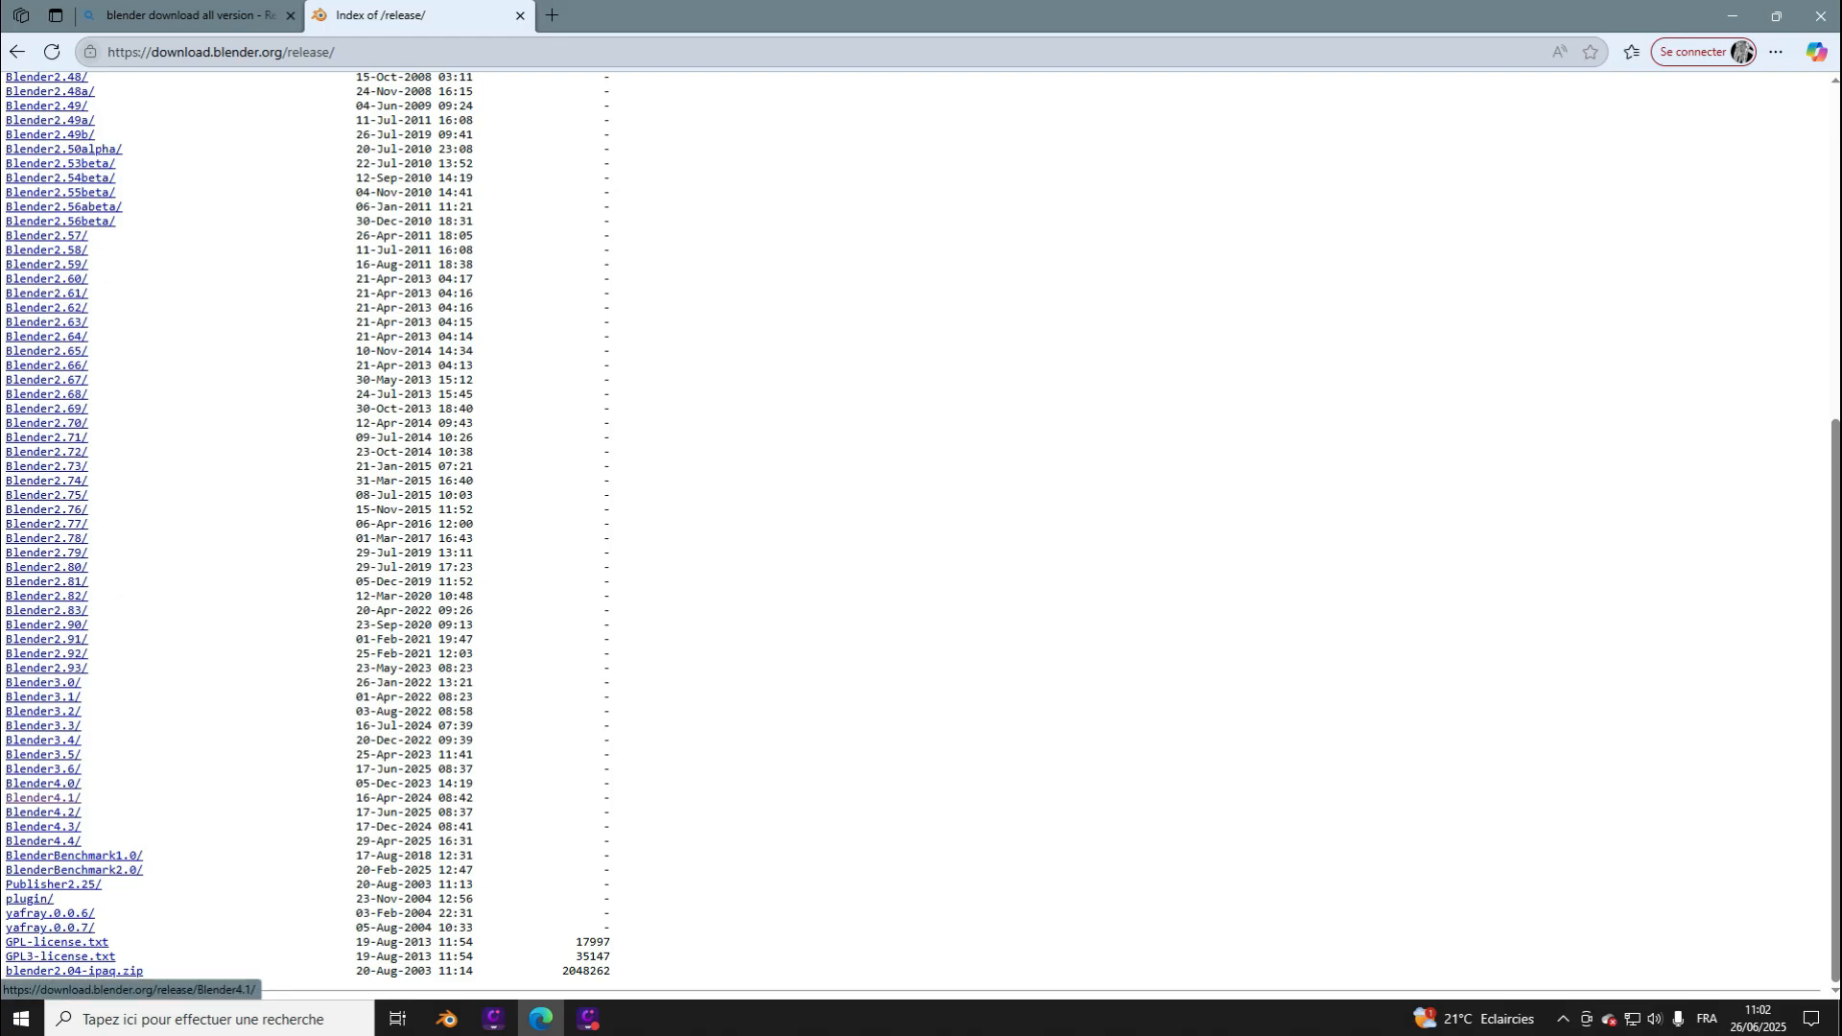
left_click(44, 798)
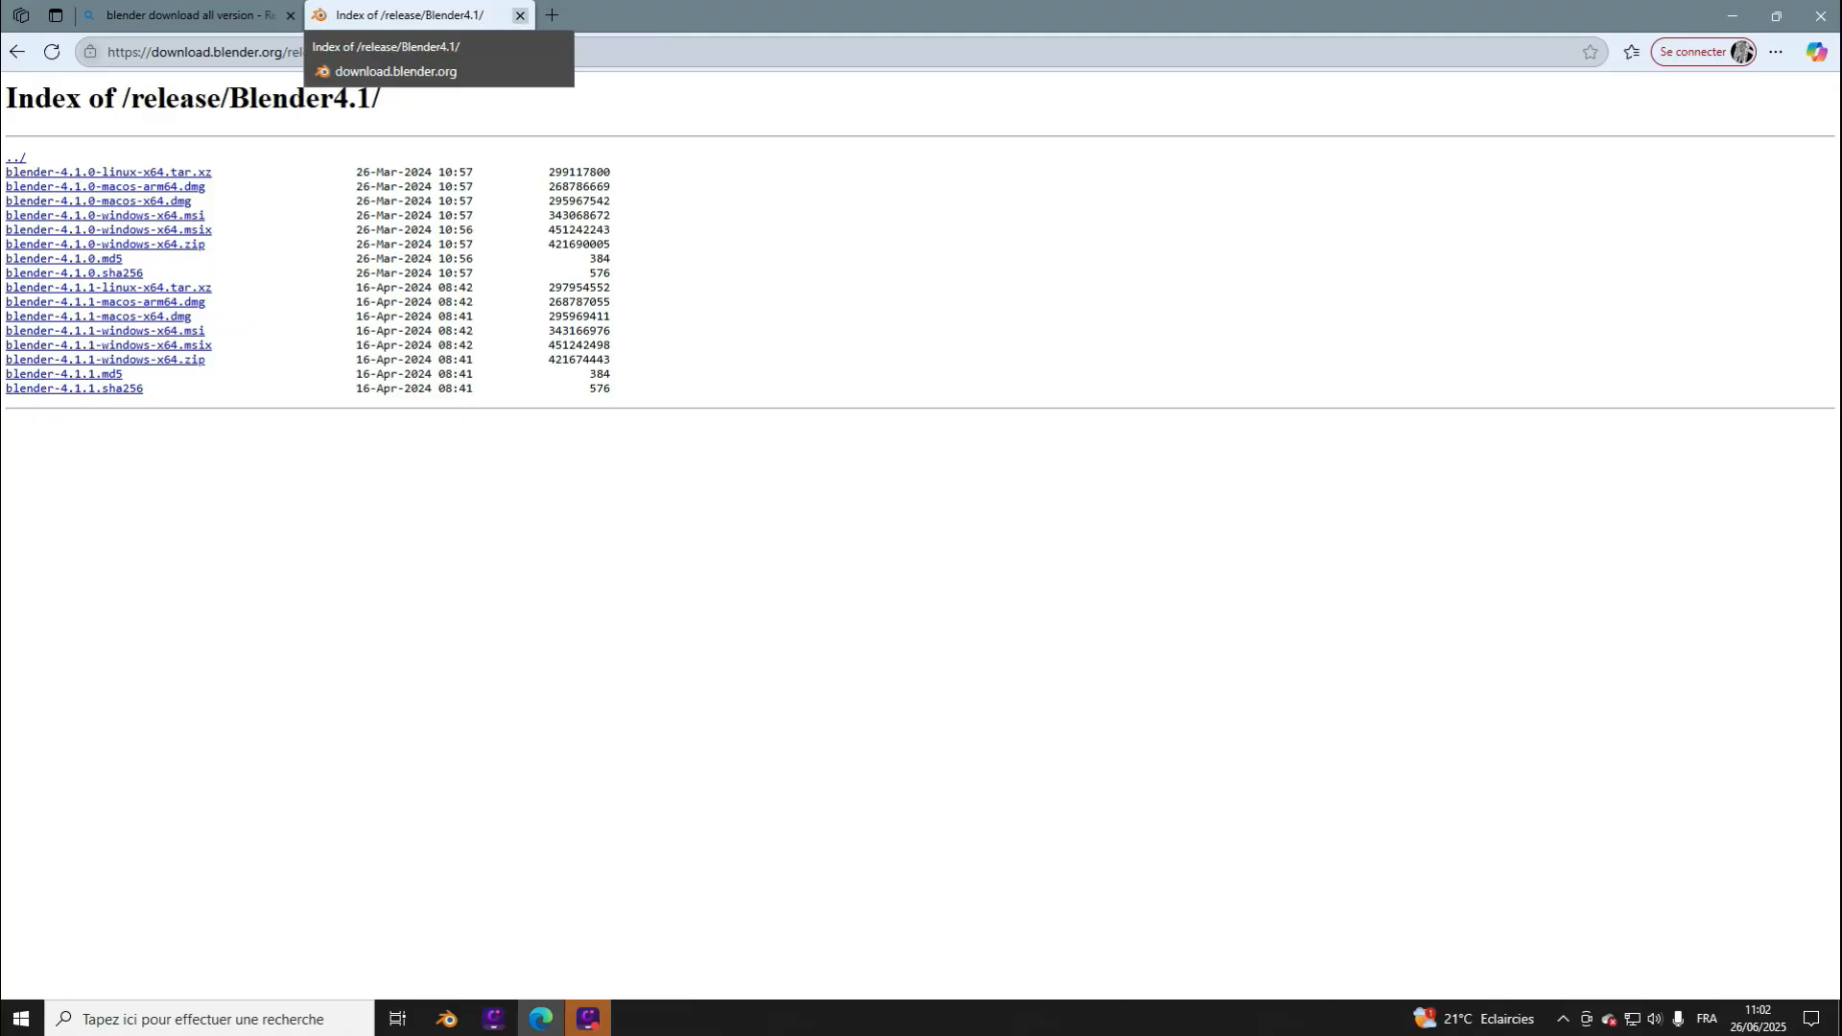
Step: Close the Blender 4.1 release index and search the web for "gamebanana"
left_click(520, 15)
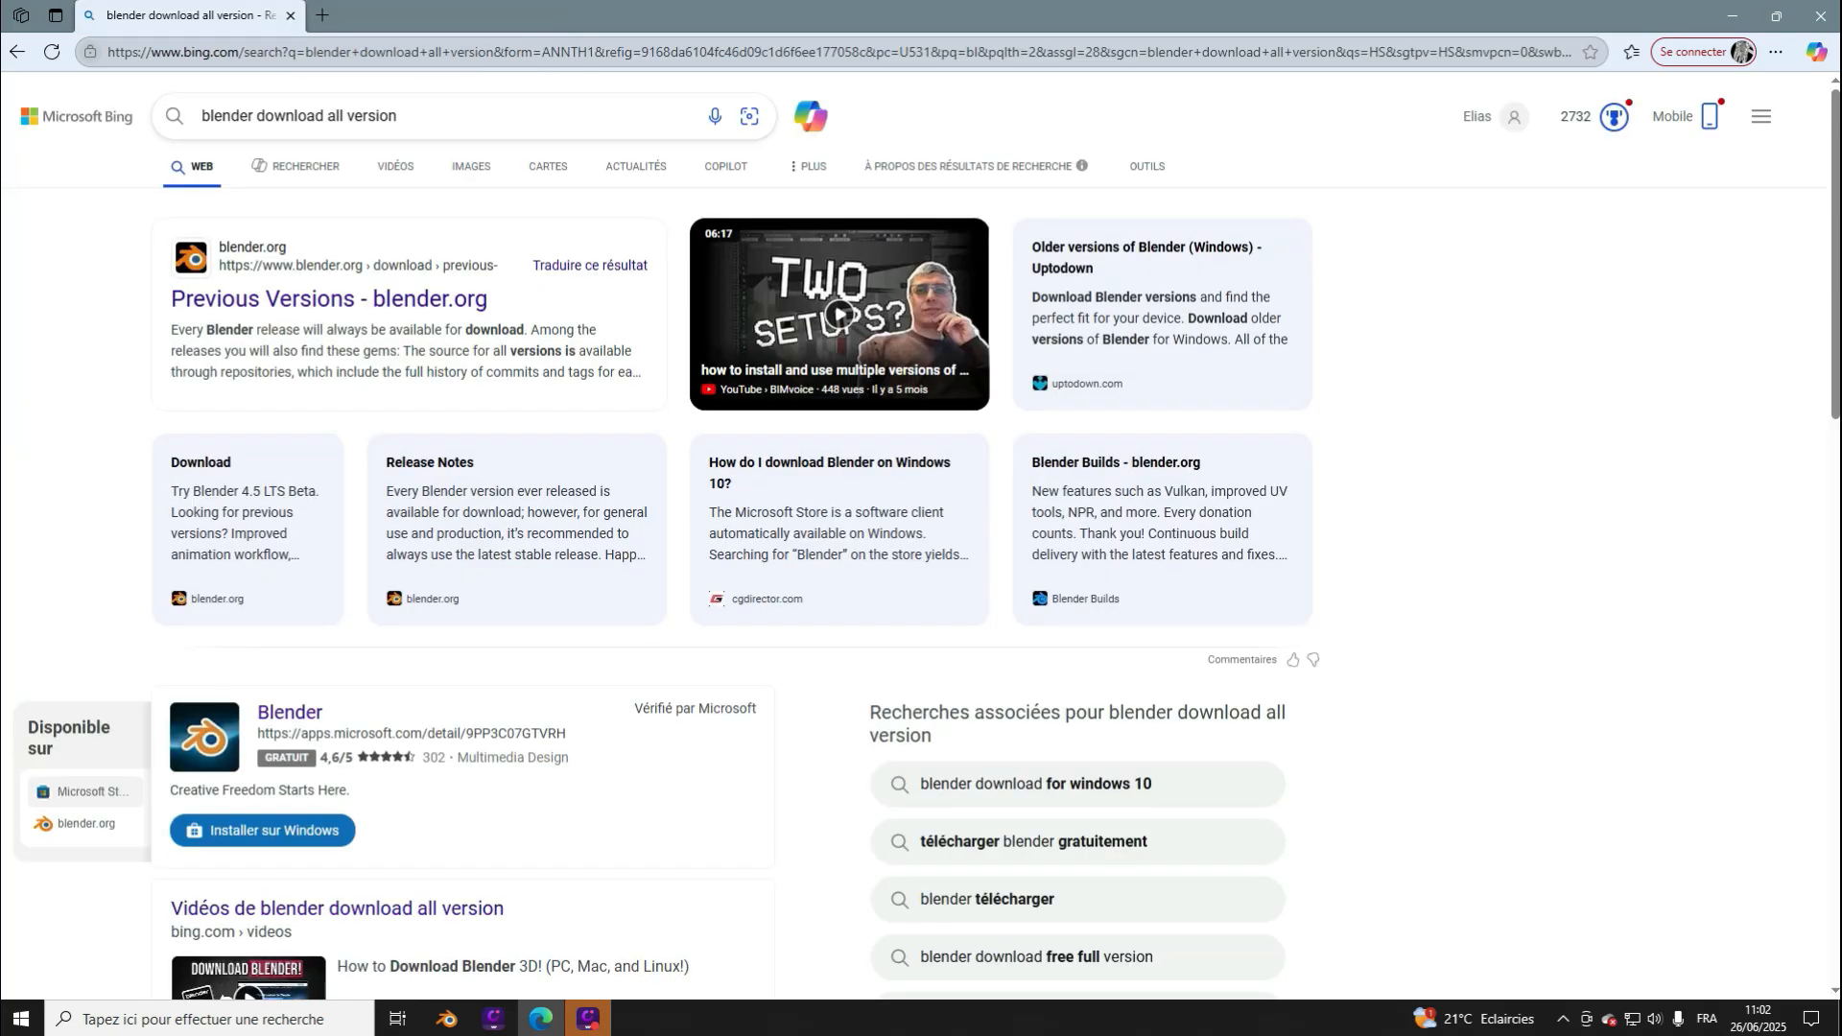
left_click(422, 116)
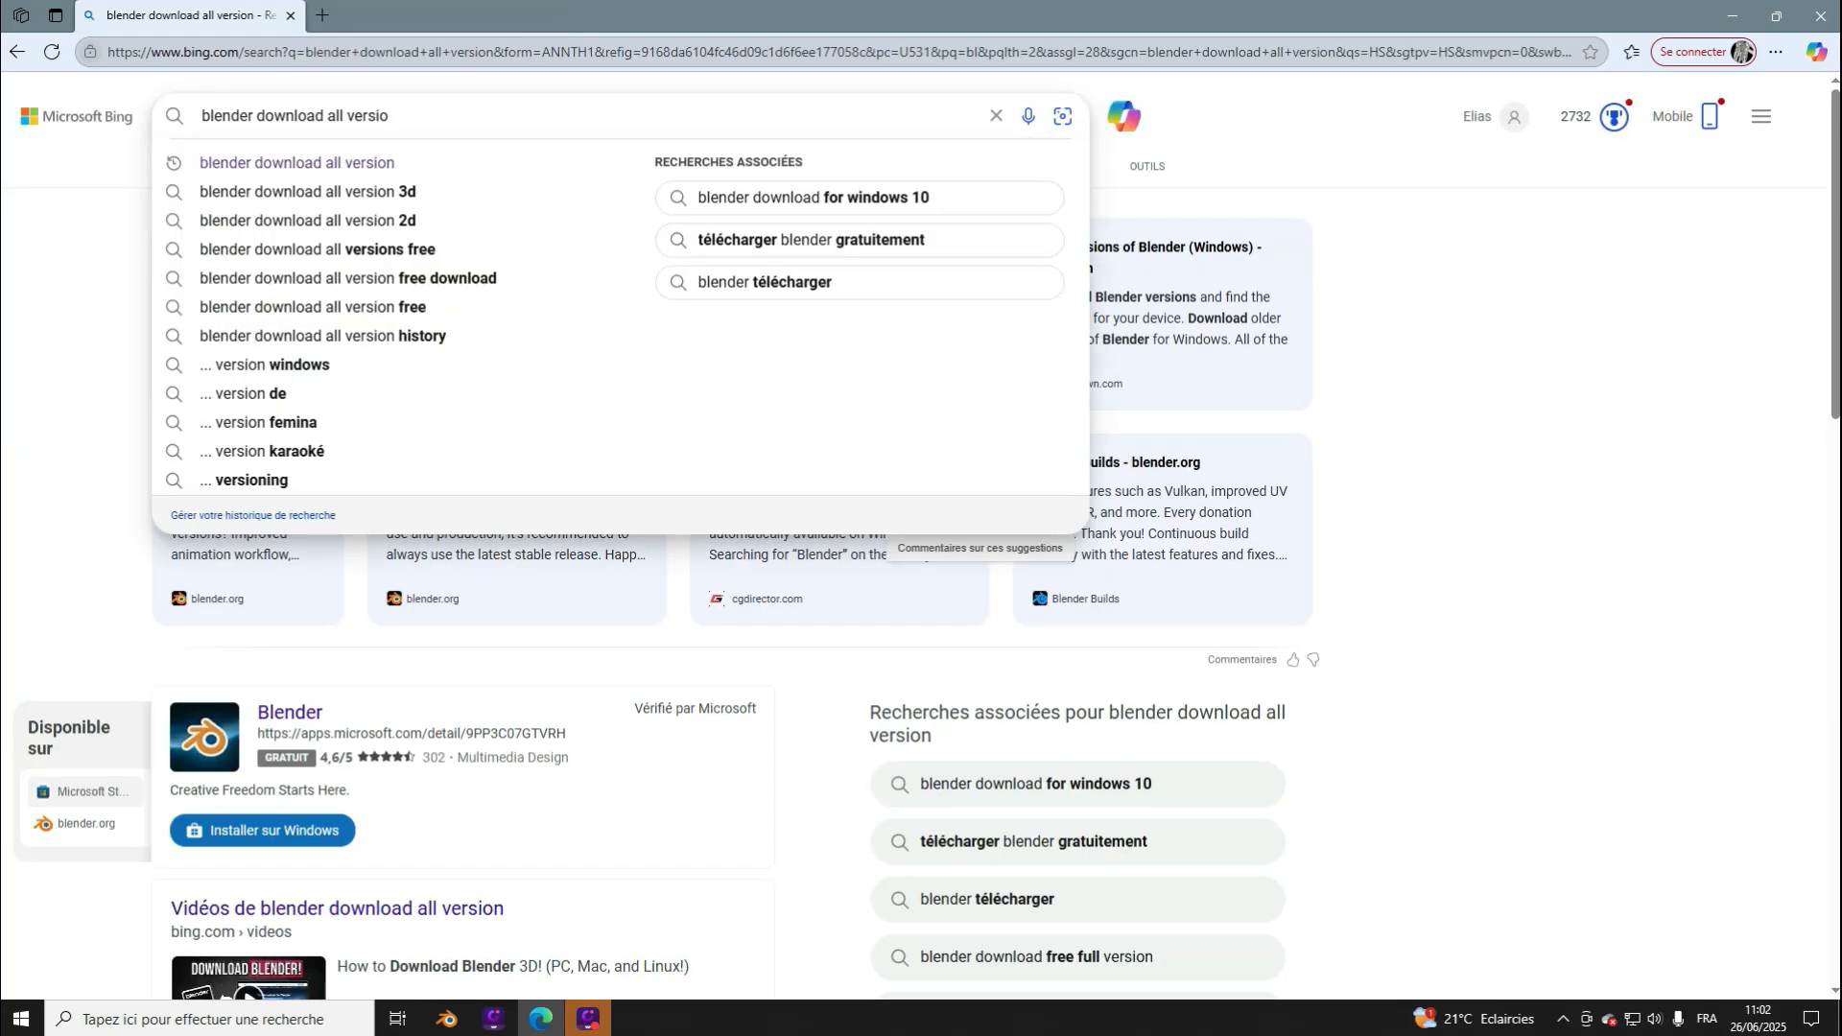
key("BackSpace")
key("BackSpace")
key("BackSpace")
key("BackSpace")
key("BackSpace")
key("BackSpace")
key("BackSpace")
key("BackSpace")
key("BackSpace")
key("BackSpace")
key("BackSpace")
key("BackSpace")
key("BackSpace")
key("BackSpace")
key("BackSpace")
key("BackSpace")
key("BackSpace")
key("BackSpace")
key("BackSpace")
key("BackSpace")
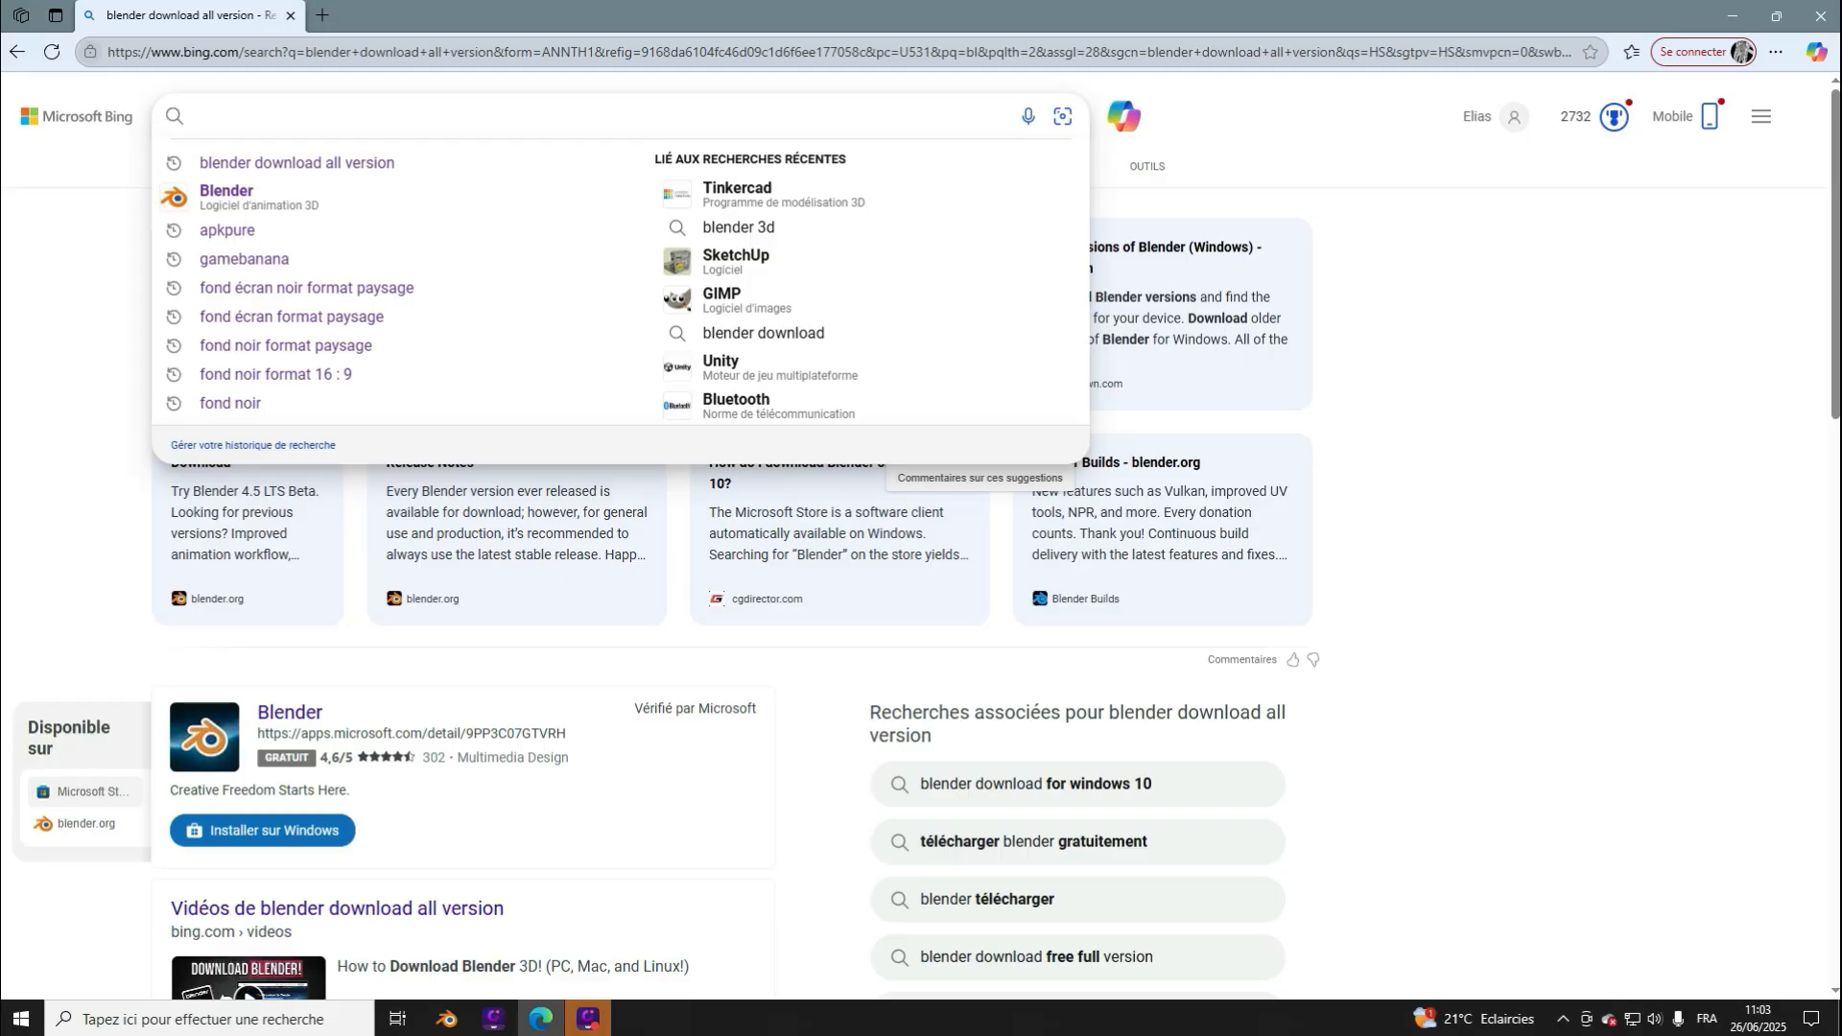
key("alt+Left")
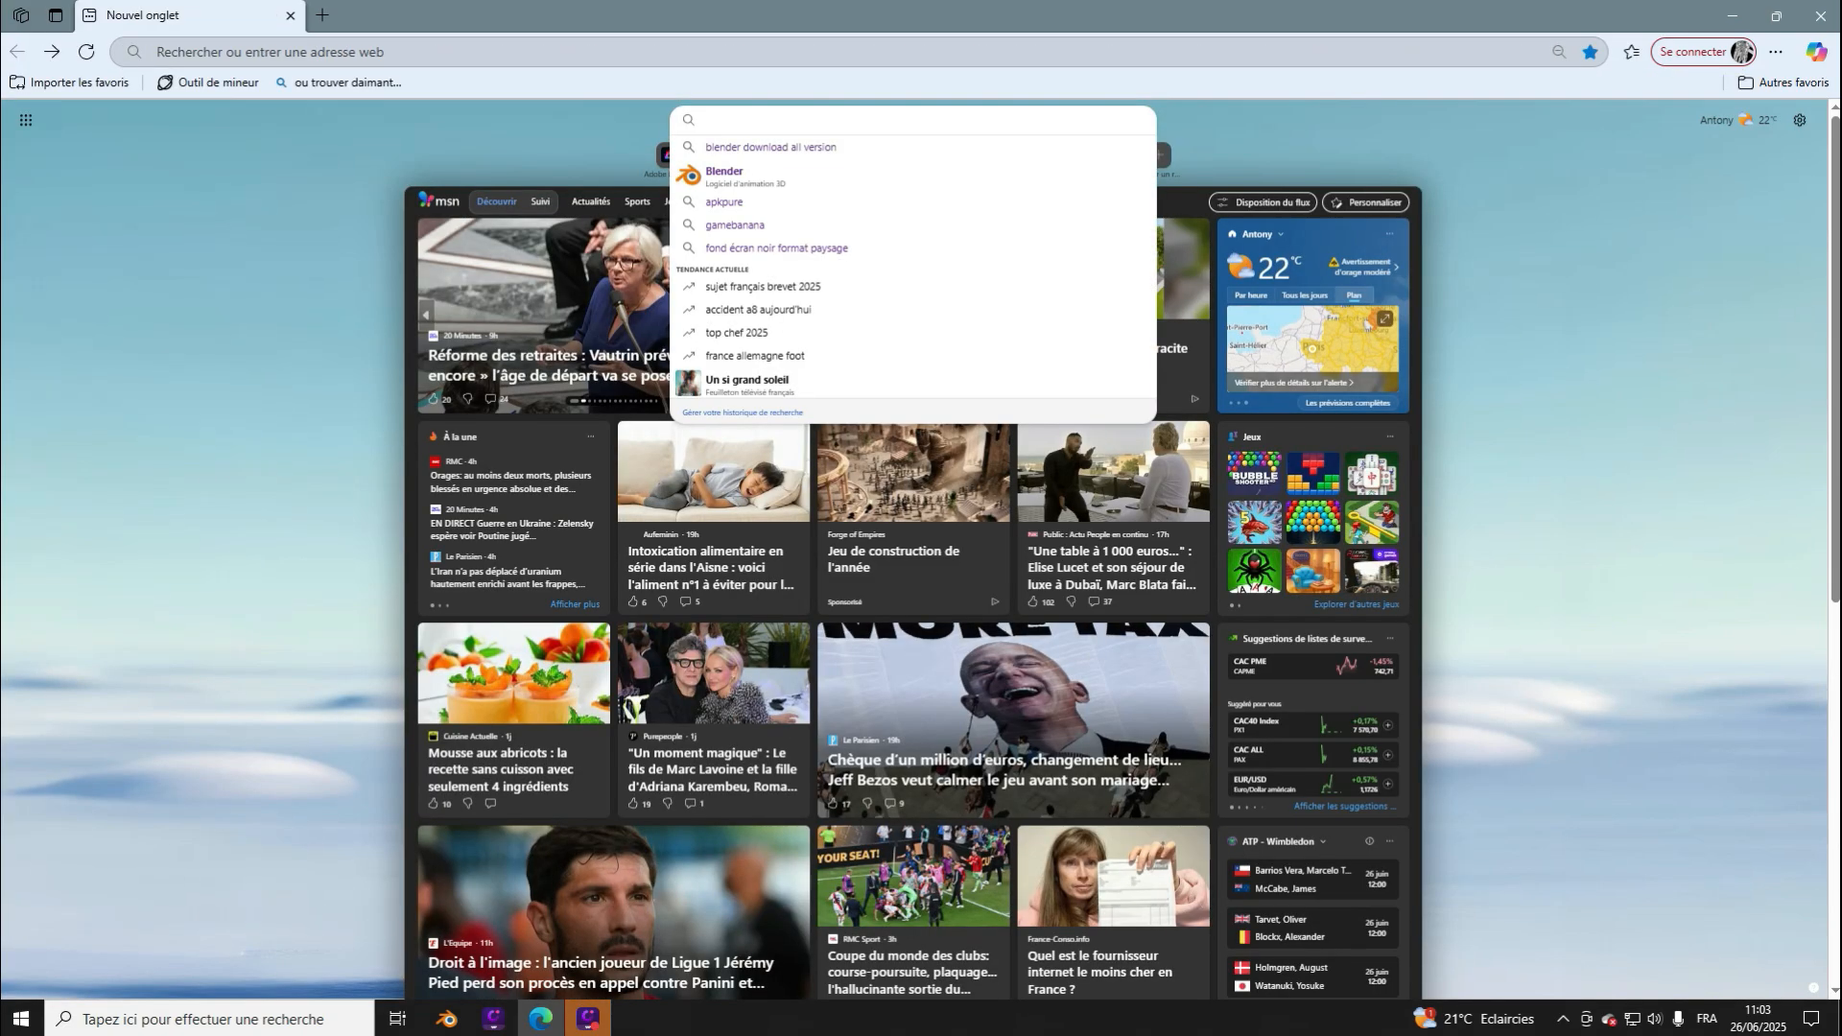
type("ga")
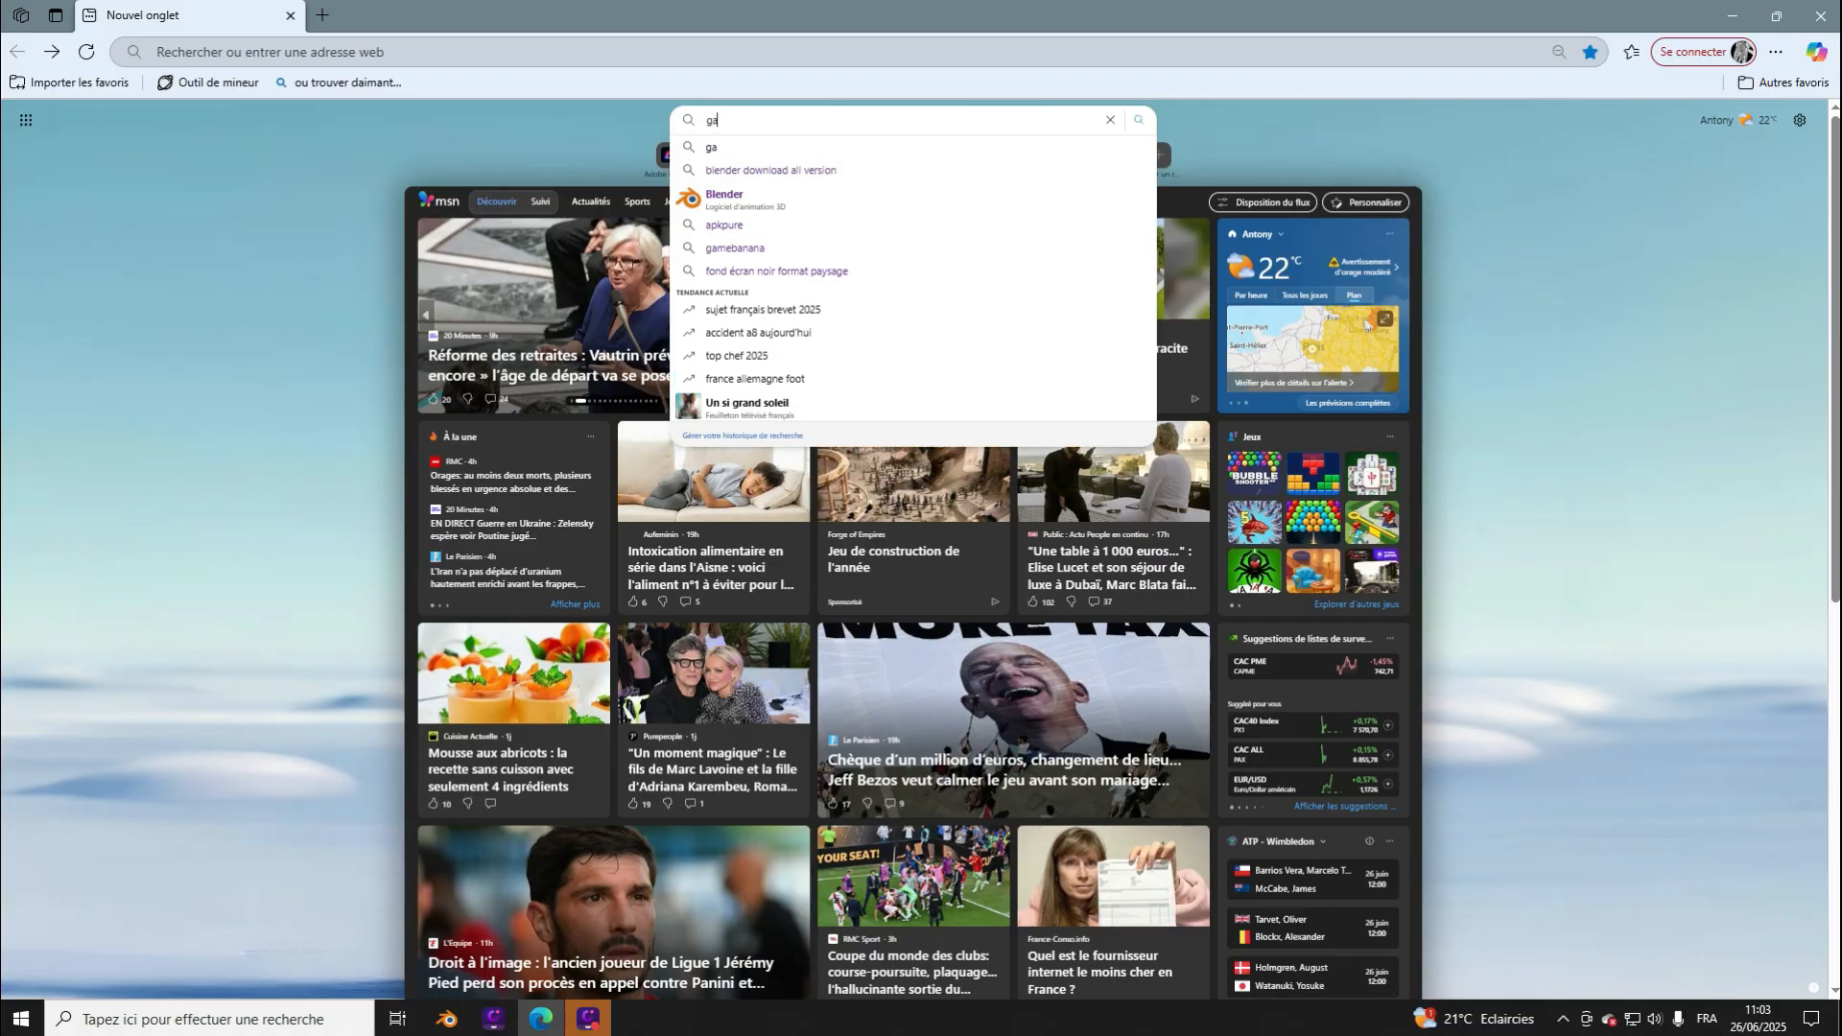
type("mebanana")
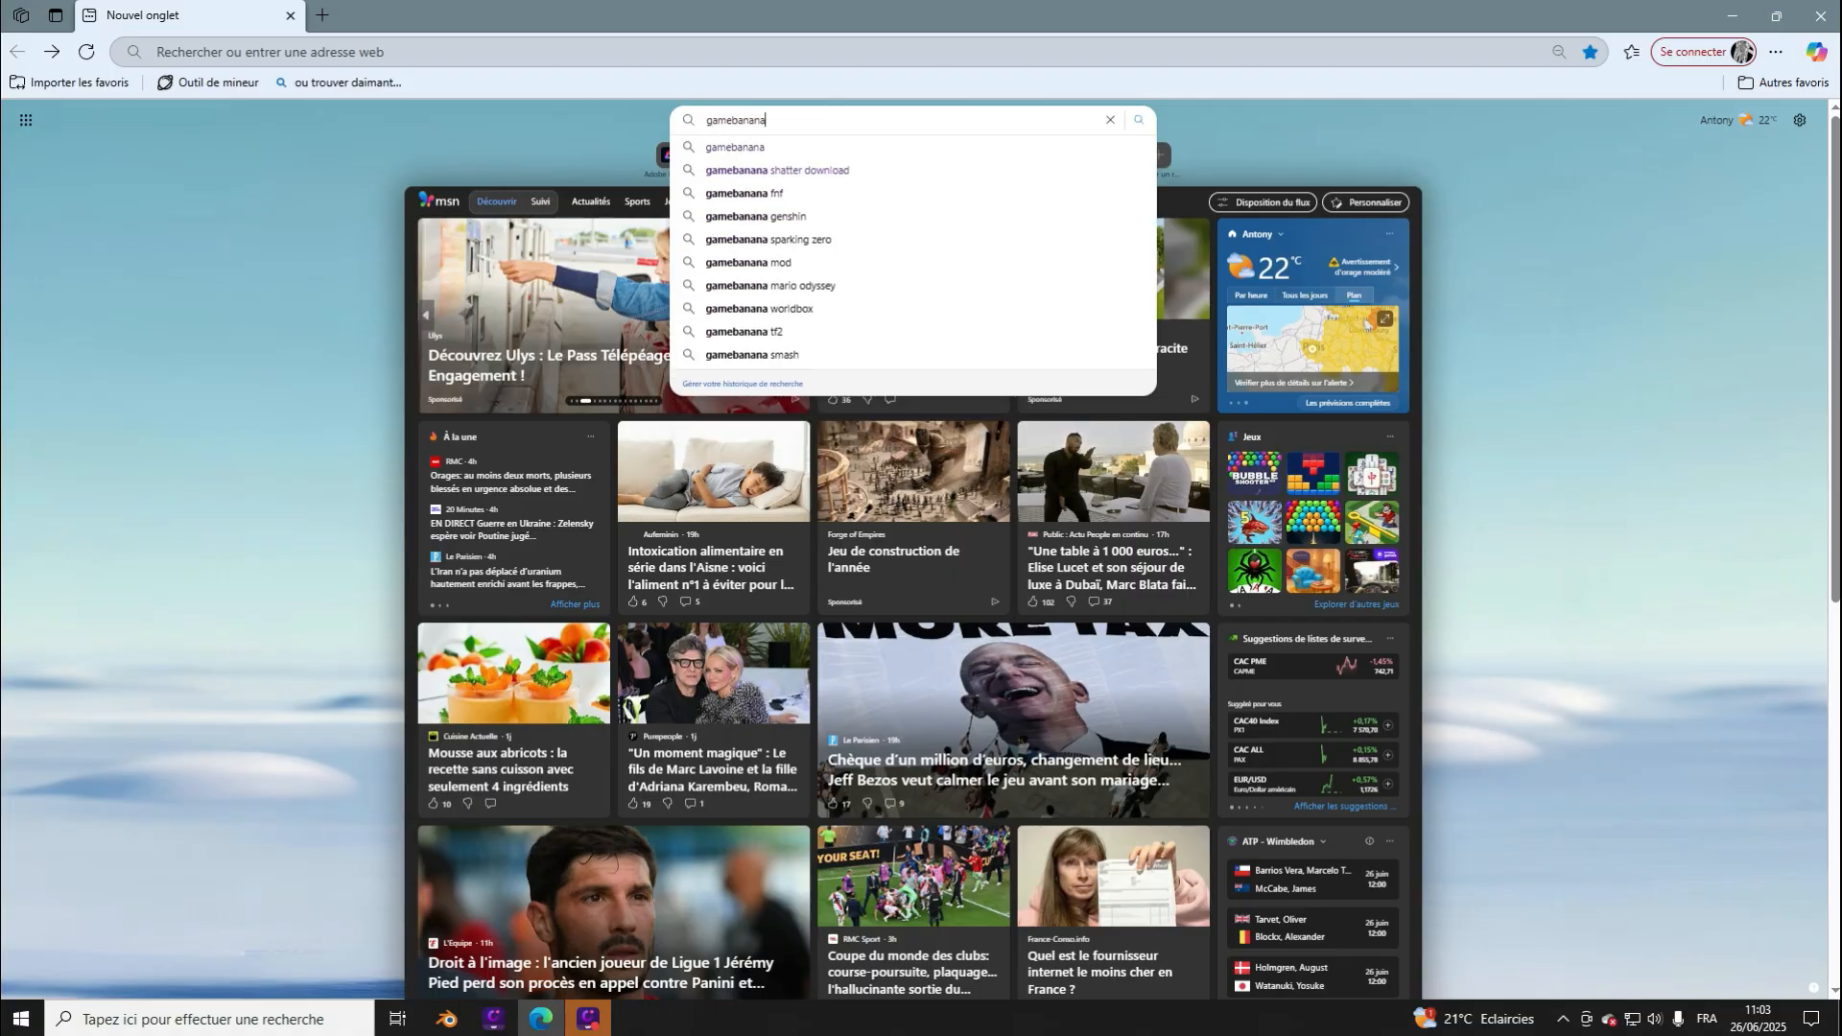
key("Return")
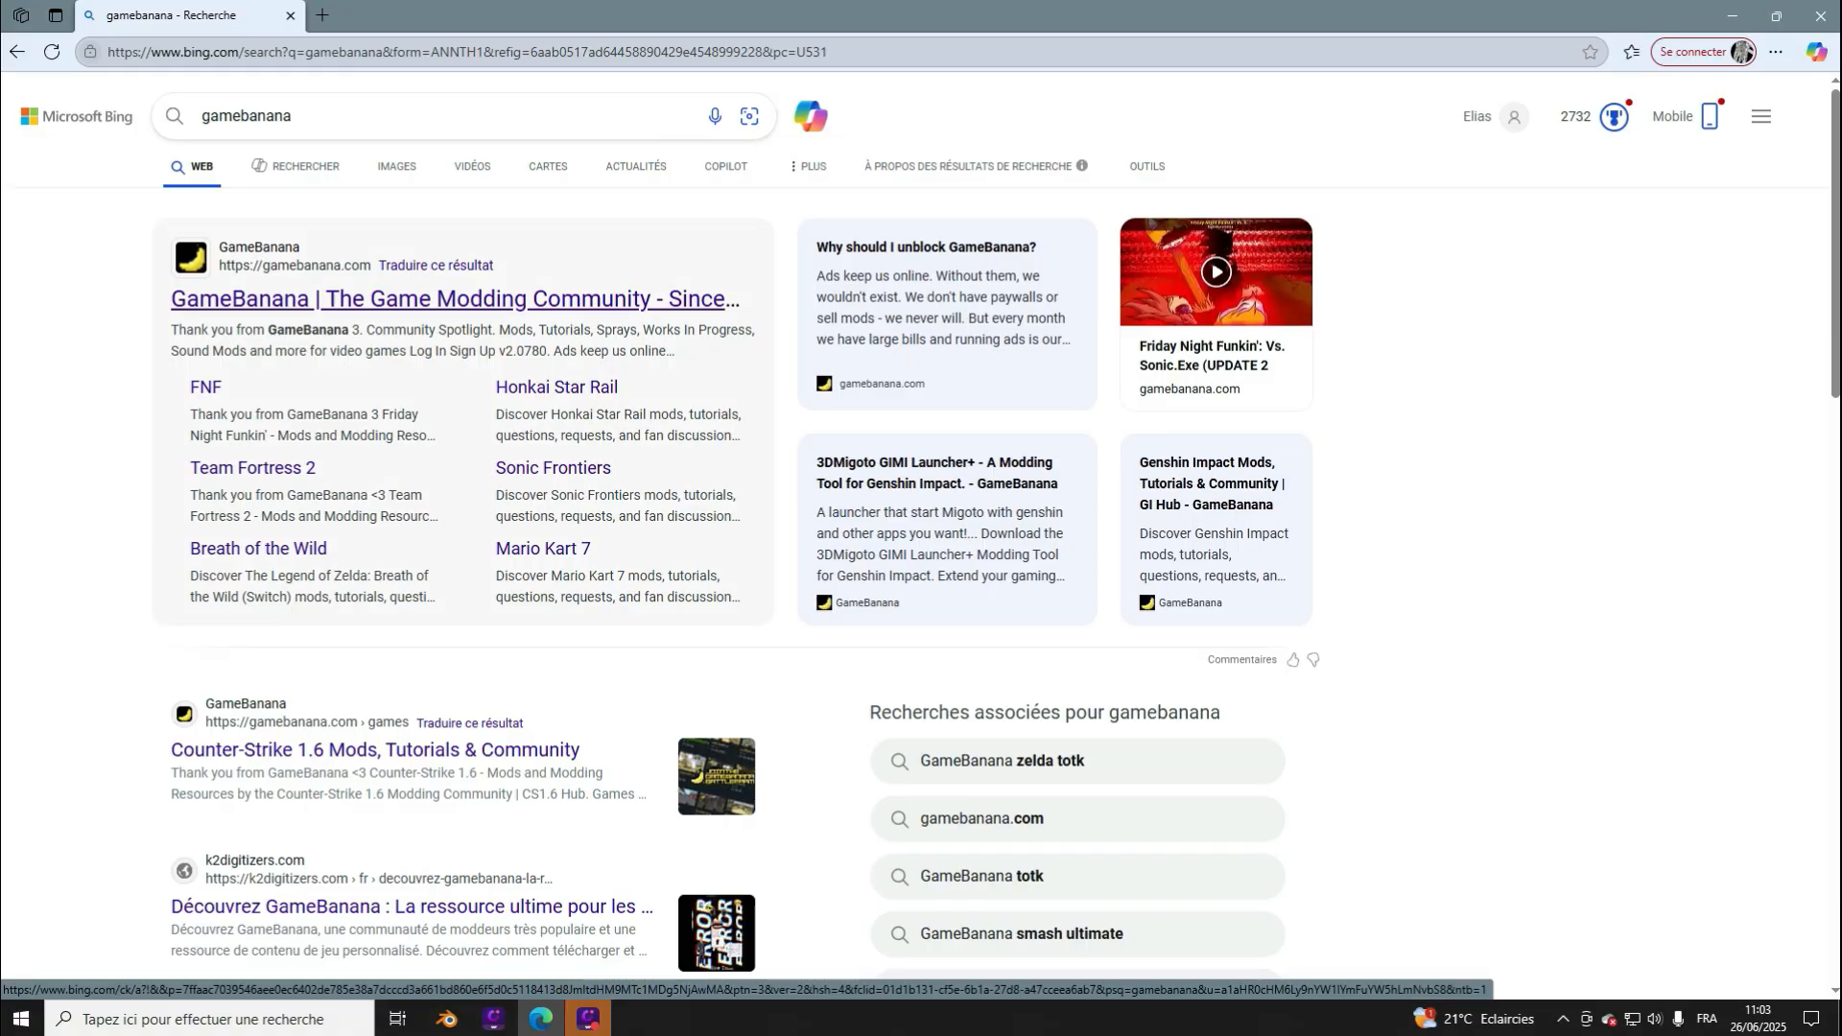
Step: Open the GameBanana site and search it for "shatter"
left_click(456, 299)
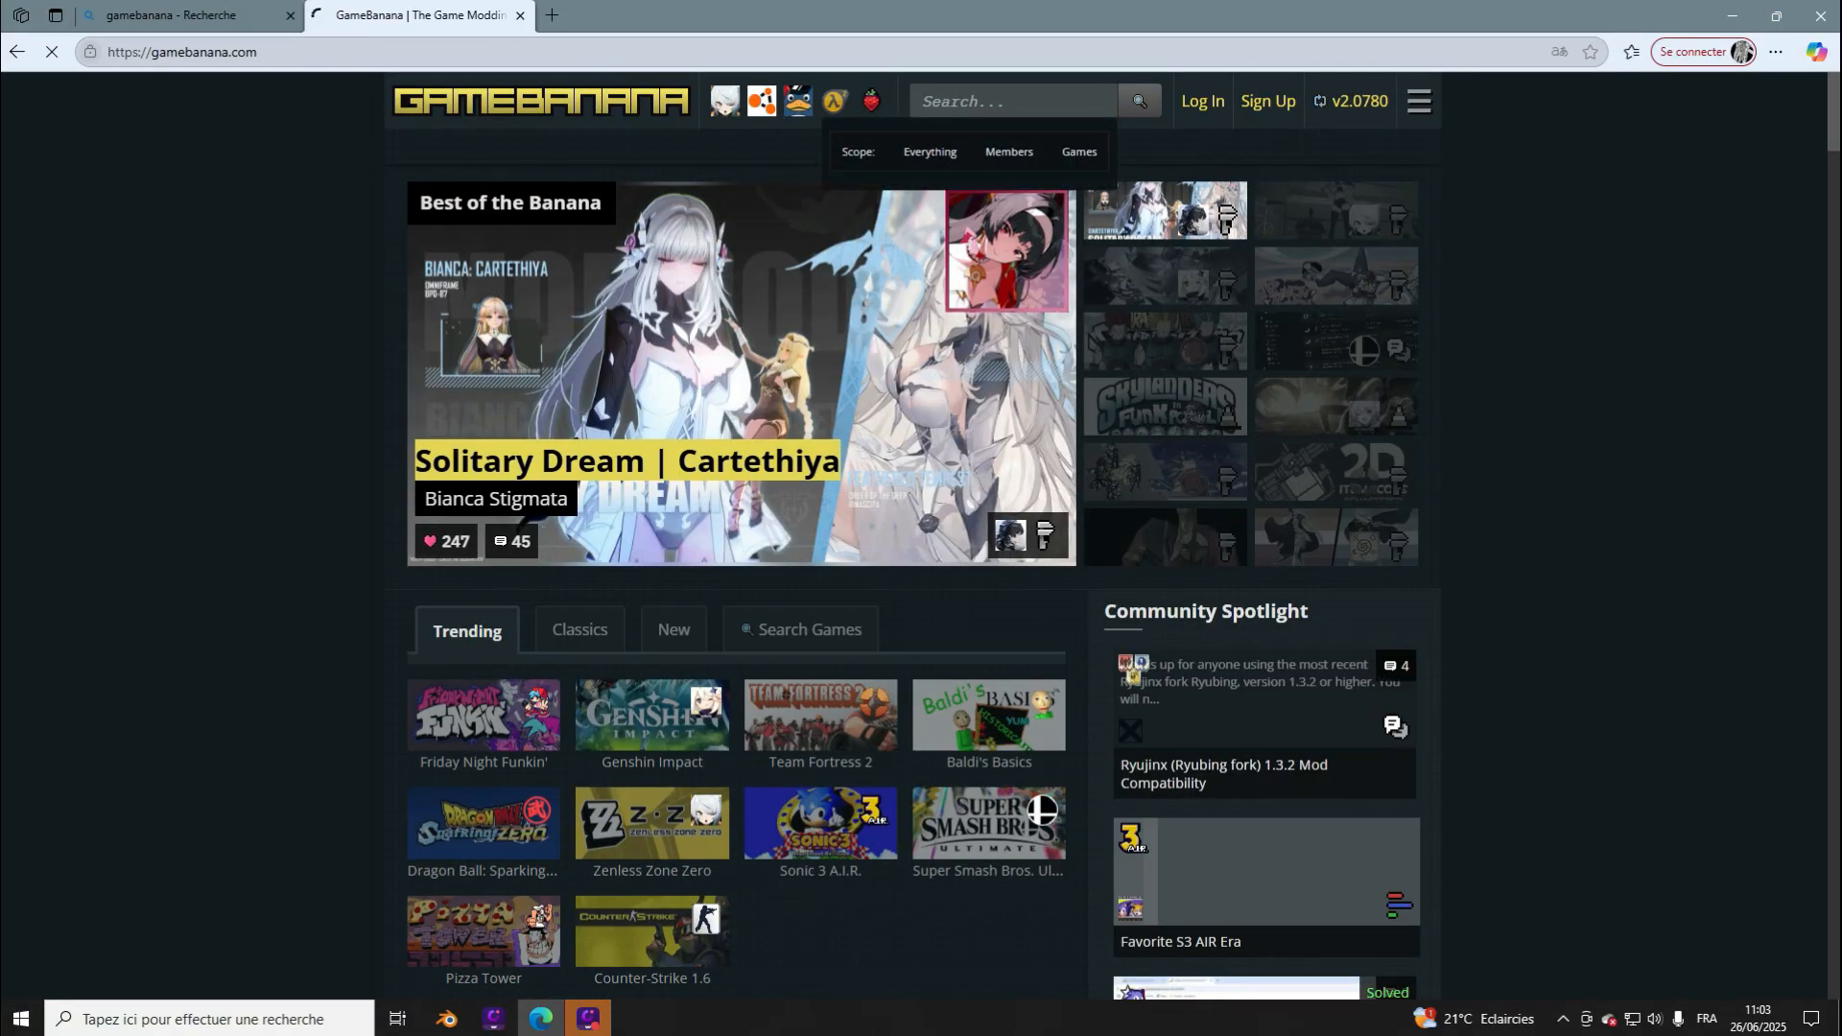
type("shatter")
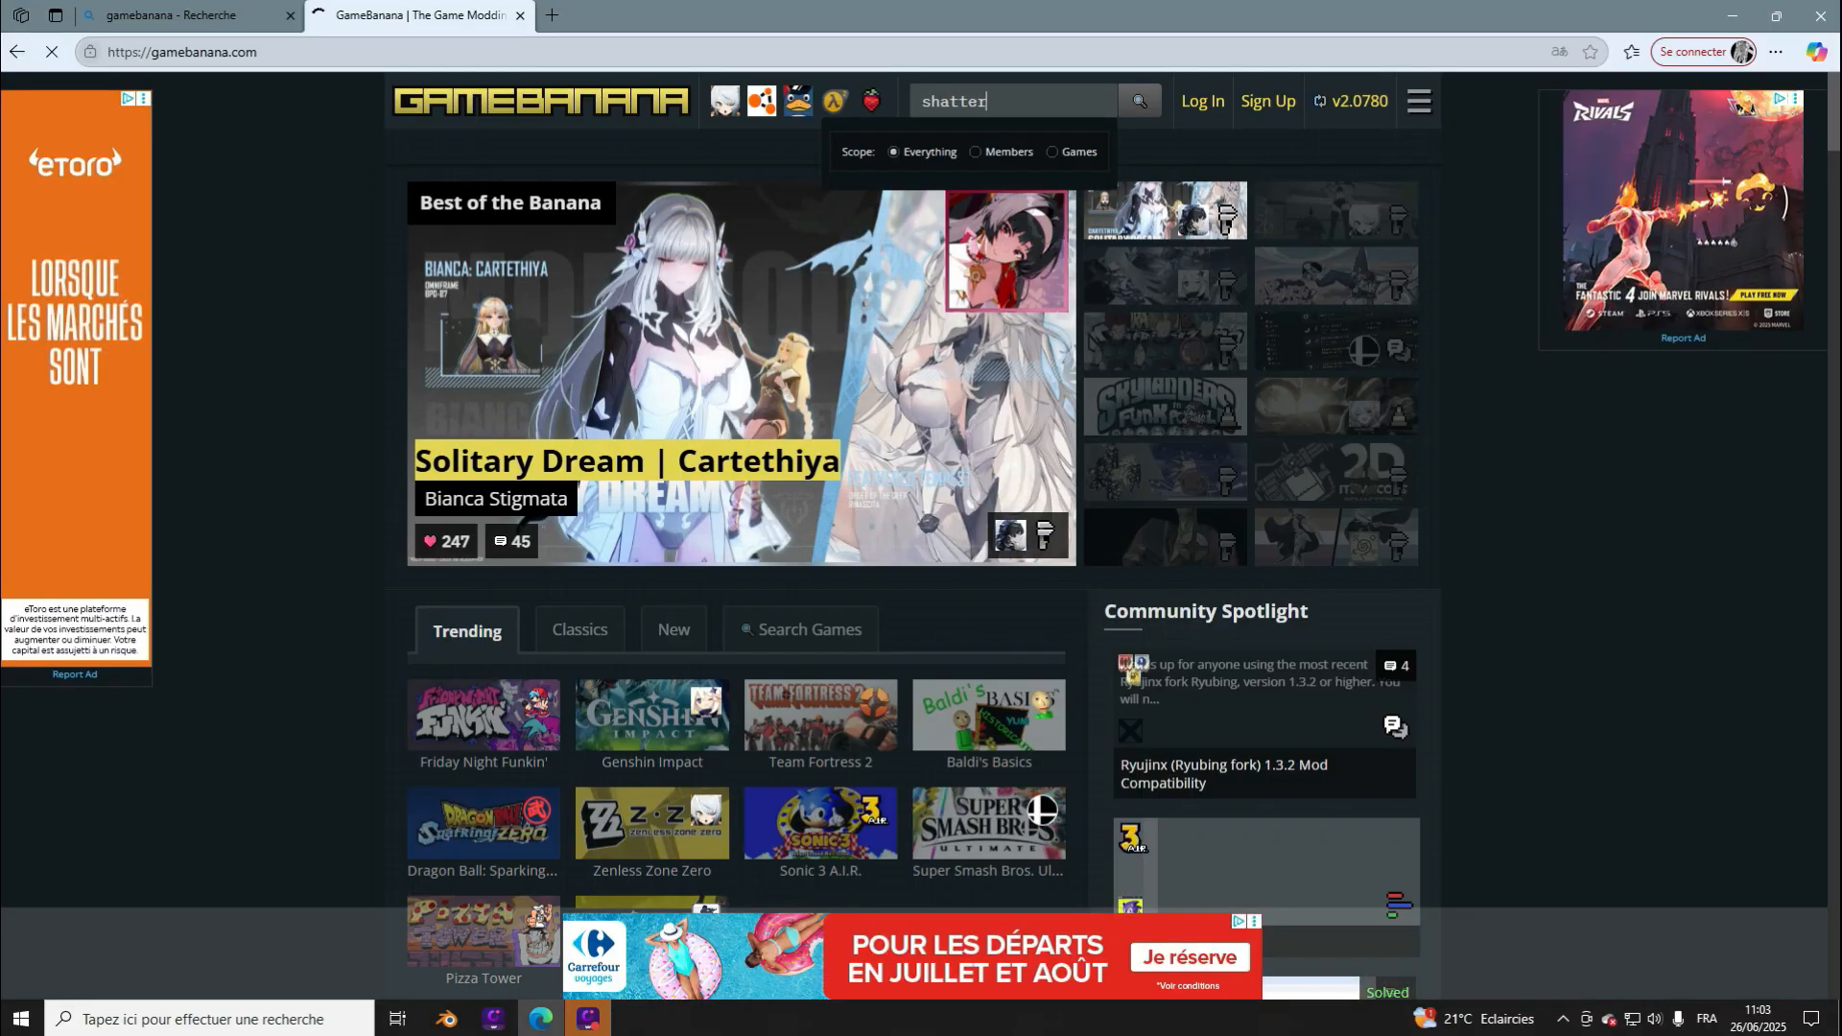
key("Return")
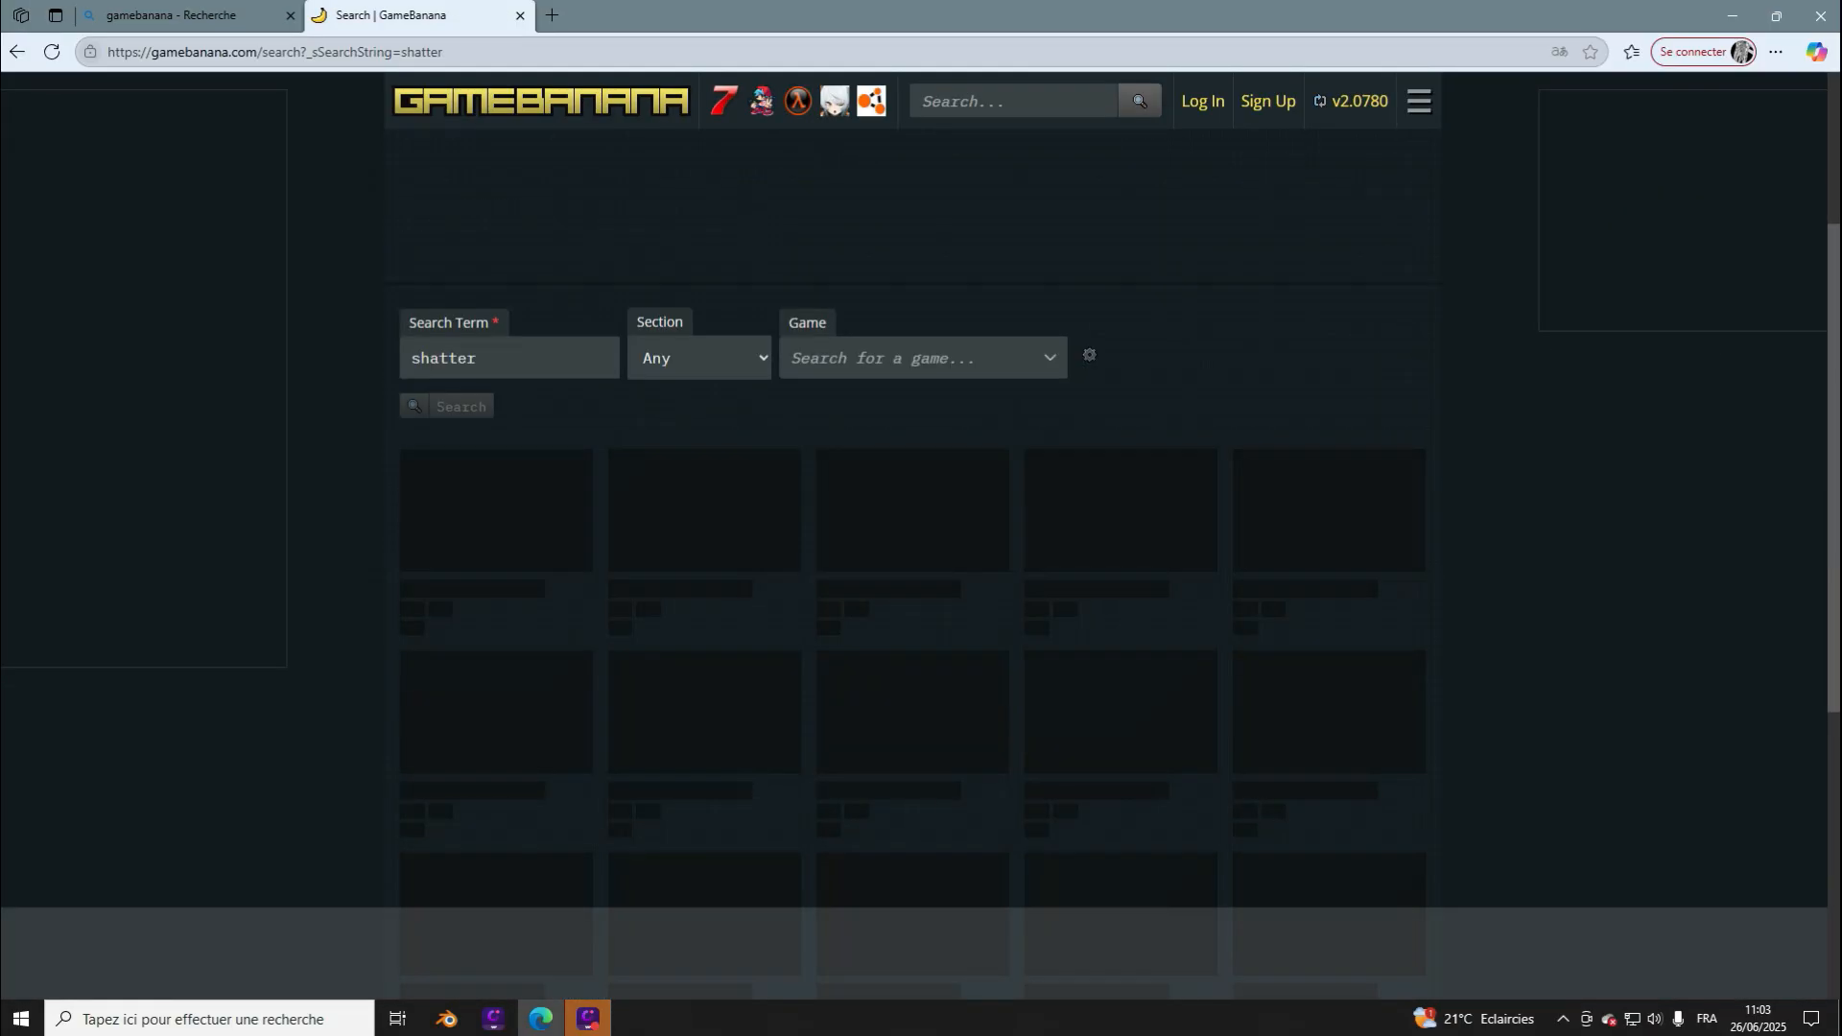
Step: Open the Shatter tool page for Smash Hit and examine its description, requirements and downloadable files
scroll(892, 525, "up", 2)
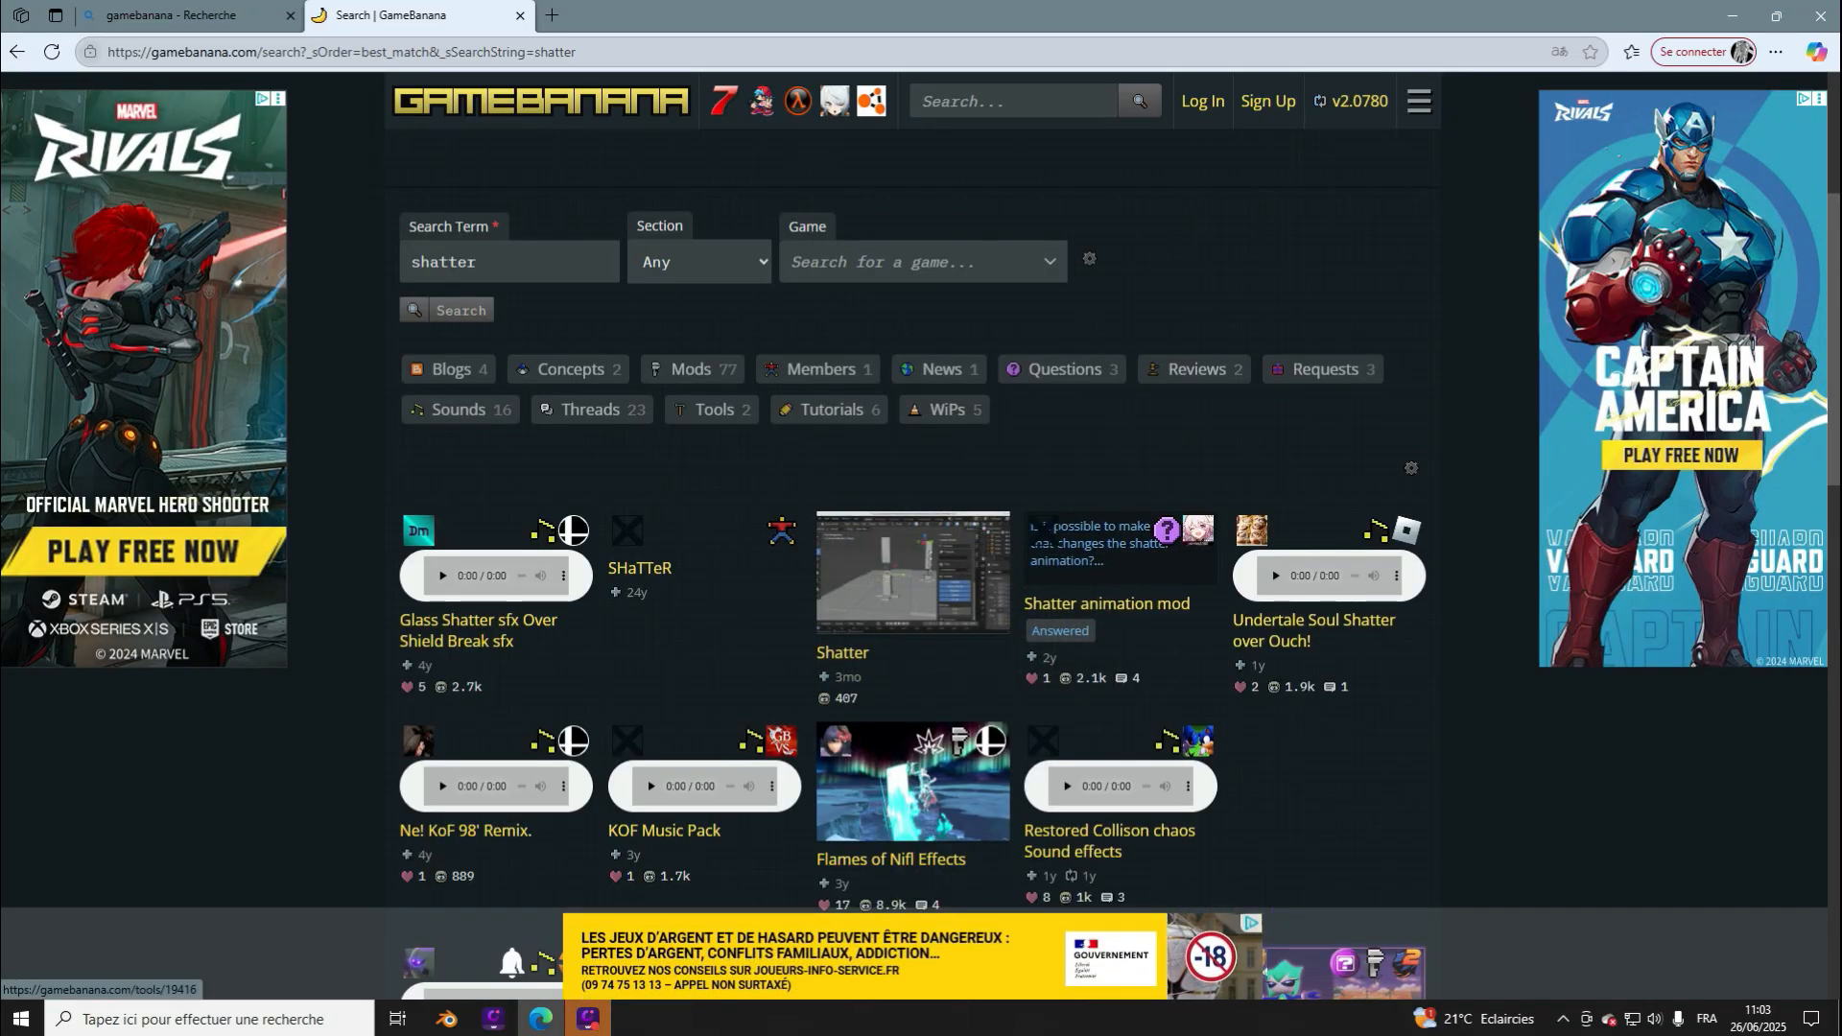
left_click(911, 576)
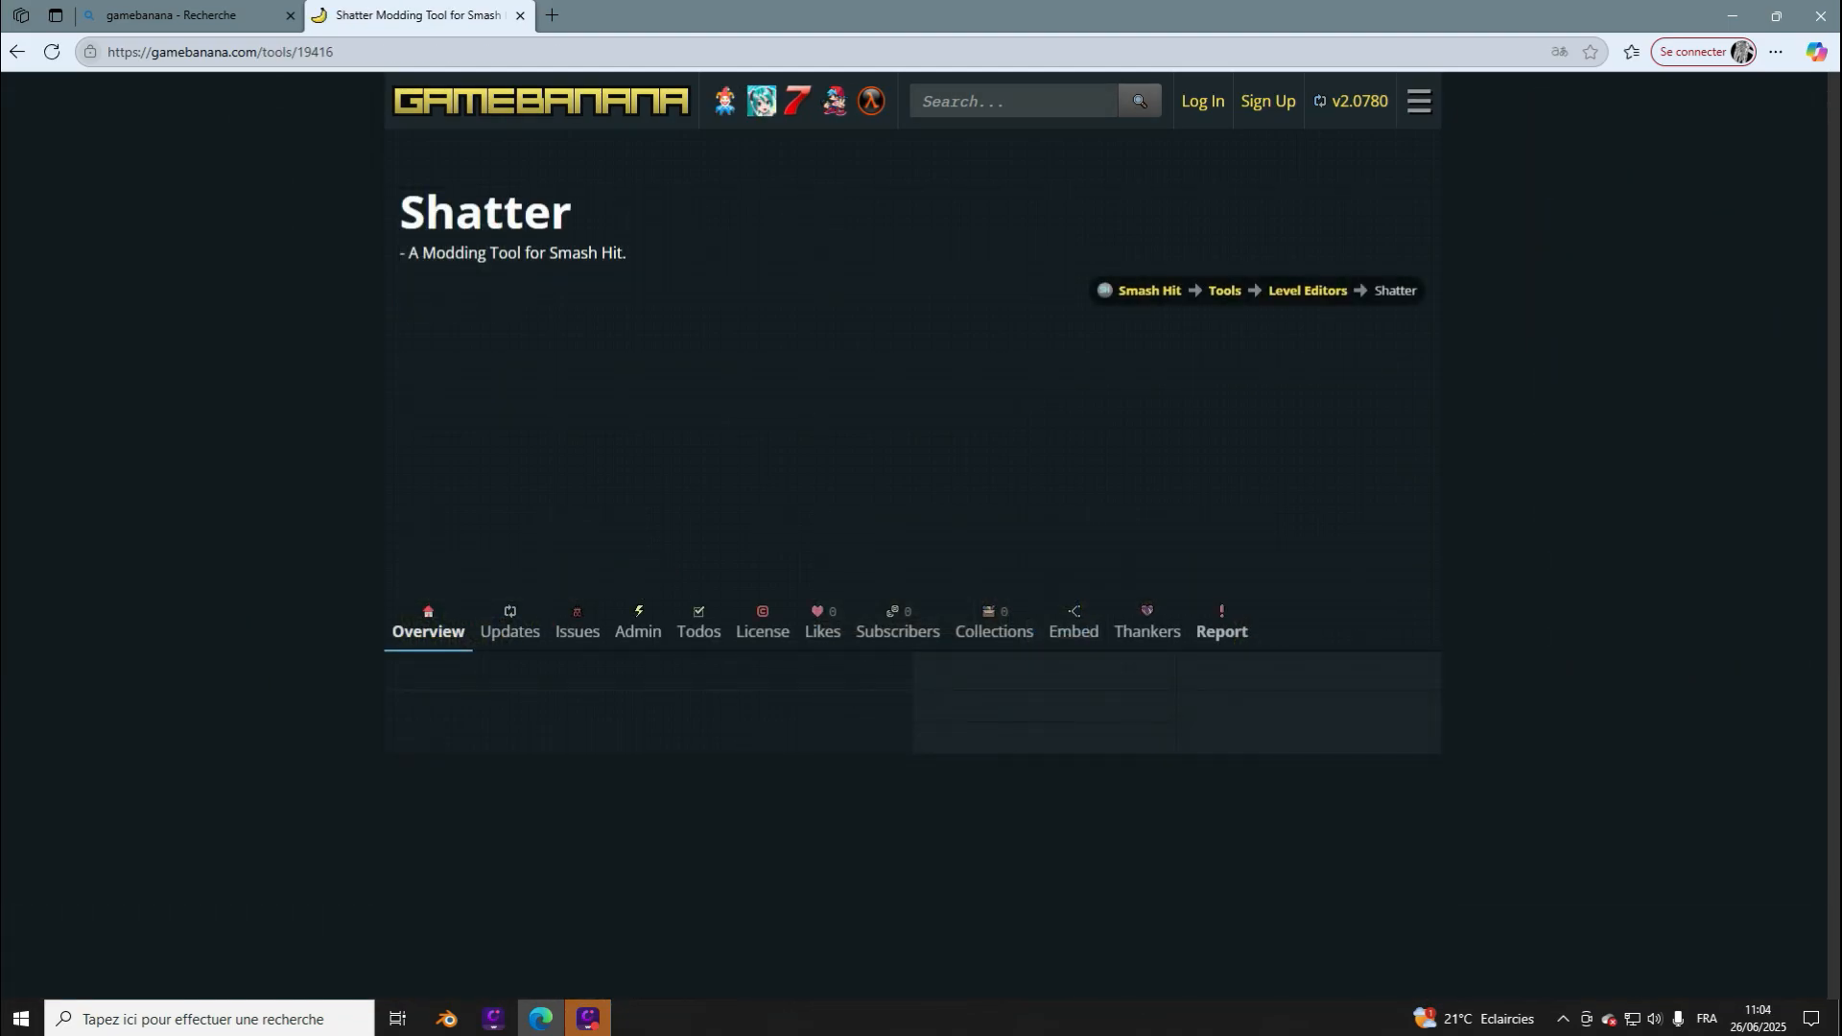
scroll(648, 451, "down", 4)
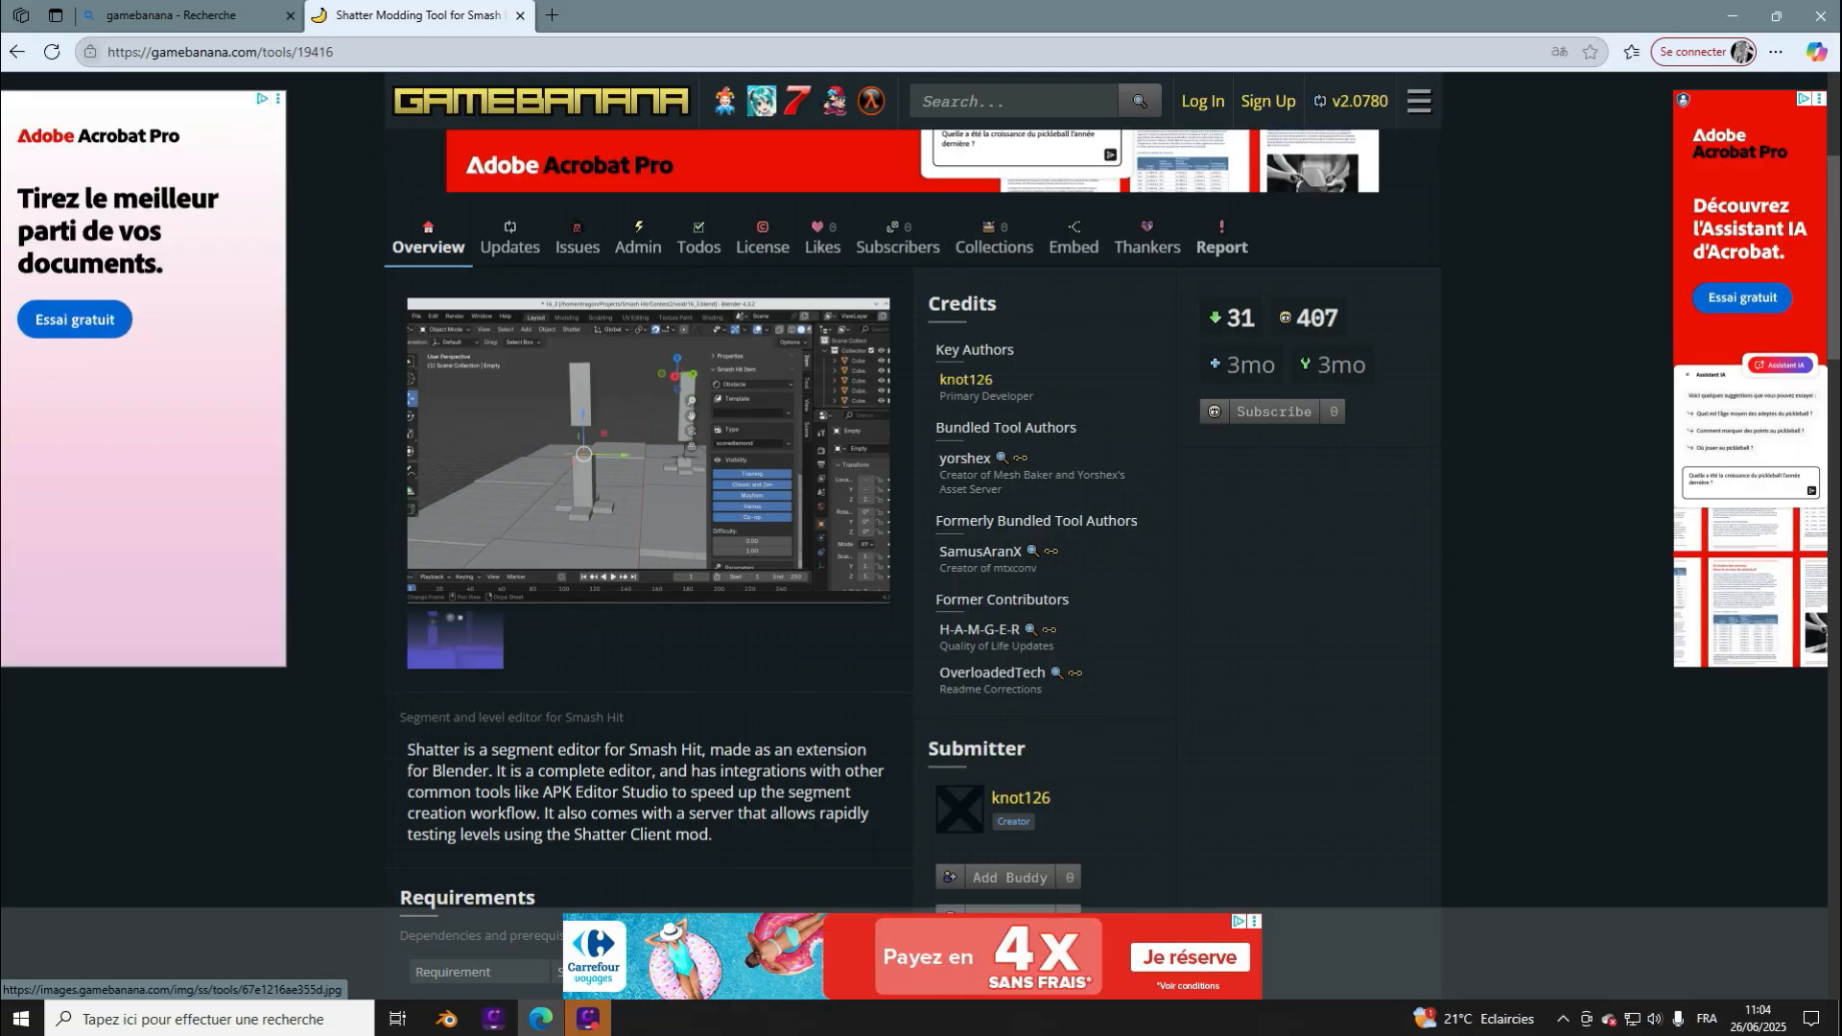
scroll(647, 450, "down", 7)
scroll(647, 451, "up", 7)
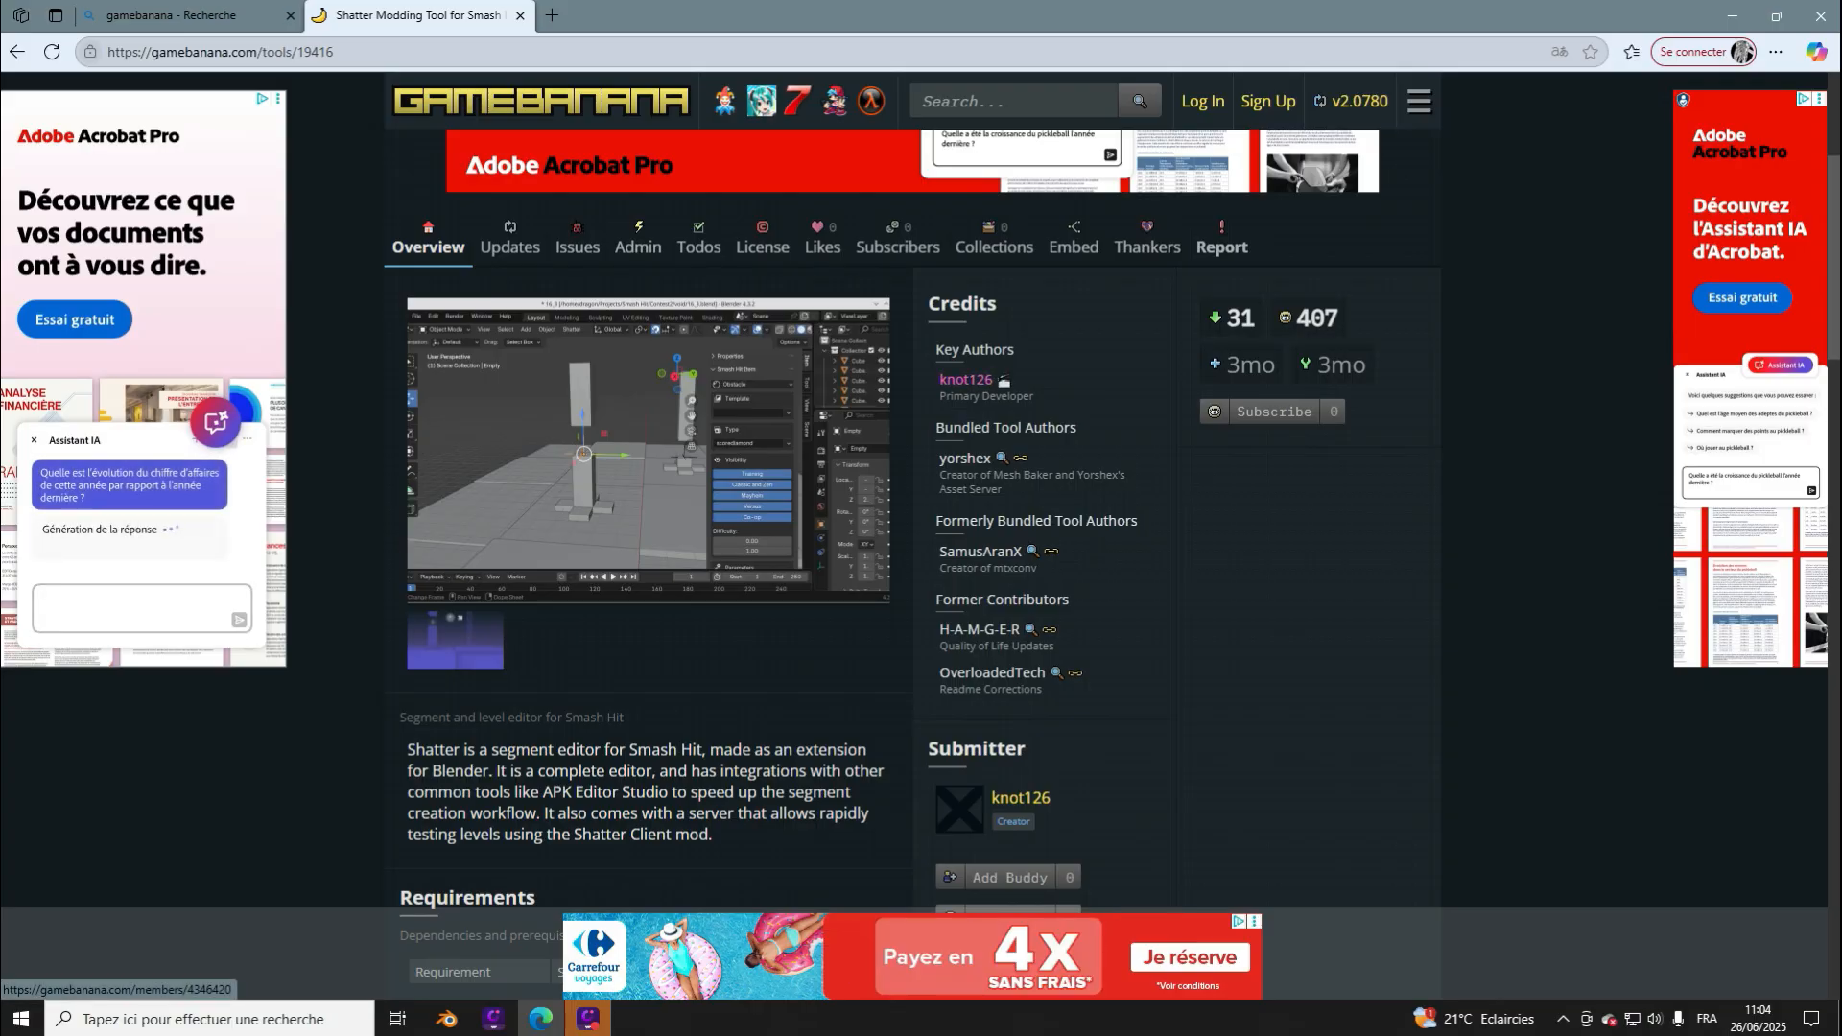
scroll(649, 518, "down", 9)
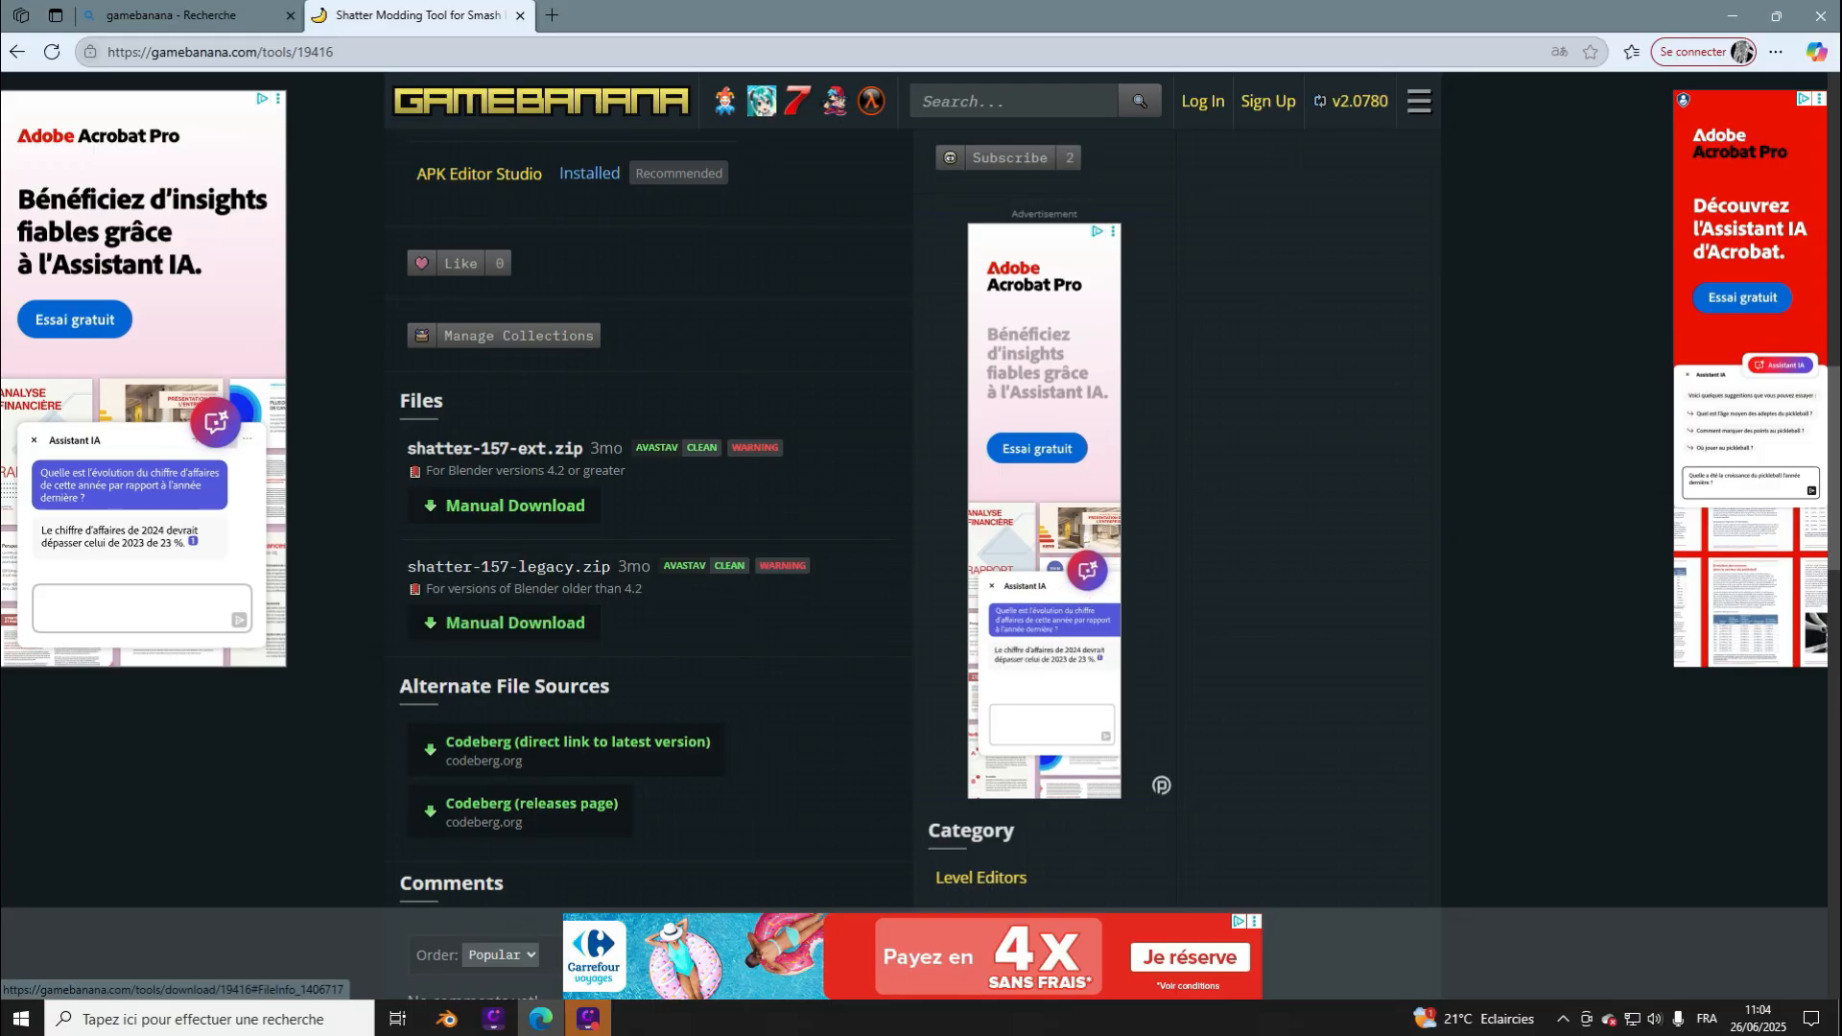
scroll(647, 518, "up", 8)
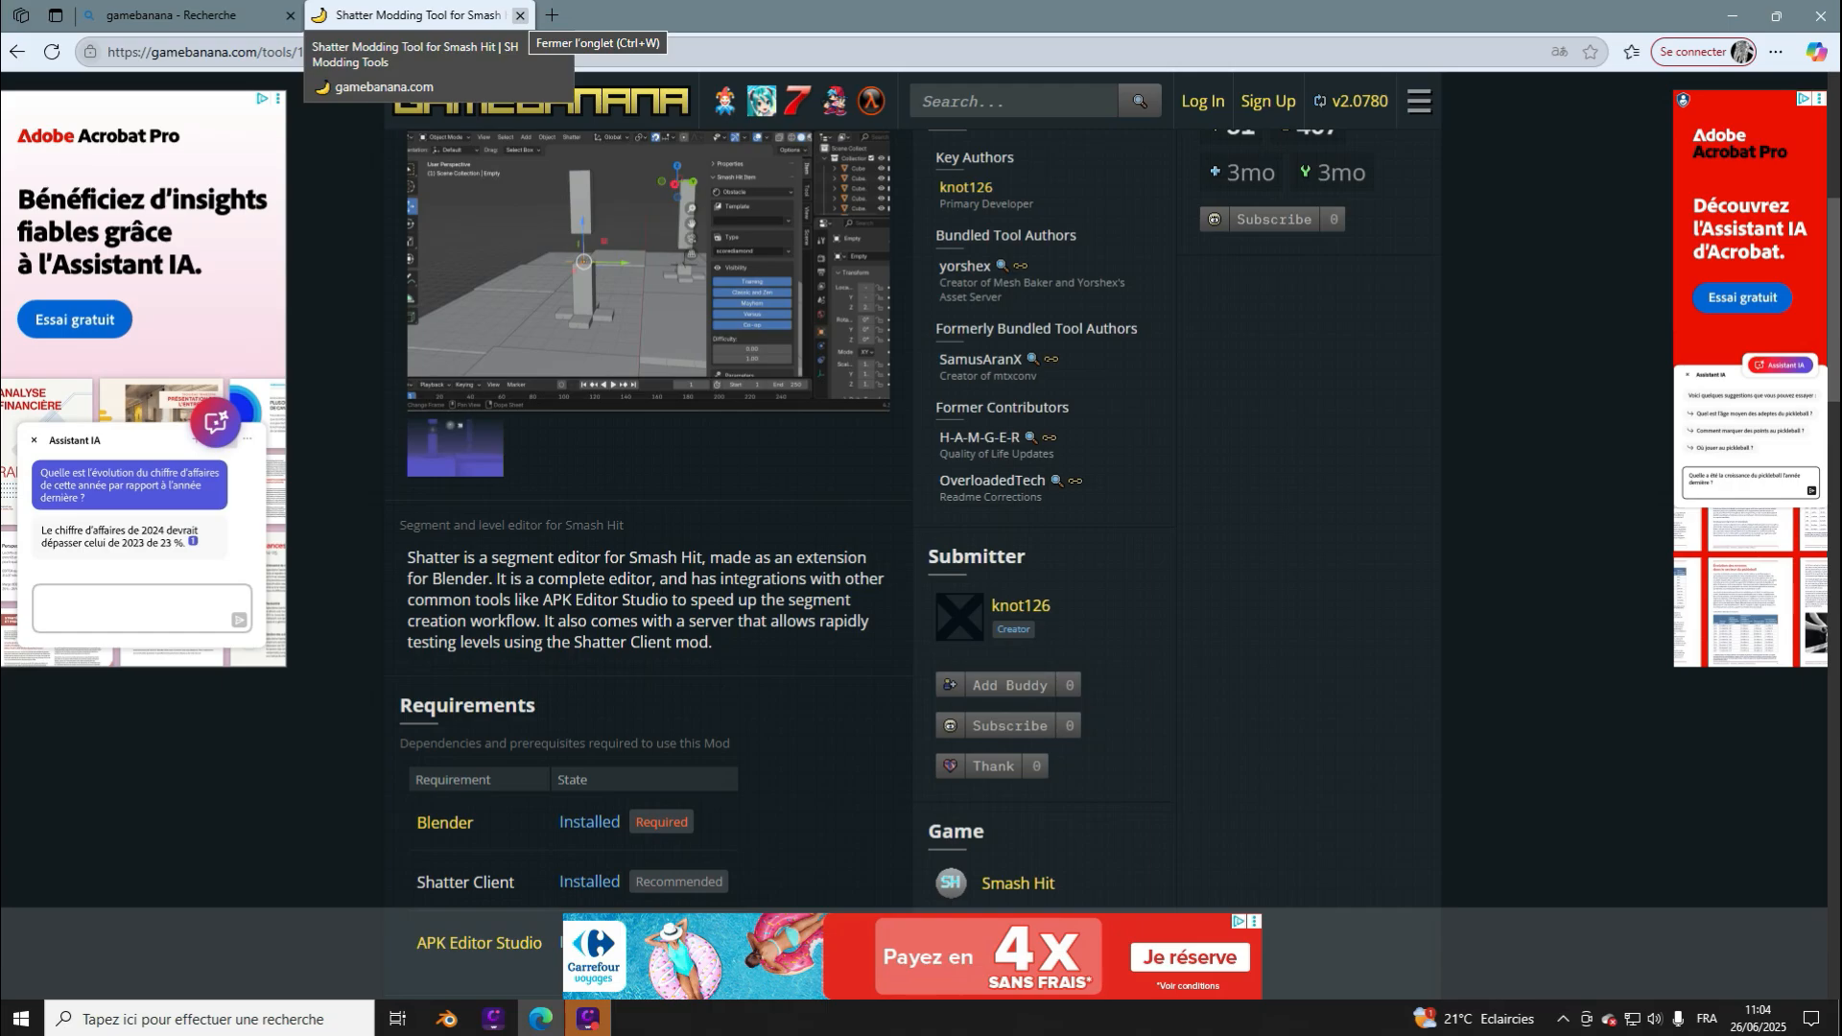
Step: Close the Shatter page and search the web for "apk editor studio"
left_click(520, 15)
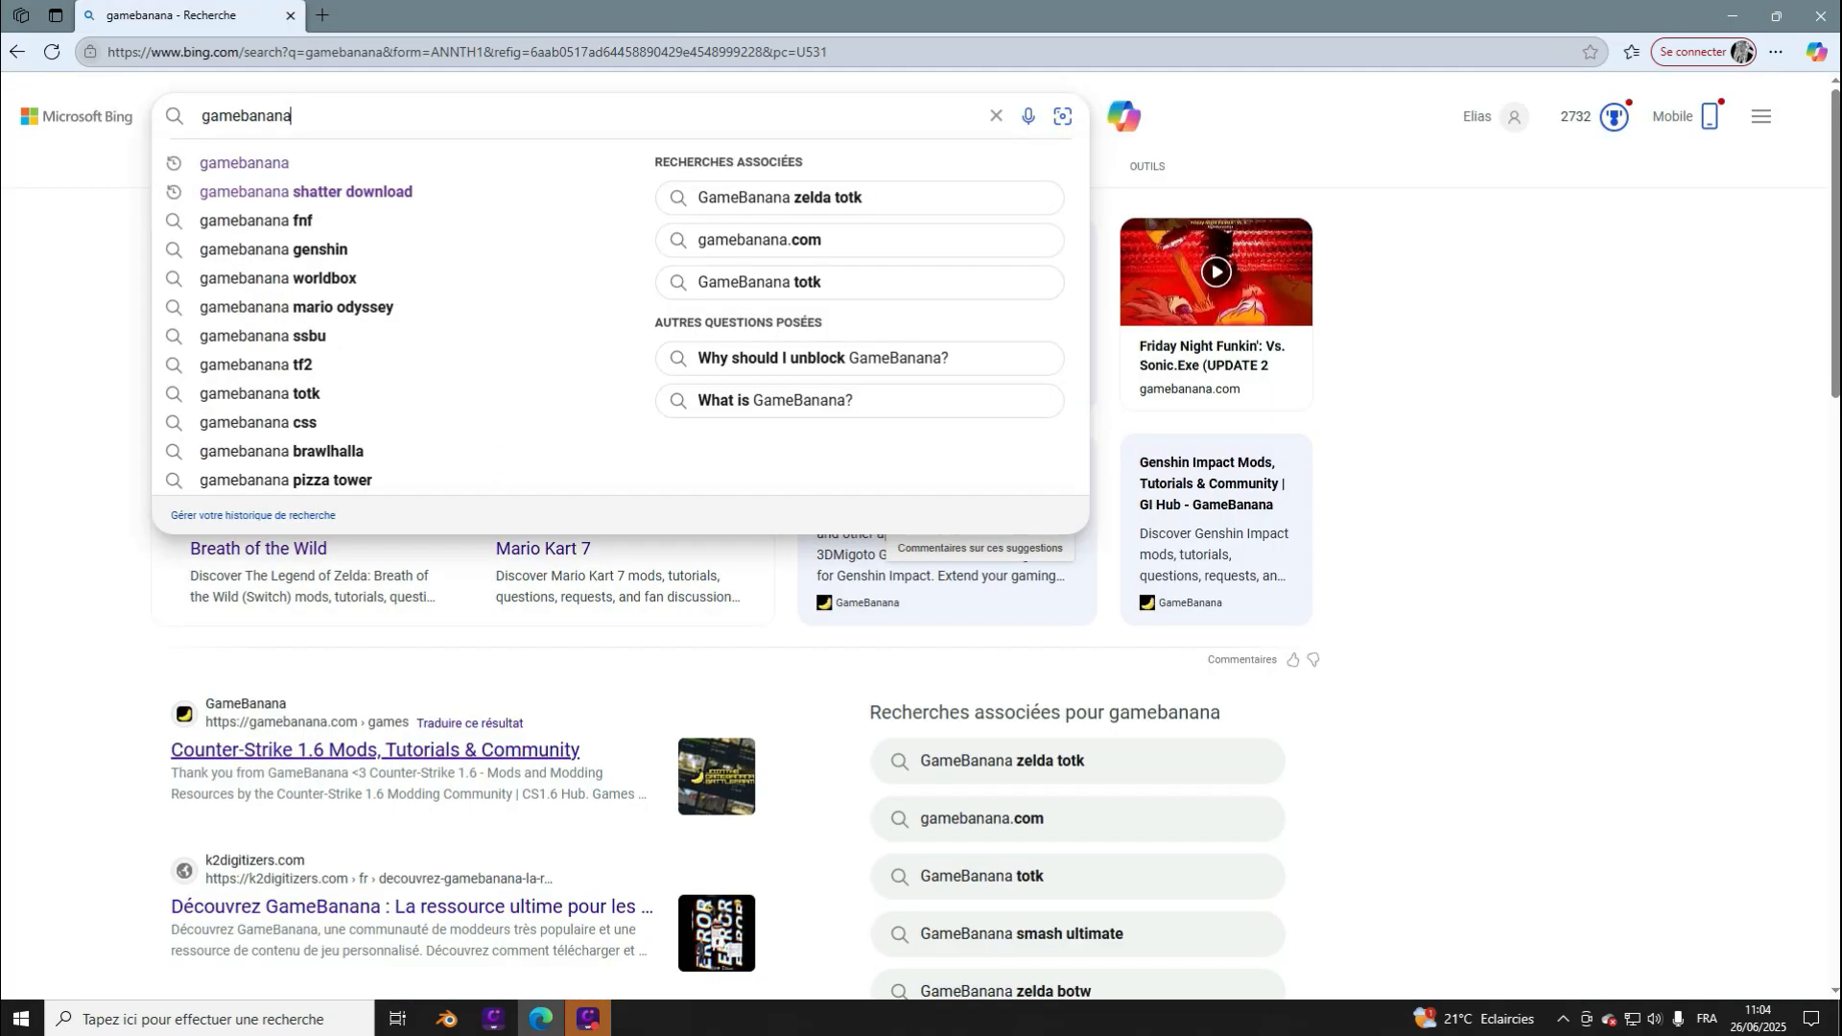
key("BackSpace")
key("BackSpace")
key("BackSpace")
key("BackSpace")
key("BackSpace")
key("BackSpace")
key("BackSpace")
key("BackSpace")
key("BackSpace")
key("BackSpace")
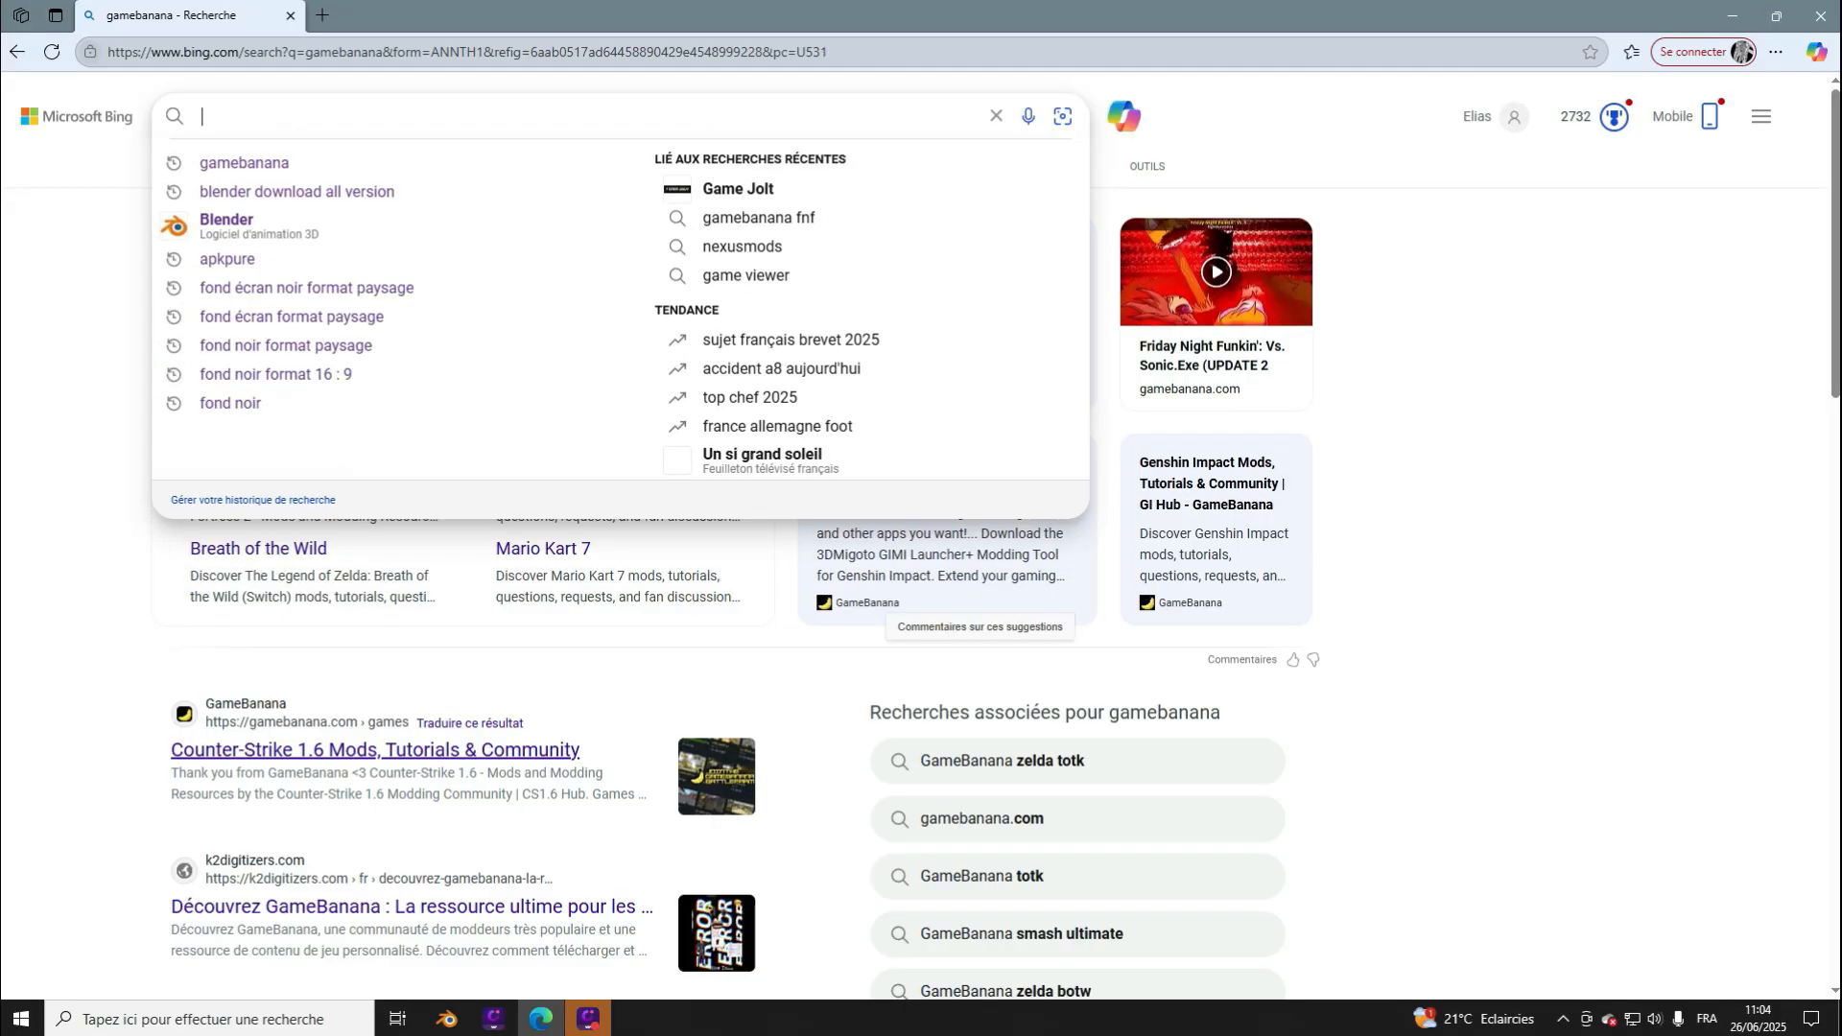
type("apk ed")
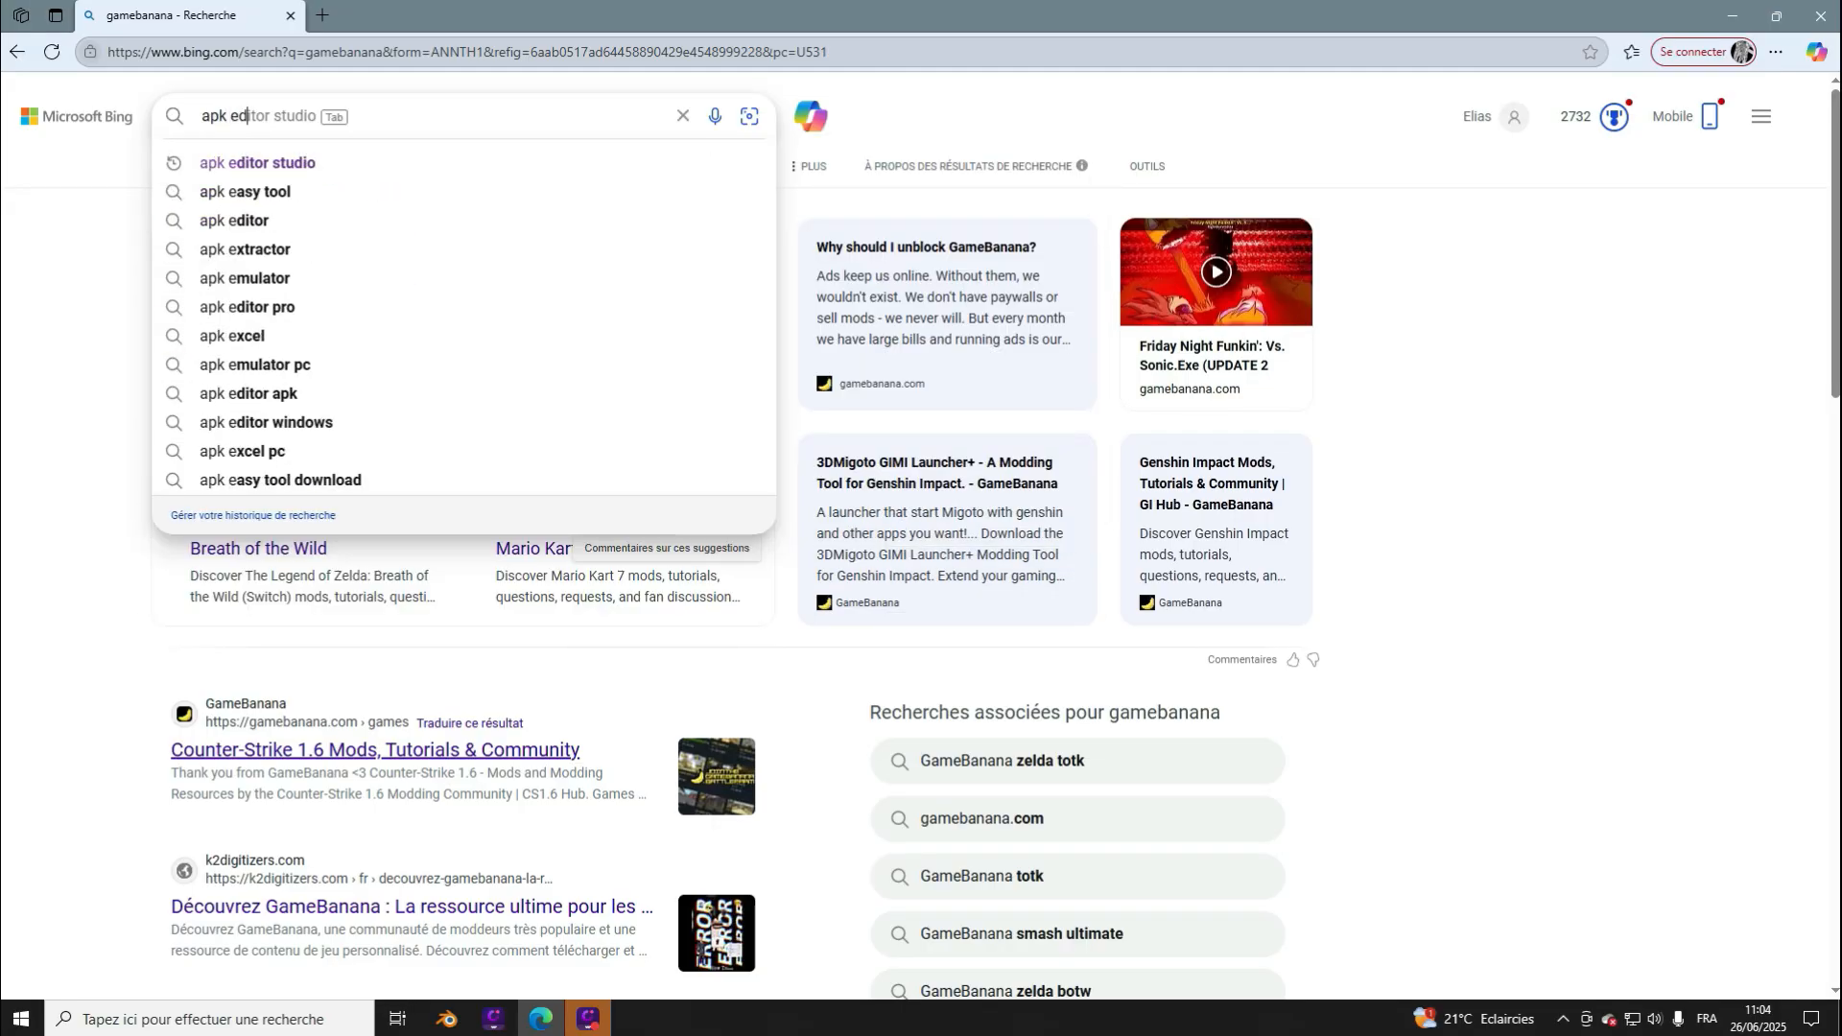
type("itor ")
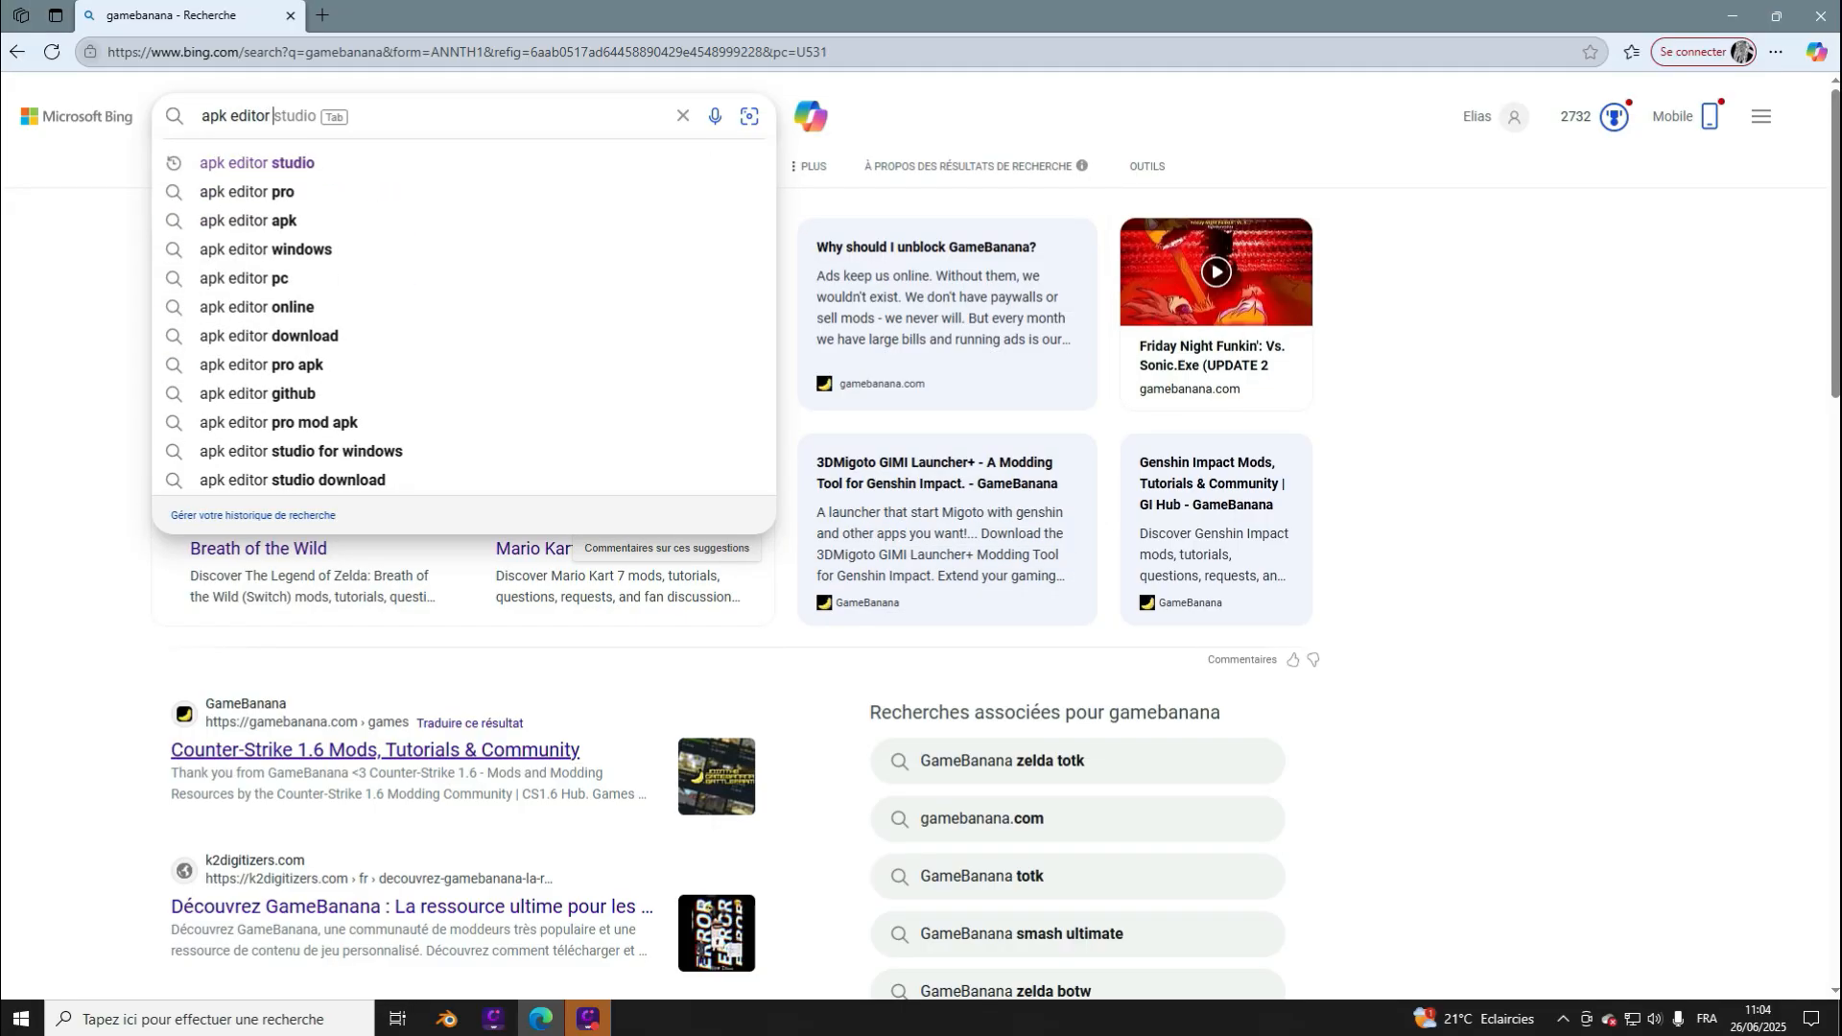
type("studi")
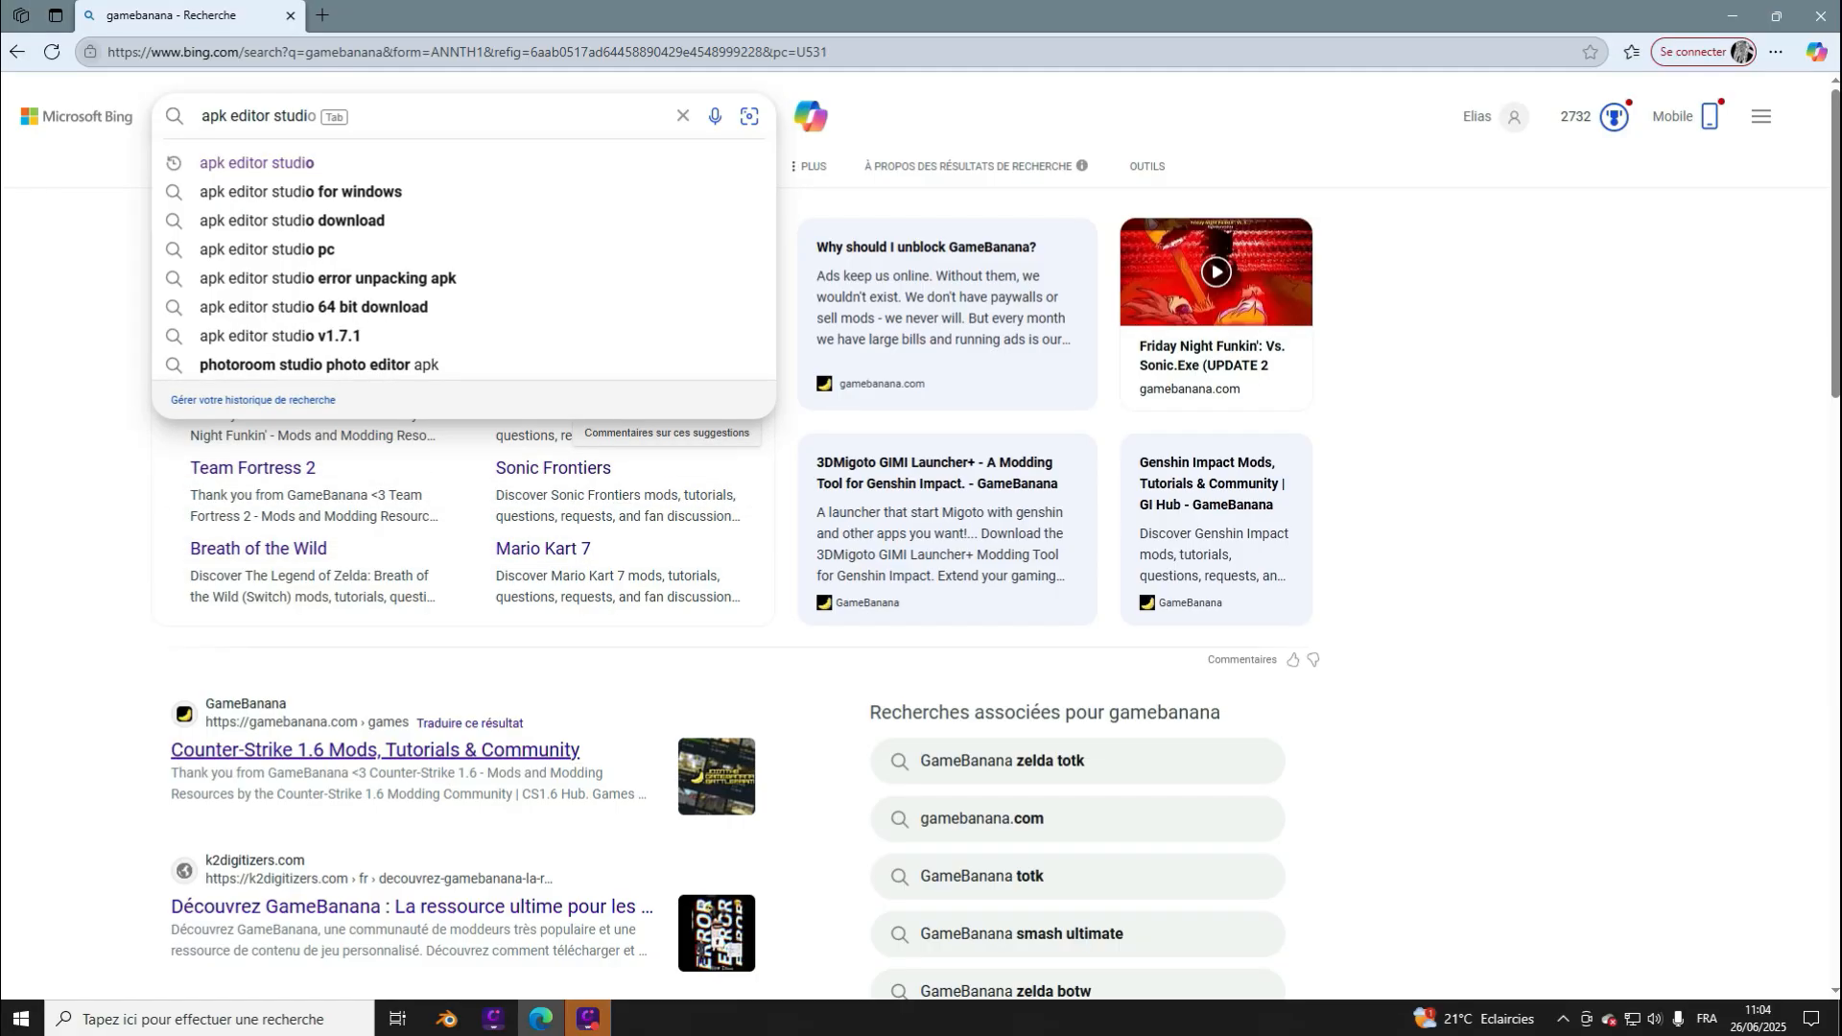
type("o")
key("Return")
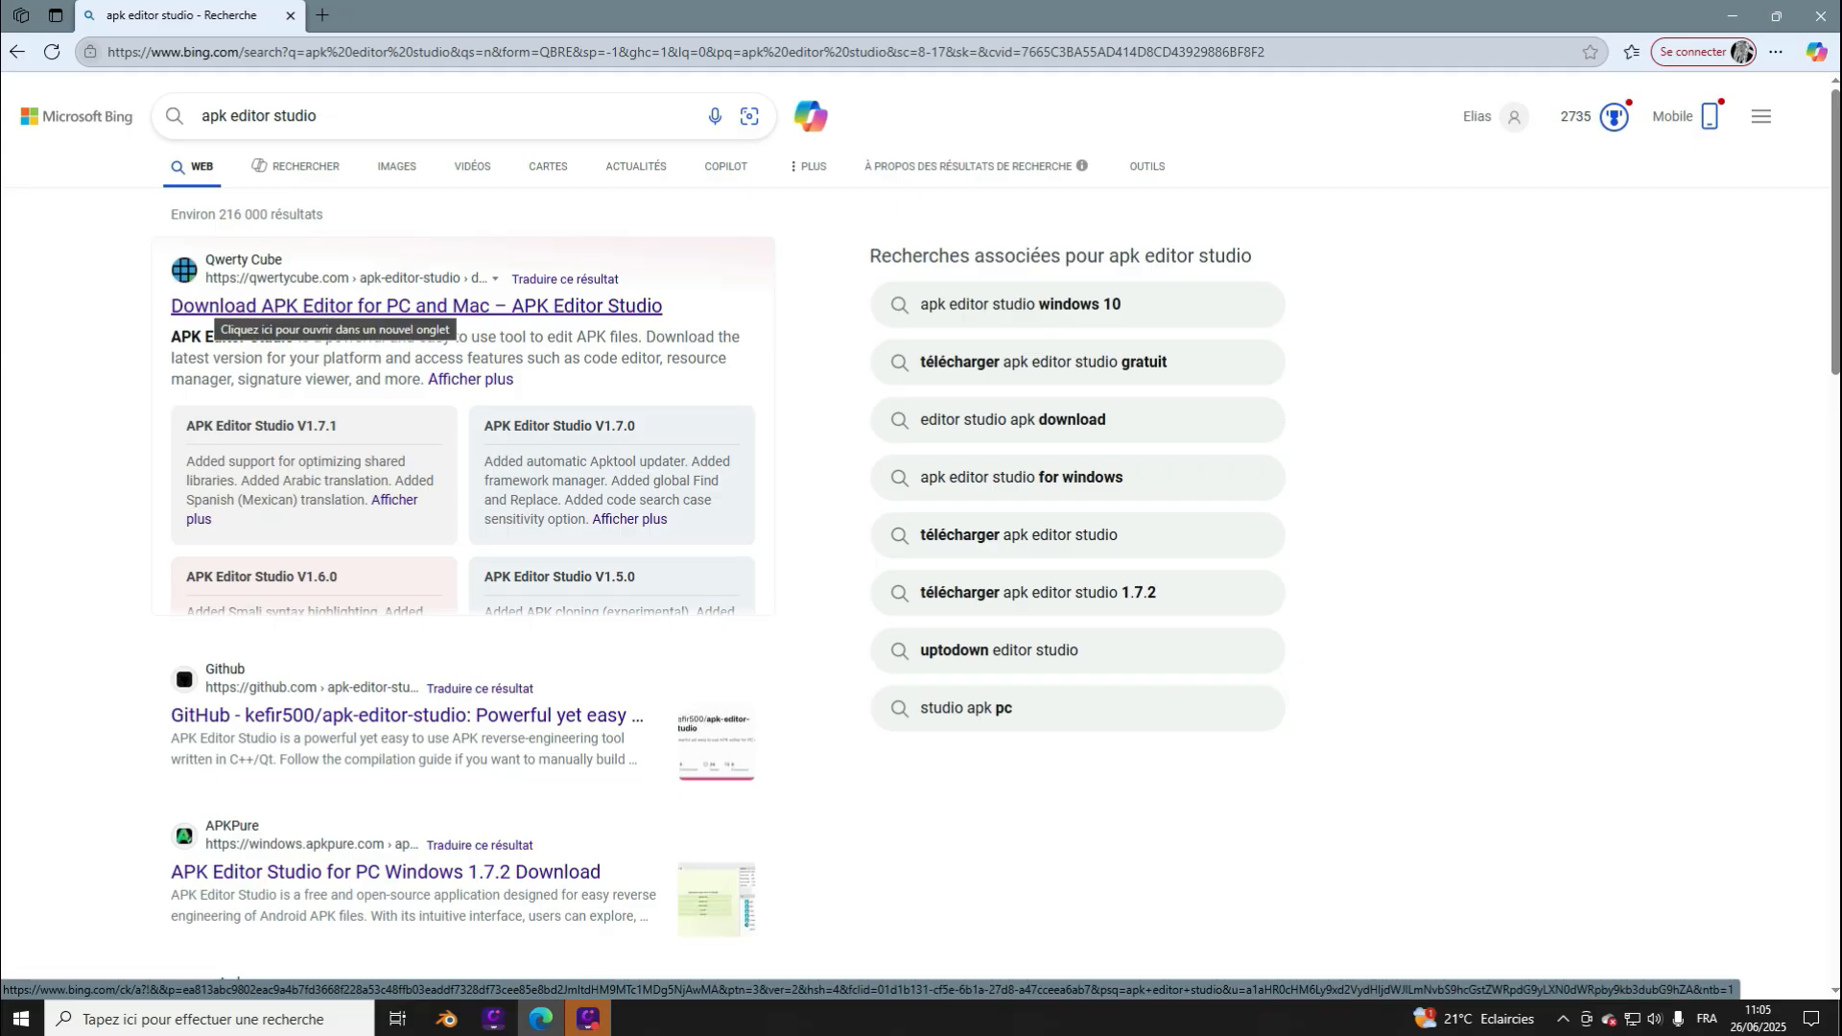
Step: Open the APK Editor Studio download page on qwertycube.com and show the Windows download packages
left_click(213, 307)
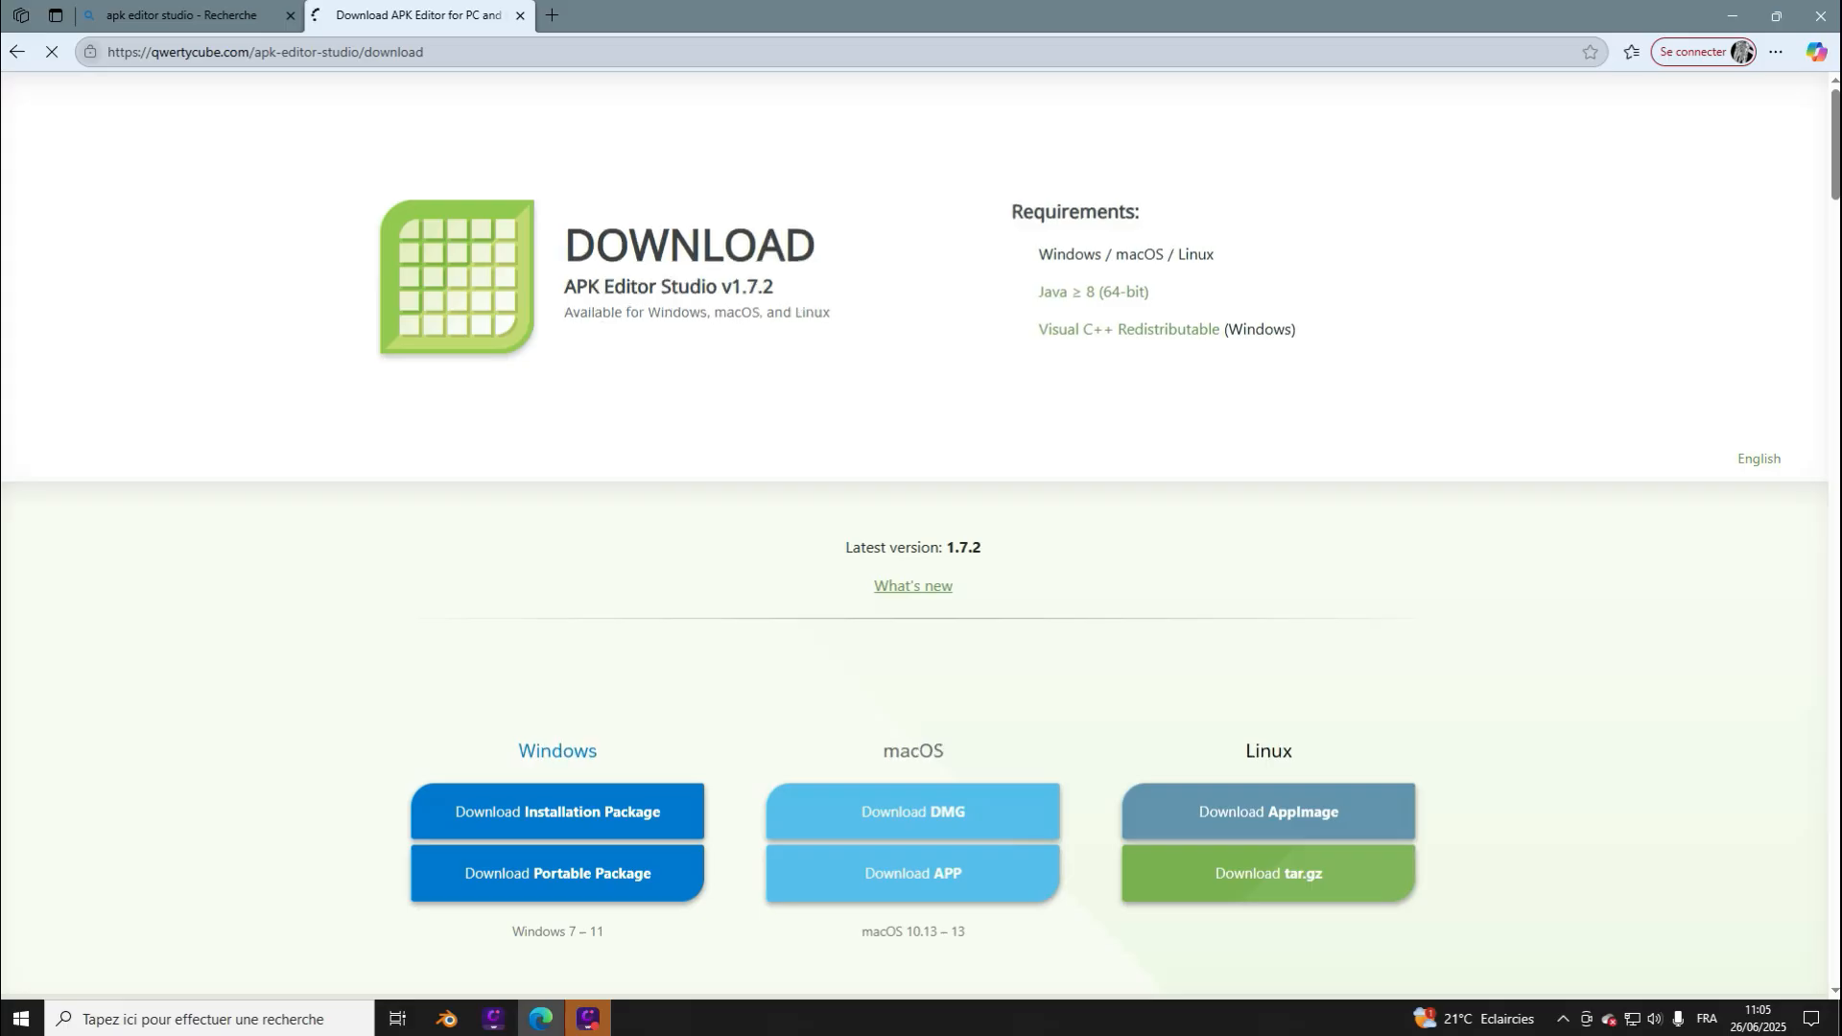
scroll(551, 710, "down", 3)
scroll(557, 427, "up", 3)
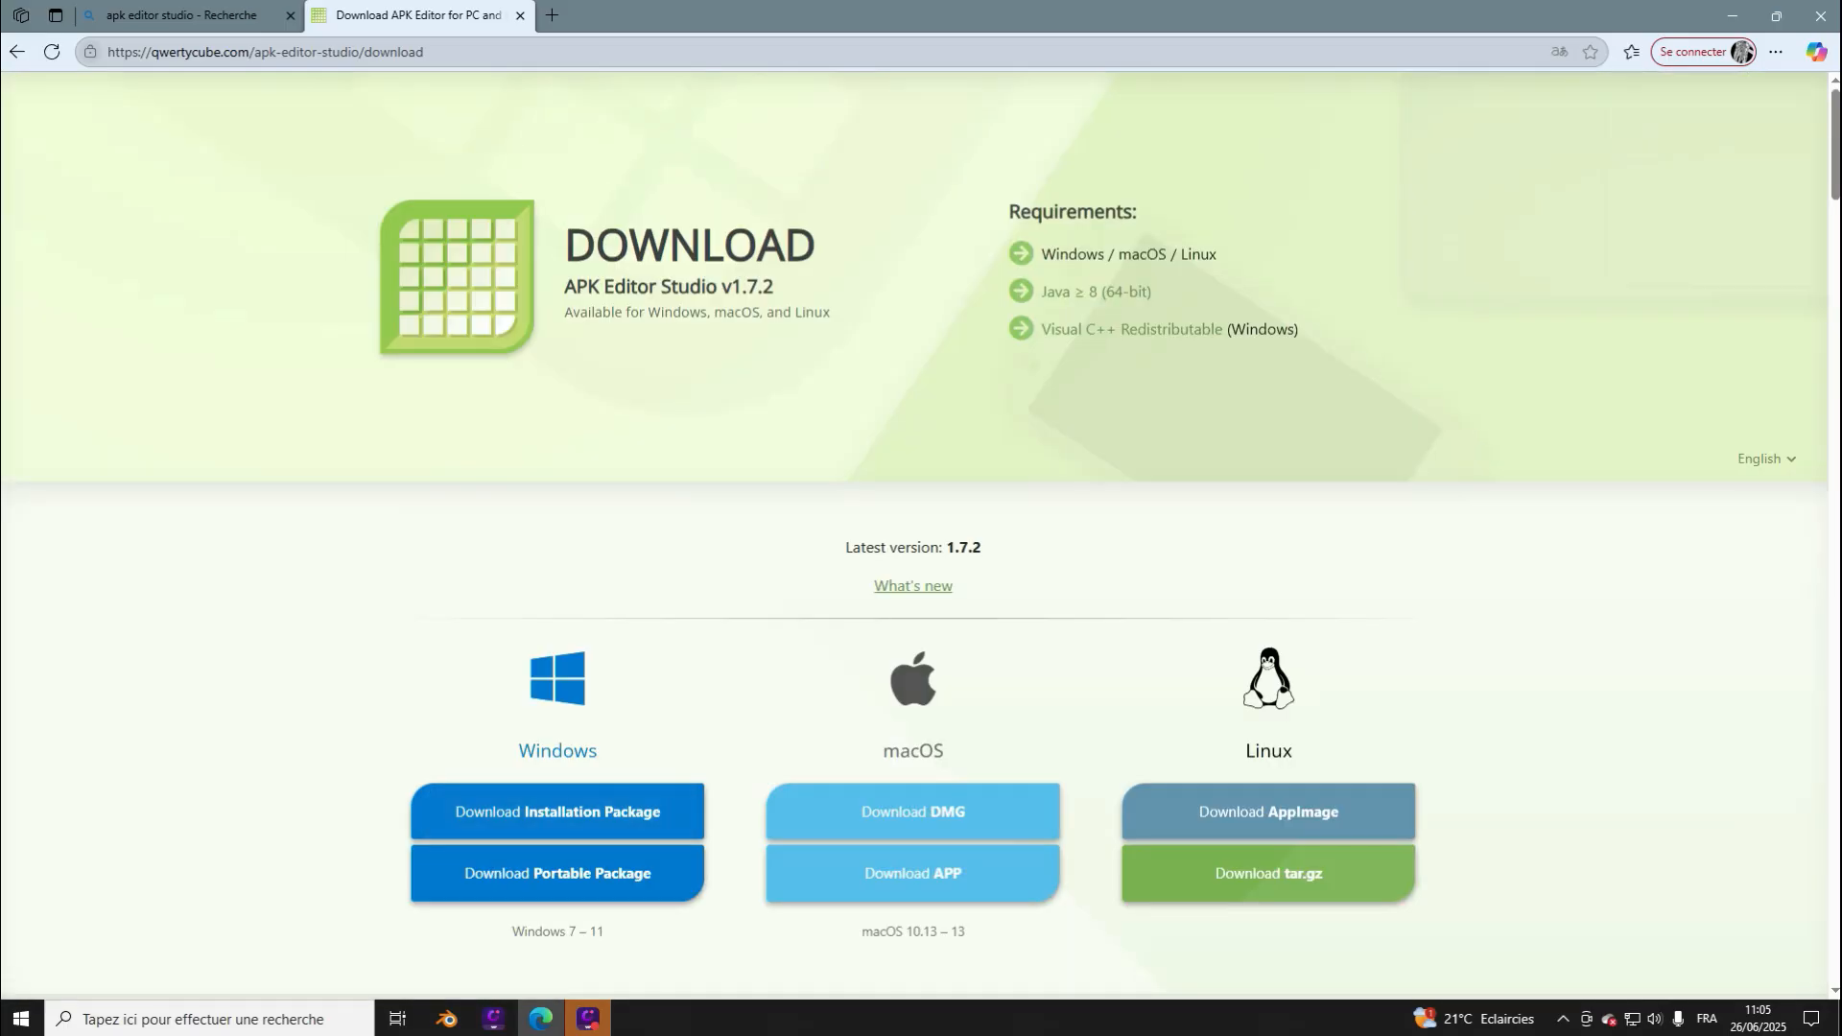
scroll(556, 427, "down", 3)
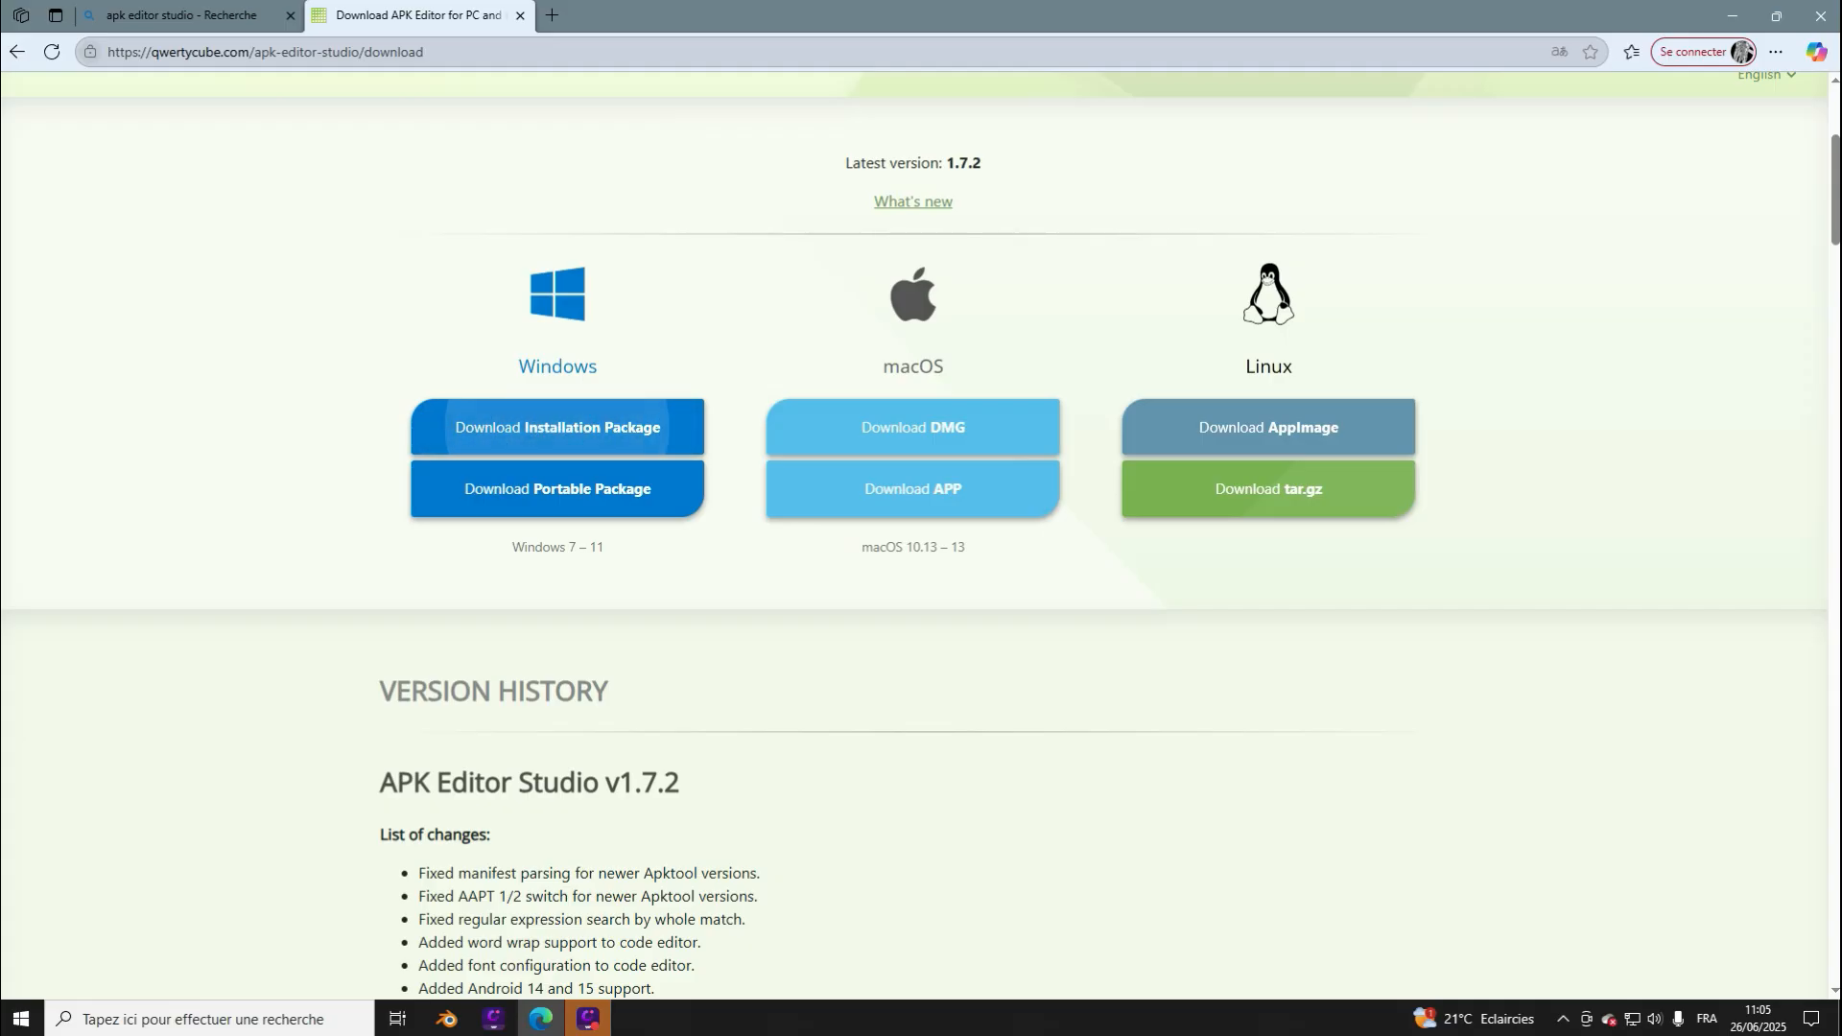
Step: Close the APK Editor Studio download page and search the web for "apkpure"
scroll(921, 537, "up", 4)
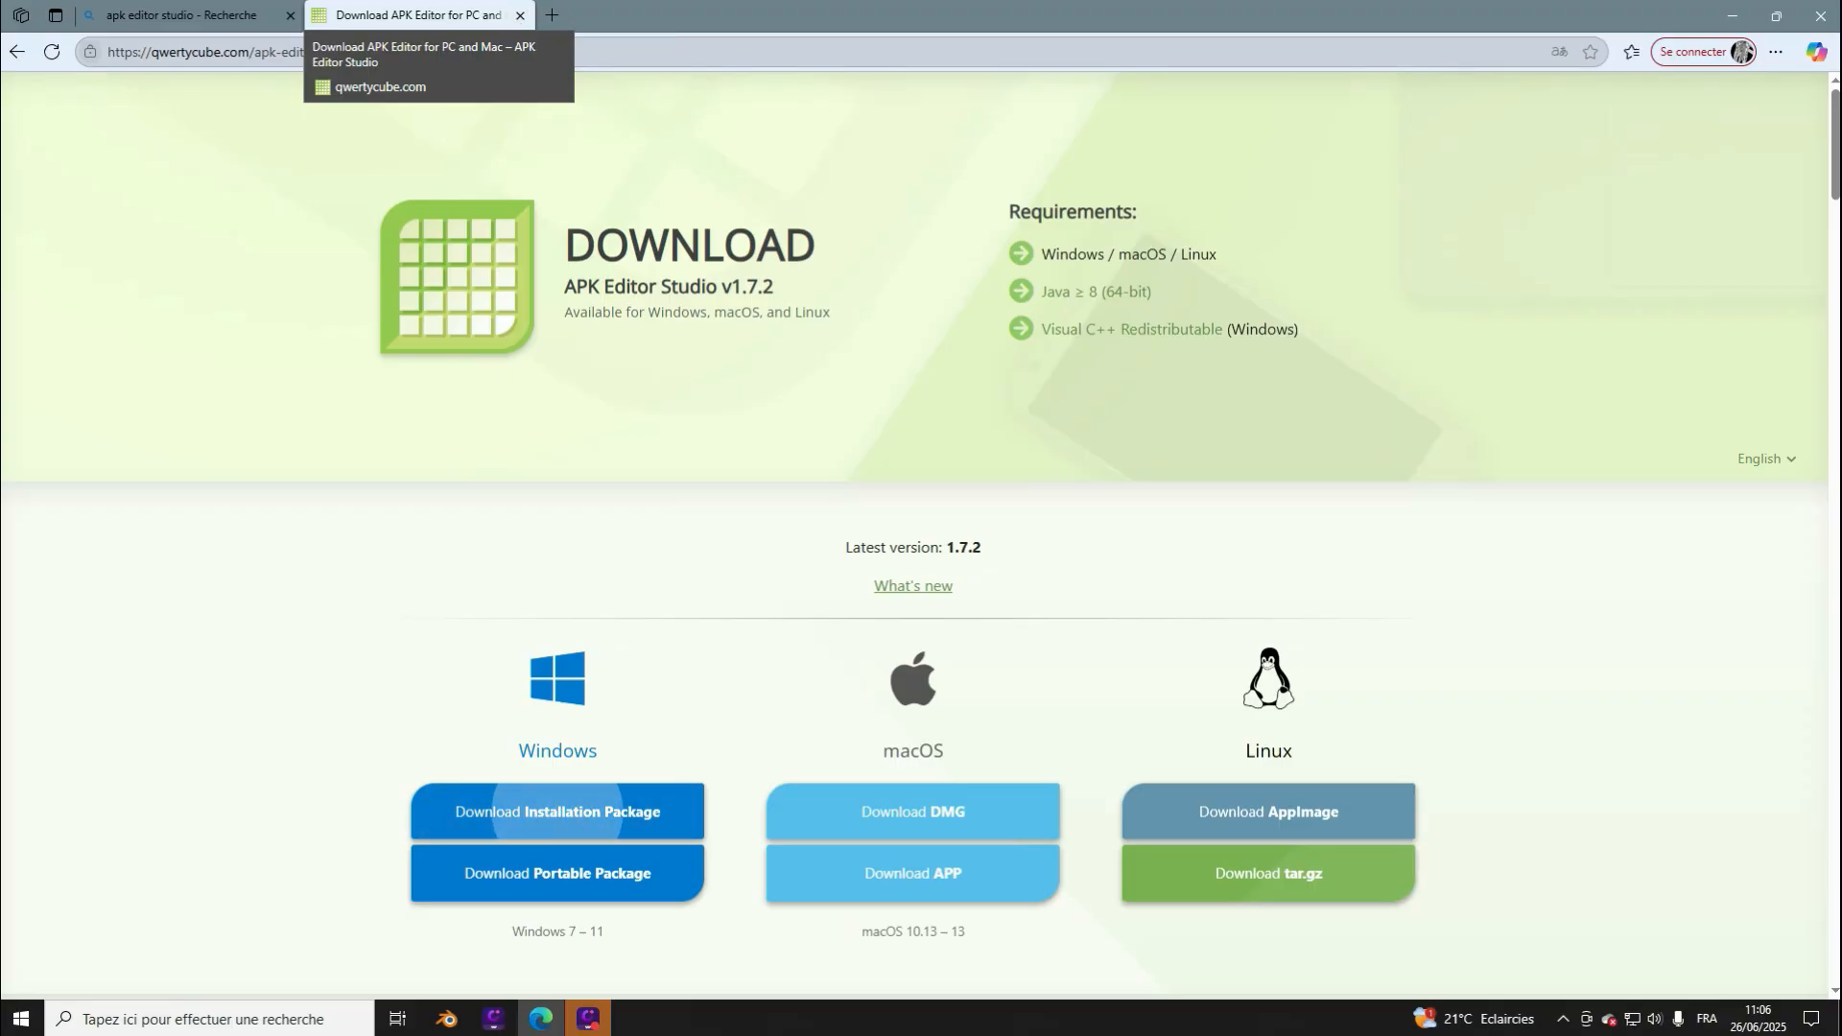
left_click(519, 15)
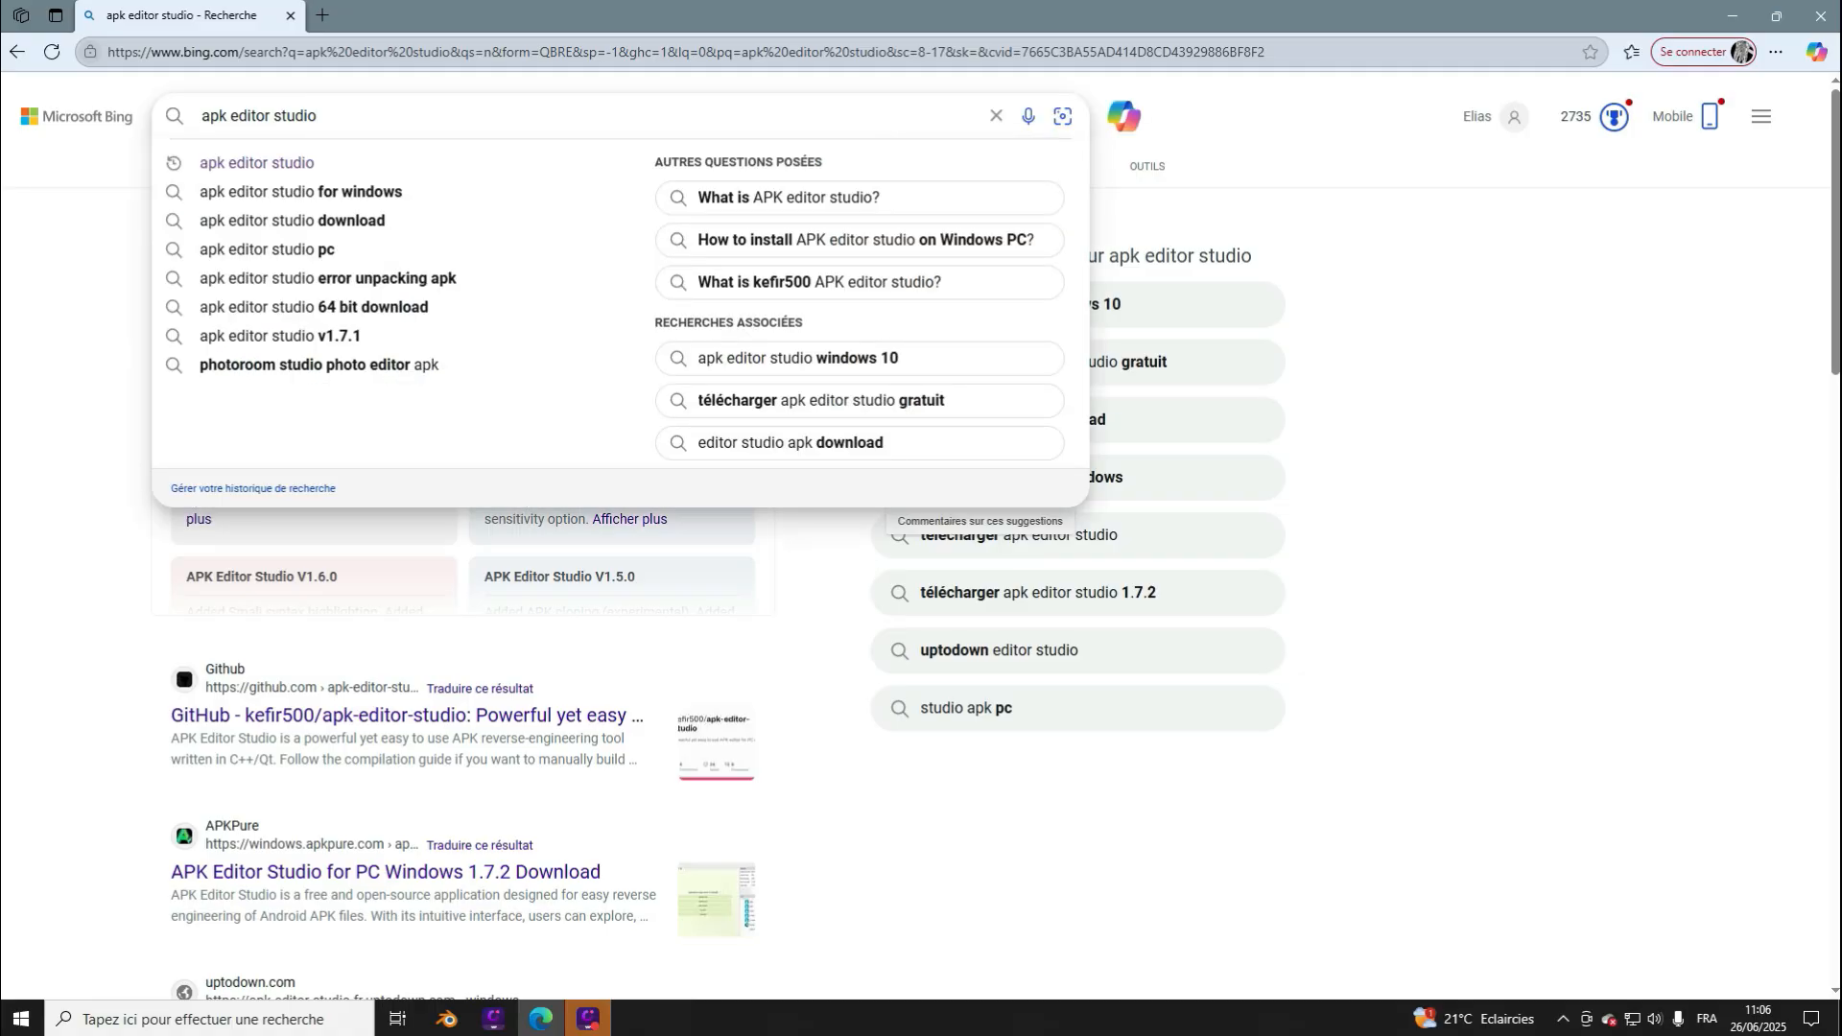
key("BackSpace")
key("BackSpace")
key("BackSpace")
key("BackSpace")
key("BackSpace")
key("BackSpace")
key("BackSpace")
key("BackSpace")
key("BackSpace")
key("BackSpace")
key("BackSpace")
key("BackSpace")
key("BackSpace")
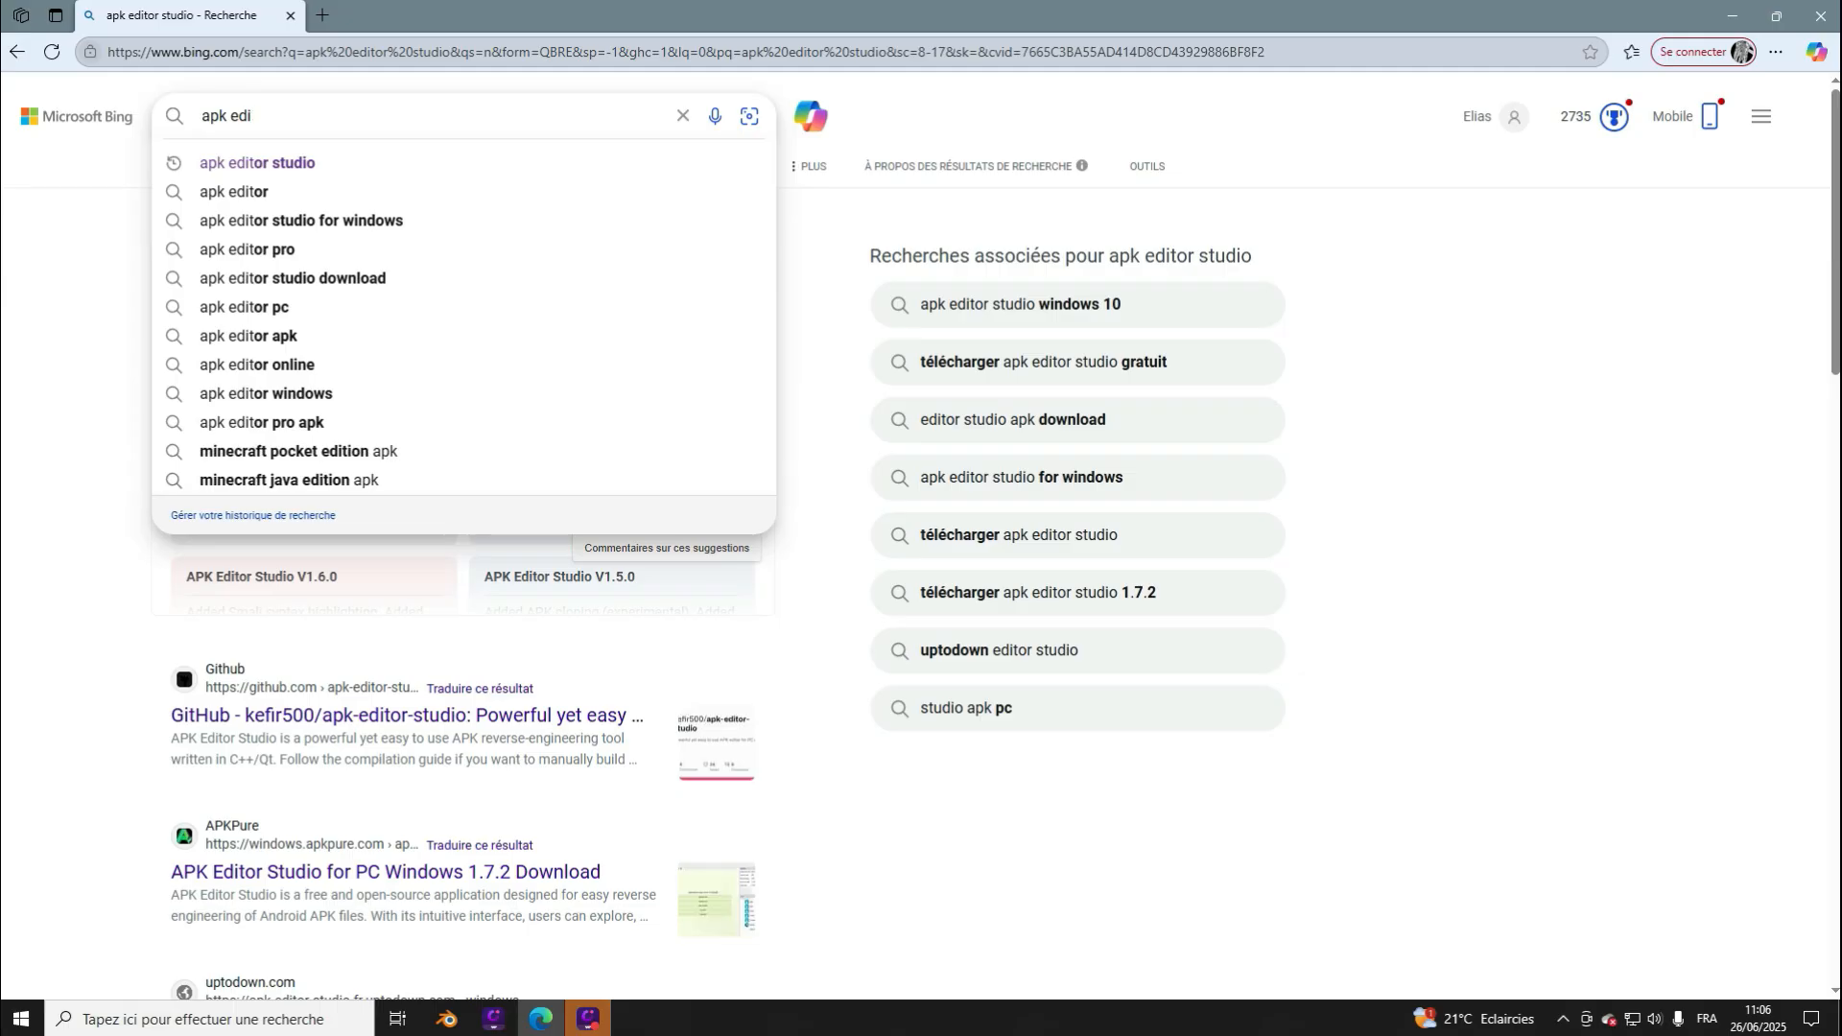
key("BackSpace")
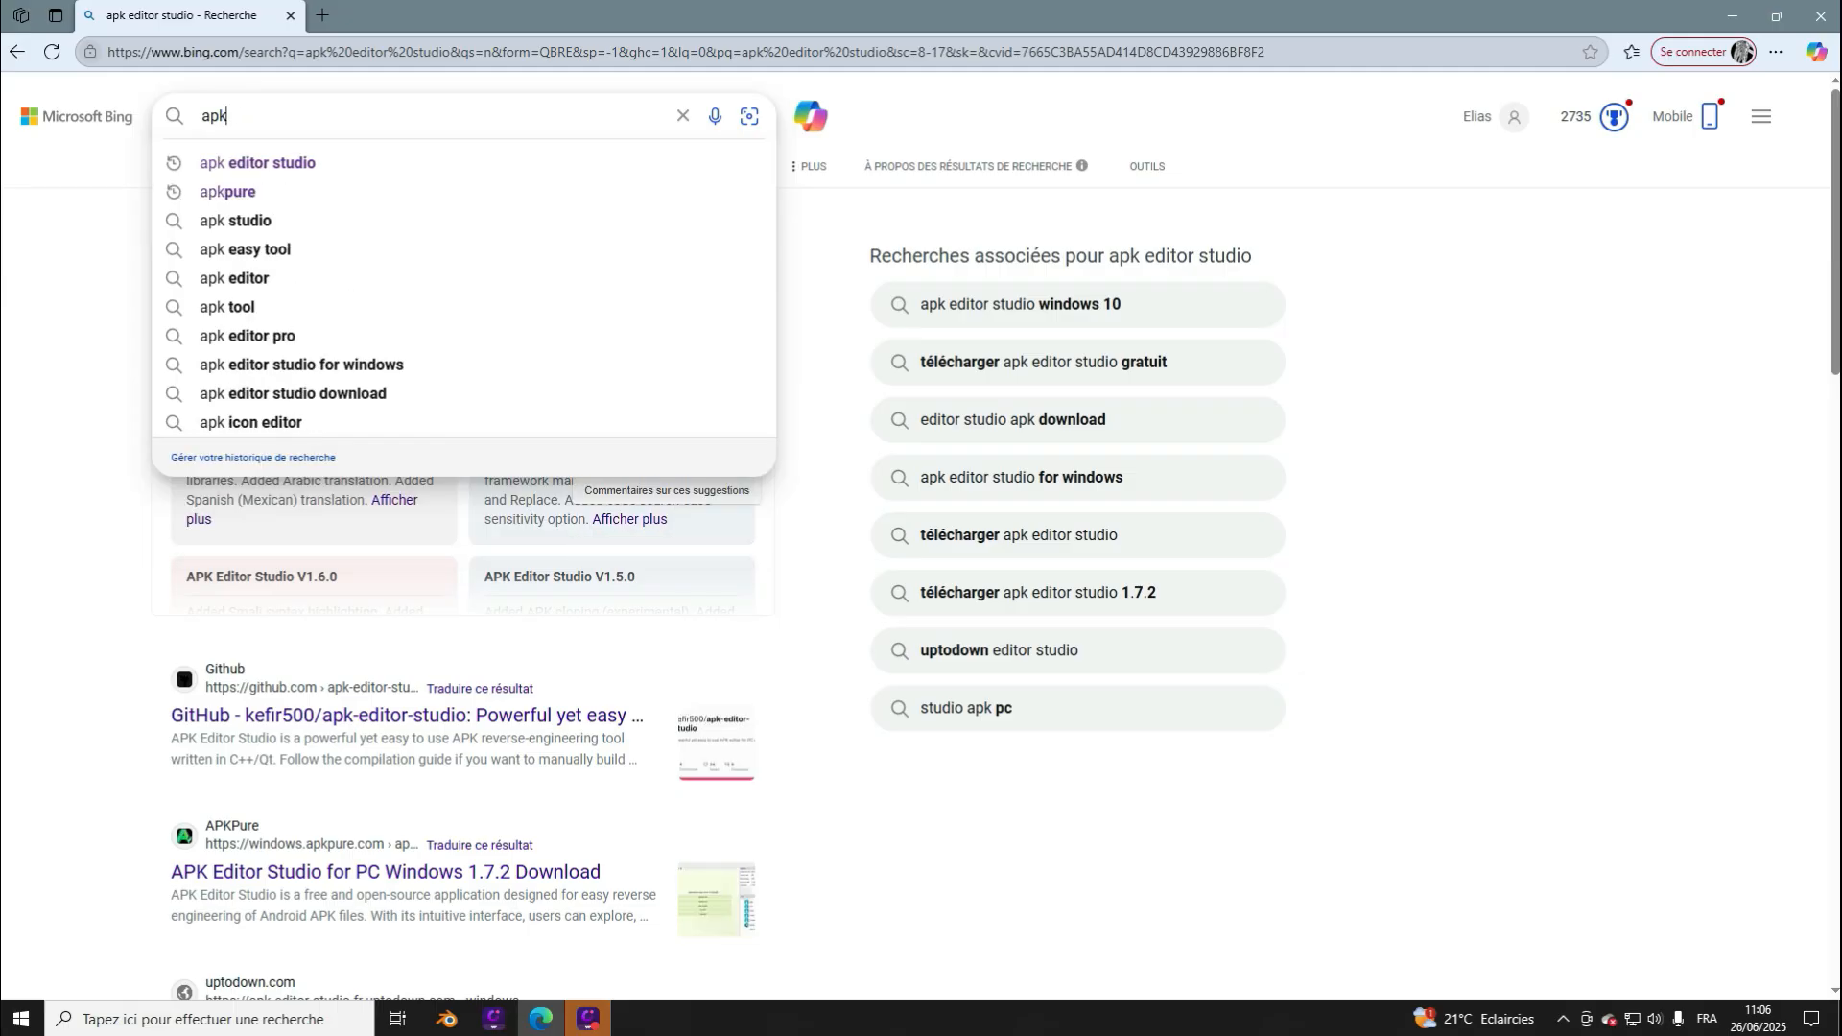
type("p")
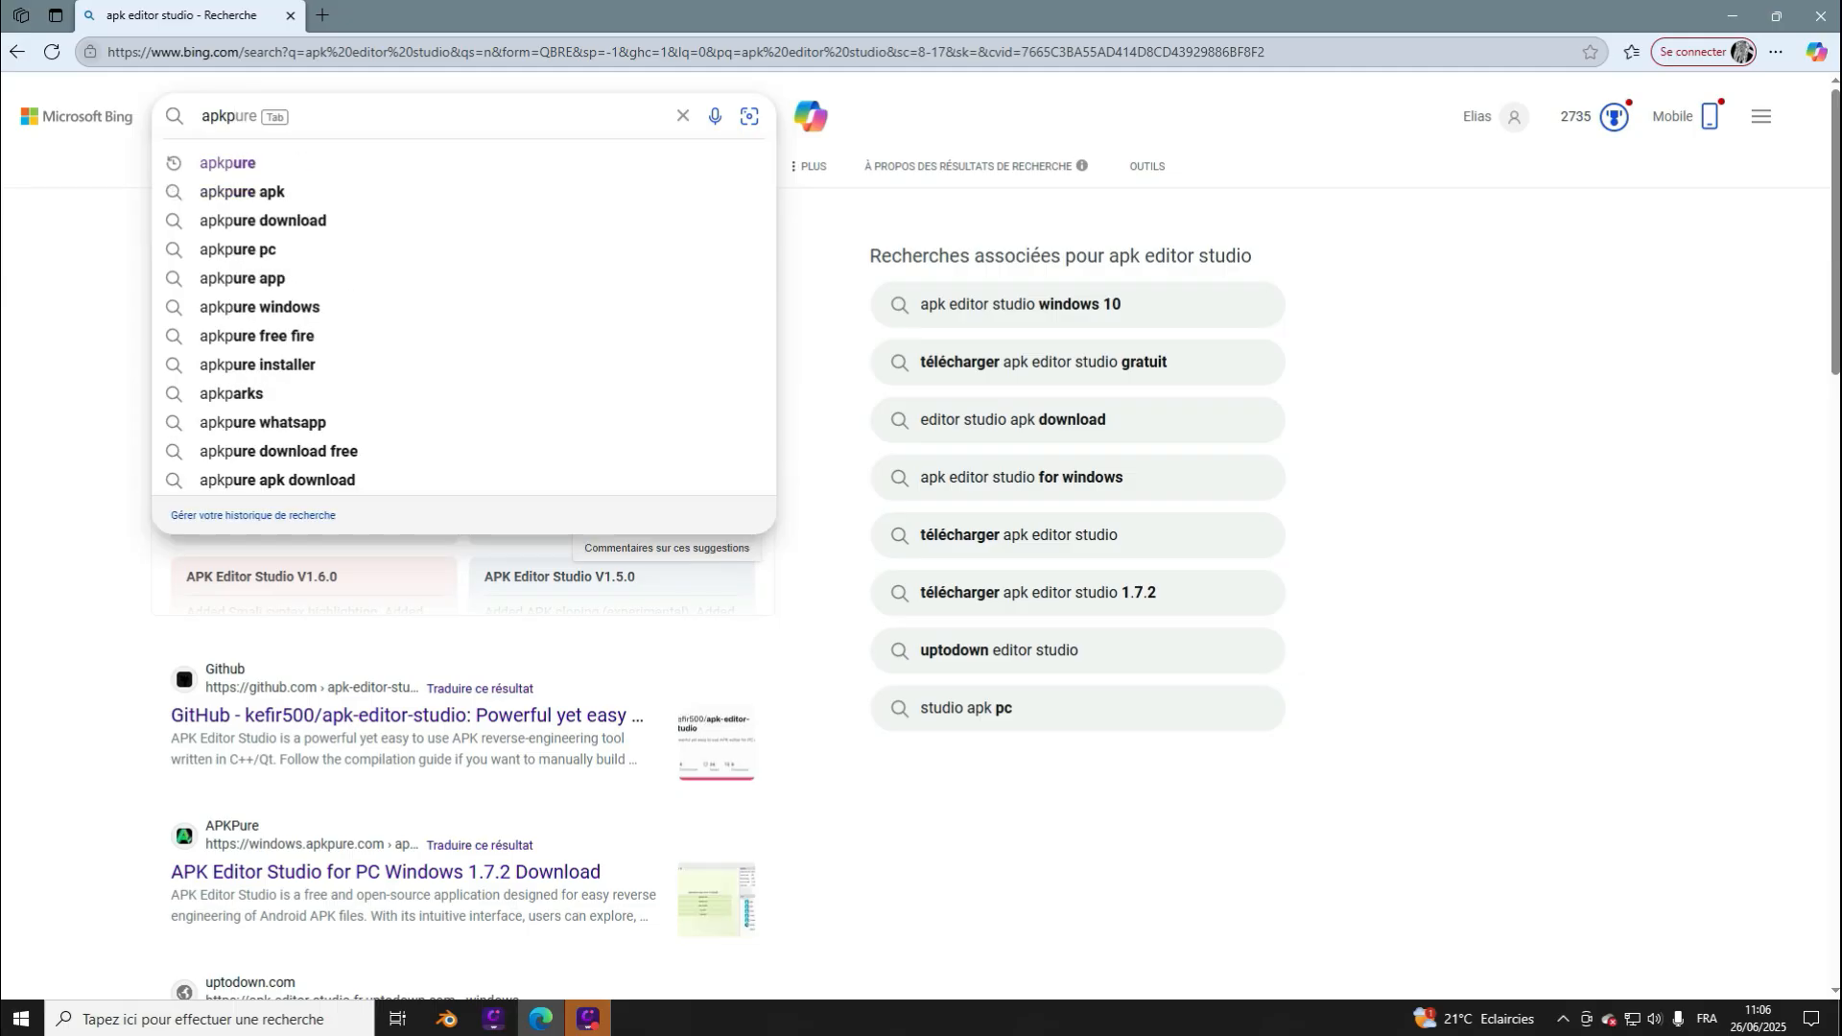
type("ure")
key("Return")
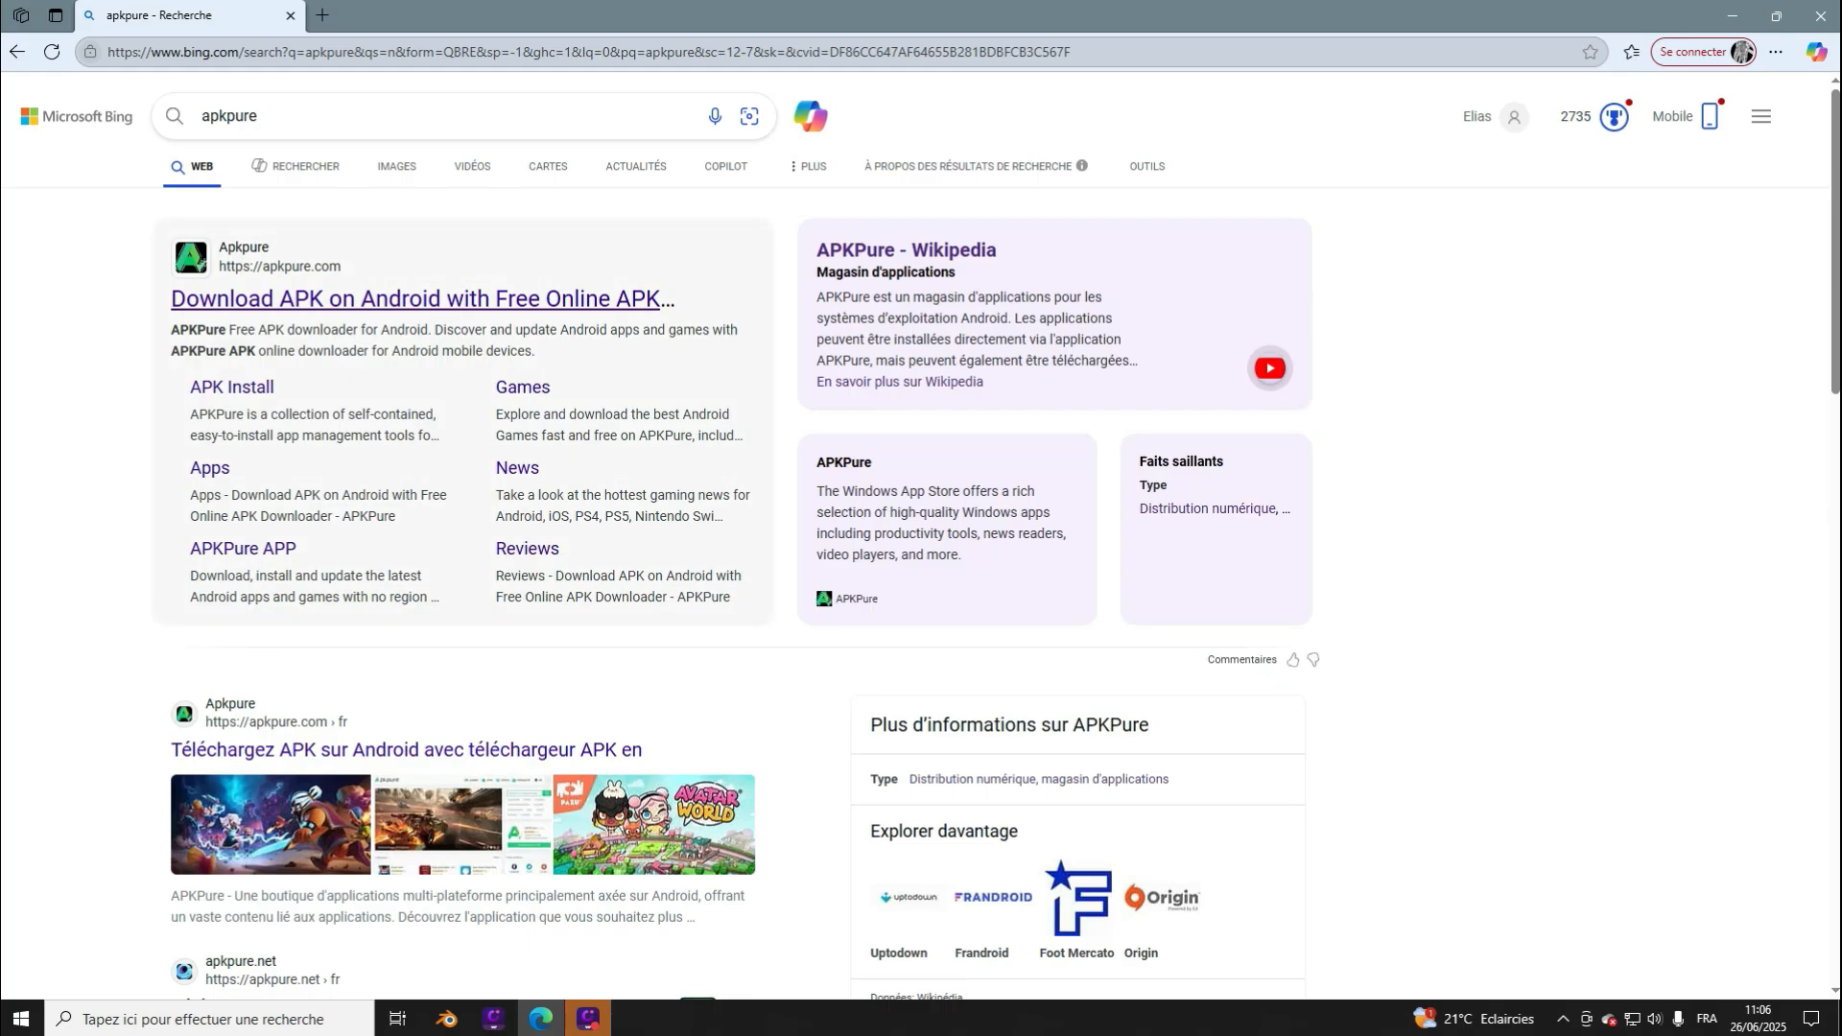
Step: Open the APKPure site, search it for "notepad ++" and look through the results before closing the page
left_click(416, 300)
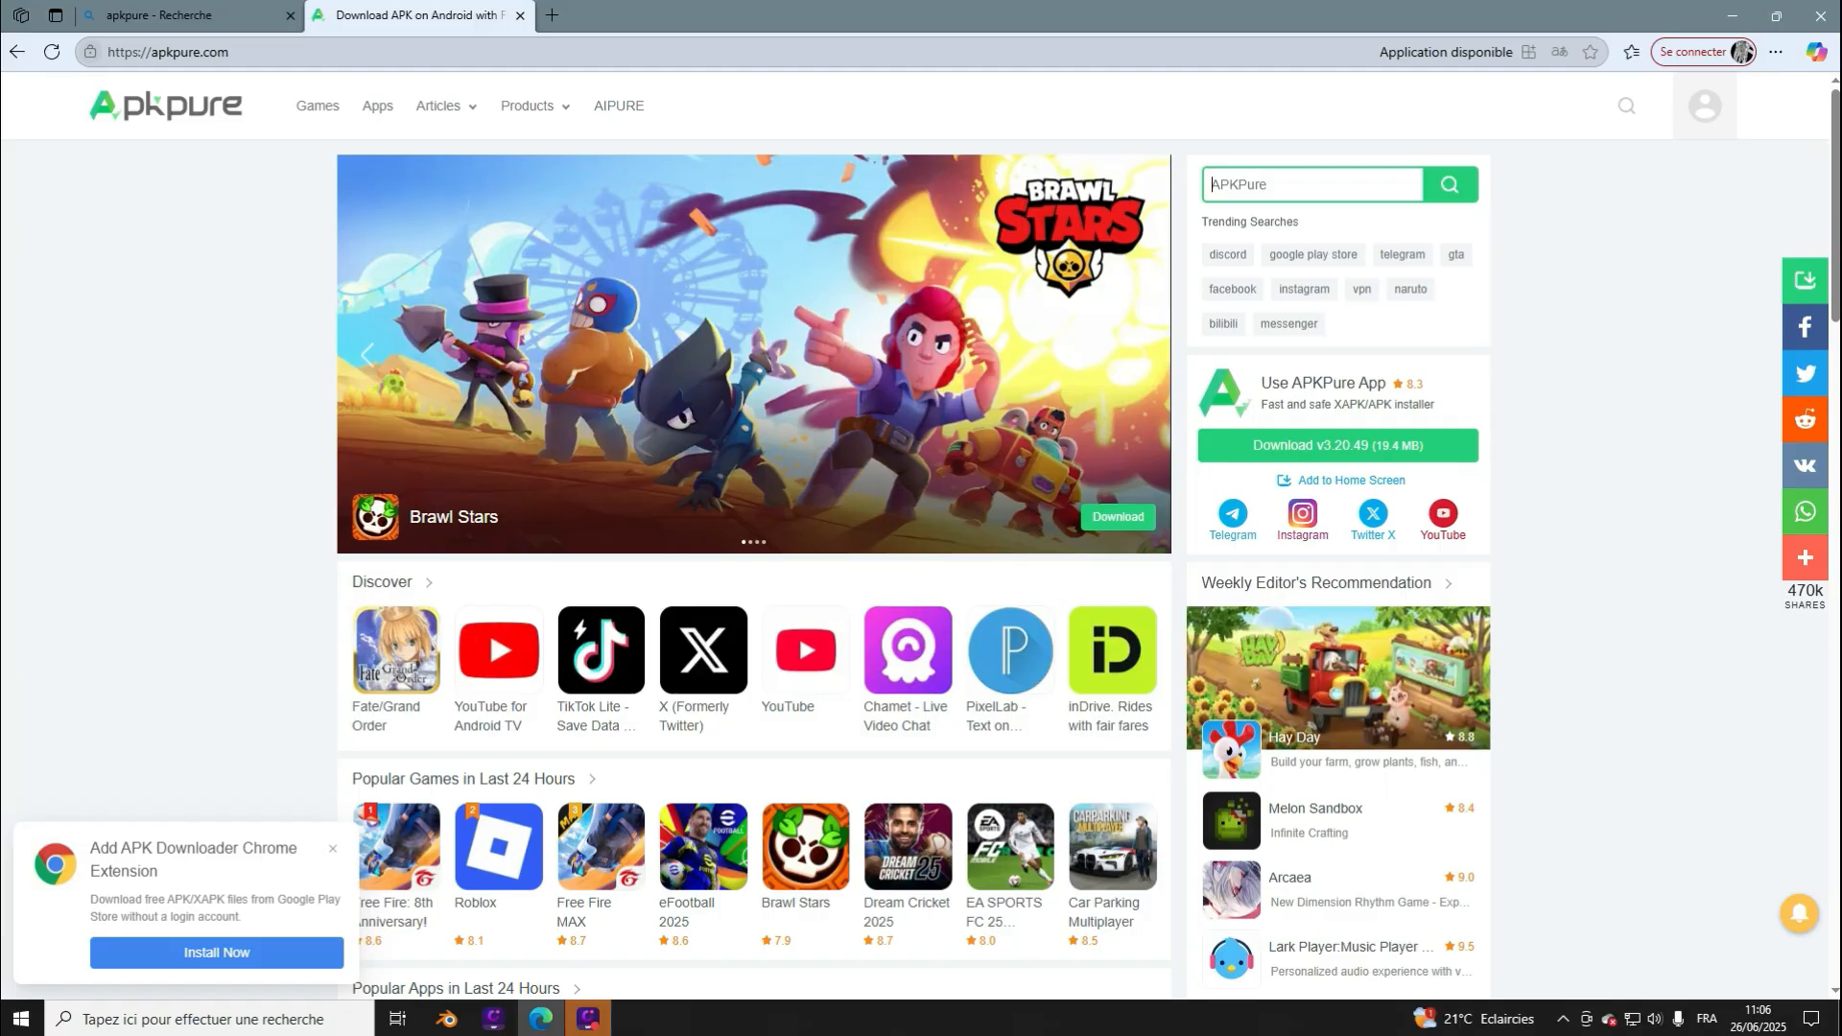
type("note")
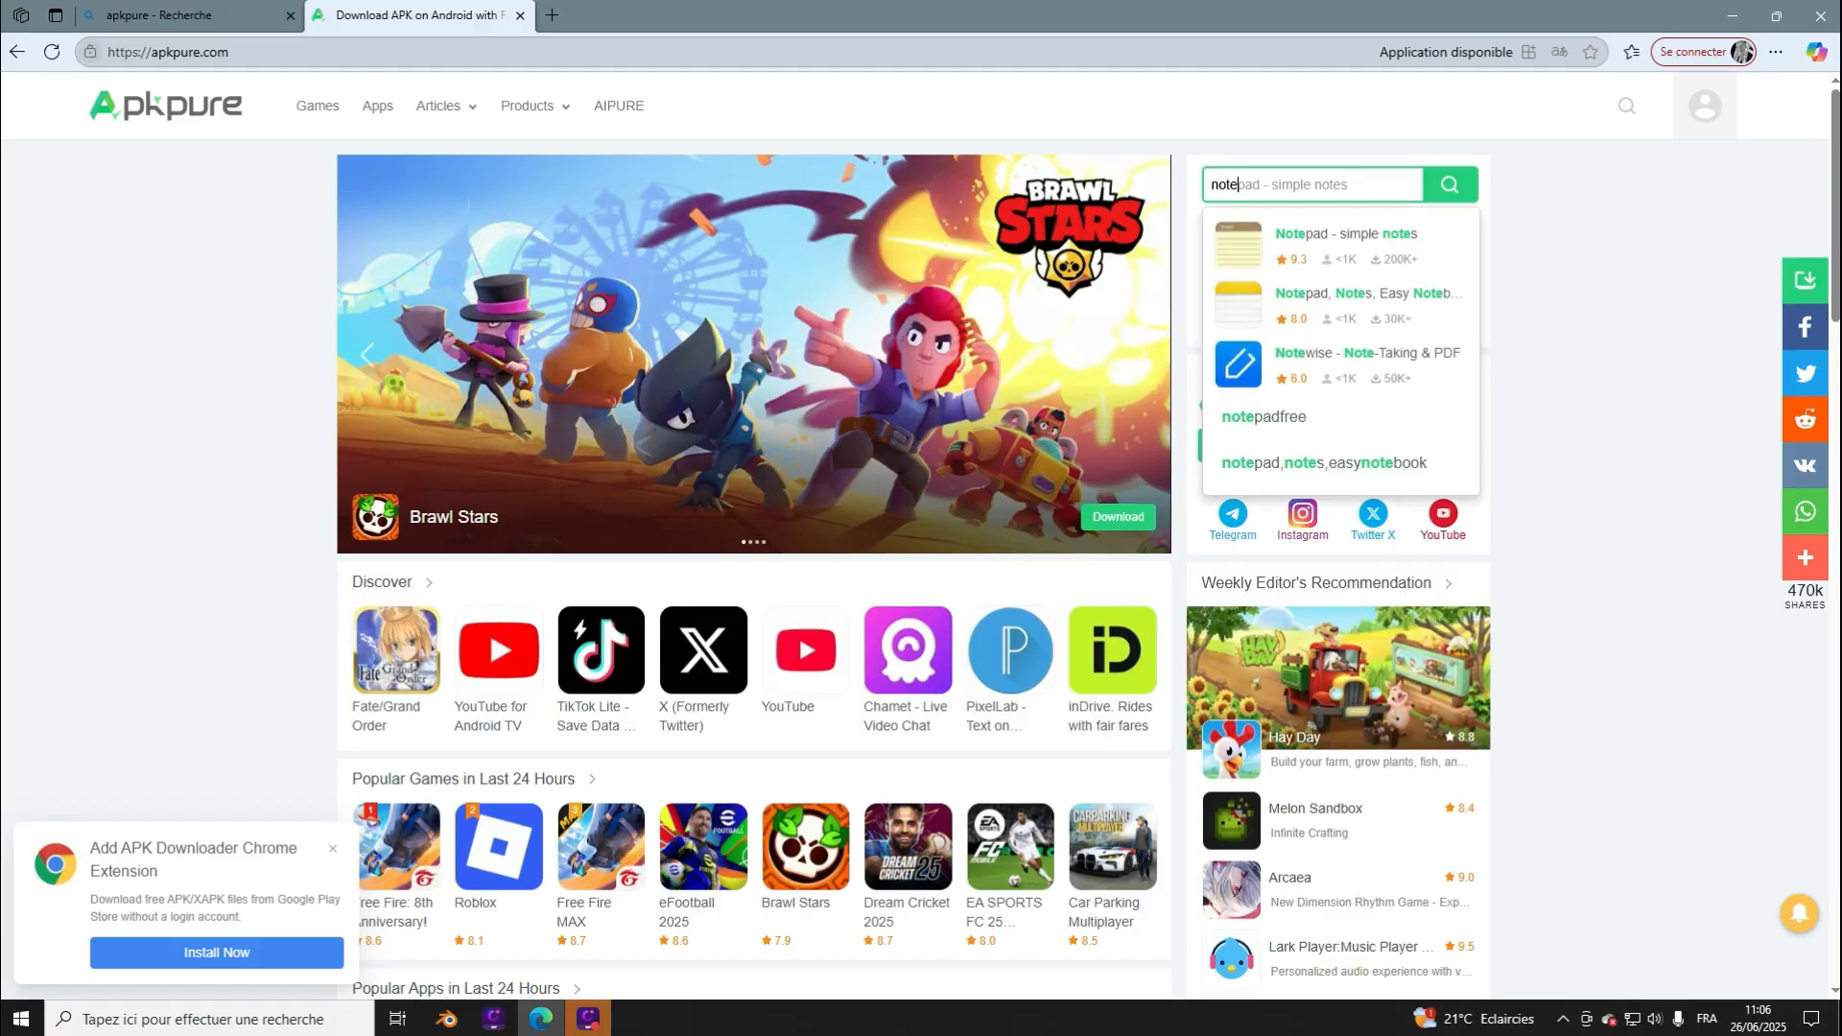
type("pad ++")
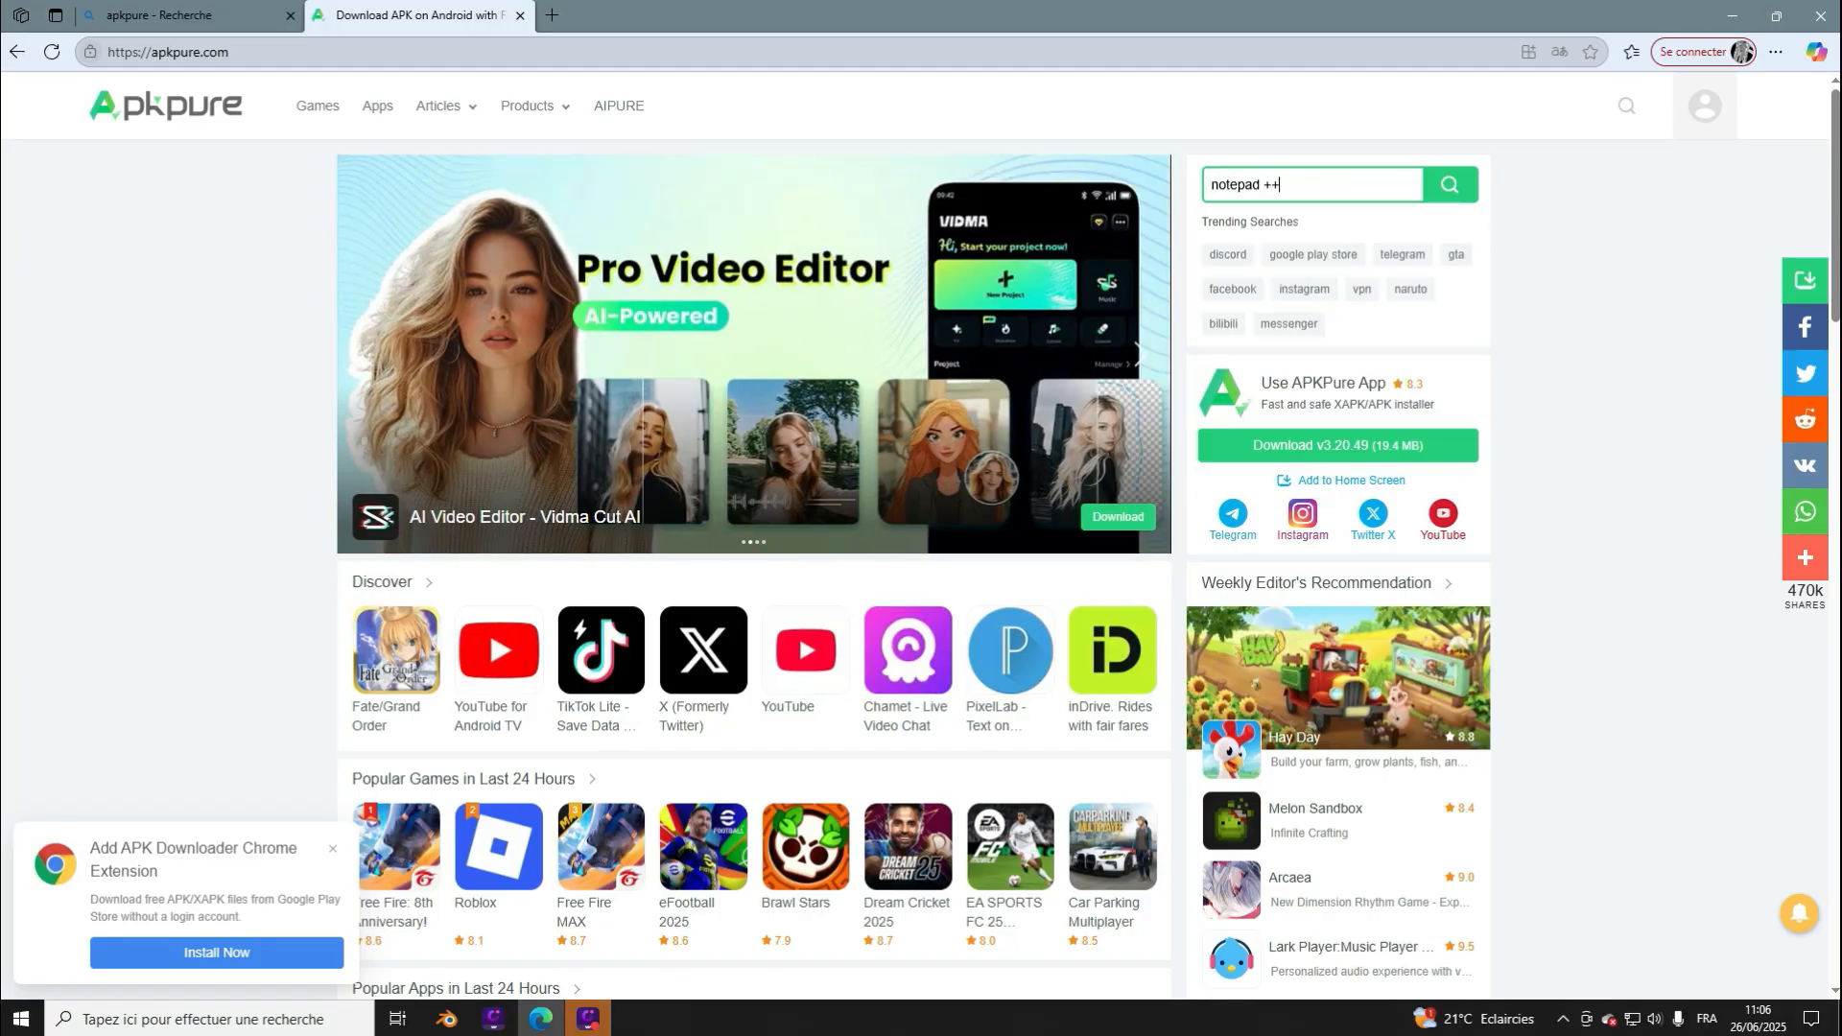
key("Return")
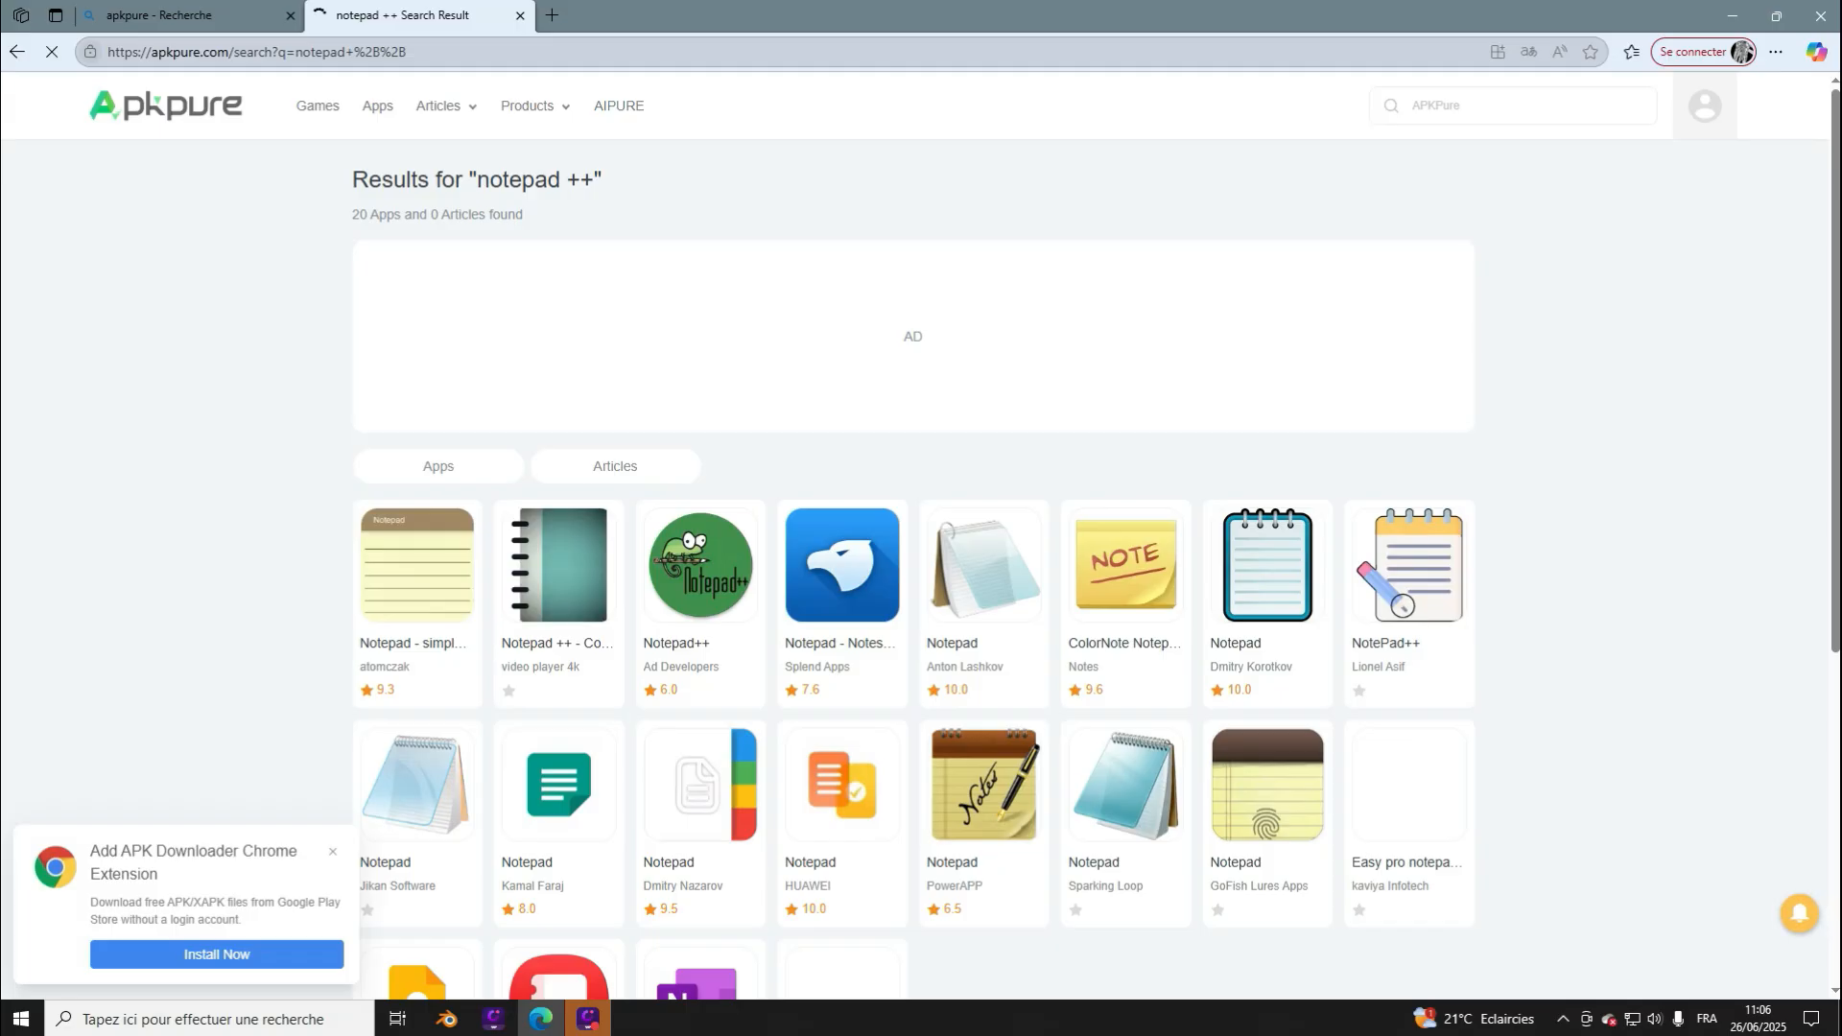
scroll(557, 287, "down", 9)
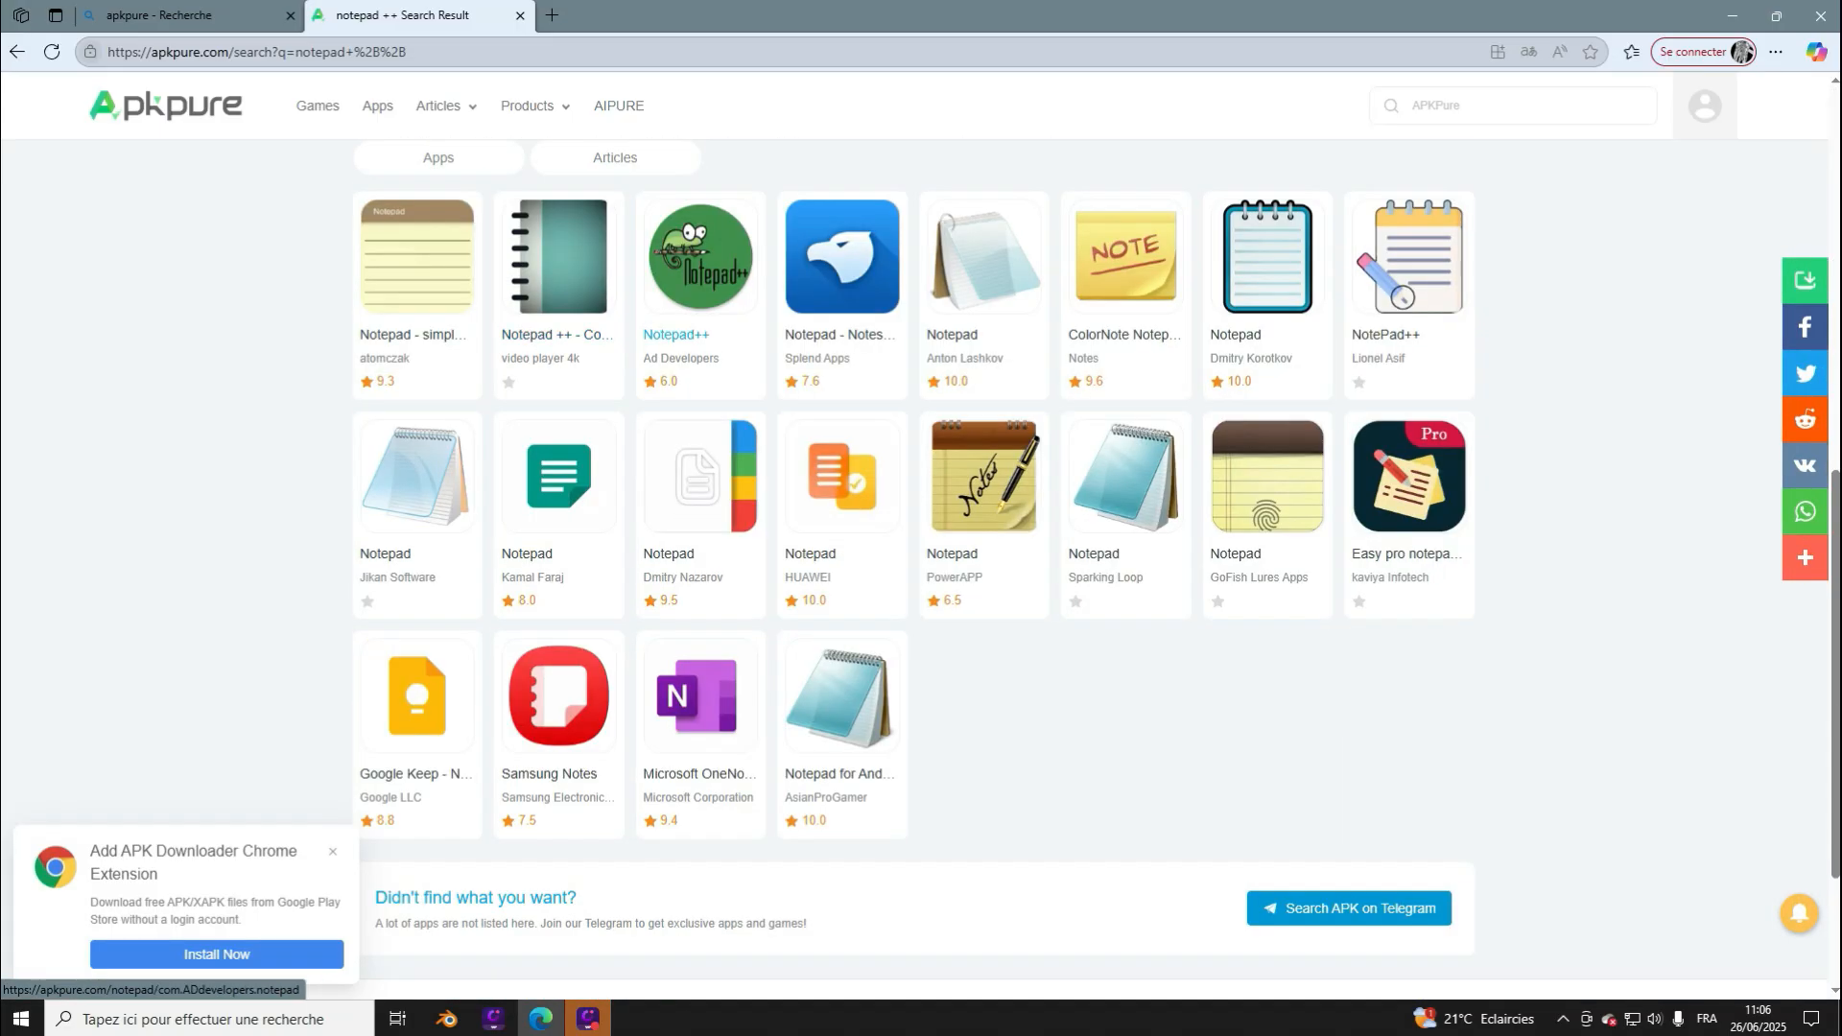
scroll(911, 566, "up", 9)
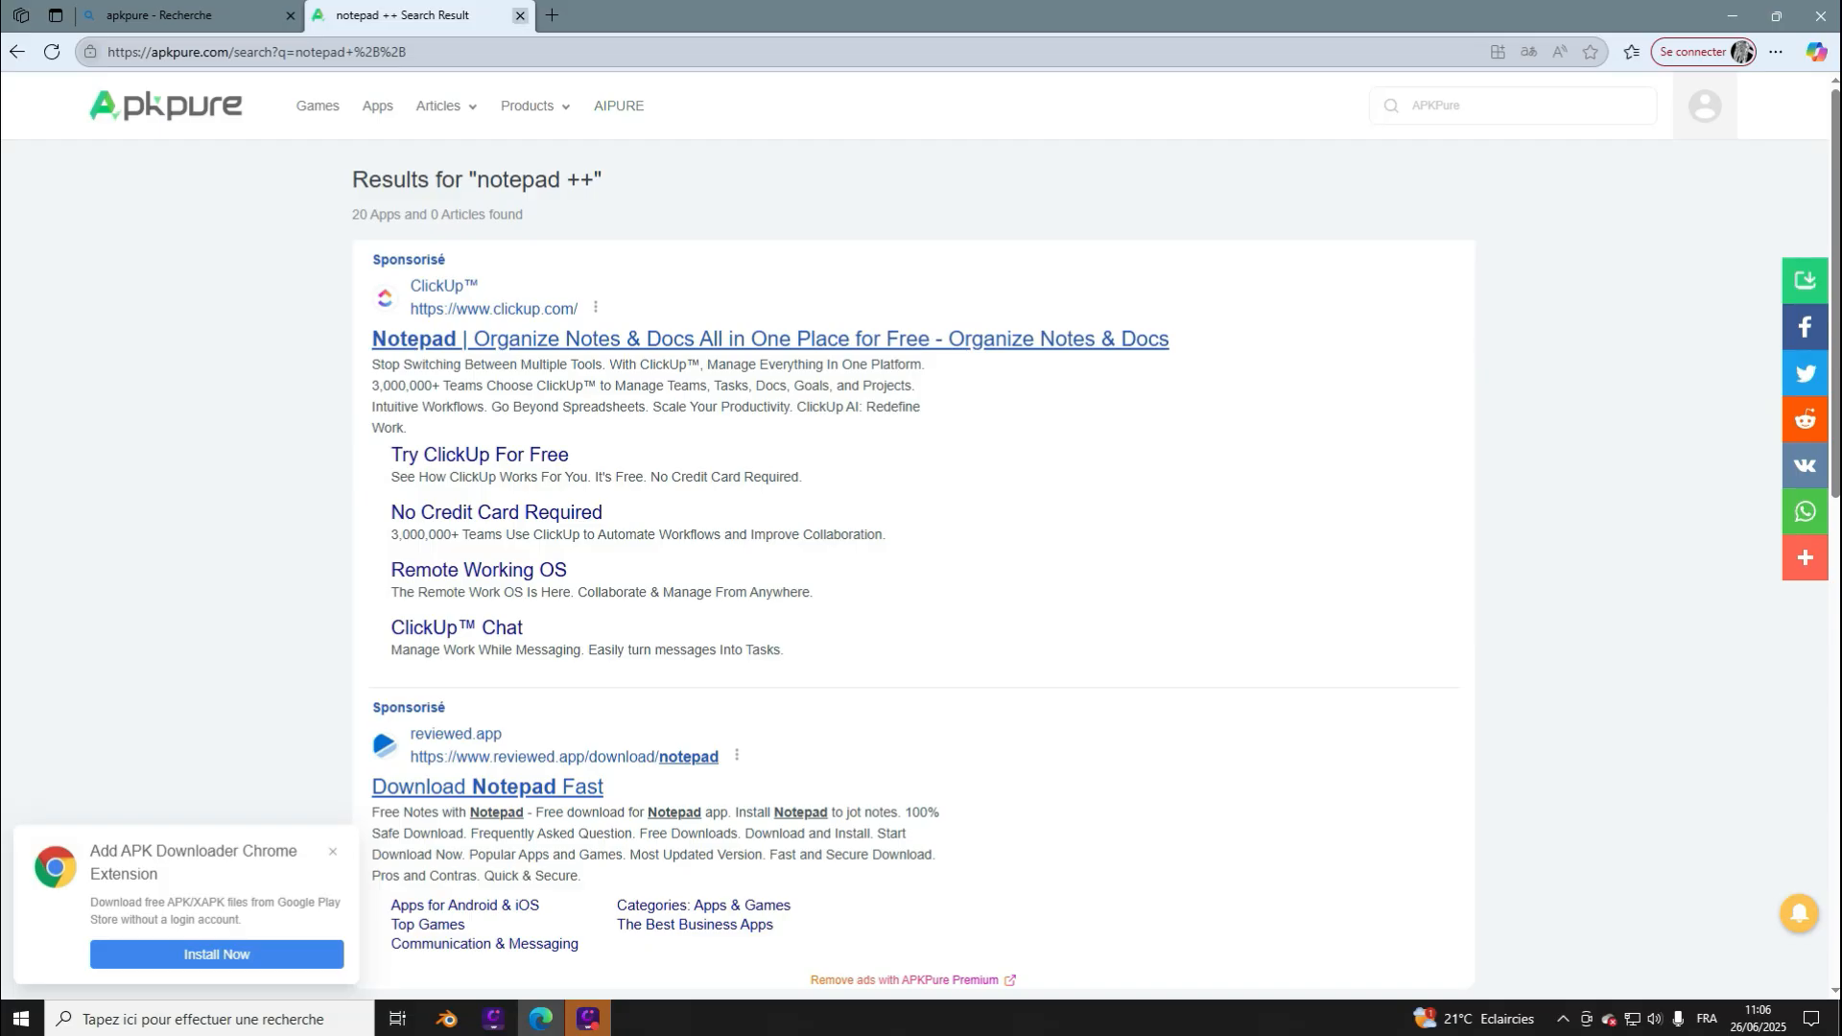
left_click(520, 16)
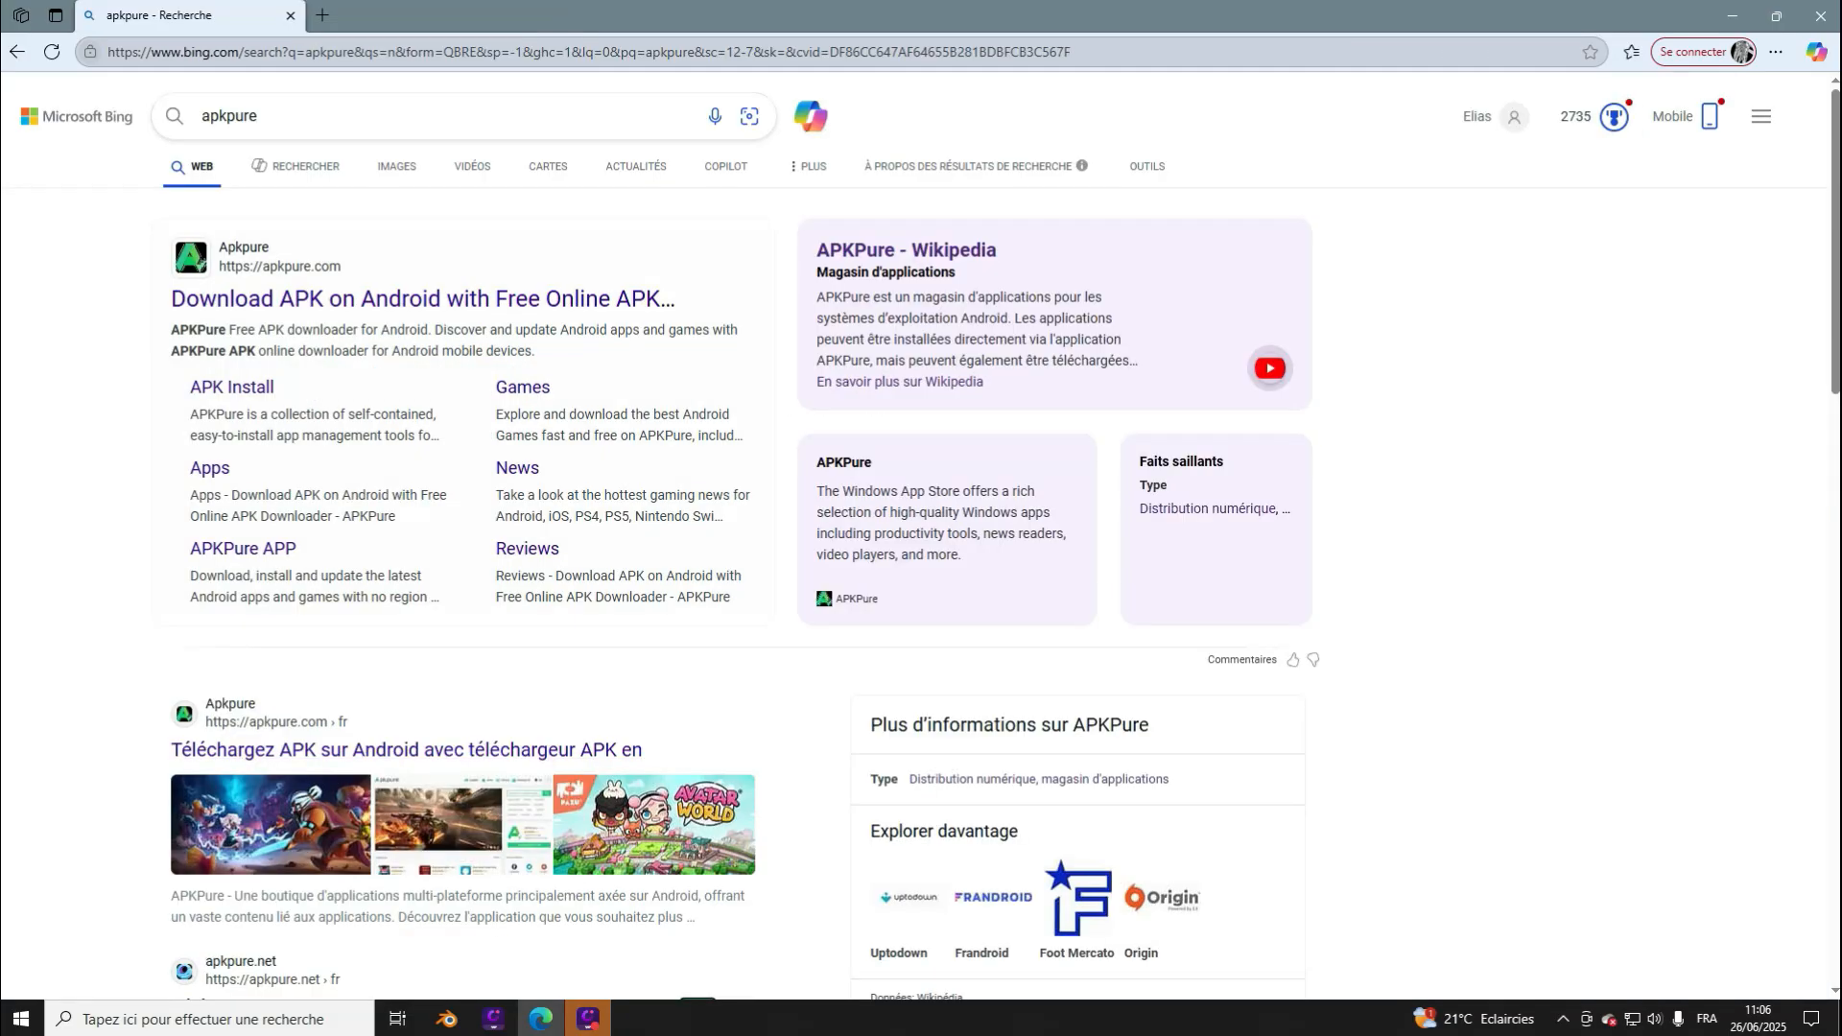
Step: Open the APKPure site from the web results and search it for "smash hit"
left_click(413, 300)
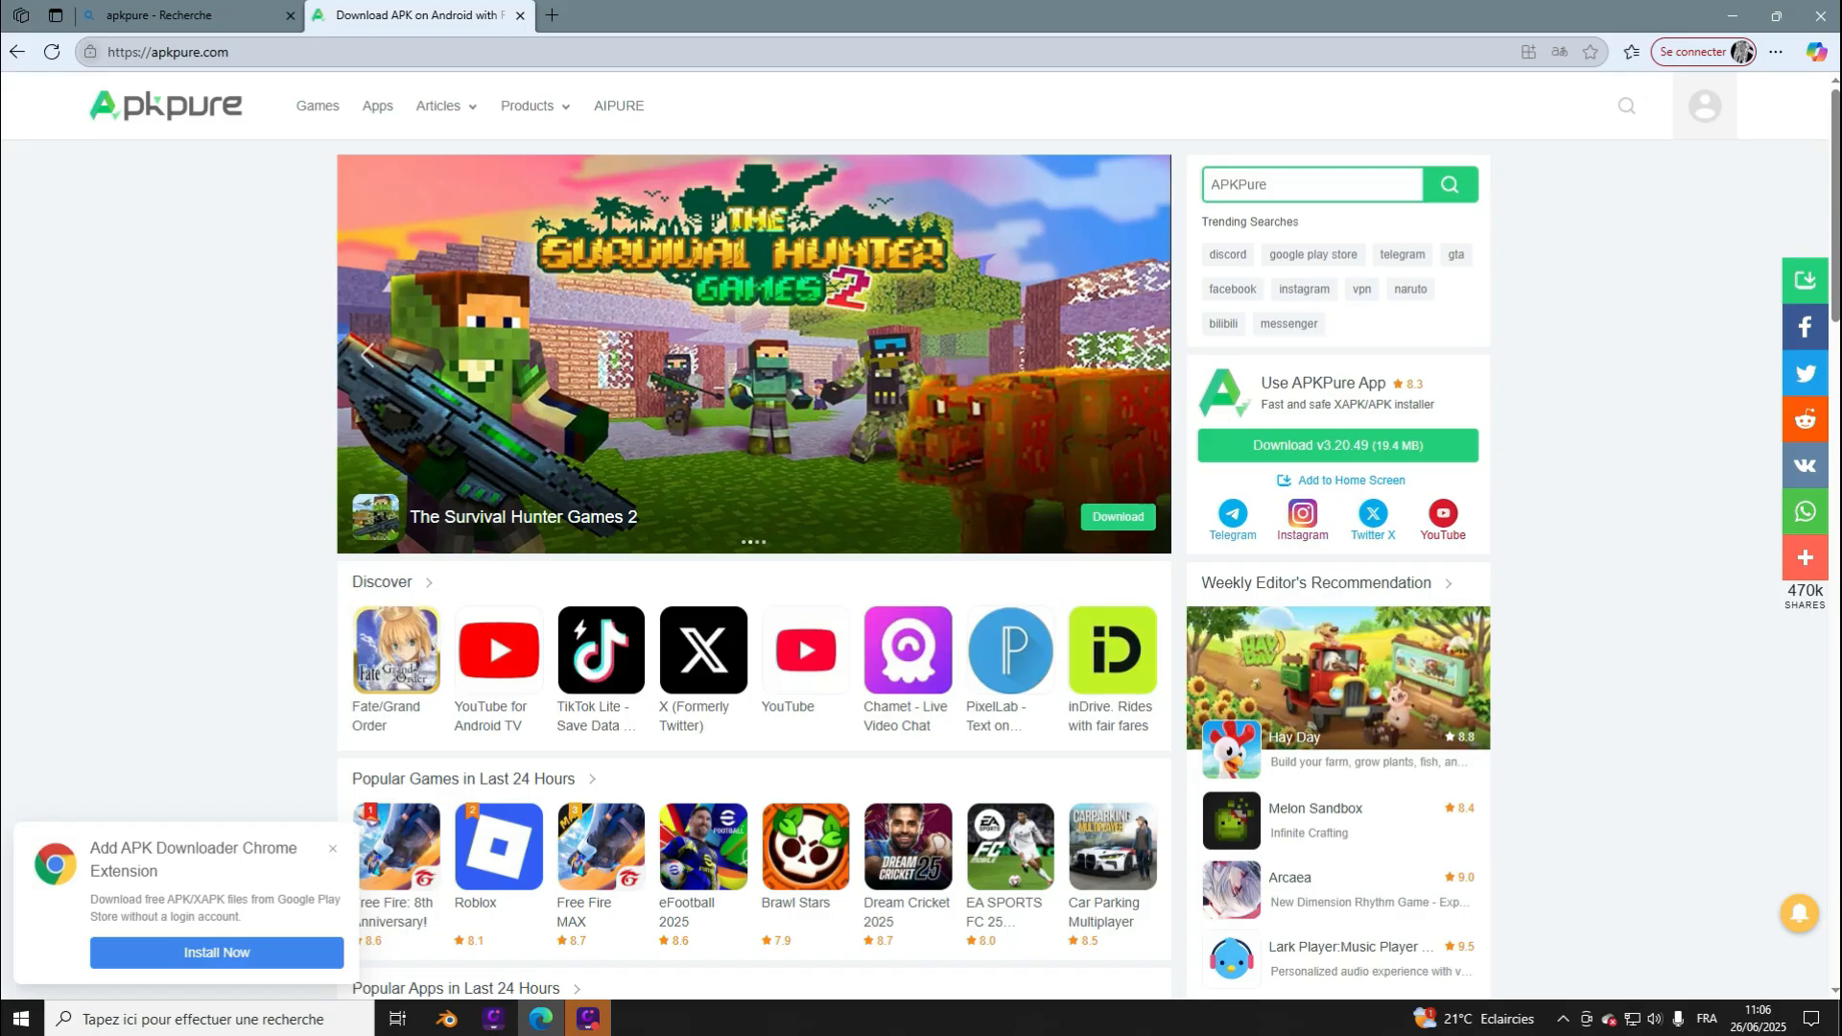
type("sam")
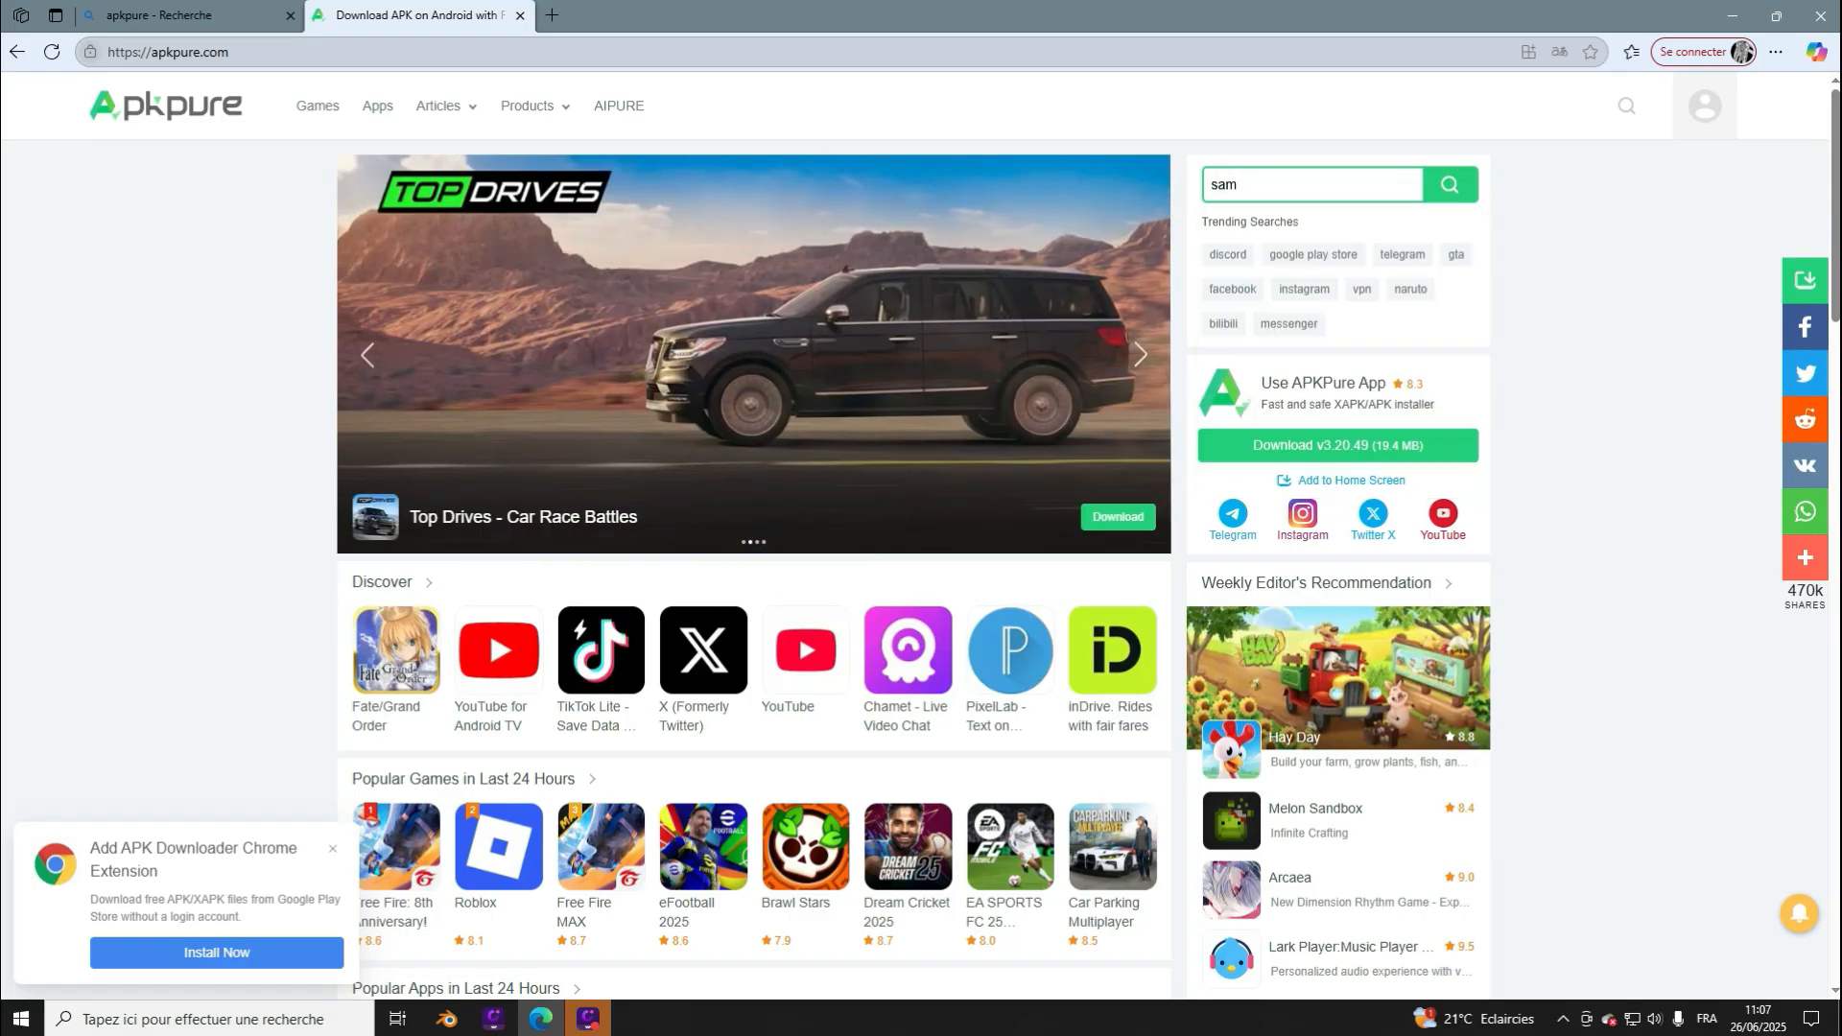
type("mash hit")
scroll(912, 576, "down", 5)
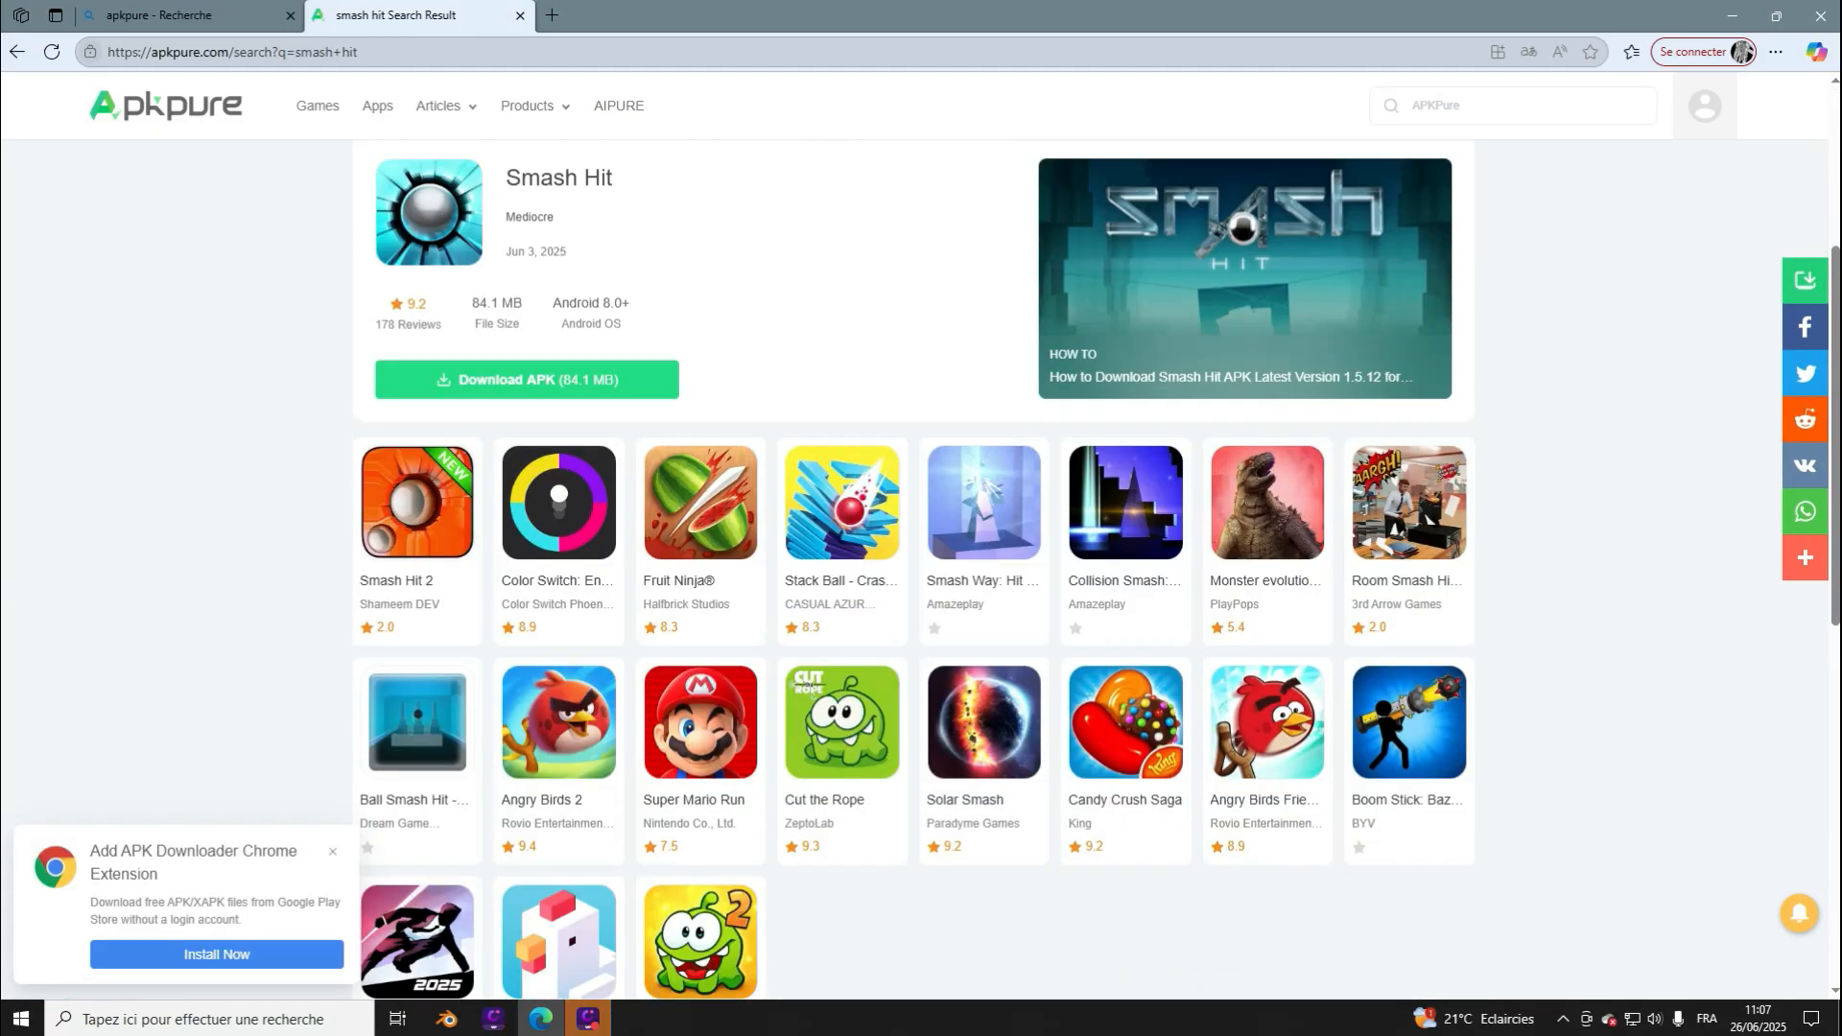
Step: Open the Smash Hit APK download page and examine its app information and available variants
scroll(527, 380, "down", 15)
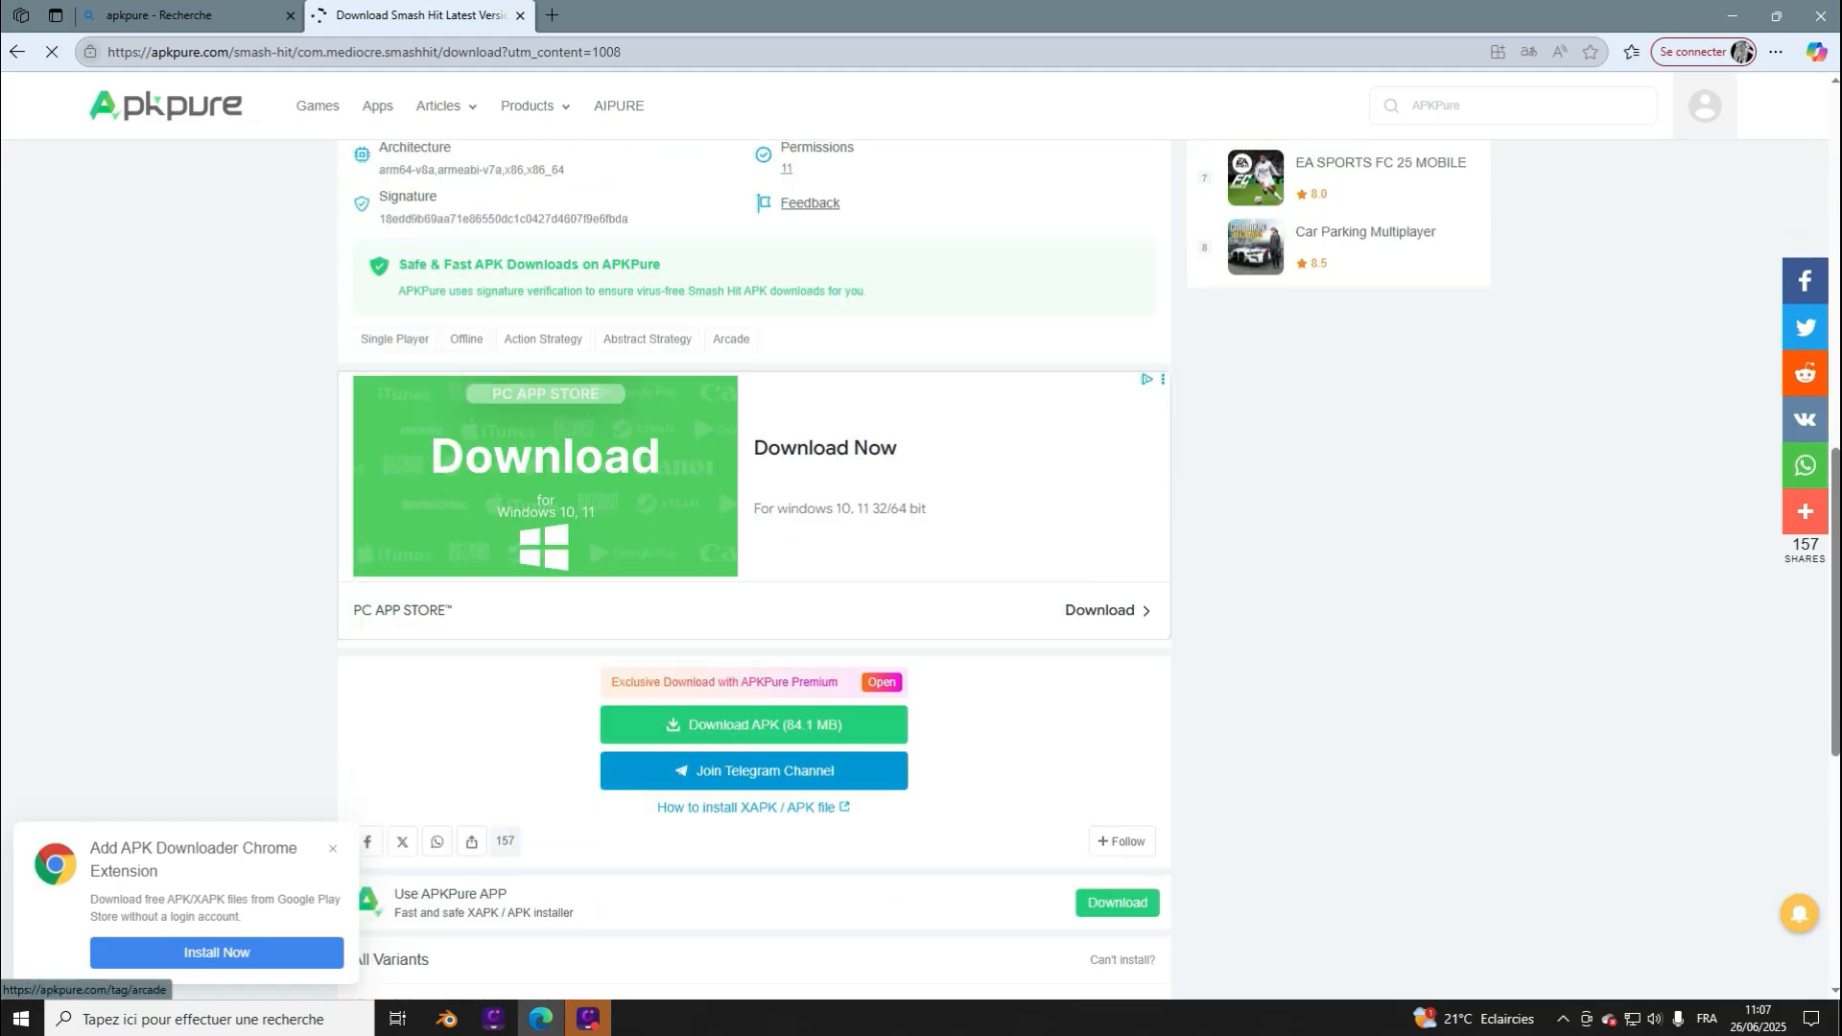
scroll(911, 576, "up", 20)
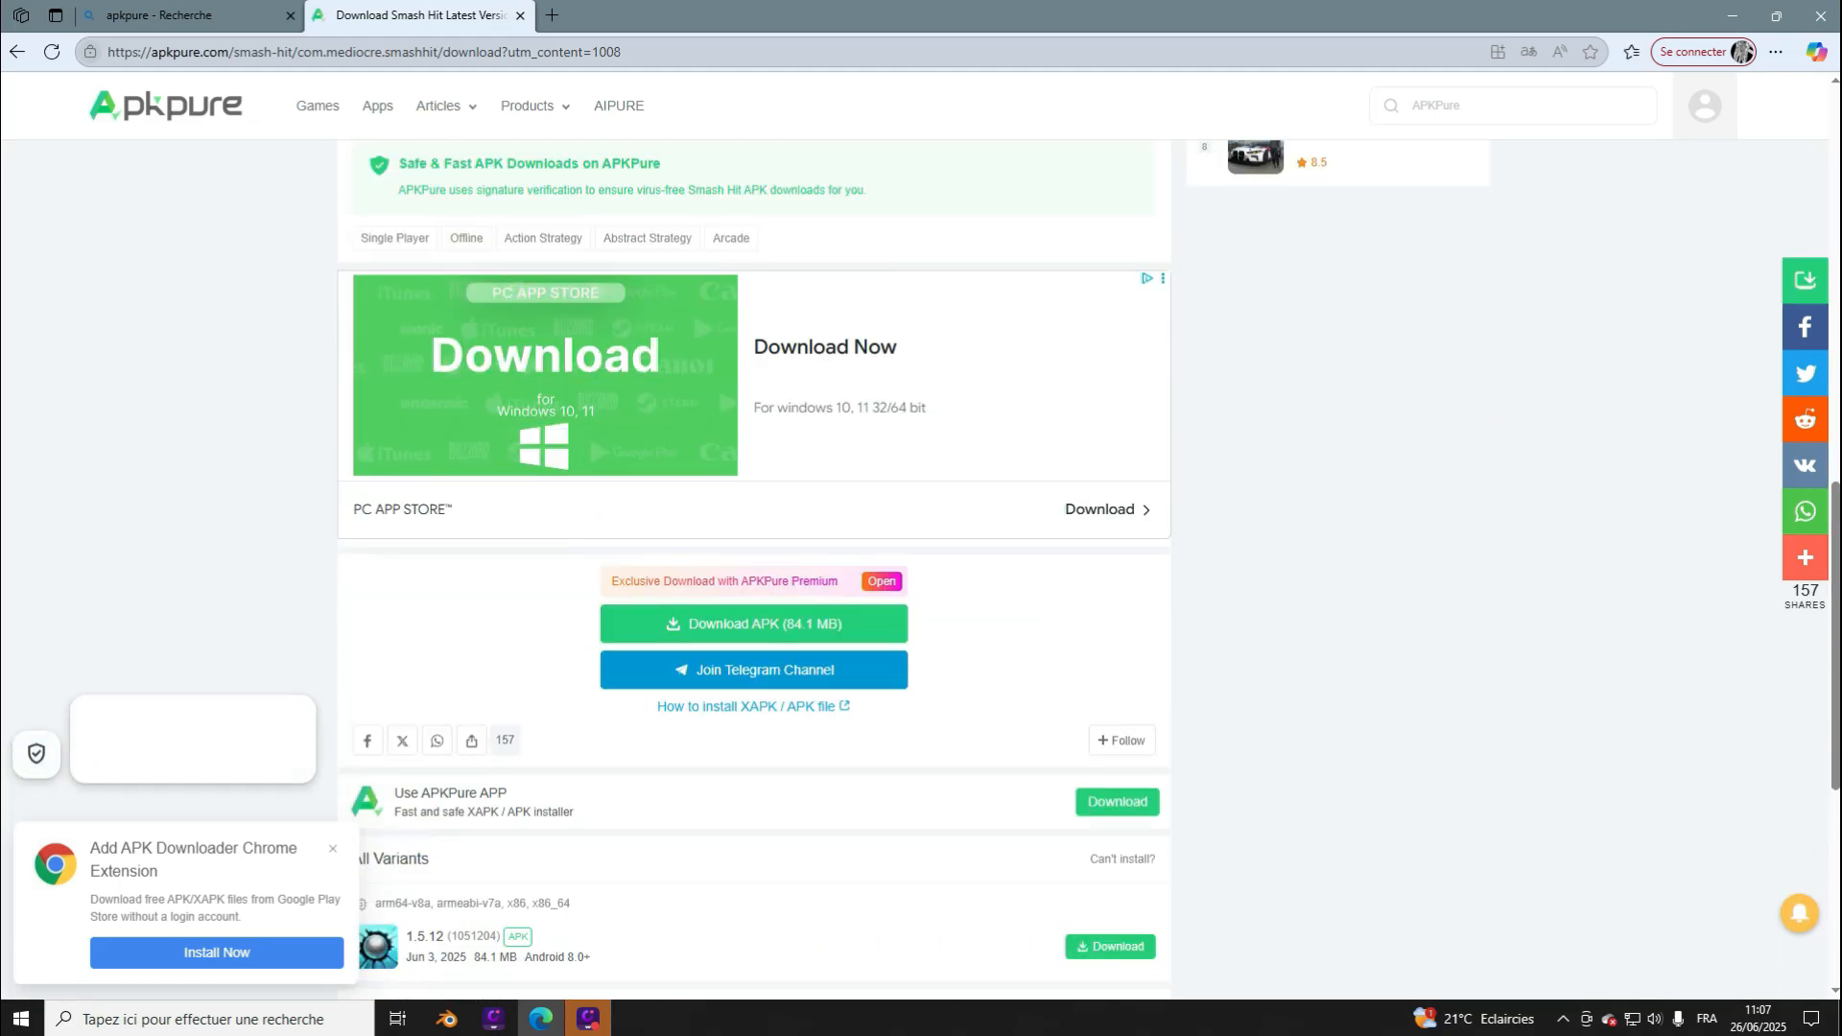
scroll(911, 576, "down", 15)
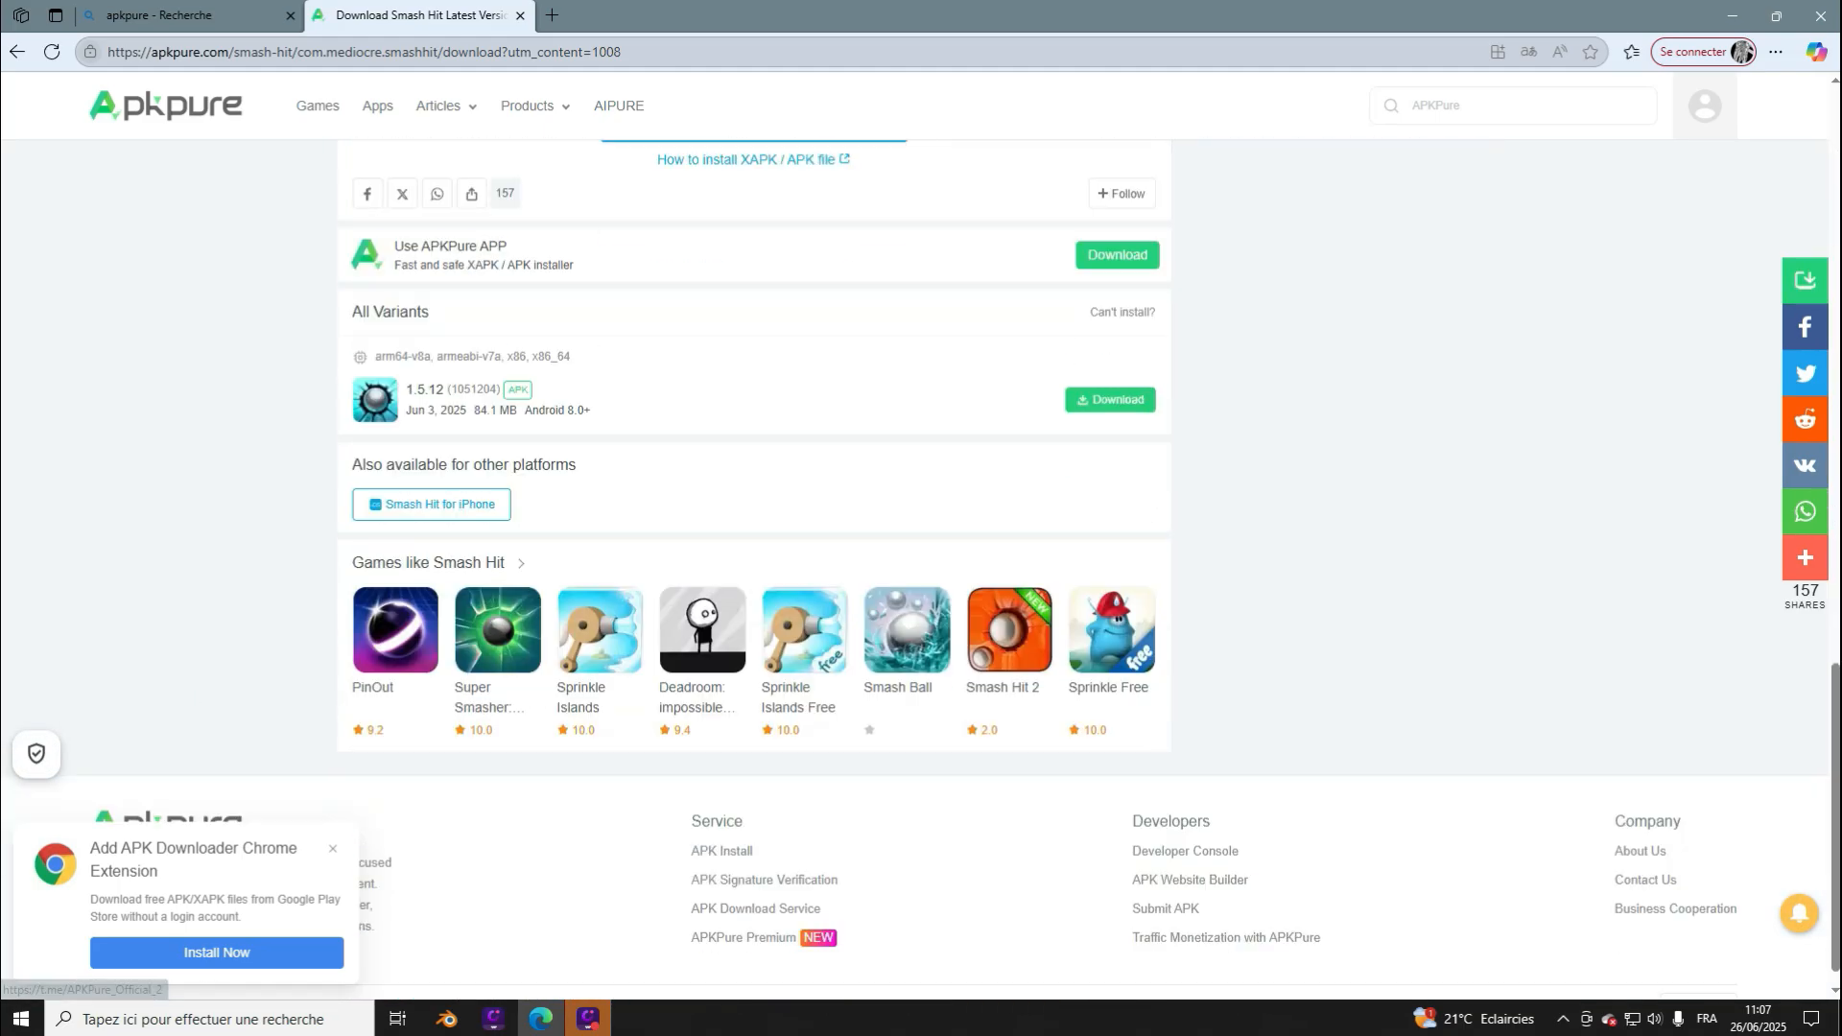
scroll(754, 566, "up", 15)
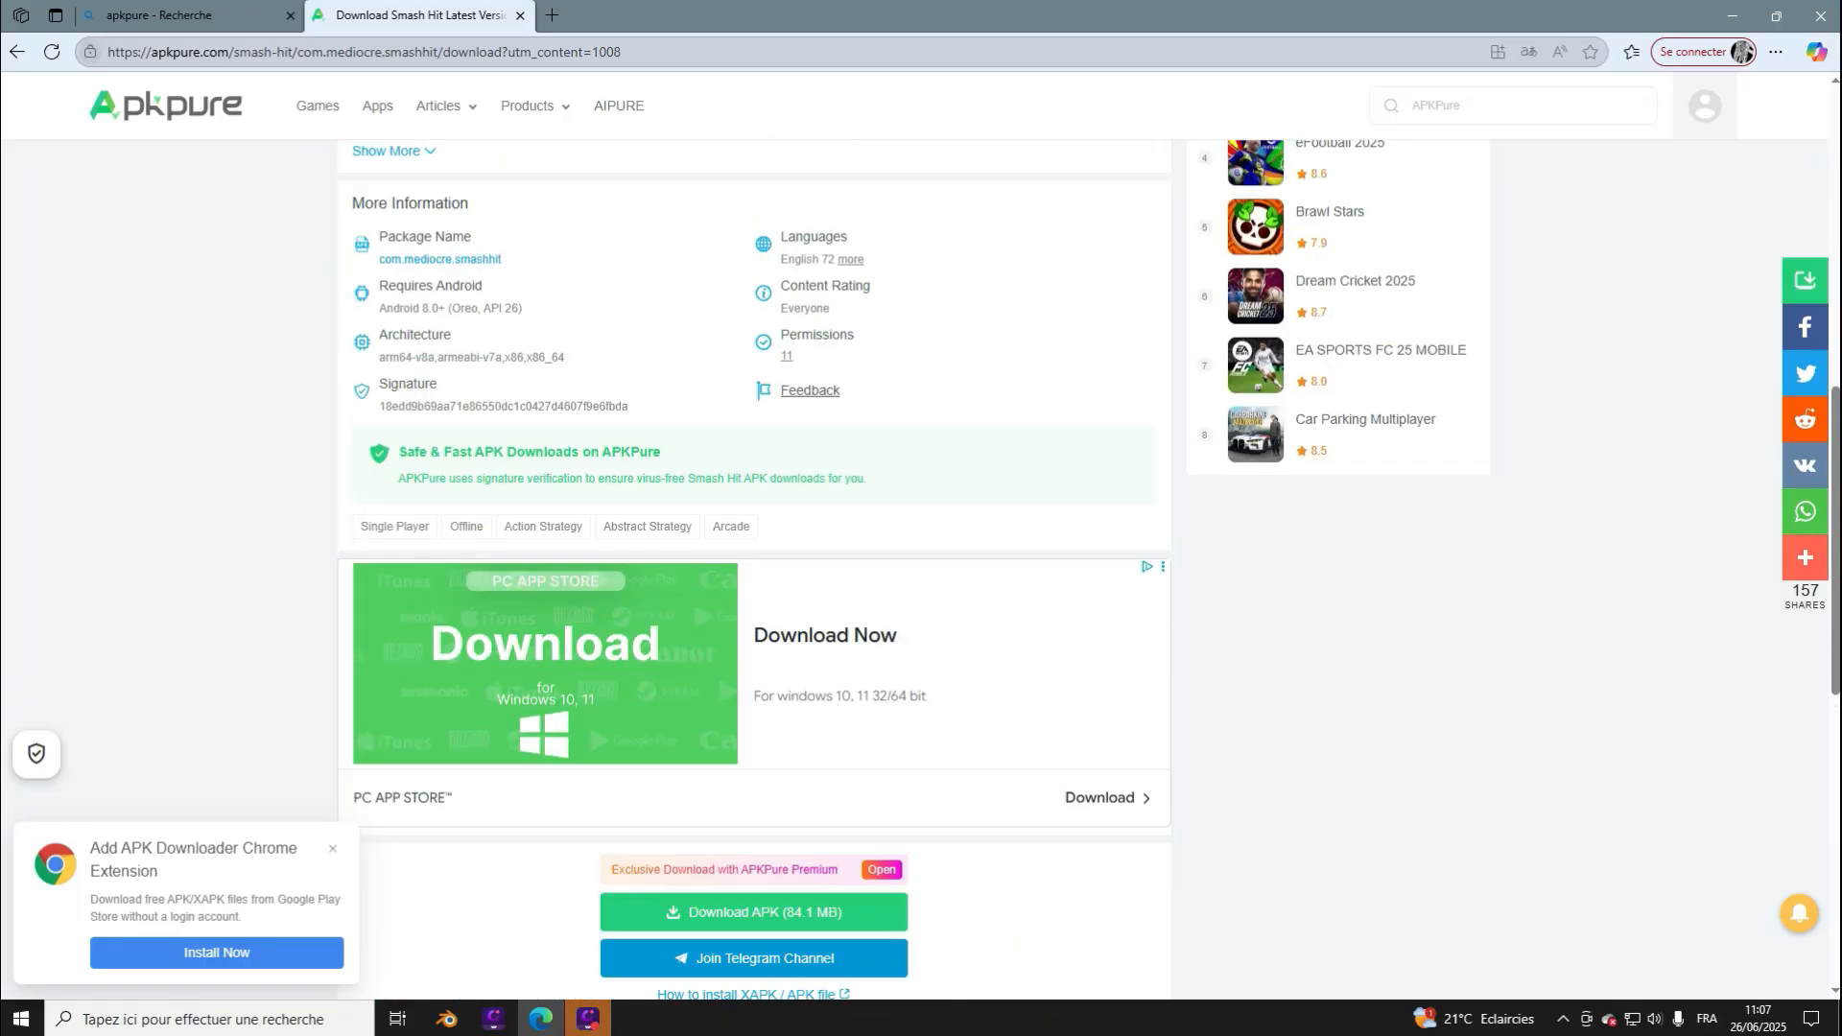
scroll(754, 566, "up", 1)
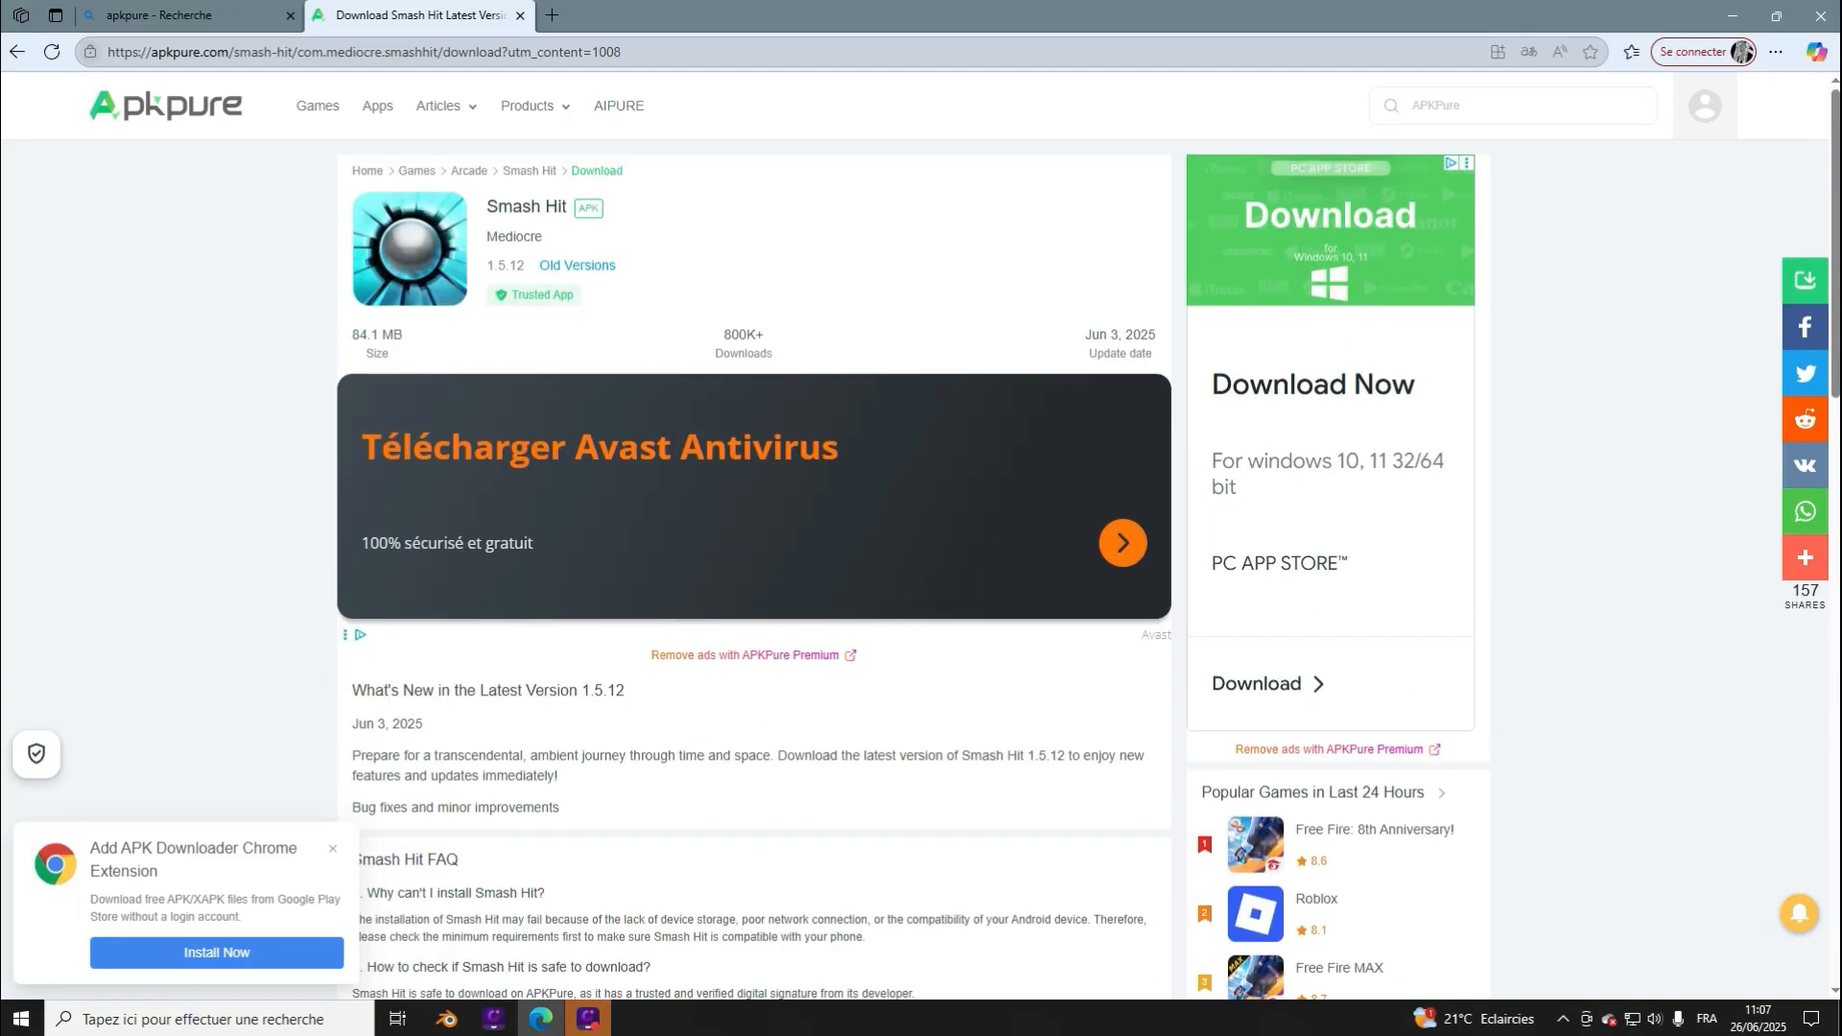
Step: Open the list of old Smash Hit versions and examine the releases from 1.5.12 down to 1.3.4
left_click(577, 265)
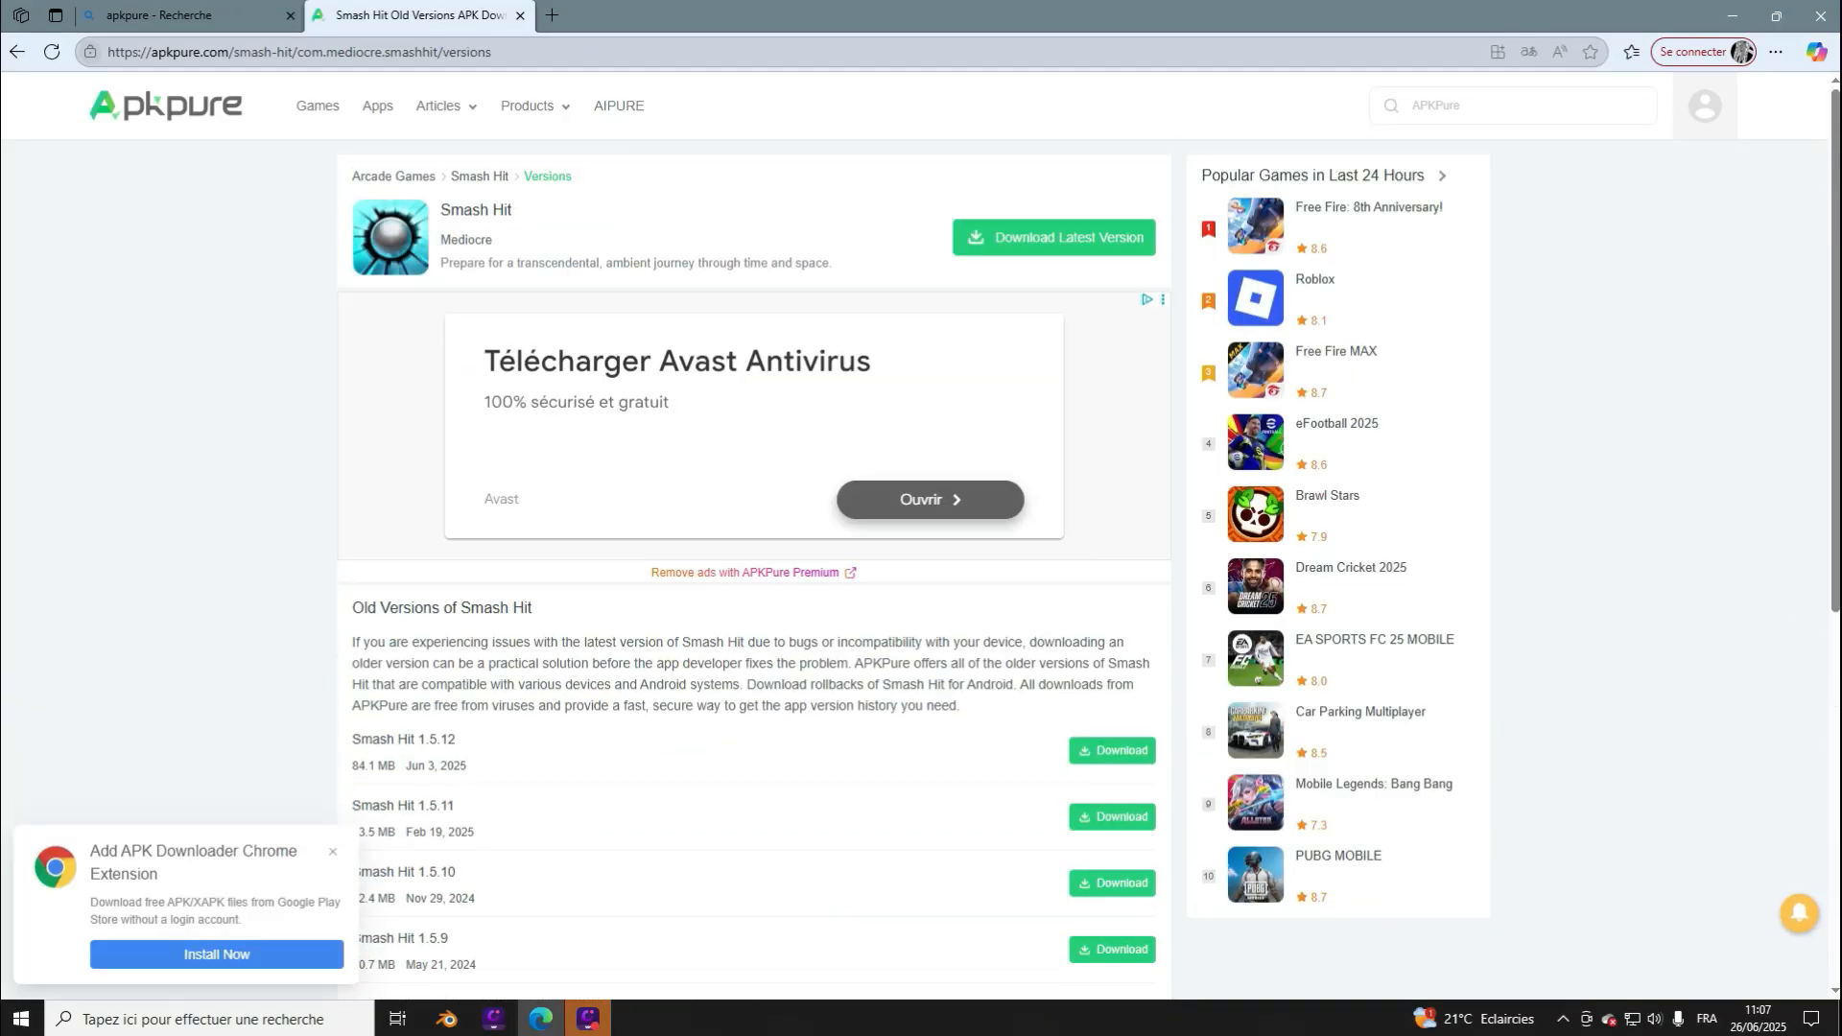
scroll(400, 590, "down", 5)
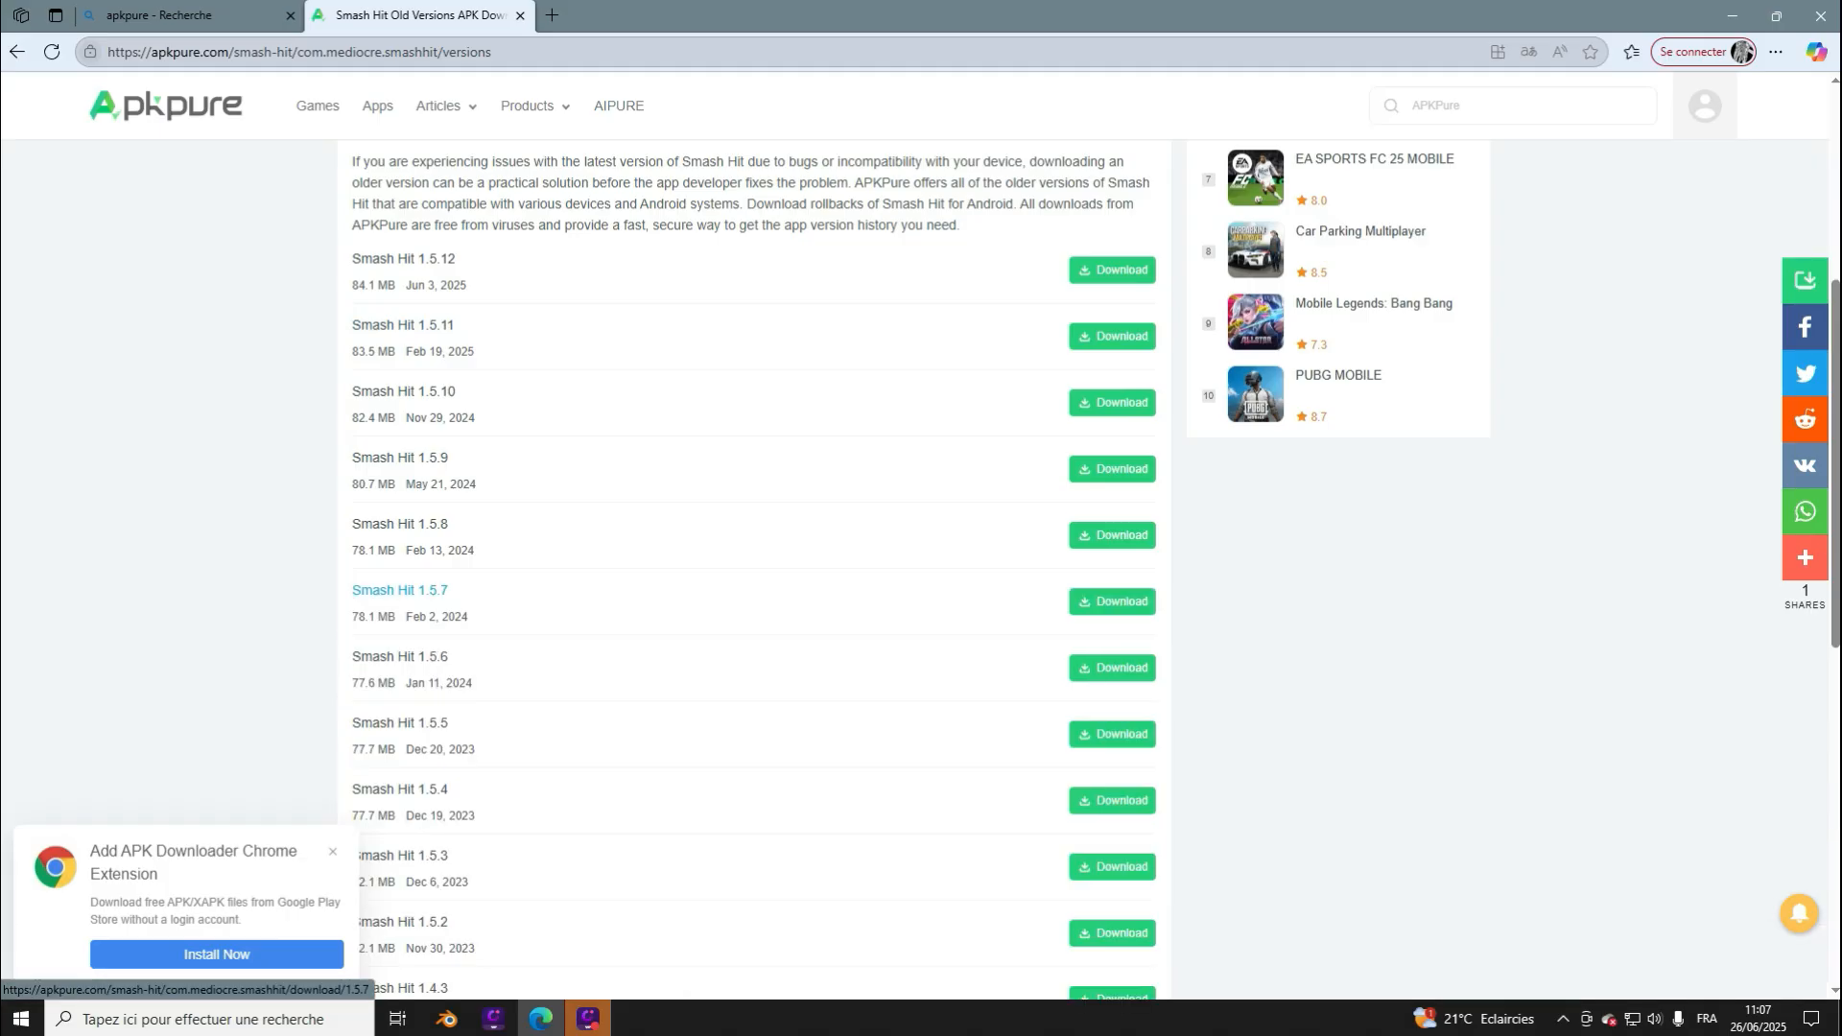
scroll(400, 590, "down", 7)
scroll(400, 590, "up", 12)
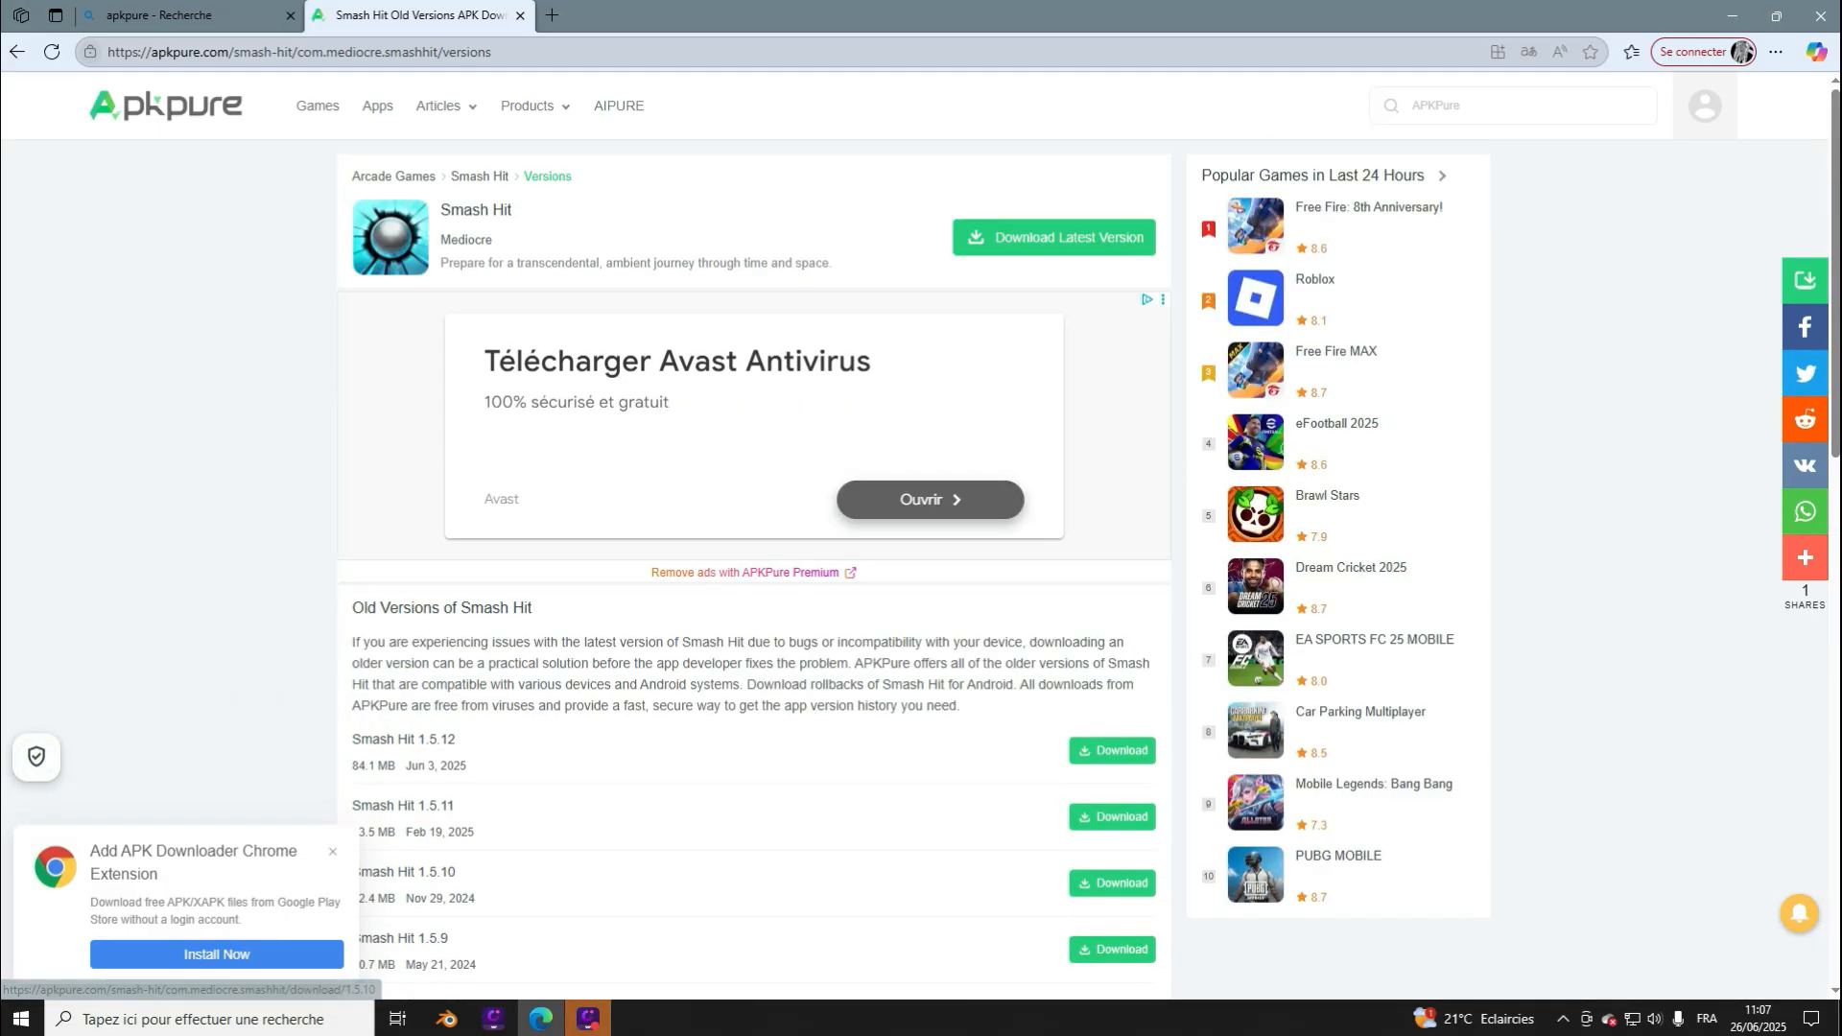
scroll(403, 547, "down", 6)
scroll(403, 547, "up", 4)
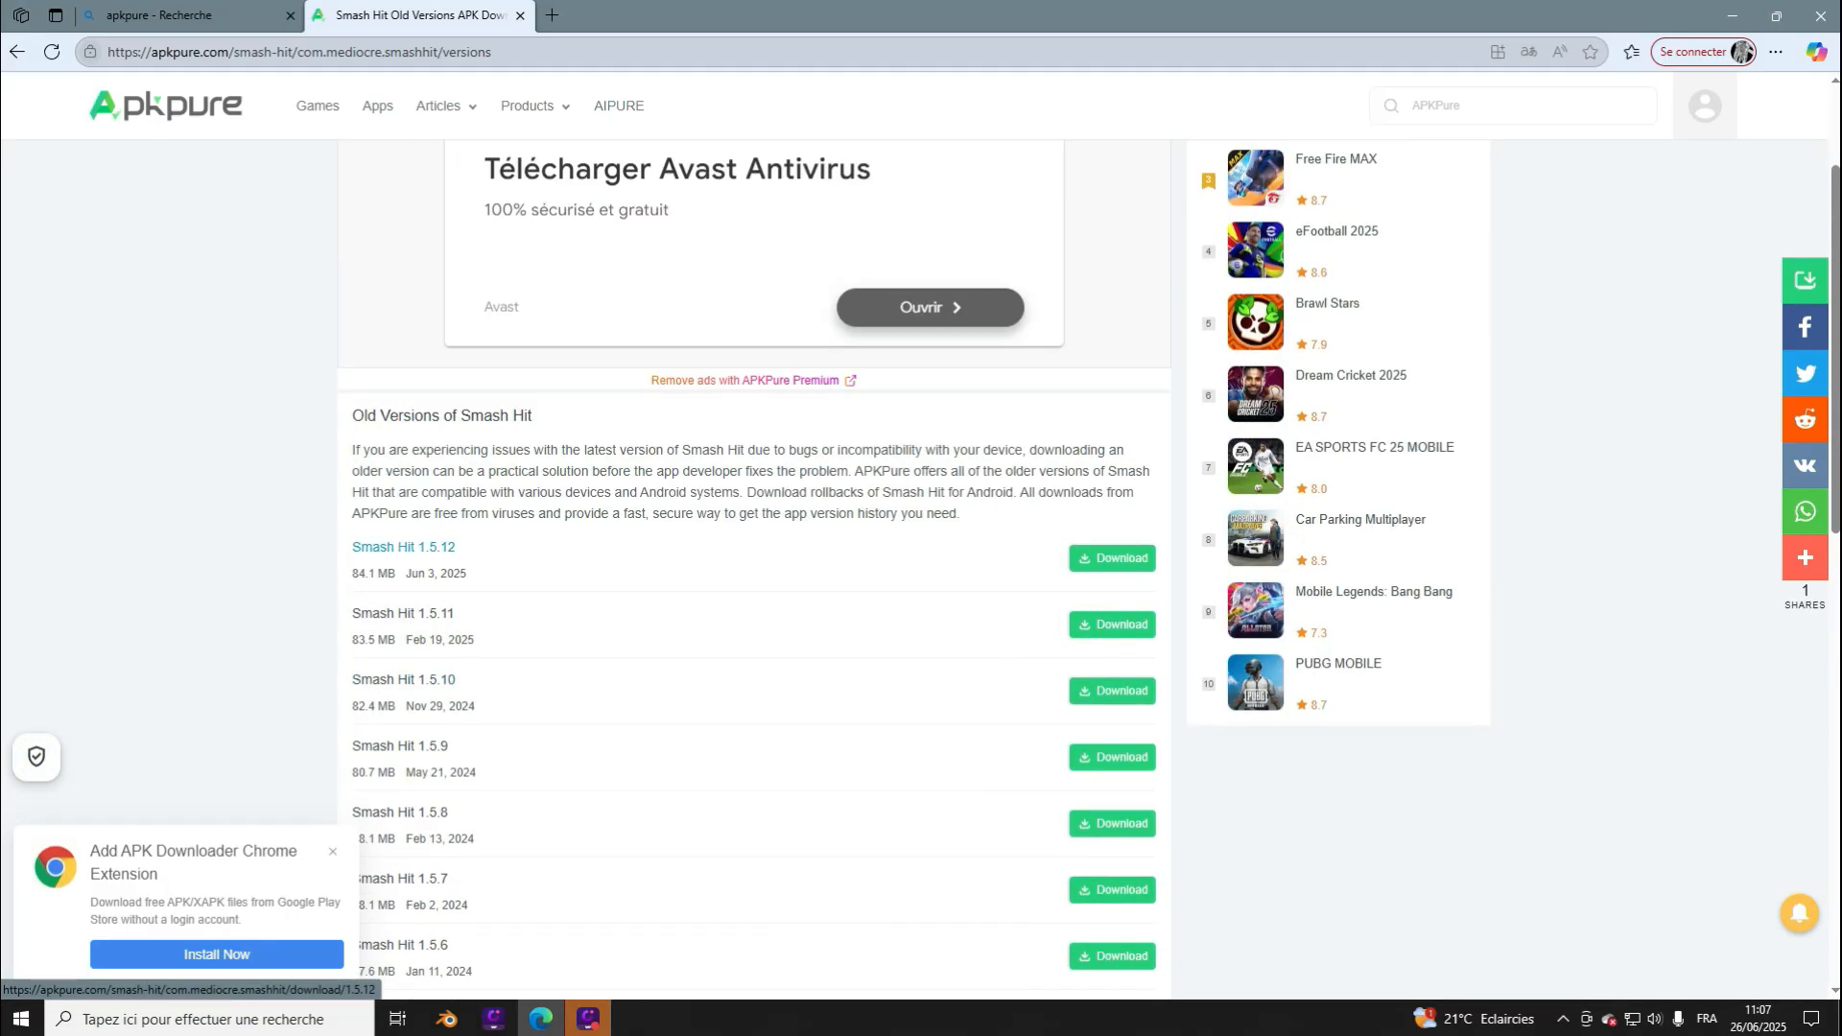
scroll(403, 537, "down", 2)
scroll(403, 523, "up", 1)
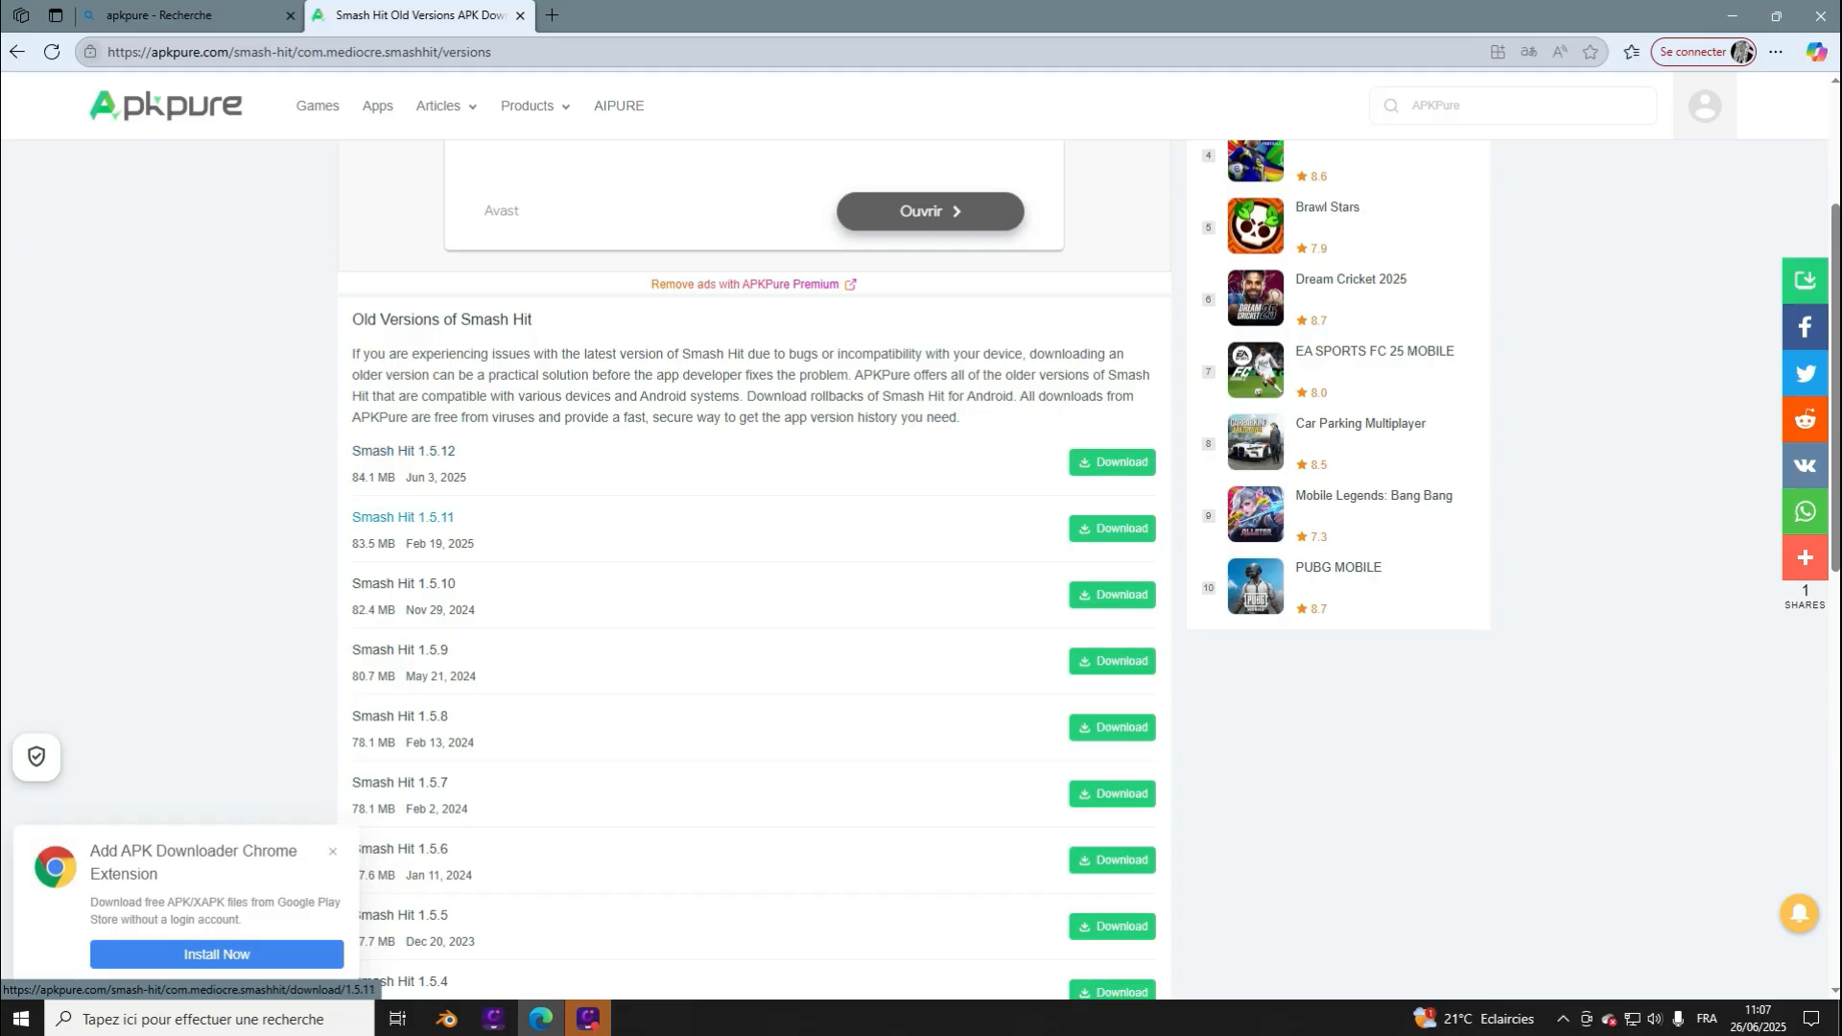
scroll(403, 523, "down", 8)
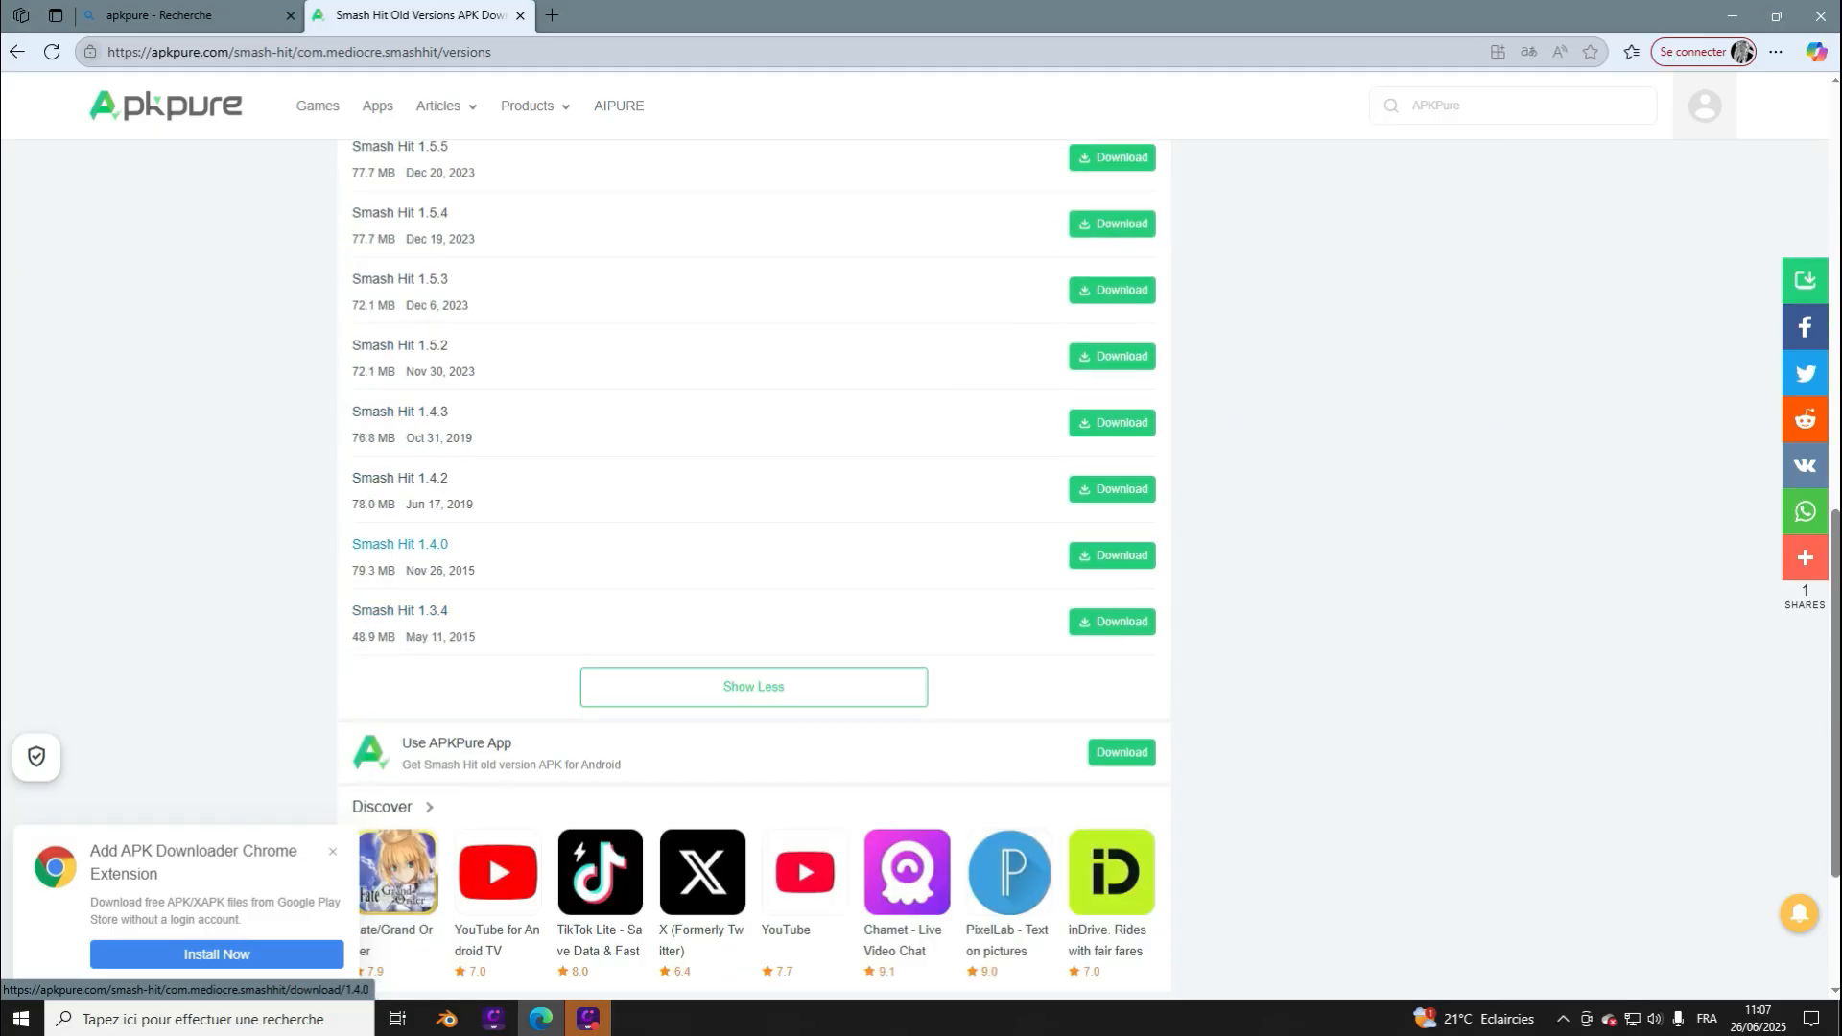
scroll(400, 604, "up", 7)
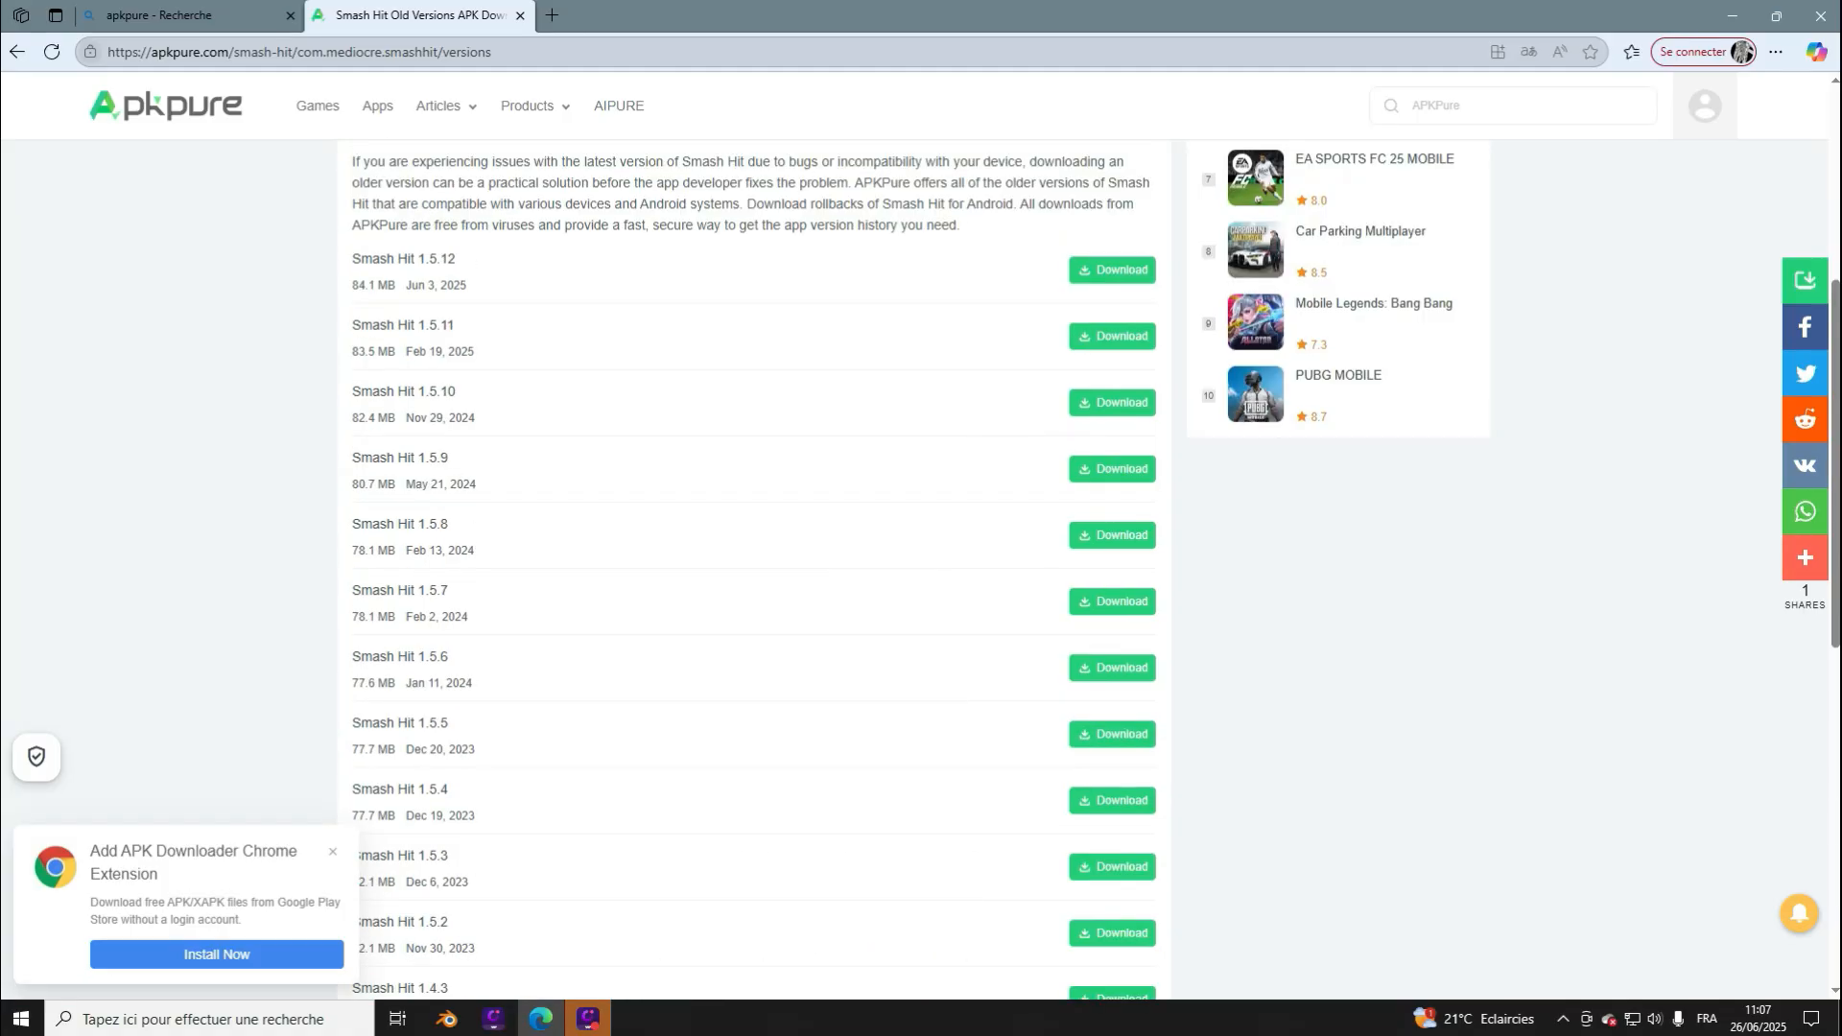
scroll(399, 604, "down", 8)
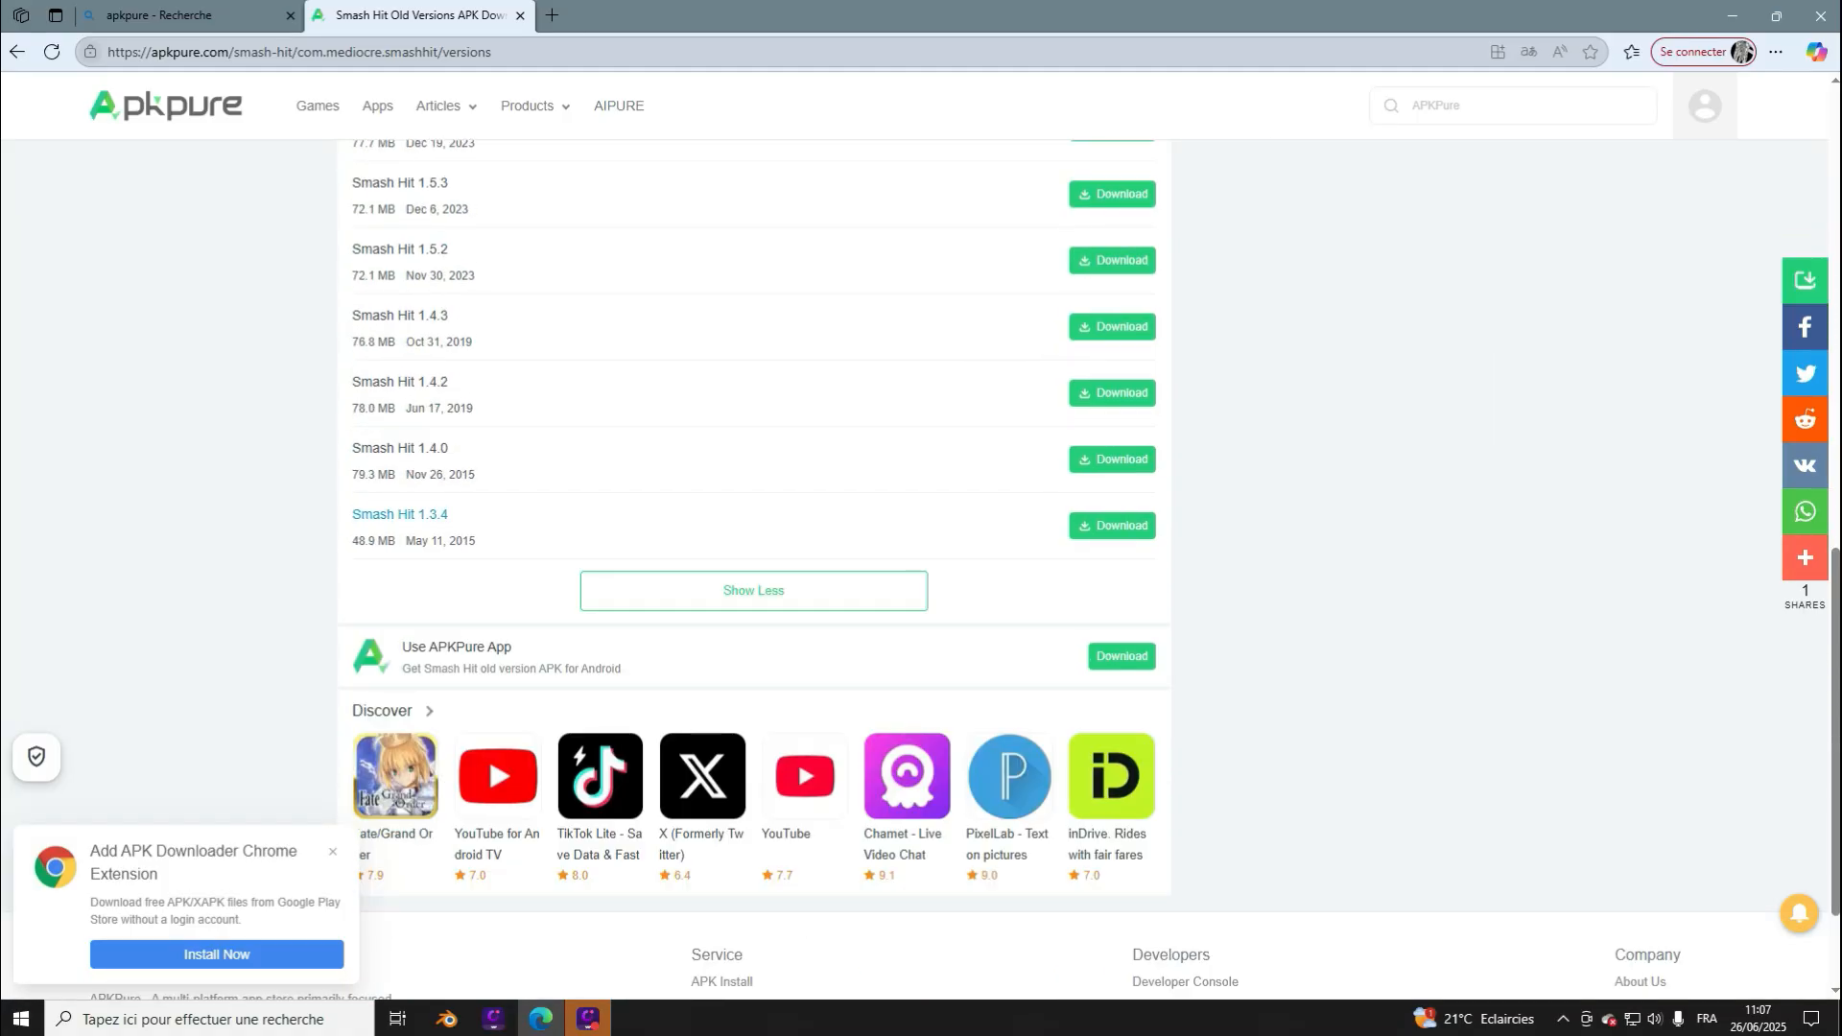
scroll(399, 381, "up", 12)
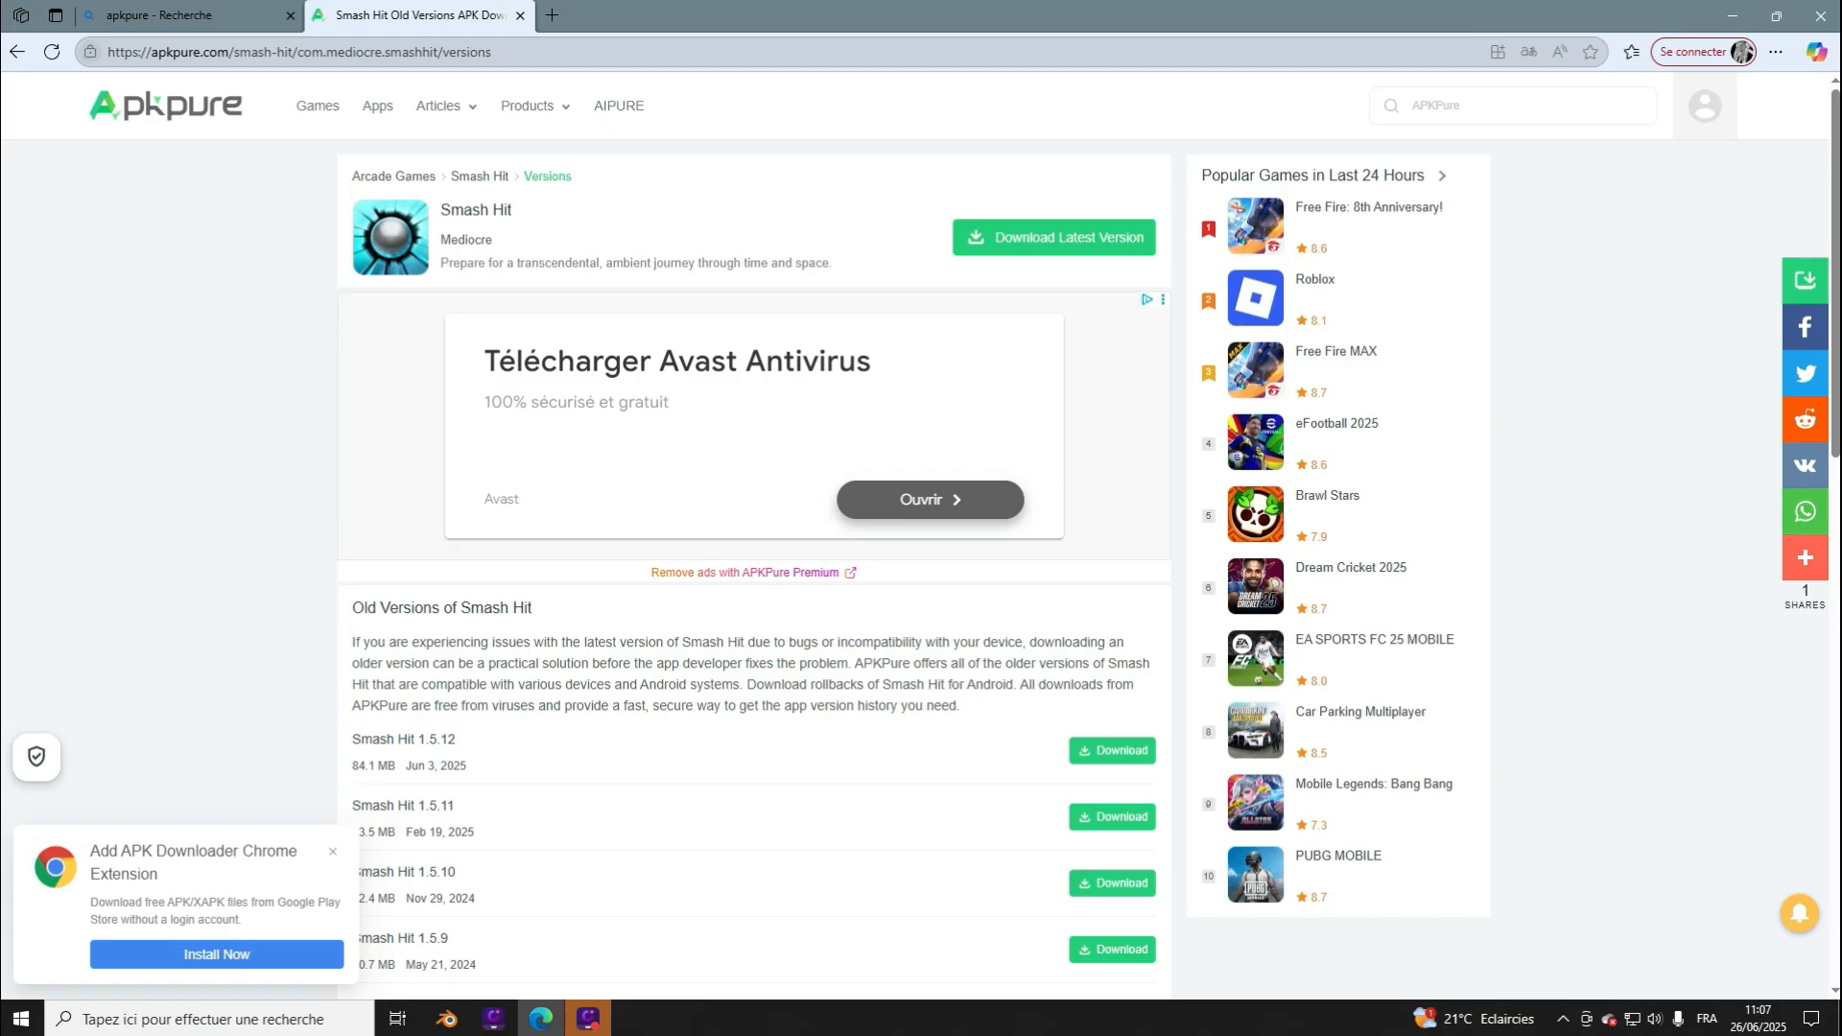
scroll(399, 691, "down", 9)
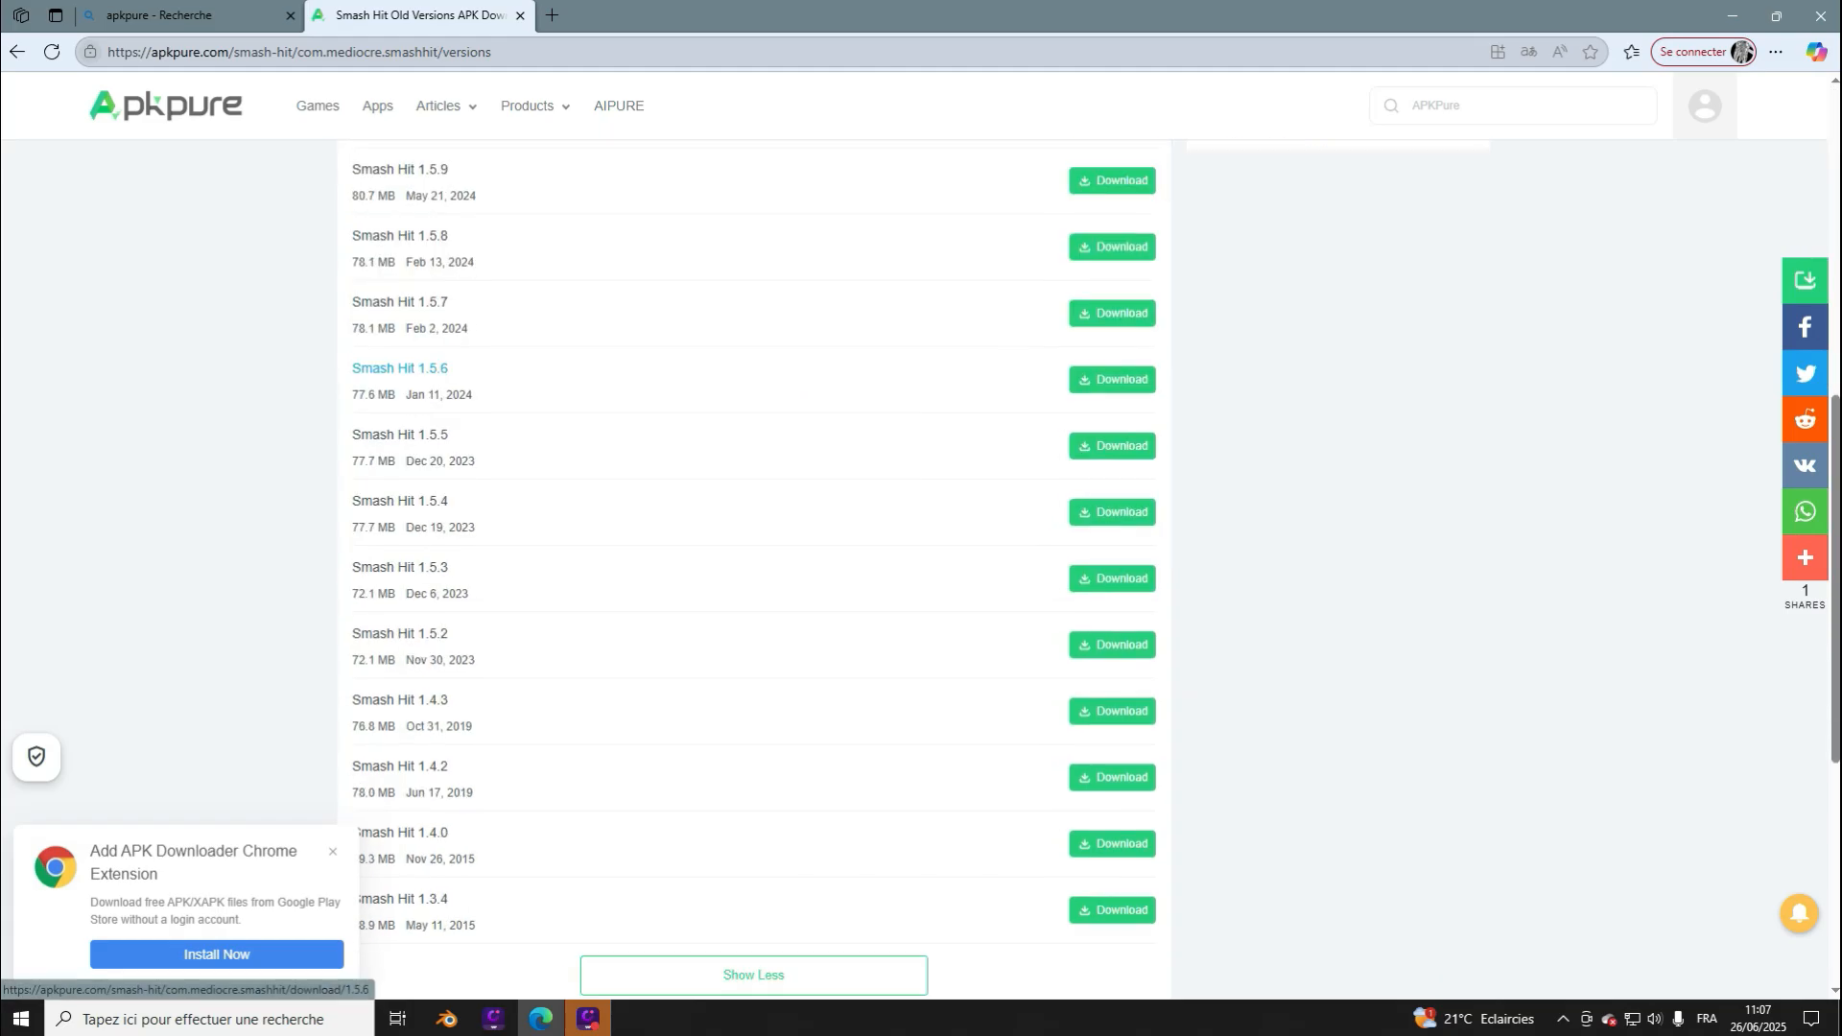
scroll(399, 691, "up", 7)
scroll(399, 691, "up", 1)
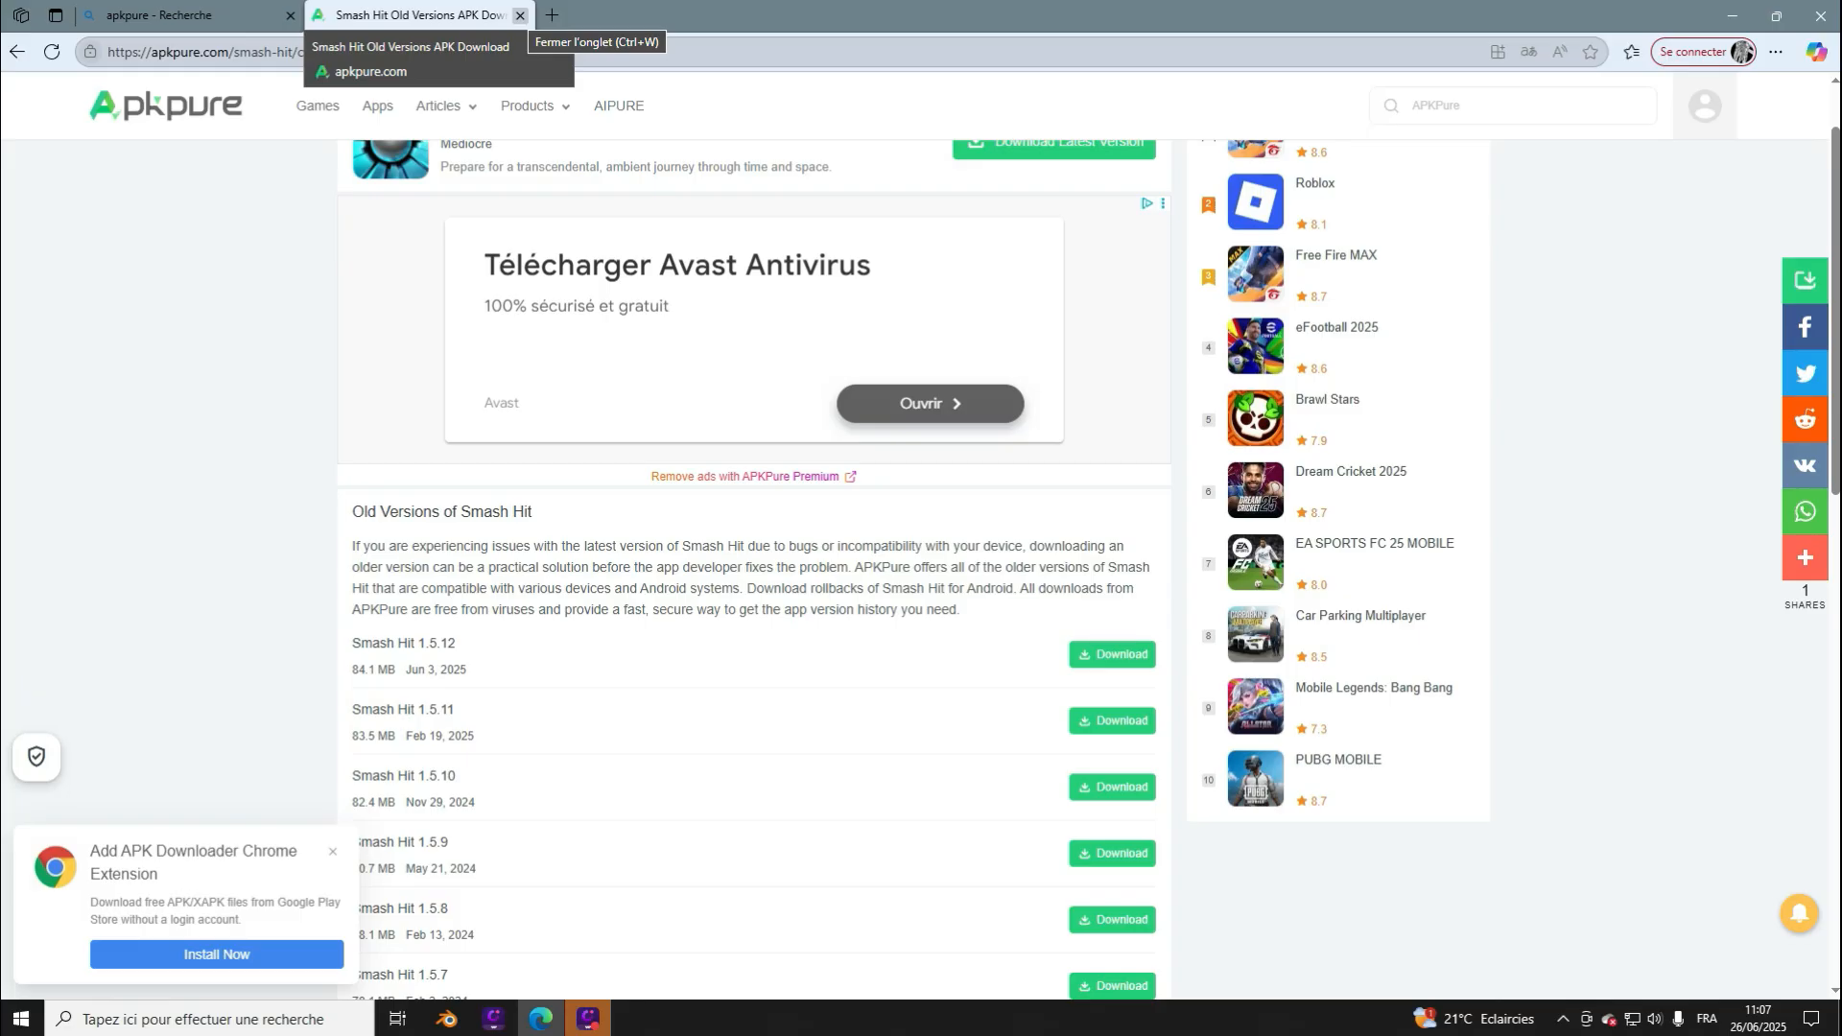
scroll(403, 652, "down", 5)
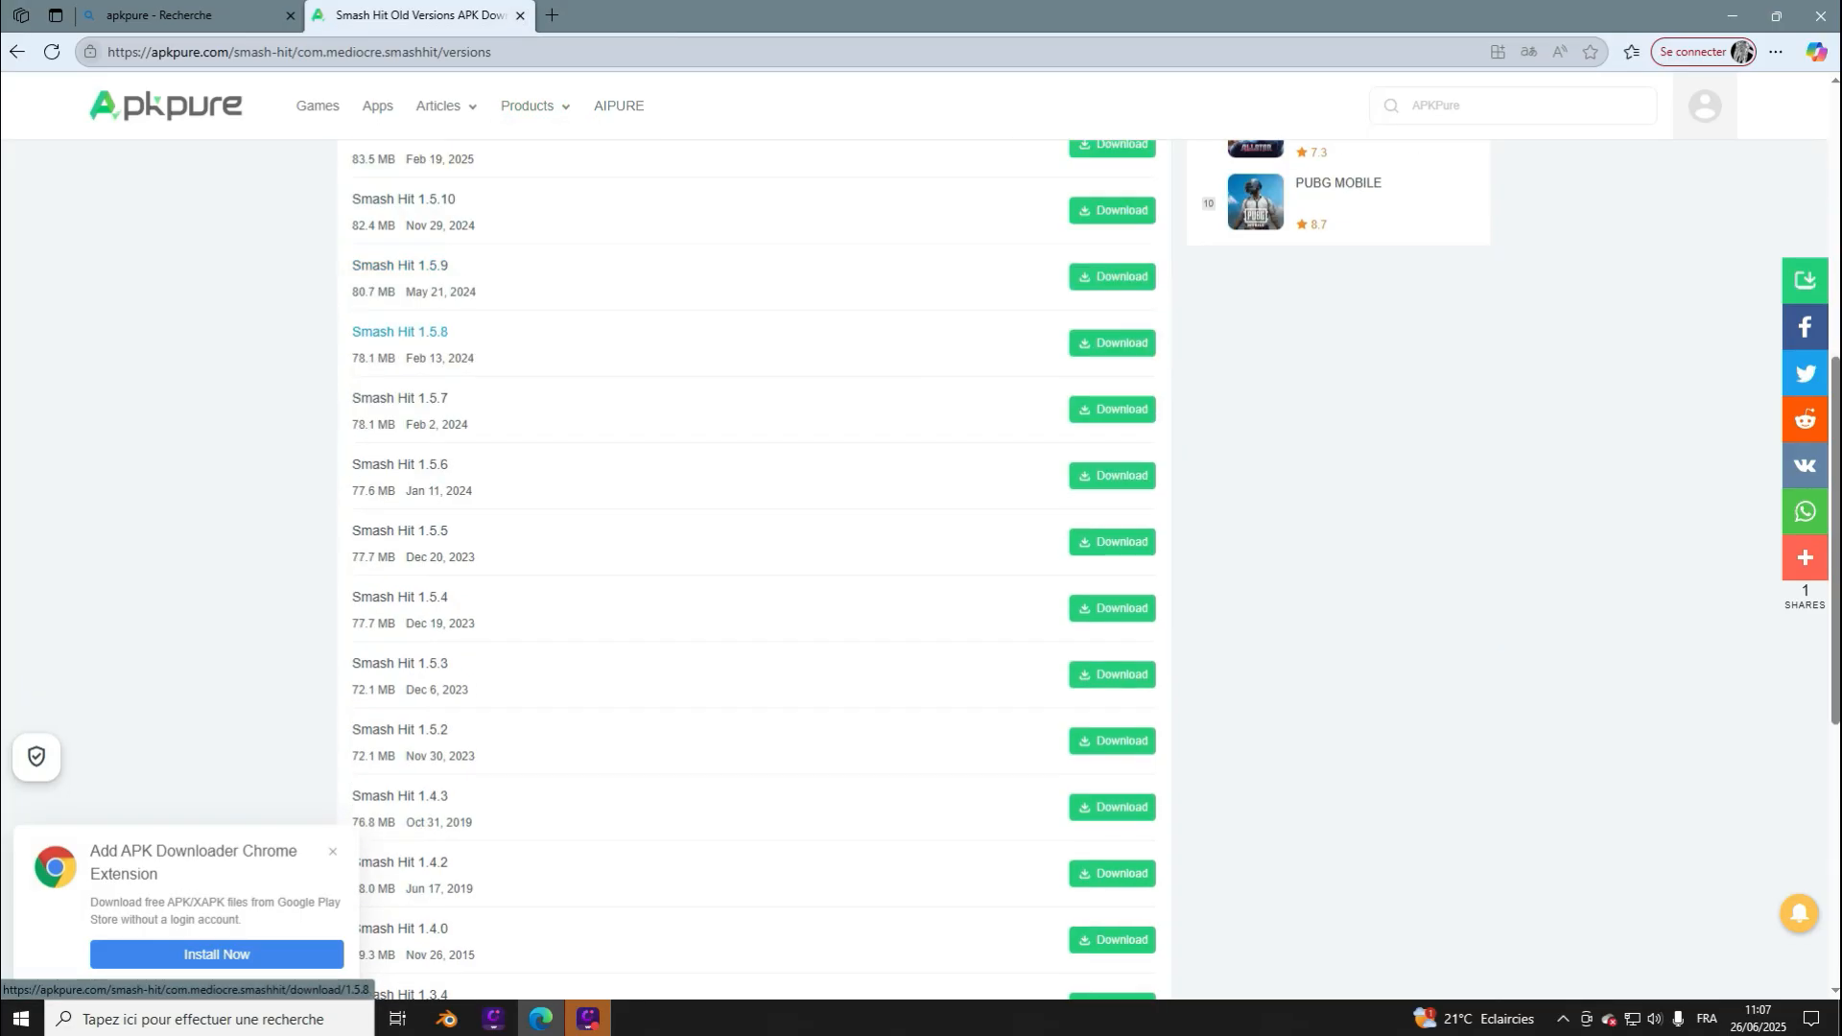
scroll(403, 652, "up", 5)
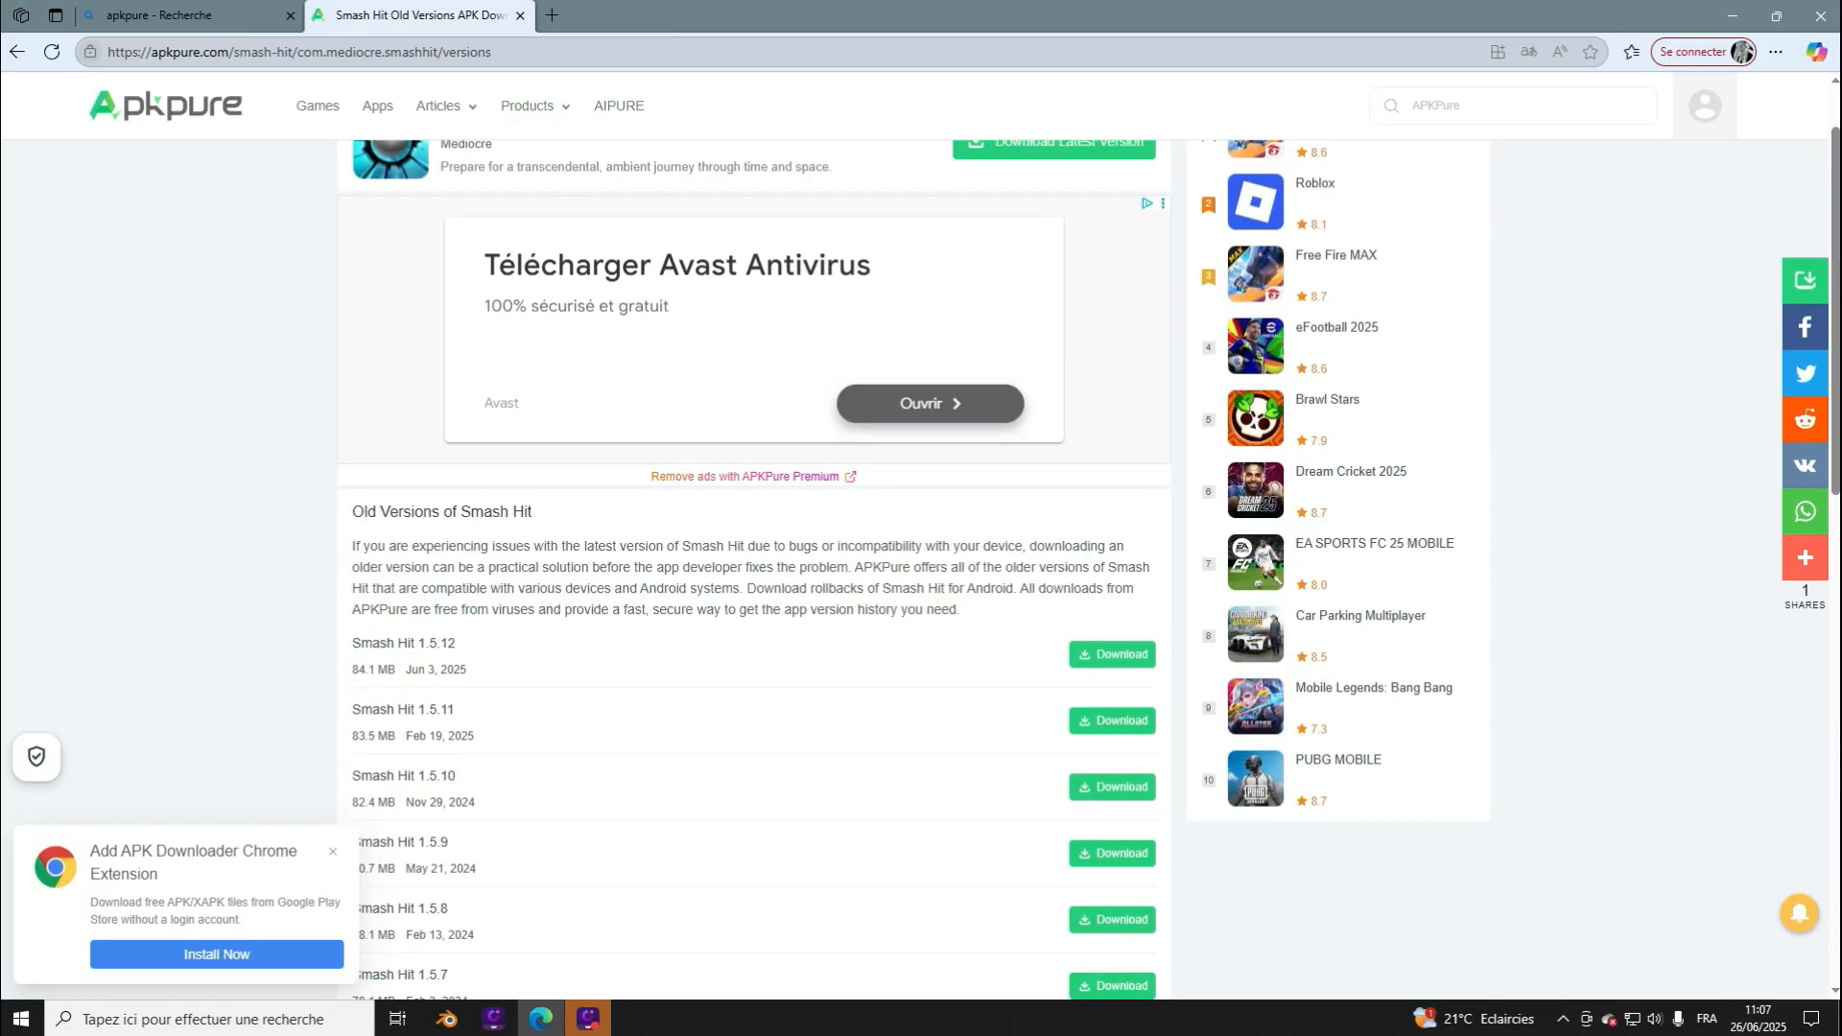
scroll(754, 575, "down", 5)
scroll(754, 576, "up", 5)
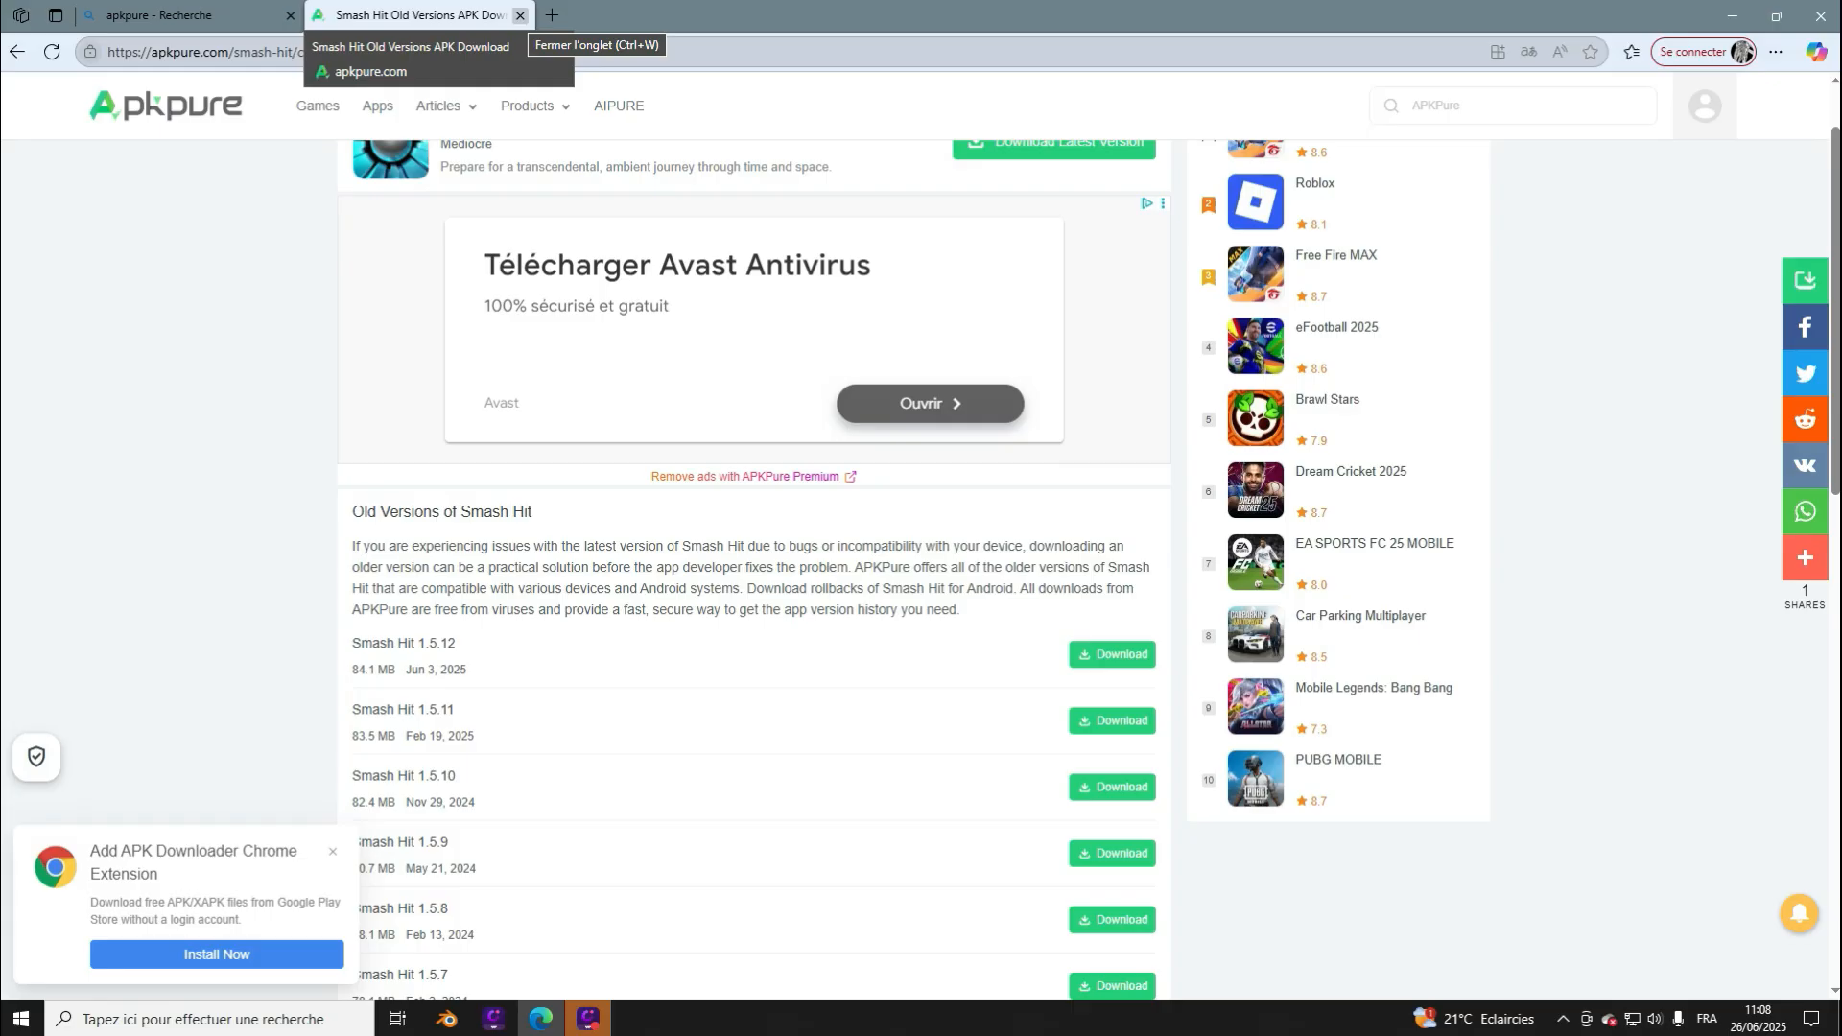
Step: Close the page of old Smash Hit versions and clear the "apkpure" query from the web search
scroll(528, 173, "up", 1)
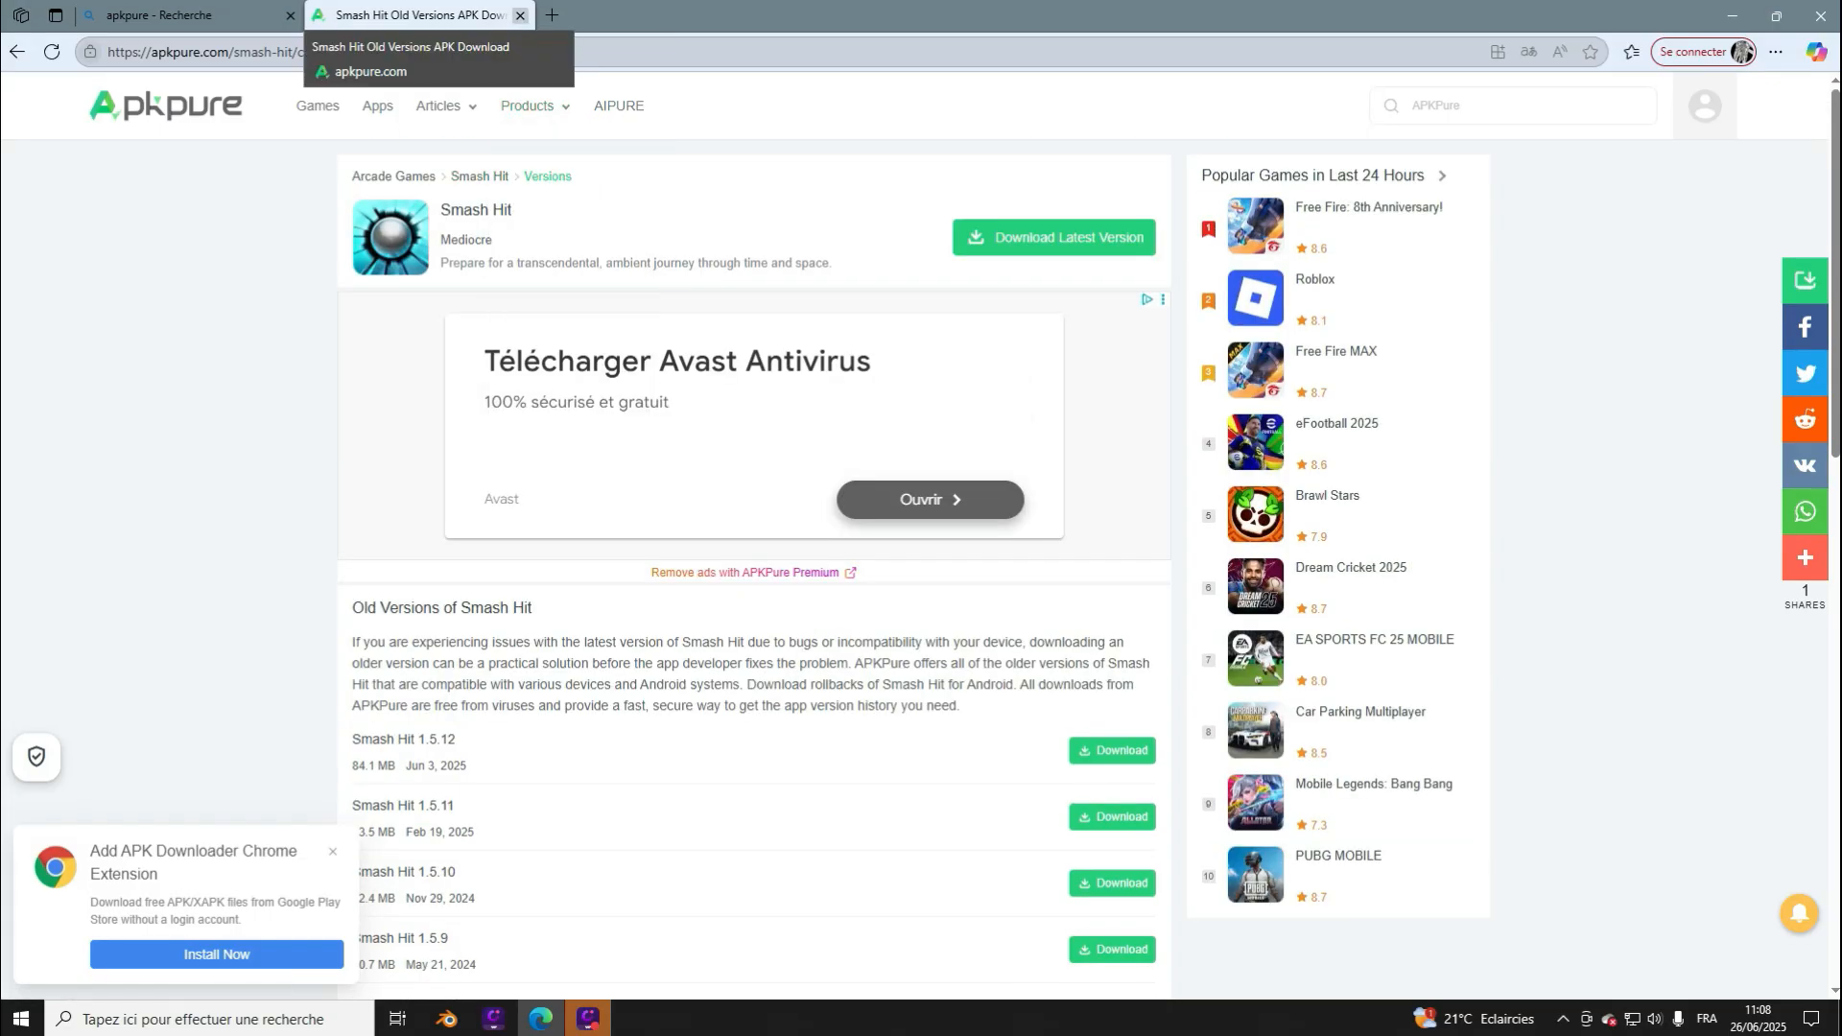
left_click(520, 16)
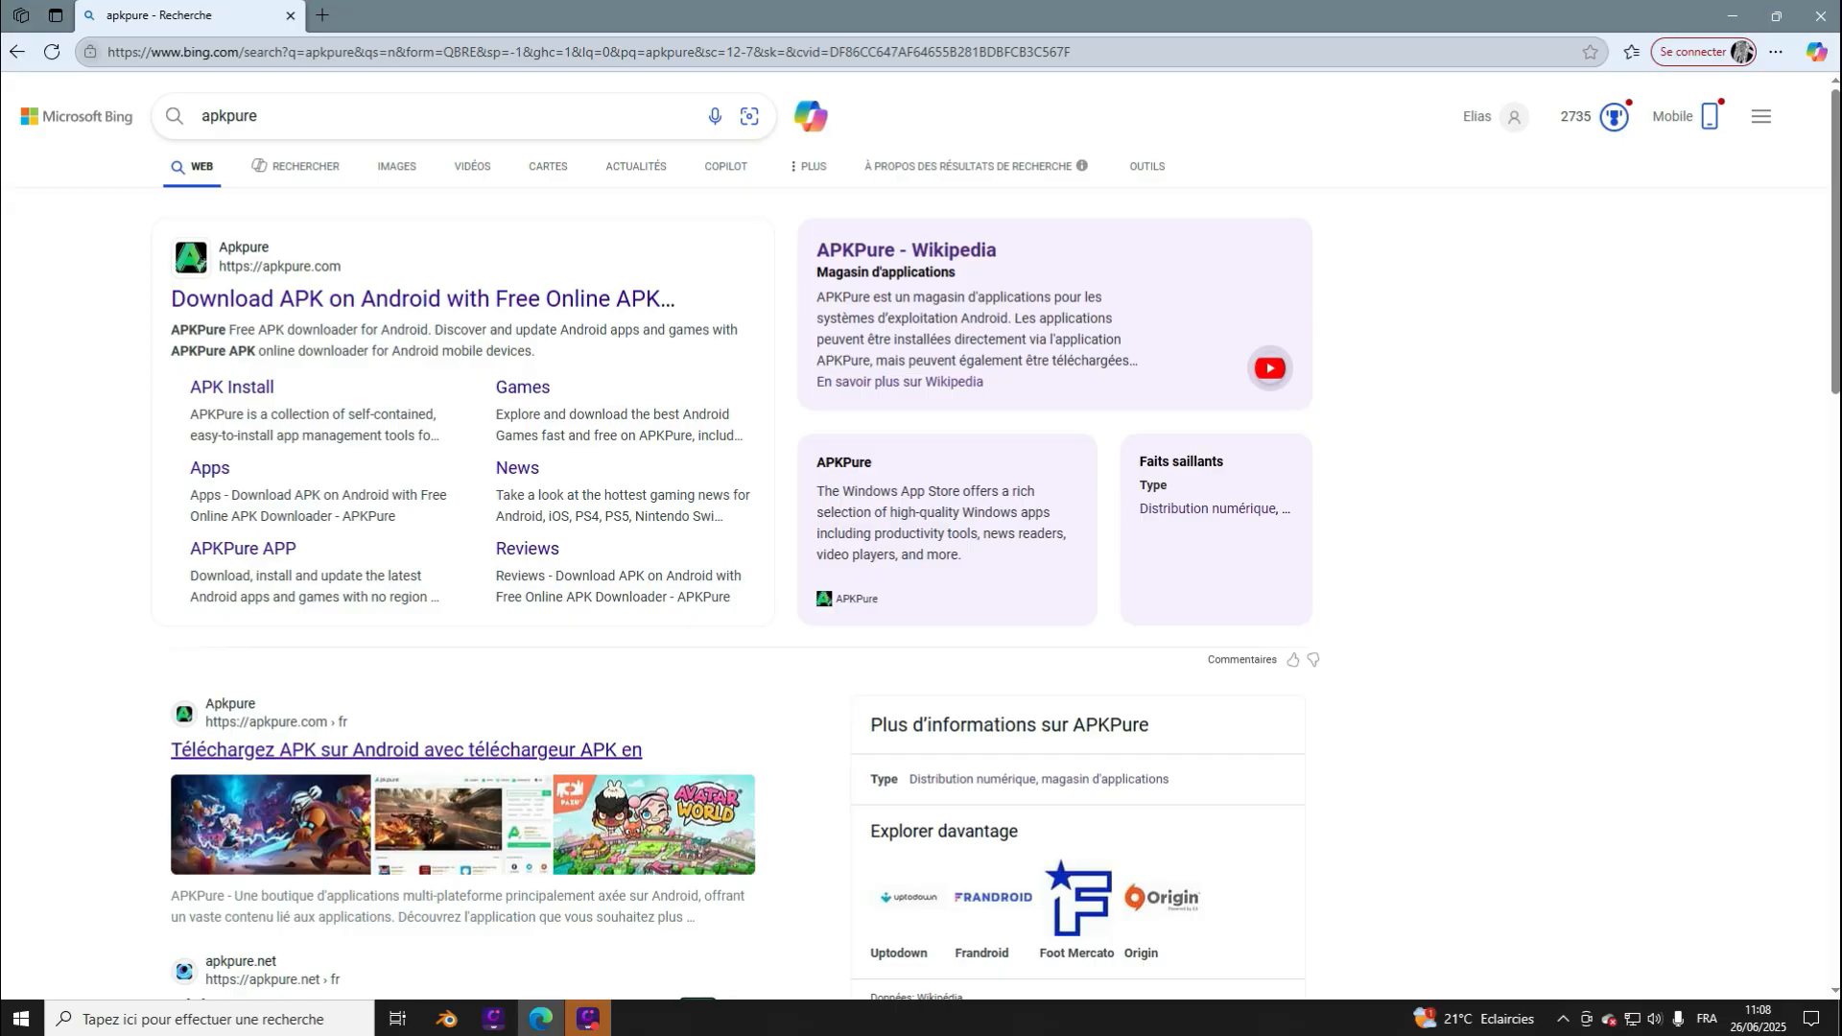
left_click(259, 116)
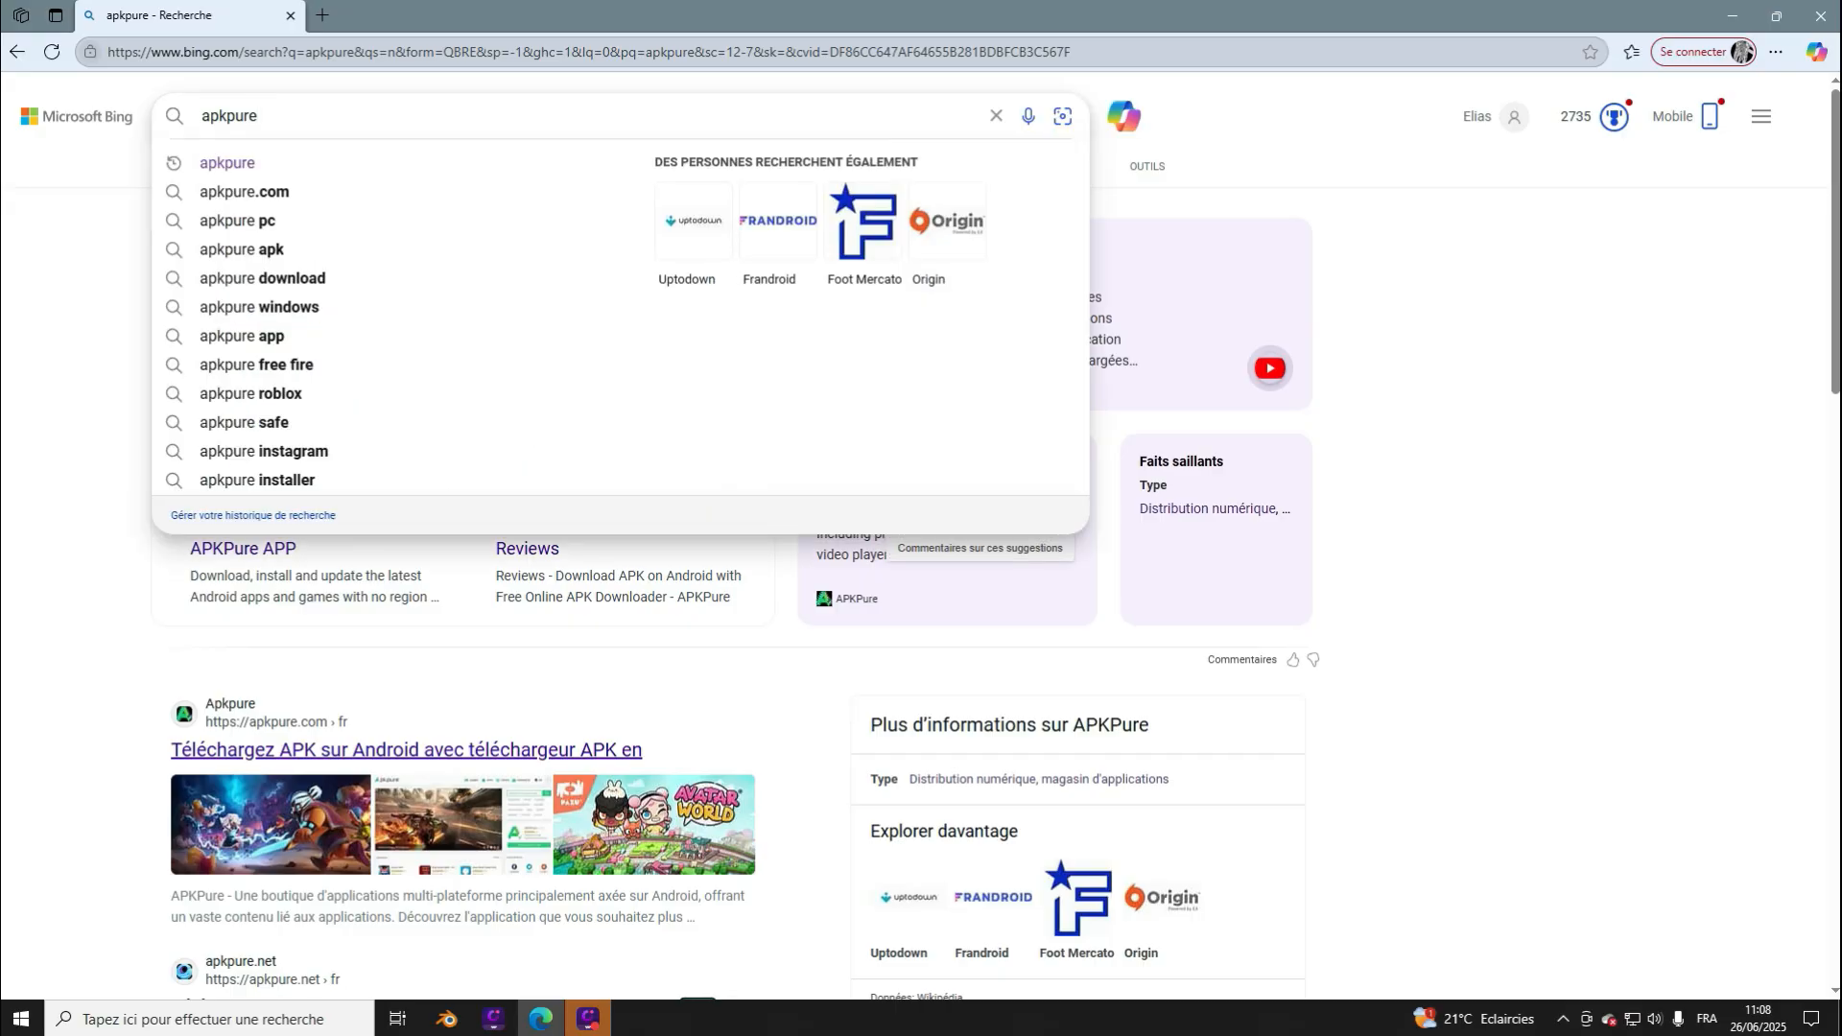
key("BackSpace")
key("BackSpace")
key("BackSpace")
key("BackSpace")
key("BackSpace")
key("BackSpace")
key("BackSpace")
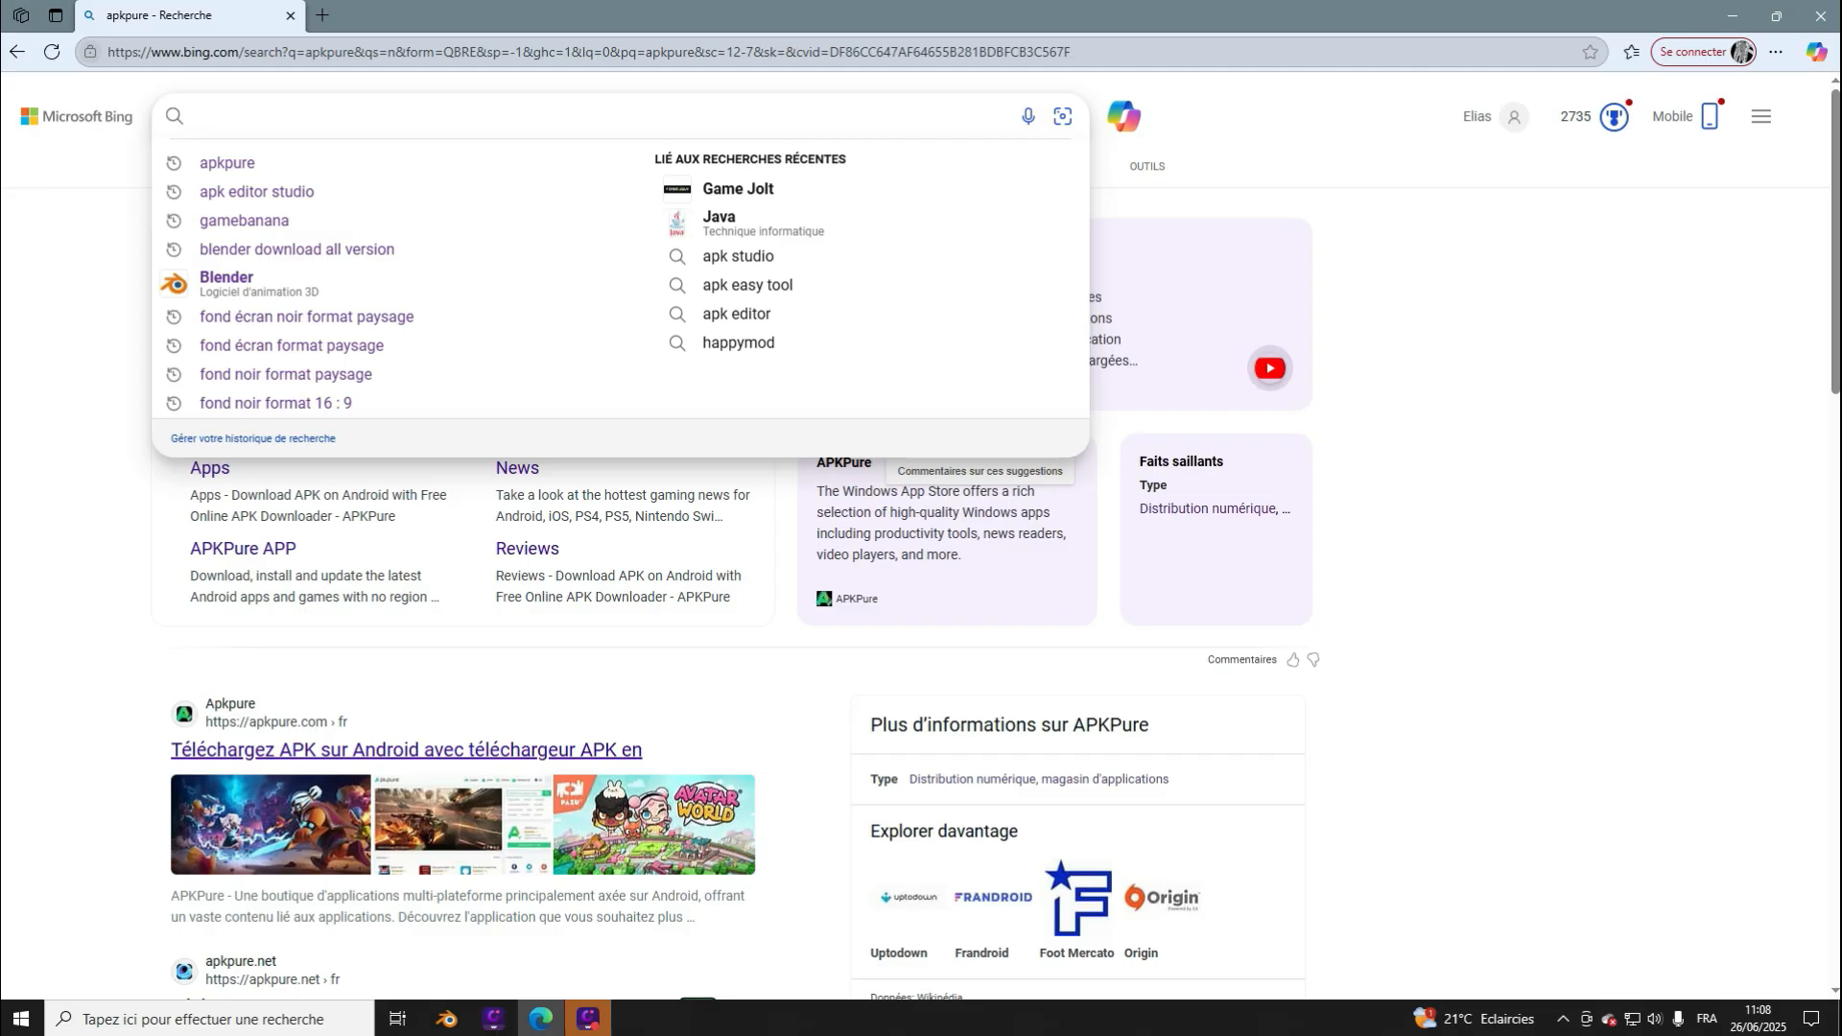
type("cod")
key("BackSpace")
key("BackSpace")
key("BackSpace")
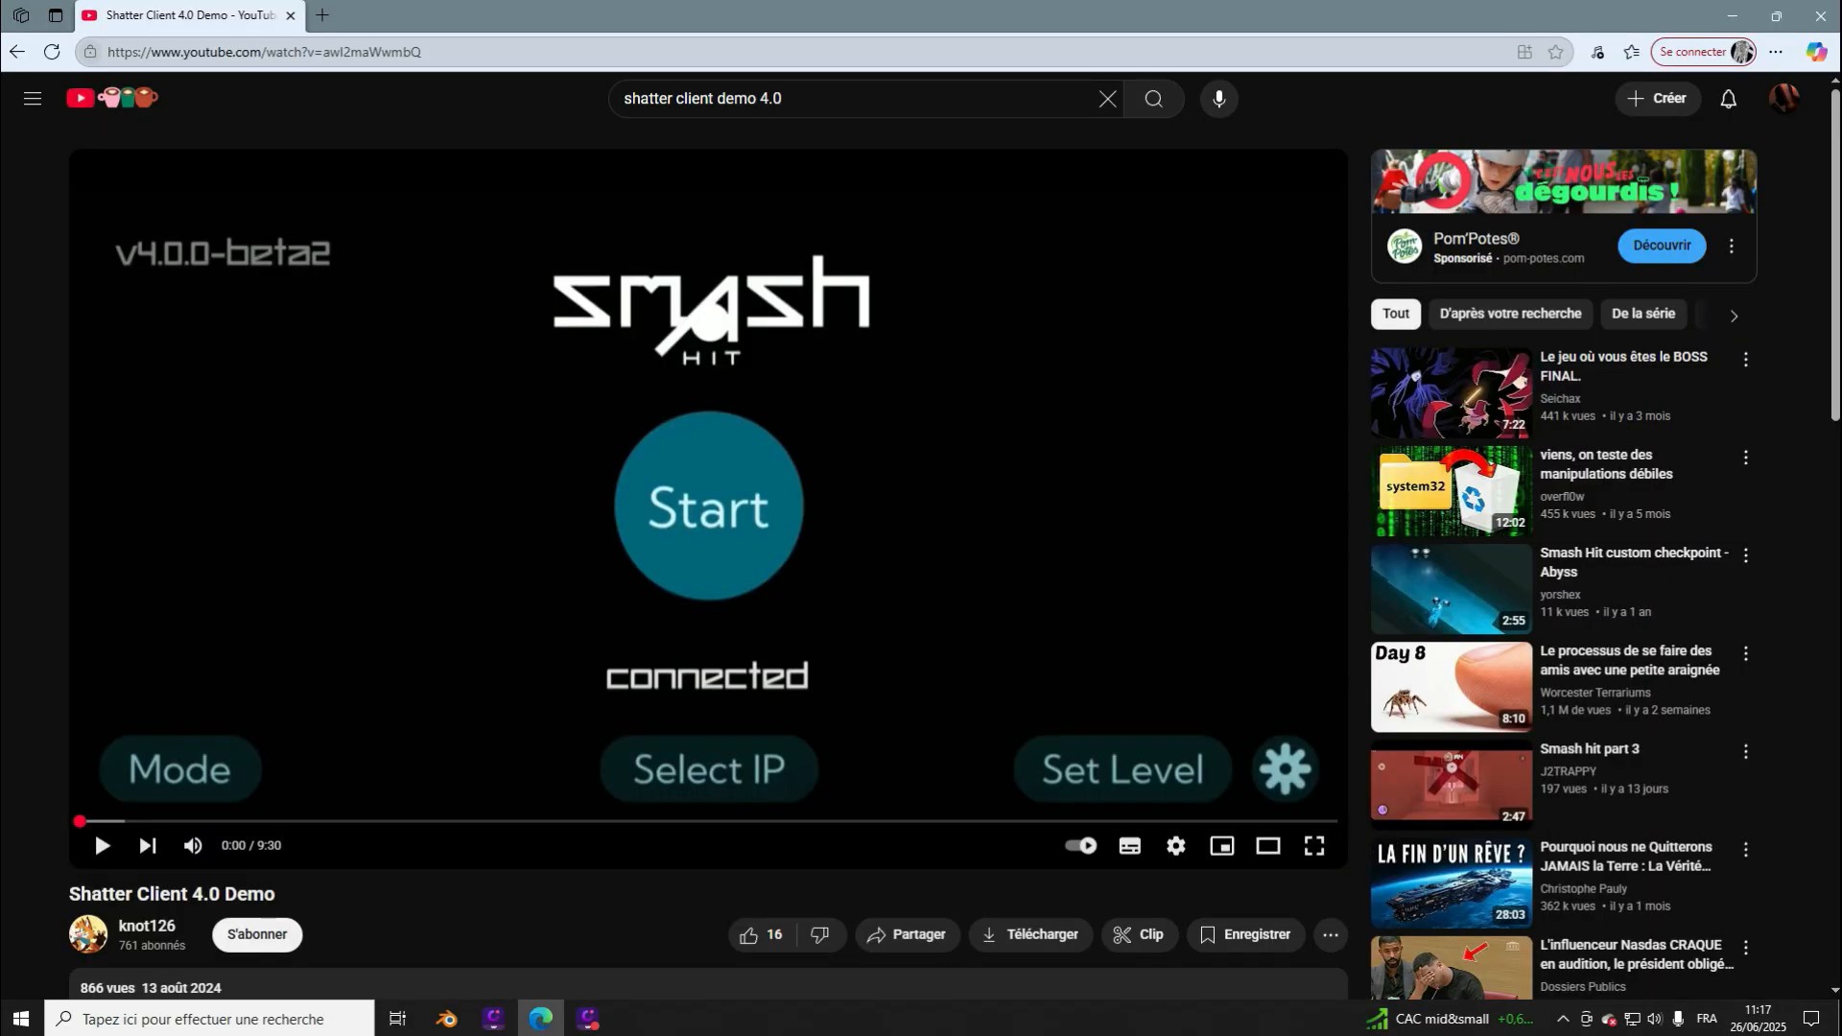
Step: Examine the "shatter client demo 4.0" search query and the description of the Shatter Client 4.0 Demo video
left_click_drag(625, 99, 784, 99)
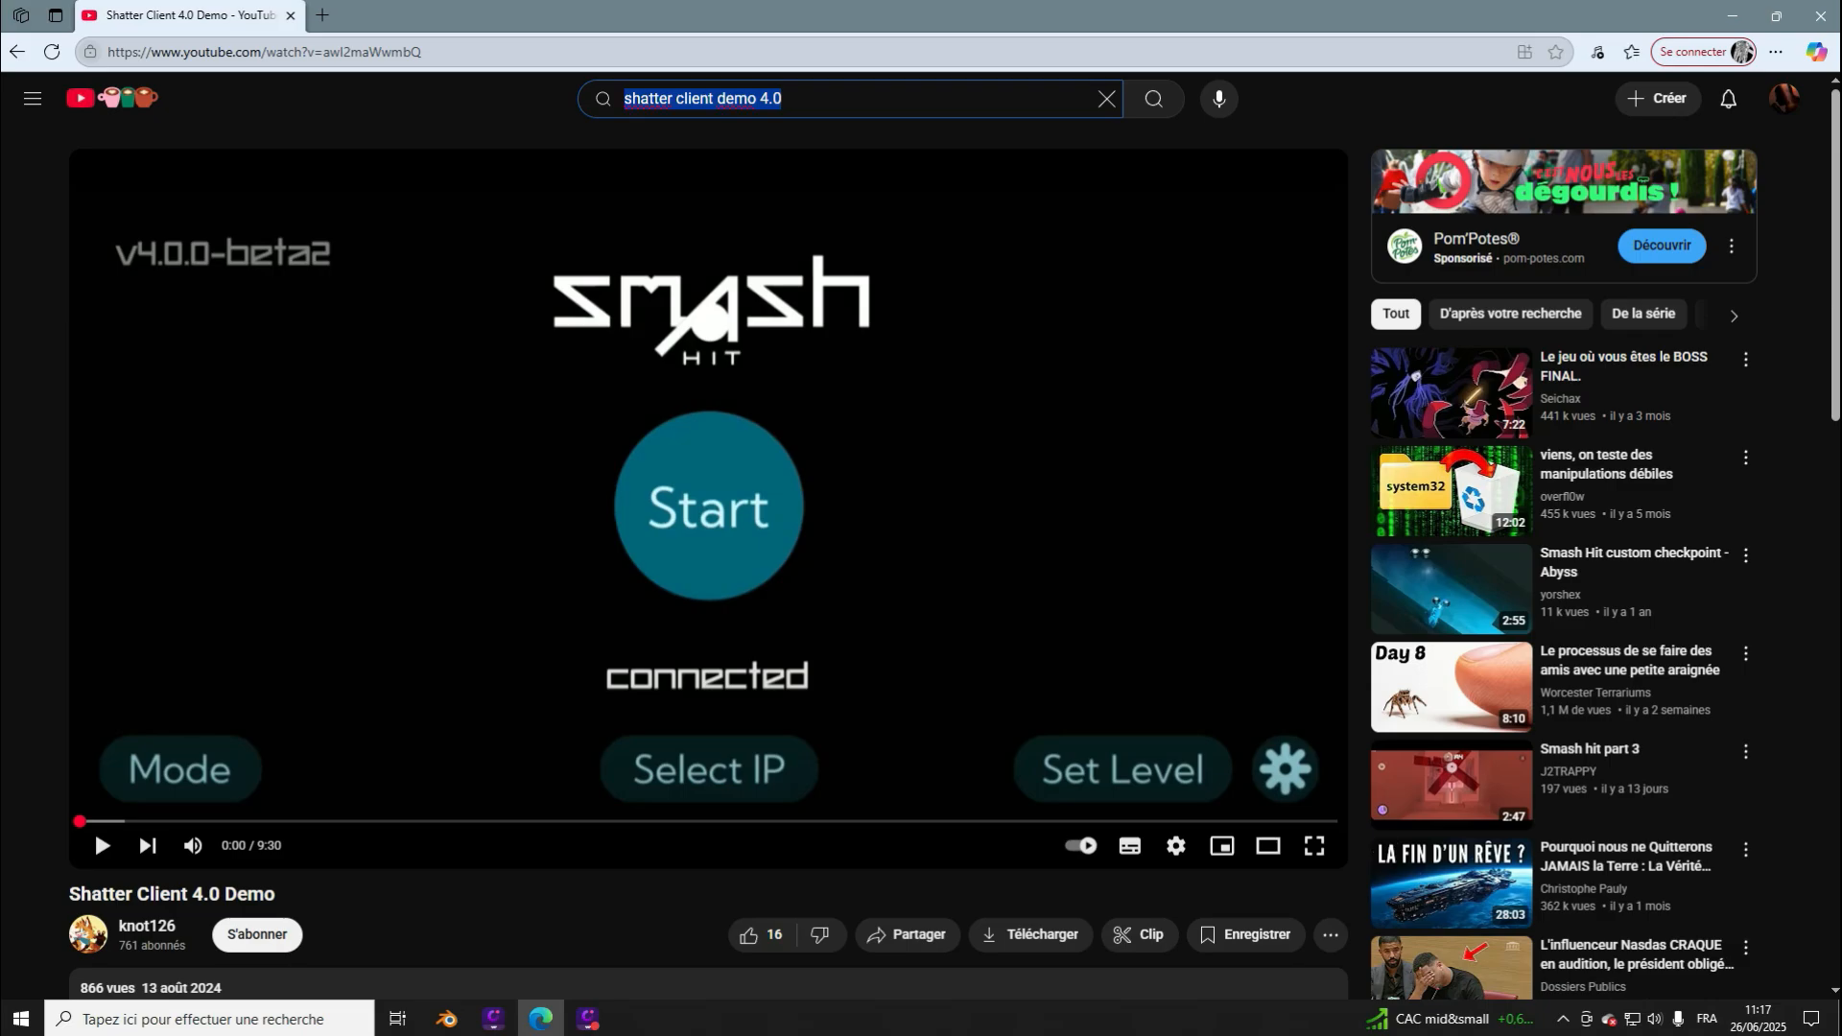
left_click(714, 99)
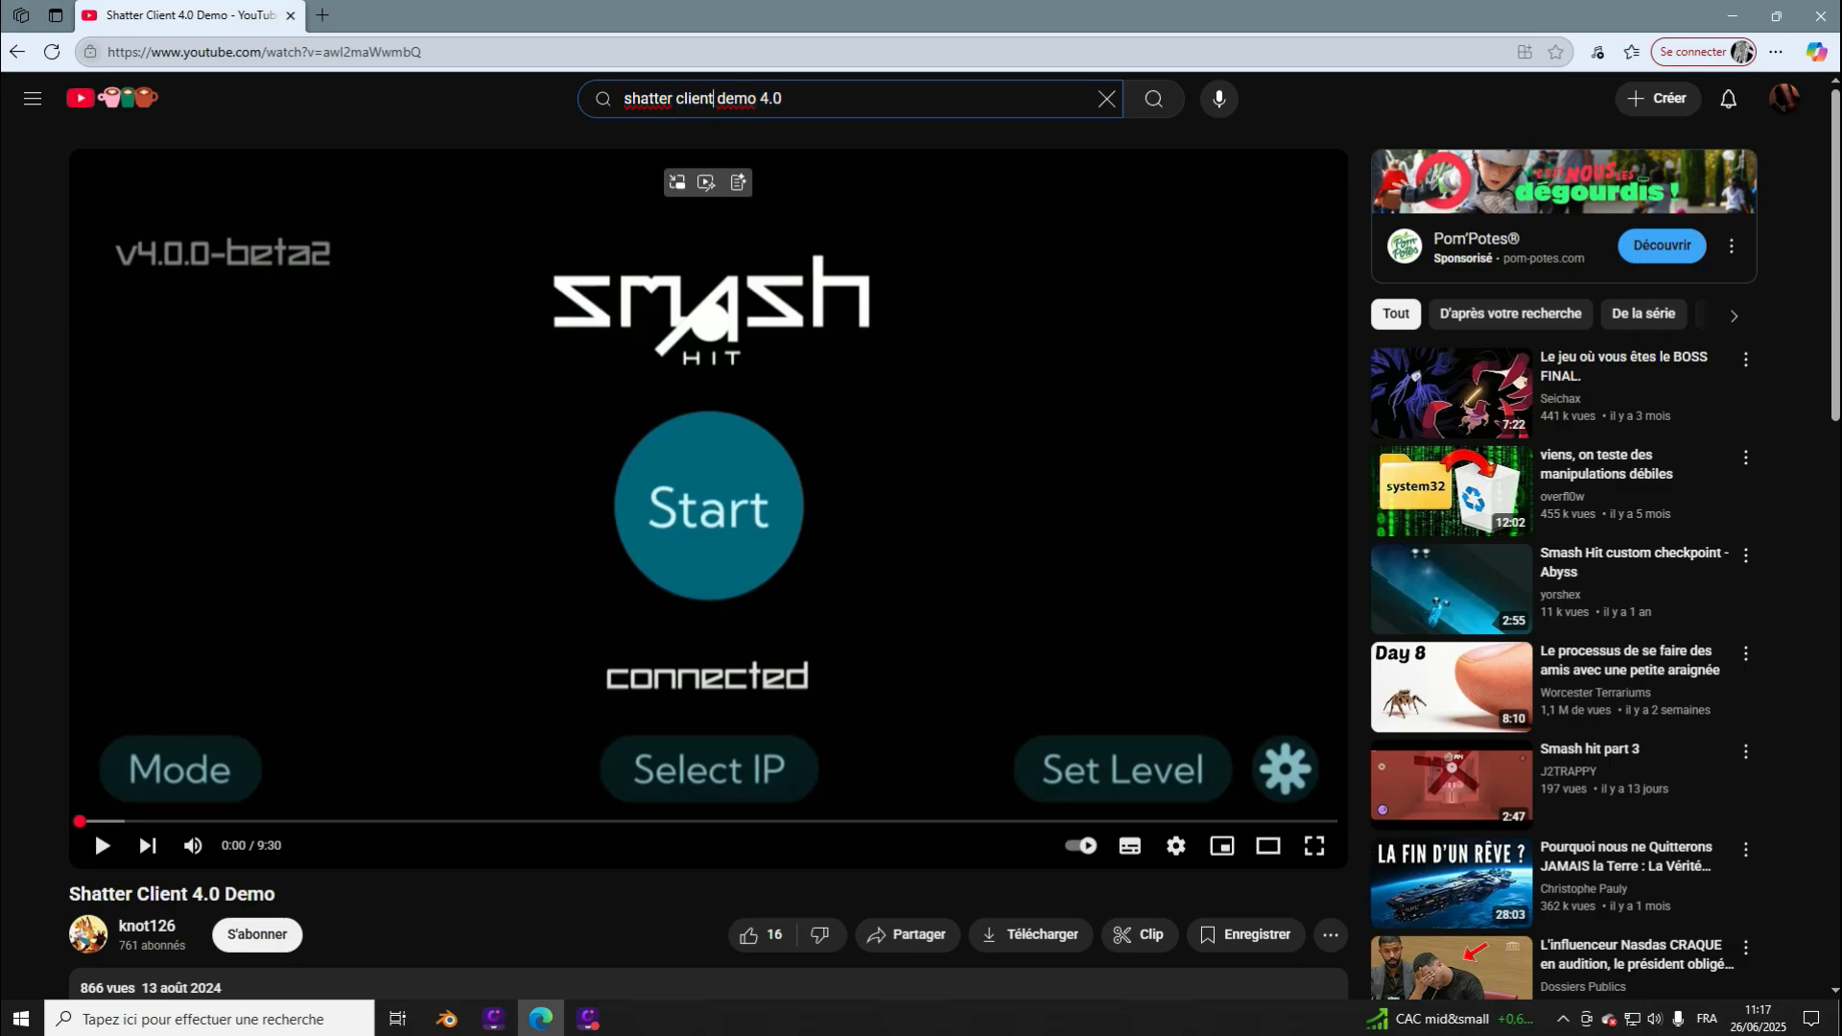
scroll(710, 508, "down", 2)
scroll(710, 509, "up", 2)
scroll(710, 509, "down", 5)
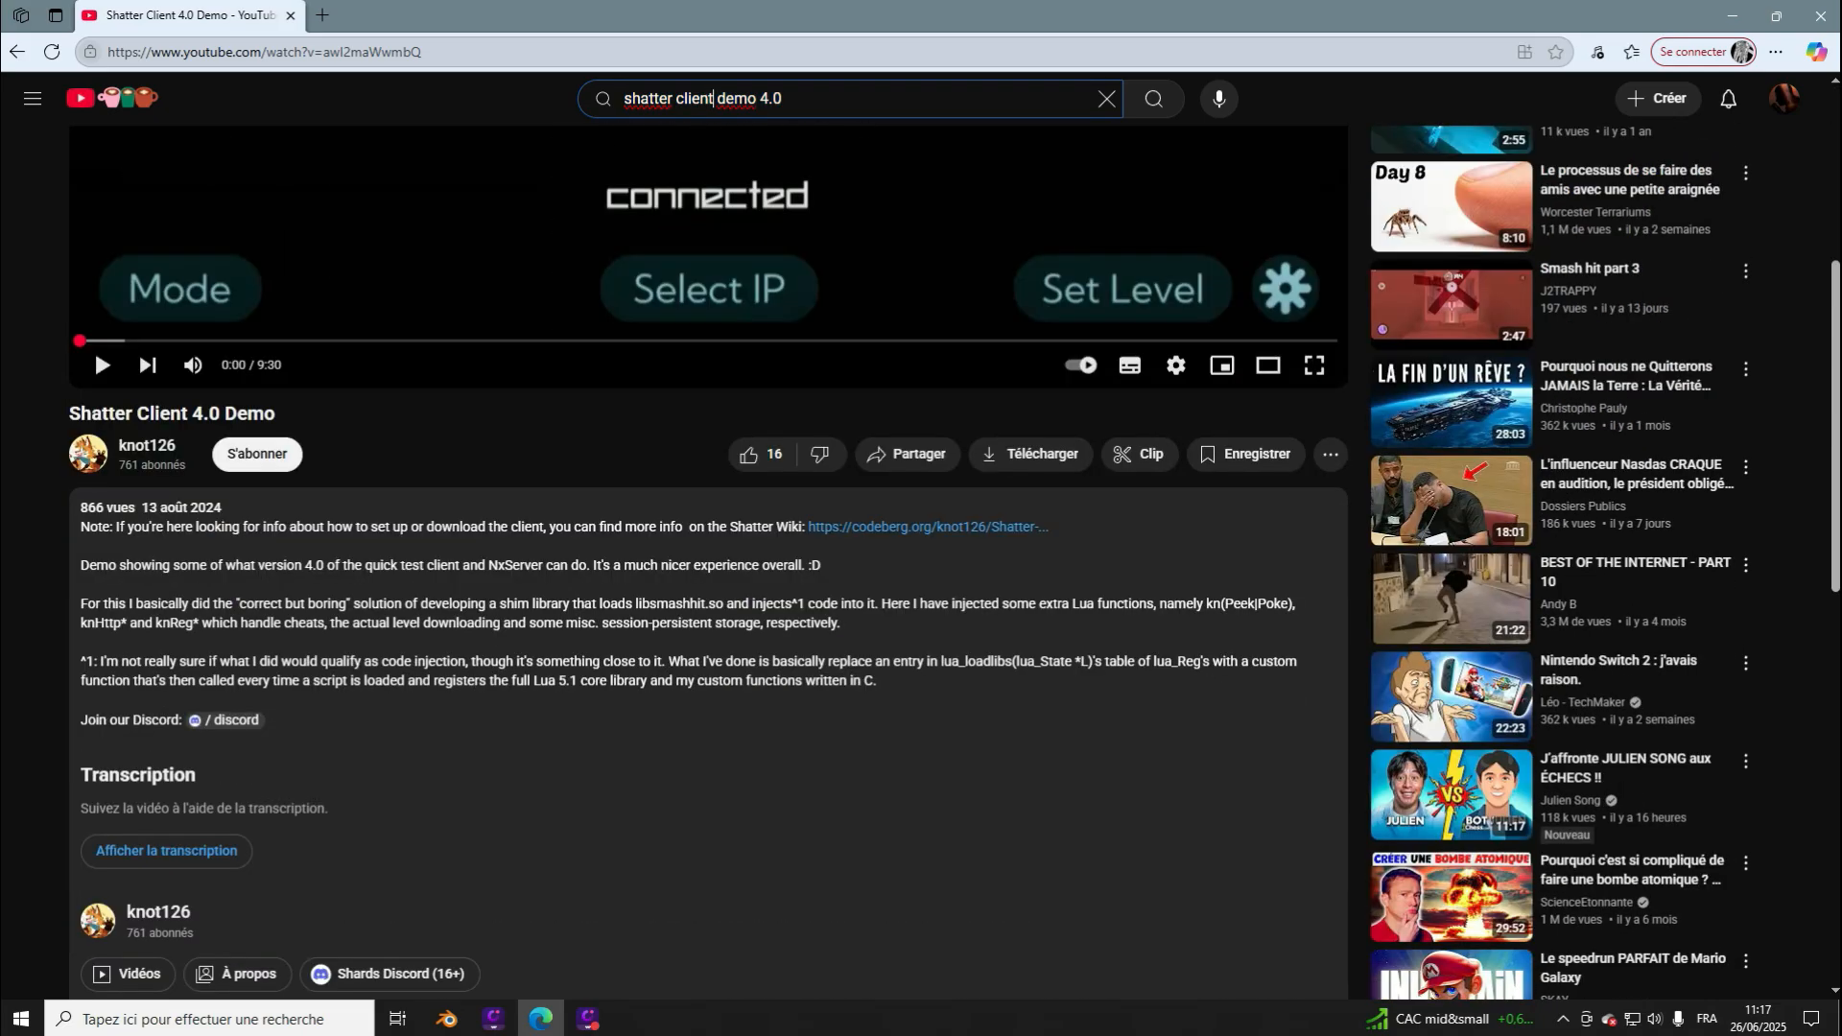
scroll(709, 556, "down", 3)
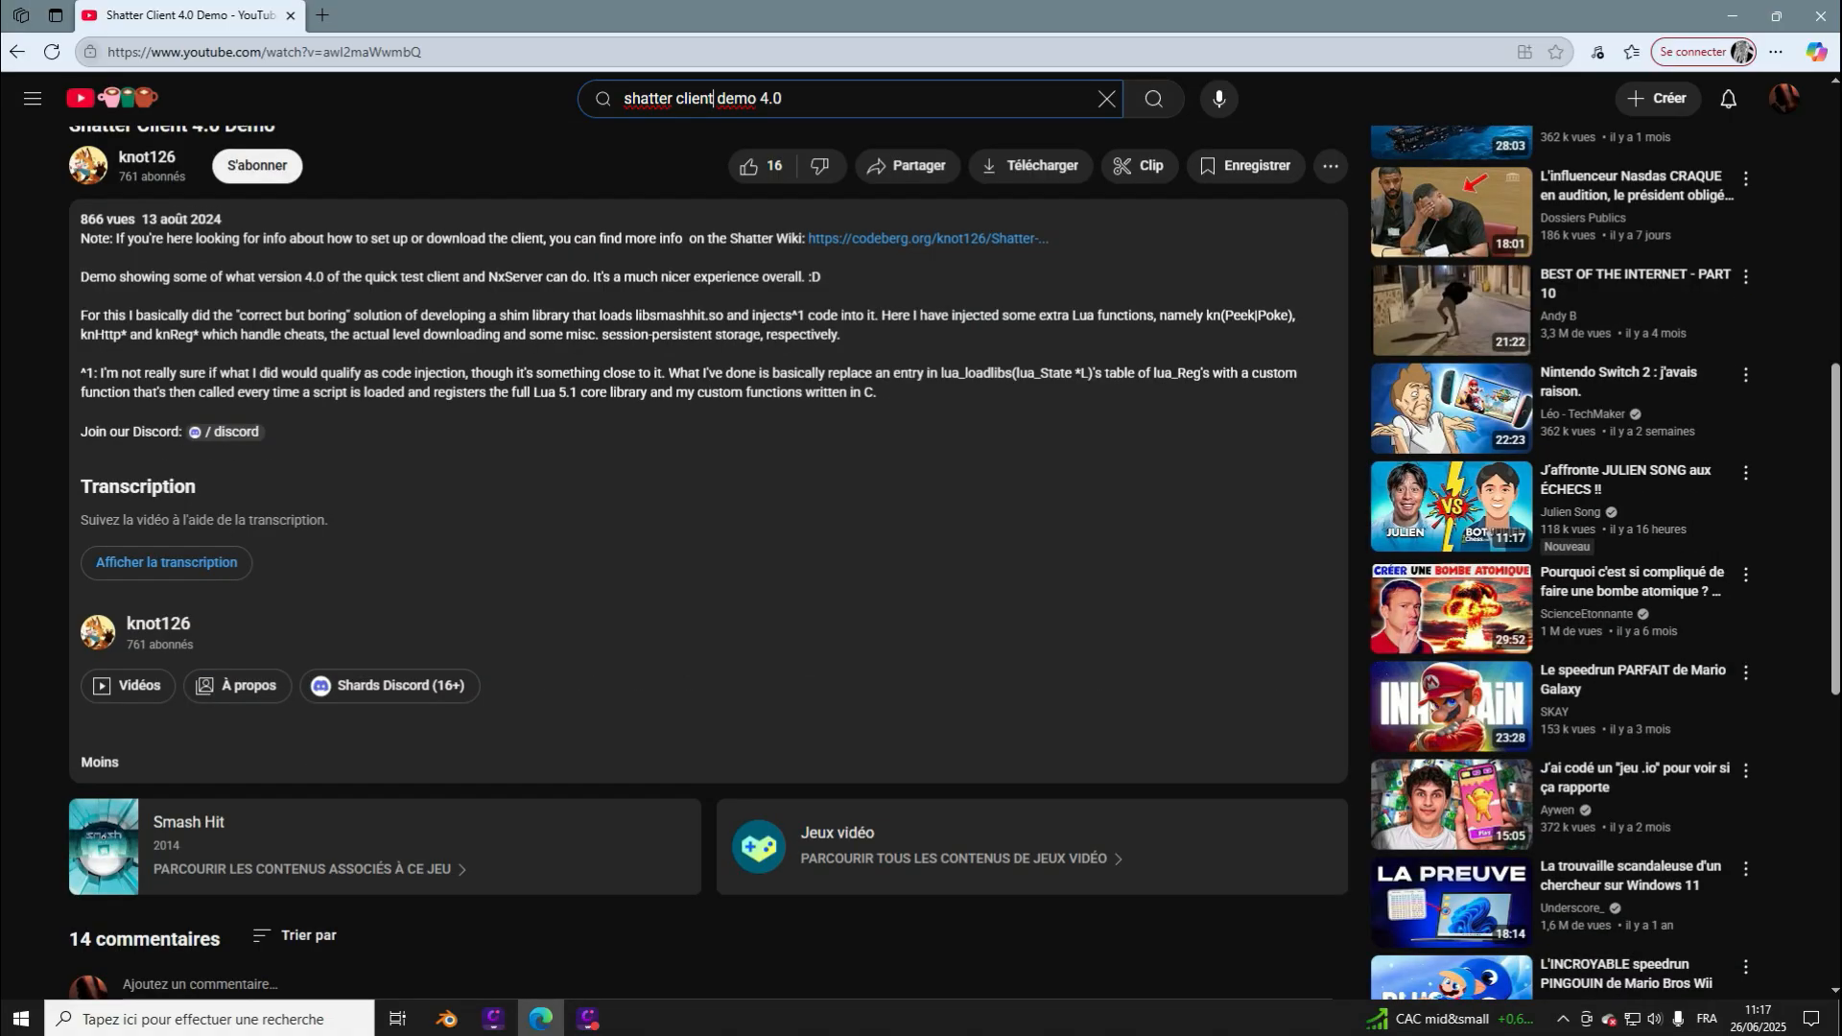
scroll(710, 557, "up", 3)
scroll(710, 556, "up", 2)
scroll(710, 557, "down", 3)
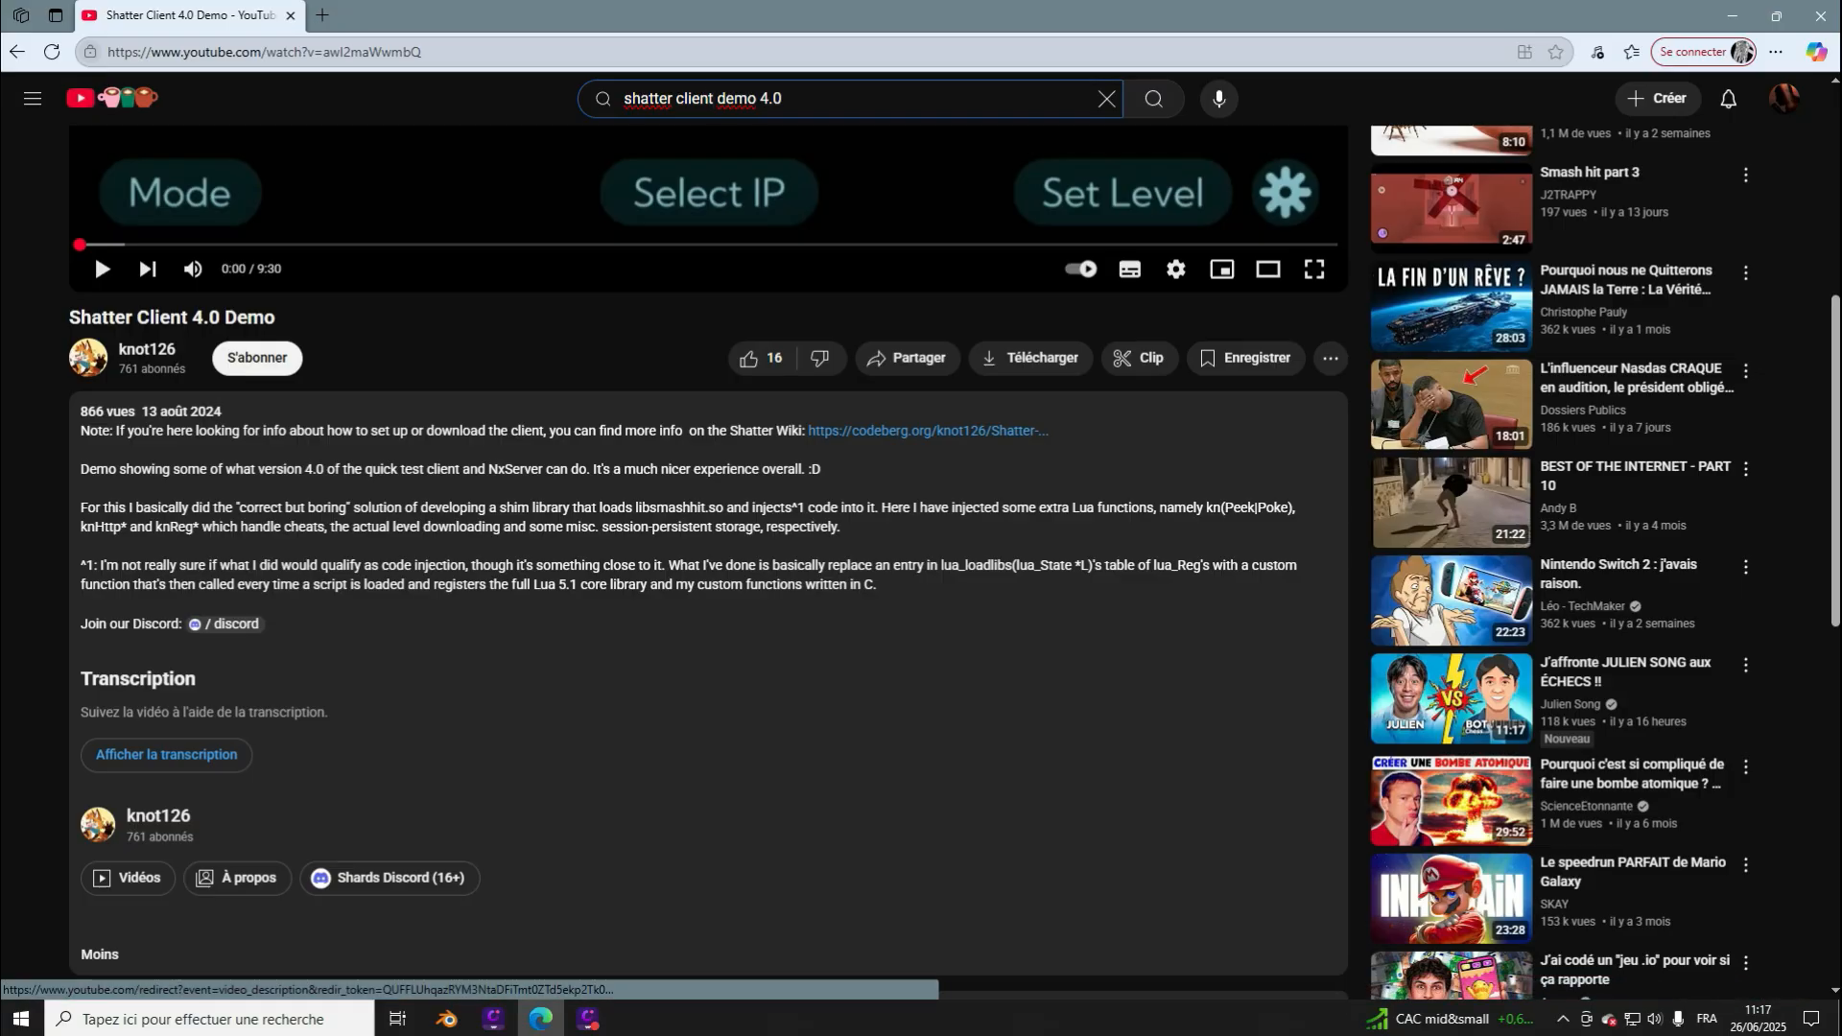
Step: Open the Shatter Wiki link from the video description and locate the "Download and Install Shatter Client" section
left_click(928, 431)
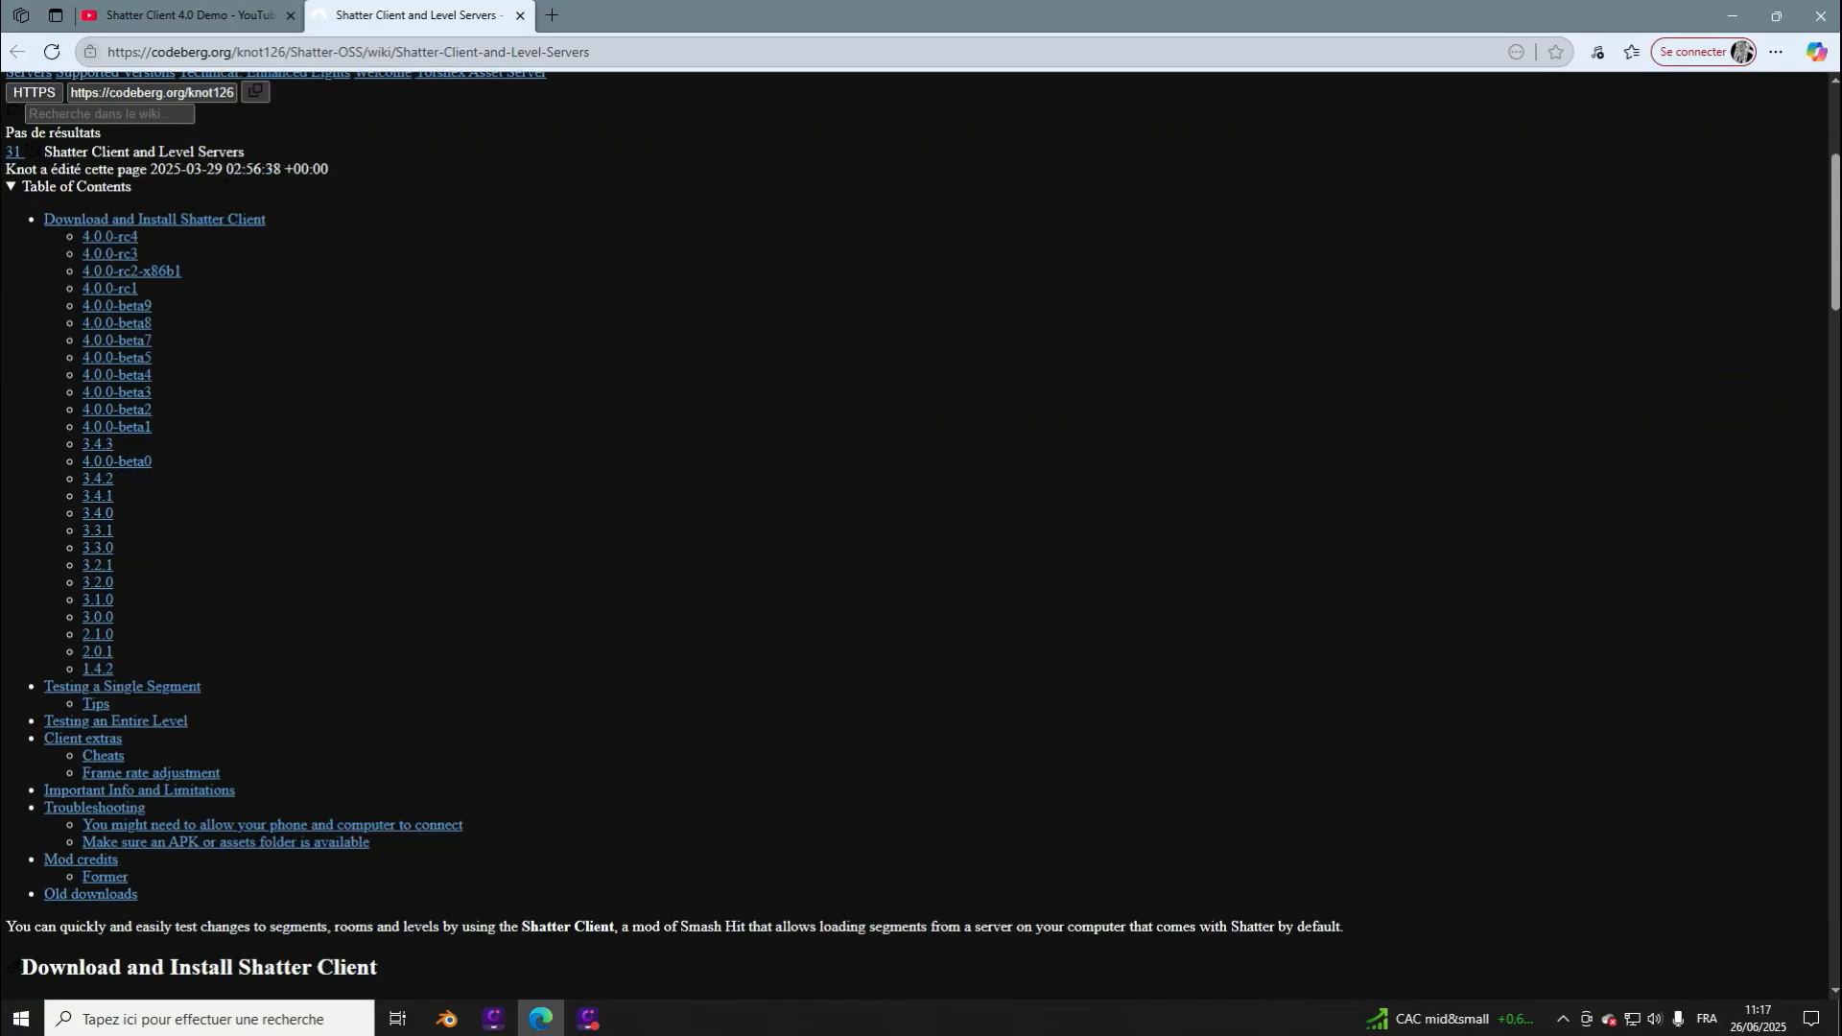
scroll(921, 538, "down", 9)
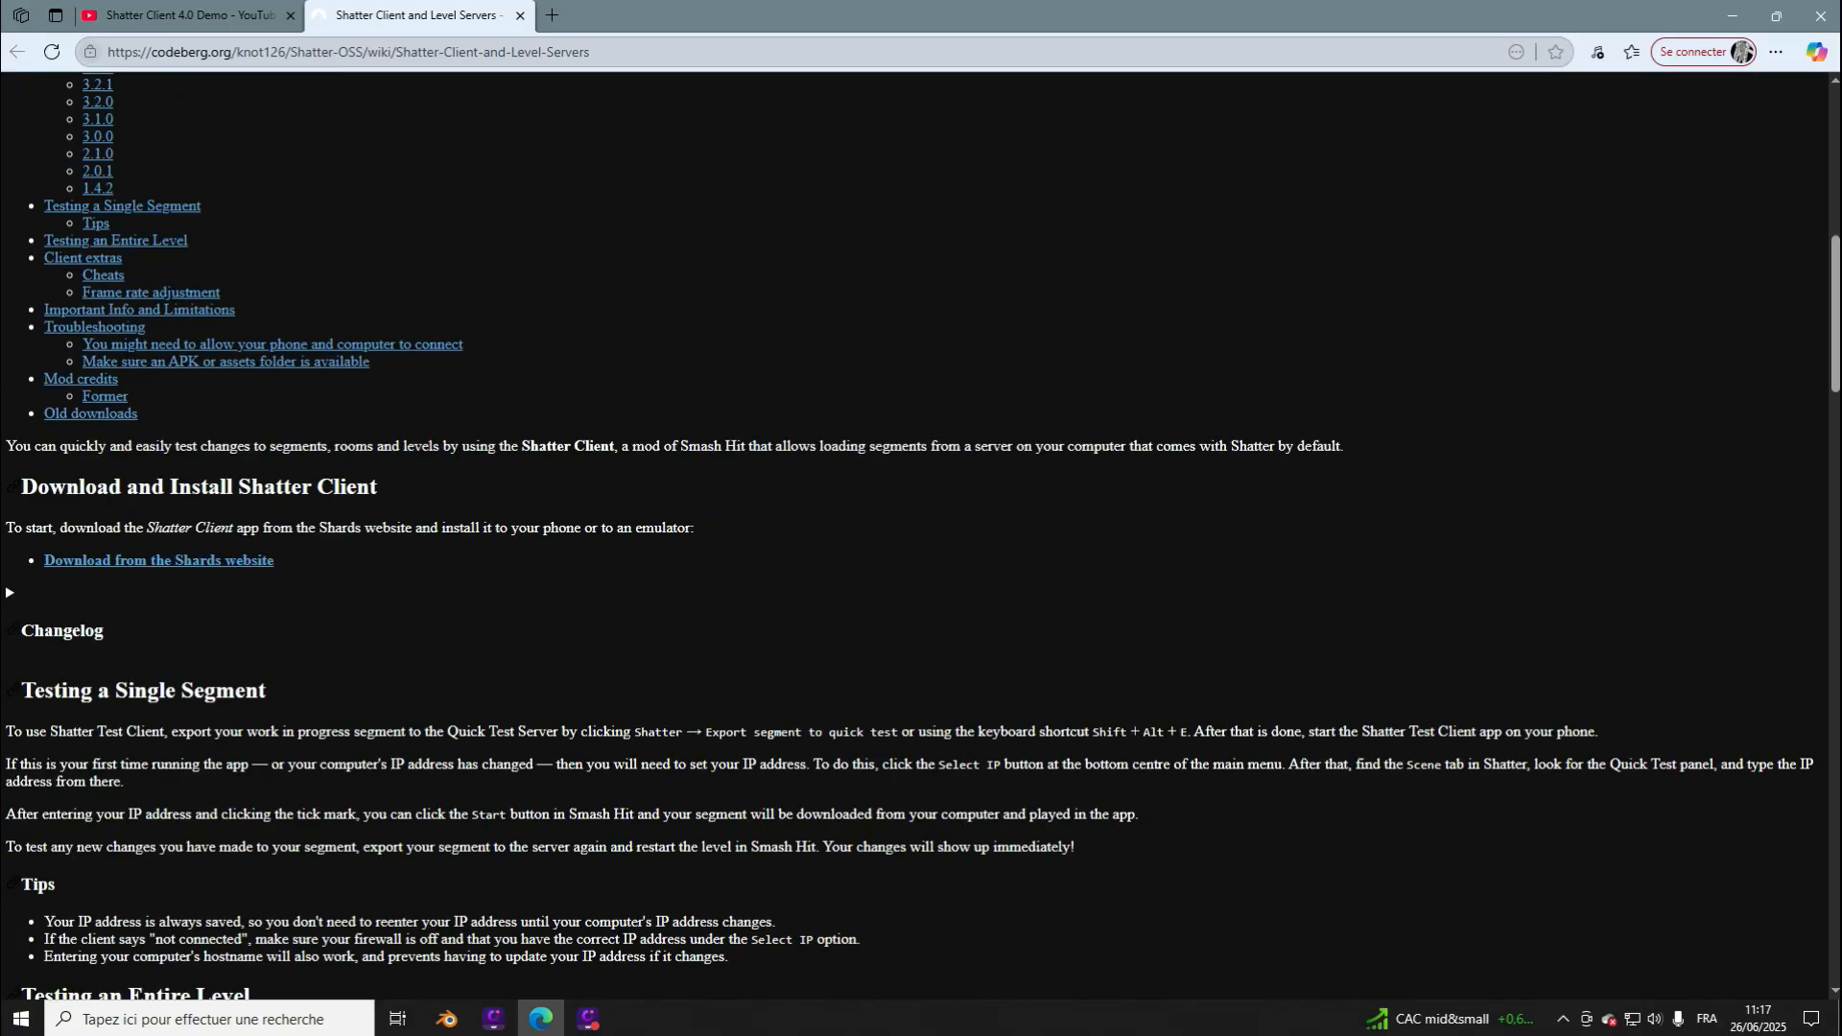
scroll(921, 538, "up", 9)
scroll(921, 537, "down", 9)
left_click_drag(21, 487, 377, 487)
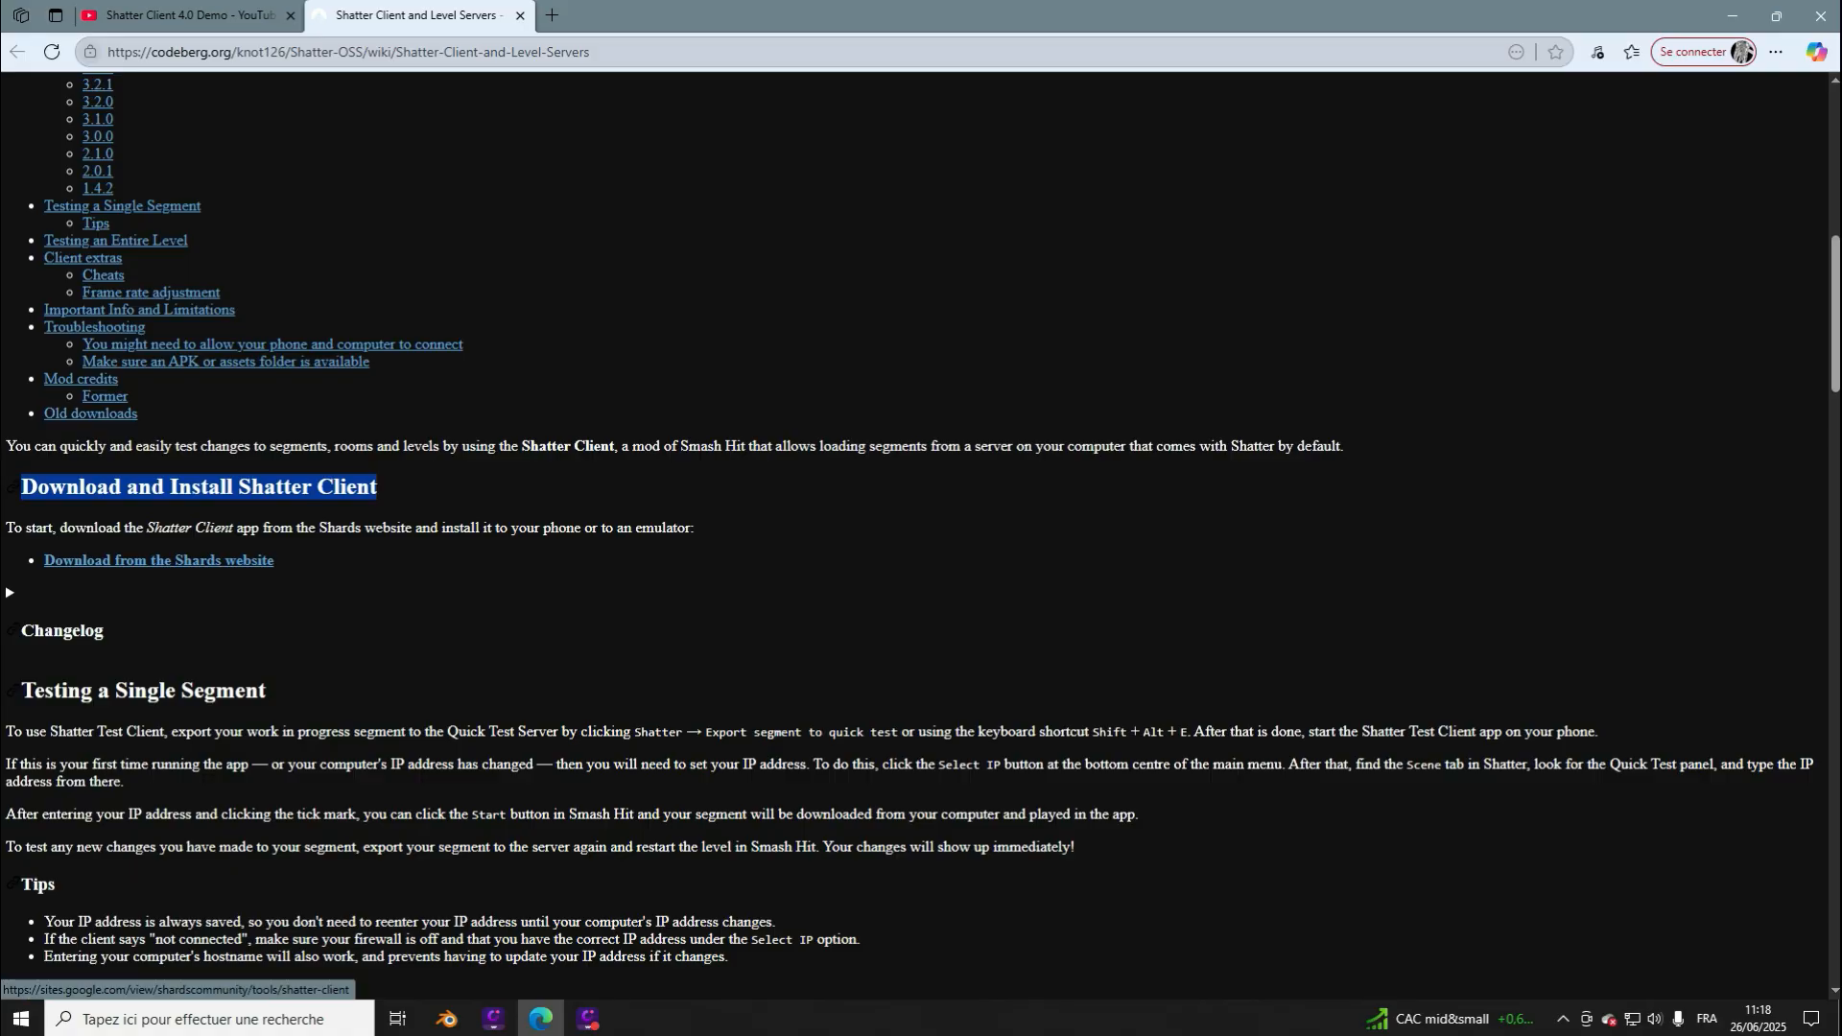
Step: Open the Shatter Client download page on the Shards website and examine its download link and usage instructions
left_click(158, 560)
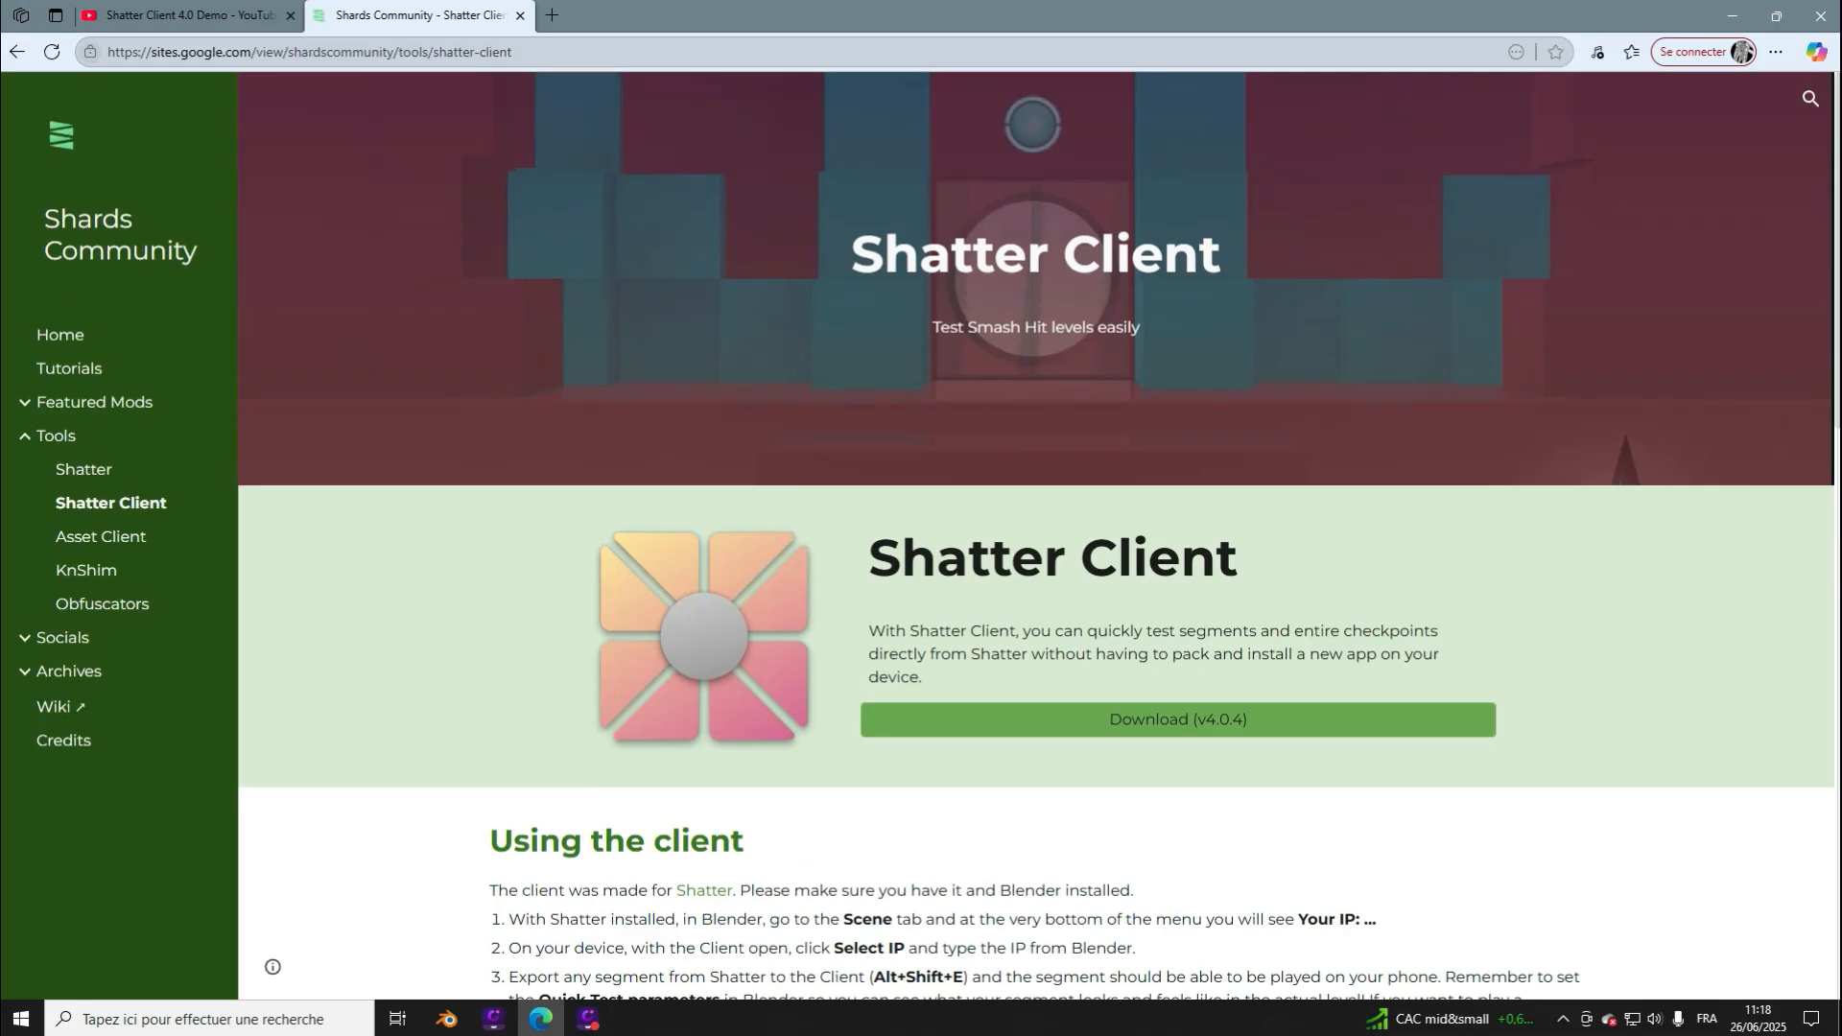
scroll(1178, 721, "down", 4)
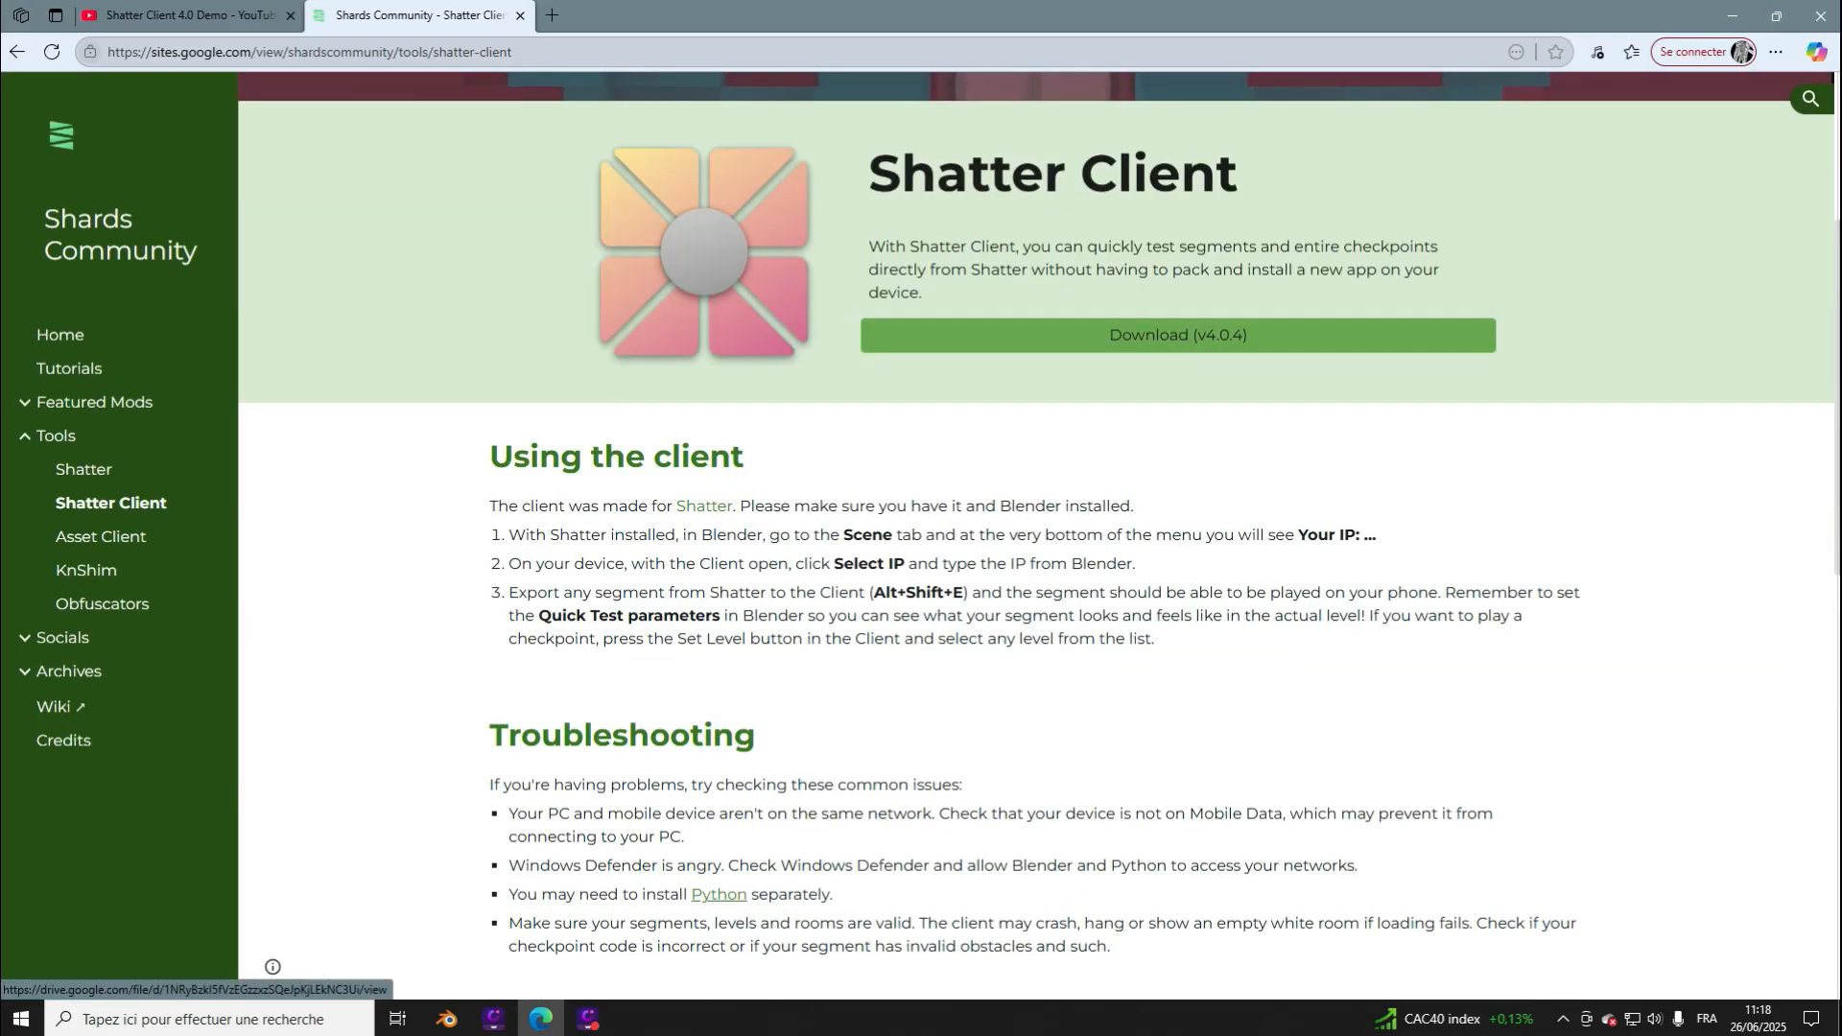
scroll(1178, 721, "up", 4)
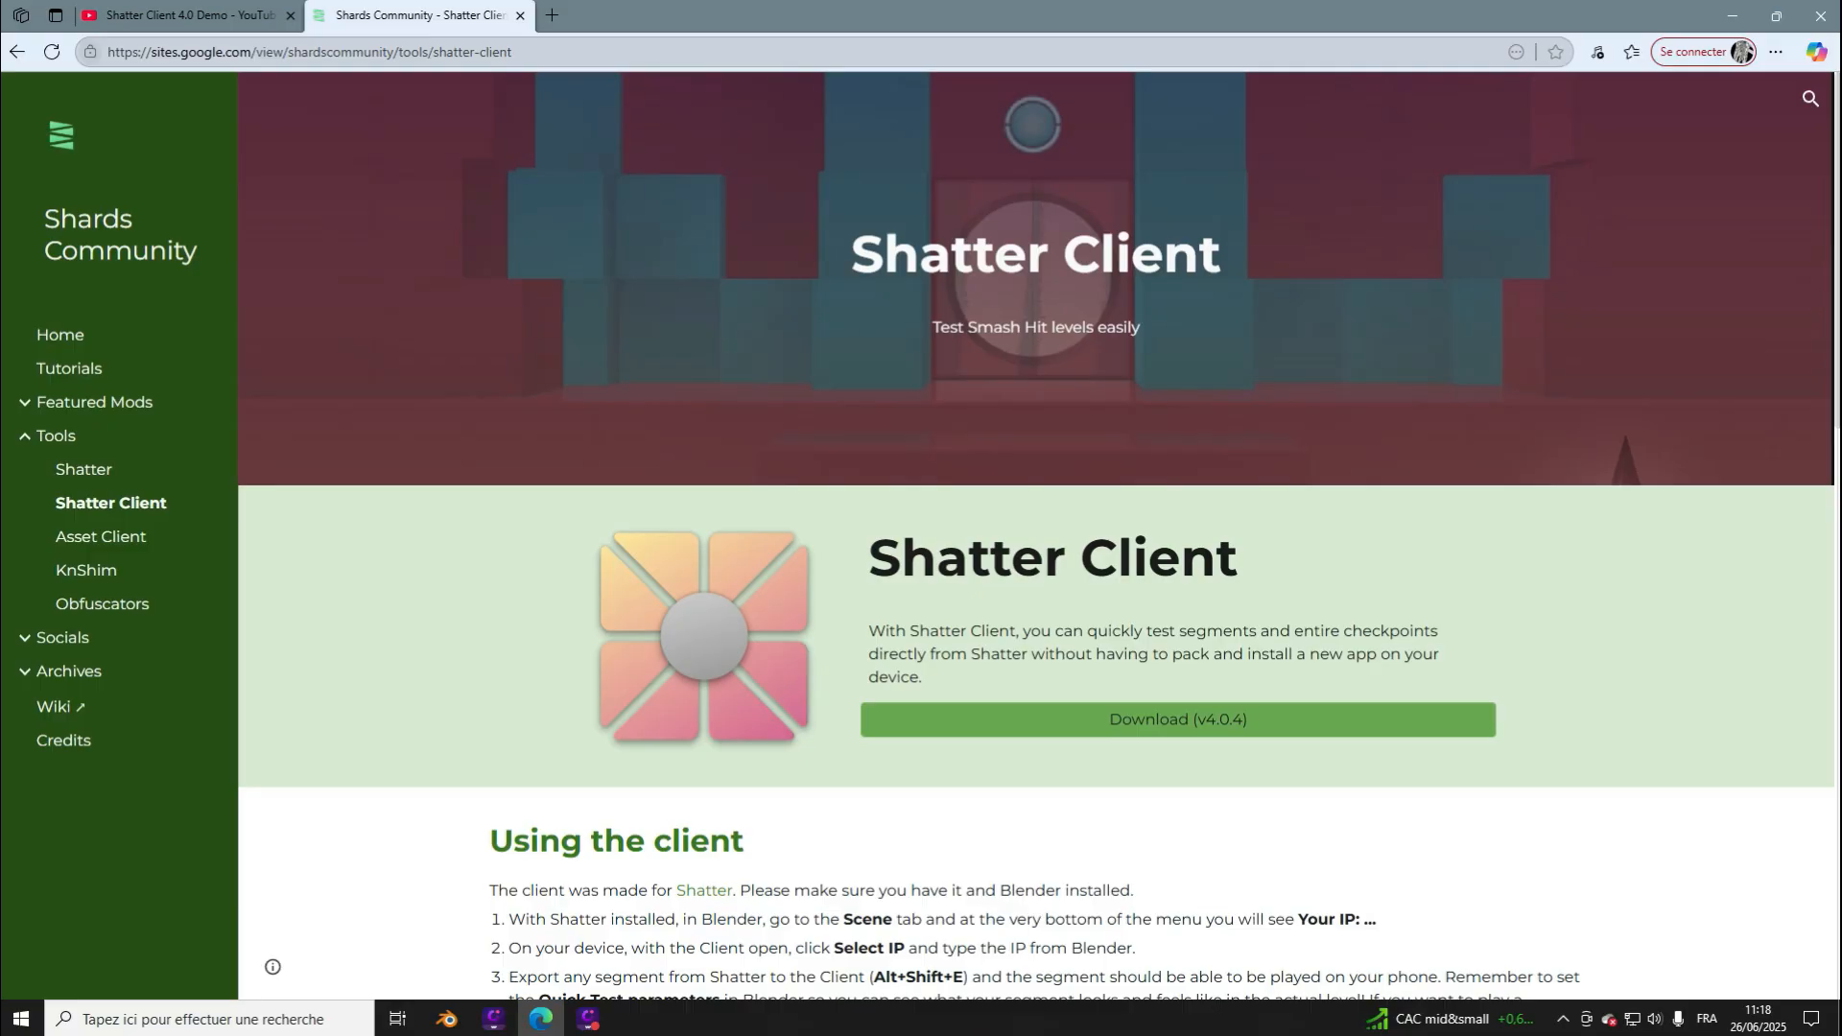
scroll(1178, 721, "down", 2)
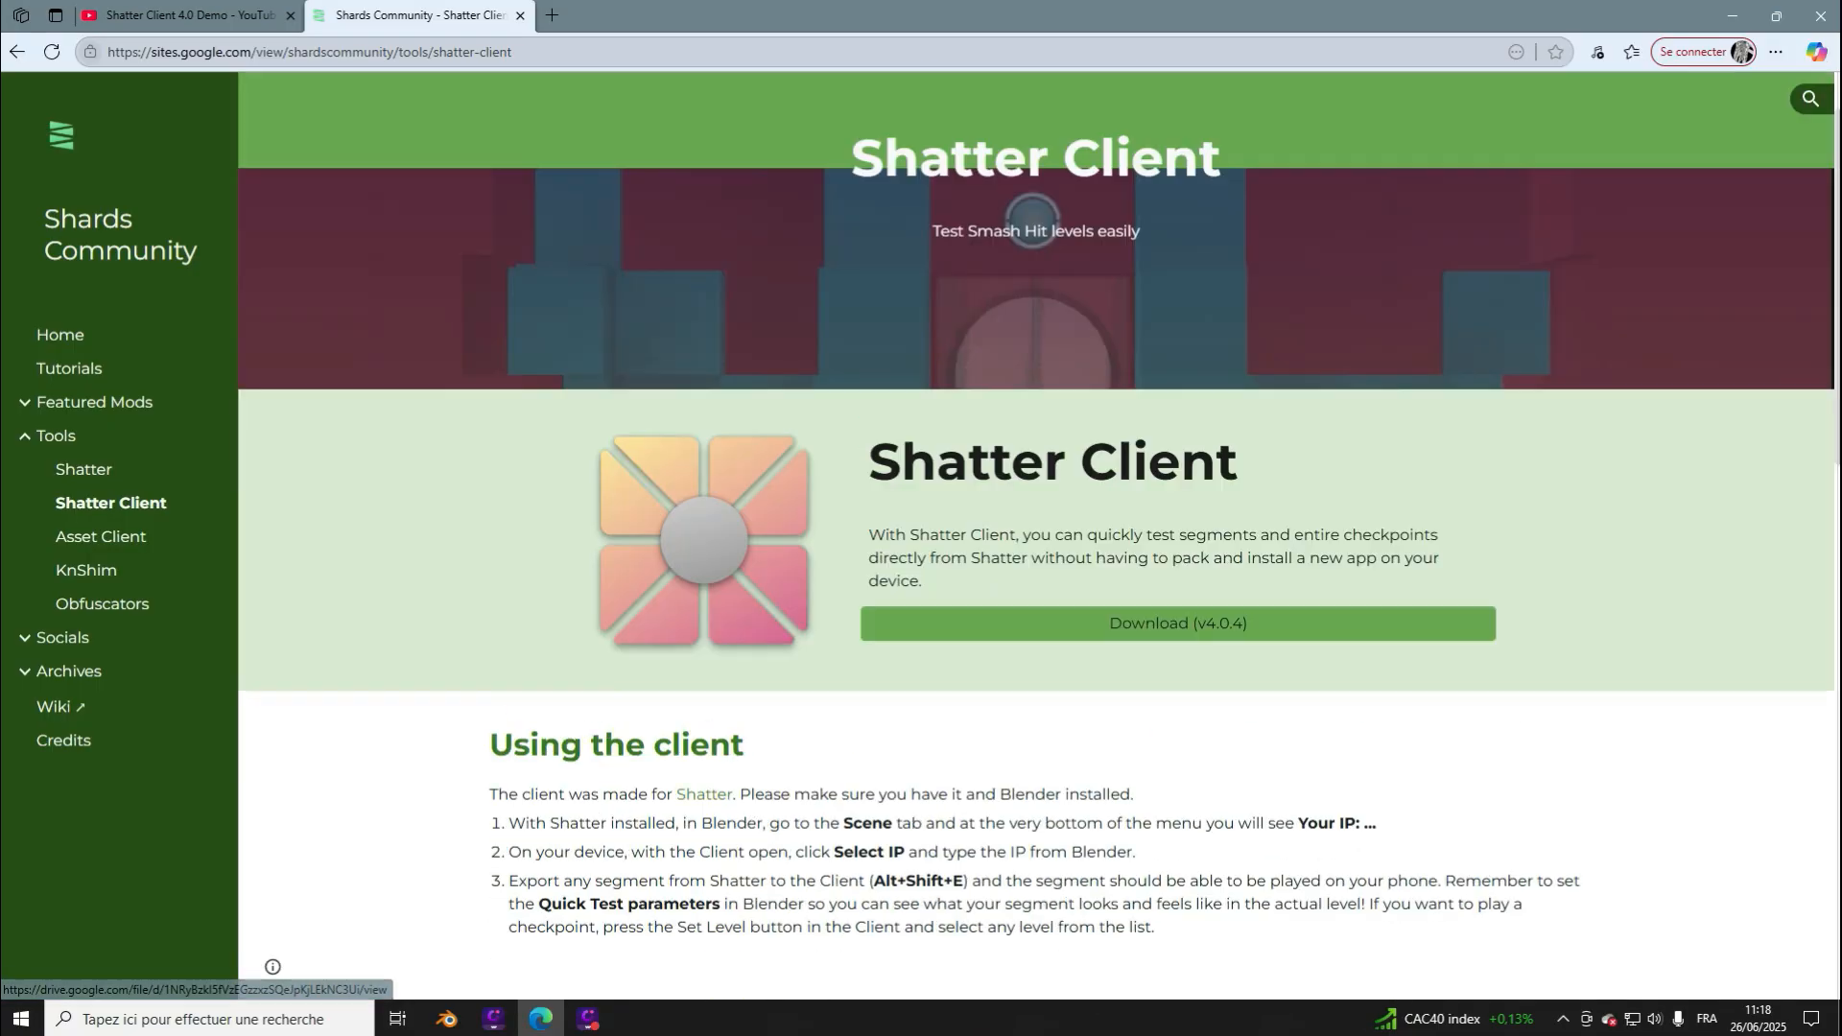
scroll(1178, 722, "up", 2)
scroll(1178, 722, "down", 3)
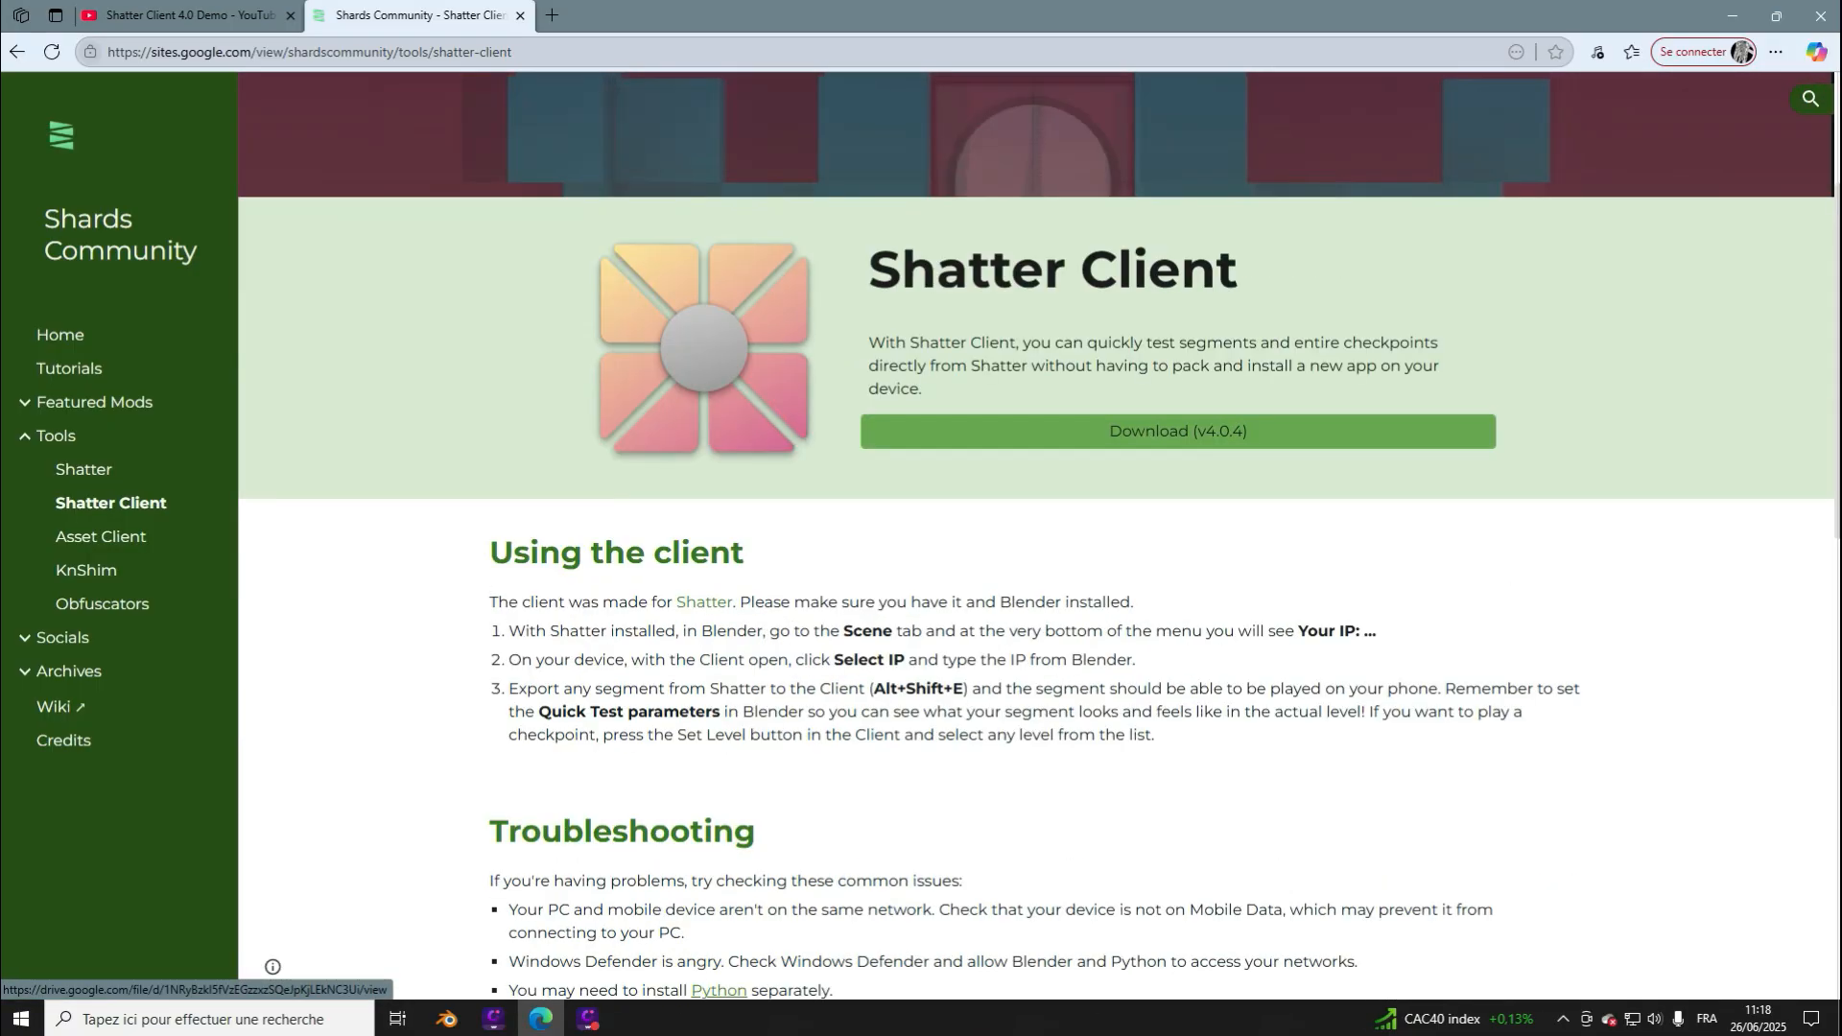
scroll(1178, 721, "up", 3)
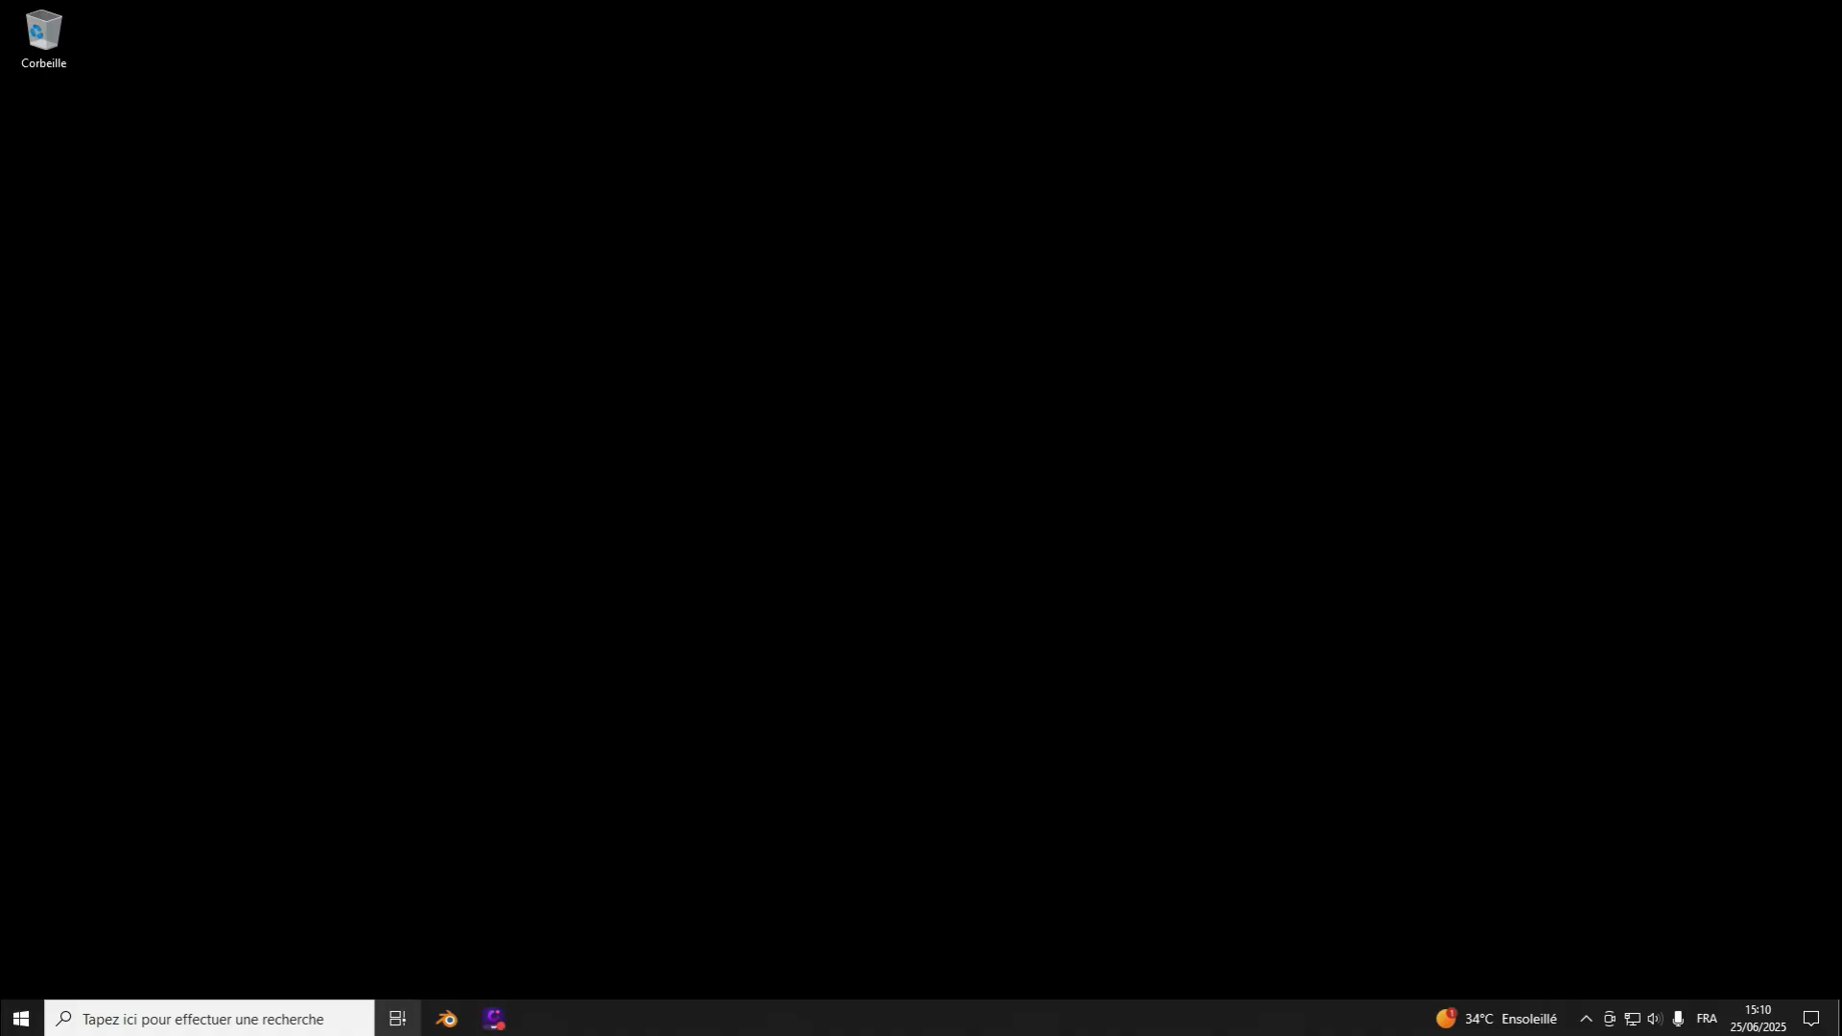
Step: Switch to Blender 4.1 and view the default scene from the top
left_click(447, 1018)
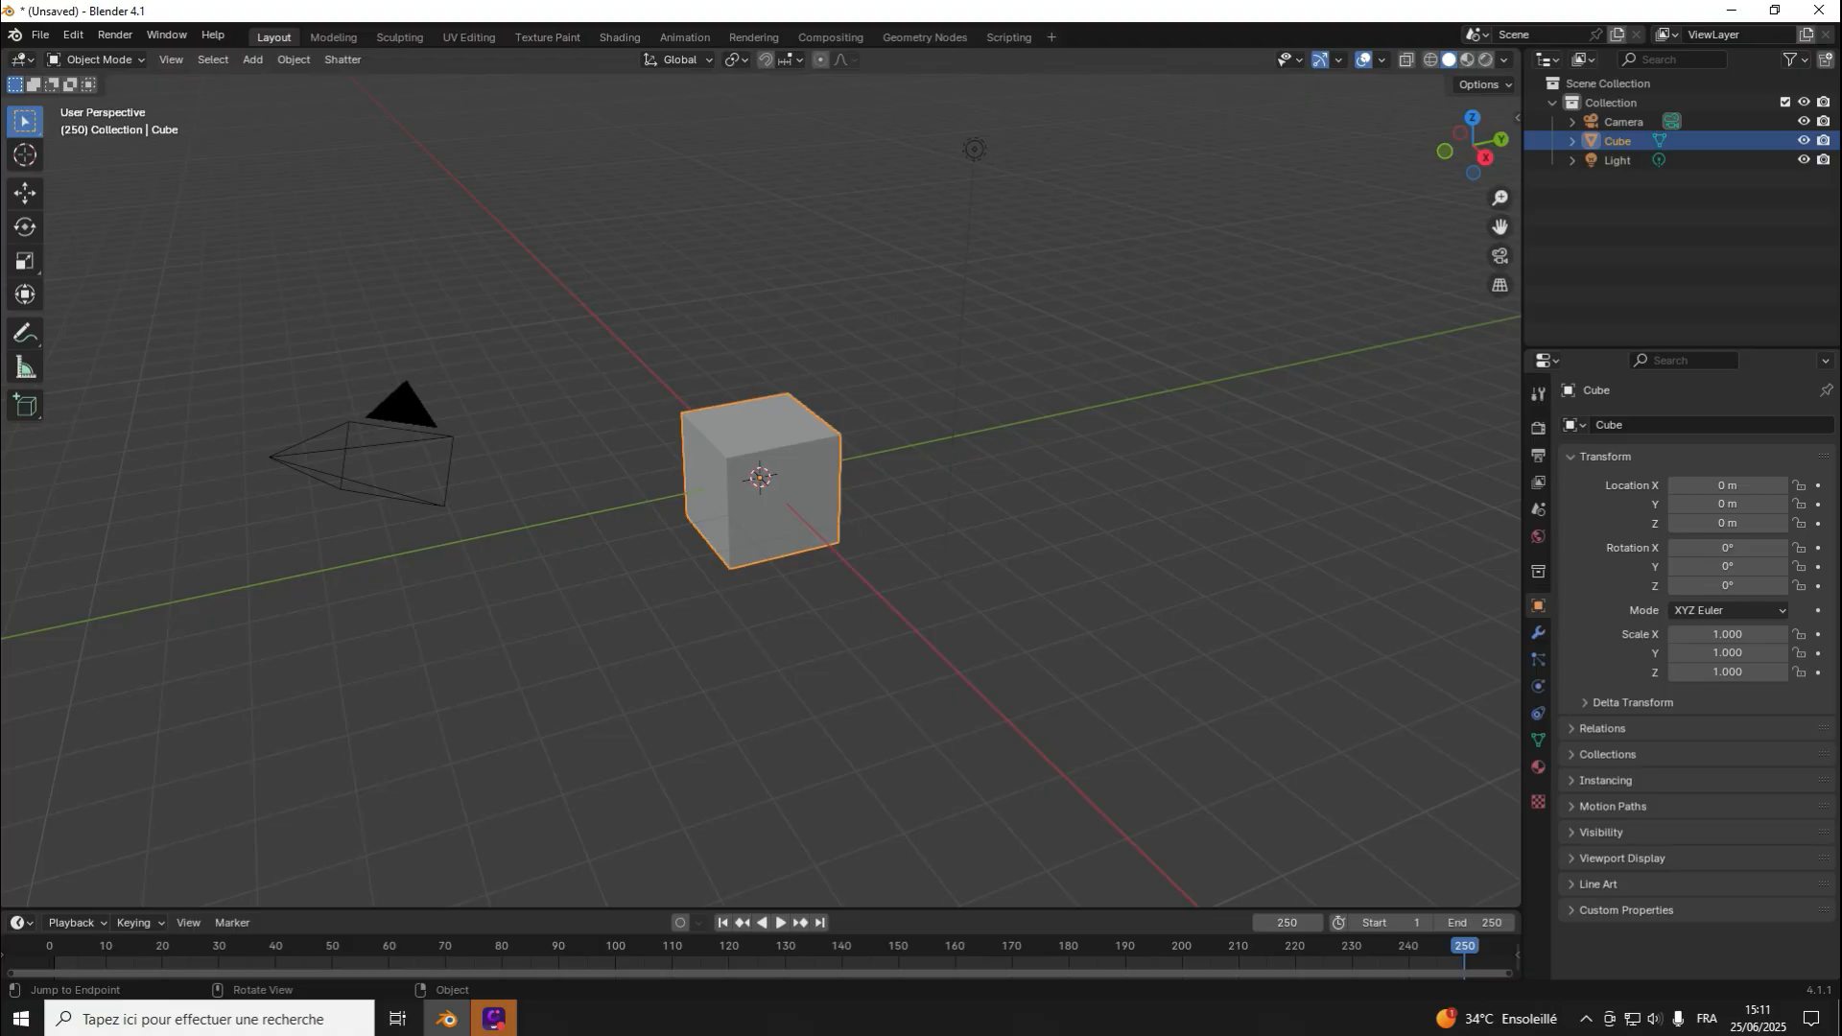
left_click_drag(1472, 145, 1595, 290)
mouse_move(1472, 144)
left_mouse_down()
mouse_move(1482, 158)
mouse_move(1460, 123)
left_mouse_up()
left_click(1472, 141)
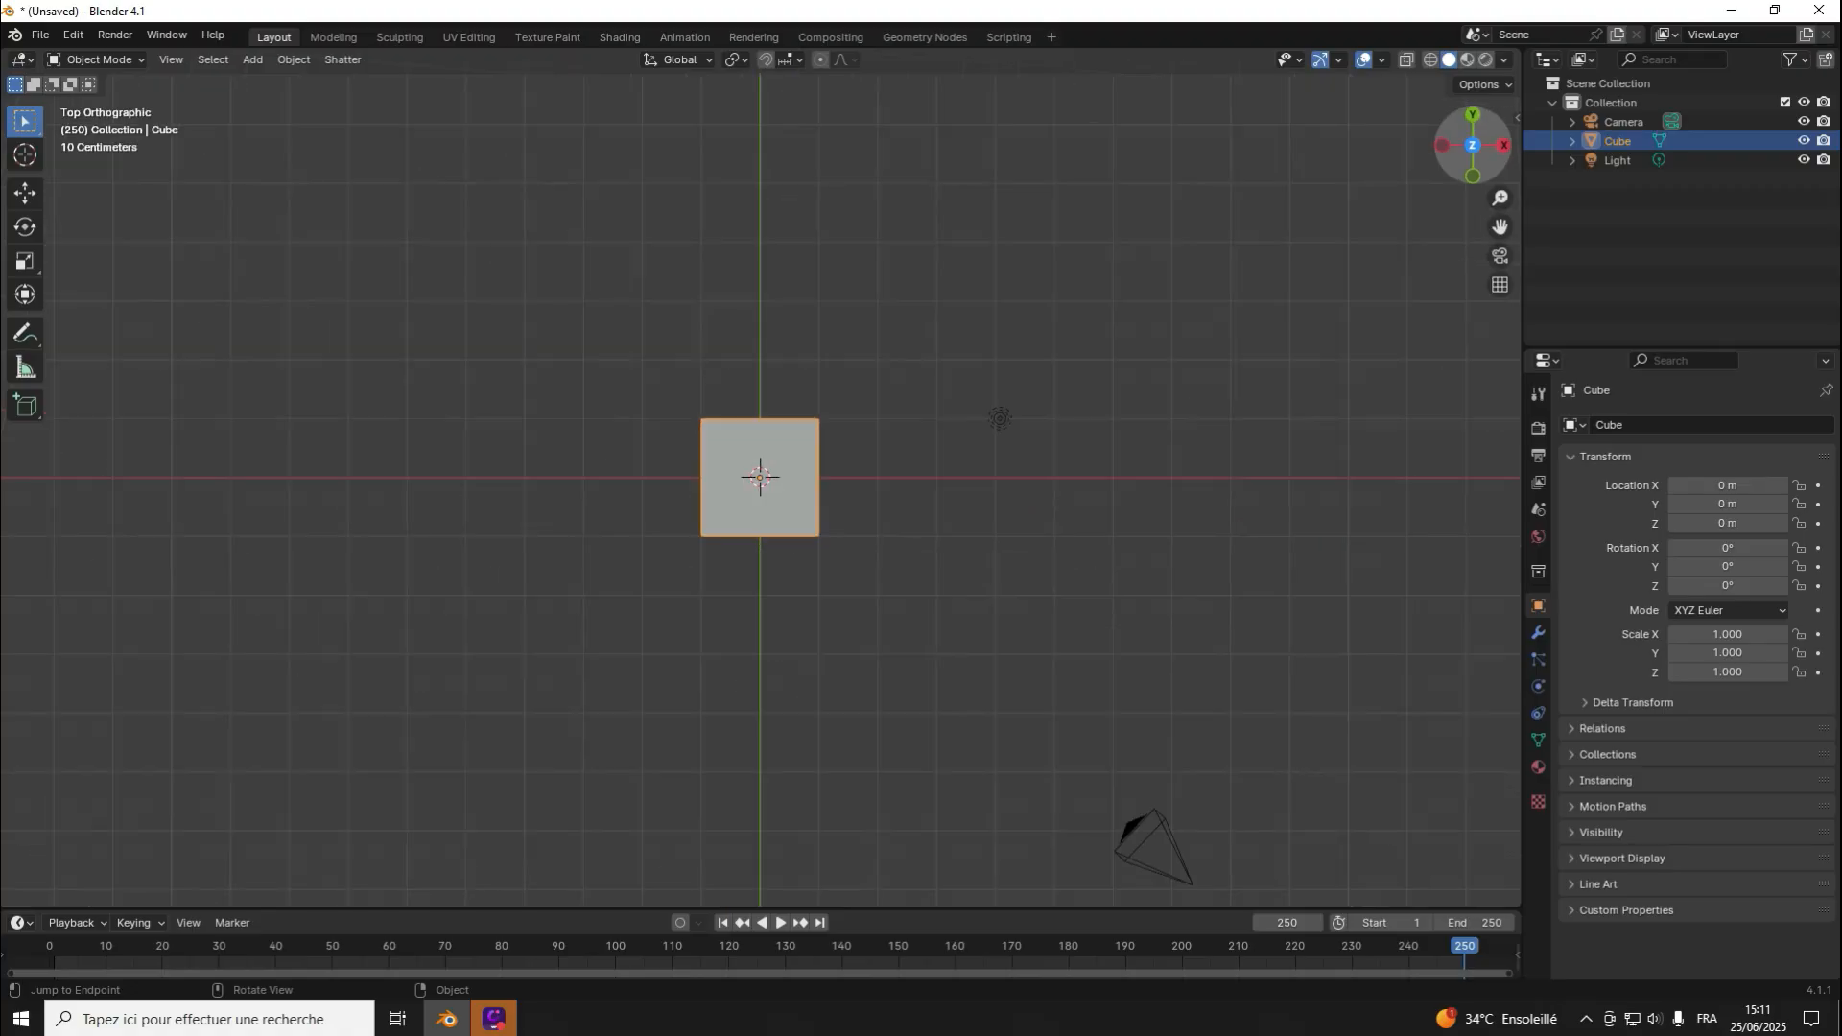
Step: Show the sidebar with the cube's Smash Hit Item settings and view the list of item types
key("n")
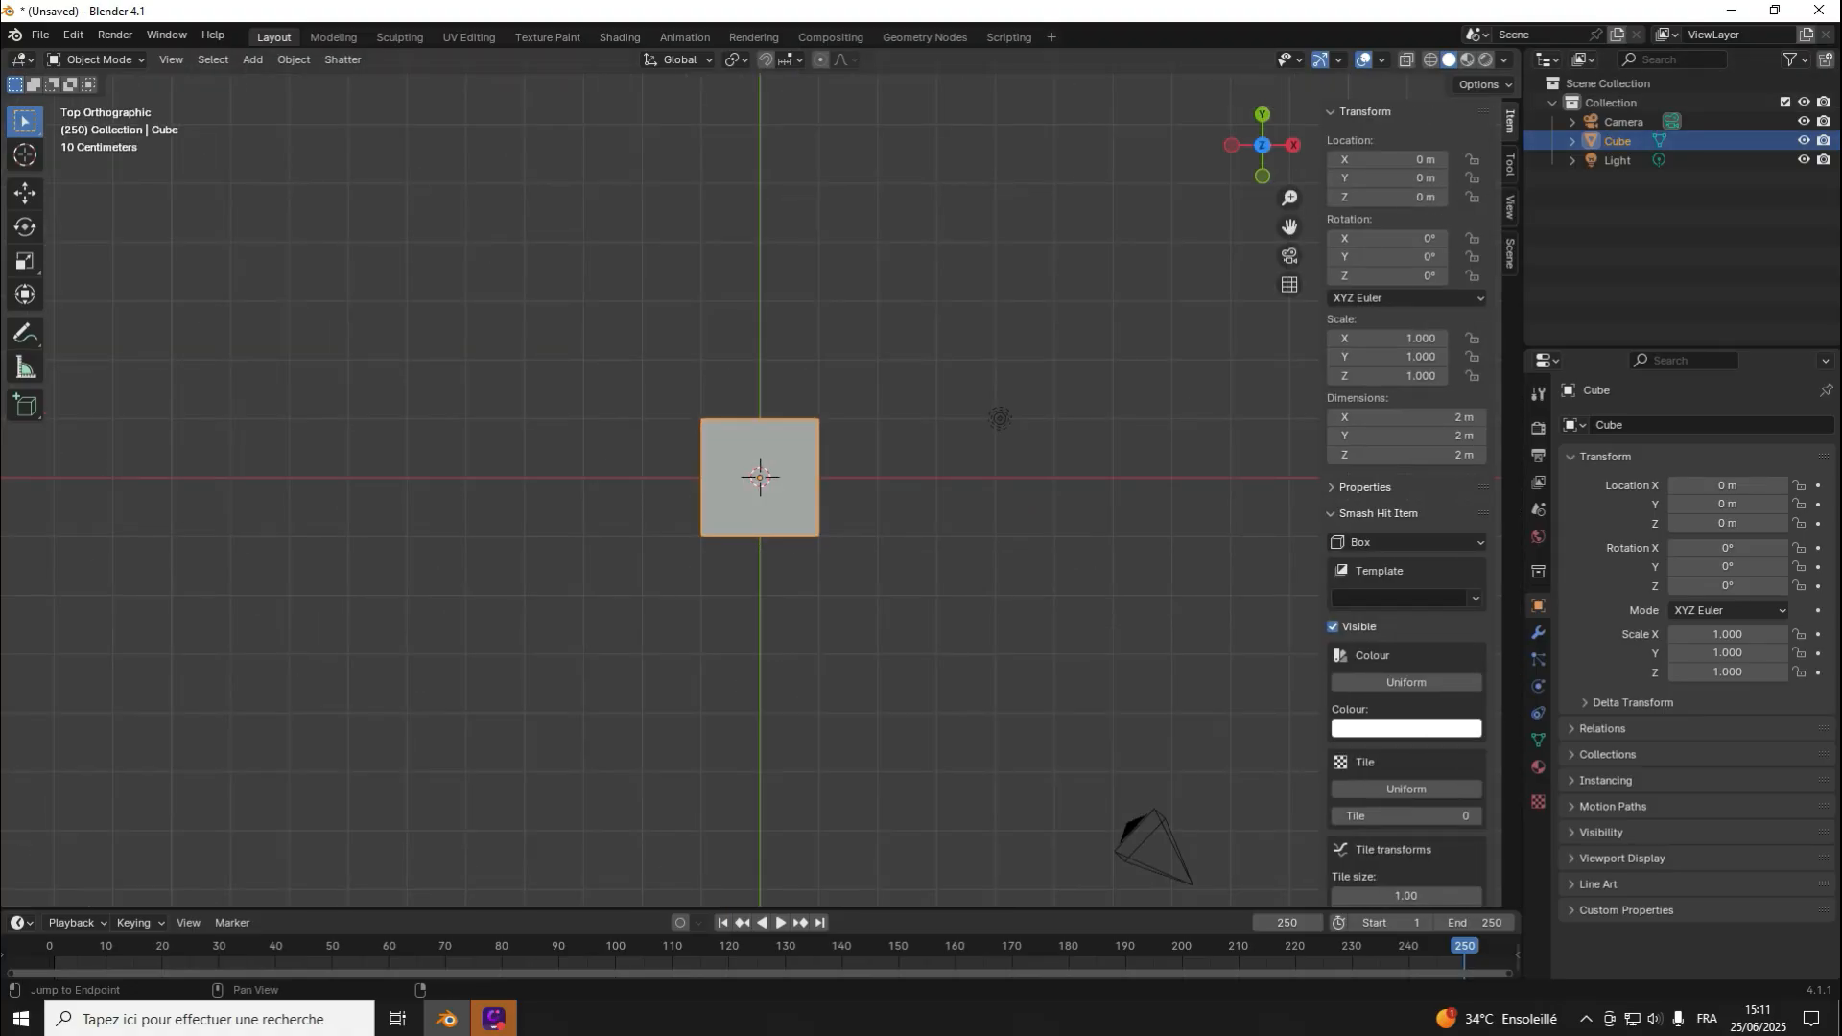
key("n")
key("n")
key("n")
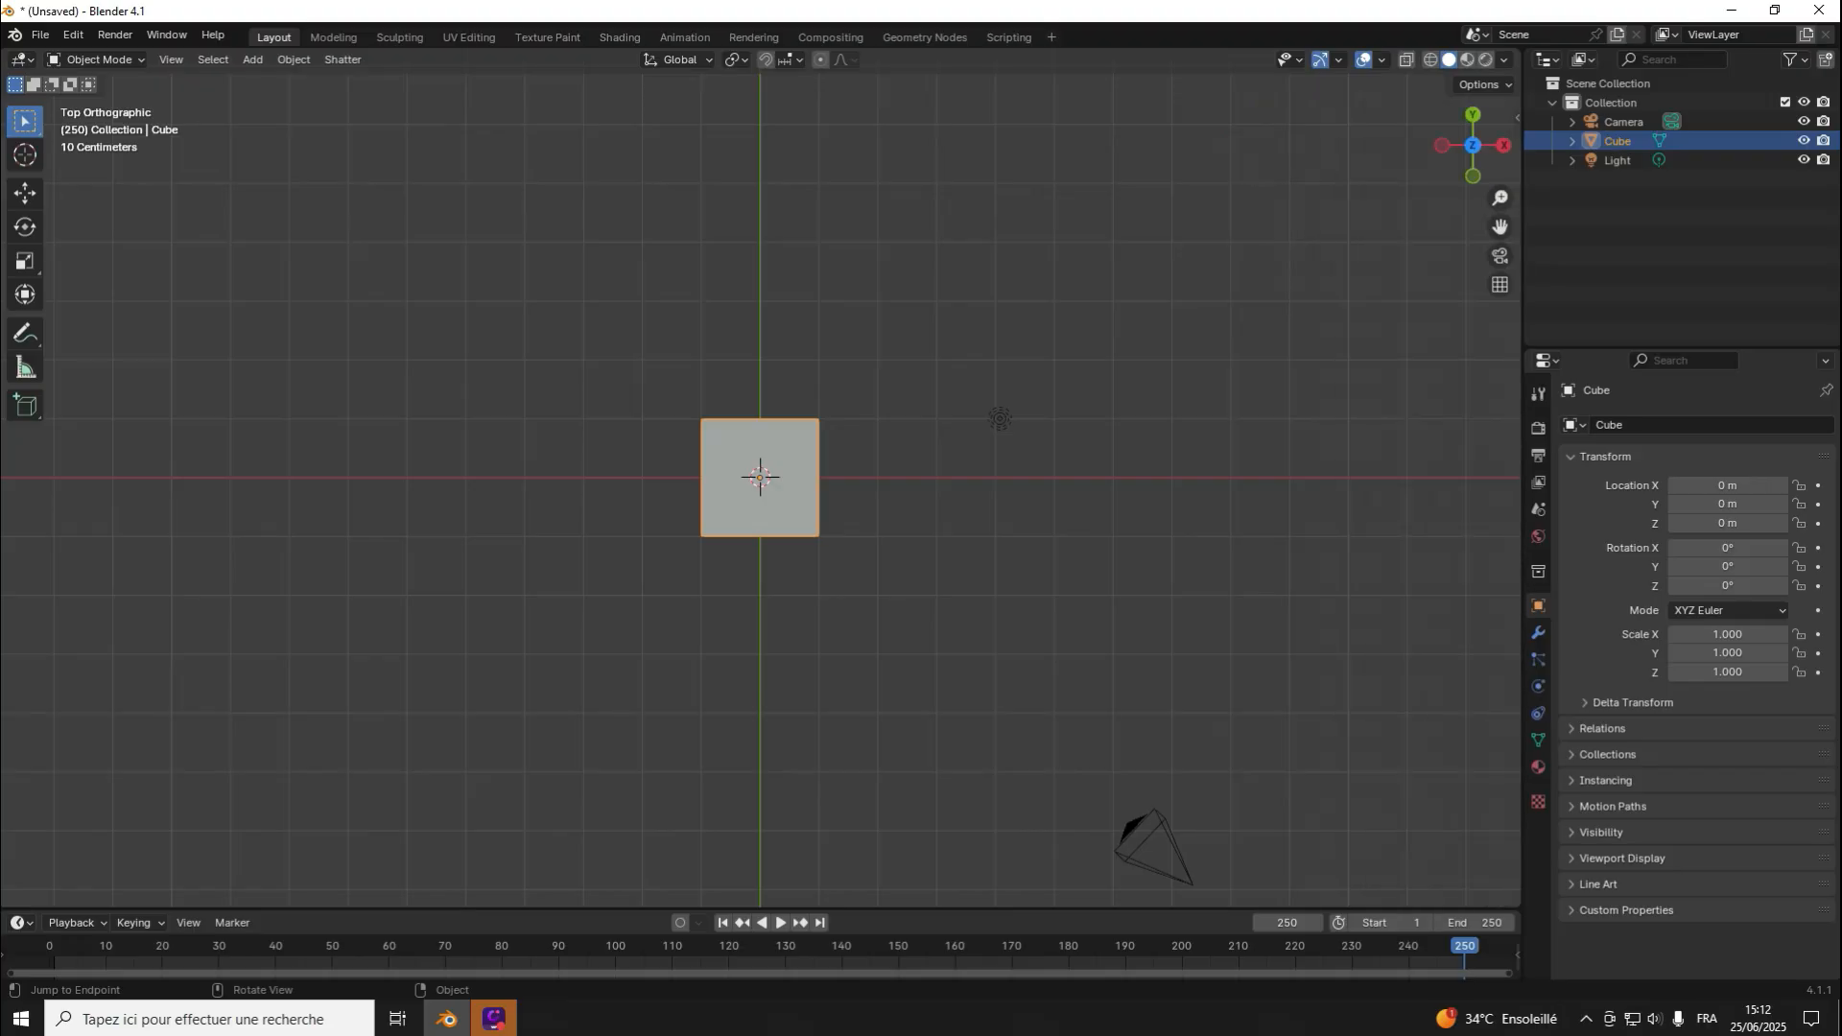
key("n")
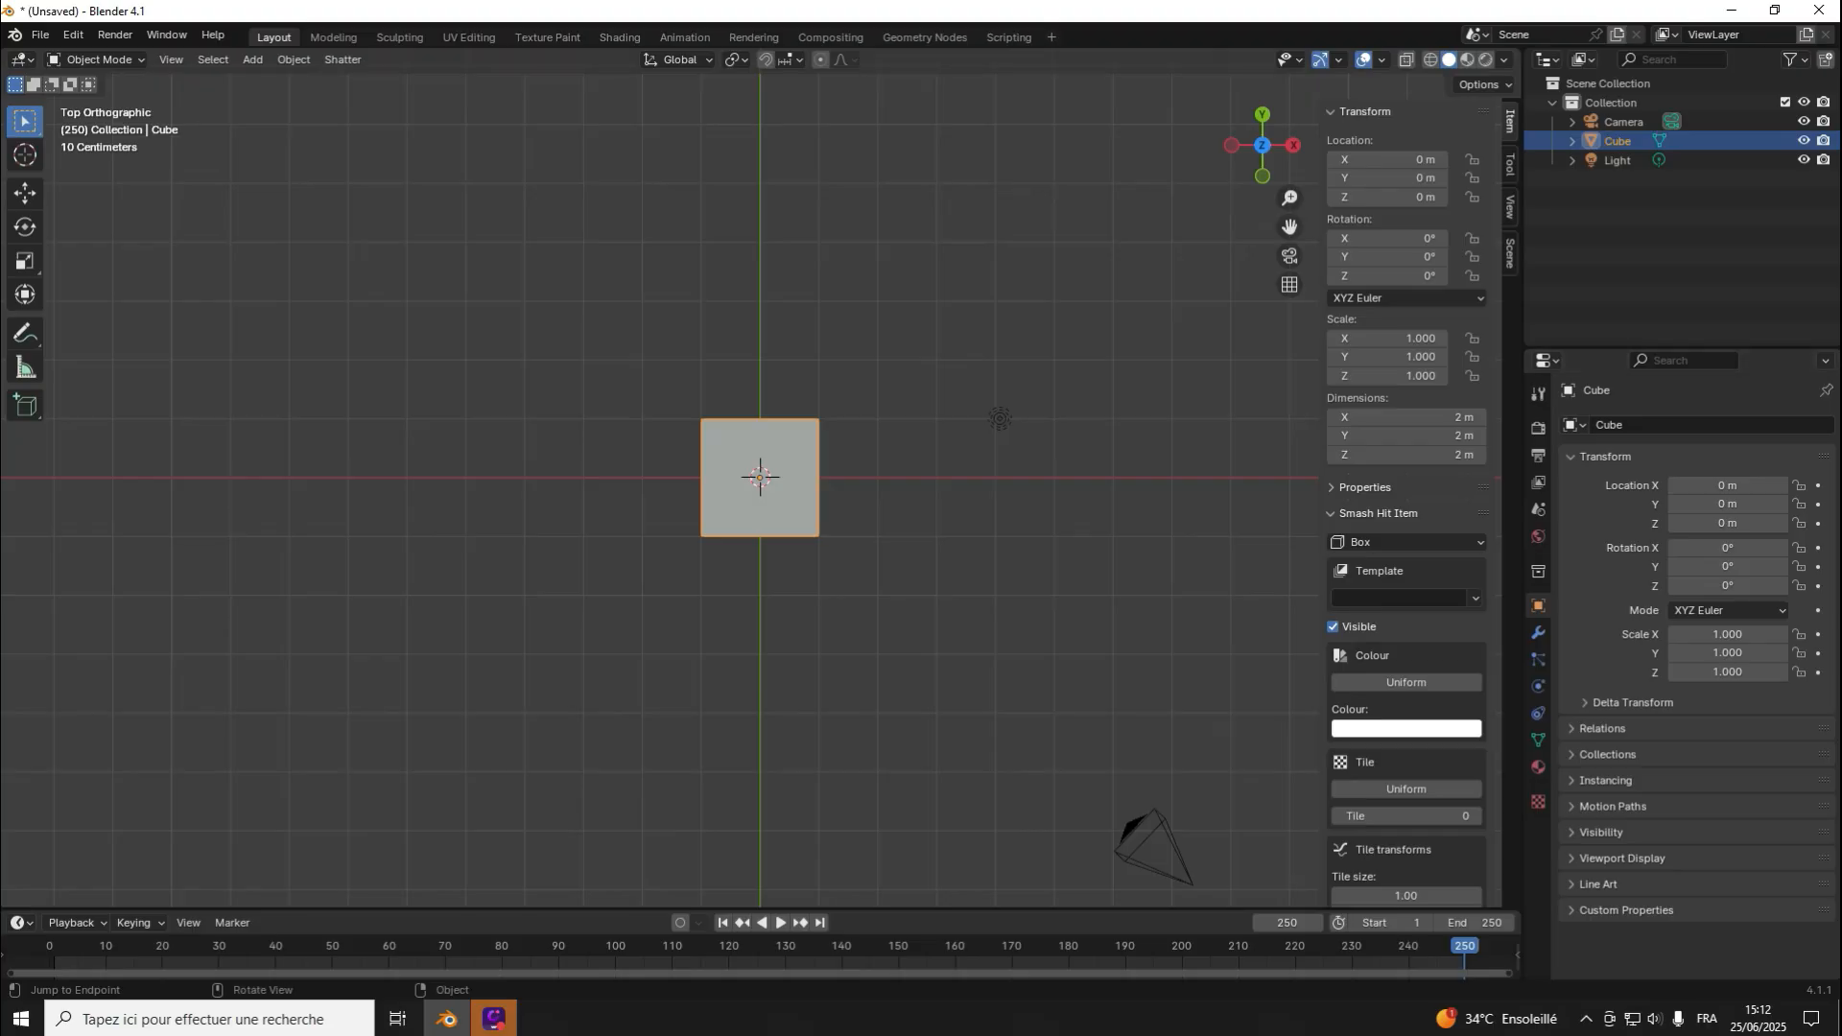
left_click(1406, 542)
left_click(1406, 542)
Step: Switch to the Tweak selection tool and delete the light from the scene
middle_click_drag(959, 384, 1152, 432)
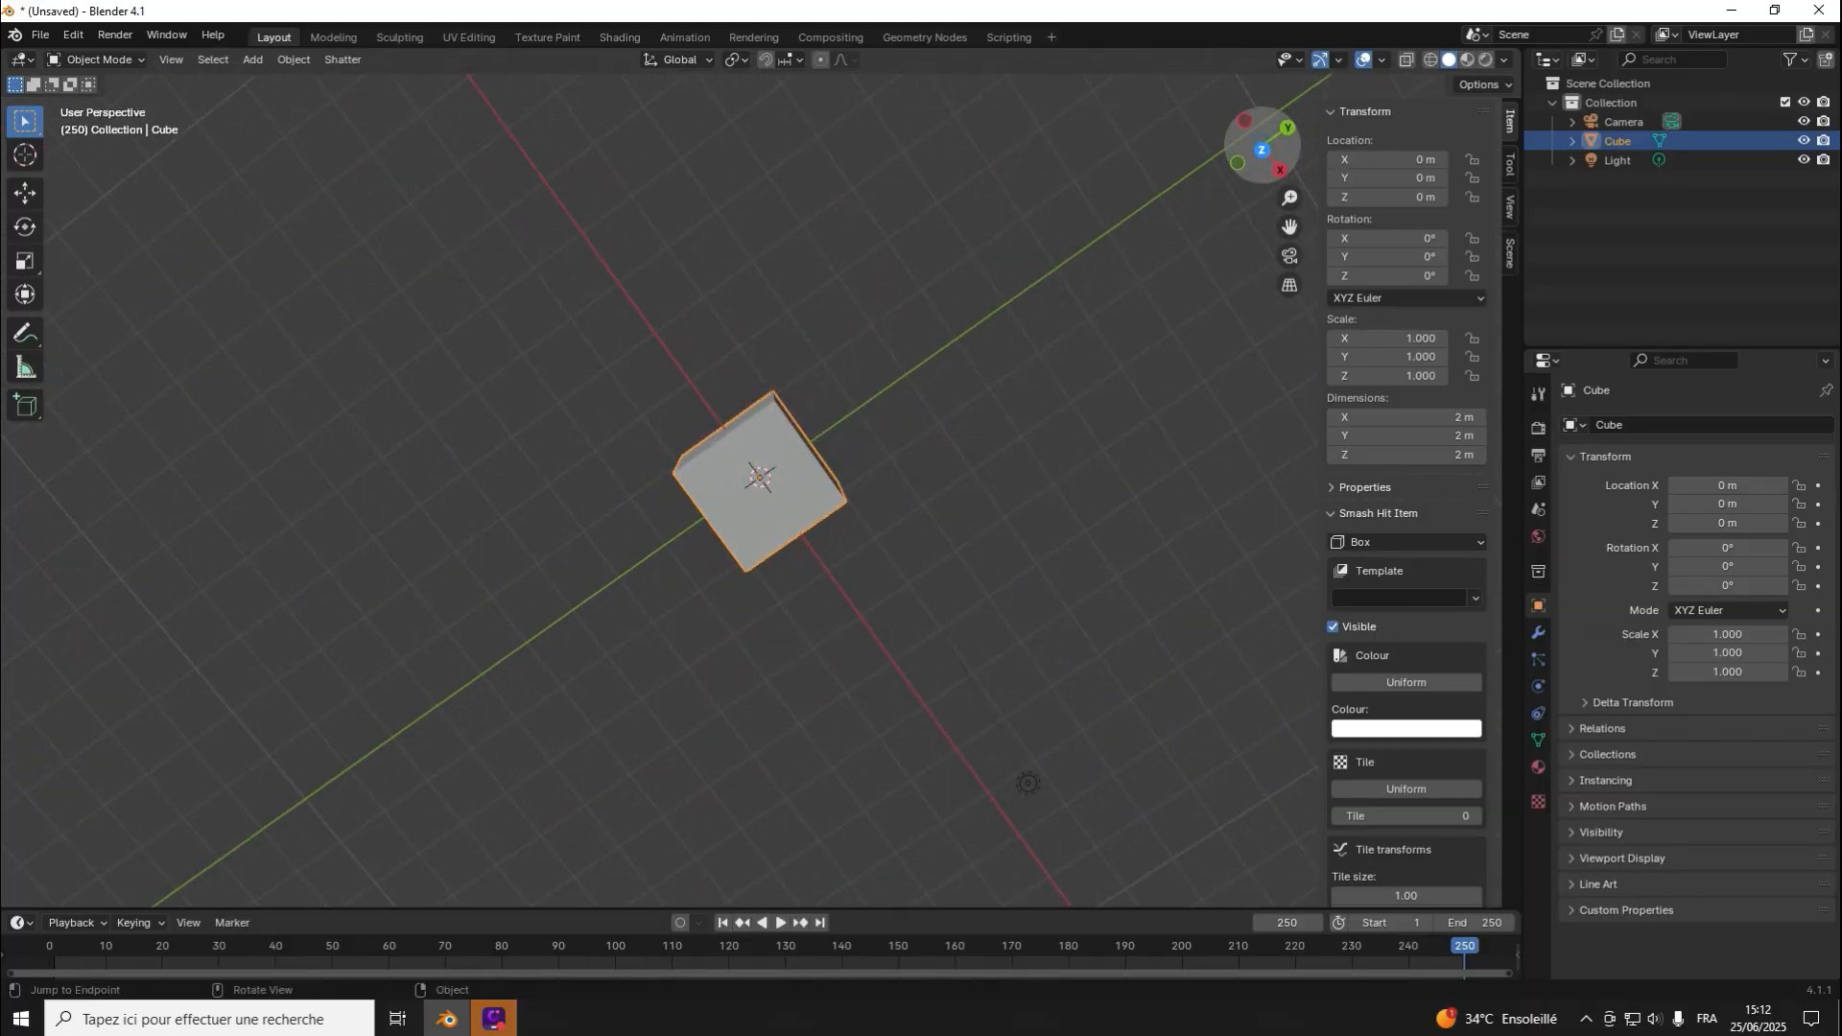
key("KP_7")
middle_click_drag(998, 439, 819, 240)
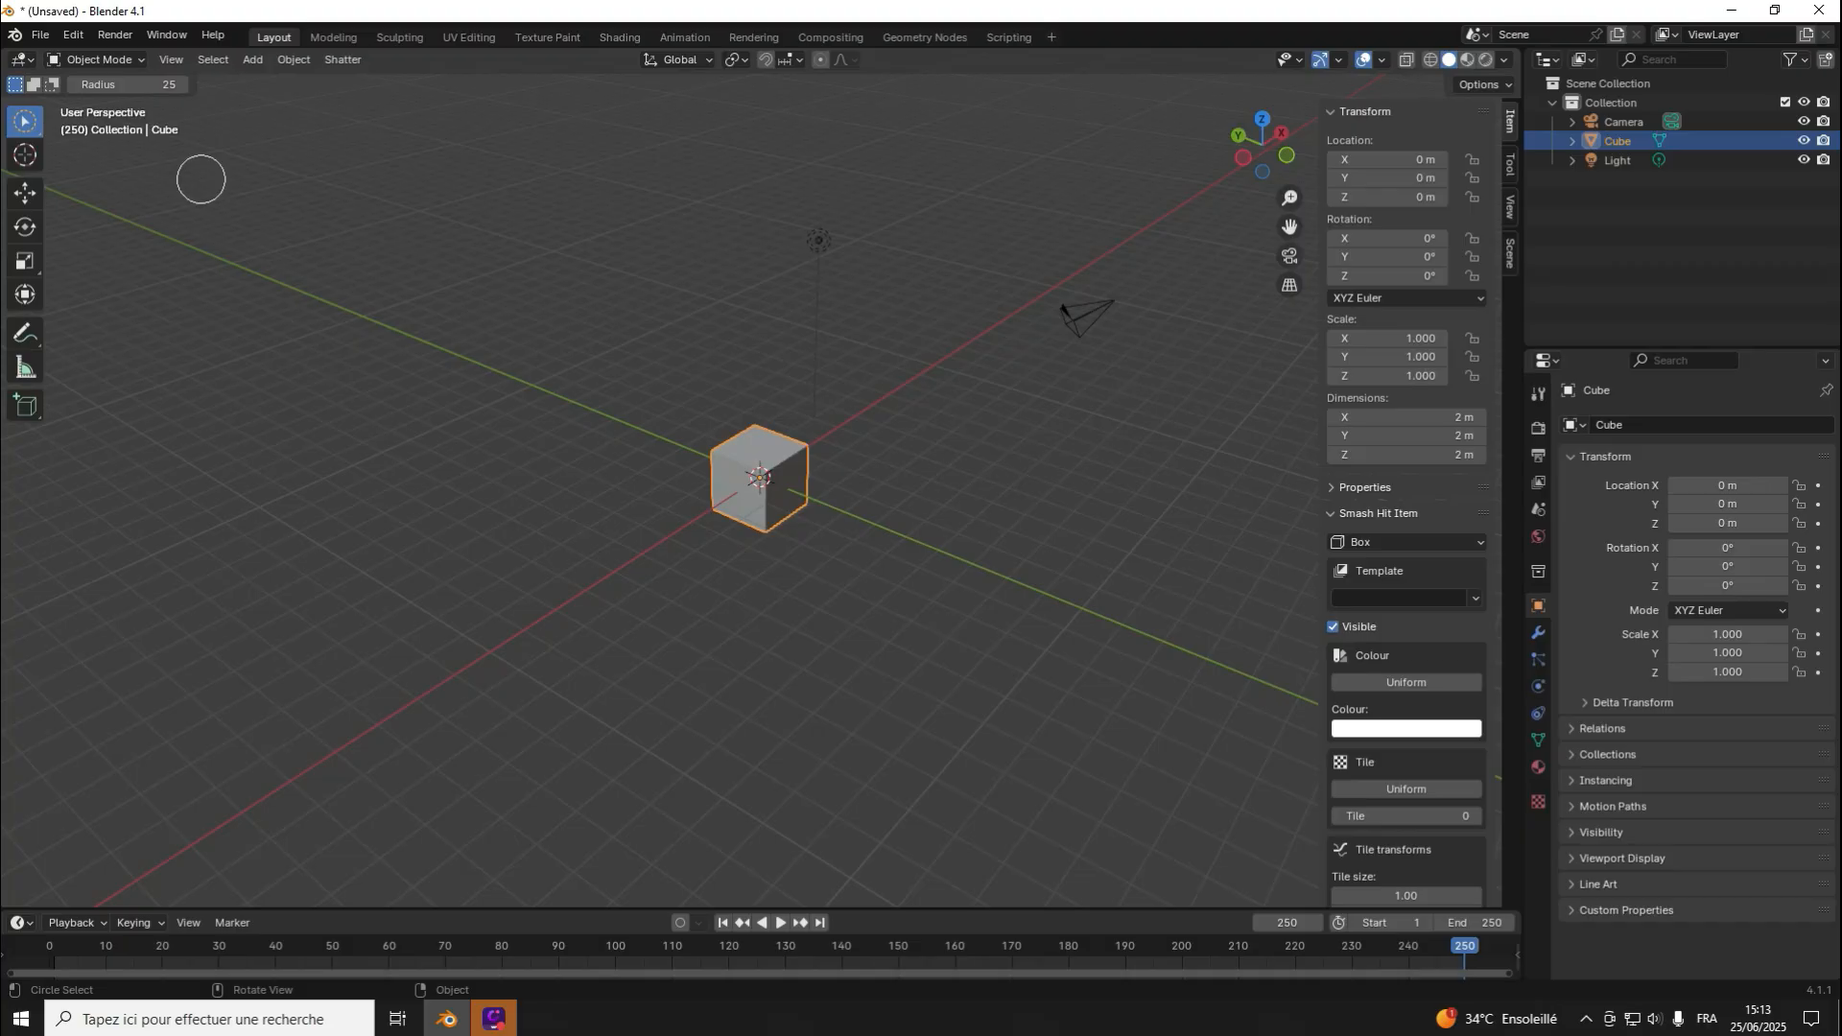
key("w")
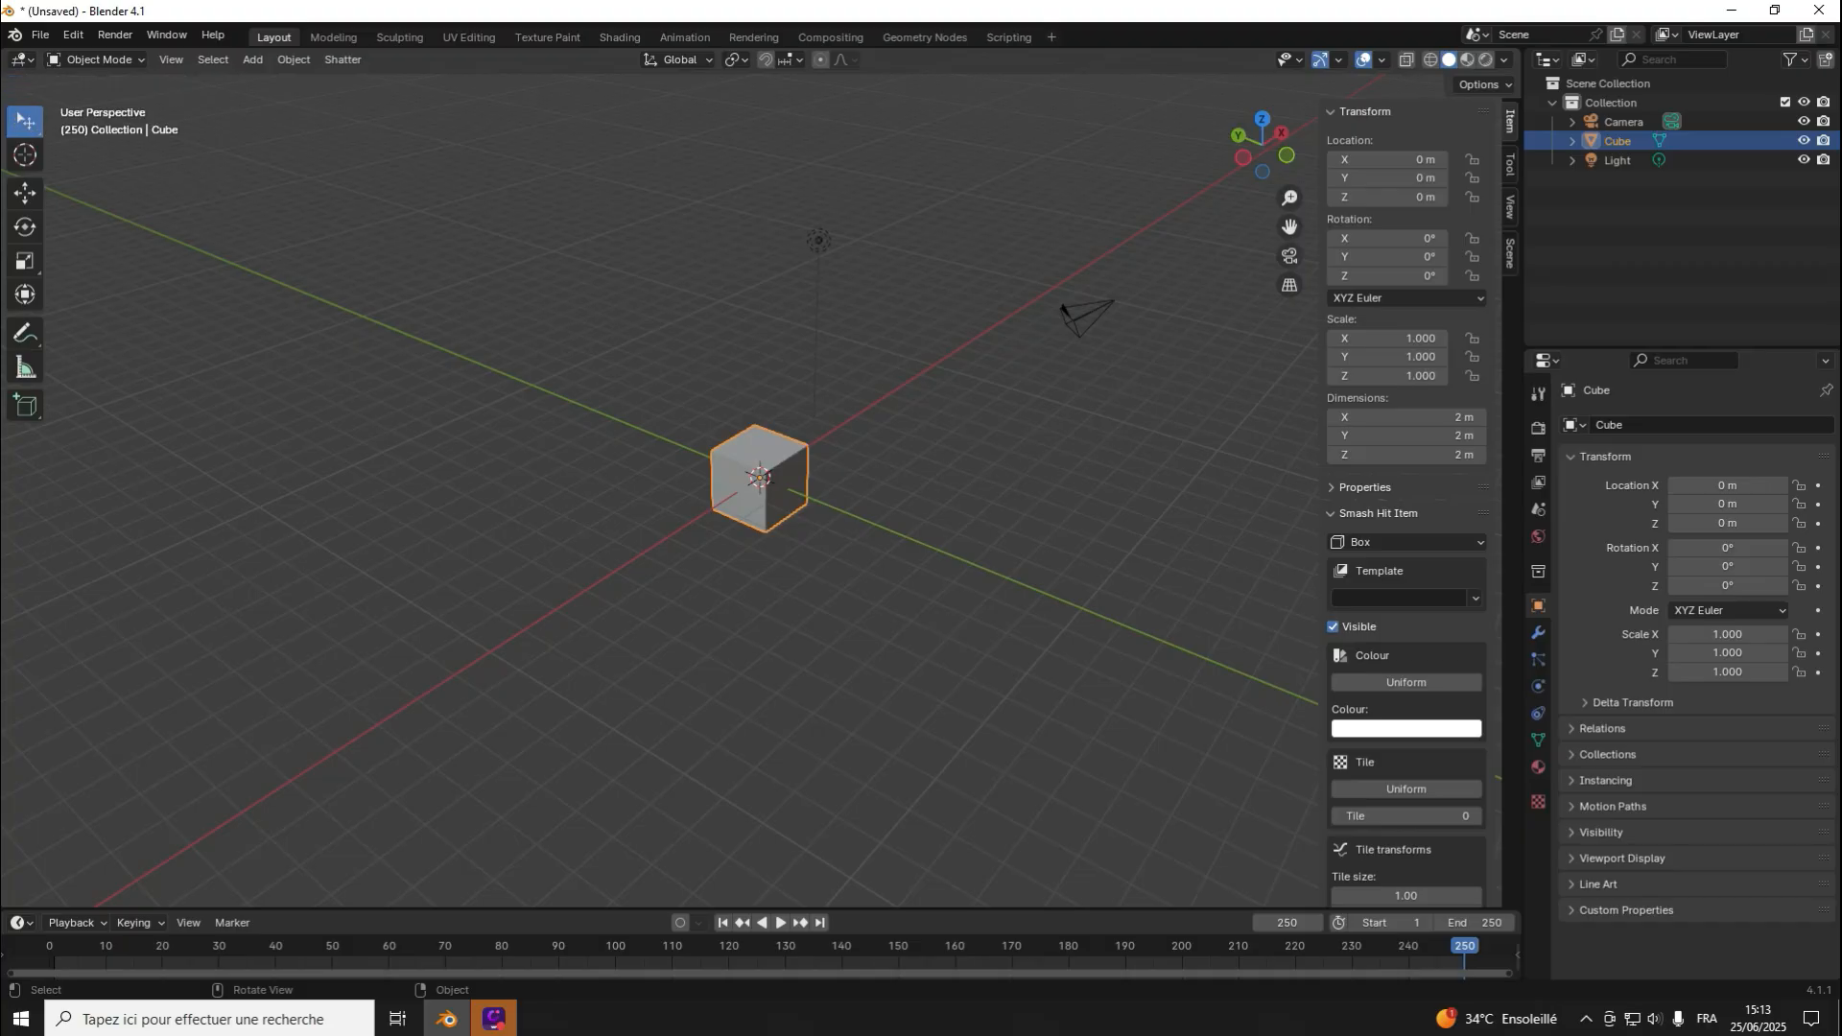
left_click(819, 239)
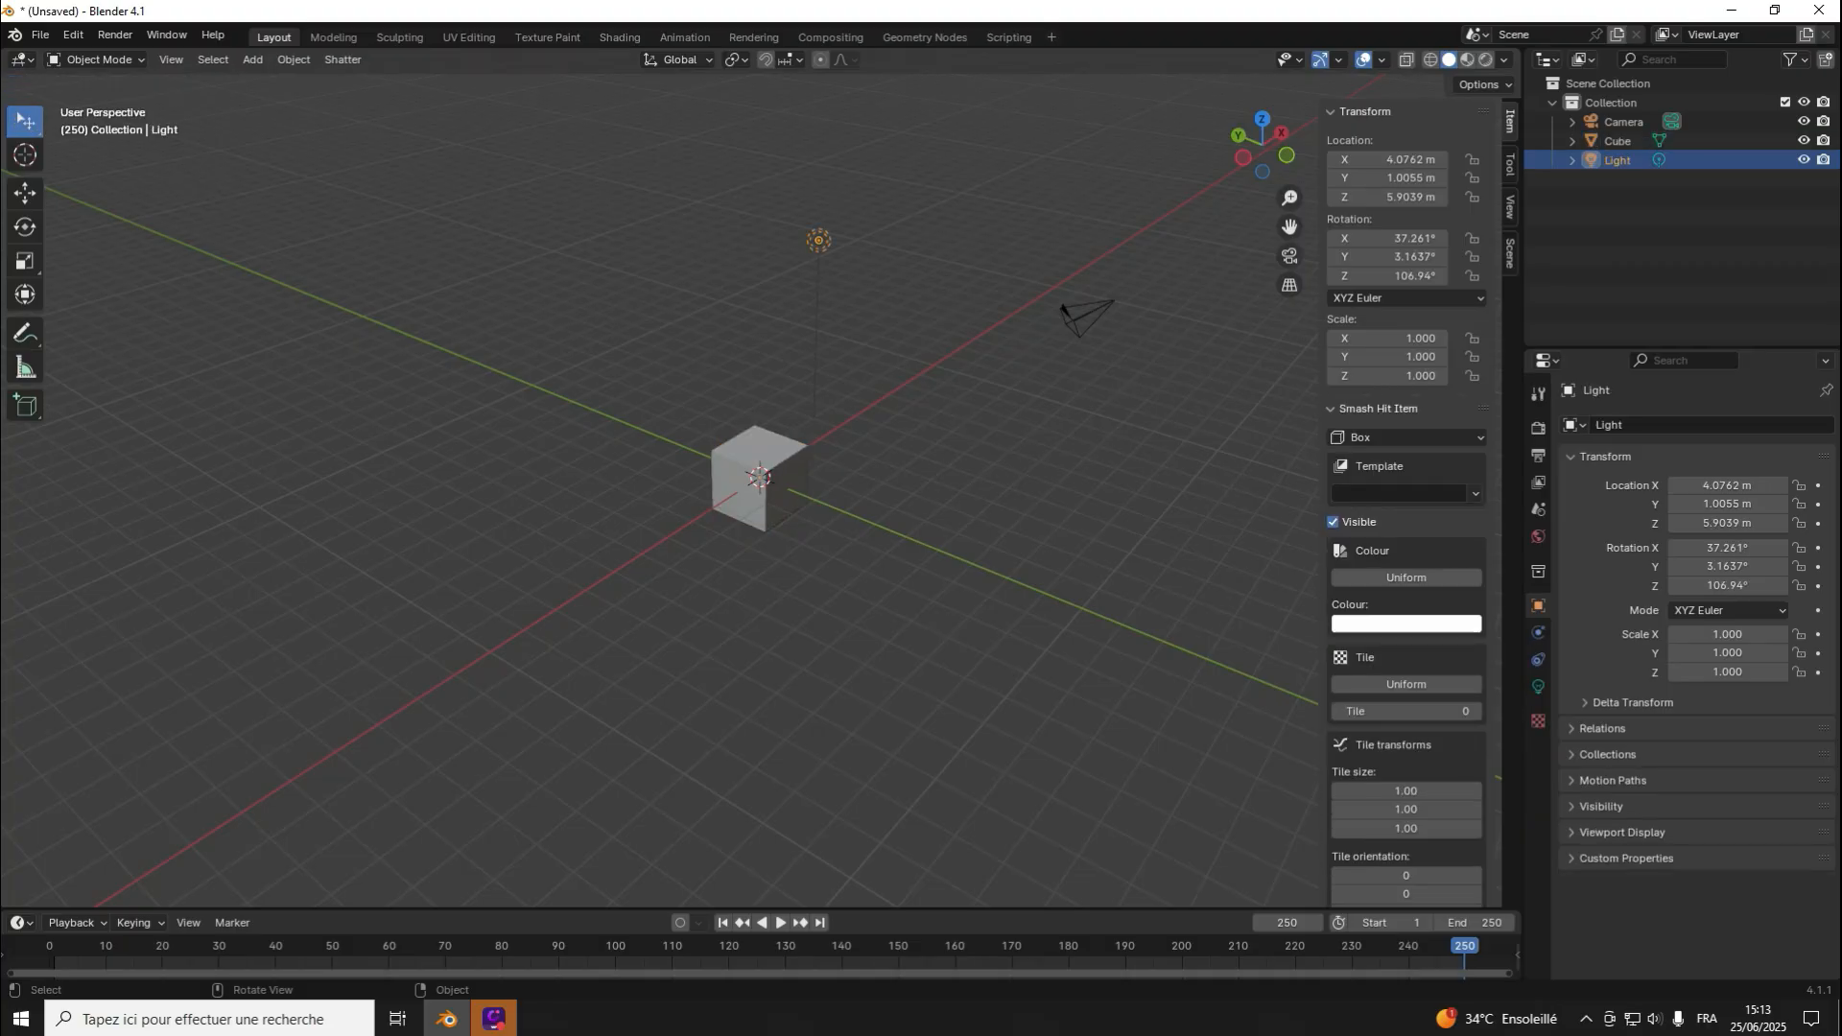
left_click(1084, 320)
left_click(818, 240)
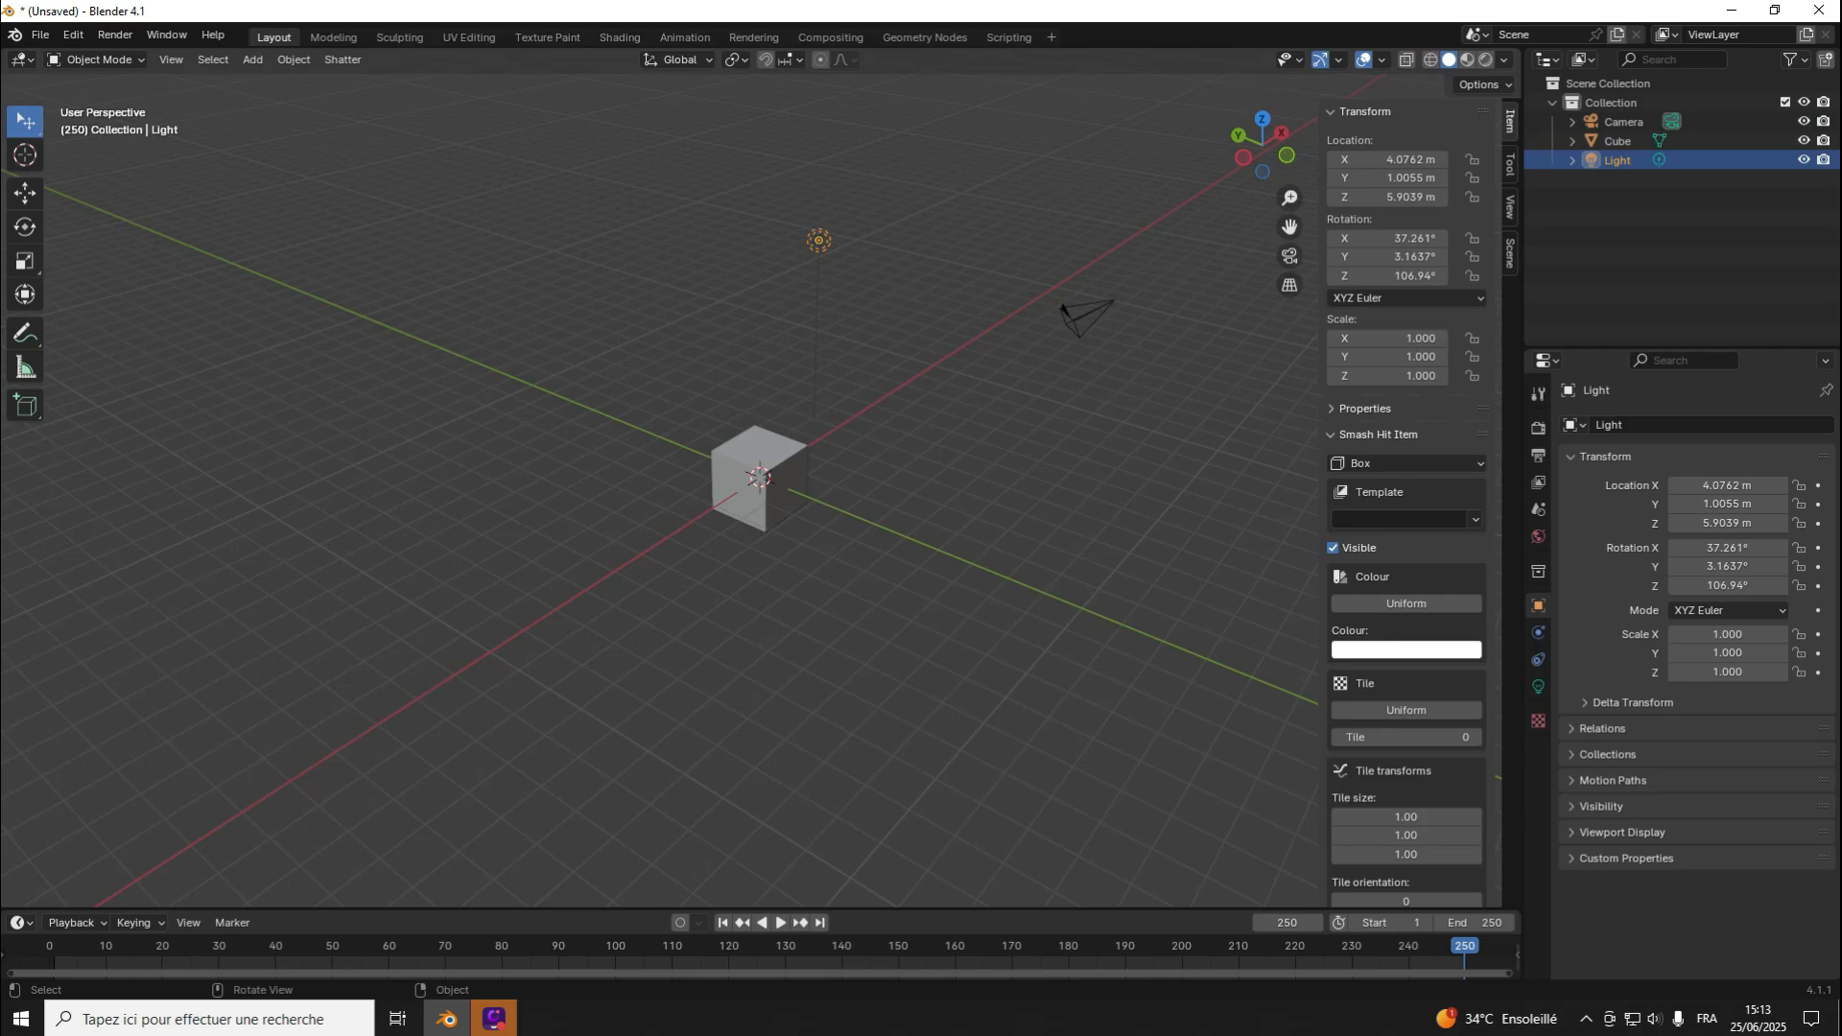
key("x")
left_click(758, 235)
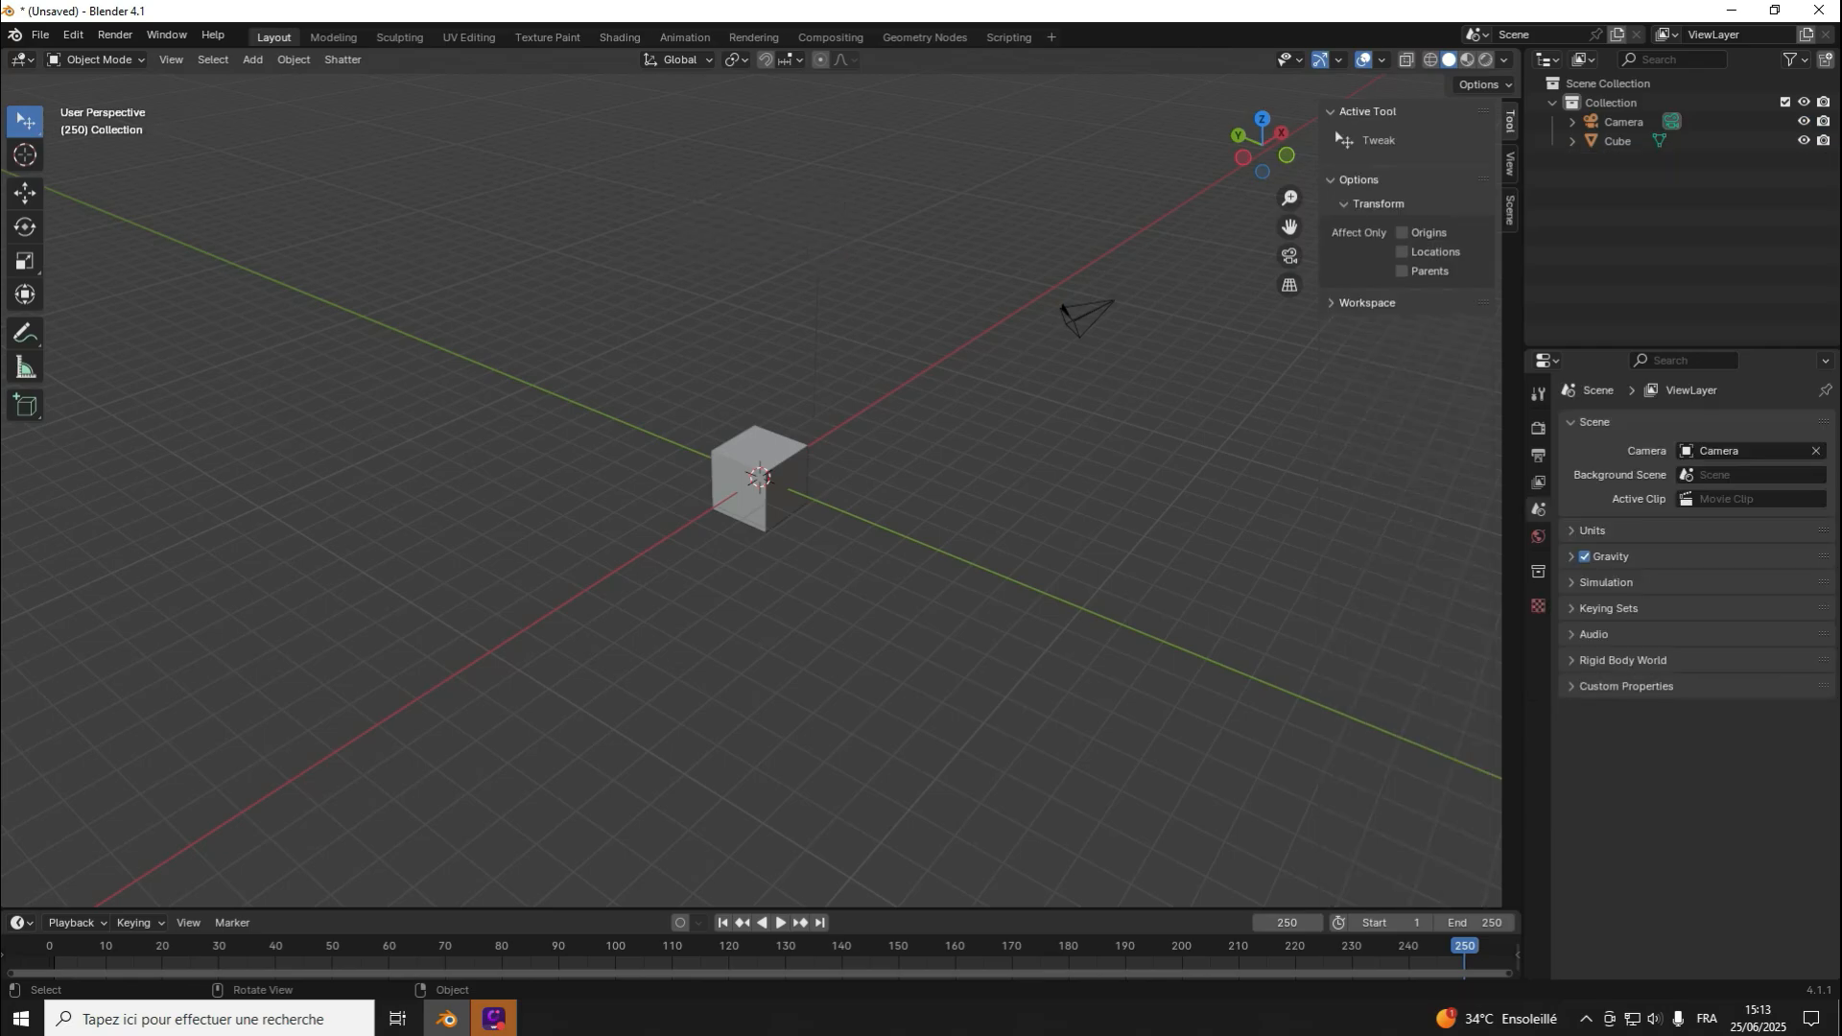
Step: Delete the camera and the default cube from the scene
left_click(1086, 318)
key("Delete")
left_click_drag(1263, 145, 1170, 251)
left_click(748, 481)
key("x")
left_click(672, 482)
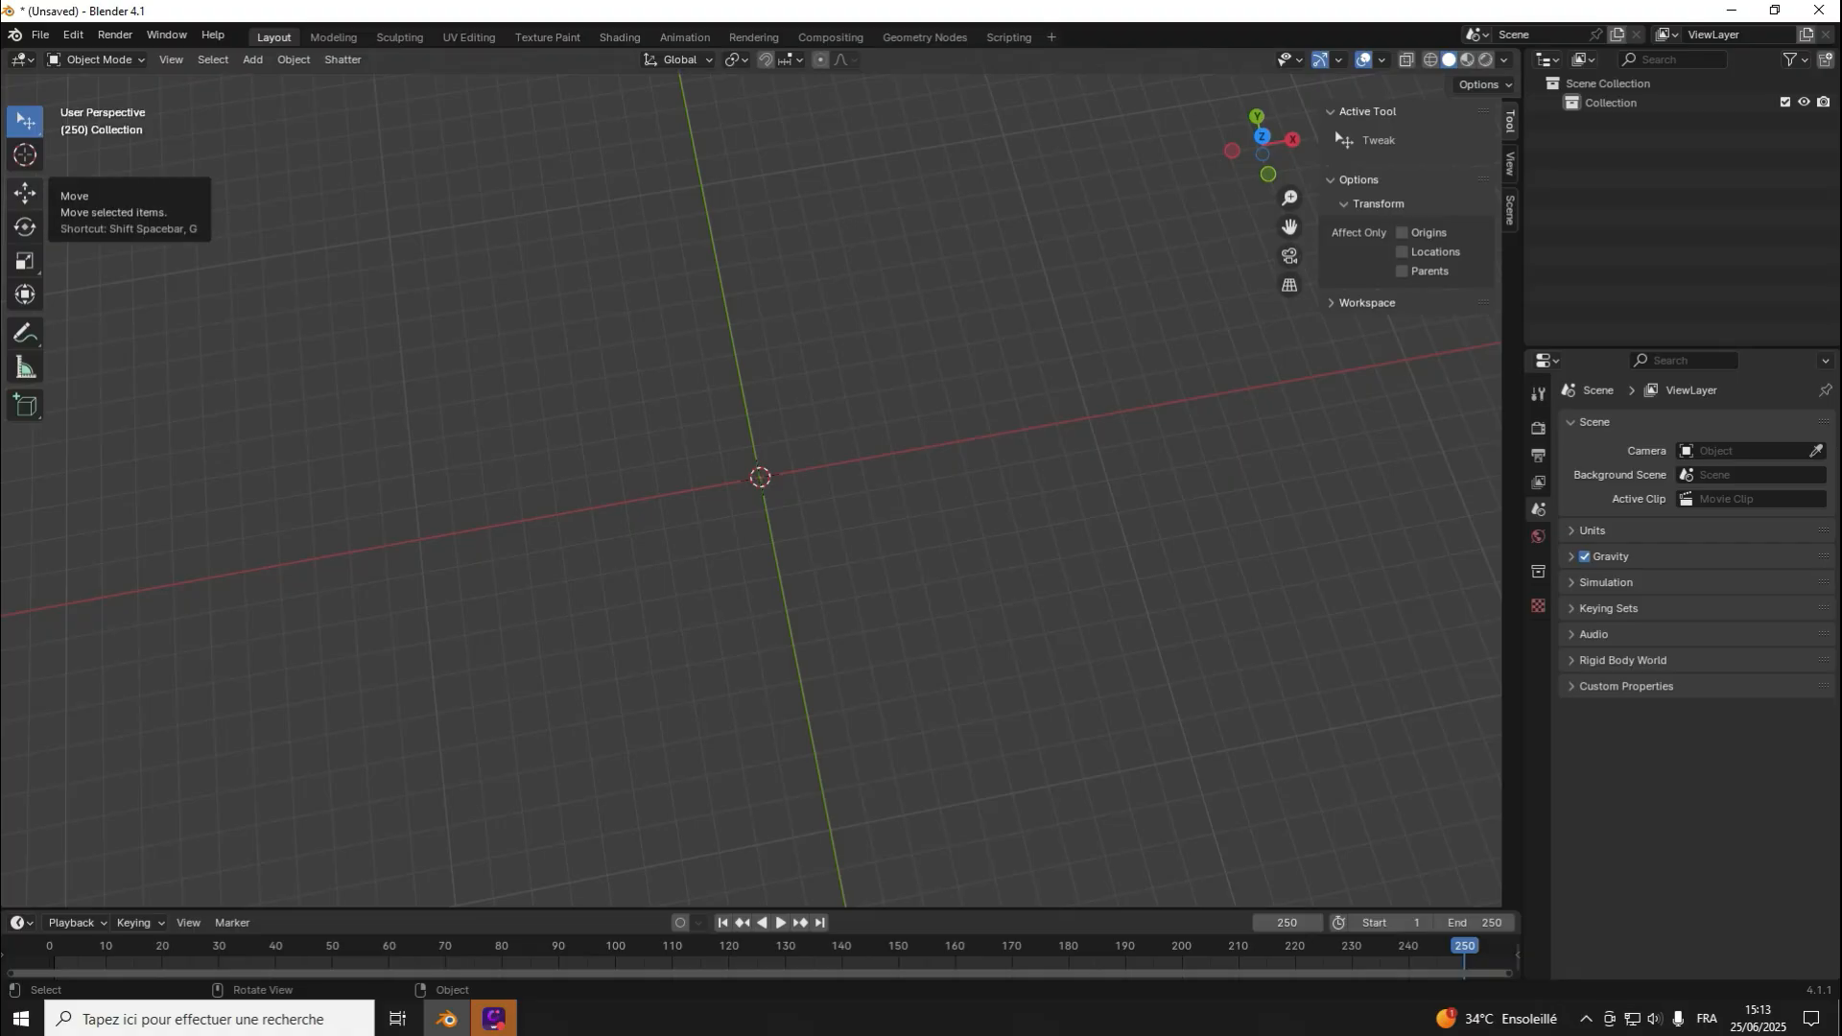
Step: Activate the Move tool and add a cube mesh to the empty scene
left_click(25, 193)
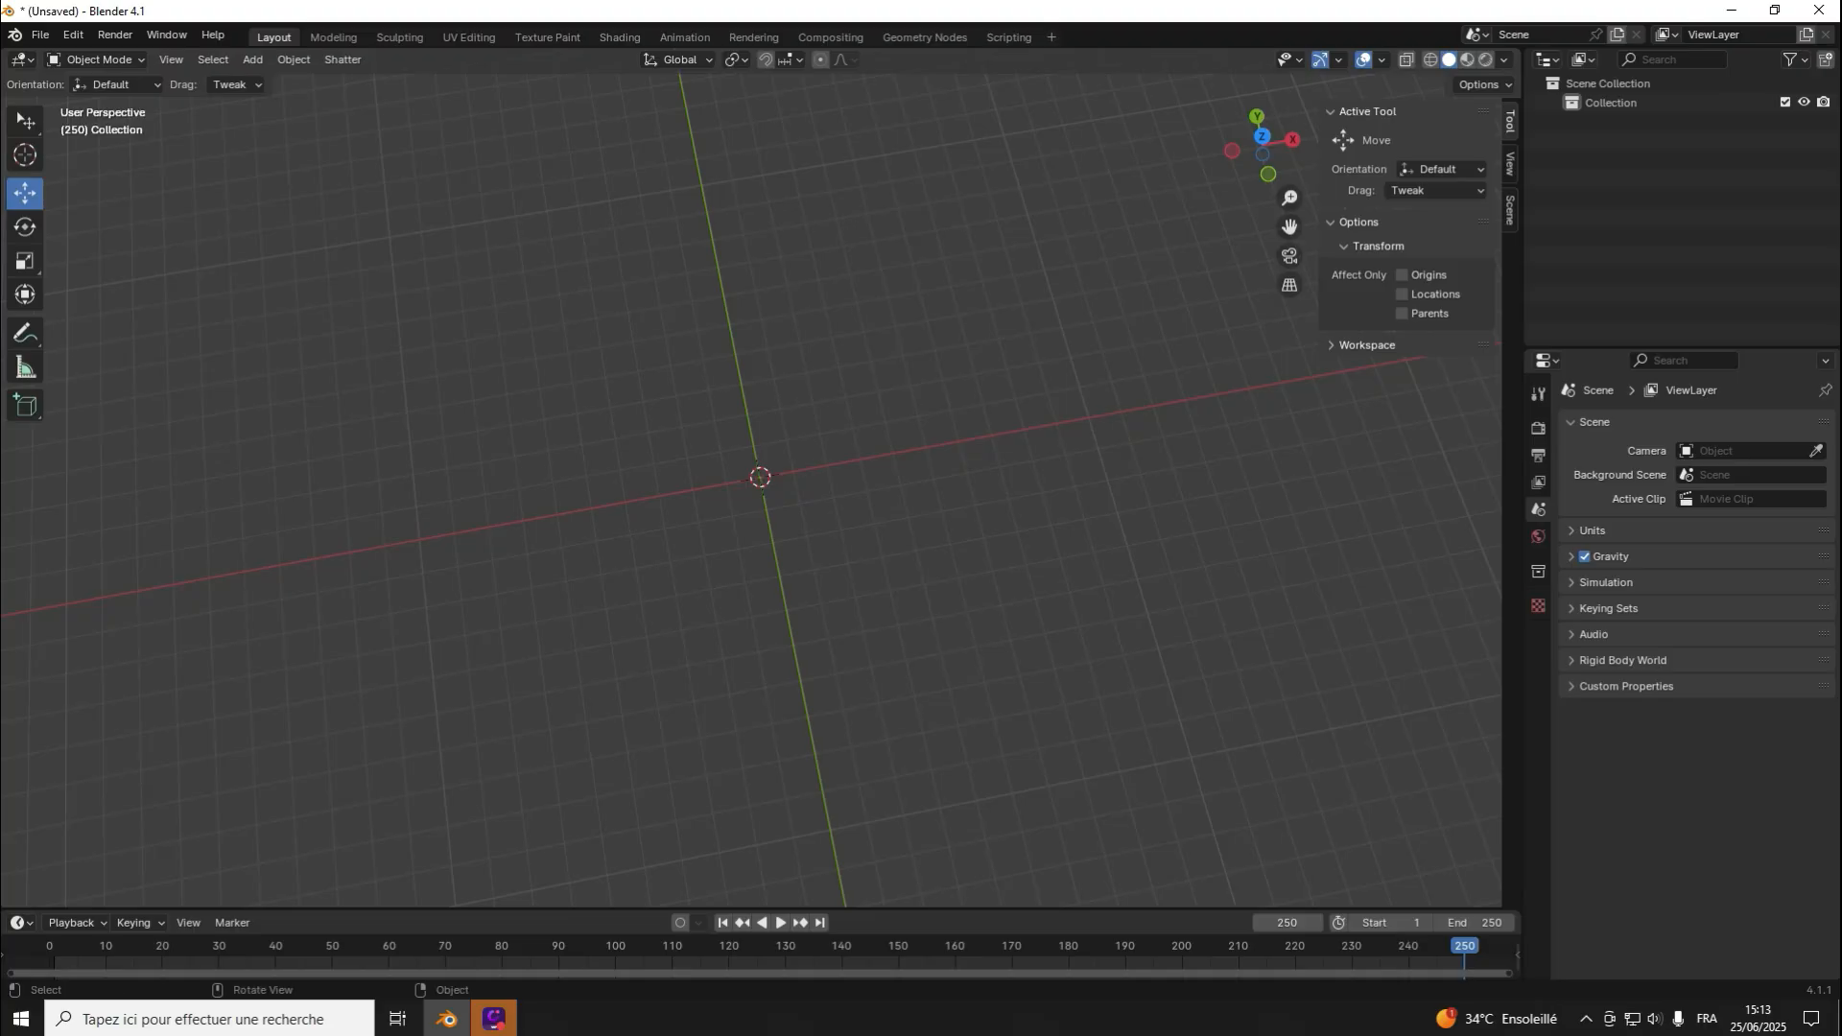
key("shift+a")
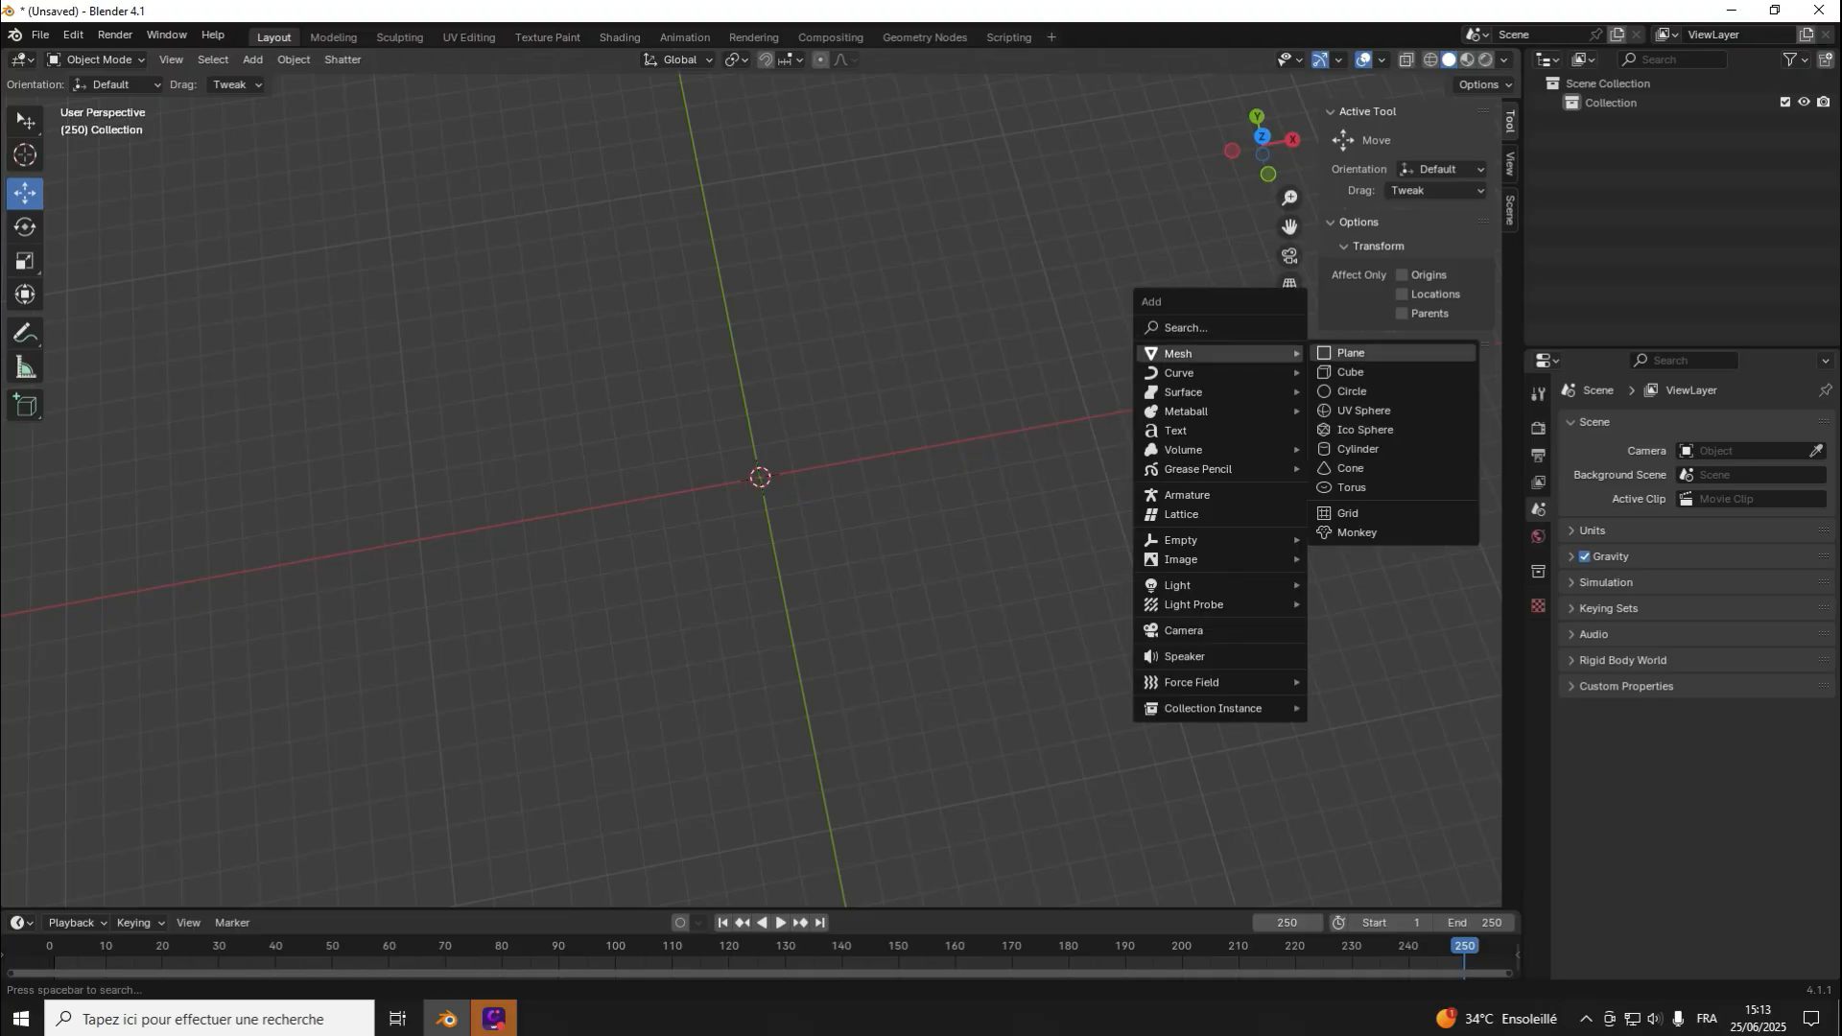
left_click(1352, 373)
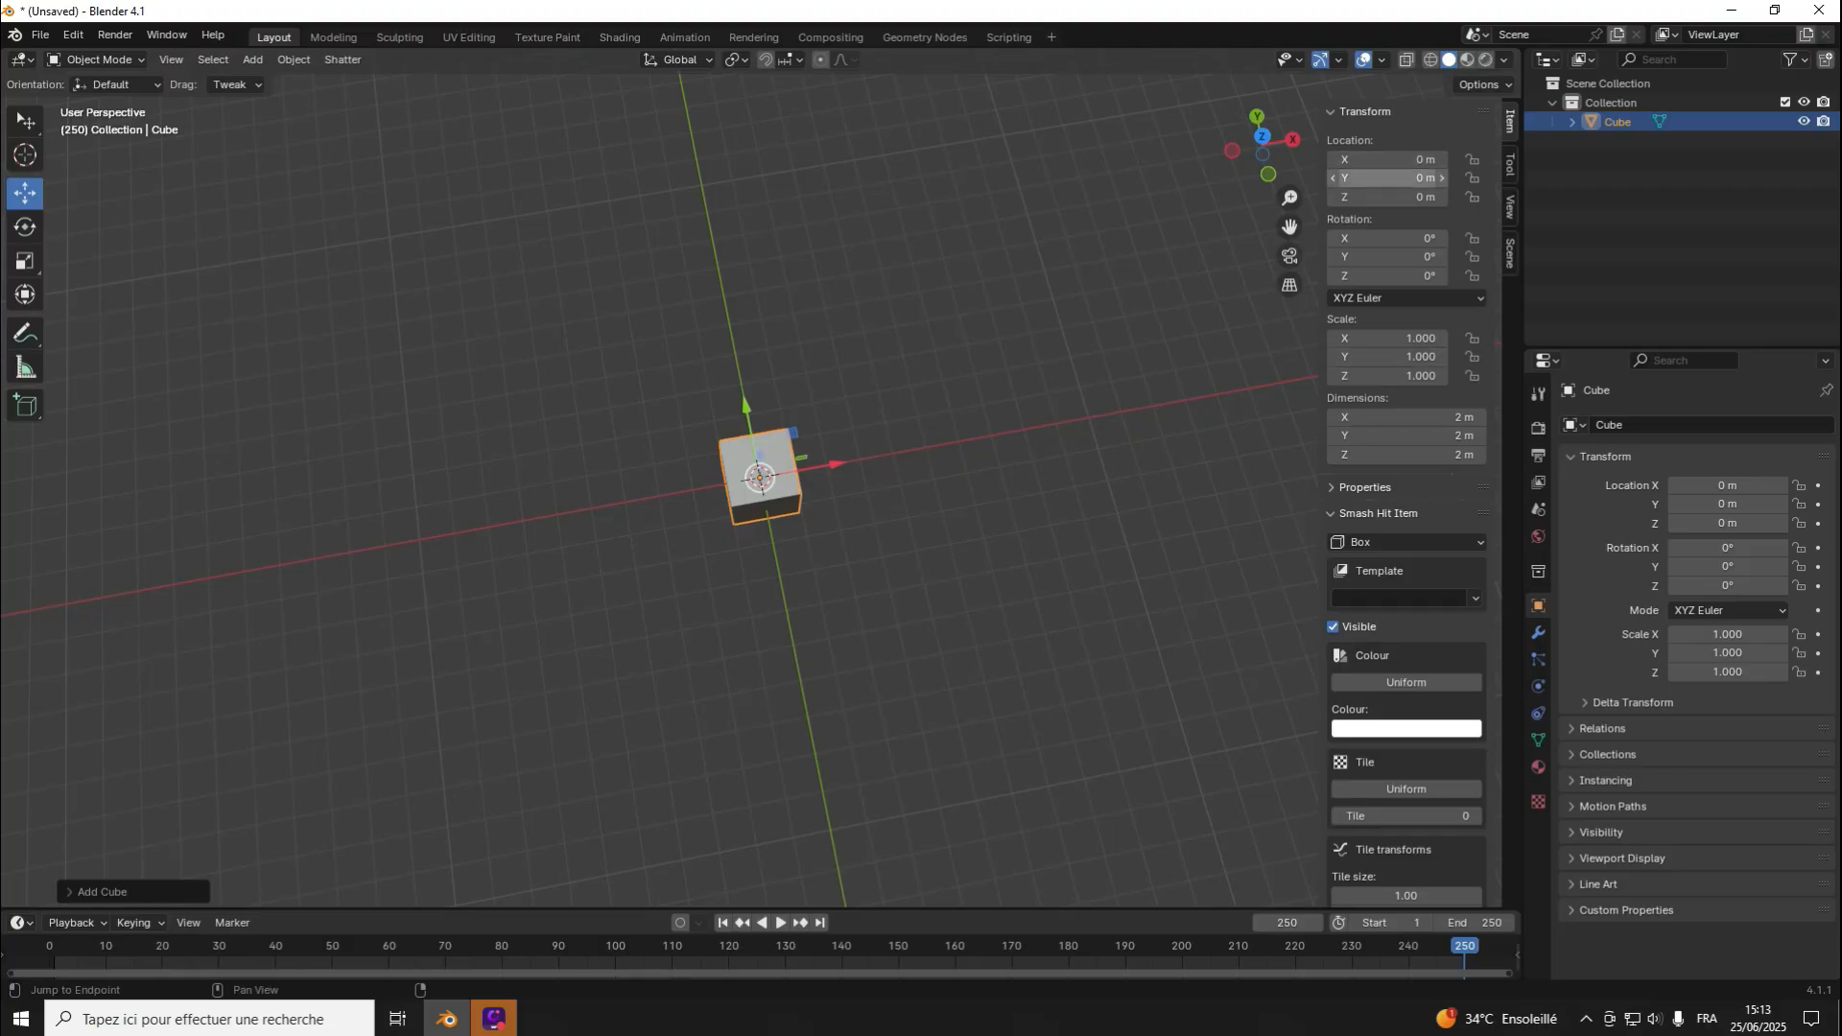
Step: Set the cube's X location to 15 m
left_click(1387, 160)
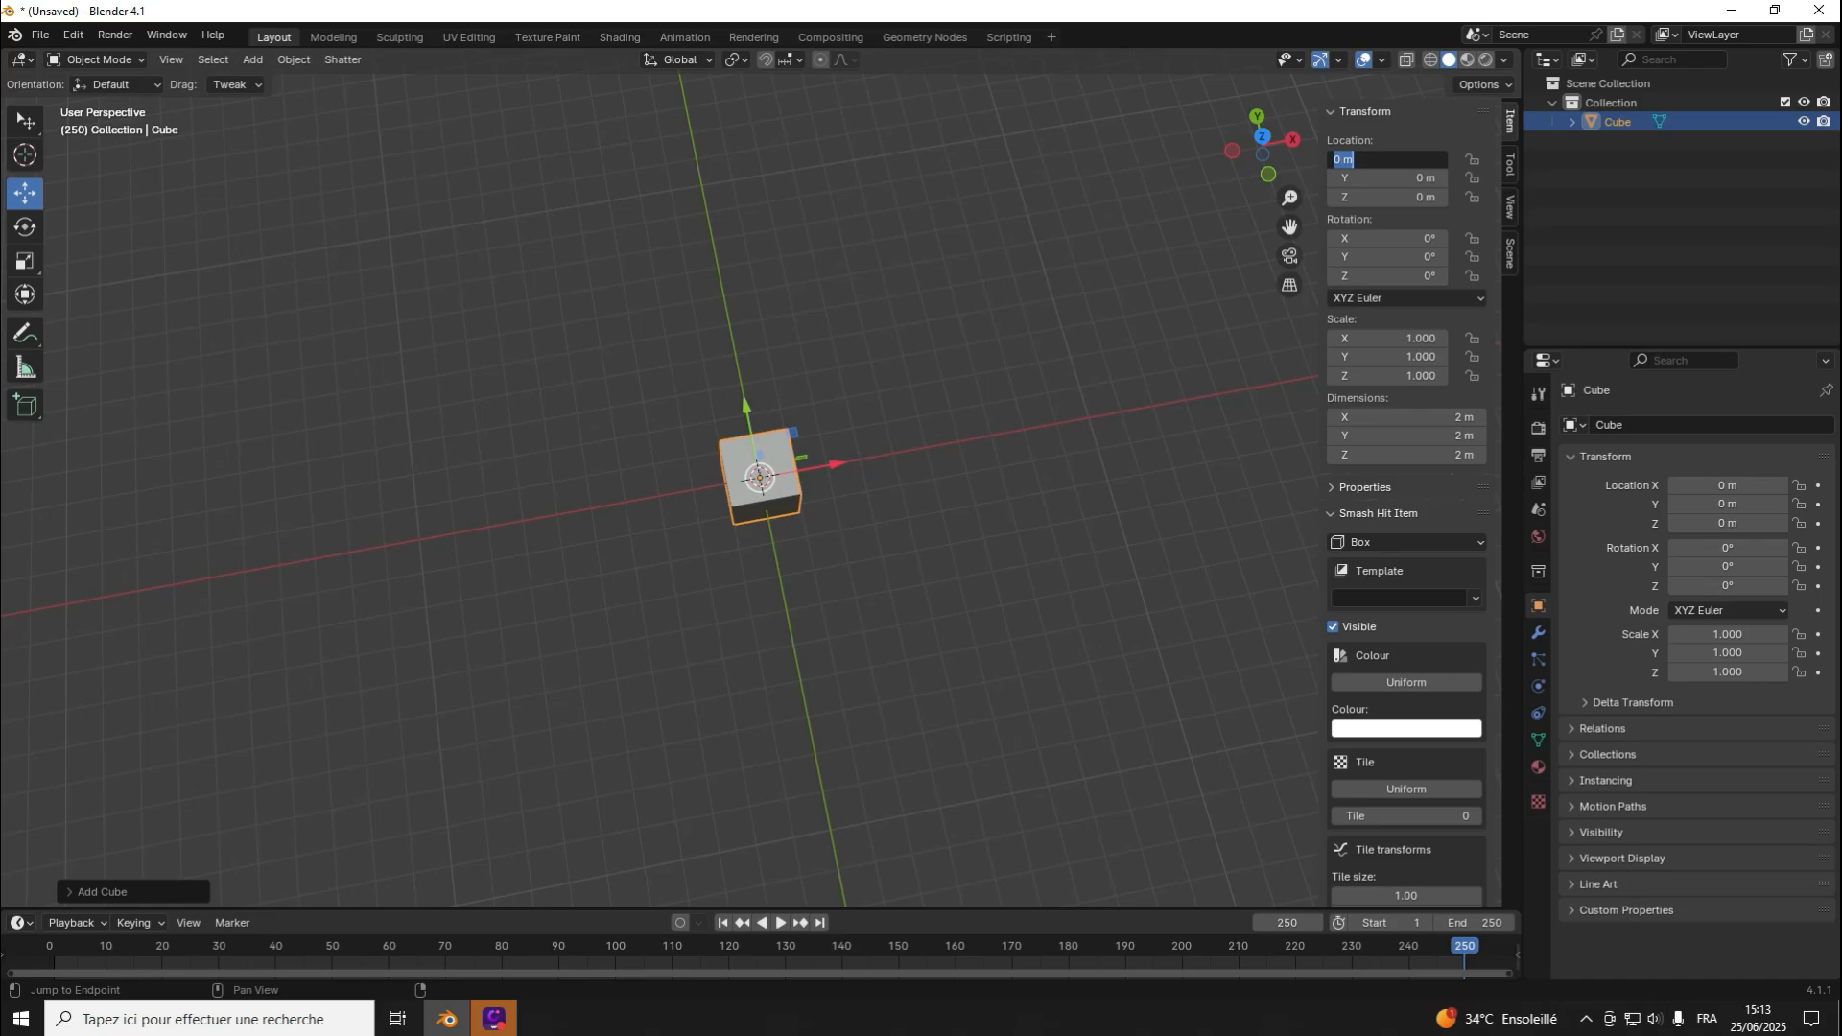
key("Return")
left_click_drag(1262, 148, 1450, 37)
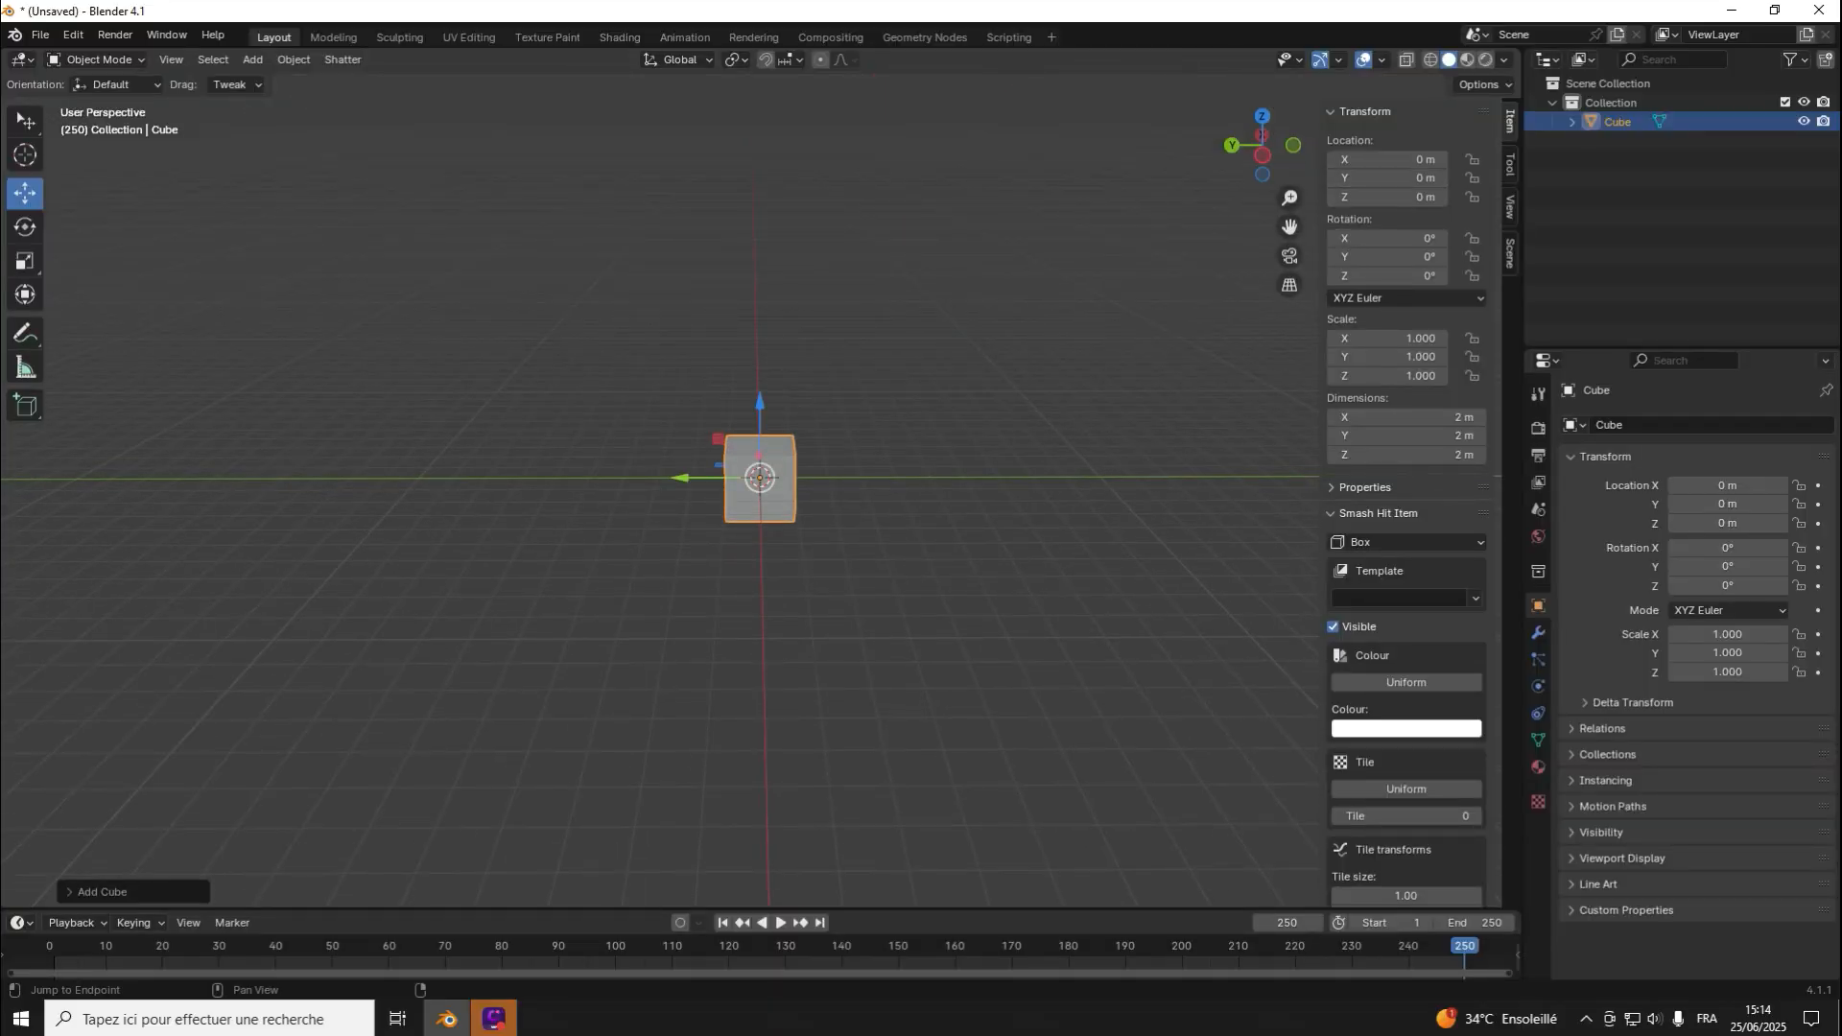
left_click(1387, 160)
type("15")
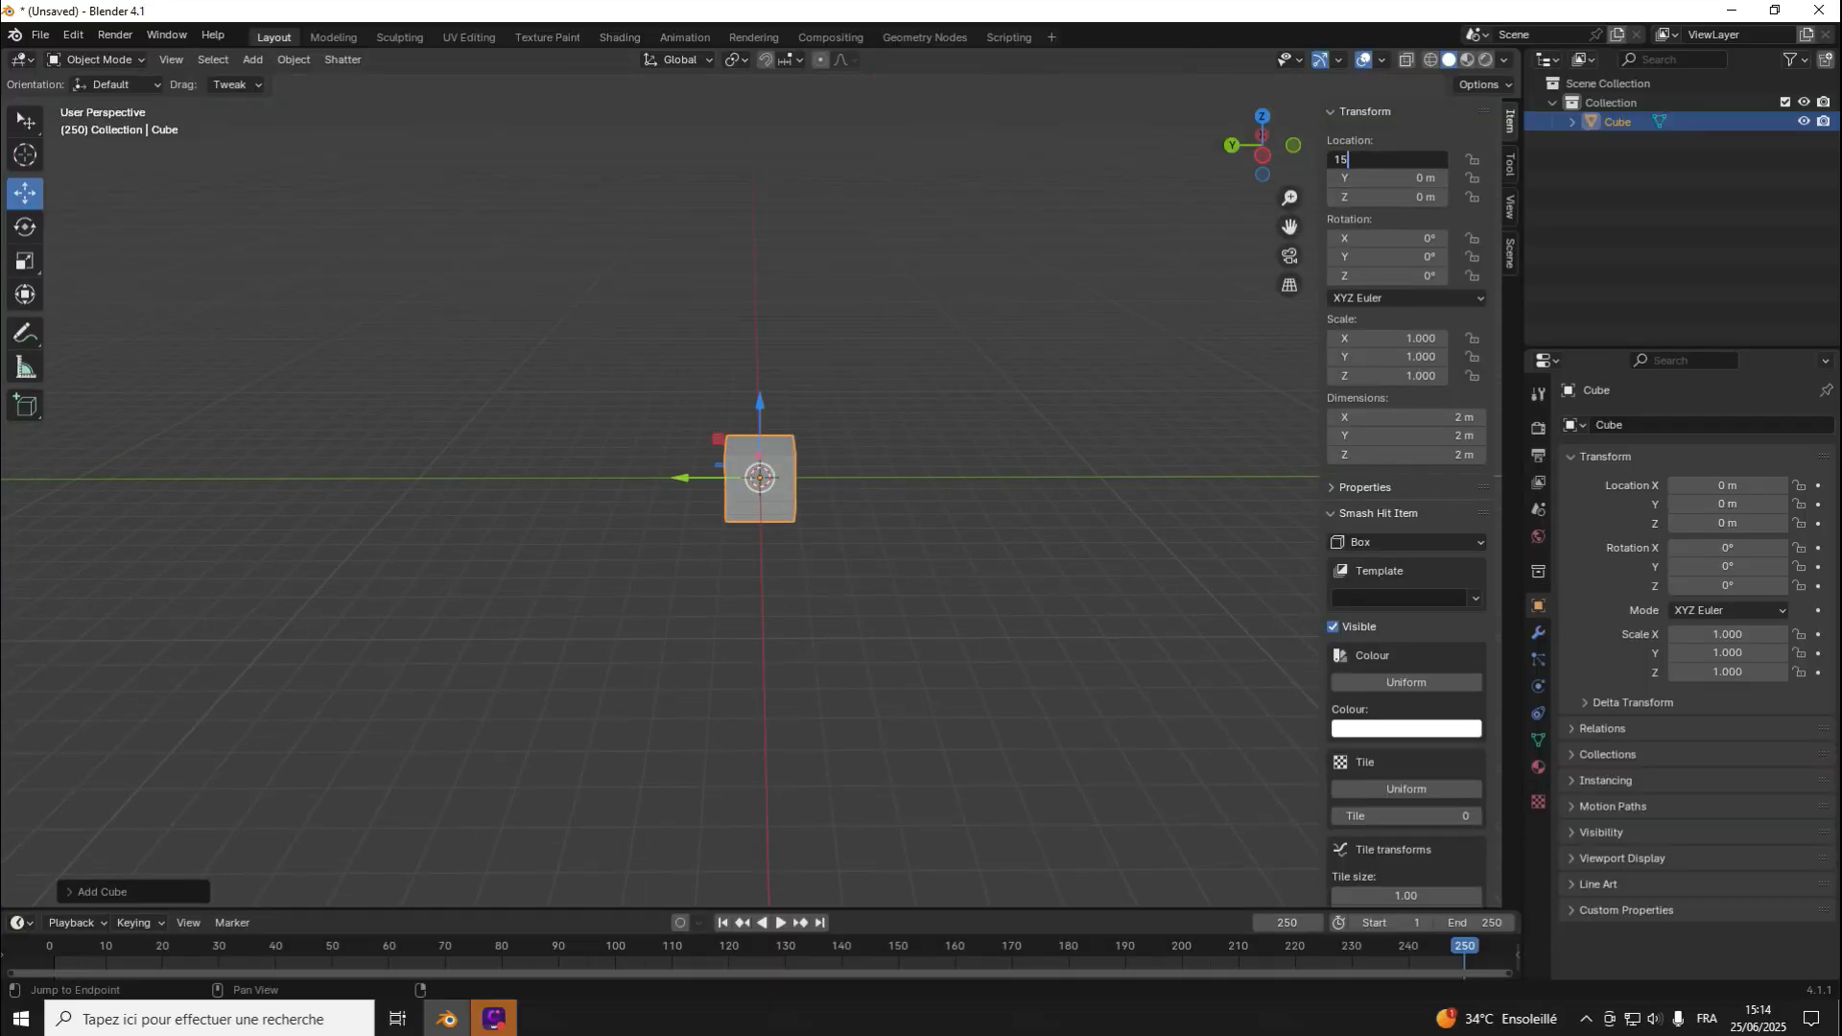
key("Return")
Step: Move the cube freehand along the X axis to about 4.25 m
left_click_drag(1262, 146, 1341, 131)
left_click(557, 432)
left_click_drag(483, 415, 629, 448)
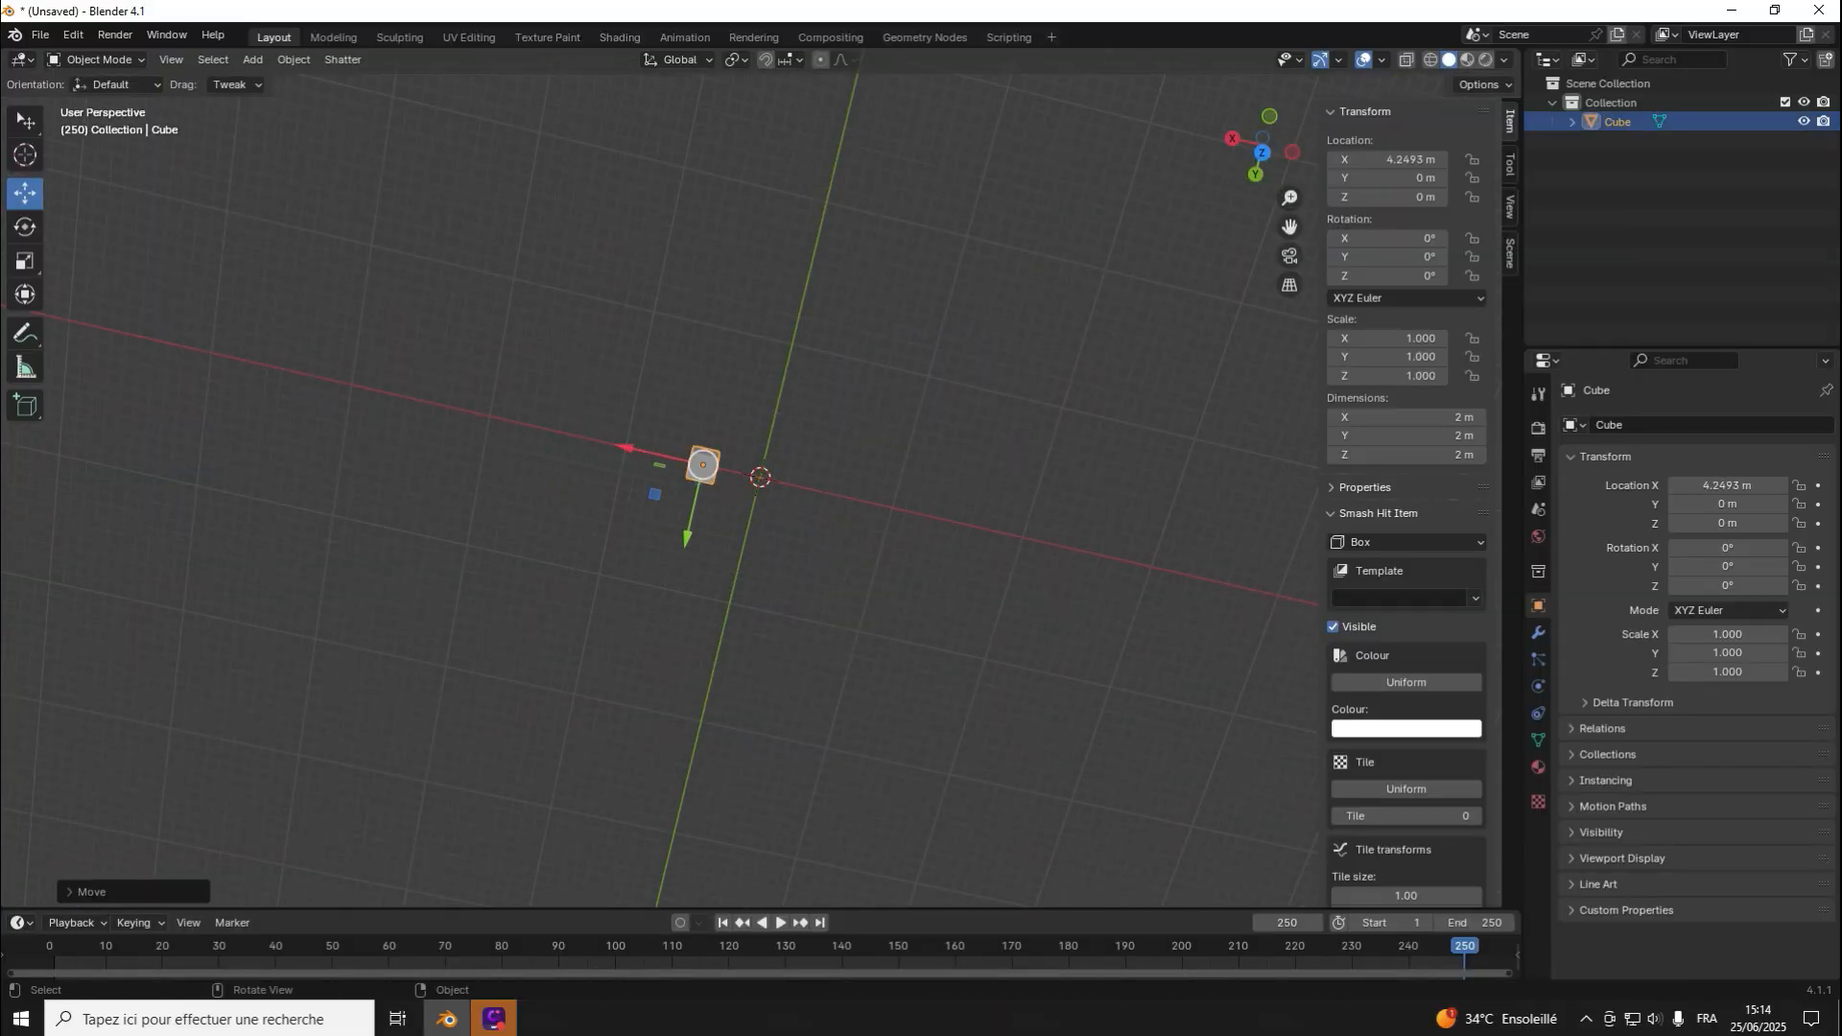
Step: Move the cube freehand to about -4.7 m in X and 4.28 m in Z, keeping it selected
left_click_drag(1262, 146, 1315, 134)
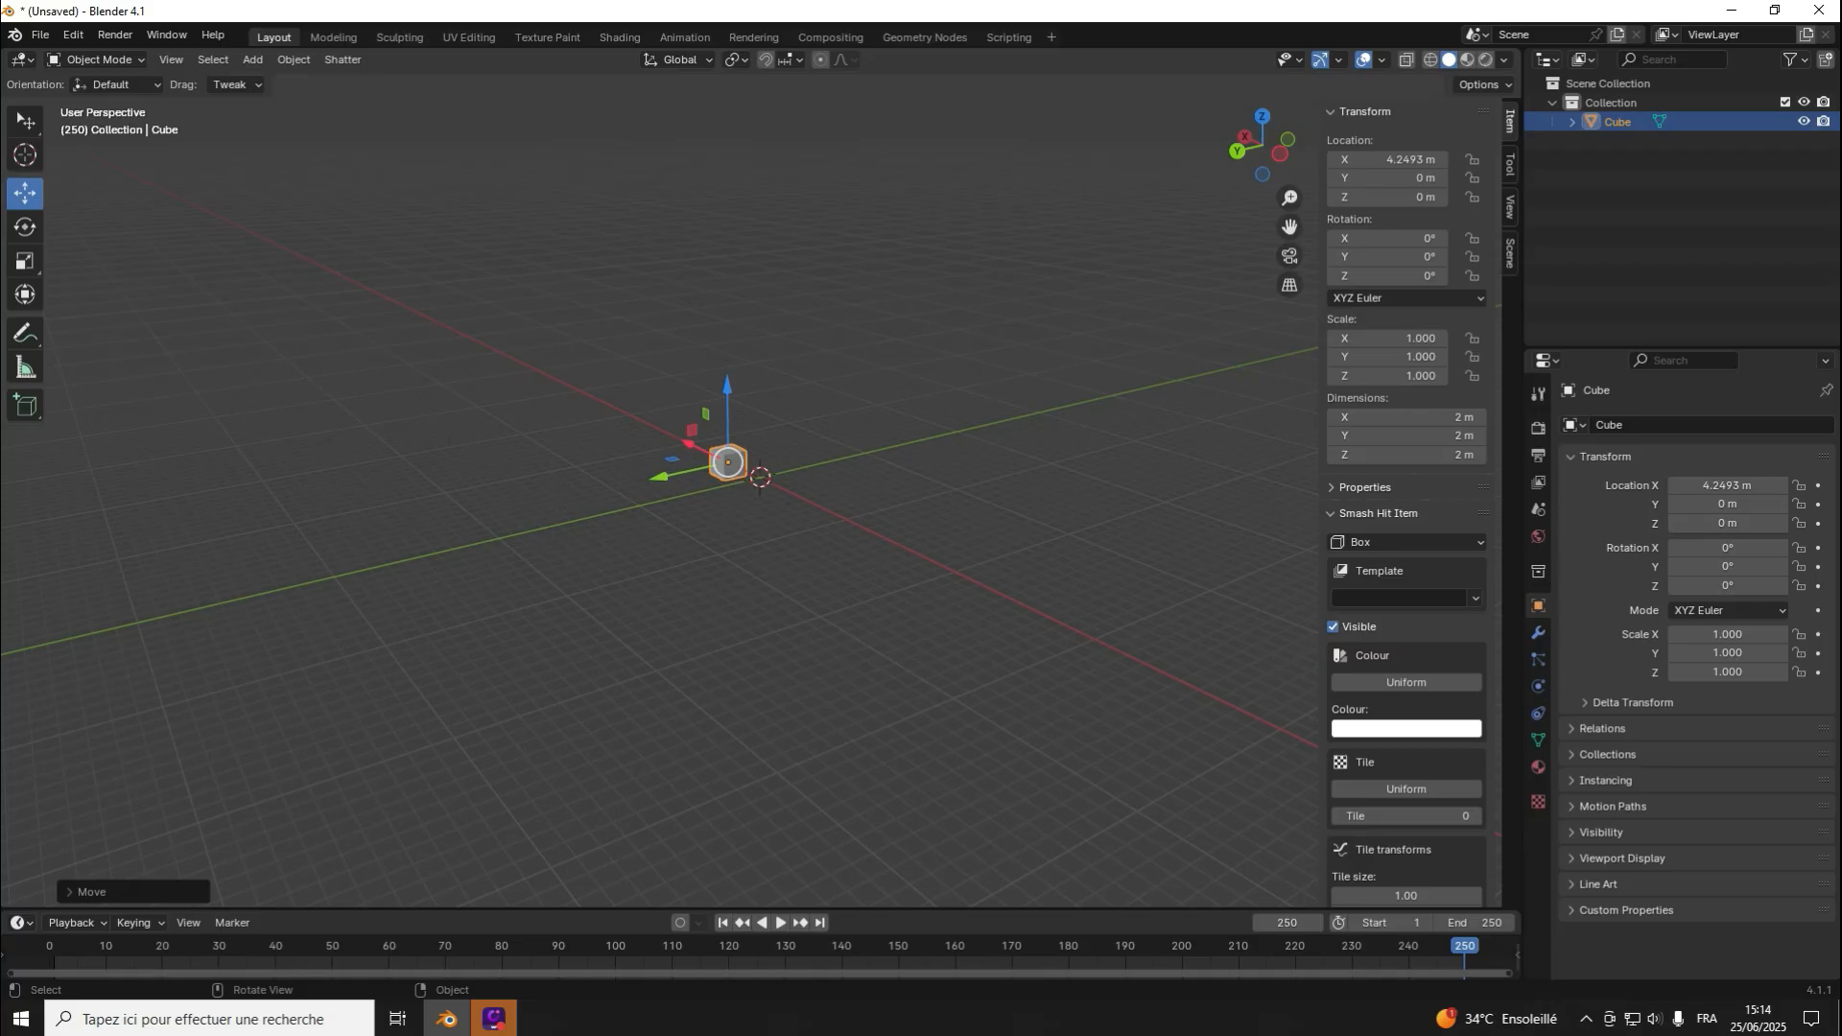
left_click_drag(662, 476, 699, 493)
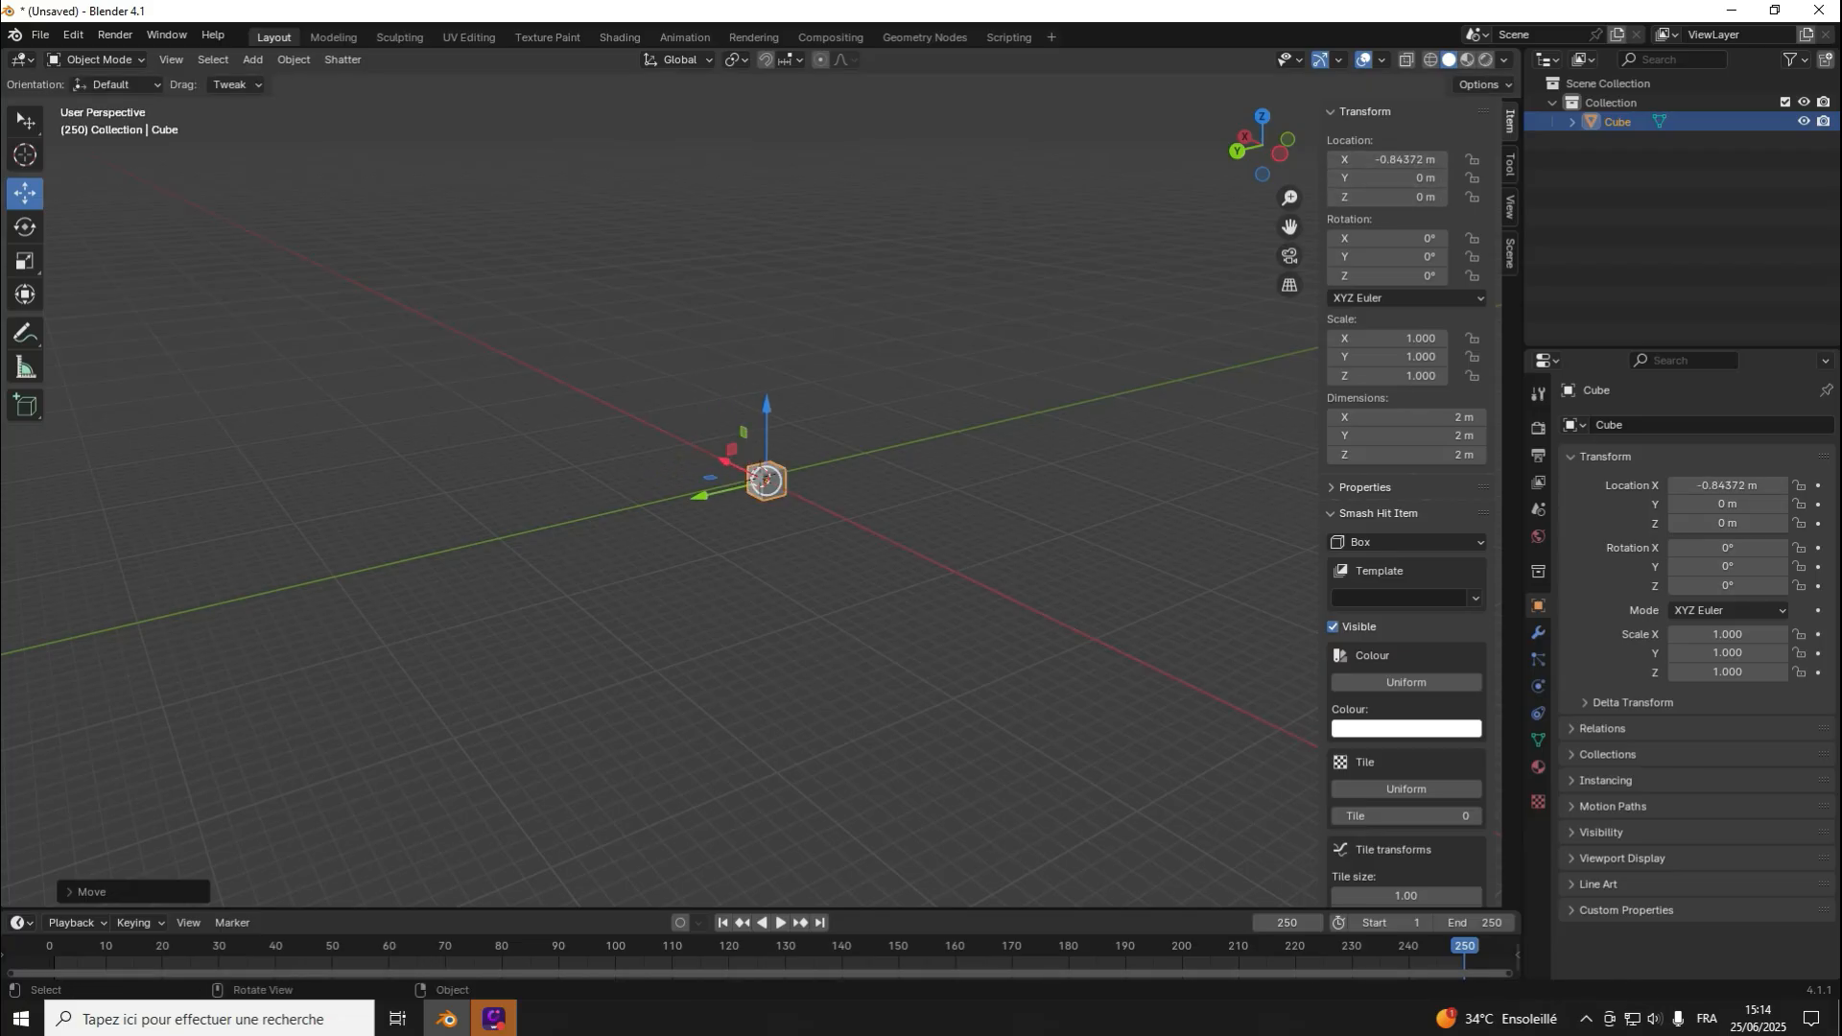
left_click_drag(766, 436, 767, 382)
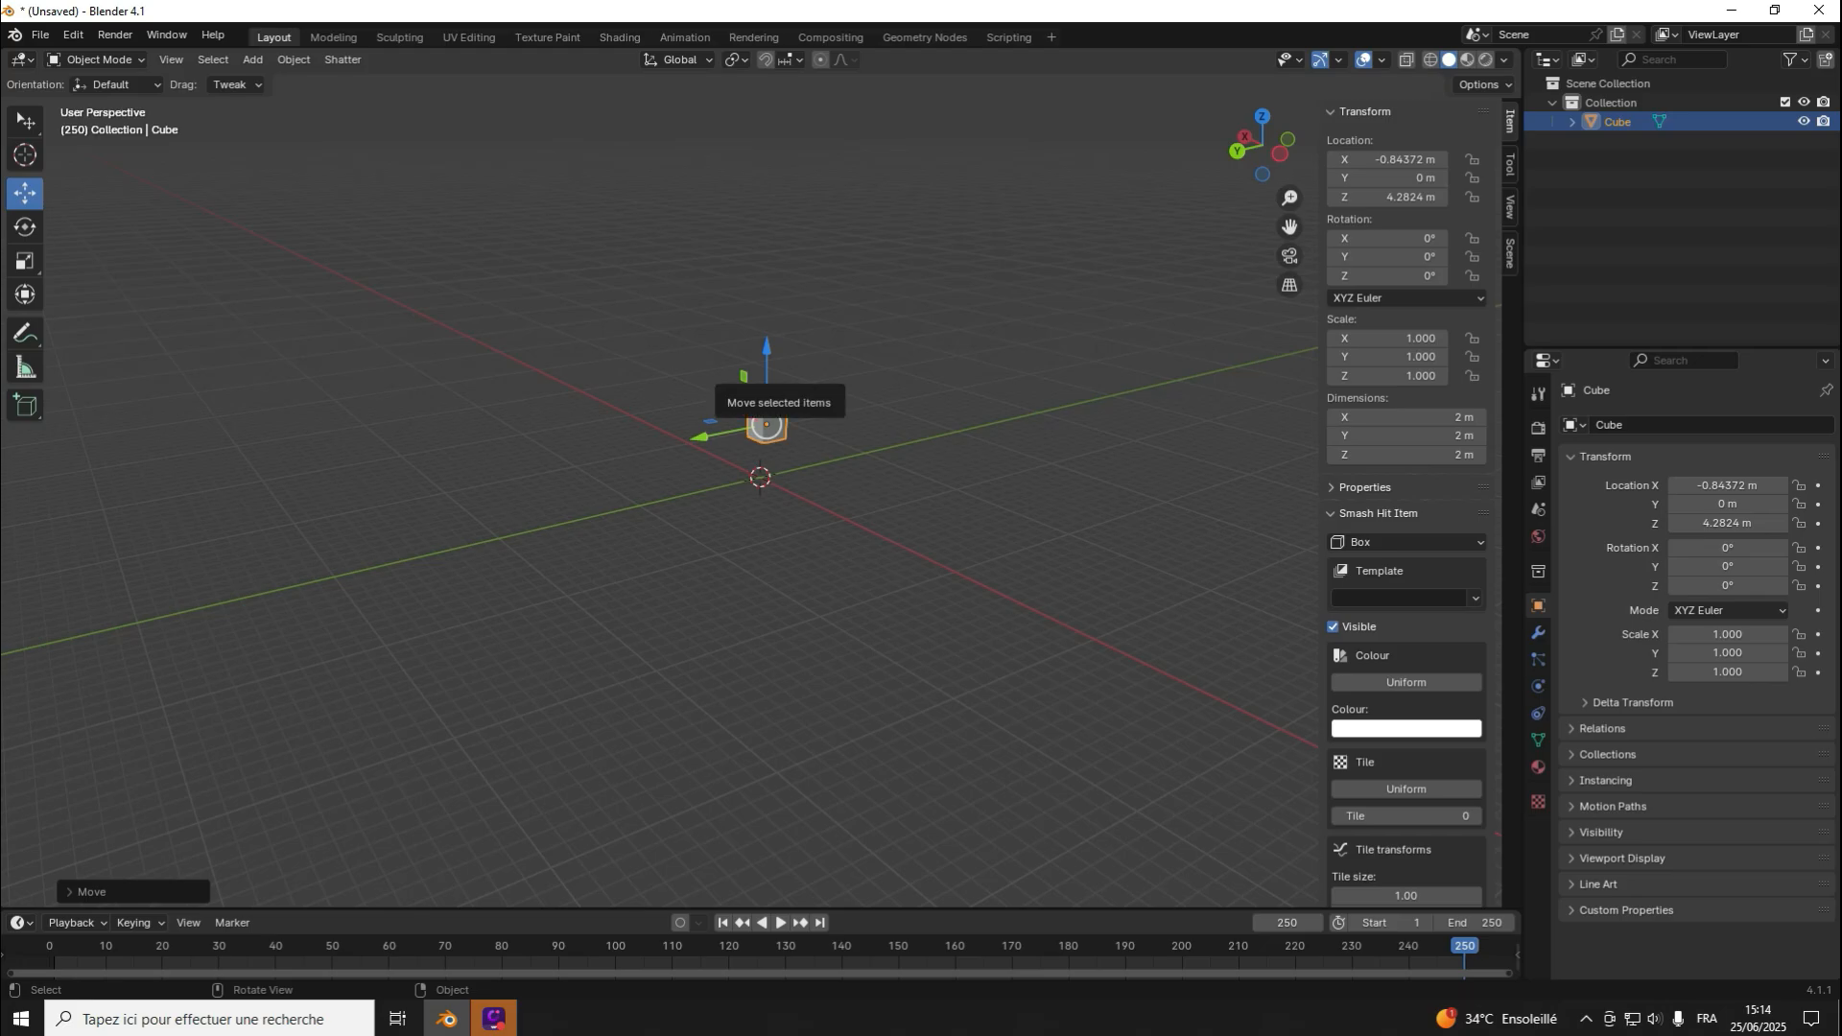
mouse_move(766, 424)
left_mouse_down()
mouse_move(763, 475)
mouse_move(751, 414)
mouse_move(701, 385)
mouse_move(768, 385)
mouse_move(626, 345)
mouse_move(643, 387)
mouse_move(776, 389)
left_mouse_up()
key("alt+a")
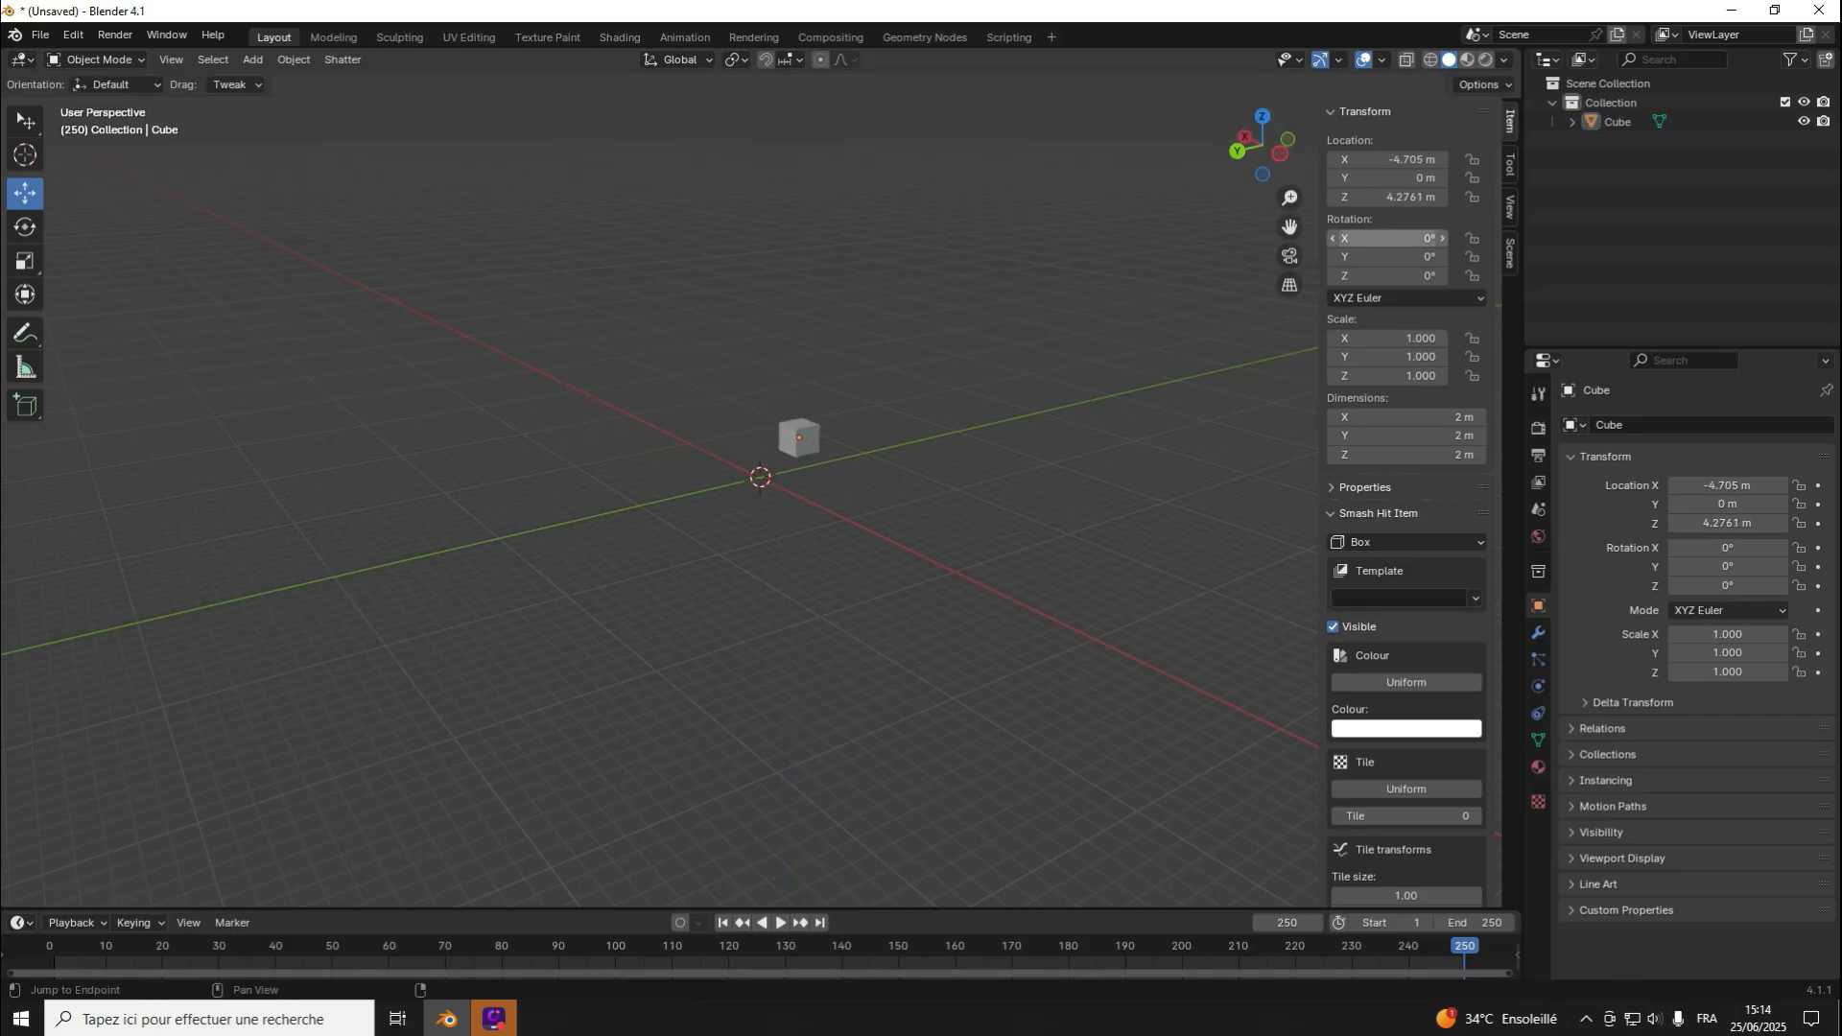
key("a")
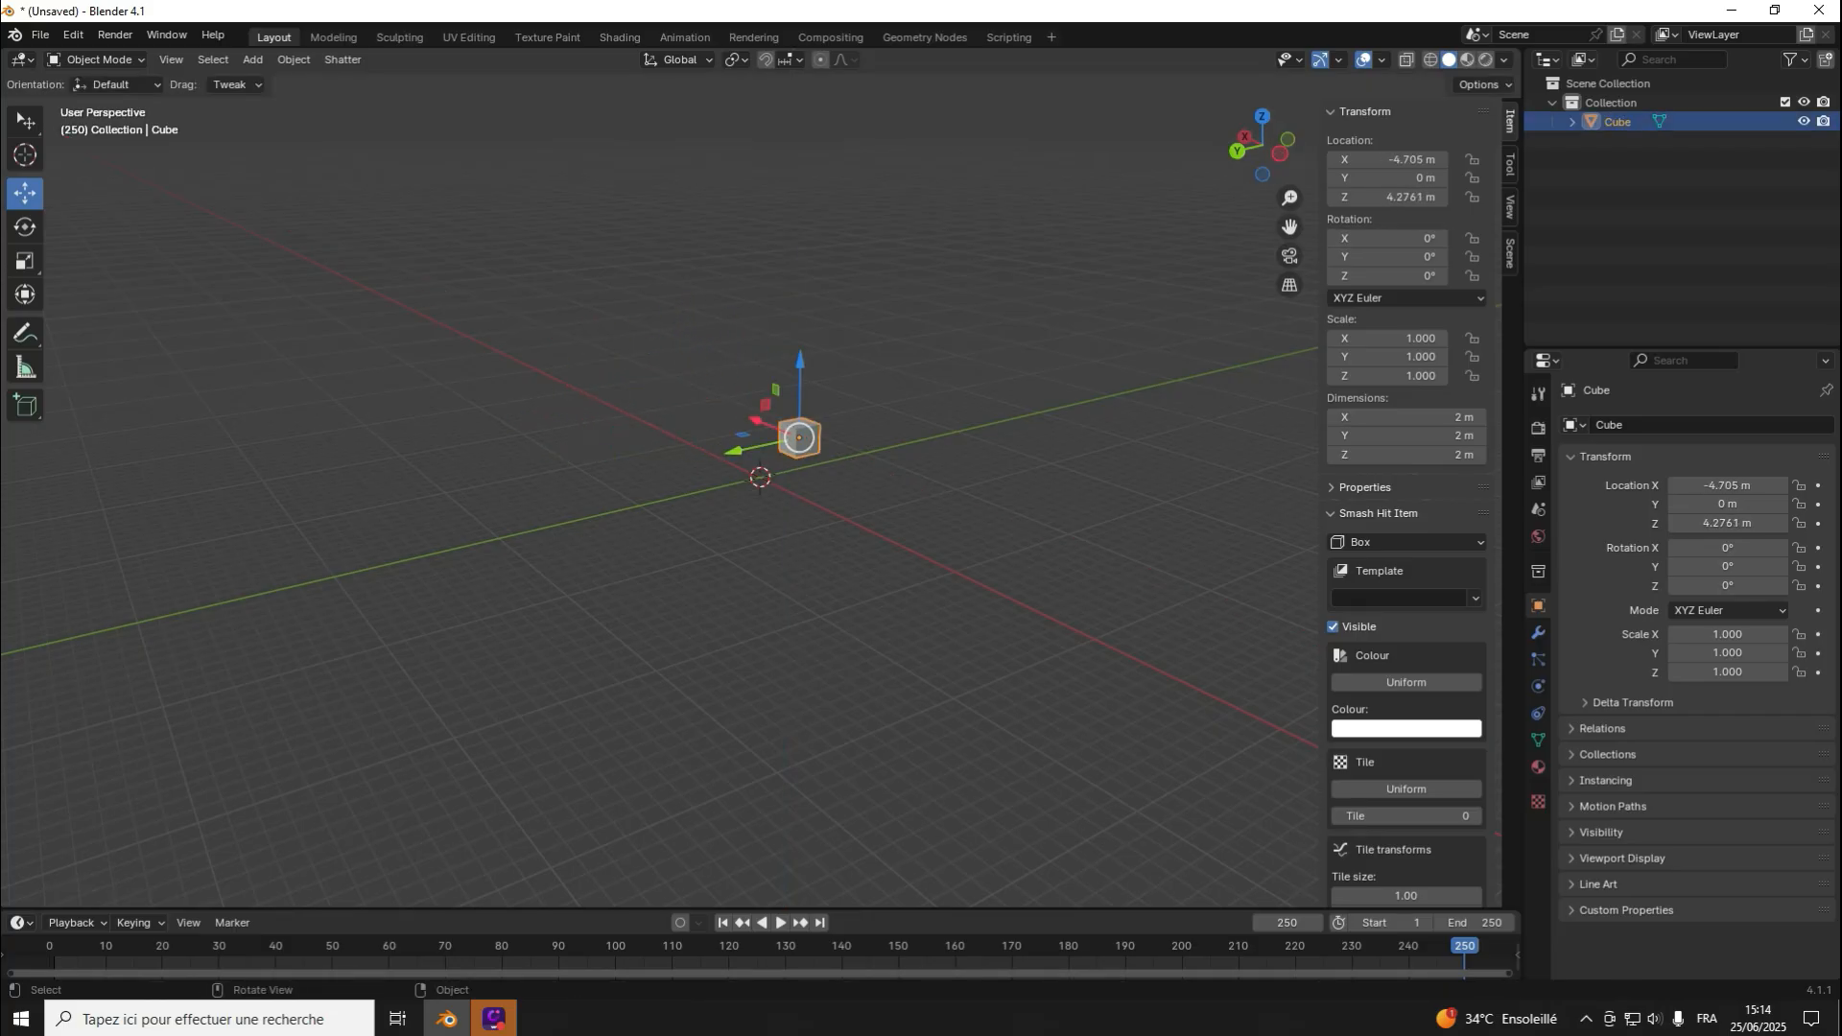
Step: Rotate the cube slightly around its Y axis with the Rotate tool and reset its Y rotation to 0°
left_click(25, 227)
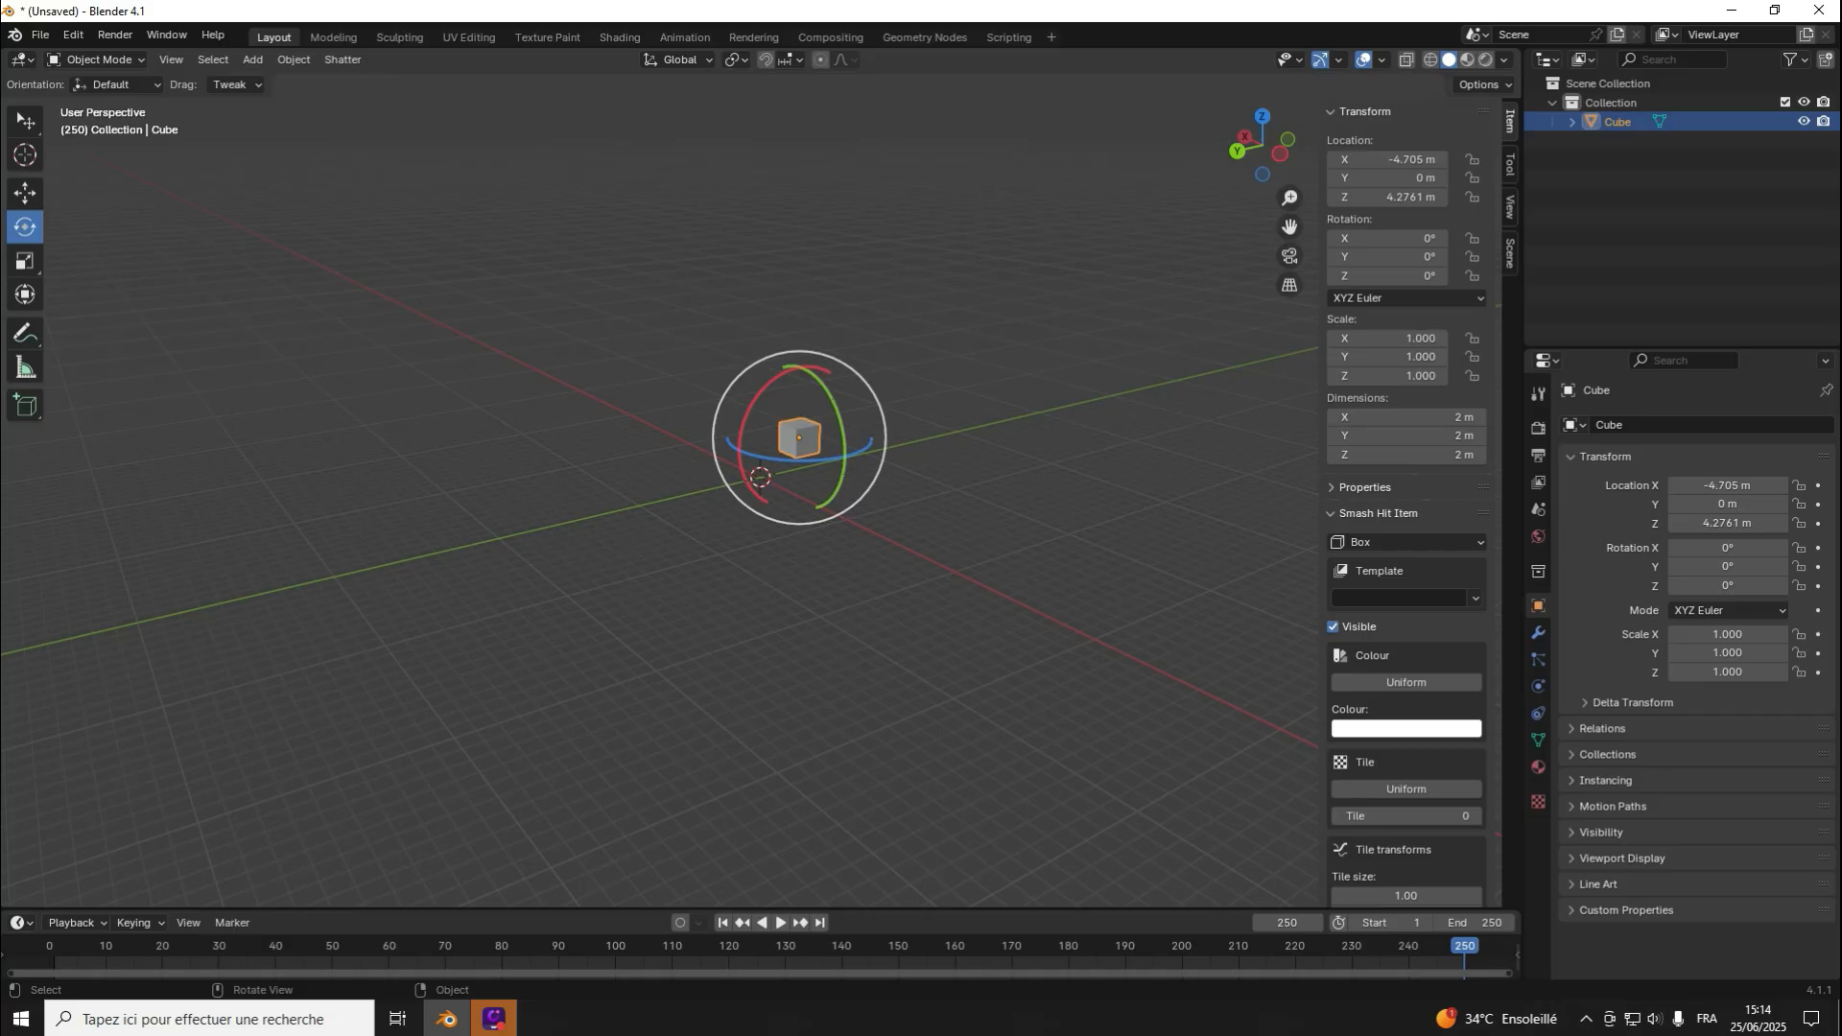
left_click_drag(1262, 159, 1354, 139)
scroll(1262, 168, "up", 7)
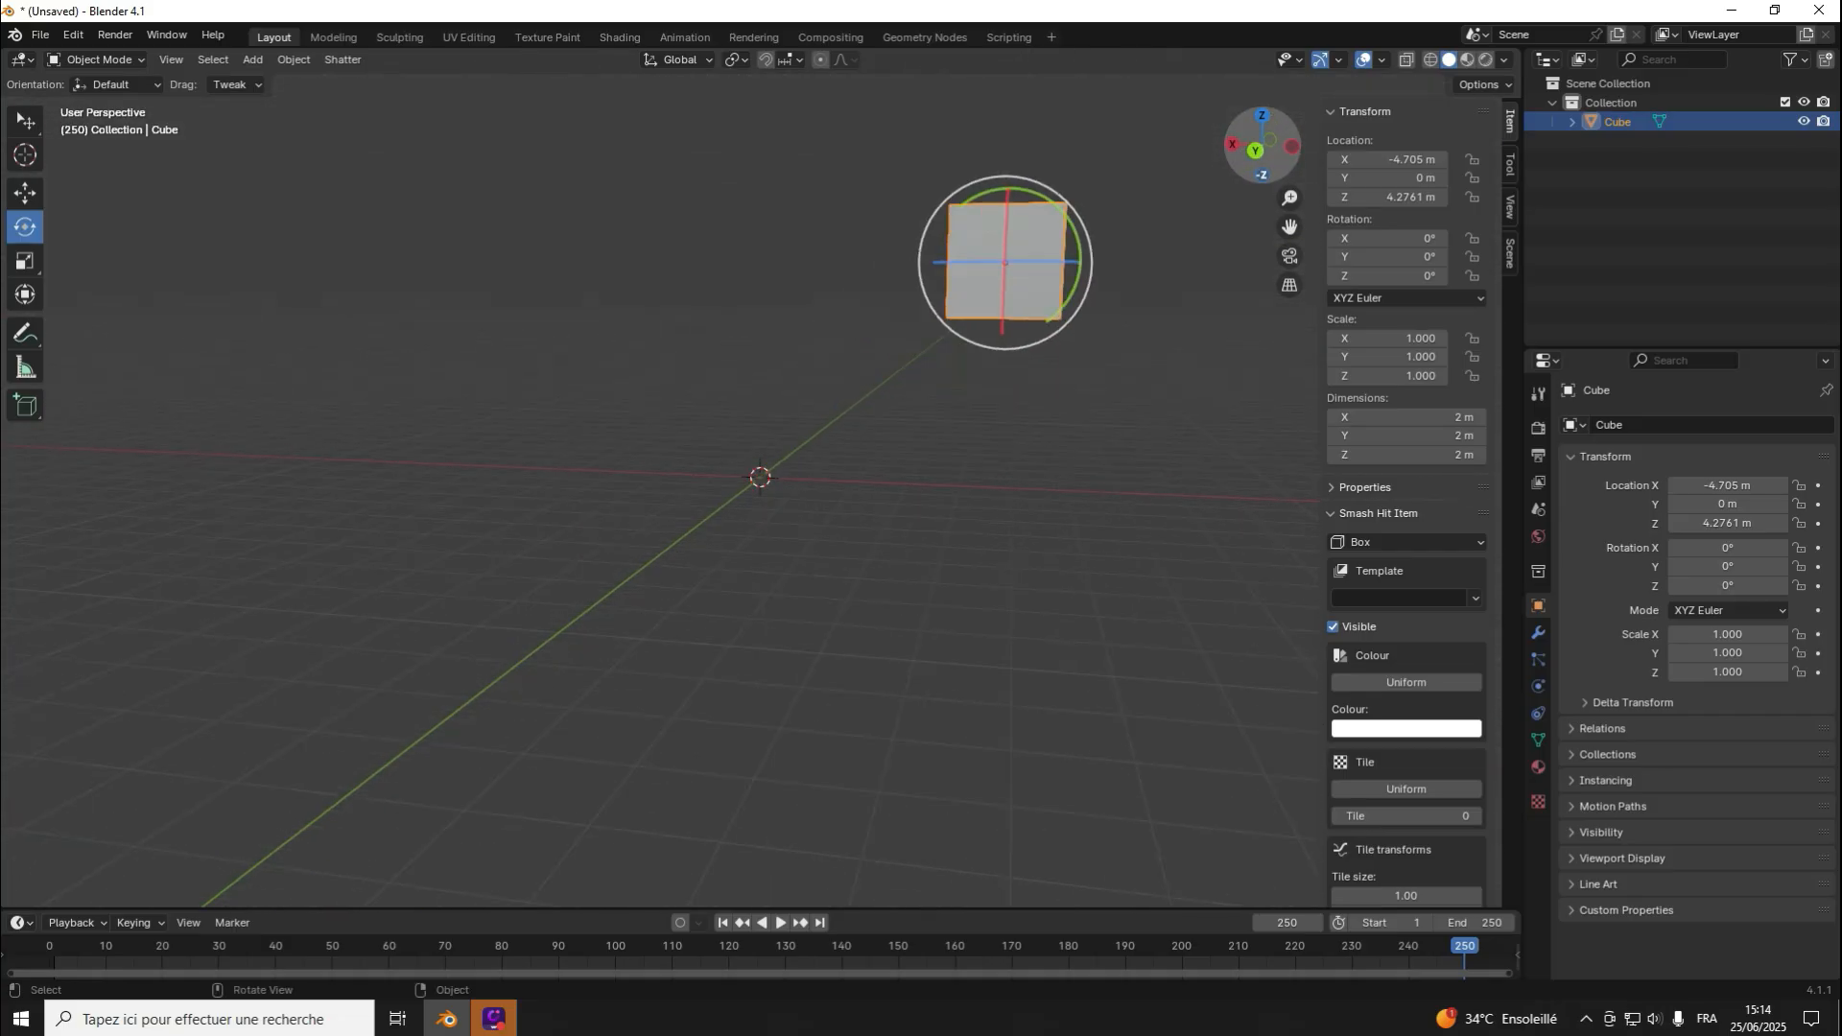
scroll(962, 233, "down", 1)
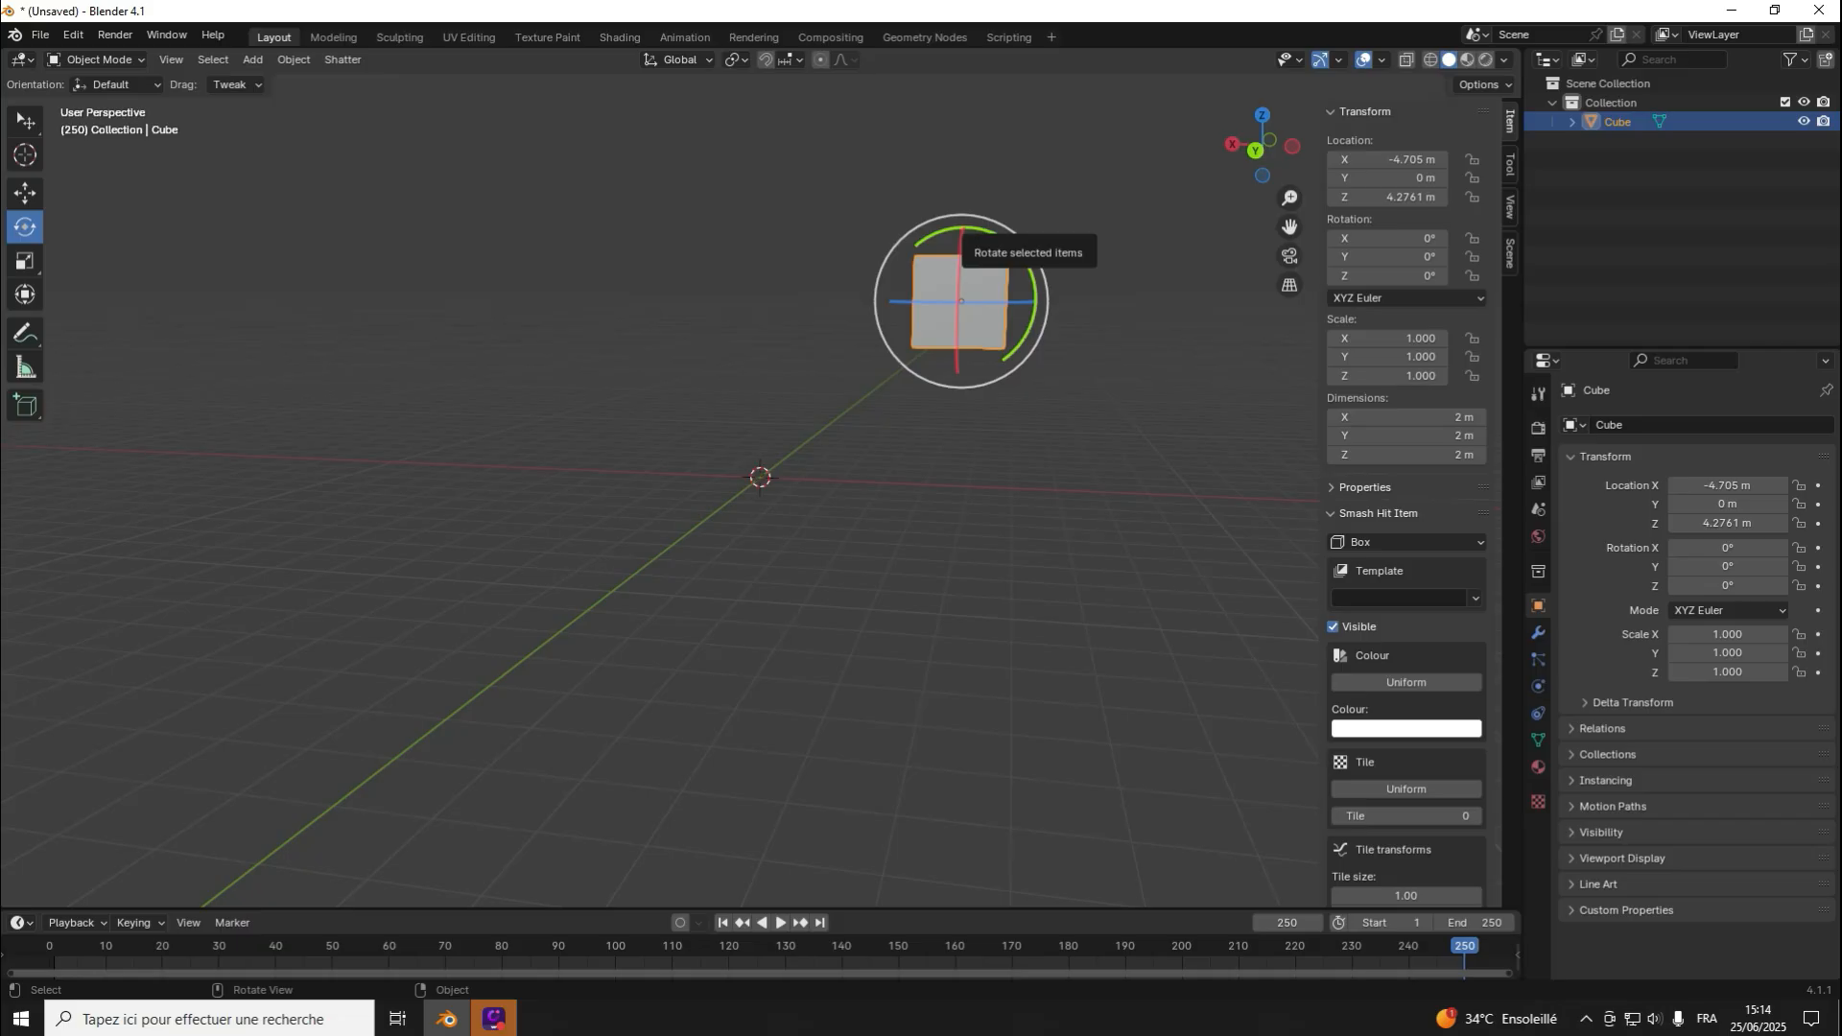
left_click_drag(962, 233, 1002, 219)
double_click(1388, 256)
type("0")
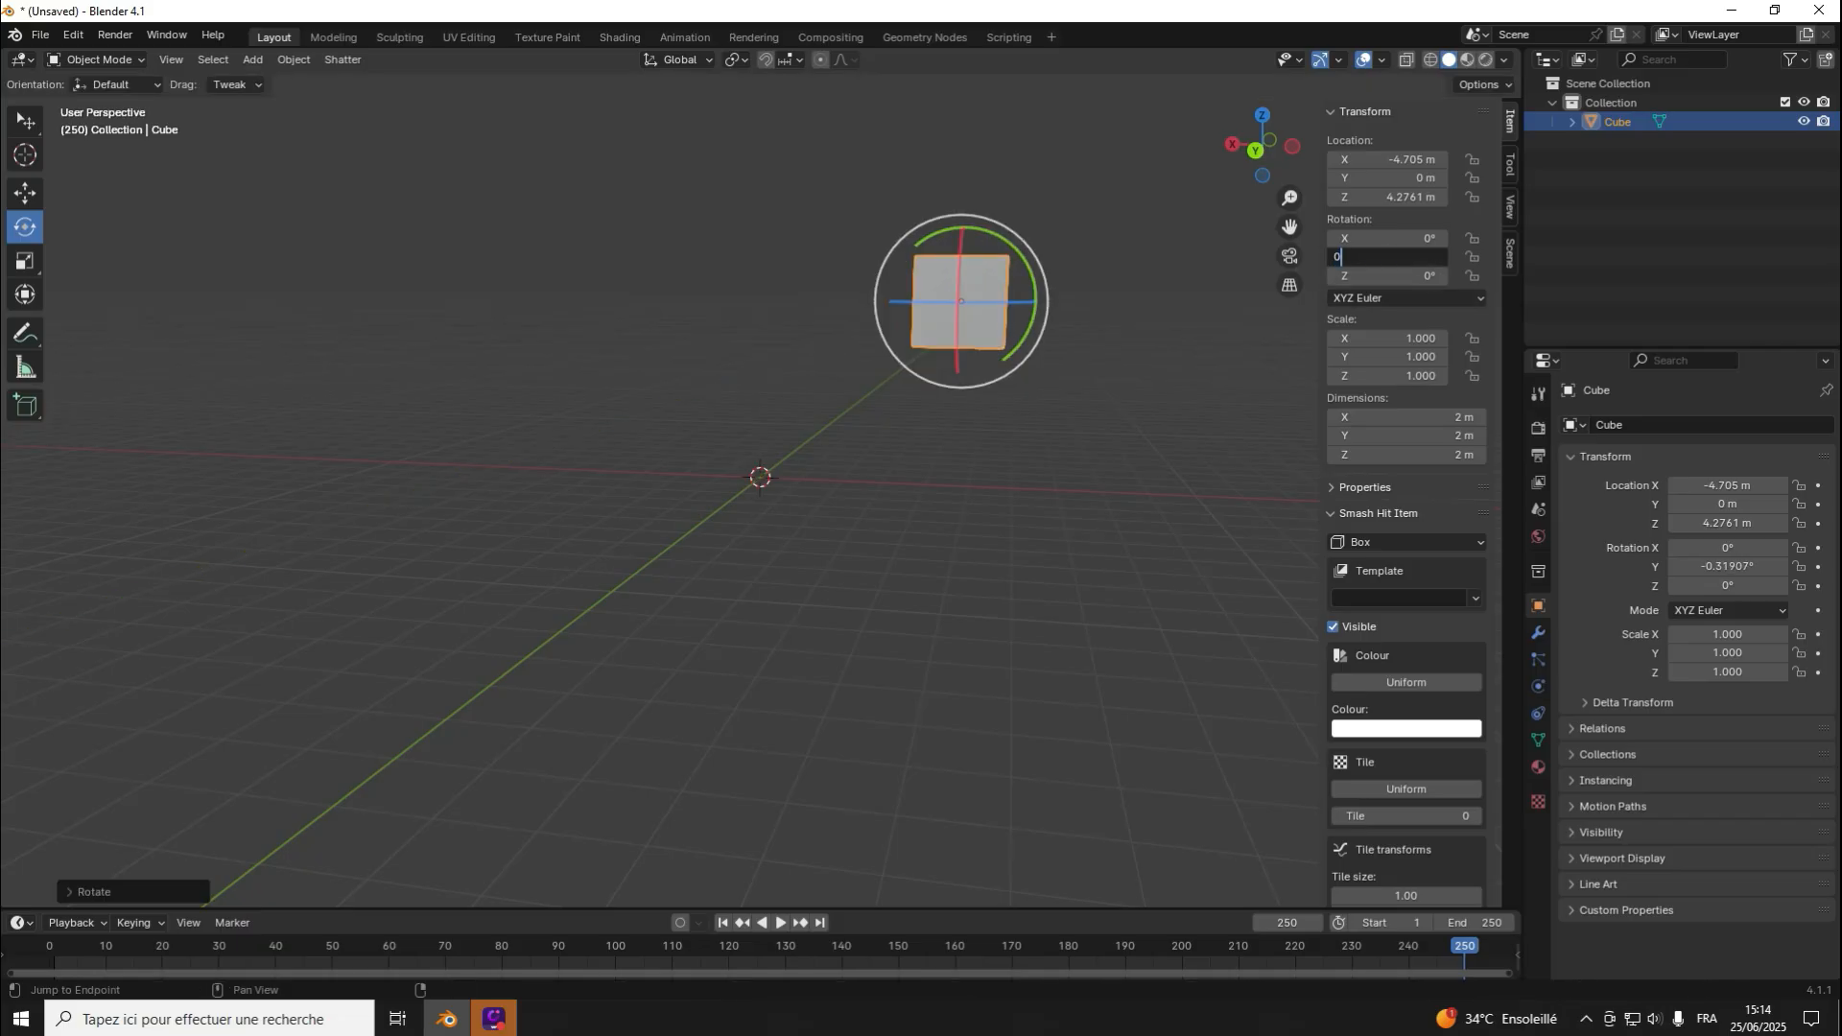
key("Return")
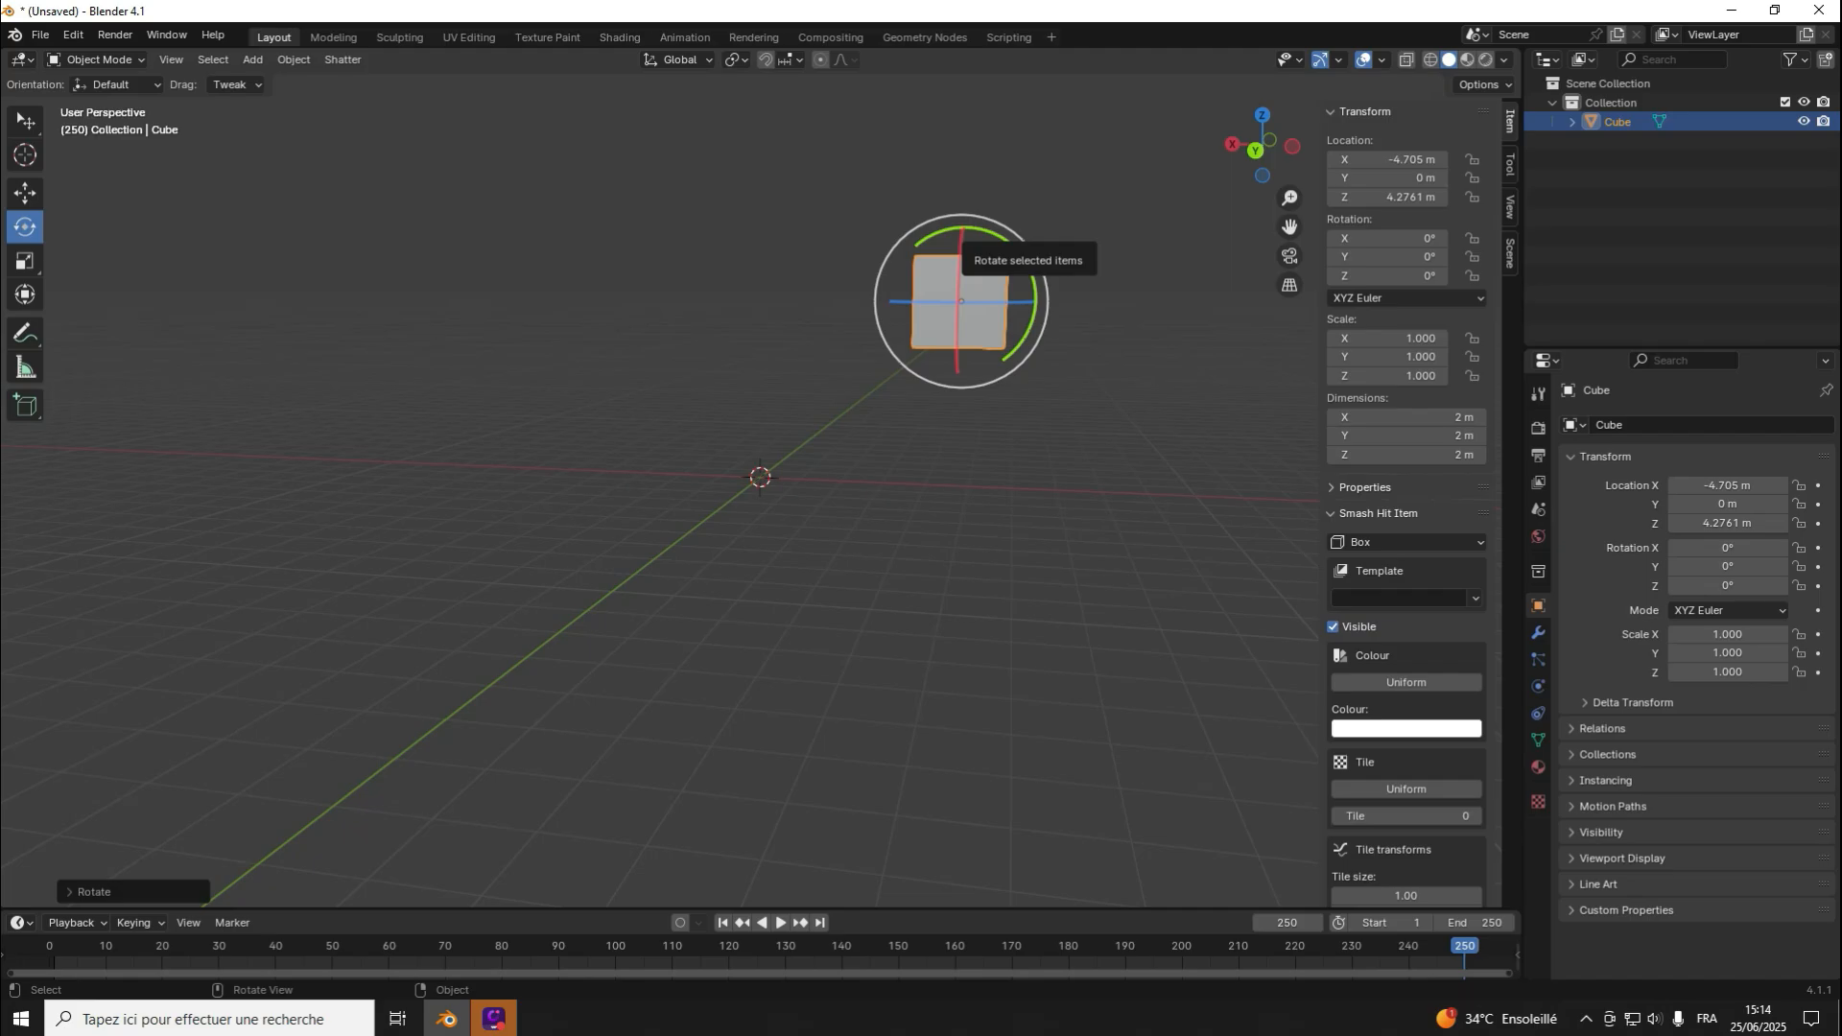
Step: Rotate the cube around Y to about 352.5°, reset the Y rotation to 0° and clear the selection
mouse_move(959, 234)
left_mouse_down()
mouse_move(926, 234)
mouse_move(967, 257)
left_mouse_up()
double_click(1391, 256)
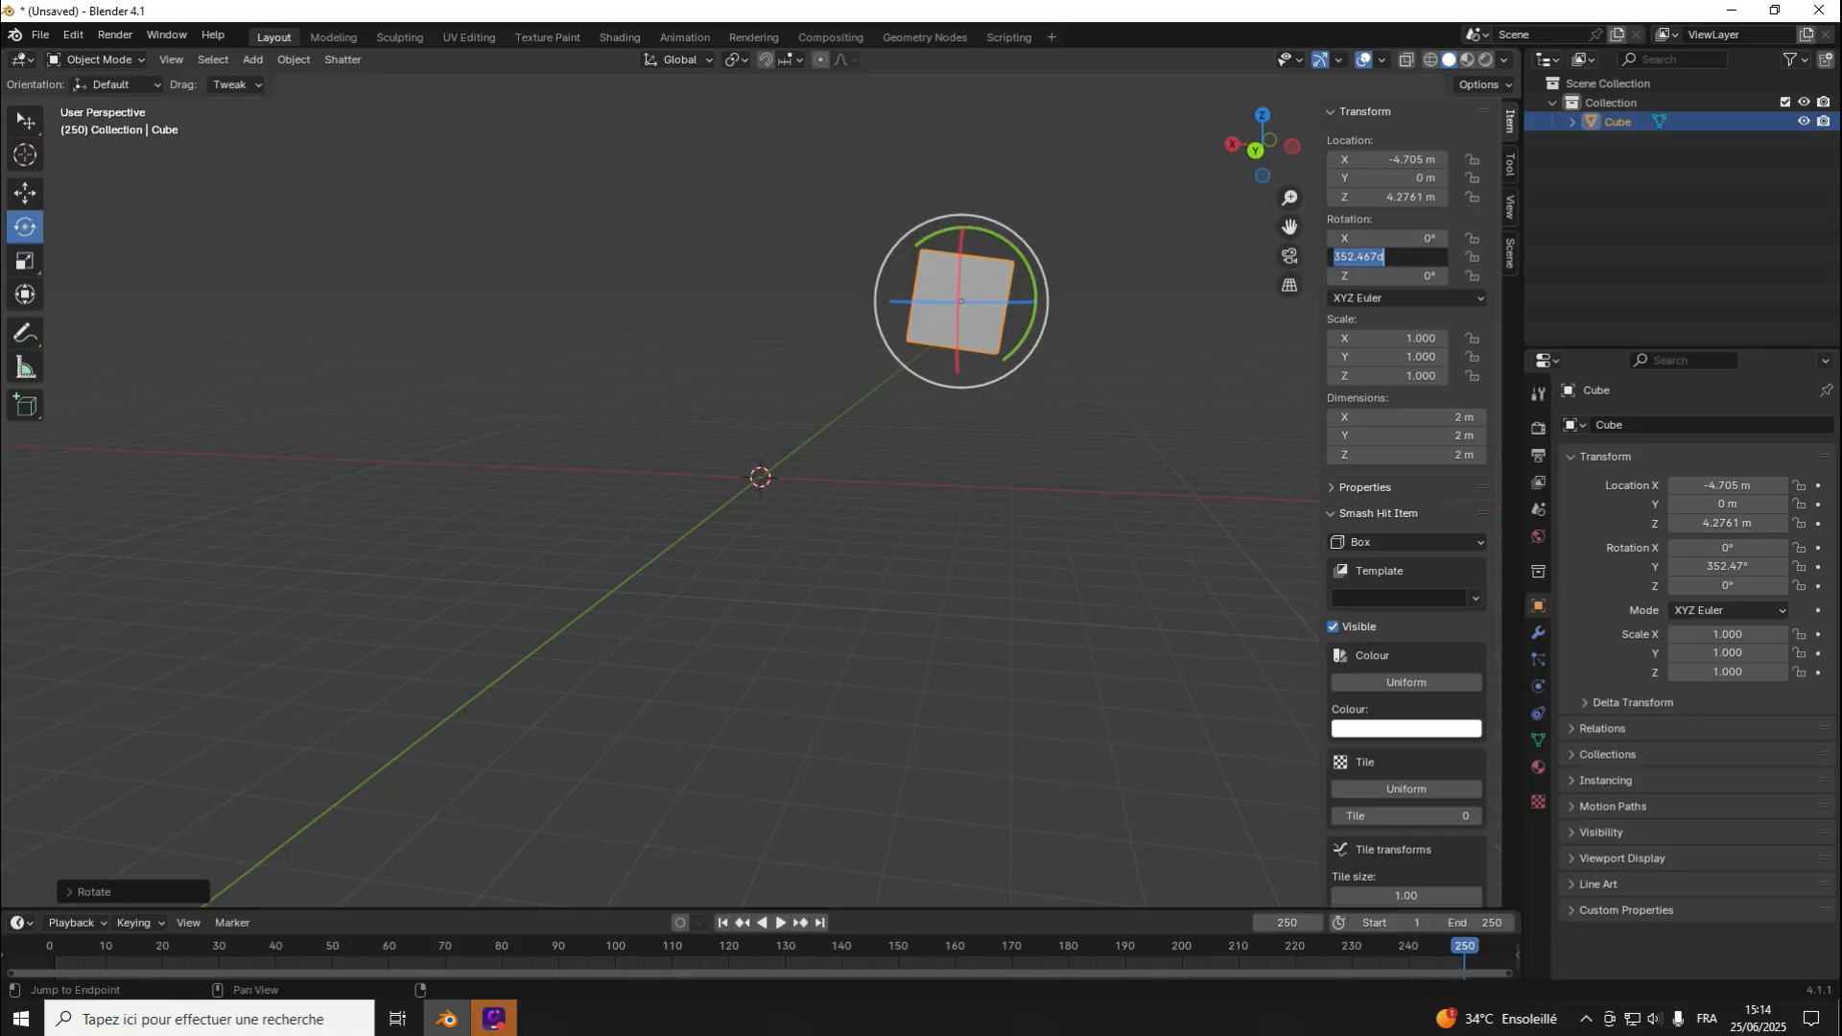
type("0")
key("Return")
key("alt+a")
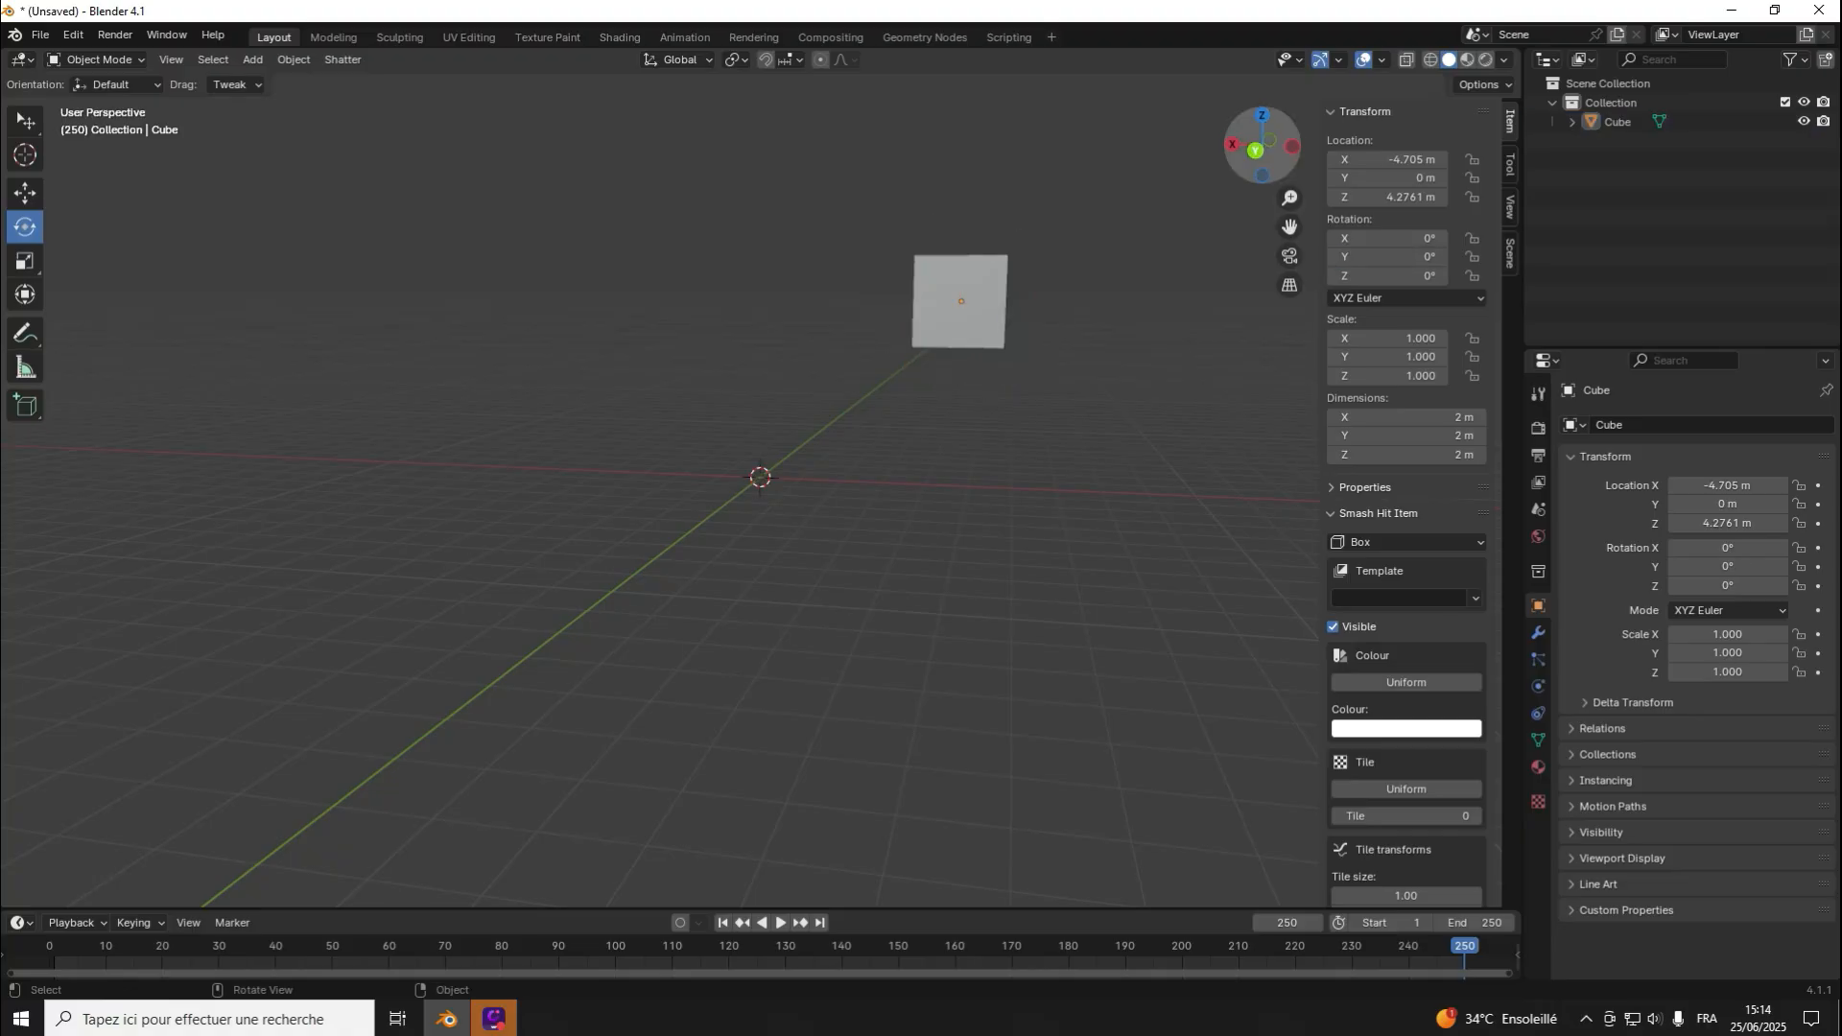
Step: Reselect the cube and move it freehand to about -0.61 m in X and -0.37 m in Y
left_click_drag(1262, 144, 1017, 201)
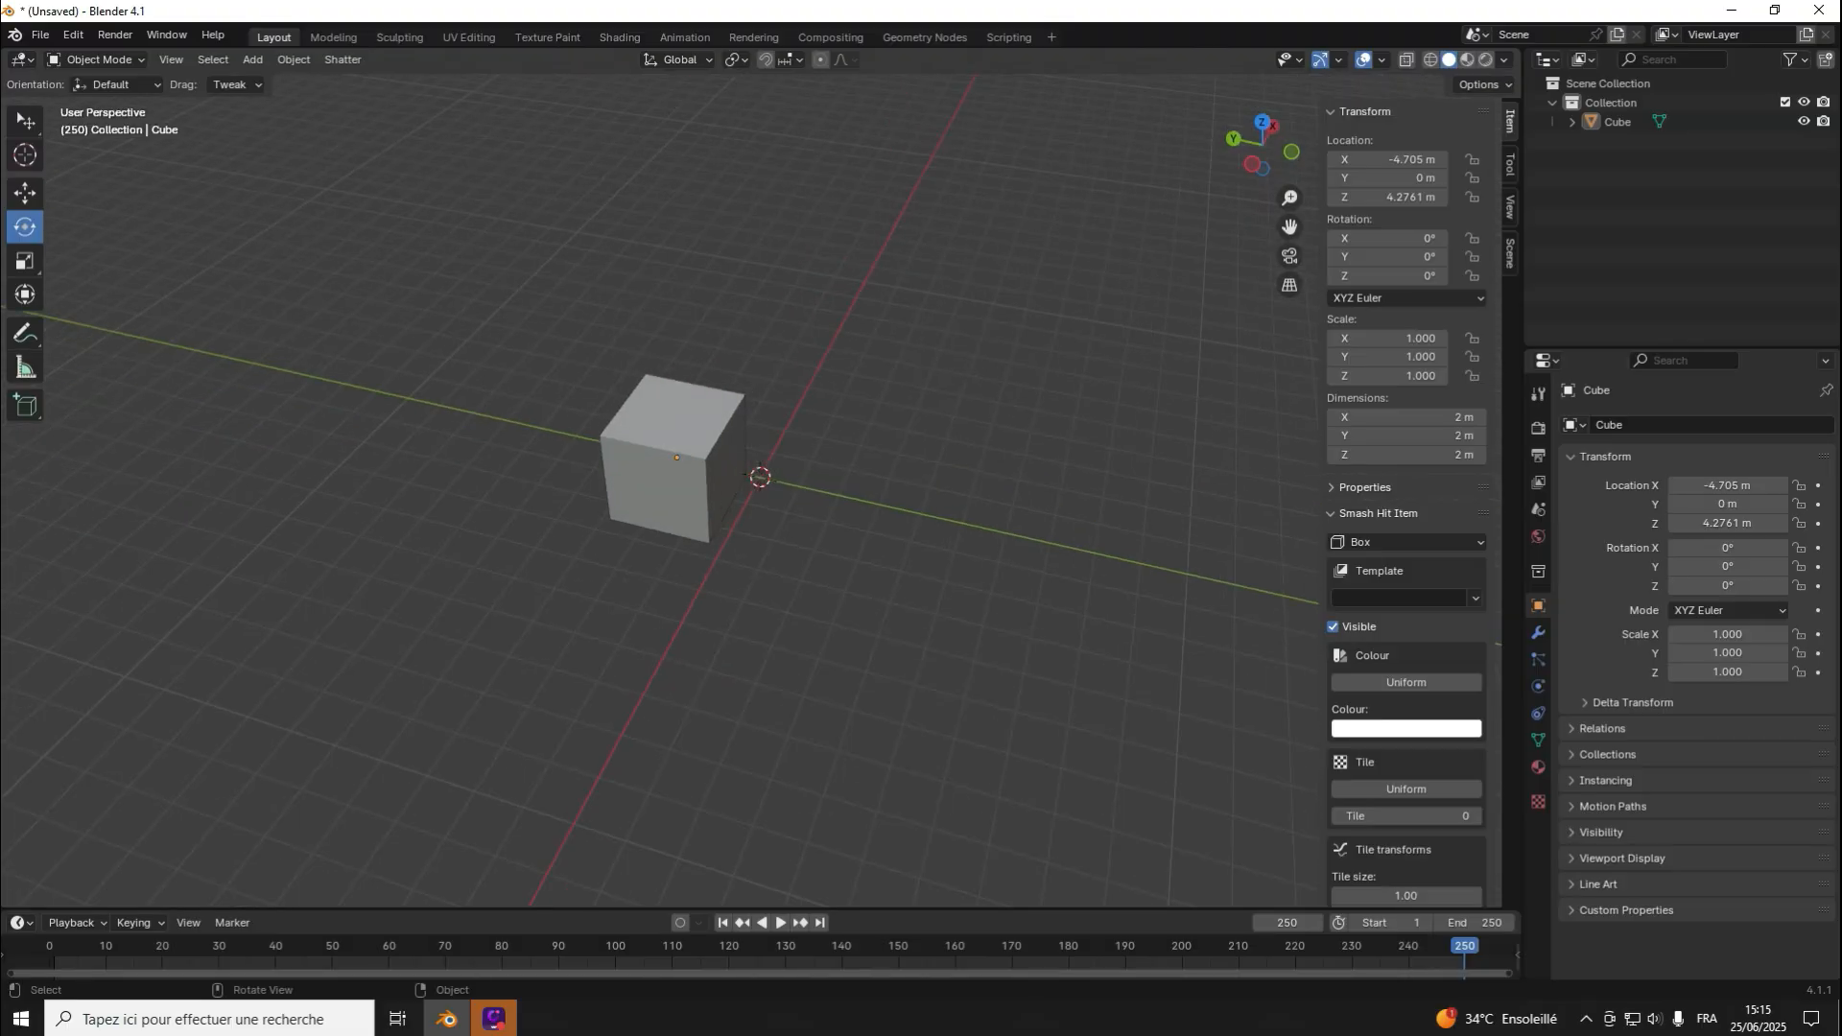
left_click(692, 468)
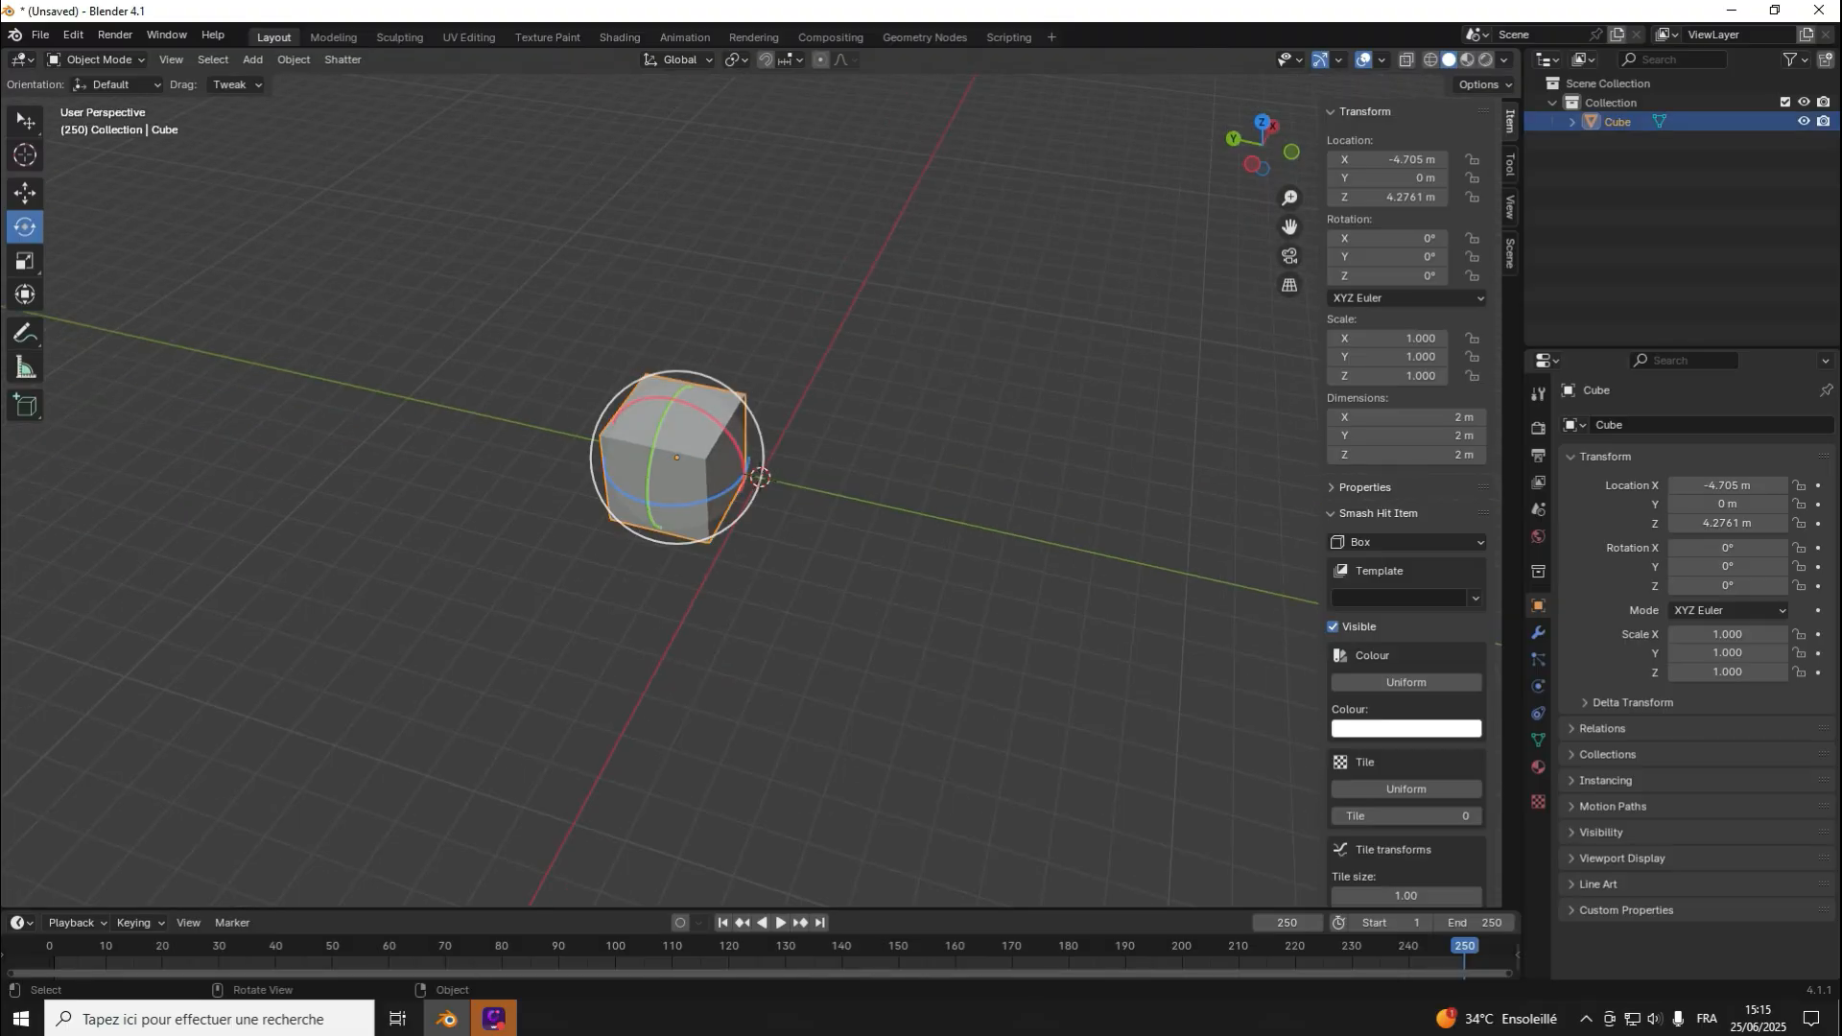
left_click(24, 193)
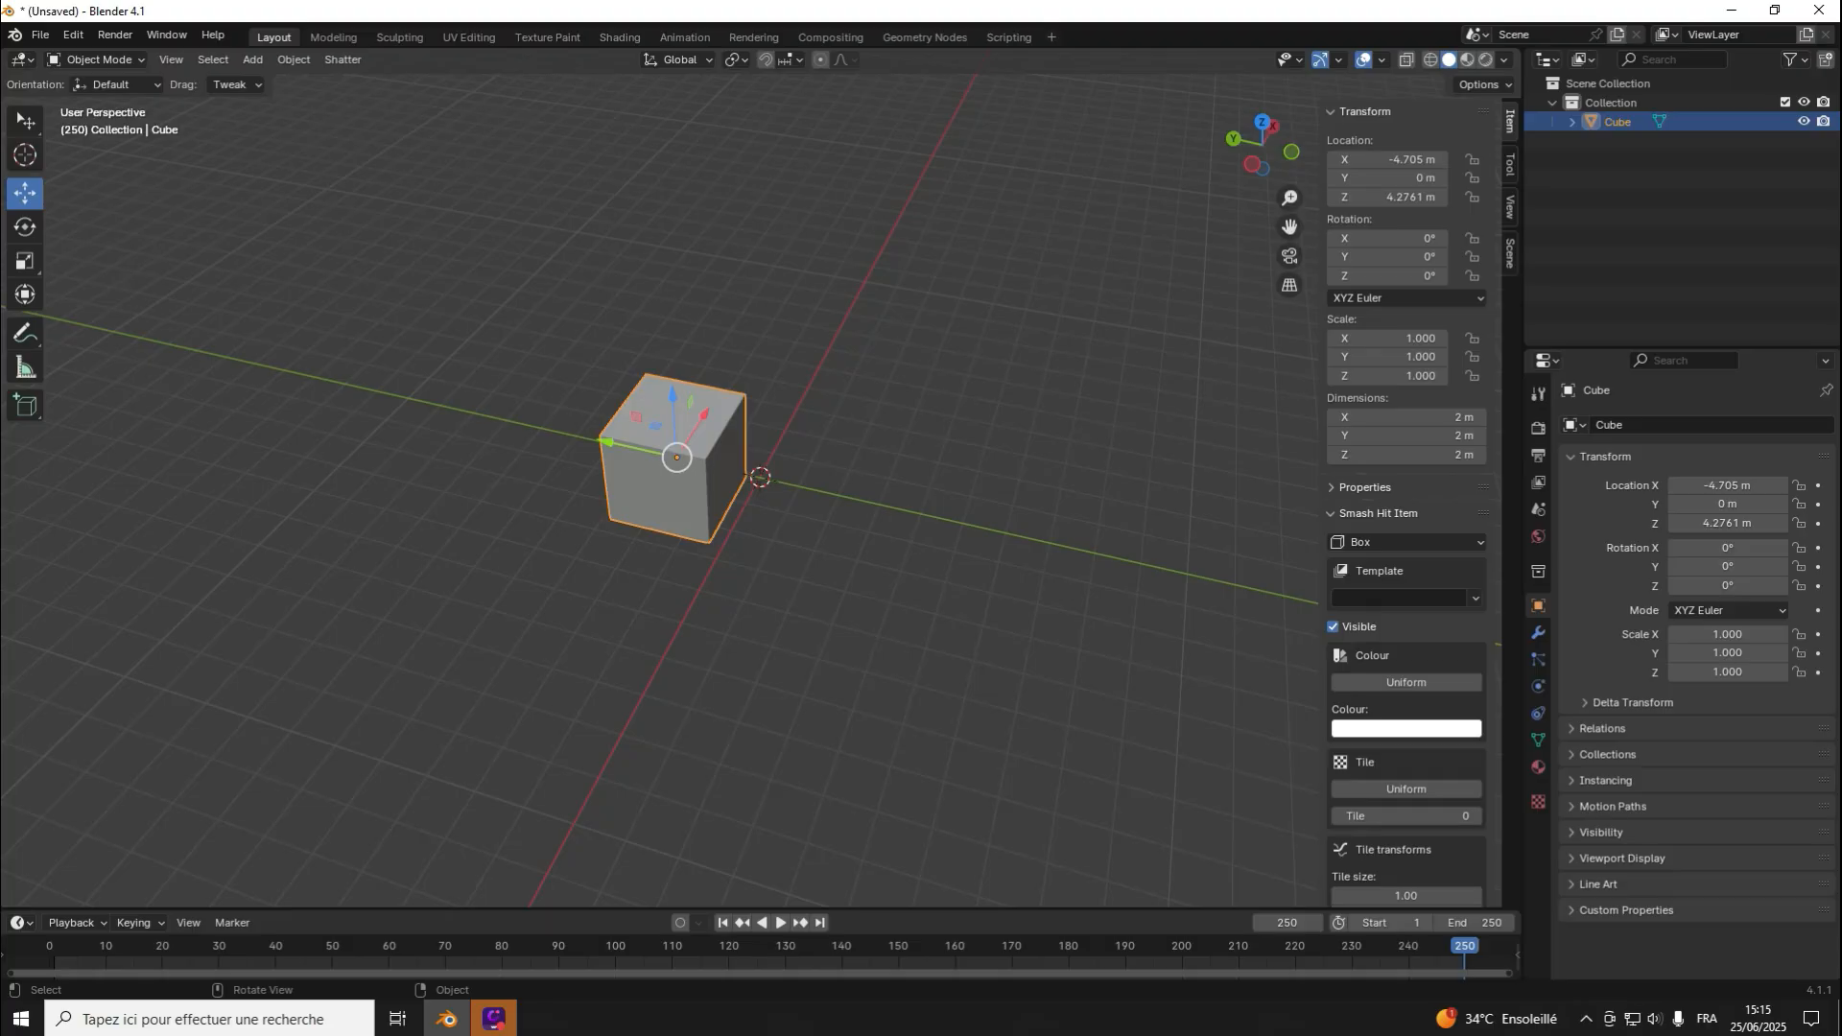
left_click_drag(608, 442, 693, 333)
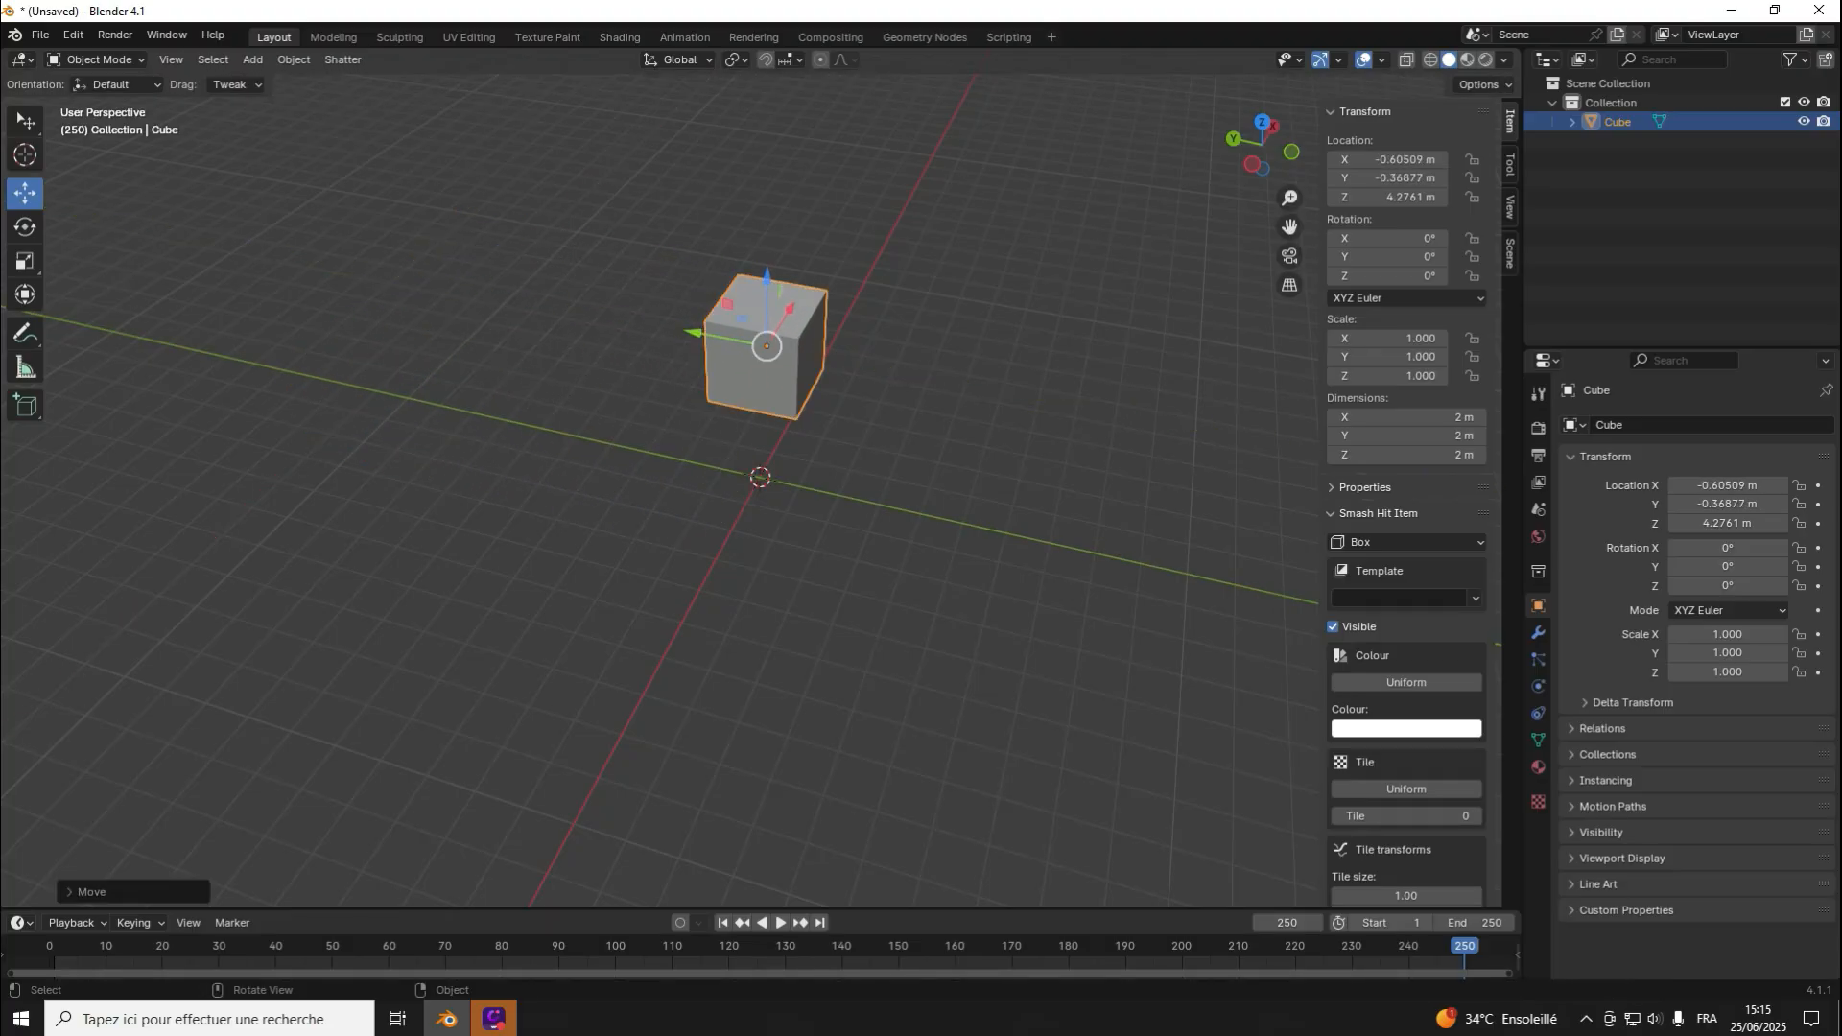
Step: Stretch the cube into a pillar with the Scale tool, to about 1.57 in X, 1.61 in Y and 11.26 in Z
key("shift+space")
key("s")
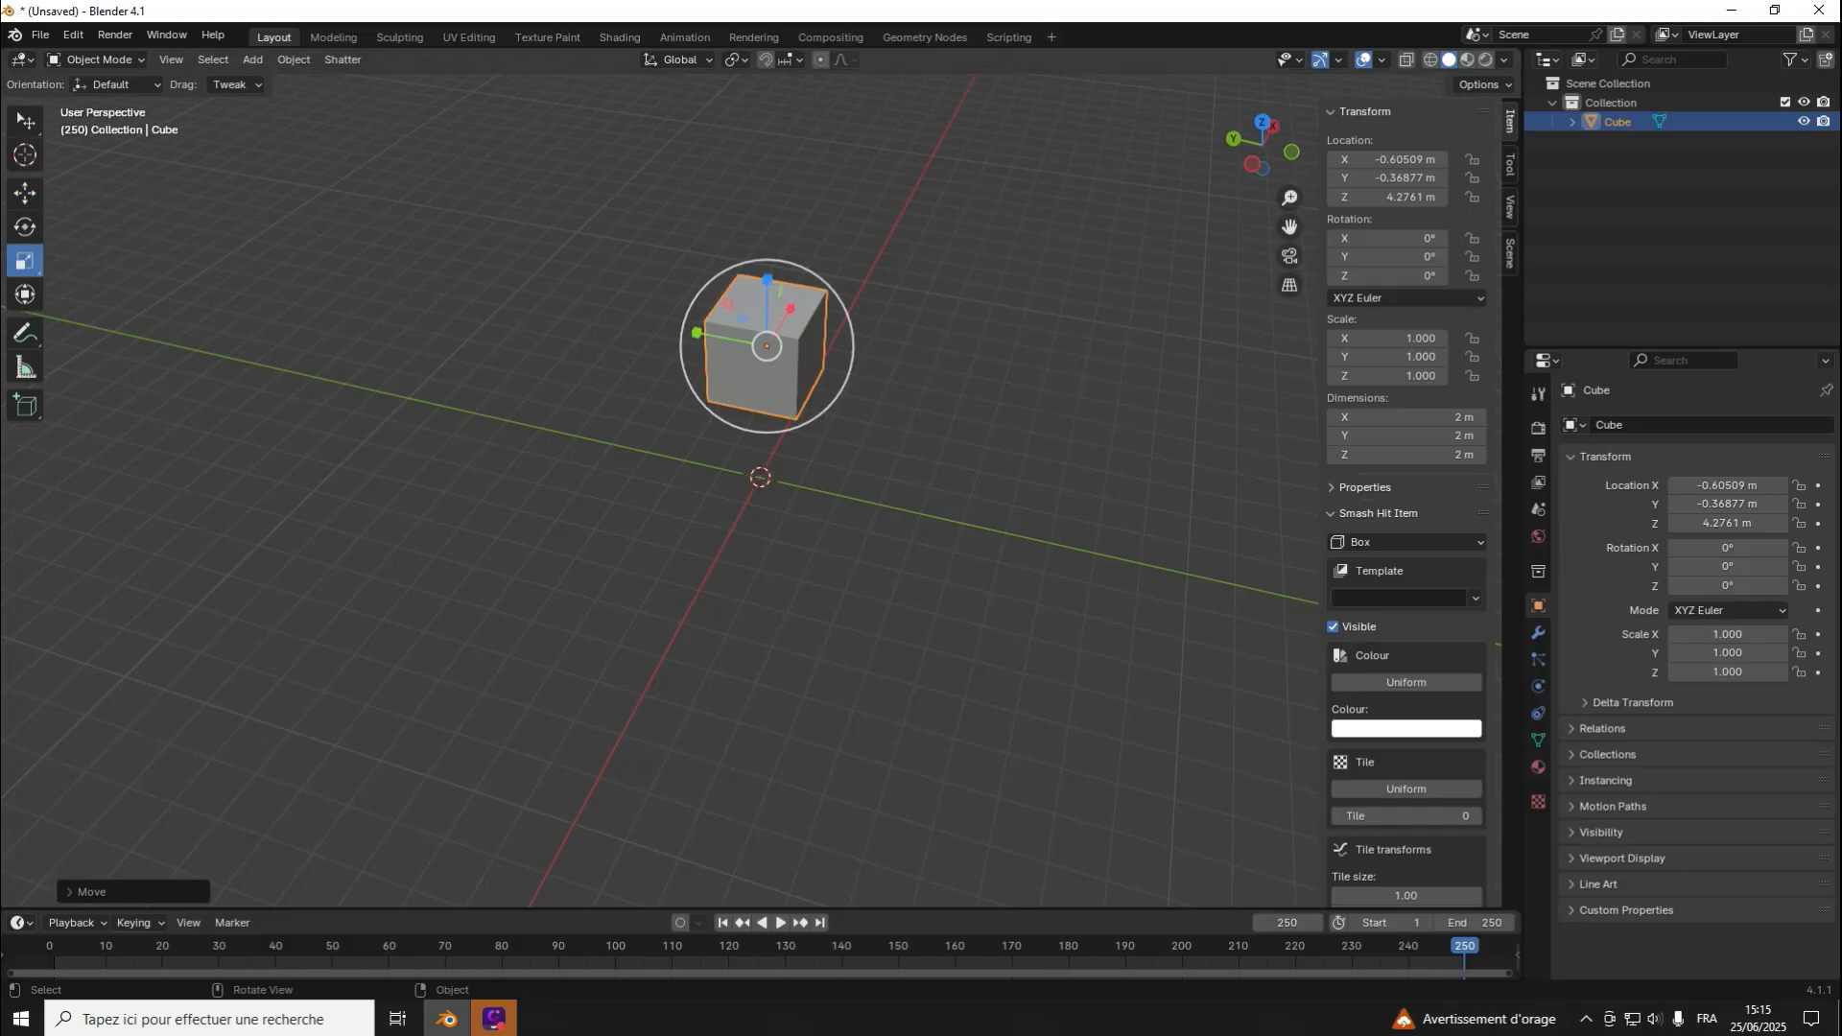
left_click_drag(790, 308, 814, 270)
left_click_drag(722, 337, 765, 44)
scroll(816, 415, "down", 6)
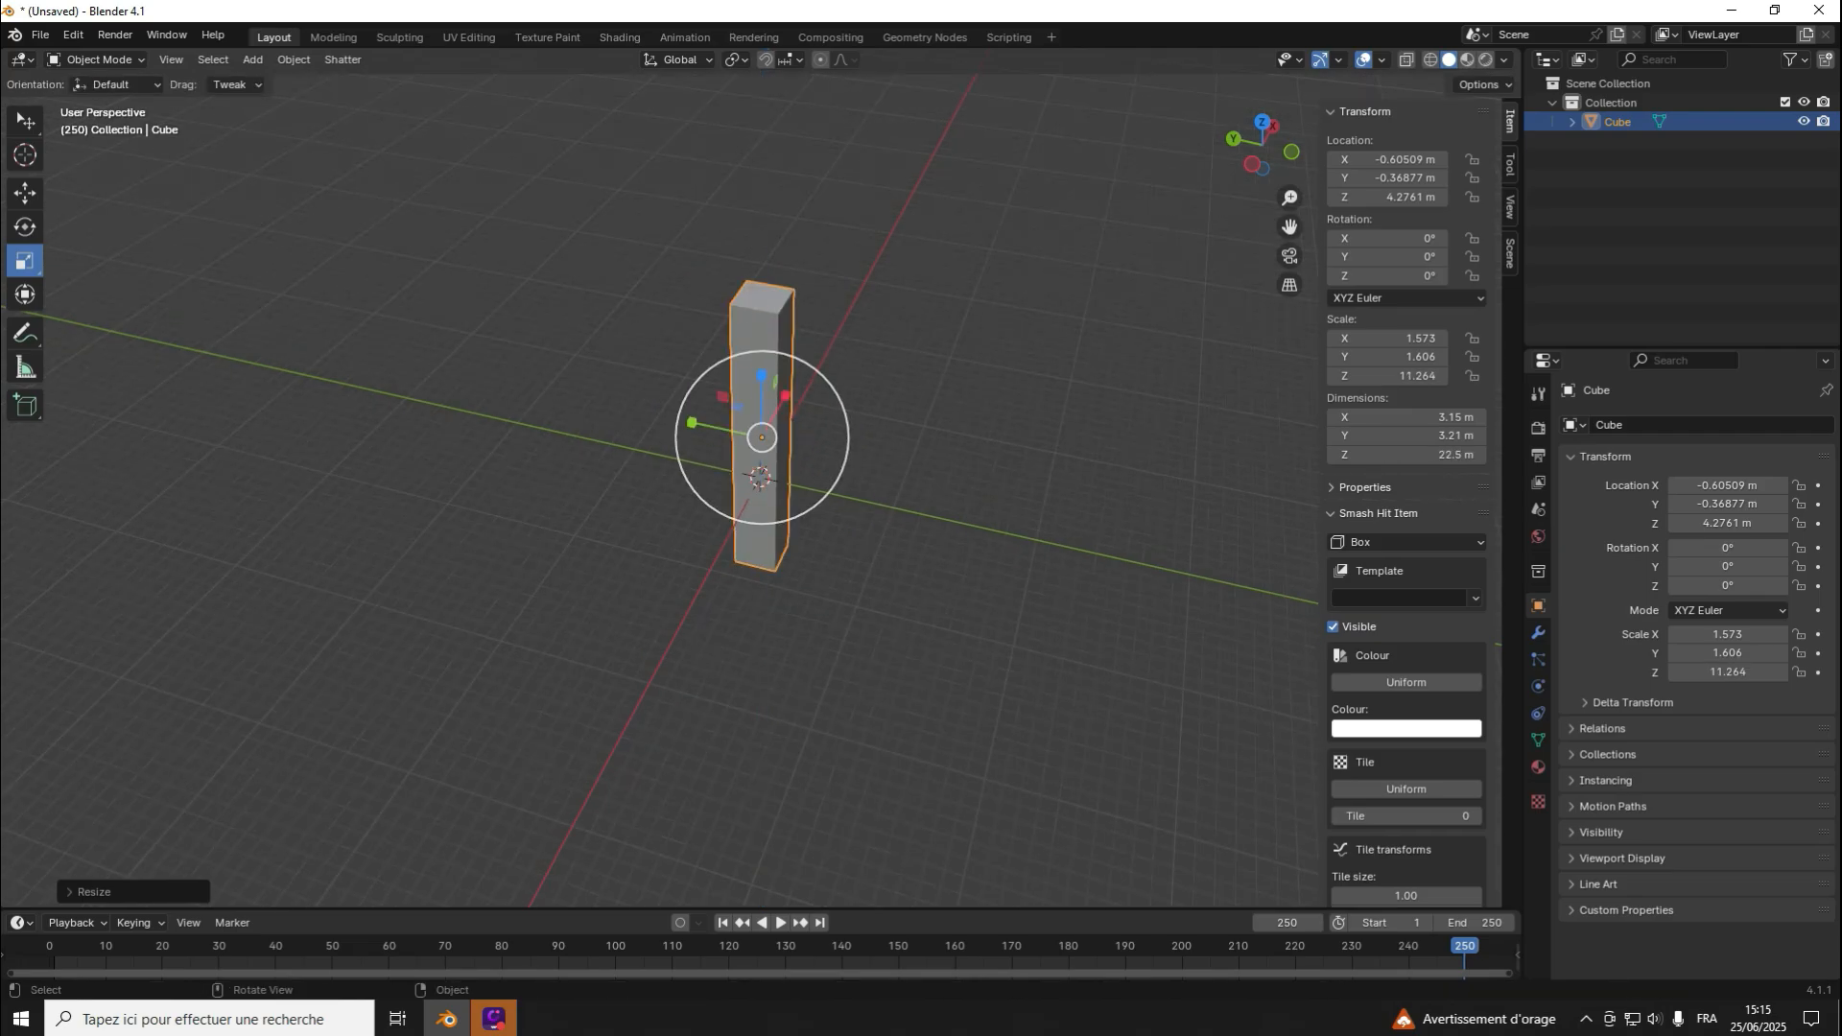
Step: Adjust the pillar's height freehand to a Z scale of about 4.37 and deselect it
left_click_drag(761, 375, 765, 125)
scroll(761, 403, "down", 8)
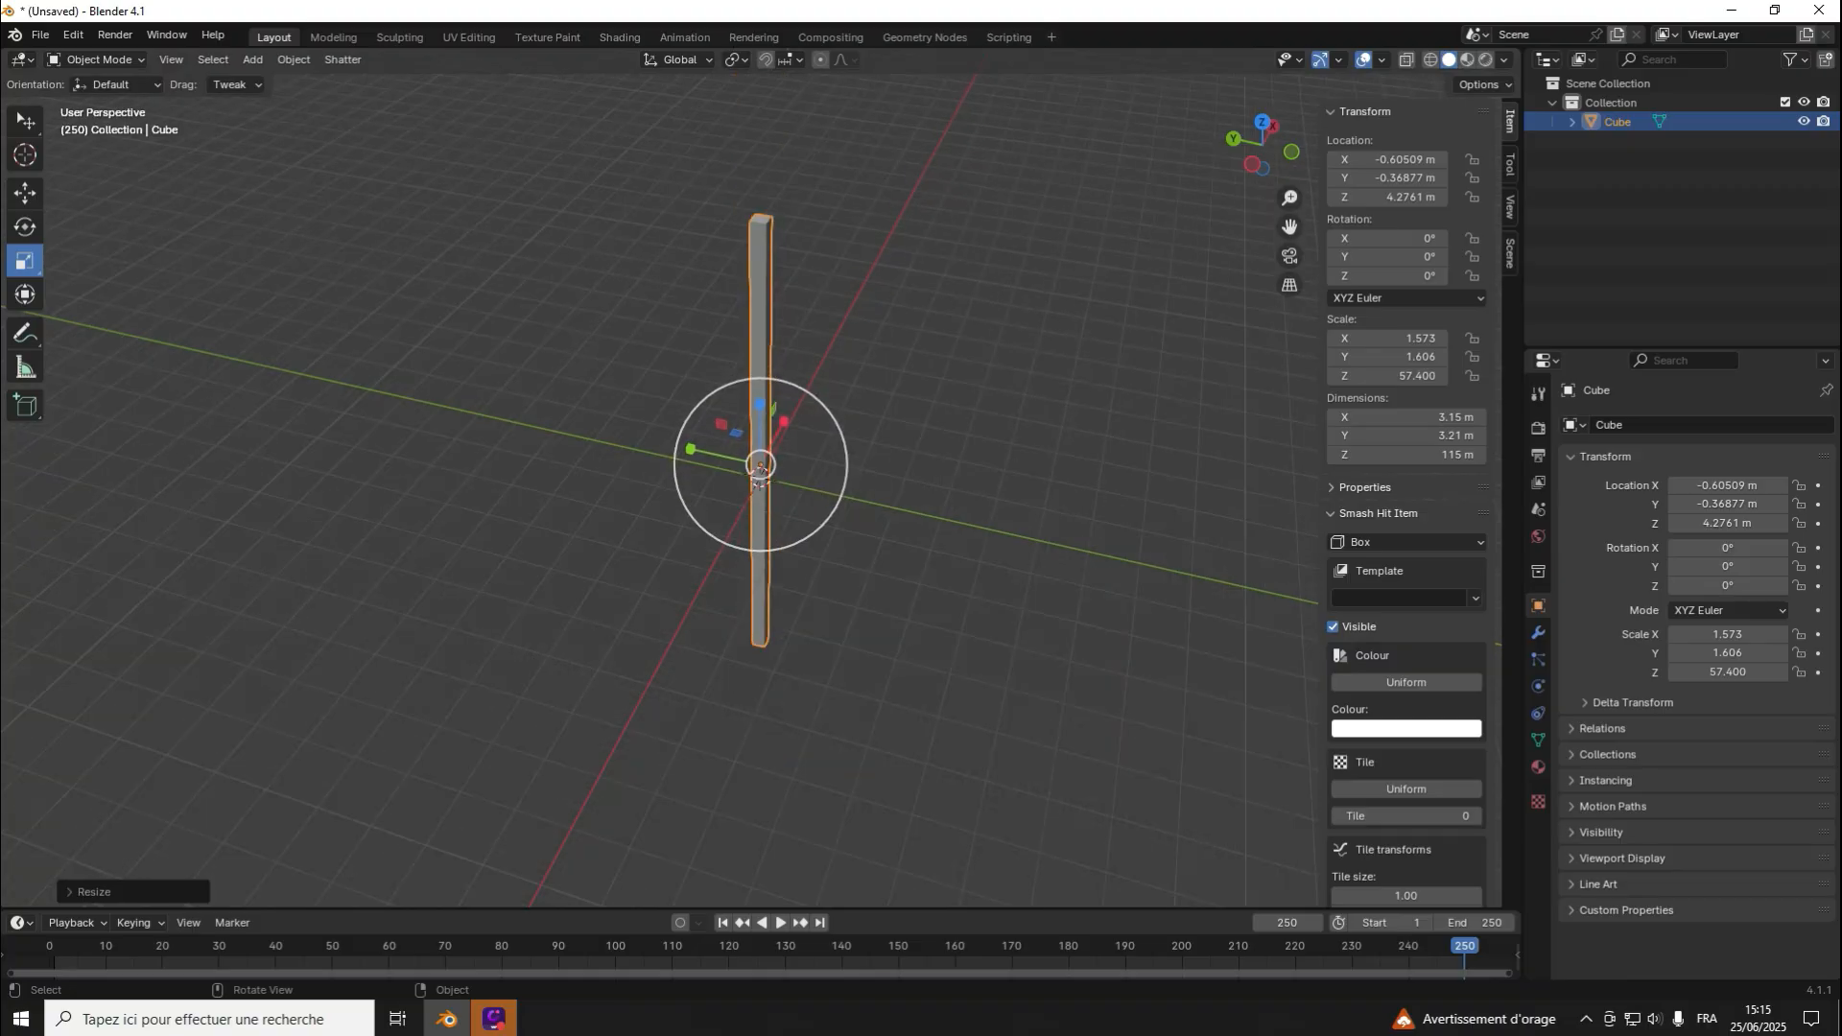
left_click_drag(761, 399, 761, 284)
left_click_drag(761, 412, 761, 468)
scroll(761, 465, "up", 10)
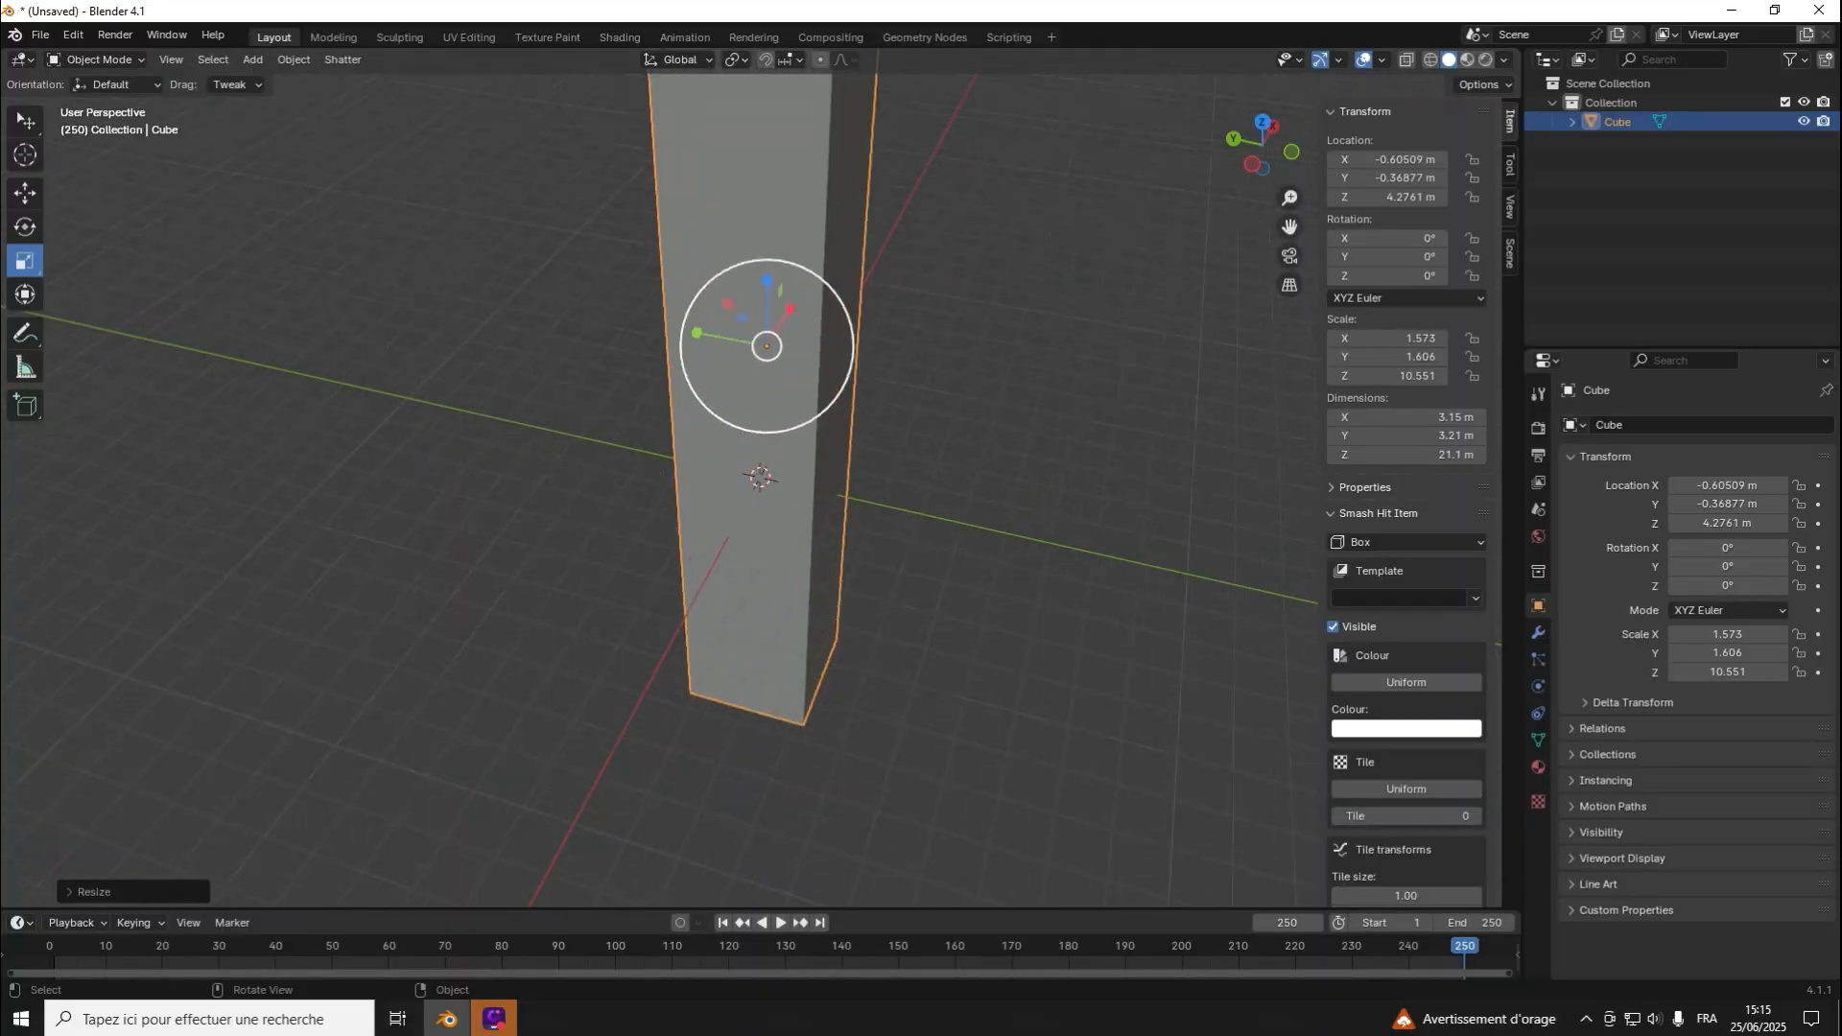
left_click_drag(766, 286, 779, 325)
left_click(936, 360)
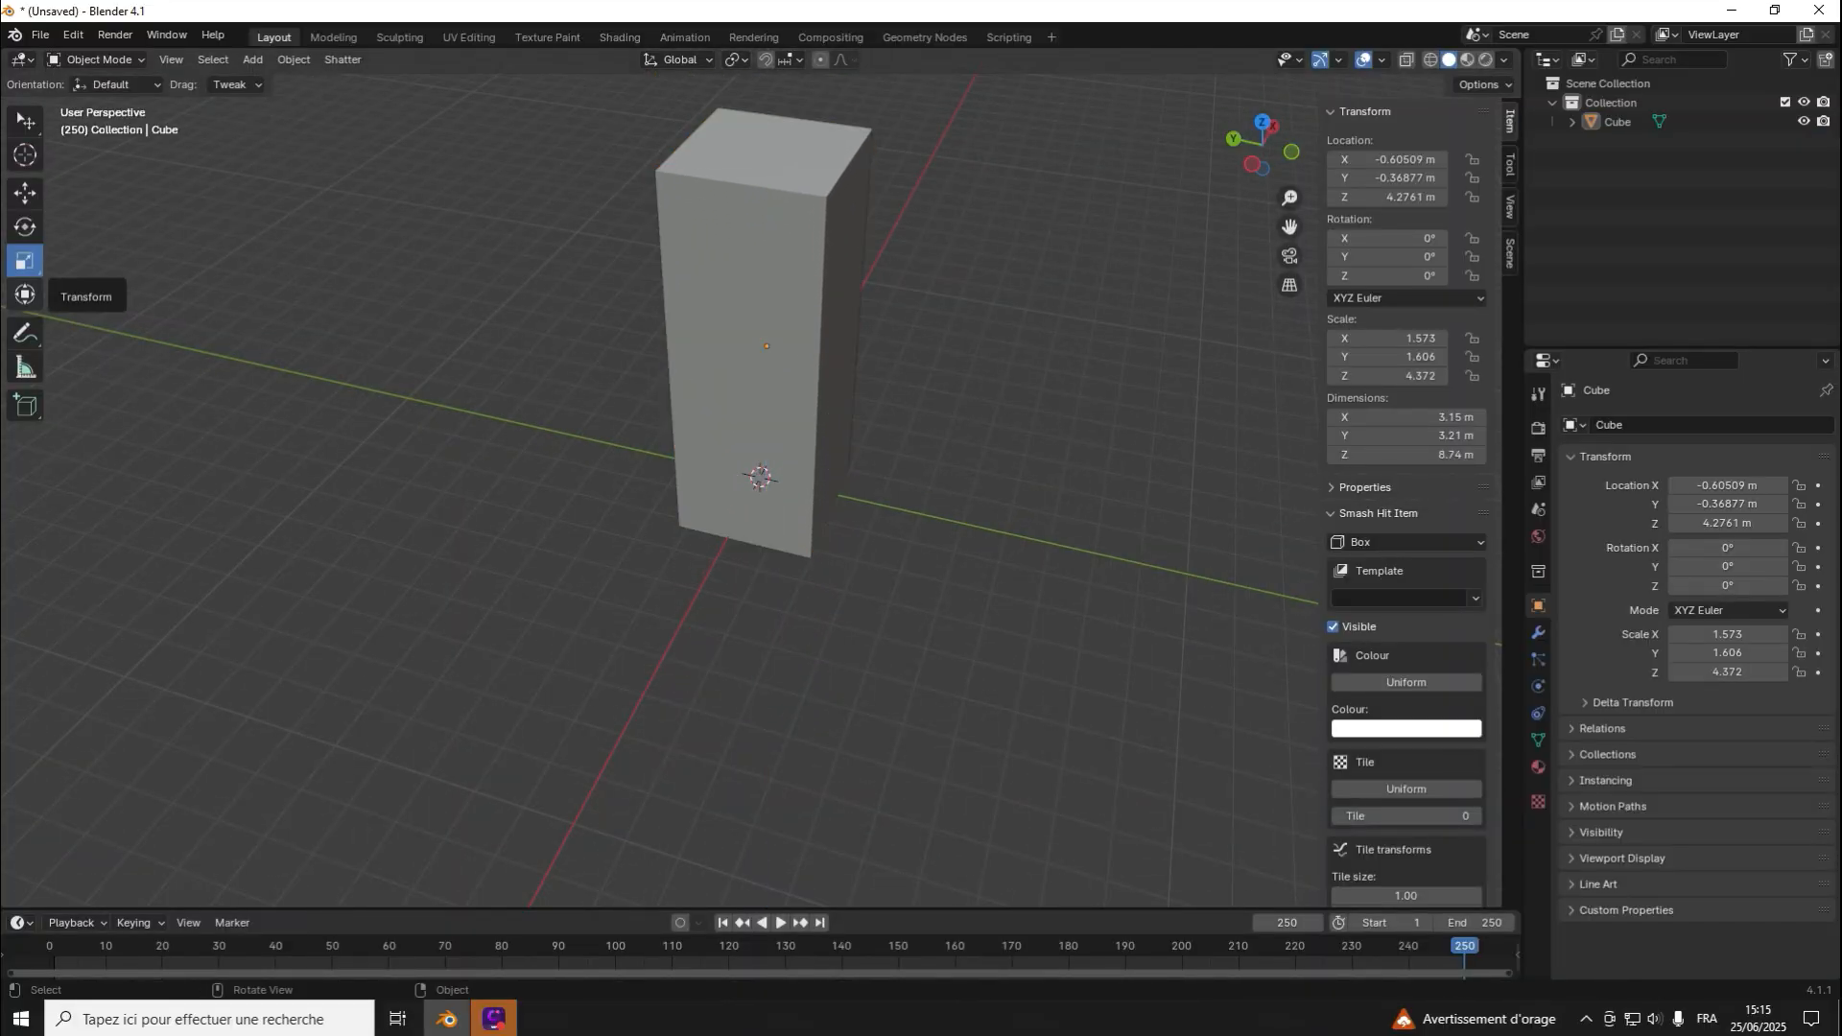
Step: Select the pillar with the combined Transform tool active and return to the Scale tool
left_click(24, 293)
left_click(763, 369)
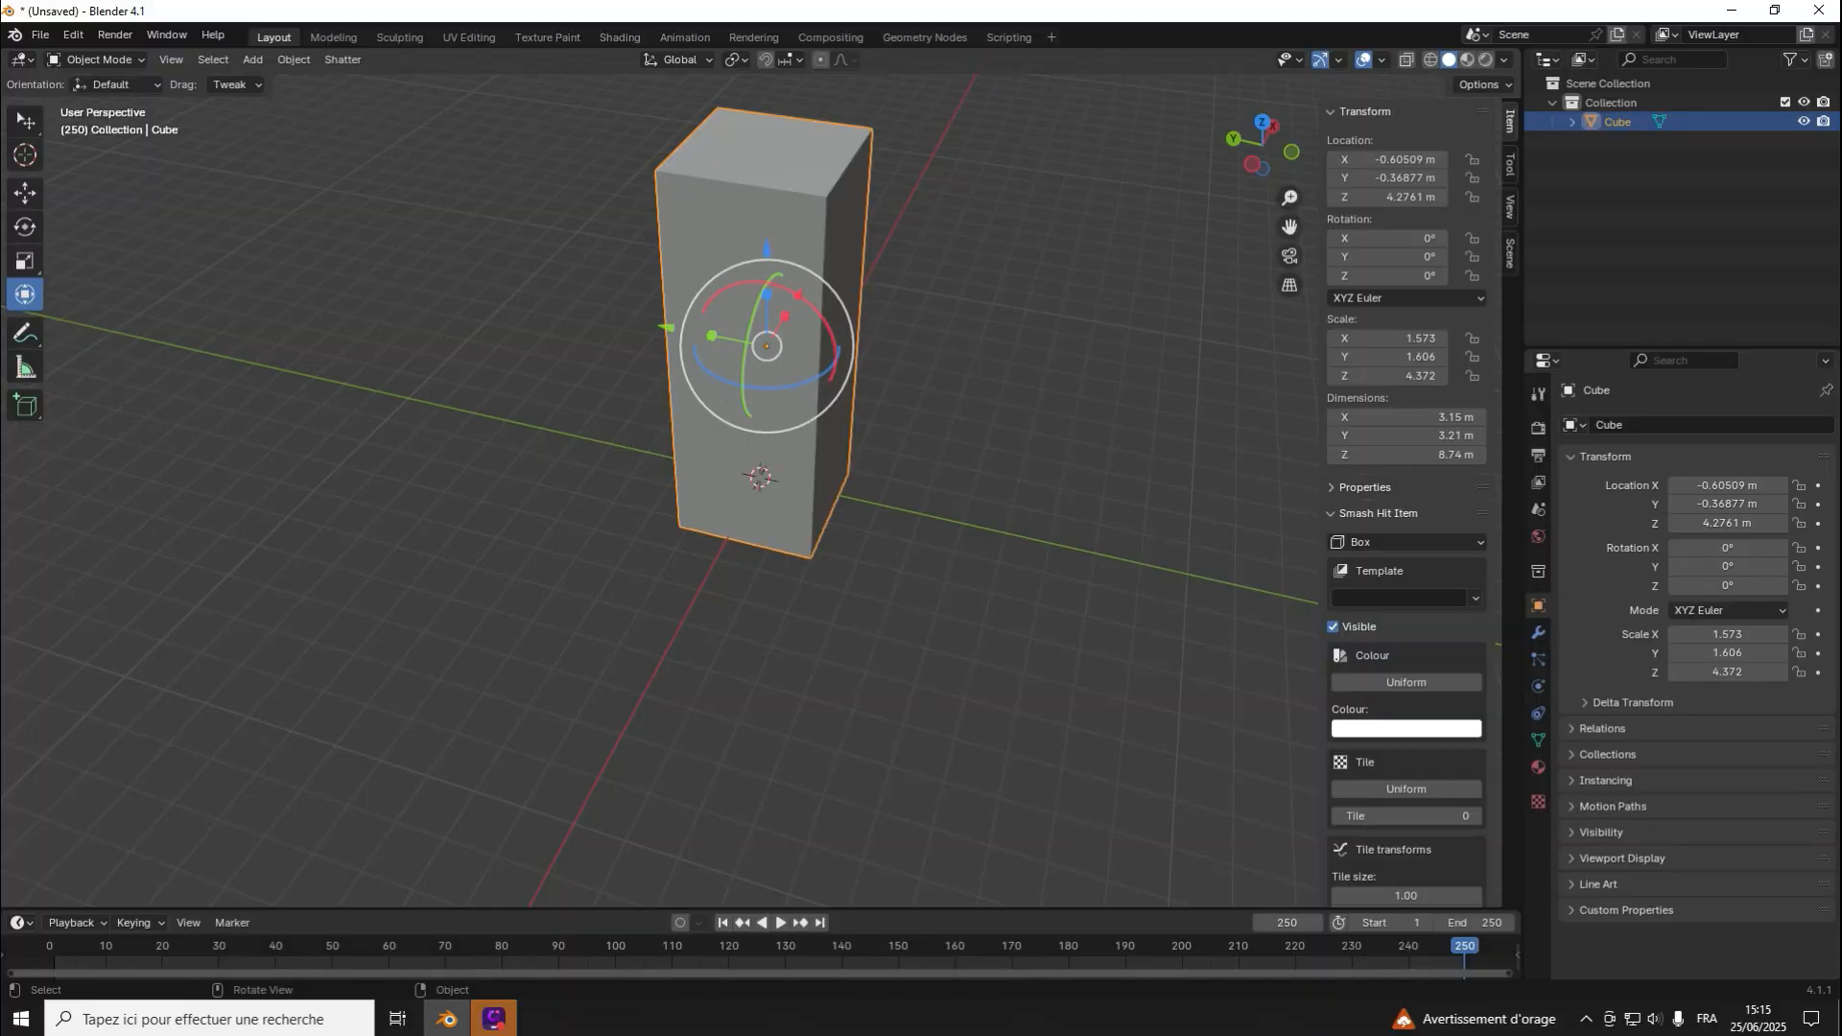
left_click(25, 260)
scroll(761, 476, "down", 8)
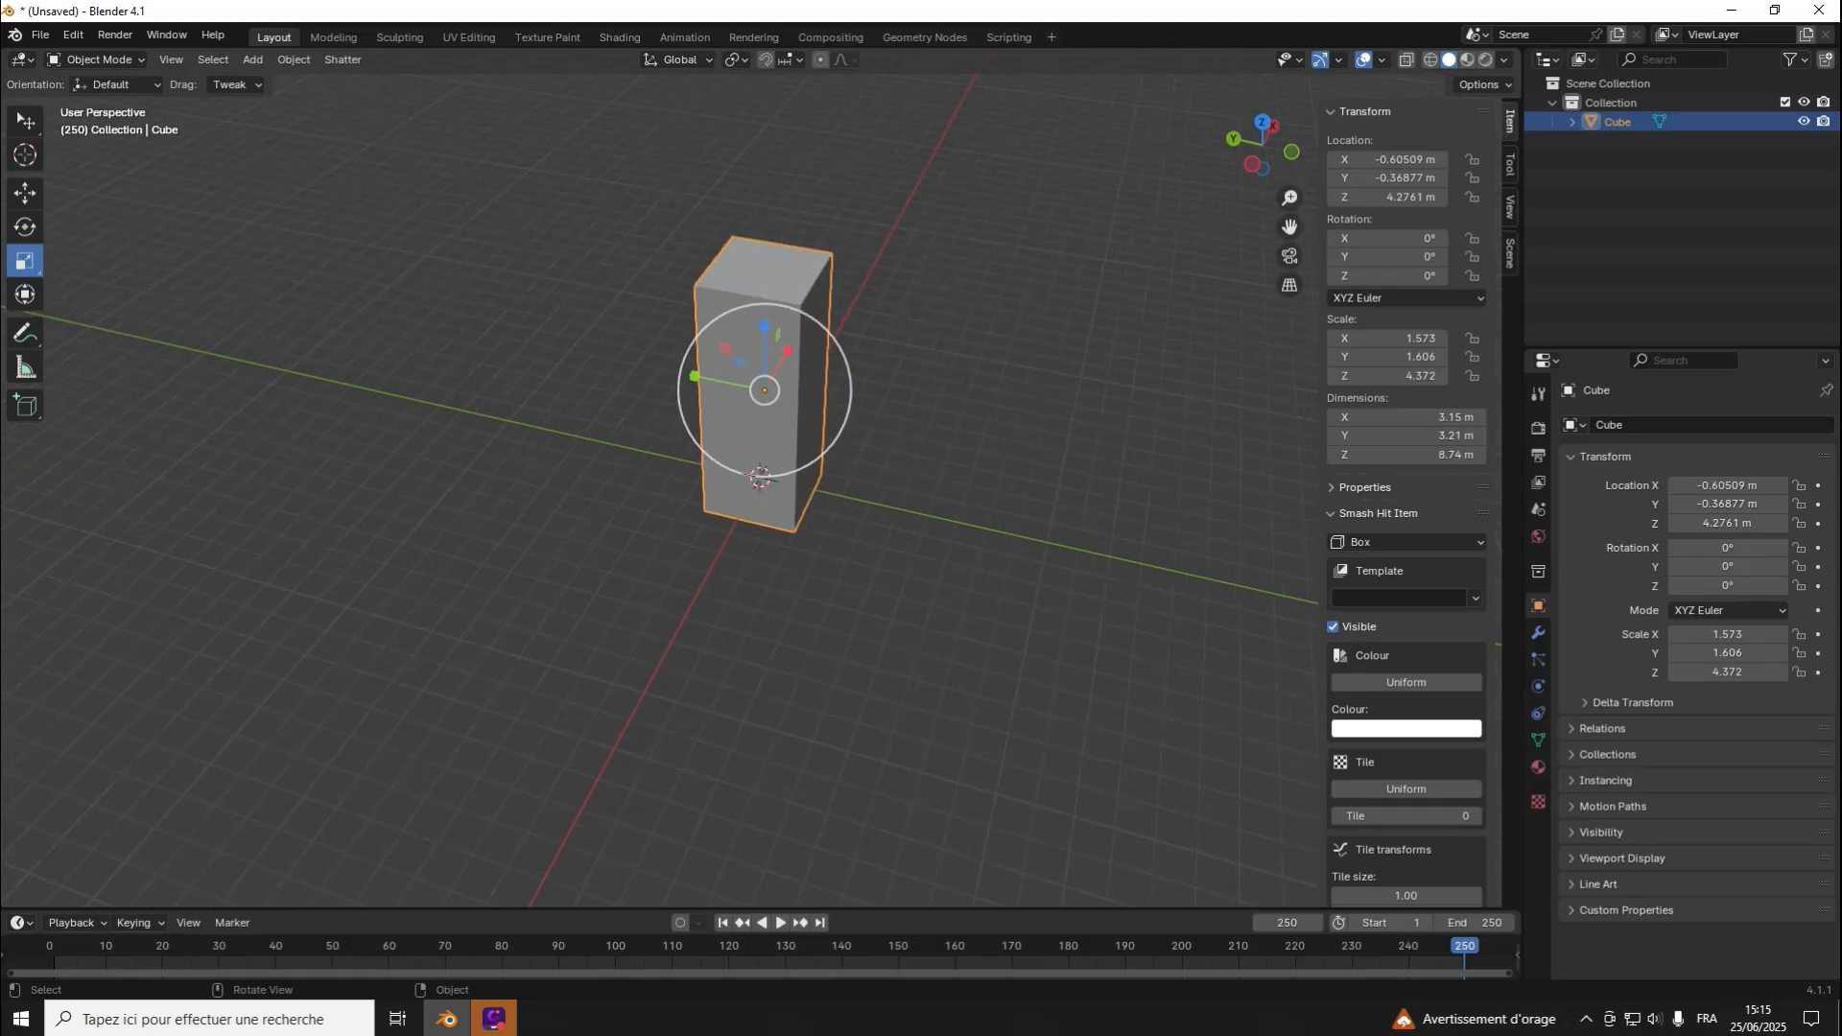
scroll(761, 477, "up", 1)
Step: Switch to the Tweak selection tool and try box-selecting around the pillar, leaving nothing selected
key("w")
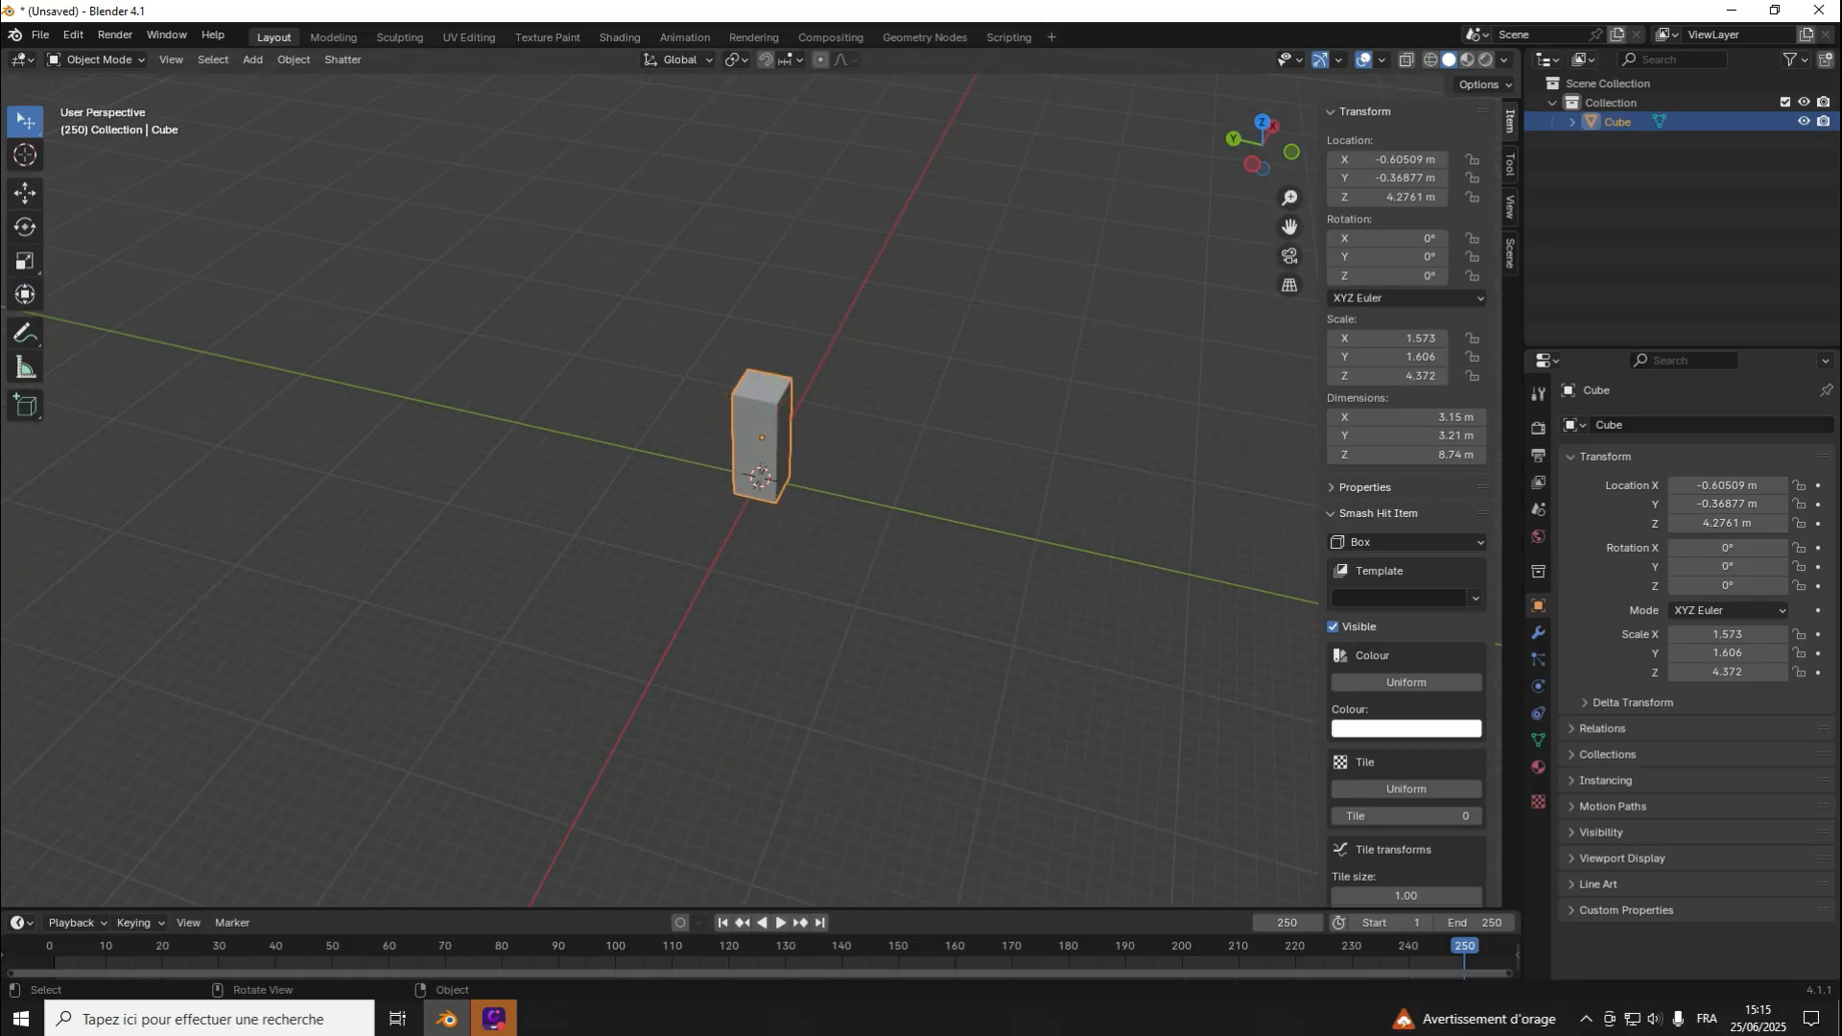
key("alt+a")
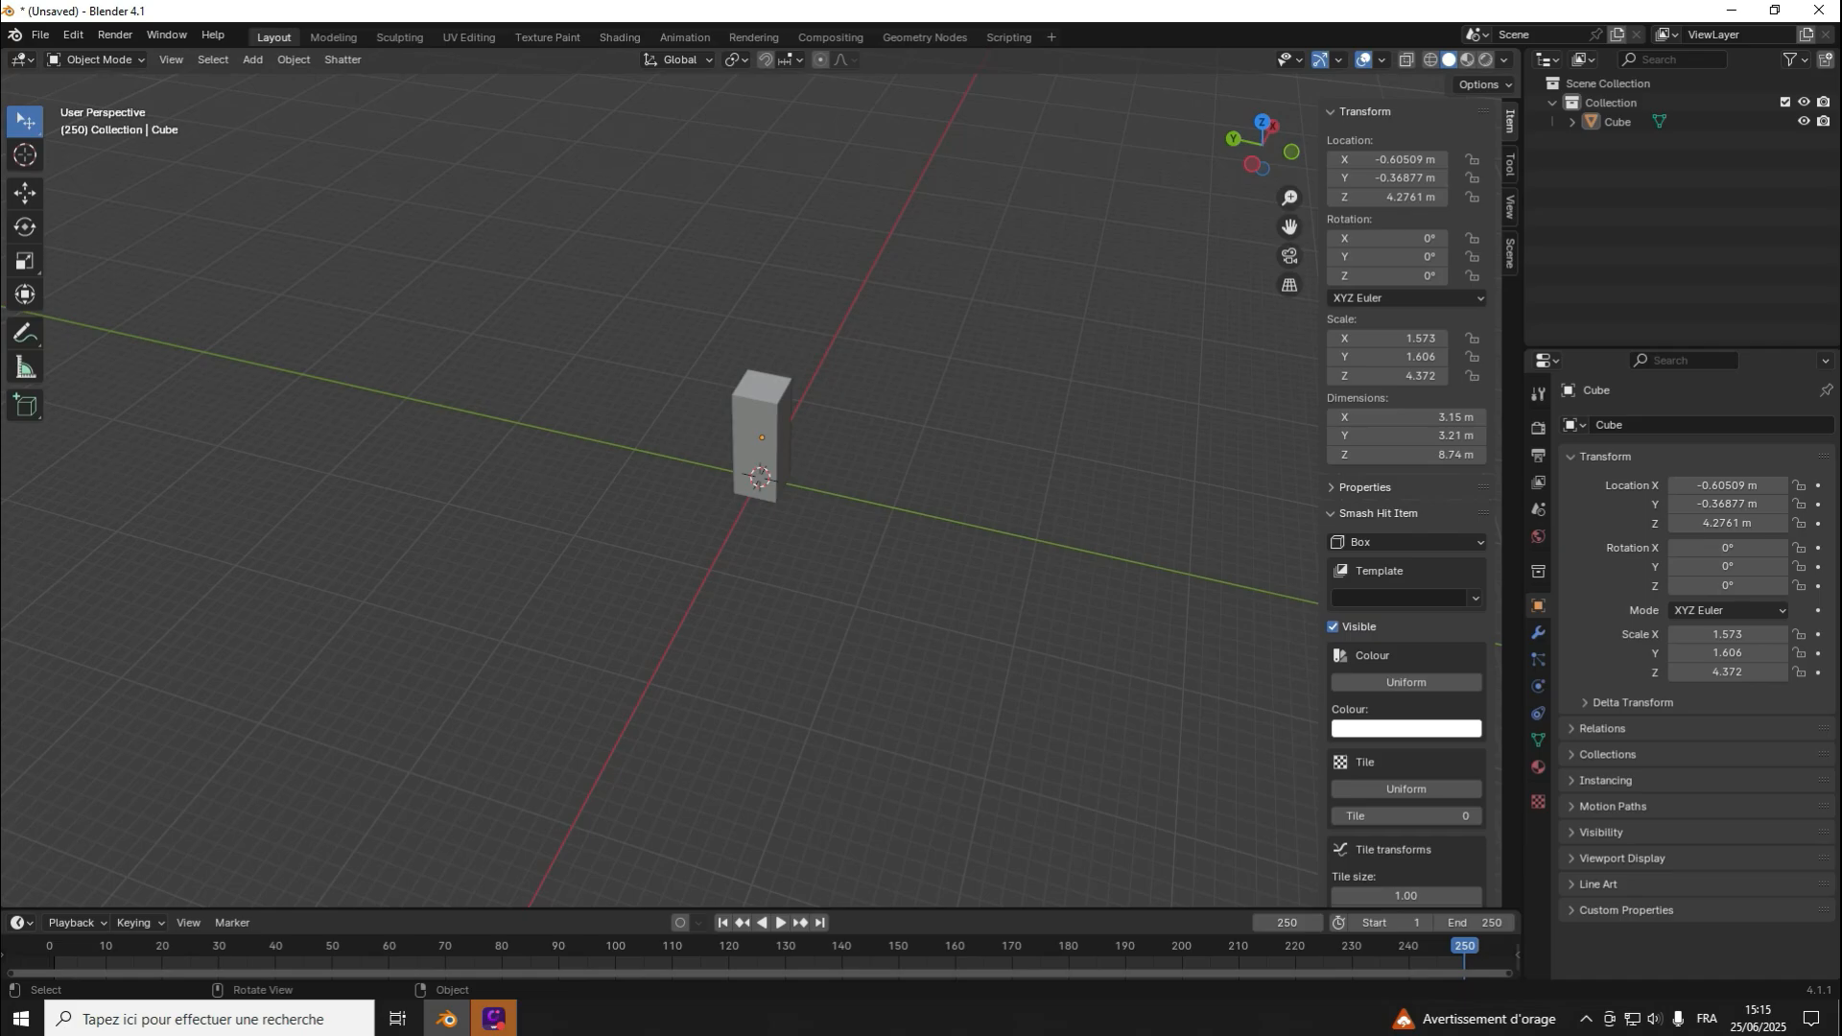
left_click_drag(394, 628, 962, 329)
key("alt+a")
key("b")
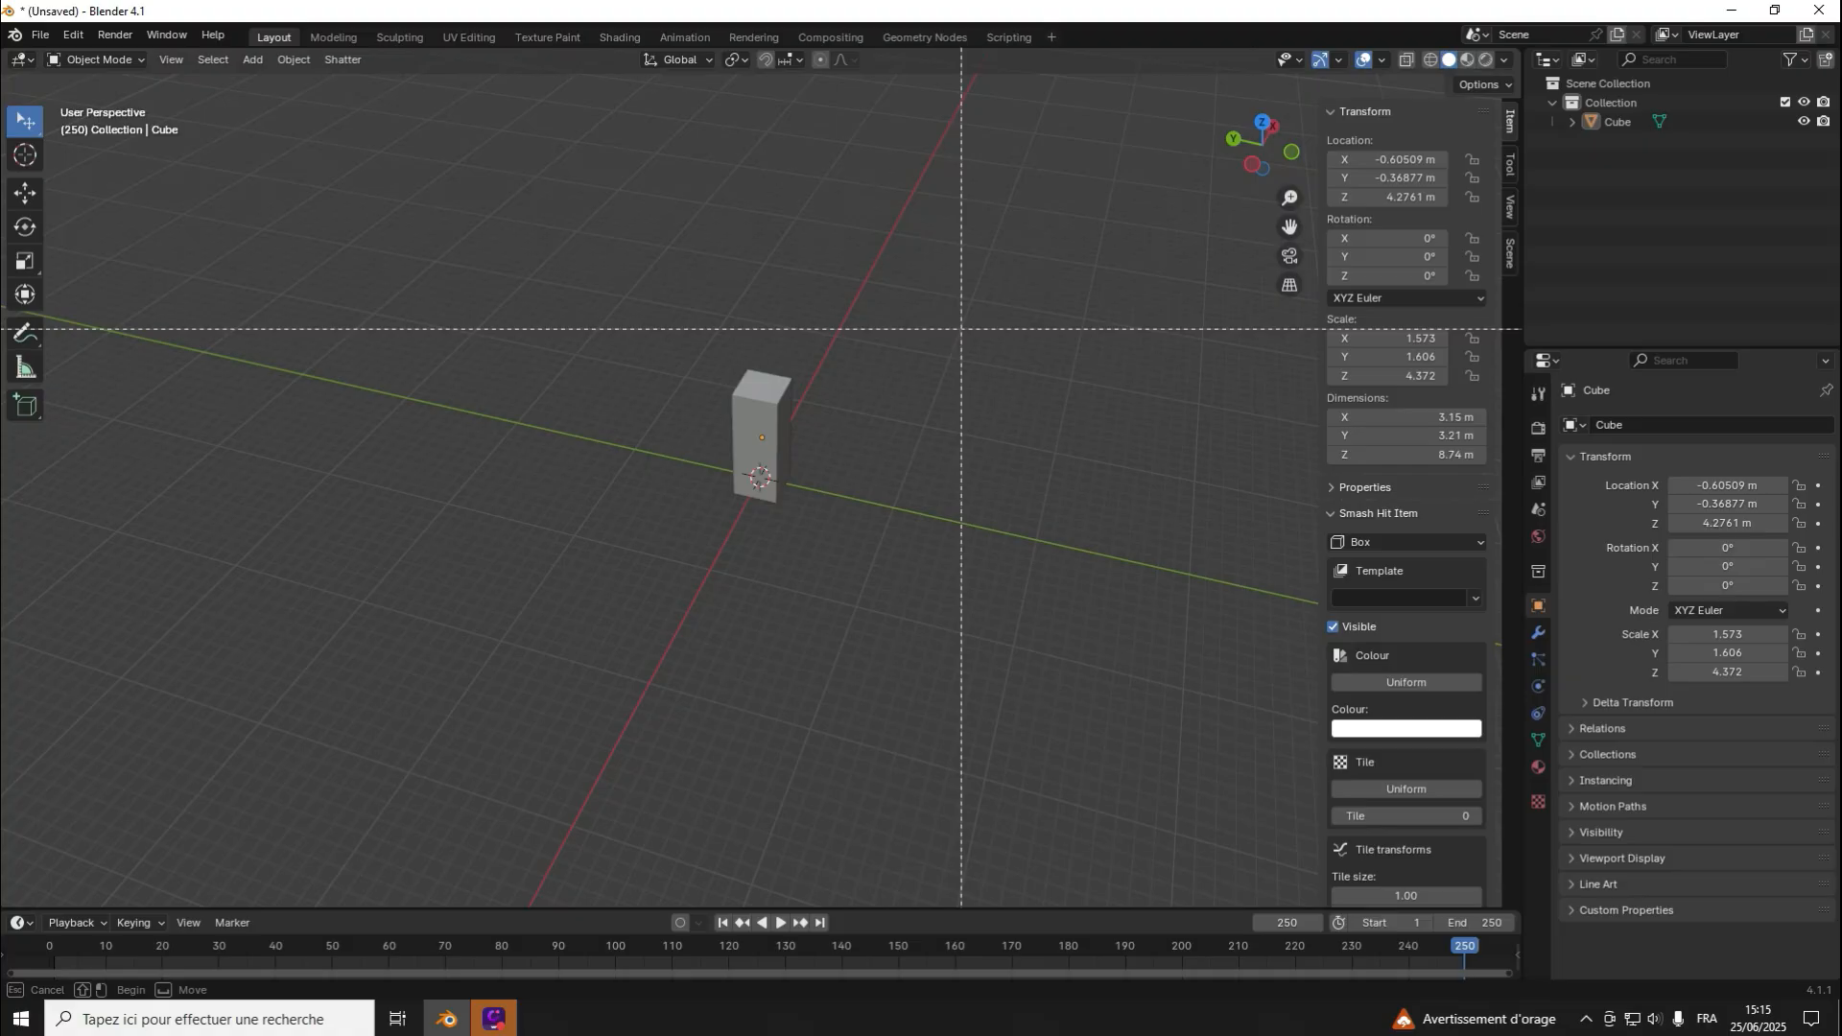
left_click_drag(958, 317, 863, 345)
key("alt+a")
key("b")
key("alt+a")
scroll(761, 477, "up", 7)
scroll(761, 476, "down", 7)
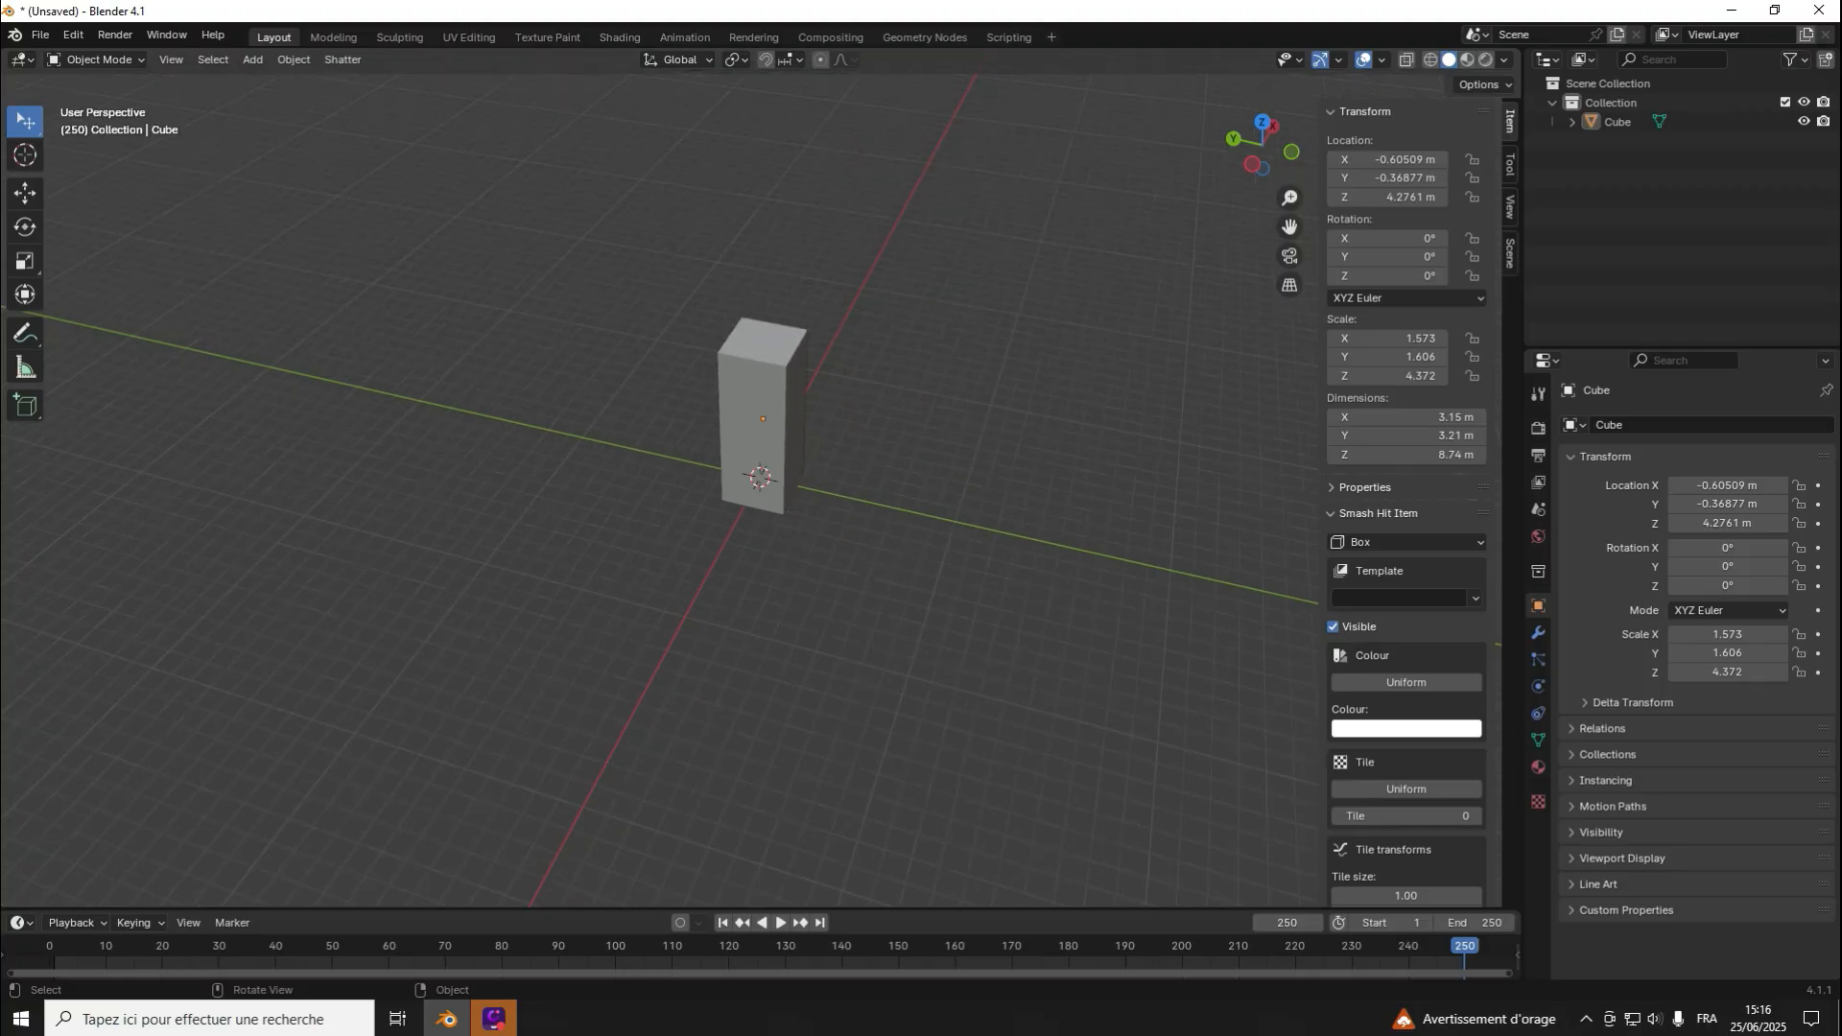
Step: Look through the Interface and Keymap sections of the Blender preferences and close the window
left_click(120, 282)
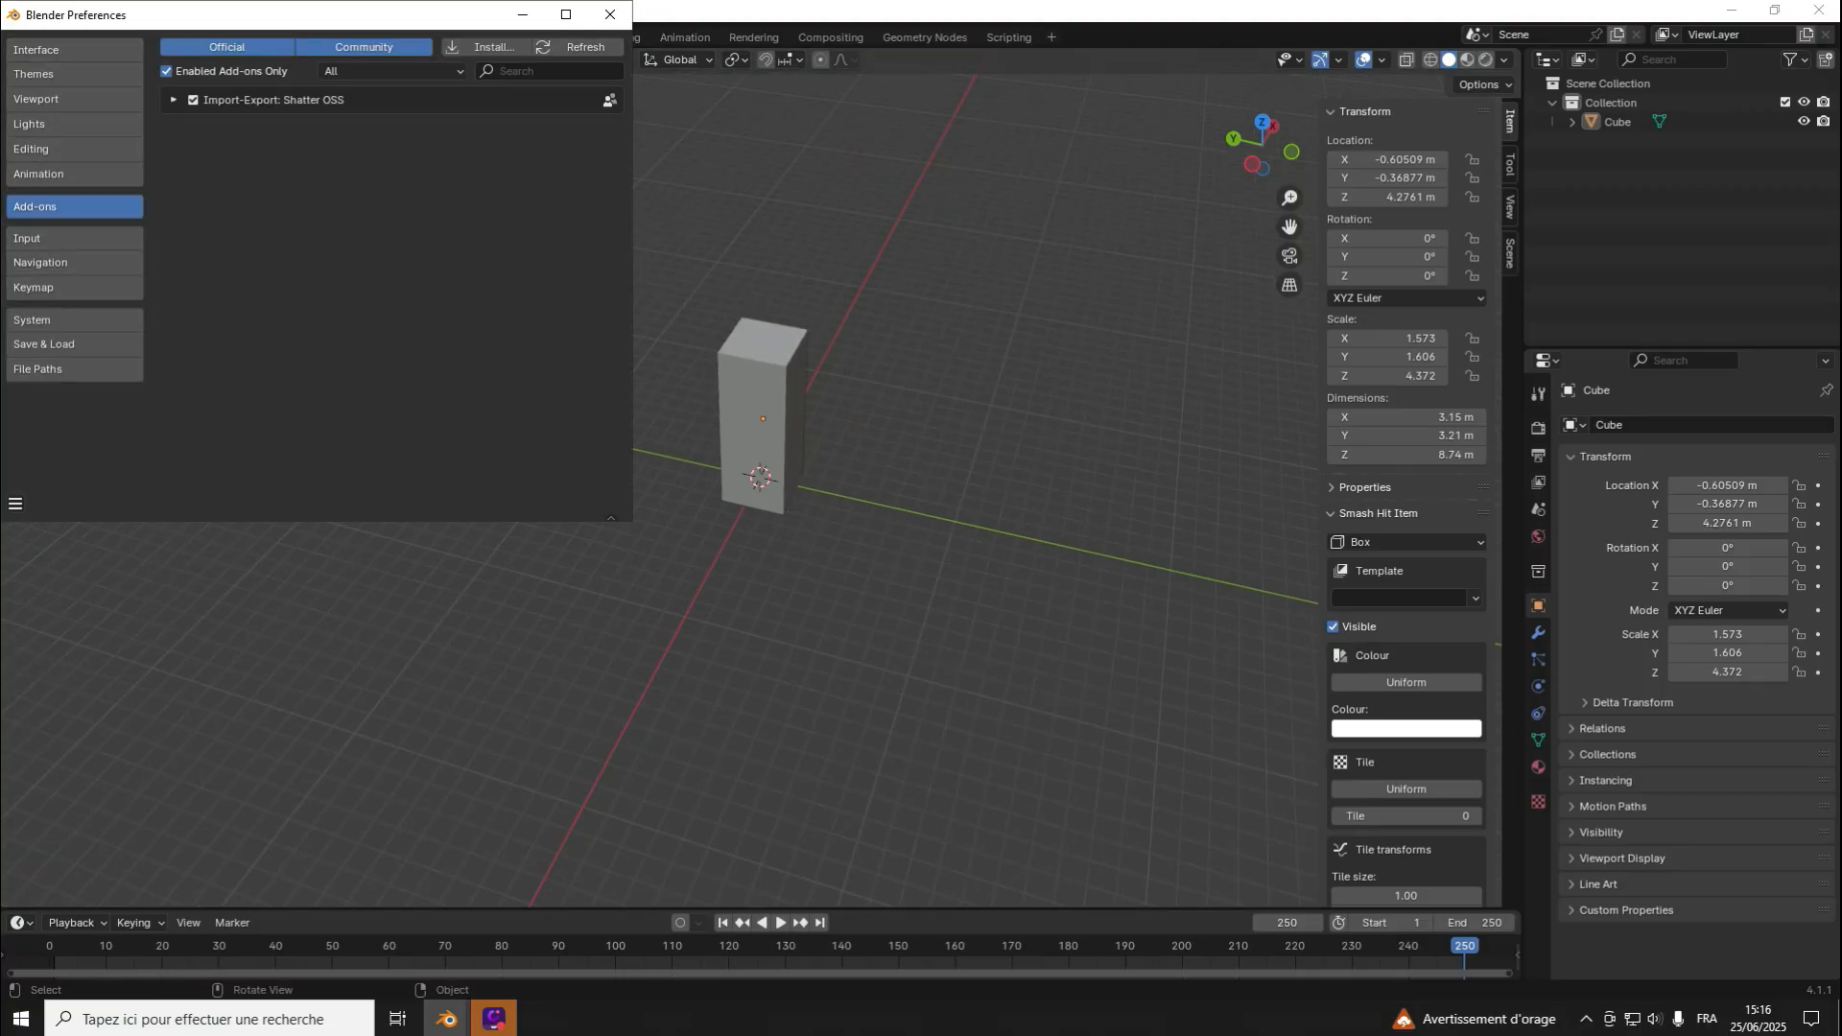
left_click(57, 49)
scroll(393, 278, "down", 3)
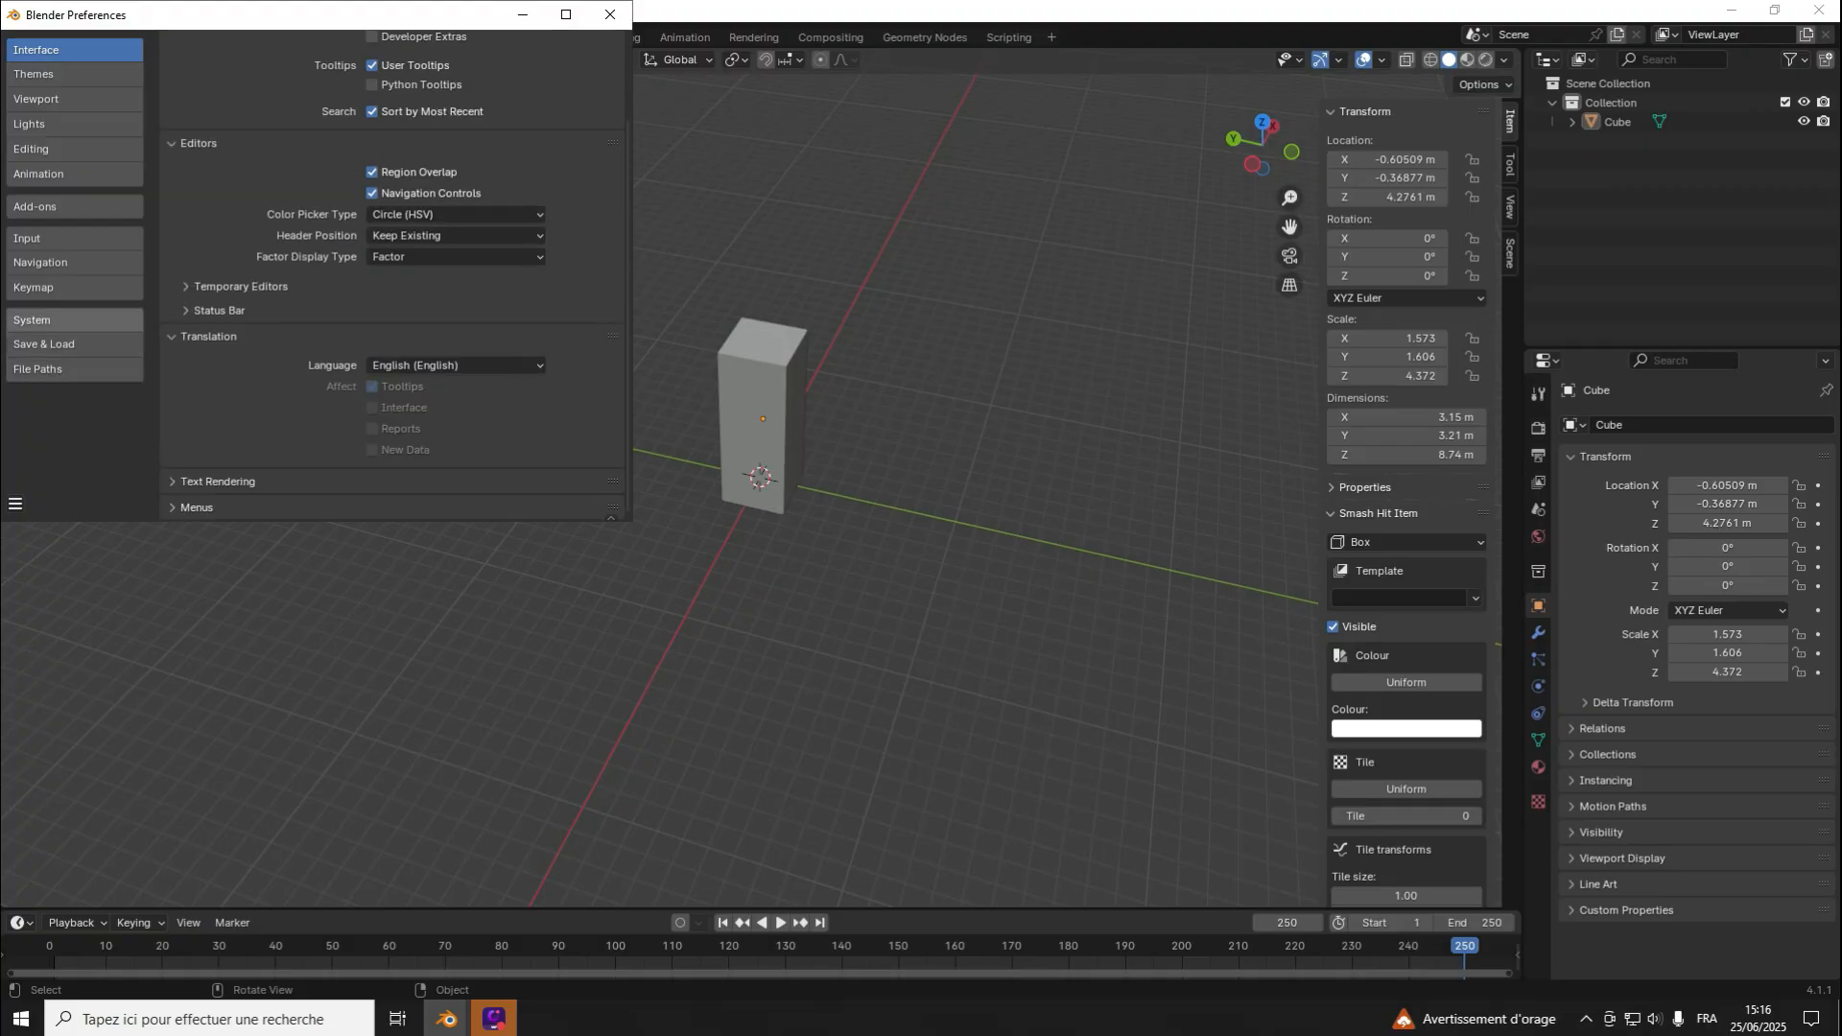
left_click(57, 287)
scroll(393, 278, "down", 15)
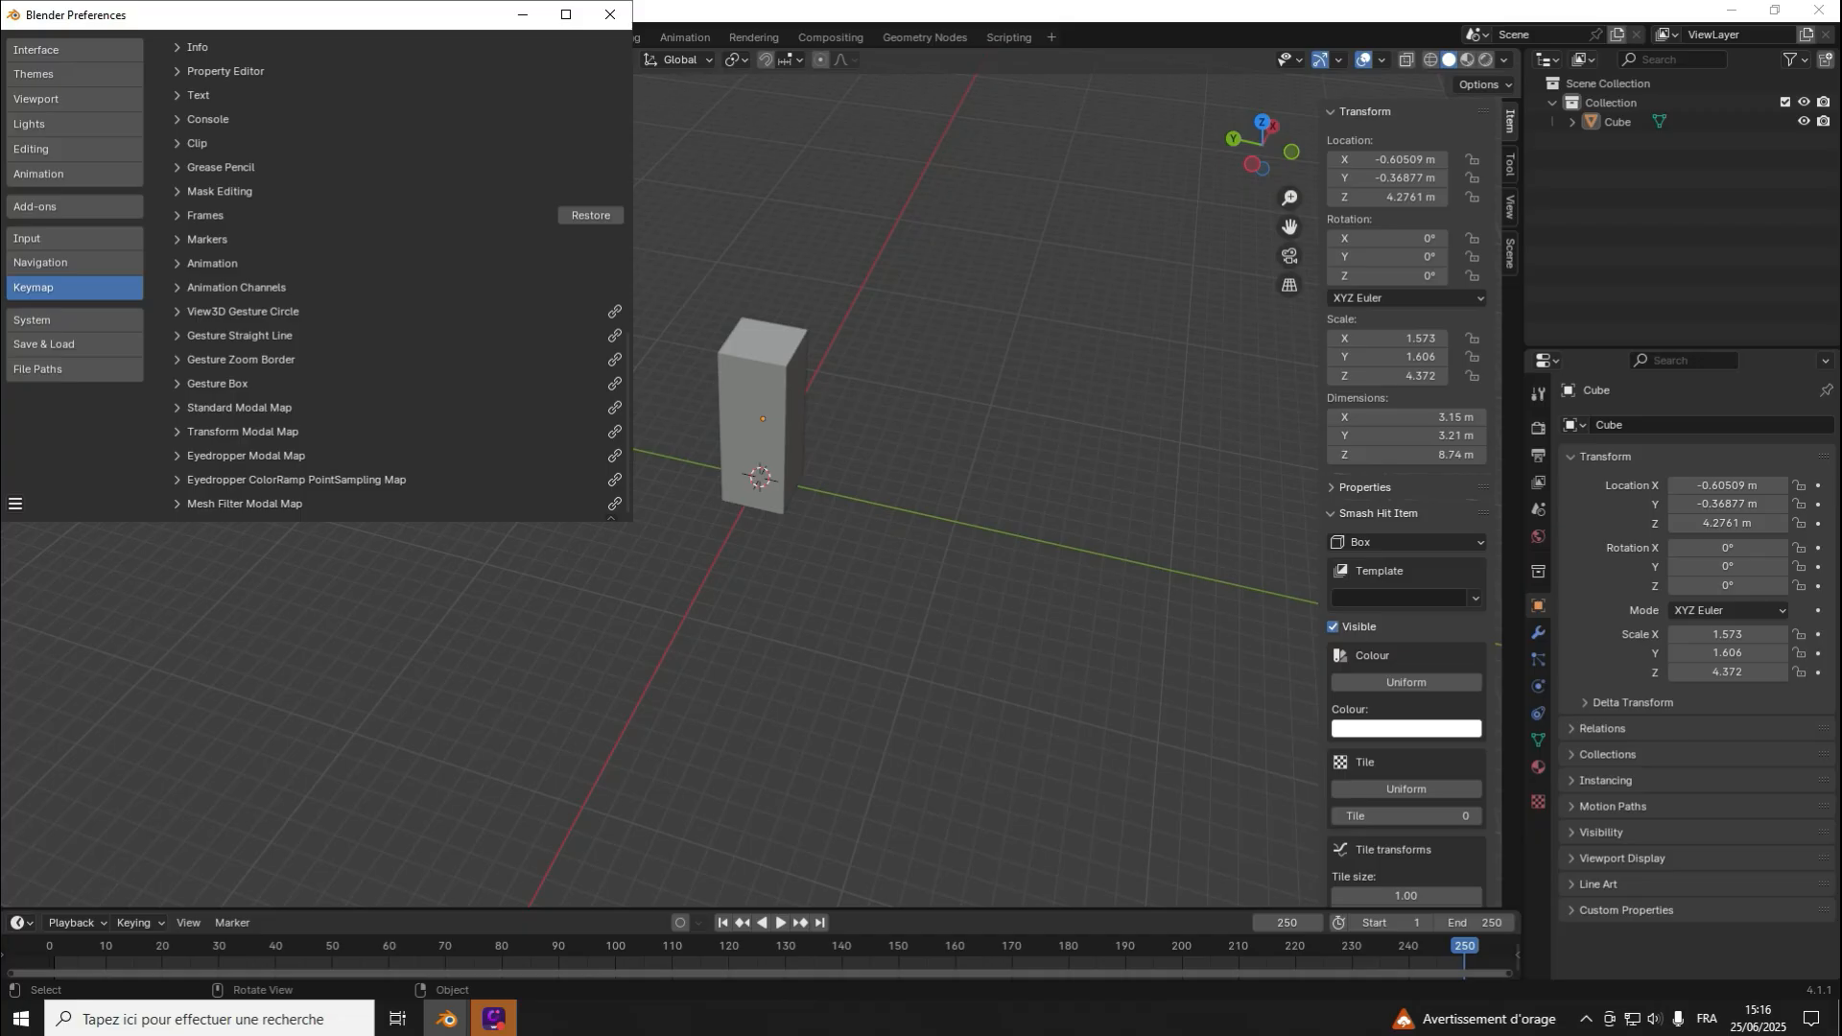
scroll(383, 288, "up", 8)
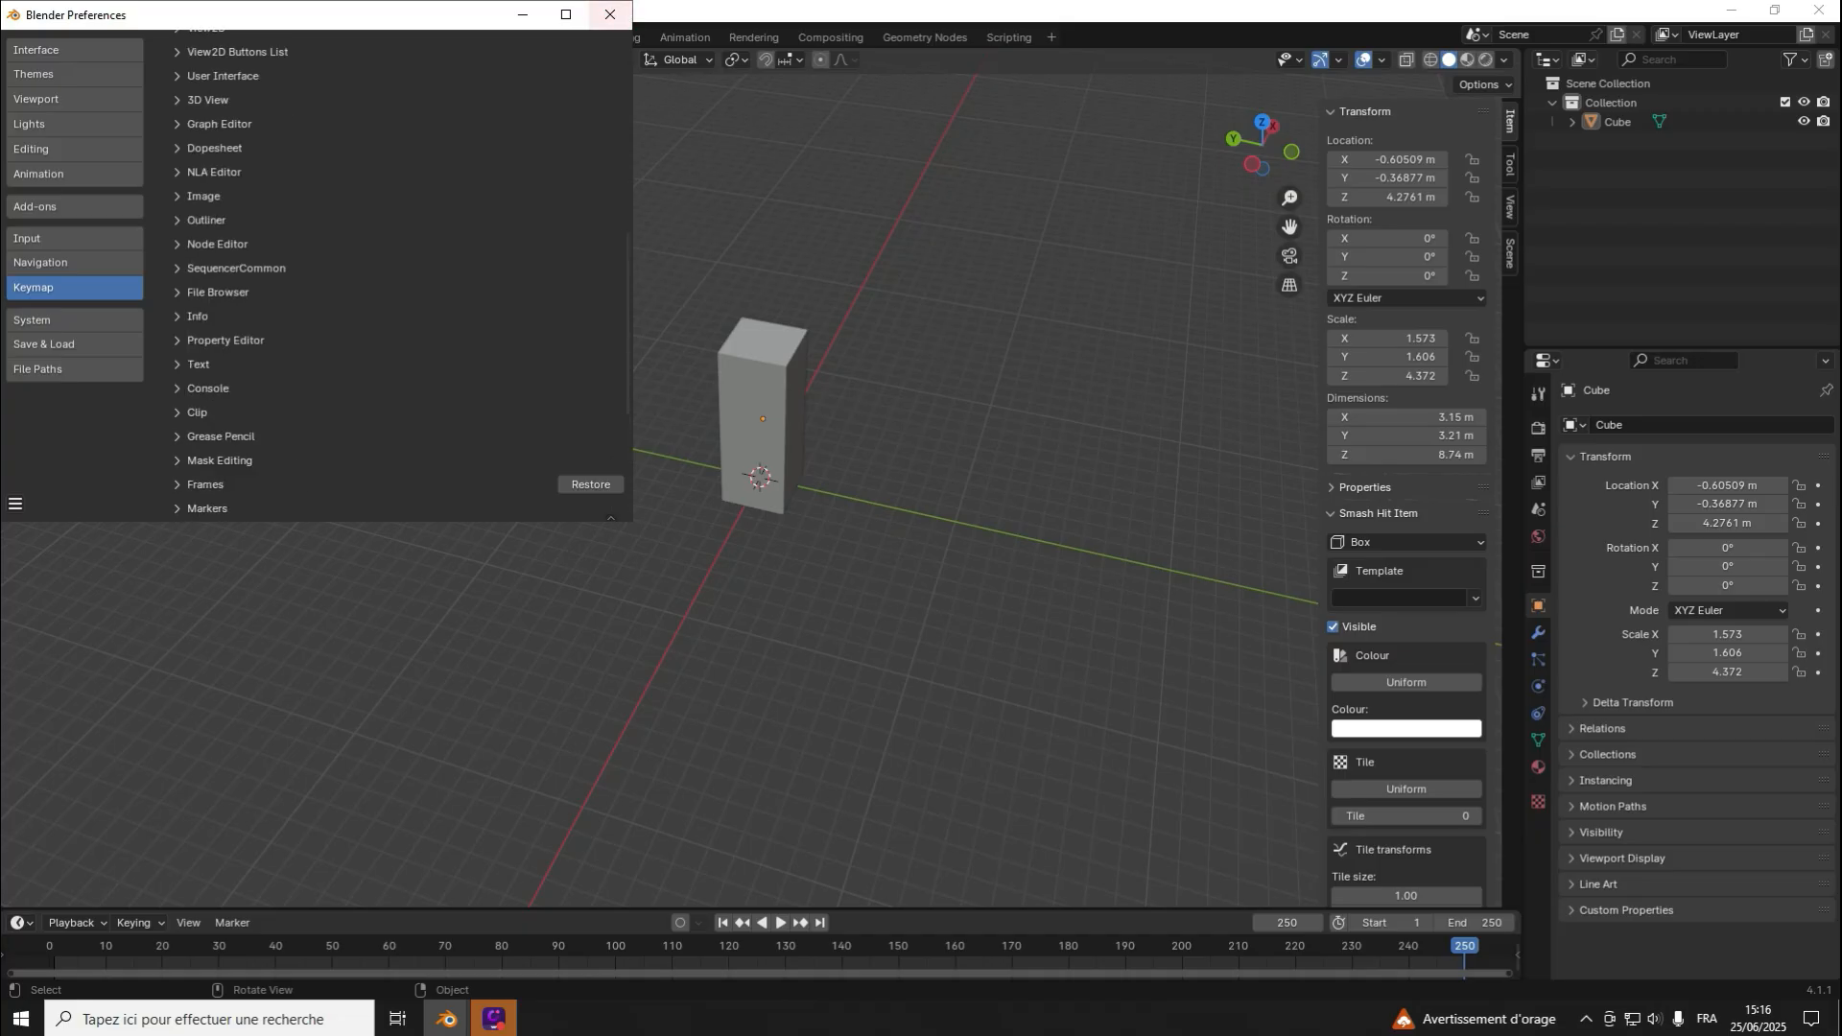
left_click(609, 14)
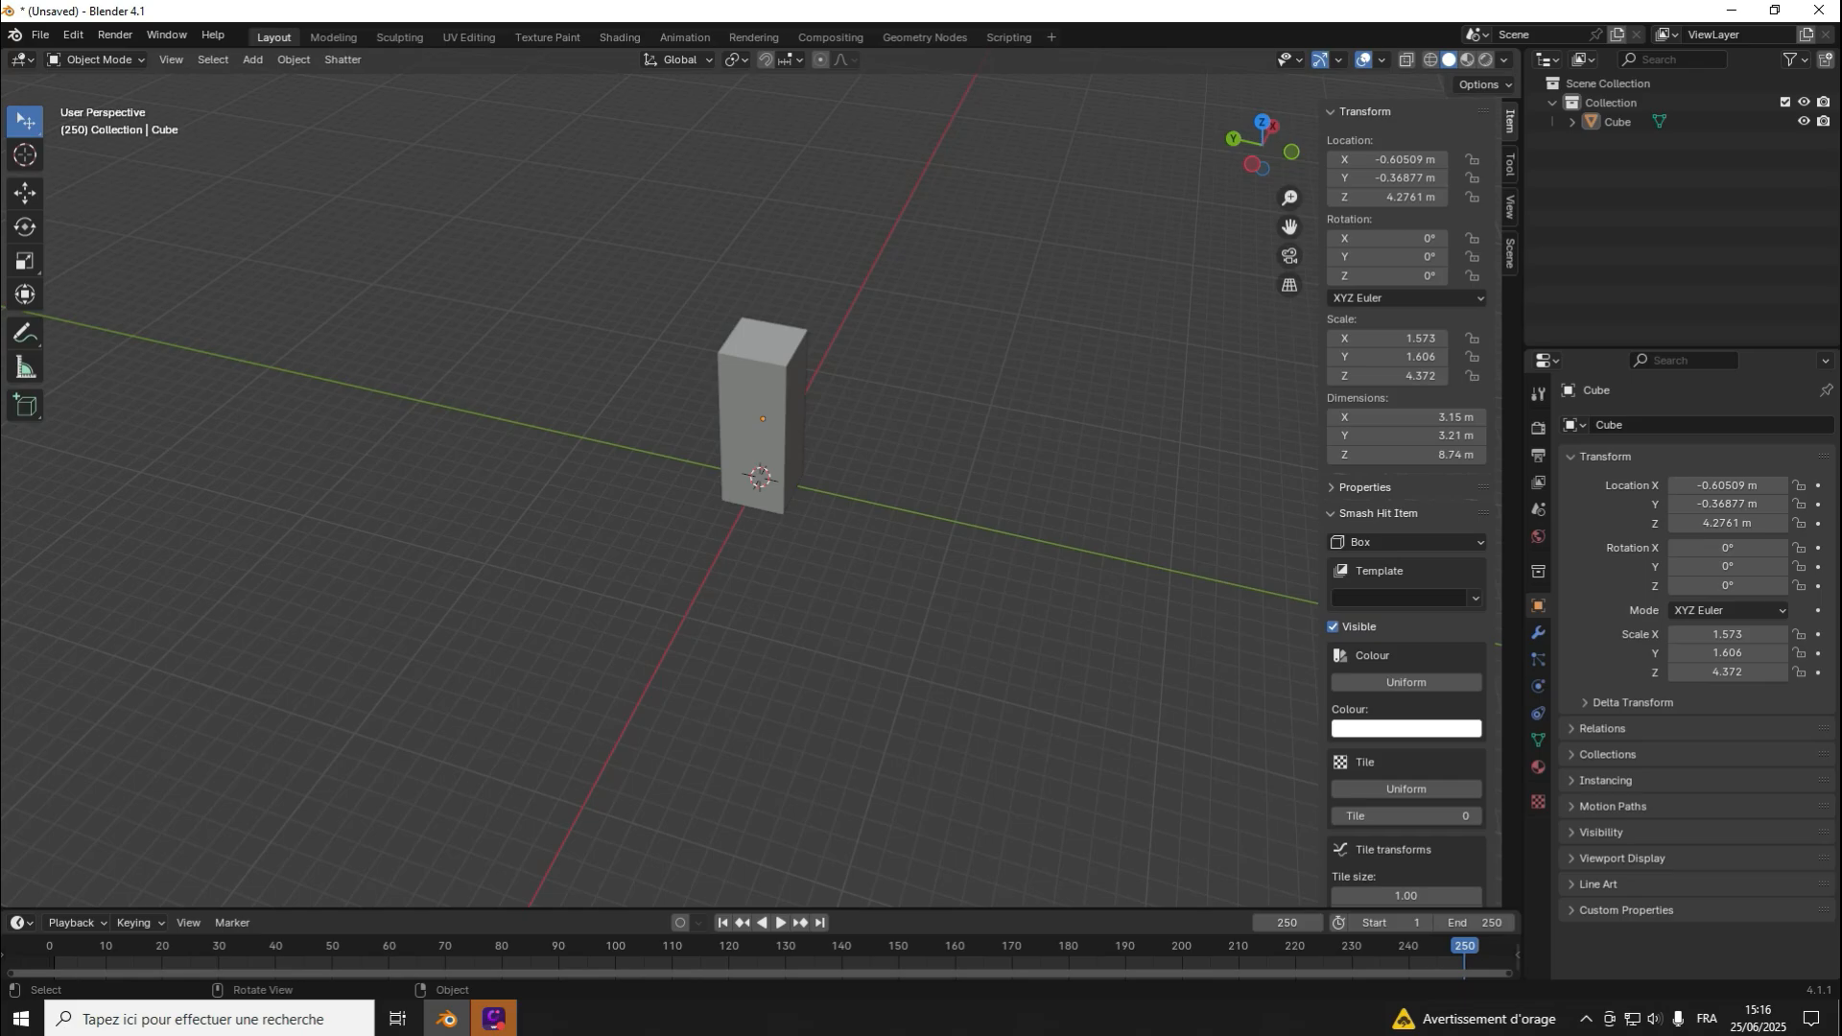
Step: Look through the View Regions and Navigation view commands, including Walk Navigation, without running any
left_click_drag(1263, 144, 1703, 120)
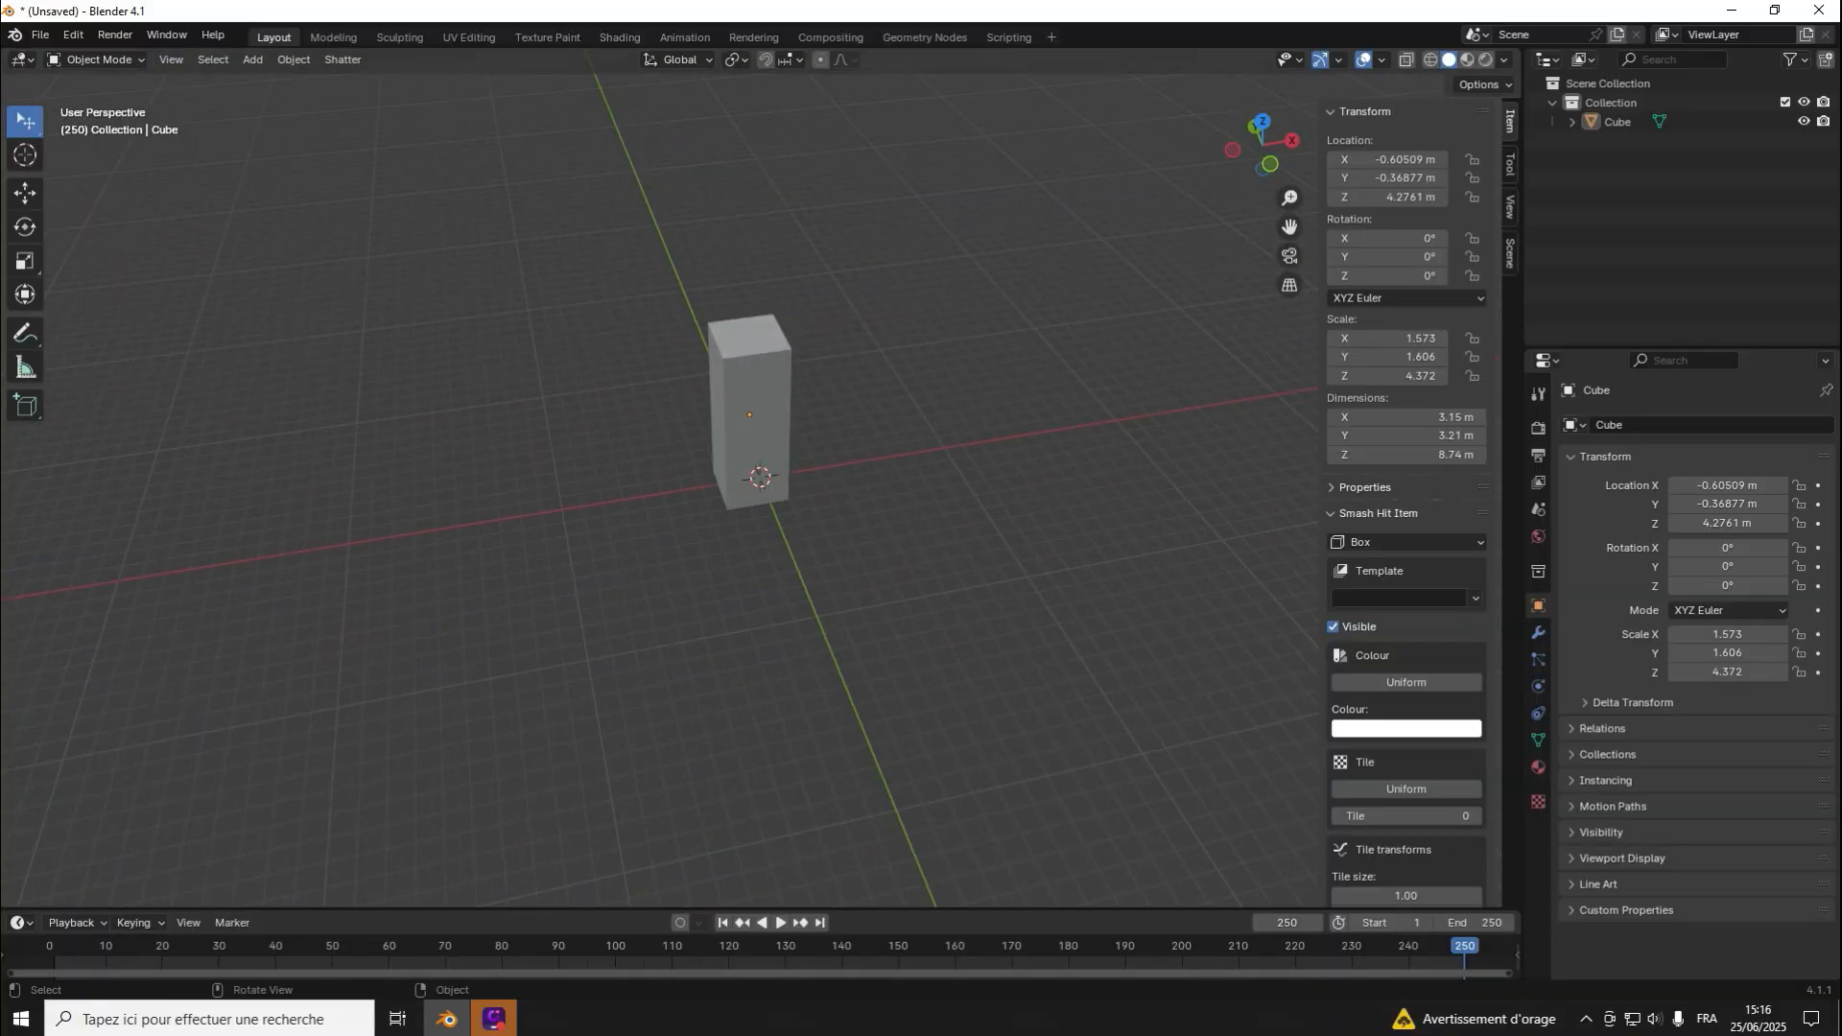
left_click(171, 60)
mouse_move(221, 378)
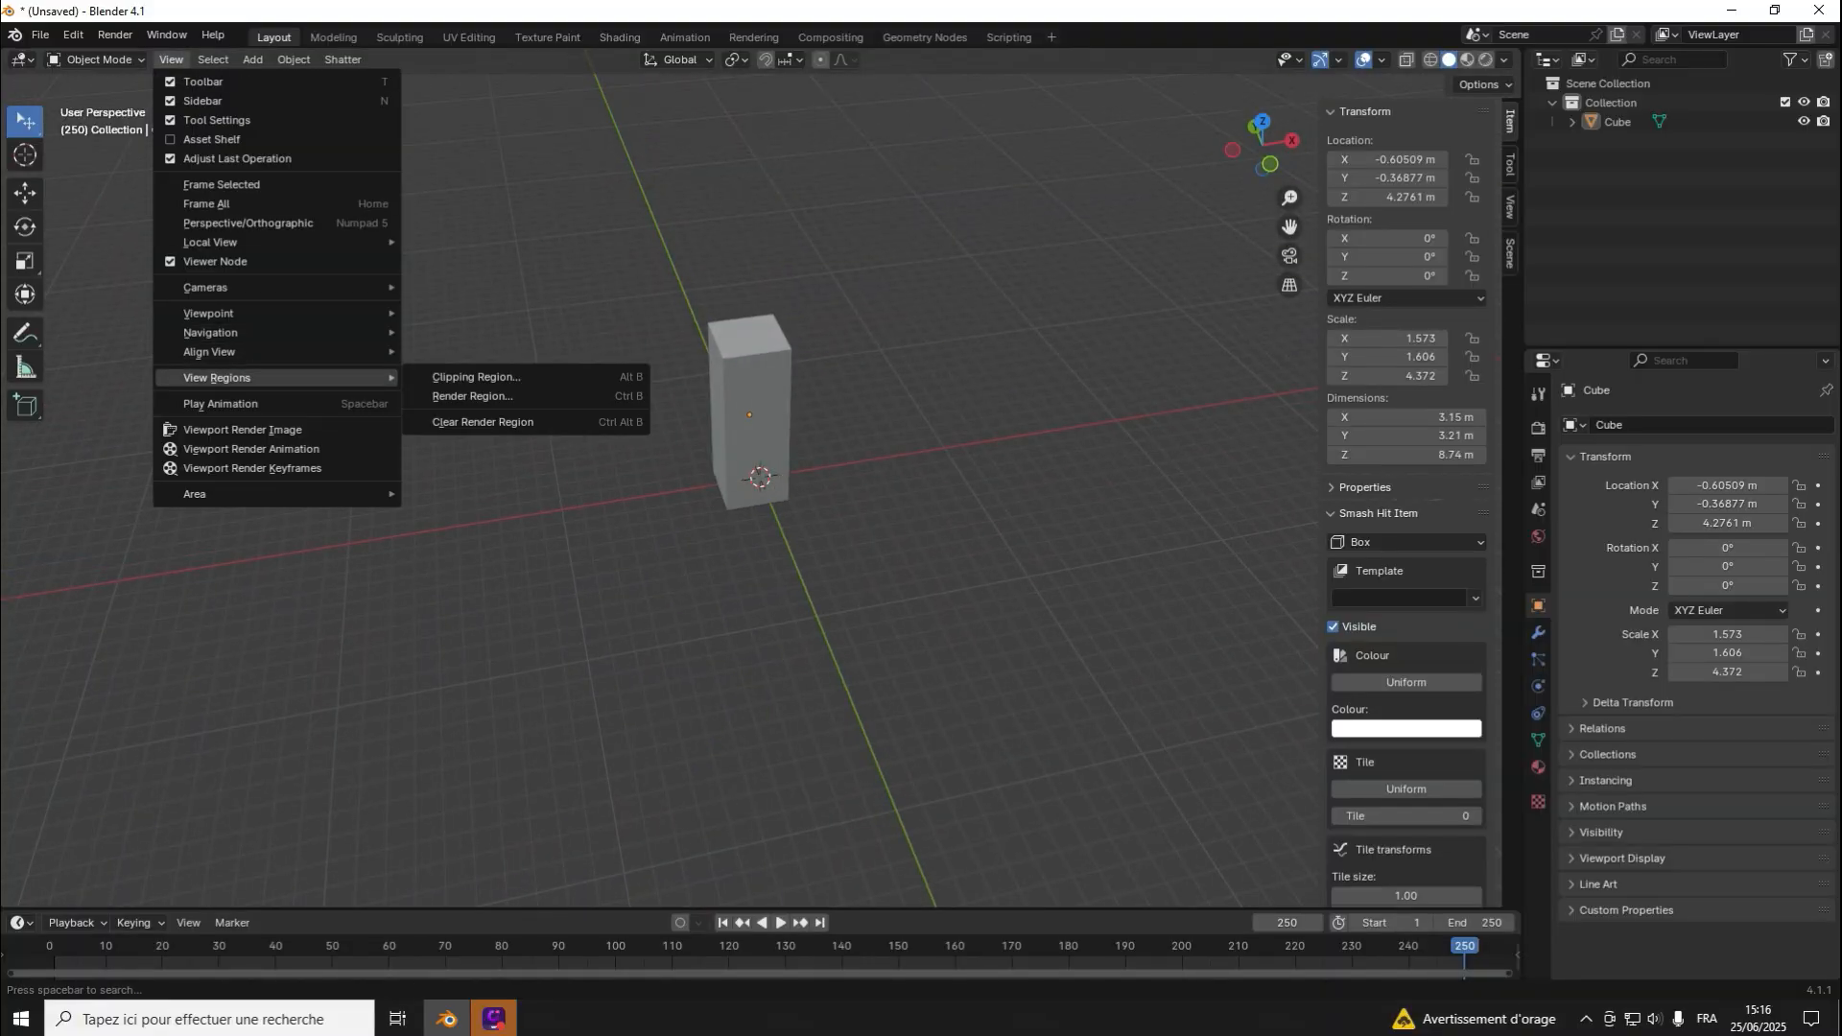
mouse_move(211, 332)
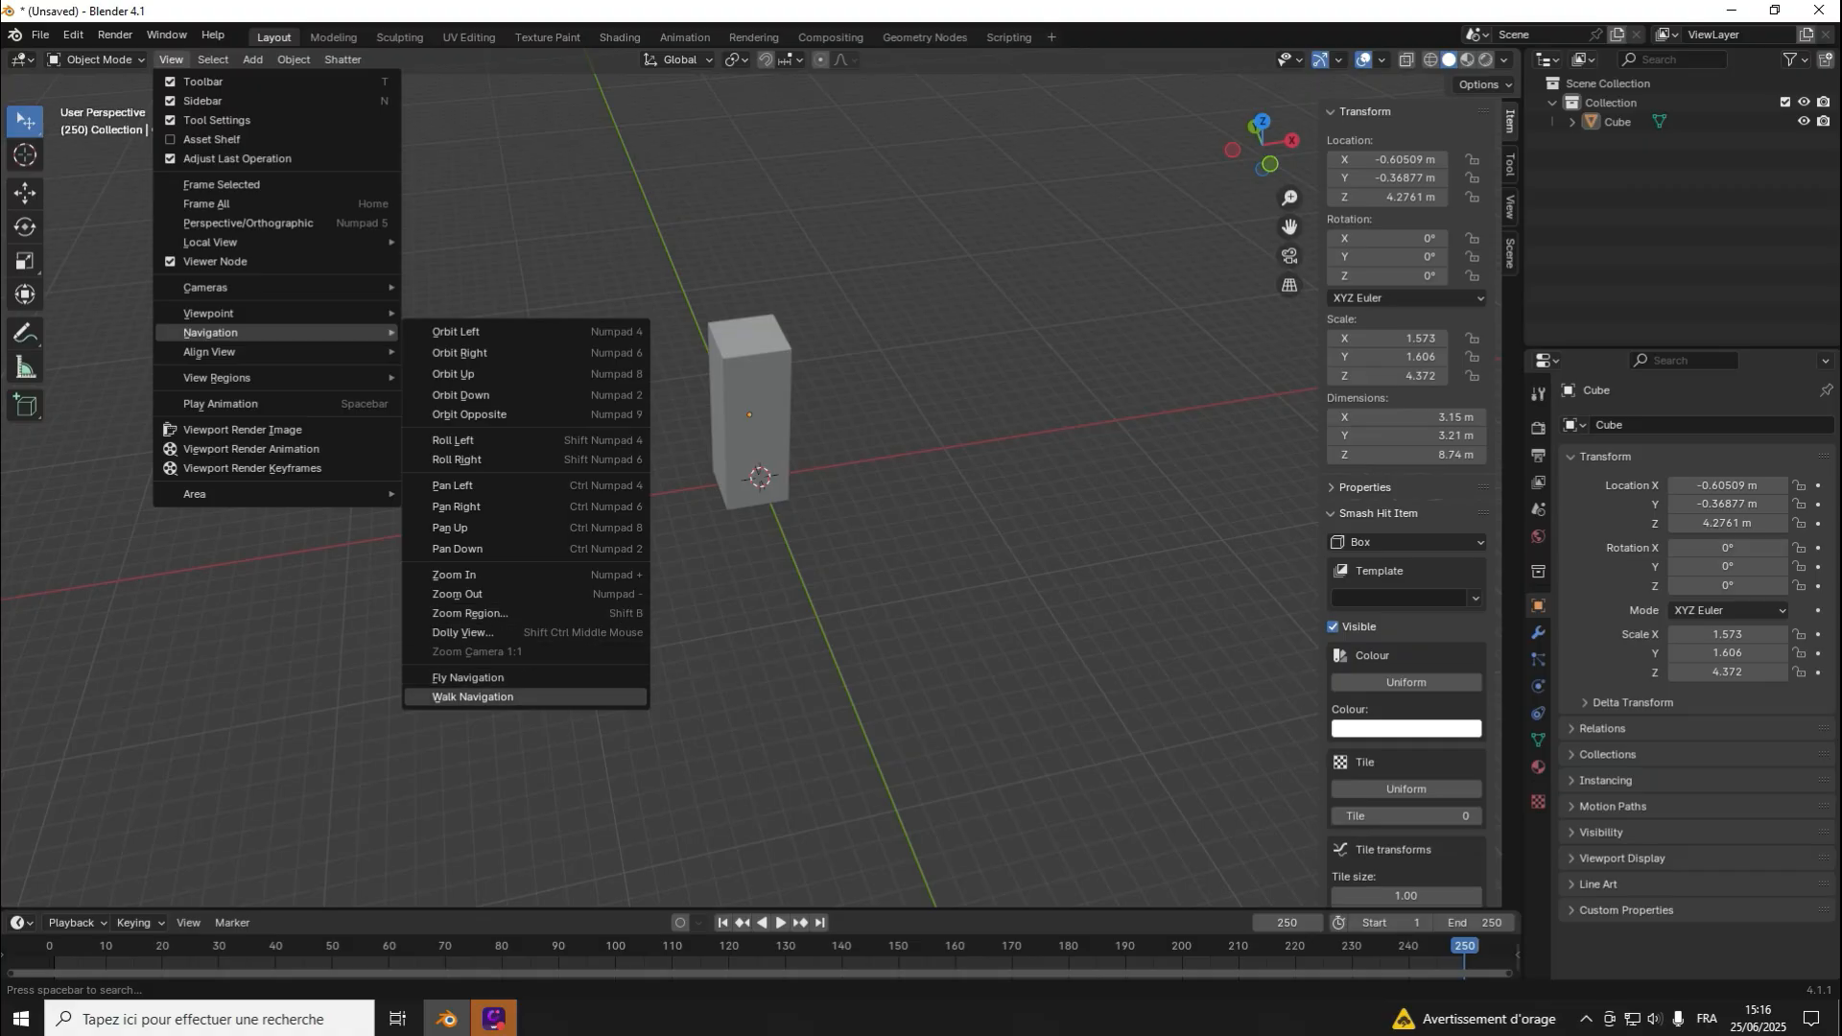
key("Escape")
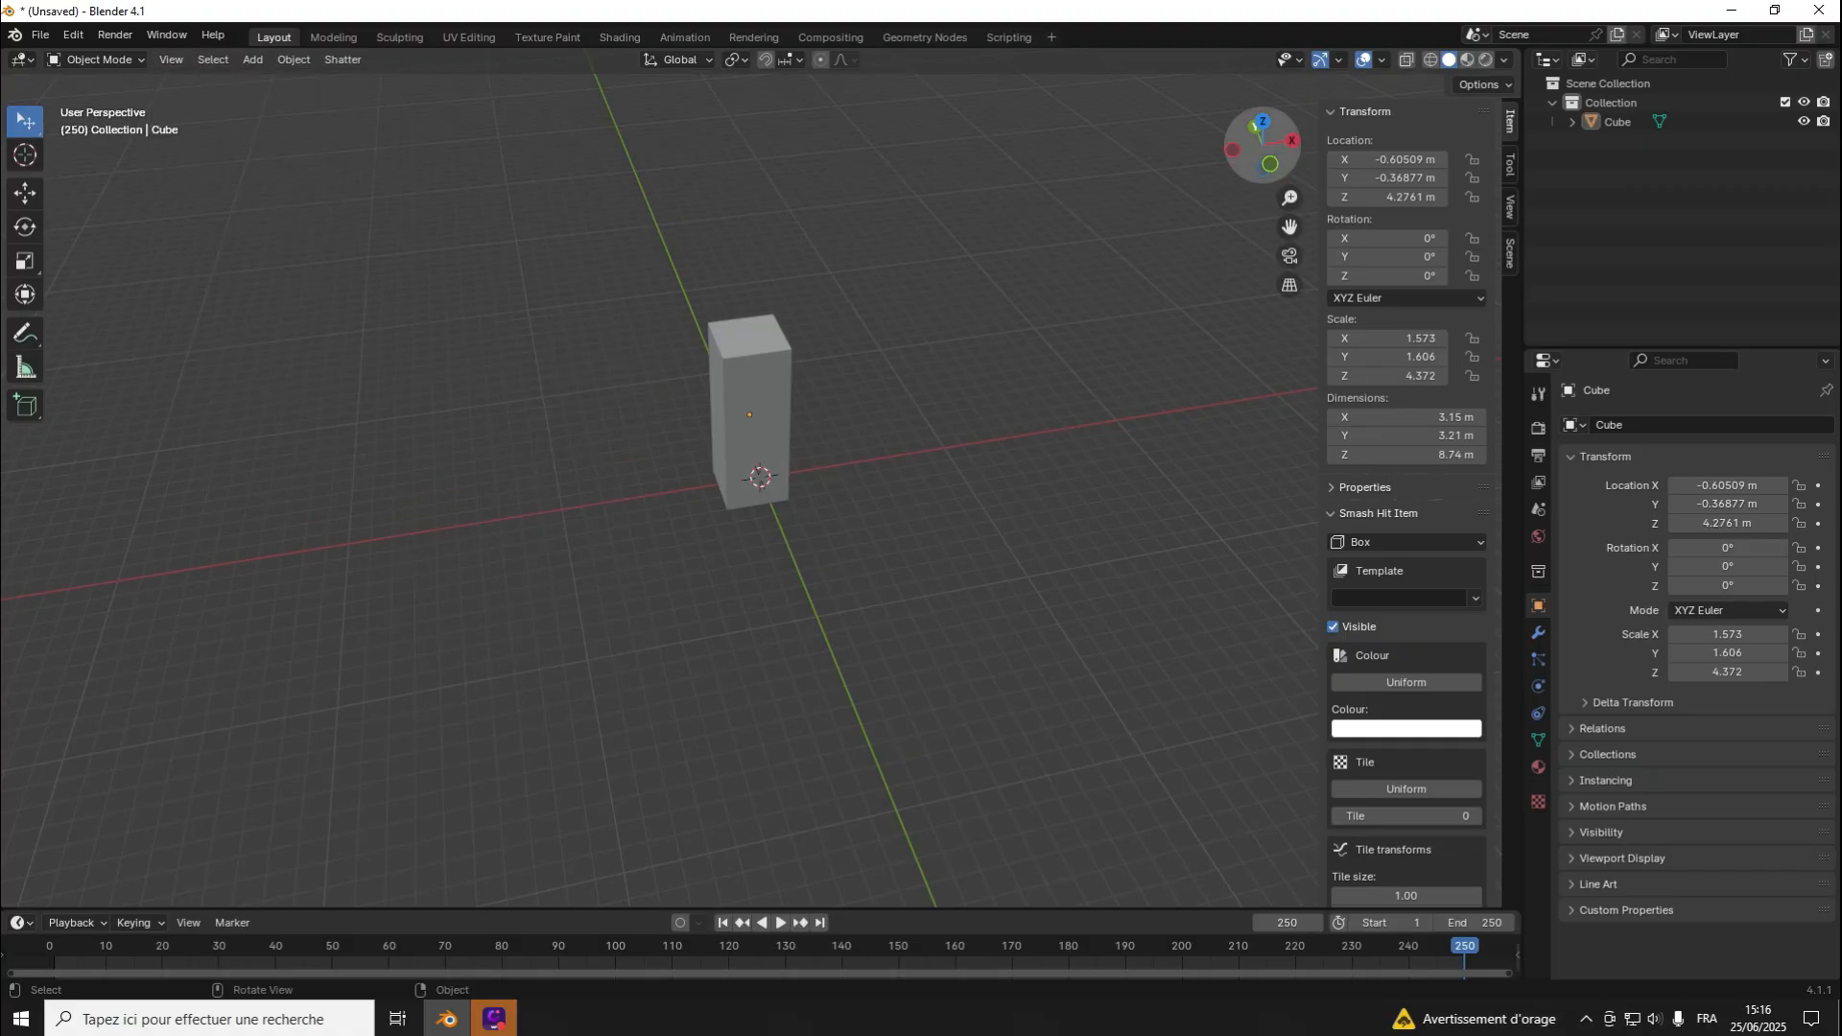
Step: Select the pillar to examine its type in the Smash Hit Item settings, deselect it and examine the Template field
left_click_drag(1263, 145, 1070, 288)
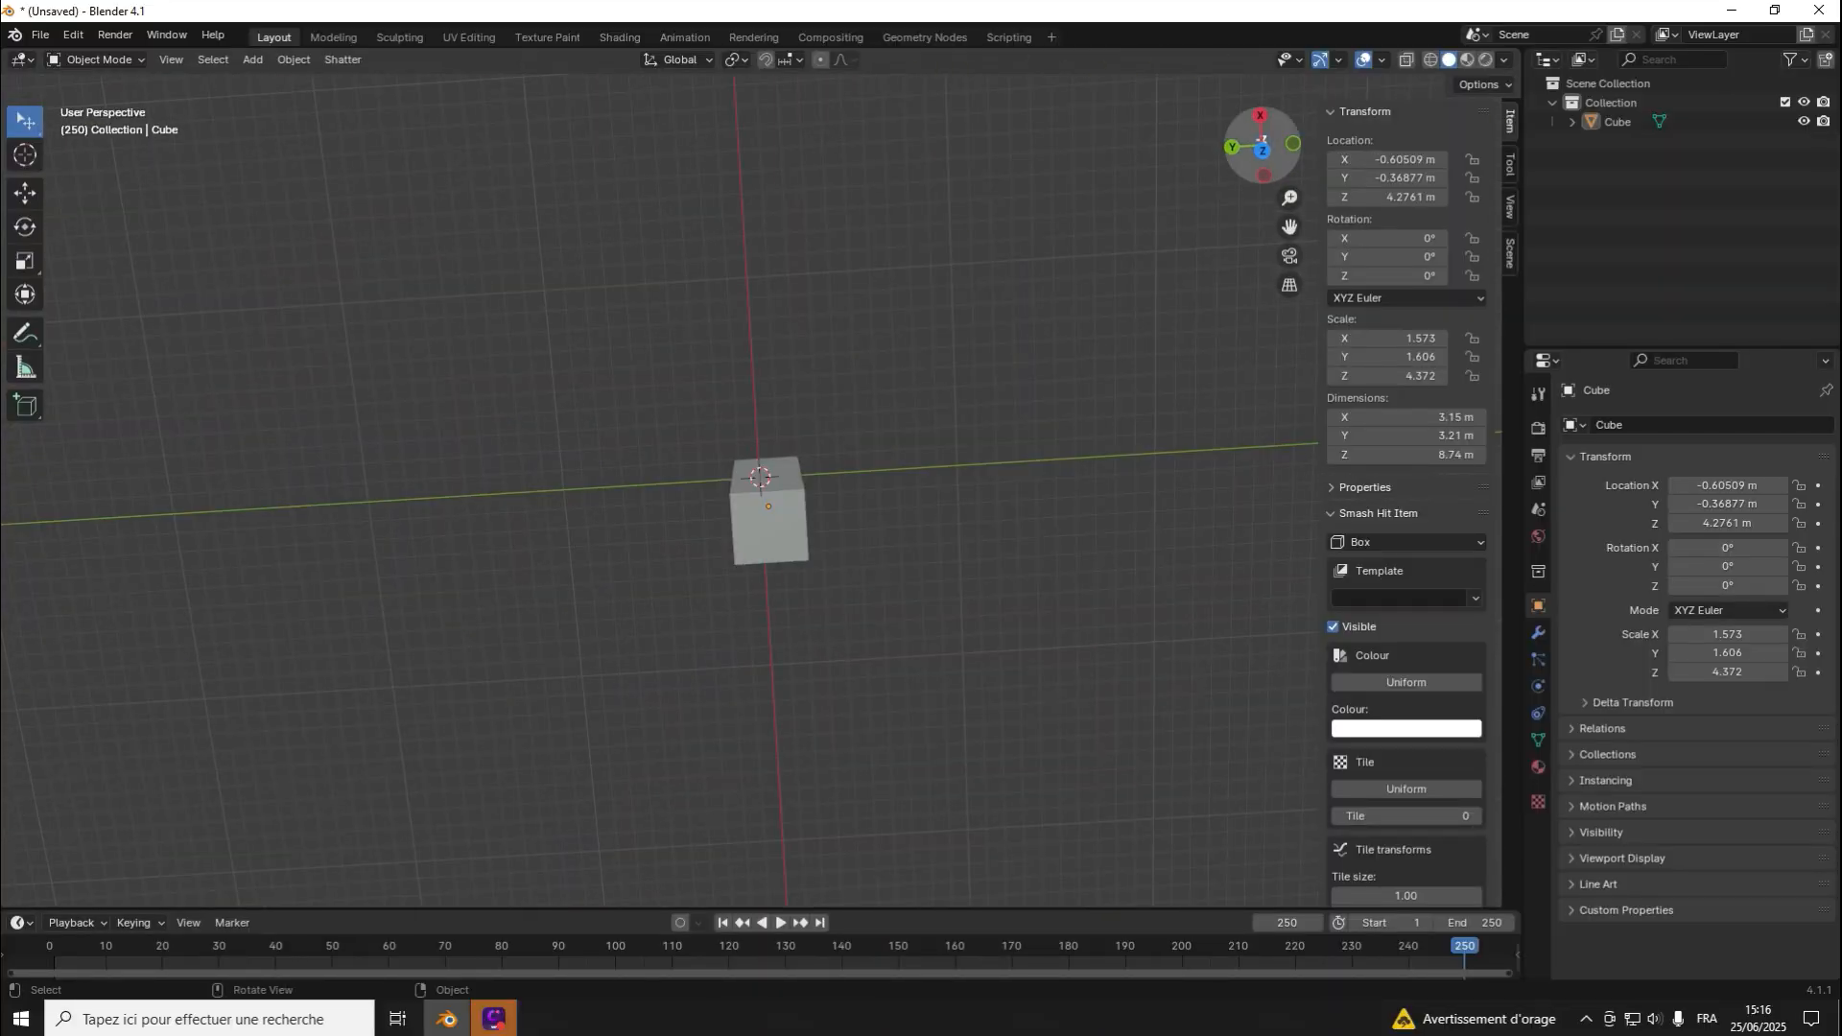
left_click_drag(1262, 144, 1472, 235)
scroll(1405, 278, "down", 5)
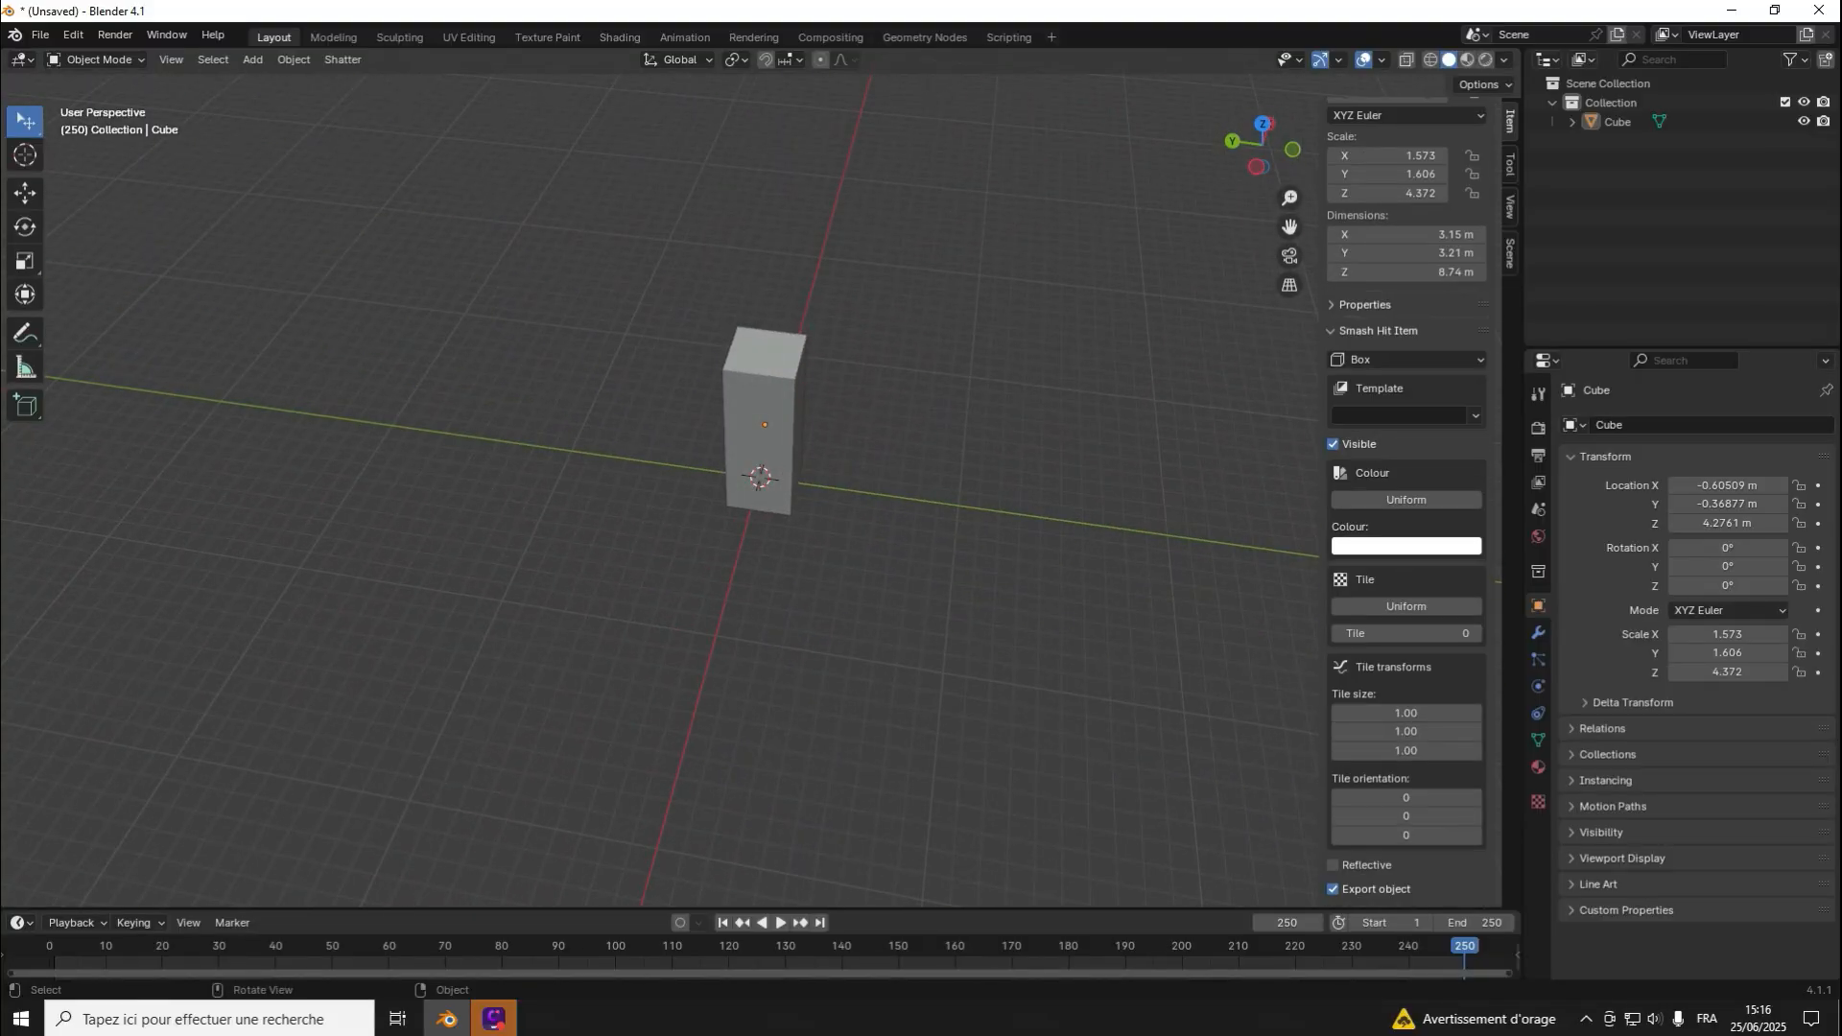
left_click(763, 422)
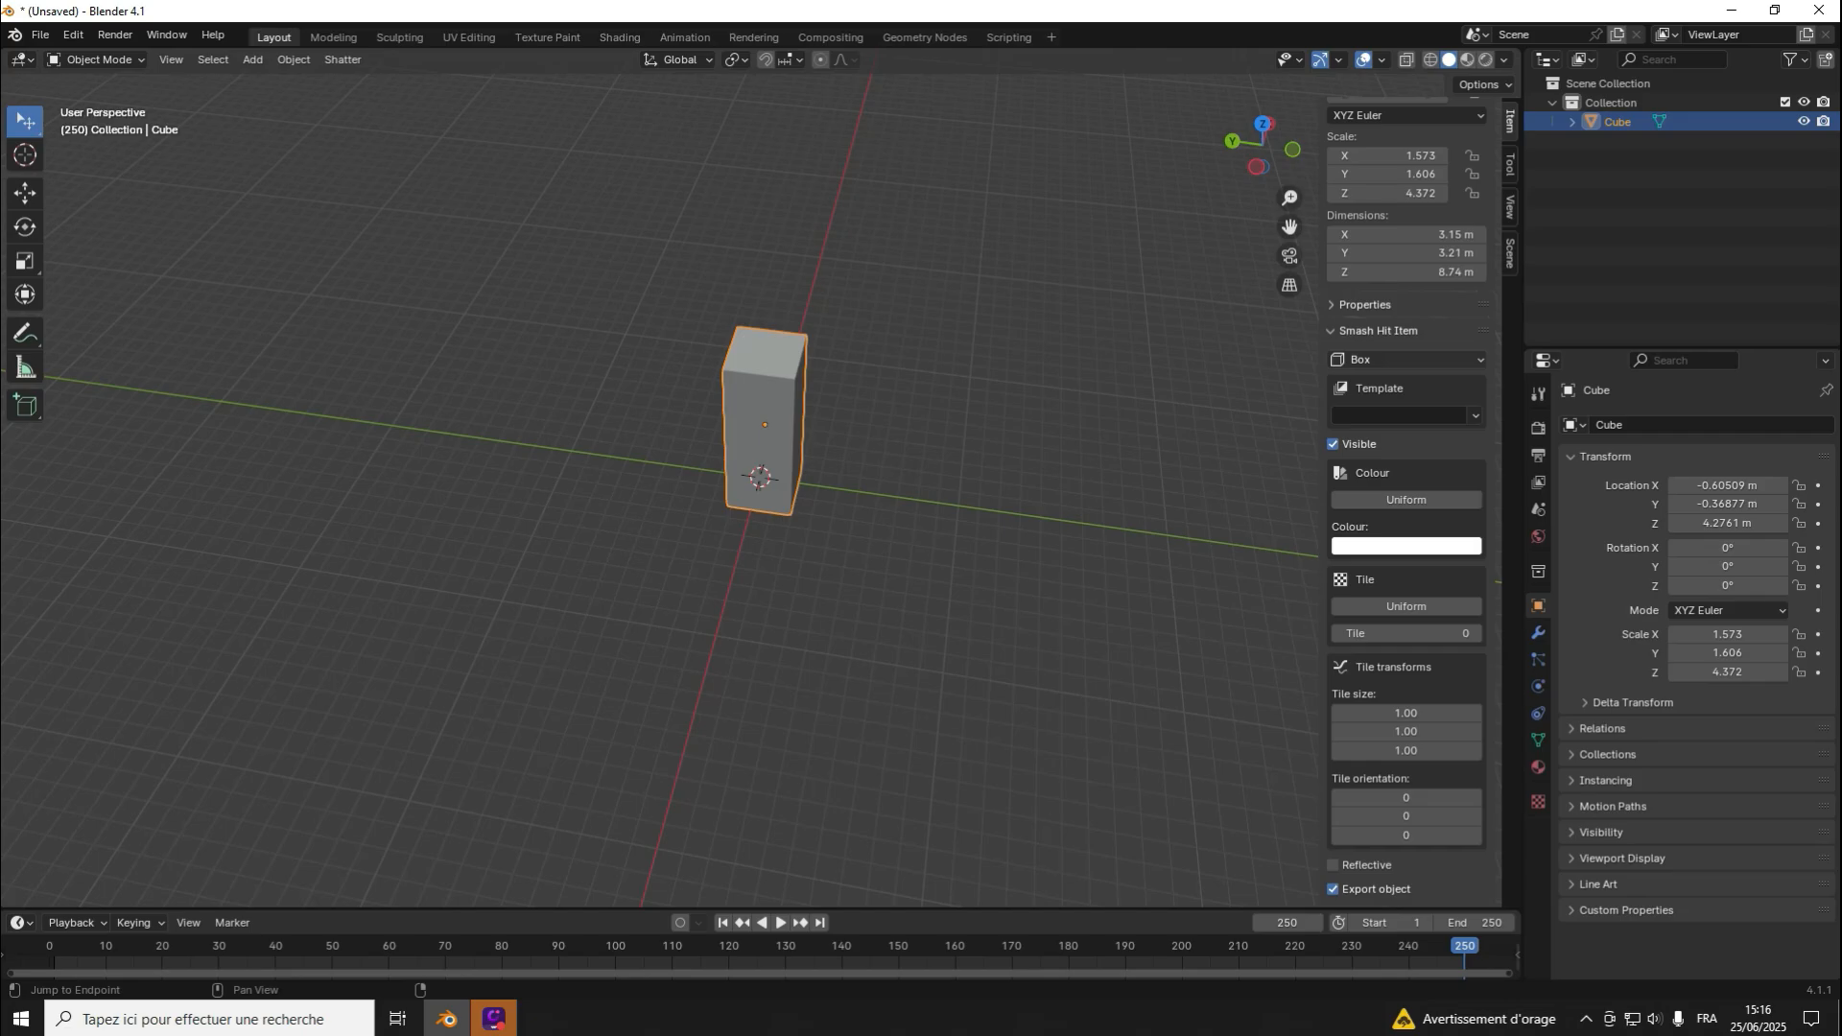
left_click(1407, 359)
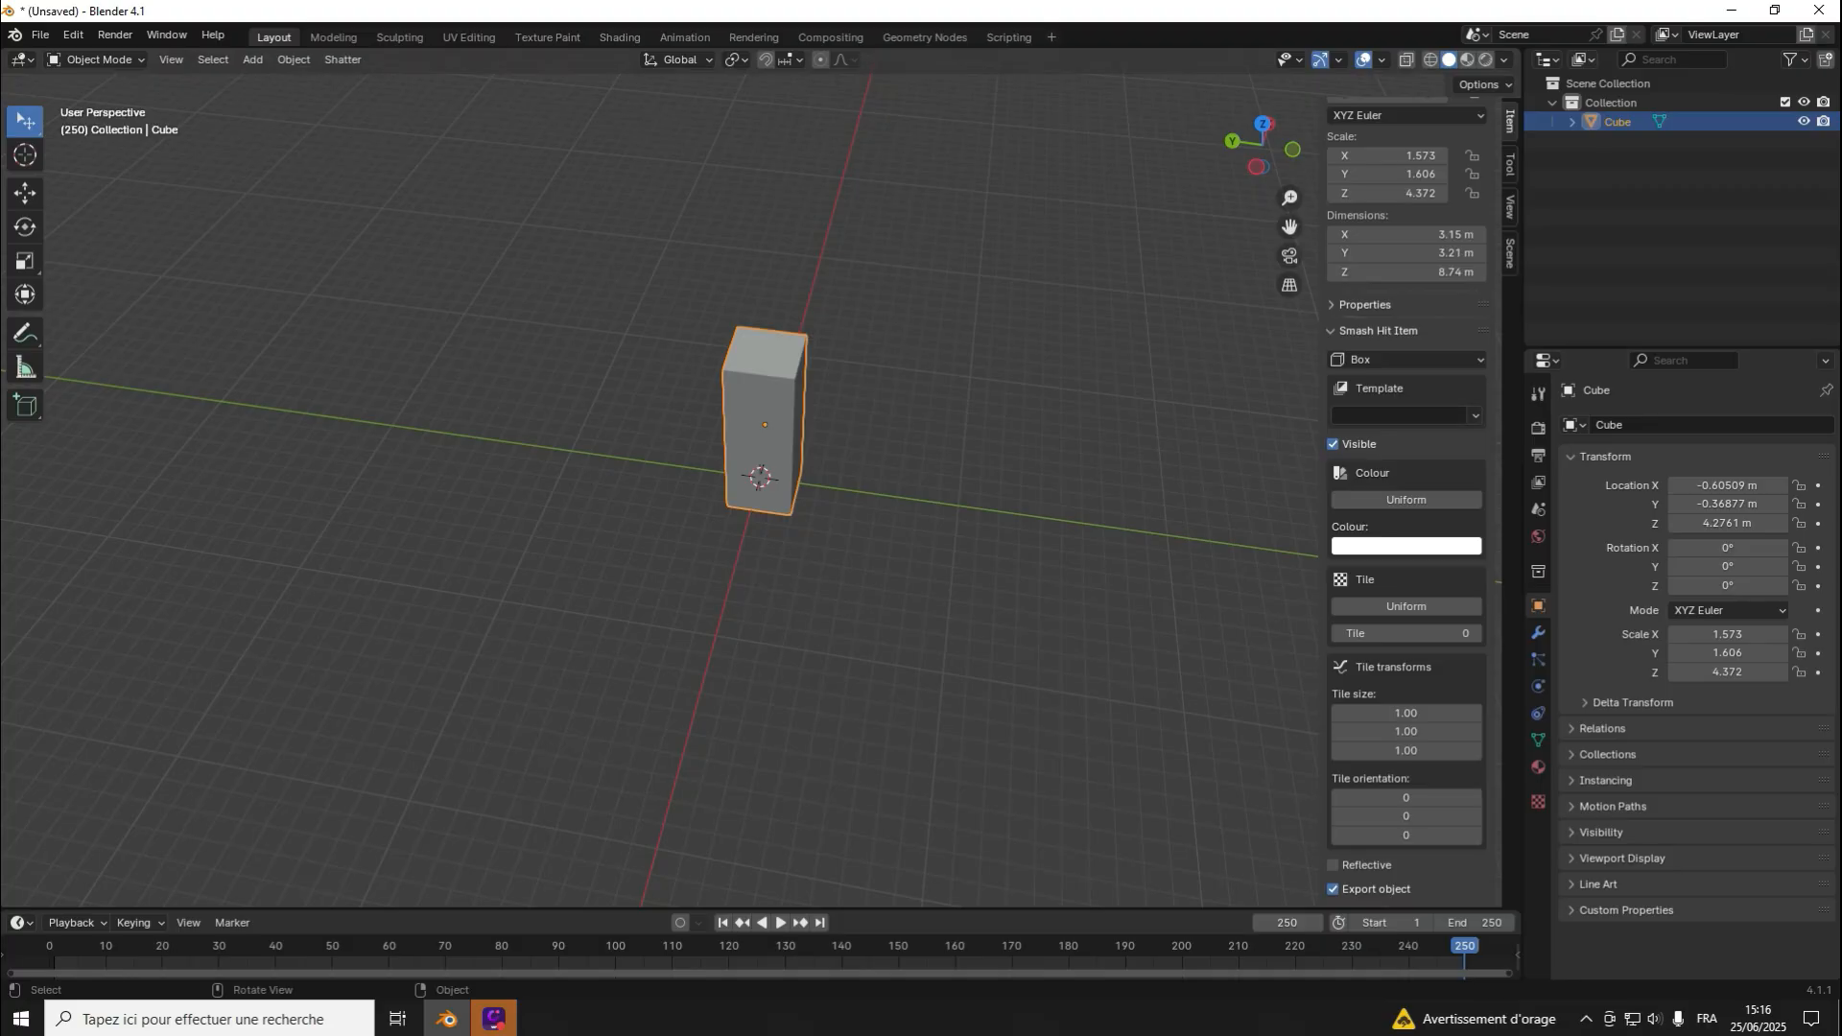
key("alt+a")
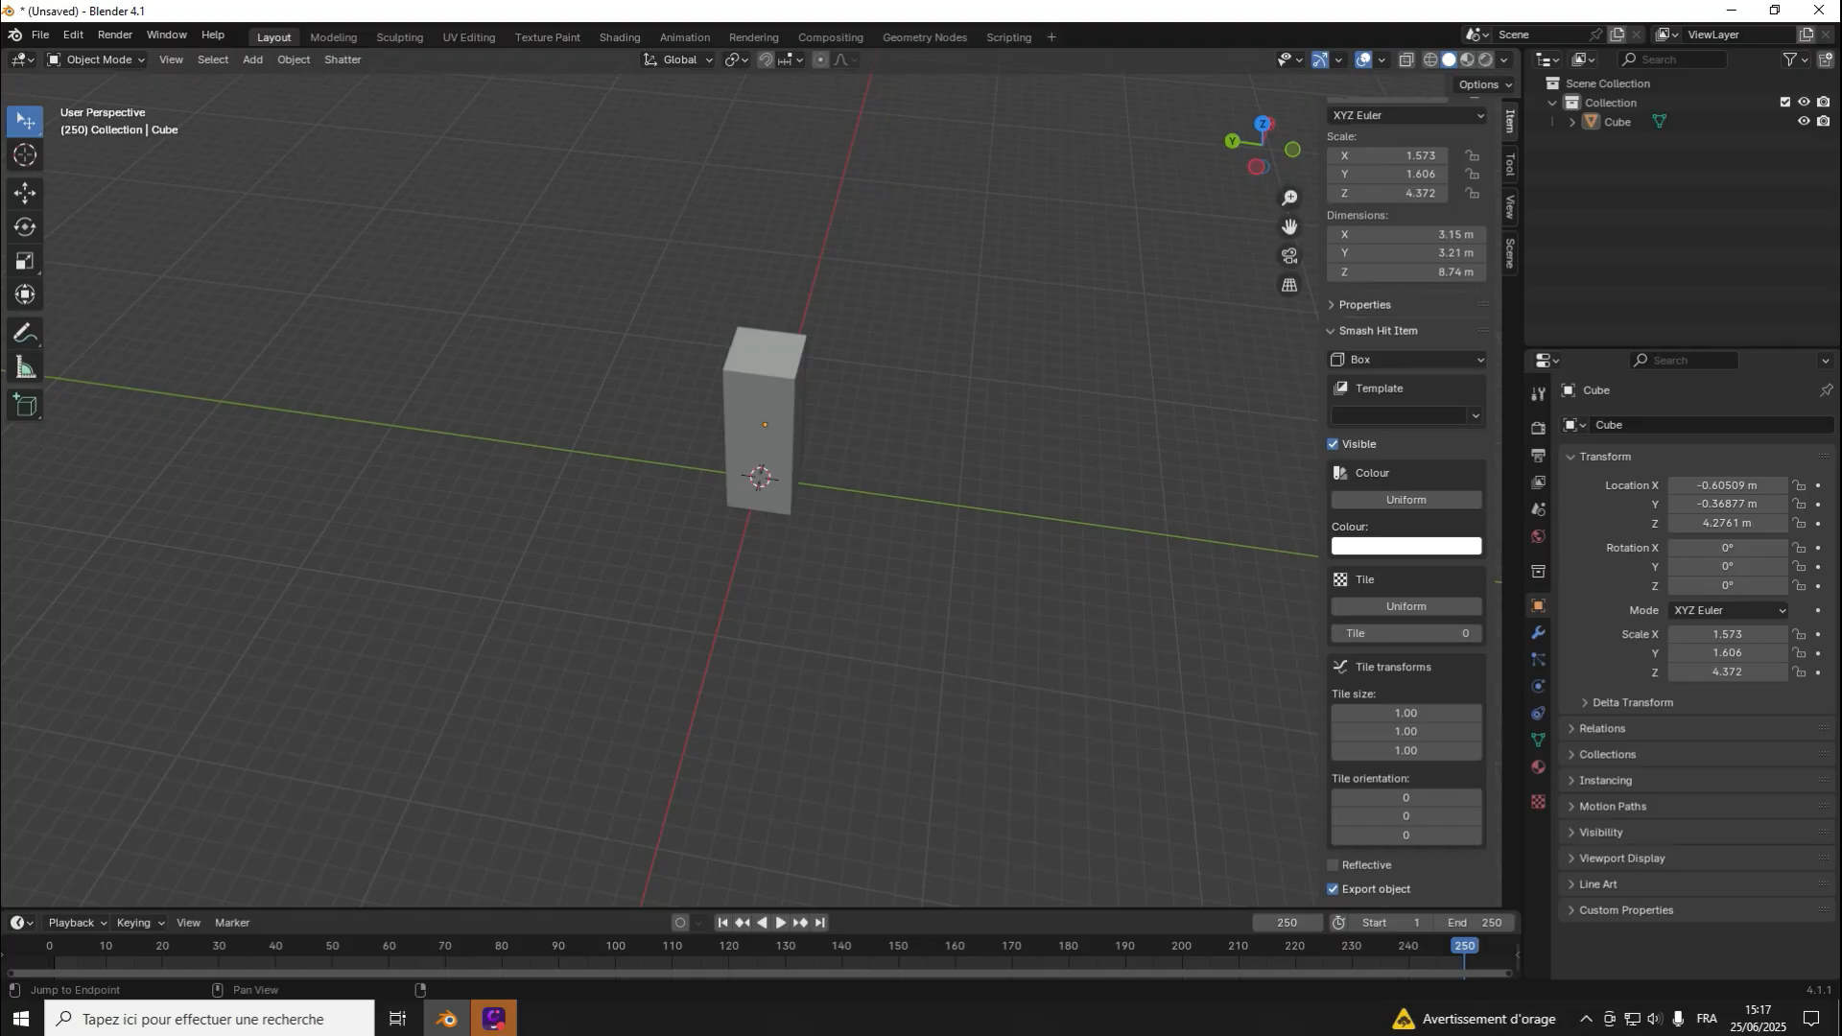
left_click(1400, 415)
key("Escape")
left_click(1399, 415)
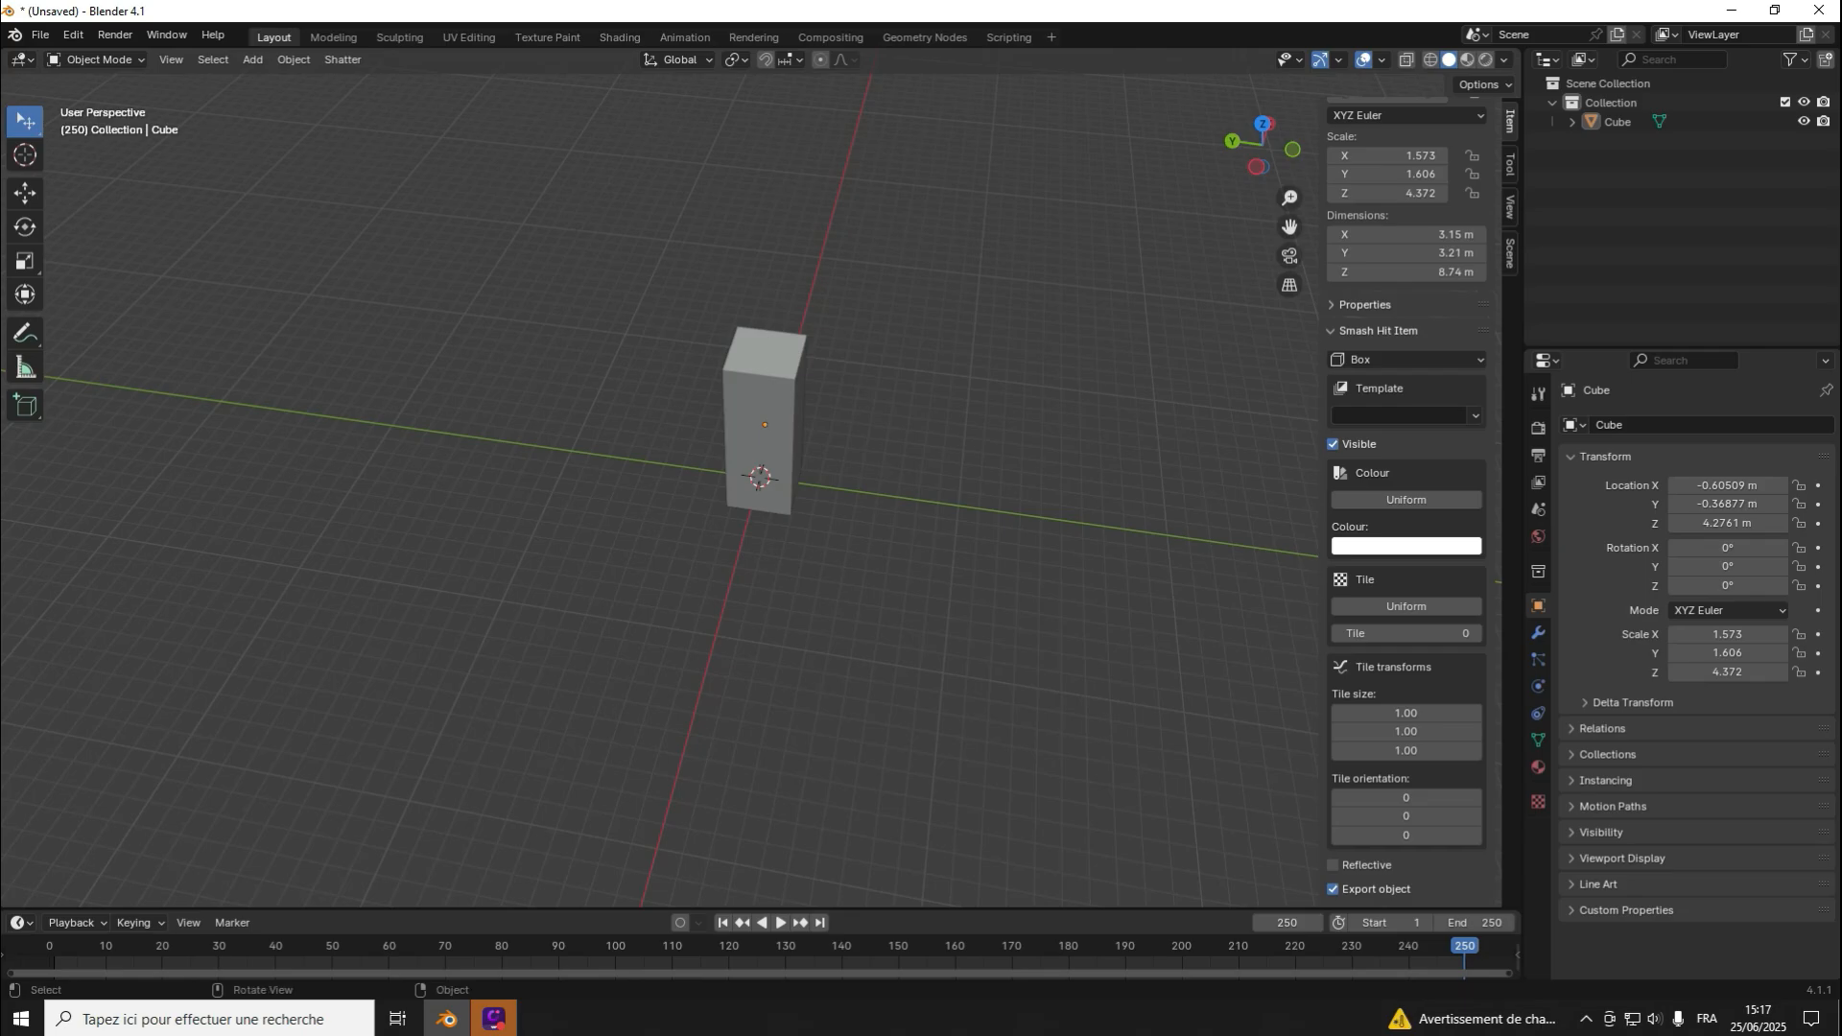
Step: Open Smash hit Remake from the SMASH HIT REMAKE documents folder in APK Editor Studio, minimize it and return to Blender with the folder closed
key("super")
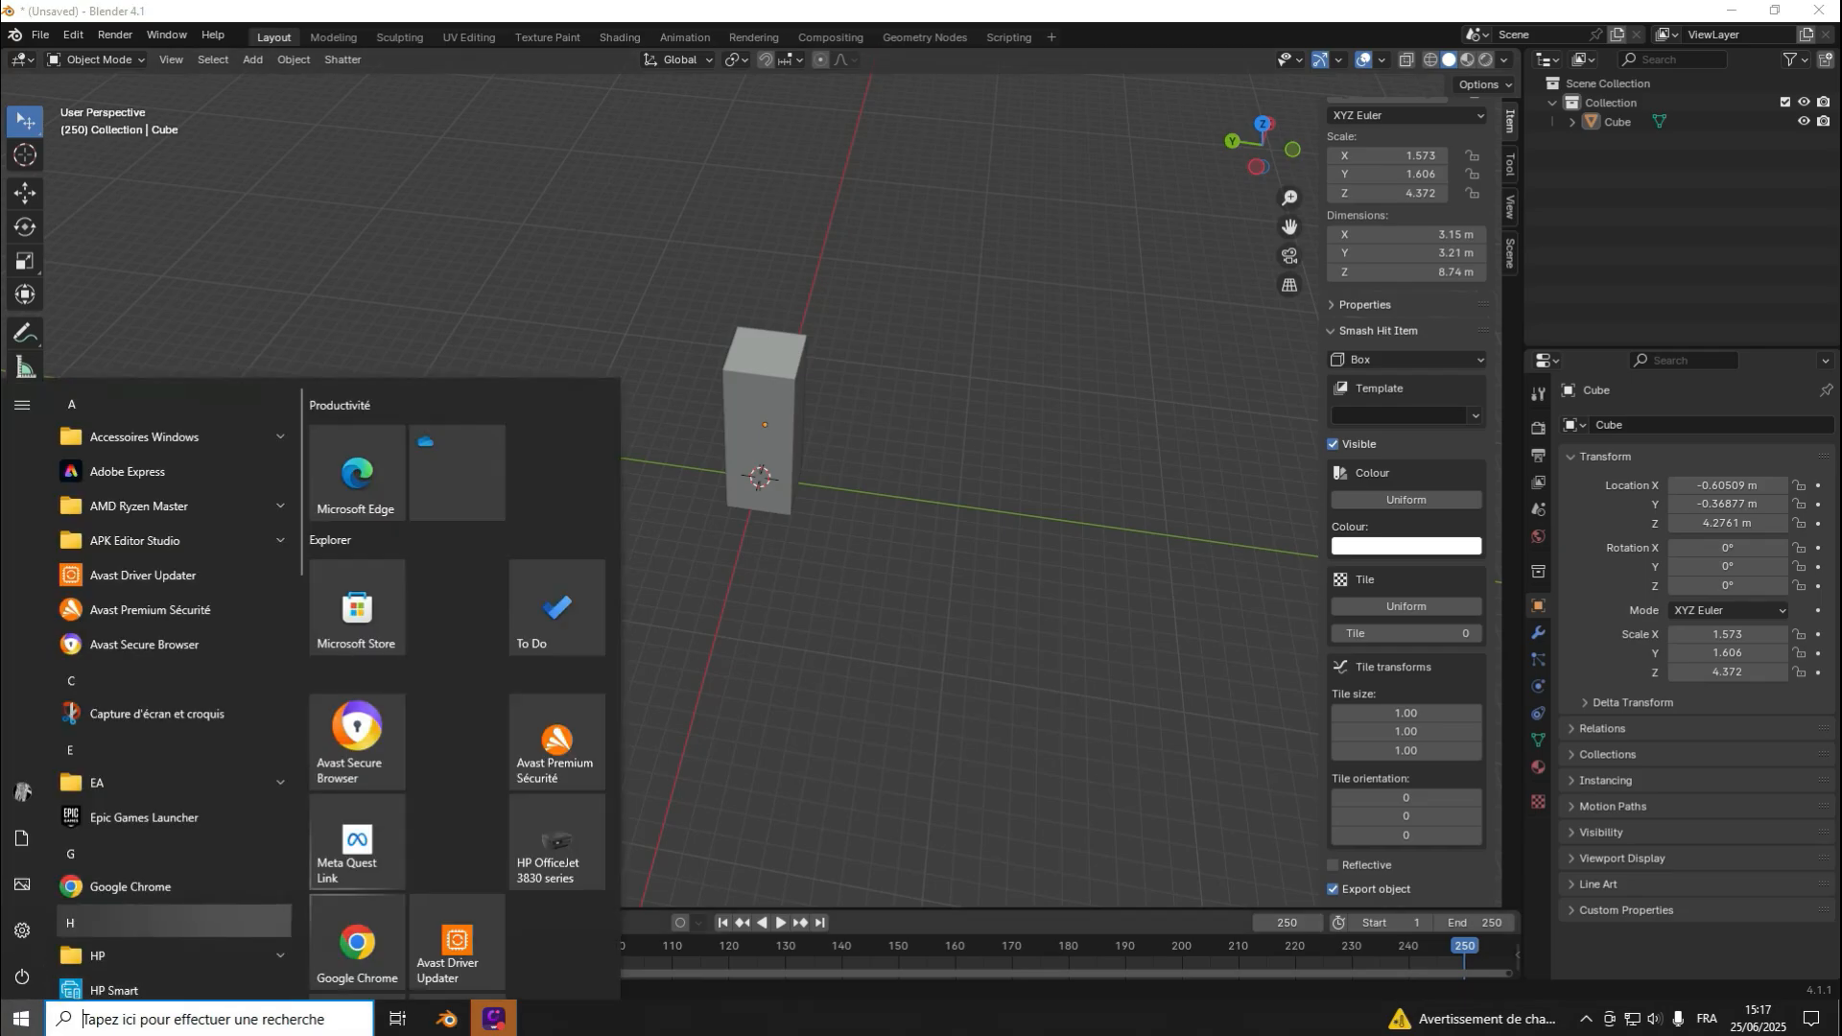
scroll(556, 739, "down", 1)
type("e")
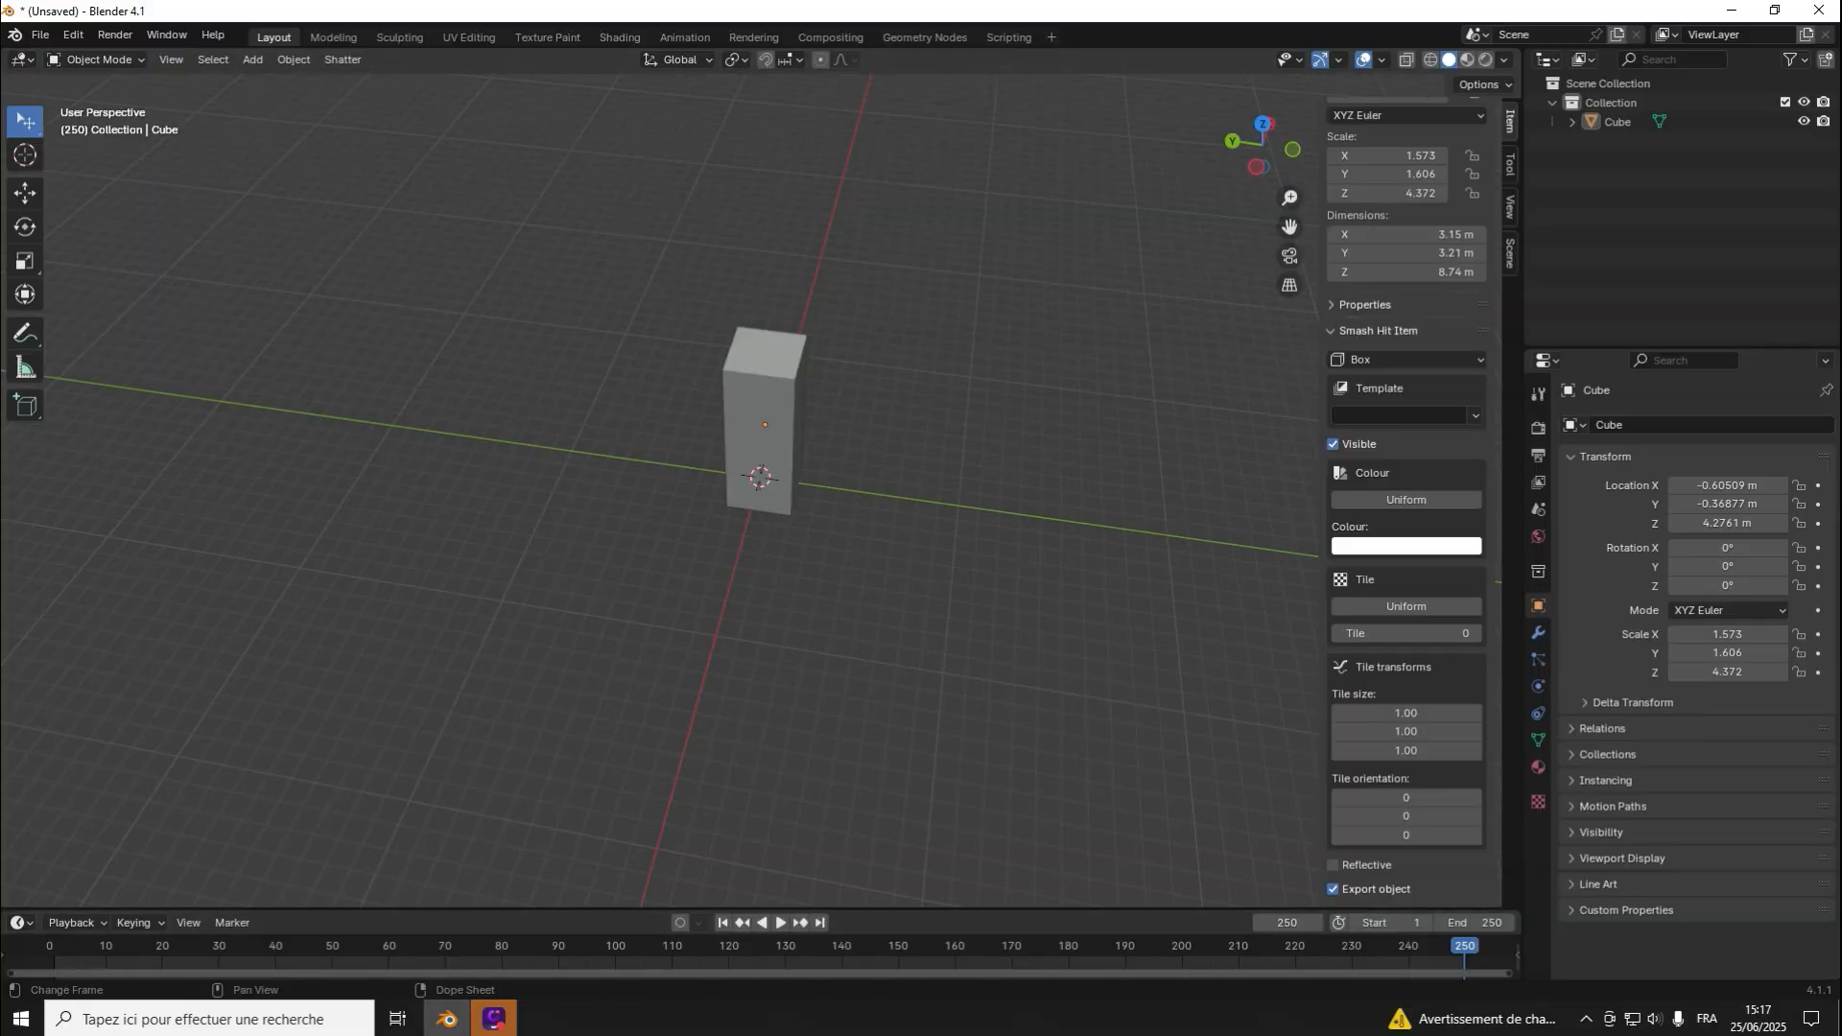
key("Return")
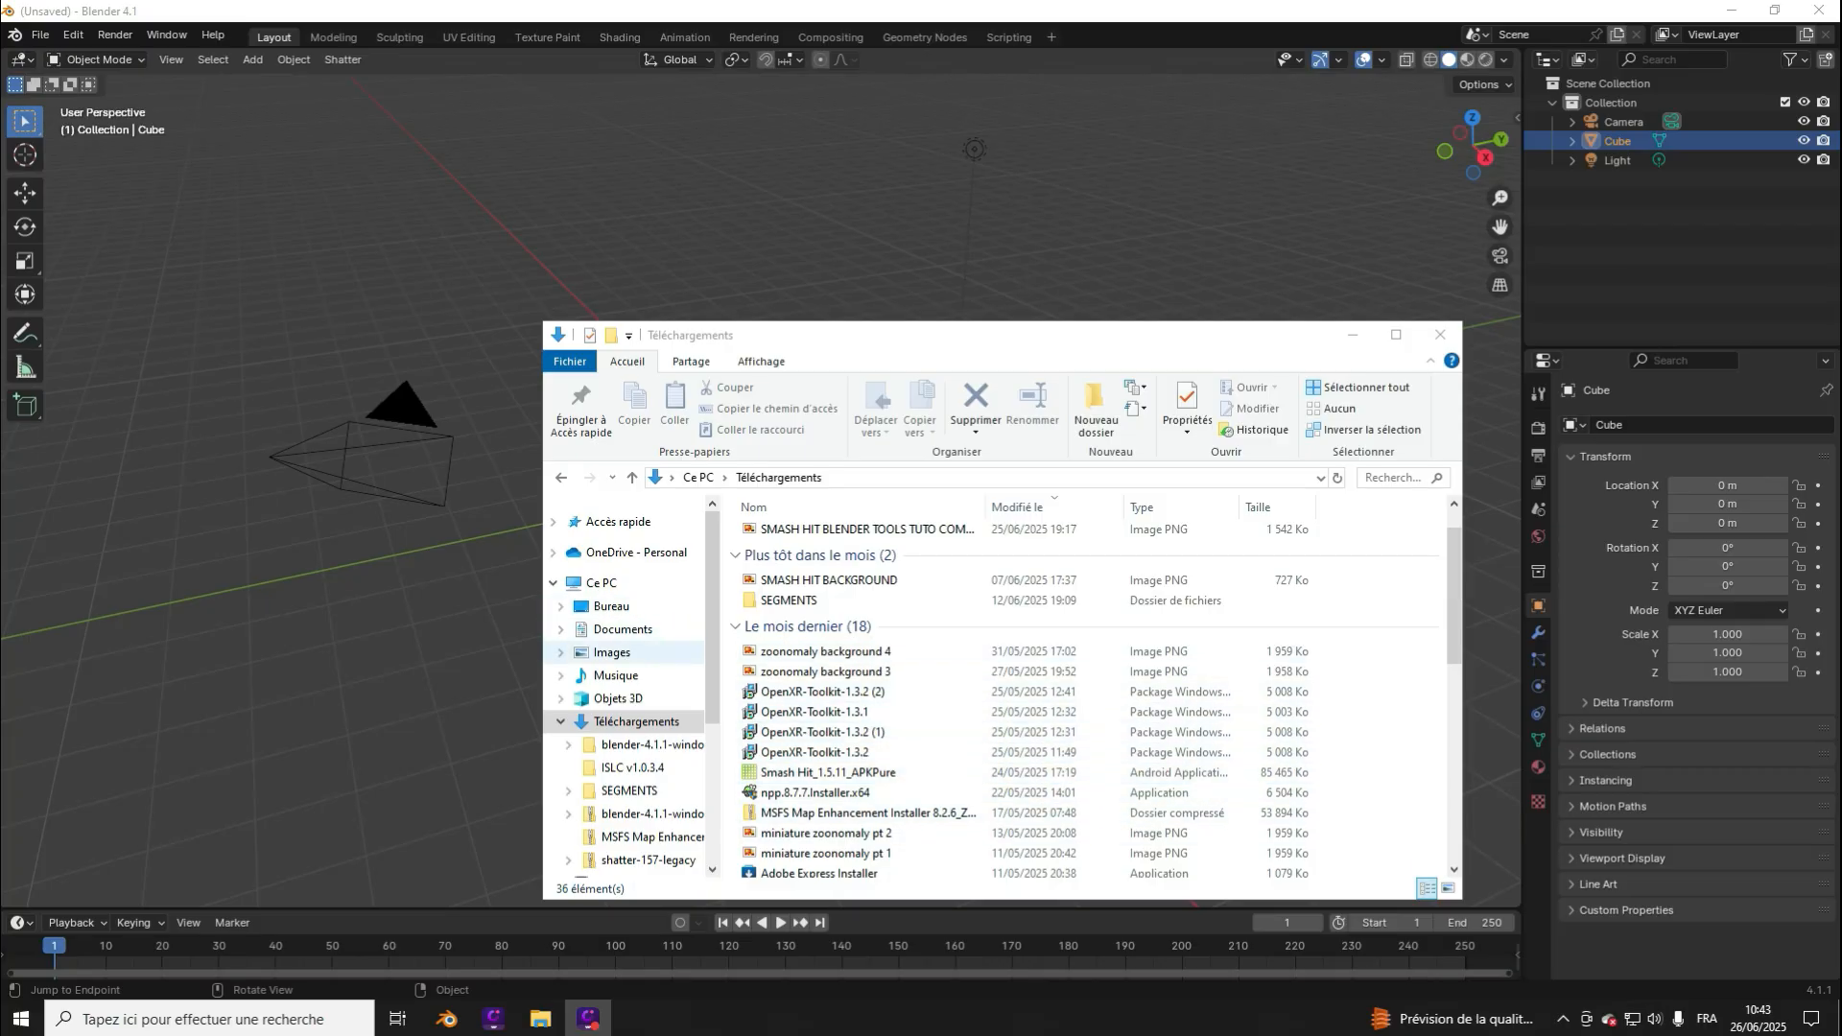
left_click(561, 478)
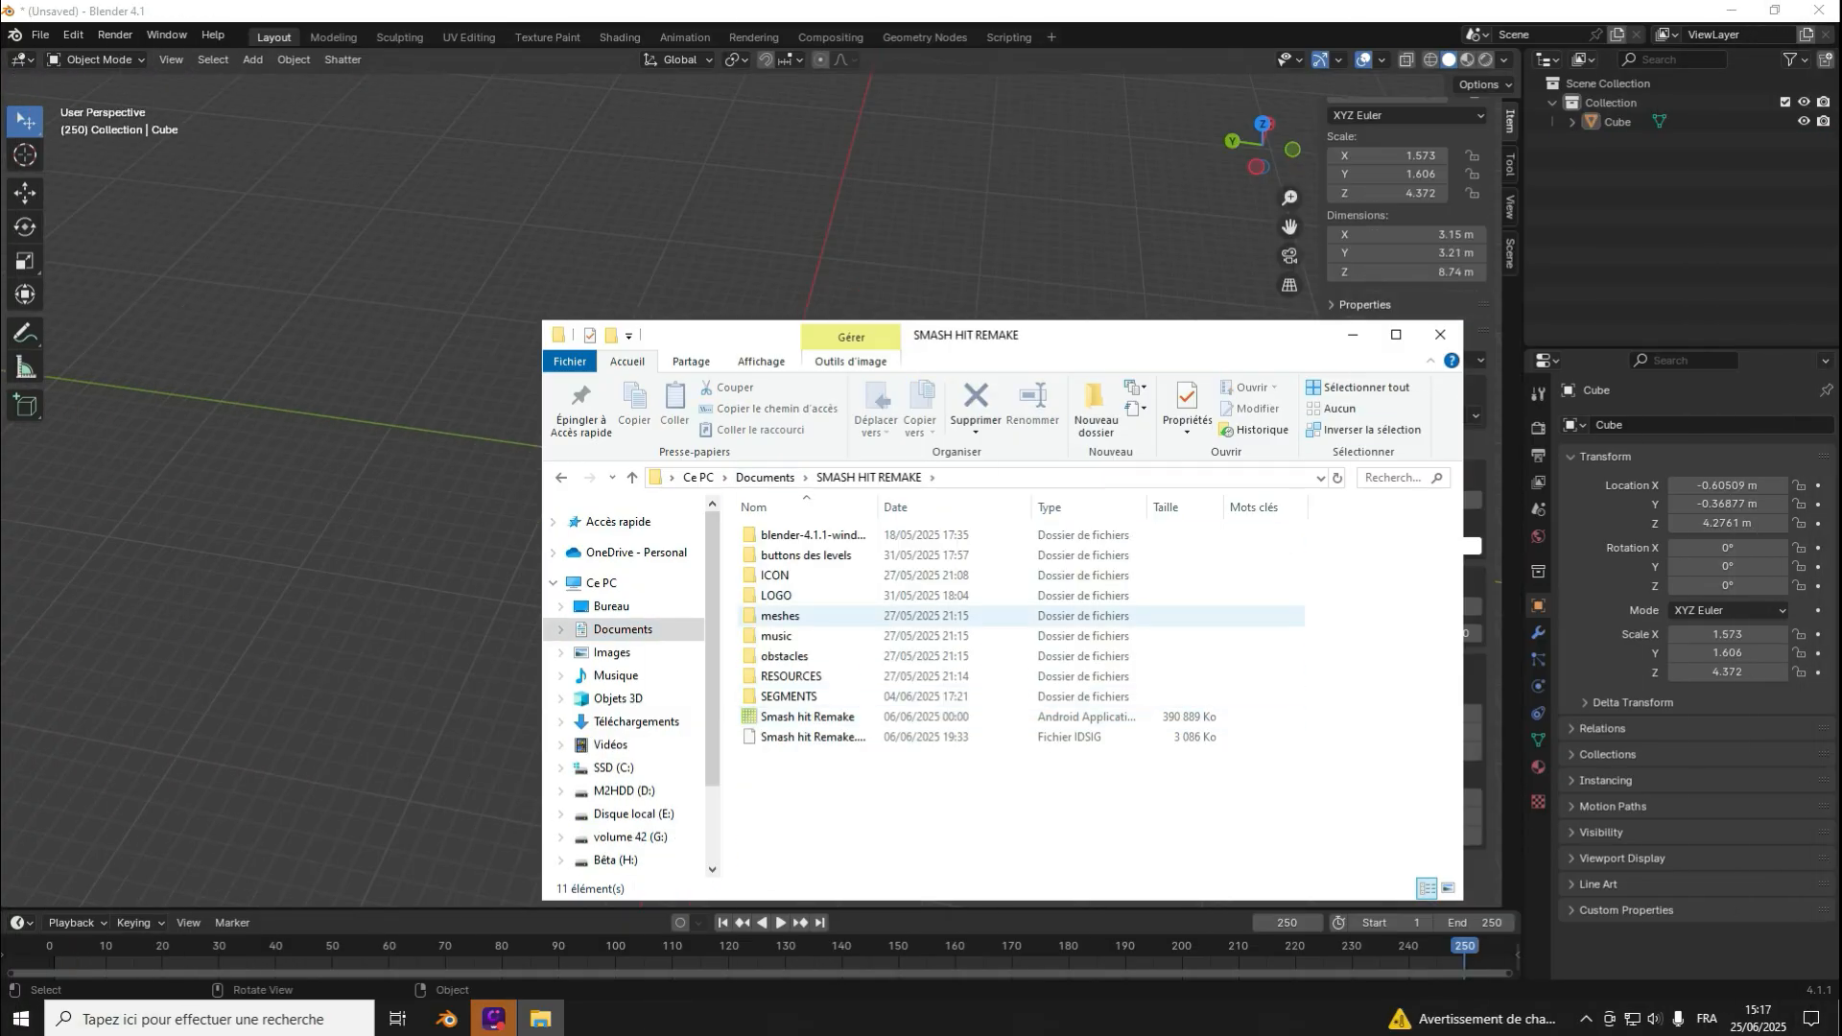
left_click(807, 717)
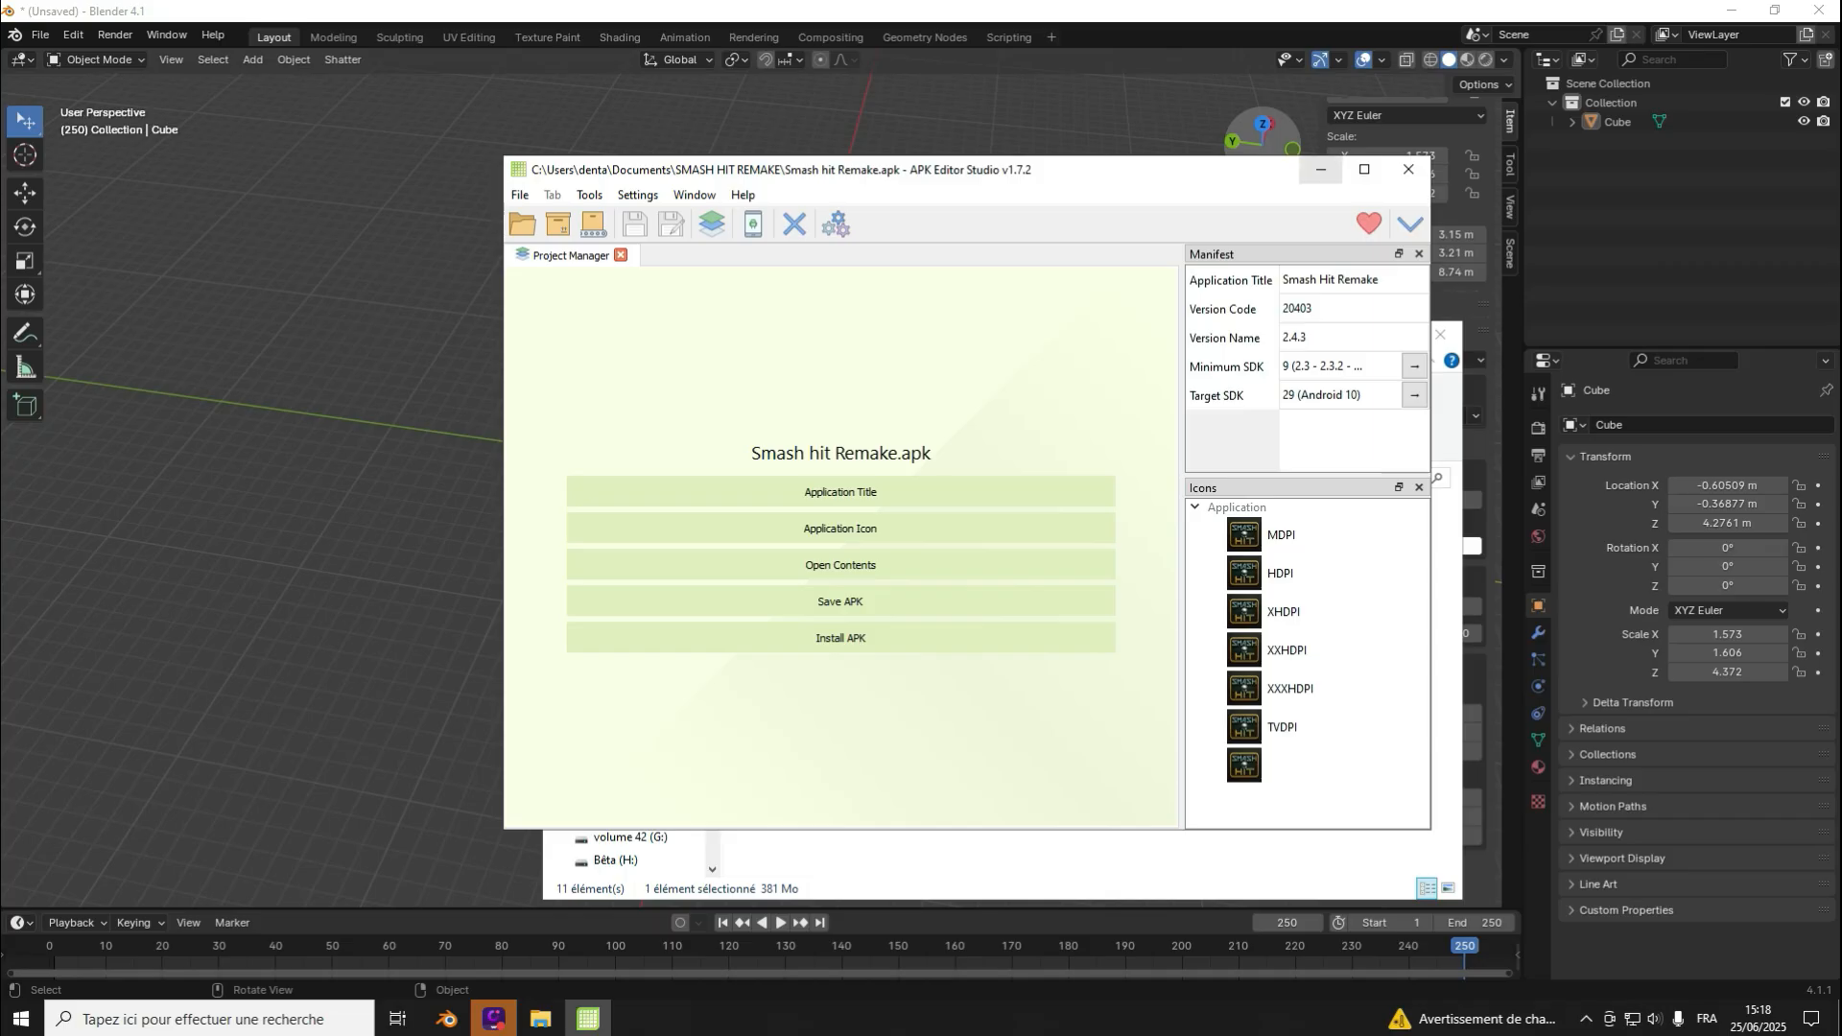
left_click(1321, 170)
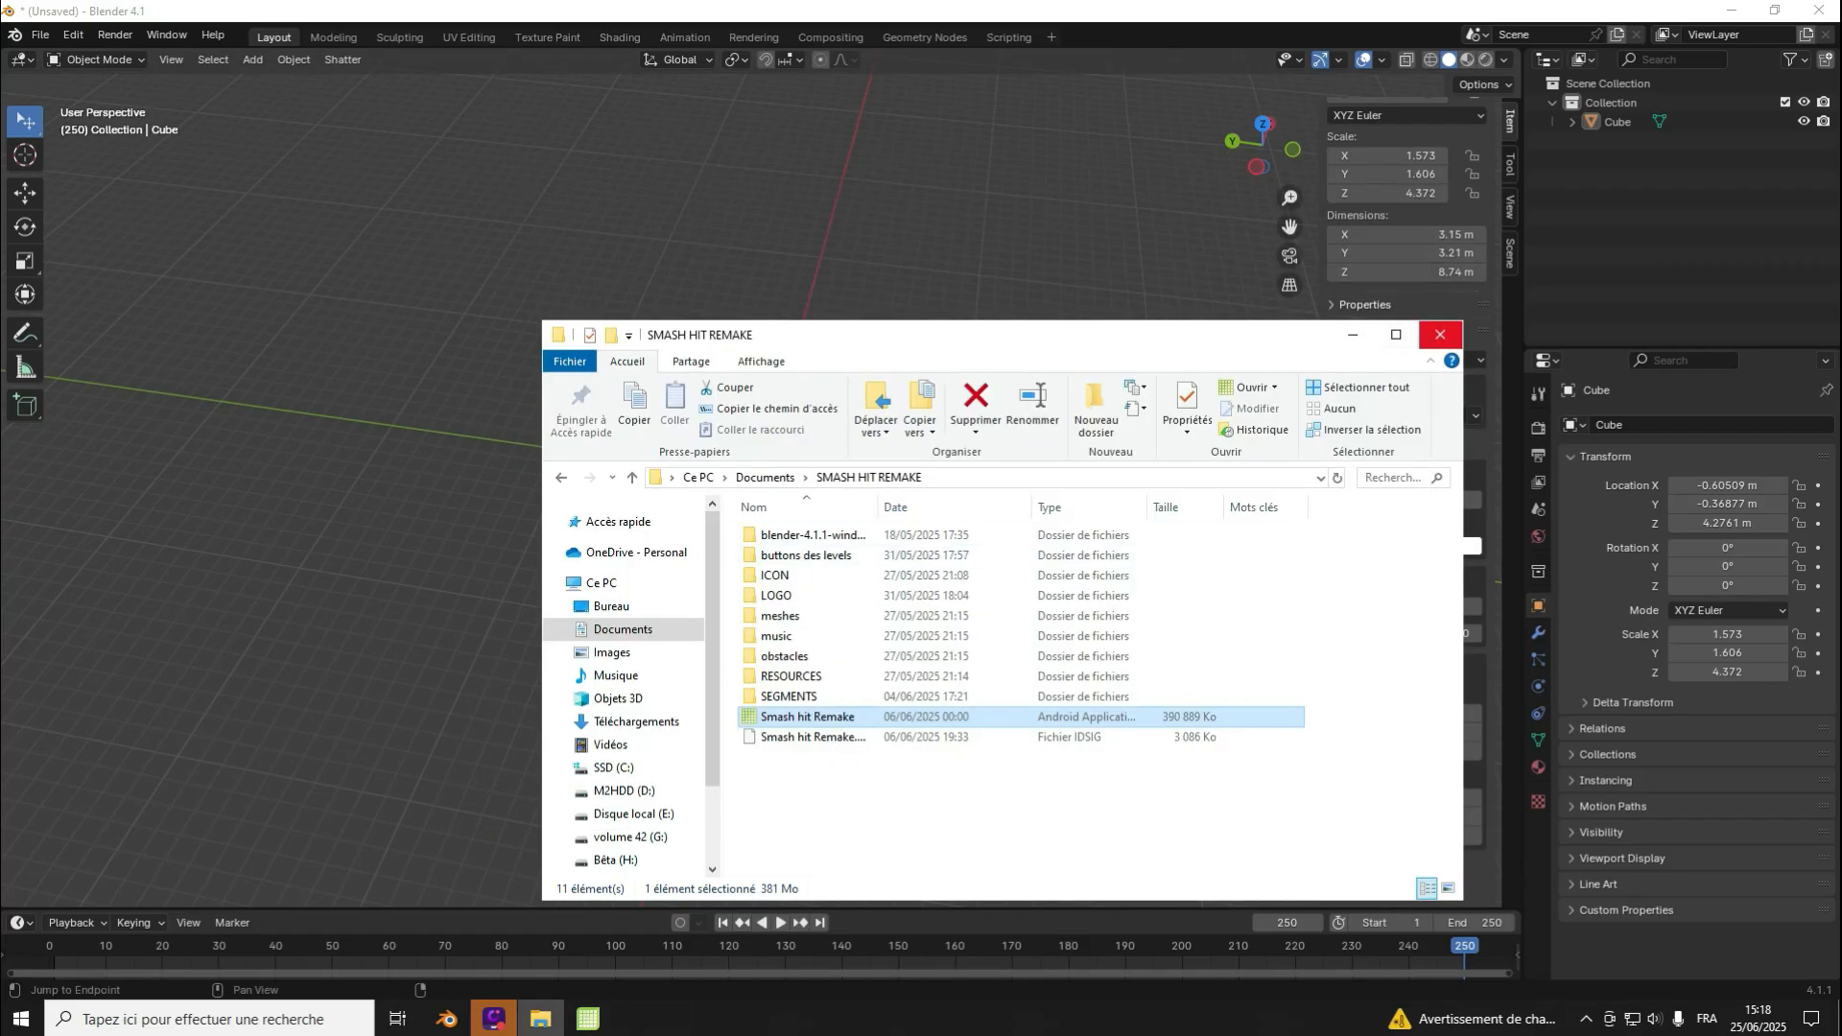
left_click(1440, 334)
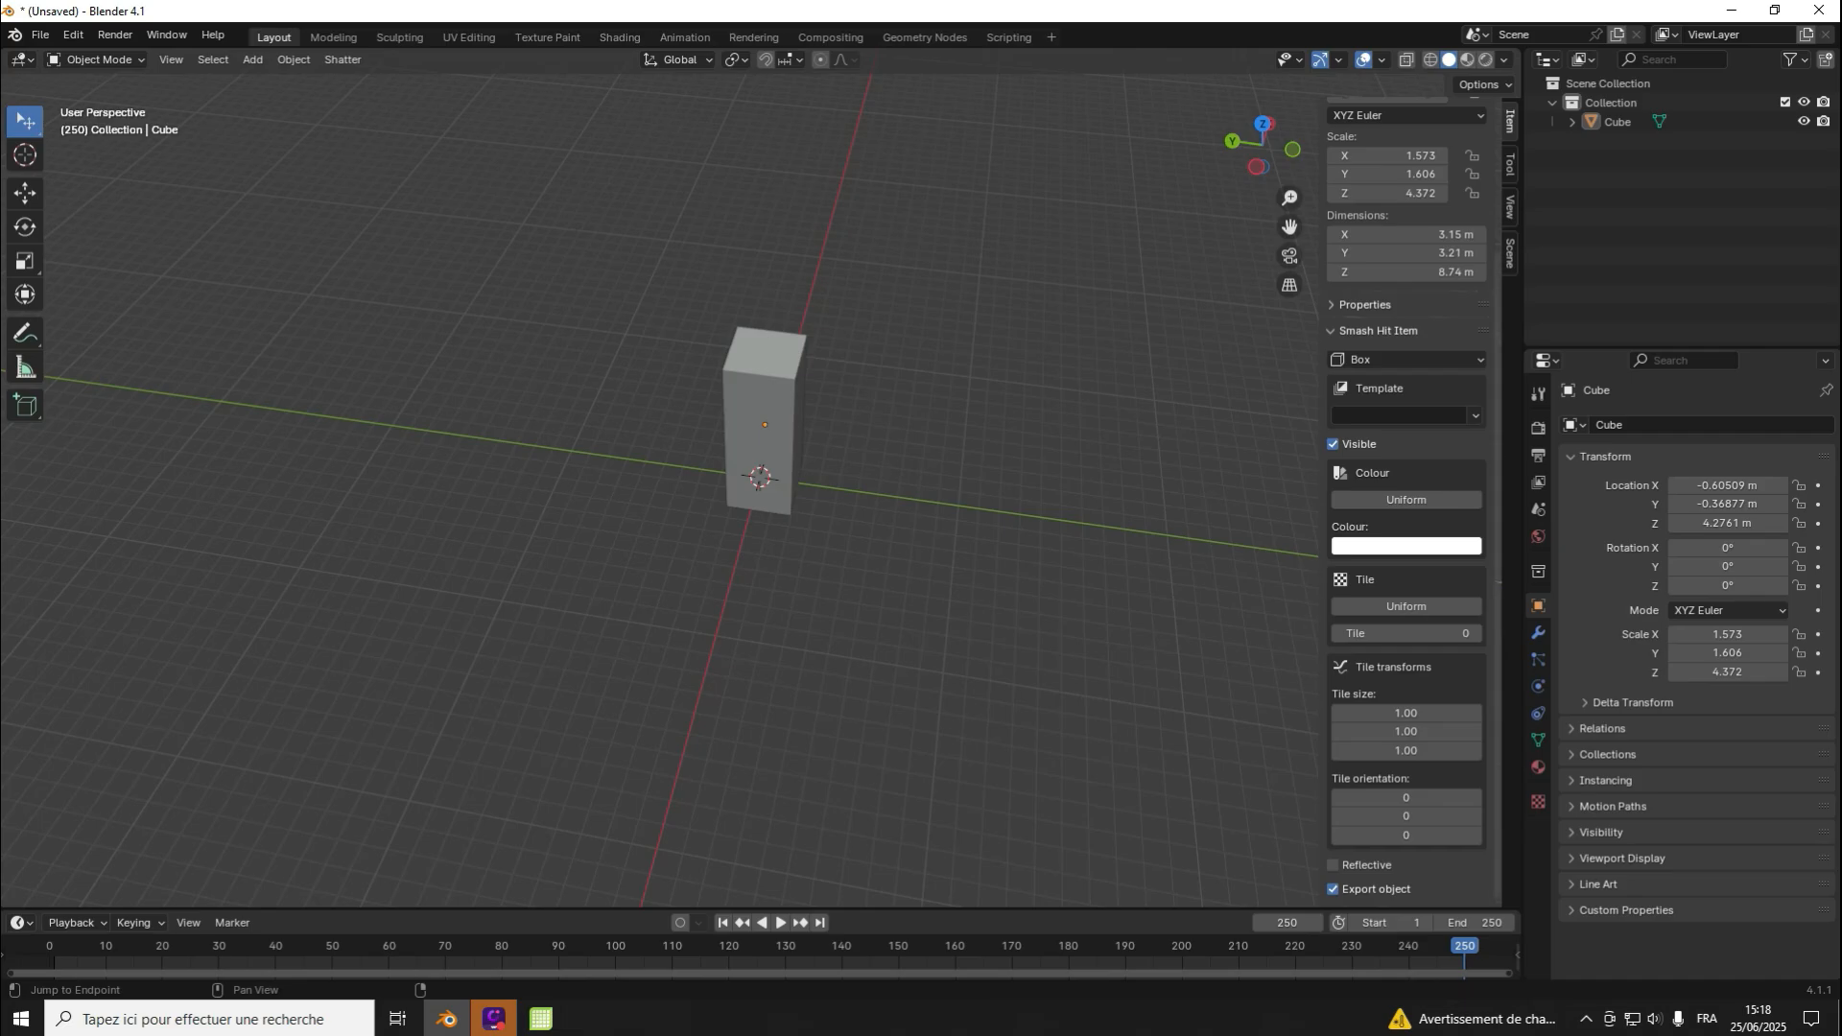
Step: Set the pillar's Smash Hit template to basic
left_click(1475, 416)
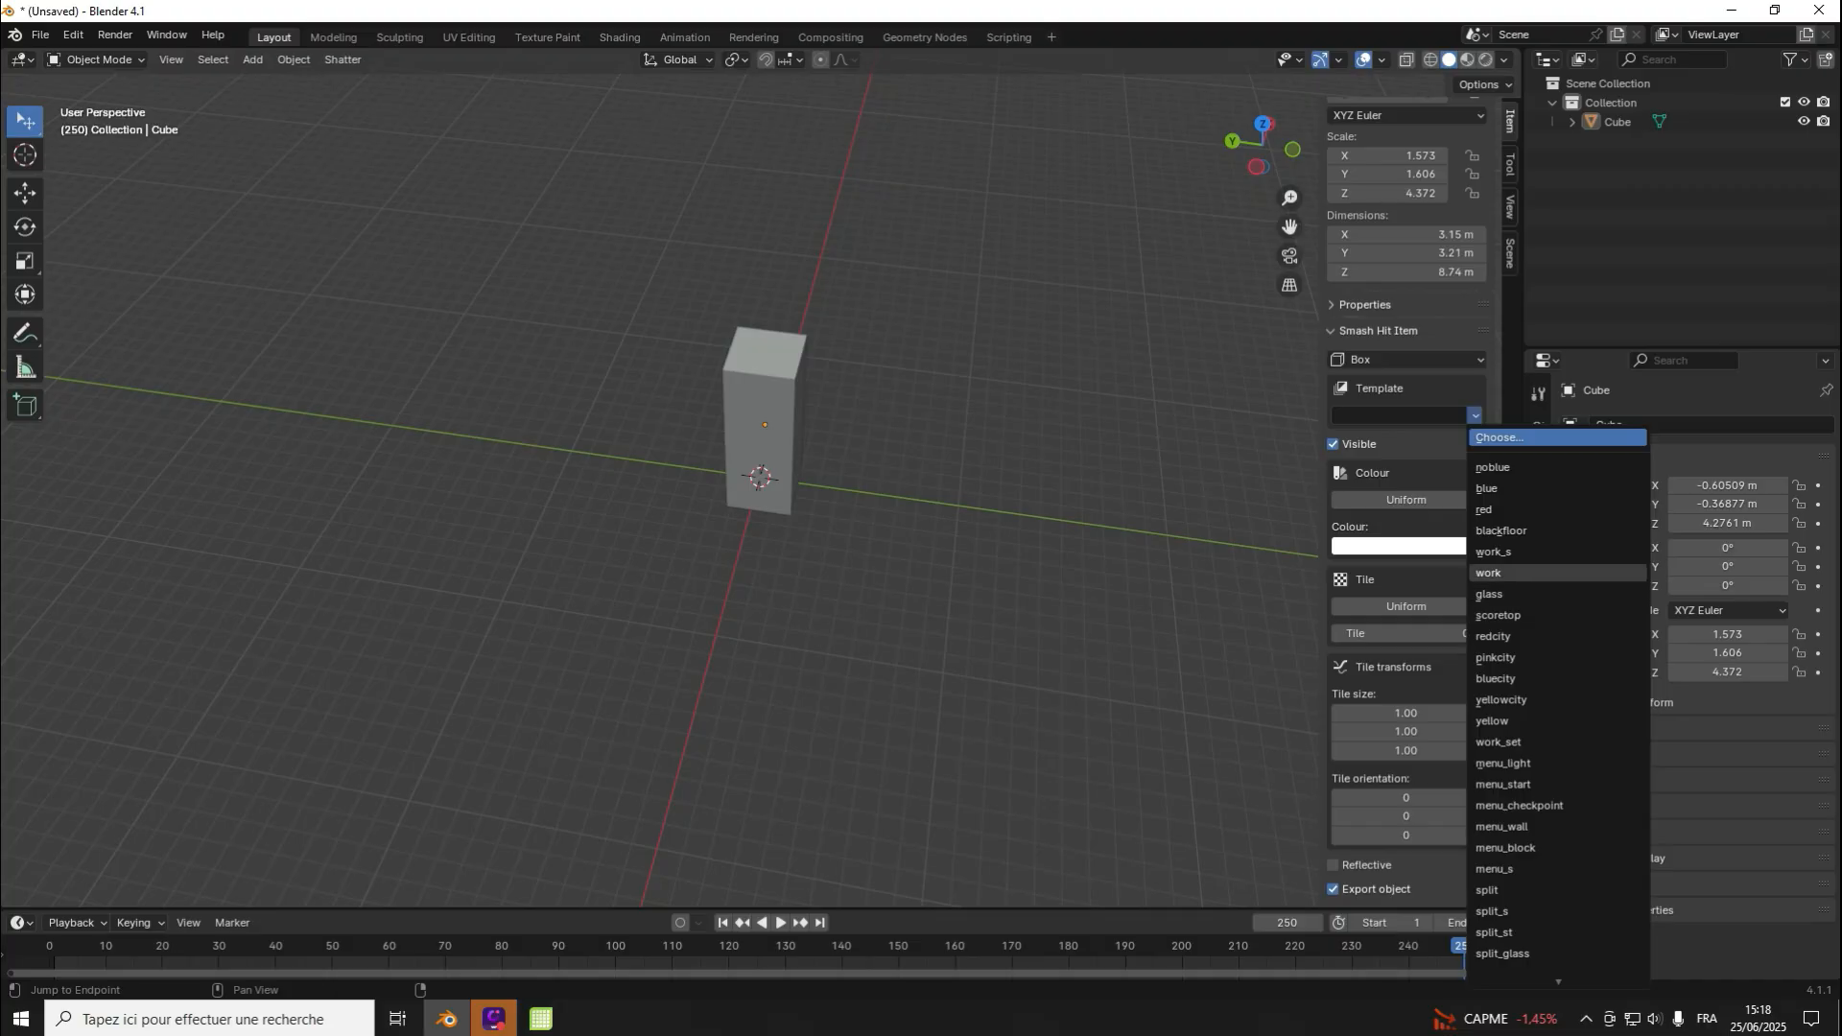
left_click(1399, 415)
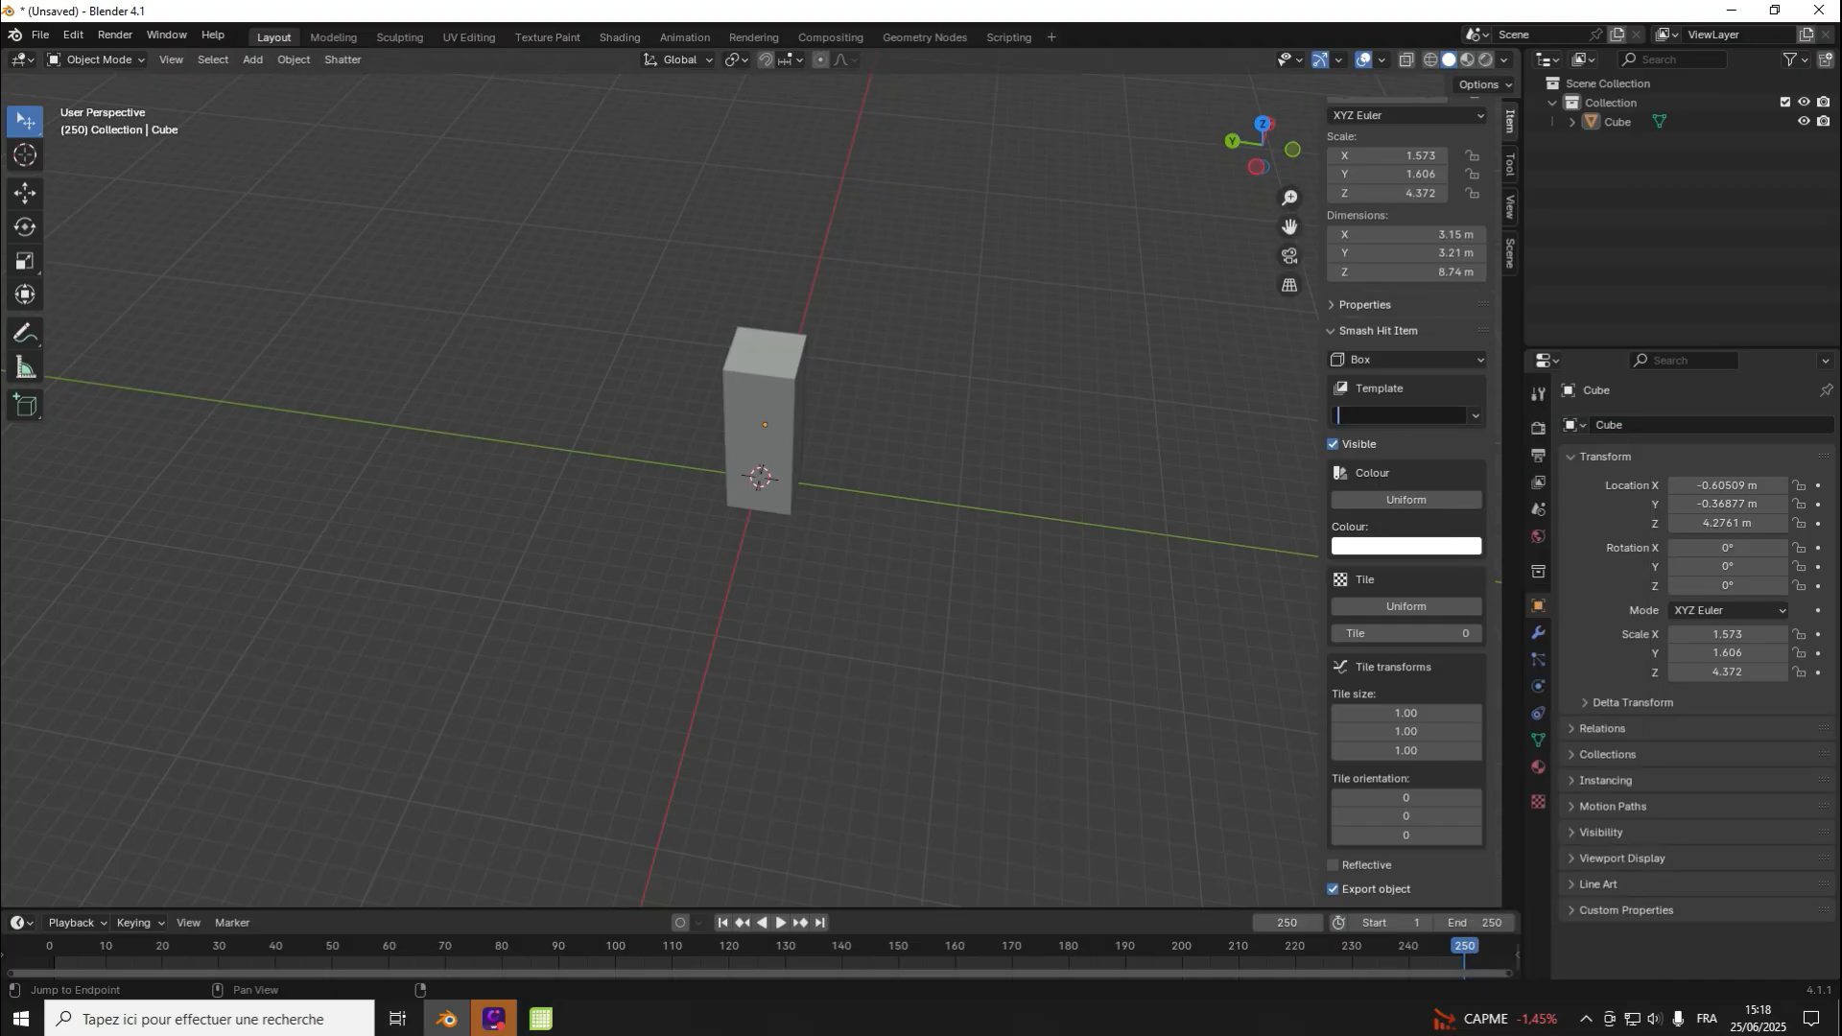
type("basic")
key("Return")
Step: Try the Per-axis colour mode on the pillar and return it to Uniform
left_click(1406, 499)
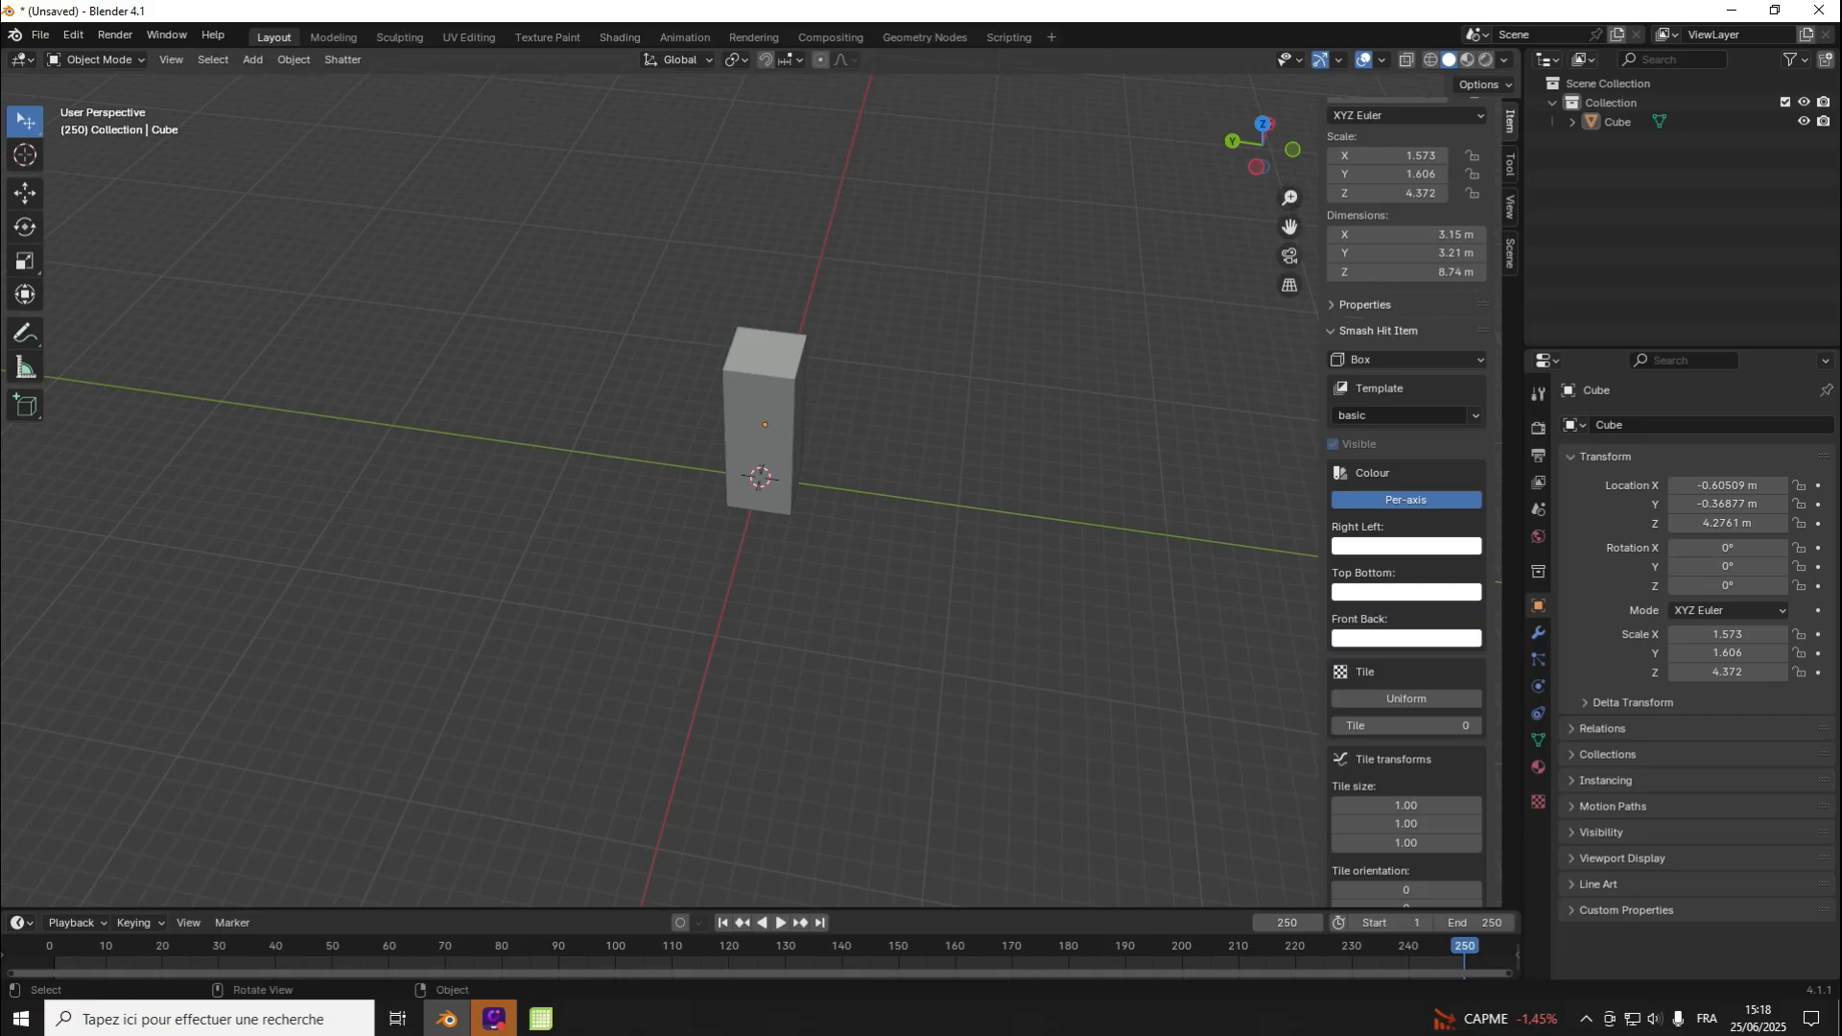
left_click_drag(1262, 144, 1386, 215)
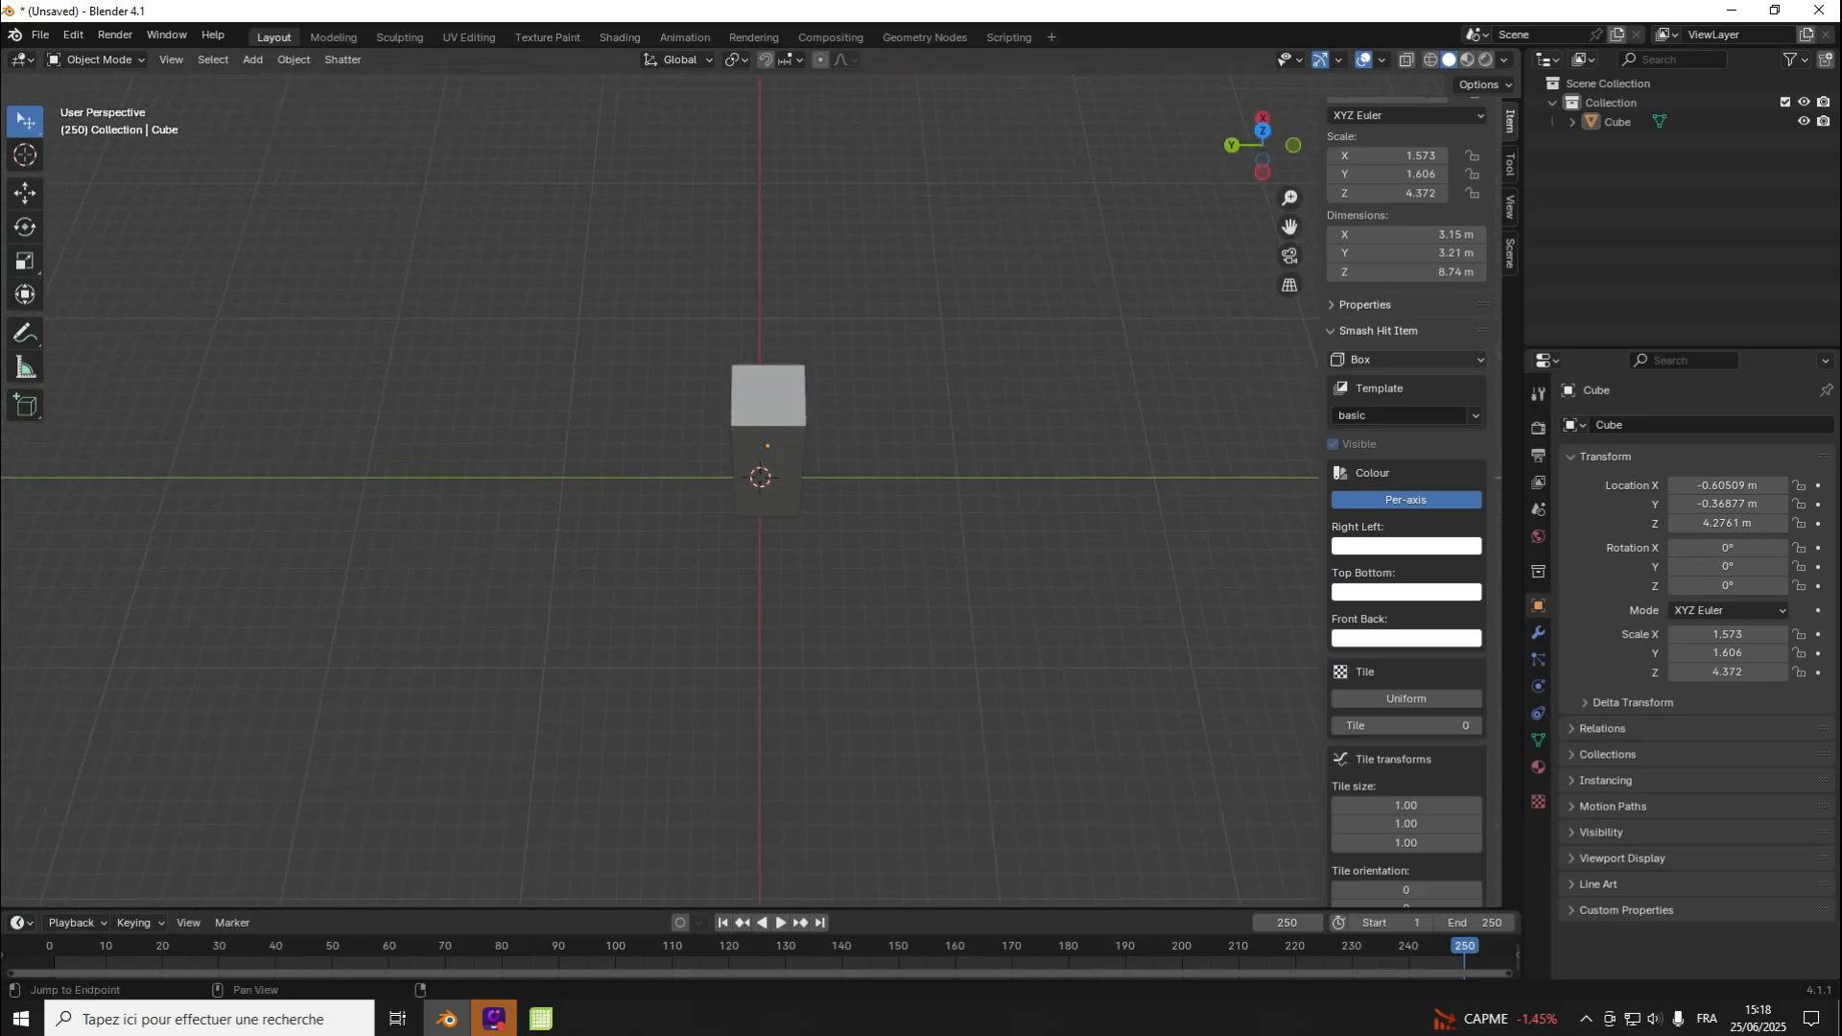
left_click_drag(1263, 144, 1252, 102)
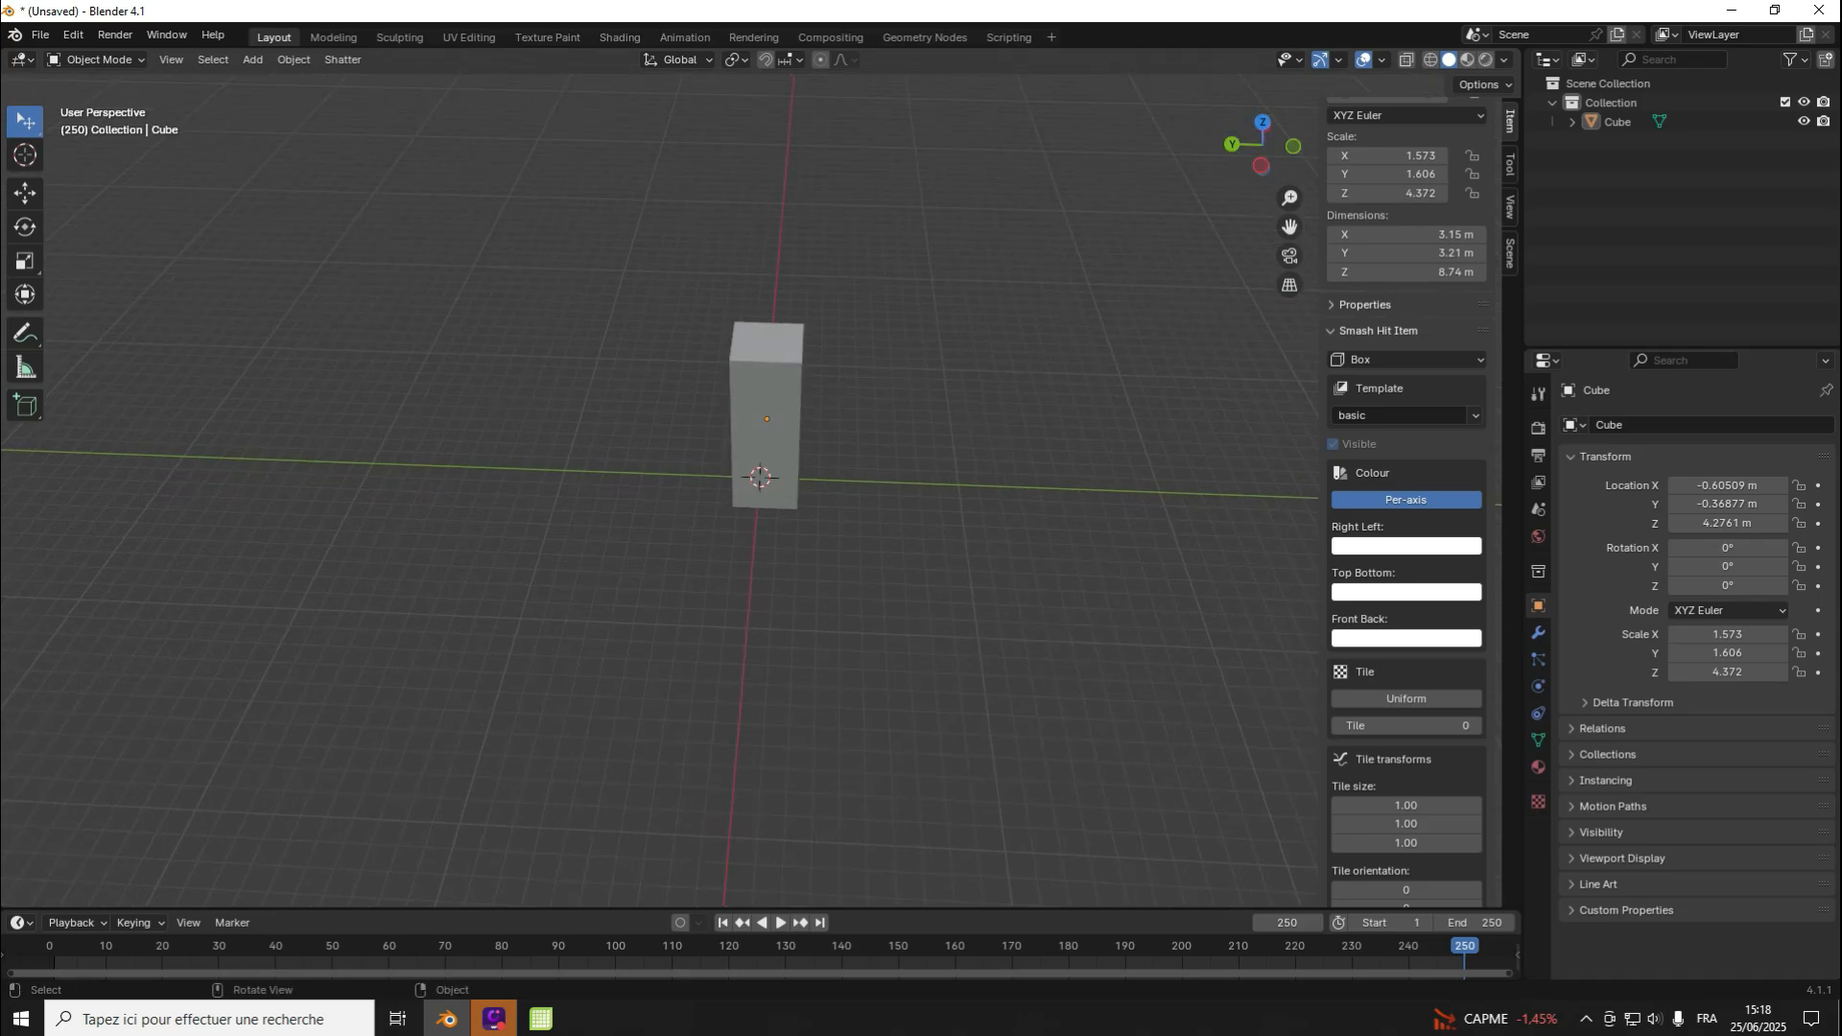
left_click_drag(1262, 144, 1233, 177)
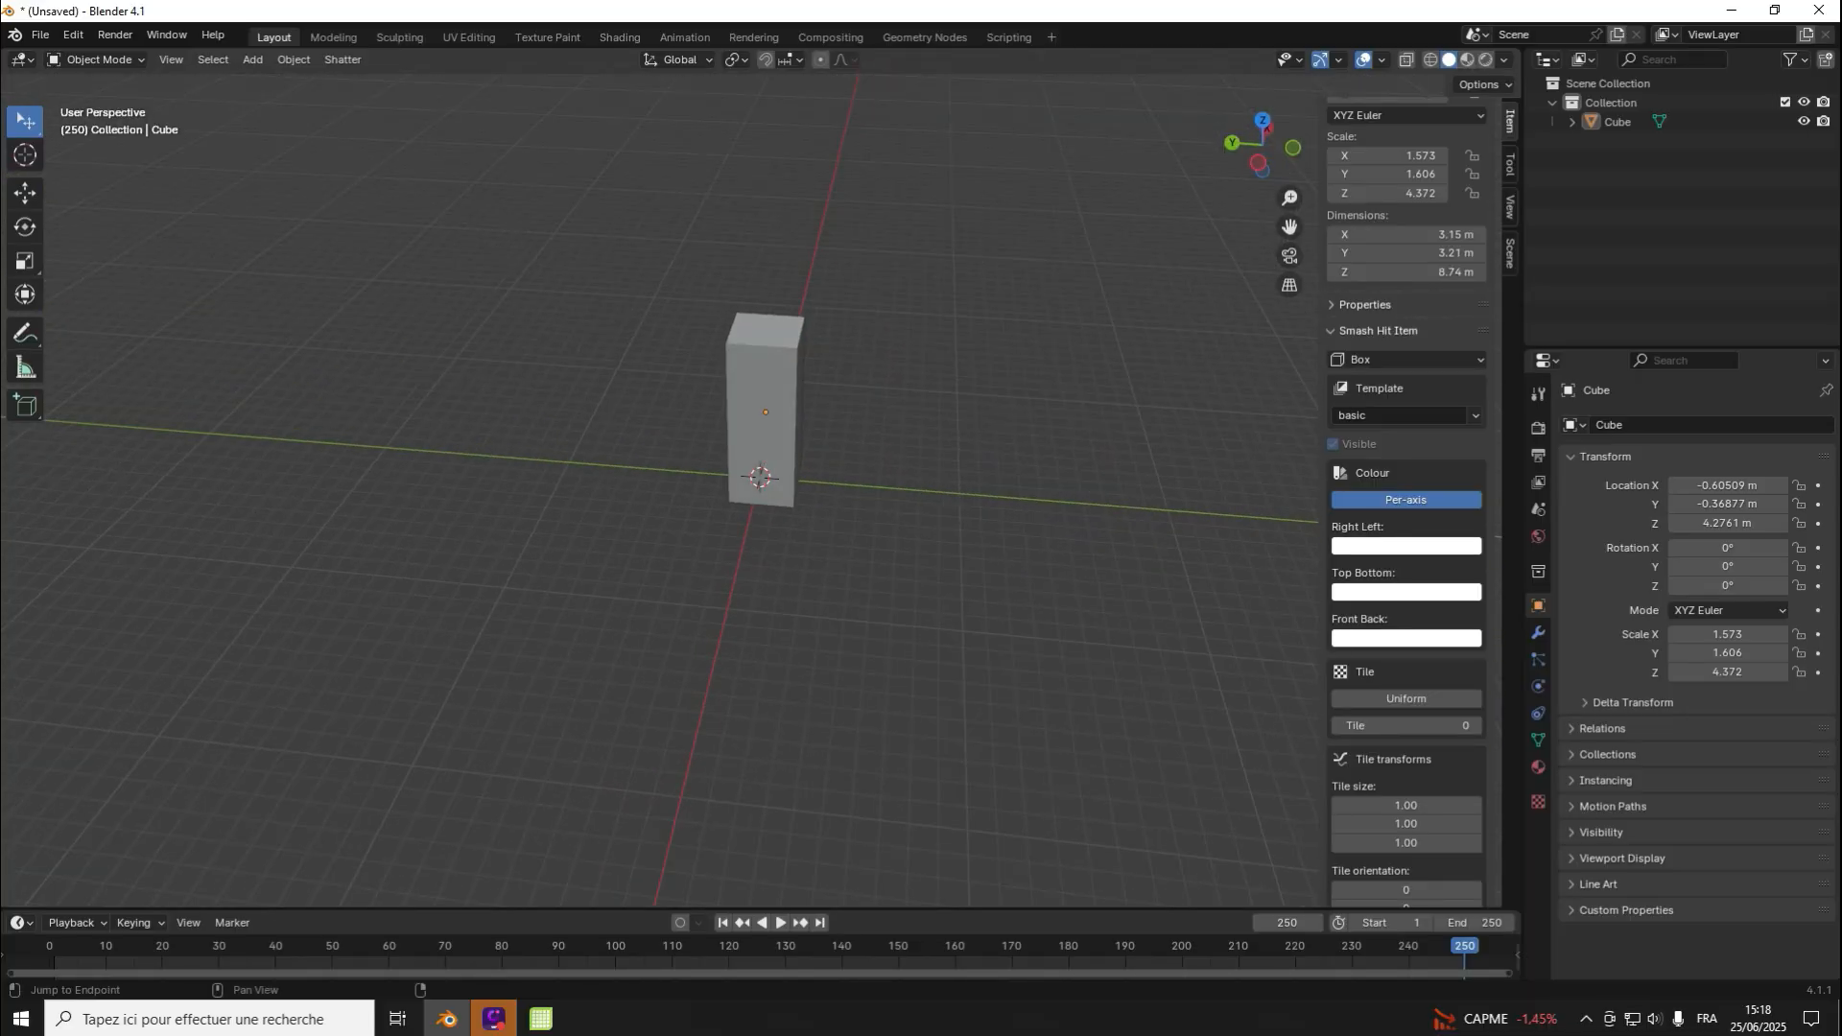
left_click(1405, 500)
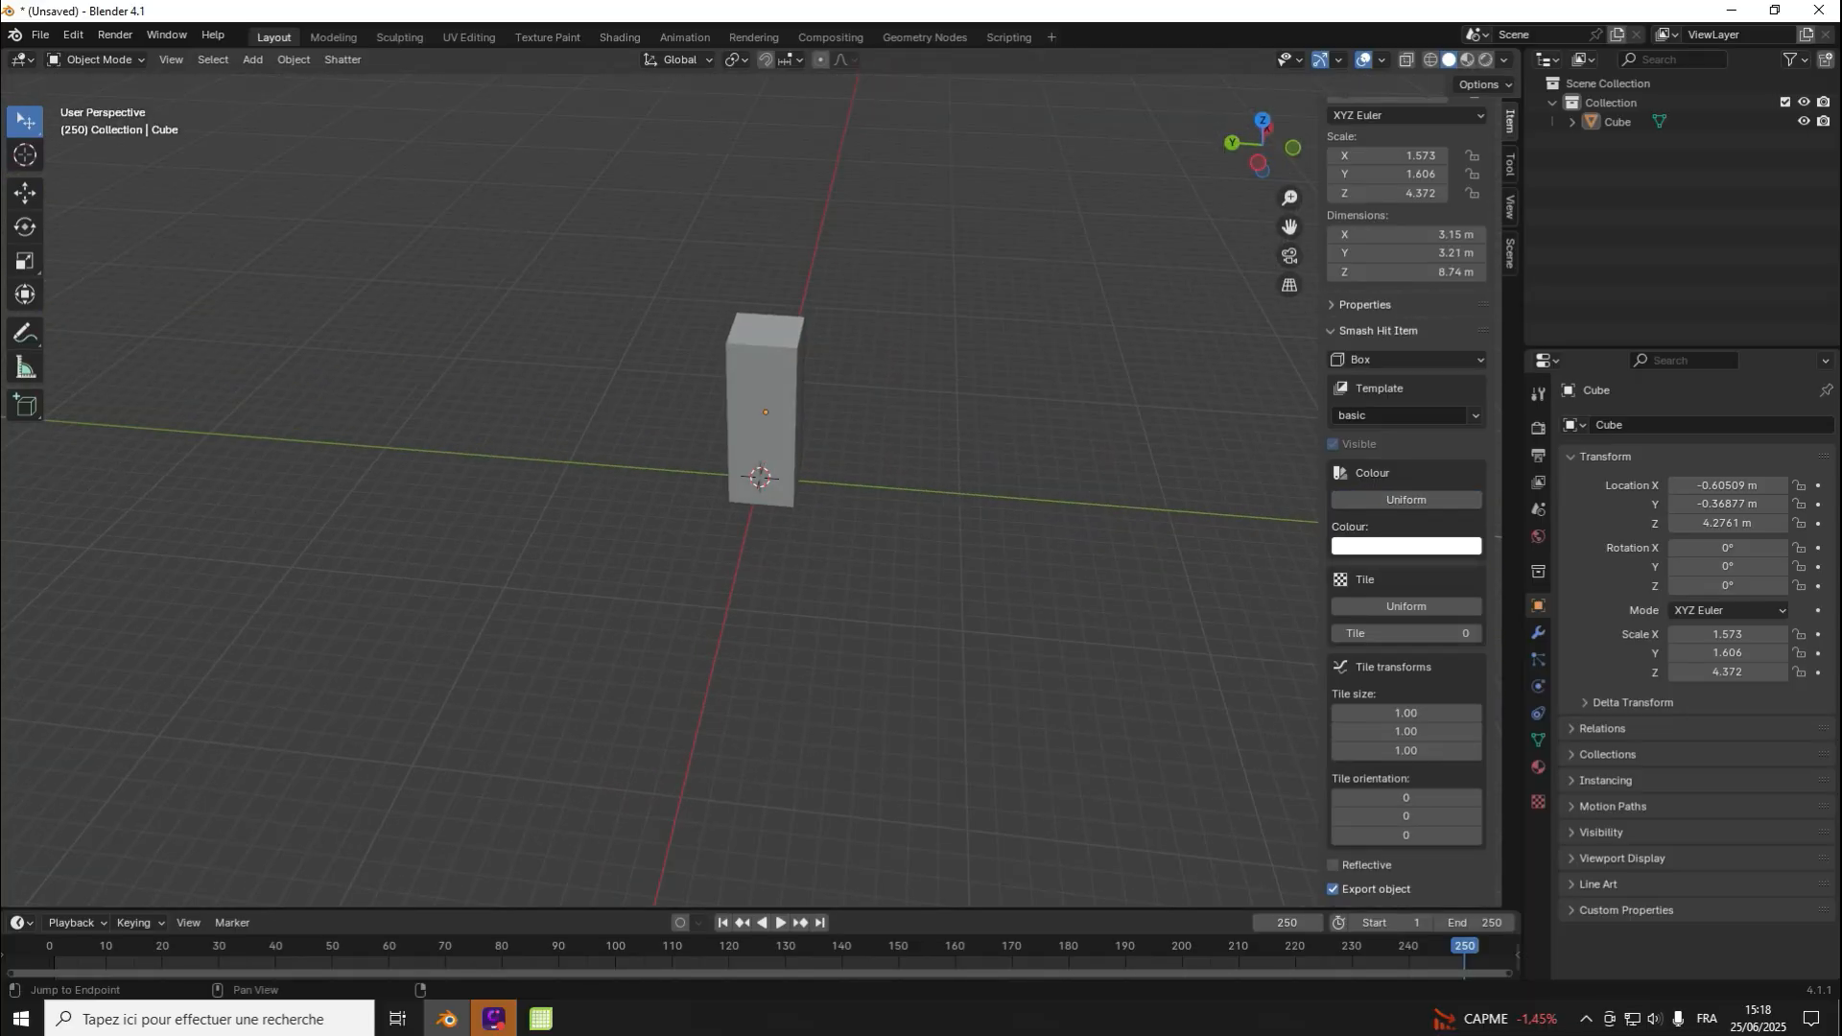
Step: Open the colour picker for the pillar's uniform colour and examine its RGB and Hex entry modes, returning to RGB
left_click_drag(1262, 144, 1125, 151)
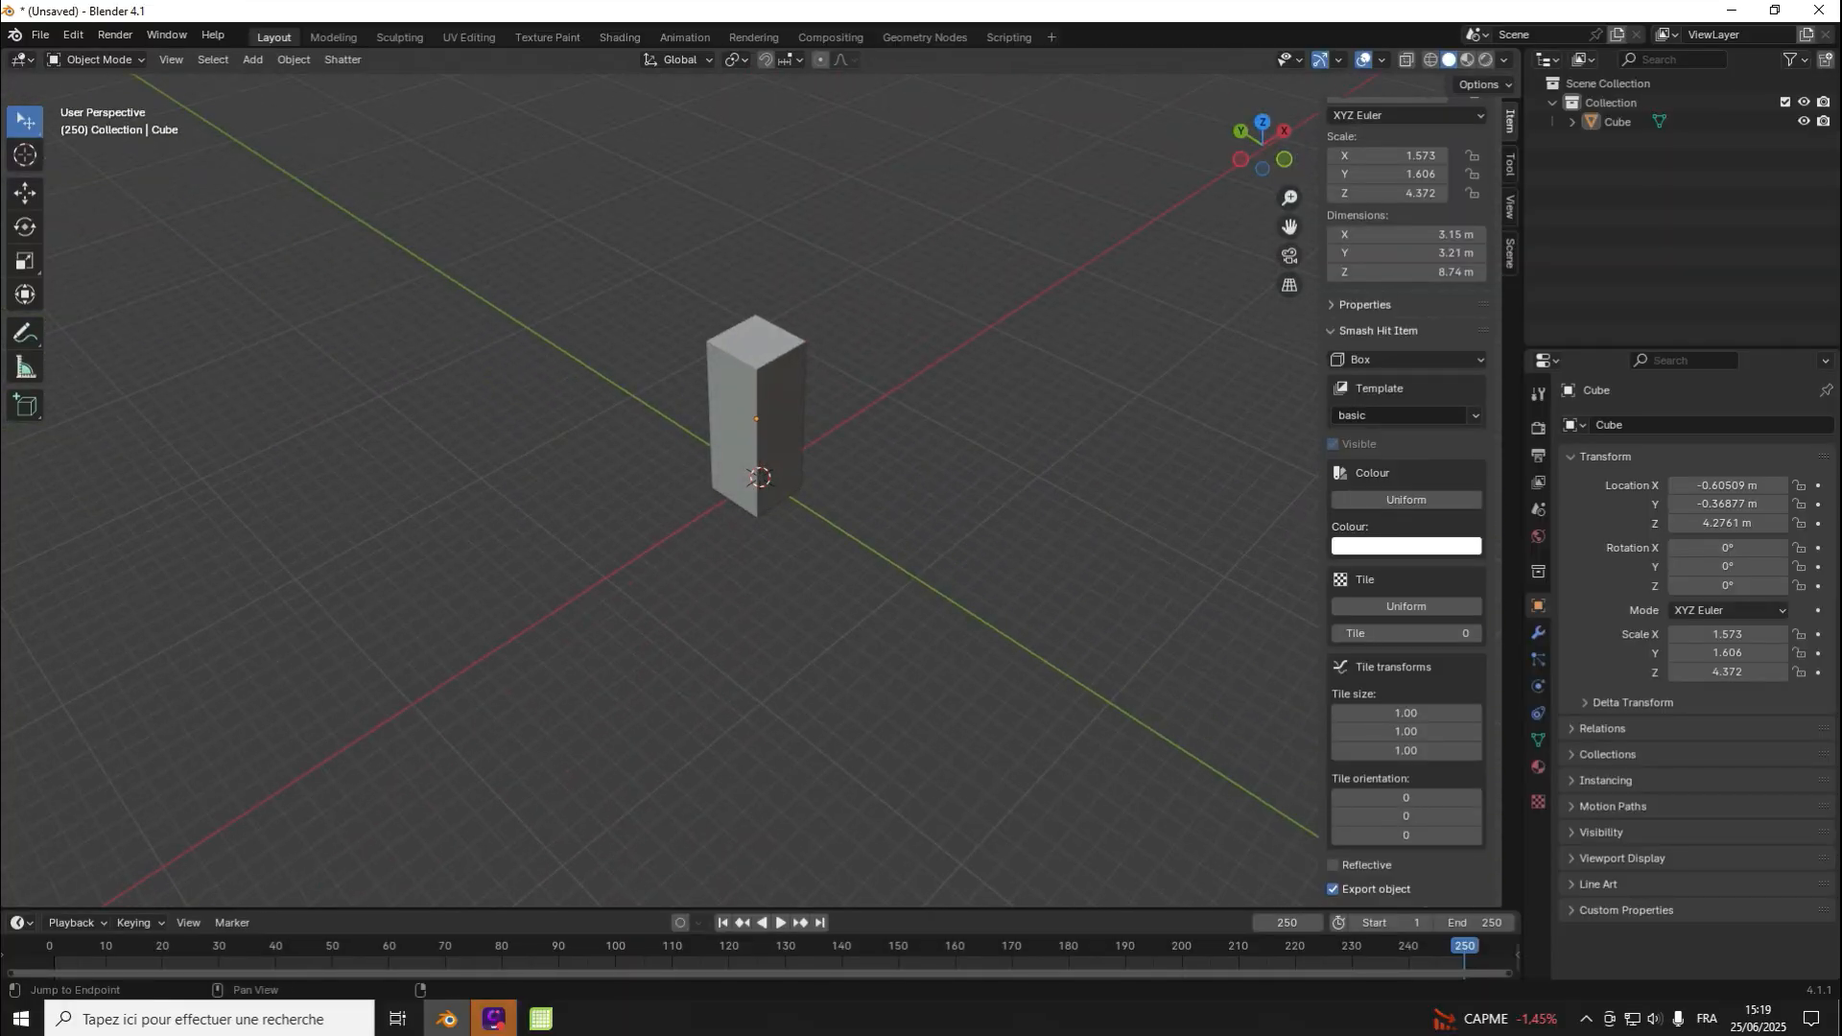
left_click(1405, 545)
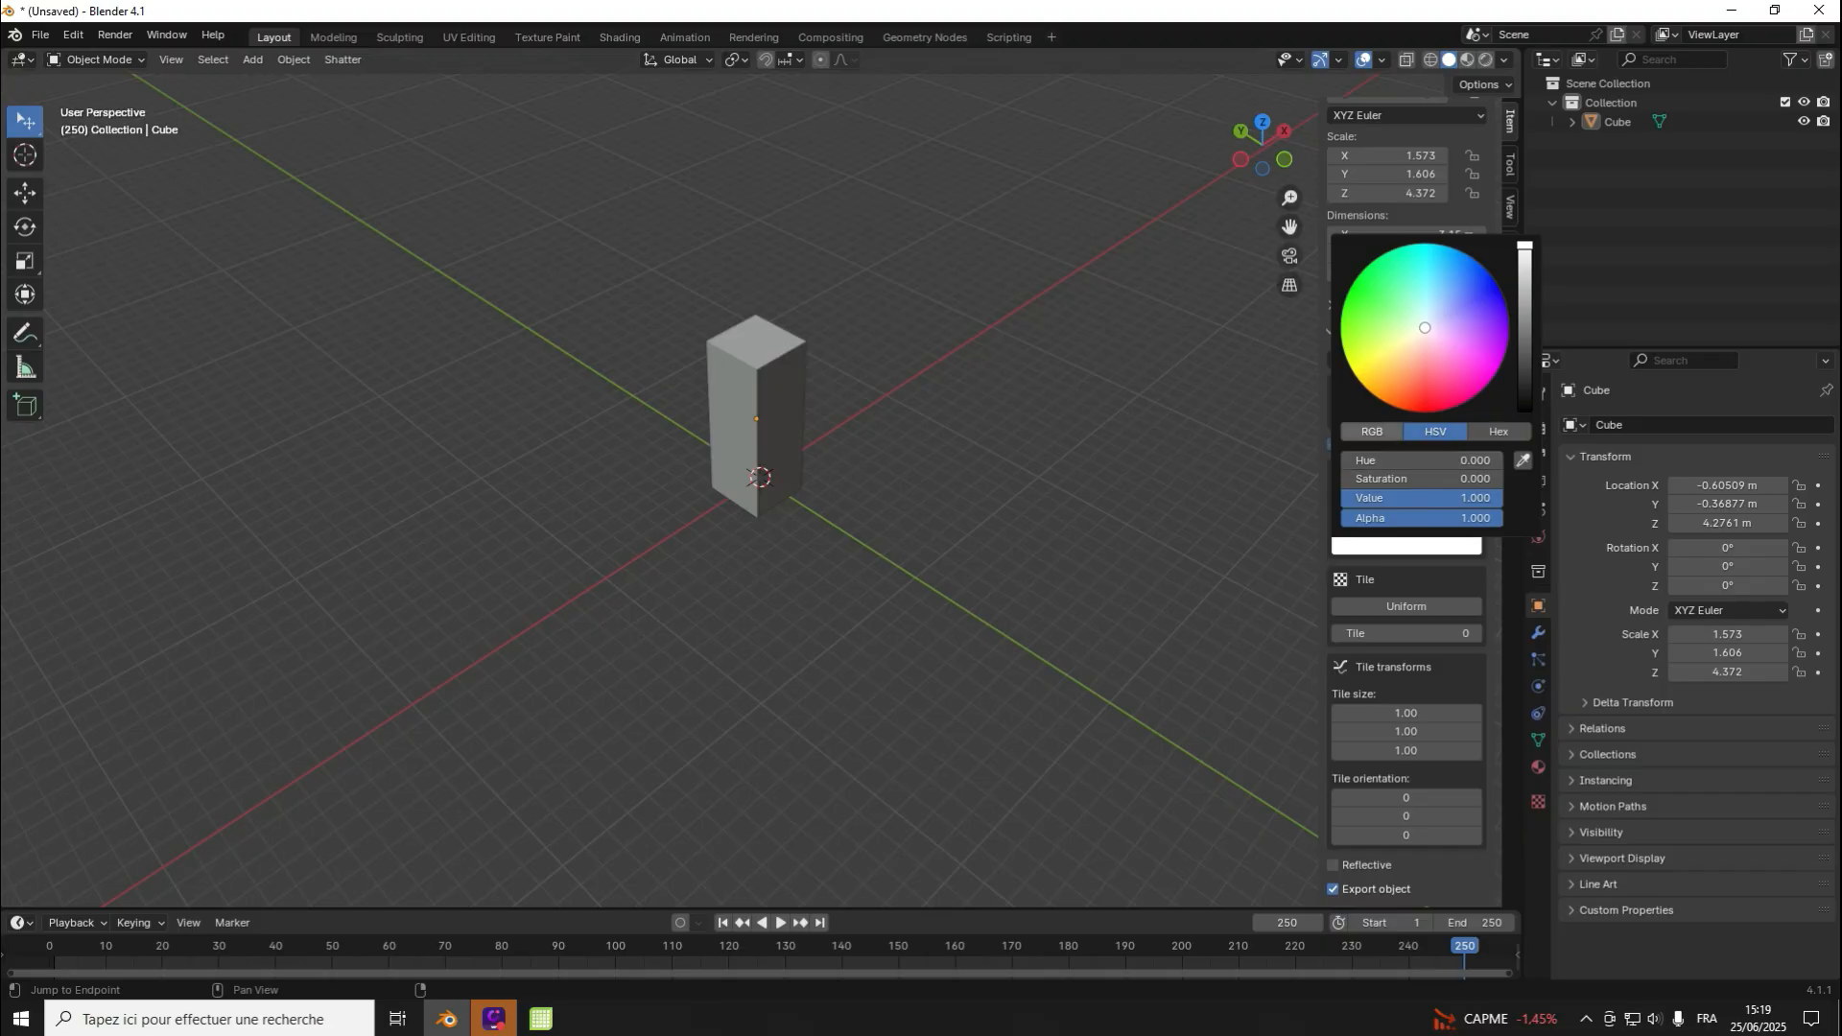
left_click(1372, 430)
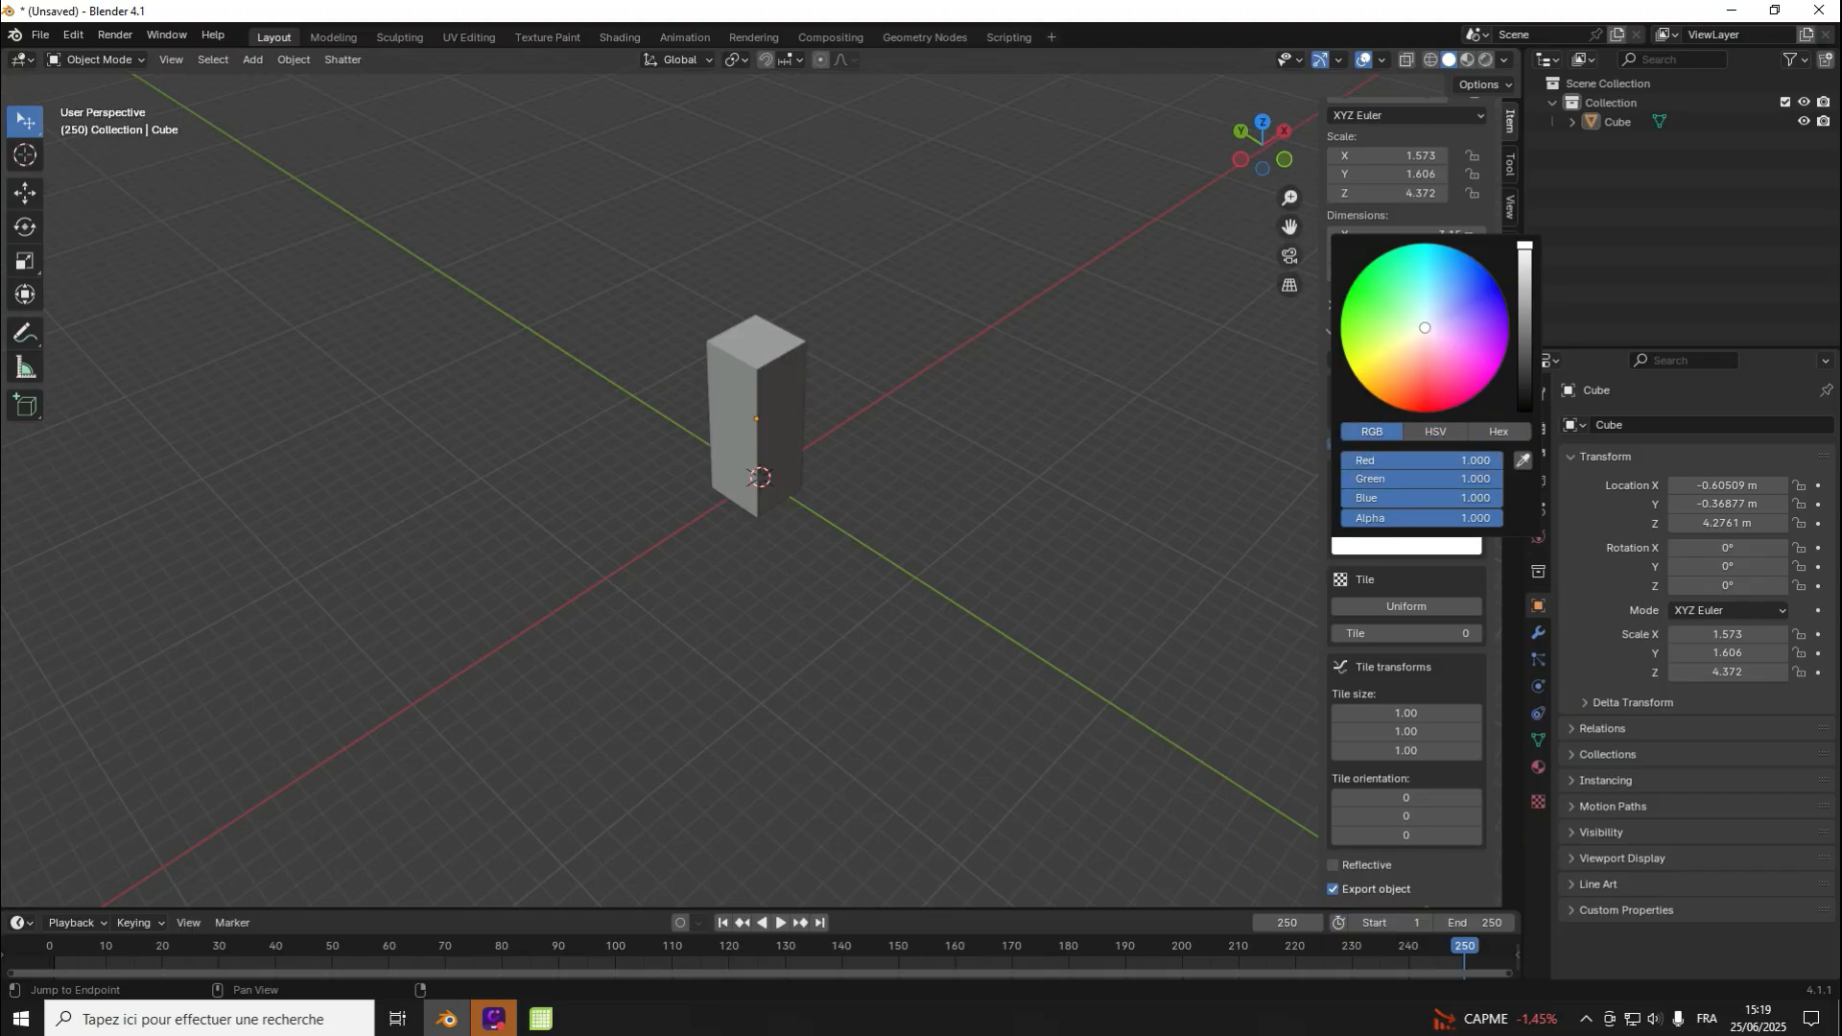
left_click(1499, 431)
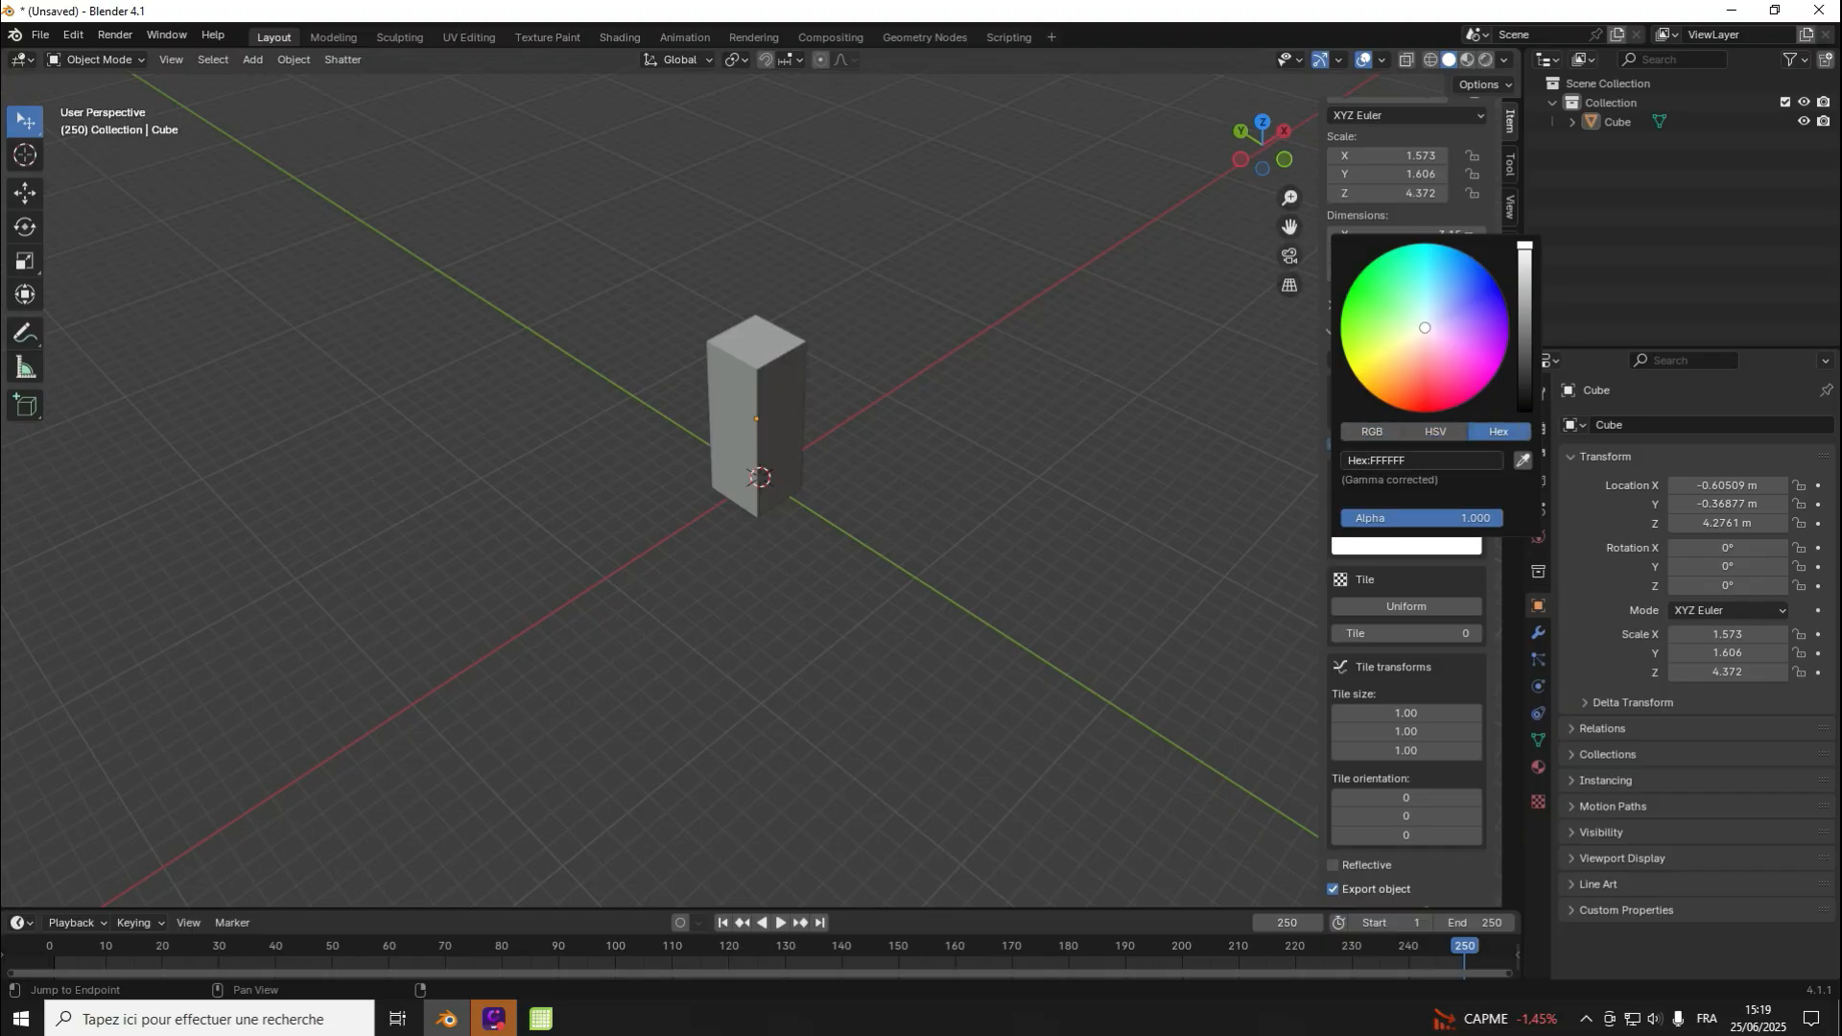
left_click(1377, 460)
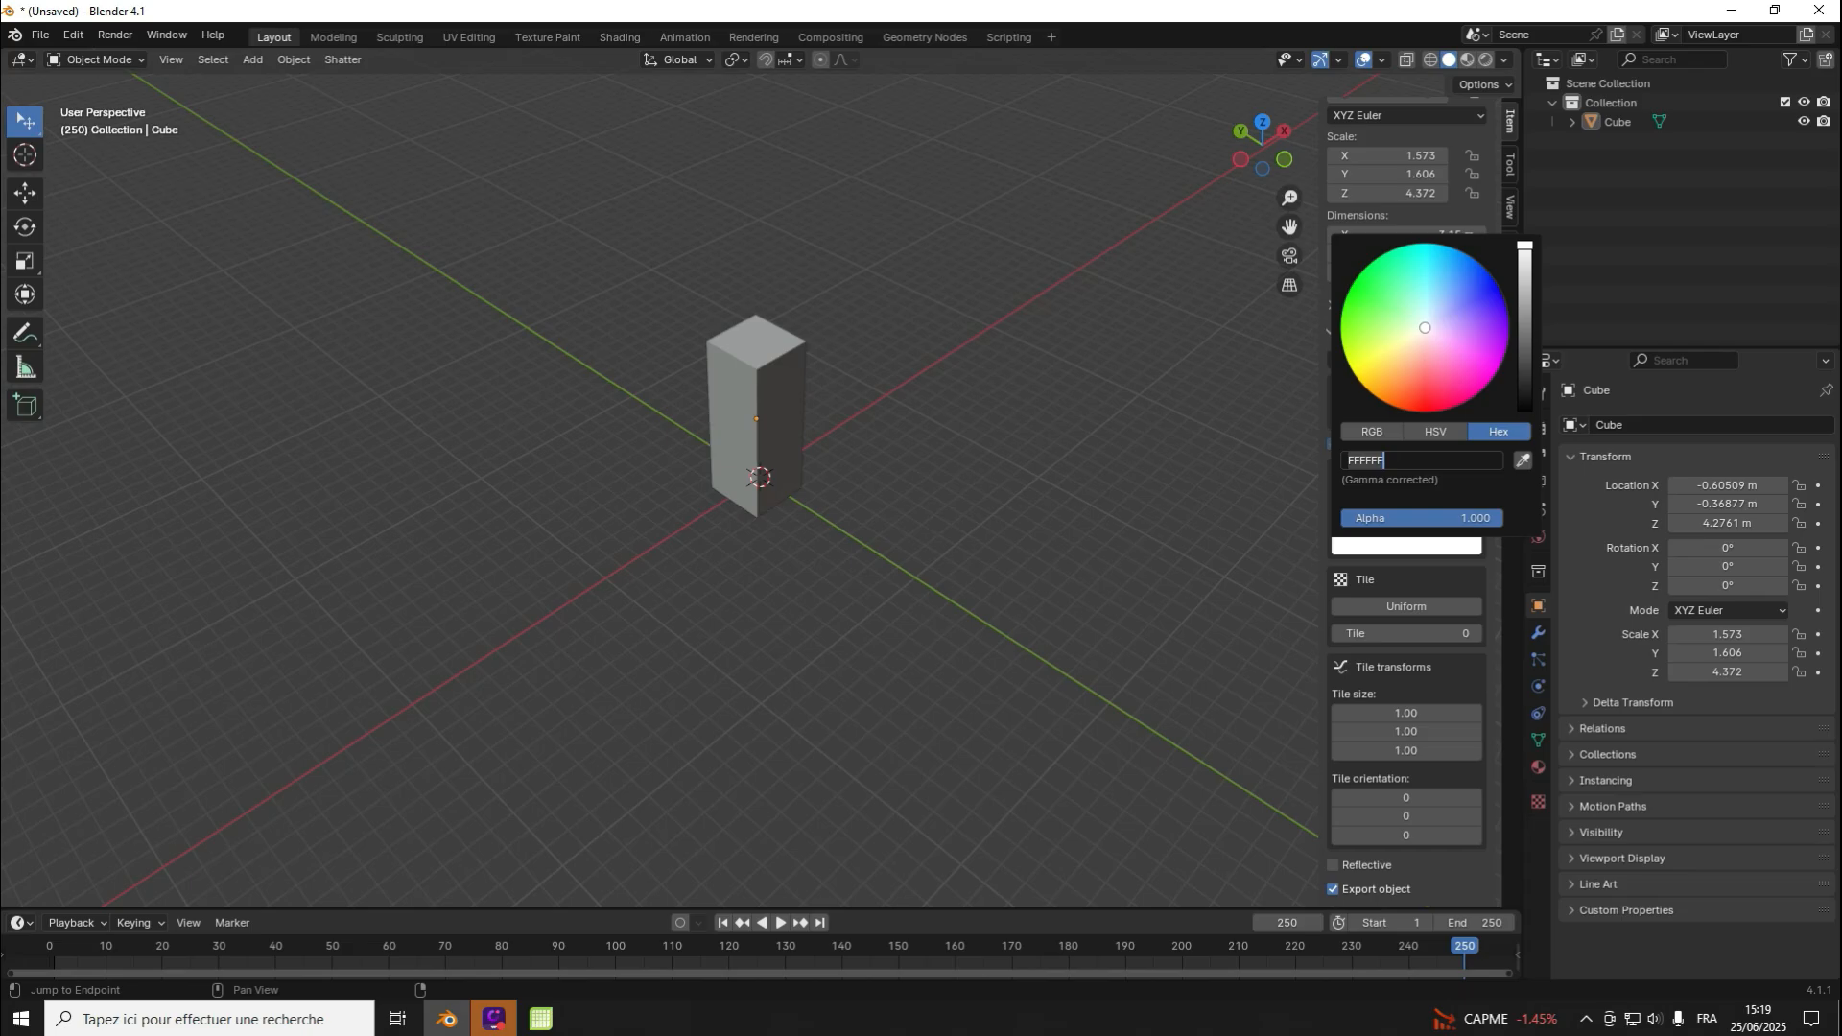
key("Return")
left_click(1372, 432)
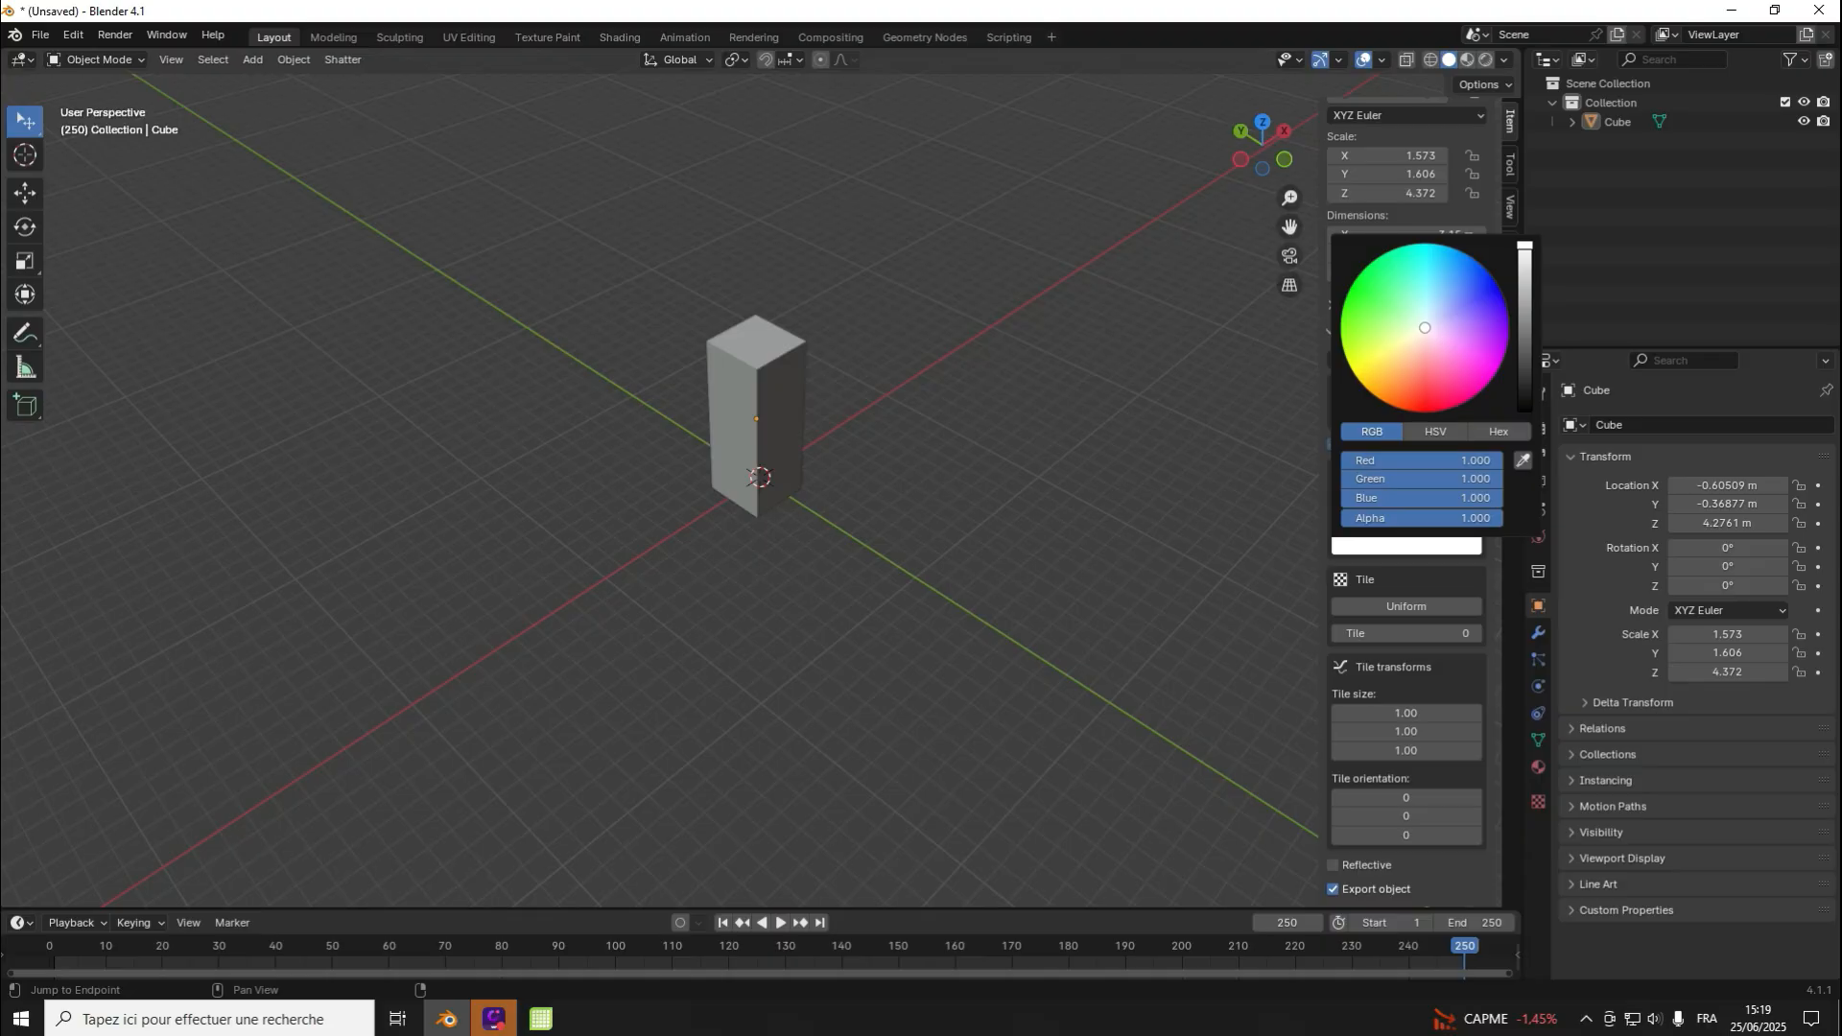
Step: Try pink and yellow shades on the colour wheel, and set the pillar's colour to Red 0.5, Green 0.8 and Blue 0.1
mouse_move(1525, 245)
left_mouse_down()
mouse_move(1525, 411)
mouse_move(1524, 246)
left_mouse_up()
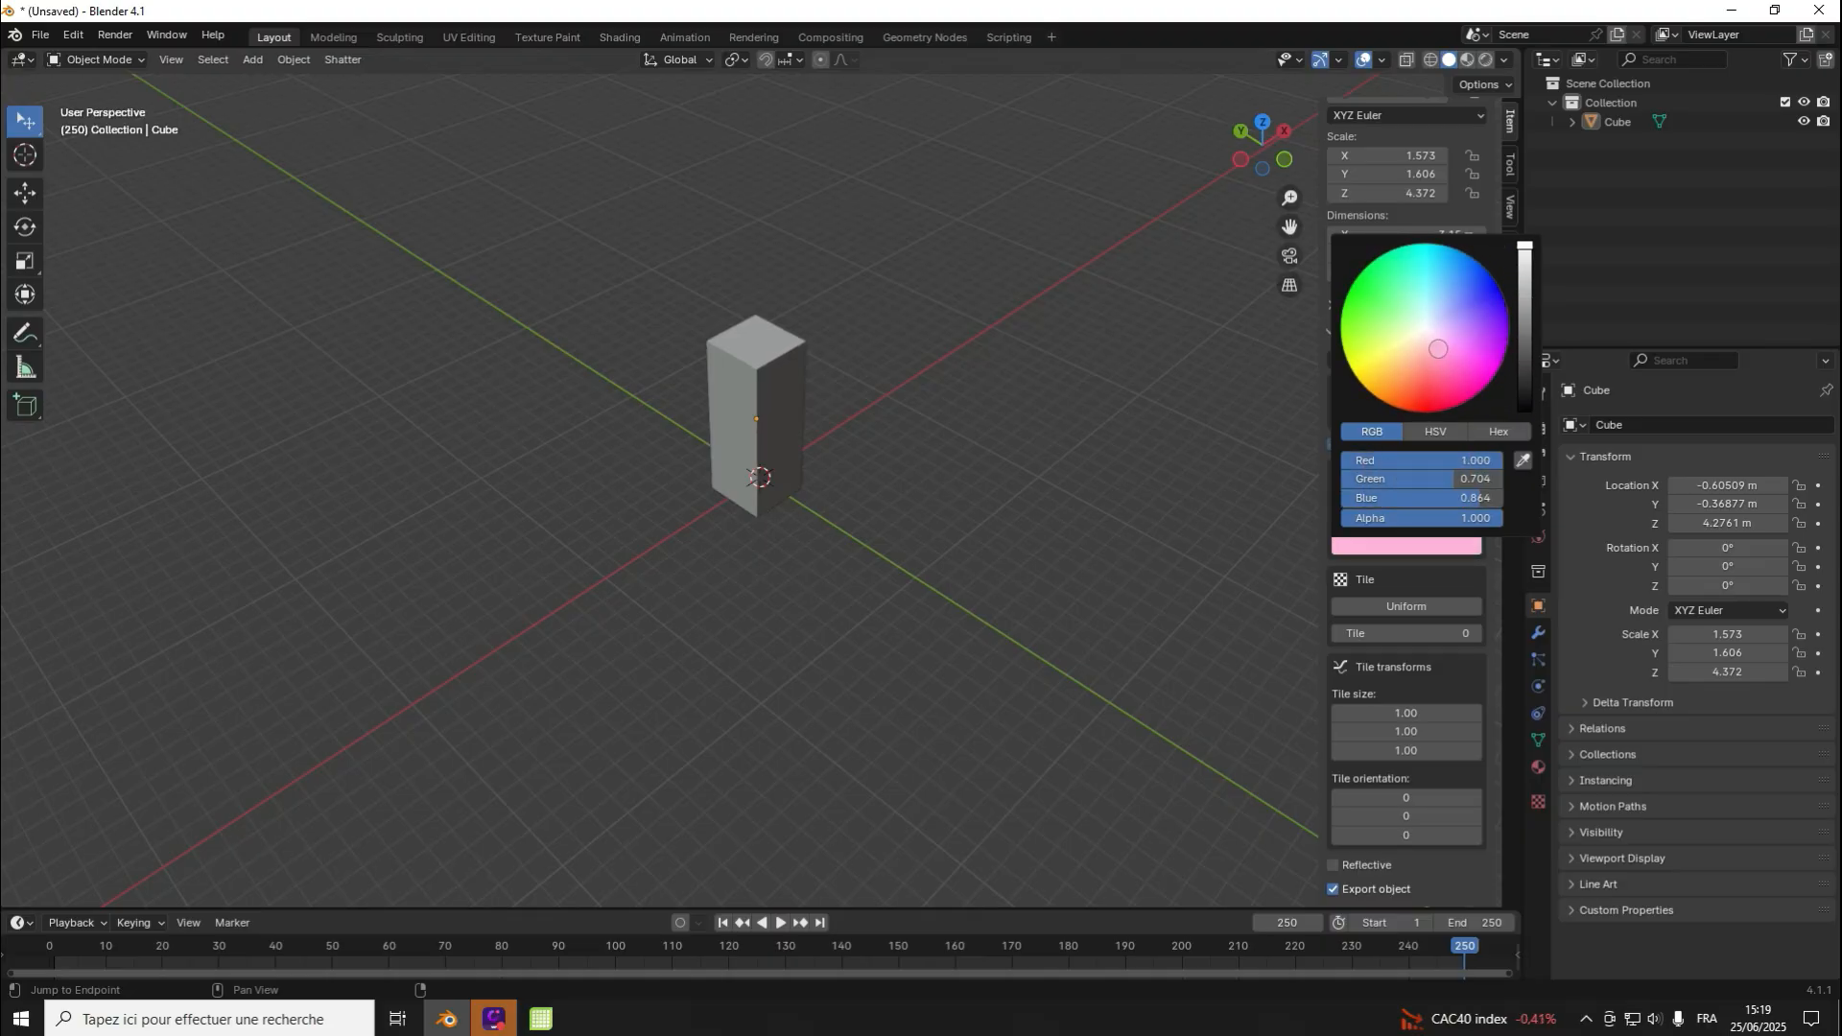
mouse_move(1437, 349)
left_mouse_down()
mouse_move(1441, 369)
mouse_move(1412, 349)
mouse_move(1409, 388)
mouse_move(1436, 379)
mouse_move(1403, 410)
mouse_move(1459, 382)
mouse_move(1432, 332)
mouse_move(1393, 356)
left_mouse_up()
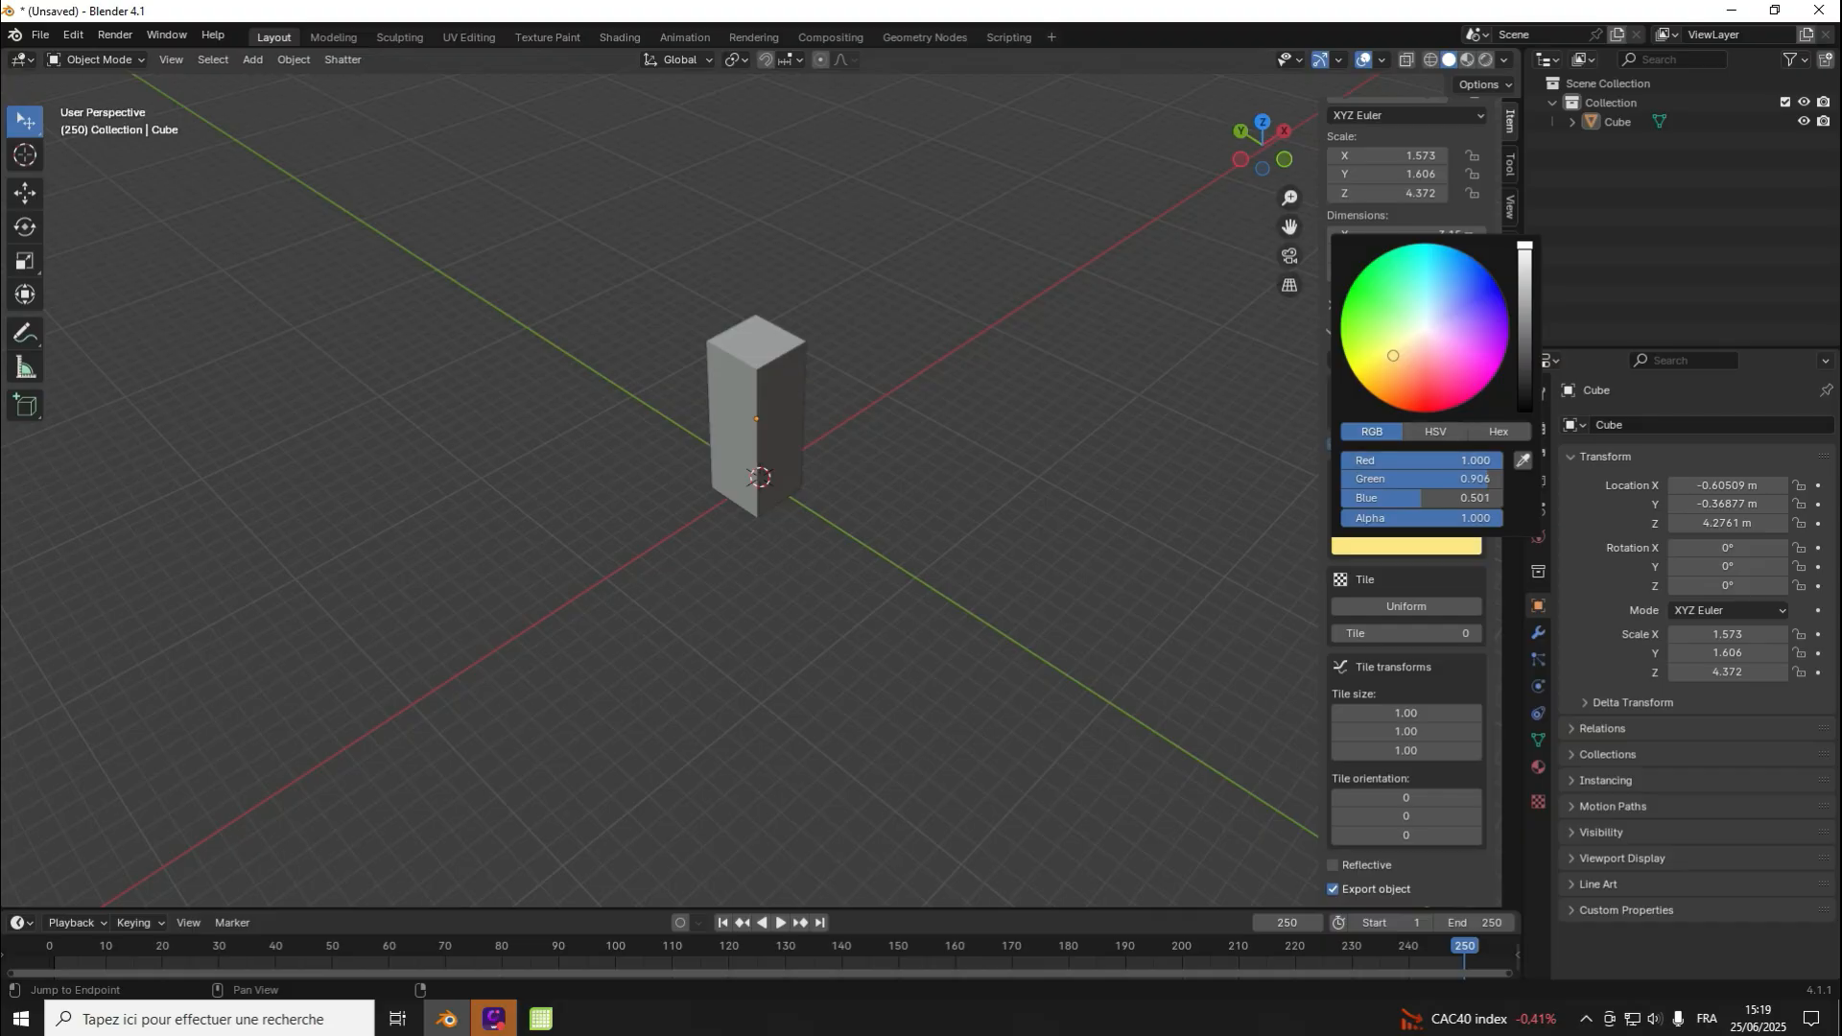
double_click(1420, 460)
type("0.5")
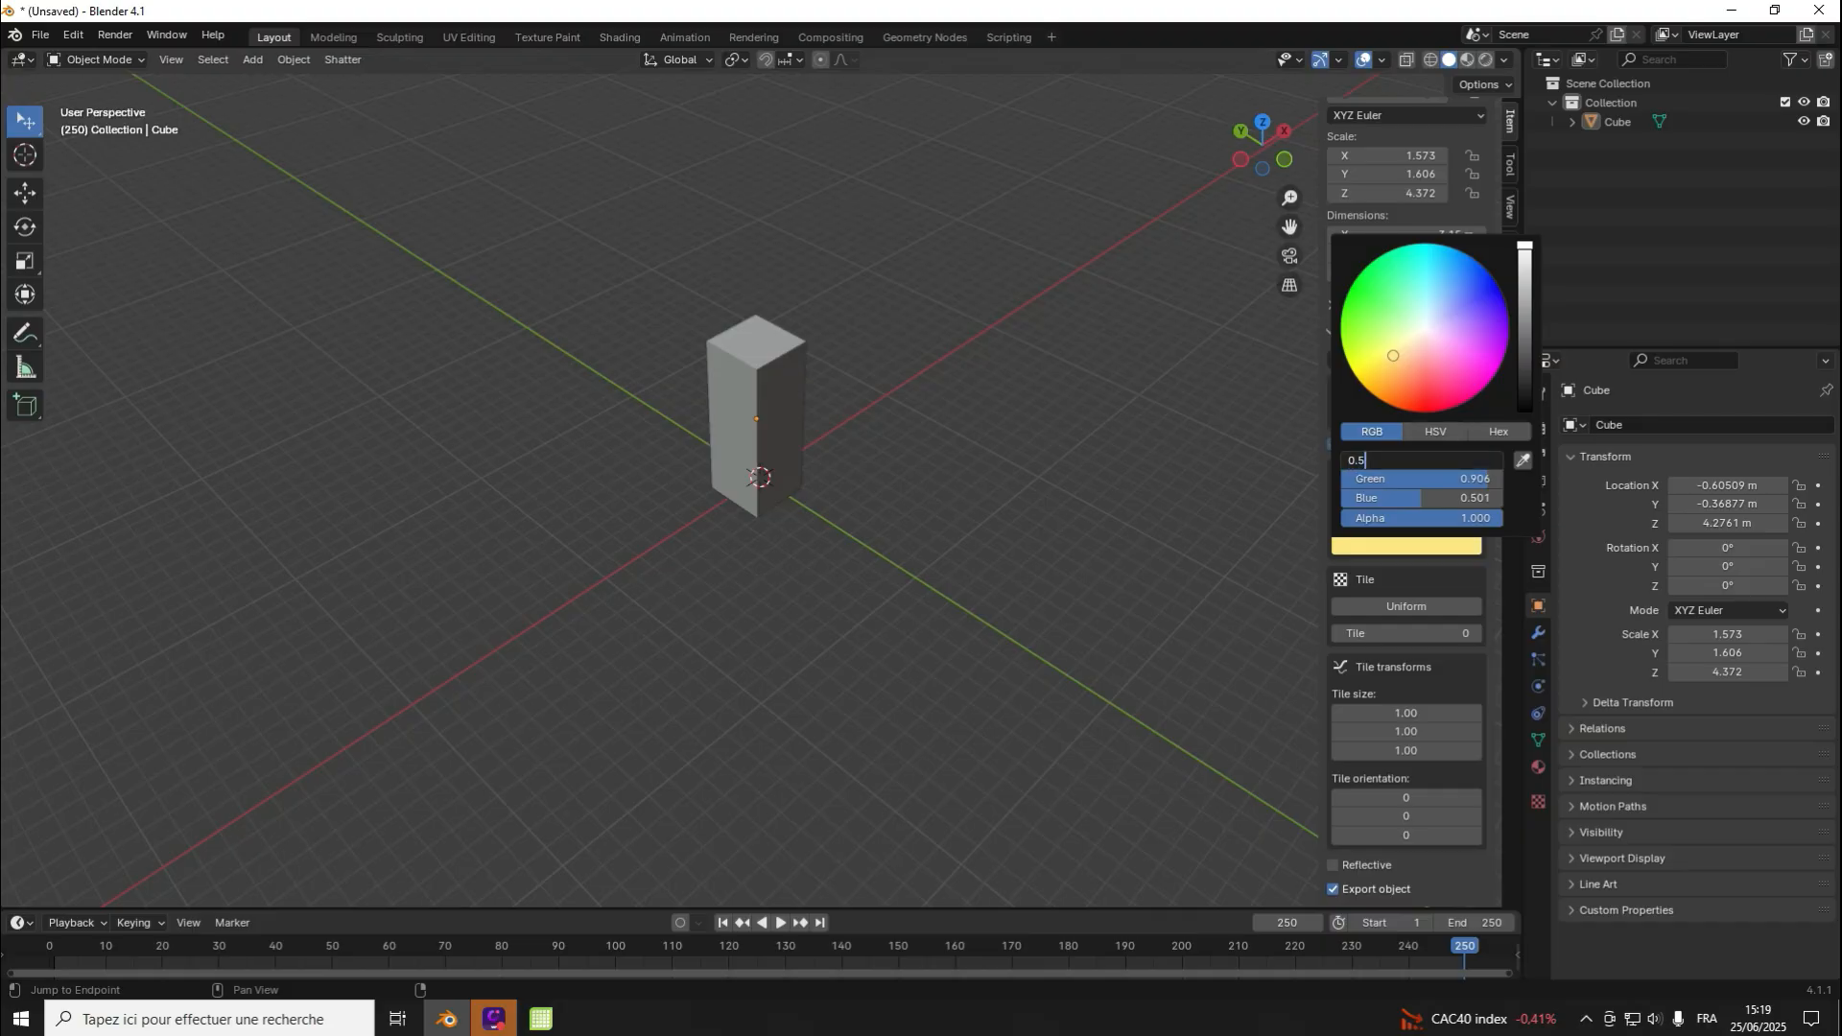
key("Return")
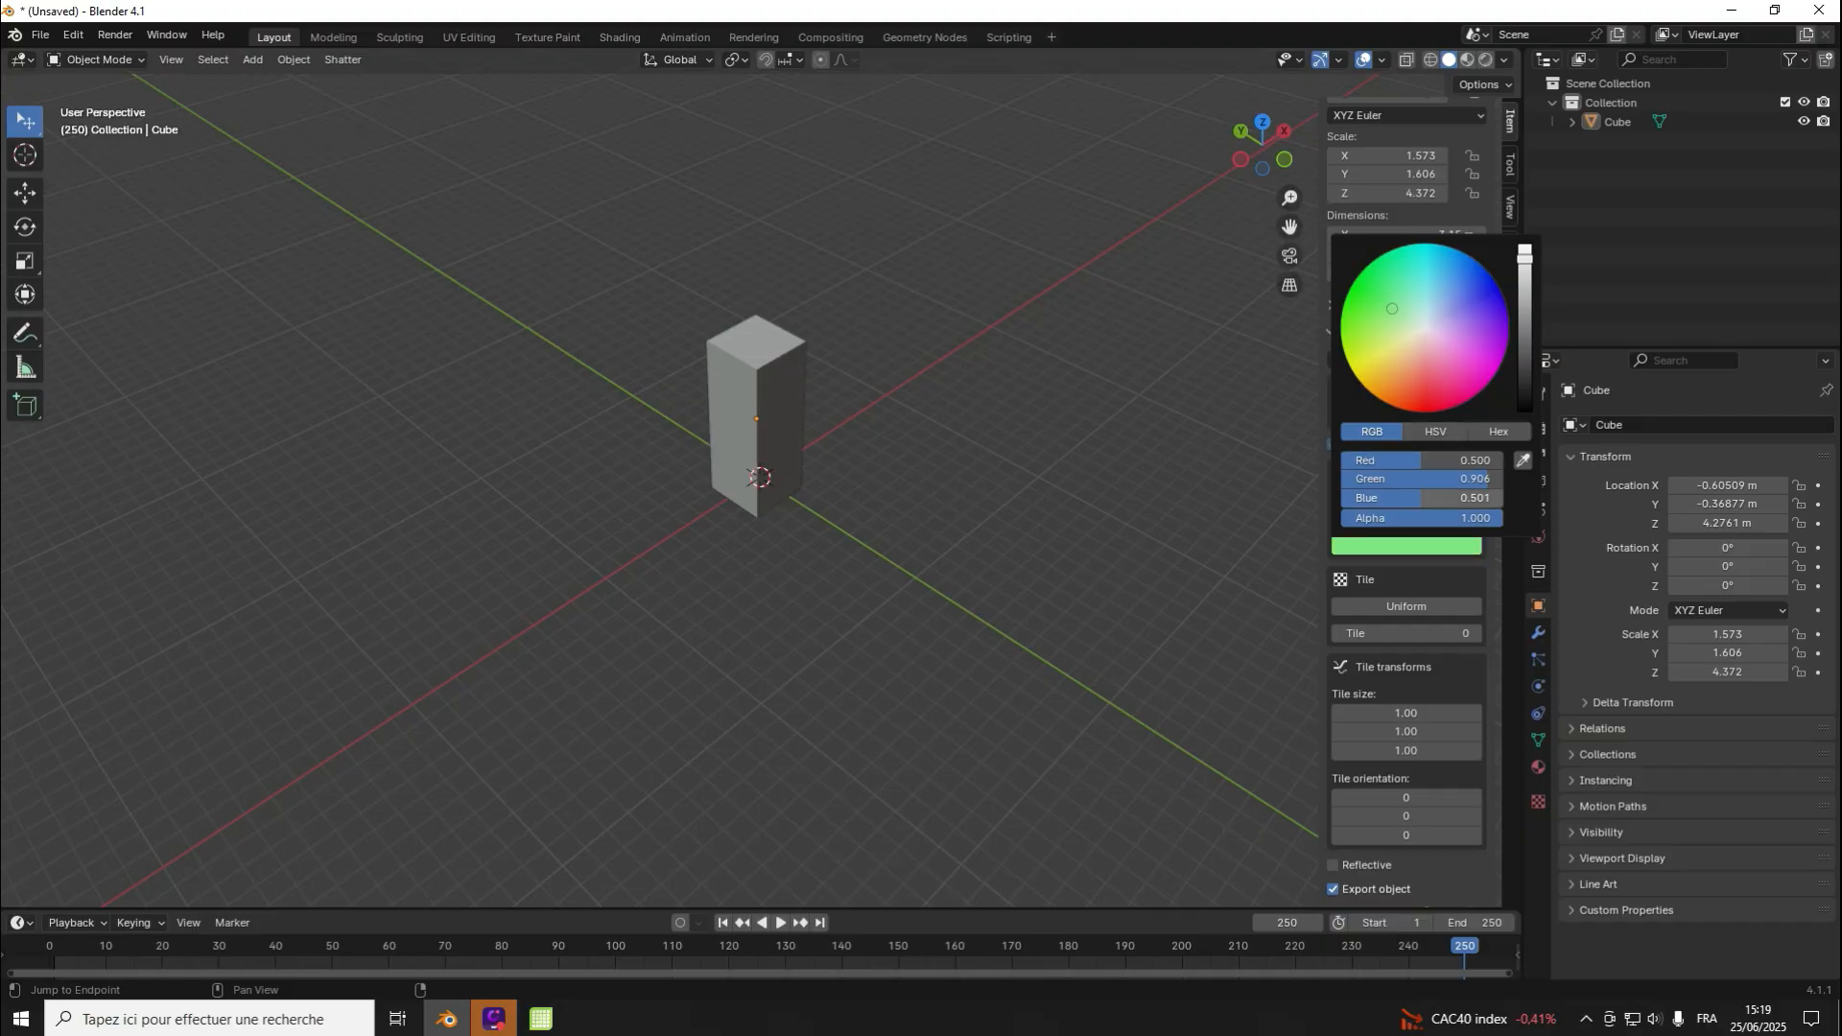
double_click(1488, 479)
type("0.8")
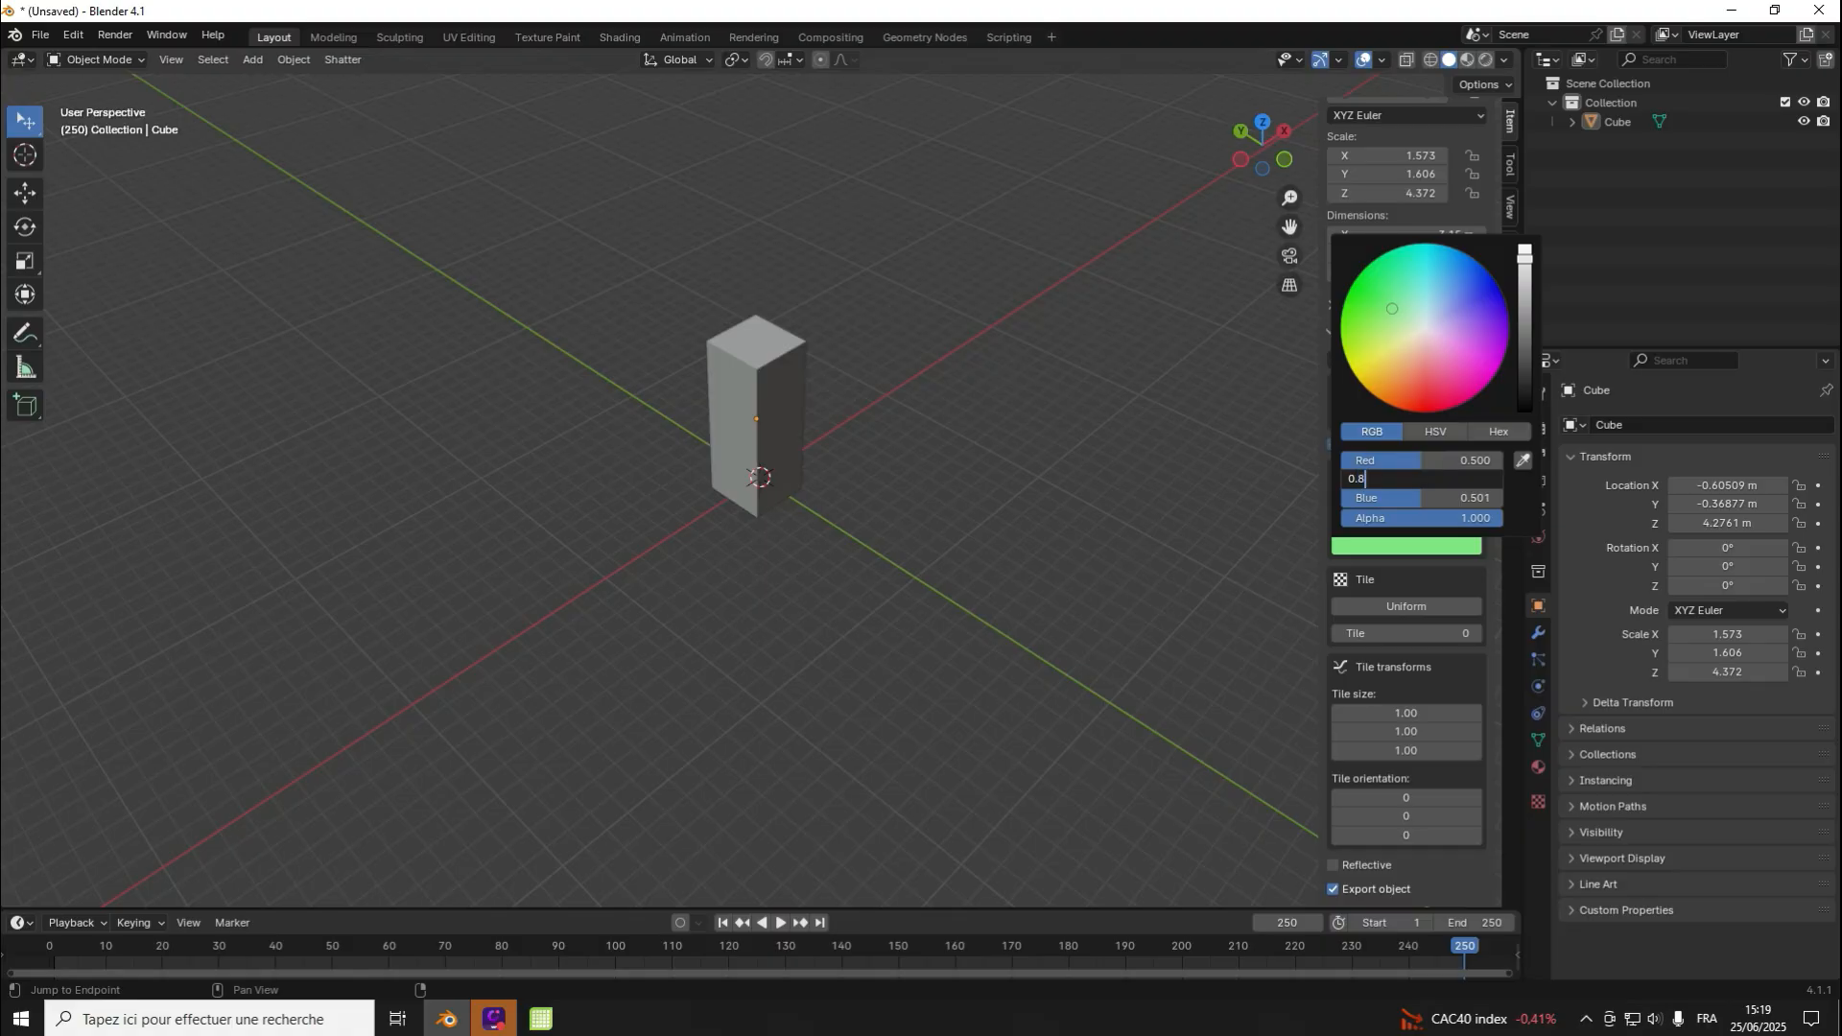
key("Return")
double_click(1489, 498)
type("0.1")
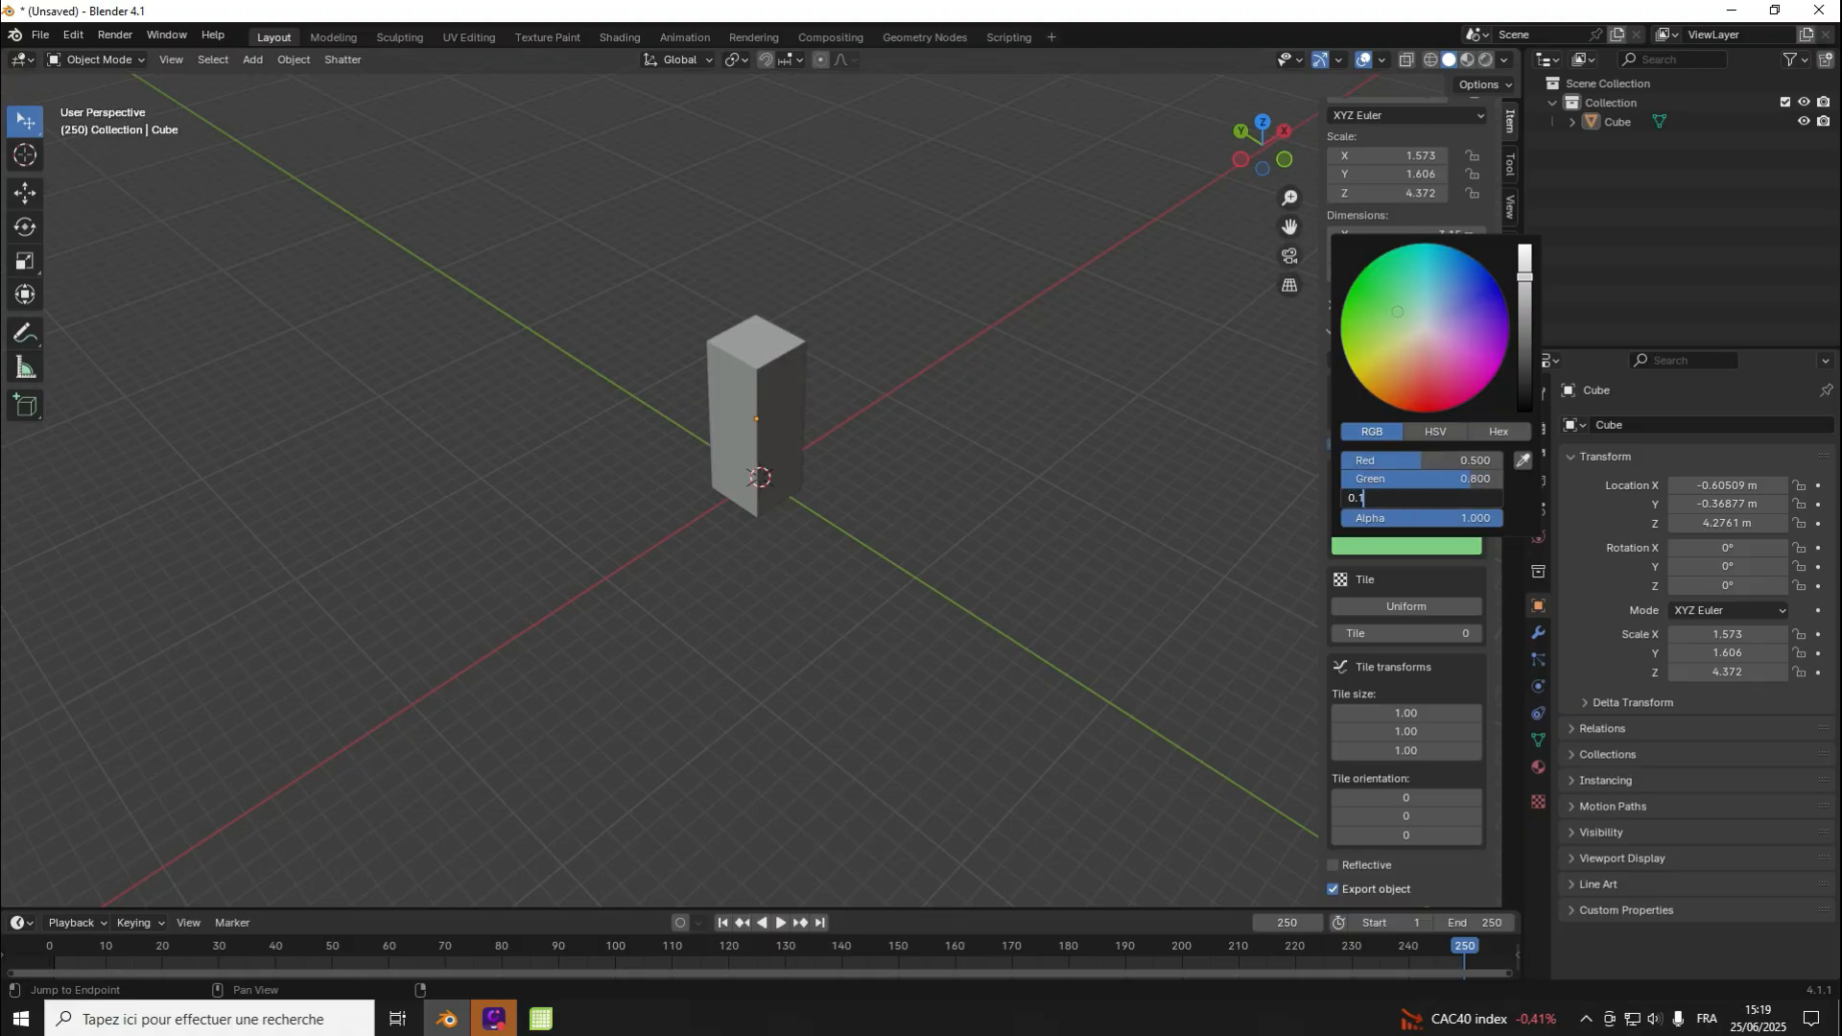
key("Return")
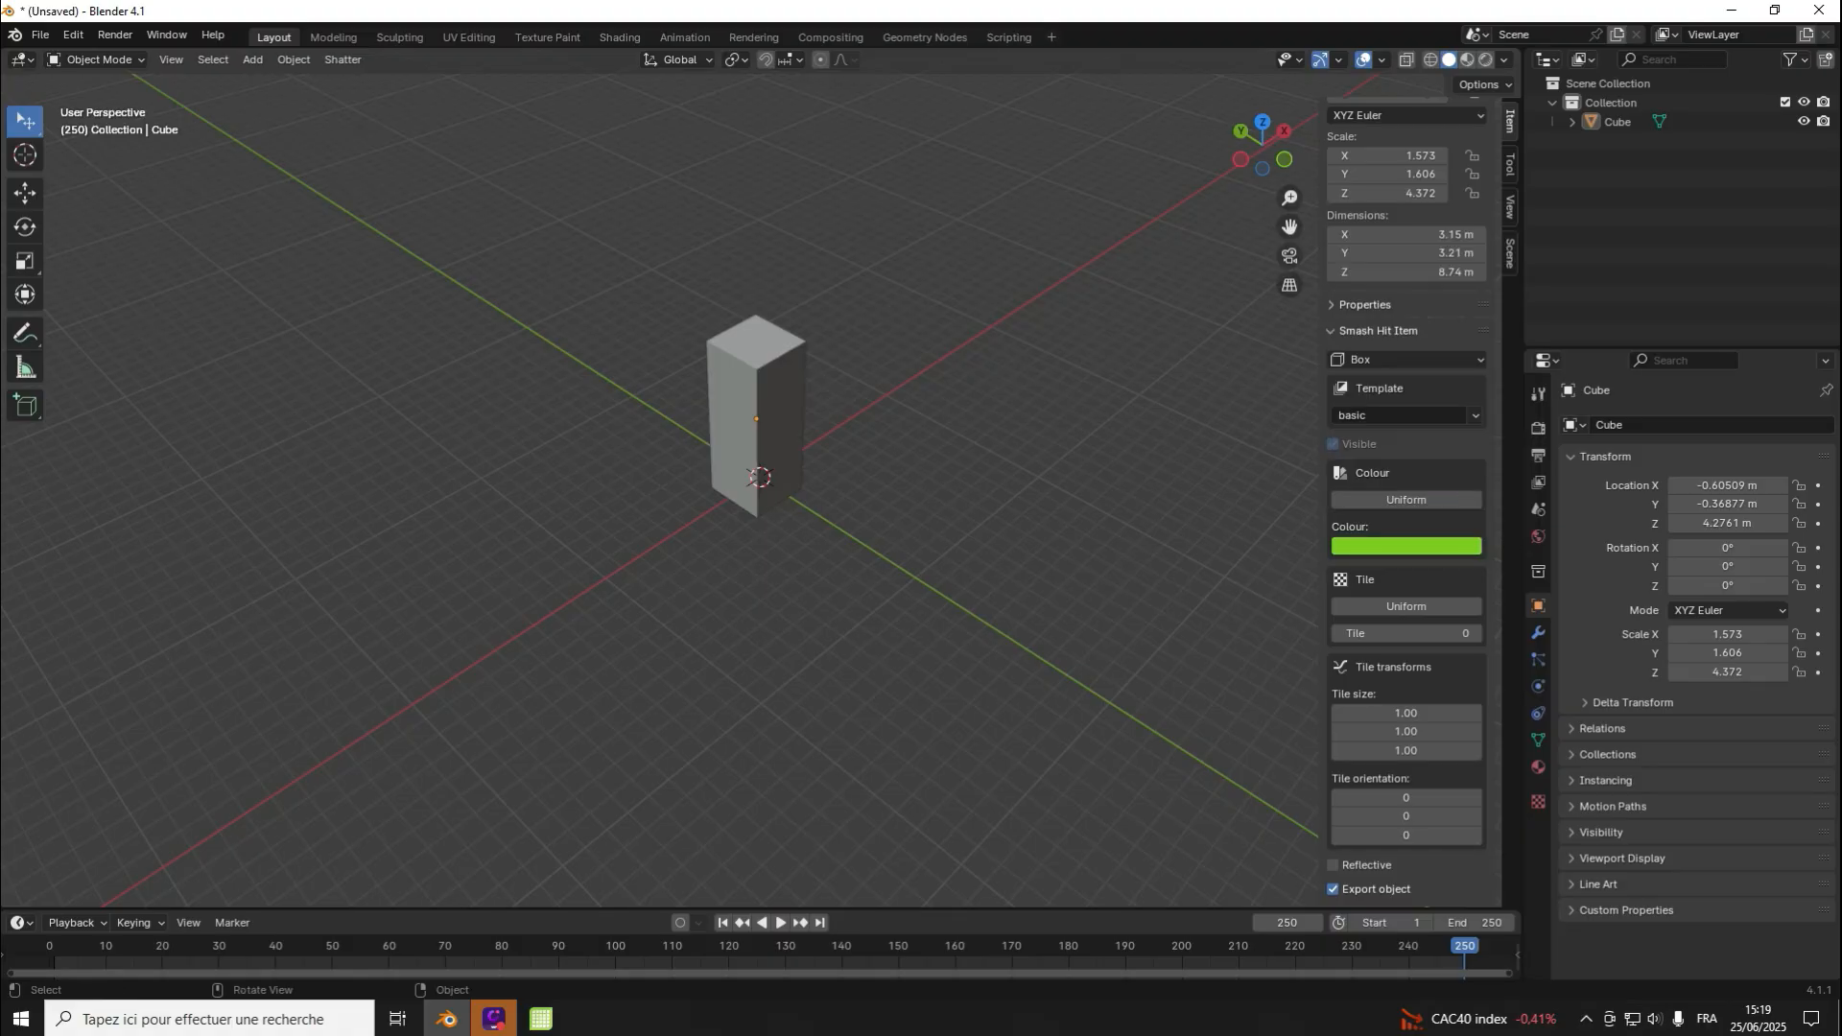
Step: Move the pillar along X to about -5.51 m and, in top view, along Y to about 0.55 m
left_click(757, 419)
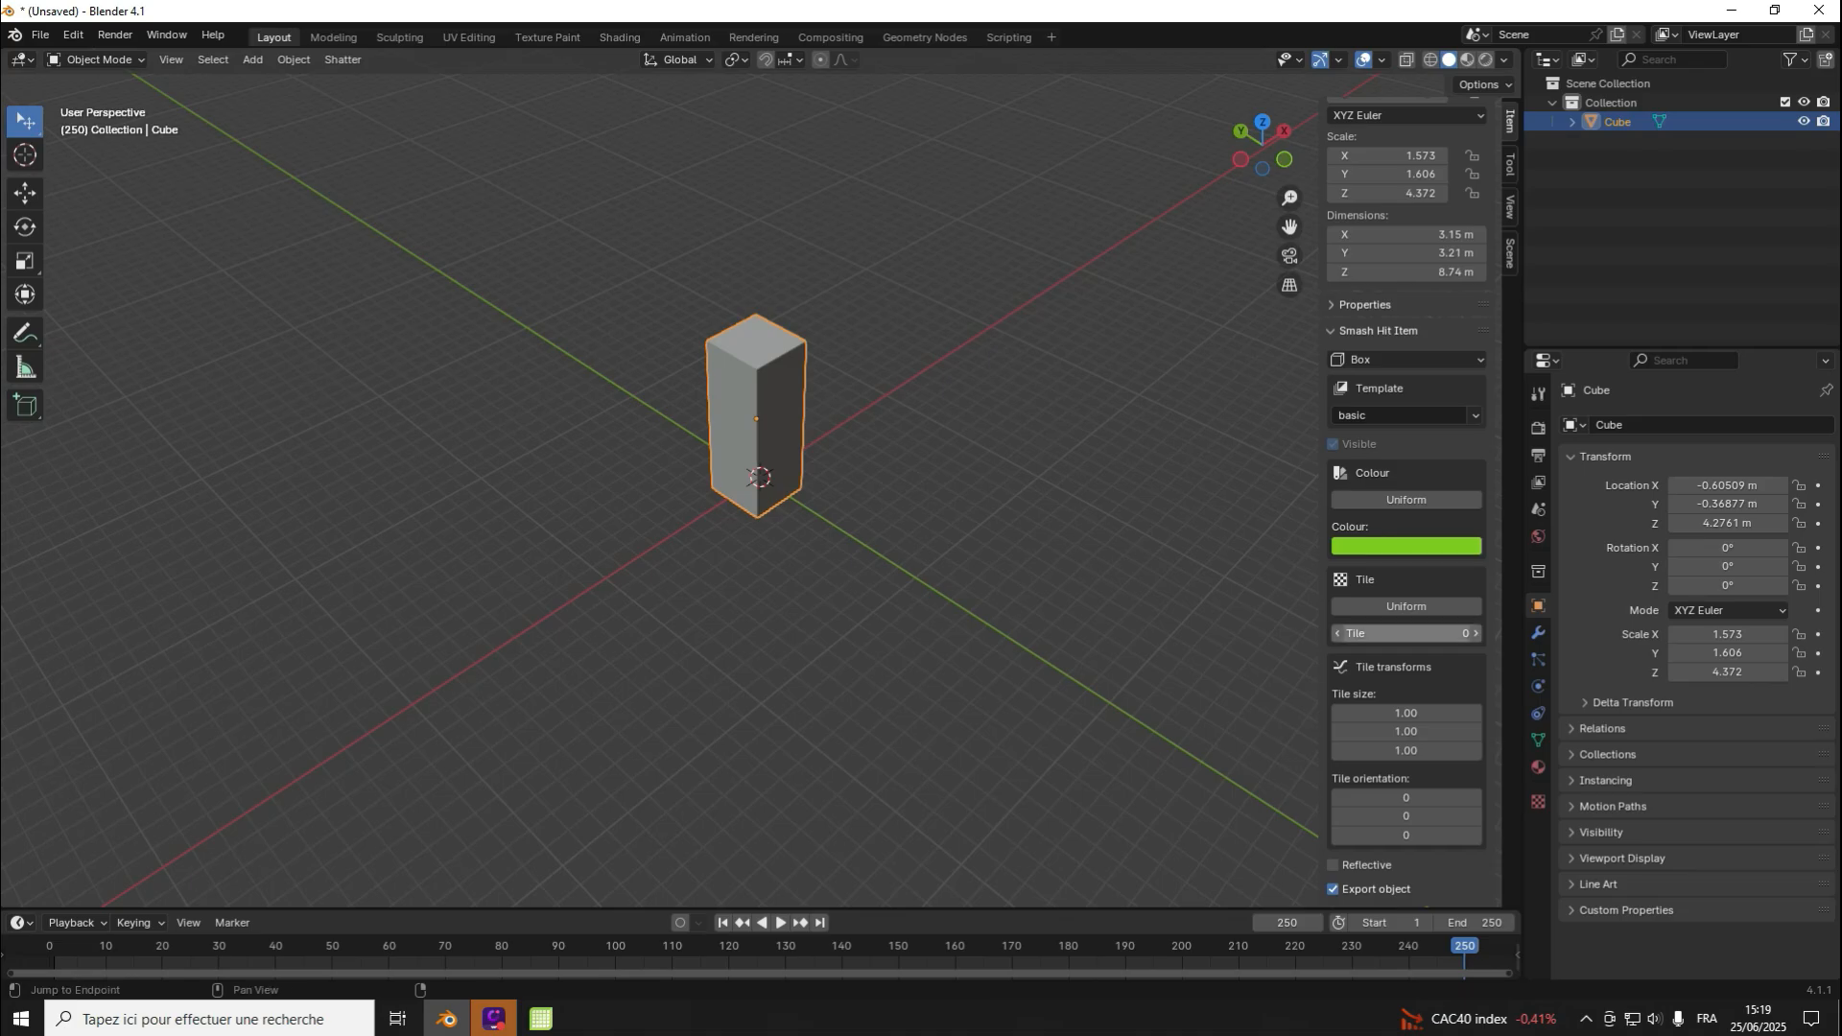
left_click(25, 193)
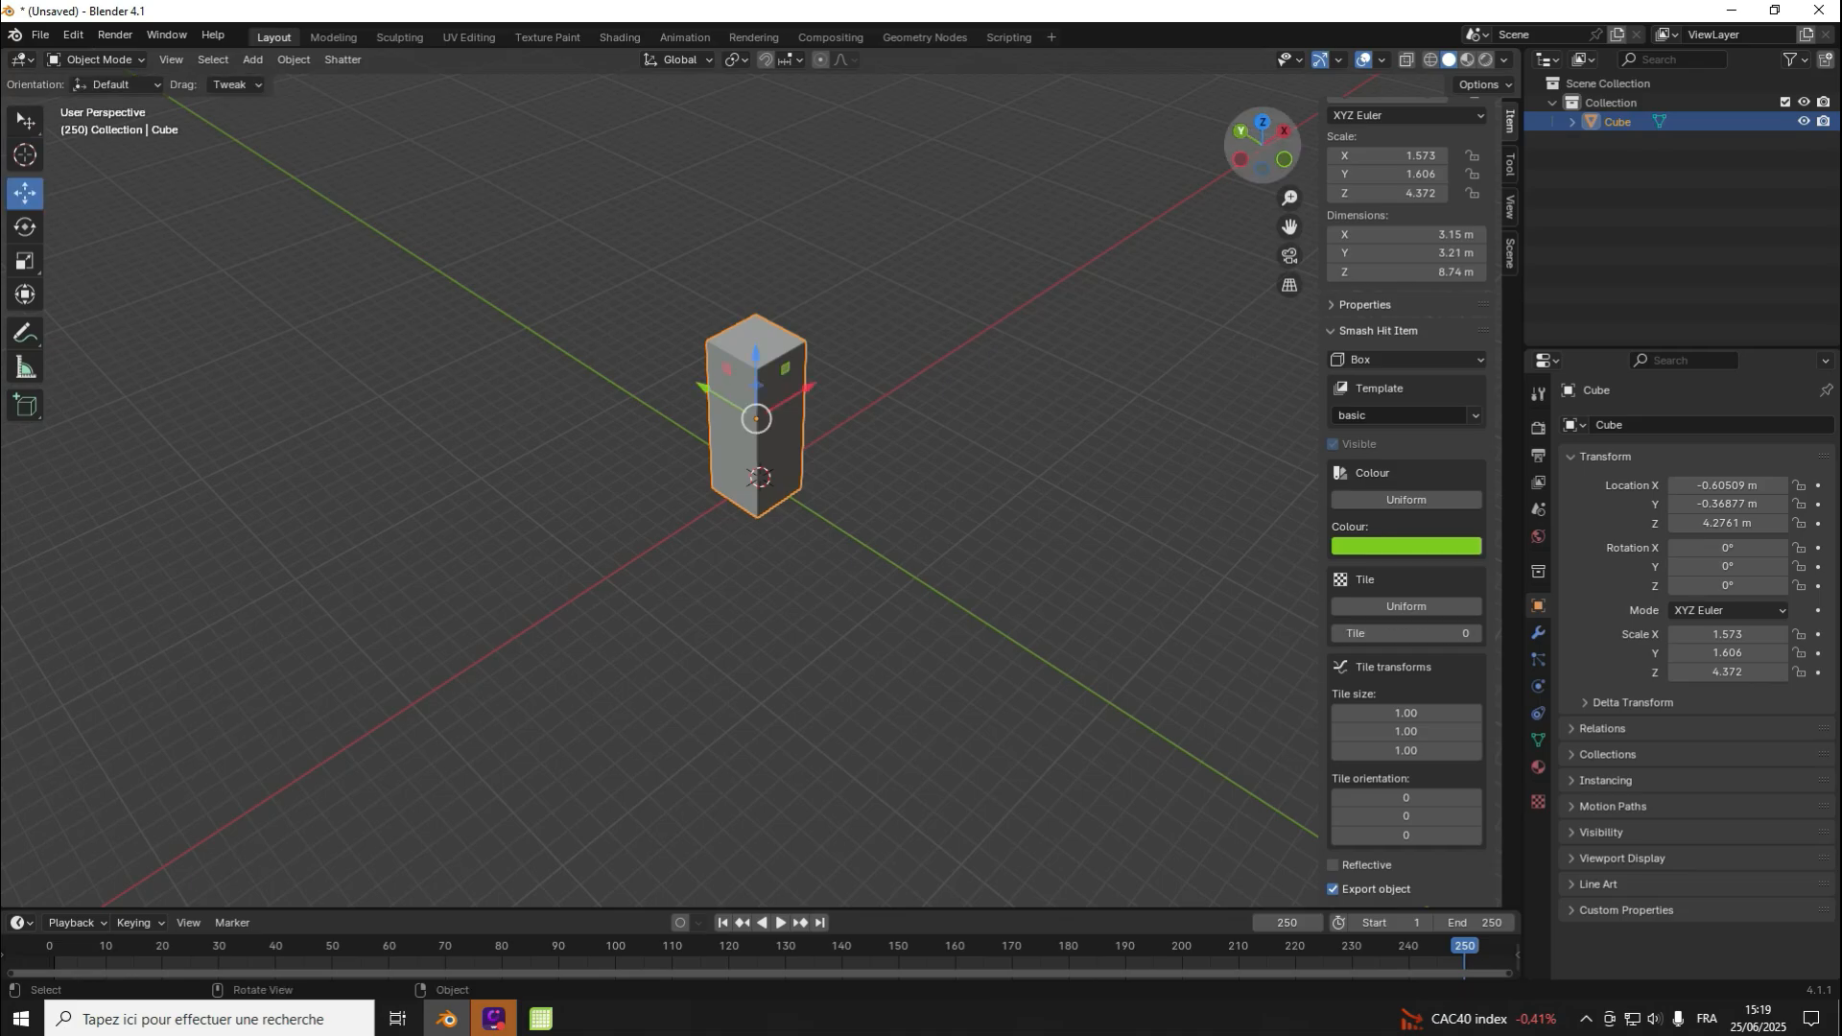
left_click_drag(1262, 145, 1201, 108)
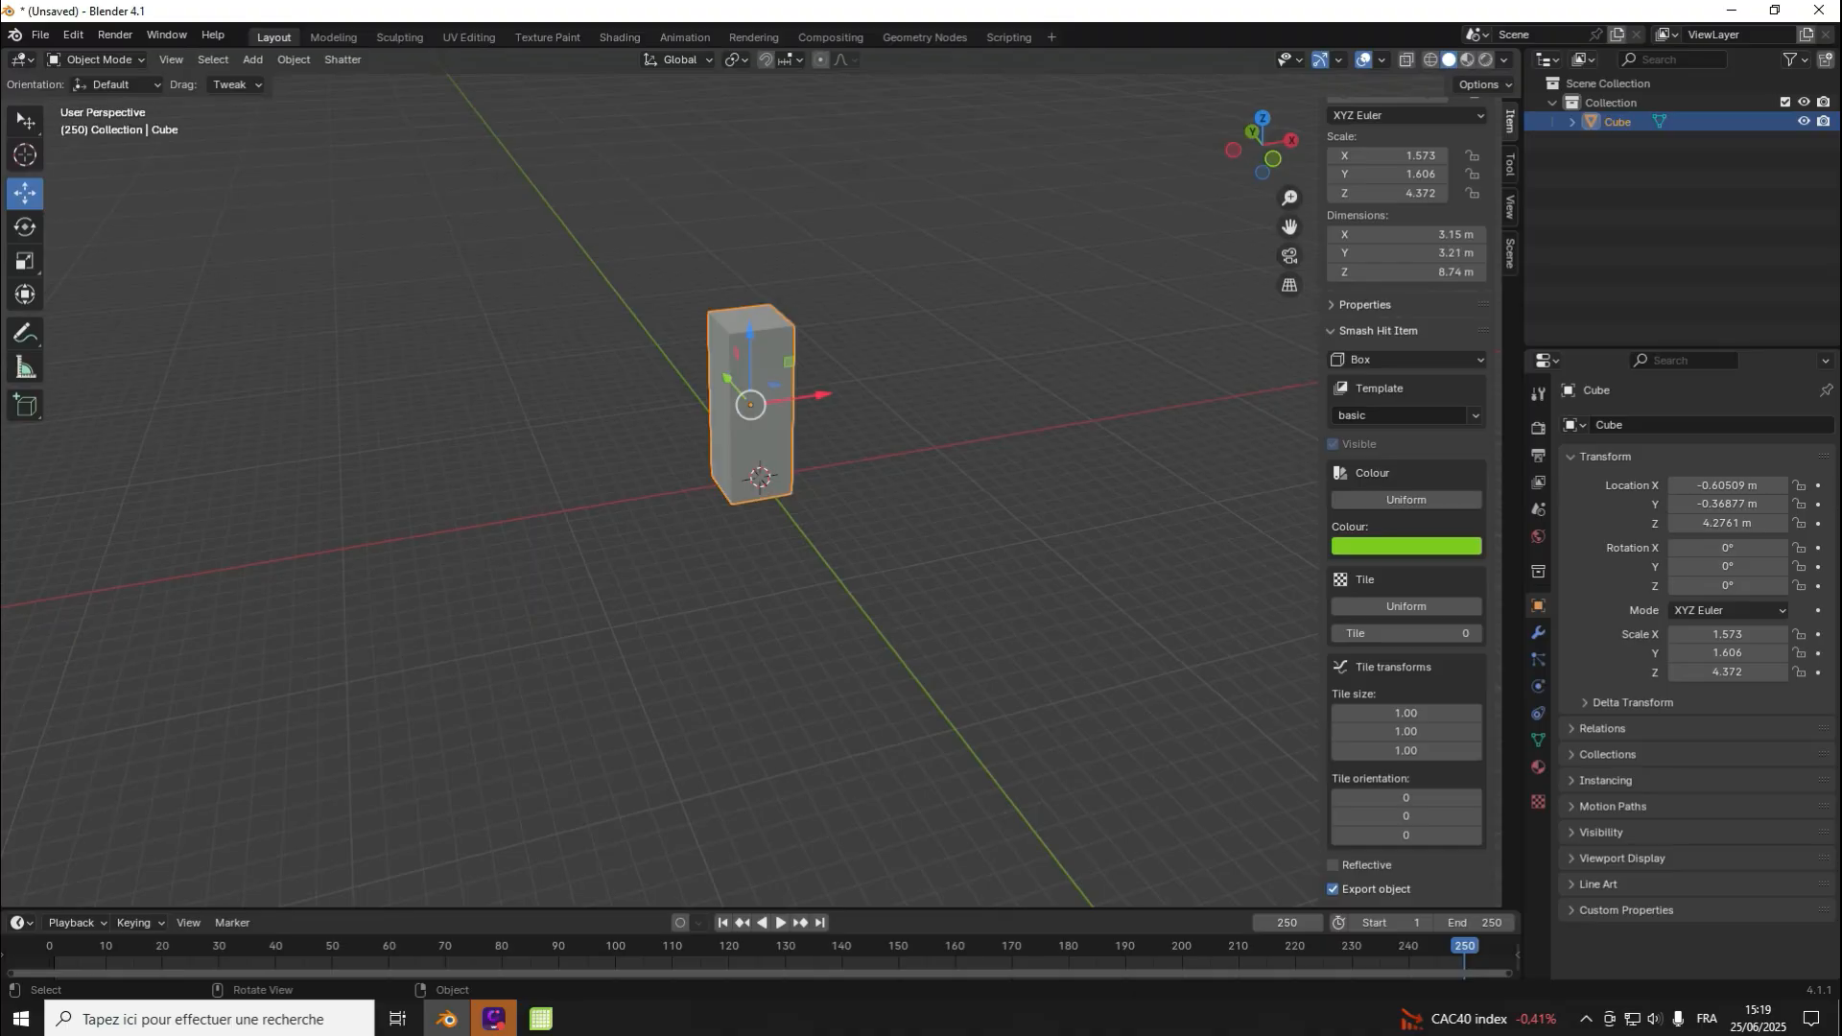
left_click_drag(820, 395, 720, 410)
left_click(1262, 118)
scroll(759, 480, "up", 2)
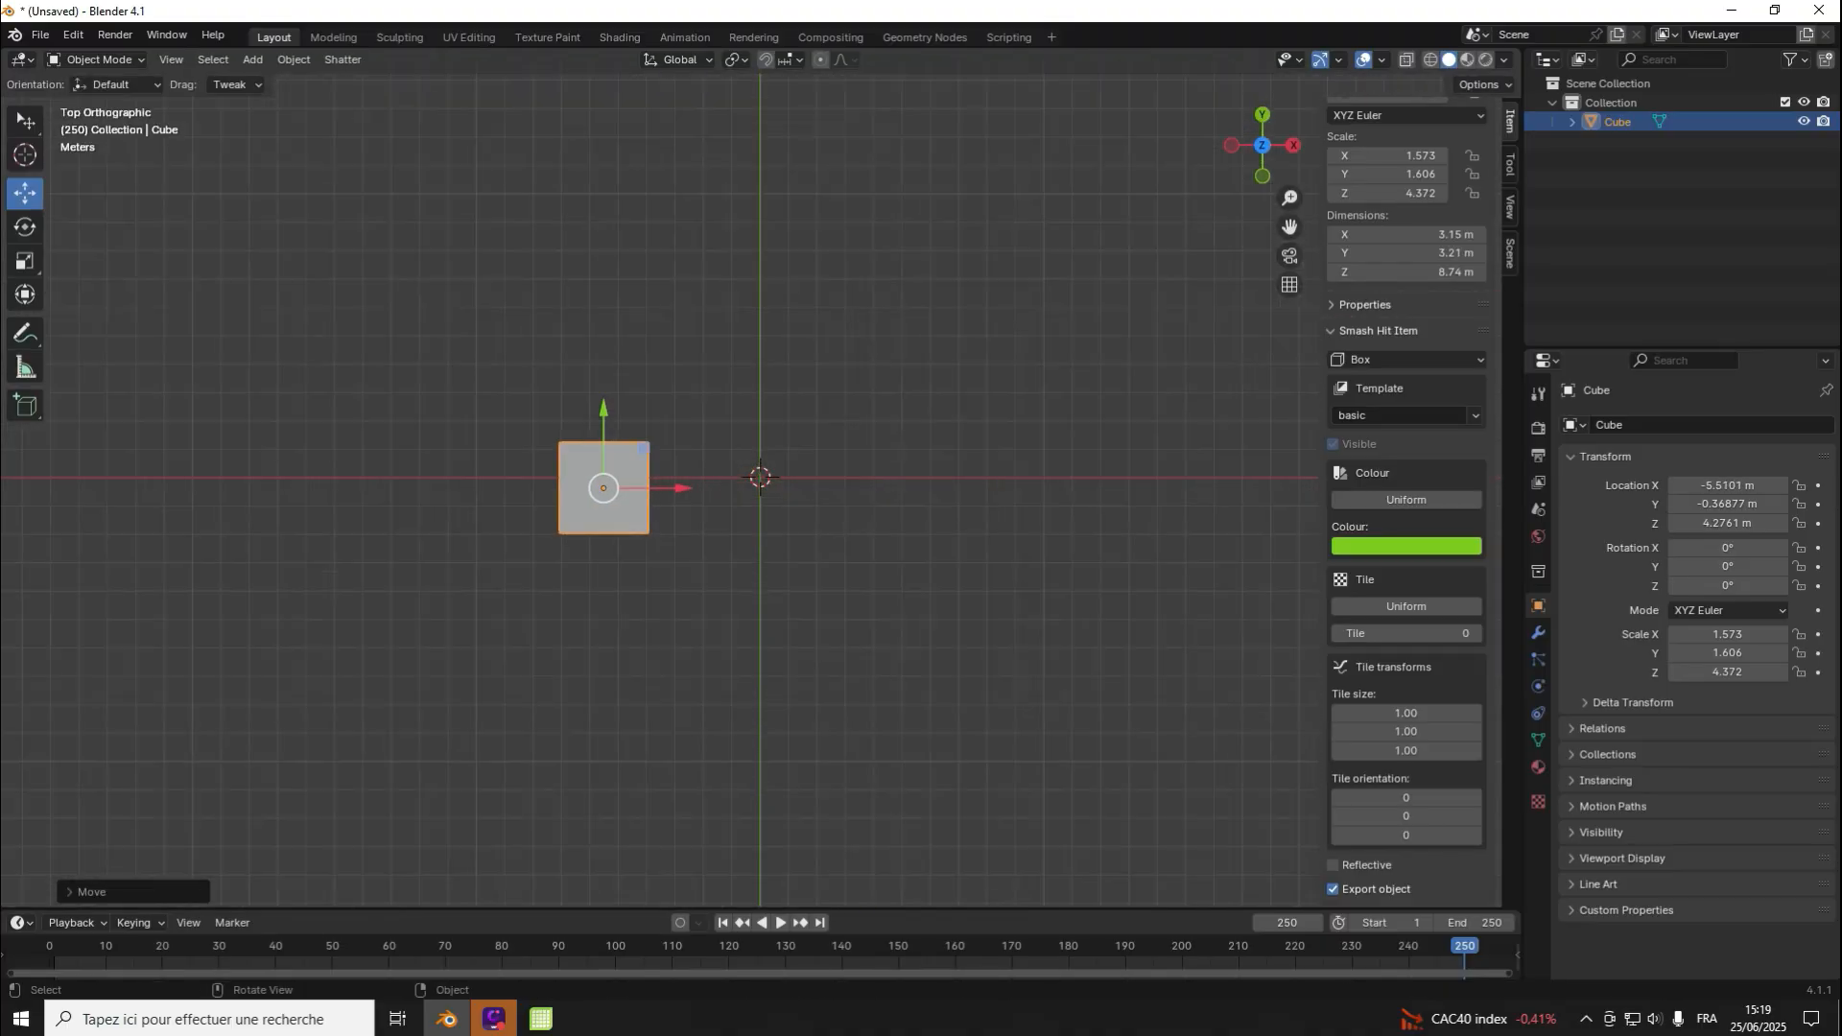
left_click_drag(604, 422, 603, 396)
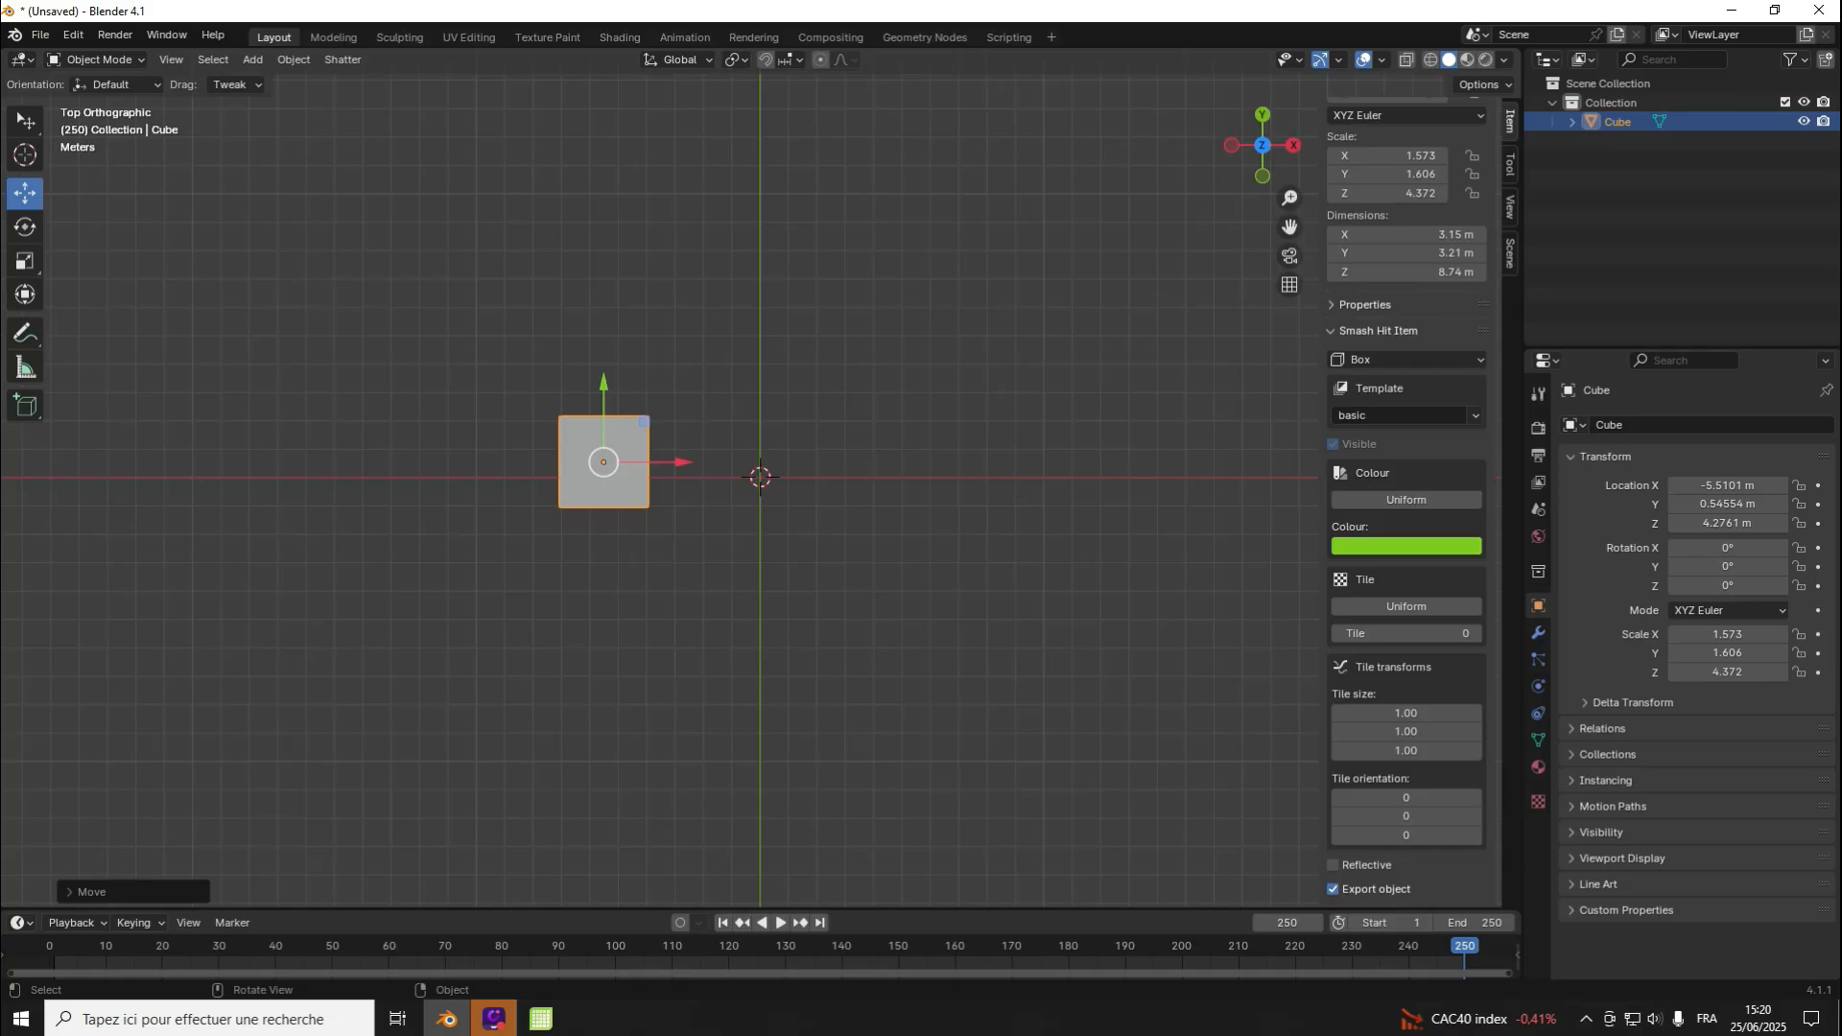
Step: Move the pillar along X across the origin to about 4.85 m and back to about -3.64 m
scroll(760, 477, "up", 7)
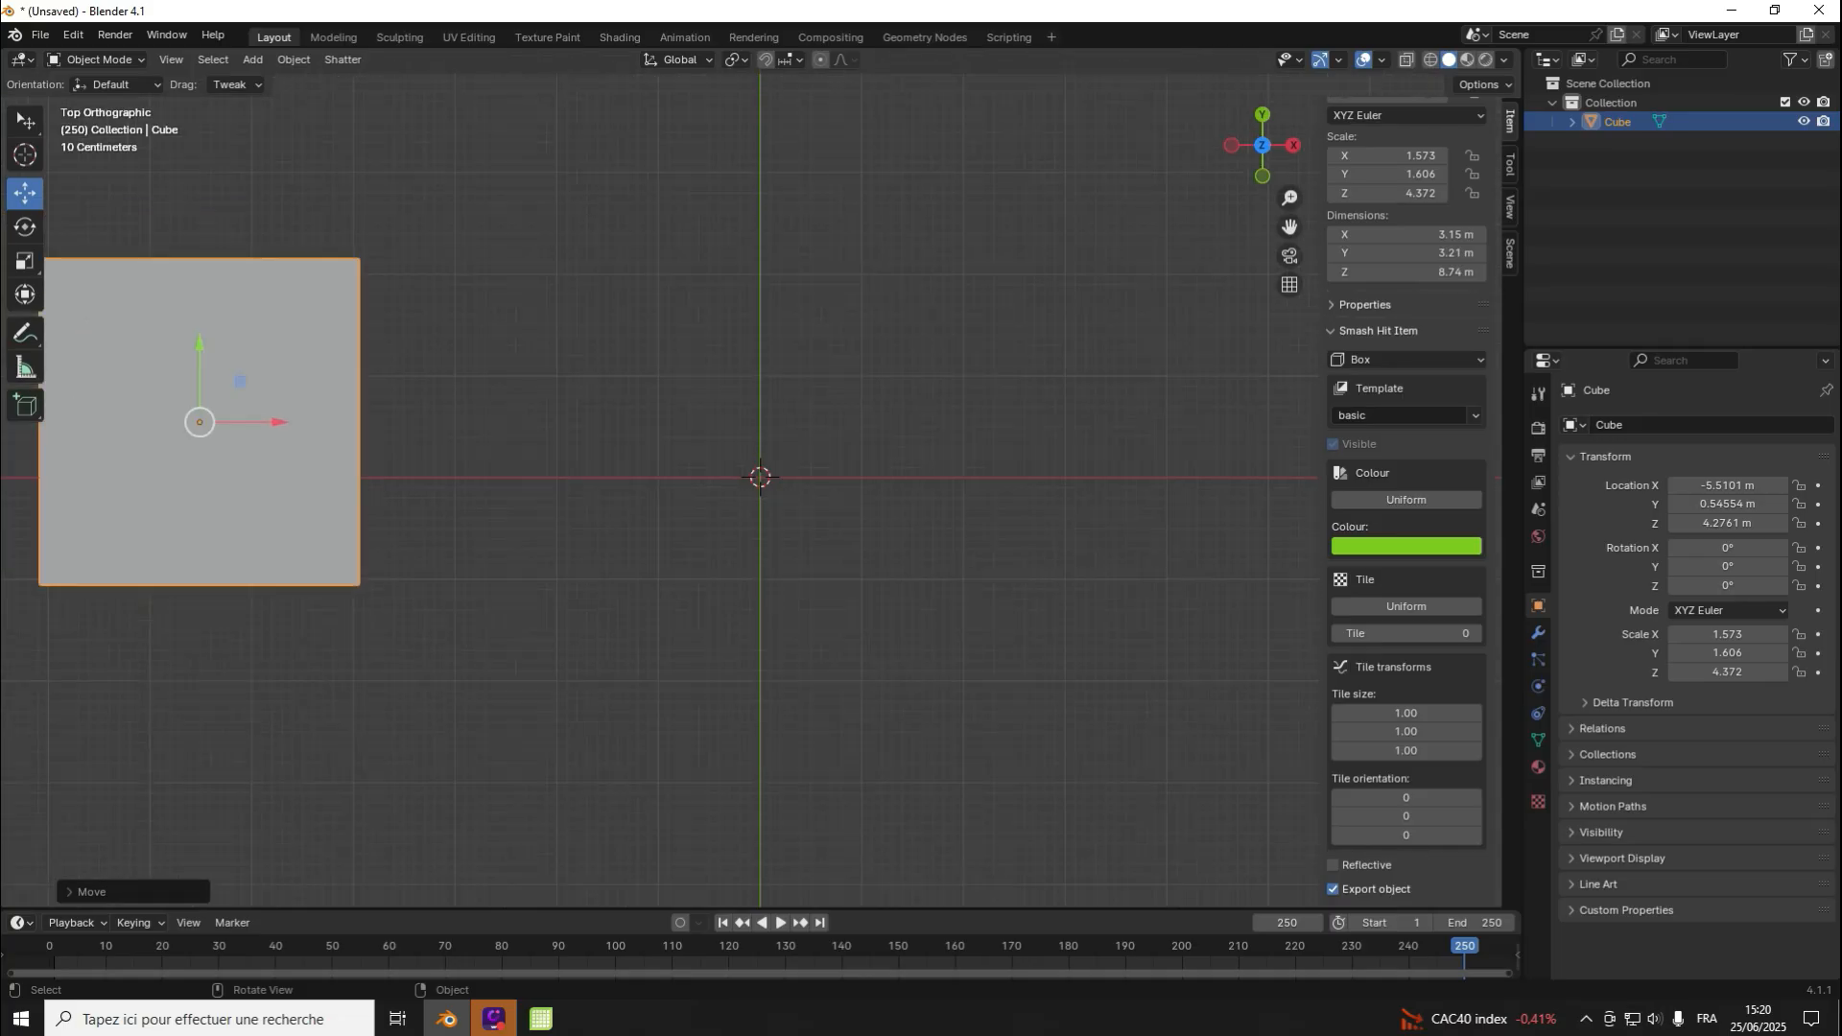
scroll(759, 477, "down", 3)
scroll(759, 477, "down", 5)
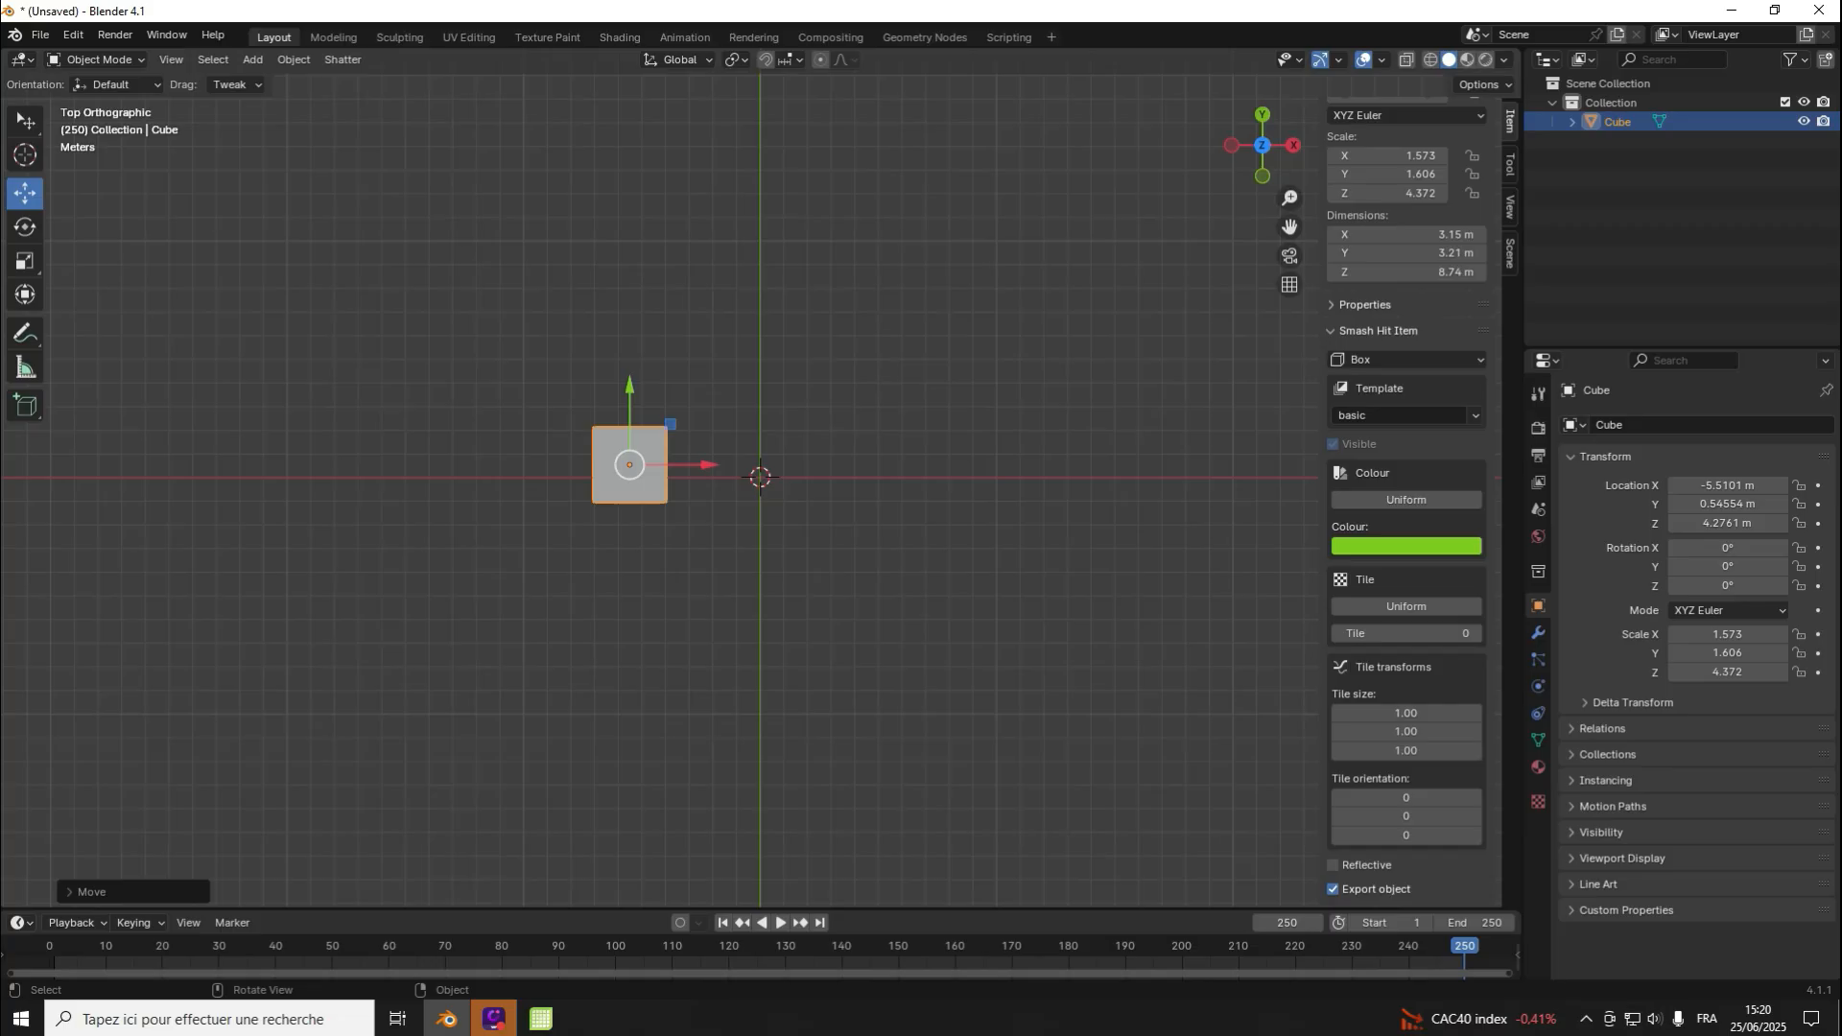
scroll(760, 477, "down", 4)
left_click_drag(775, 472, 893, 472)
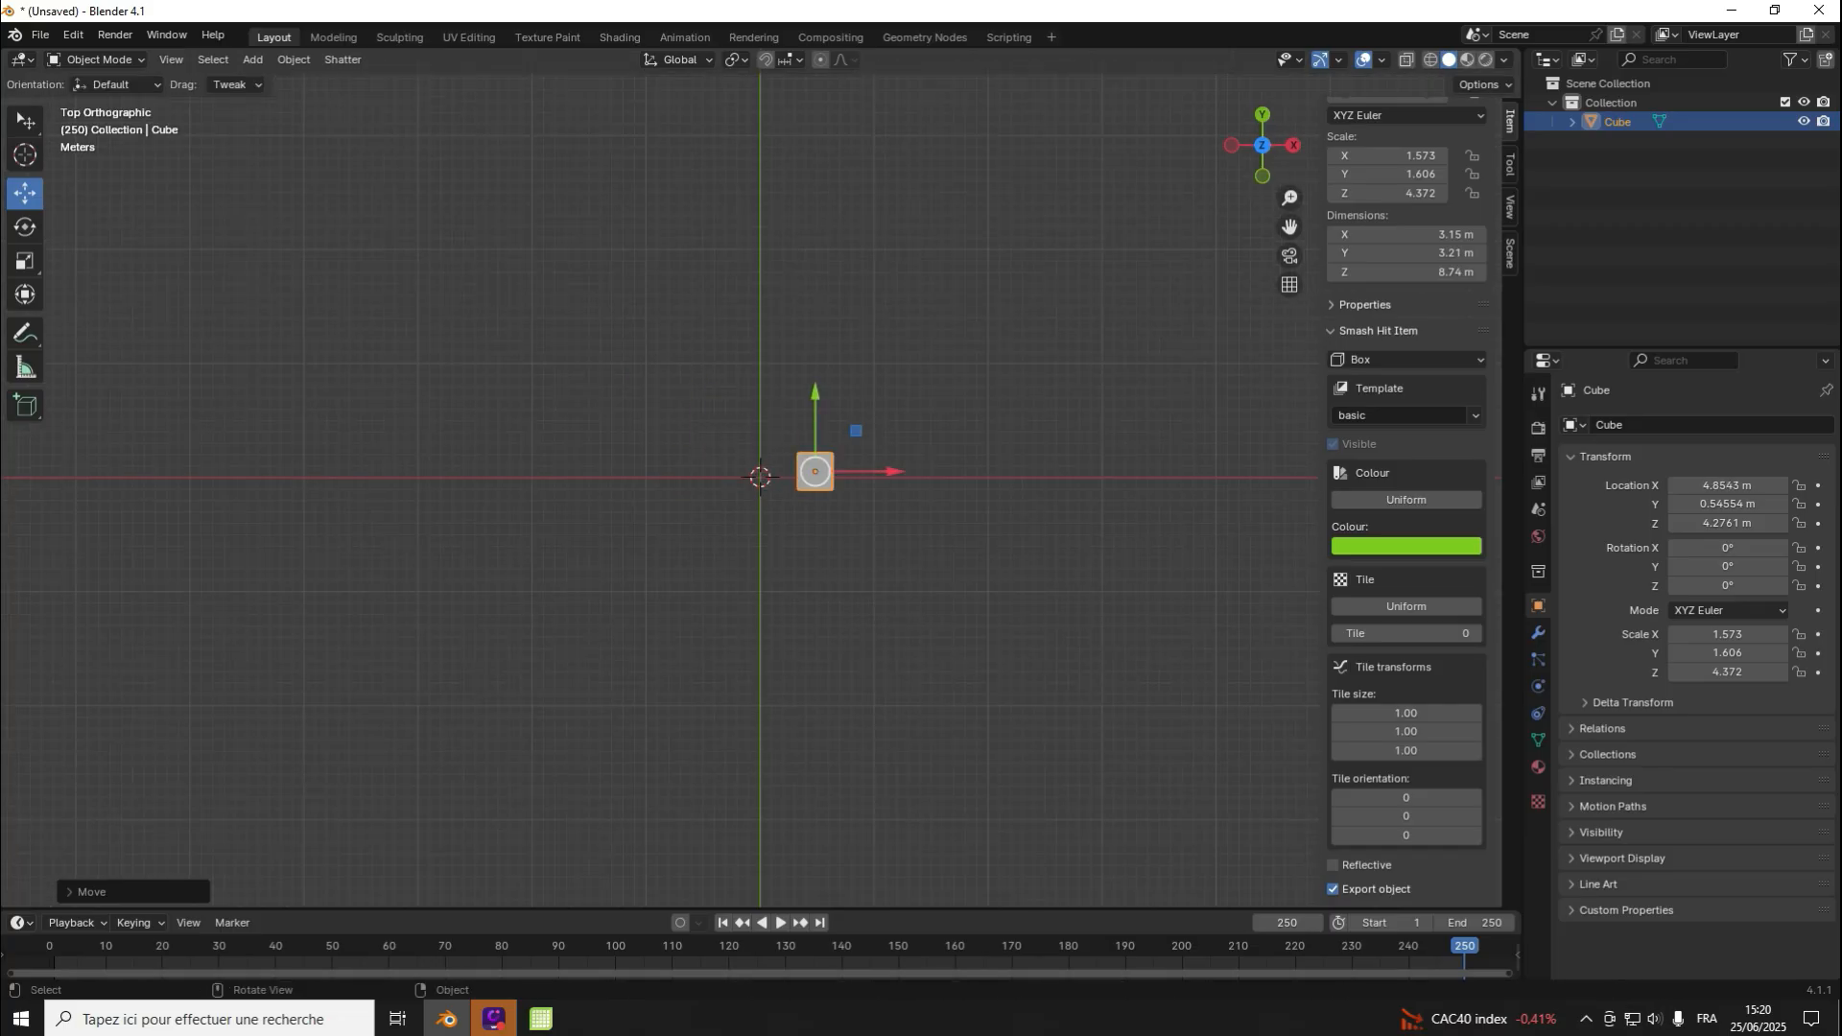
scroll(760, 477, "up", 8)
scroll(760, 477, "down", 4)
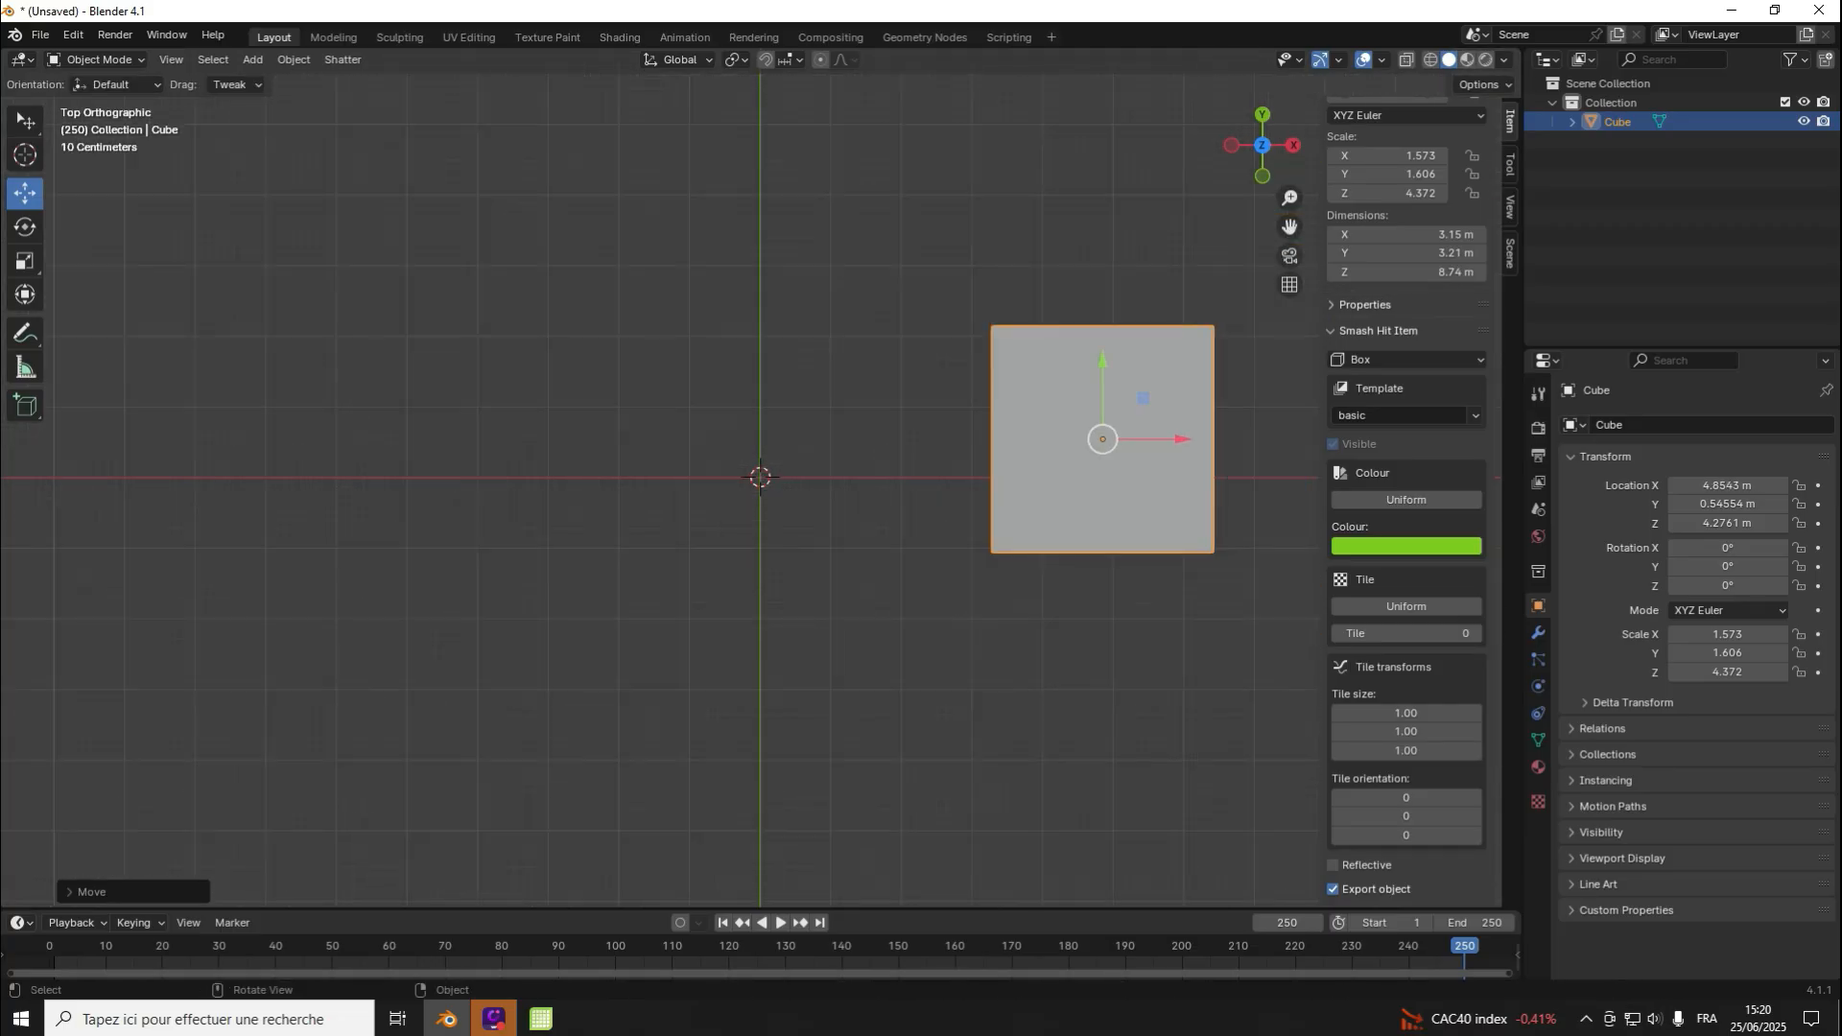
left_click_drag(998, 458, 708, 458)
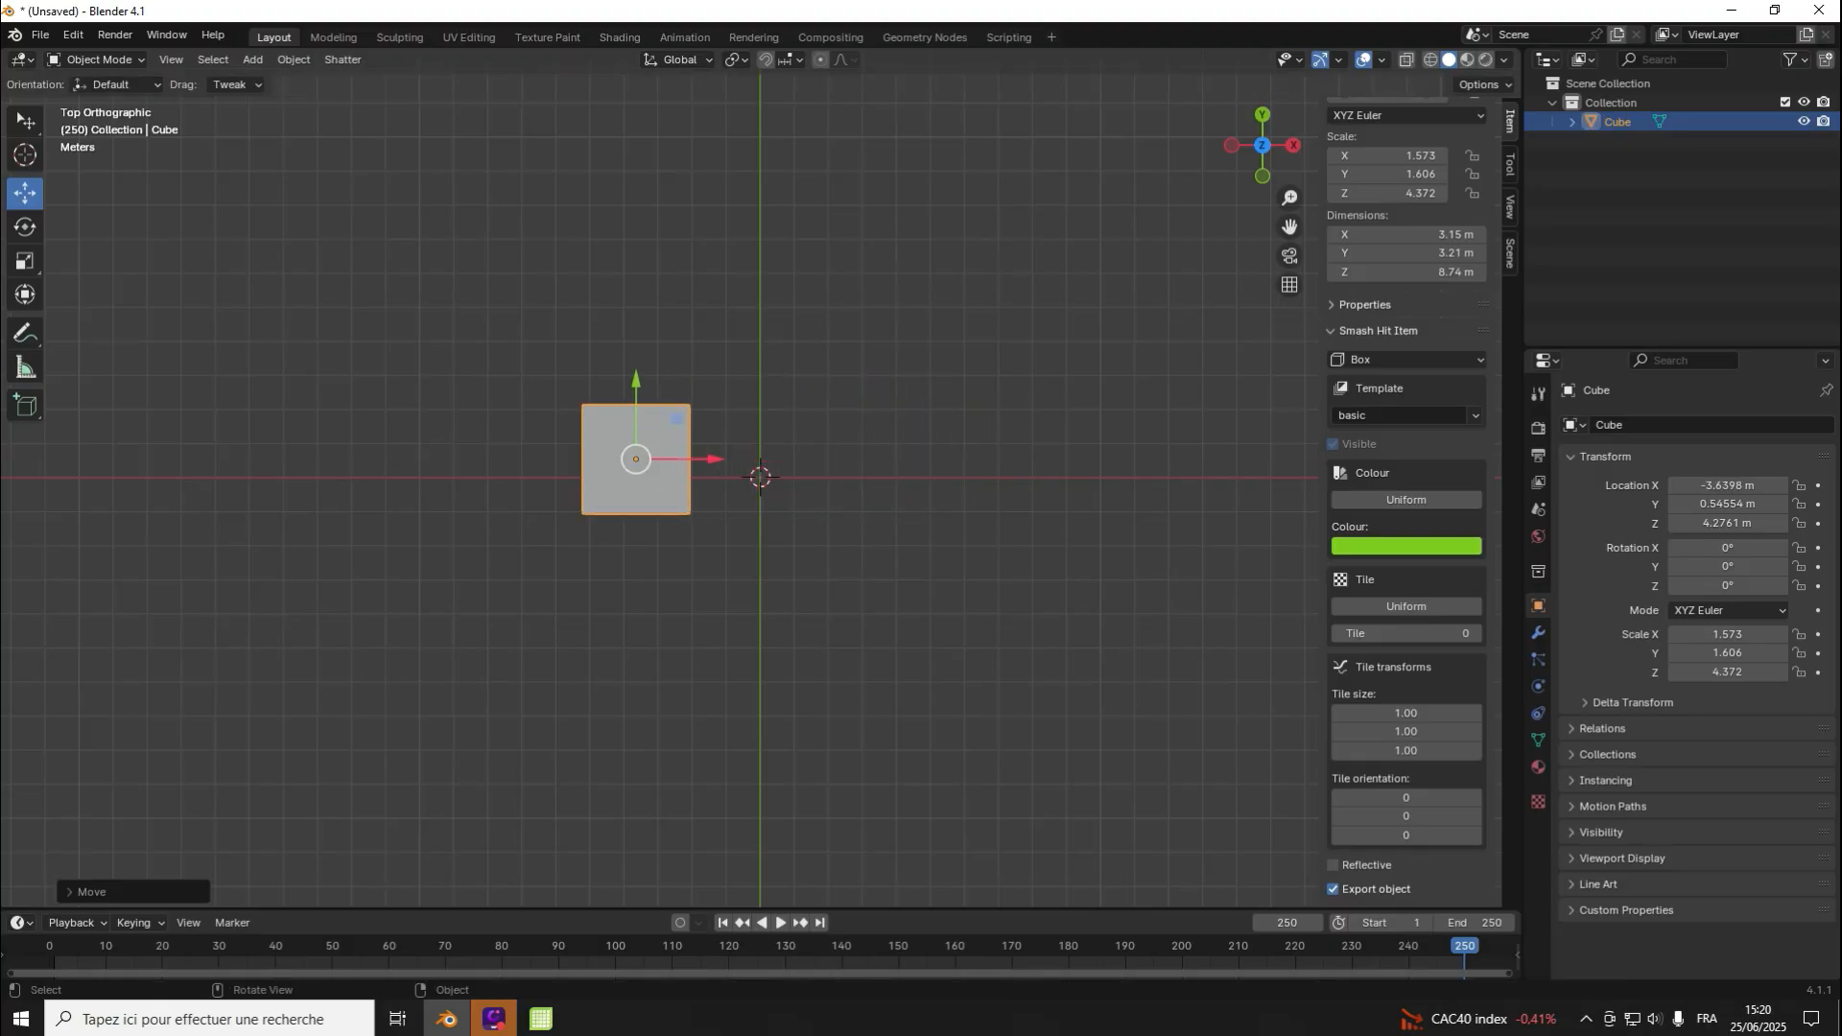
Step: Stretch the pillar along X to a scale of about 10.81 with the Scale tool and deselect it
scroll(1386, 257, "up", 5)
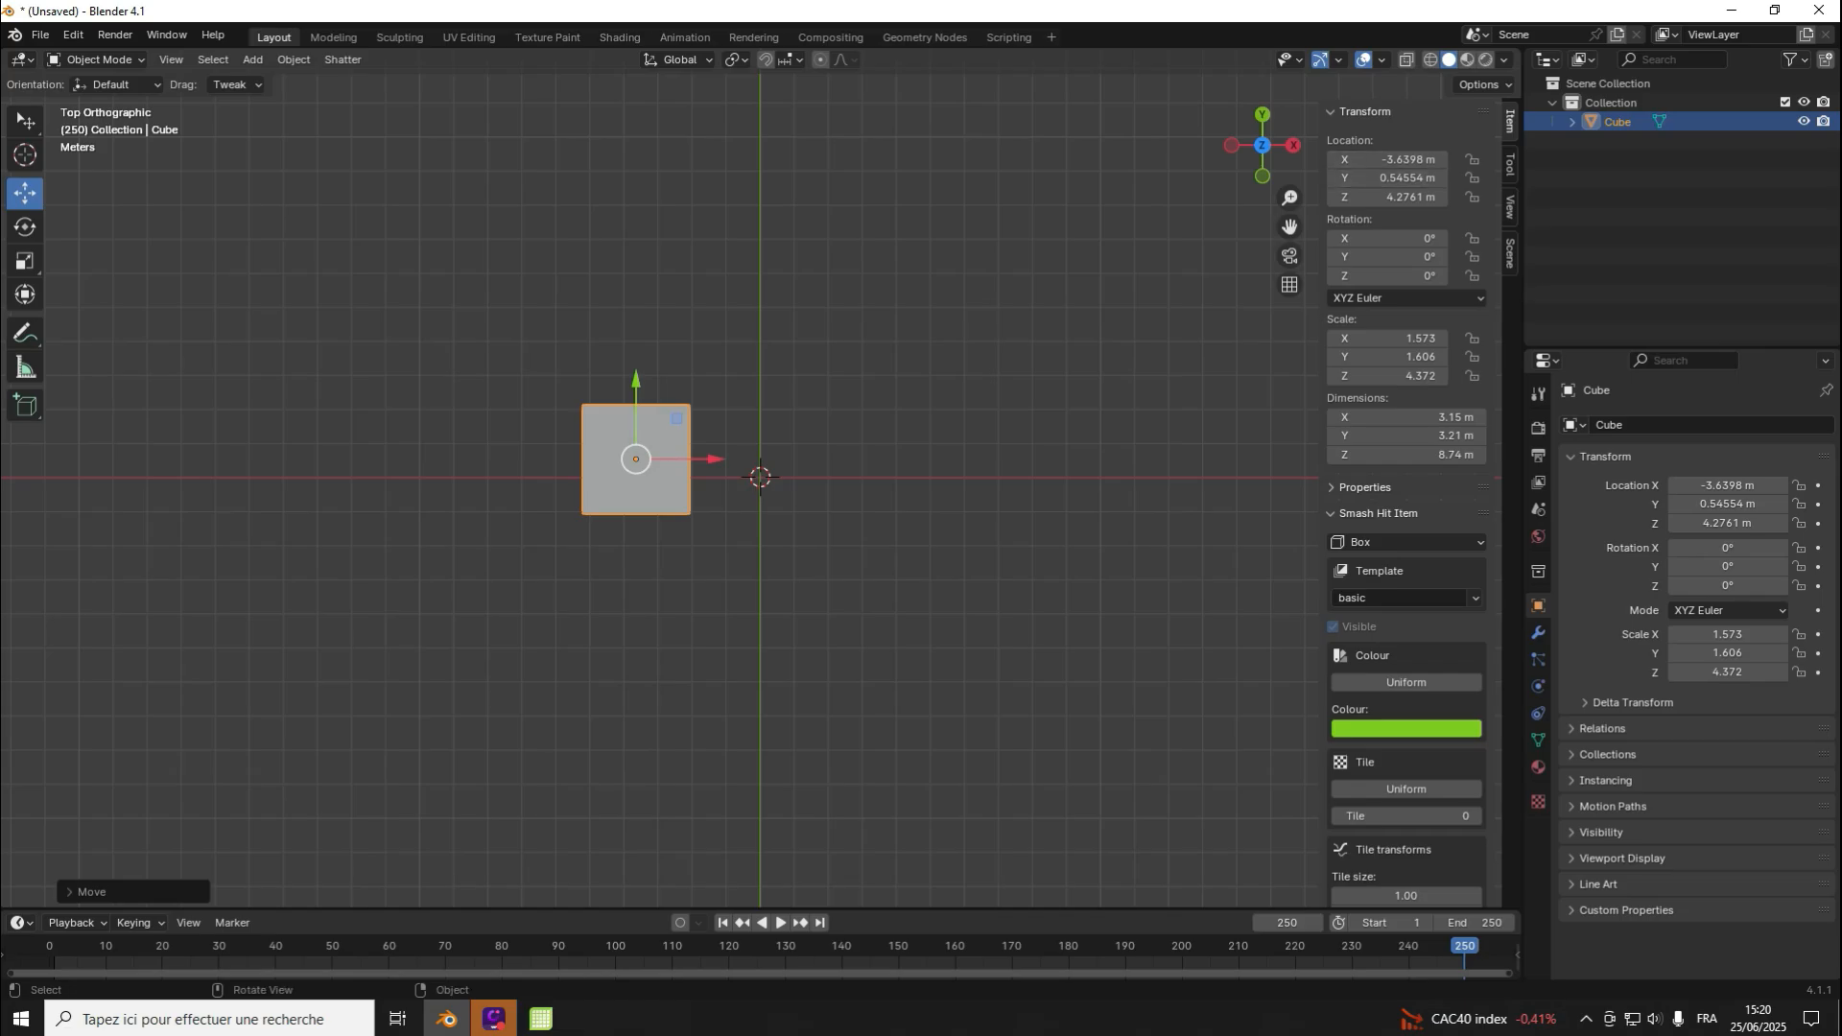
scroll(662, 479, "down", 5)
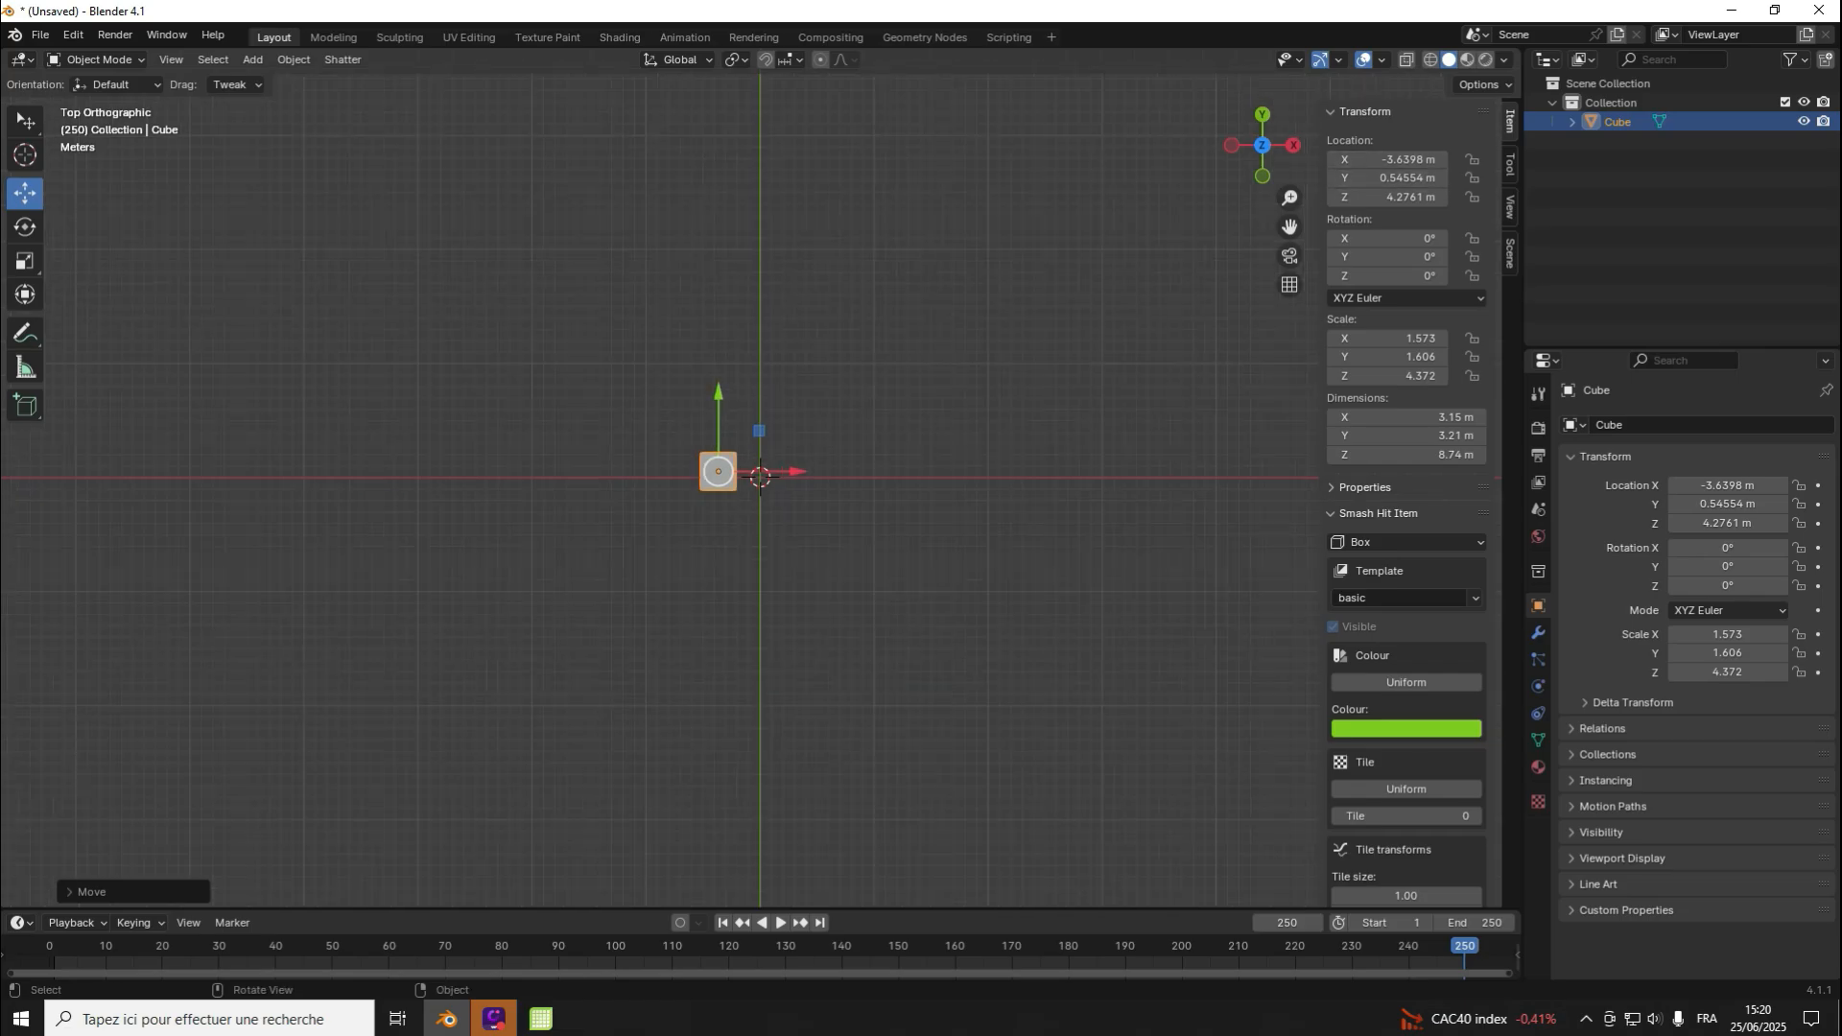
scroll(662, 479, "up", 6)
scroll(662, 480, "up", 4)
left_click(25, 261)
scroll(662, 480, "down", 7)
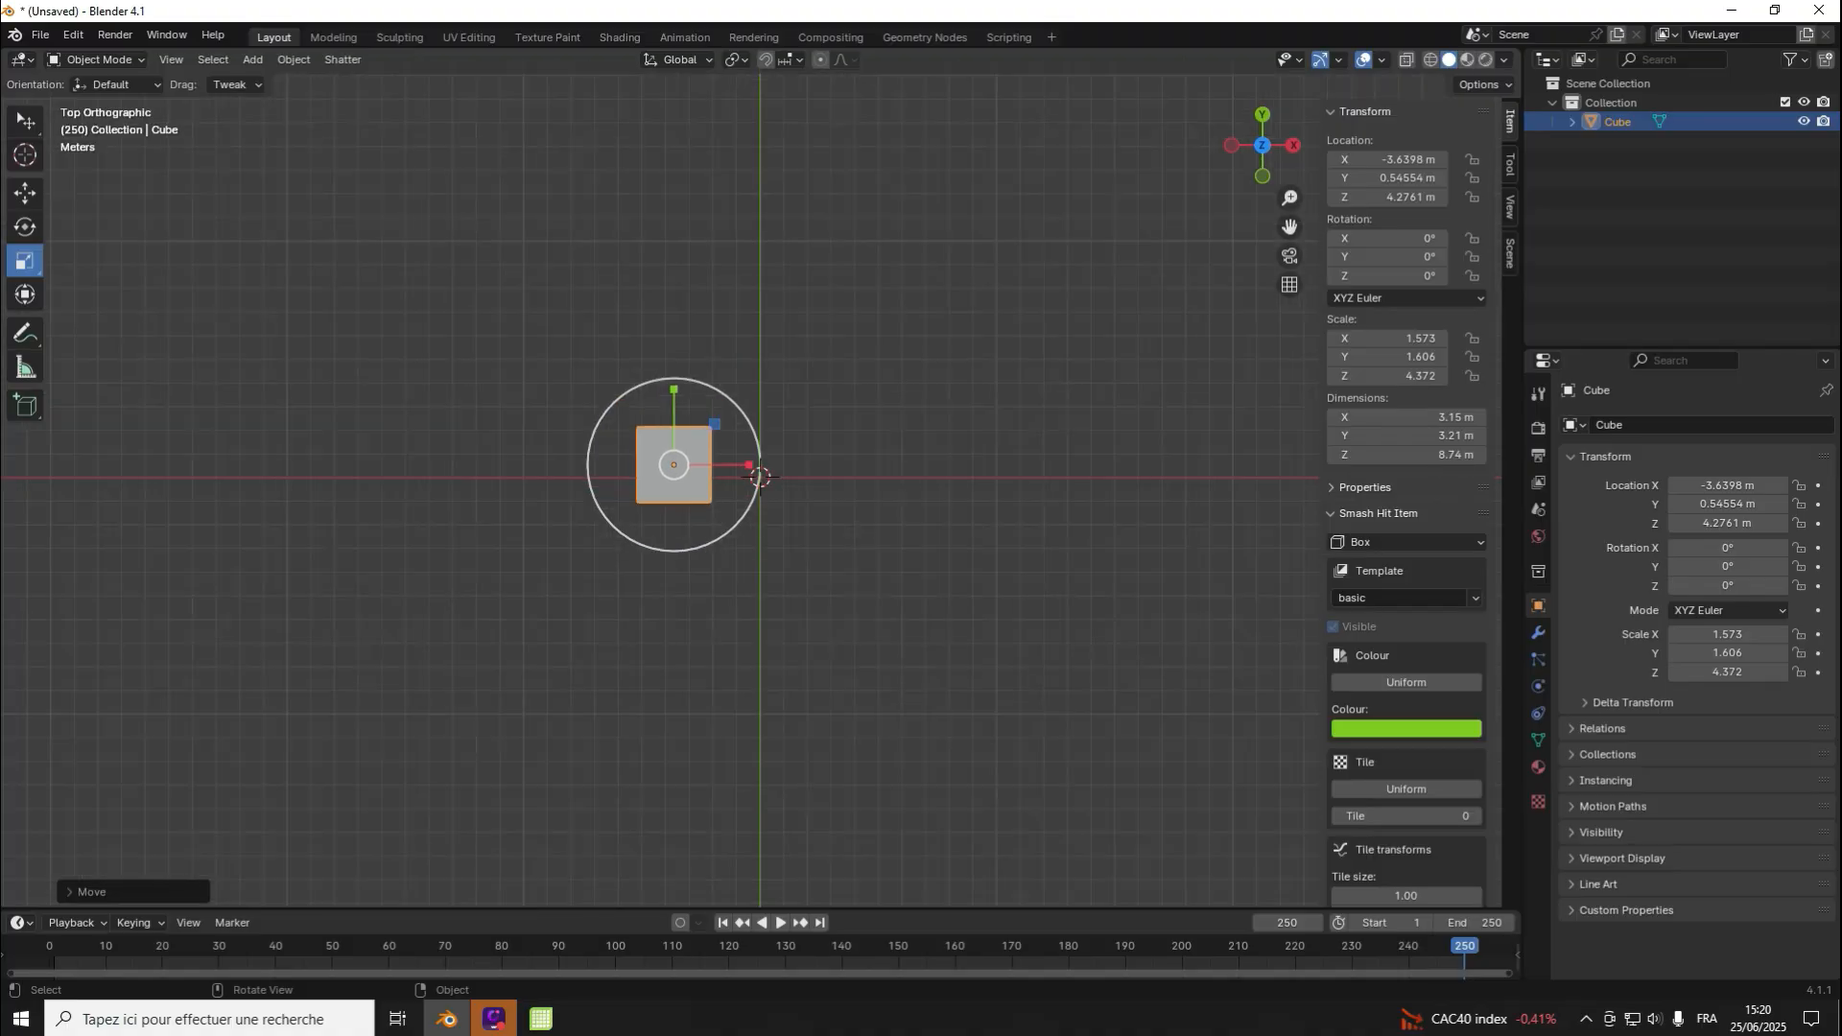
left_click_drag(719, 465, 984, 424)
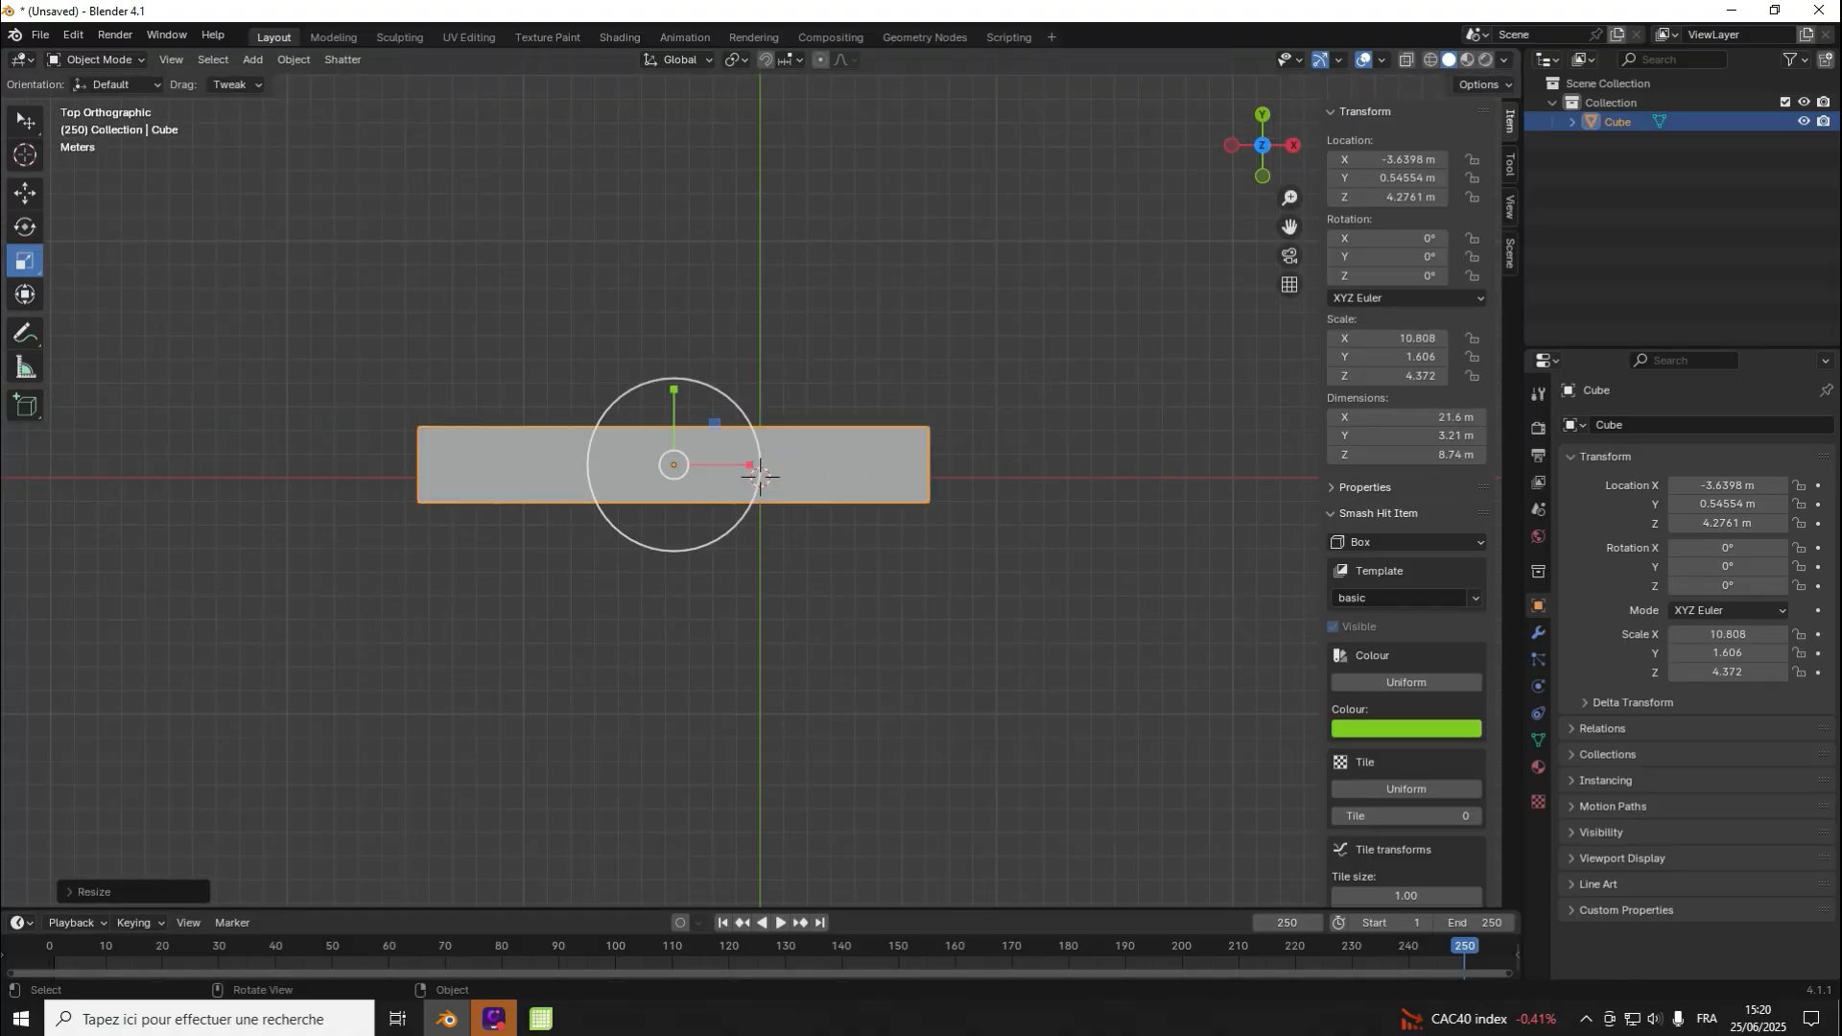
left_click(988, 424)
Step: Move the stretched block along X to about -10.79 m so its end edge meets the world Y axis
left_click(25, 193)
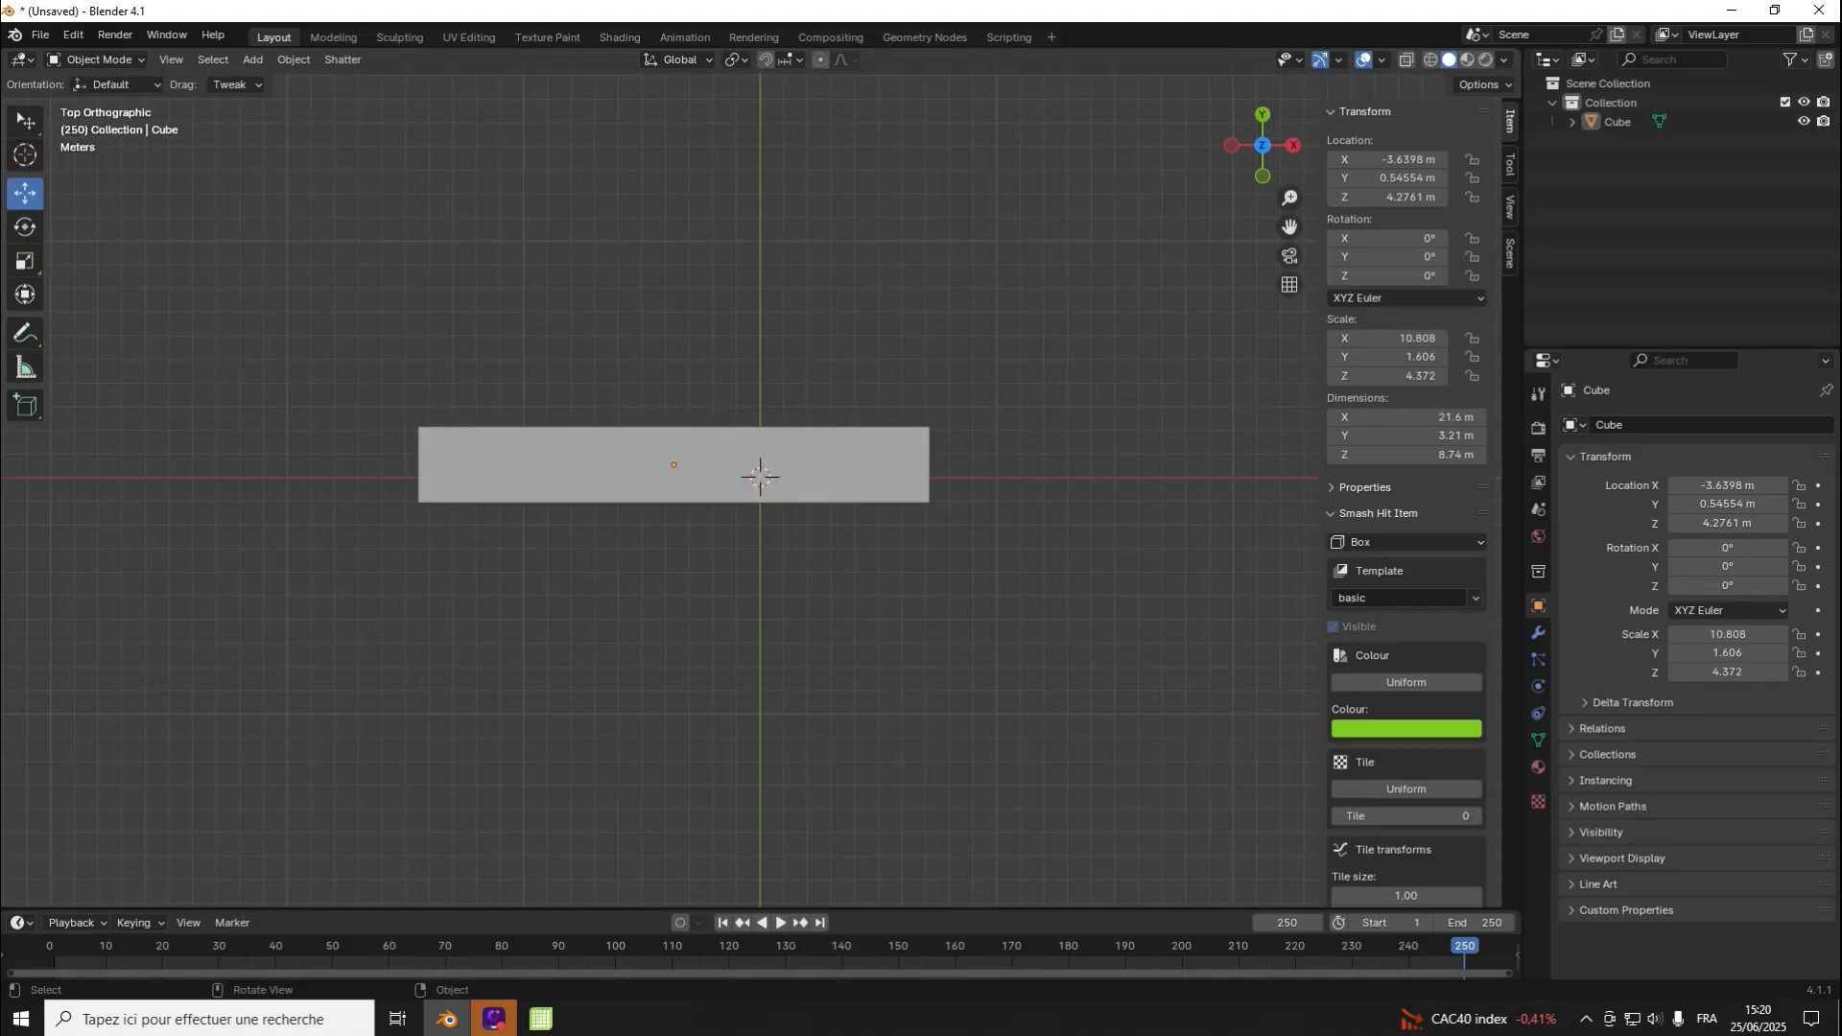
left_click(662, 465)
left_click_drag(738, 466, 759, 477)
scroll(760, 476, "up", 10)
scroll(760, 477, "down", 5)
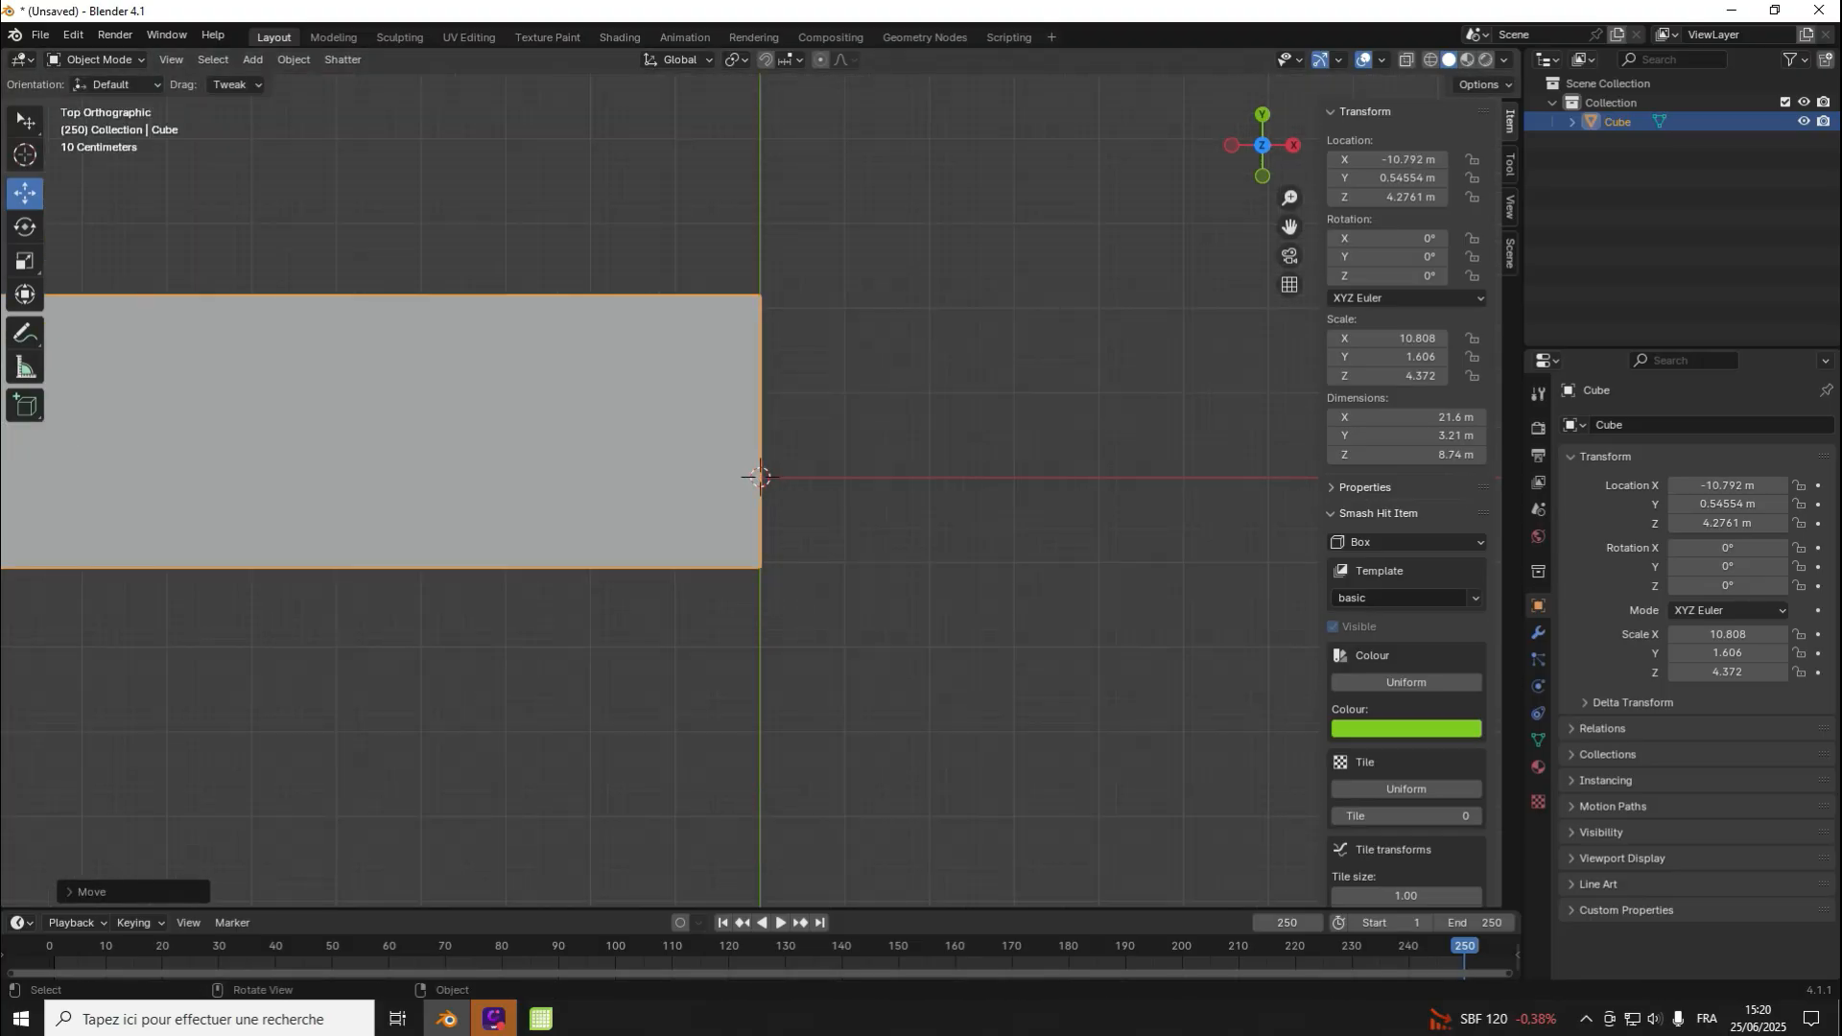
Step: Fine-tune the block's X location between about -10.8 and -10.83 m, ending at -10.83 m and checking its end edge against the origin
left_click_drag(77, 438, 74, 439)
scroll(759, 477, "up", 10)
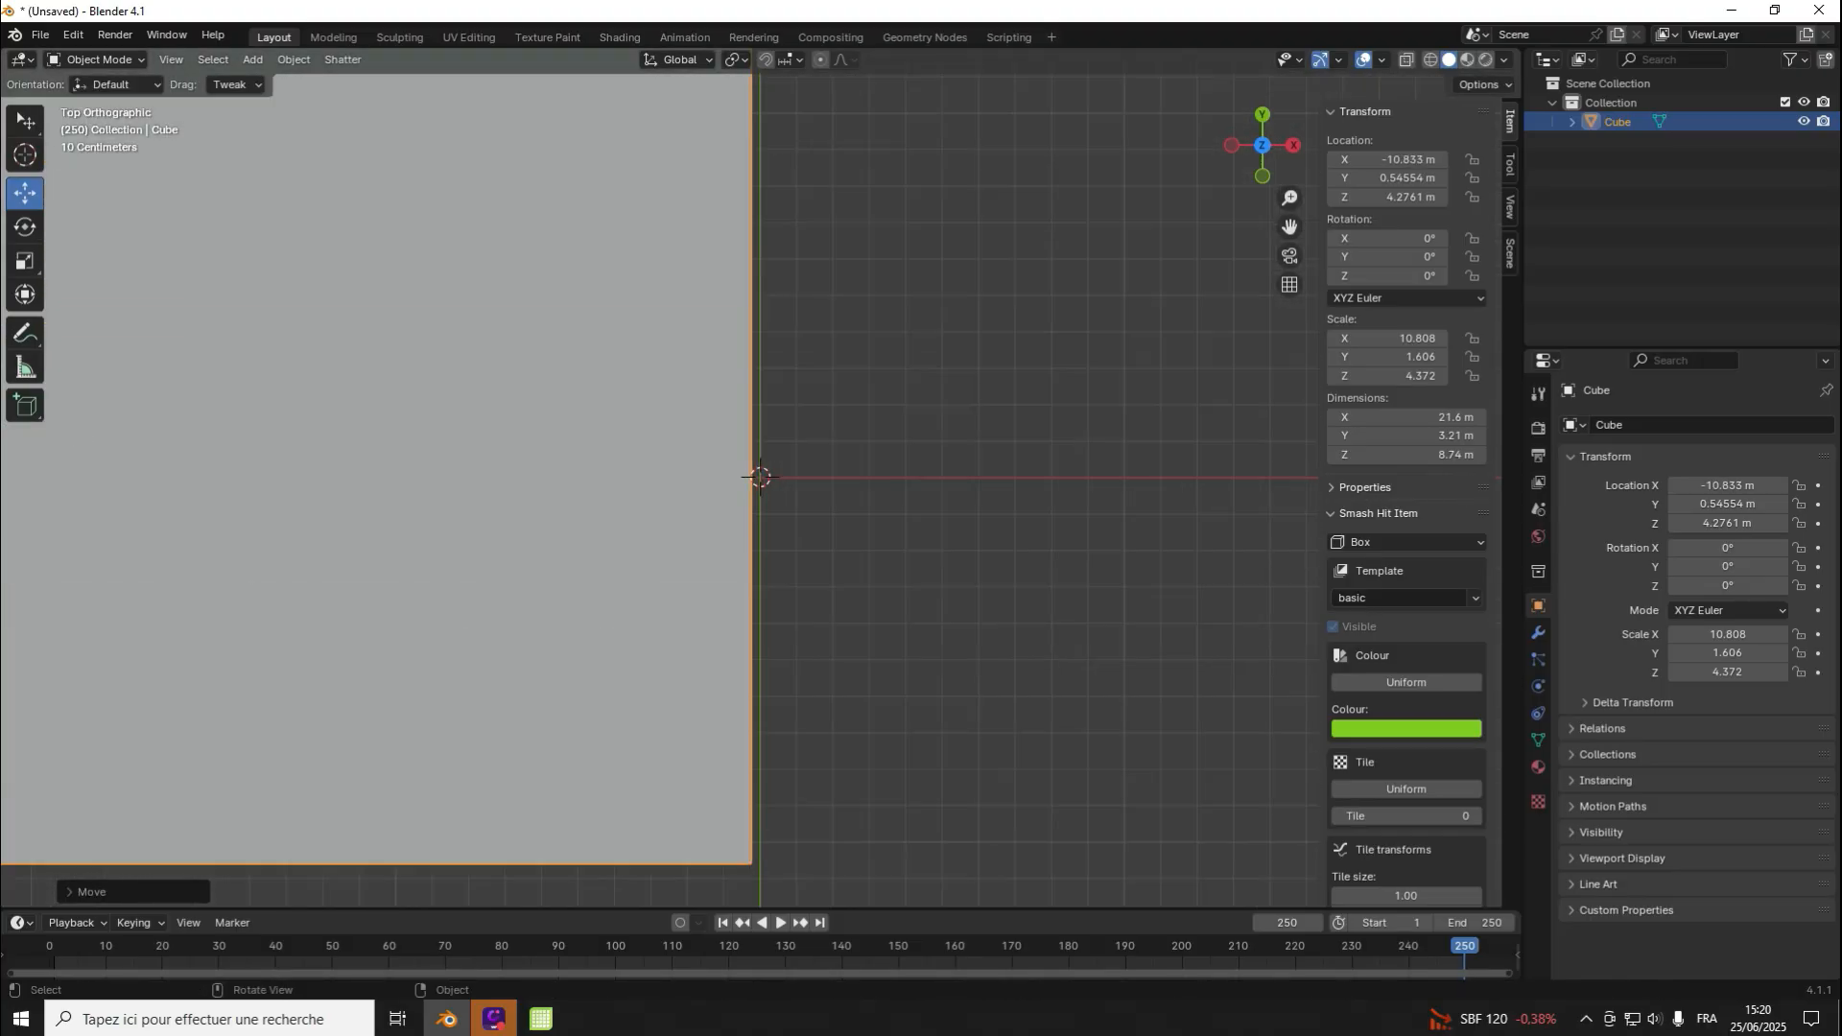
scroll(759, 477, "down", 7)
scroll(760, 477, "down", 4)
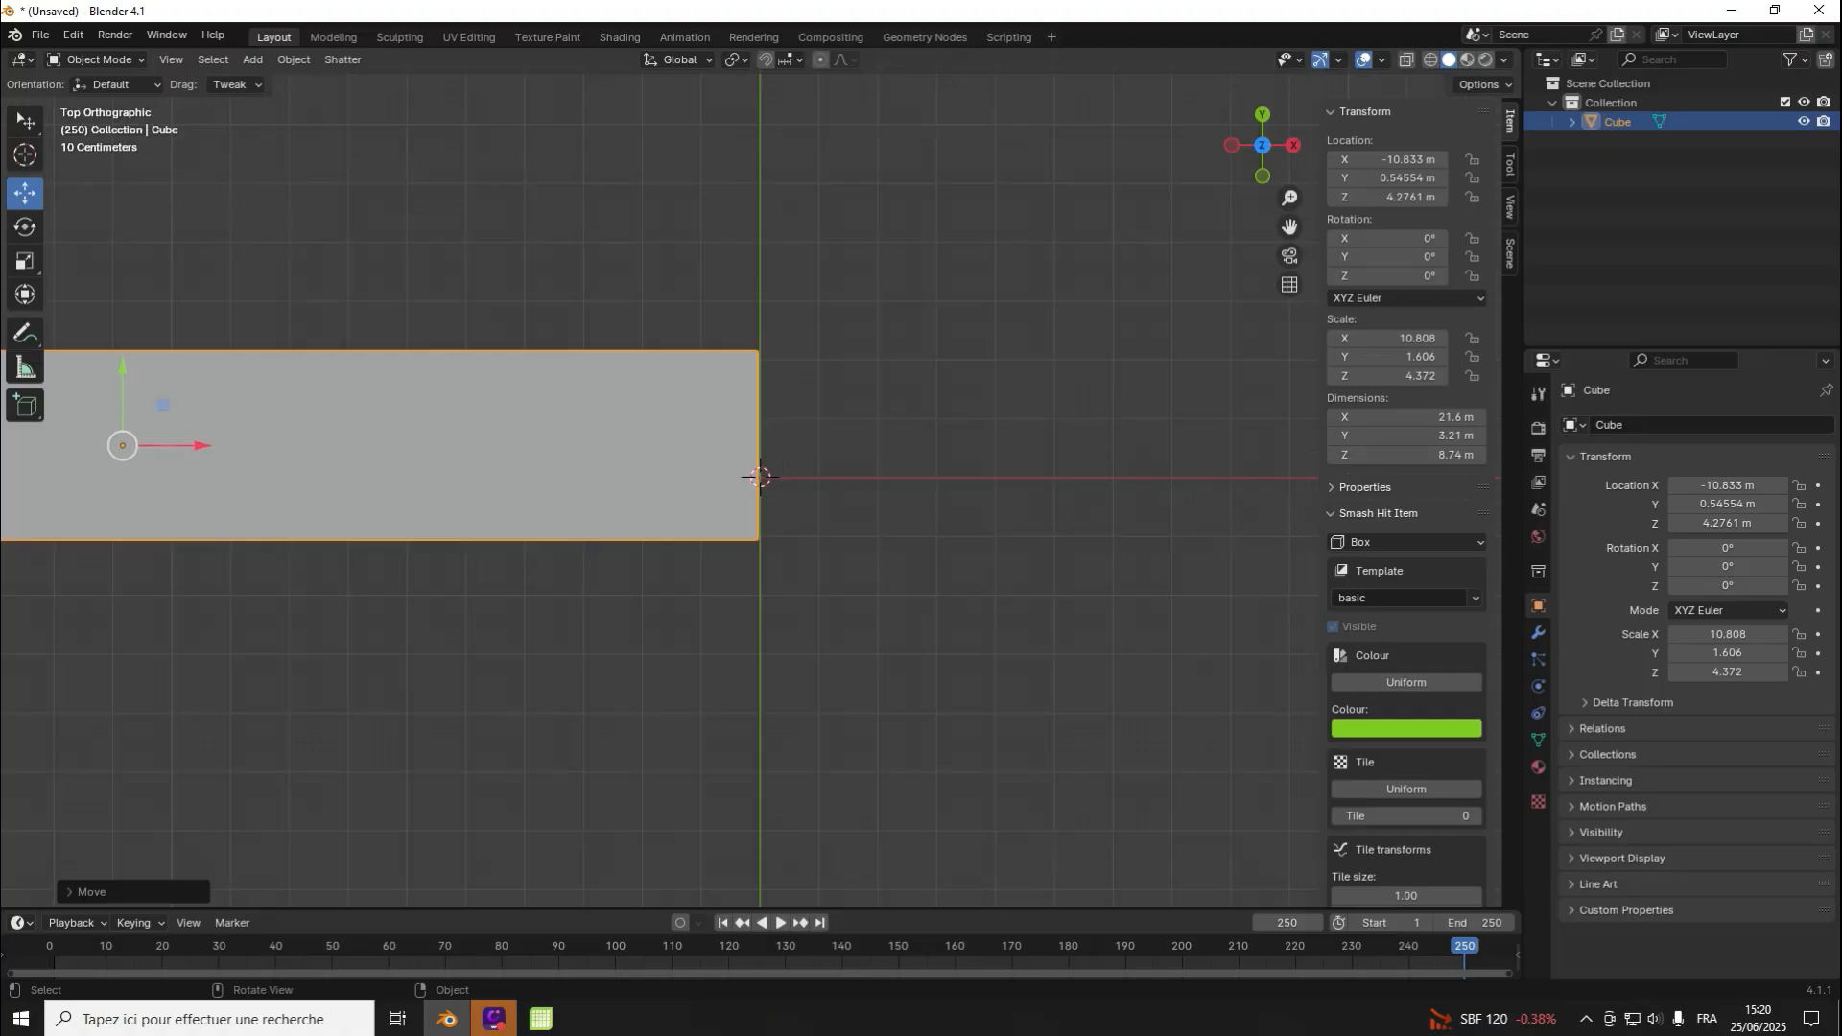
left_click_drag(153, 445, 173, 445)
scroll(760, 477, "up", 18)
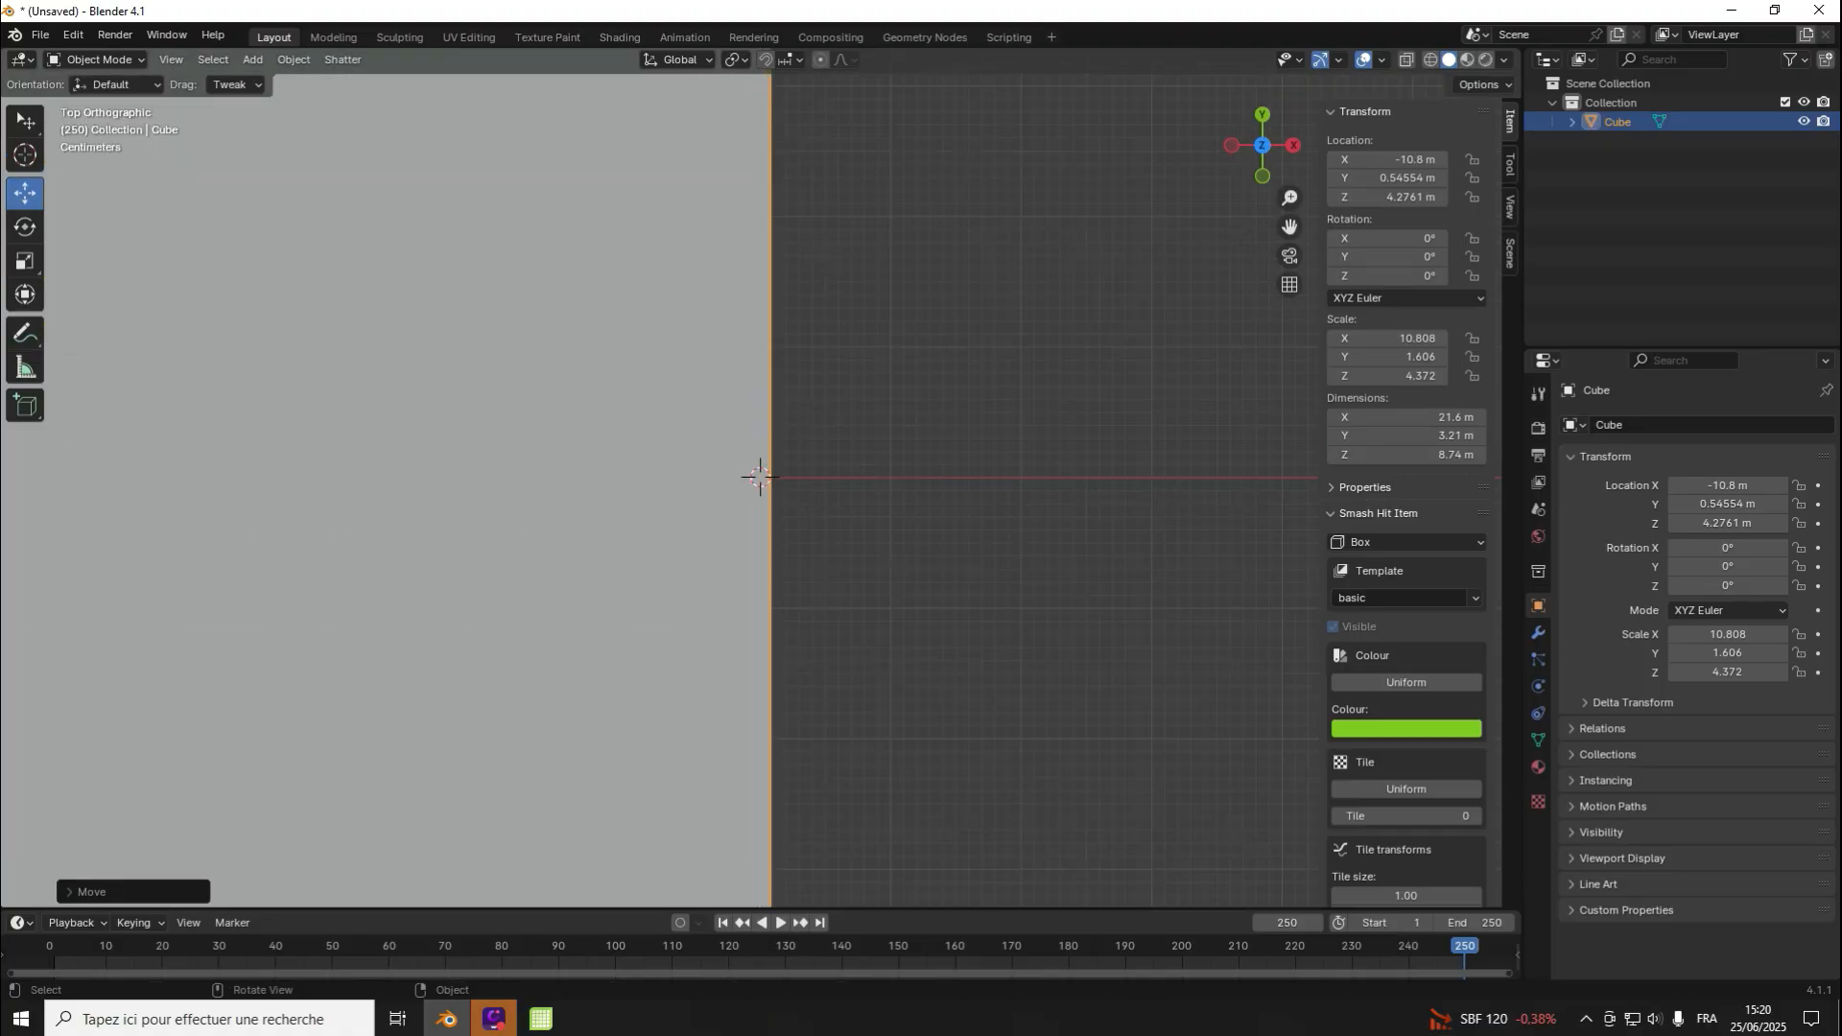
scroll(760, 477, "down", 20)
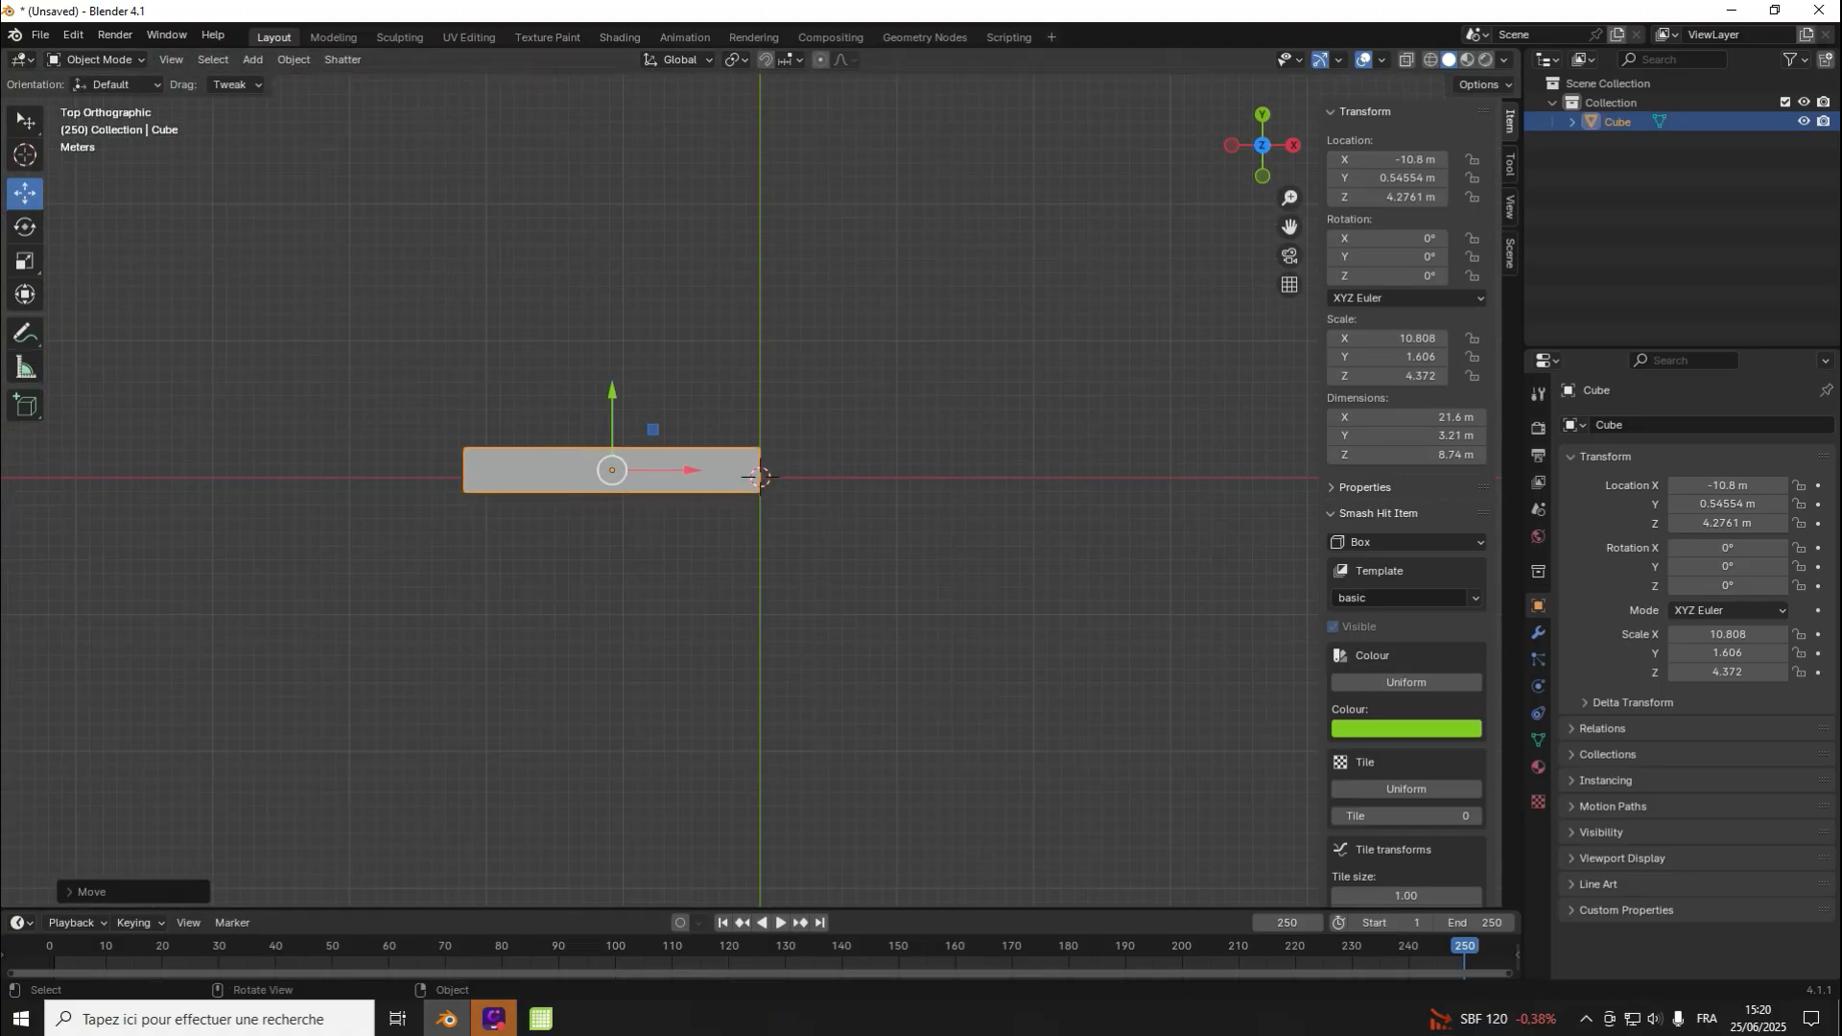
scroll(760, 476, "up", 15)
scroll(759, 477, "down", 7)
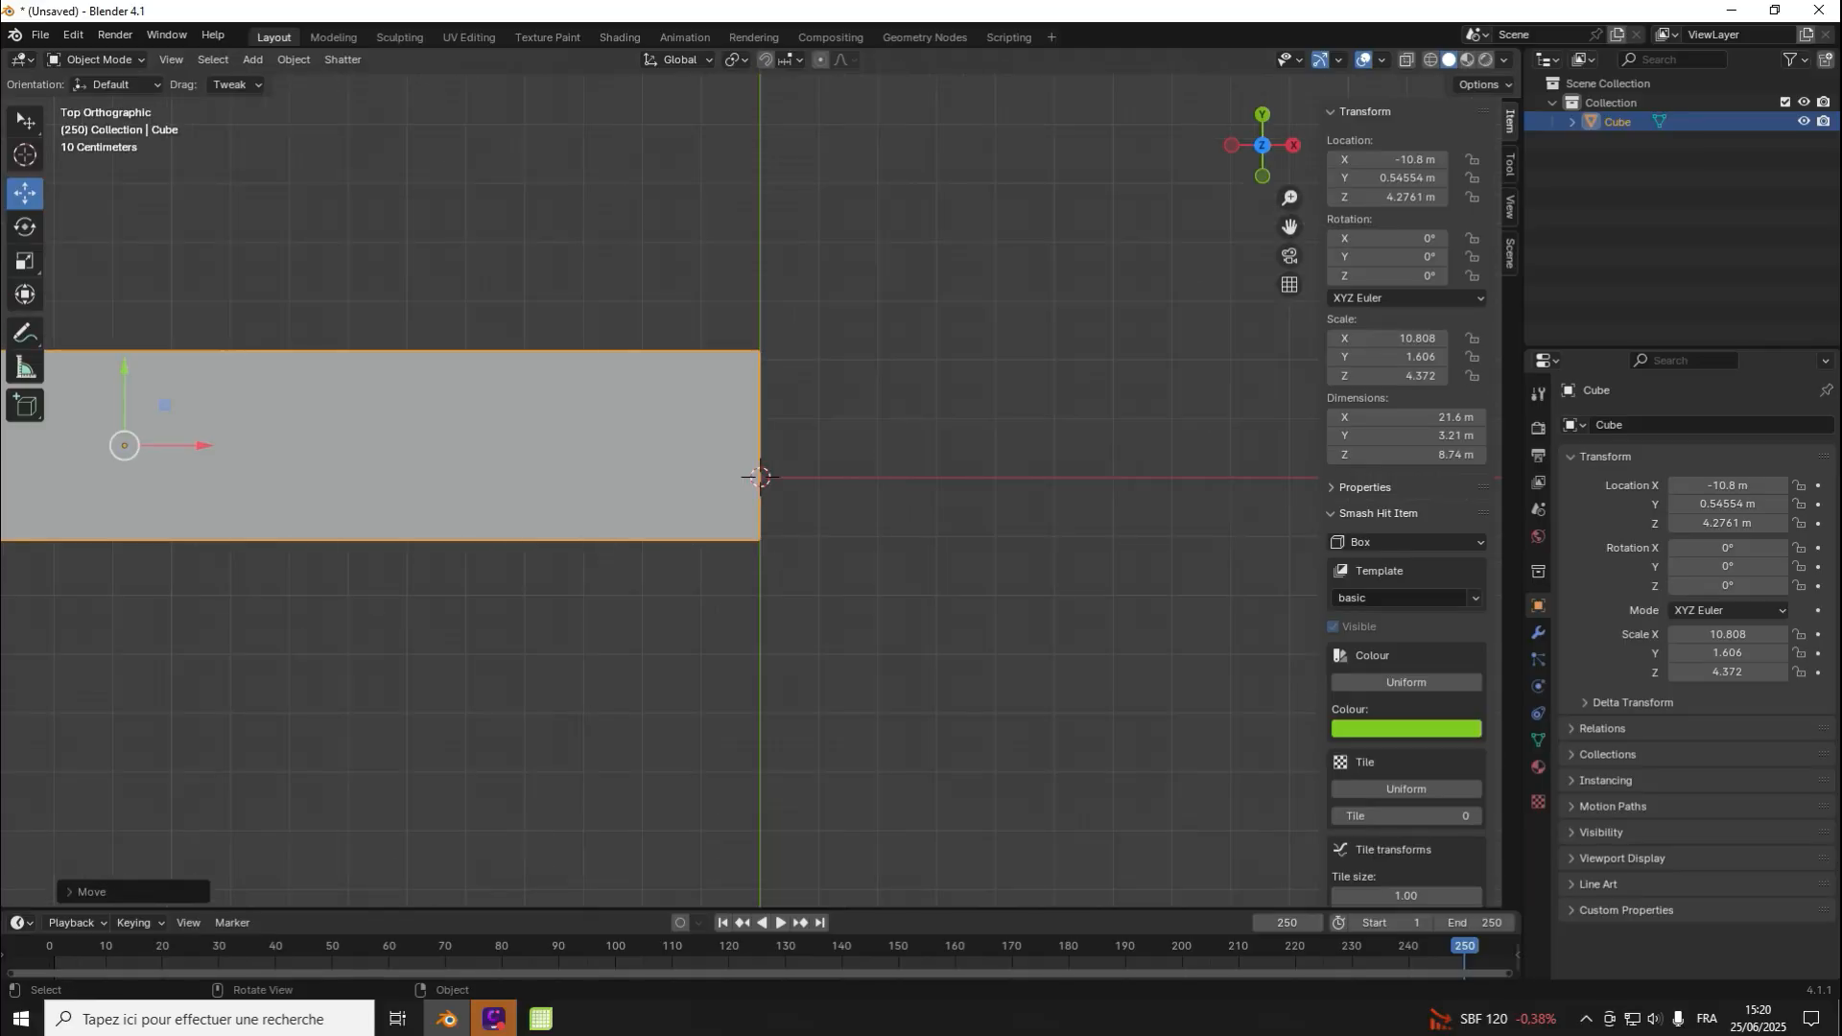
scroll(760, 477, "up", 8)
scroll(760, 477, "down", 14)
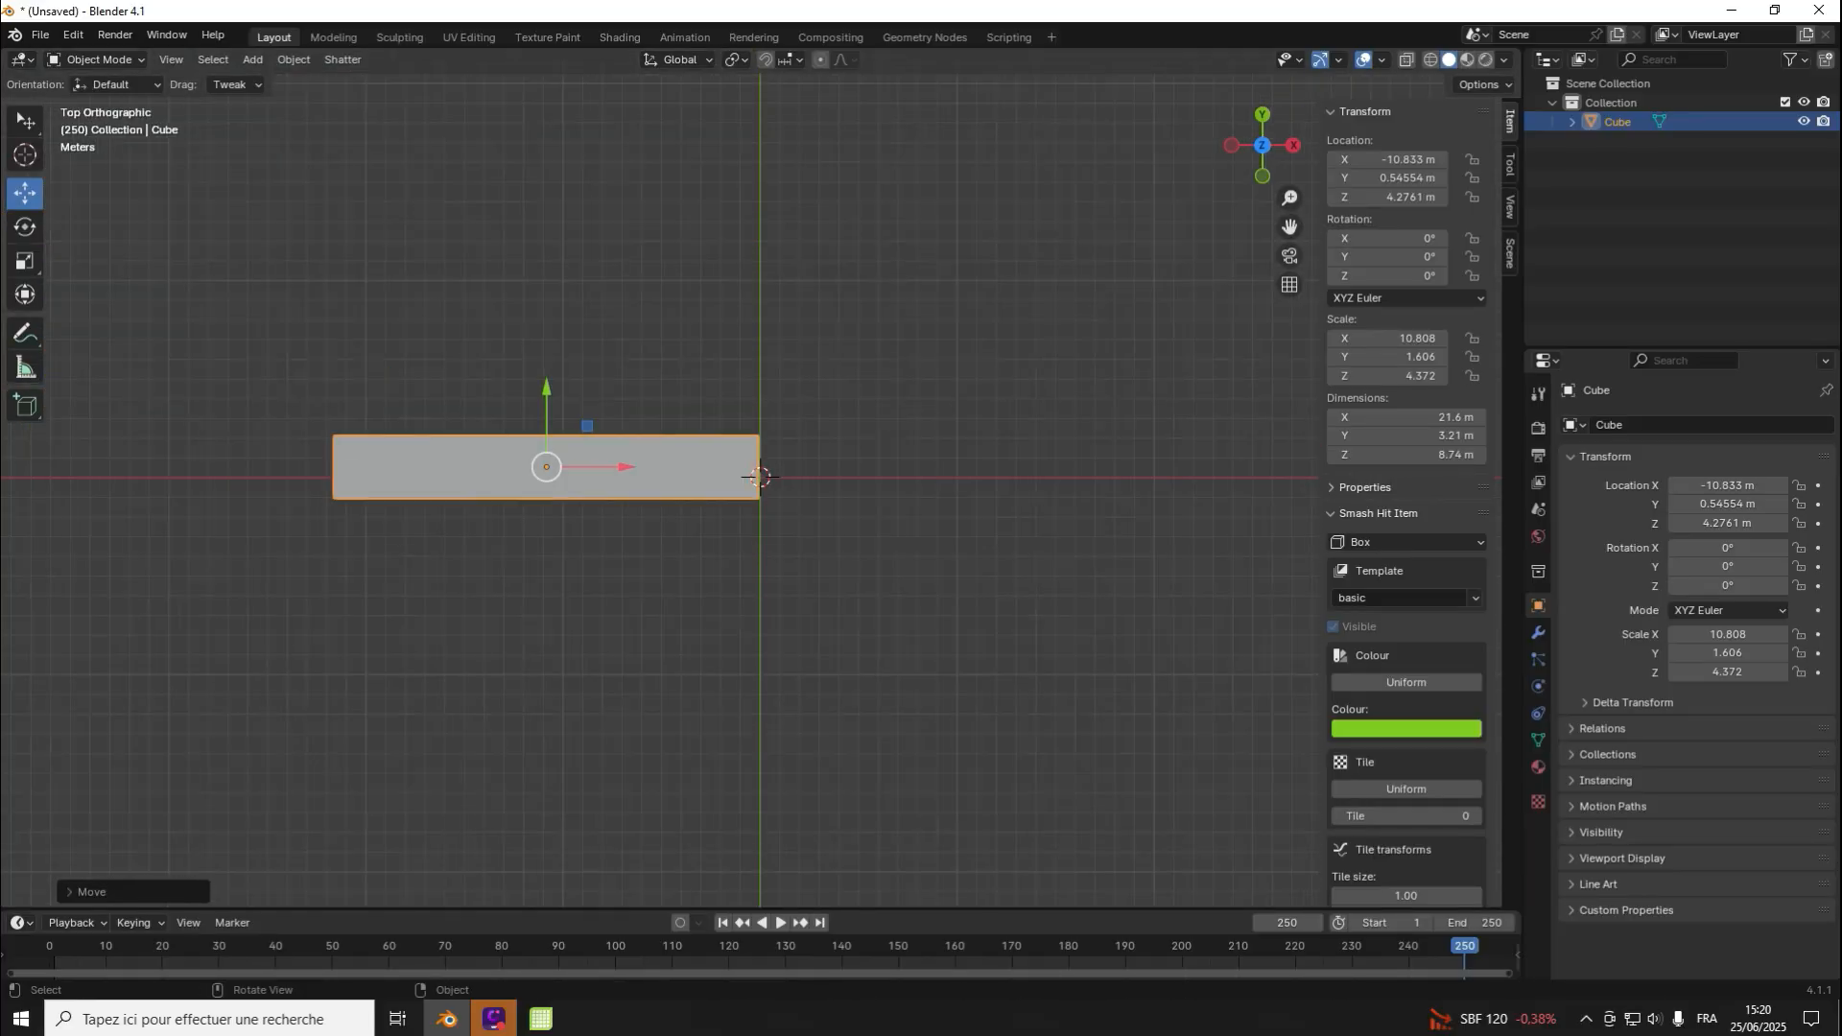
Step: Move the stretched block along Y to about -7.37 m with the Move tool
left_click_drag(1263, 145, 1046, 48)
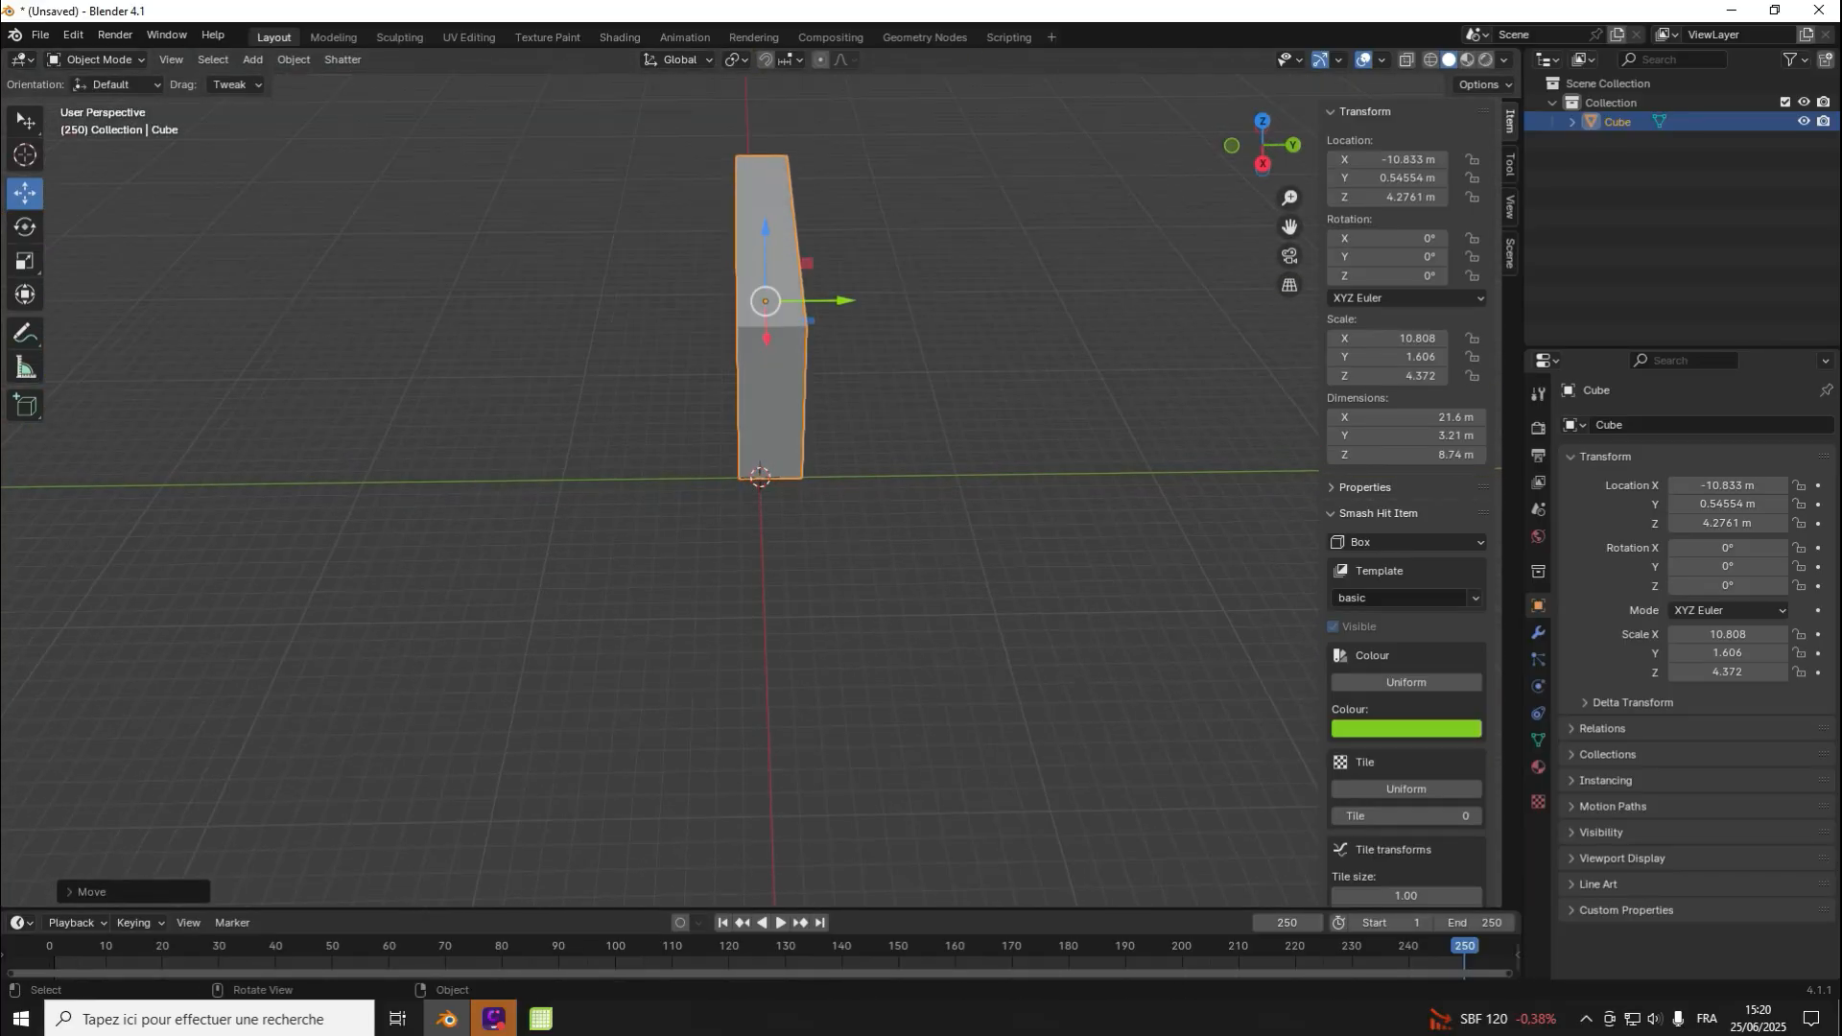
left_click_drag(833, 300, 692, 303)
left_click_drag(1262, 145, 1200, 182)
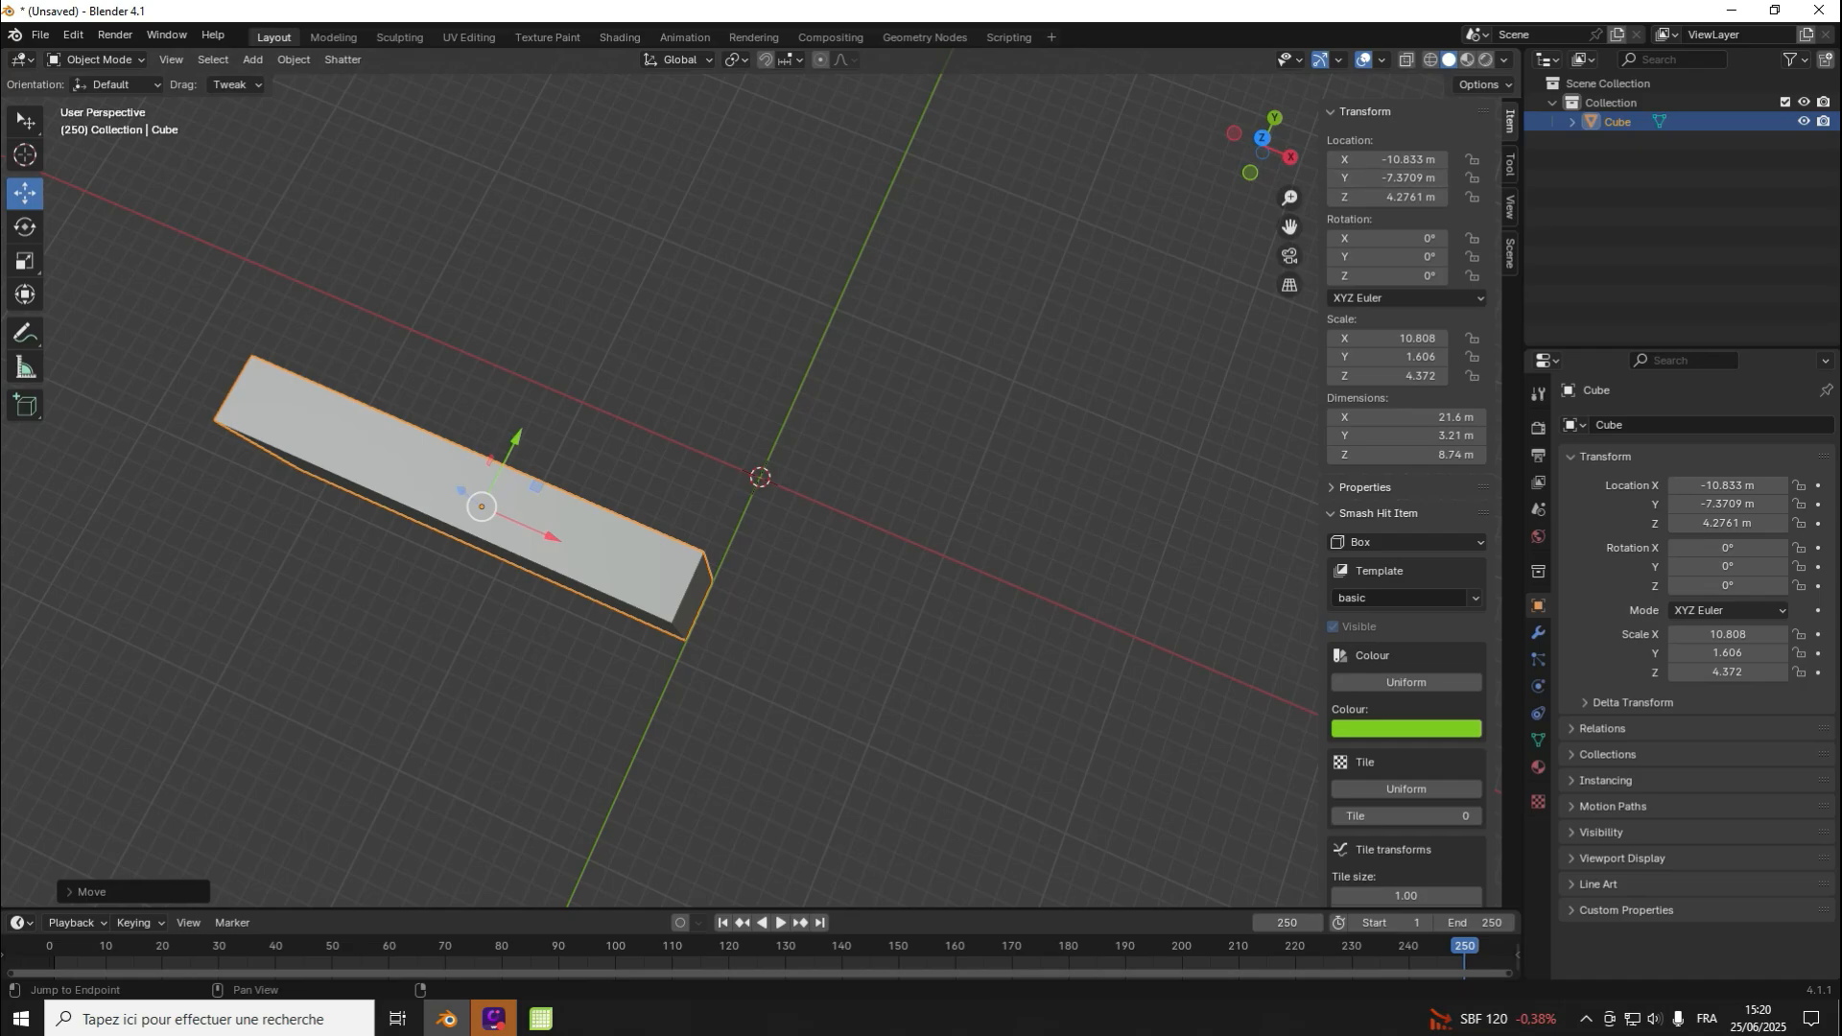
Step: Check the block's Tile settings, switch to Microsoft Edge and search the web for "tiles.png.mtx"
scroll(1405, 480, "down", 4)
scroll(1405, 499, "down", 1)
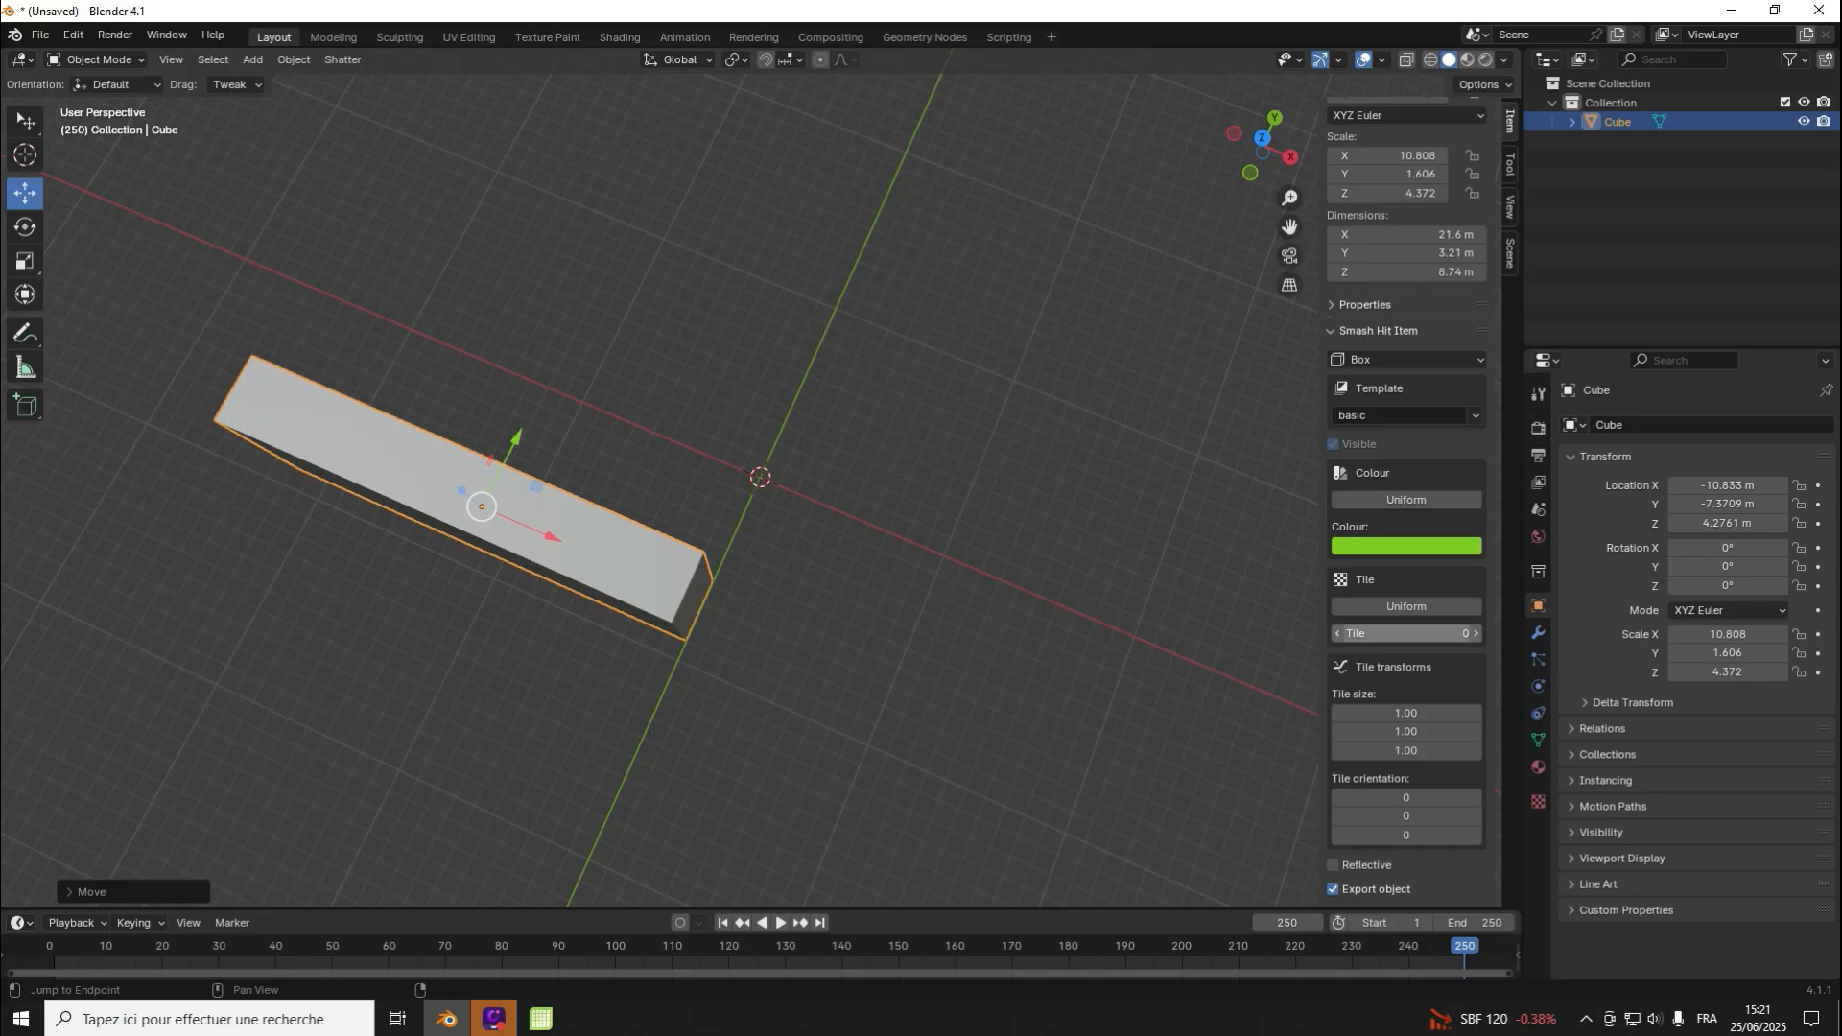
left_click(22, 1019)
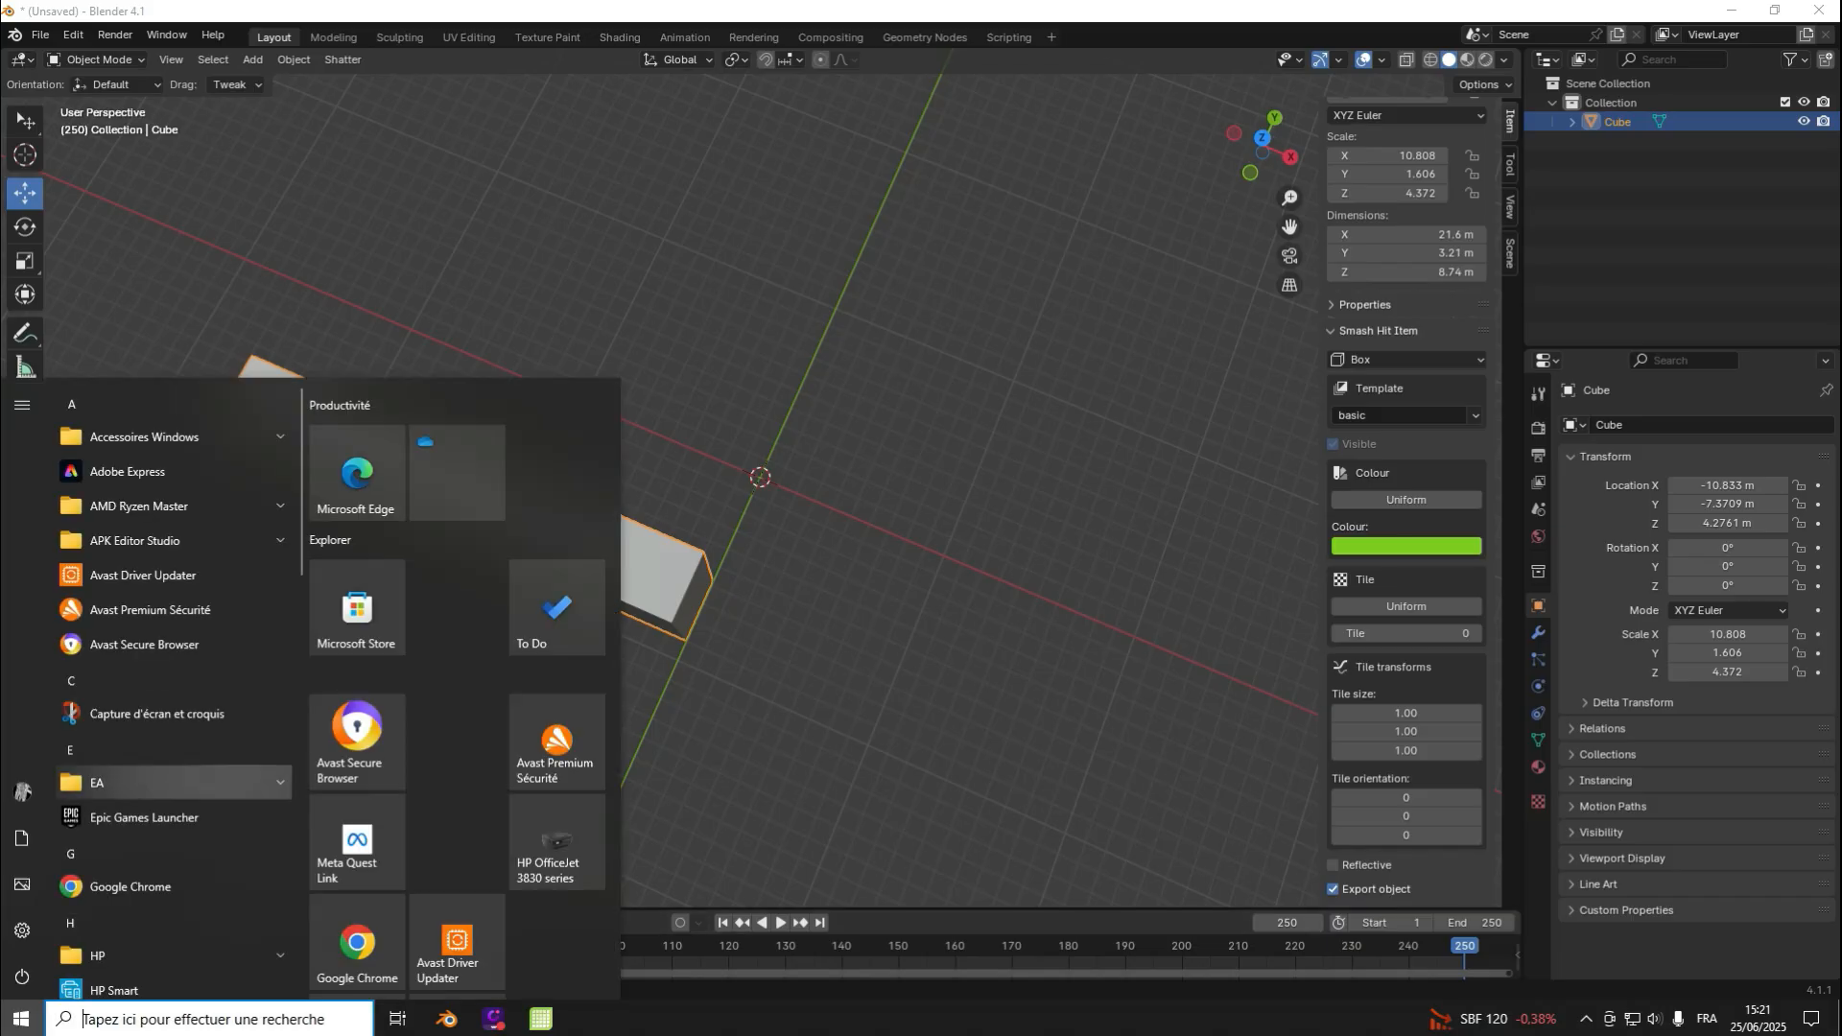
left_click(357, 472)
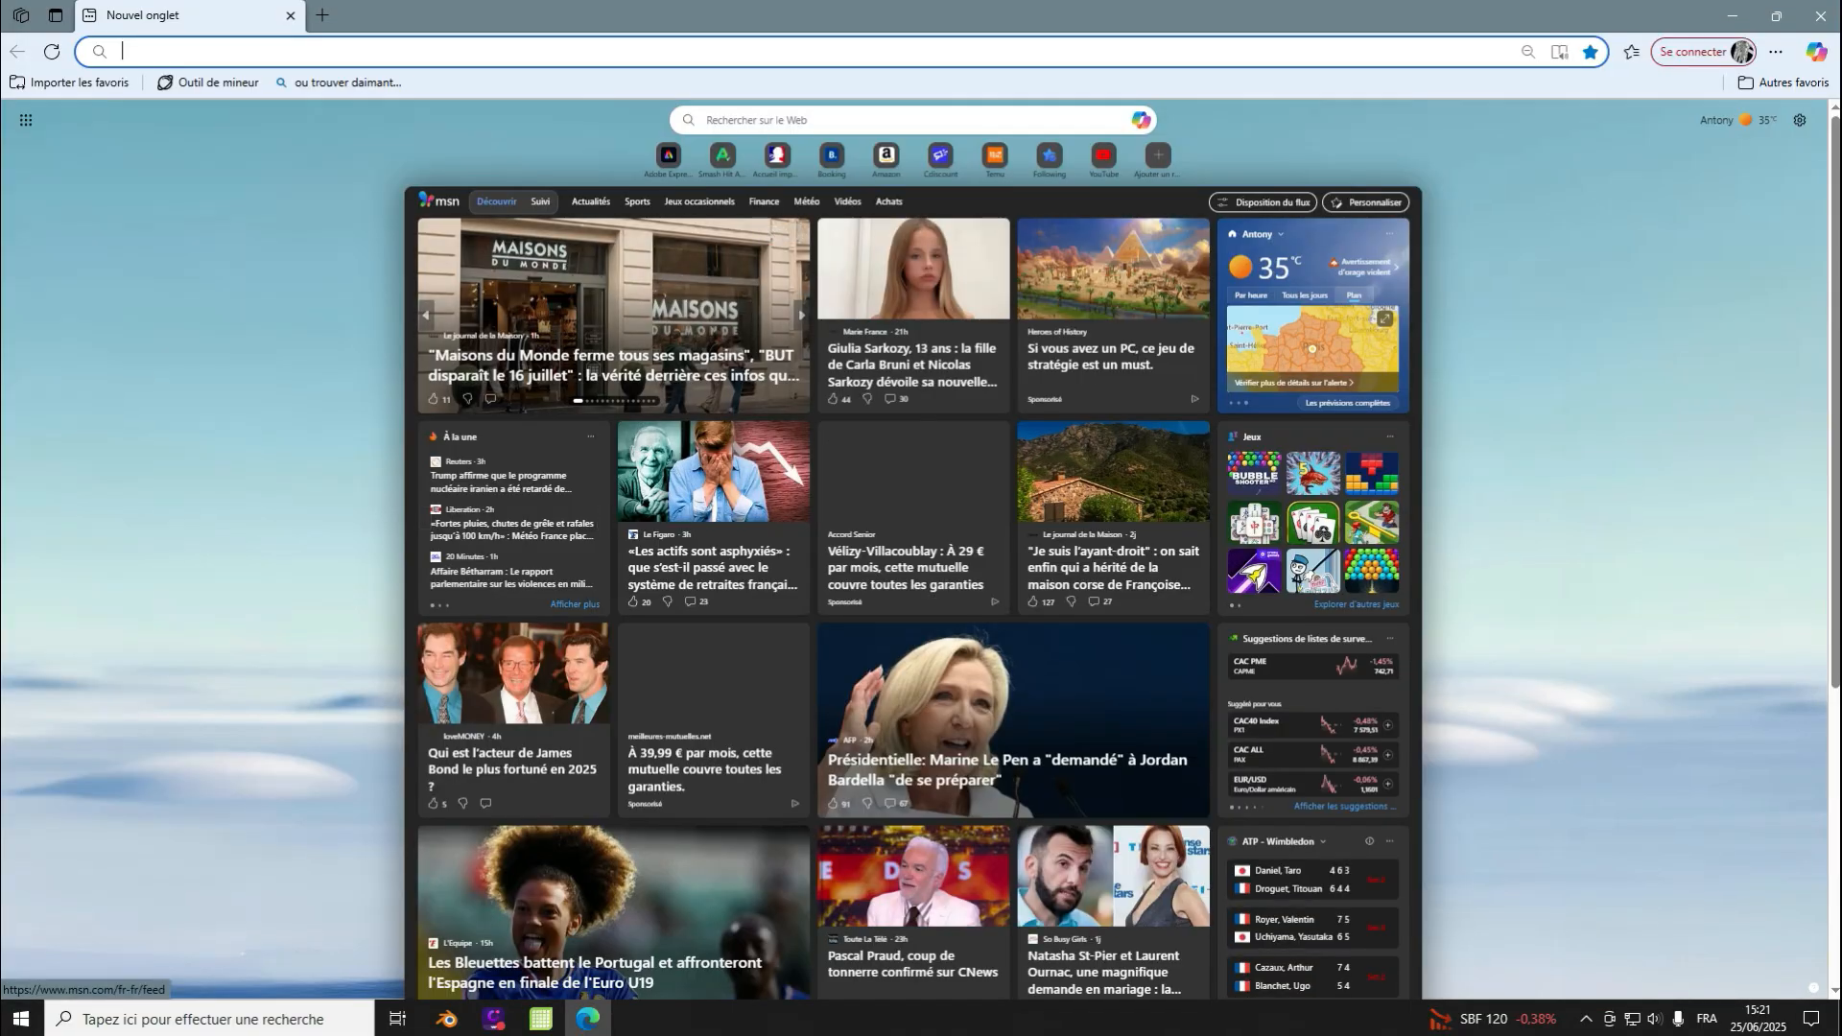
left_click(734, 120)
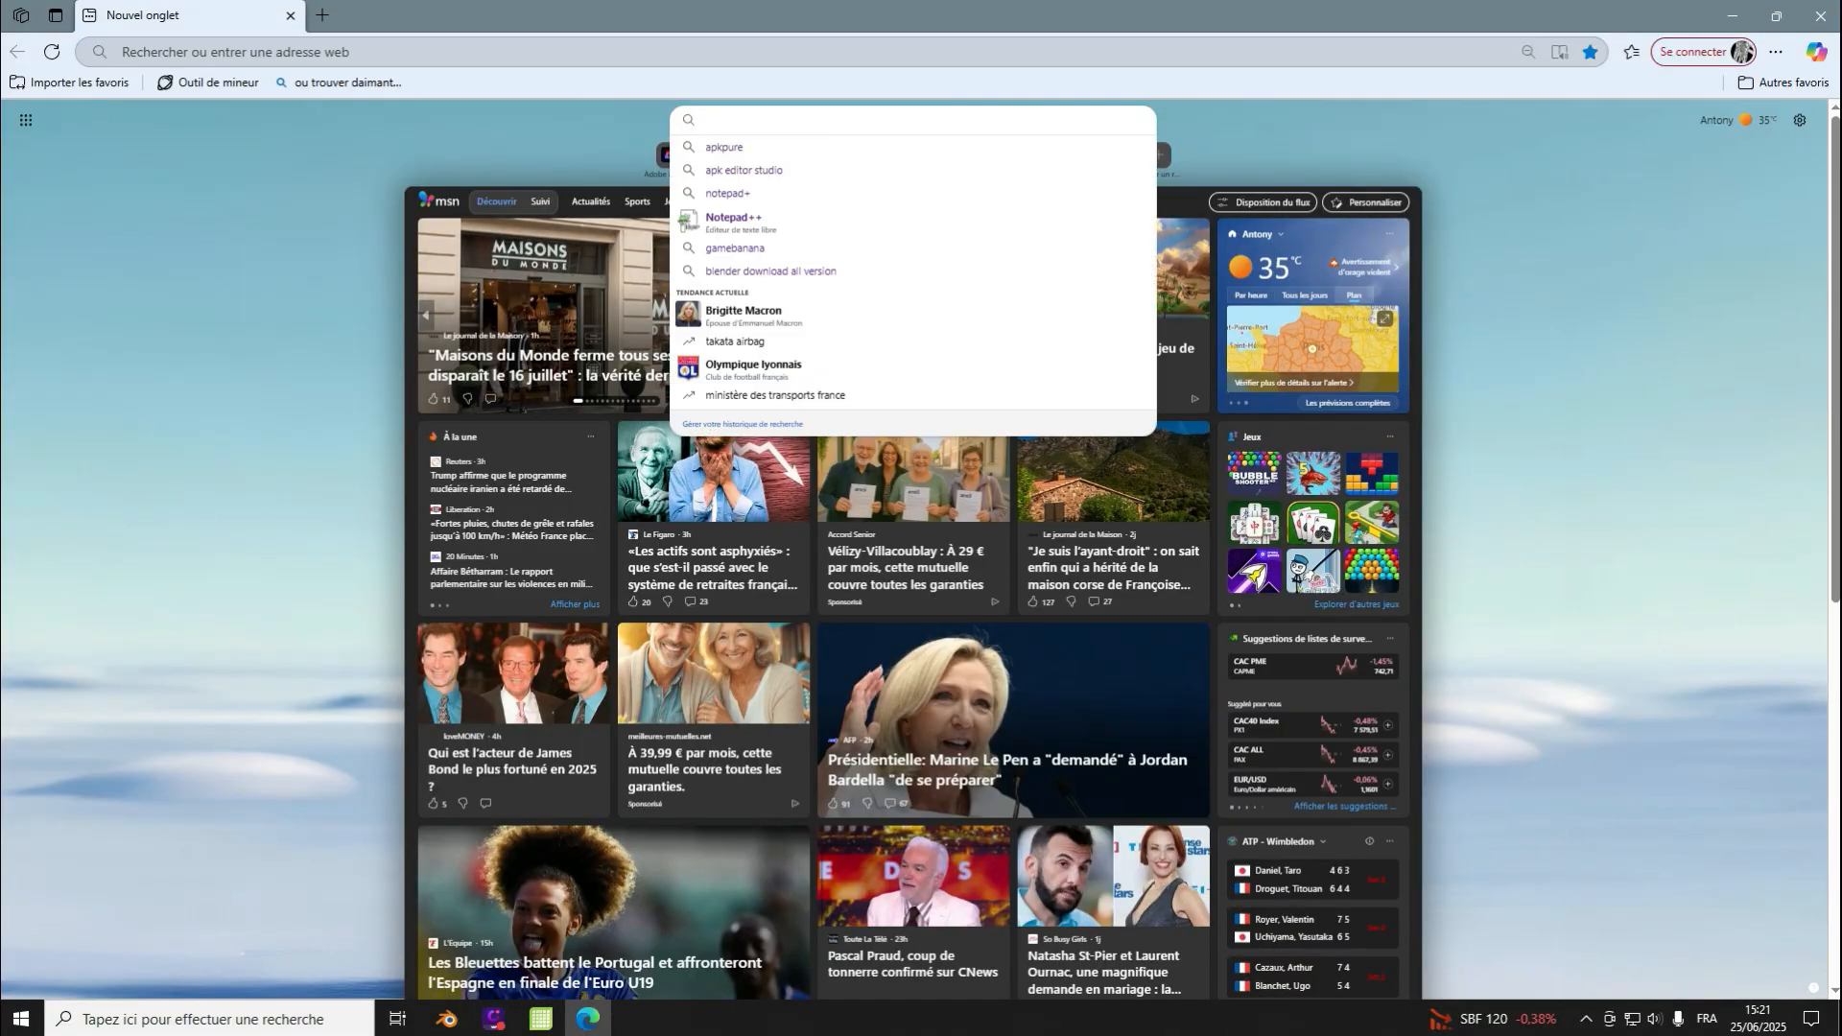
type("tiles")
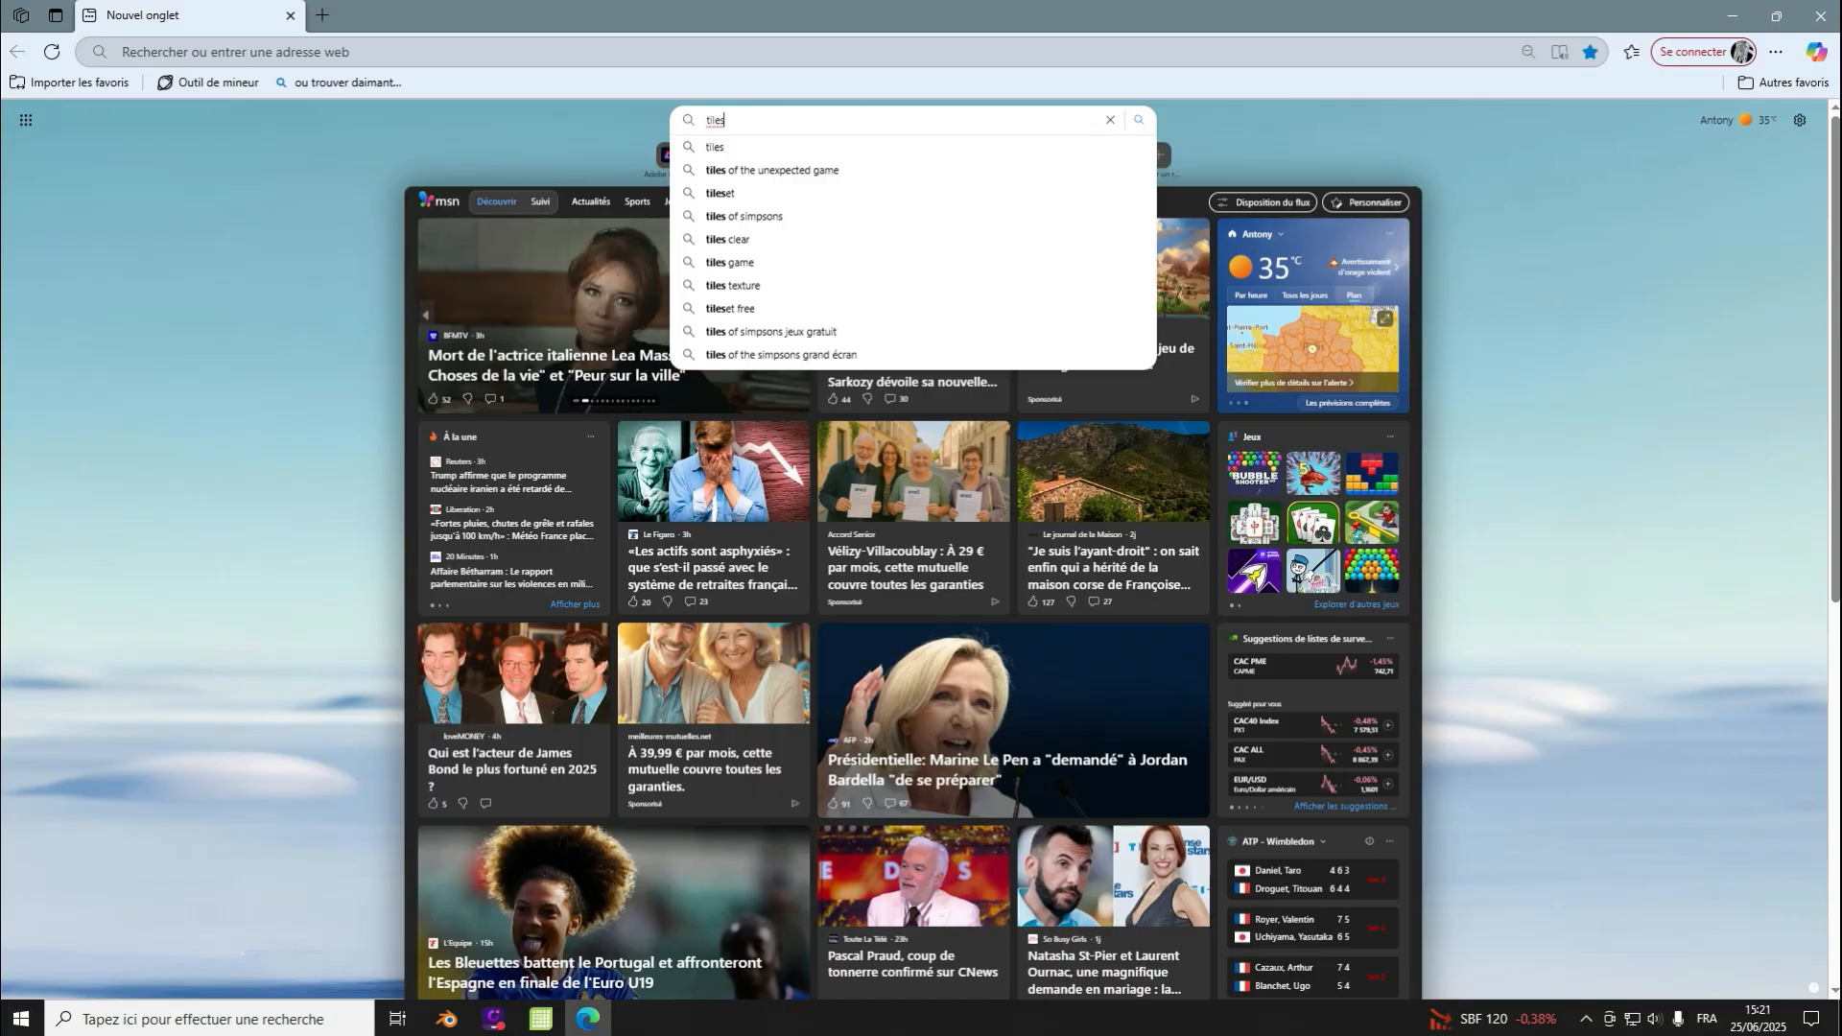
type(".png")
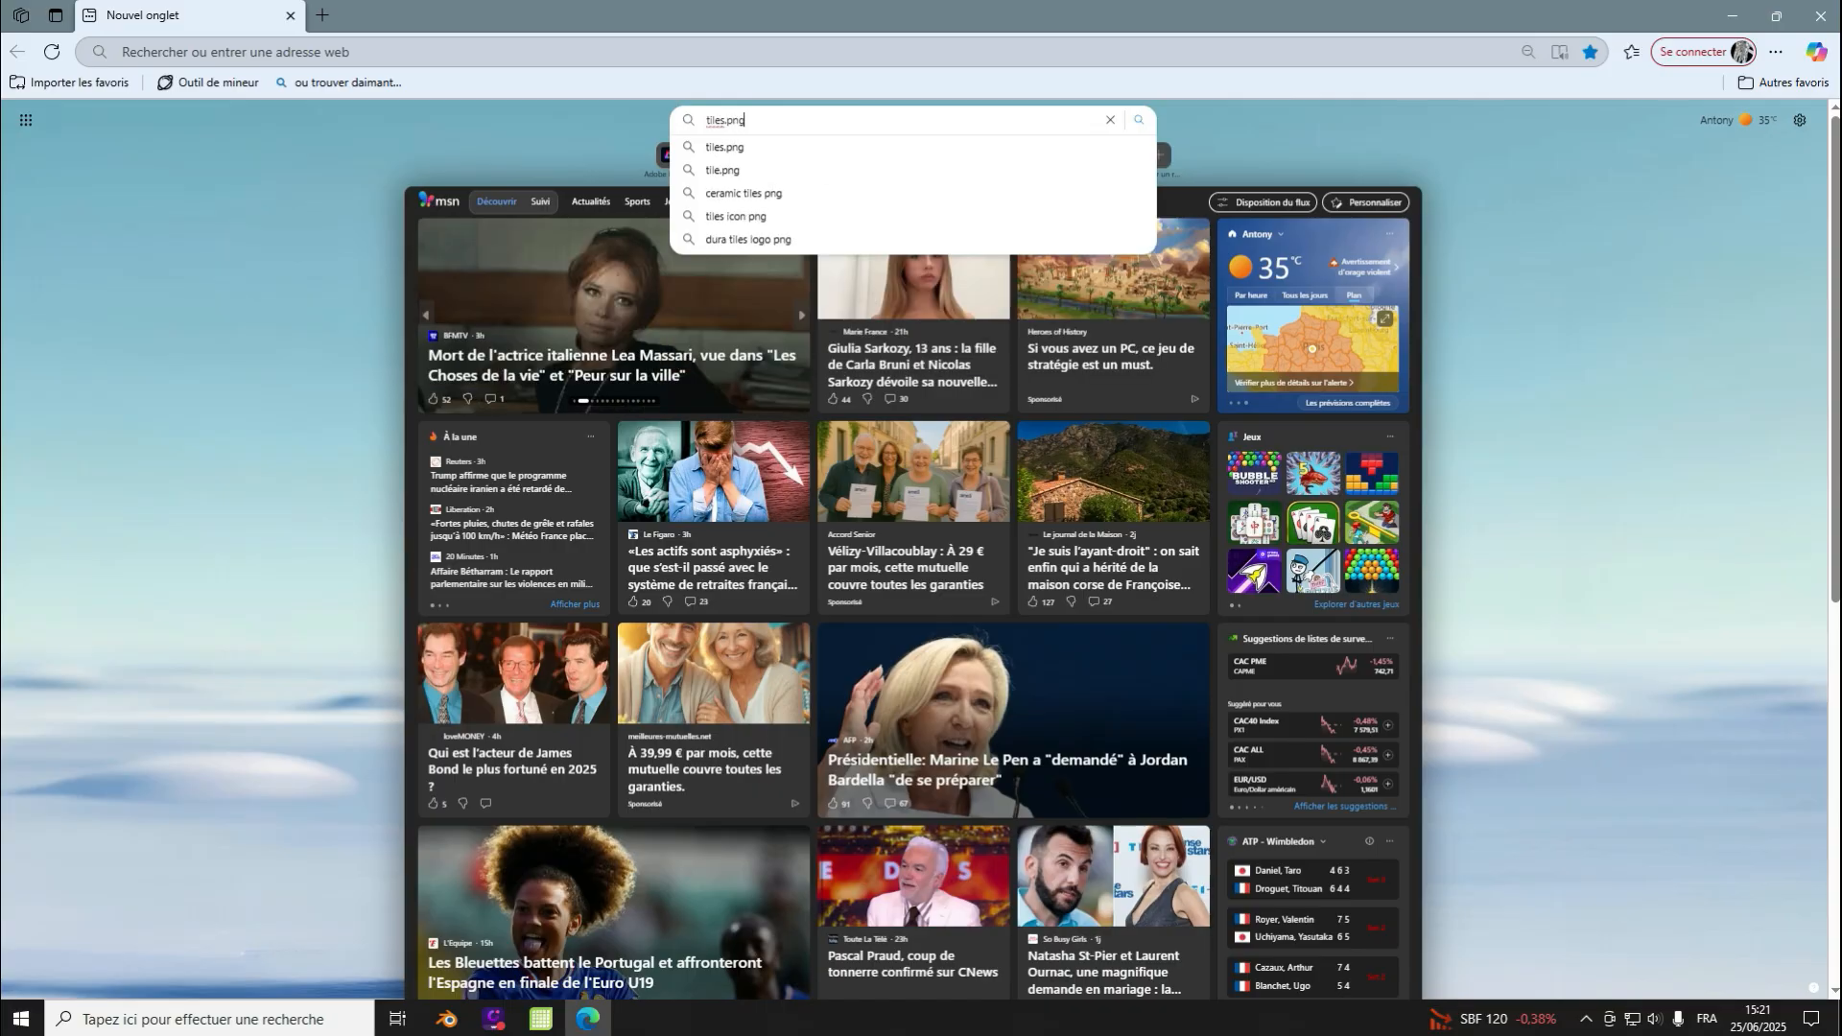
type(".m")
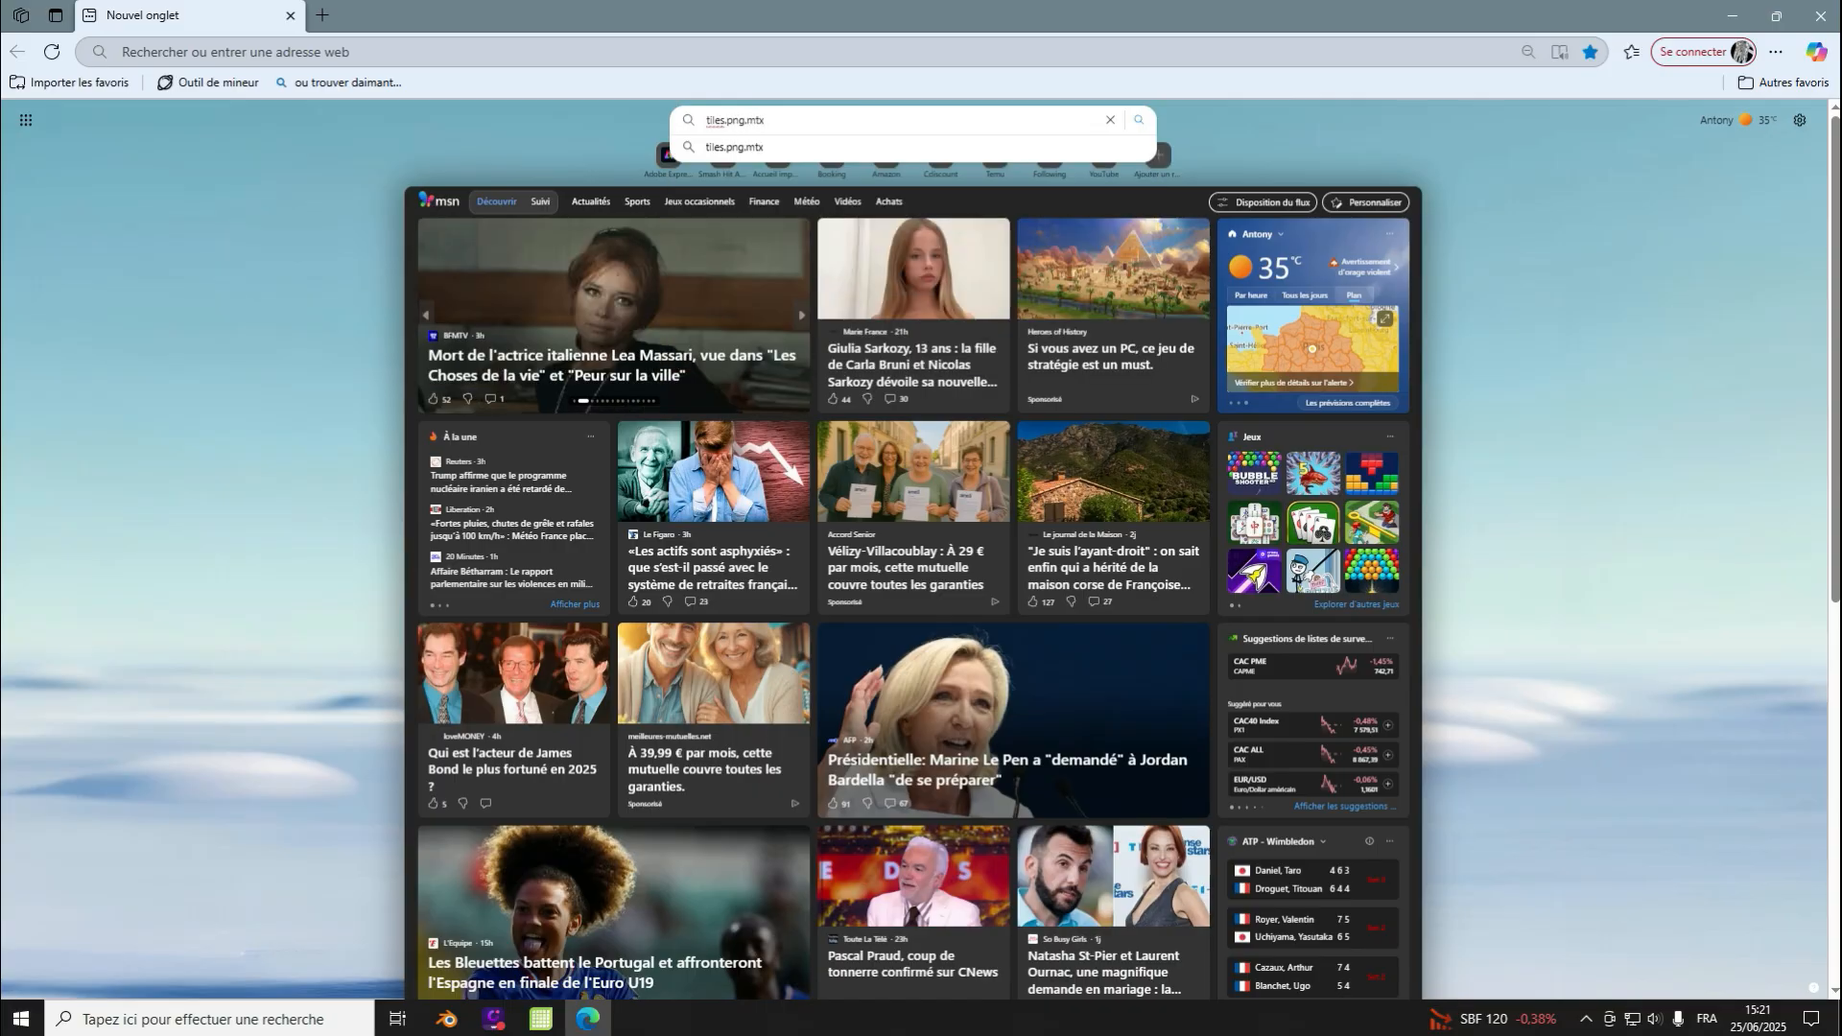
type("tx")
key("Return")
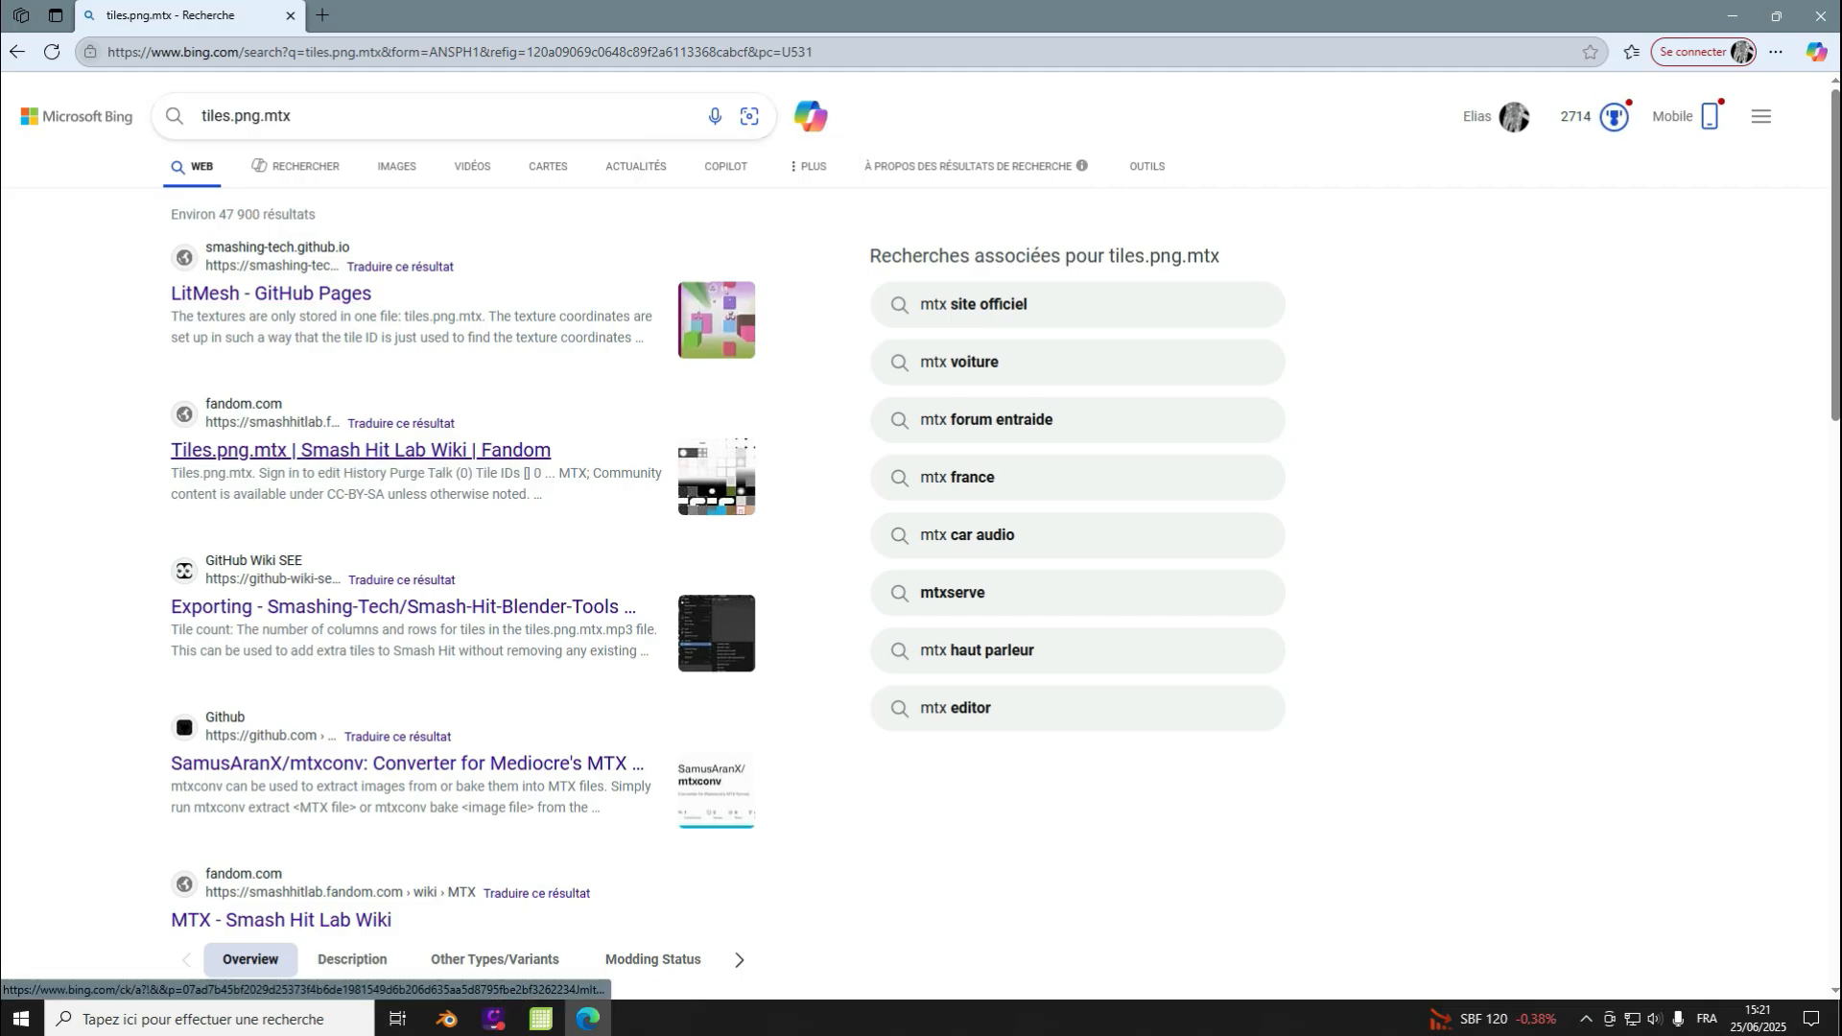
Step: Refine the web search to "tiles.png.mtx smash hit" and open the Smash Hit Lab Wiki's Tiles.png.mtx page
left_click(293, 116)
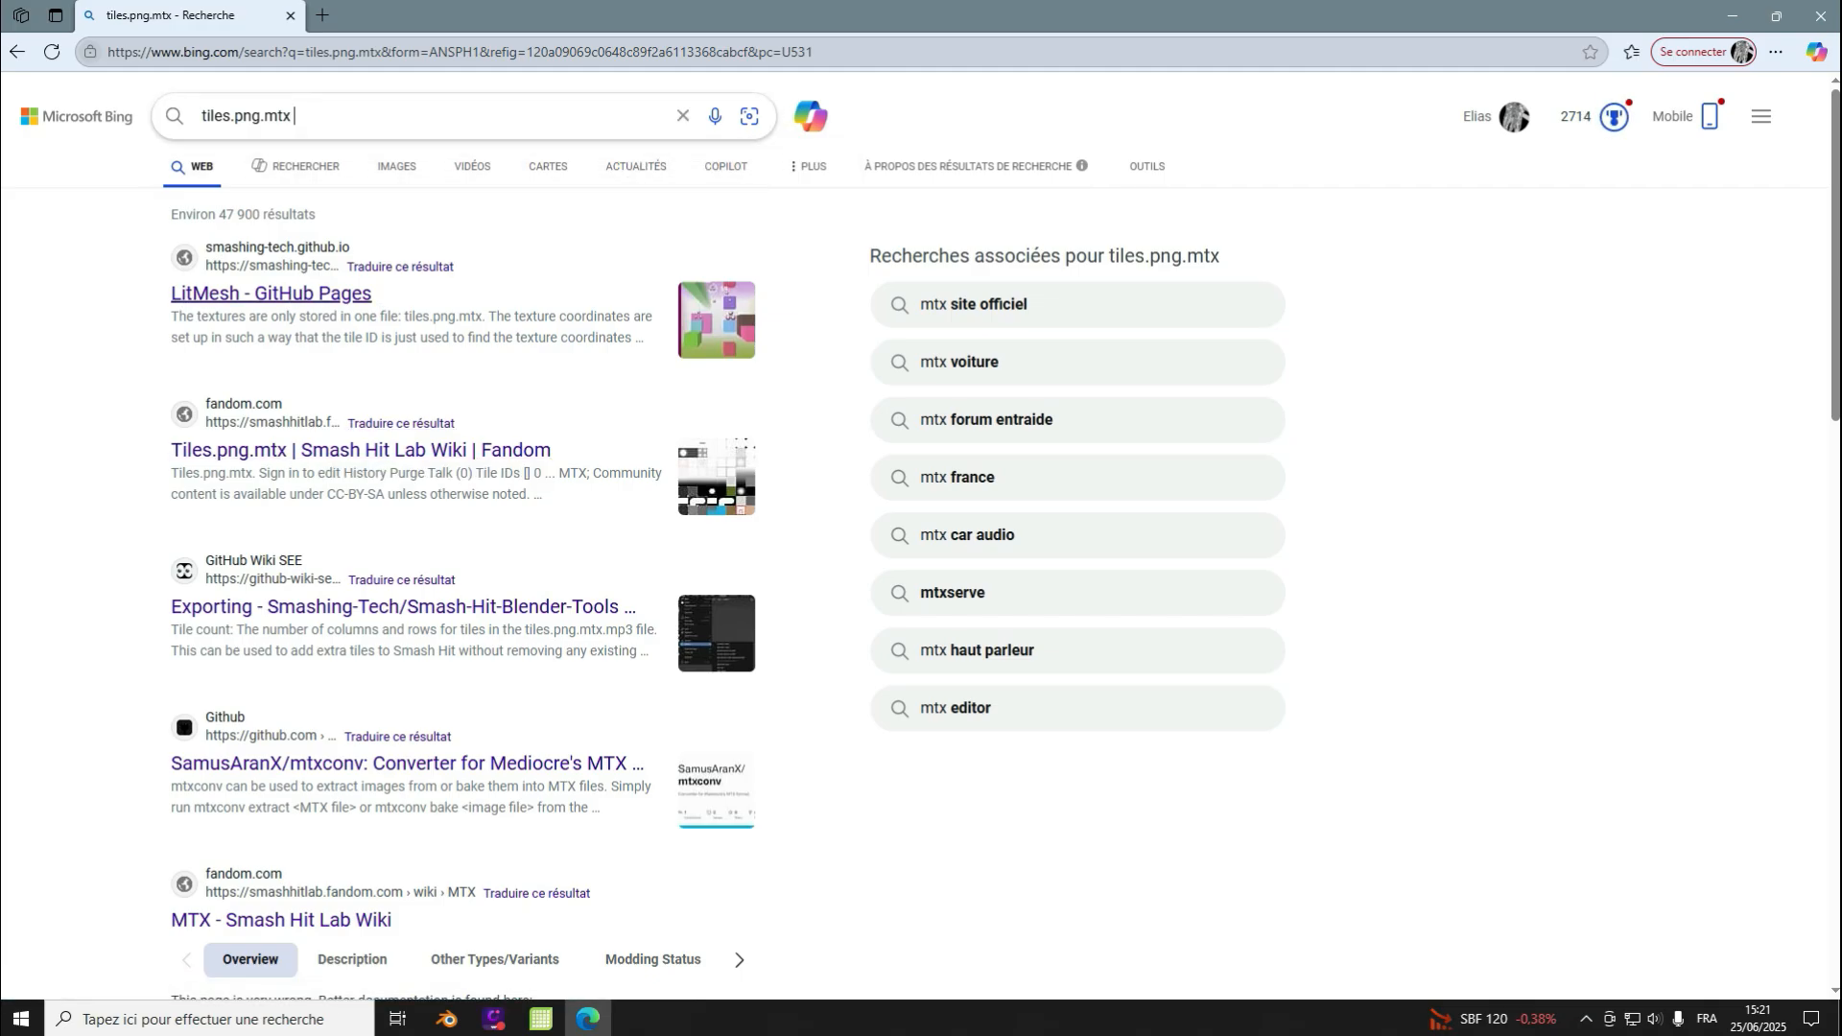
type("smash ")
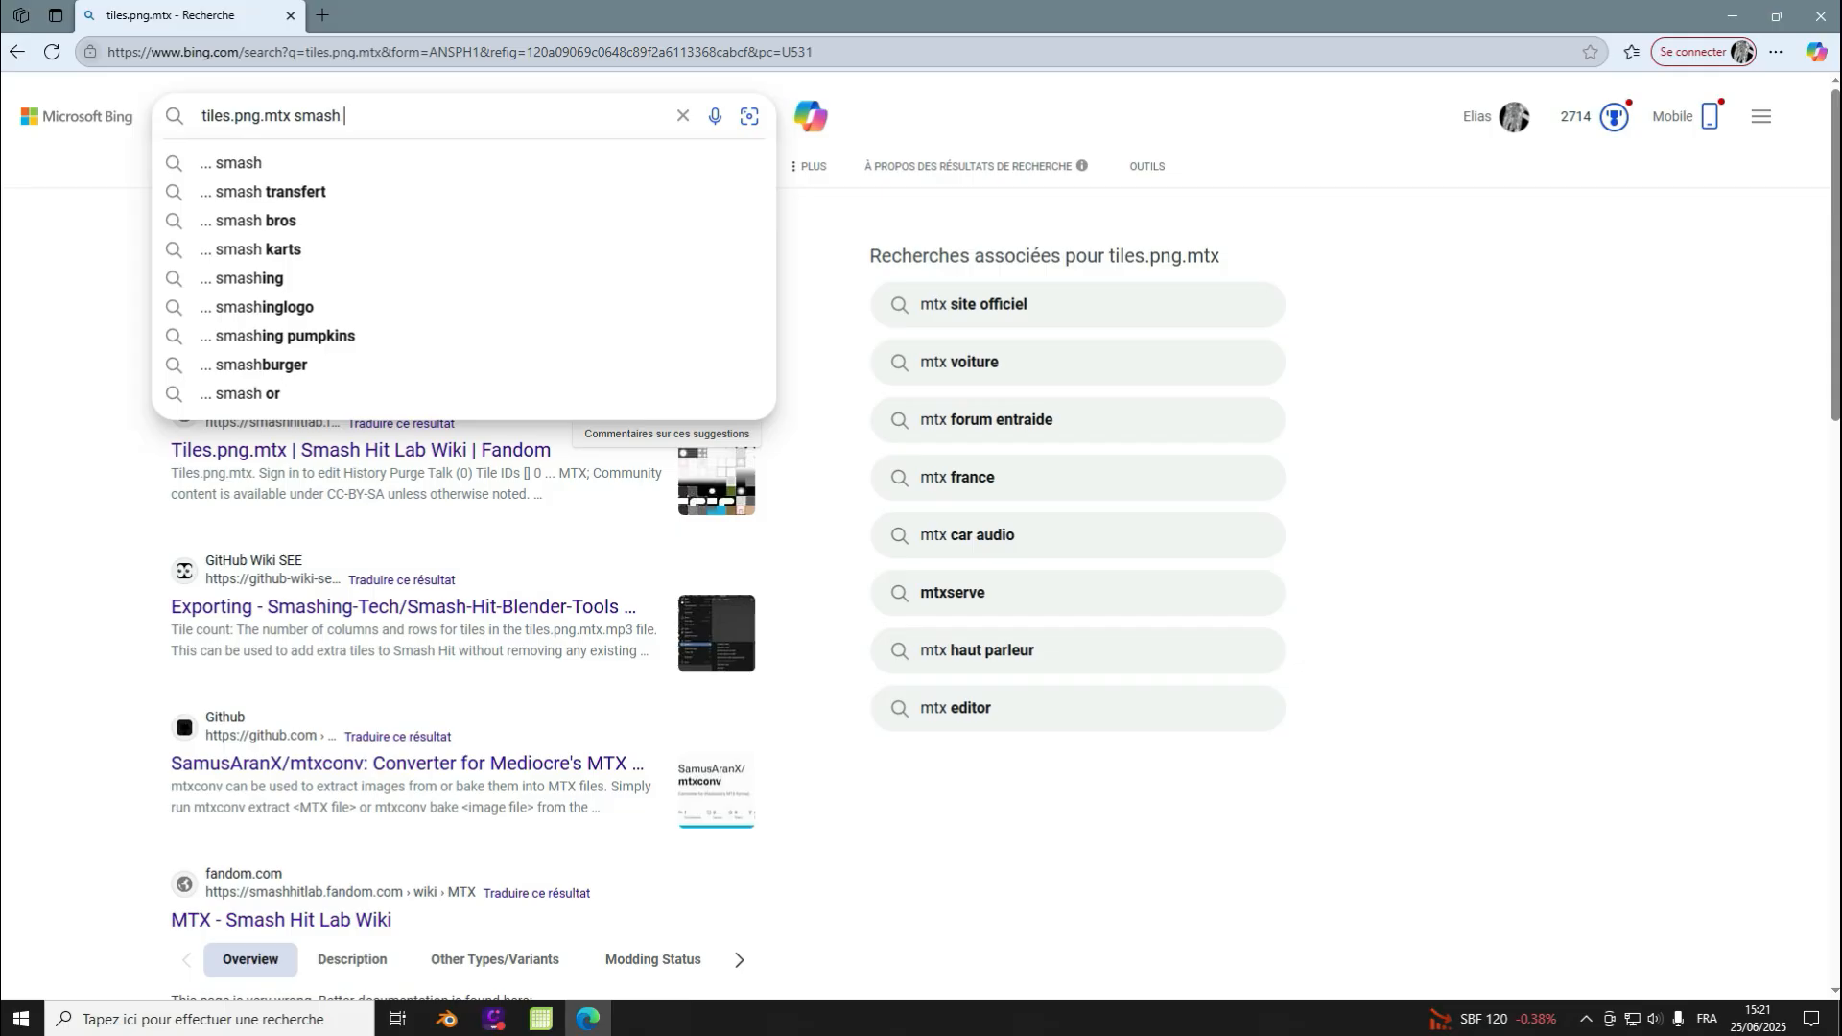
type("hit")
key("Return")
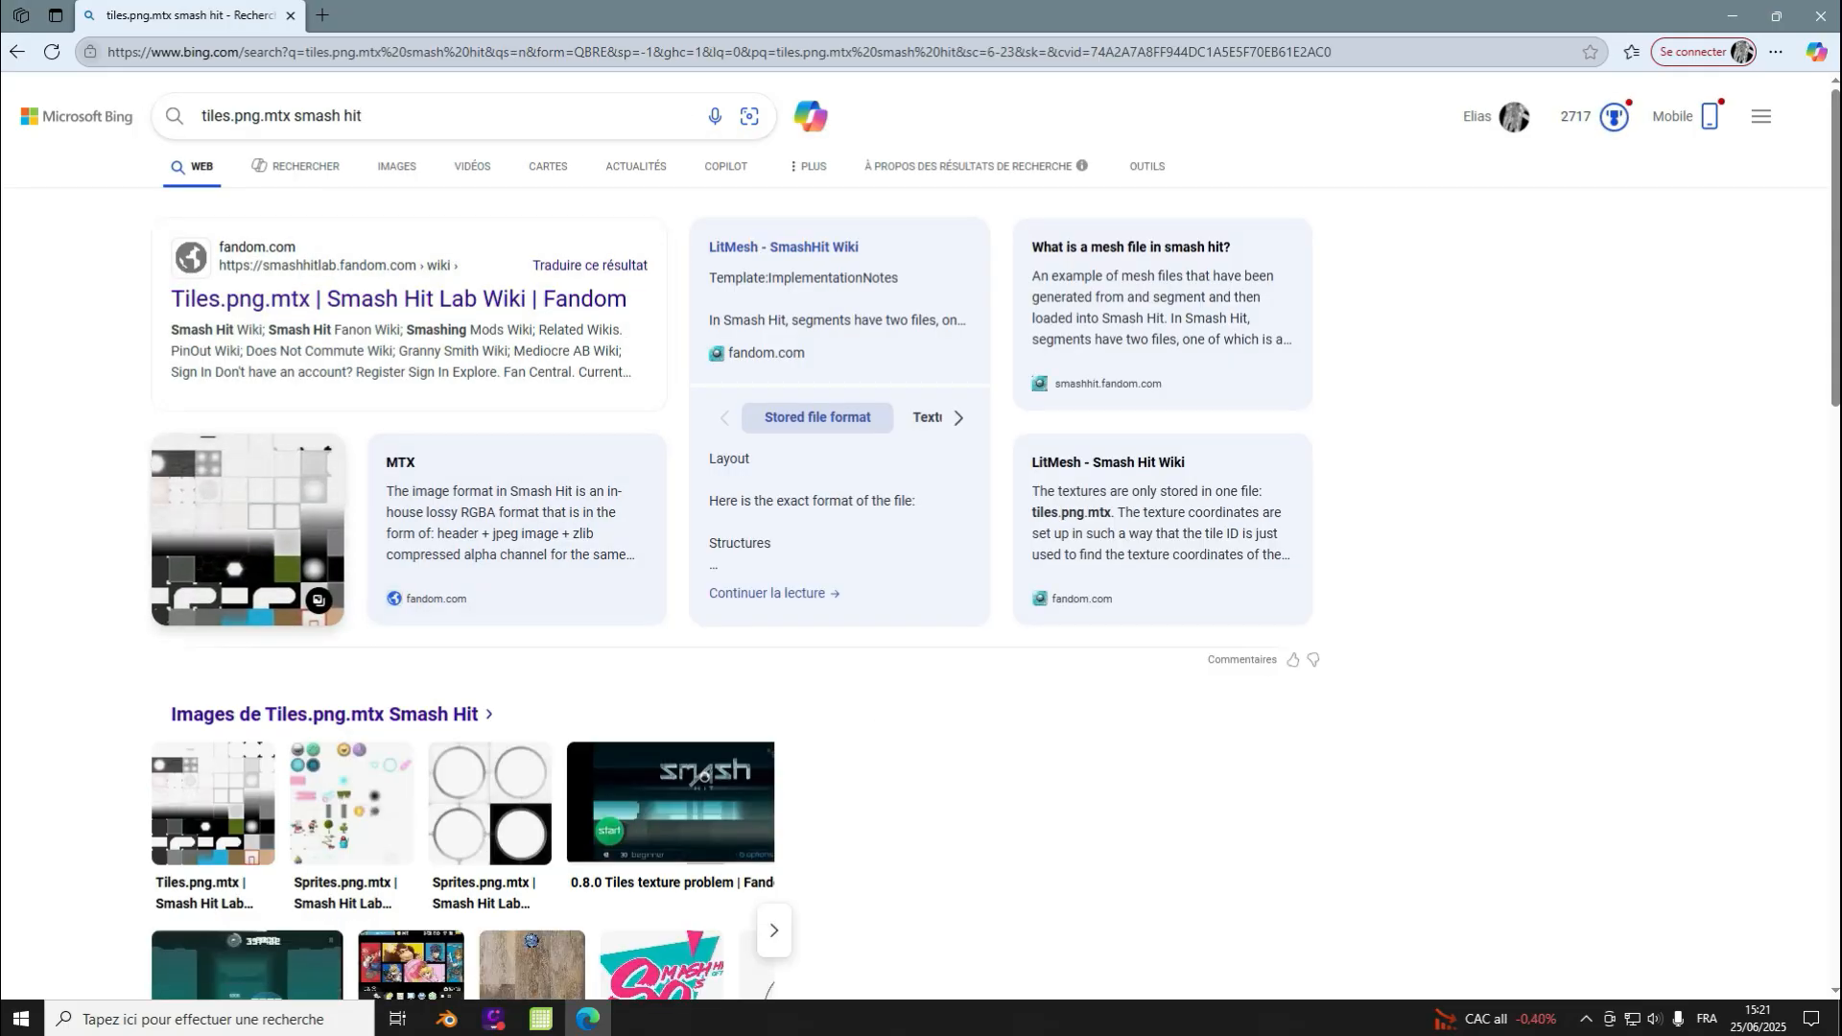
scroll(403, 299, "down", 6)
scroll(403, 299, "up", 6)
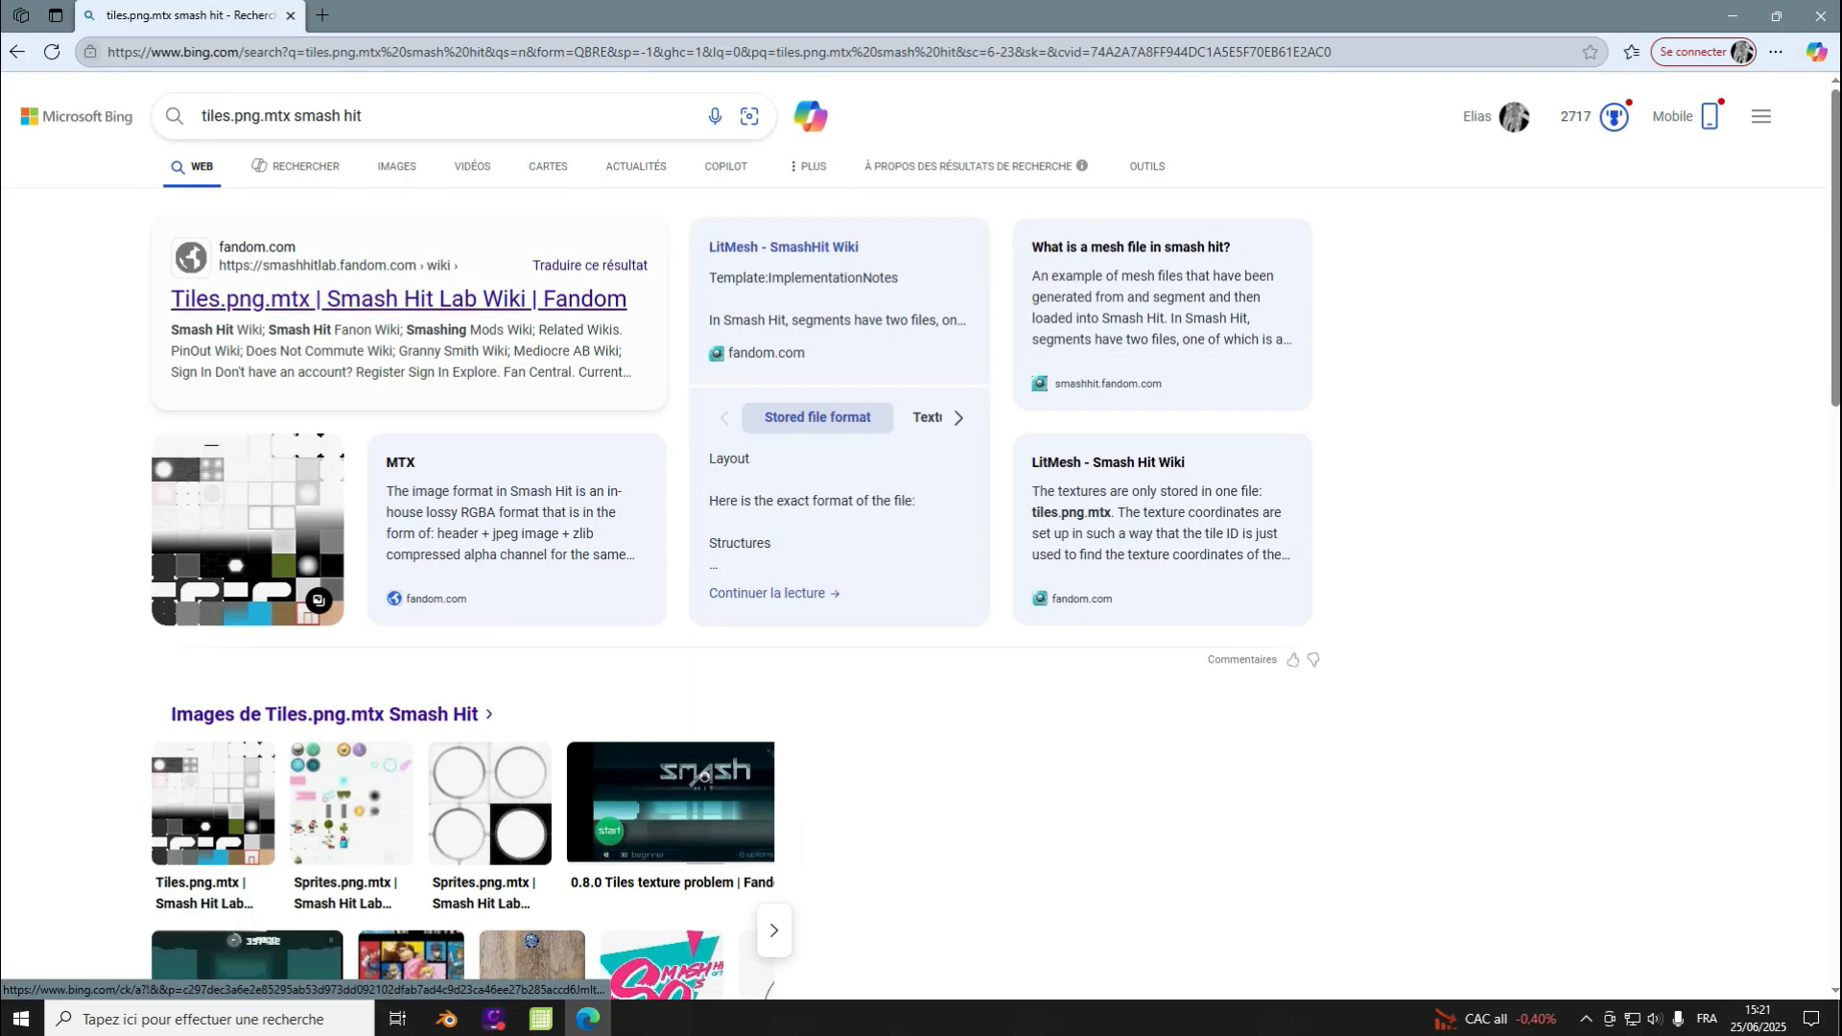
left_click(403, 300)
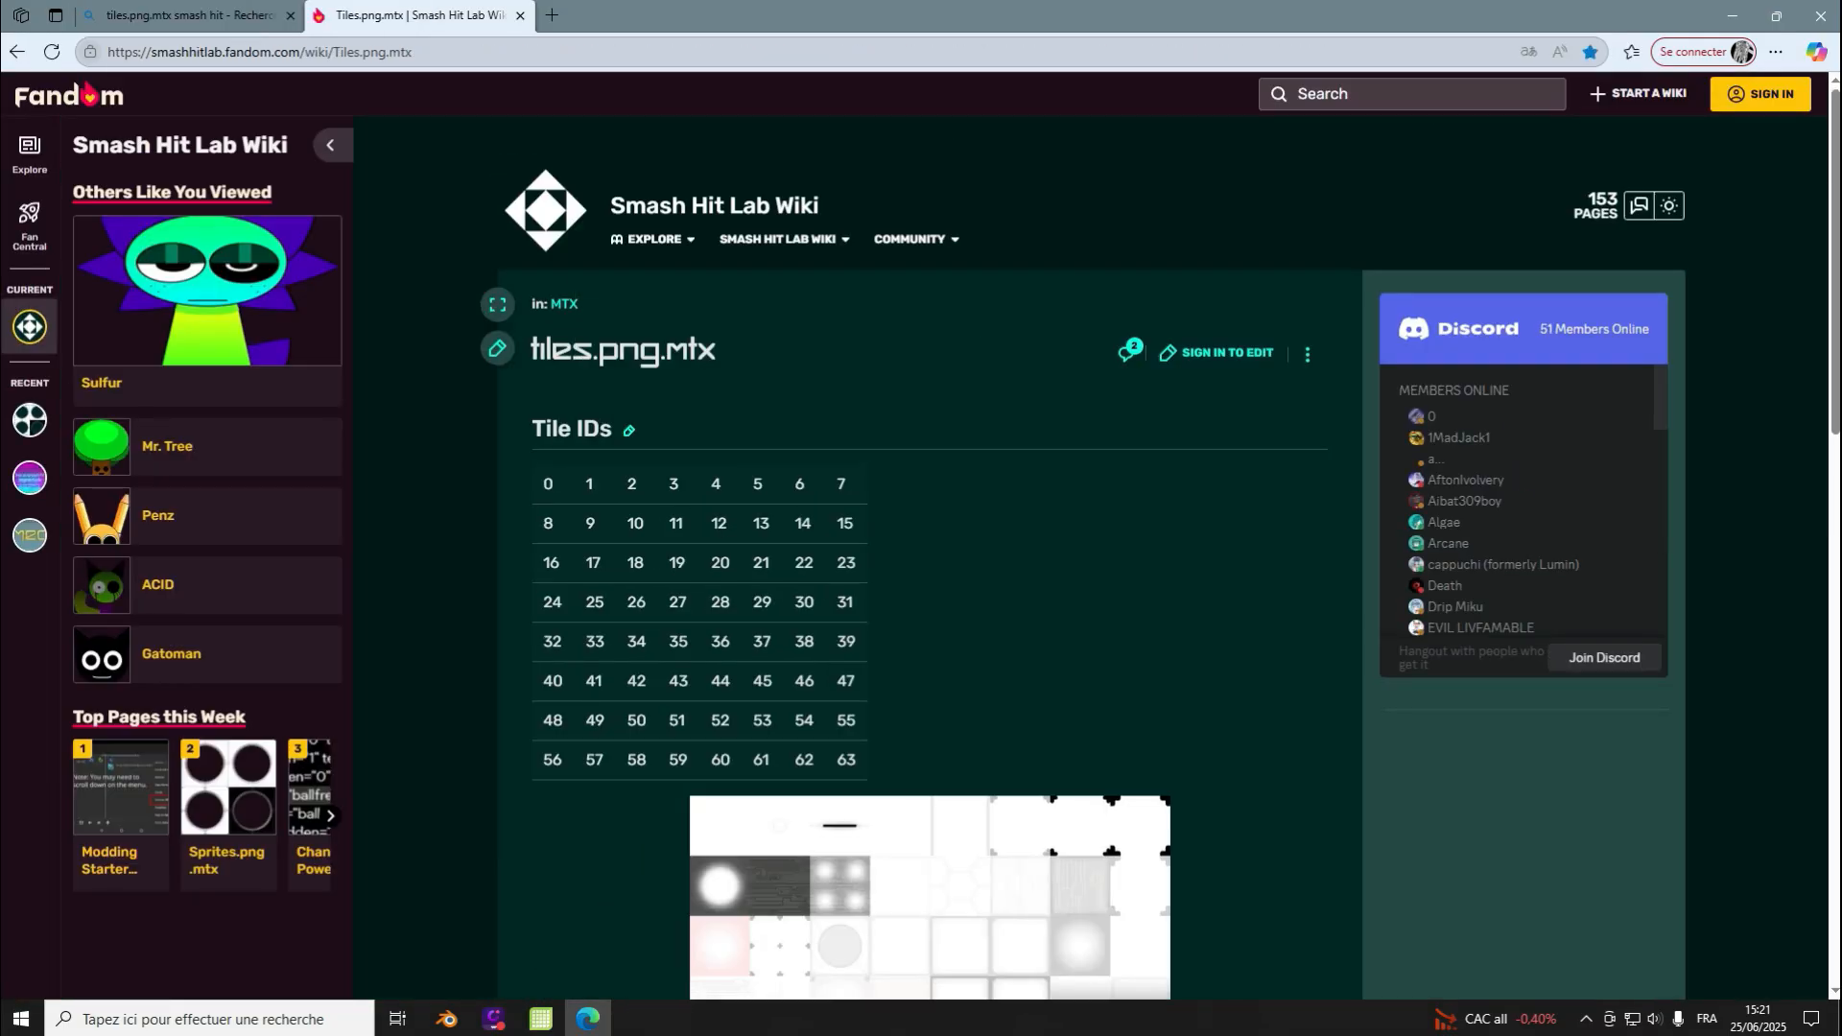
Step: Examine the Tile IDs table and match its numbers to the tiles in the texture sheet beneath it
scroll(564, 184, "down", 1)
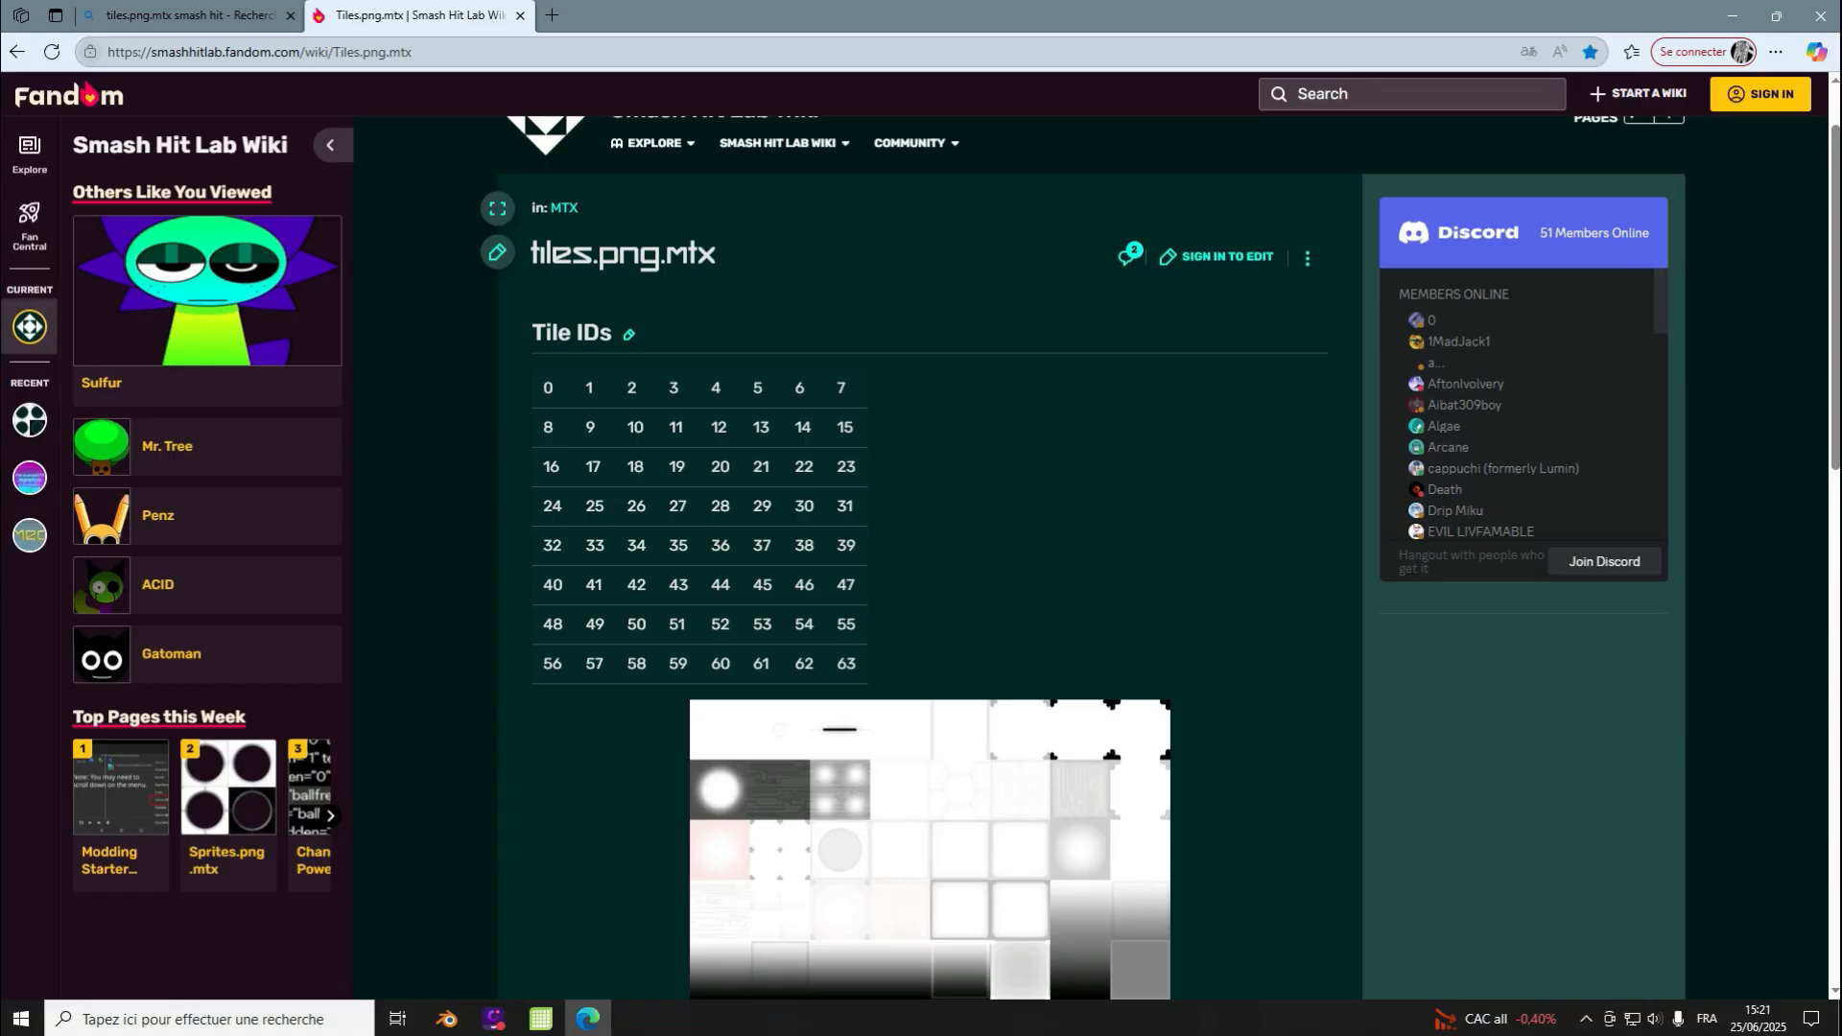
scroll(929, 575, "down", 4)
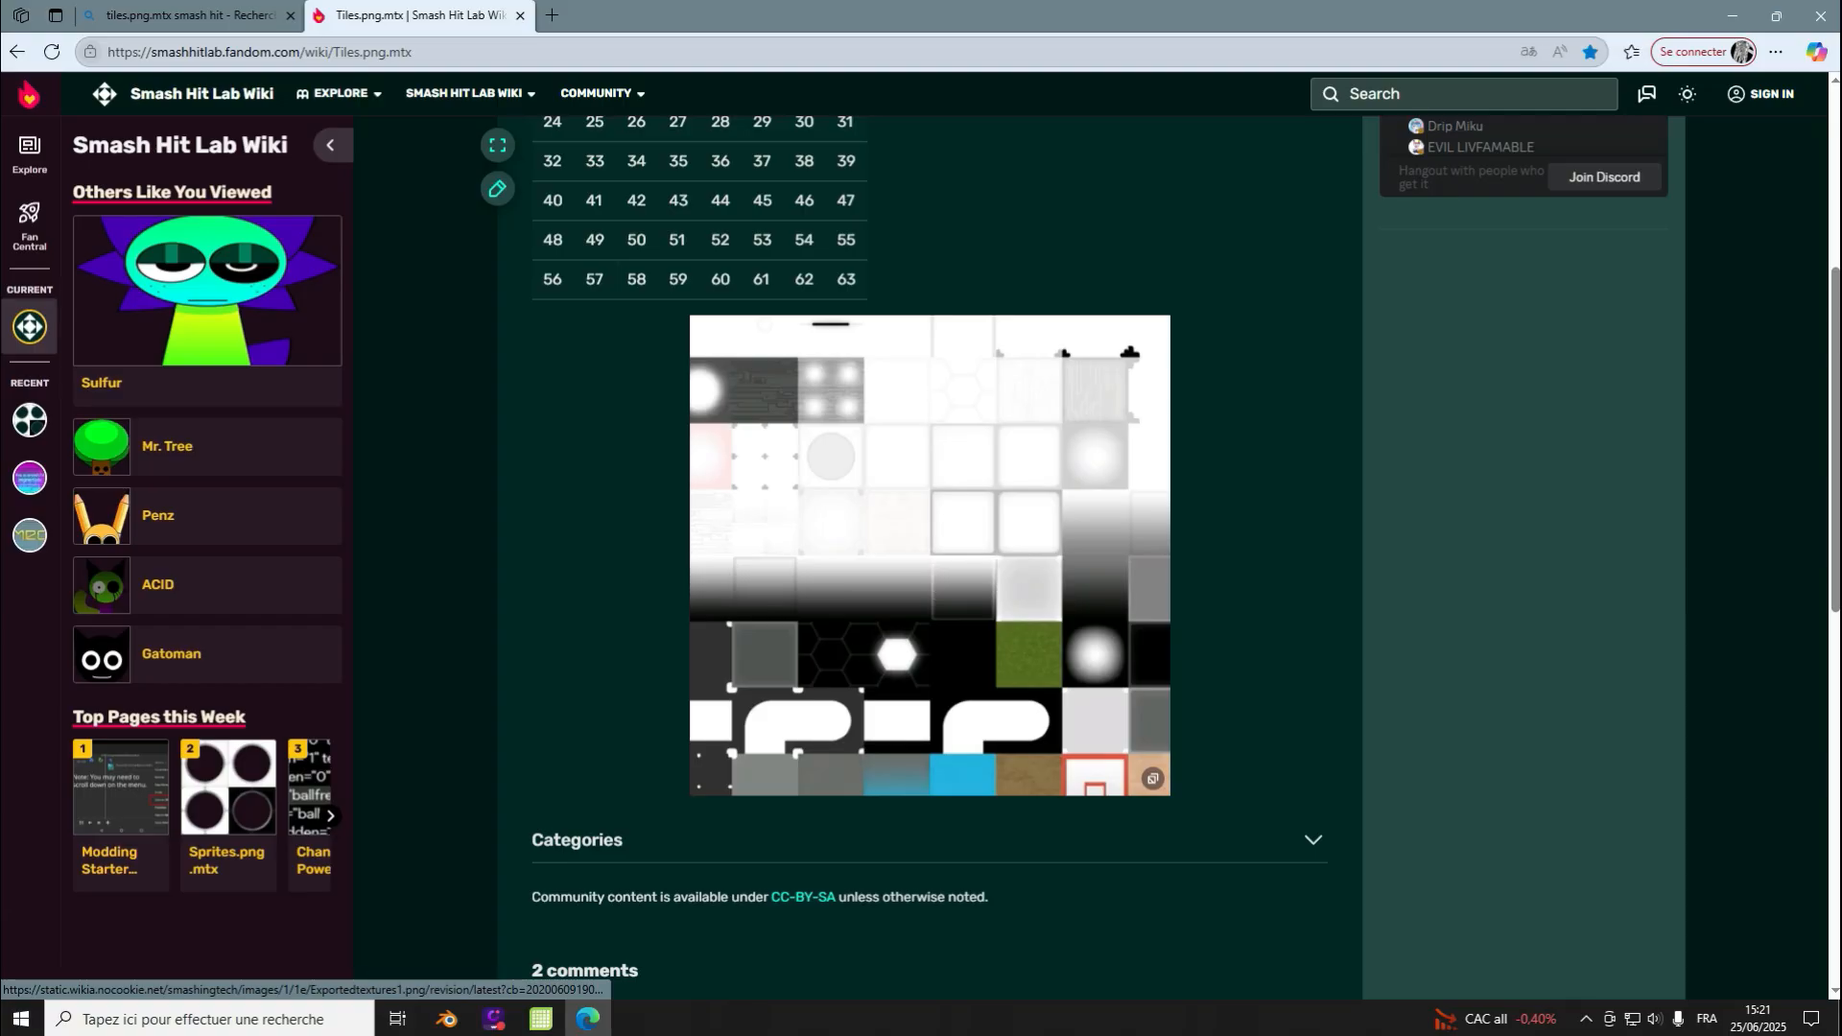
scroll(929, 595, "up", 5)
scroll(928, 595, "down", 4)
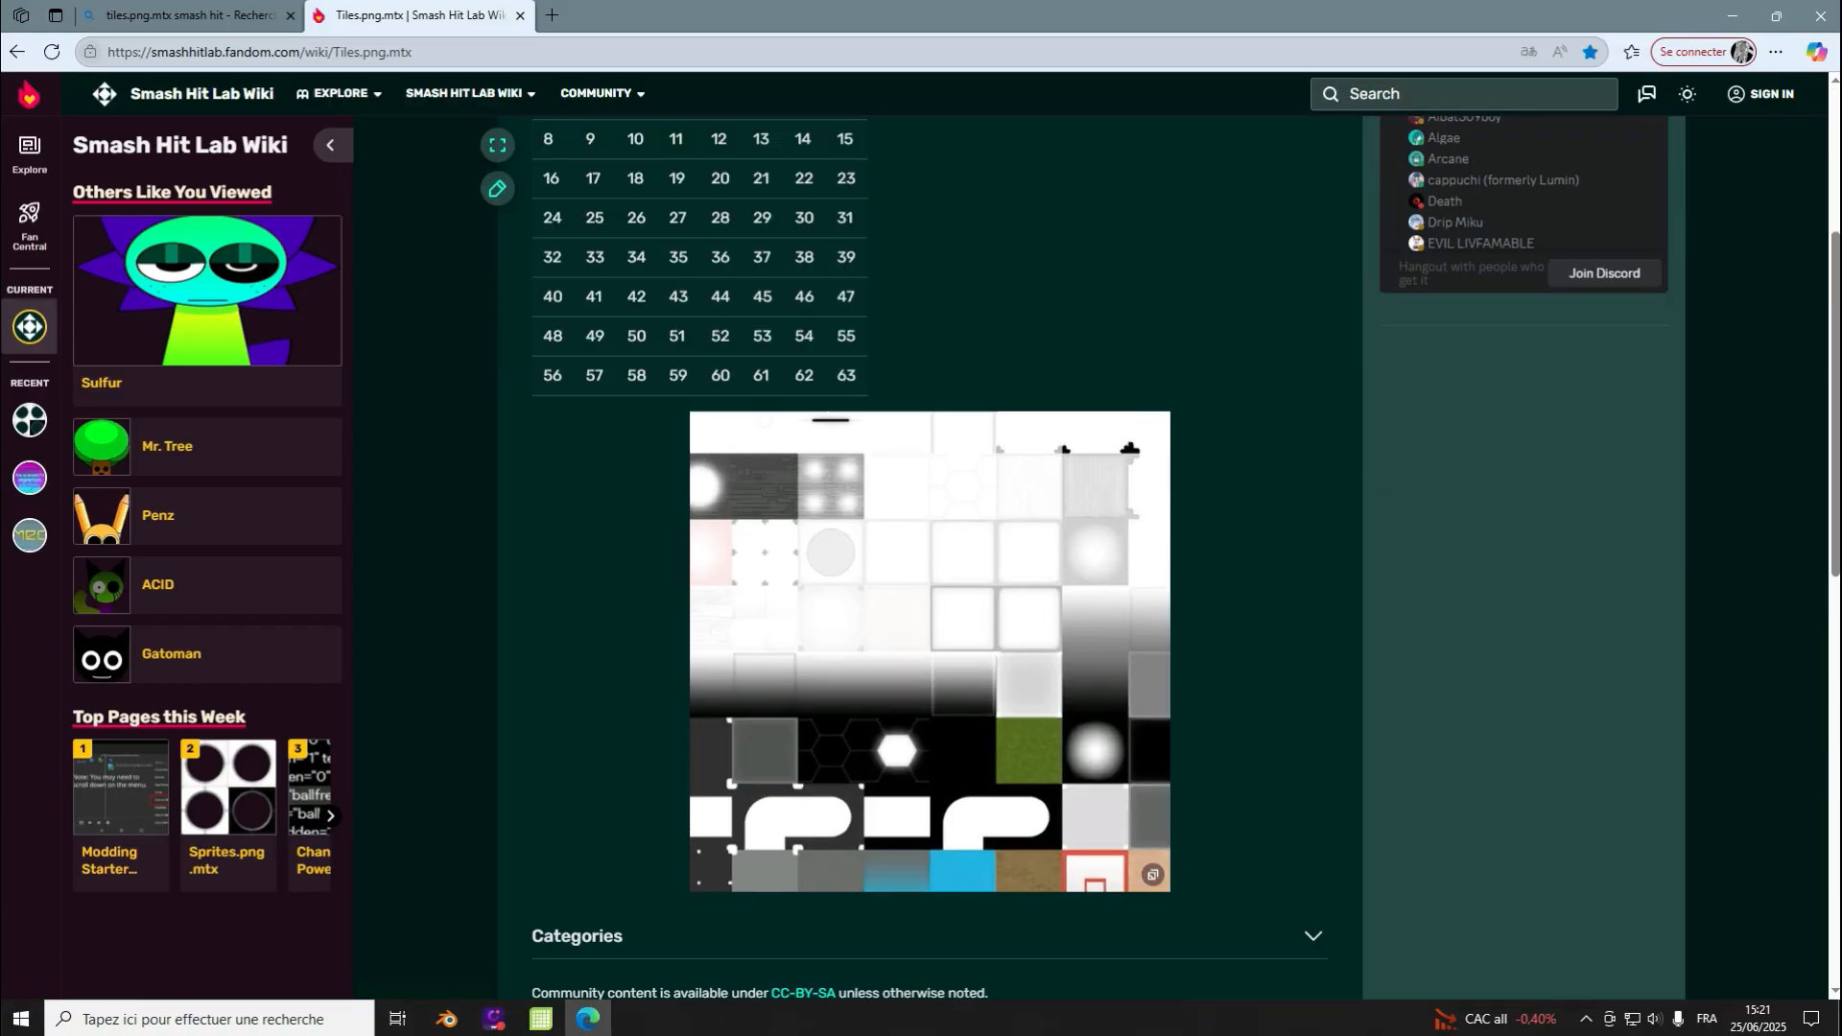
scroll(929, 595, "down", 2)
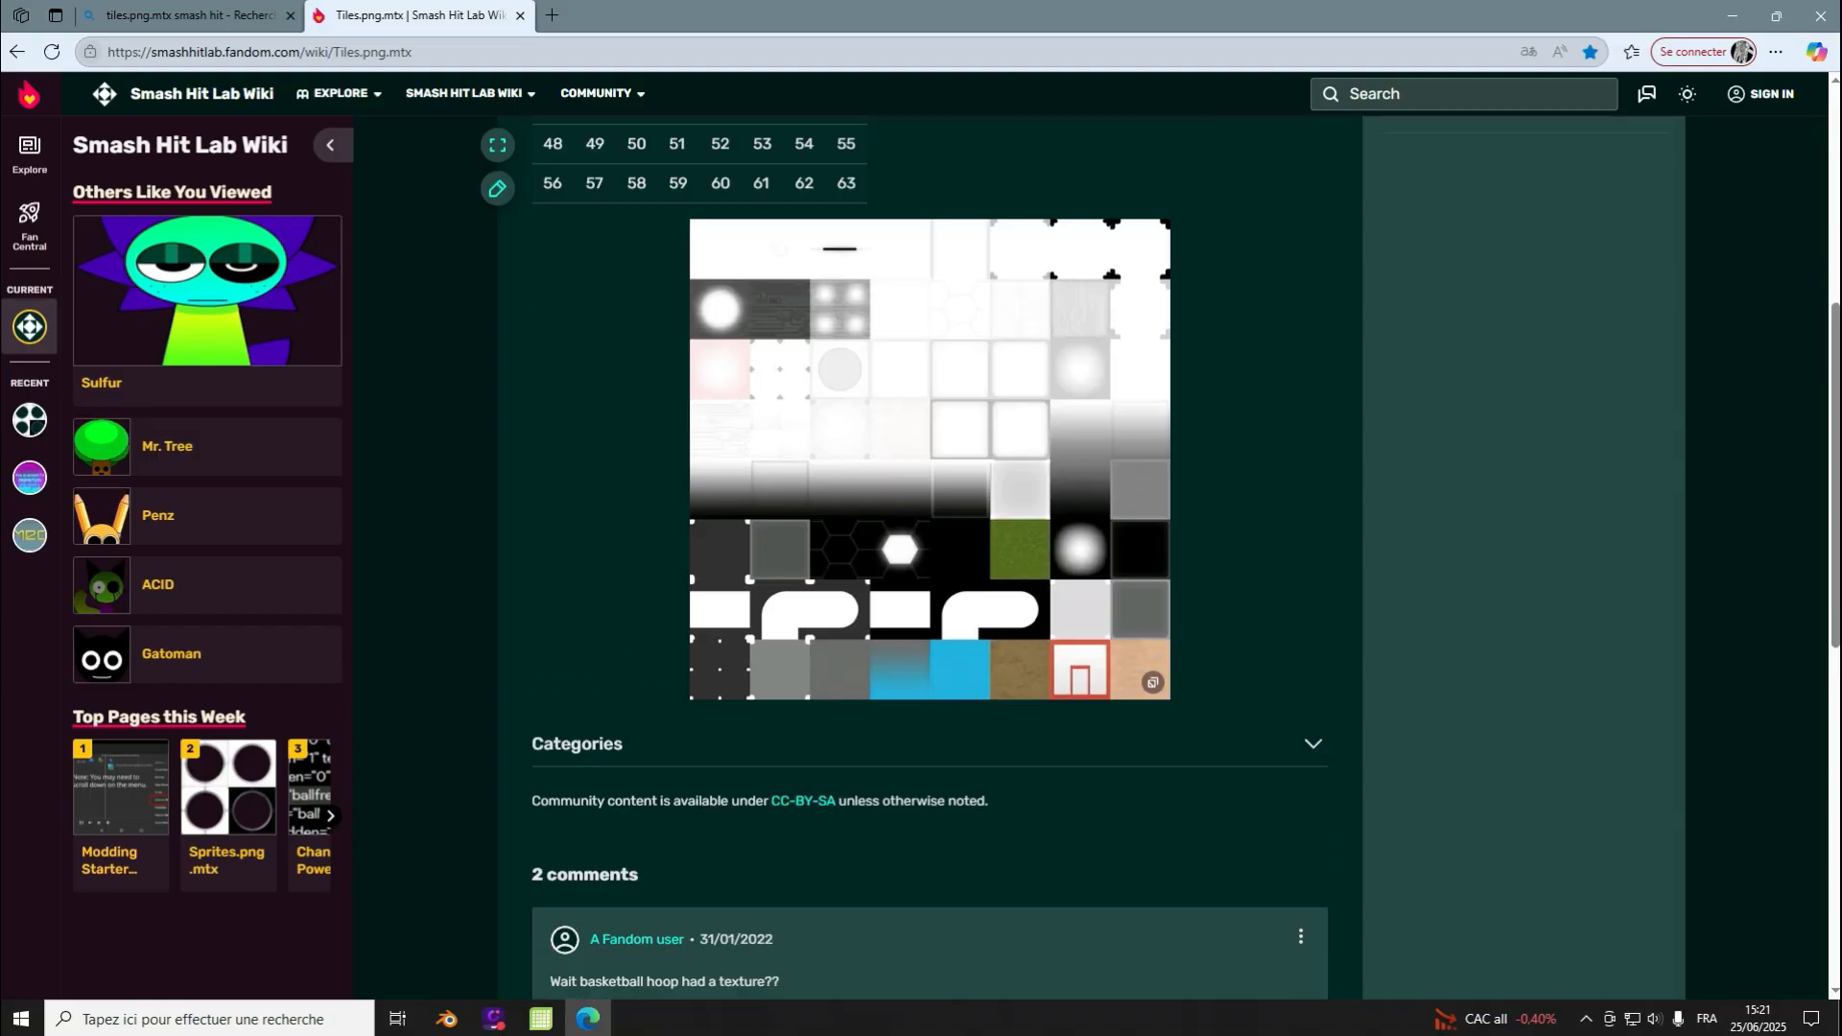
scroll(929, 595, "up", 5)
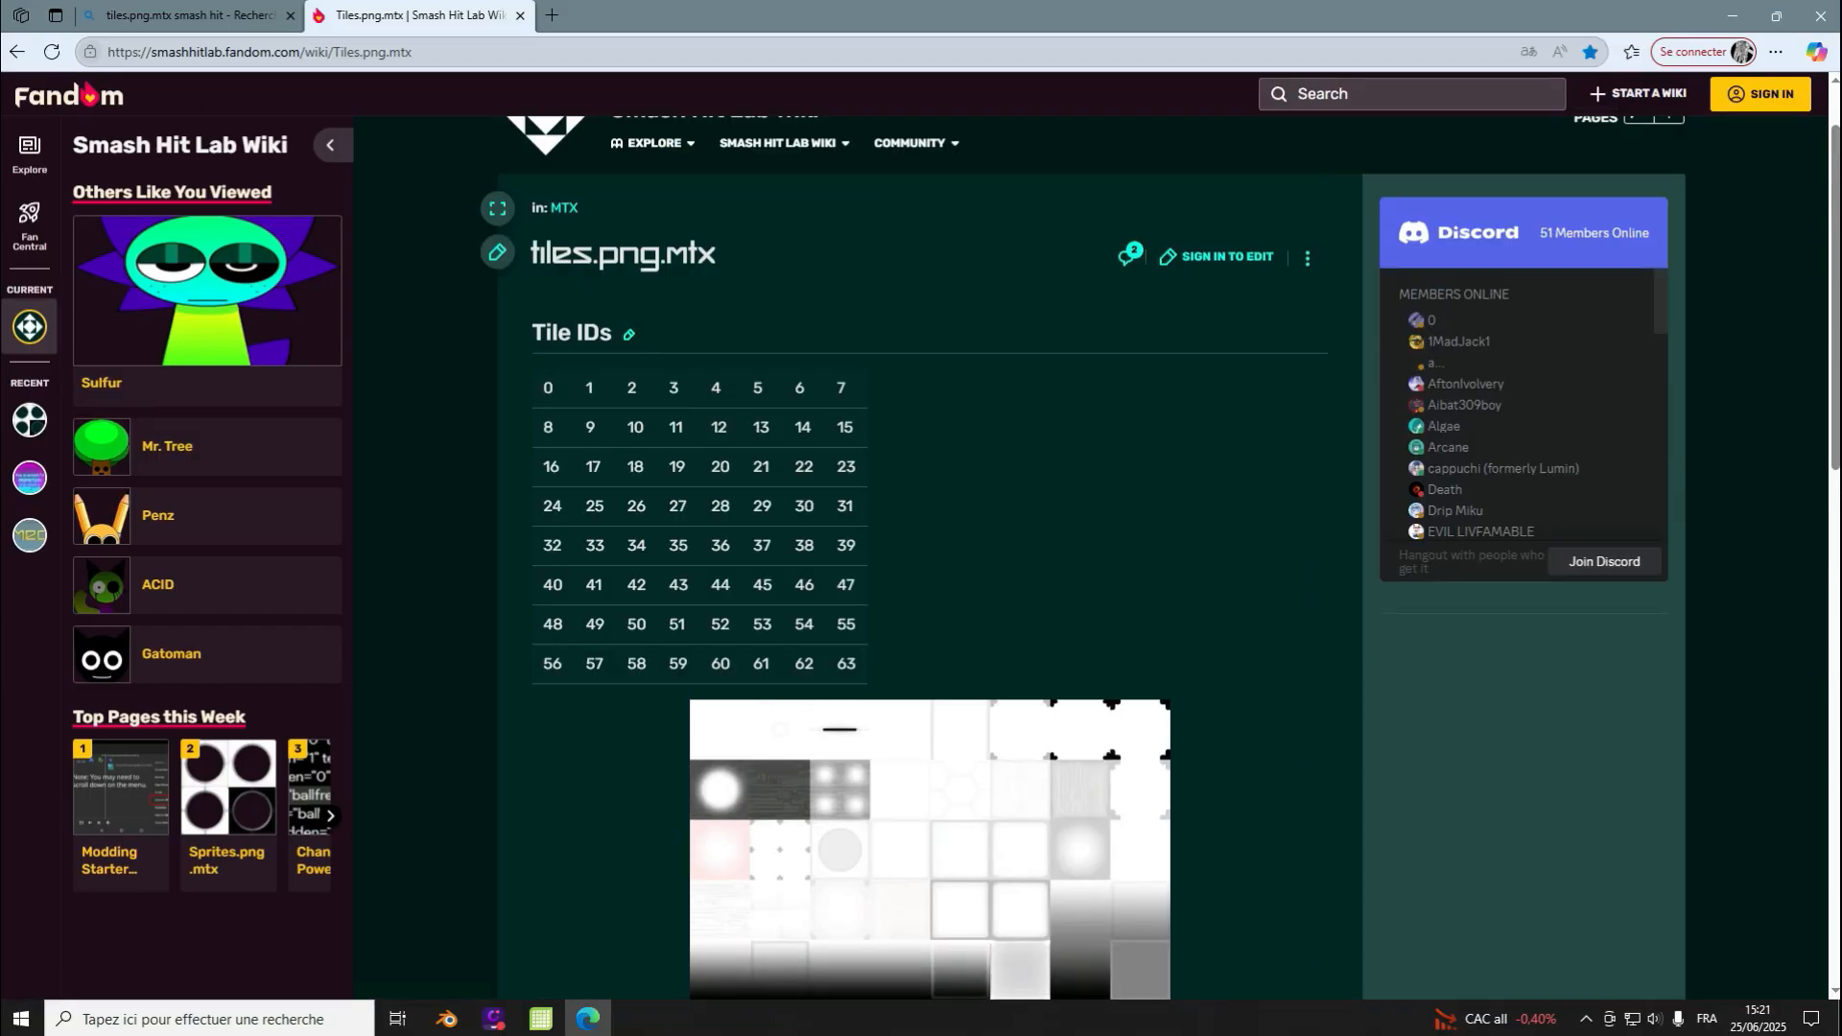
scroll(929, 594, "down", 3)
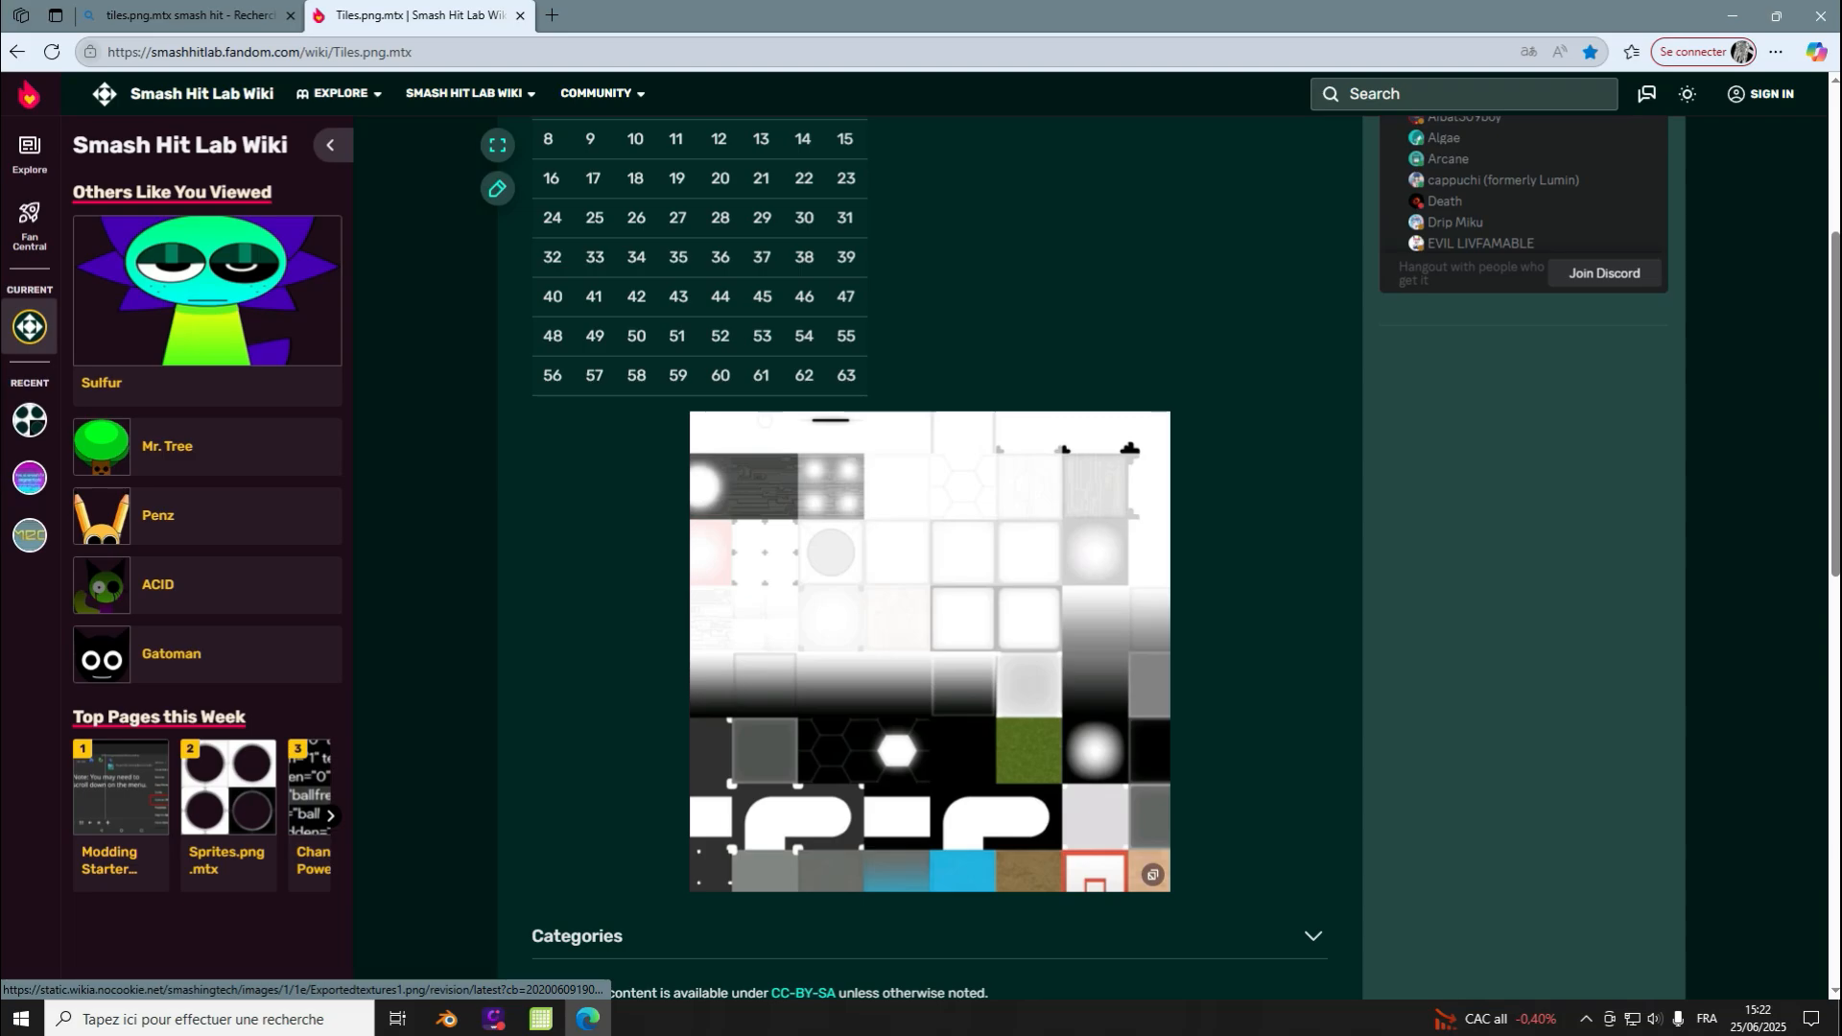
scroll(928, 653, "up", 3)
scroll(929, 652, "down", 4)
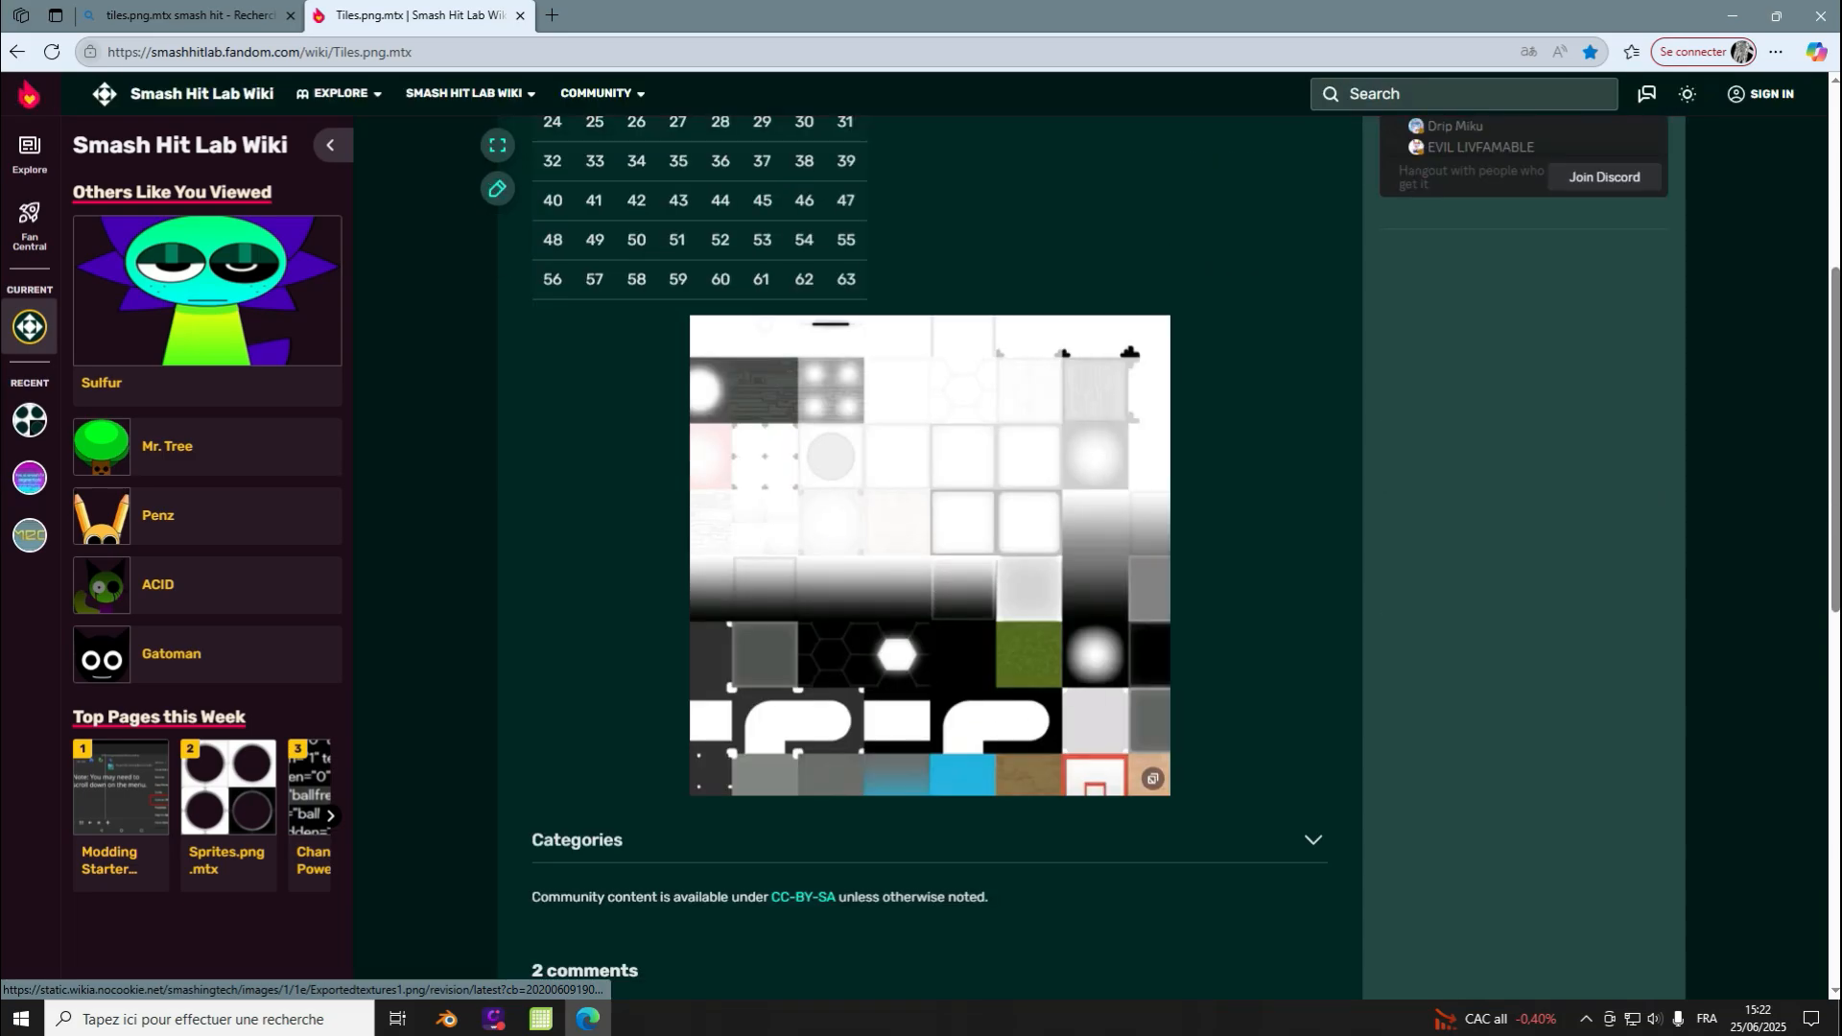
scroll(929, 652, "up", 5)
scroll(928, 652, "down", 1)
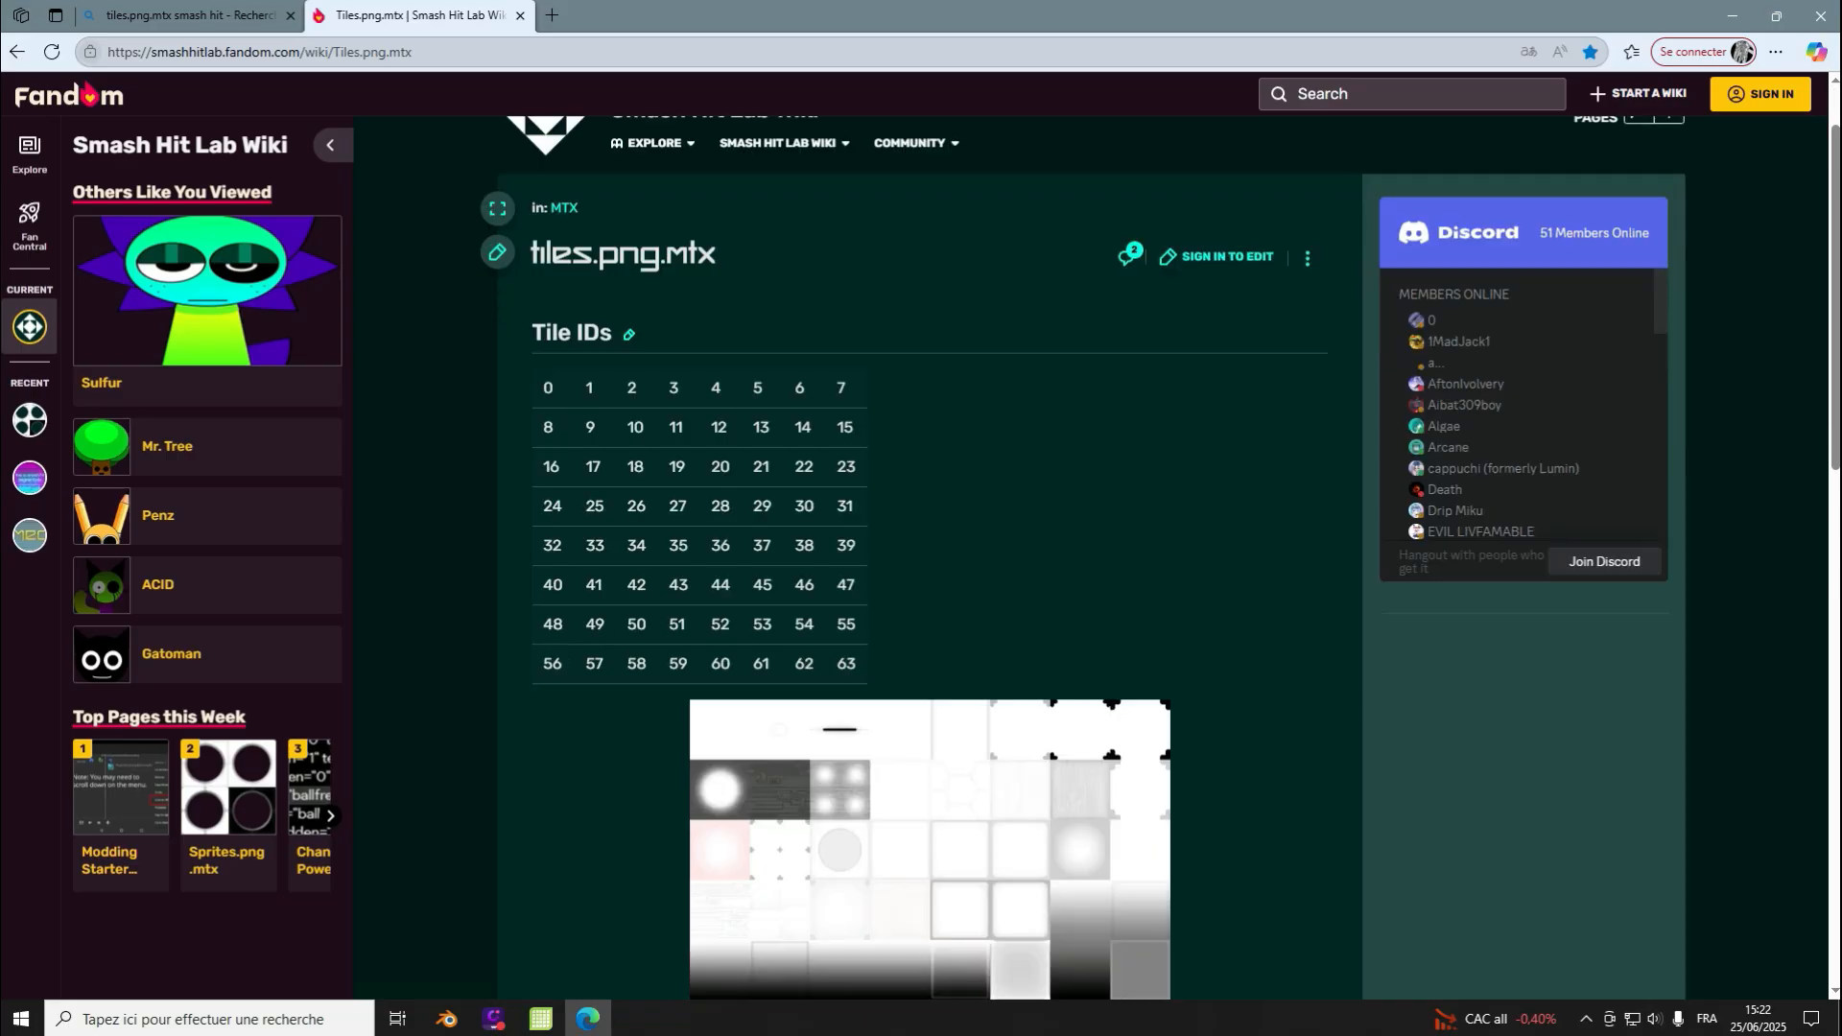
scroll(928, 652, "down", 3)
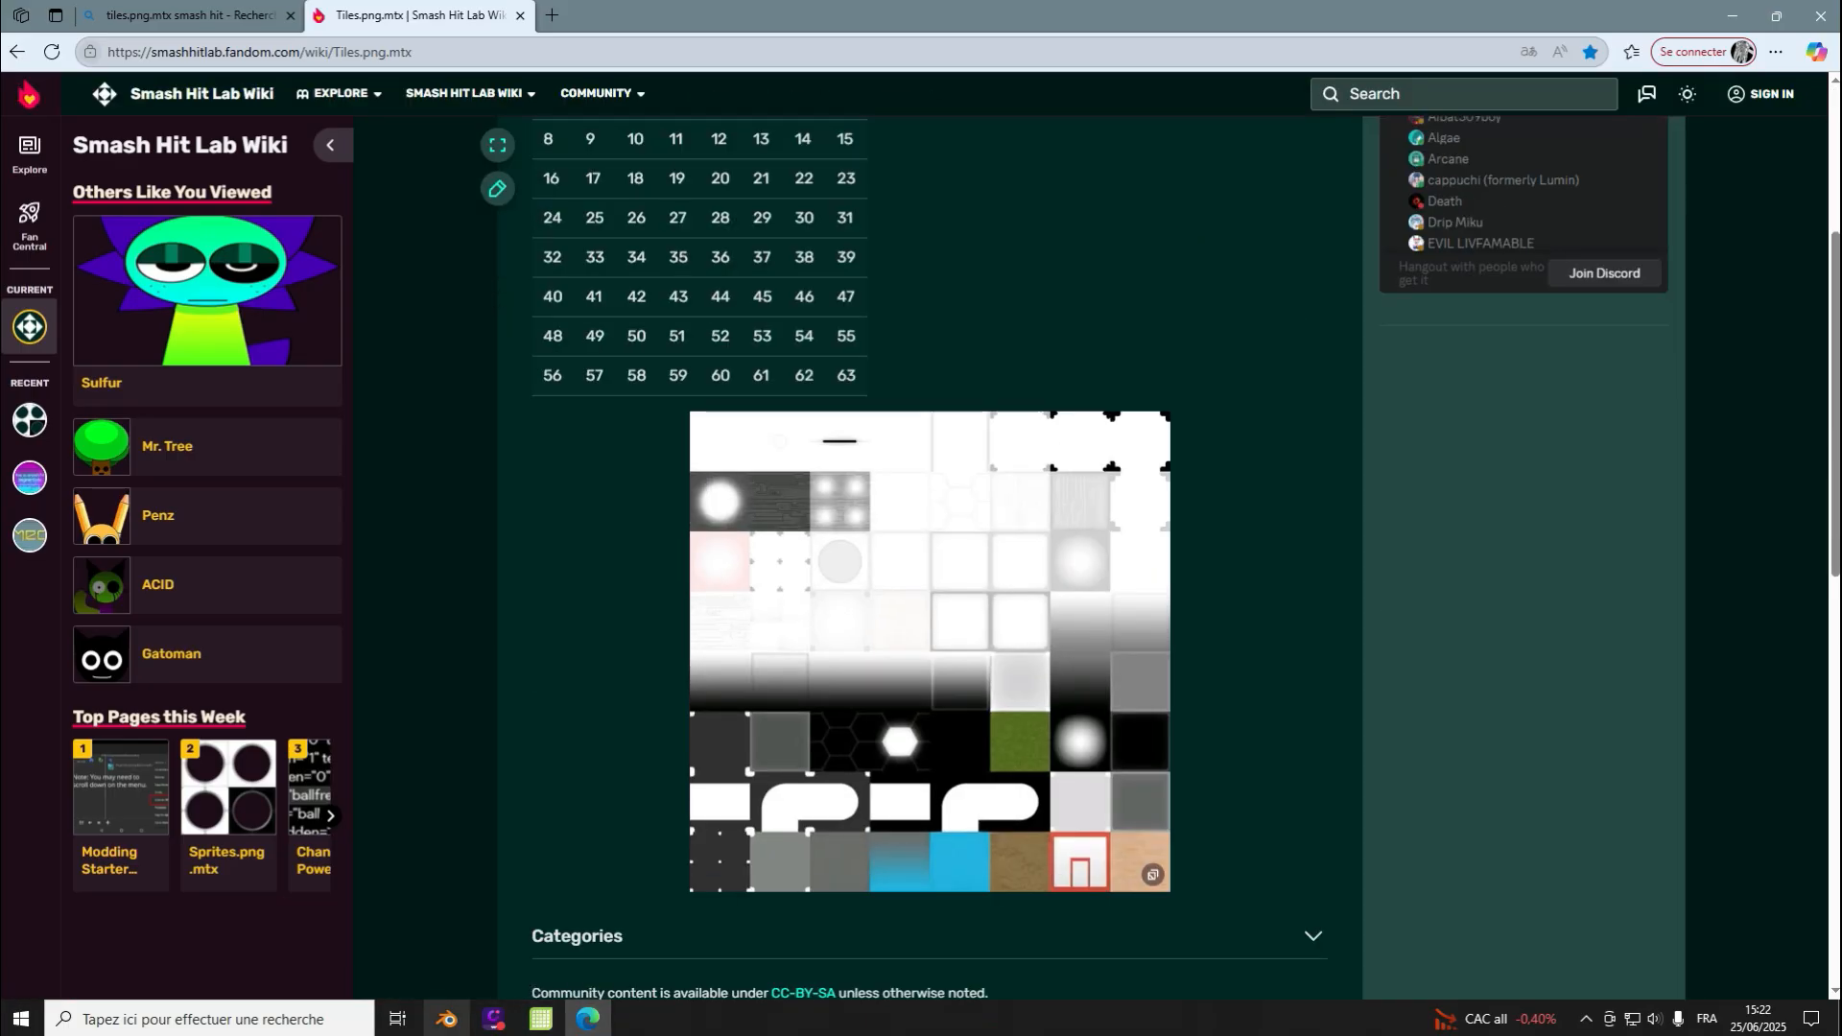
Step: Switch back to Blender and set the block's Smash Hit tile to 43
left_click(446, 1019)
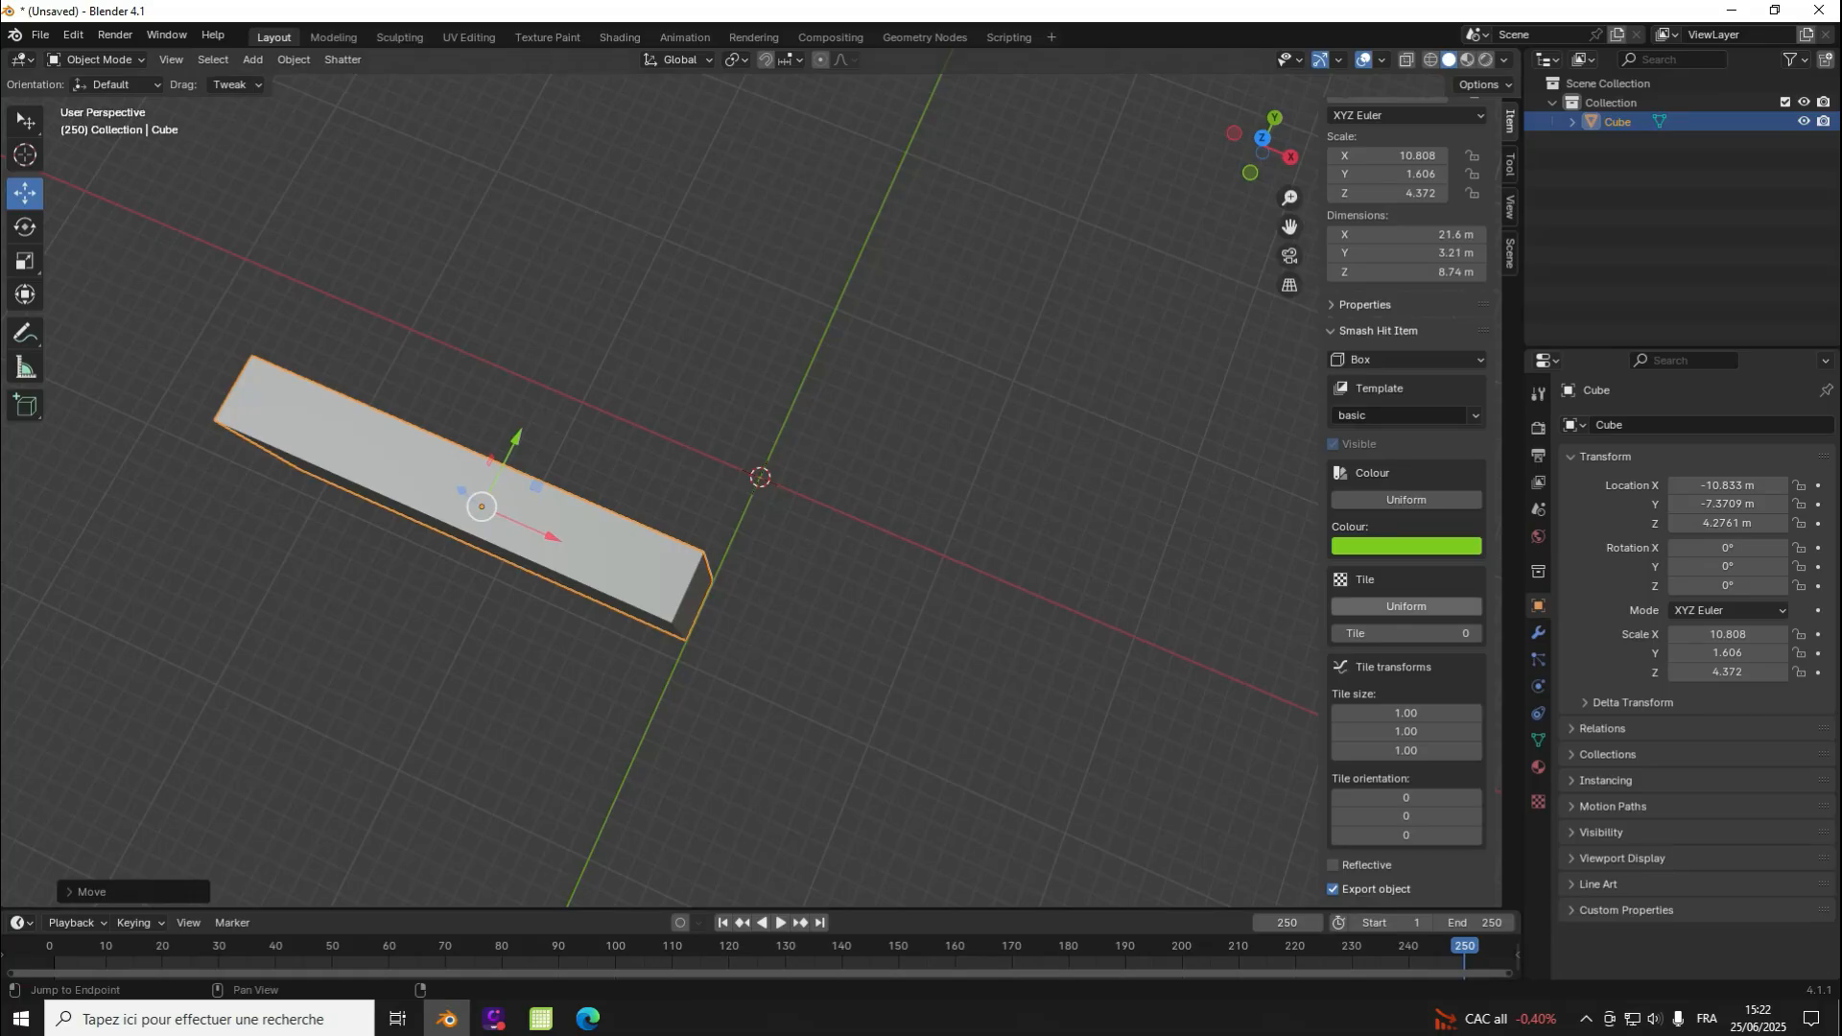
left_click(1406, 634)
type("43")
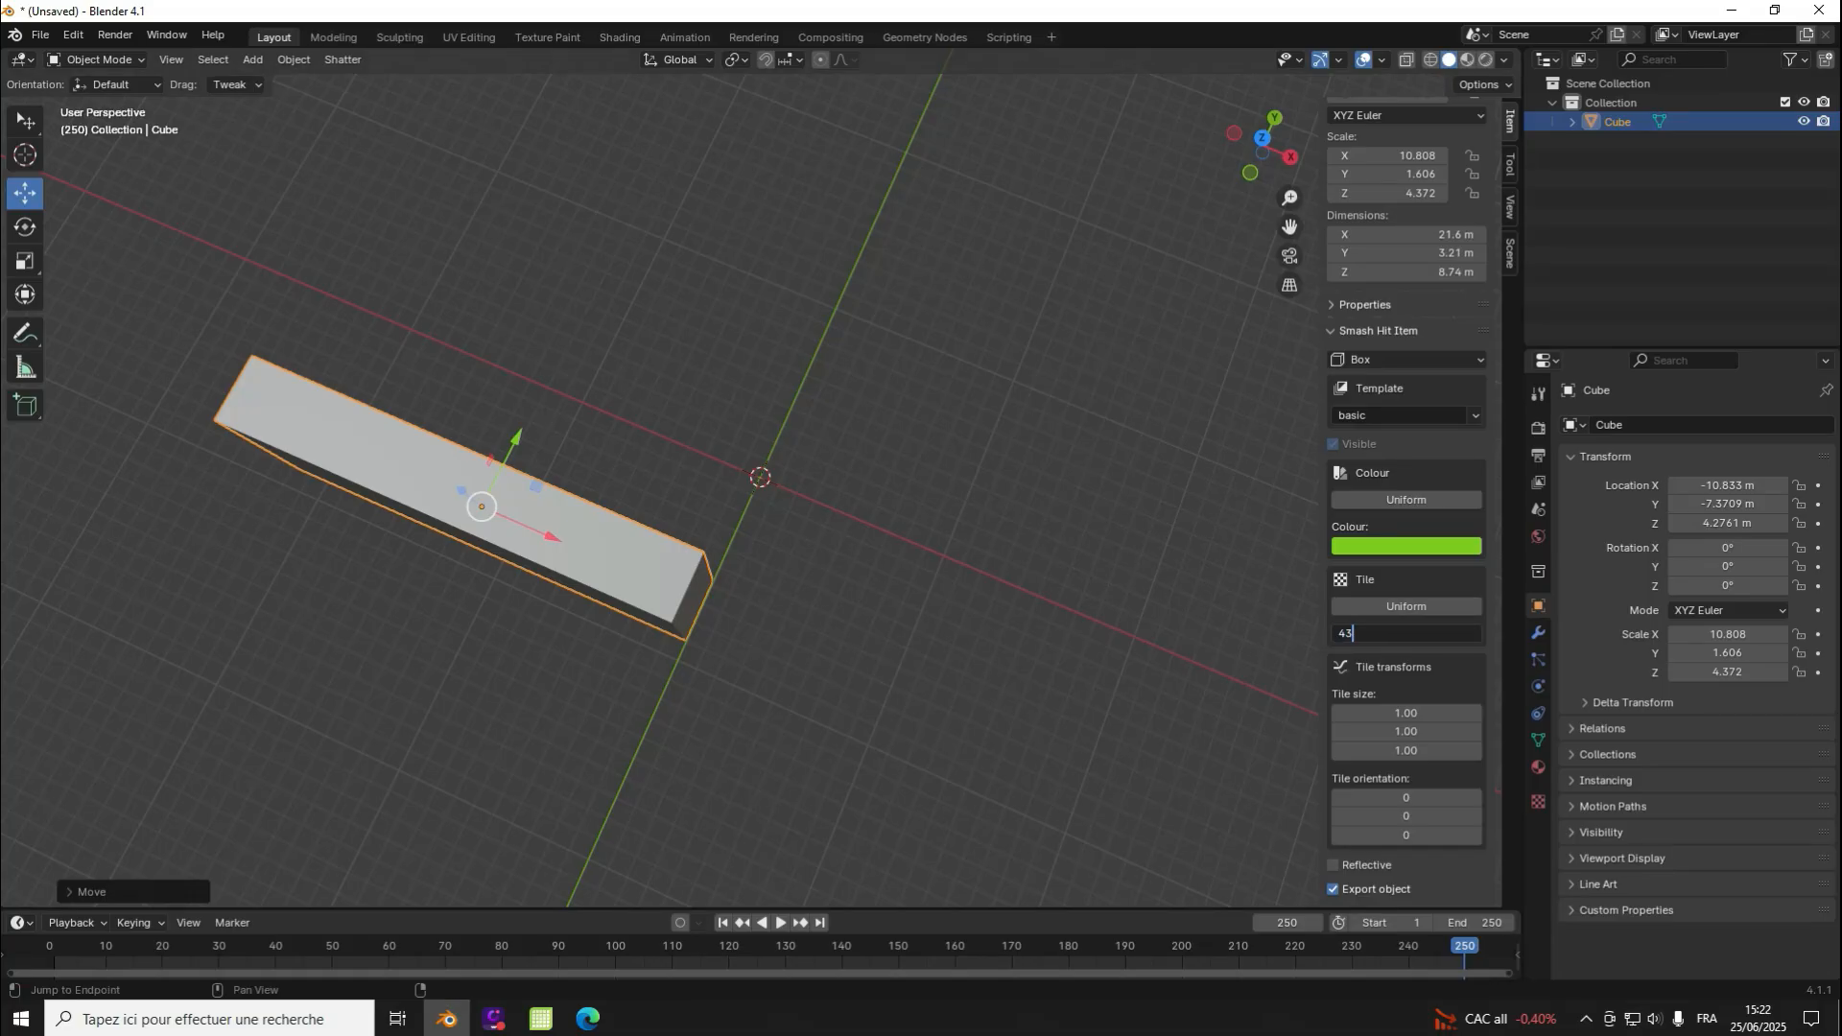
key("Return")
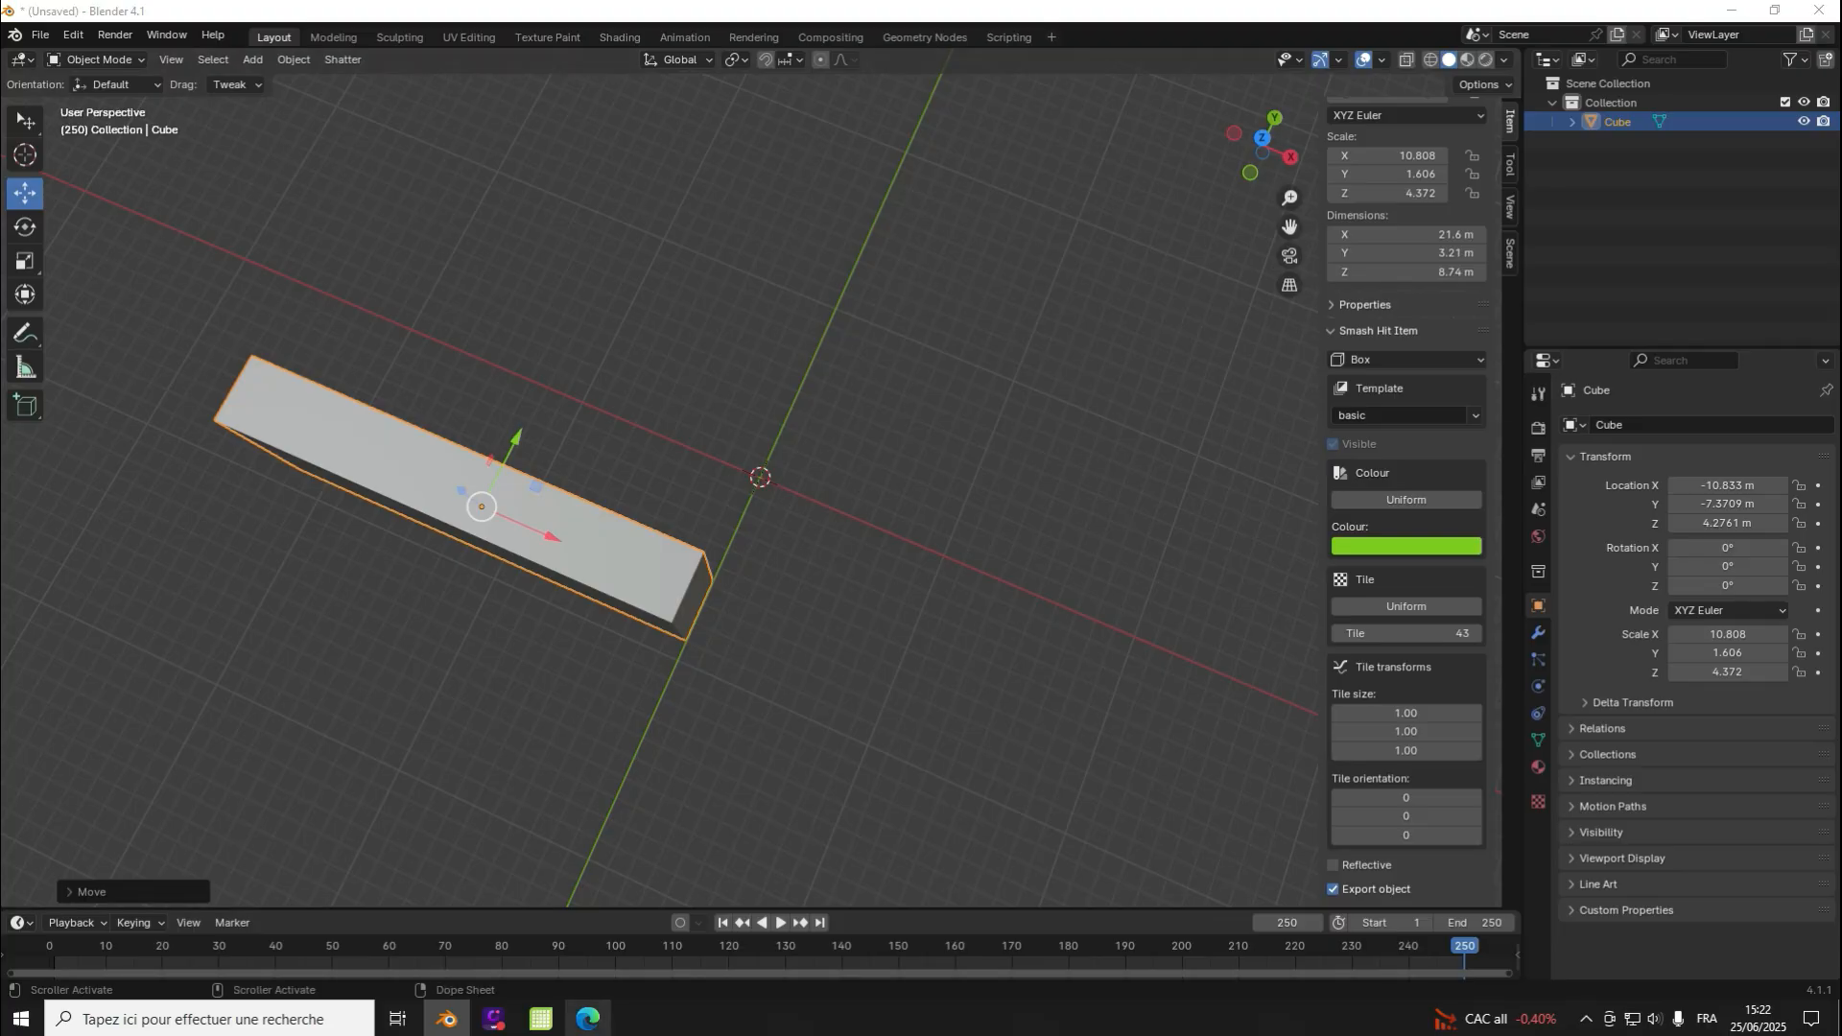
Step: Return to the wiki page in Microsoft Edge and compare the texture sheet with the Tile IDs table for another tile
left_click(587, 1019)
scroll(629, 431, "up", 4)
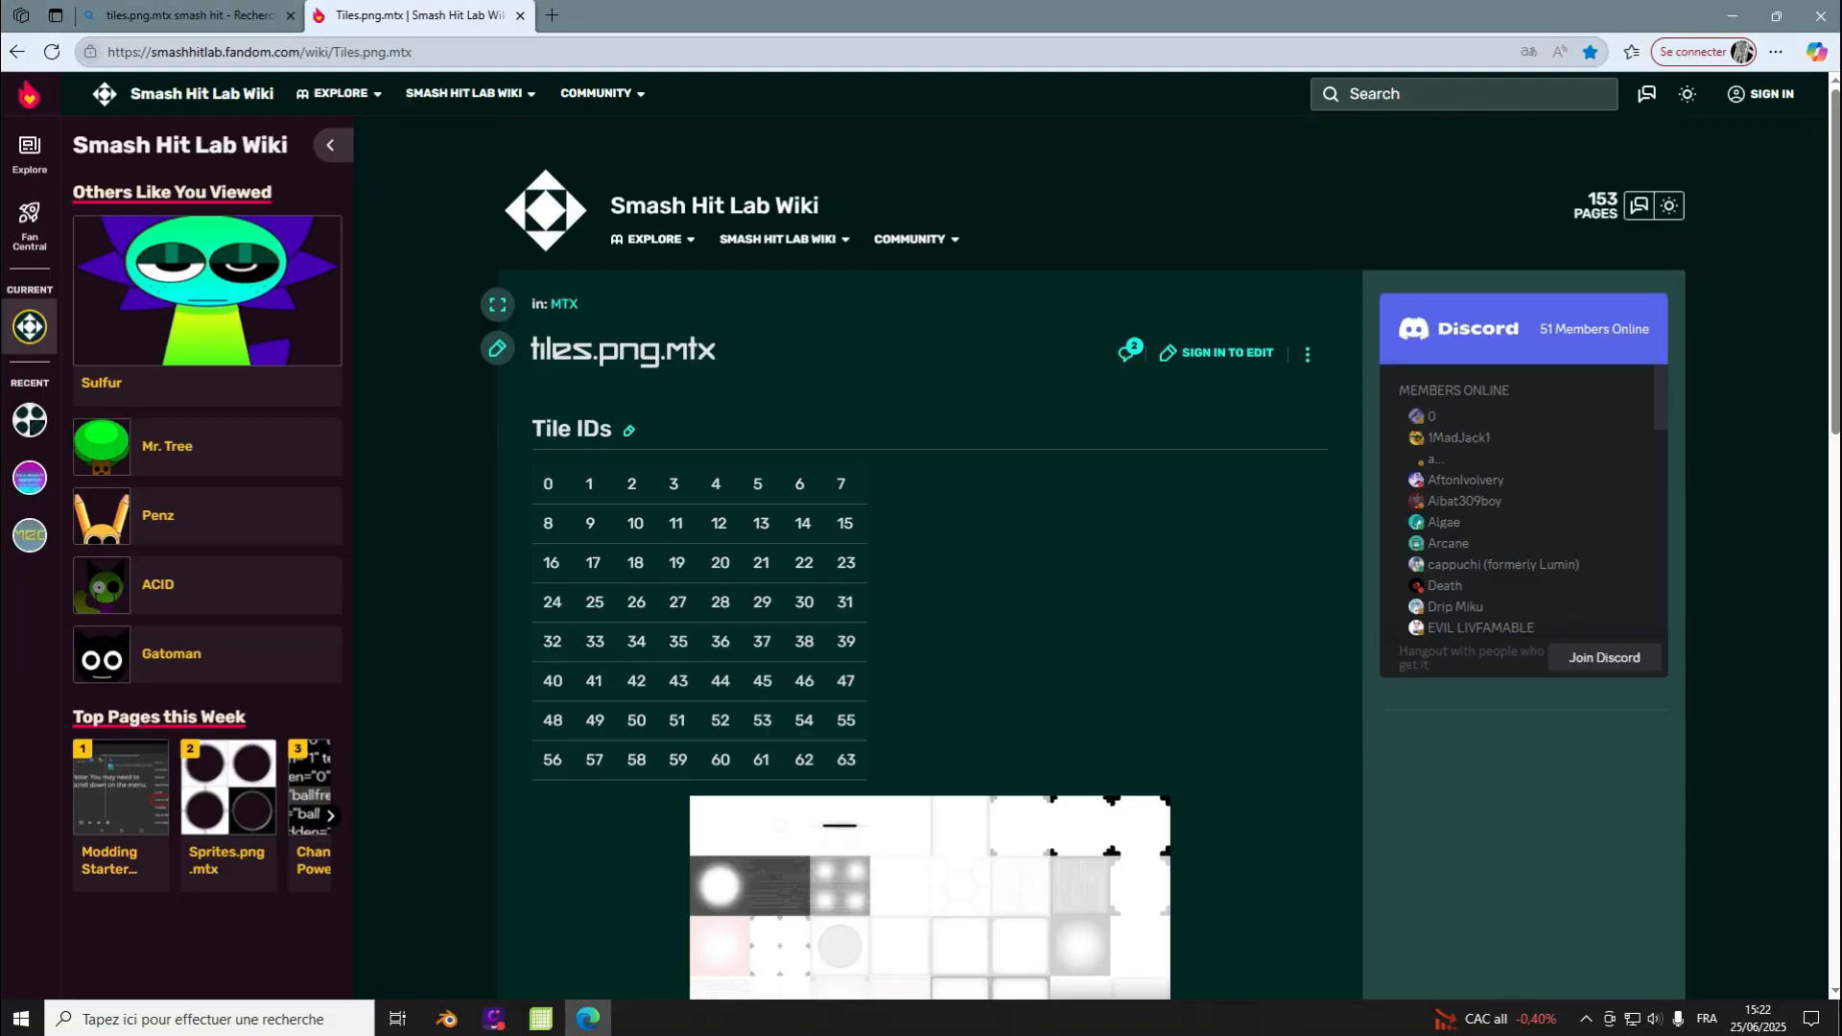
scroll(630, 431, "down", 10)
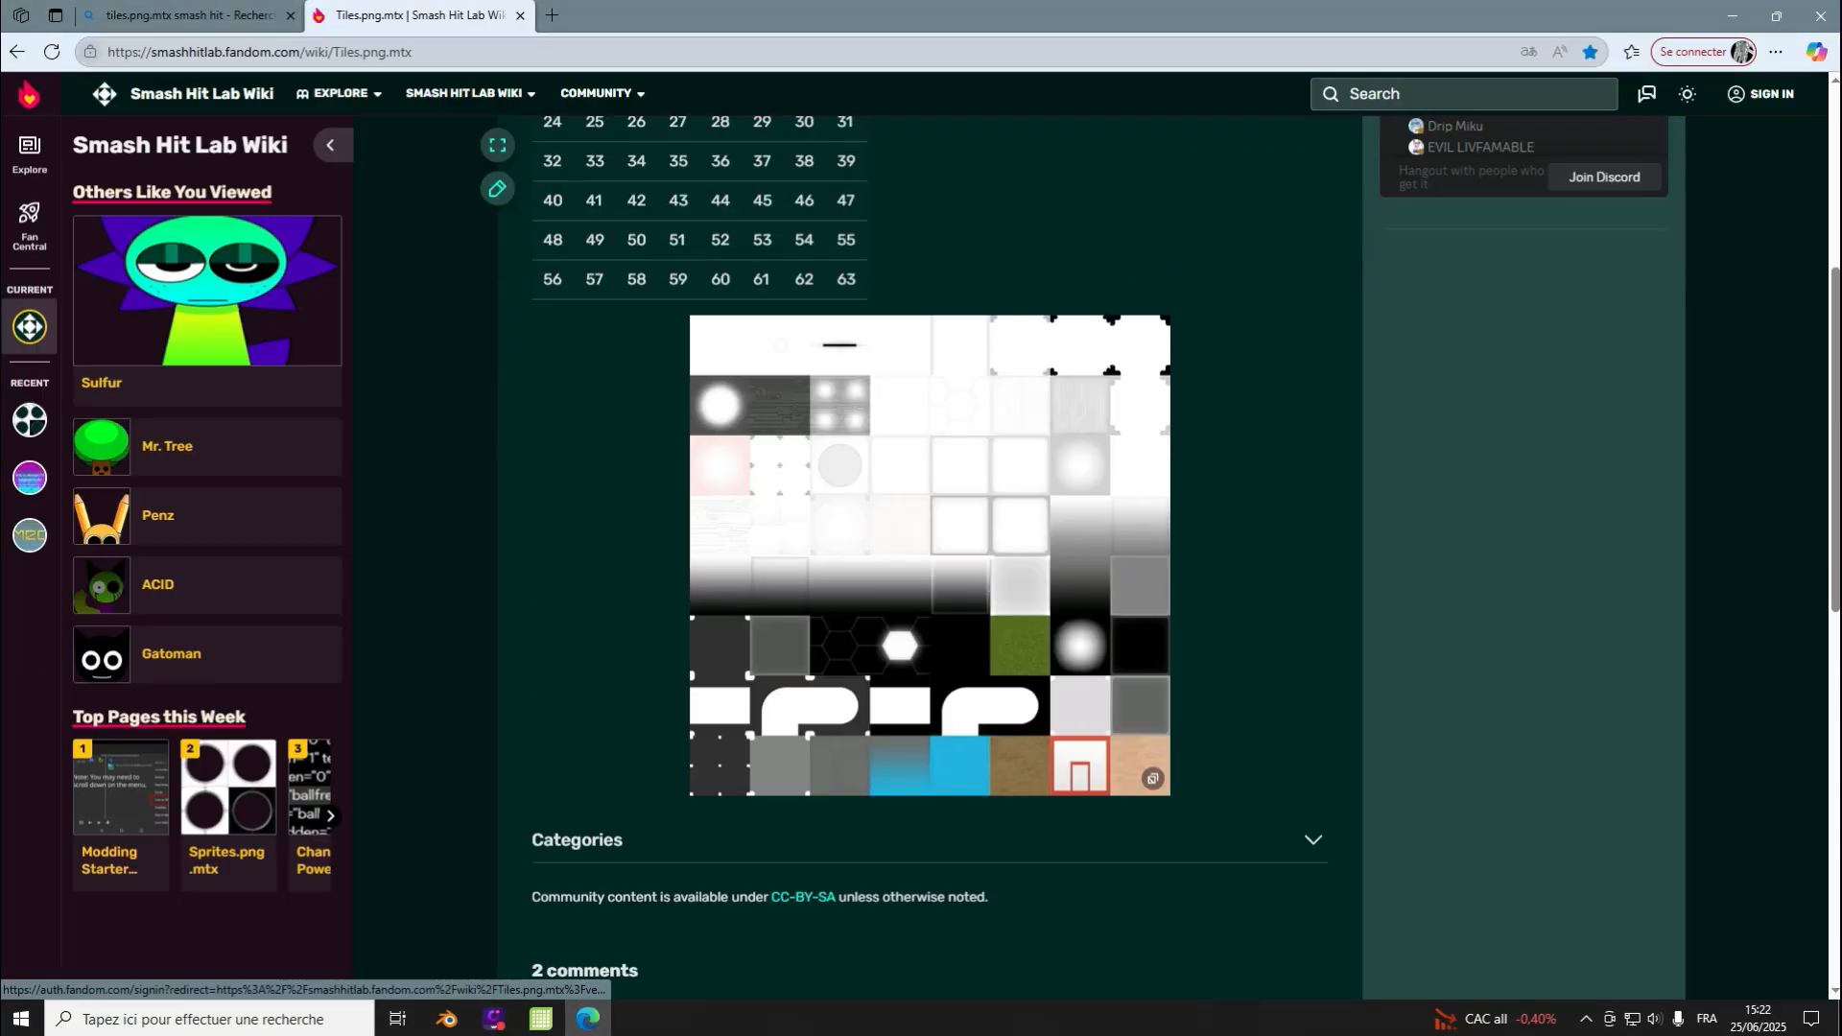
scroll(930, 653, "up", 8)
scroll(931, 652, "up", 2)
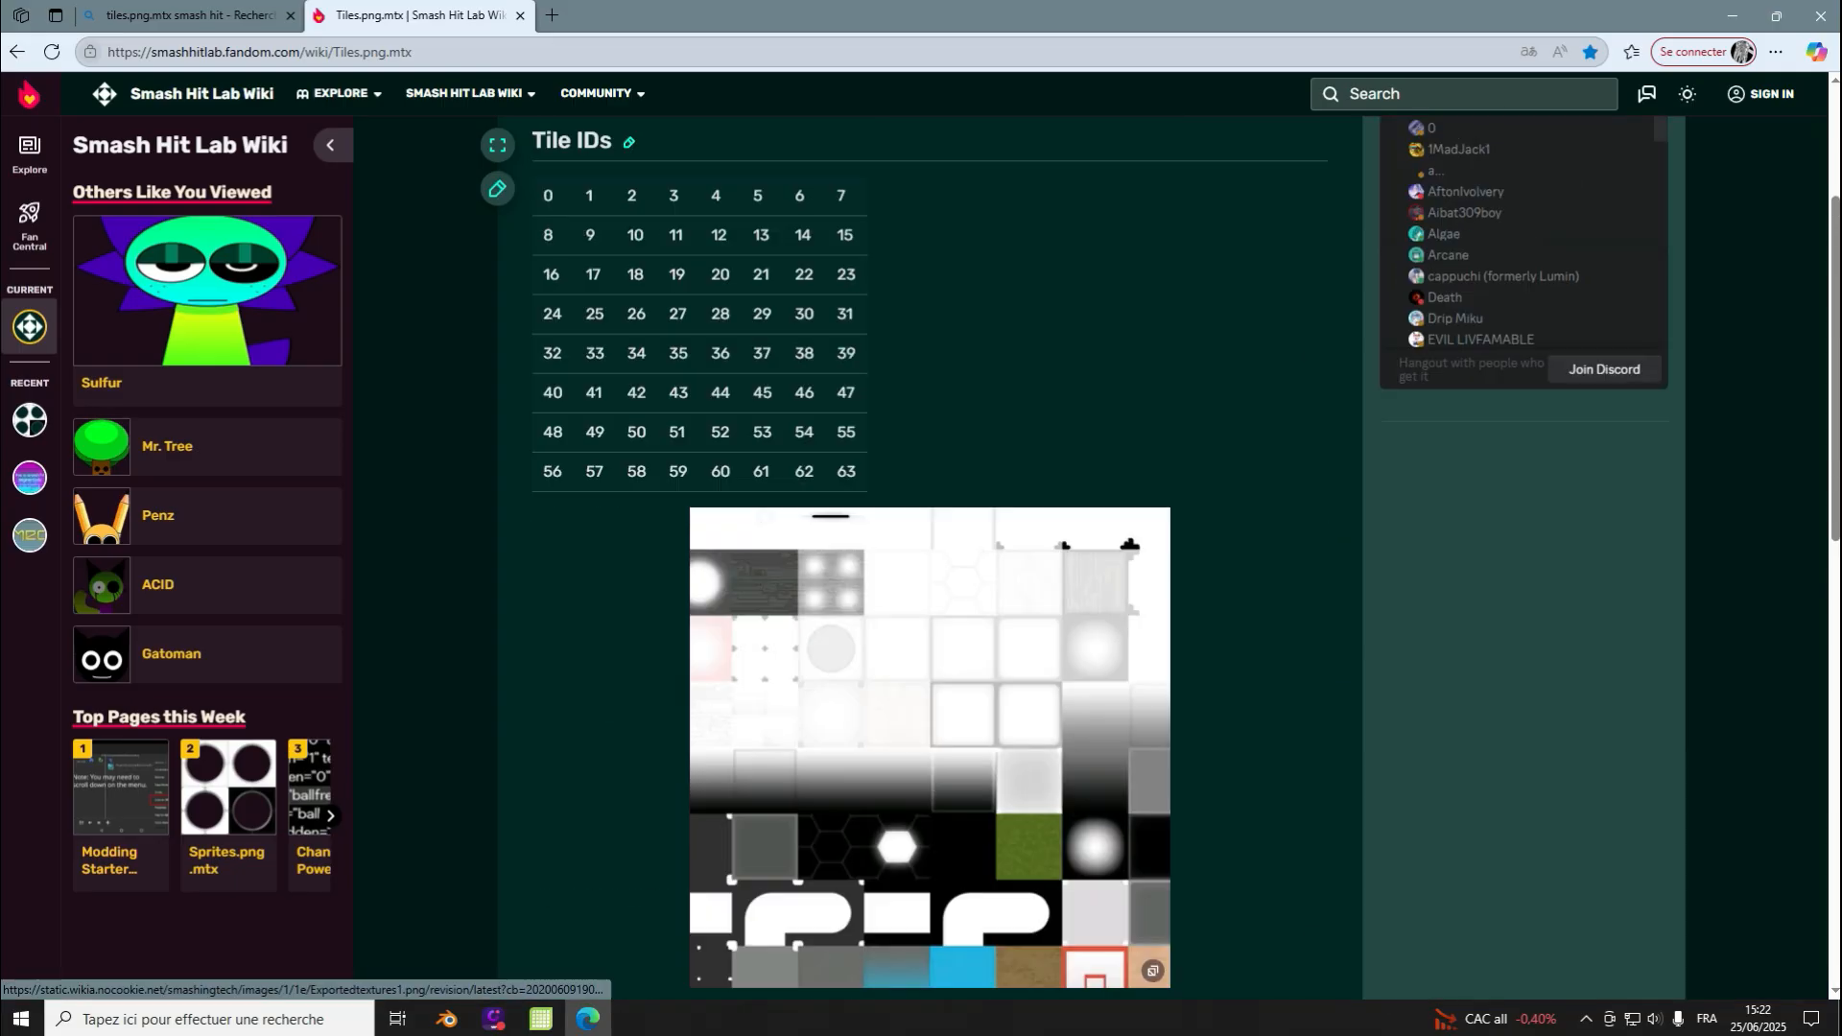
scroll(931, 652, "down", 3)
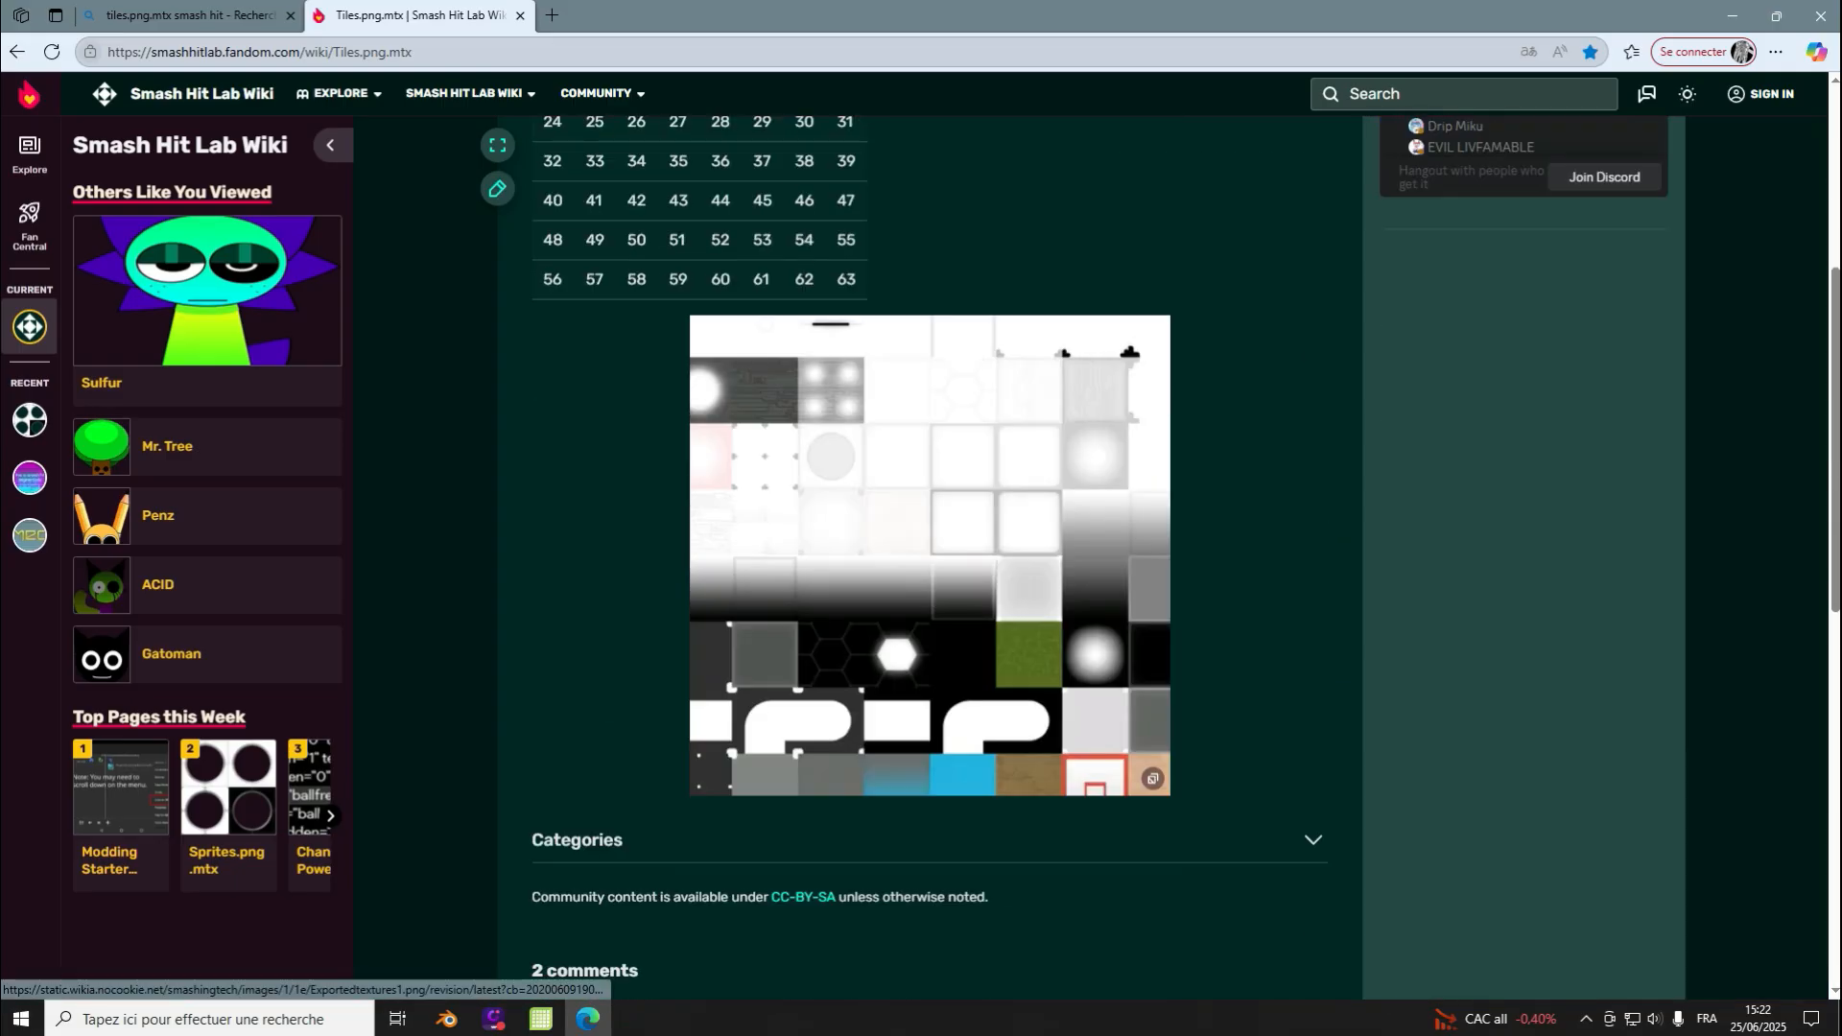
scroll(931, 652, "up", 2)
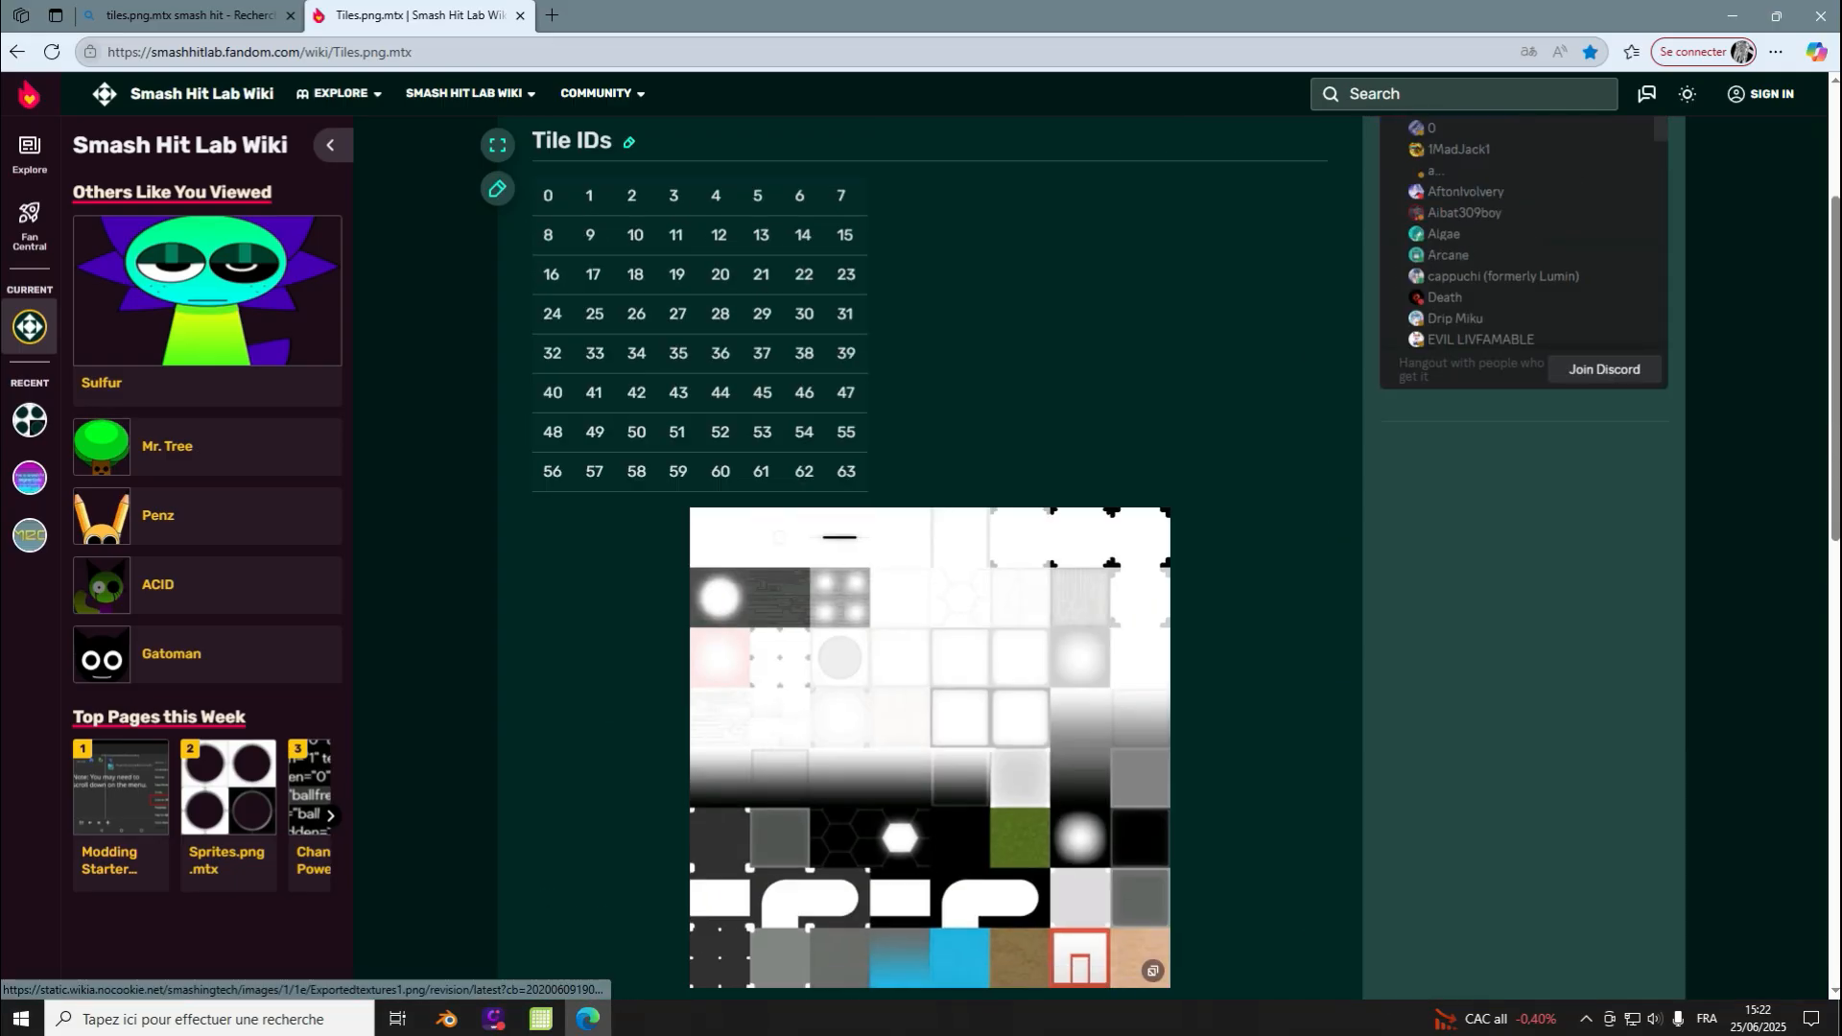
scroll(931, 652, "up", 2)
scroll(931, 652, "down", 2)
scroll(931, 748, "up", 2)
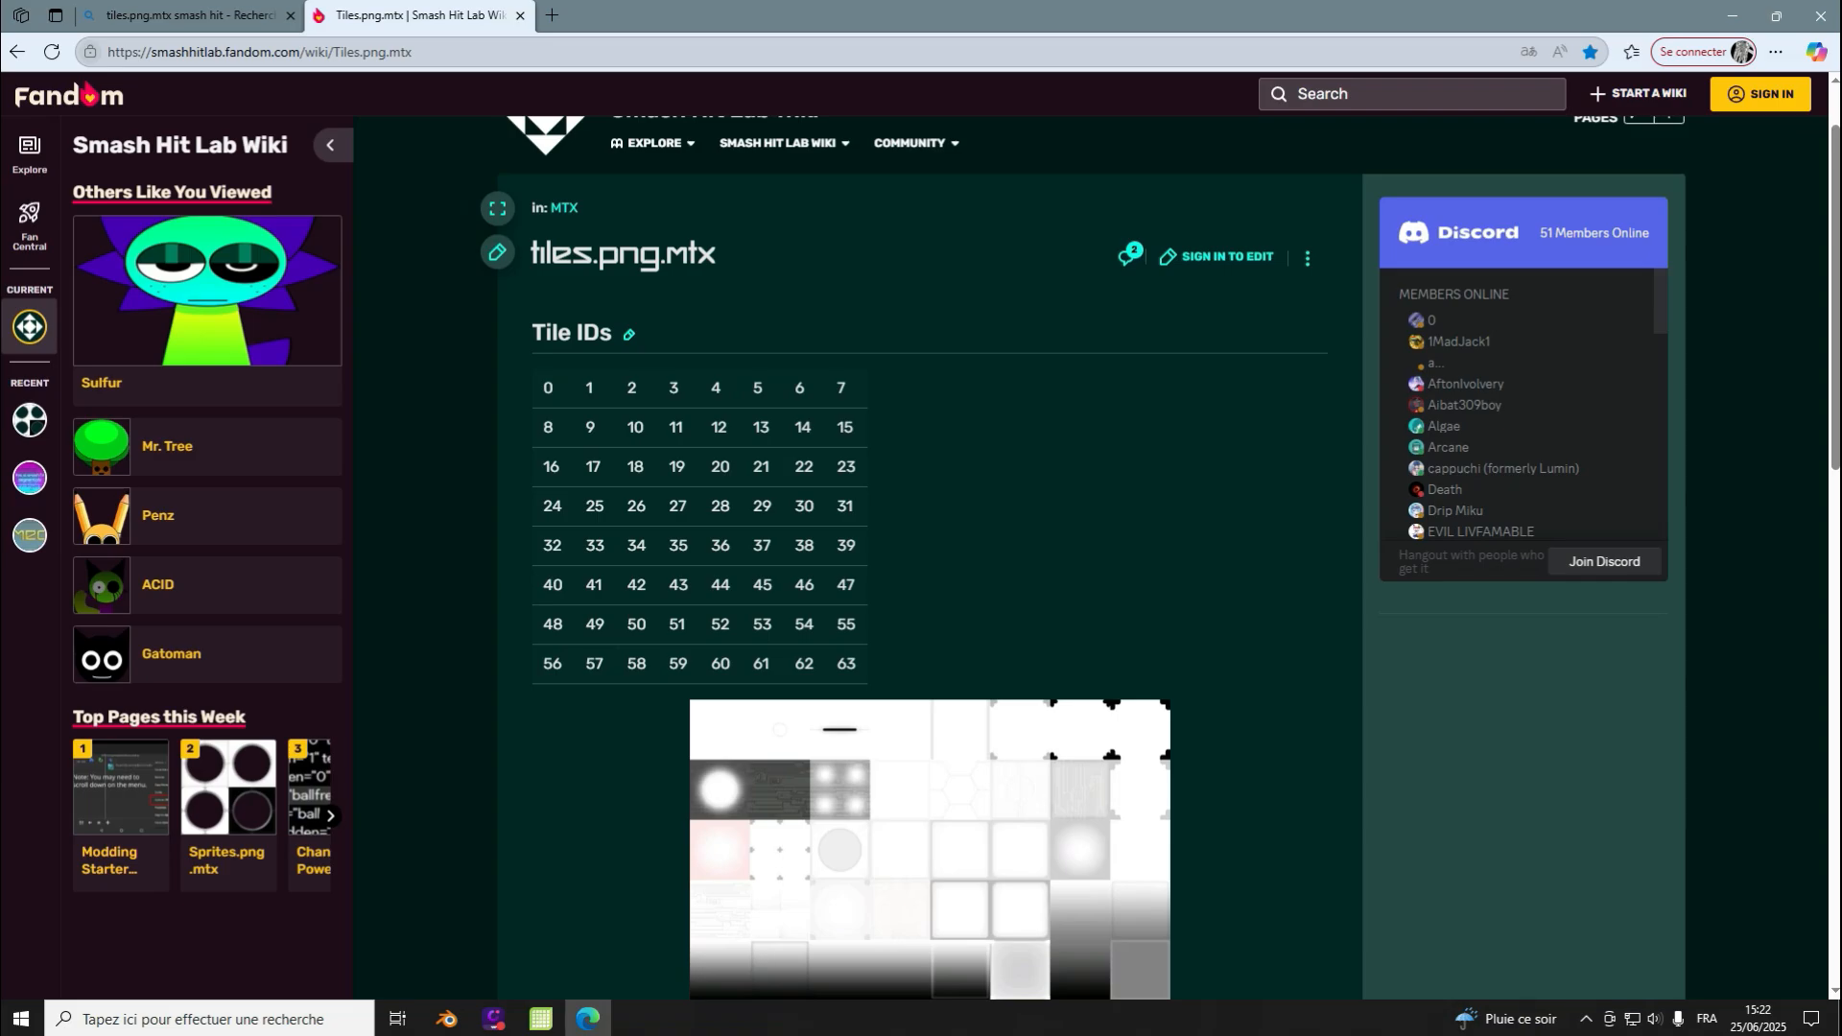
Step: Switch back to Blender and set the block's Smash Hit tile to 5
key("alt+Tab")
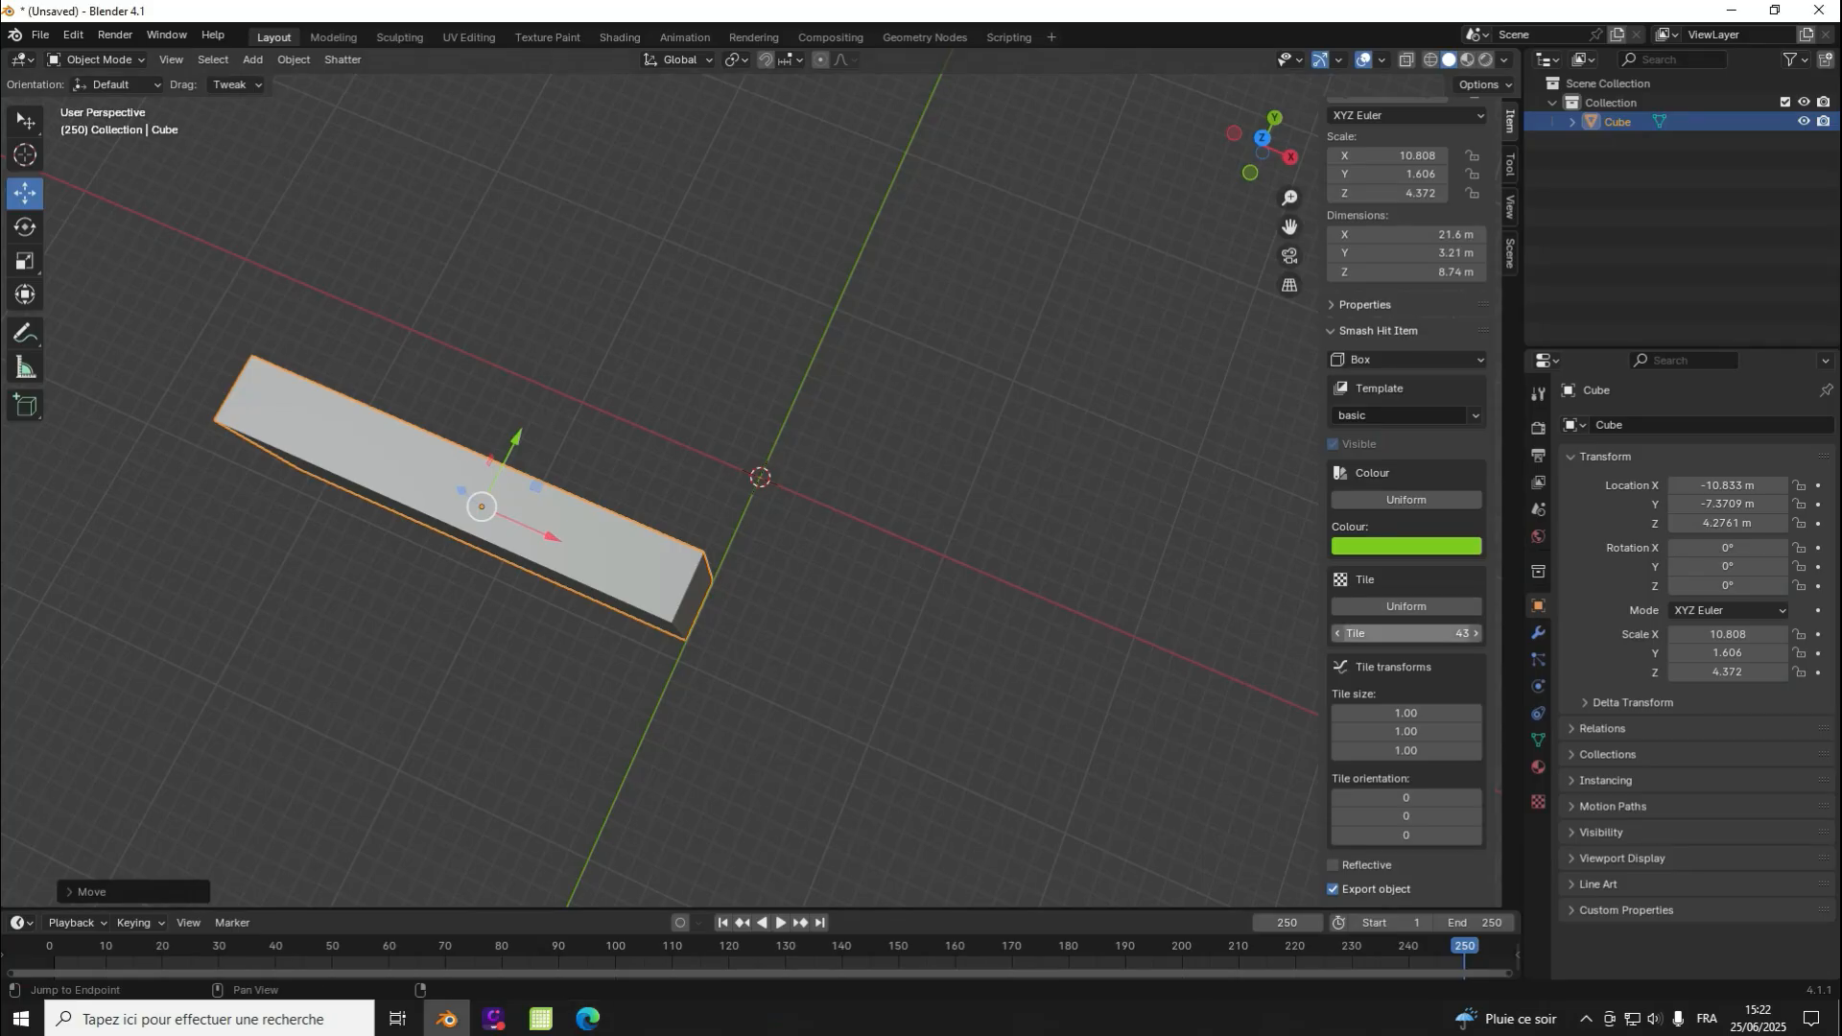
left_click(1406, 633)
type("5")
key("Return")
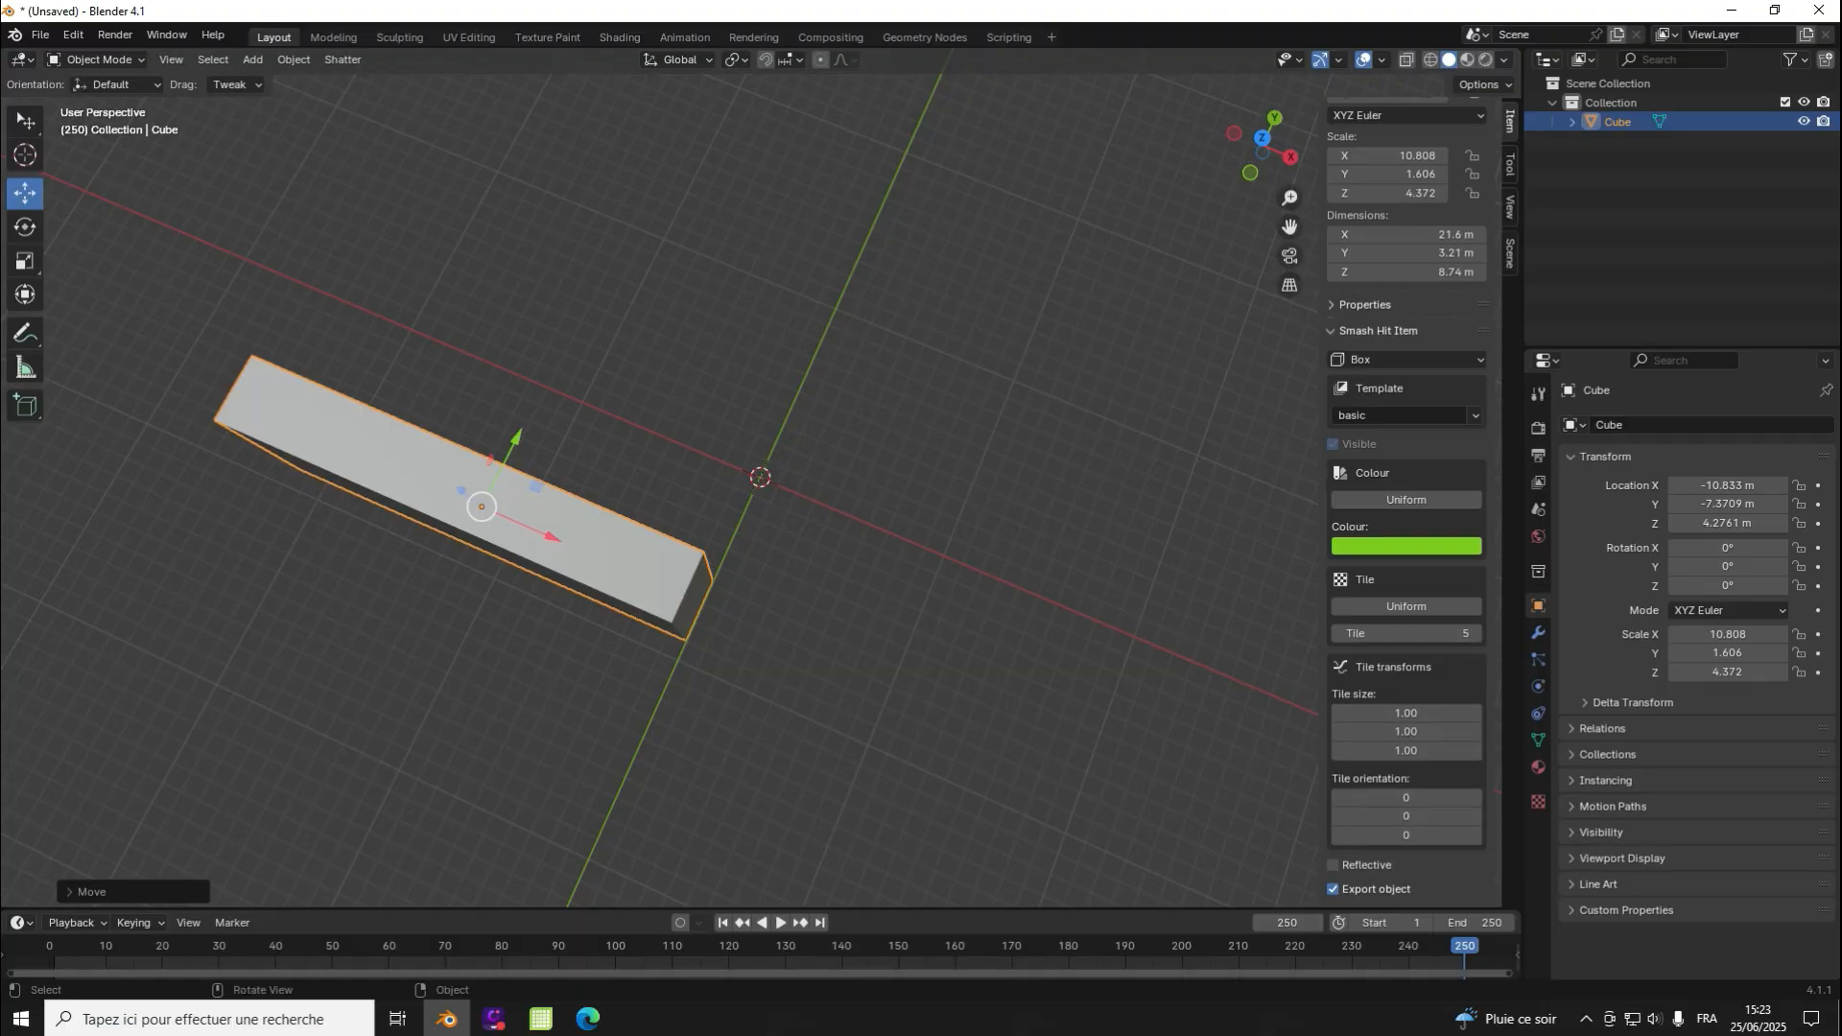
Step: Duplicate the block and move the copy along the Y axis to about 7.46 m
key("alt+a")
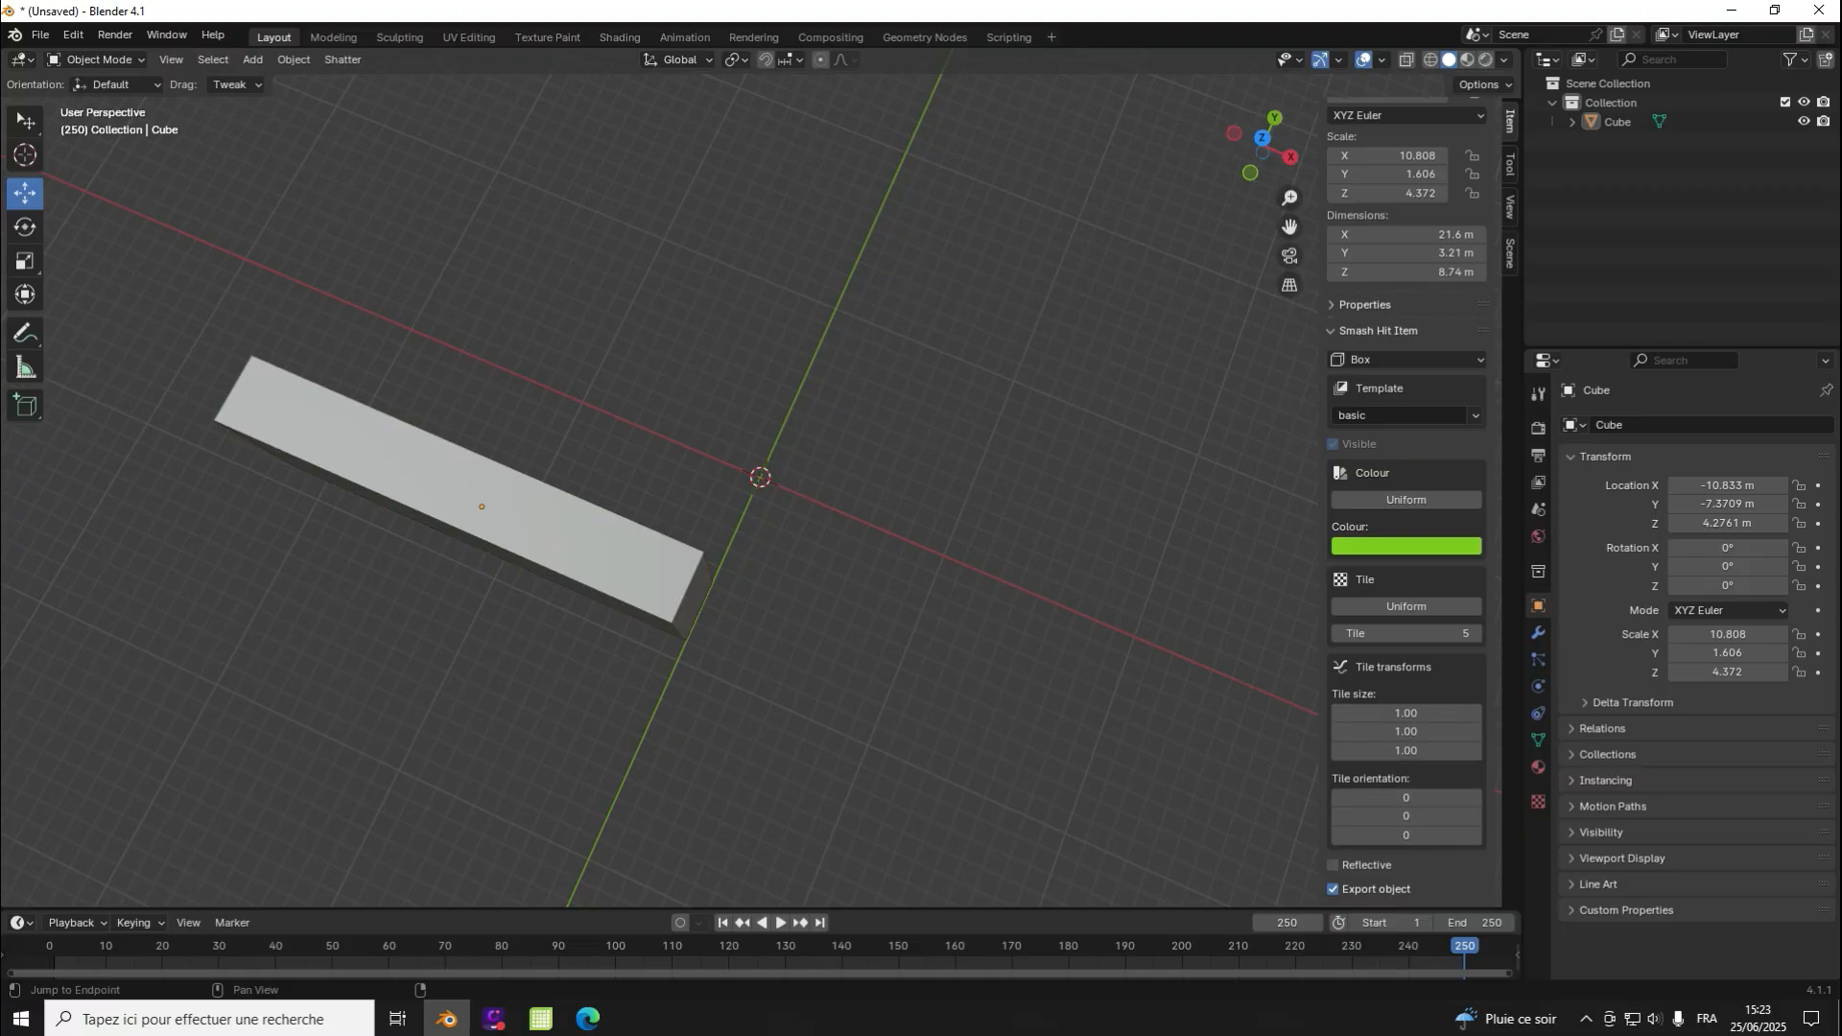
left_click_drag(1262, 144, 1165, 144)
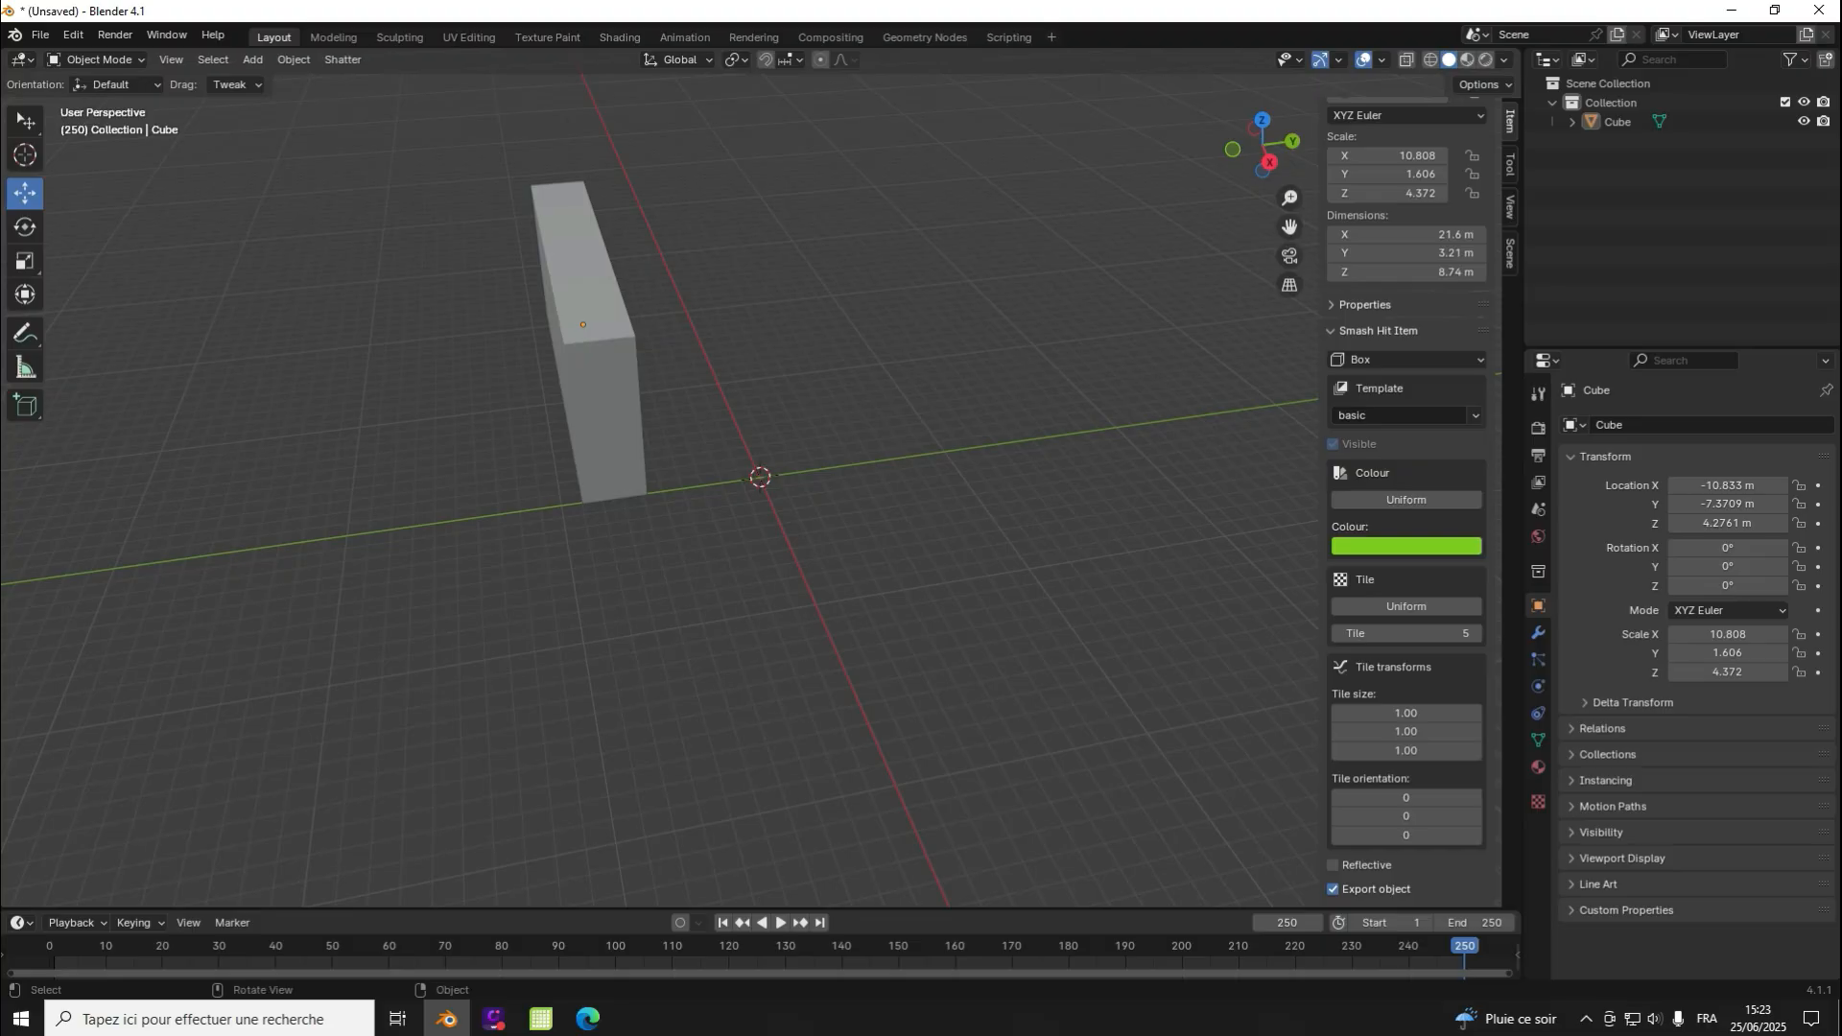
left_click_drag(1263, 146, 1199, 182)
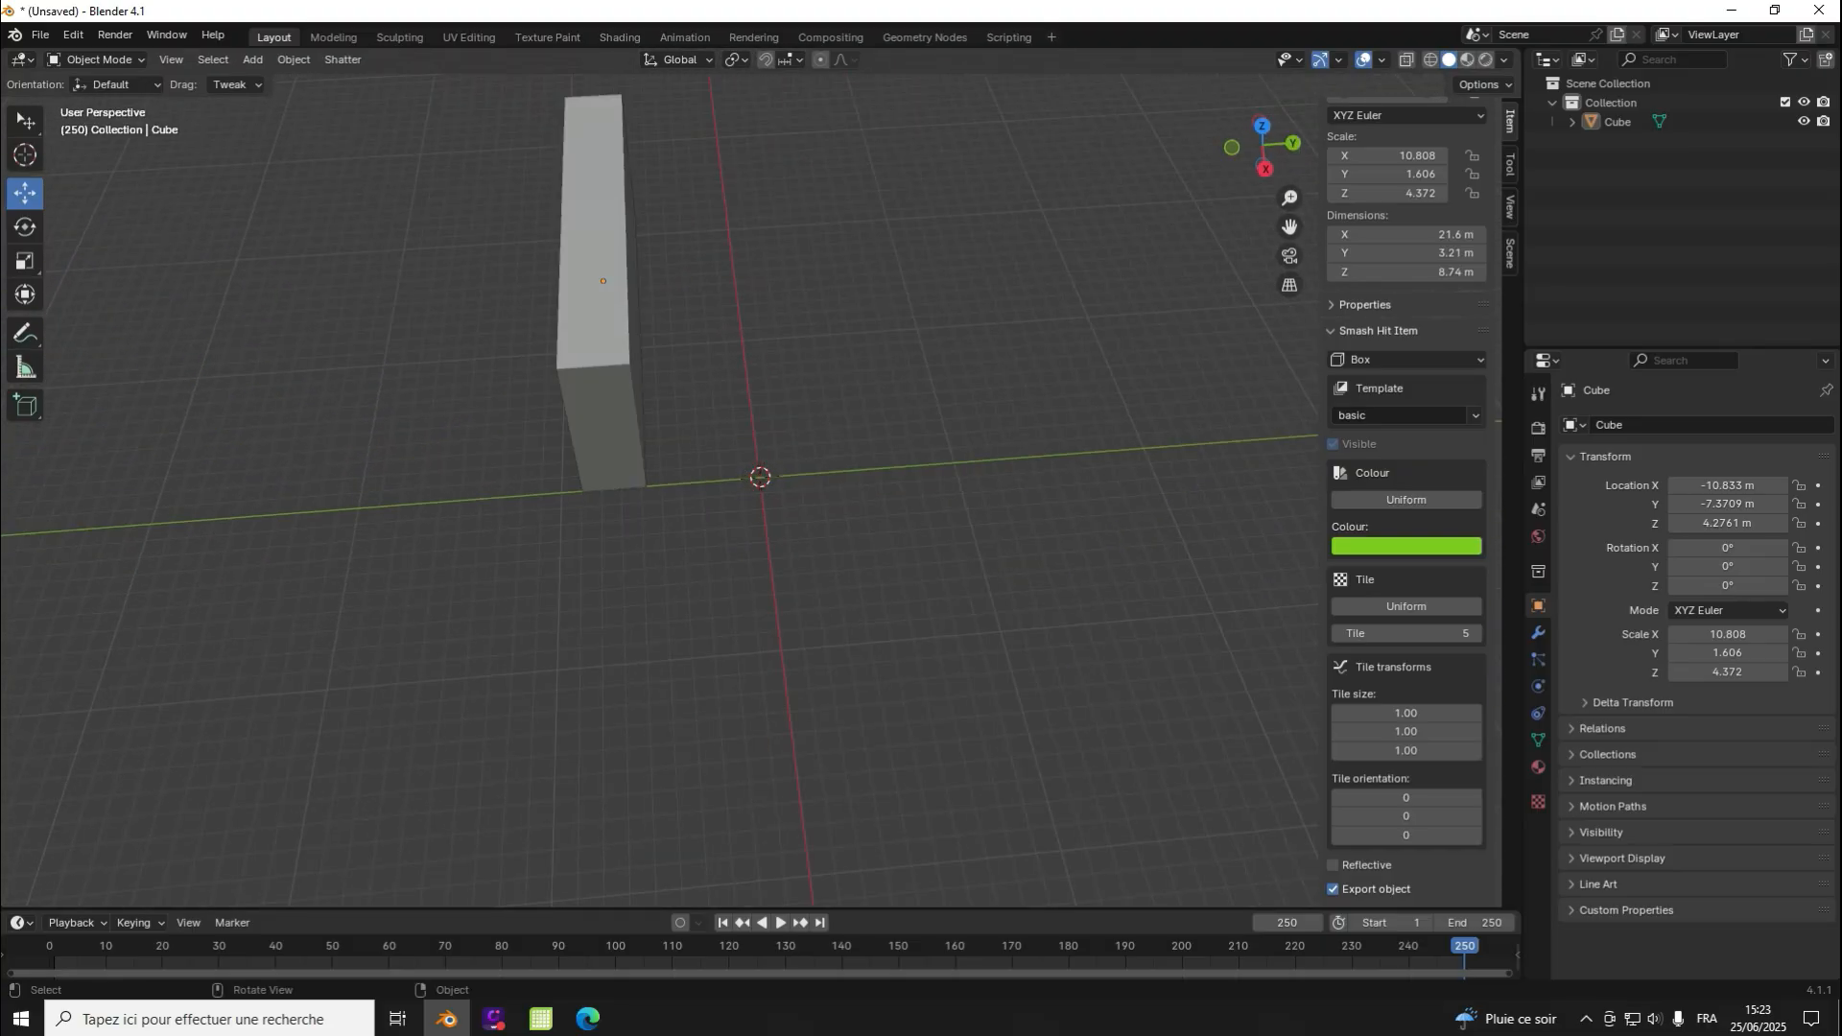
left_click(601, 281)
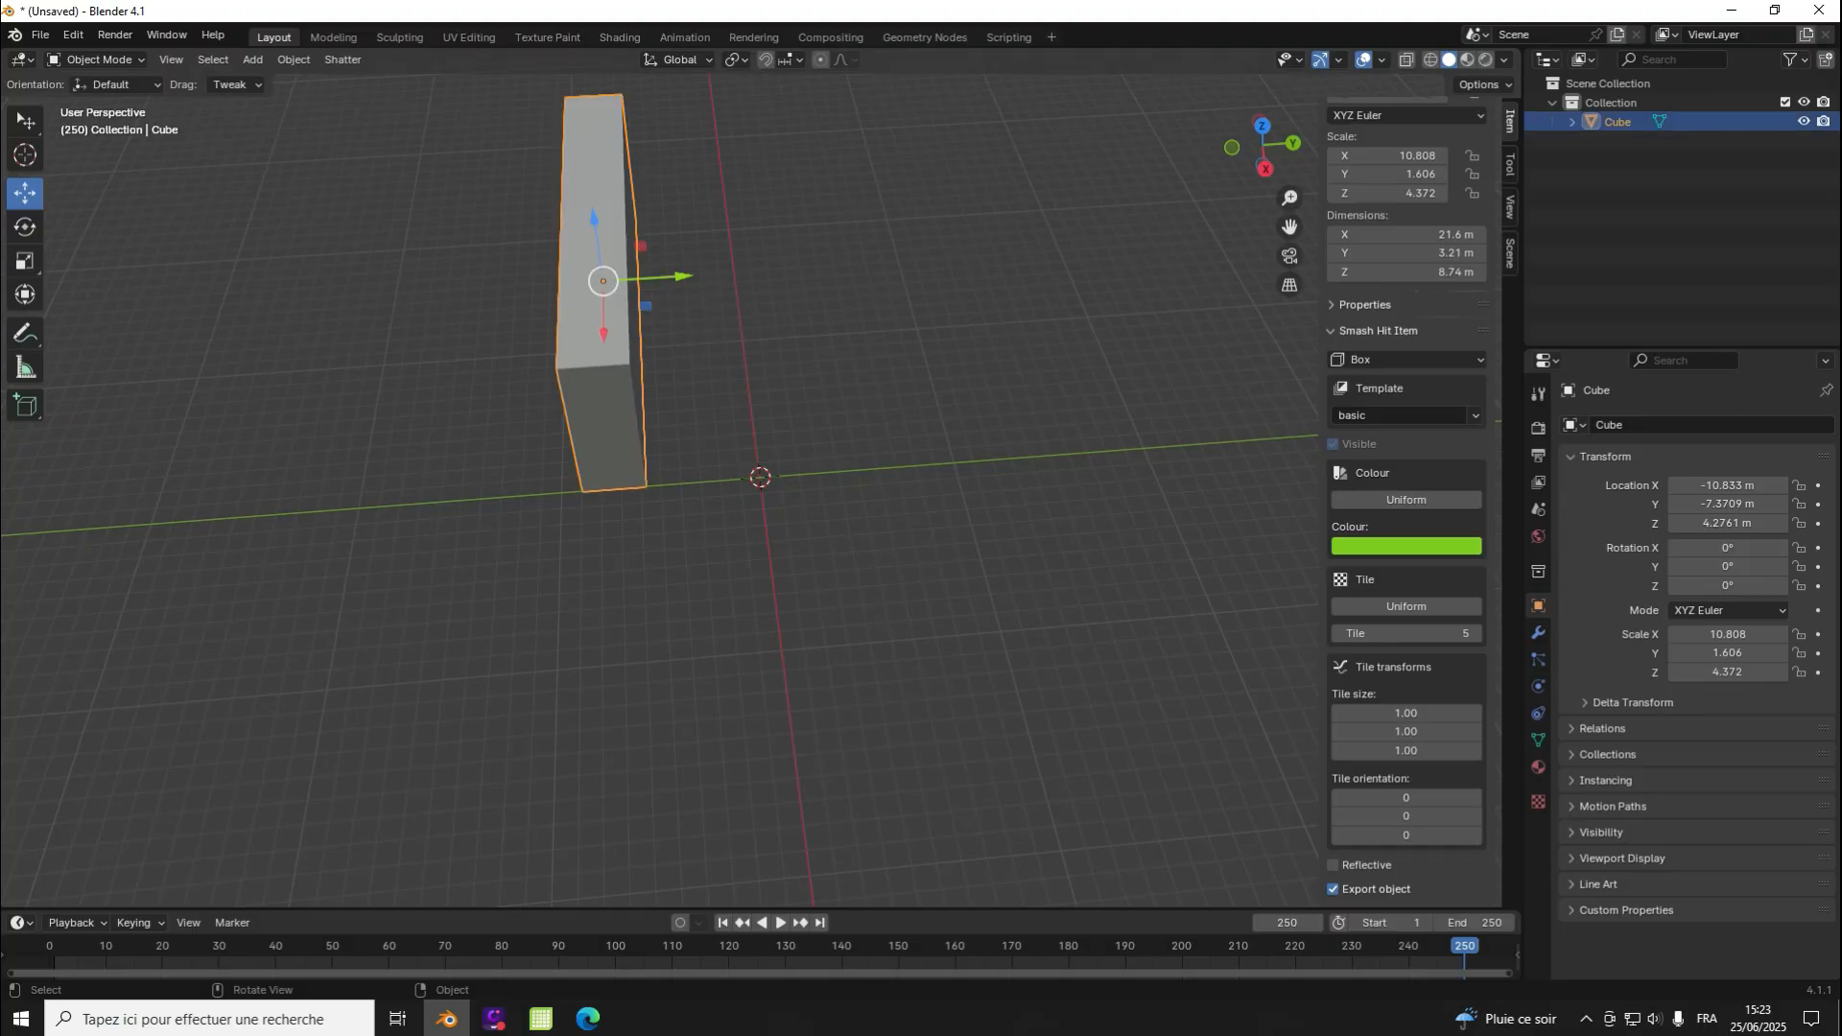
left_click(729, 283)
left_click(600, 297)
right_click(602, 281)
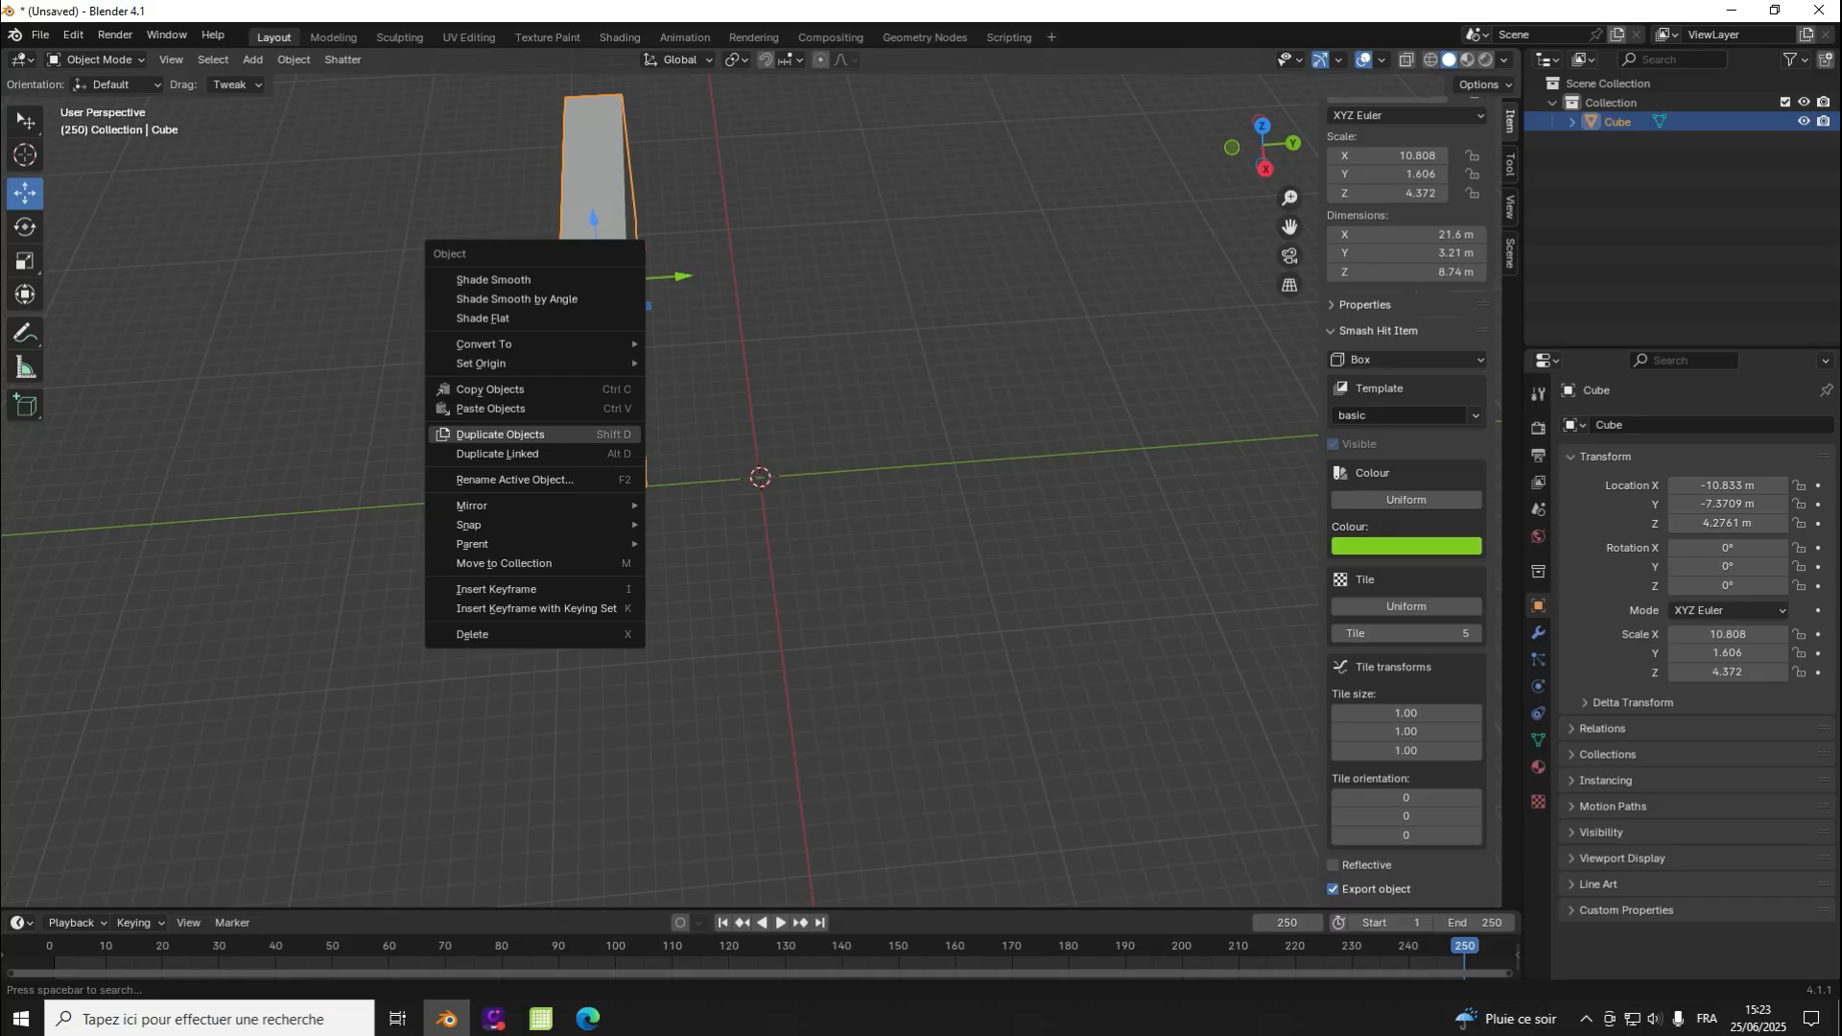
left_click(499, 434)
key("Escape")
left_click(602, 281)
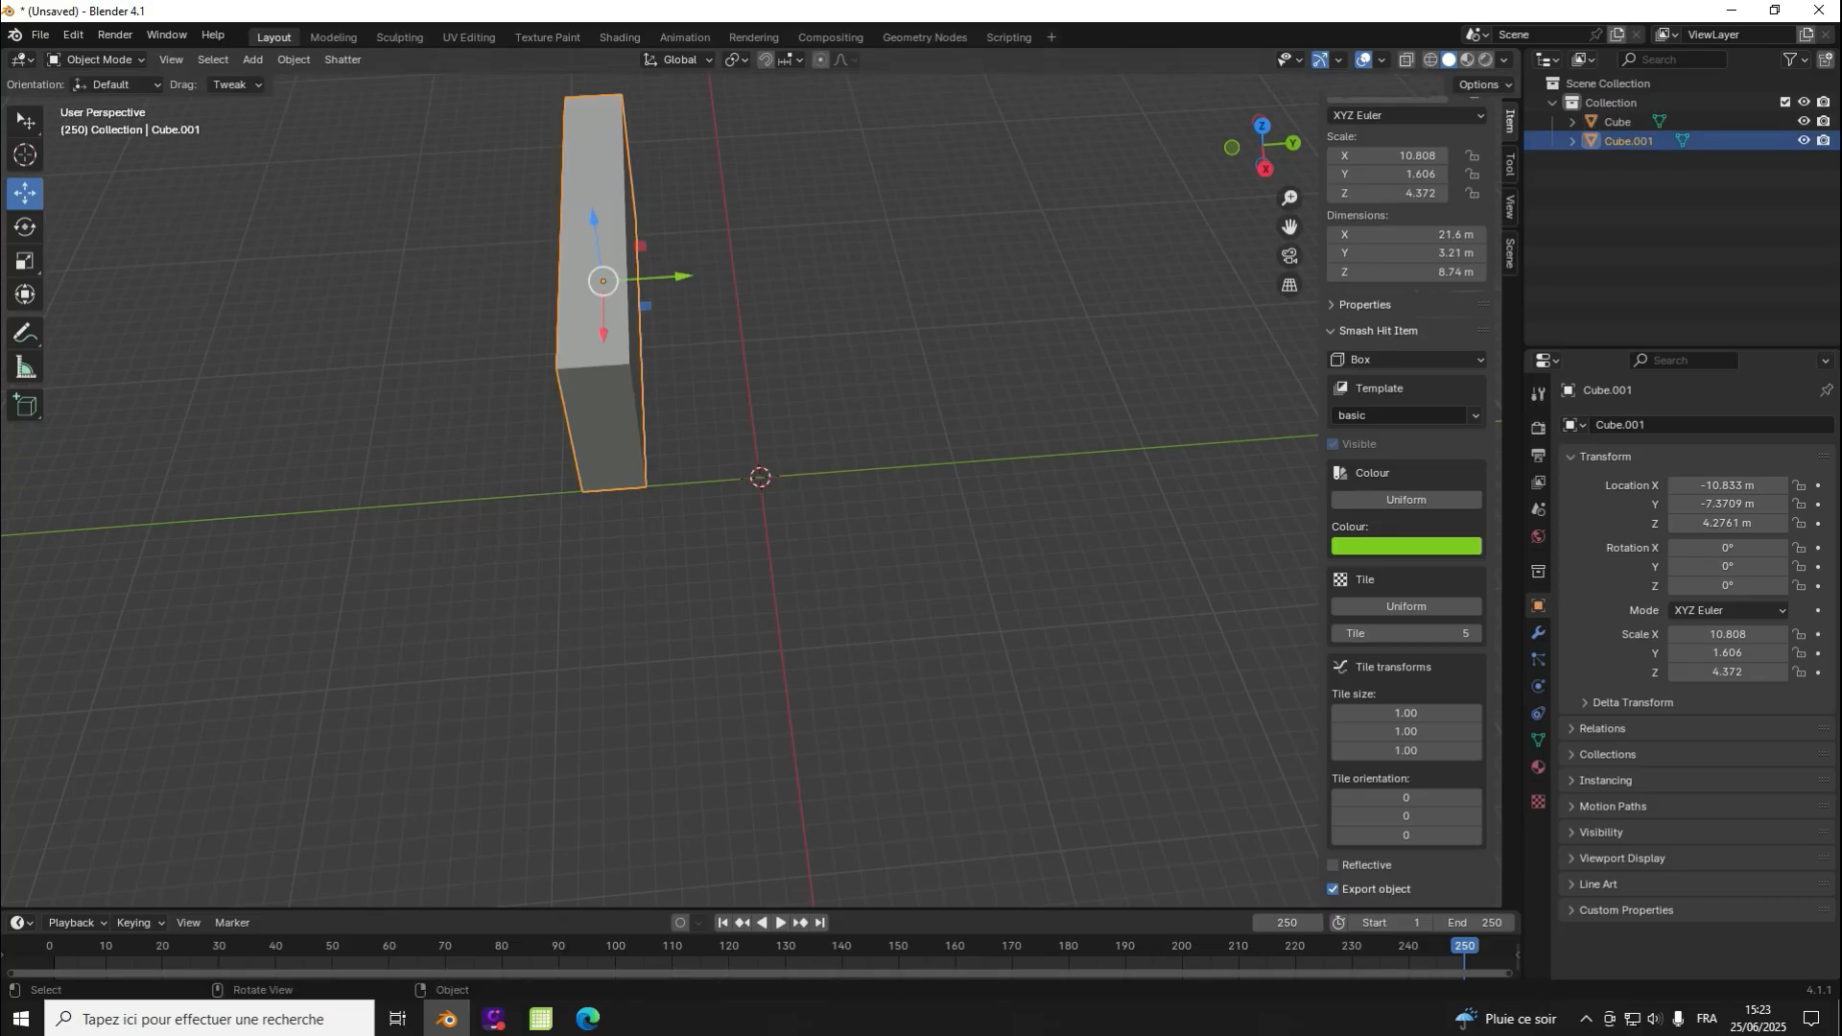
left_click_drag(672, 278, 949, 259)
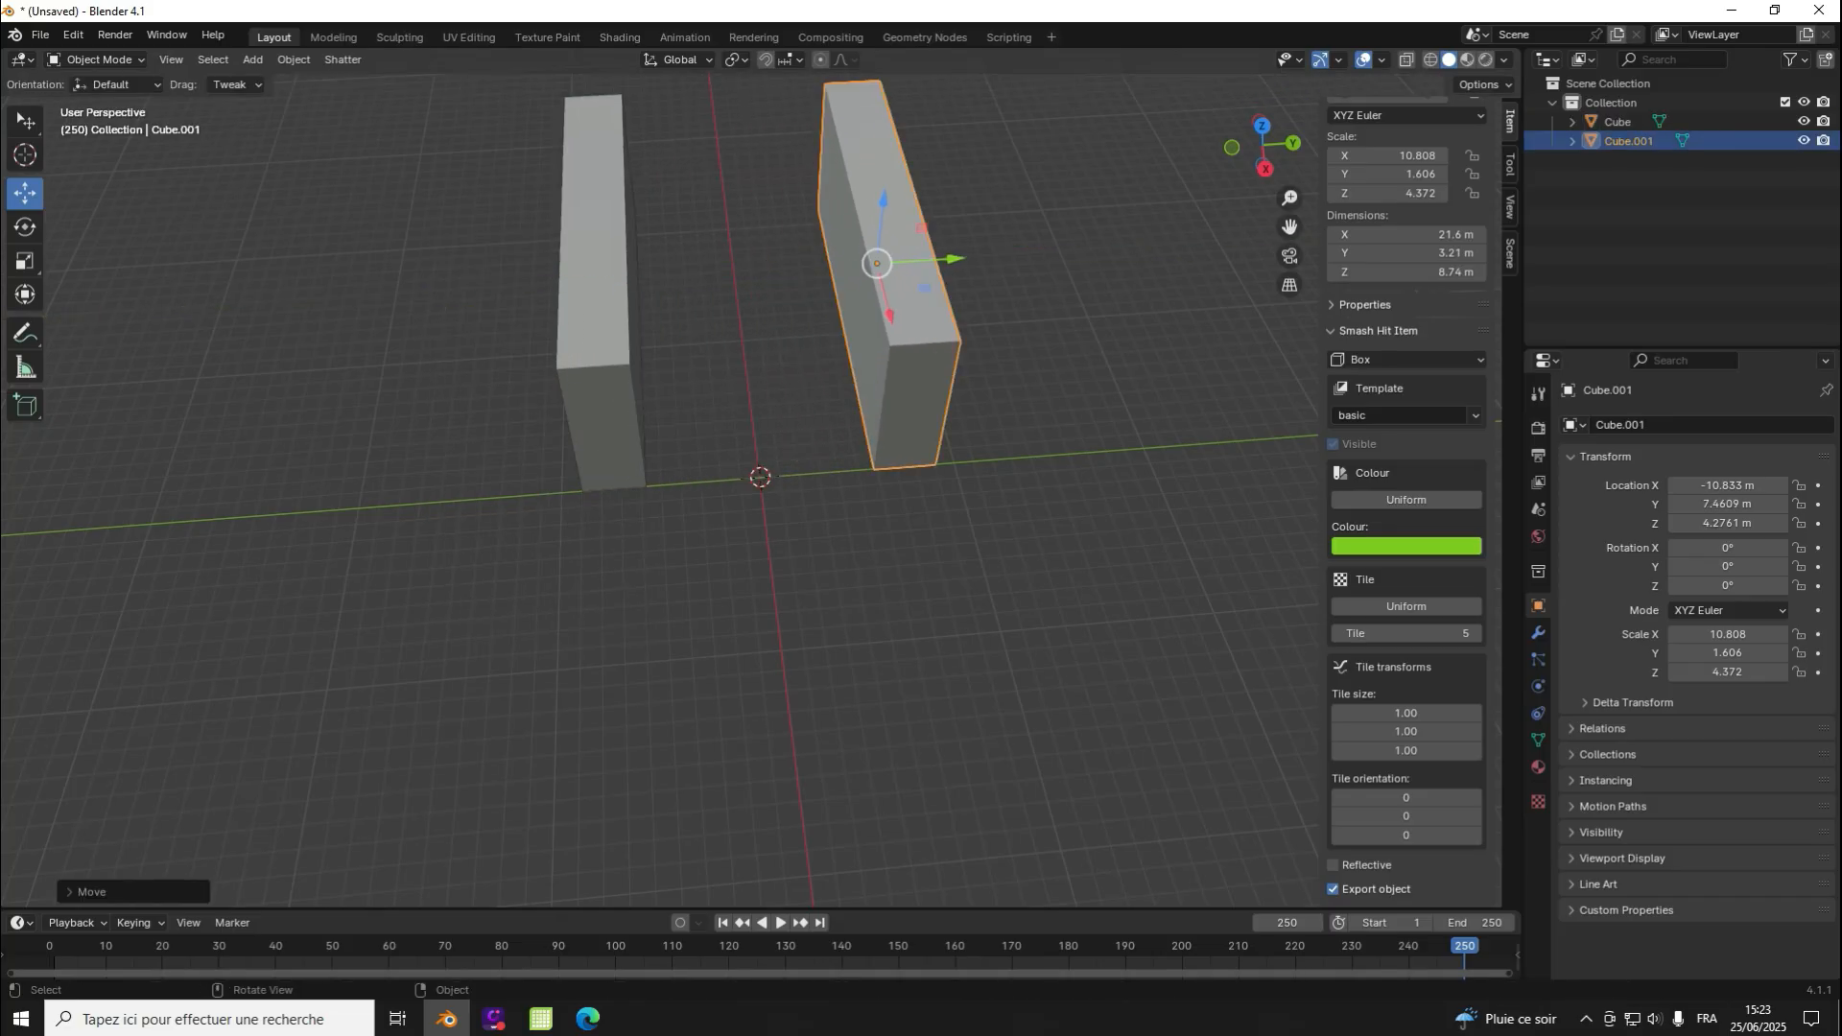
Step: Compare the location values of the original block and its copy
scroll(1410, 317, "up", 5)
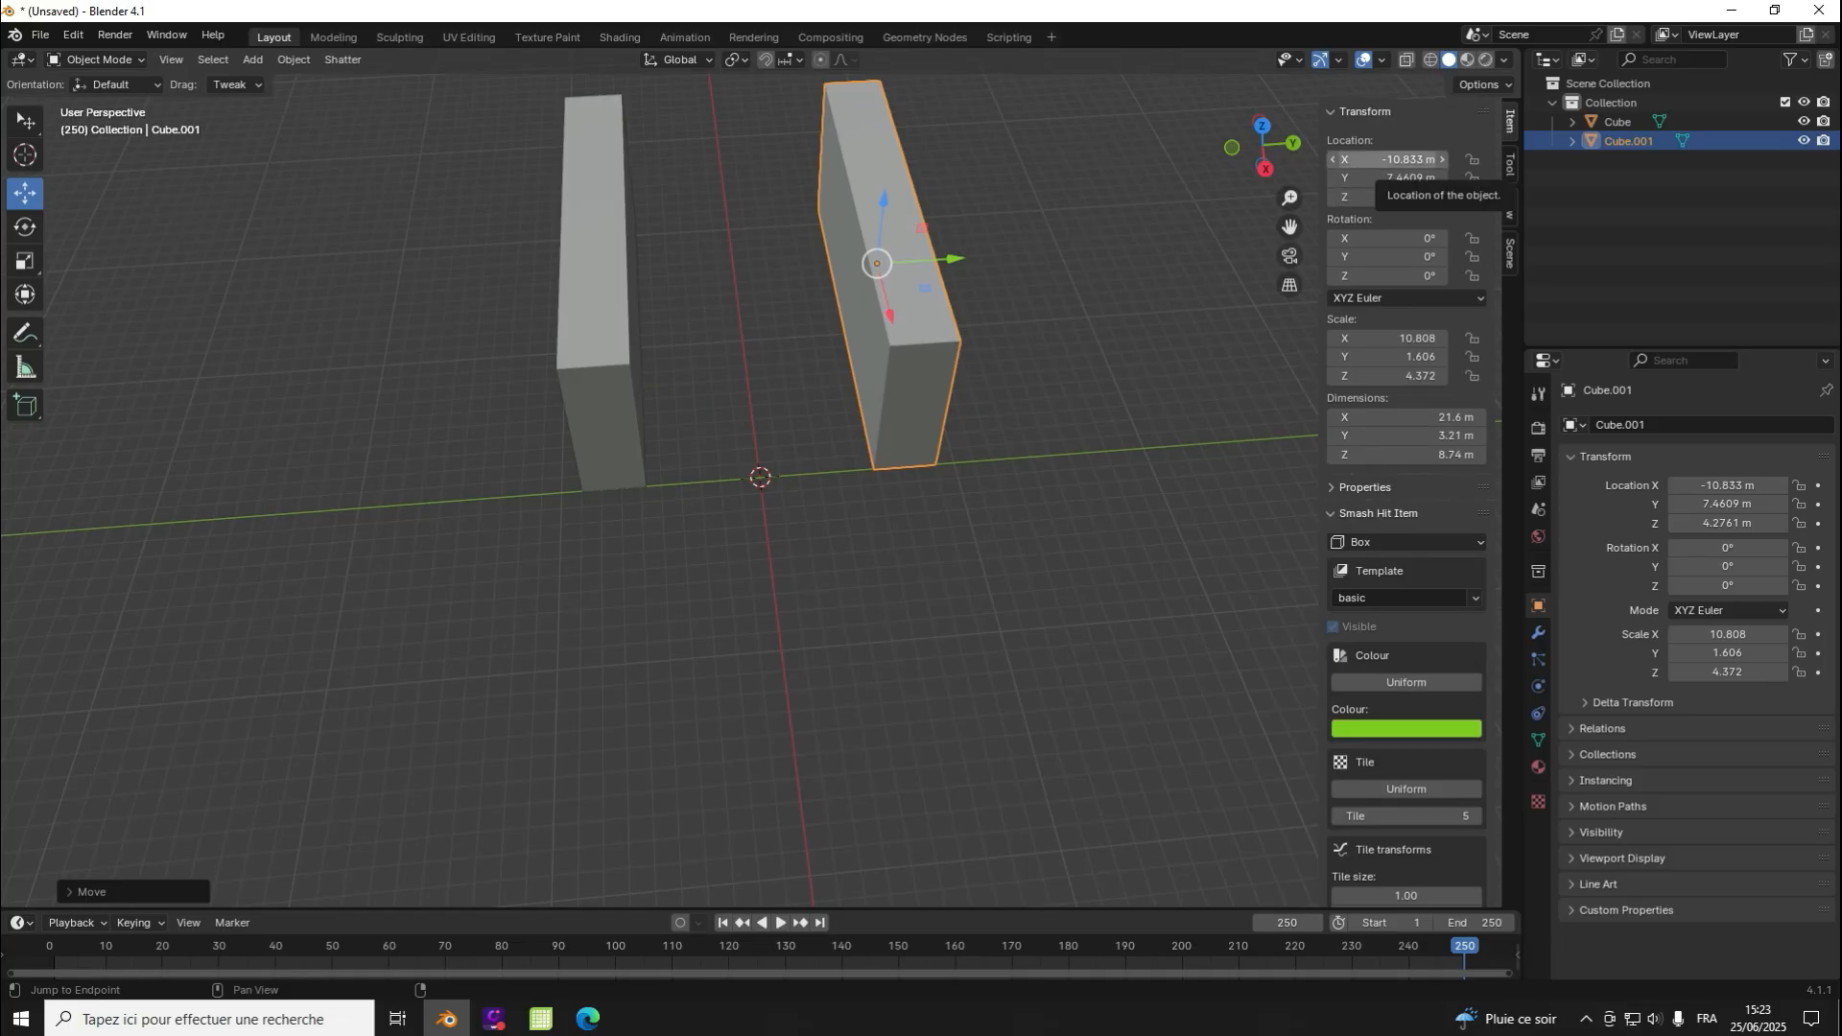
left_click(1391, 160)
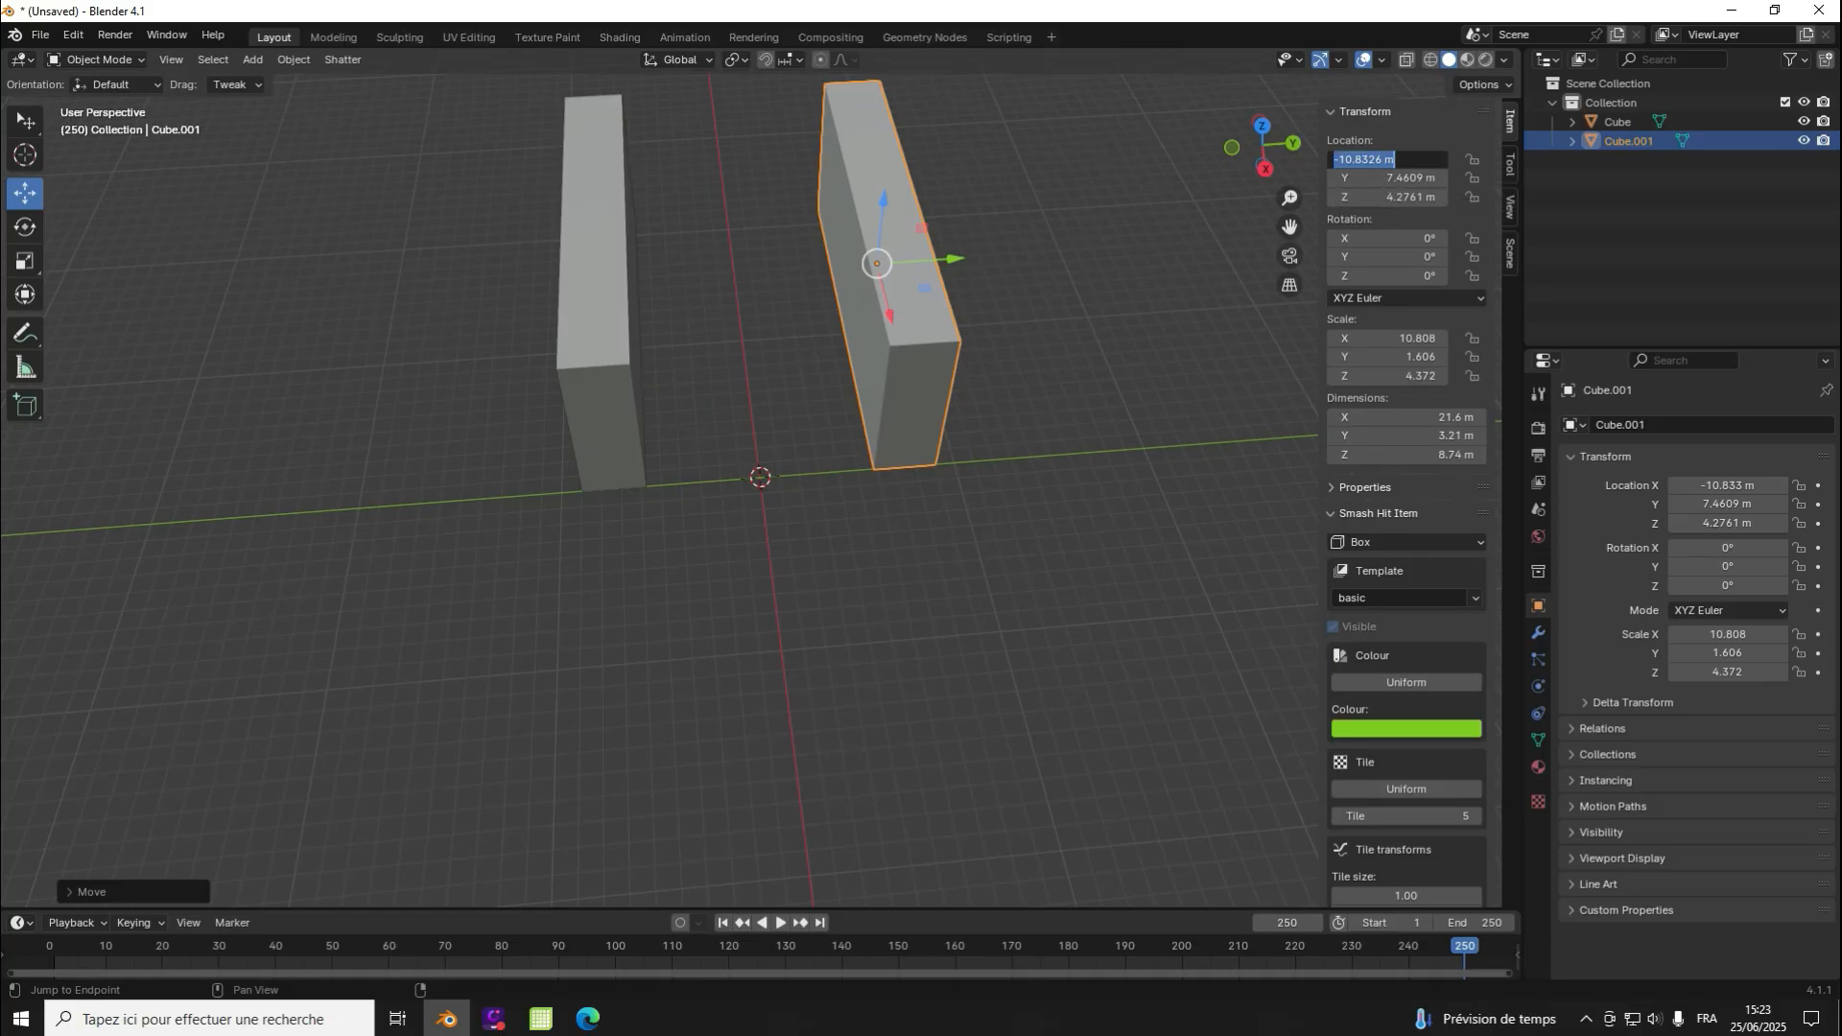
key("Return")
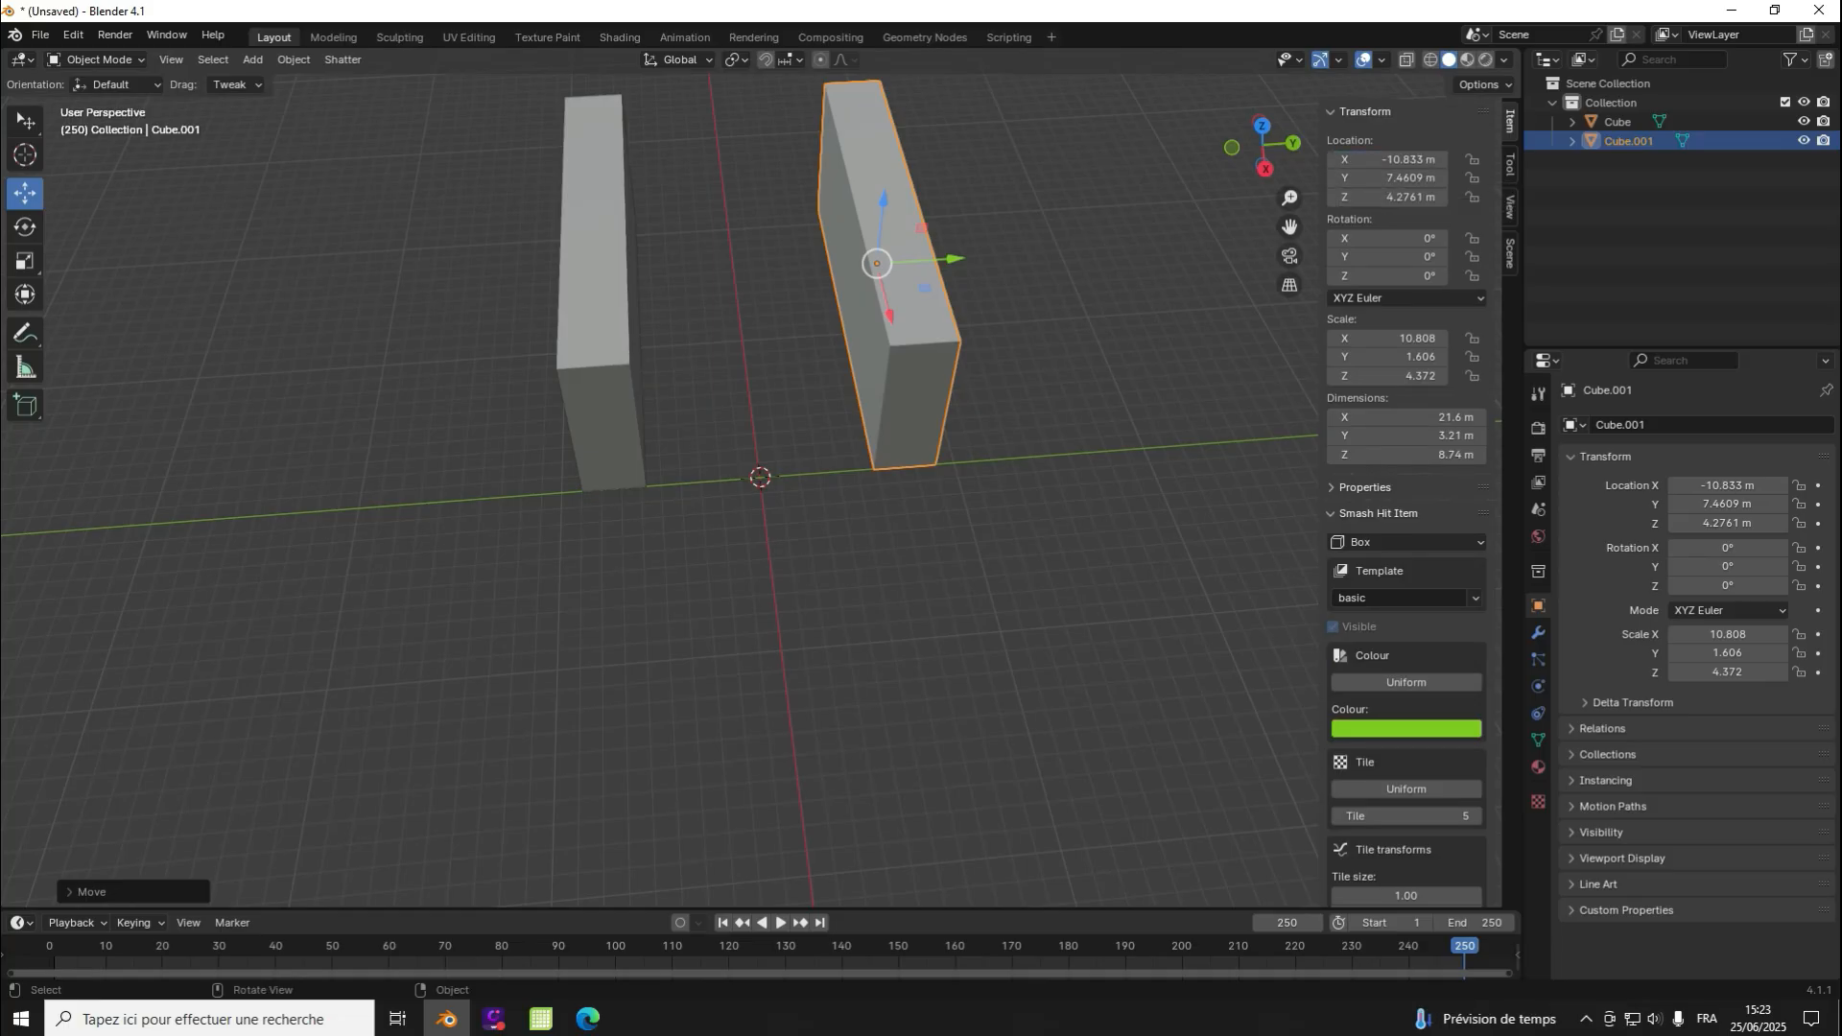
left_click(603, 288)
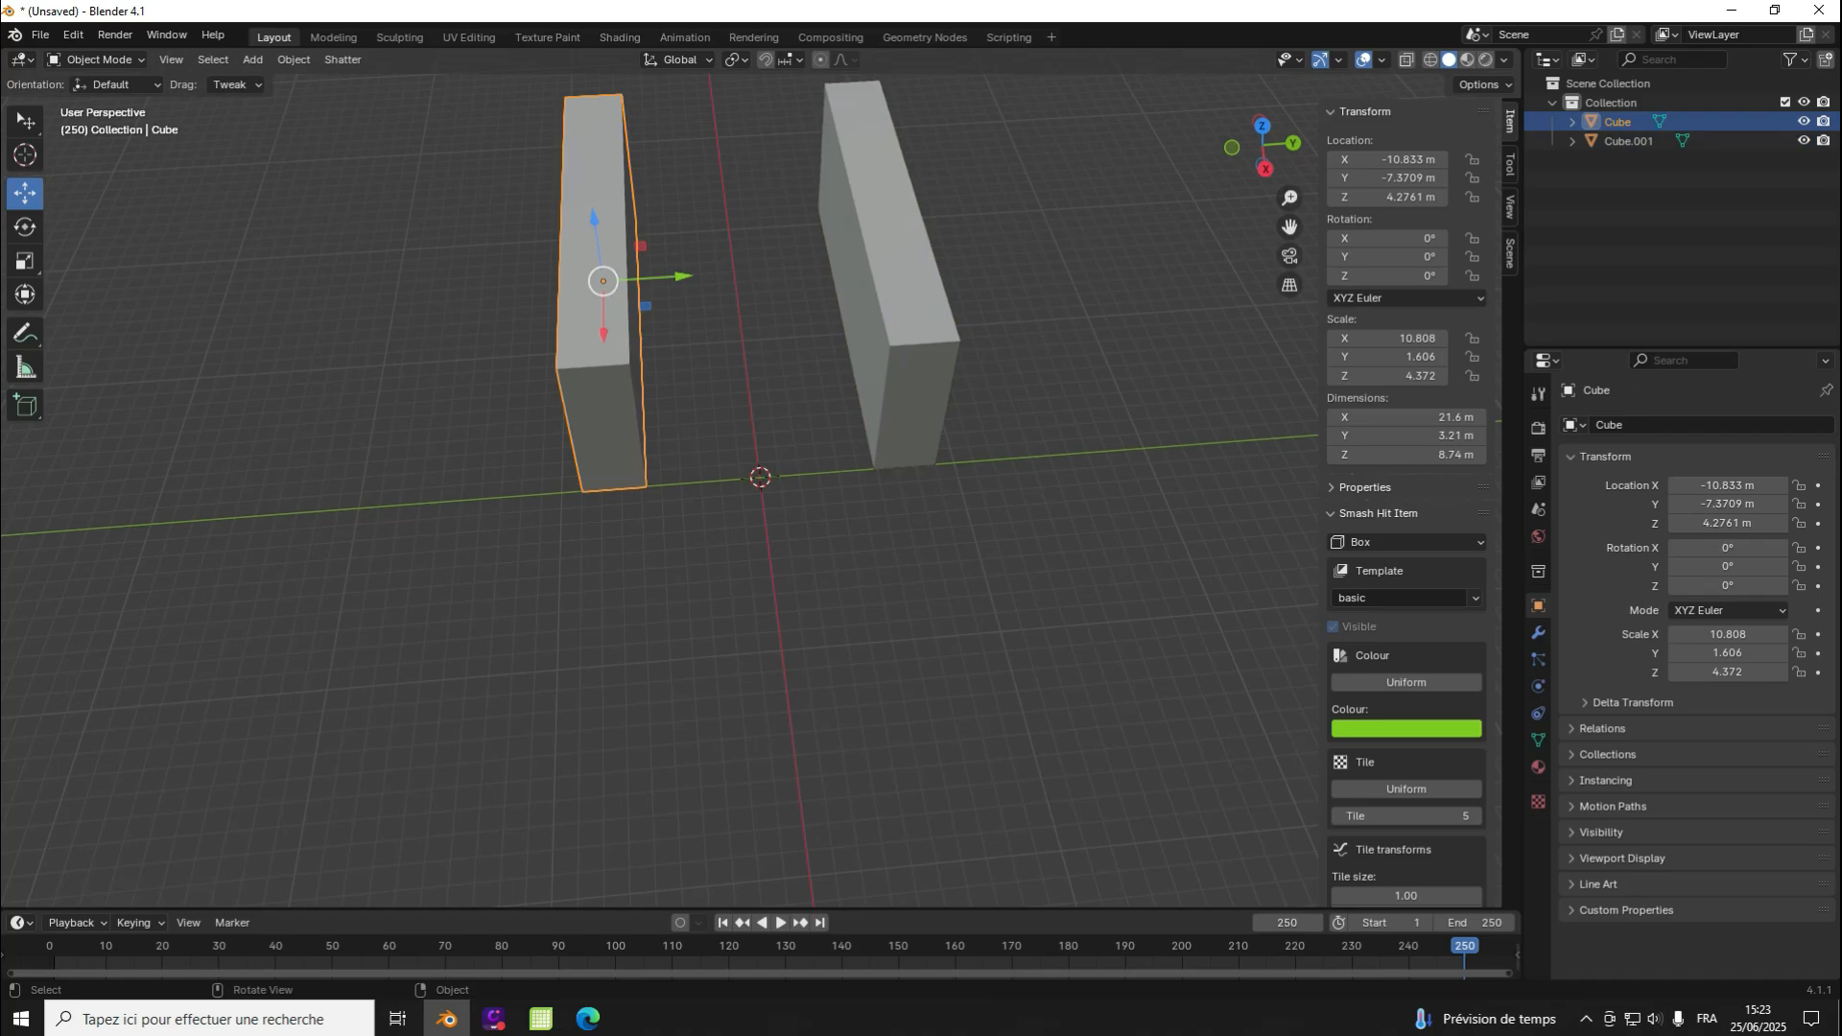
left_click(894, 283)
left_click(600, 288)
Step: From the top view, move the copied block closer to the original, to about 5.46 m on the Y axis
left_click(1262, 125)
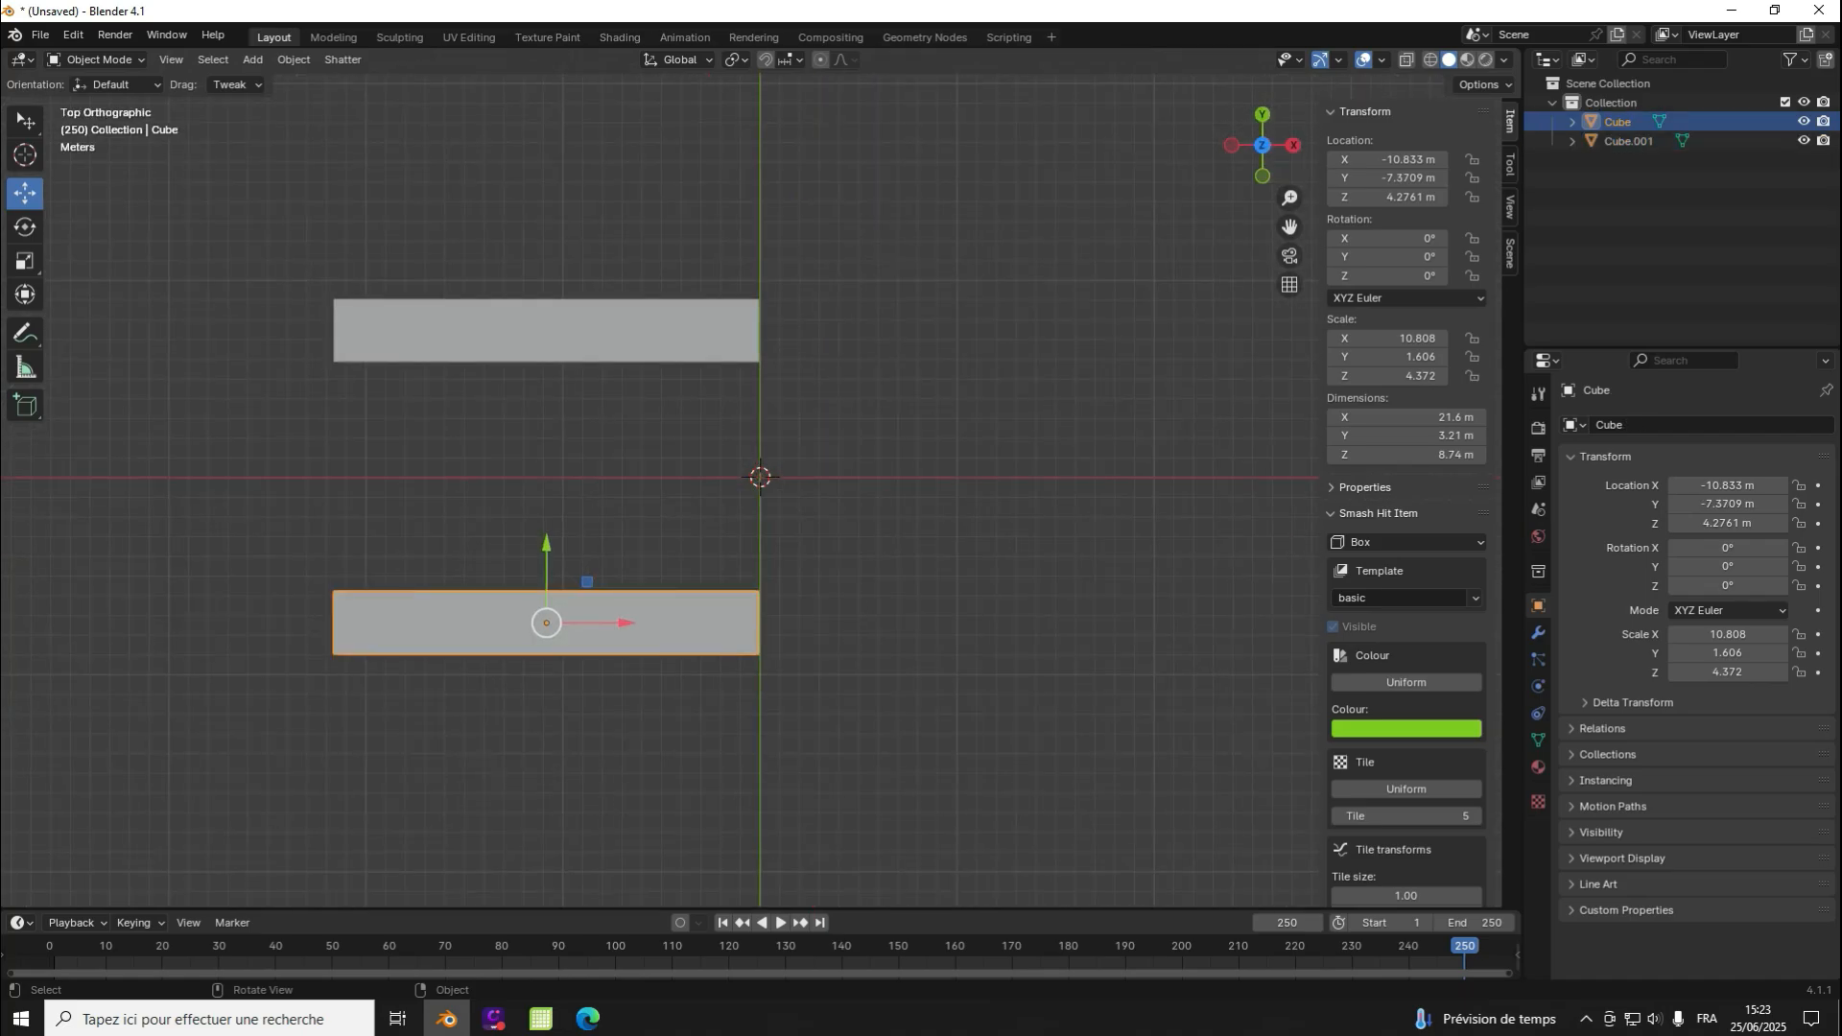
left_click(597, 330)
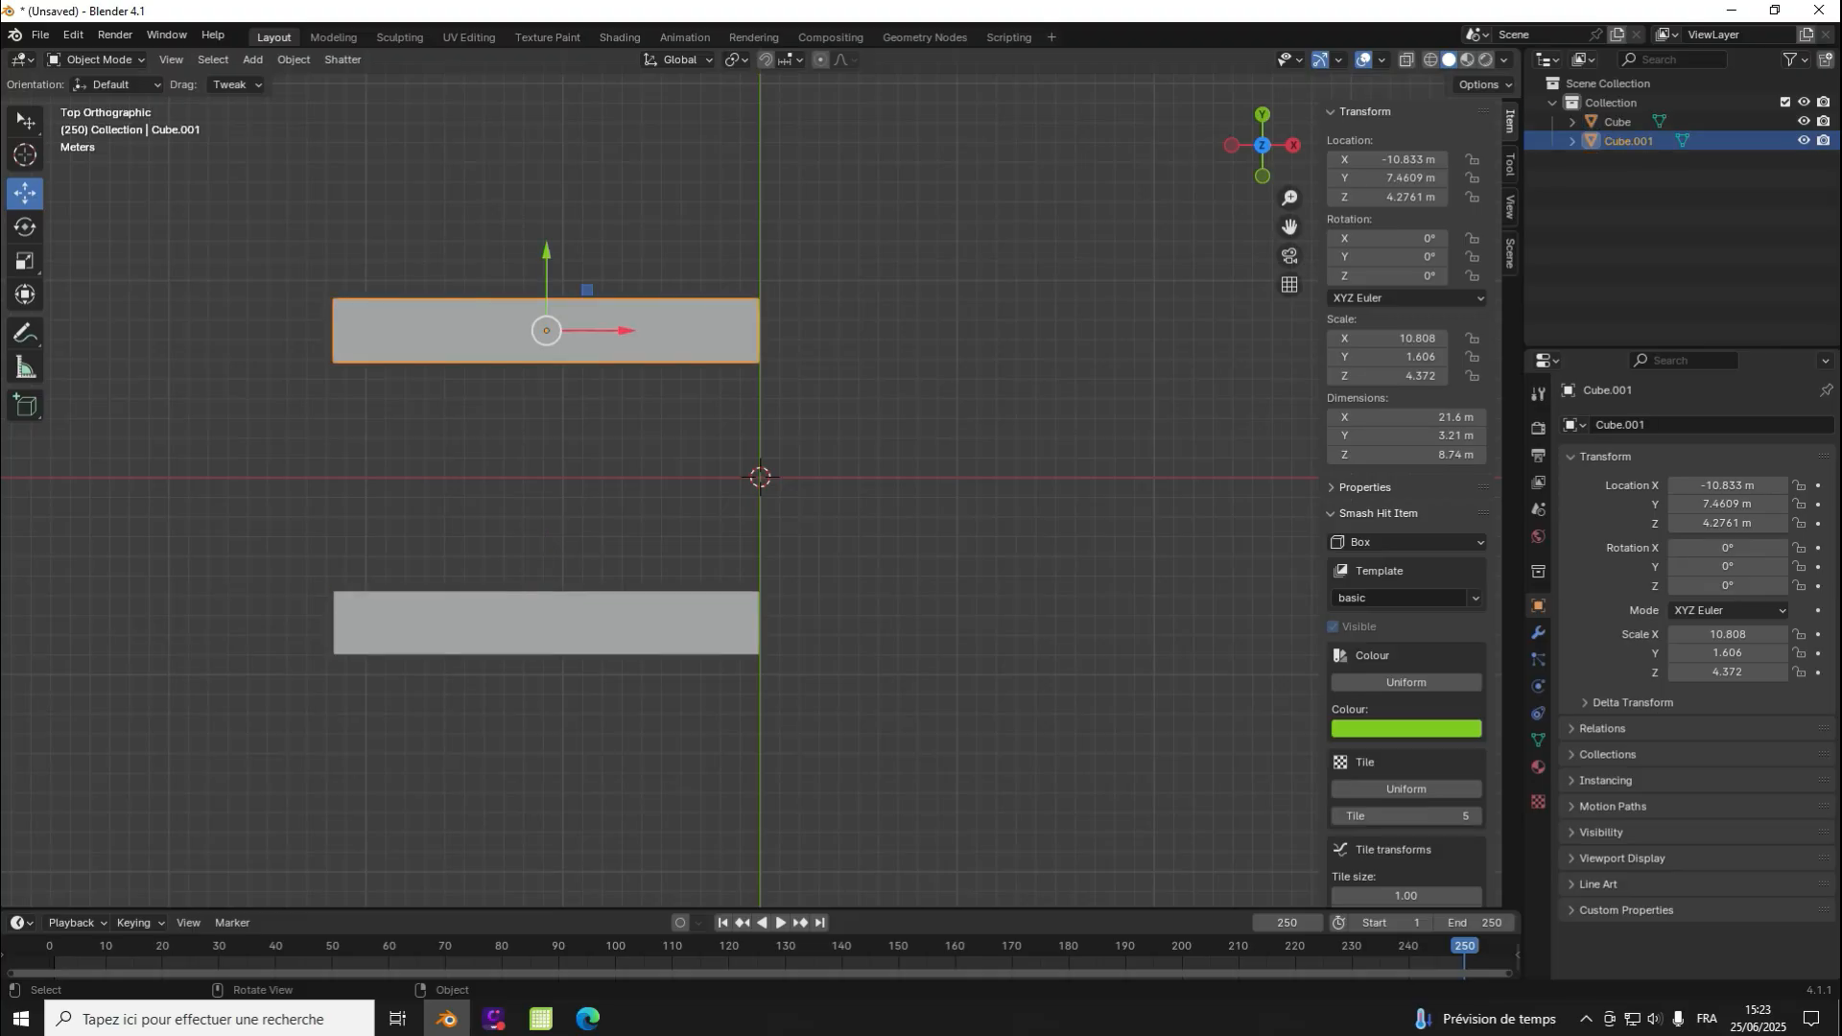
scroll(597, 331, "up", 4)
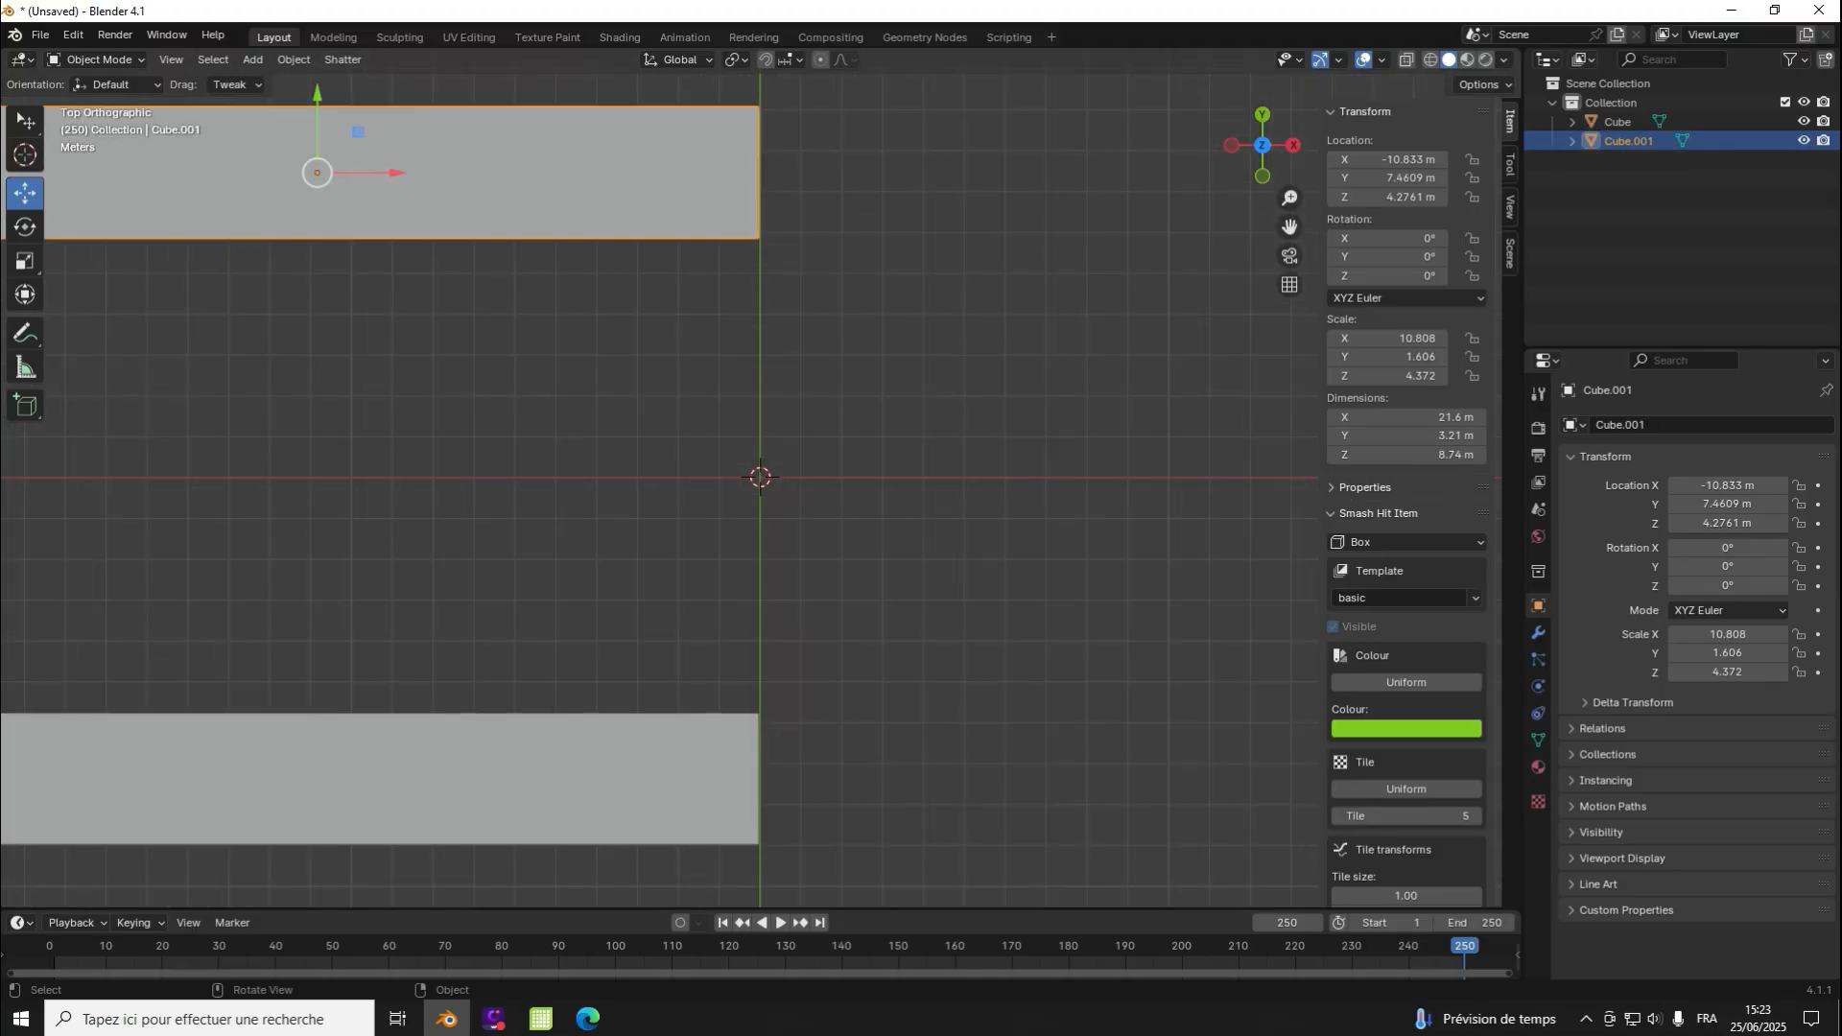
scroll(658, 489, "down", 4)
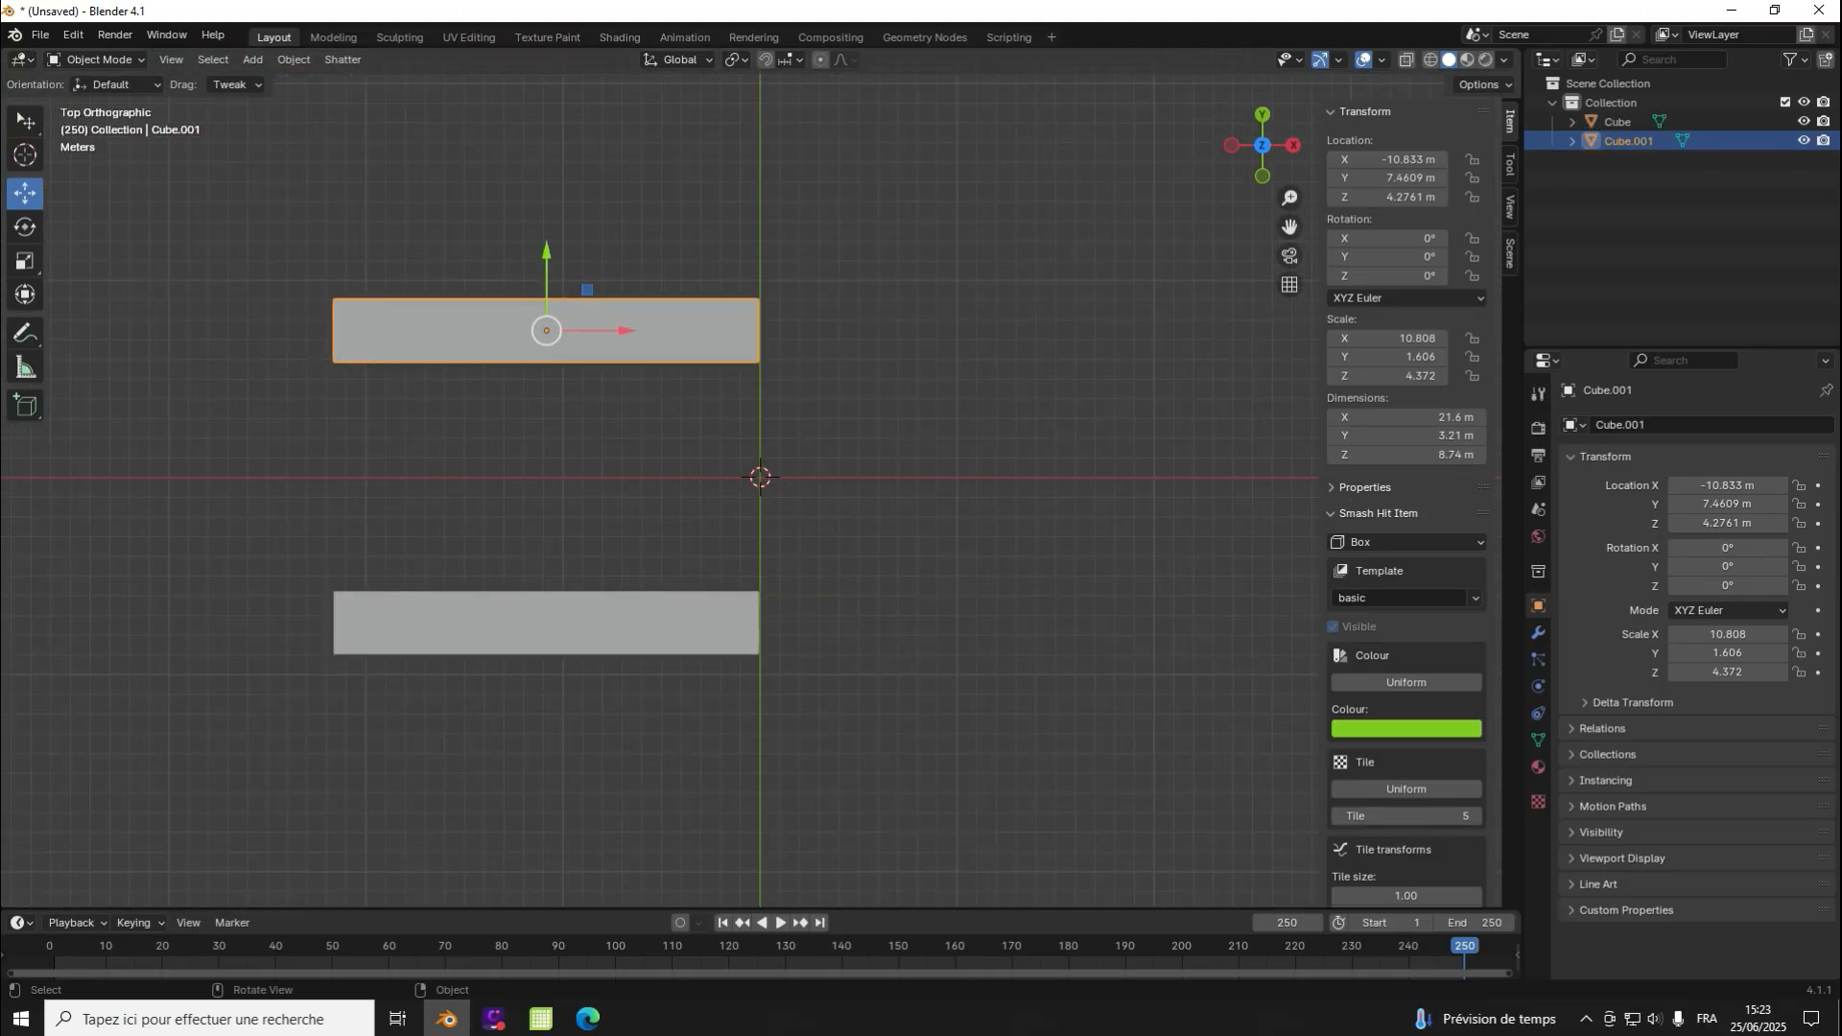
left_click_drag(547, 254, 547, 292)
scroll(760, 477, "up", 10)
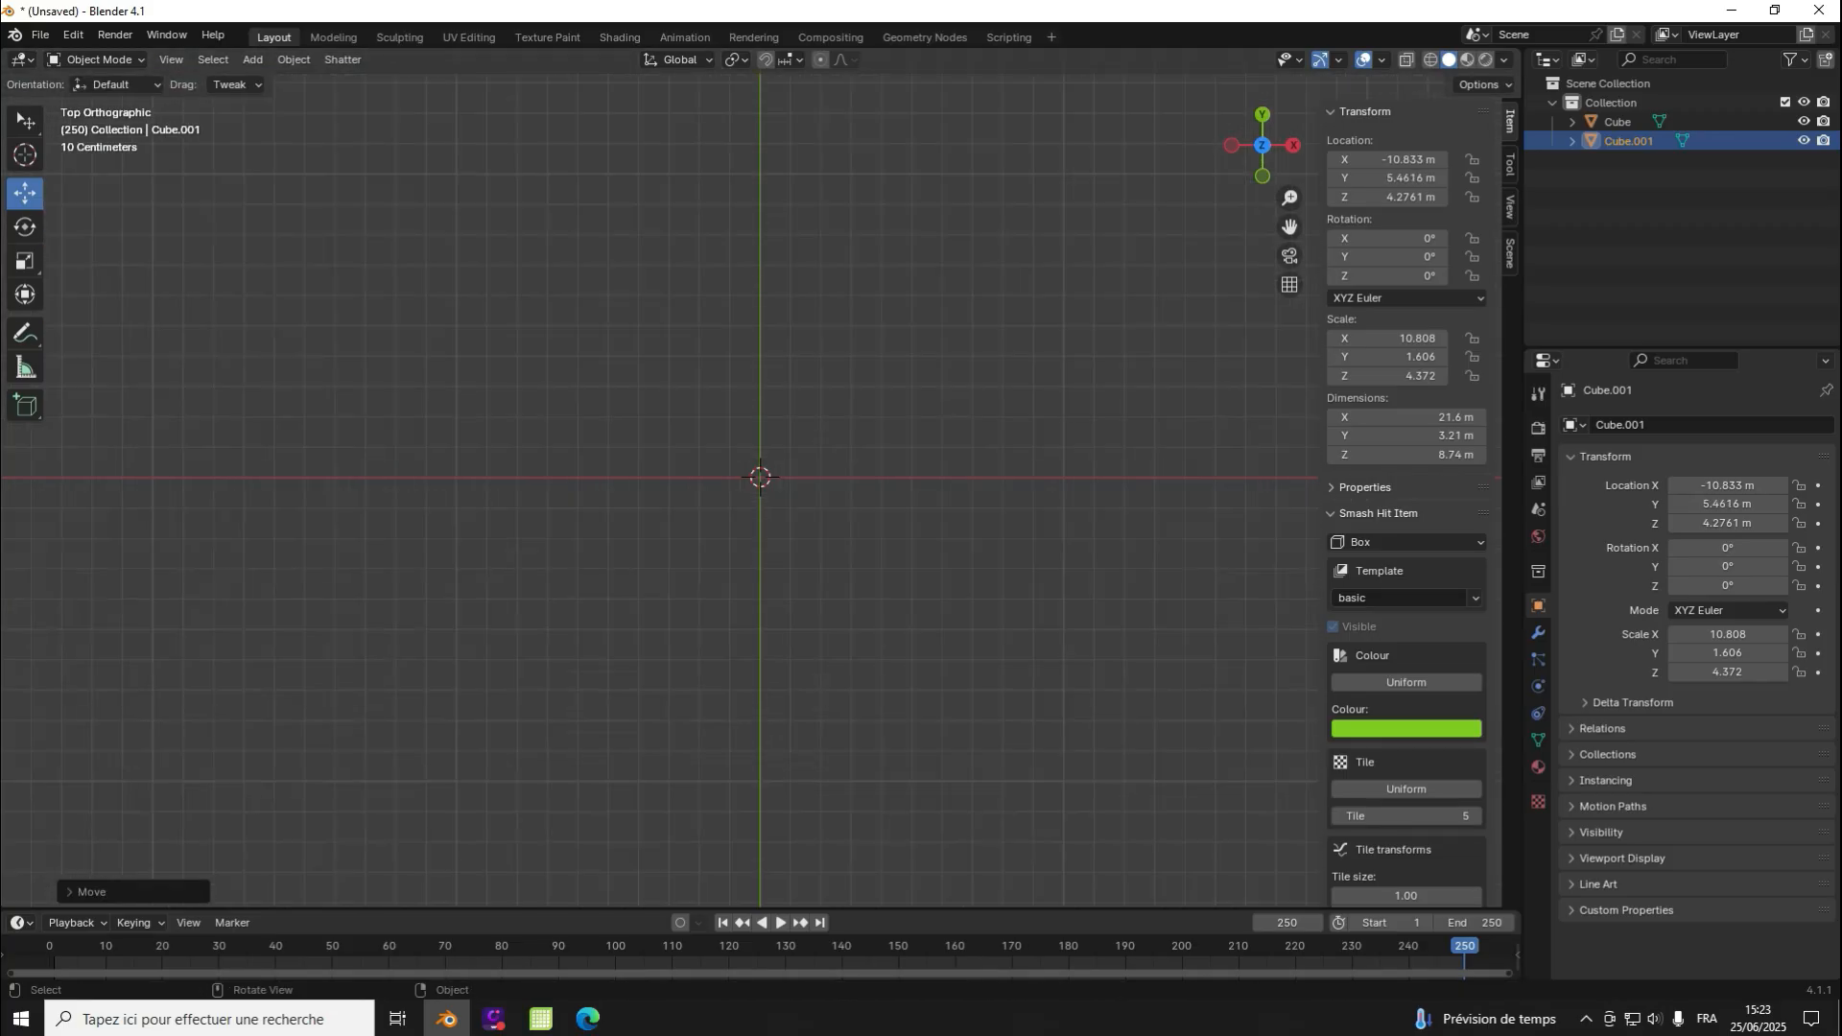
scroll(760, 477, "down", 5)
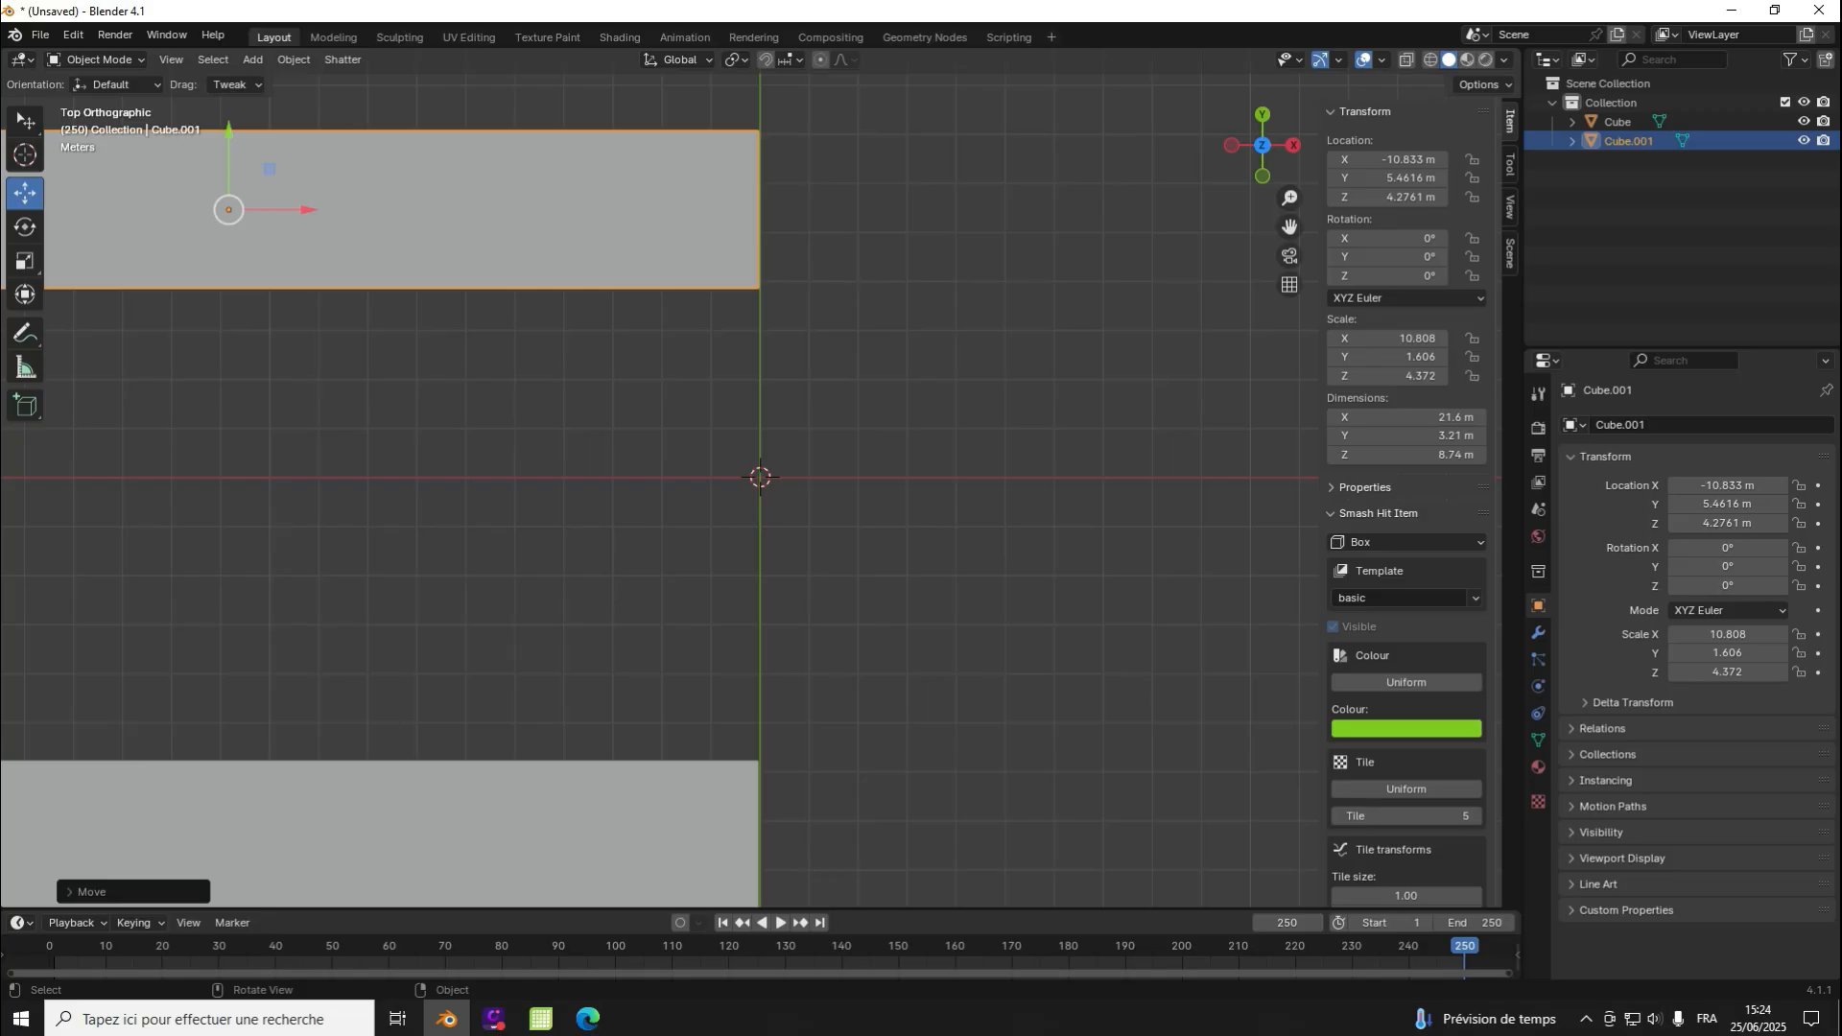
scroll(760, 477, "down", 4)
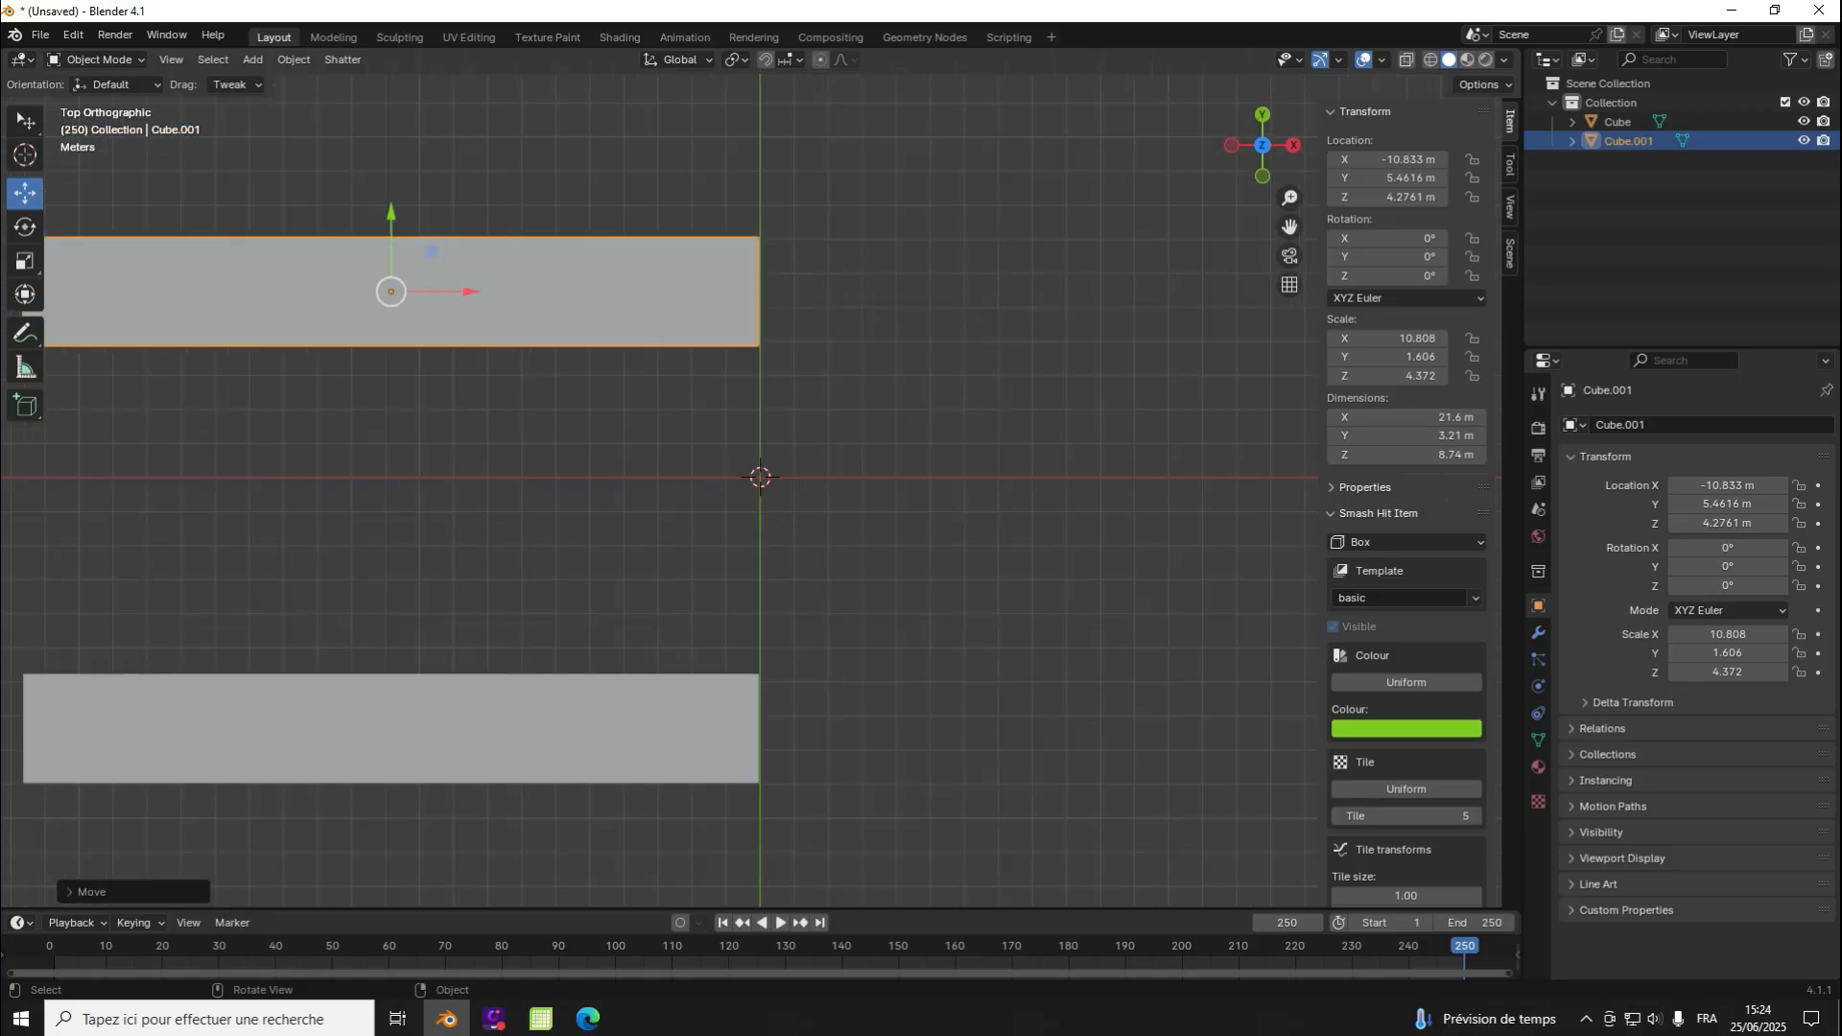
left_click(760, 476)
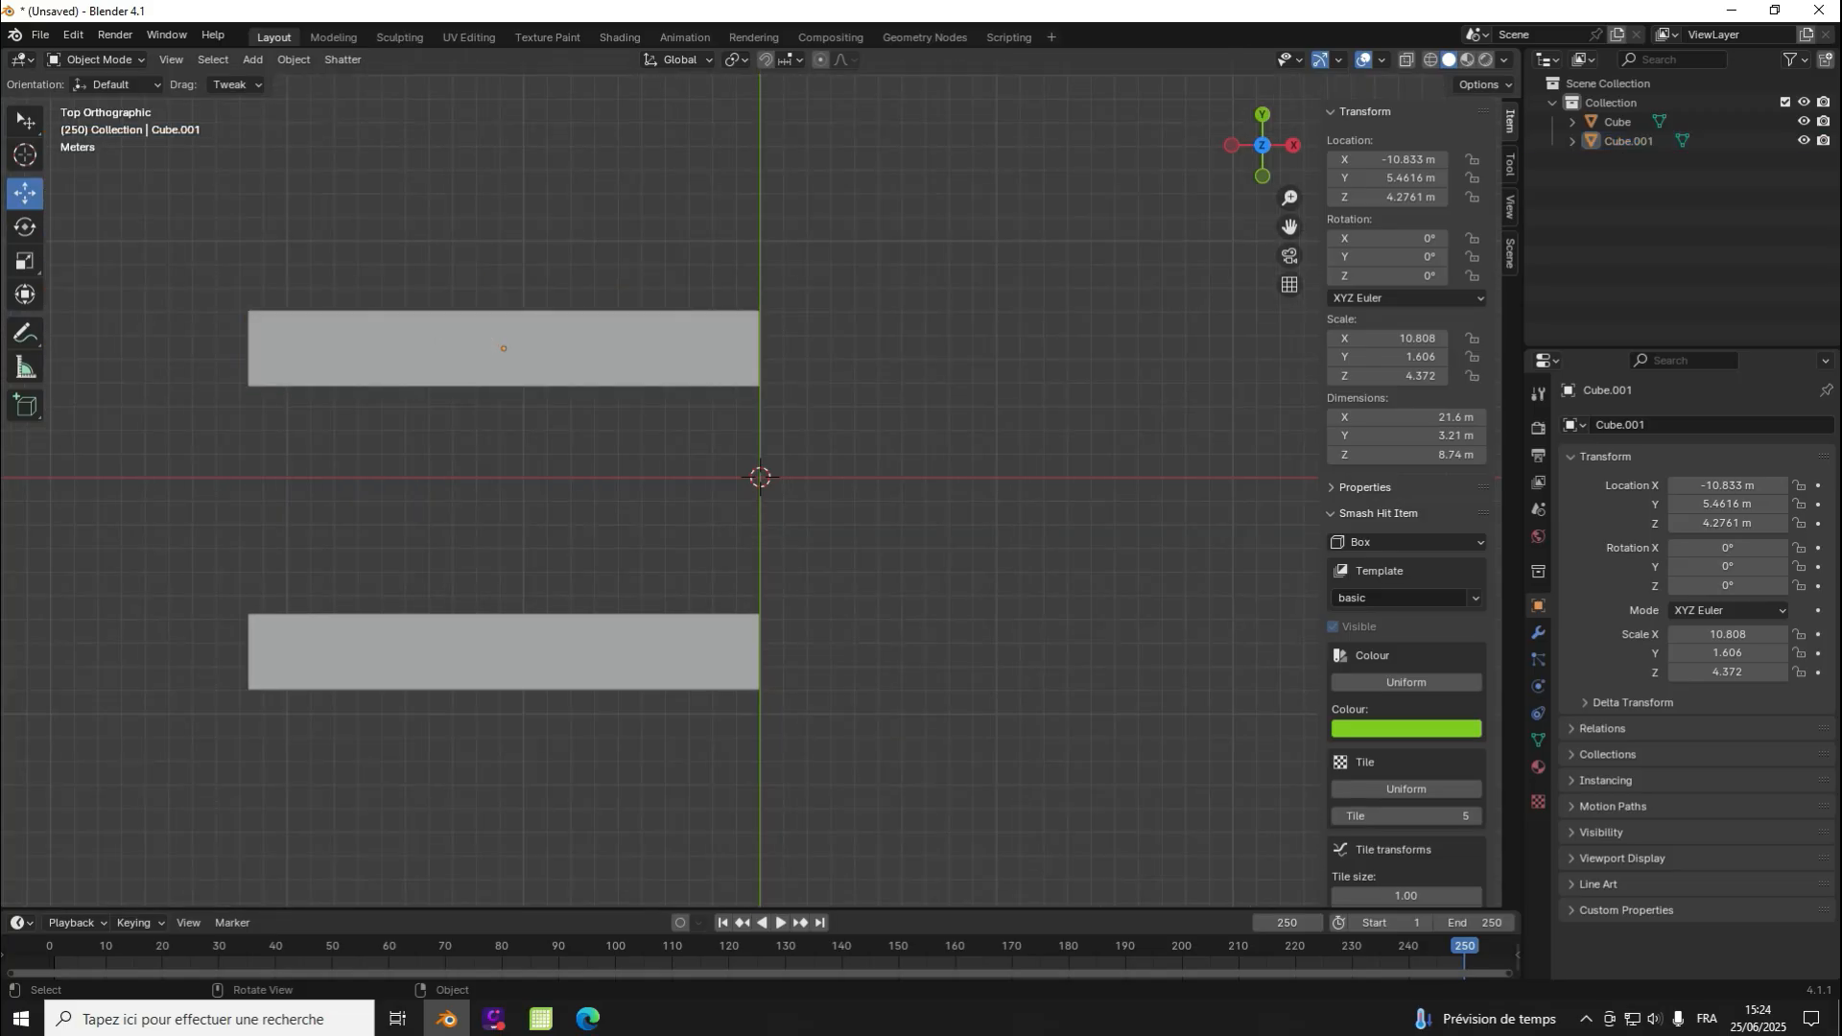
Step: Change the copied block's Smash Hit item kind to Obstacle
left_click(1509, 163)
left_click(1509, 120)
left_click(1406, 542)
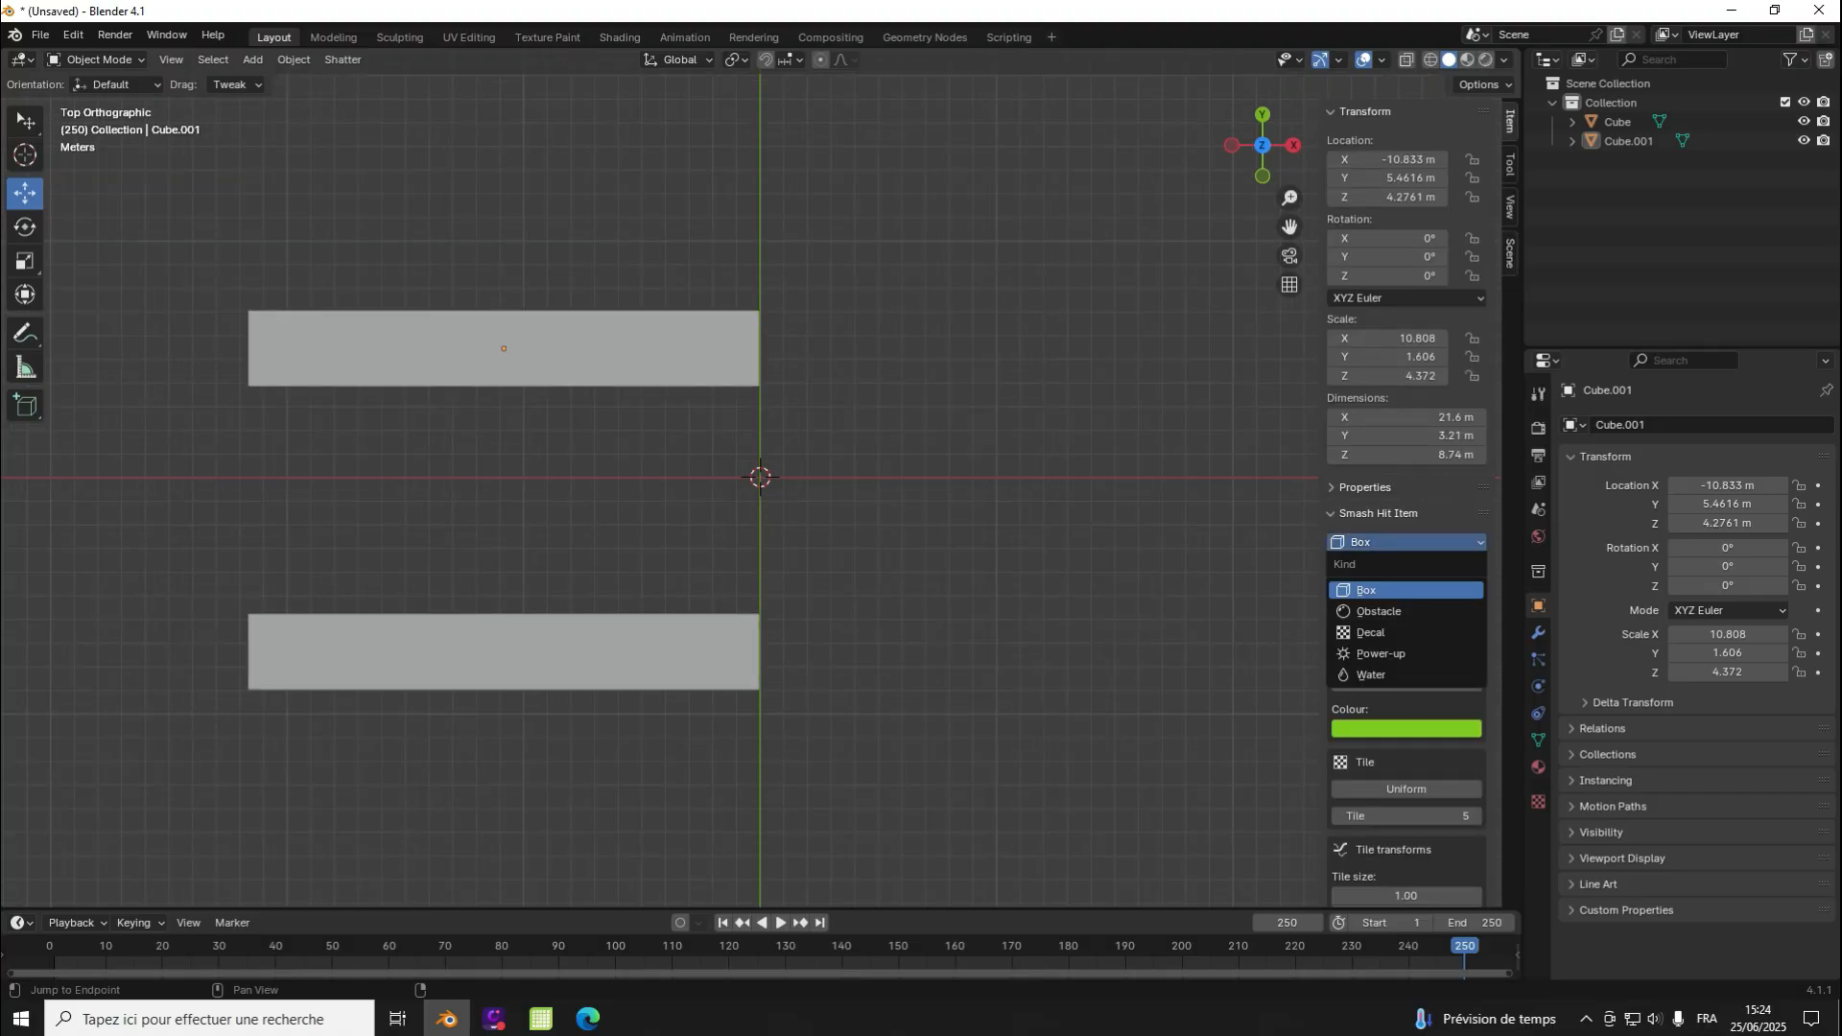
left_click(1404, 590)
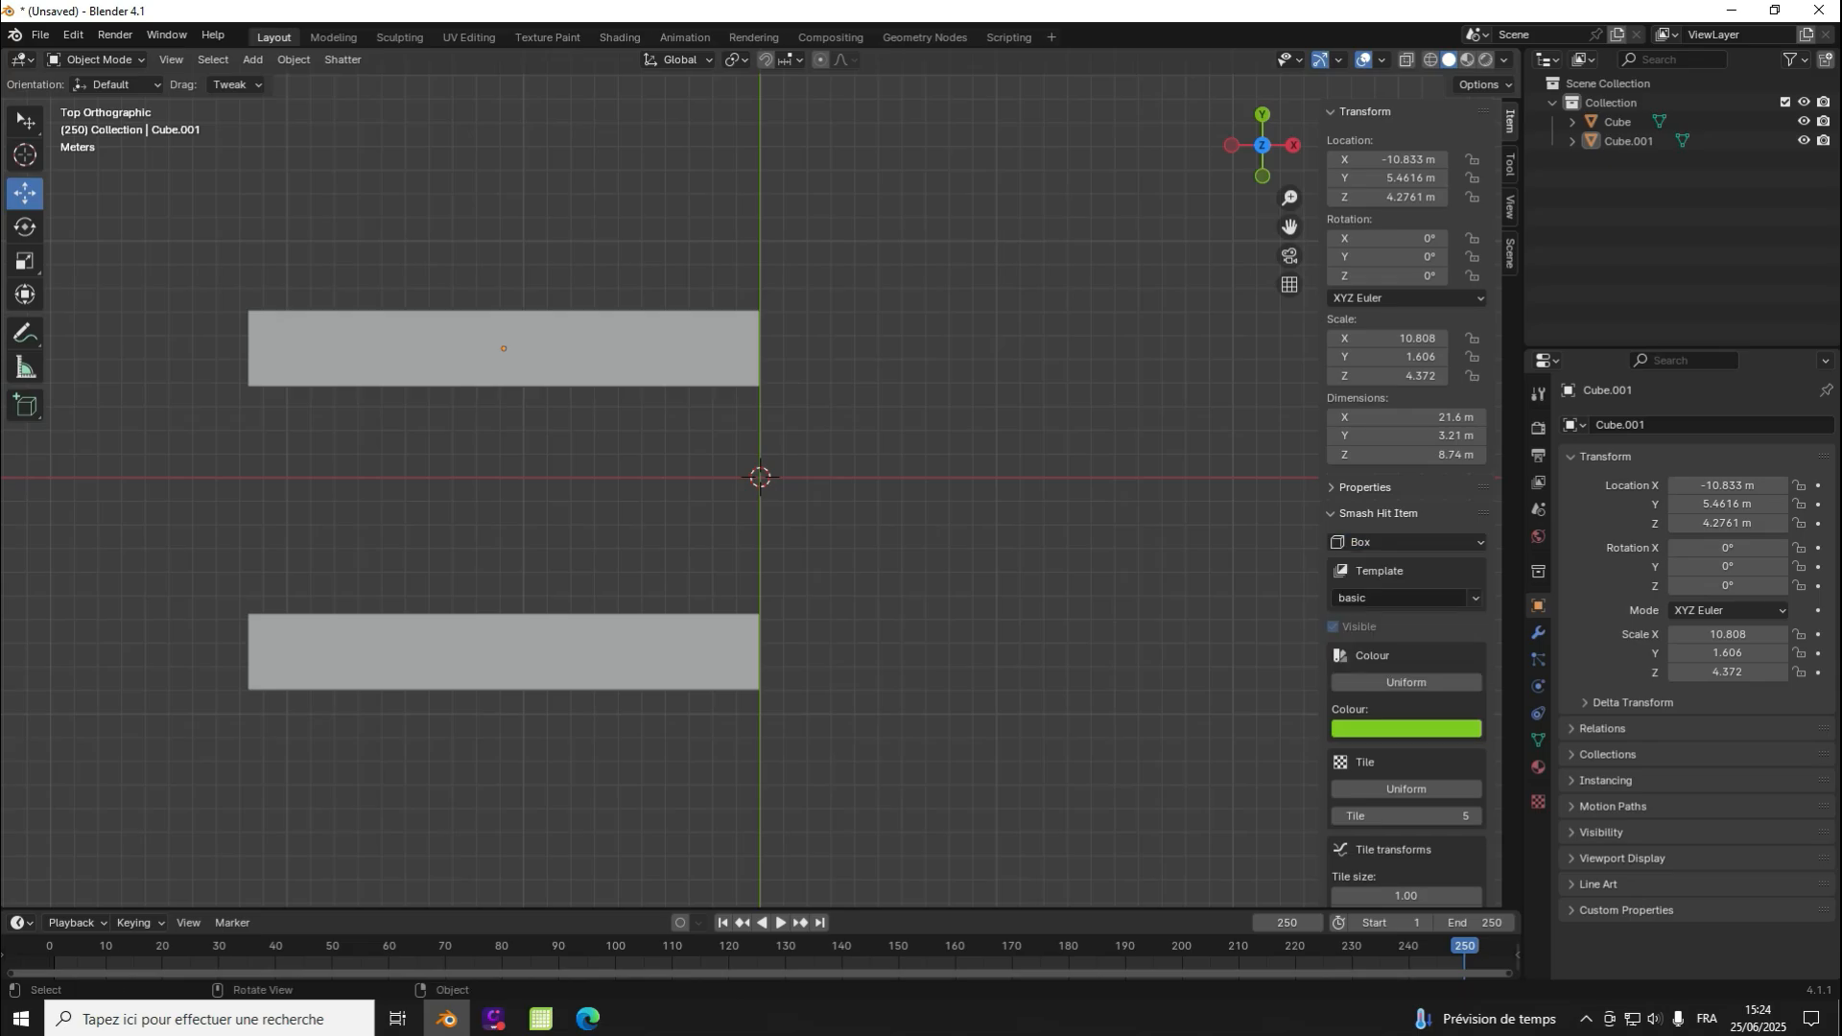
left_click(1406, 542)
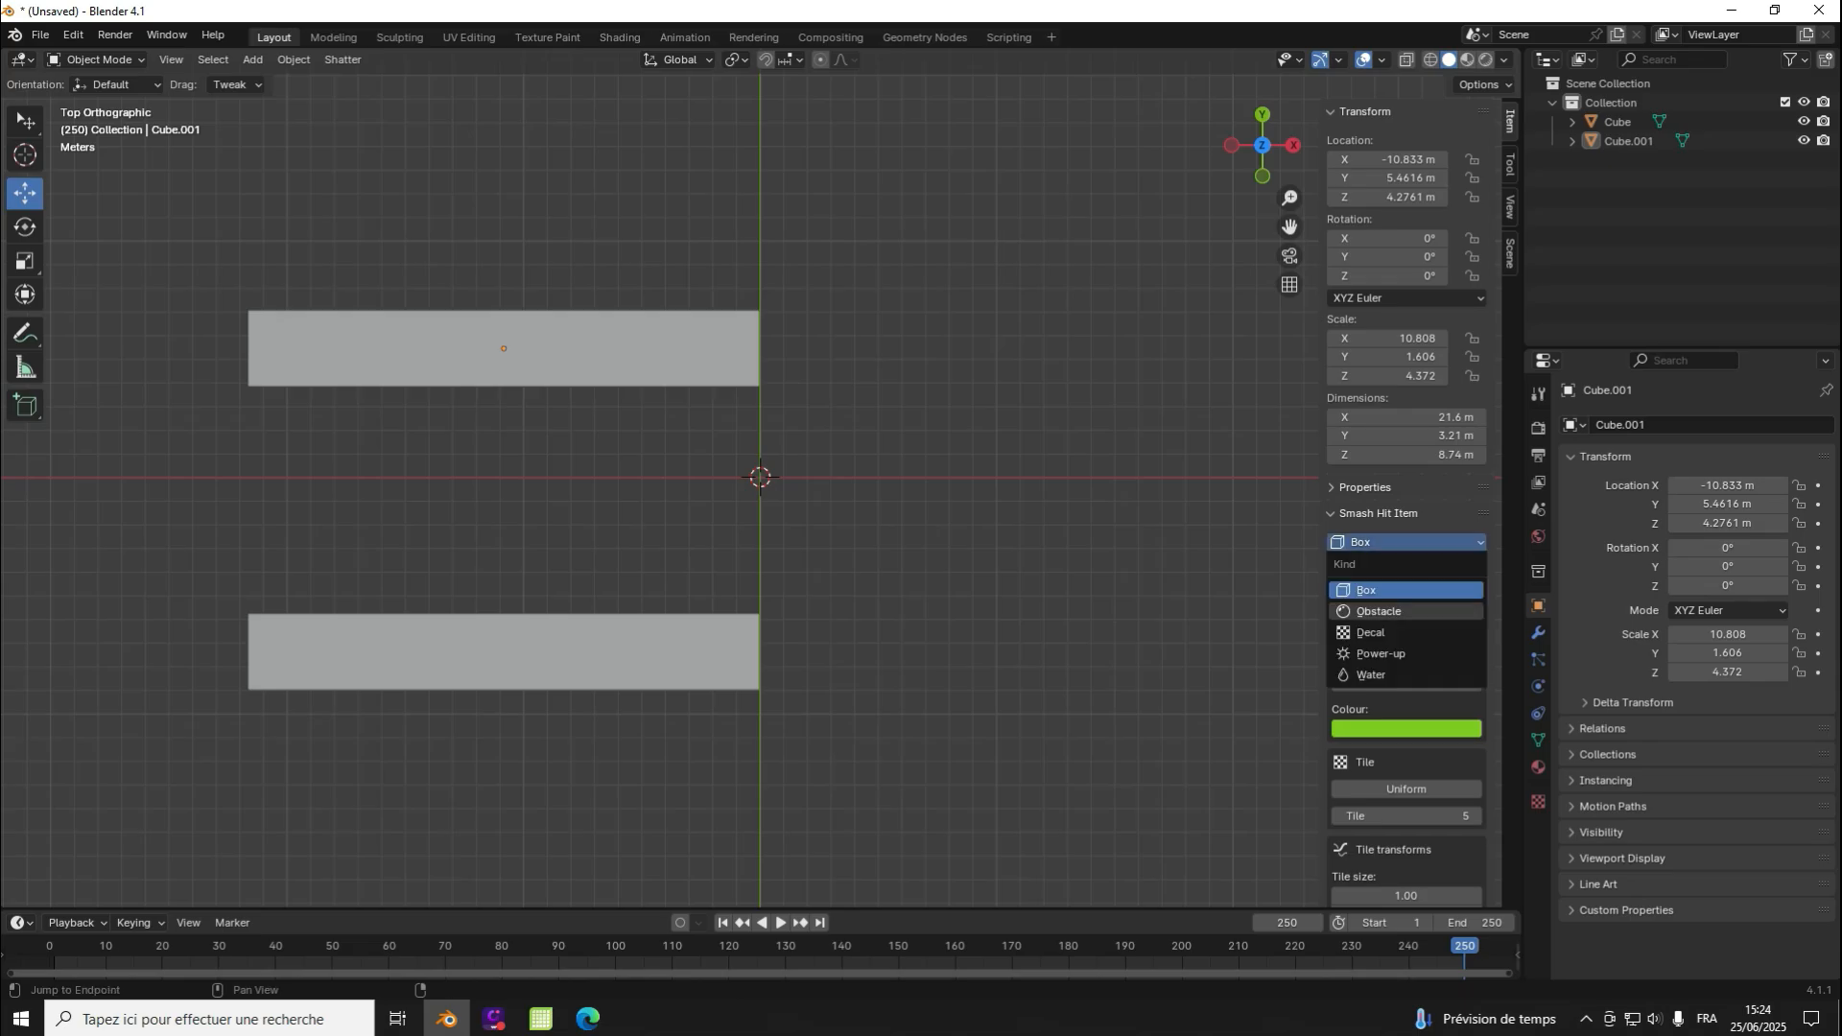
left_click(1406, 611)
Step: Look through the available obstacle types and set the copied block's type to bar
scroll(1407, 576, "down", 2)
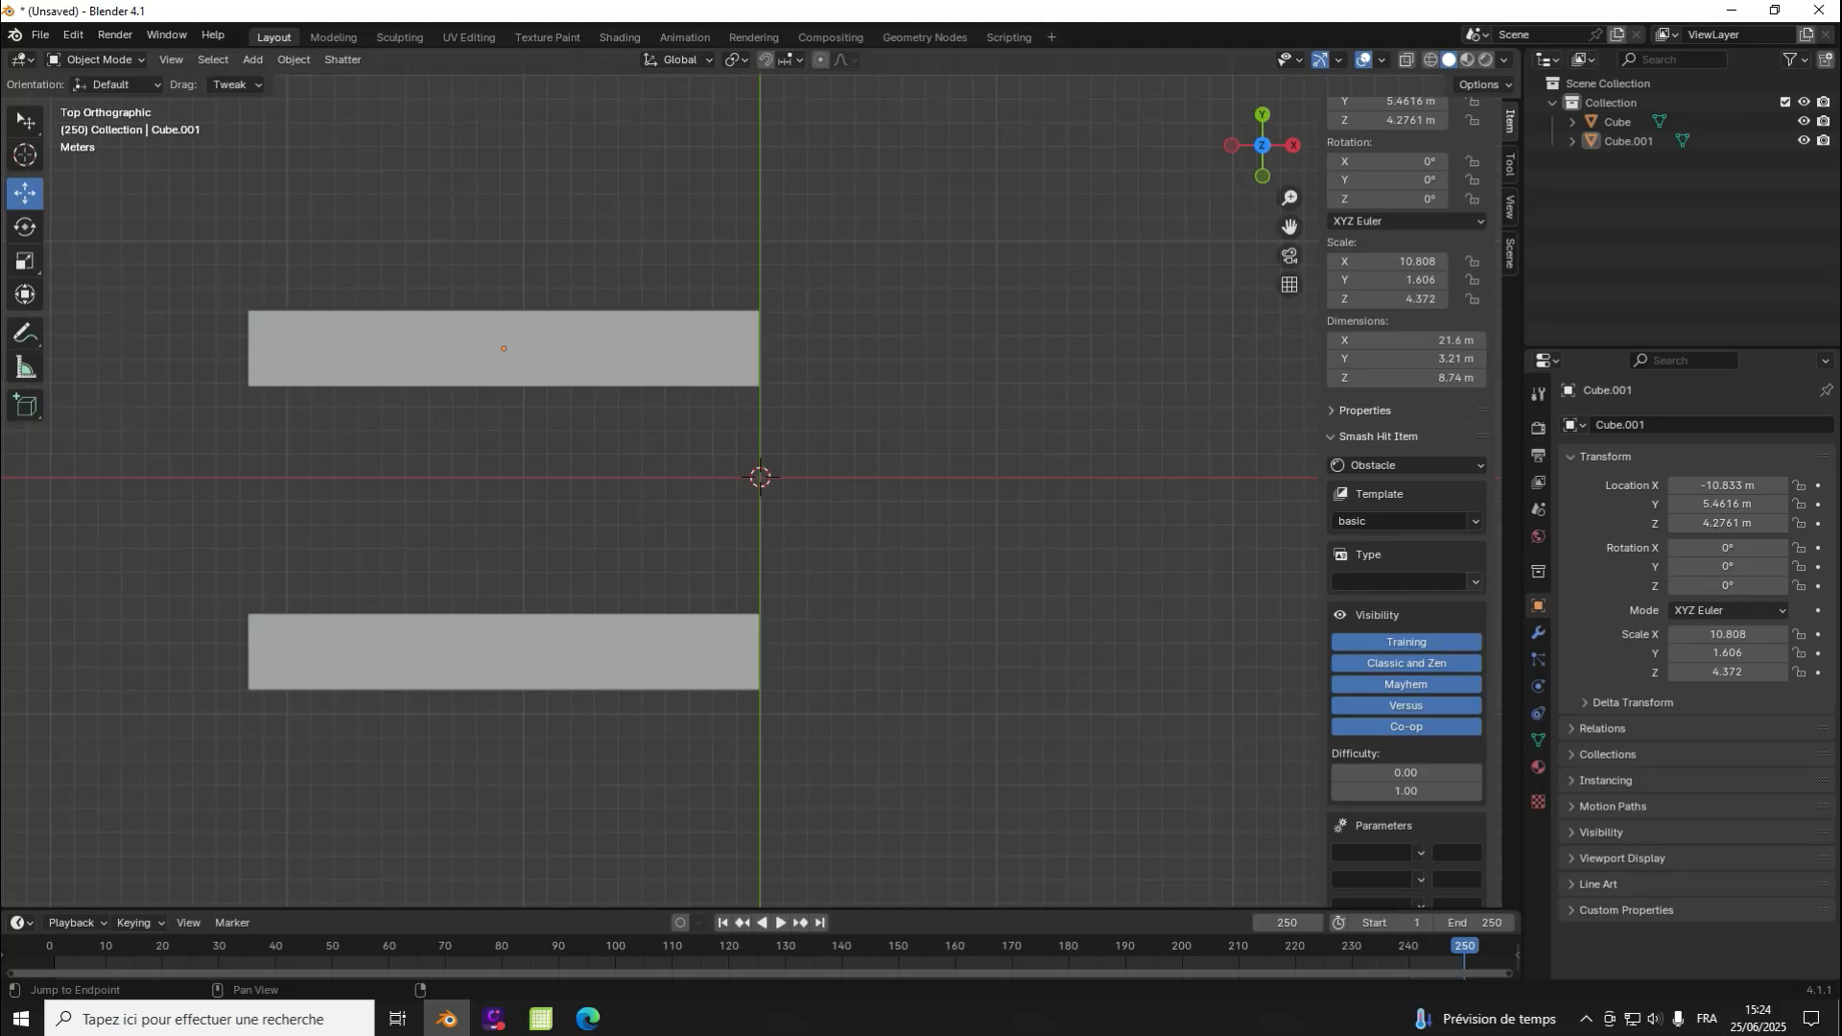
left_click(1405, 581)
left_click(1406, 581)
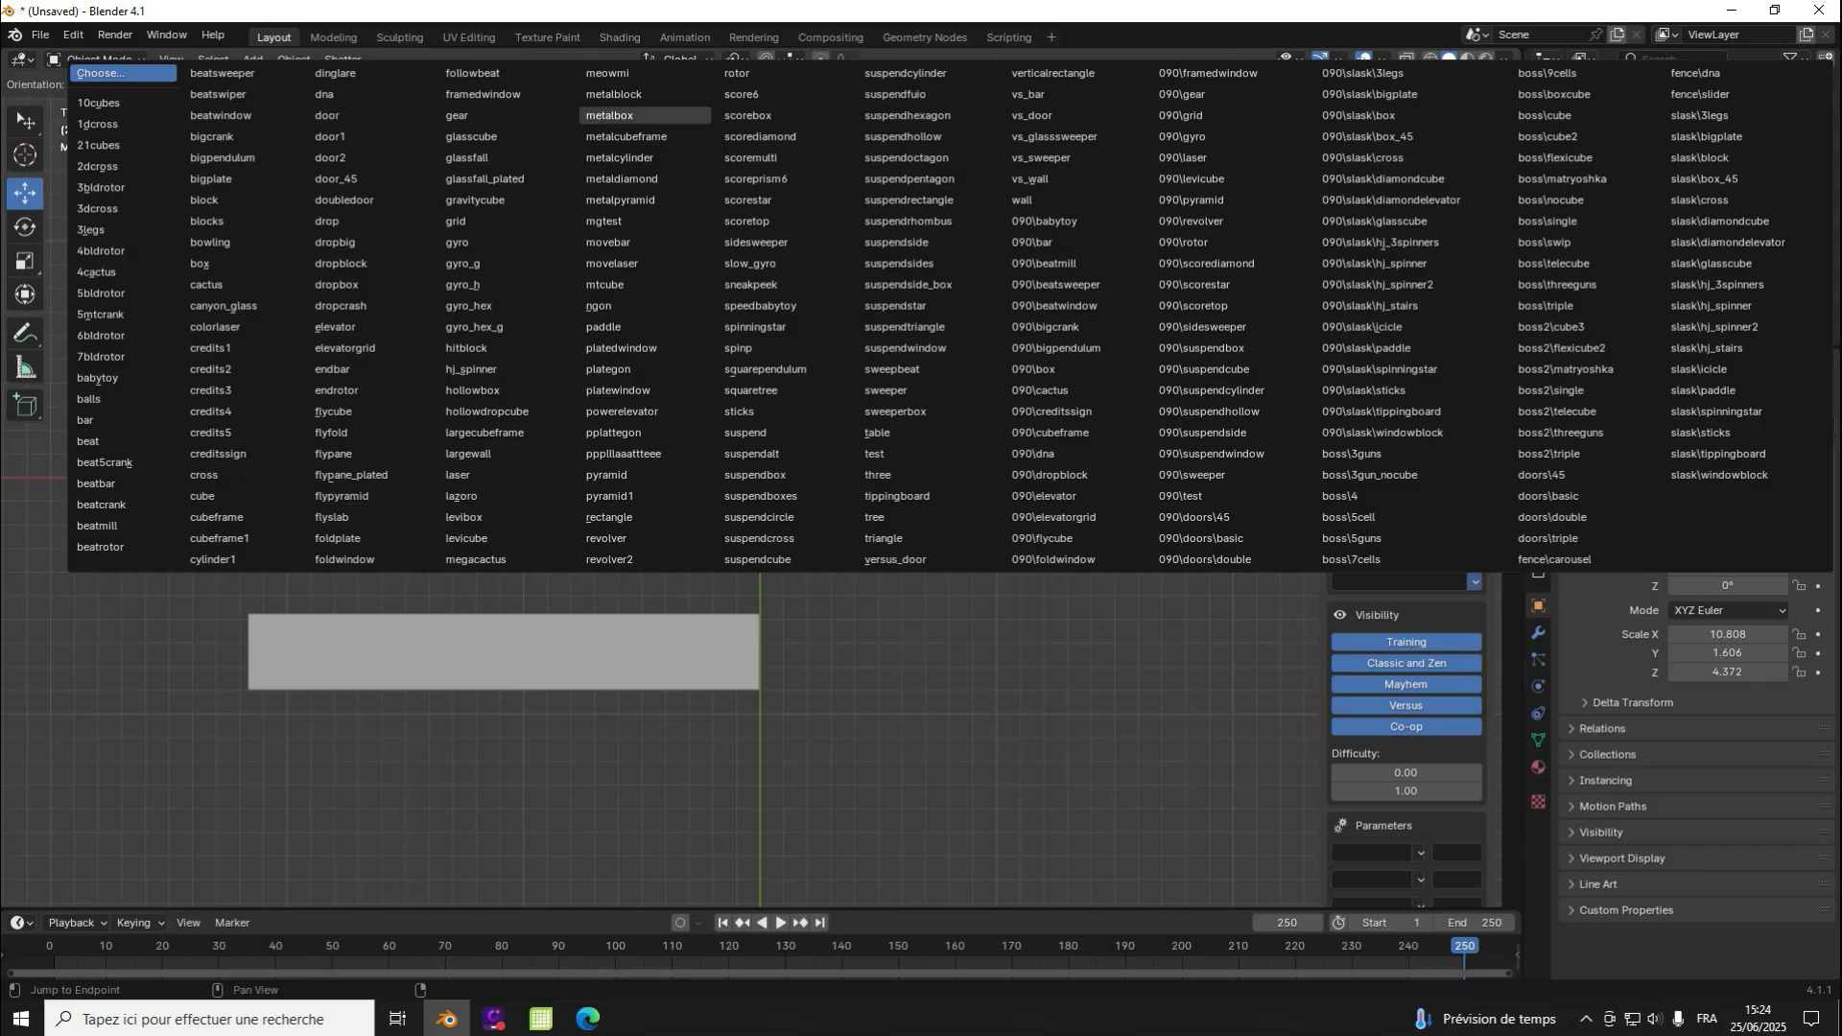
key("Escape")
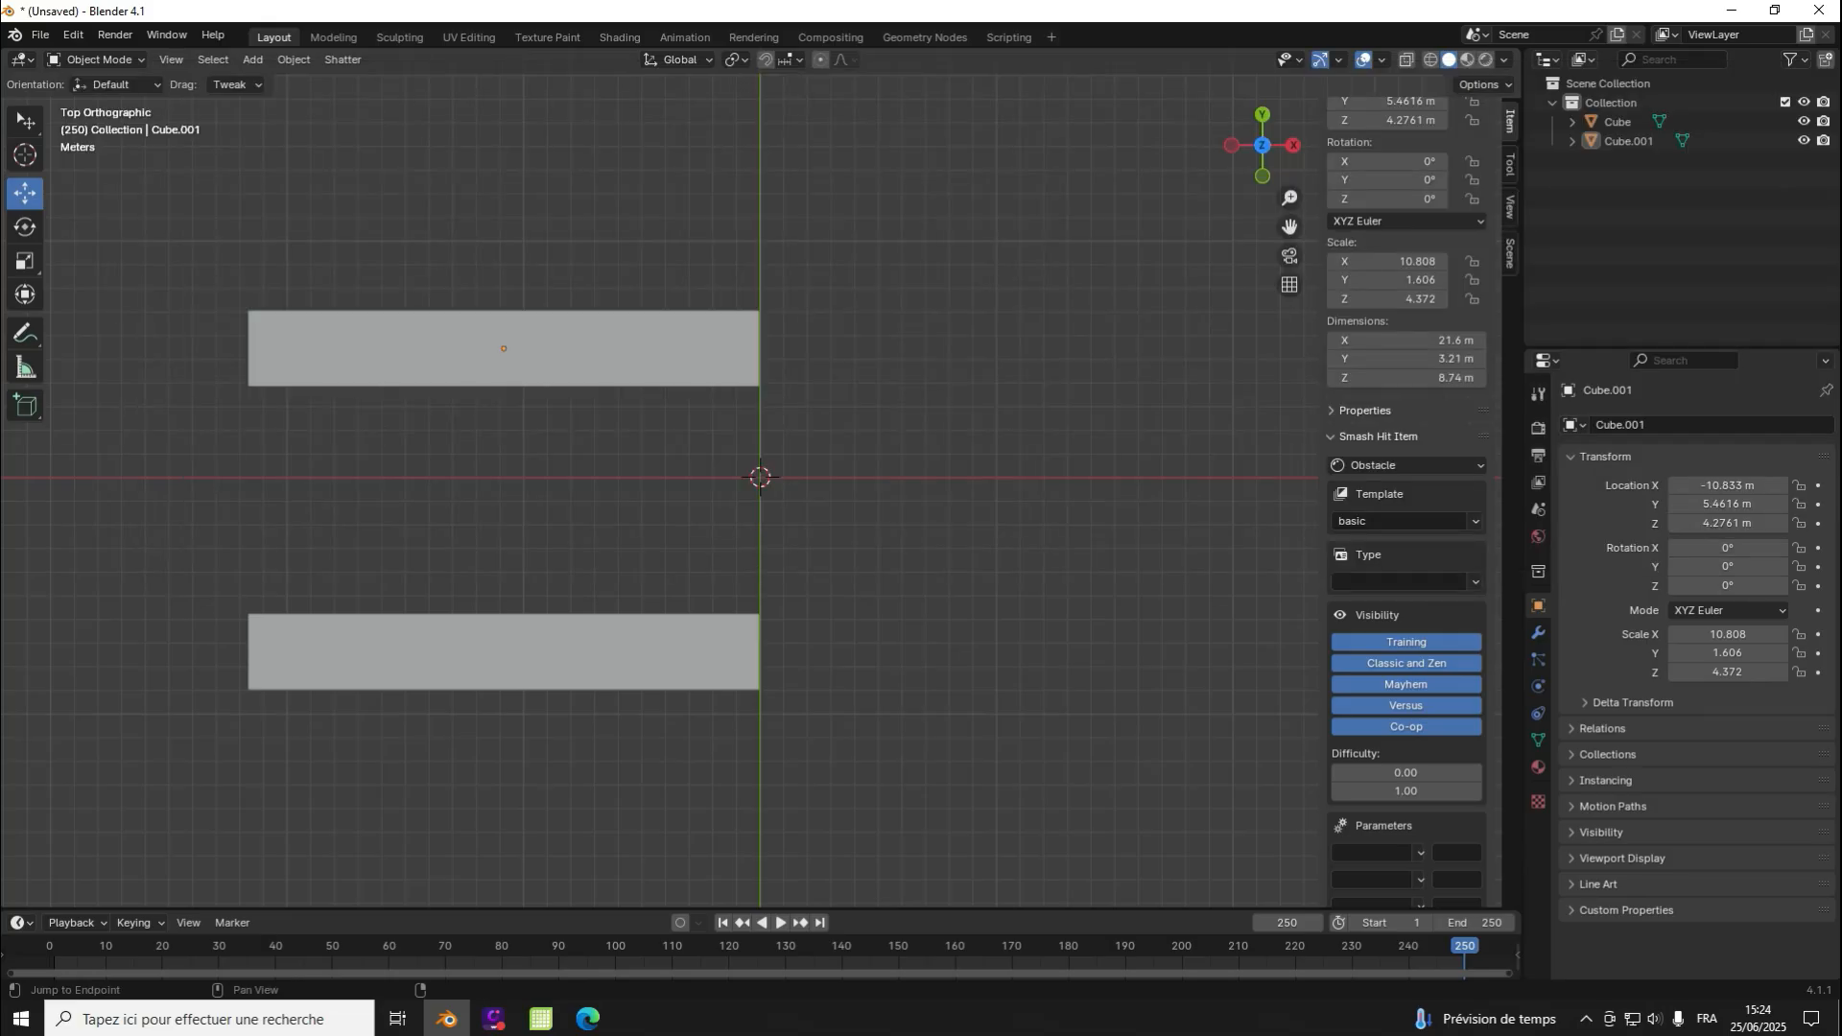
left_click(1405, 582)
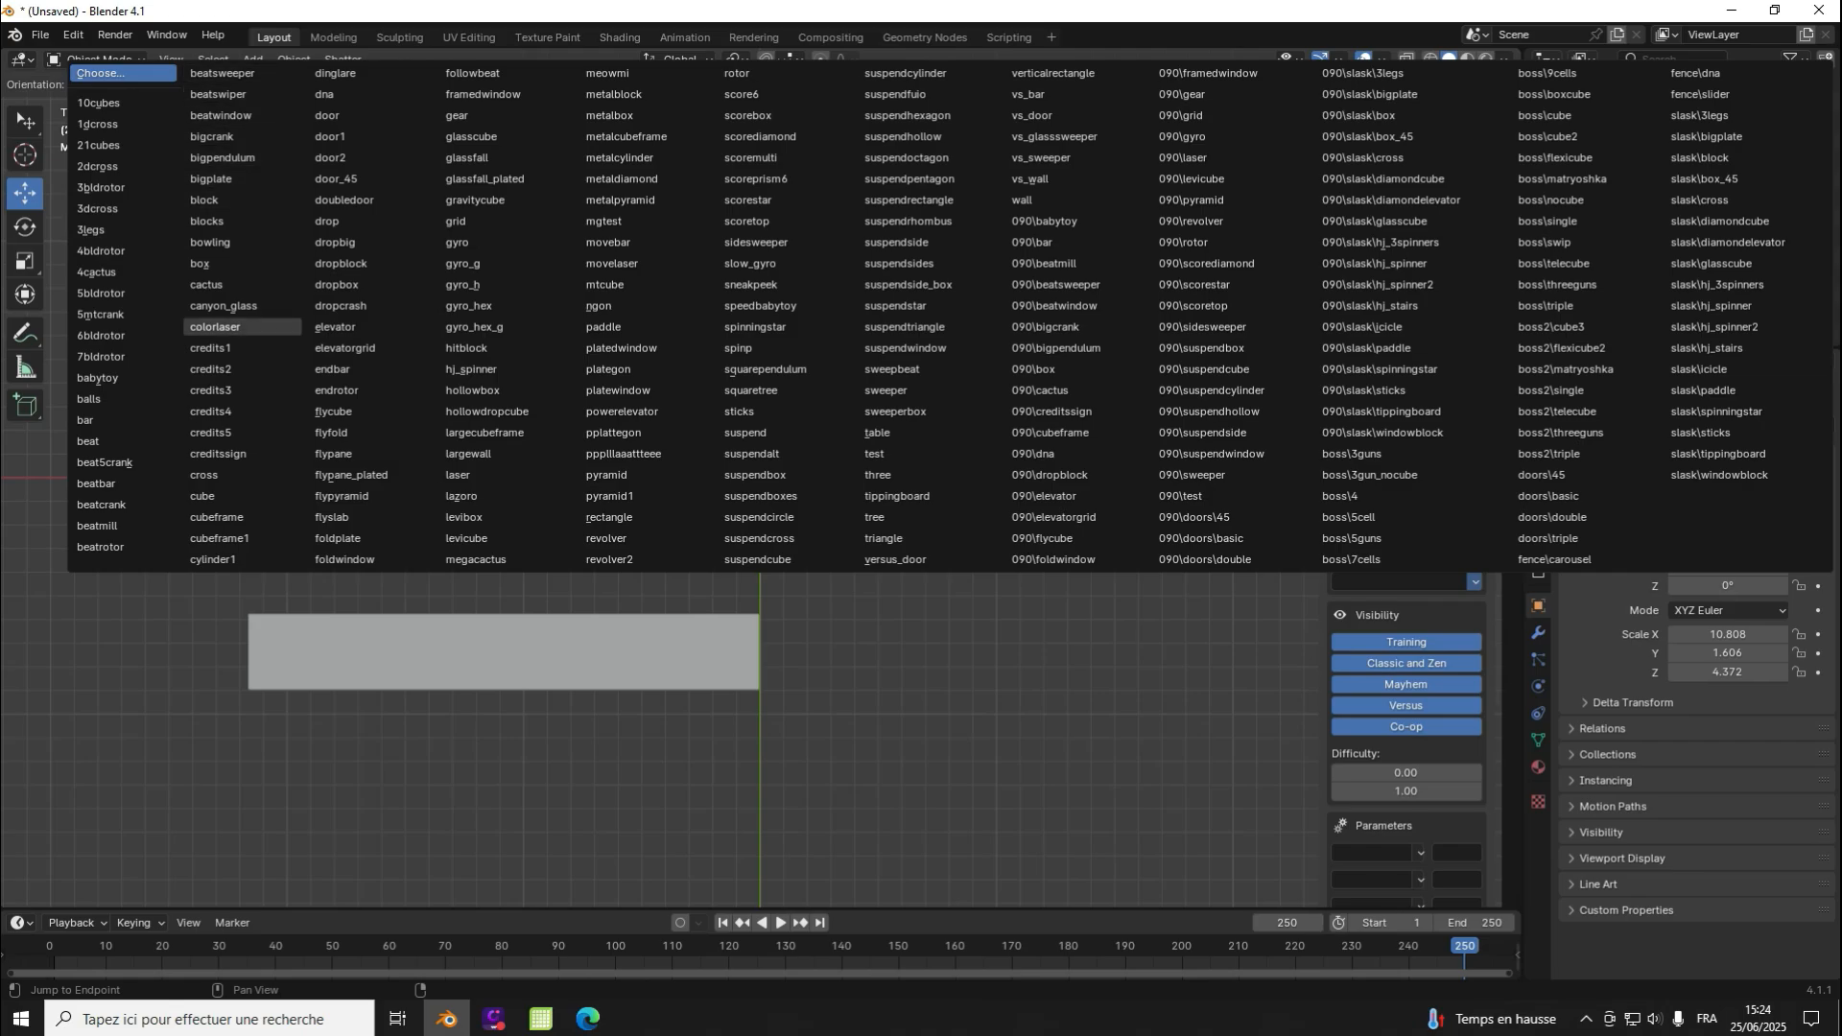
key("Escape")
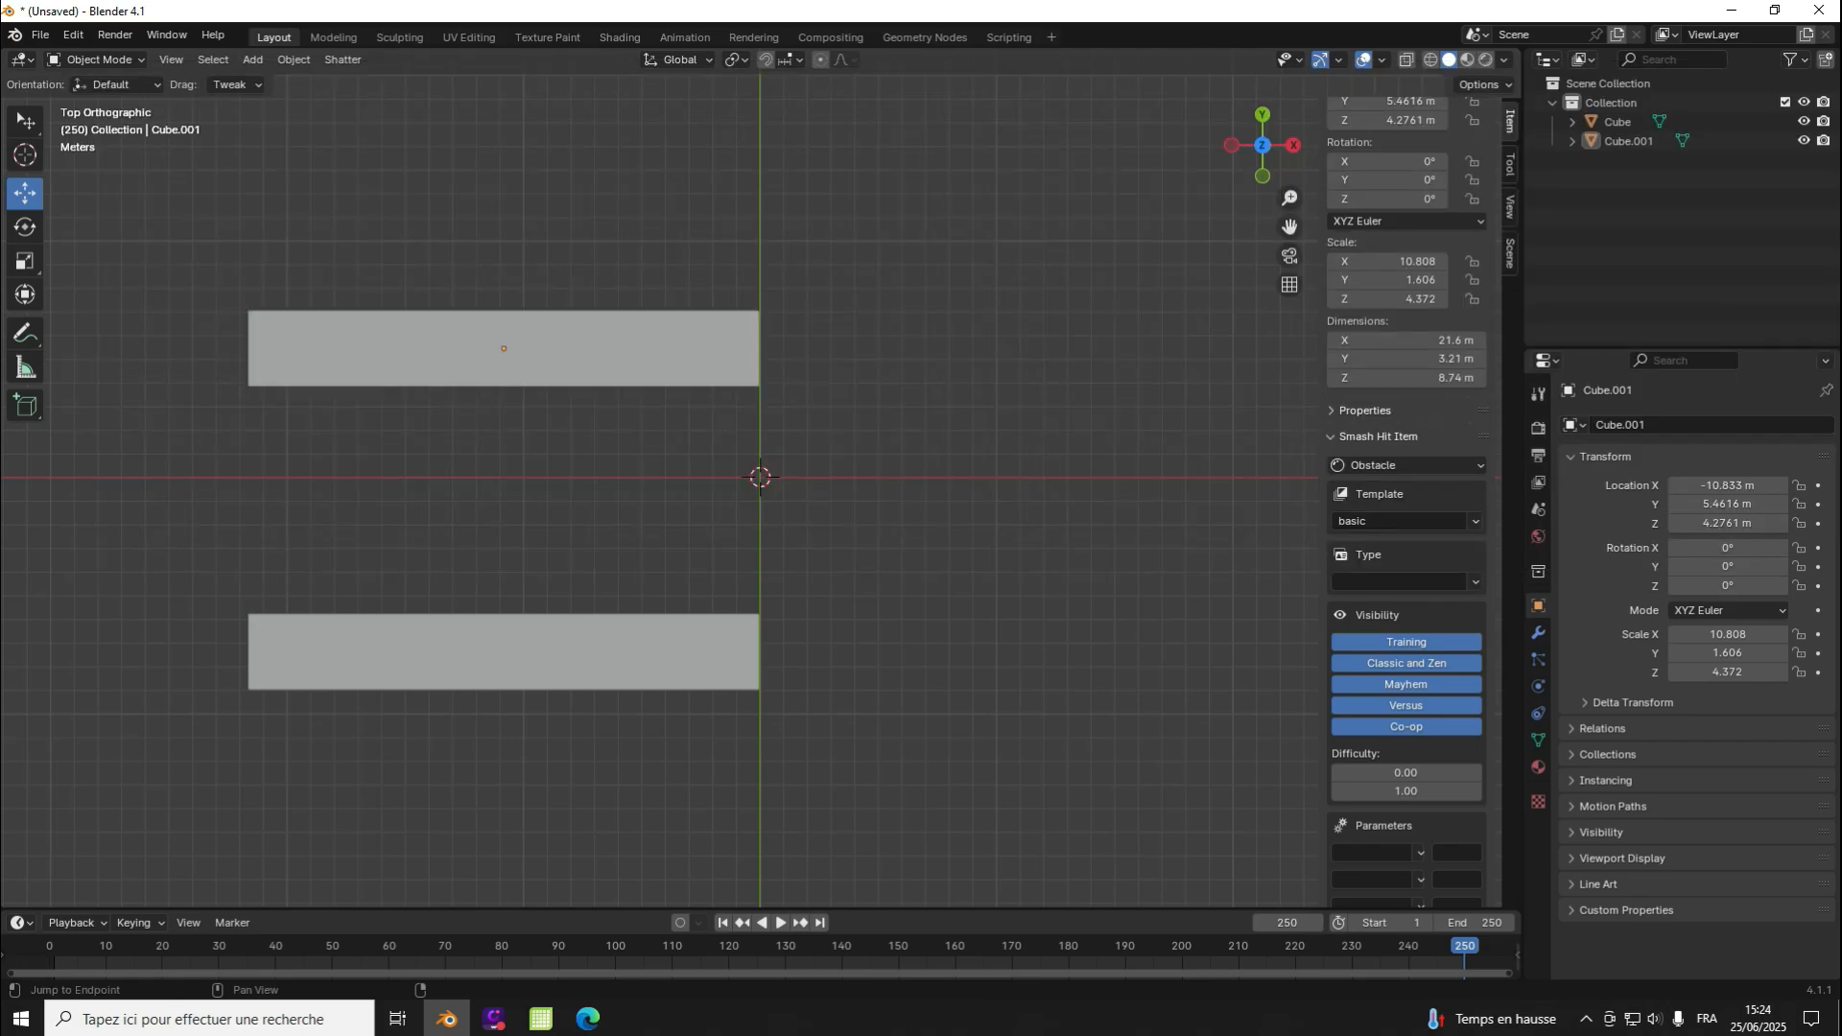
left_click(1405, 582)
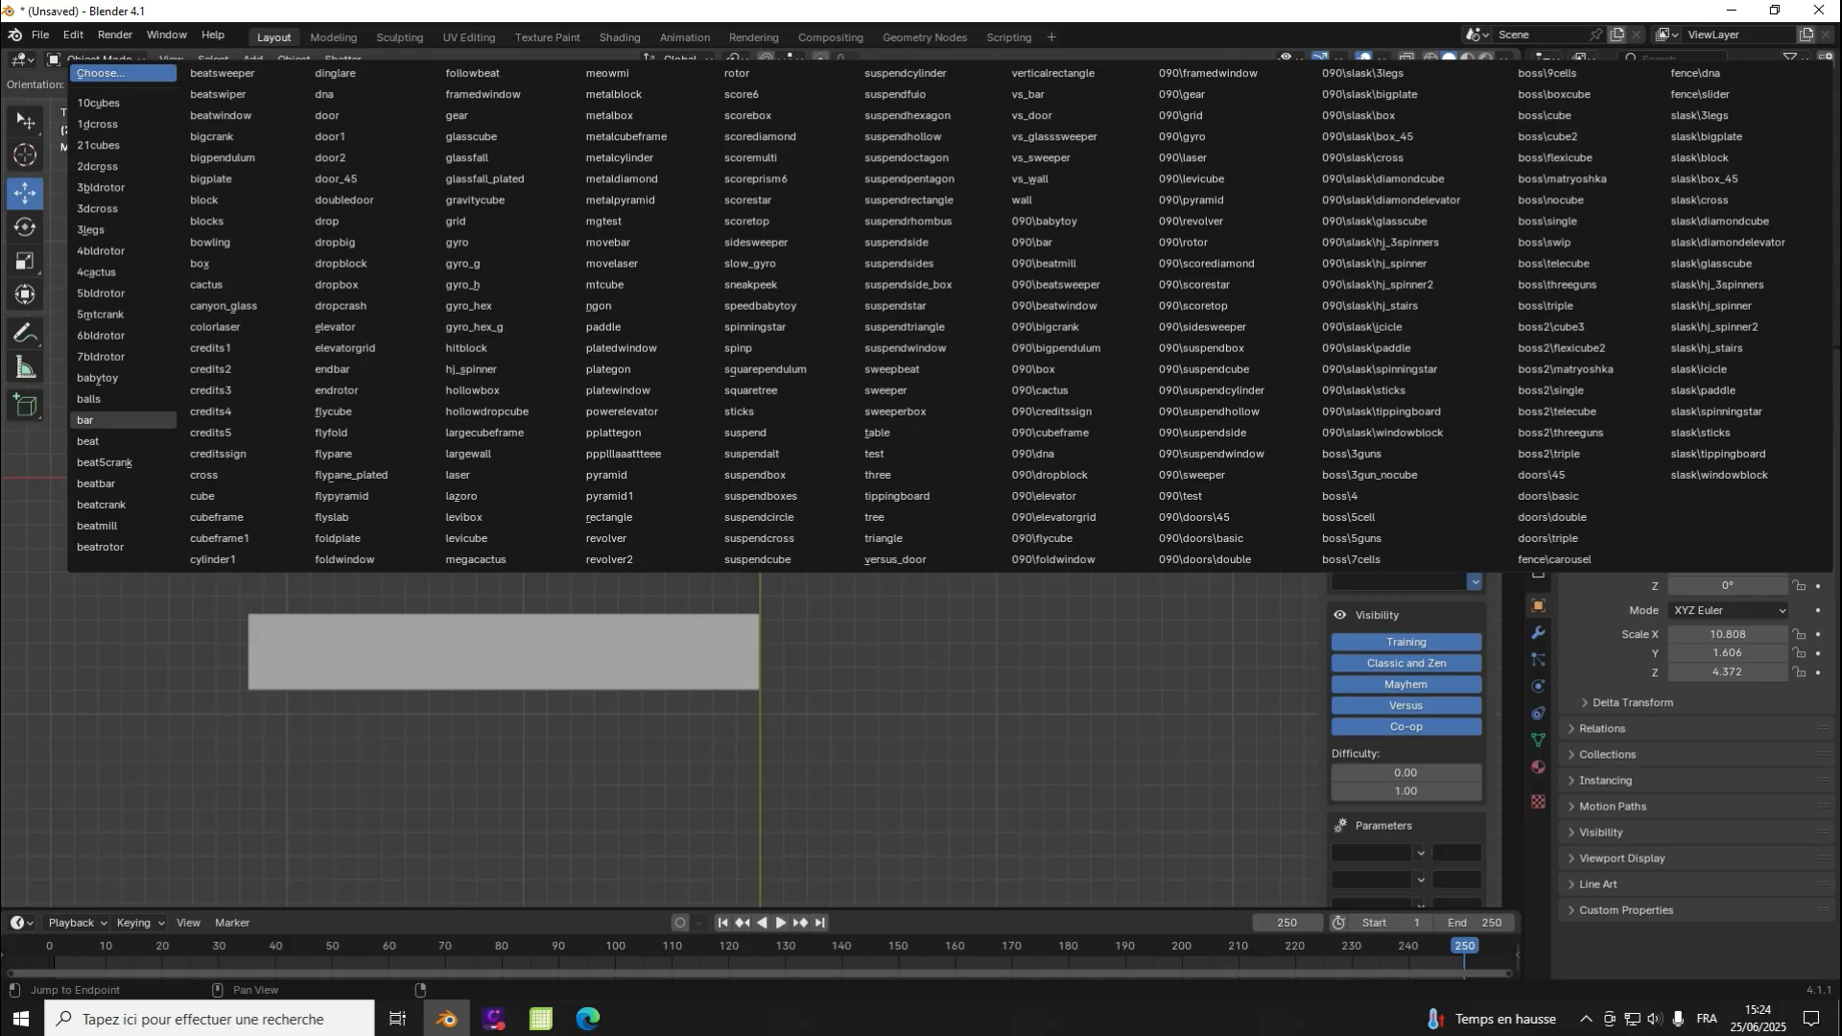
left_click(96, 420)
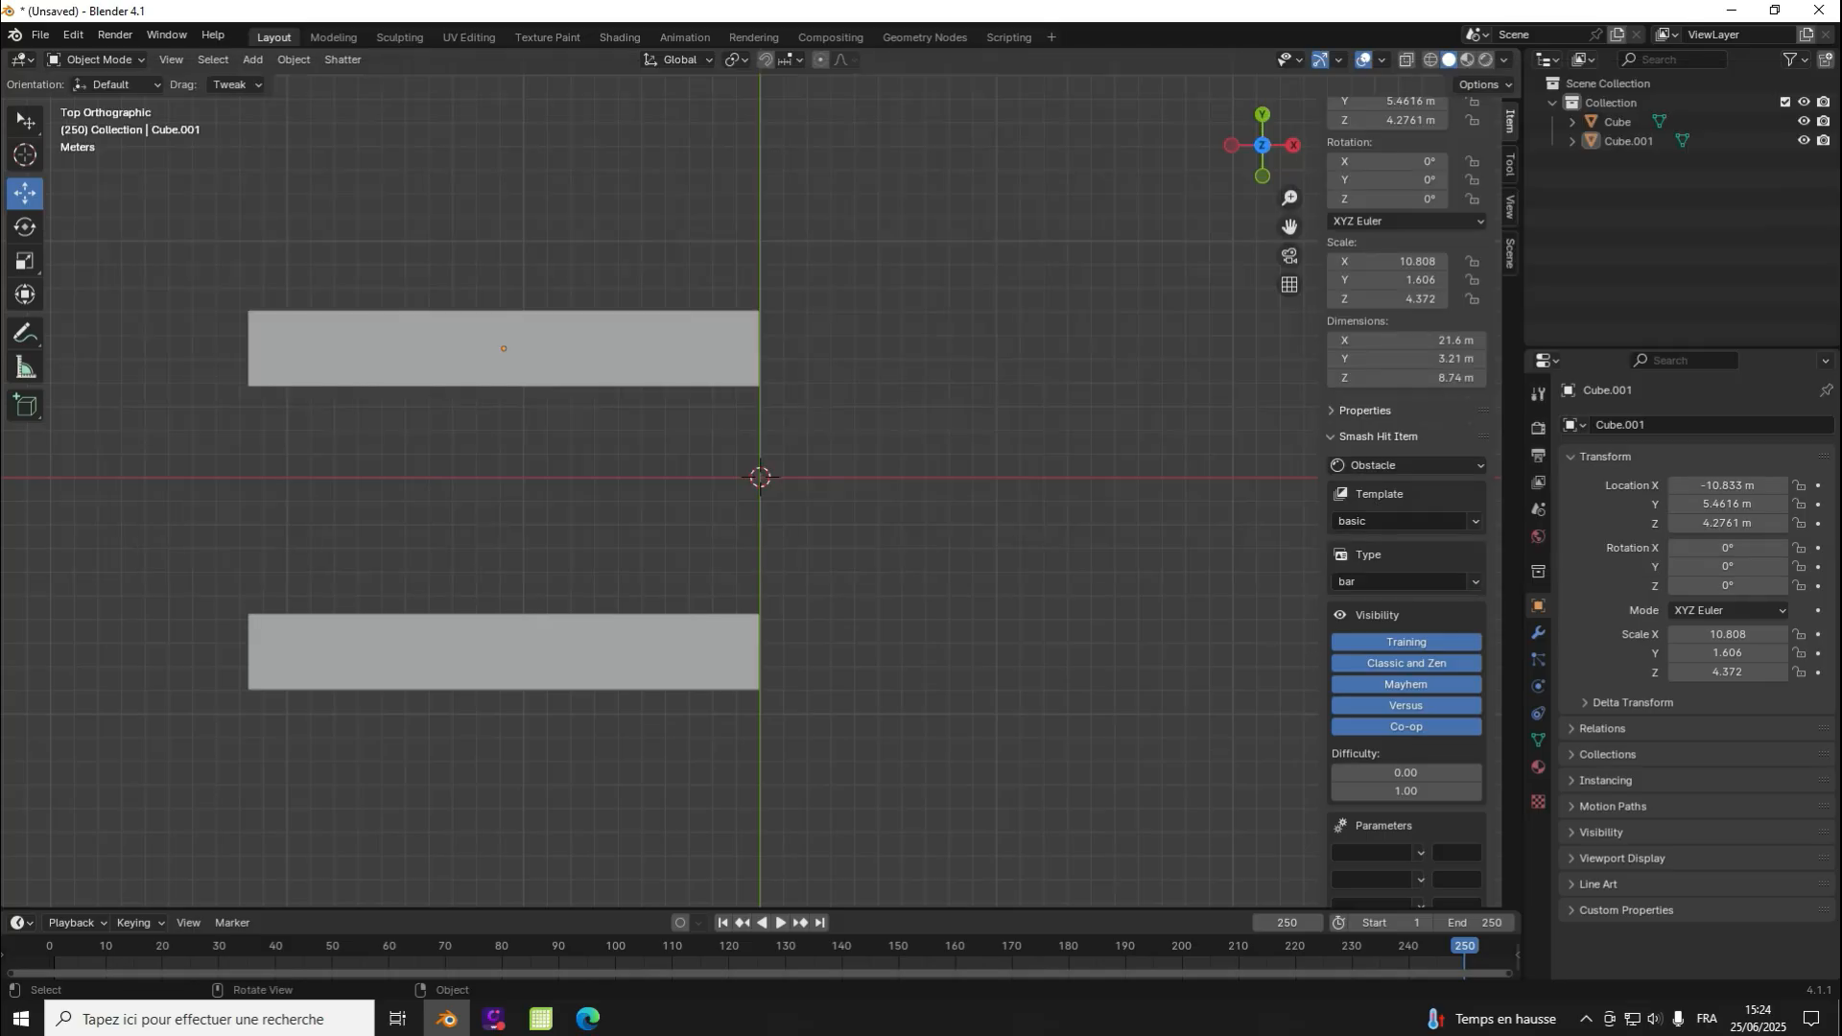
Step: Select the copied block in a perspective view and set its Smash Hit item kind back to Box
scroll(760, 478, "down", 4)
scroll(760, 477, "up", 6)
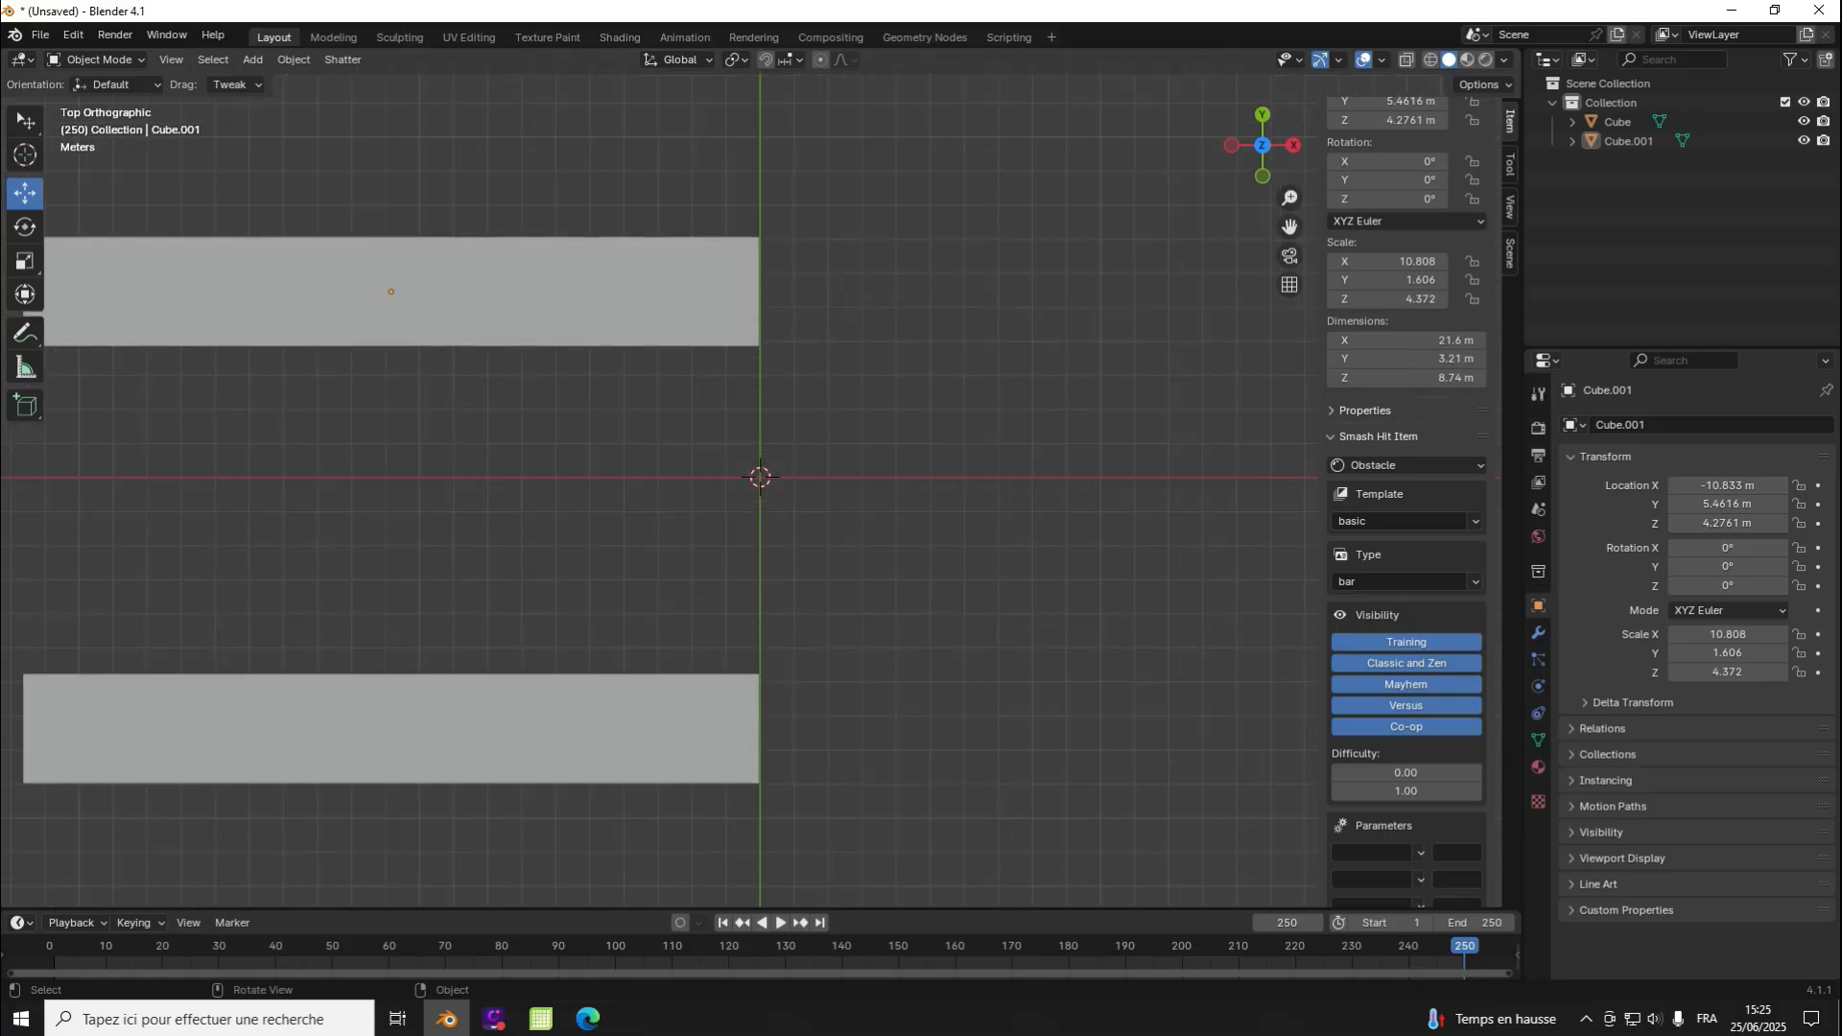
left_click_drag(1262, 146, 1070, 38)
left_click(949, 250)
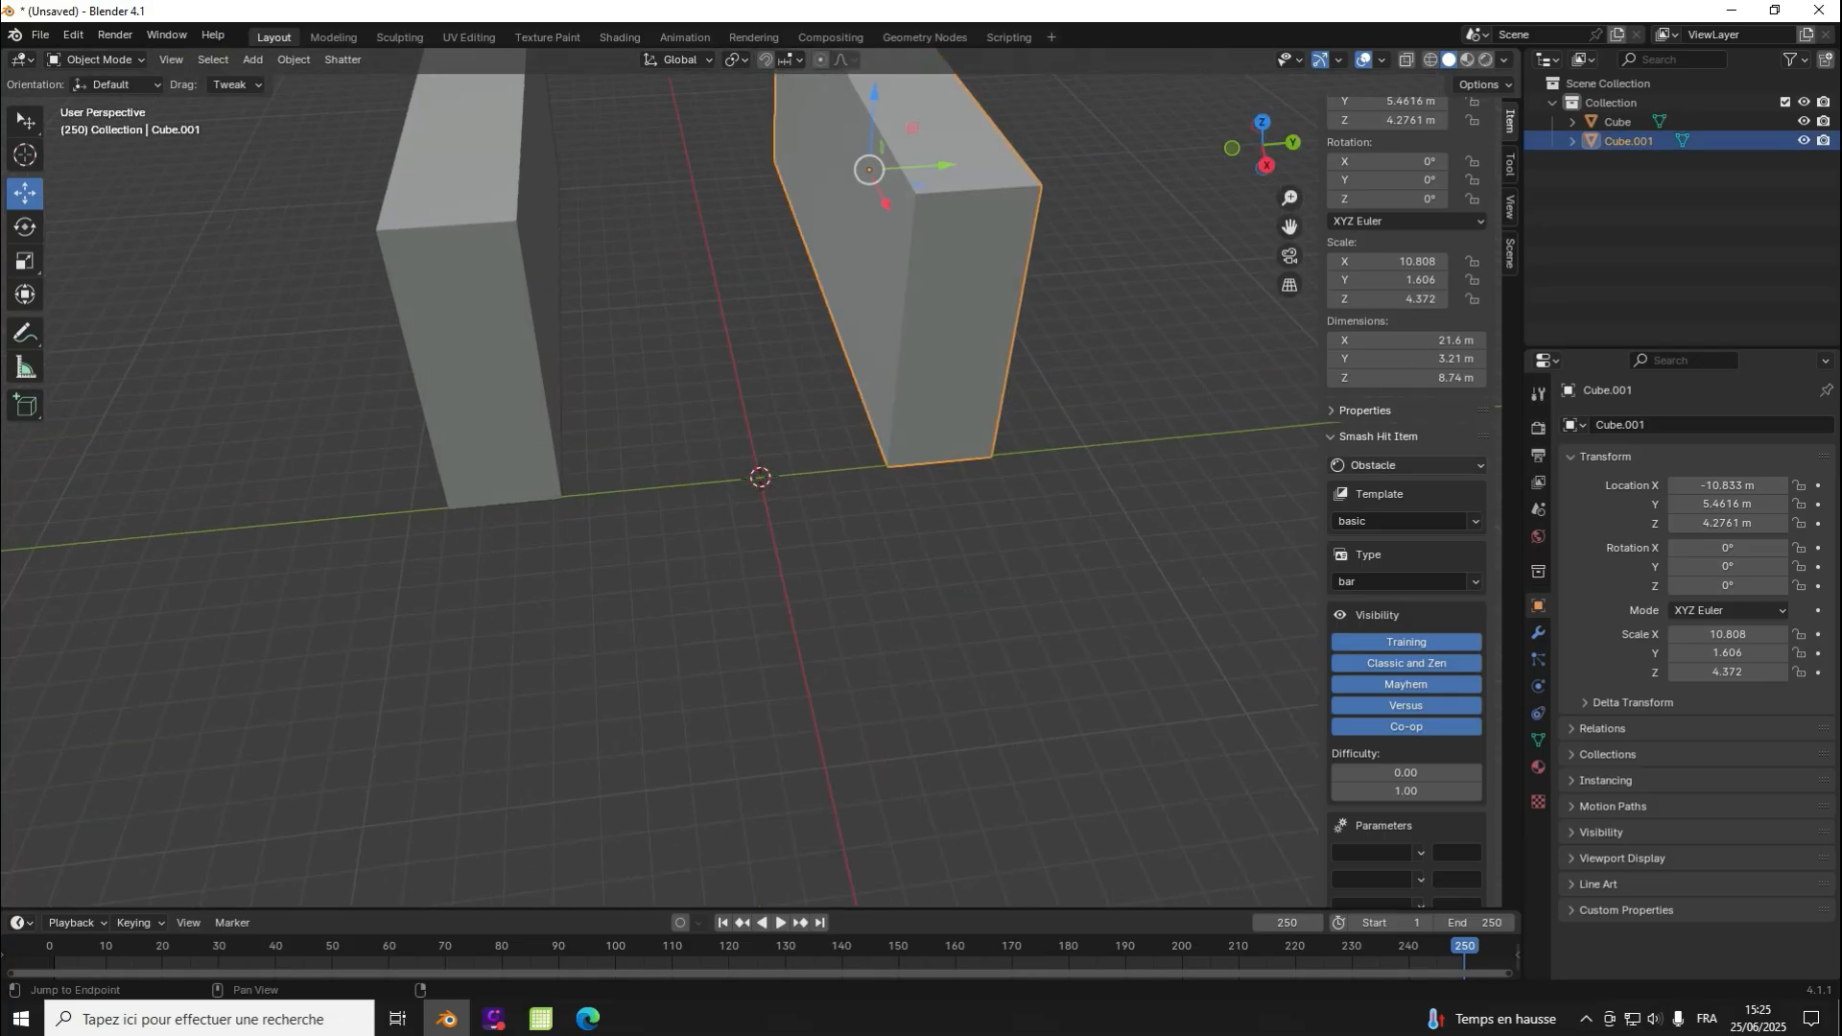
left_click(1405, 464)
left_click(1382, 513)
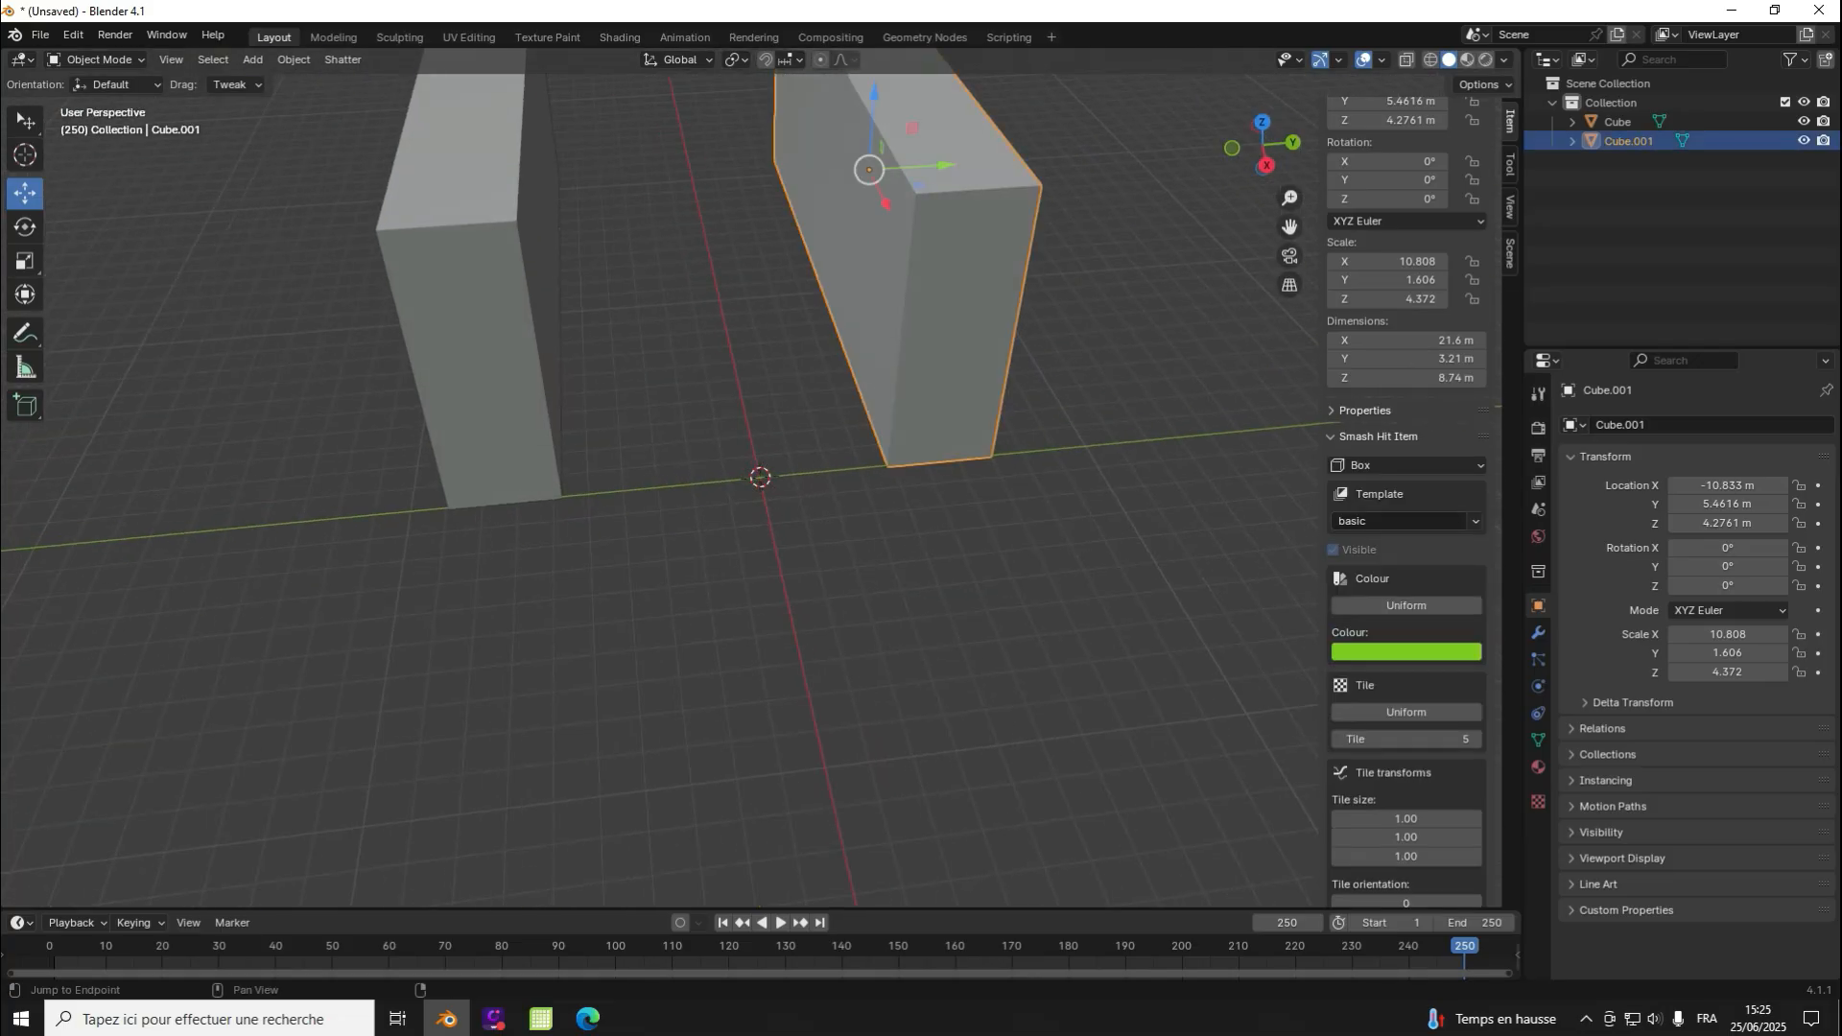
scroll(758, 384, "down", 2)
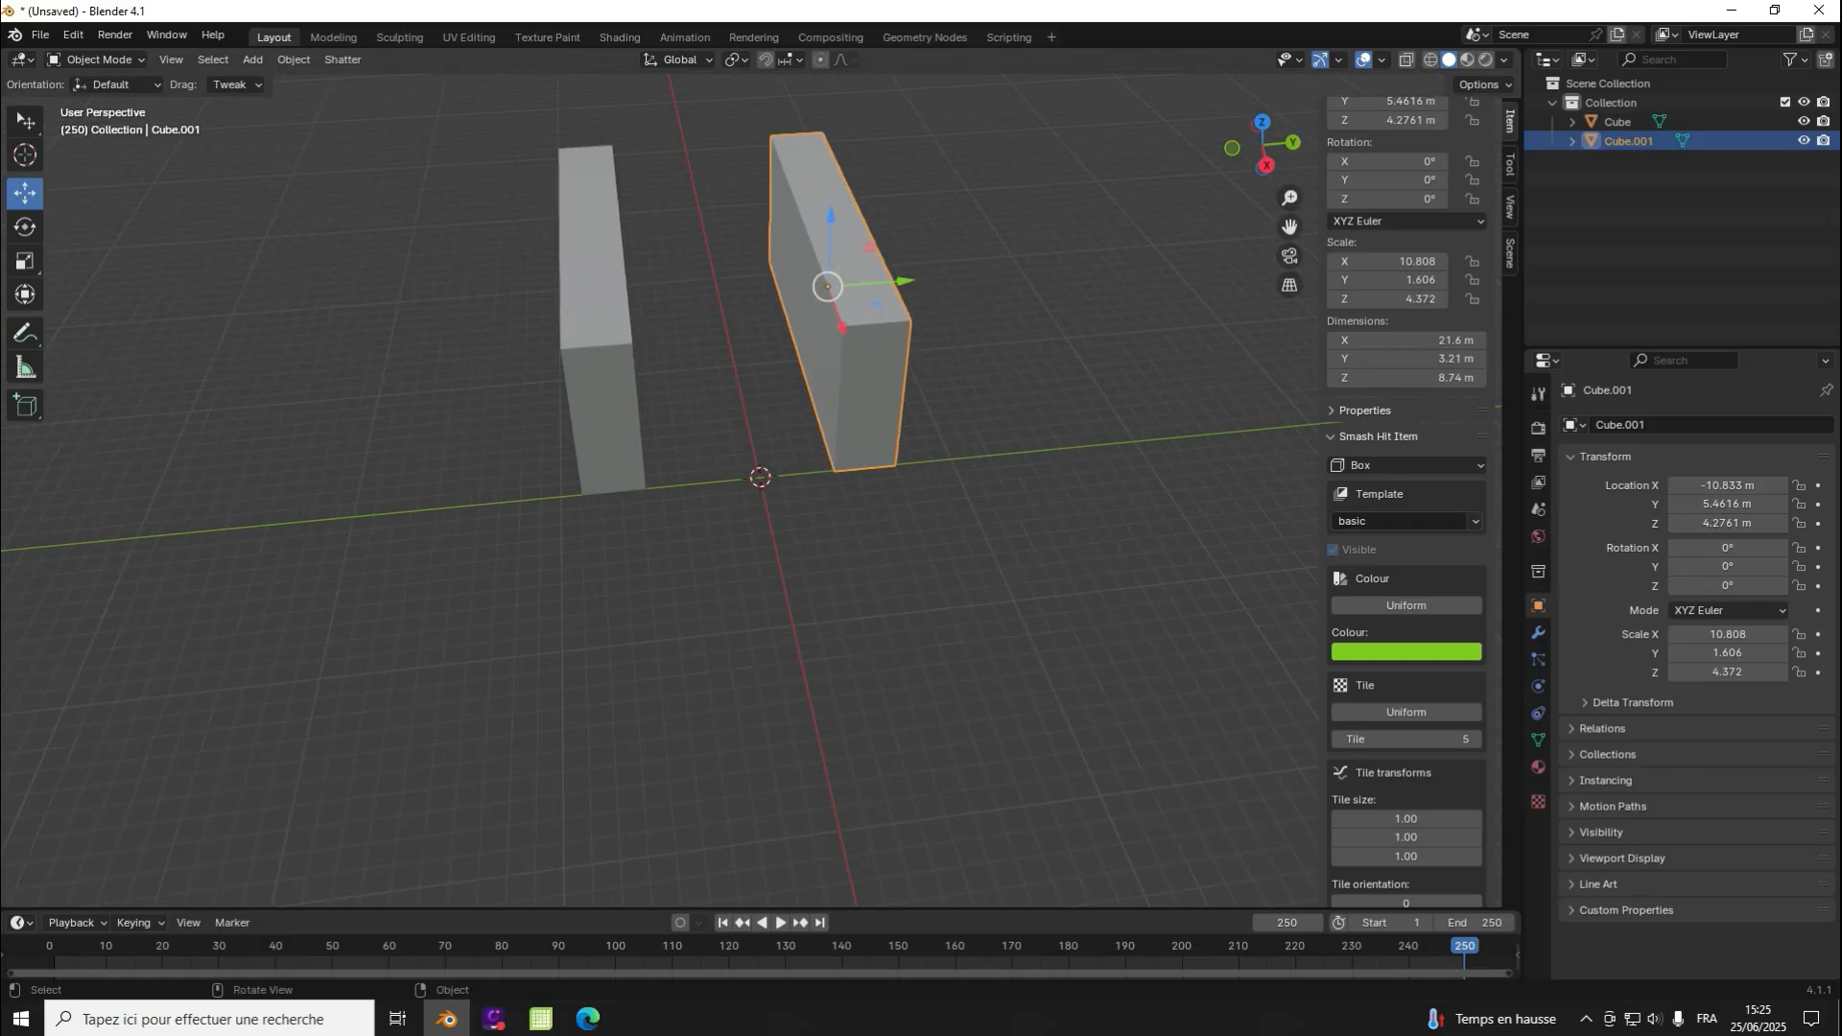
Step: Clear the selection and add a new mesh cube at the world origin
key("alt+a")
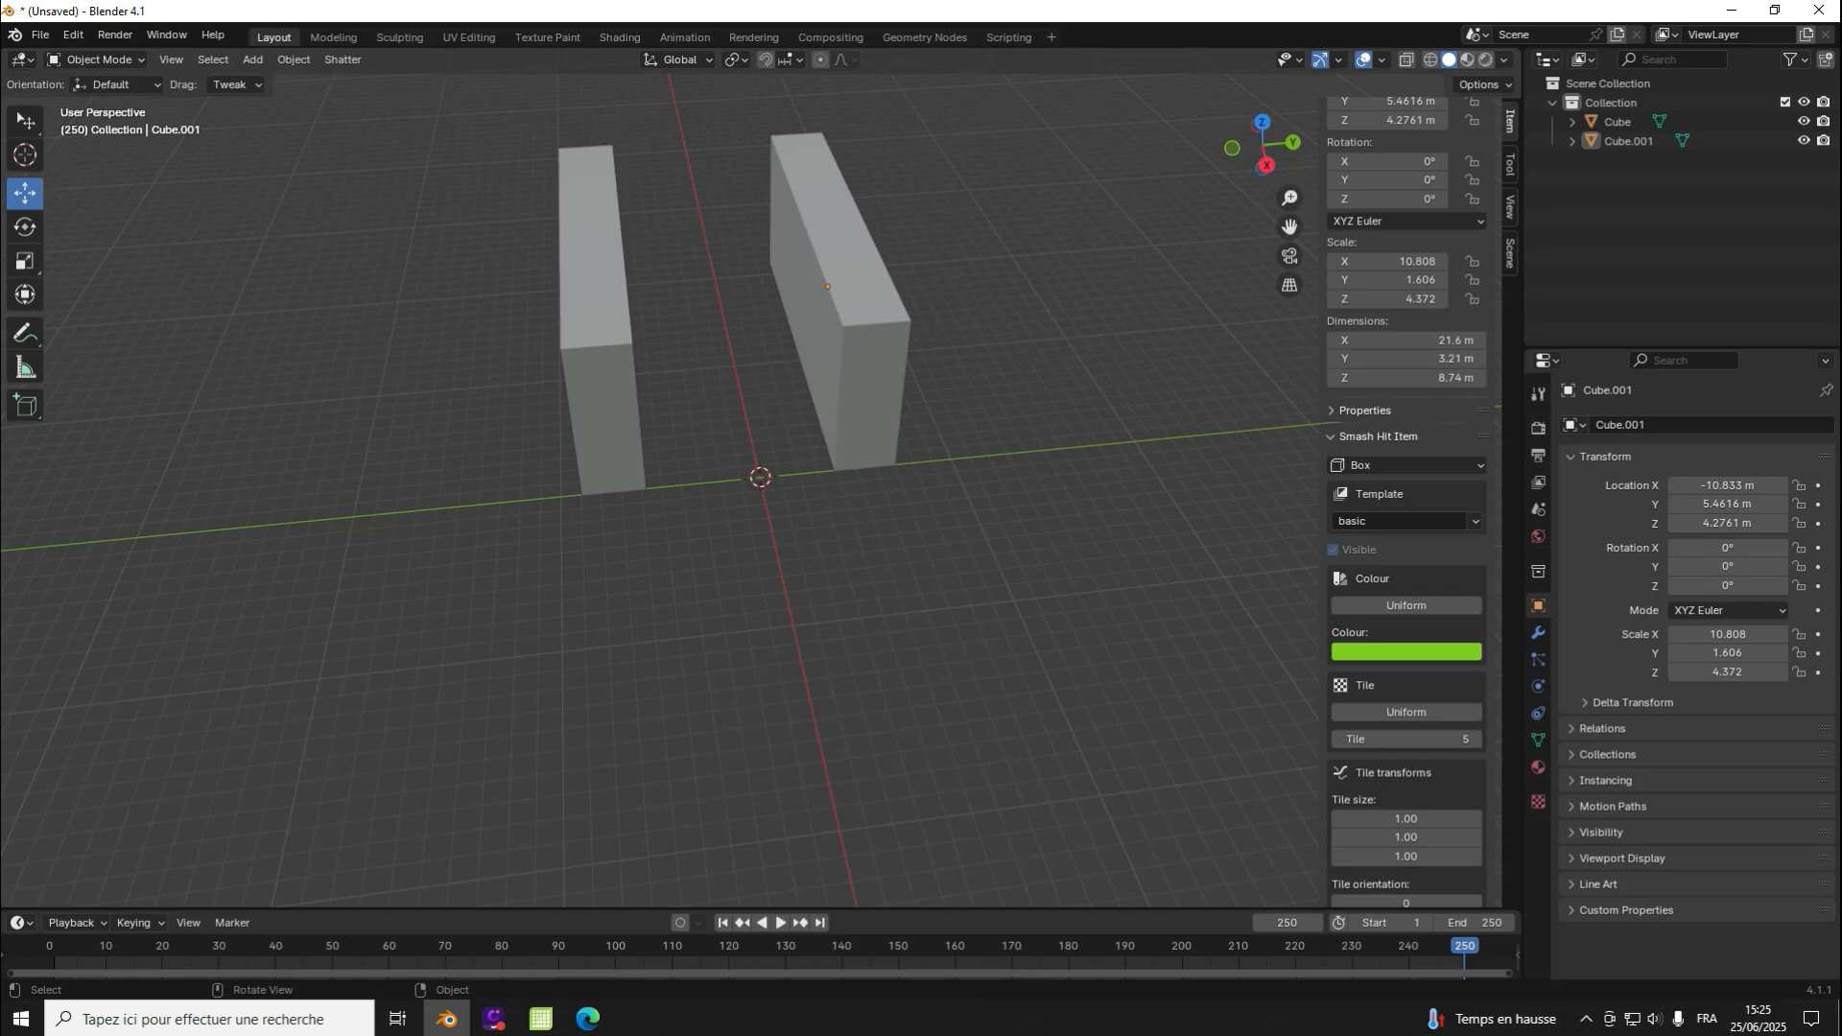
key("shift+a")
mouse_move(691, 382)
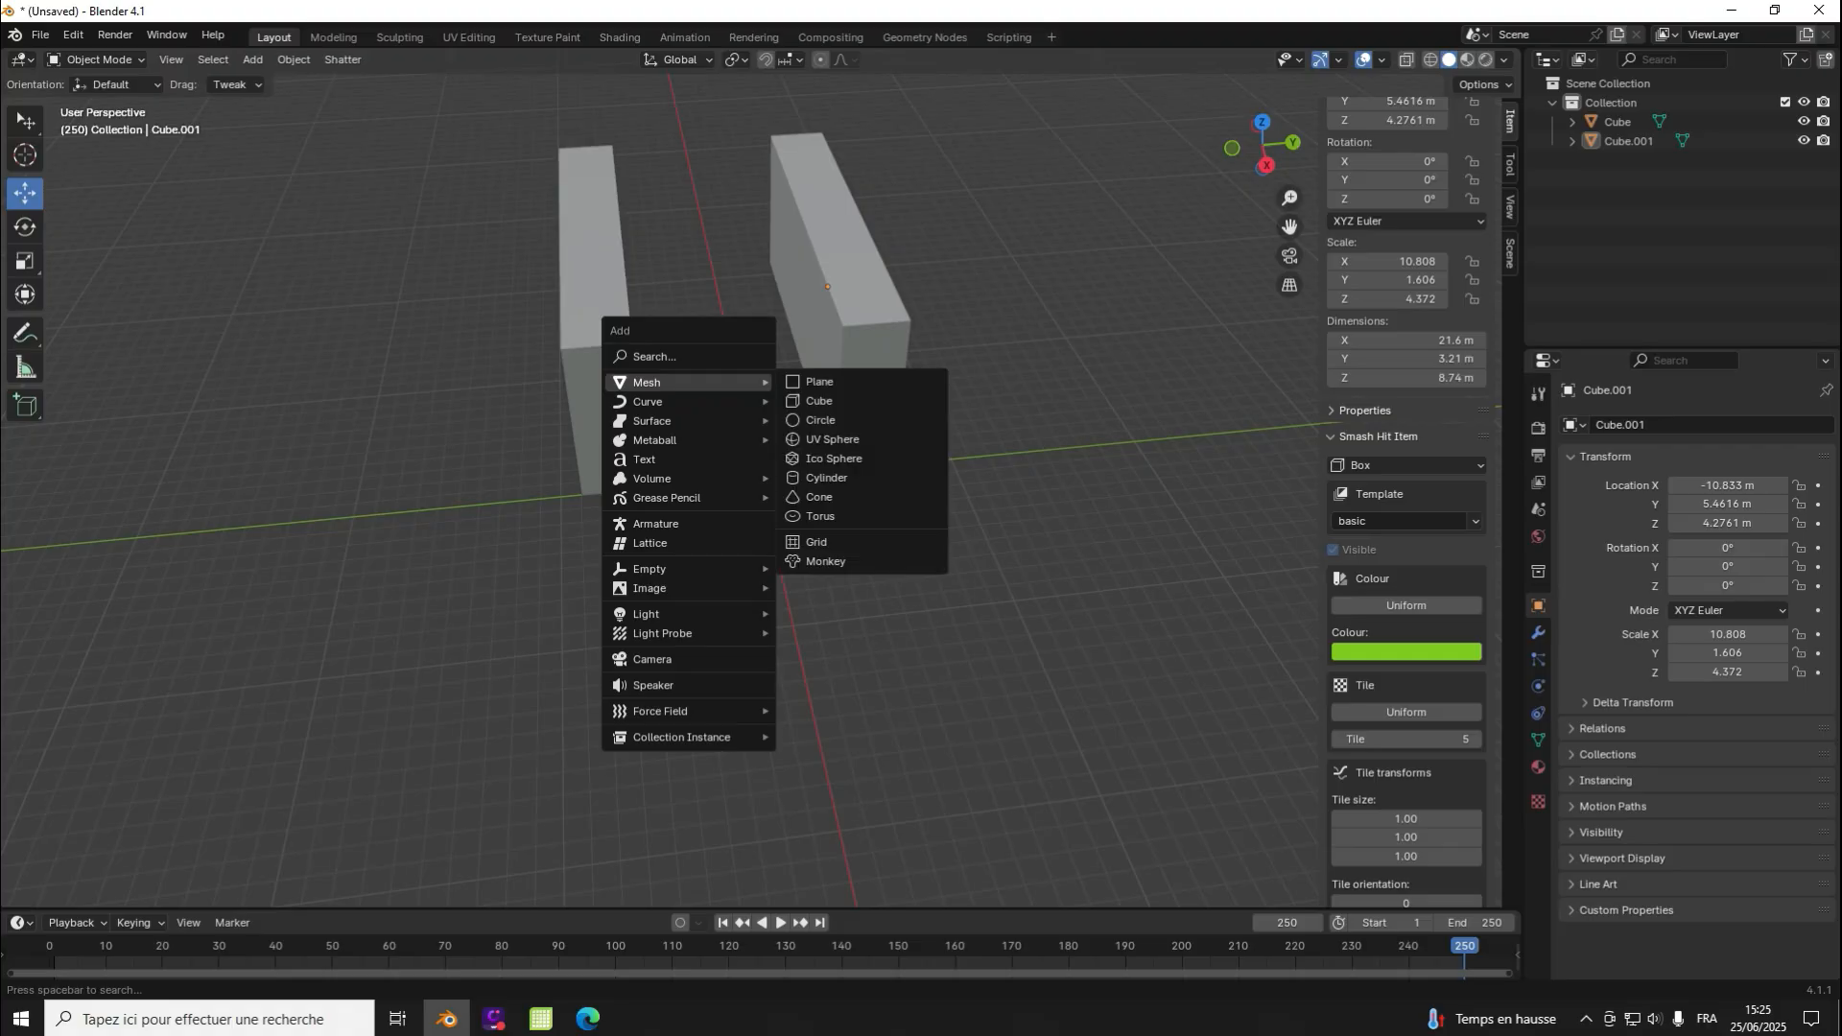
left_click(818, 401)
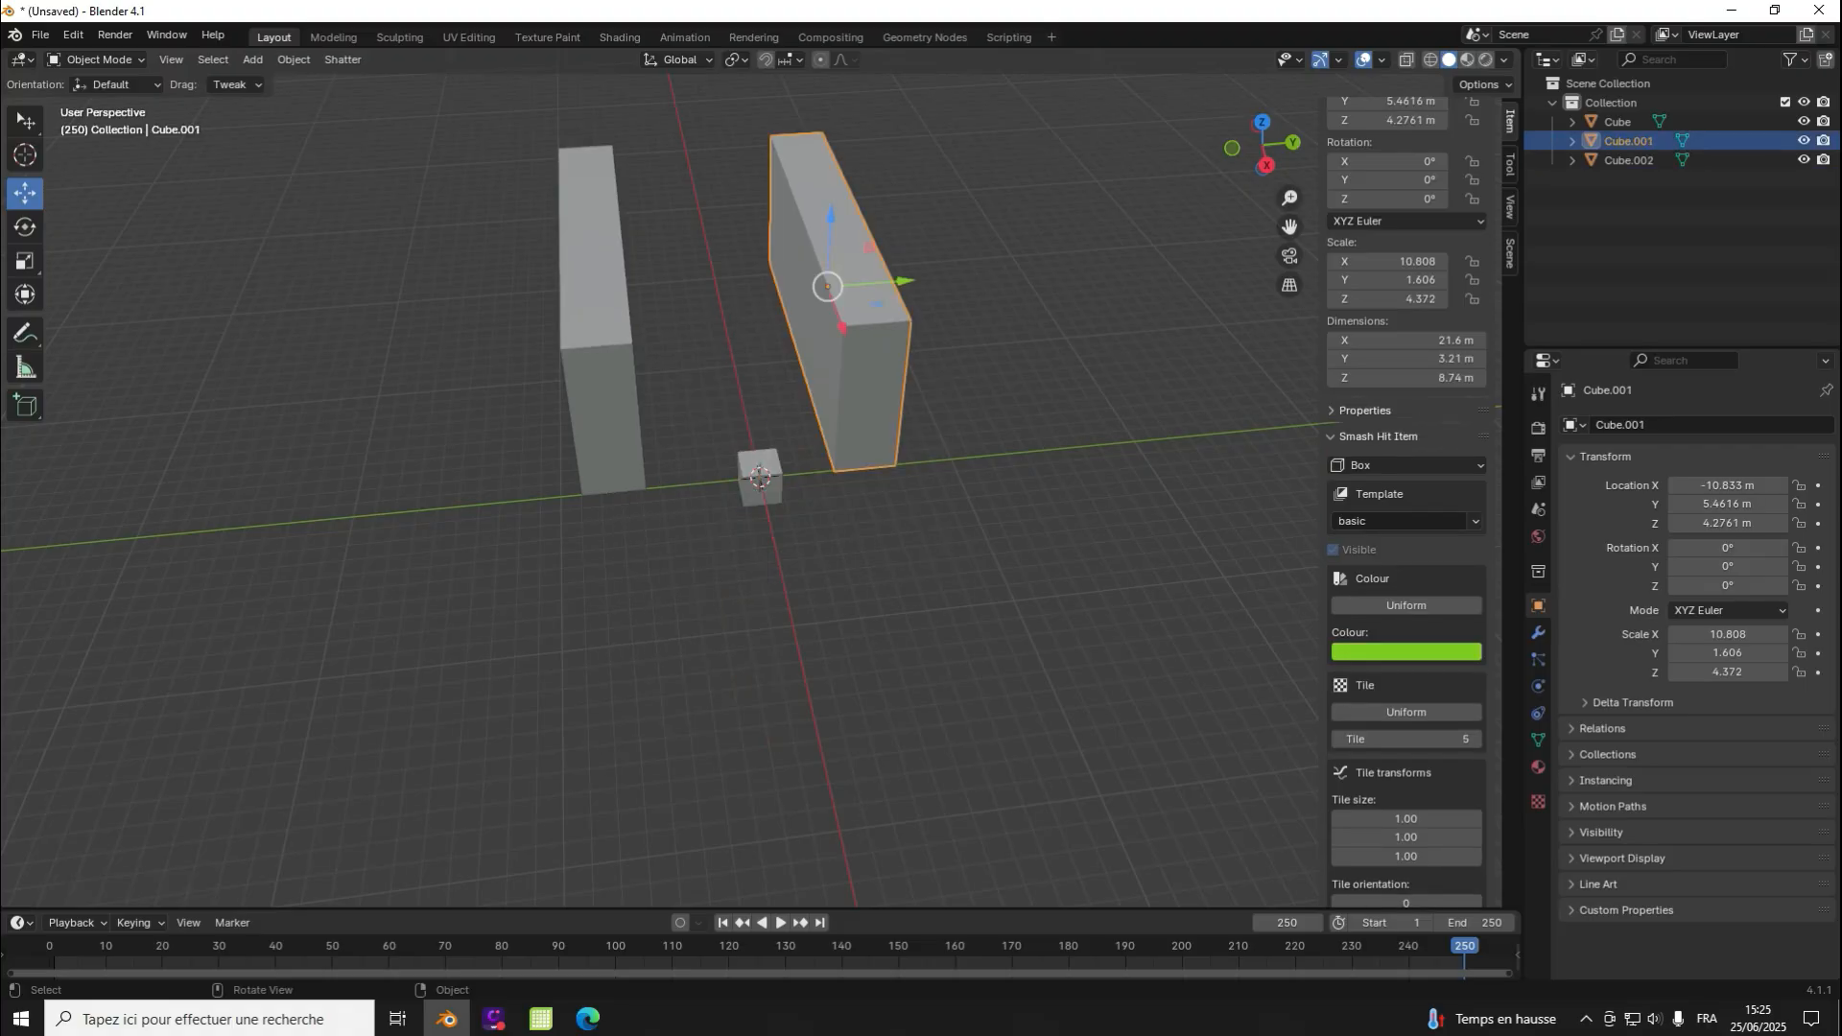
Step: Select the small cube at the world origin and delete it
left_click(767, 487)
right_click(771, 497)
left_click(715, 642)
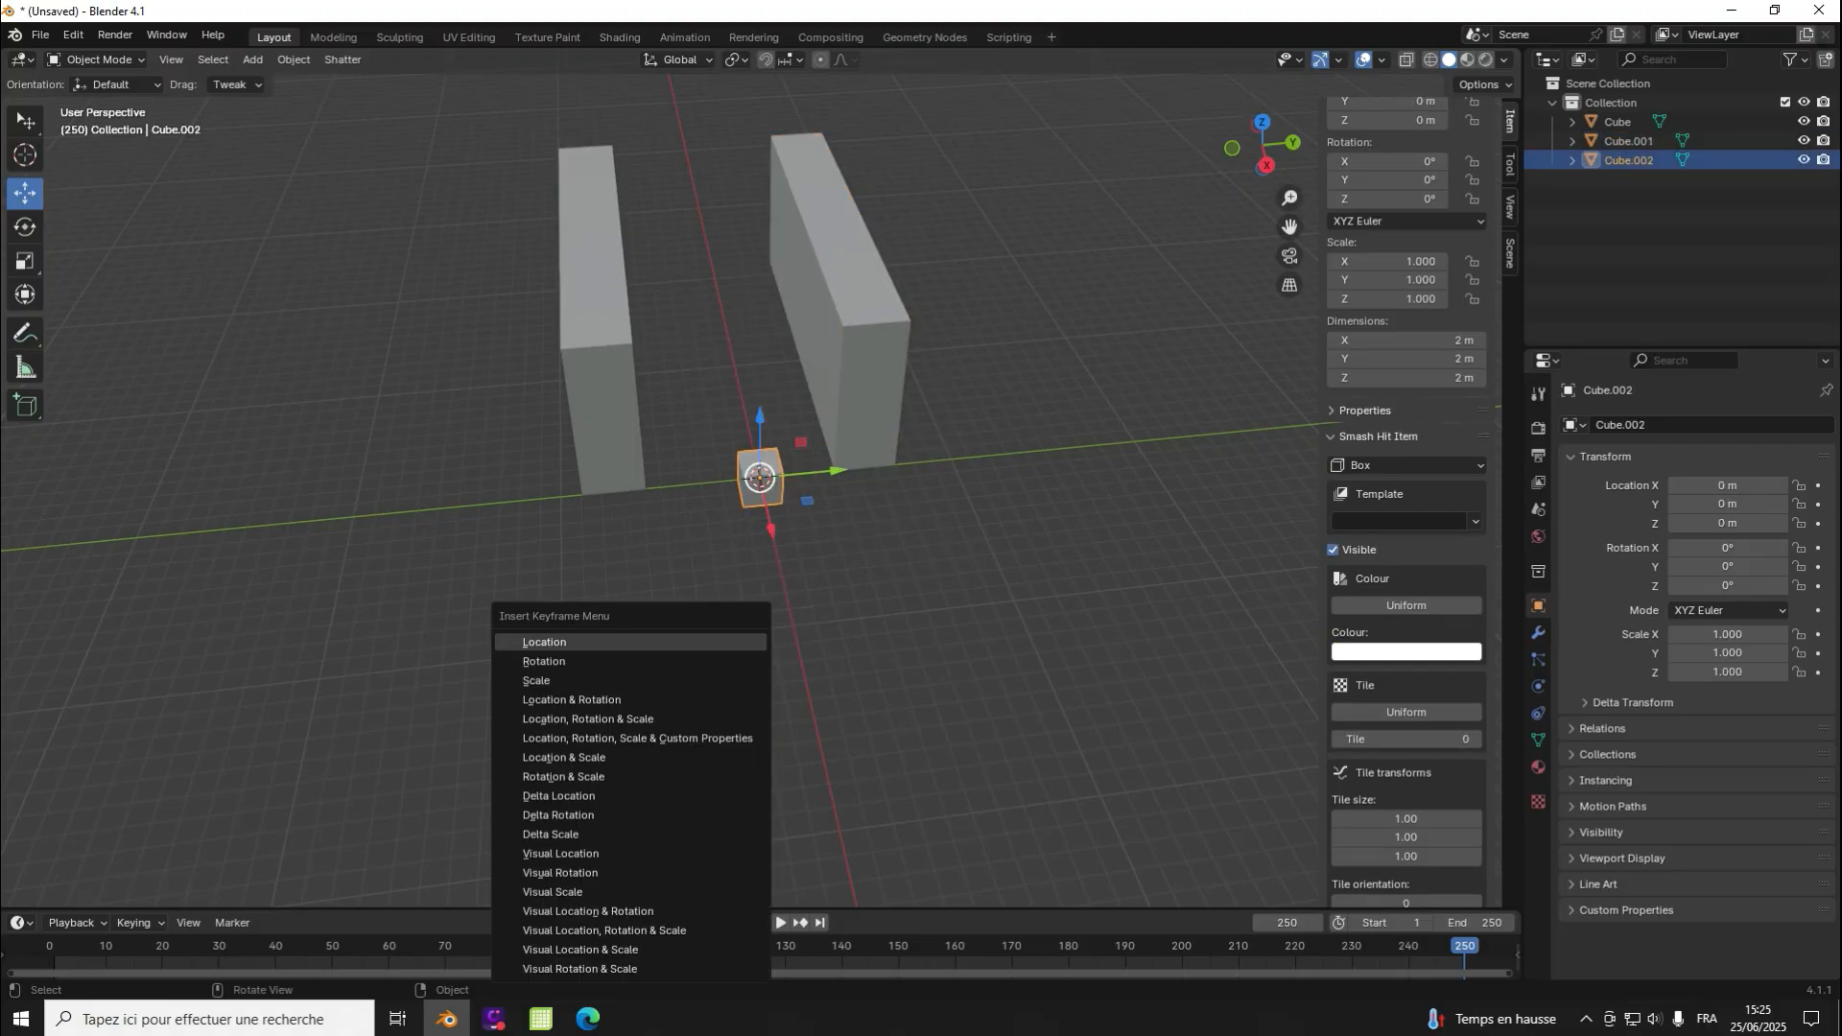
left_click(715, 641)
right_click(763, 494)
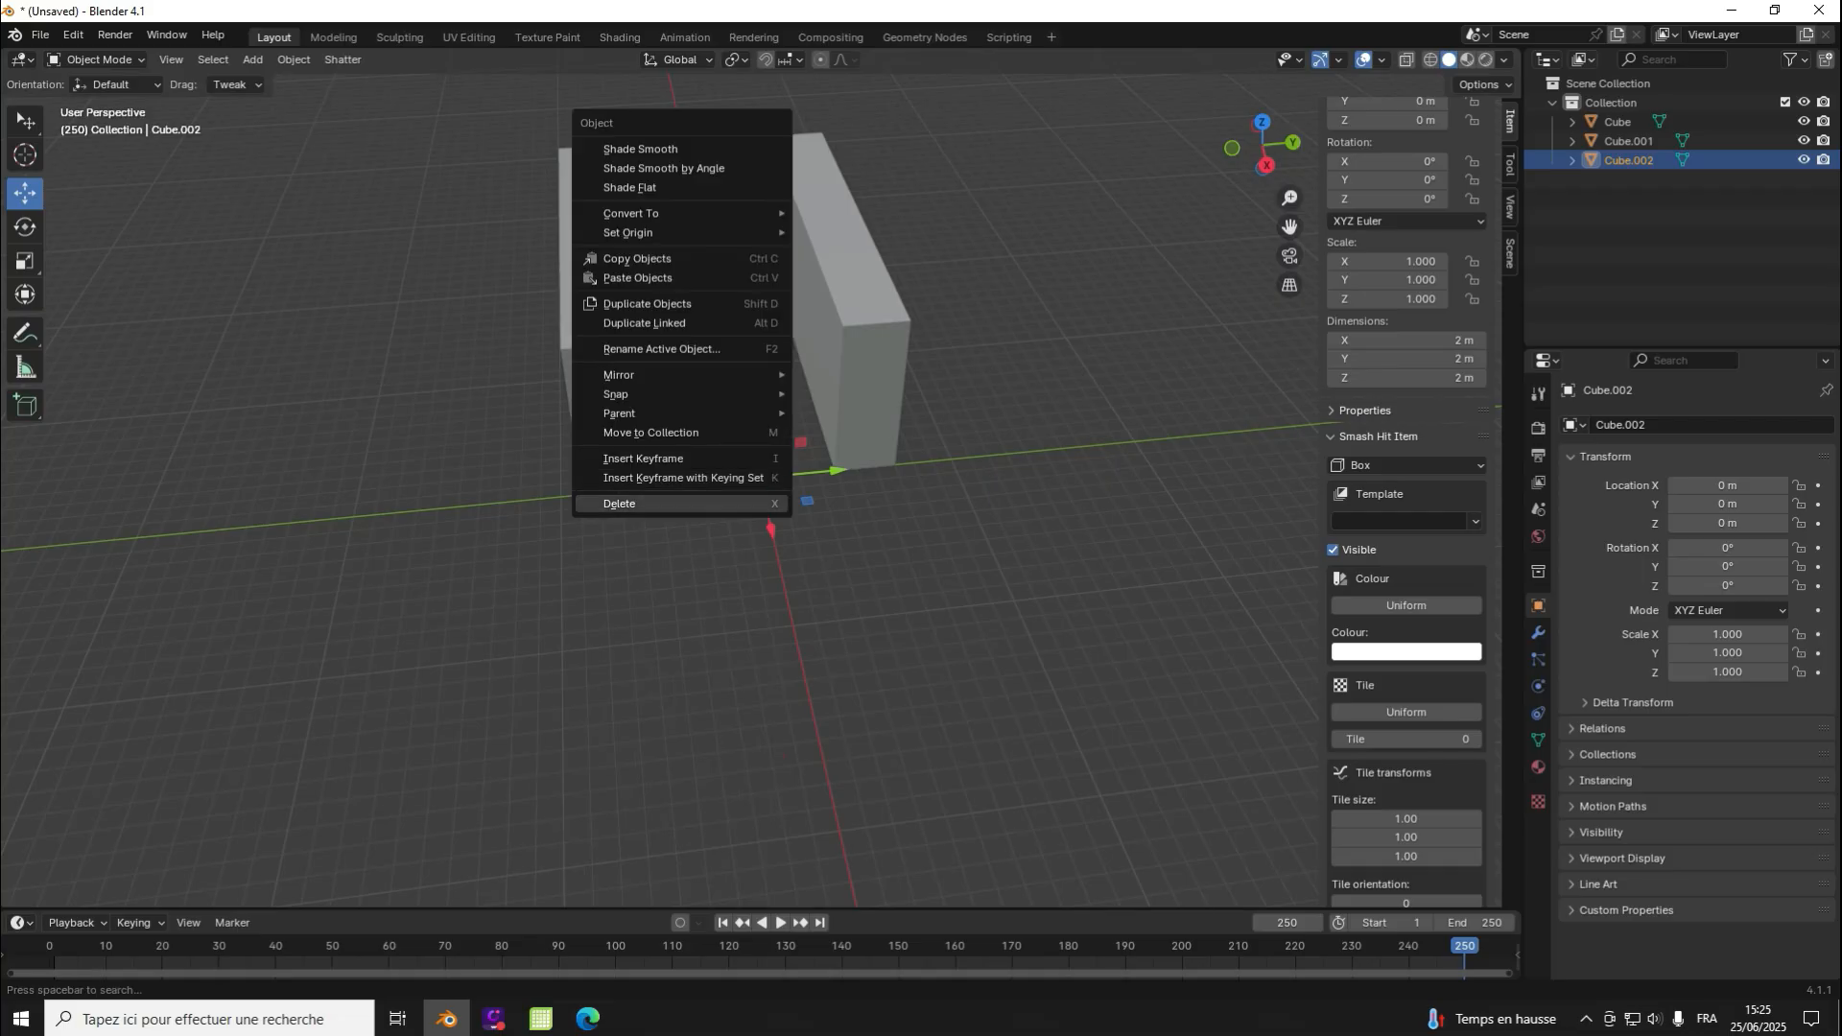
left_click(758, 504)
Step: Add a plain axes empty at the world origin and move it along X to about -6.74 m
key("shift+a")
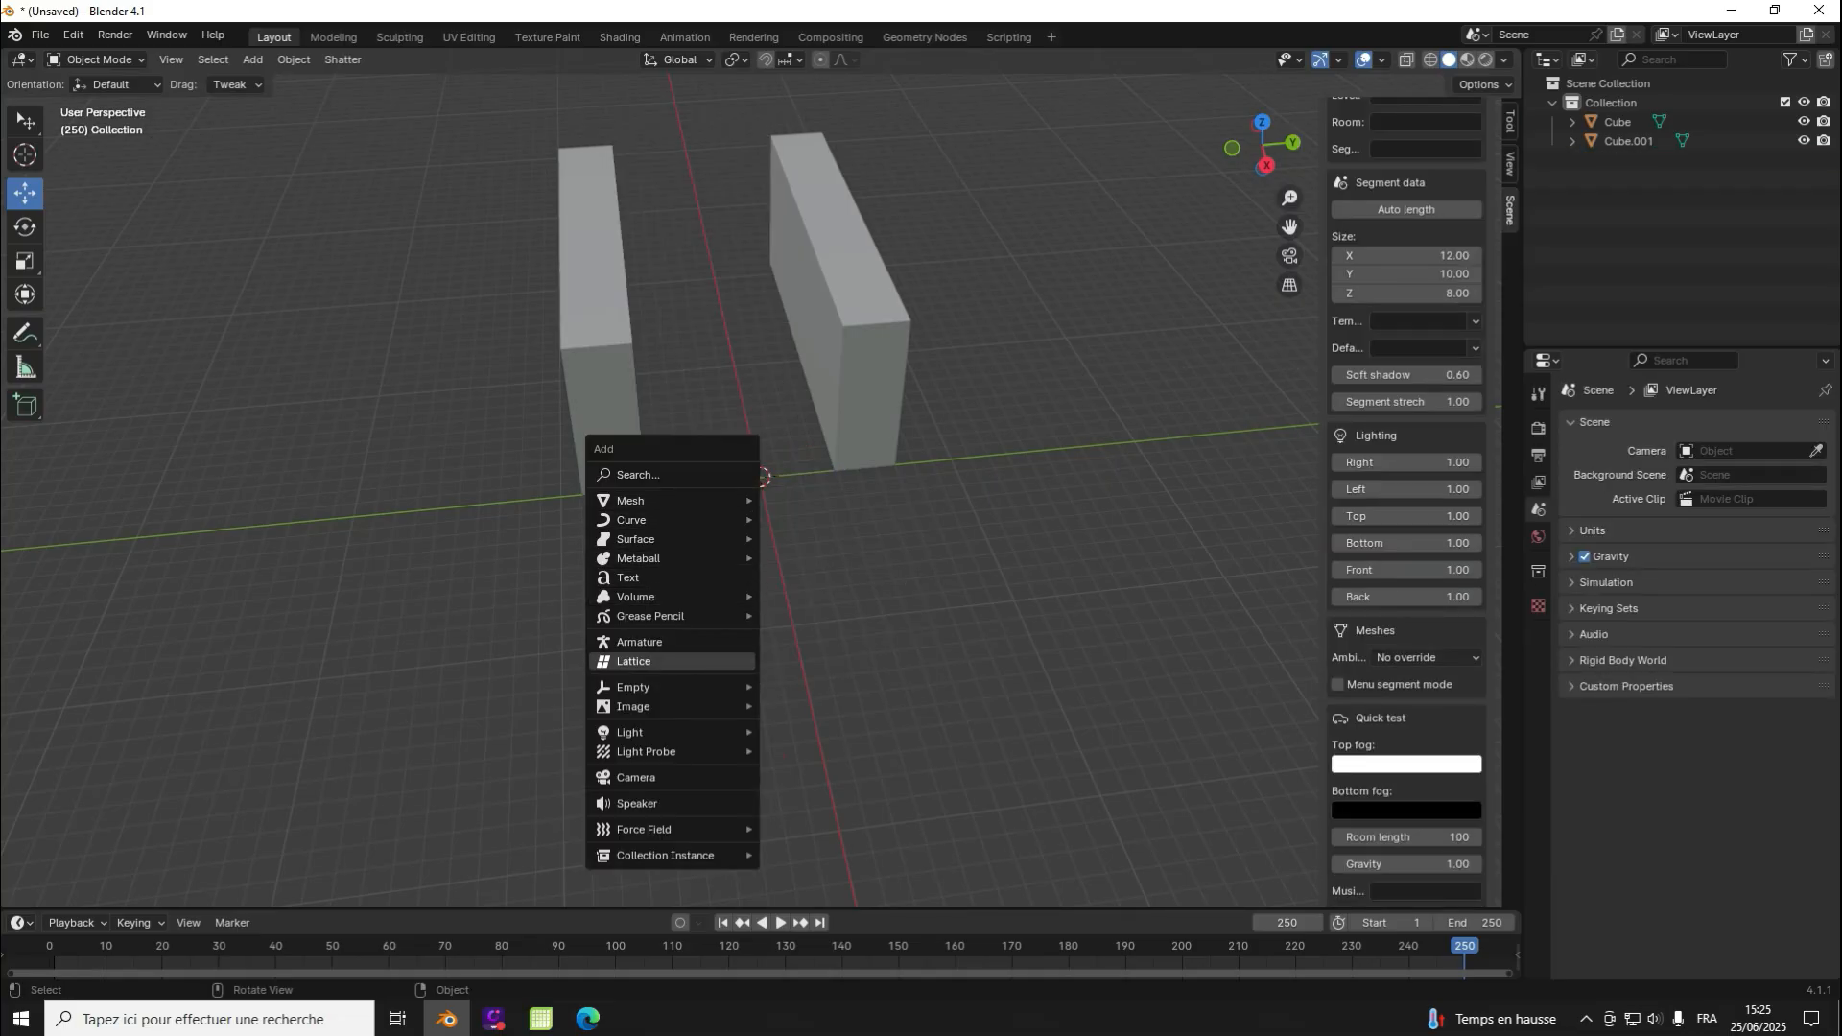
mouse_move(633, 687)
left_click(815, 686)
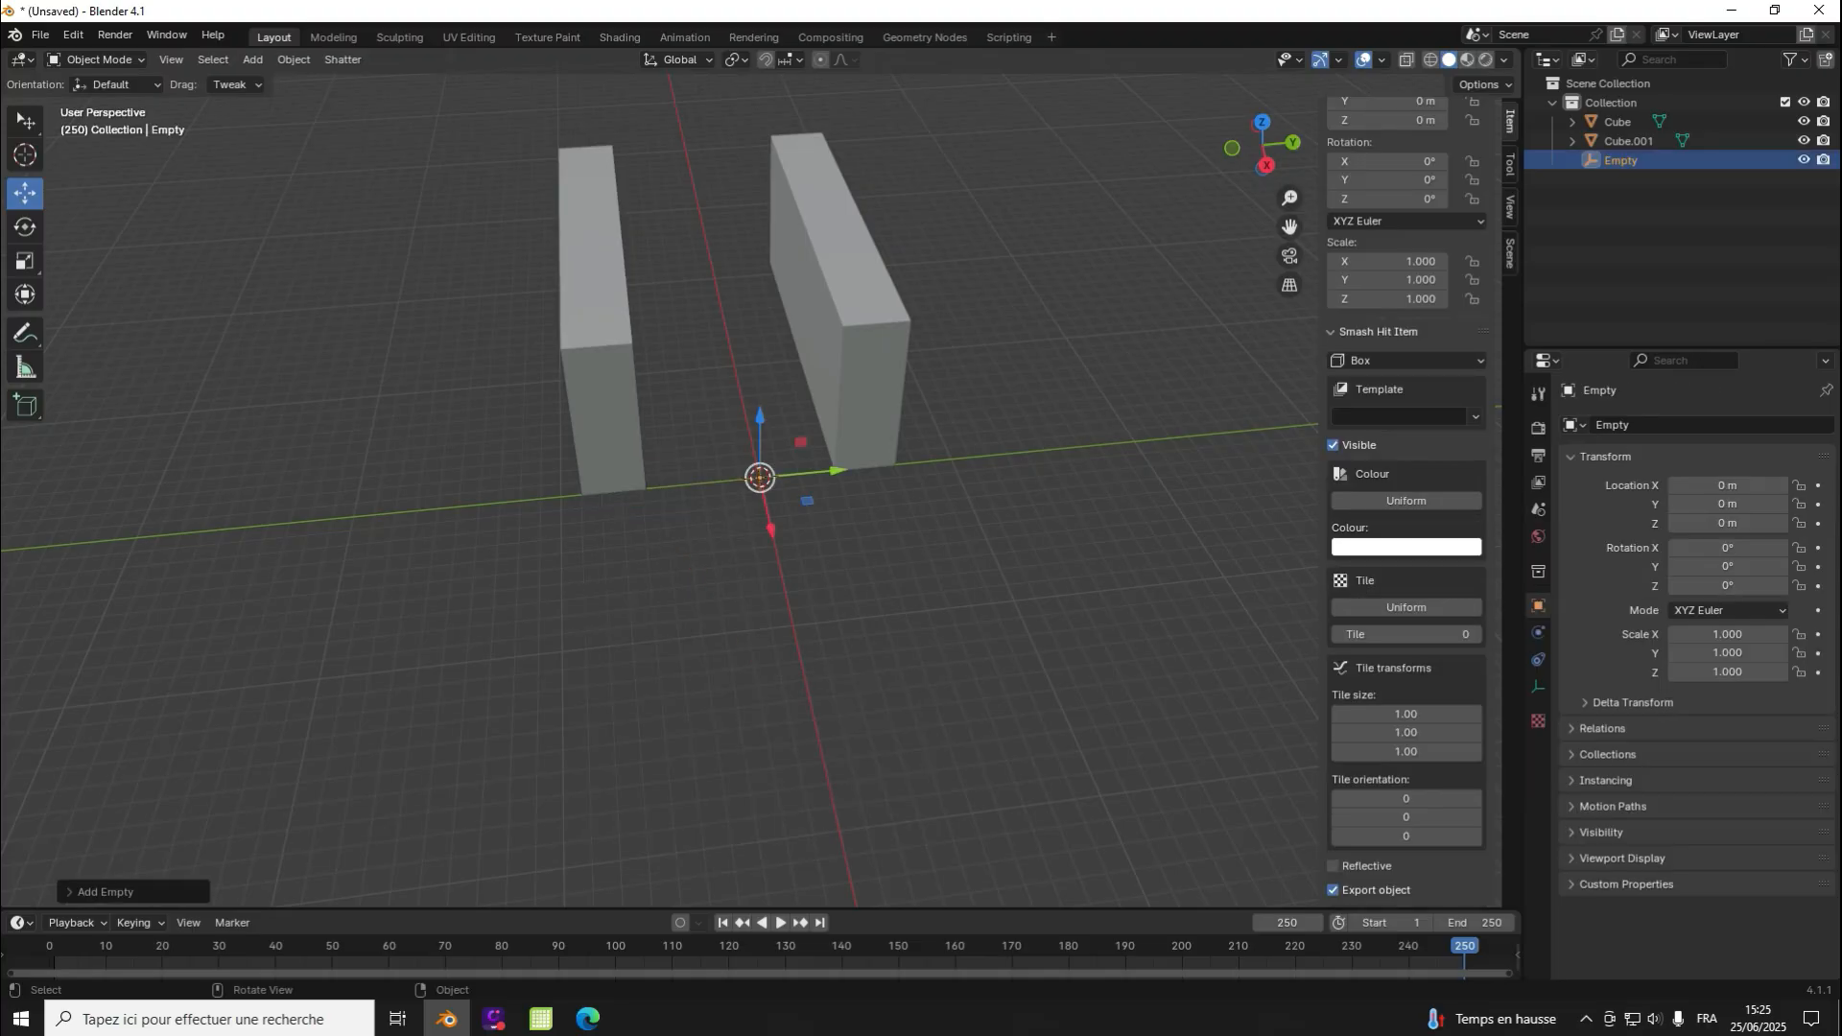
scroll(759, 477, "up", 5)
middle_click_drag(759, 477, 1223, 547)
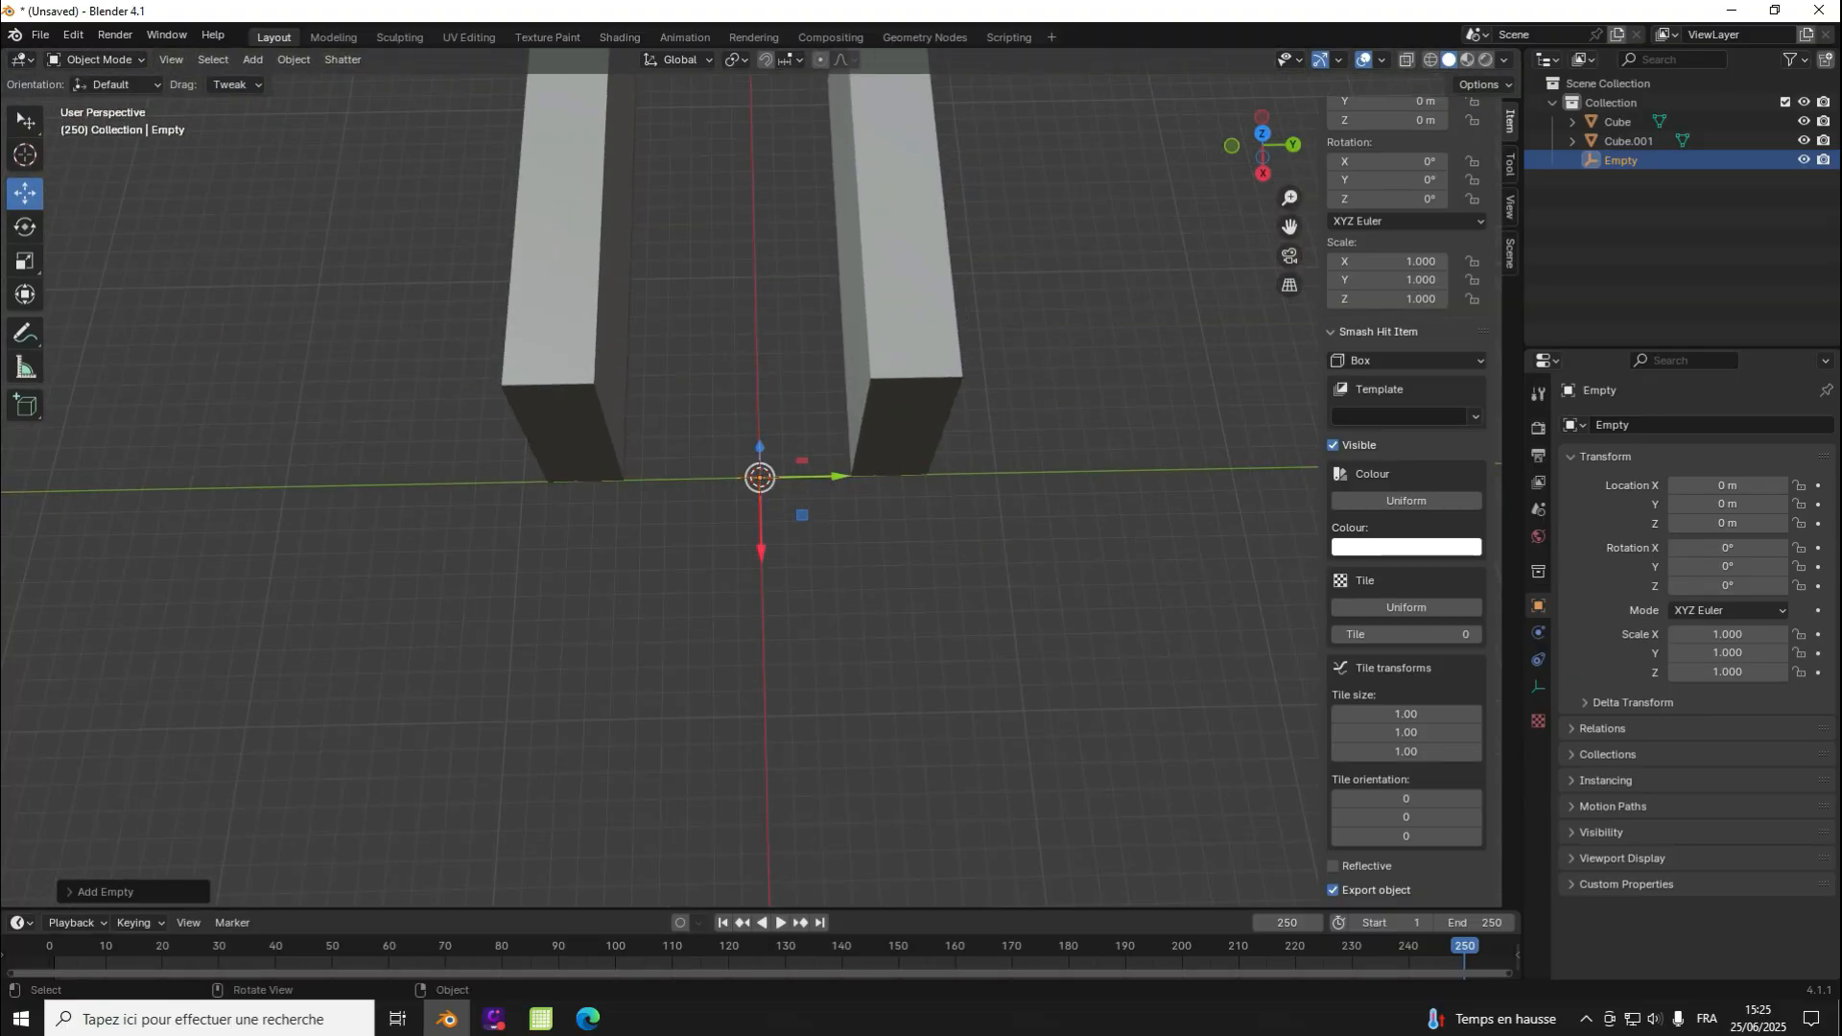
left_click_drag(761, 552, 757, 409)
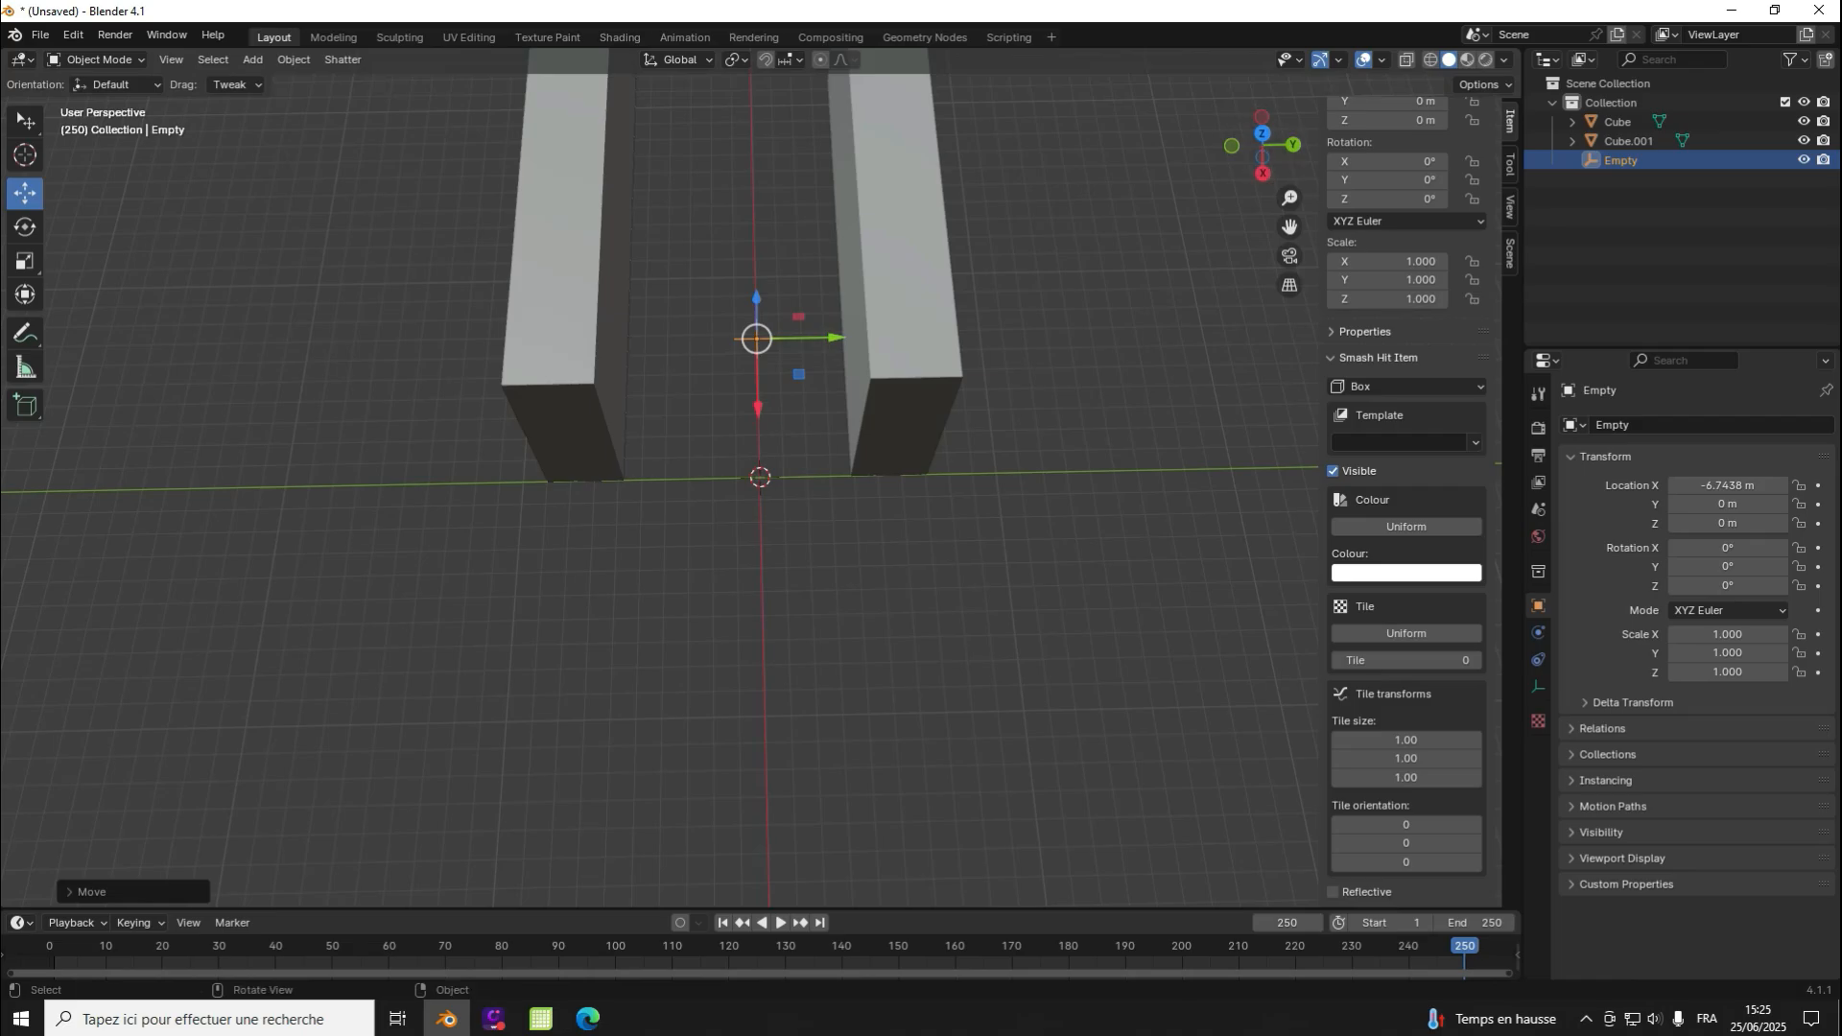
Step: Examine the empty's crossed axes in close perspective and in the right orthographic view, both selected and deselected
left_click_drag(1261, 148, 1233, 53)
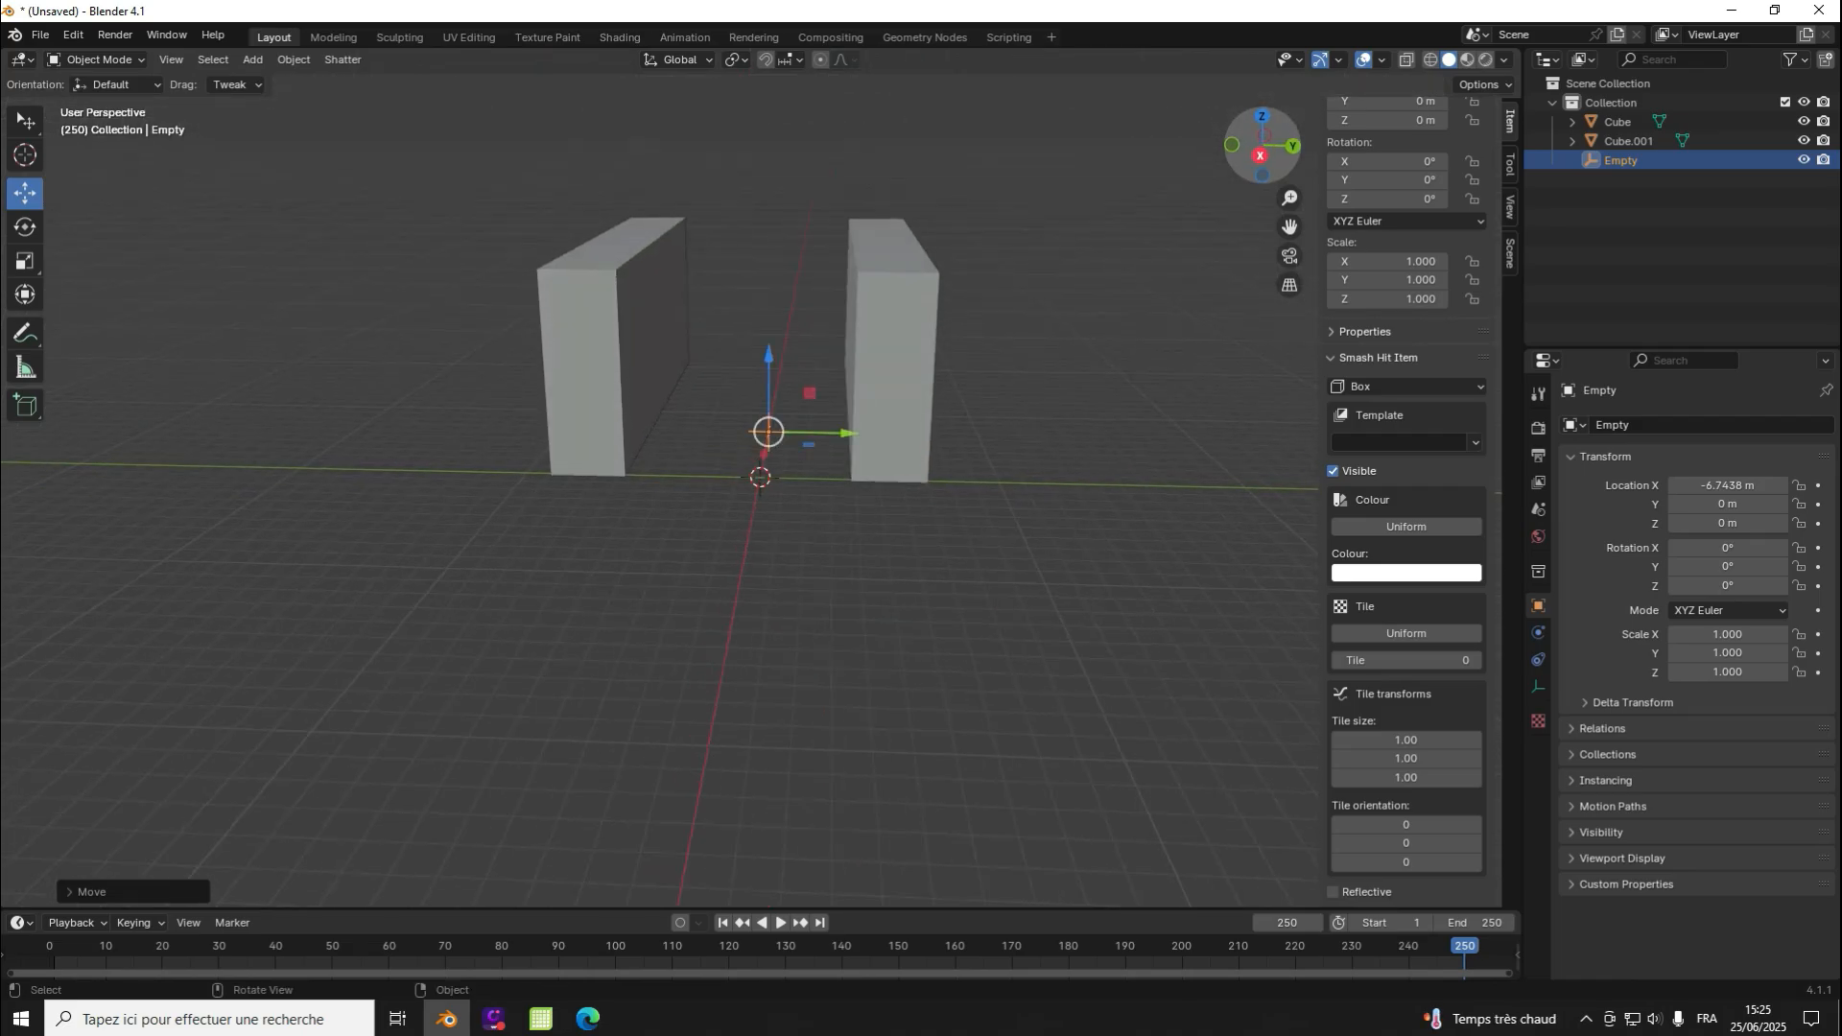
scroll(1257, 144, "up", 13)
mouse_move(1260, 149)
left_mouse_down()
mouse_move(1288, 133)
mouse_move(1282, 154)
left_mouse_up()
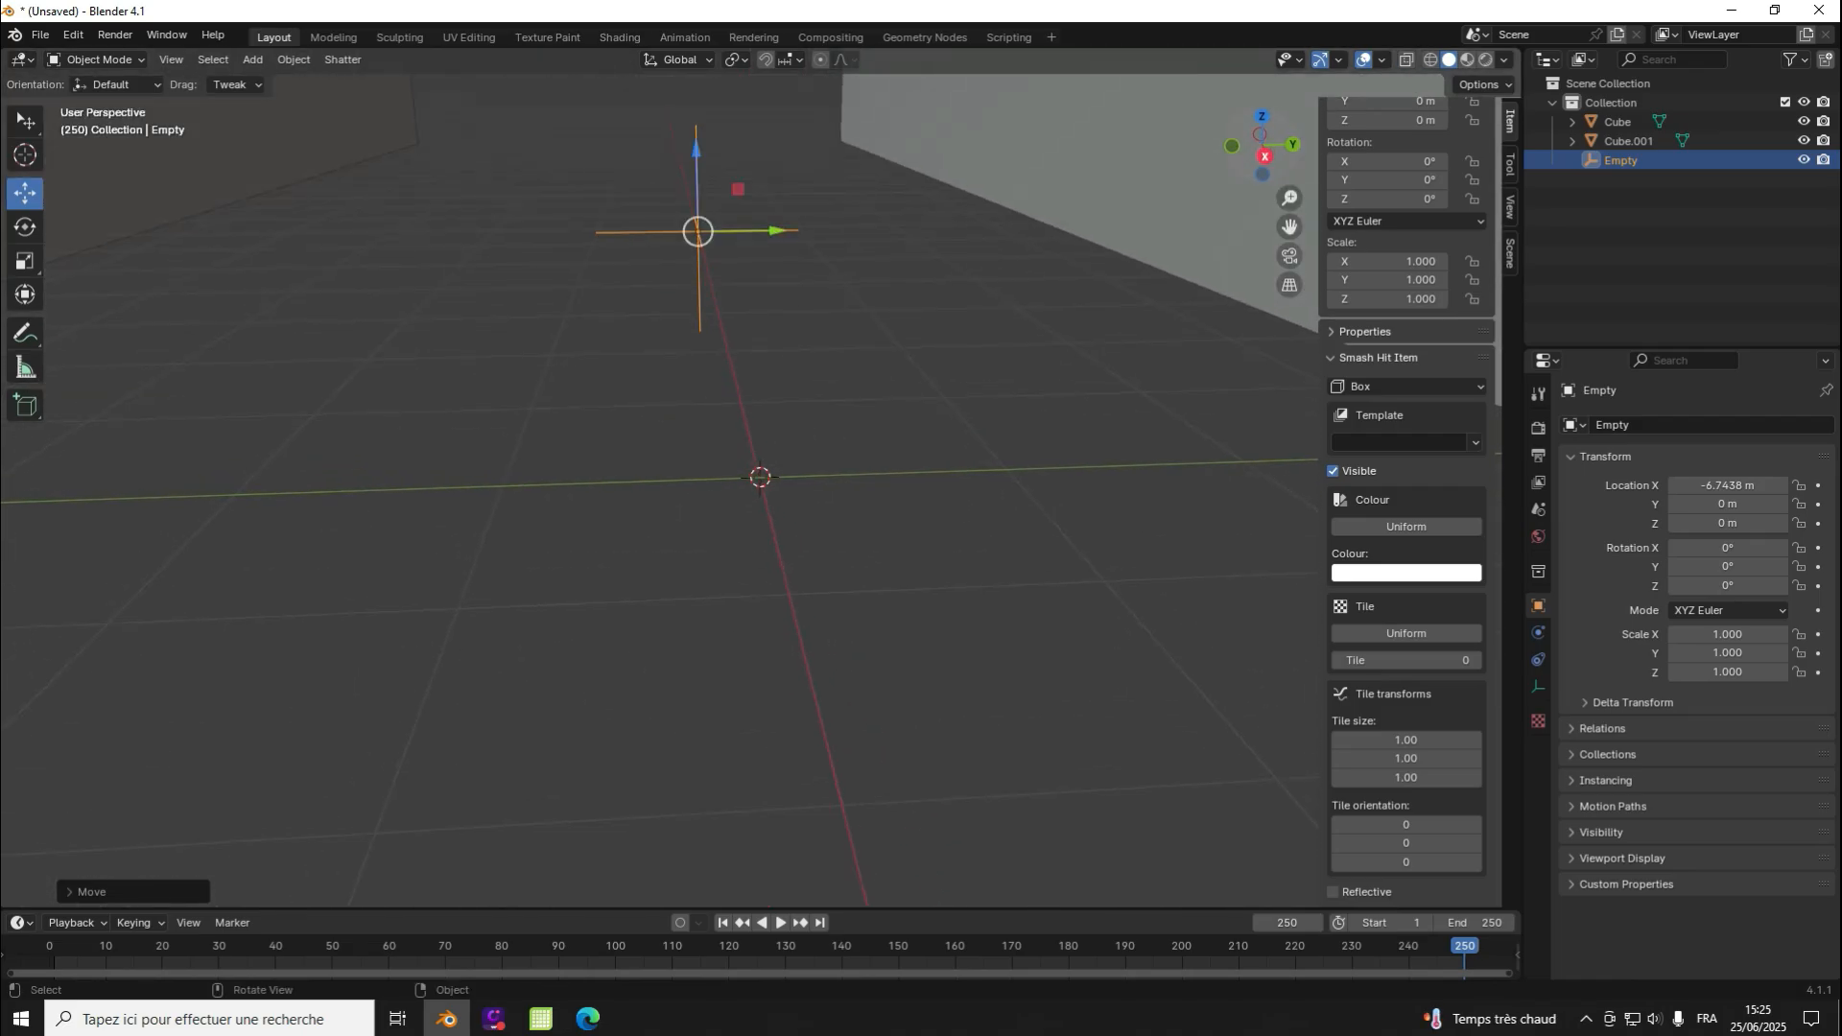
middle_click_drag(698, 231, 682, 243)
scroll(682, 243, "down", 6)
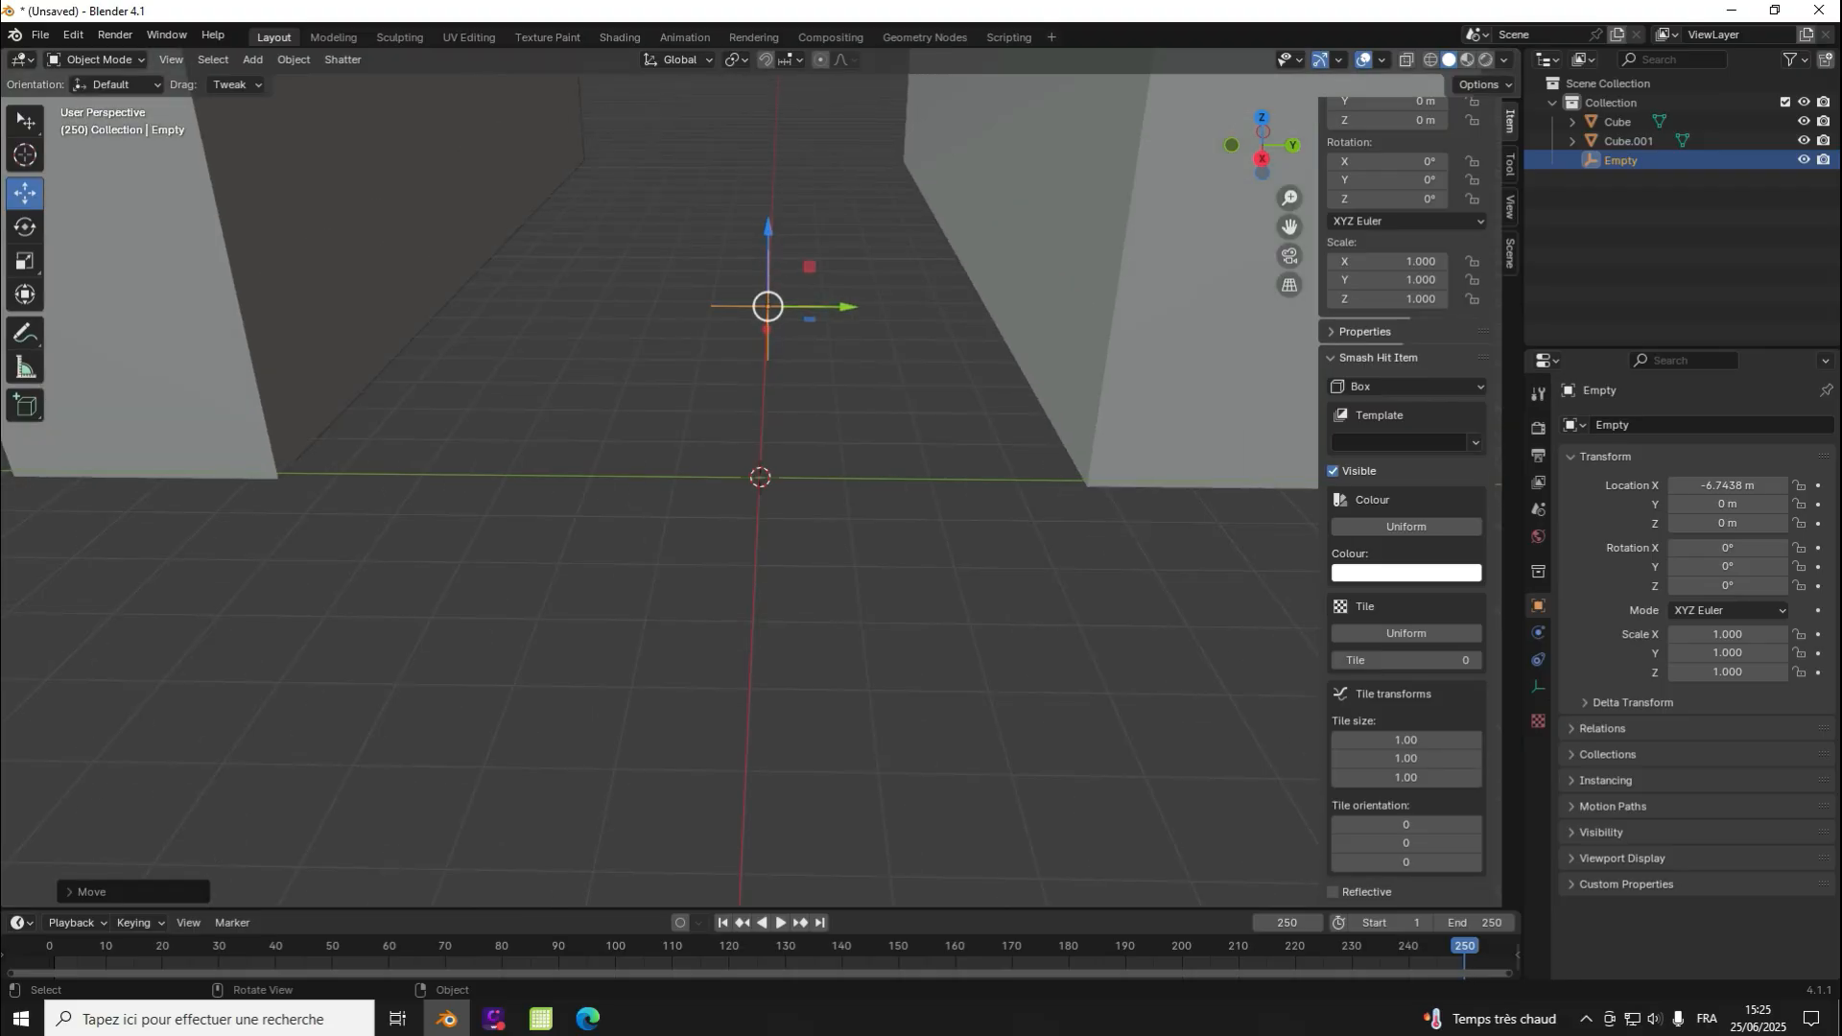
left_click(1262, 158)
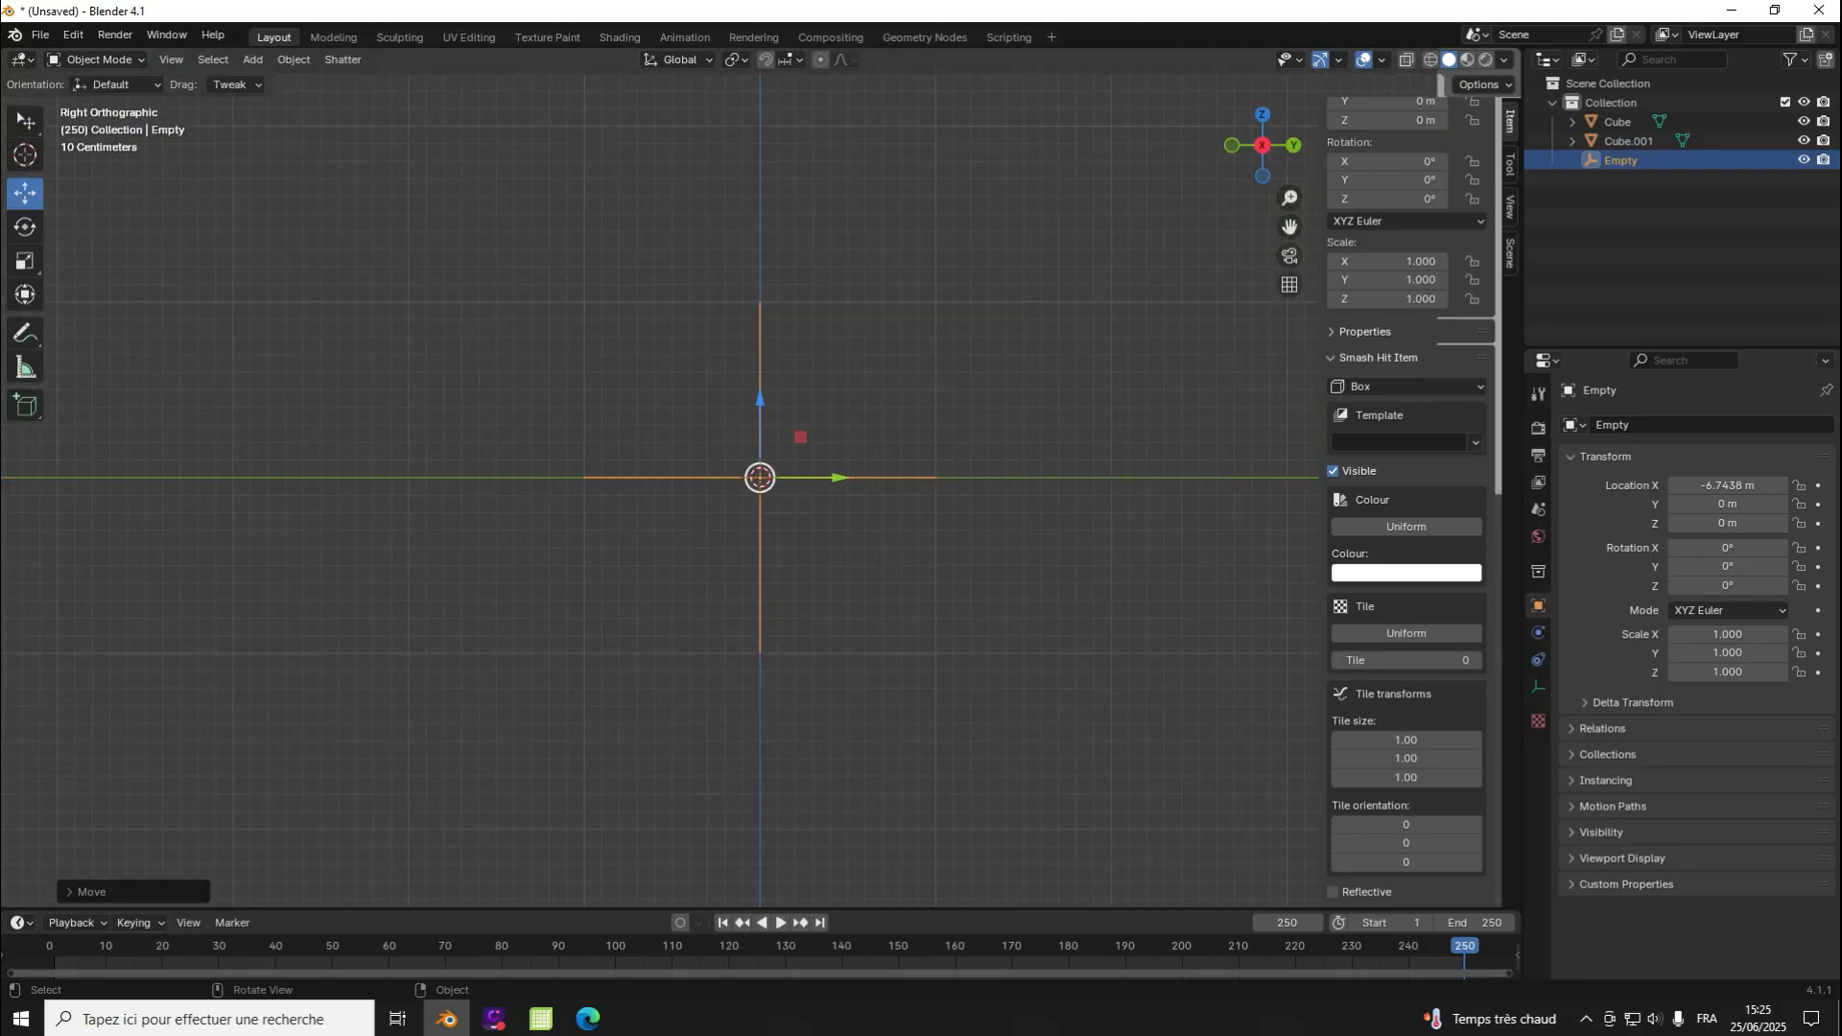
left_click(671, 551)
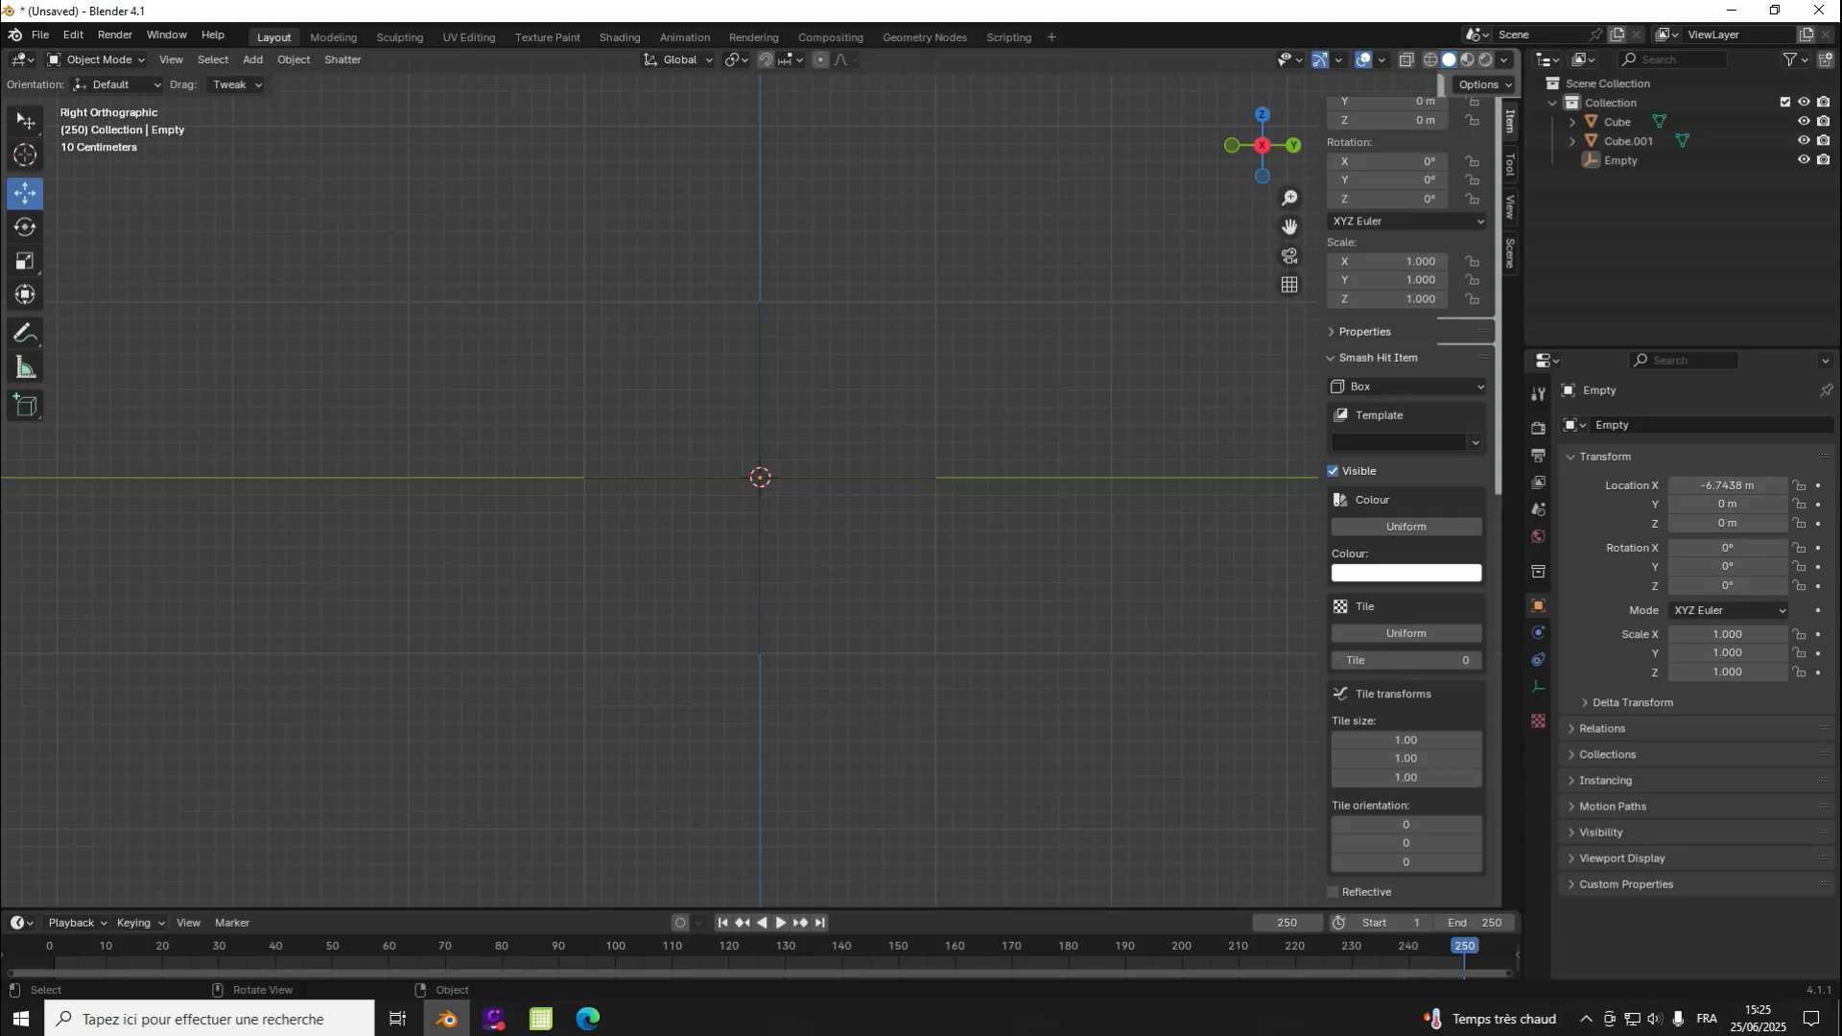
left_click(759, 478)
left_click(686, 542)
left_click(760, 477)
left_click(1074, 288)
Step: Inspect the empty close up in perspective, comparing its selected and deselected appearance between the two blocks
left_click_drag(1262, 145, 1263, 152)
left_click(756, 442)
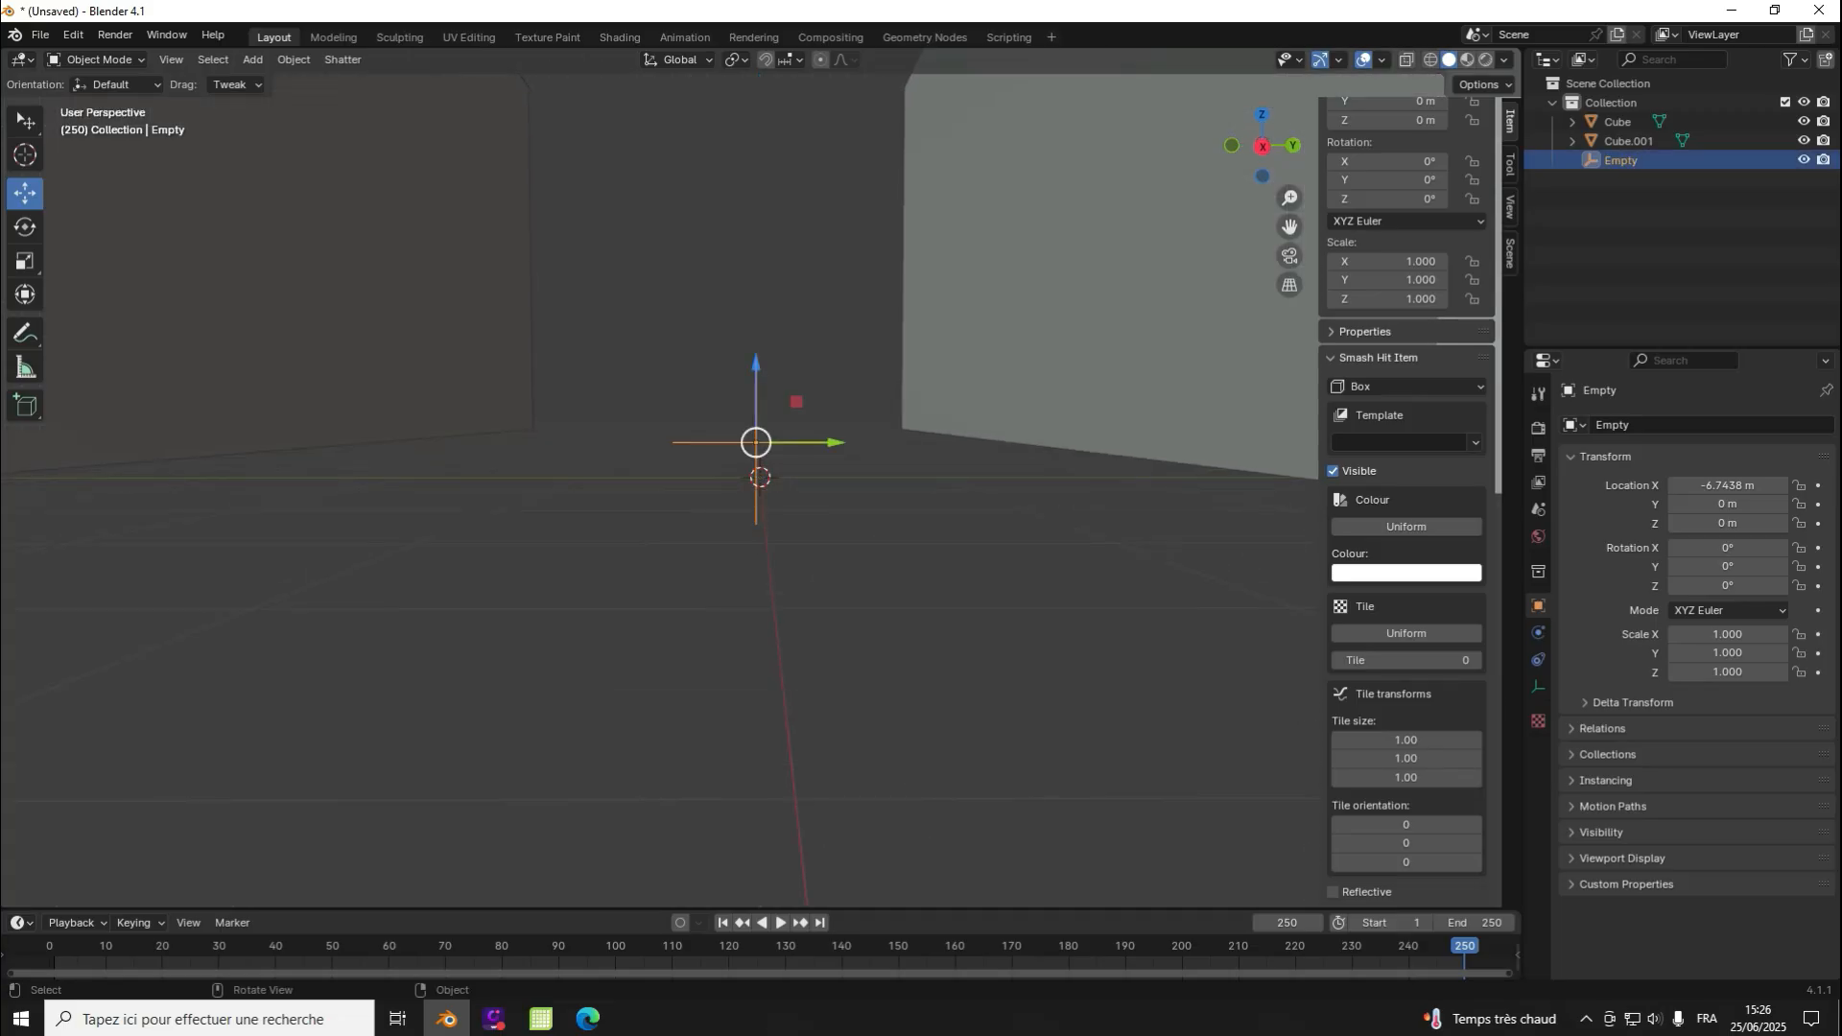
scroll(756, 442, "up", 18)
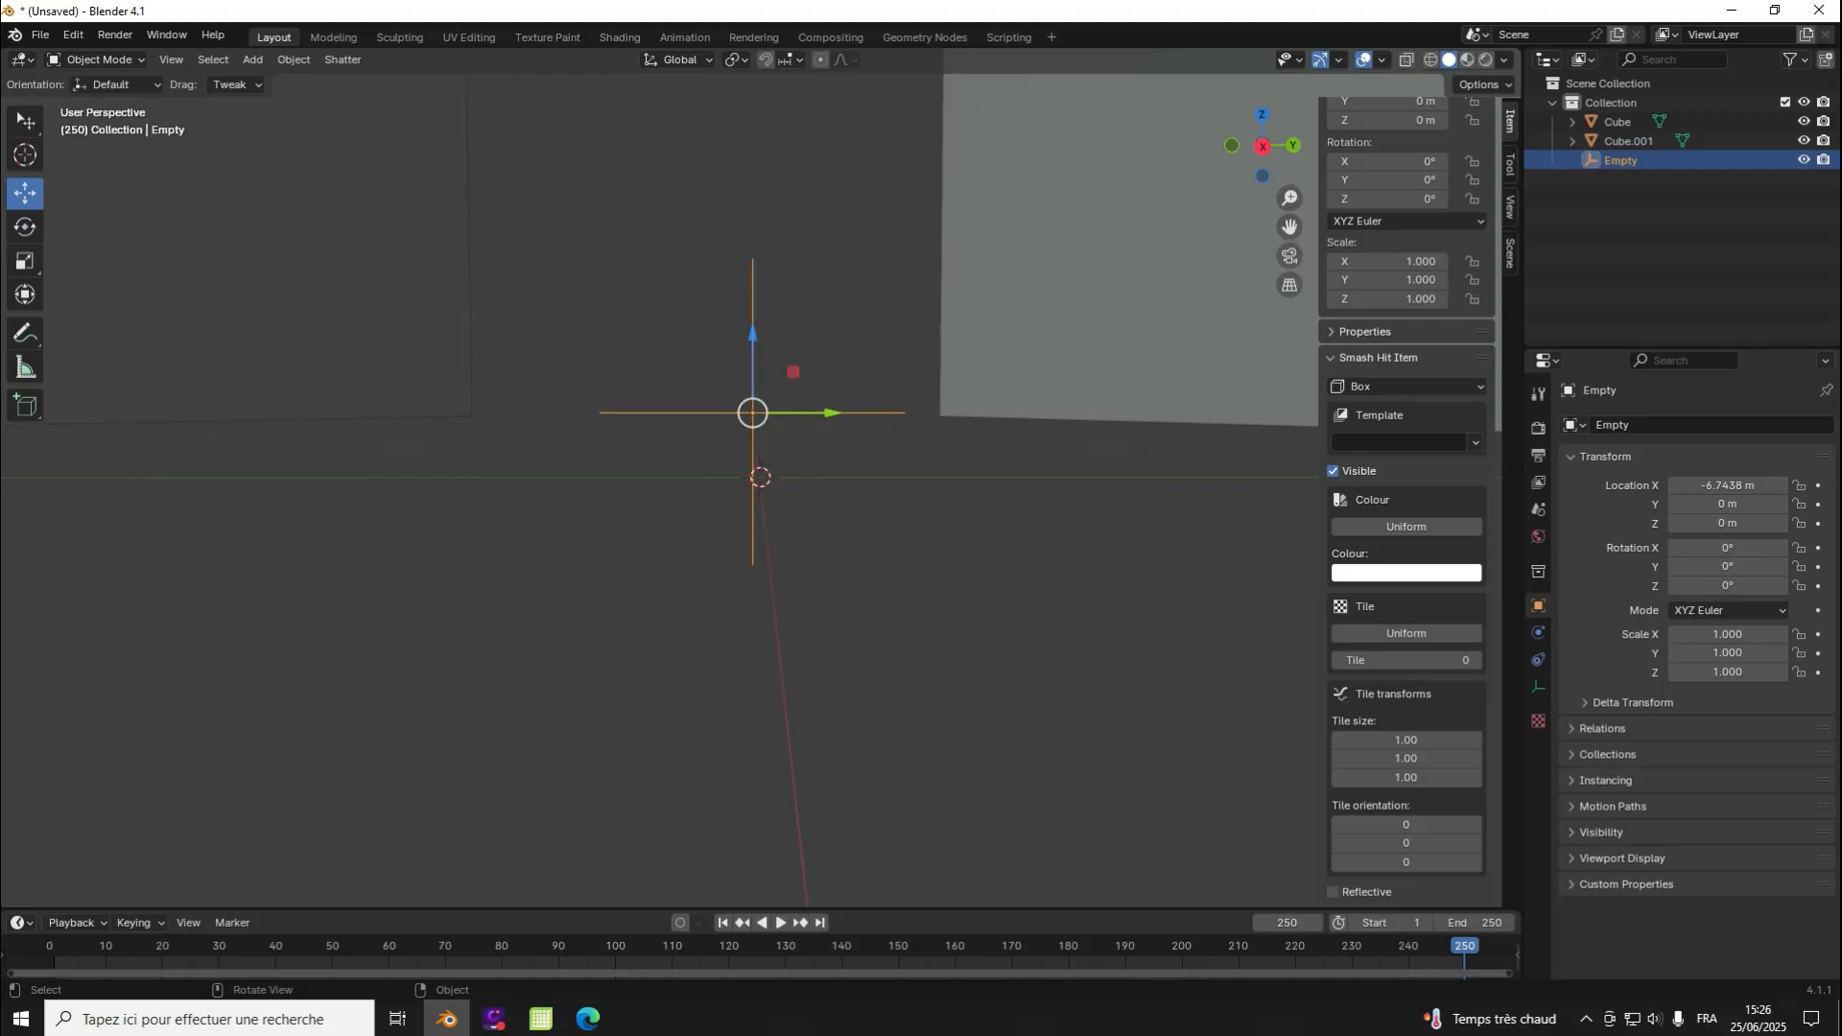
left_click(878, 346)
scroll(877, 346, "down", 15)
scroll(1262, 146, "down", 3)
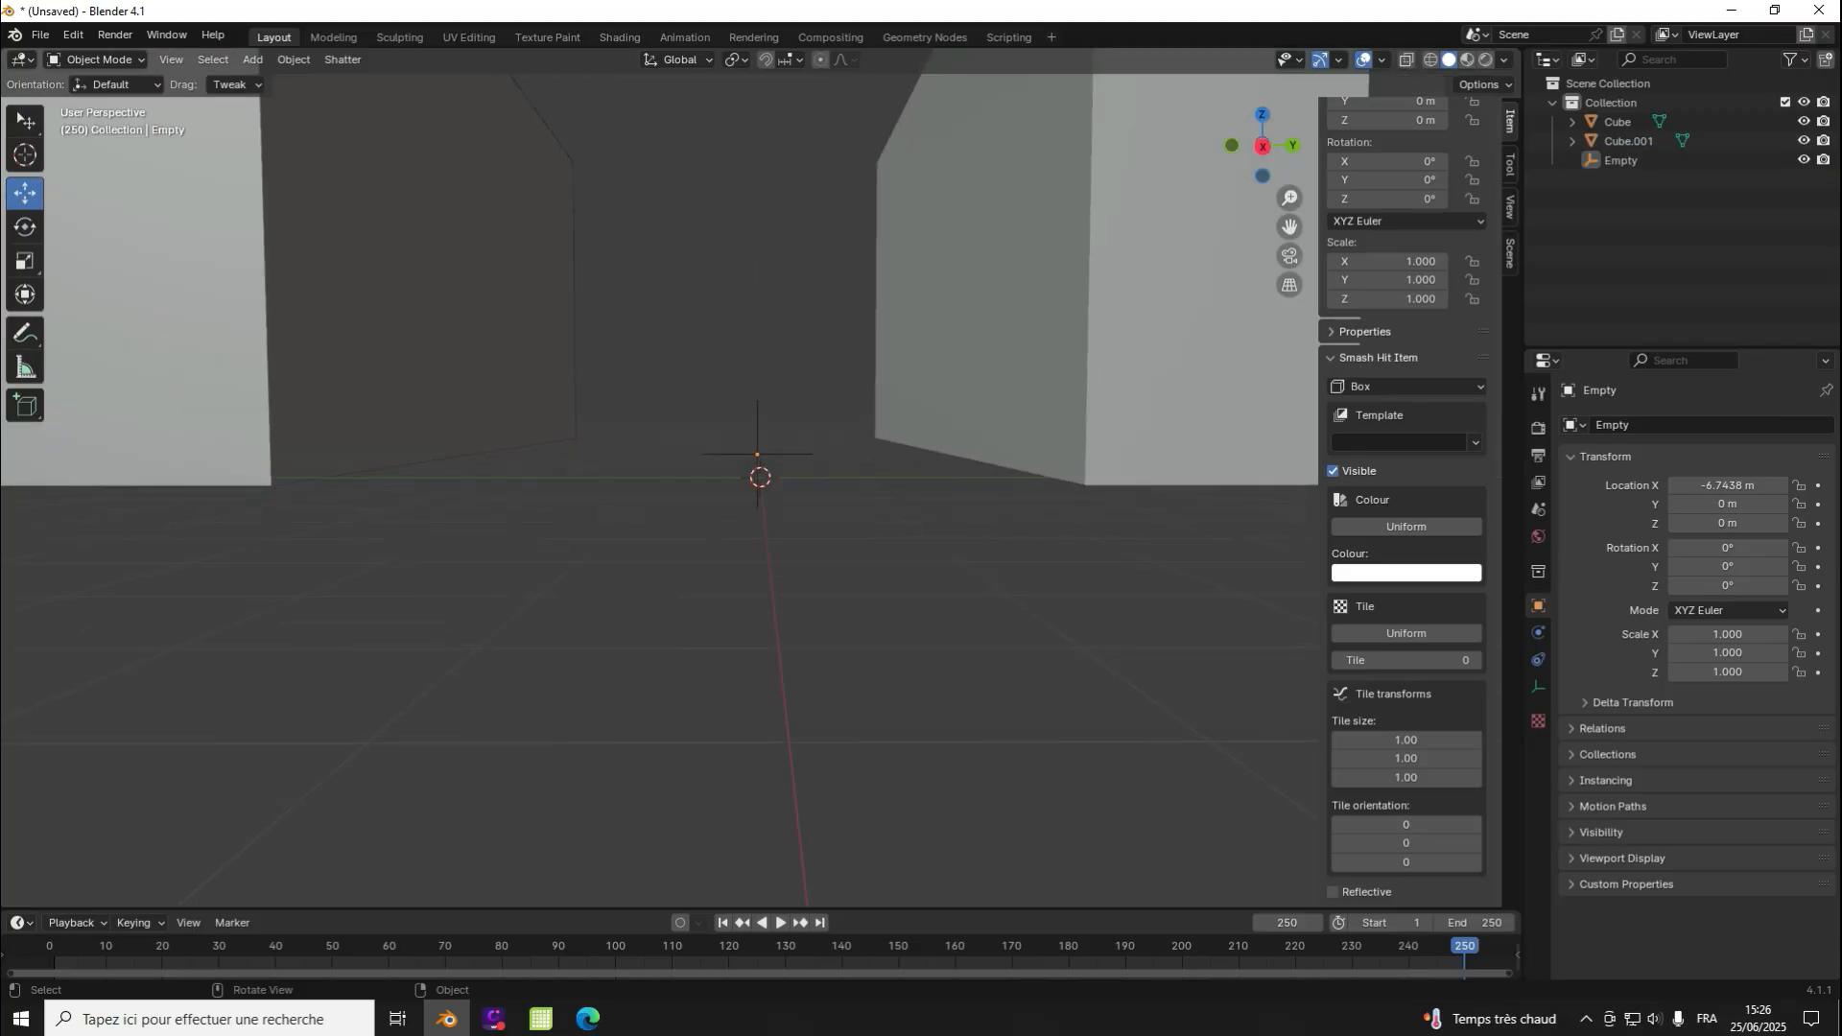
Step: Move the empty along Y to about 3.86 m, toward the copied block, and clear the selection
left_click_drag(1262, 145, 1263, 183)
left_click(796, 316)
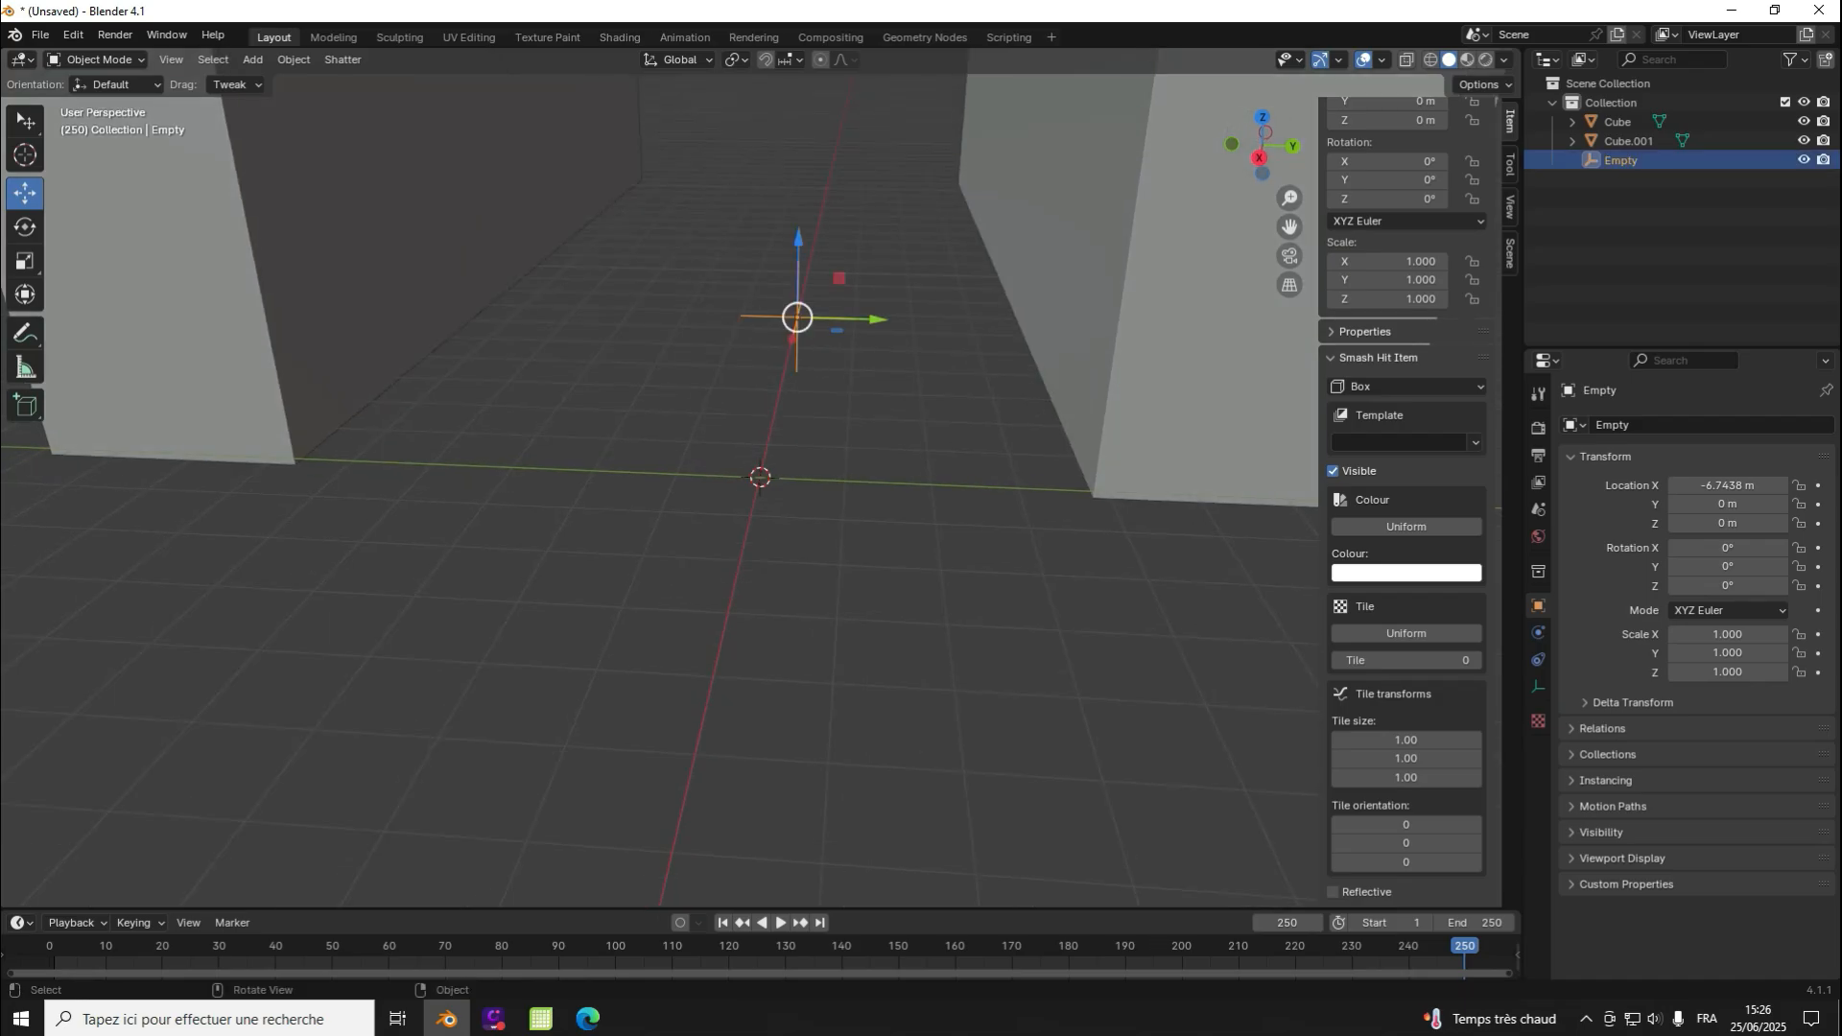
left_click_drag(876, 319, 1068, 344)
scroll(1055, 324, "up", 4)
scroll(1056, 324, "down", 4)
left_click(1032, 344)
key("ctrl+z")
key("alt+a")
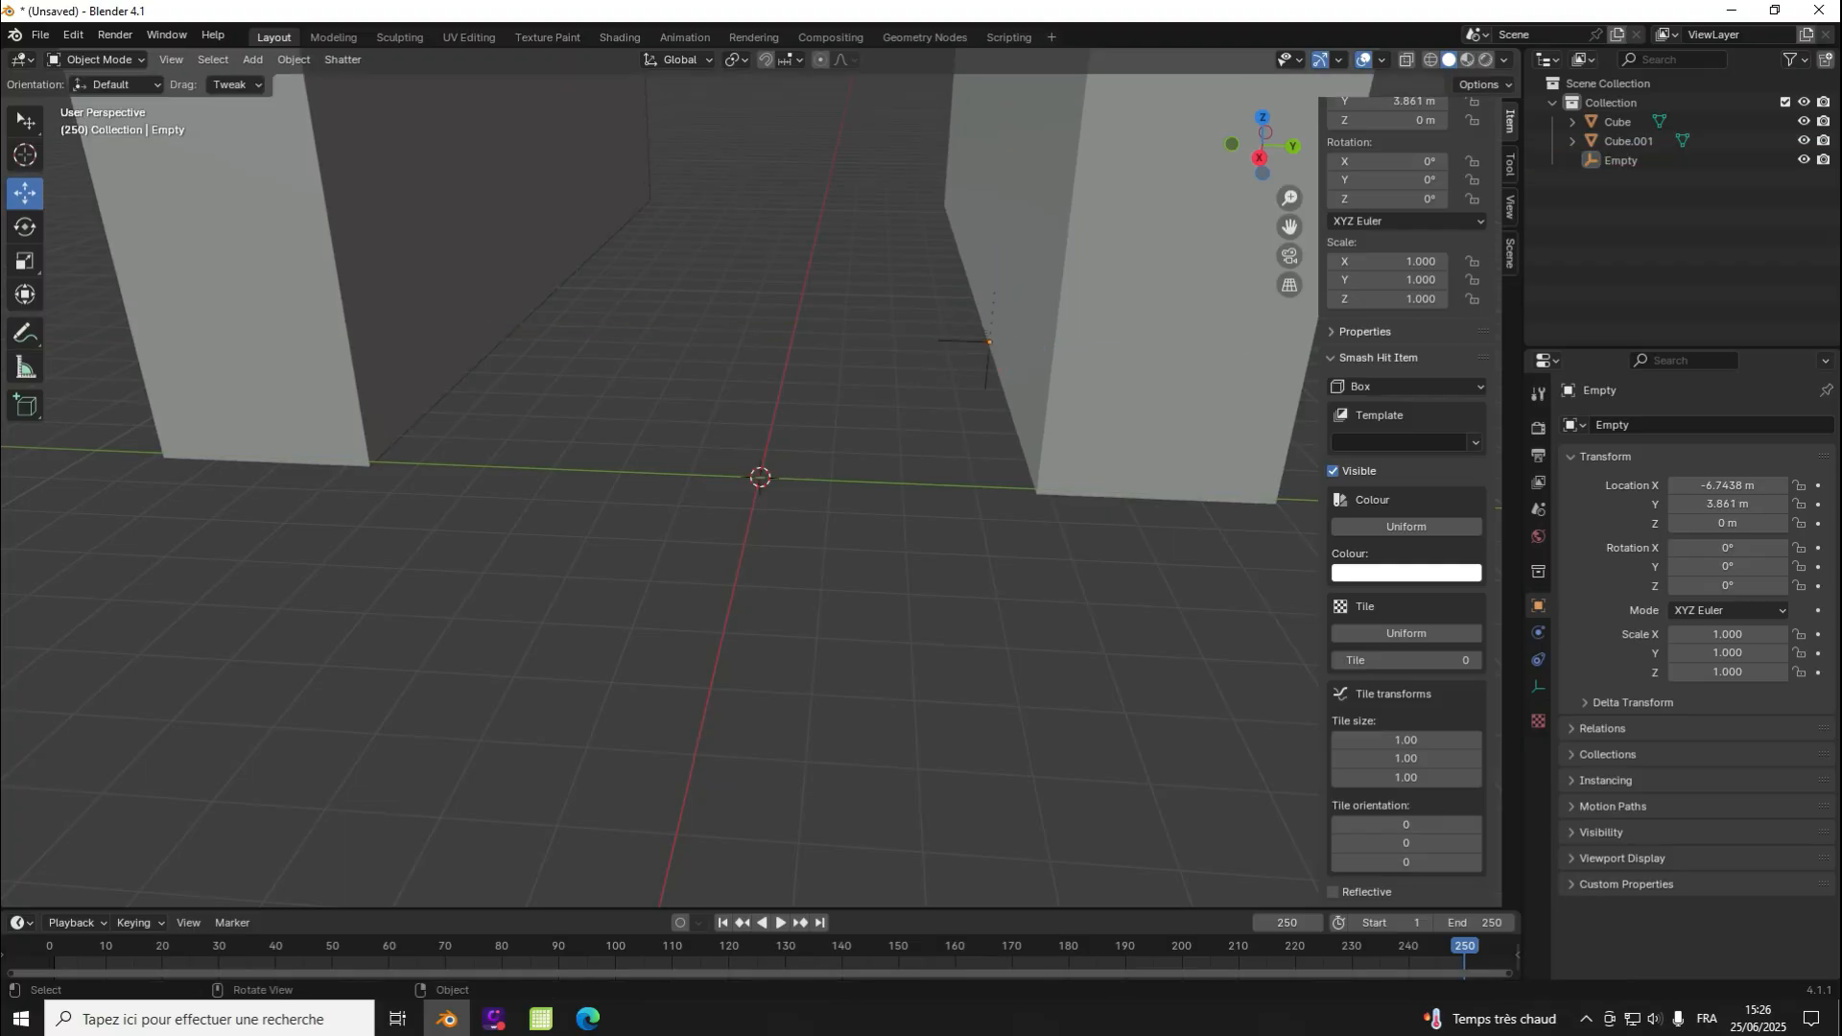
Step: Select the empty and move it back between the two blocks, to about 0.06 m on the Y axis
left_click_drag(1233, 143, 1271, 143)
left_click(756, 313)
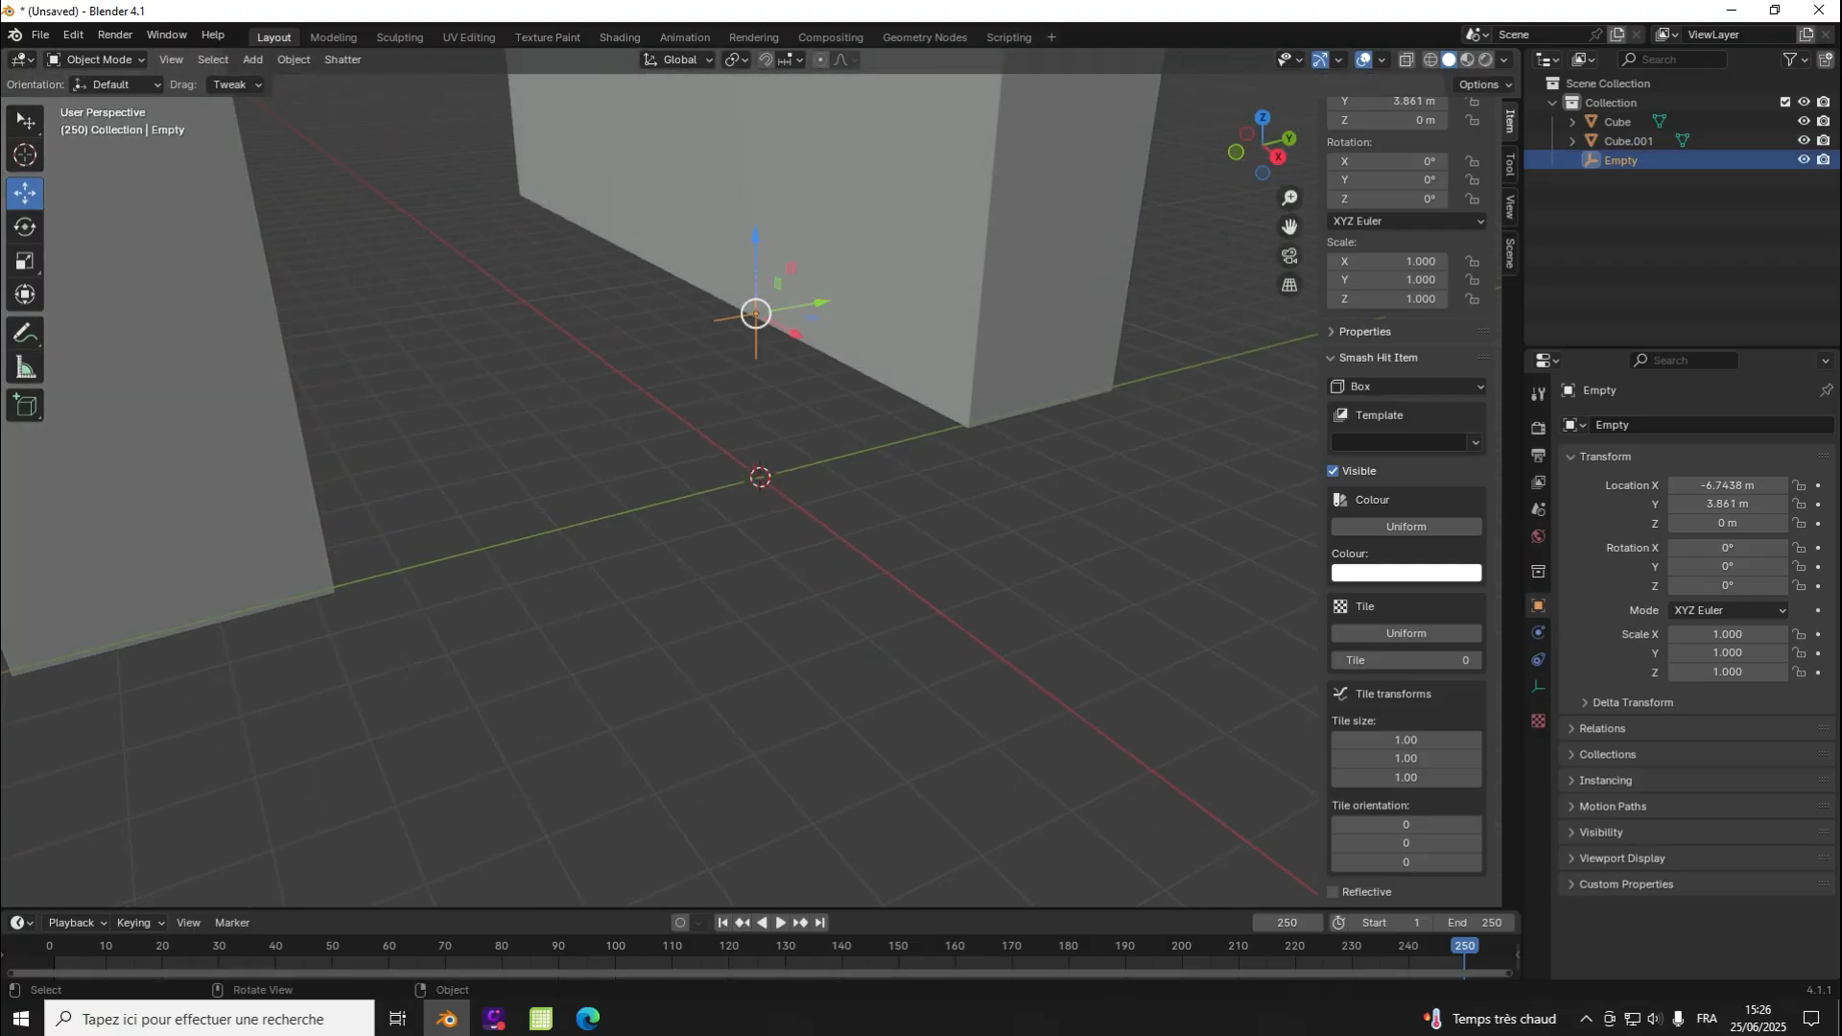
left_click_drag(806, 307, 634, 330)
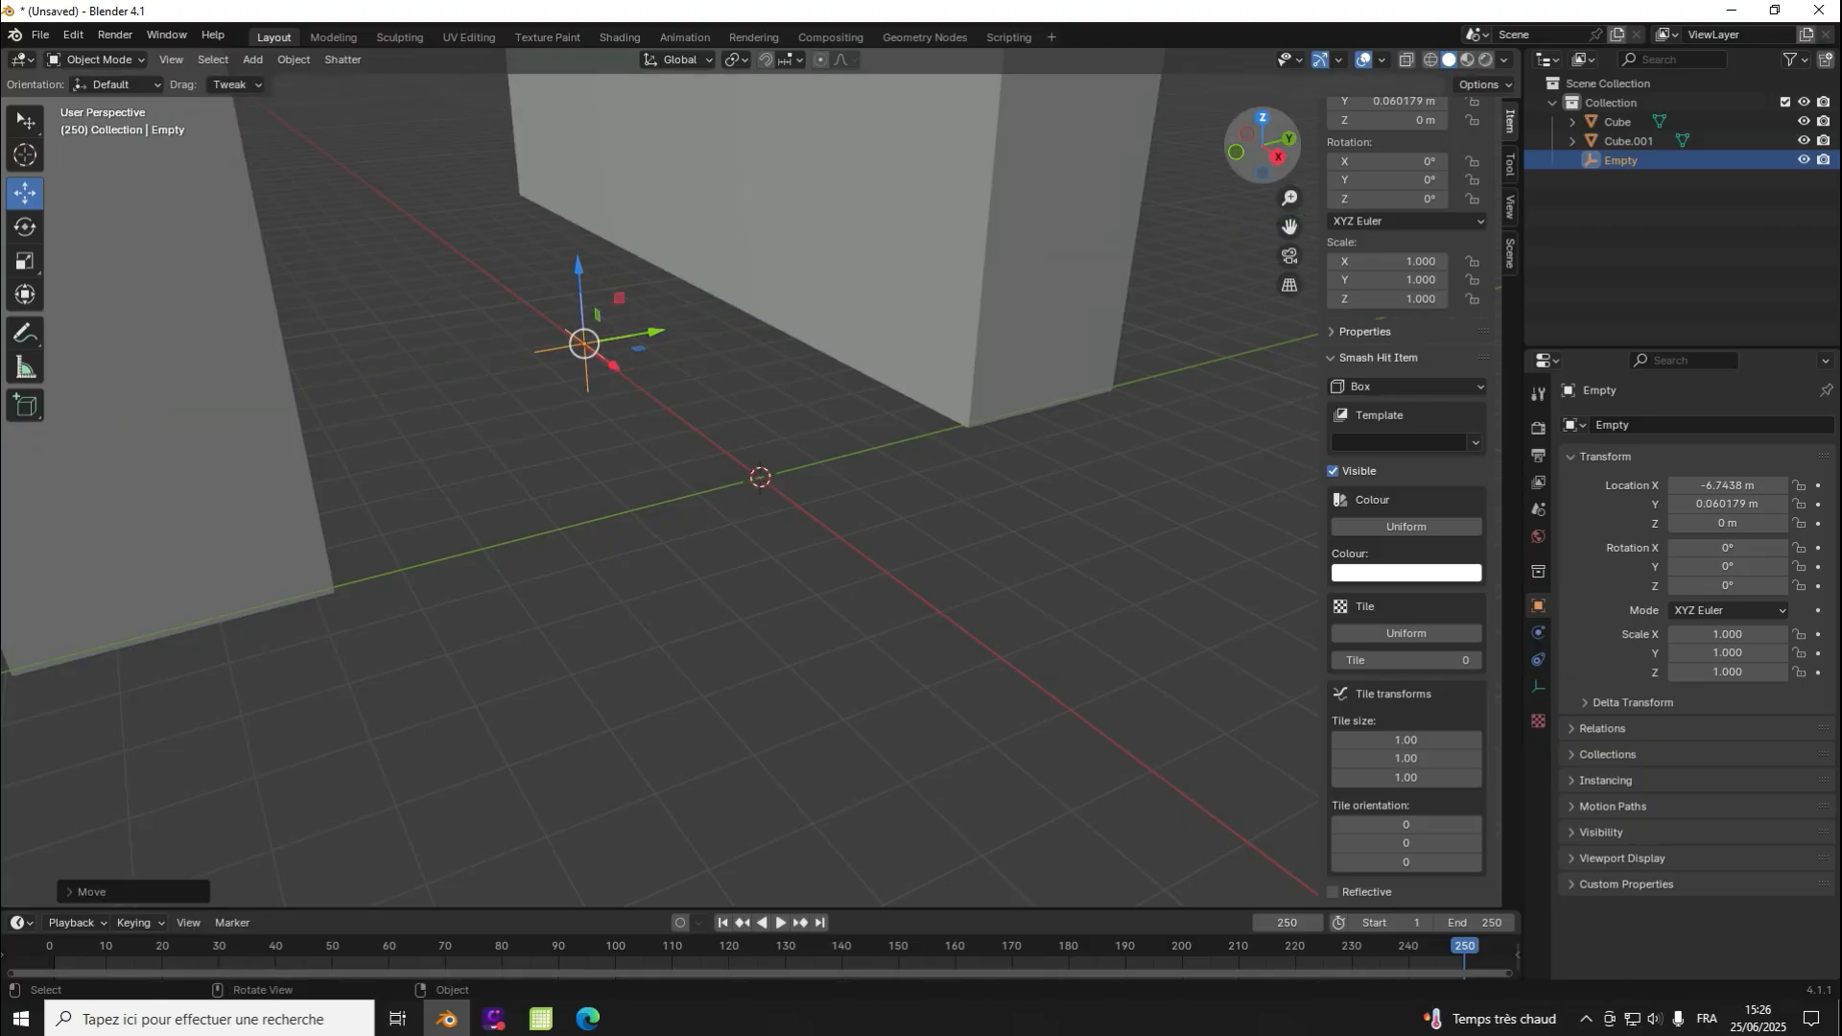
left_click_drag(1247, 144, 1311, 82)
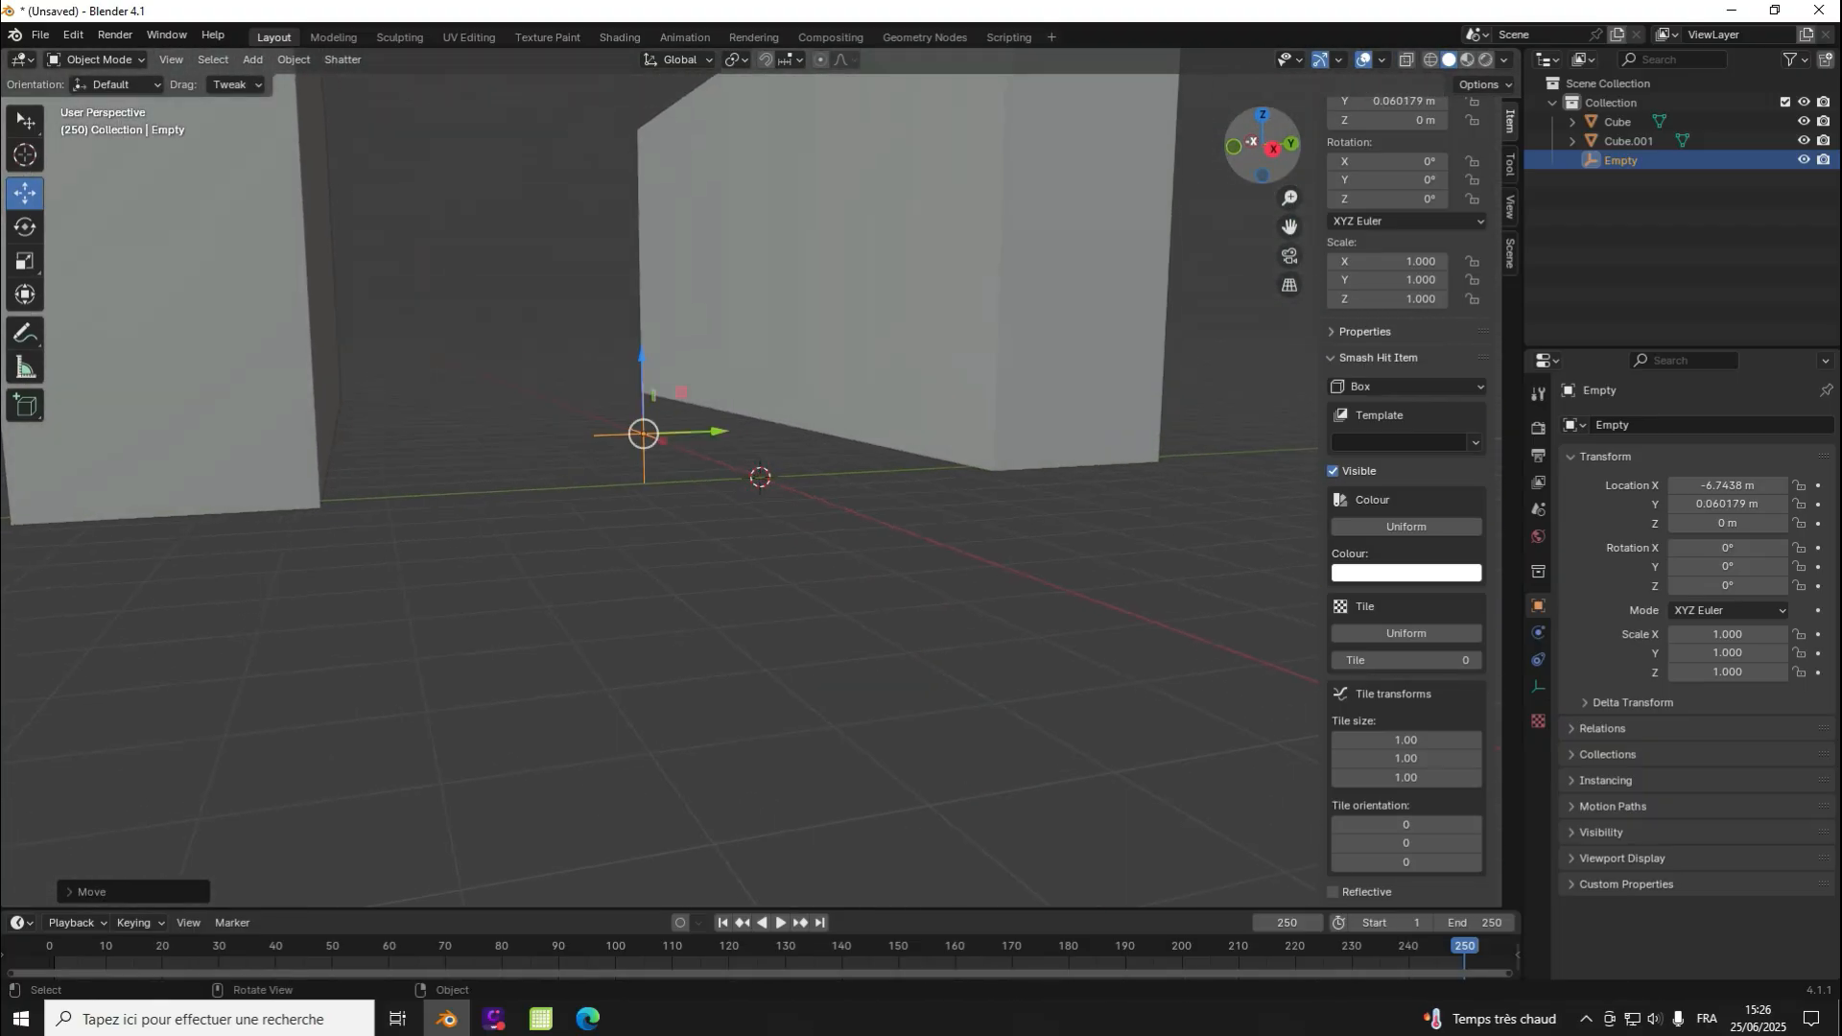
left_click_drag(1264, 144, 1217, 222)
scroll(1216, 223, "down", 4)
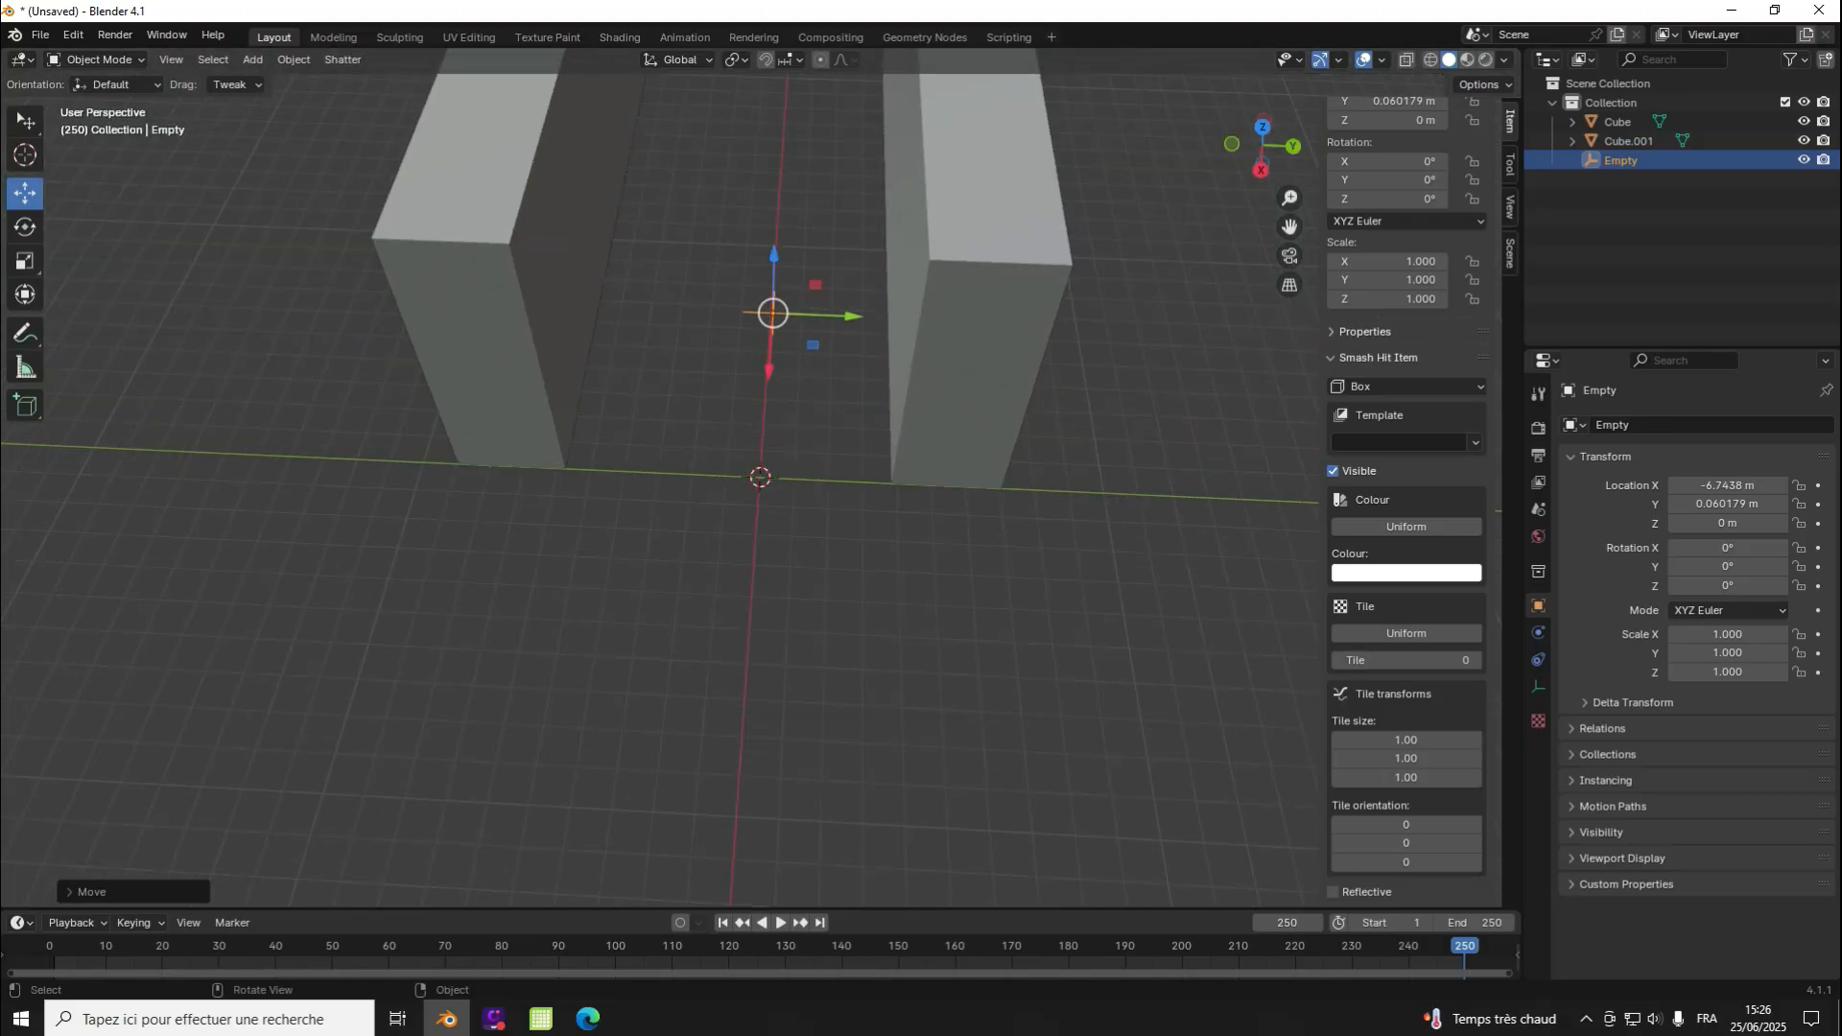
mouse_move(1262, 146)
left_mouse_down()
mouse_move(1272, 163)
mouse_move(1306, 155)
mouse_move(1247, 144)
left_mouse_up()
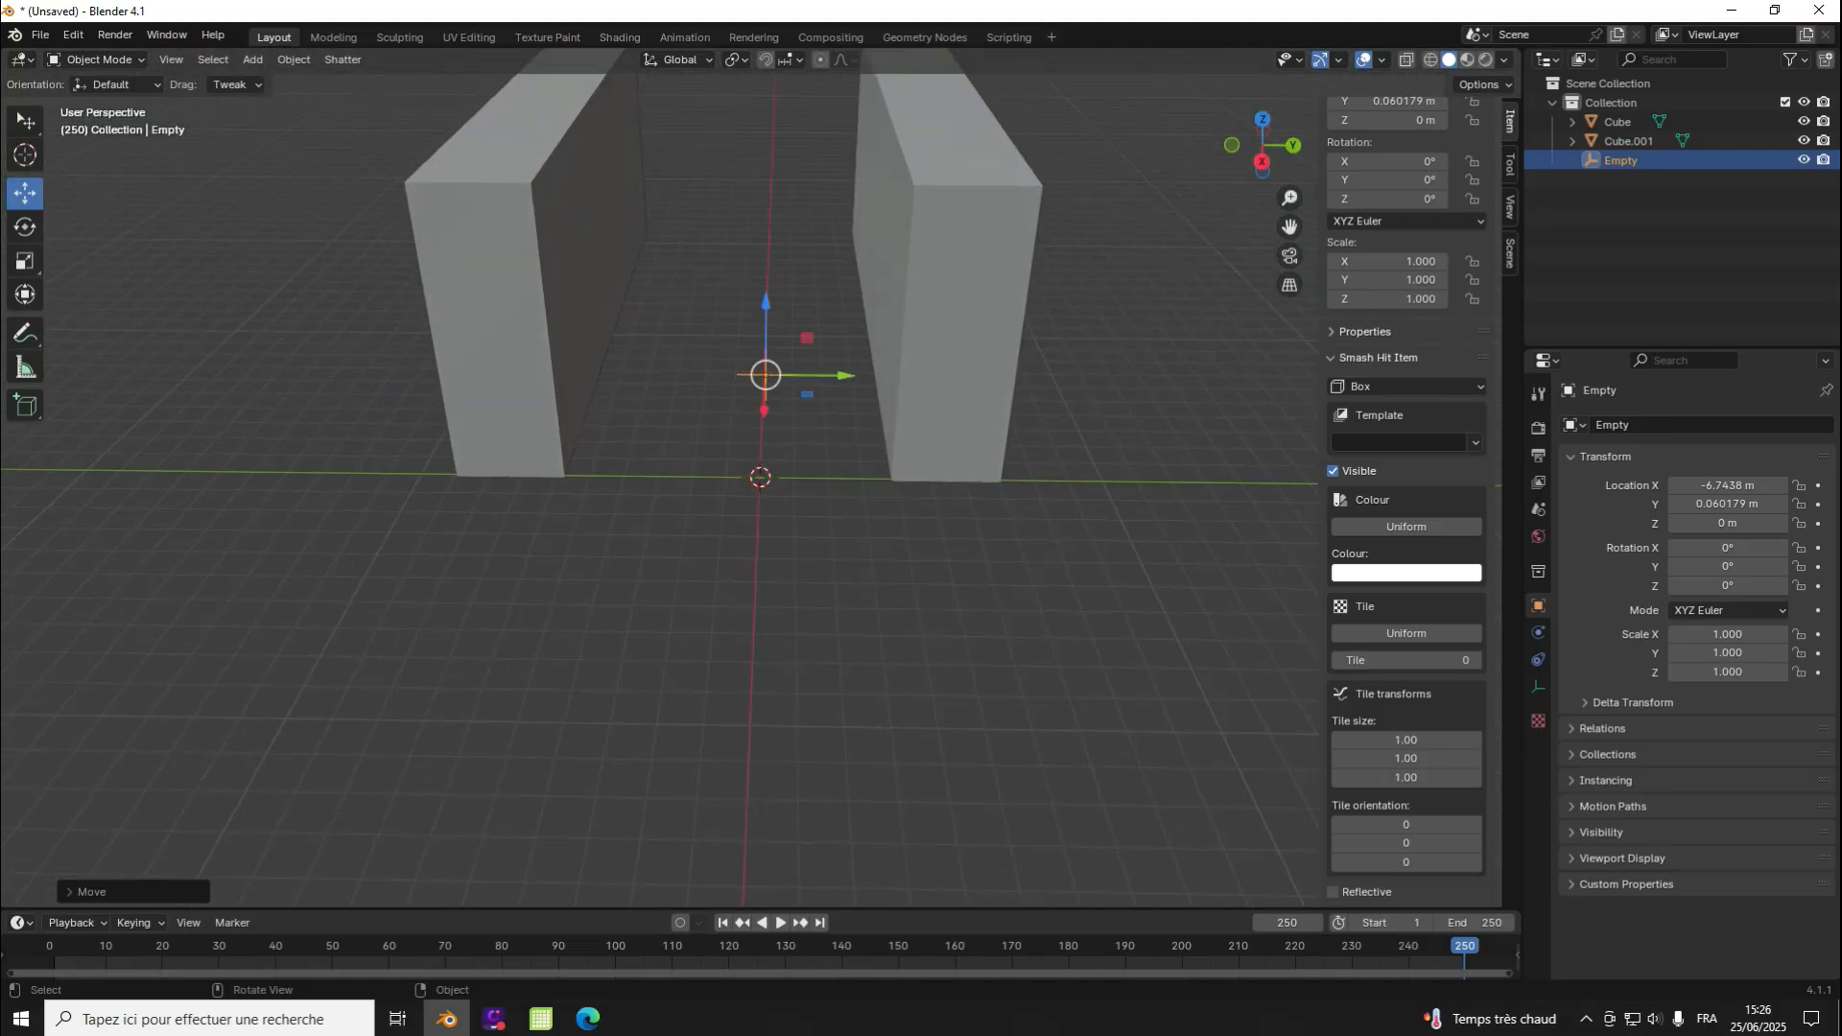
scroll(1391, 182, "up", 2)
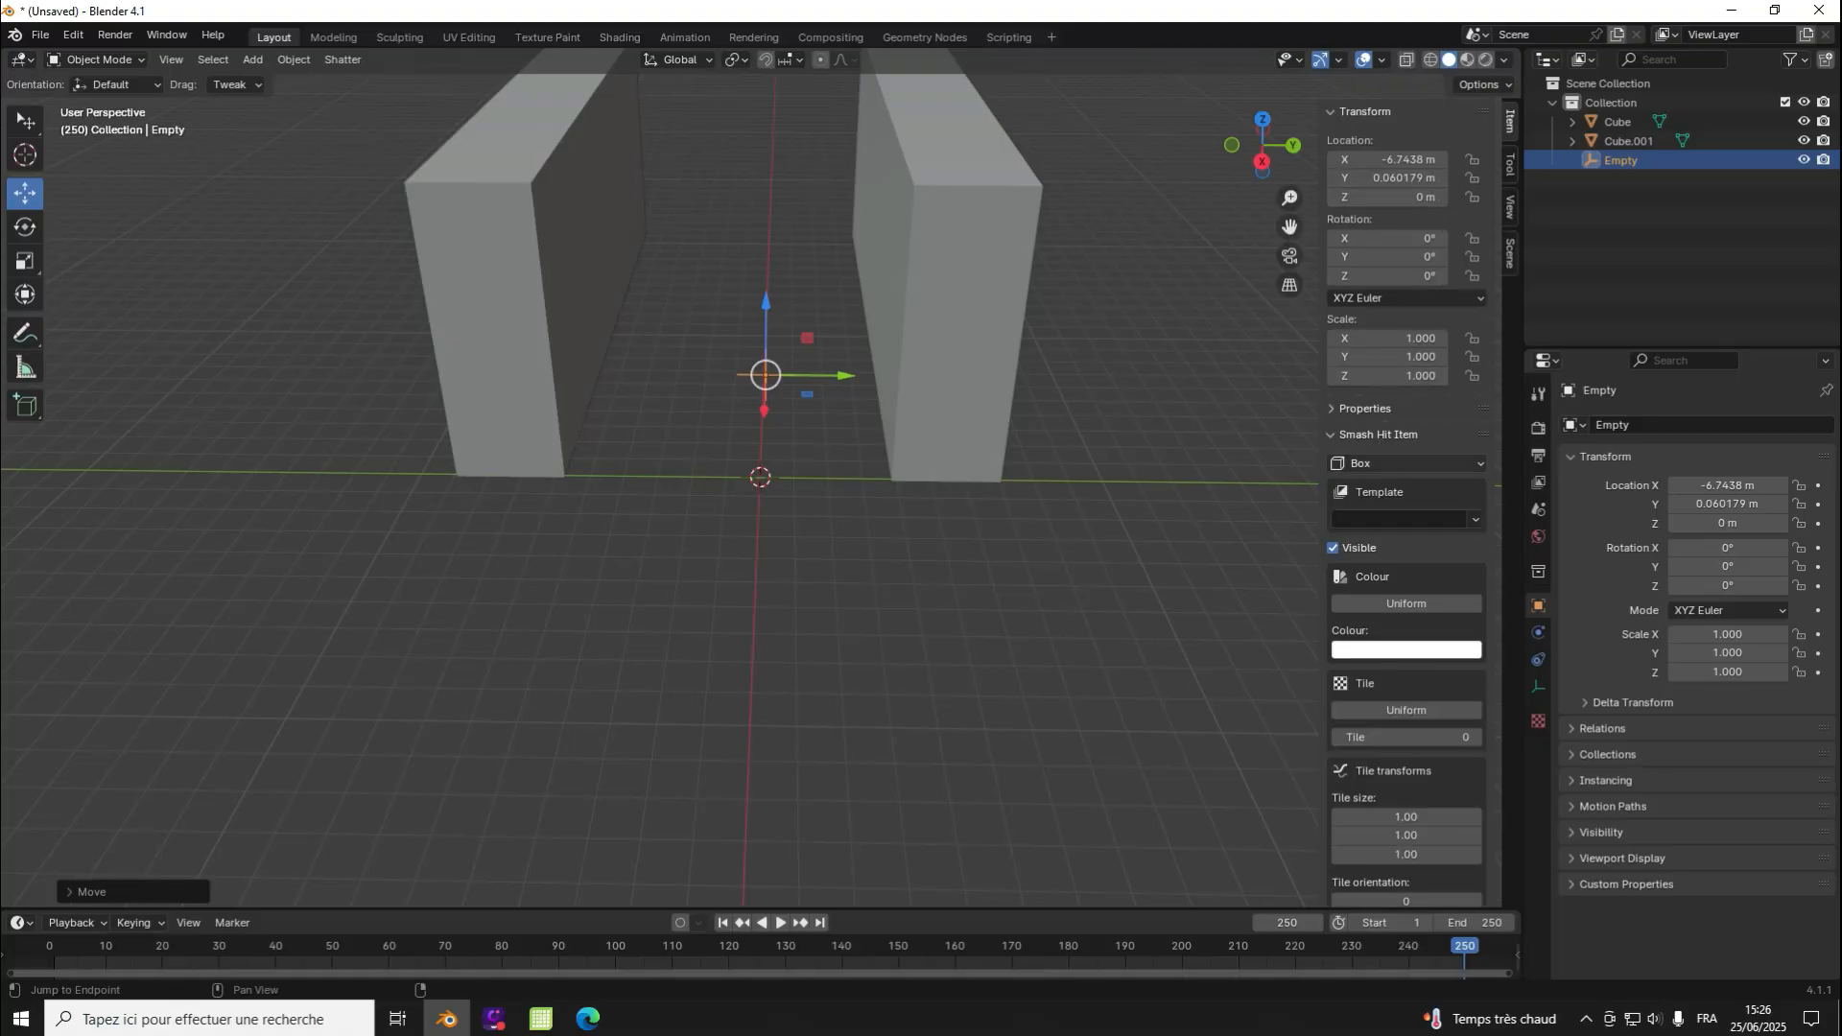
Step: Make the selected empty an Obstacle item with the basic template and the bar type
left_click(1406, 463)
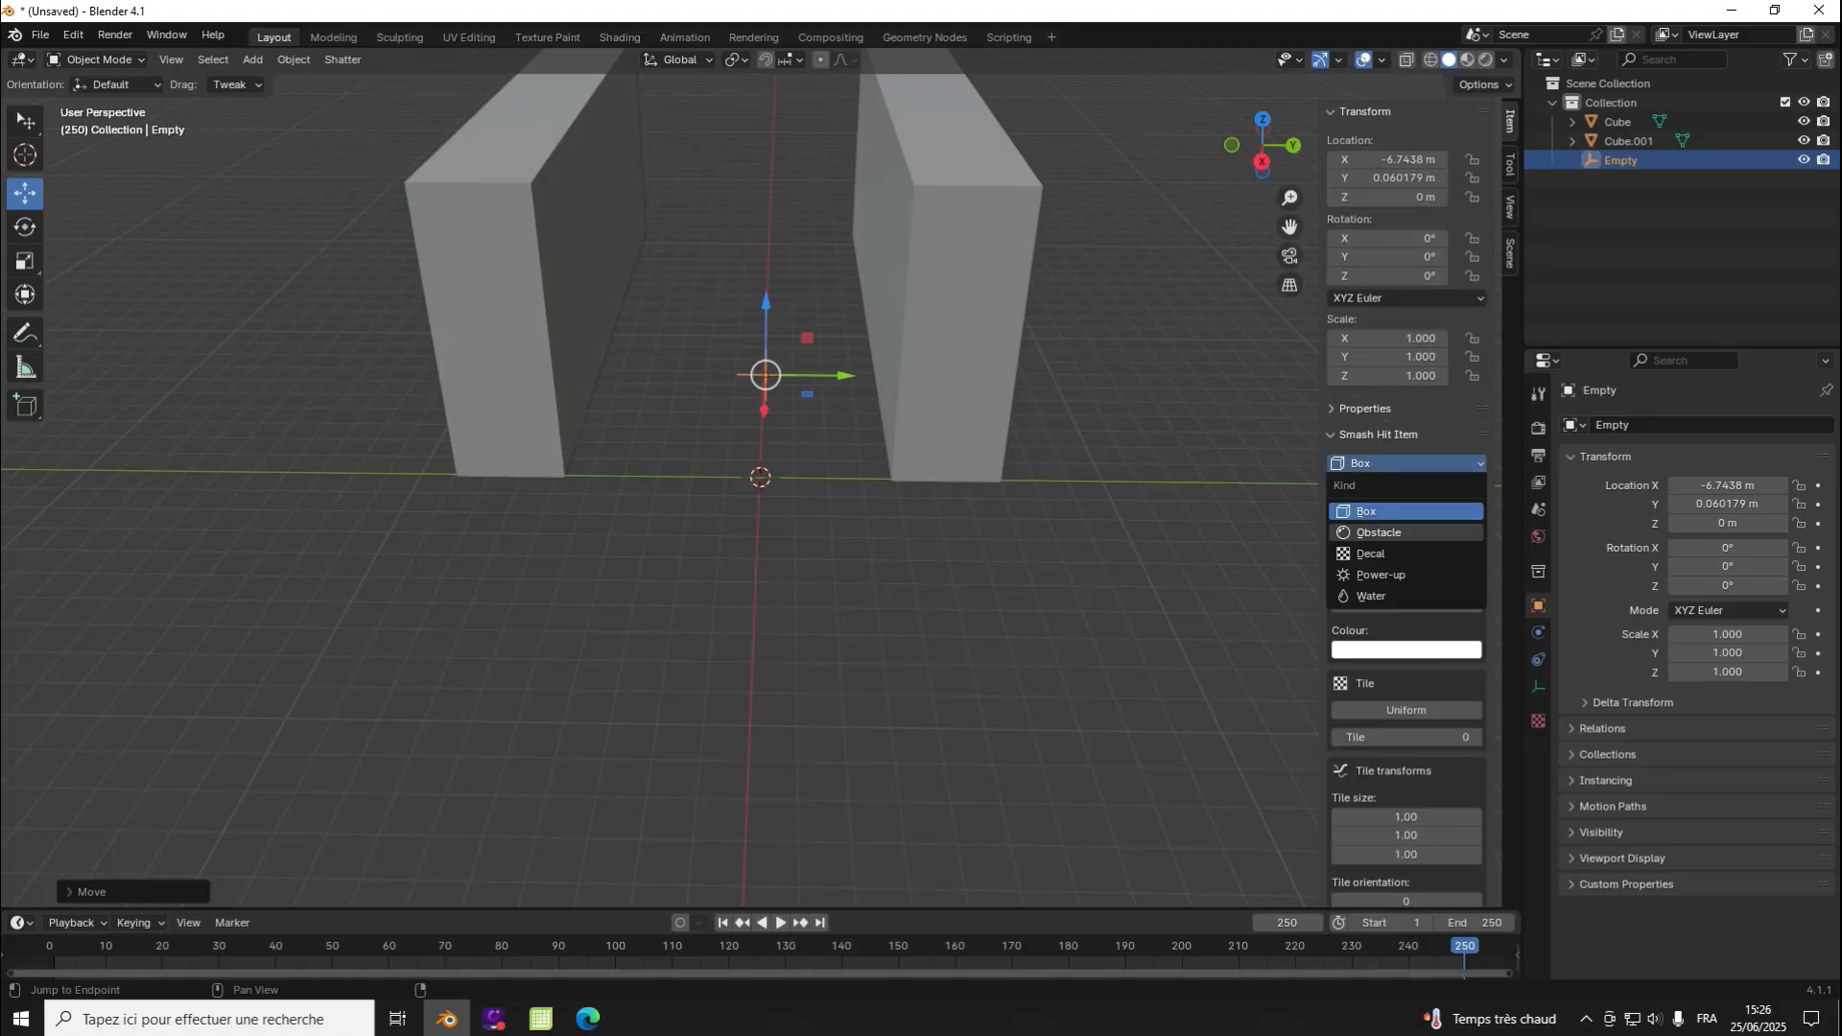
left_click(1379, 532)
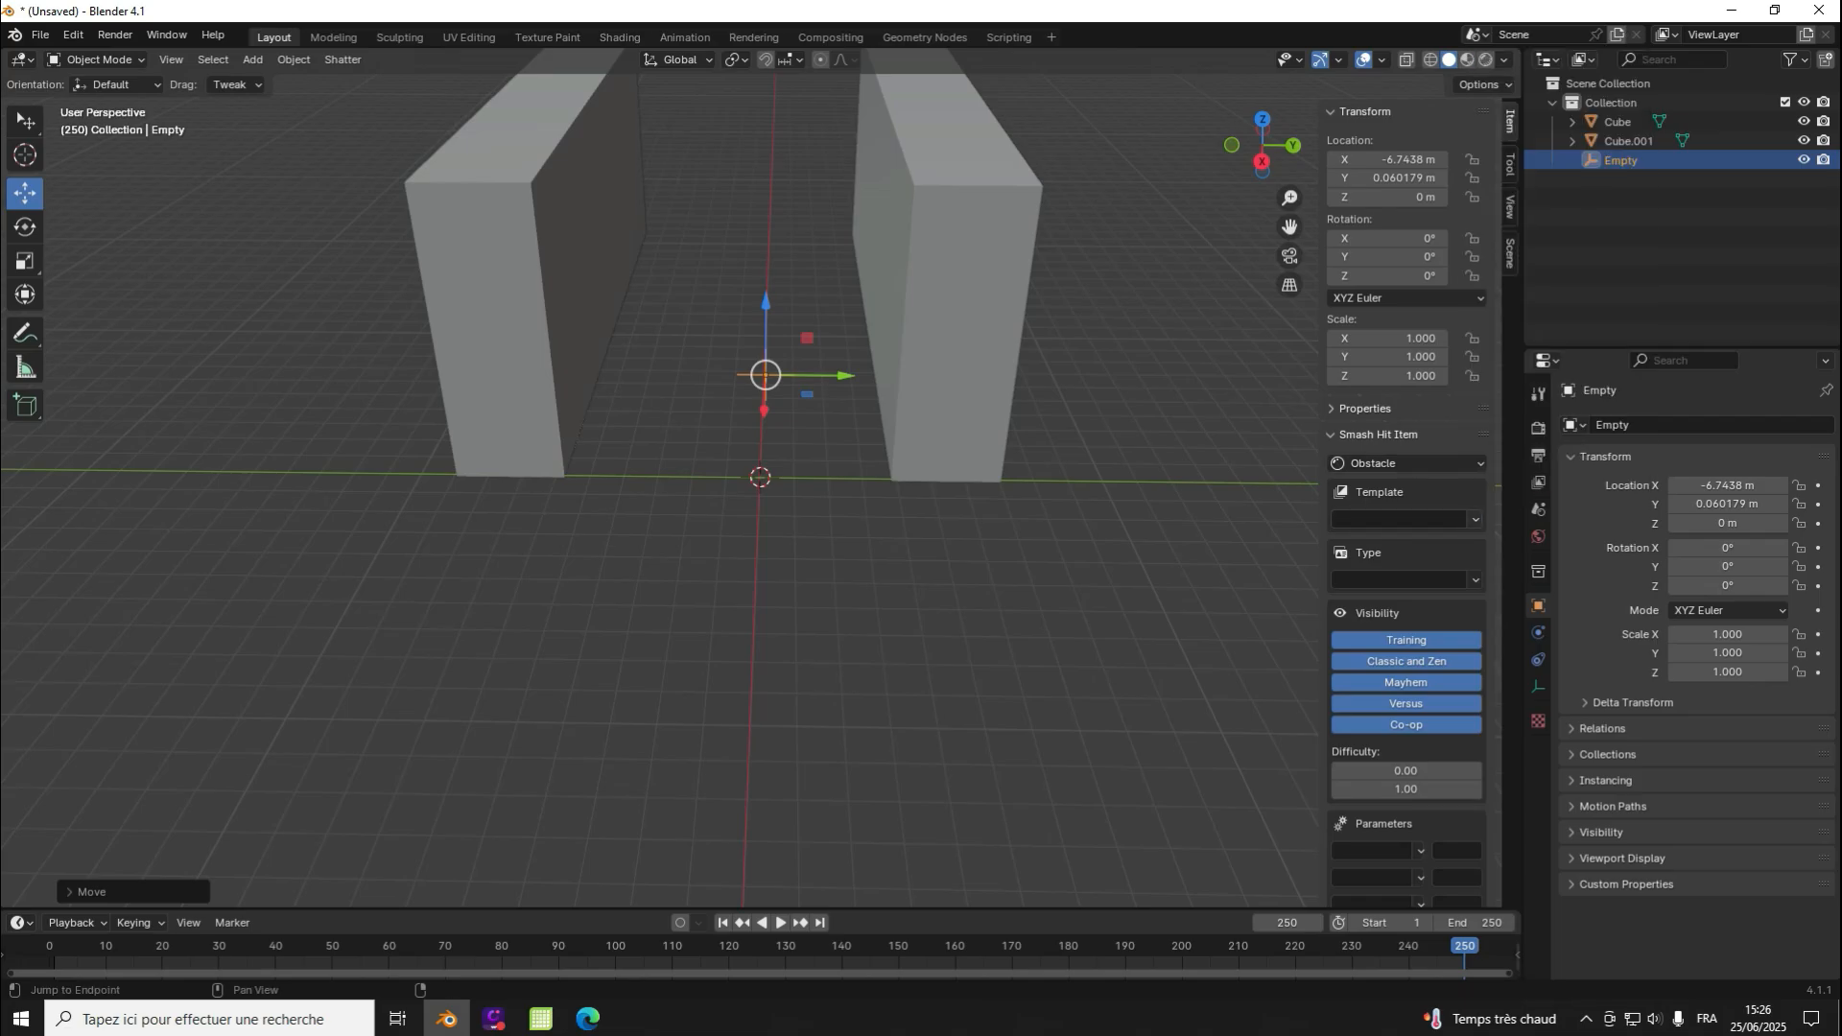
left_click(1400, 519)
left_click(1476, 519)
left_click(1476, 519)
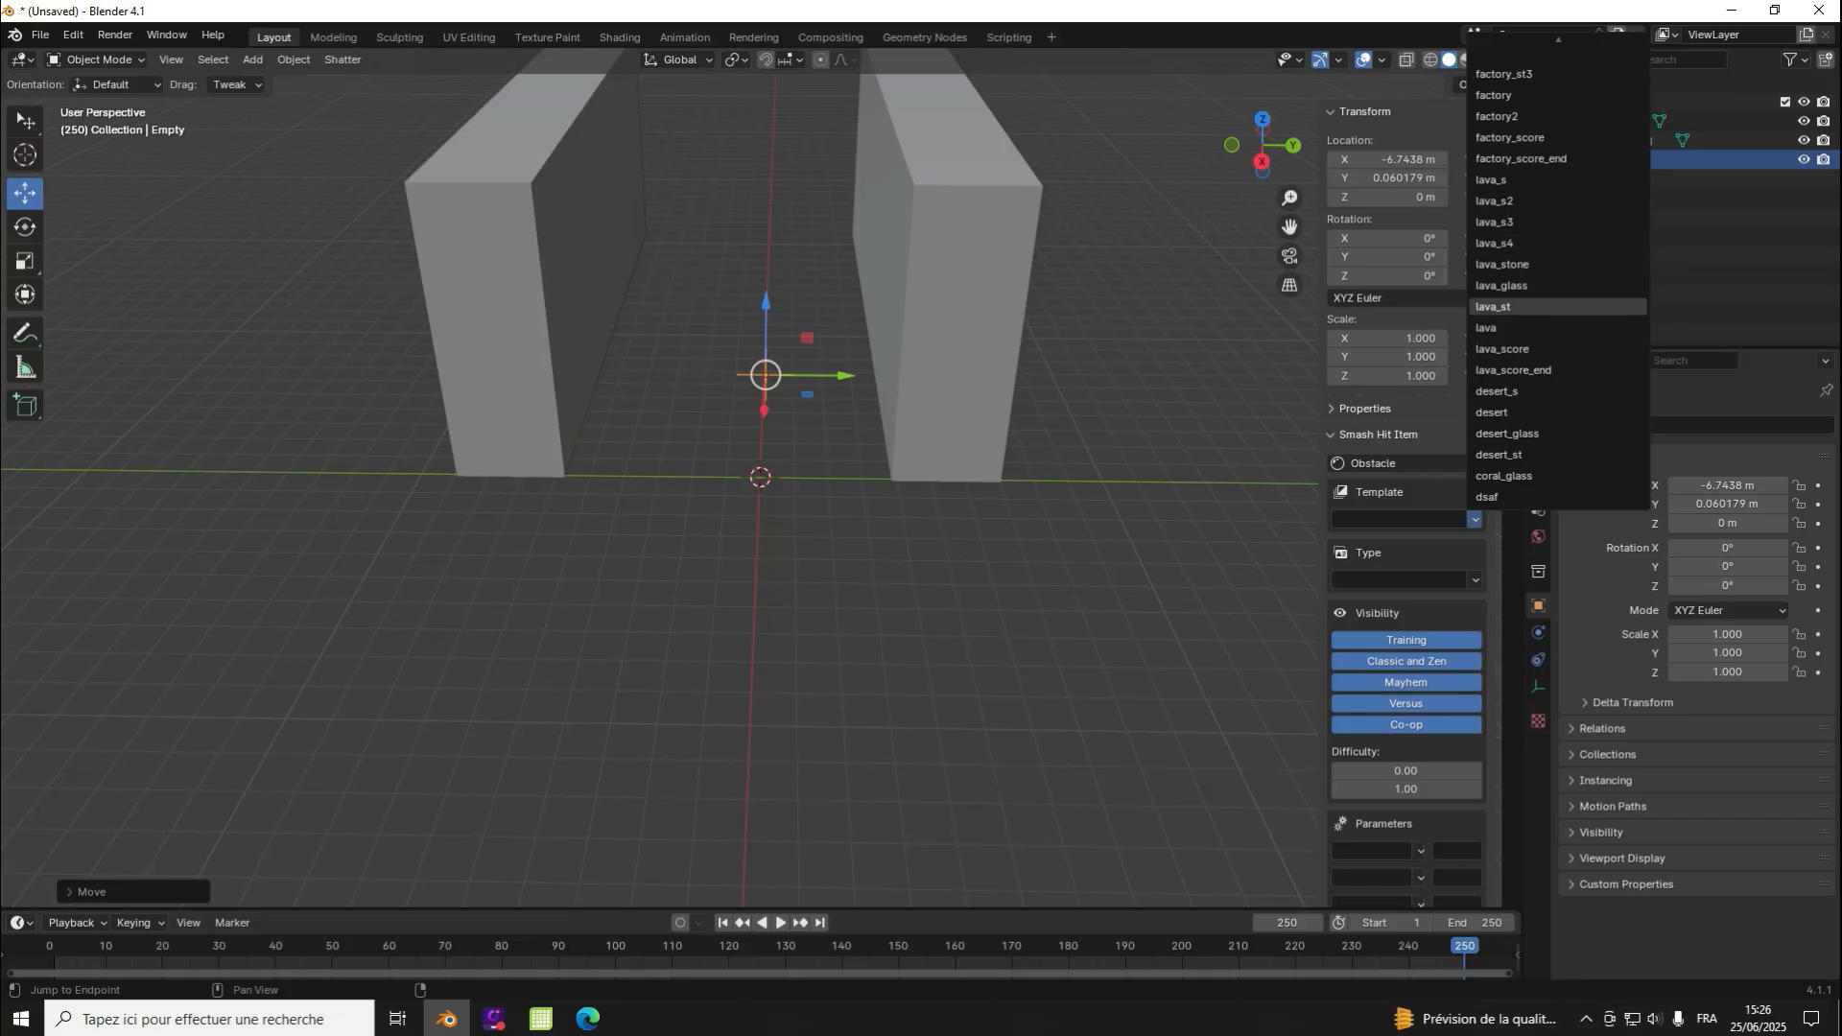
left_click(1398, 519)
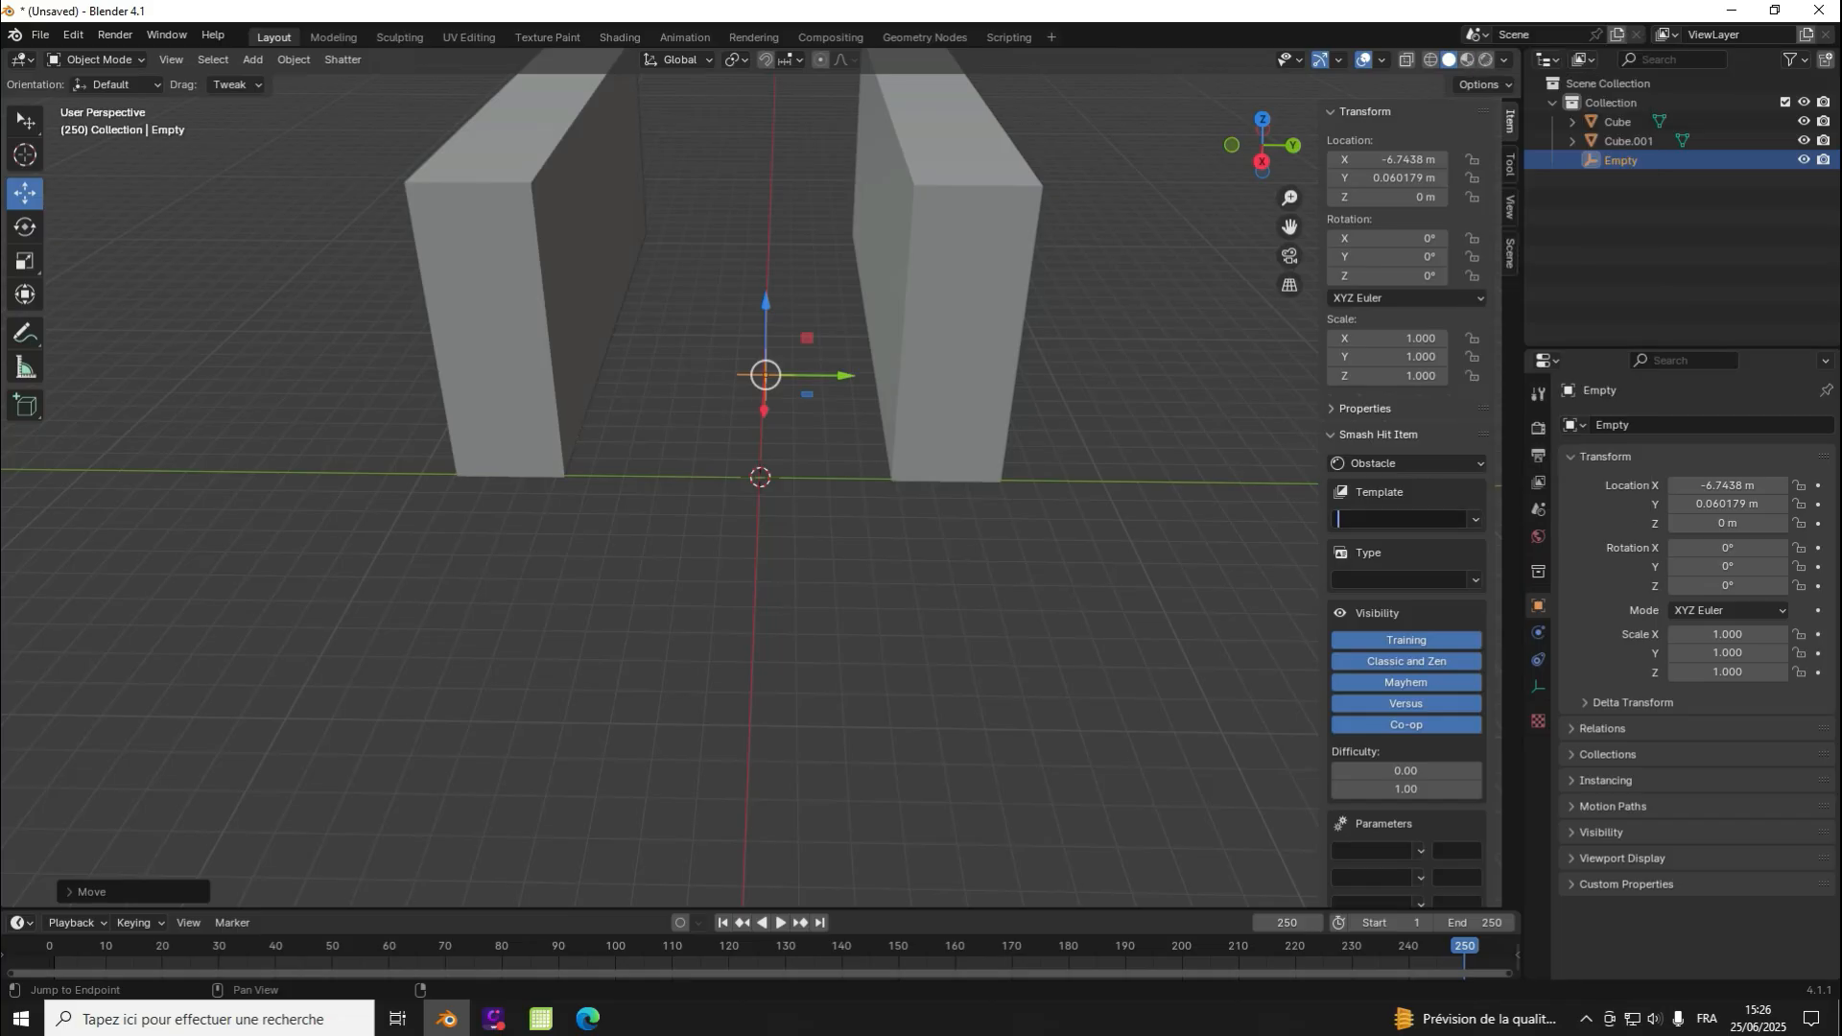
type("basic")
left_click(1475, 580)
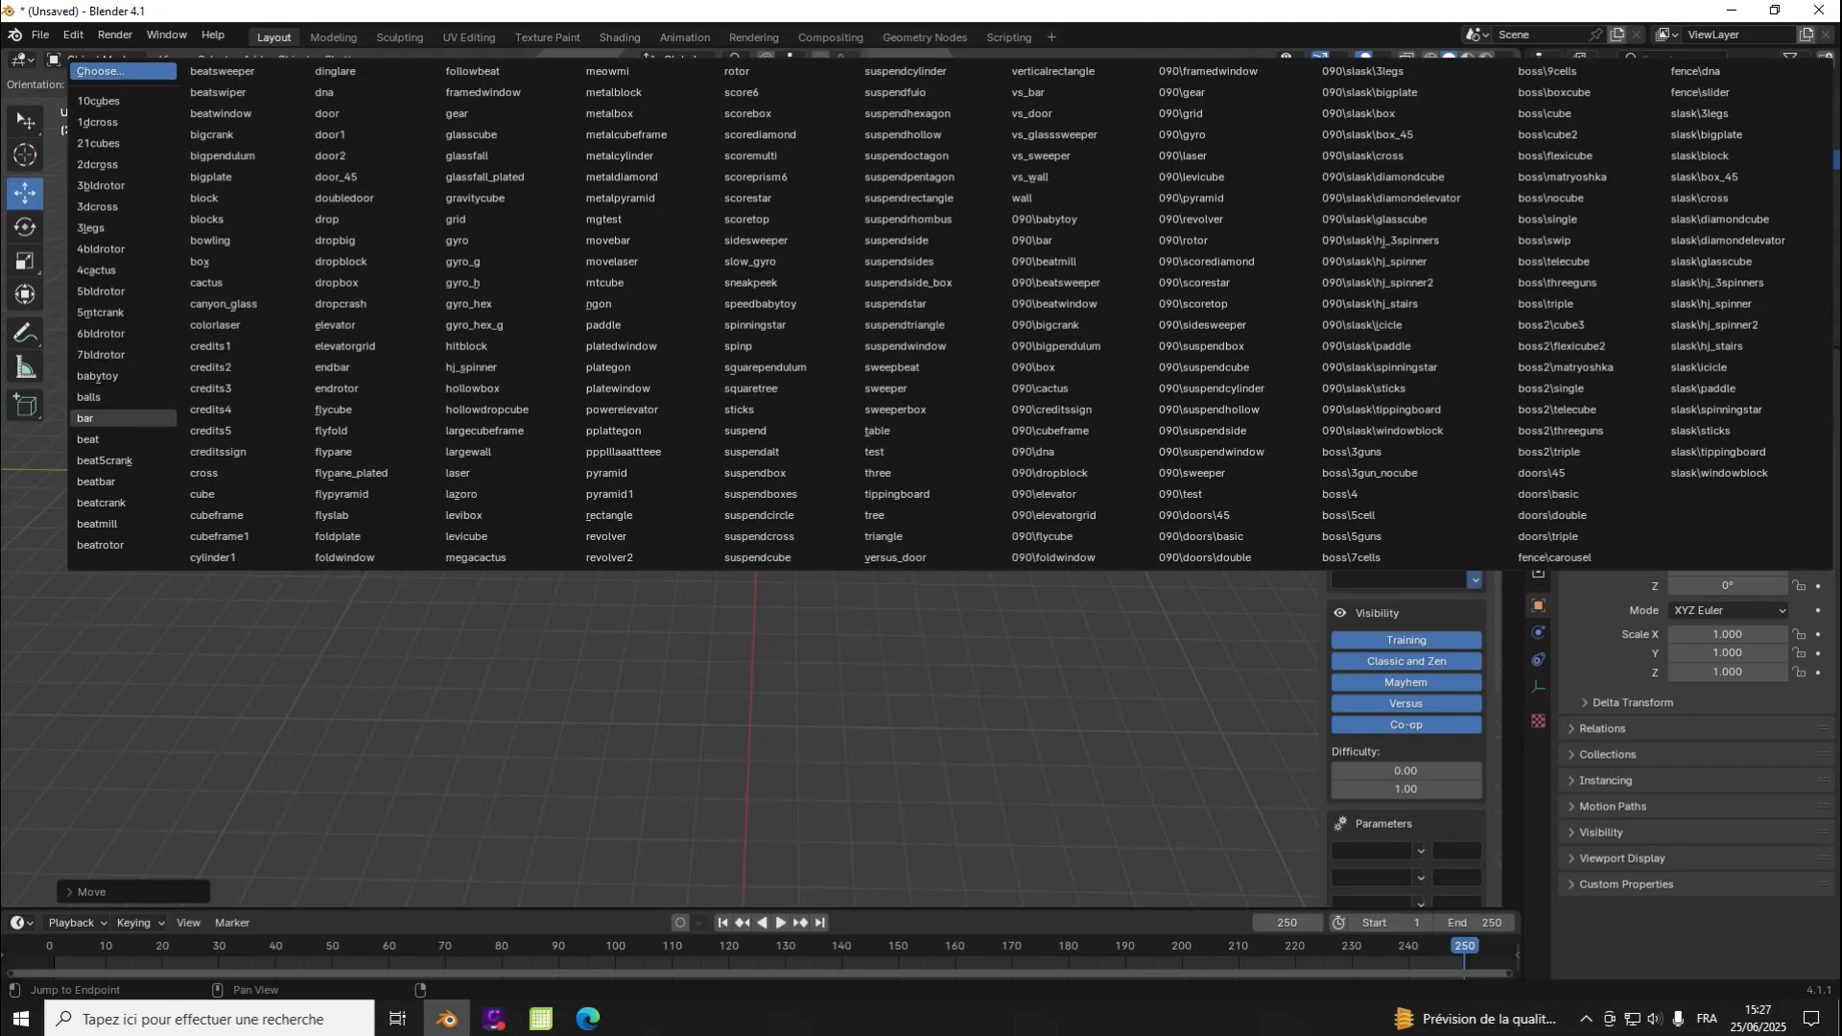
left_click(91, 418)
Step: Set the empty's Y location to 0 m and its Z location to 1 m
left_click(1387, 179)
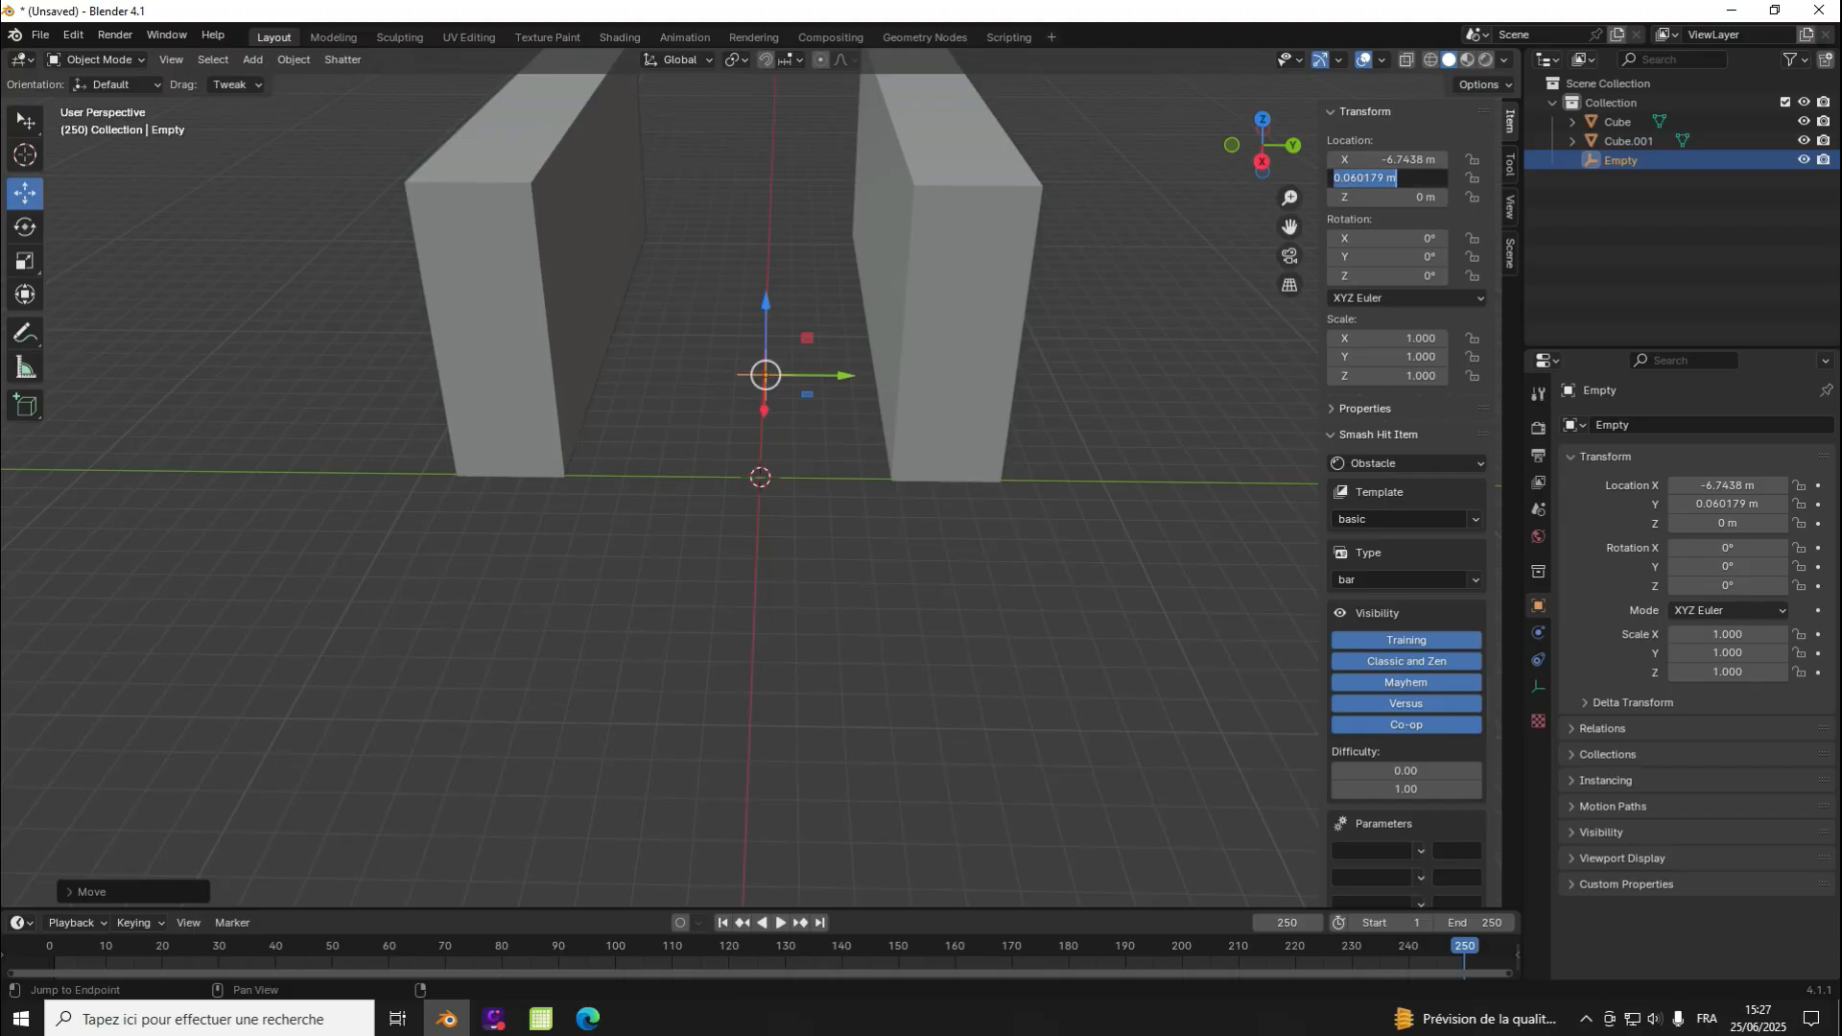
type("0")
key("Return")
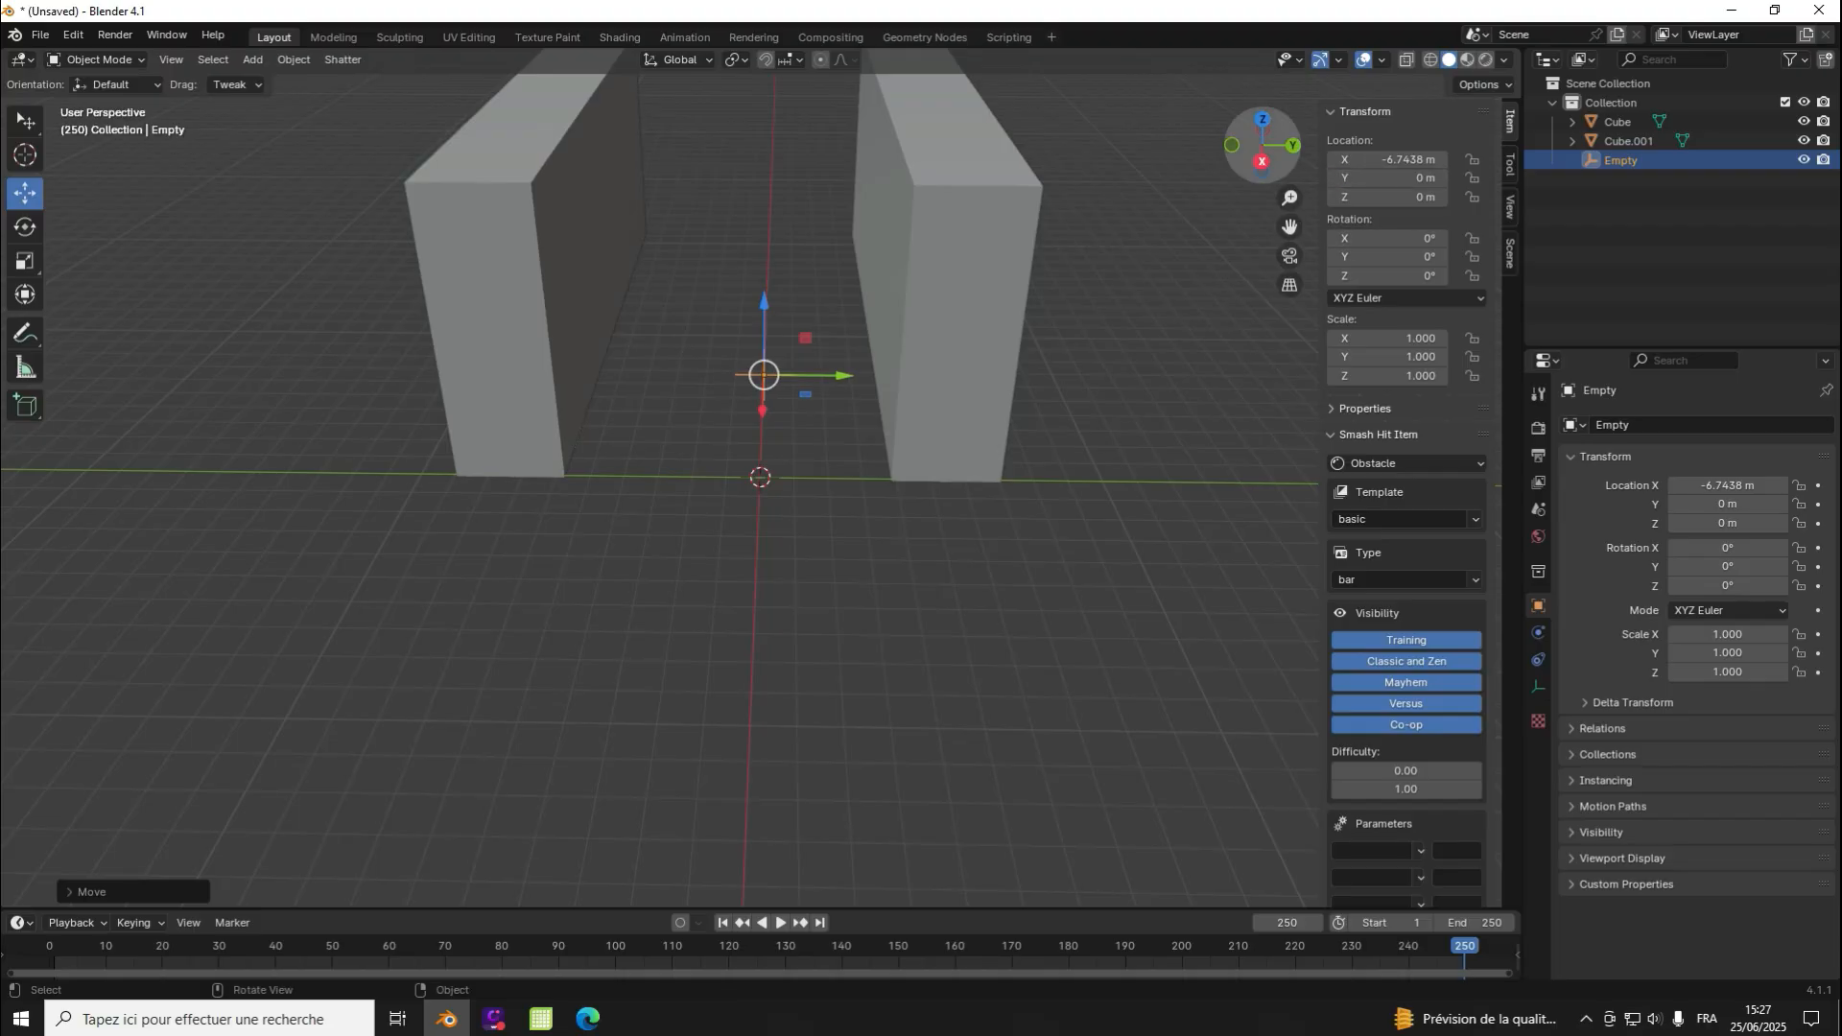
left_click(1261, 161)
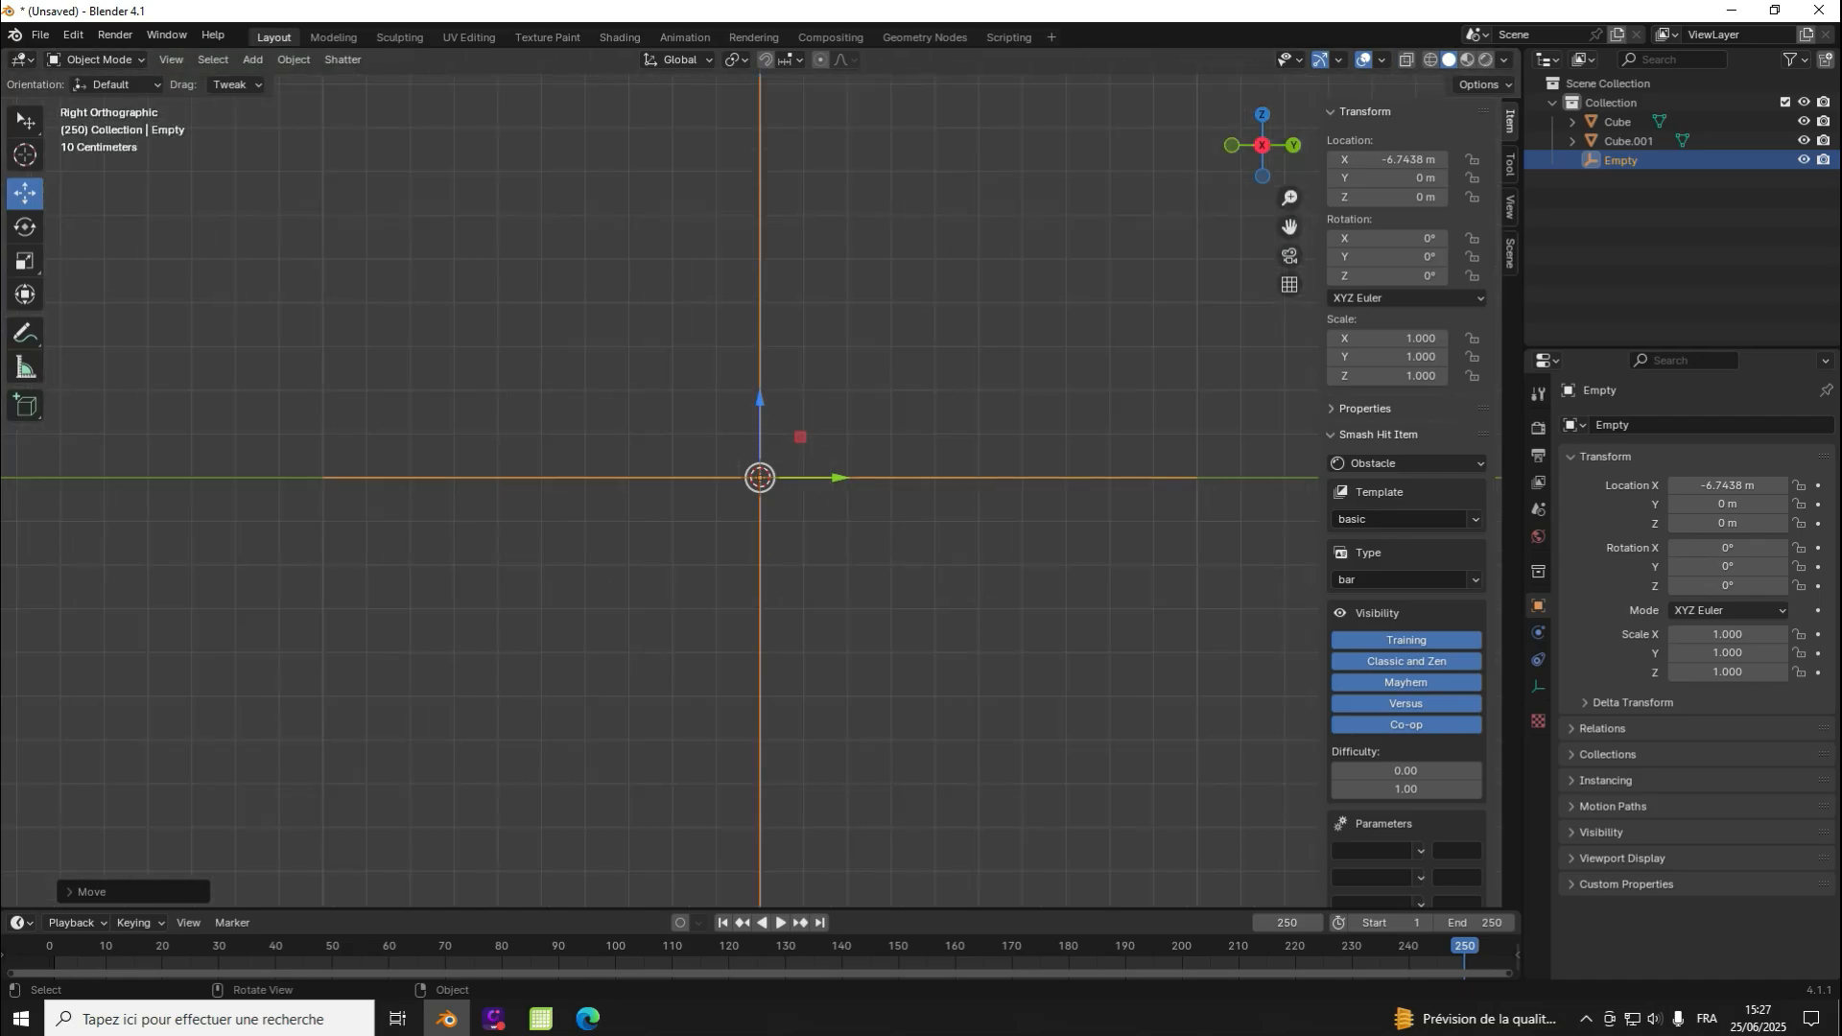
left_click(1387, 197)
type("1")
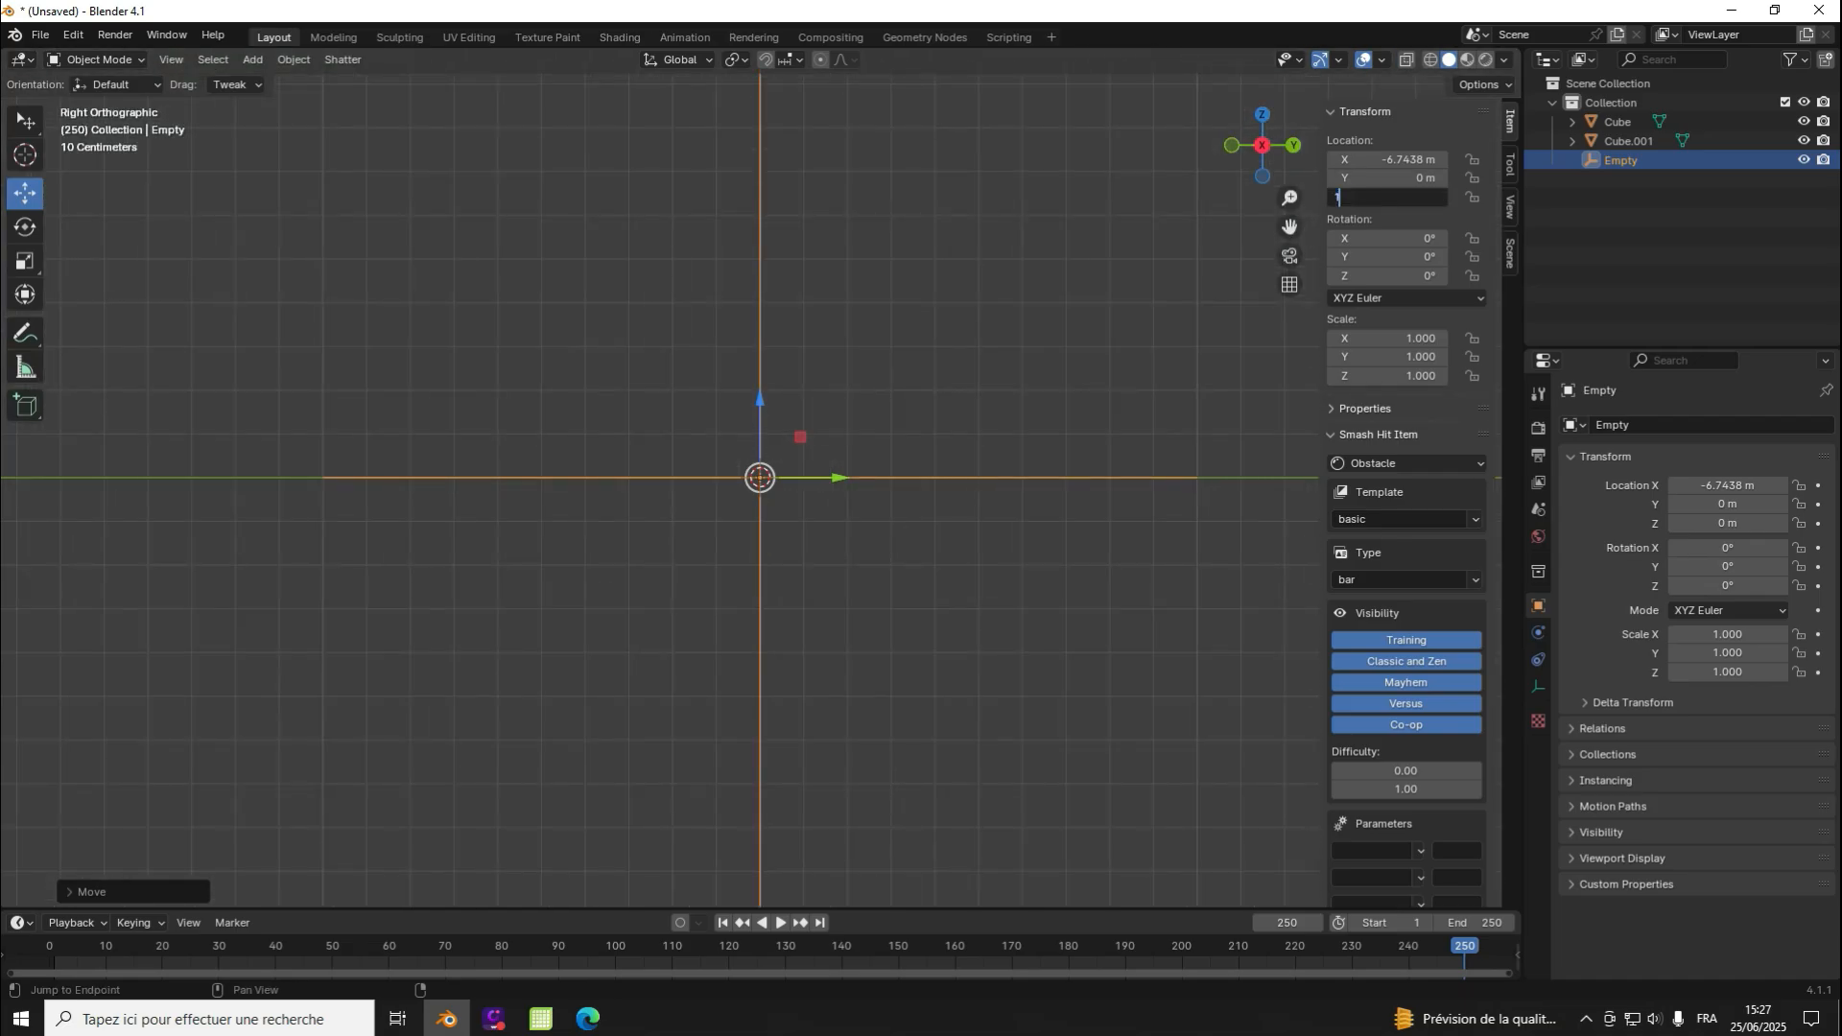
key("Return")
left_click(1141, 288)
Step: Check the empty's placement between the two walls and examine the parameters available for the bar obstacle
scroll(1141, 288, "down", 5)
left_click_drag(1262, 148, 1274, 199)
scroll(1262, 153, "down", 5)
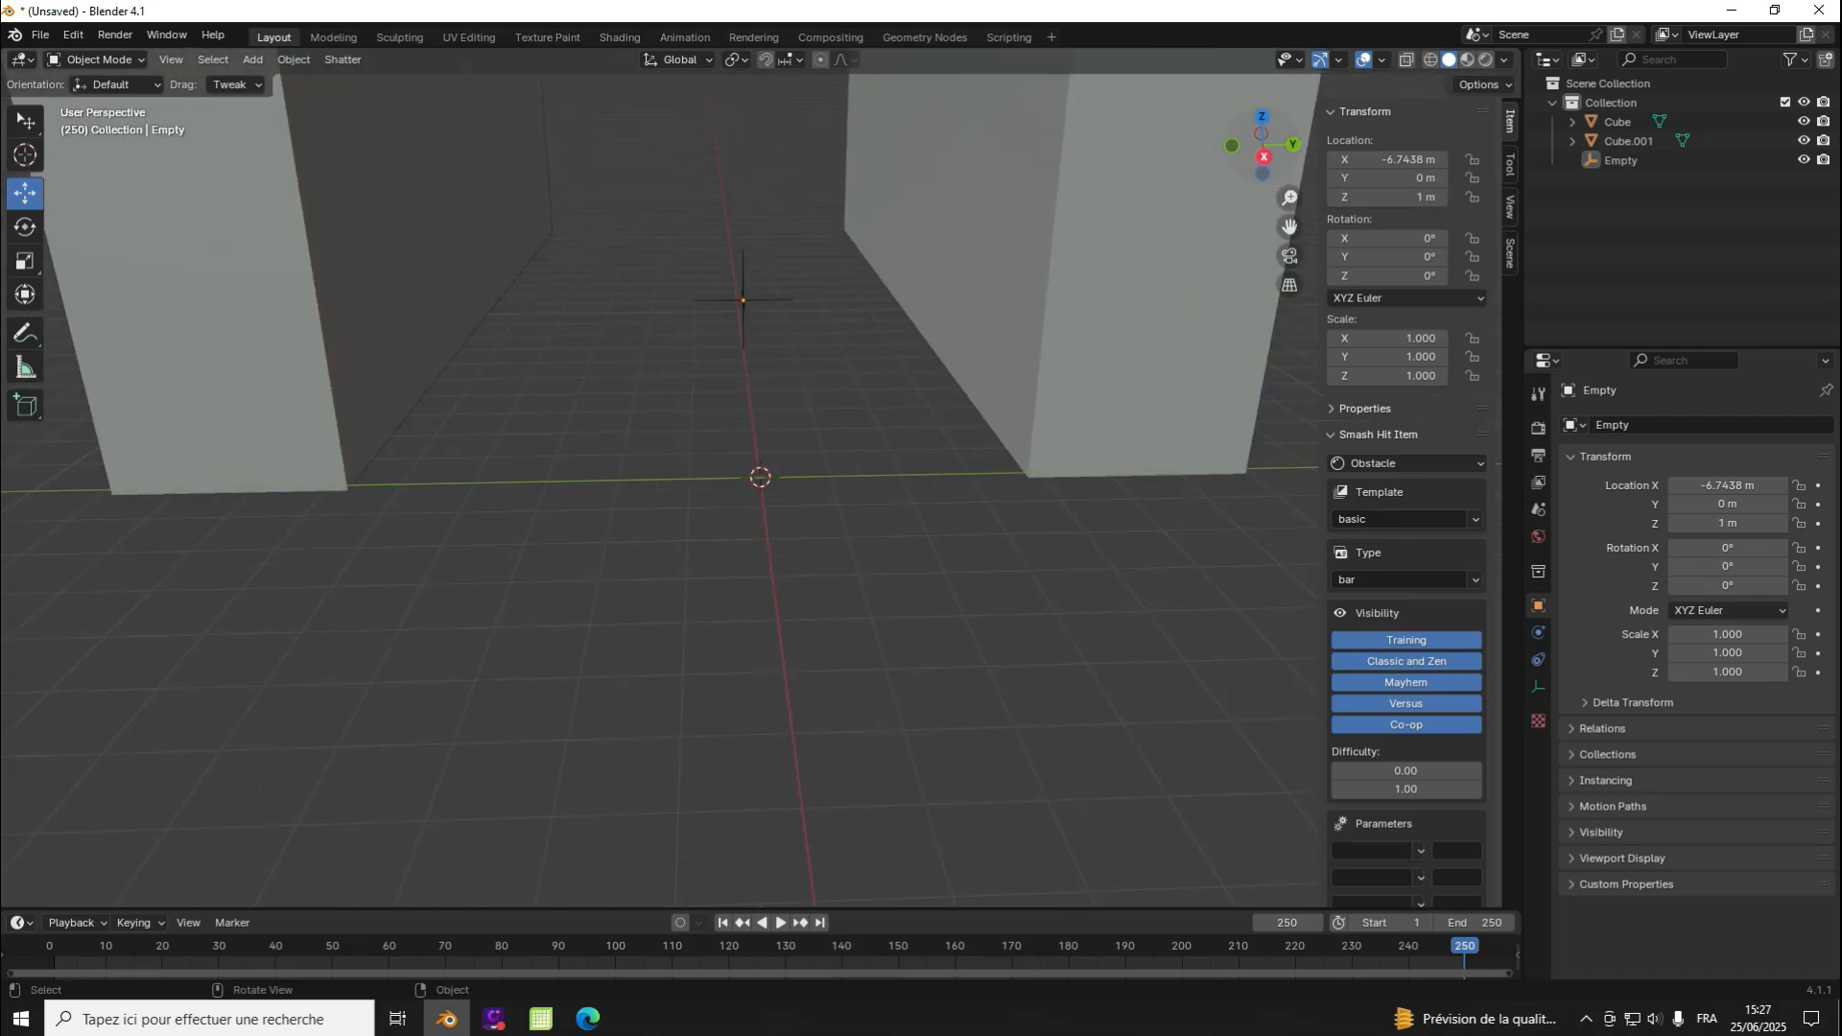
scroll(1261, 132, "down", 3)
left_click(1262, 116)
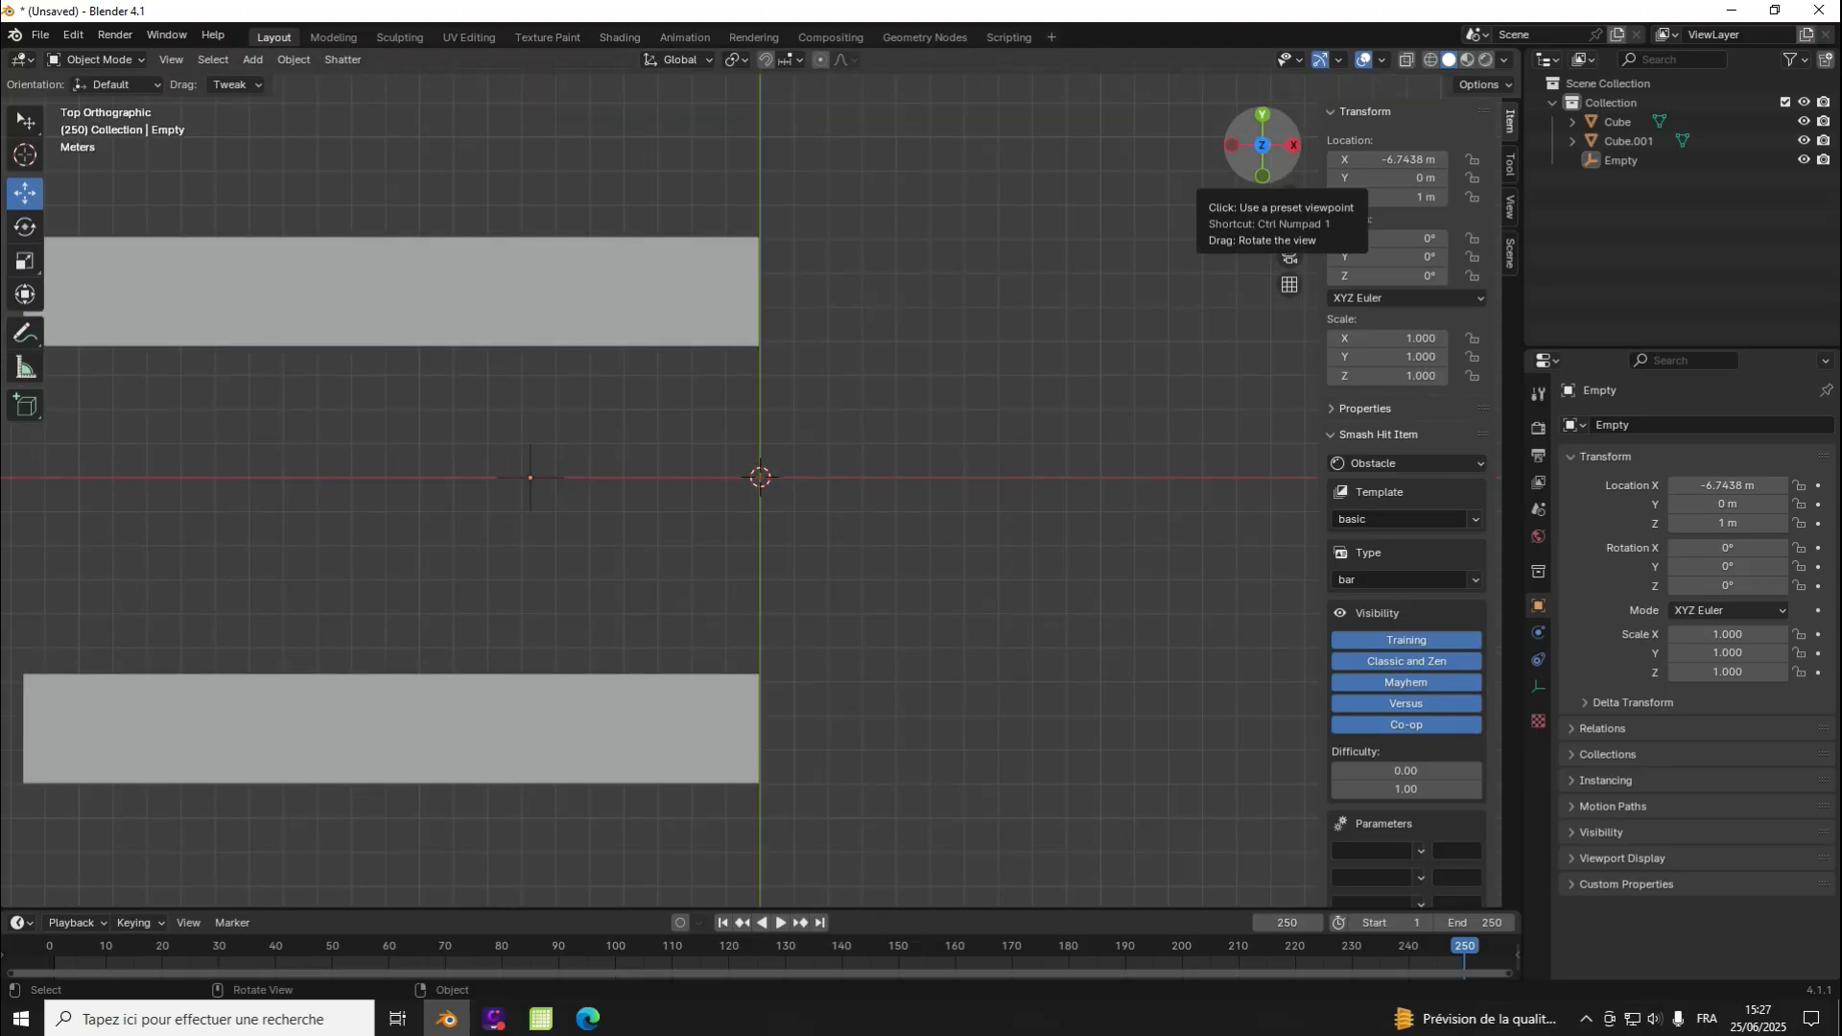
left_click_drag(1262, 134, 1263, 154)
scroll(1405, 480, "down", 7)
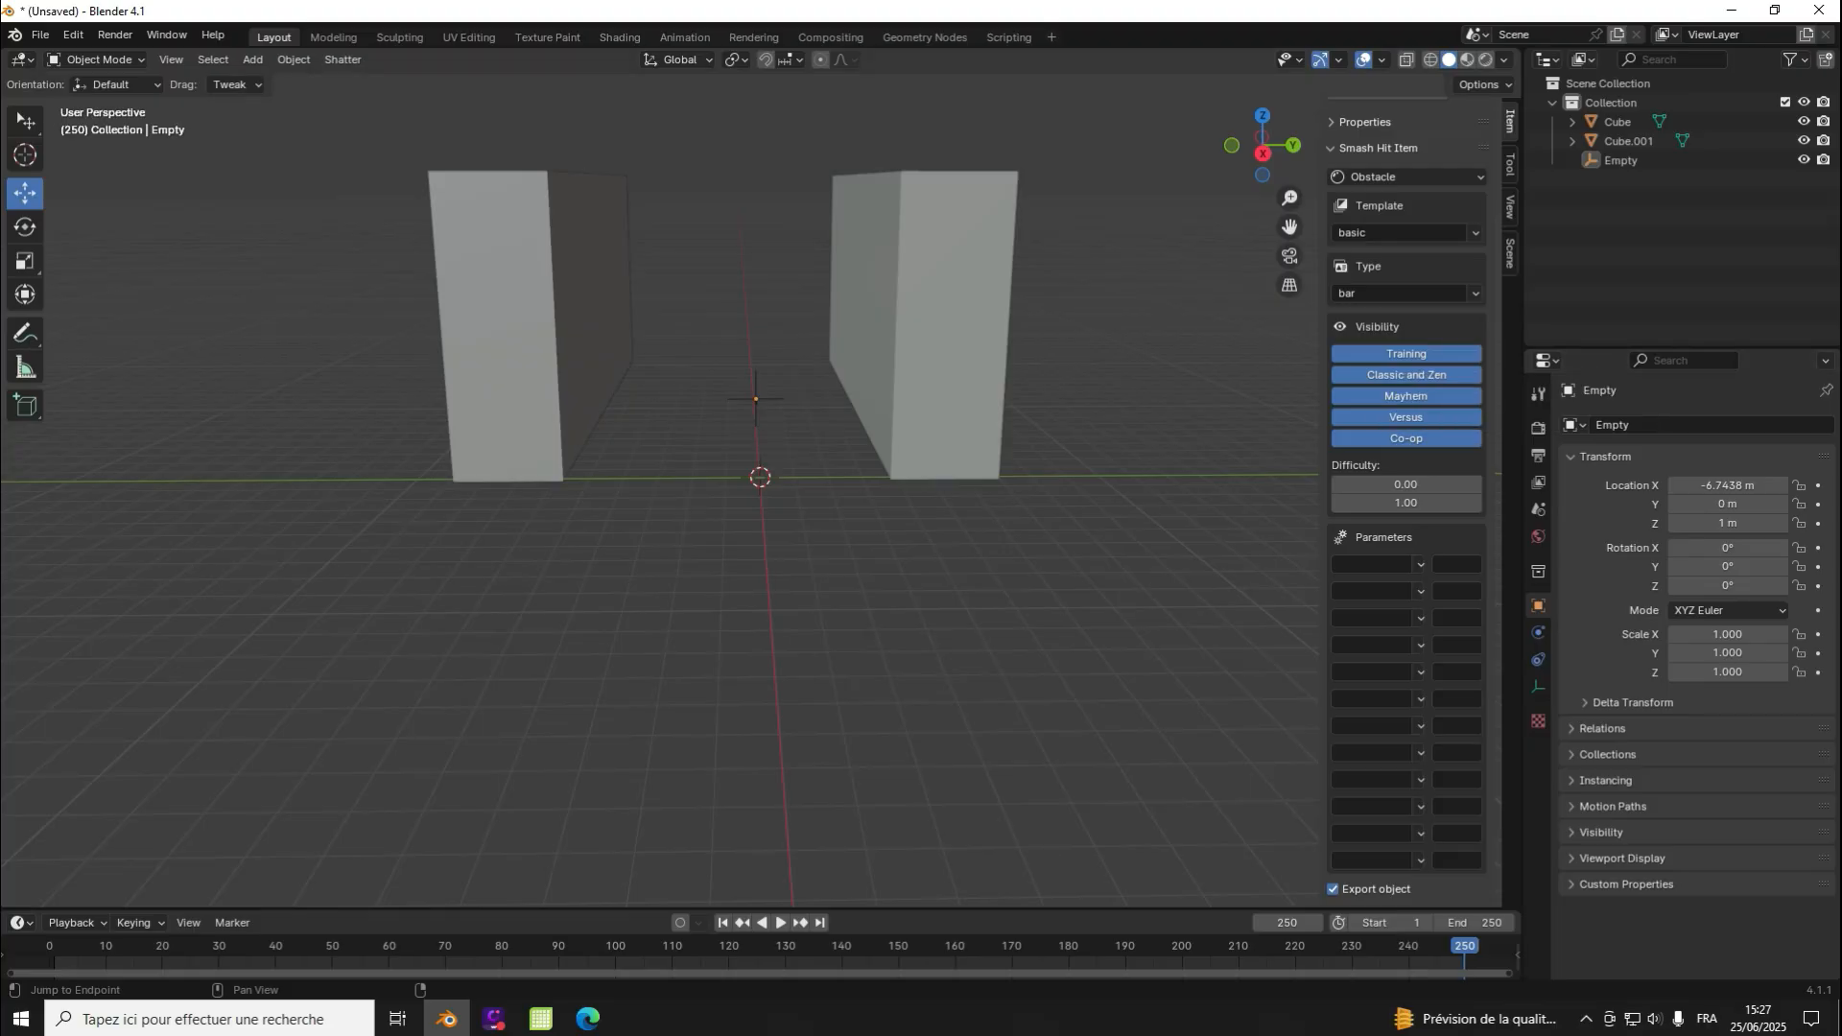
scroll(1406, 480, "up", 1)
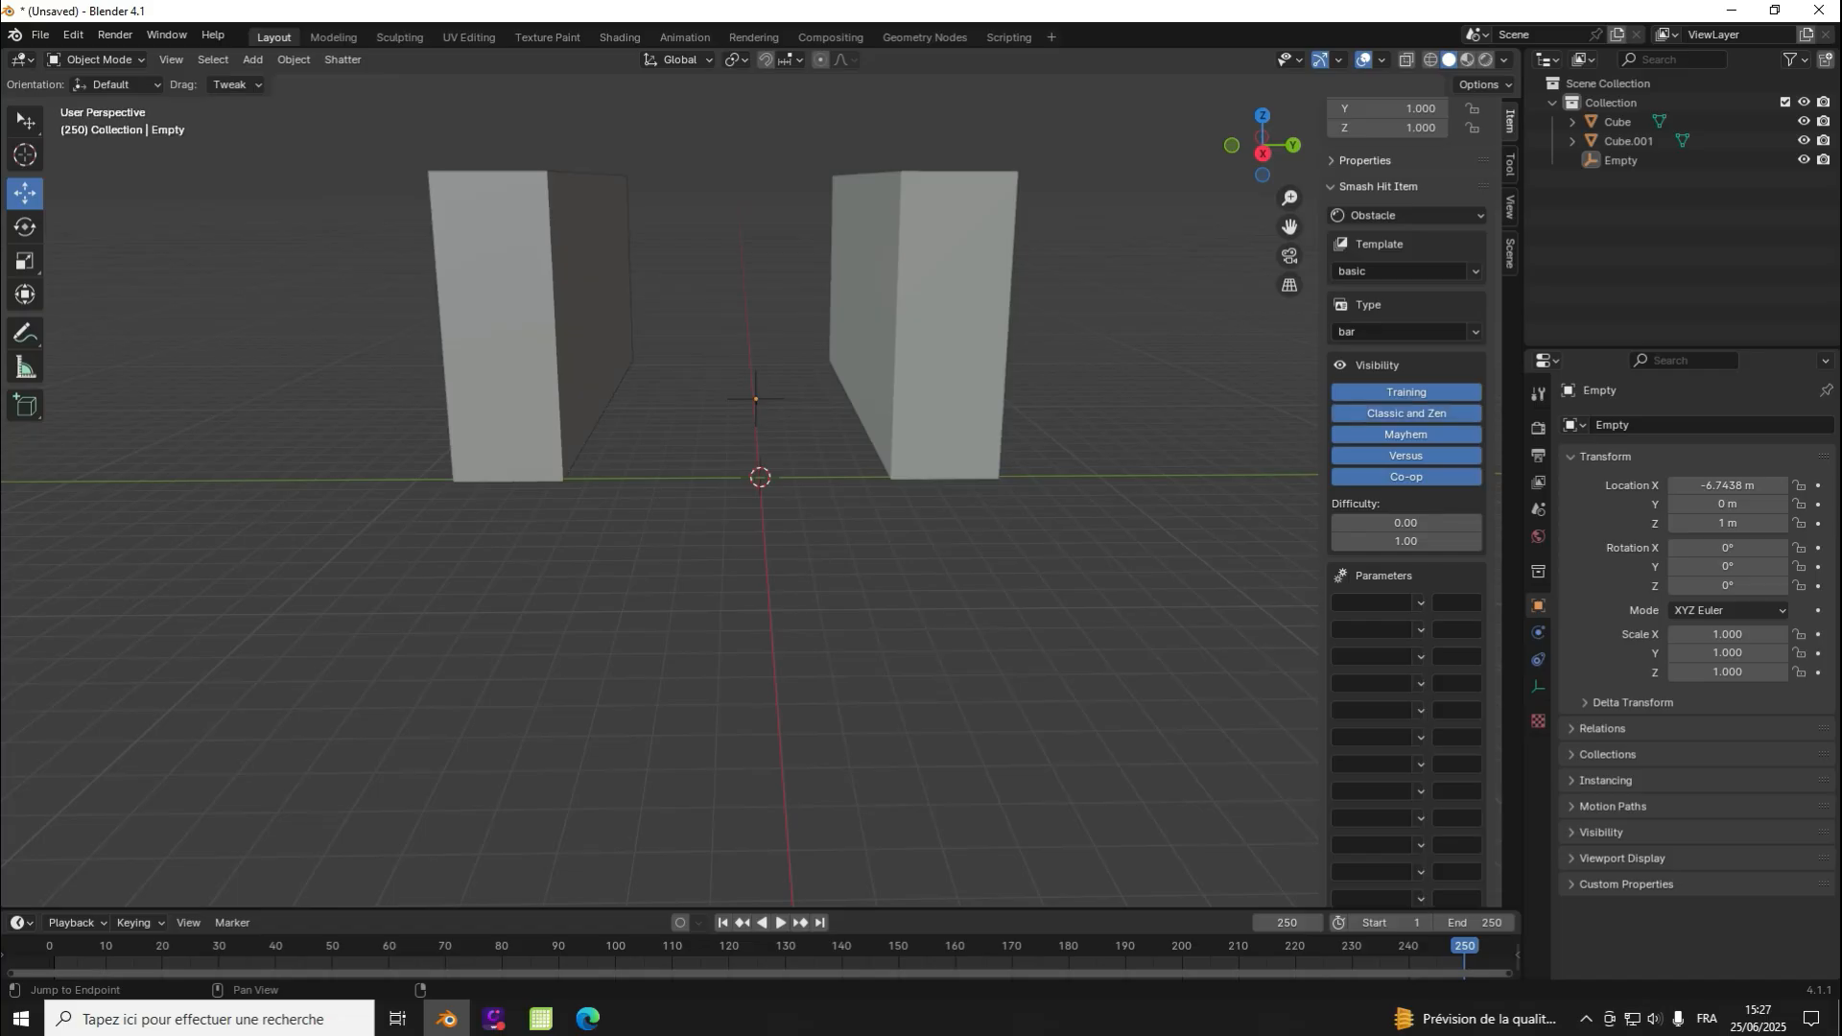
scroll(1405, 480, "down", 1)
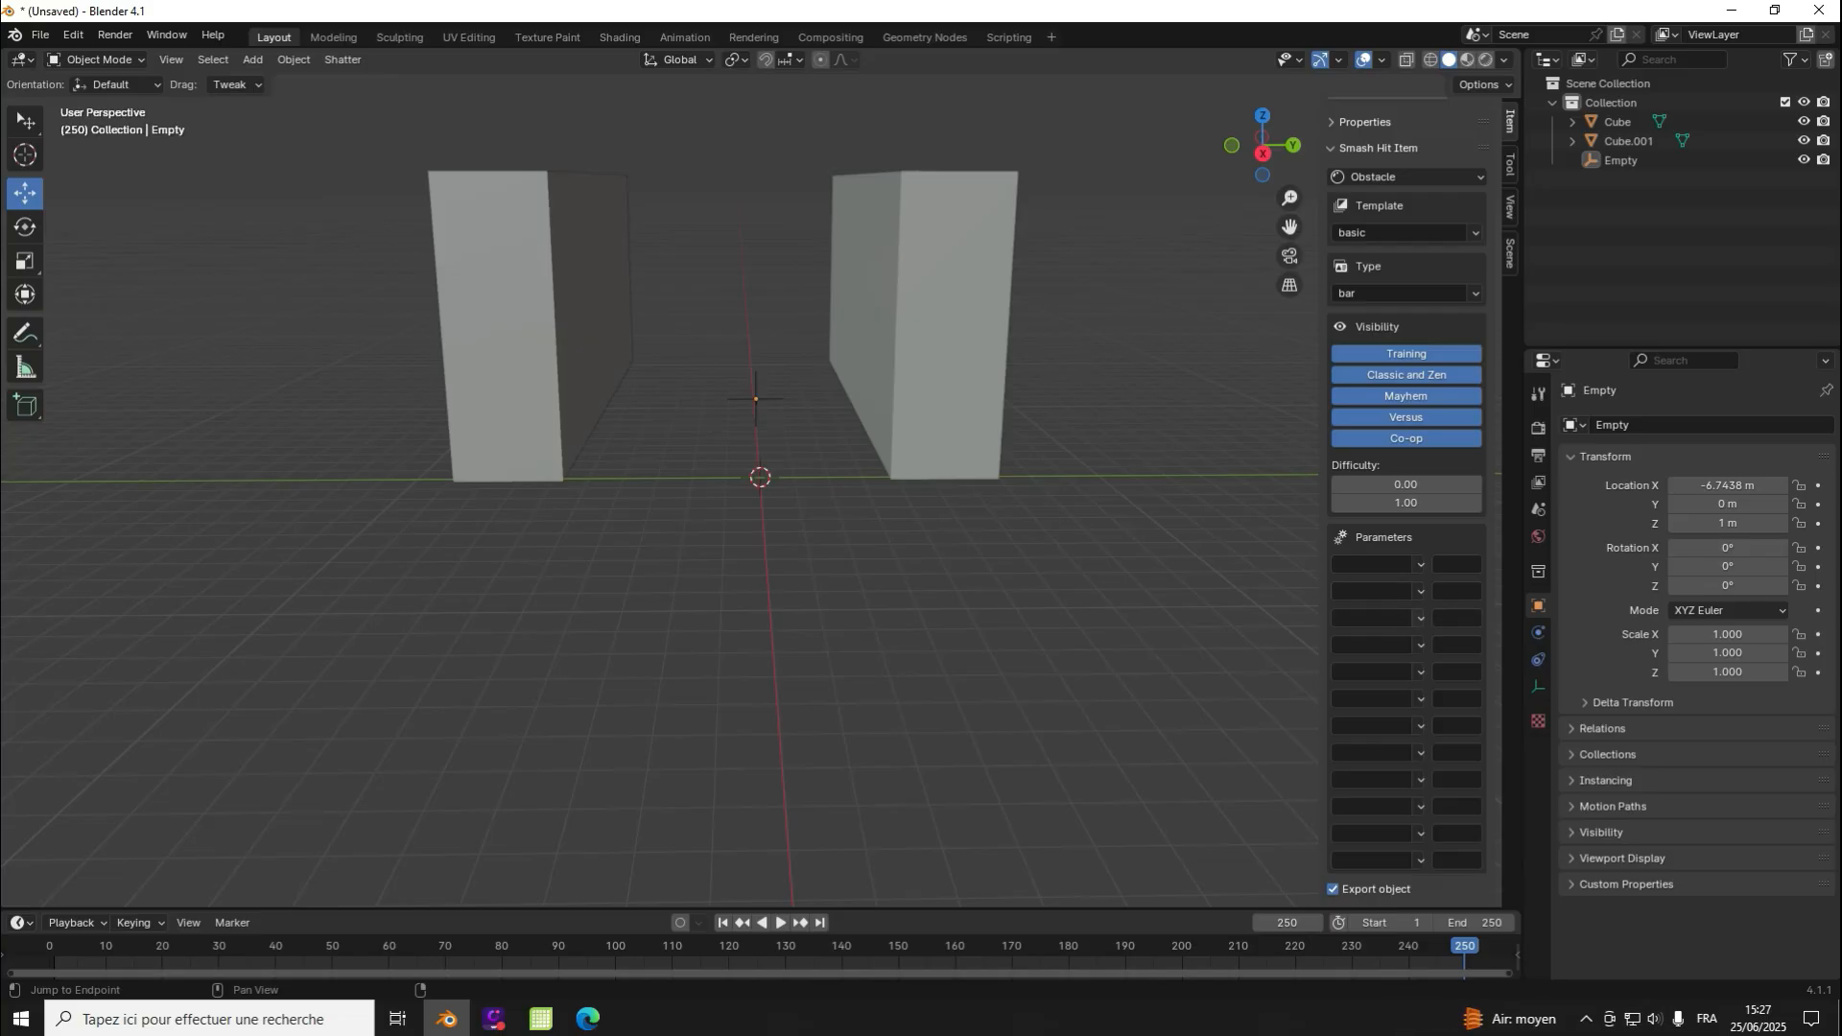
left_click(1420, 619)
left_click(1420, 618)
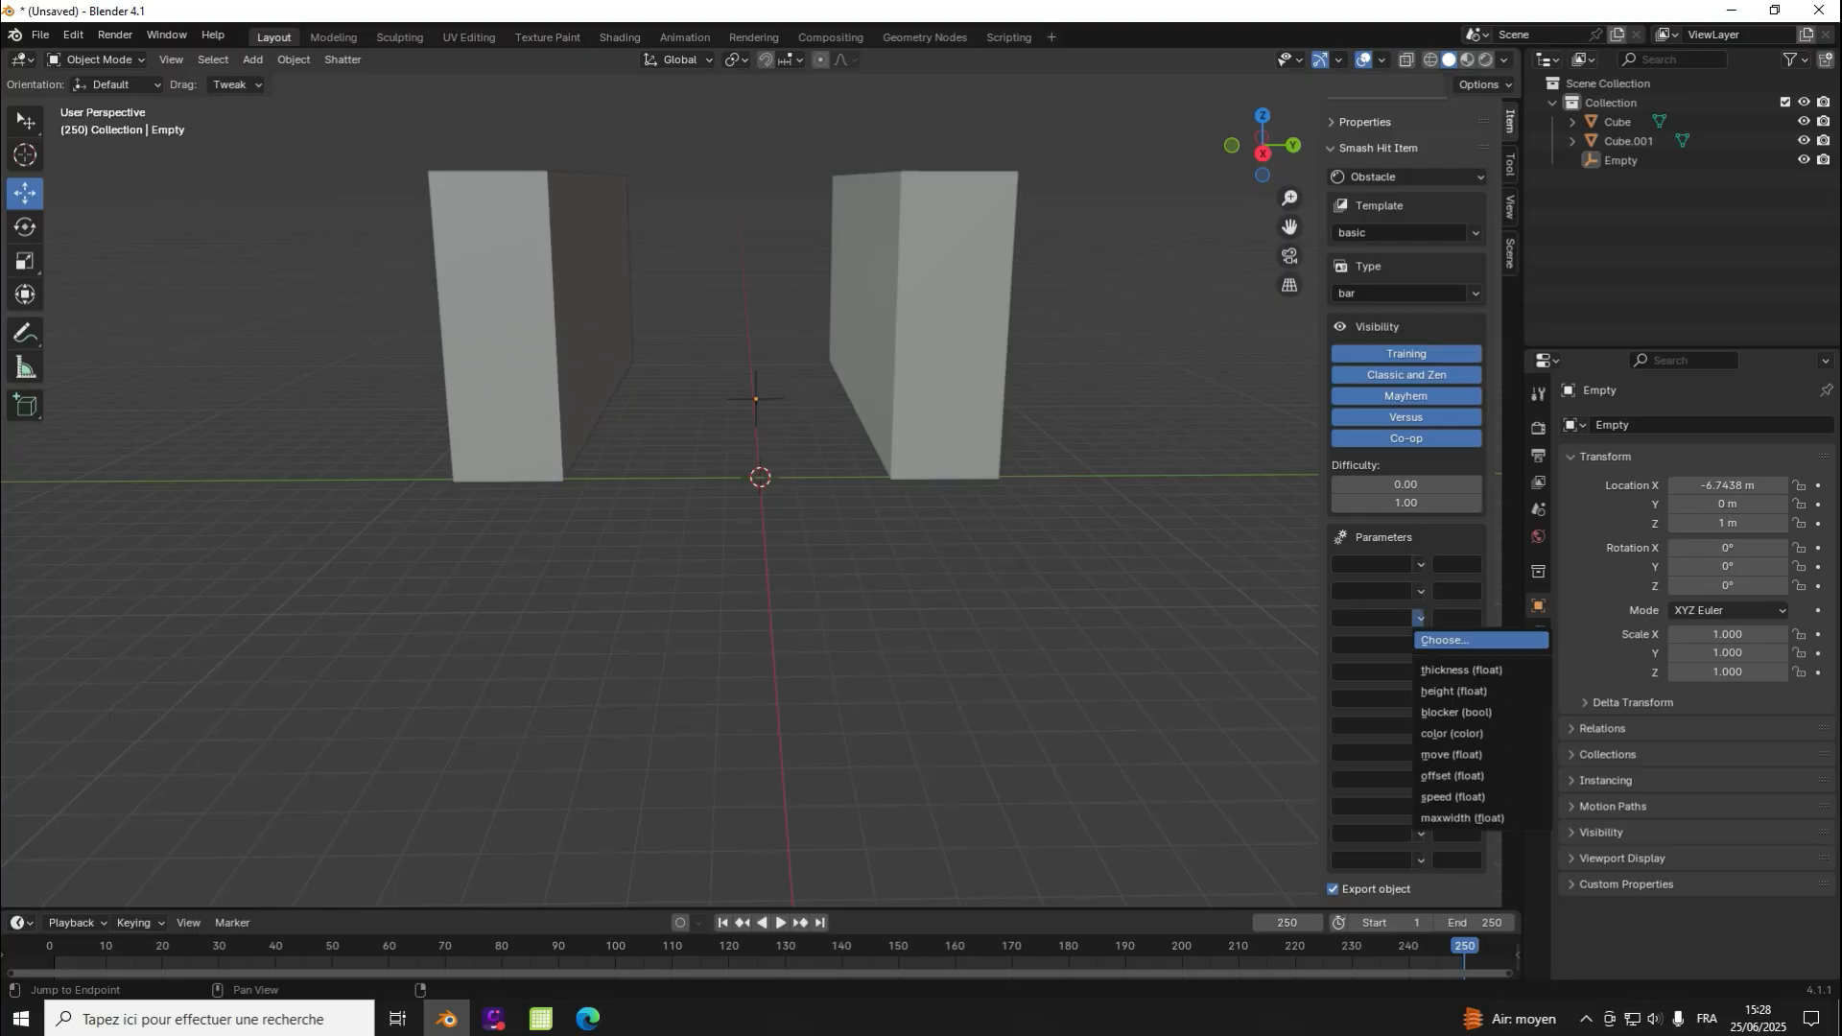
left_click(1420, 618)
left_click(1420, 618)
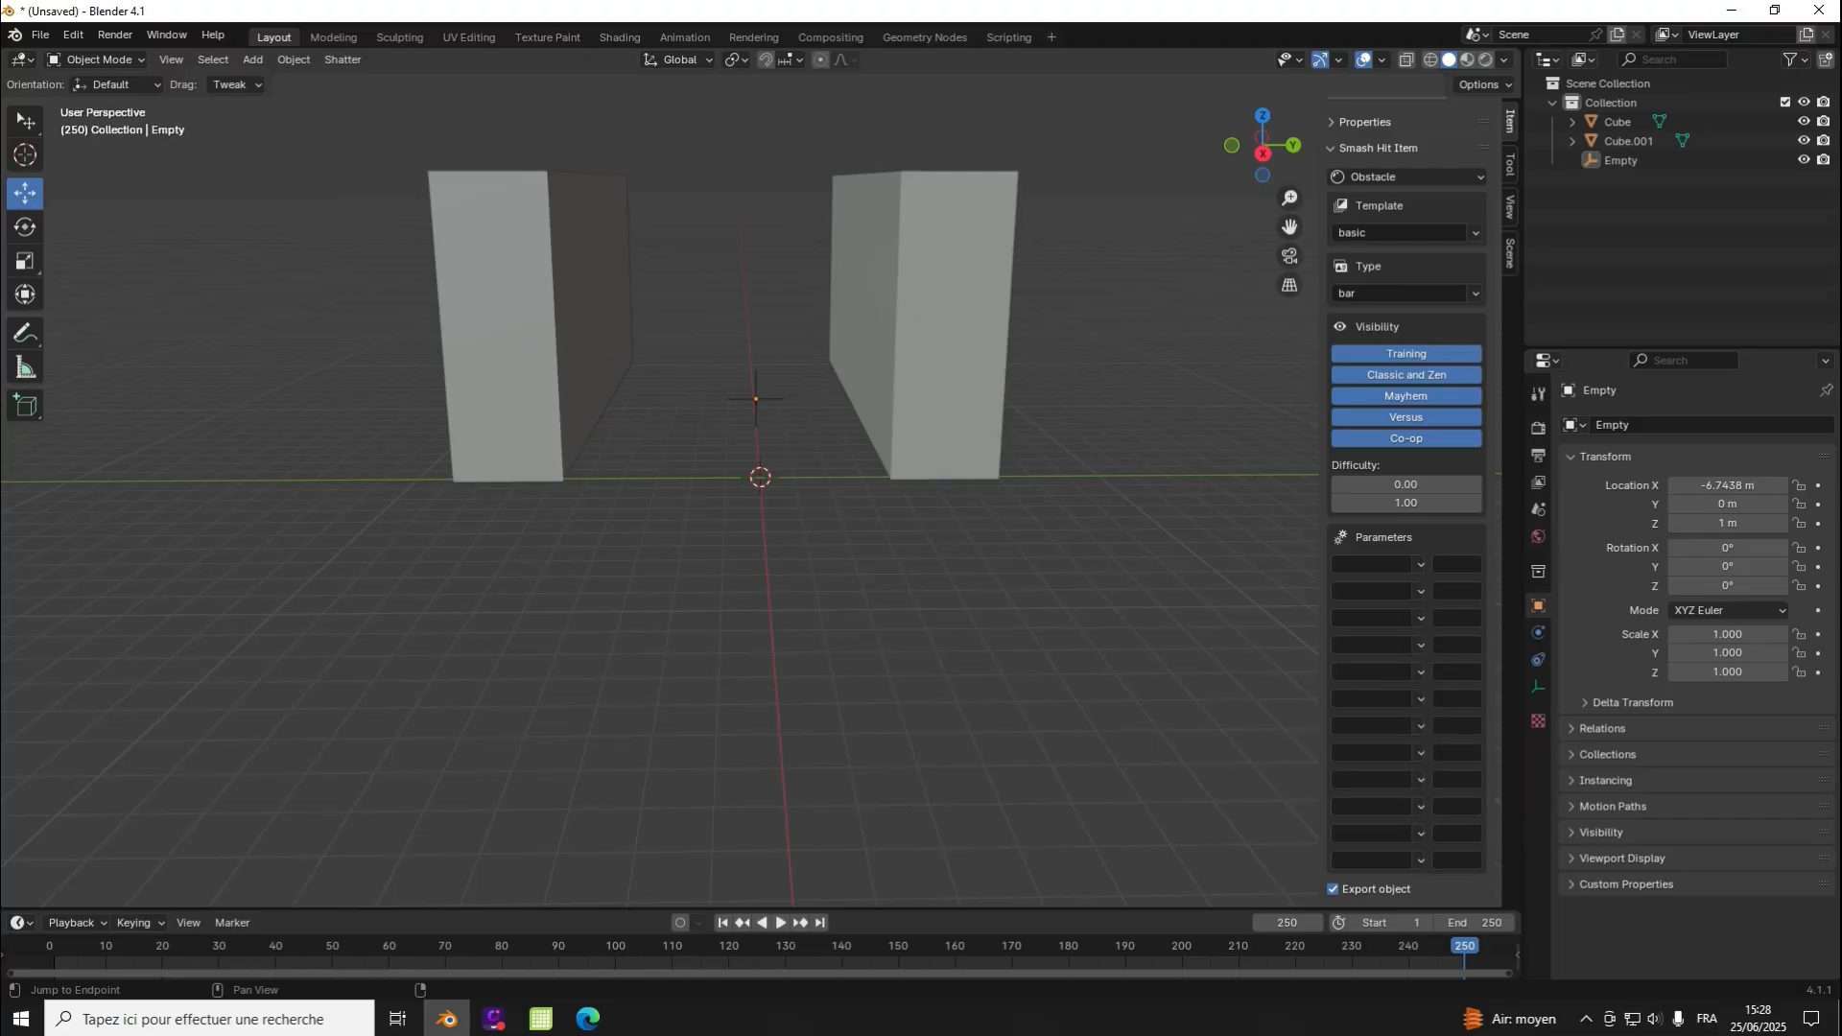
Step: Try the thickness parameter in the bar obstacle's third parameter slot and clear its value
left_click(1420, 619)
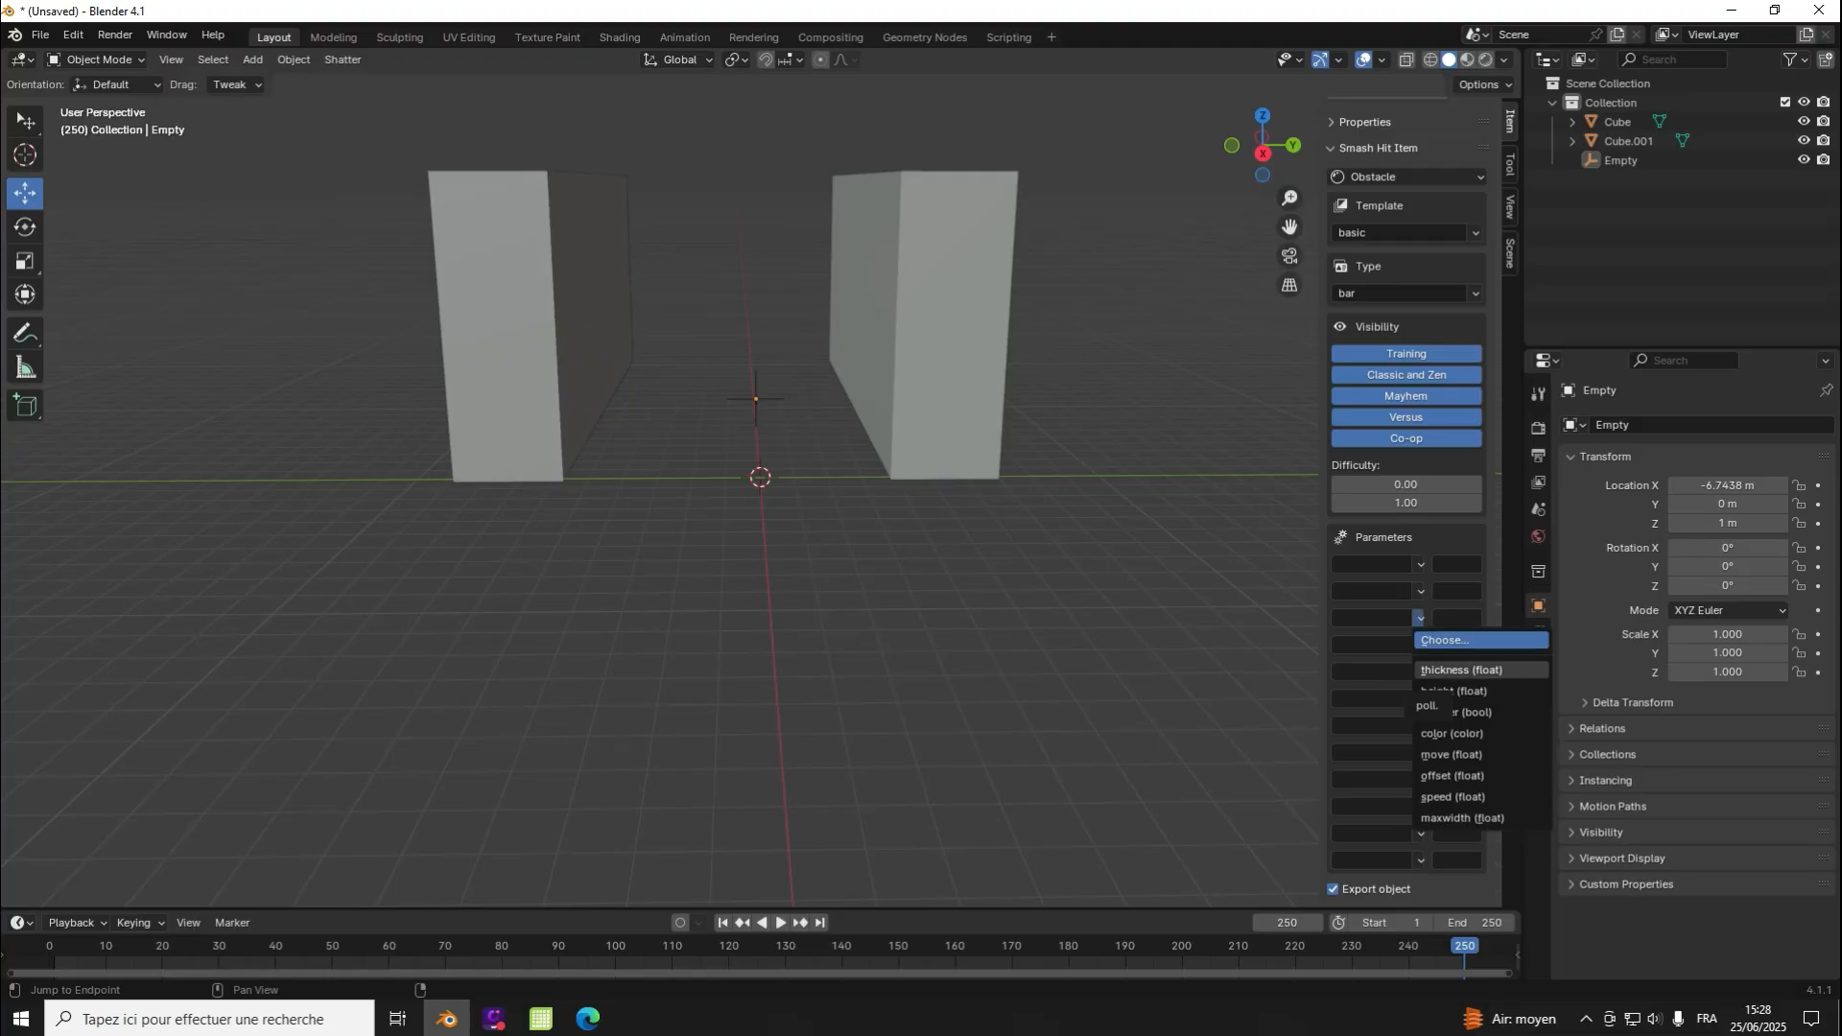
left_click(1427, 669)
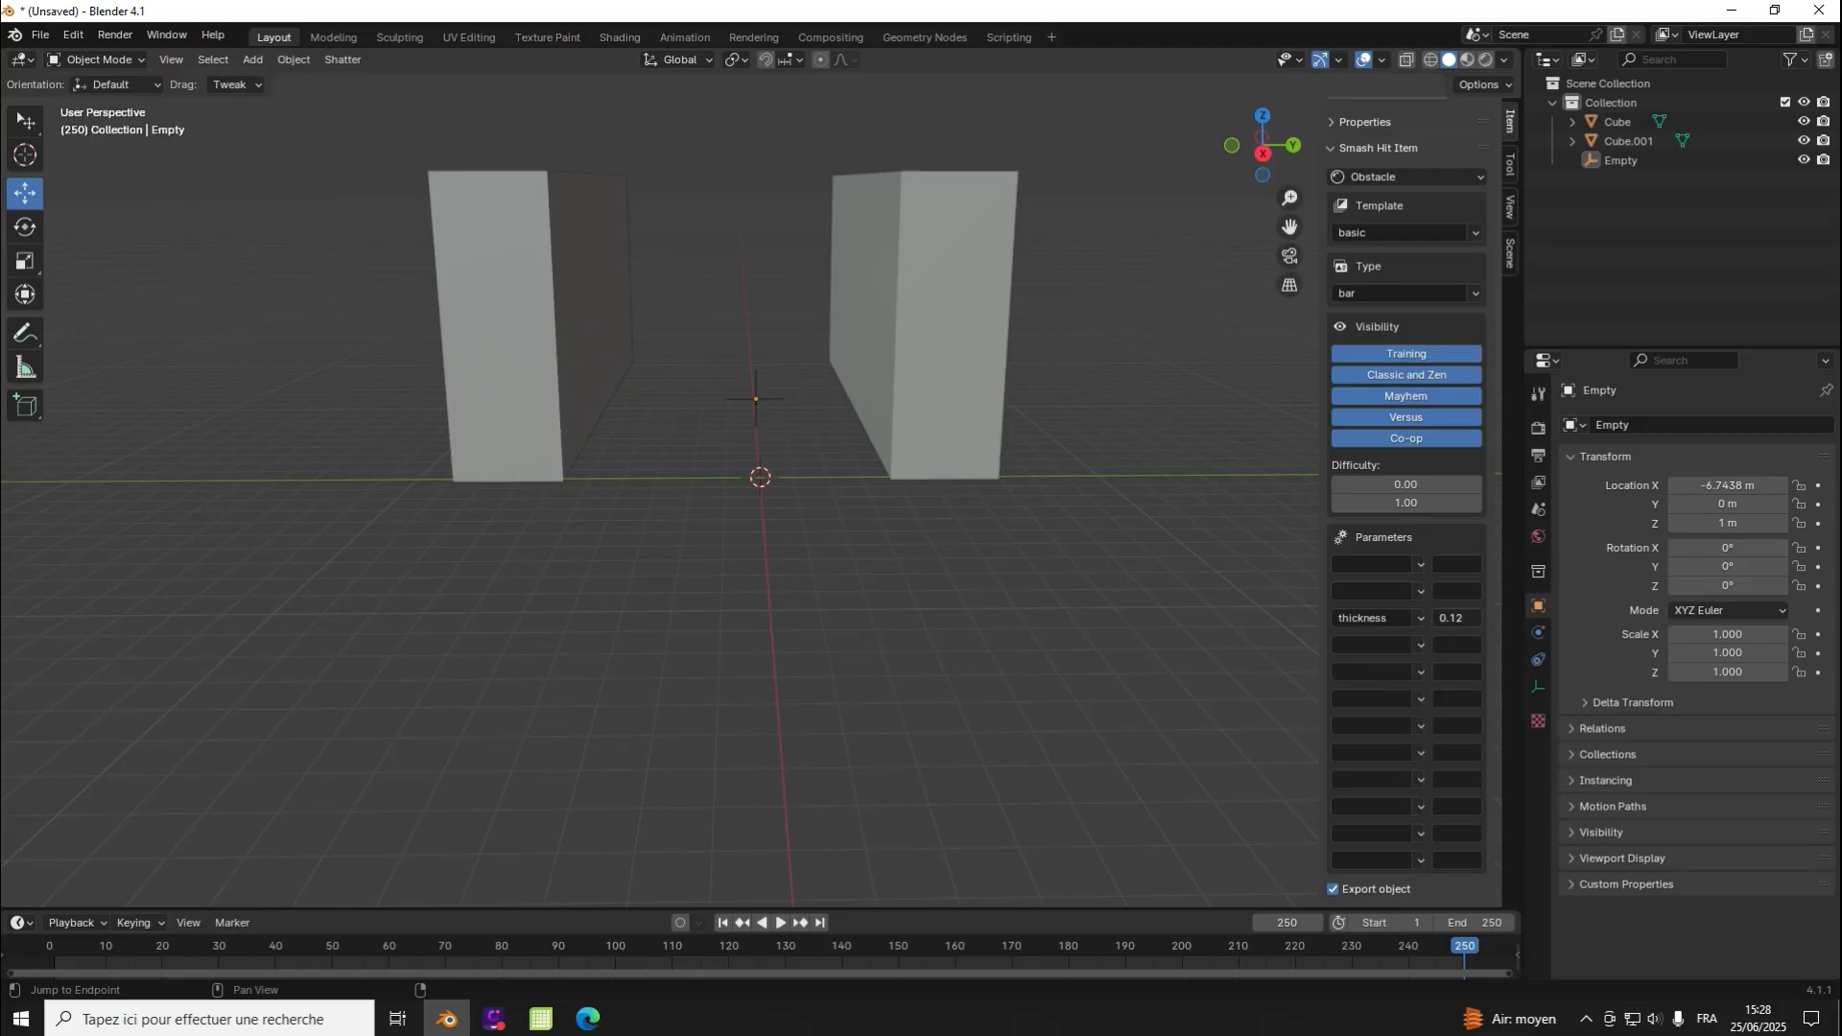
double_click(1465, 619)
key("ctrl+a")
key("BackSpace")
Step: Try the height parameter in the third parameter slot and empty the slot
left_click(1419, 619)
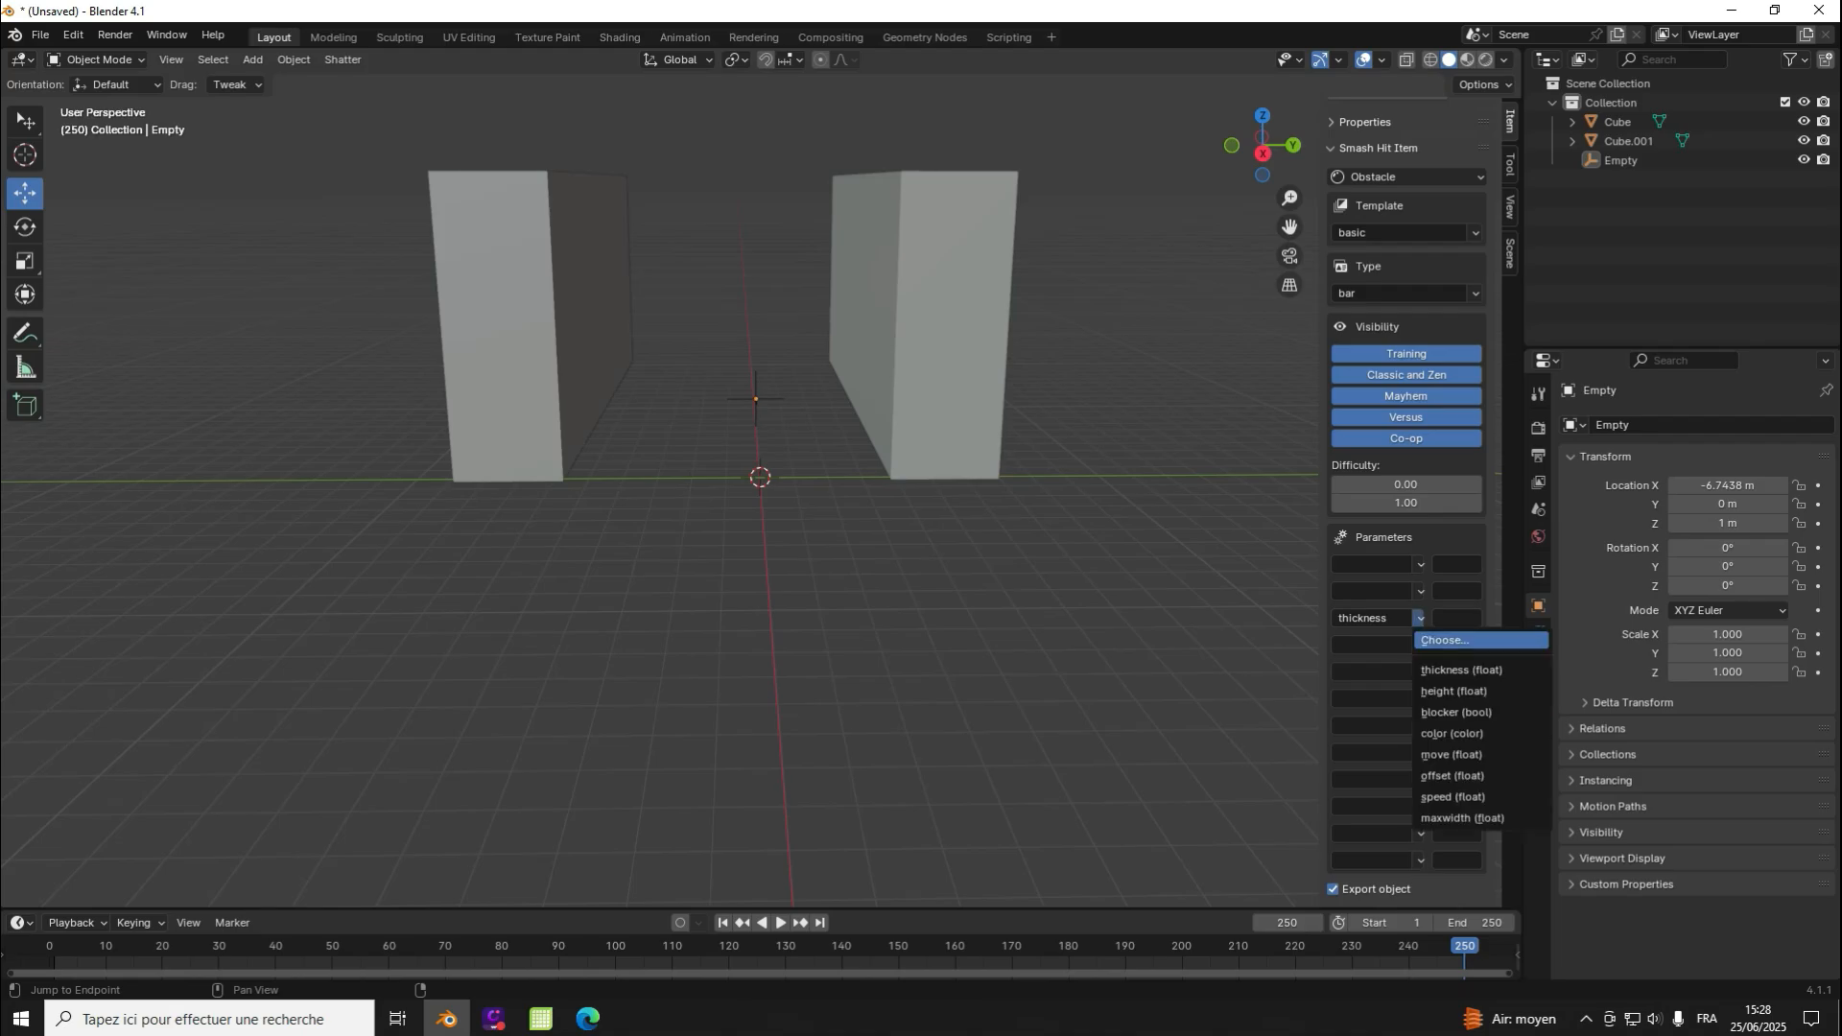
left_click(1453, 691)
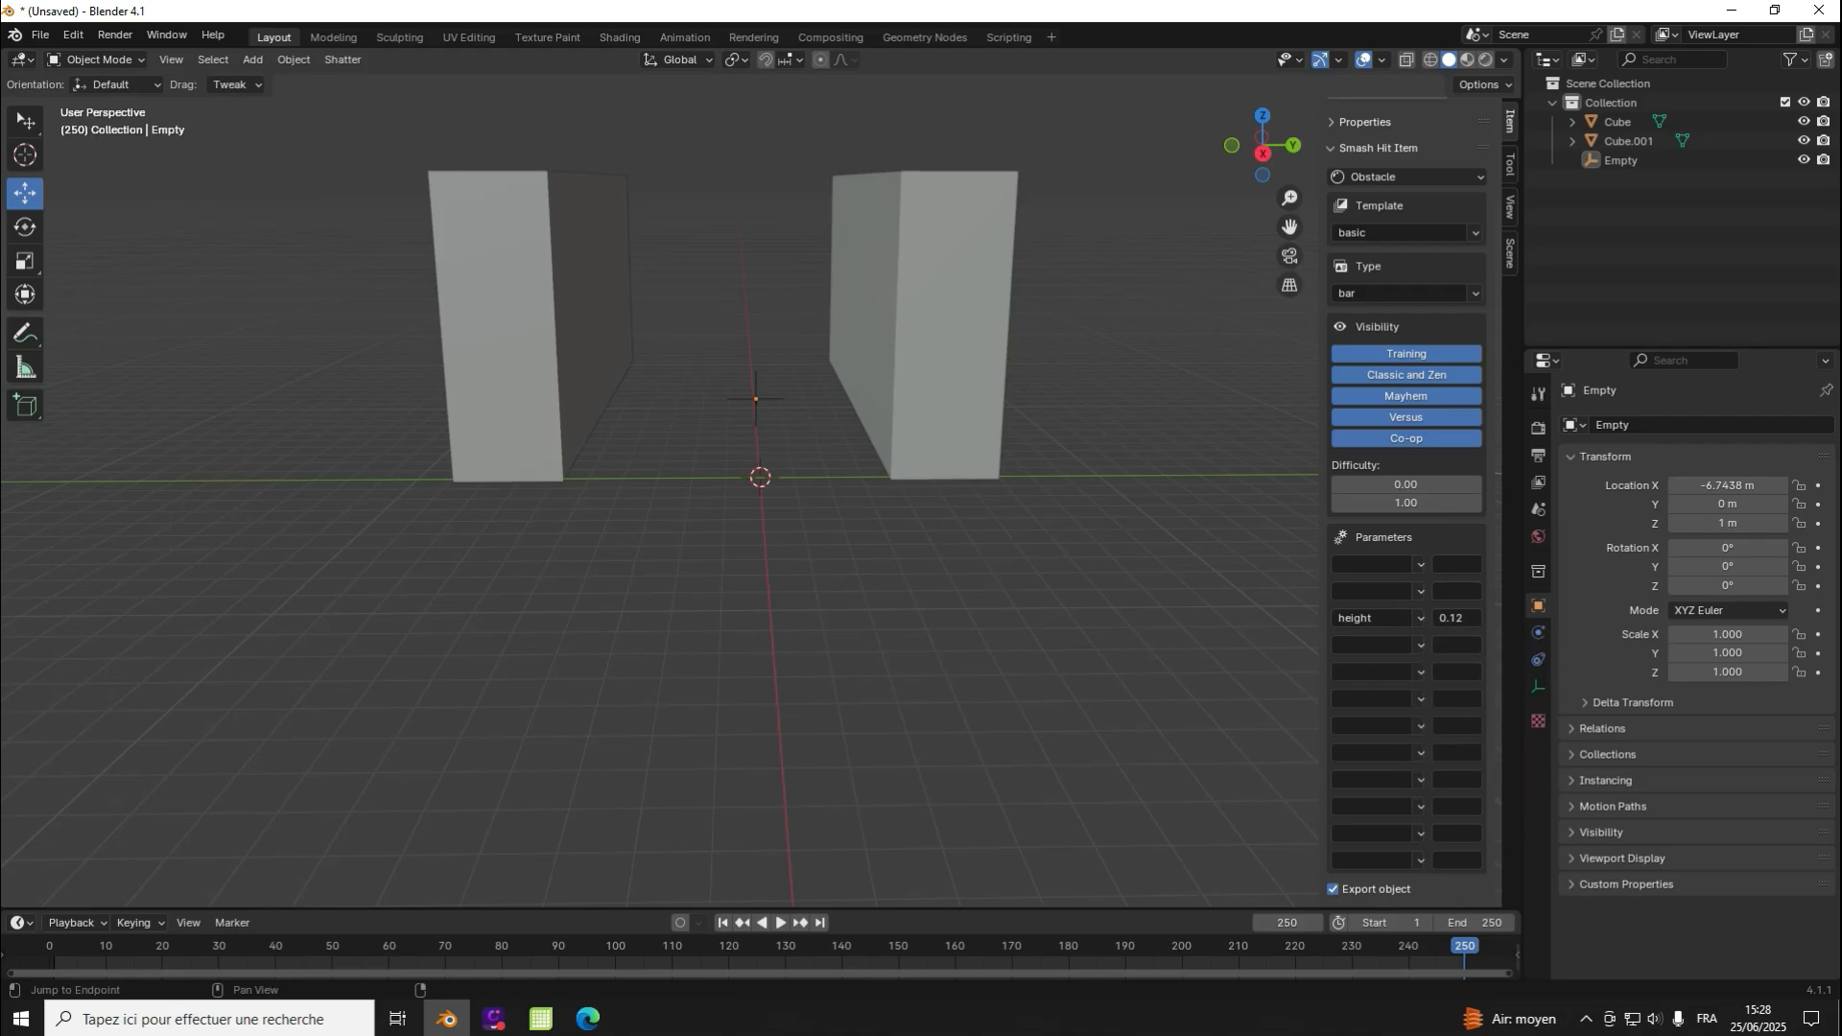
left_click(1372, 619)
key("BackSpace")
key("Return")
Step: Select the empty between the walls, try the offset parameter in its third parameter slot and clear it
left_click(1420, 619)
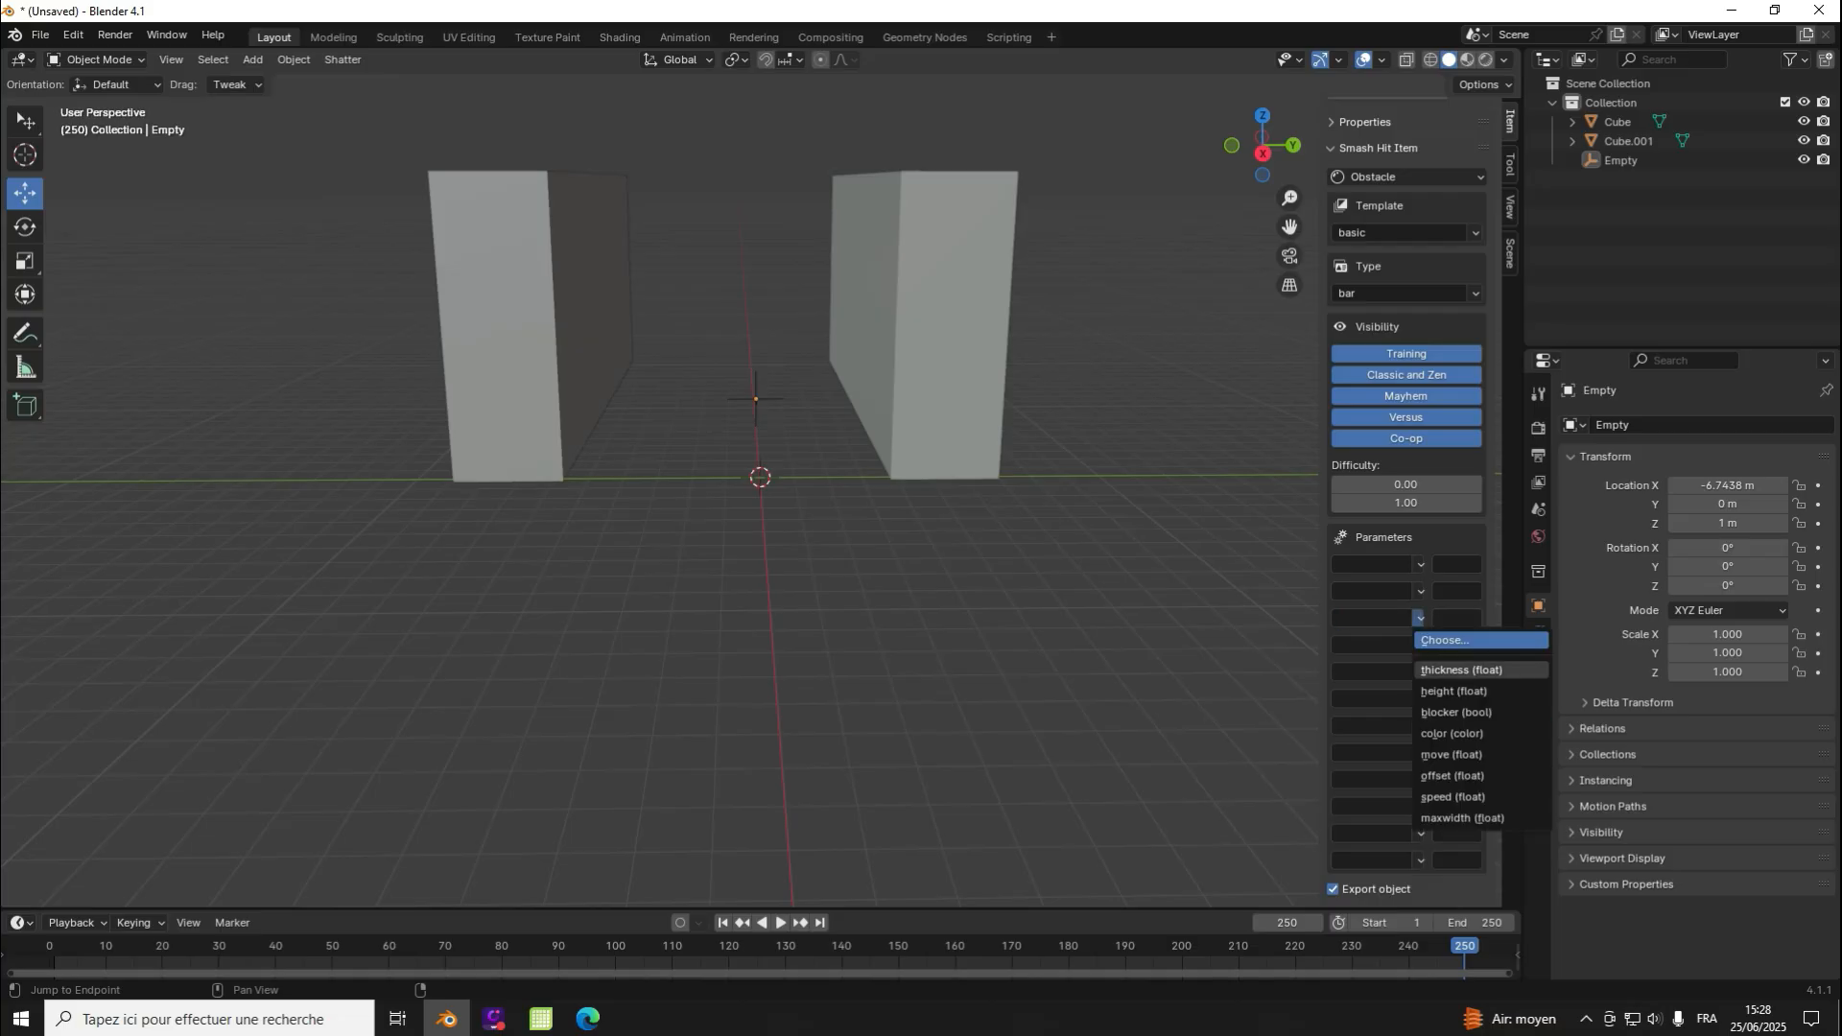
left_click(755, 399)
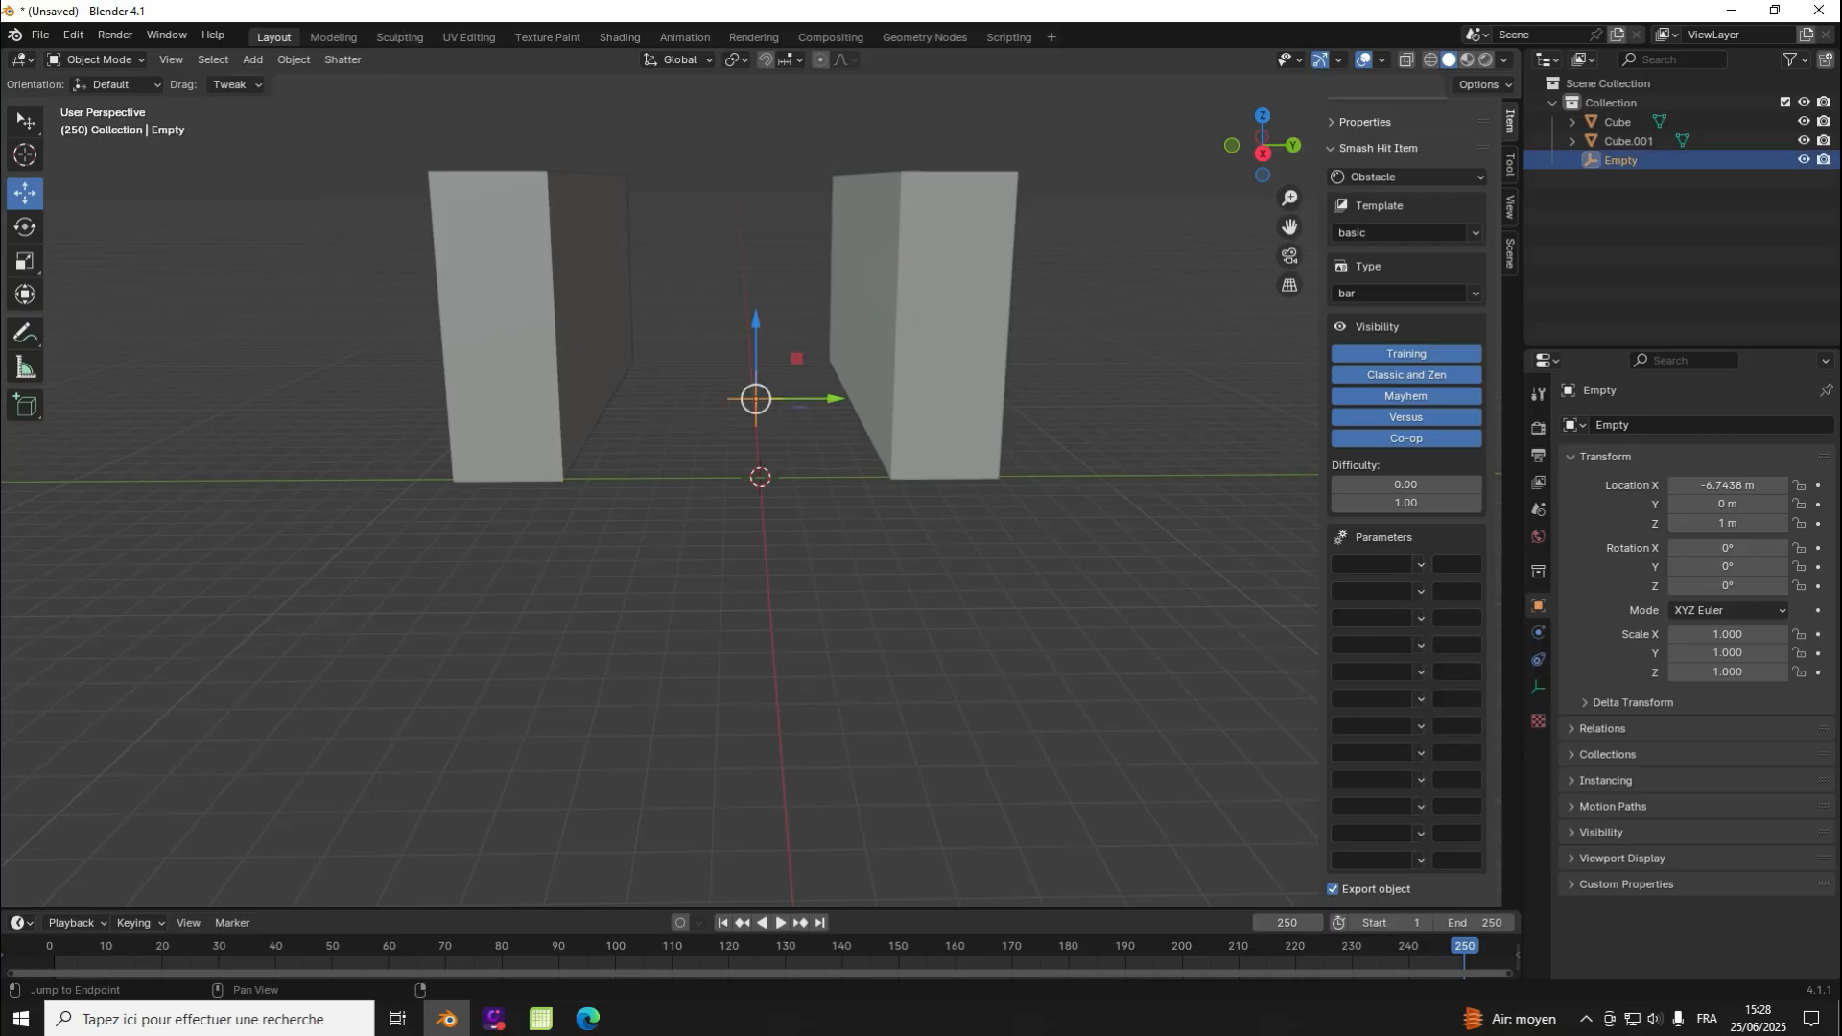
left_click(1420, 618)
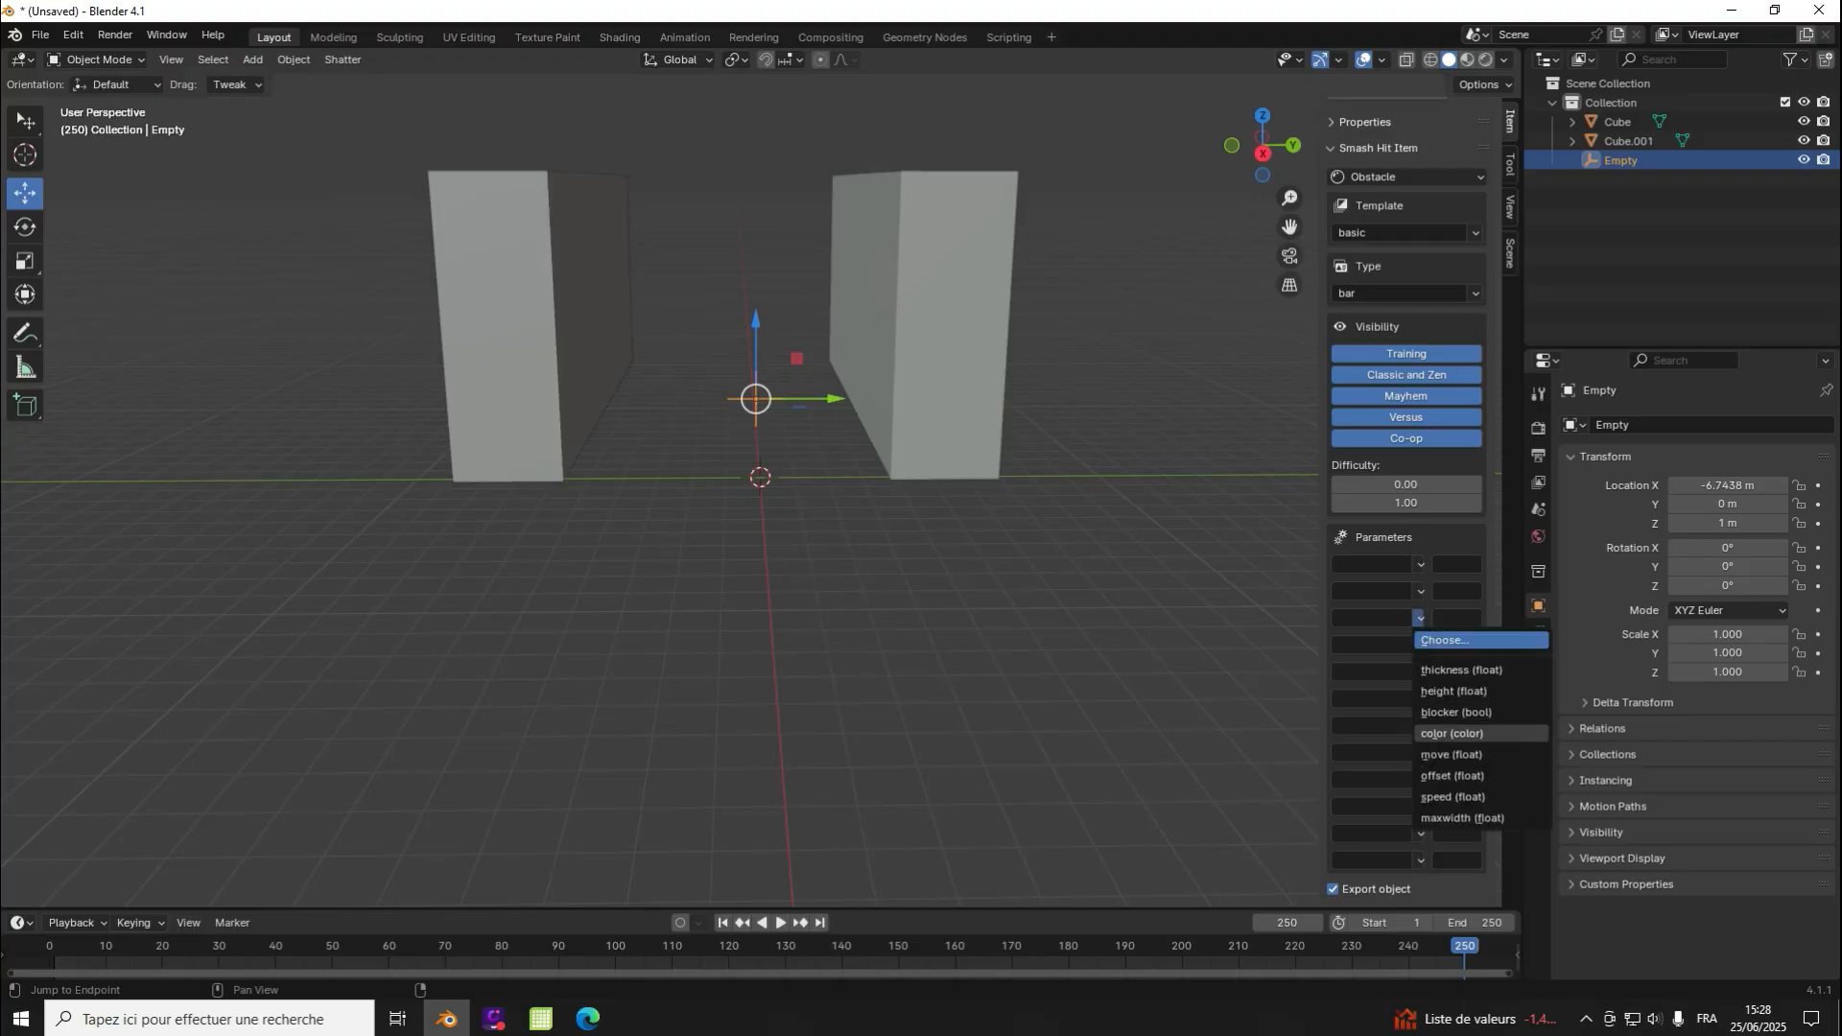
left_click(1451, 775)
left_click(1456, 618)
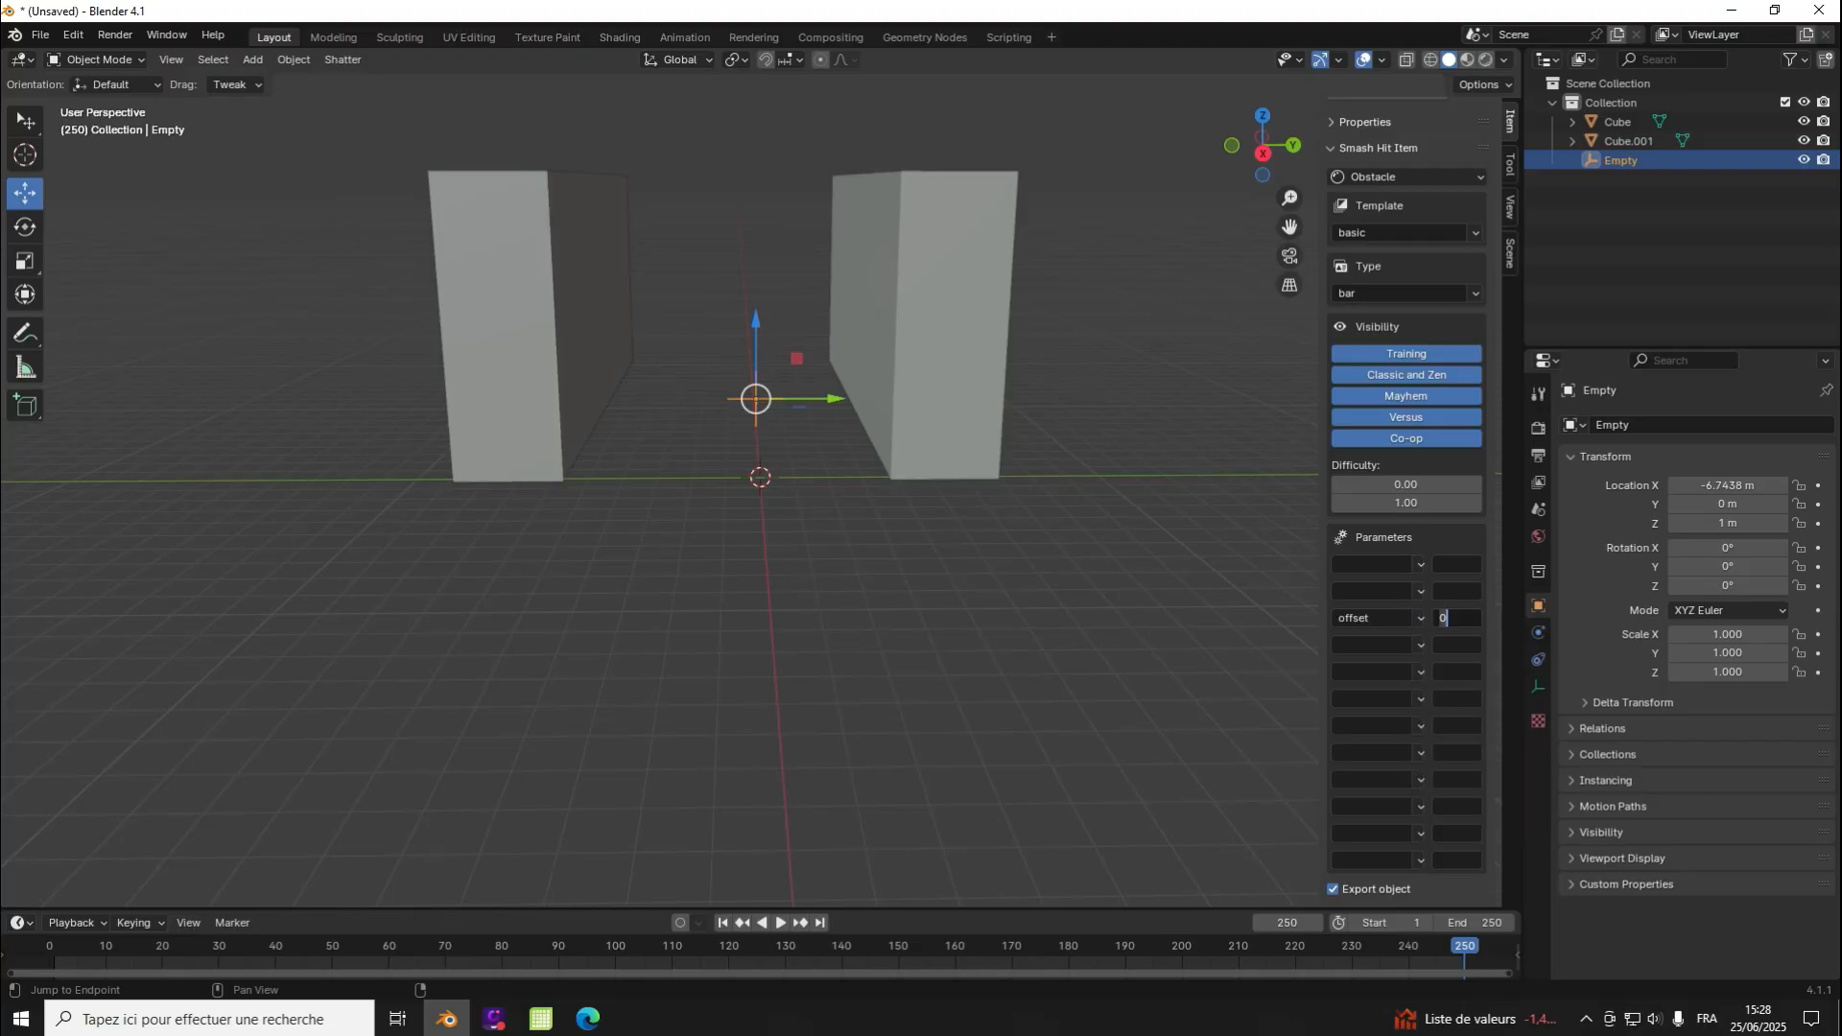
type("3")
key("BackSpace")
key("Return")
Step: Try the blocker parameter in the third parameter slot with the value true and clear it
left_click(1421, 617)
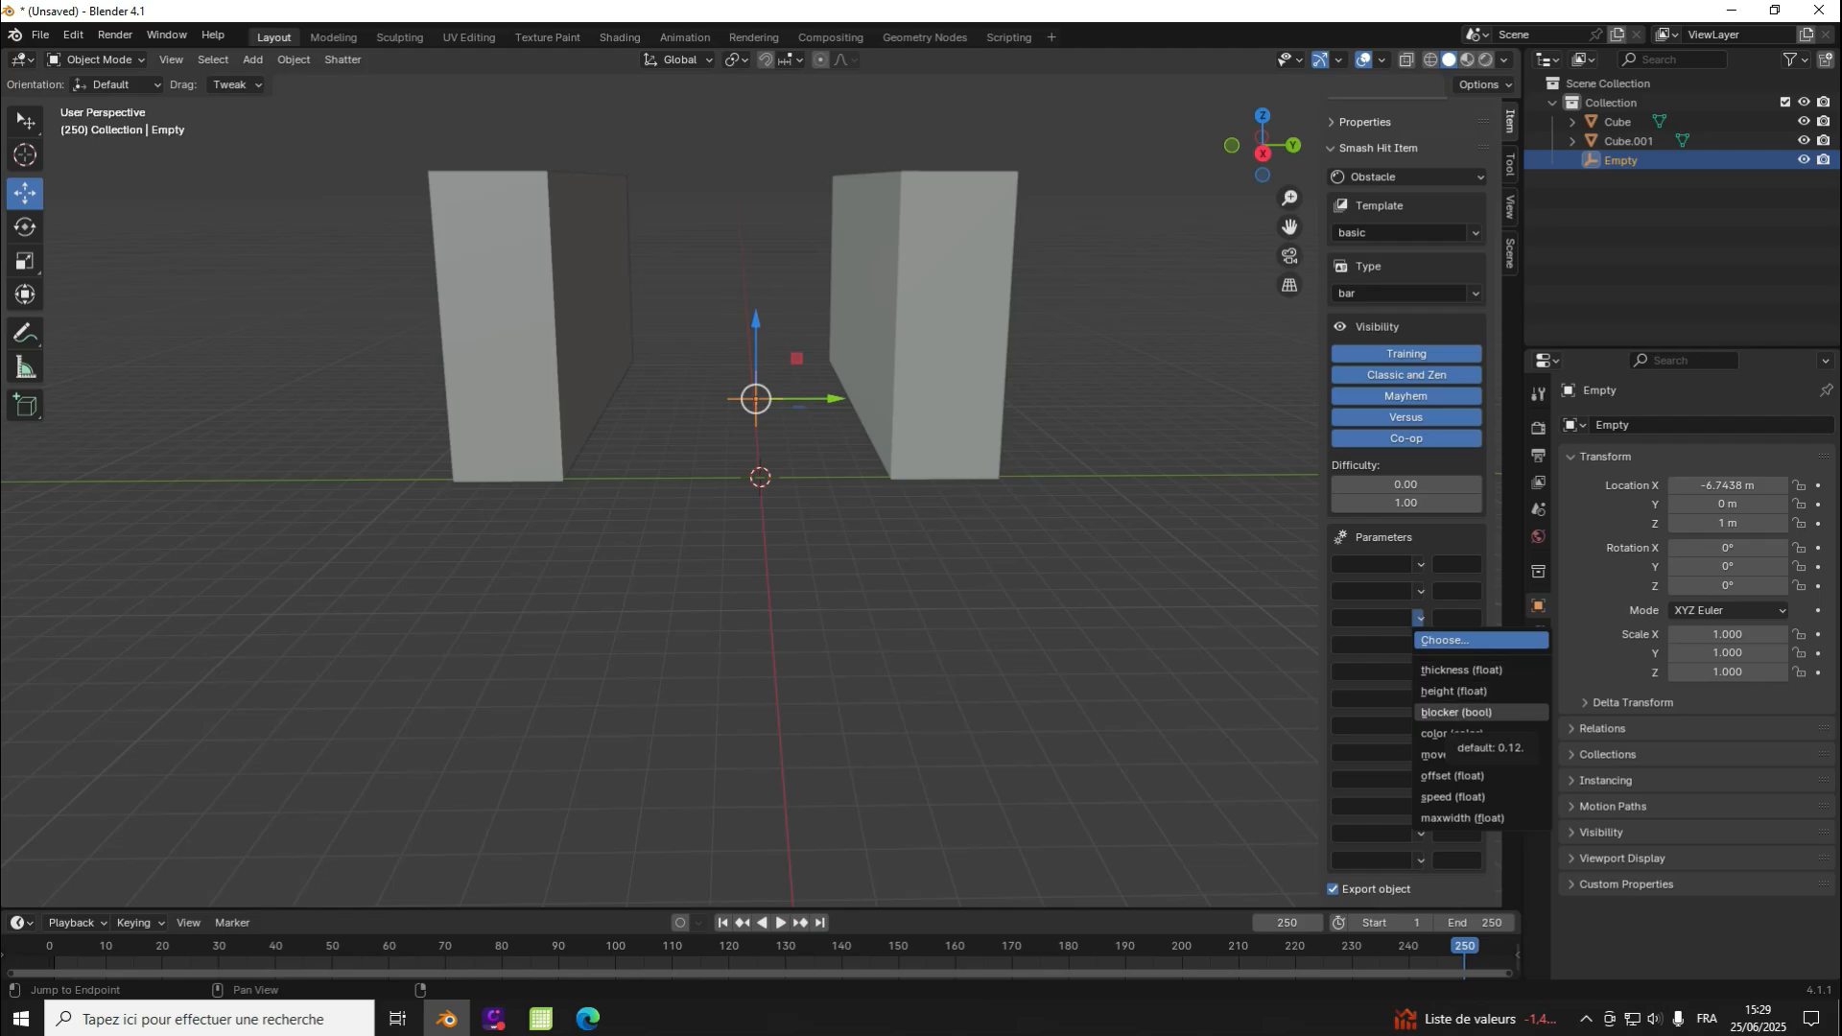
left_click(1455, 712)
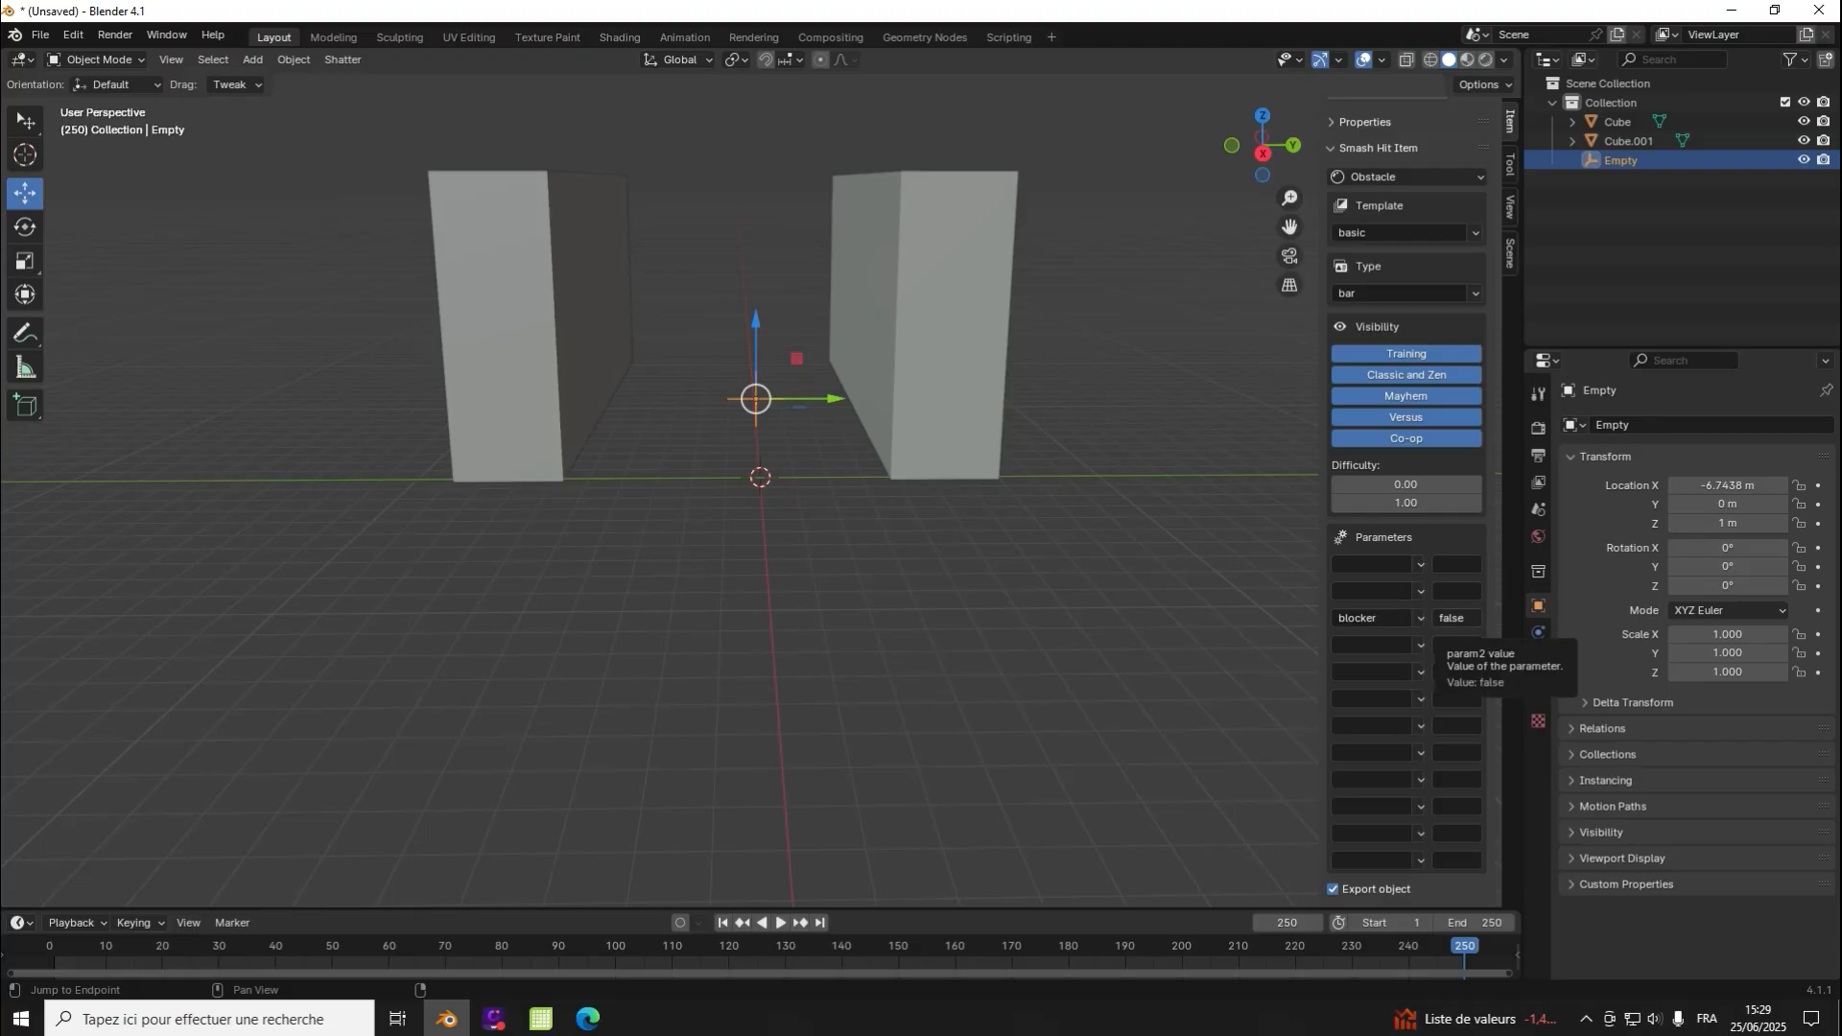
left_click(1457, 618)
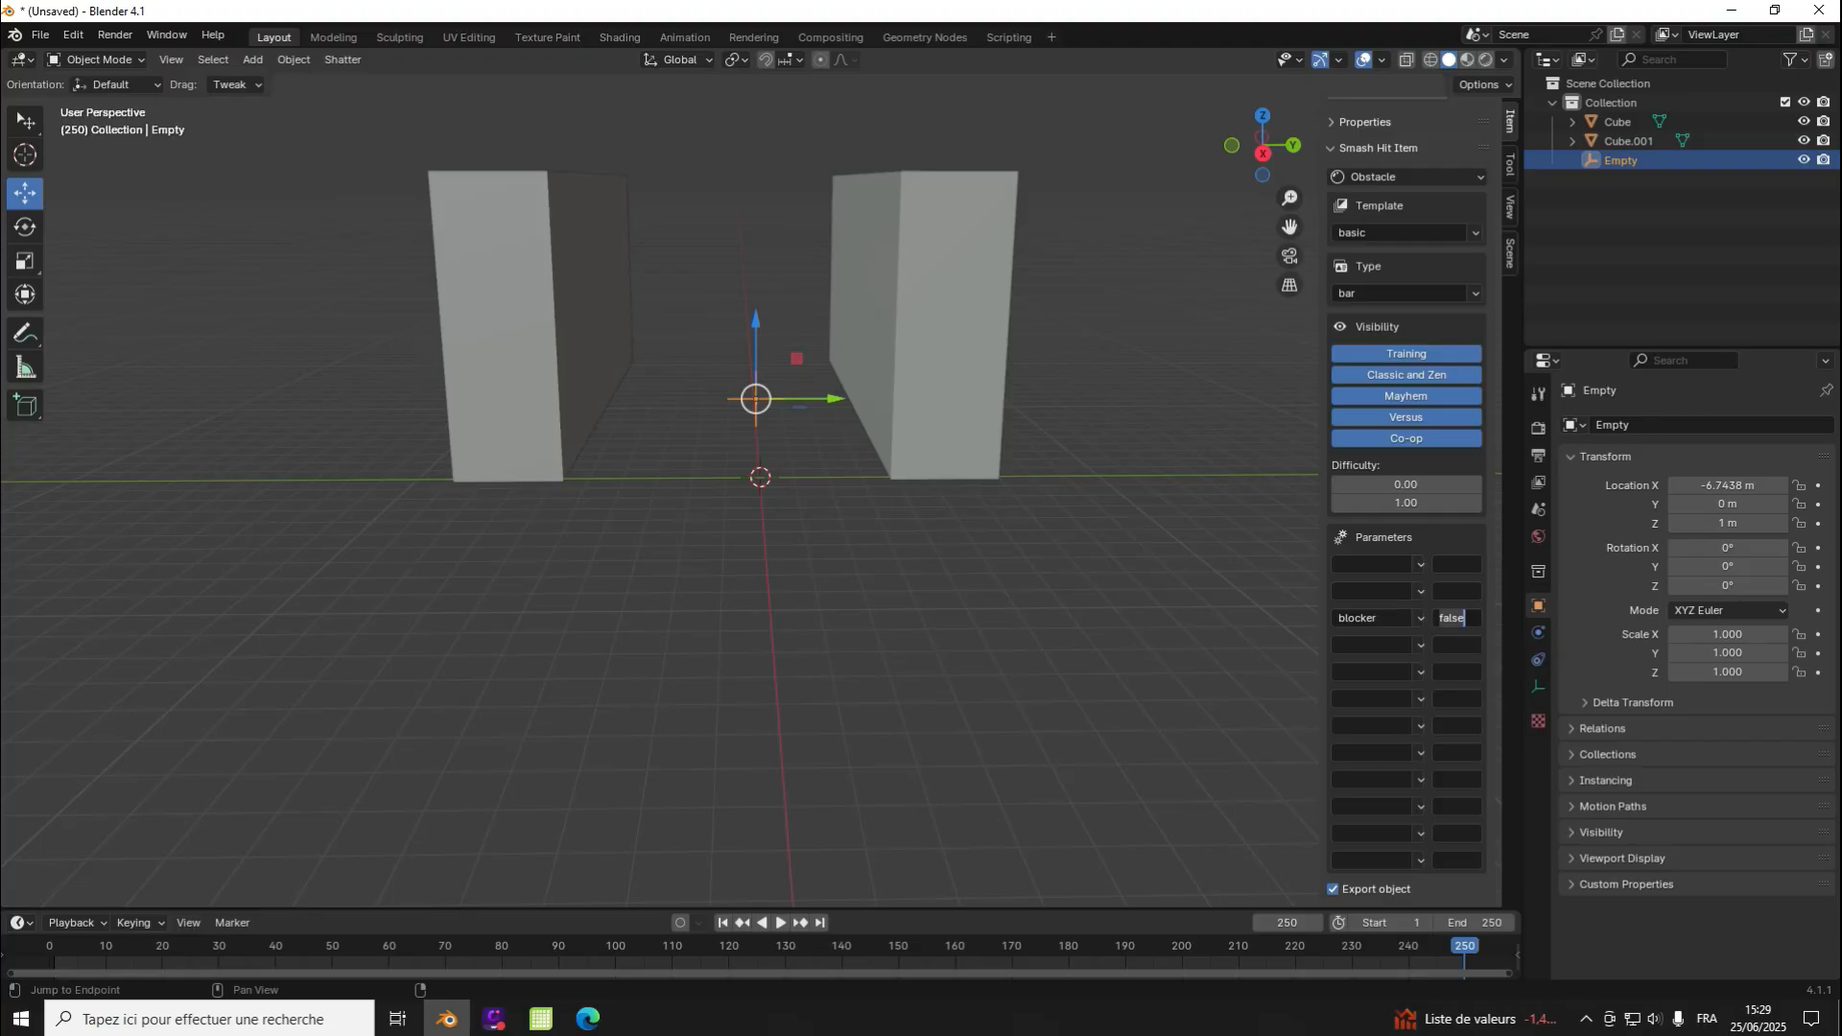
type("rue")
key("Return")
left_click(1420, 618)
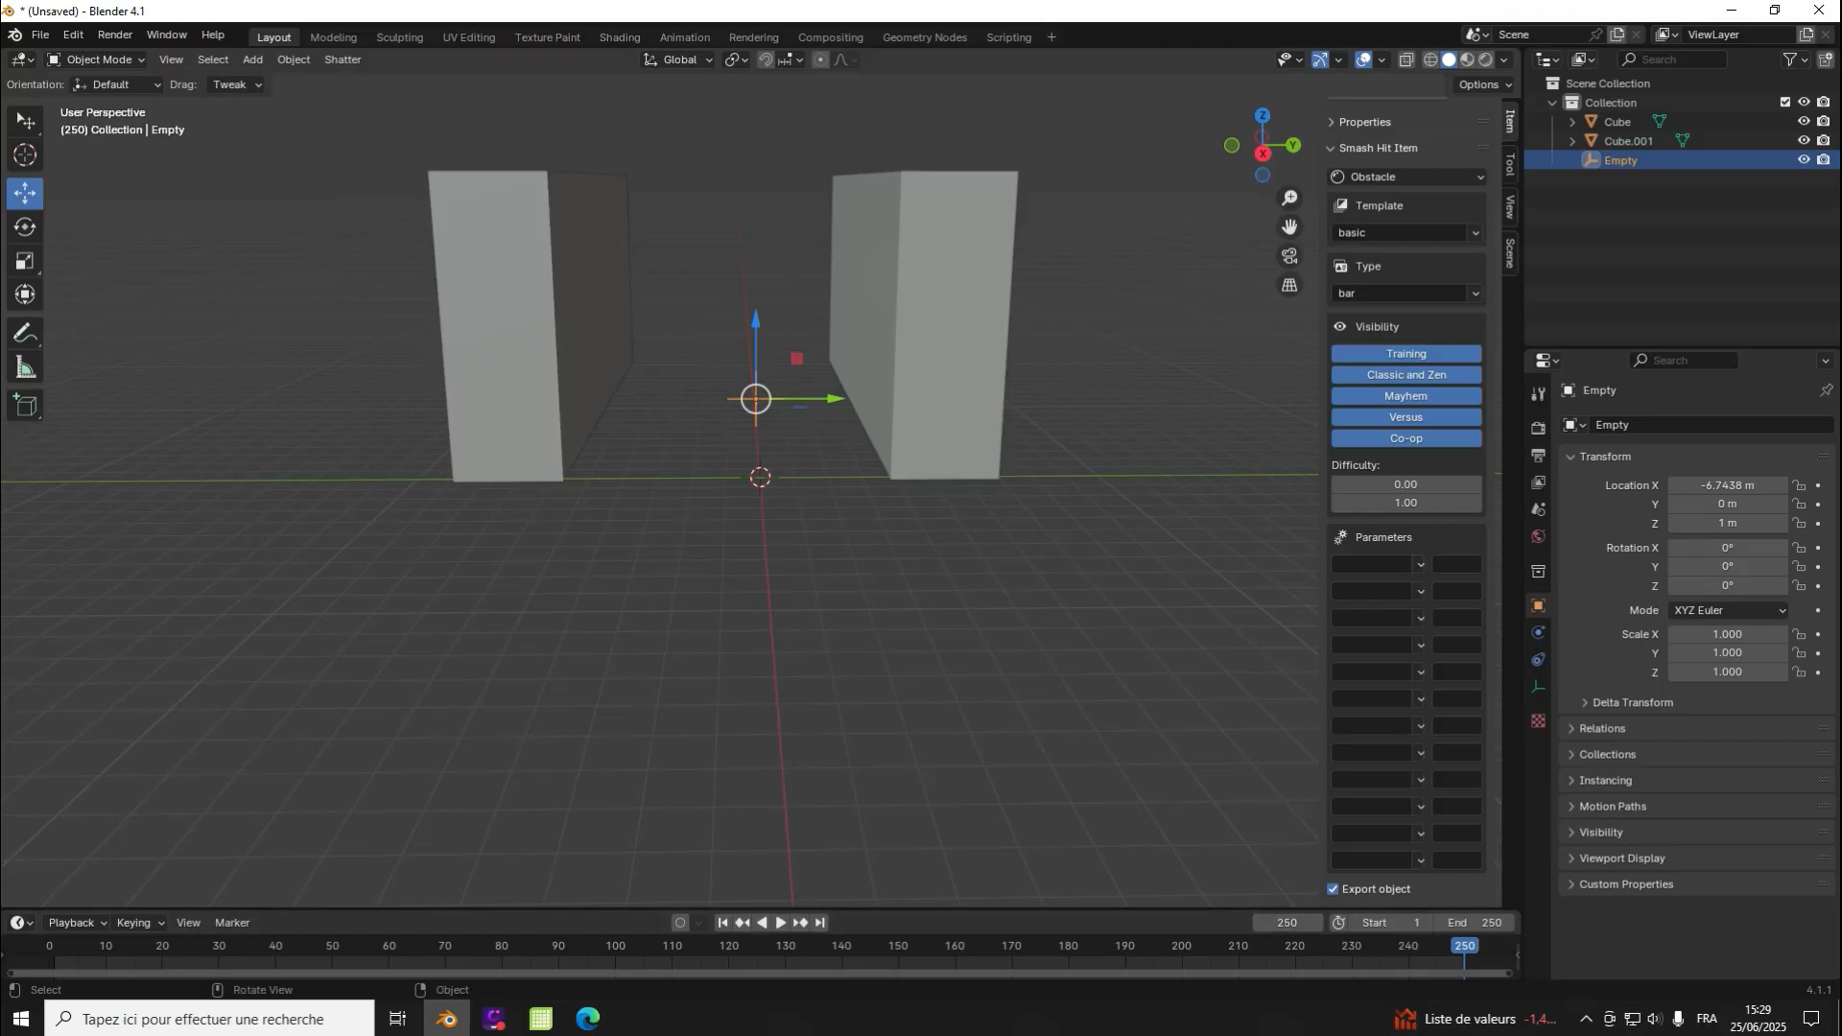
Step: Change the empty's Smash Hit item kind to Decal
scroll(1405, 480, "up", 5)
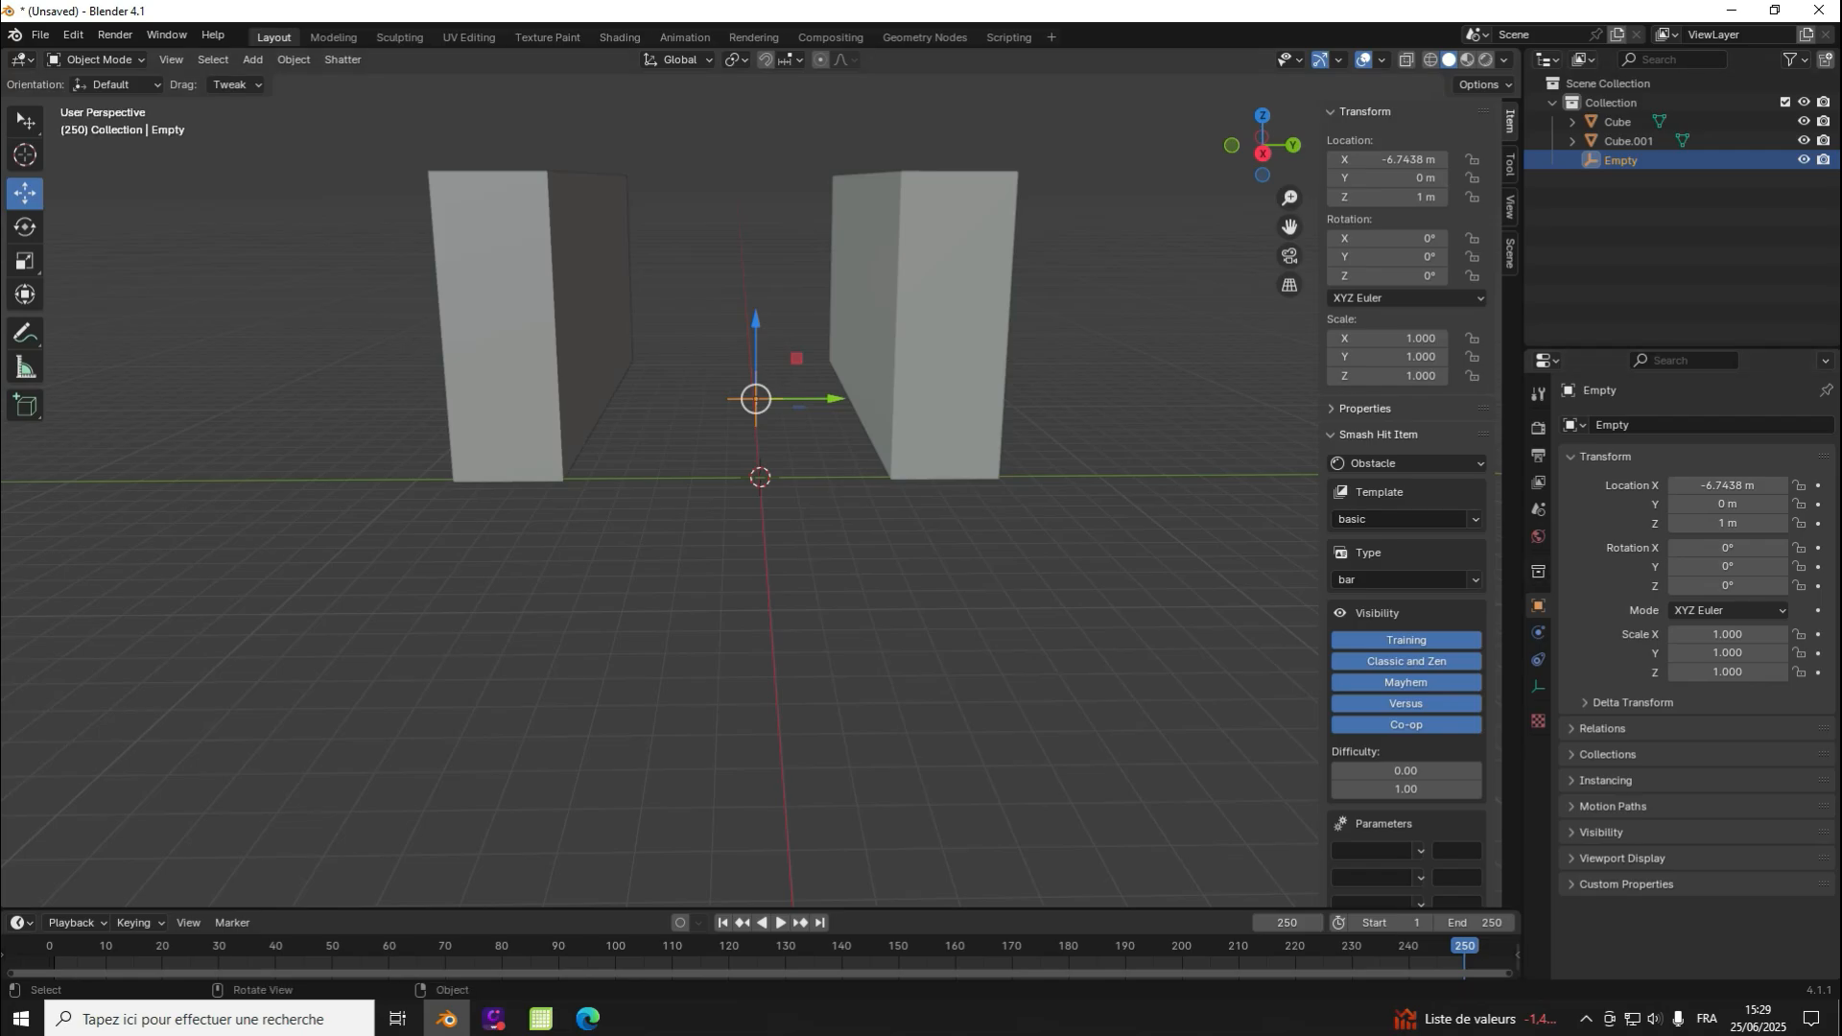
left_click(1405, 463)
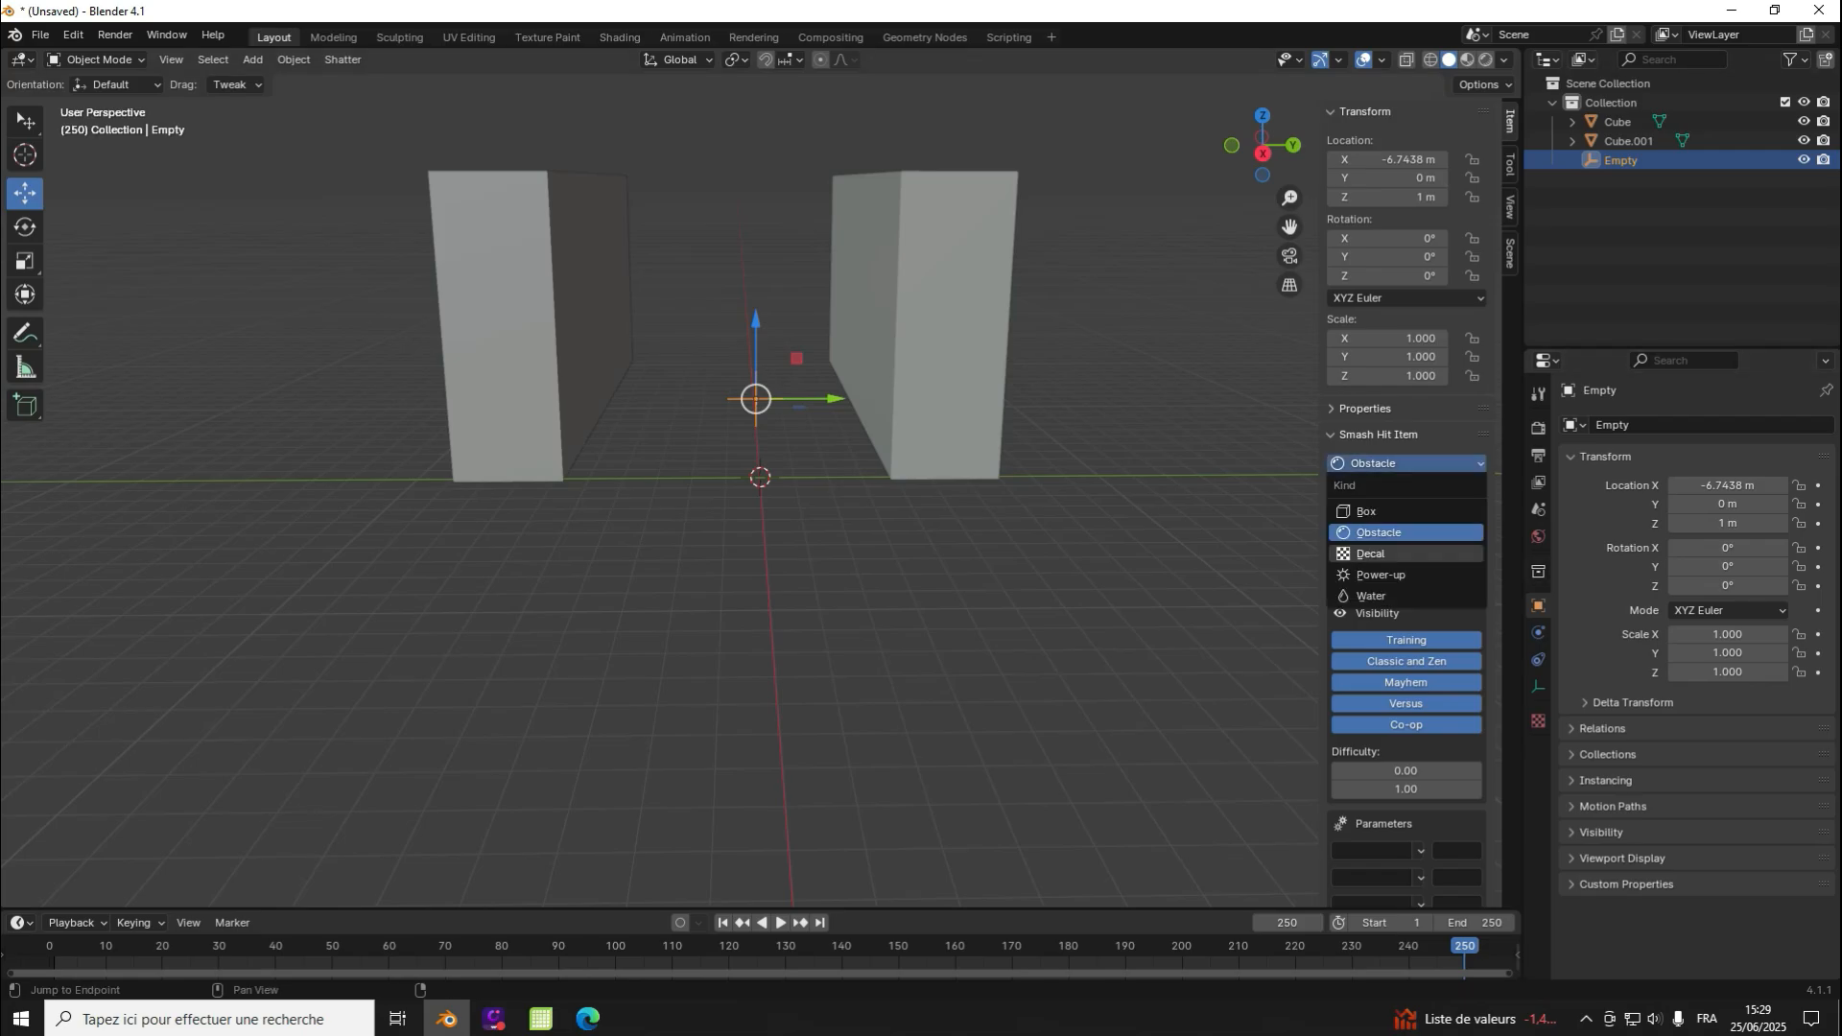
left_click(1382, 554)
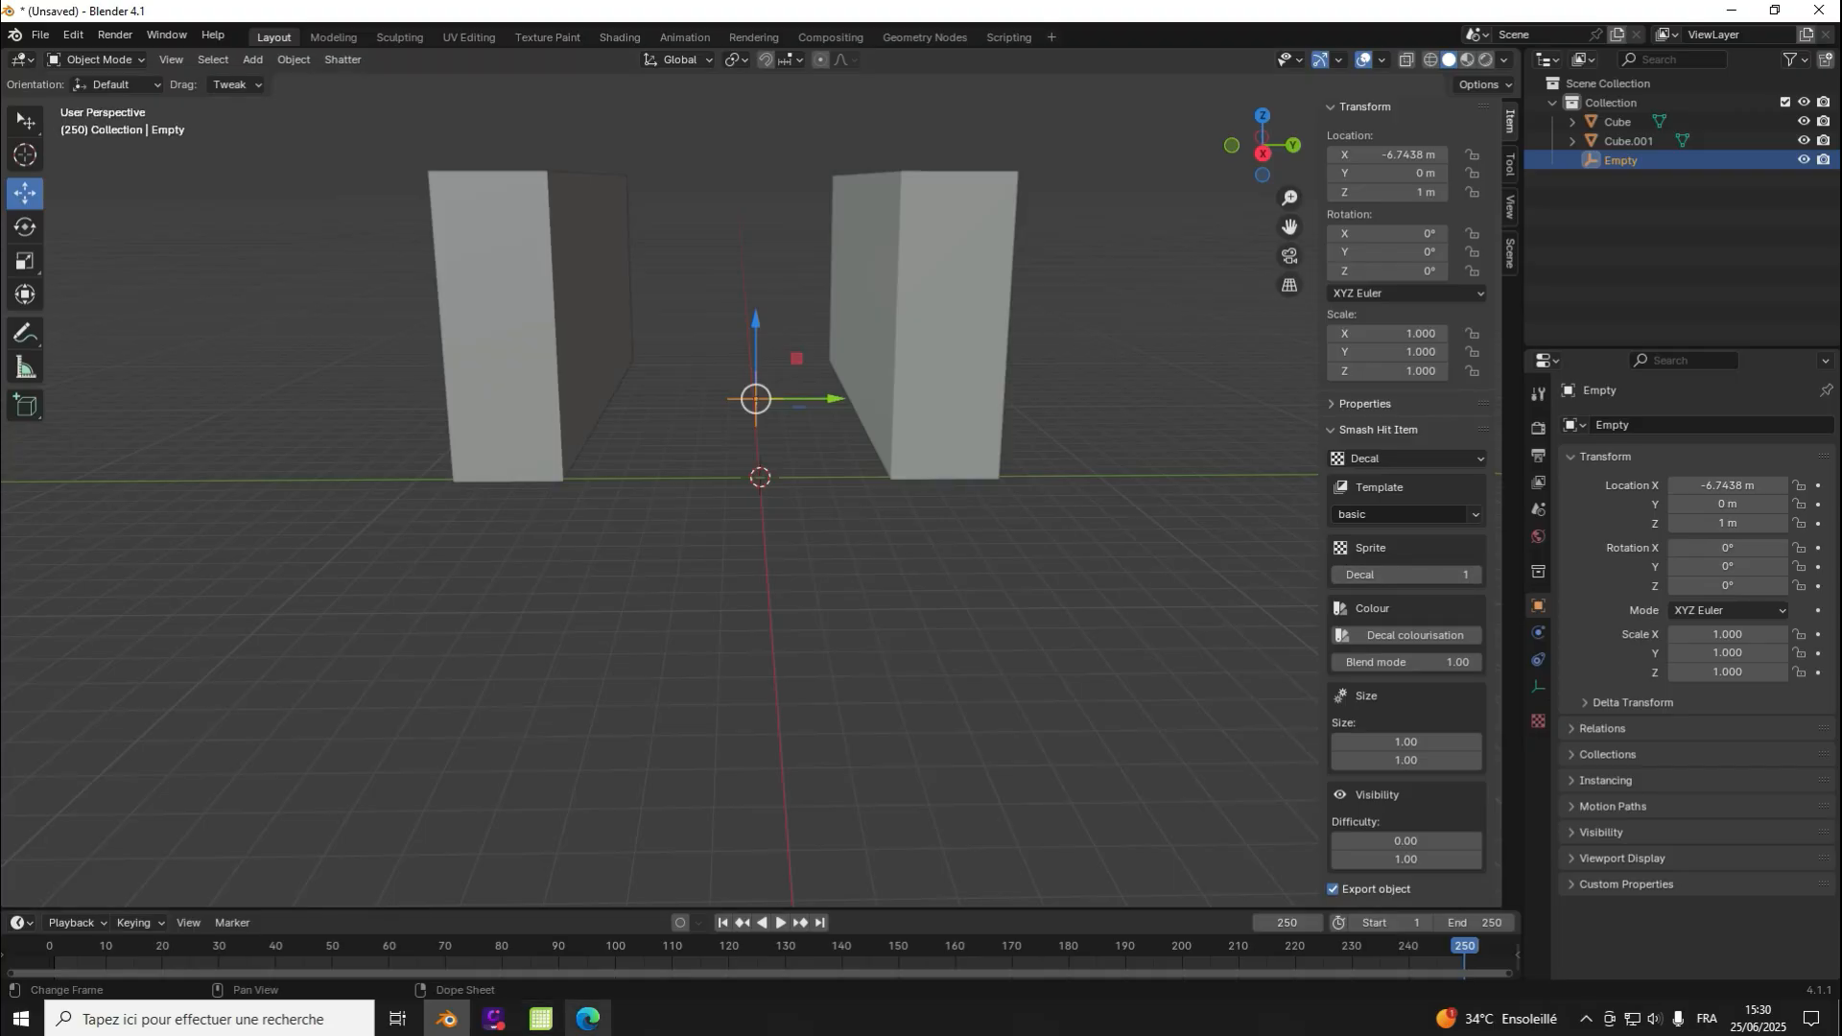
Step: Switch to Edge, replace the tiles page with a web search for "sprites.png.mtx smash hit", and open the Smash Hit Lab Wiki result
left_click(588, 1019)
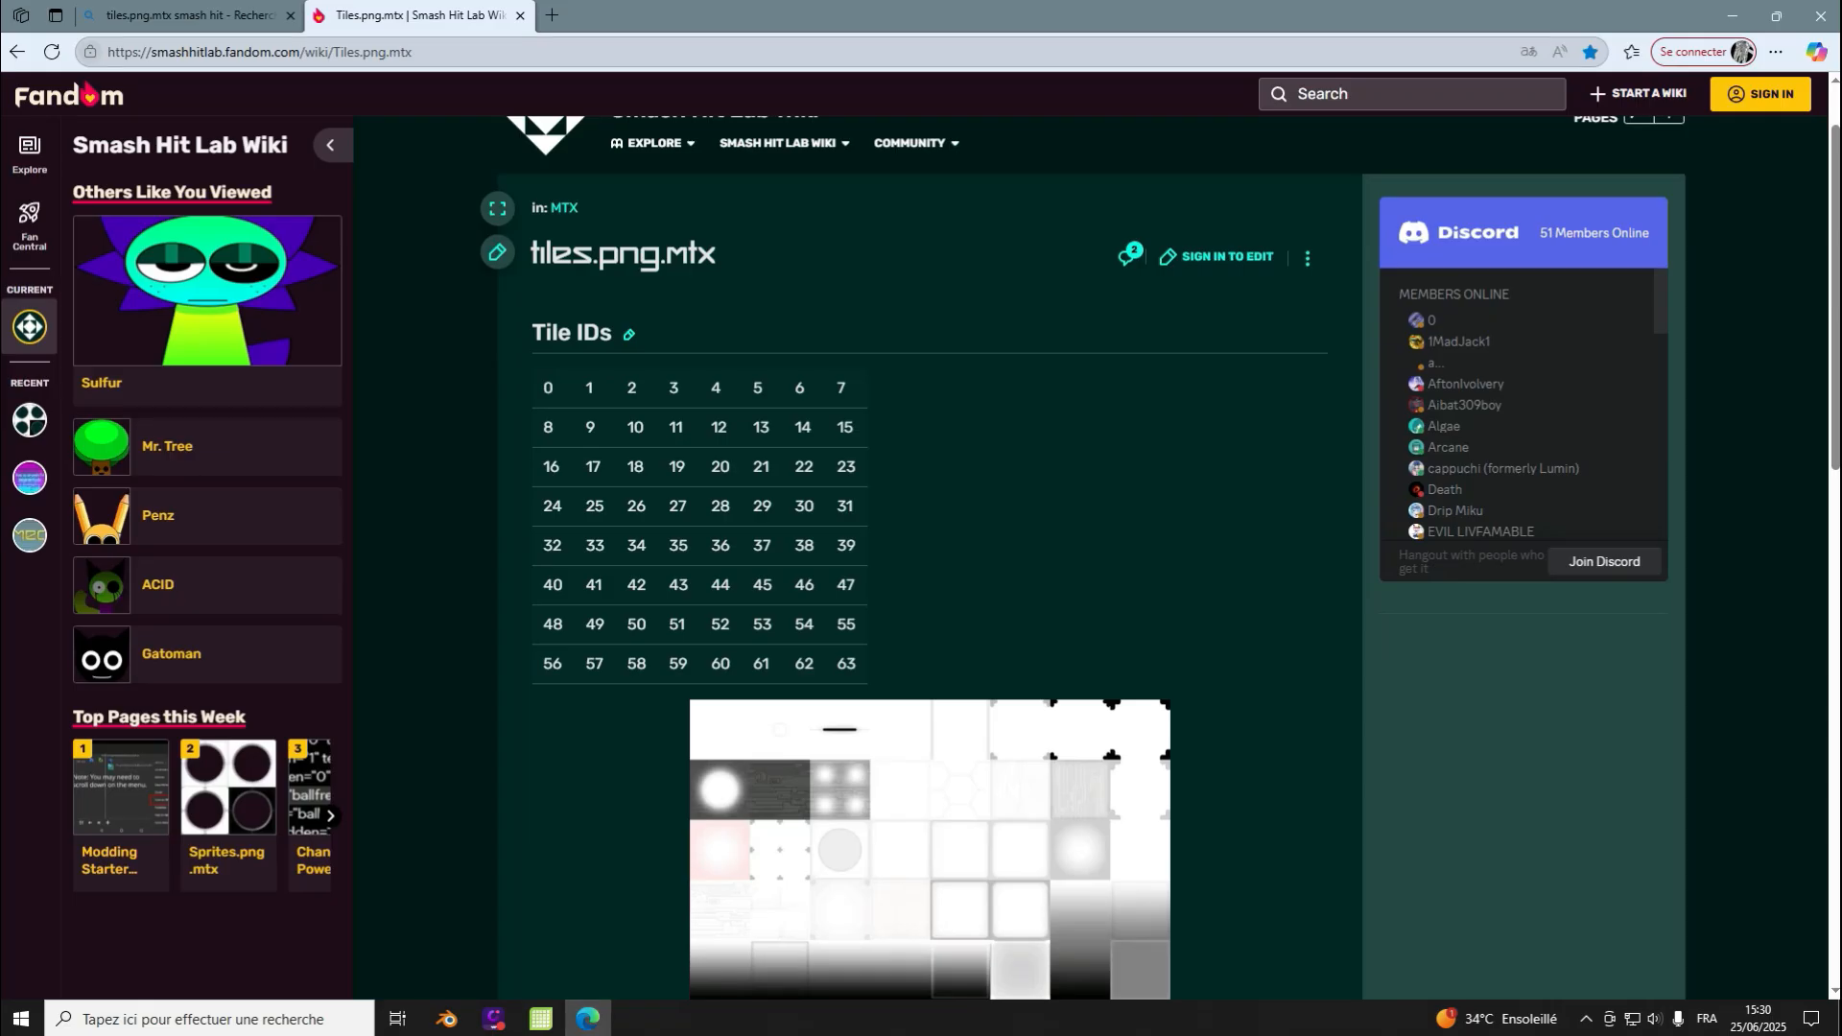
left_click(520, 15)
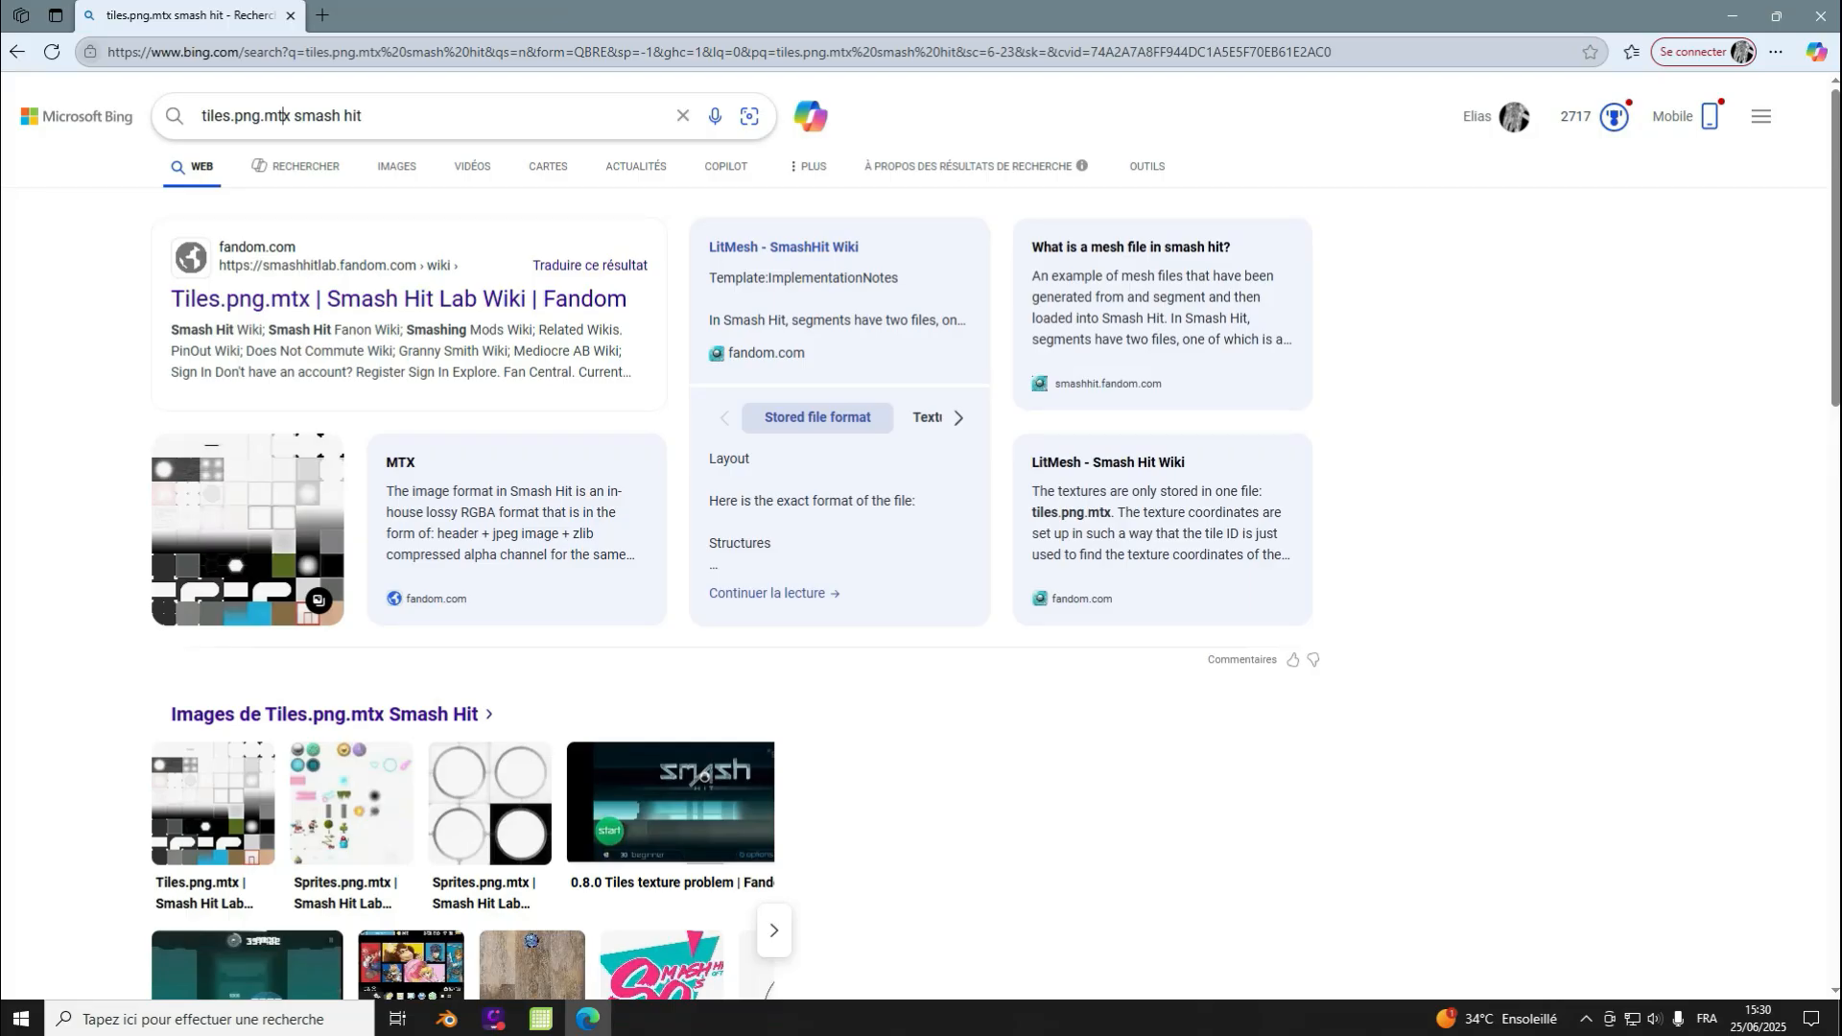
left_click(232, 116)
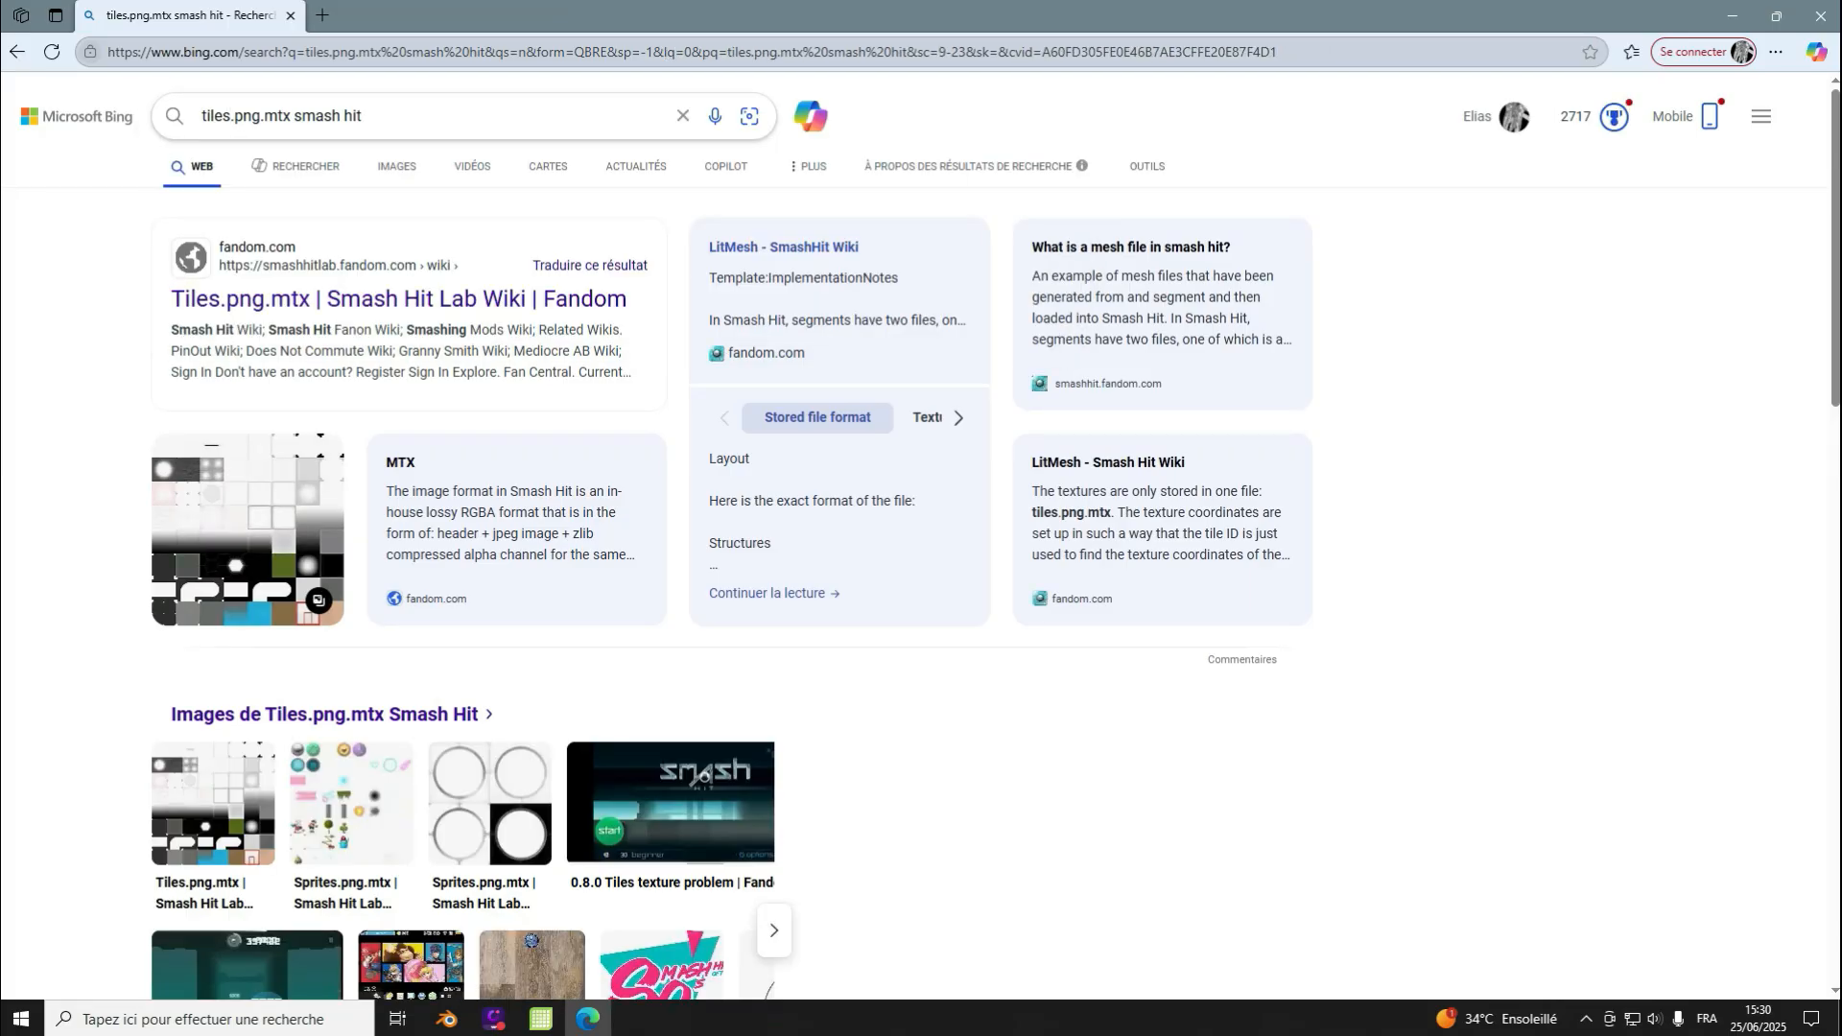
left_click(212, 116)
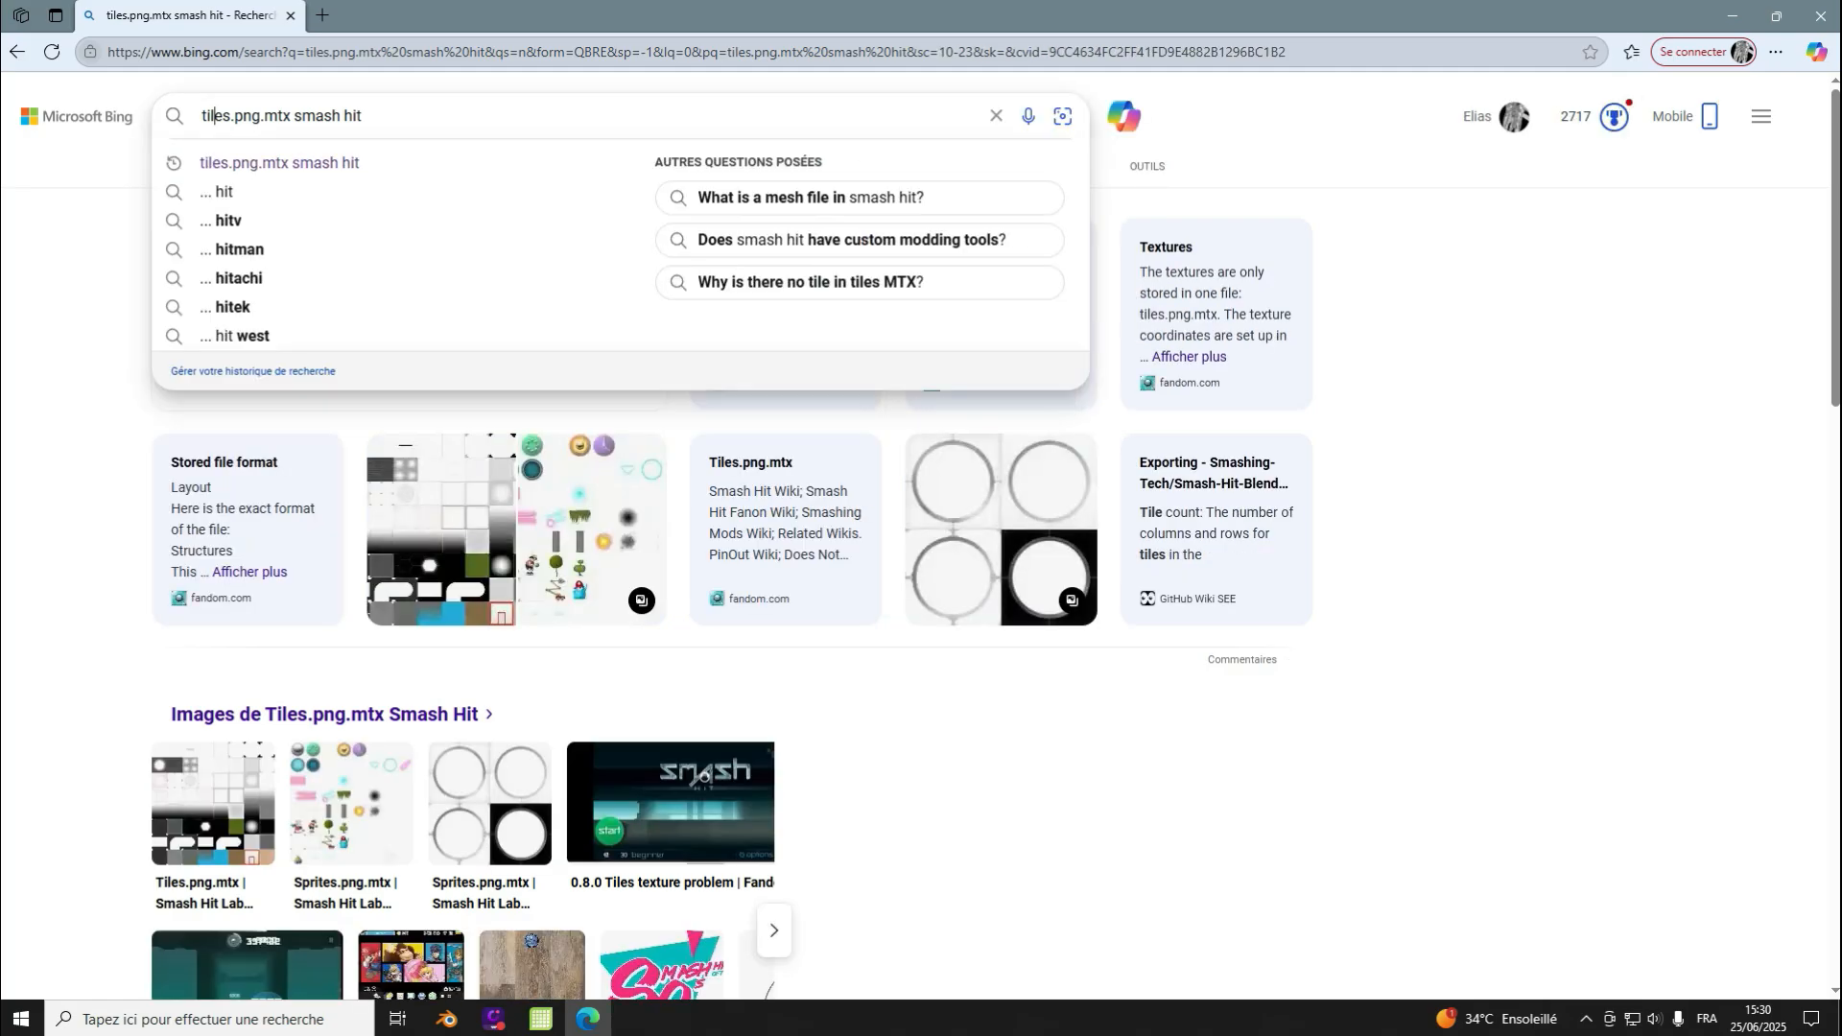
key("BackSpace")
key("BackSpace")
key("BackSpace")
type("sprit")
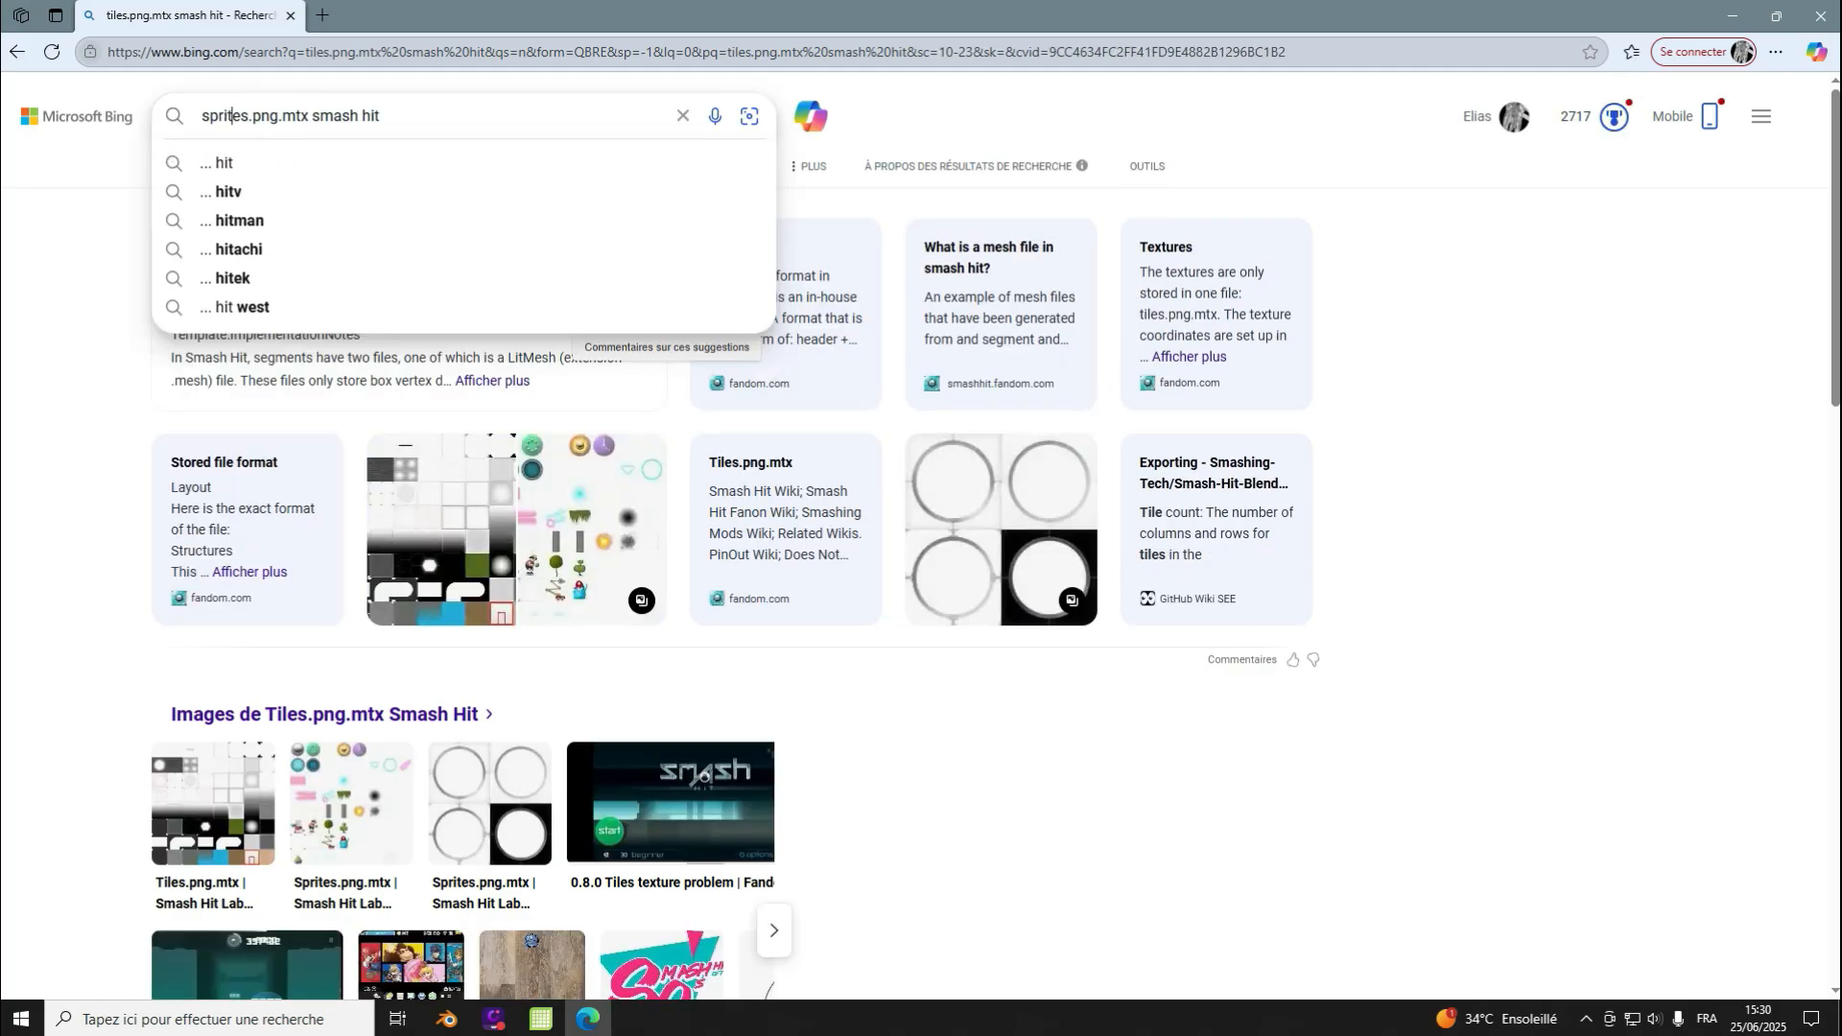
key("Return")
left_click(287, 296)
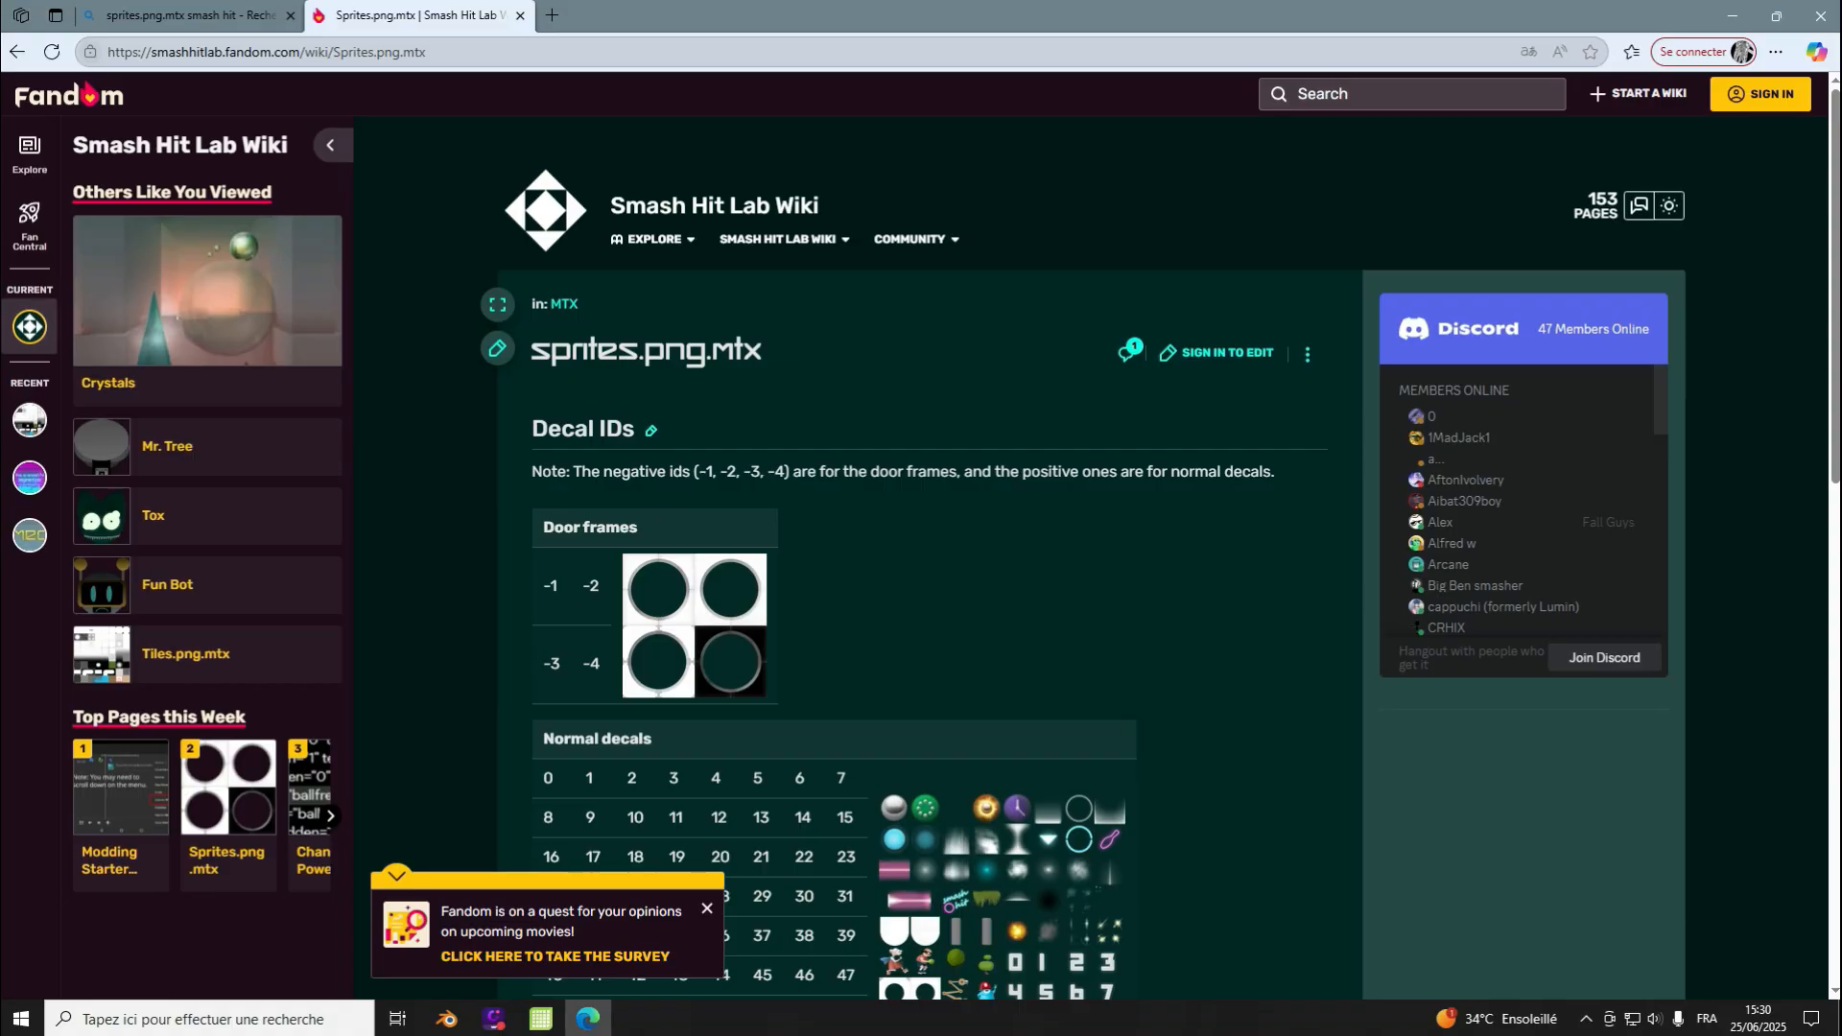
Step: Examine the decal ID tables for door frames and normal decals alongside their sprite images on the wiki page
scroll(564, 184, "down", 6)
scroll(564, 184, "up", 4)
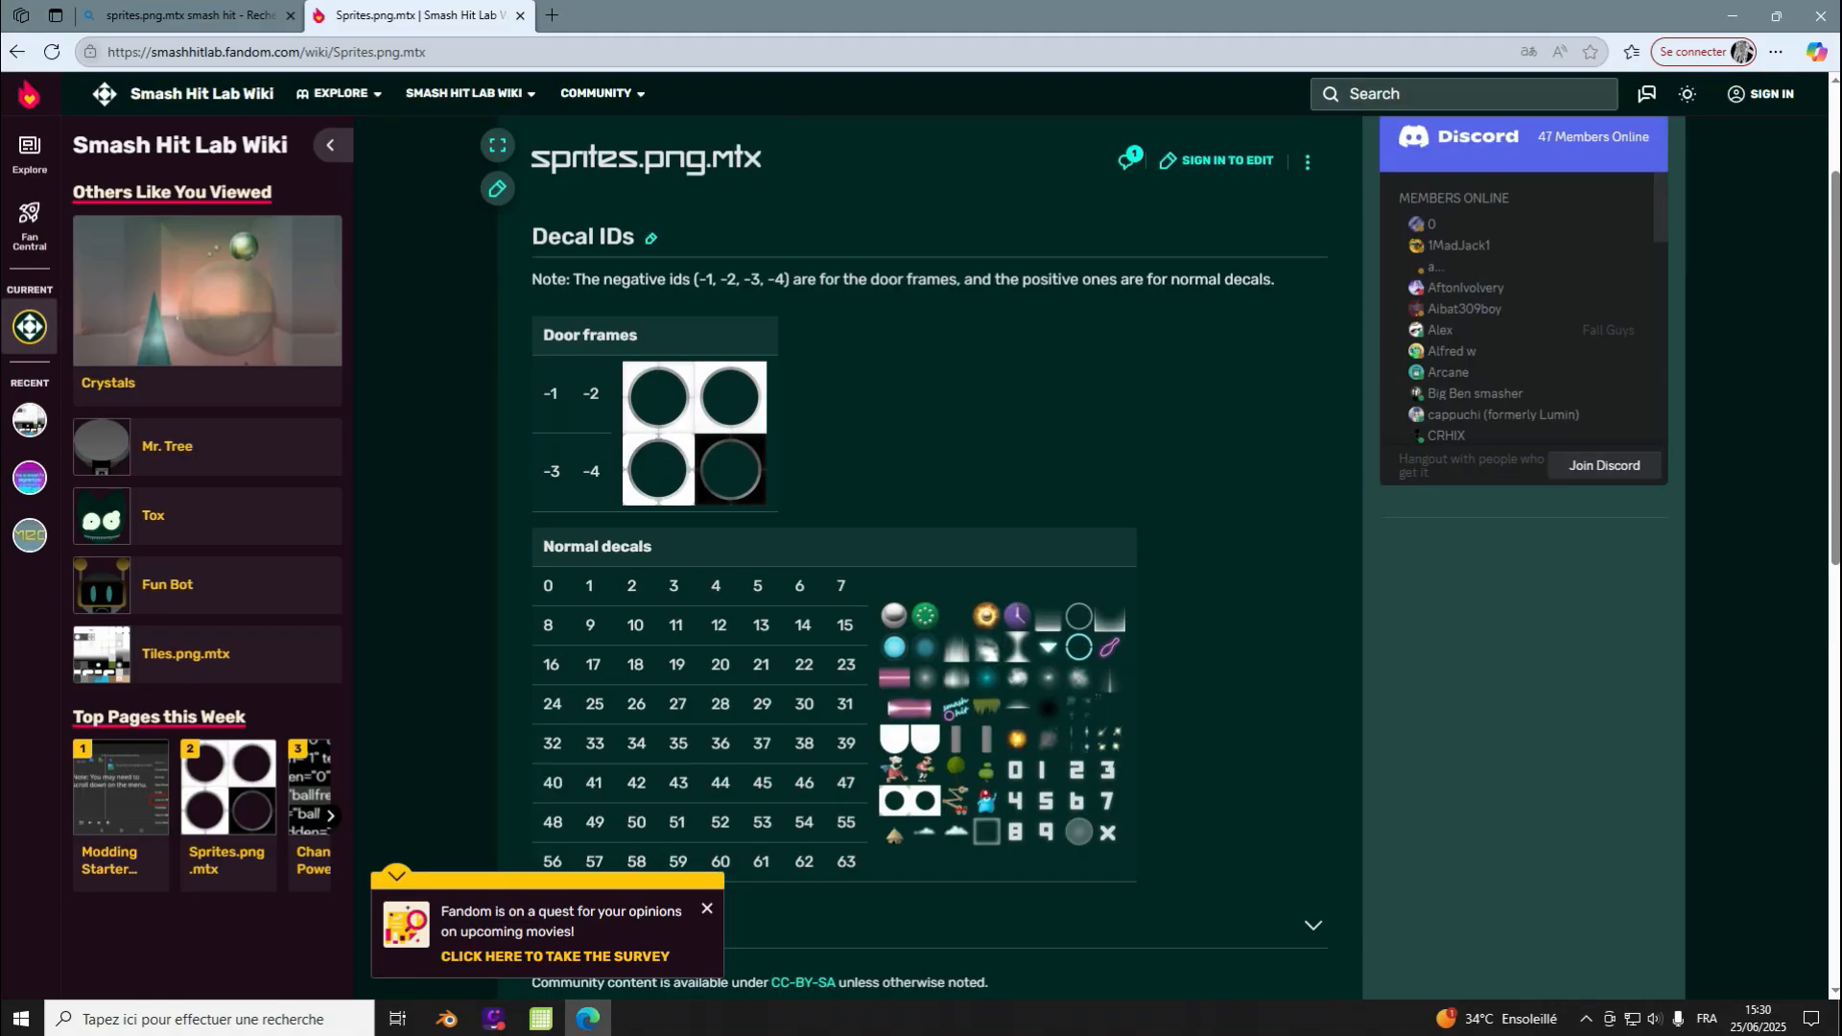
scroll(564, 184, "down", 4)
scroll(691, 240, "up", 3)
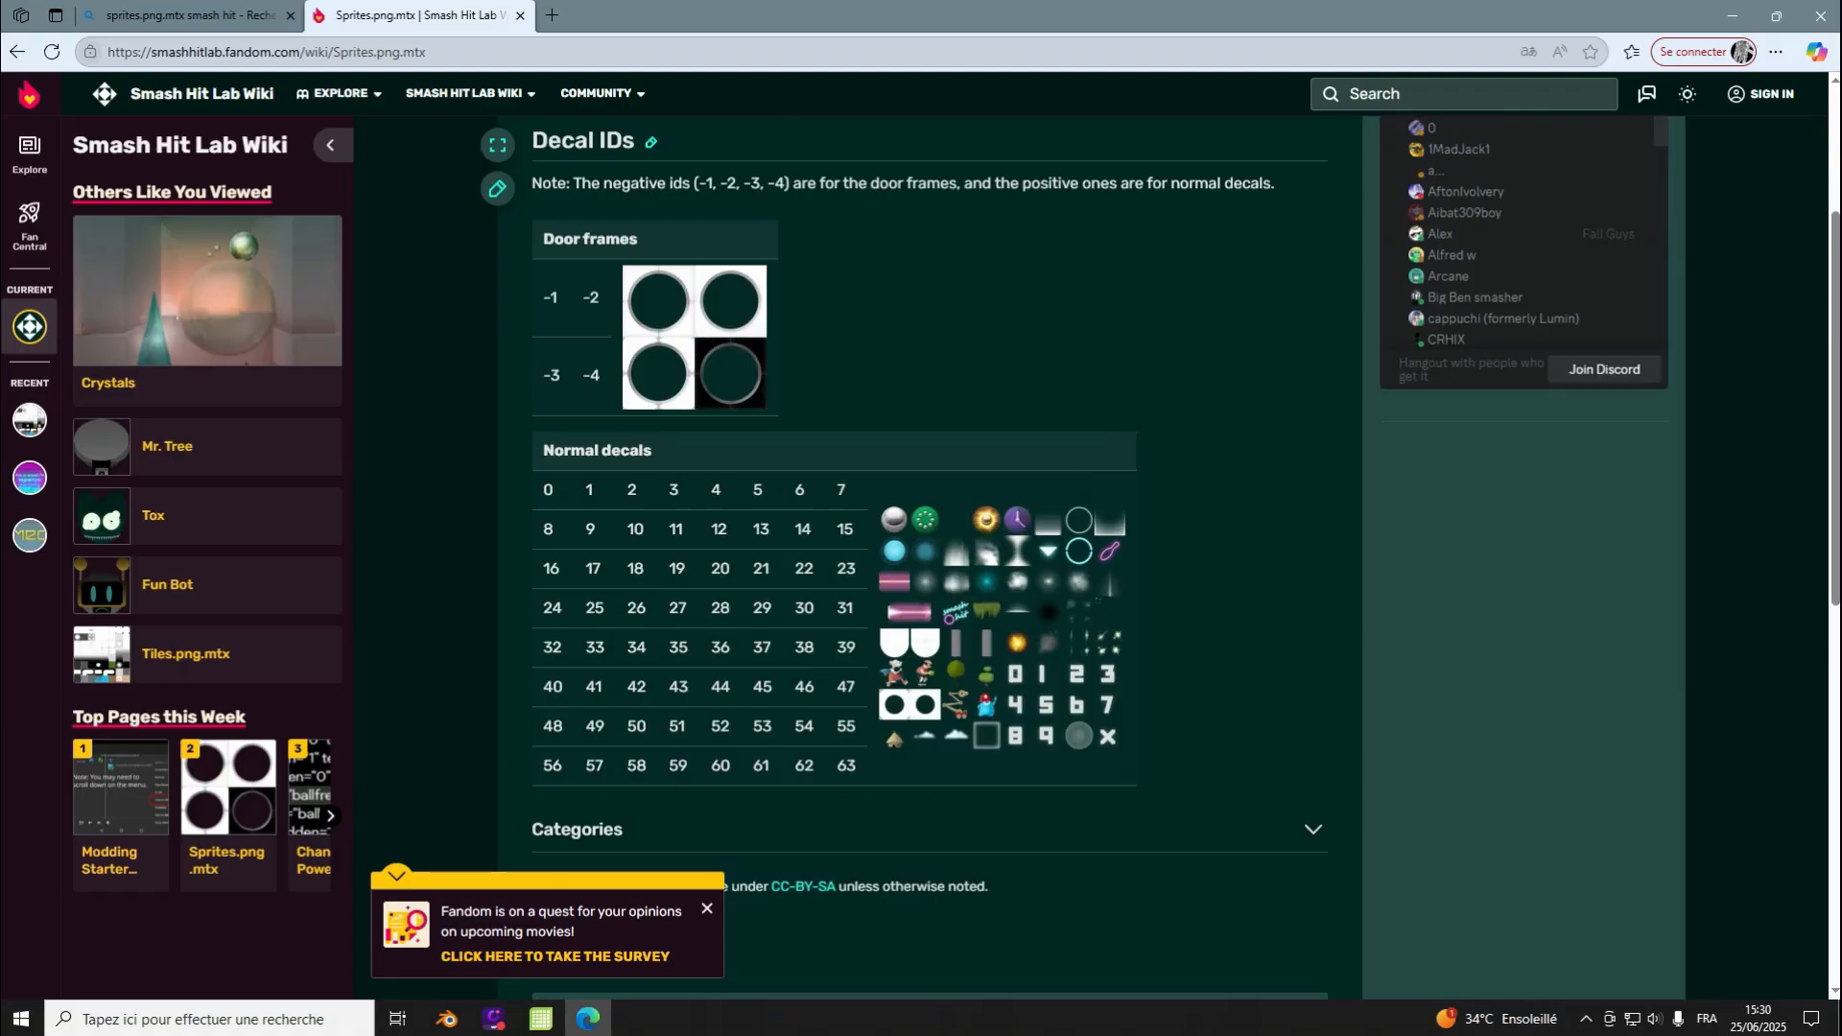
scroll(691, 240, "down", 1)
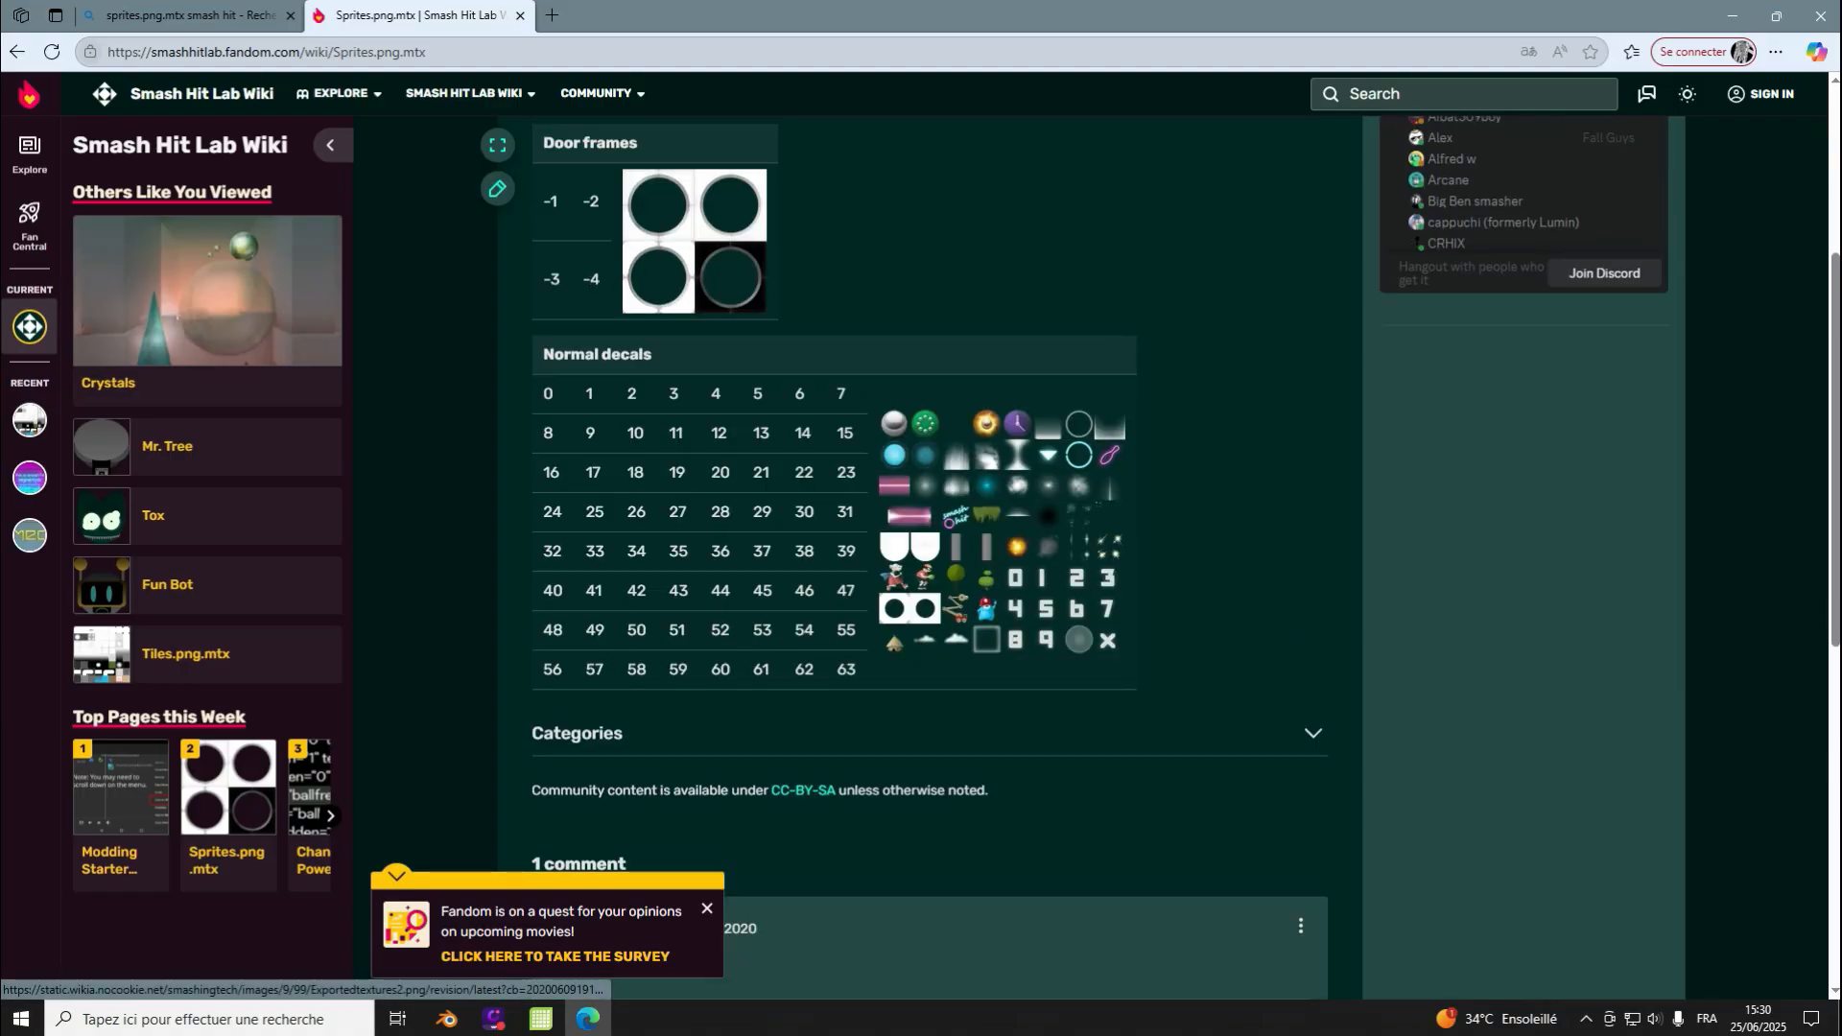
scroll(1003, 479, "up", 1)
scroll(1003, 480, "down", 2)
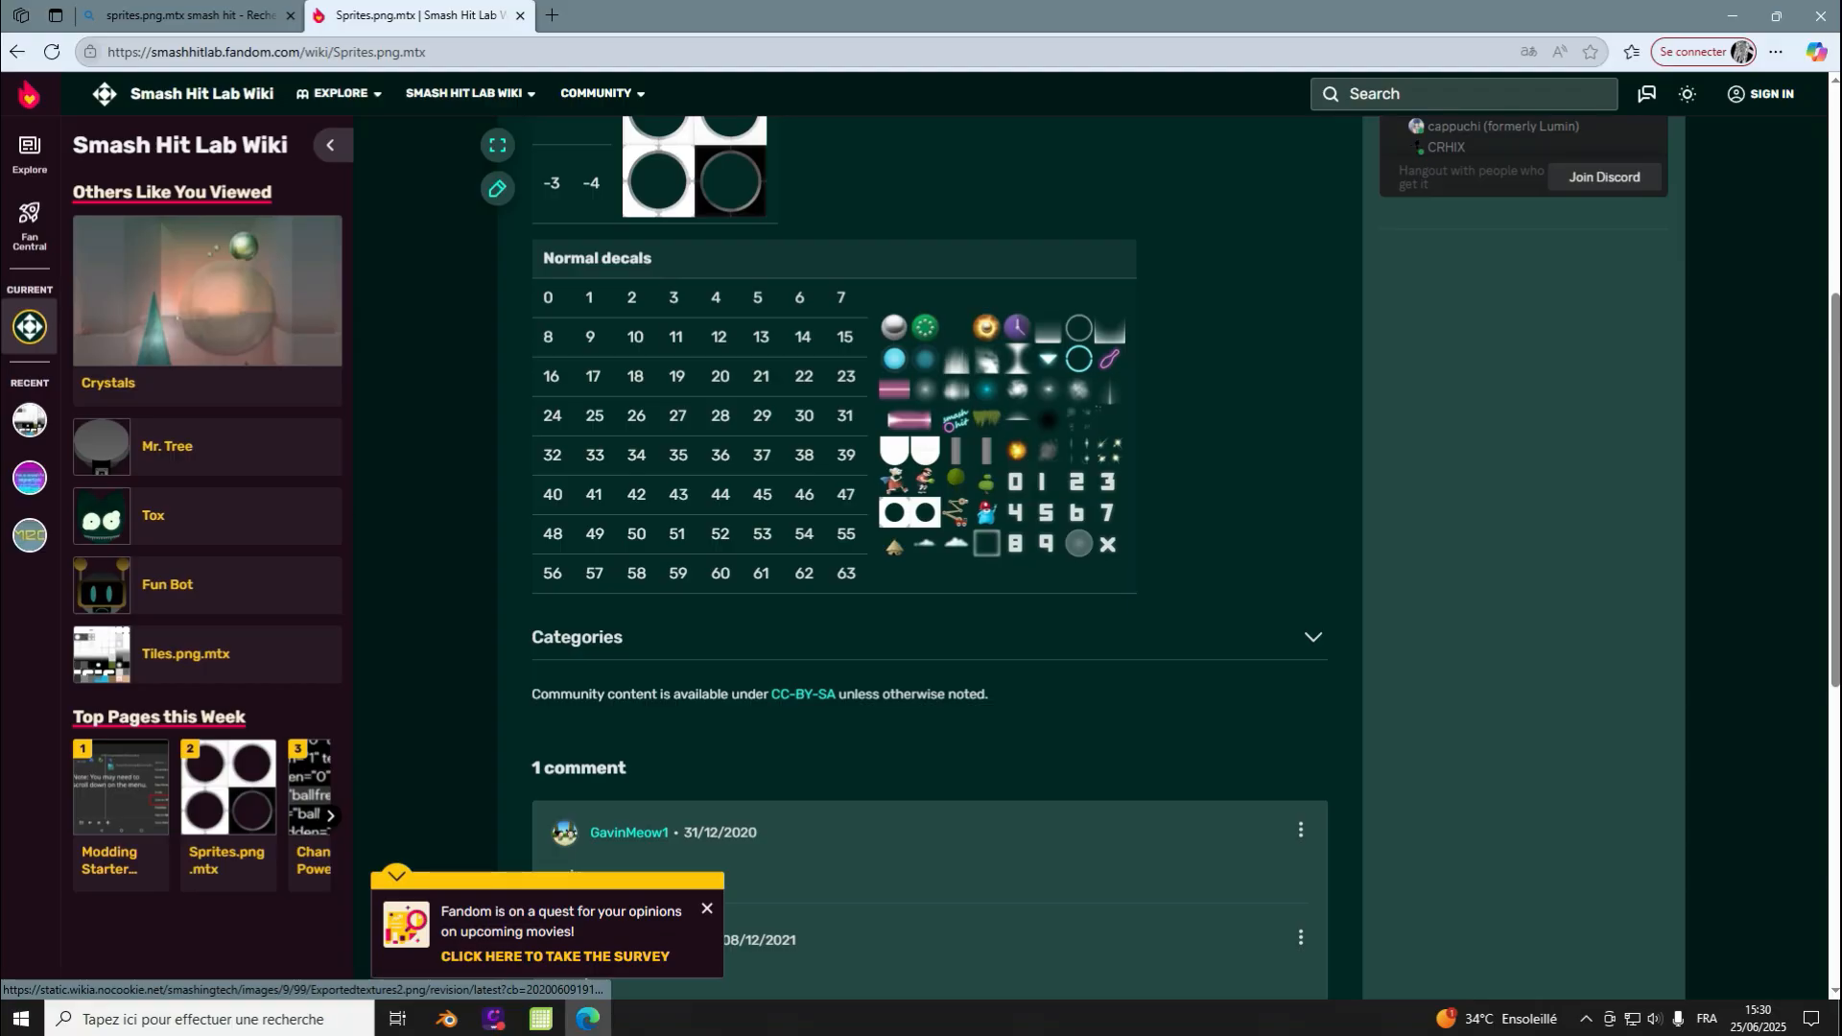
scroll(1003, 479, "up", 2)
scroll(1003, 480, "down", 2)
scroll(1002, 437, "down", 2)
scroll(1002, 437, "up", 2)
scroll(959, 365, "up", 1)
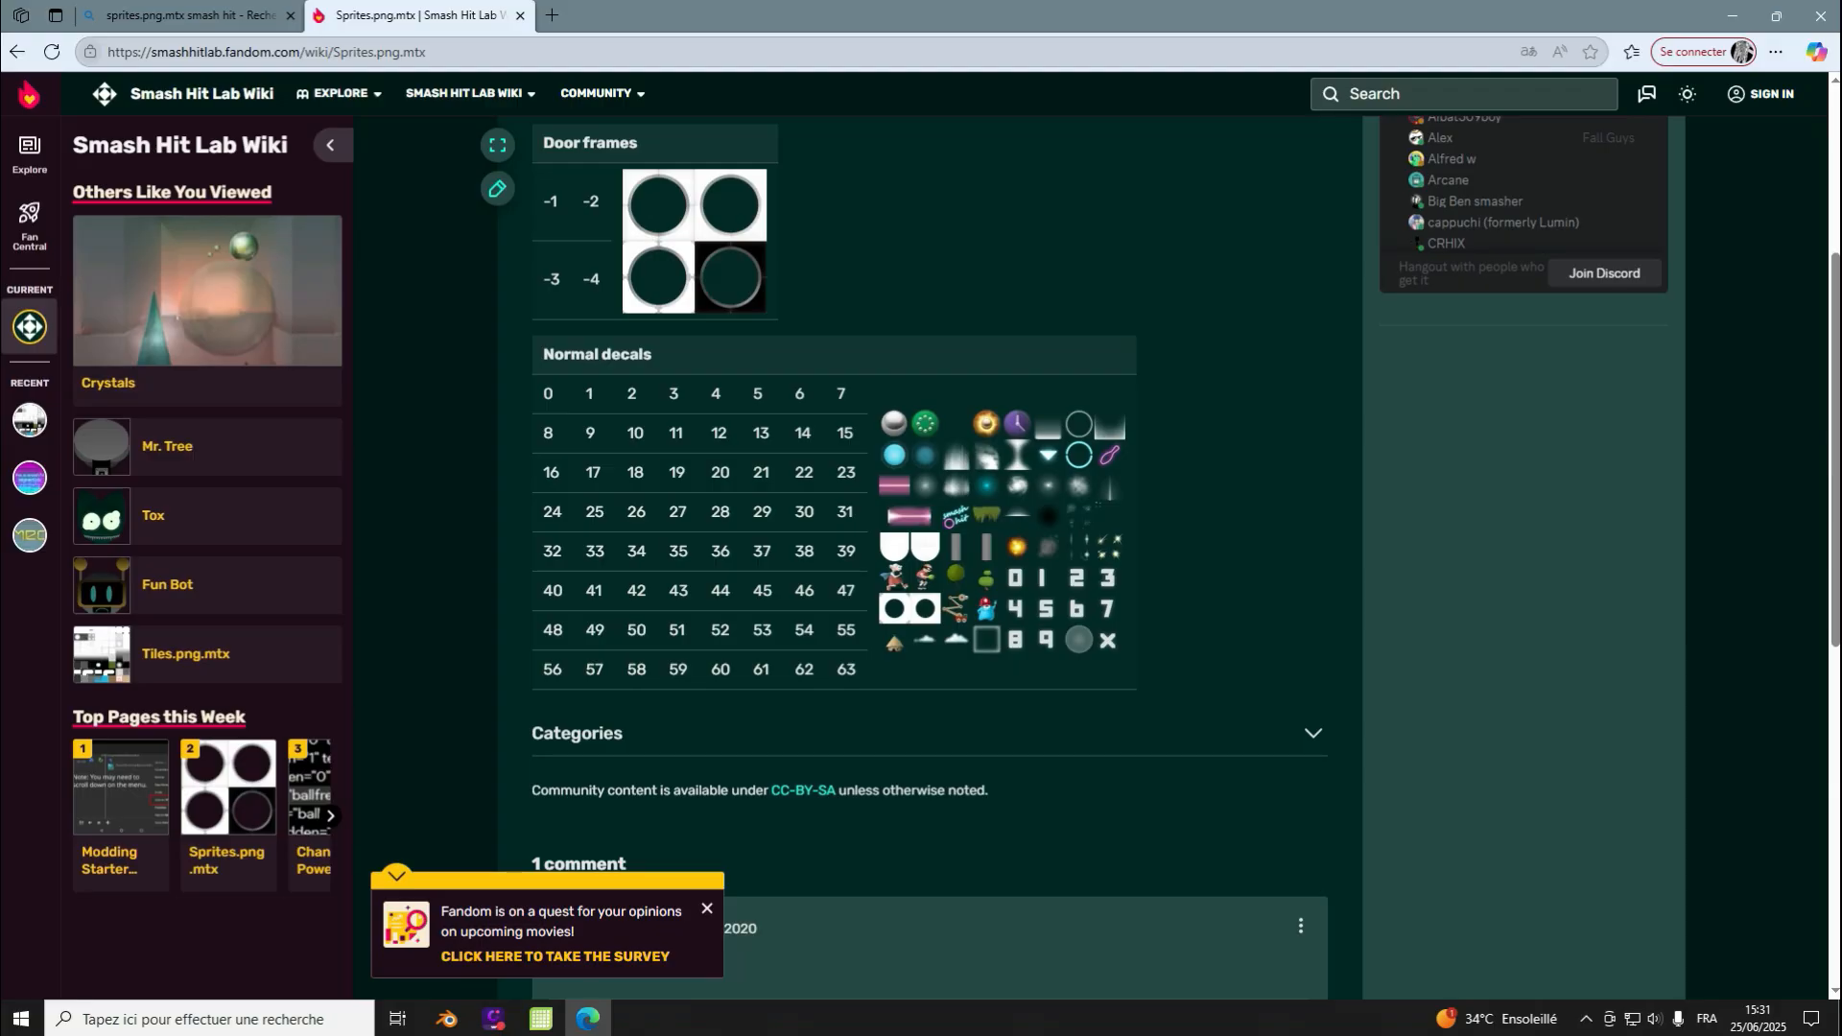
Step: Close the sprites wiki page and the whole browser window to return to Blender
left_click(519, 15)
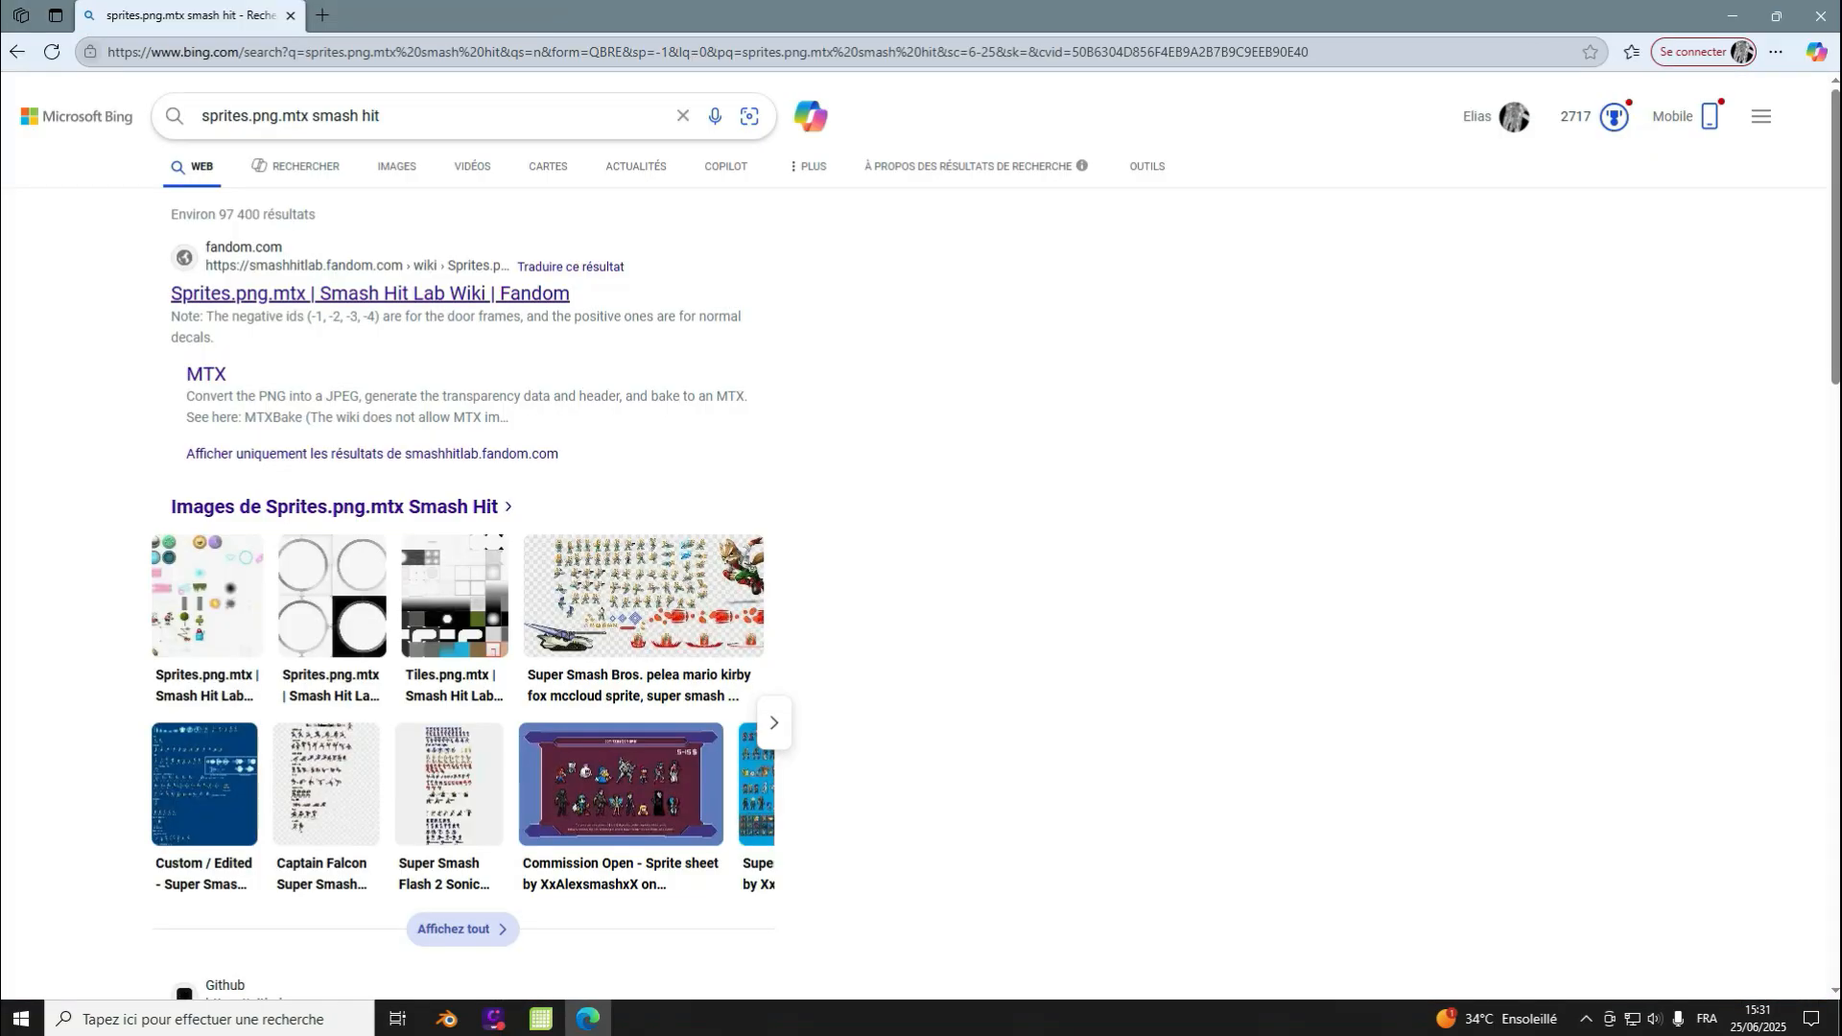
right_click(587, 1019)
left_click(566, 976)
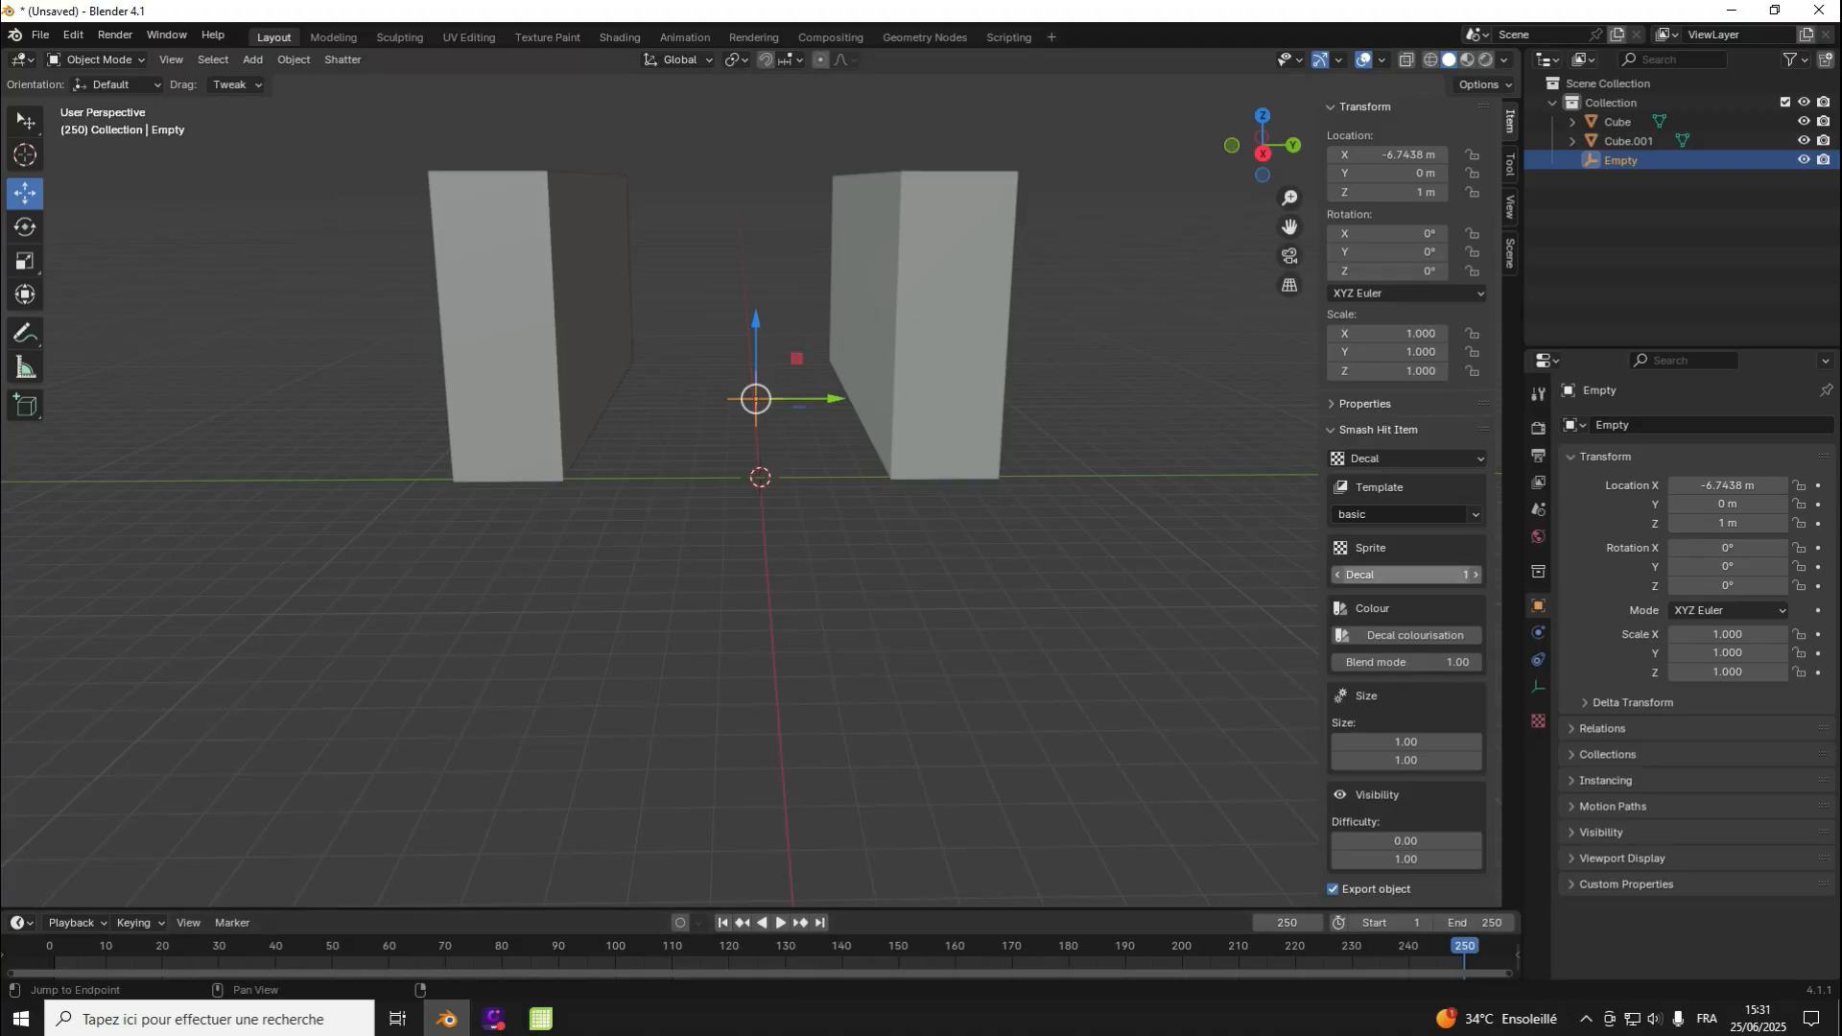
Step: Set the empty's decal sprite number to 45
left_click(1406, 574)
type("45")
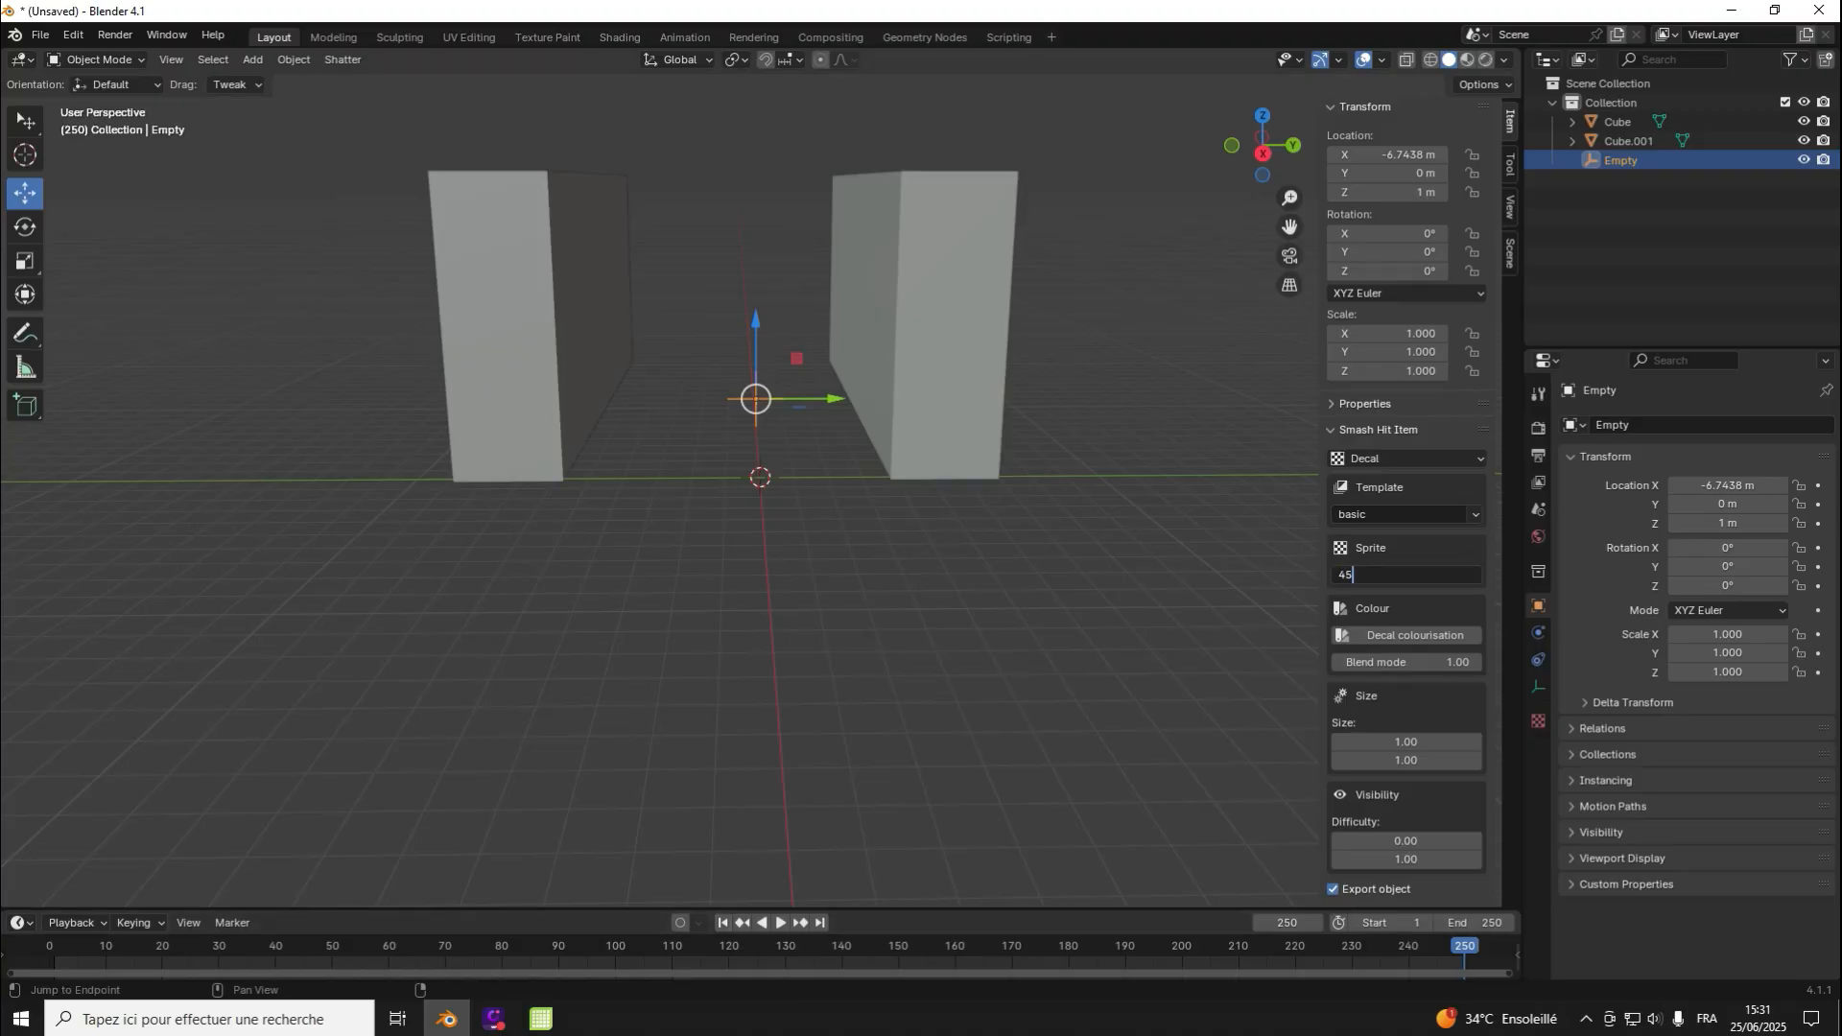
key("Return")
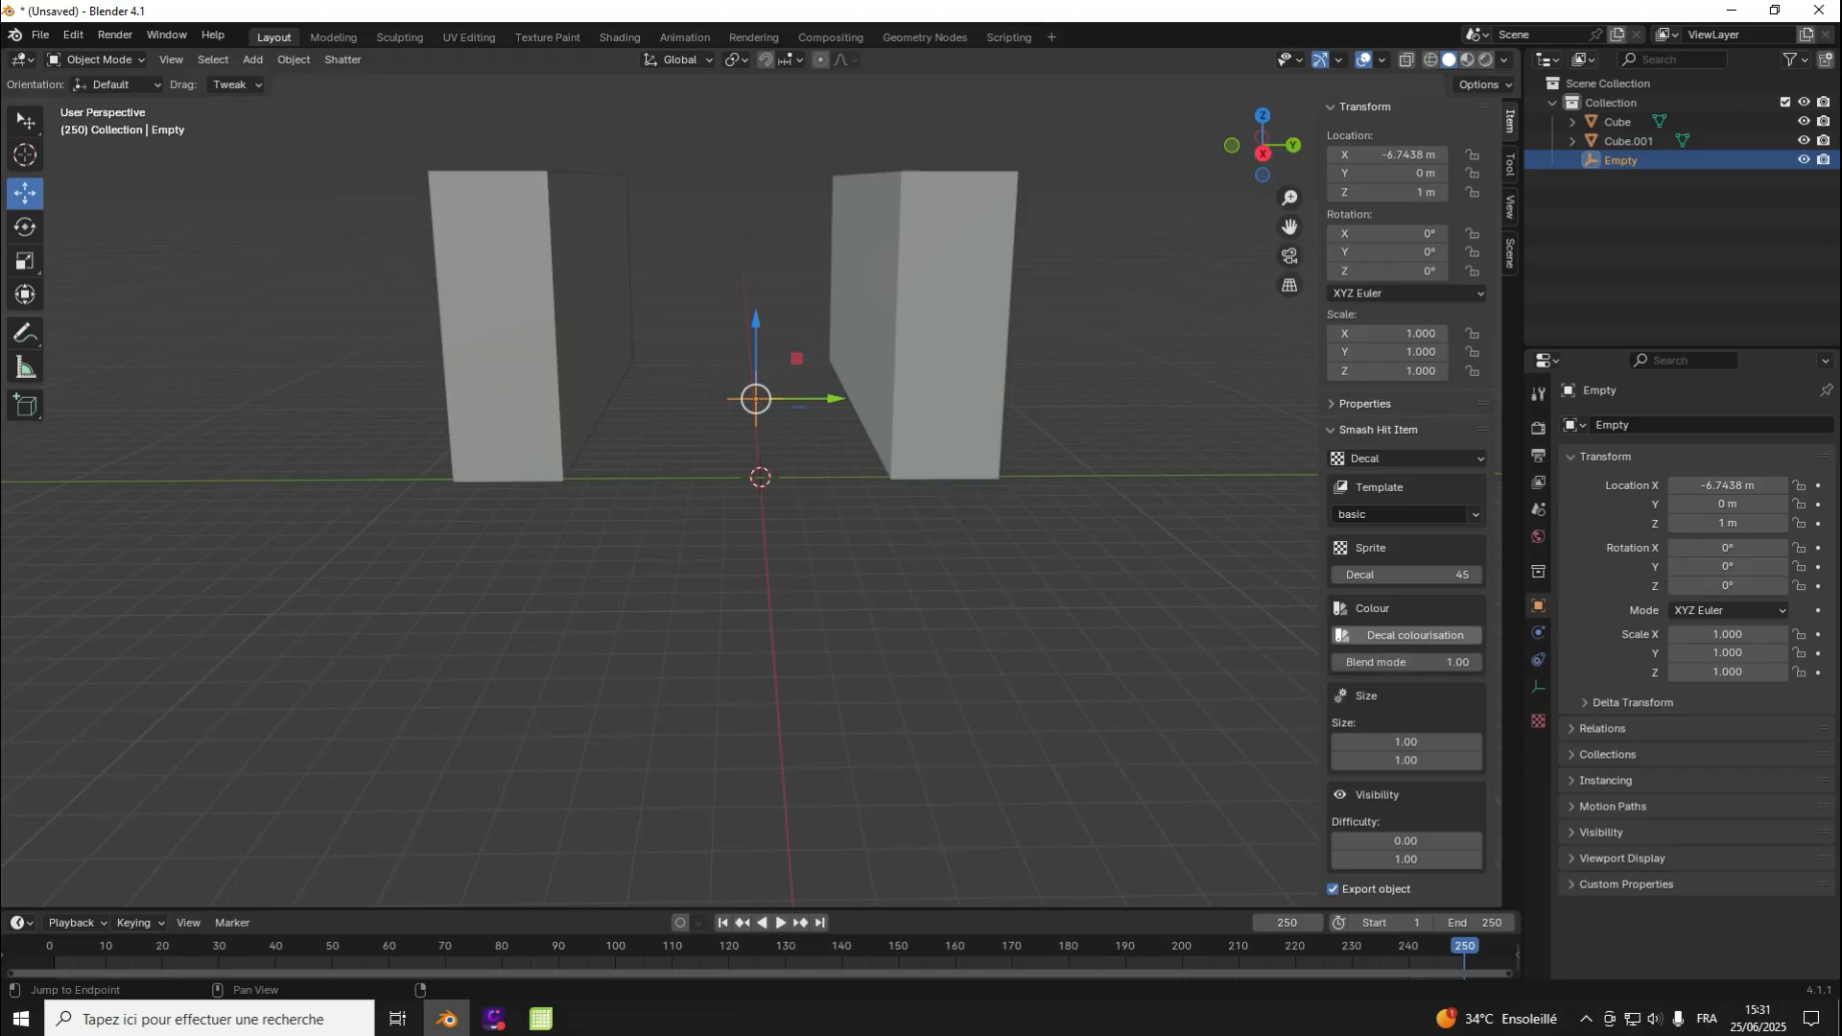
Step: Try switching the empty's decal colourisation on and off several times, ending with it enabled
left_click(1415, 635)
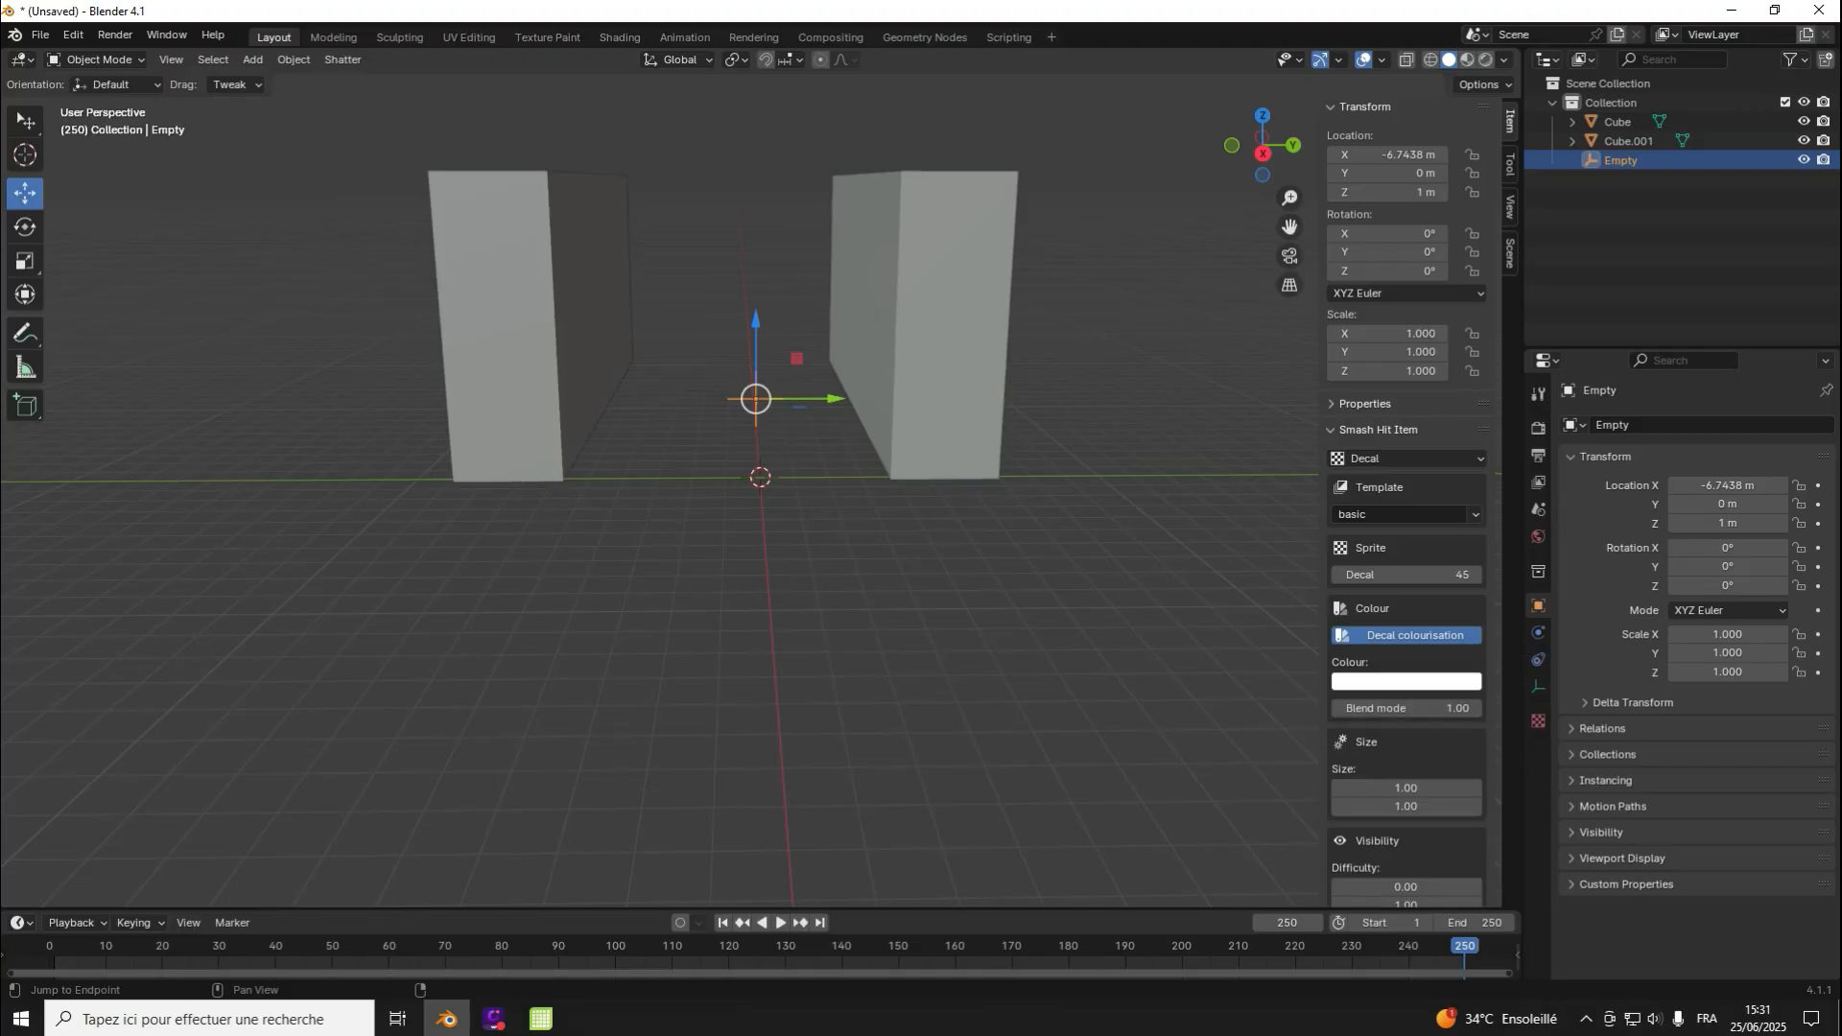
left_click(1415, 635)
left_click(1415, 635)
left_click(1415, 635)
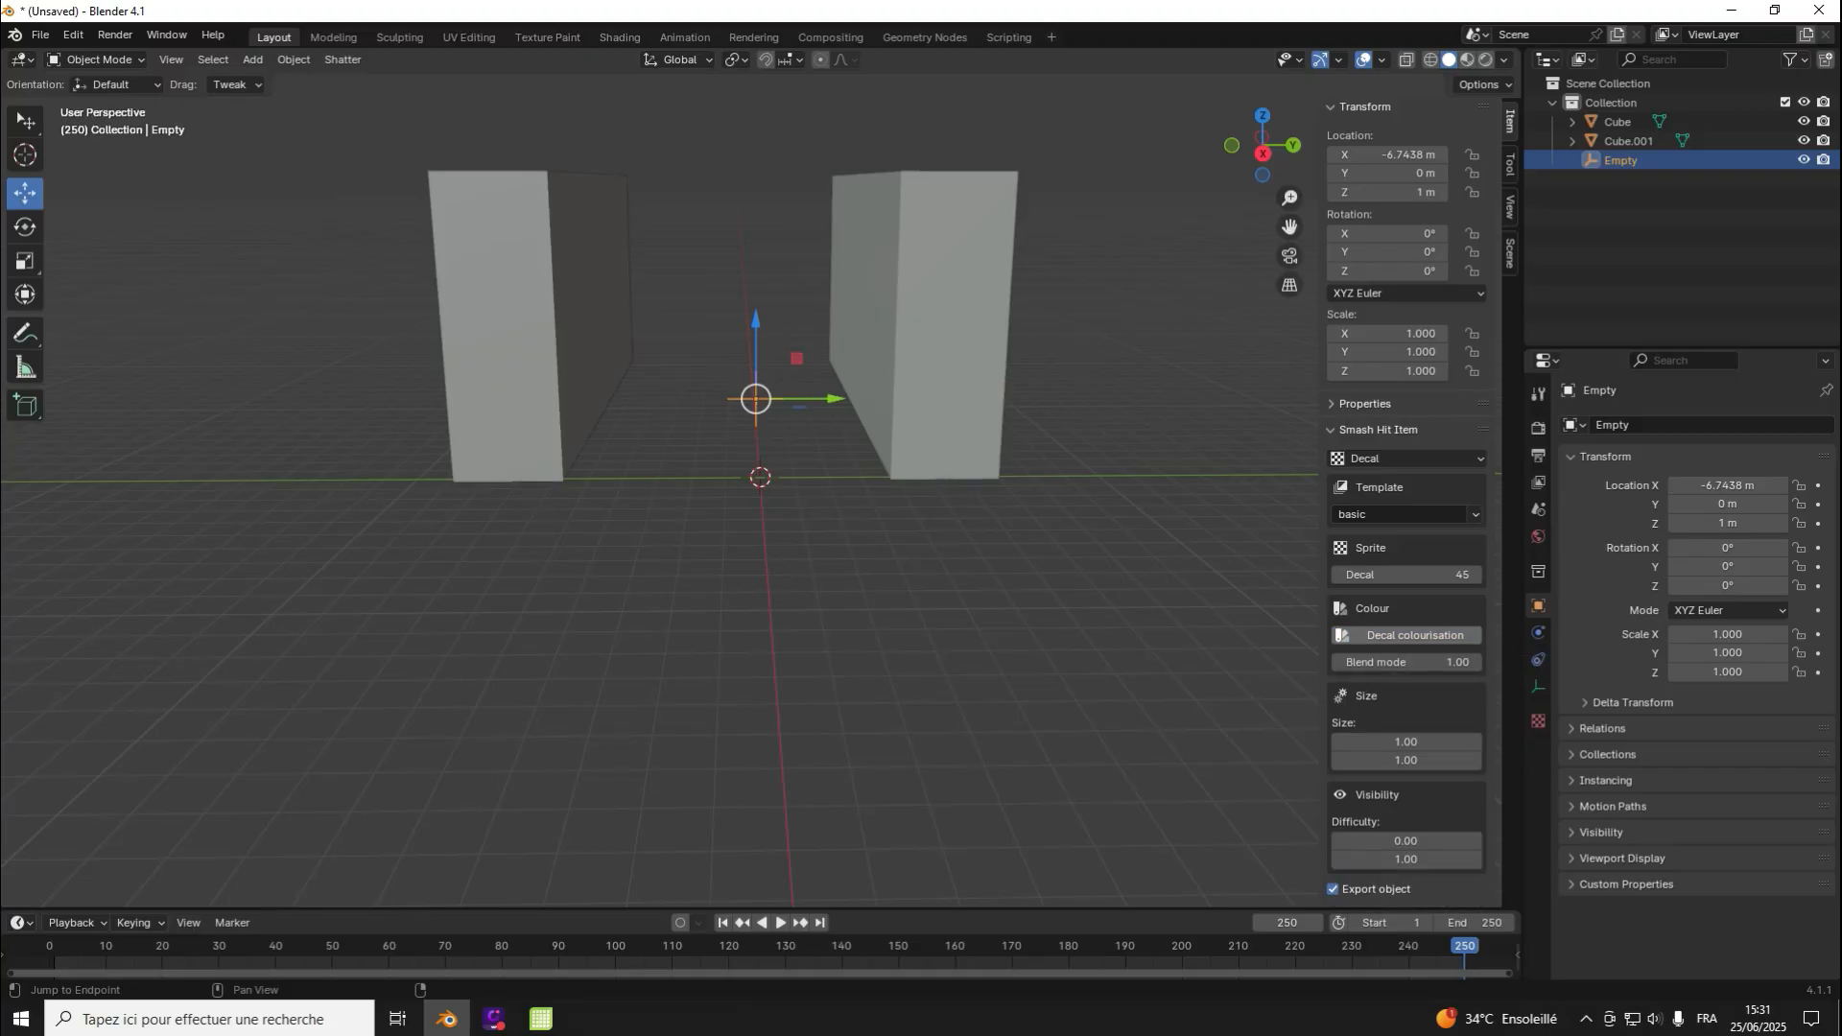
left_click(1415, 635)
left_click(1415, 635)
left_click(1415, 635)
Step: Inspect the decal colour's RGB, HSV and Hex modes and close the colour picker without changing the colour
left_click(1406, 681)
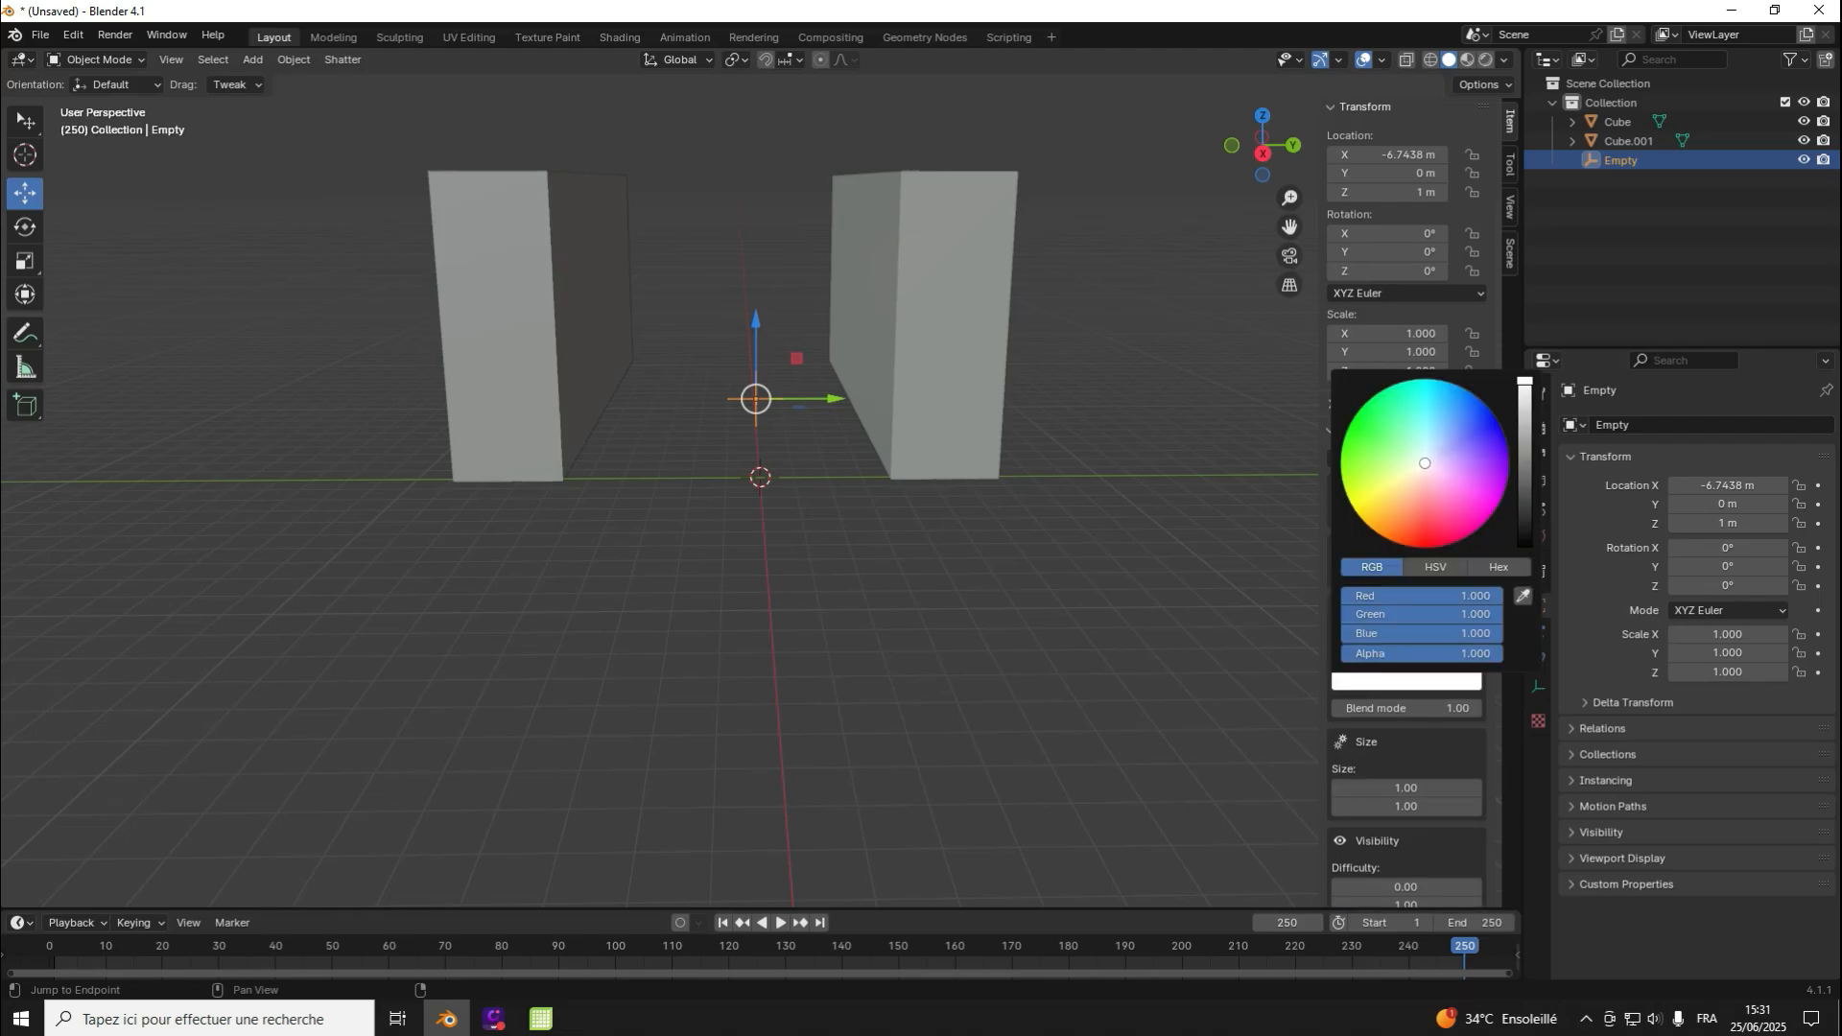
left_click(1435, 567)
left_click(1499, 567)
left_click(1371, 567)
left_click(1132, 595)
scroll(1406, 499, "down", 2)
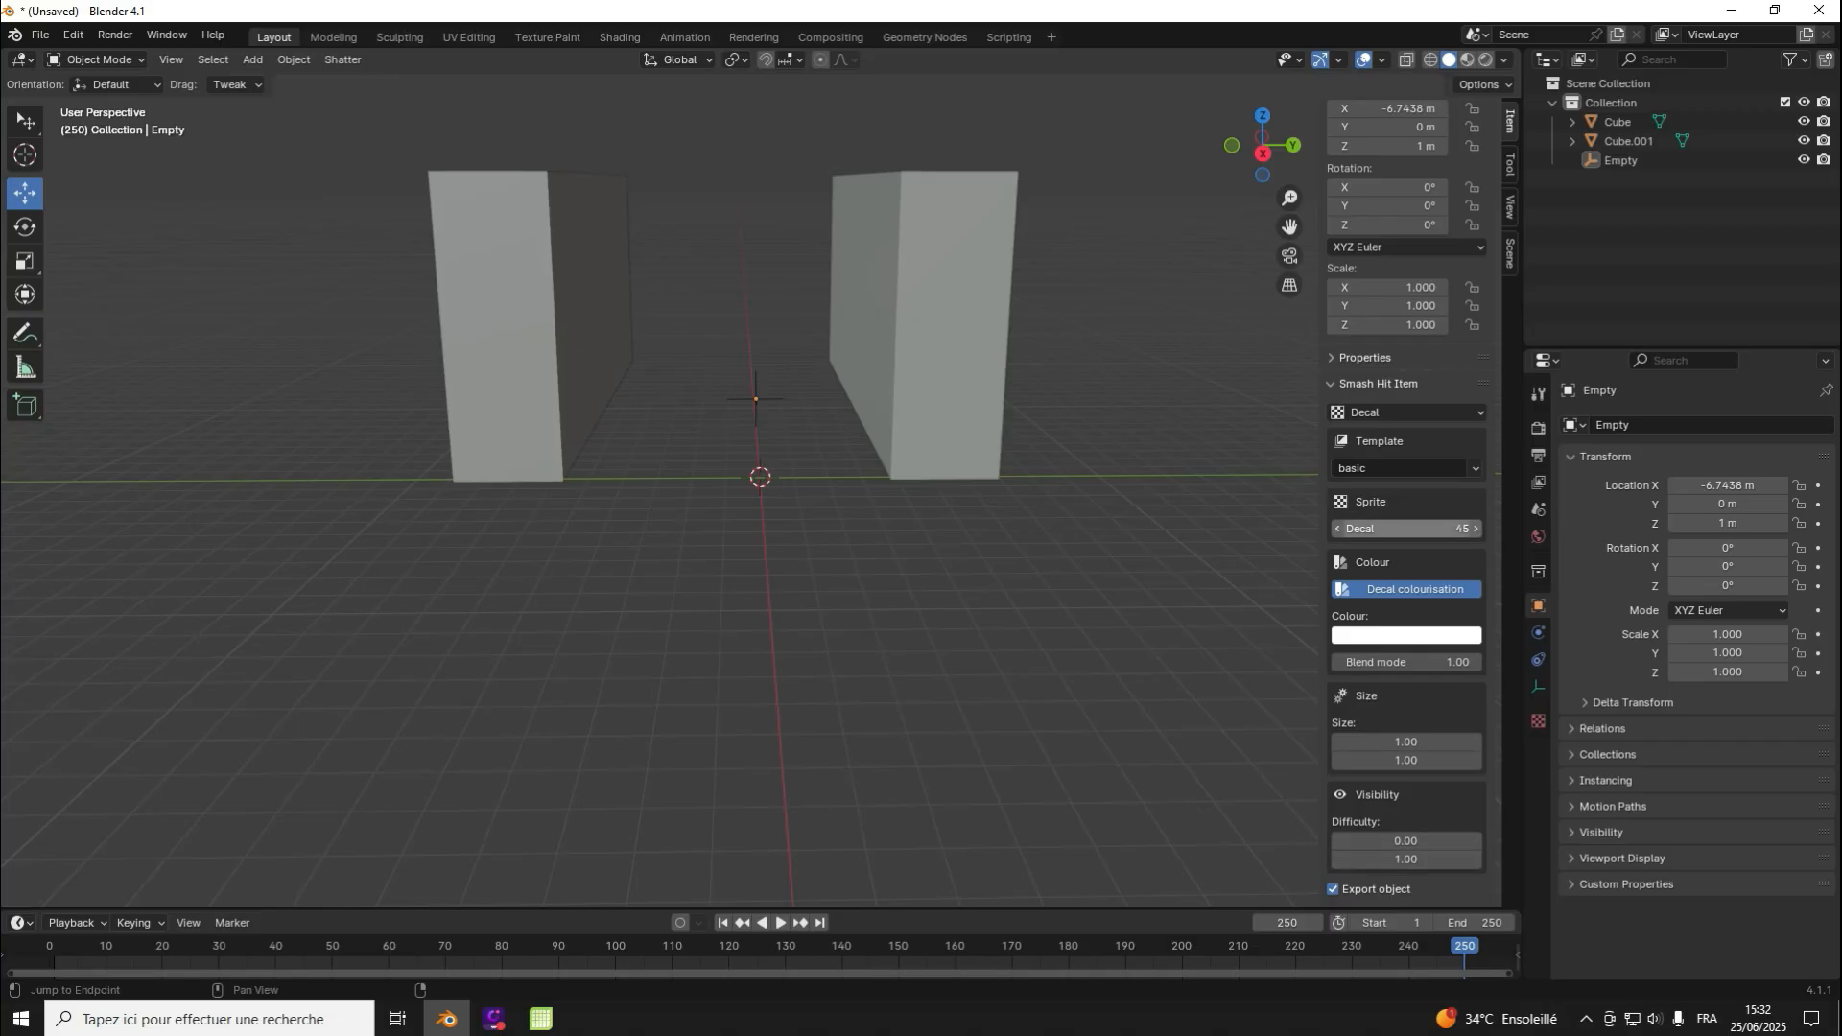
Step: Try a different tint on the colour wheel for the decal and disable decal colourisation
left_click(1406, 589)
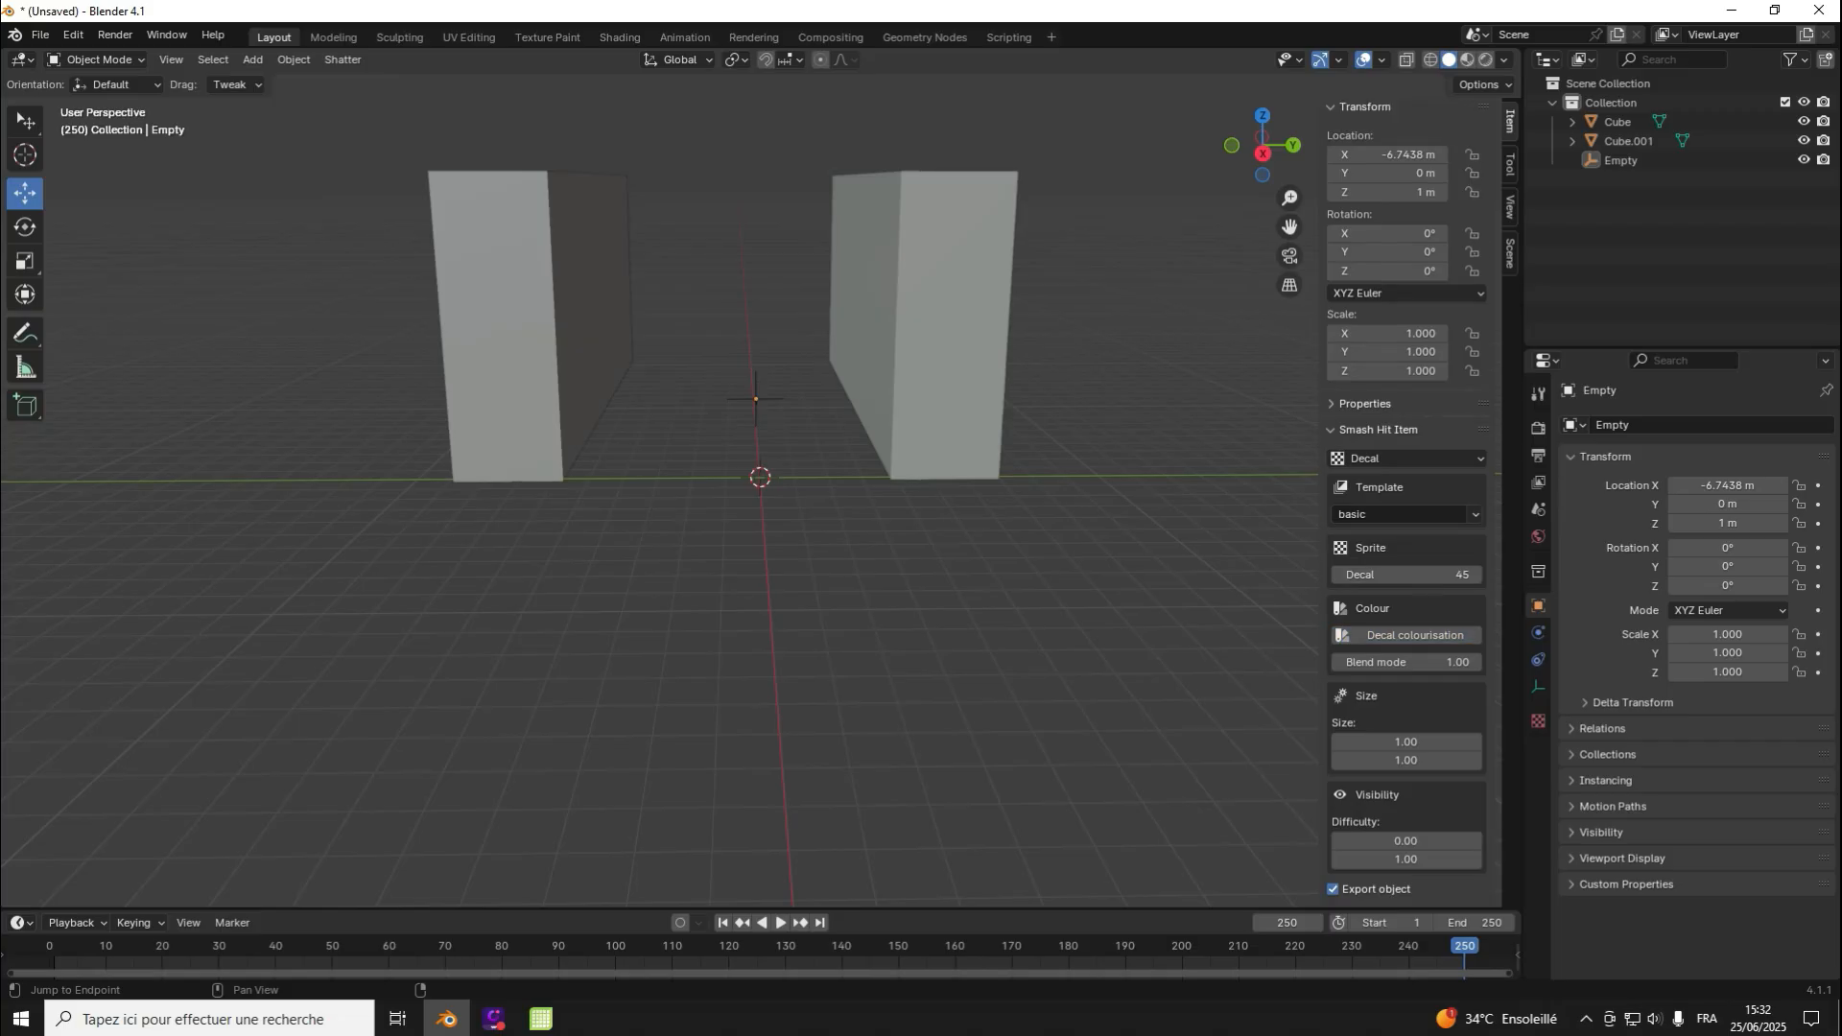
left_click(1407, 635)
left_click(1407, 635)
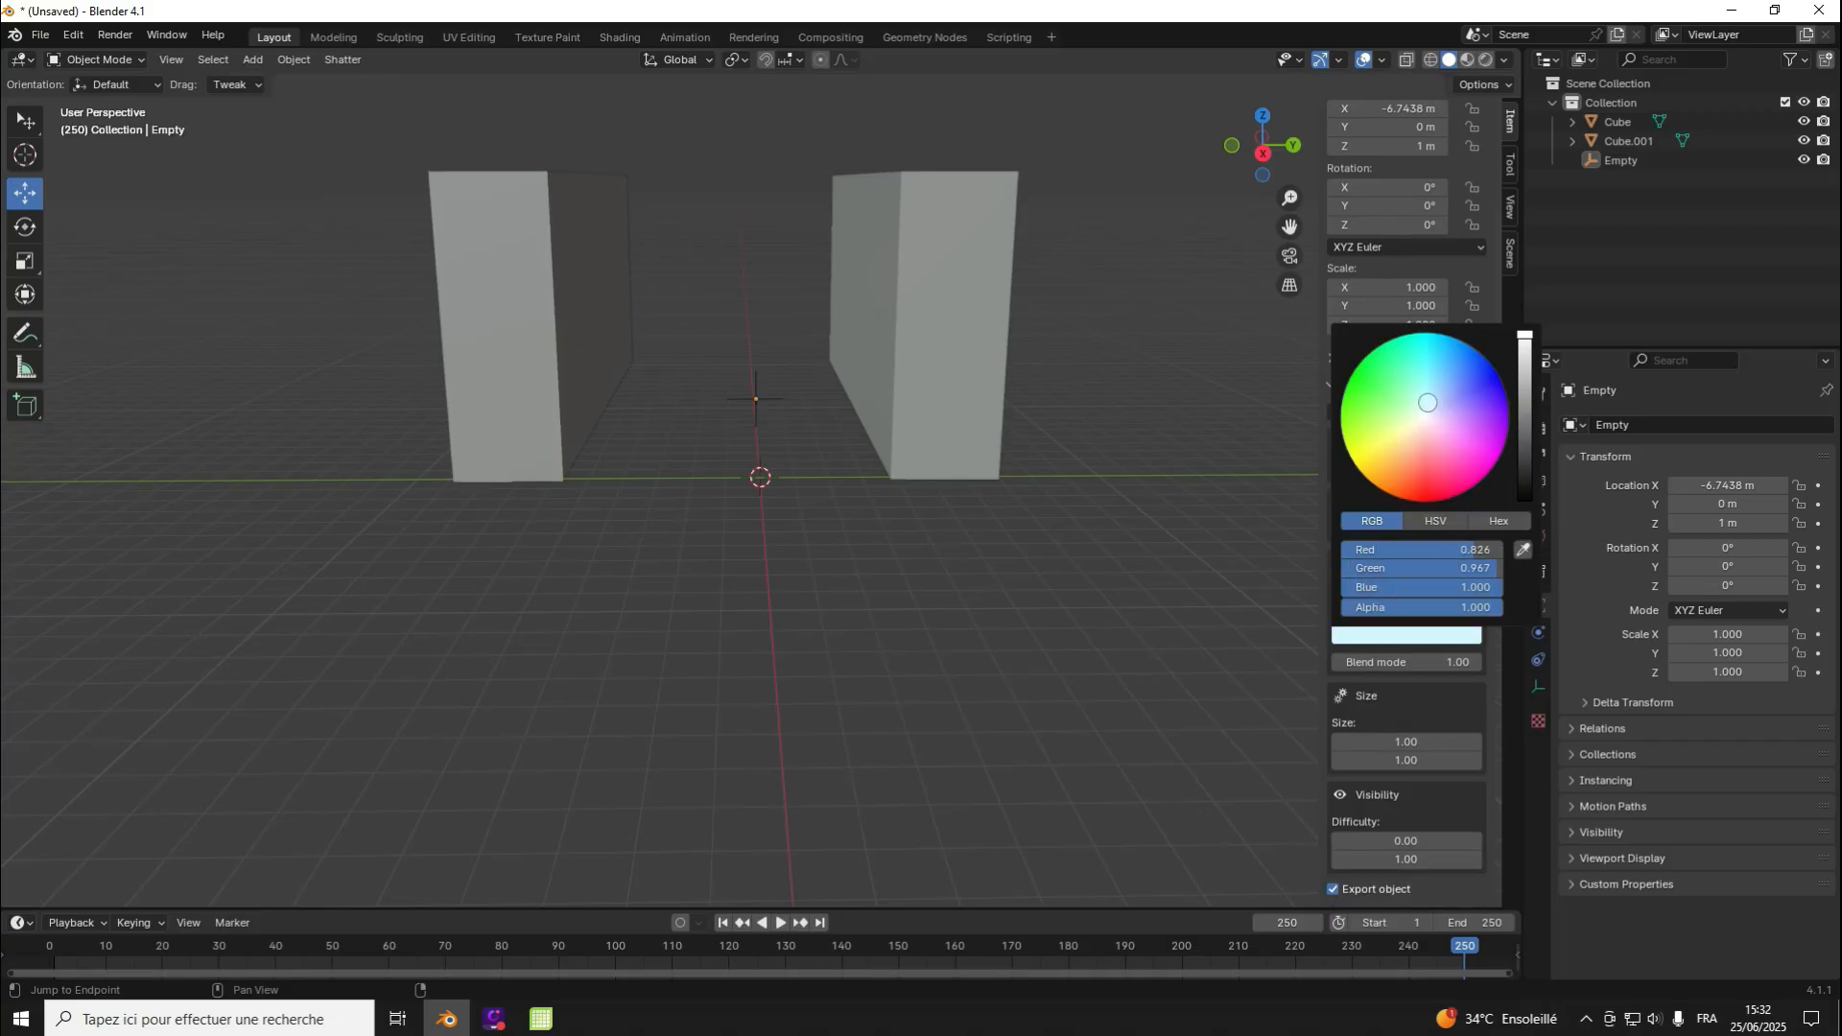
left_click_drag(1428, 402, 1479, 478)
scroll(1257, 528, "down", 2)
left_click(1406, 589)
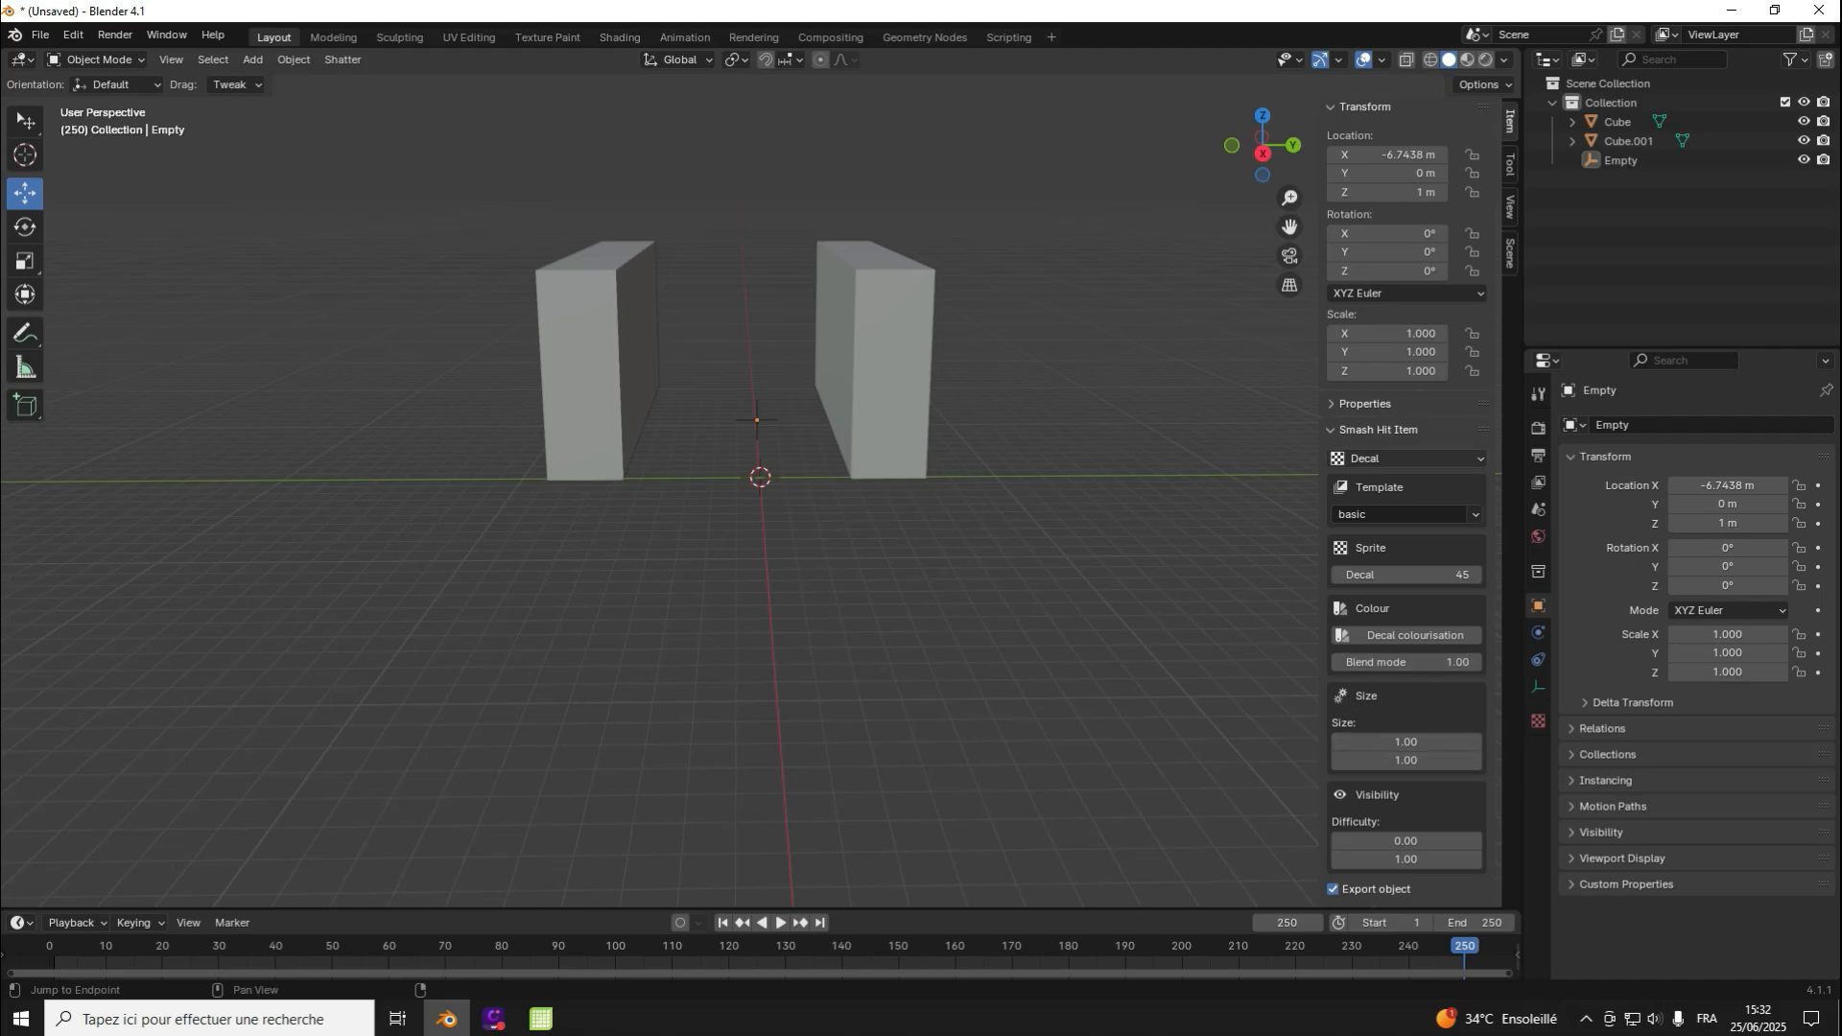
Step: Change the empty's Smash Hit item kind to Power-up and review the available templates and power-up types, keeping basic and Ball Frenzy
left_click(1405, 458)
left_click(1407, 459)
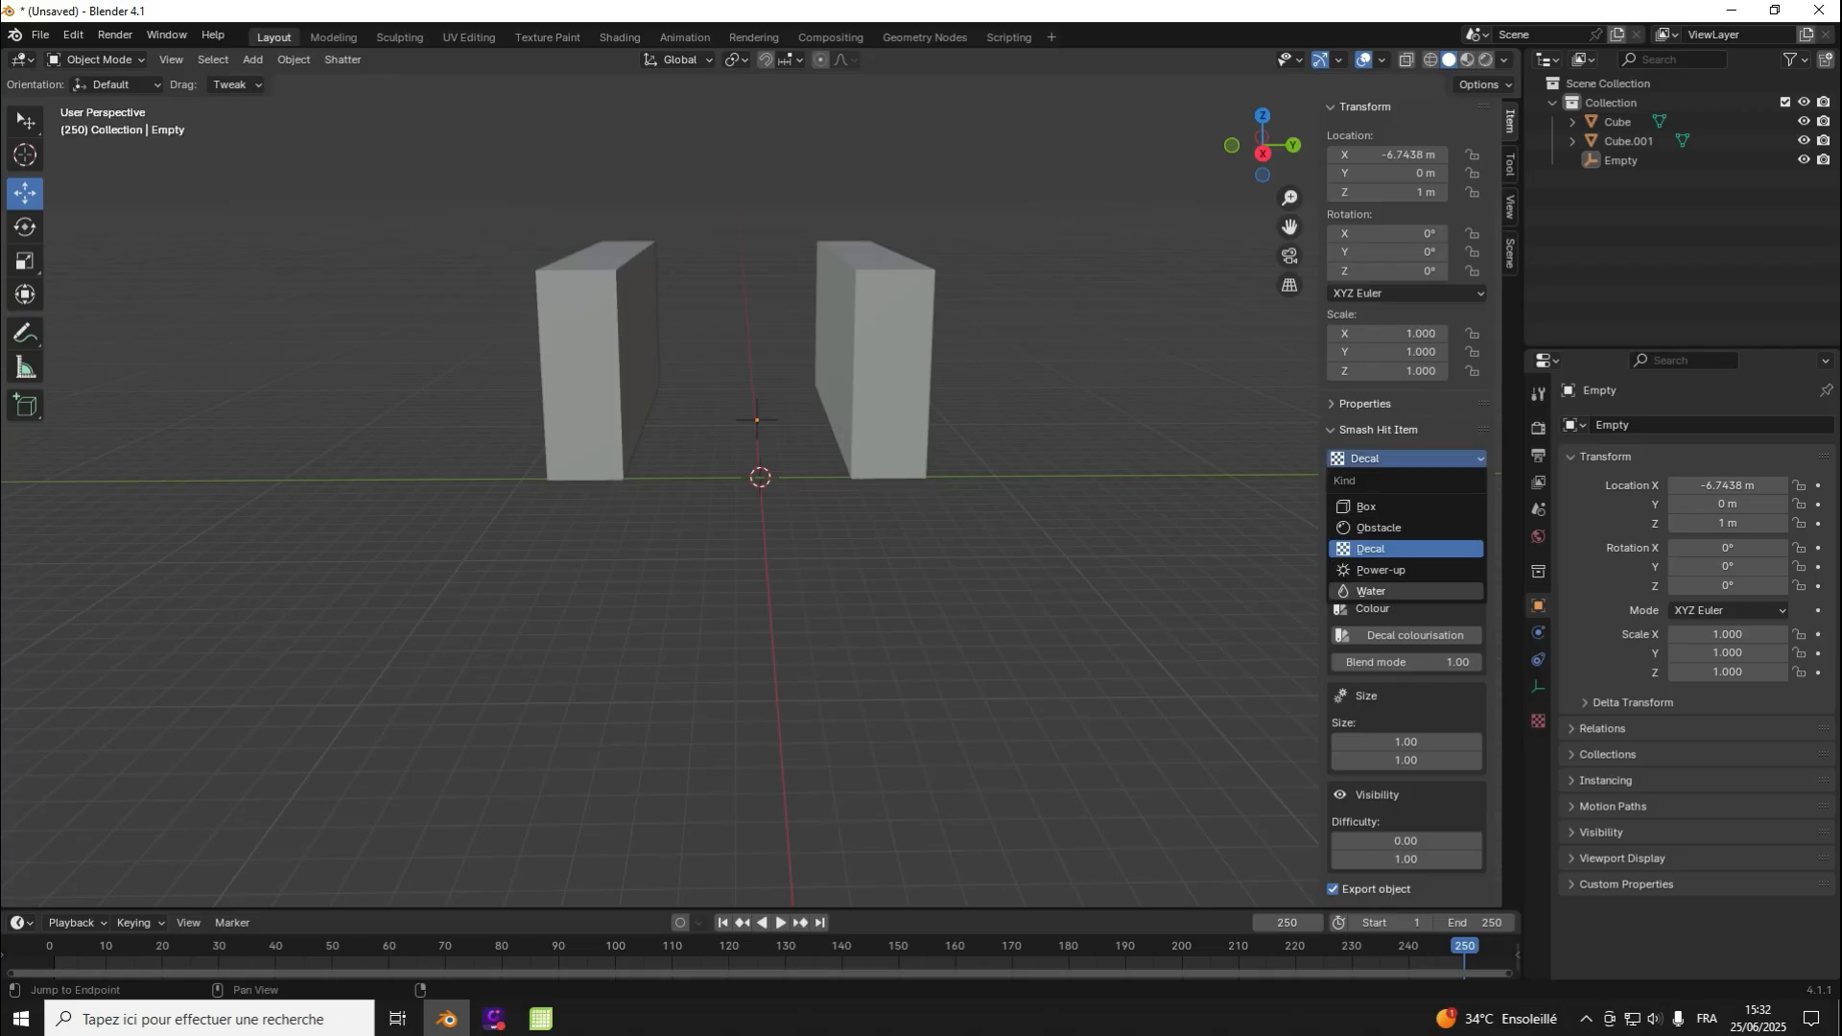
left_click(1381, 570)
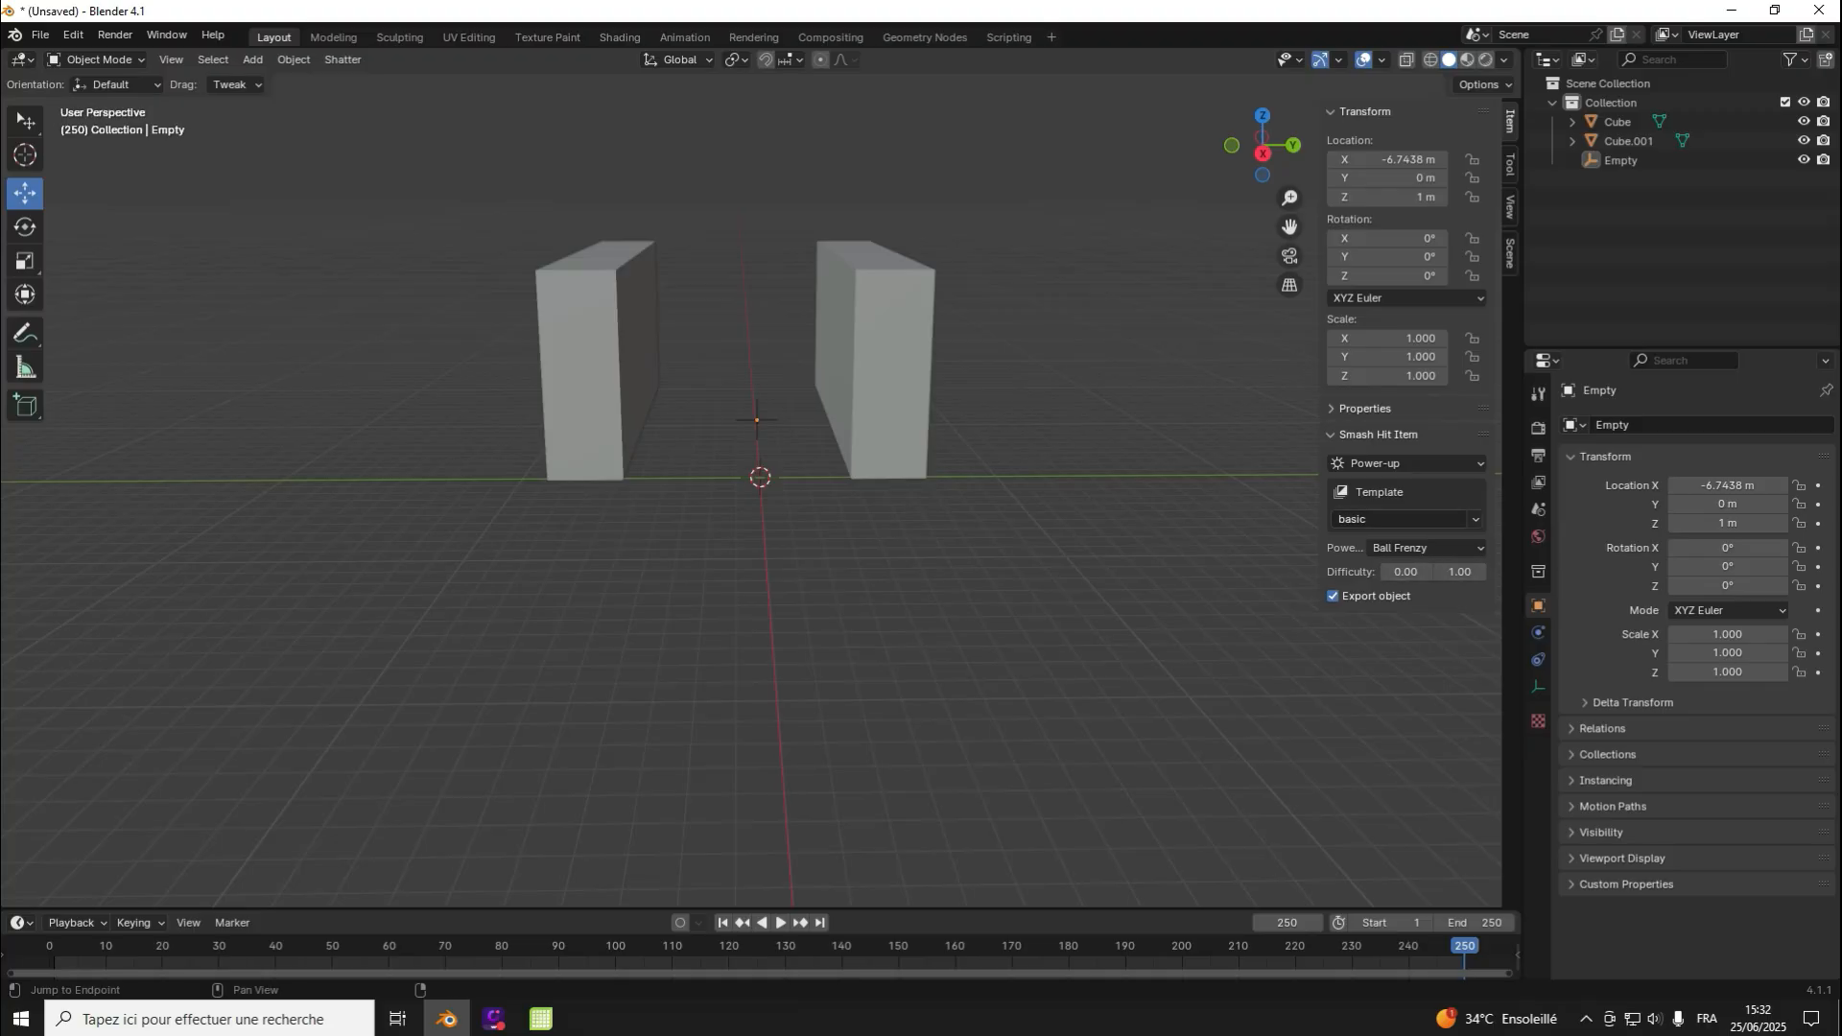
left_click(1475, 519)
left_click(1476, 519)
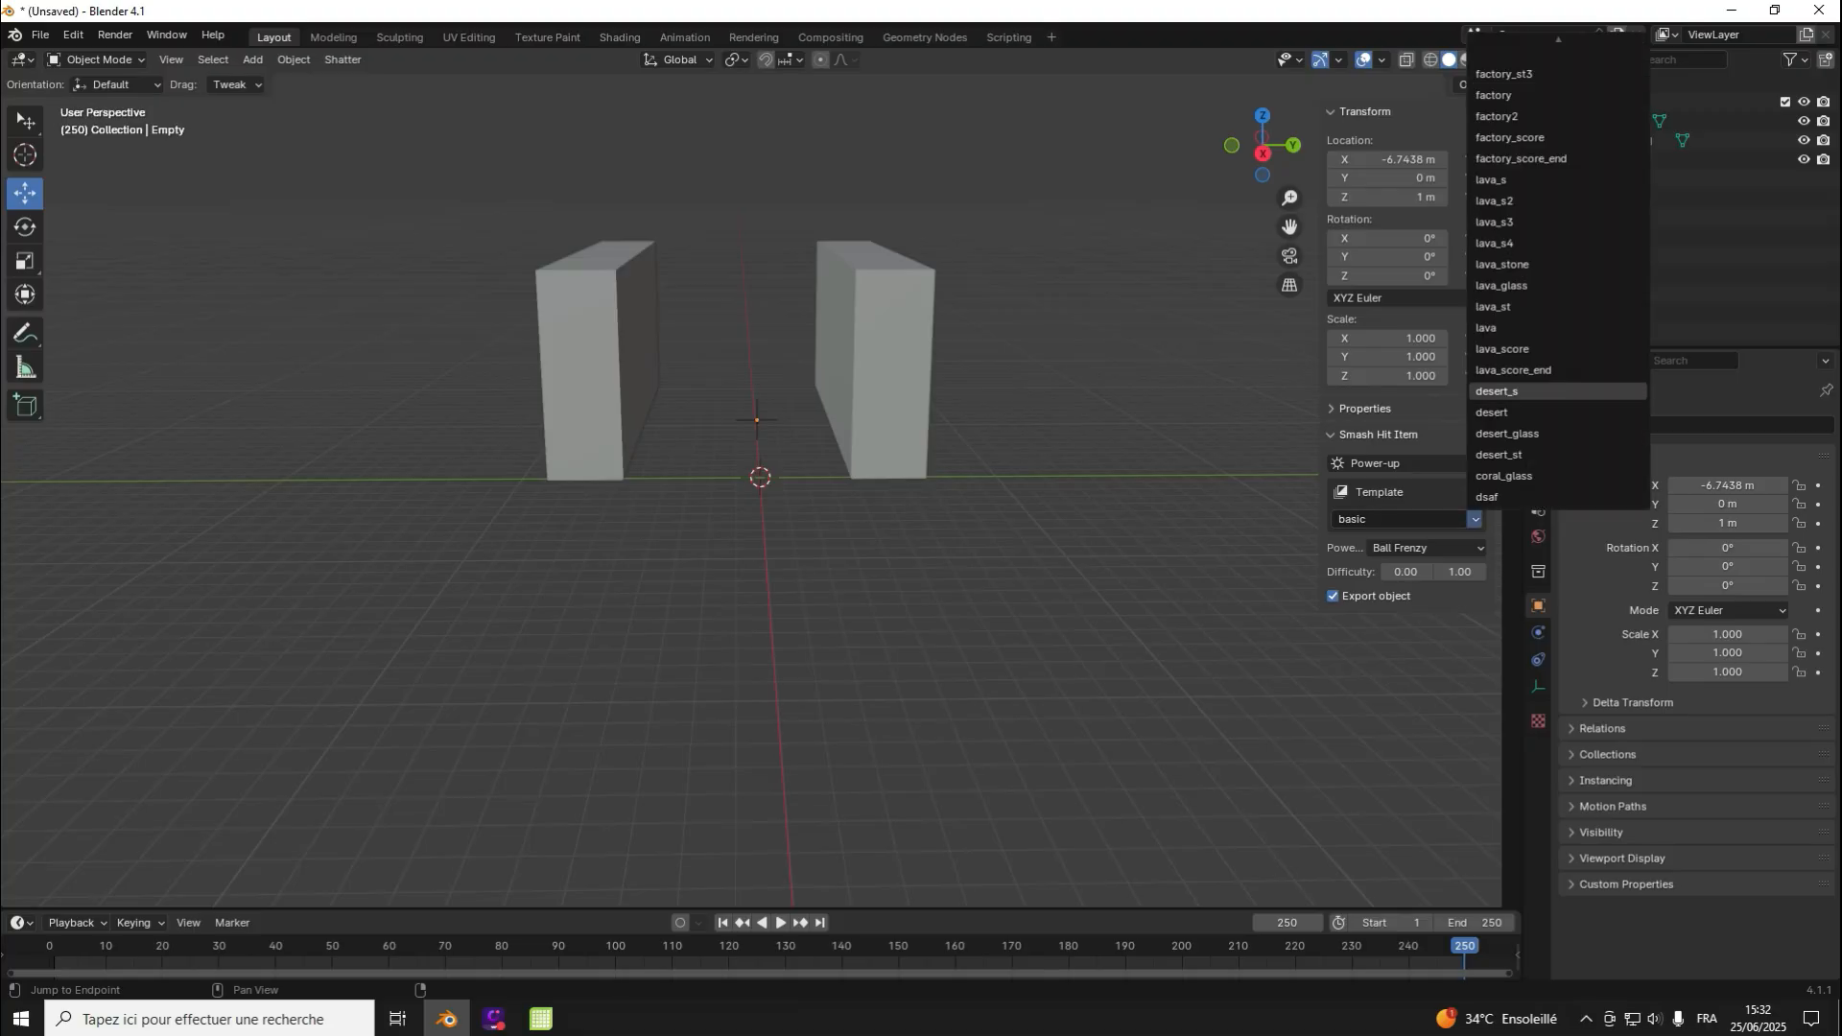
scroll(1535, 115, "up", 10)
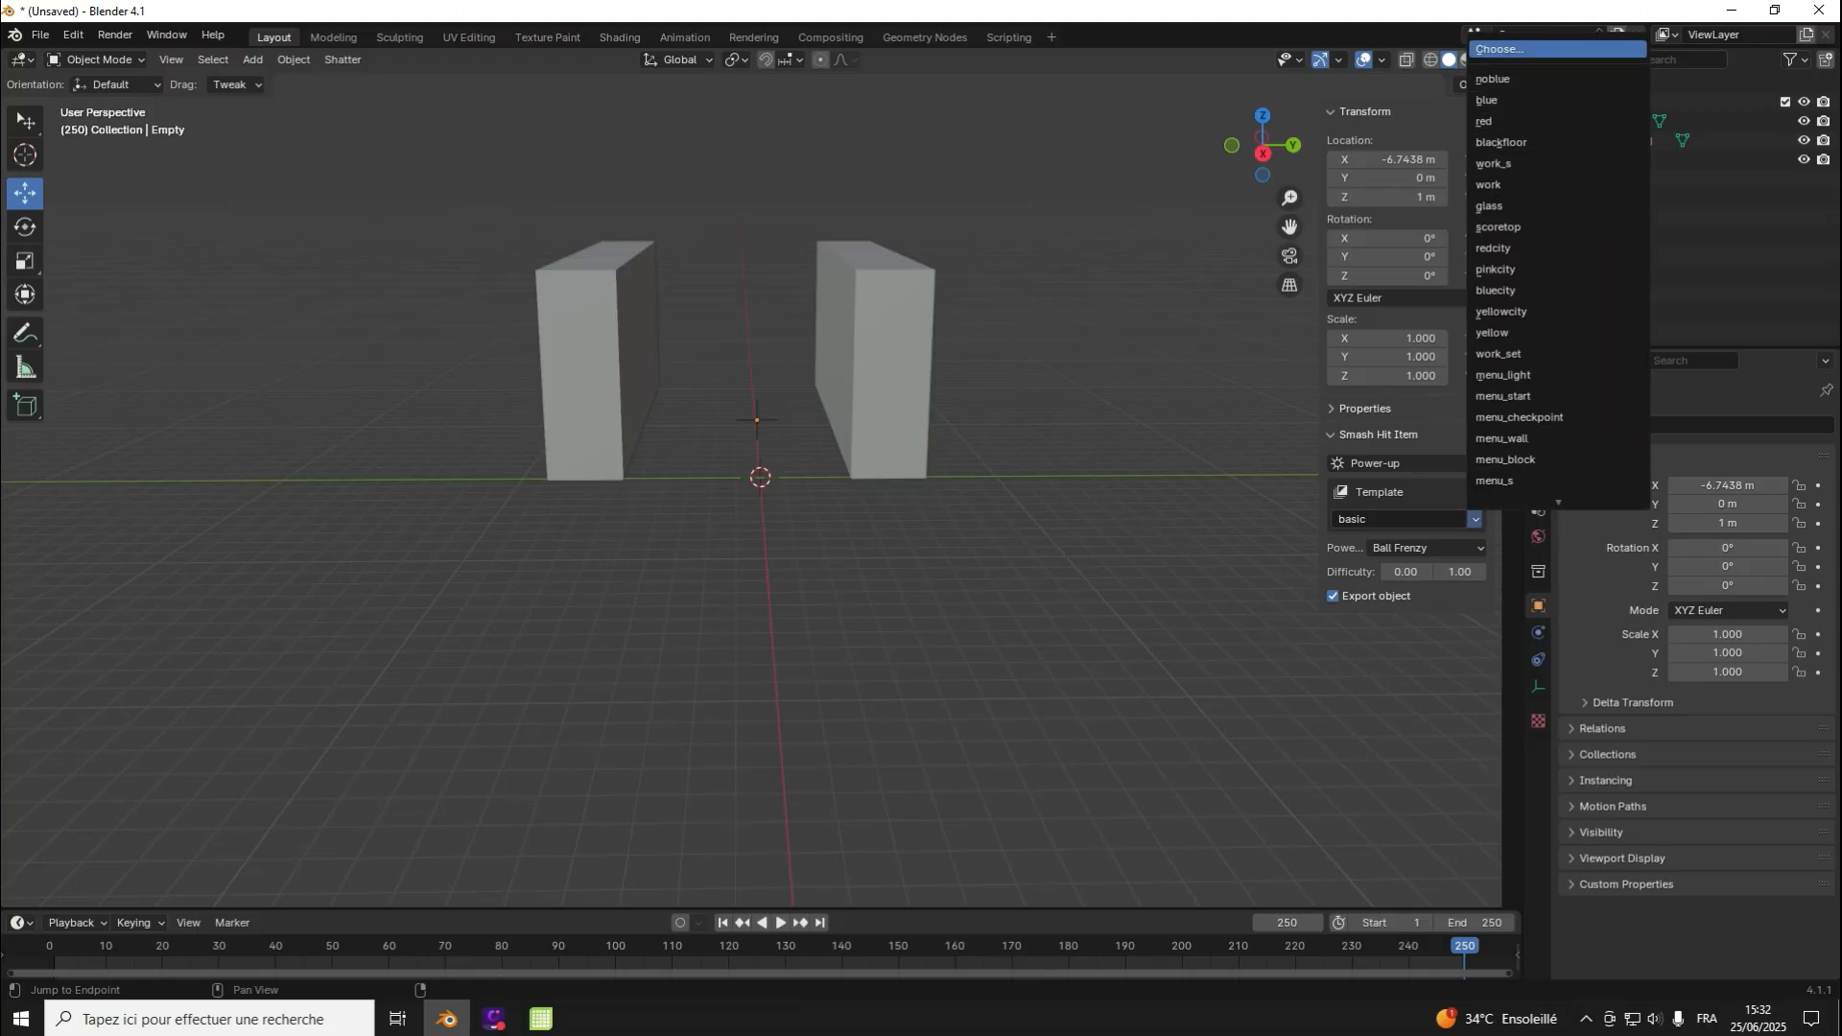
scroll(1516, 471, "down", 5)
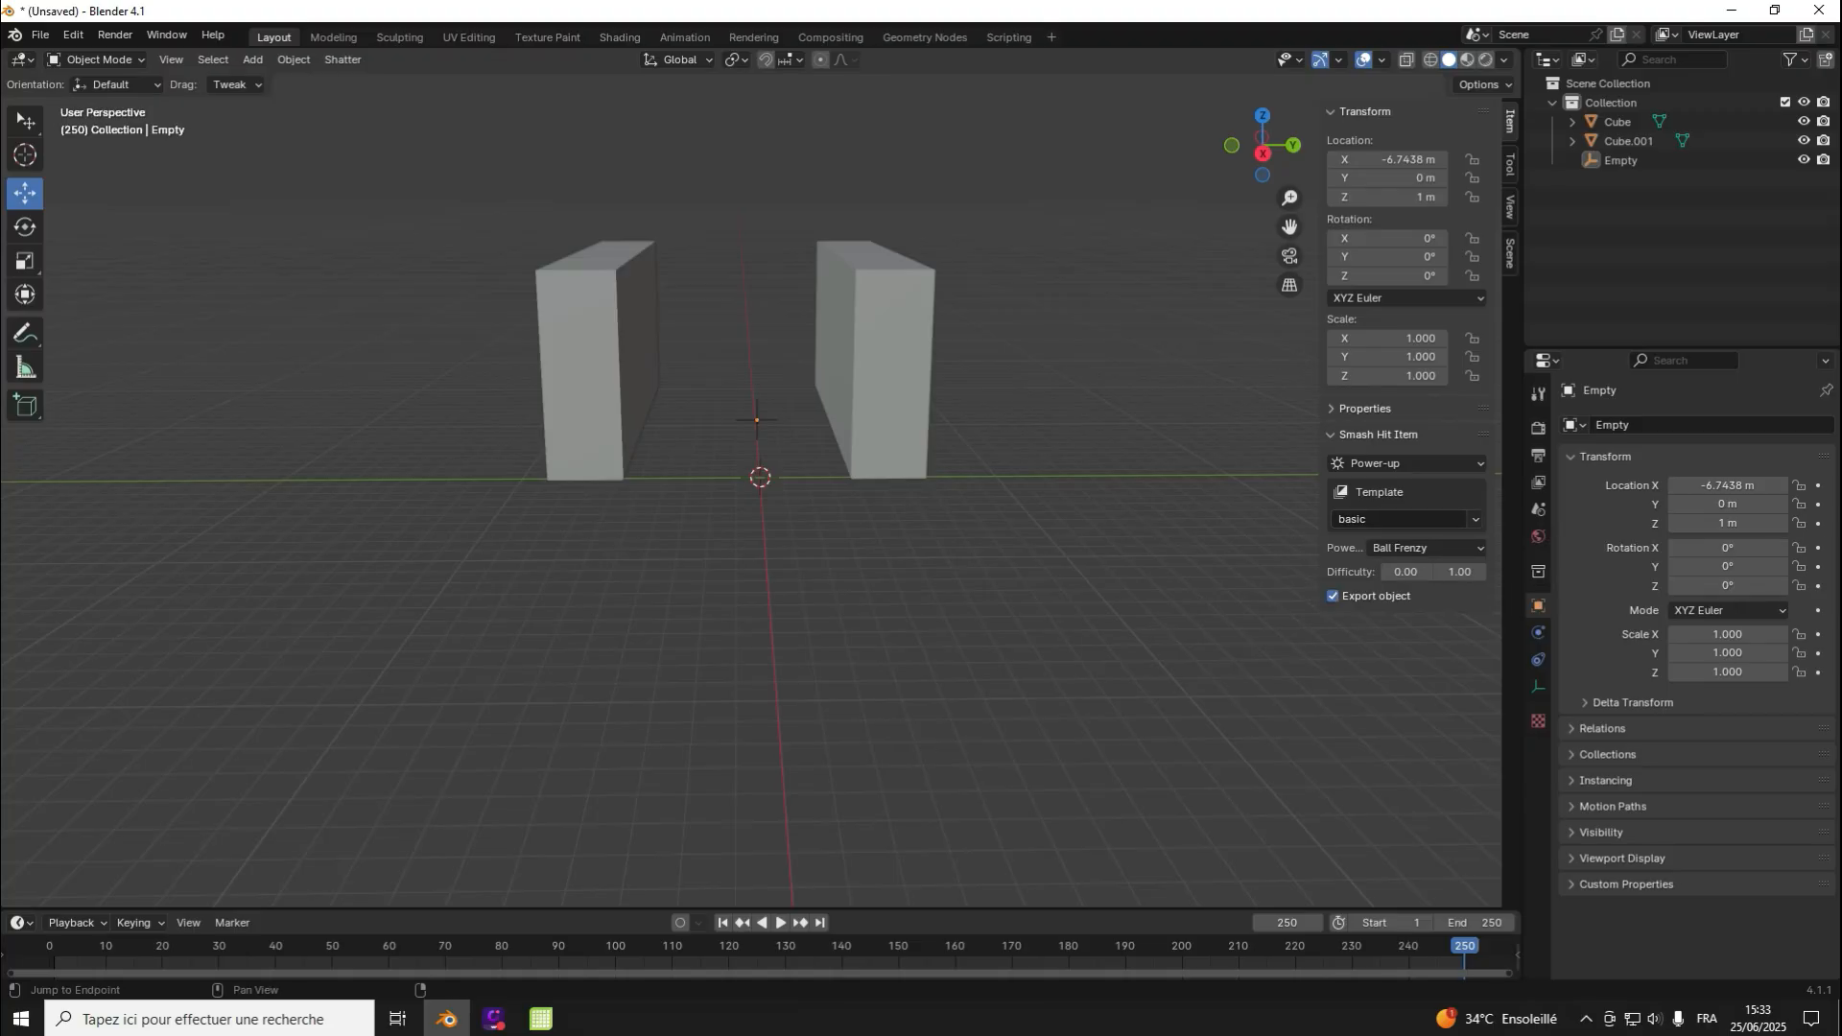
left_click(1427, 548)
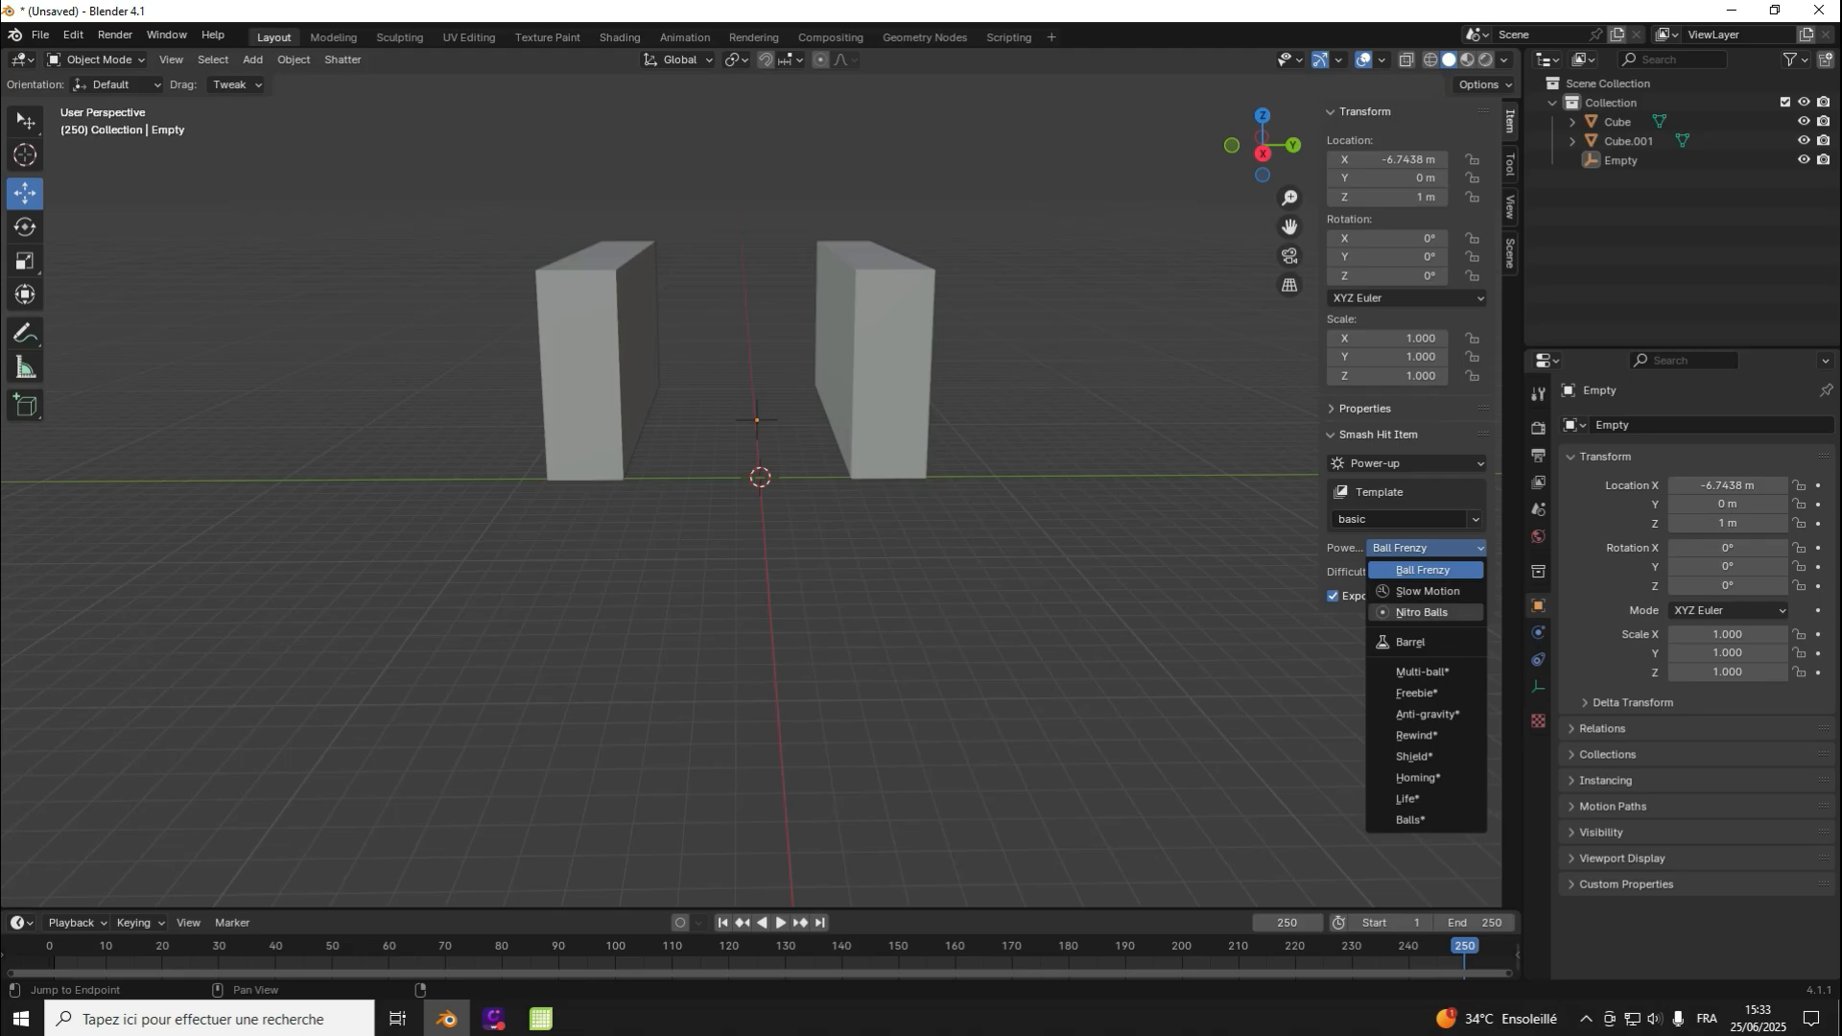
key("Escape")
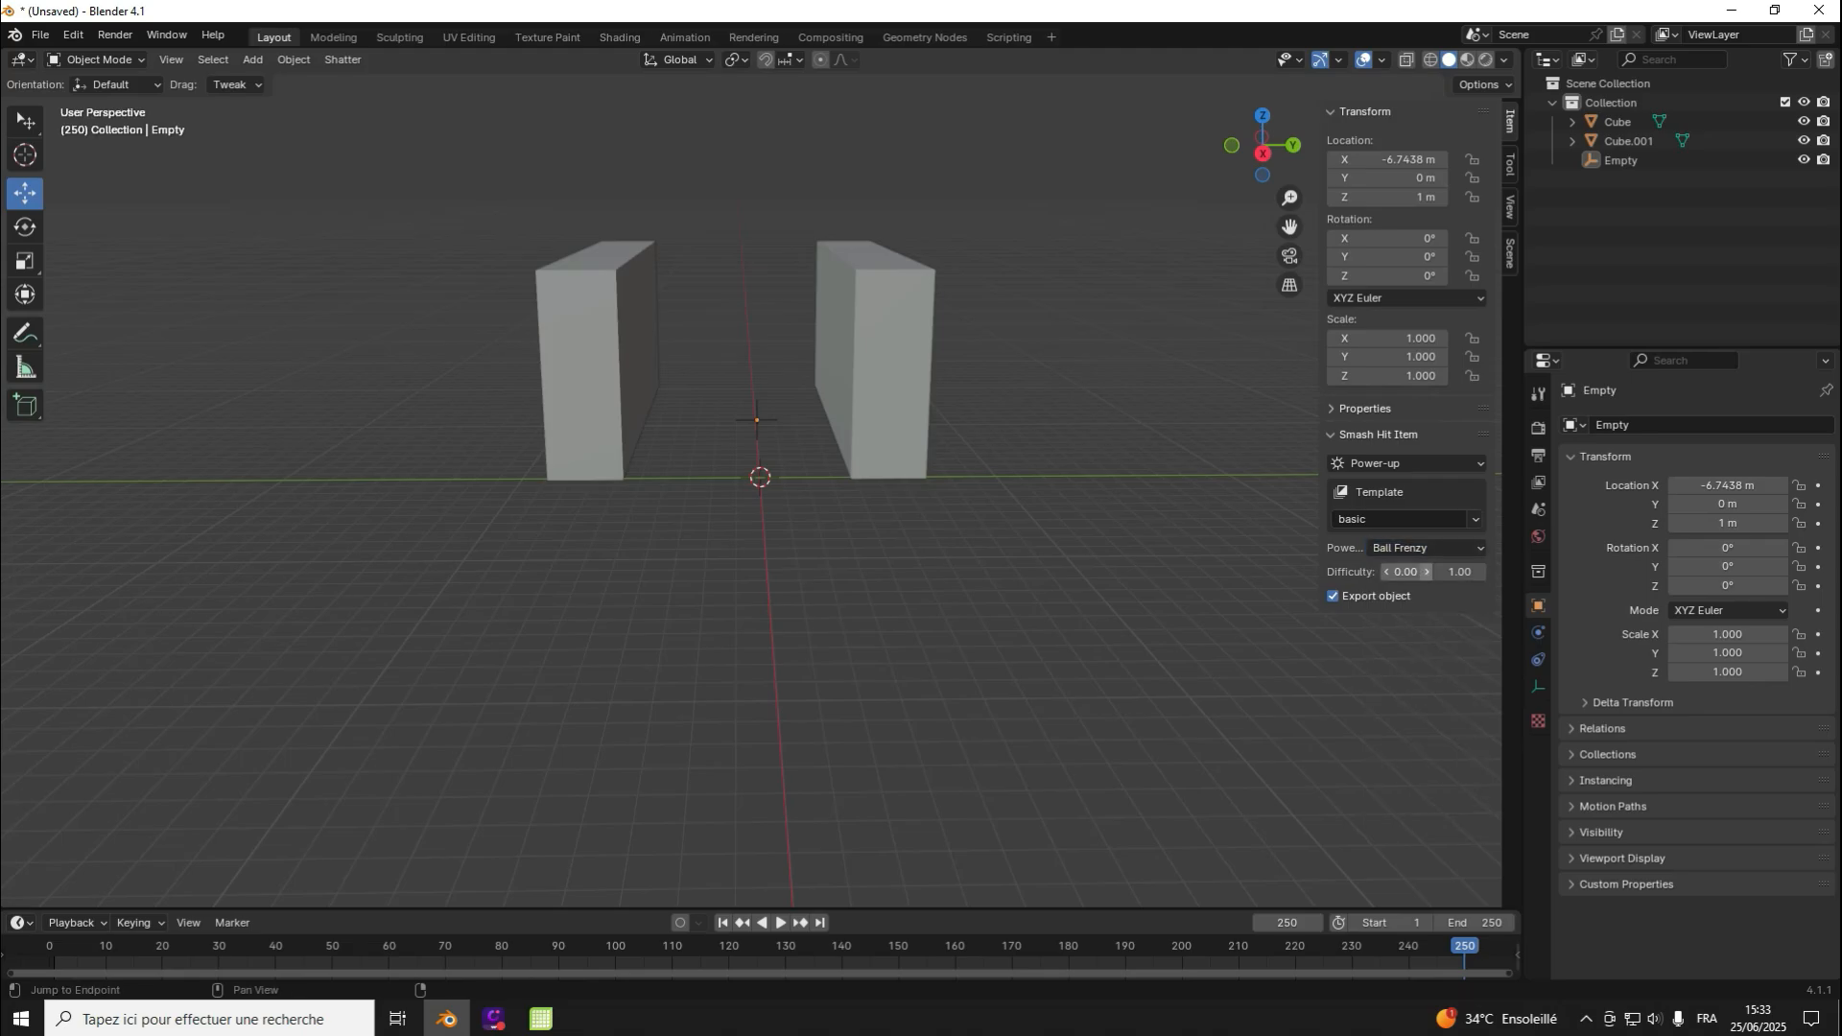
Step: Change the empty's Smash Hit item kind to Water and delete the empty from the scene
left_click(1407, 464)
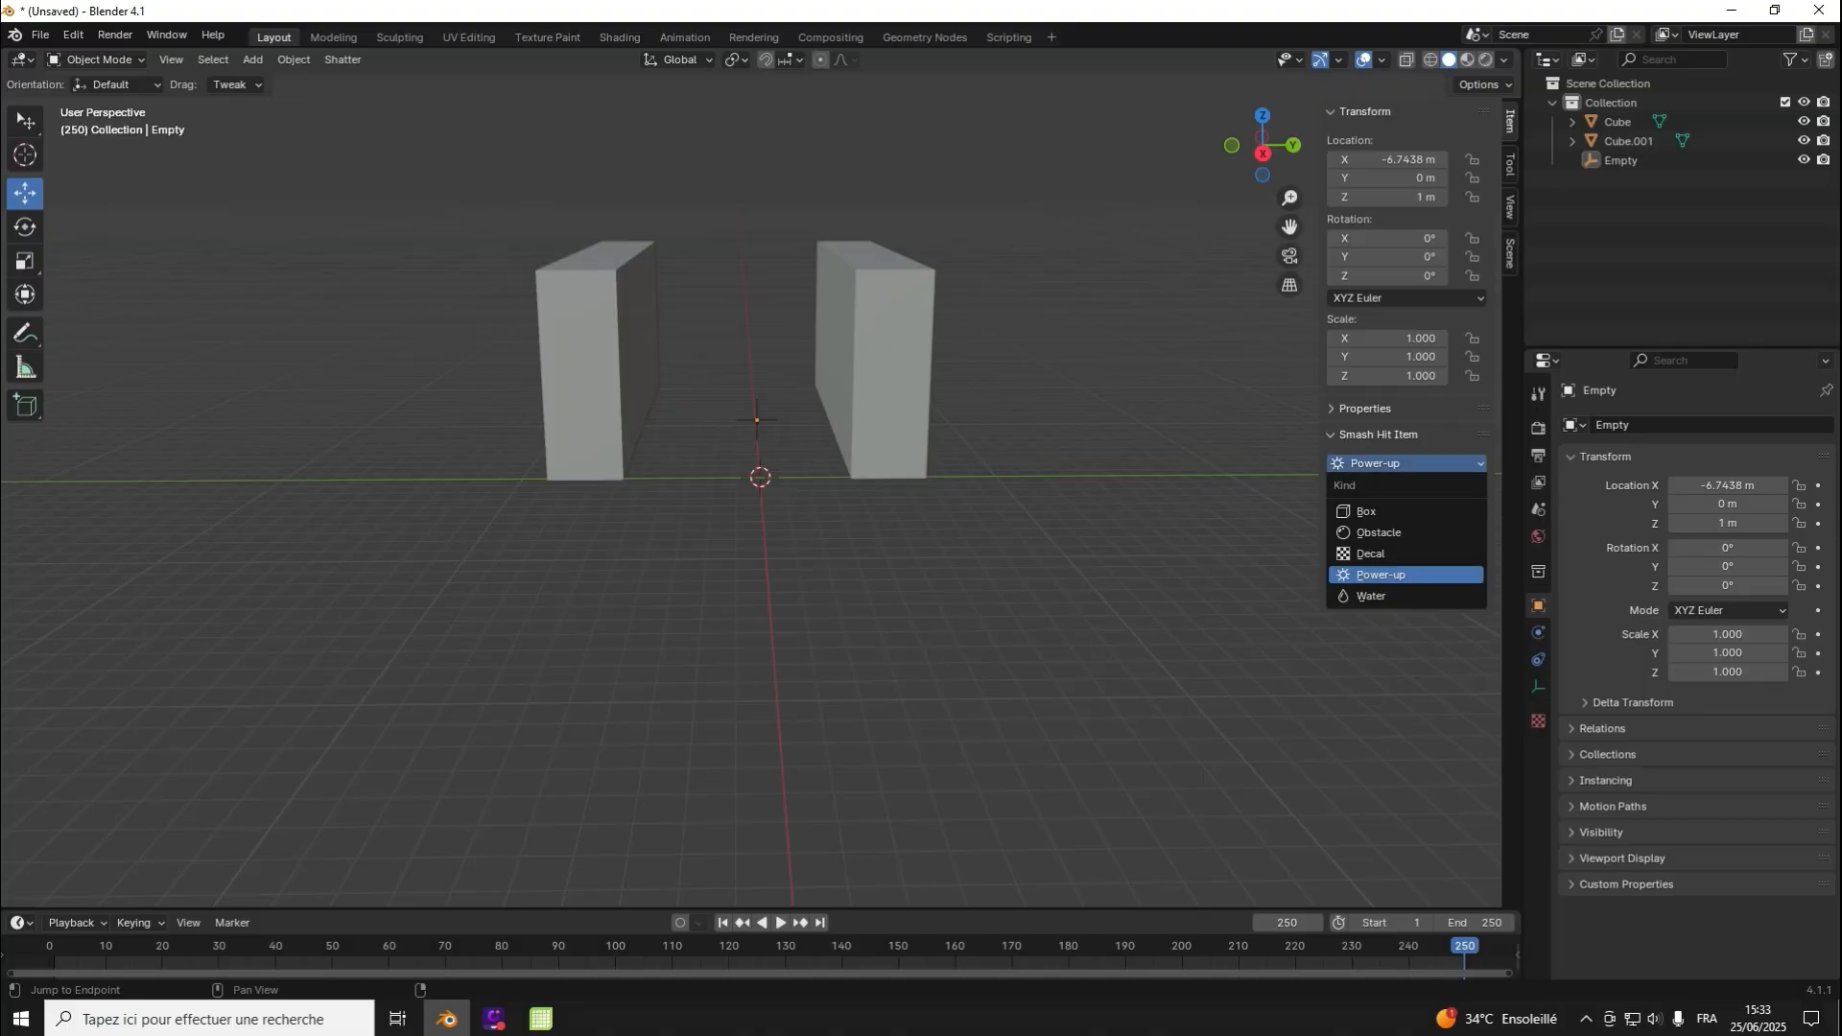
left_click(1372, 596)
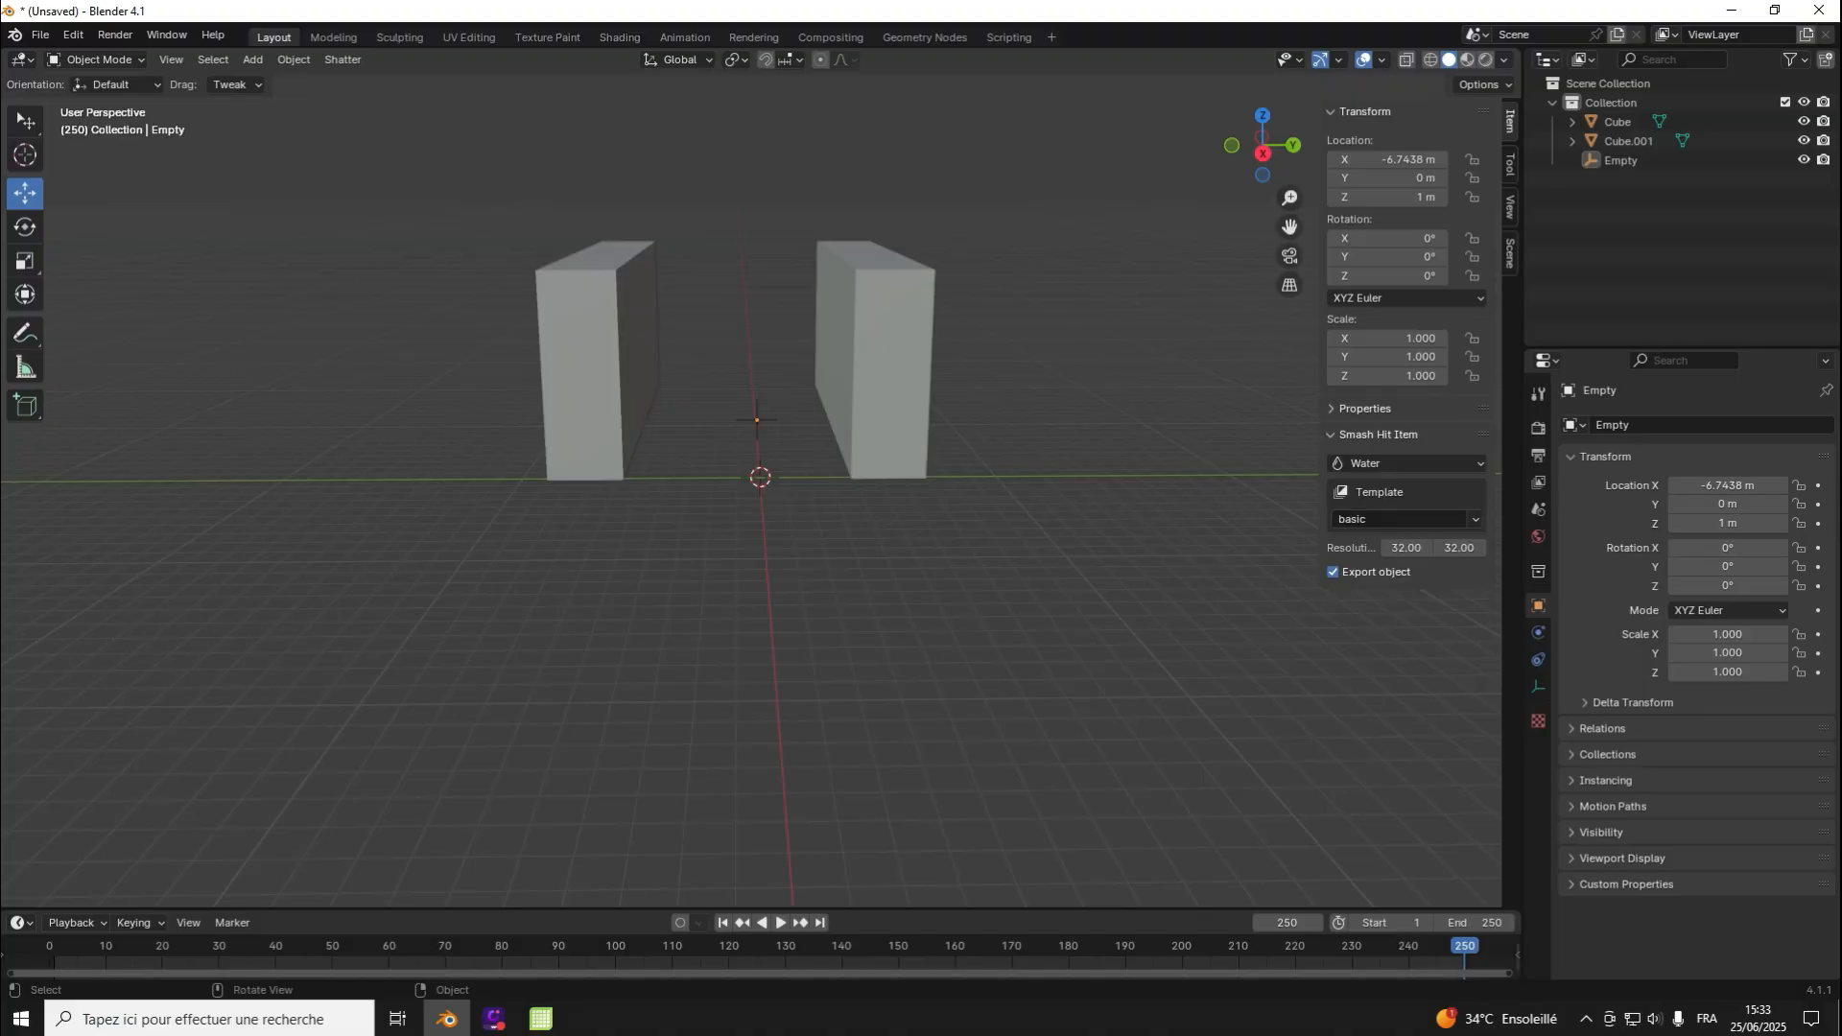
right_click(756, 419)
left_click(757, 423)
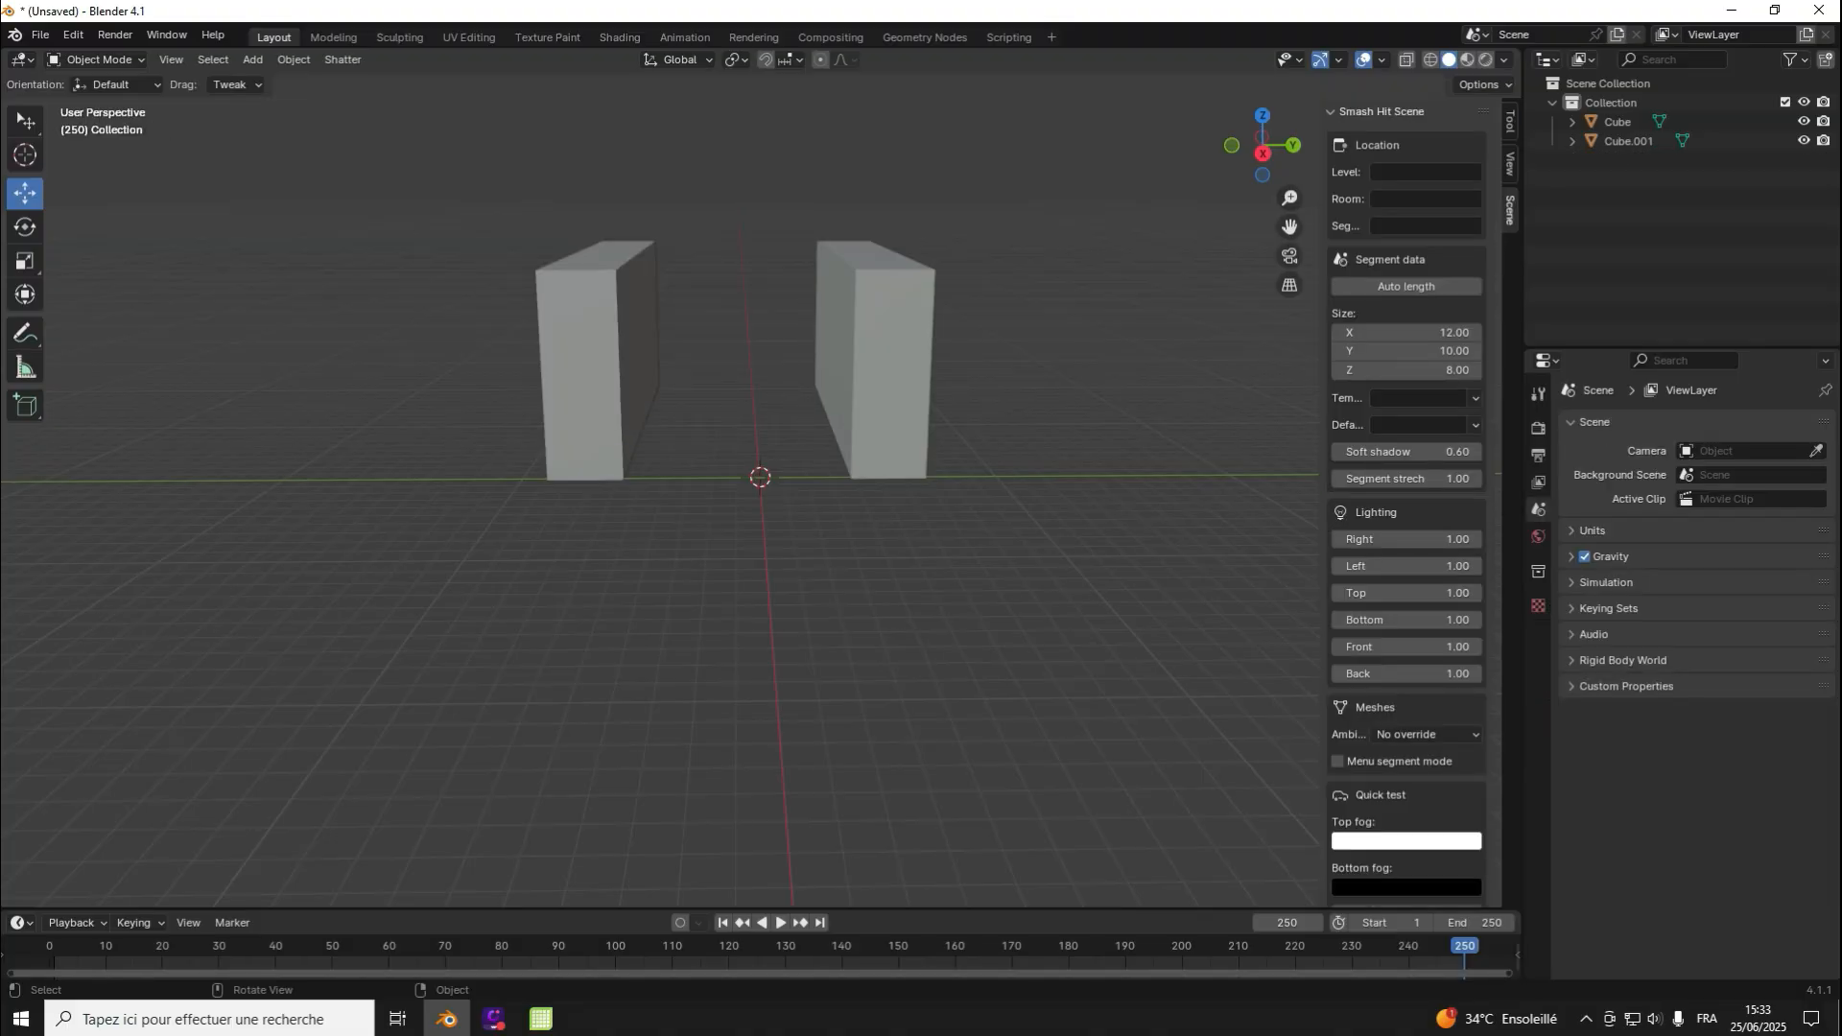
Step: Add a mesh plane at the world origin between the two walls and show the scene in top orthographic view
key("shift+a")
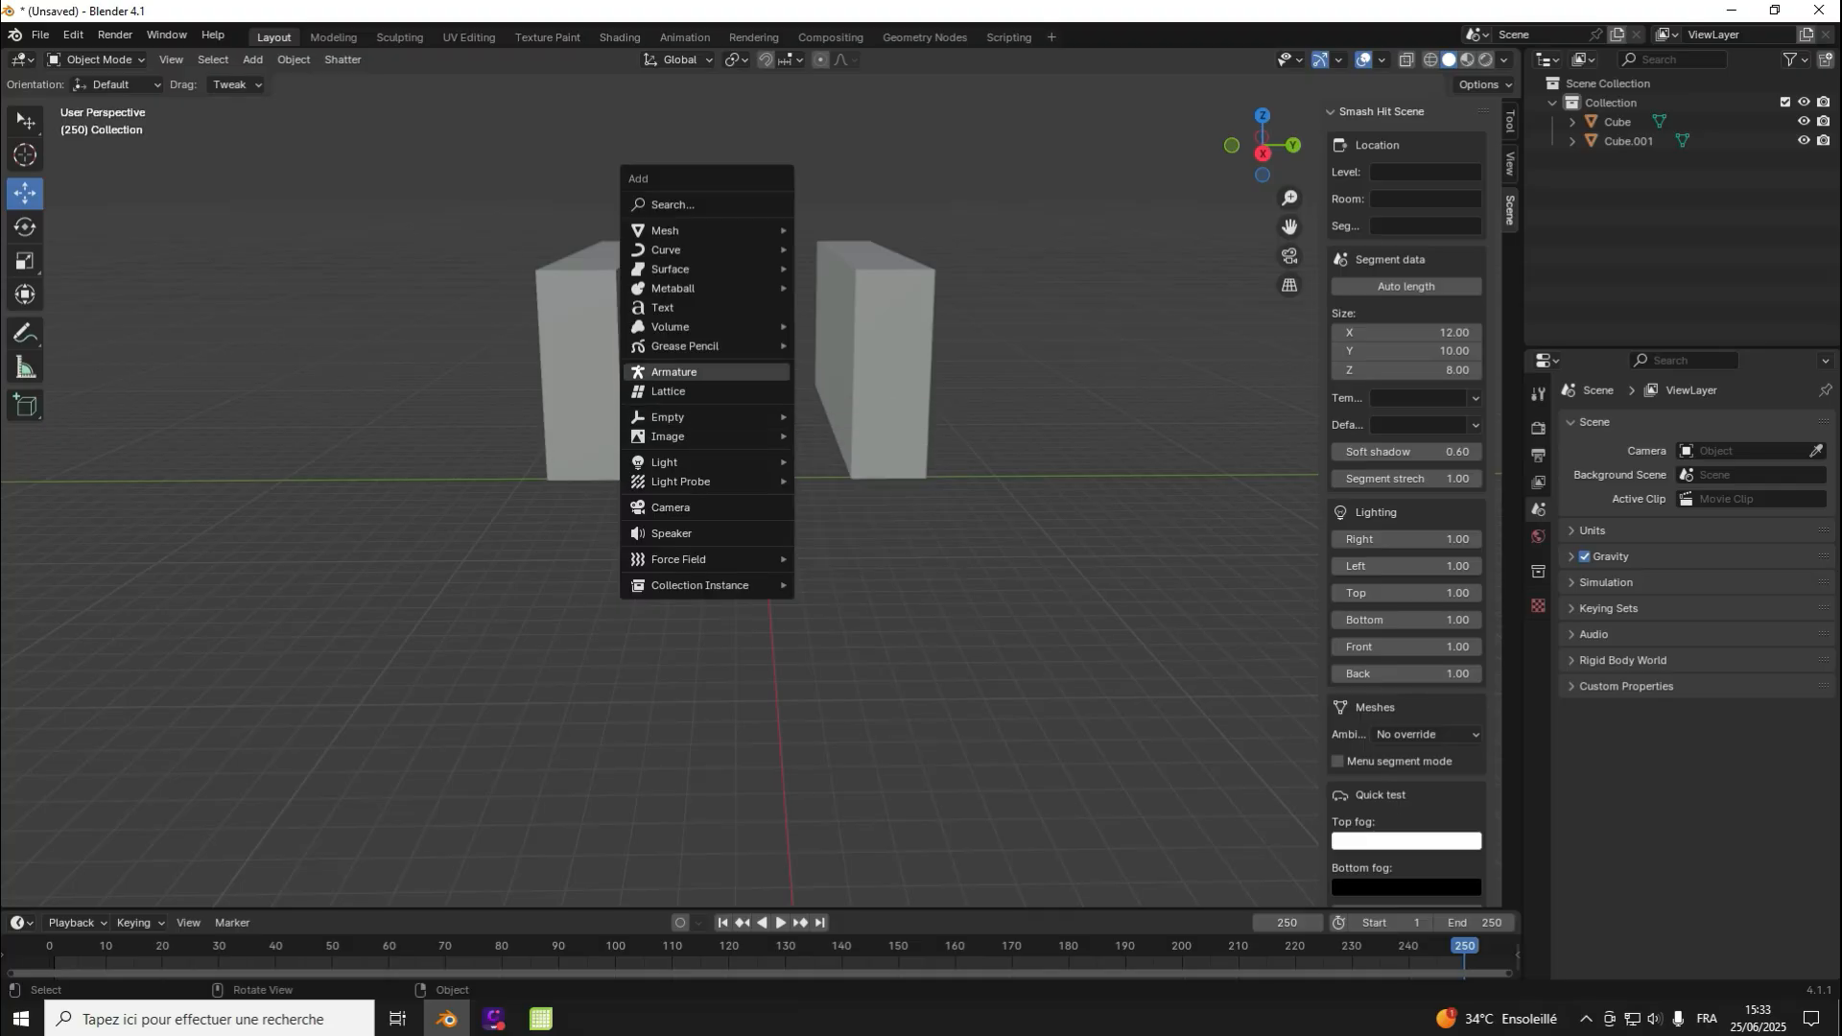
mouse_move(710, 230)
left_click(844, 230)
scroll(760, 476, "up", 5)
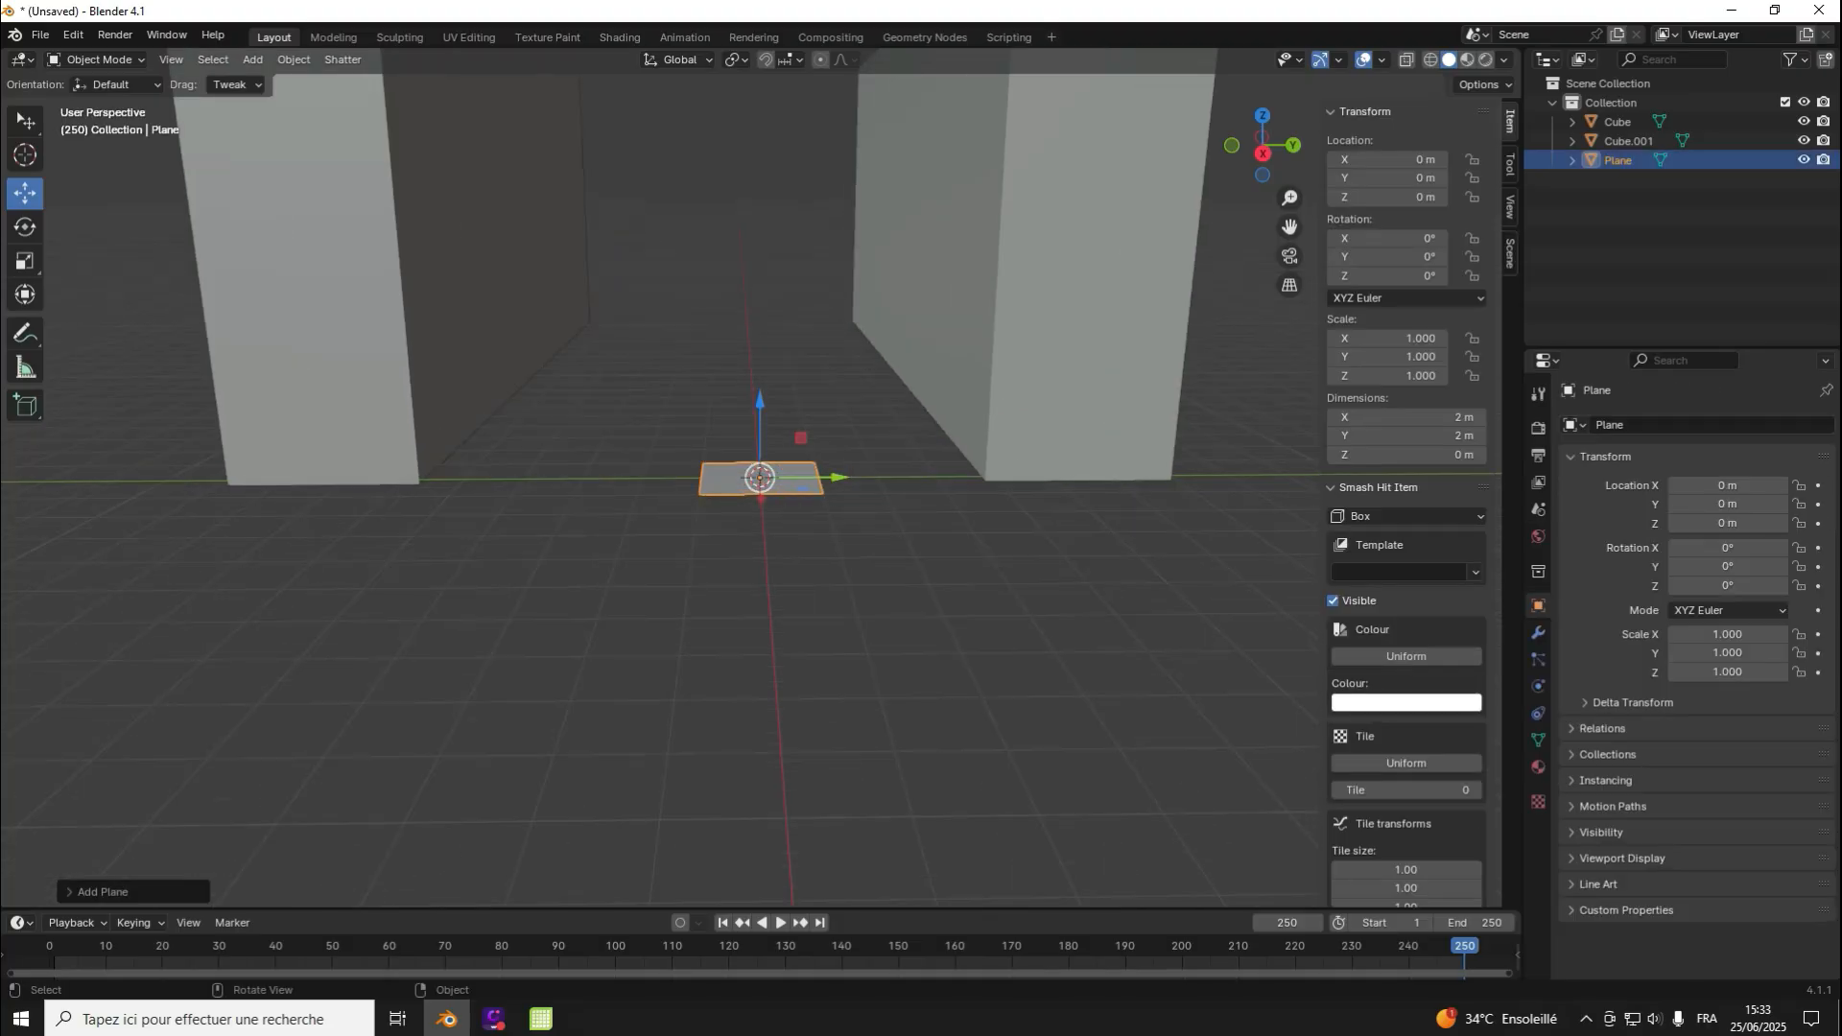
scroll(760, 477, "down", 5)
key("KP_7")
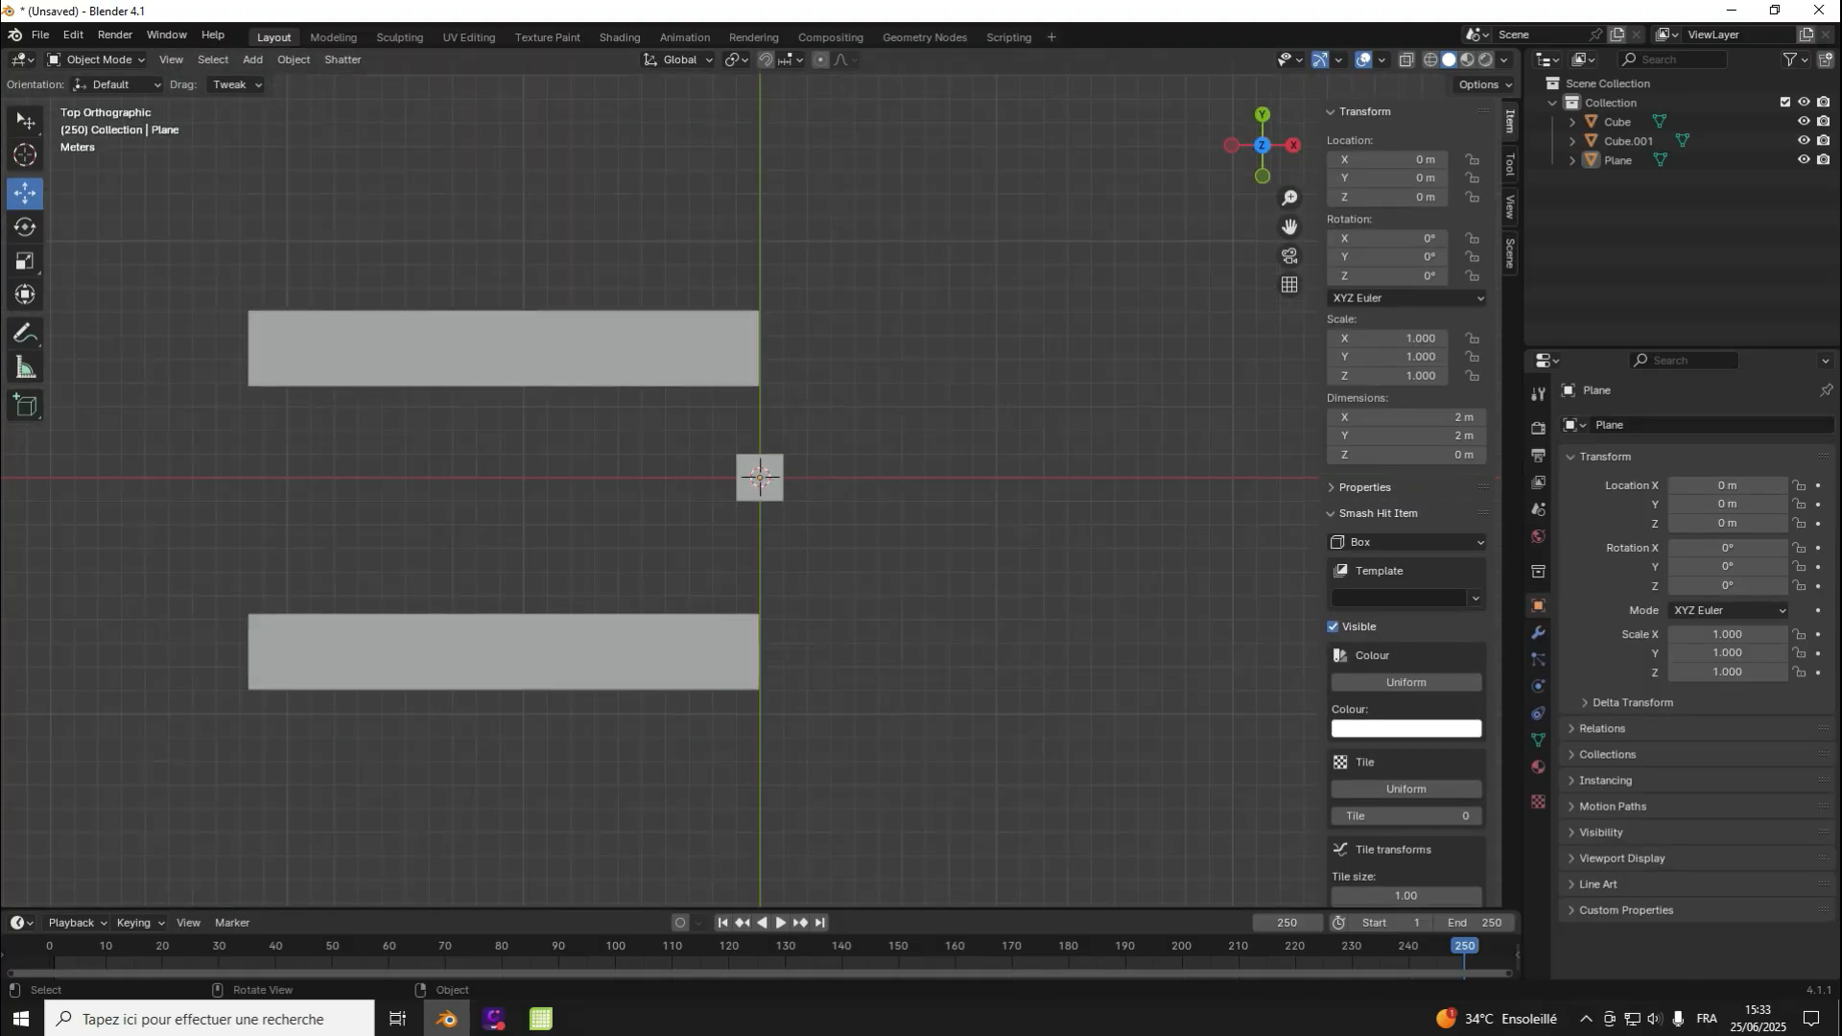
Step: Move the plane along X to about -10.4 m and set its Smash Hit item kind to Water with the basic template
left_click_drag(840, 478, 592, 478)
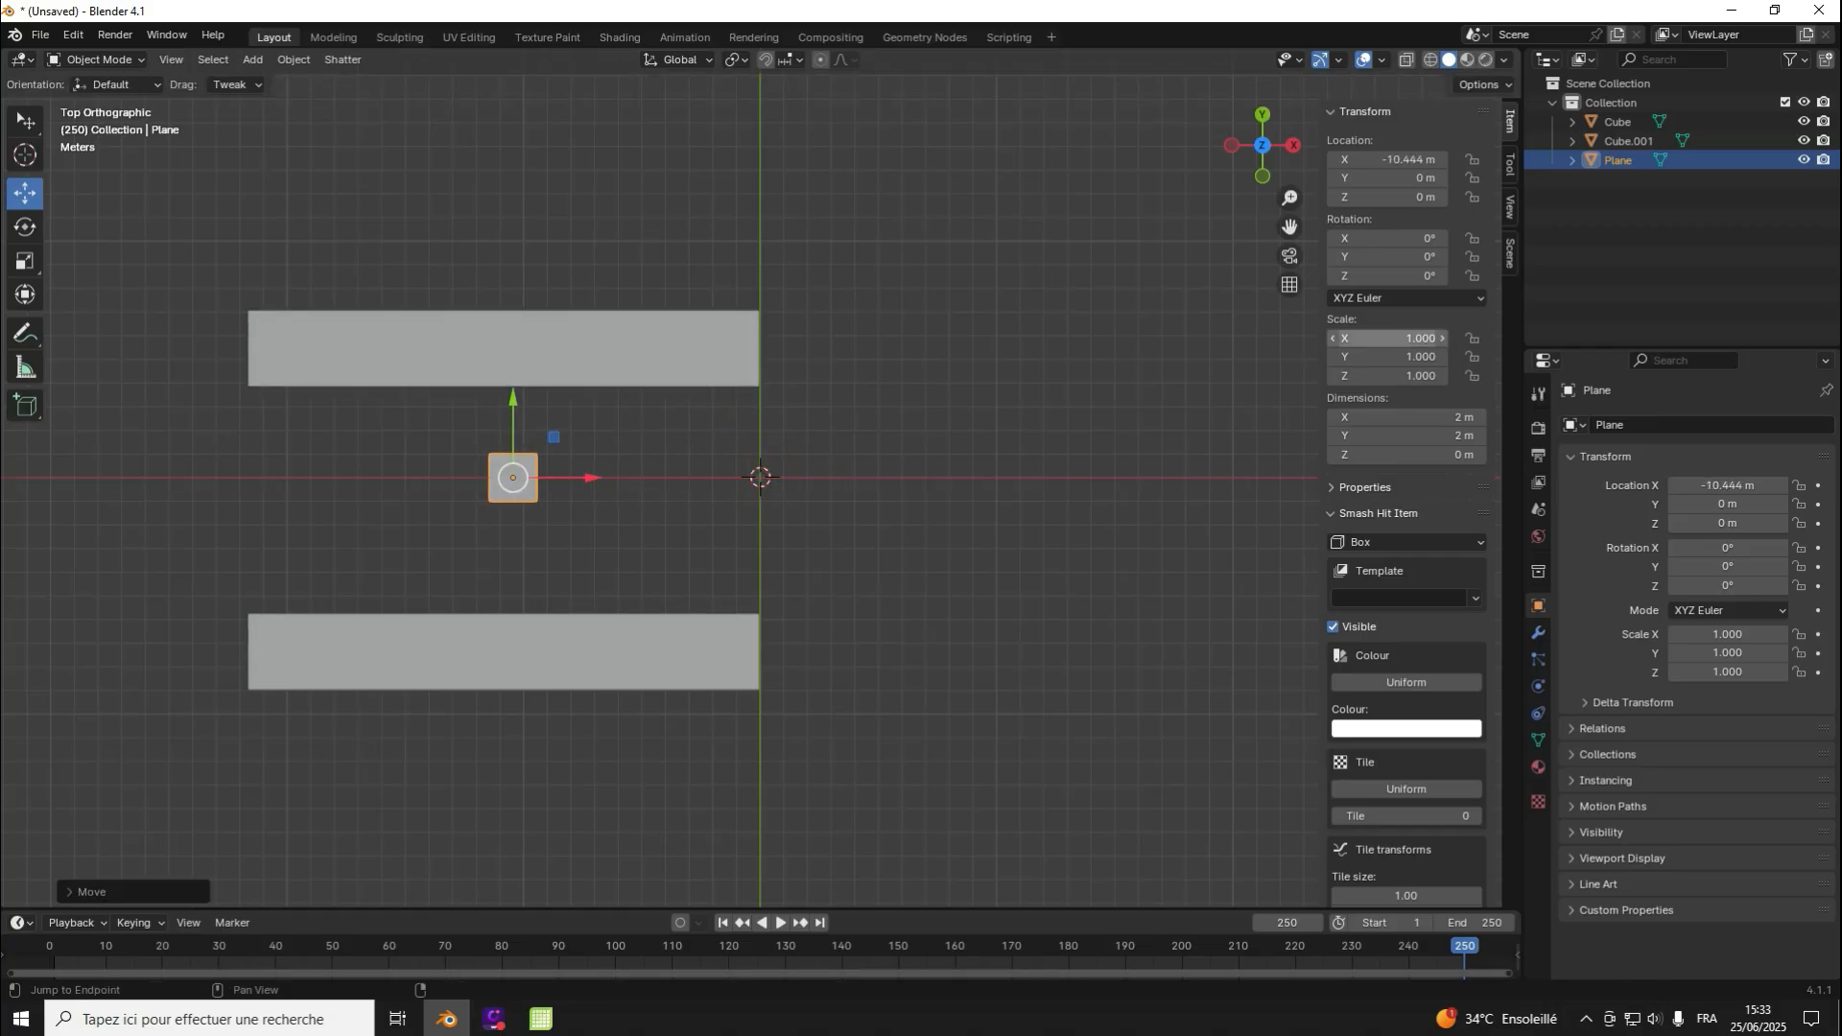
left_click(1406, 542)
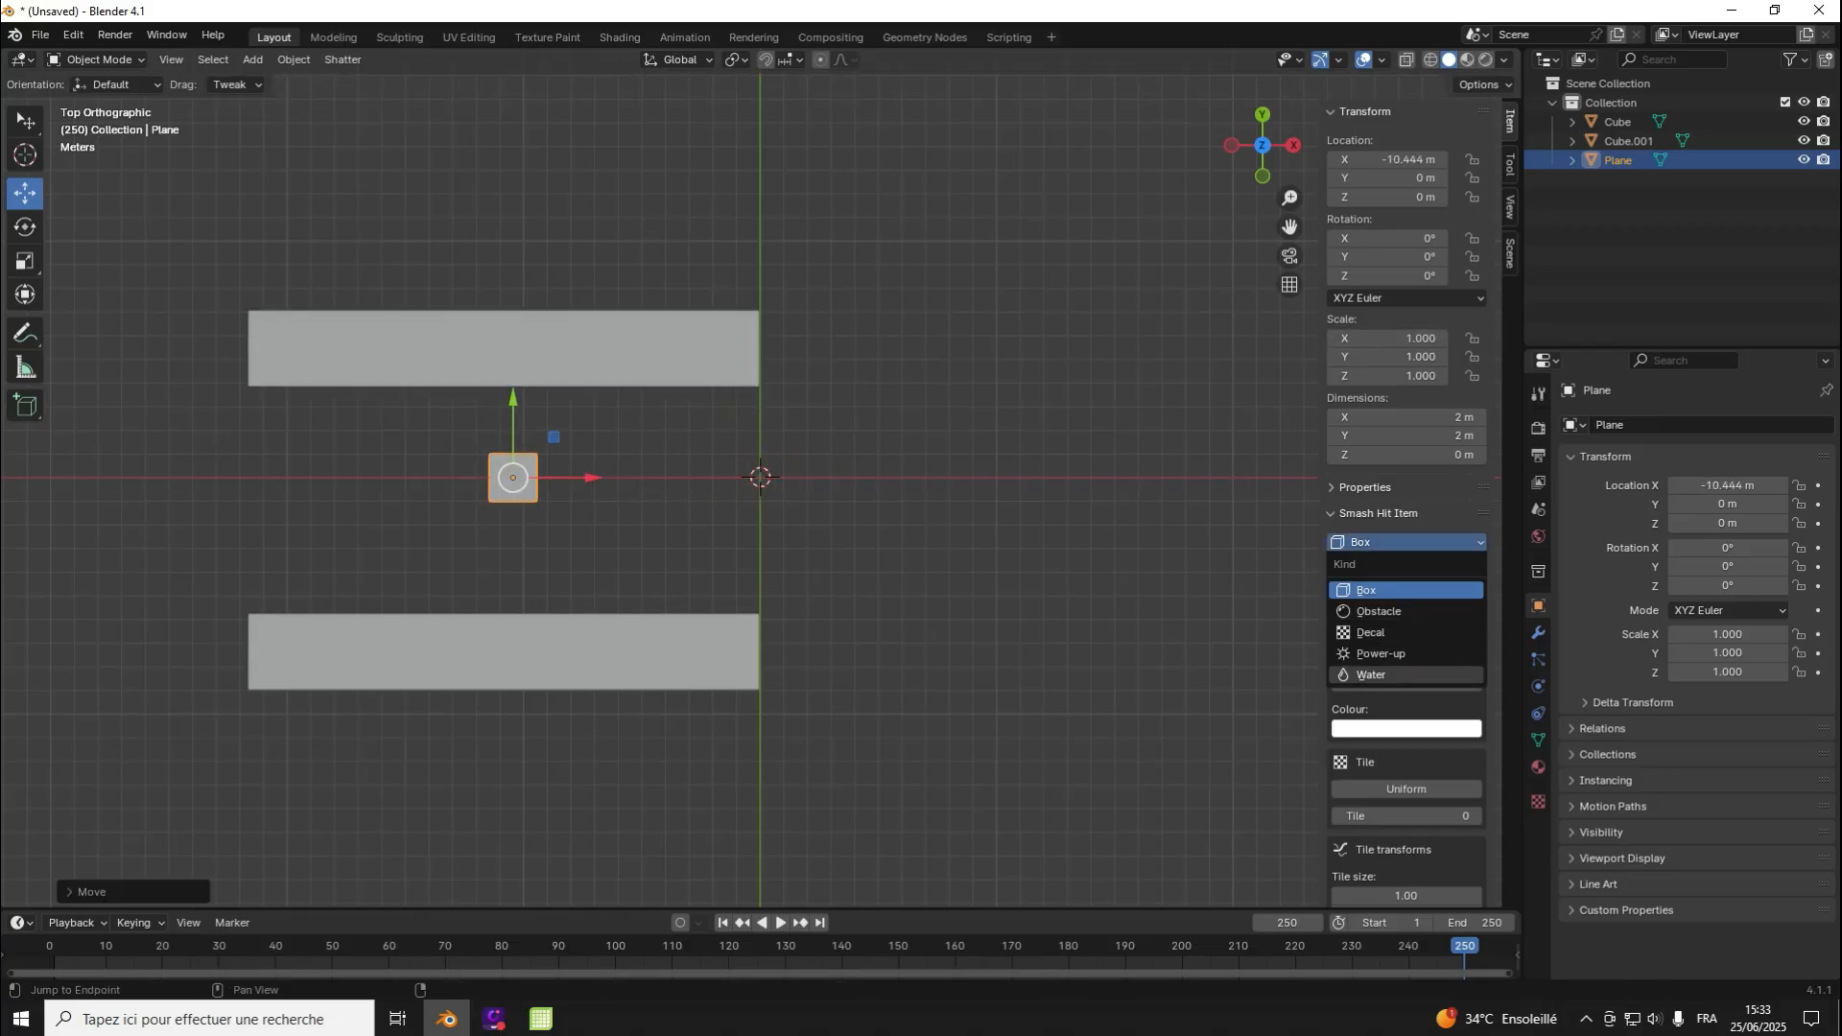
left_click(1401, 674)
left_click(1399, 598)
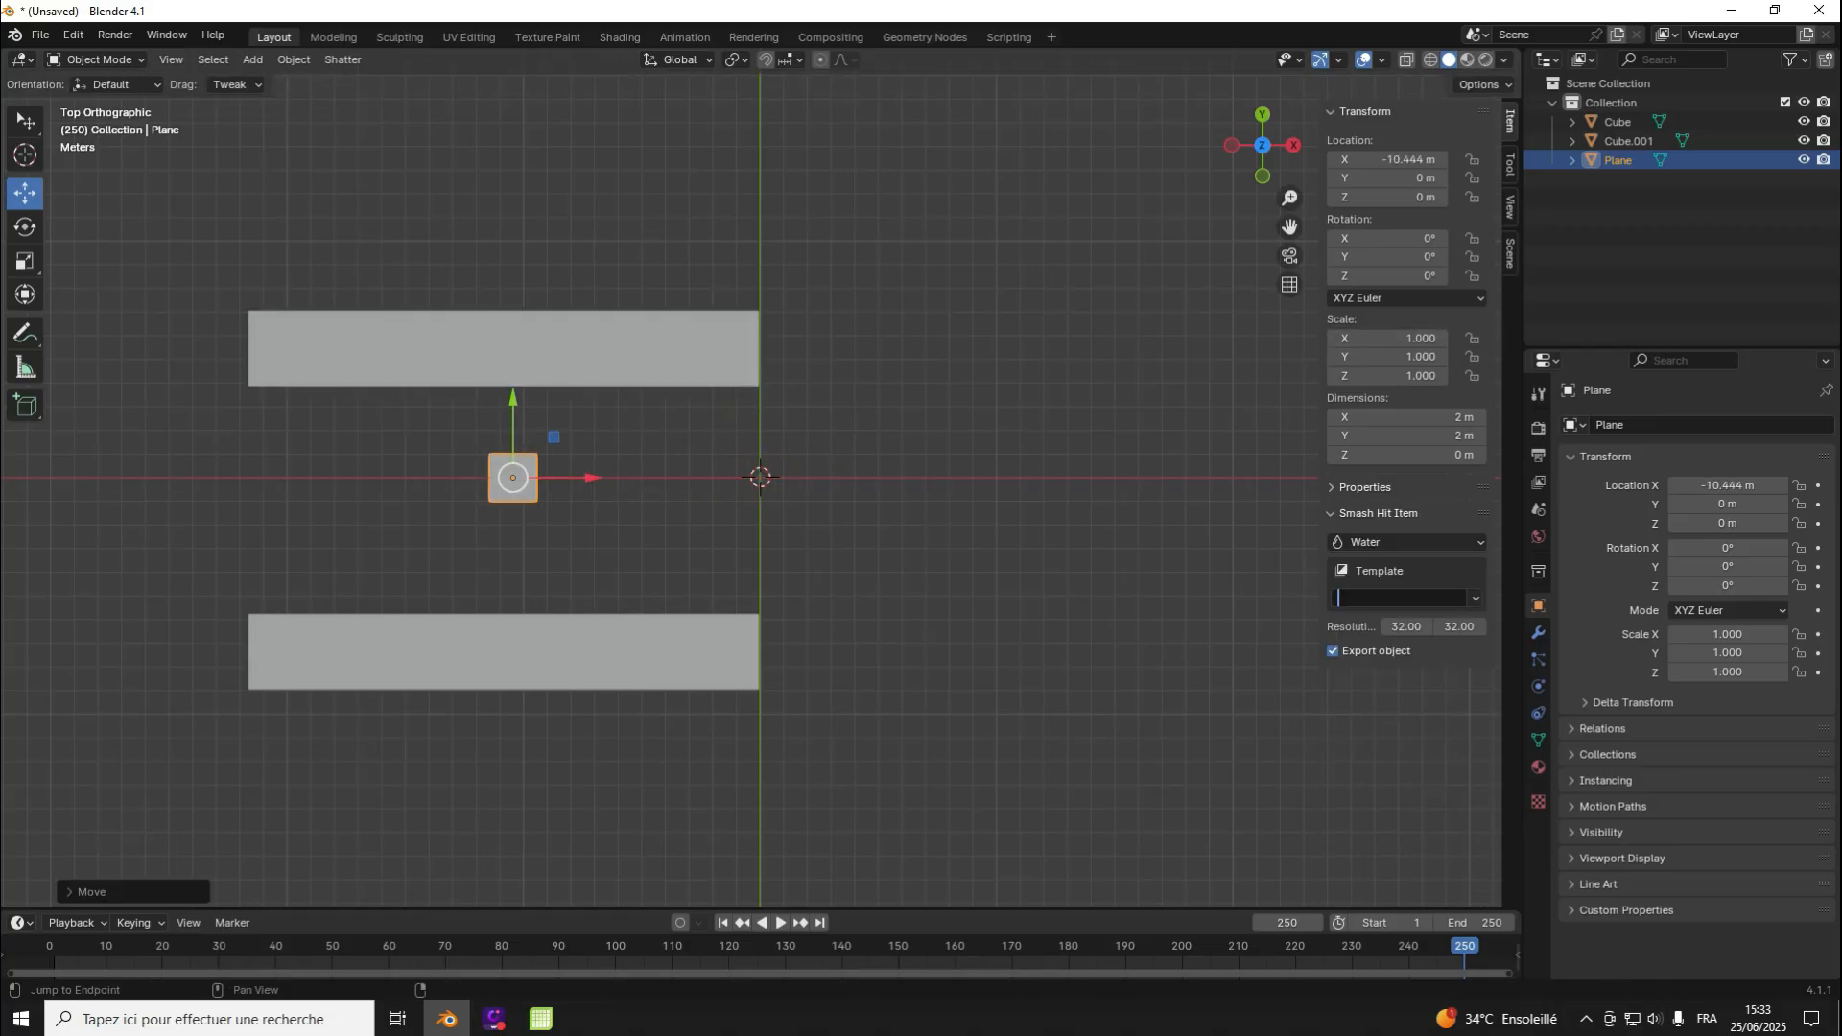
key("Return")
Step: Shift the water plane to about -1.5 m in Y and stretch it to about 19.1 m by 7.9 m between the walls
left_click_drag(513, 408, 513, 444)
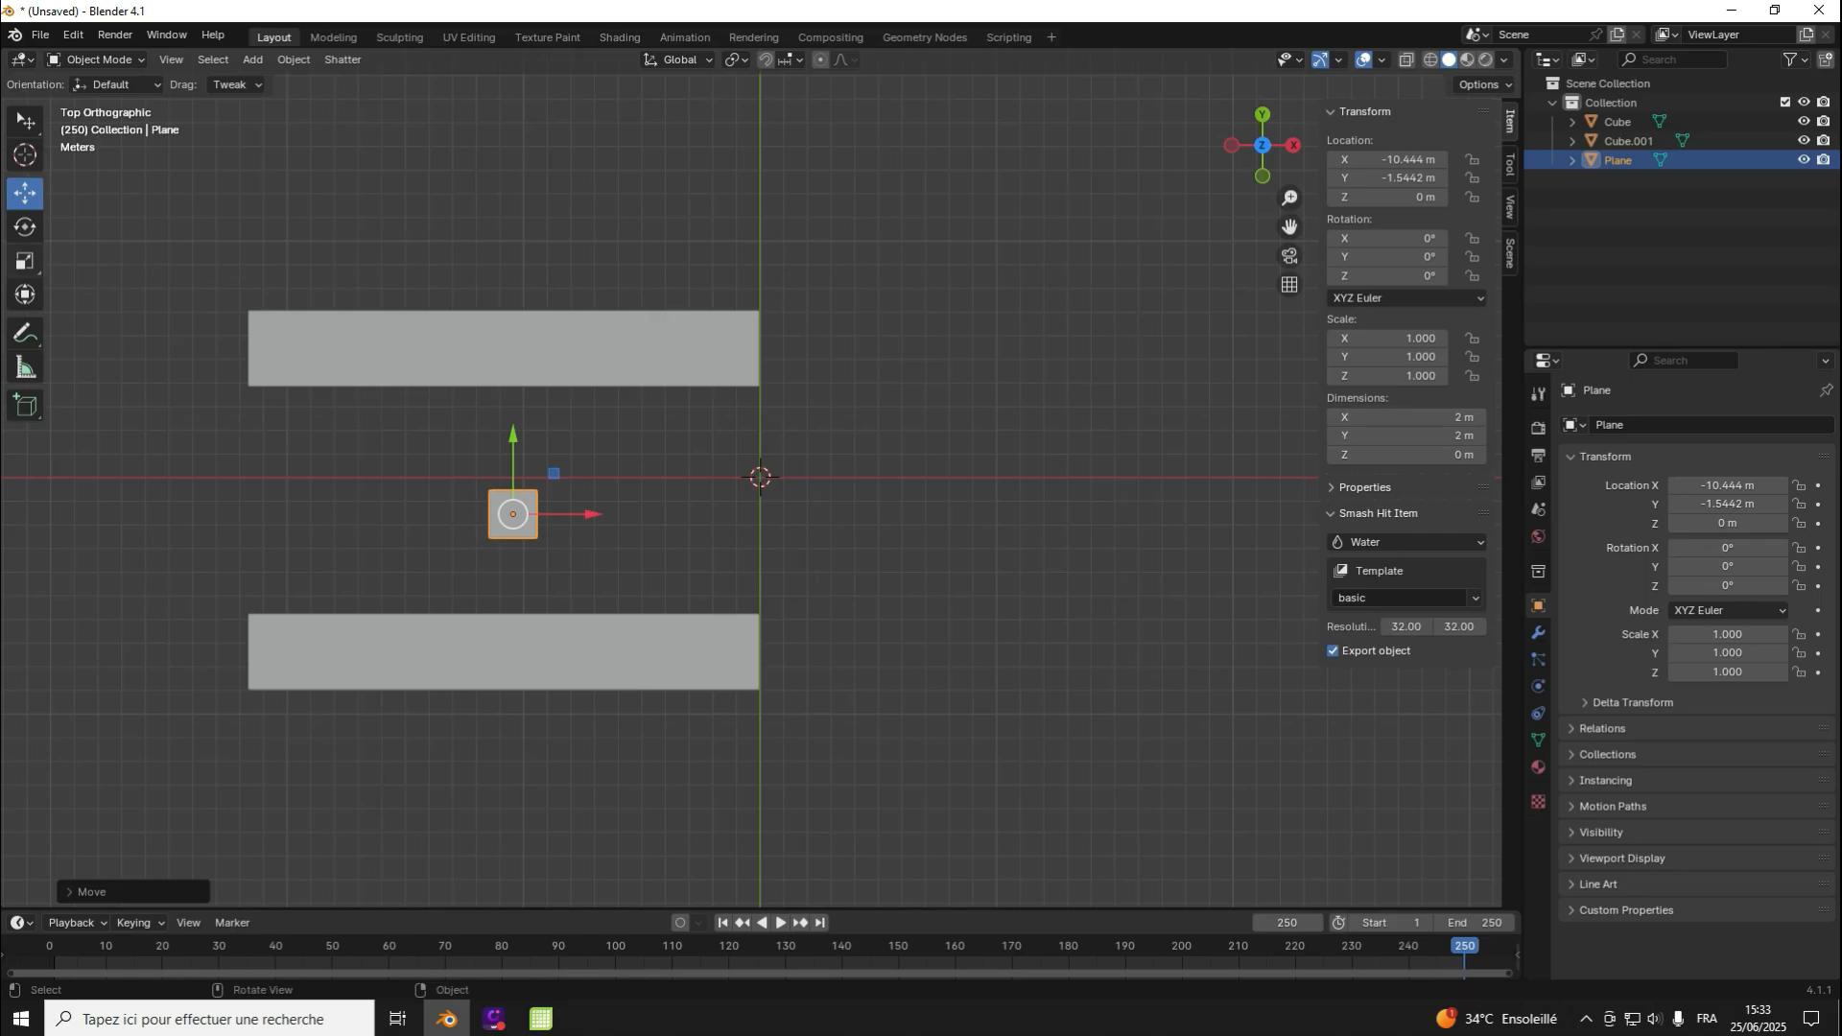
left_click(25, 261)
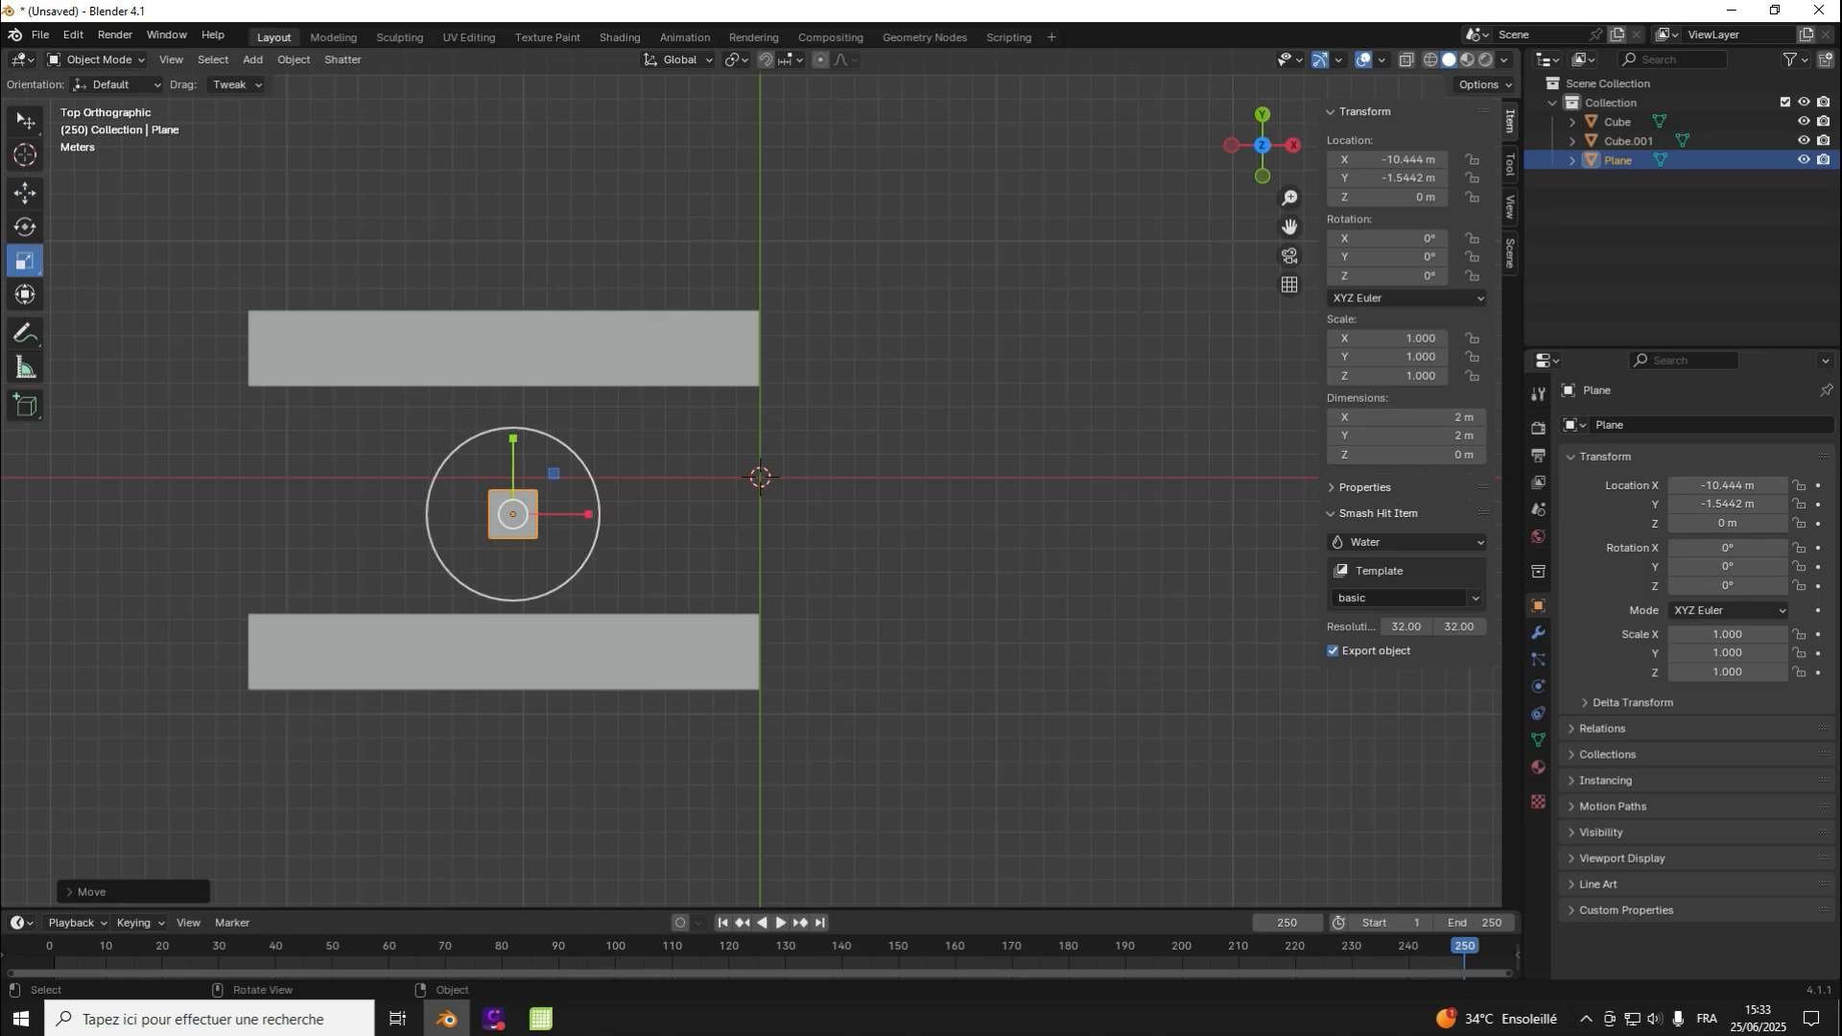
left_click_drag(513, 453, 512, 187)
left_click_drag(561, 509, 960, 512)
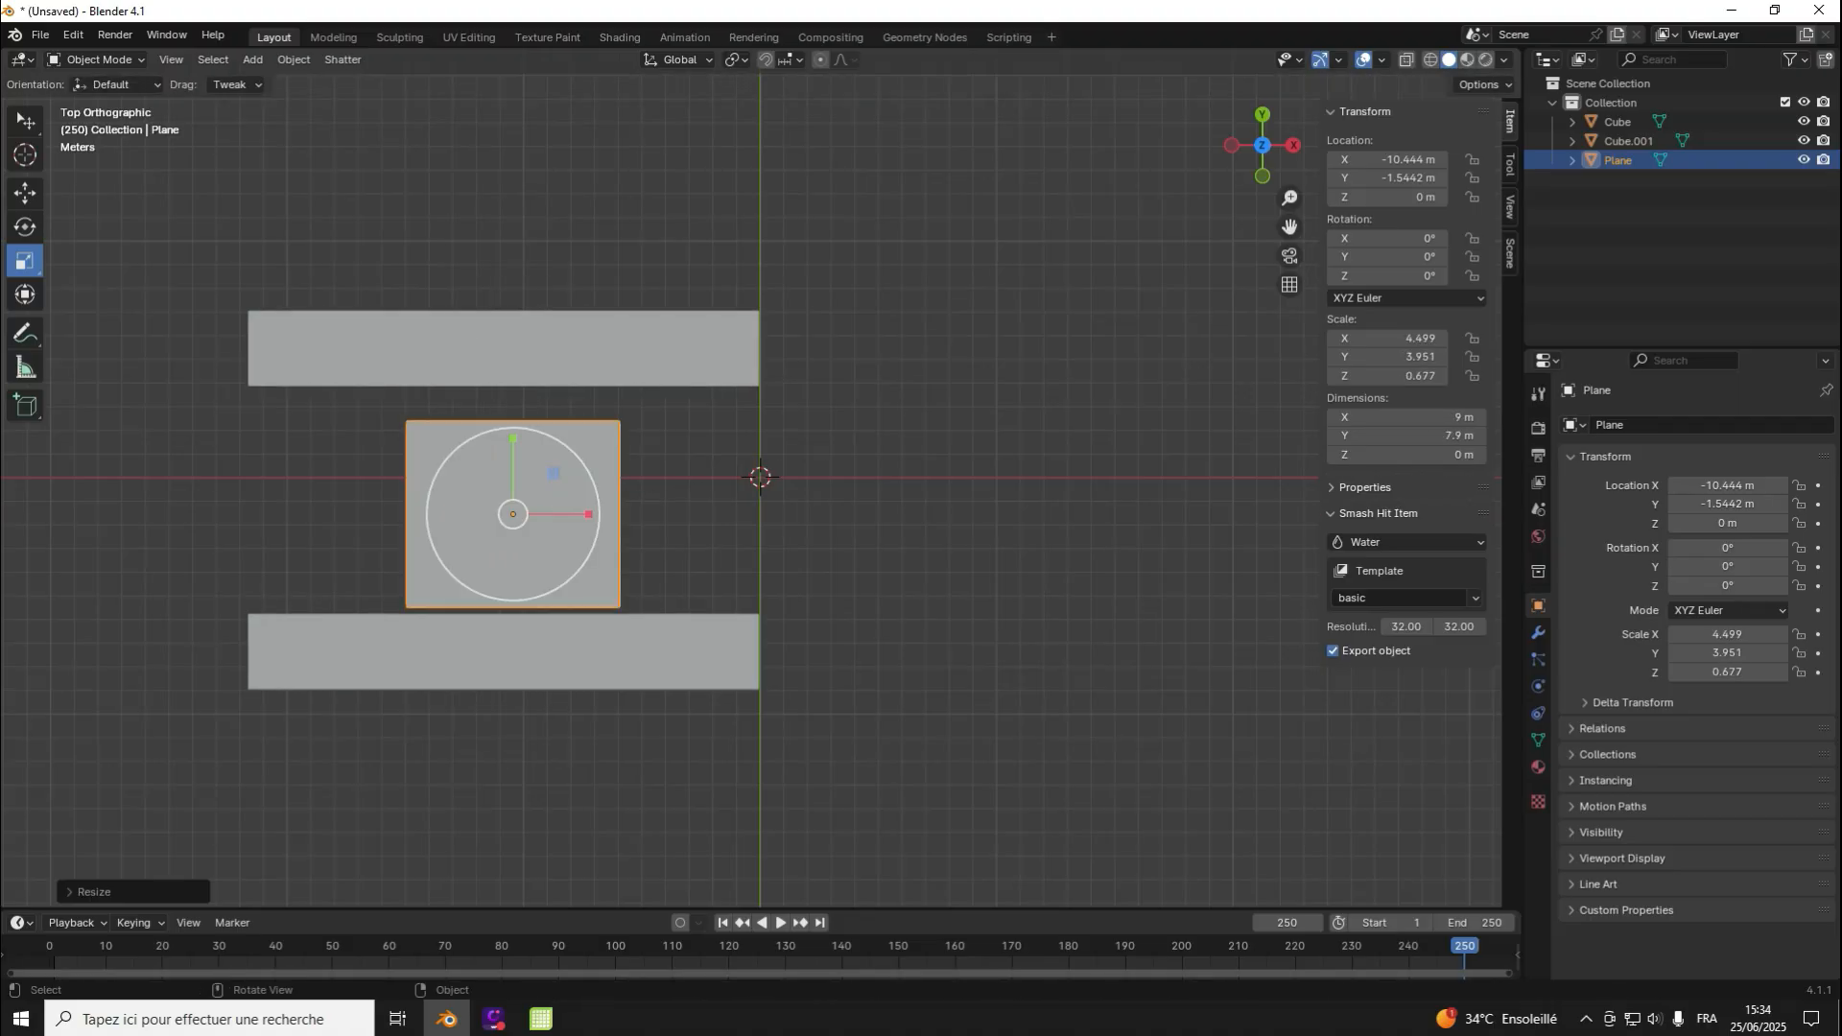
middle_click_drag(960, 518, 931, 489)
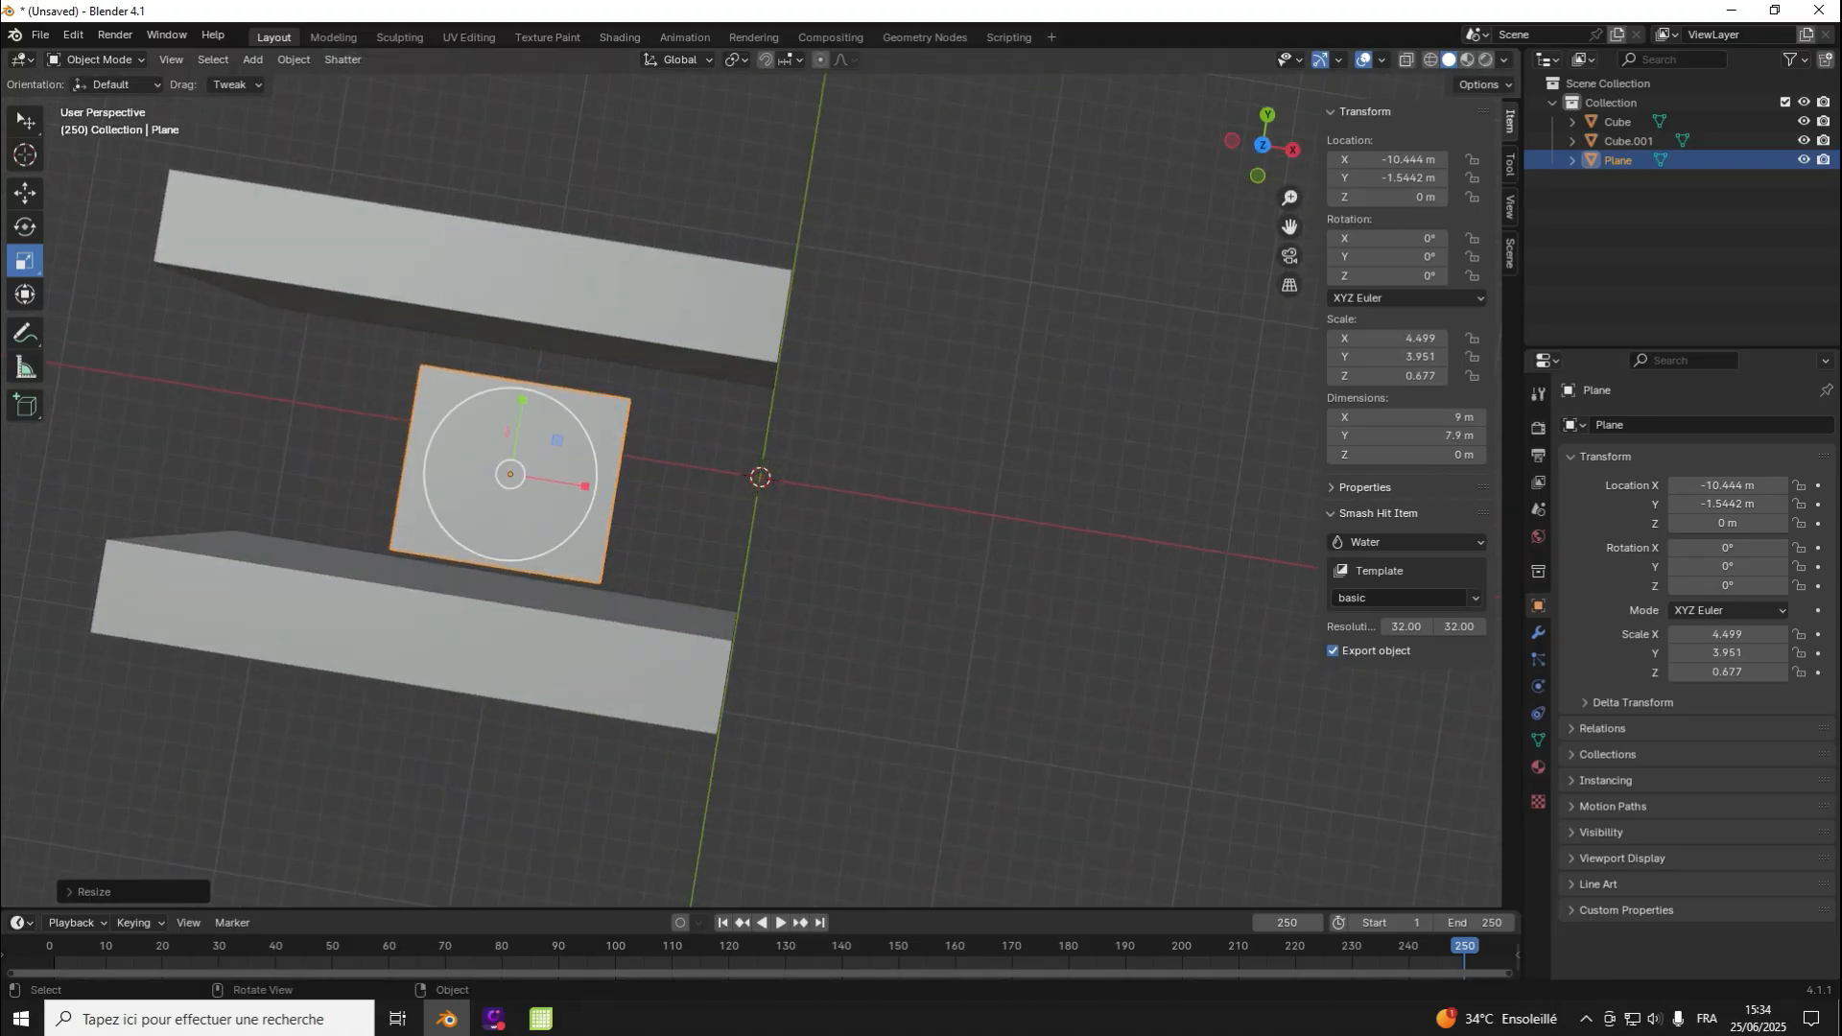
left_click_drag(586, 486, 652, 482)
middle_click_drag(653, 482, 815, 460)
left_click_drag(1262, 145, 1085, 8)
left_click(1261, 165)
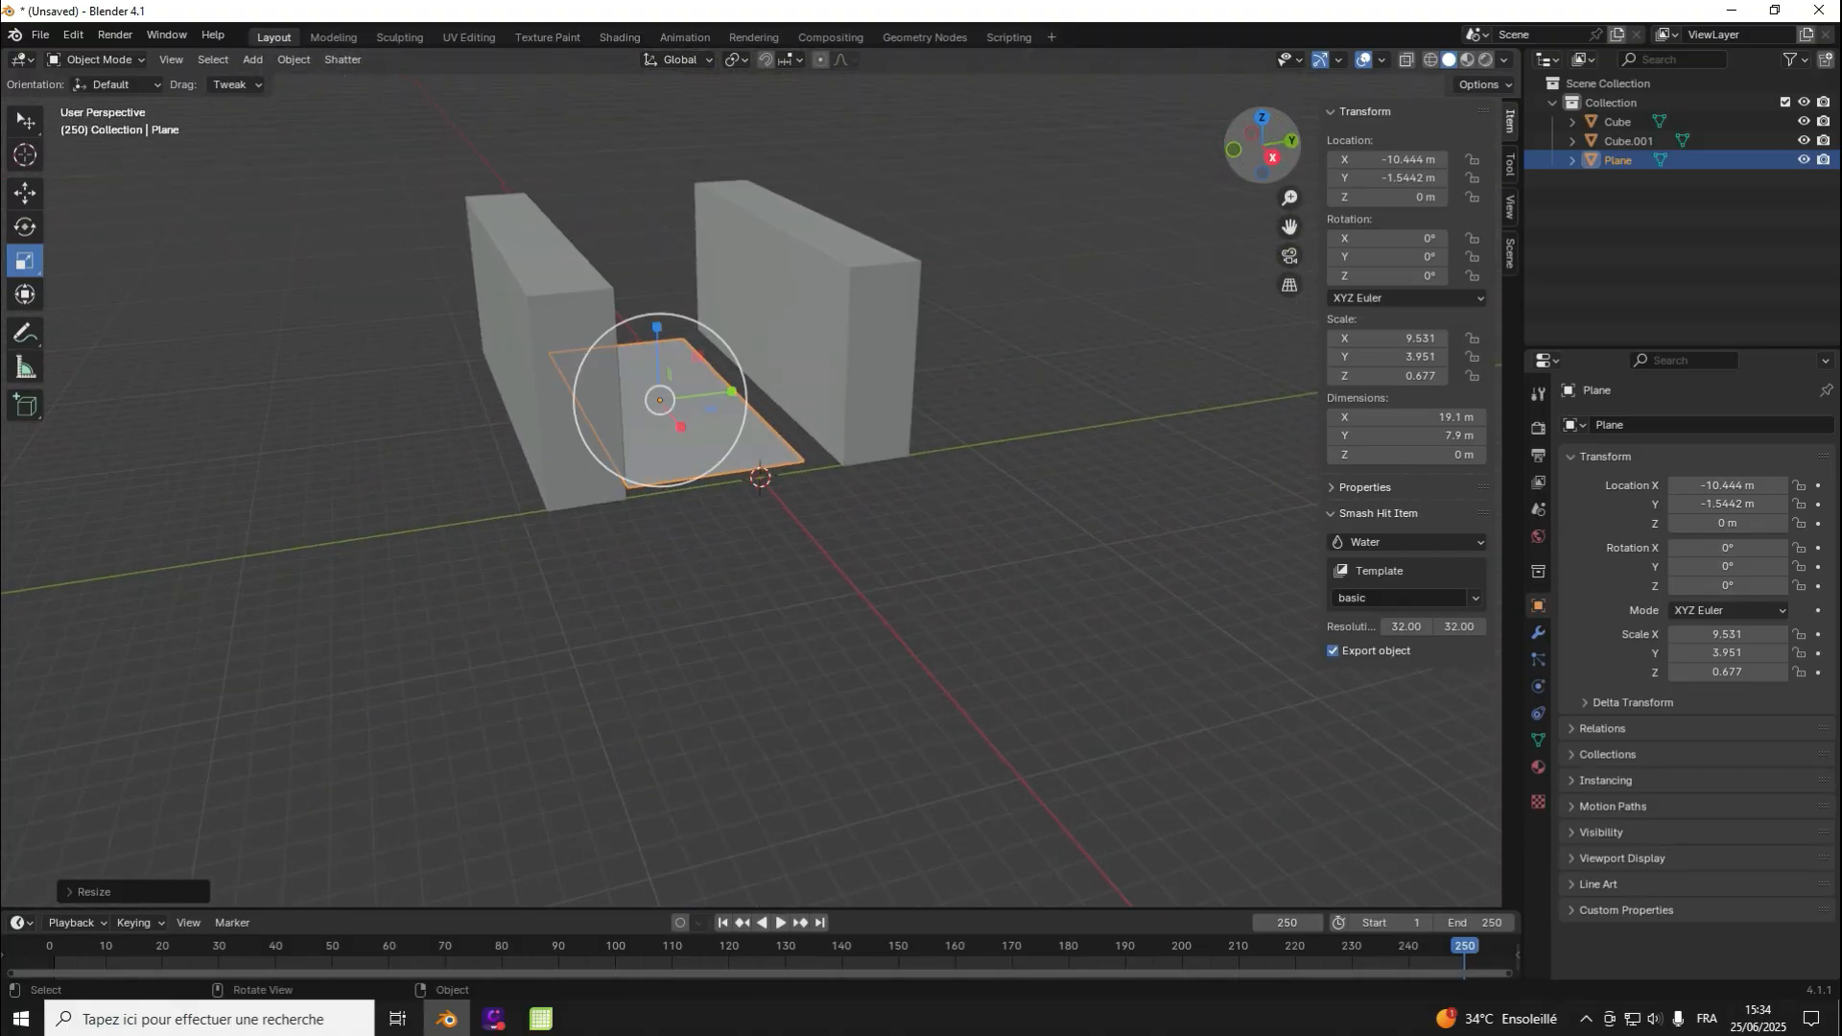
scroll(760, 489, "down", 4)
scroll(760, 490, "up", 5)
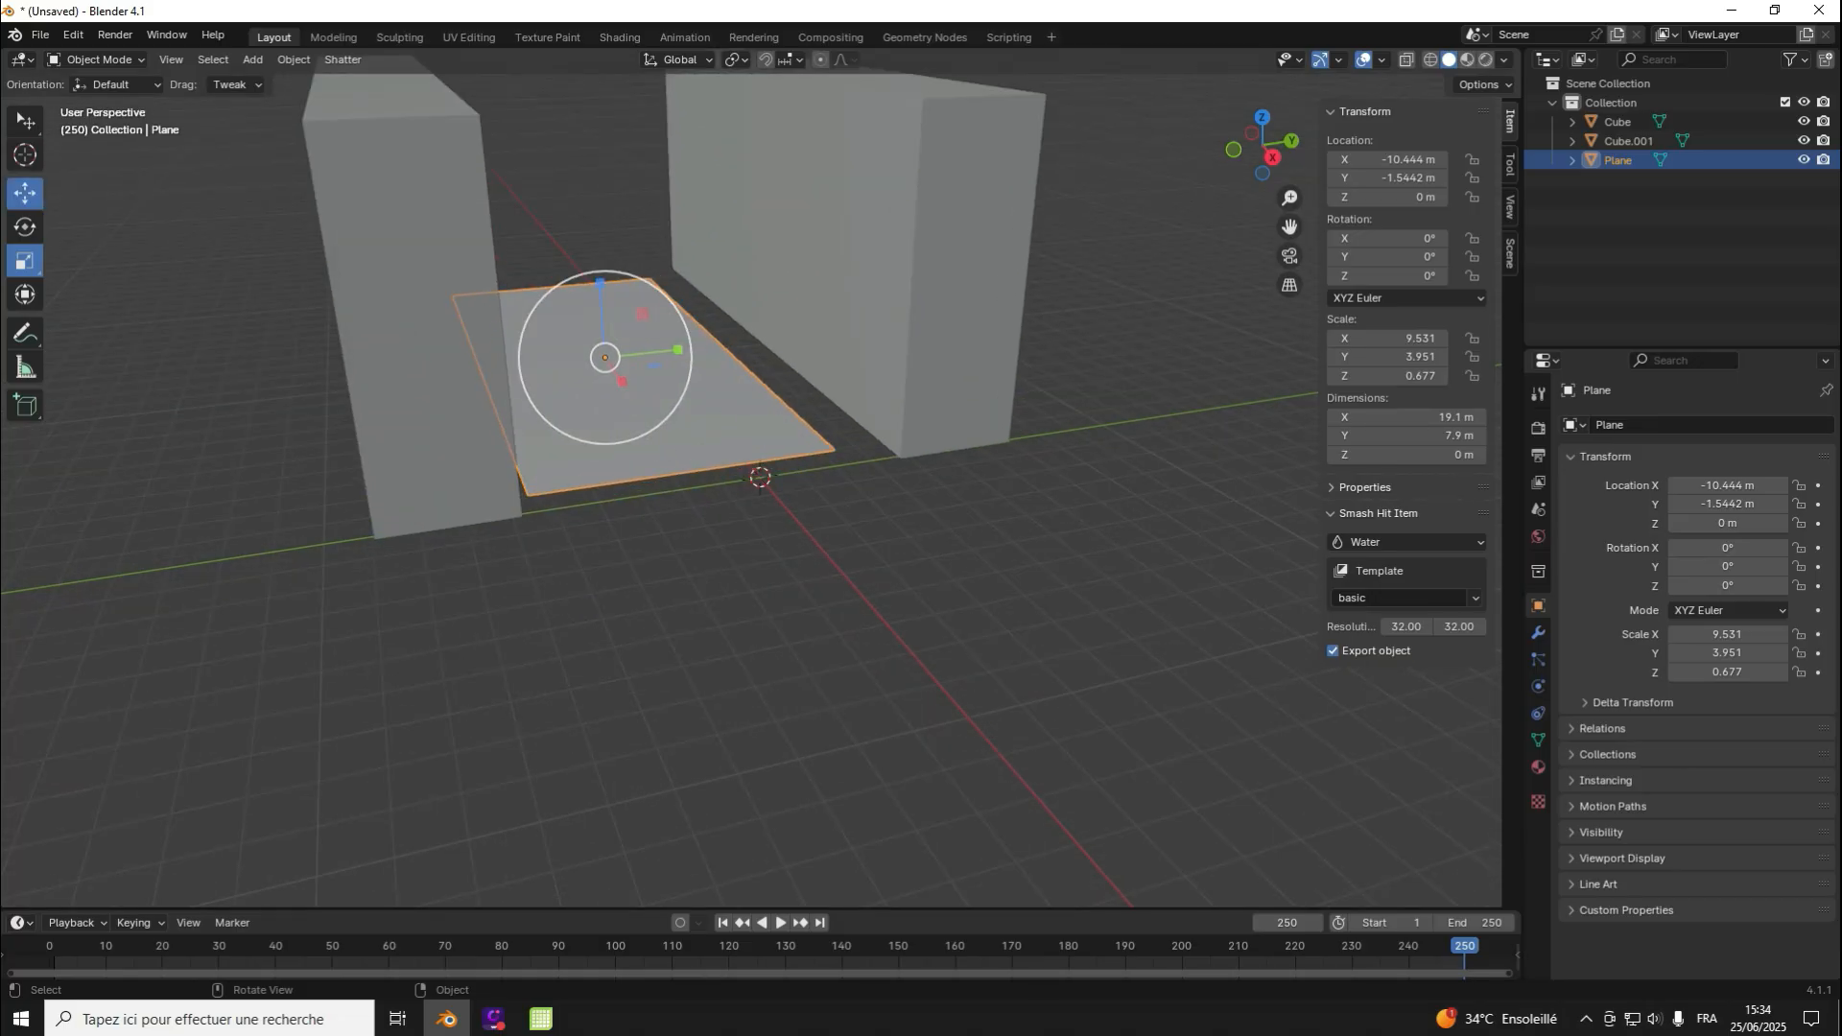
Step: Set the water plane's Y location to 0 m and show the scene in top orthographic view
left_click(25, 193)
scroll(760, 480, "down", 3)
scroll(760, 477, "up", 3)
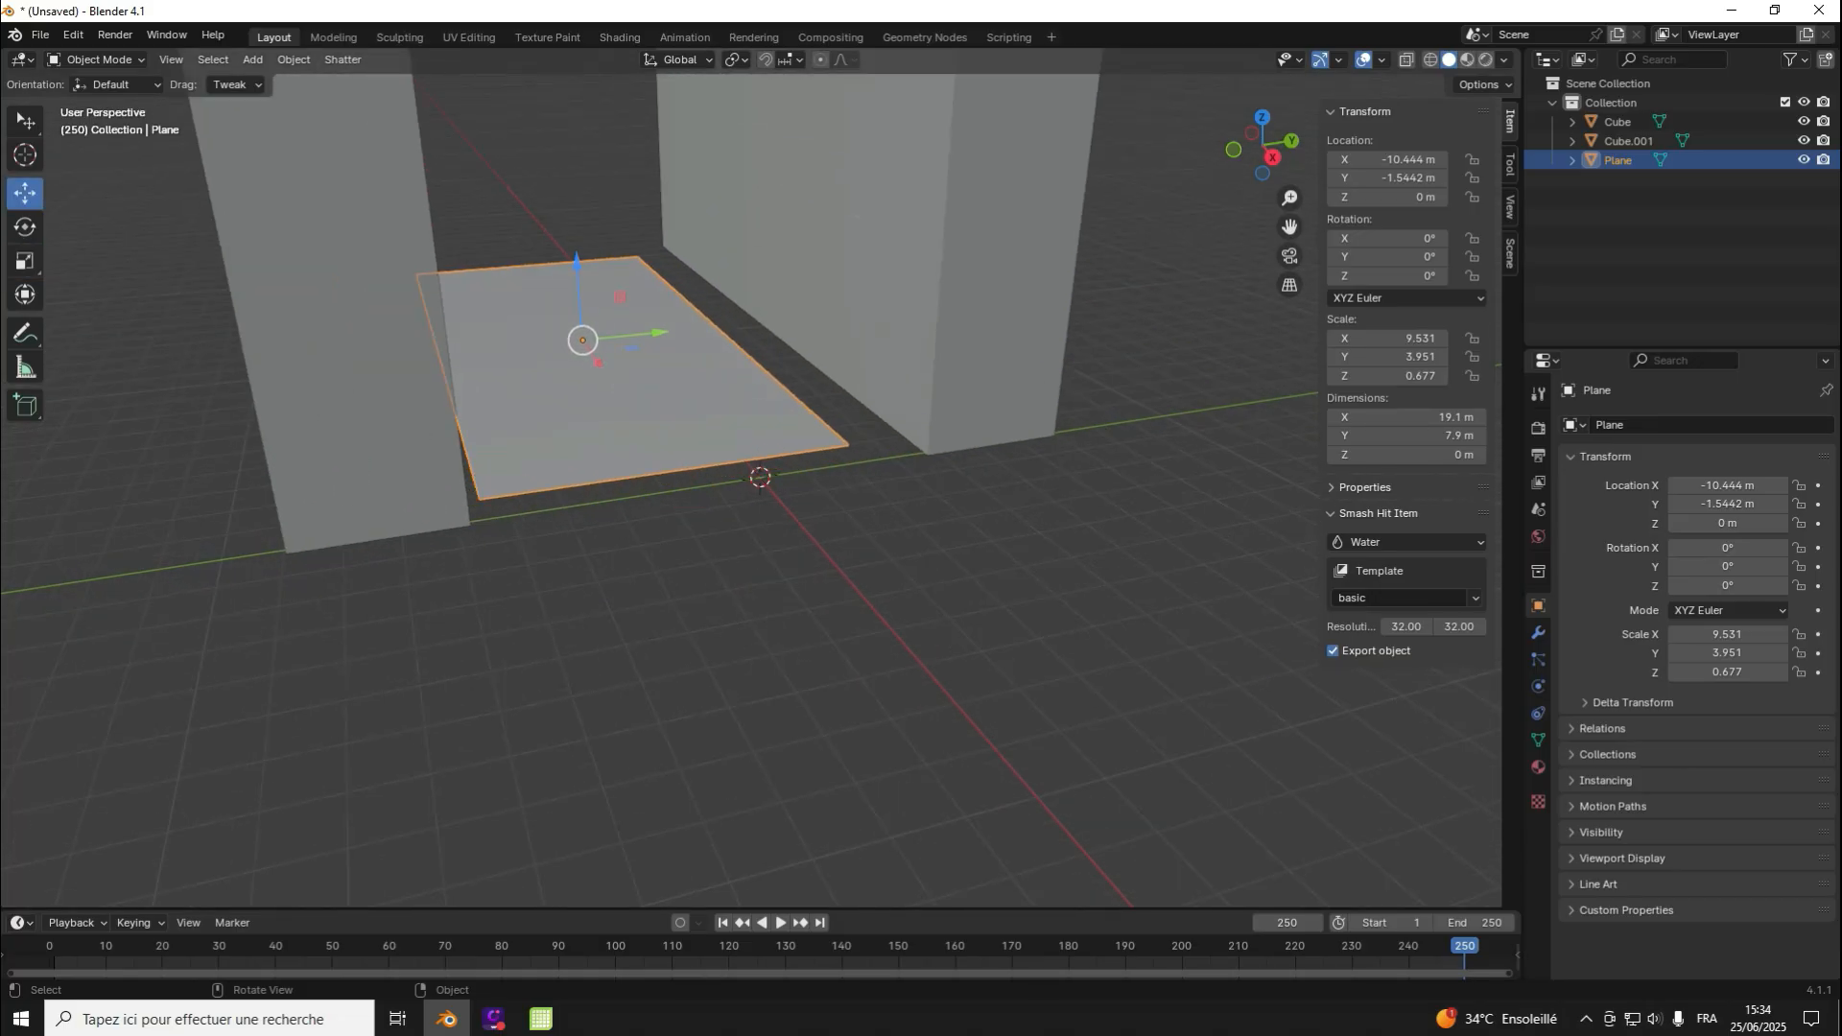
right_click(623, 382)
left_click(710, 576)
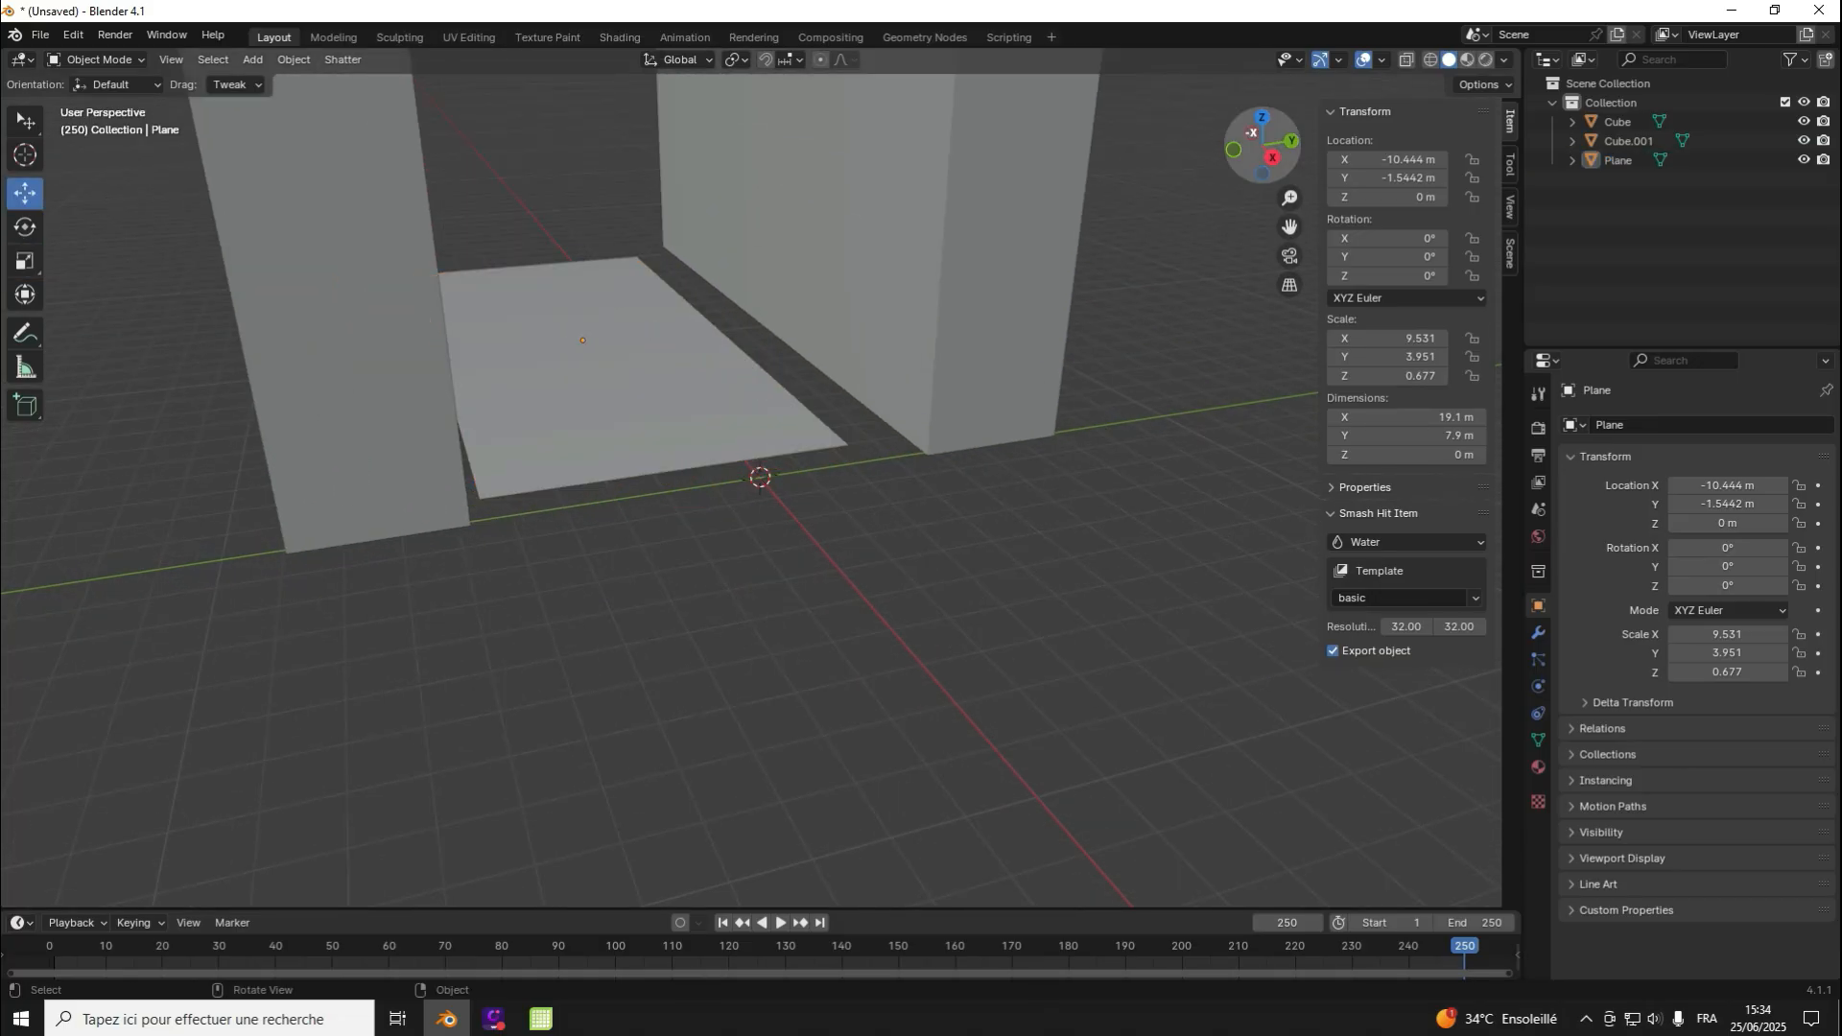
left_click_drag(1261, 146, 1241, 218)
scroll(759, 477, "down", 6)
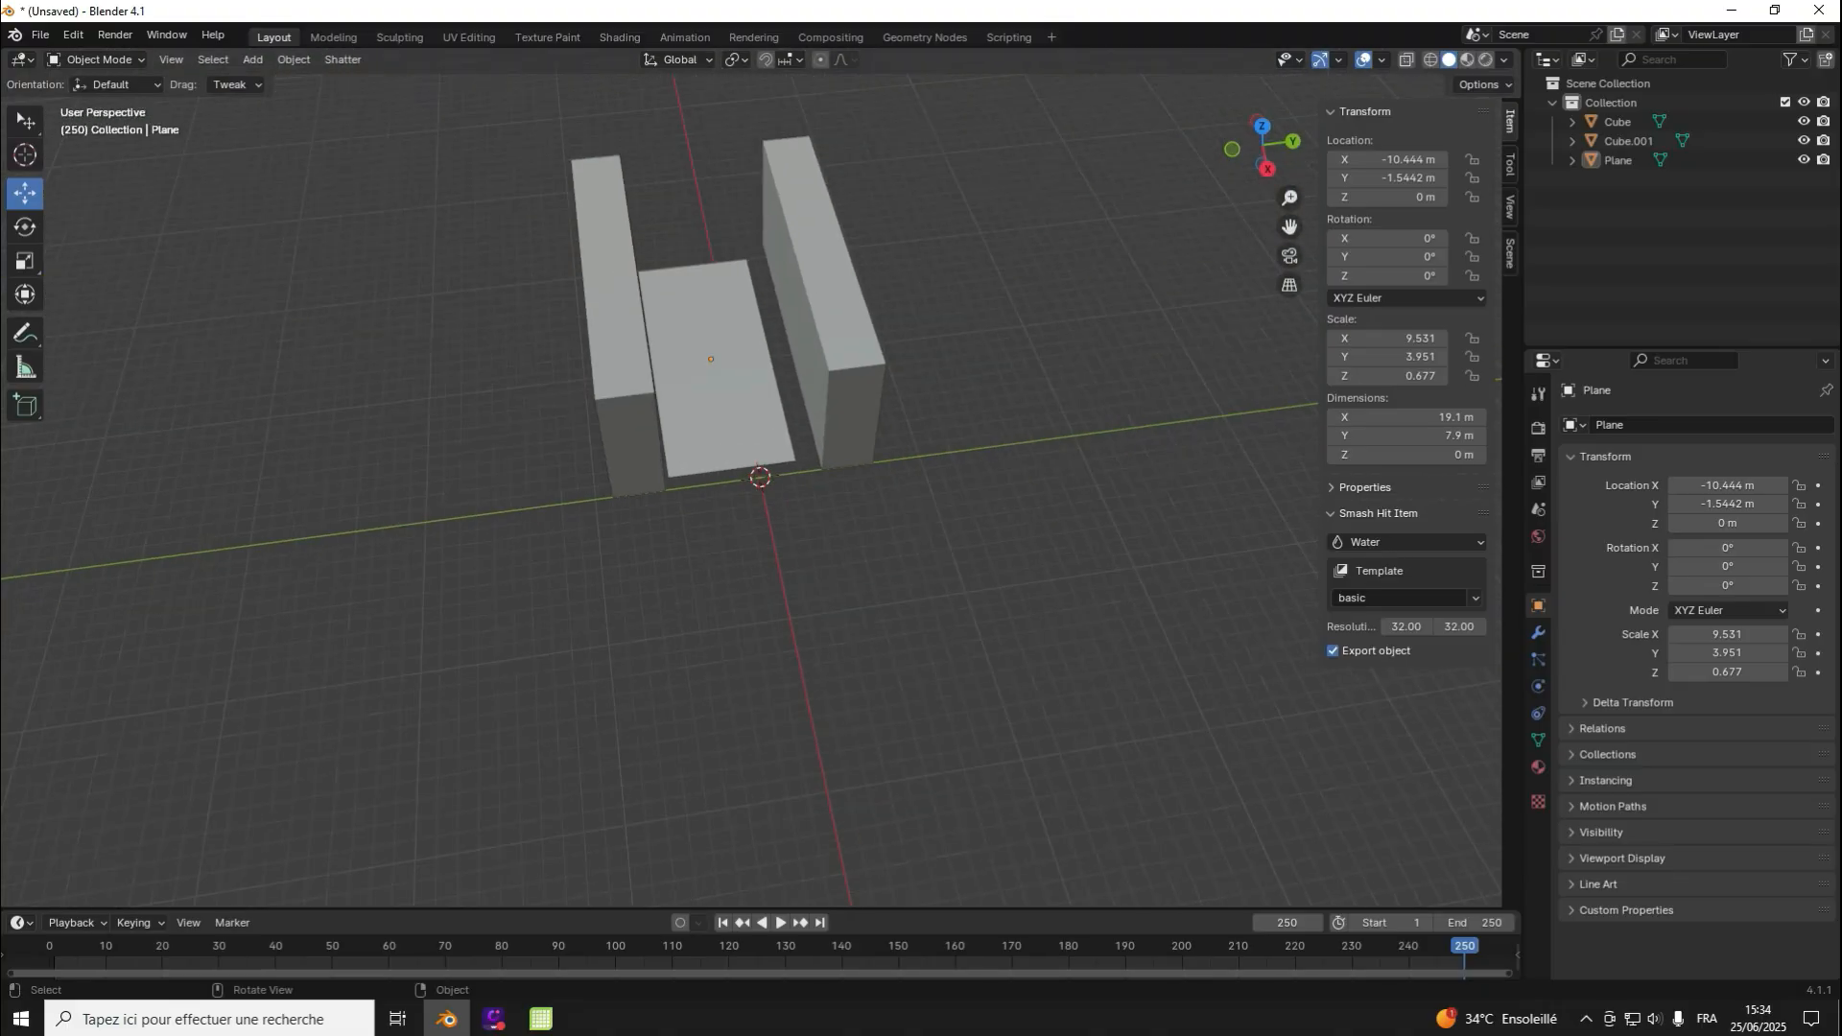
left_click(718, 384)
left_click(1293, 141)
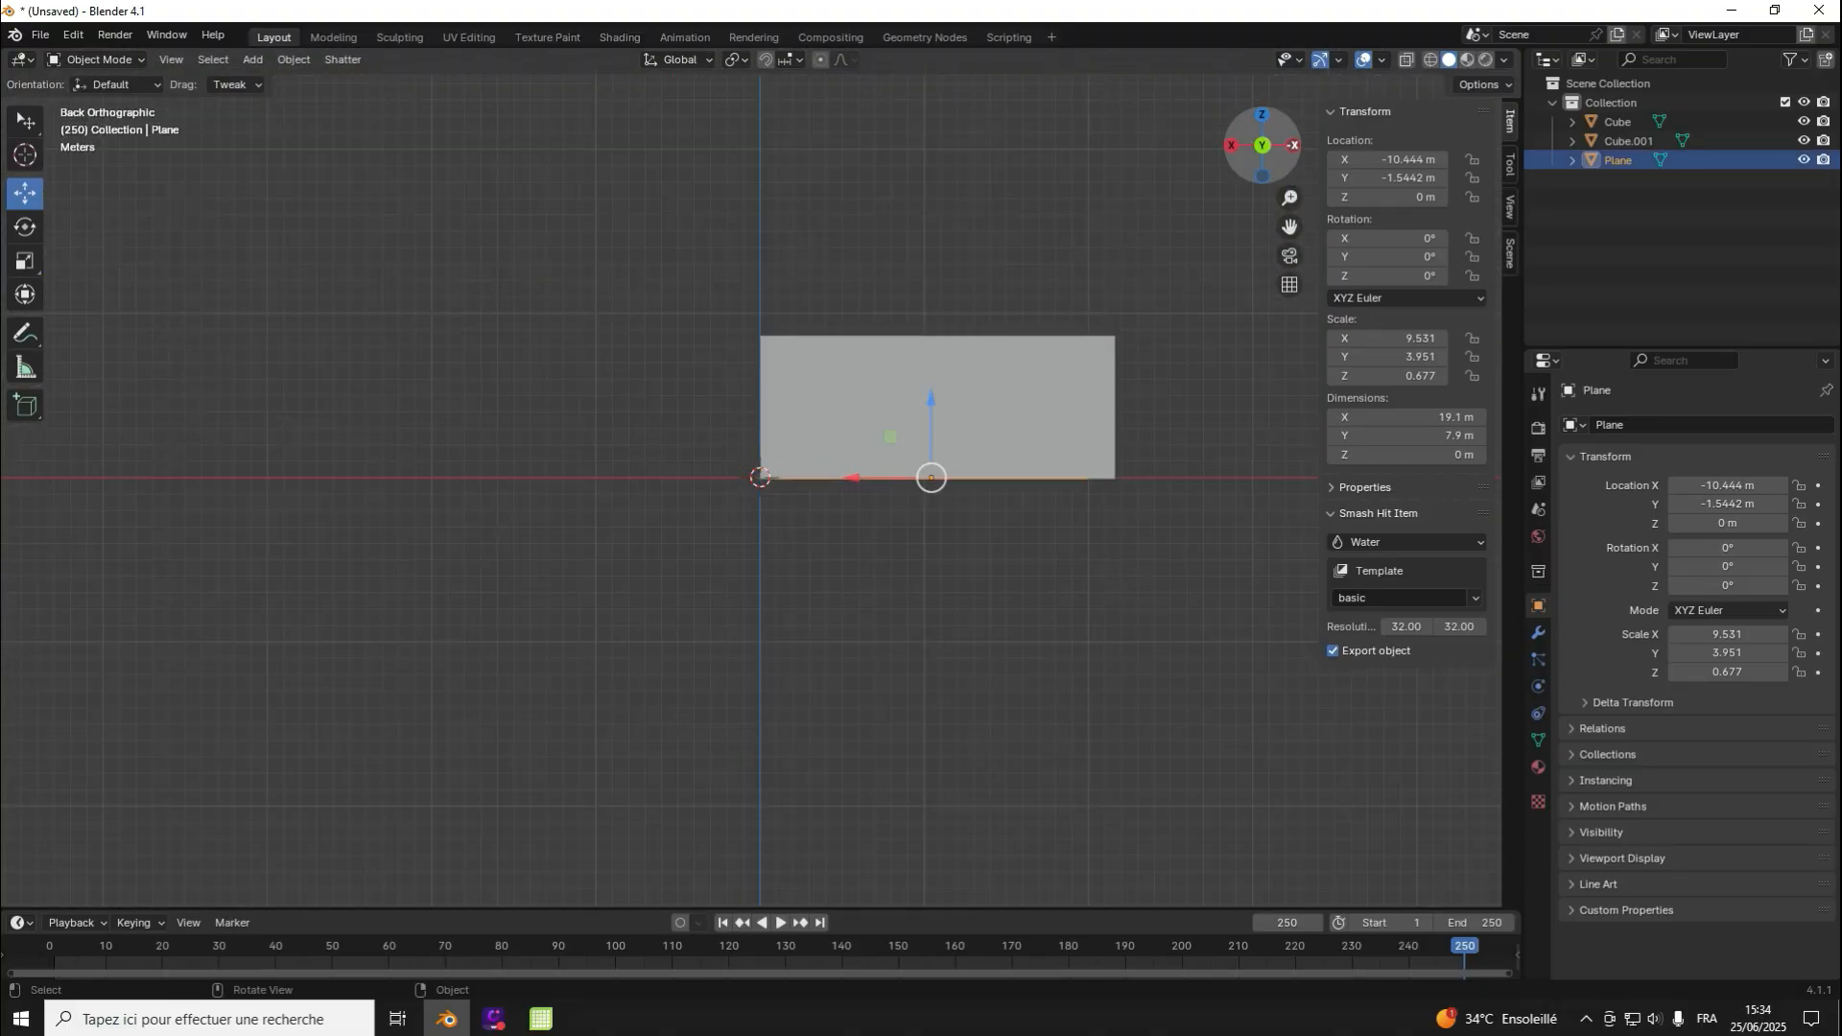
left_click(1262, 115)
left_click_drag(1261, 146, 1089, 43)
left_click(1388, 177)
type("0")
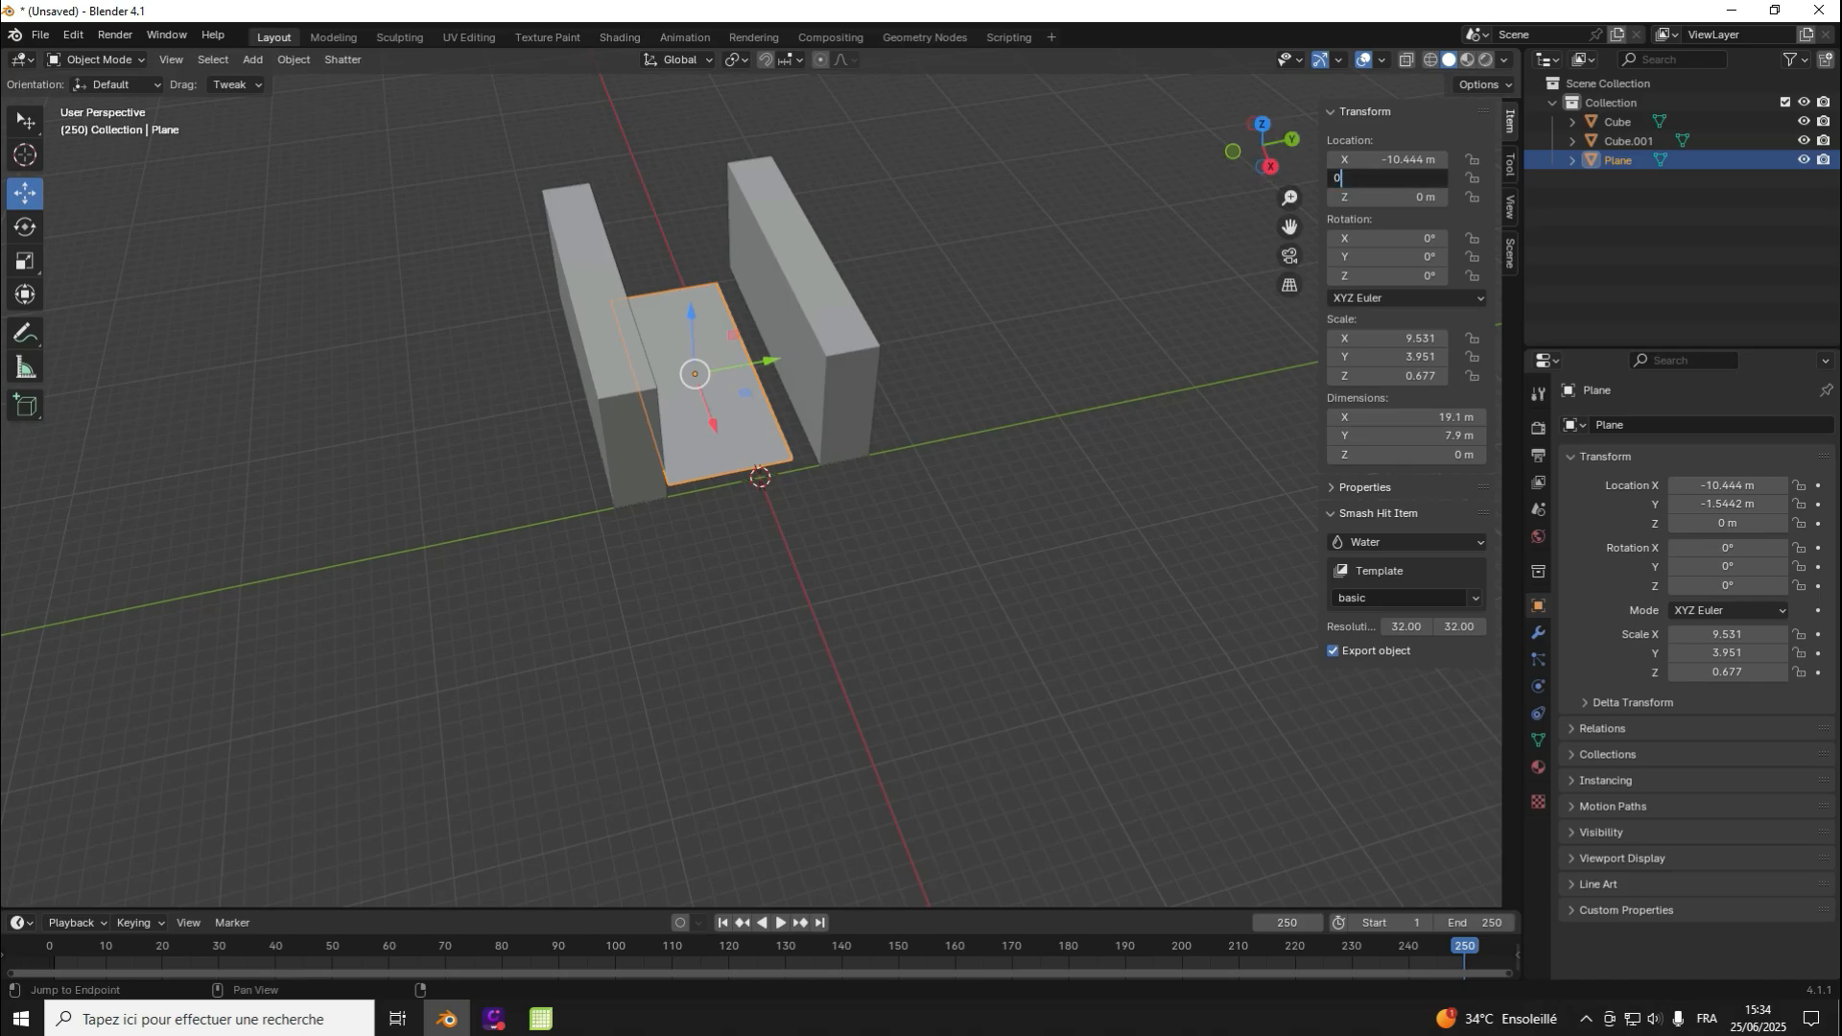
key("Return")
left_click(1262, 123)
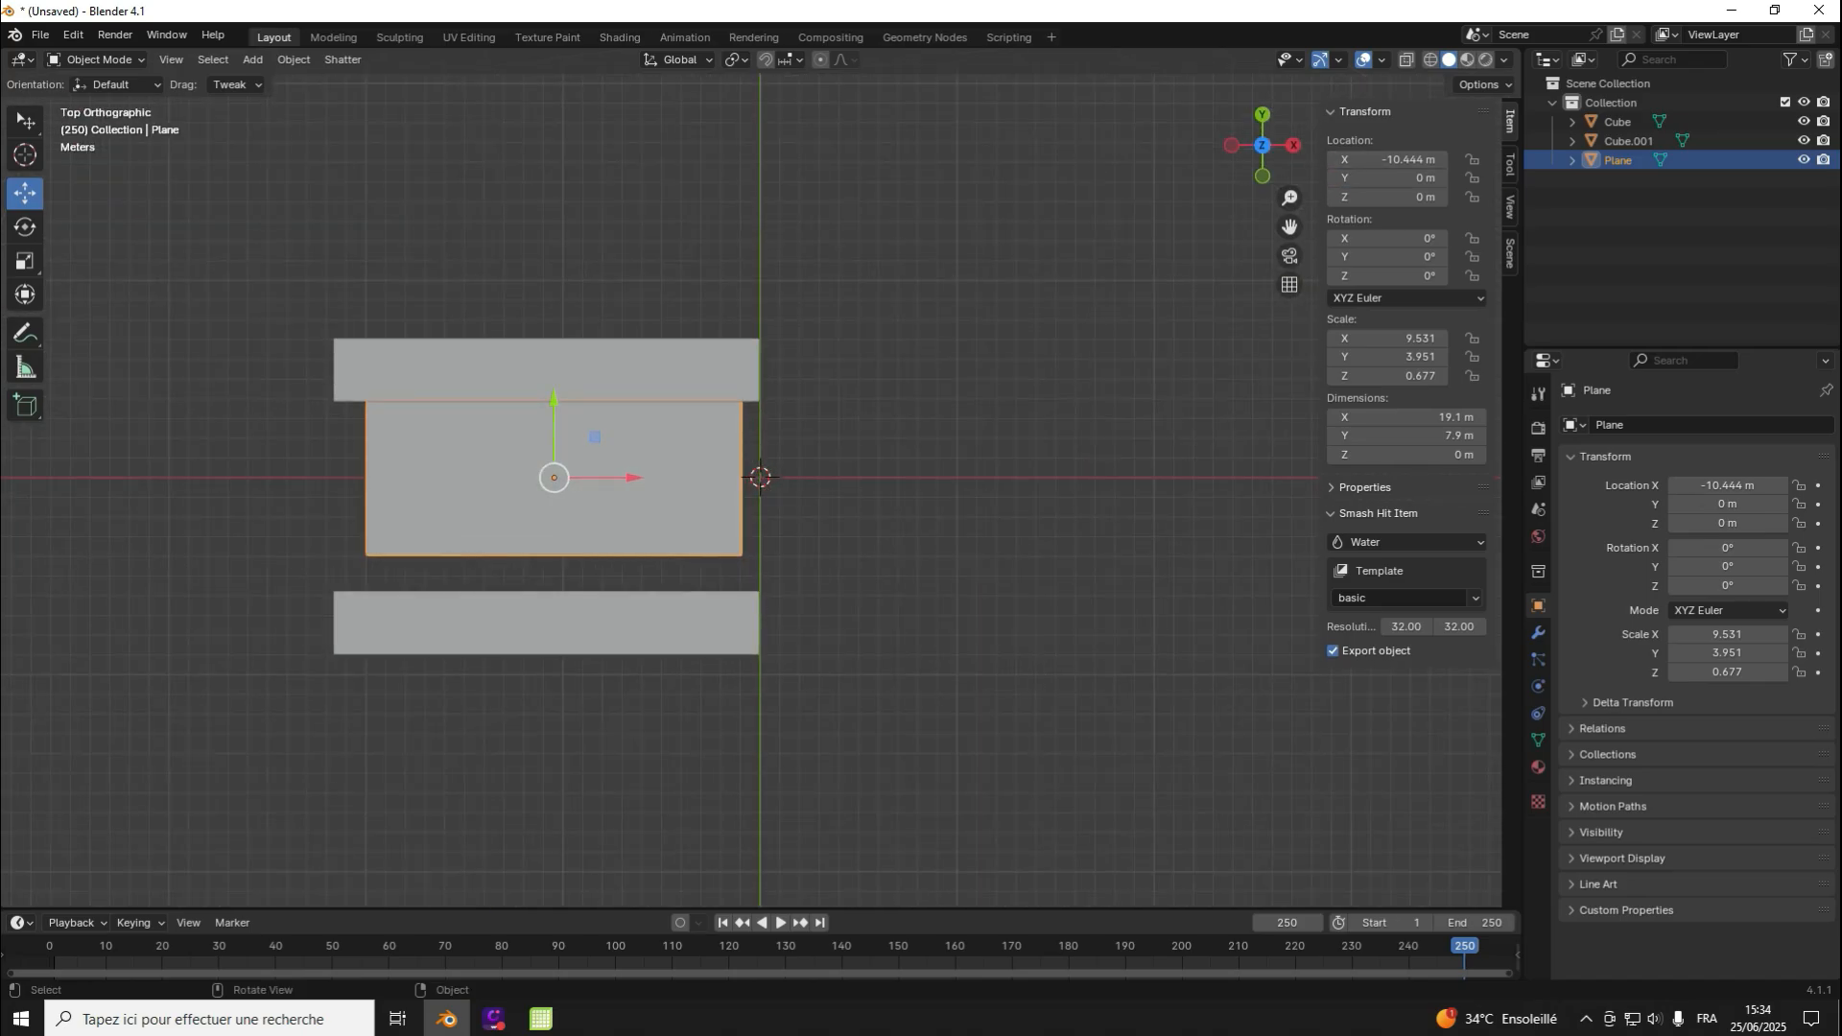
Step: Try X locations of -10 m, 10.883 m and -10.883 m for the wall on the positive Y side
left_click(545, 370)
double_click(1386, 159)
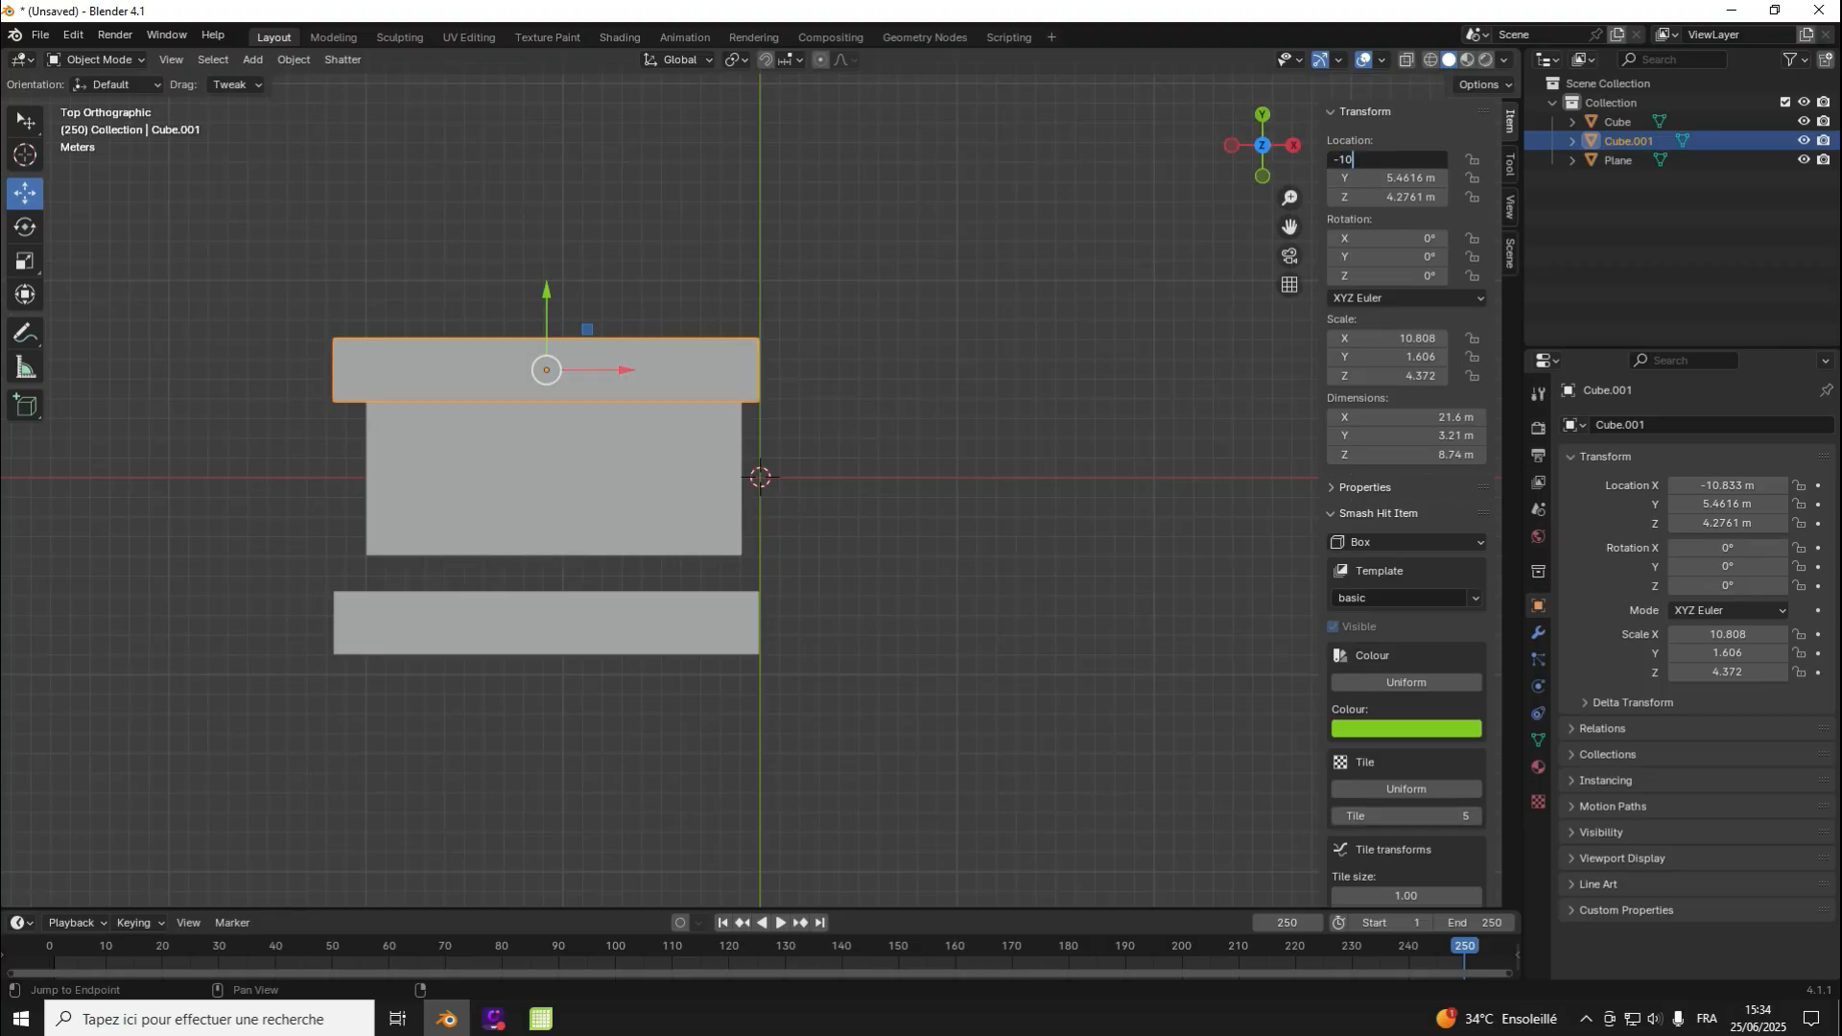
key("Return")
double_click(1386, 159)
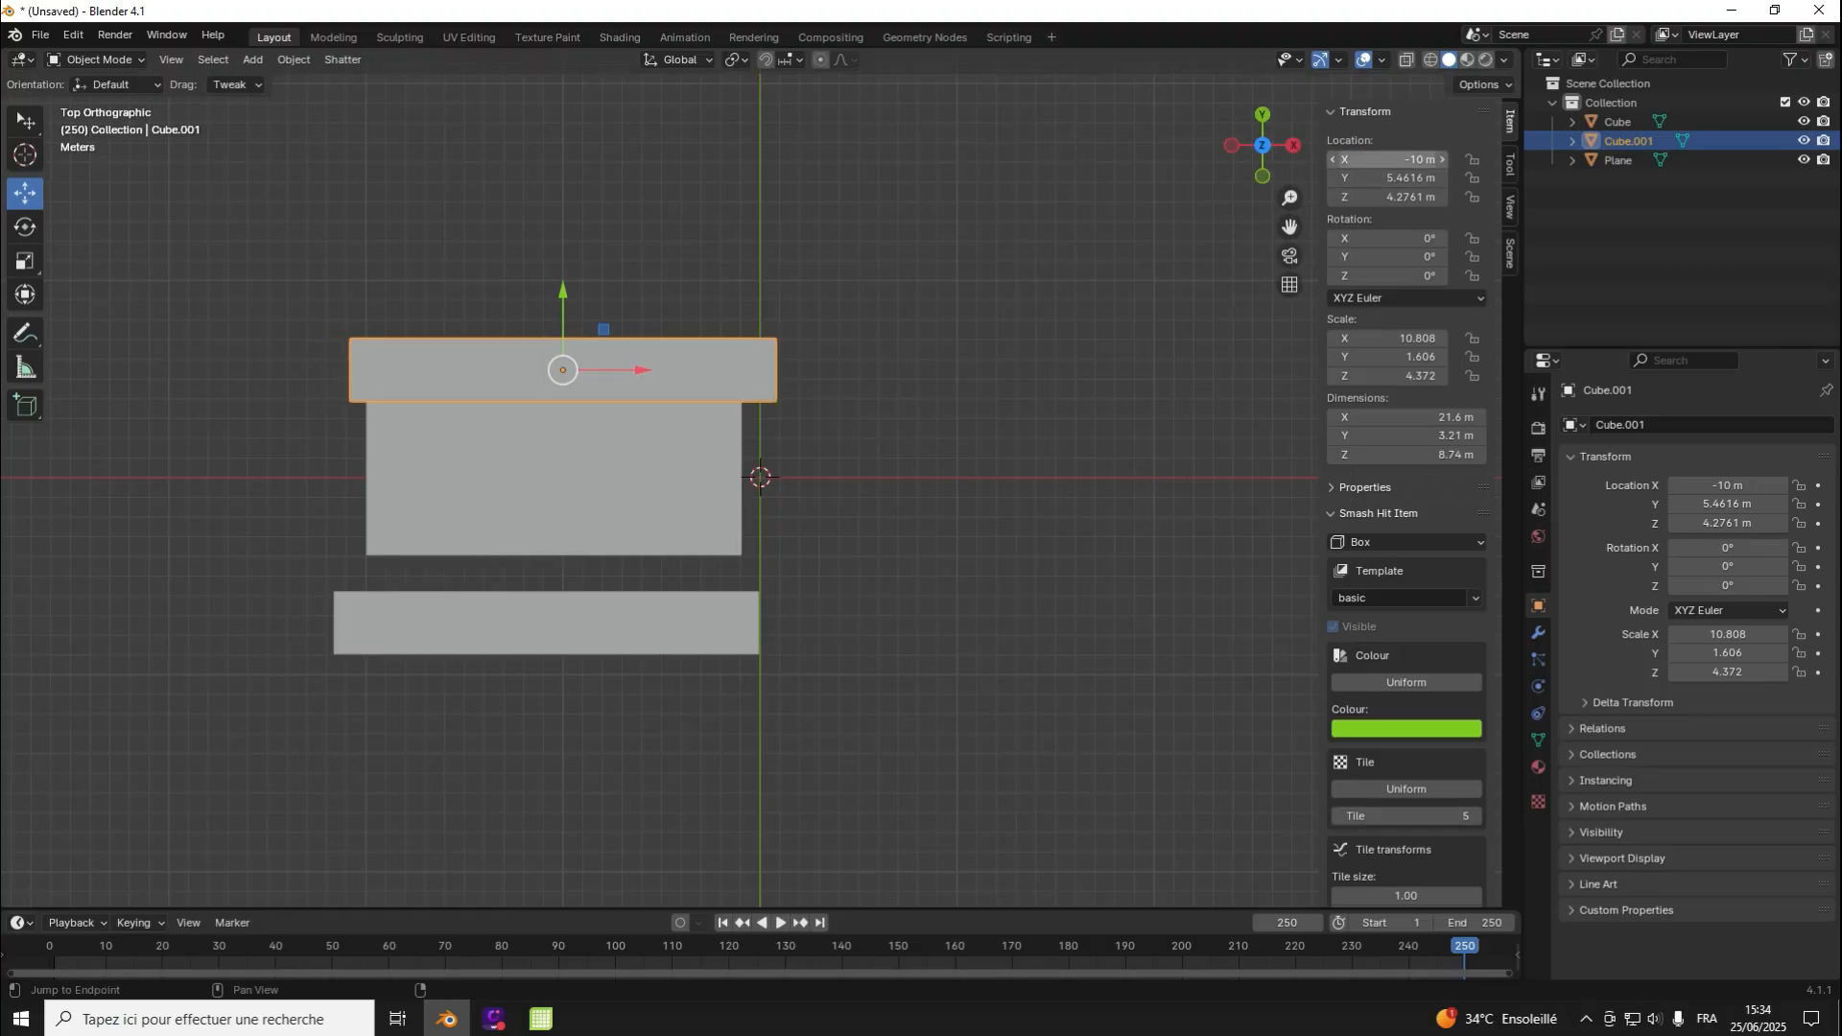
type("-")
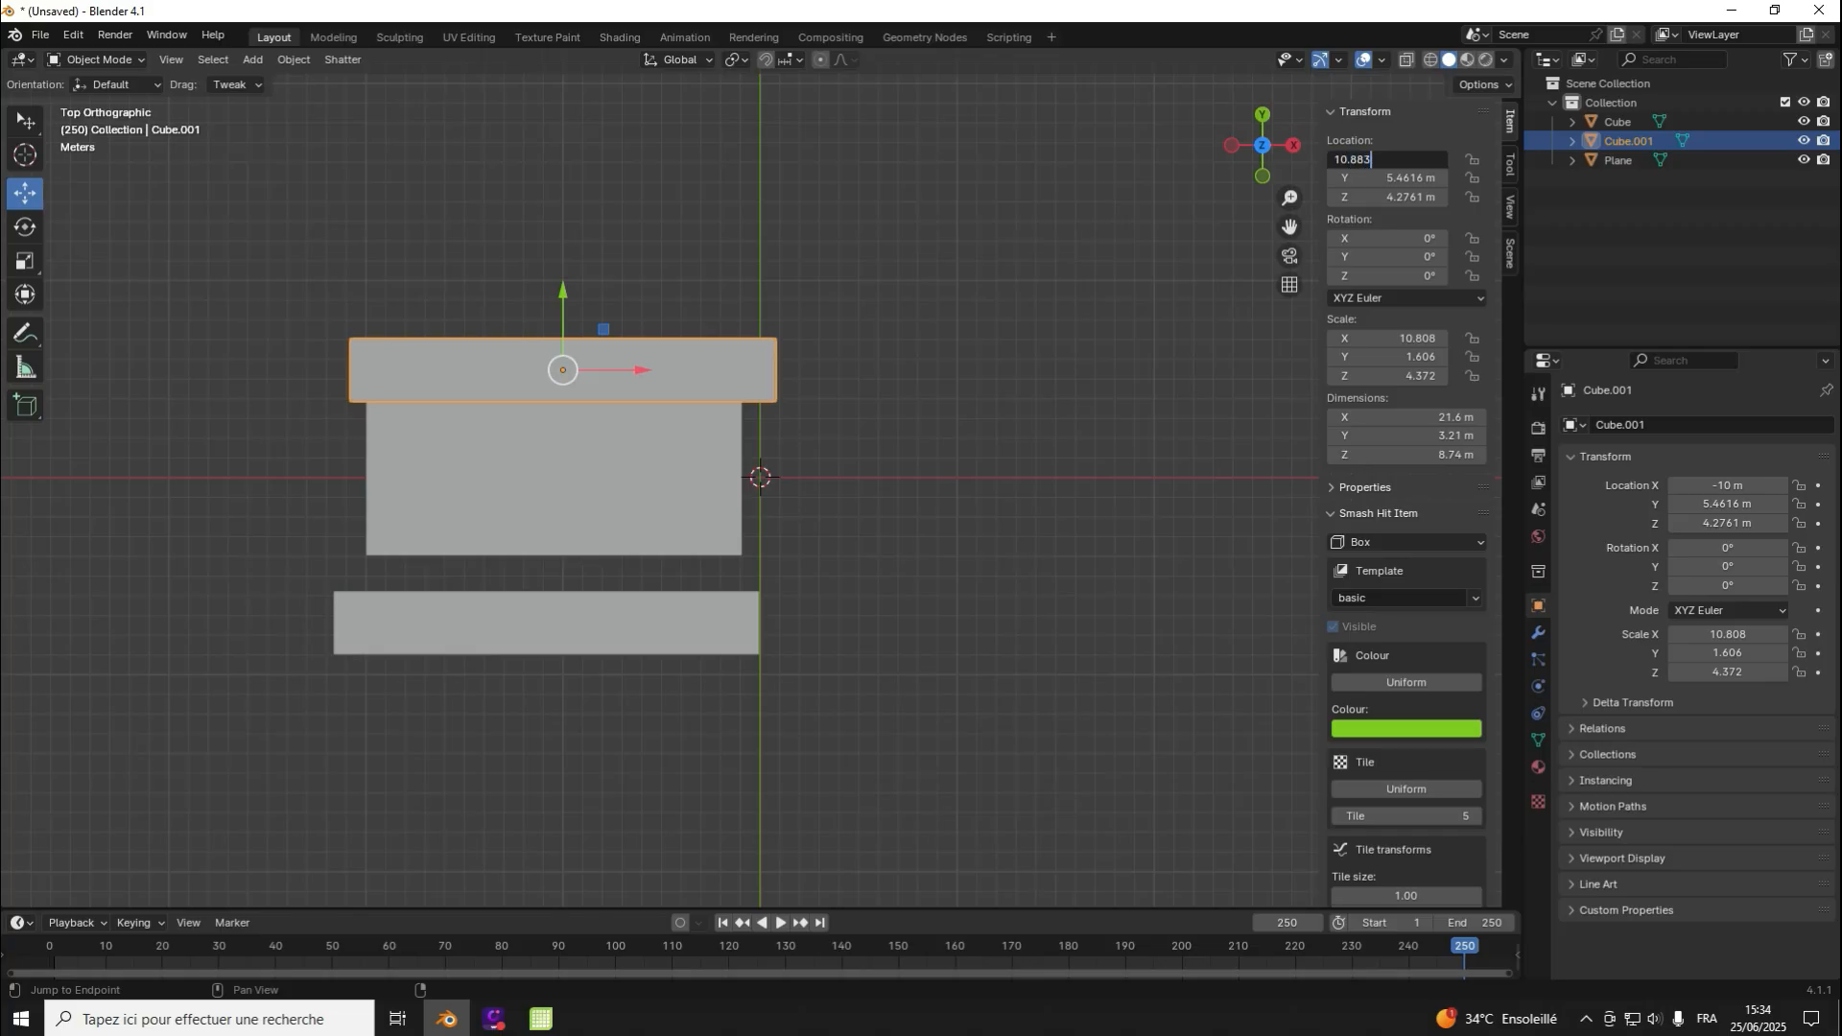
type("10.883")
key("Return")
left_click(1386, 159)
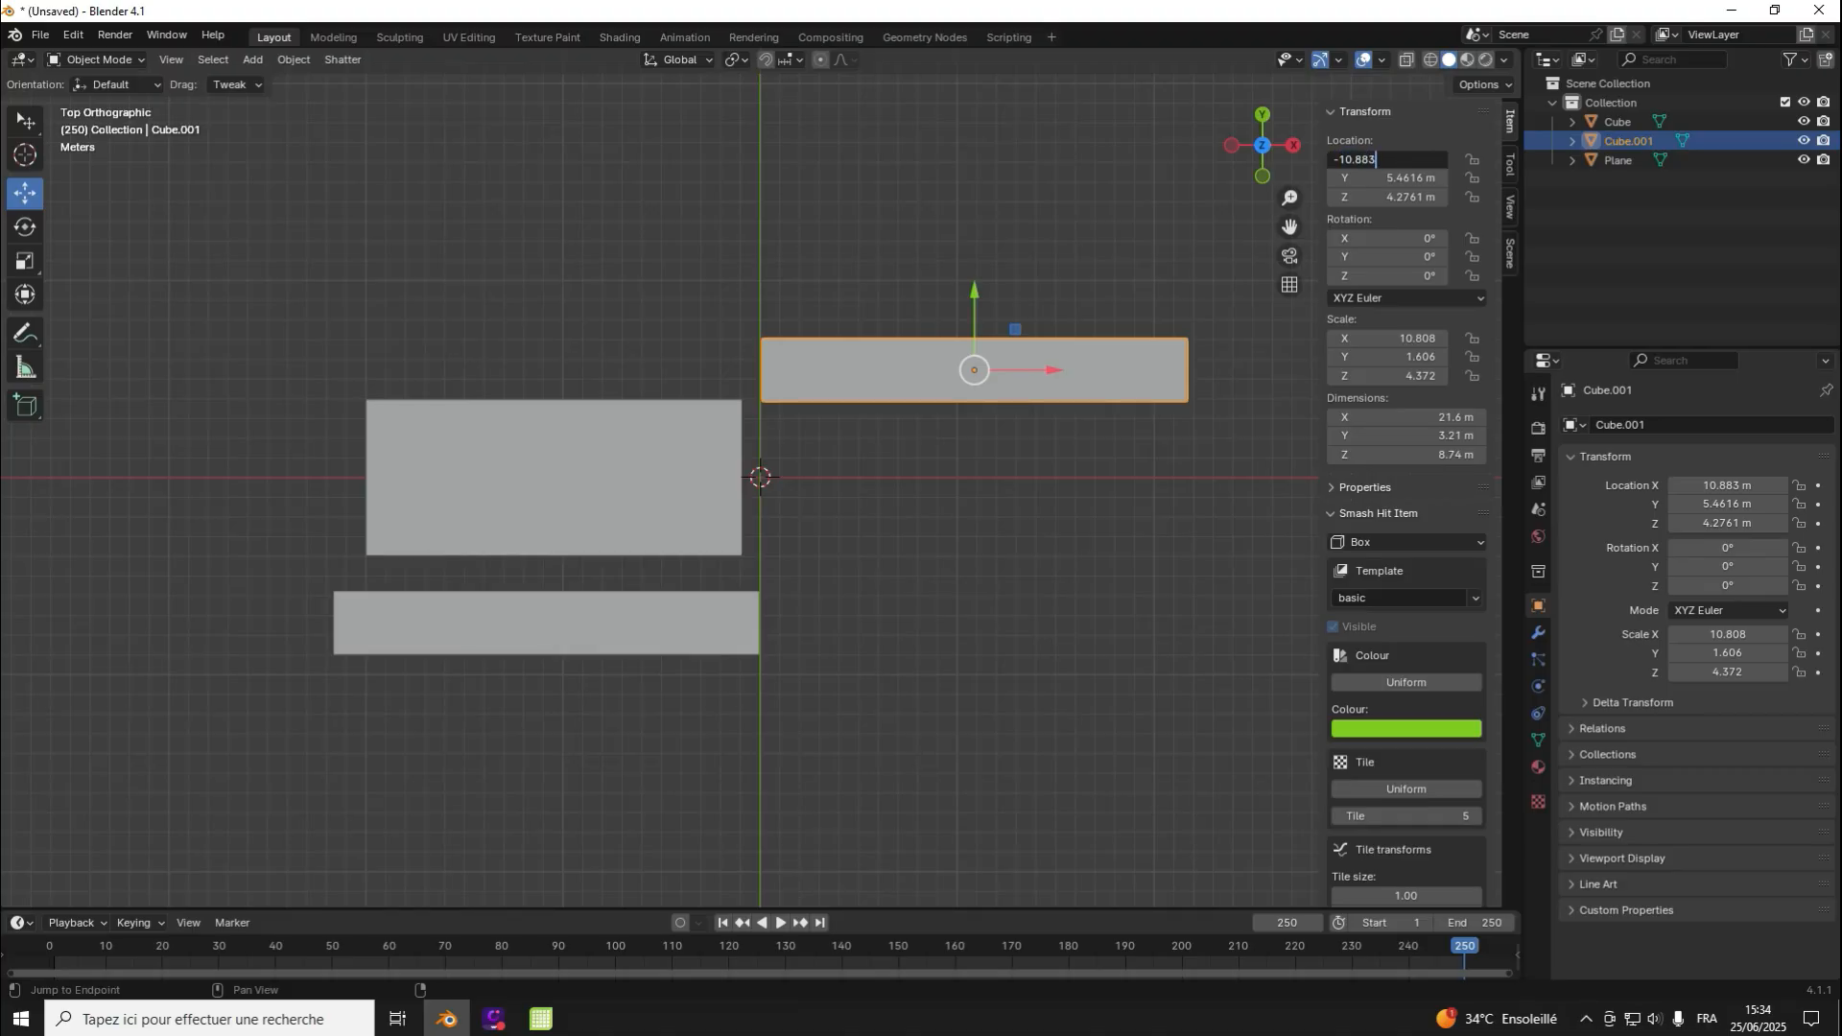
key("Return")
Step: Set the positive-Y wall's X location to -10.833 m to match the opposite wall
left_click(674, 619)
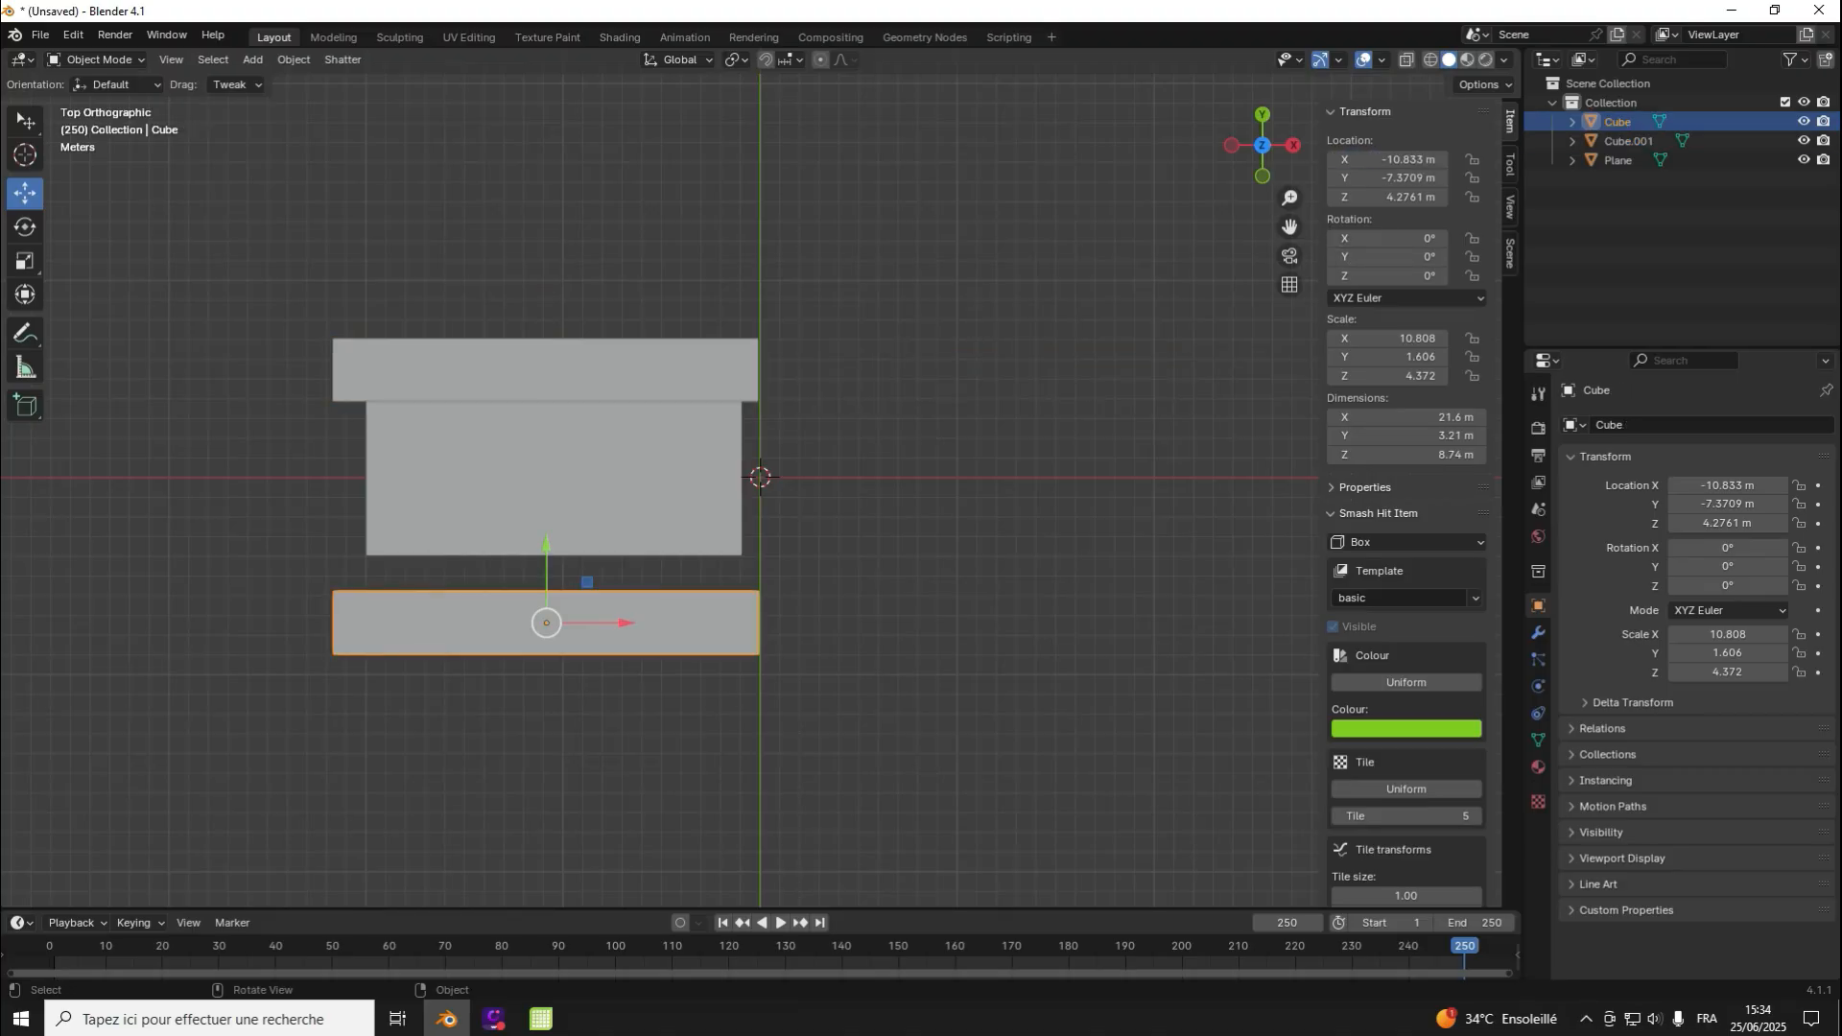
left_click(672, 372)
left_click(1386, 159)
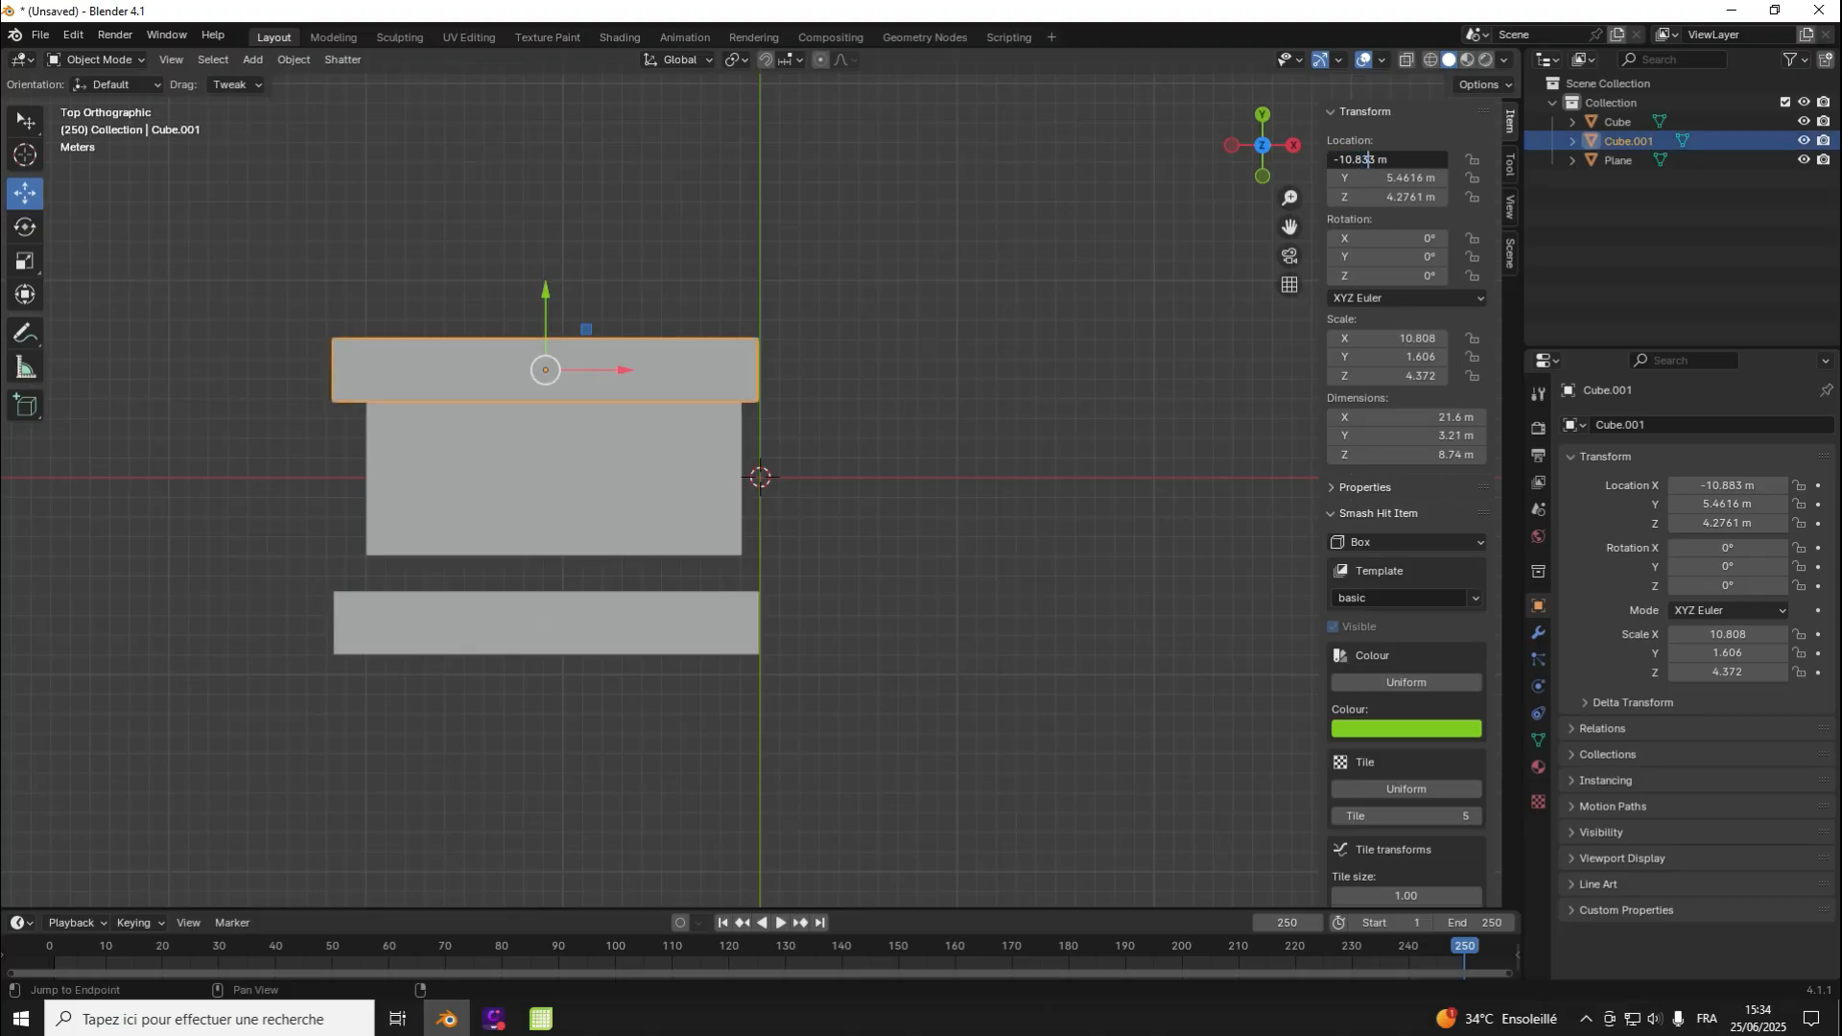
key("Return")
Step: Set the Y location of the positive-side wall to 5 m and of the opposite wall to -5 m
left_click(657, 483)
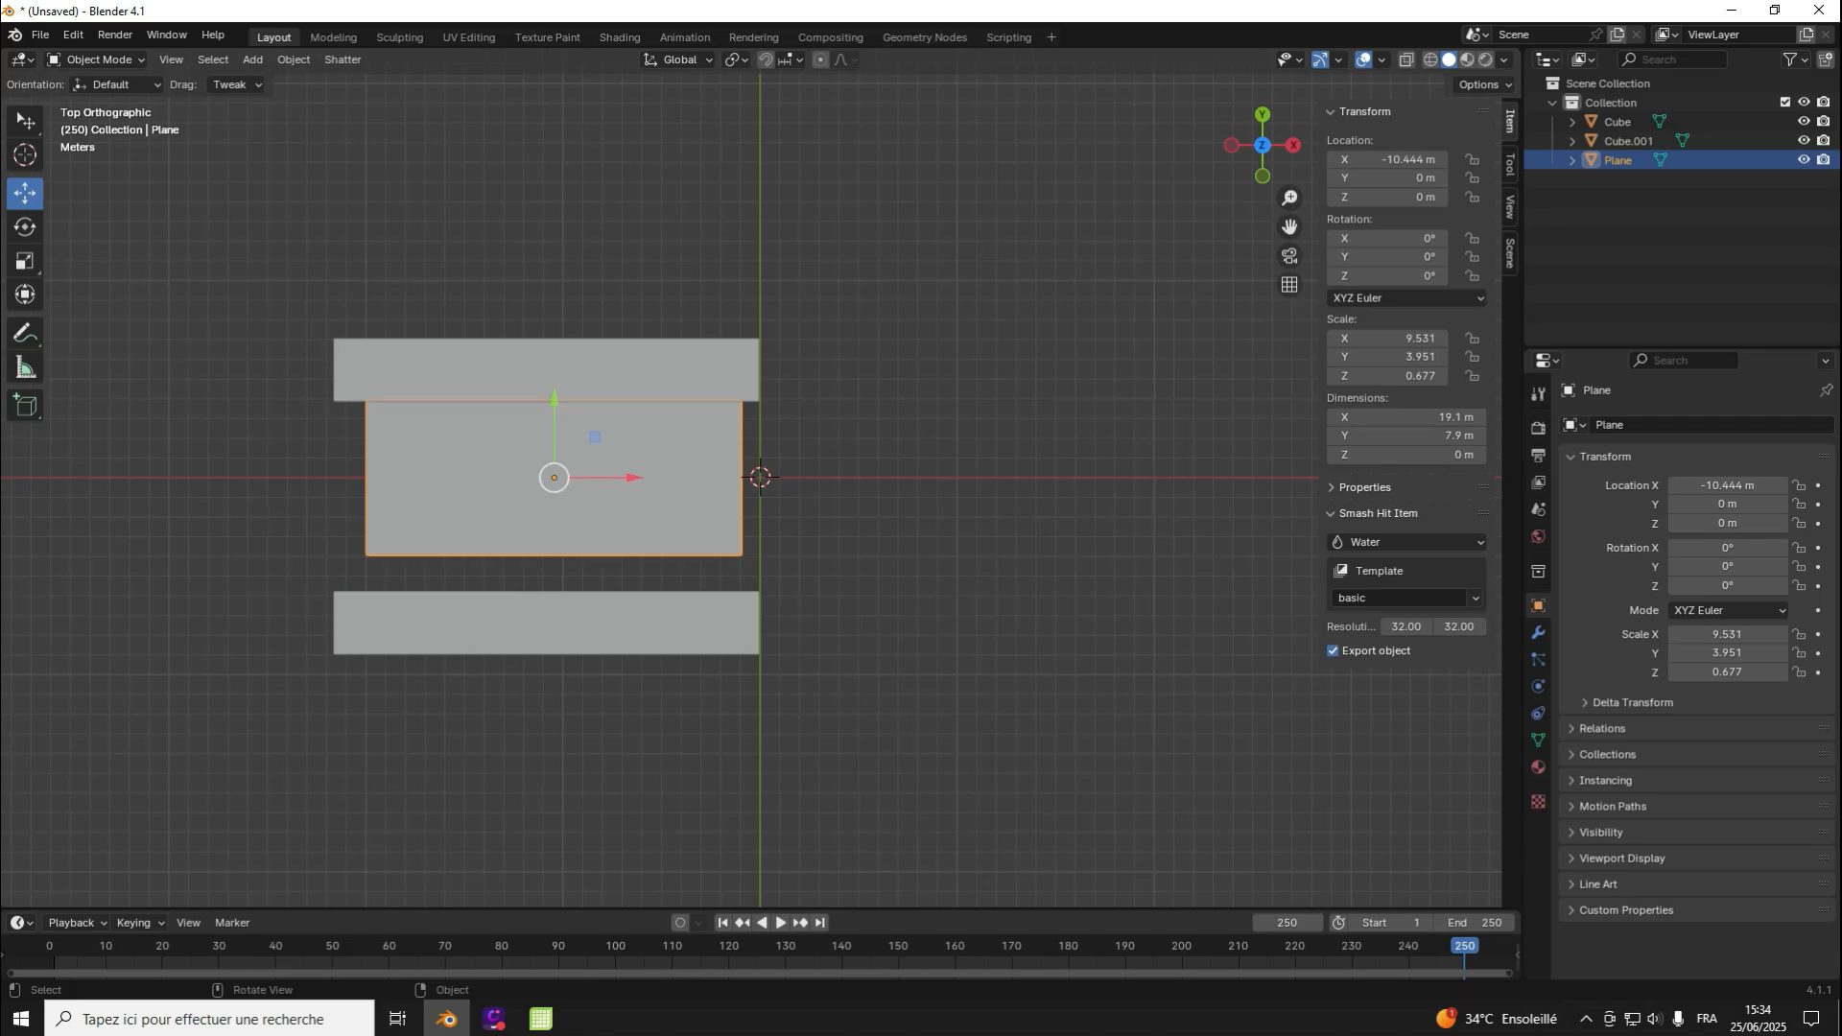
scroll(761, 477, "up", 6)
scroll(761, 476, "down", 10)
scroll(761, 477, "up", 8)
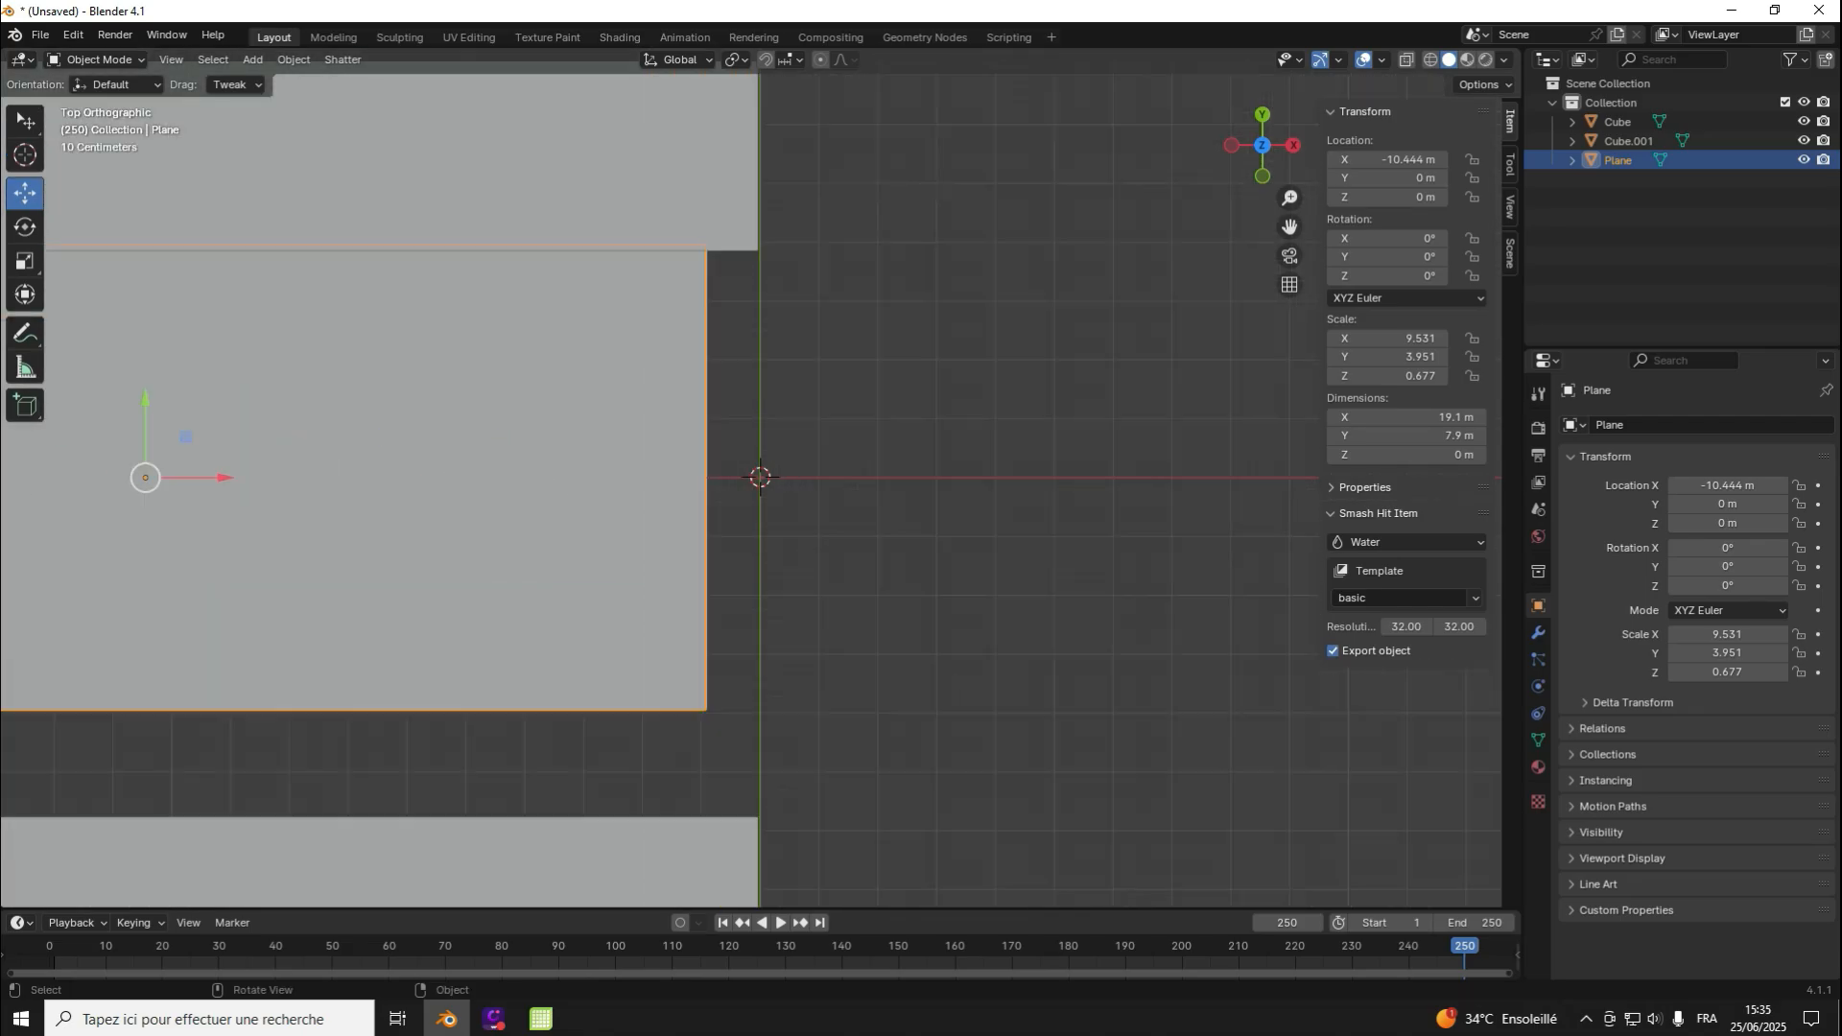
scroll(760, 477, "down", 5)
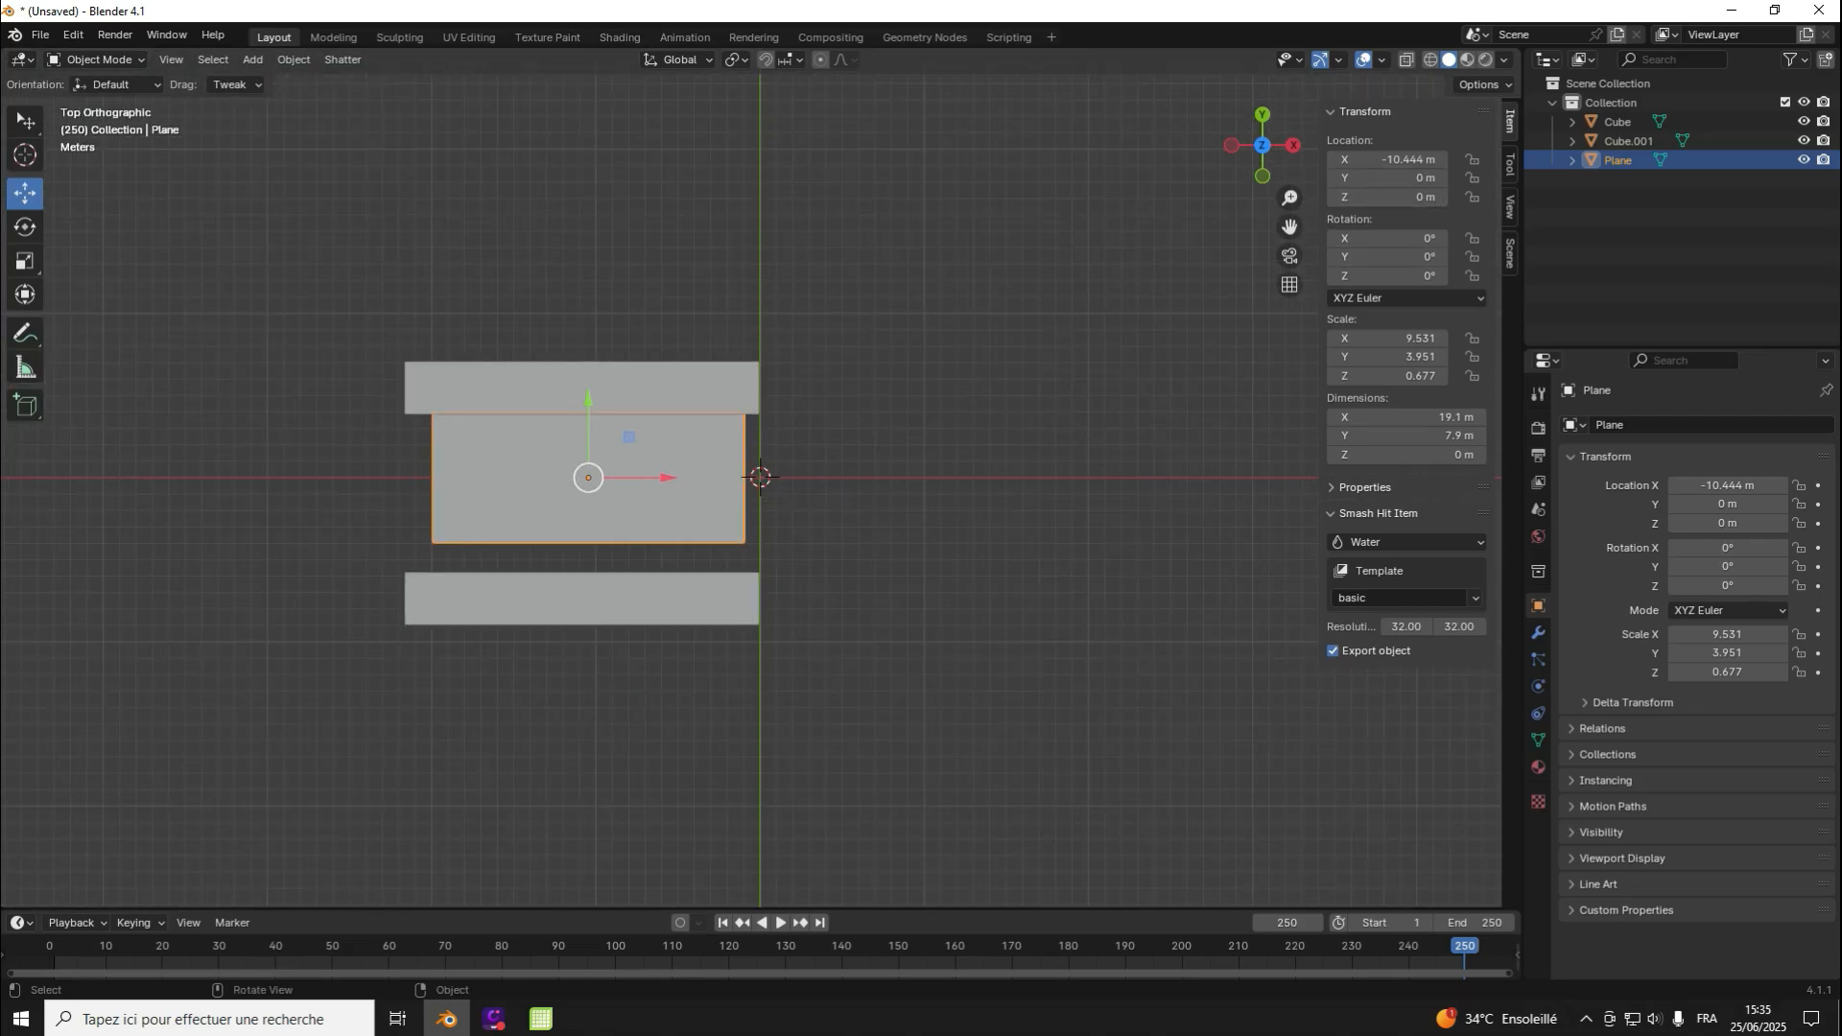
left_click(662, 389)
left_click(1387, 178)
type("5")
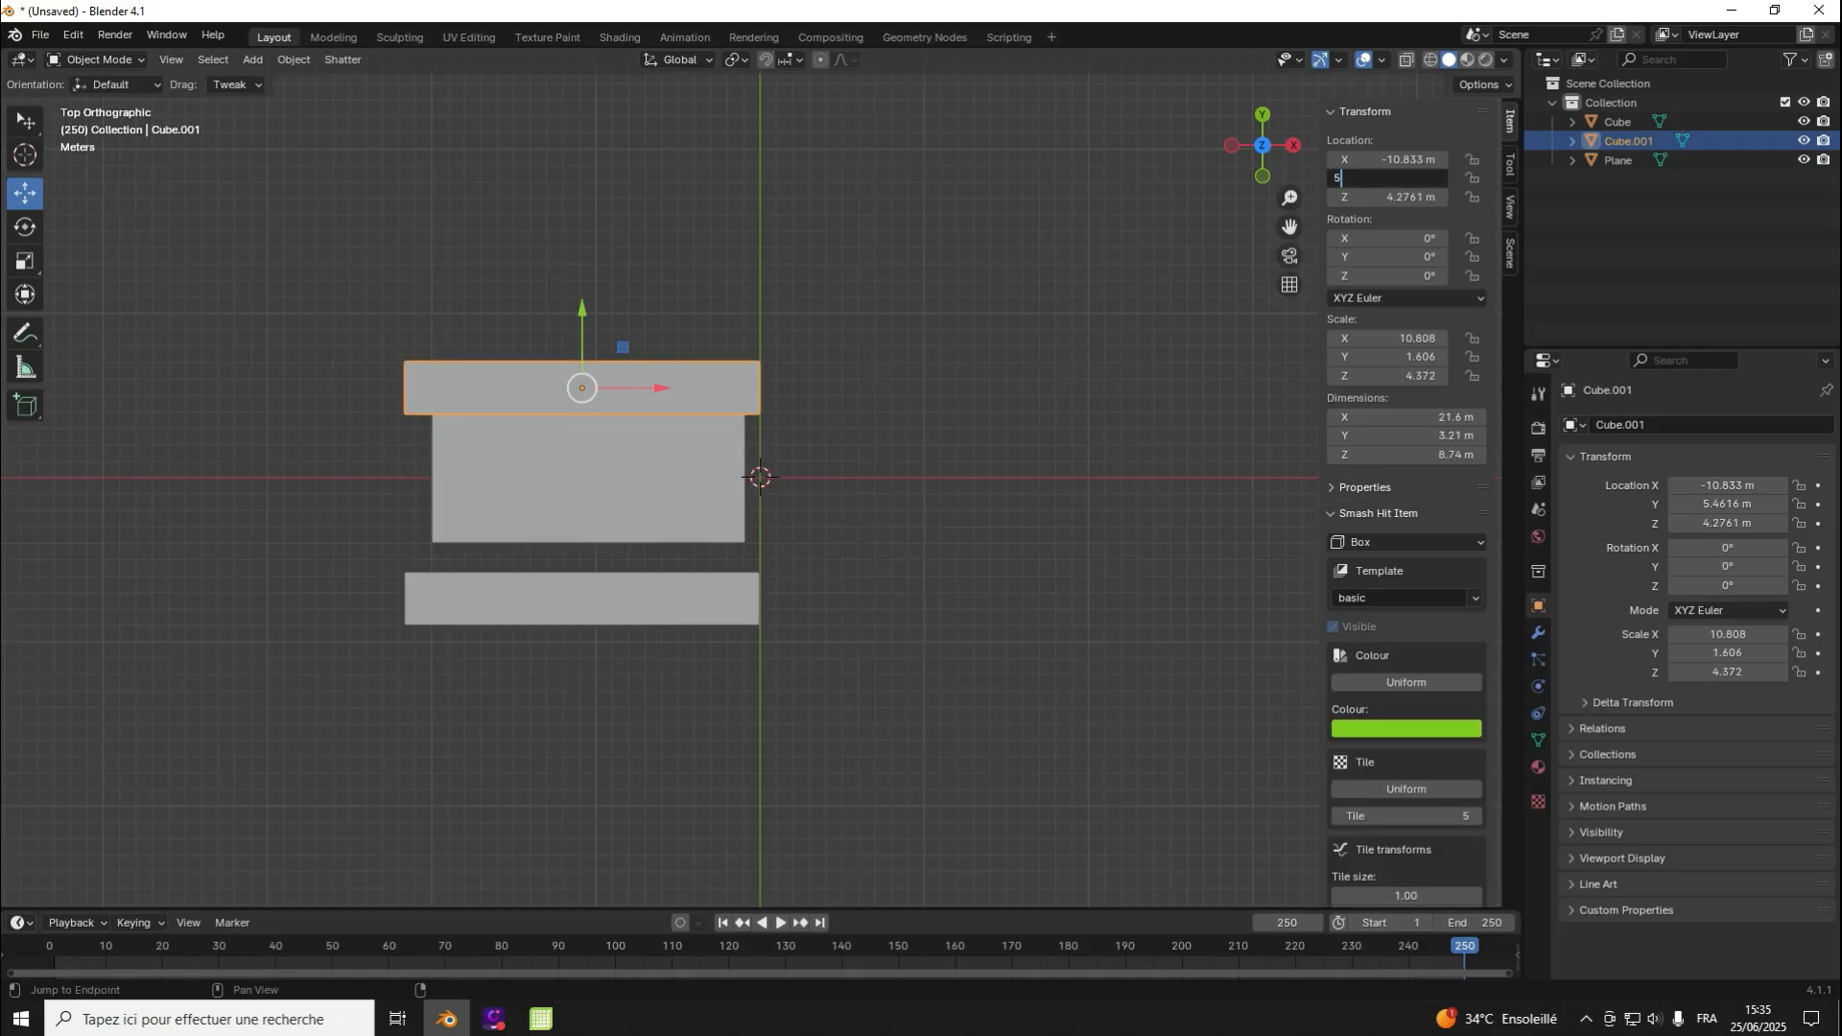
key("Return")
left_click(662, 599)
left_click(1387, 178)
type("-5")
key("Return")
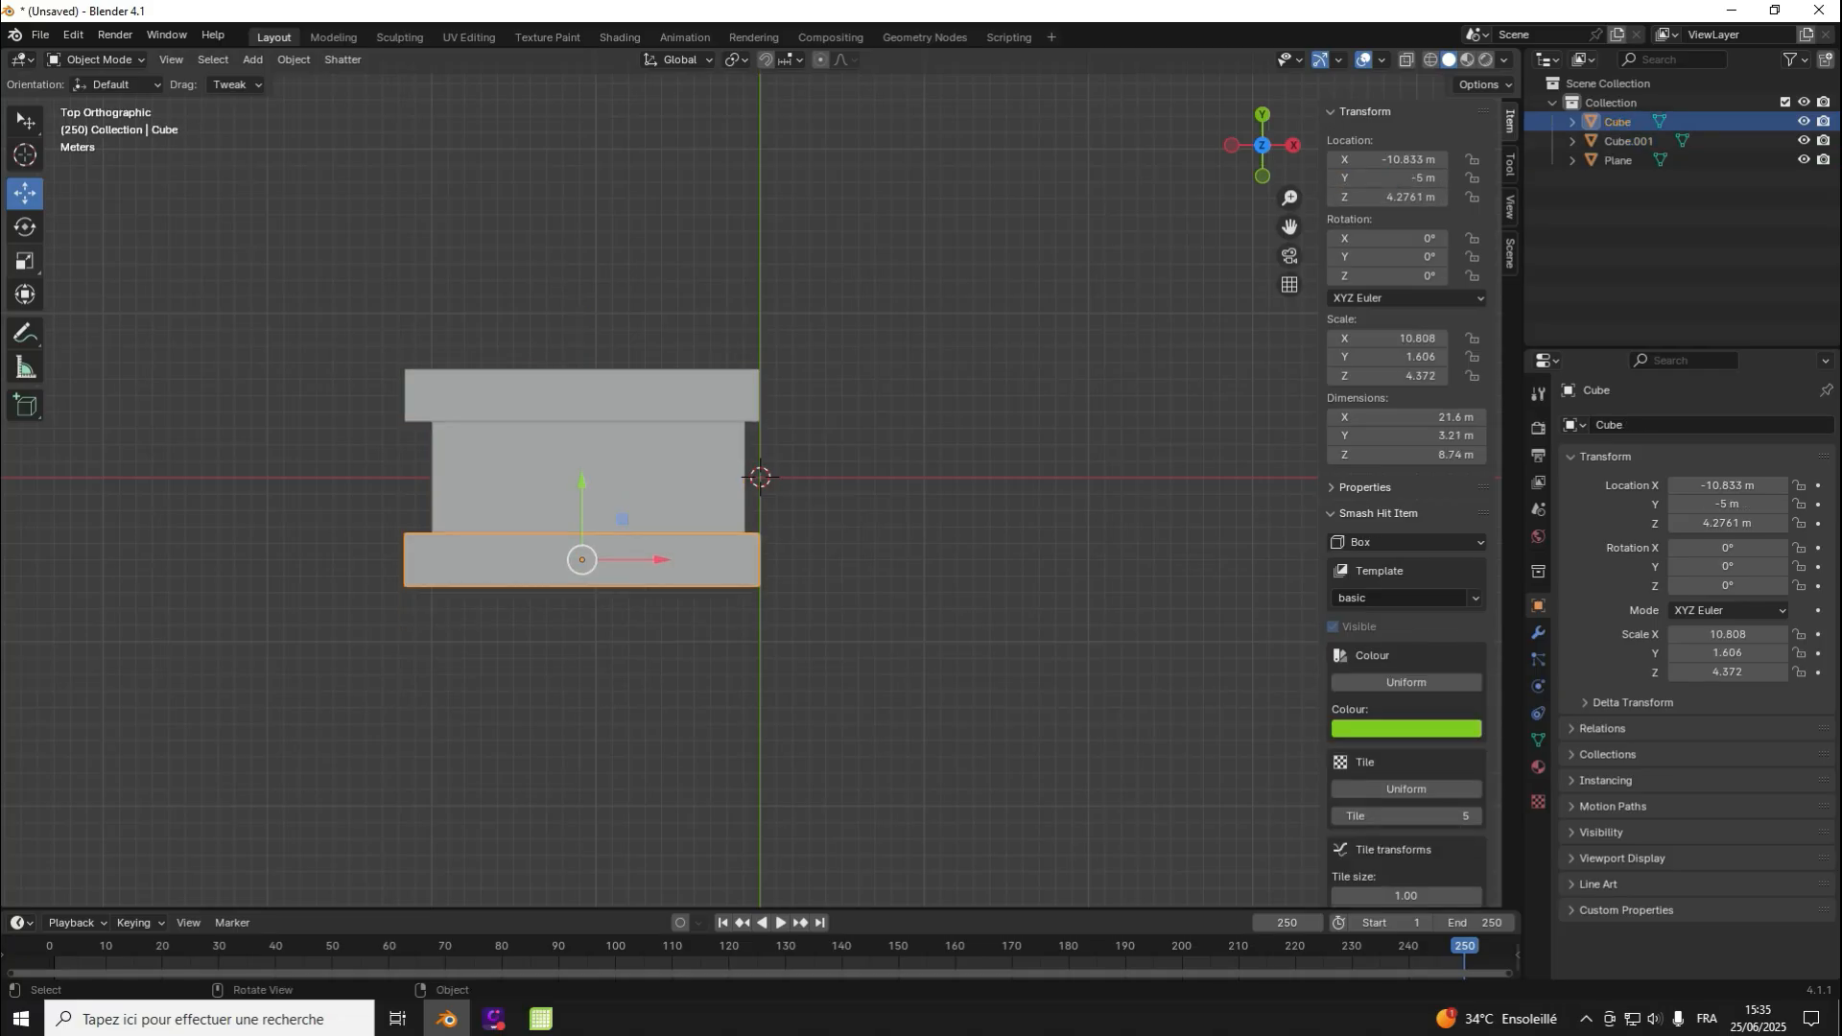
Step: Align the water plane with the walls by setting its X location to -10.833 m
left_click(25, 260)
left_click(623, 393)
left_click(662, 479)
left_click(1387, 160)
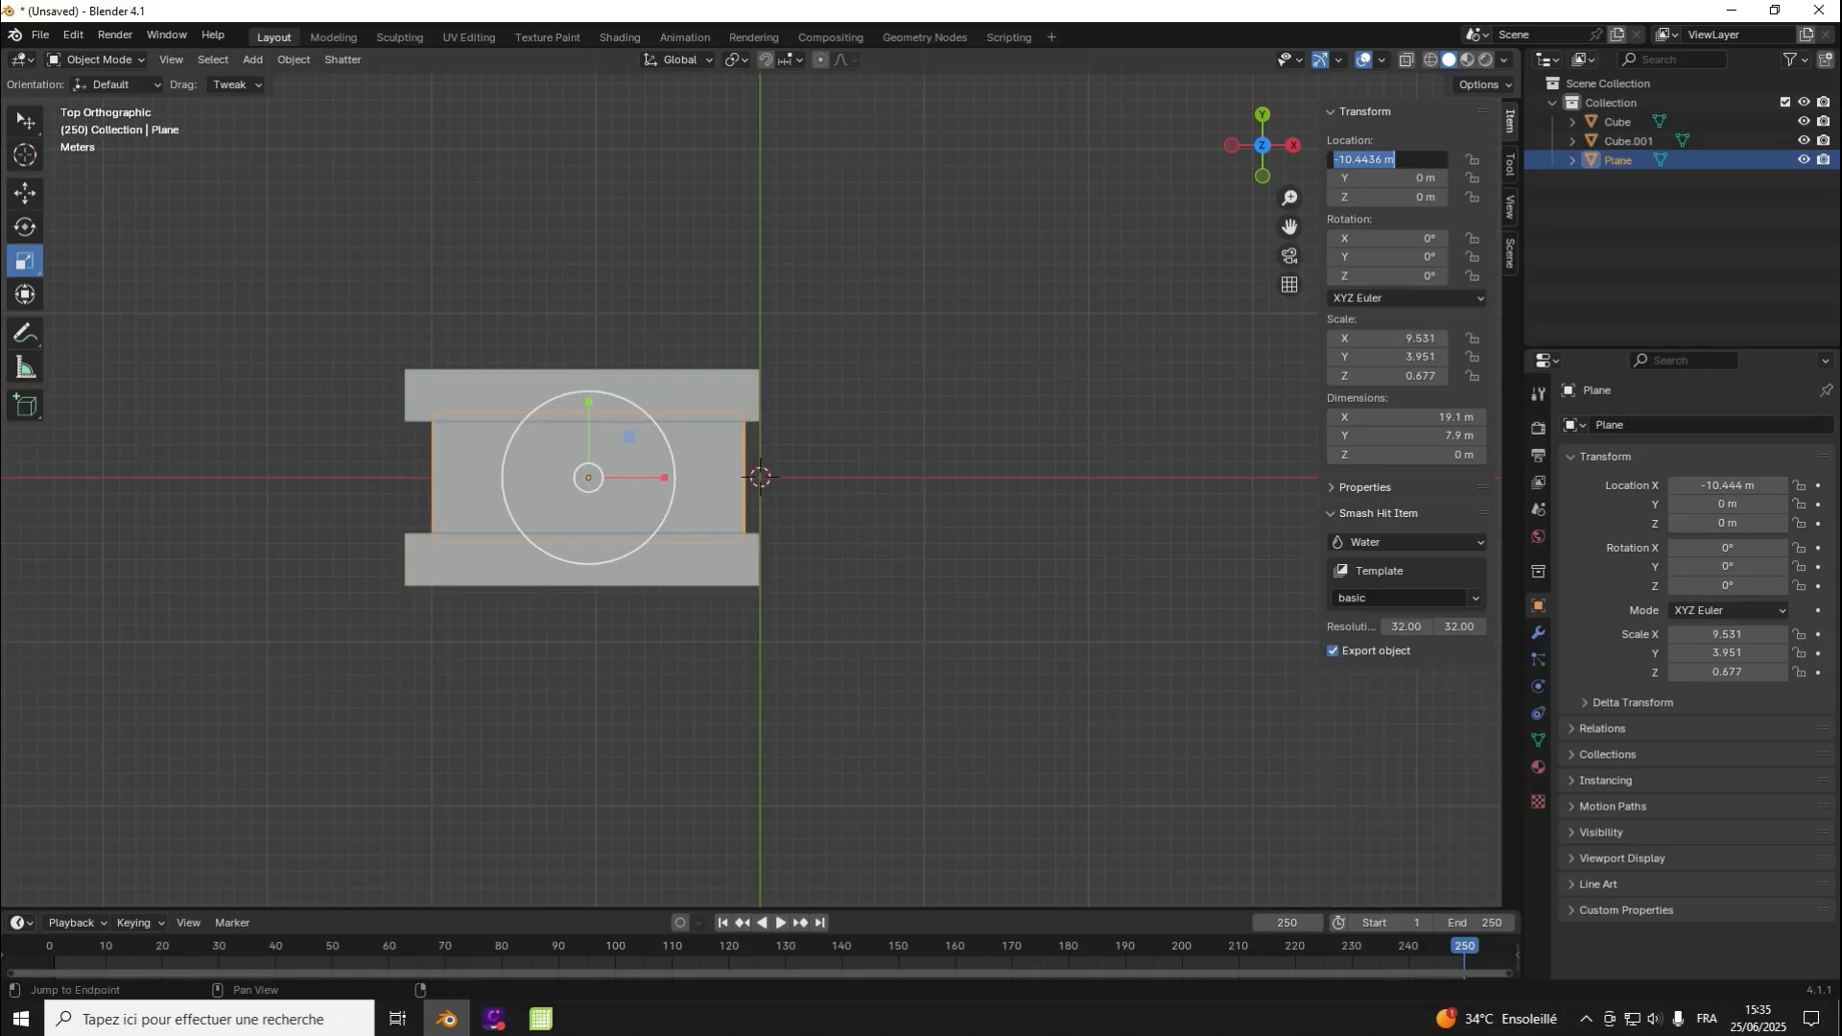
type("-10.833")
key("Return")
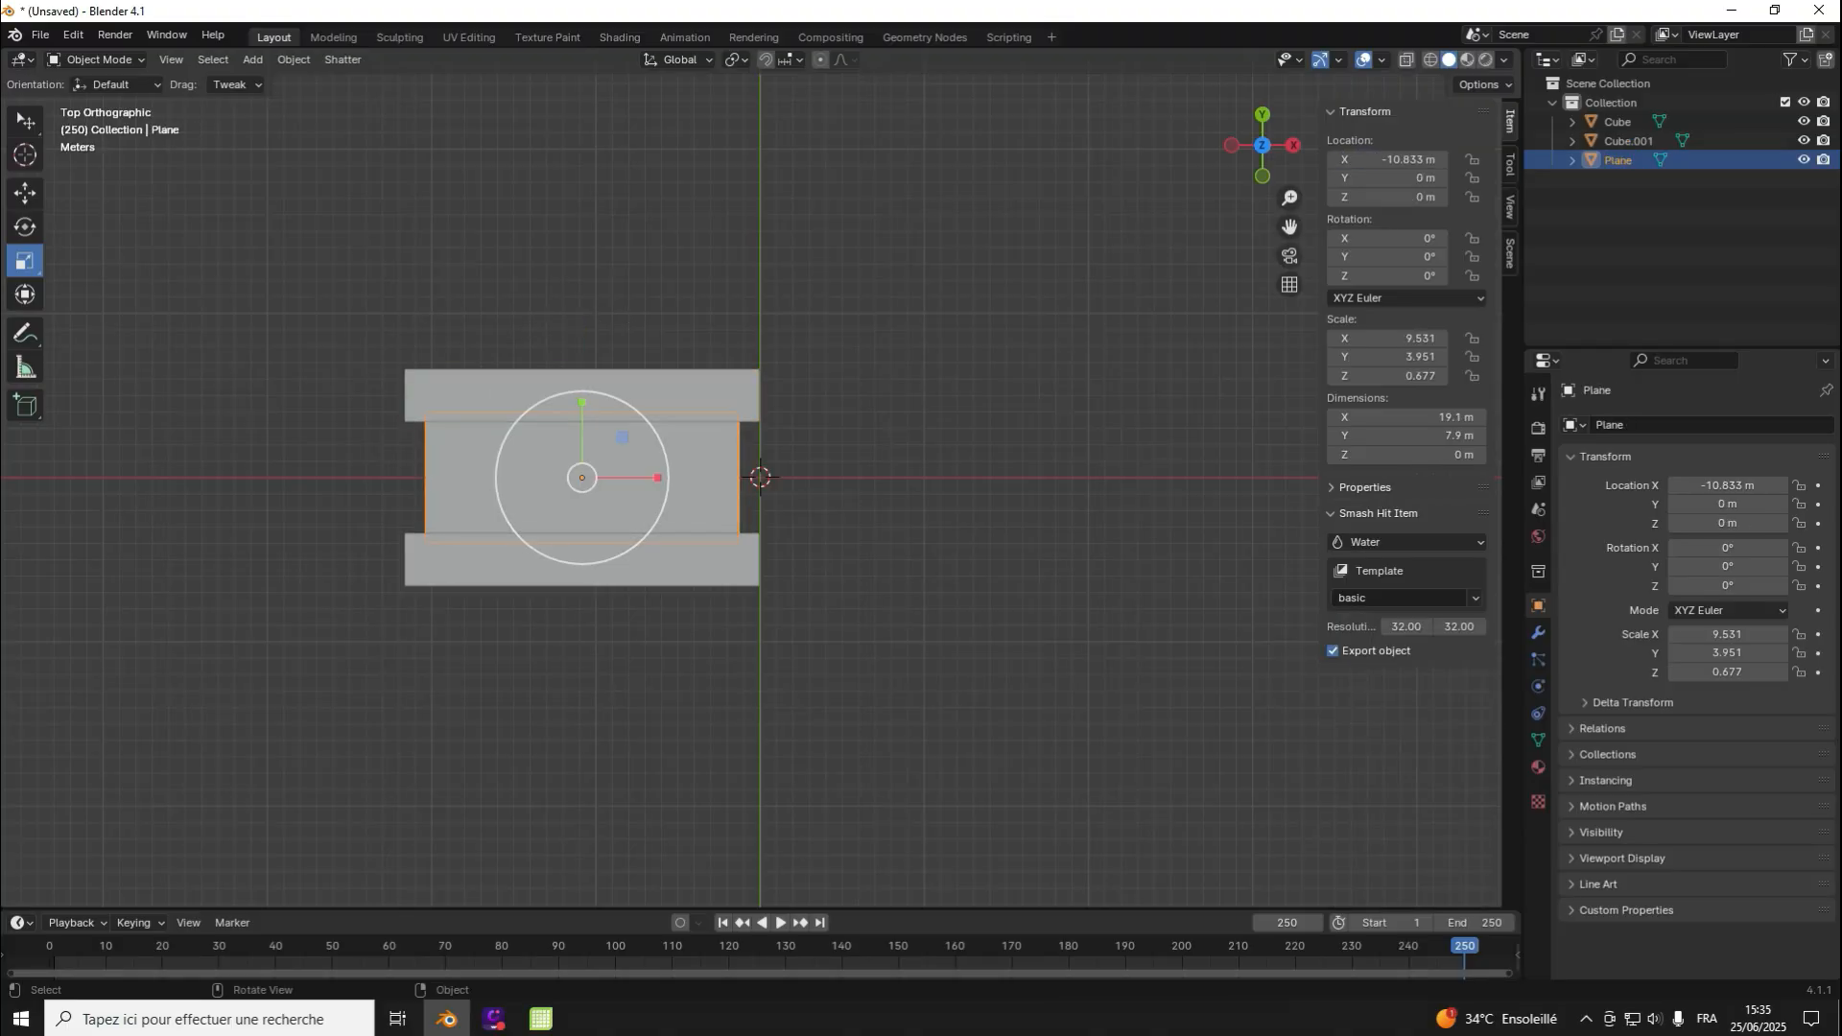
Step: Set the water plane's X dimension to 21.6 m to match the walls' length and deselect it
left_click(679, 396)
left_click(680, 496)
left_click(1407, 418)
type("21.6")
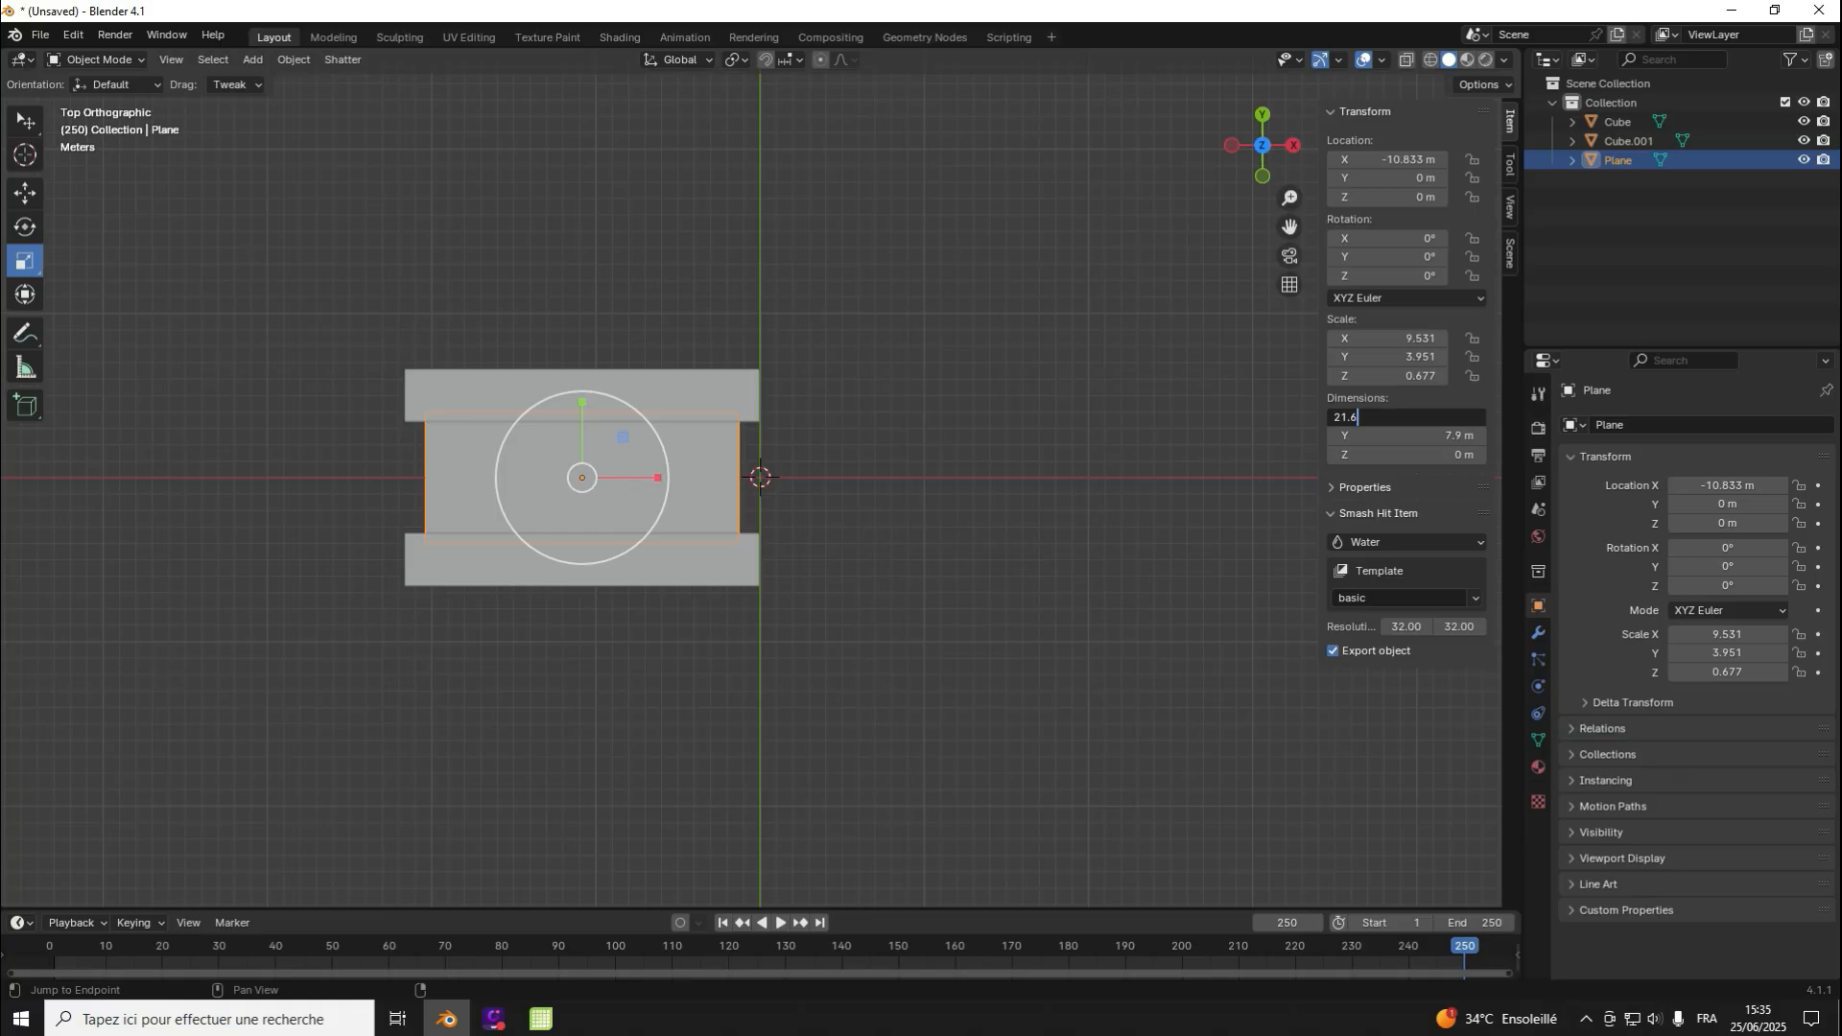
key("Return")
left_click(1219, 403)
Step: Add an empty at the world origin and move it along X to about -11.3 m between the walls
left_click_drag(1262, 144, 1203, 69)
key("shift+a")
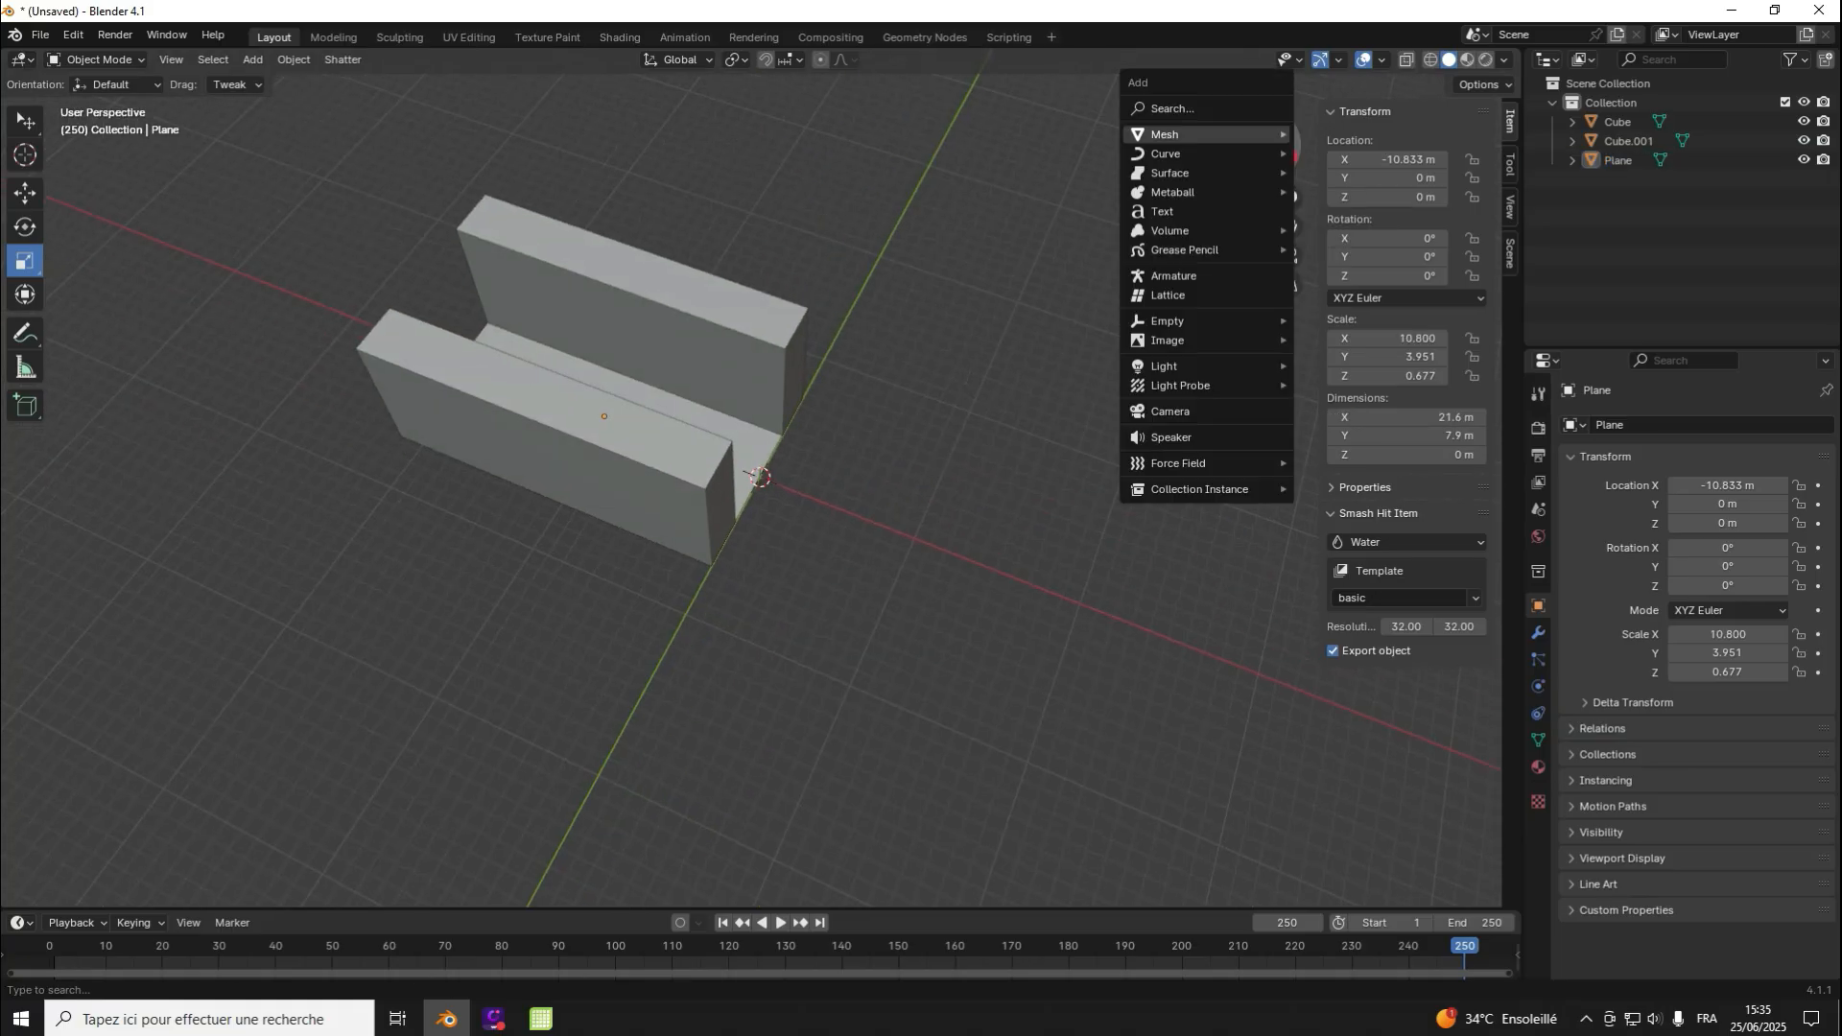
mouse_move(1180, 321)
left_click(1352, 321)
key("g")
key("x")
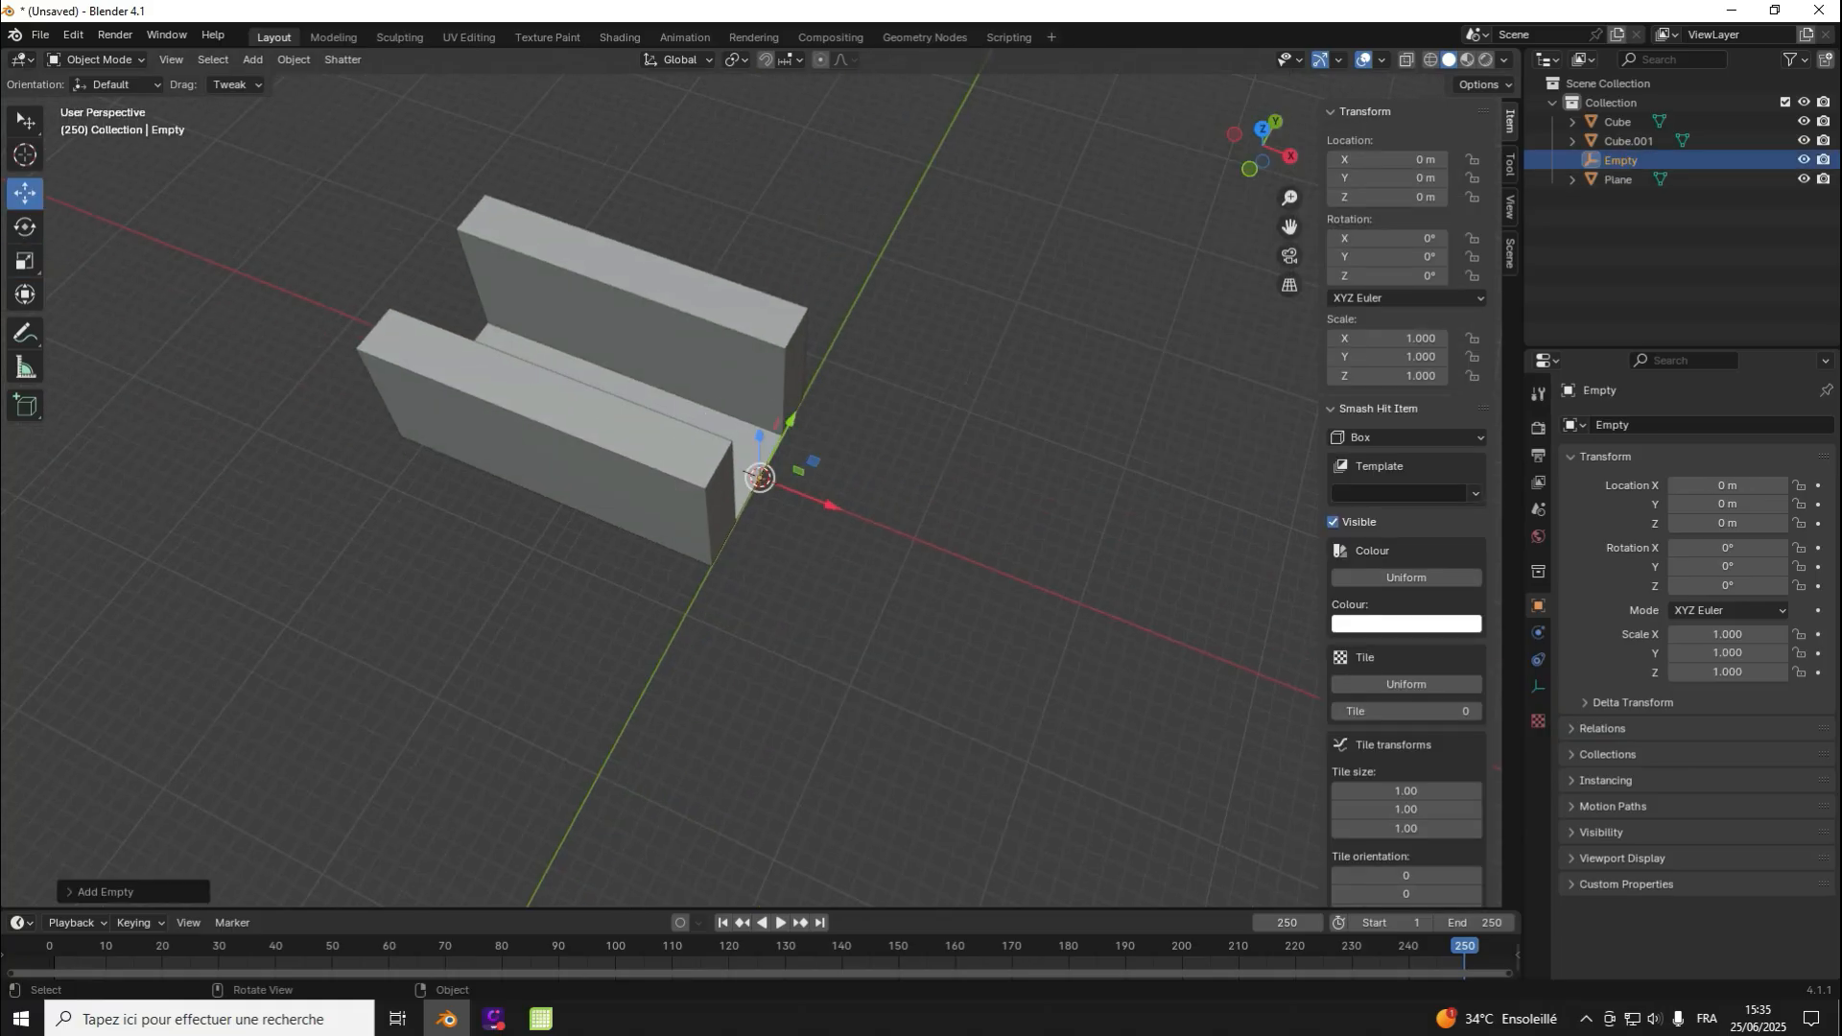
left_click_drag(667, 441, 666, 441)
Step: Raise the empty above the water plane to a Z location of about 1.76 m
left_click_drag(1262, 145, 1114, 46)
scroll(748, 288, "up", 12)
left_click(703, 219)
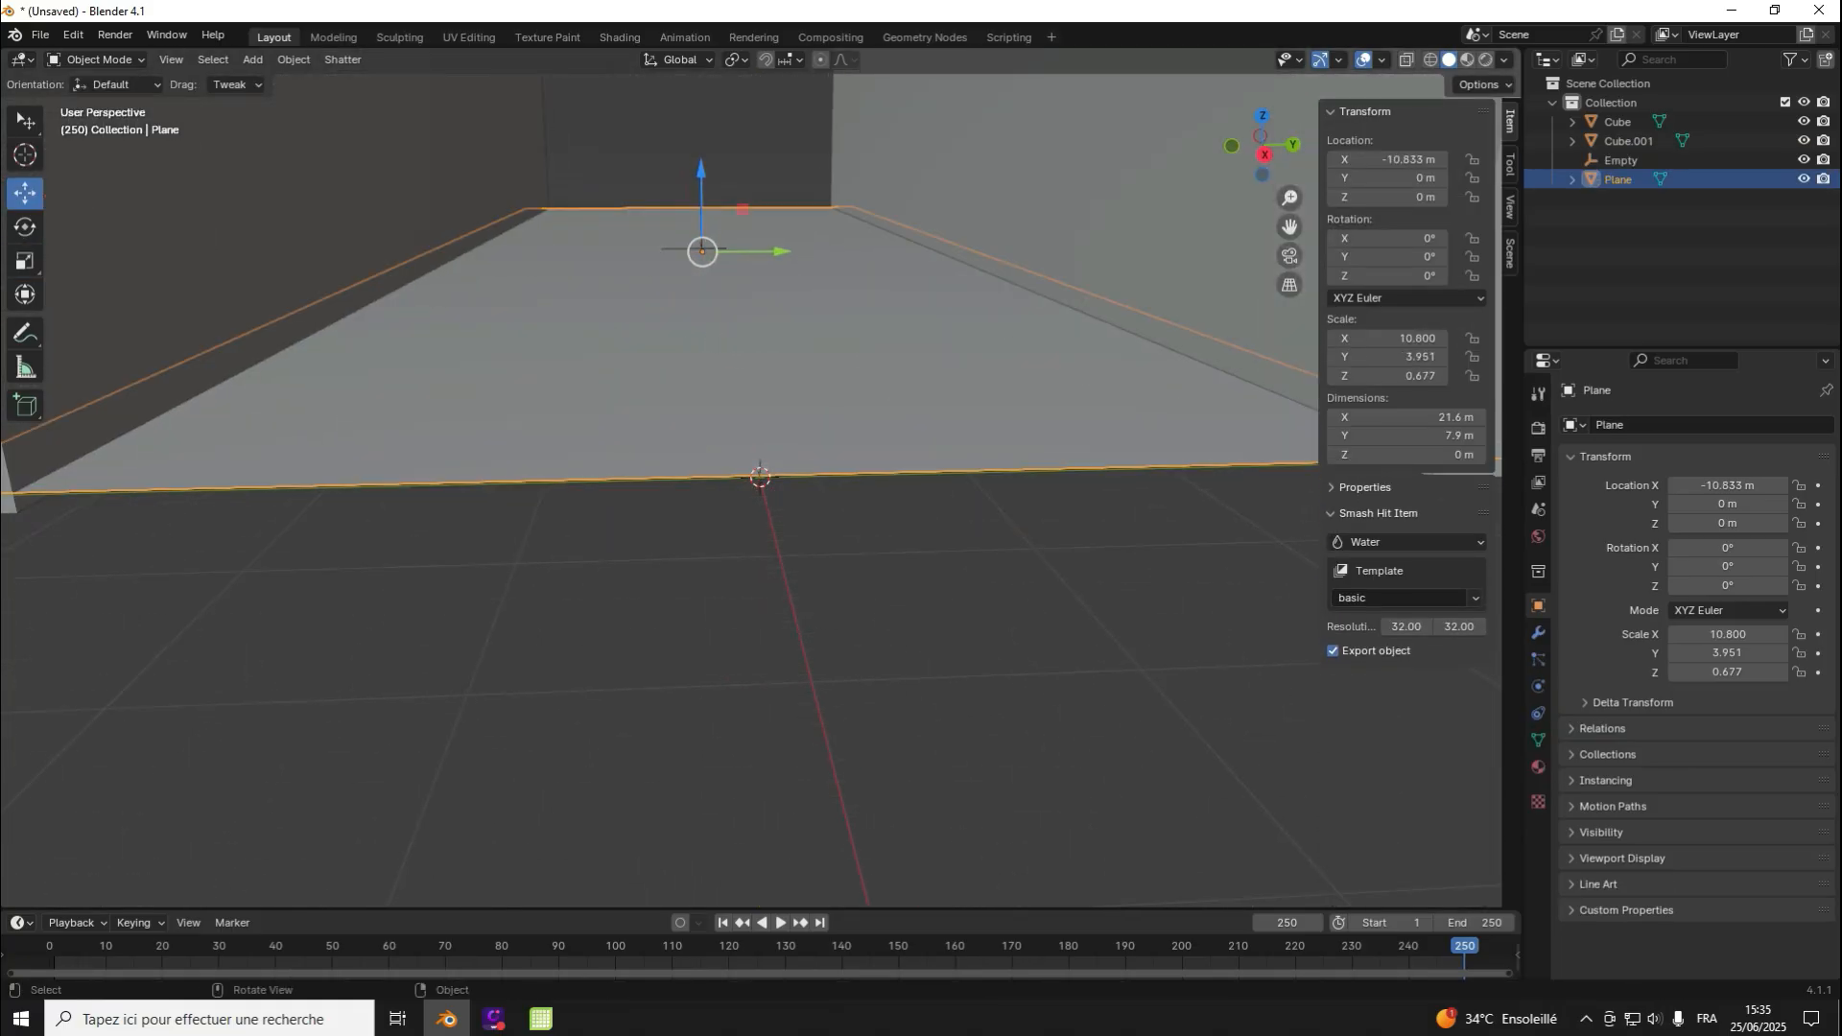
key("ctrl+z")
left_click_drag(700, 173, 700, 52)
scroll(748, 288, "down", 12)
left_click_drag(1262, 145, 1315, 197)
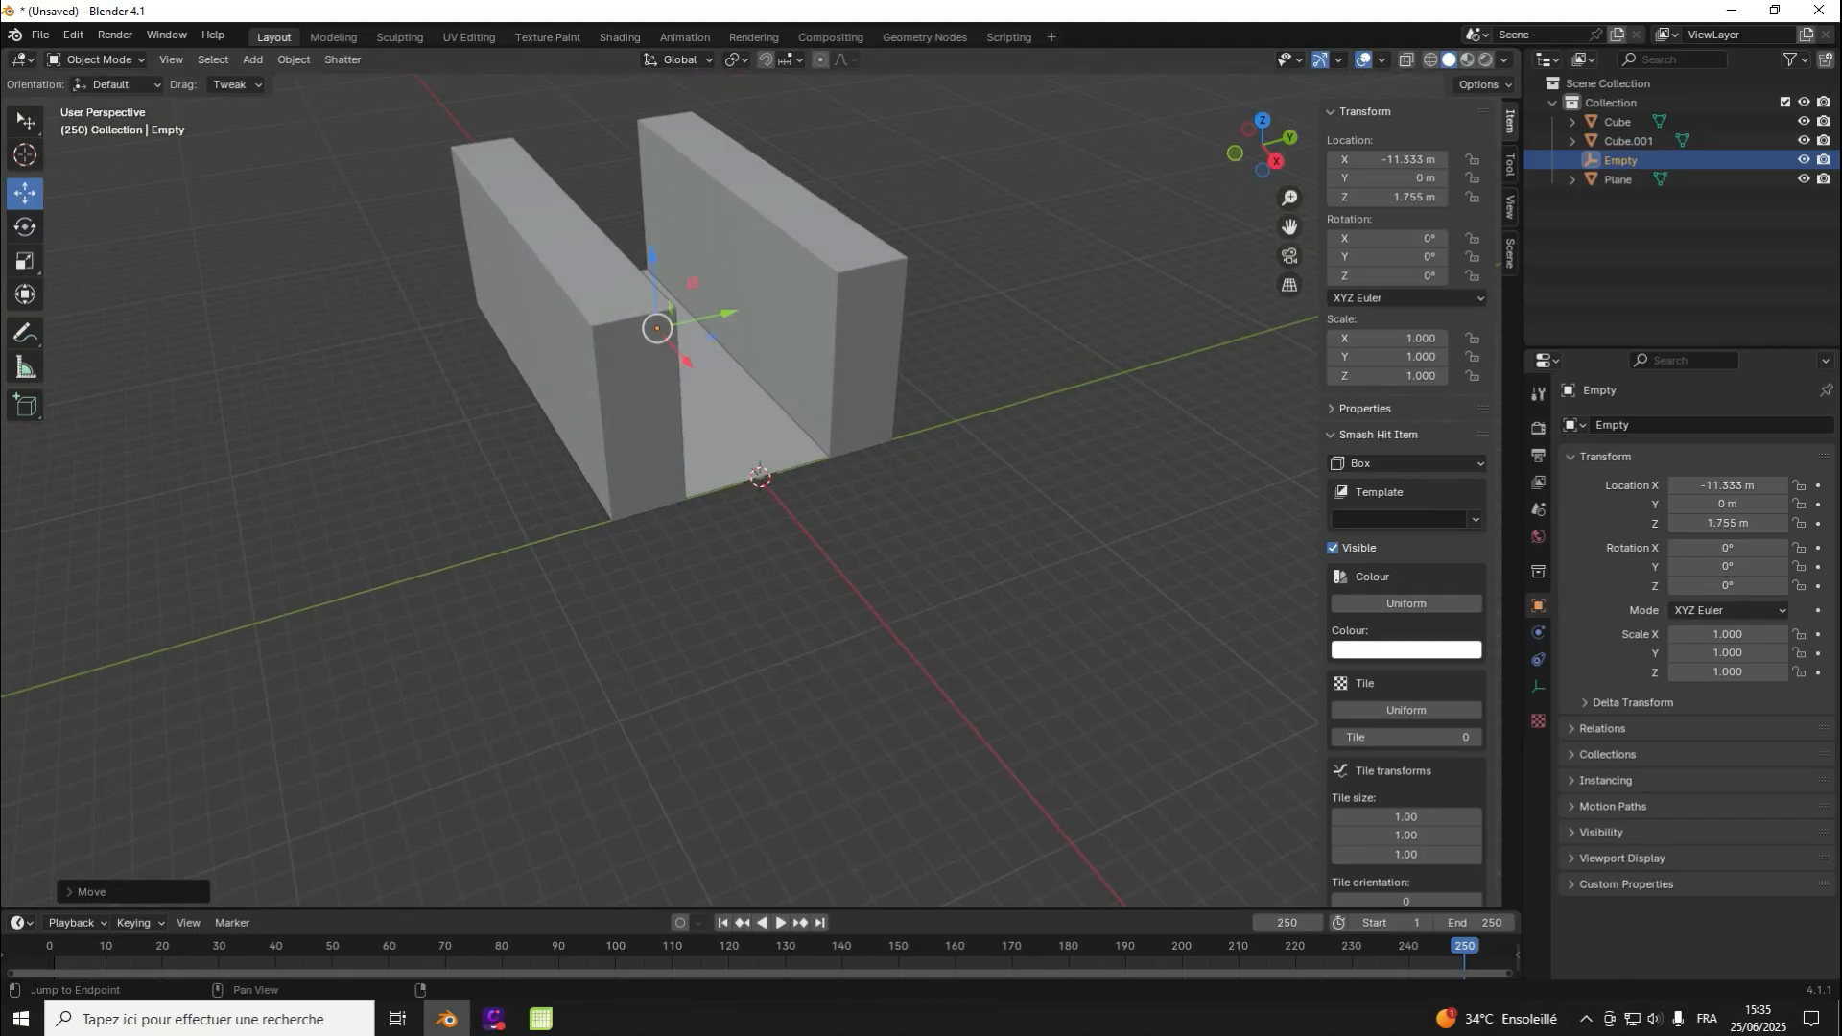
Step: Set the empty's Smash Hit item kind to Obstacle and choose dna as its type
left_click(1405, 463)
left_click(1378, 532)
left_click(1401, 579)
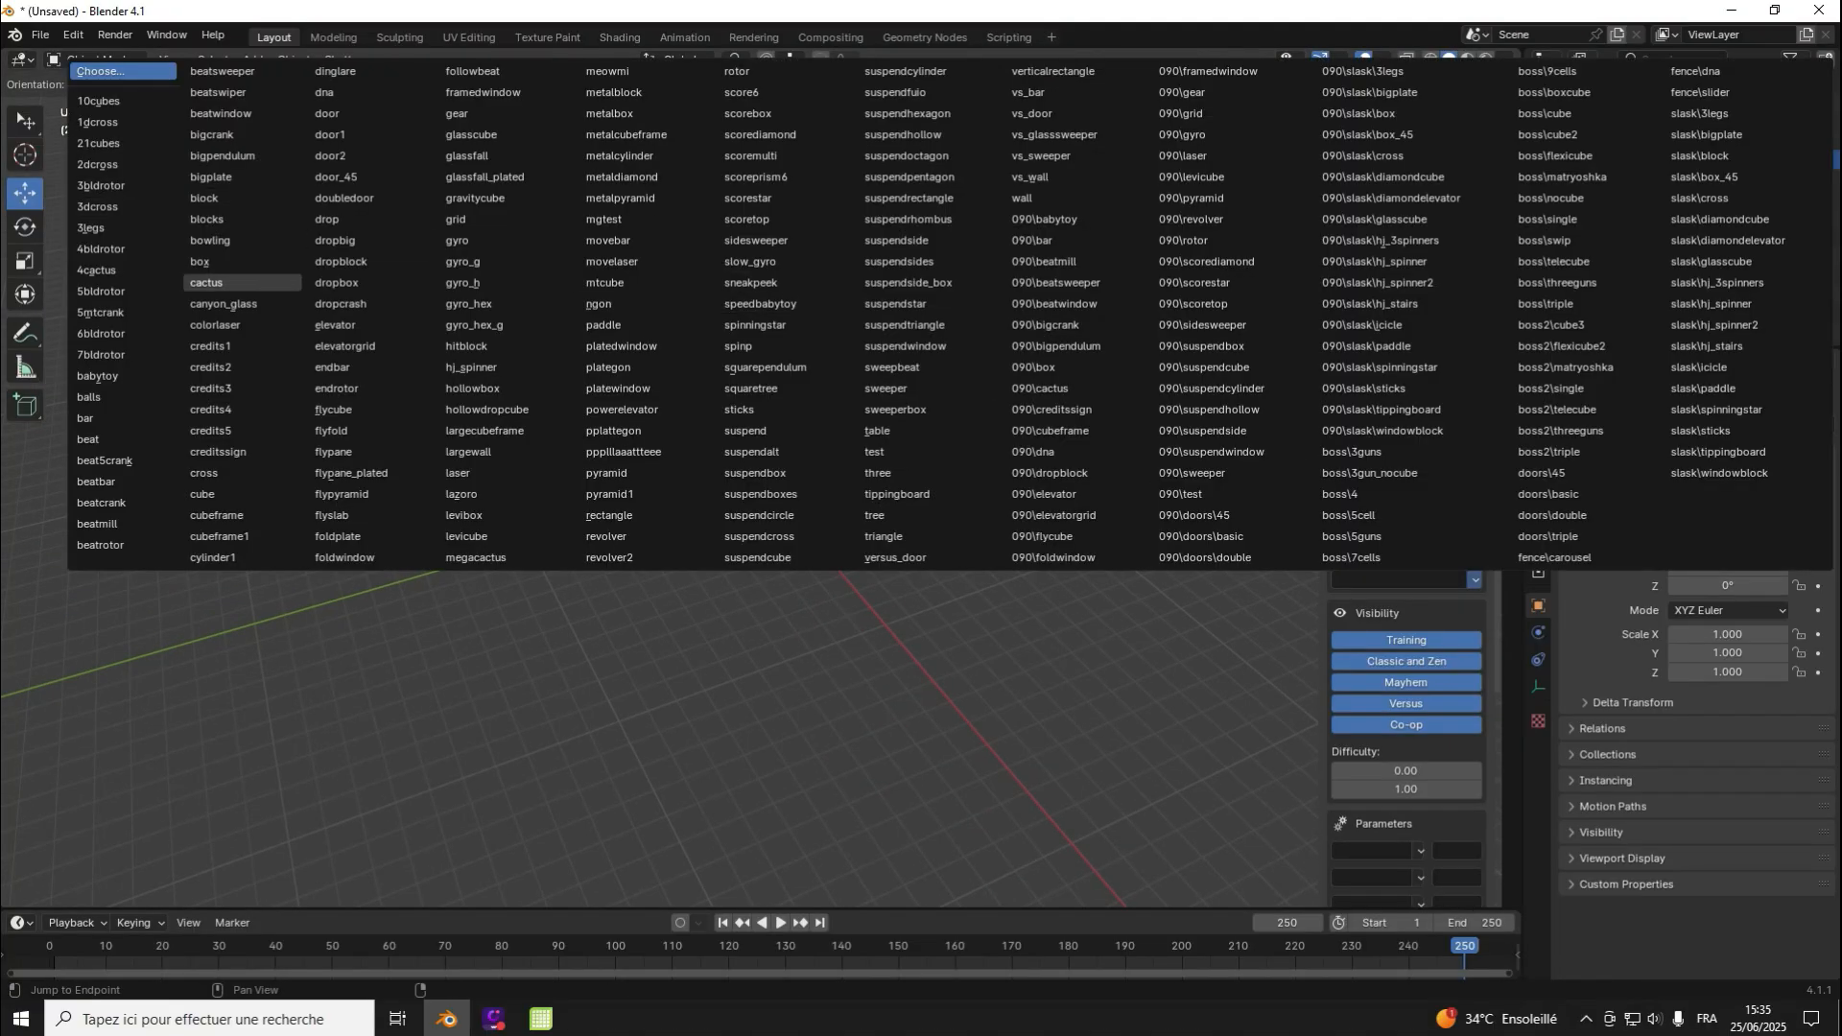
left_click(324, 92)
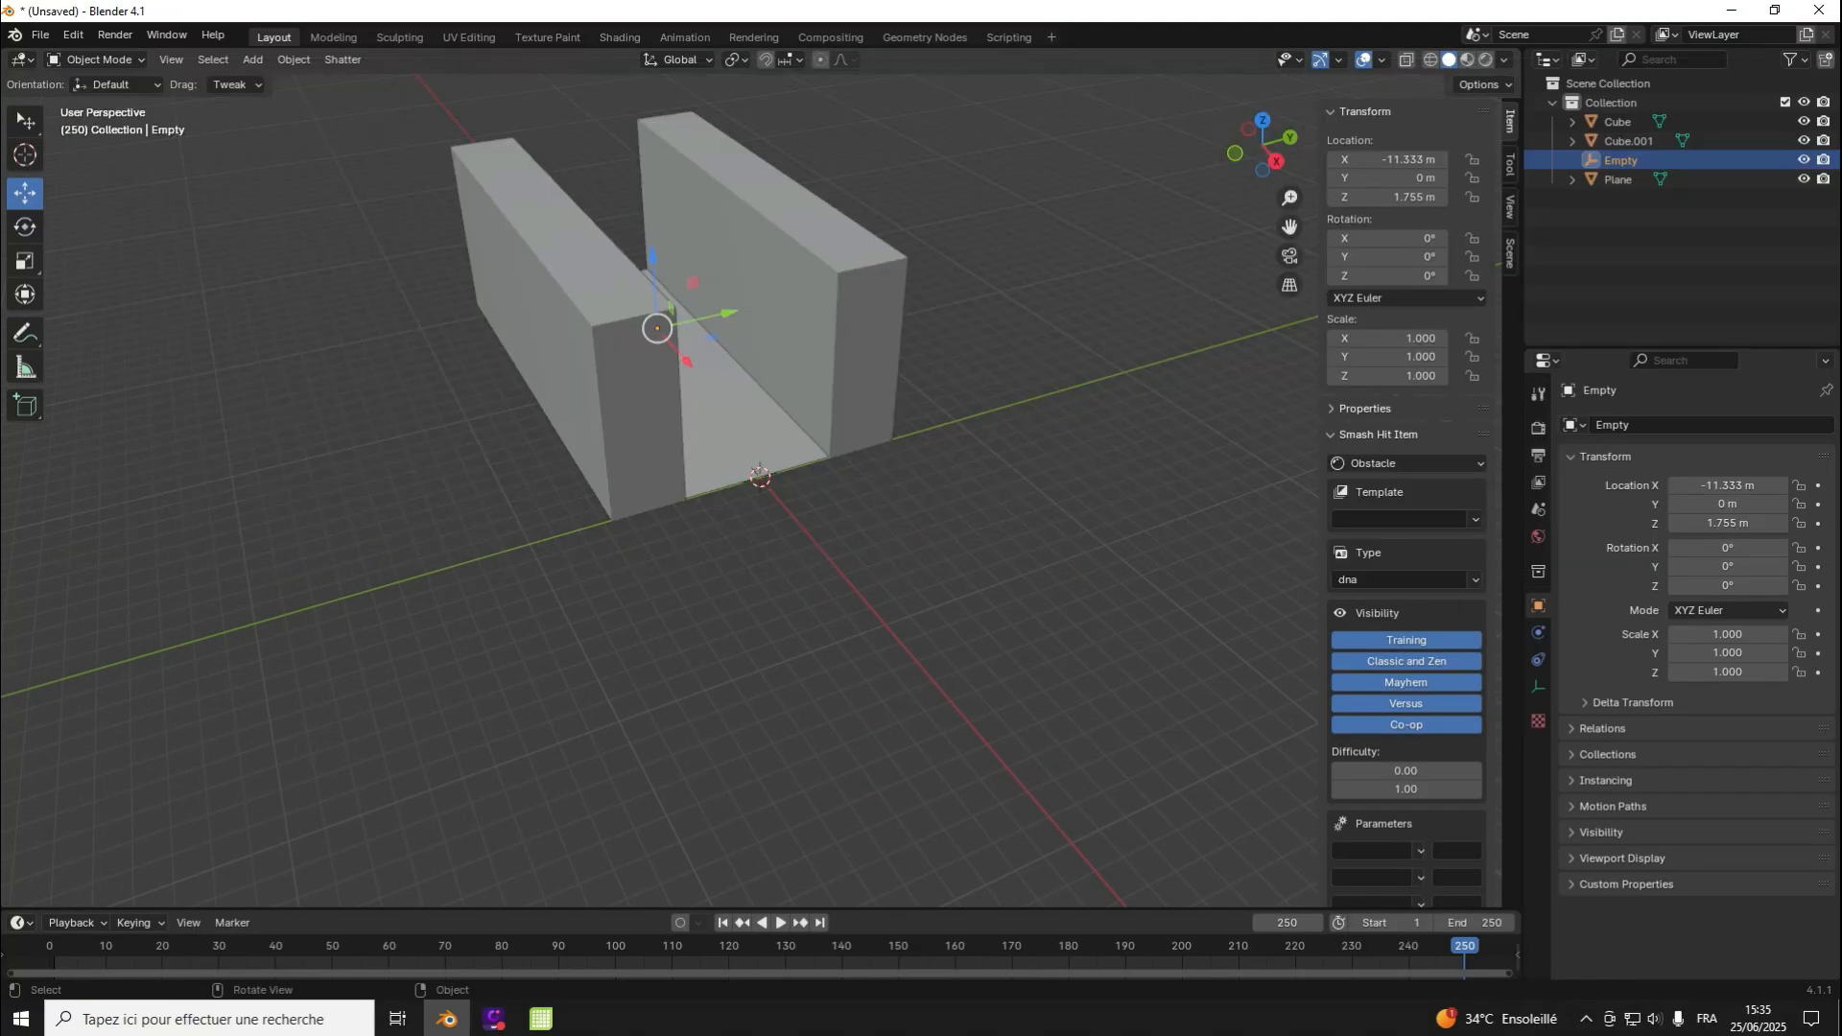
Step: Set the empty's template to basic and add a color parameter with the value 1 0 0
type("basic")
key("Return")
scroll(1406, 575, "down", 5)
left_click(1420, 591)
left_click(1421, 617)
left_click(1458, 670)
left_click(1456, 618)
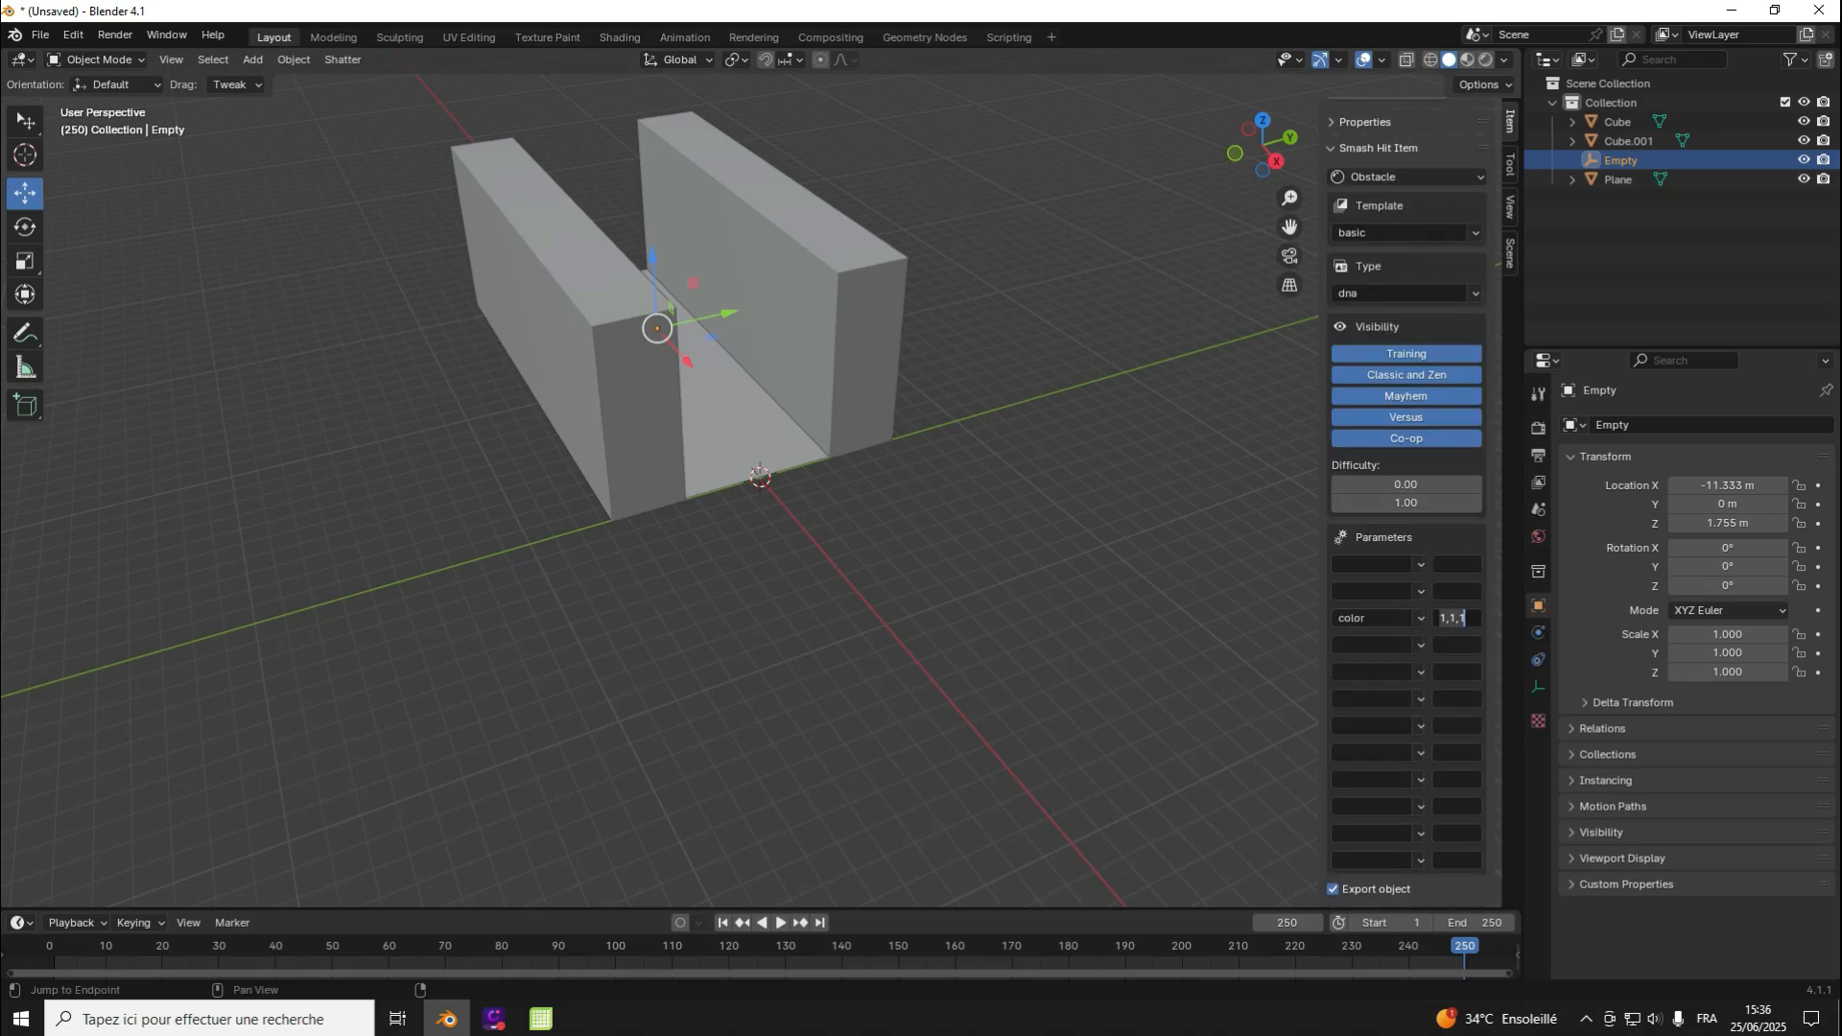
key("Return")
Step: Set the obstacle empty's Z location to 1 m
scroll(1439, 662, "up", 6)
left_click_drag(1264, 148, 1251, 265)
scroll(1387, 197, "up", 2)
left_click(1387, 197)
type("1")
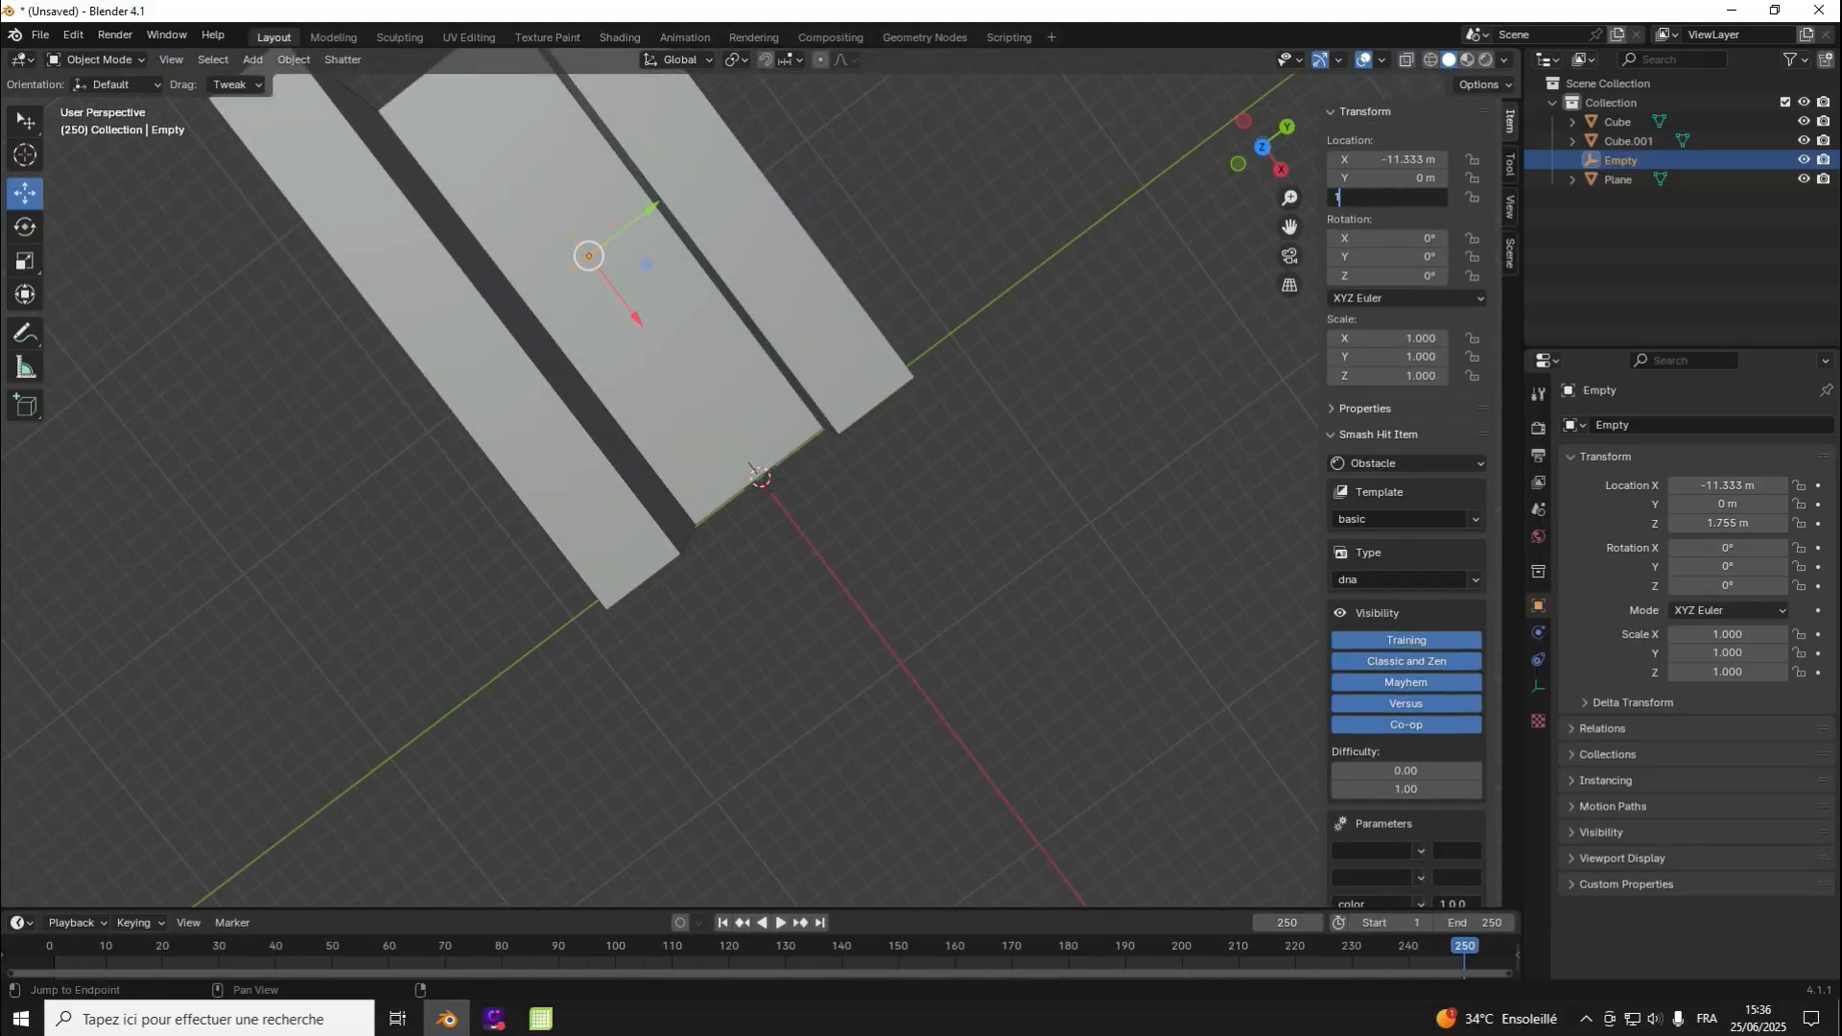
key("Return")
Step: From above, move the empty to about X -4.34 m and place two duplicates farther along the corridor, the last off-centre
left_click_drag(1262, 146, 1201, 152)
left_click(1261, 147)
mouse_move(566, 477)
left_mouse_down()
mouse_move(733, 477)
mouse_move(403, 477)
mouse_move(582, 476)
left_mouse_up()
right_click(658, 474)
left_click(614, 274)
right_click(334, 477)
left_click(334, 477)
Step: Change the off-centre empty's obstacle type to scorediamond
left_click(1405, 580)
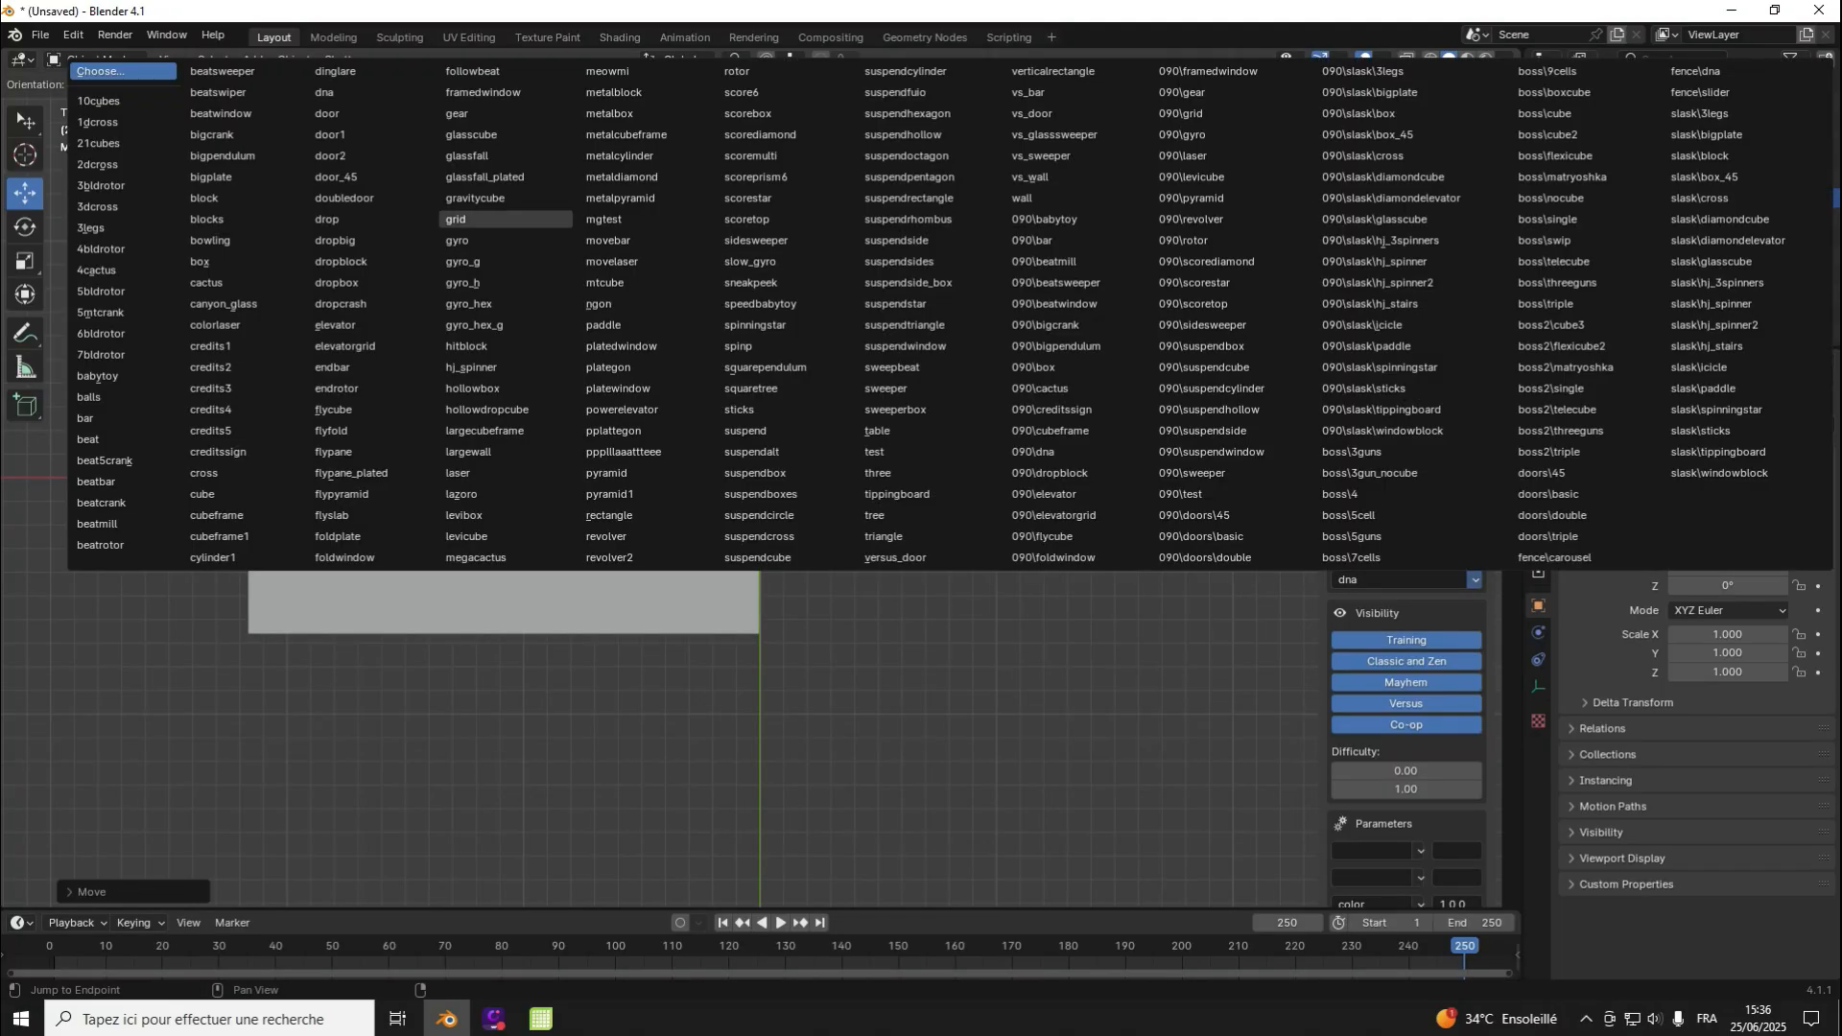
left_click(760, 135)
scroll(1405, 614, "down", 7)
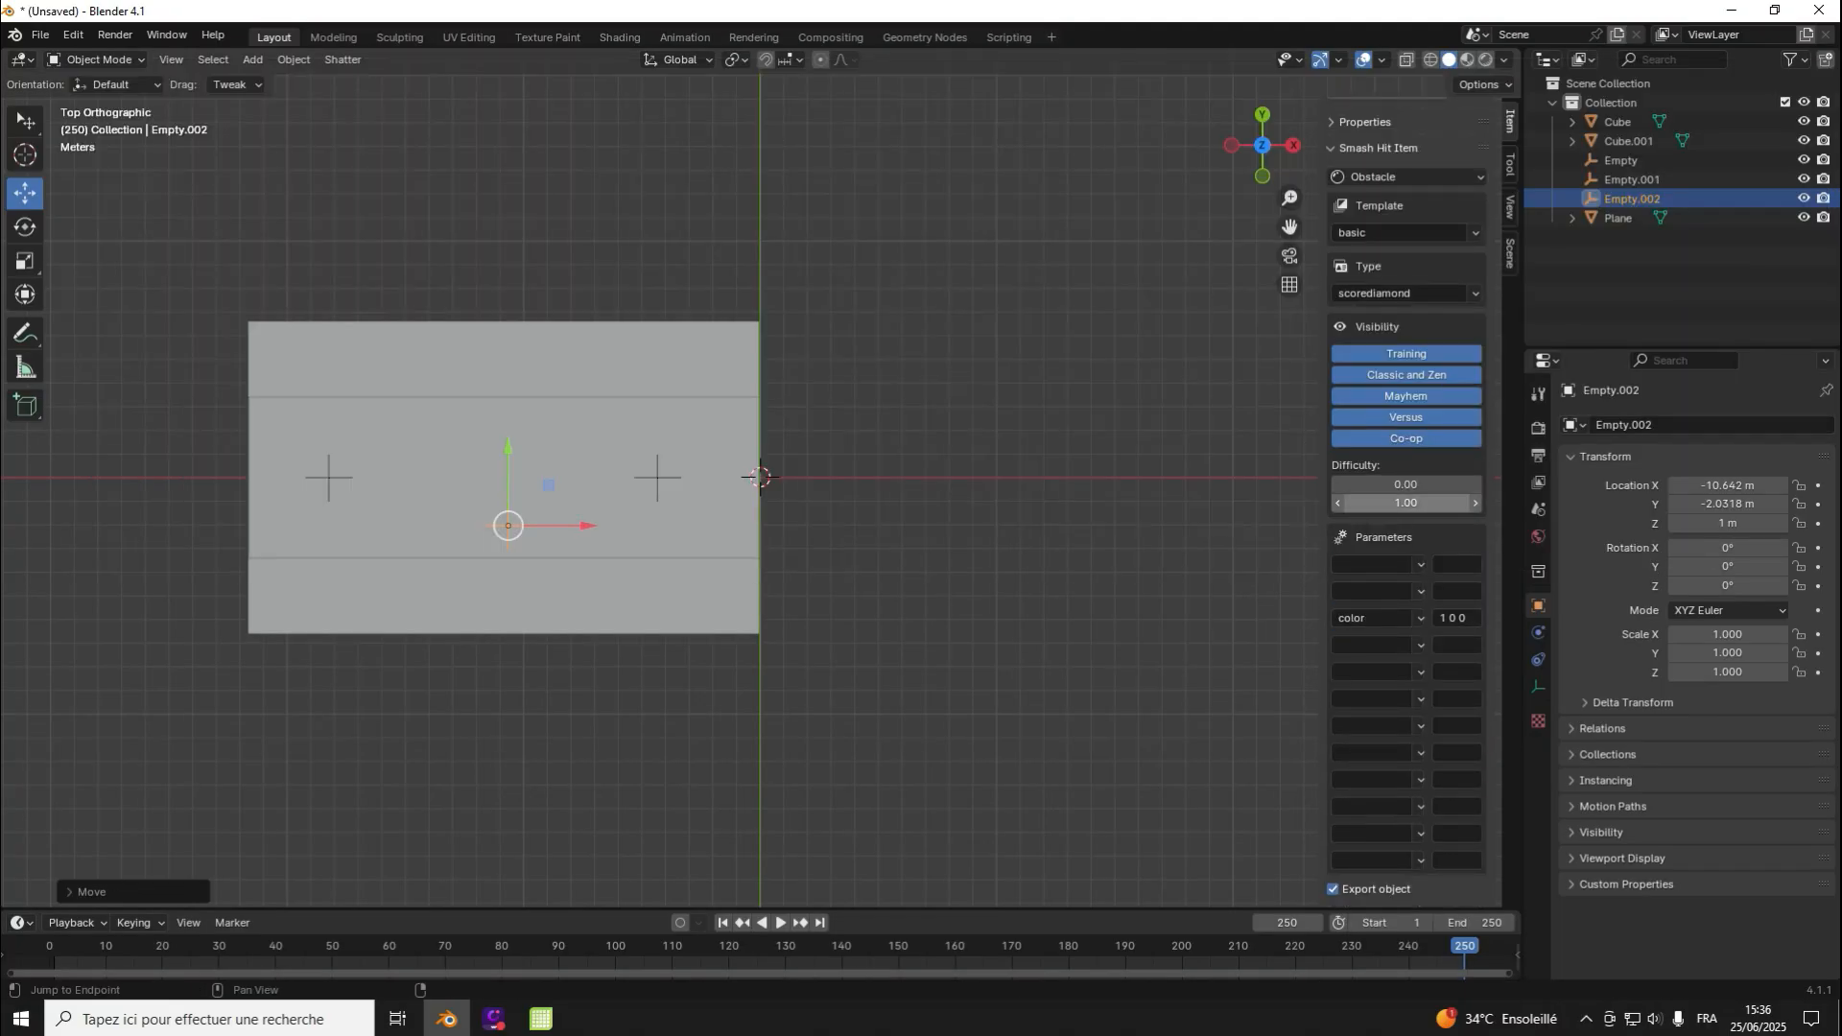
scroll(1405, 499, "up", 7)
Step: Duplicate the wall at Y 5 m, shift the copy inward to about Y 3.89 m, and scale it to about 9.25 m long and 3.1 m high
left_click(671, 360)
left_click_drag(1263, 150, 1093, 5)
right_click(788, 313)
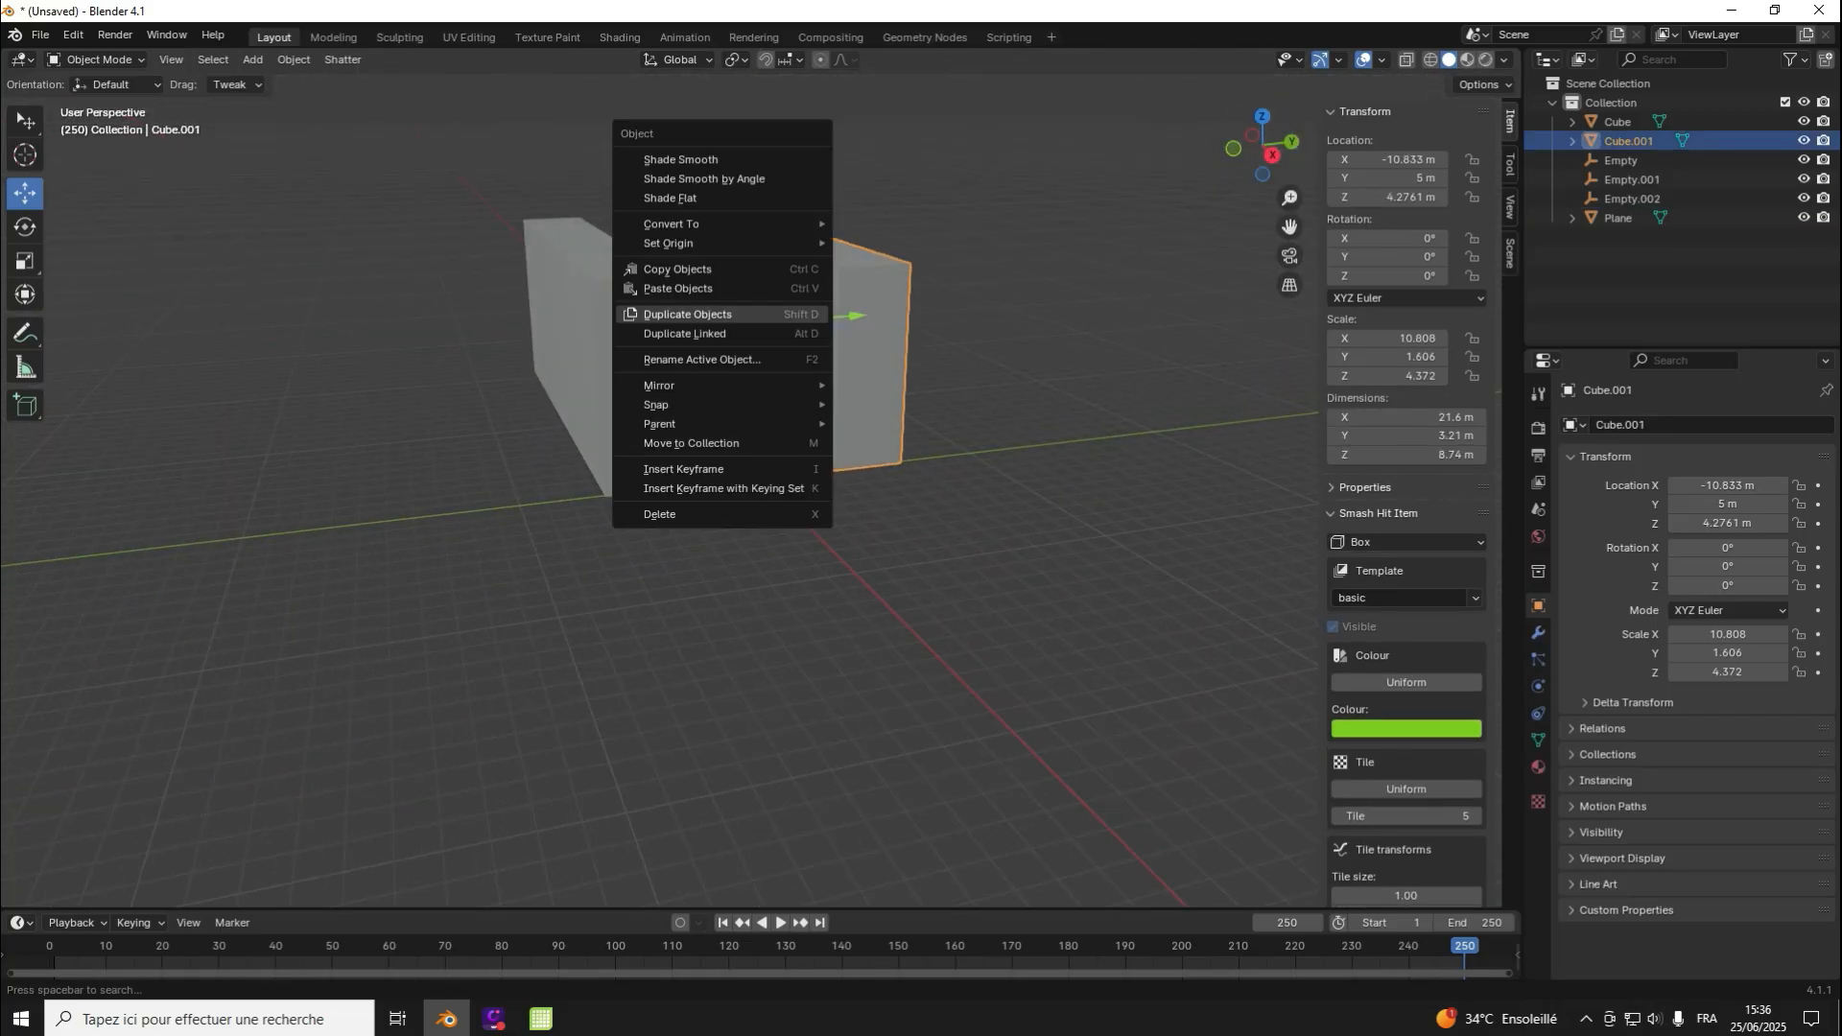
left_click(789, 314)
left_click(789, 314)
left_click_drag(852, 315, 759, 316)
left_click(25, 261)
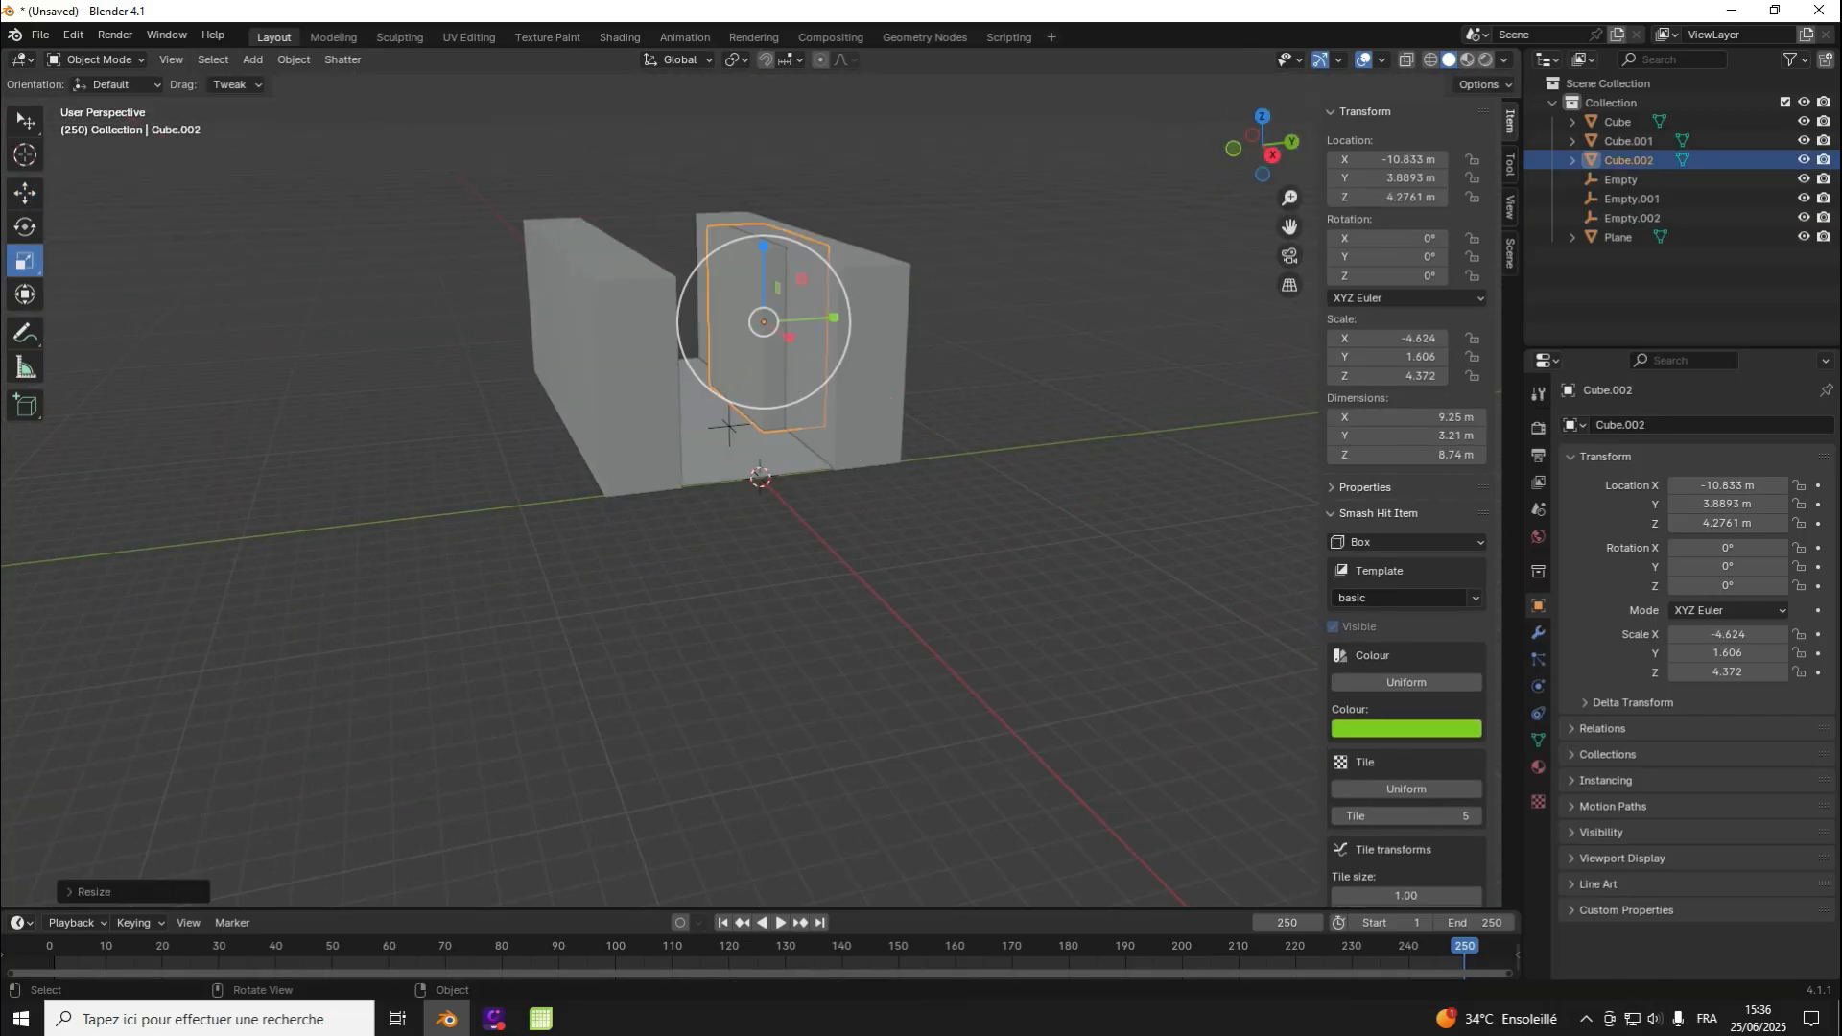
left_click_drag(765, 249, 764, 296)
Step: Duplicate the small wall block twice and place the copies along the opposite wall
left_click_drag(1262, 146, 1224, 189)
left_click(24, 193)
right_click(834, 268)
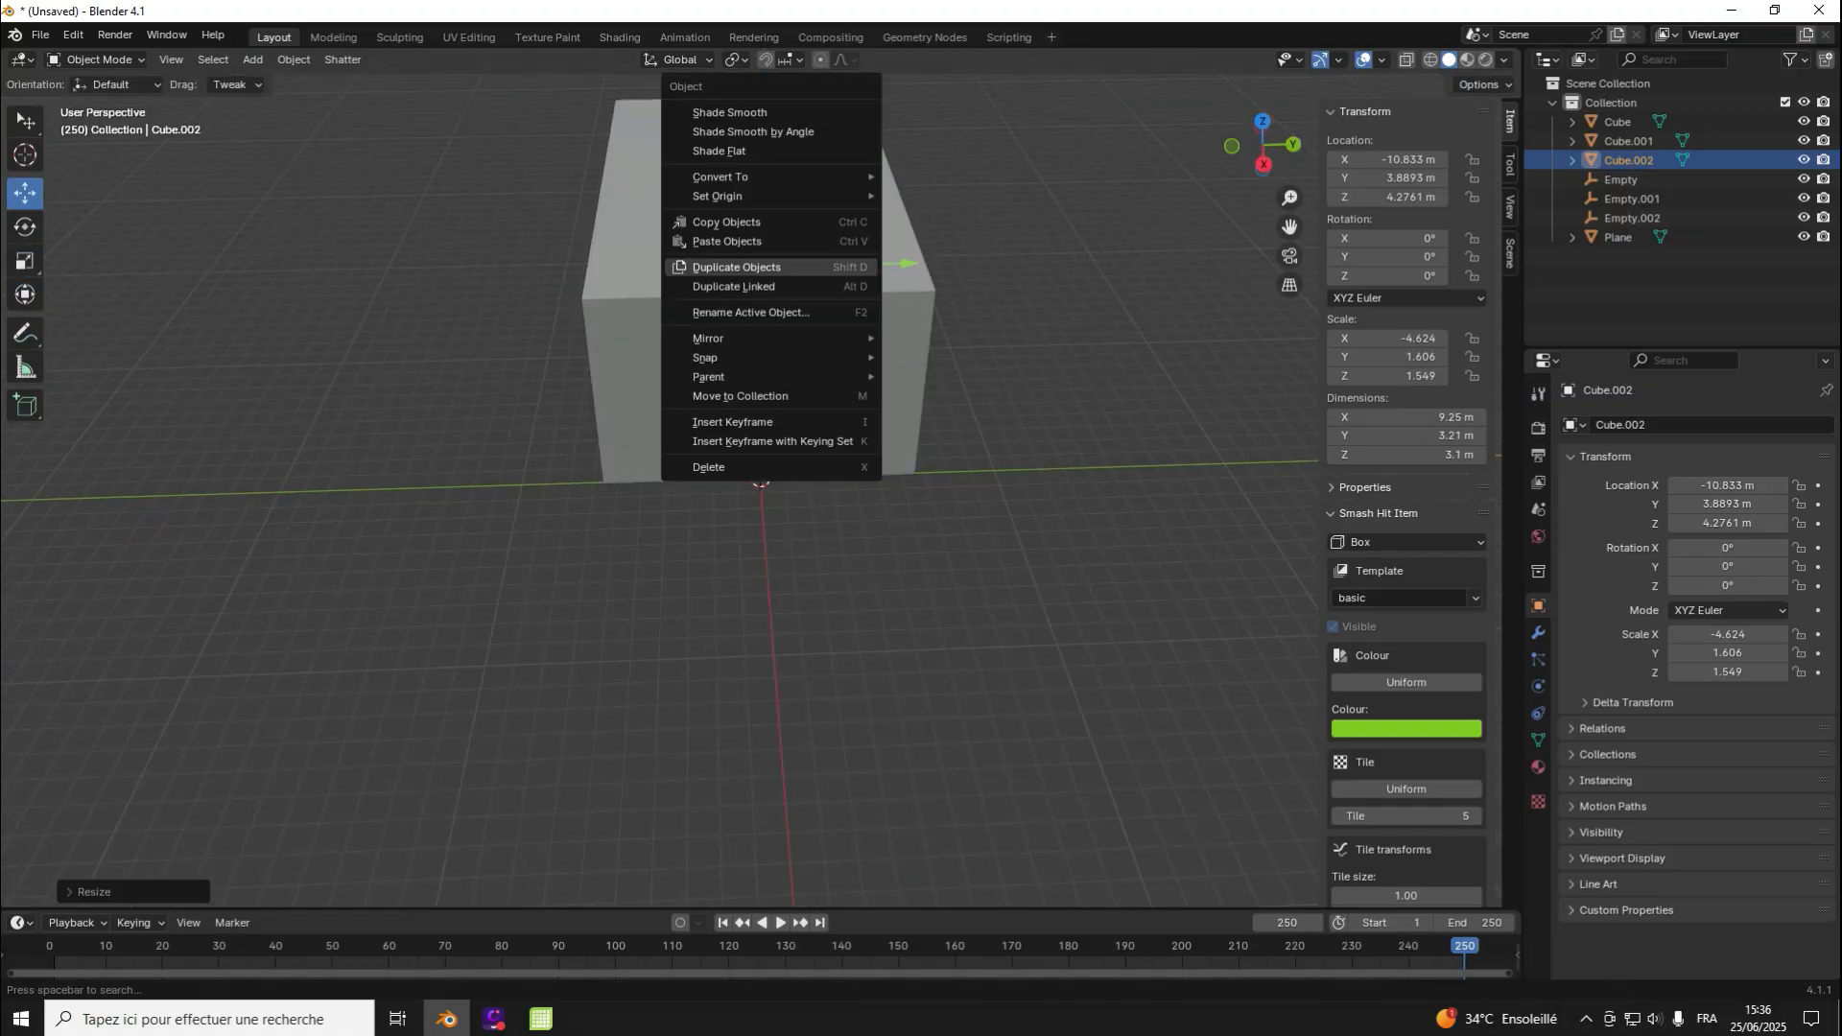
left_click(834, 268)
left_click(834, 268)
left_click_drag(906, 264, 740, 266)
left_click_drag(660, 308, 808, 222)
right_click(657, 368)
left_click(657, 367)
left_click(657, 367)
Step: Duplicate the block again, place it in the floor at about Y 1.02 m and Z -1.44 m, and deselect it
right_click(661, 225)
left_click(661, 225)
left_click(661, 225)
left_click_drag(728, 149, 731, 258)
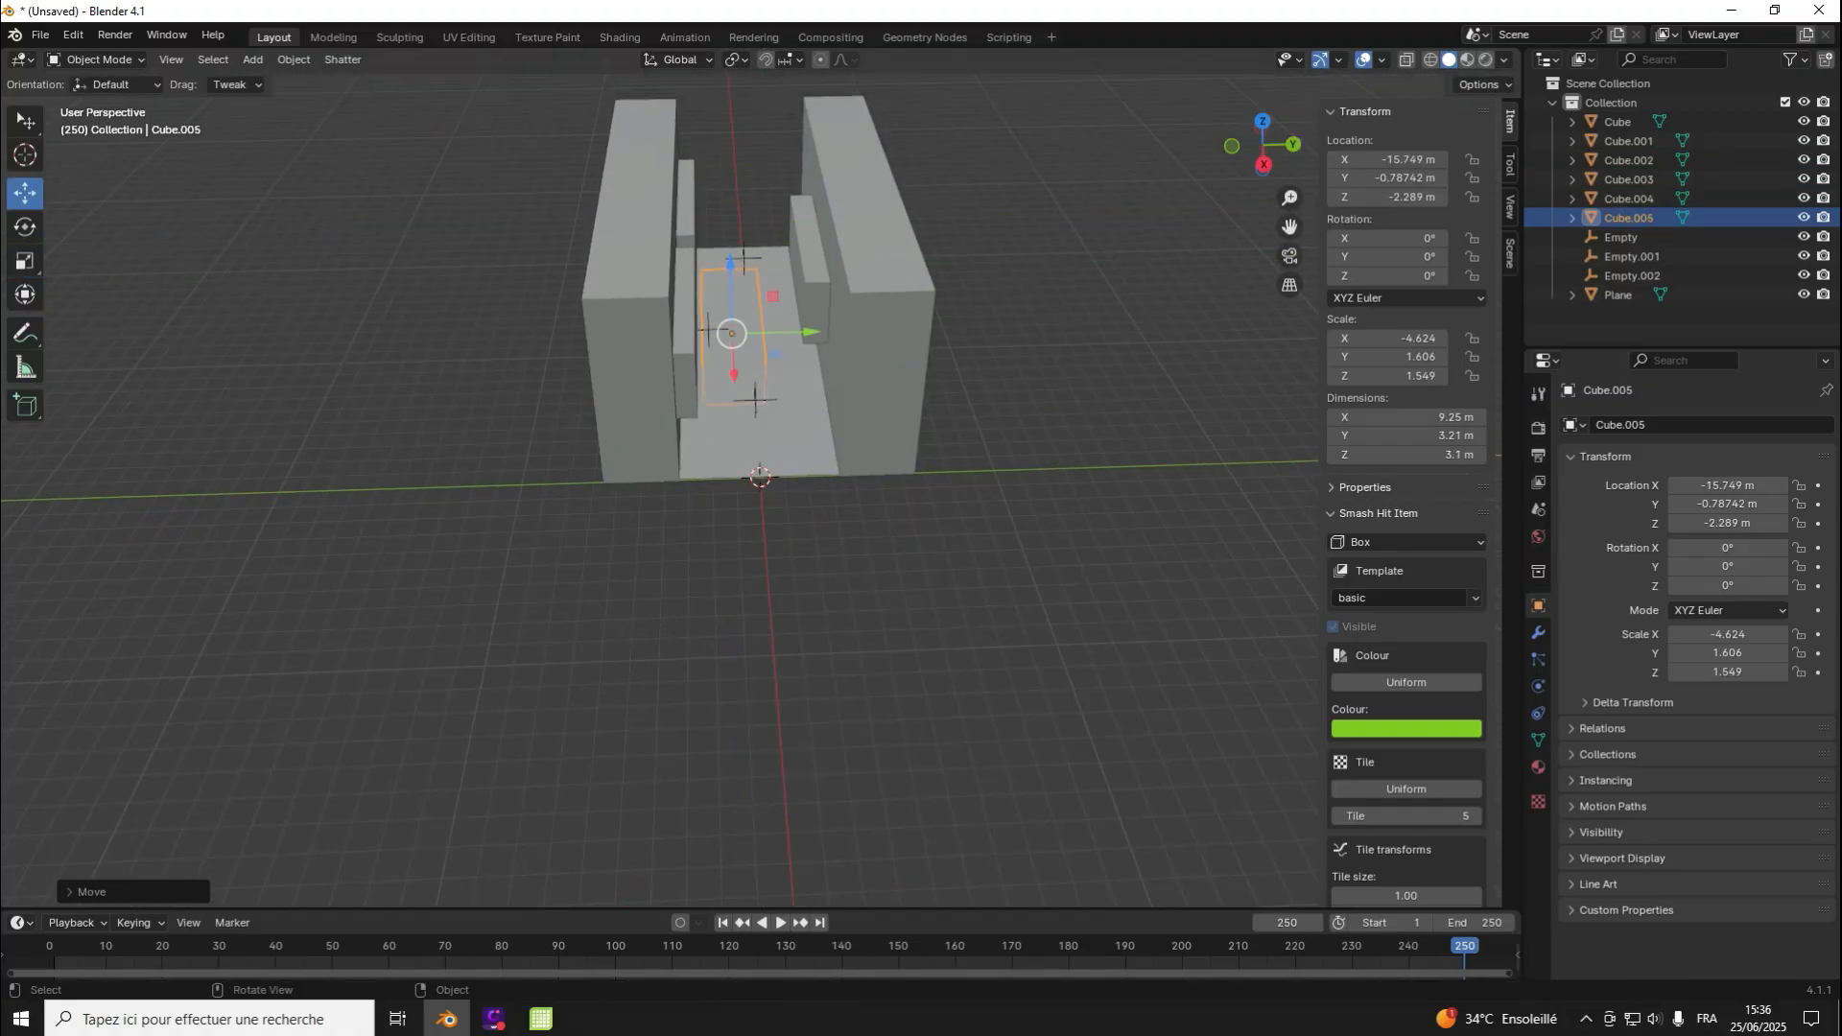
left_click_drag(811, 332, 844, 331)
left_click_drag(765, 256, 765, 242)
right_click(765, 319)
left_click(523, 379)
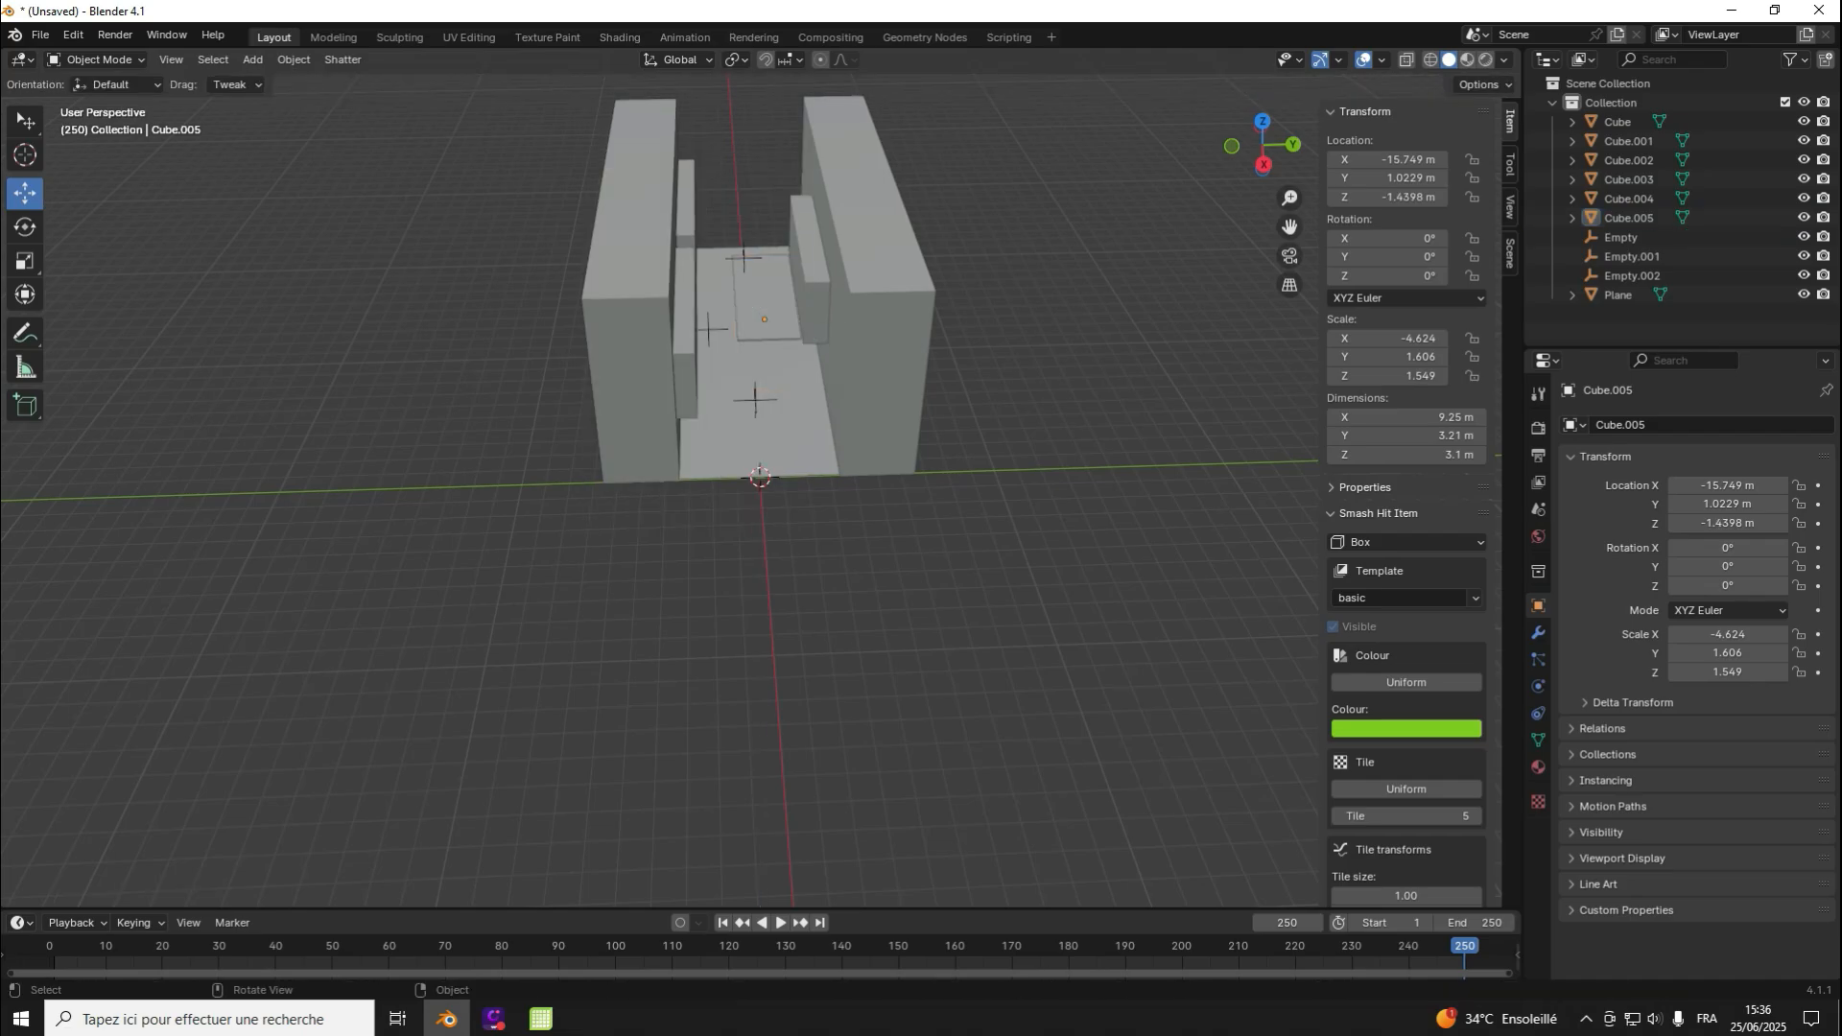
Step: Duplicate the wall at Y -5 m, set its X dimension to 3.21 m and Y to 21.6 m, and raise it to about Z 9.85 m
left_click(629, 370)
right_click(629, 370)
left_click(629, 369)
left_click(630, 369)
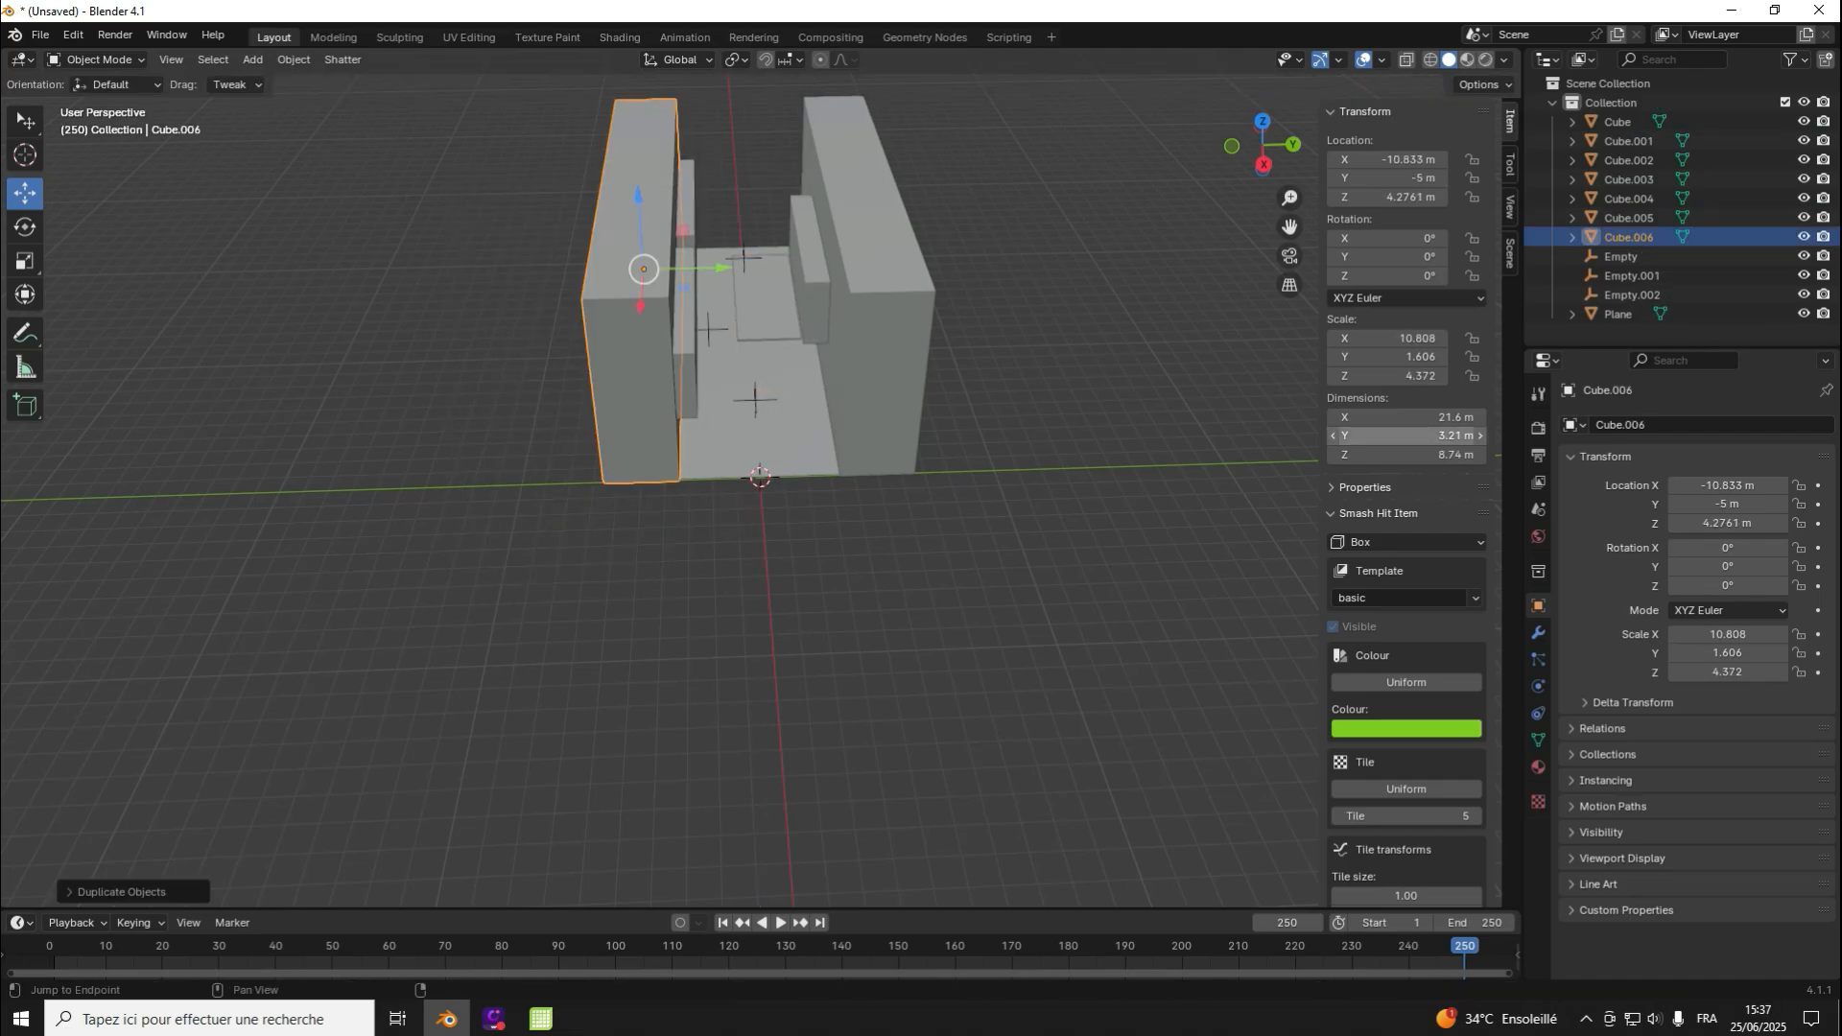
left_click(1406, 416)
type("3.")
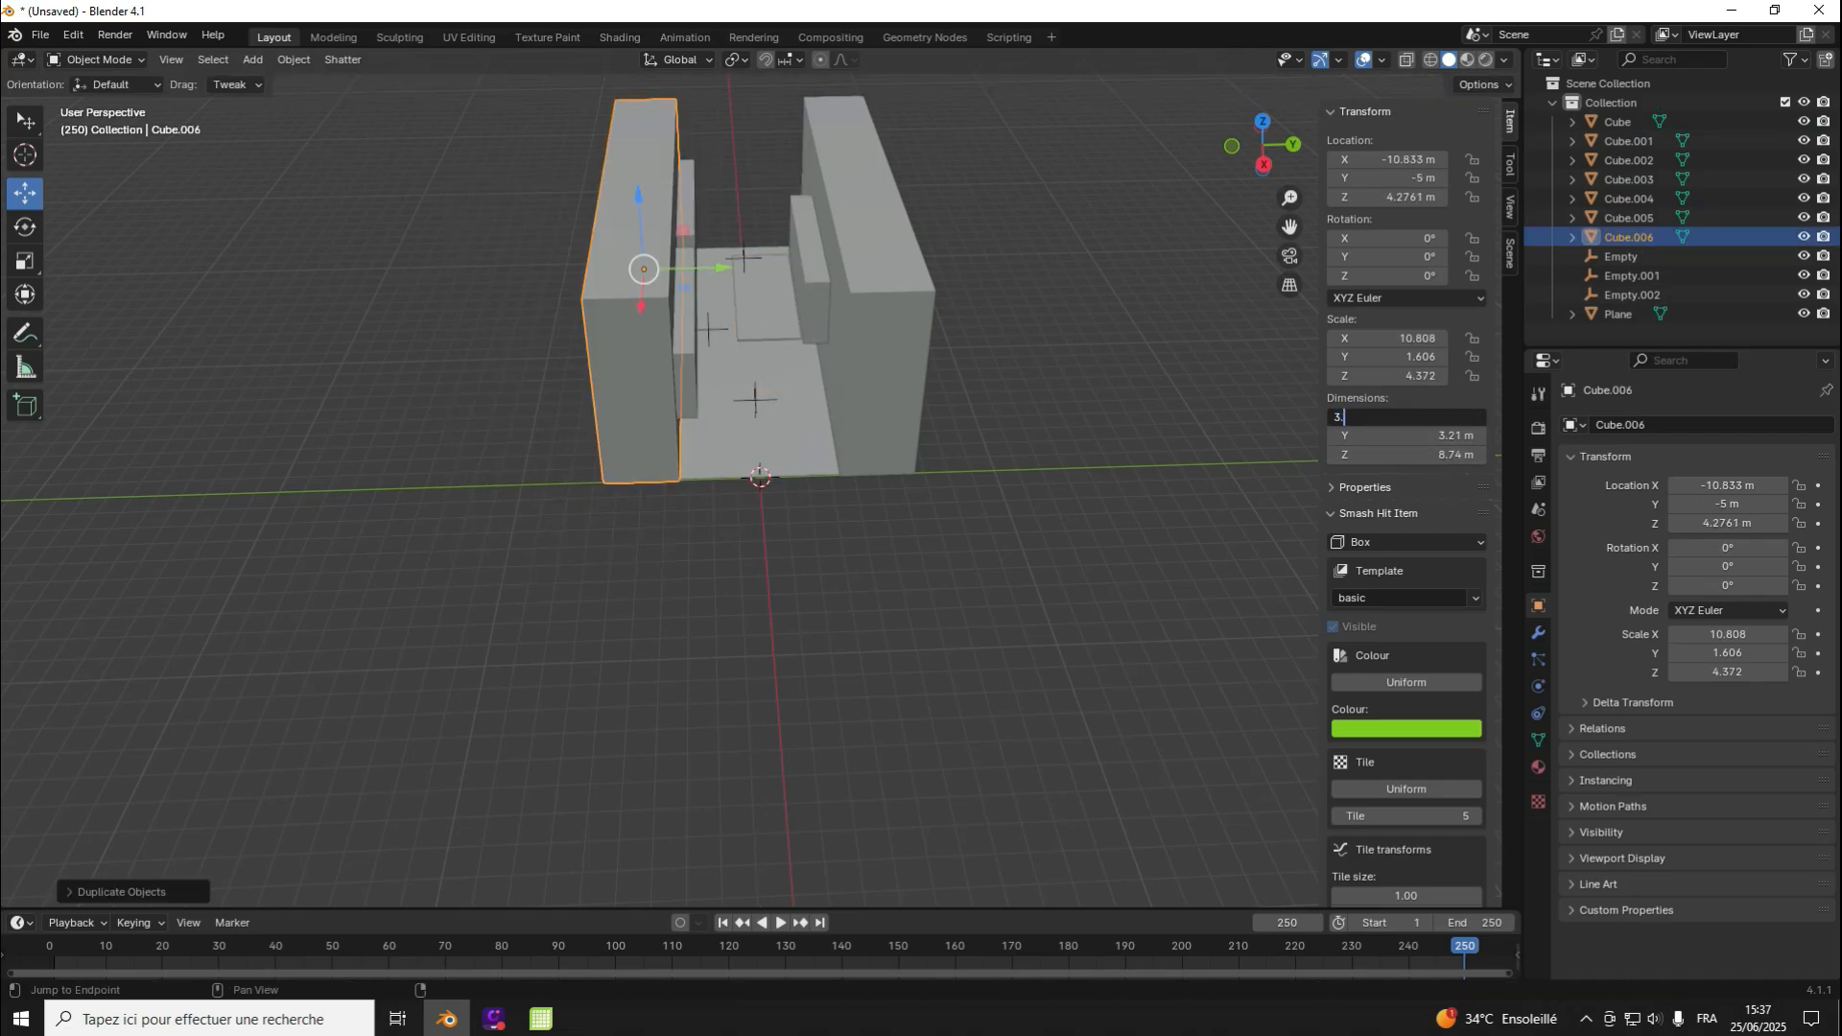
type("21")
key("Tab")
type("2..6")
key("Return")
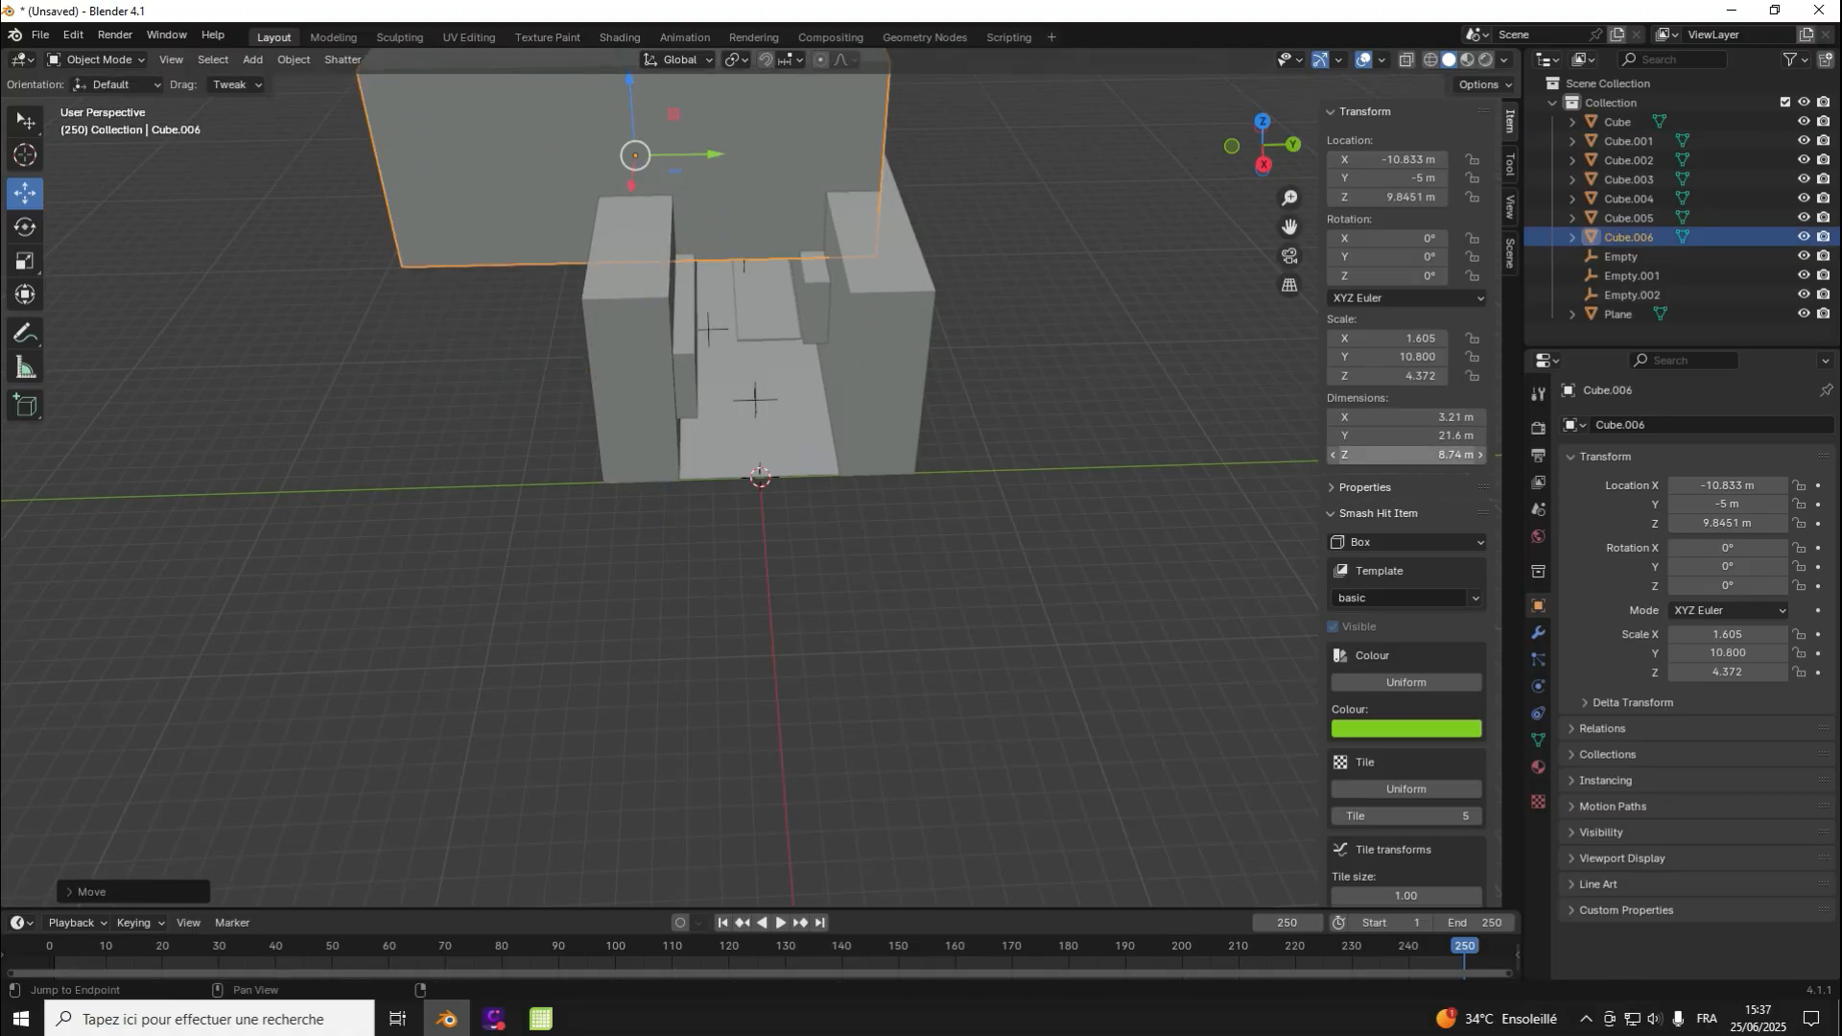
Step: Set the raised slab's Z dimension to 21.6 m, and rescale it to about 19.6 m in X and 4.99 m in Z
left_click(1458, 455)
type("21.6")
key("Return")
middle_click_drag(758, 412, 768, 477)
key("s")
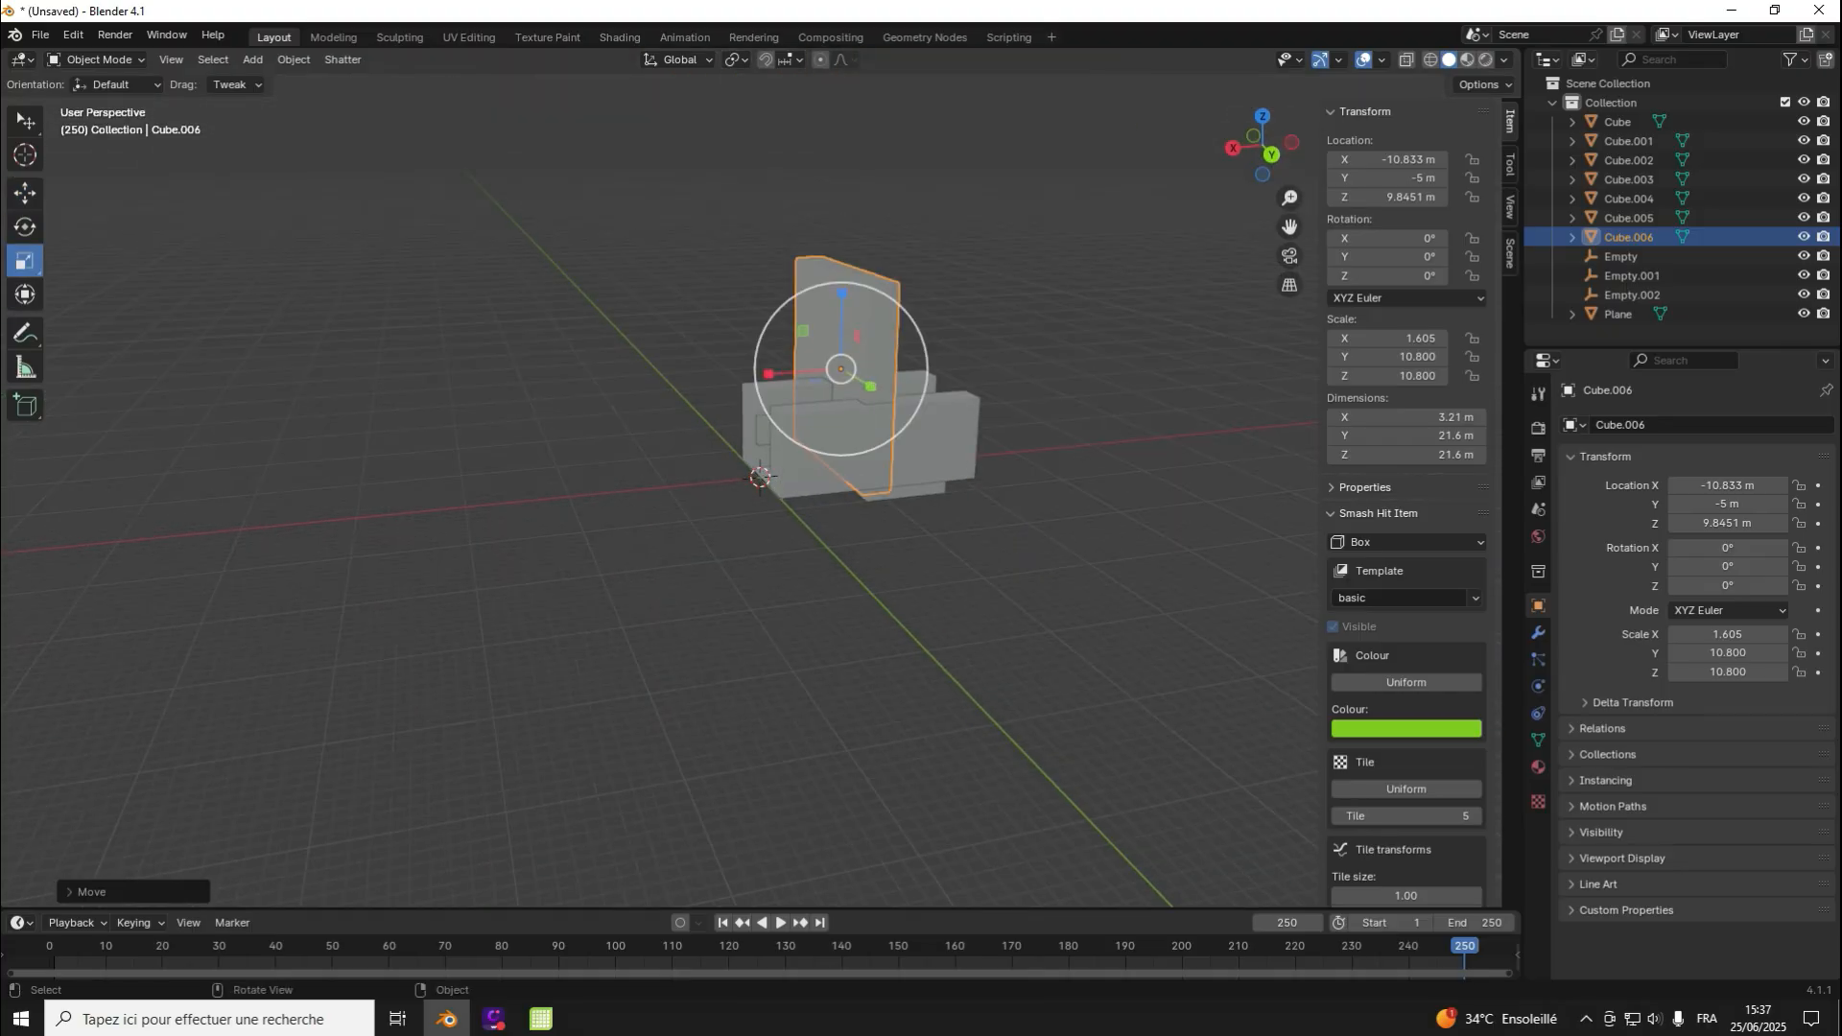
left_click_drag(841, 326, 597, 379)
left_click(597, 379)
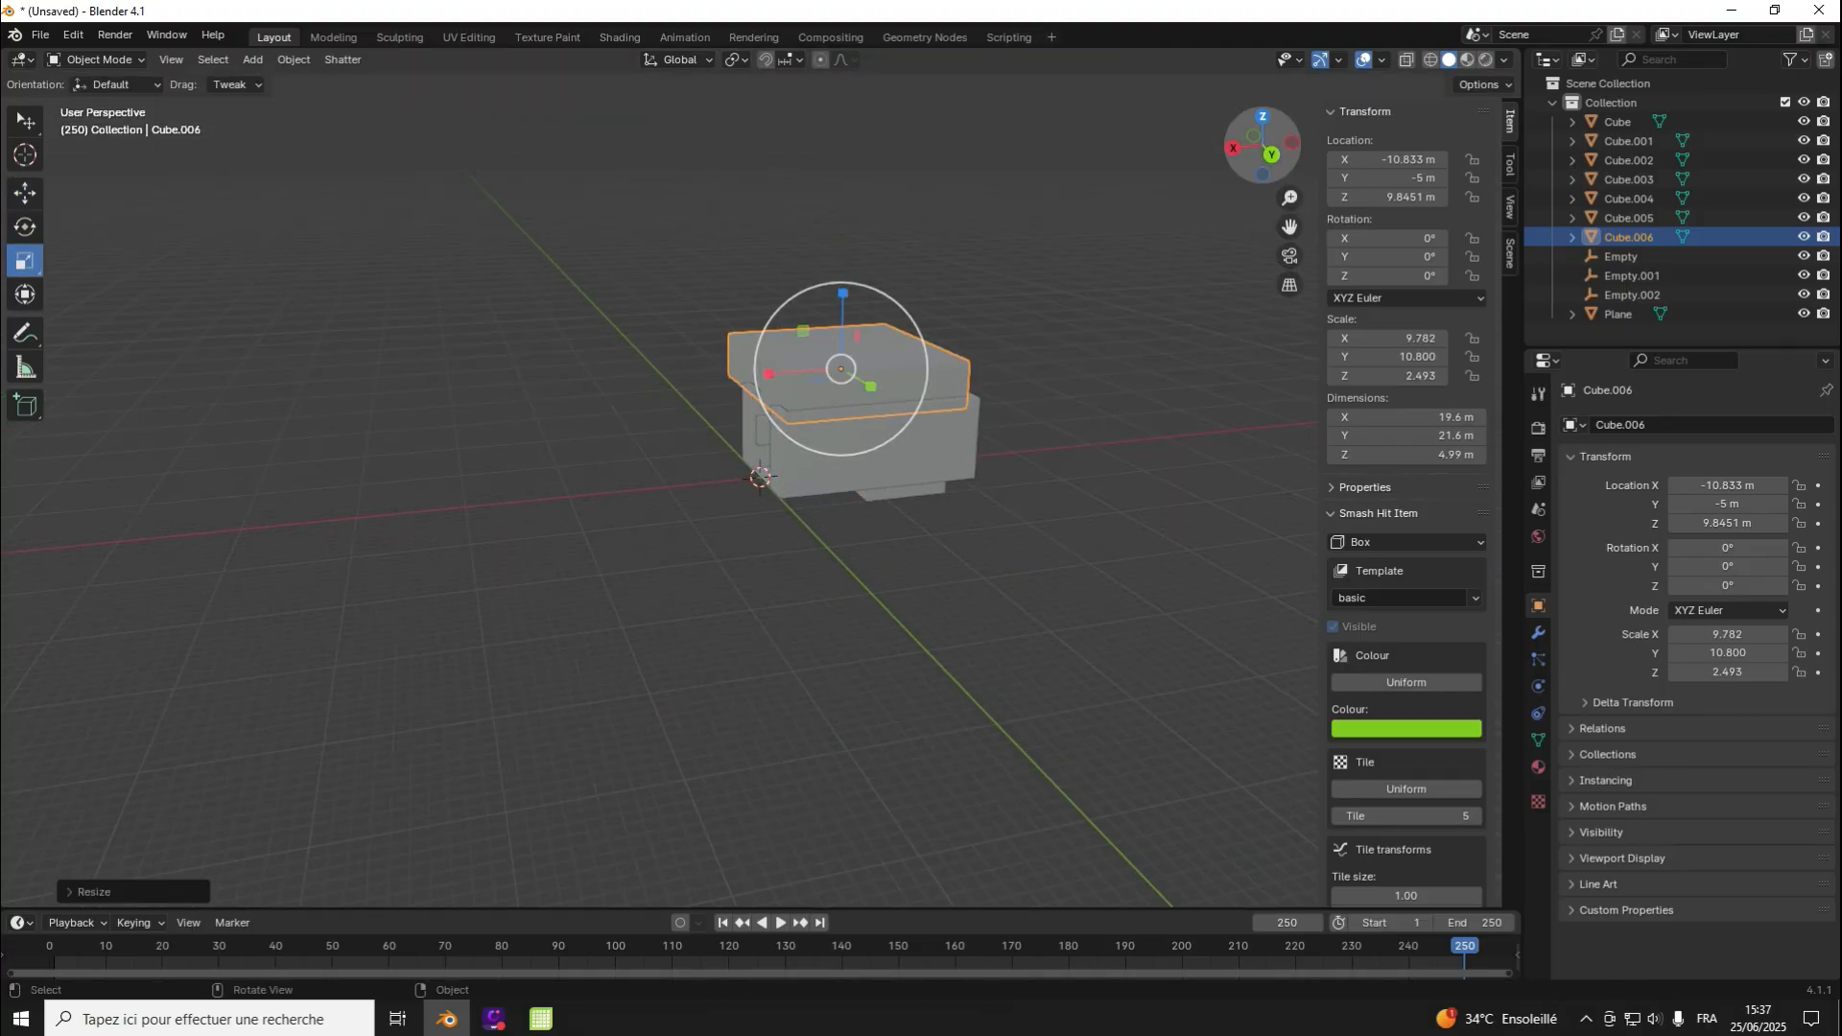
Step: Centre the roof slab over the corridor by setting its Y location to 0 m
left_click(1263, 116)
scroll(1103, 316, "up", 7)
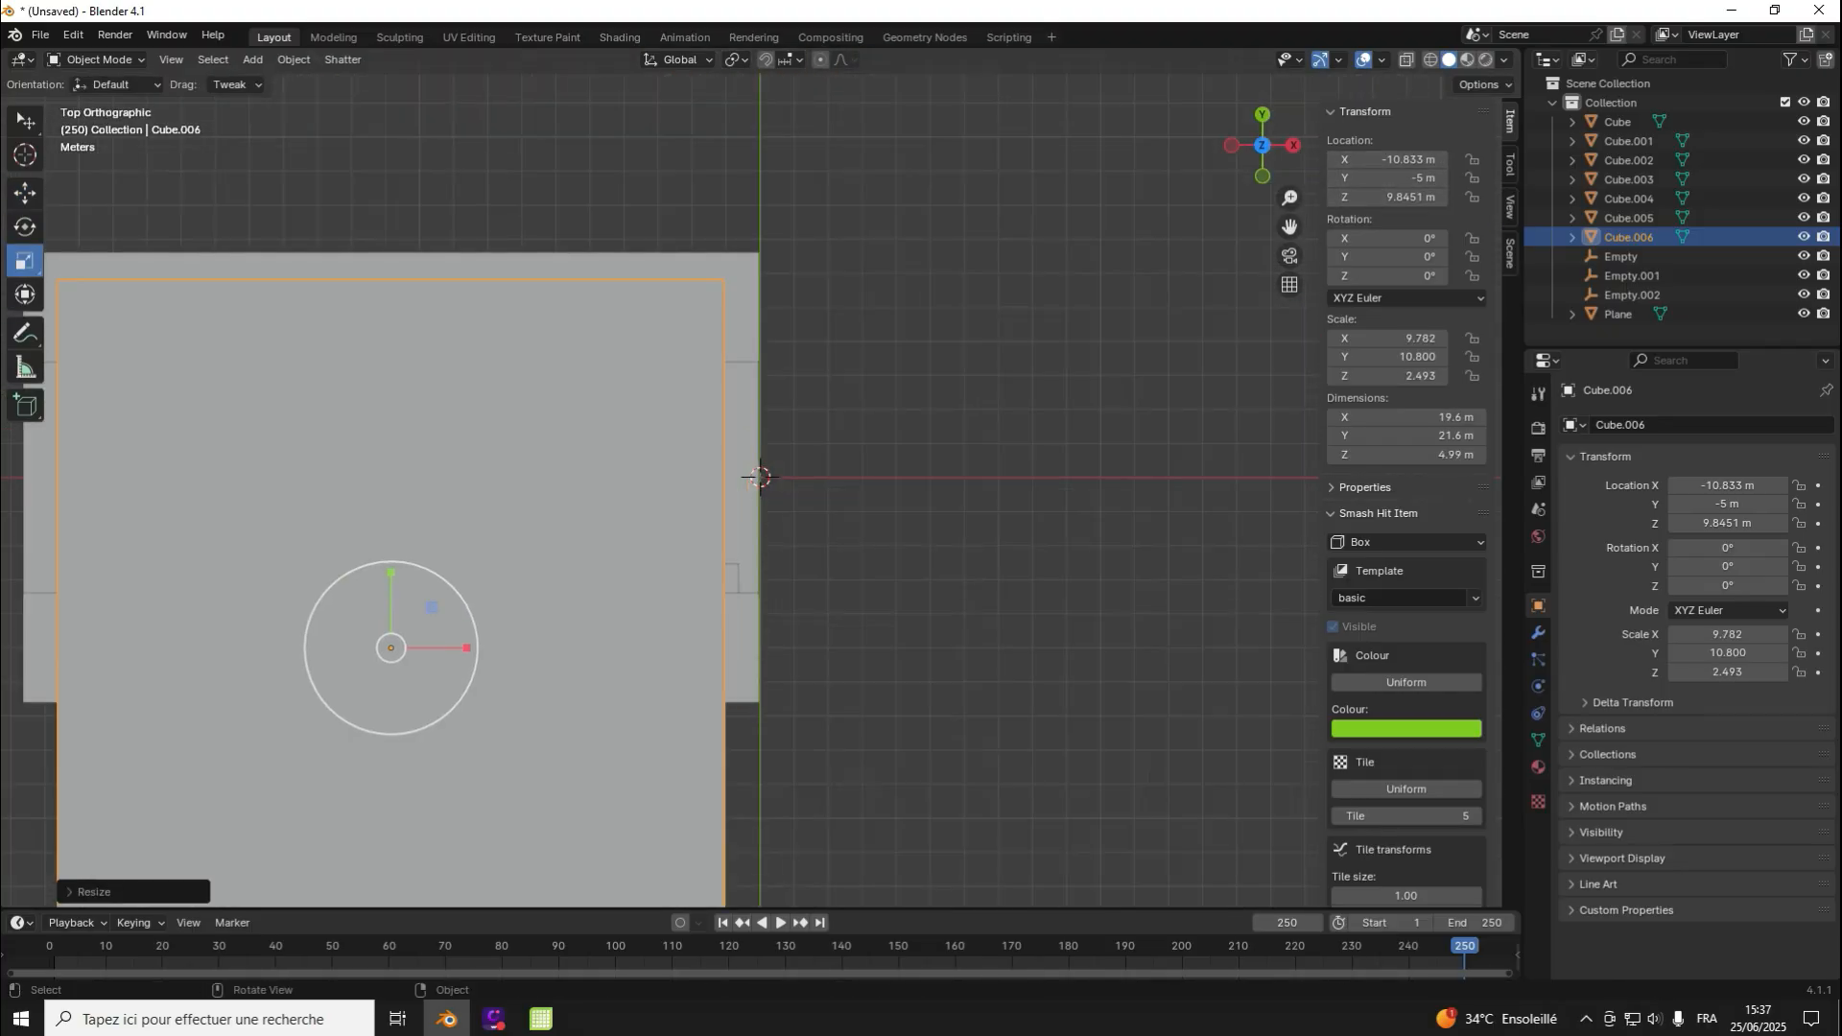
scroll(1103, 316, "down", 5)
left_click(1387, 178)
type("0")
key("Return")
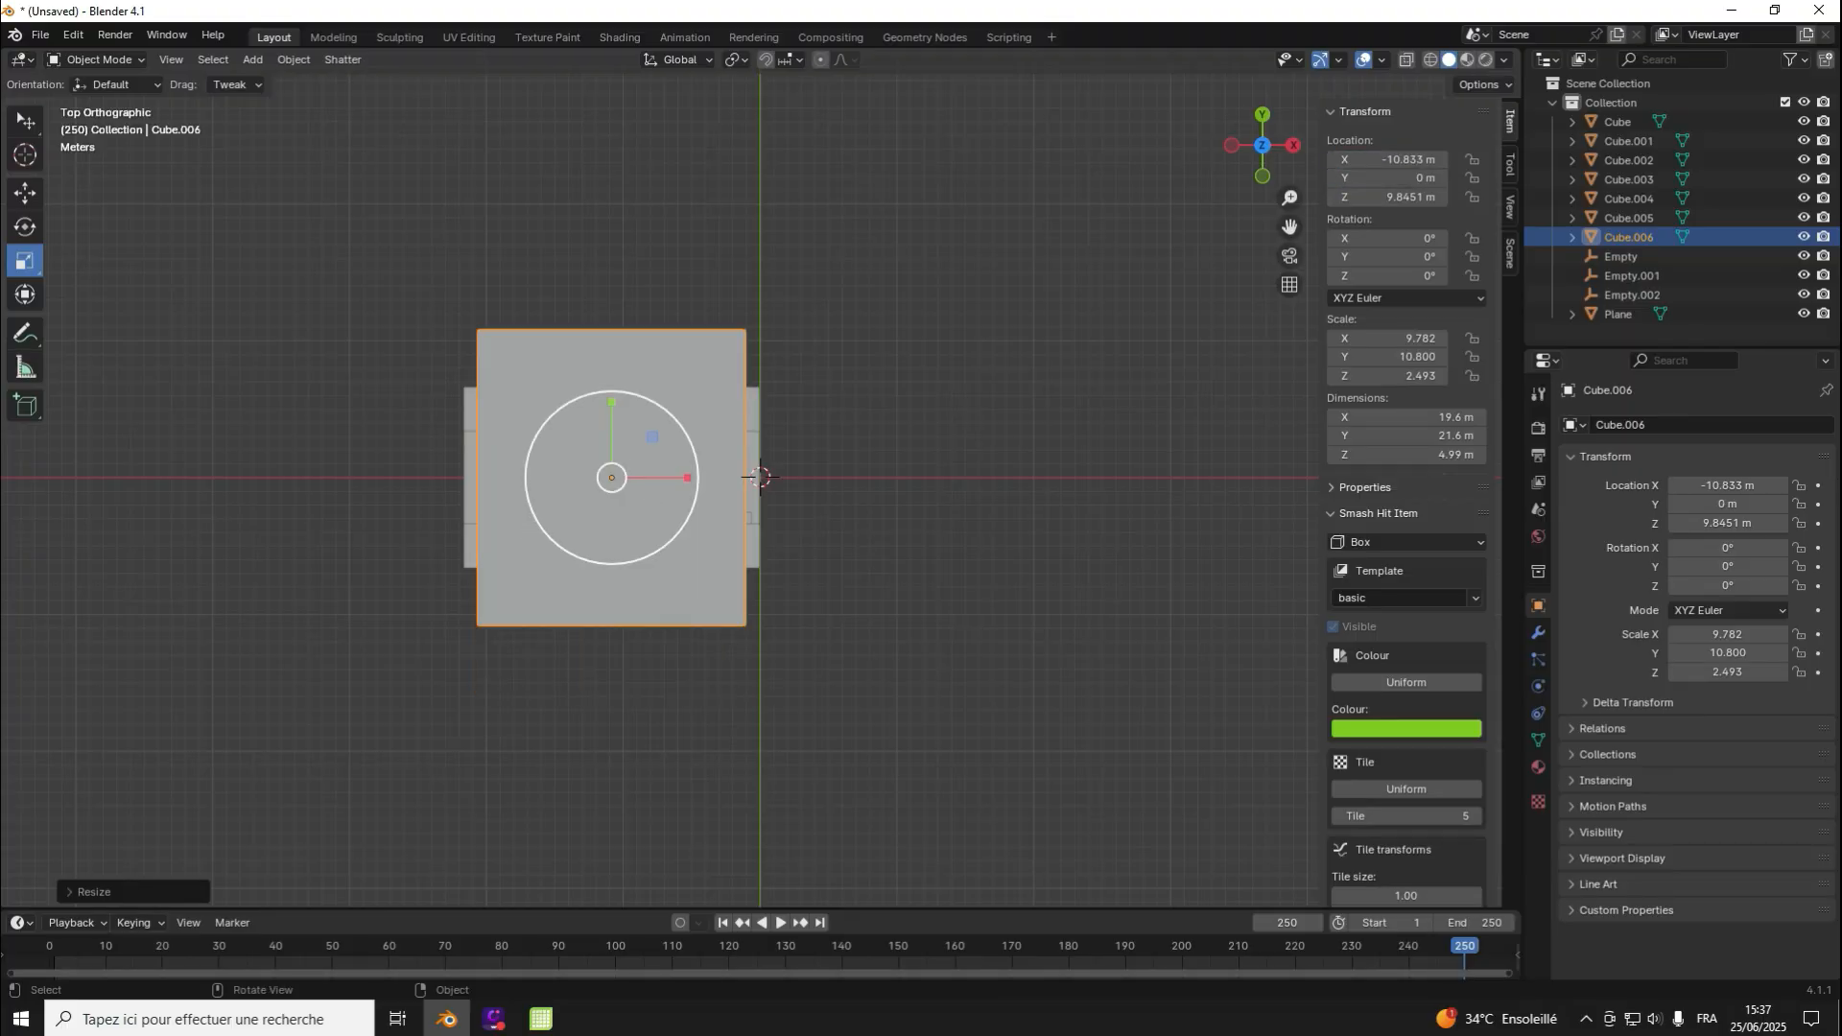
Step: Rescale the roof slab to about 21.6 m in X, 20.2 m in Y and 4.66 m in Z
left_click_drag(672, 412, 666, 468)
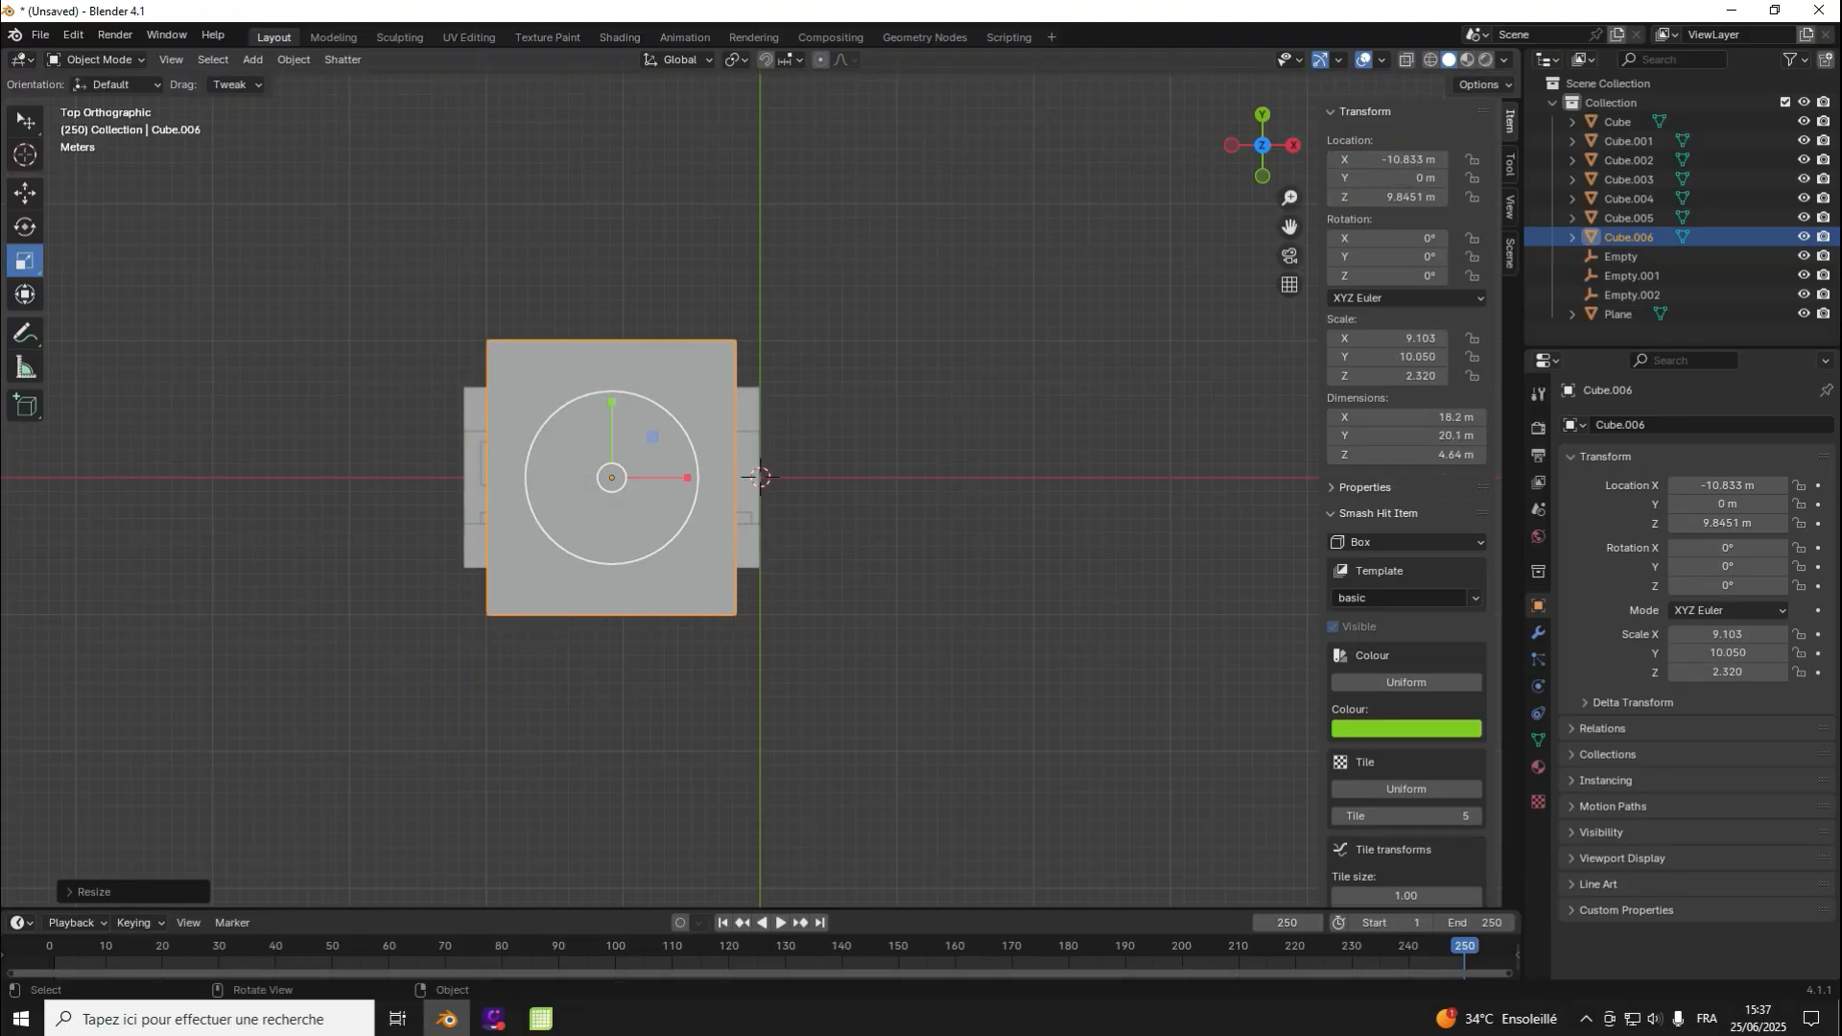
mouse_move(1262, 146)
left_mouse_down()
mouse_move(1258, 120)
mouse_move(1265, 144)
left_mouse_up()
left_click(1262, 144)
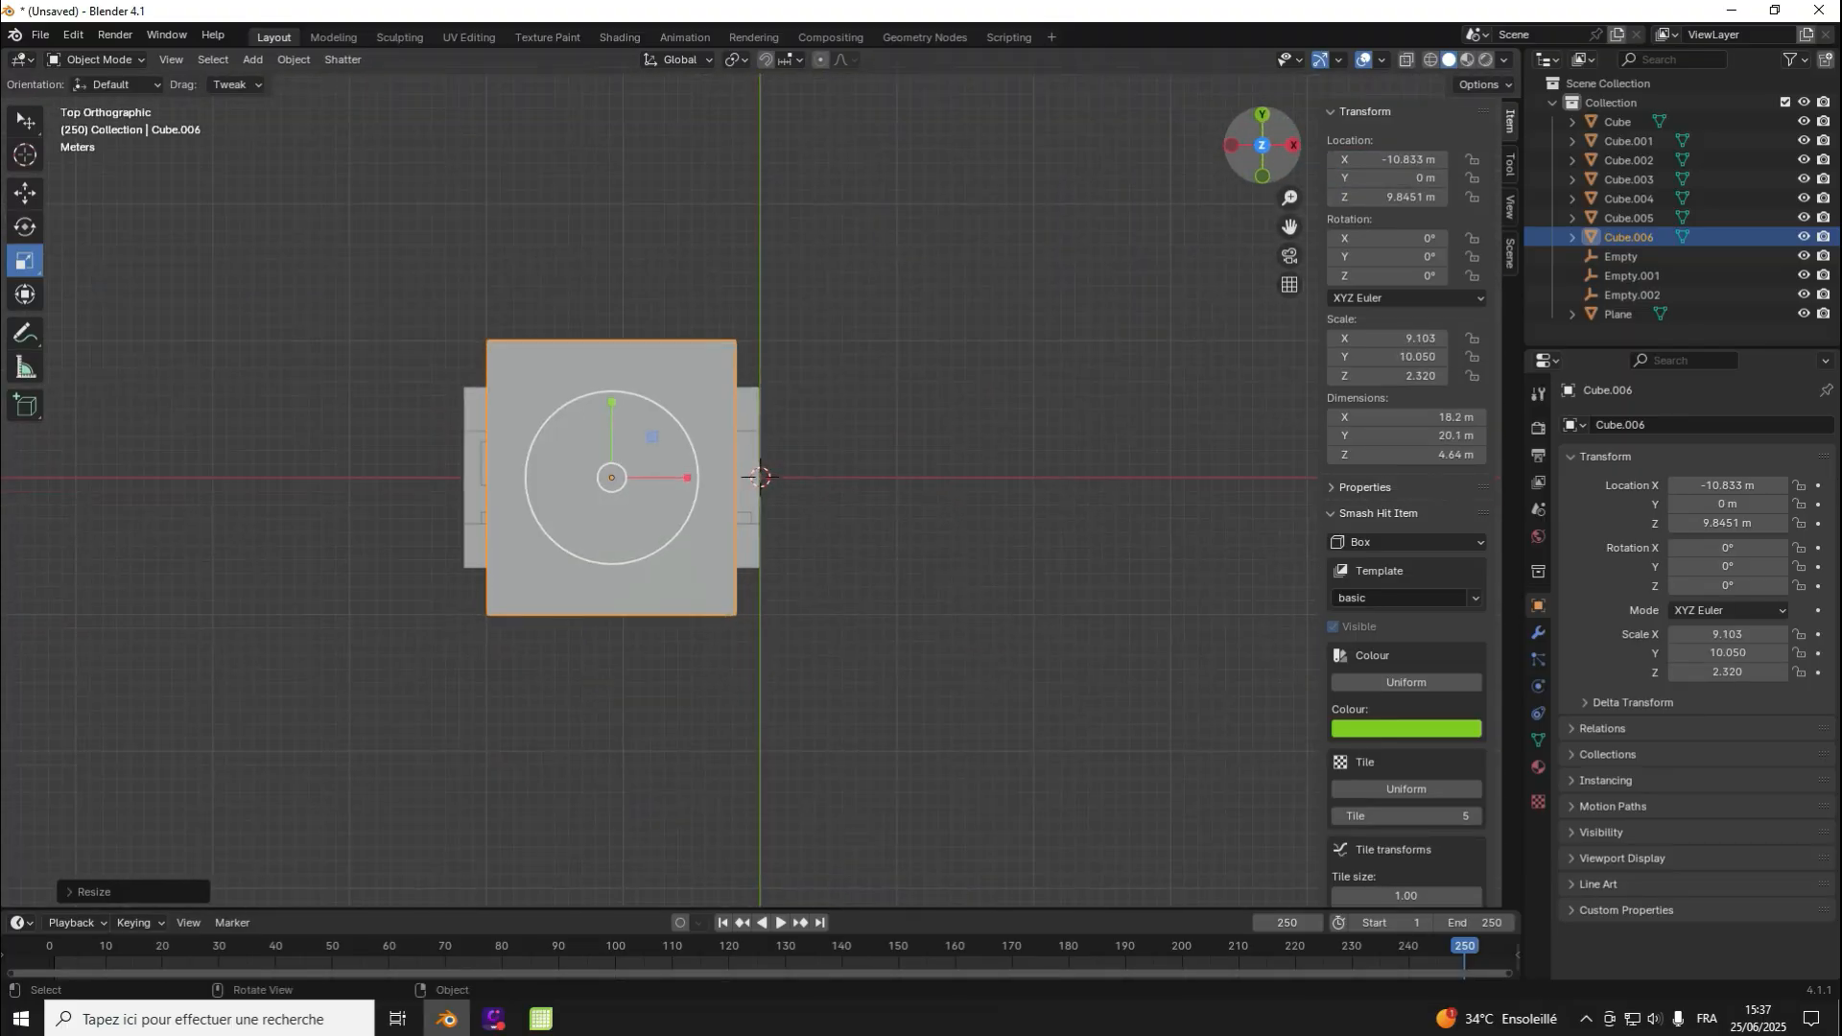
left_click_drag(649, 471, 652, 469)
mouse_move(1262, 144)
left_mouse_down()
mouse_move(1065, 10)
mouse_move(1266, 139)
left_mouse_up()
left_click_drag(664, 463, 678, 462)
left_click(1292, 144)
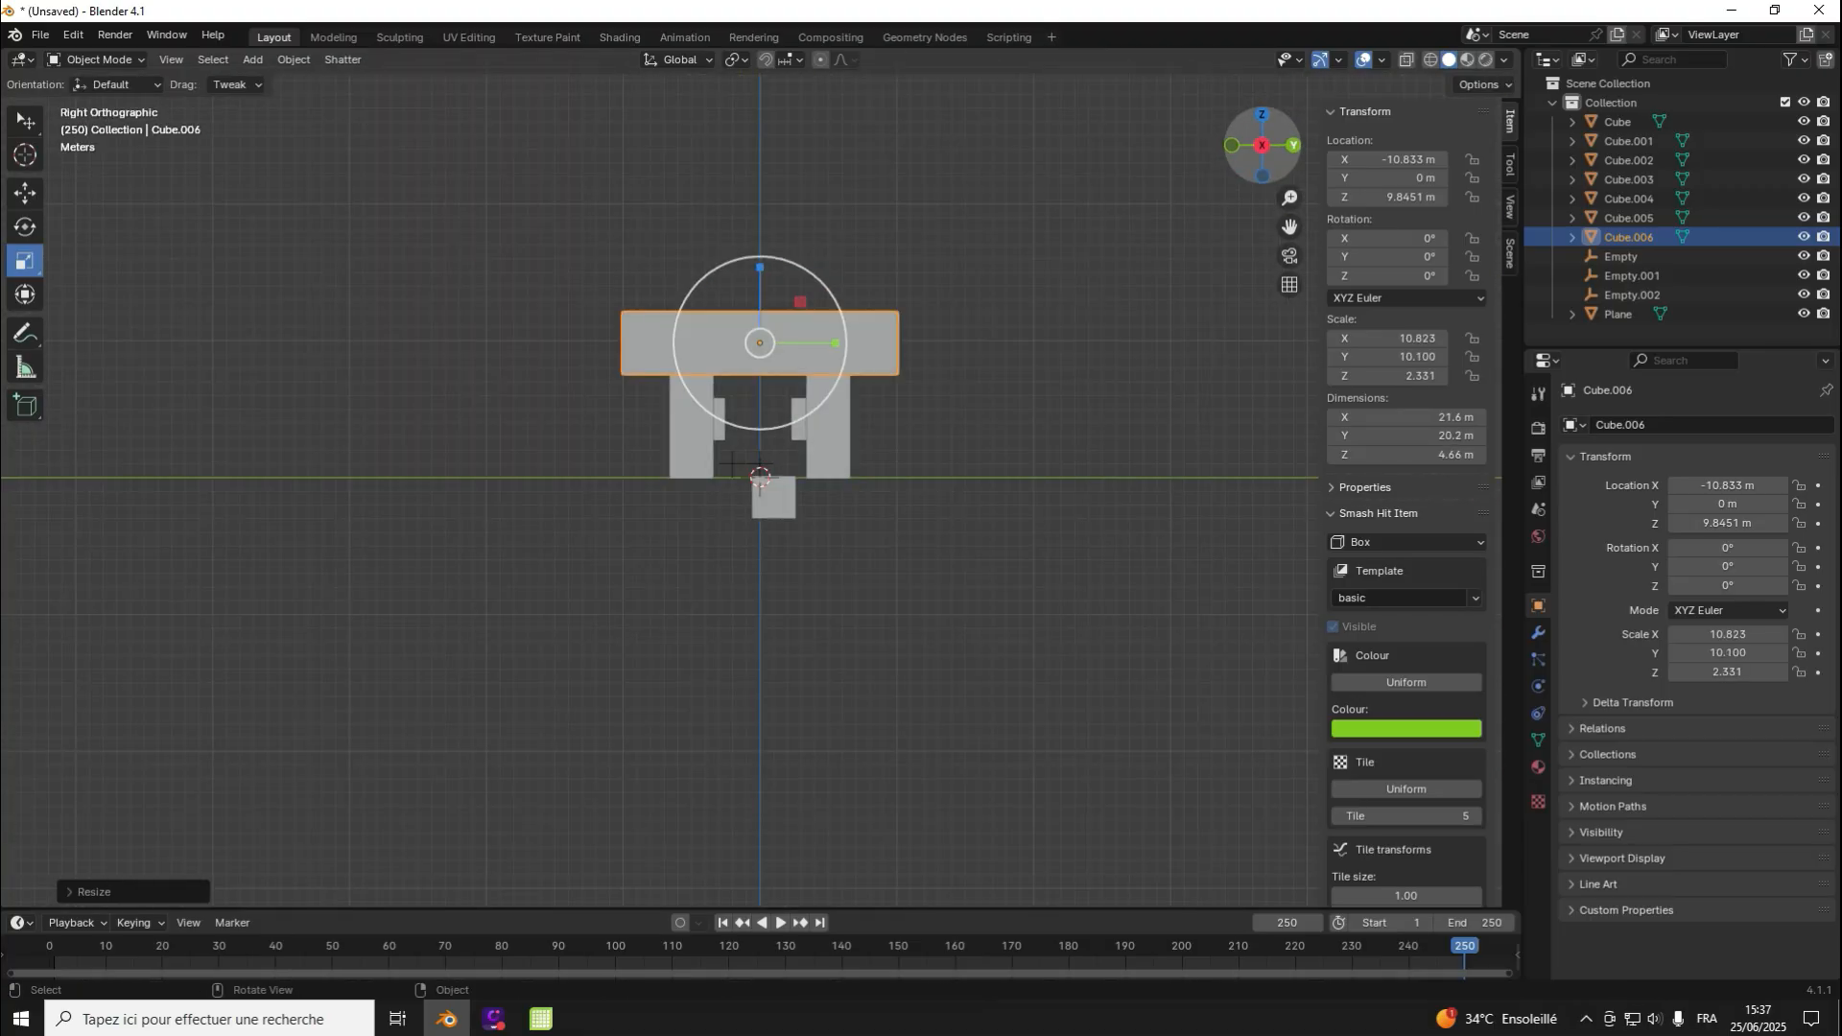
Step: Try widening the floor block along Y to about 14 m, and undo the scaling
left_click_drag(1270, 139, 1261, 147)
scroll(1261, 147, "up", 7)
scroll(1260, 147, "down", 5)
left_click(791, 496)
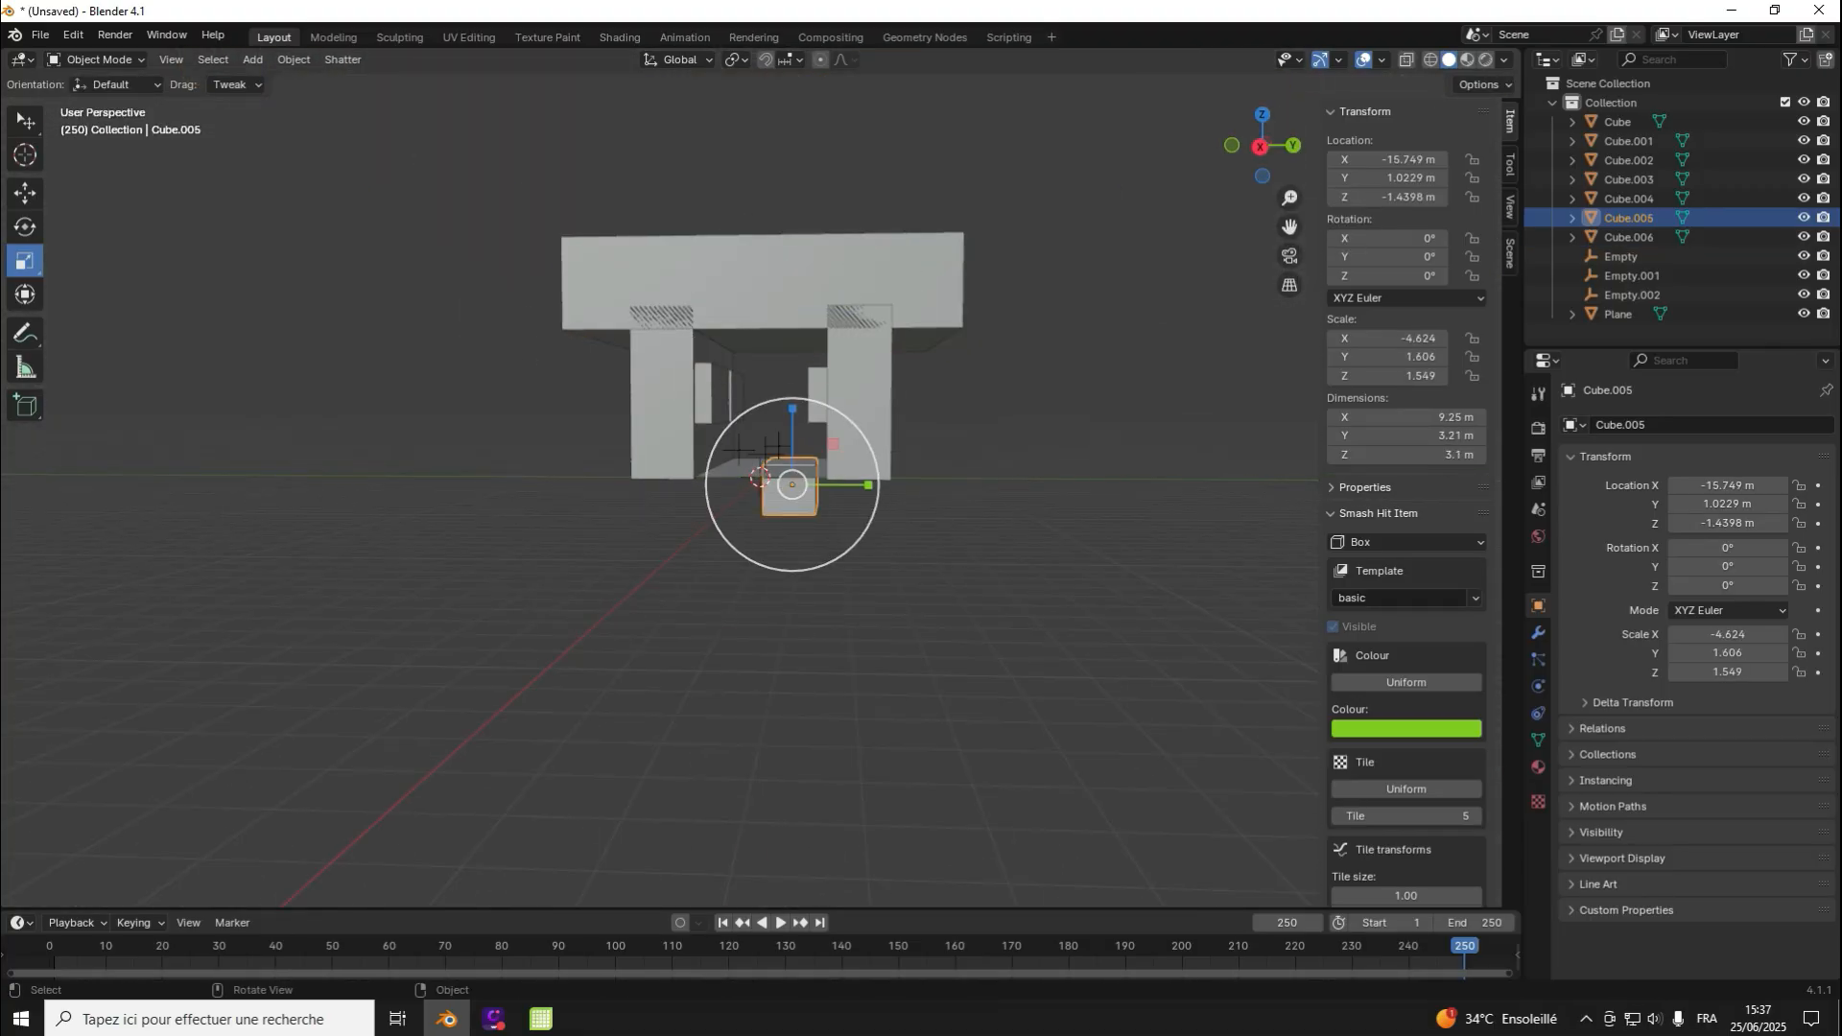
left_click_drag(869, 485, 1139, 486)
left_click(1137, 499)
mouse_move(1262, 144)
left_mouse_down()
mouse_move(1264, 171)
mouse_move(1266, 143)
left_mouse_up()
key("ctrl+z")
key("ctrl+z")
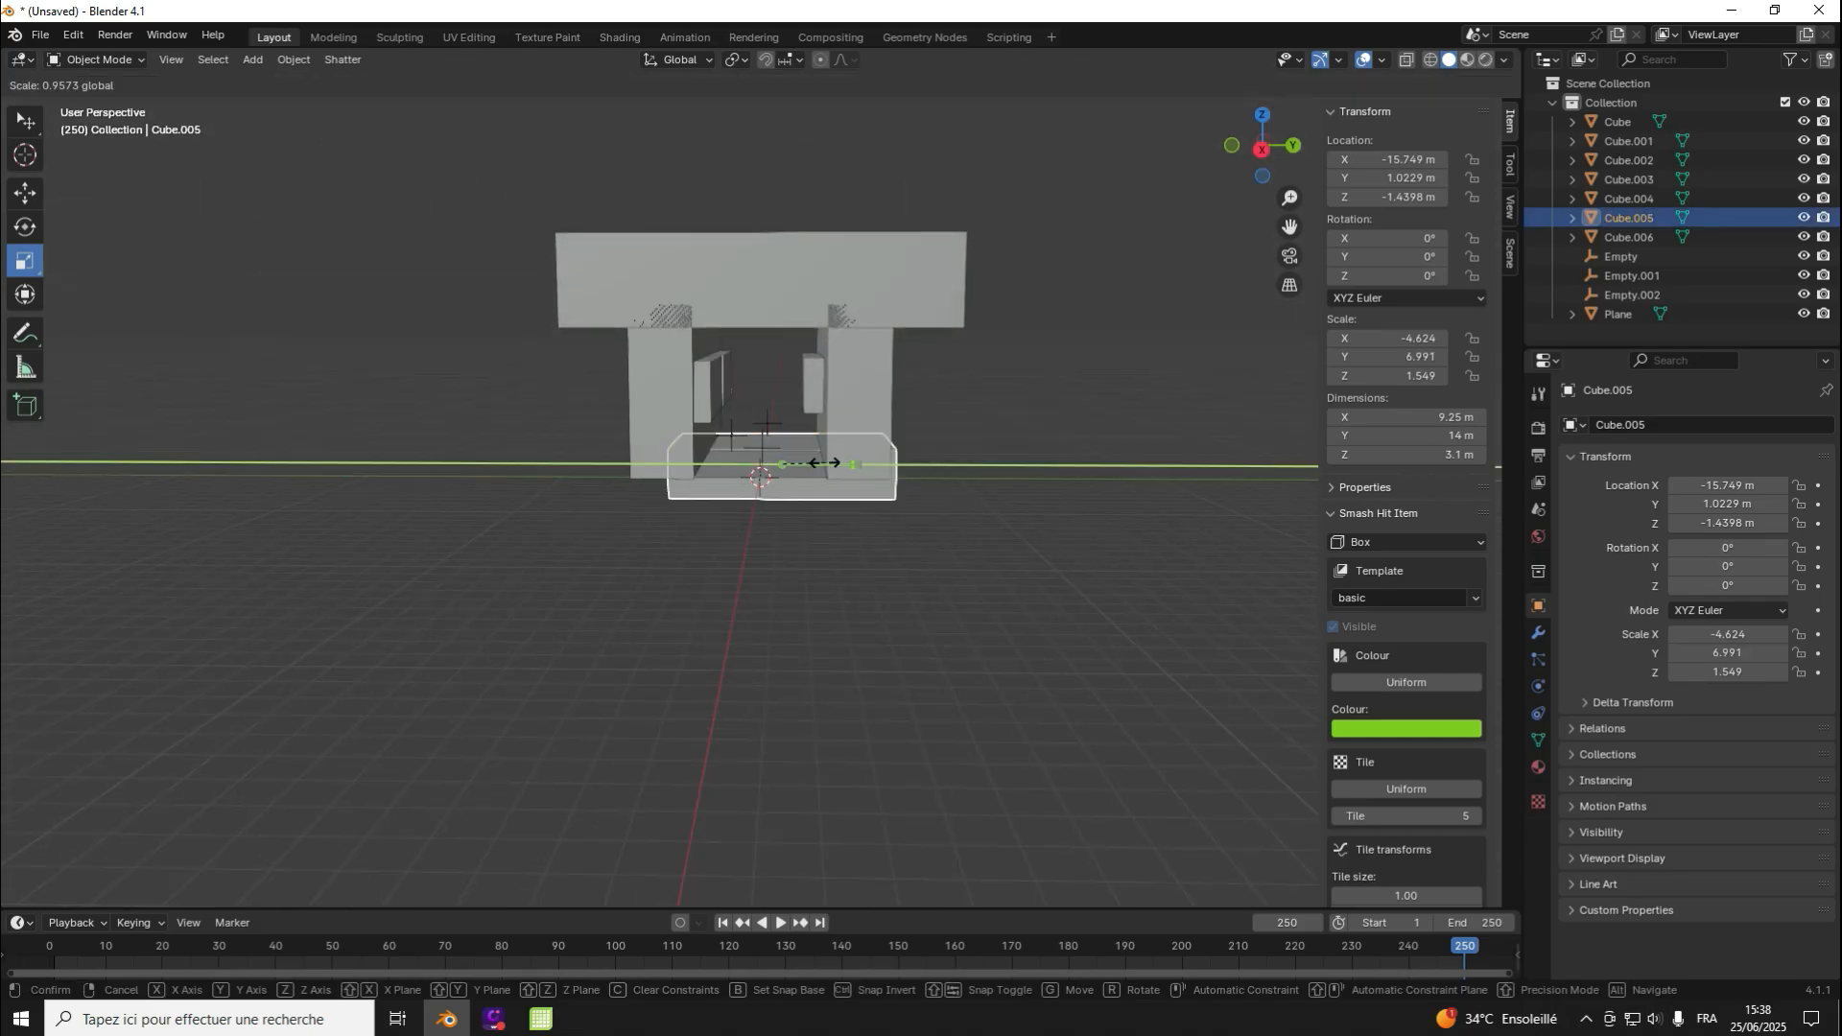
Step: Scale the floor block into a pillar about 10.4 × 3.83 × 19.3 m, lower it to about Z -9.13 m, and deselect it
key("s")
left_click_drag(792, 390, 783, 60)
left_click(25, 193)
left_click_drag(782, 386, 781, 518)
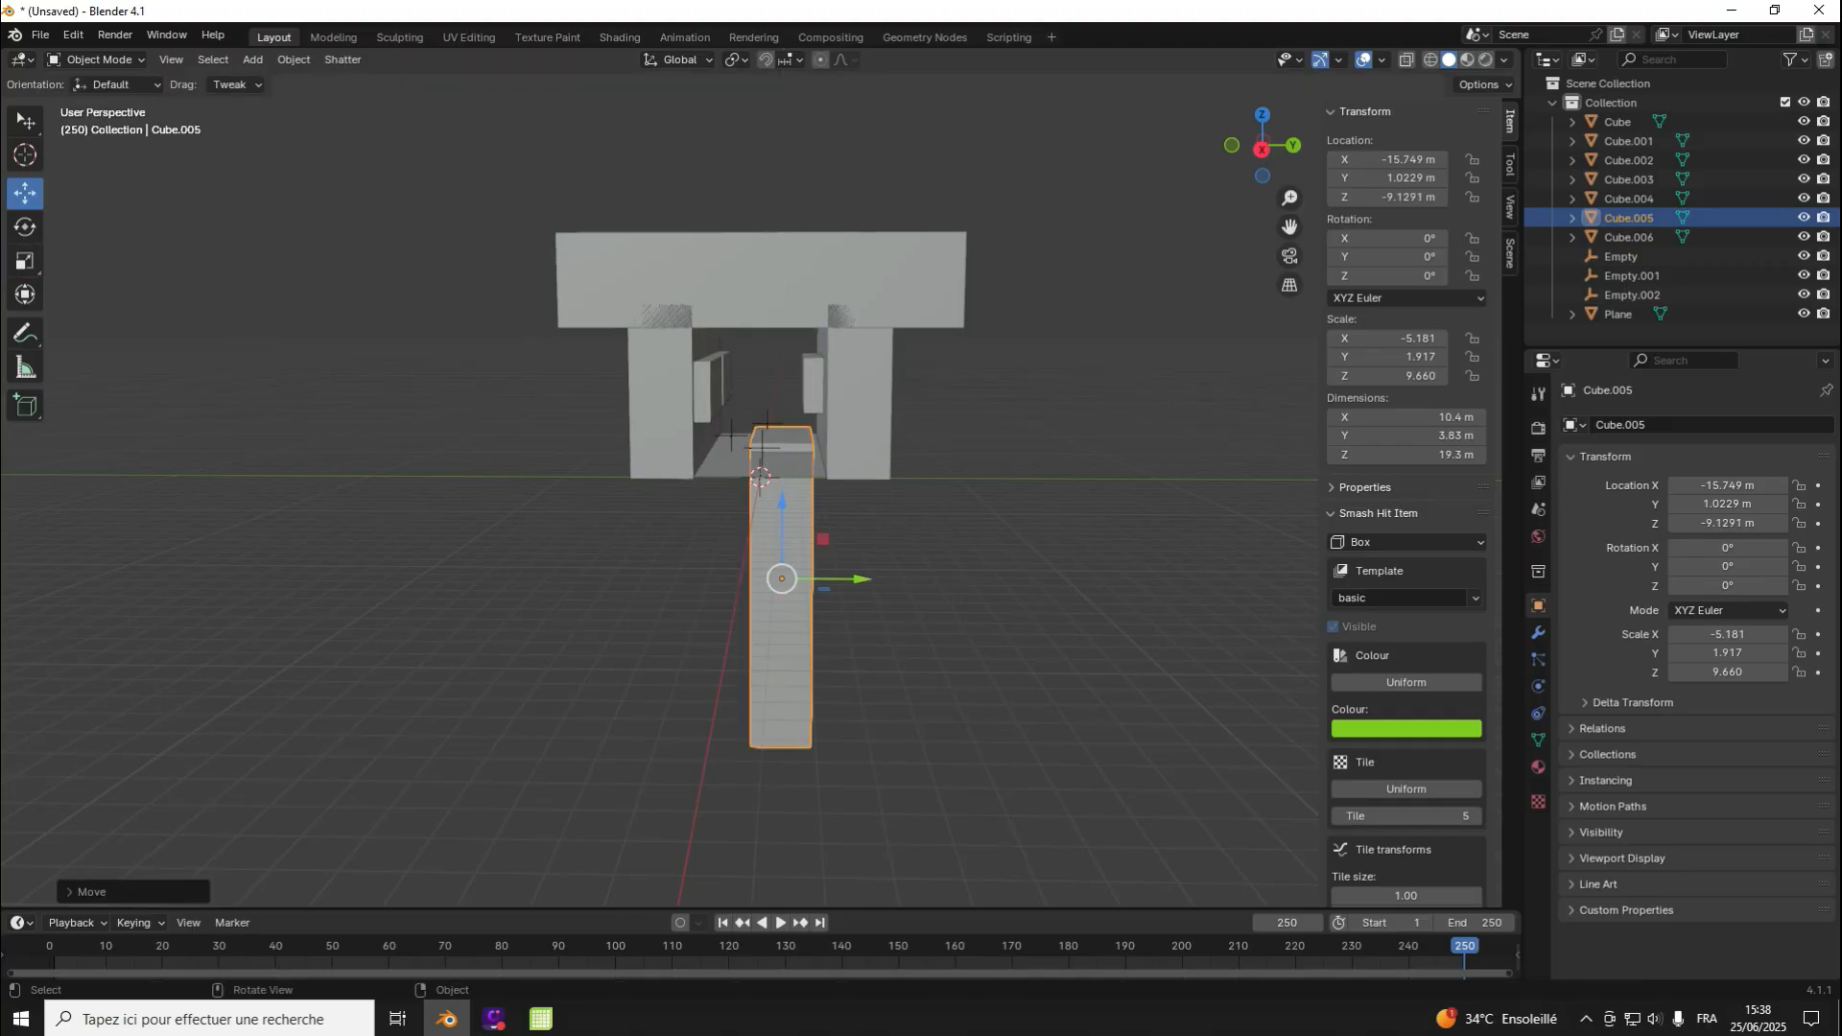
mouse_move(1263, 144)
left_mouse_down()
mouse_move(1267, 180)
mouse_move(1240, 175)
mouse_move(1286, 124)
mouse_move(1218, 196)
mouse_move(1259, 154)
mouse_move(1237, 152)
left_mouse_up()
left_click(1199, 192)
scroll(1266, 143, "up", 12)
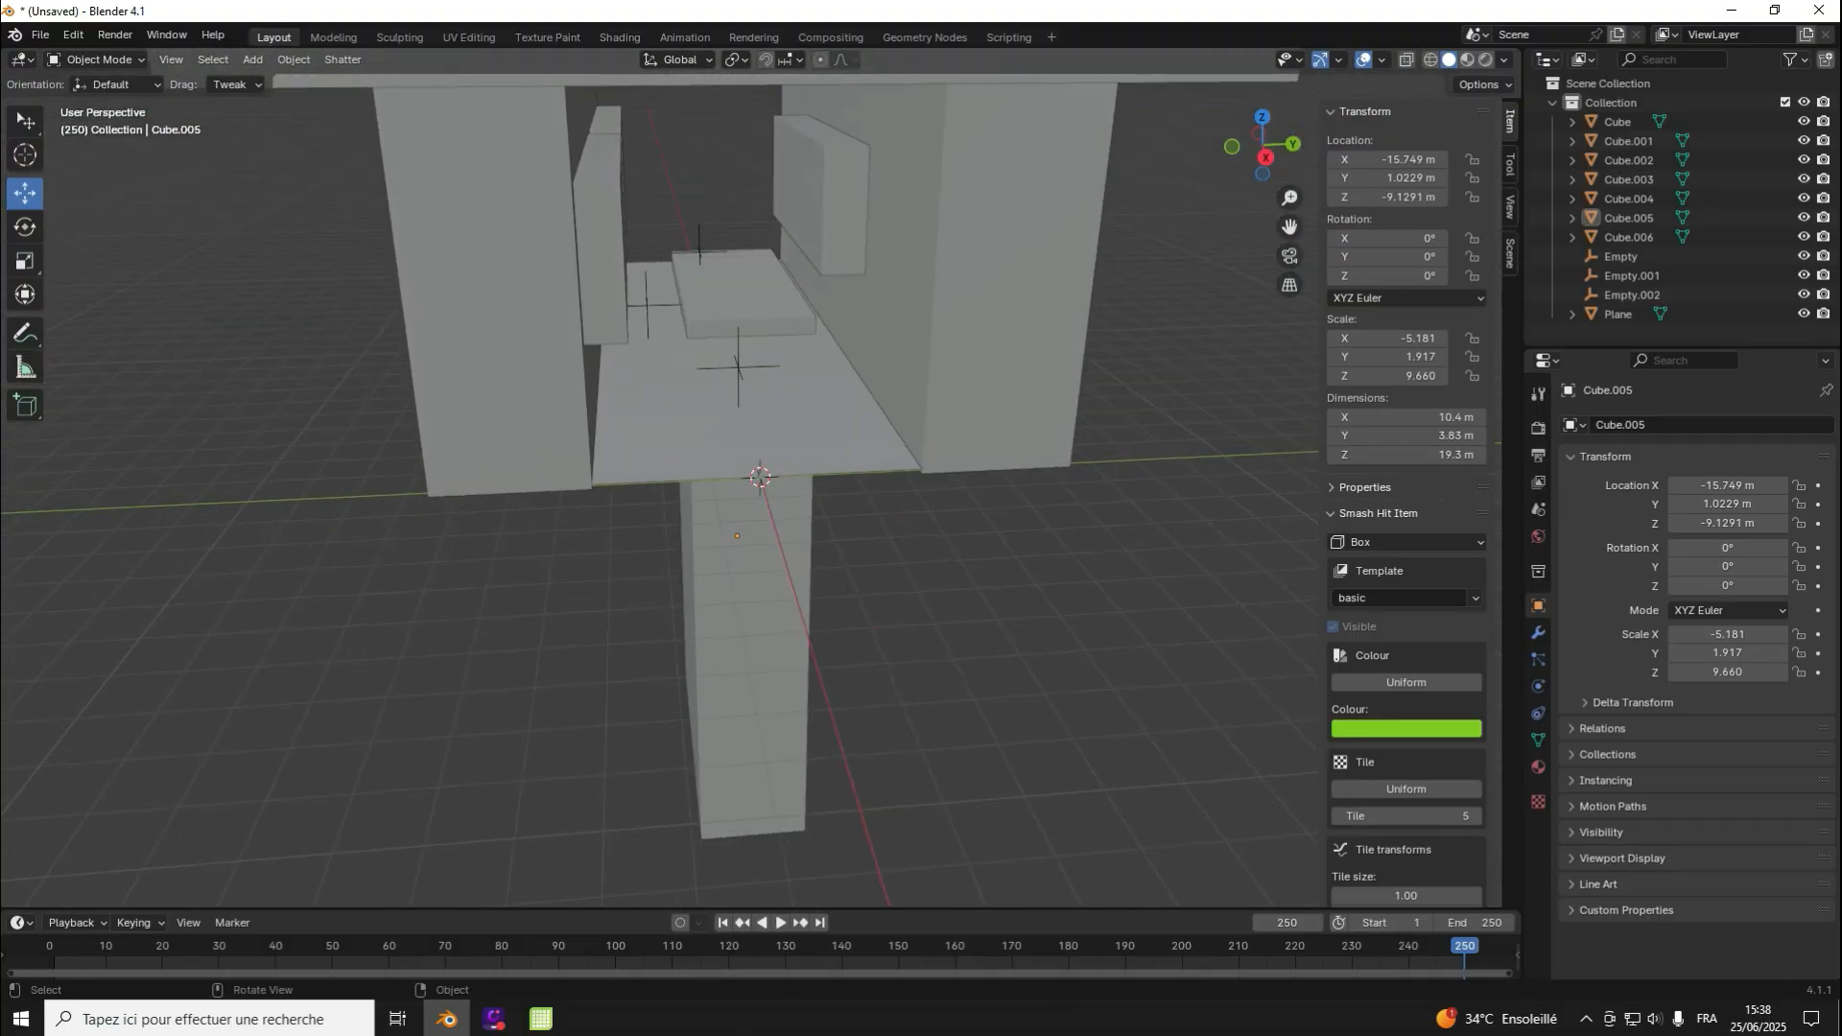
Step: Examine the three obstacle empties, the pillar block and the wall, and look over the whole segment
left_click(739, 374)
left_click(737, 368)
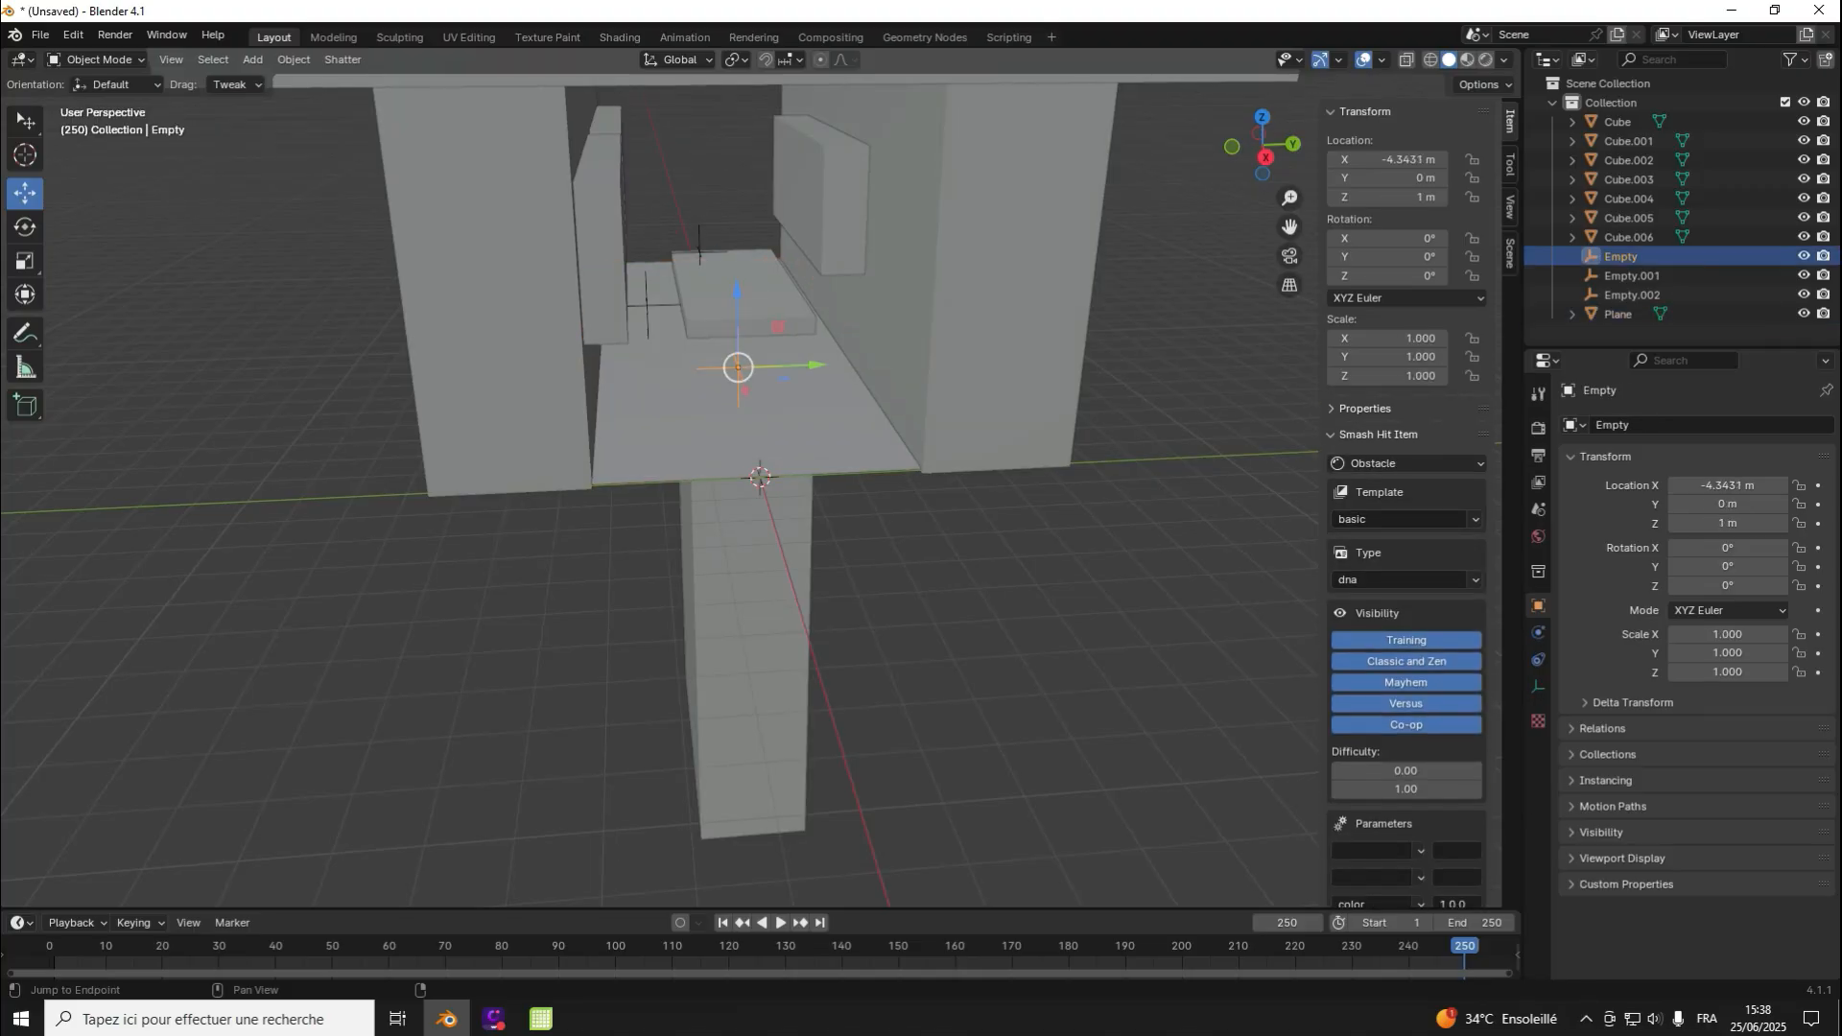
left_click(699, 251)
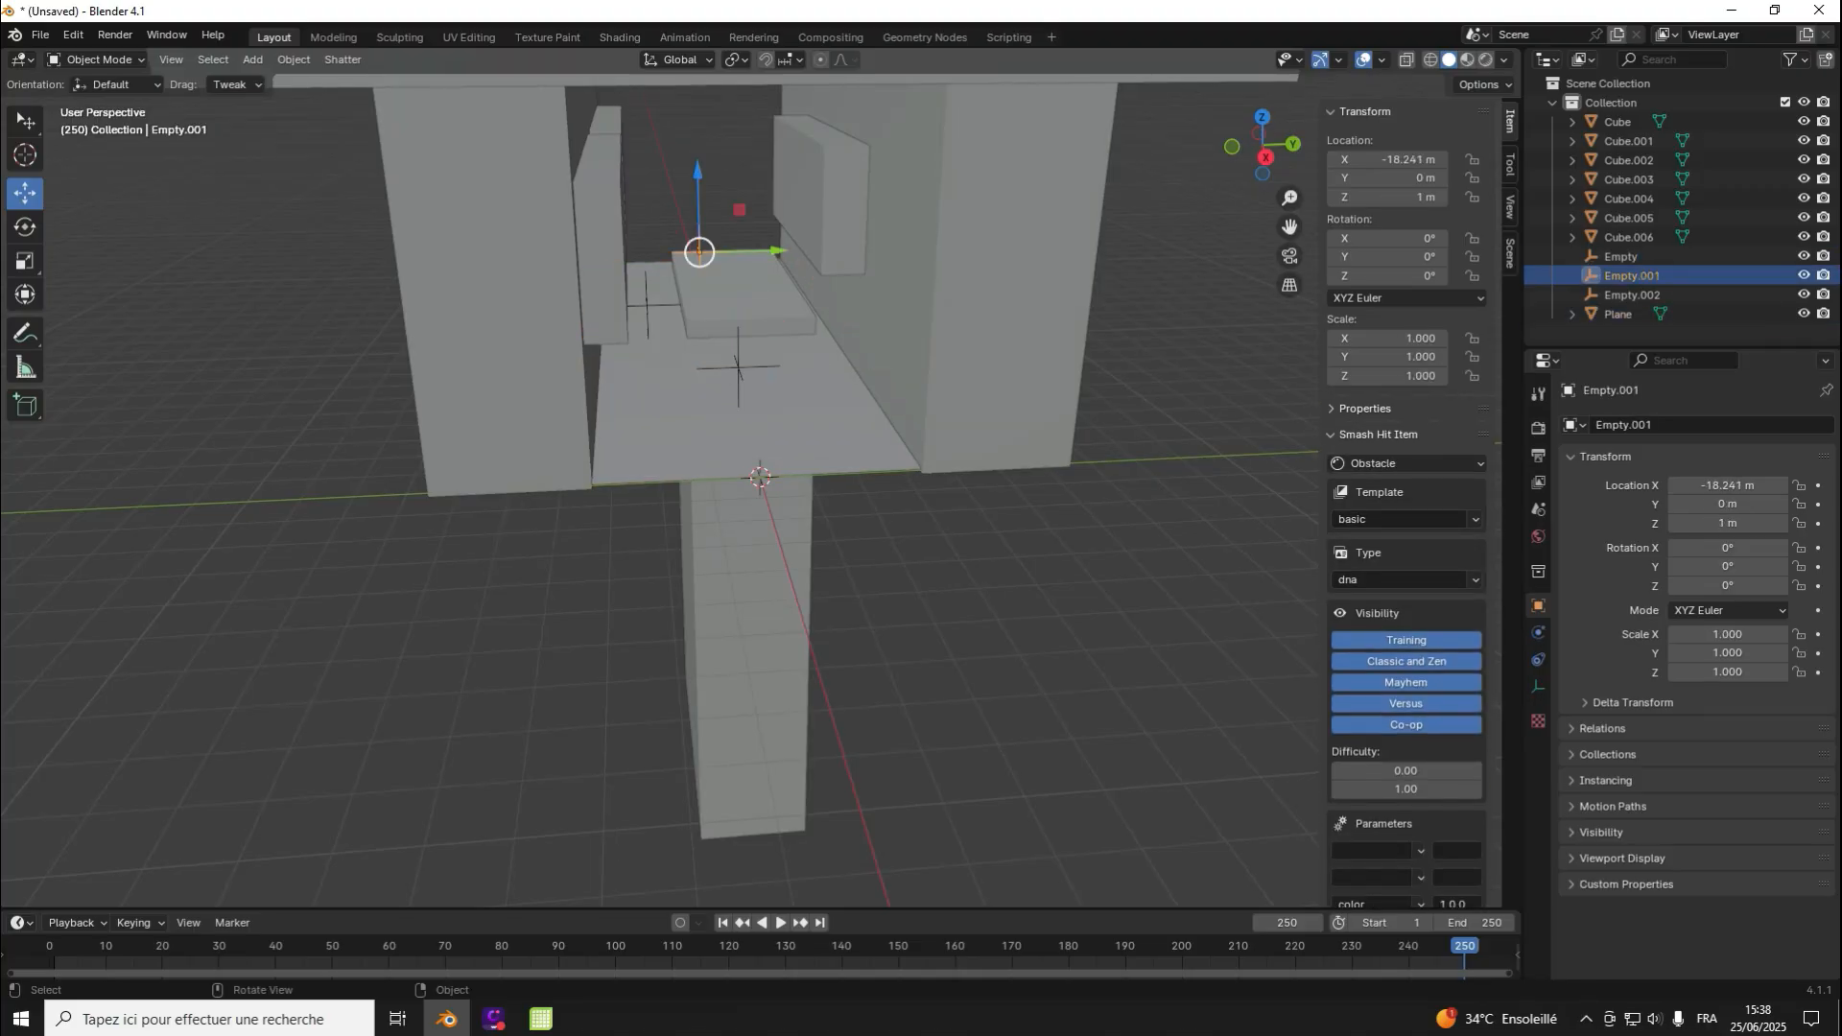
left_click(647, 305)
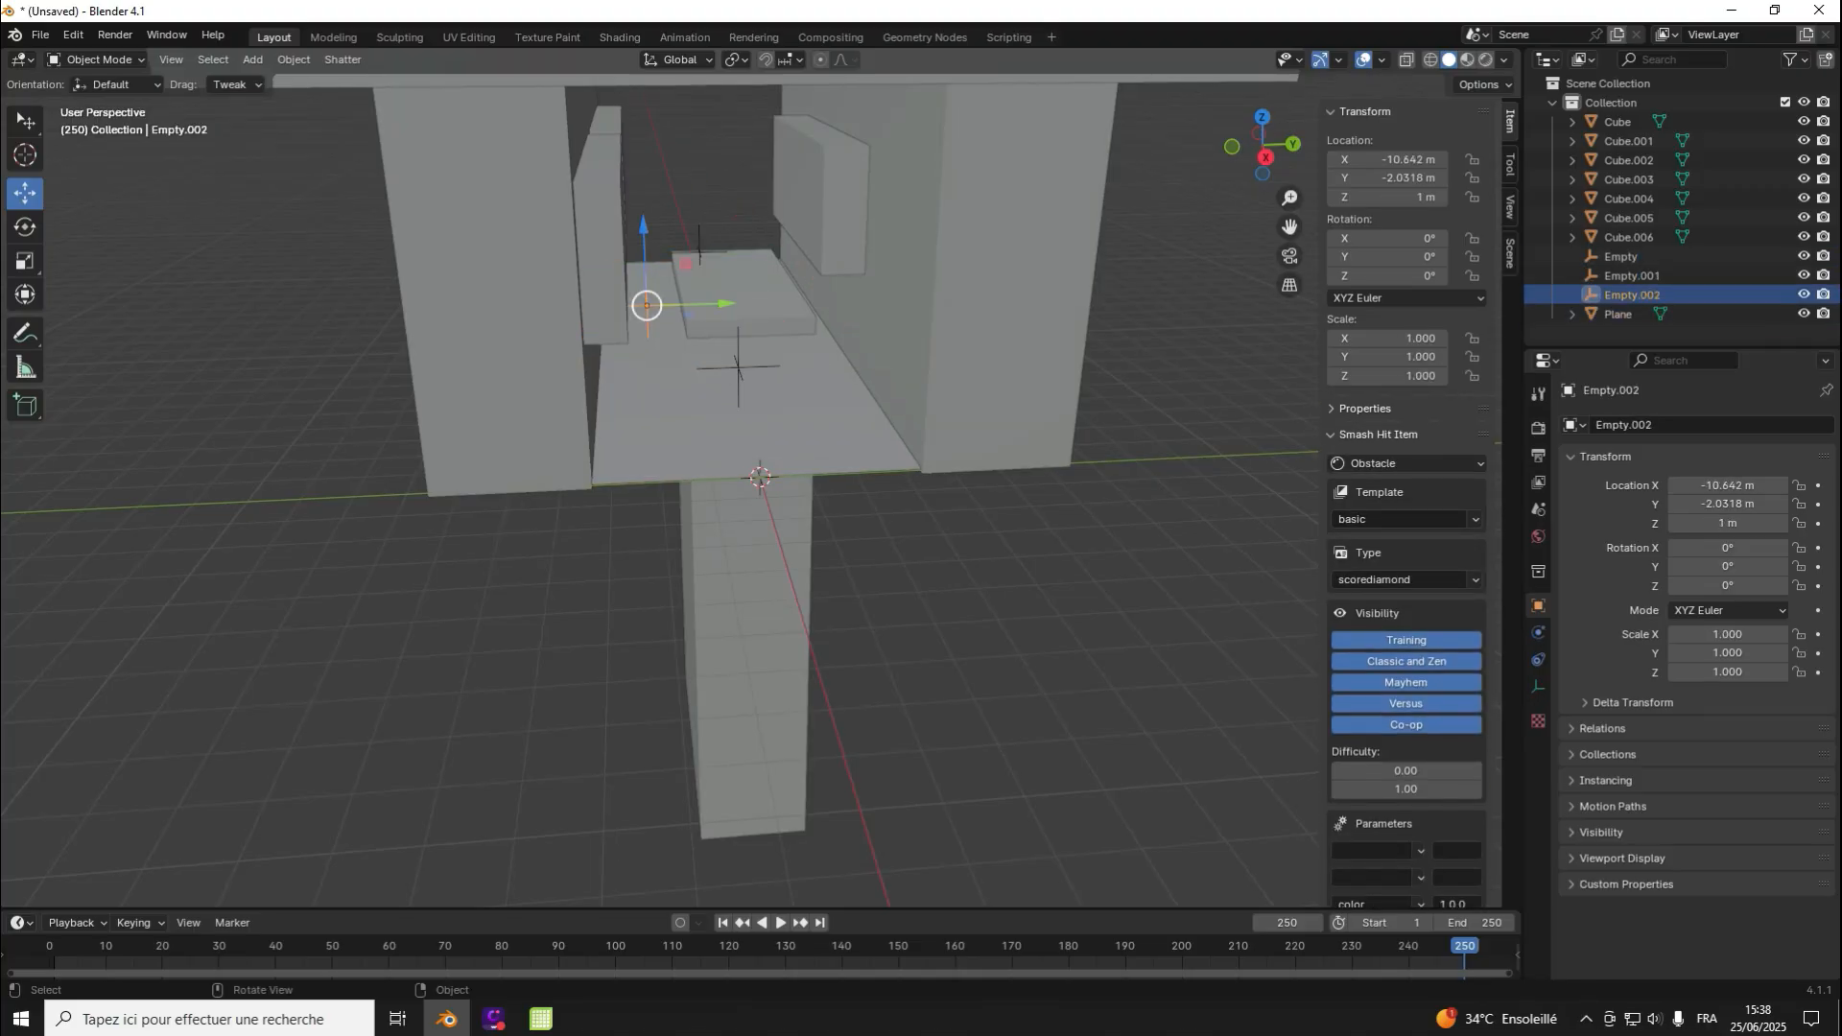
left_click_drag(1263, 144, 1226, 150)
left_click(790, 566)
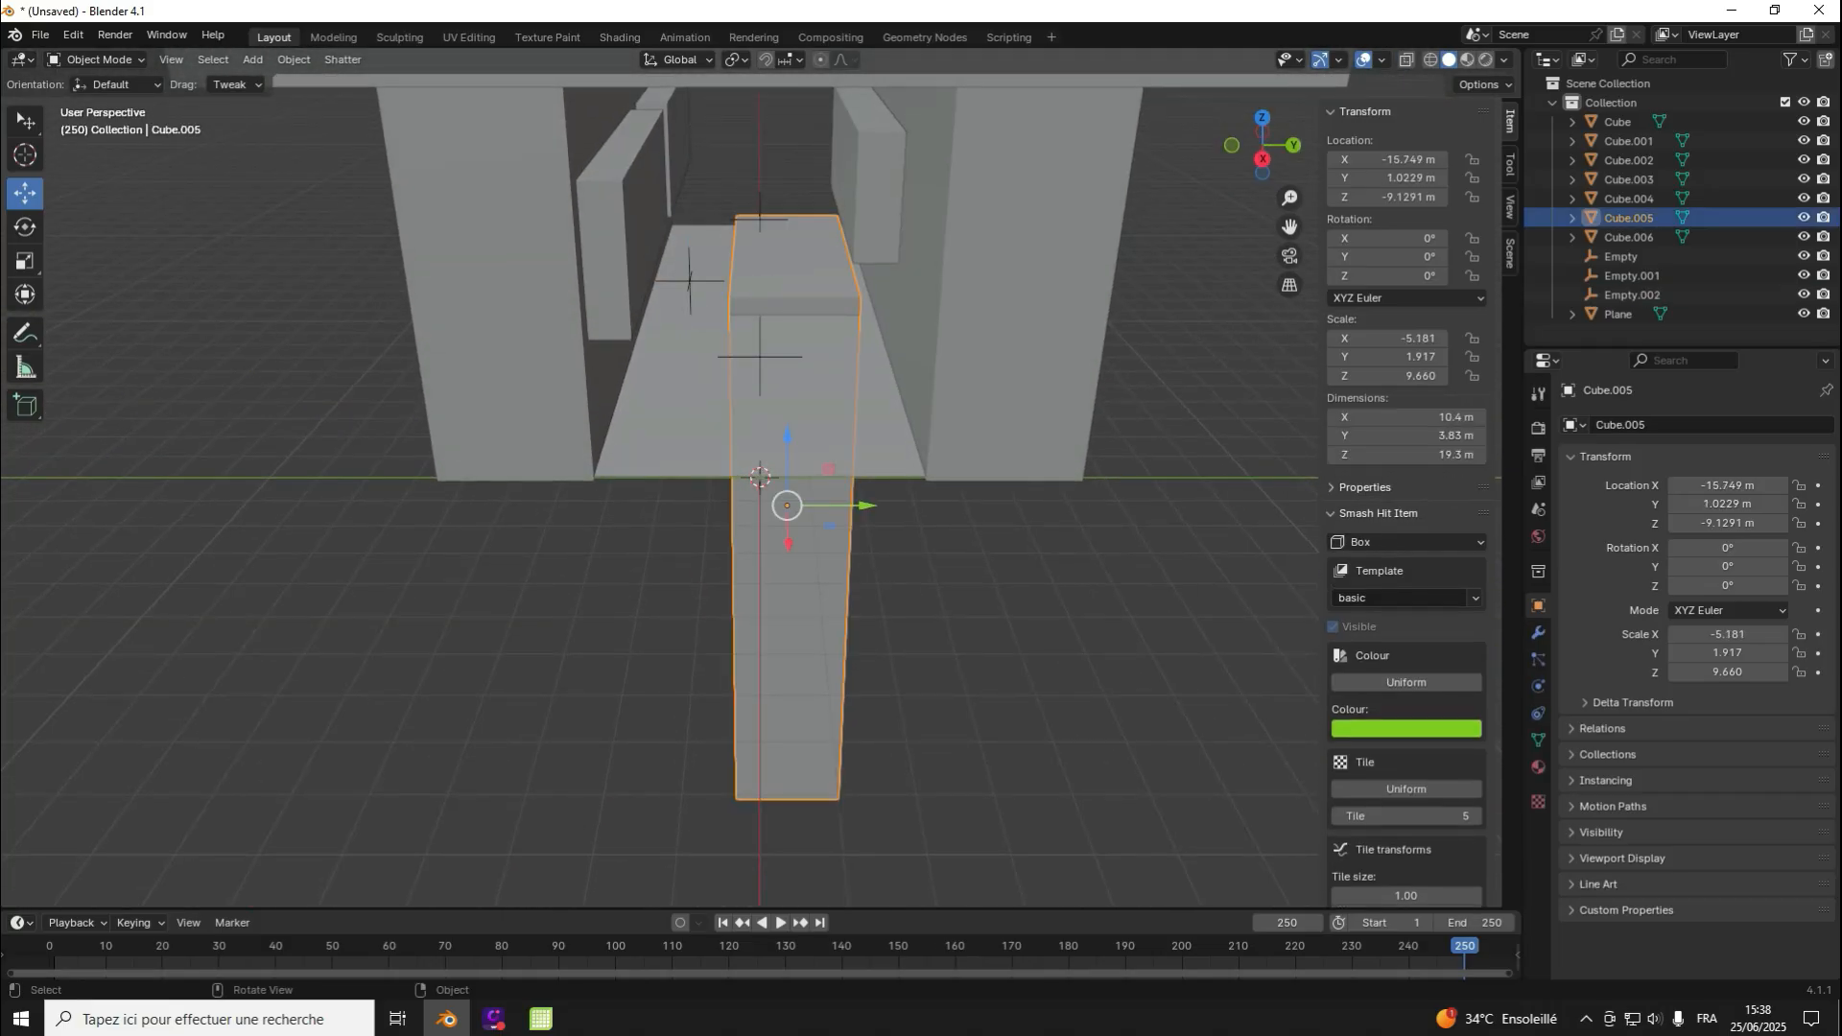
left_click(606, 252)
left_click(507, 288)
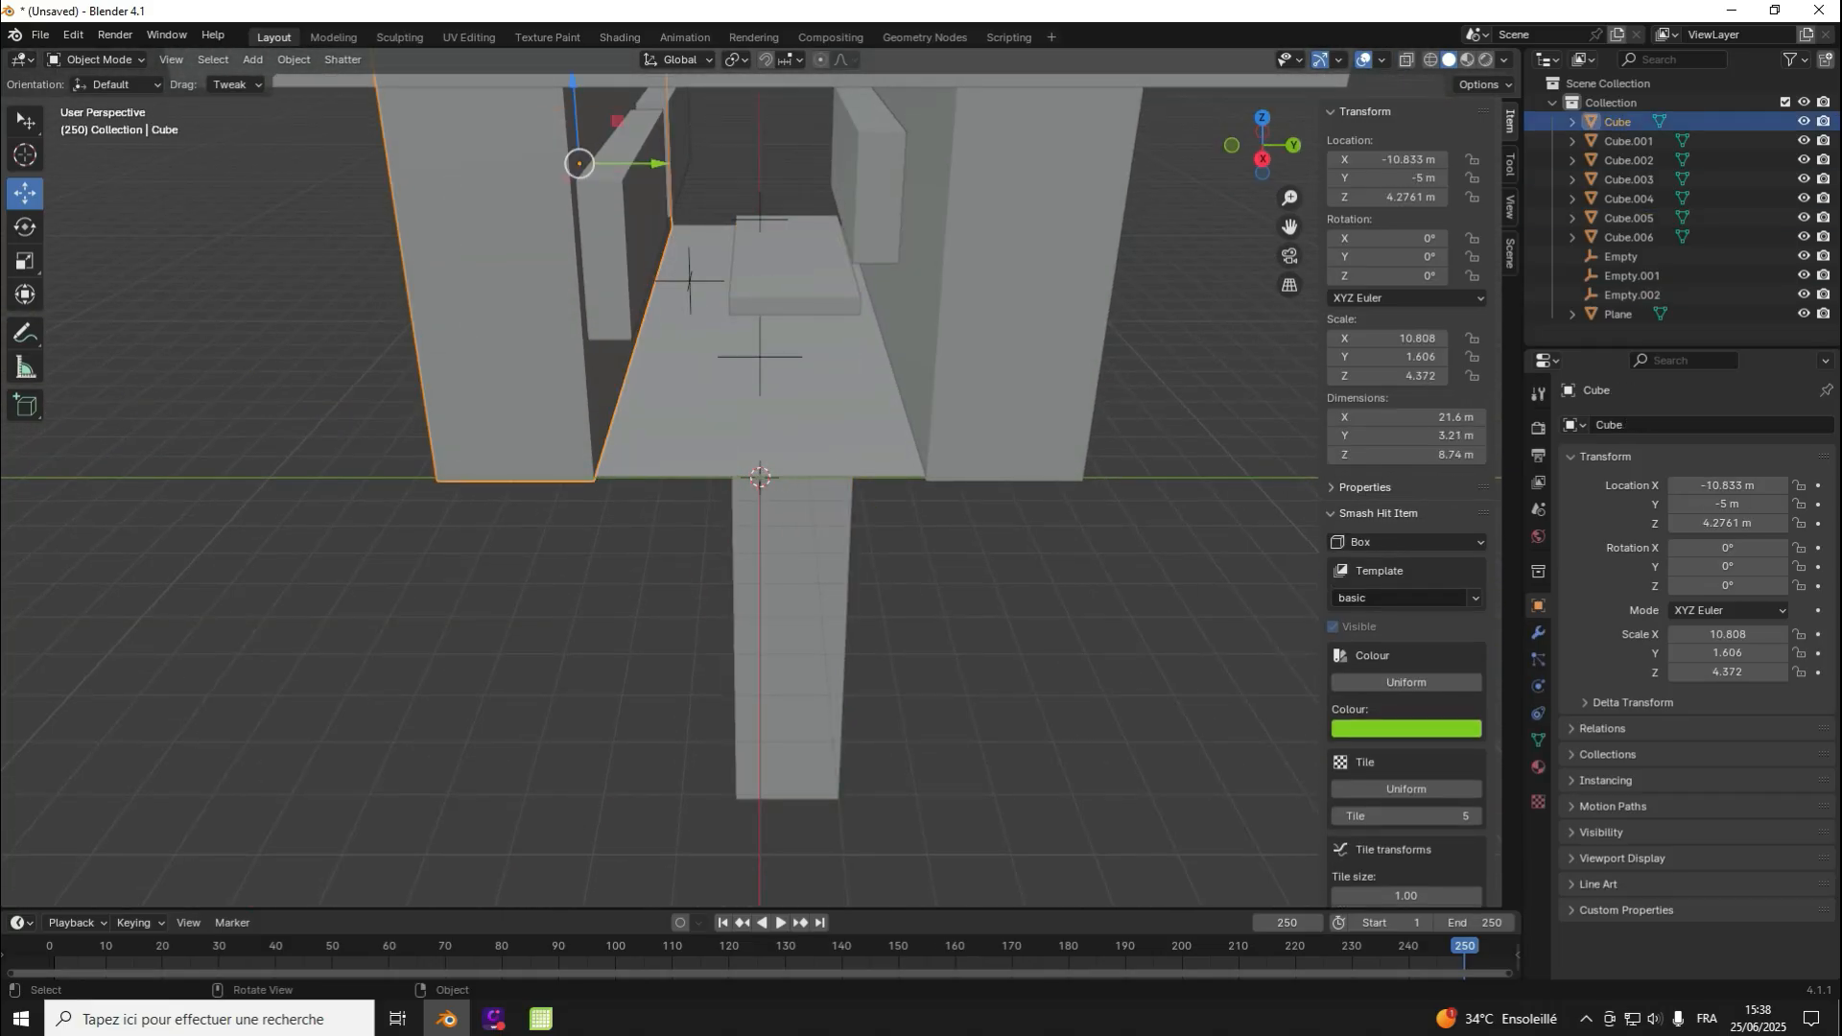
left_click(1175, 316)
mouse_move(1259, 148)
left_mouse_down()
mouse_move(1255, 91)
mouse_move(1192, 104)
mouse_move(1265, 165)
left_mouse_up()
scroll(760, 476, "down", 4)
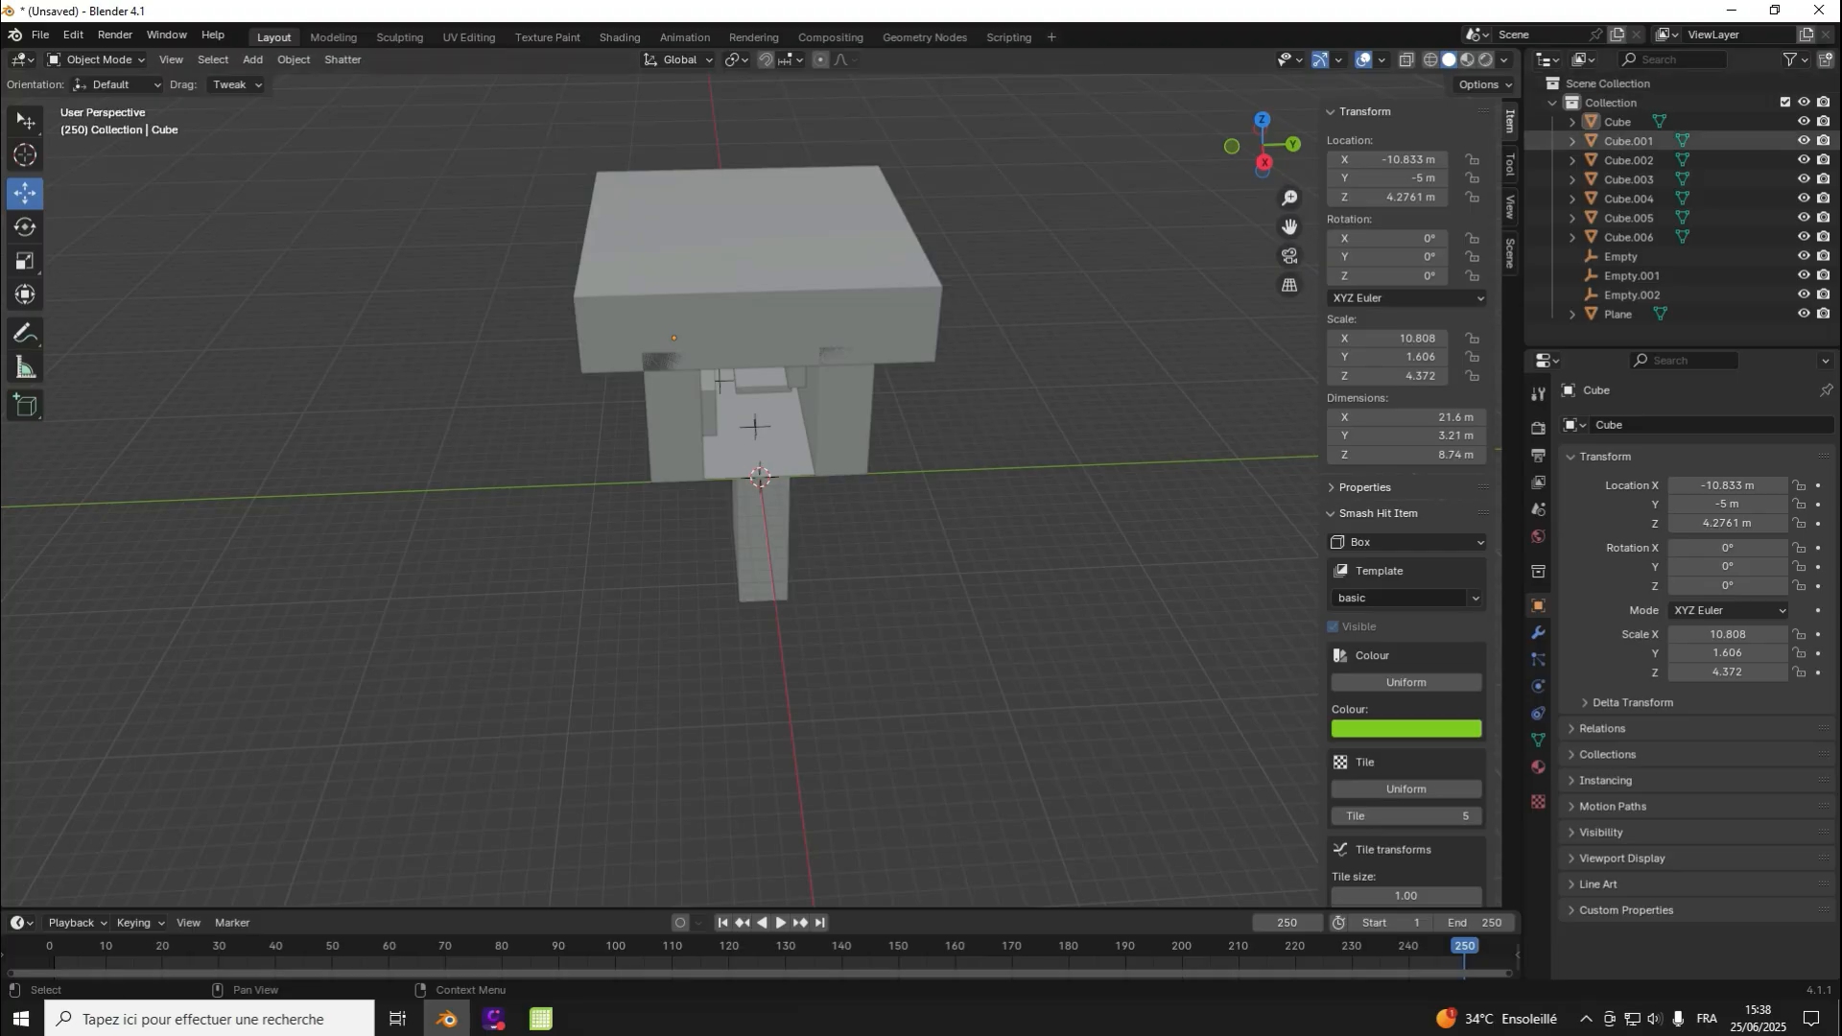
Step: Try automatic segment length in the Smash Hit scene settings, switch it back off, and view the segment from above
left_click(1510, 252)
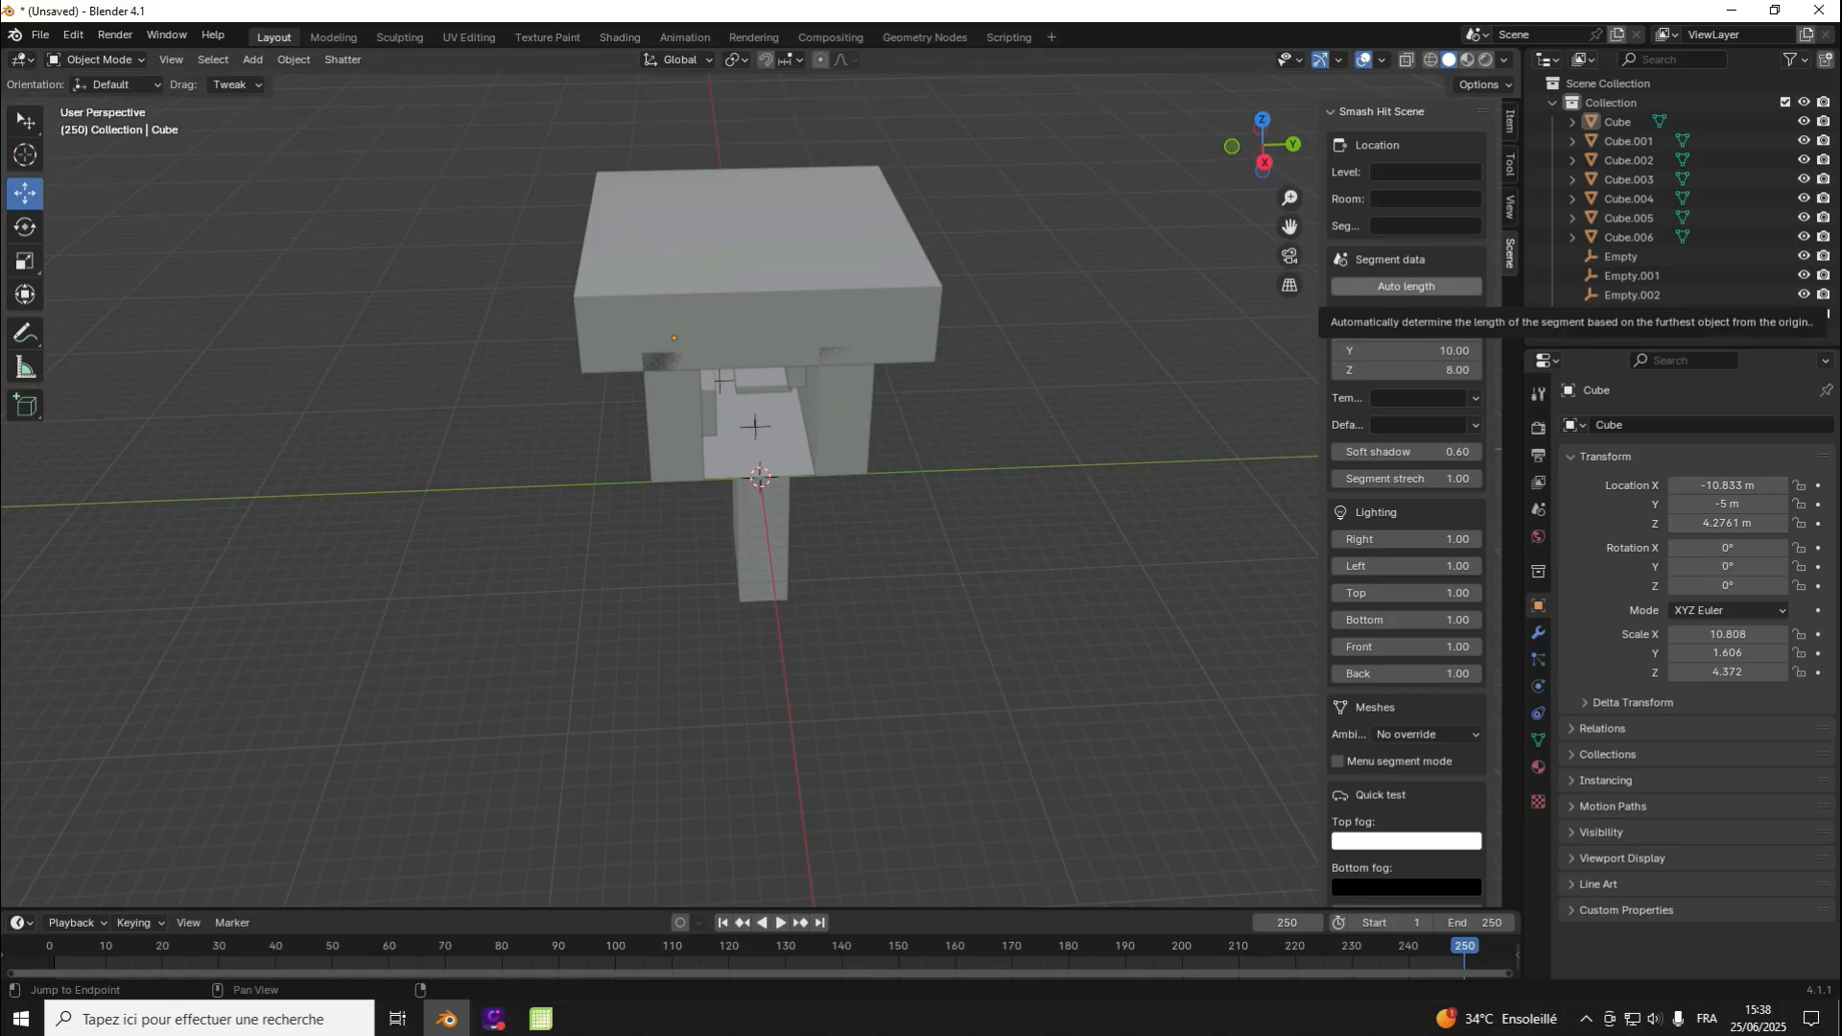
left_click(1405, 286)
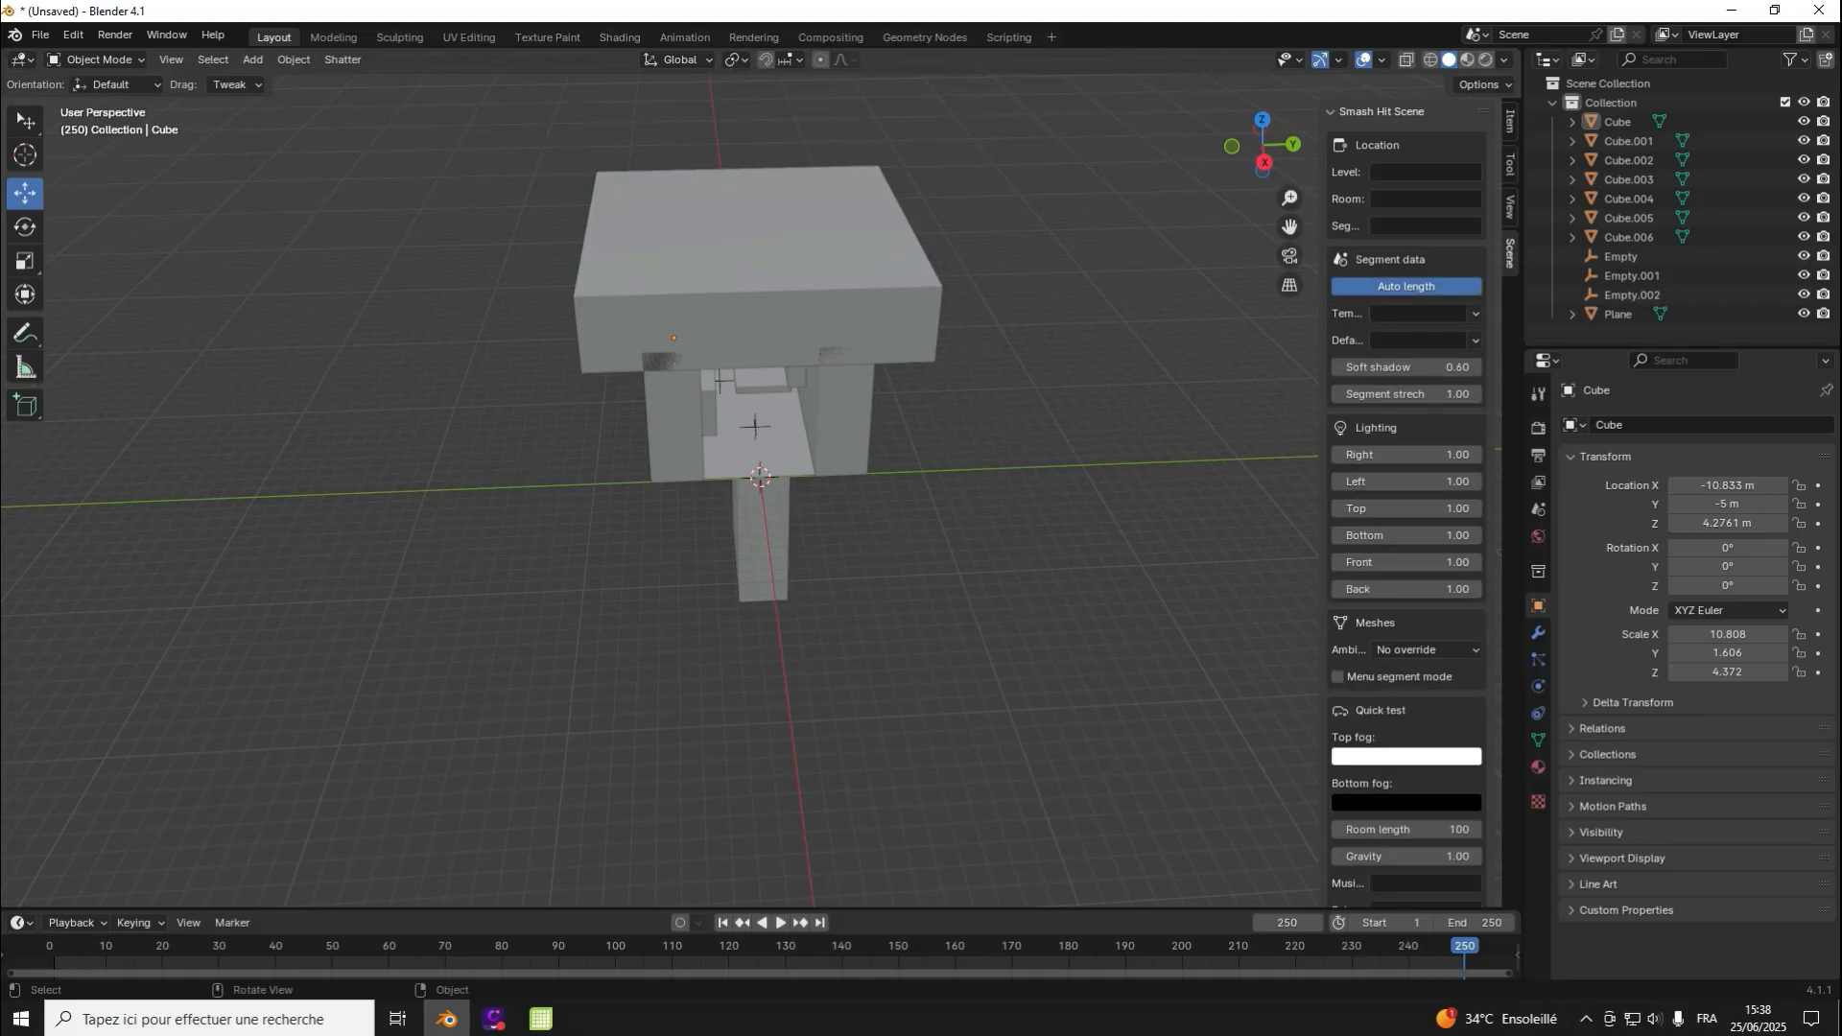
left_click(1263, 120)
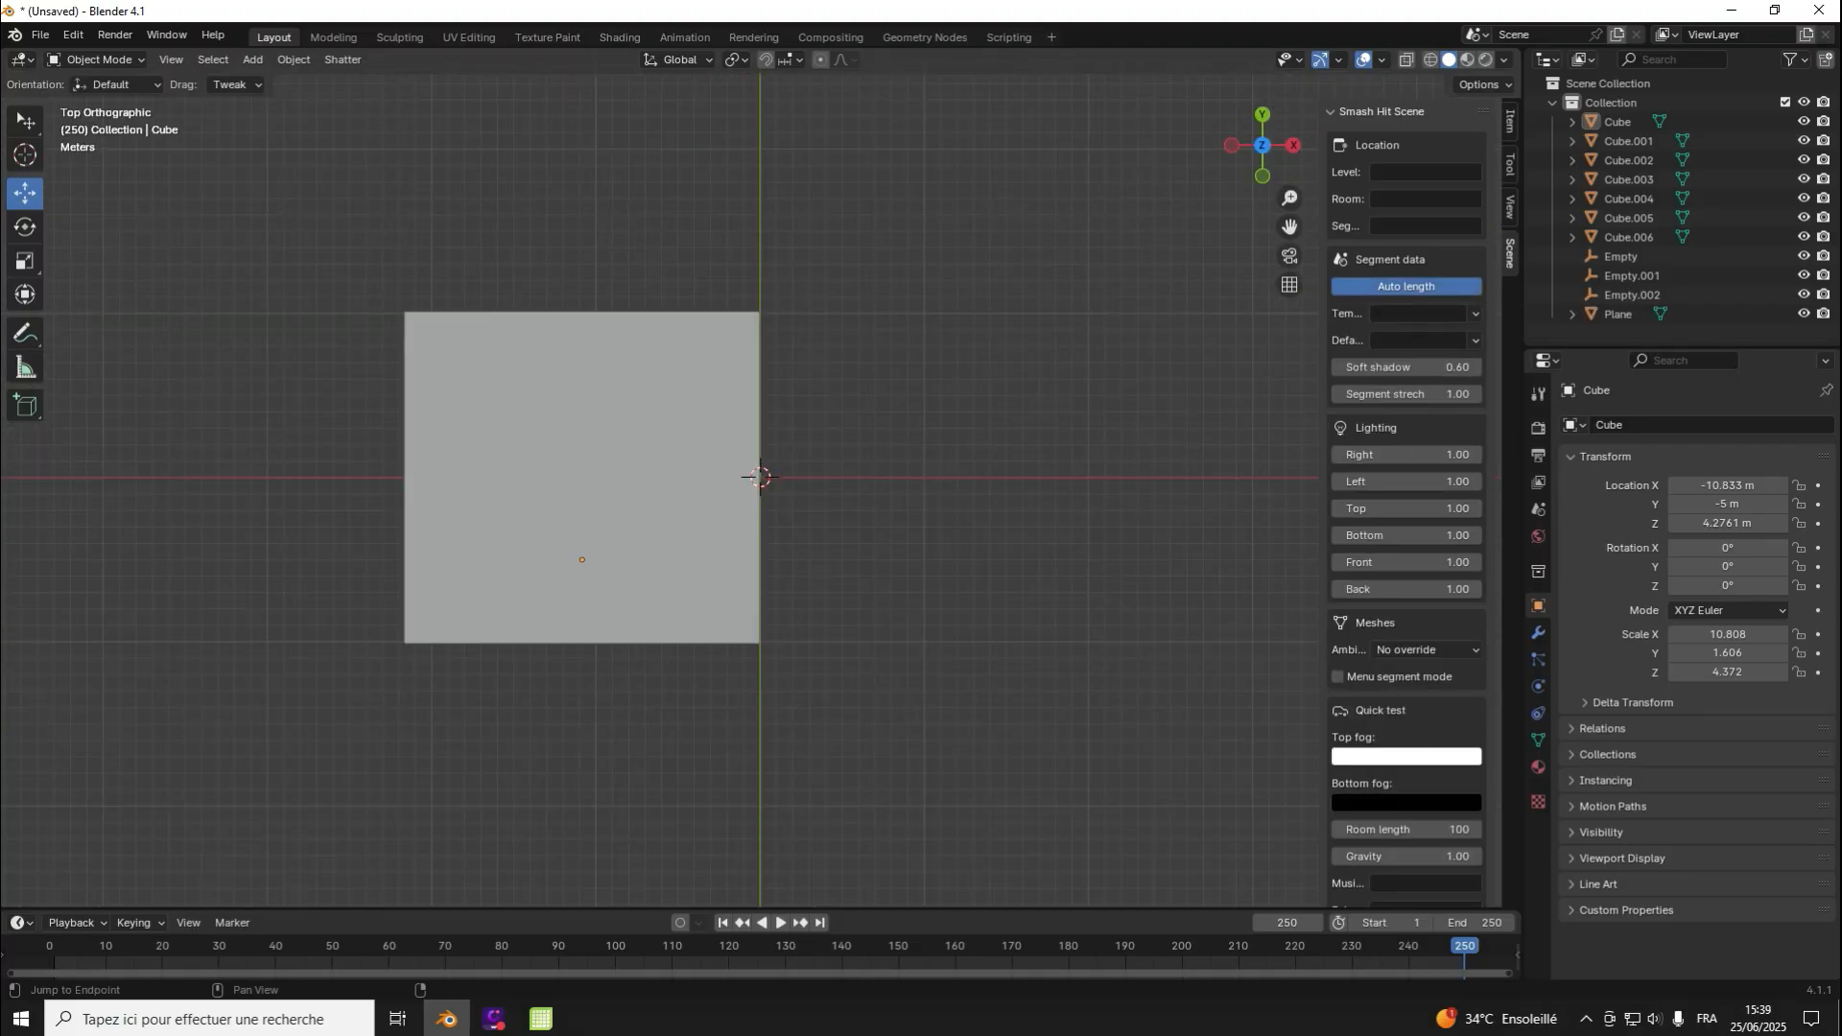
left_click(1406, 286)
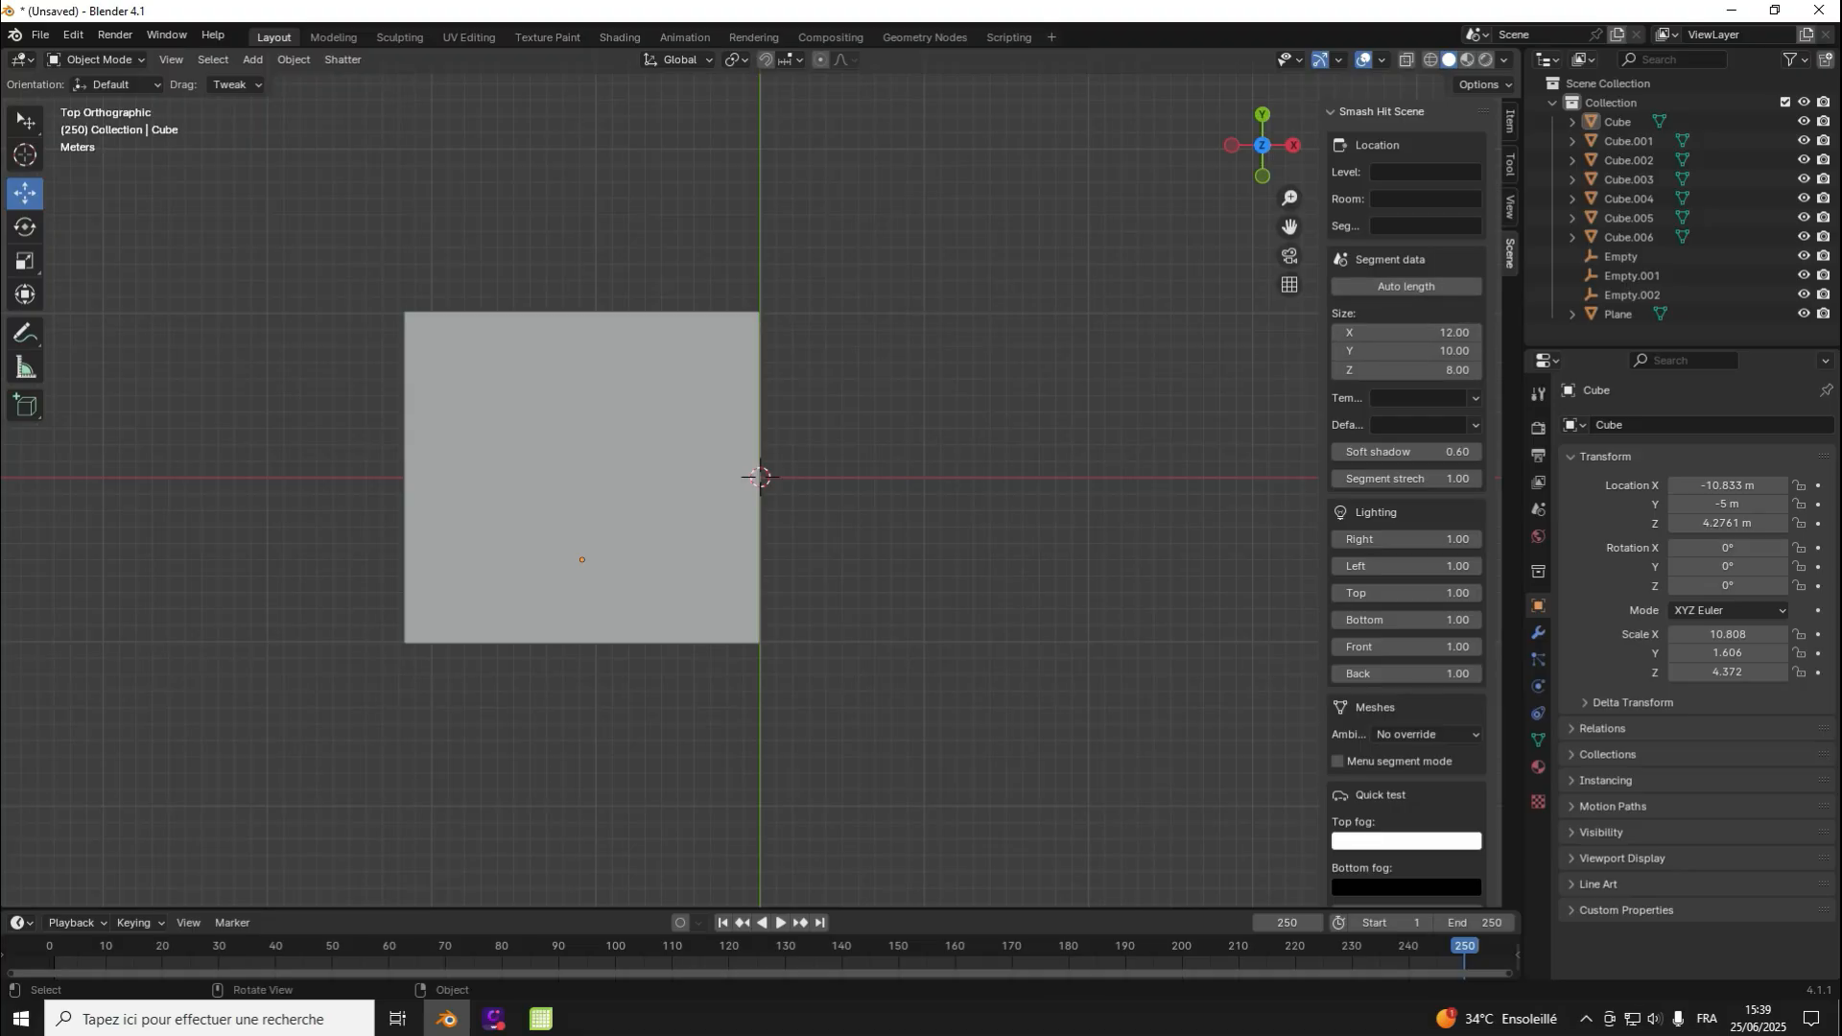
scroll(760, 477, "up", 5)
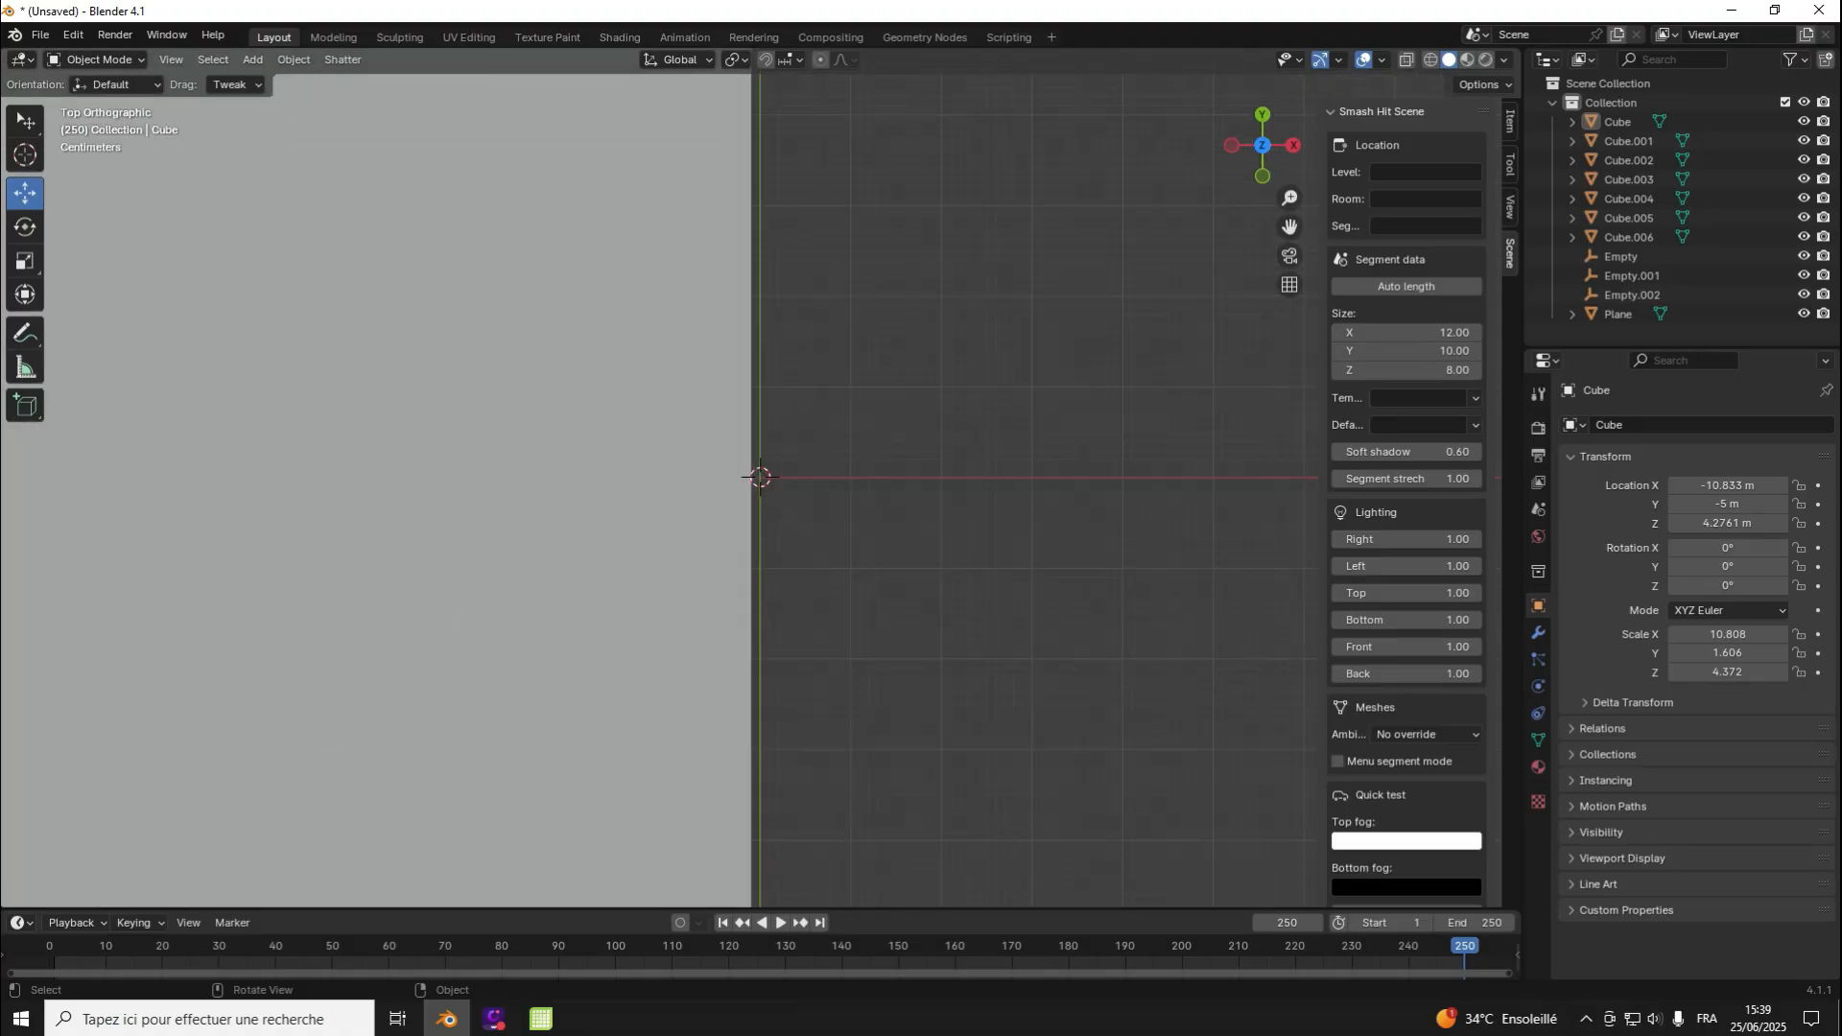
scroll(760, 477, "down", 10)
scroll(759, 477, "up", 5)
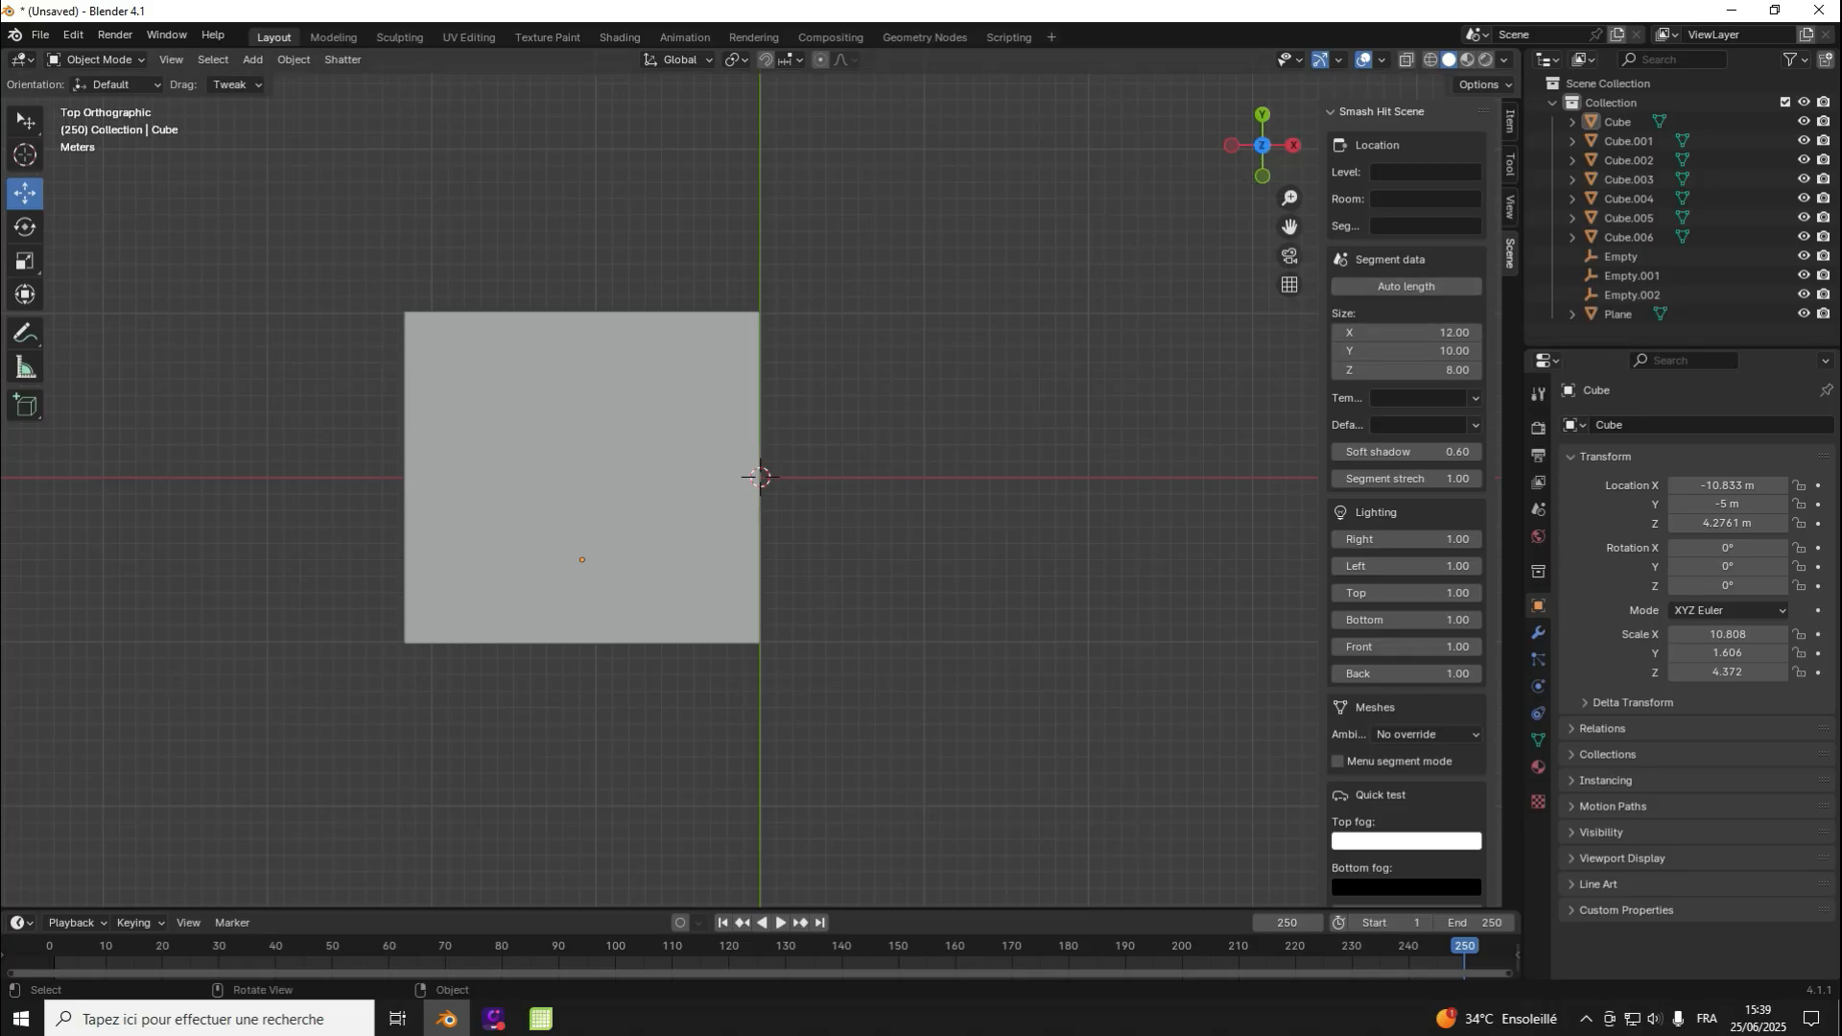
Step: Look over the segment in perspective, select the first obstacle empty between the walls, and view the segment from above
left_click_drag(1262, 145, 1339, 189)
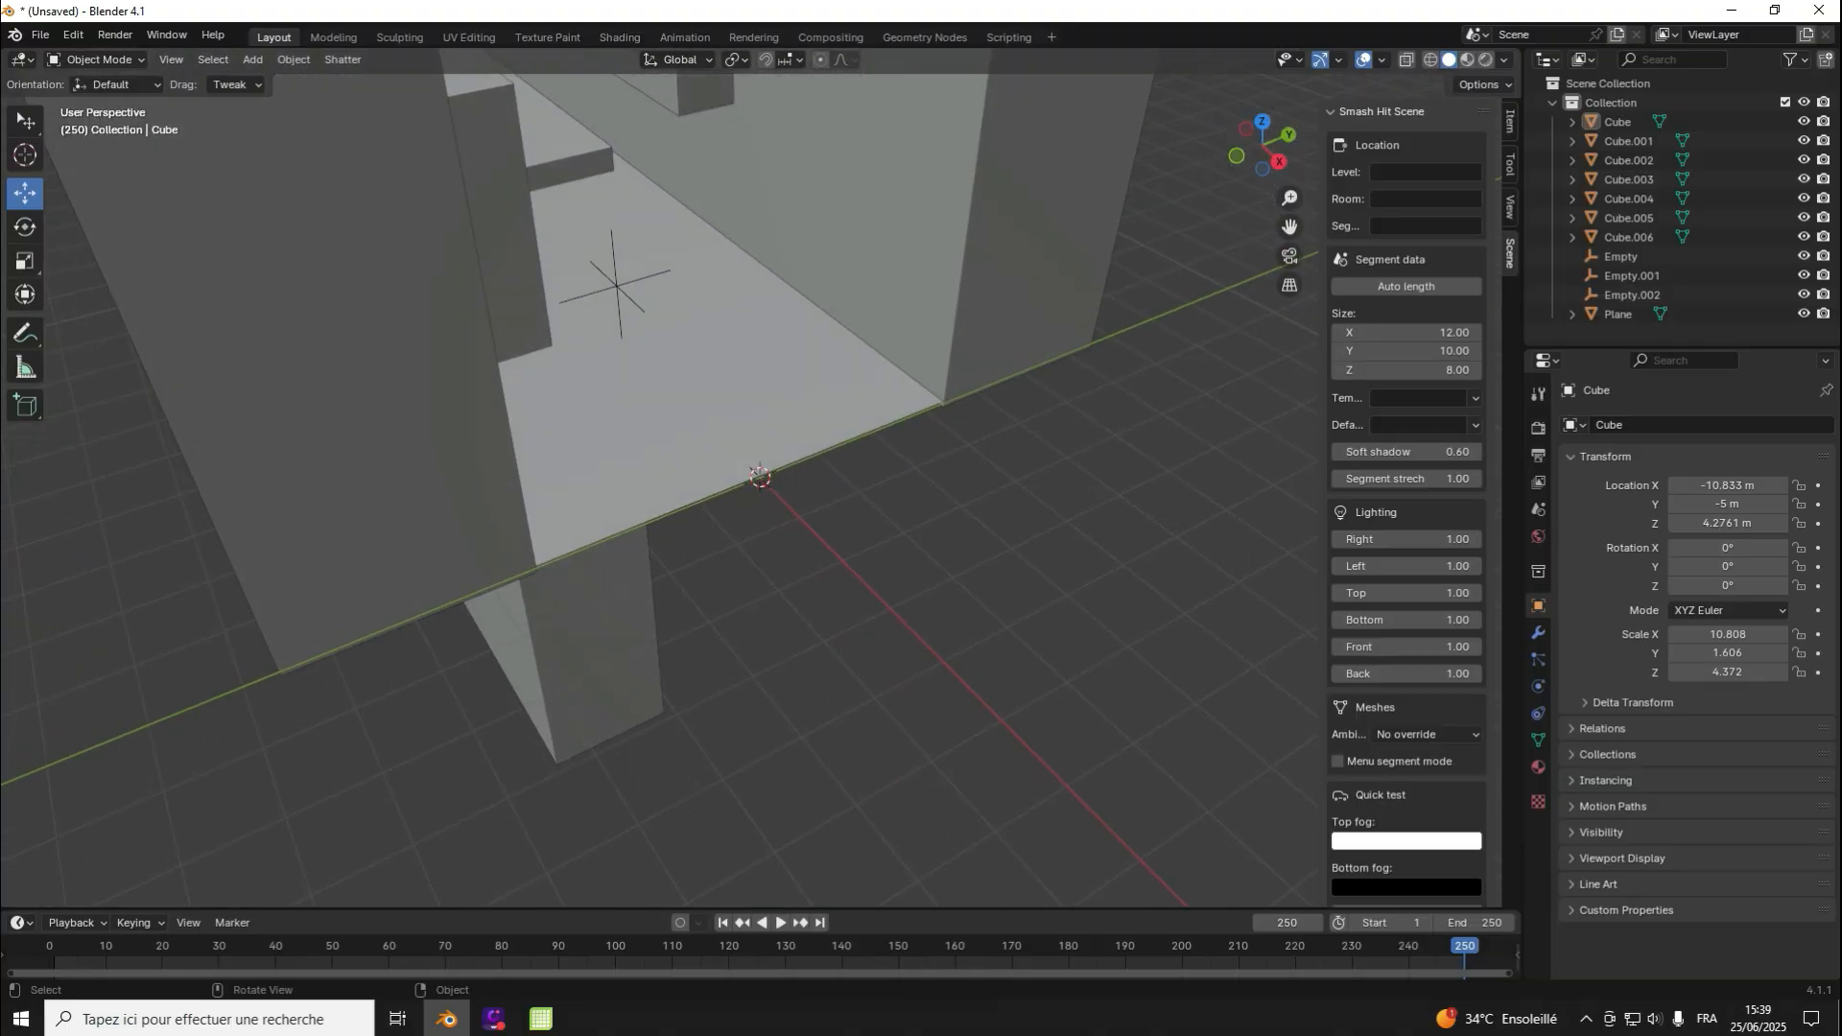
scroll(761, 477, "down", 3)
scroll(761, 477, "up", 2)
left_click(686, 379)
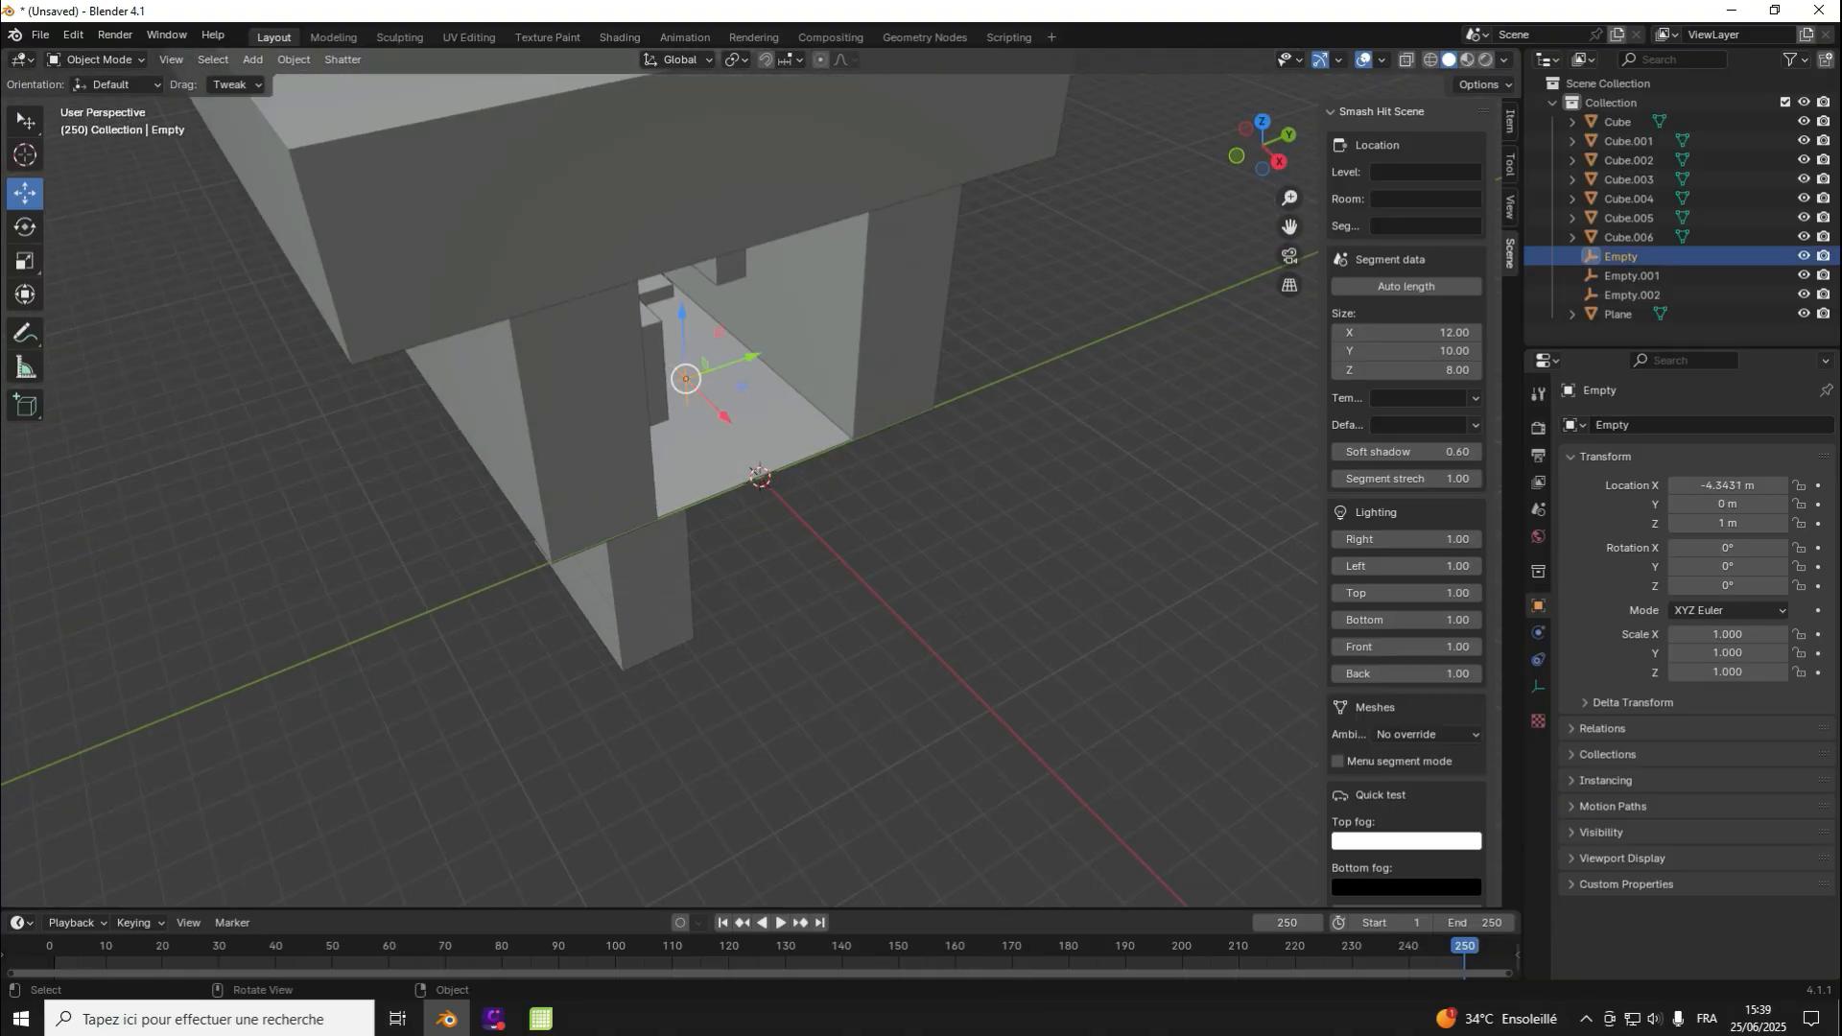
left_click(1262, 122)
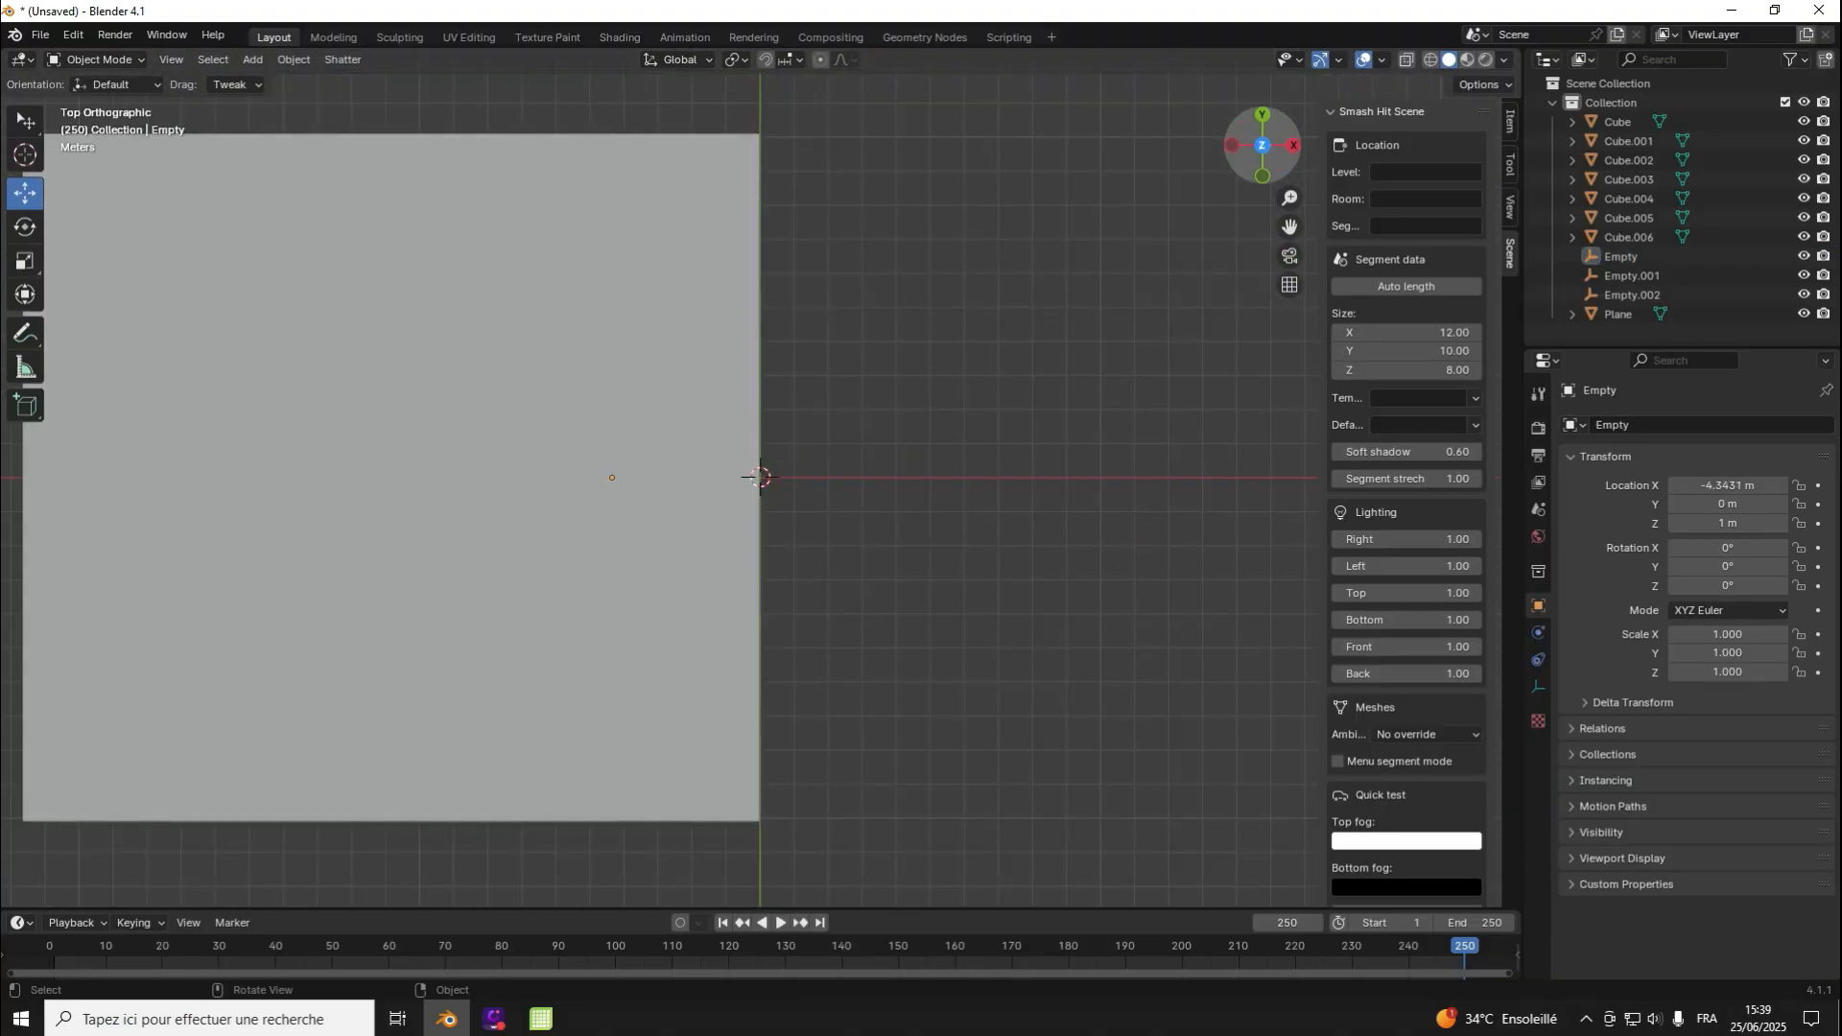
mouse_move(760, 477)
middle_mouse_down()
mouse_move(779, 466)
mouse_move(762, 477)
middle_mouse_up()
left_click(1263, 134)
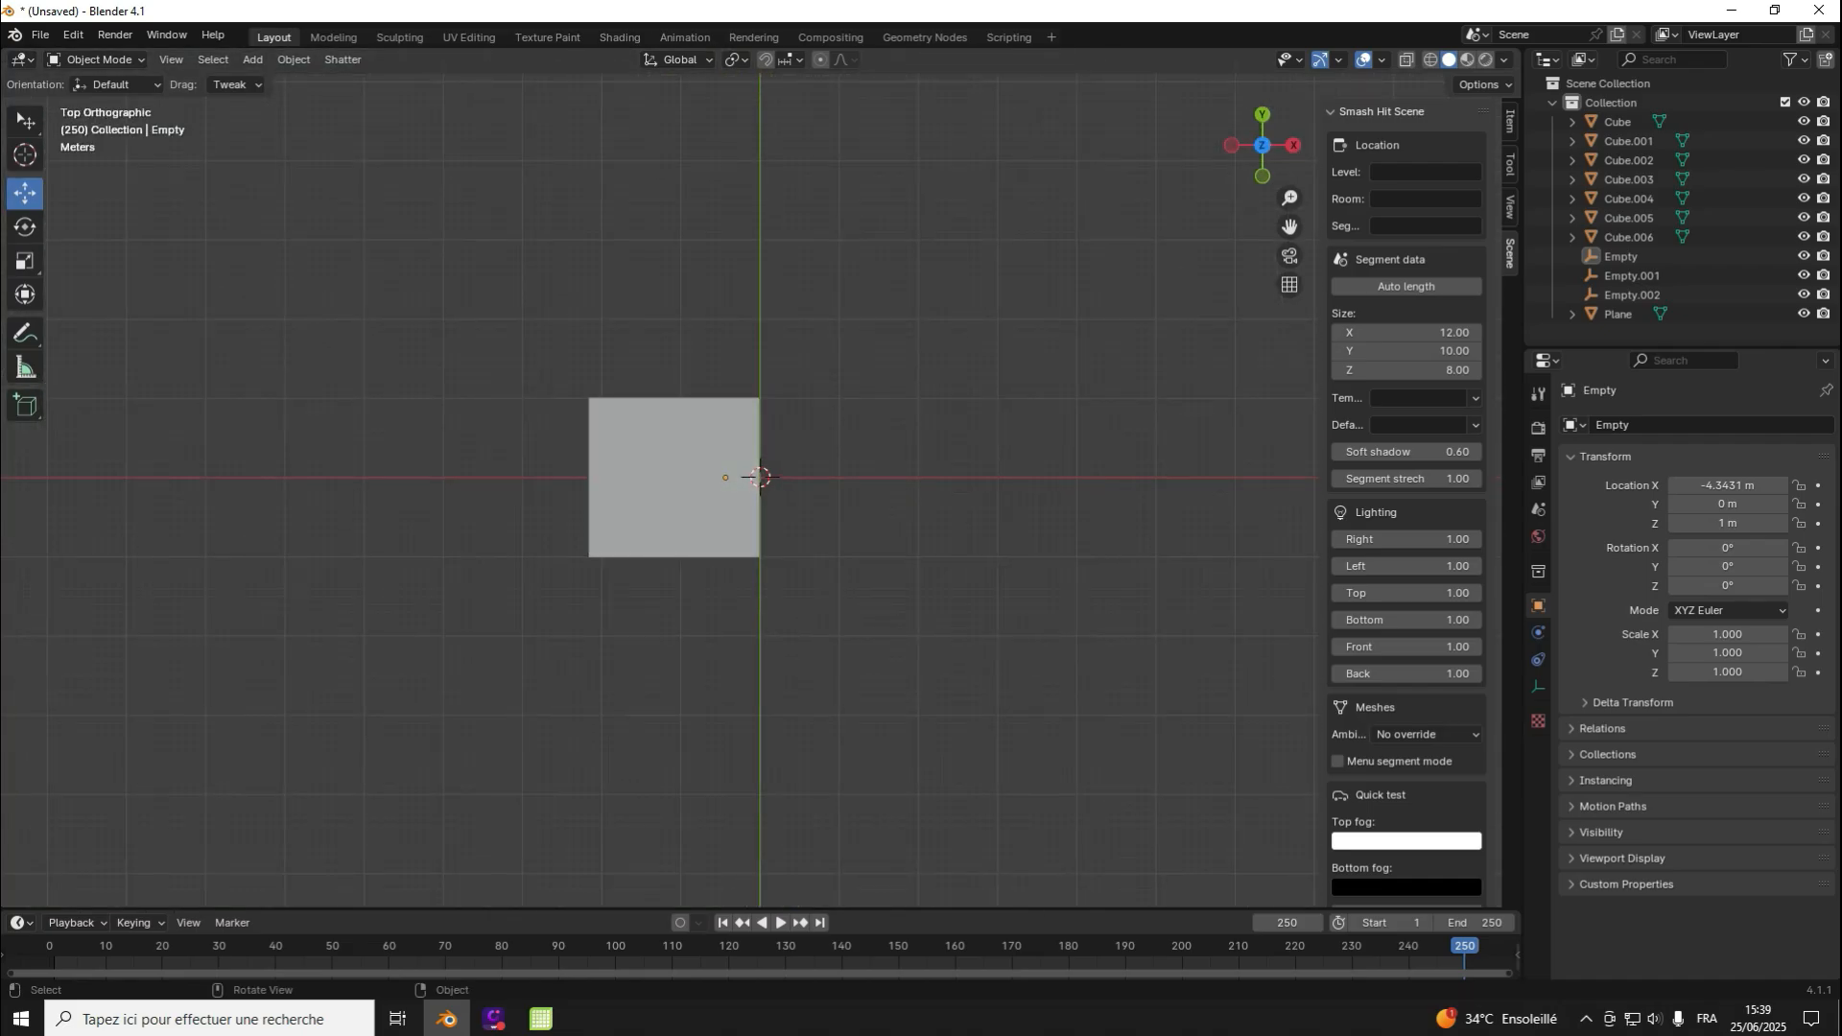
Step: Turn on automatic segment length in the Smash Hit scene settings and review the remaining options through the quick test section
left_click(1406, 286)
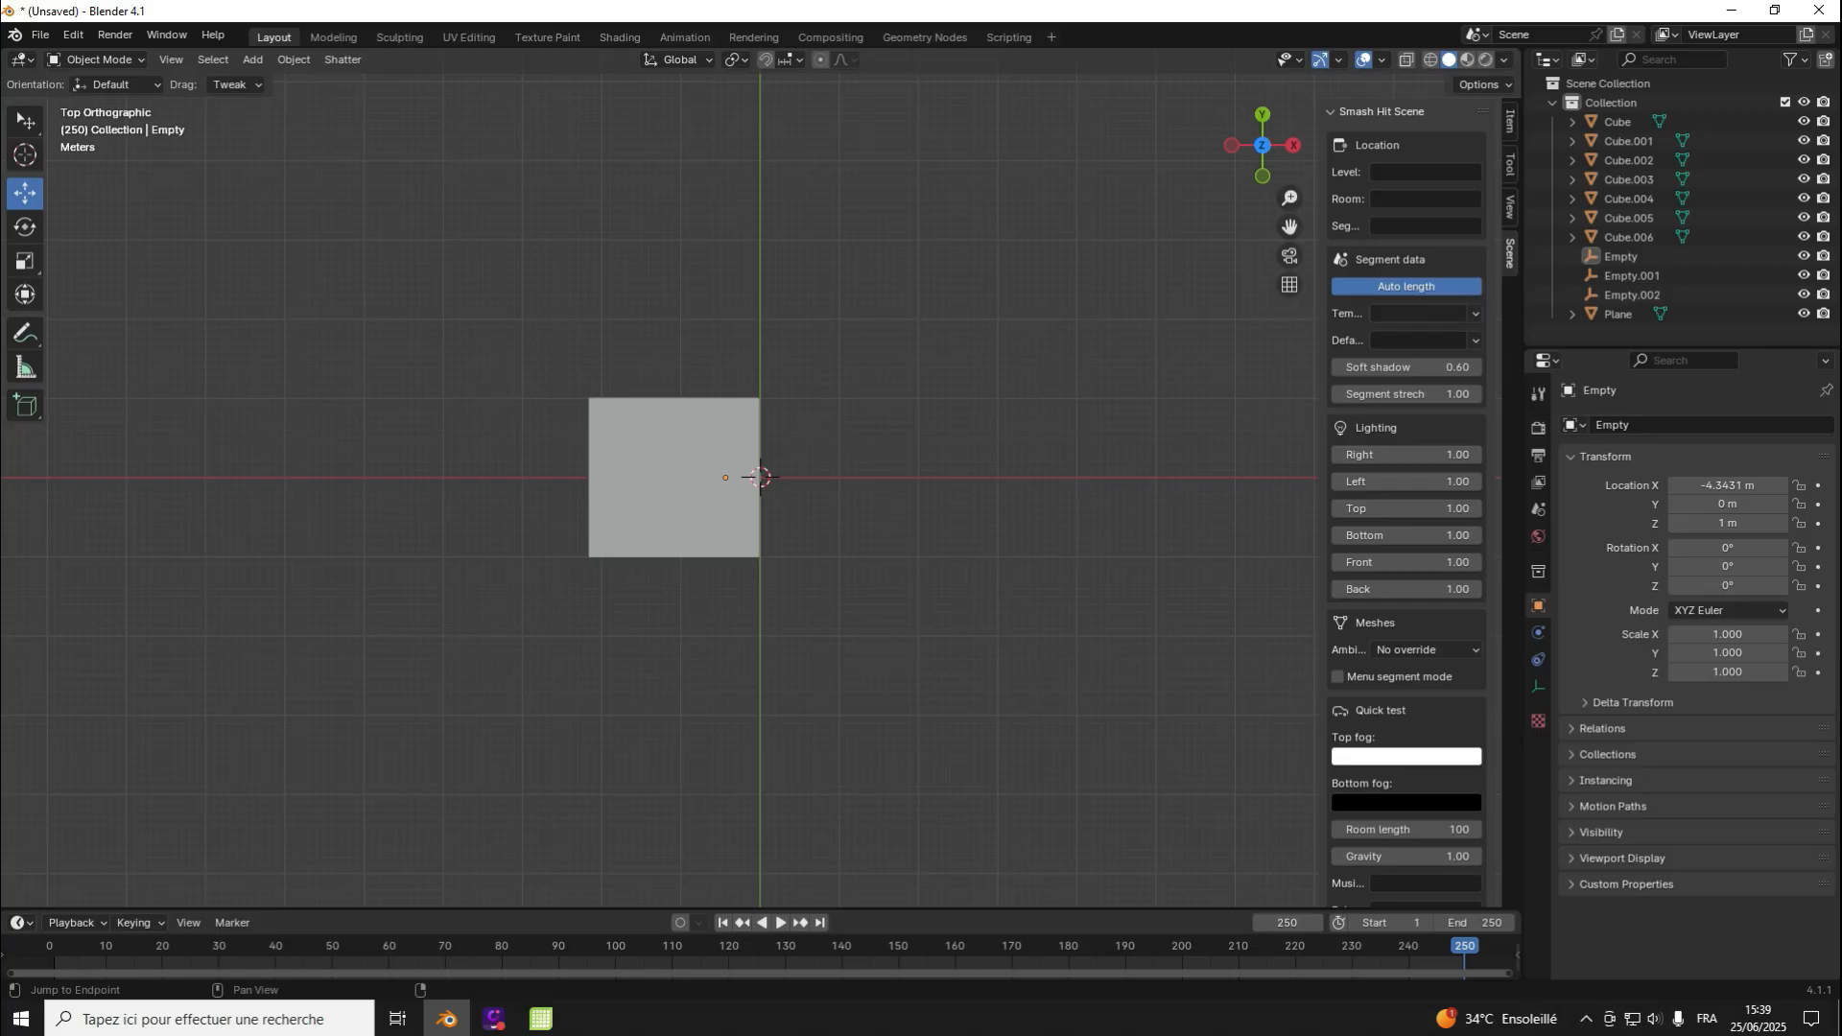
scroll(1407, 499, "down", 3)
scroll(1406, 499, "up", 3)
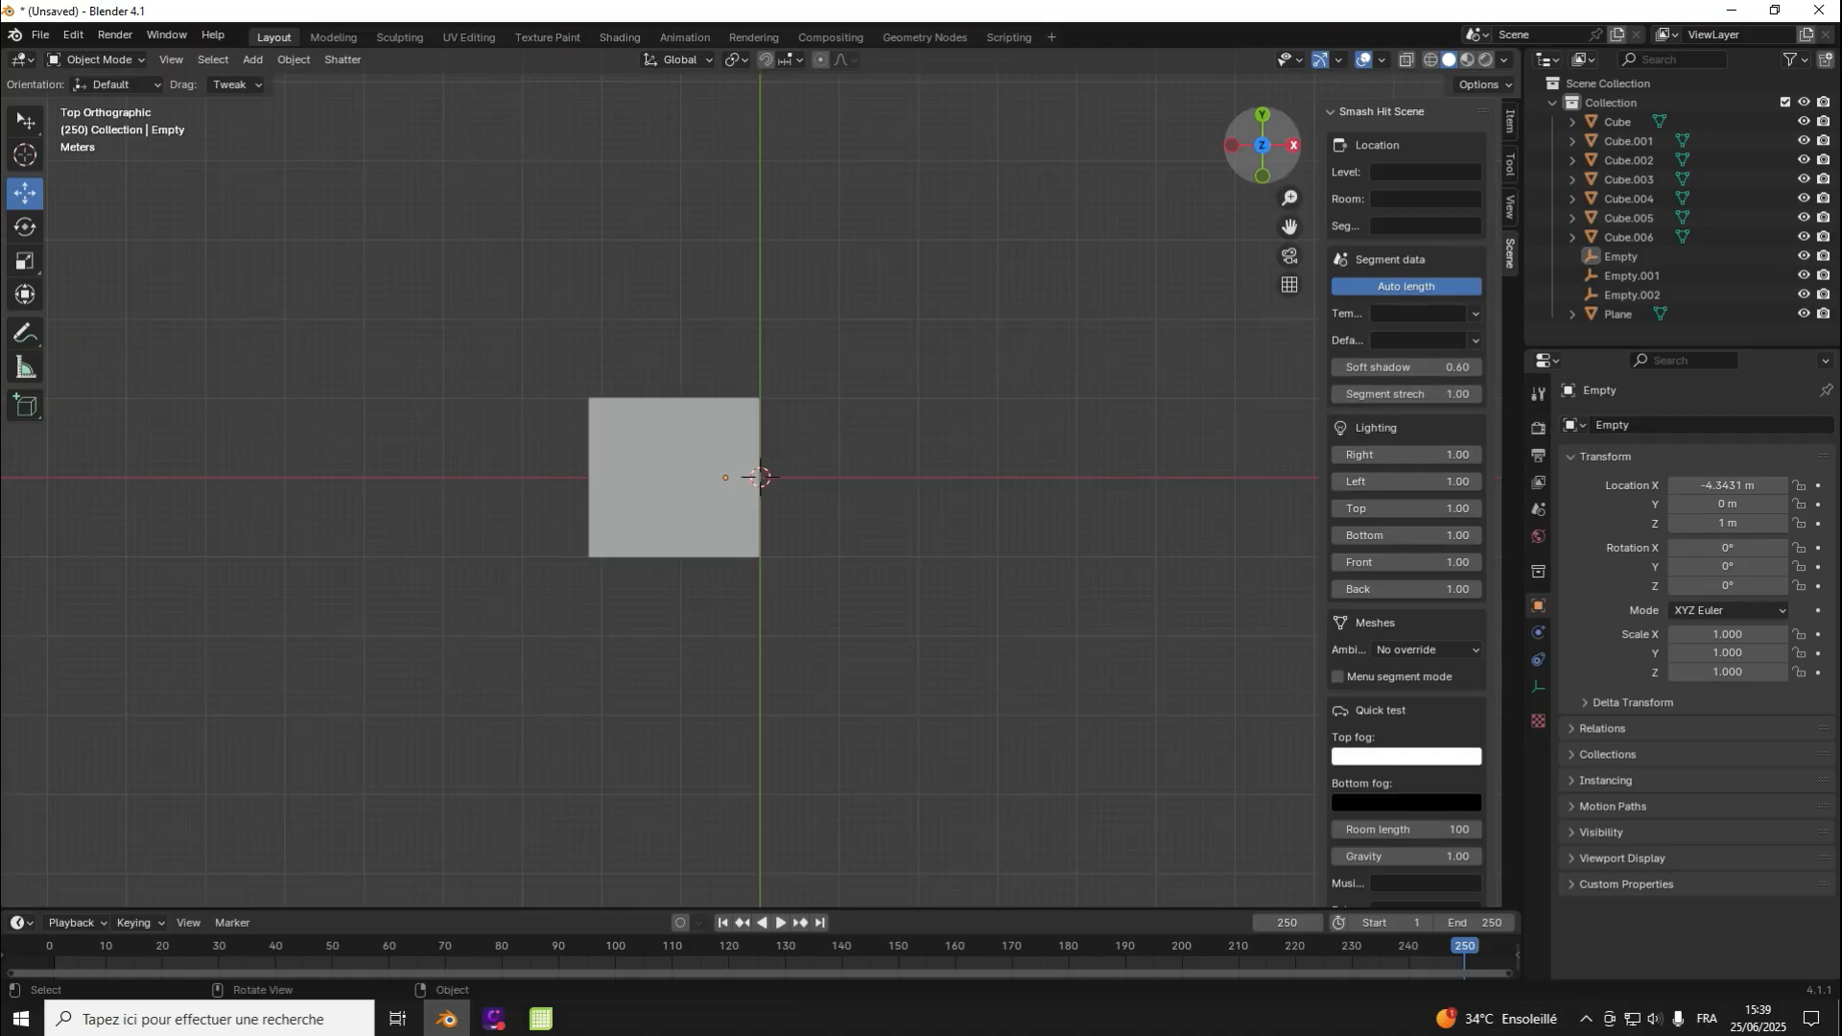
mouse_move(1263, 146)
left_mouse_down()
mouse_move(1103, 9)
mouse_move(1050, 5)
mouse_move(1132, 86)
mouse_move(1263, 146)
left_mouse_up()
left_click(1262, 150)
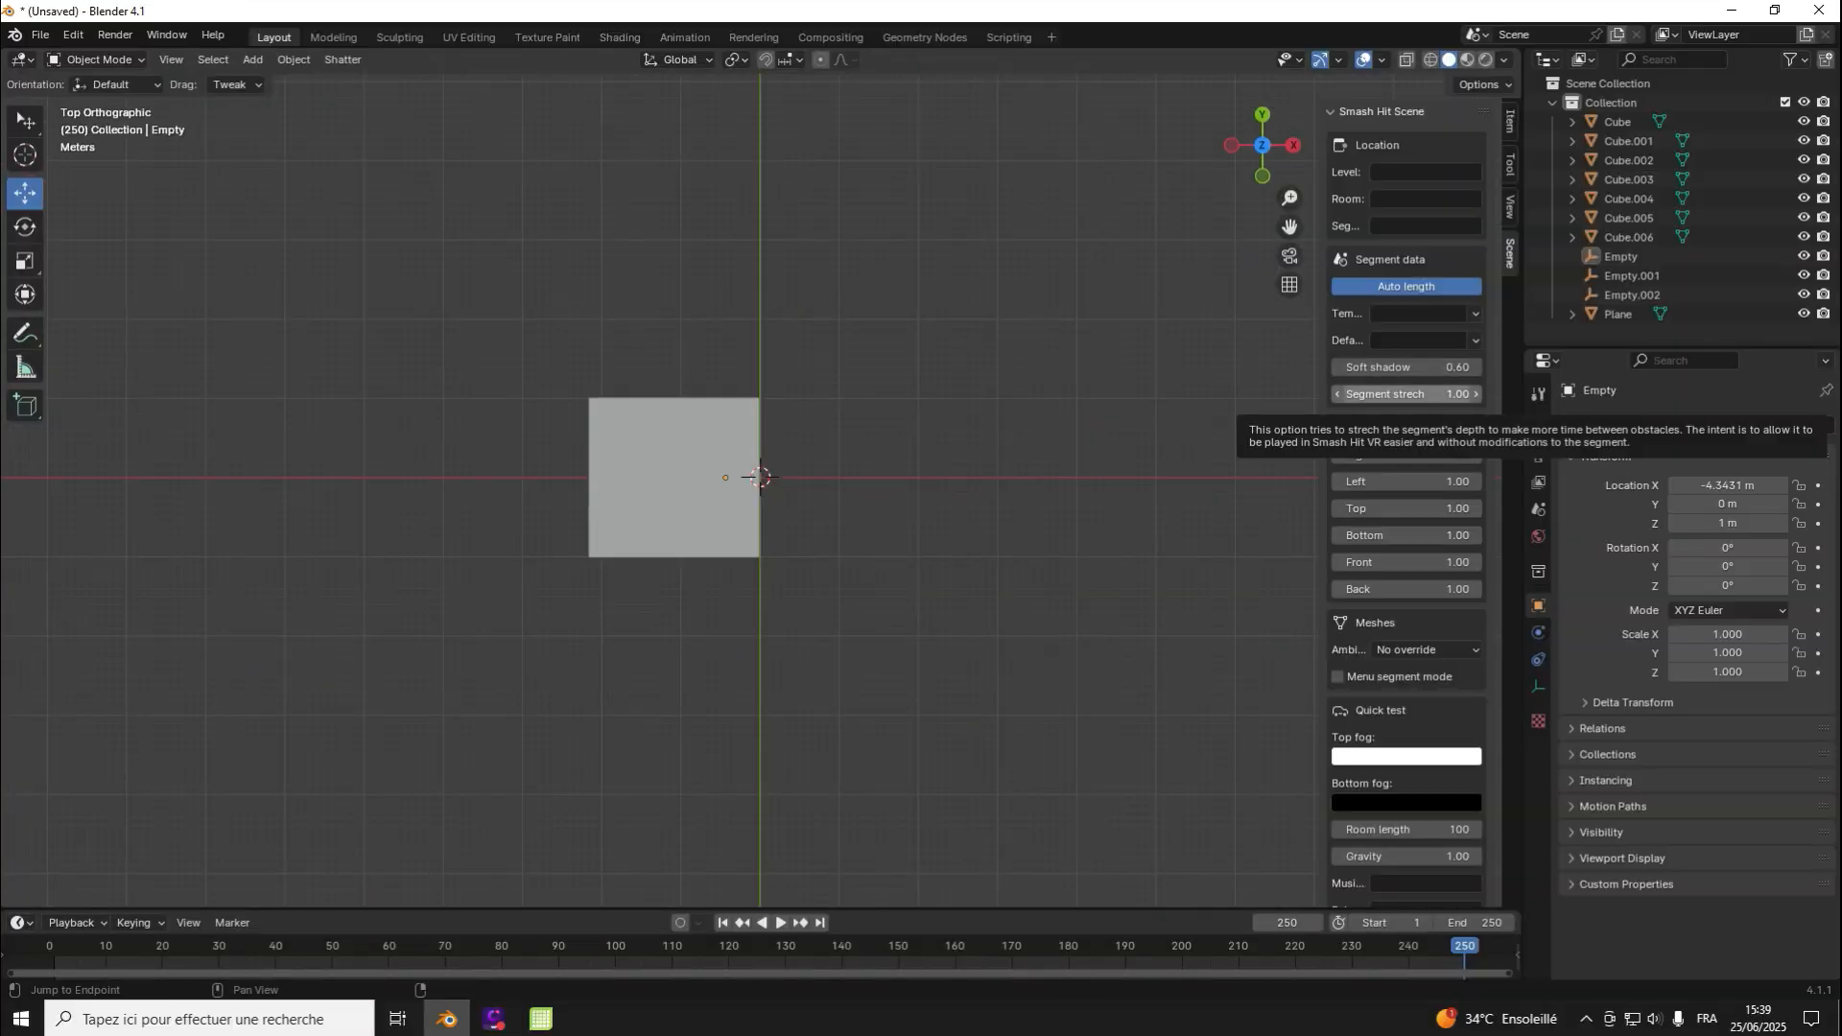
scroll(1405, 394, "down", 4)
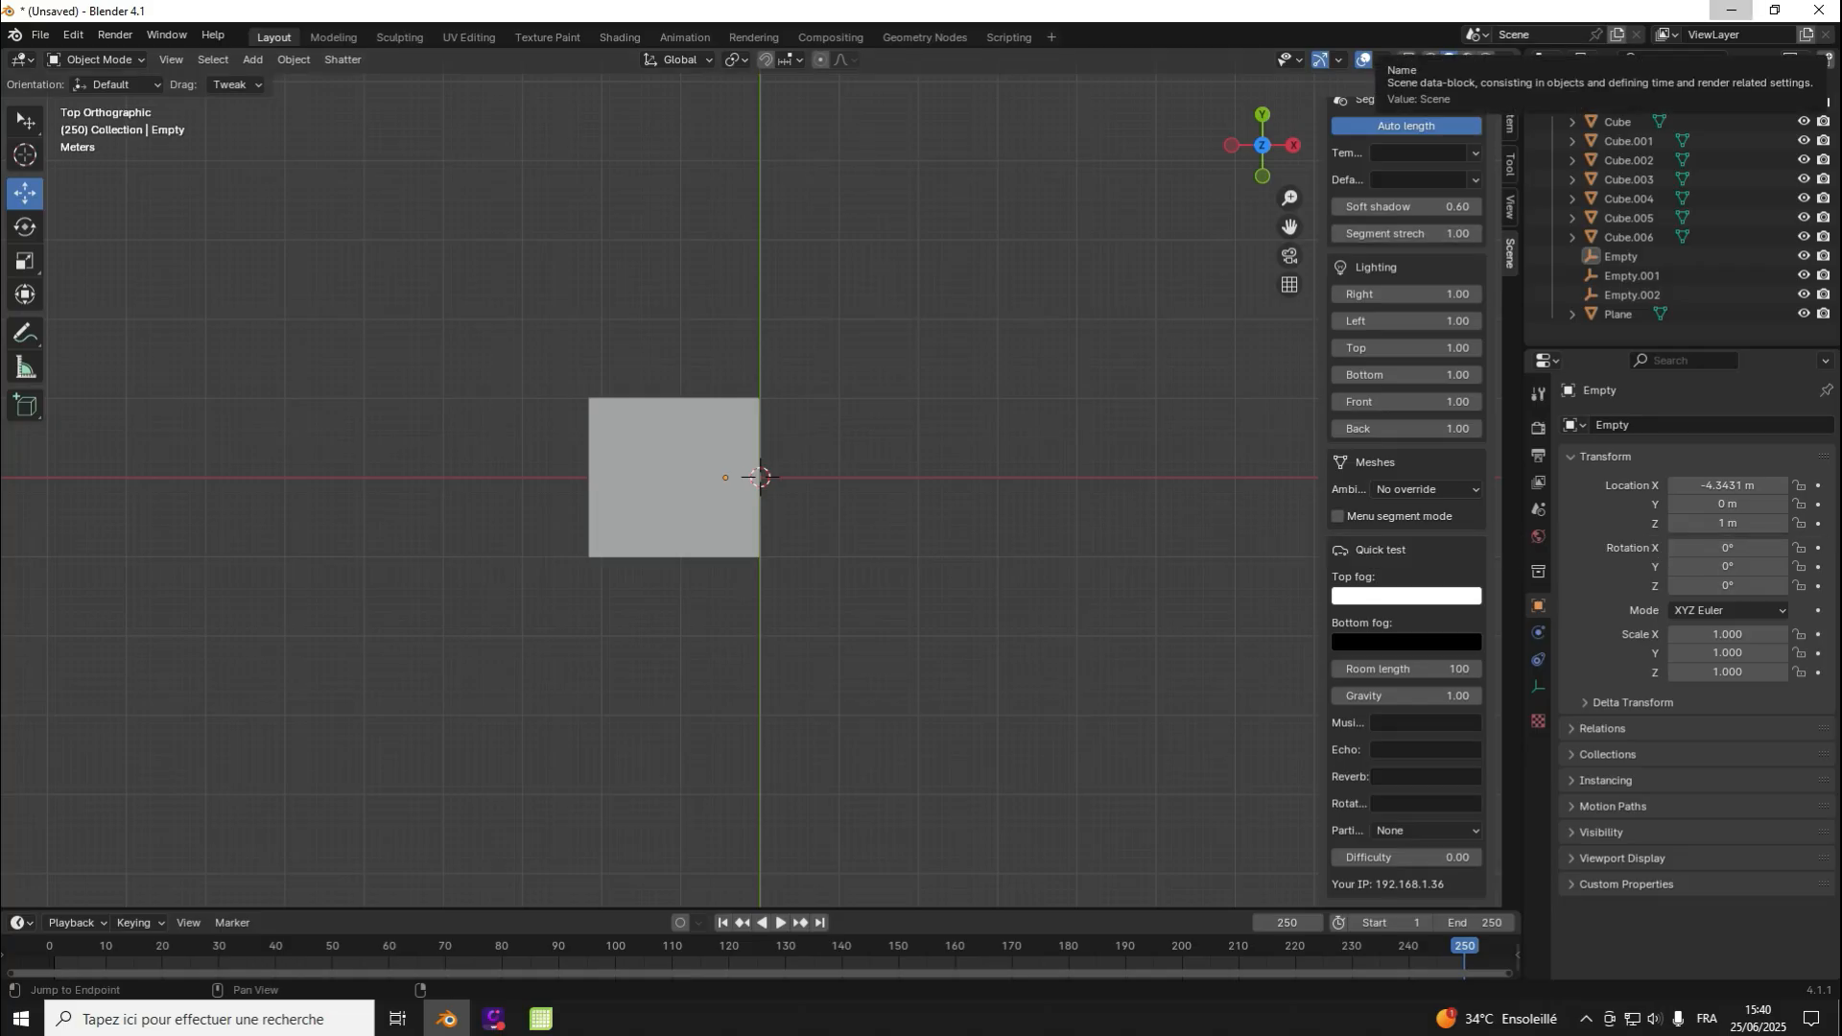
Step: Switch to Microsoft Edge, search for "shatter client download", and open the Shatter Client page on the Shards Community website
left_click(1732, 10)
left_click(21, 1018)
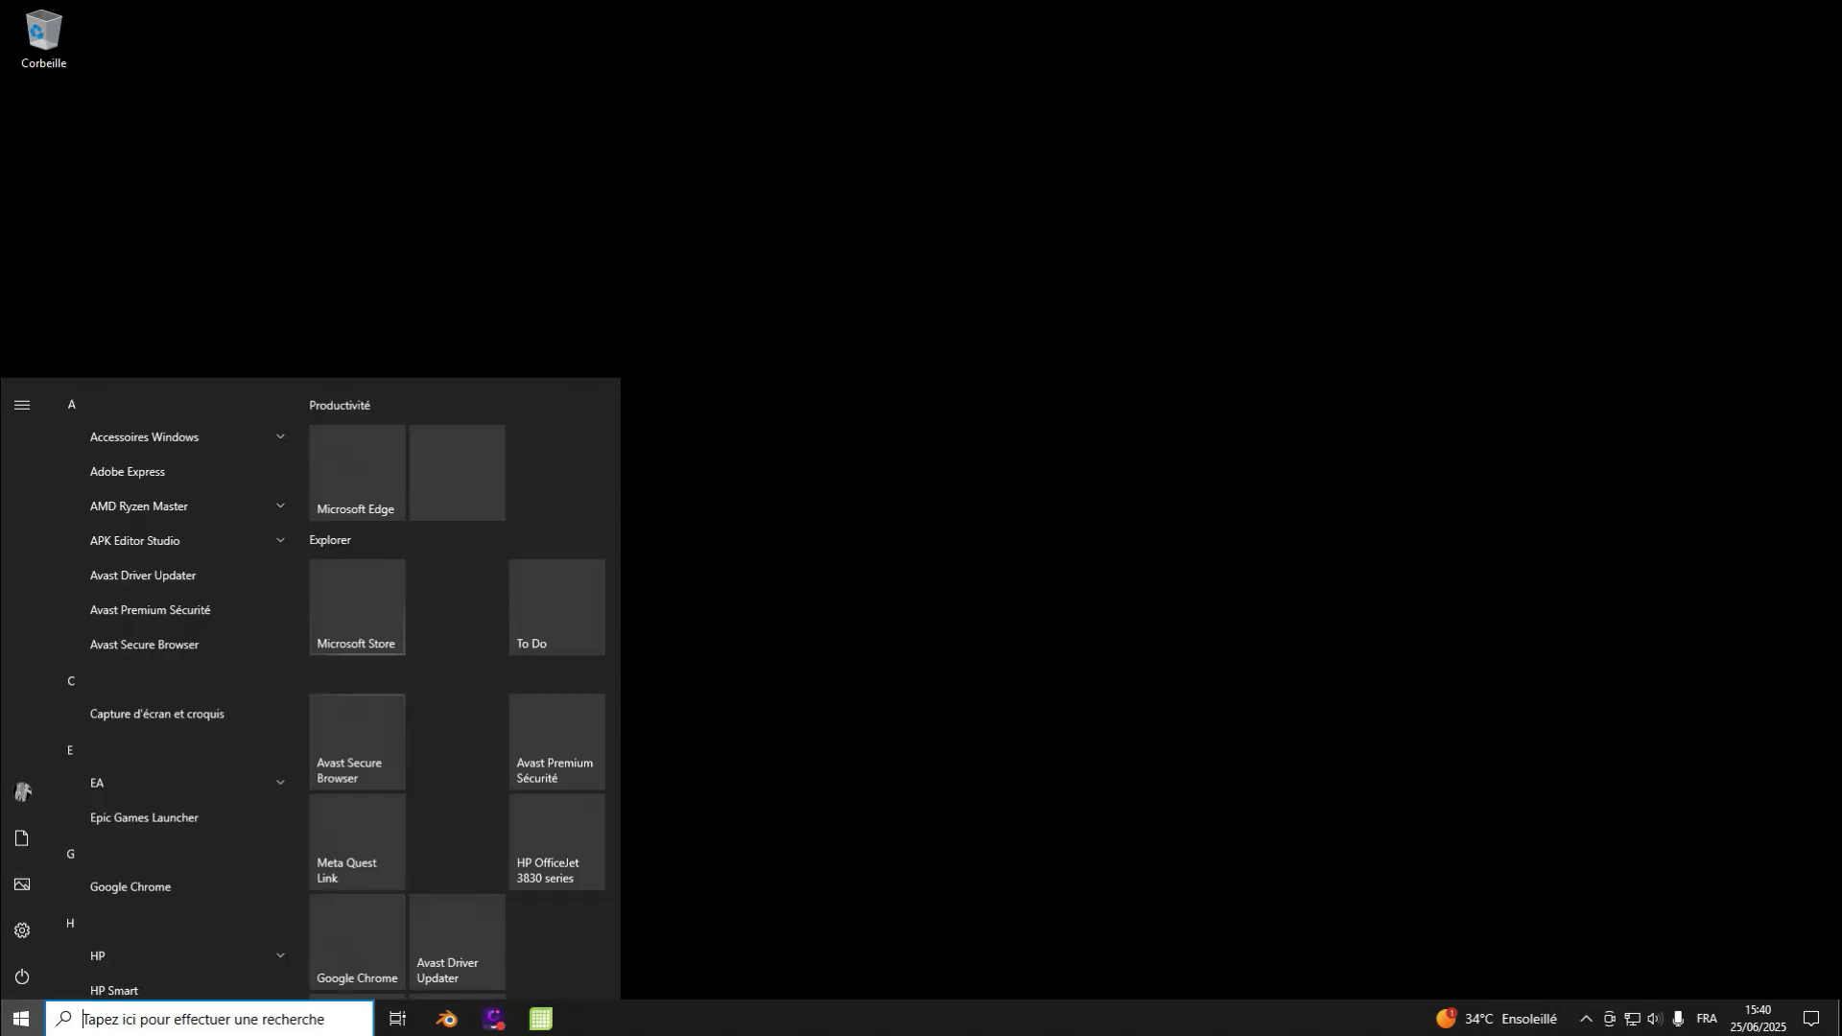
left_click(356, 472)
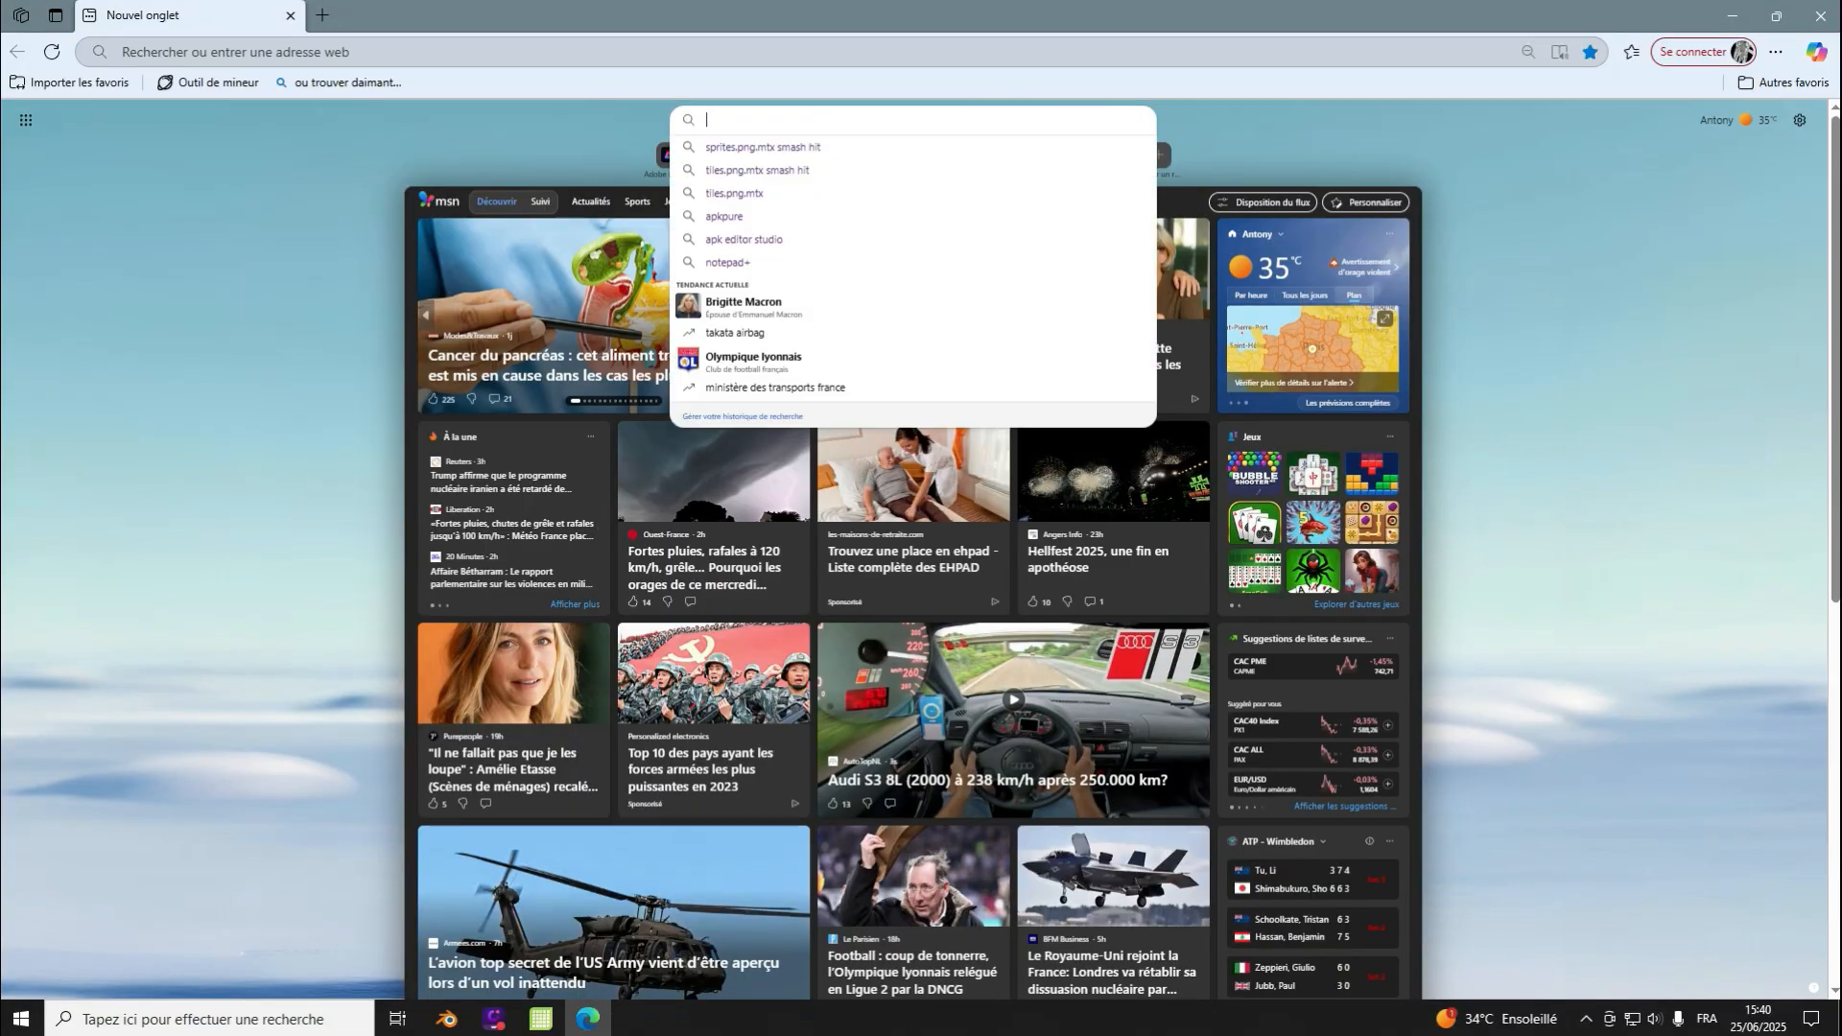
type("shatter c")
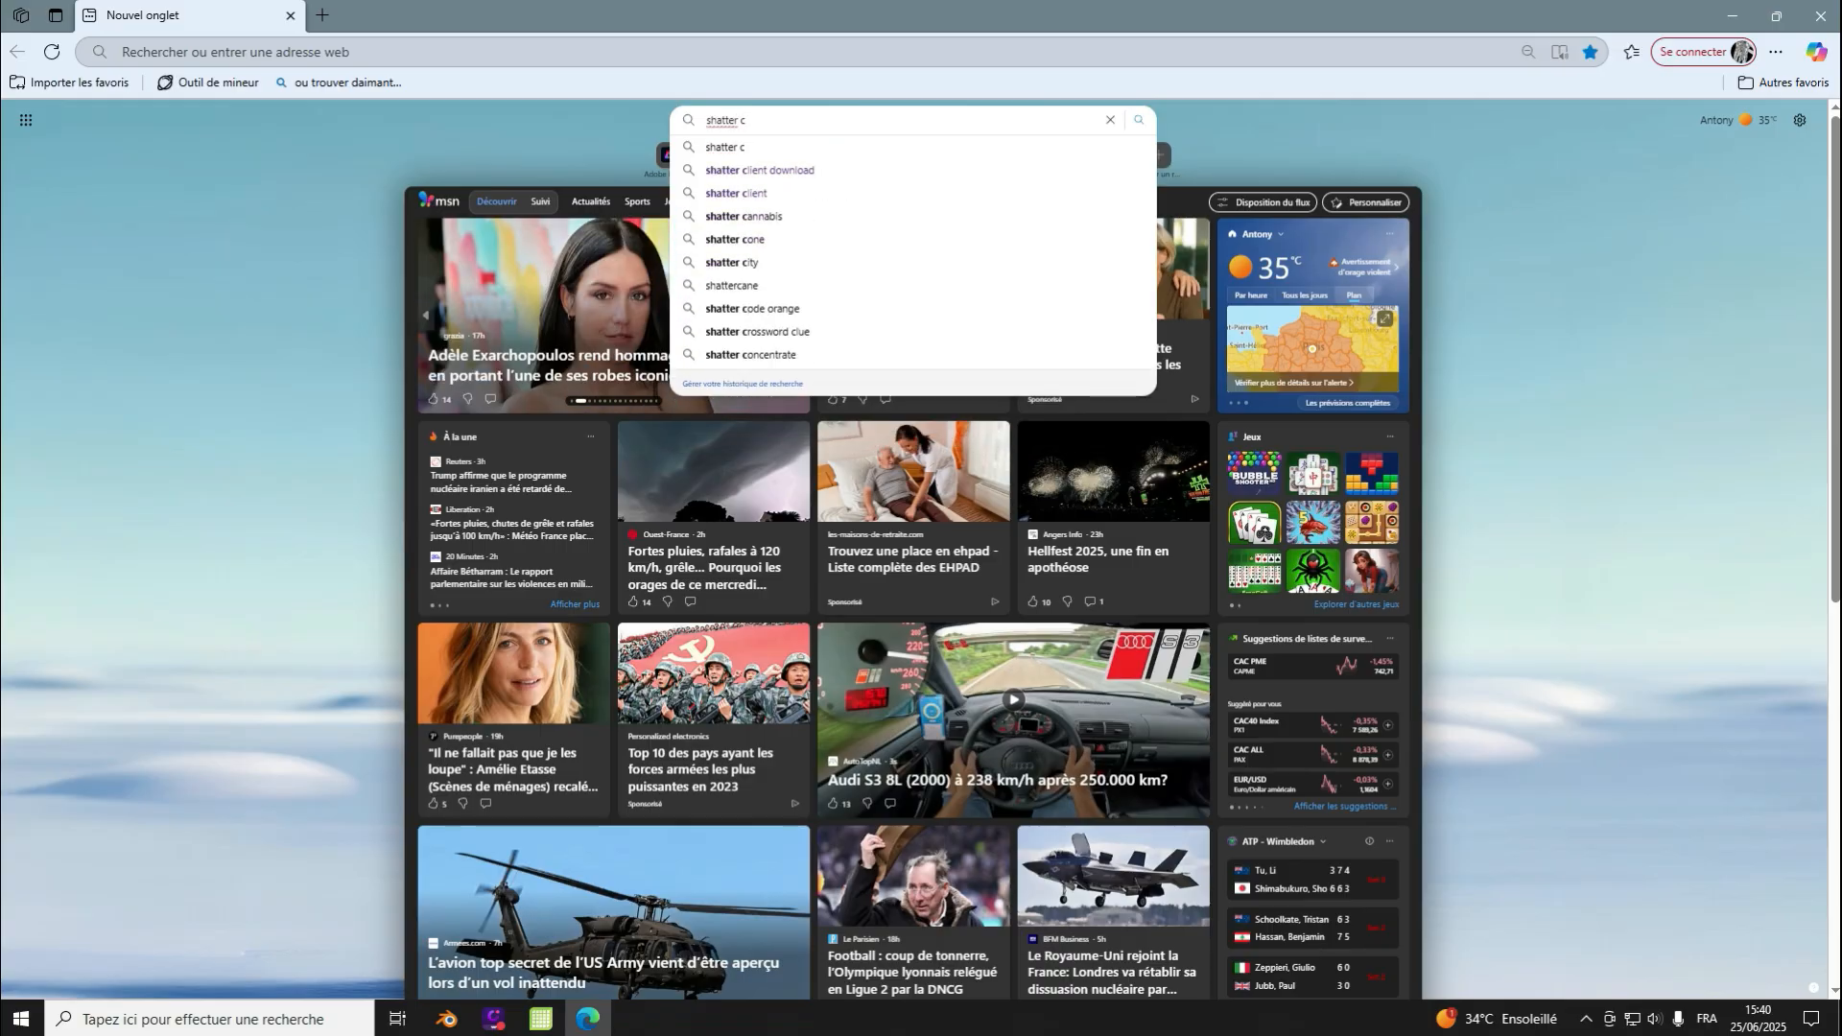
left_click(760, 170)
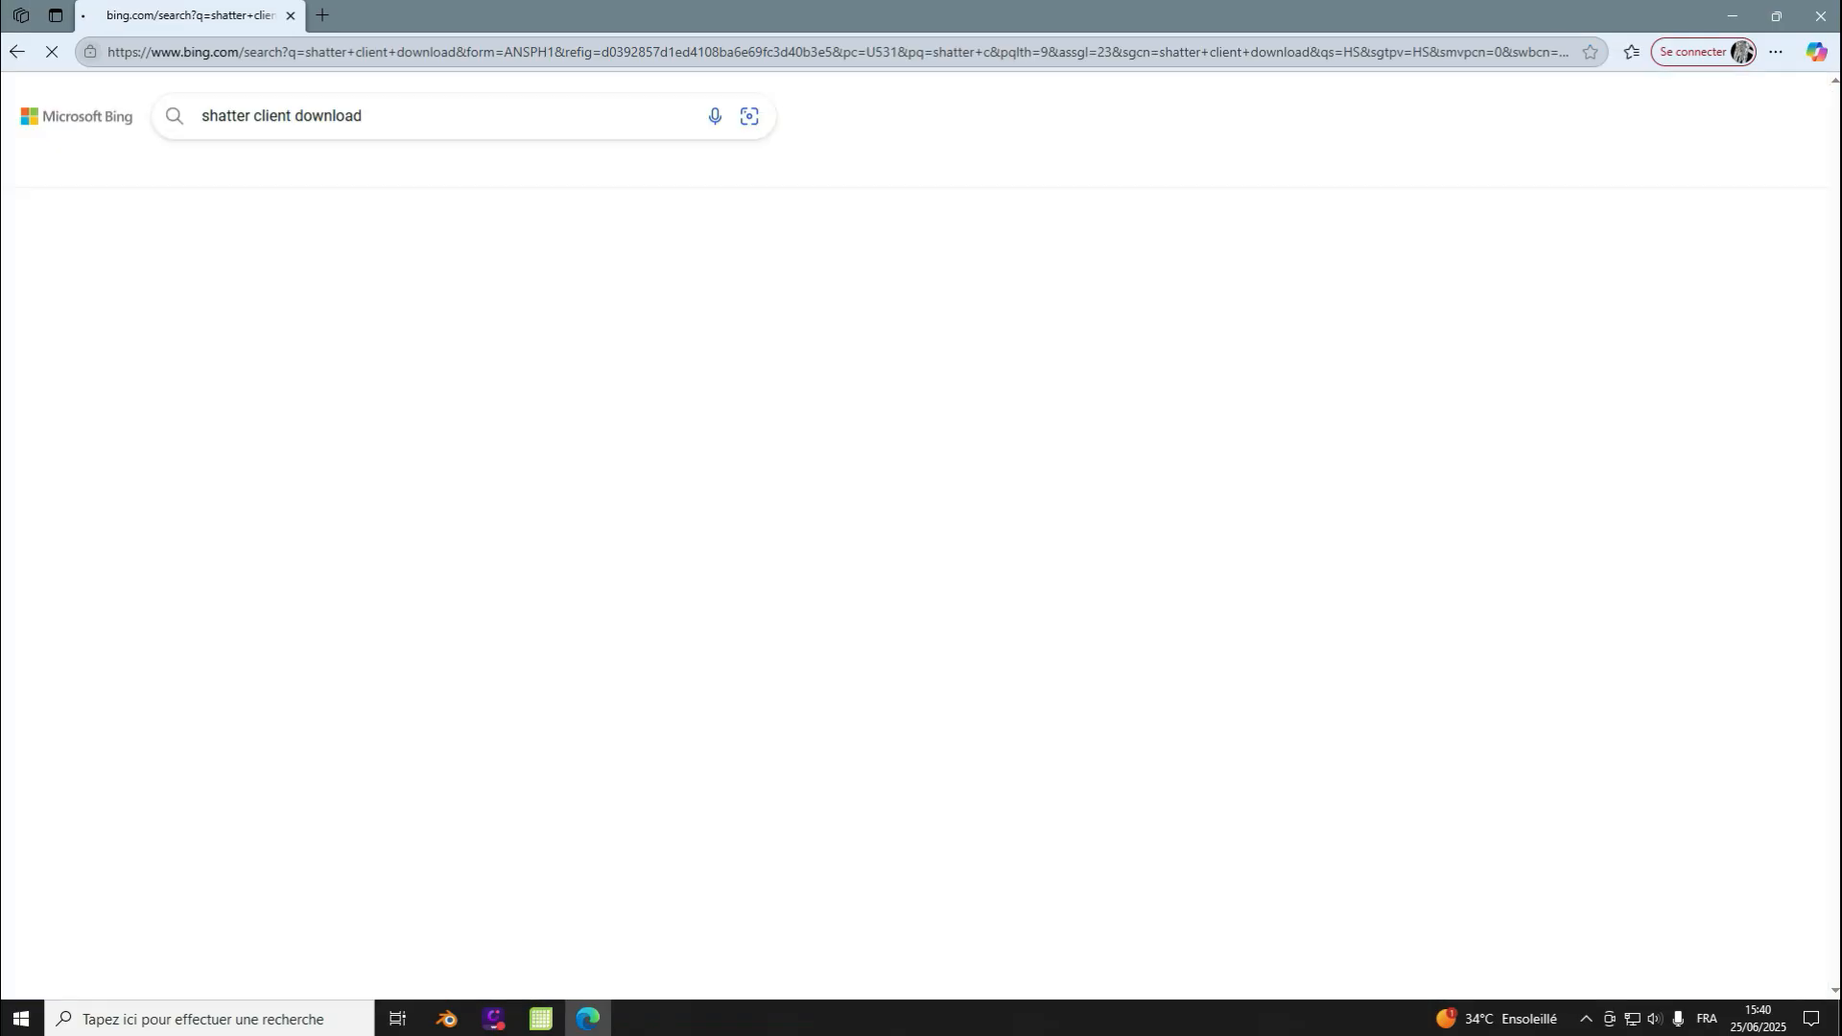
left_click(384, 293)
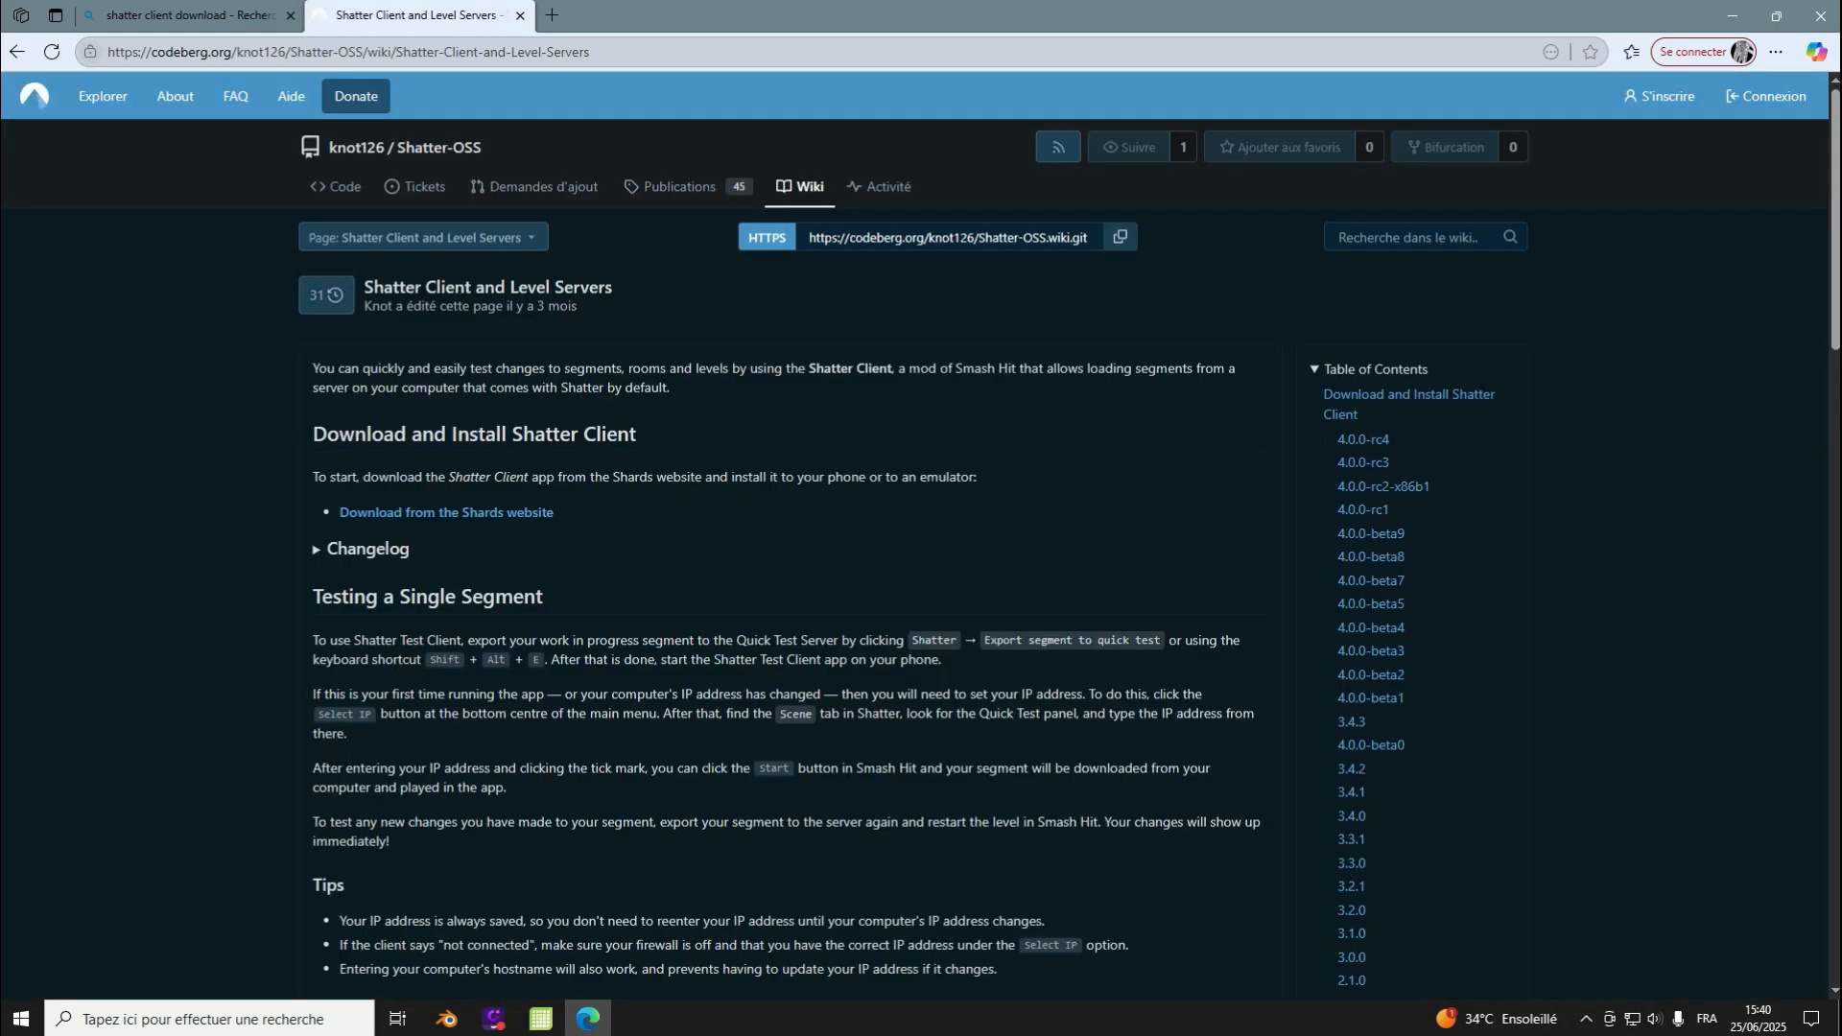
left_click(447, 513)
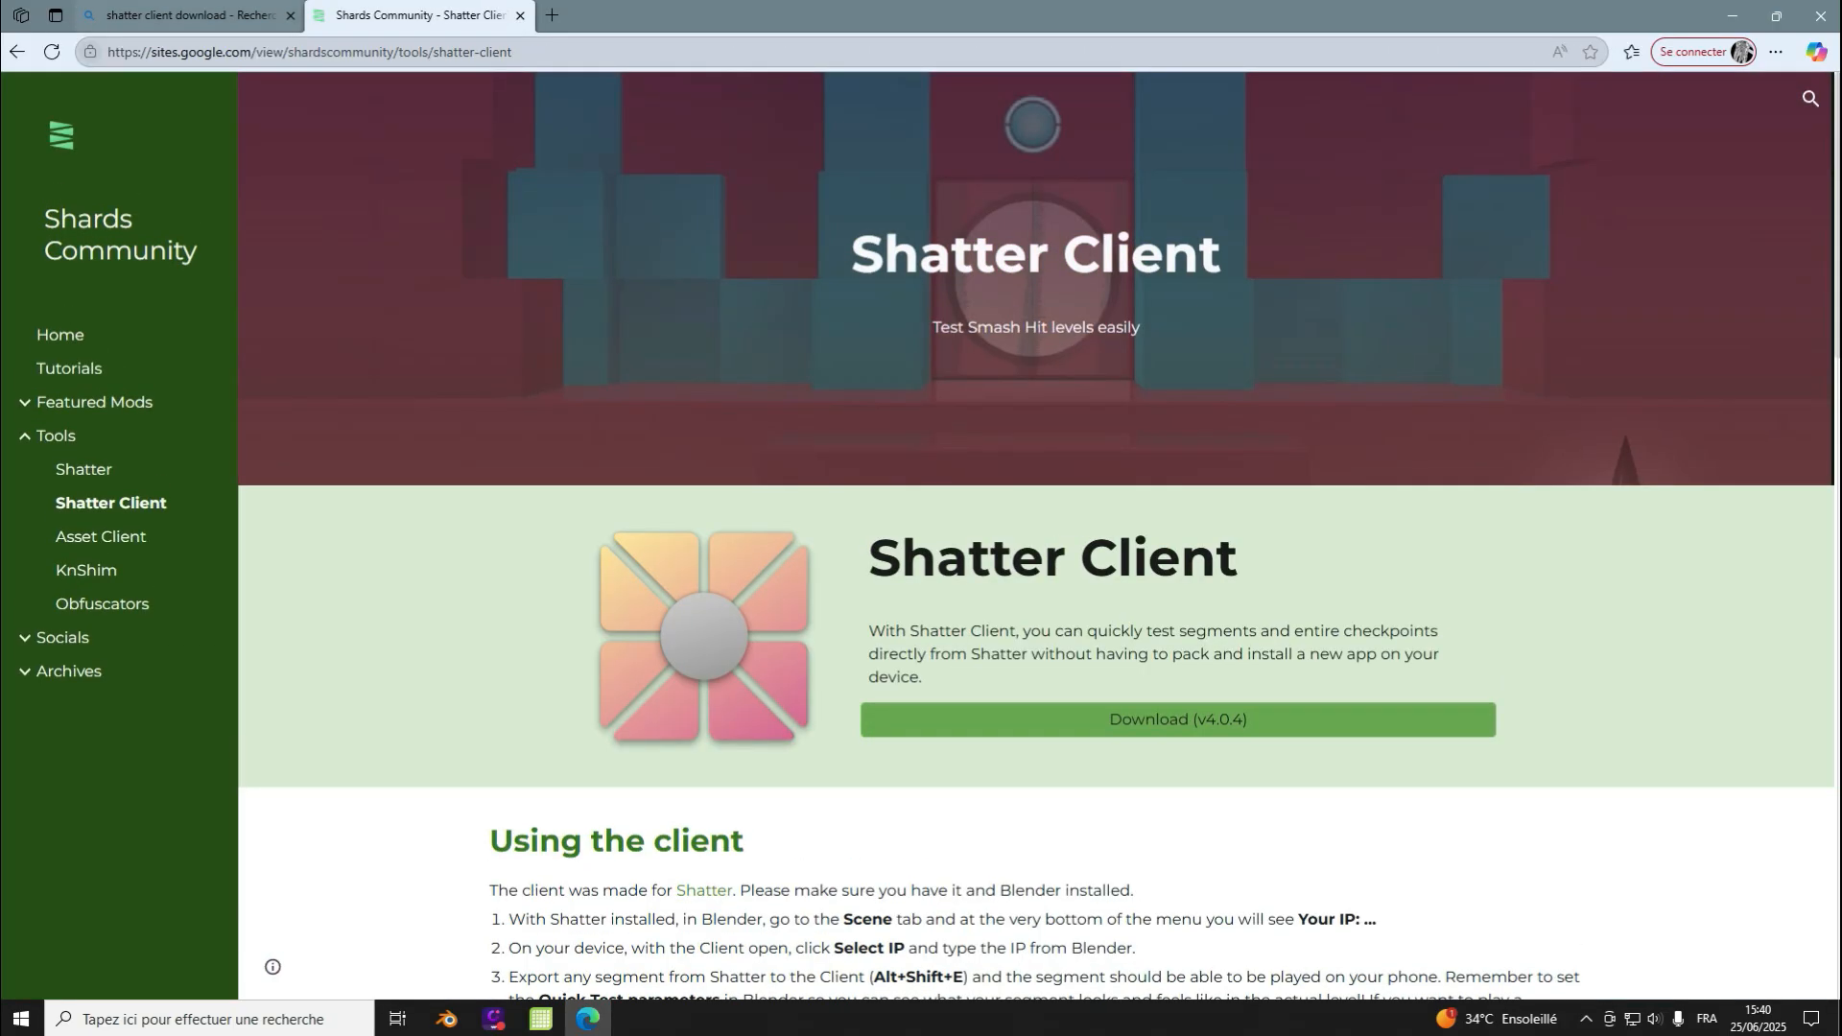
Step: Examine the Shatter Client page's download option, usage instructions and version history, close the browser, and switch back to Blender
scroll(1178, 528, "down", 2)
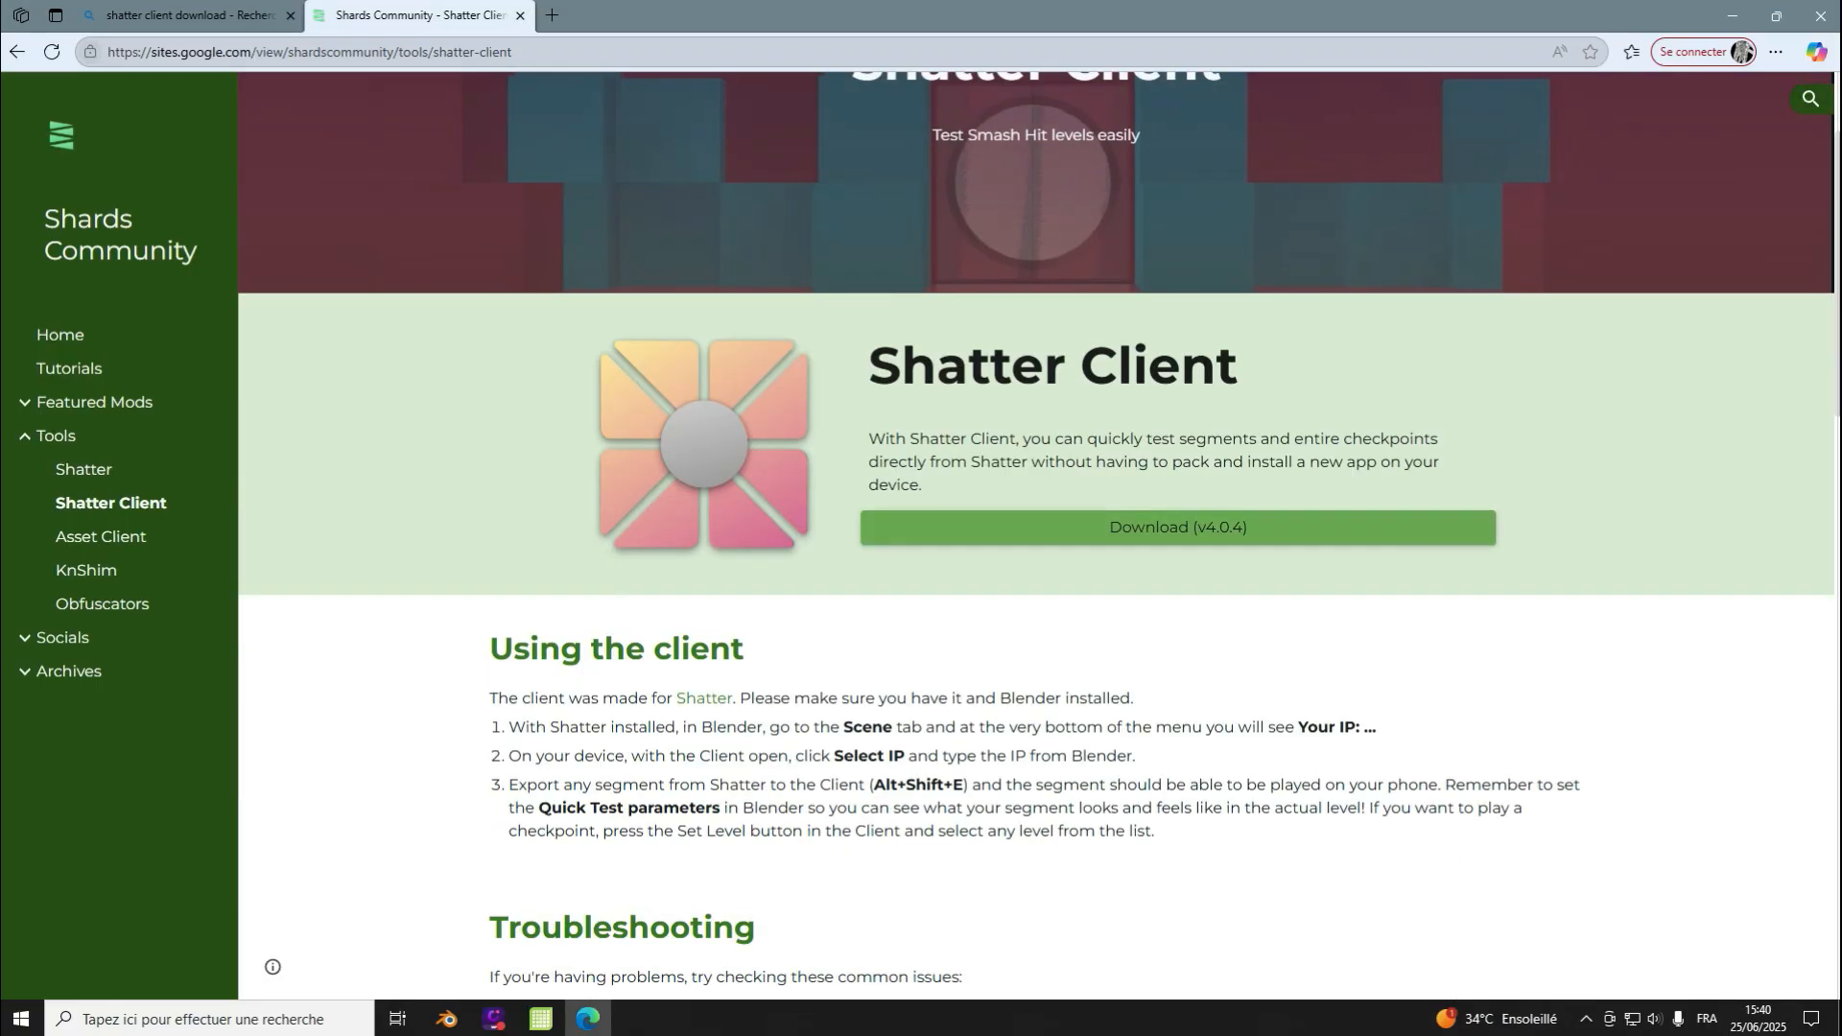
scroll(1178, 528, "up", 2)
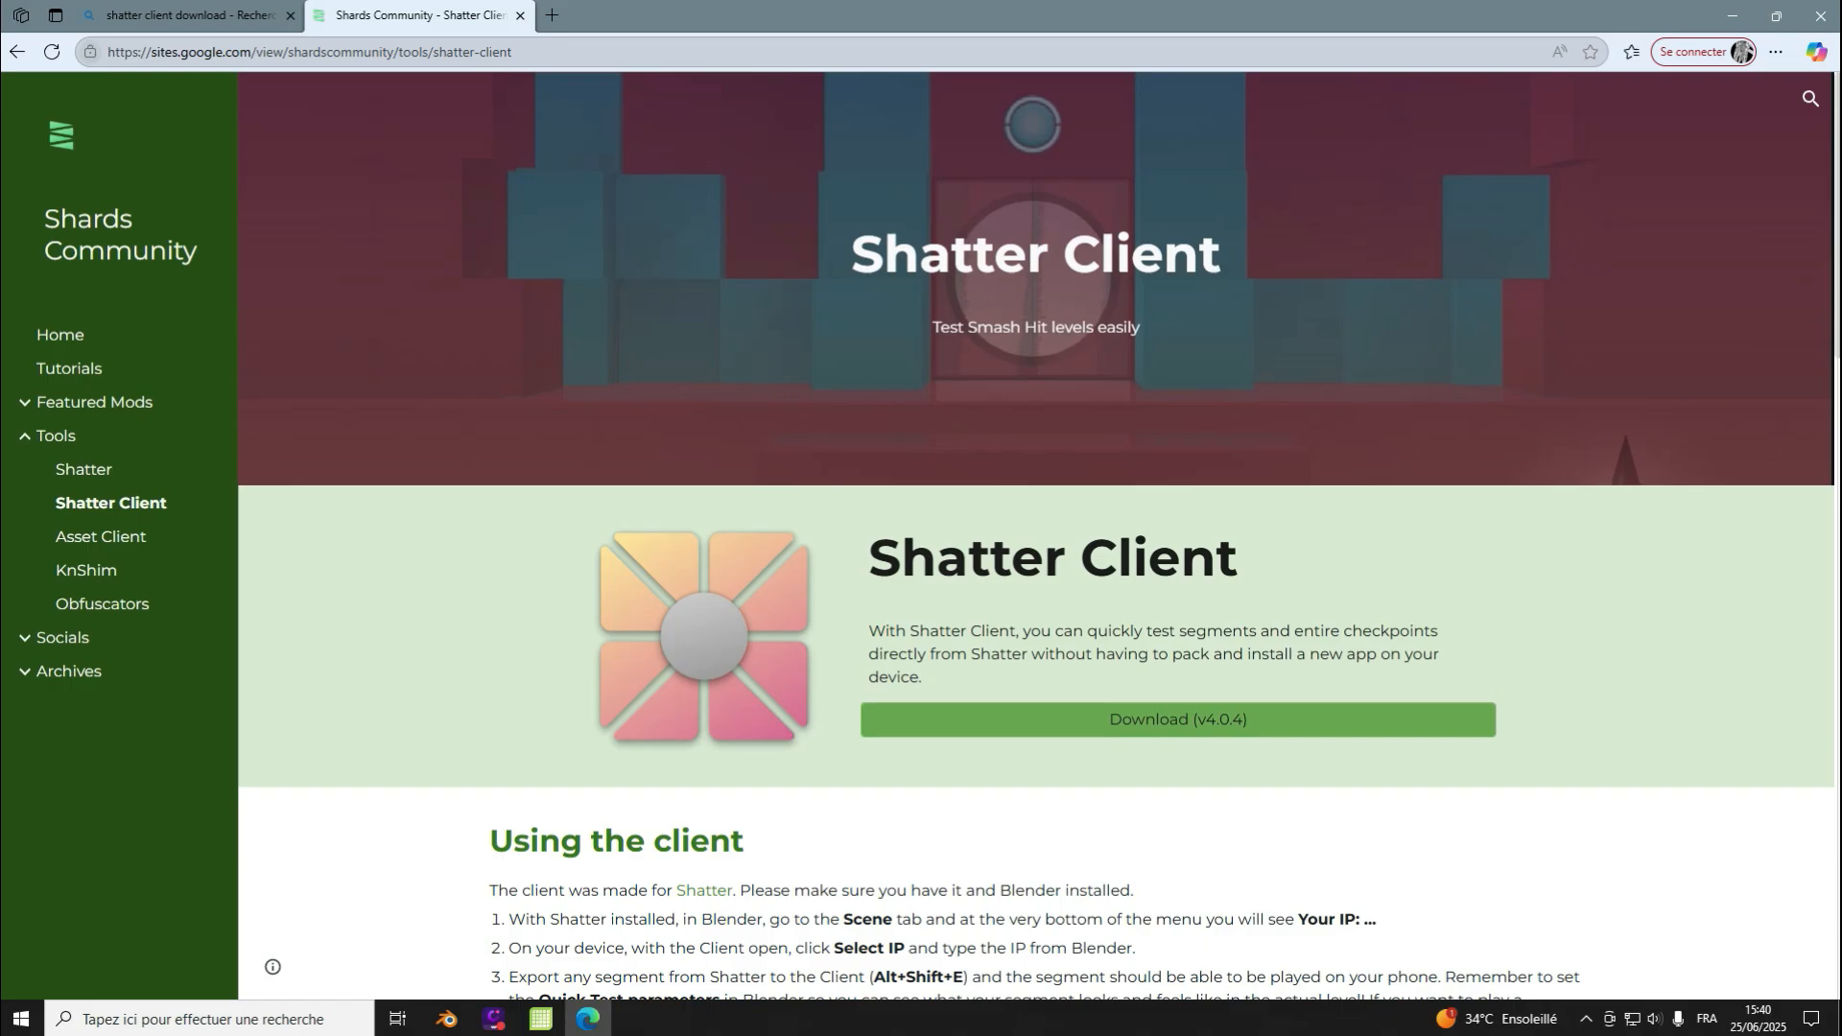
scroll(1036, 528, "down", 5)
scroll(1036, 527, "up", 5)
scroll(1036, 528, "down", 4)
scroll(1036, 527, "up", 4)
scroll(1036, 528, "down", 5)
scroll(1036, 527, "up", 5)
scroll(1036, 527, "down", 5)
scroll(1036, 527, "up", 5)
scroll(1036, 528, "down", 12)
scroll(1036, 528, "down", 6)
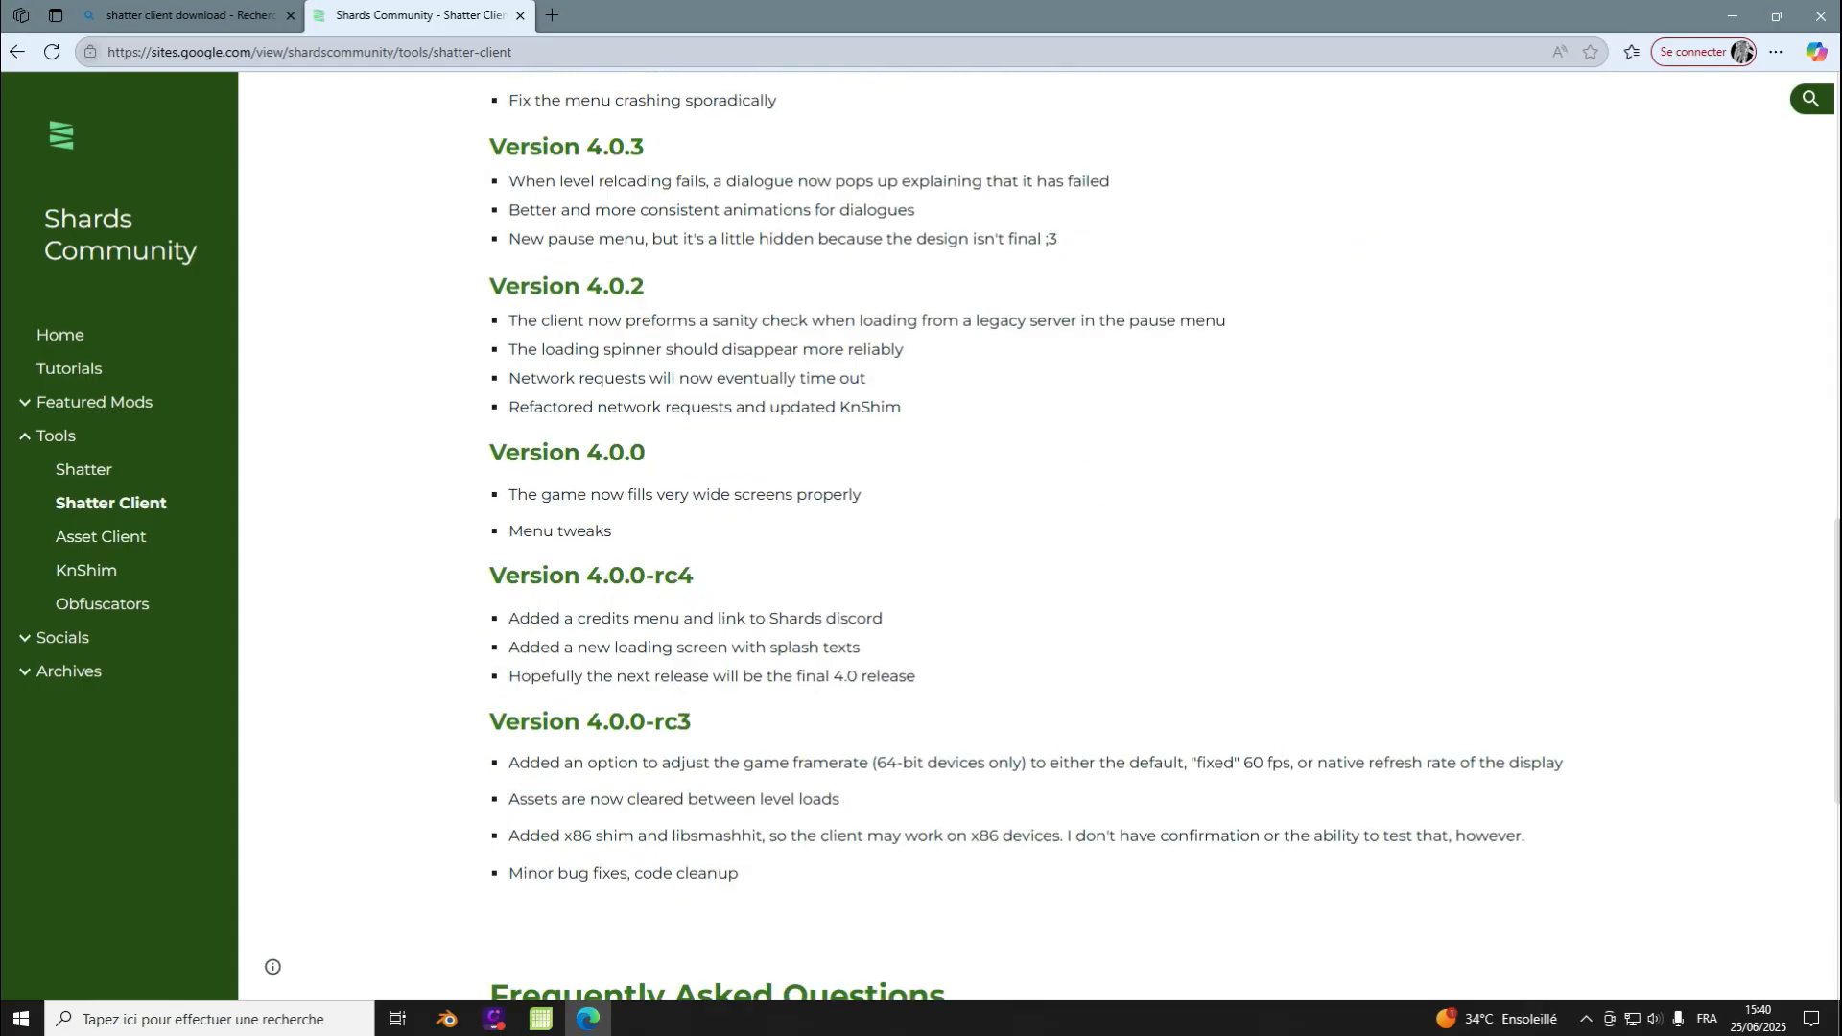
scroll(1036, 528, "up", 18)
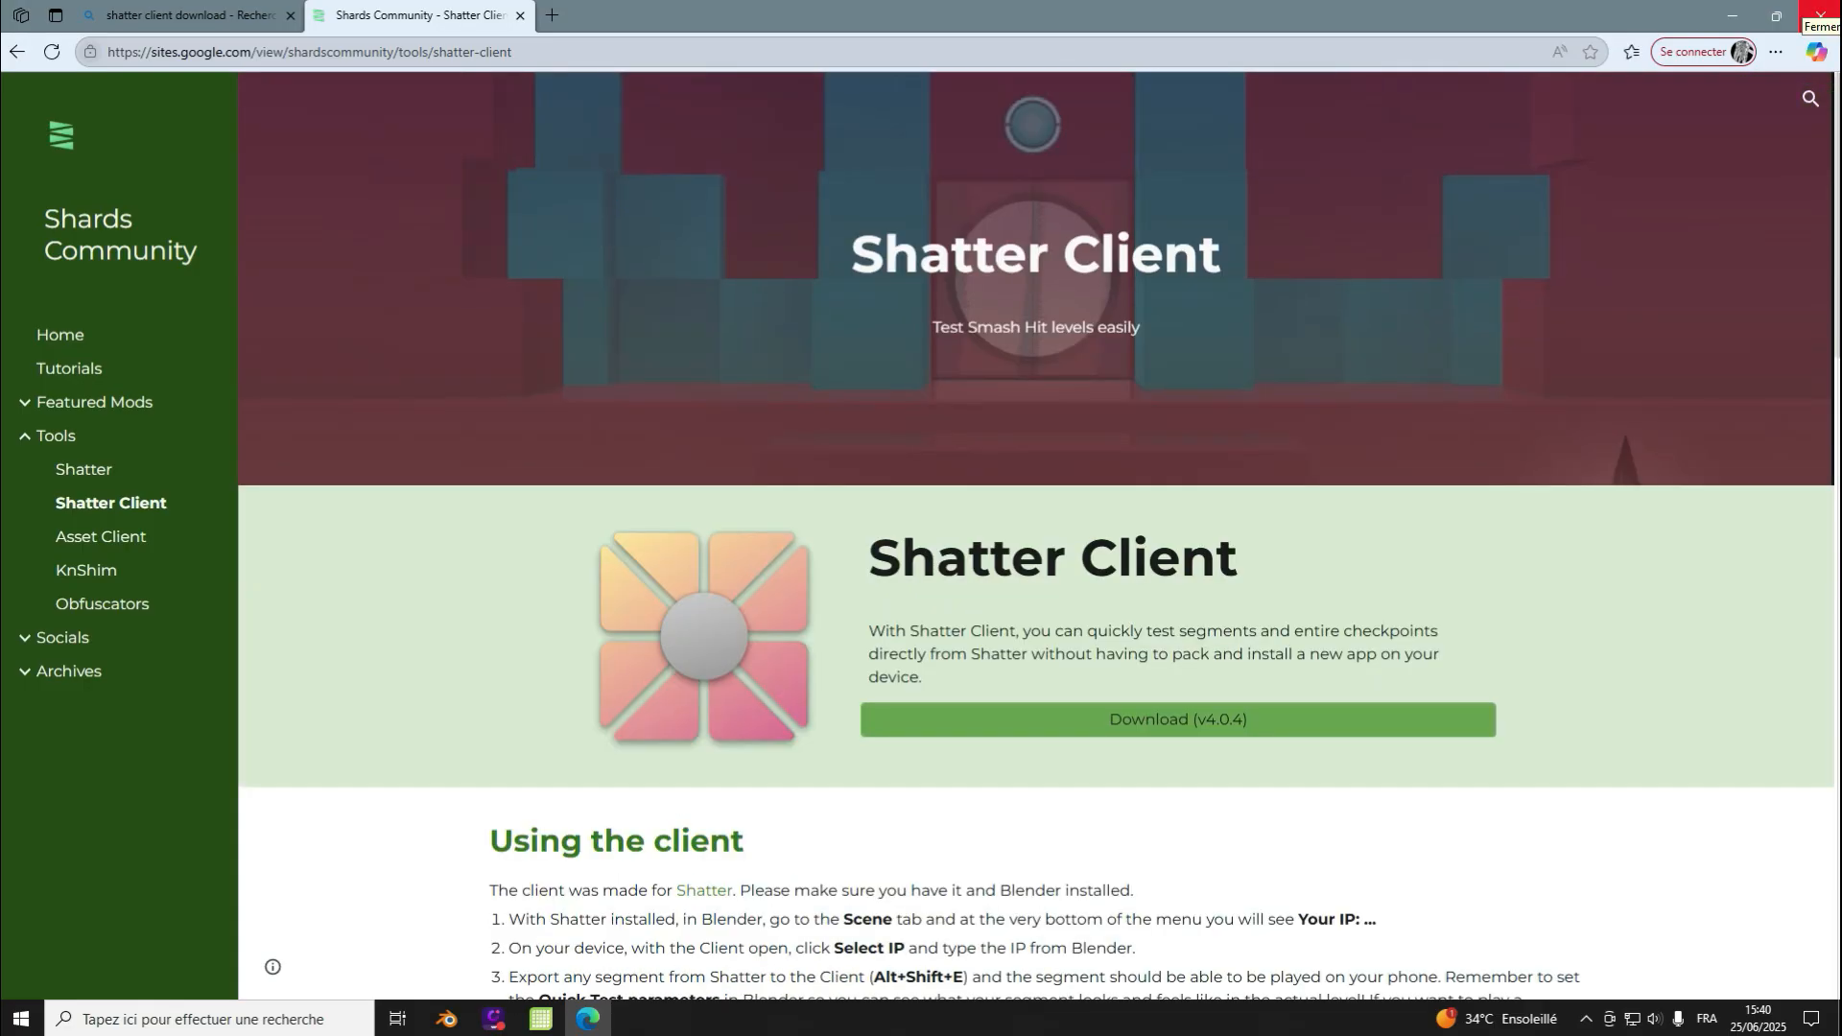
left_click(1819, 14)
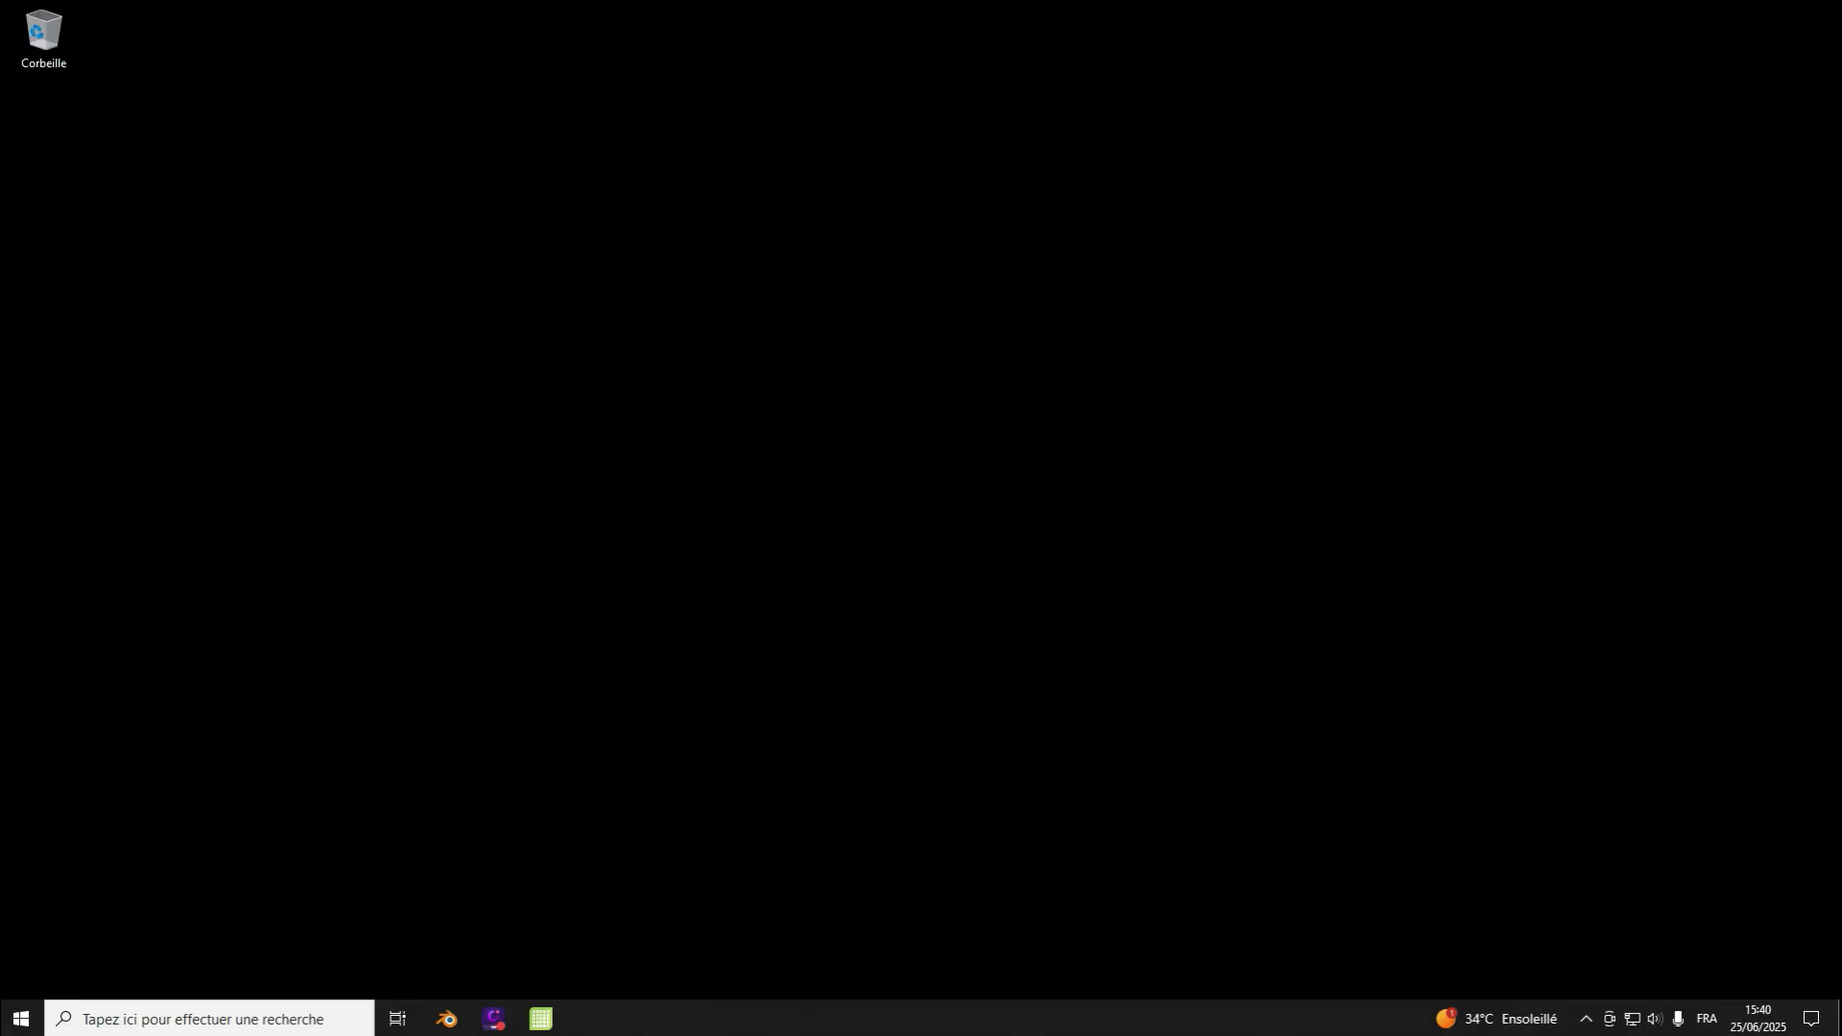
left_click(446, 1019)
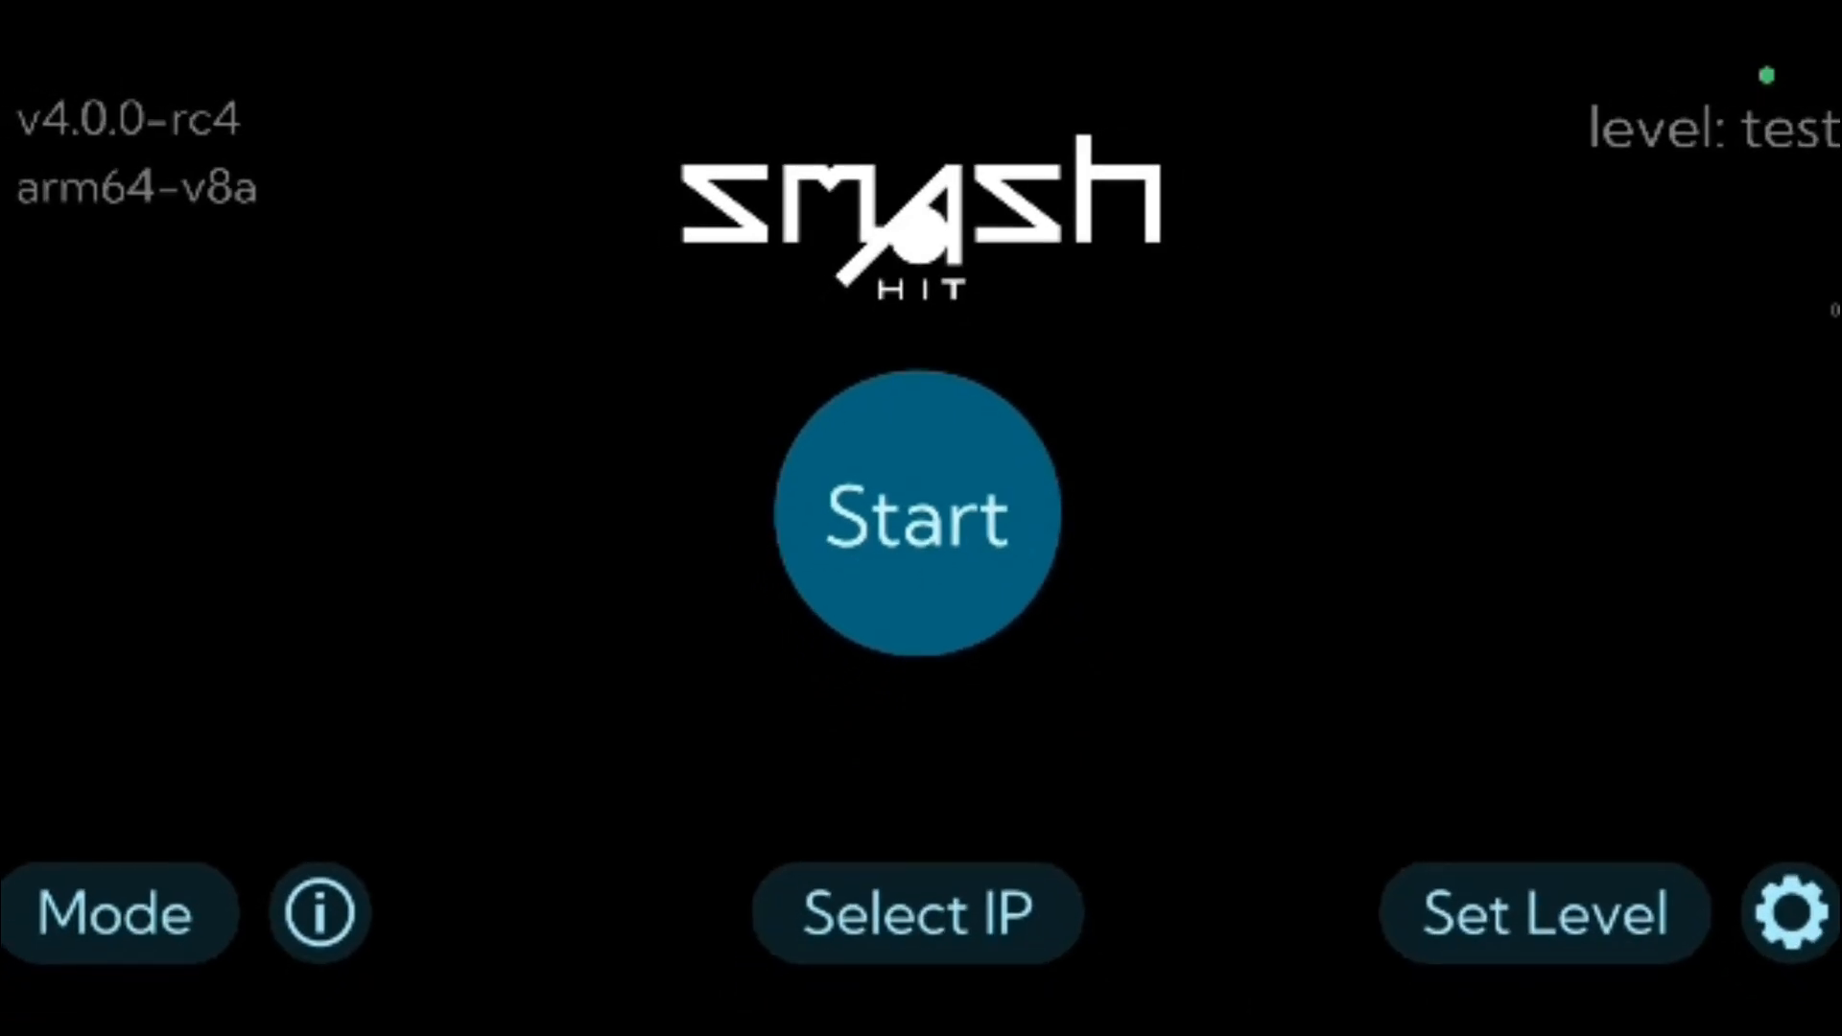
Step: In Shatter Client on the phone, lower the volume, confirm 192.168.1.36 as the server IP, and start the test level
key("XF86AudioLowerVolume")
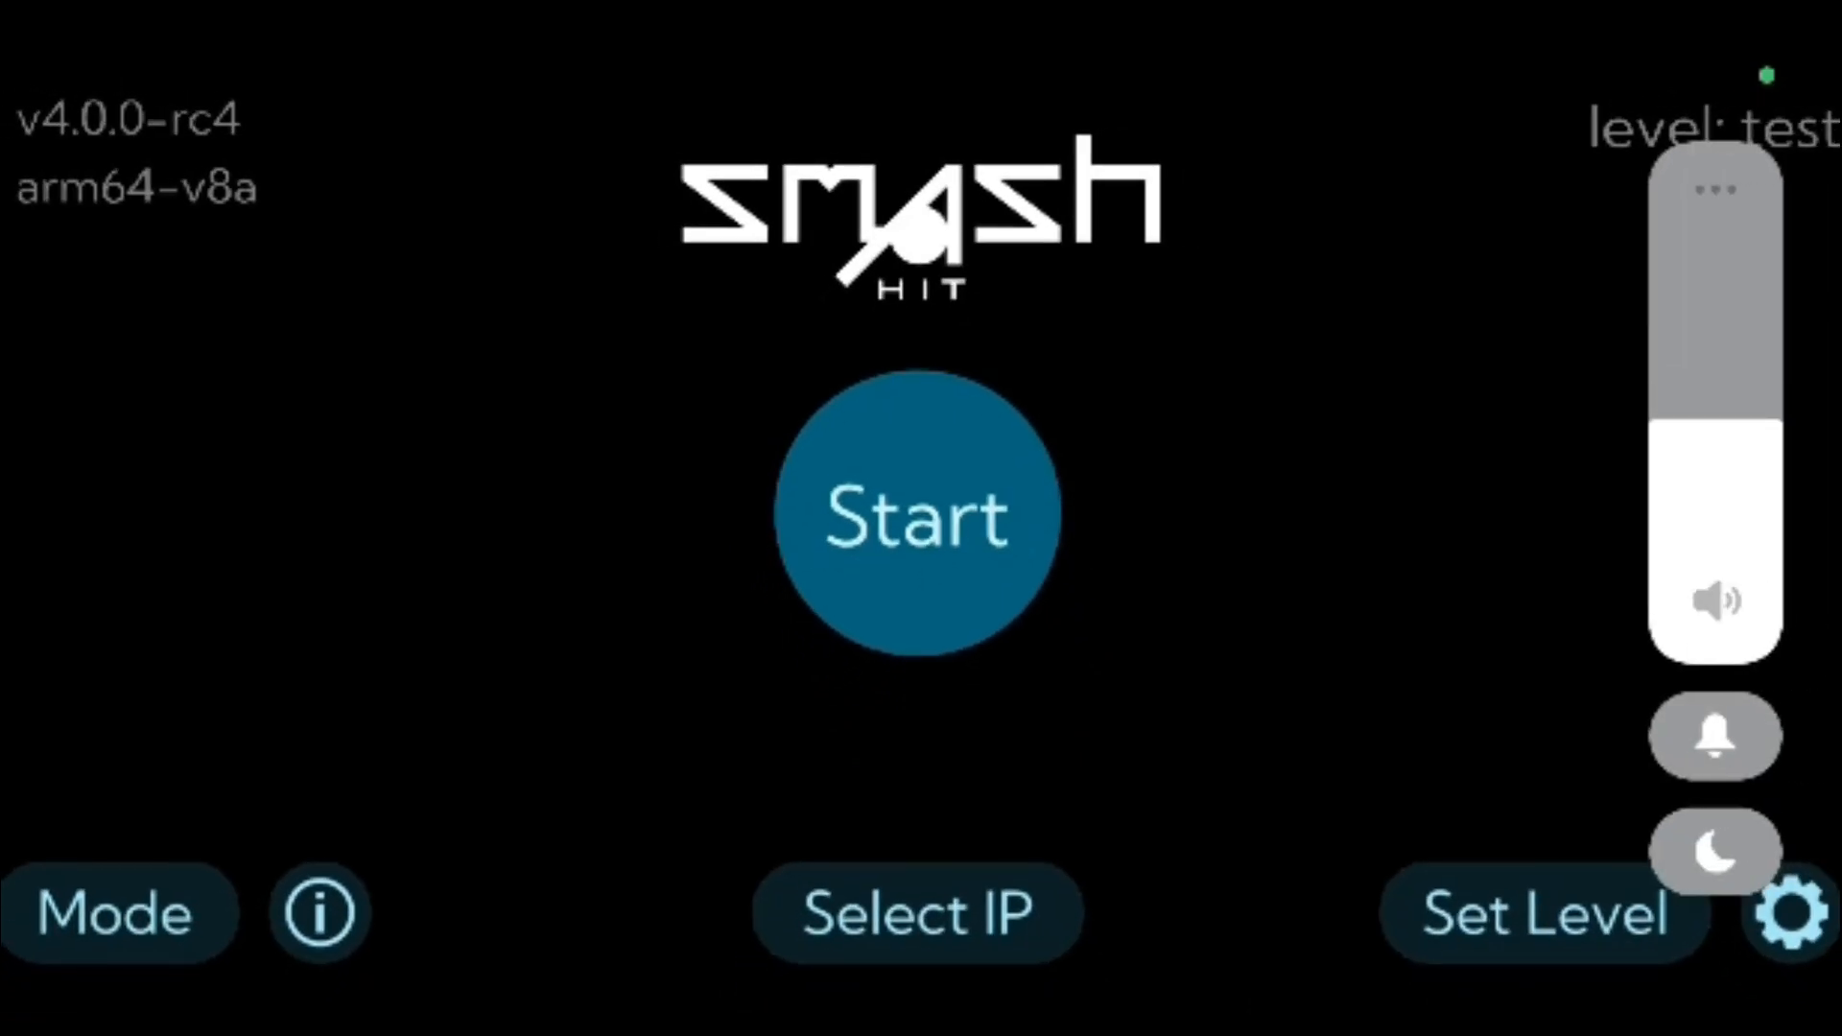
left_click(918, 913)
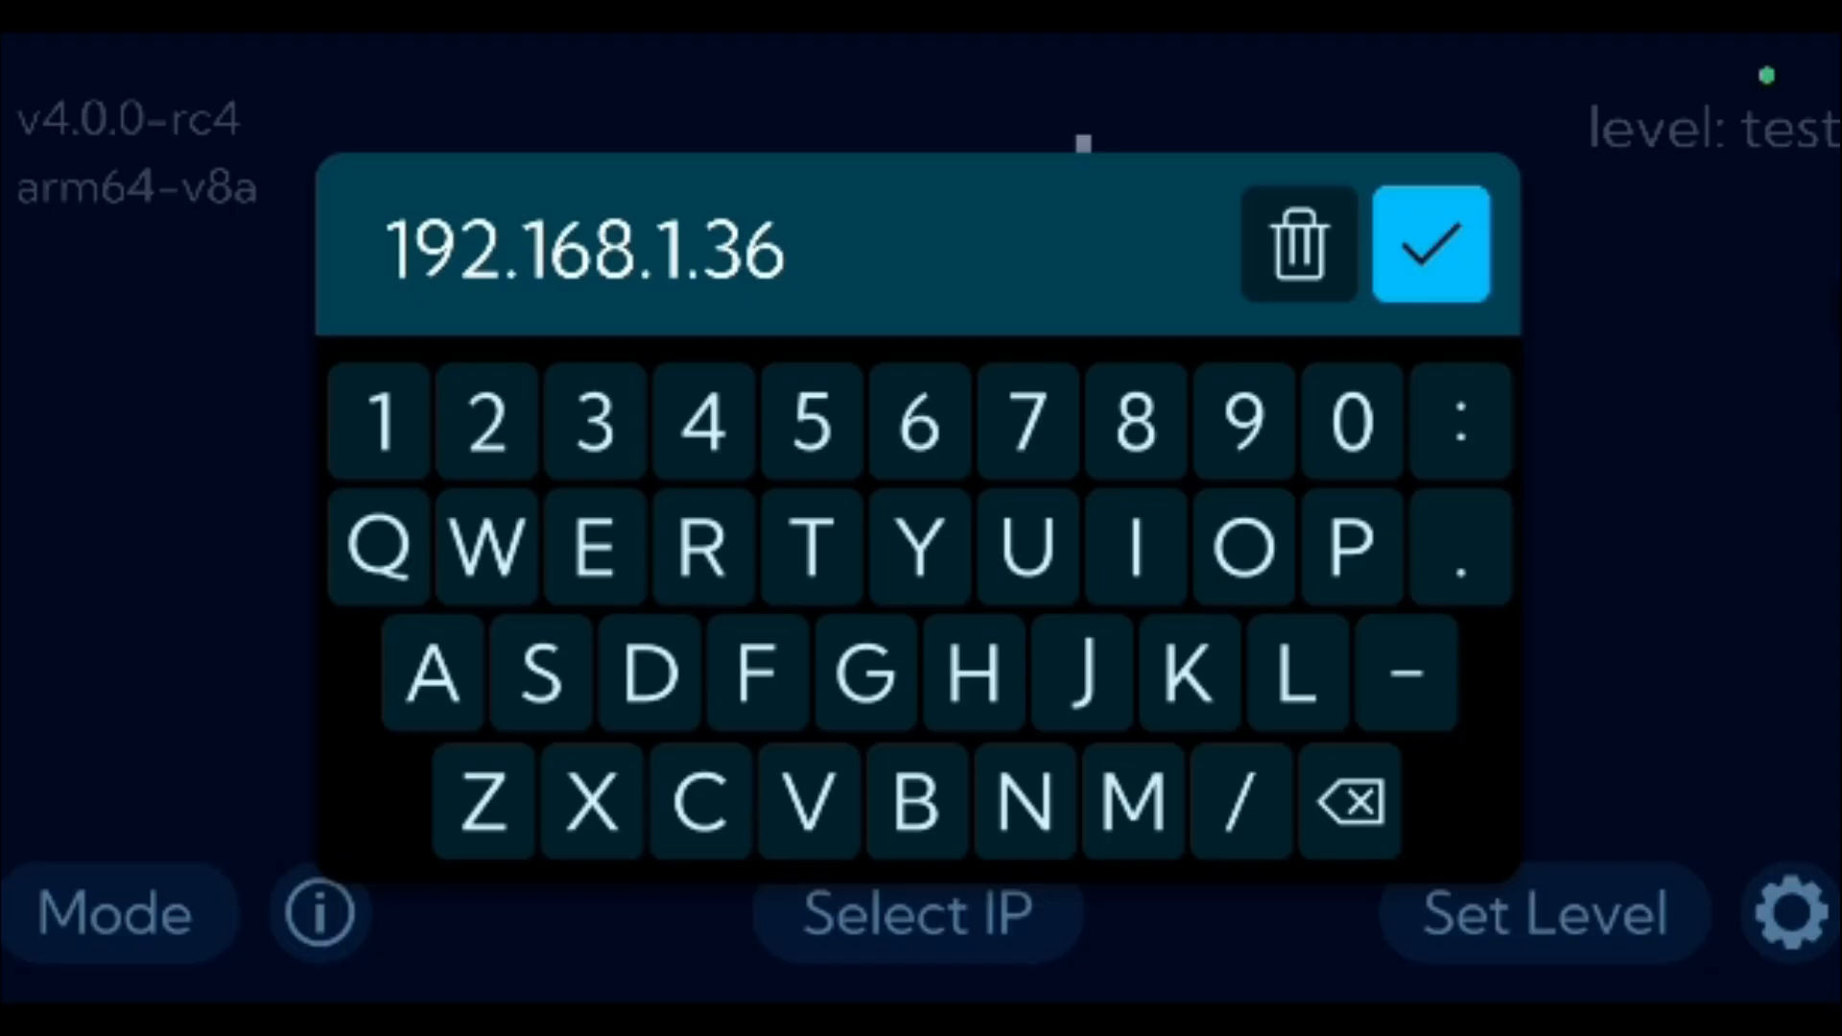
left_click(1432, 243)
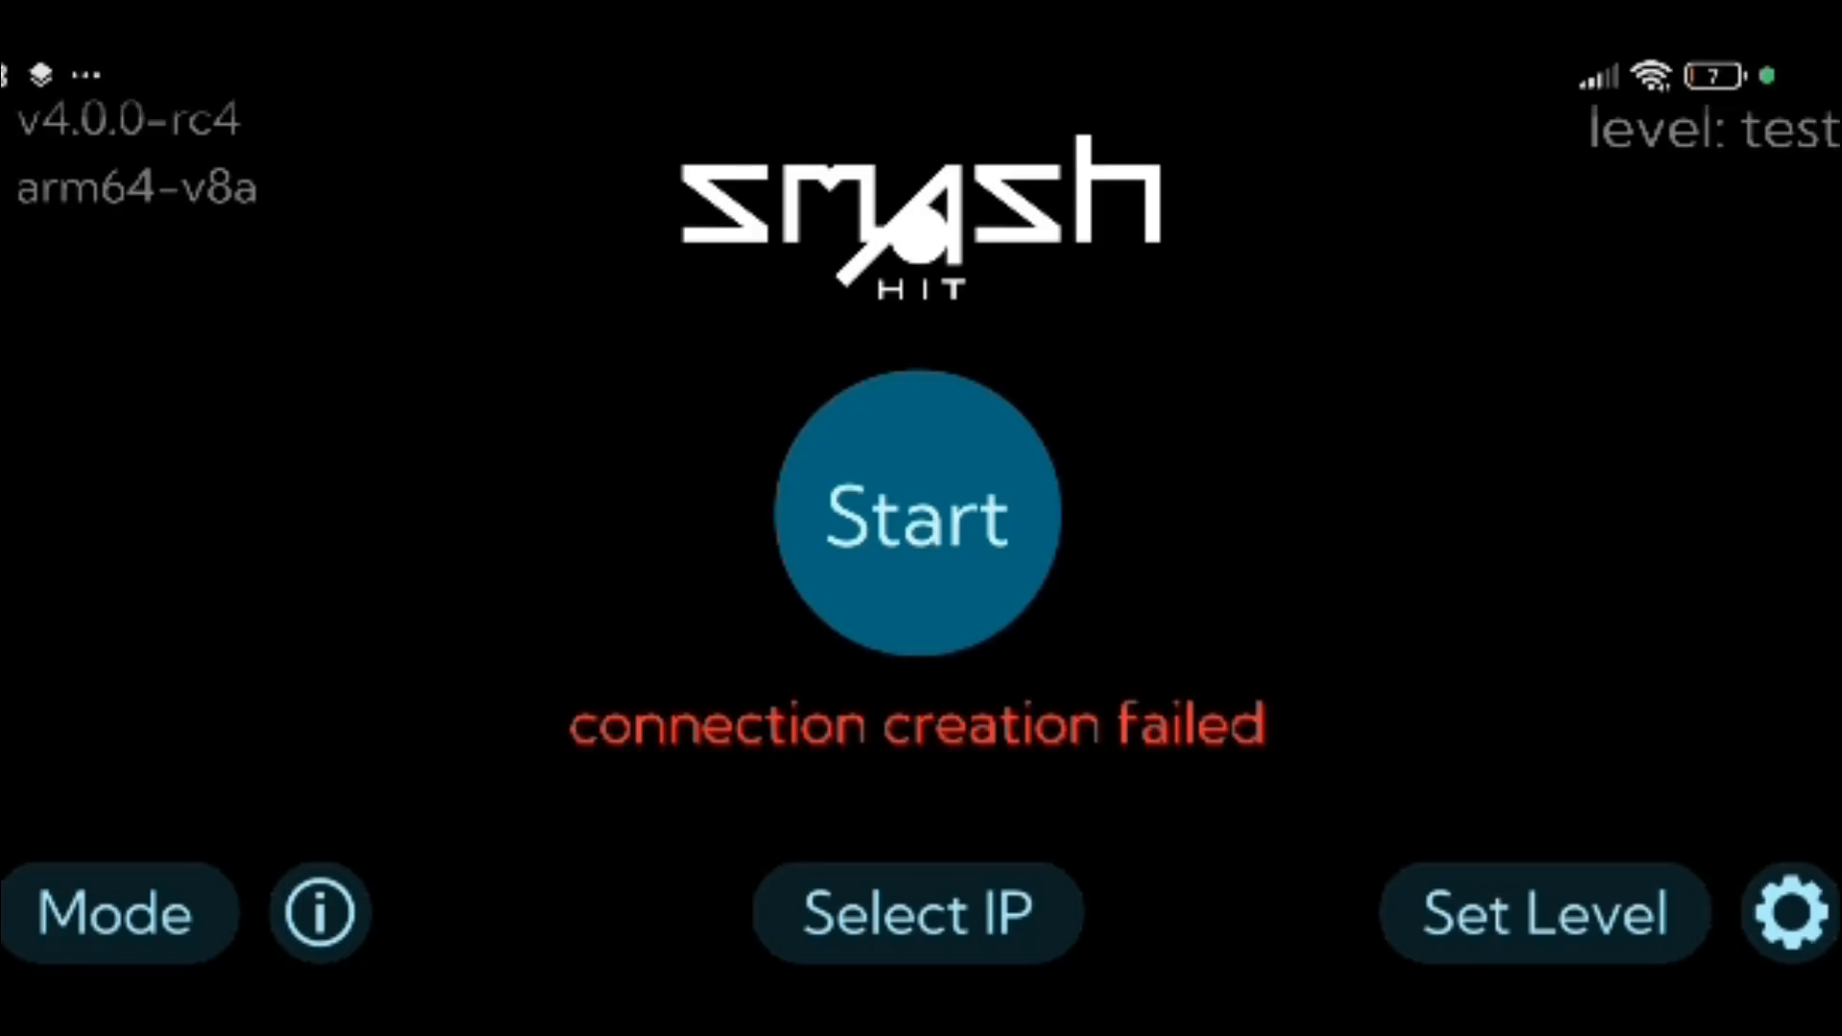
left_click(917, 513)
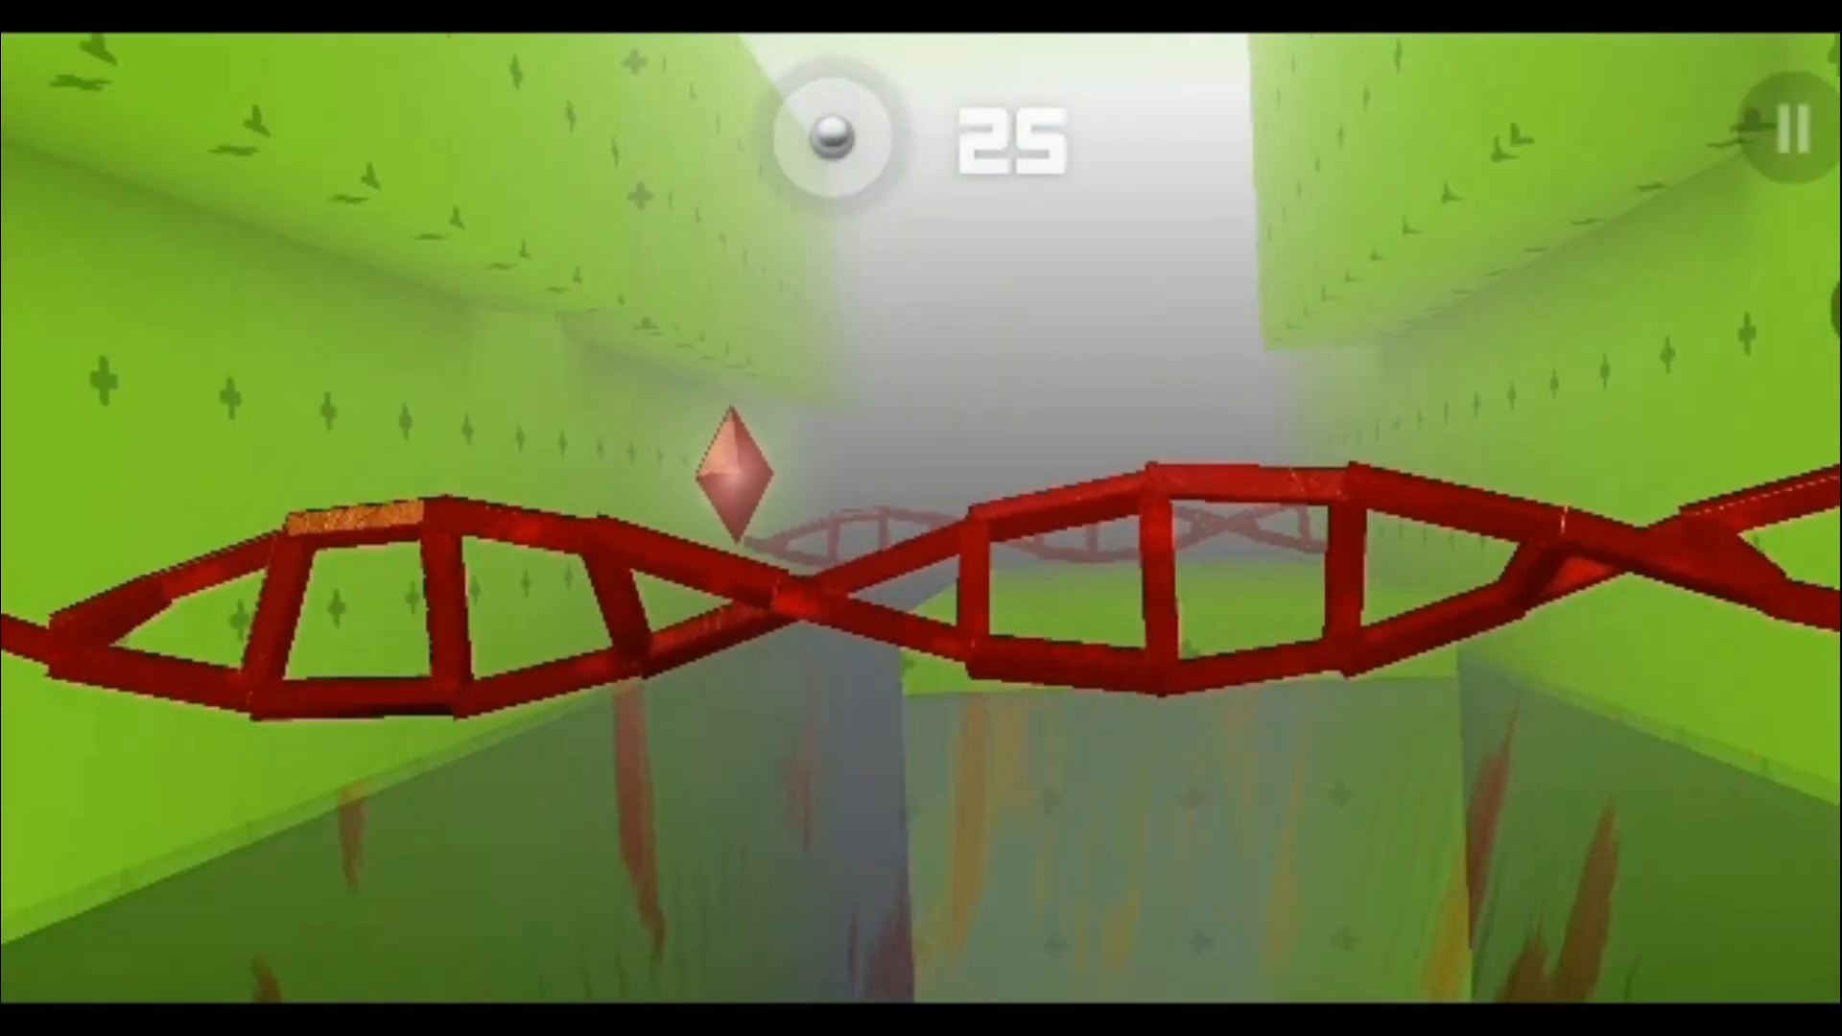
Step: Play through the test segment in Shatter Client, throwing balls to break the dna obstacles and hit the crystals
left_click(859, 427)
left_click(916, 547)
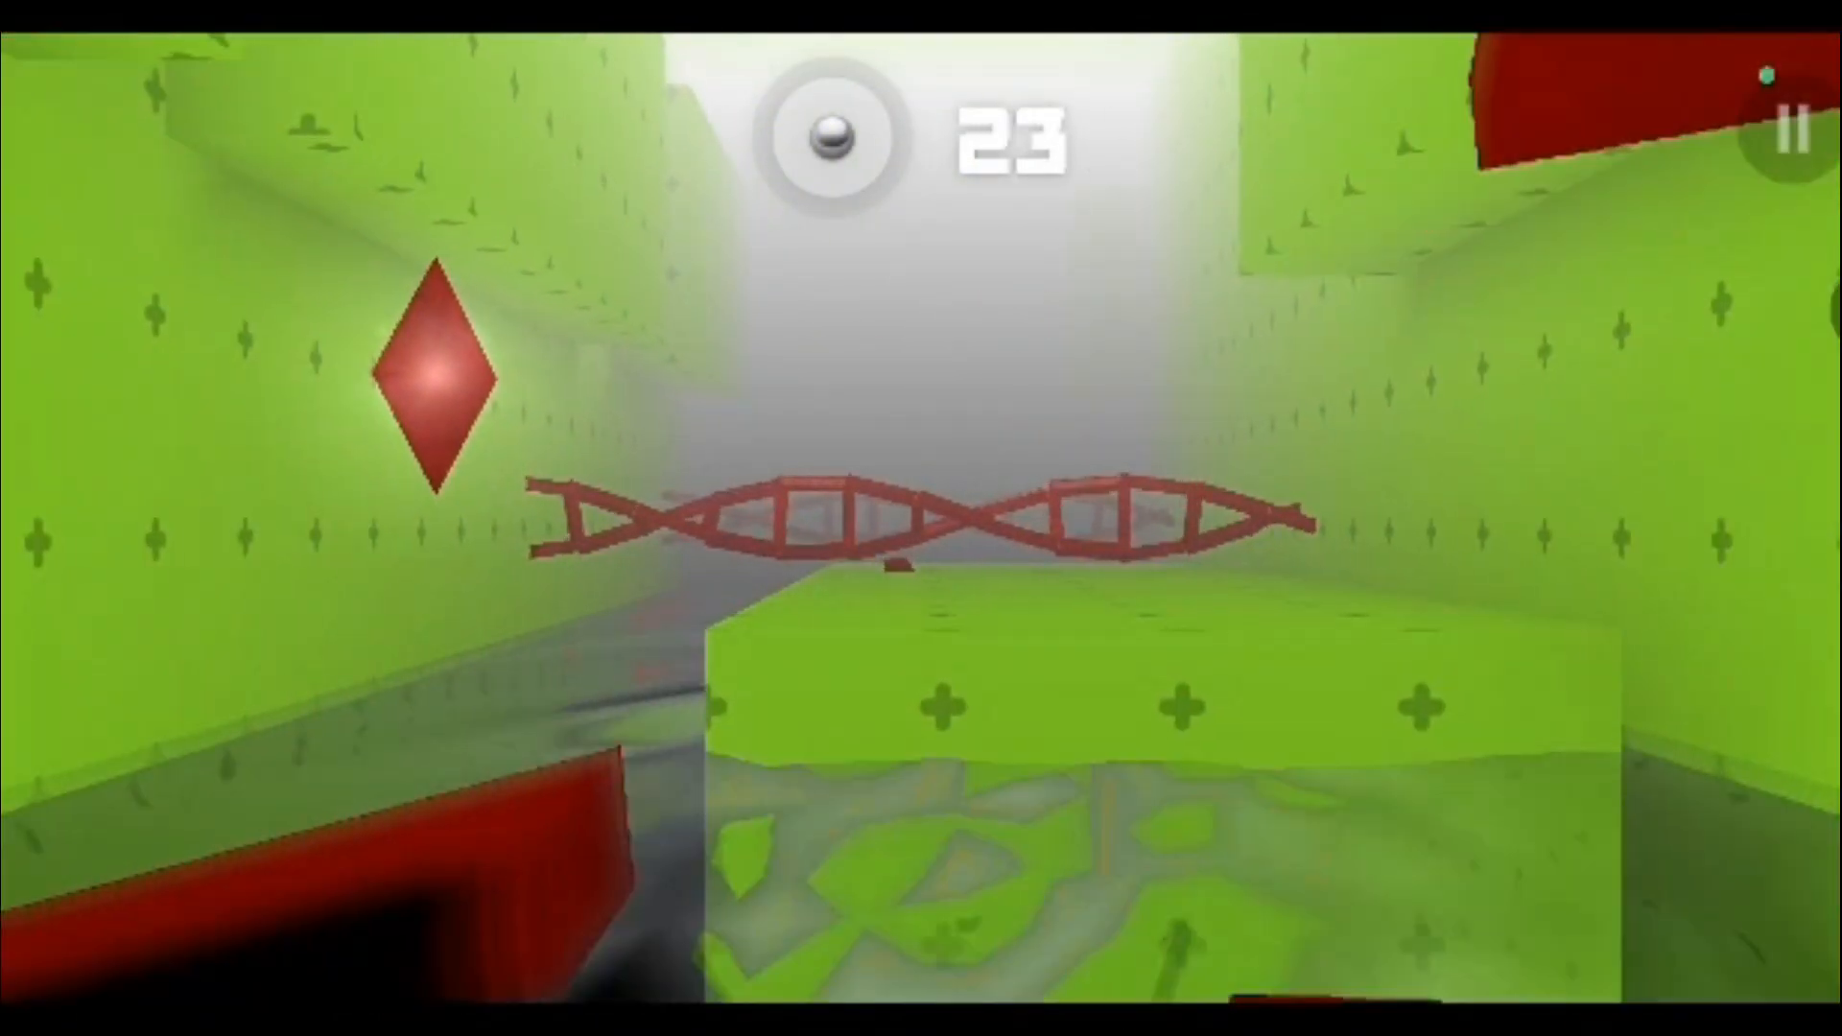
left_click(434, 376)
left_click(902, 518)
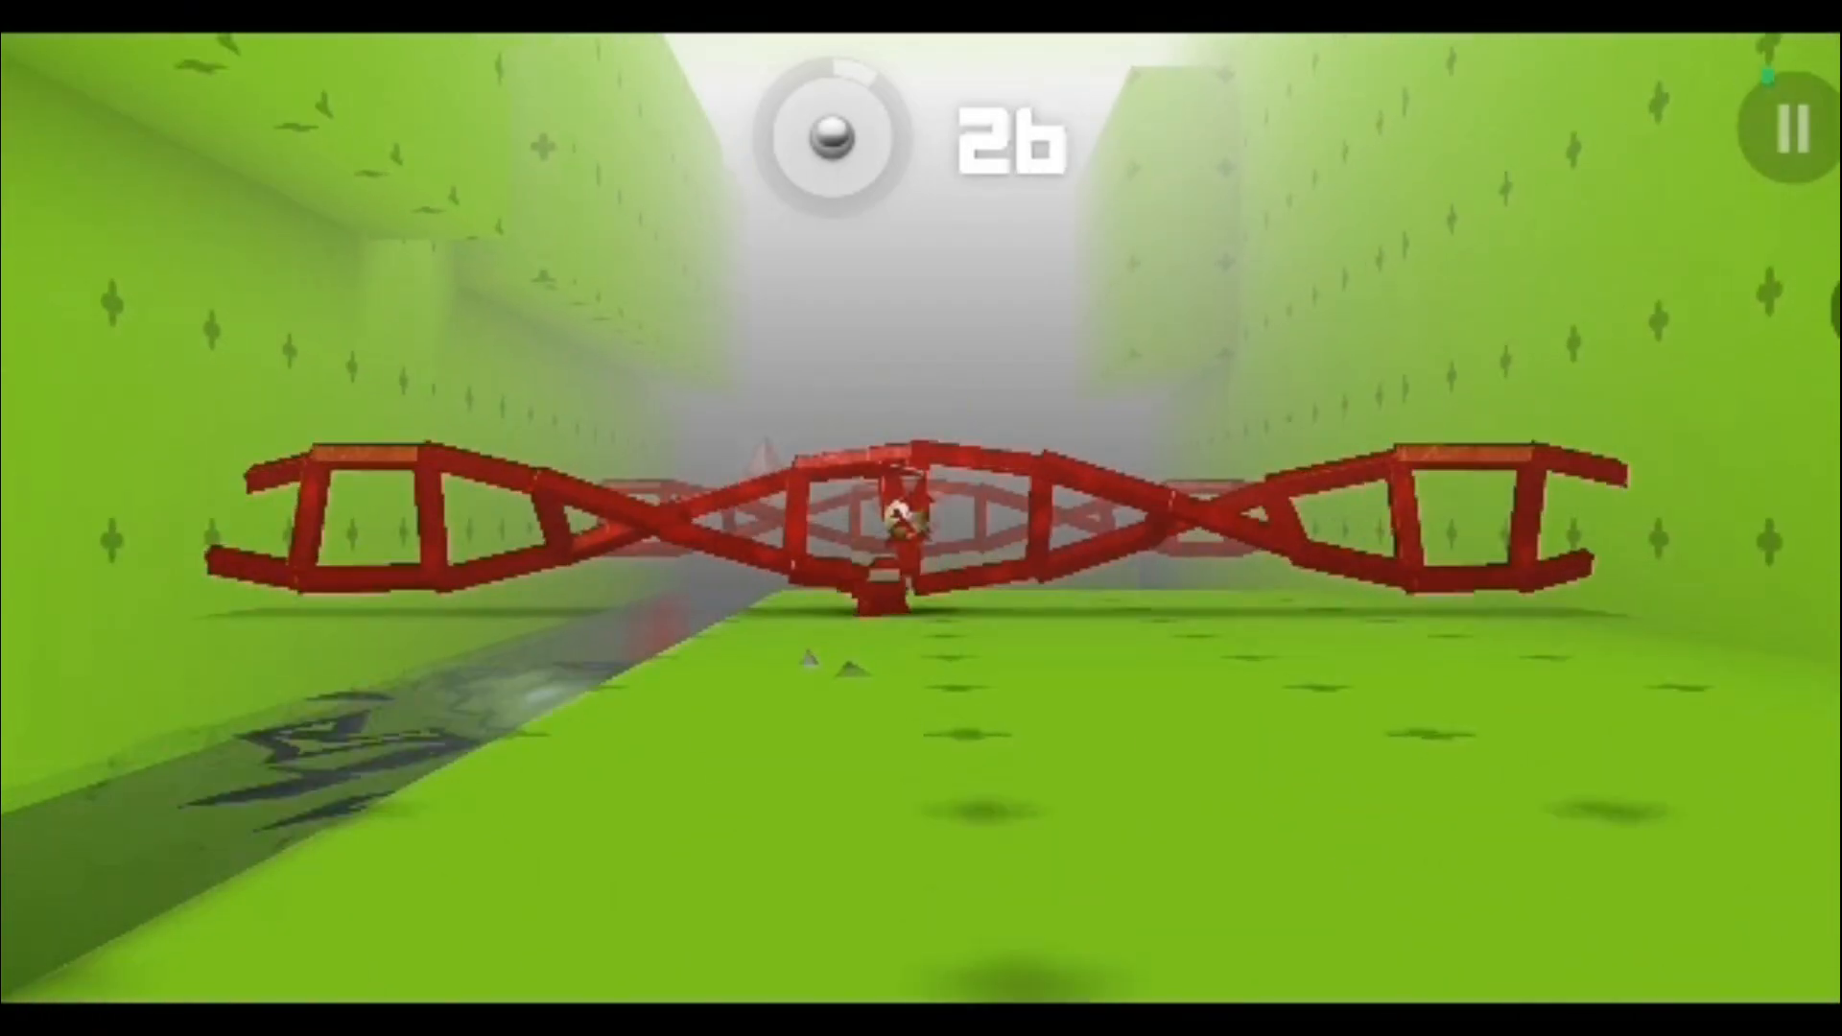
left_click(921, 489)
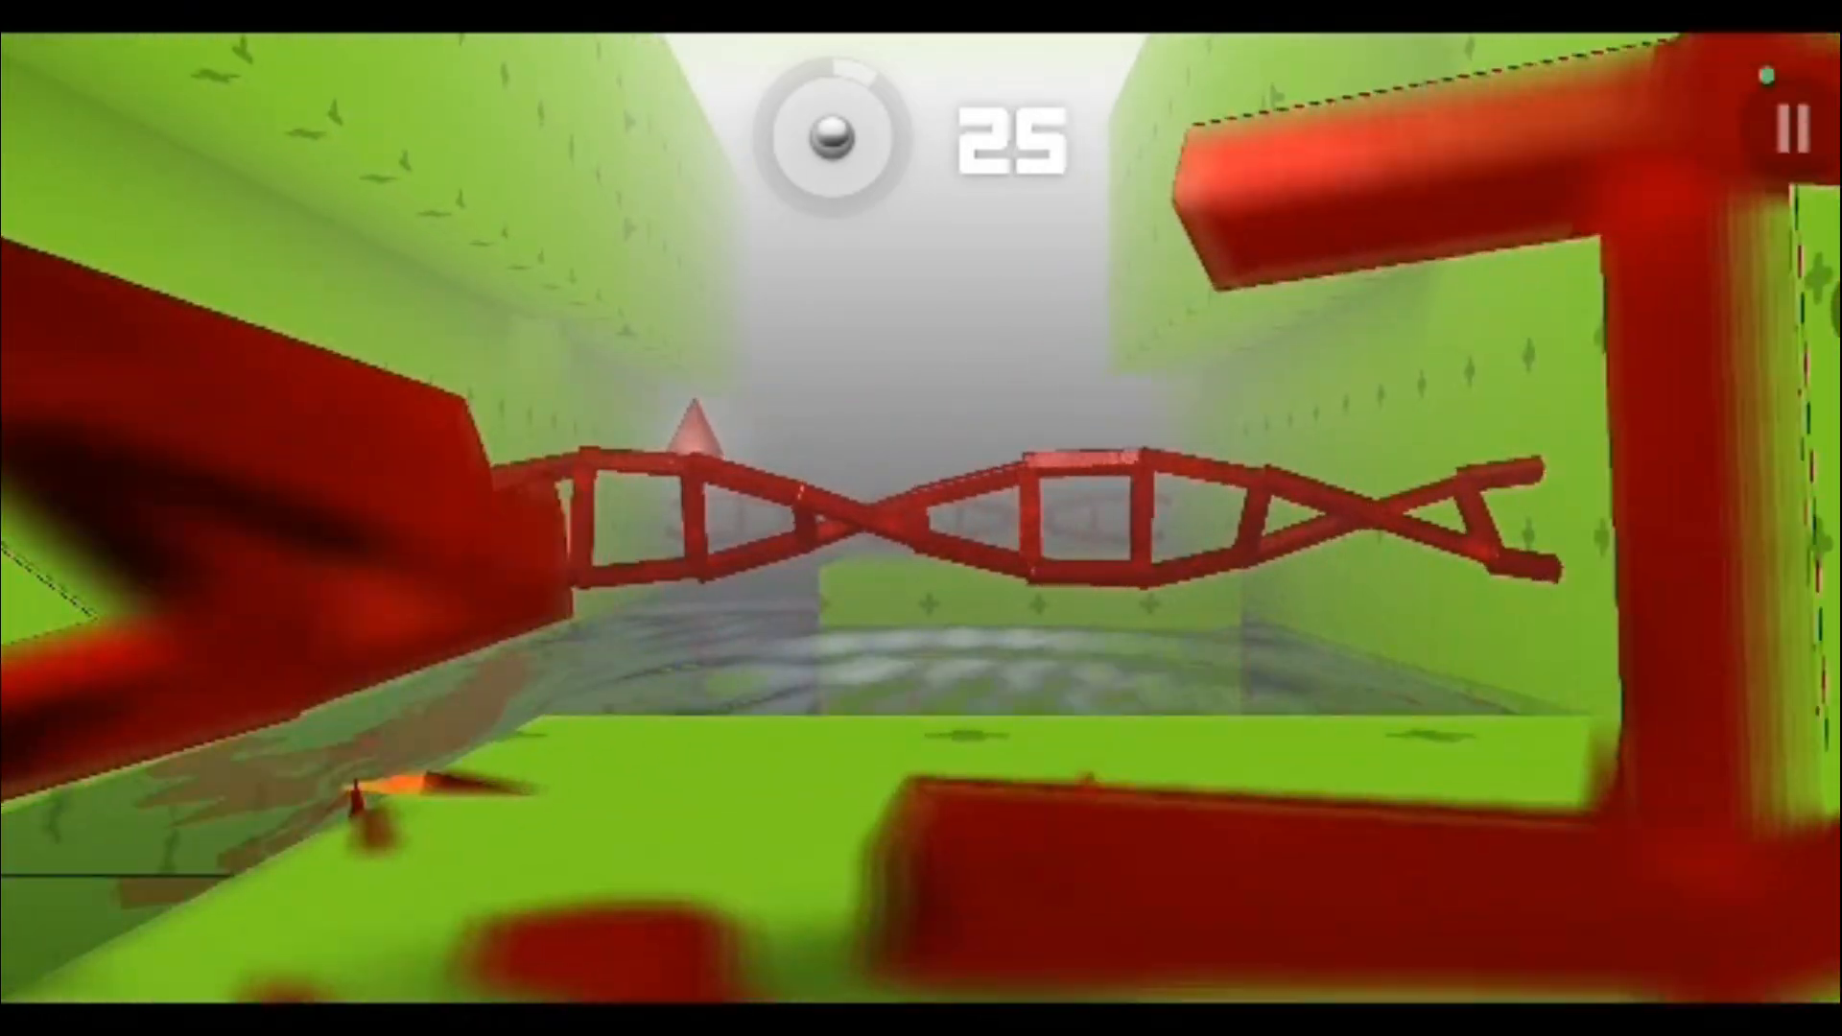
left_click(897, 514)
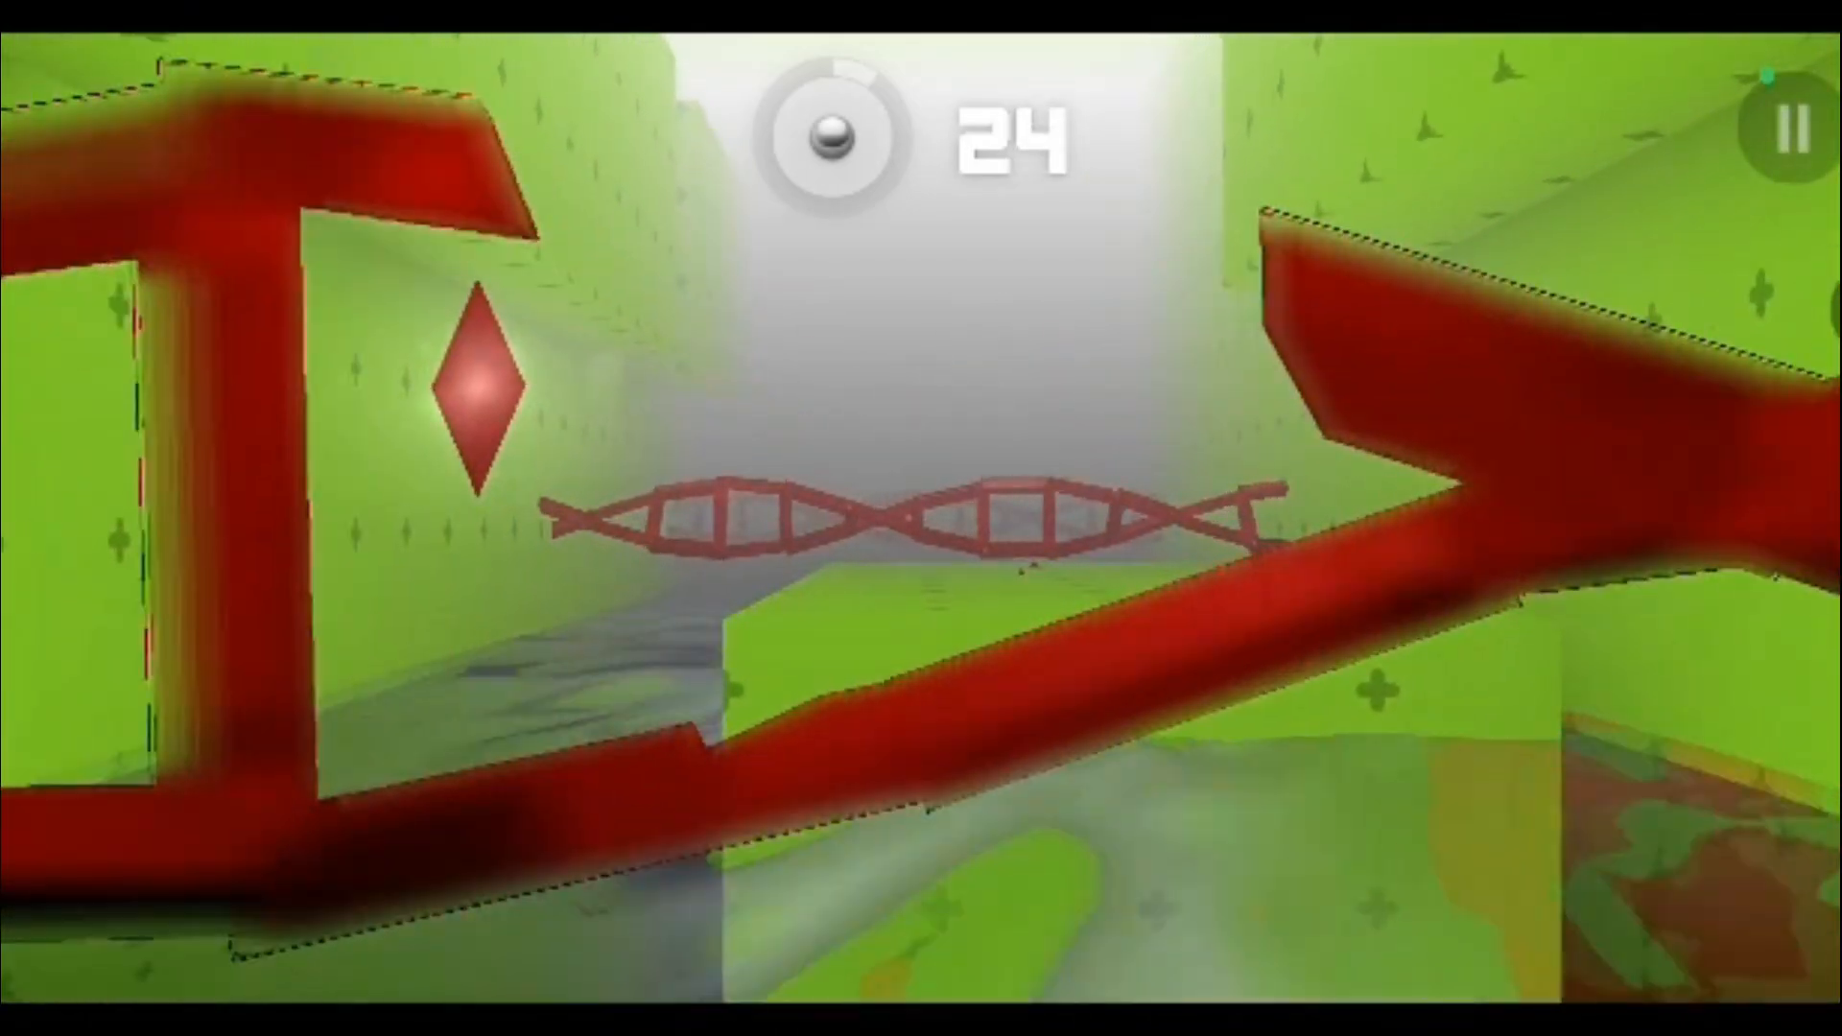
left_click(308, 337)
left_click(900, 509)
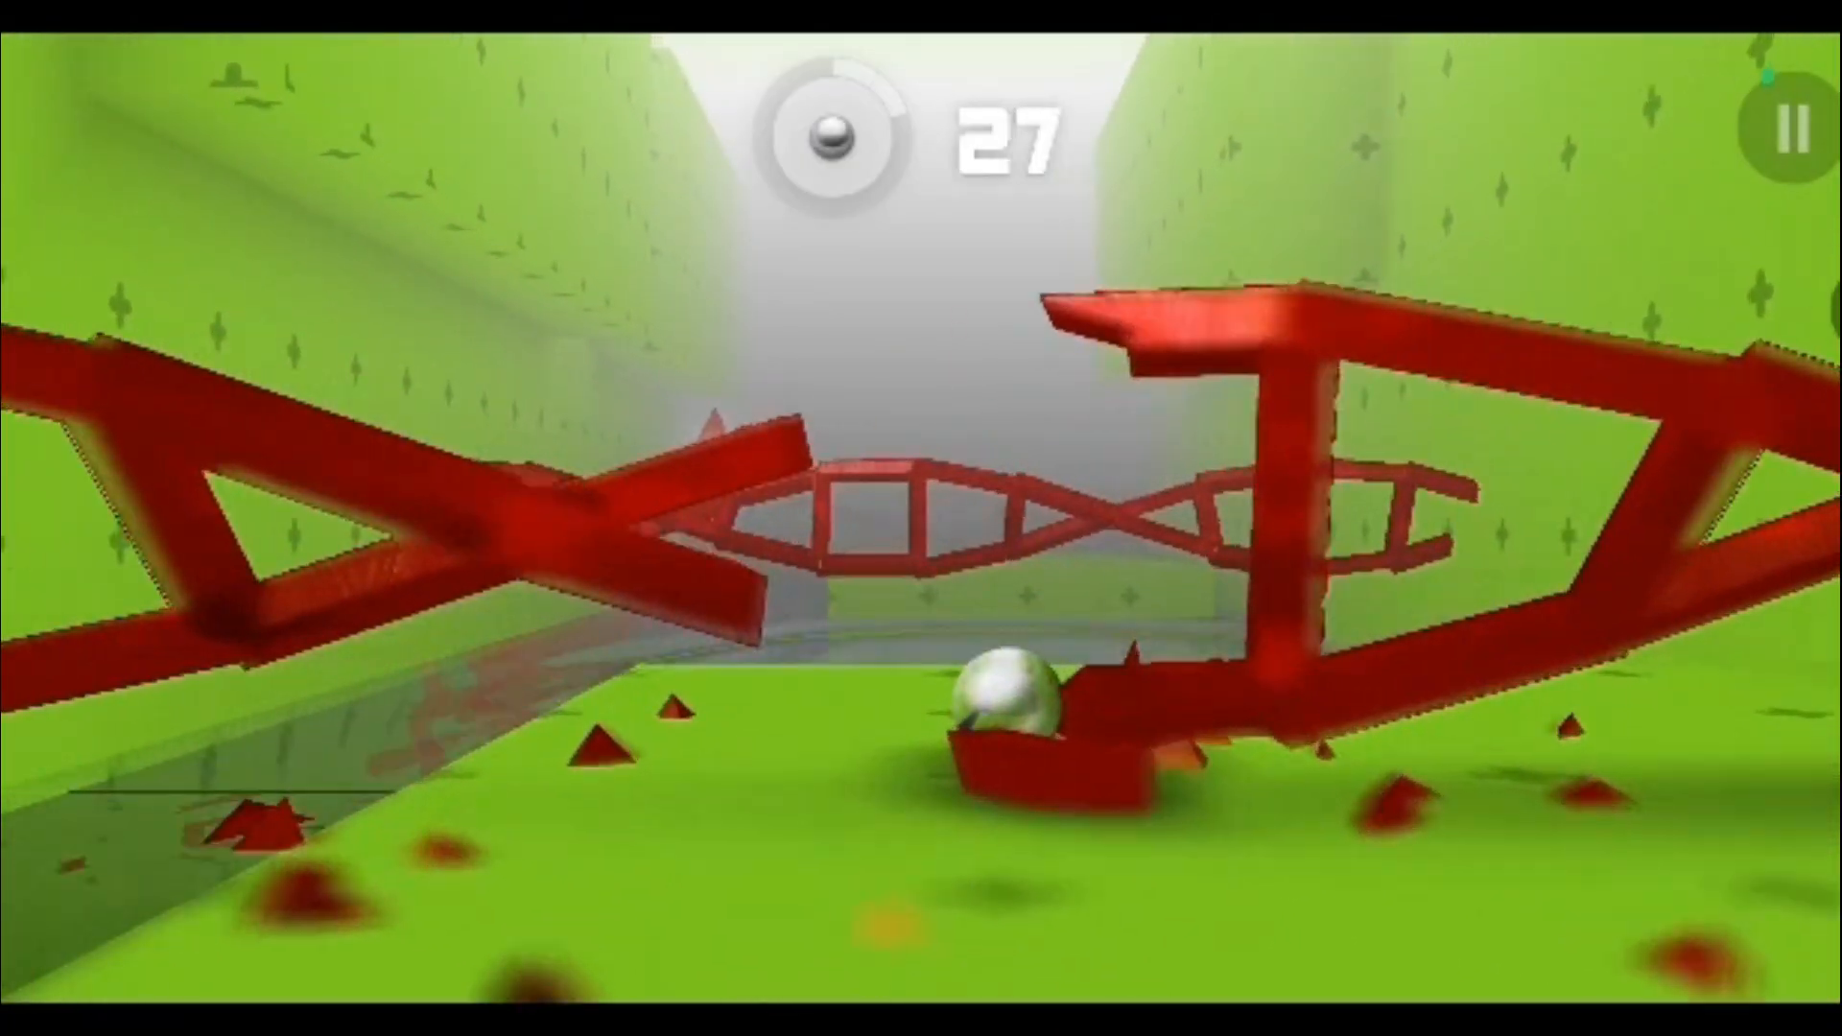
left_click(948, 441)
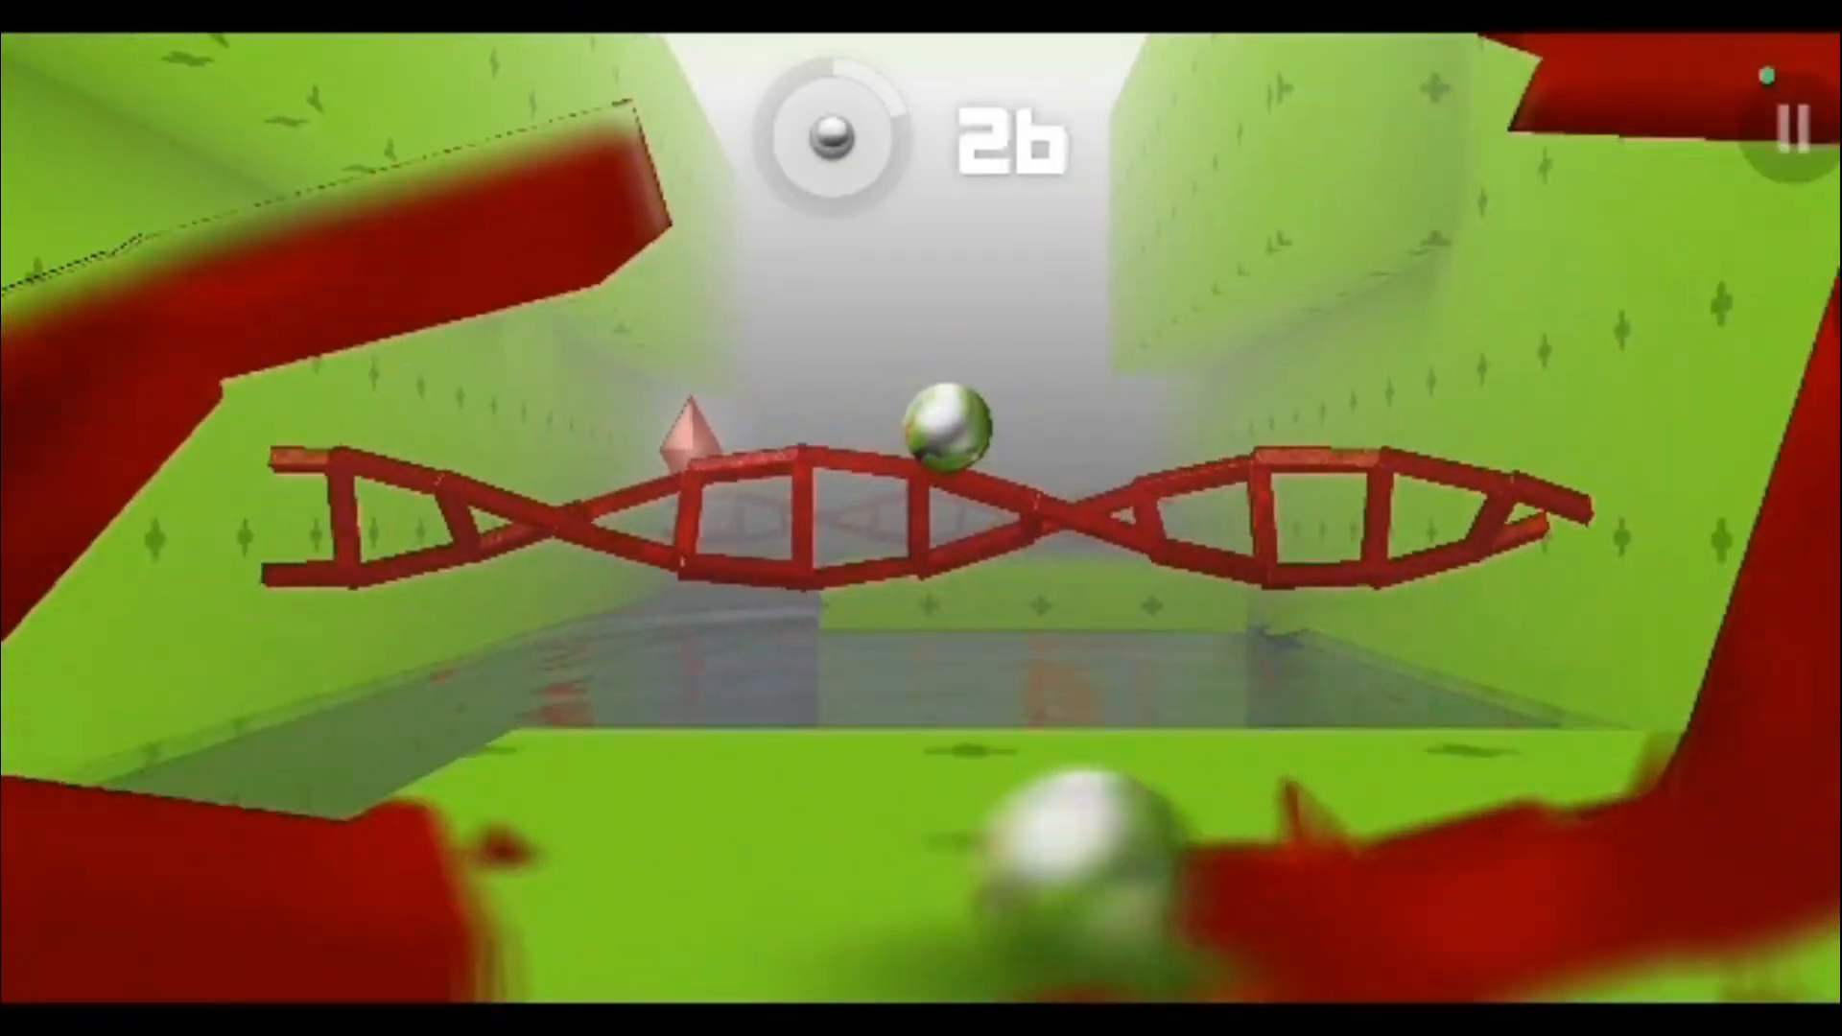
left_click(953, 480)
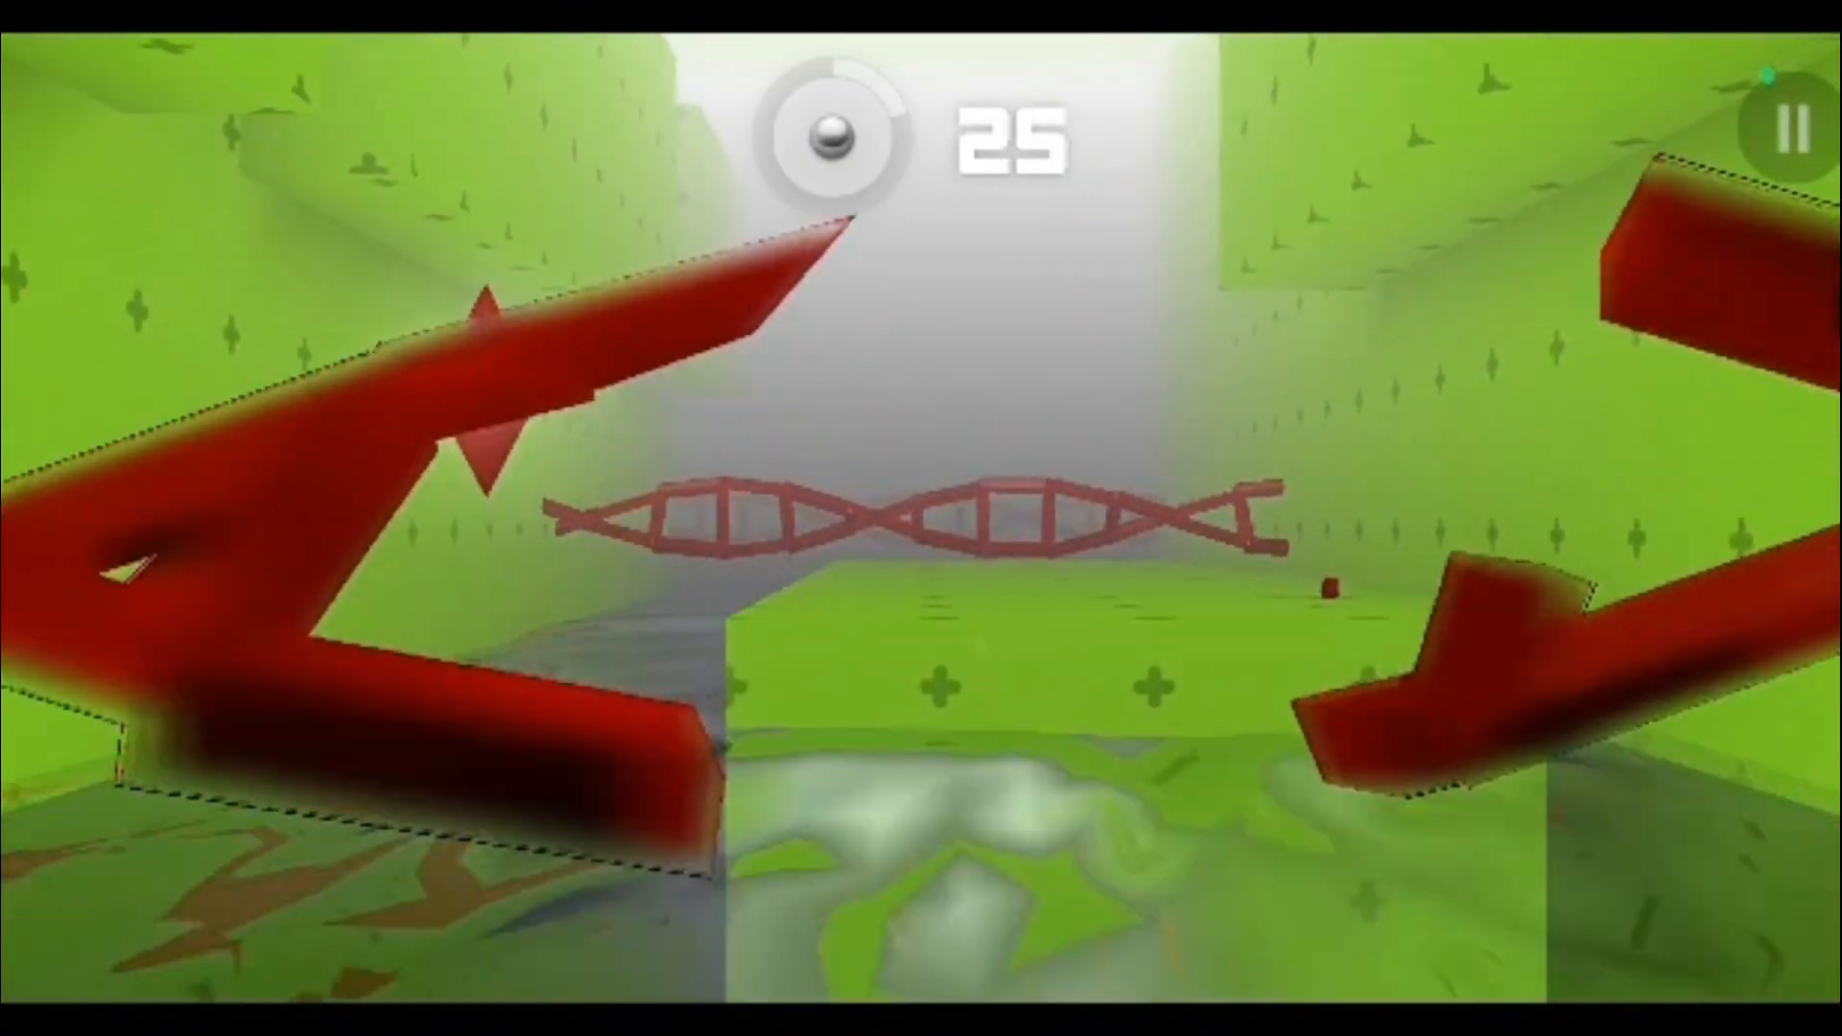
left_click(326, 340)
left_click(912, 518)
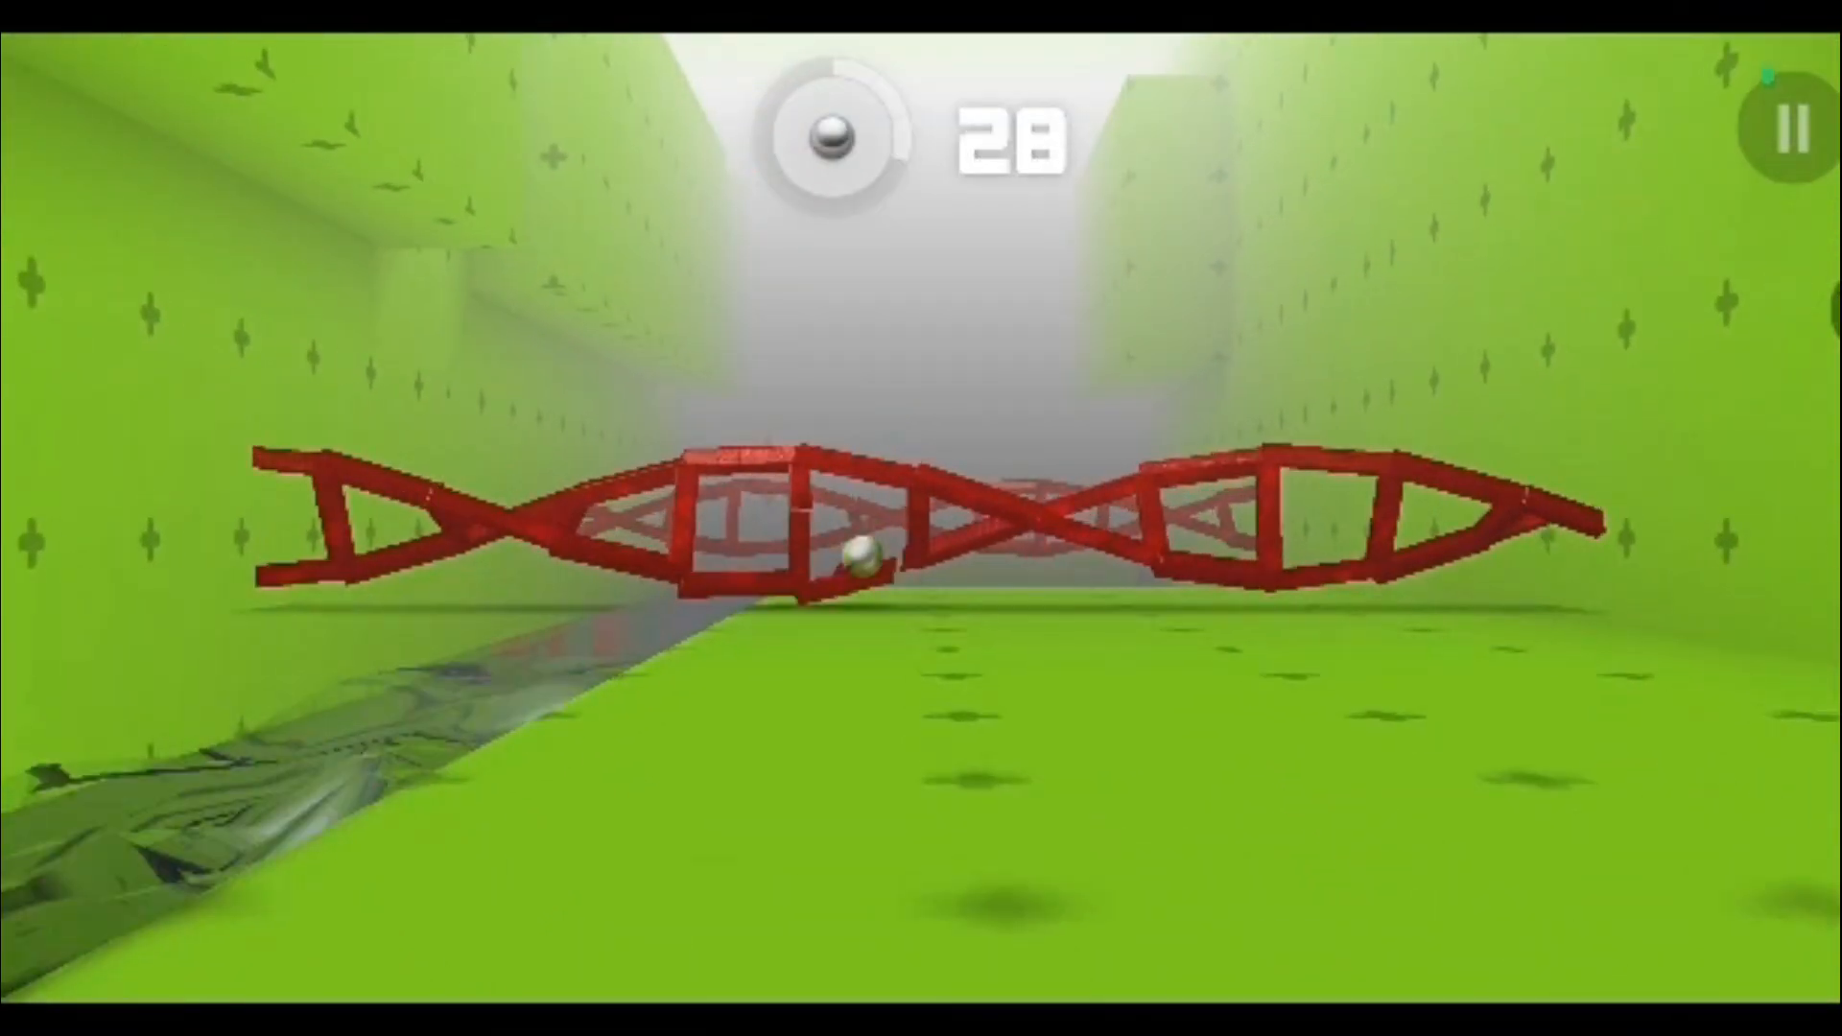
left_click(919, 494)
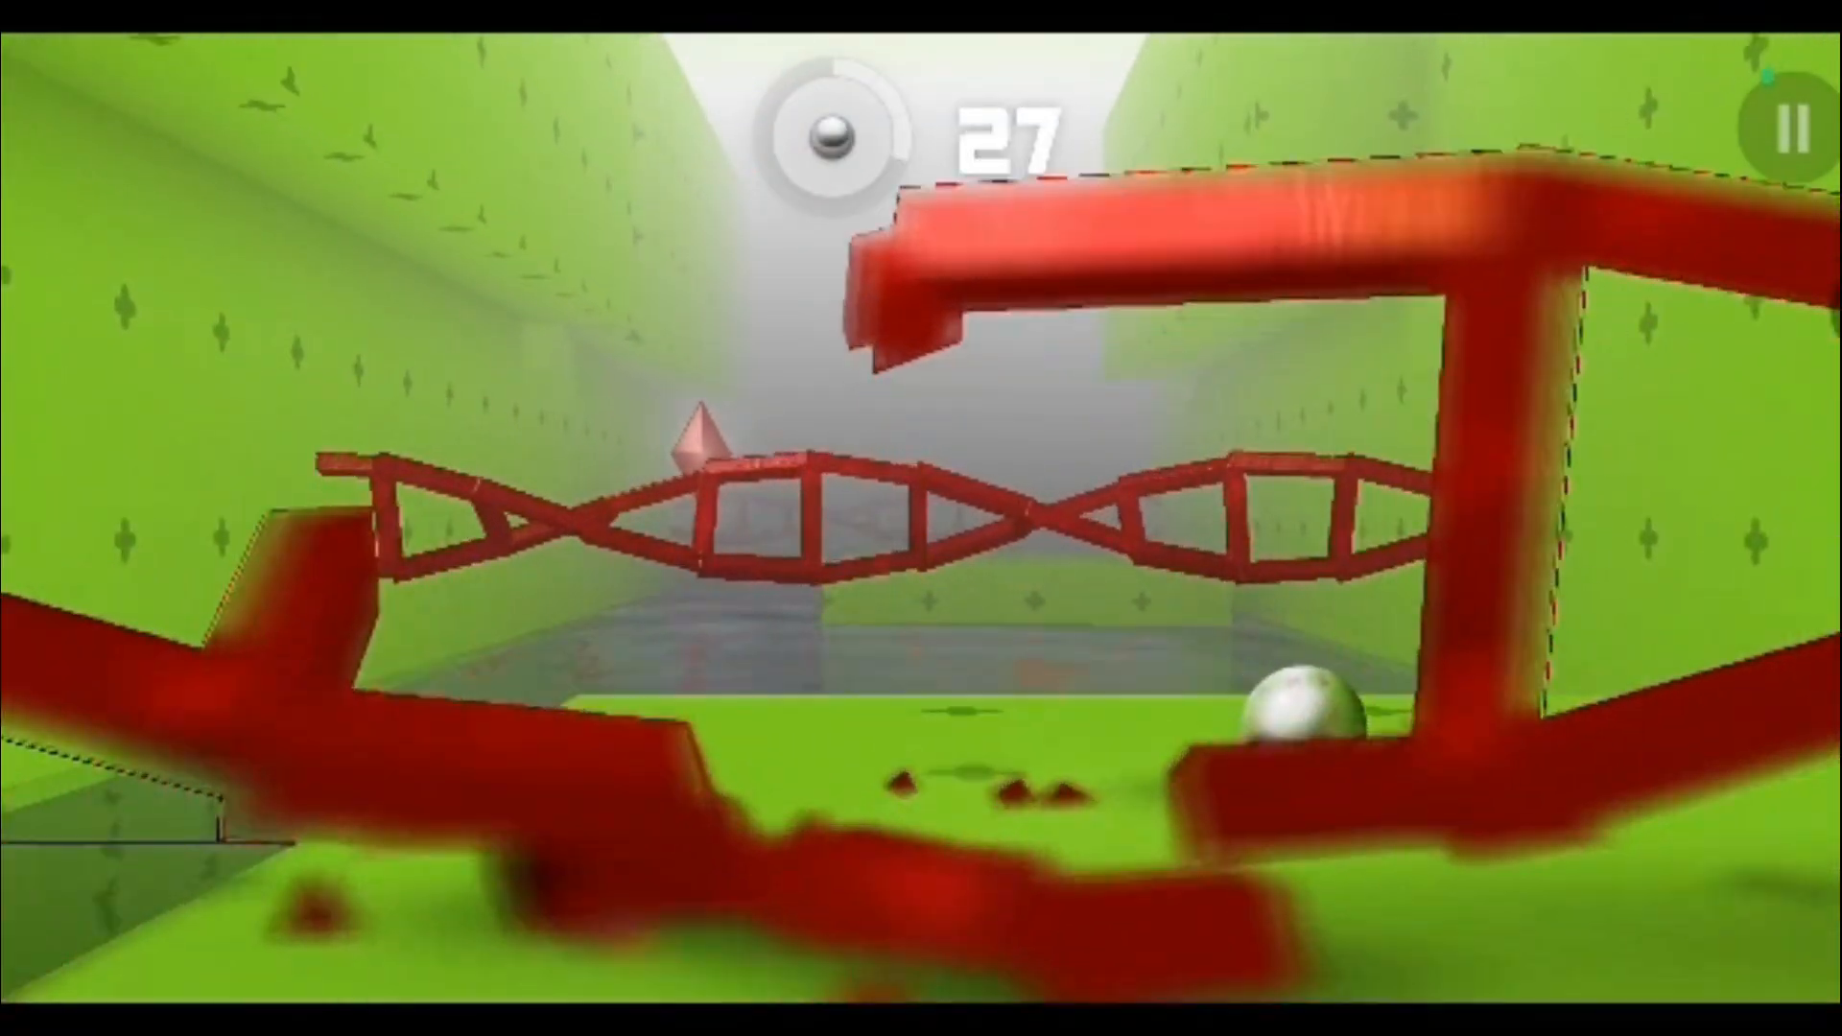
left_click(586, 279)
left_click(604, 422)
left_click(926, 537)
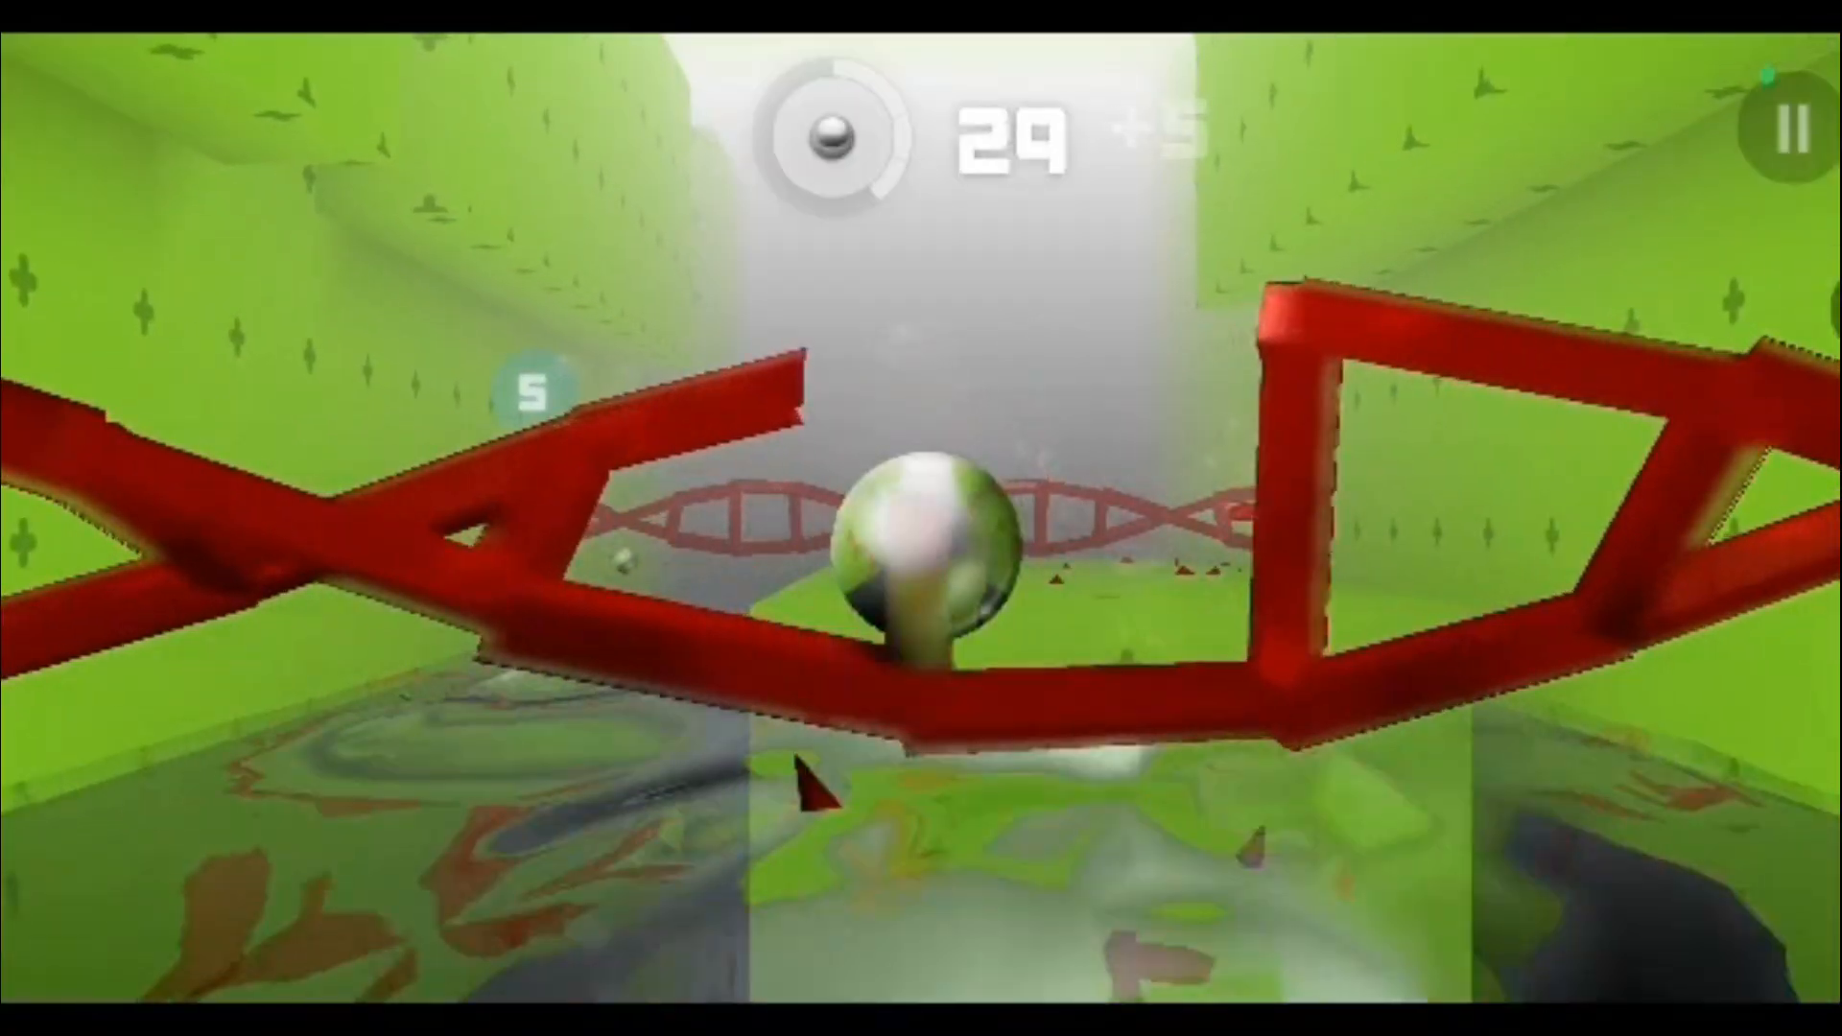
left_click(909, 508)
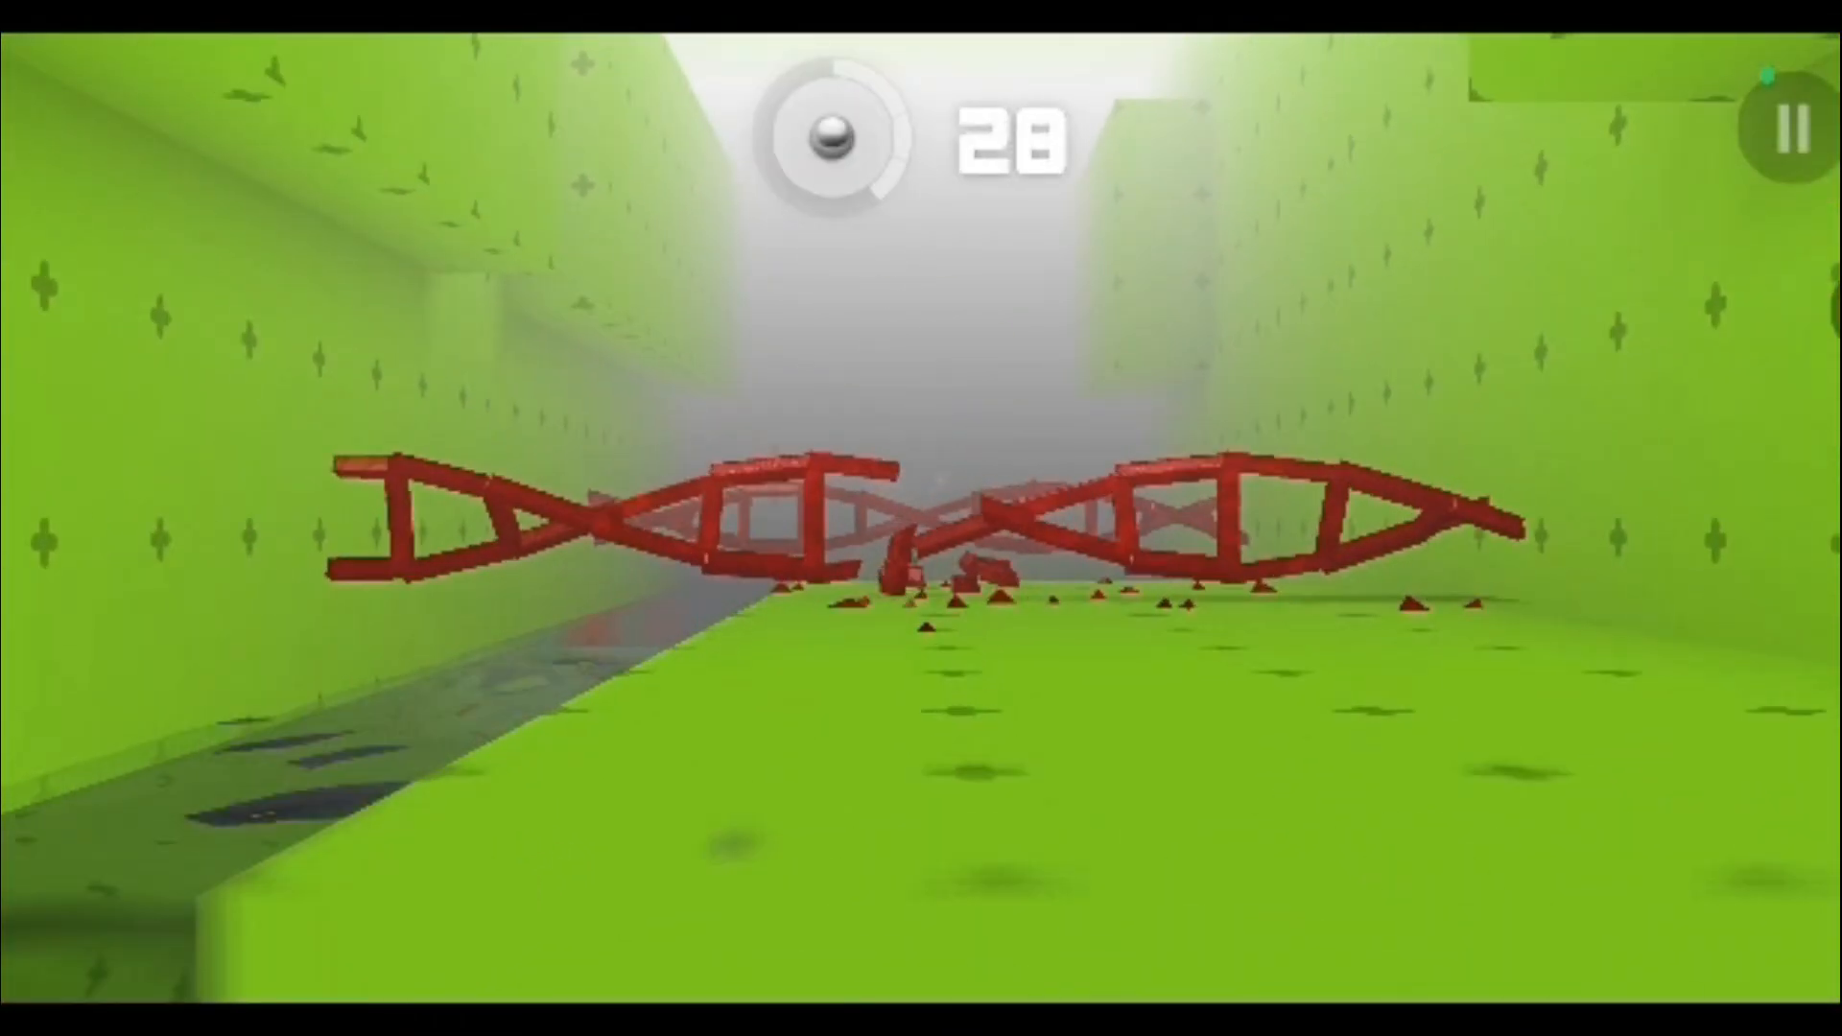
left_click(729, 317)
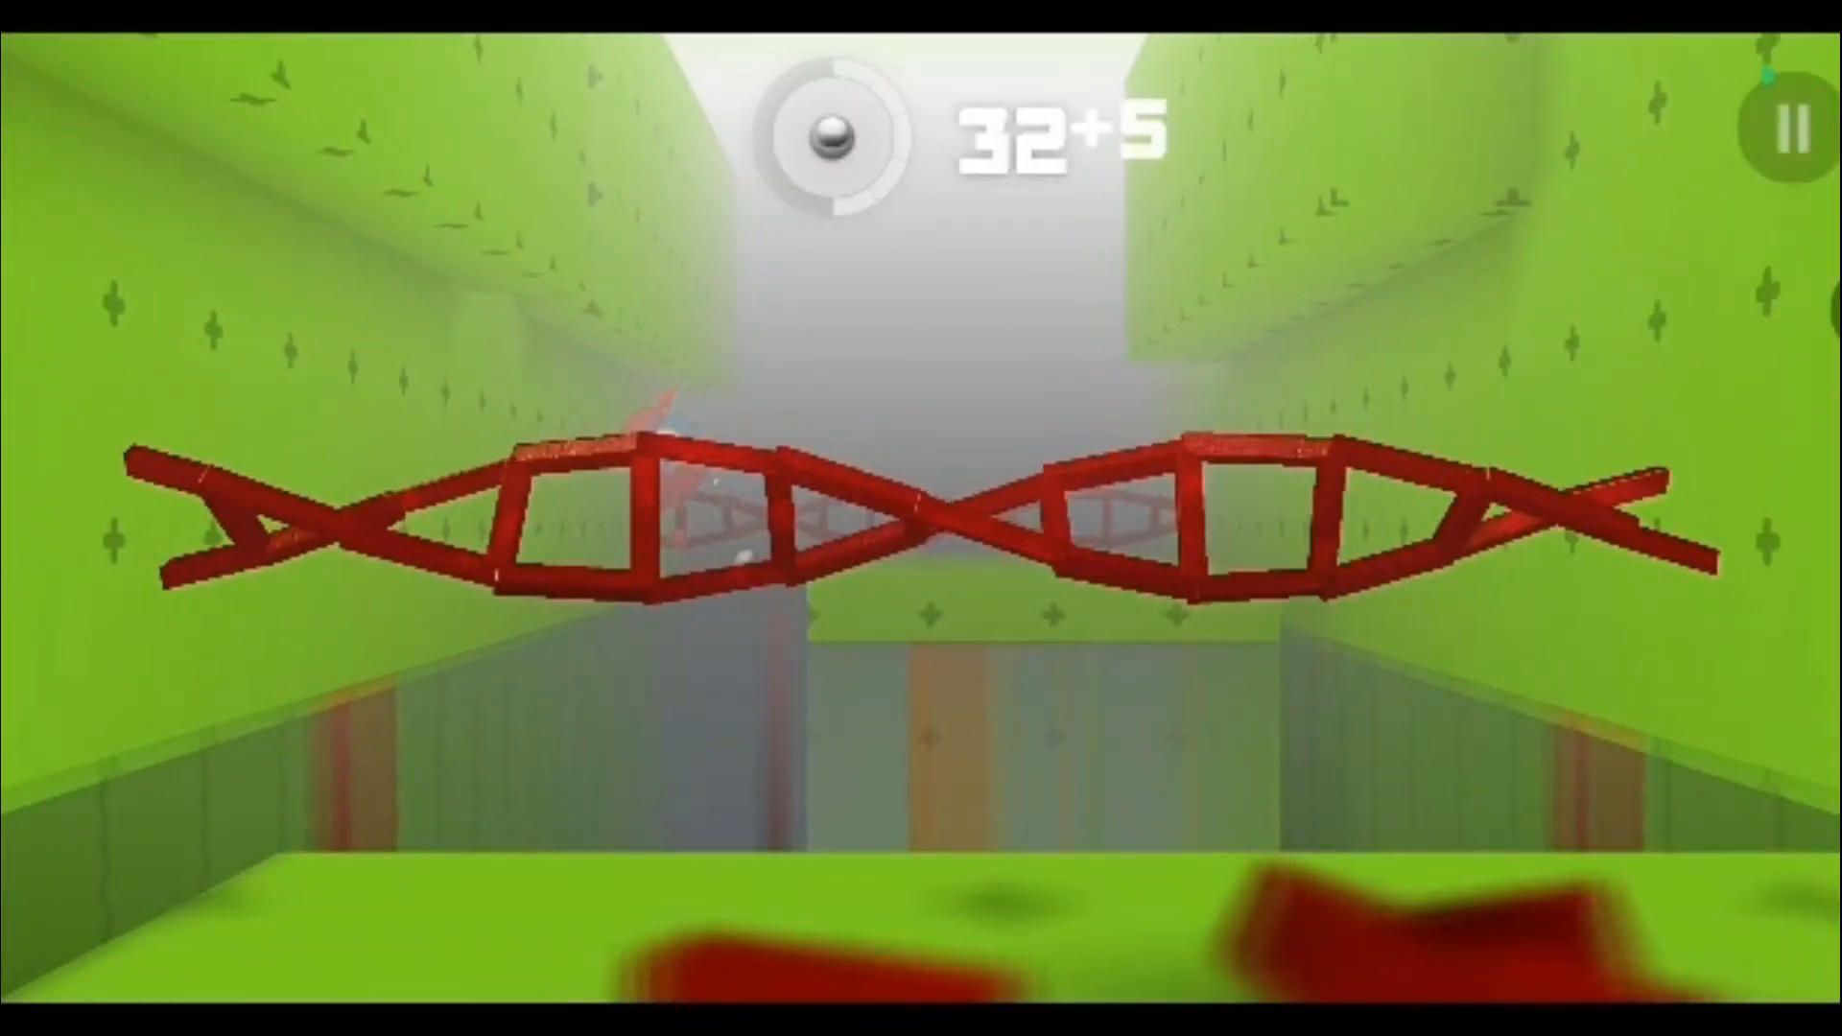
Step: Add extra balls and streak while paused, resume the test level, and smash more dna obstacles and crystals before pausing again
left_click(1789, 129)
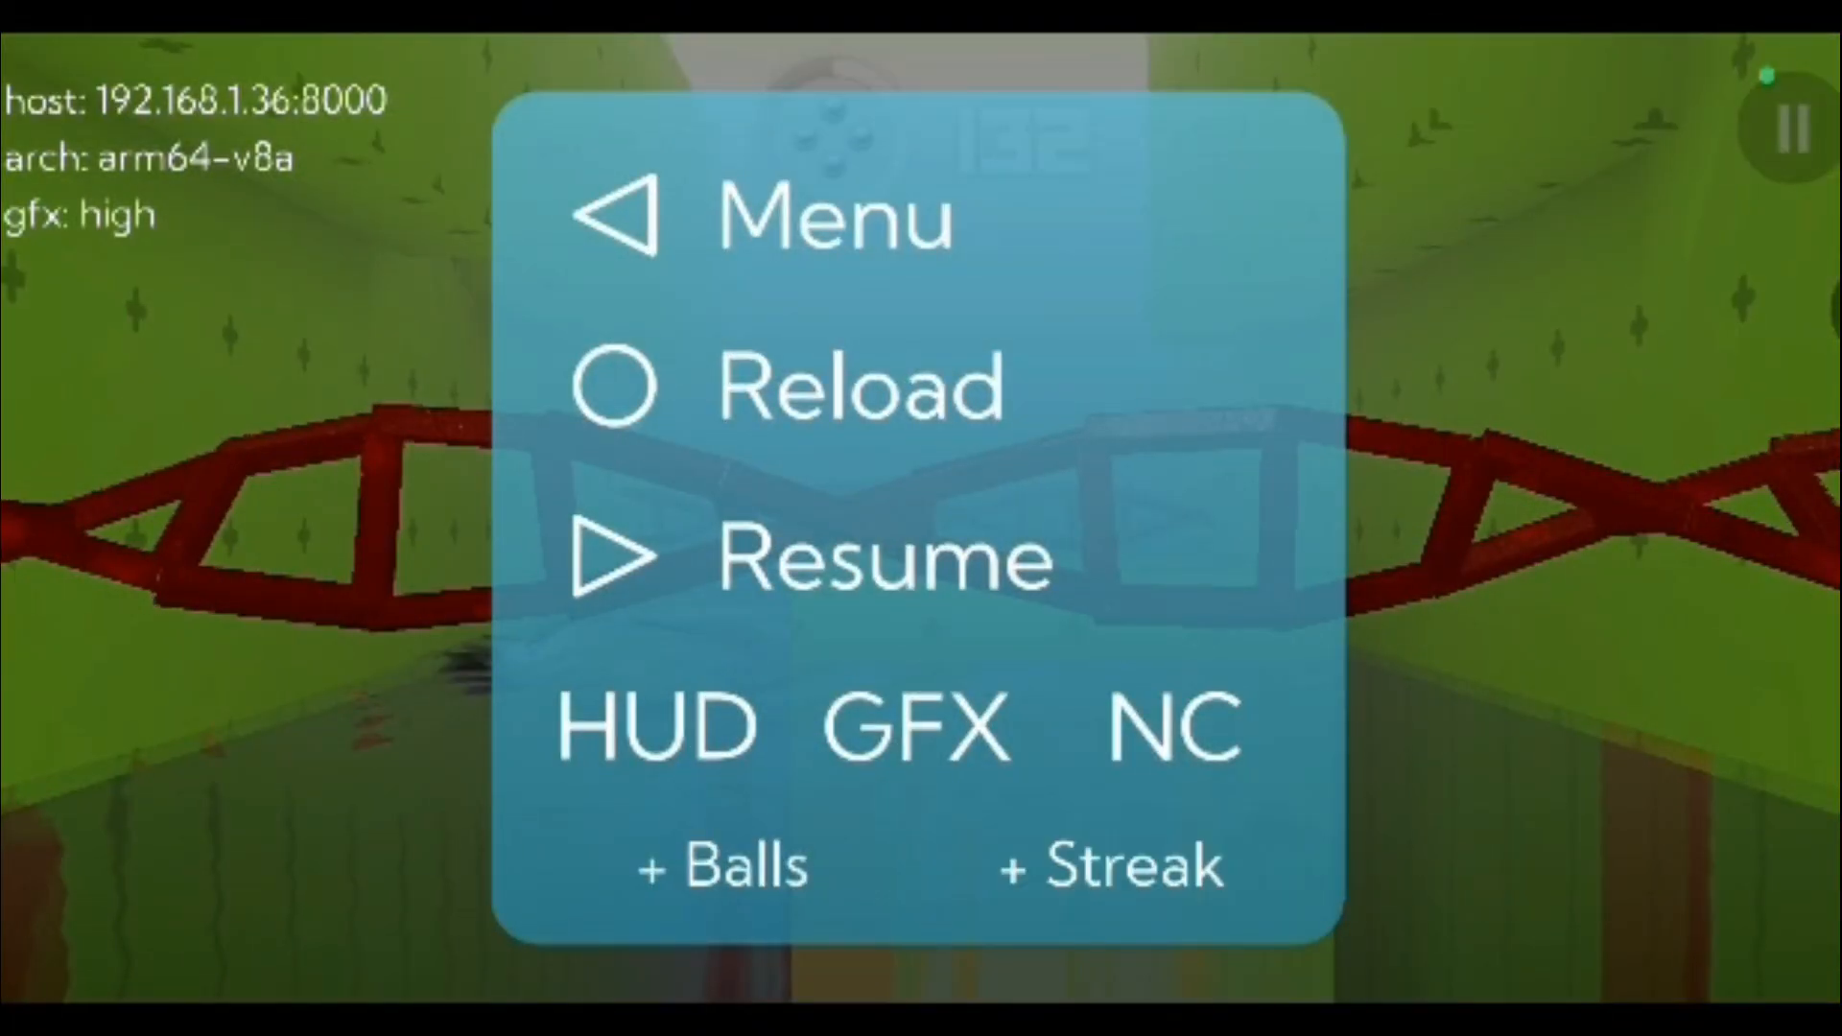
left_click(883, 556)
left_click(926, 494)
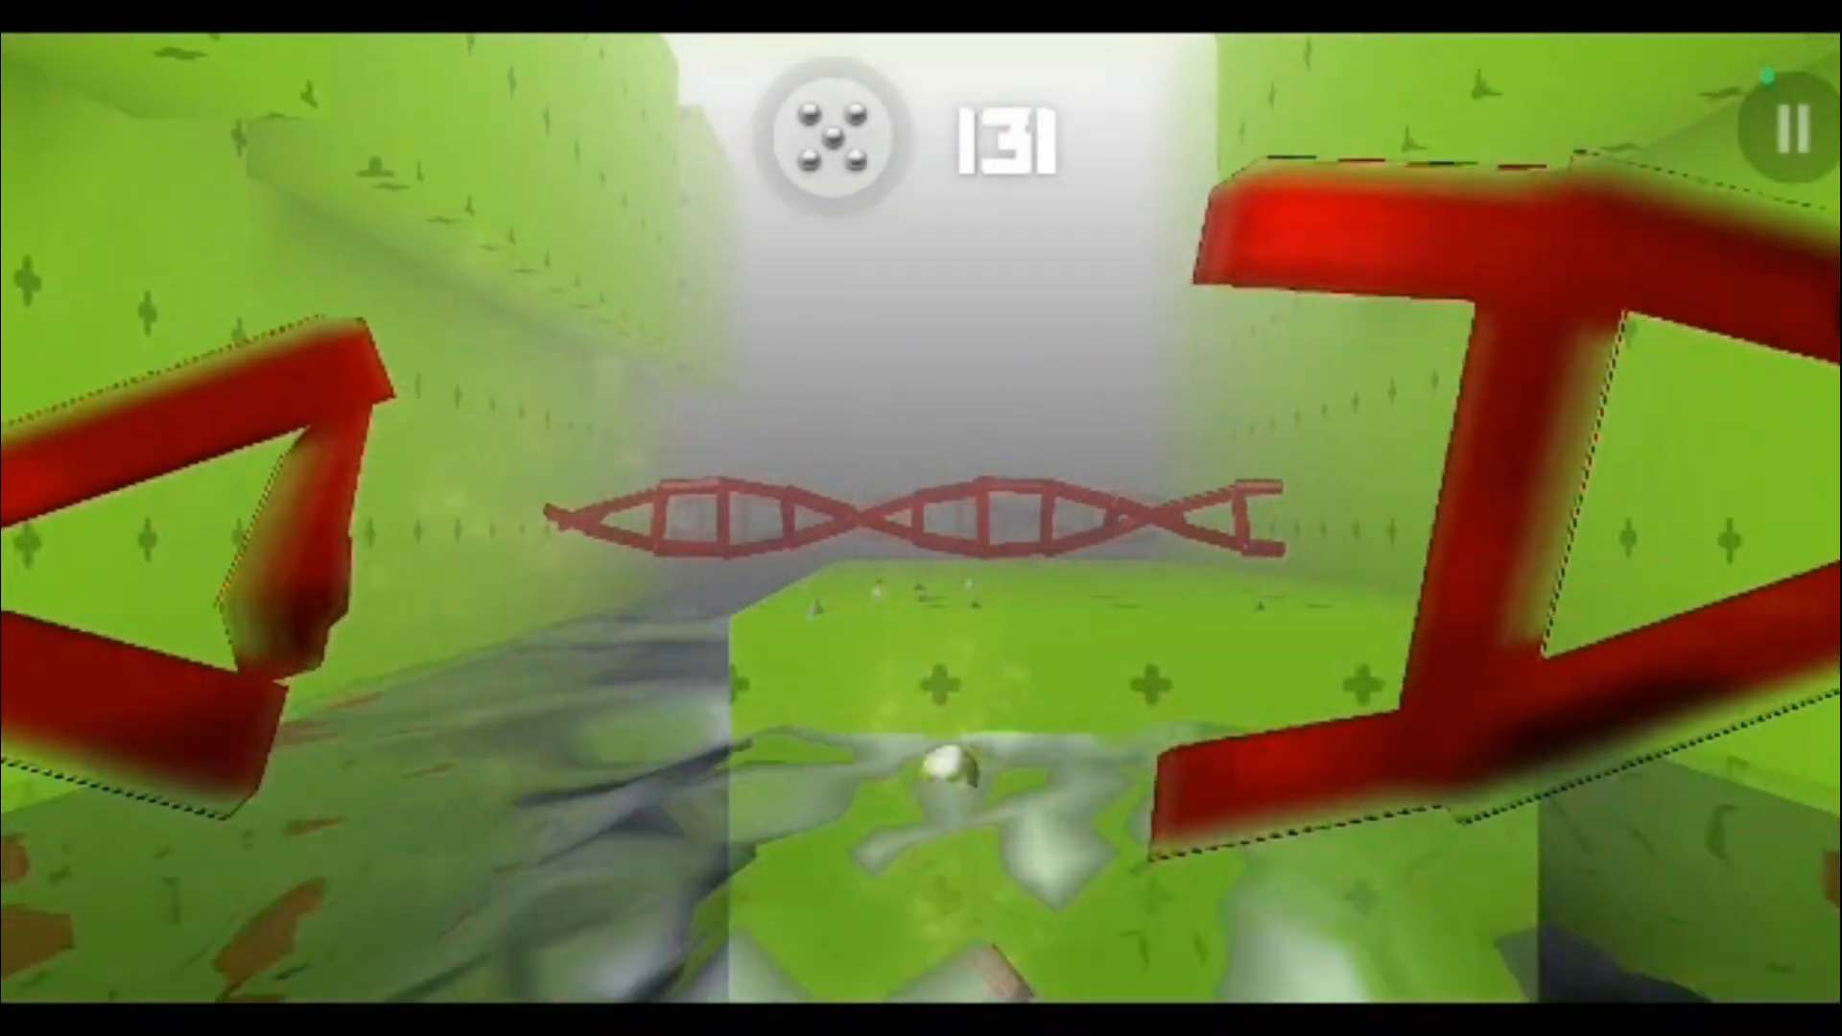
left_click(921, 460)
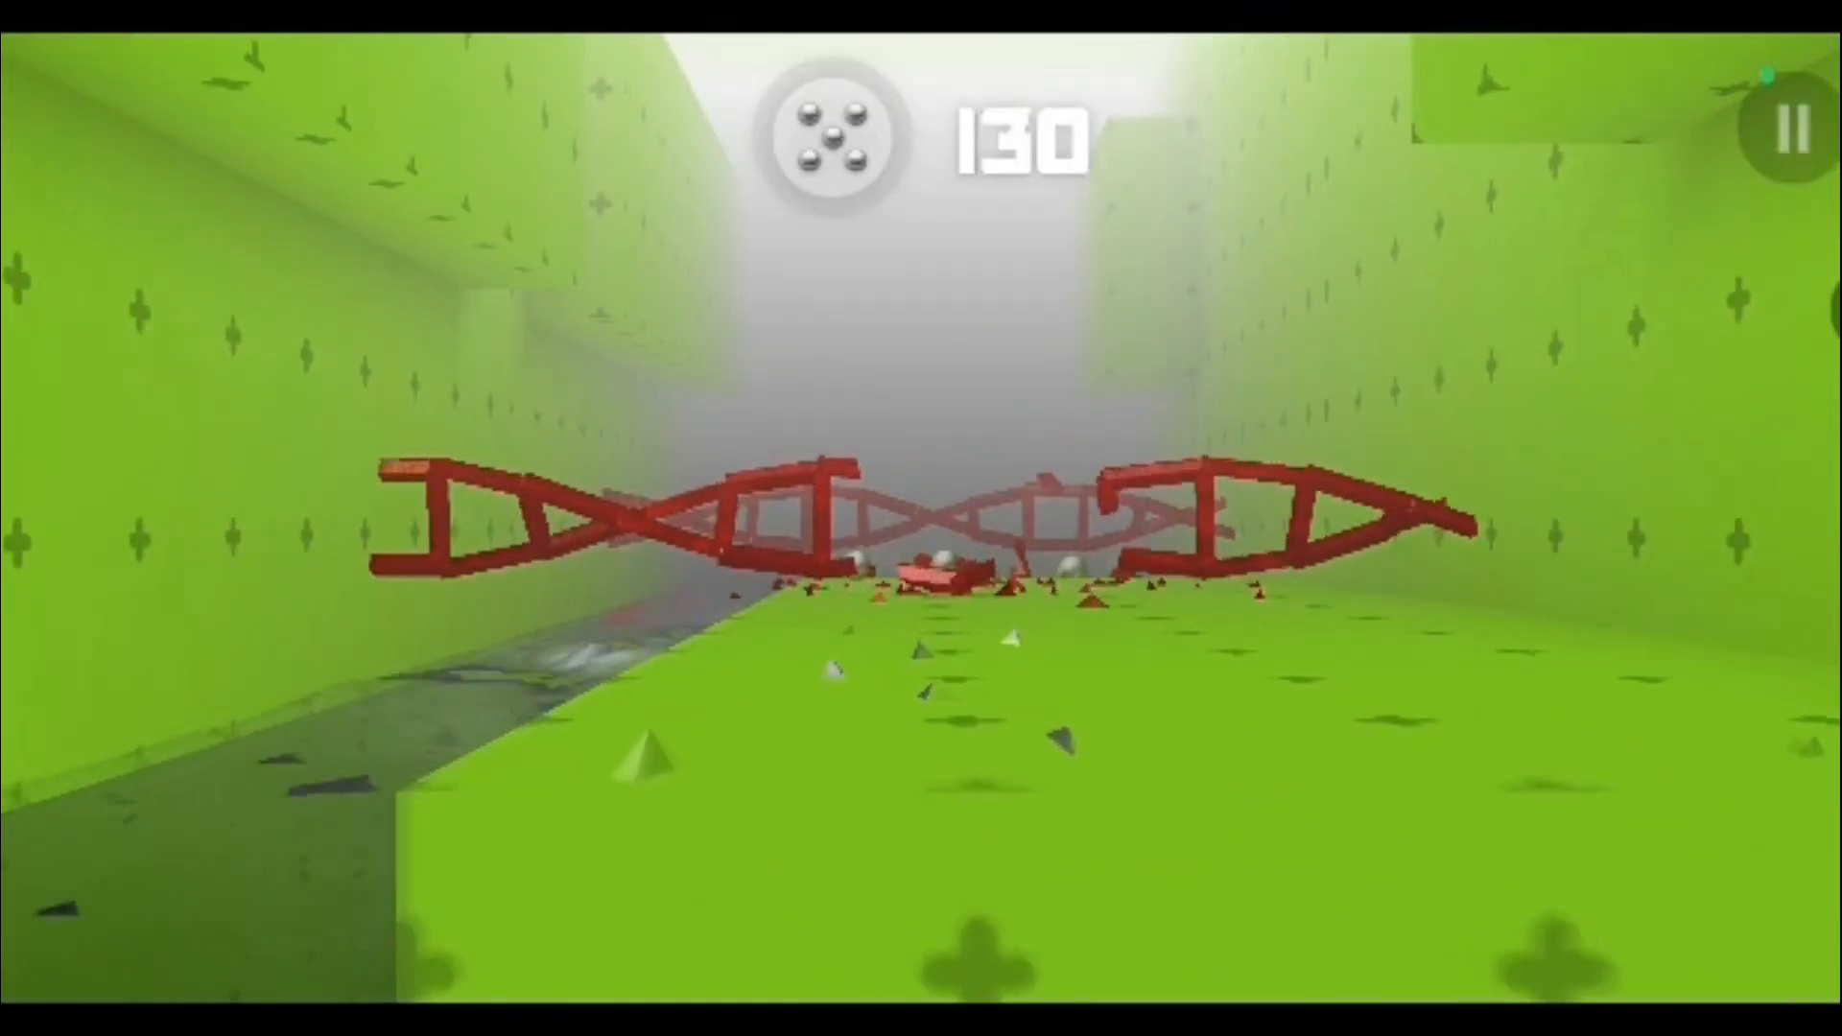
left_click(674, 235)
left_click(913, 398)
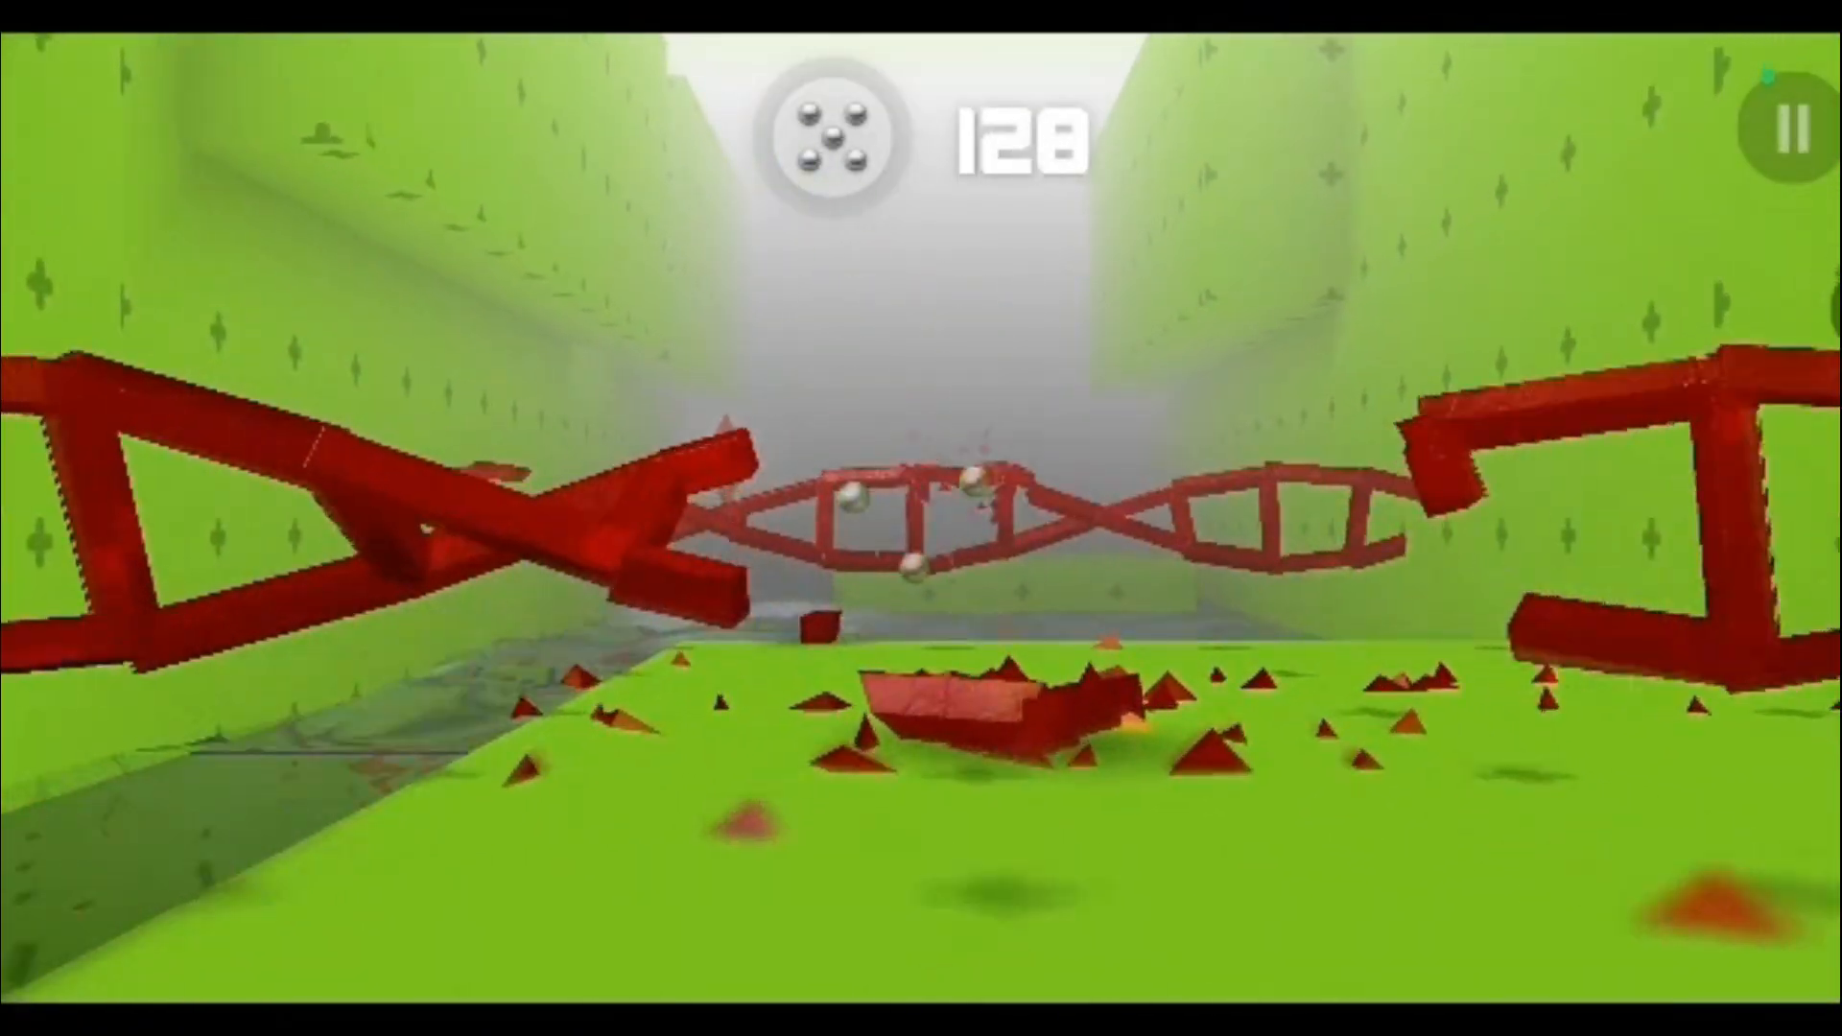
left_click(724, 307)
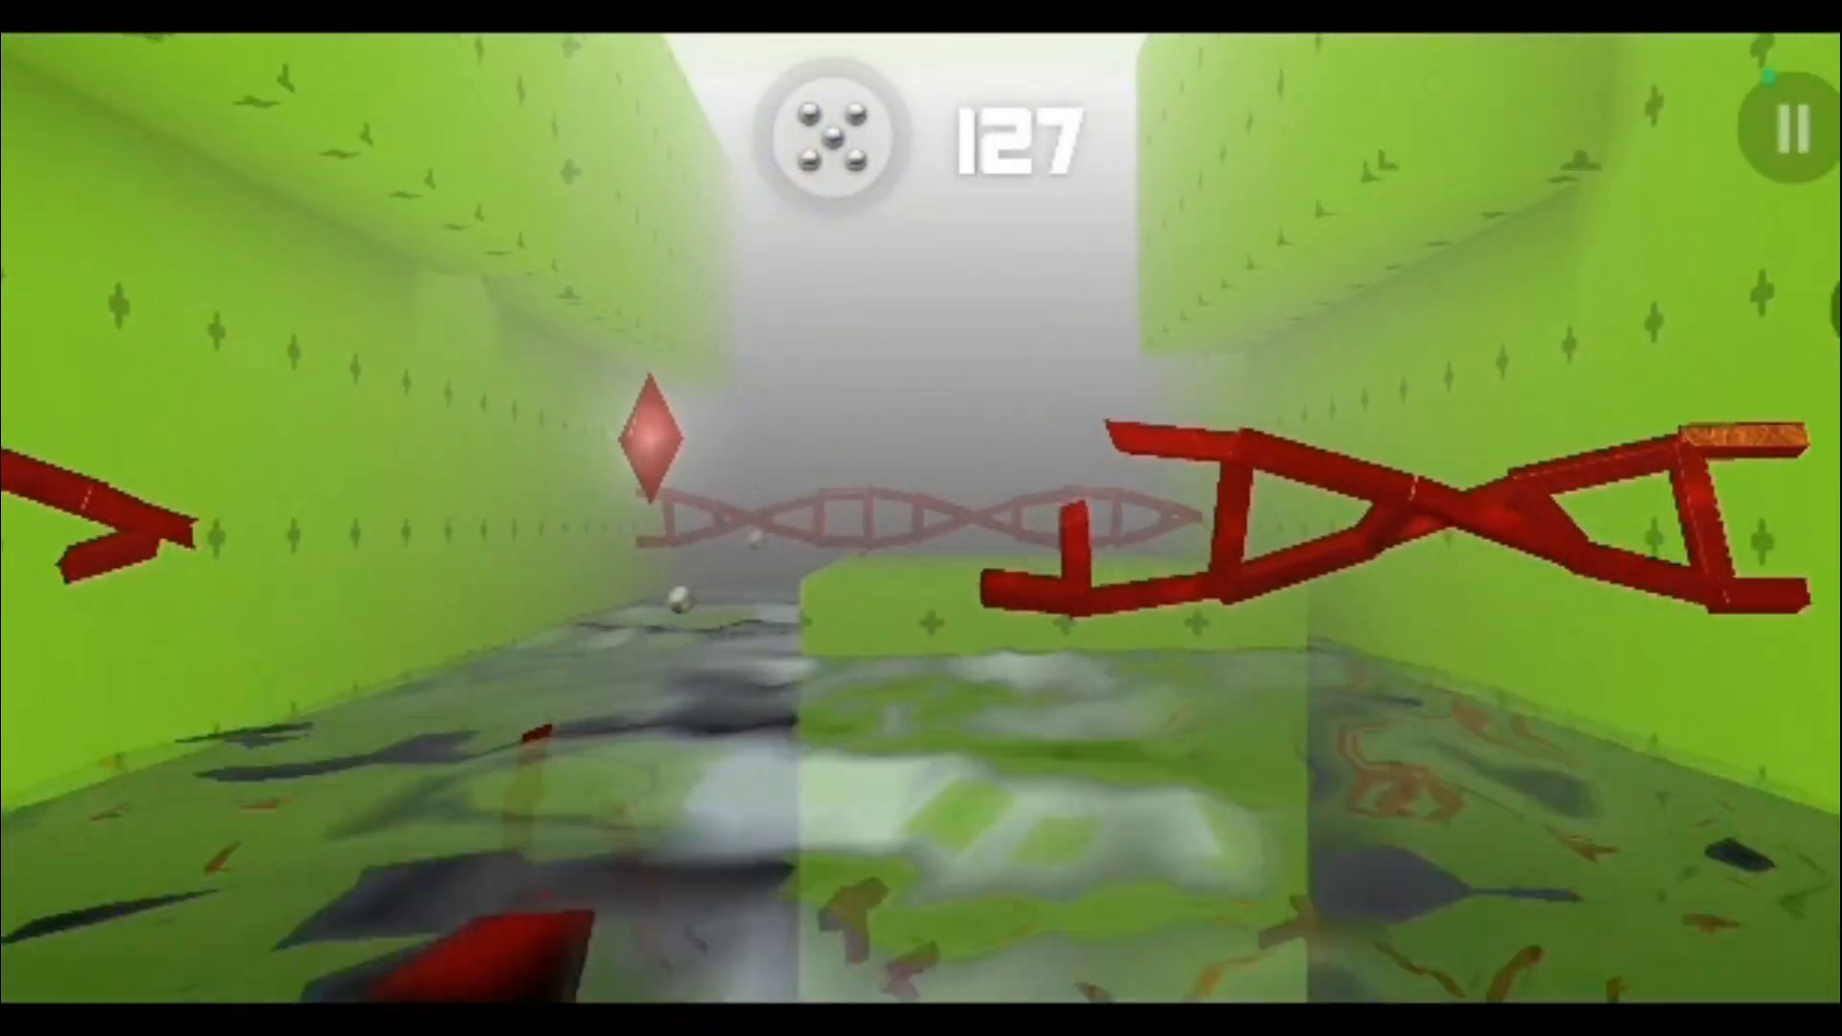
left_click(652, 441)
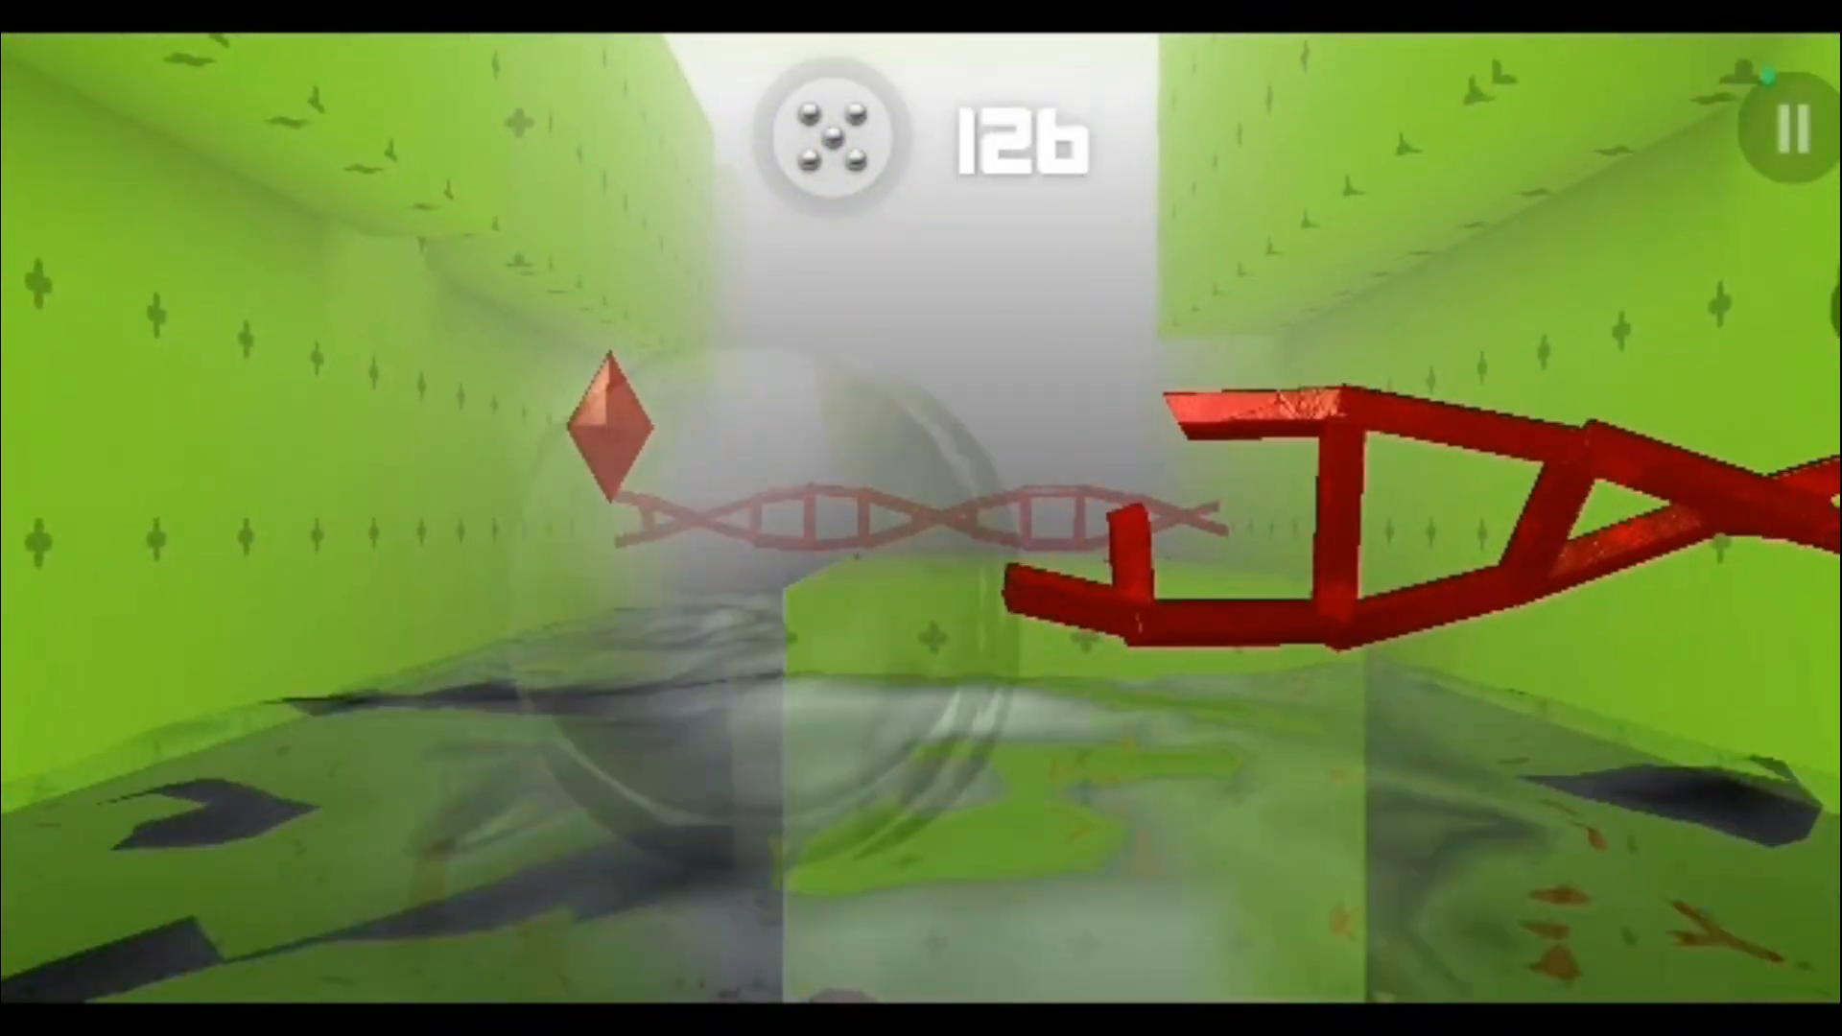
left_click(935, 403)
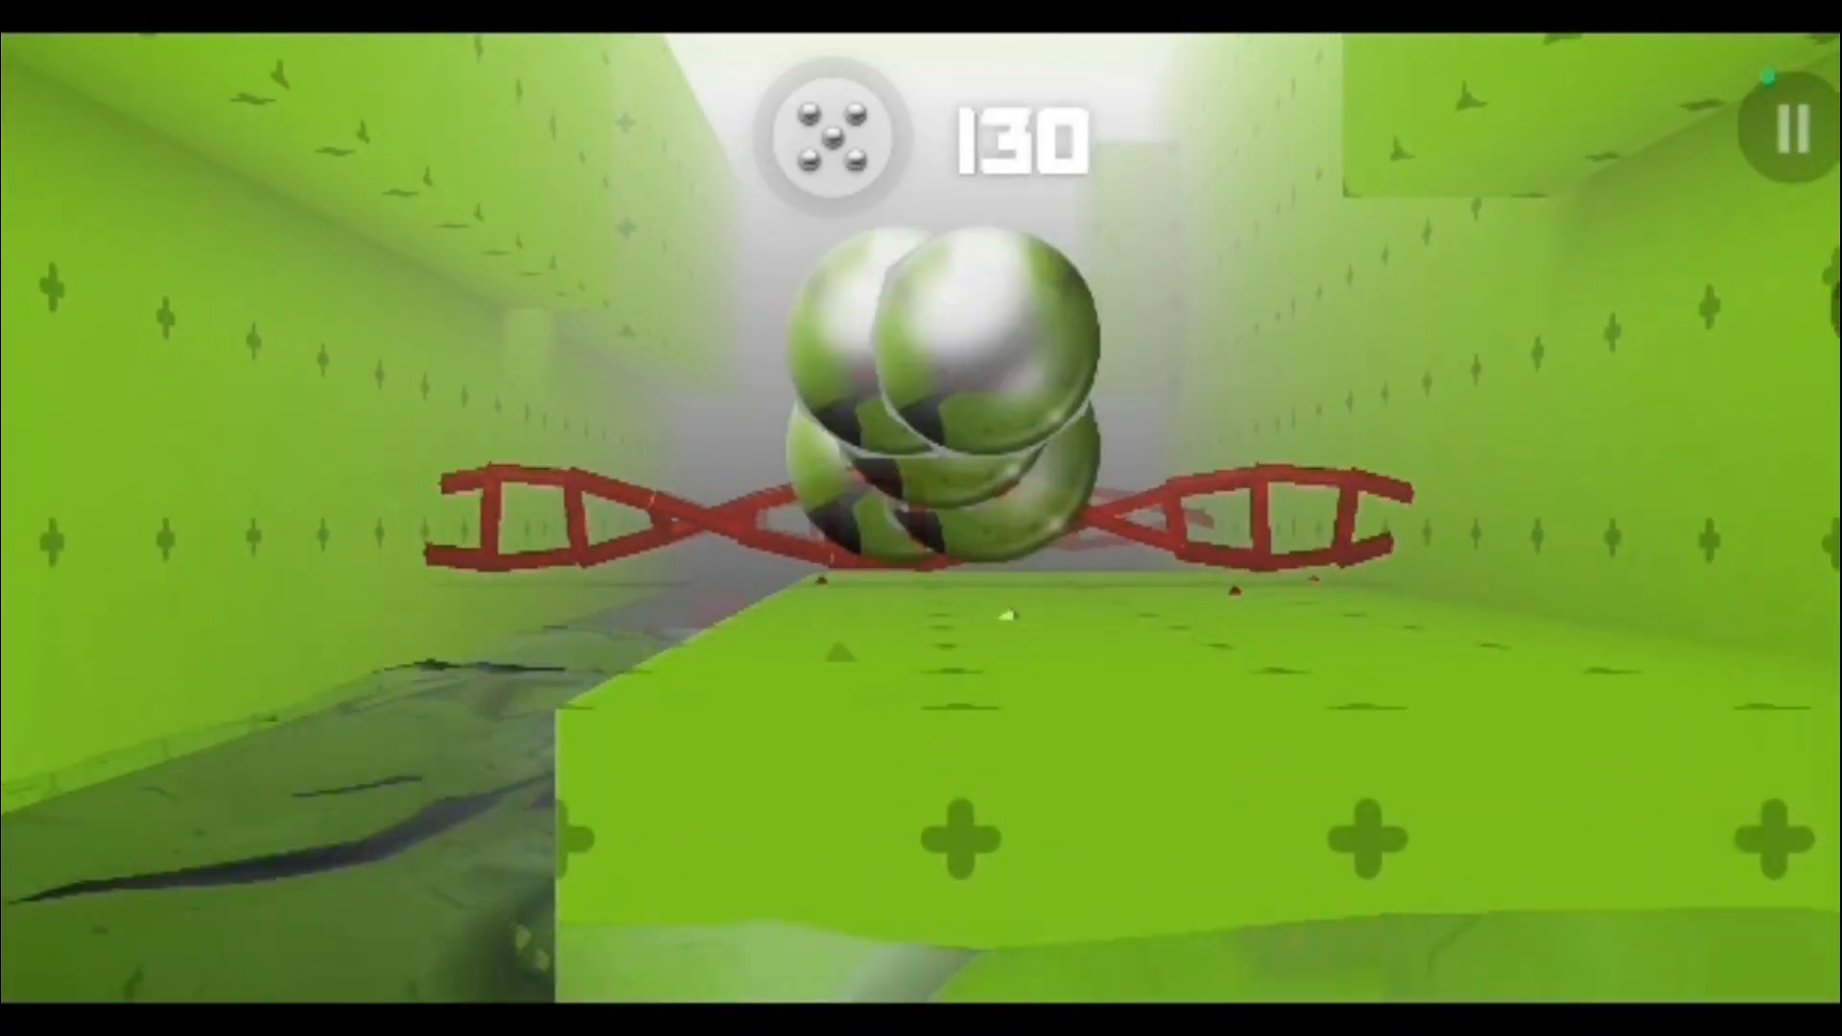
left_click(964, 403)
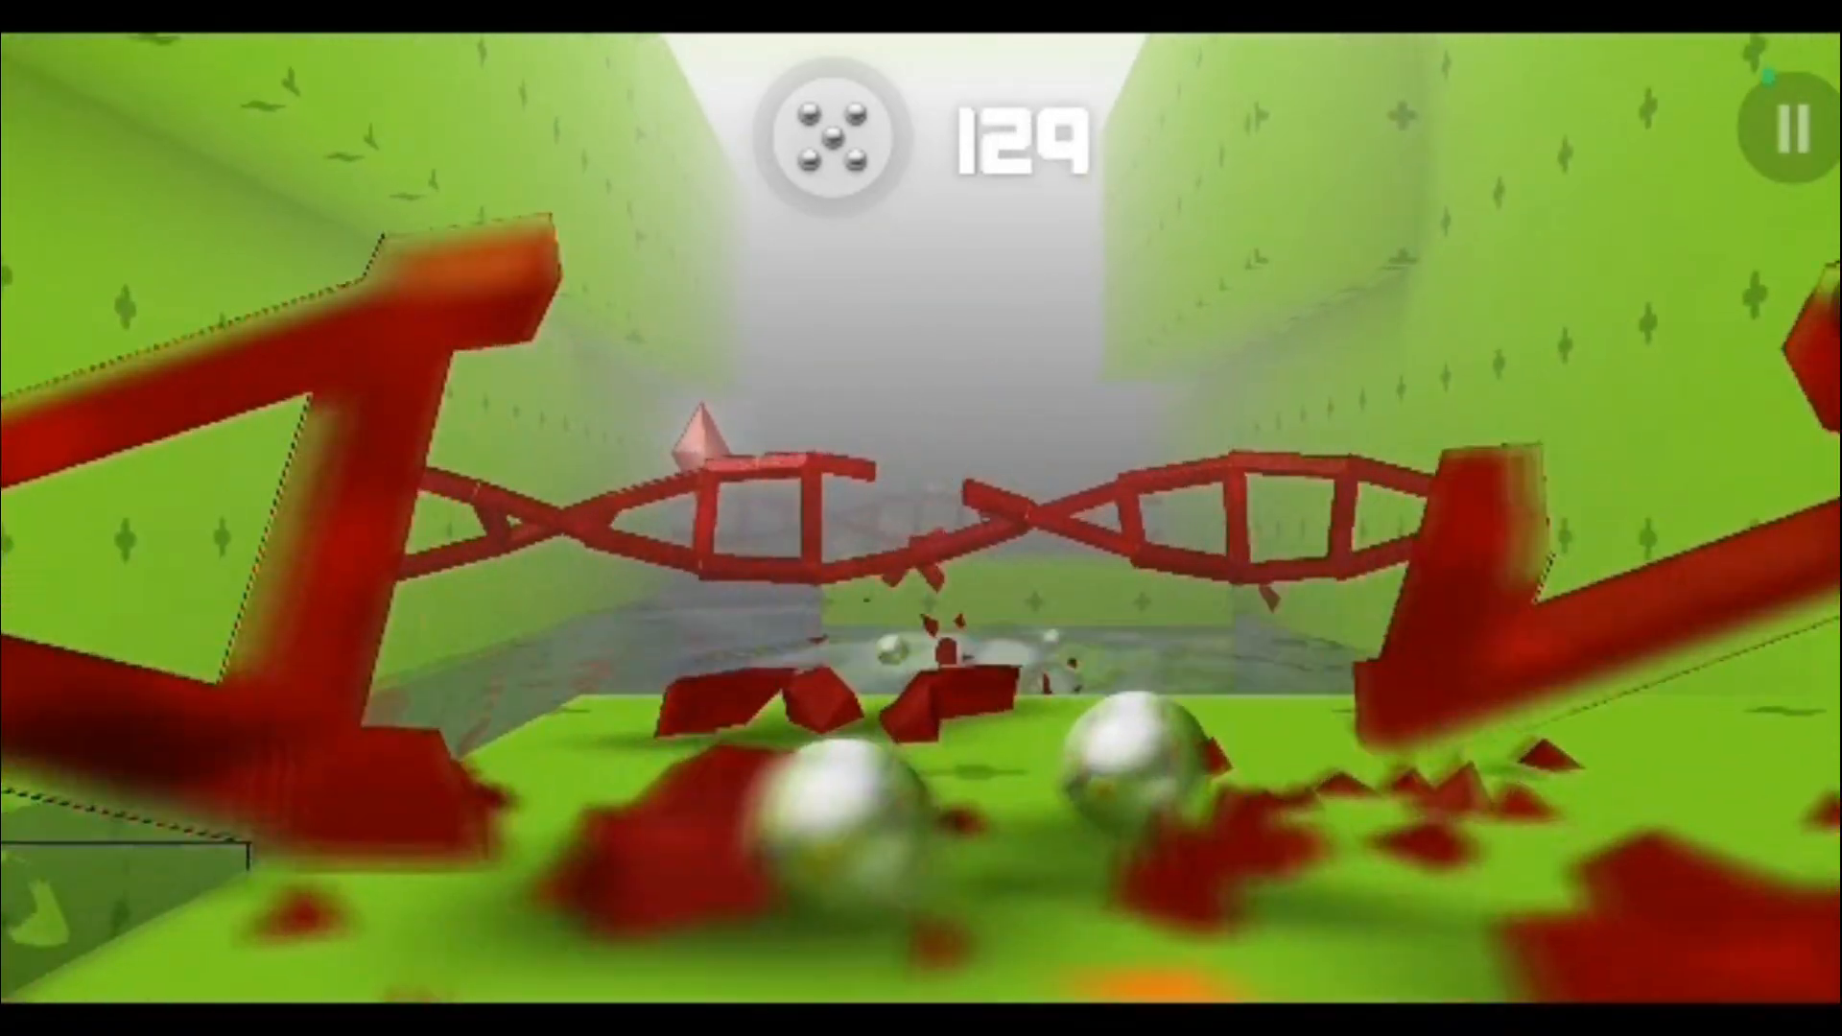
left_click(910, 457)
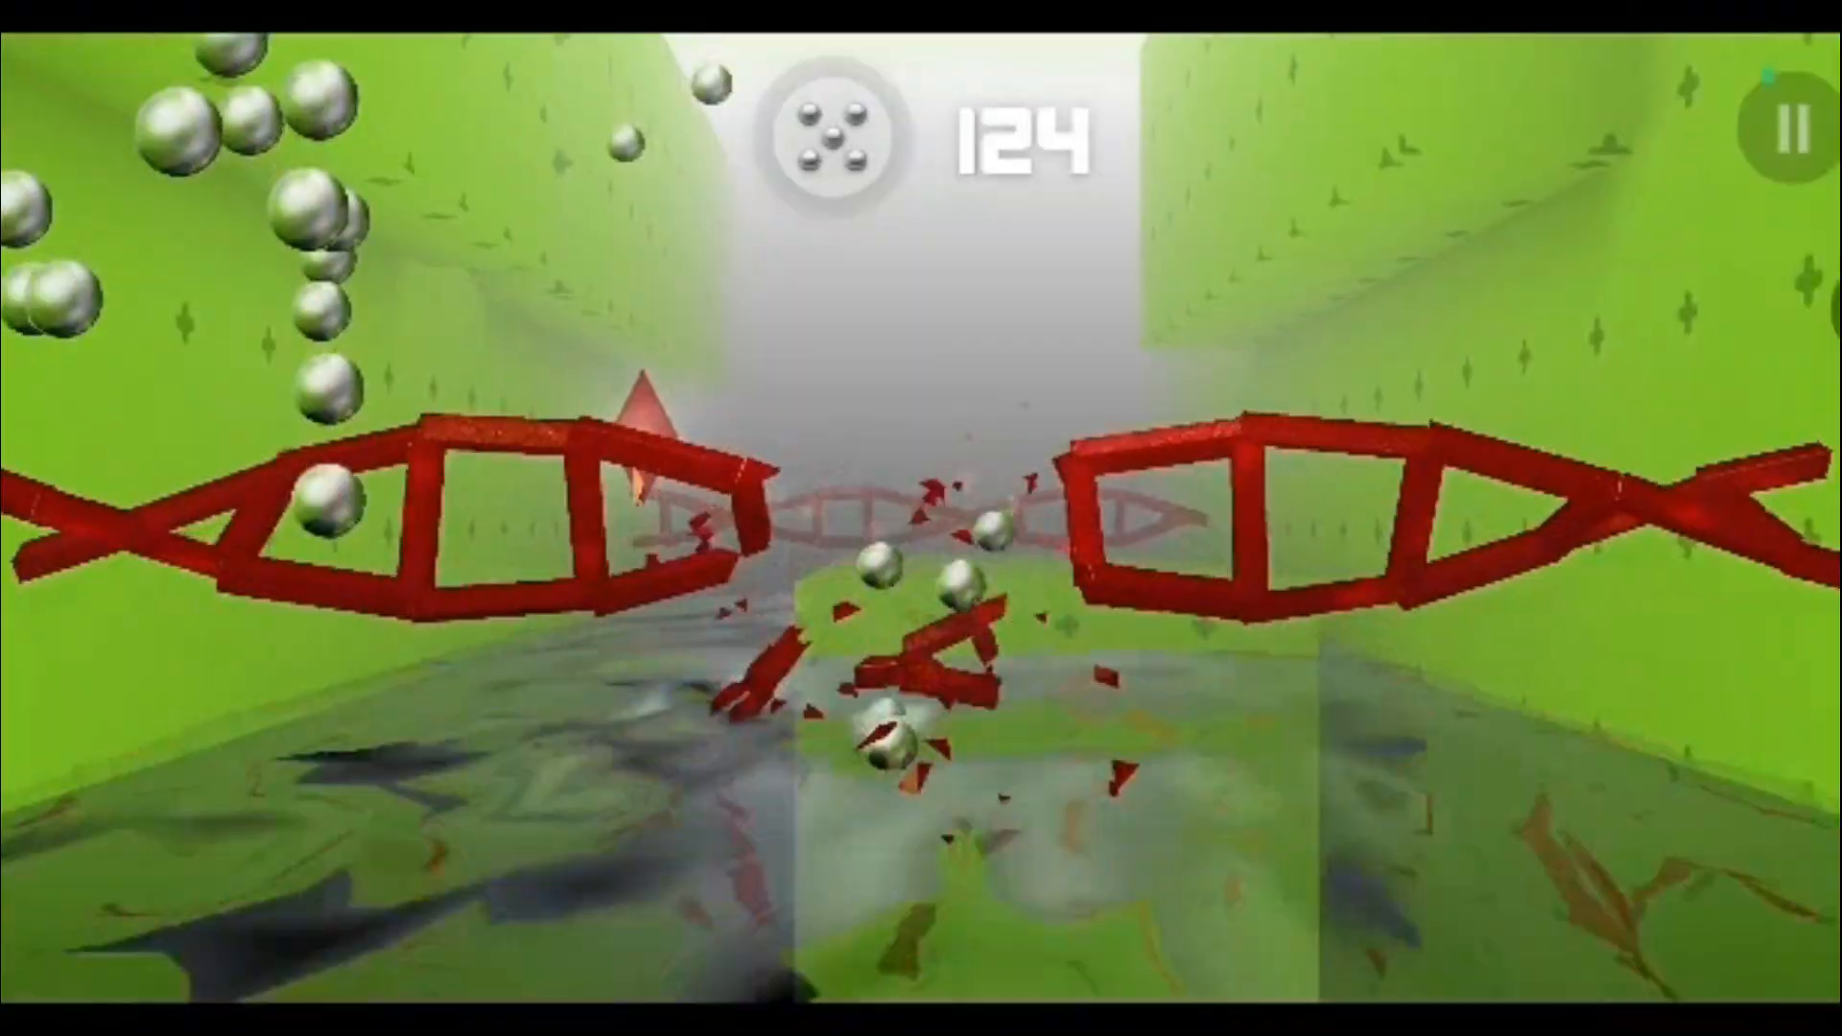
left_click(580, 408)
left_click(900, 451)
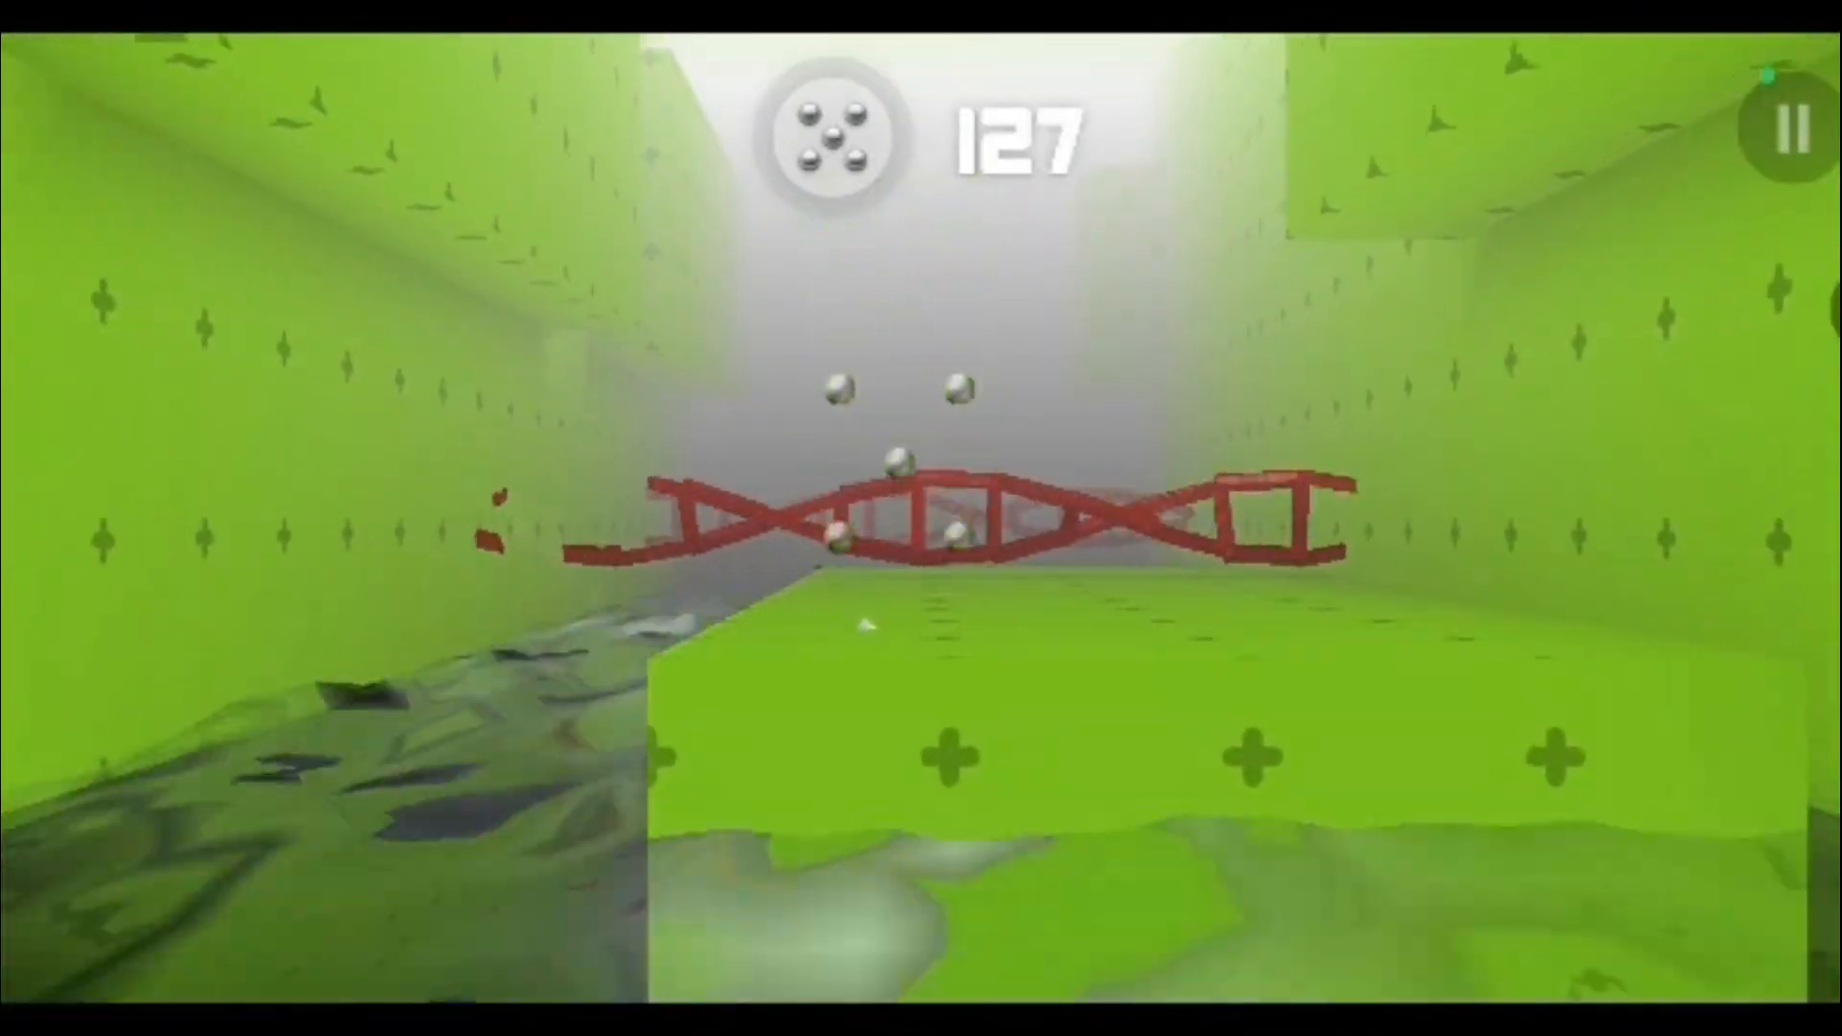
left_click(1792, 128)
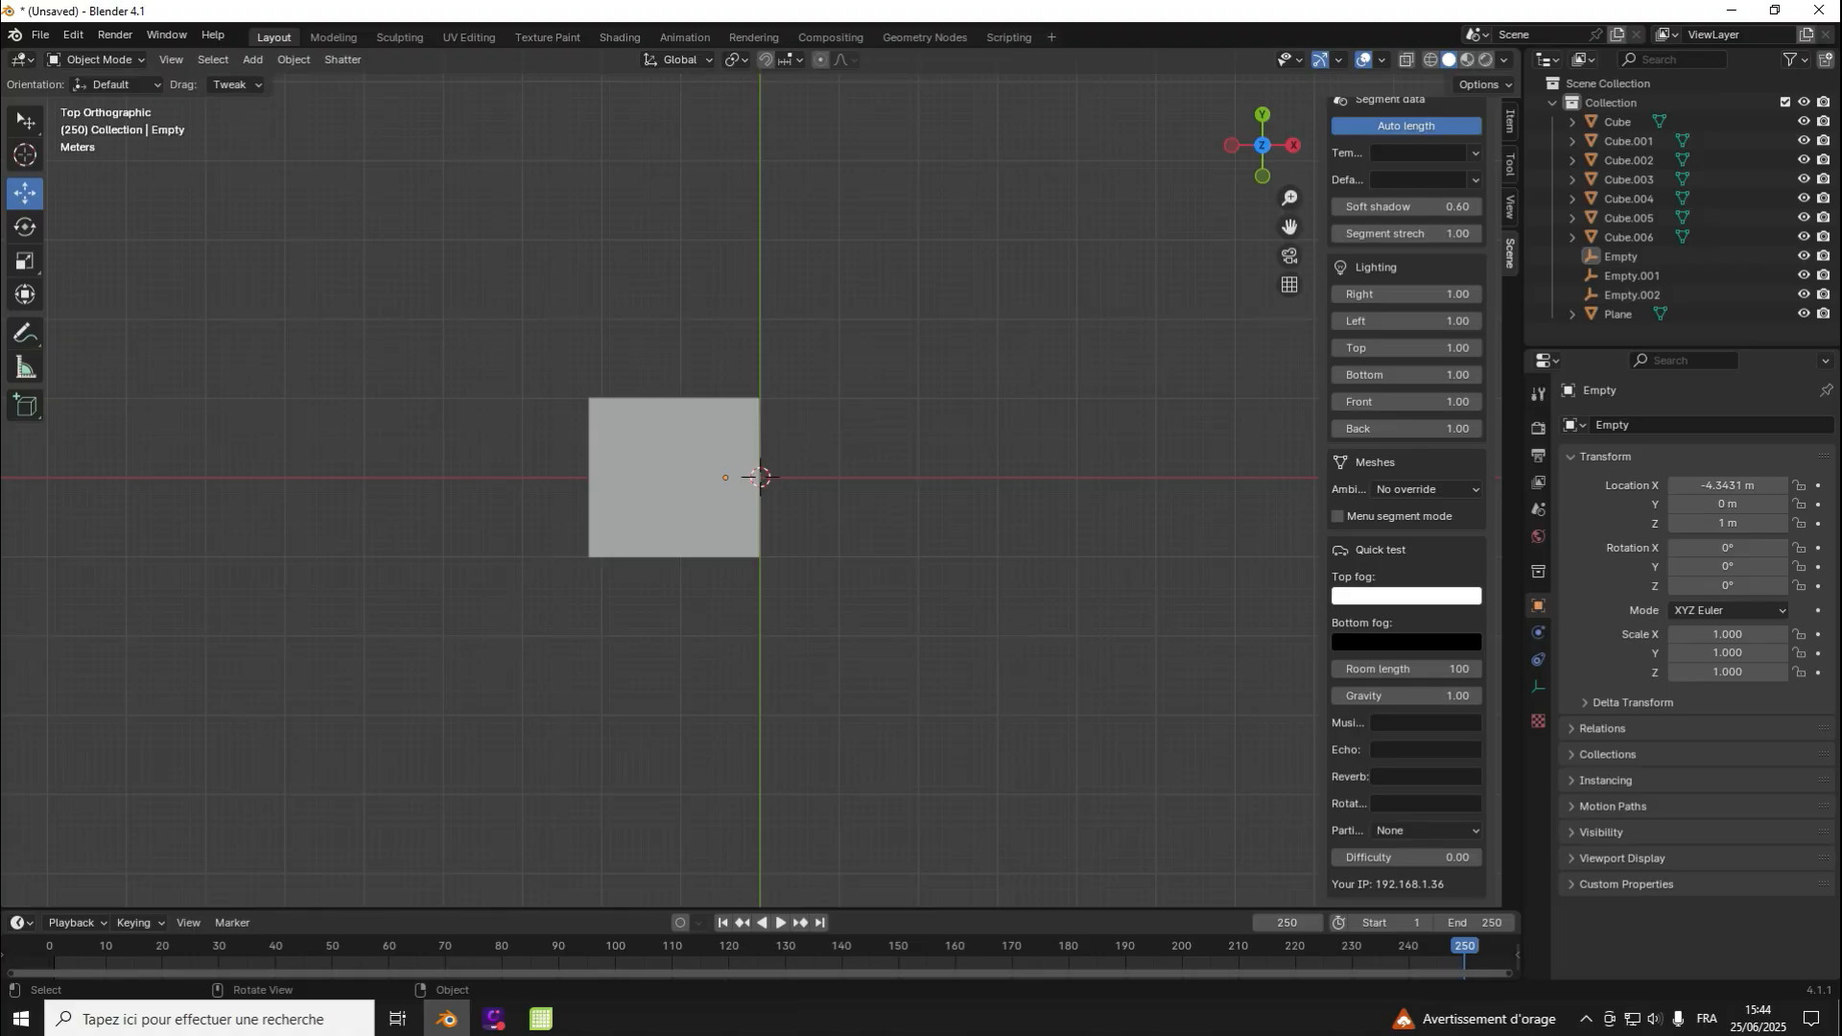
Step: Switch to Blender and export the segment to quick test
left_click(343, 60)
left_click(342, 59)
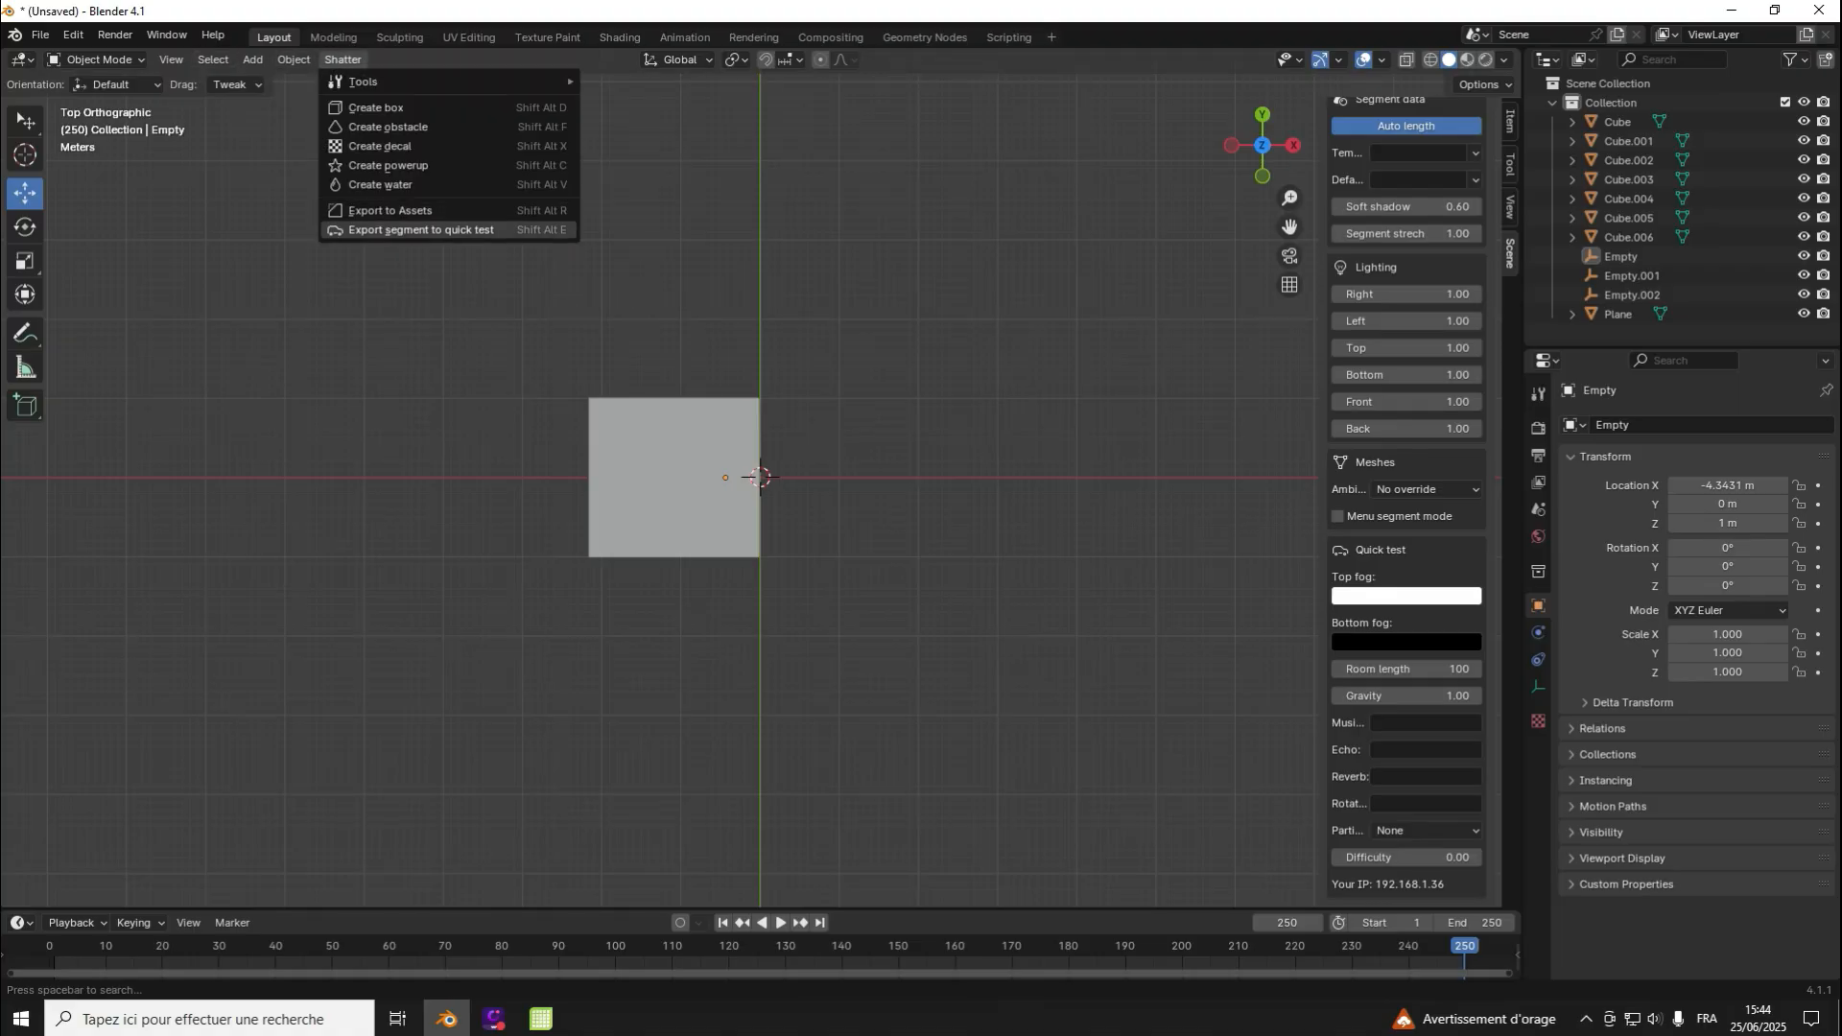
left_click(421, 230)
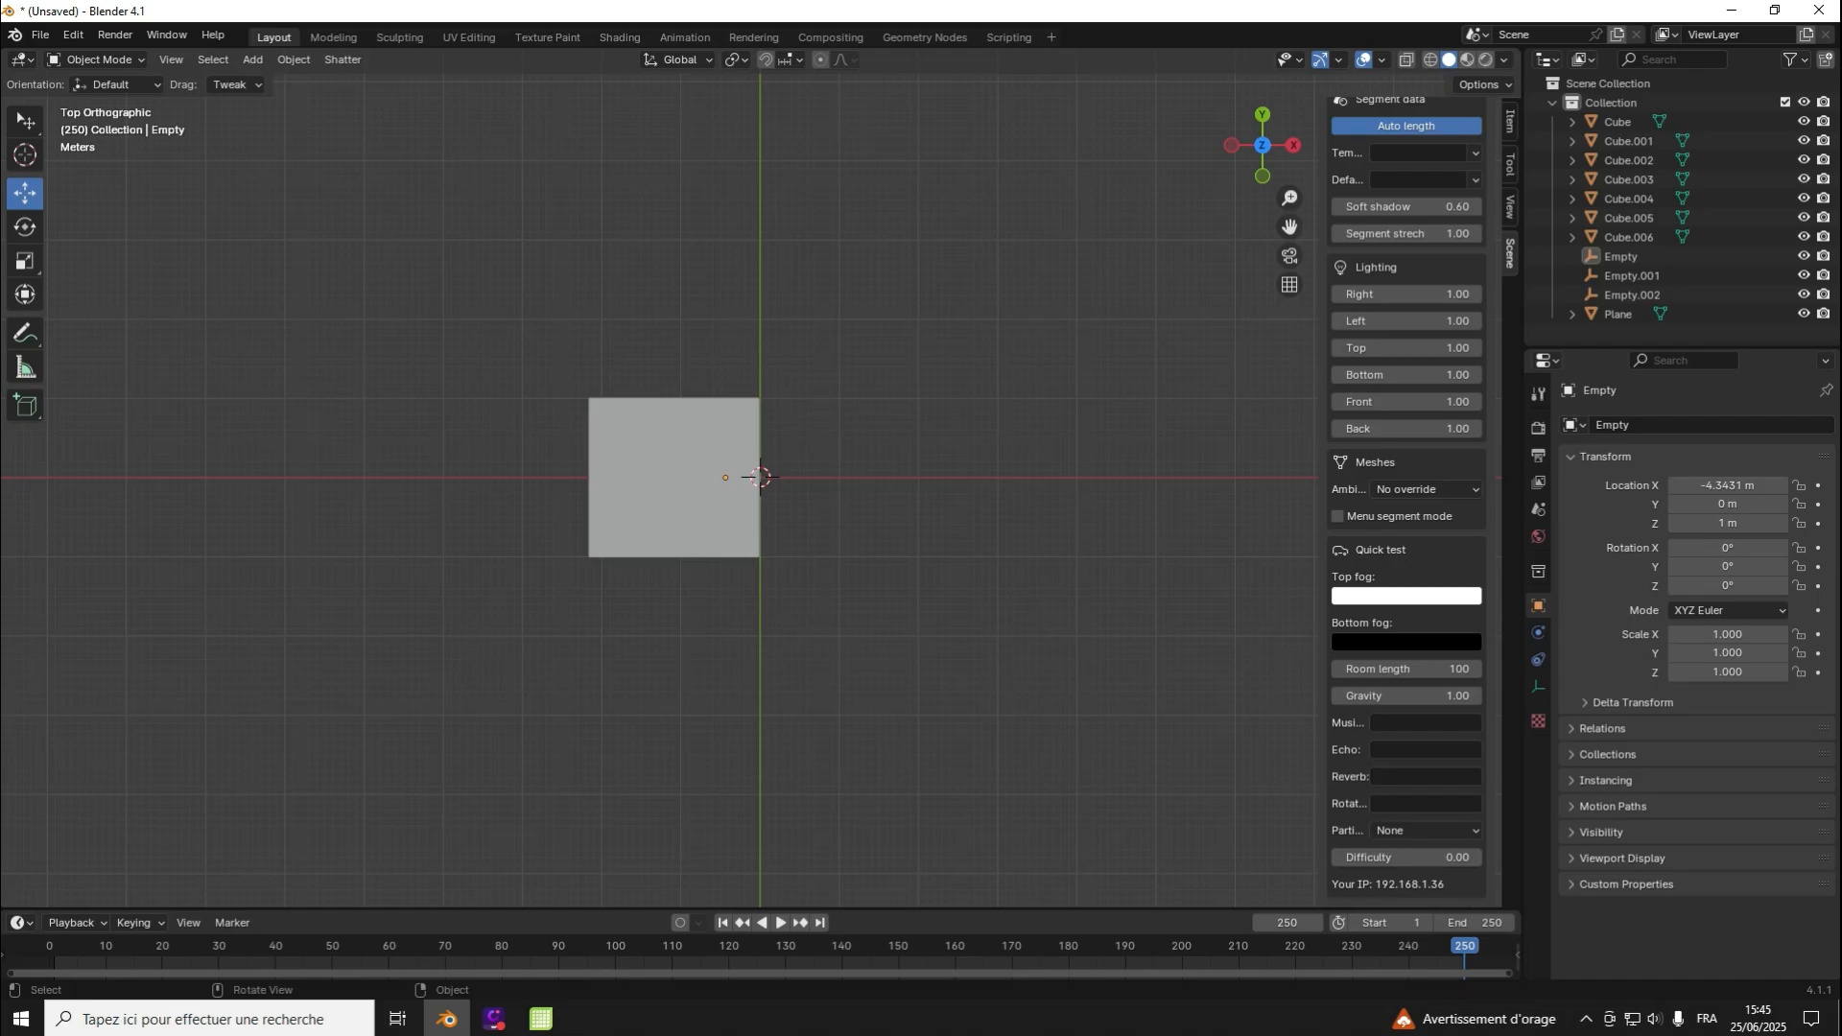
Step: Review the selected obstacle's Smash Hit item settings and return to the scene's quick test settings
left_click(1510, 122)
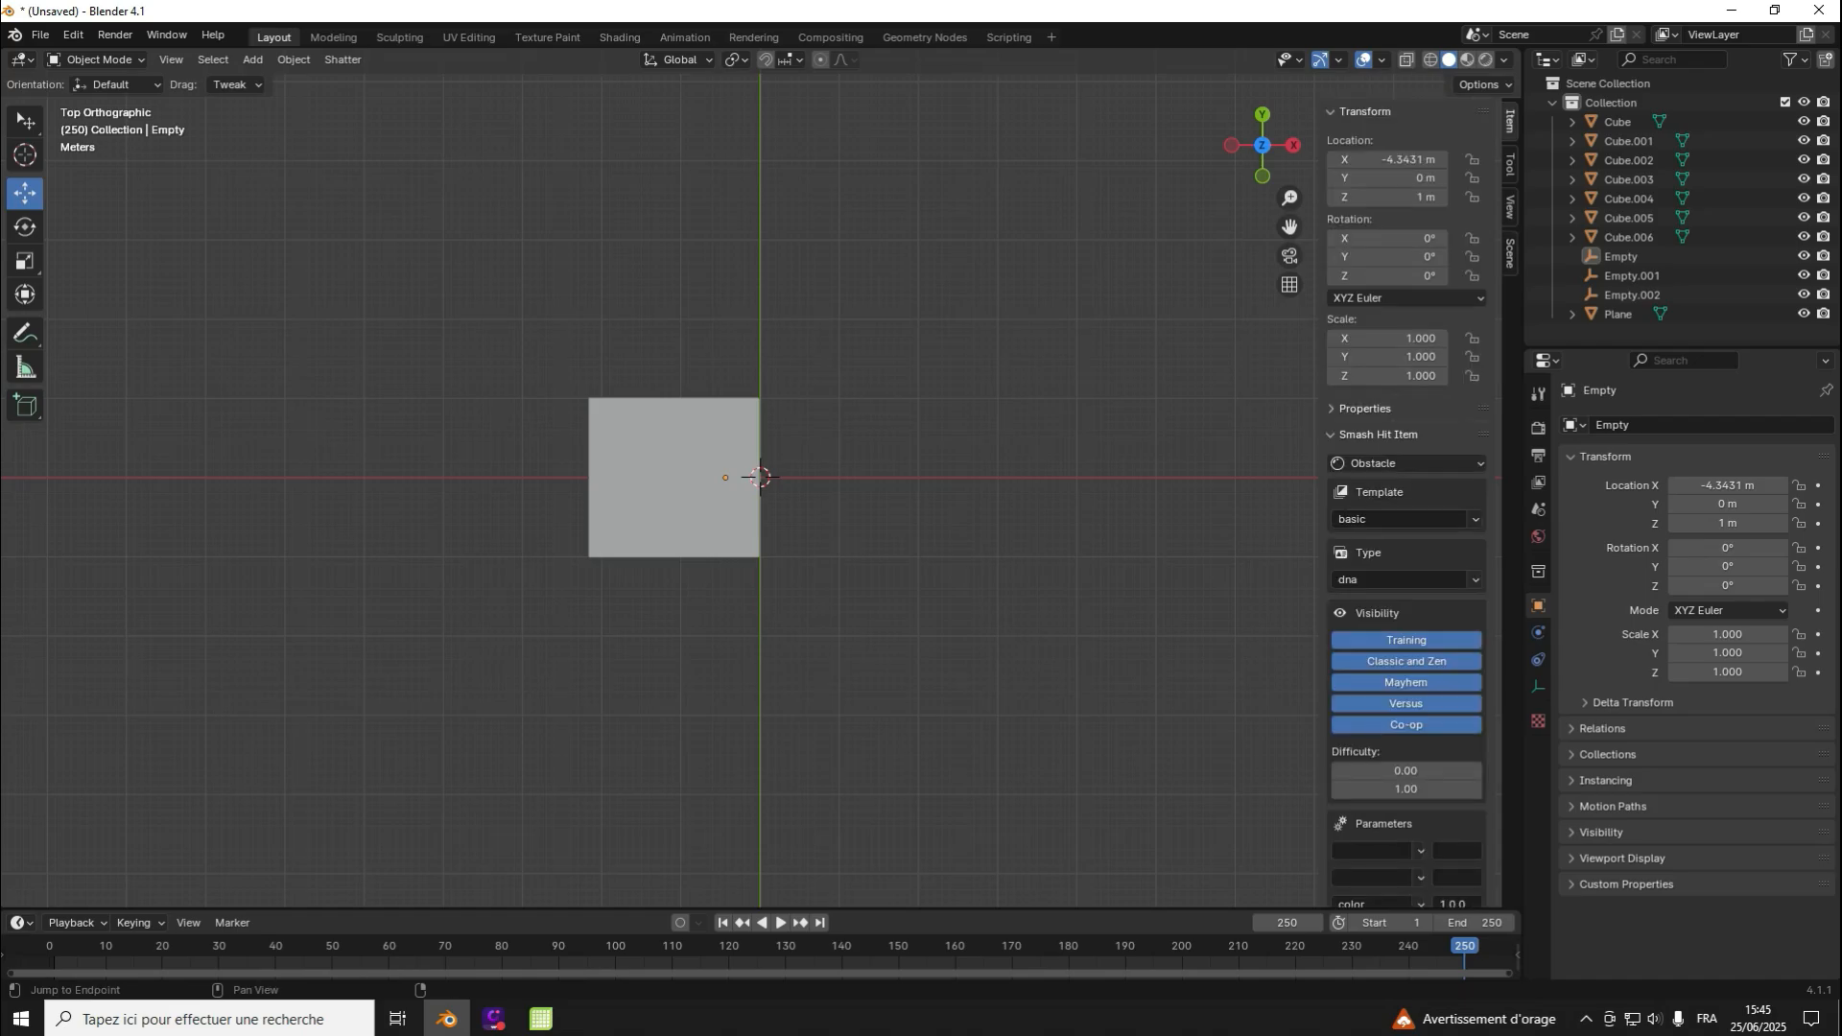
left_click(1509, 251)
scroll(1405, 499, "down", 3)
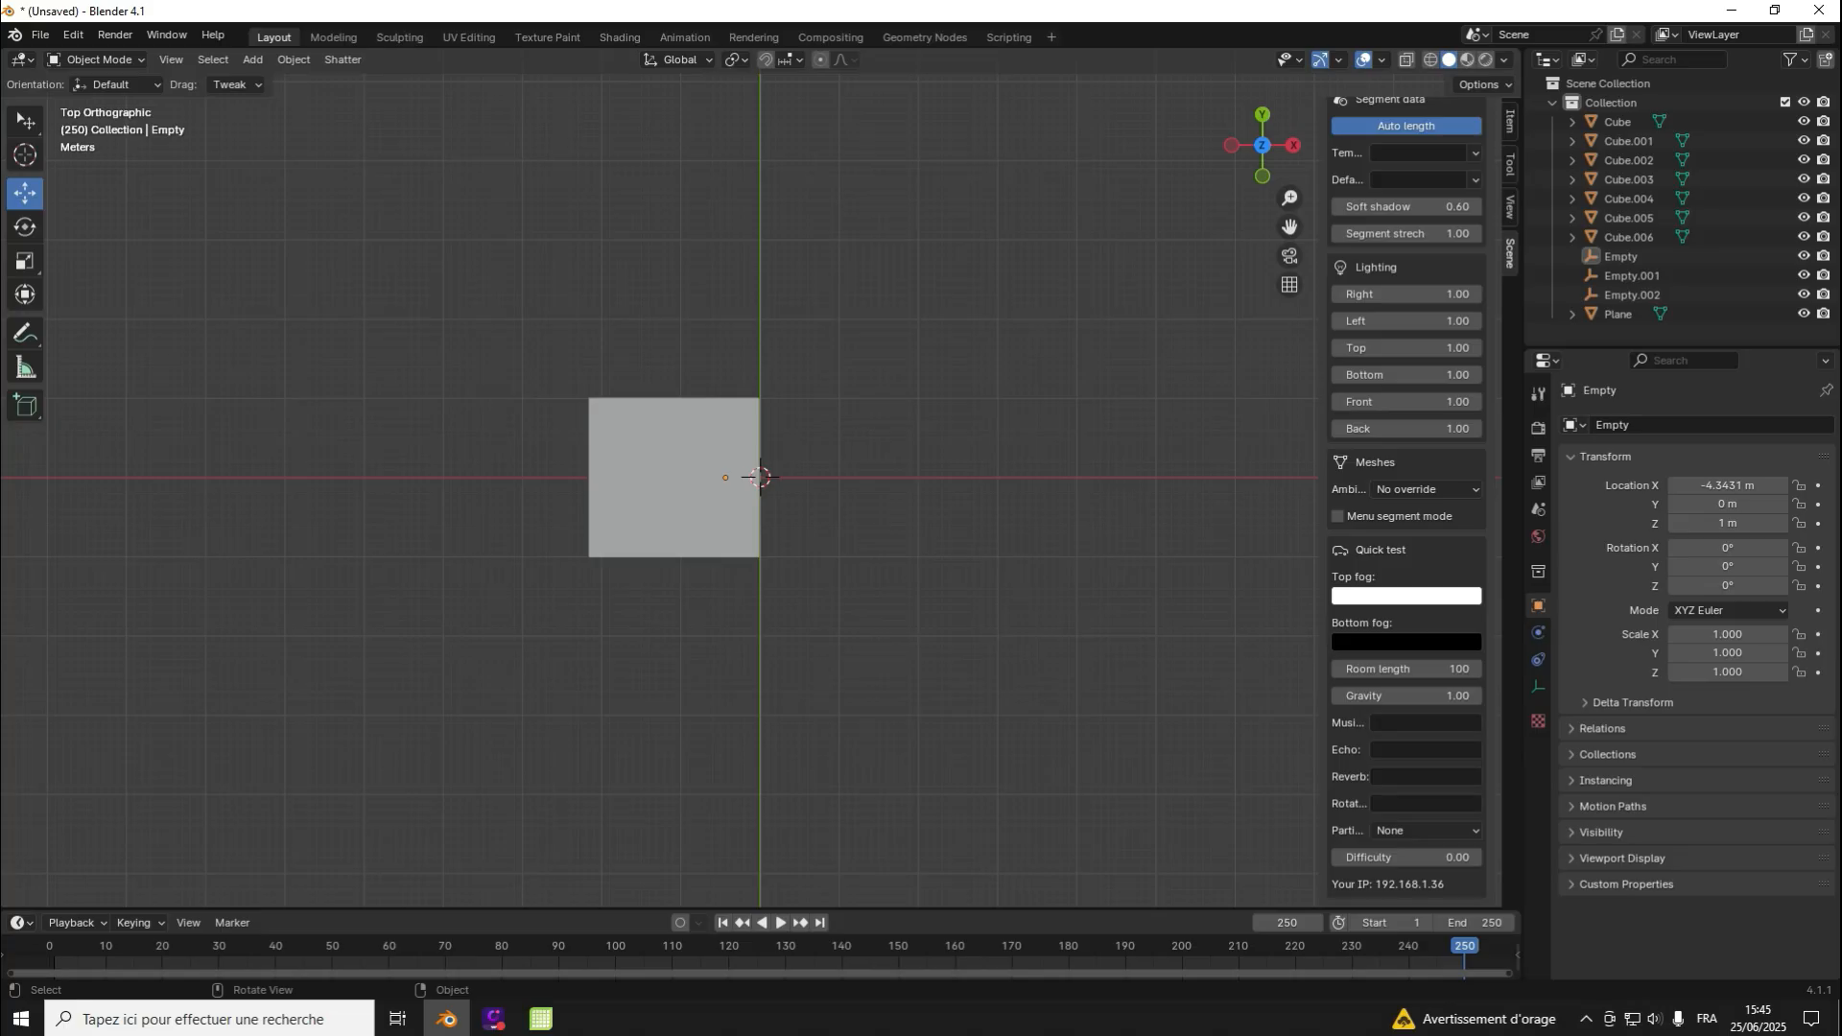
left_click(40, 34)
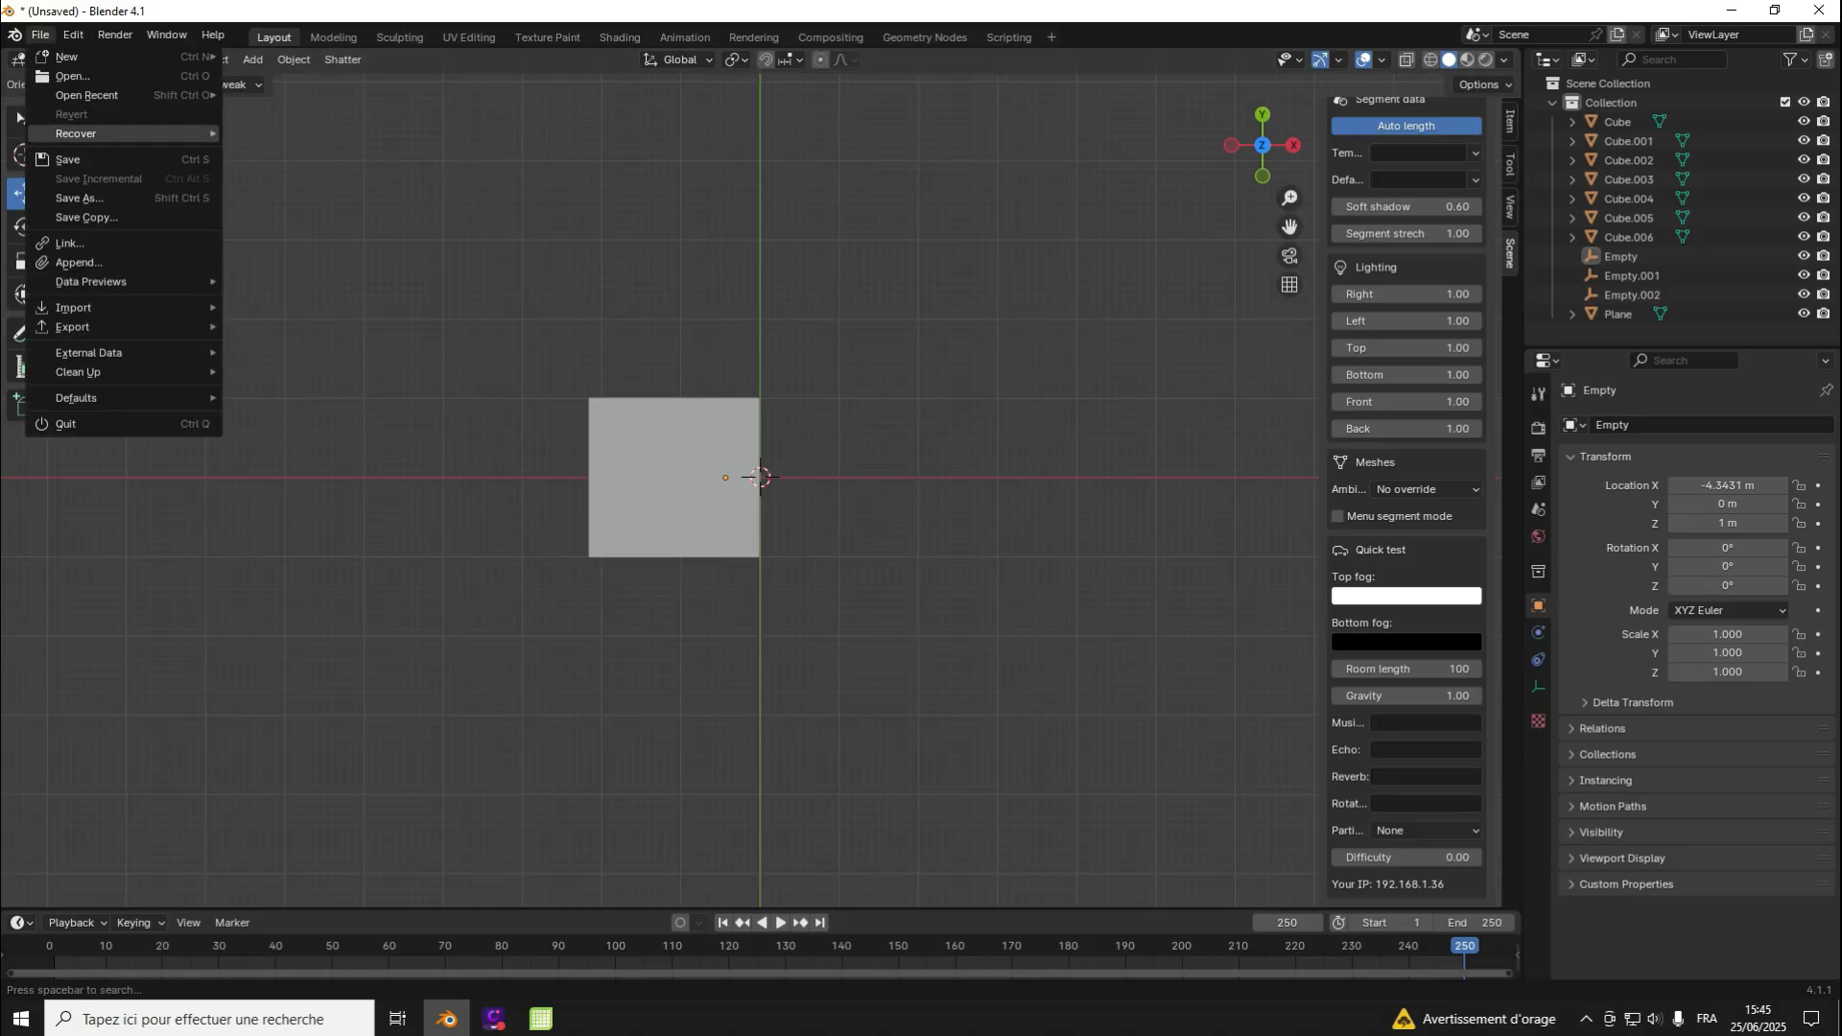
left_click(67, 160)
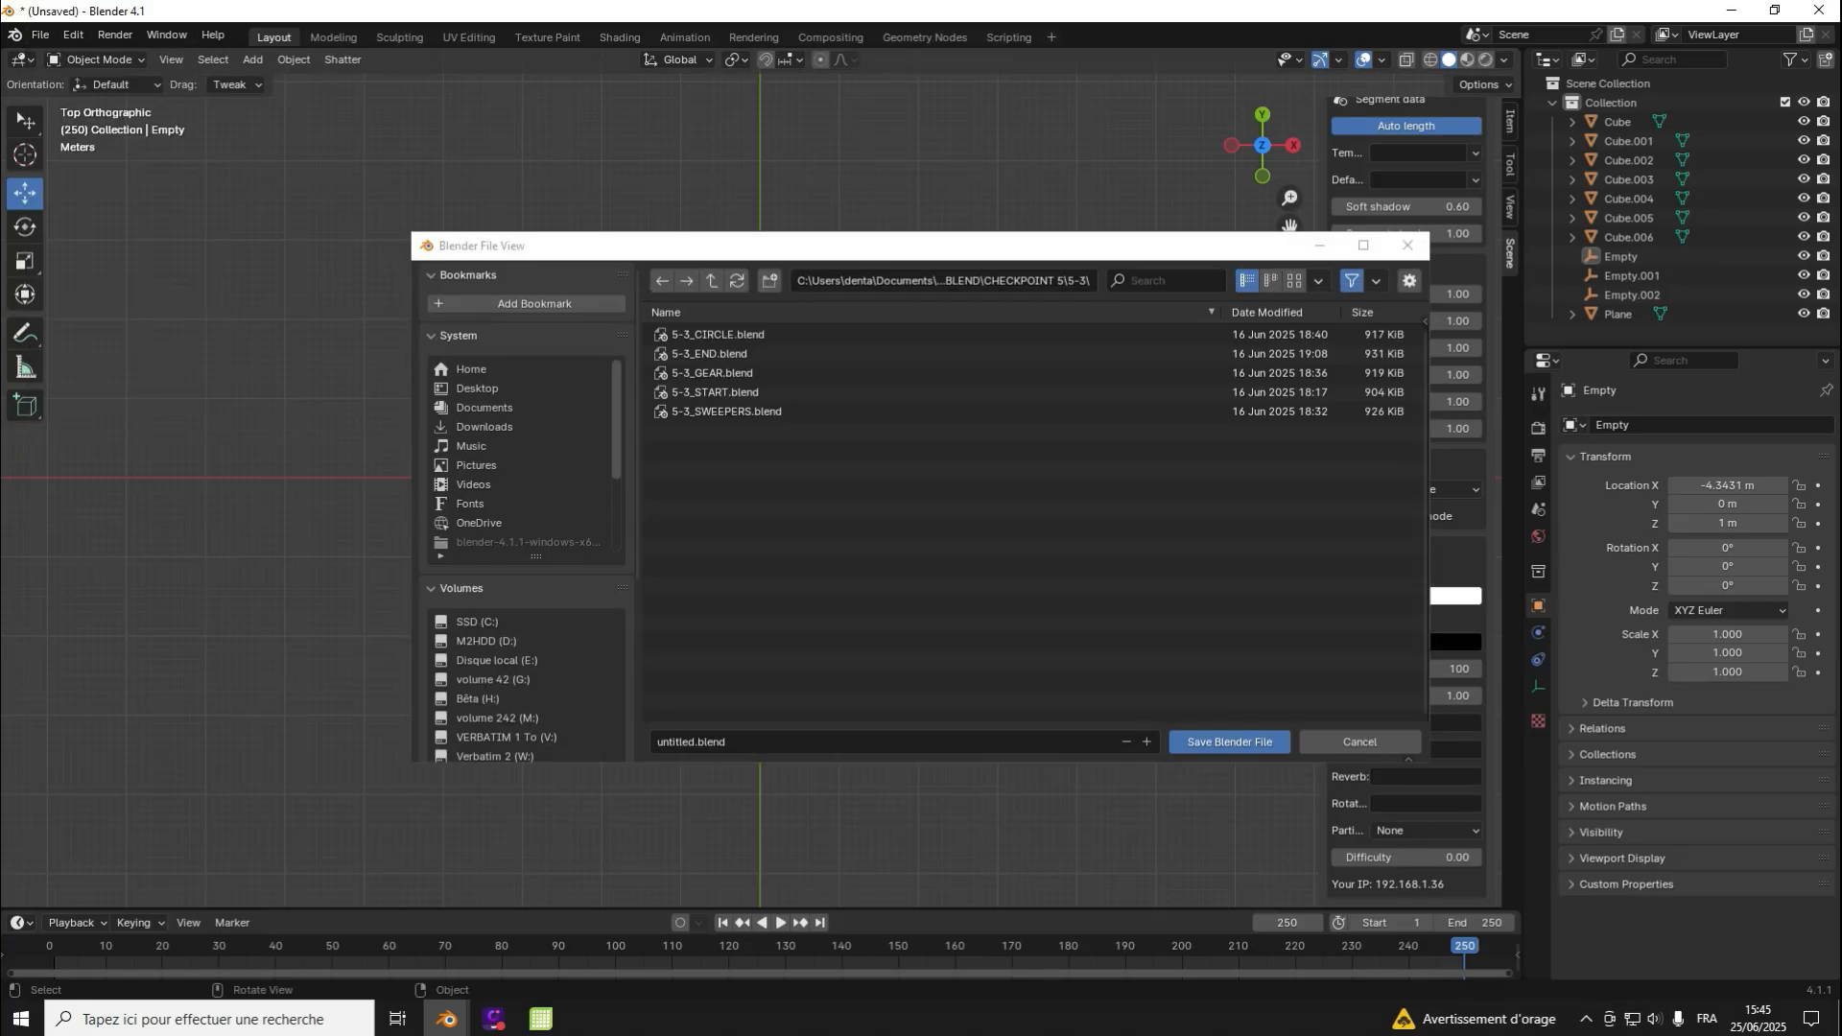
left_click(1407, 244)
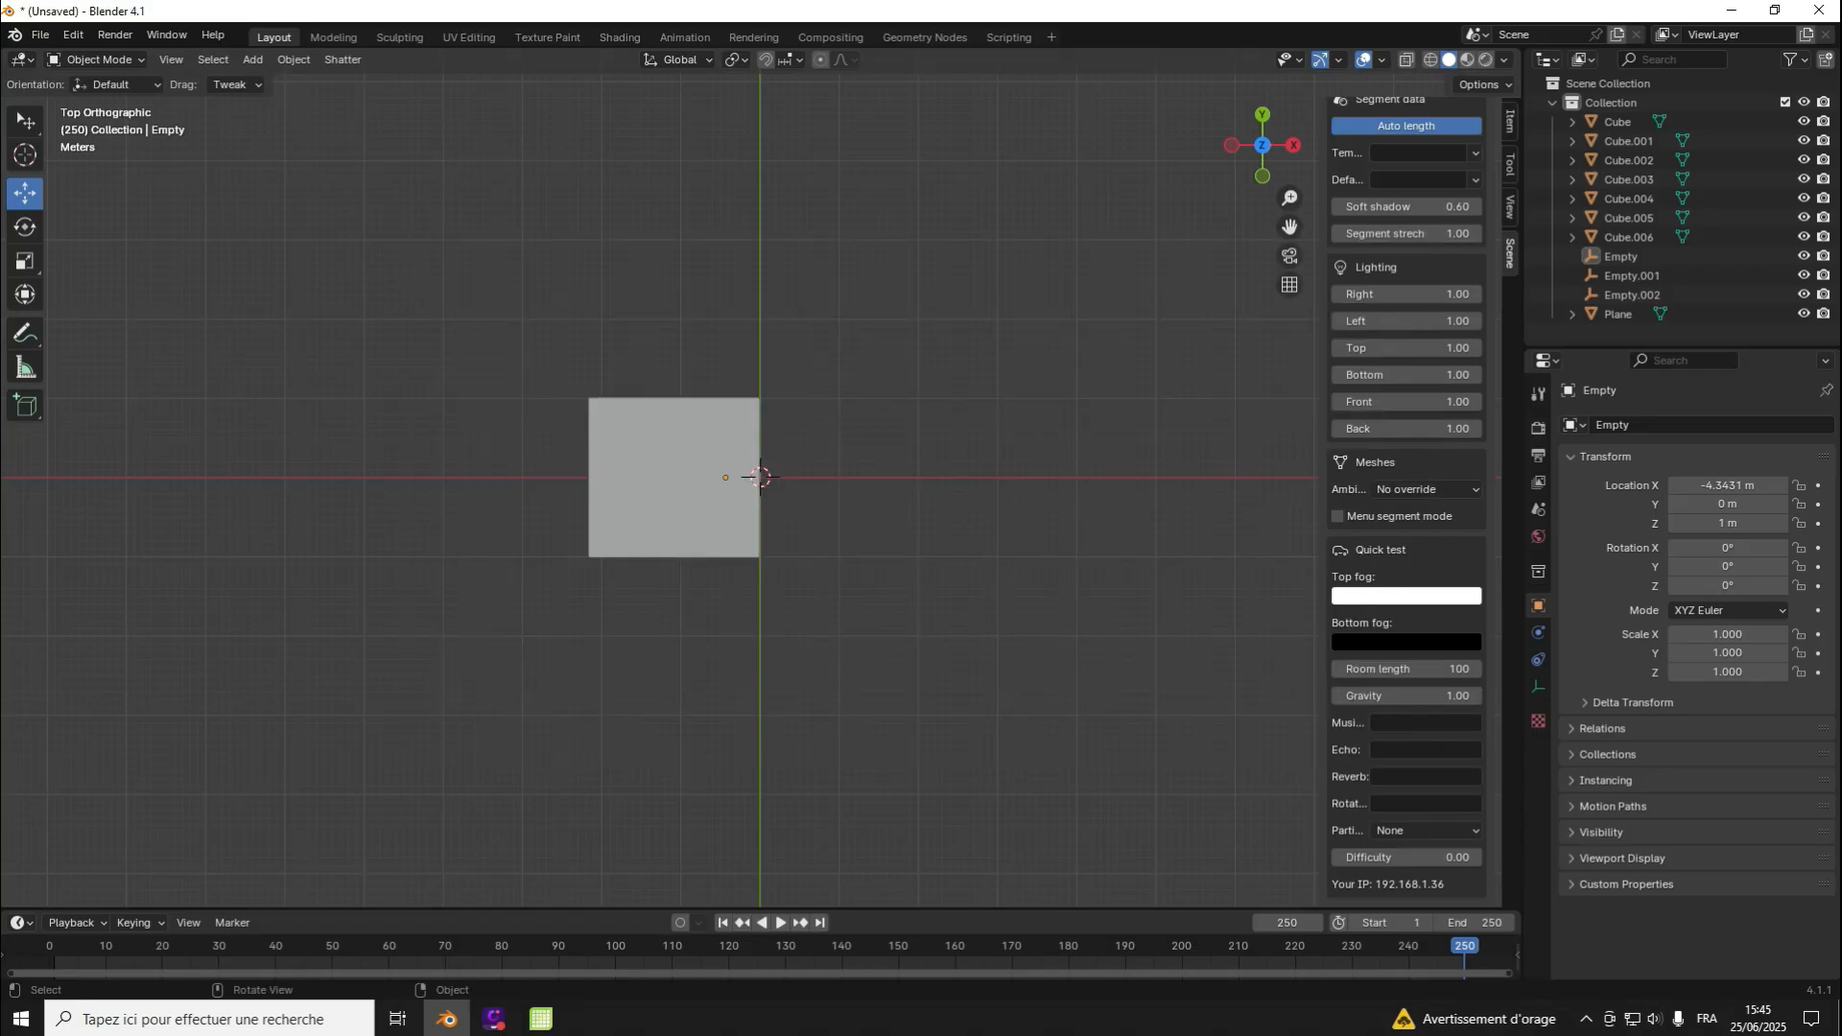
Step: Minimize Blender and, in File Explorer, open the FICHIERS BLEND folder inside SEGMENTS in the SMASH HIT REMAKE folder
left_click(1731, 11)
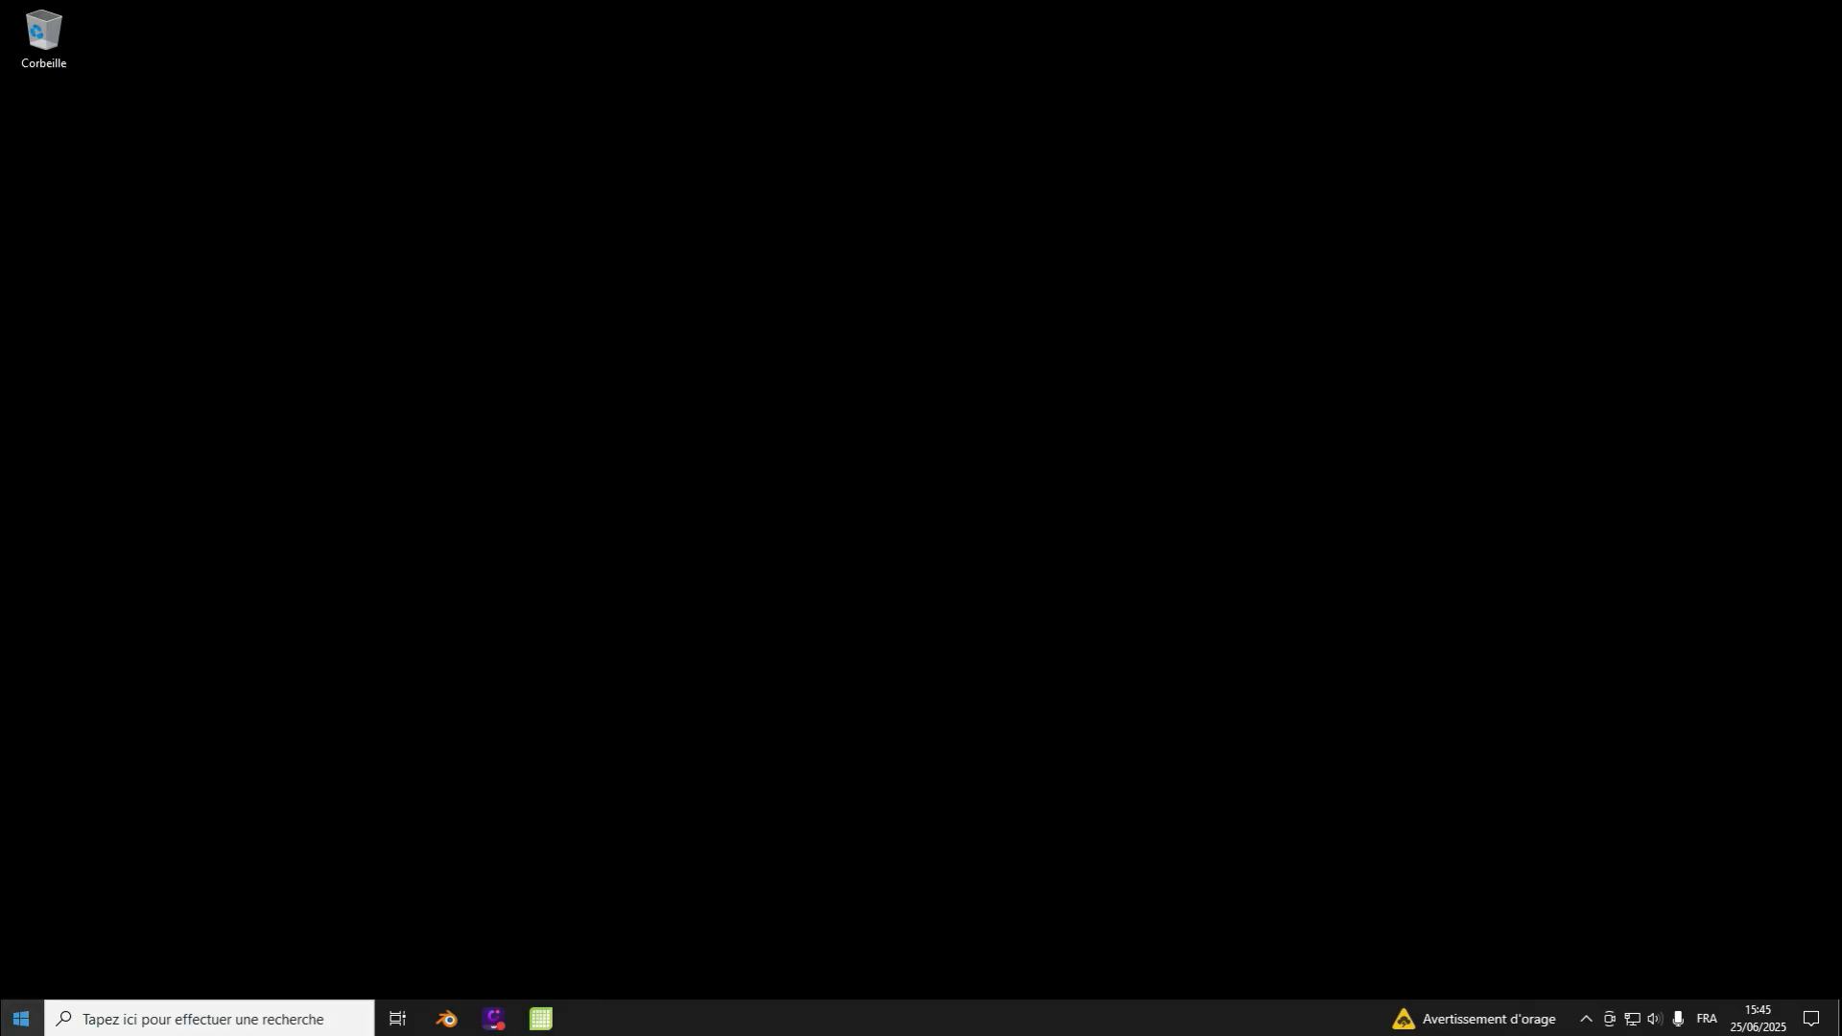
left_click(21, 1019)
scroll(357, 831, "down", 4)
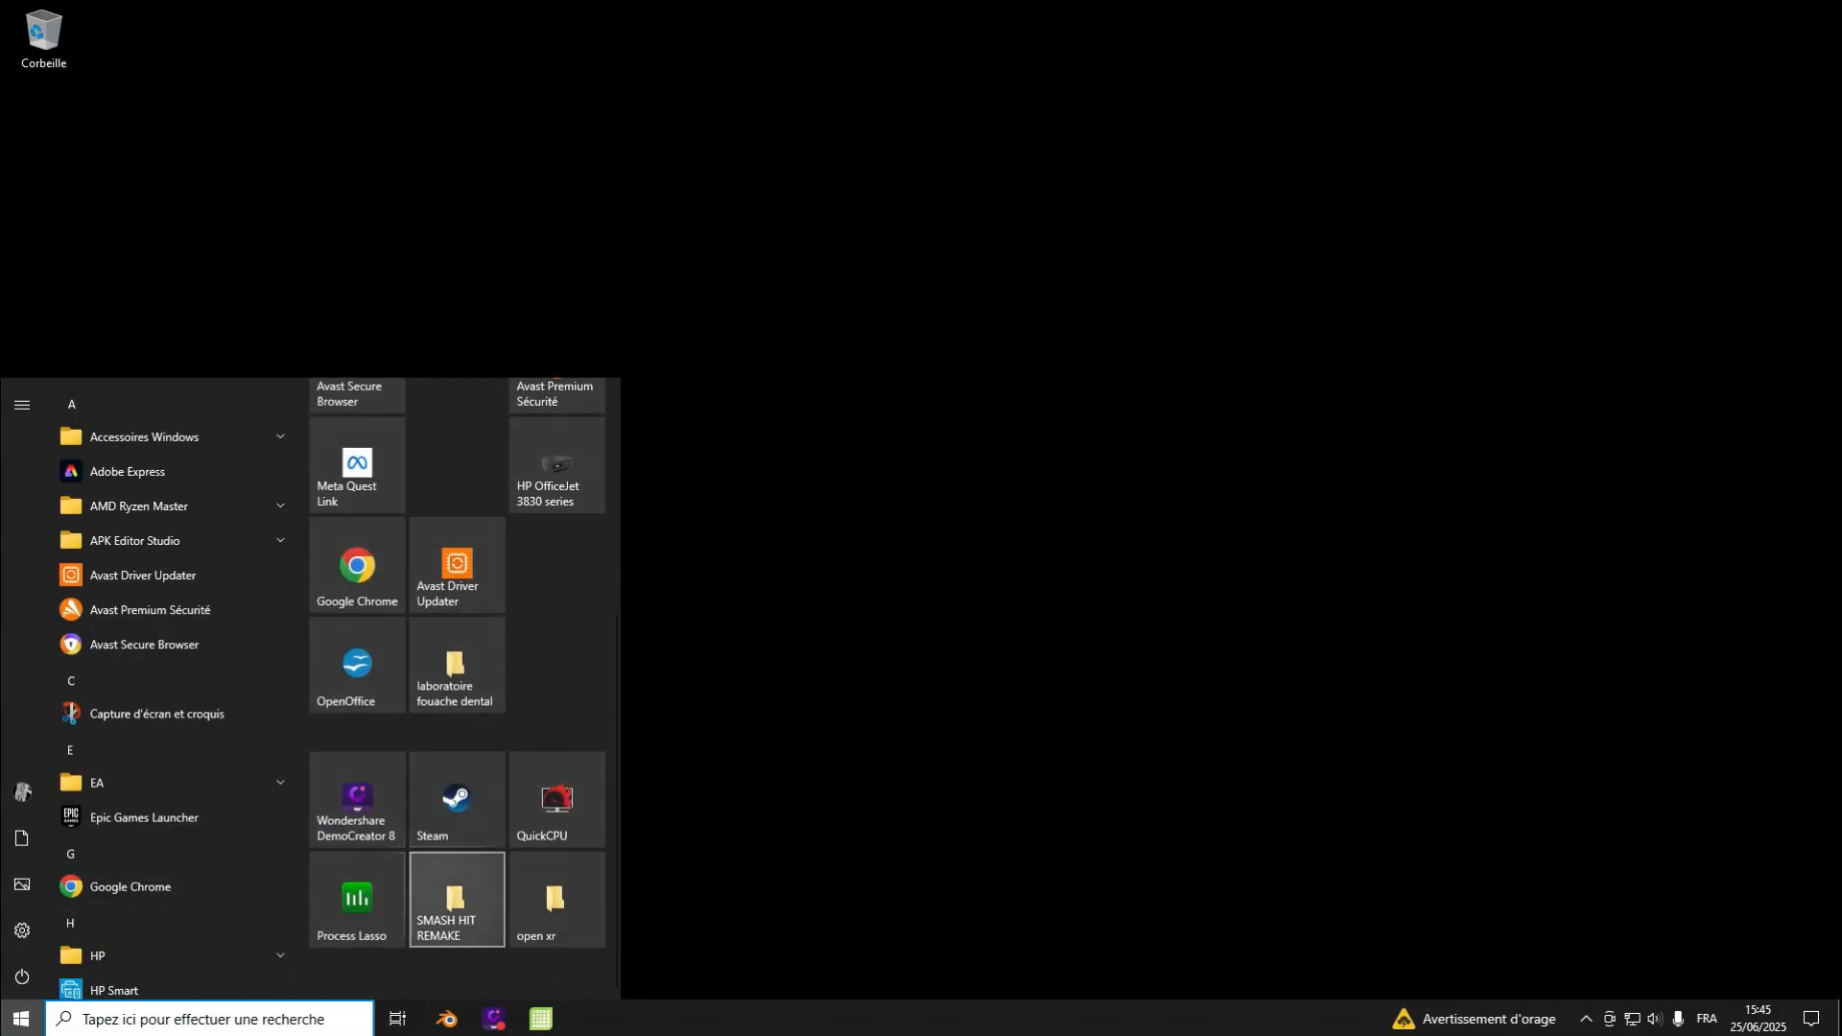
left_click(456, 899)
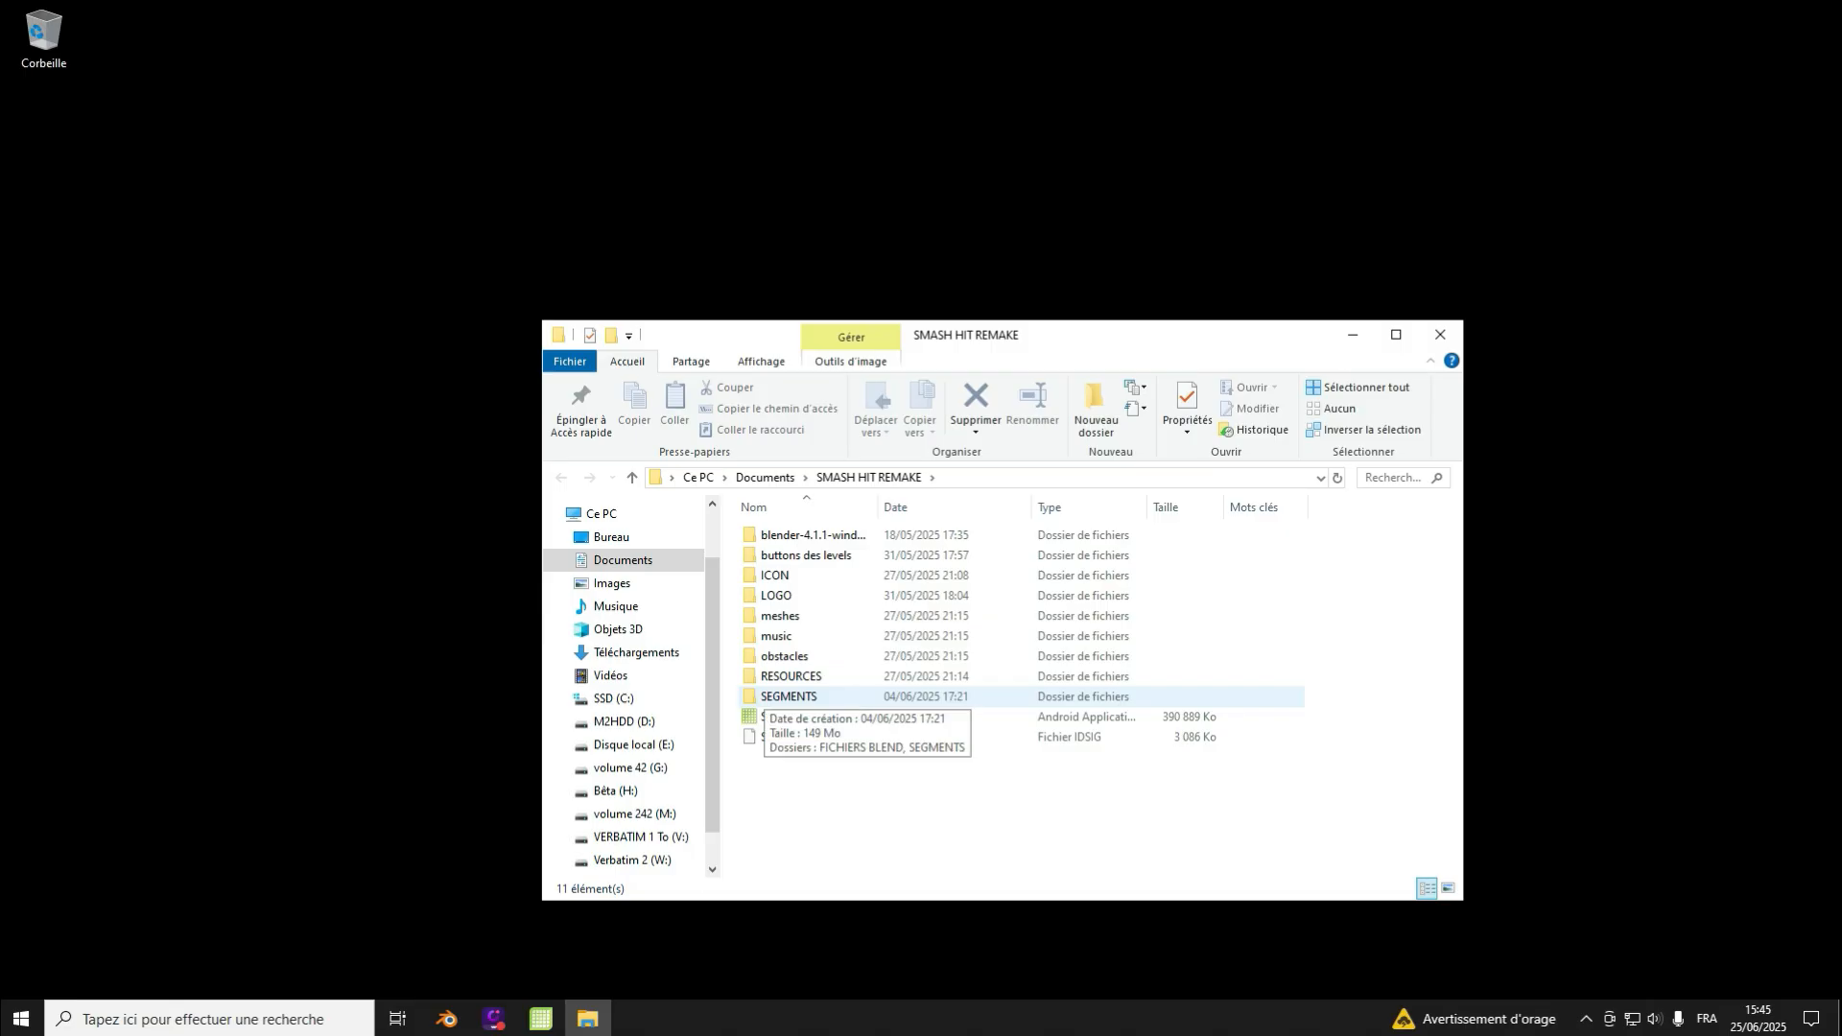
double_click(789, 697)
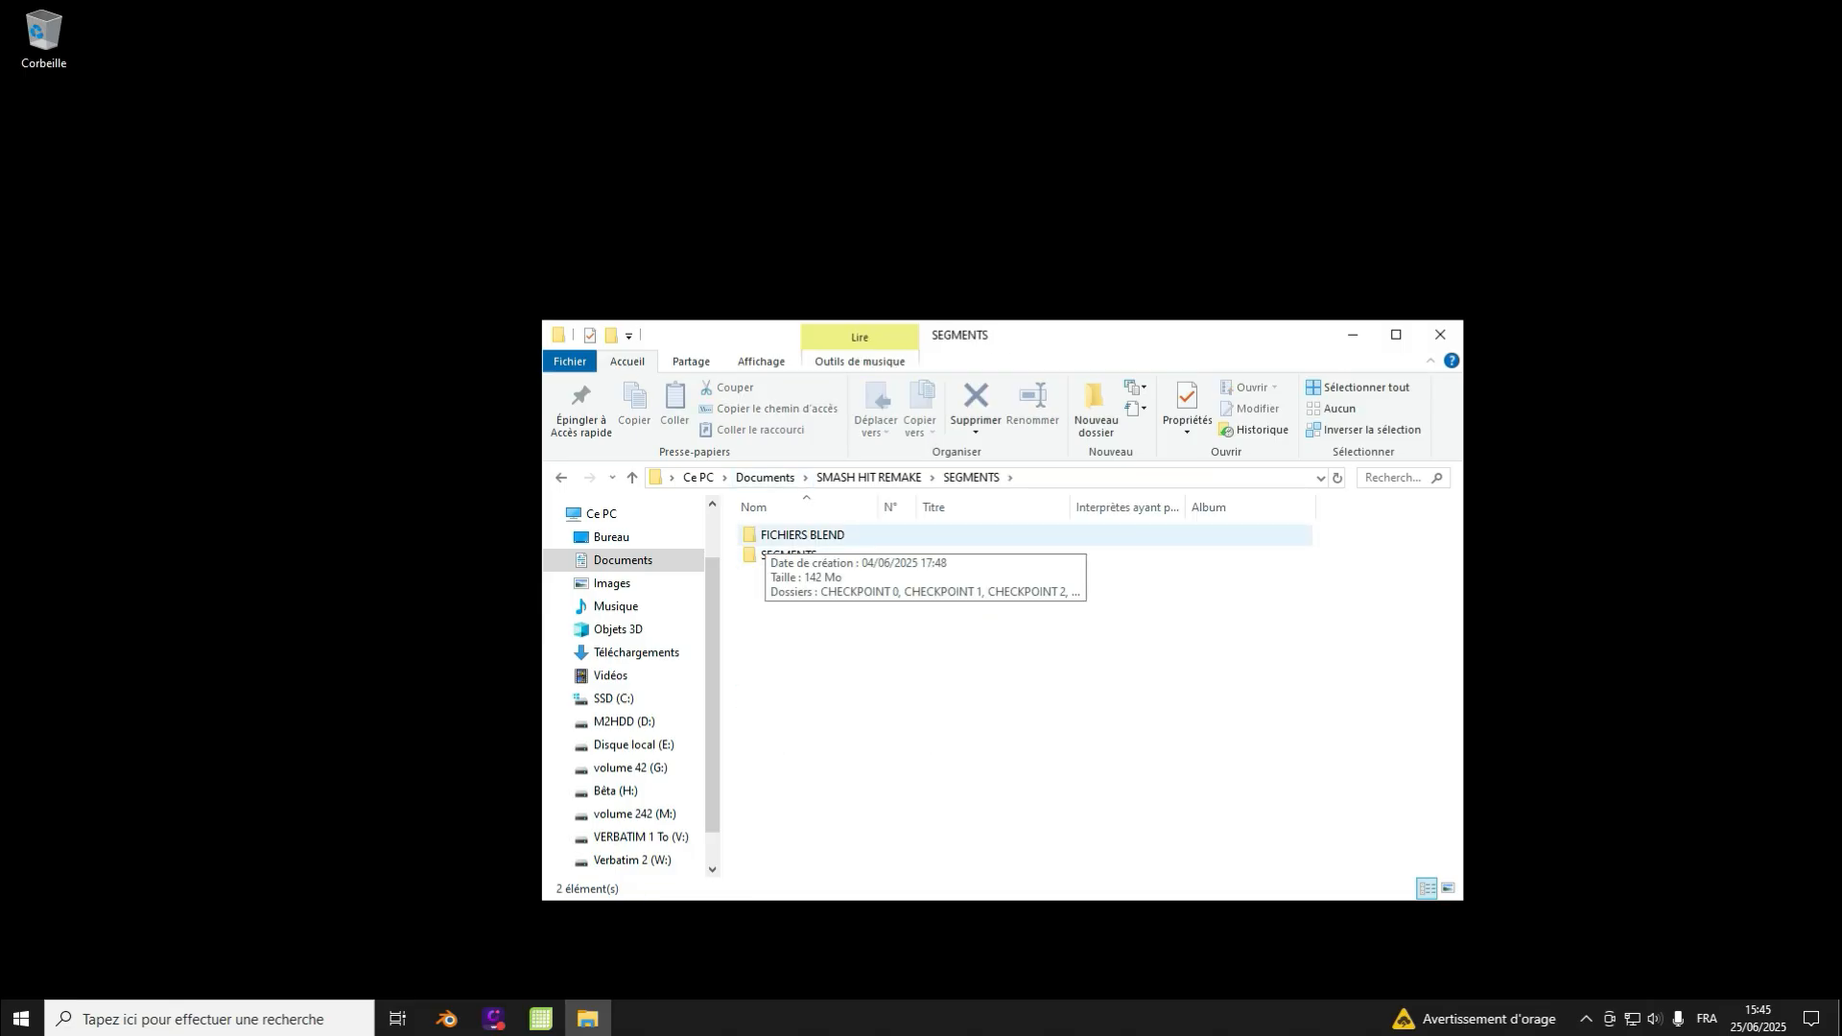
double_click(801, 535)
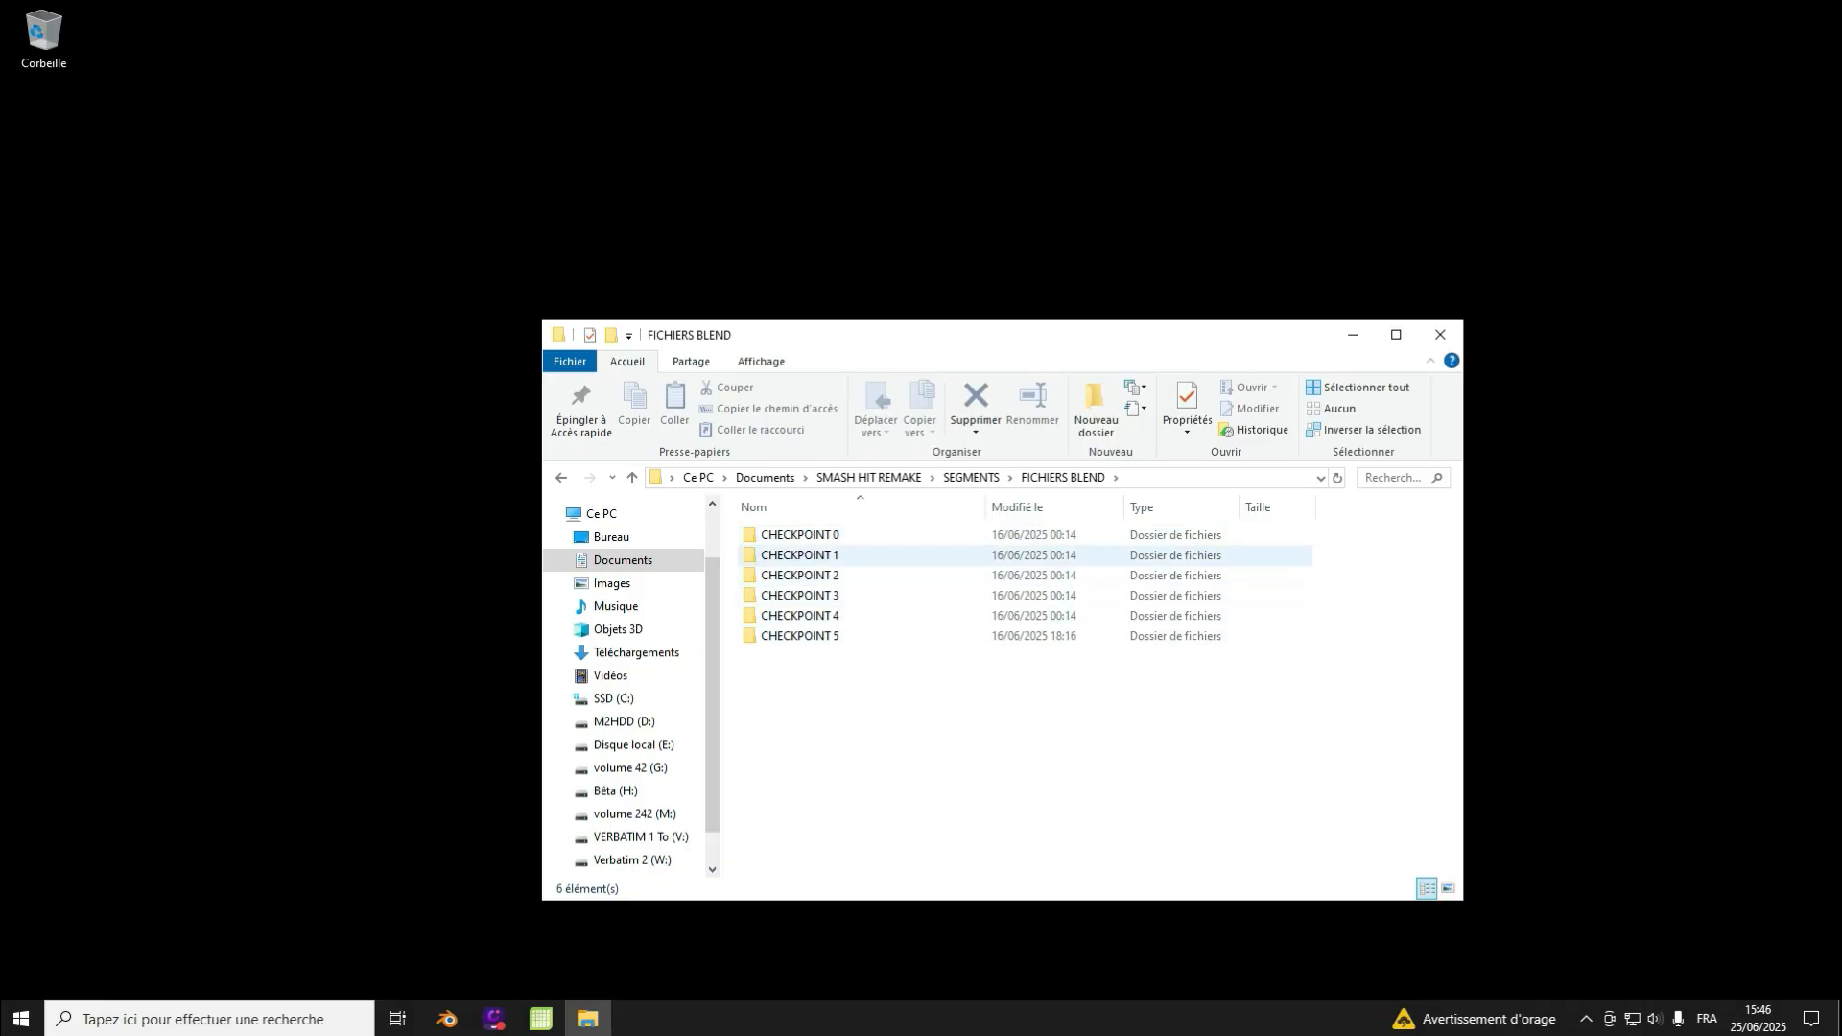
Step: Open the 0-1 folder inside CHECKPOINT 0 to view its Blender files
double_click(801, 535)
left_click(561, 478)
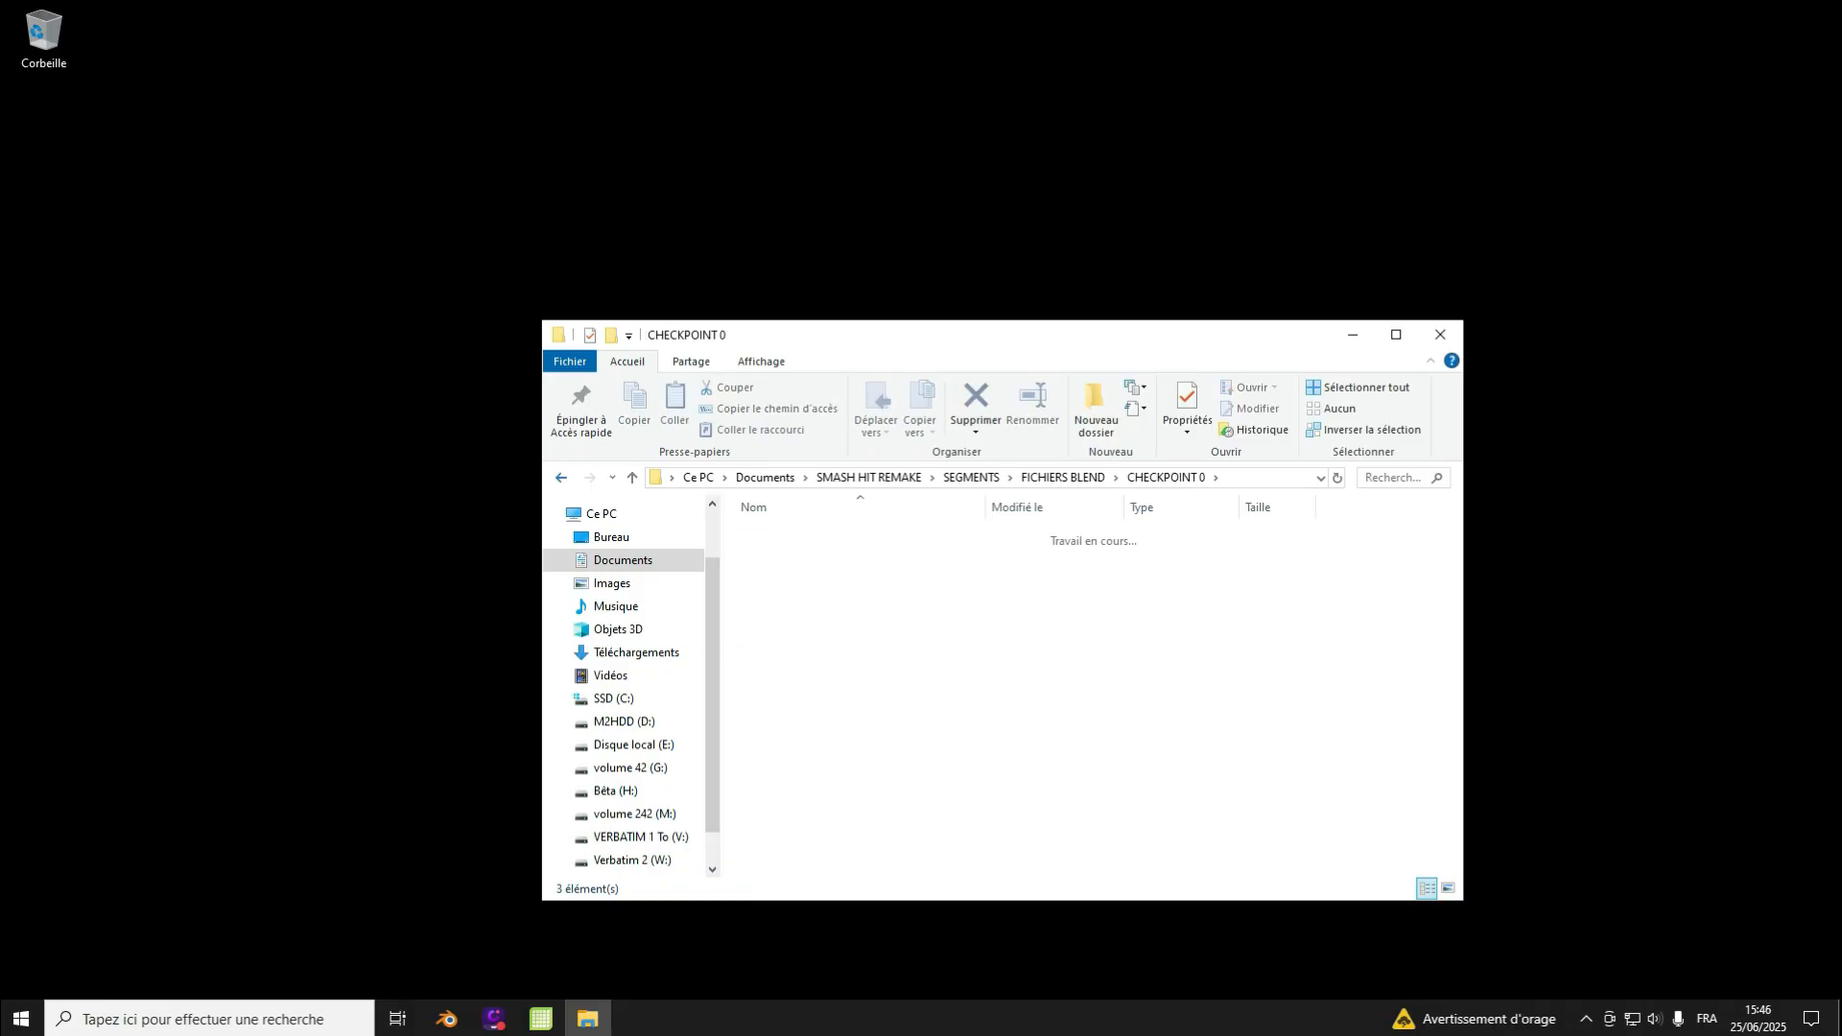
double_click(801, 534)
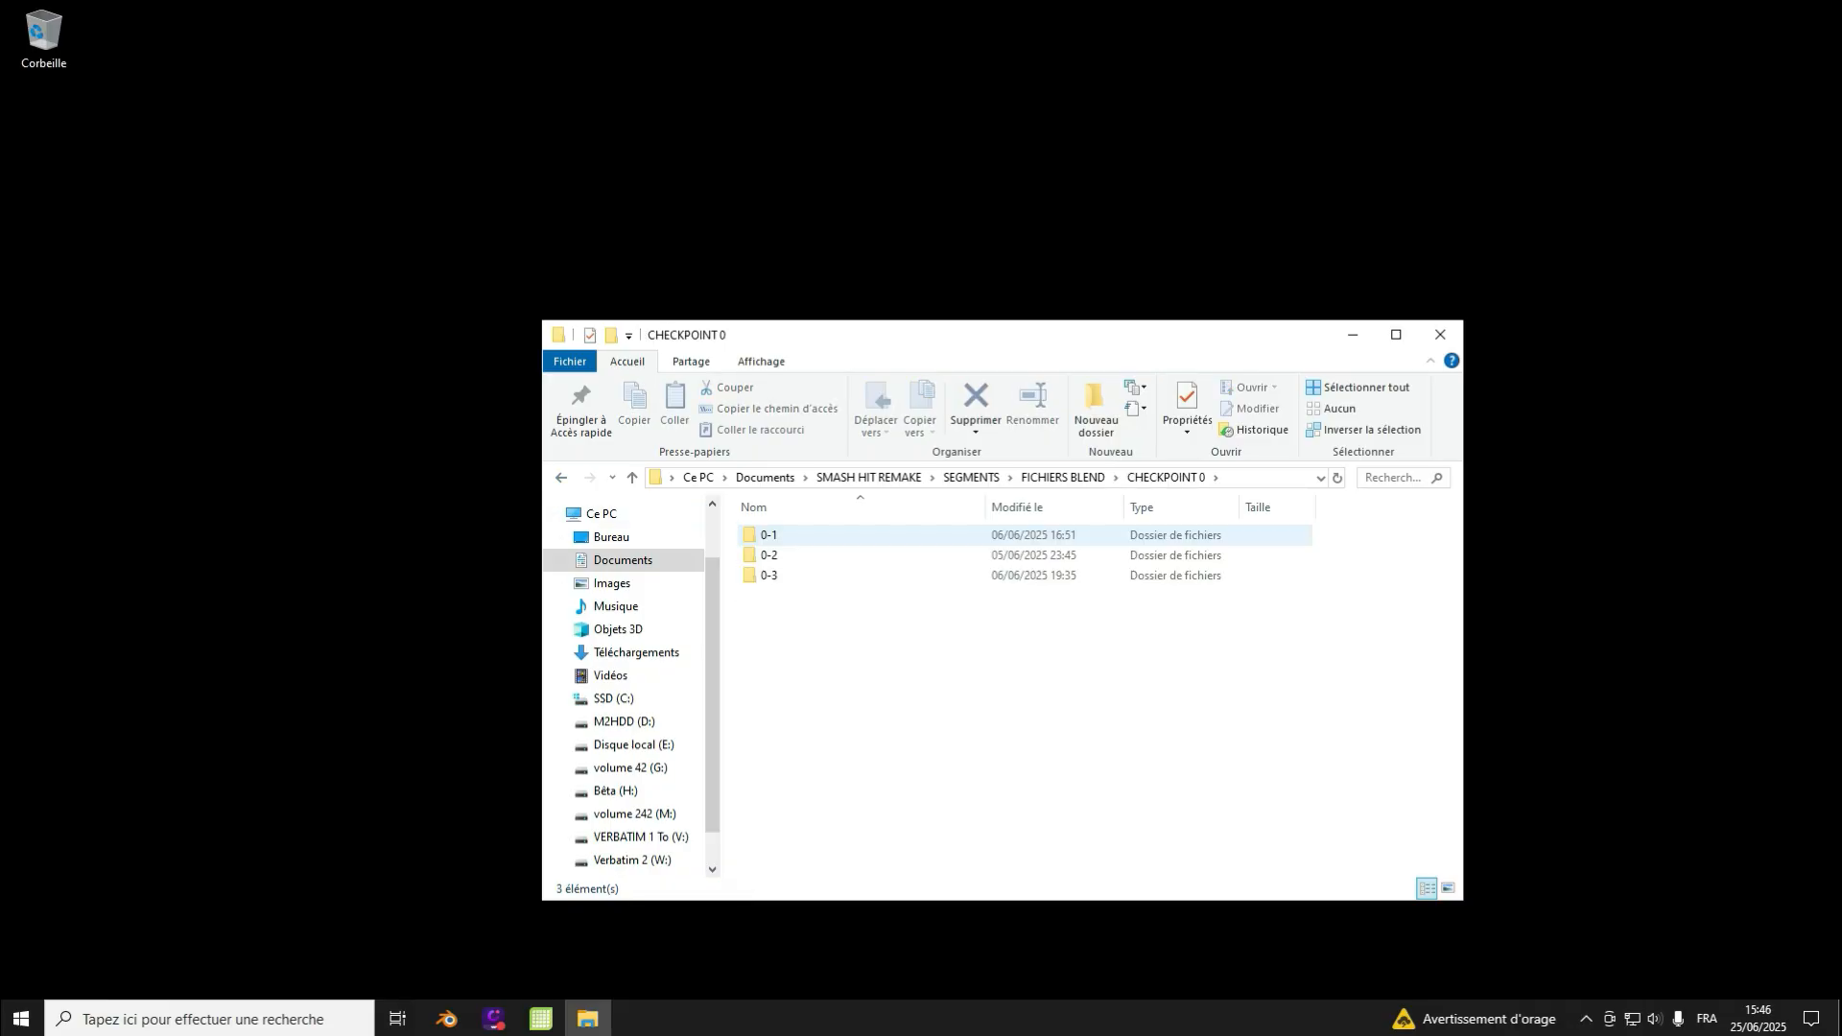
double_click(801, 534)
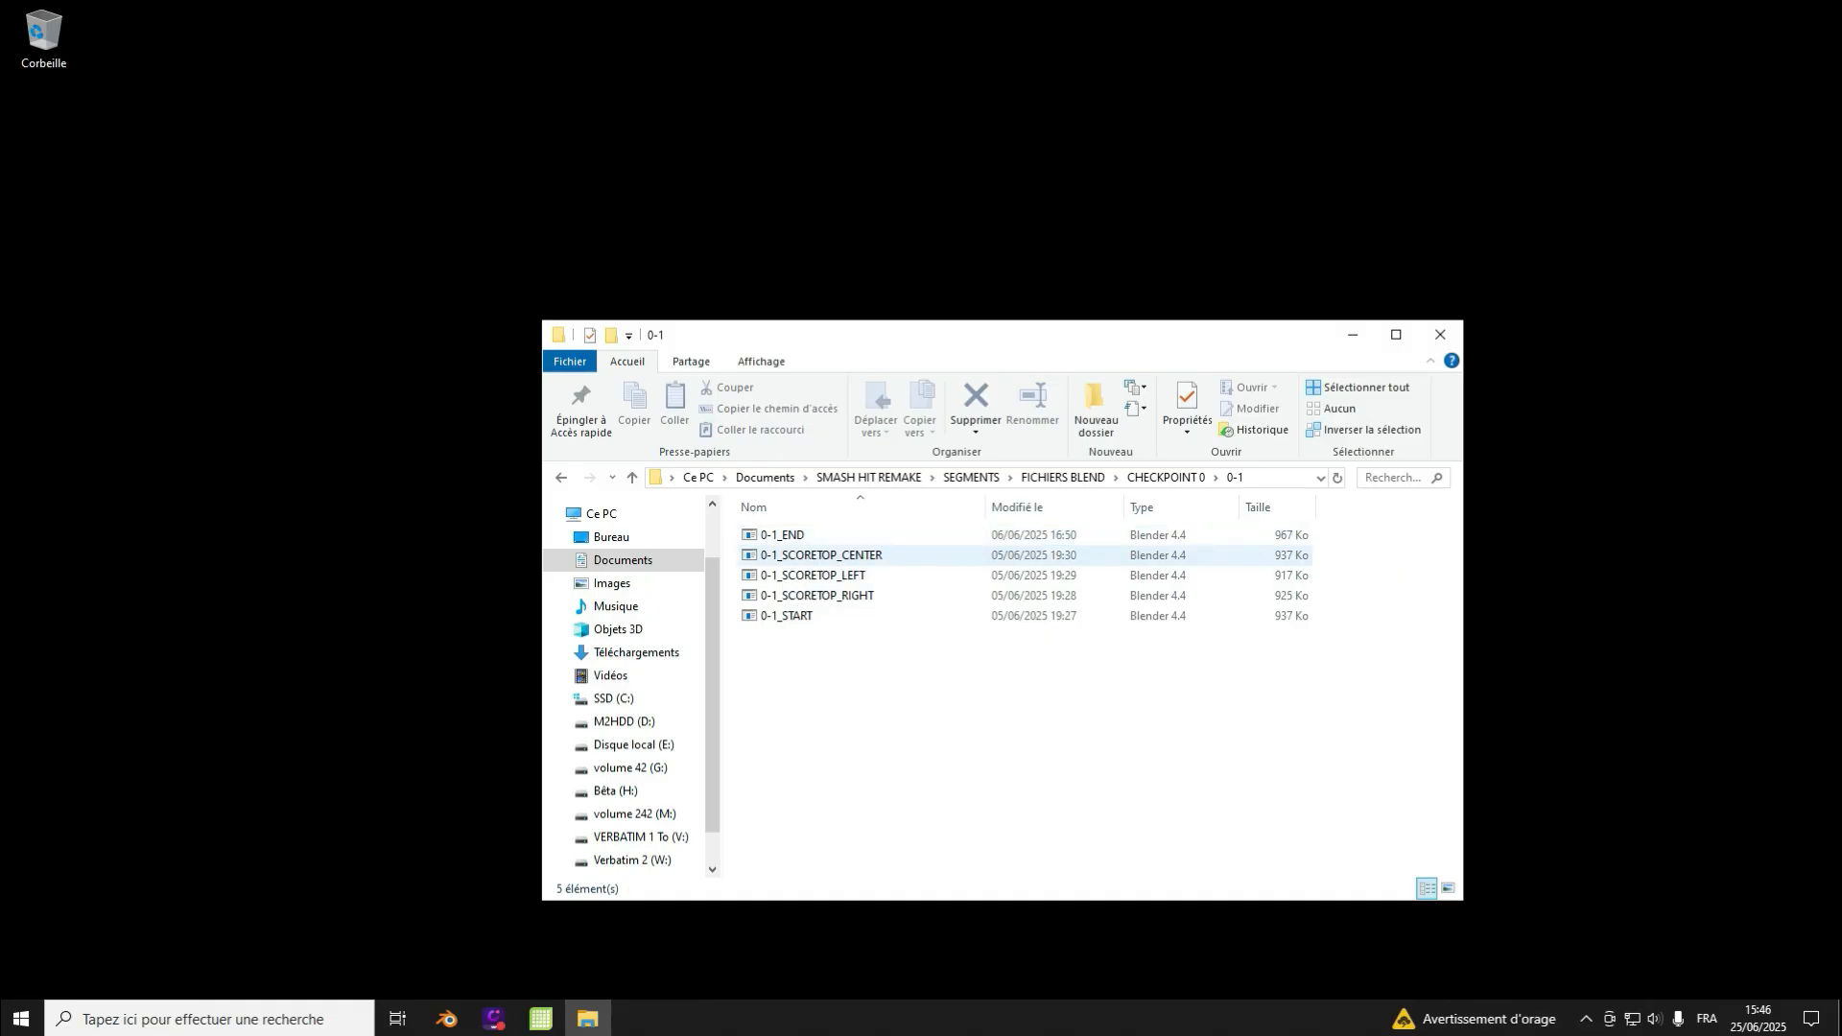
Step: Check which programs can open the 0-1_END file, go back to the CHECKPOINT 0 folder and close File Explorer
right_click(769, 534)
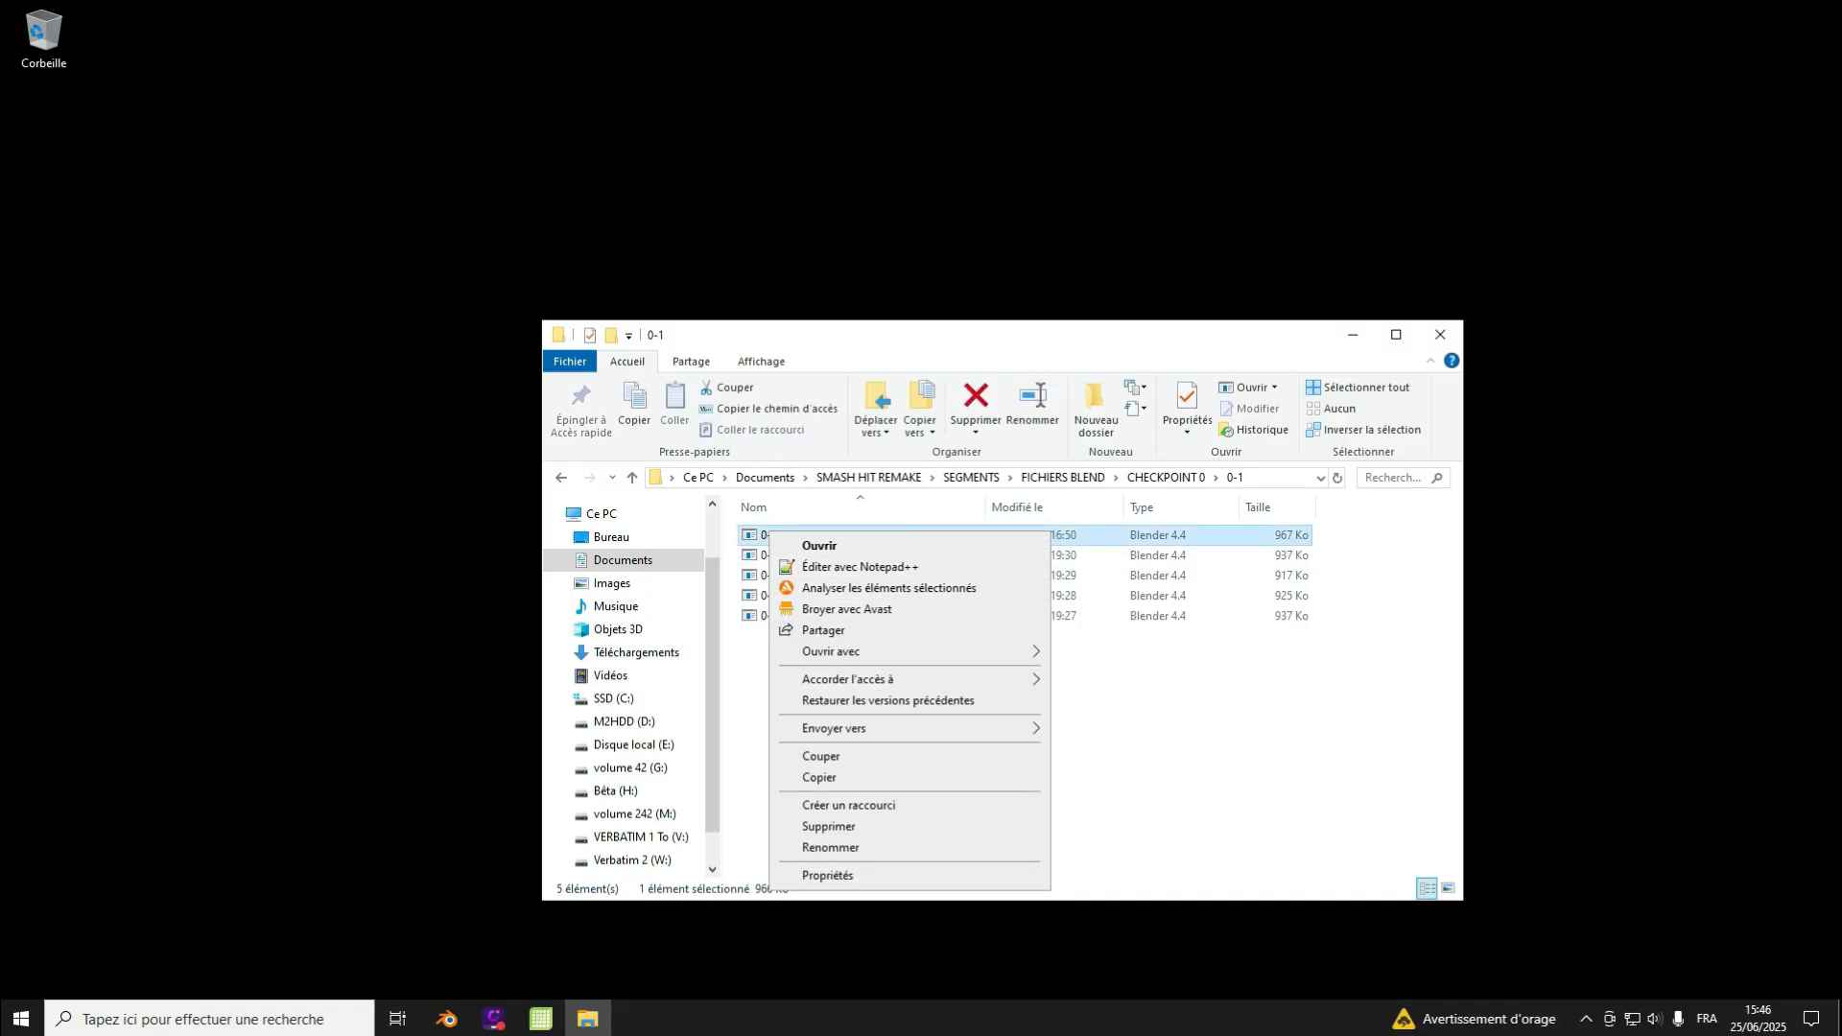
mouse_move(831, 651)
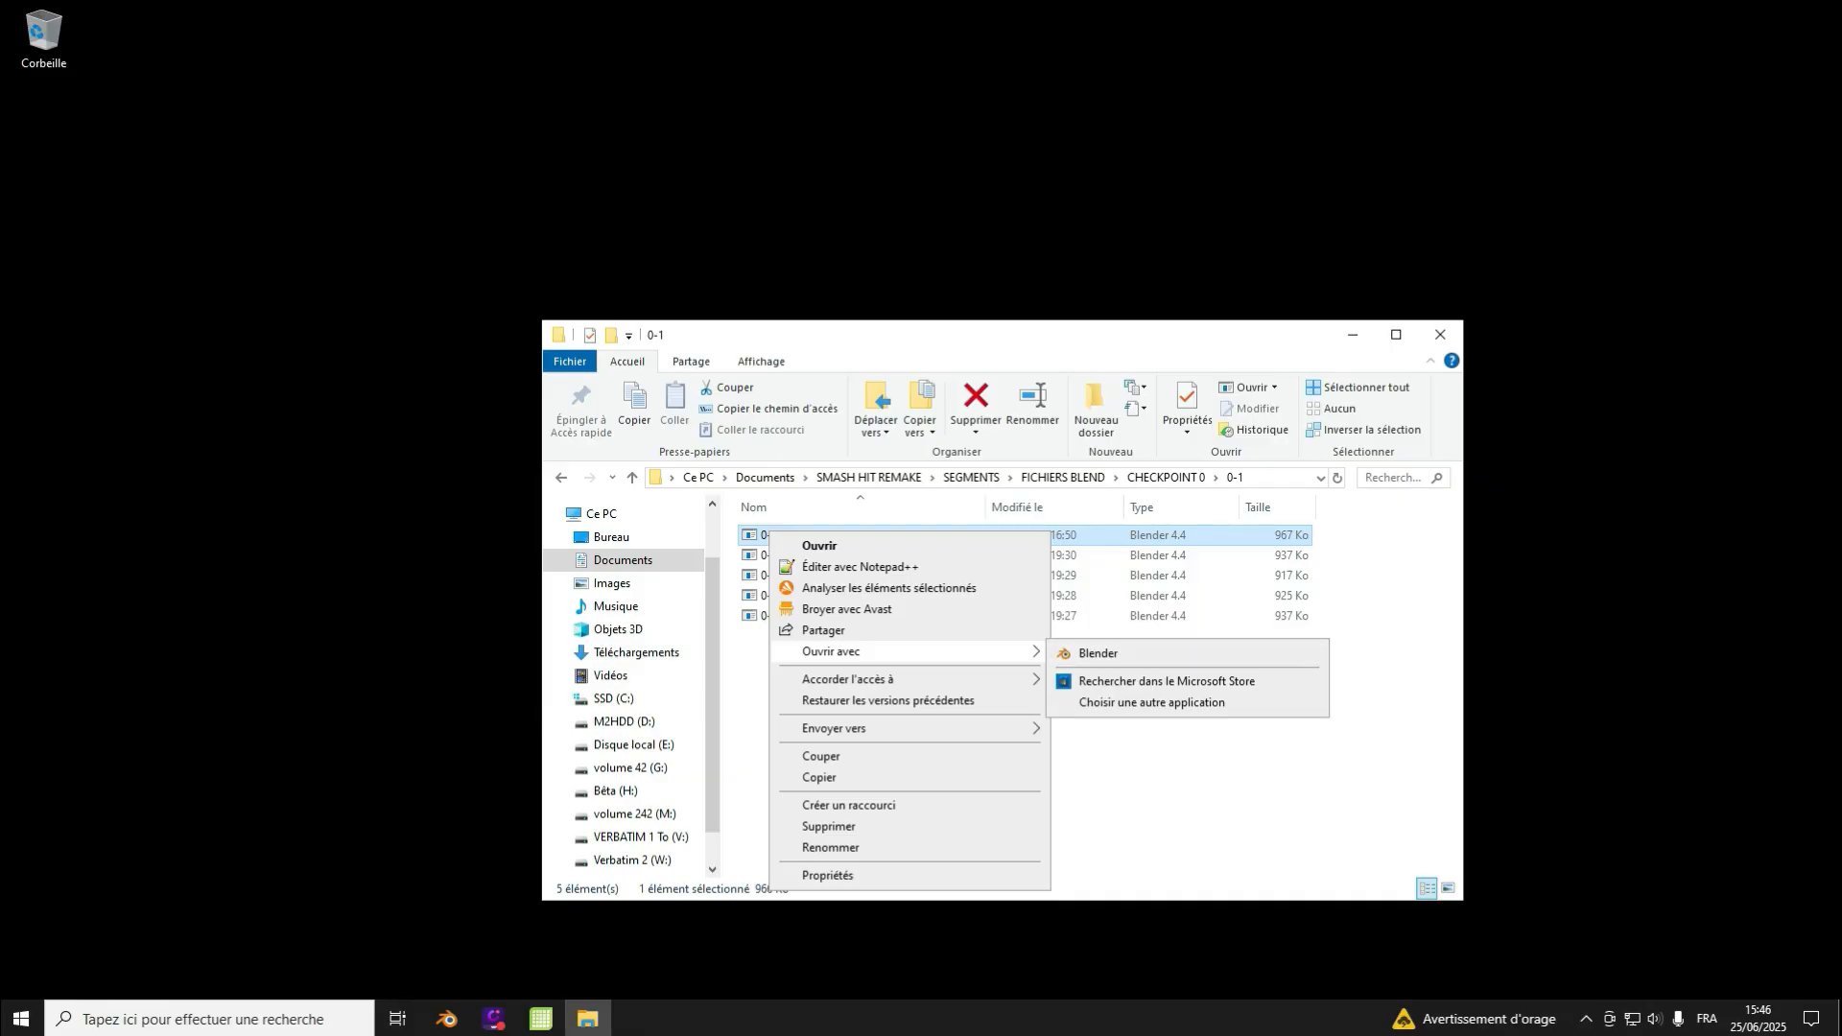
left_click(1151, 767)
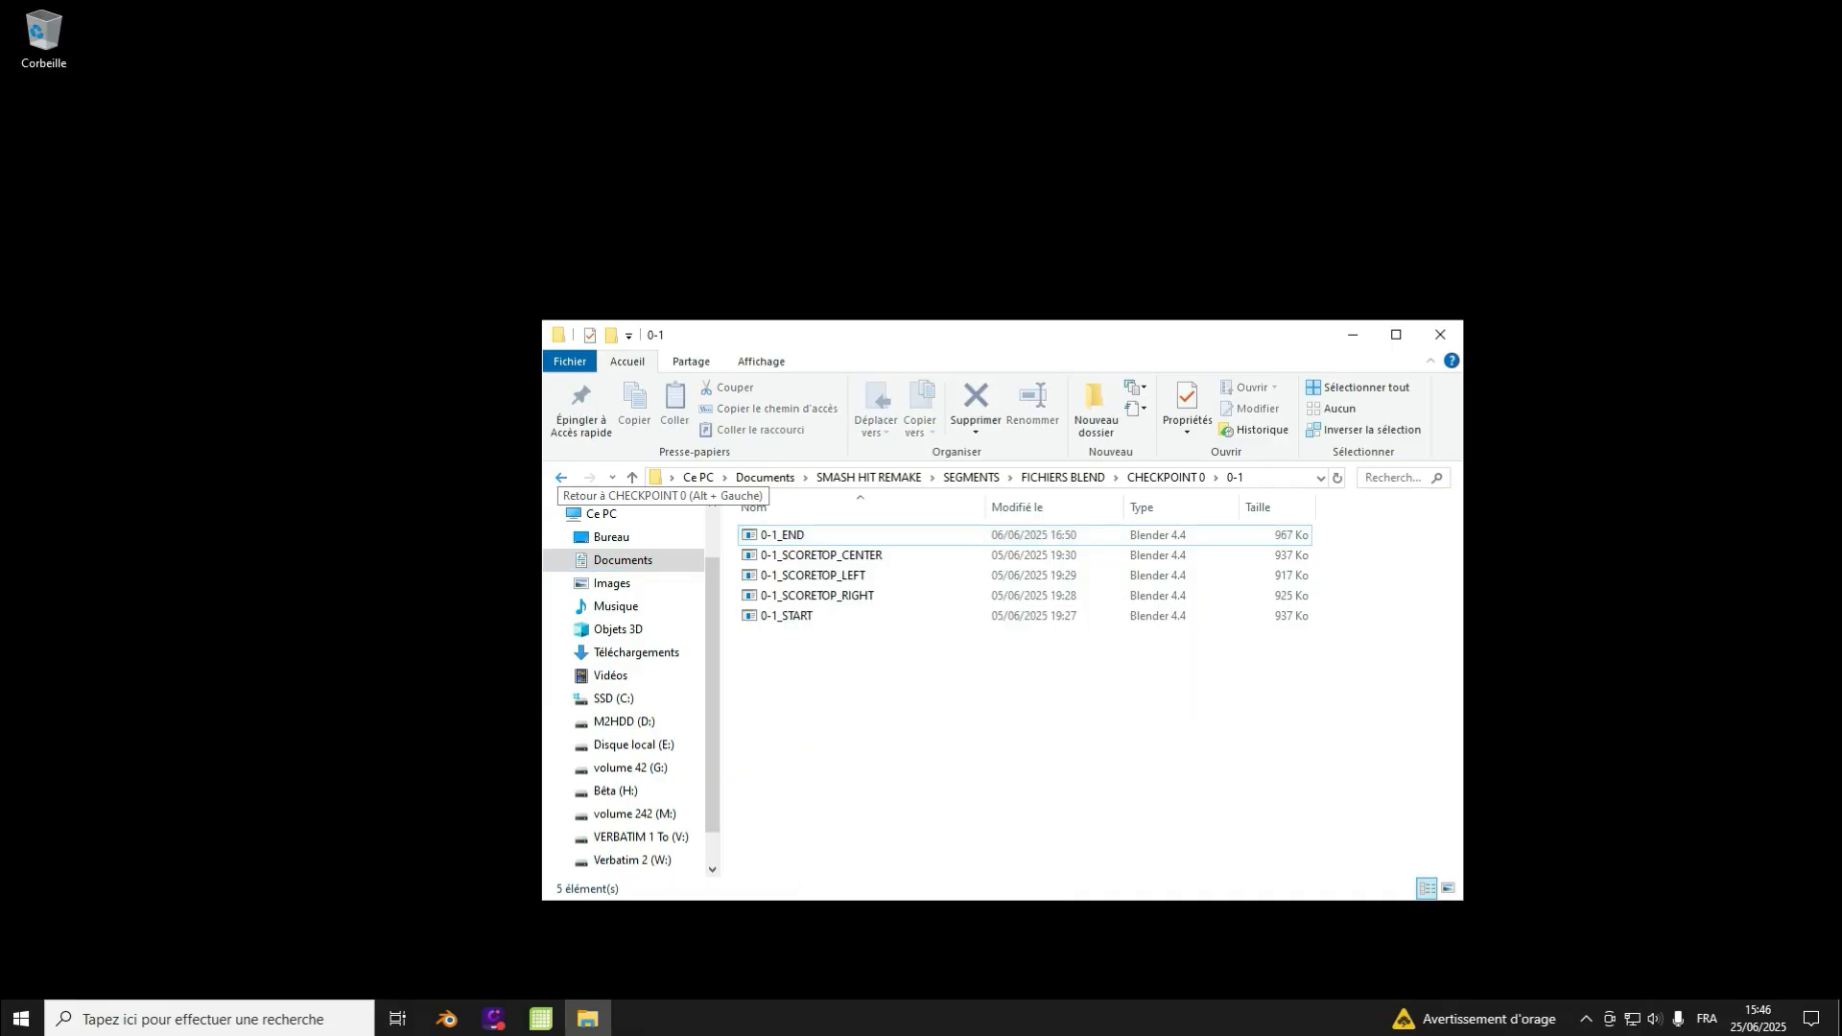
left_click(561, 478)
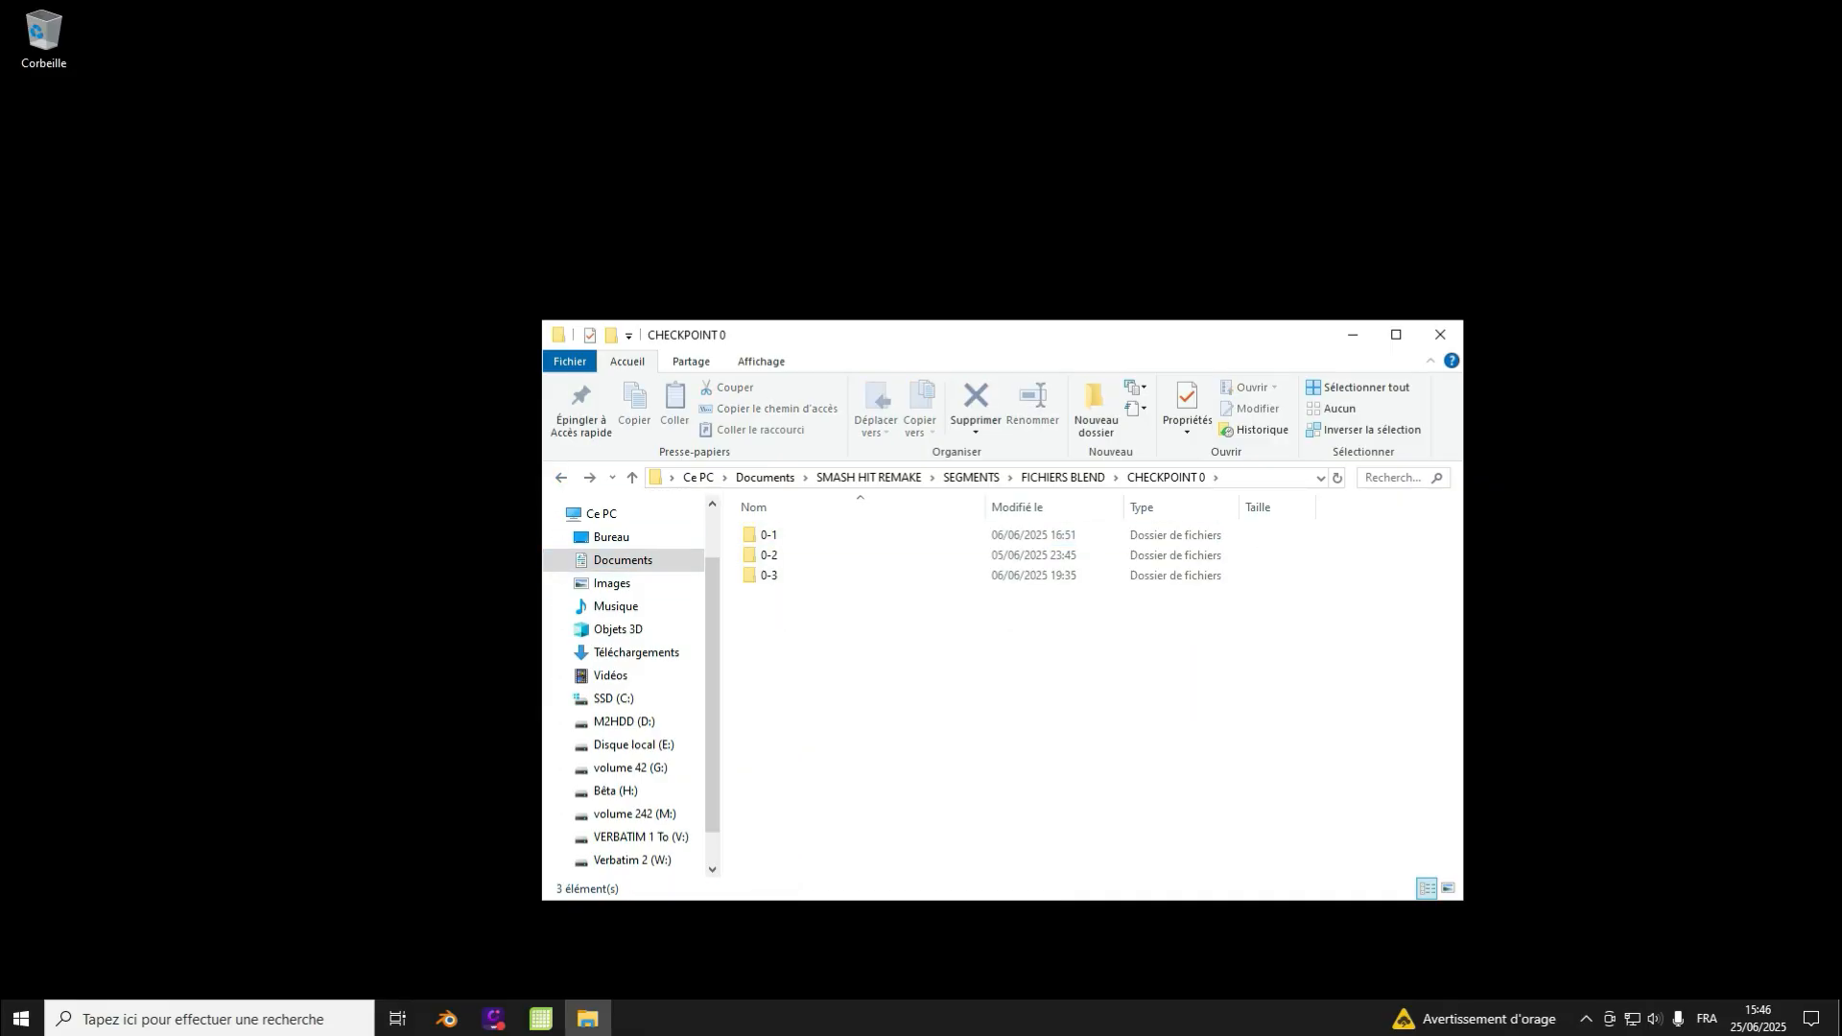
left_click(1439, 334)
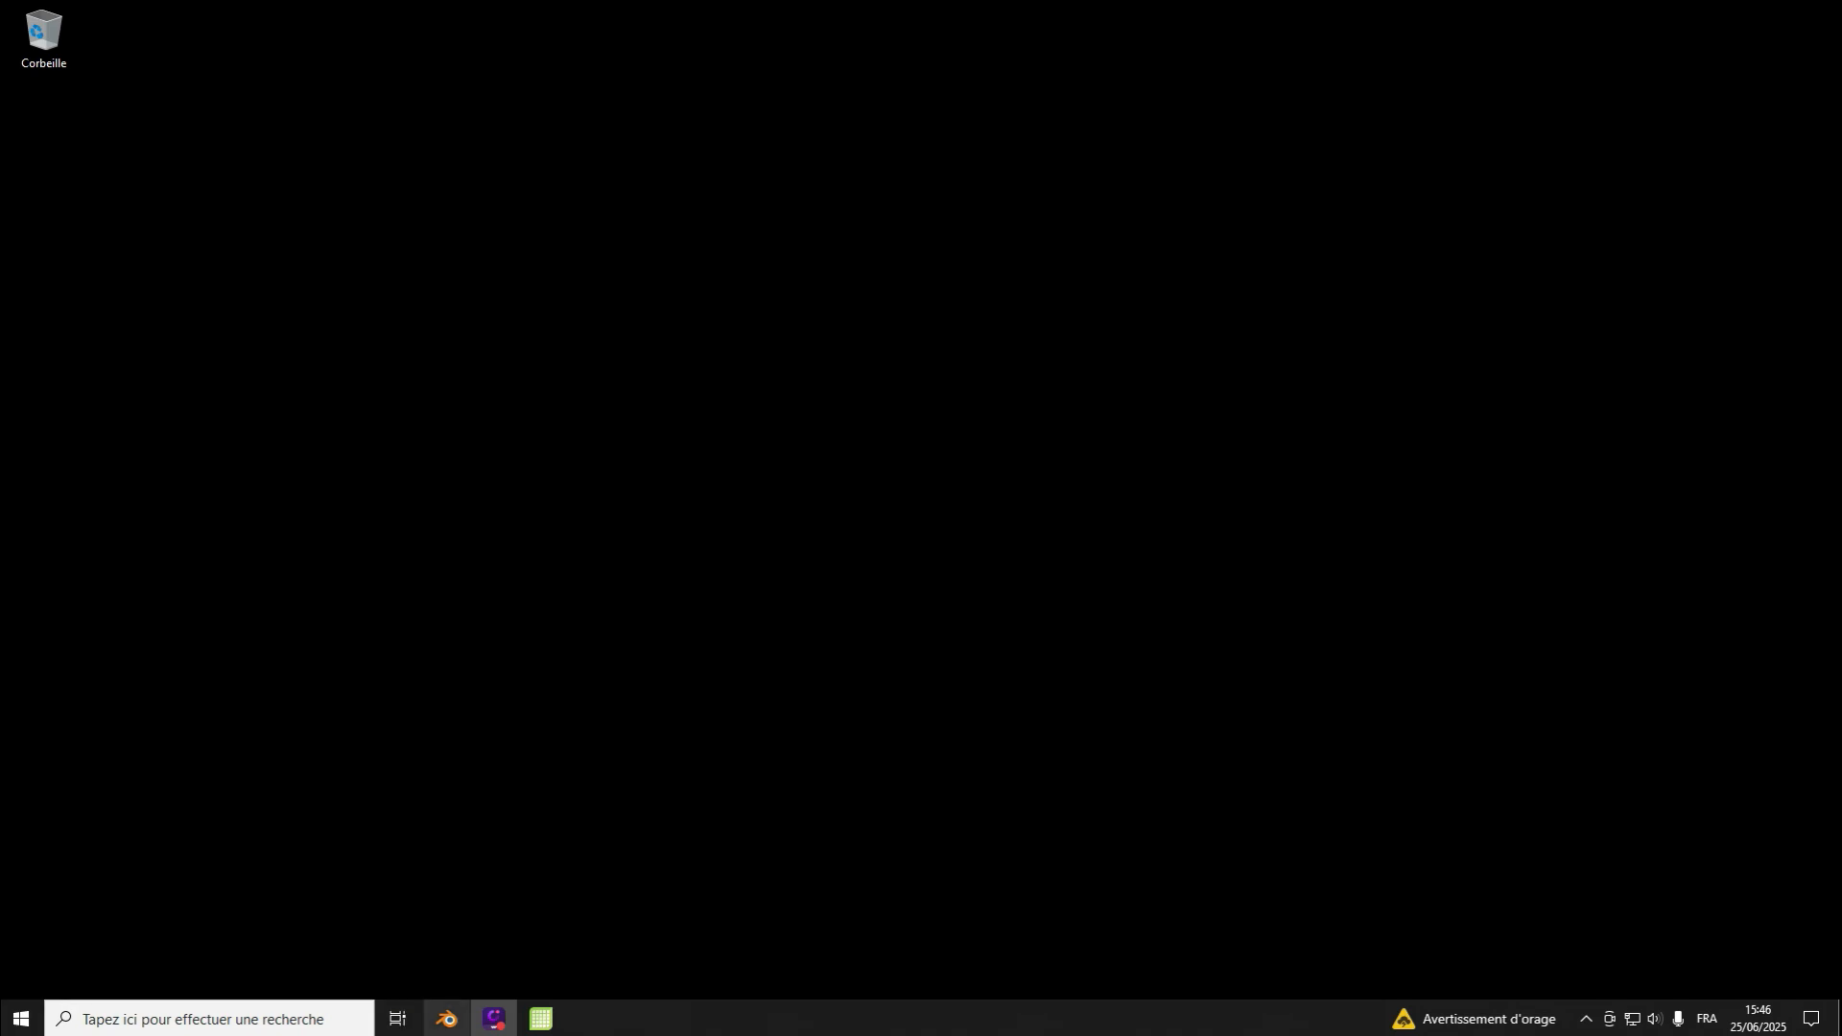
Step: Switch to Blender and look up the Segment (.xml.mp3) export format
left_click(446, 1019)
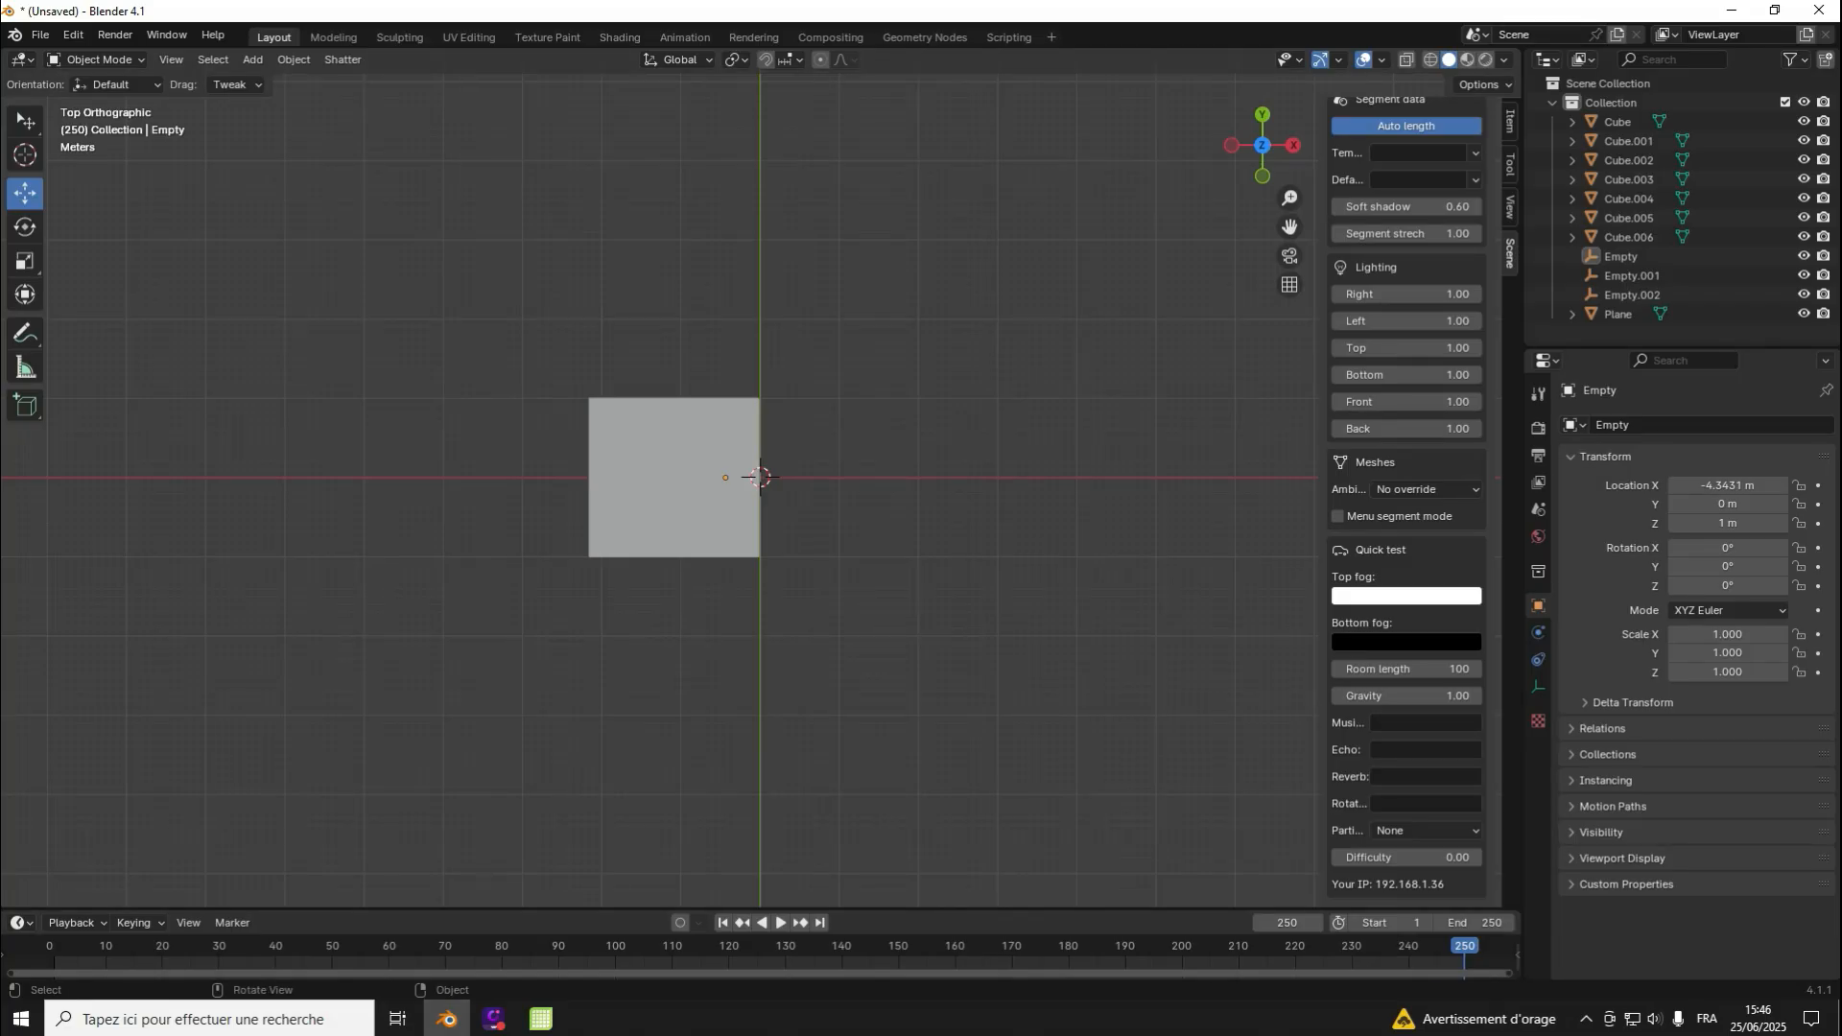
left_click(40, 34)
mouse_move(73, 327)
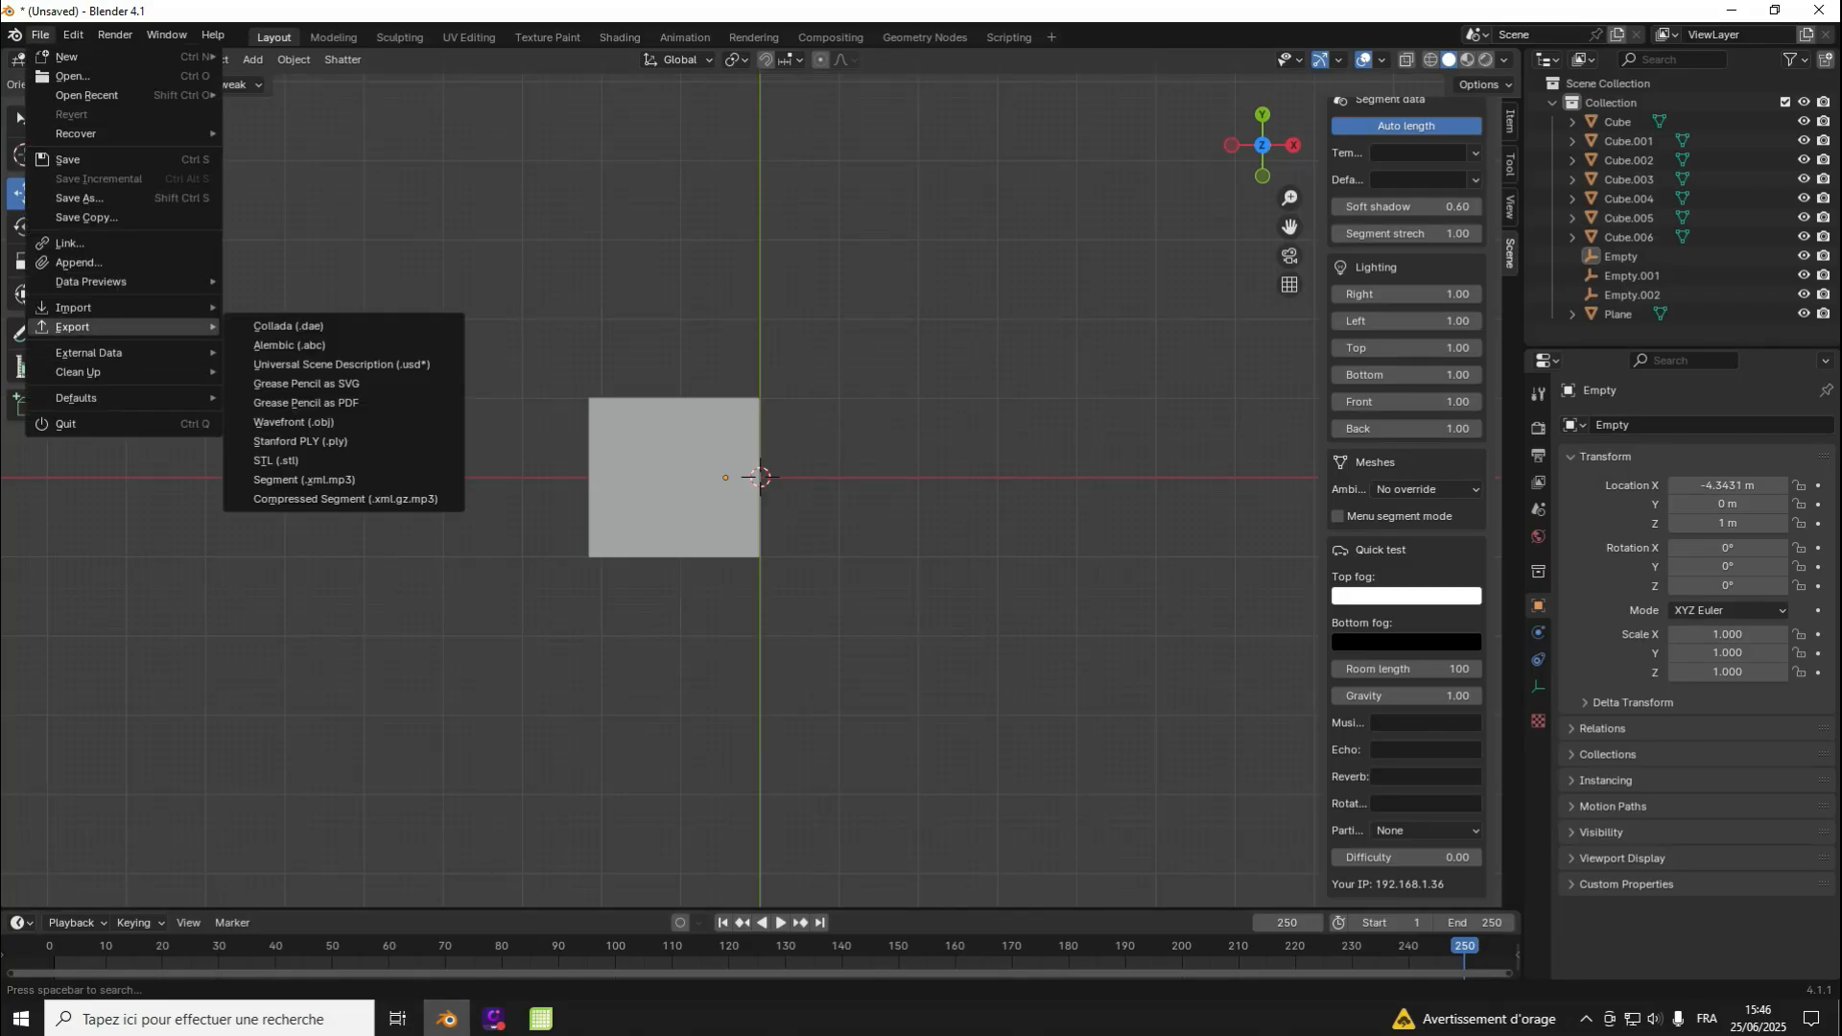
left_click(304, 479)
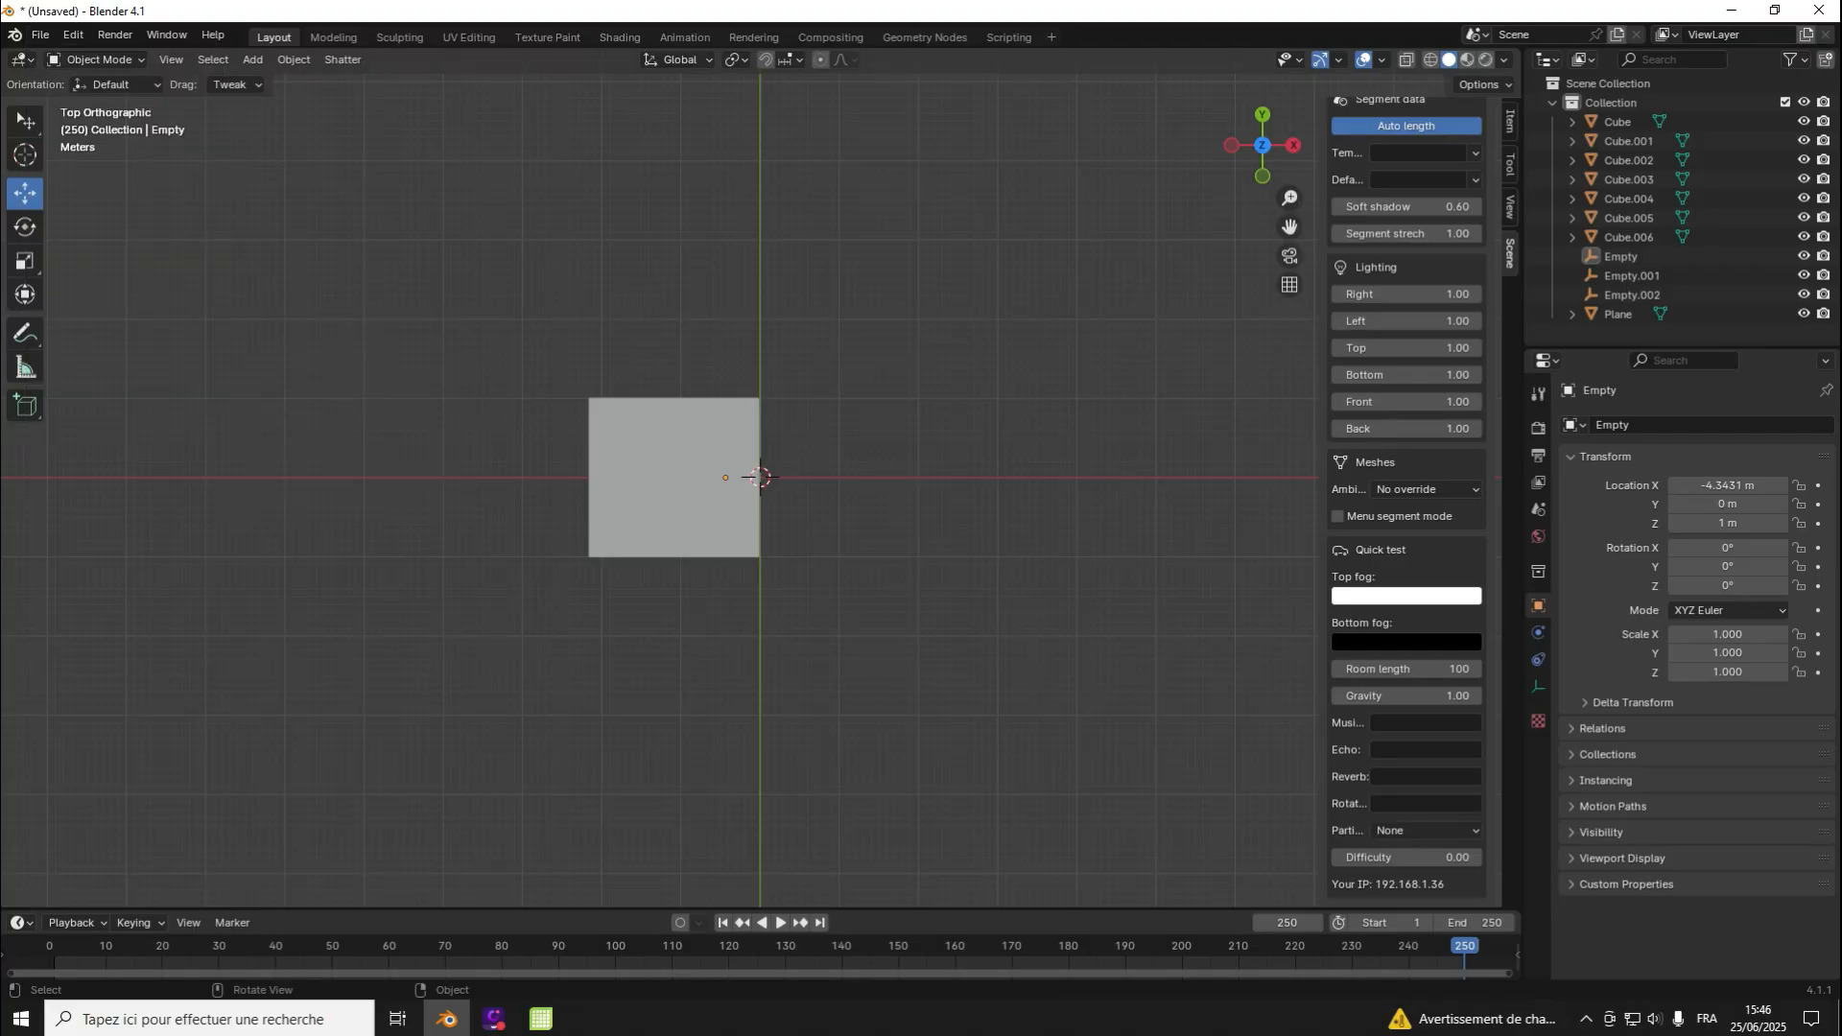
Step: Review the Level, Room and Segment location fields in the Smash Hit Scene settings without filling them in
scroll(760, 477, "up", 8)
scroll(1406, 490, "up", 4)
scroll(1406, 489, "down", 4)
scroll(759, 476, "down", 3)
scroll(1407, 489, "up", 4)
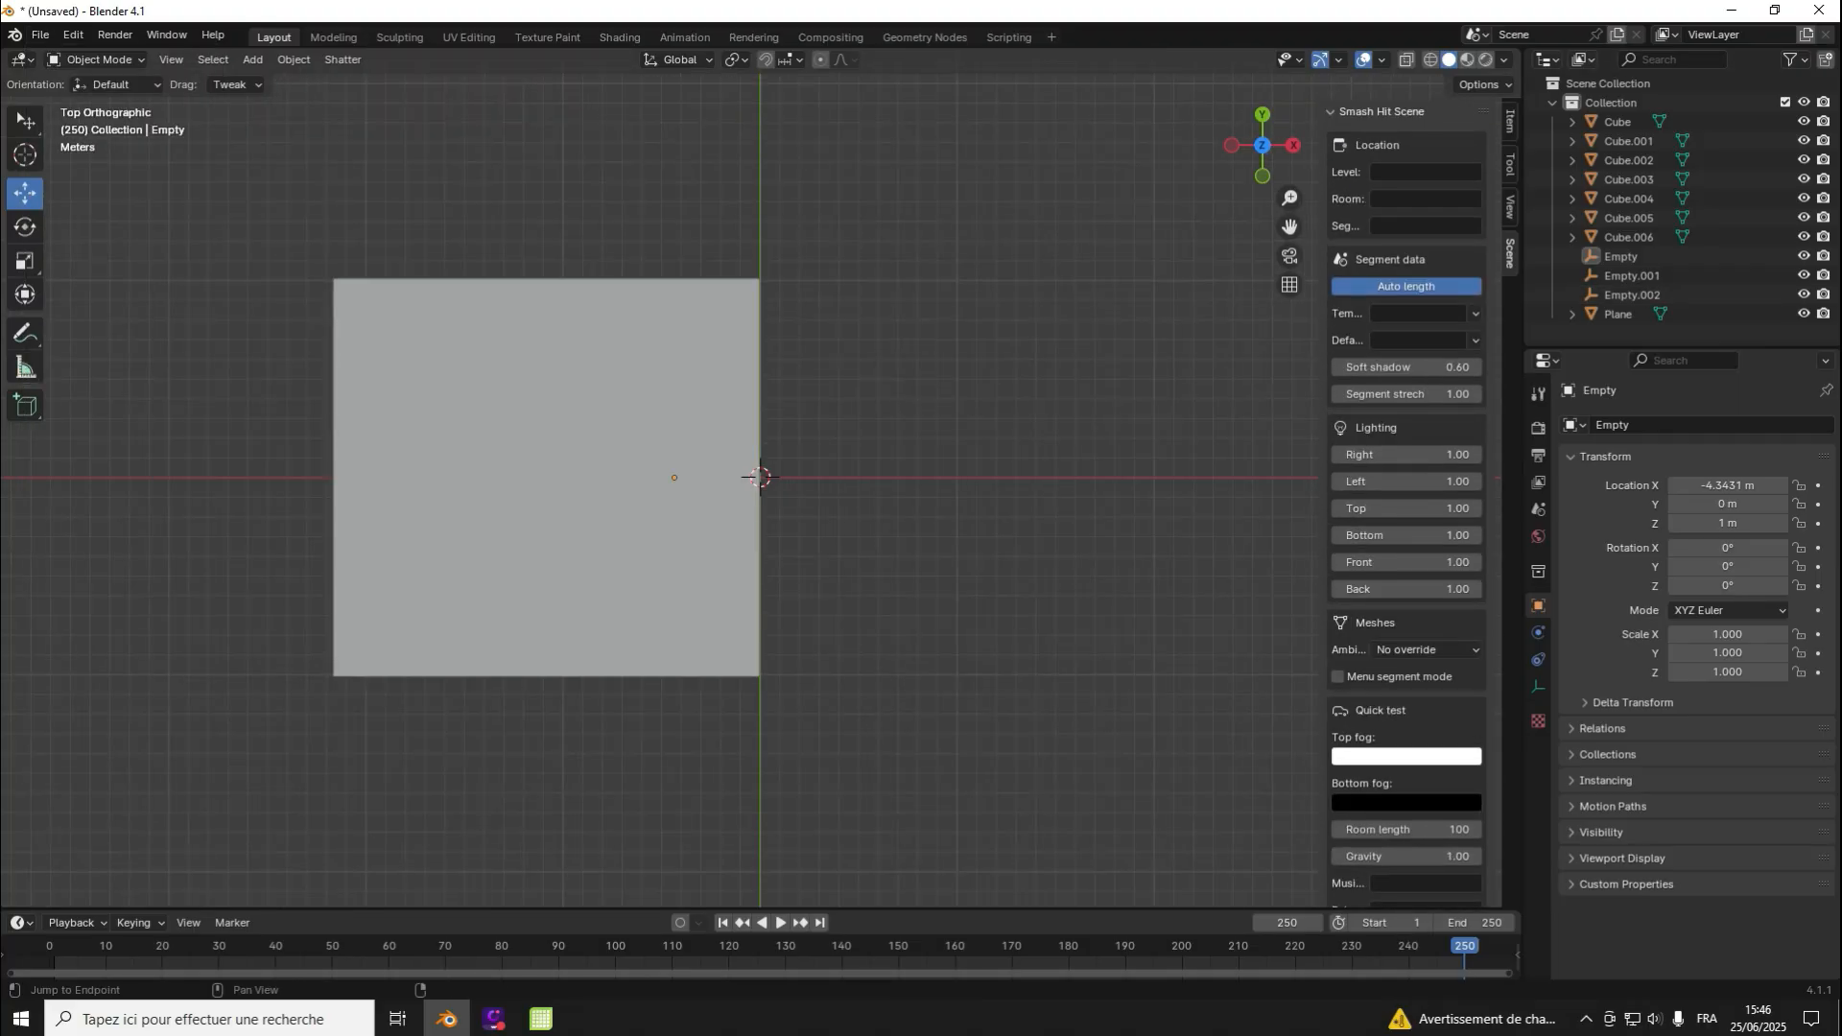
left_click(1425, 173)
key("Escape")
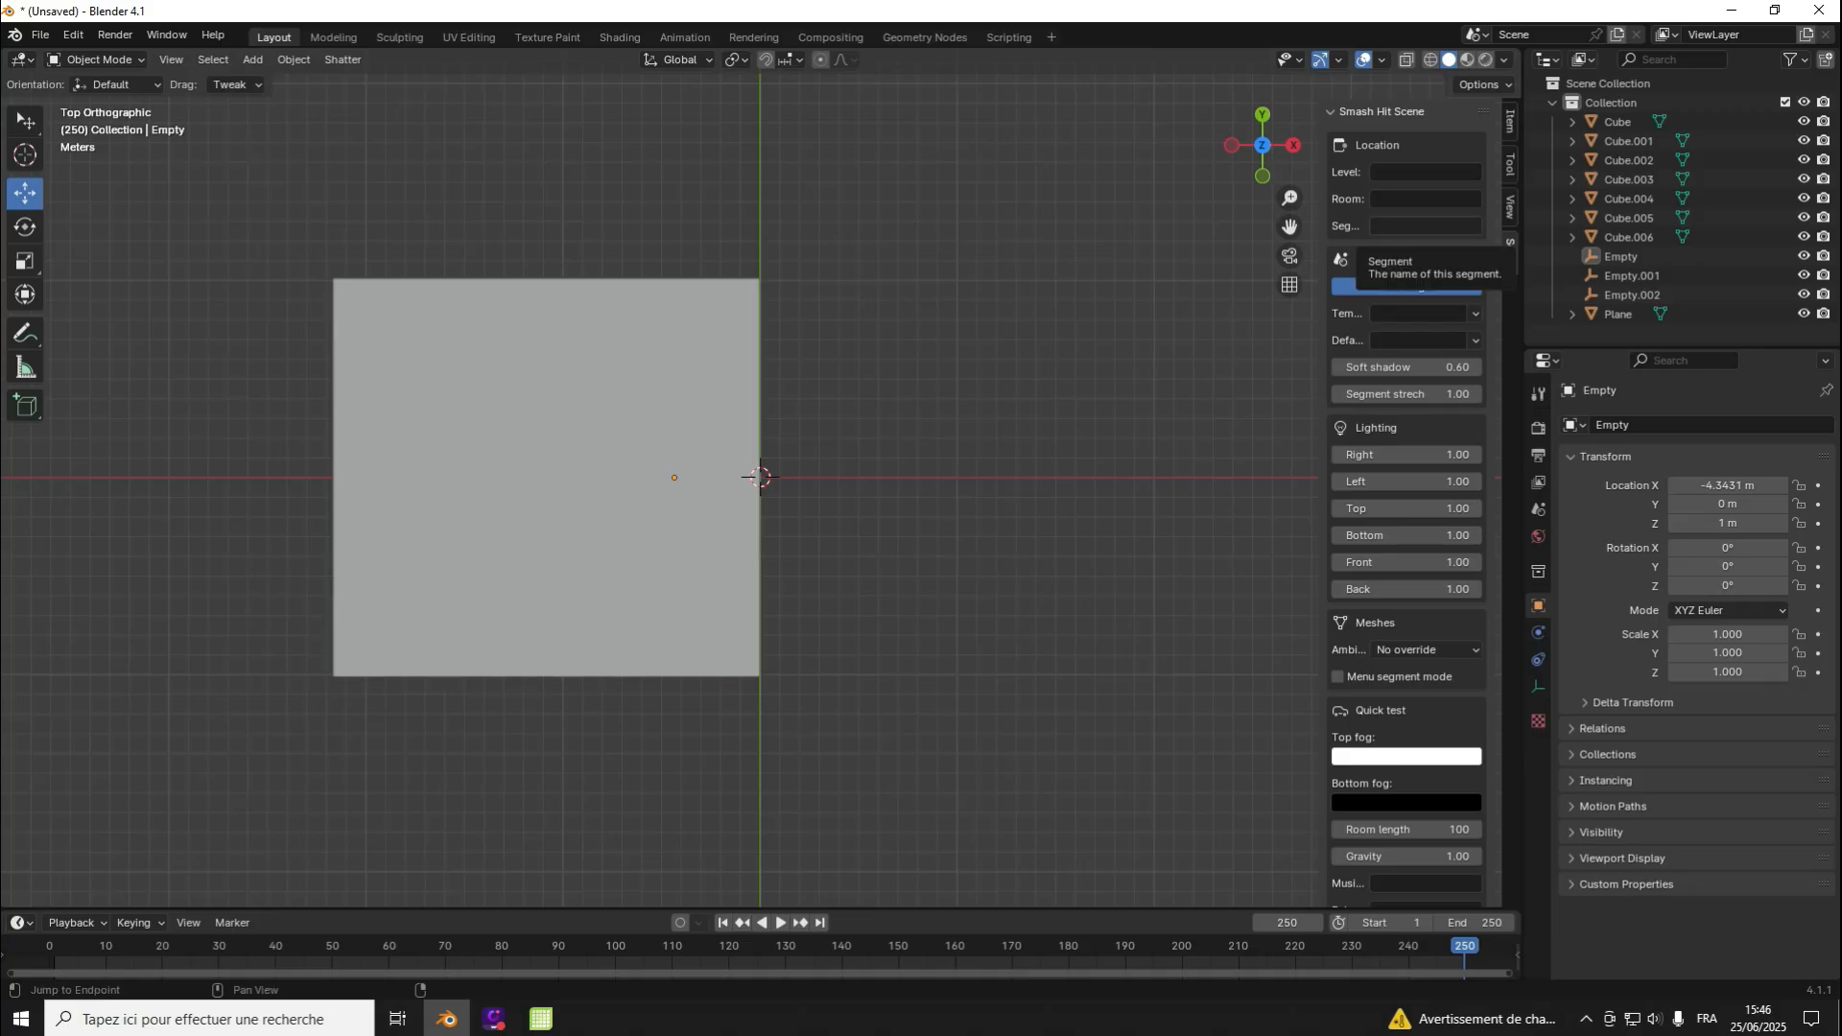
Step: Look over the Shatter add-on commands and Blender's available export formats
left_click(343, 60)
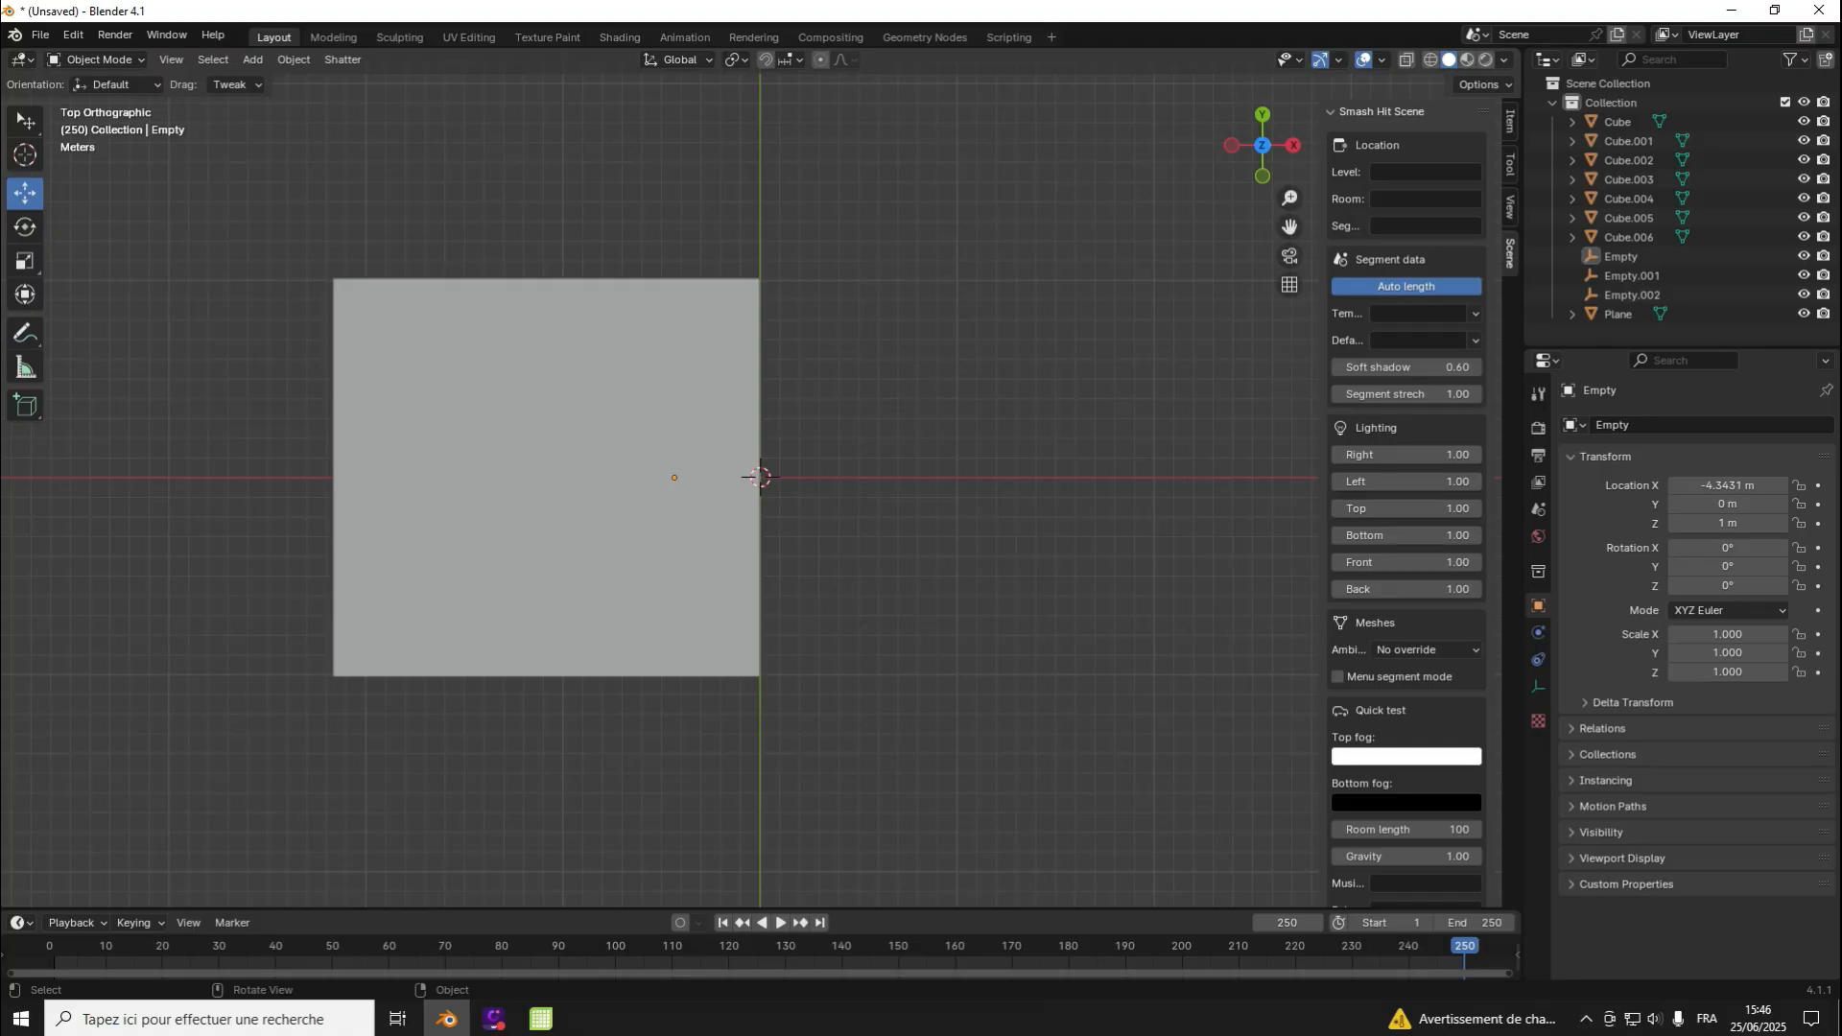
left_click(342, 58)
left_click(41, 34)
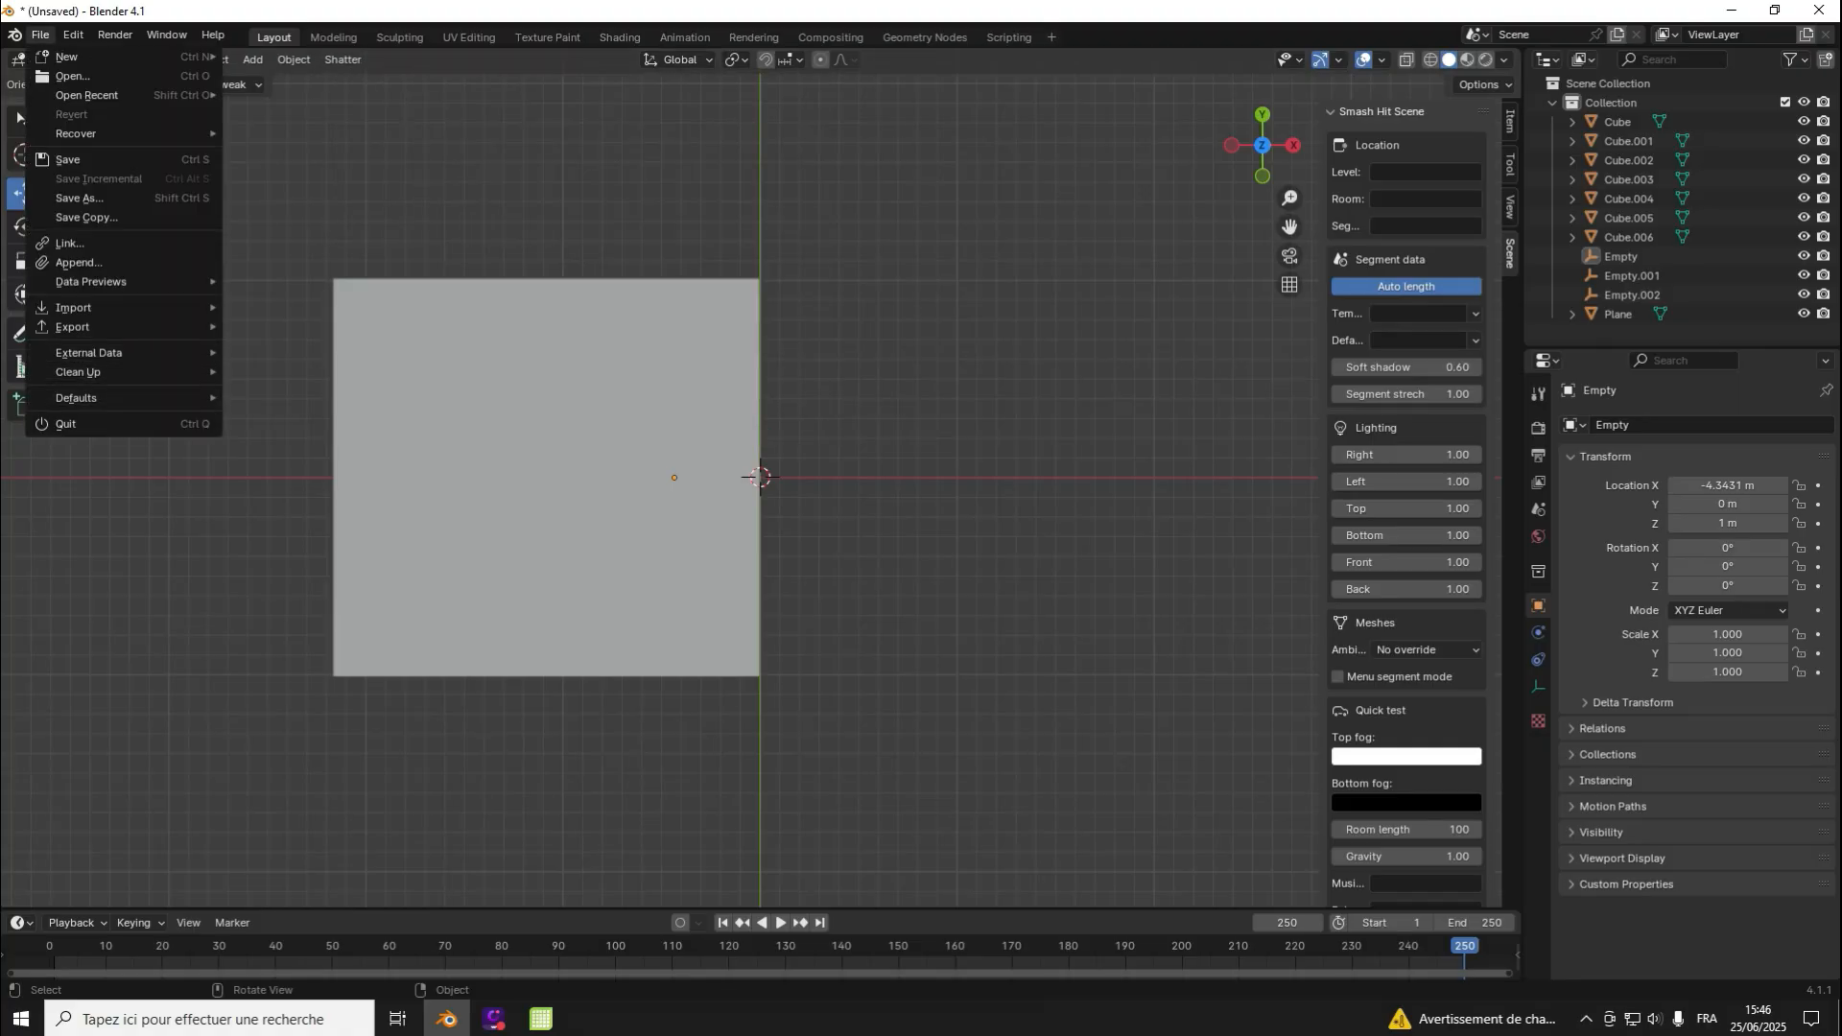
mouse_move(96, 327)
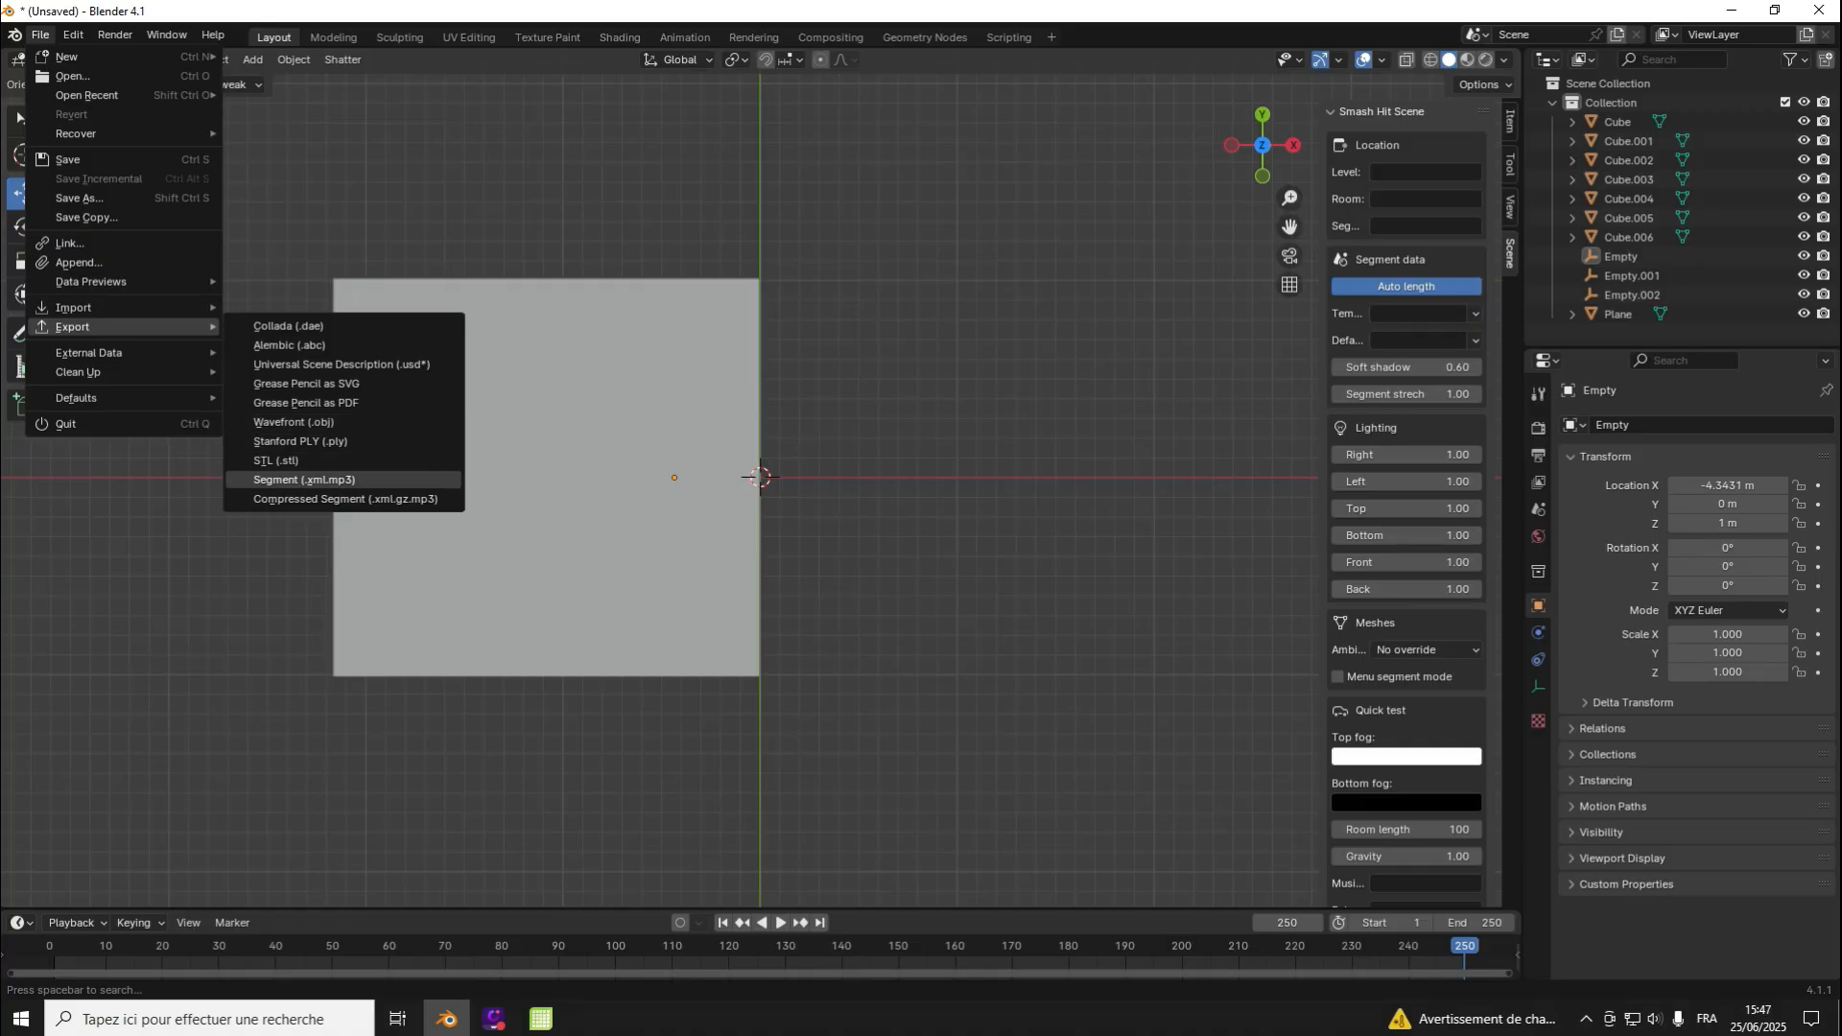
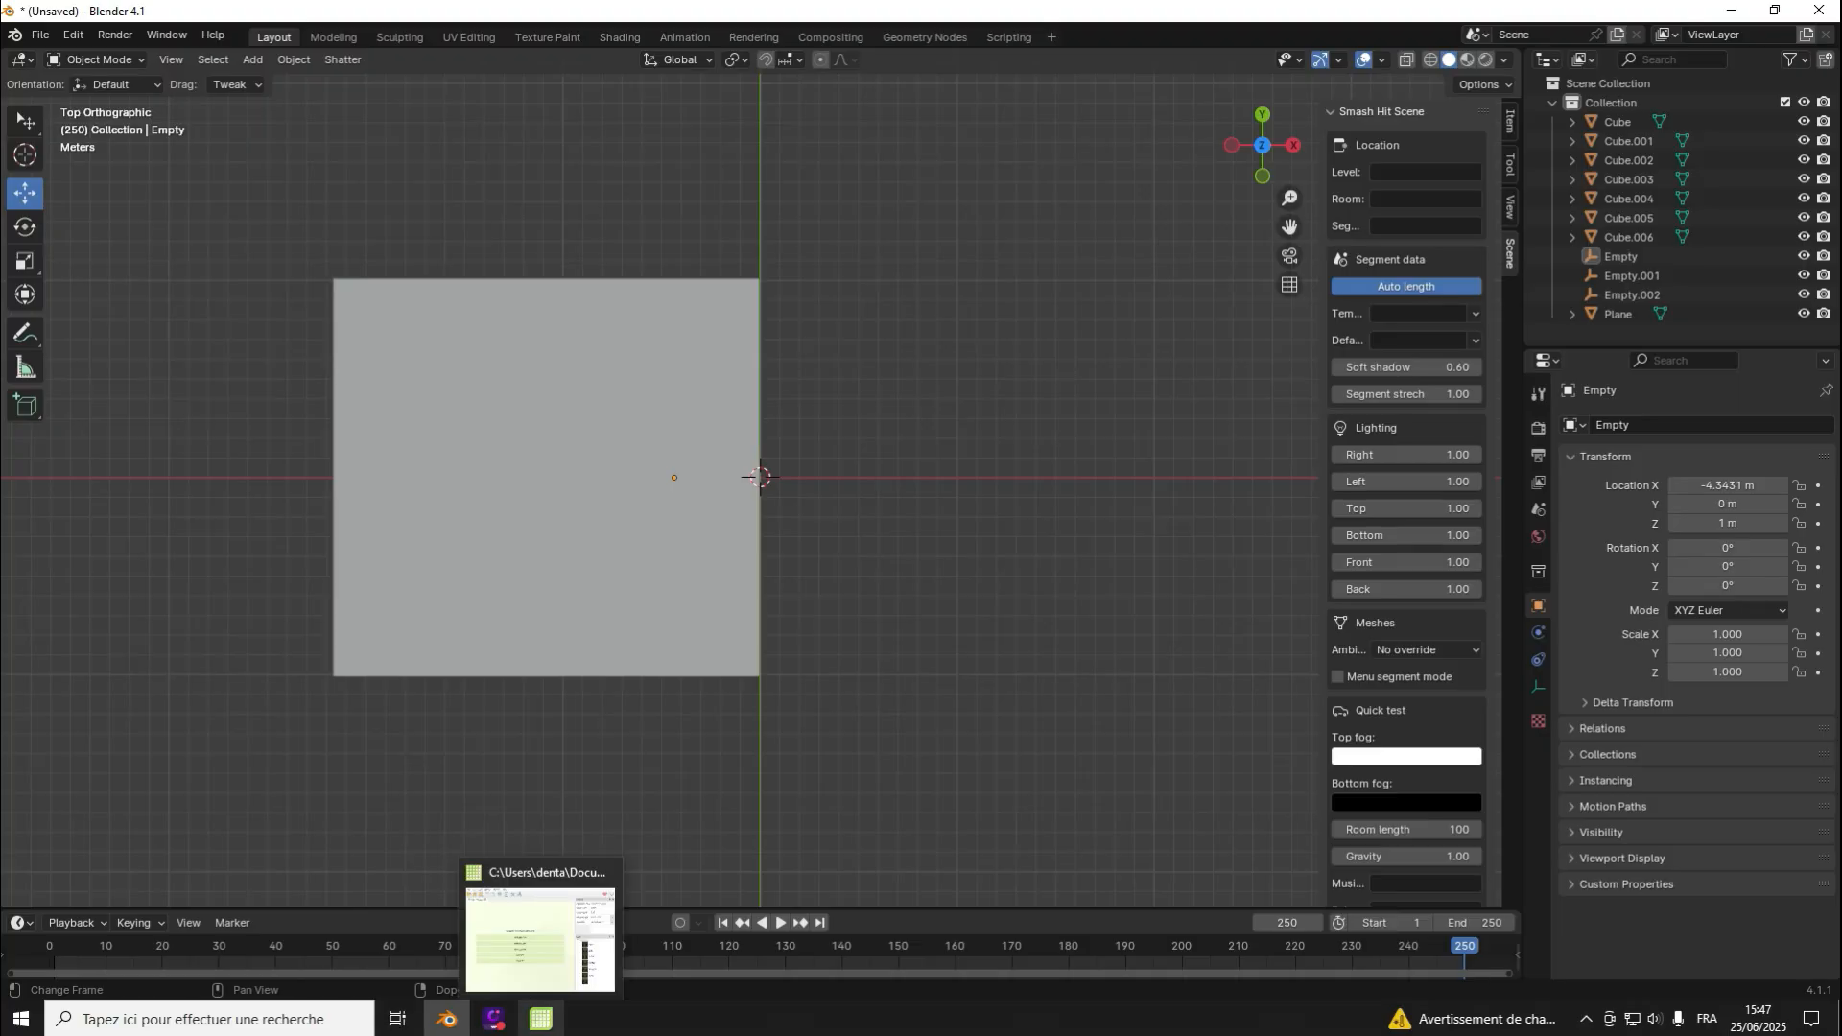
Step: Switch to APK Editor Studio, view the application title entries of Smash hit Remake.apk and return to its project overview
left_click(540, 1019)
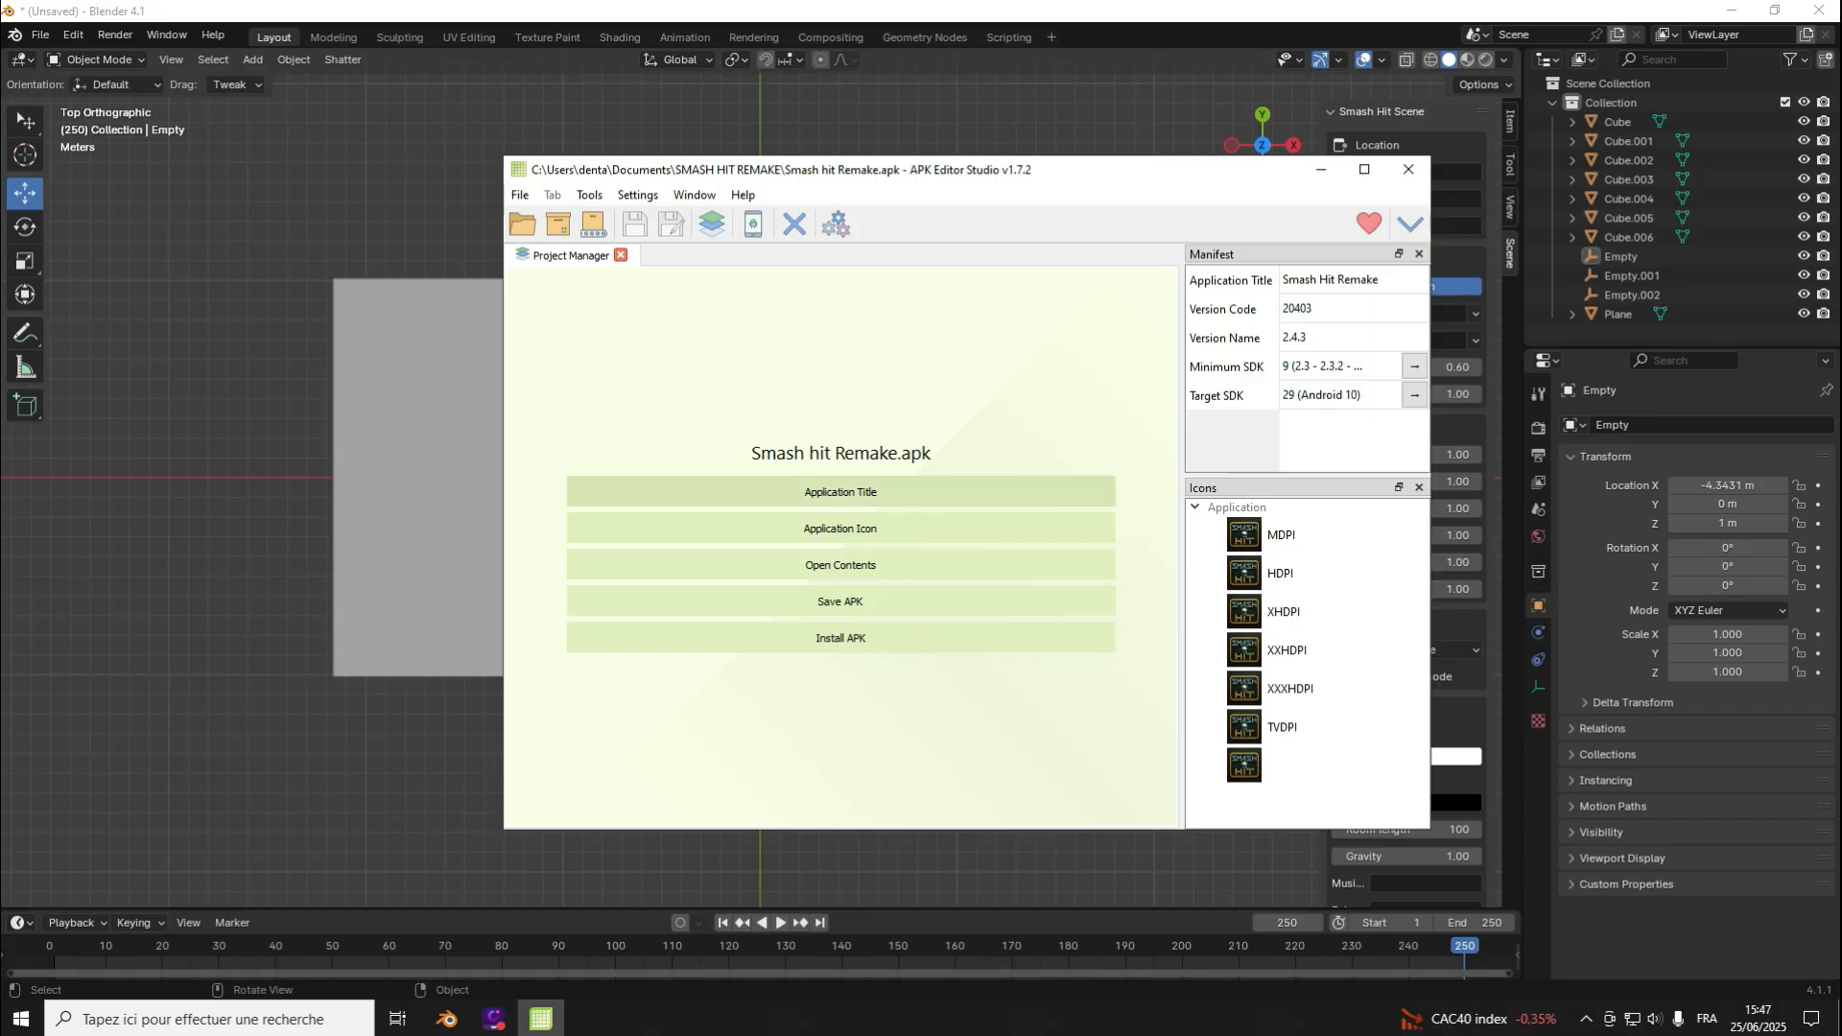
left_click(841, 491)
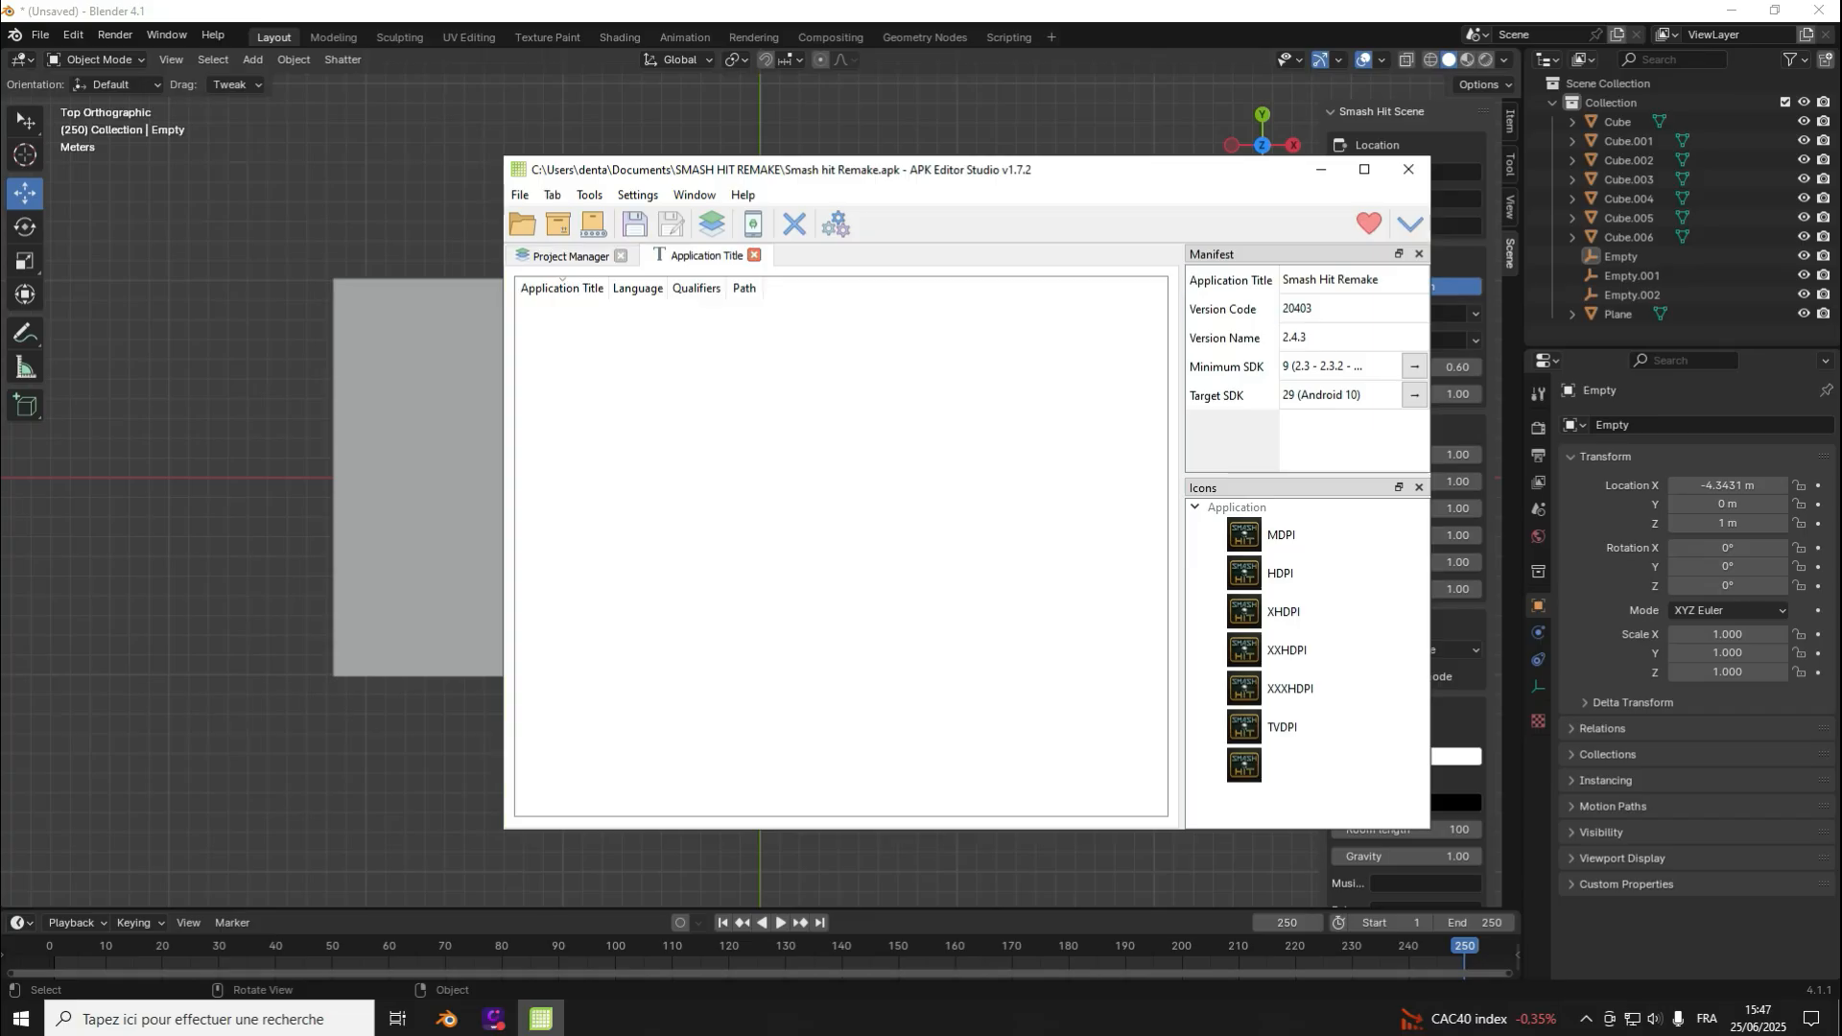
left_click(1321, 169)
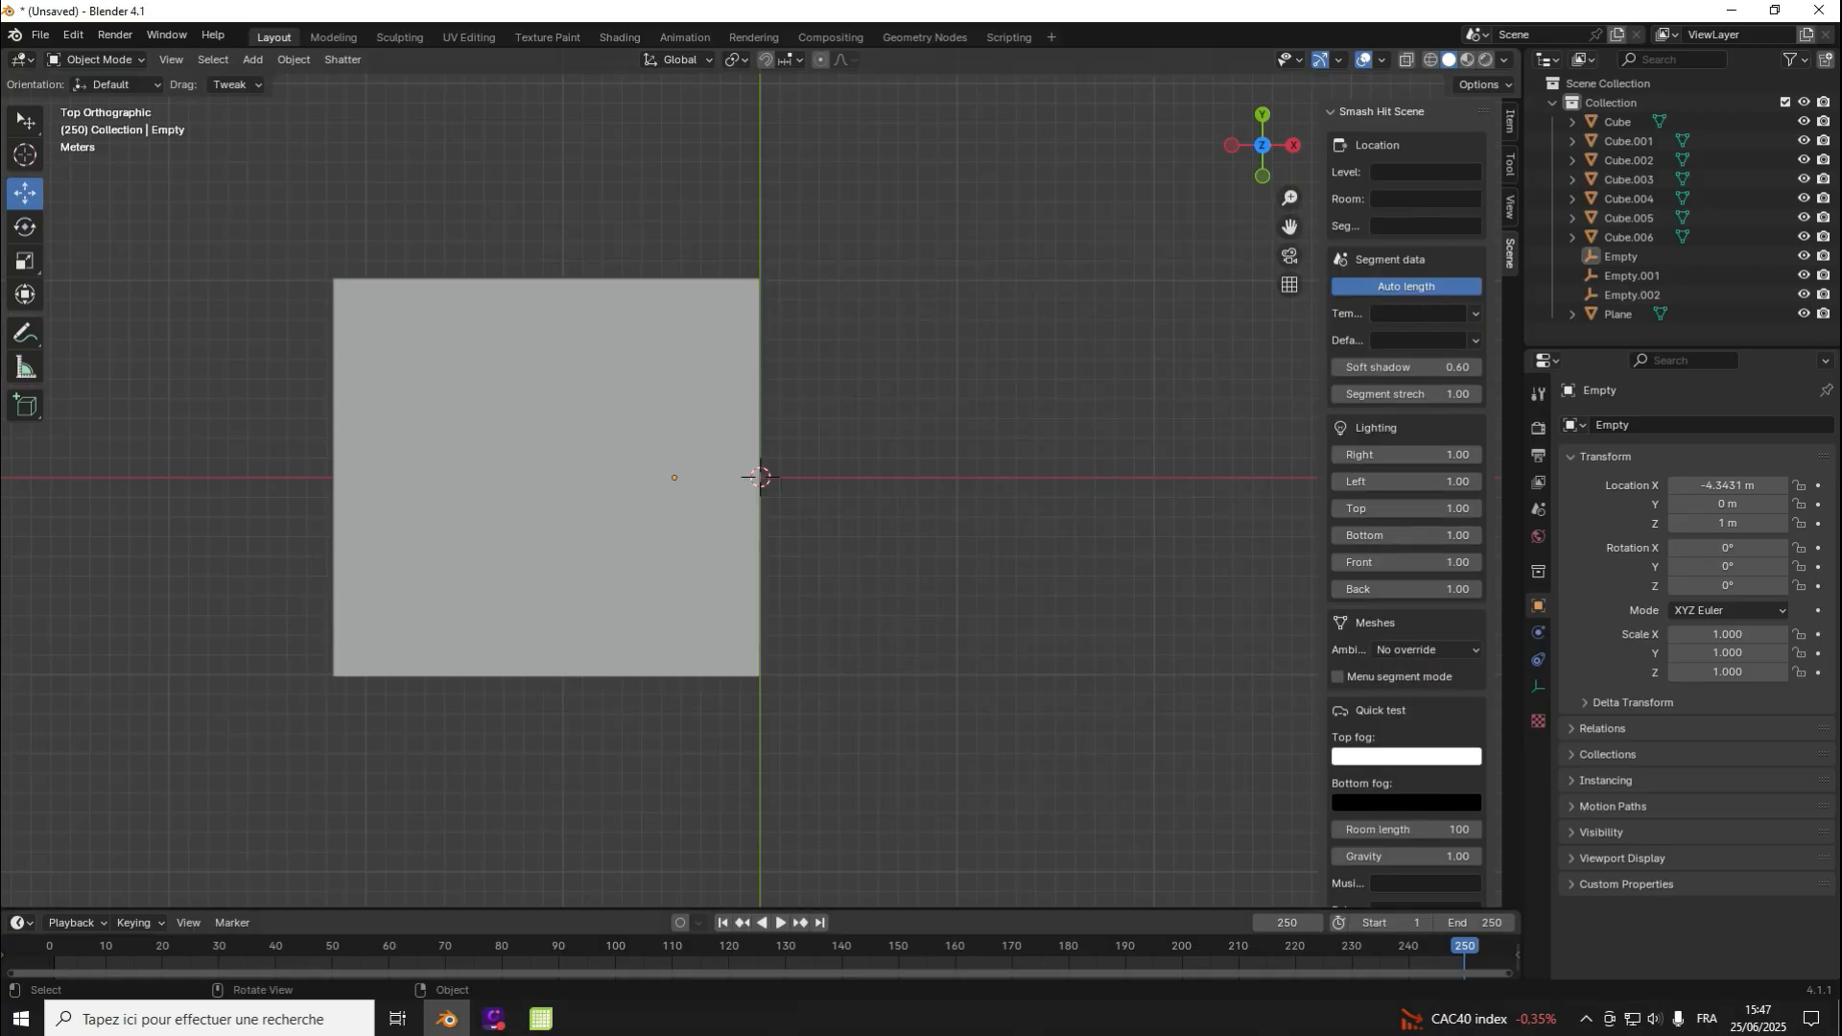
left_click(541, 1019)
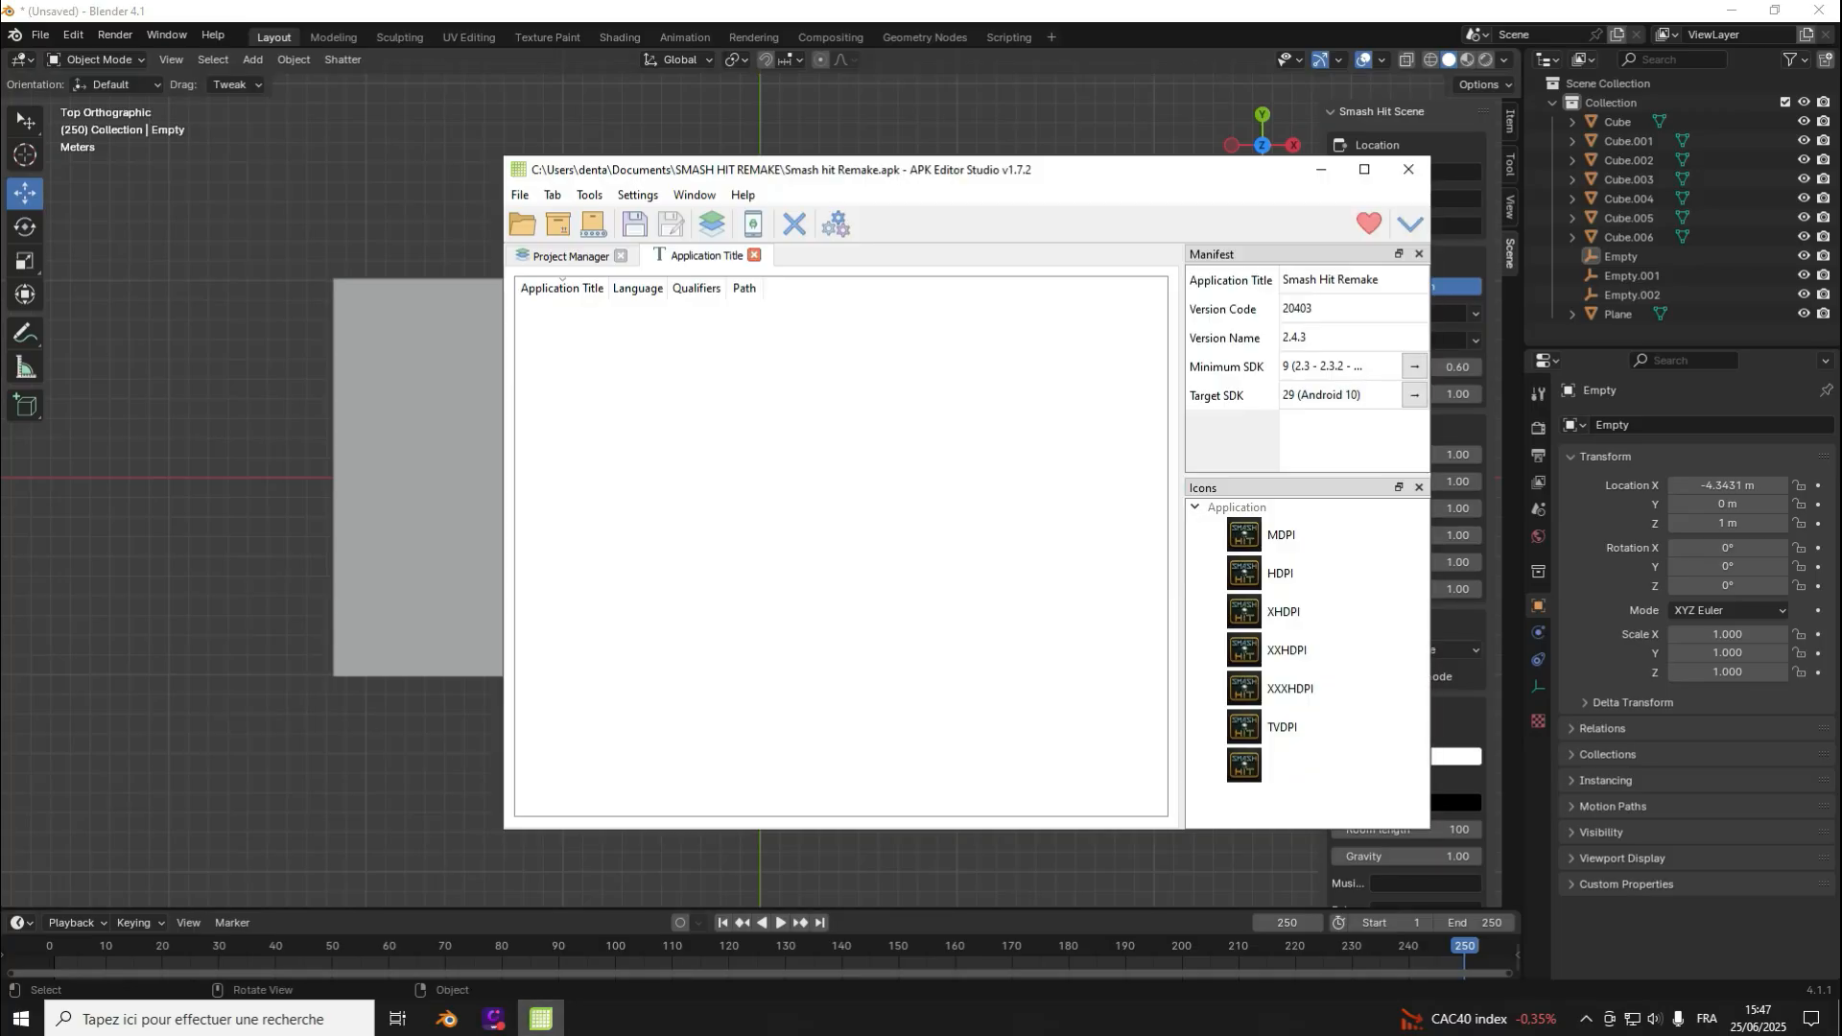
left_click(568, 255)
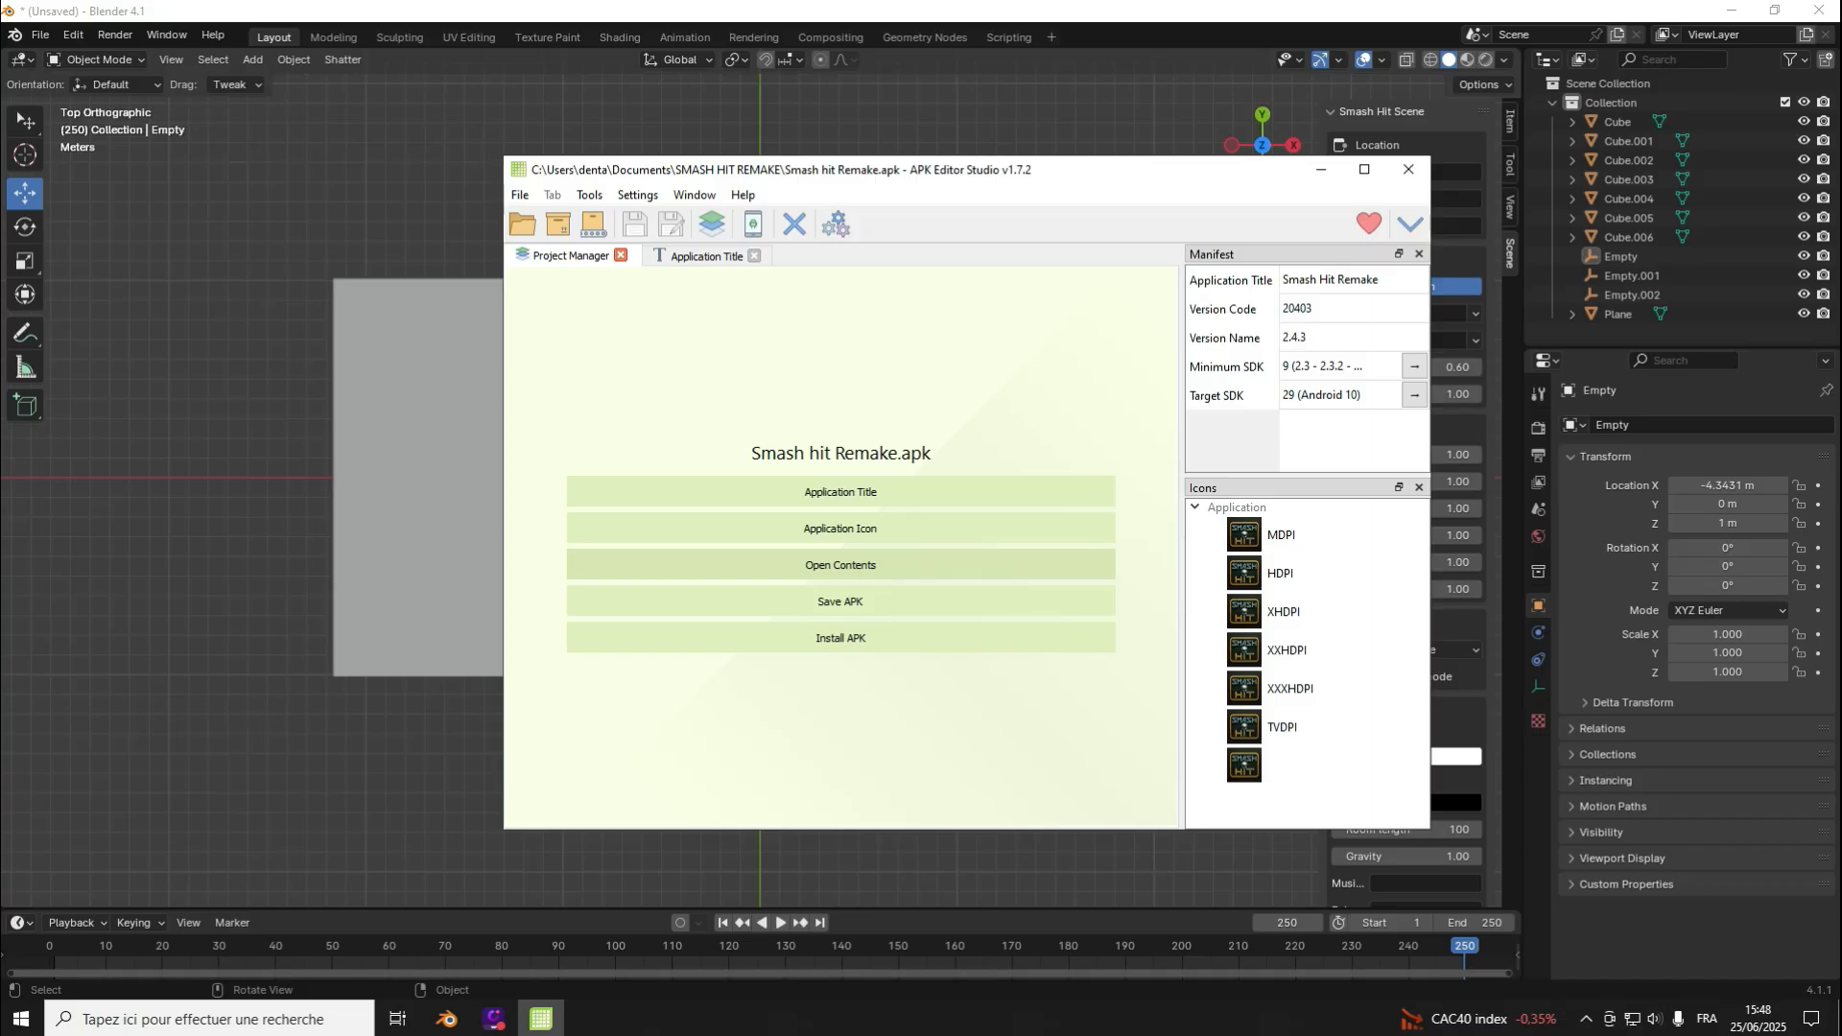
Step: Open the APK's contents in File Explorer and go to the hud folder inside assets
left_click(840, 565)
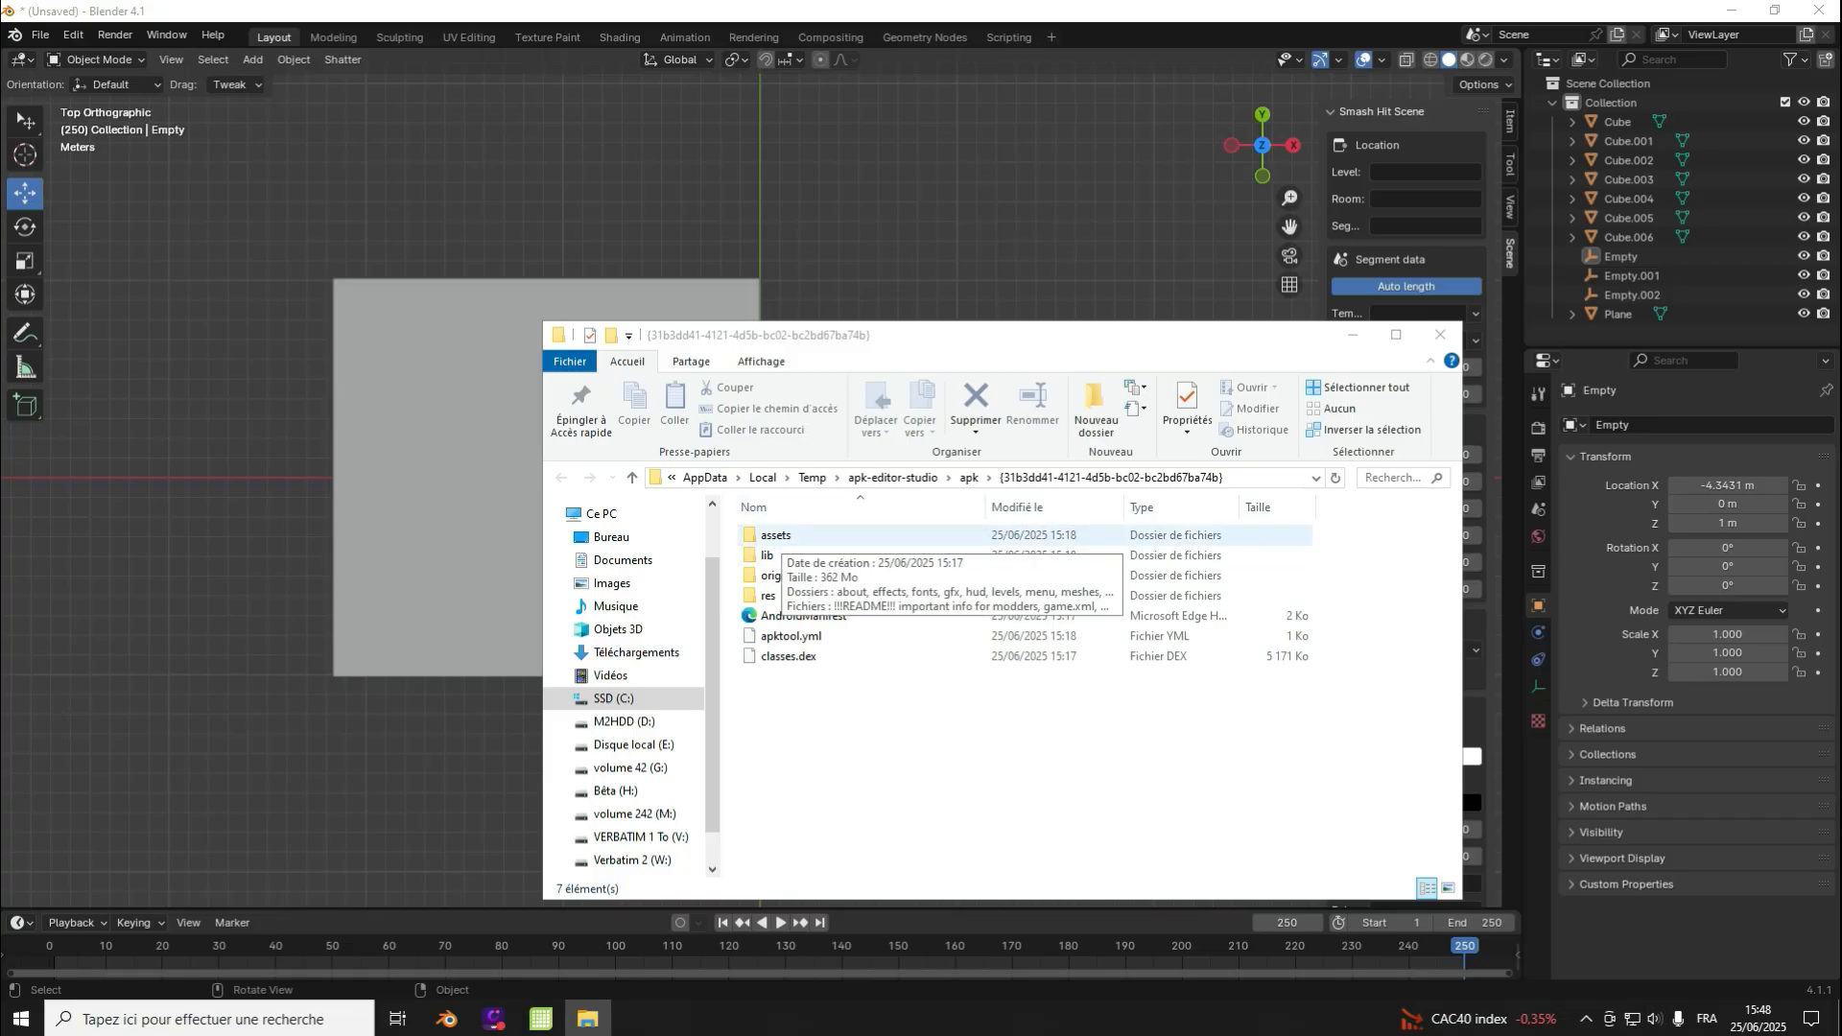
double_click(776, 536)
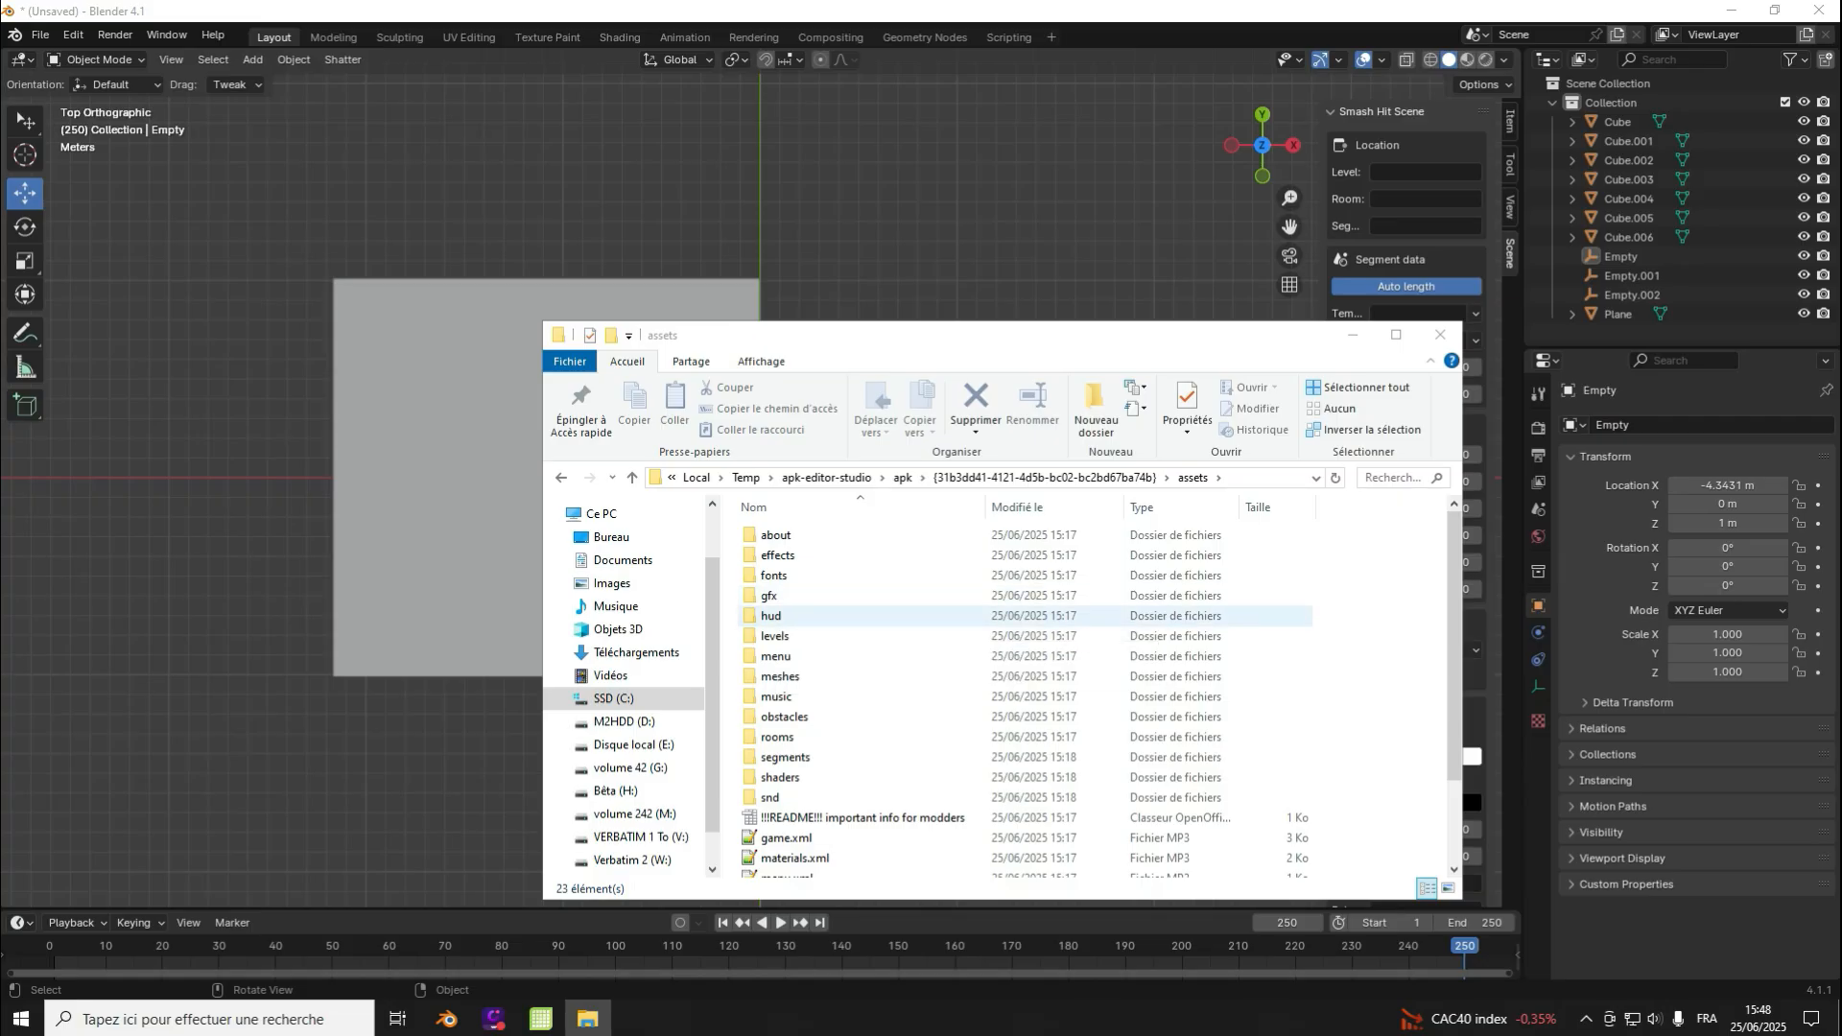
double_click(770, 616)
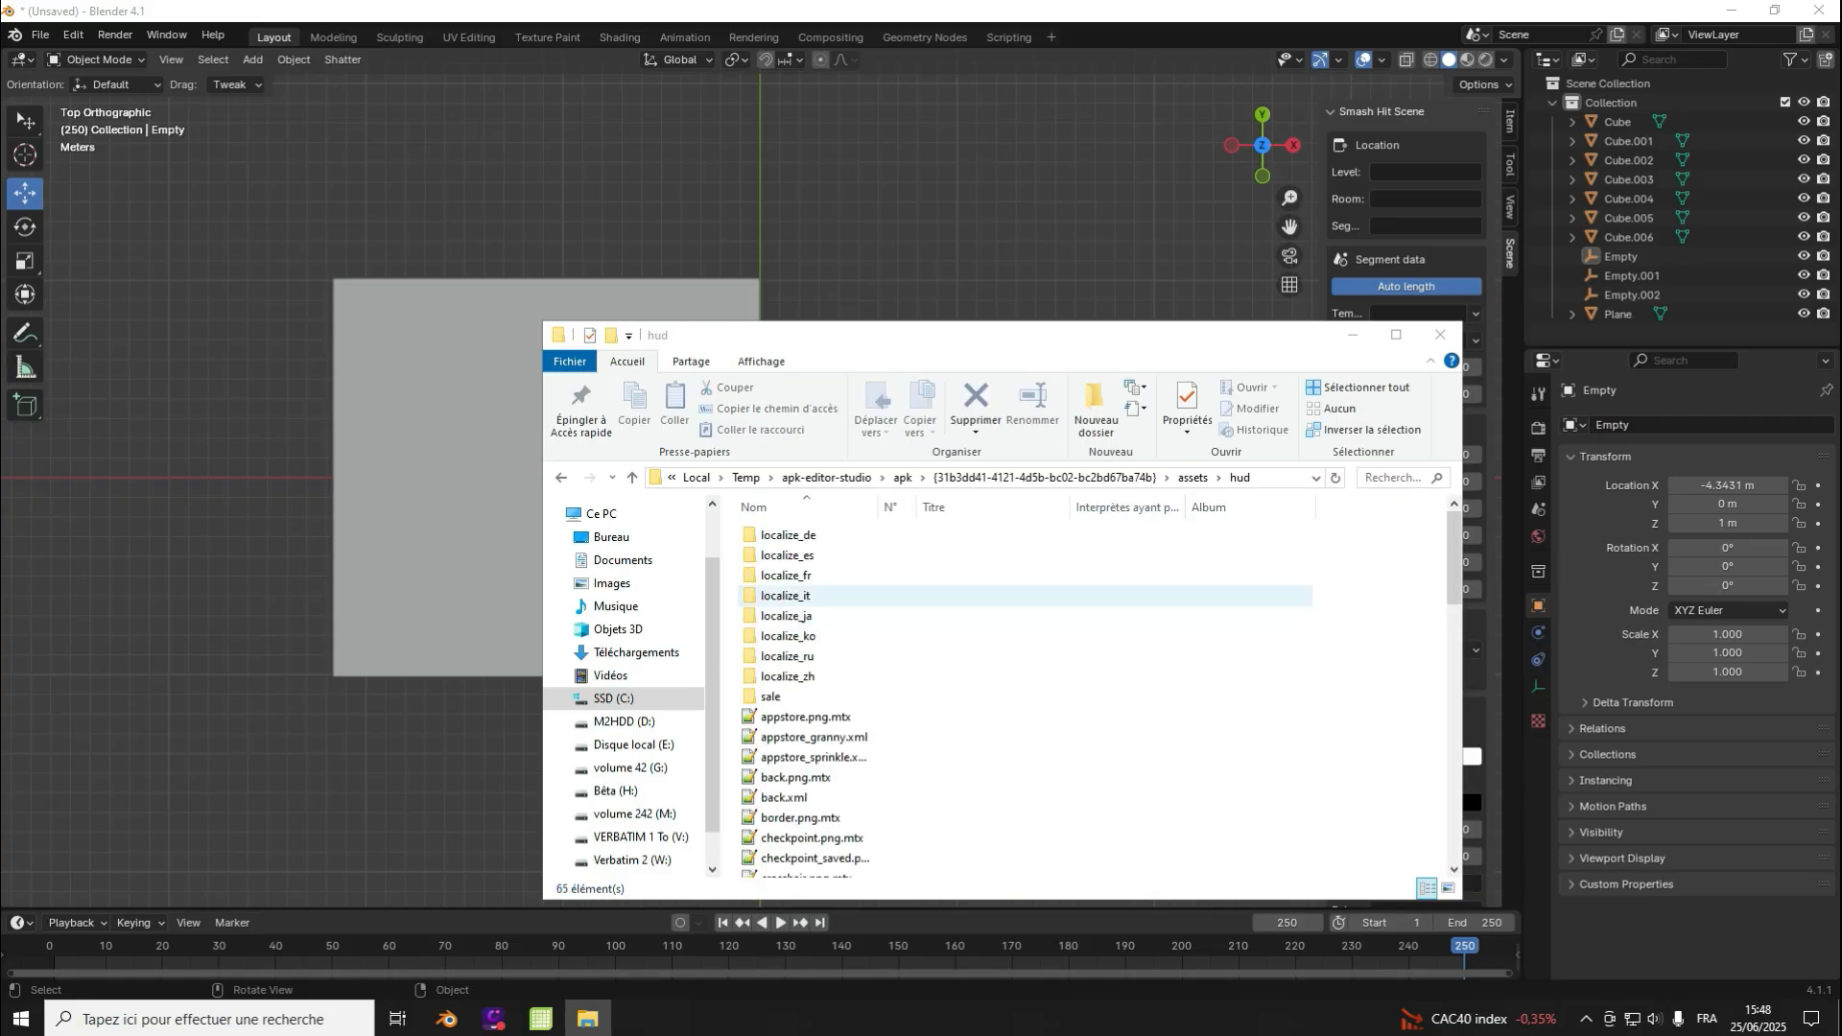
Step: Find main.lua in the hud folder, open it in Notepad++ and decline the program update
scroll(782, 614, "down", 2)
scroll(782, 606, "up", 2)
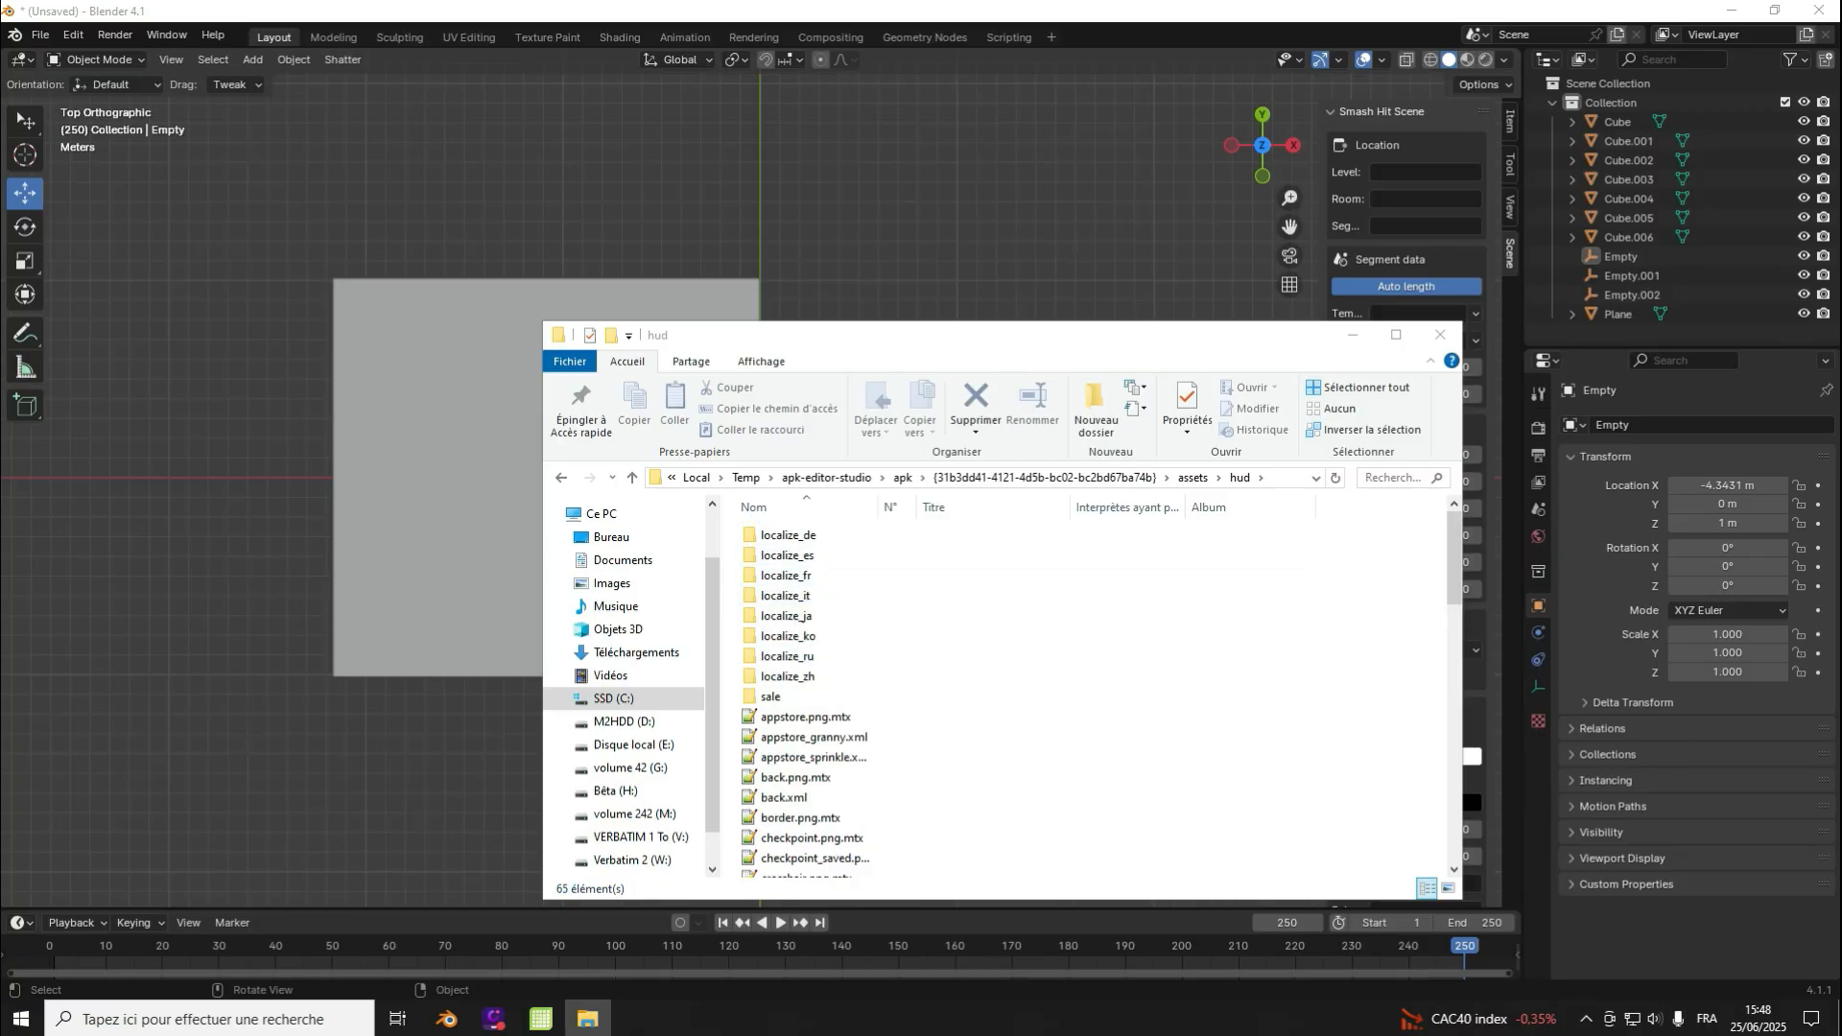
scroll(781, 594, "down", 4)
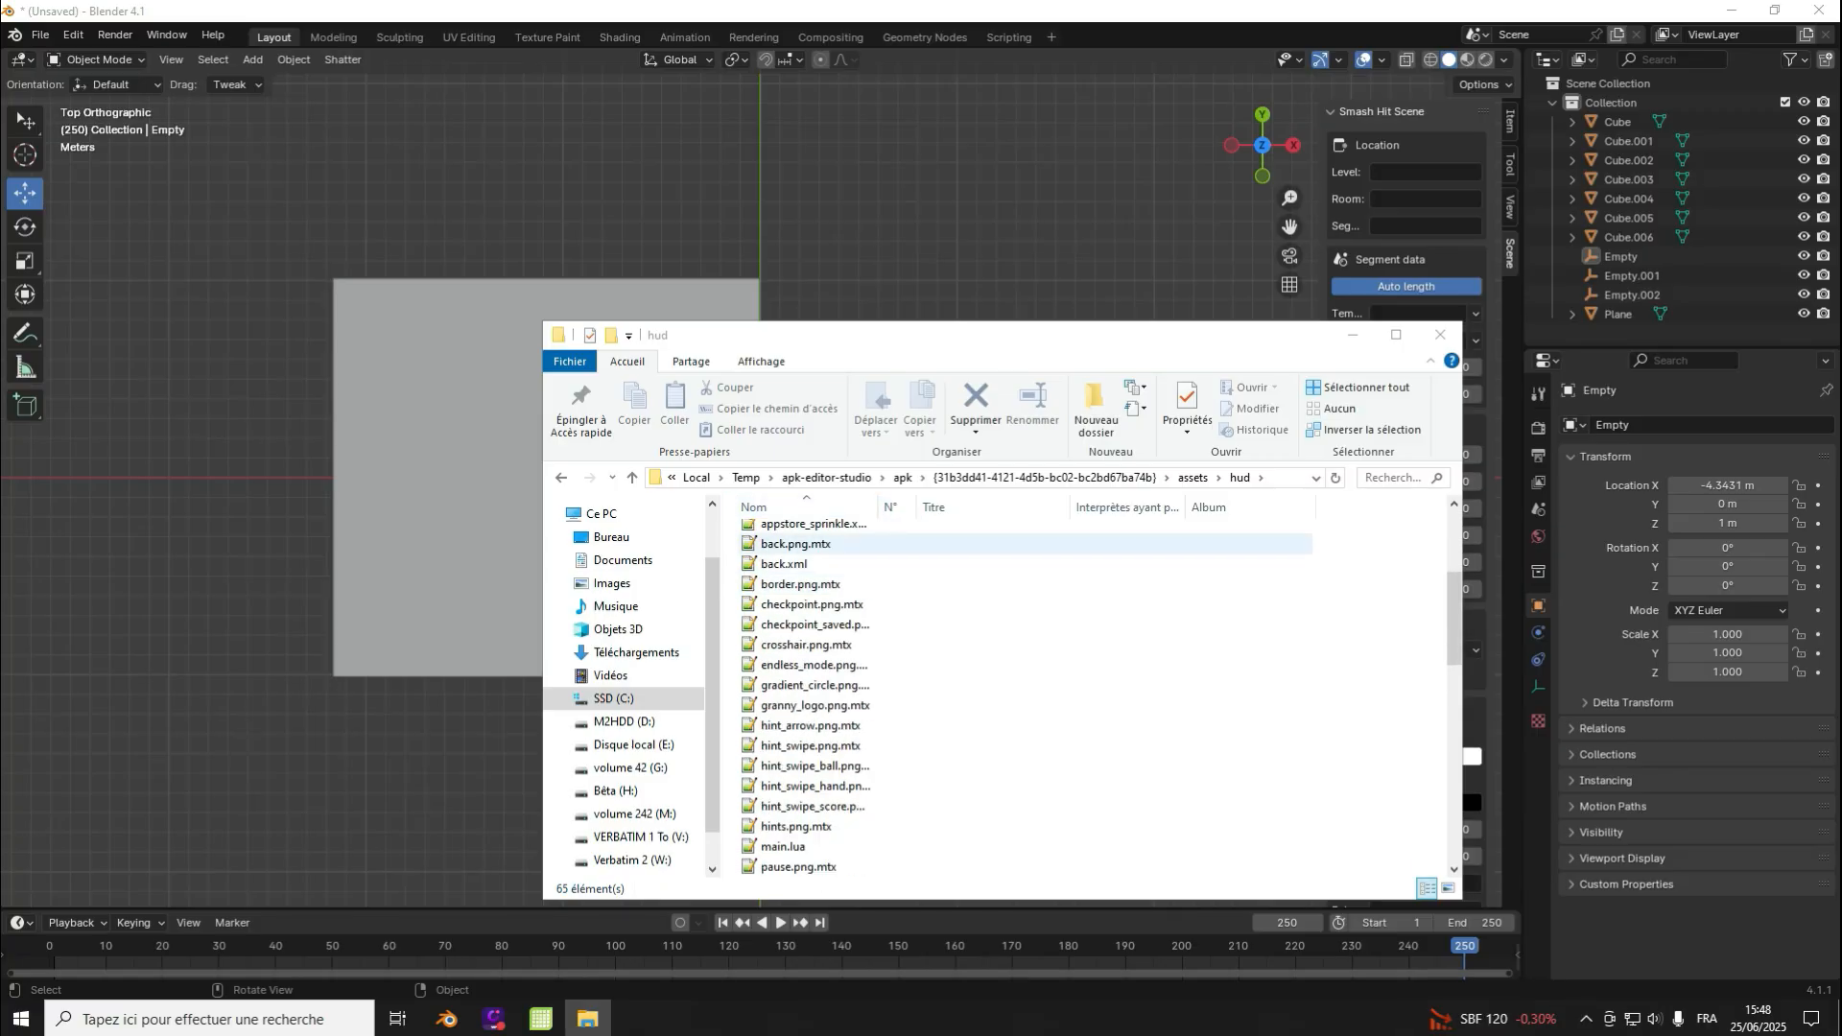
scroll(781, 574, "up", 2)
scroll(782, 564, "down", 9)
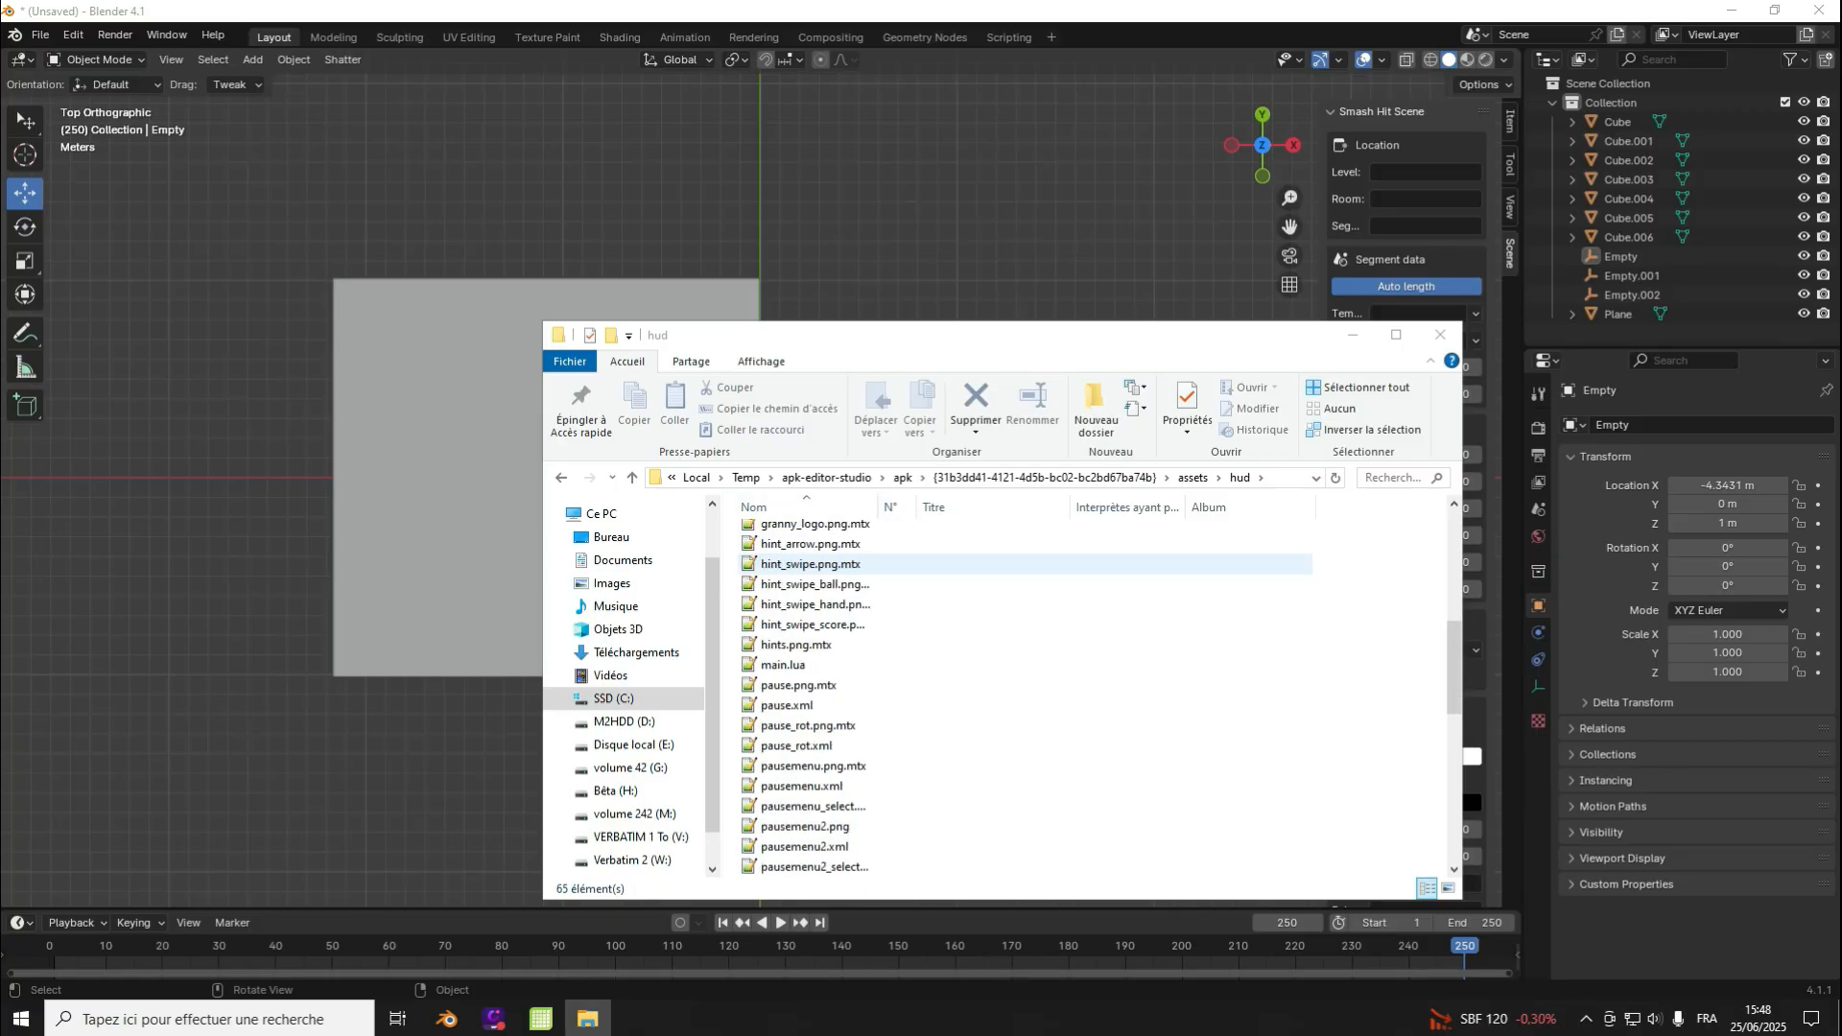
scroll(782, 576, "down", 5)
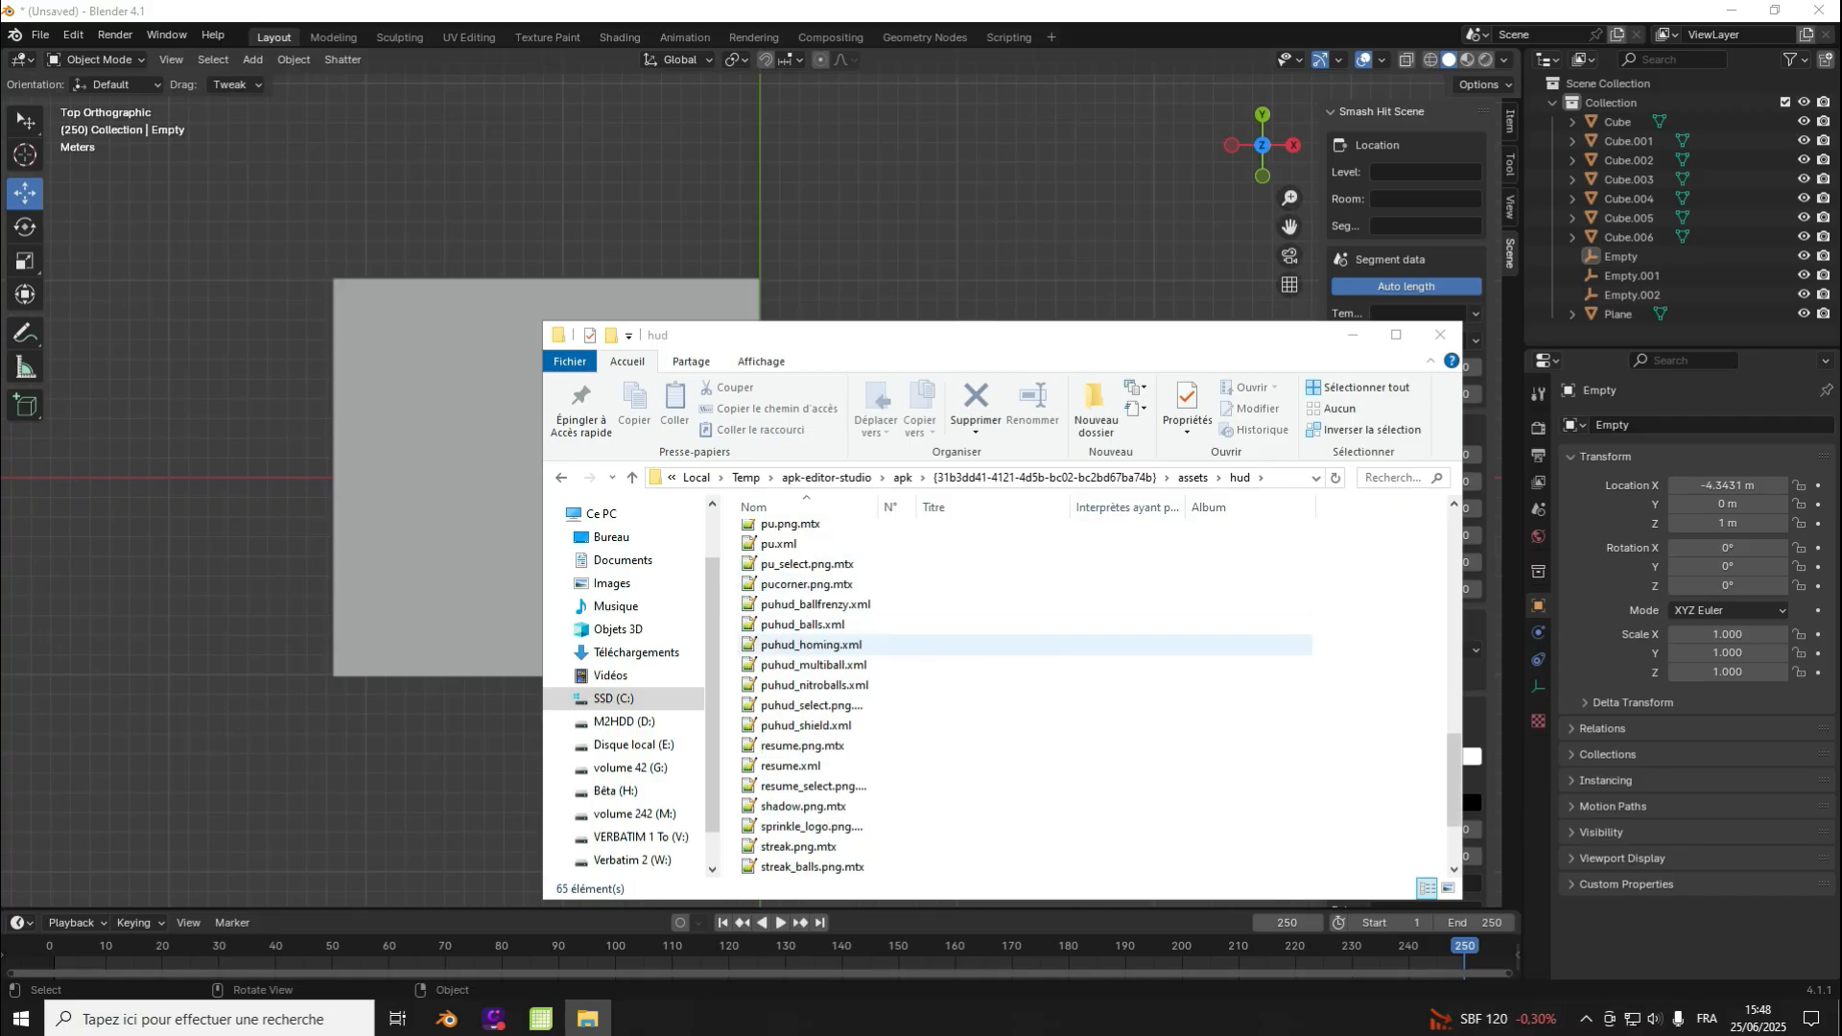
scroll(796, 709, "up", 7)
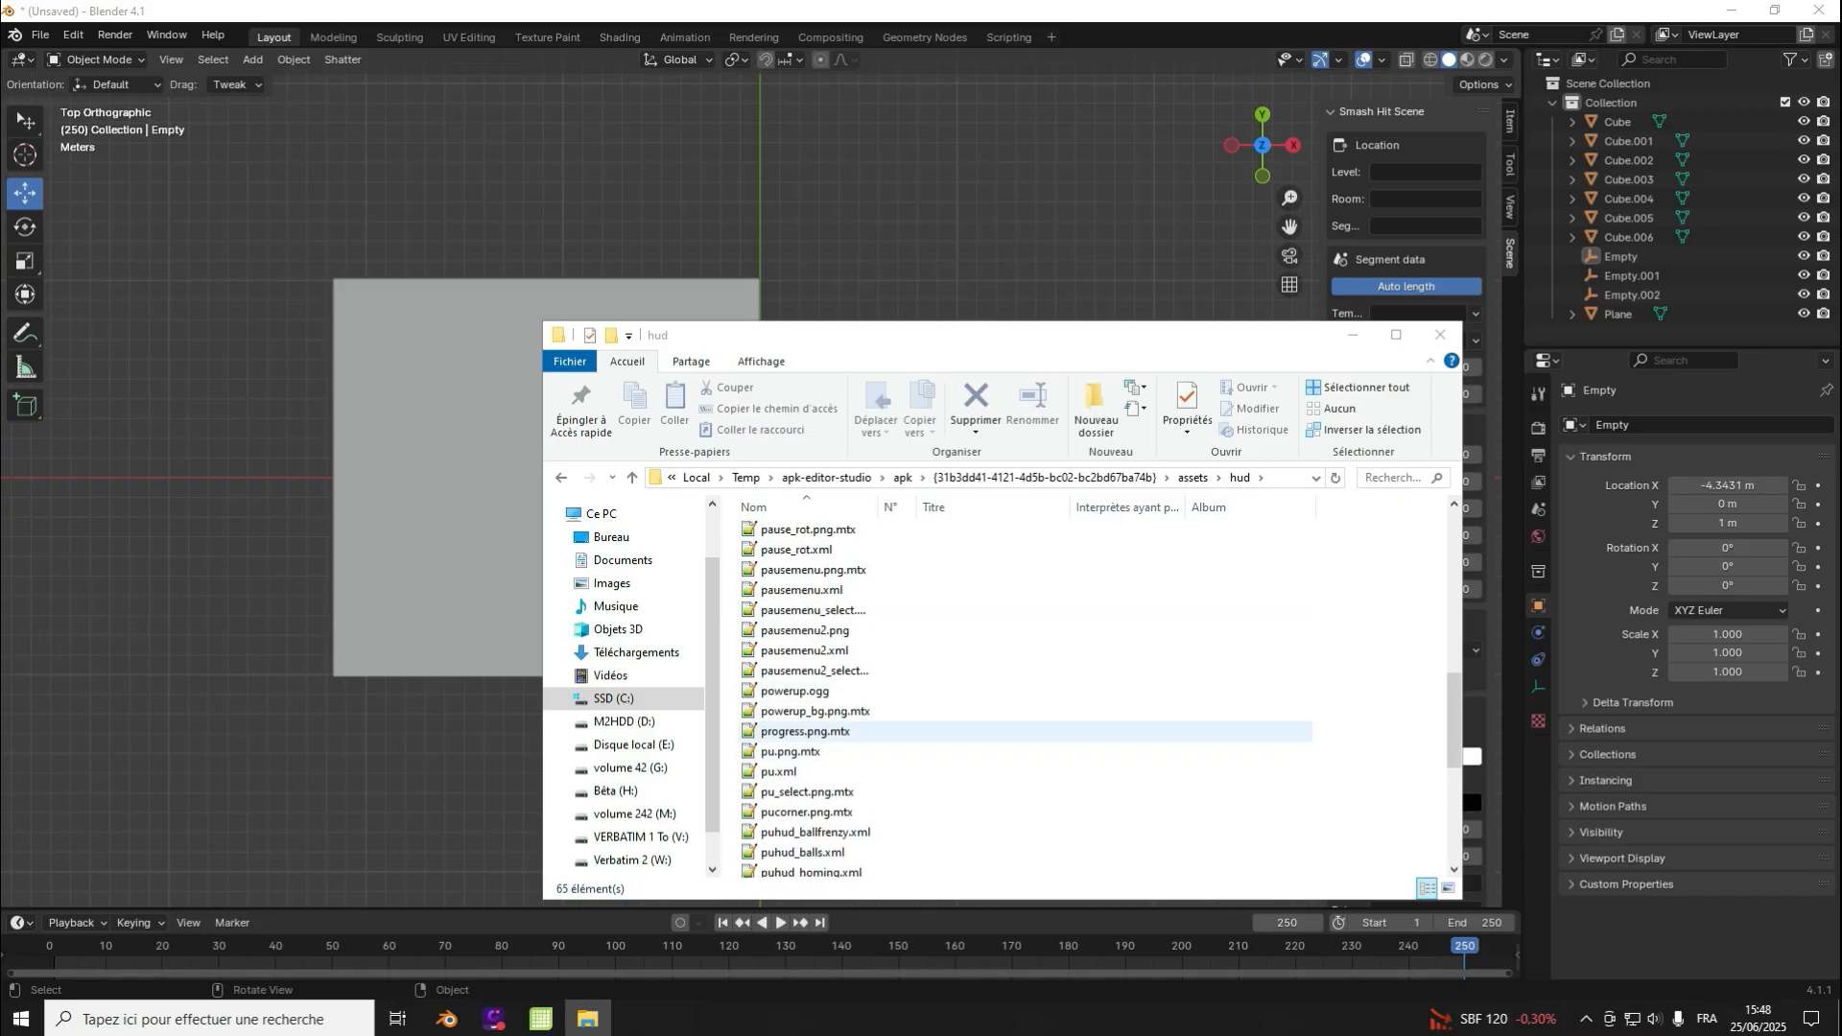
double_click(784, 650)
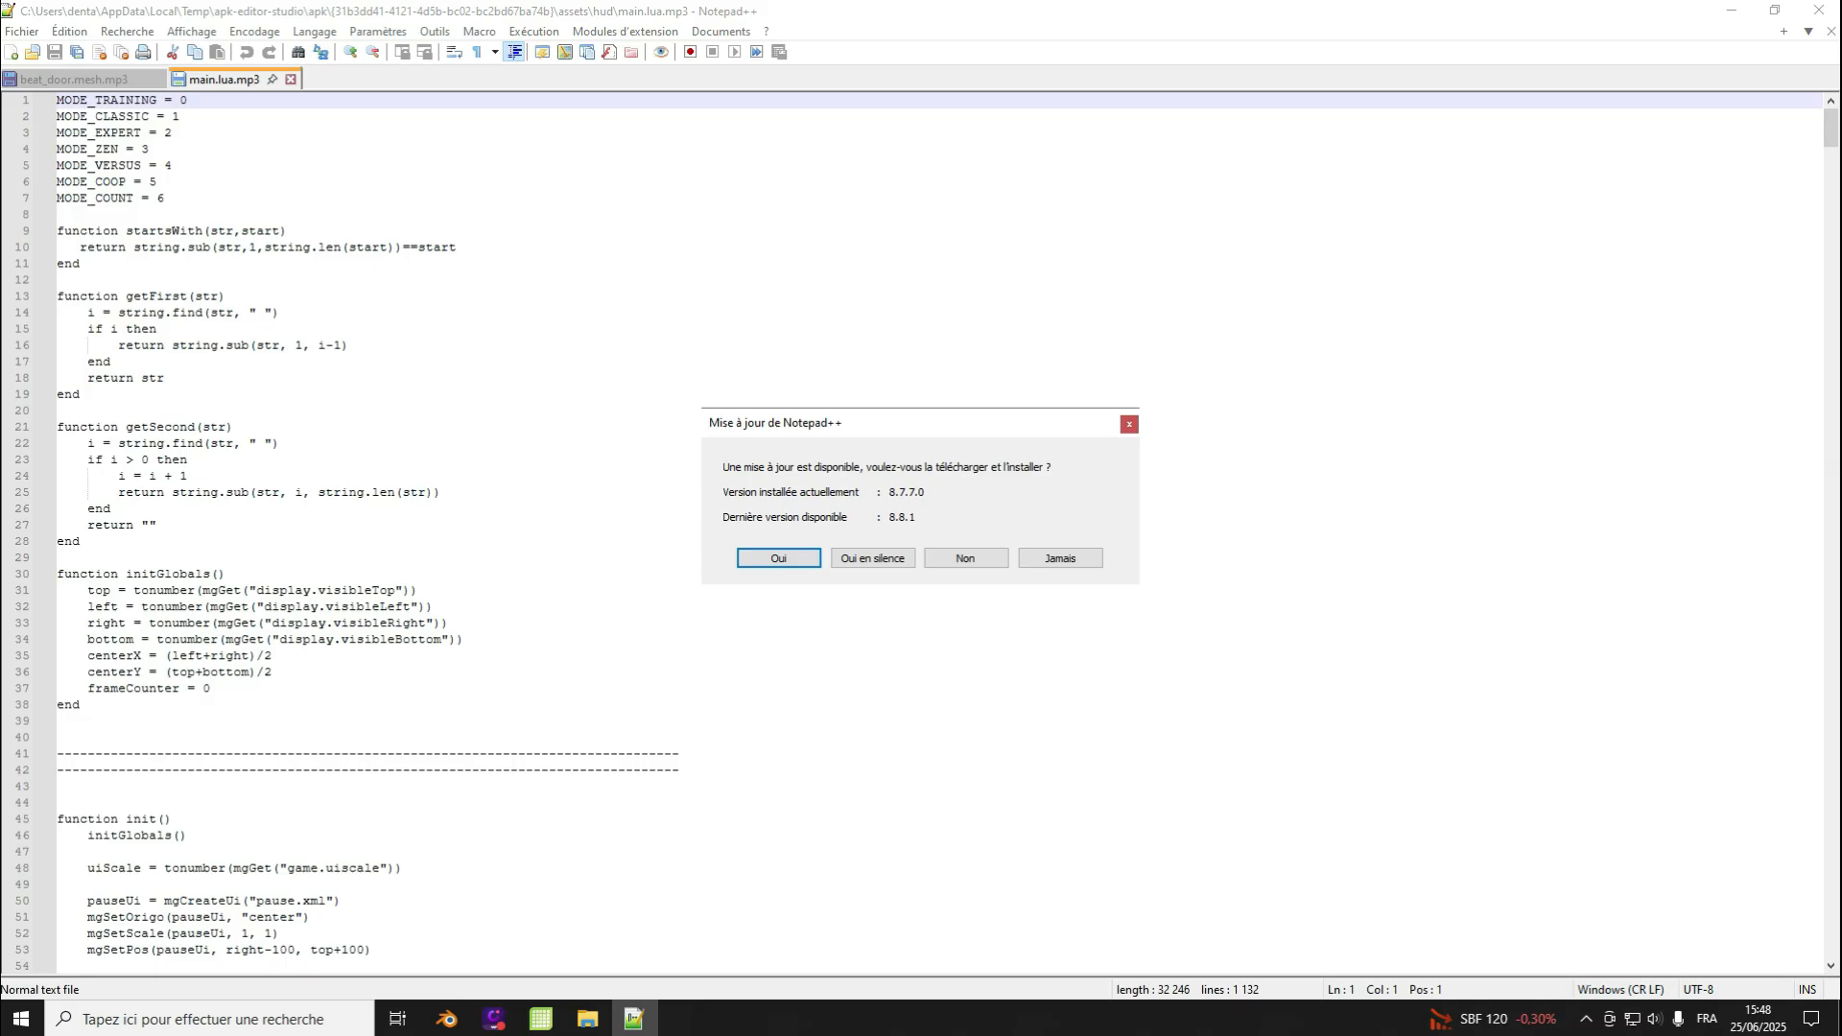
left_click(966, 559)
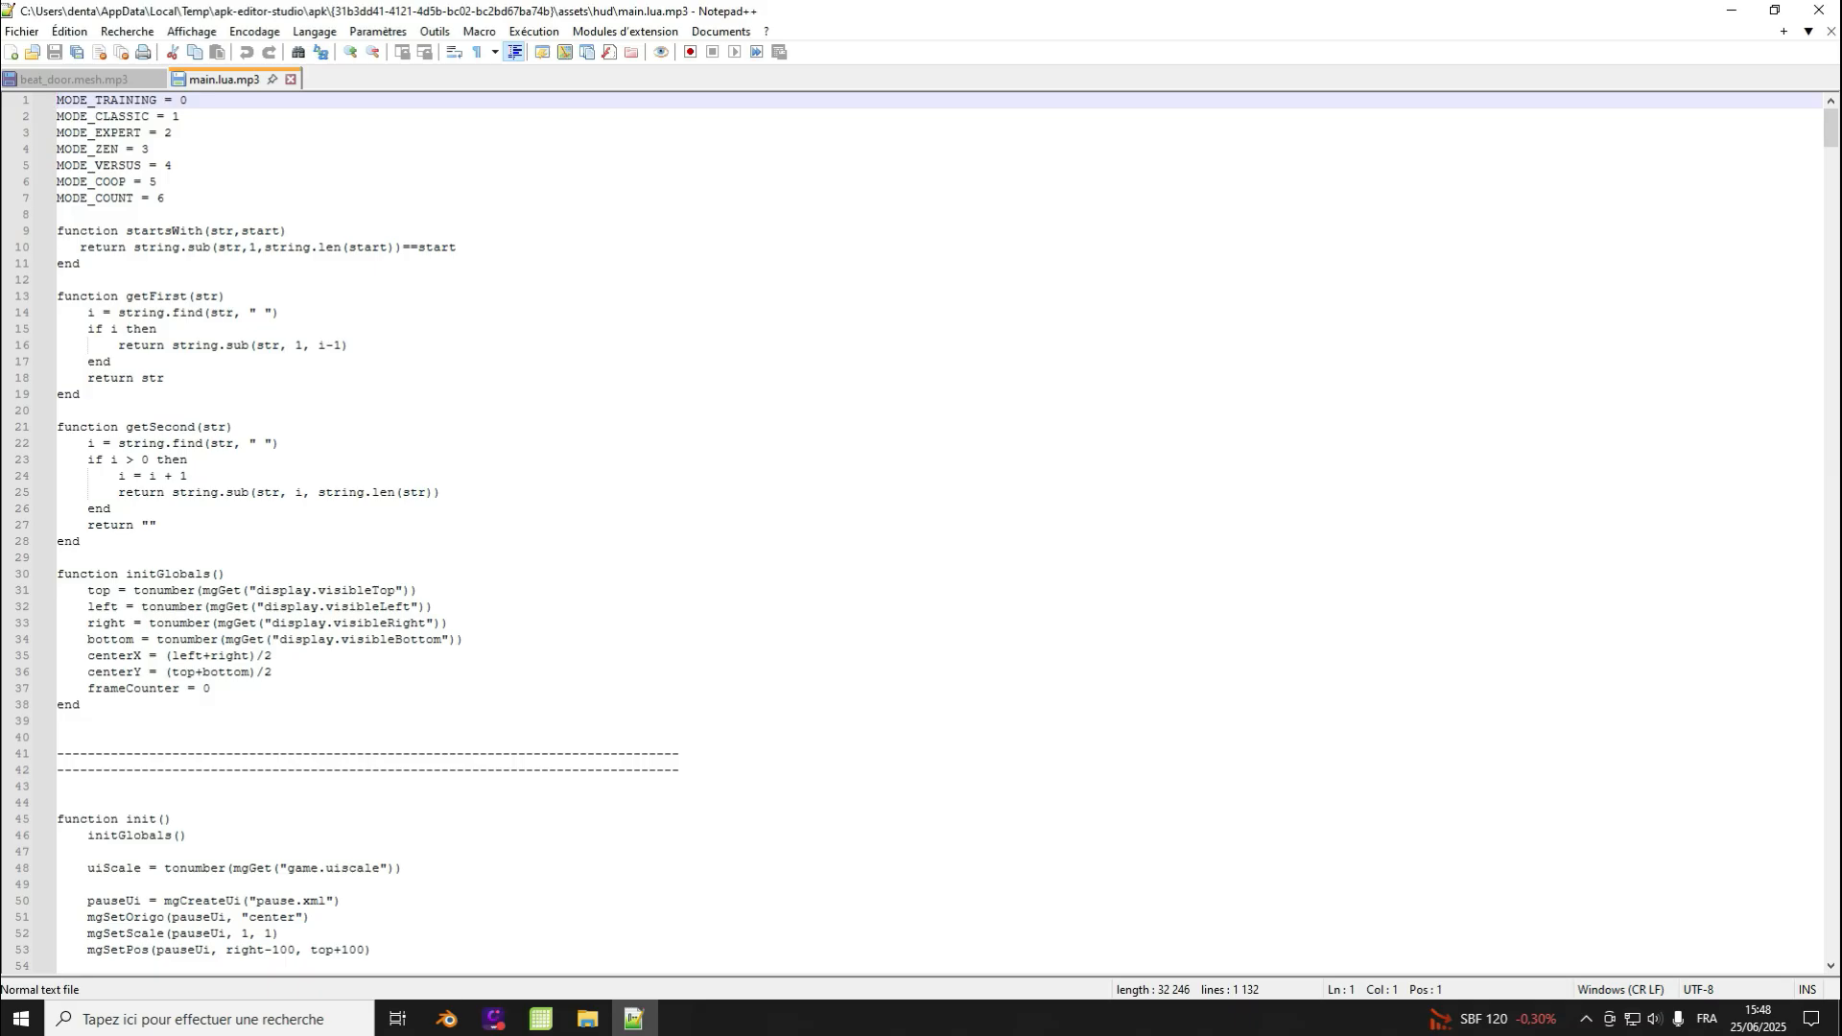
Step: Read through the game mode constants and the interface setup code in main.lua
scroll(921, 533, "down", 17)
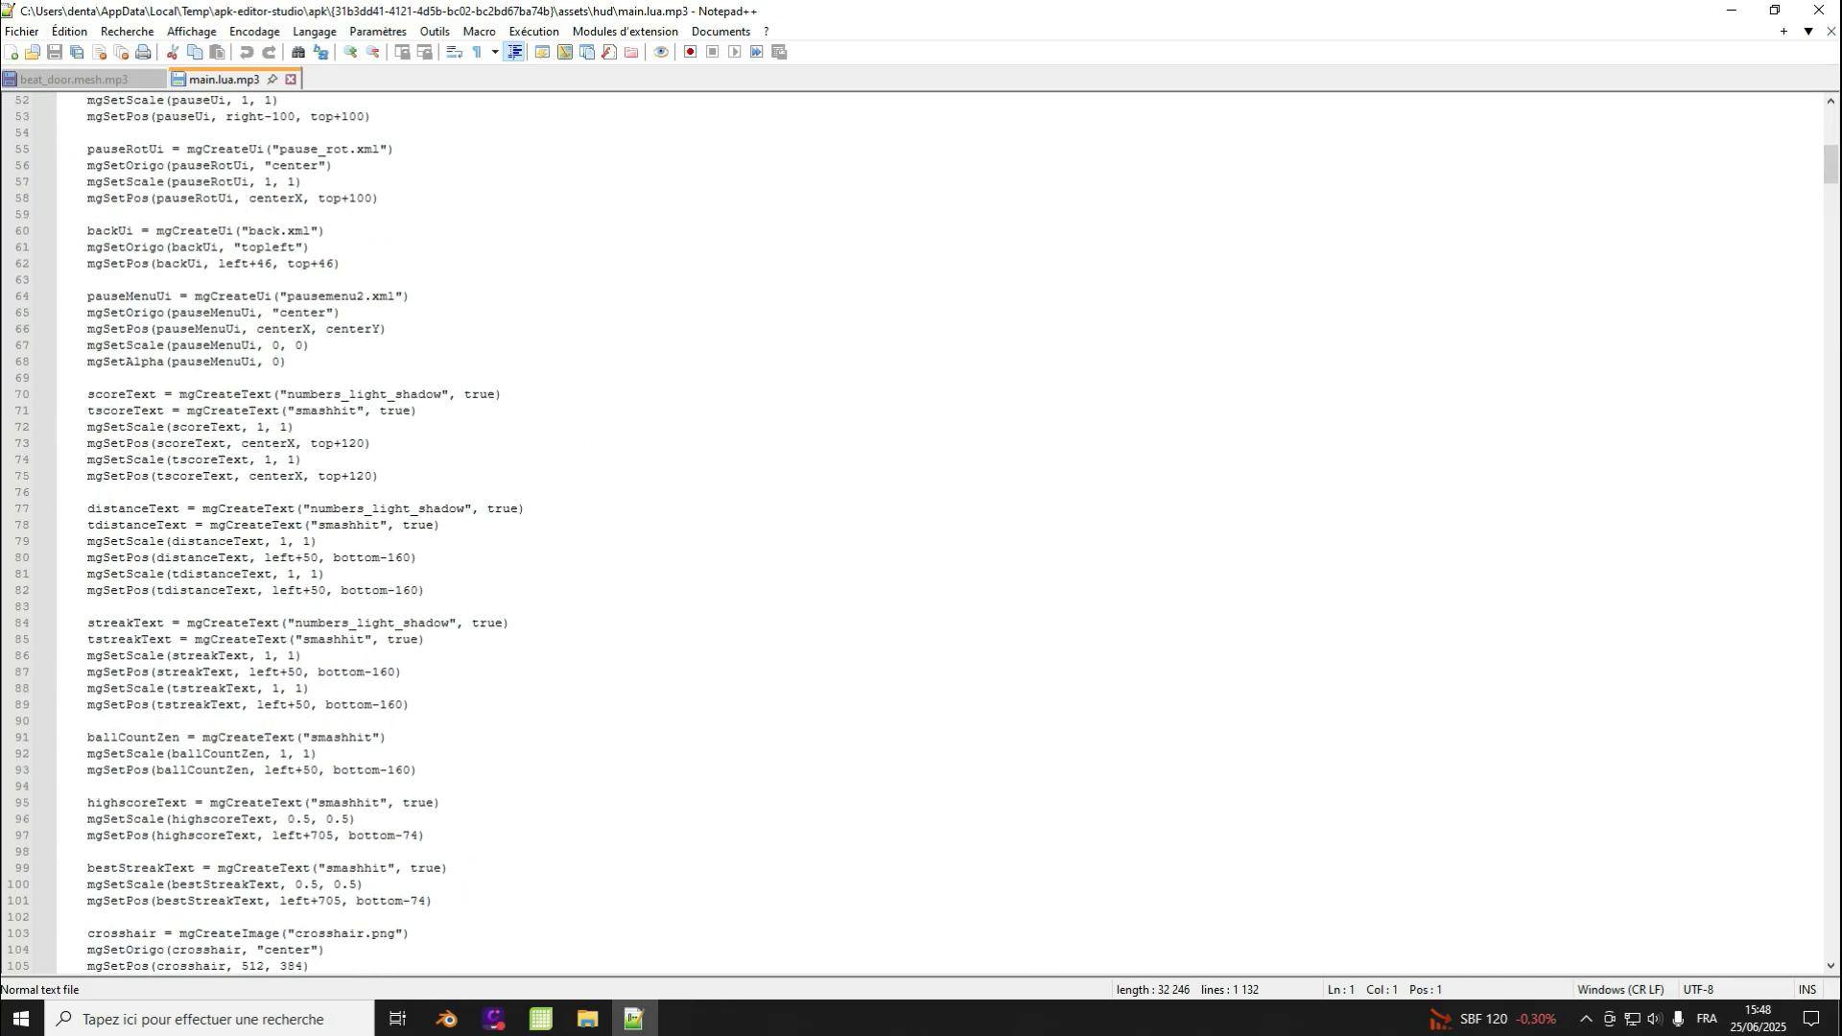
scroll(921, 533, "up", 15)
scroll(921, 532, "up", 2)
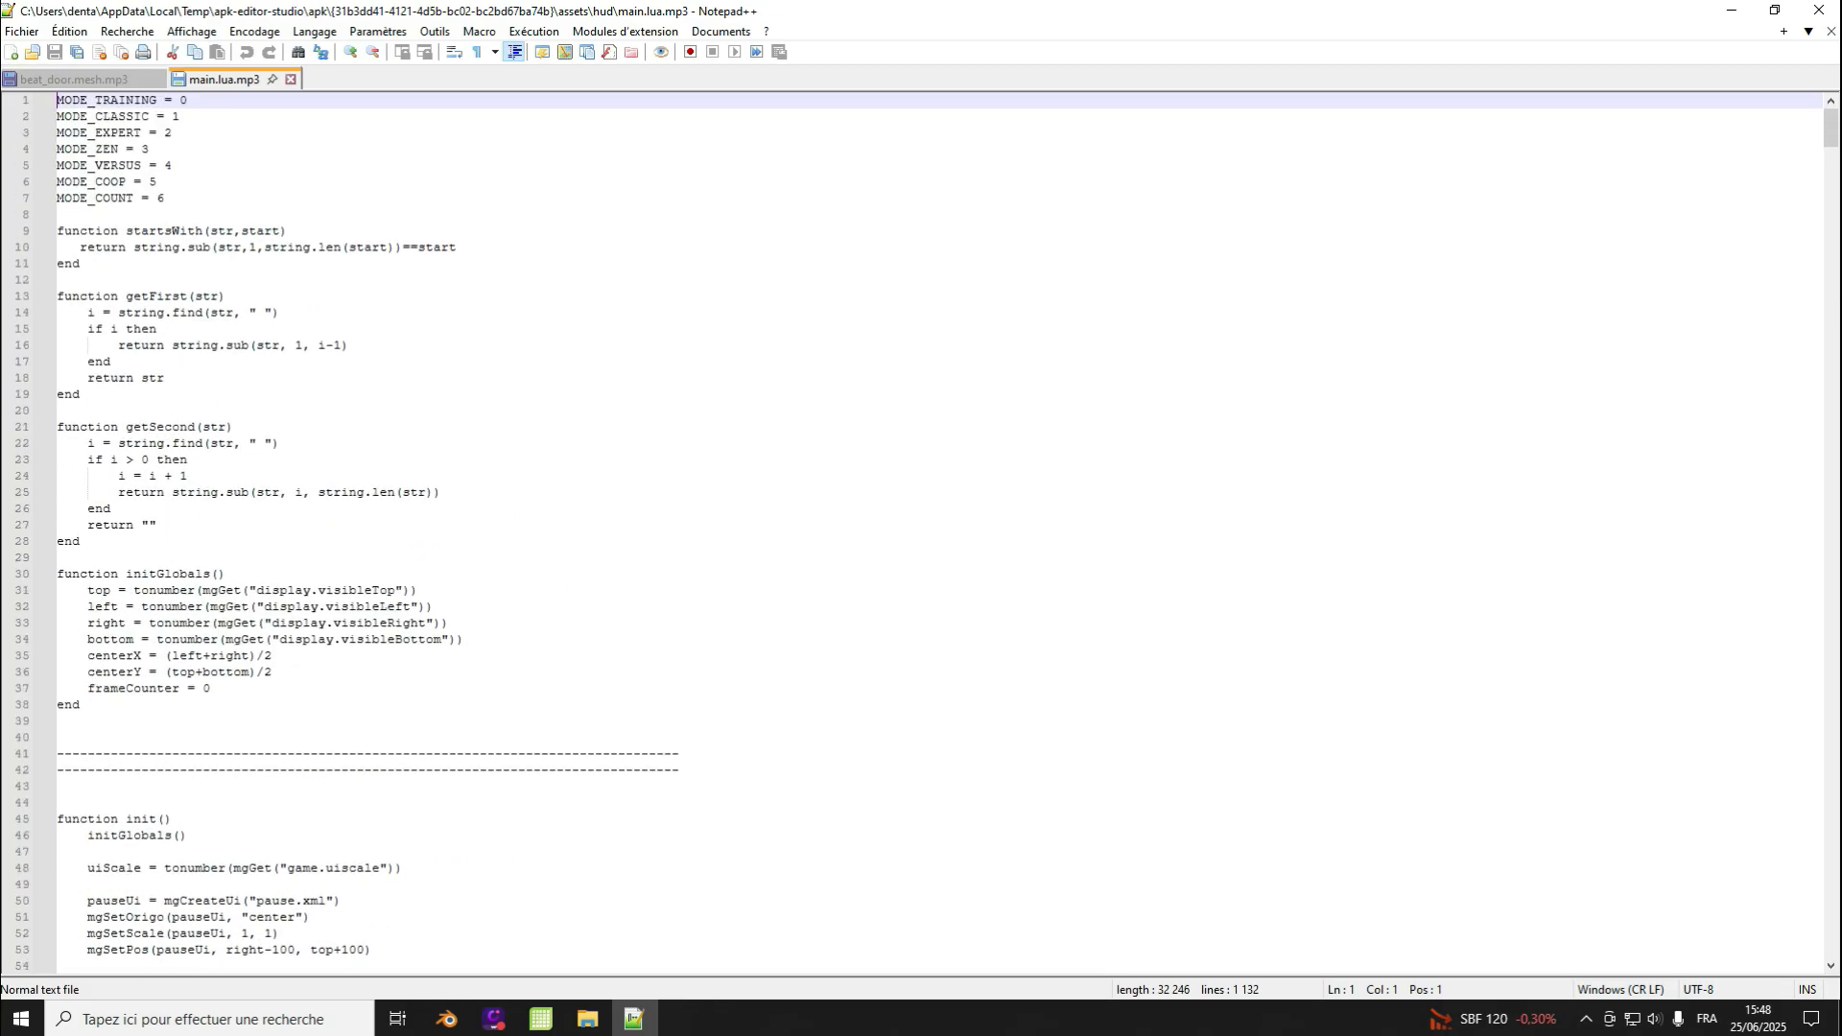
double_click(183, 99)
key("Right")
scroll(921, 533, "down", 20)
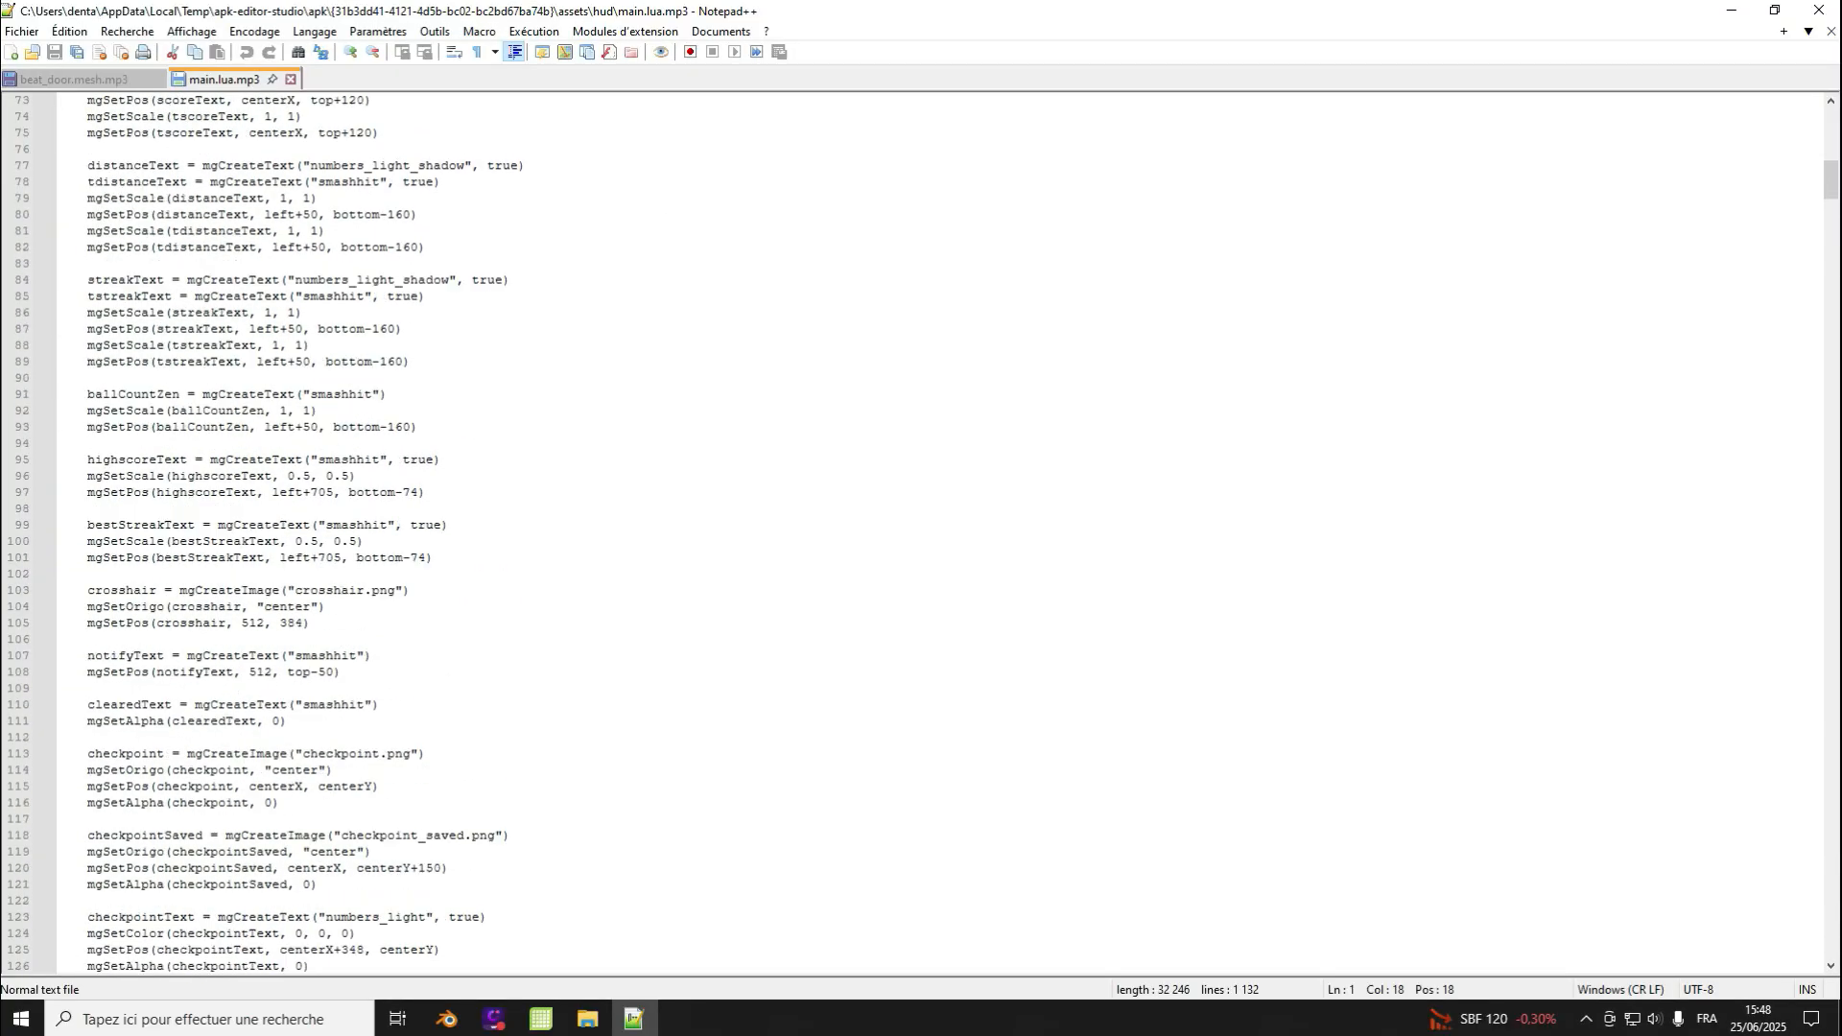
Step: Return to the start of main.lua and review the helper functions and the score, distance and streak text setup in init()
scroll(920, 532, "up", 15)
scroll(921, 533, "up", 9)
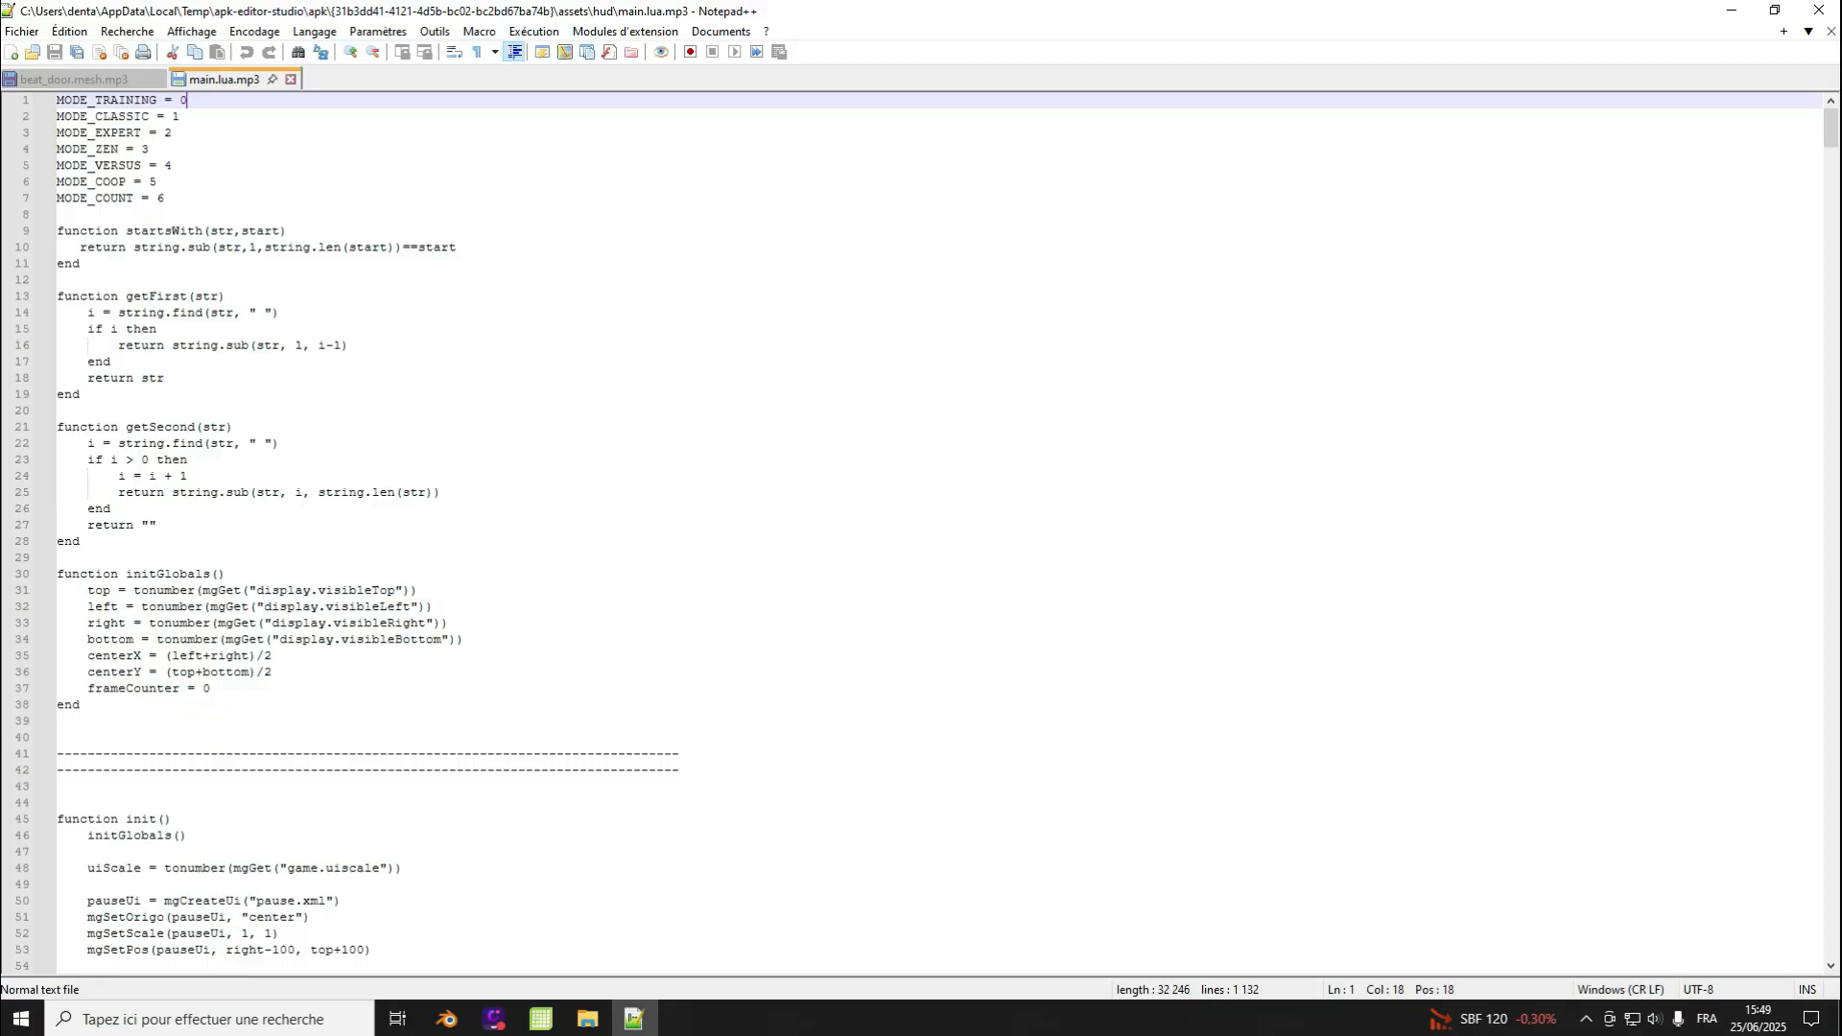
scroll(921, 533, "down", 4)
scroll(921, 532, "down", 5)
scroll(921, 533, "up", 9)
scroll(921, 532, "down", 15)
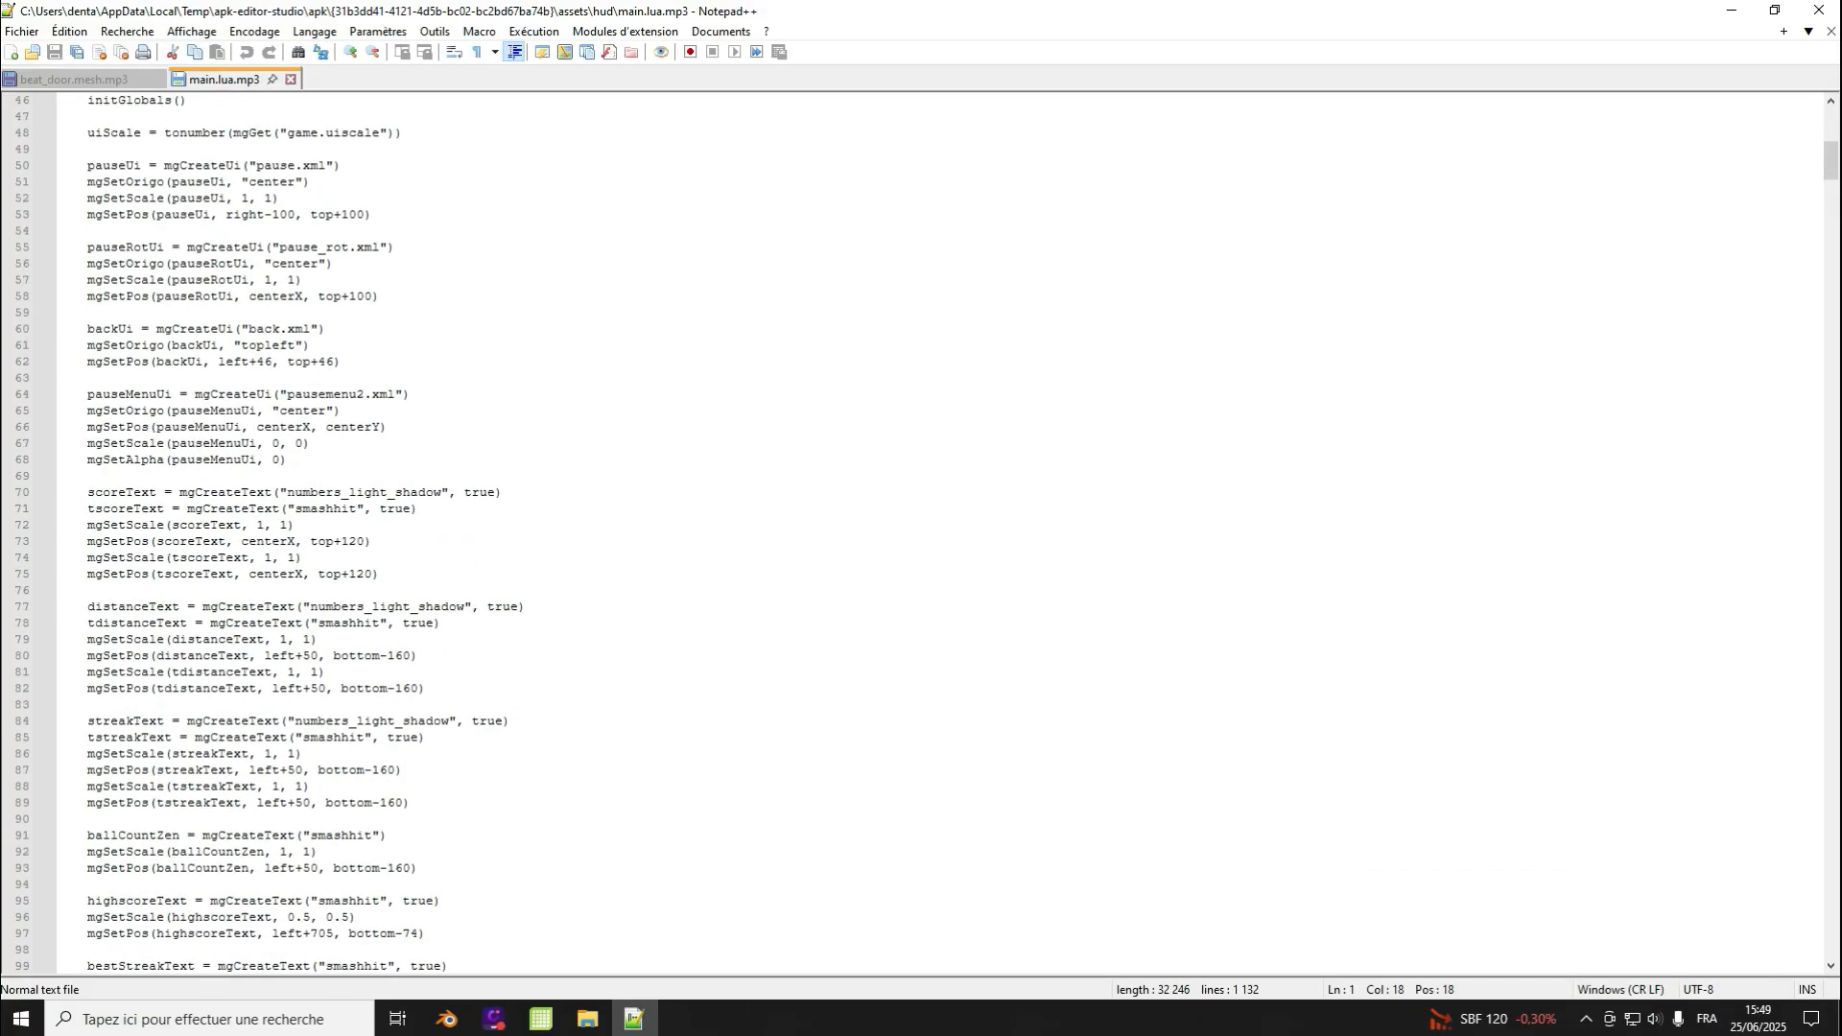
scroll(921, 533, "down", 20)
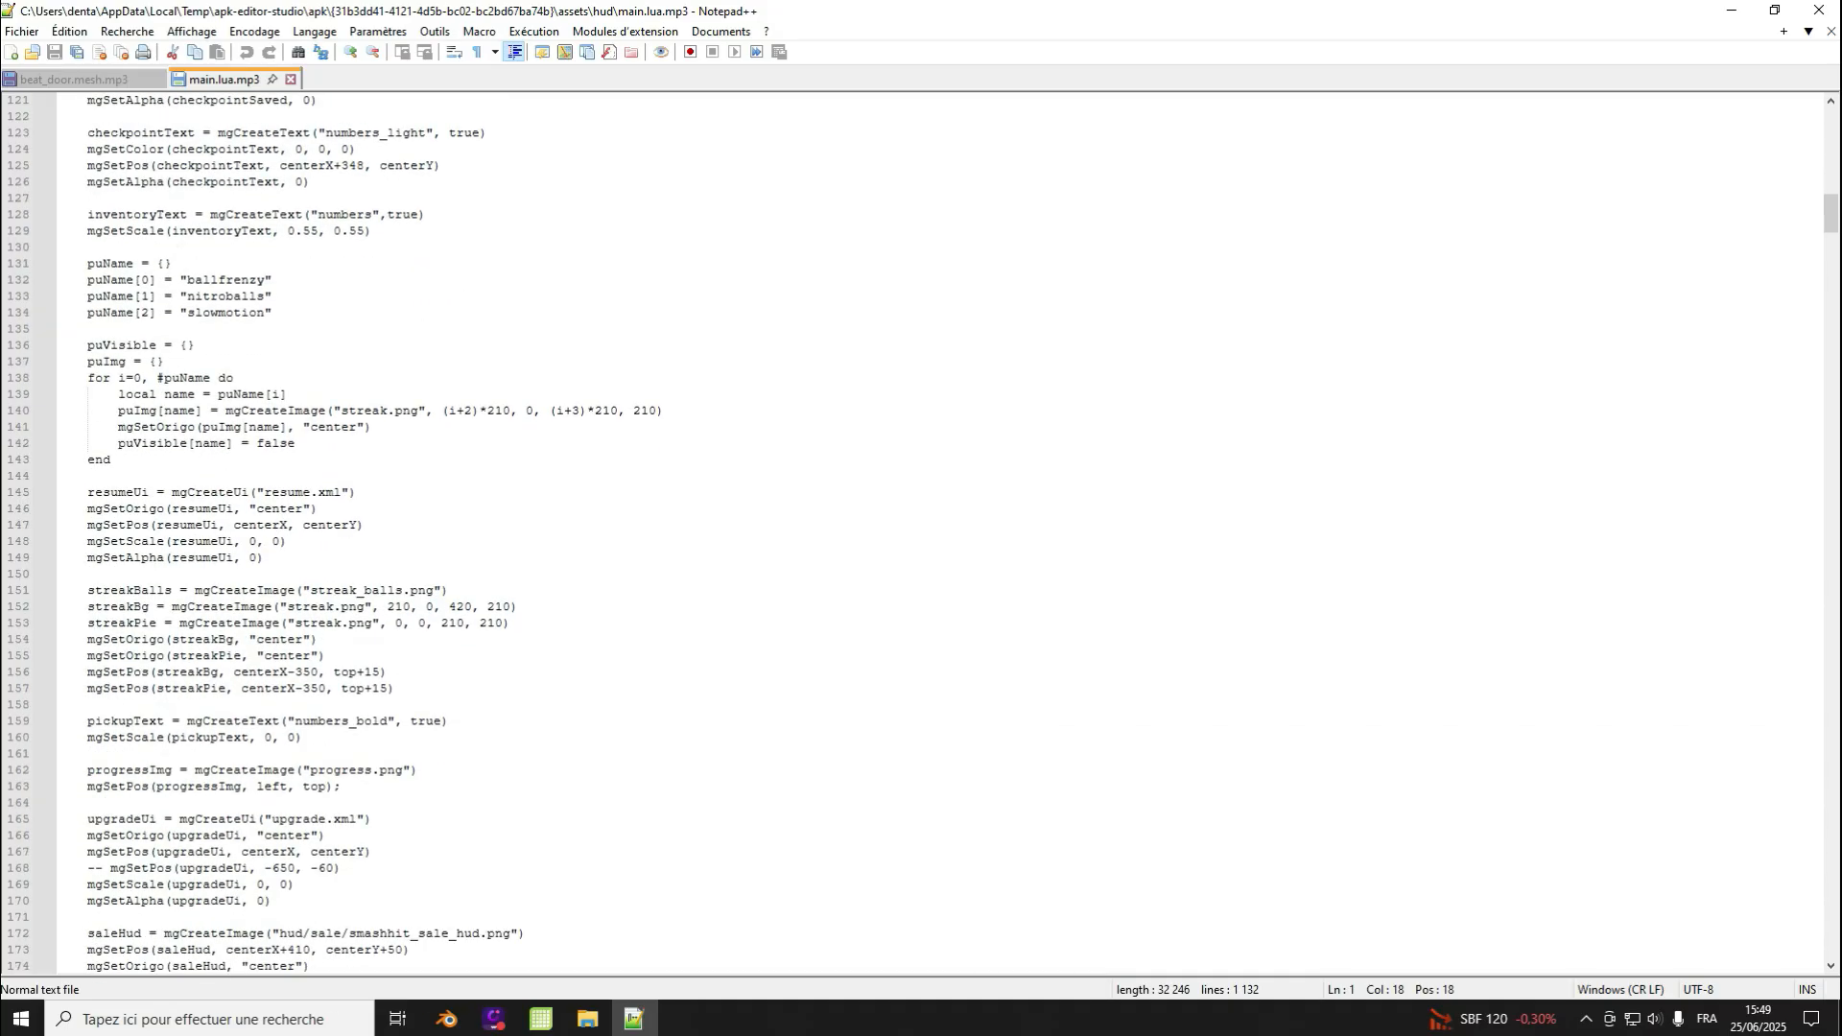
scroll(921, 532, "up", 20)
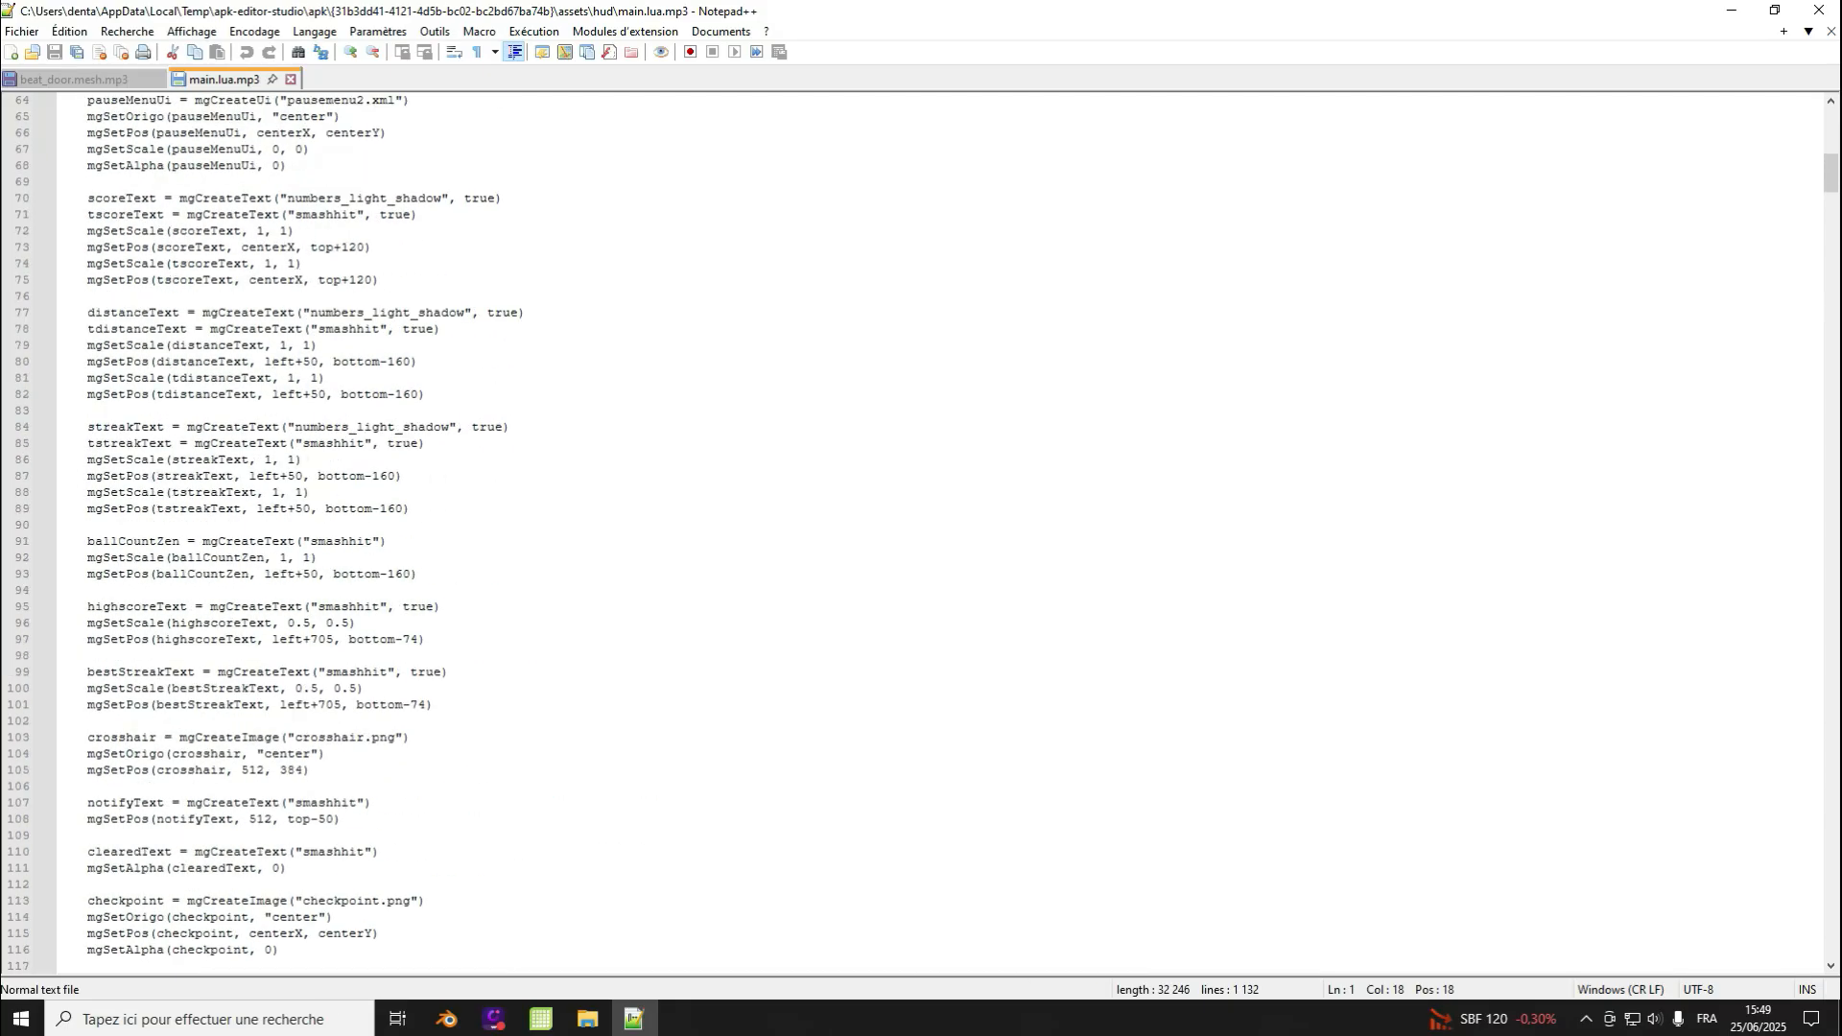
scroll(921, 532, "down", 20)
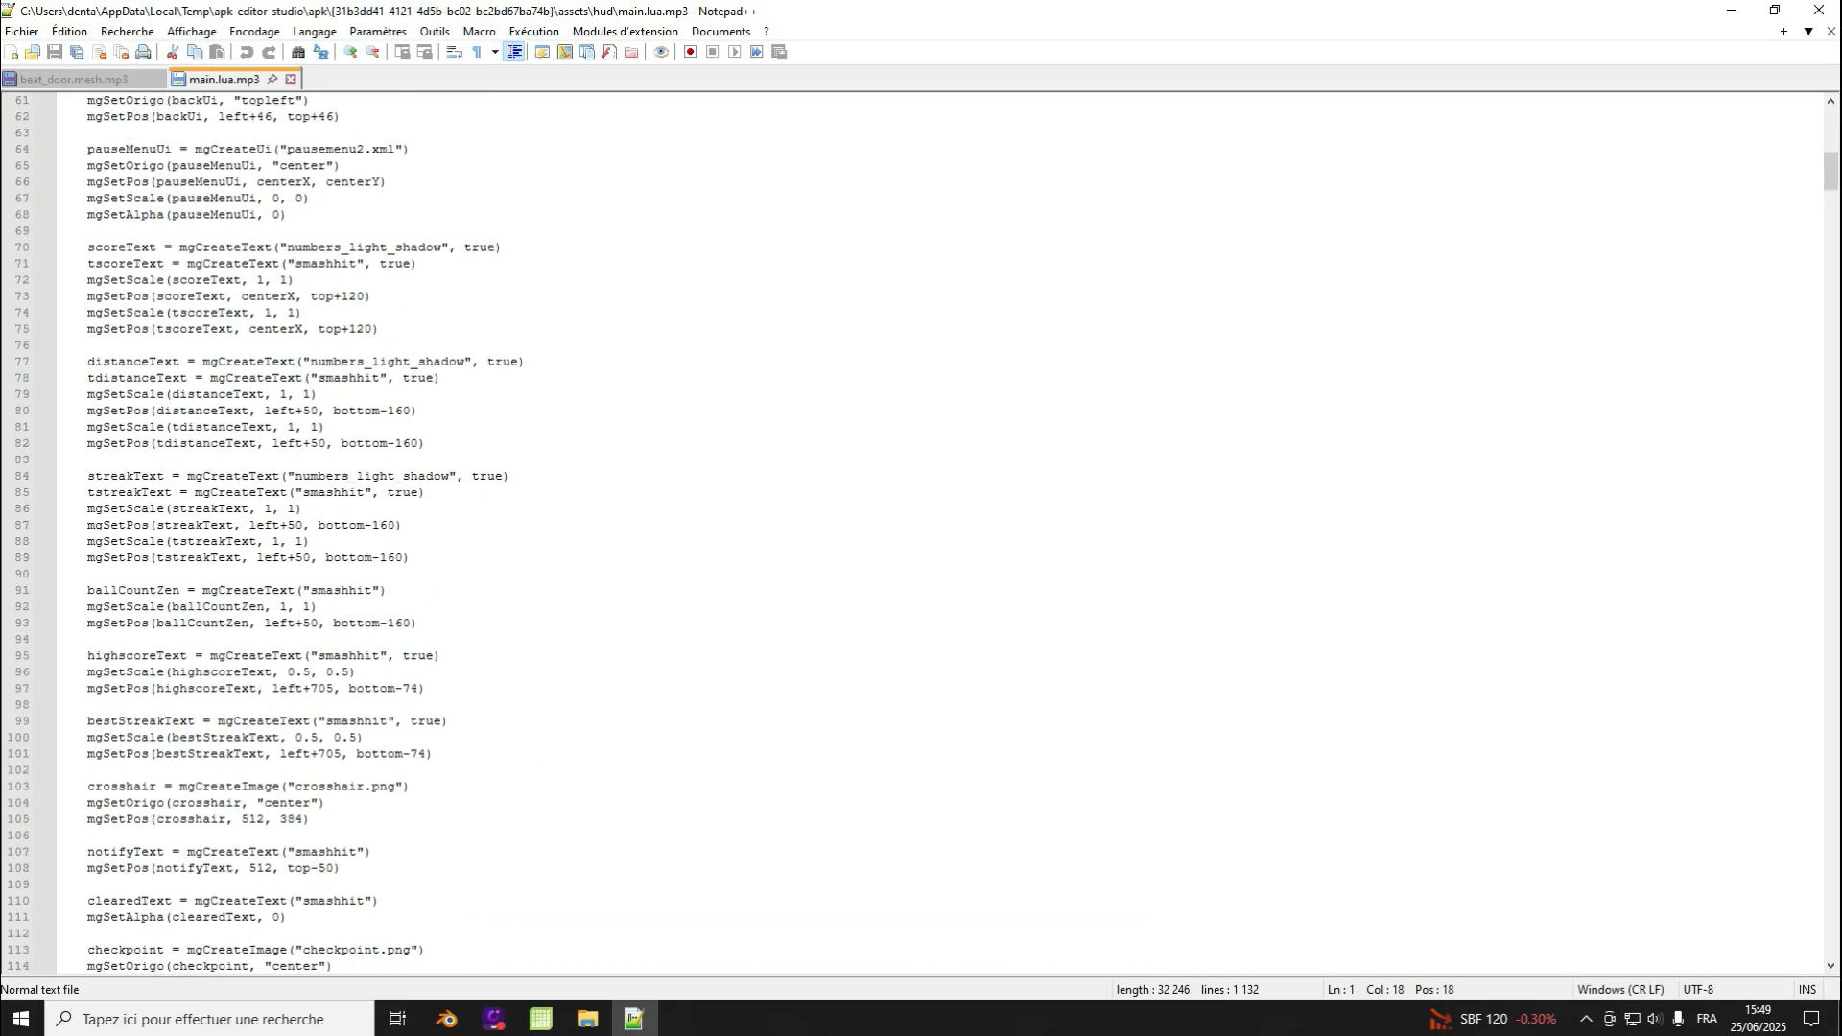
Step: Examine the checkpoint, power-up, streak and level:moregames credits setup further down in the init() function
scroll(921, 533, "up", 12)
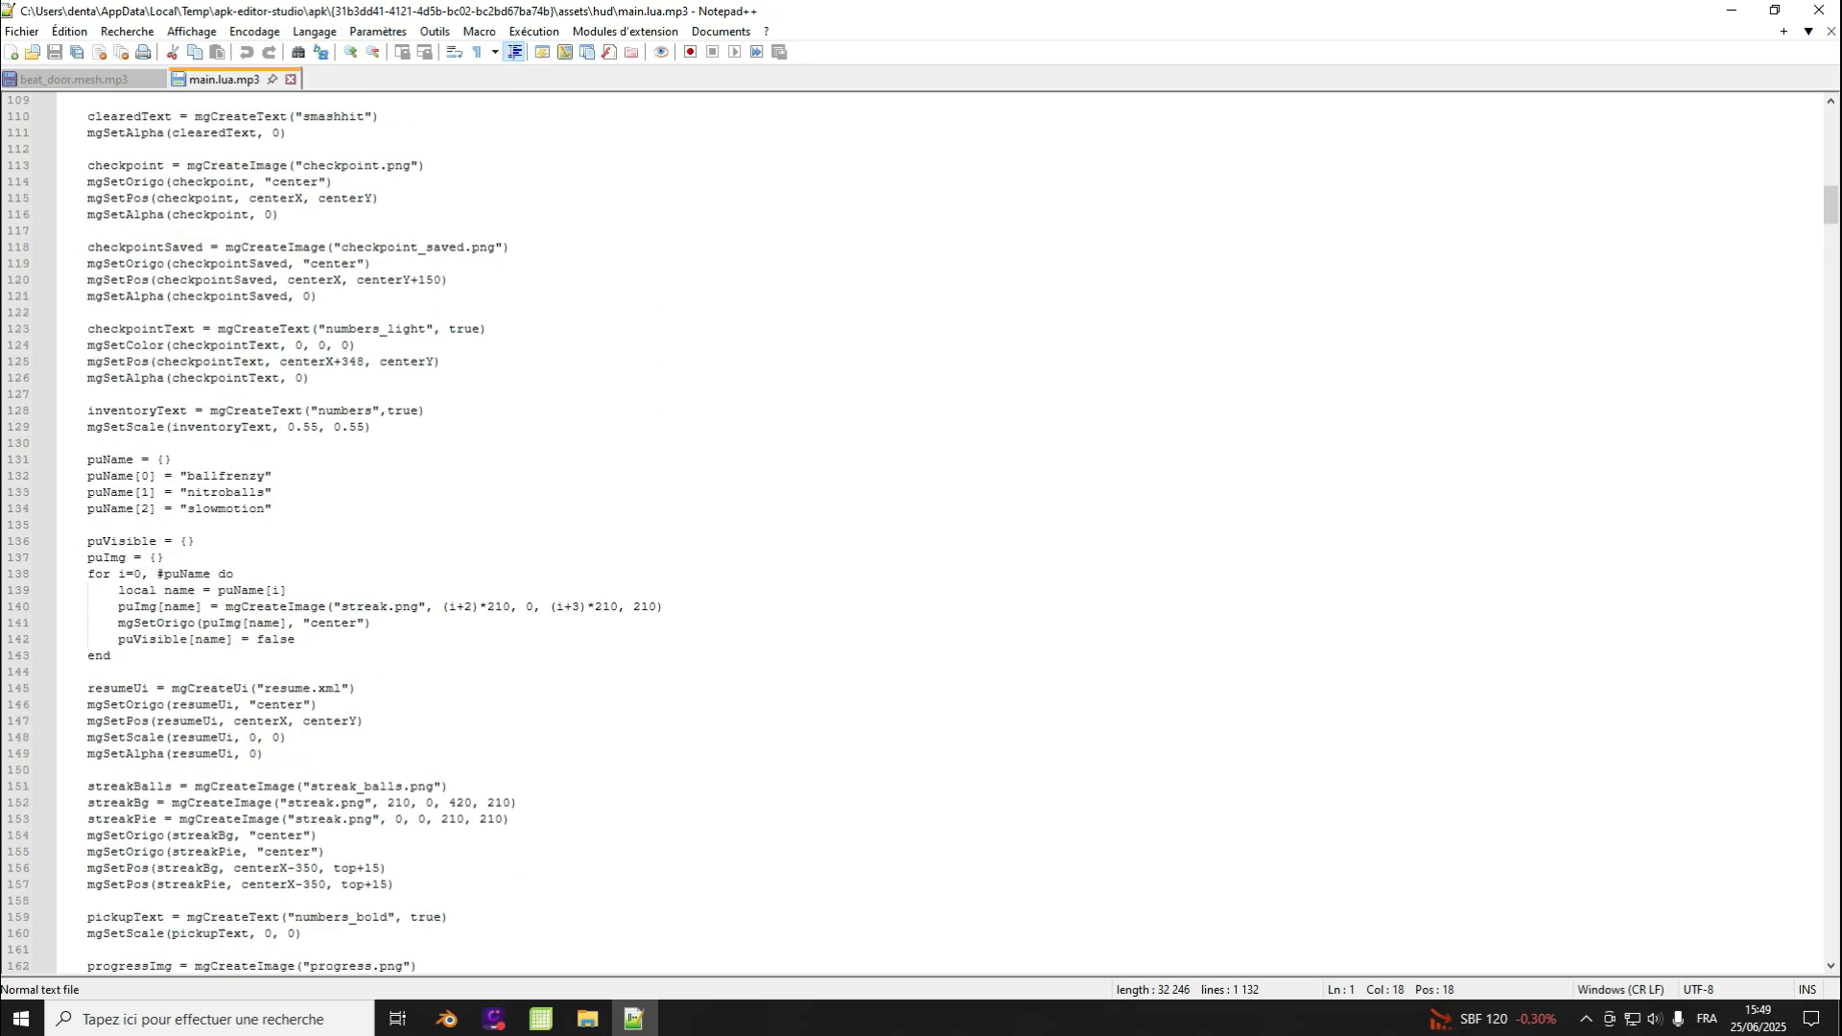
scroll(921, 532, "down", 10)
scroll(921, 532, "up", 5)
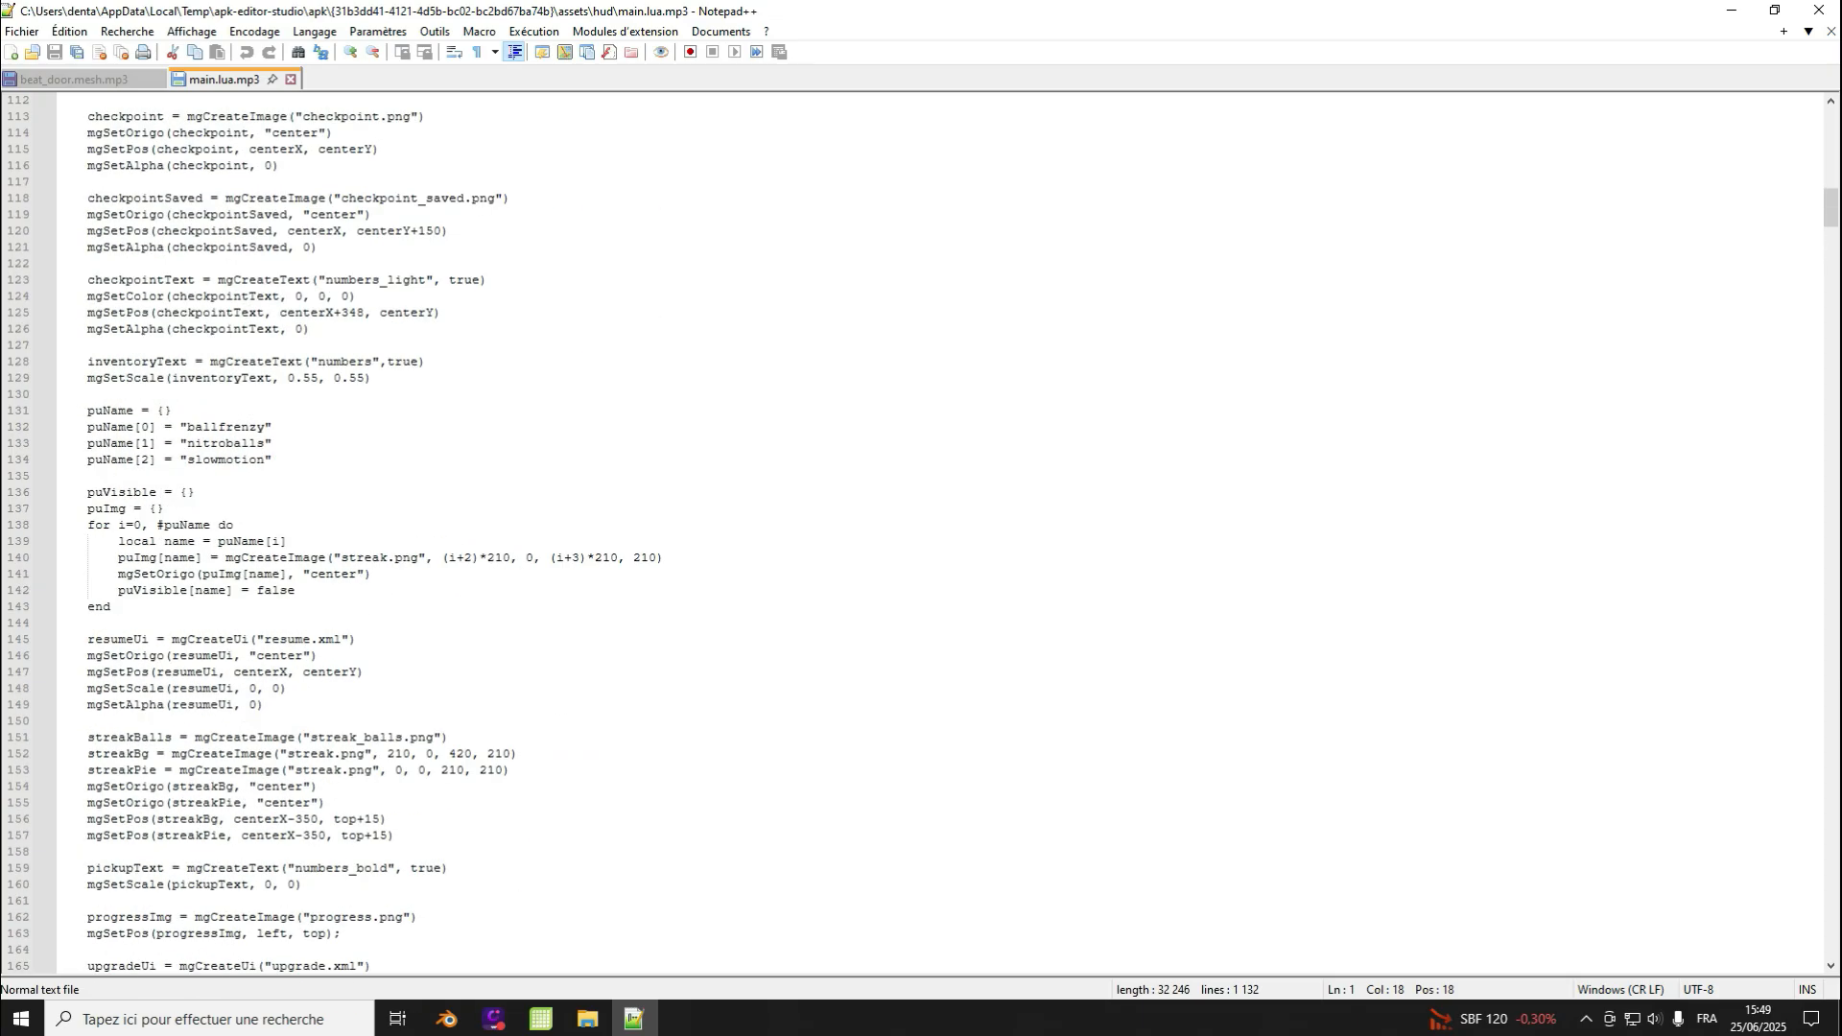
scroll(921, 532, "down", 4)
scroll(921, 533, "down", 9)
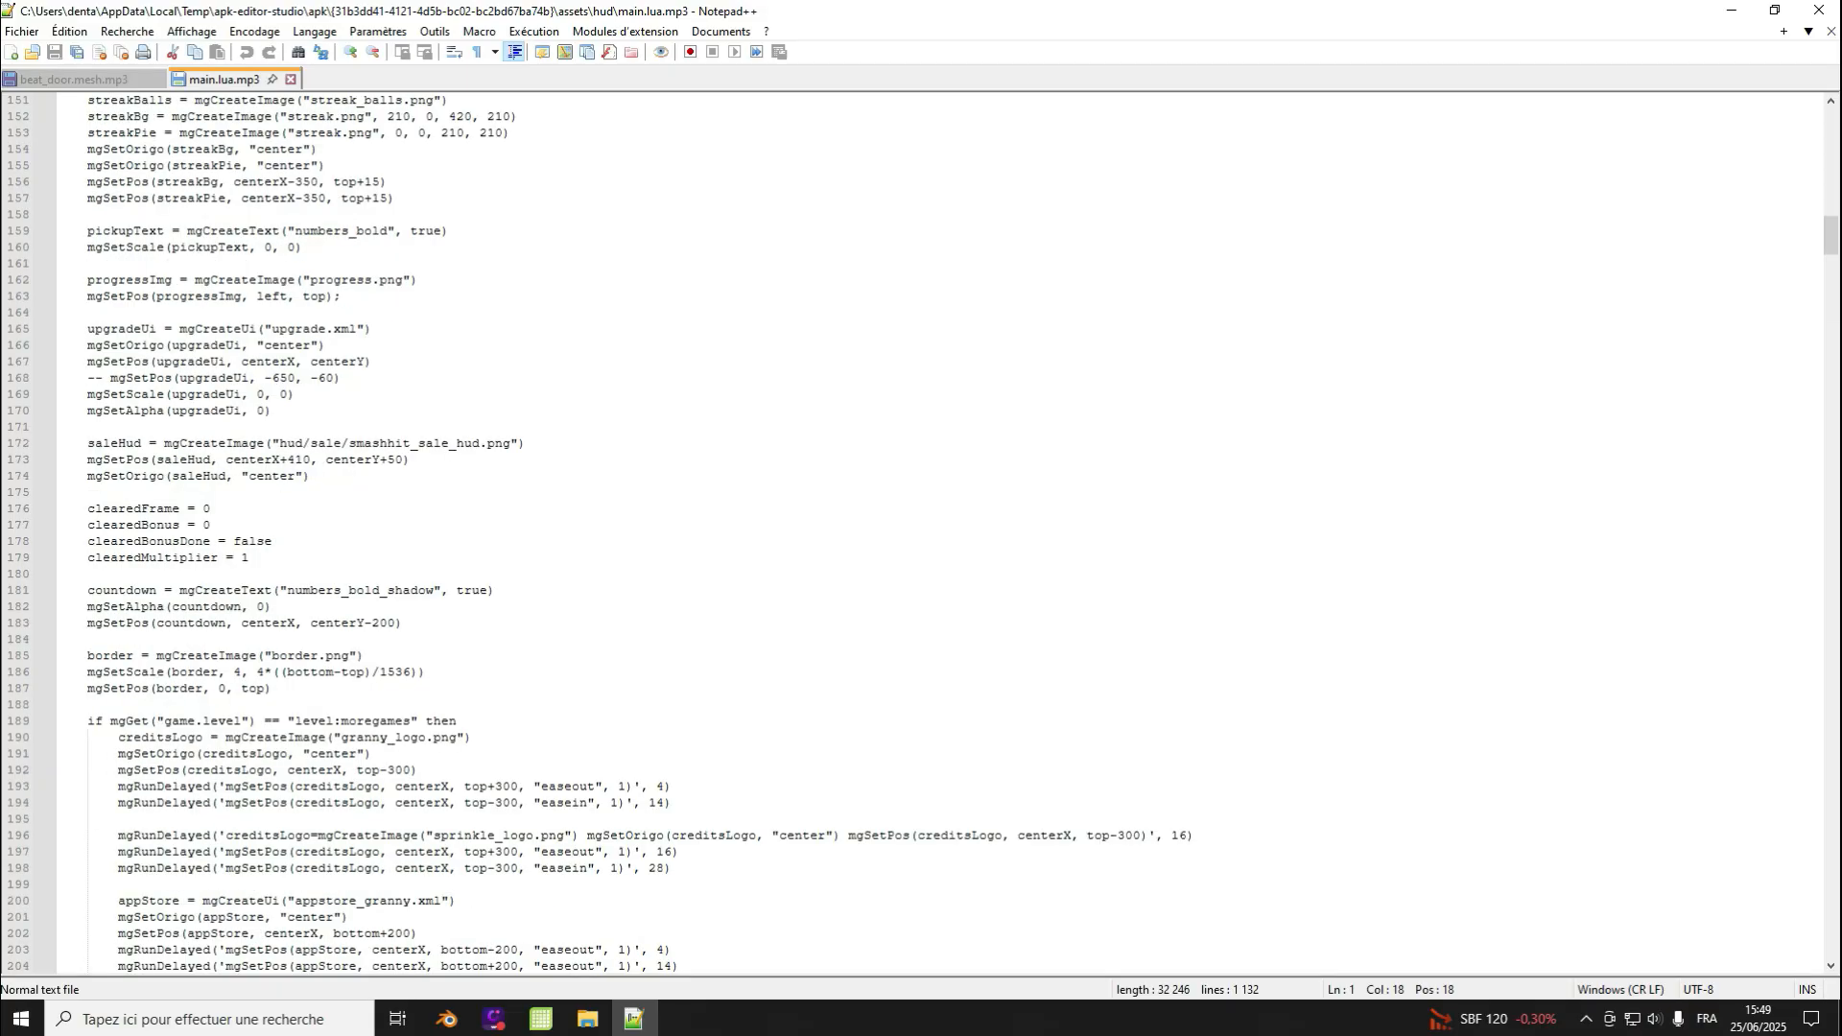
scroll(921, 532, "down", 3)
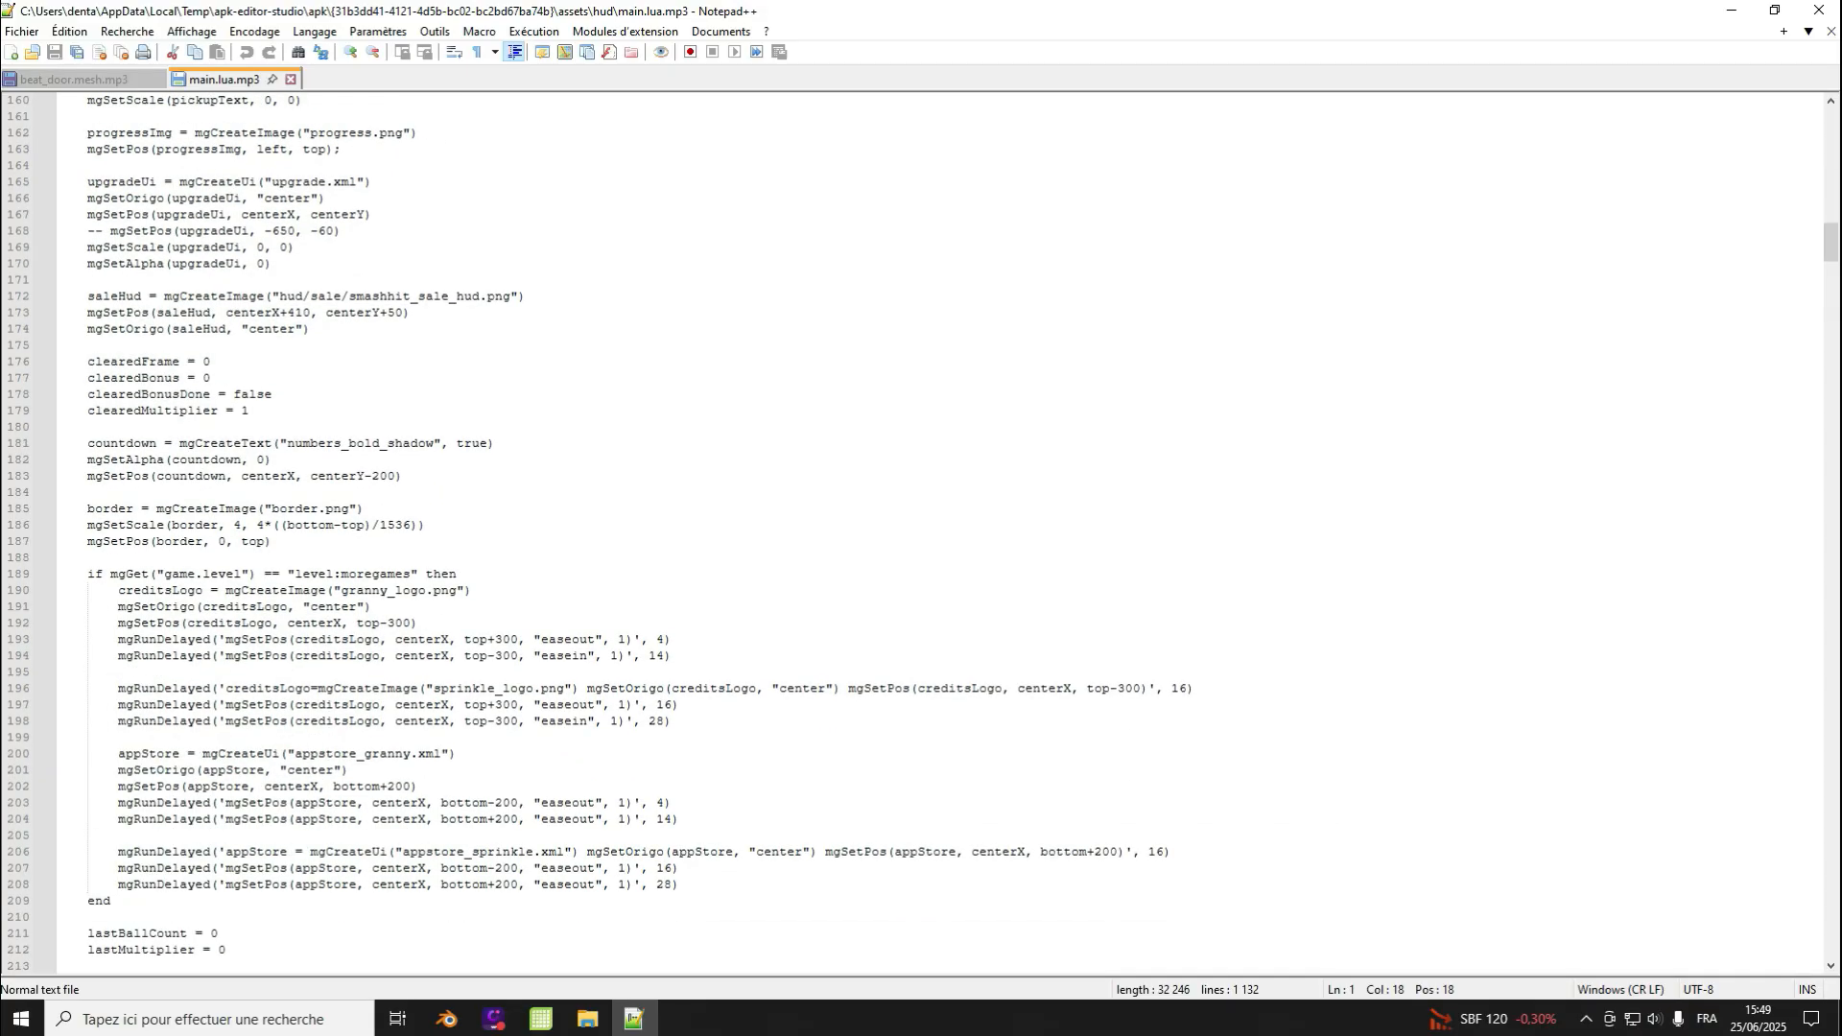
scroll(921, 532, "up", 13)
scroll(921, 532, "down", 18)
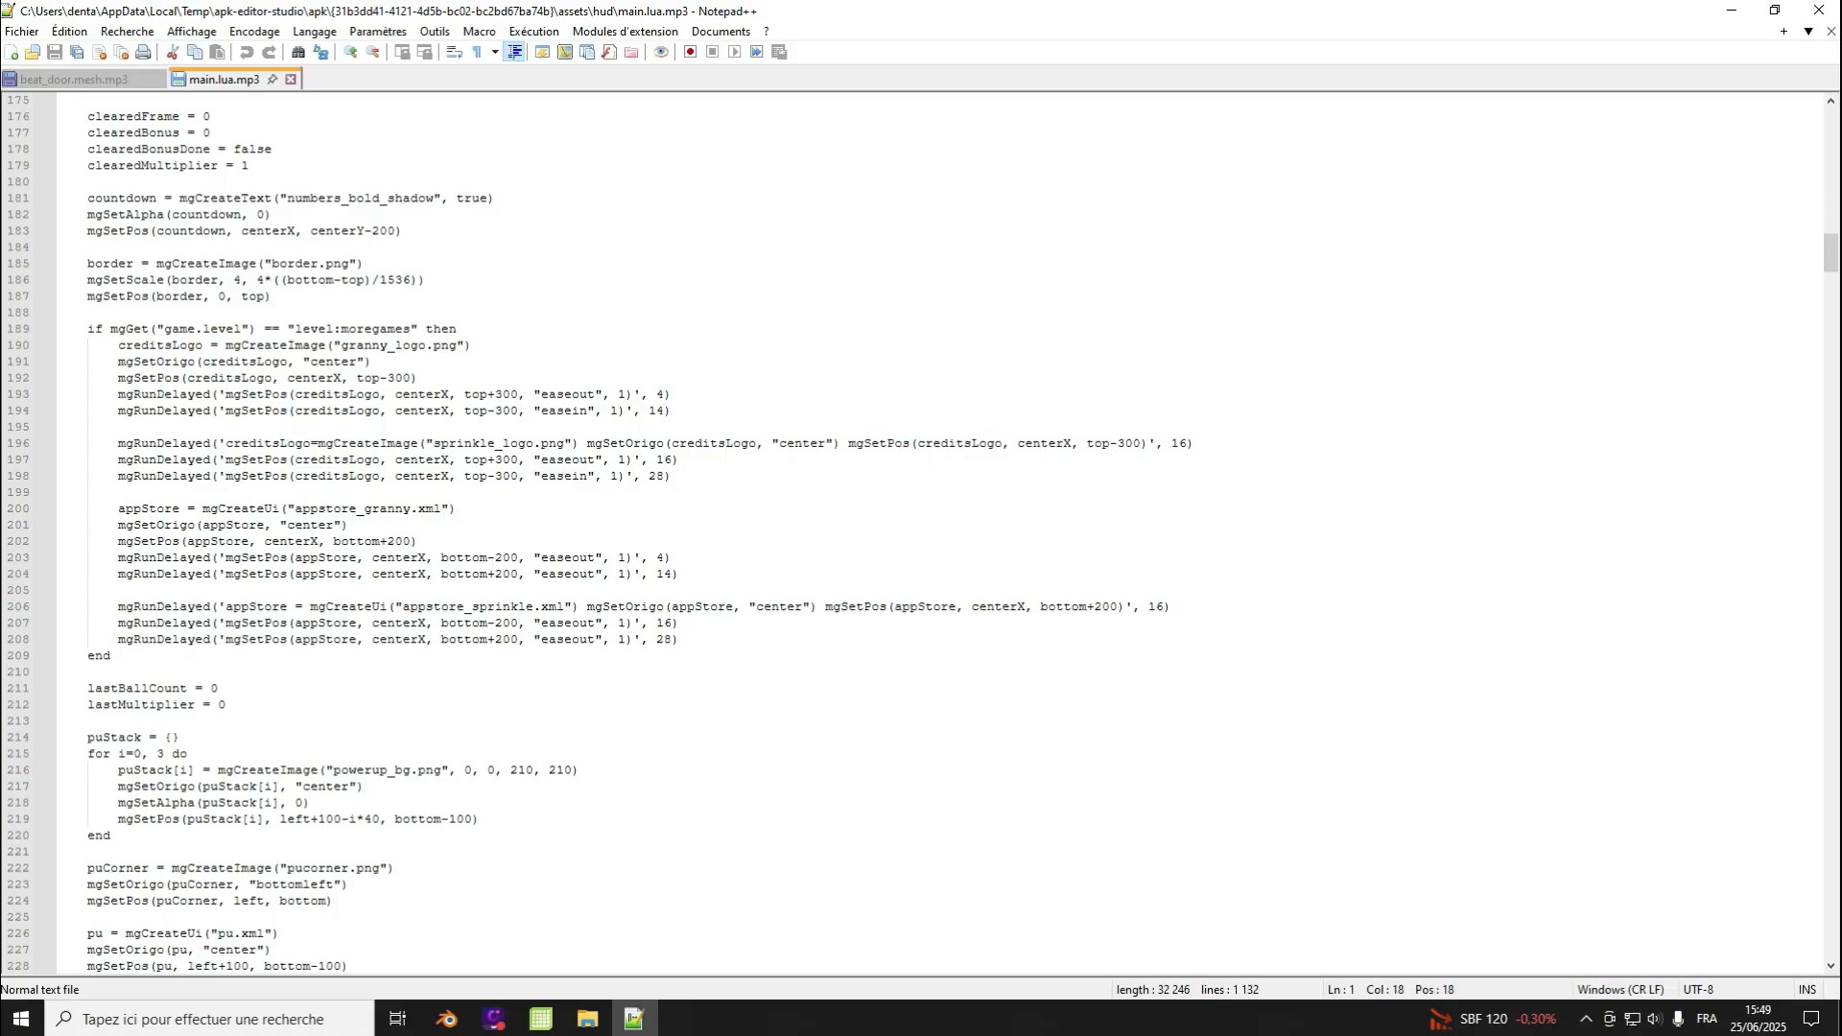
Step: Read through the pushPowerup() and popPowerup() functions down to the beginning of frame()
scroll(921, 533, "down", 20)
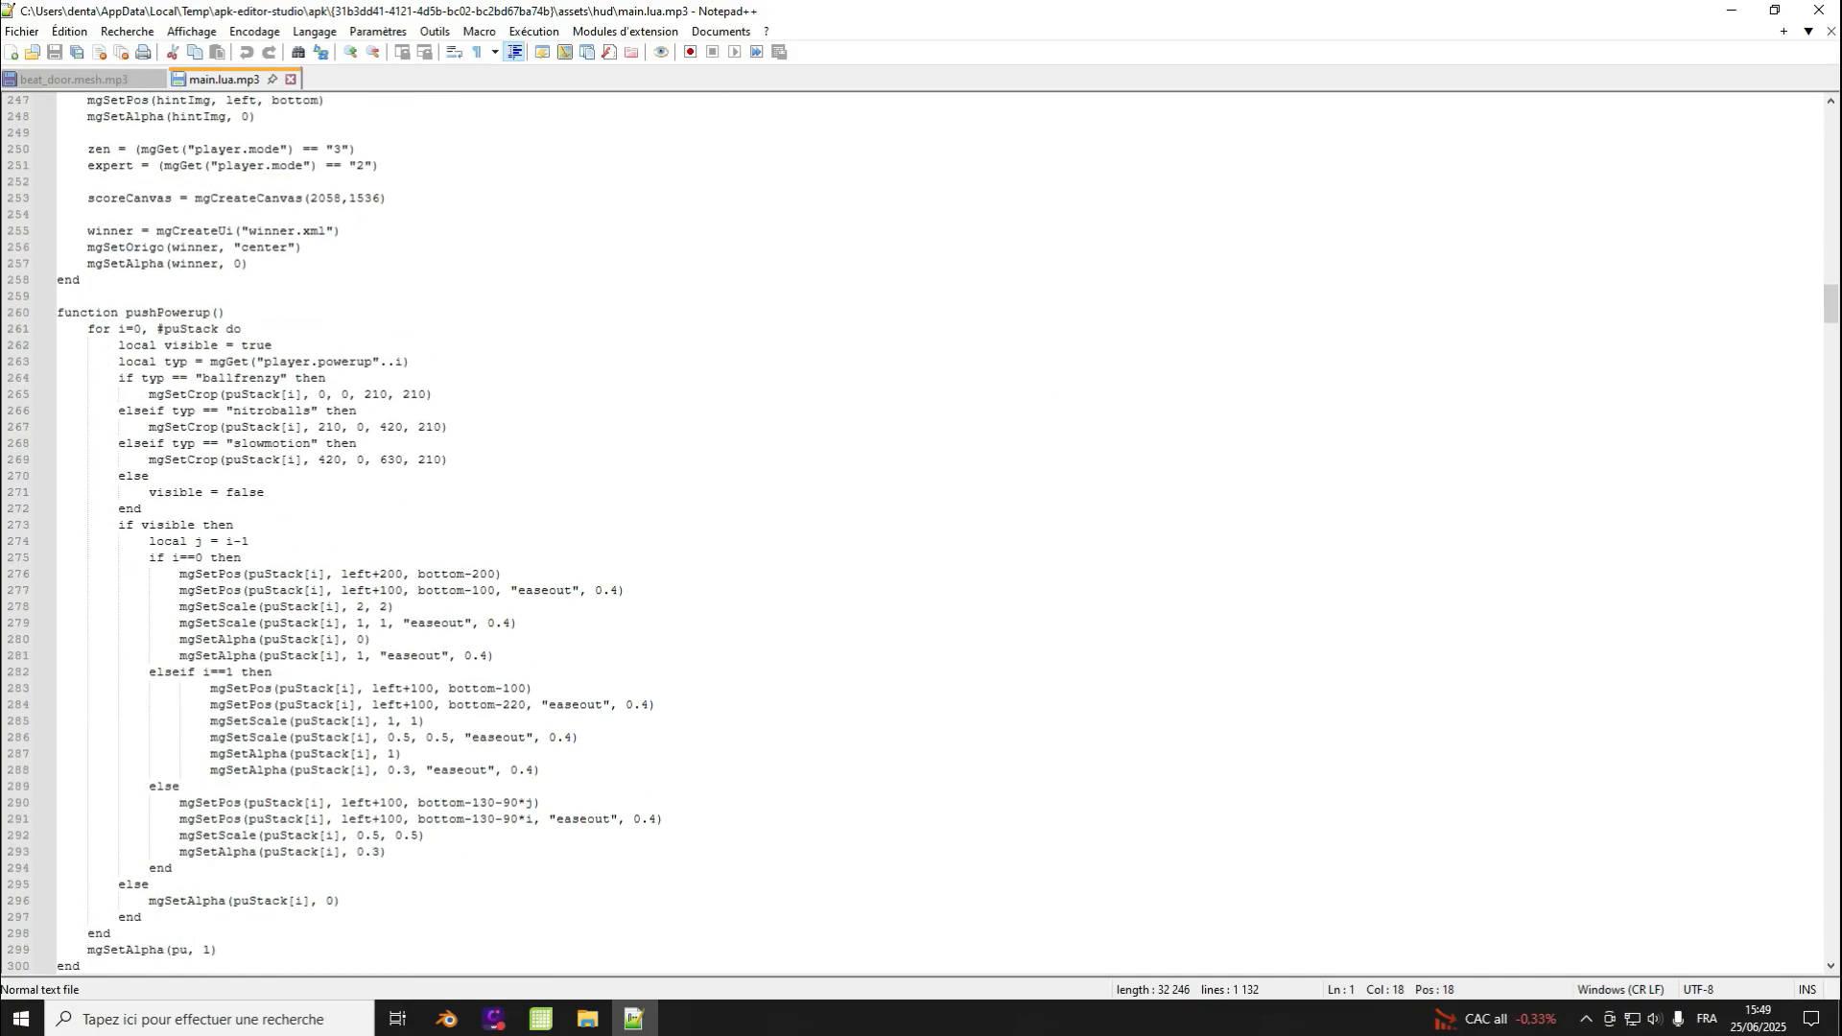
scroll(921, 533, "down", 15)
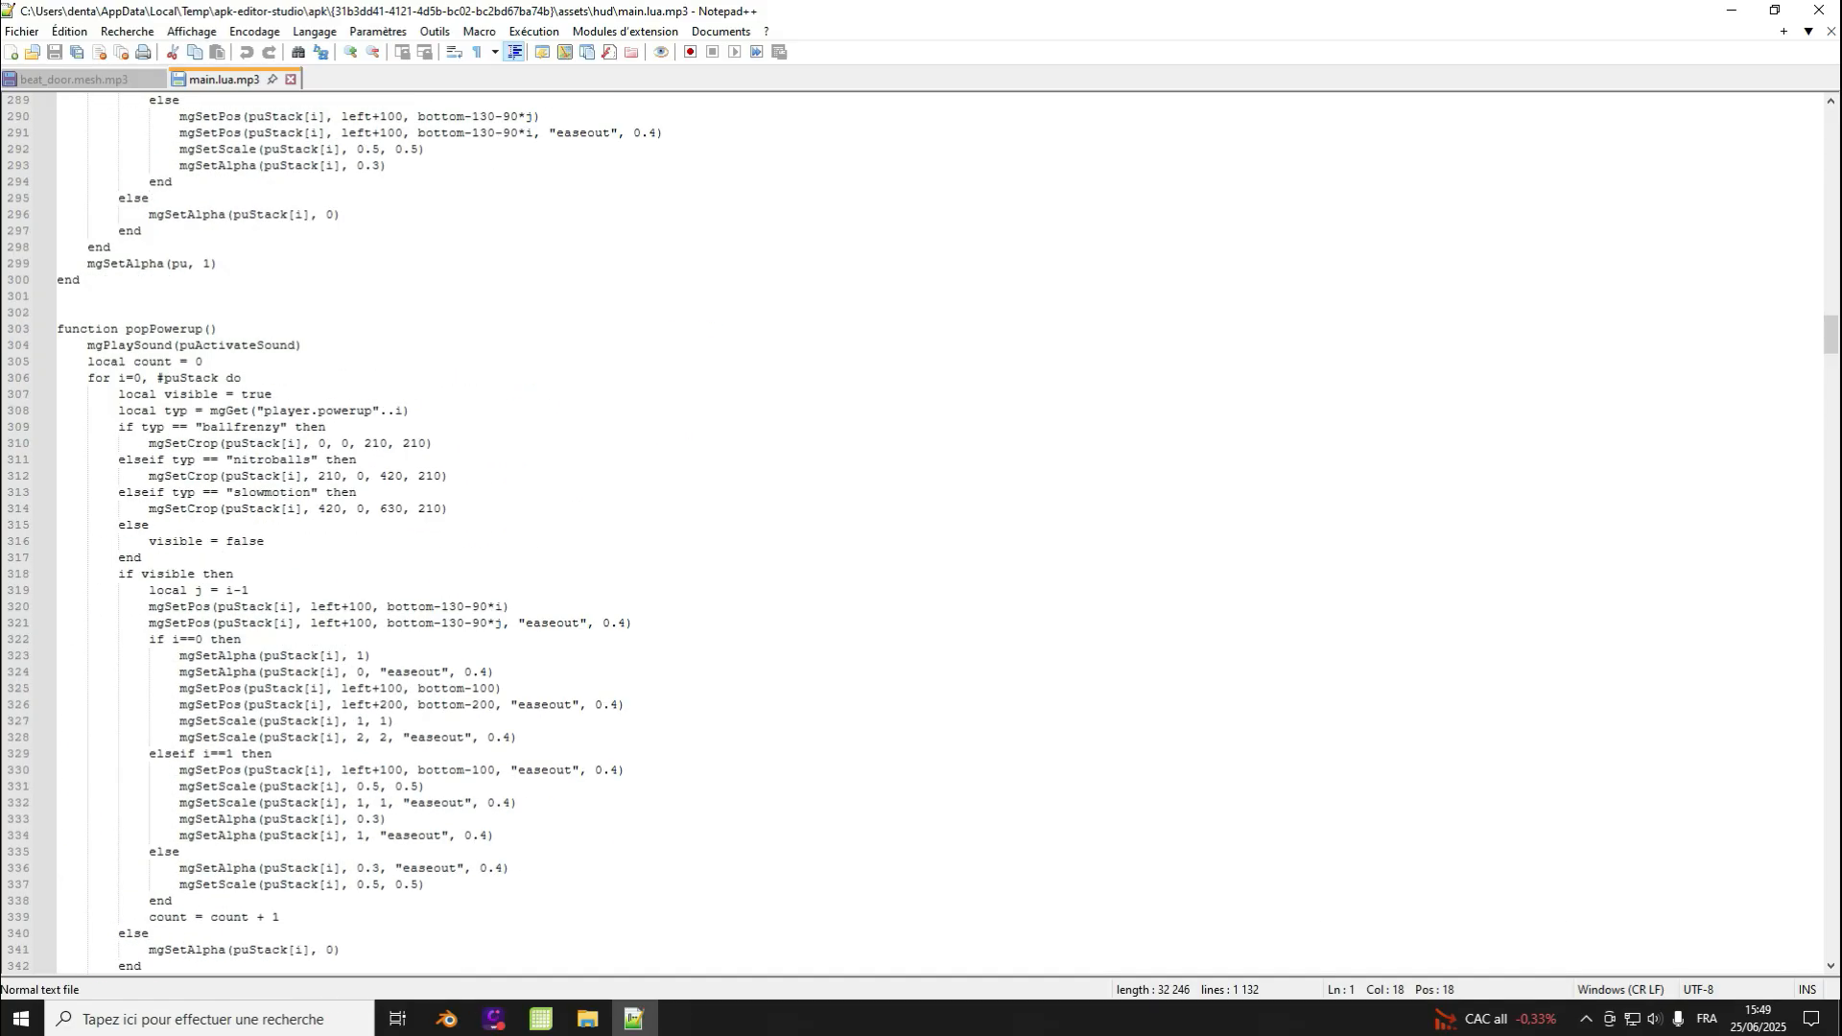
scroll(921, 533, "down", 7)
scroll(921, 533, "down", 12)
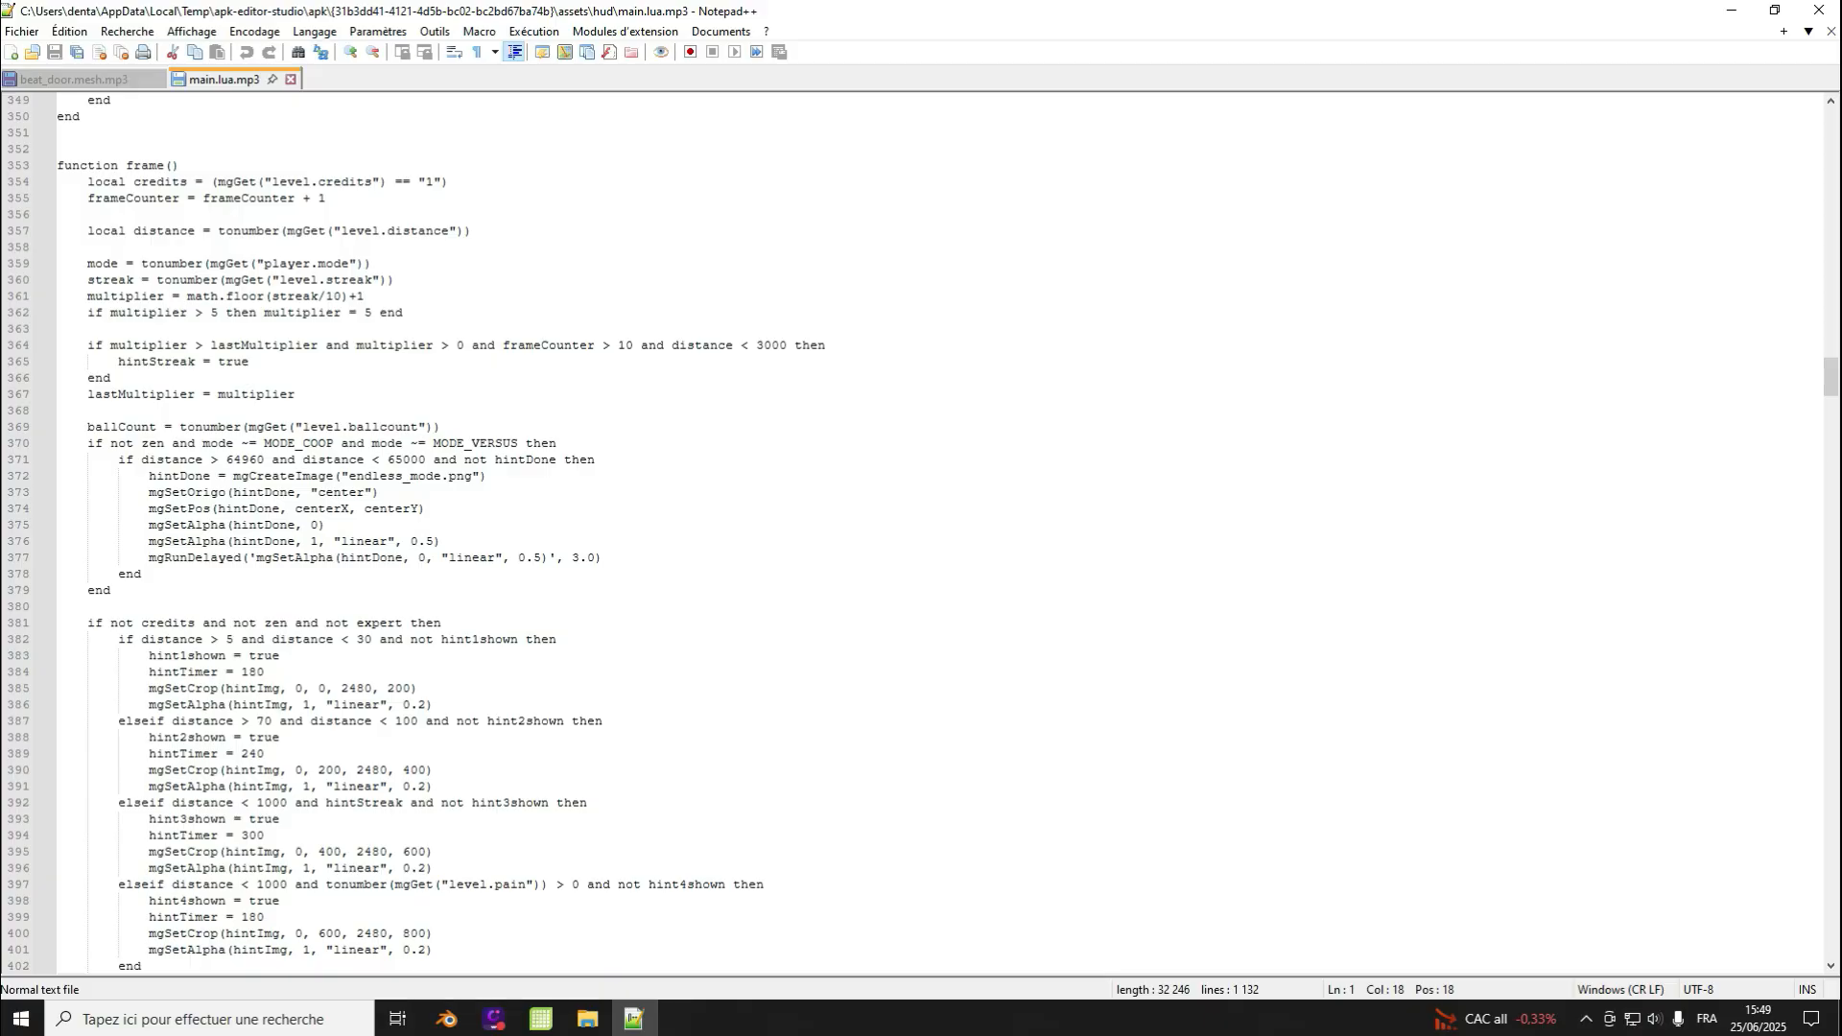
scroll(921, 533, "up", 11)
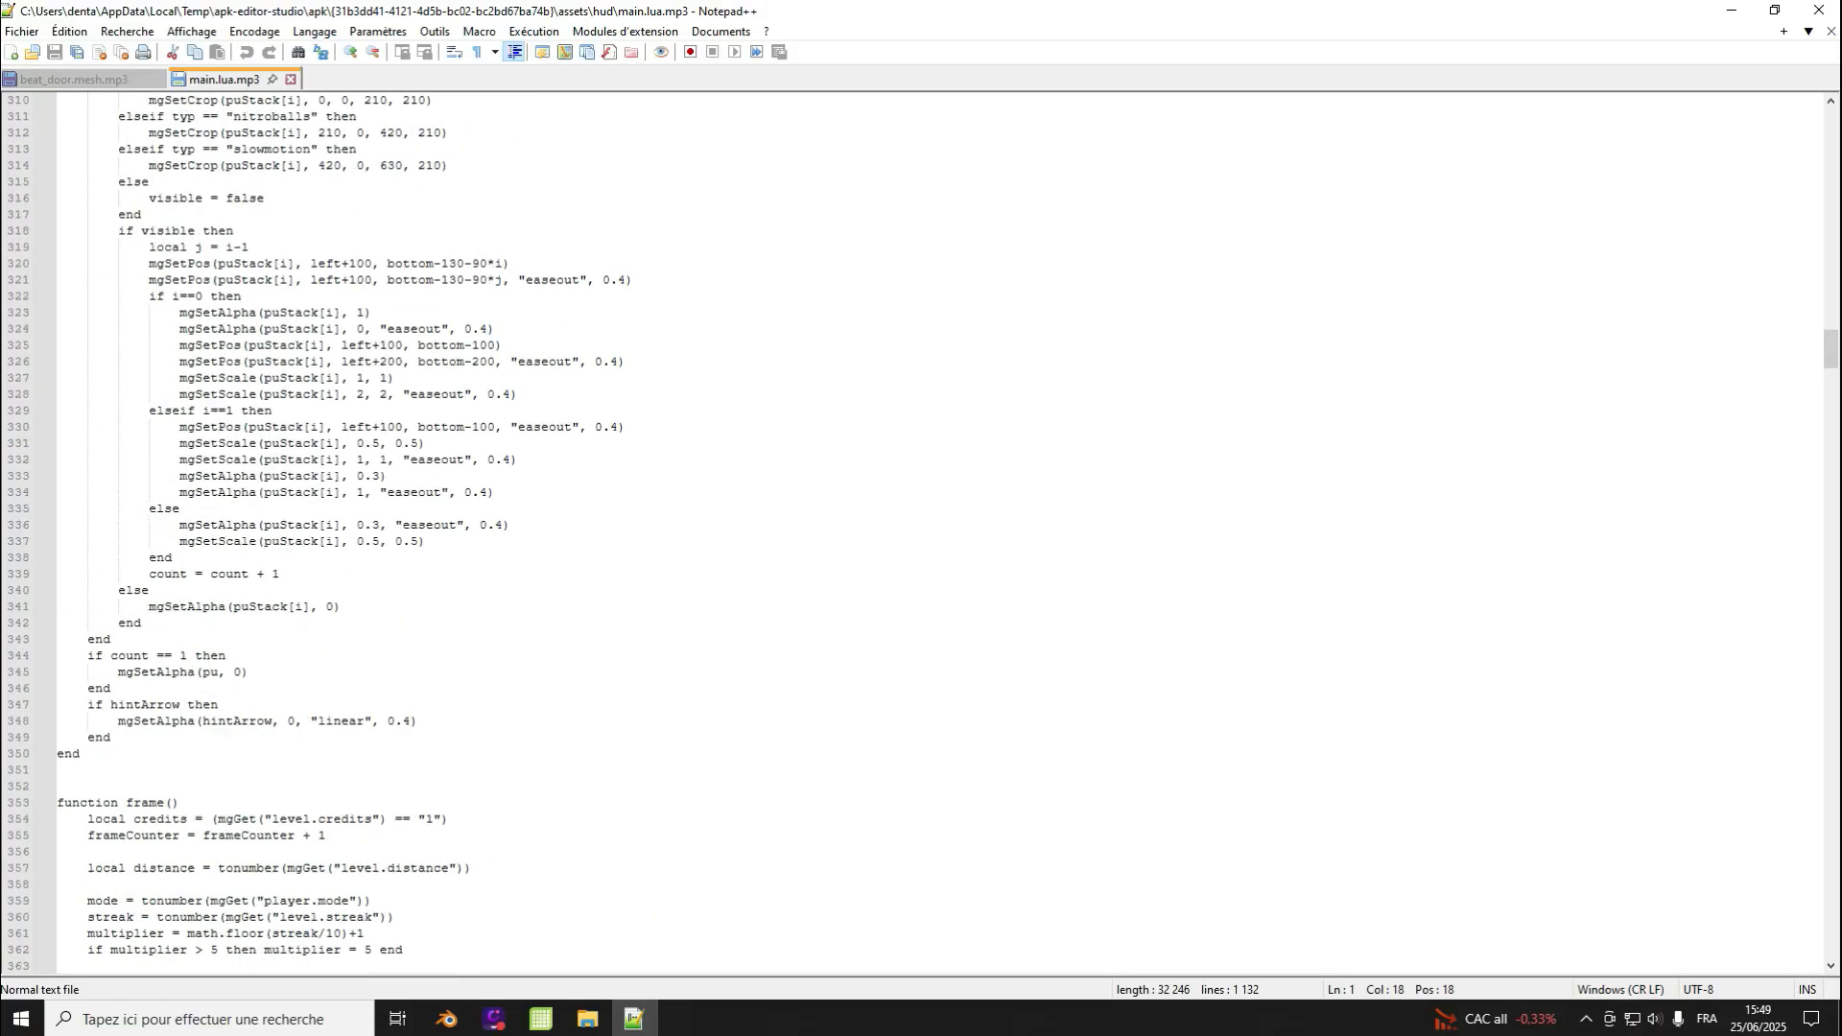
scroll(921, 532, "down", 10)
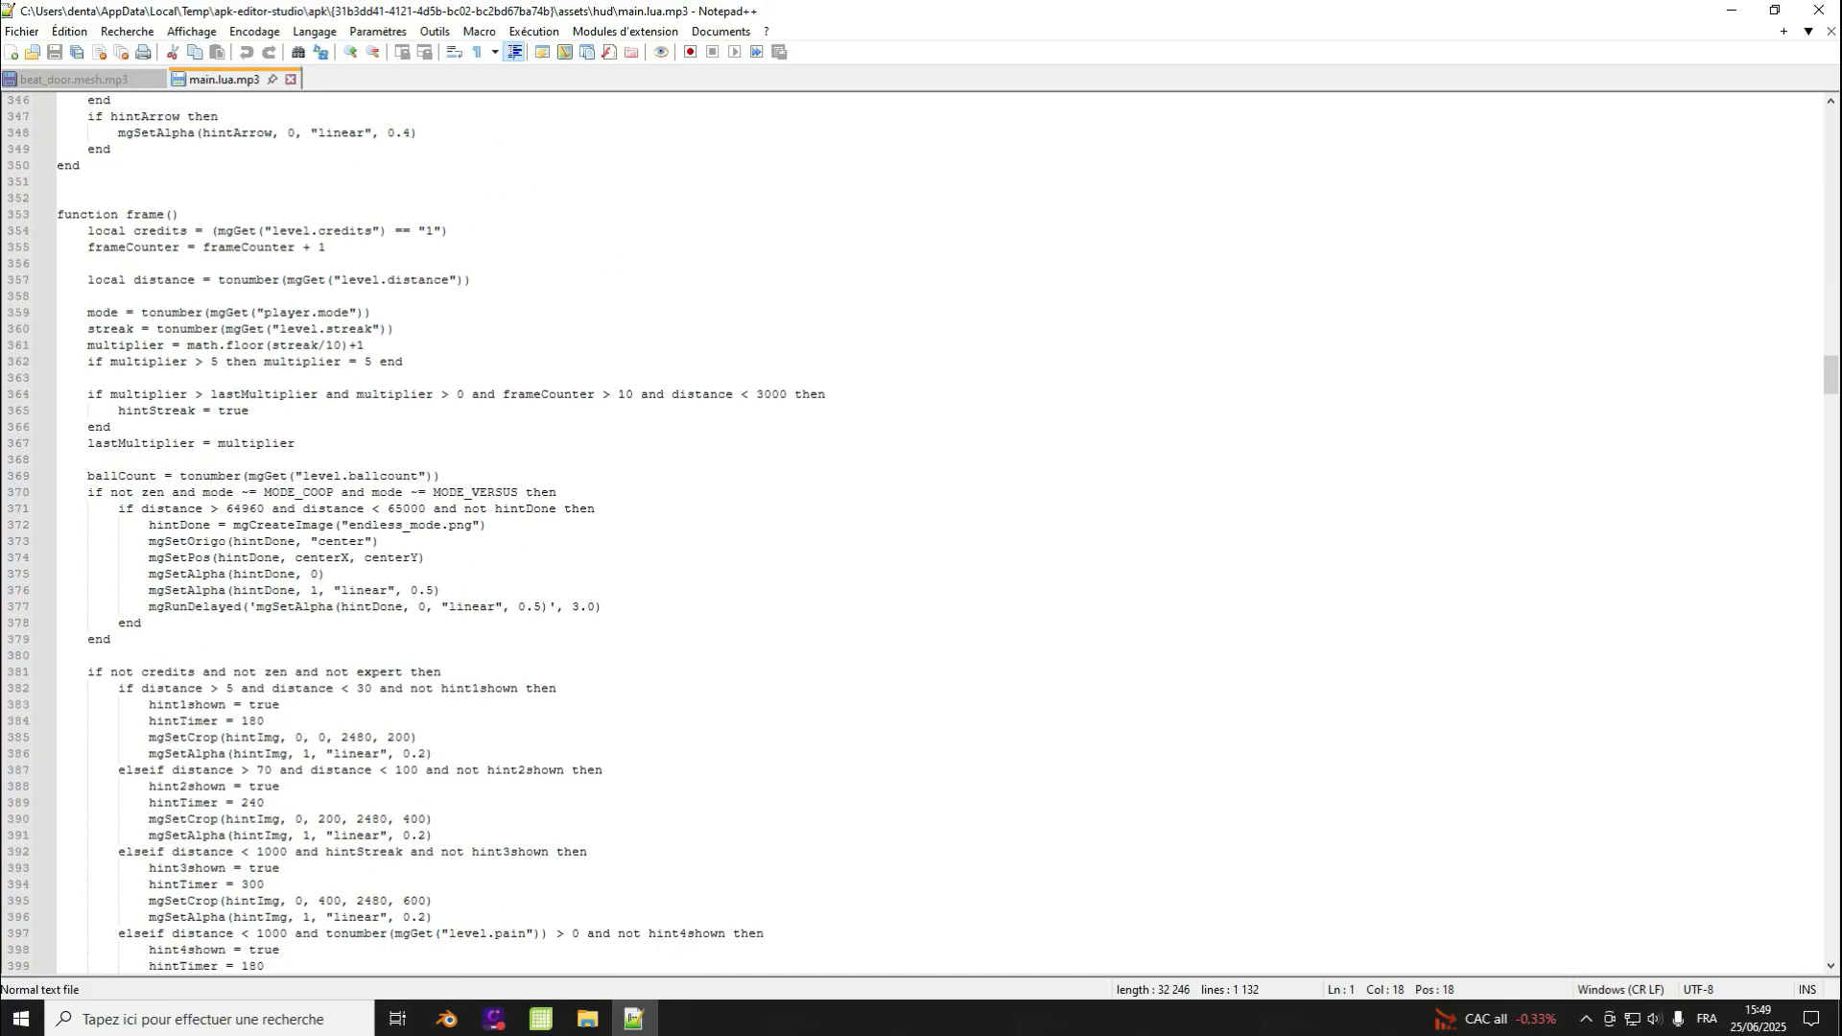
Step: Highlight the endless-mode hint condition in frame() and inspect its distance limits, 64960 and 65000
left_click_drag(118, 508, 595, 508)
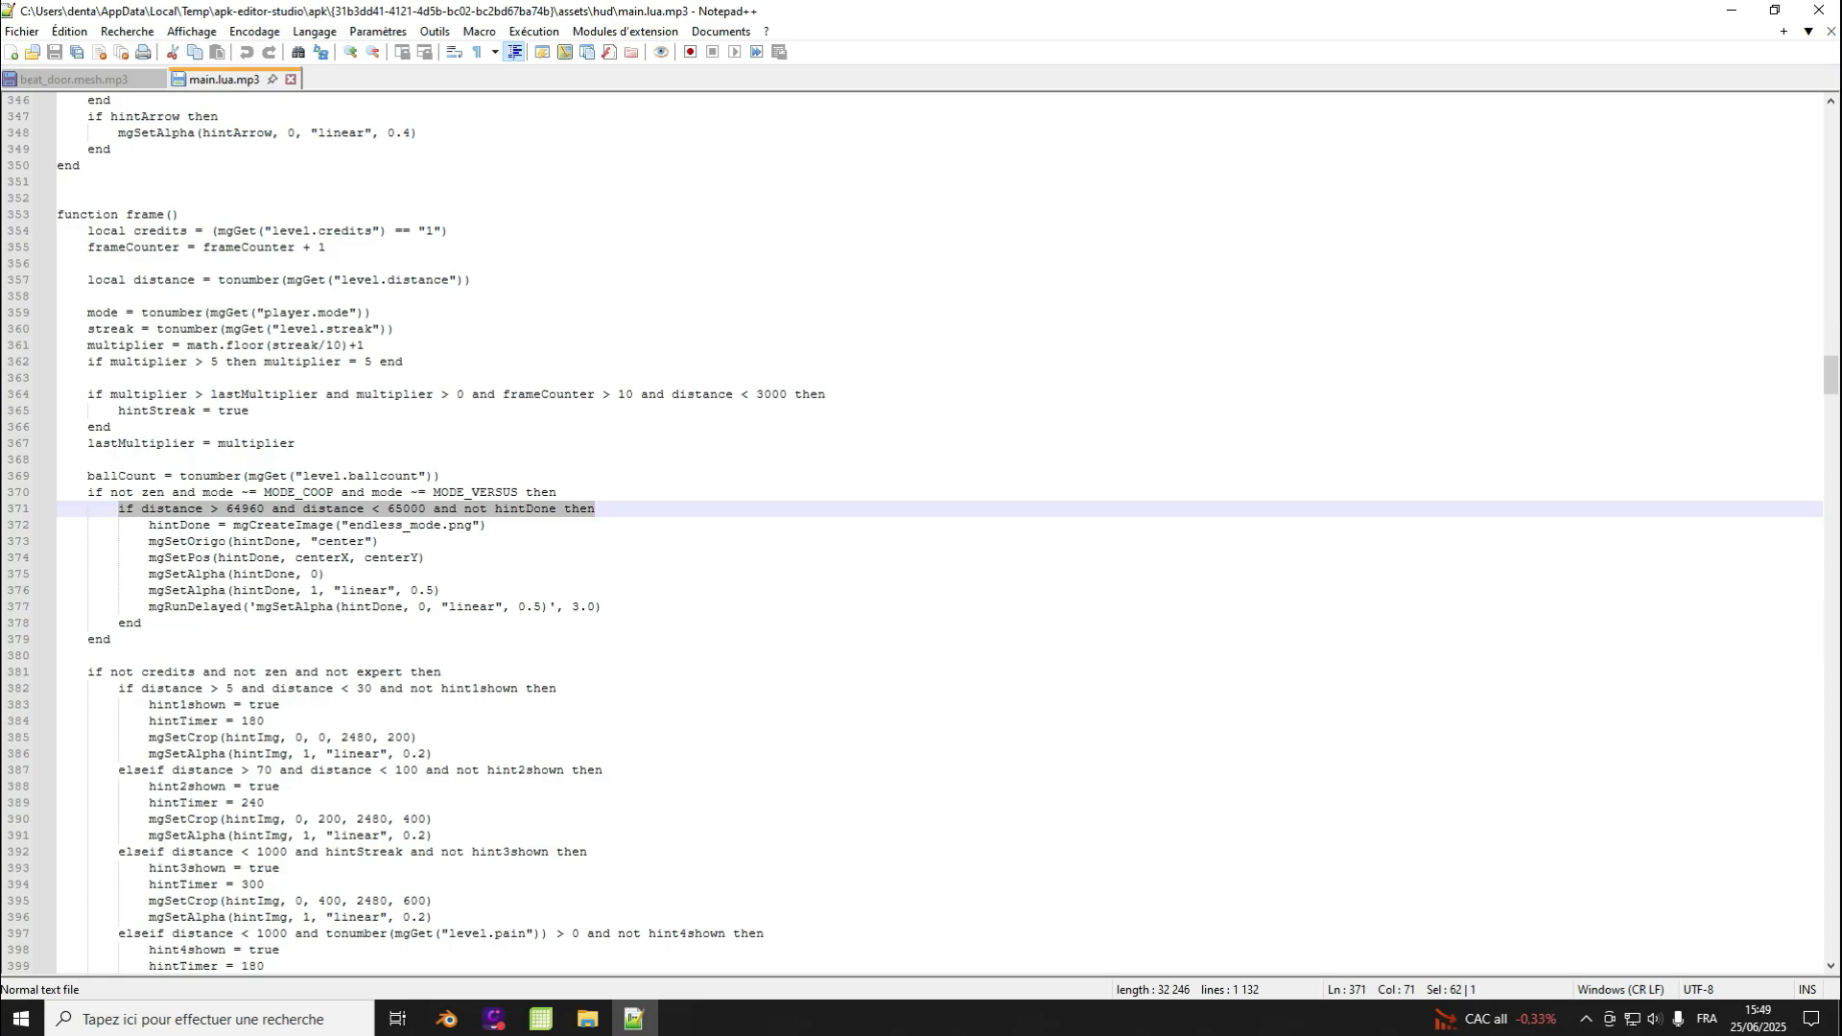
left_click(480, 509)
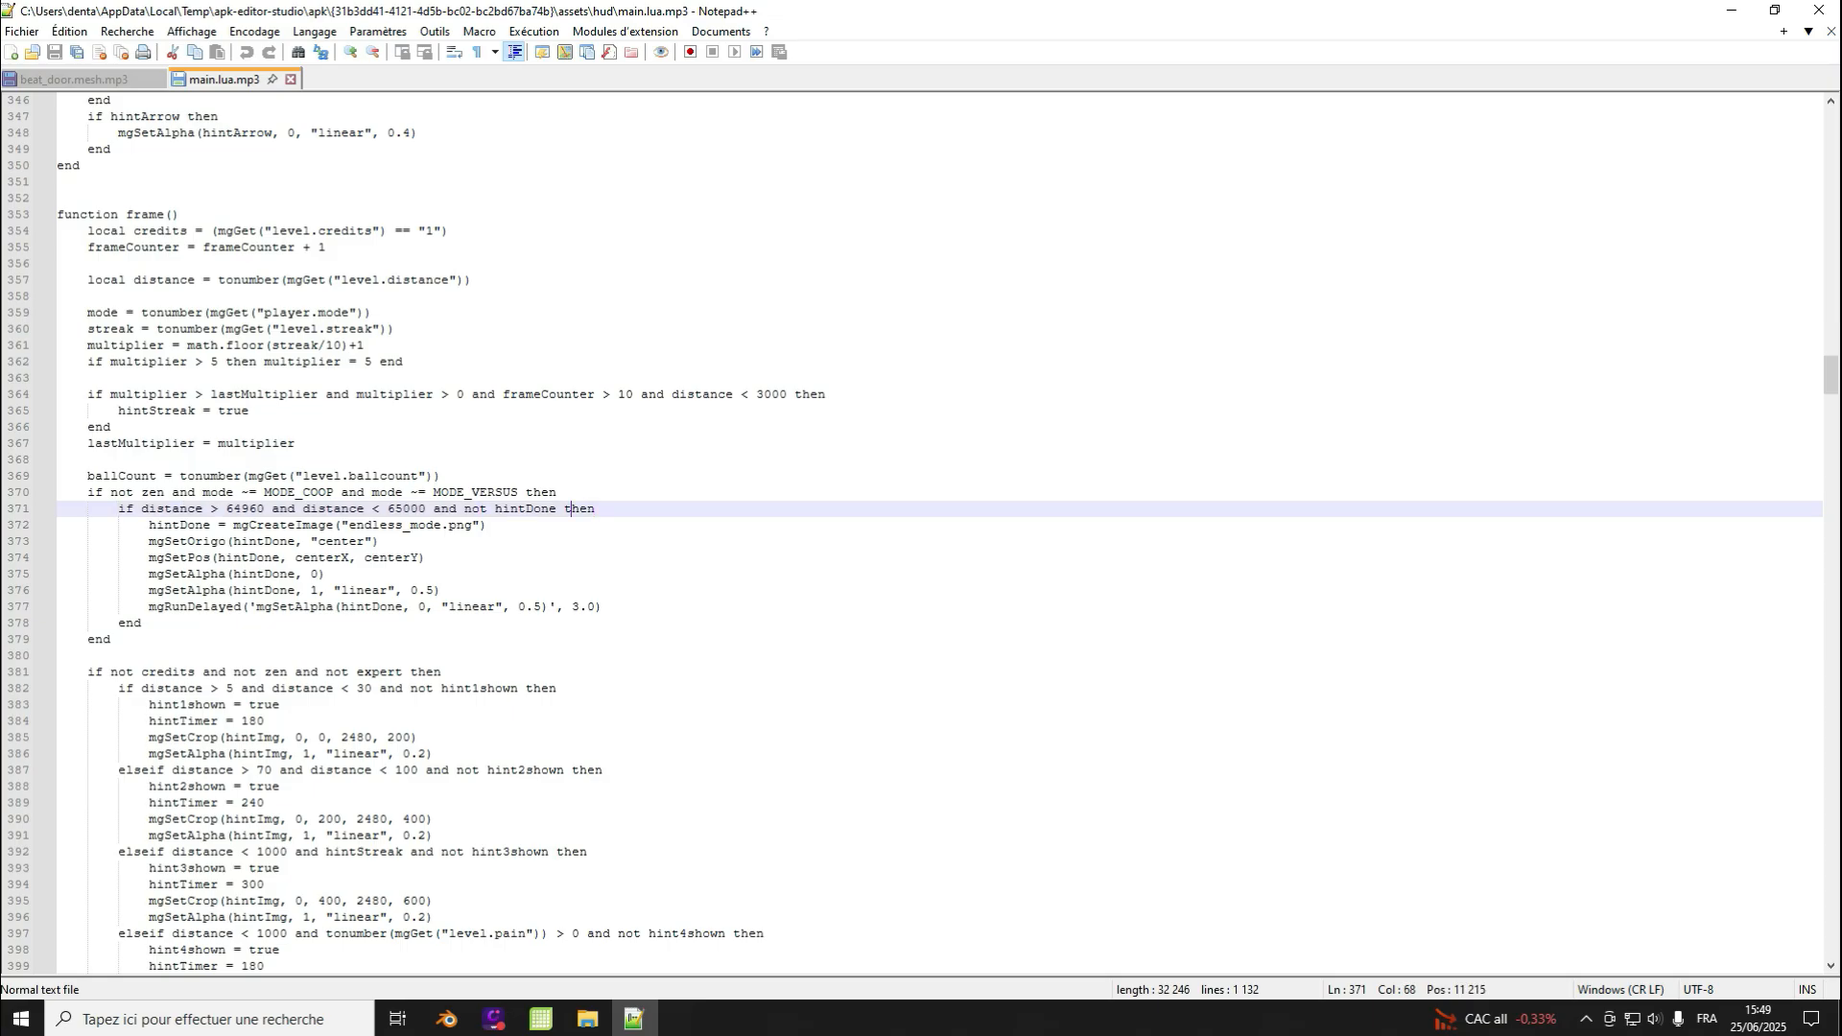
left_click(594, 508)
double_click(245, 509)
left_click_drag(388, 509, 433, 508)
left_click(426, 508)
scroll(918, 541, "down", 1)
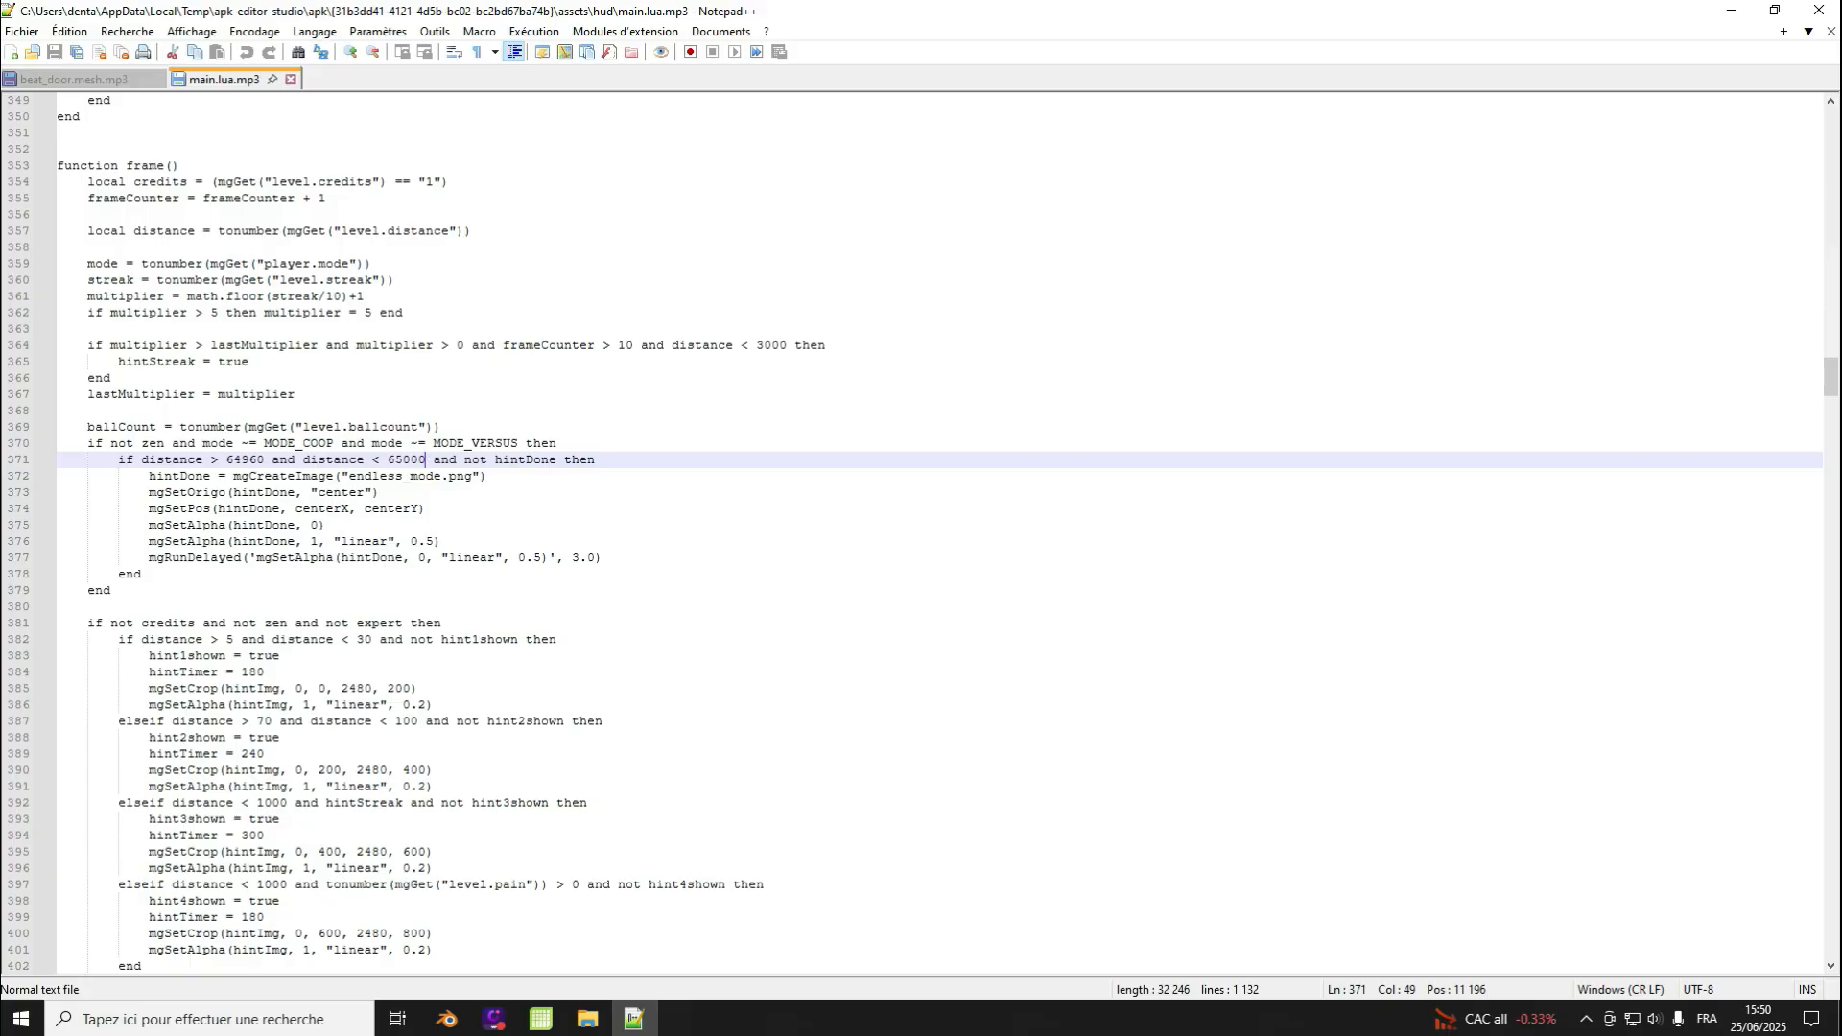
scroll(919, 541, "down", 1)
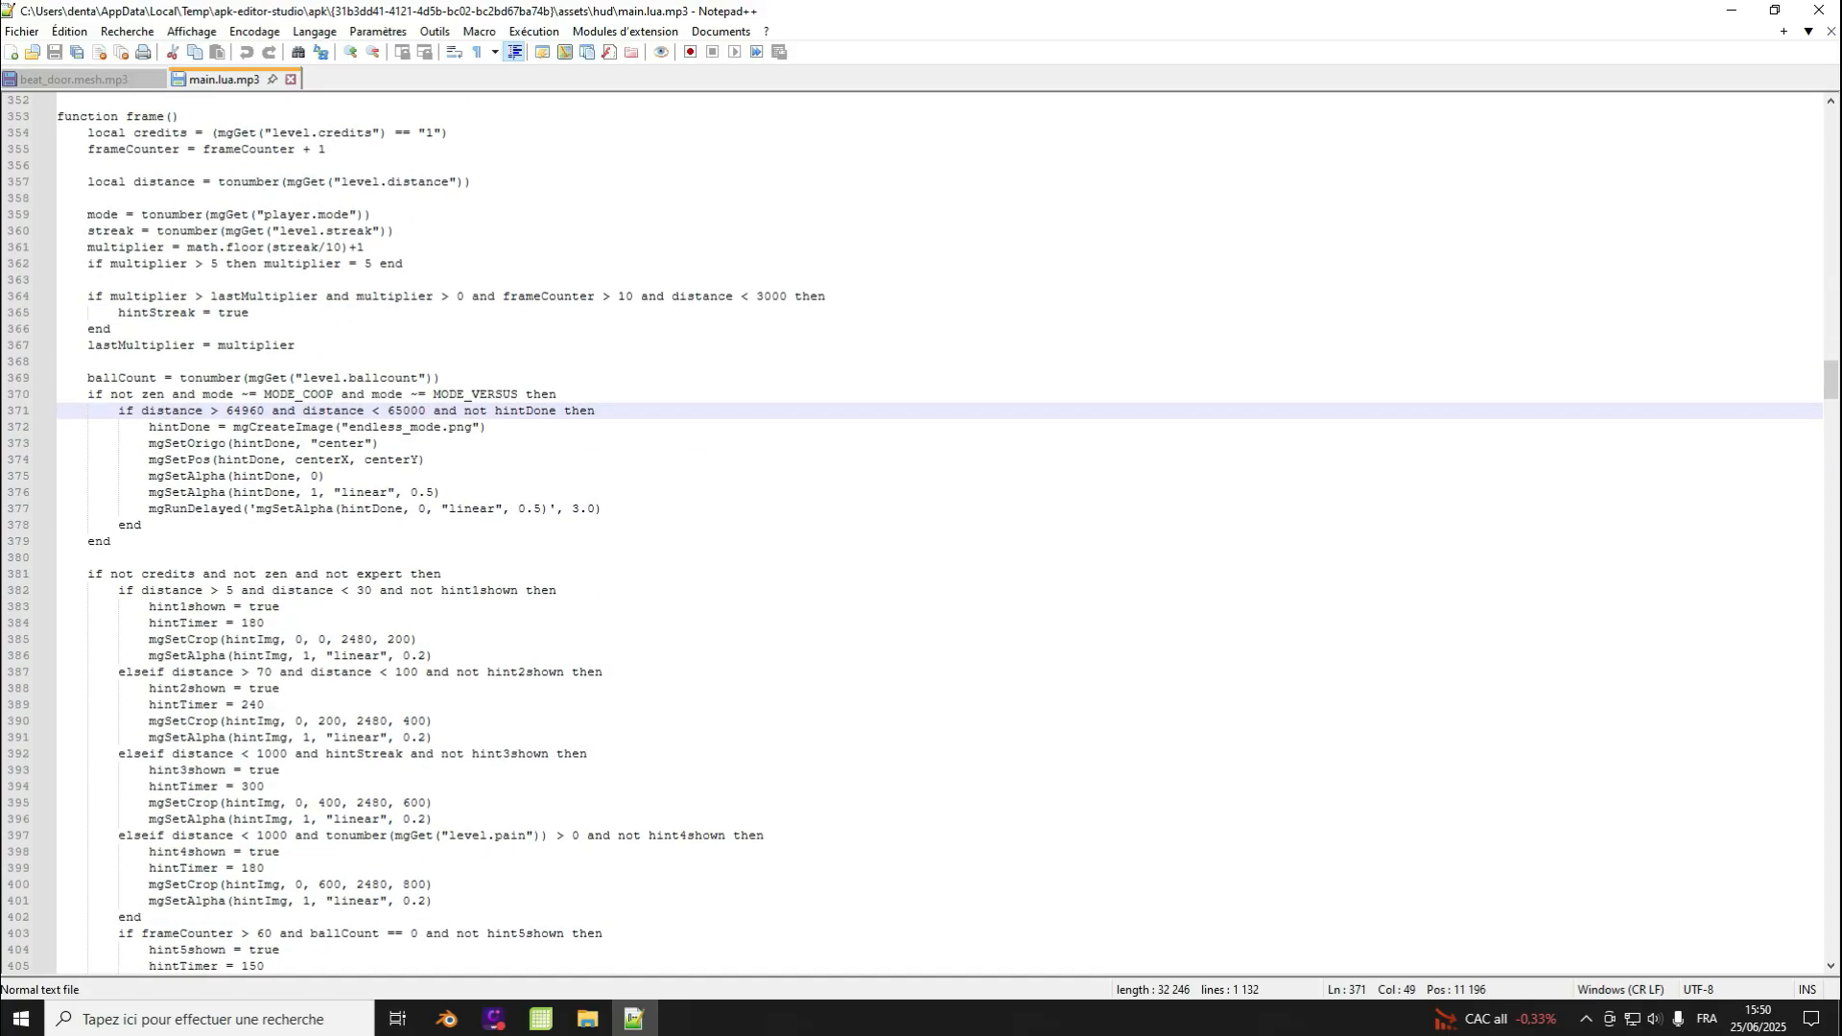
Step: Look over the drawScore() and drawScoreZen() functions and the versus and co-op mode code in draw()
scroll(919, 534, "down", 17)
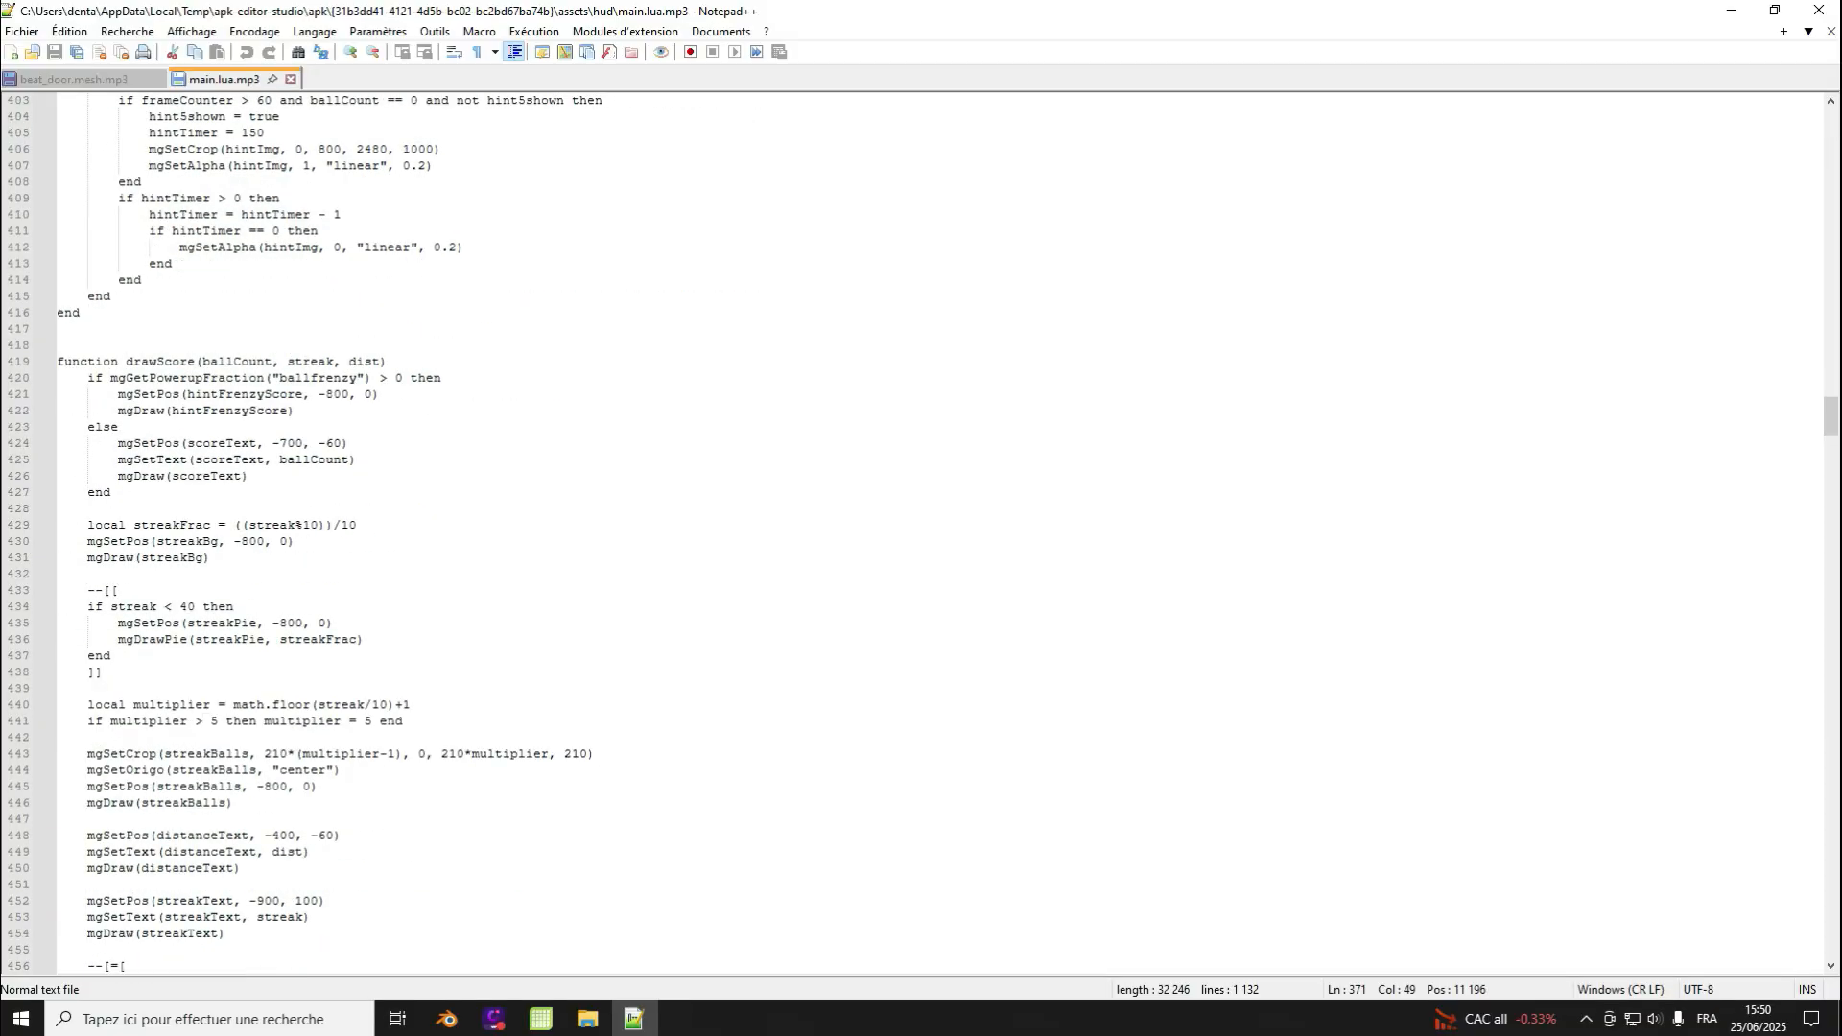
scroll(919, 534, "down", 20)
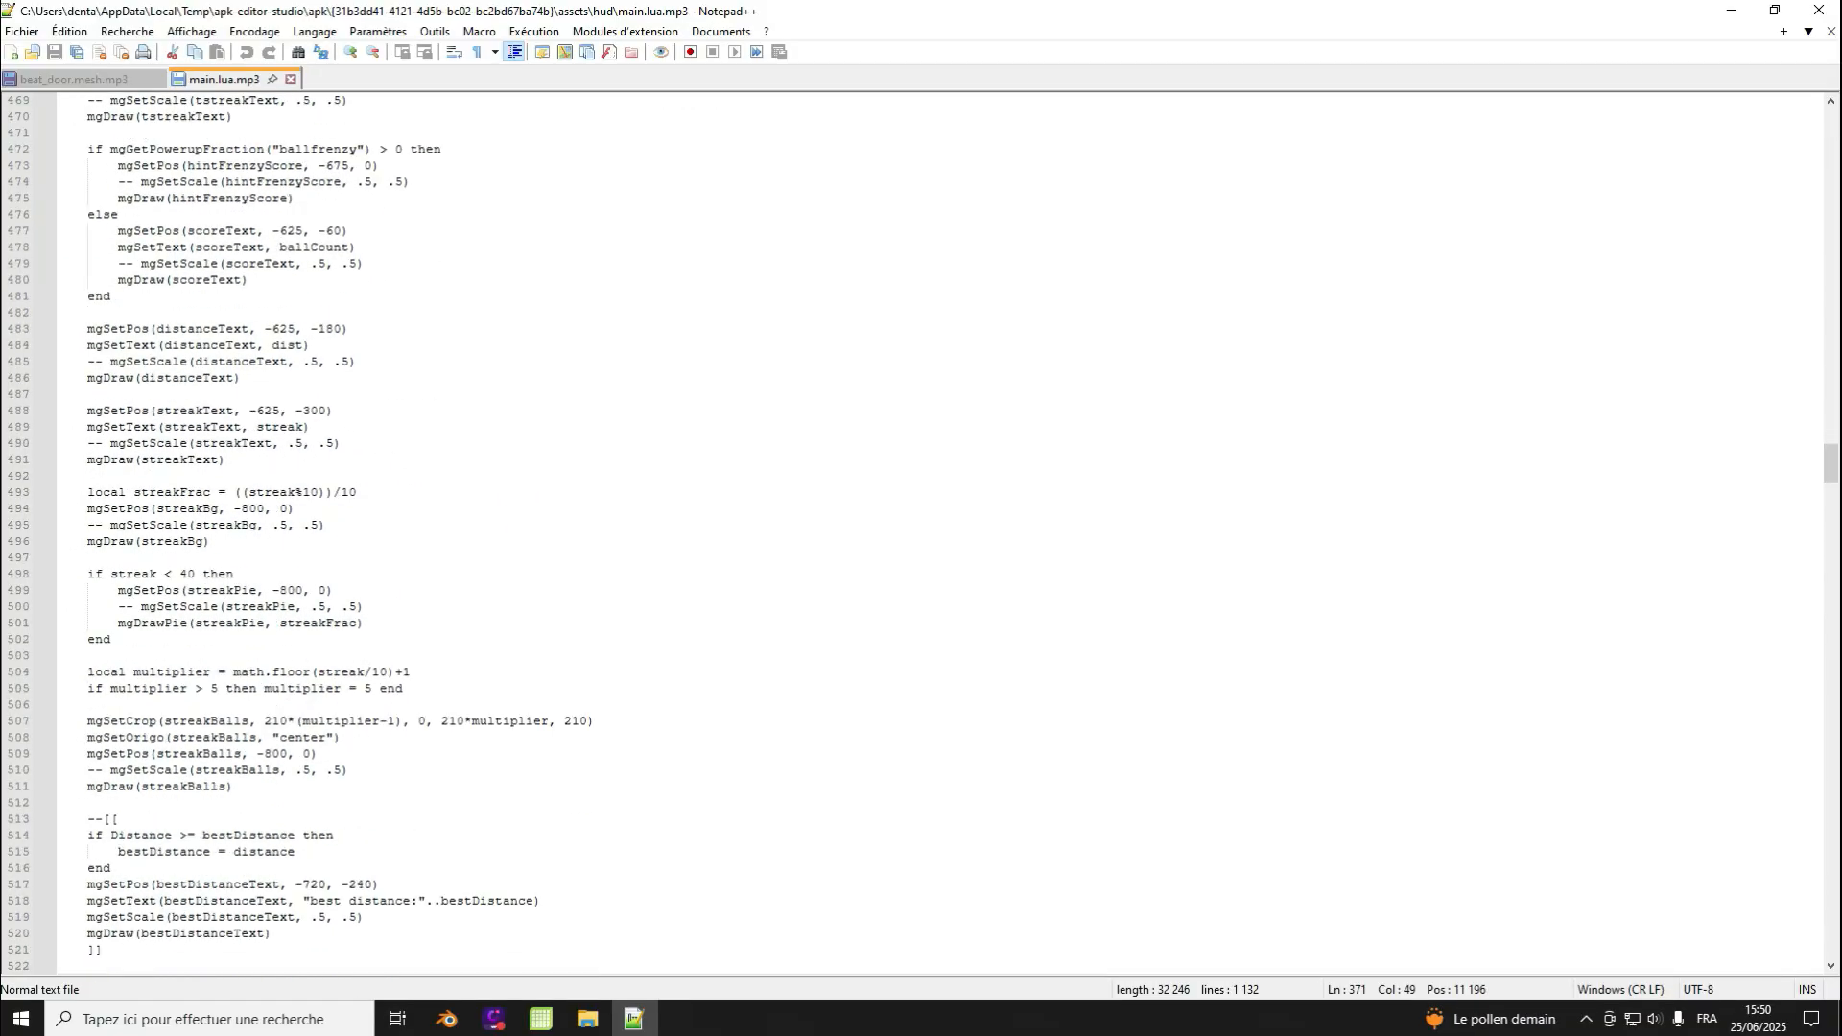
scroll(919, 534, "down", 20)
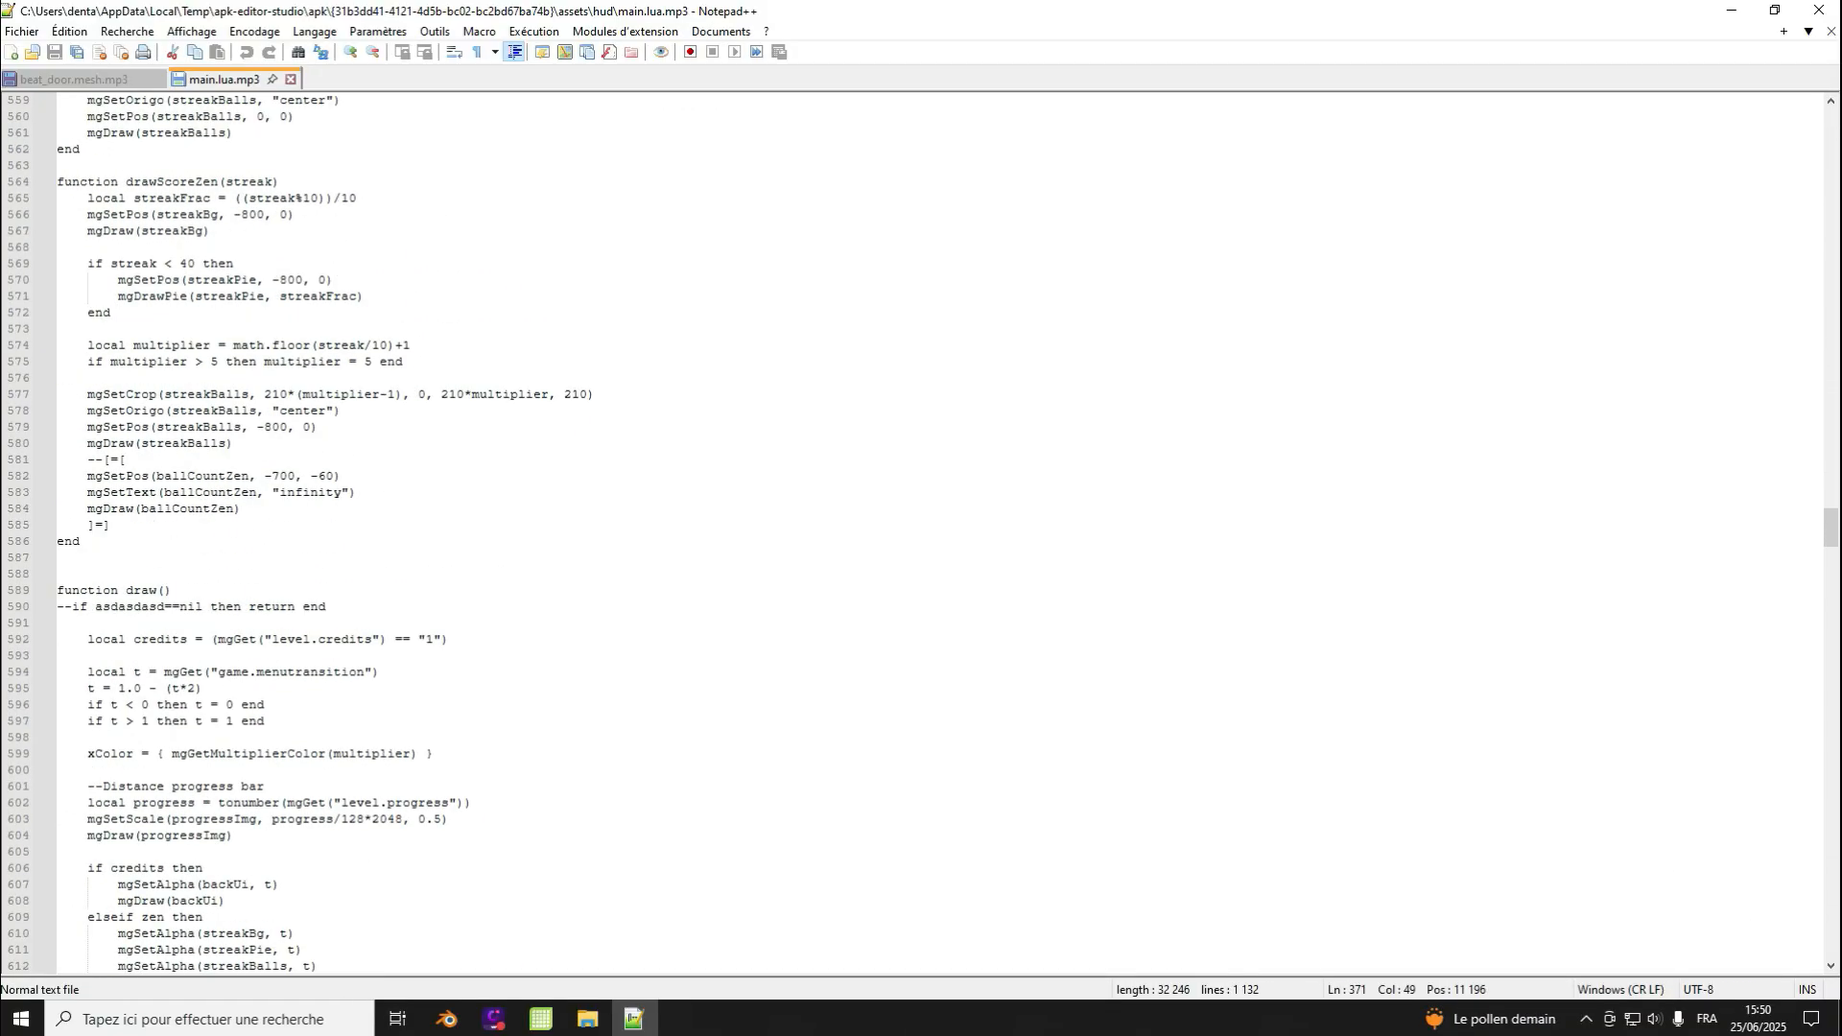
scroll(919, 533, "down", 20)
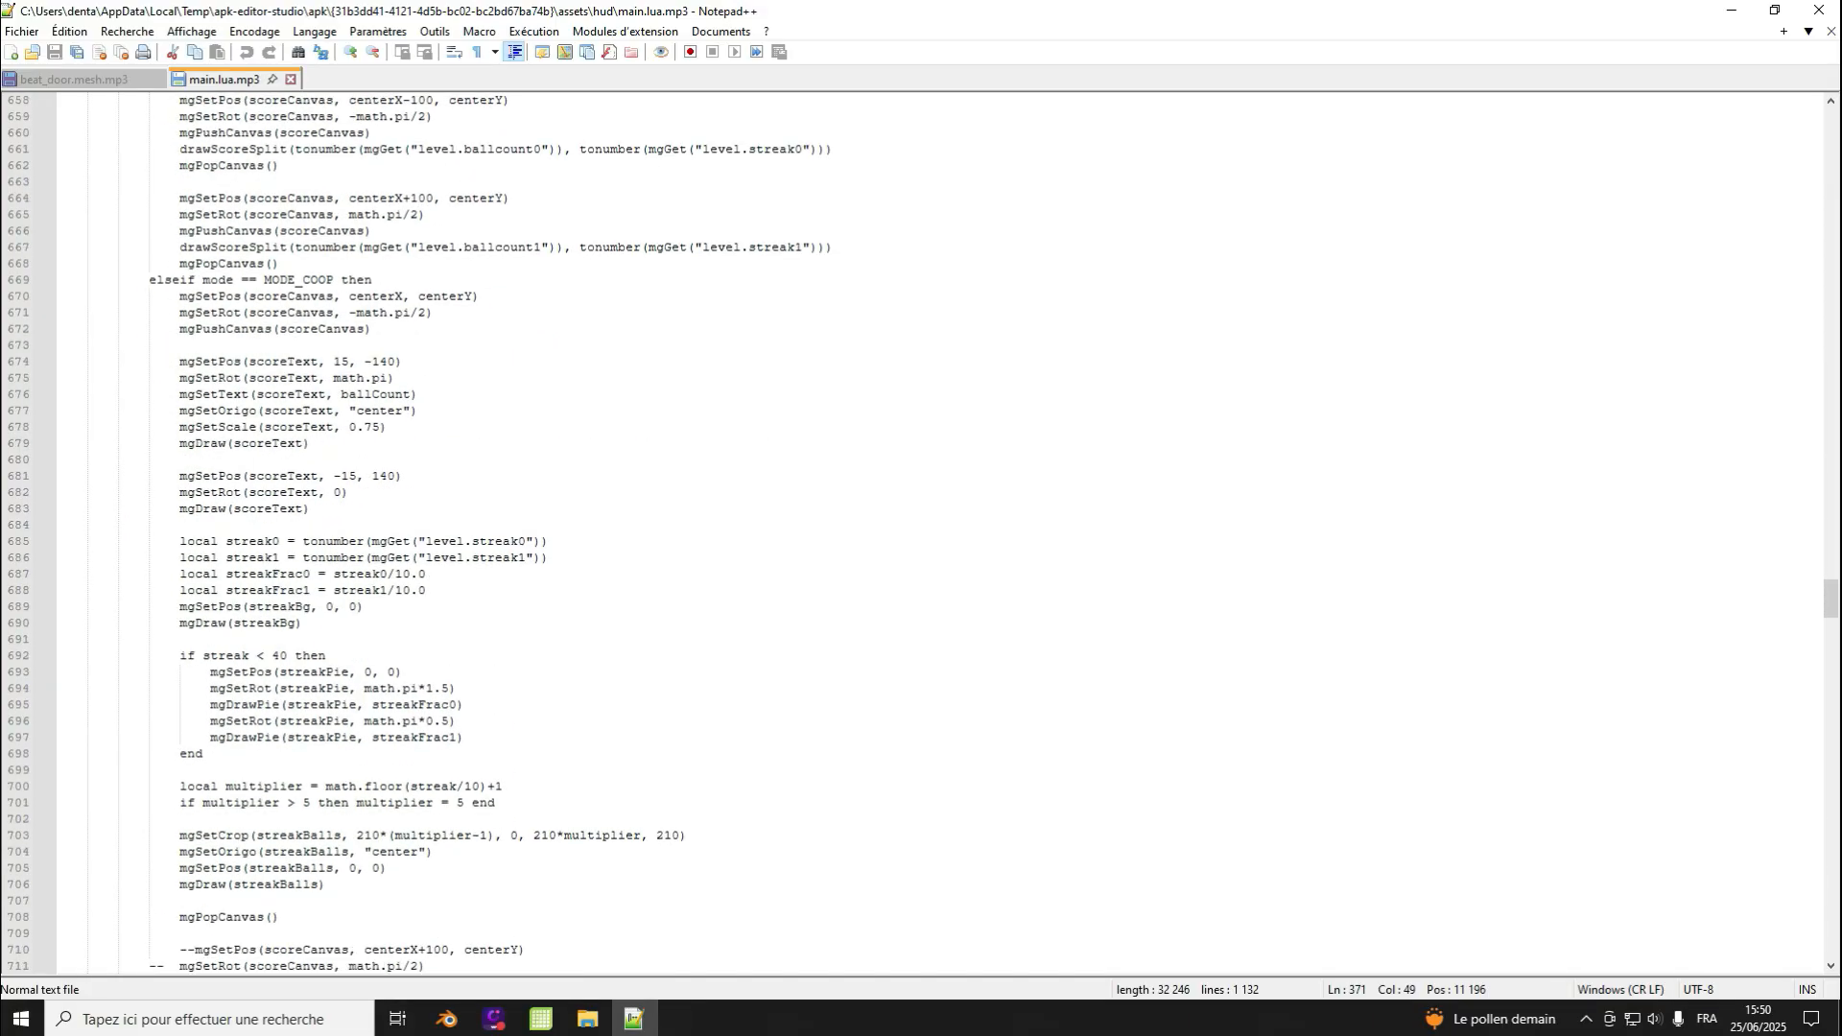
scroll(919, 533, "up", 20)
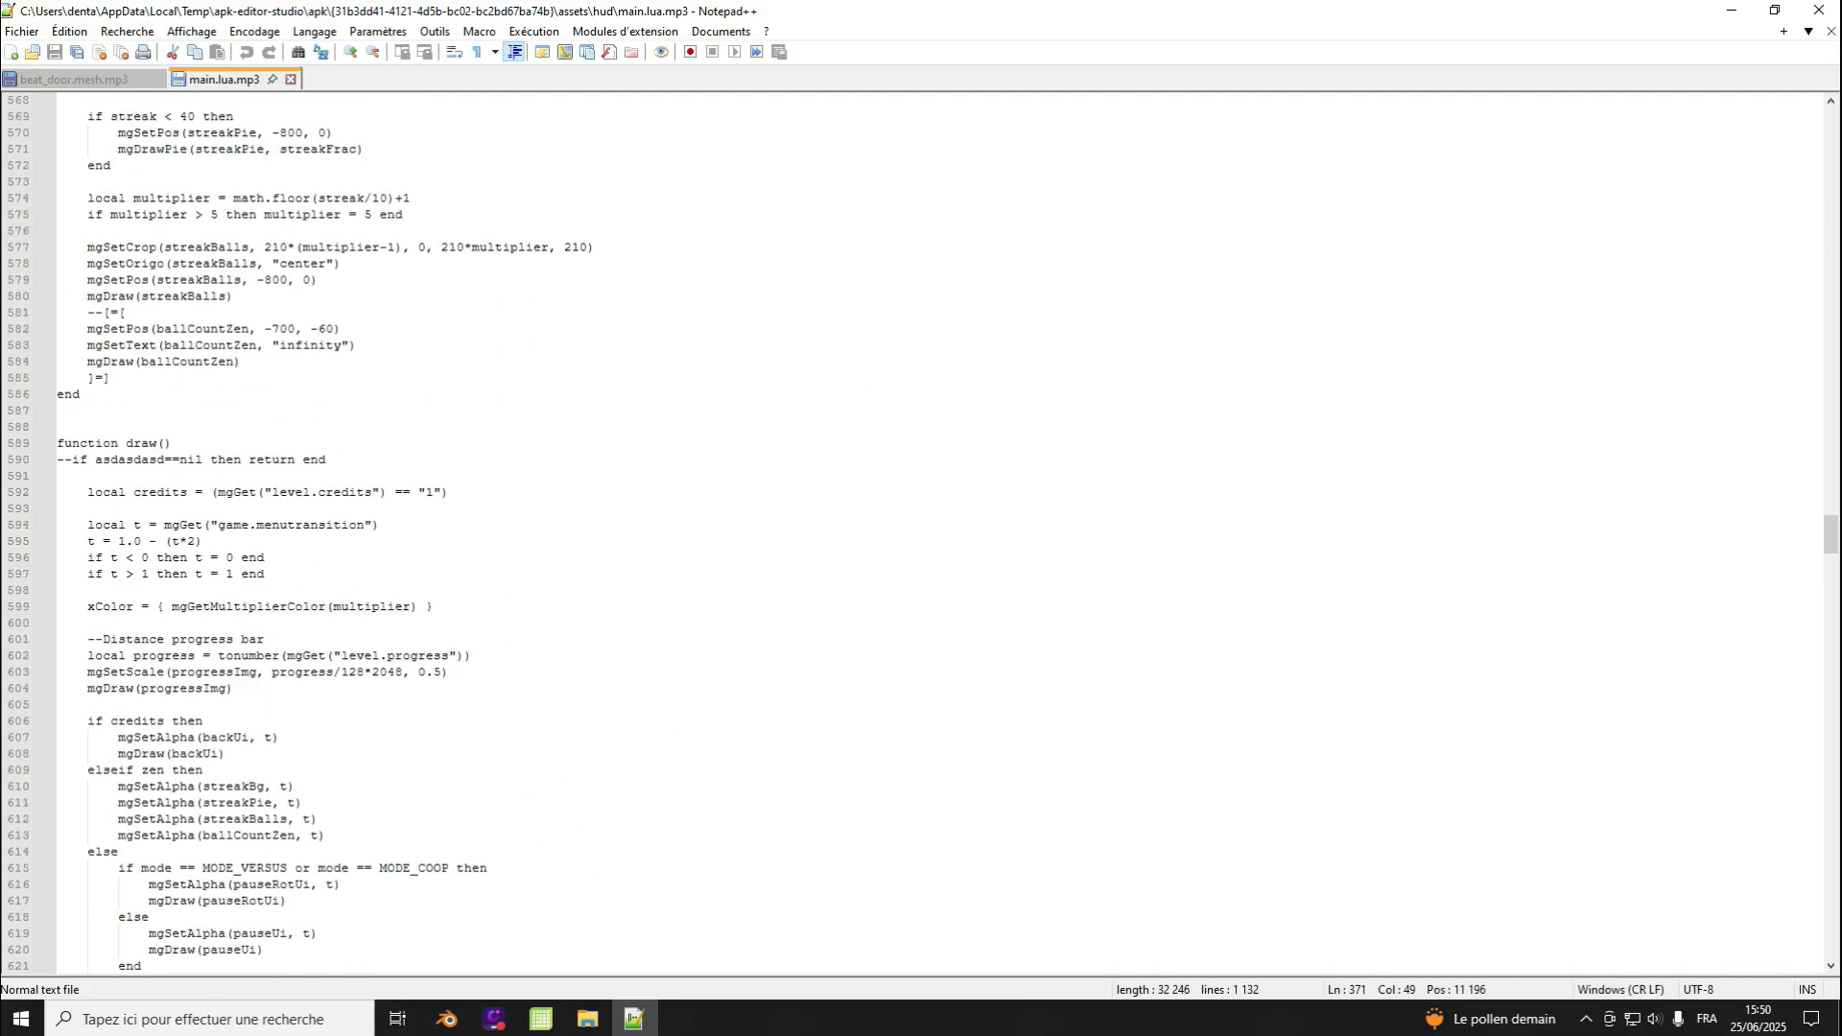
scroll(919, 533, "down", 20)
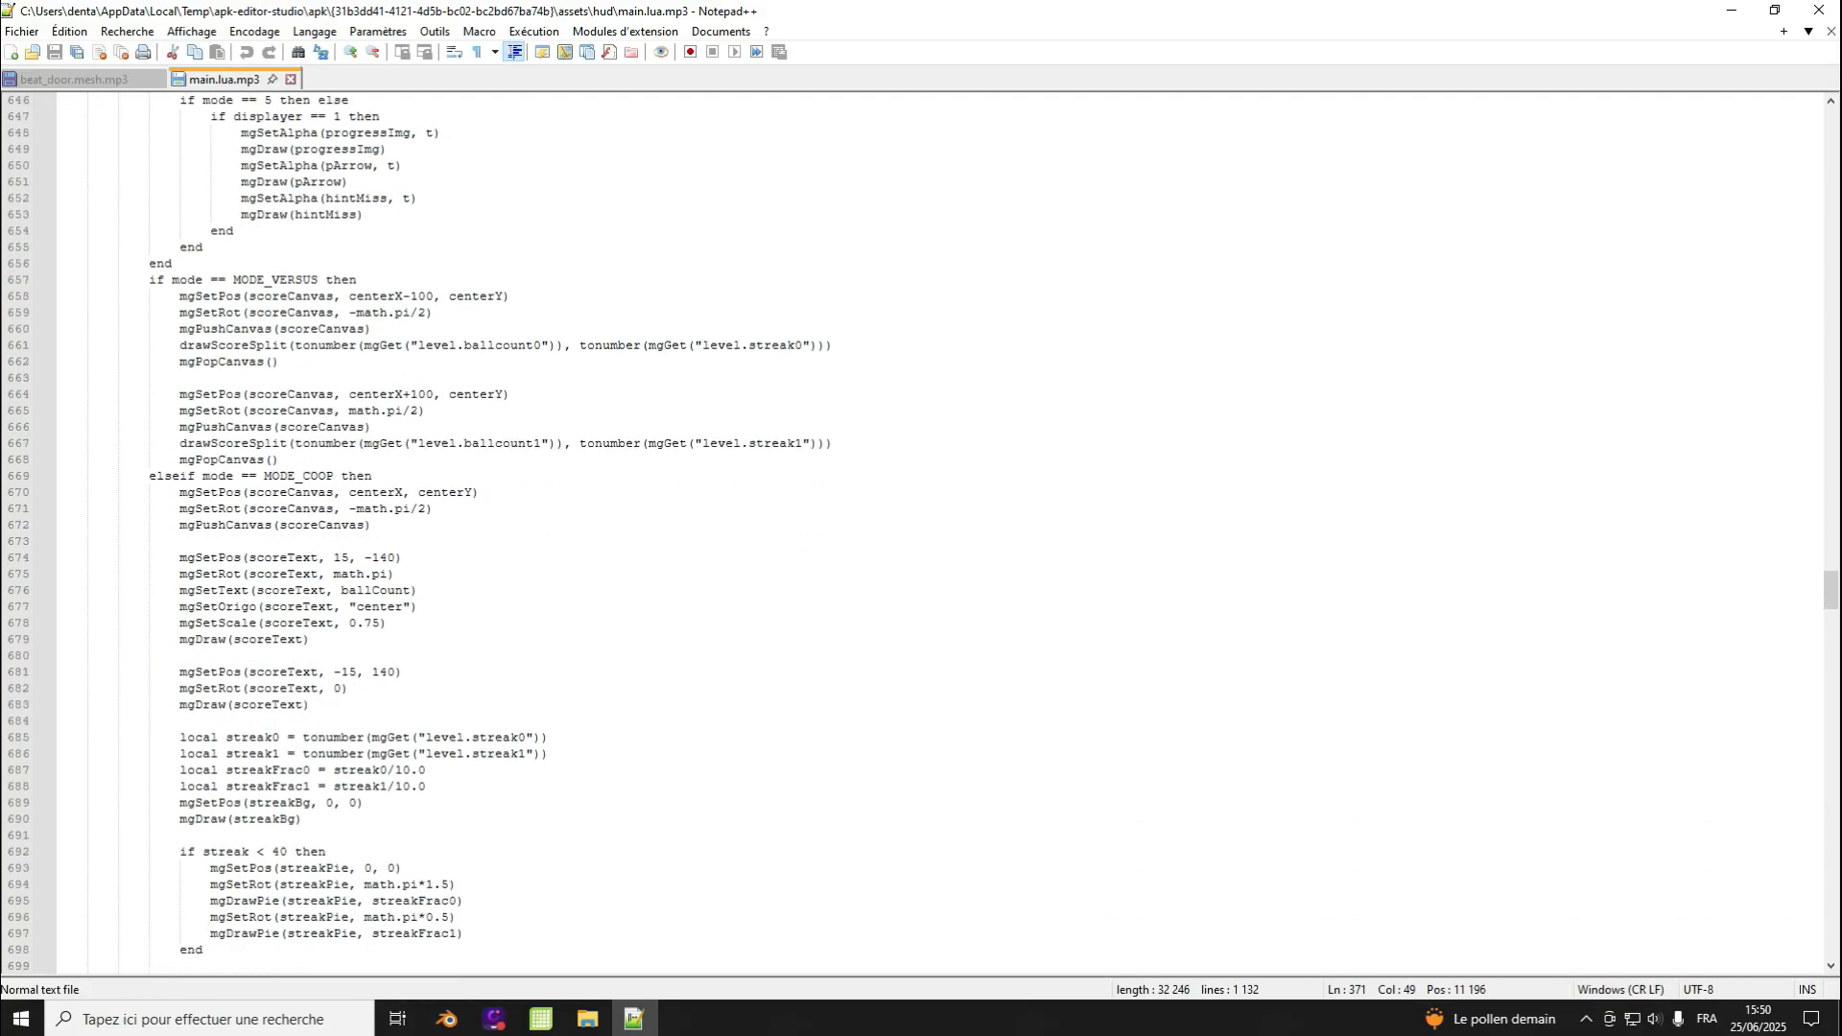
scroll(919, 534, "down", 1)
scroll(919, 534, "down", 3)
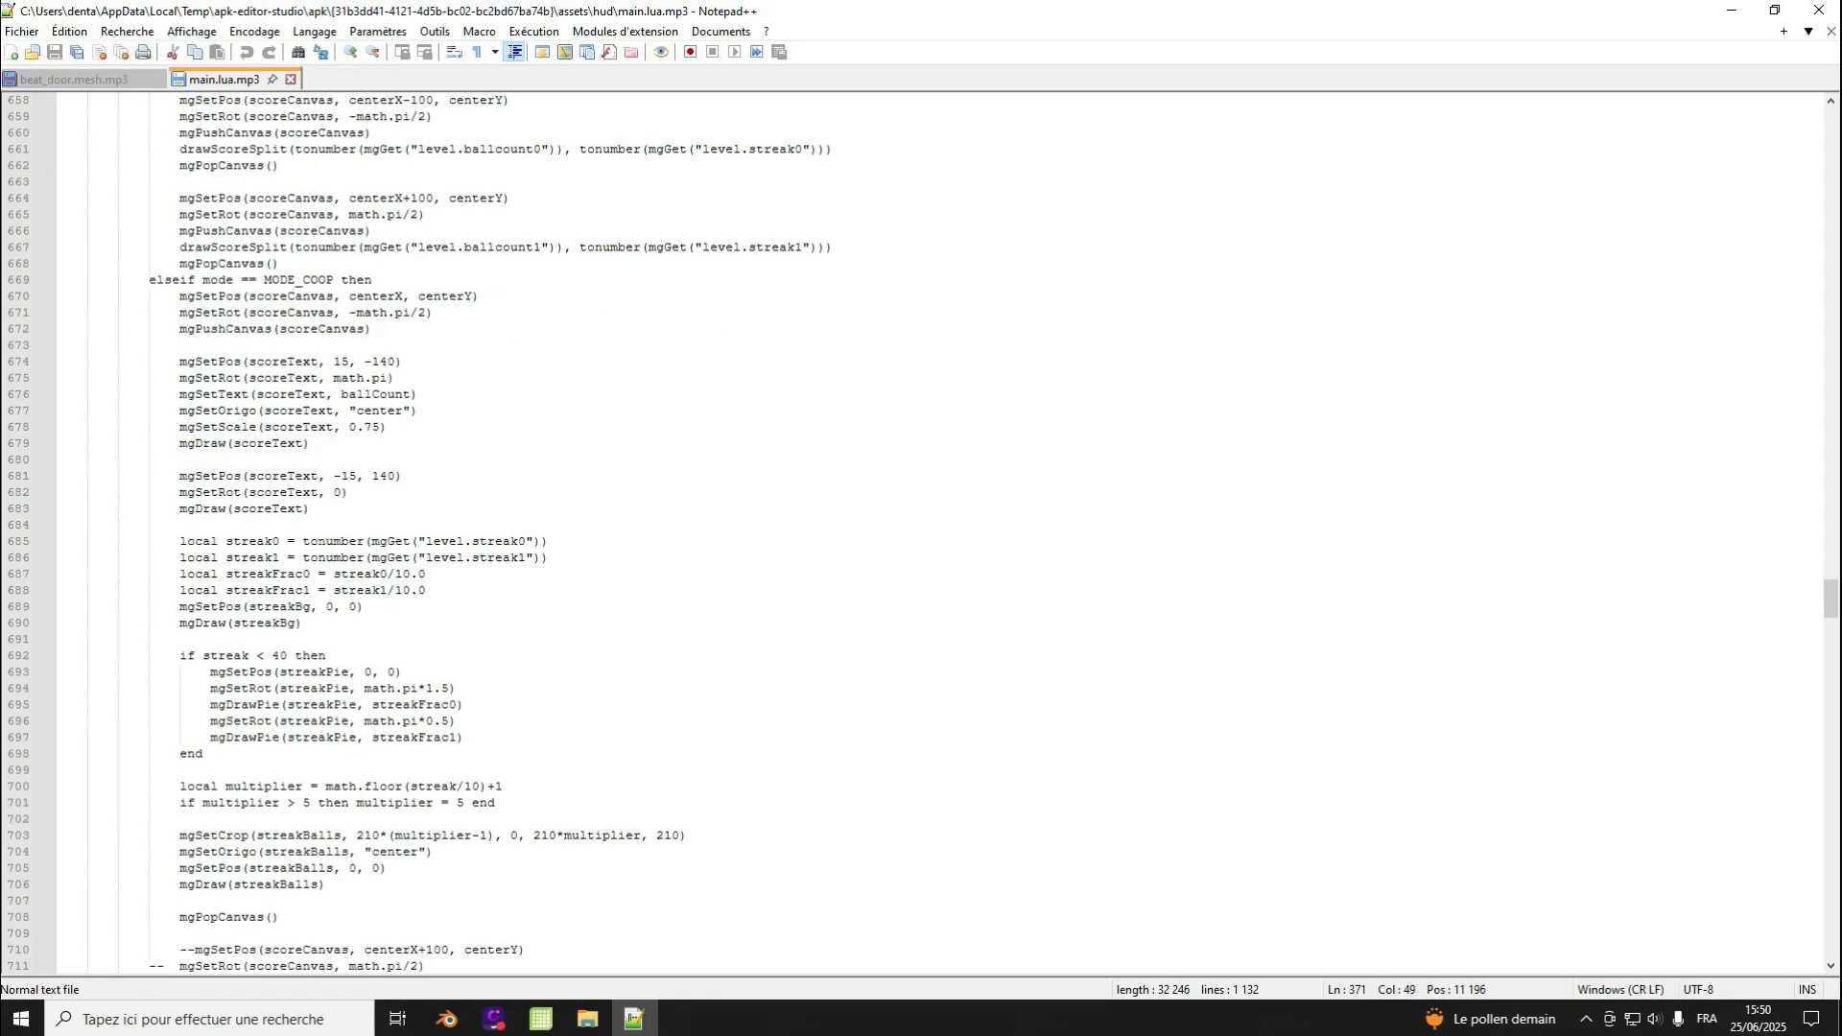
Step: Examine the rest of draw(), from the co-op score code through the power-up borders, ball countdown and hint drawing
right_click(397, 535)
left_click(384, 460)
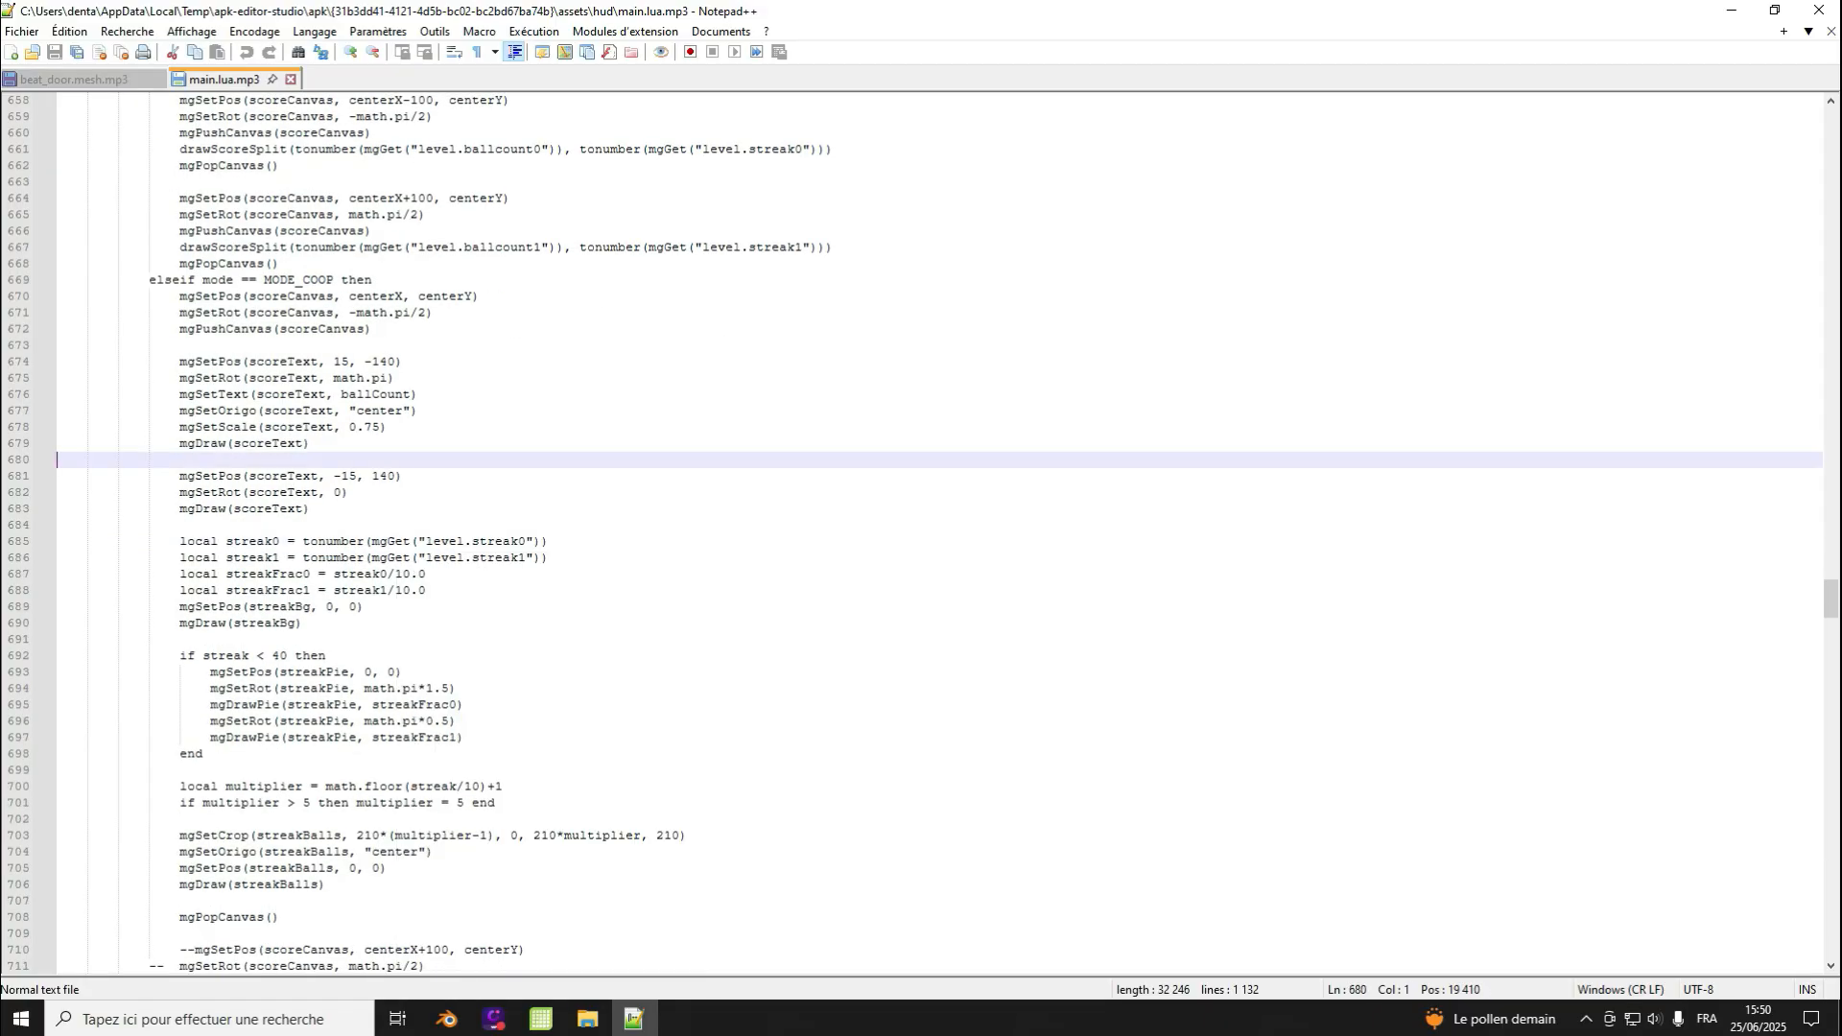
left_click_drag(384, 461, 384, 445)
left_click(384, 444)
scroll(919, 533, "down", 19)
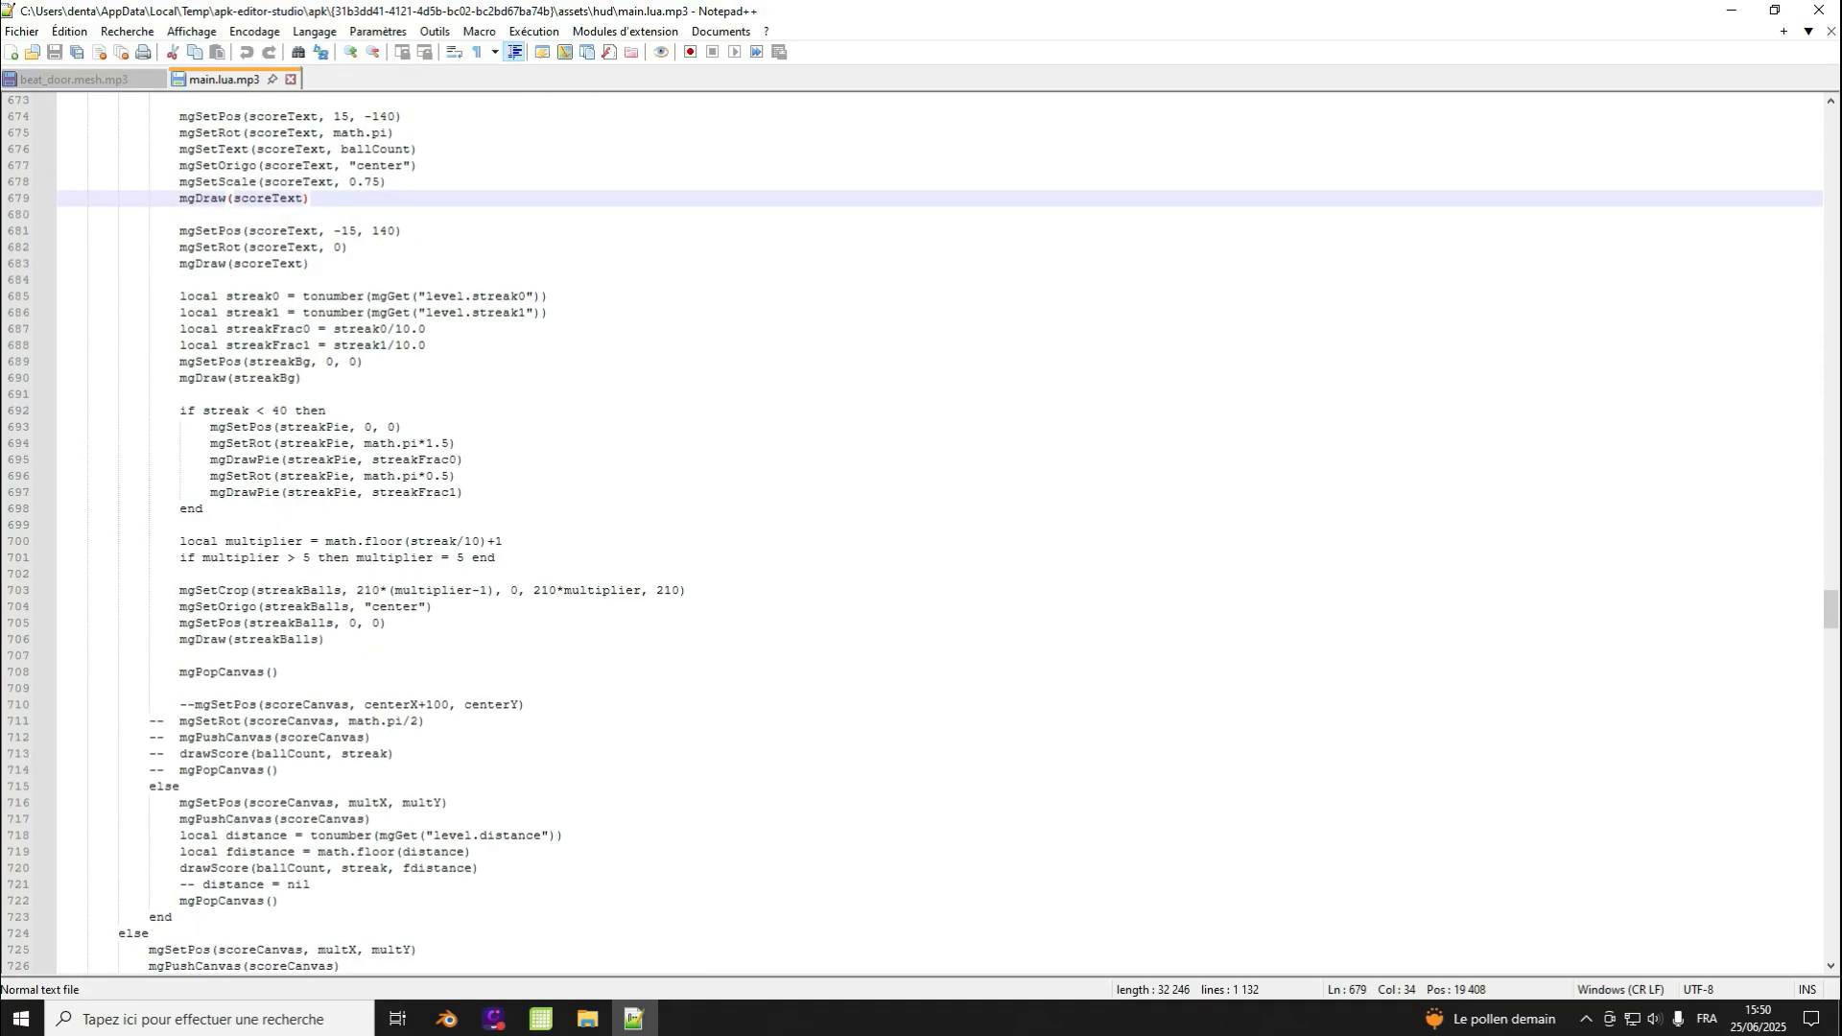
scroll(919, 534, "down", 12)
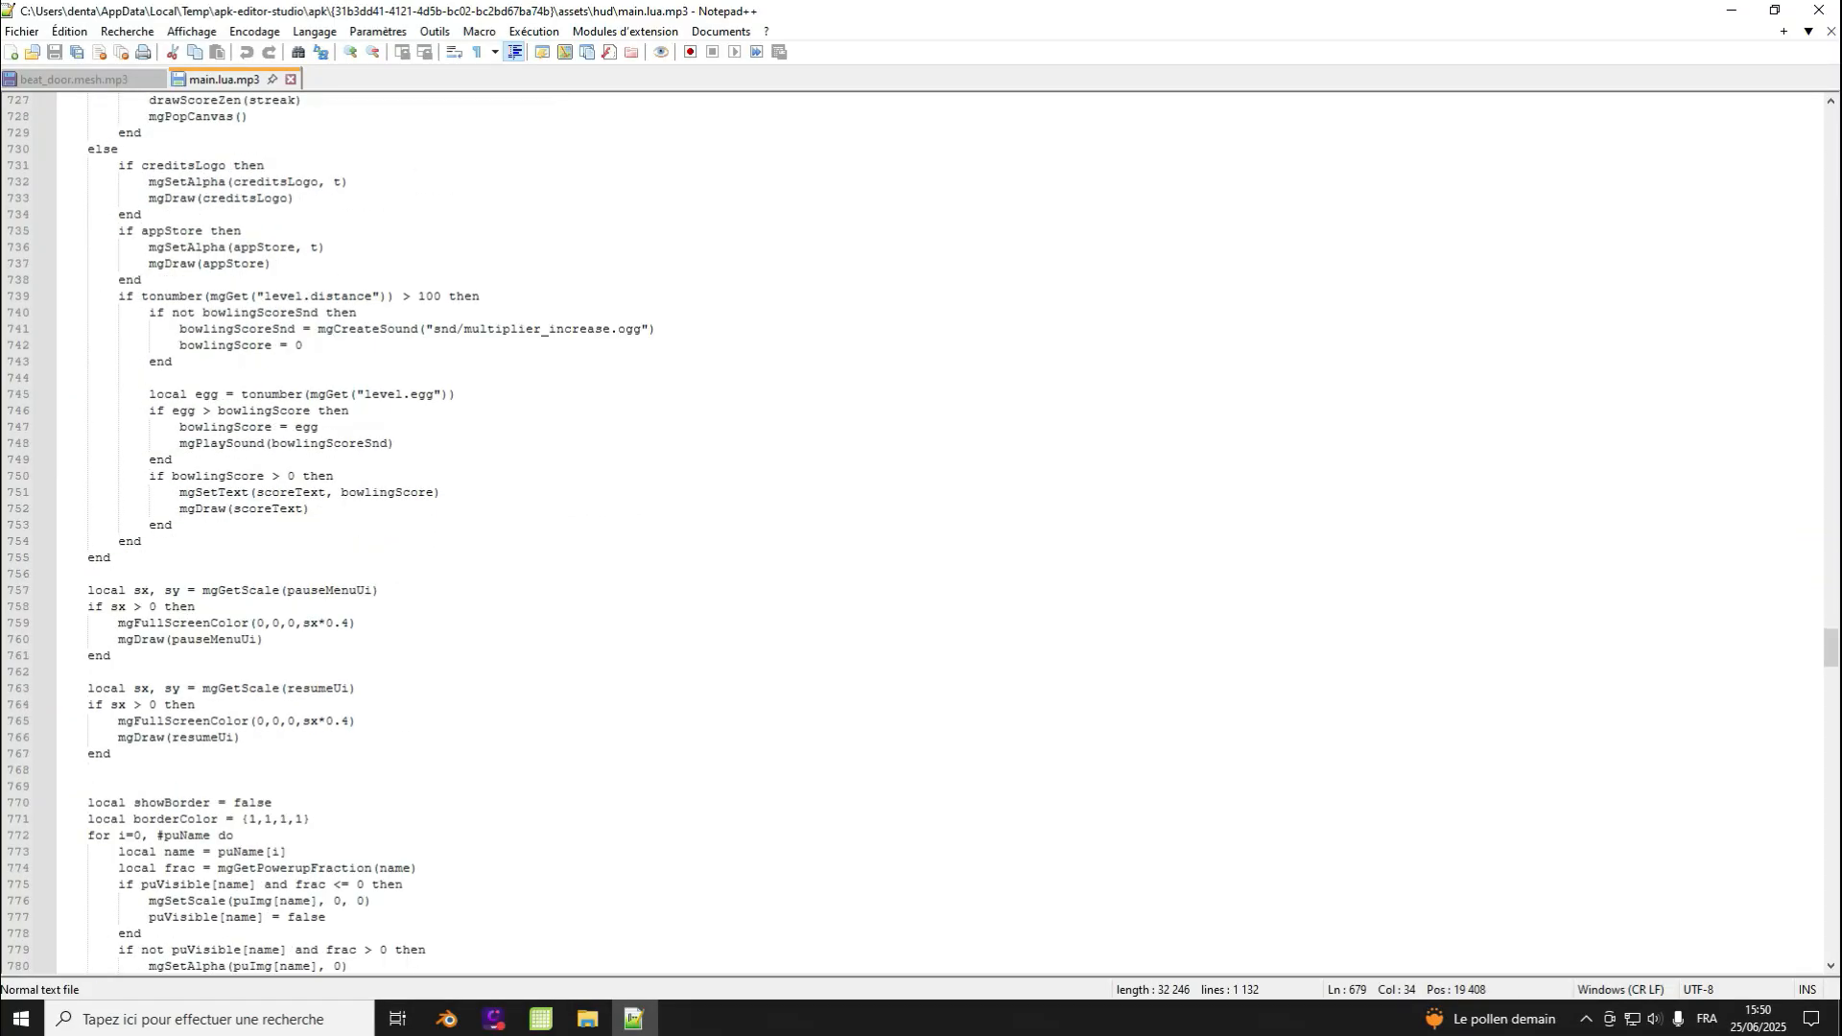
scroll(919, 534, "down", 7)
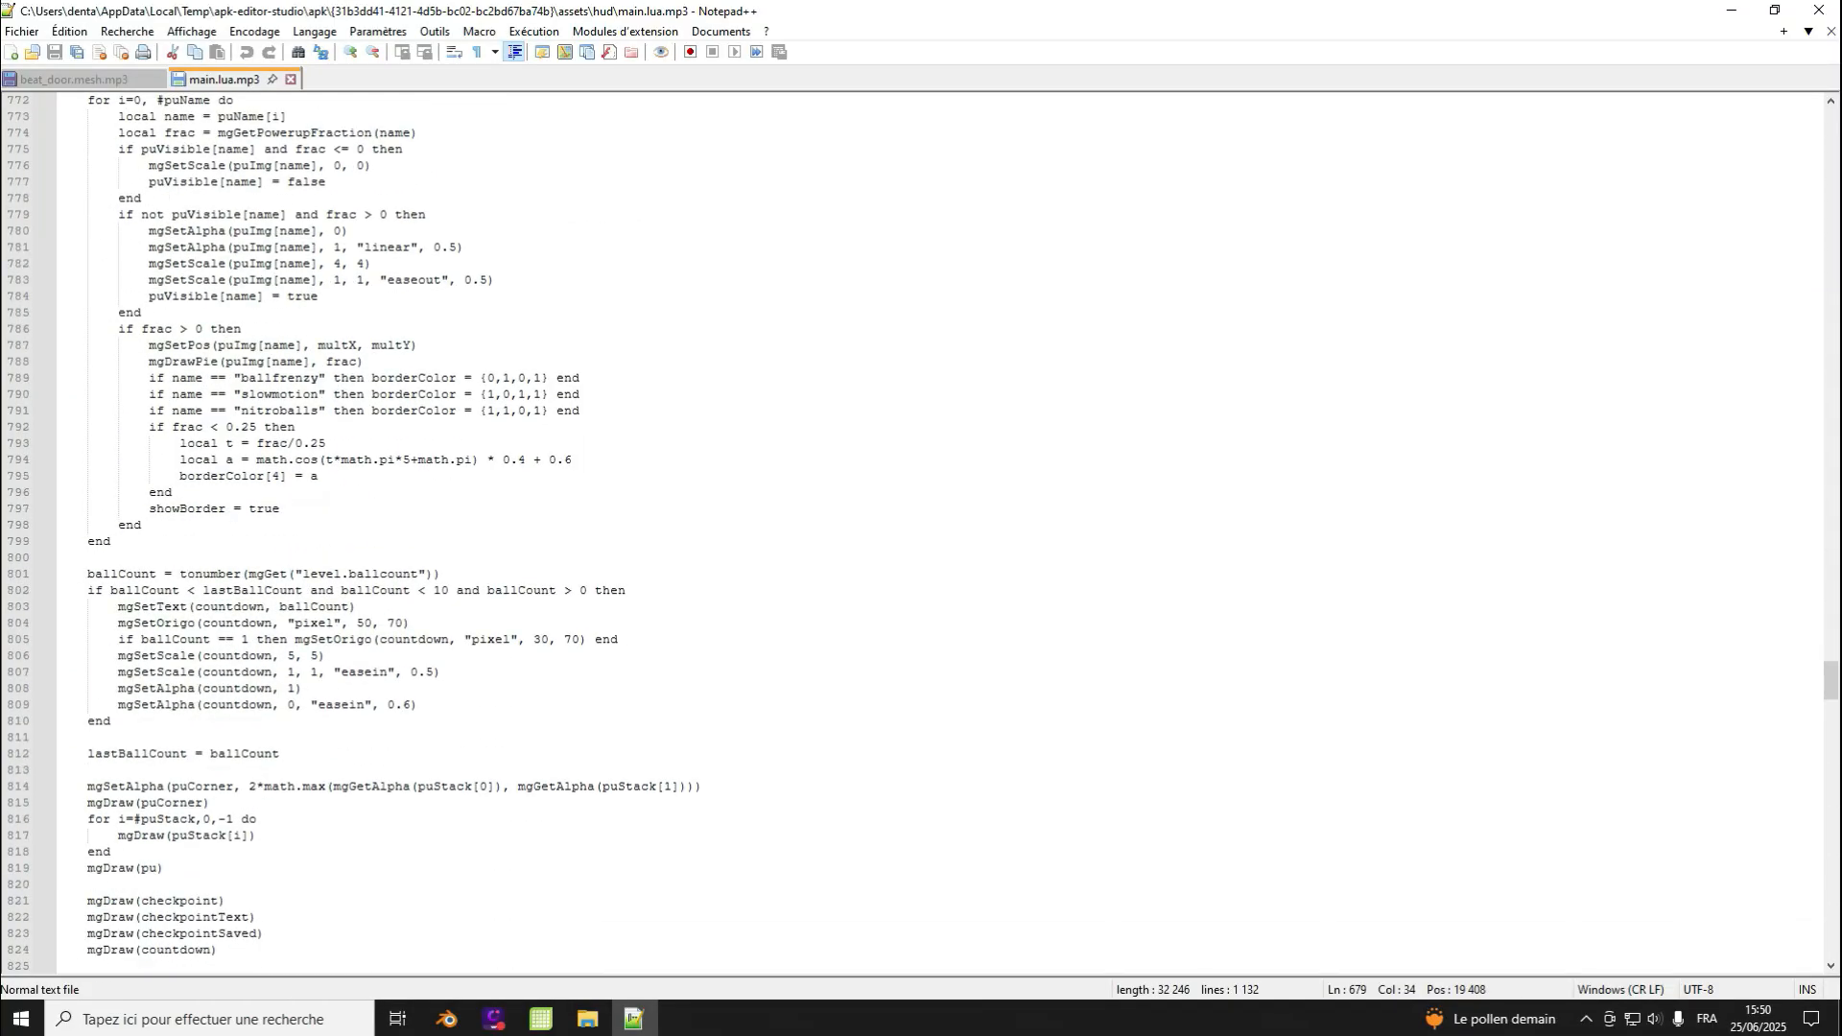
scroll(919, 533, "down", 12)
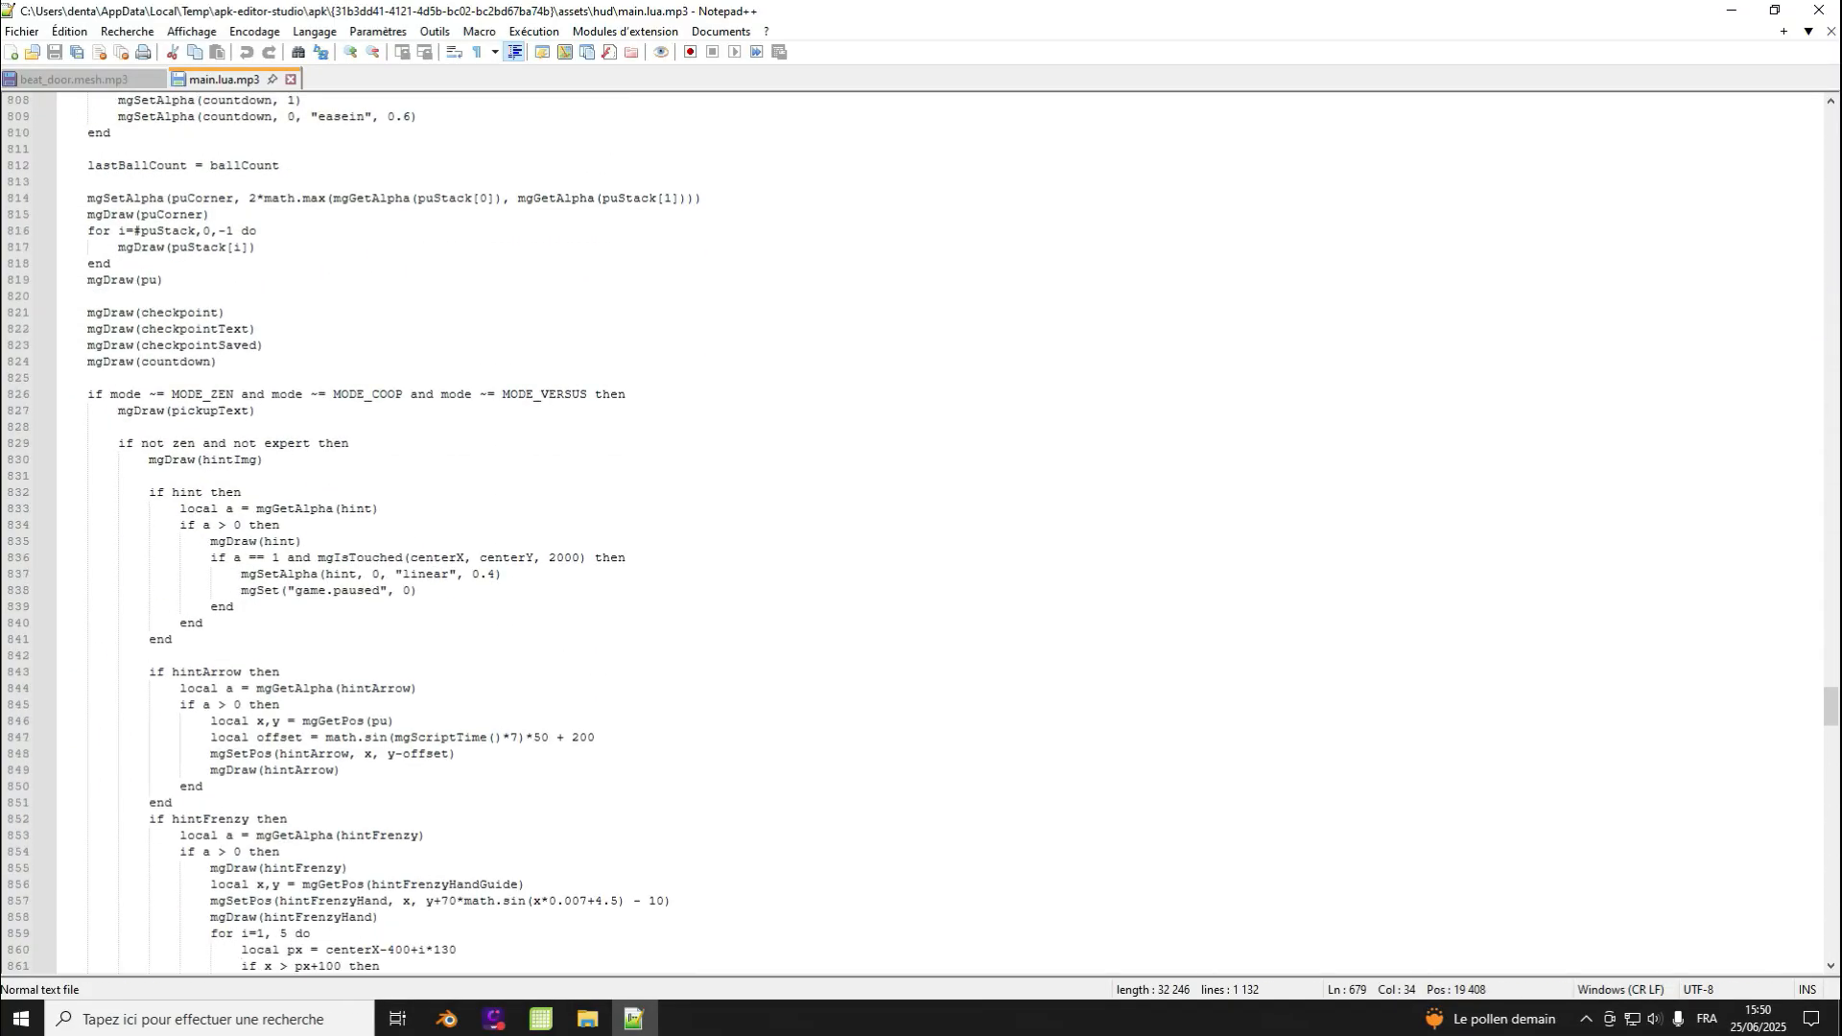
scroll(919, 533, "up", 5)
scroll(919, 534, "down", 8)
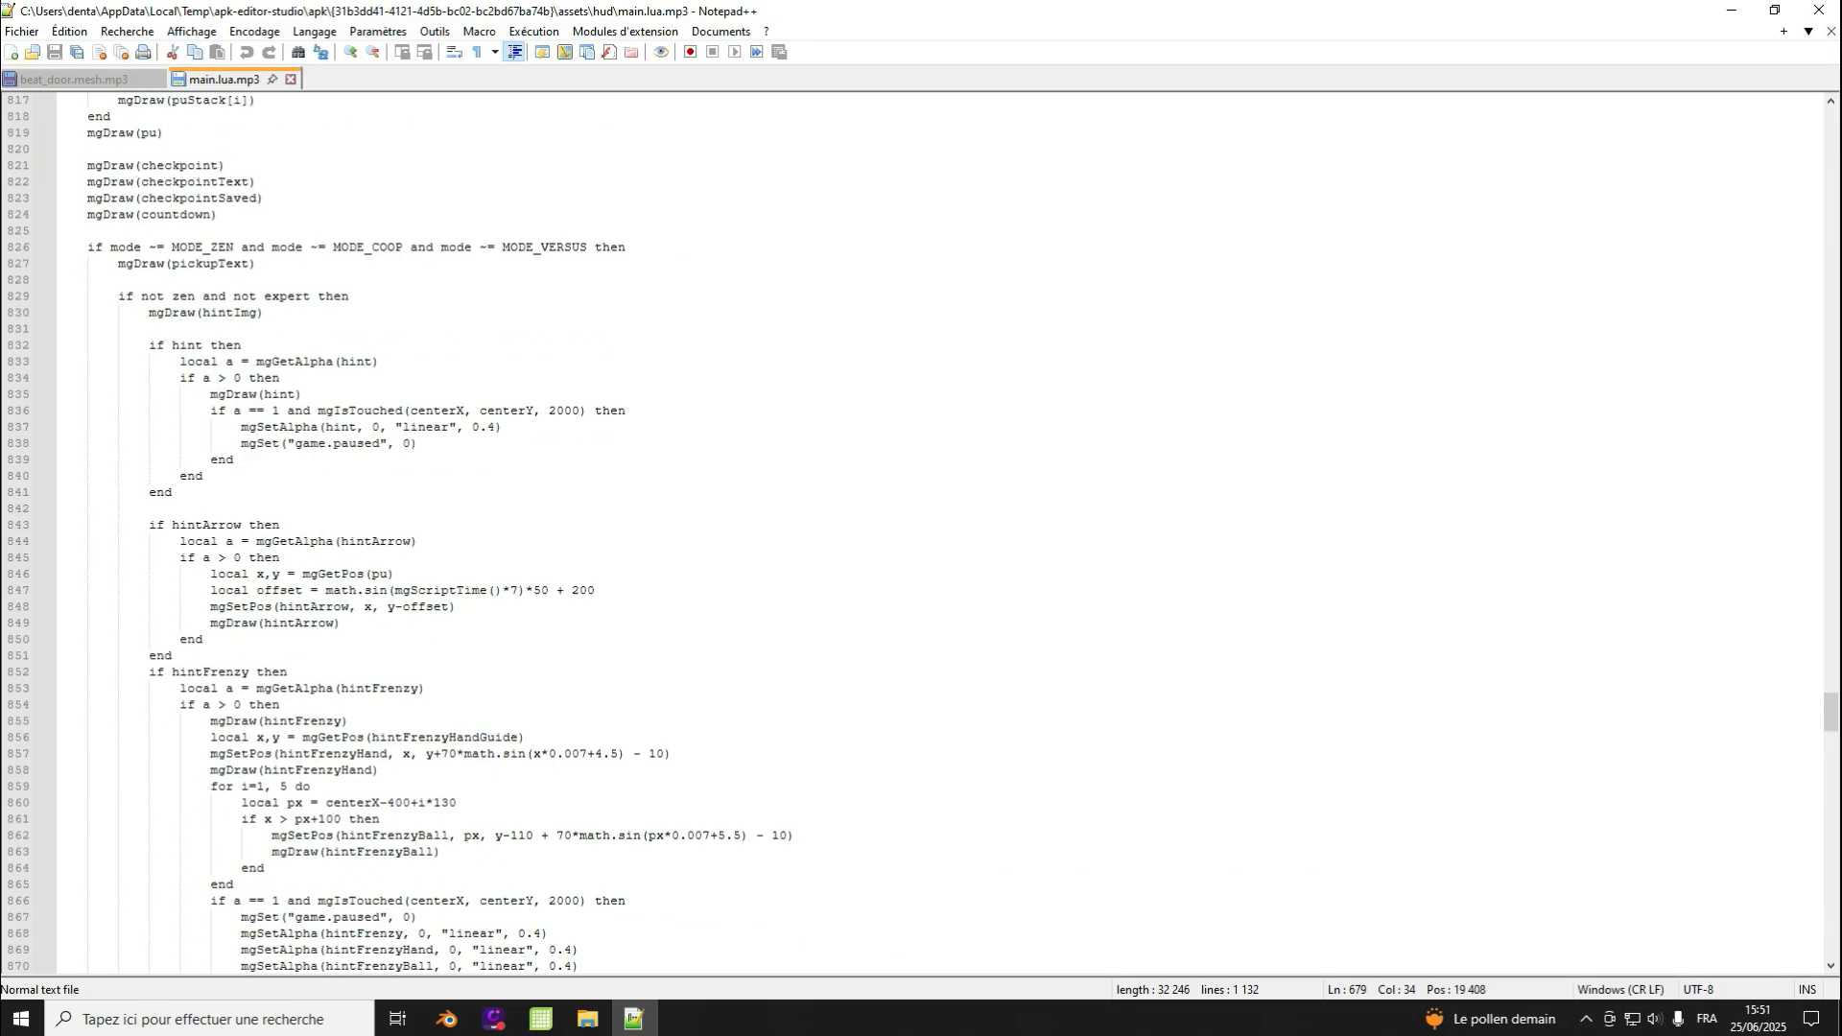
scroll(919, 533, "down", 6)
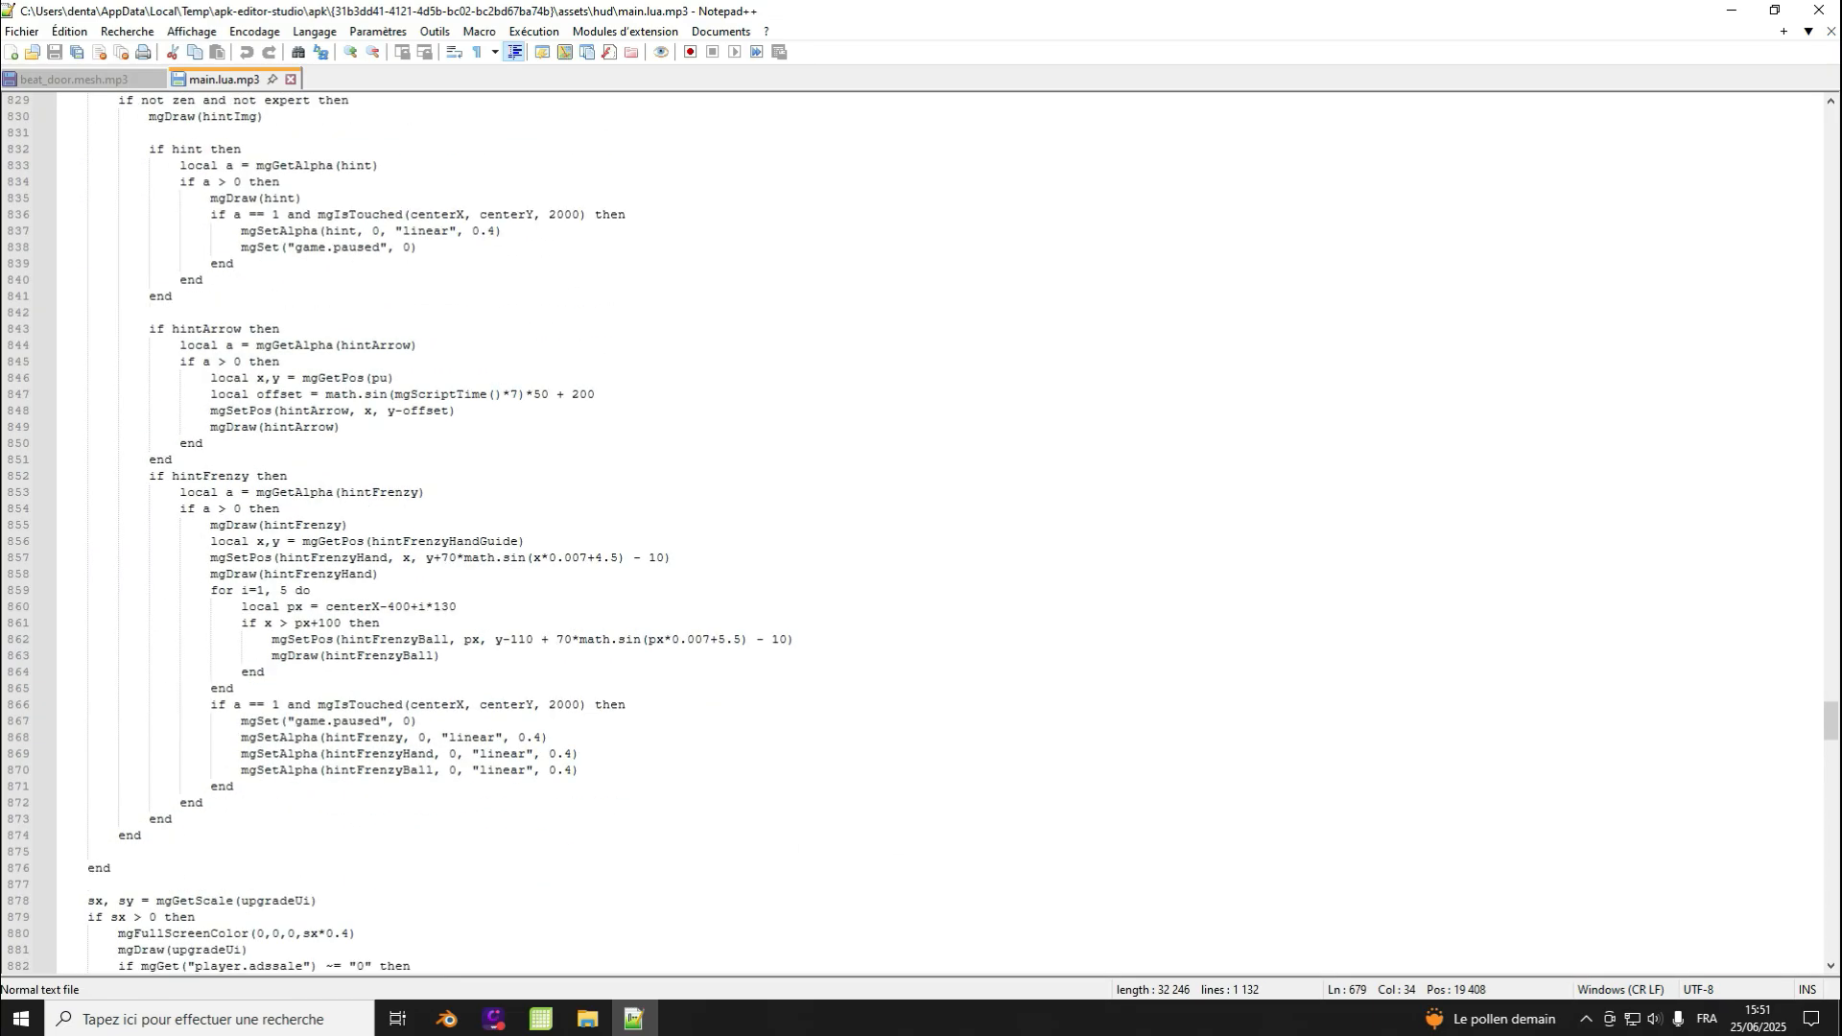
scroll(919, 533, "down", 4)
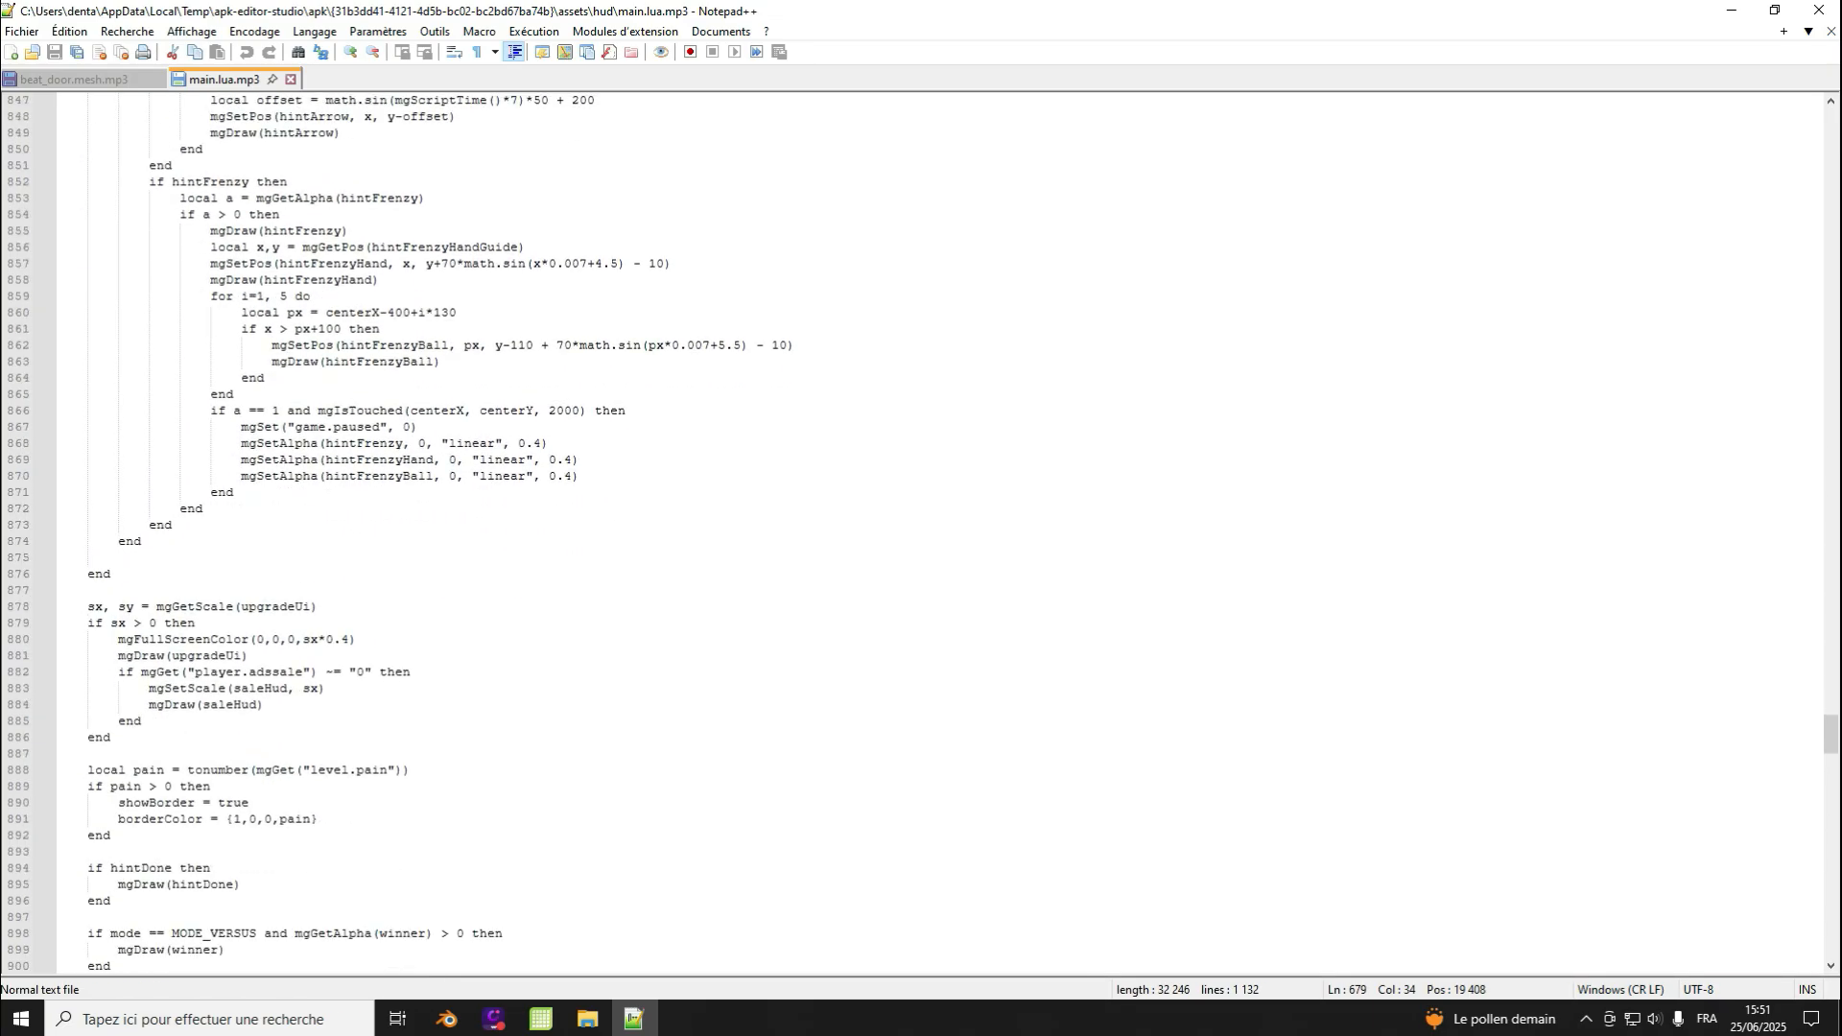
scroll(919, 534, "up", 20)
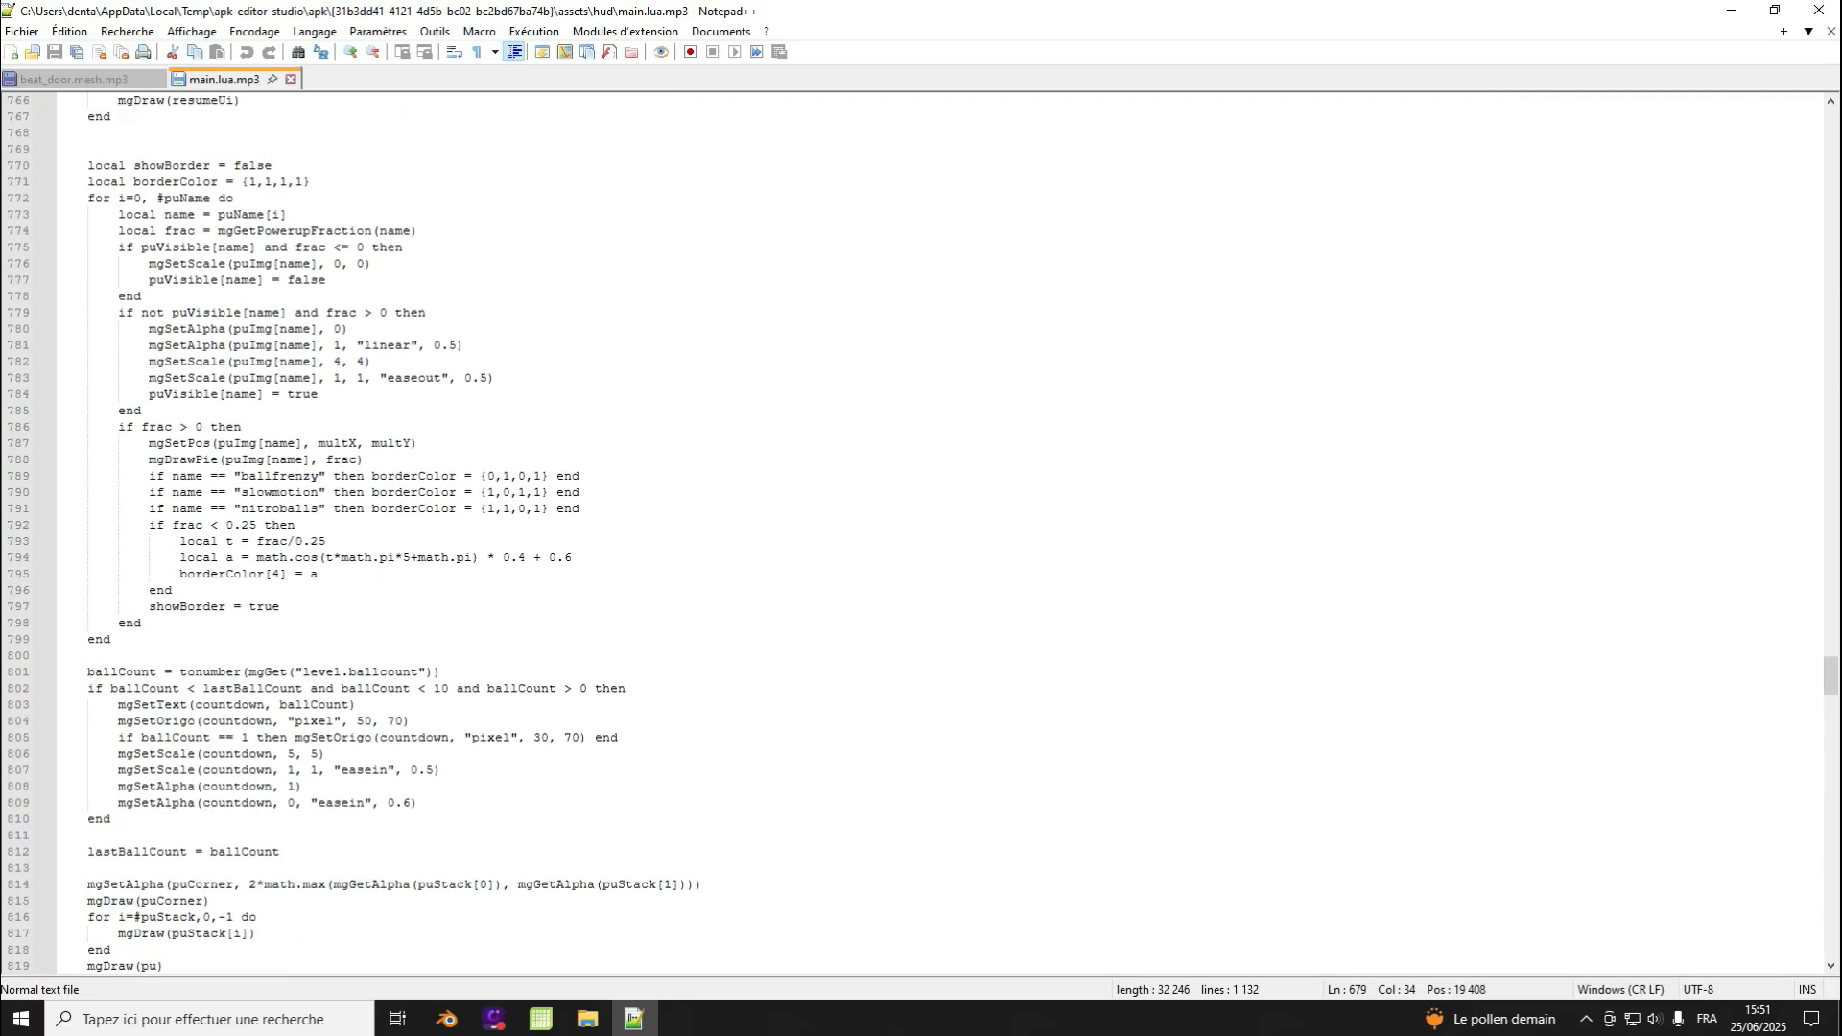
Step: Read past the hint drawing code and highlight the hintDone block near the end of draw()
scroll(919, 533, "up", 7)
scroll(919, 534, "down", 20)
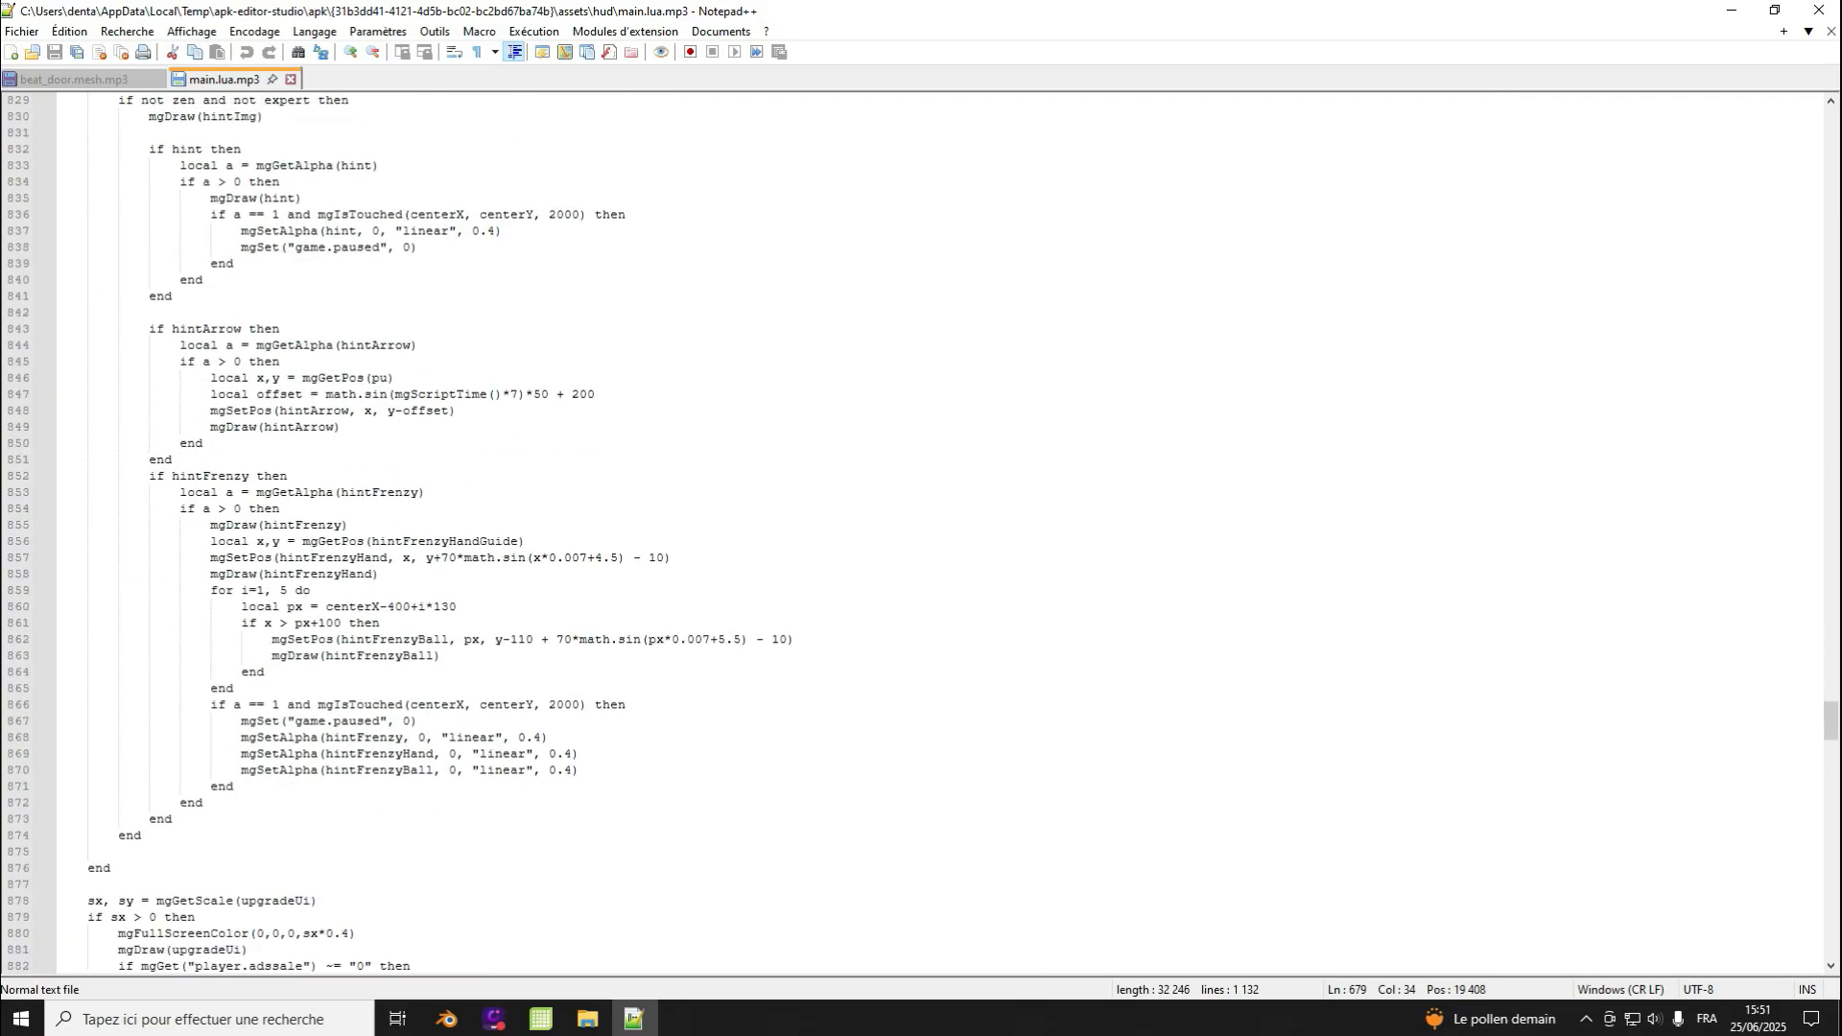
scroll(919, 533, "down", 8)
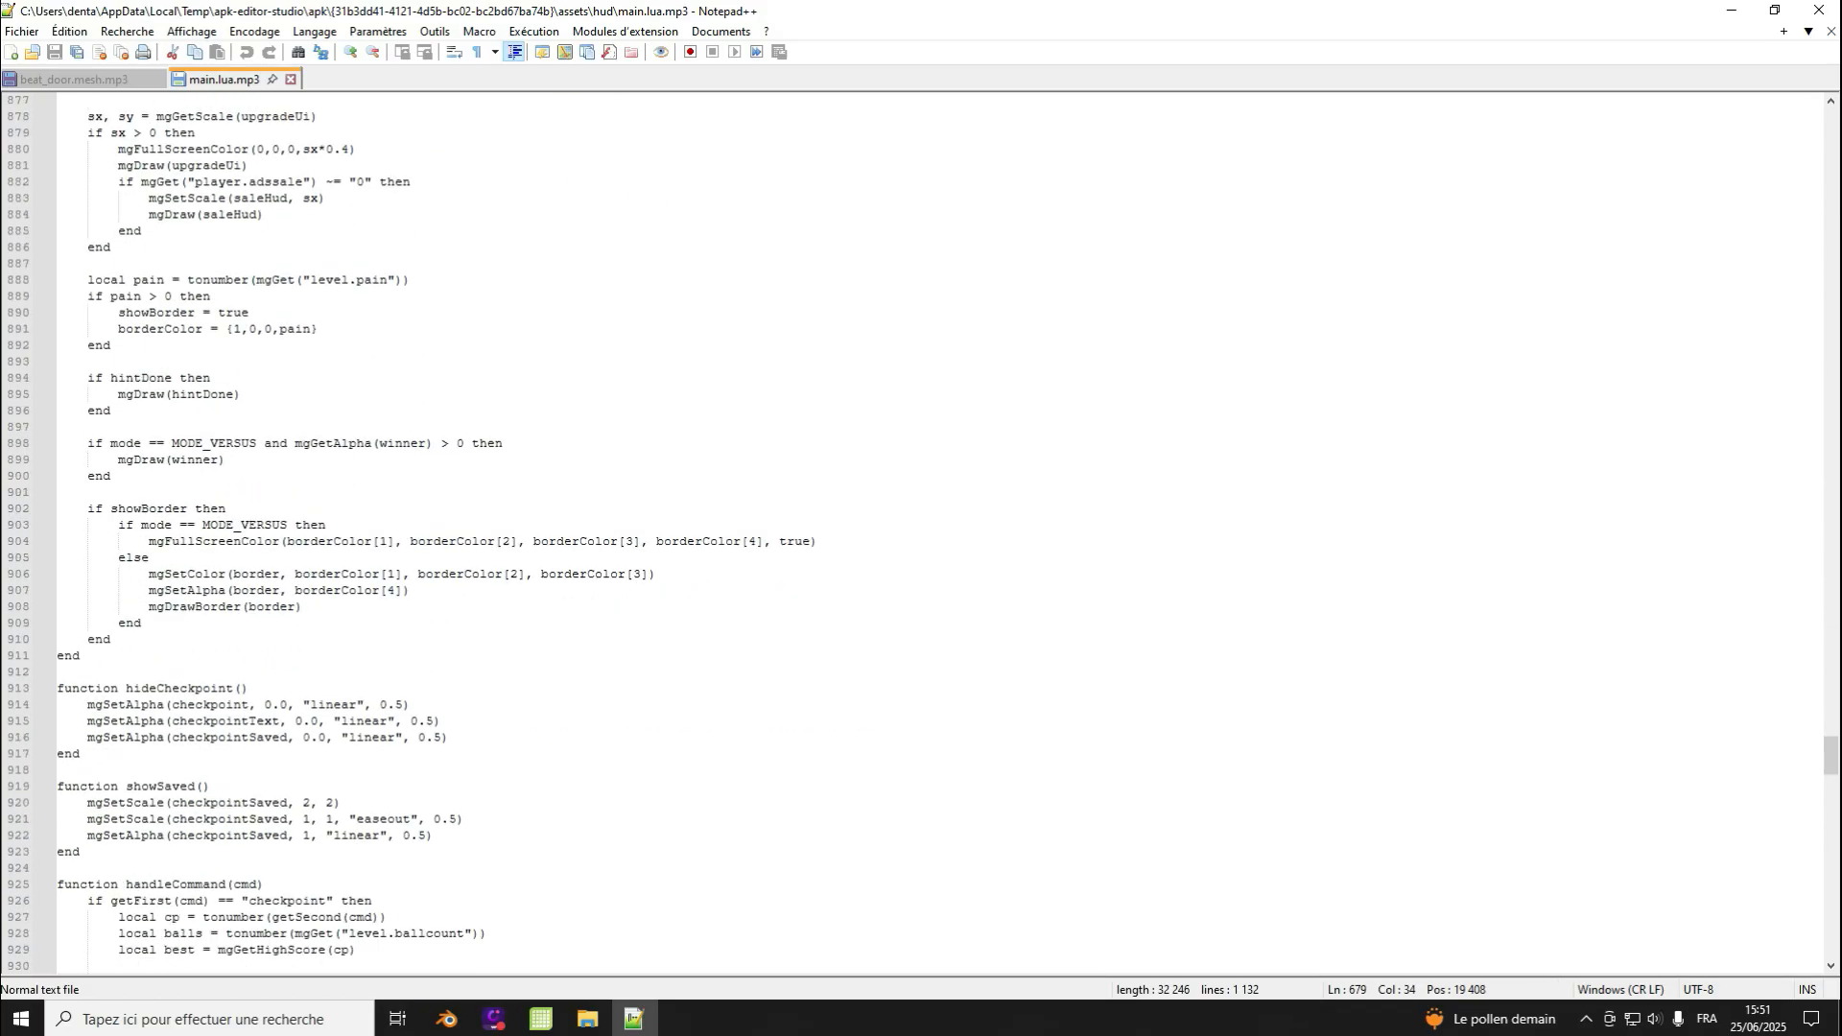
left_click(87, 378)
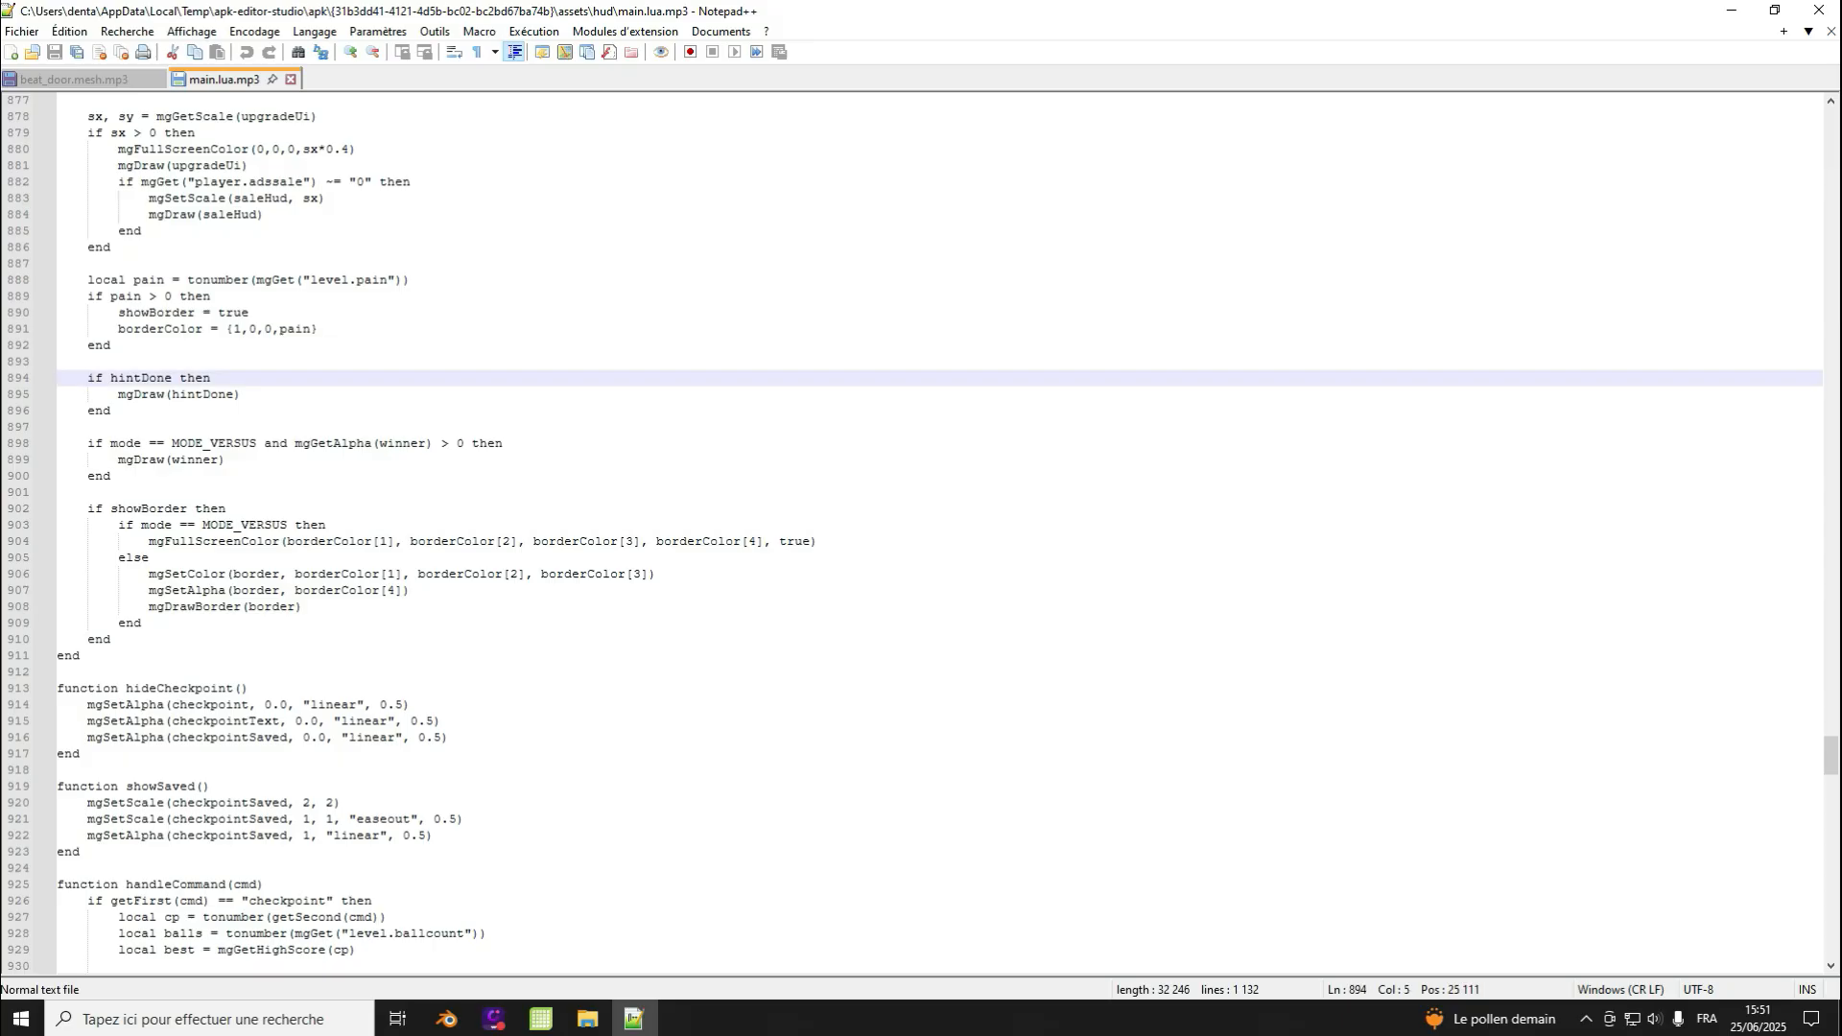
left_click_drag(111, 410, 57, 378)
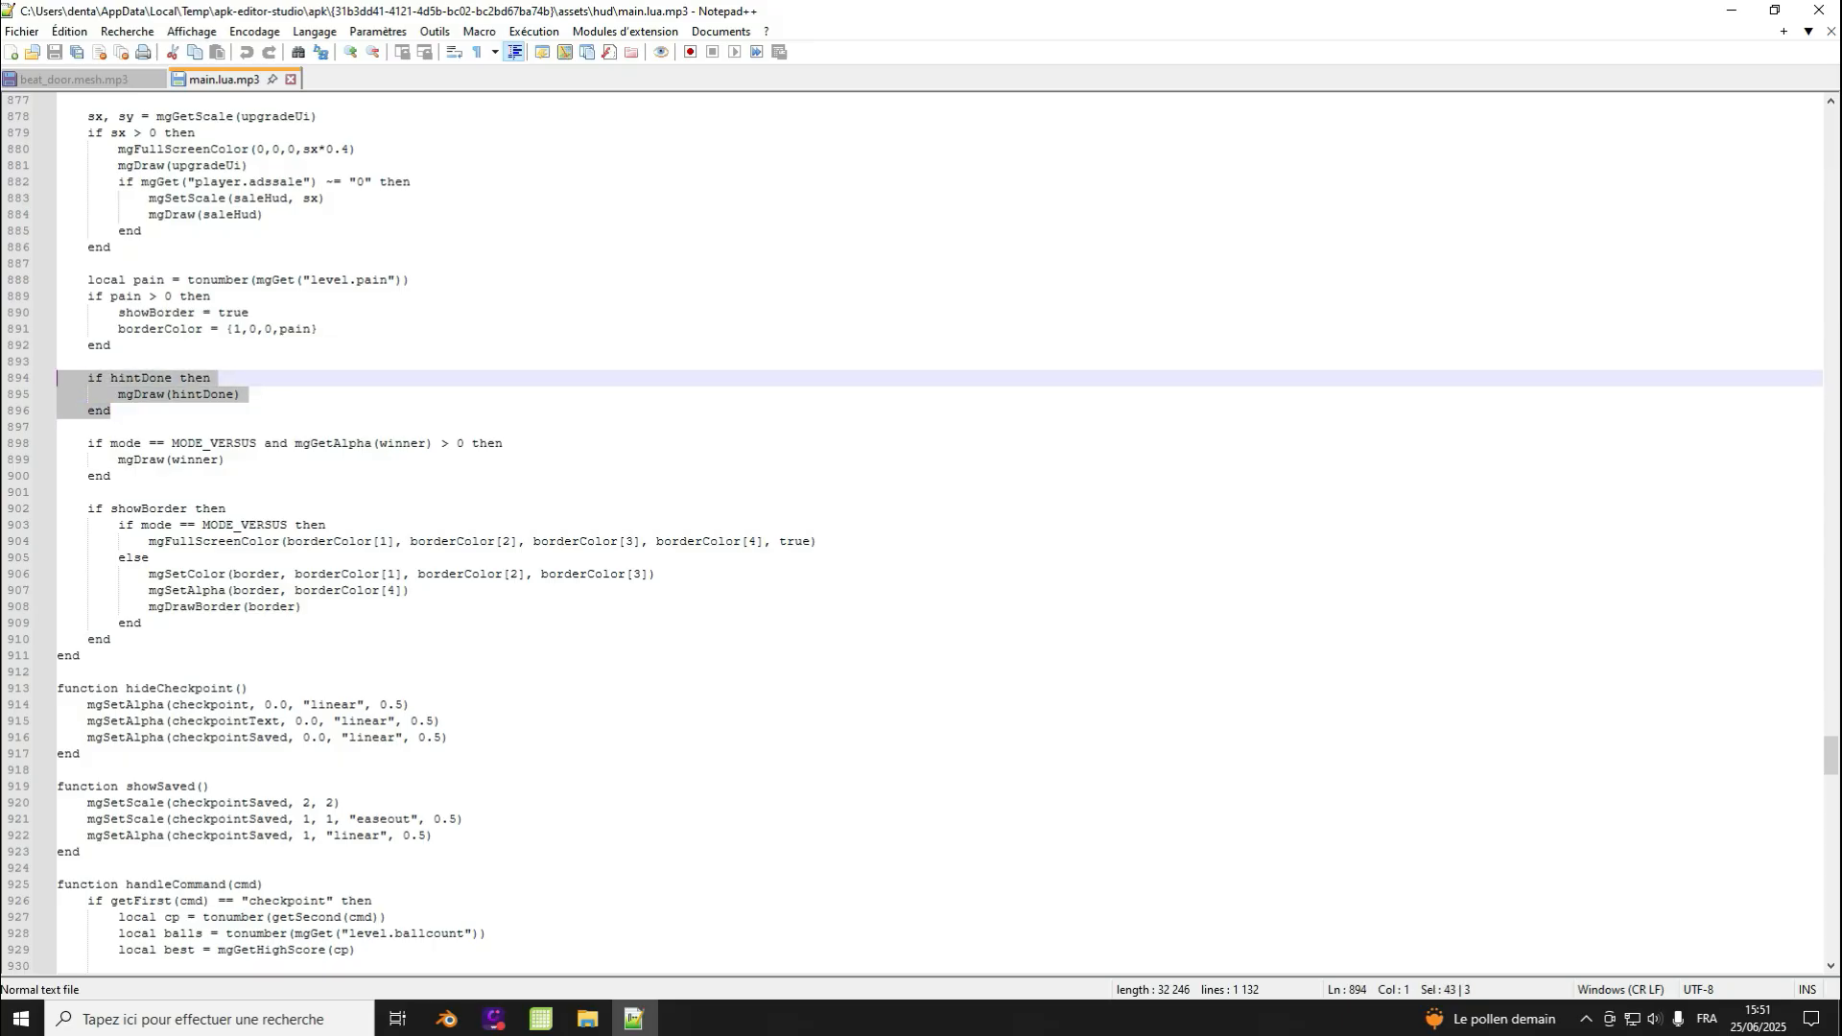
left_click(112, 410)
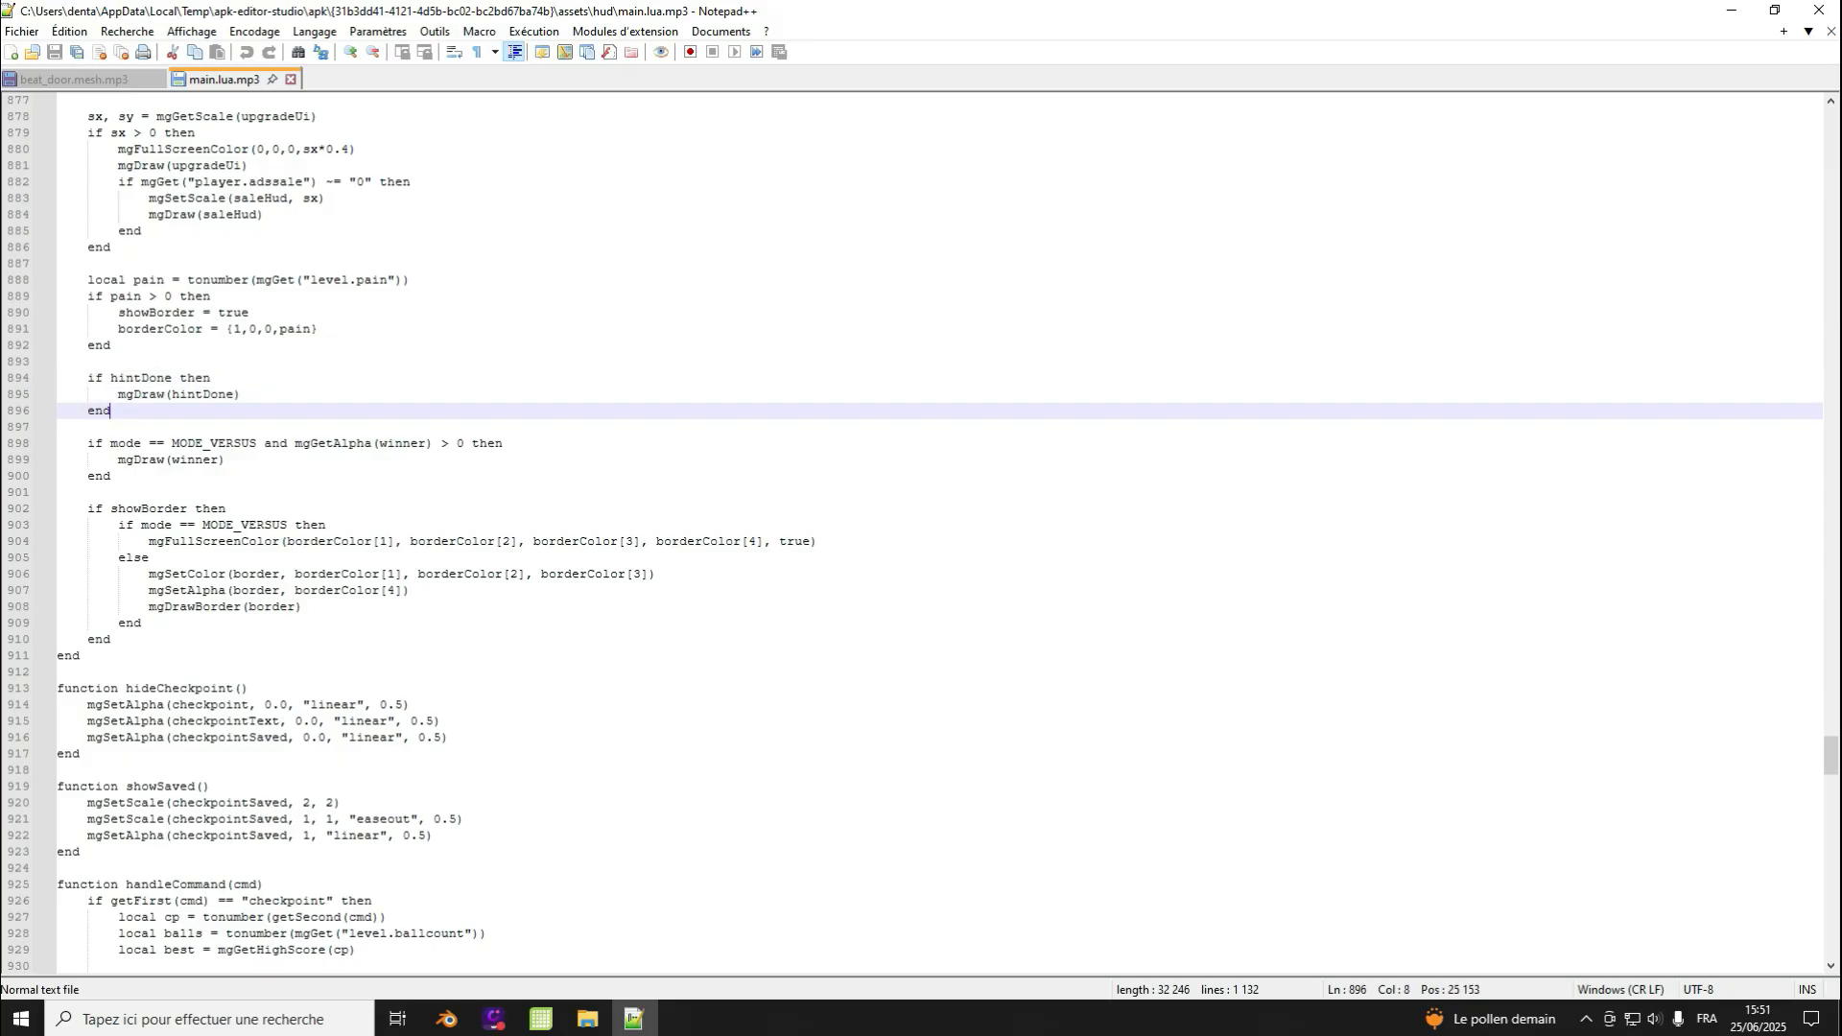
left_click(87, 377)
left_click(111, 411)
Step: Compare the hintDone block with the border and checkpoint code that follows, and highlight the block again
scroll(921, 537, "down", 4)
scroll(921, 537, "down", 4)
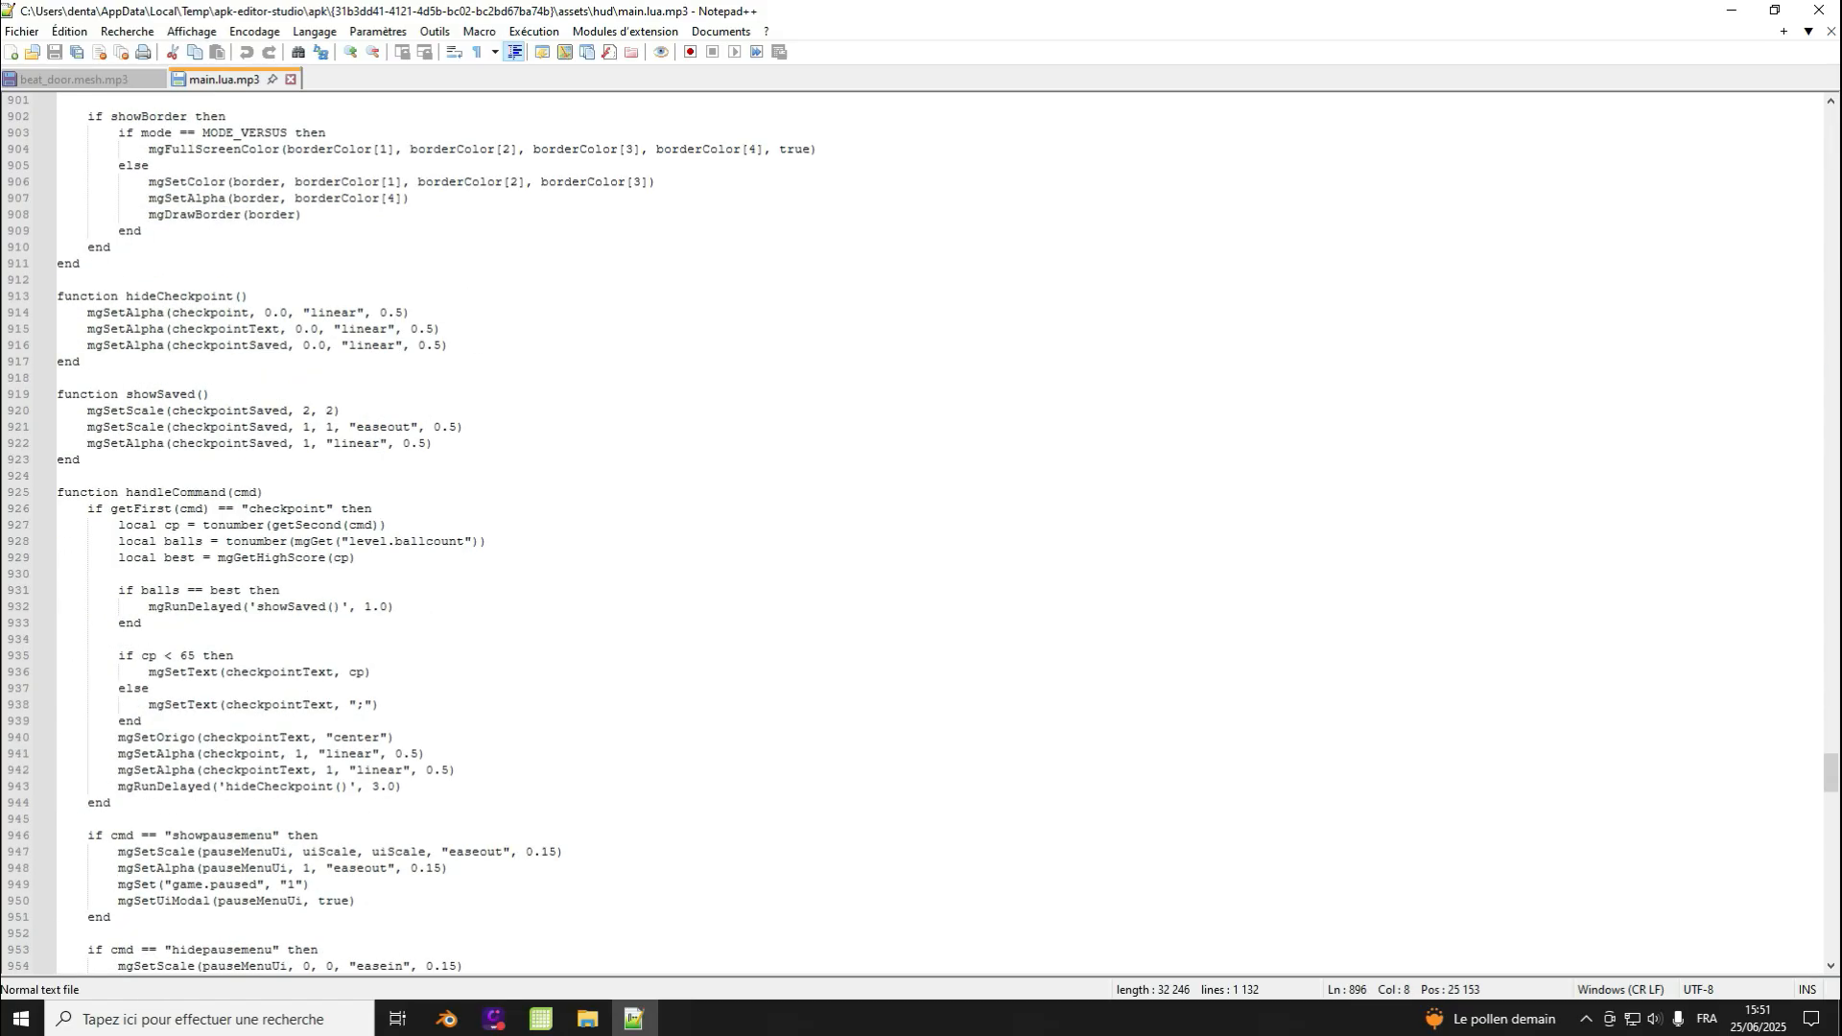
scroll(921, 537, "up", 15)
scroll(921, 537, "down", 7)
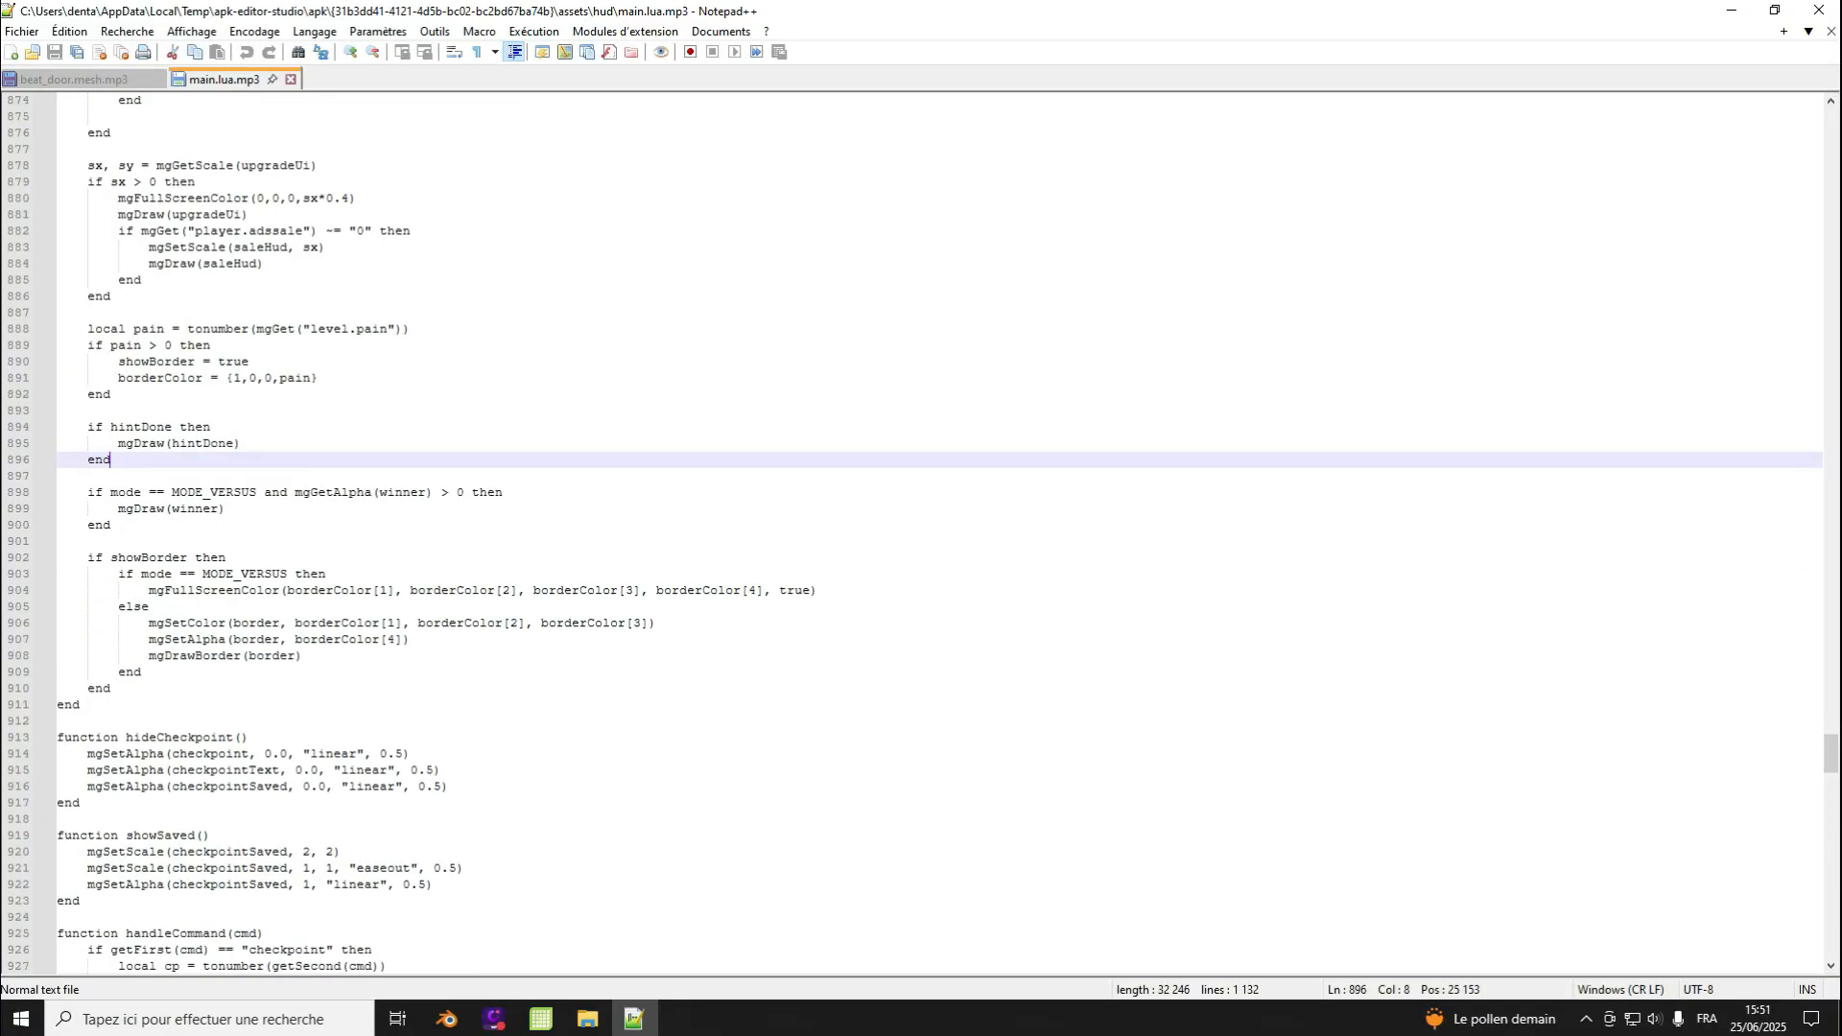
left_click_drag(58, 426, 57, 476)
left_click(213, 427)
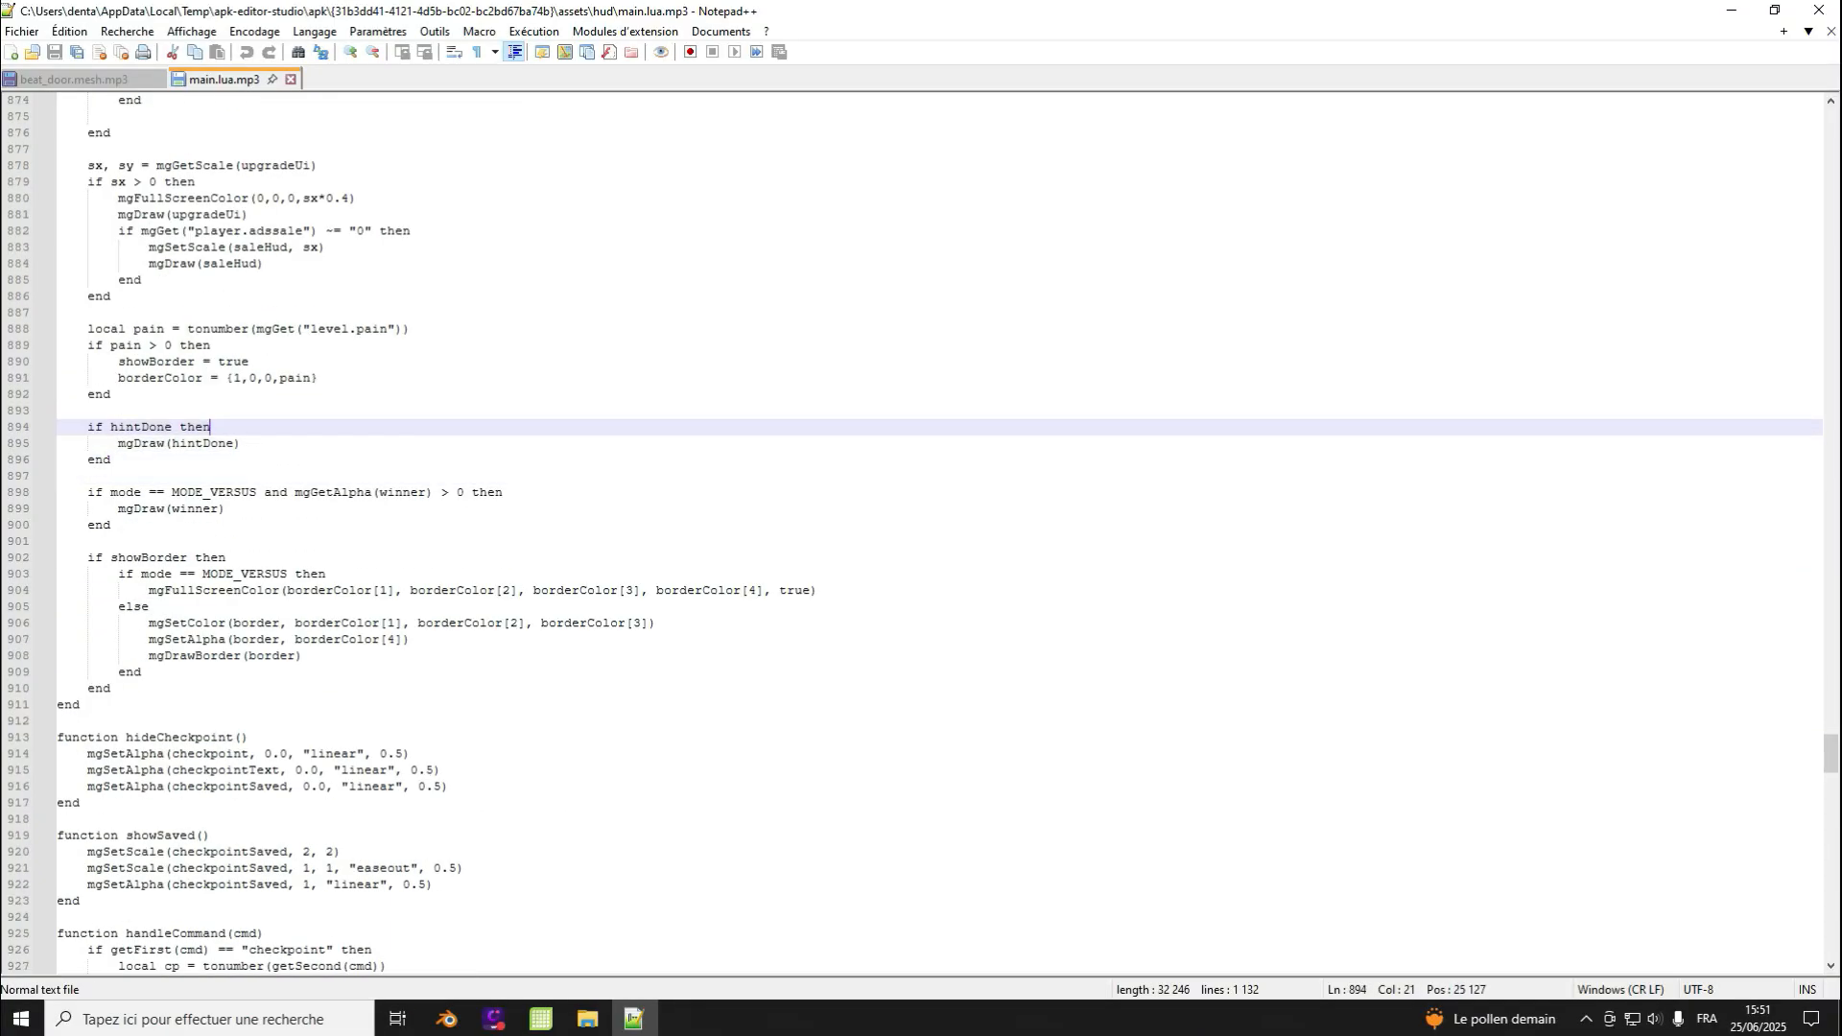
Step: Inspect the cp < 65 checkpoint condition in handleCommand(cmd) together with its else branch
scroll(921, 537, "down", 3)
scroll(921, 537, "down", 12)
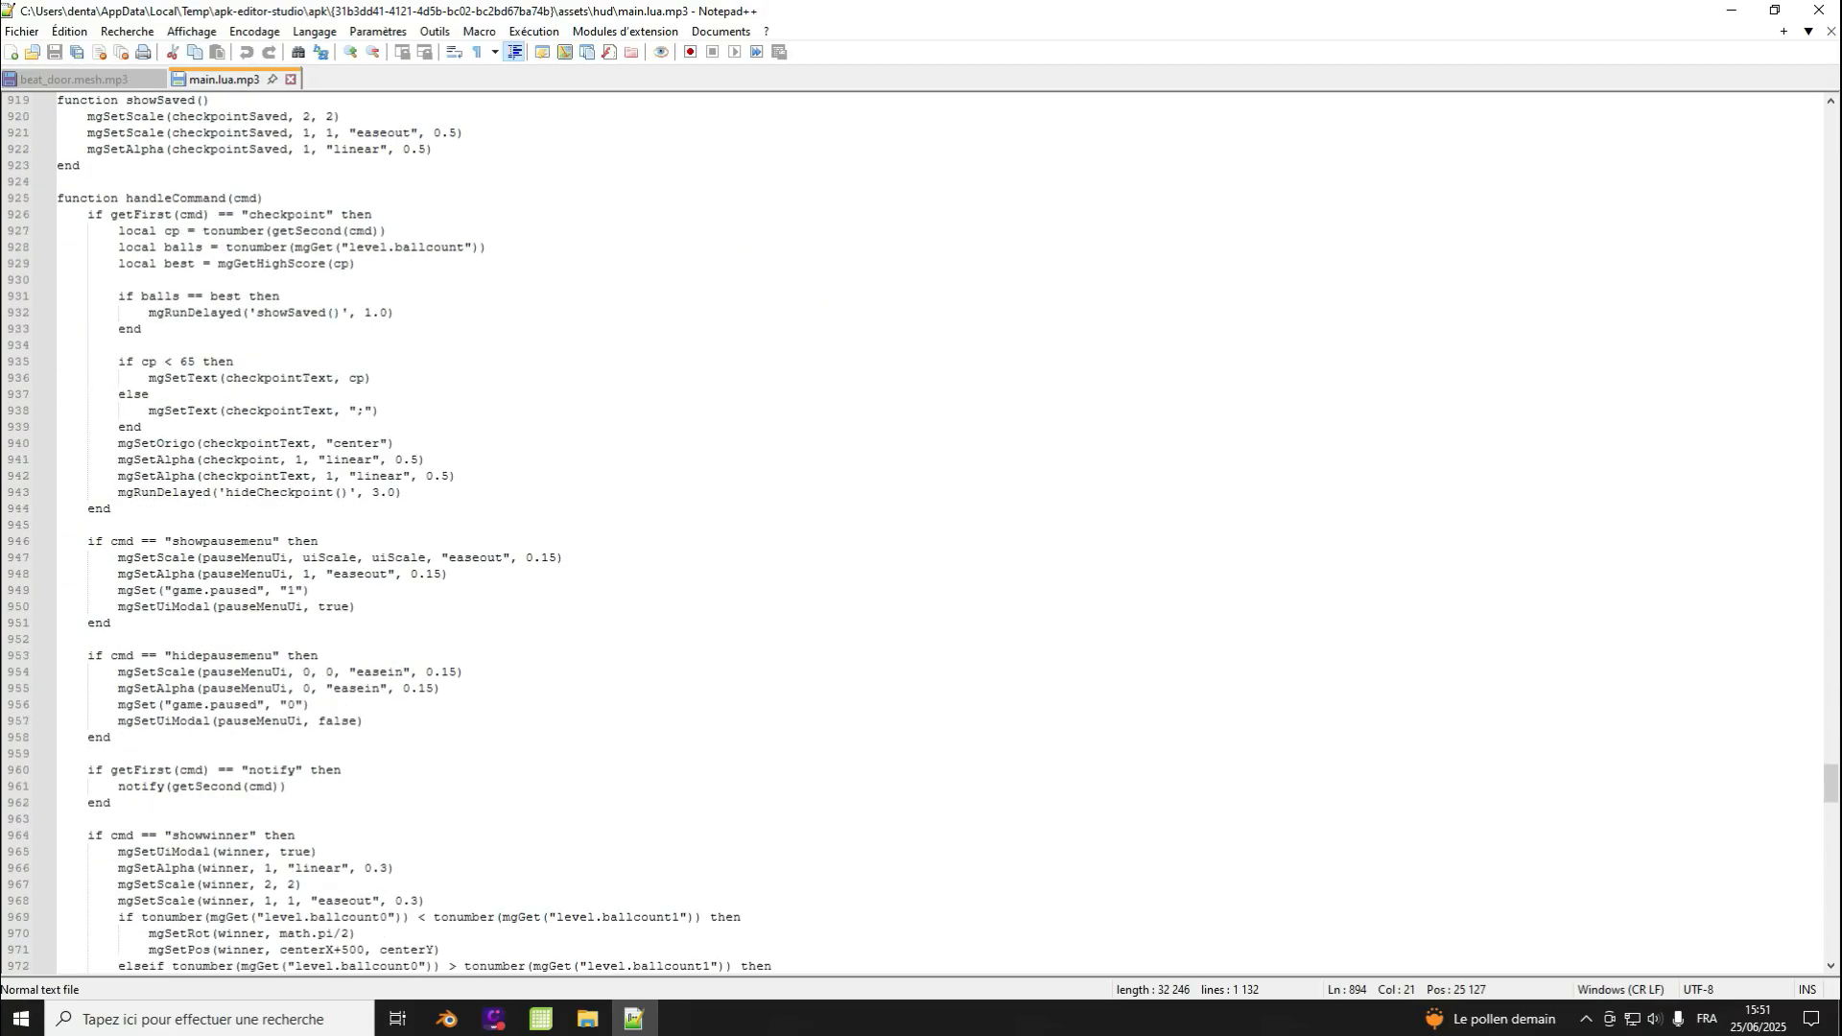
scroll(921, 537, "up", 1)
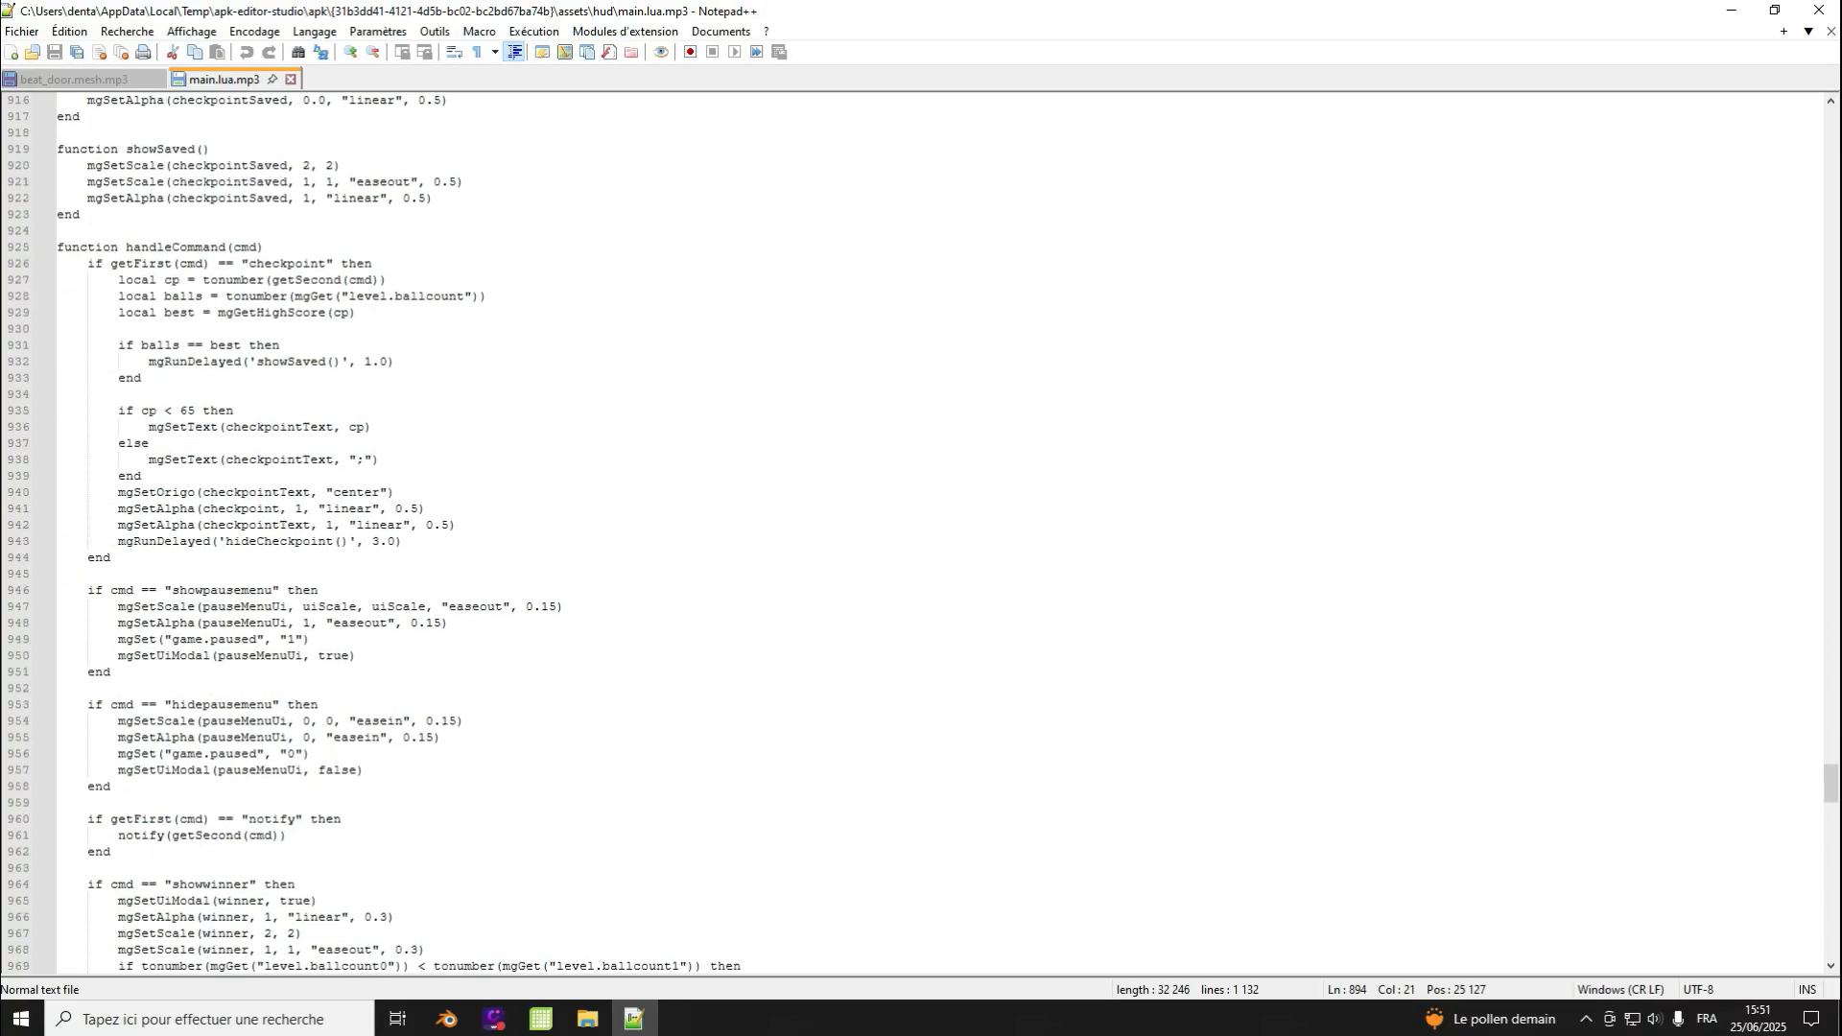
left_click(195, 411)
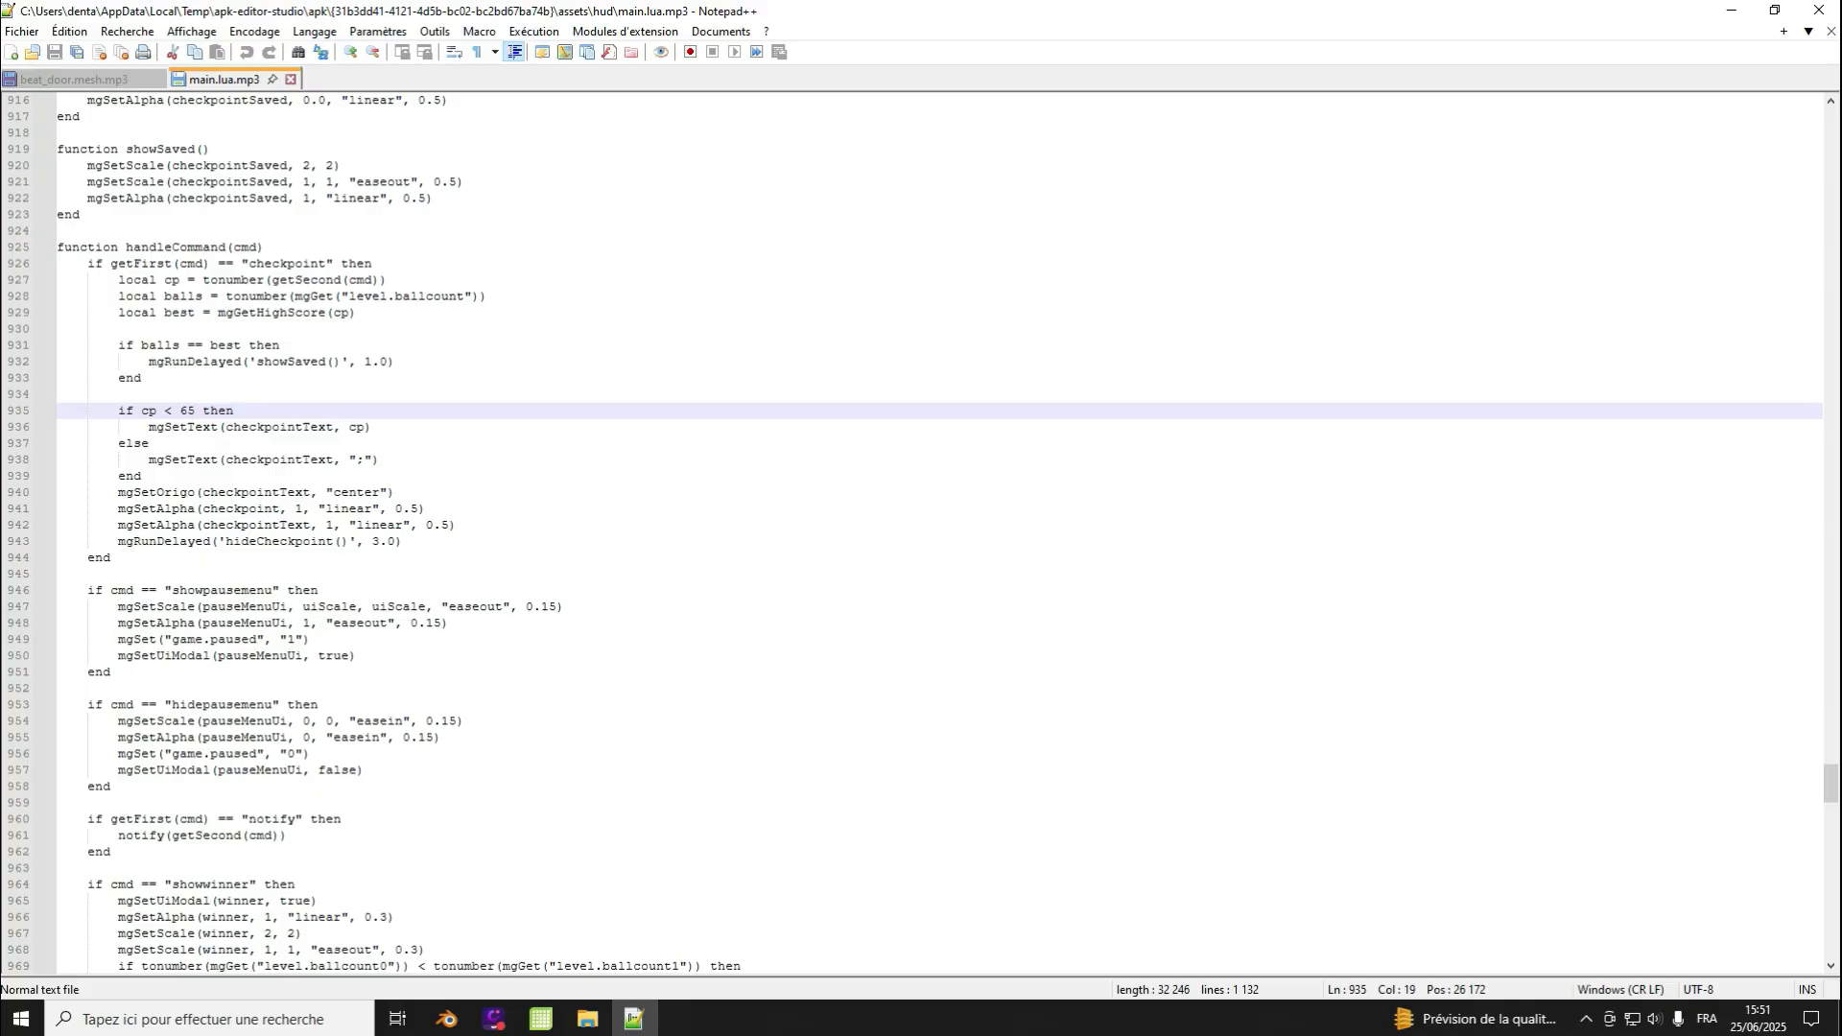
double_click(141, 443)
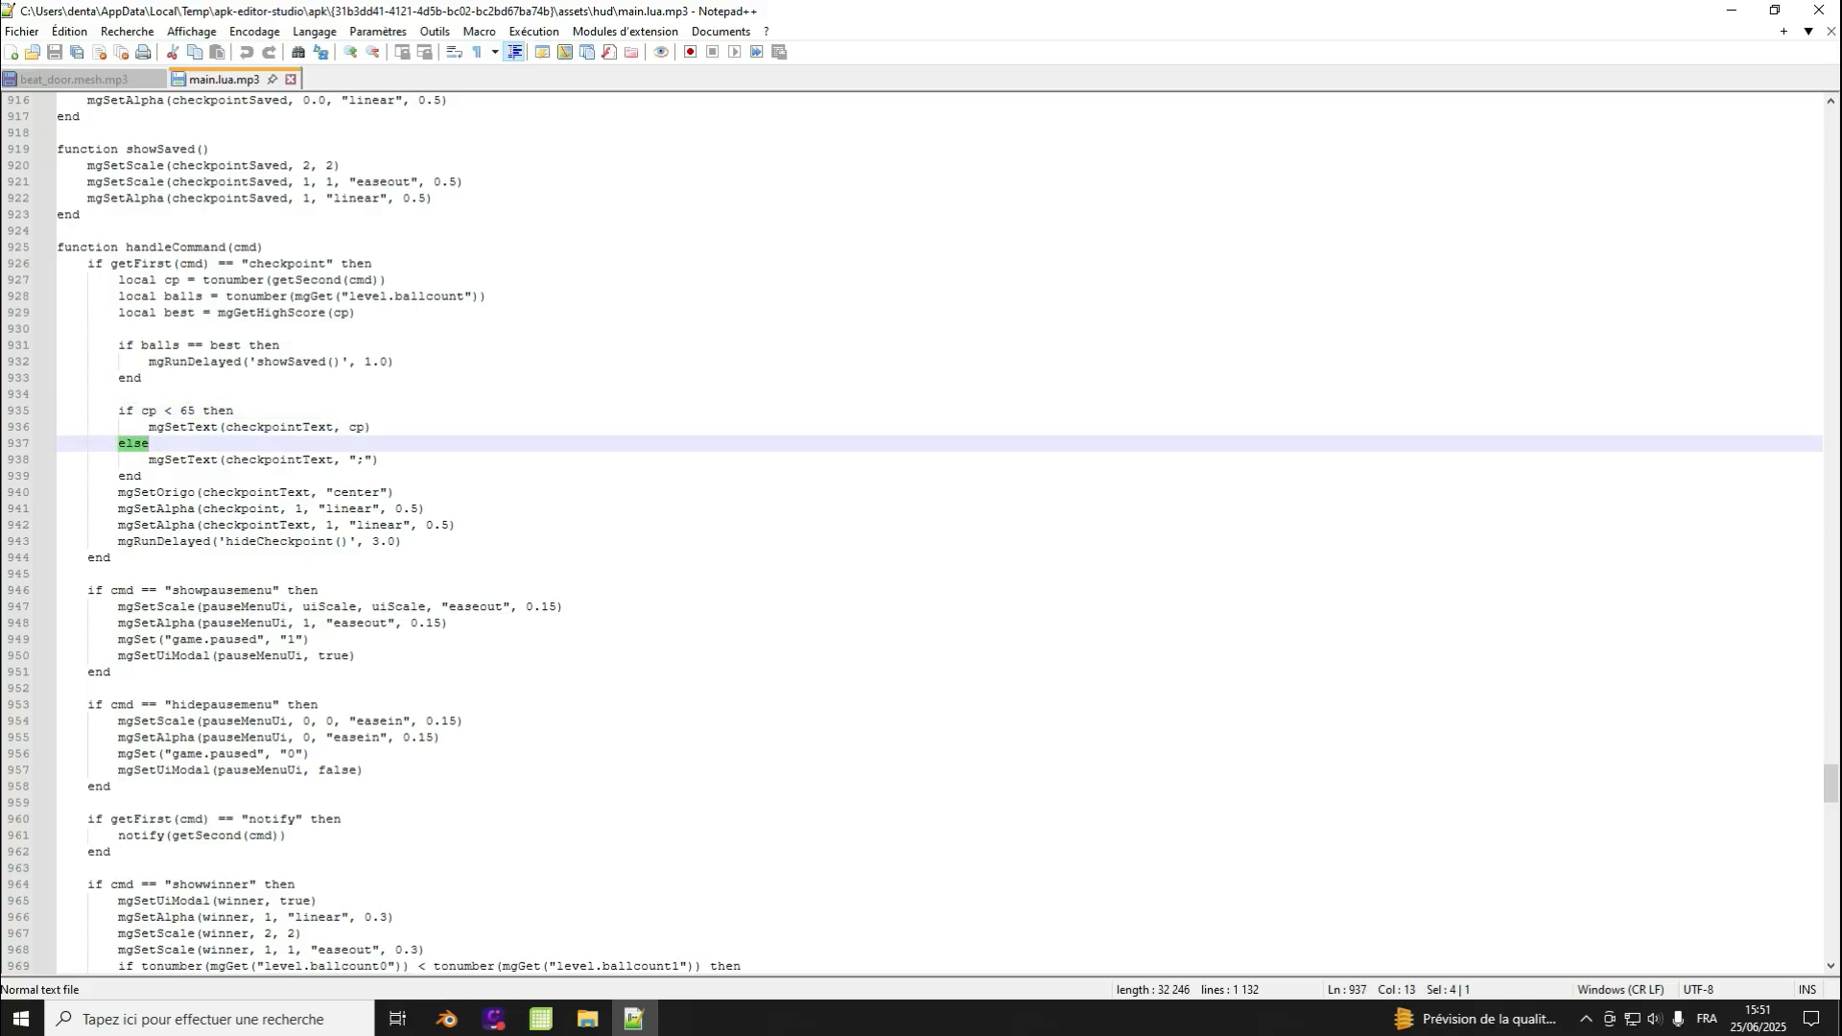
left_click(171, 459)
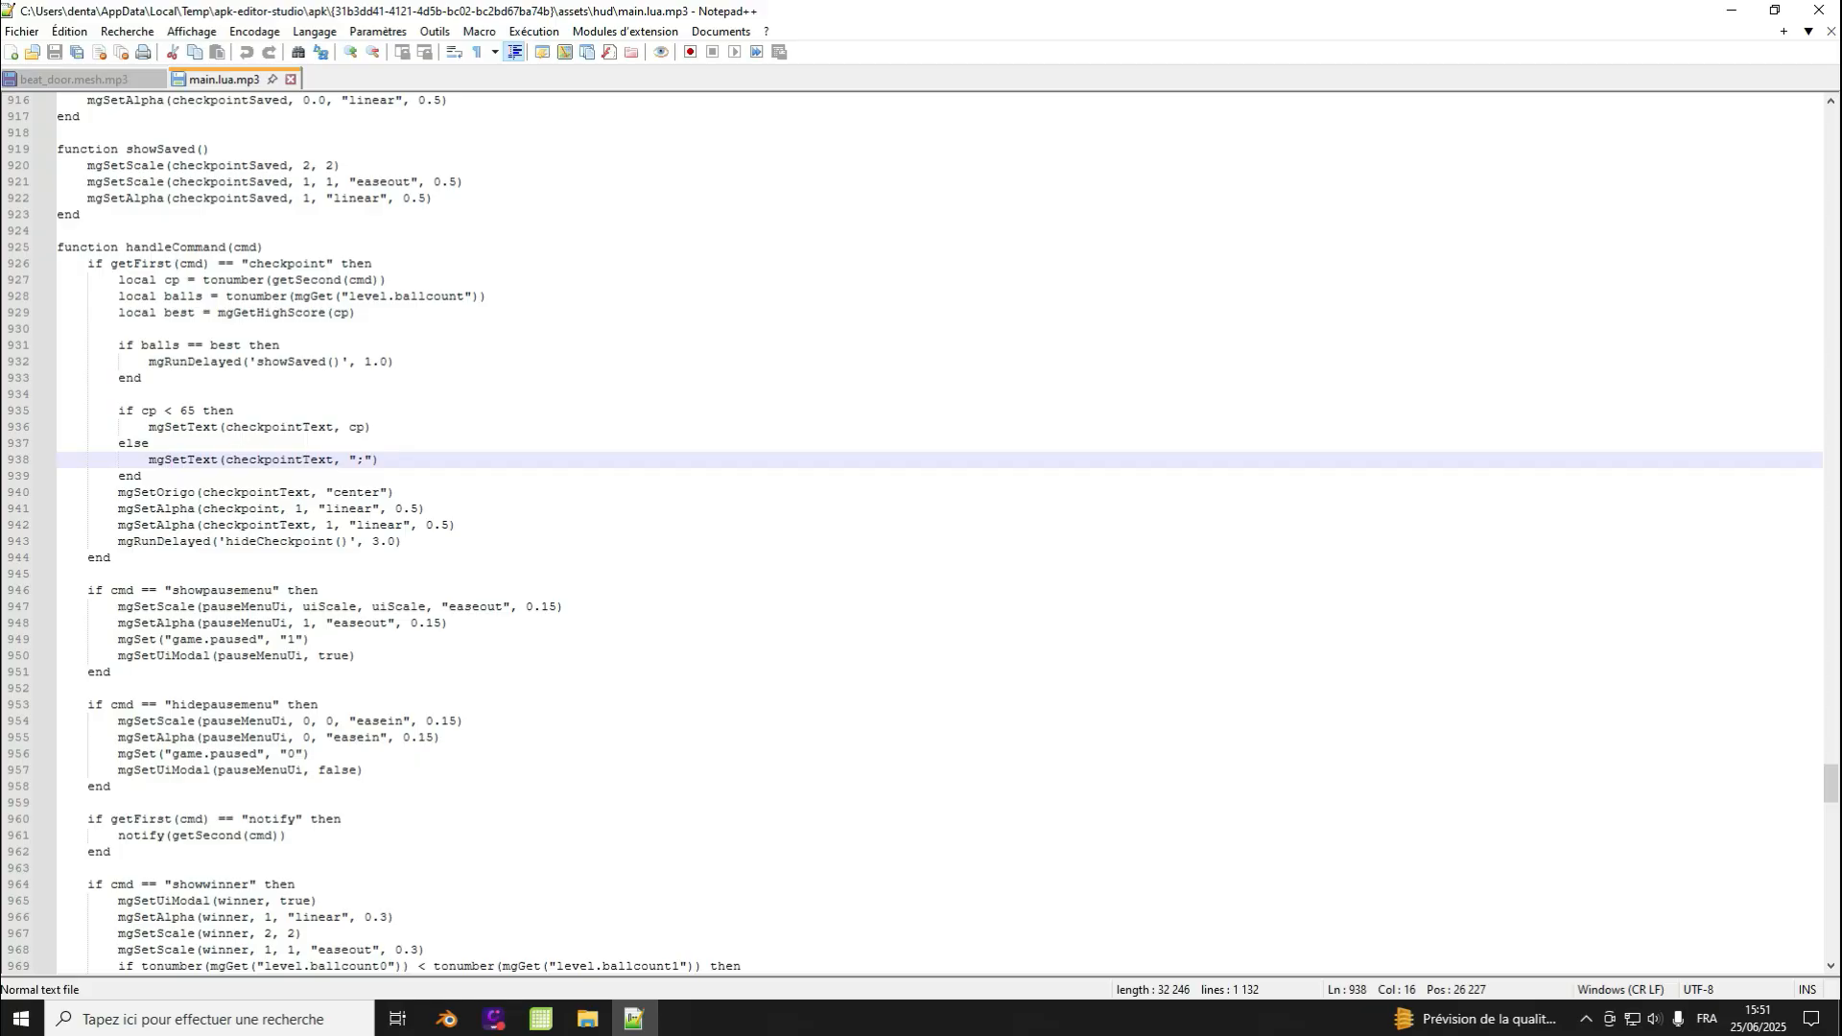
left_click(363, 459)
double_click(185, 411)
left_click(194, 411)
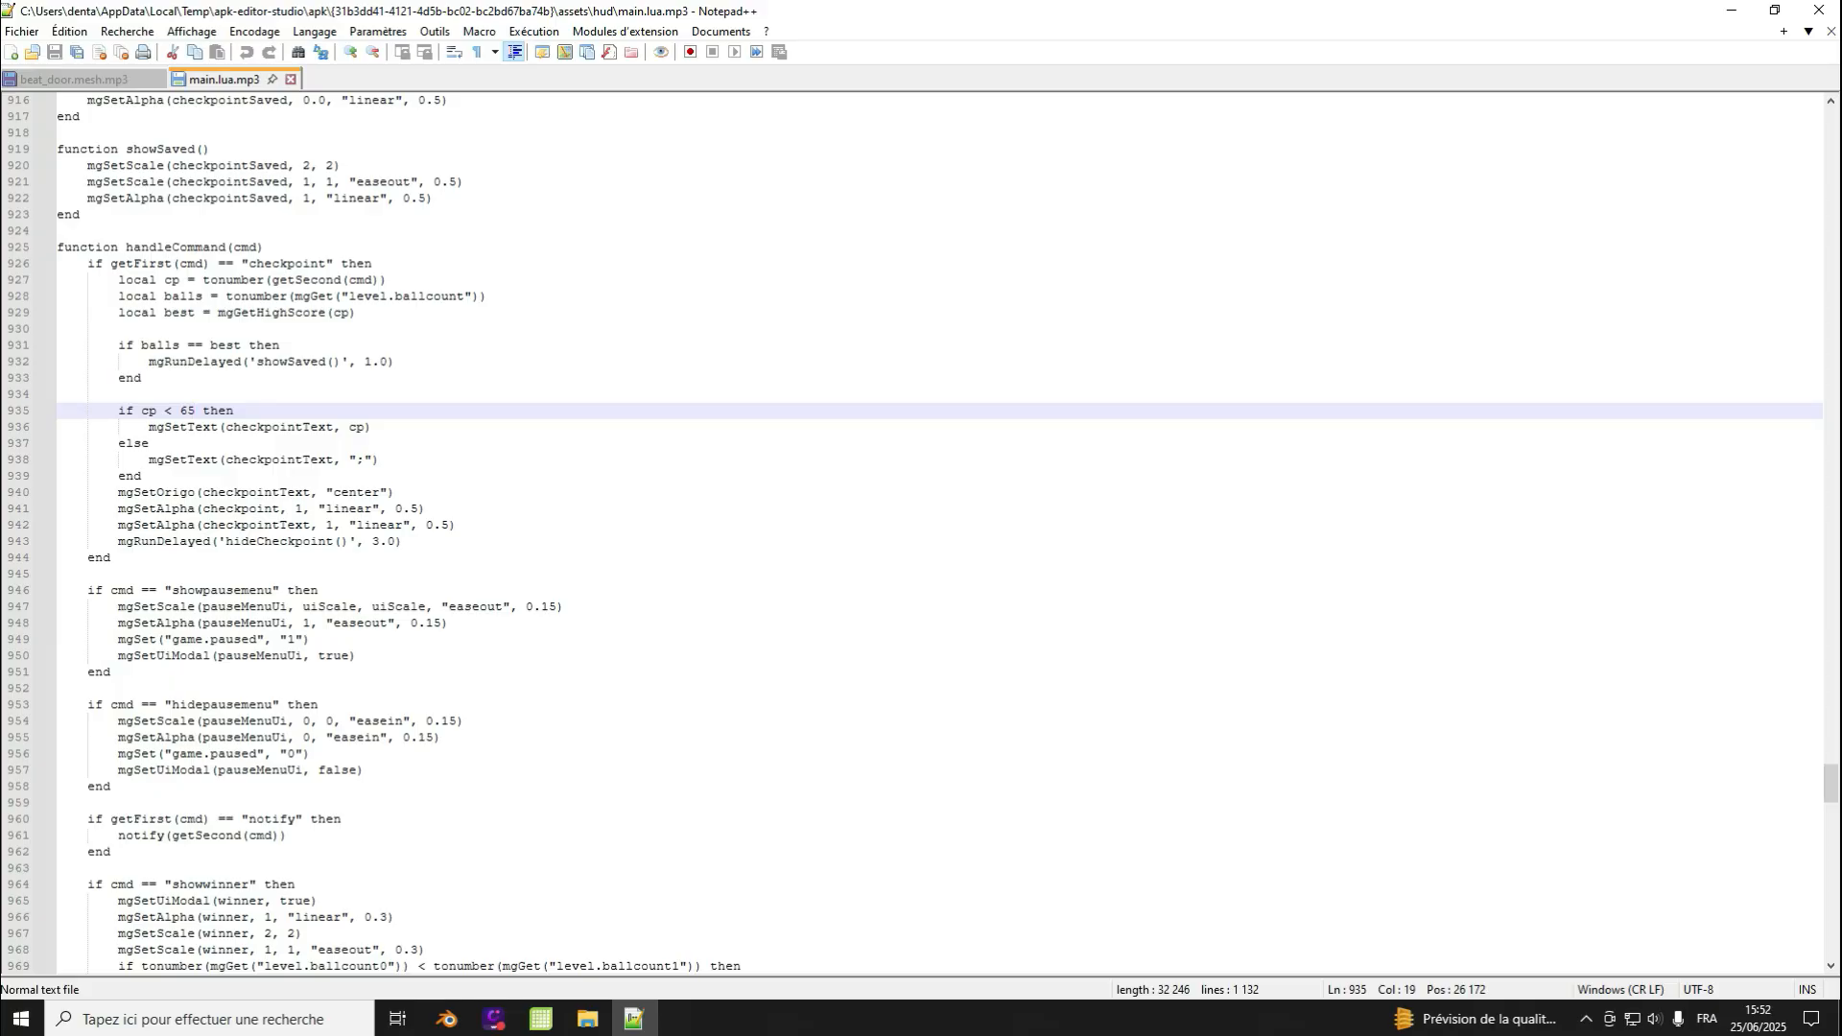
Step: Highlight the mgSetText(checkpointText, ";") line in the else branch and return to the checkpoint limit 65
double_click(363, 459)
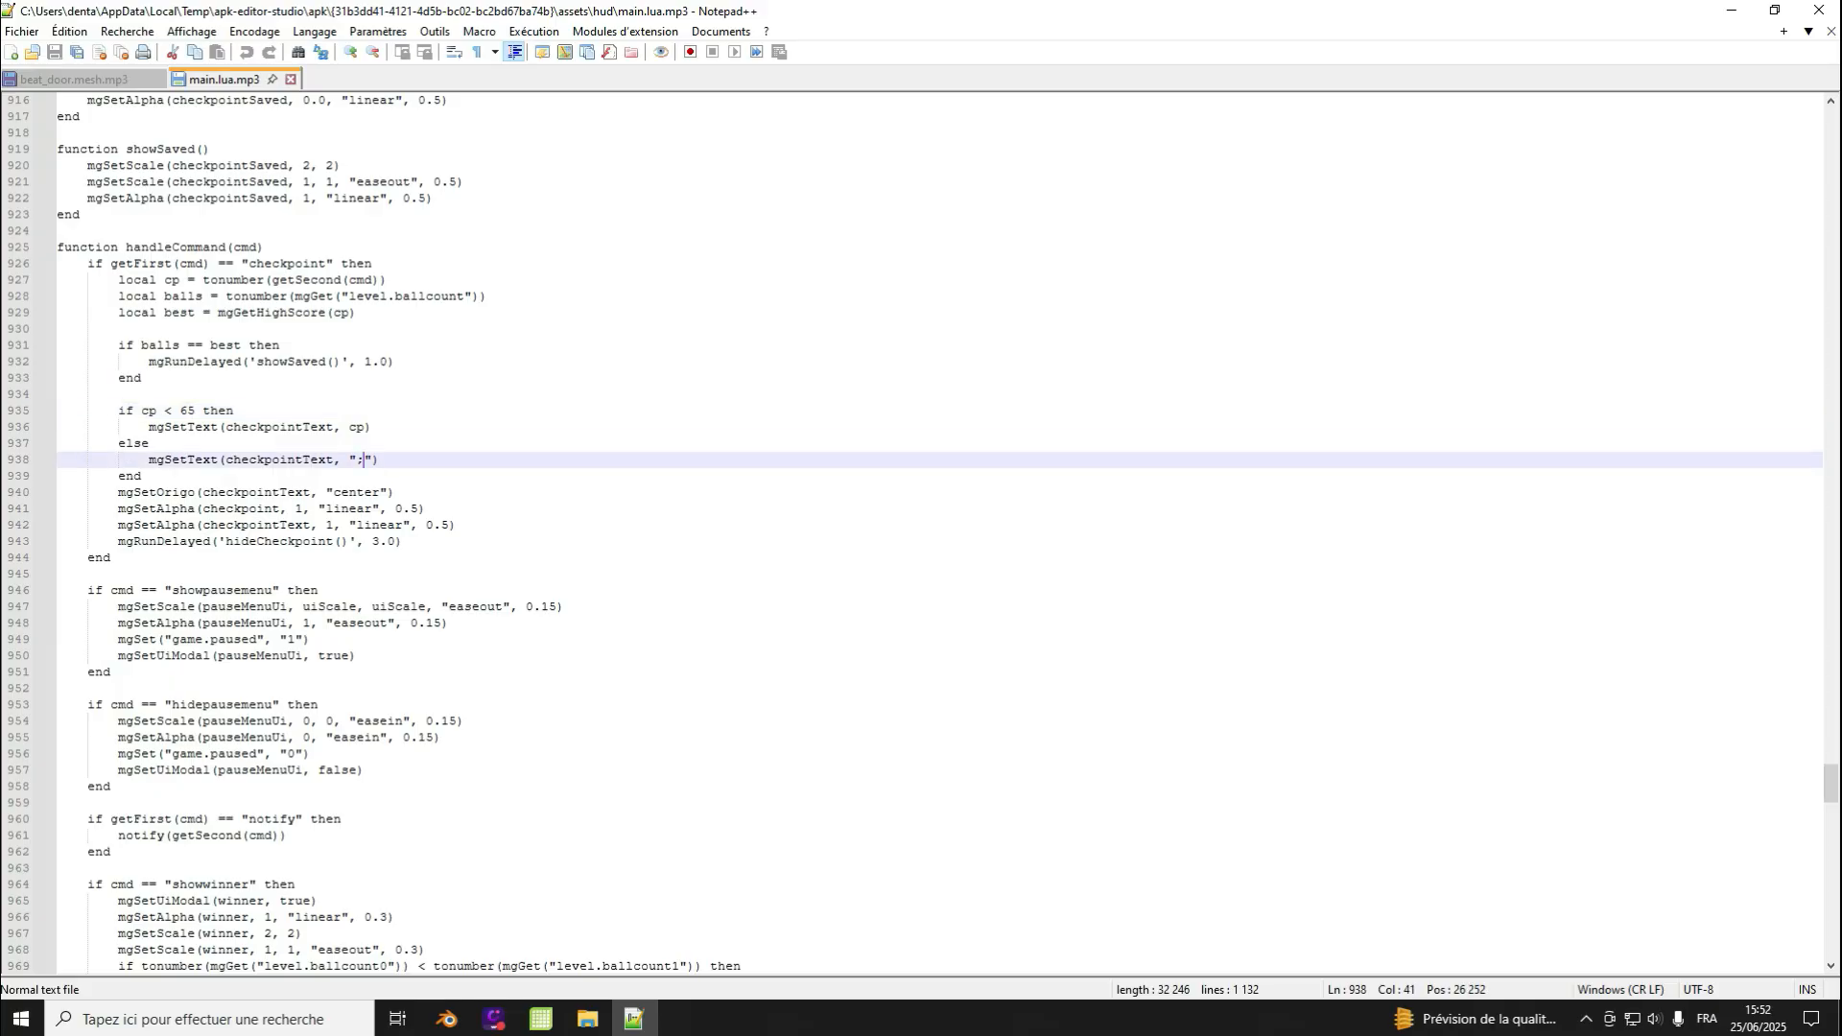
double_click(363, 459)
triple_click(363, 459)
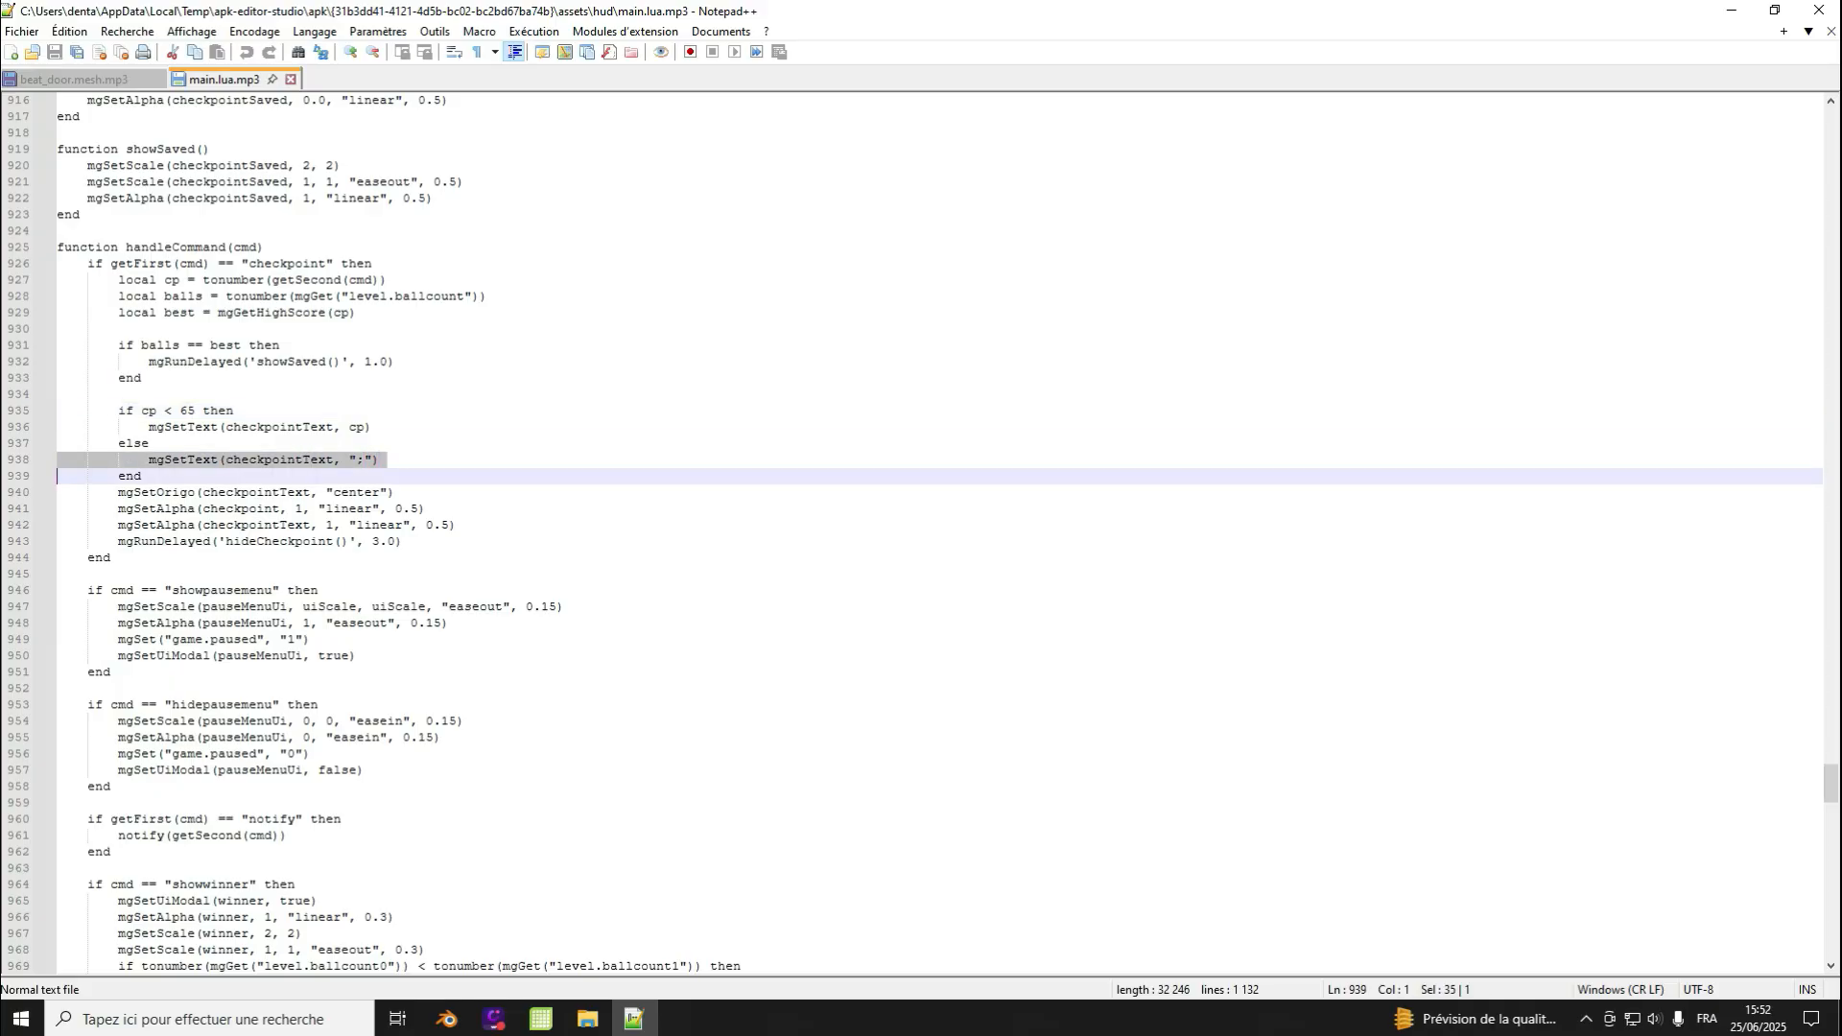
left_click(382, 459)
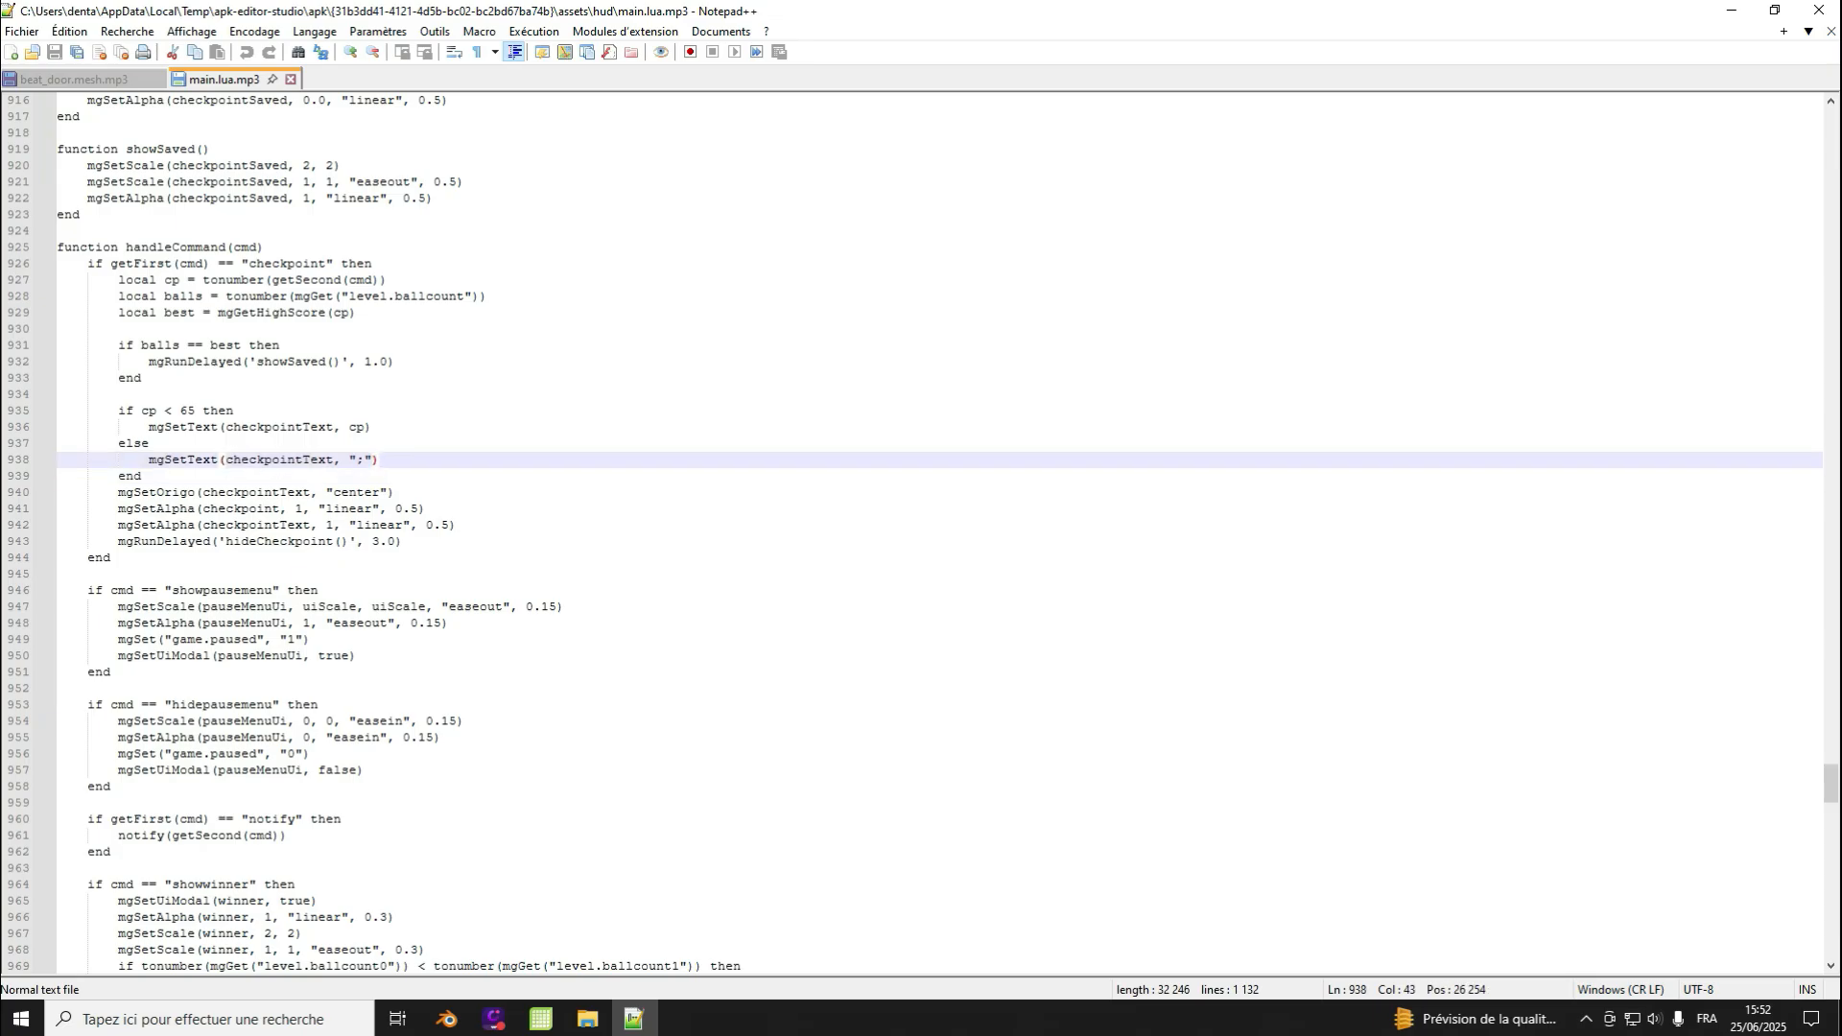
left_click(194, 411)
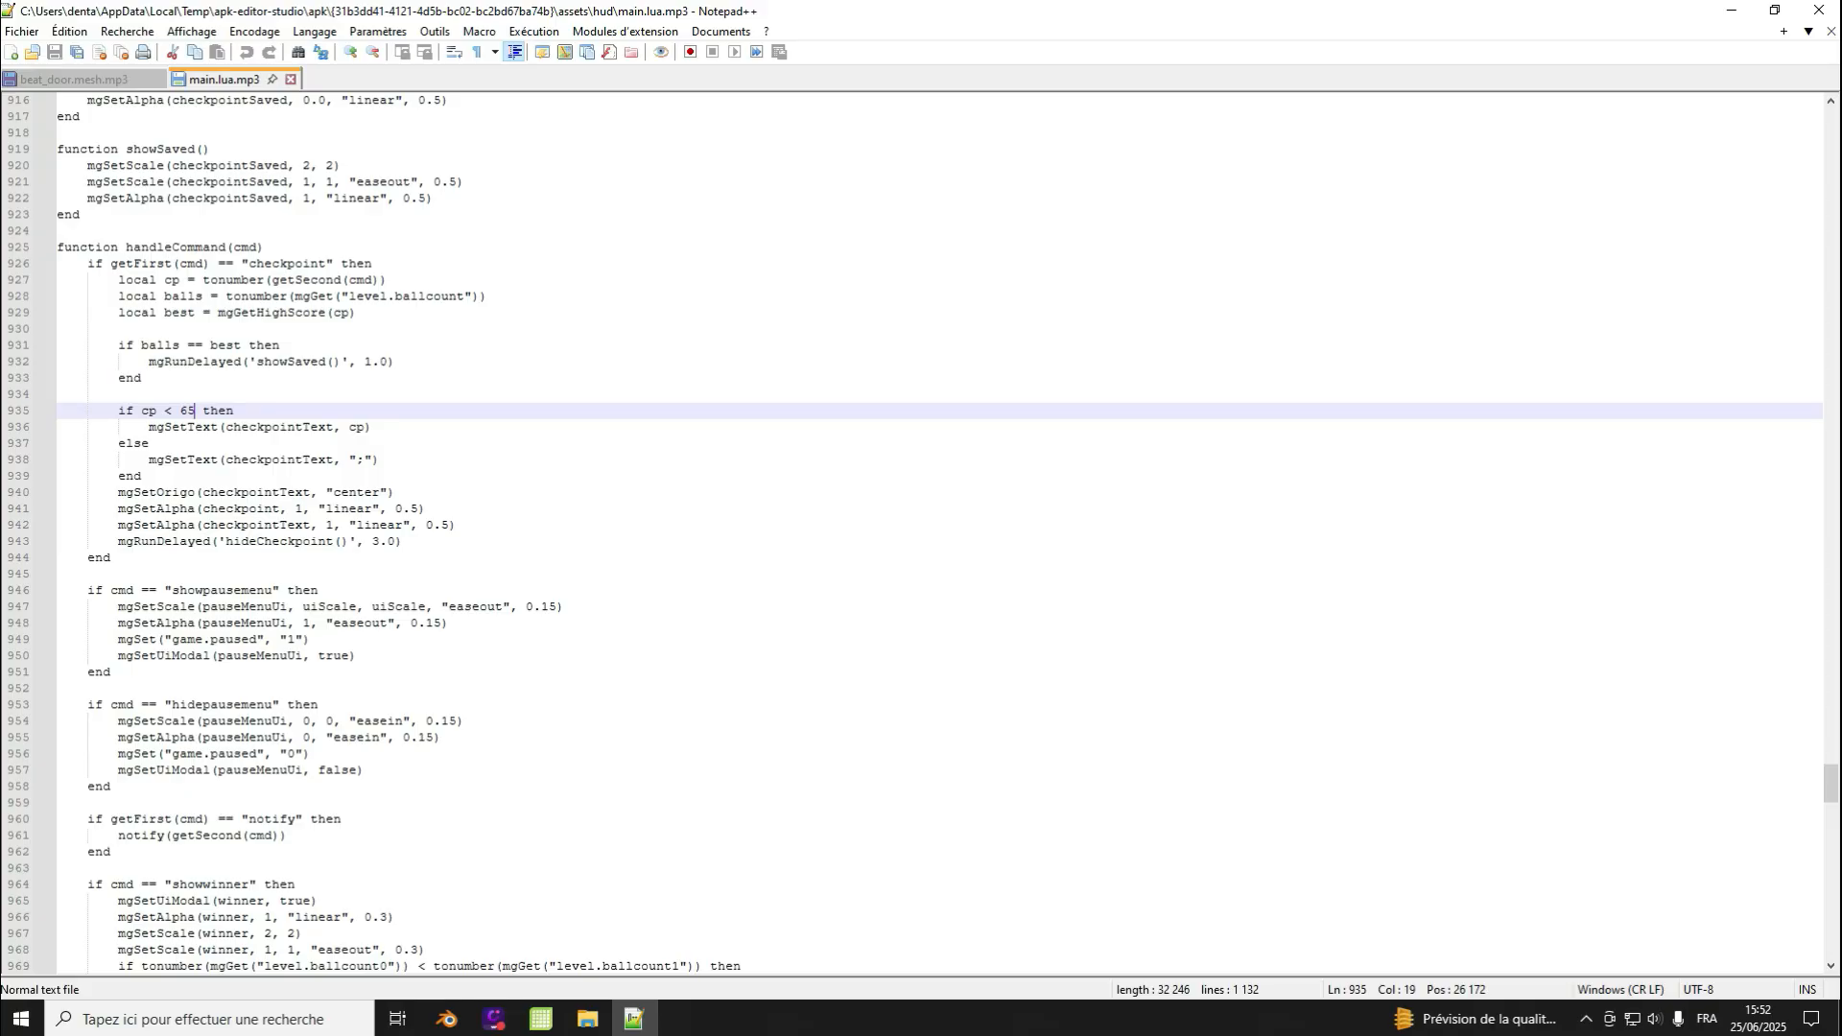
Step: Look over the handleCommand(cmd) branches from the winner and resume commands through the power-up, pickup and upgrade commands
scroll(920, 533, "down", 20)
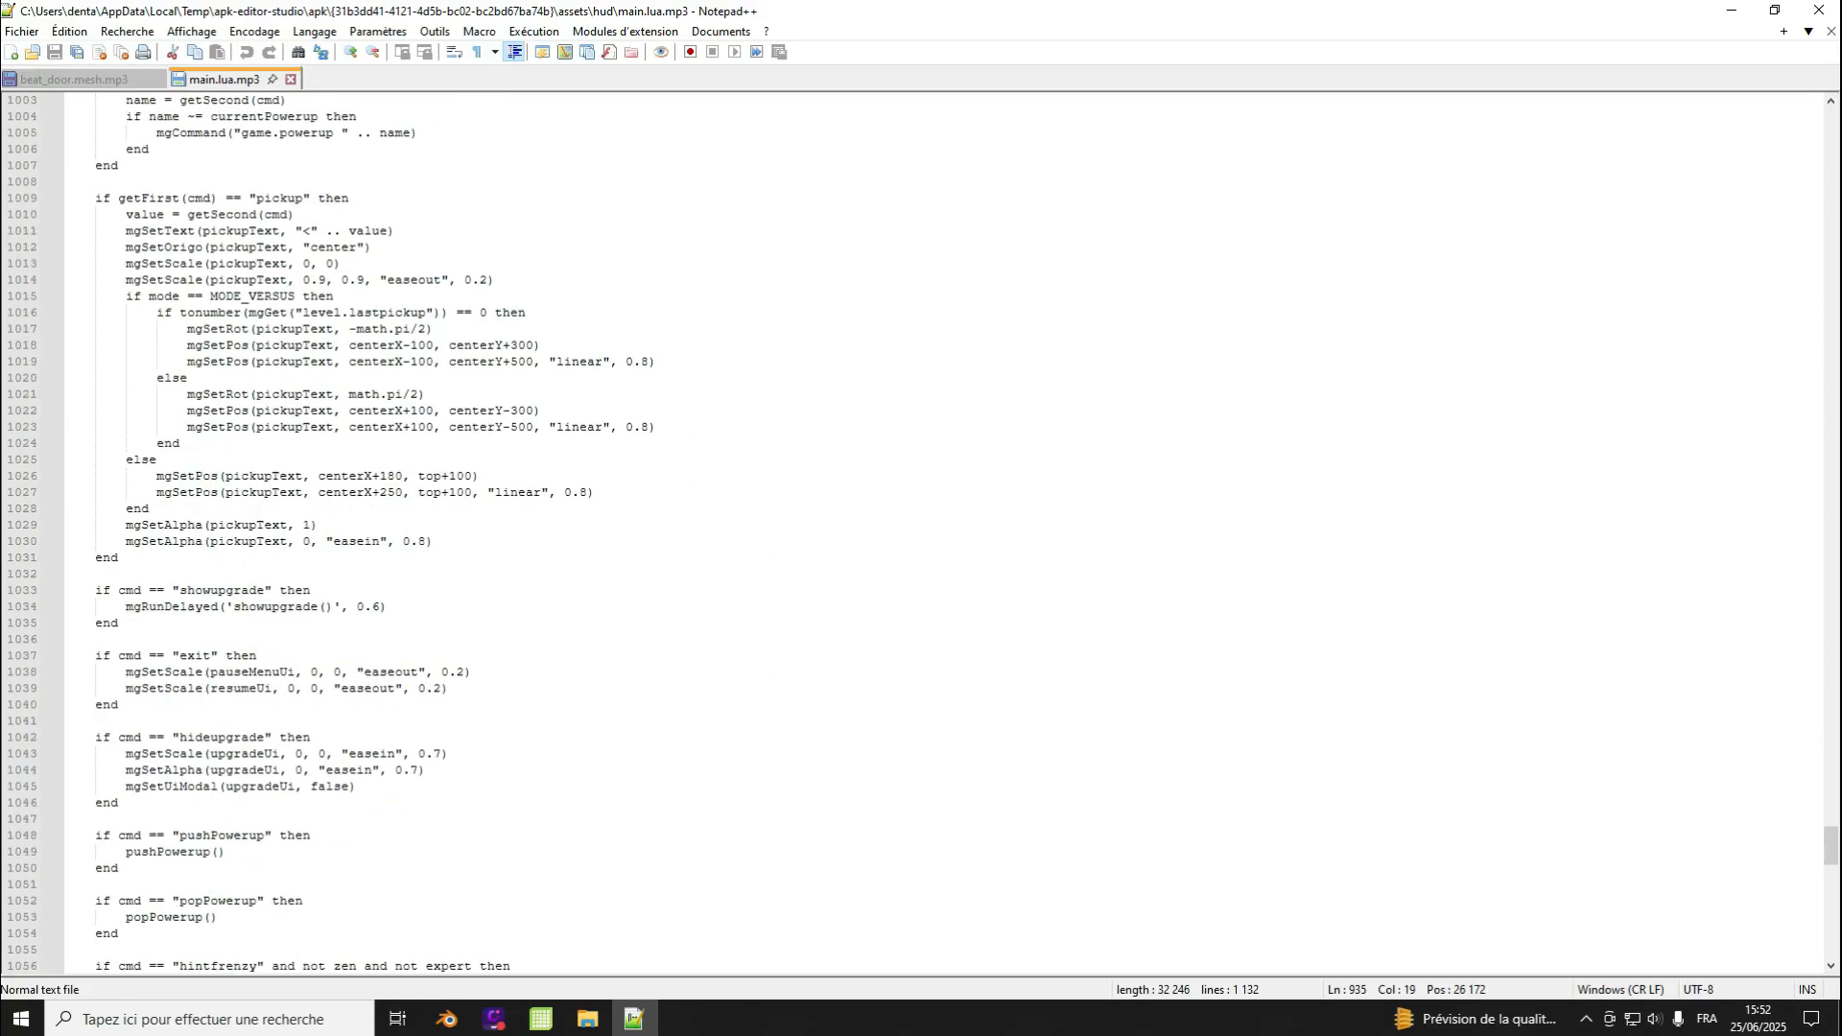
scroll(921, 534, "down", 7)
scroll(921, 534, "up", 20)
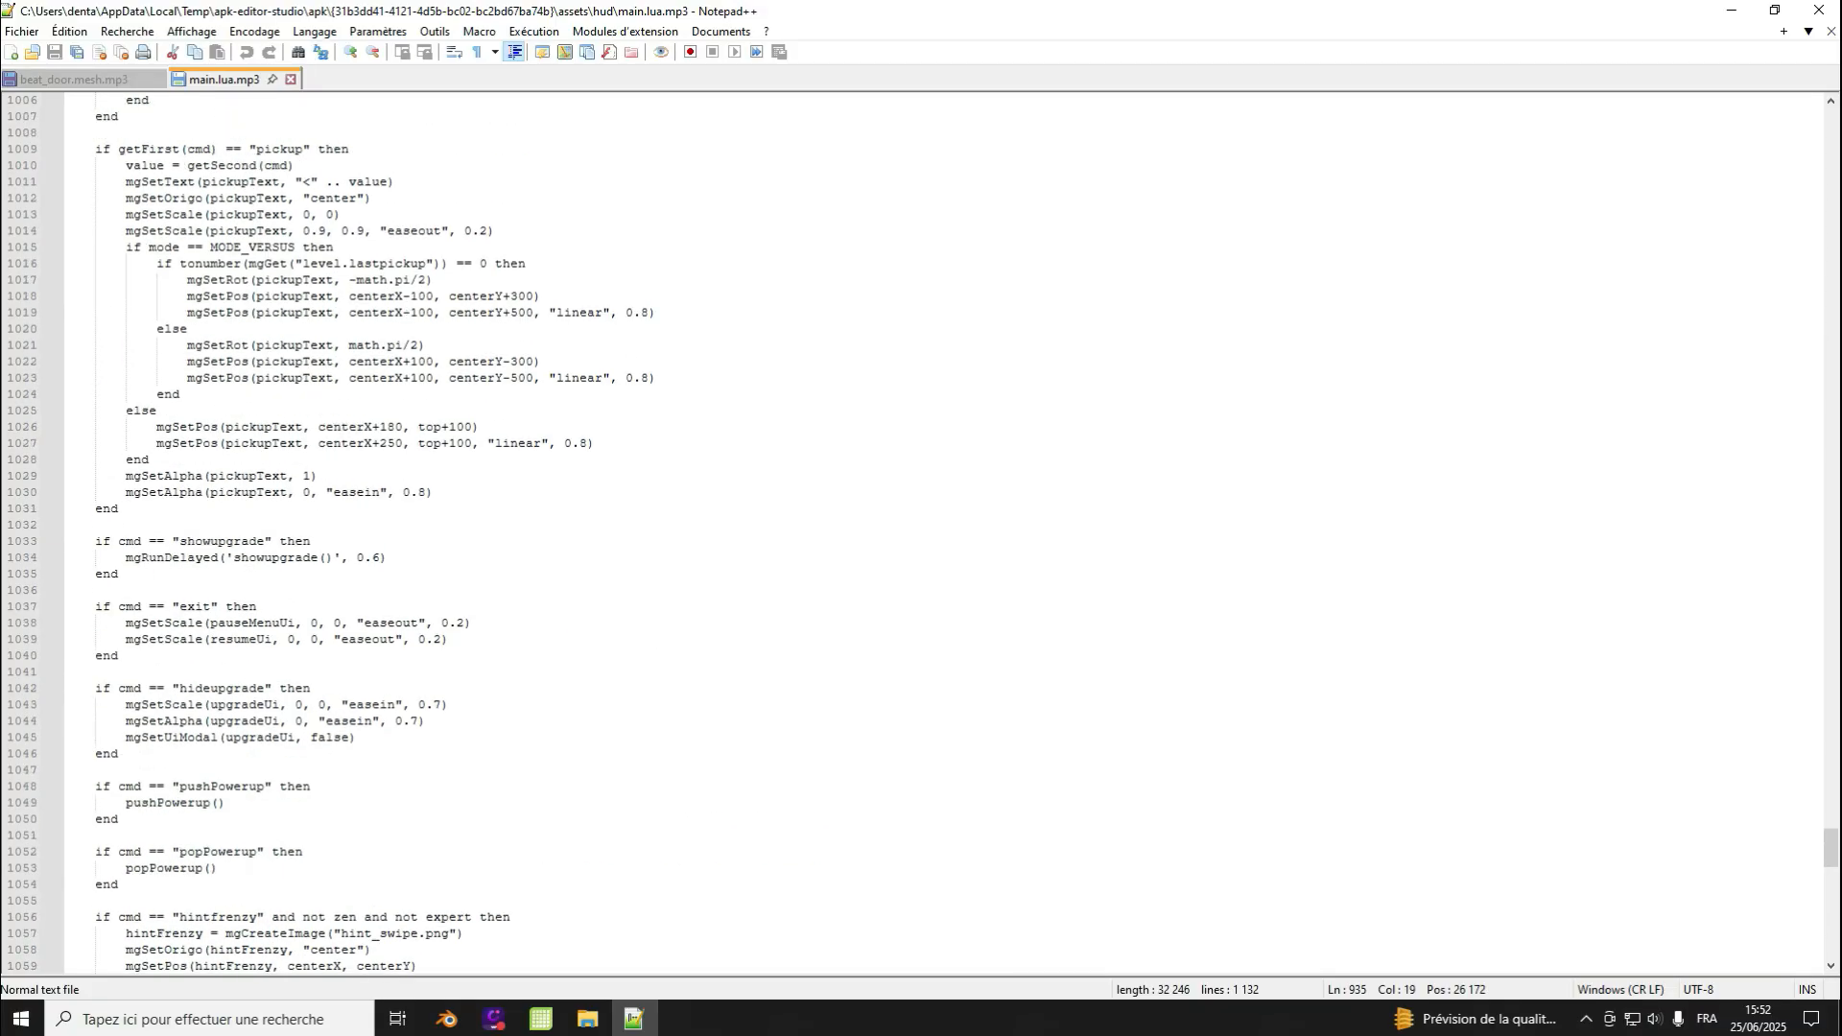
scroll(921, 534, "up", 20)
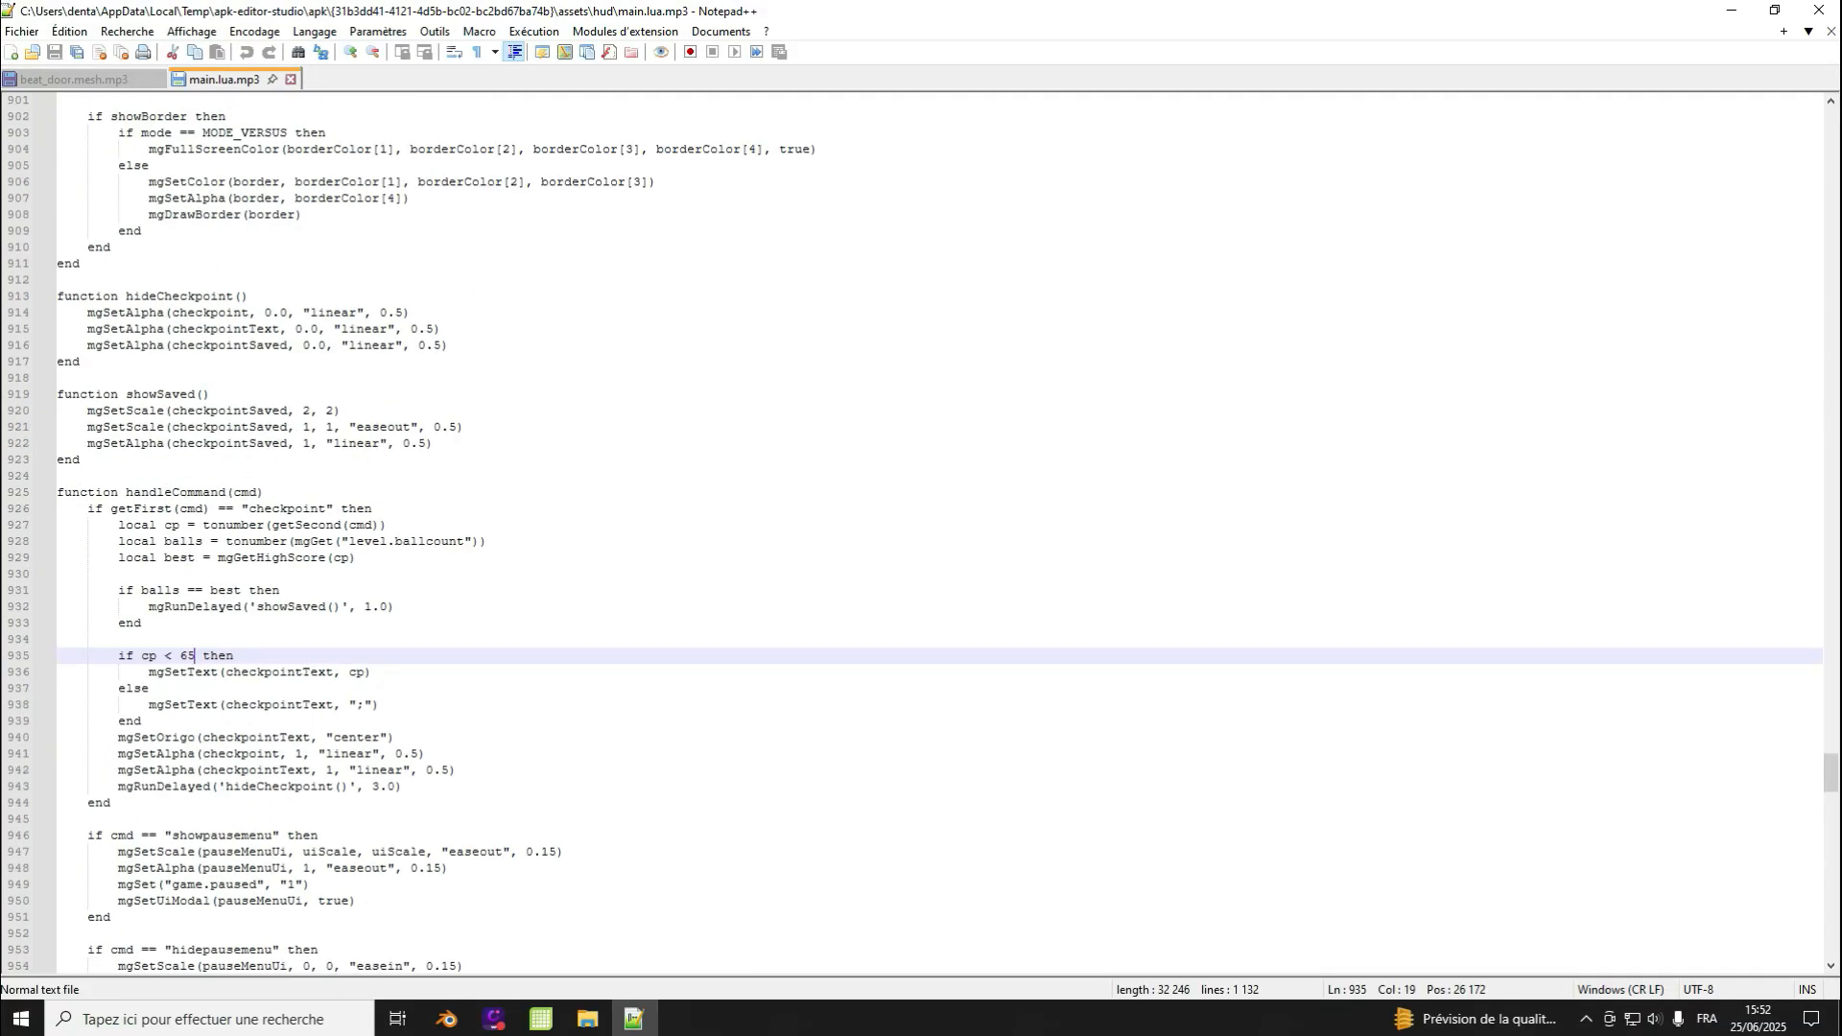
scroll(921, 534, "down", 20)
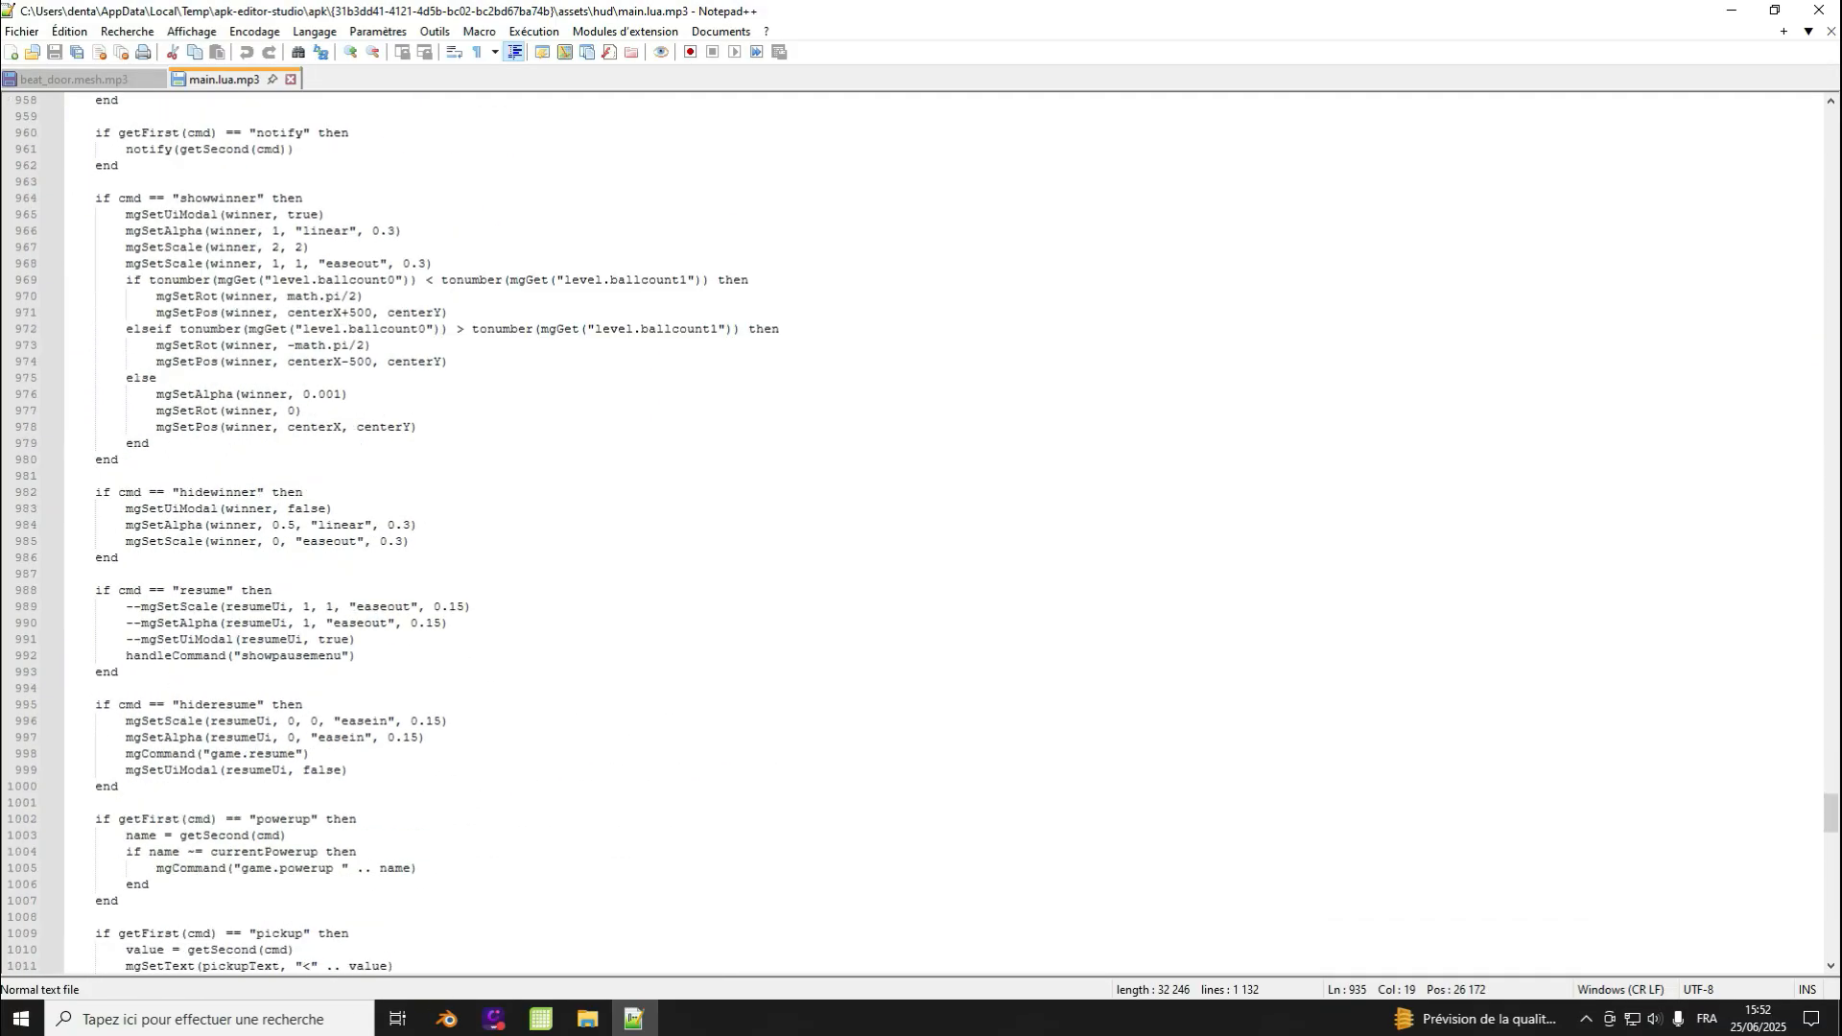
scroll(921, 534, "down", 19)
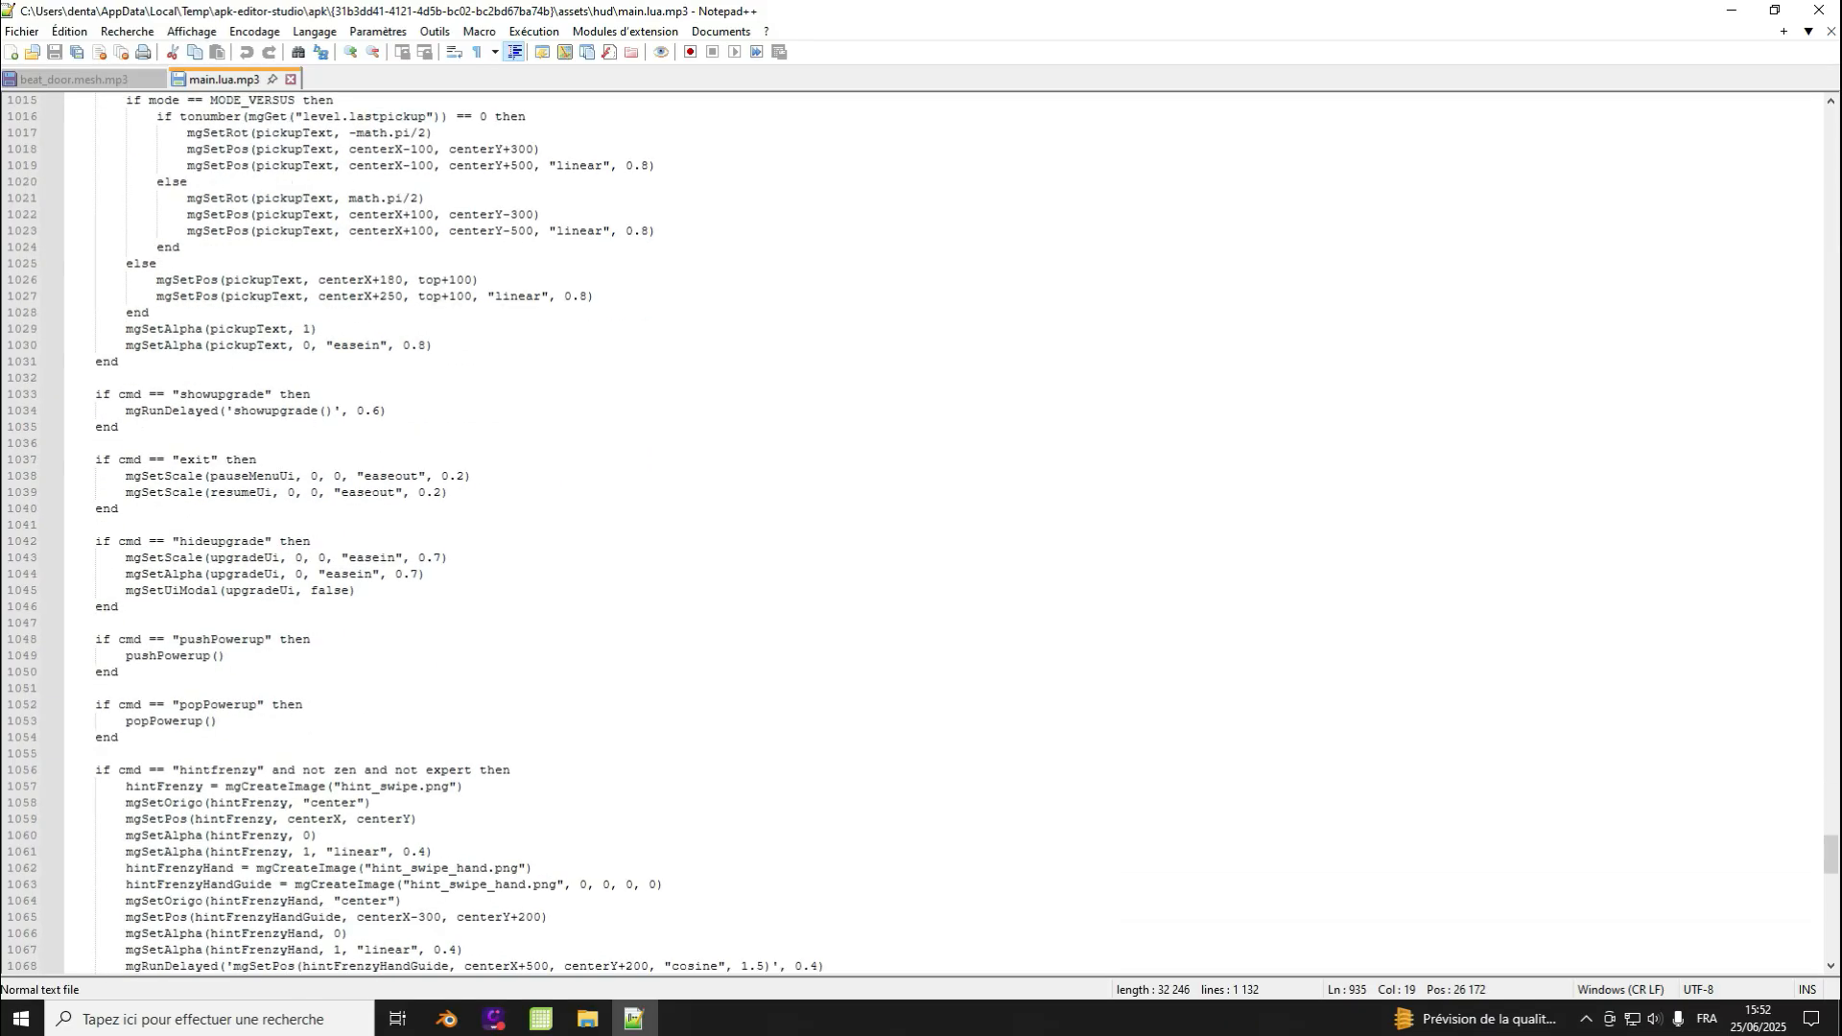
Step: Examine the miss, granny and sprinkle commands and the showupgrade() function at the end of the script
scroll(921, 533, "down", 15)
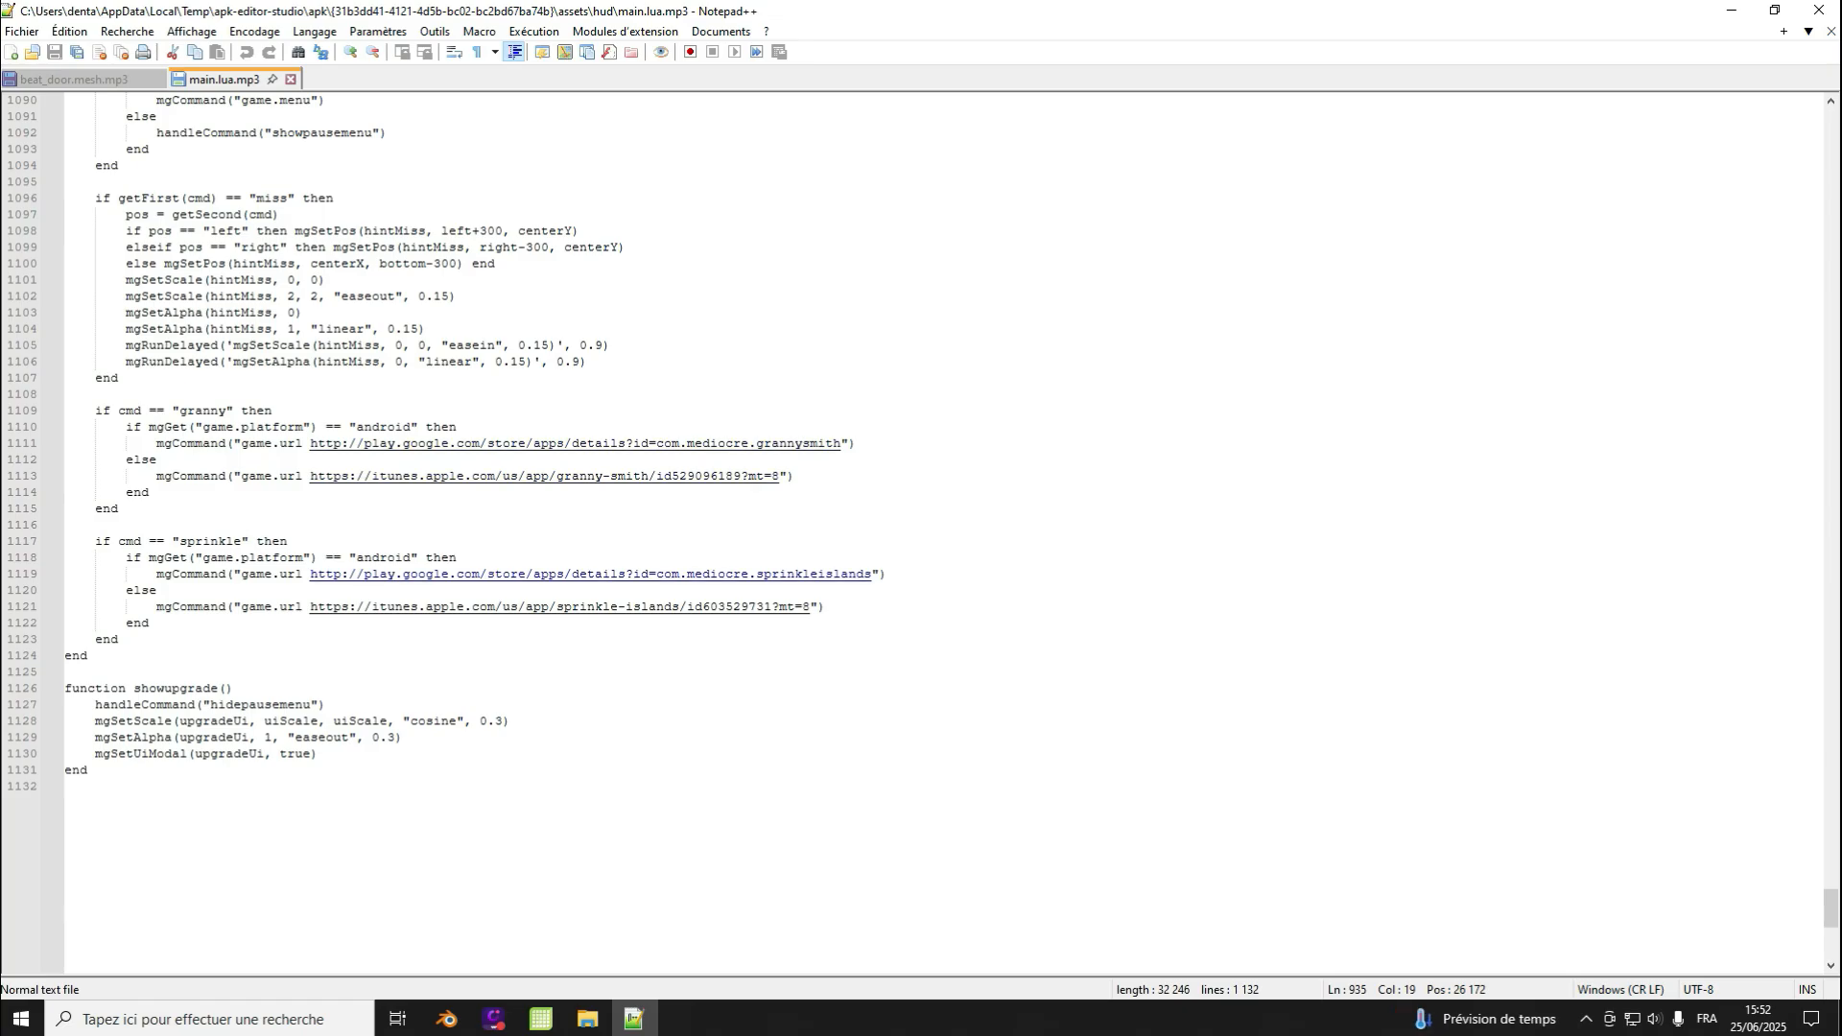
scroll(942, 534, "down", 7)
scroll(942, 533, "up", 13)
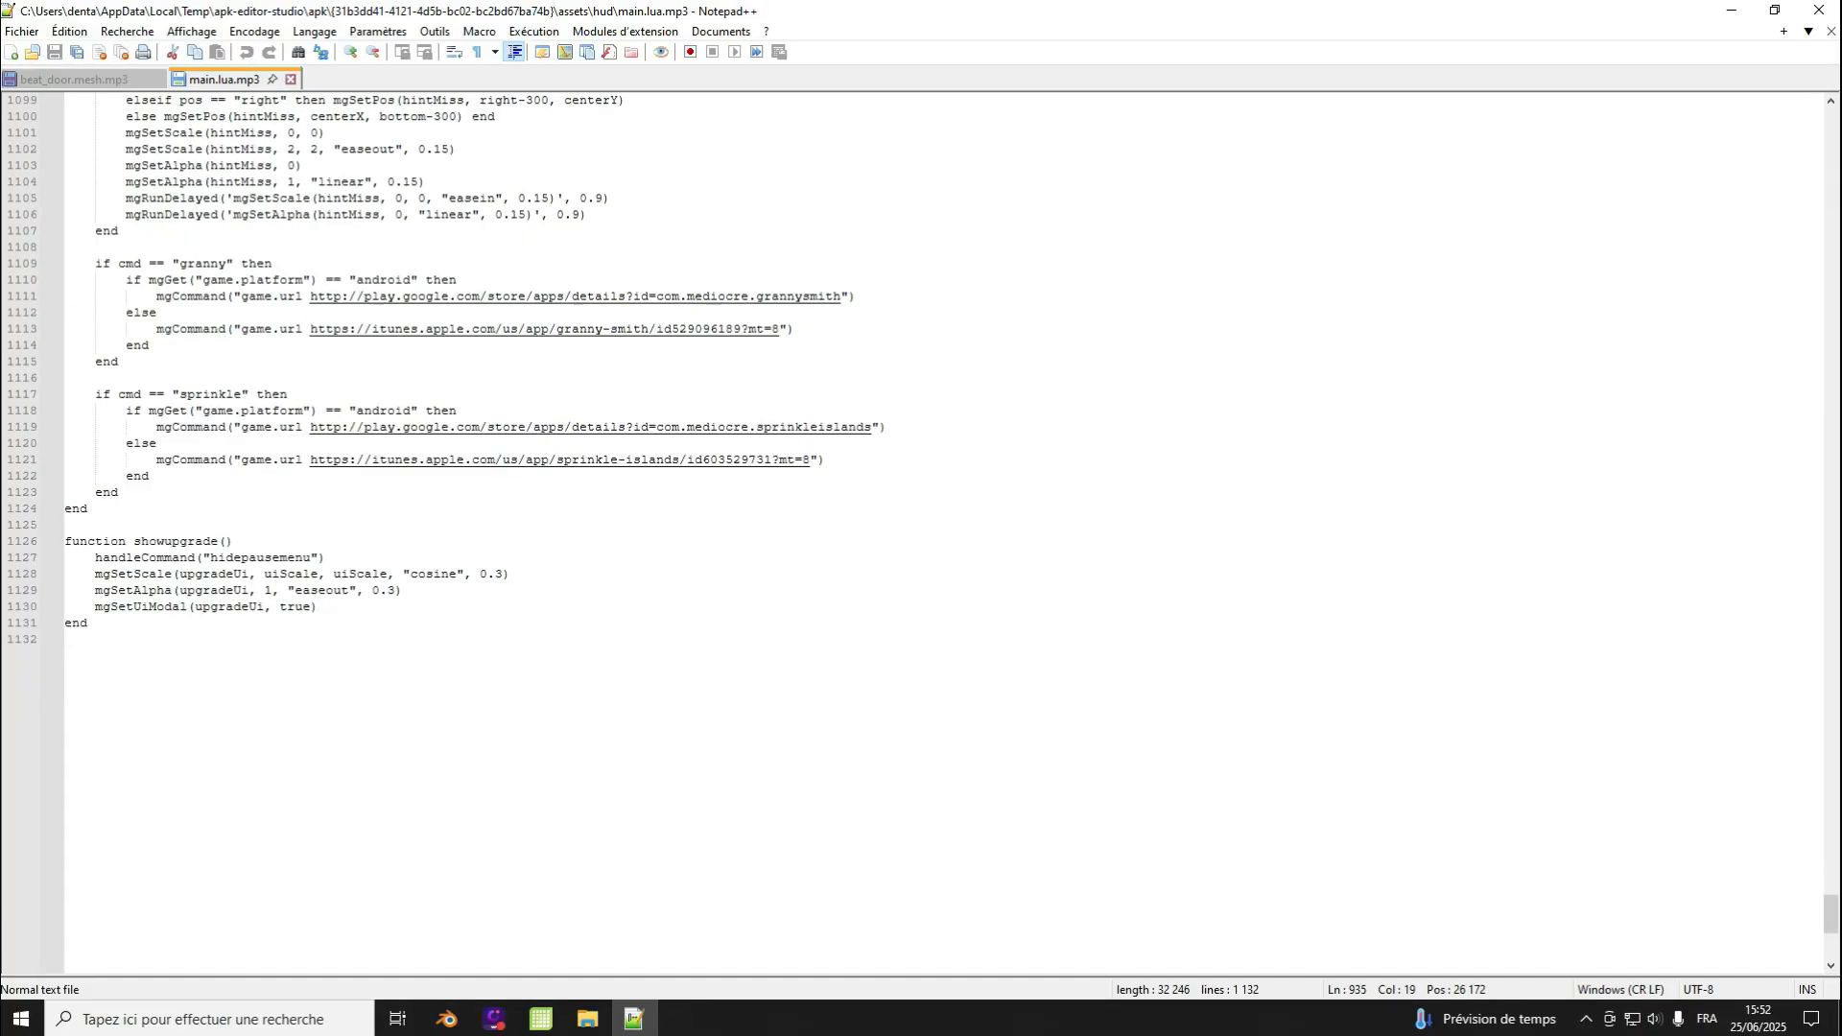
left_click(287, 835)
scroll(942, 533, "up", 20)
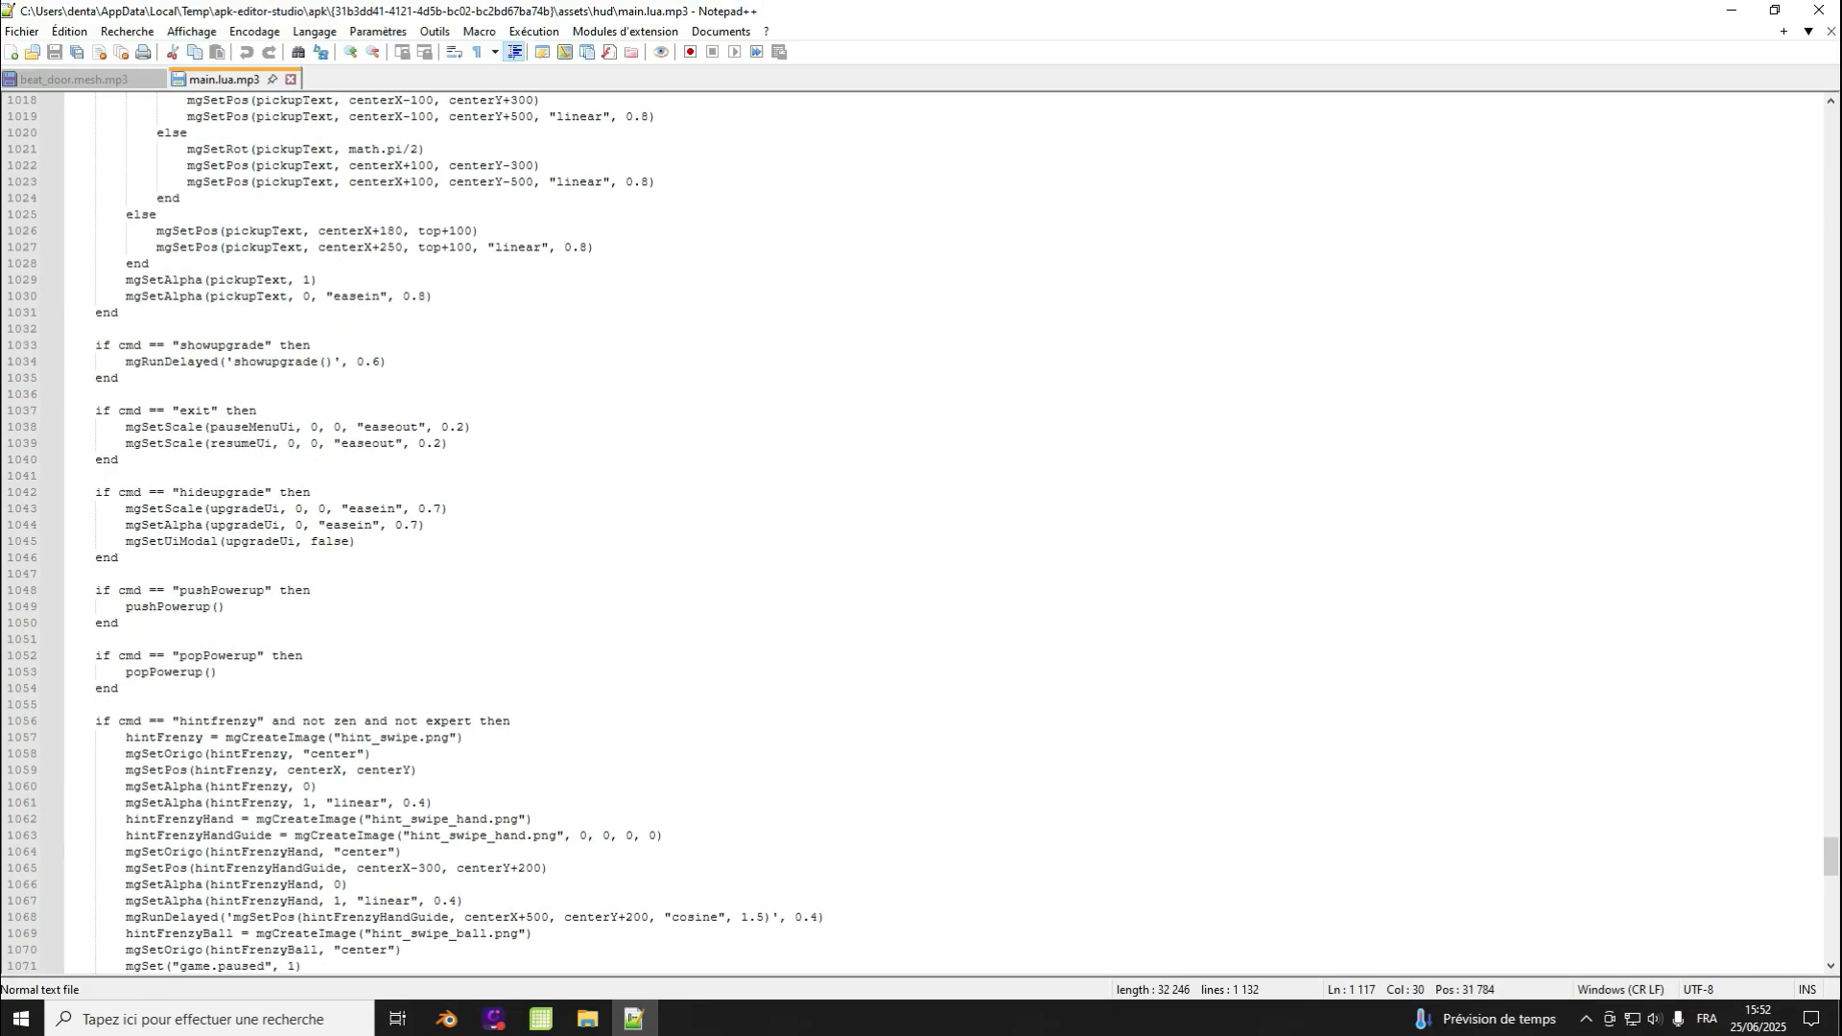
Step: Examine the checkpoint branch of the handleCommand function, from the "cp < 65" condition down to its closing end
scroll(942, 533, "up", 4)
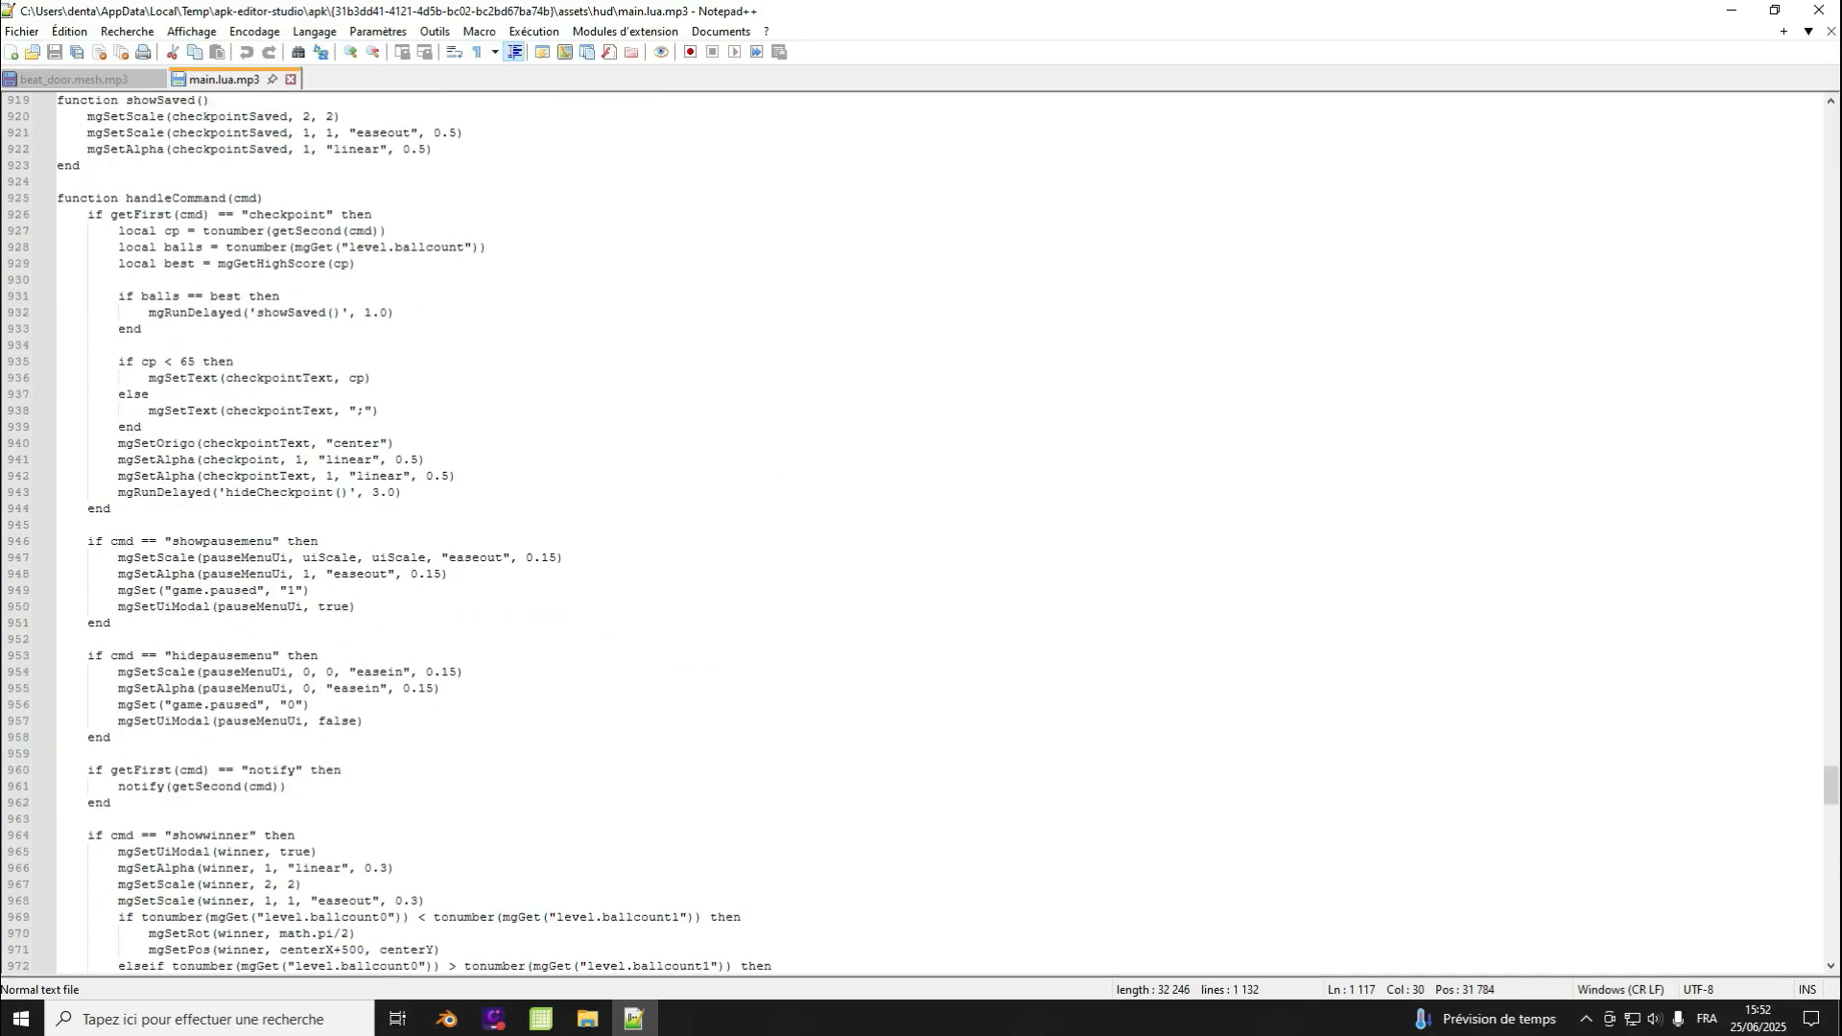
left_click_drag(119, 362, 149, 395)
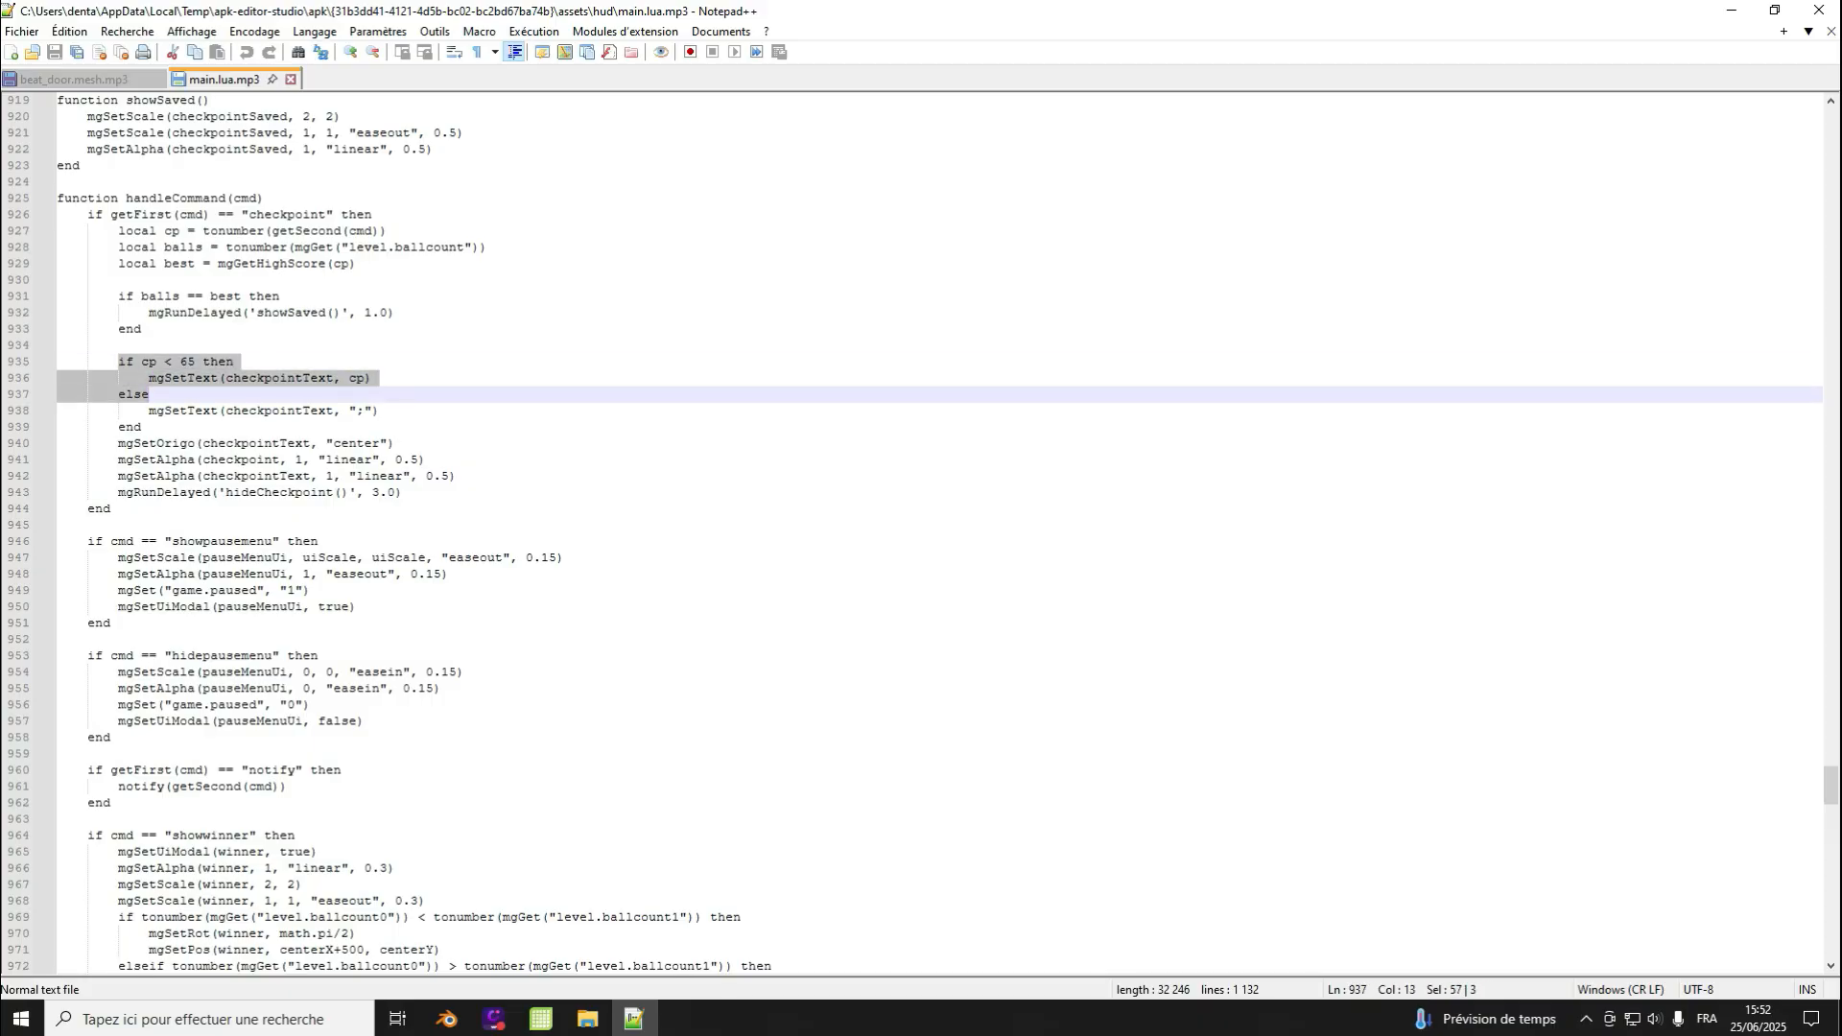
left_click(149, 394)
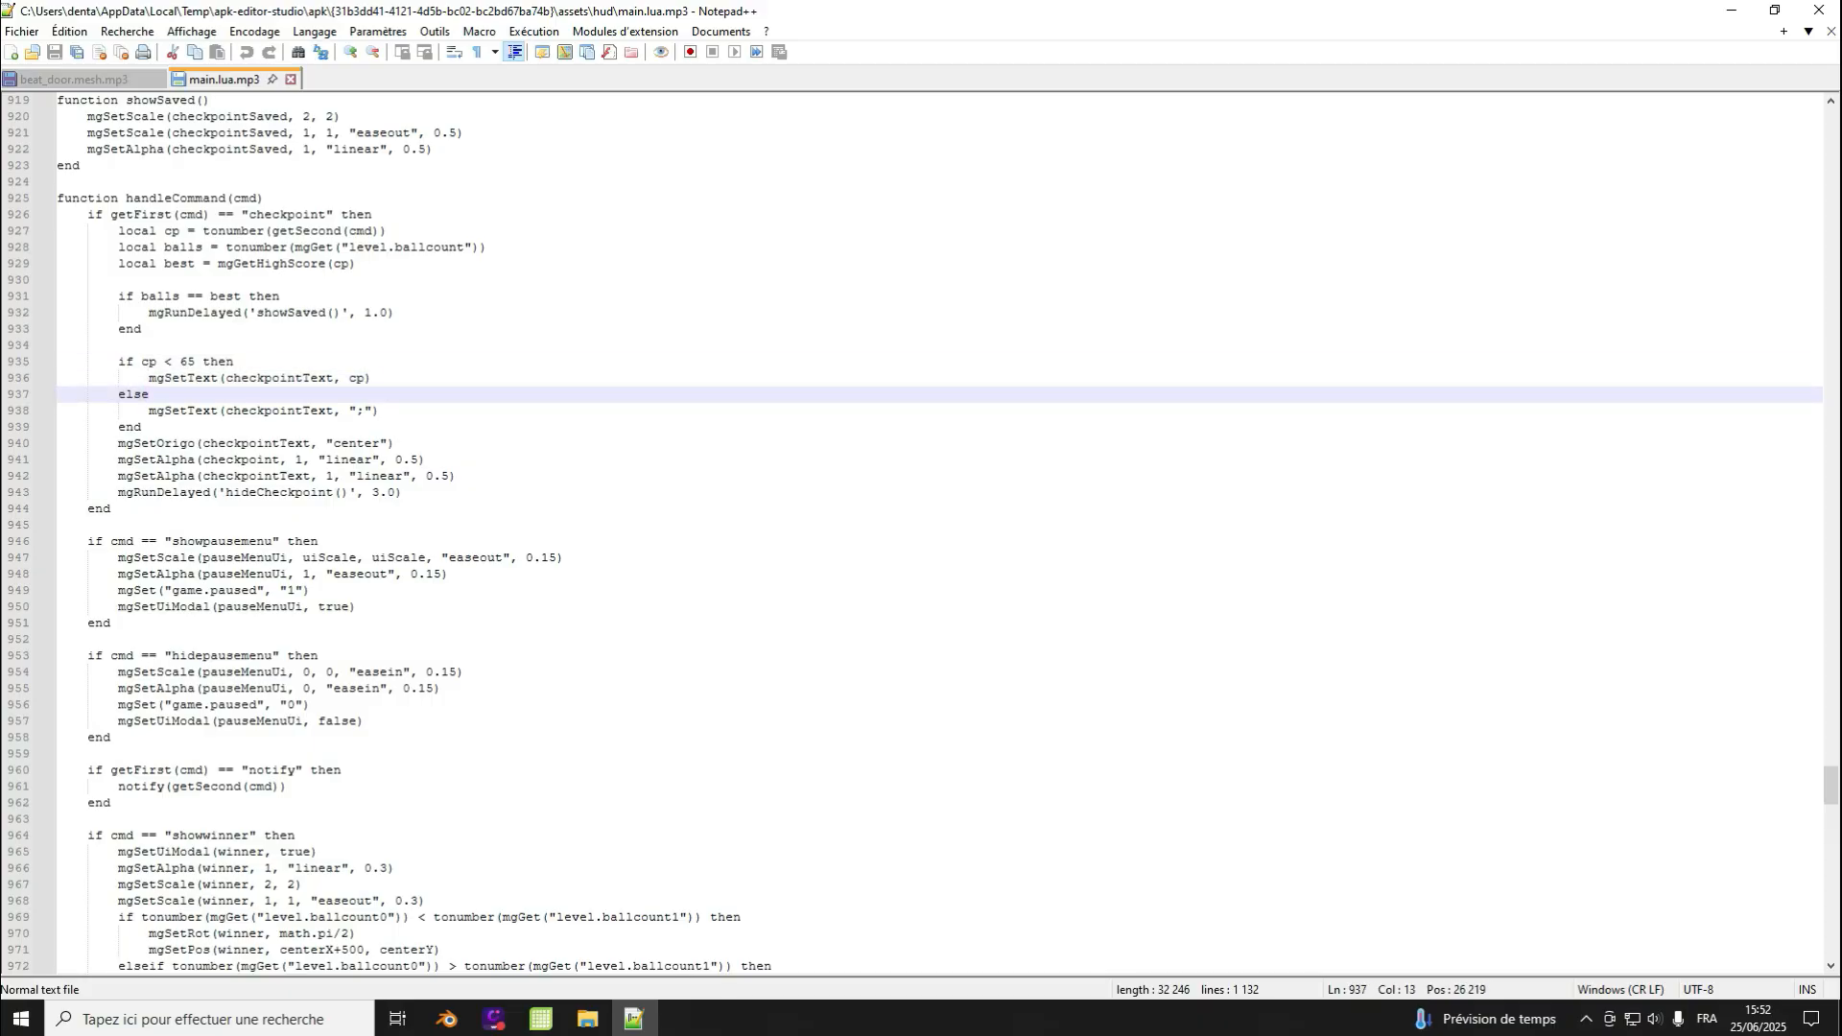
left_click(142, 427)
left_click(144, 492)
left_click(112, 509)
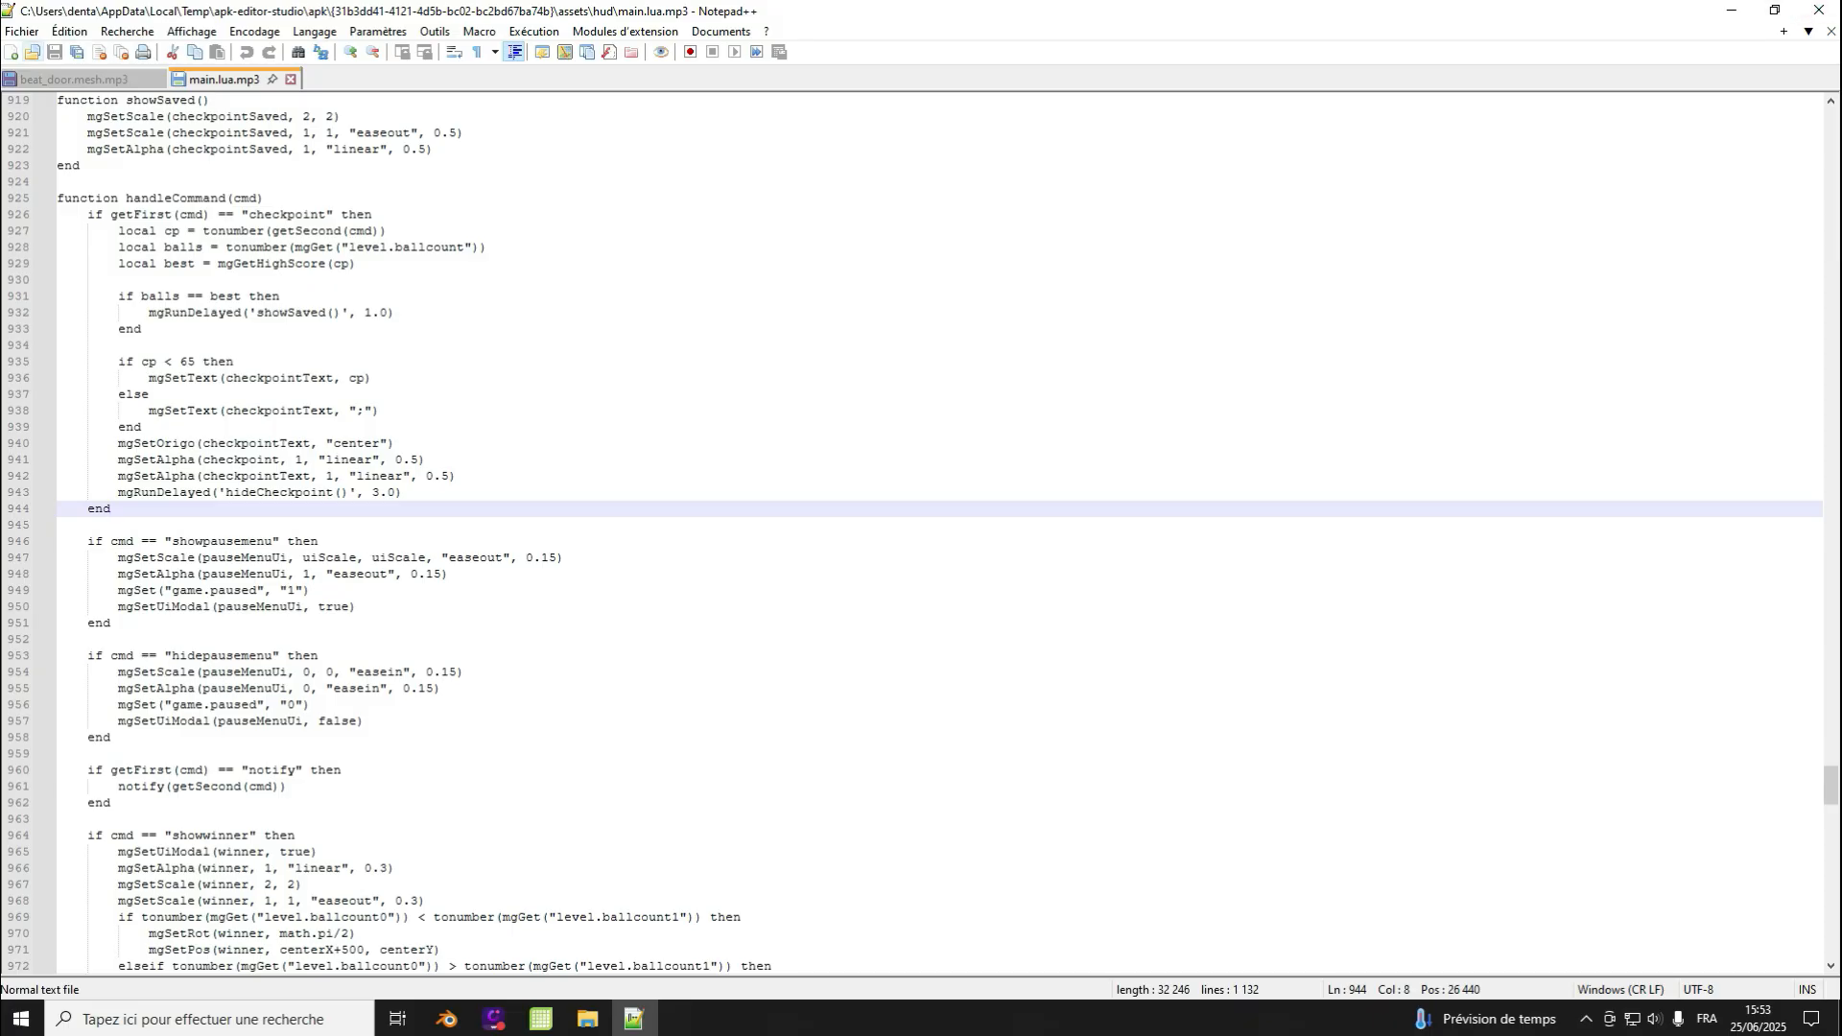
Step: Remove the stray space at the end of the "for i=#puStack,0,-1 do" line and save the script
scroll(921, 533, "up", 16)
scroll(921, 532, "up", 20)
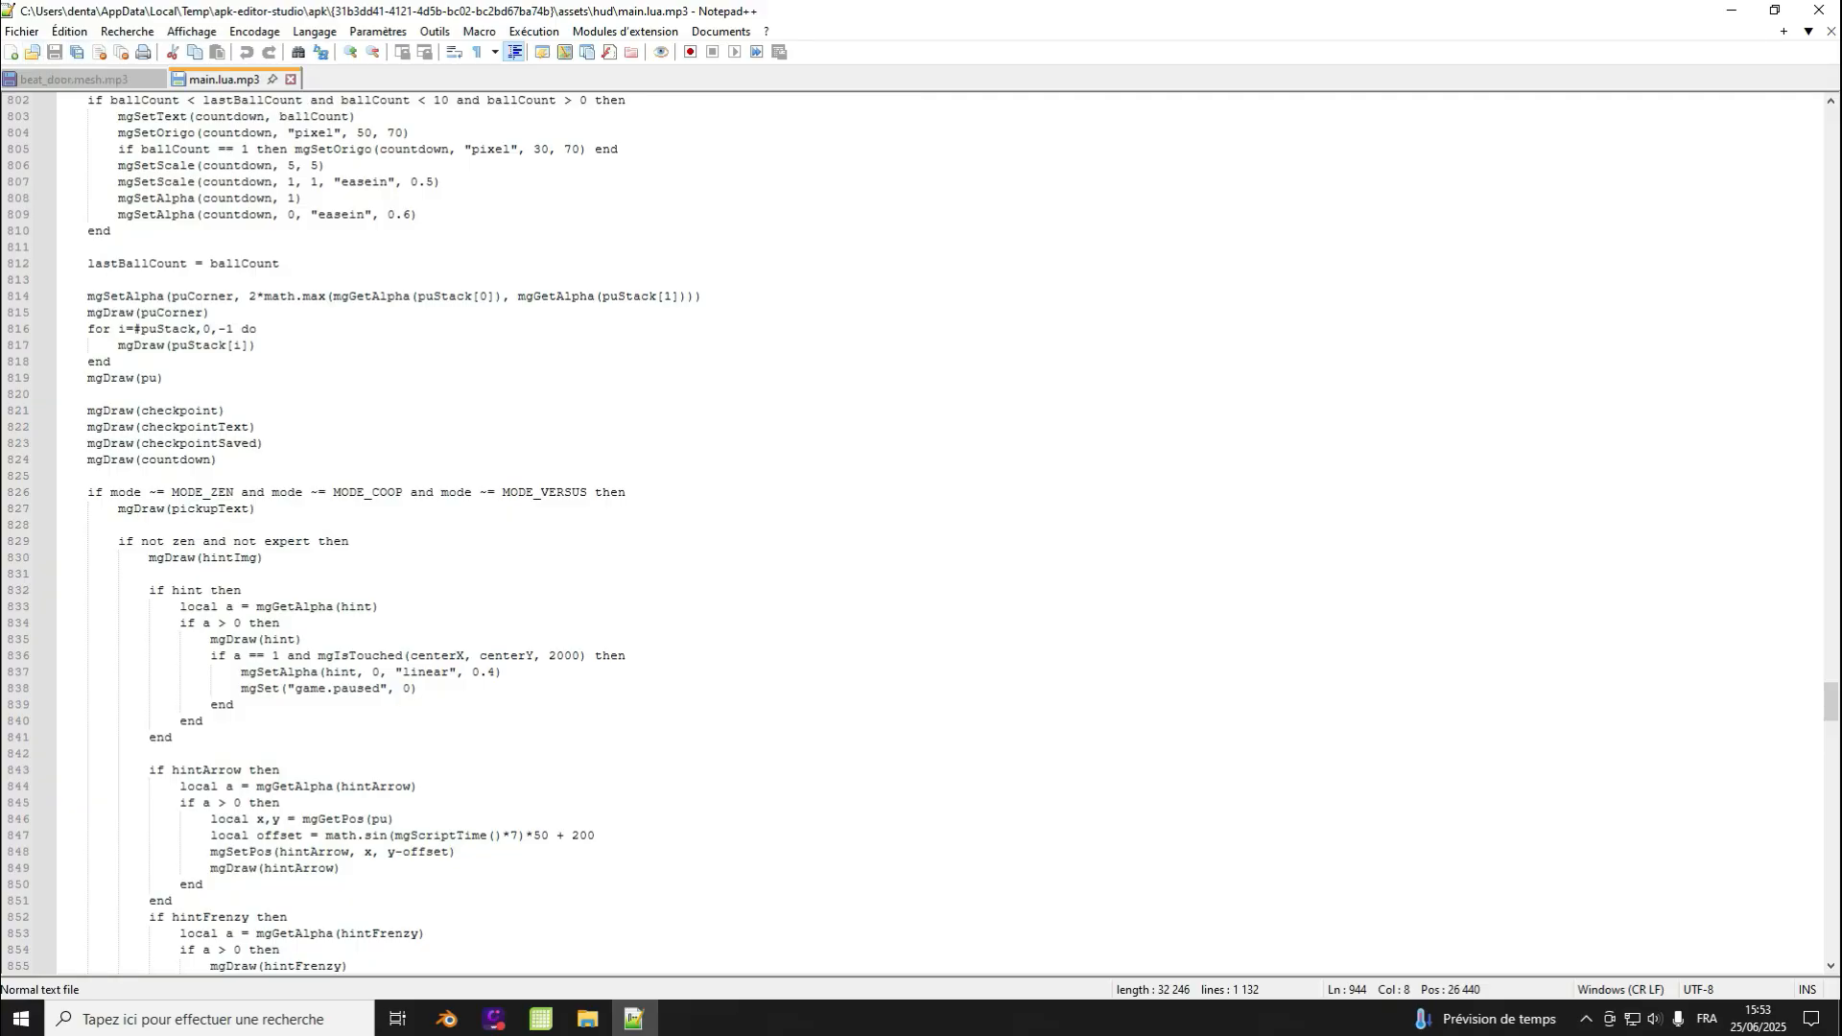
left_click(257, 329)
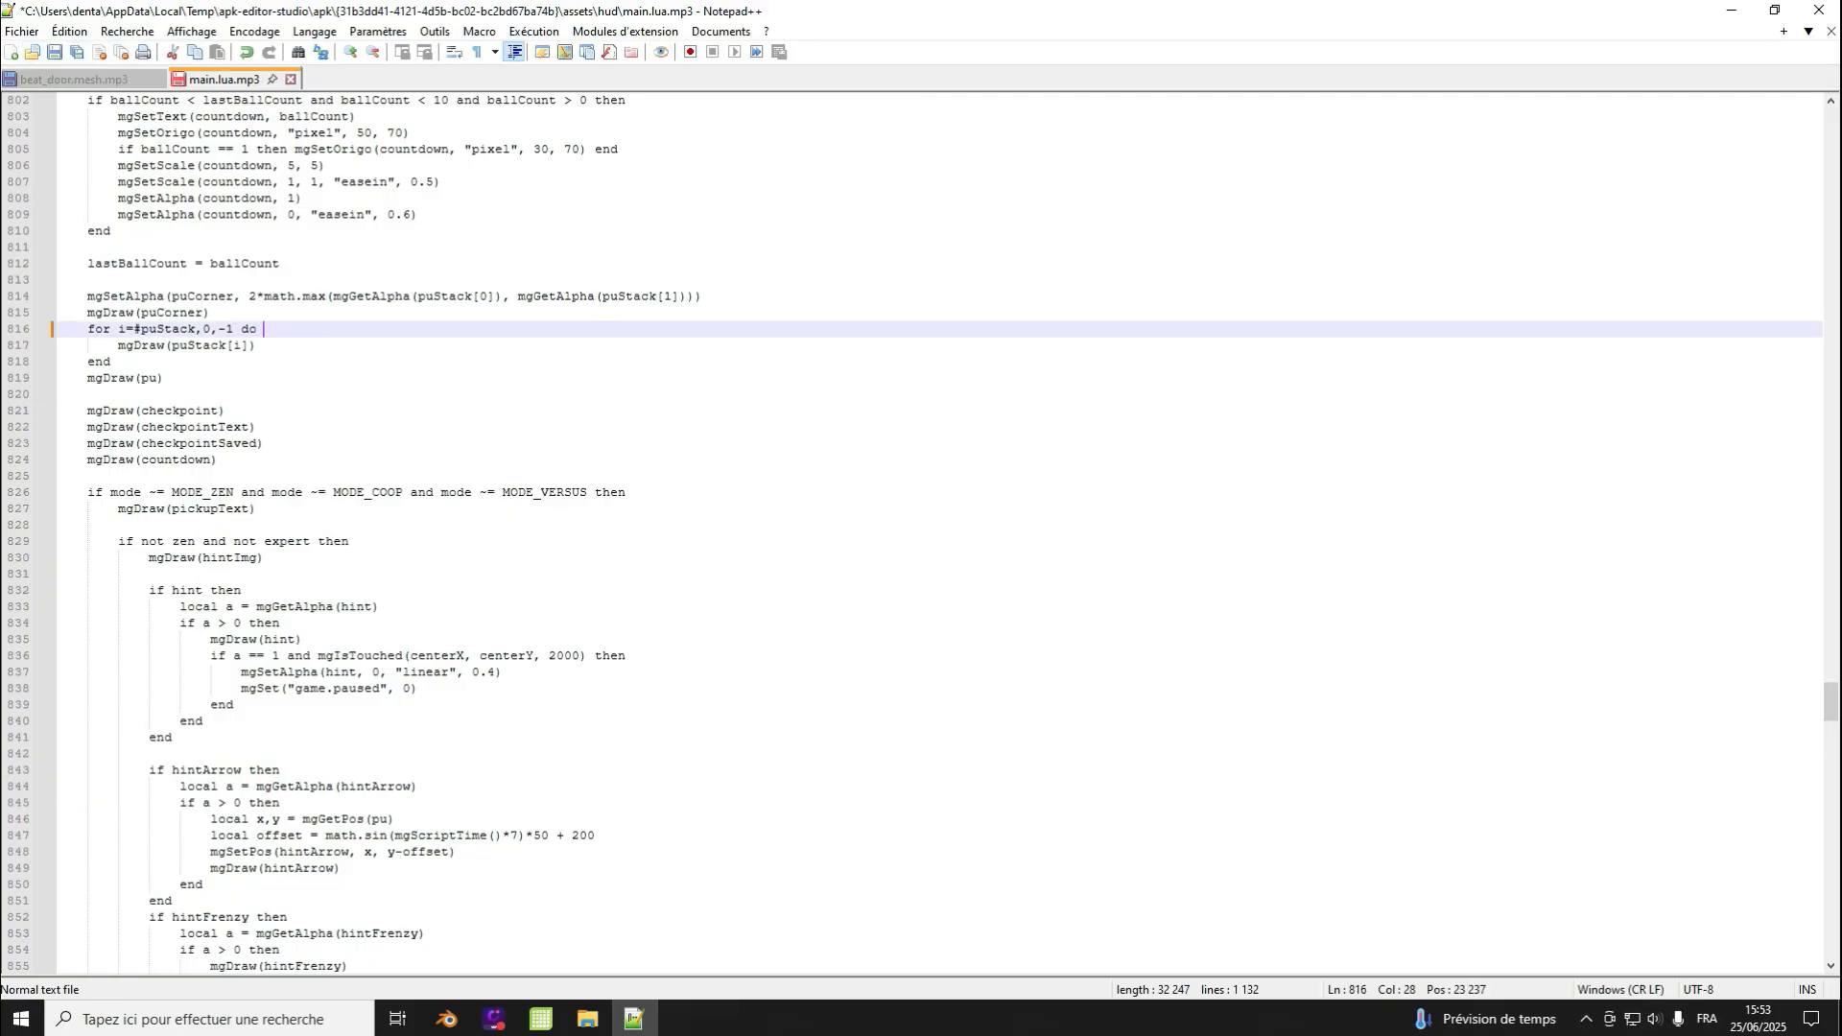
key("BackSpace")
key("ctrl+s")
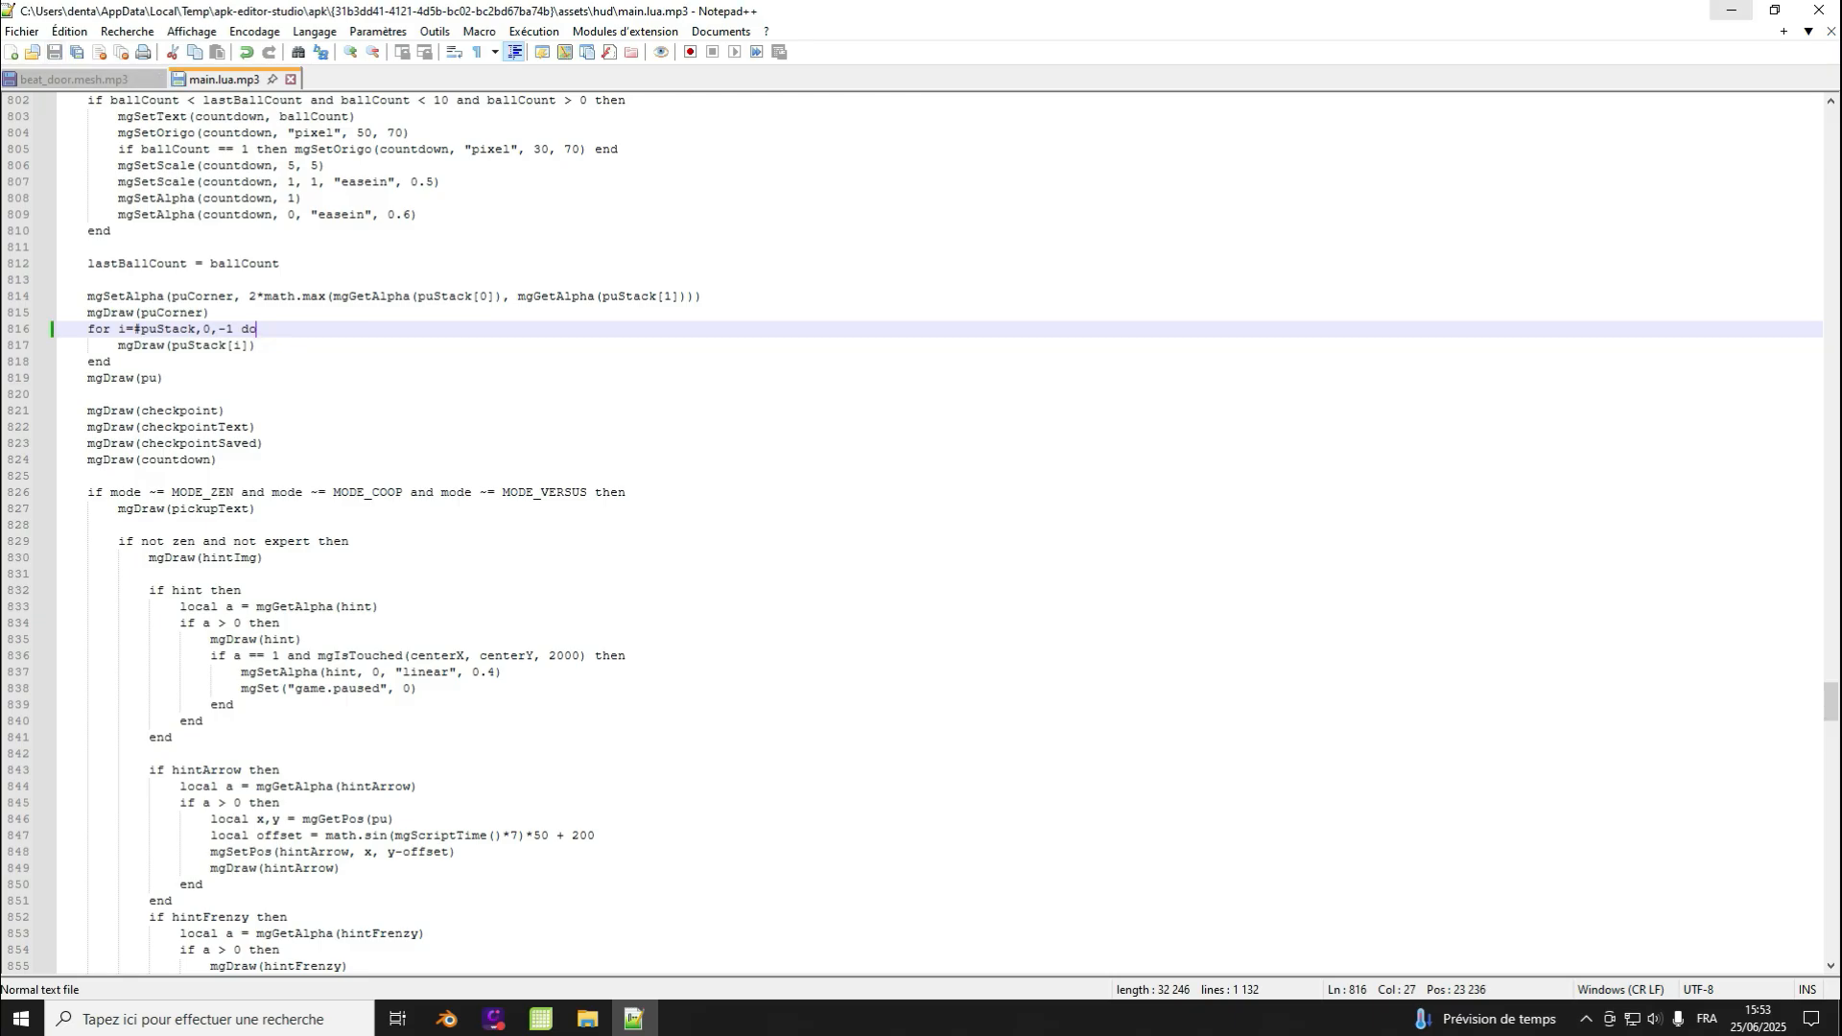
Step: Switch to the hud folder in File Explorer and look through its files, checking hints.png.mtx
left_click(1732, 10)
scroll(816, 624, "down", 2)
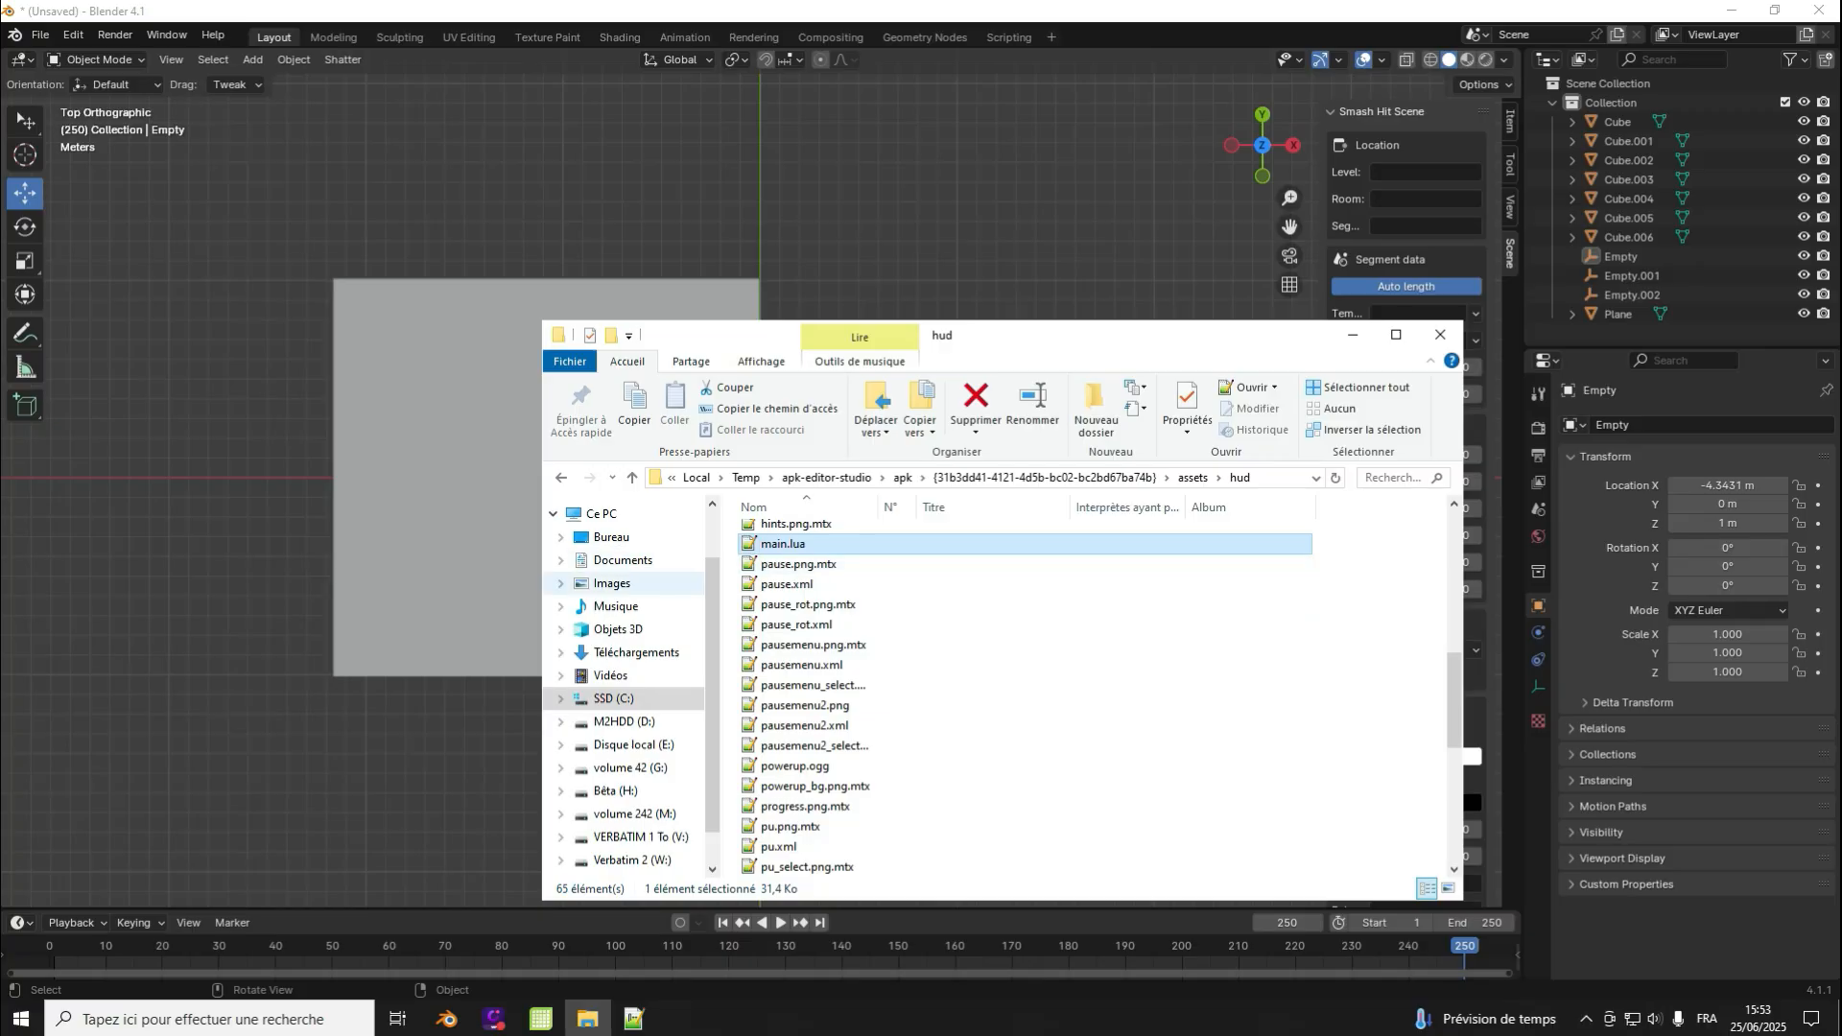
scroll(624, 691, "up", 1)
scroll(797, 631, "up", 2)
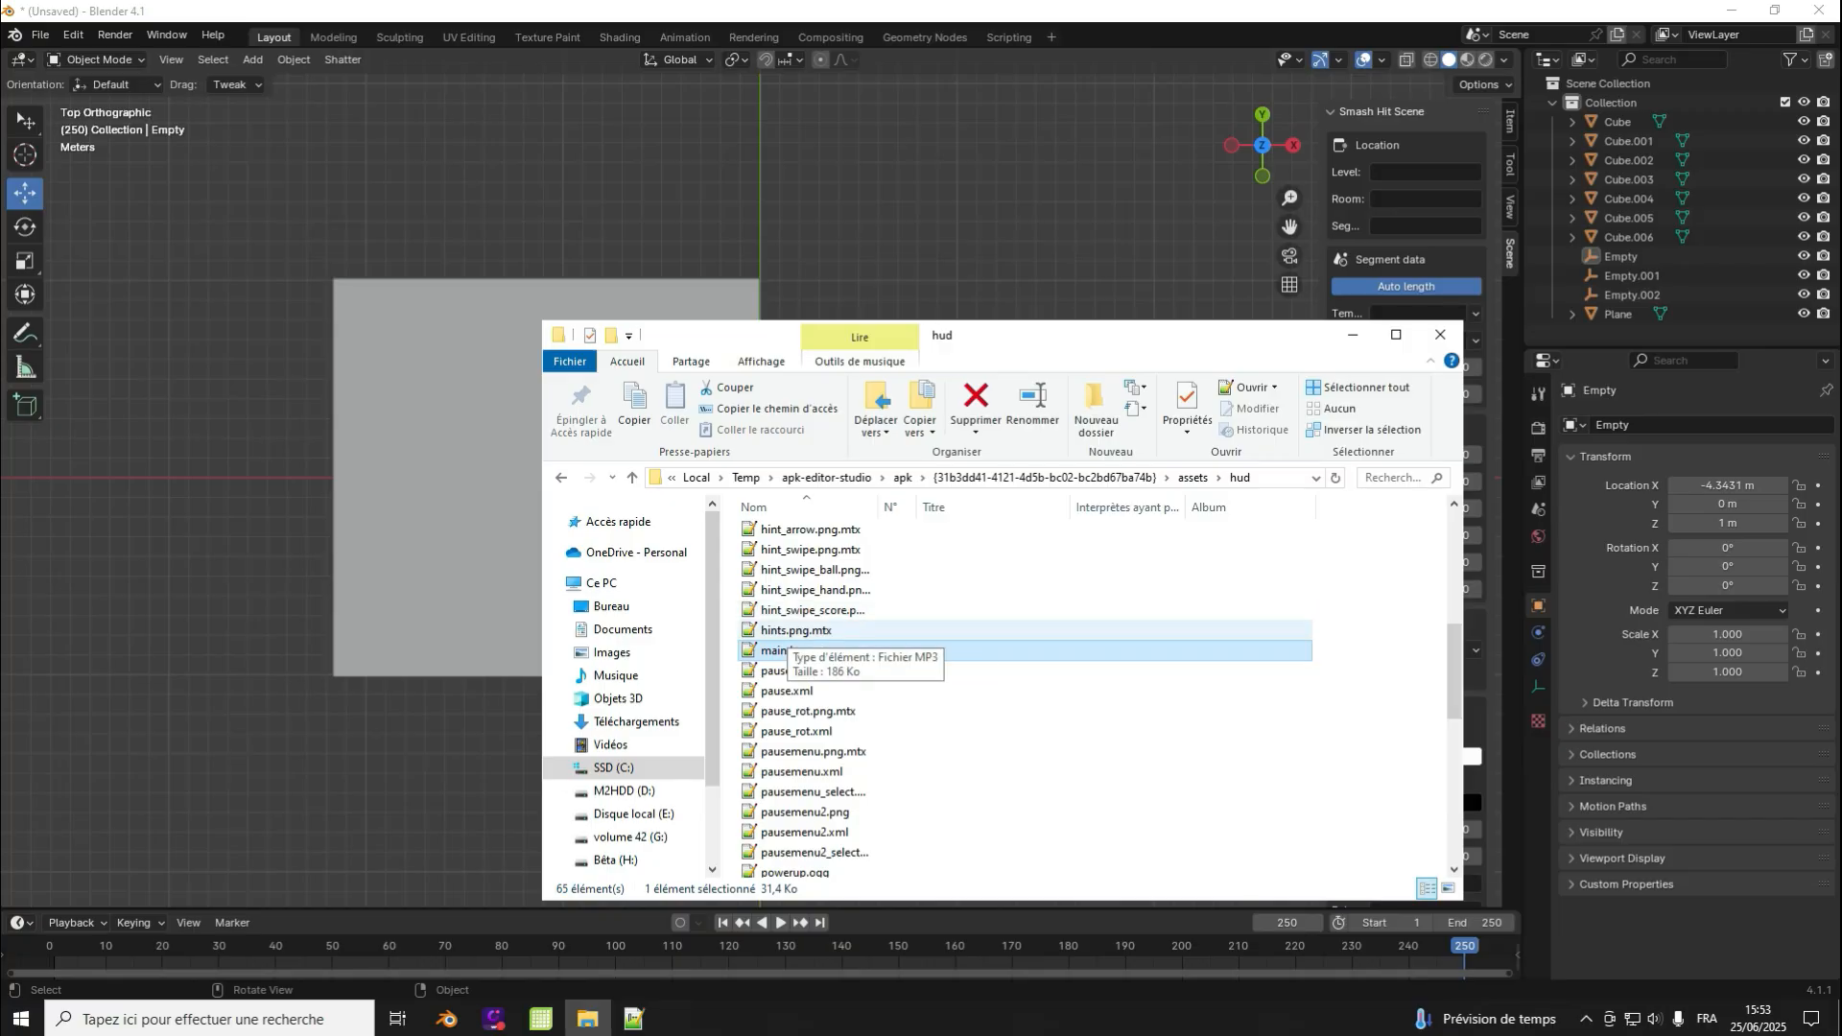
left_click(796, 631)
left_click(796, 630, "ctrl")
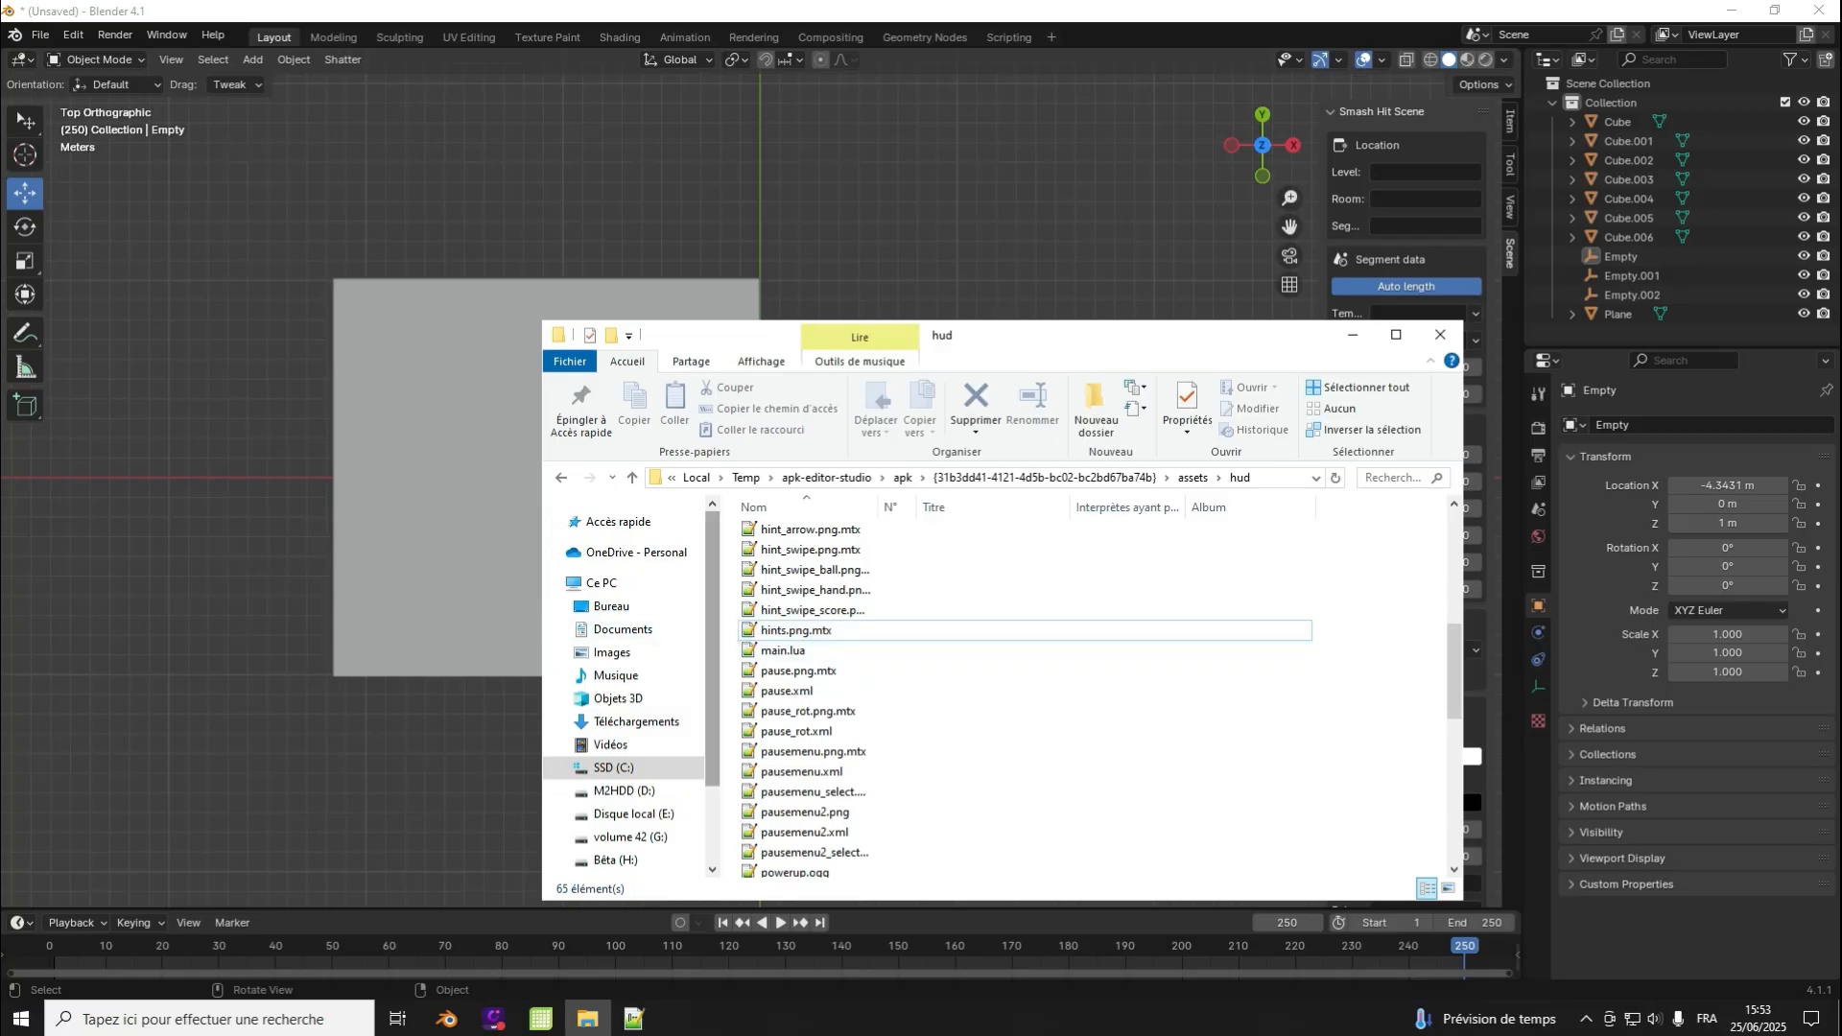
scroll(624, 690, "down", 3)
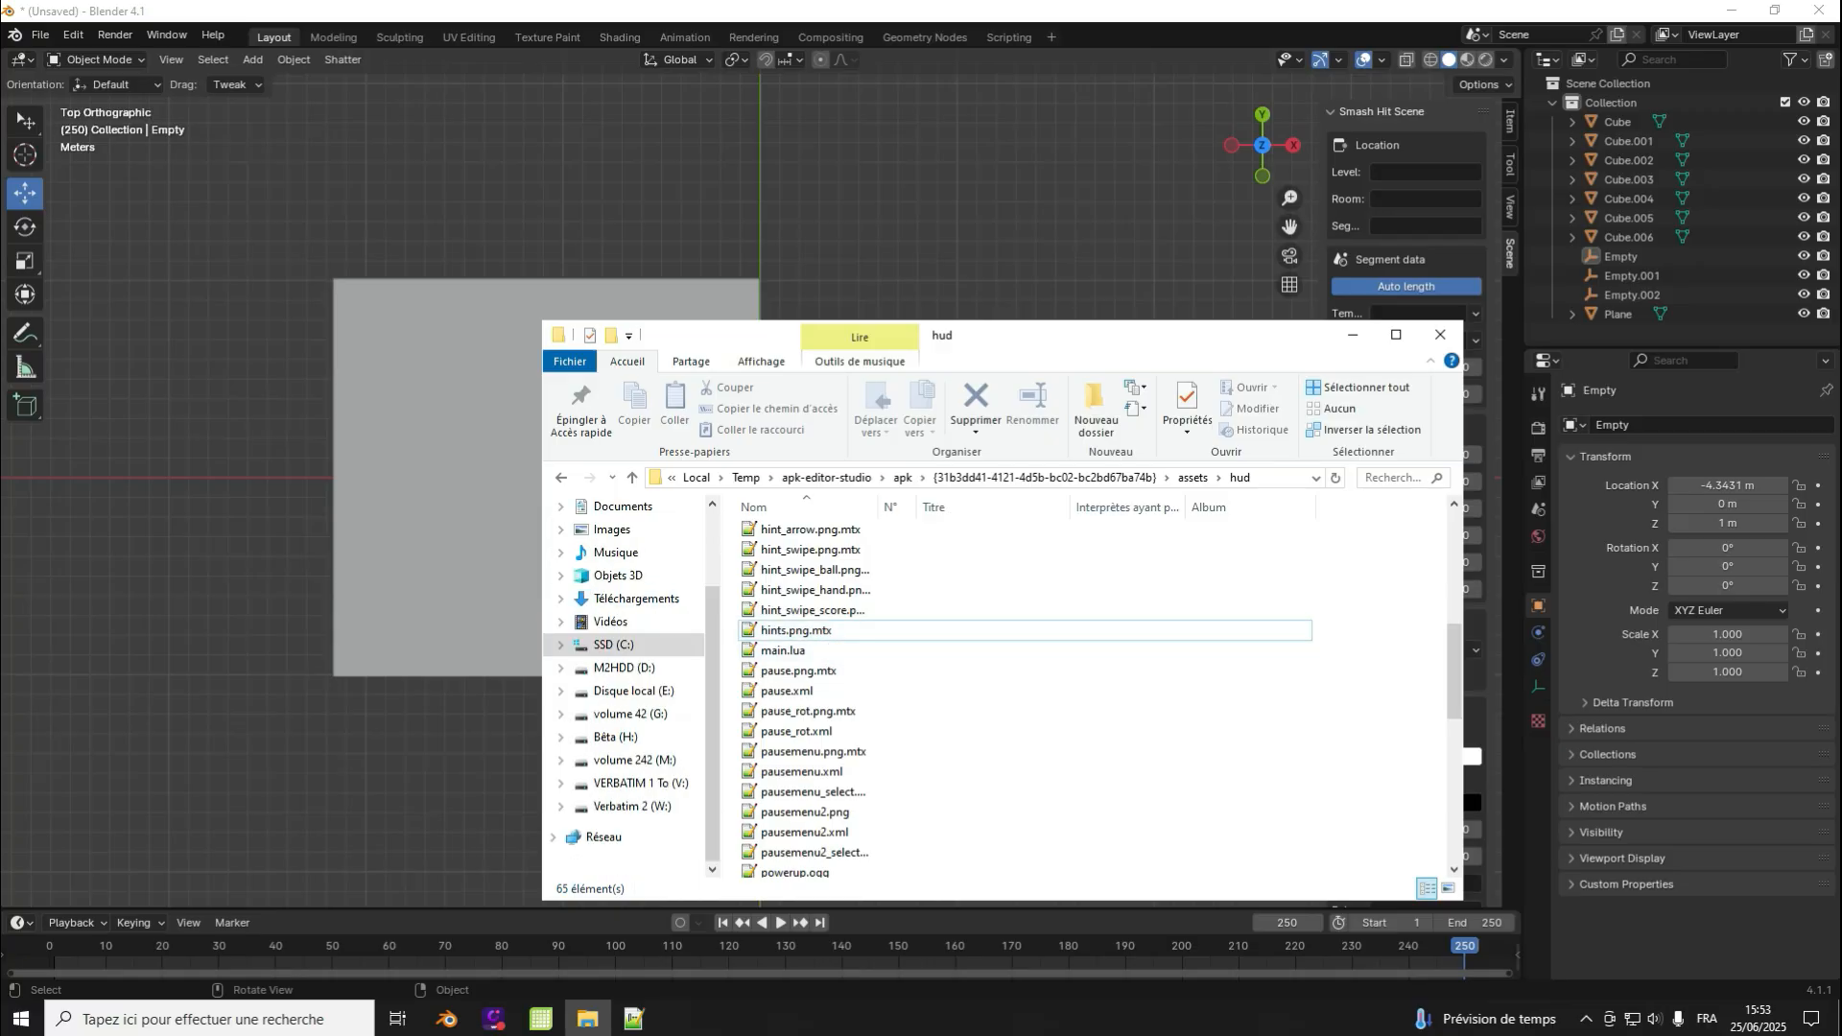
scroll(796, 665, "up", 1)
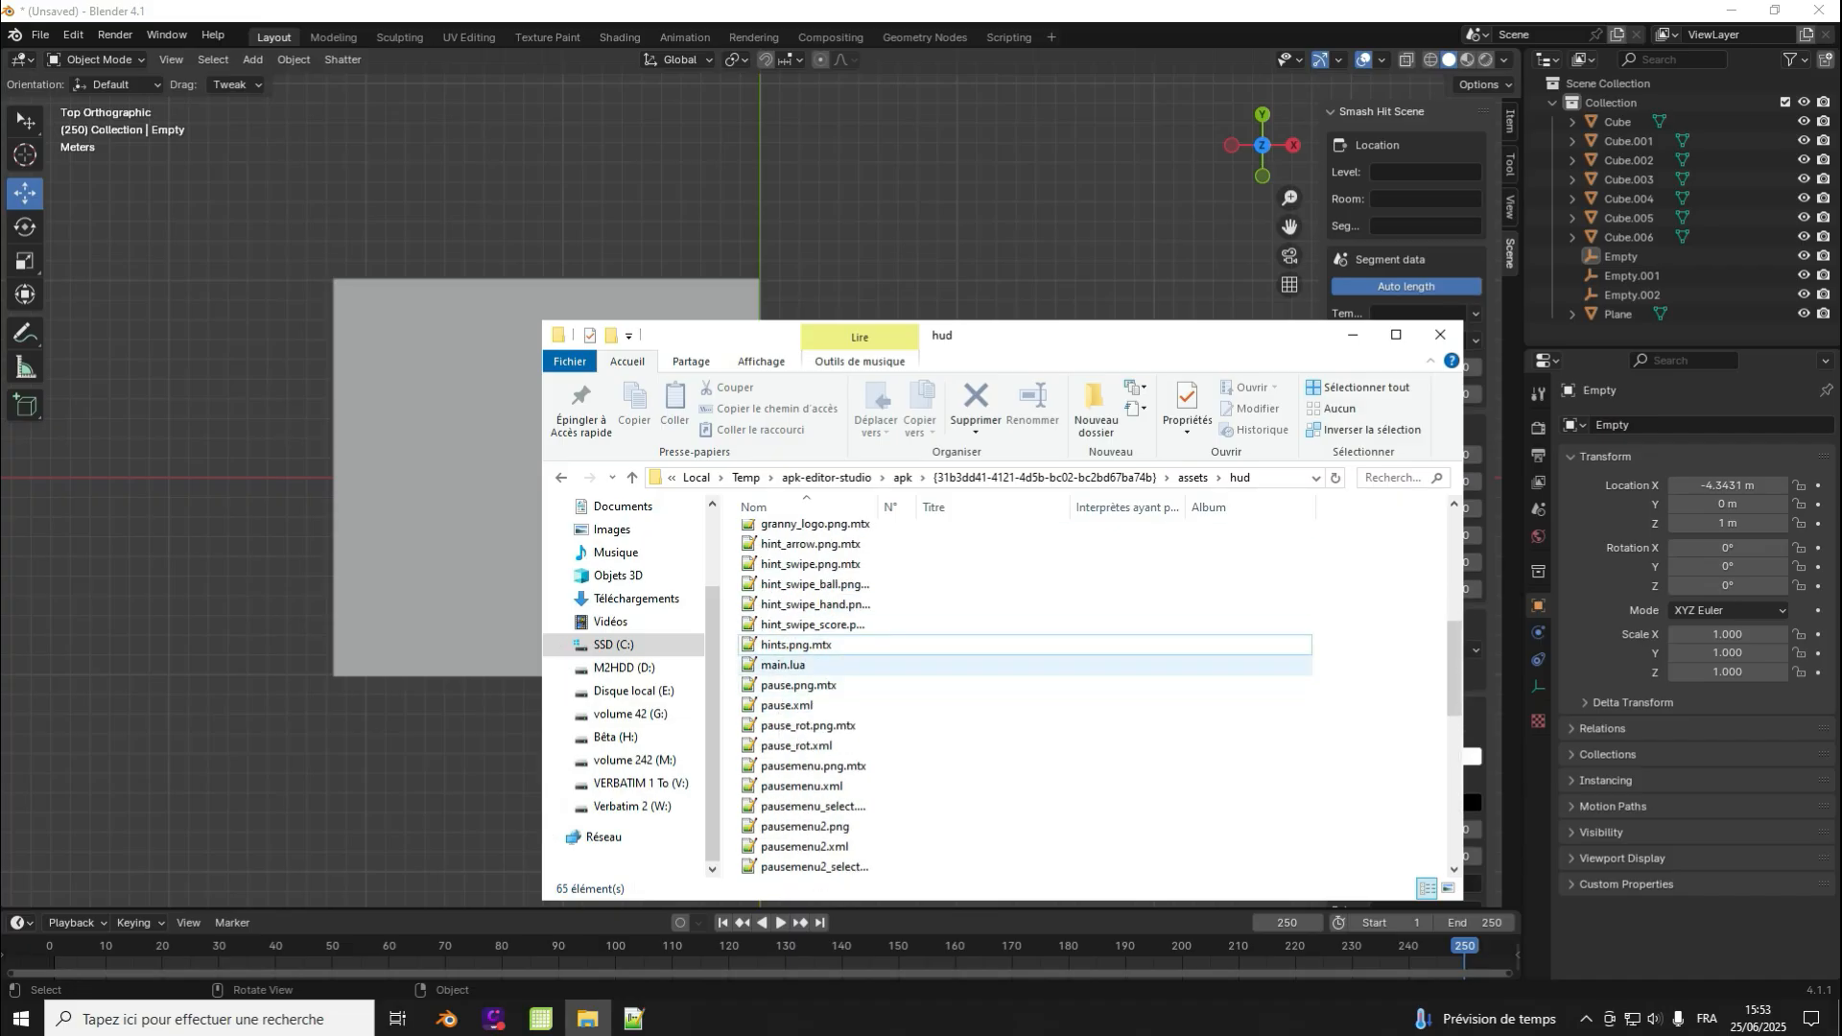
left_click(796, 644)
scroll(796, 633, "up", 6)
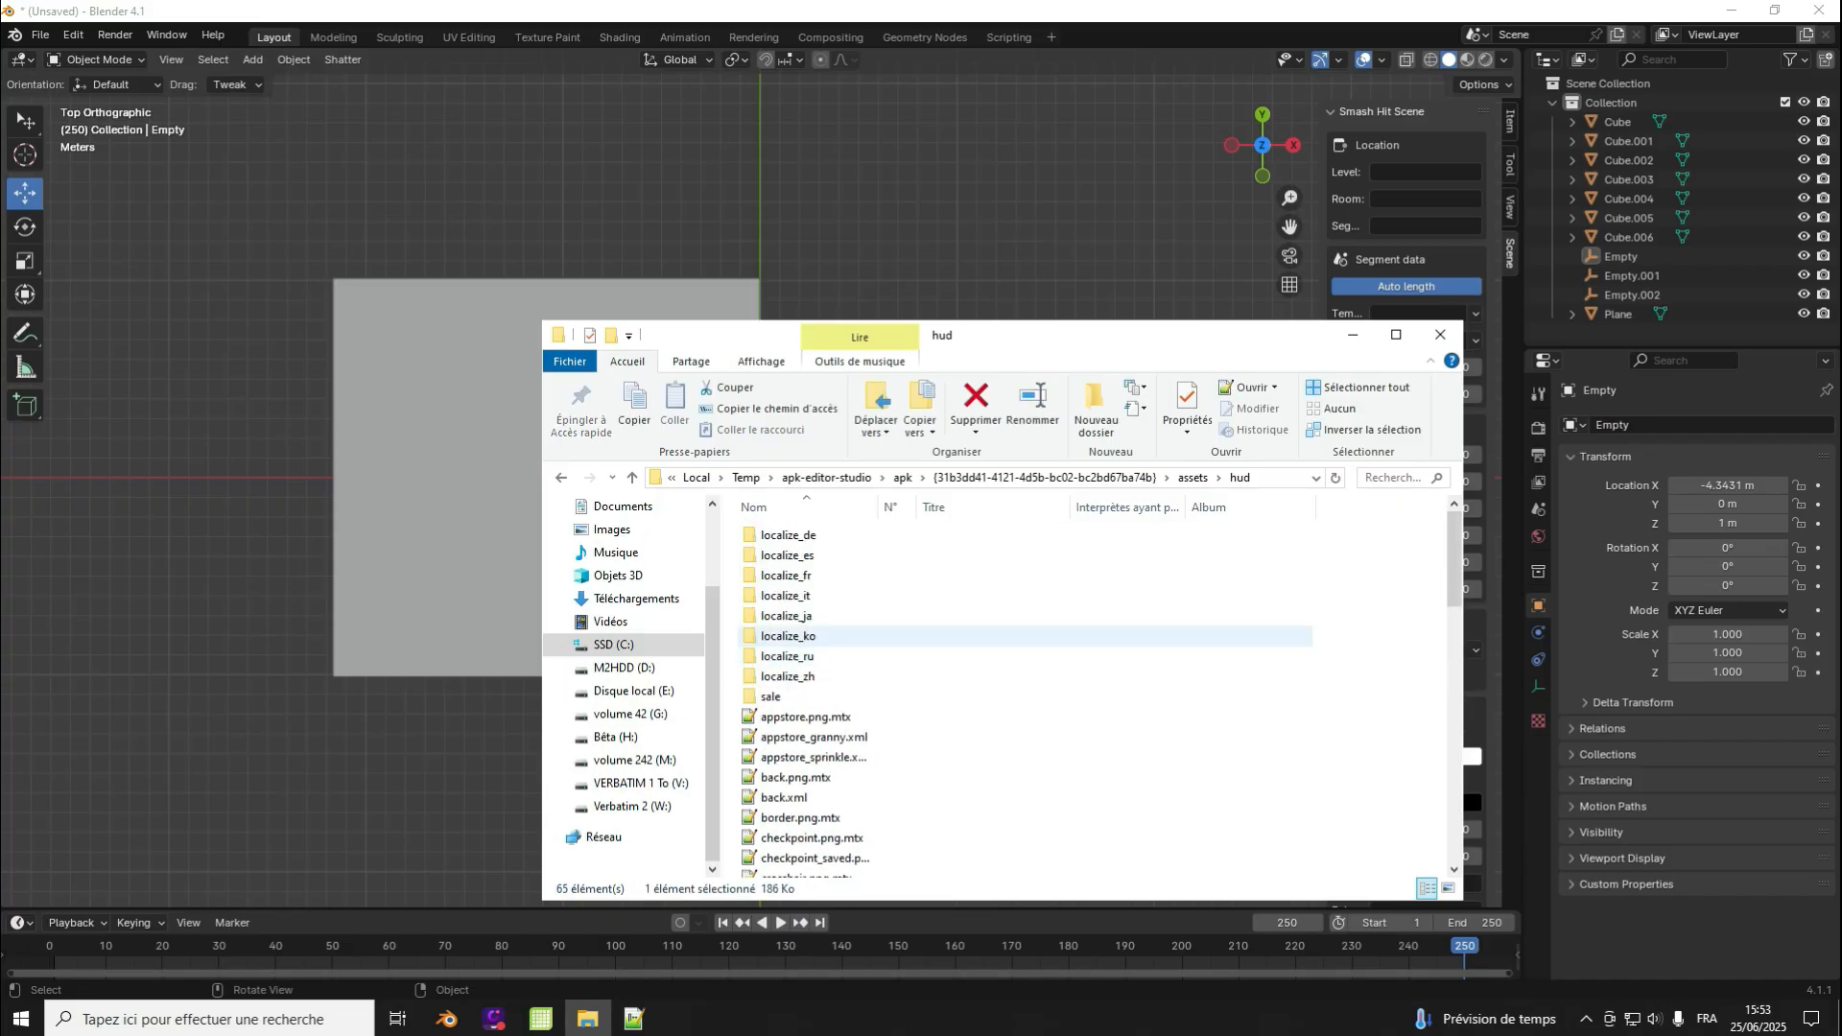
scroll(796, 624, "down", 13)
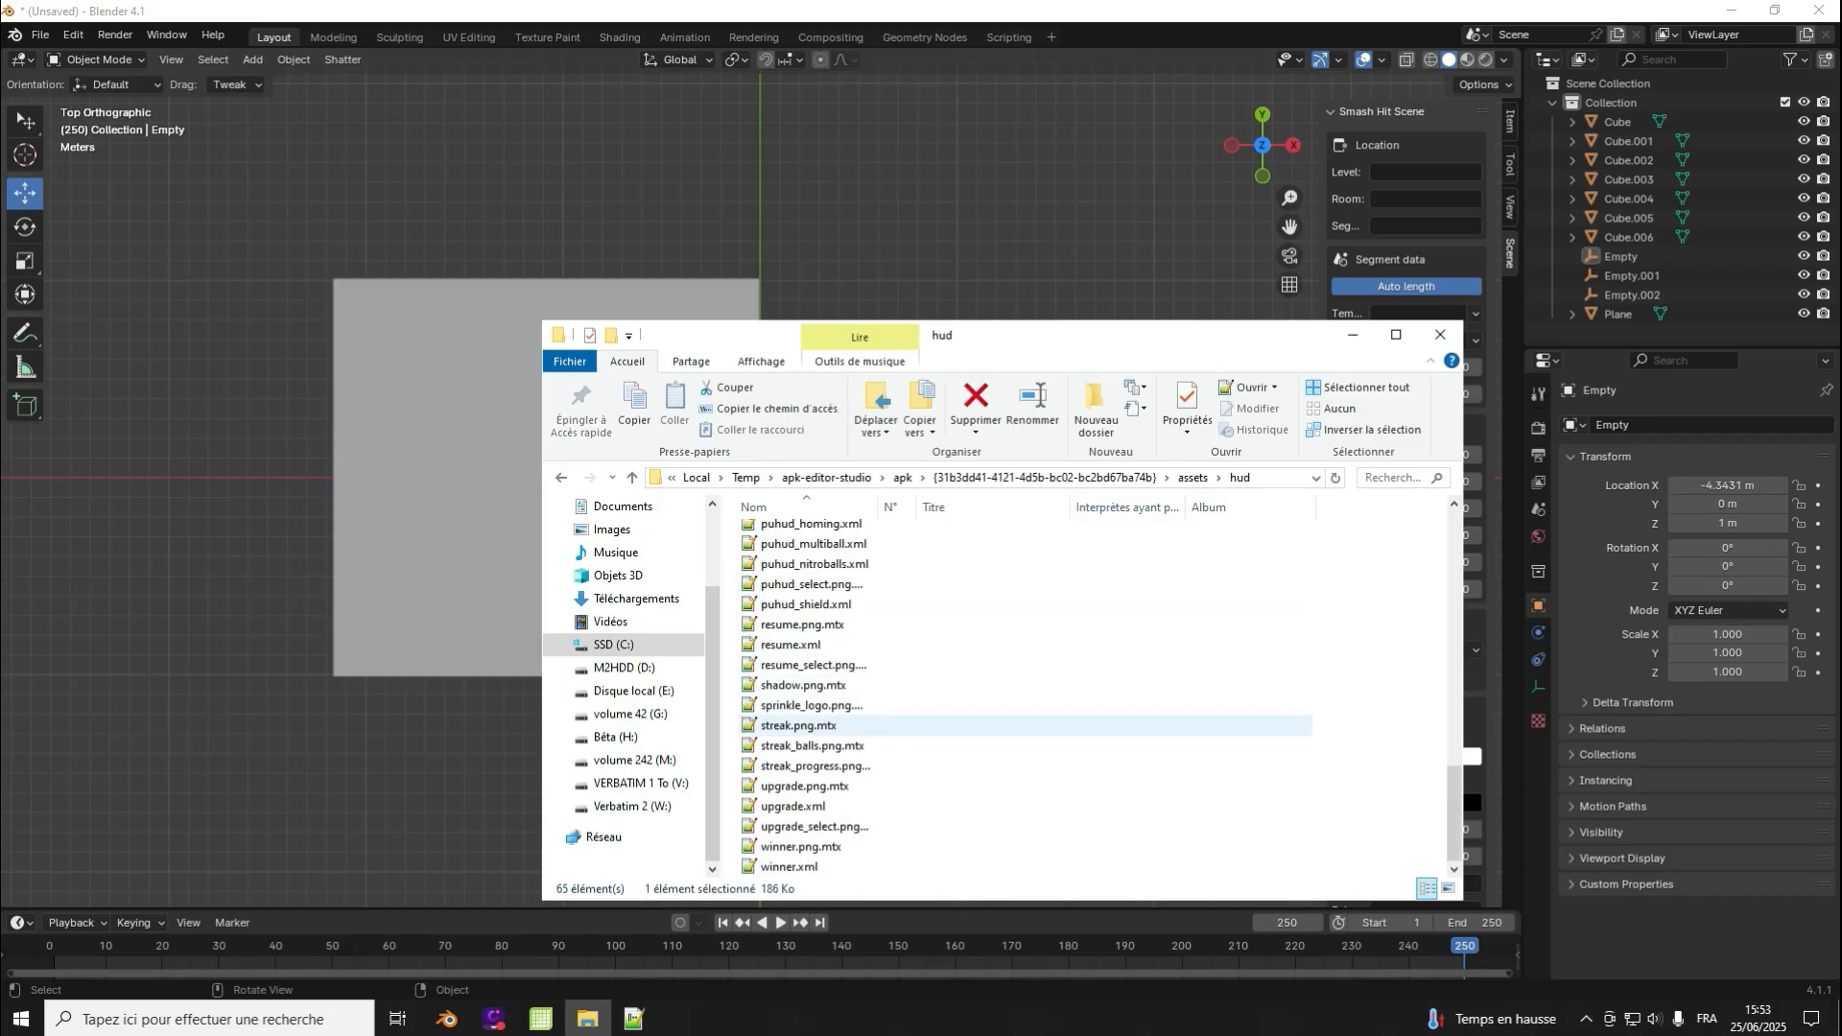
scroll(796, 685, "up", 13)
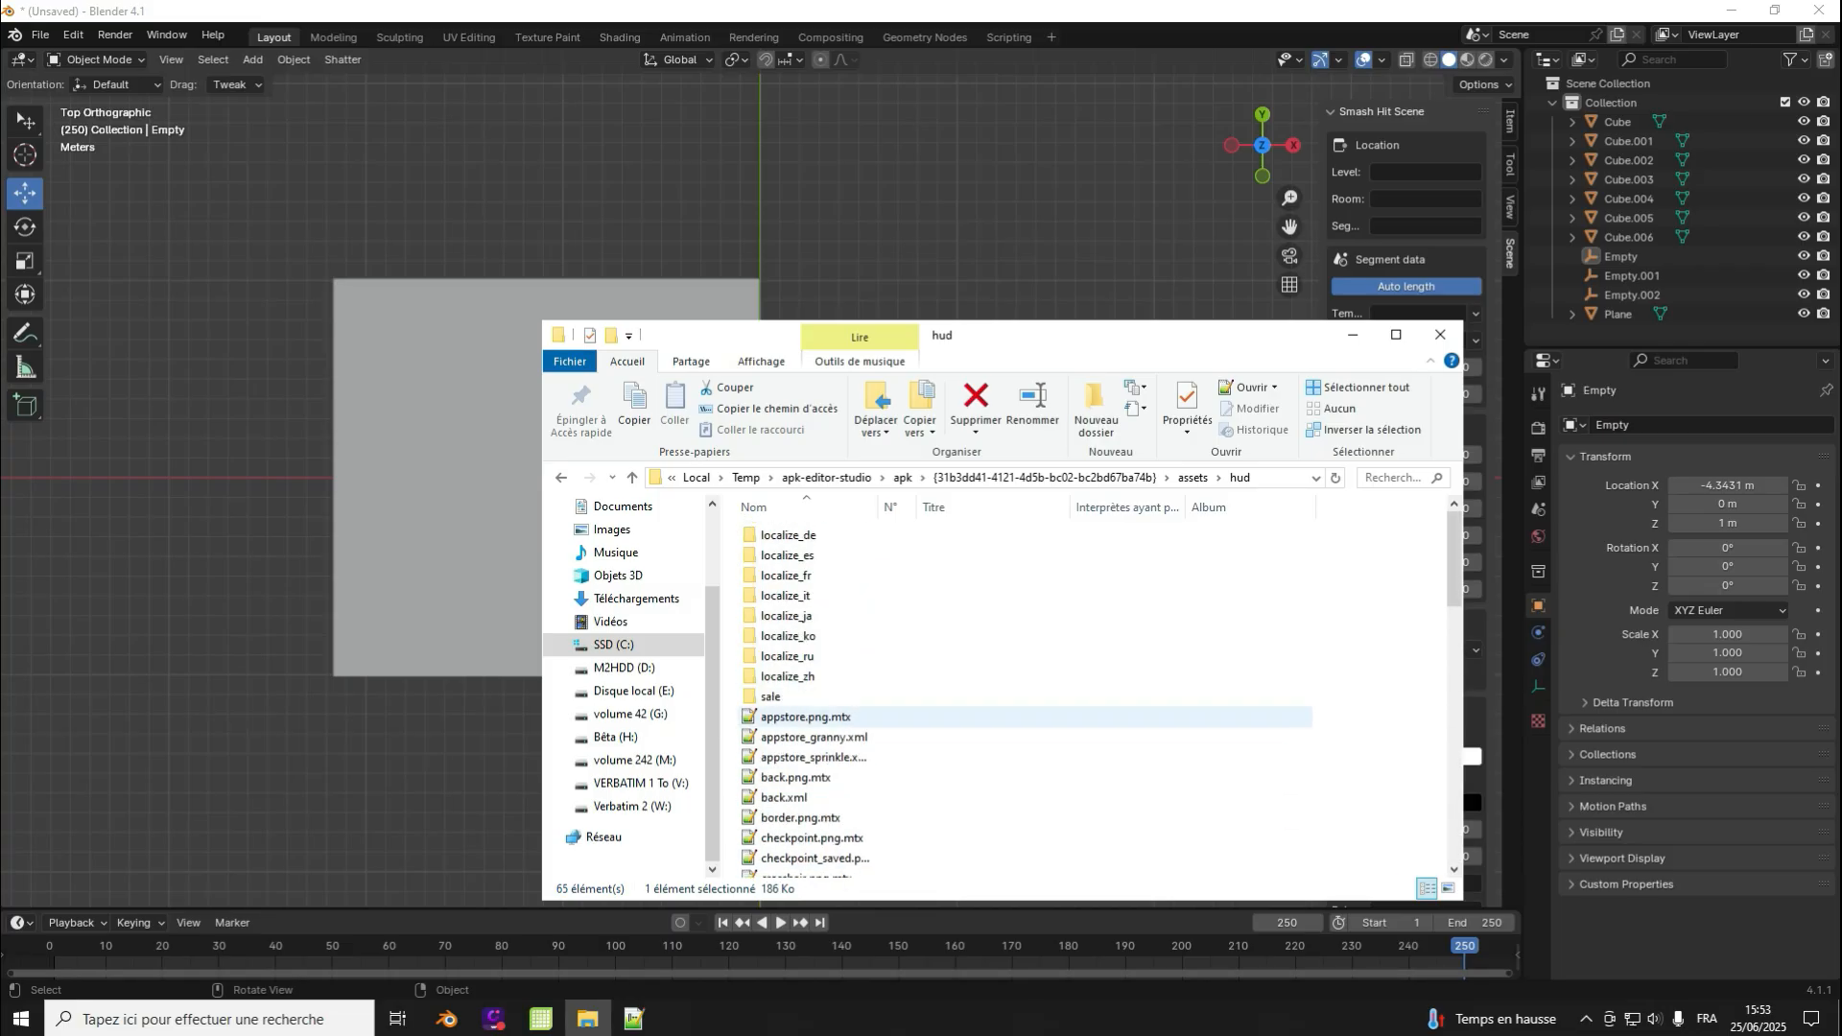
scroll(796, 725, "down", 6)
scroll(806, 739, "down", 7)
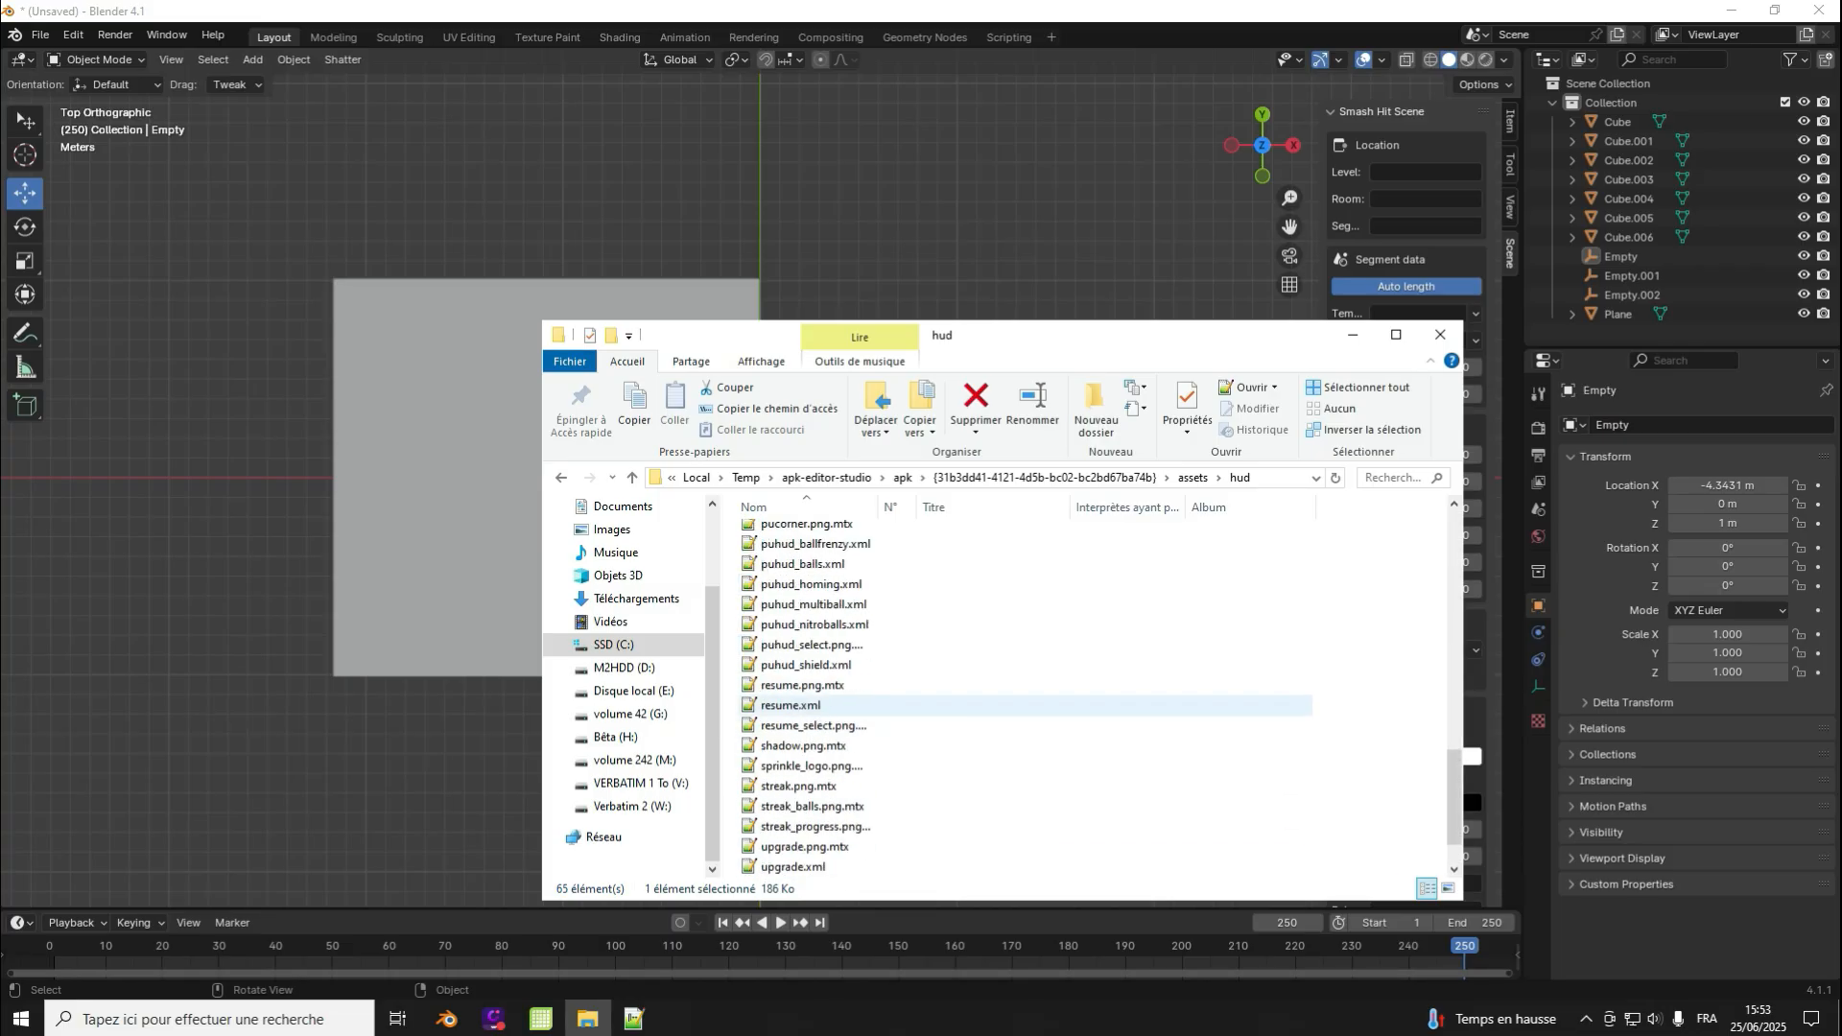
scroll(806, 729, "up", 7)
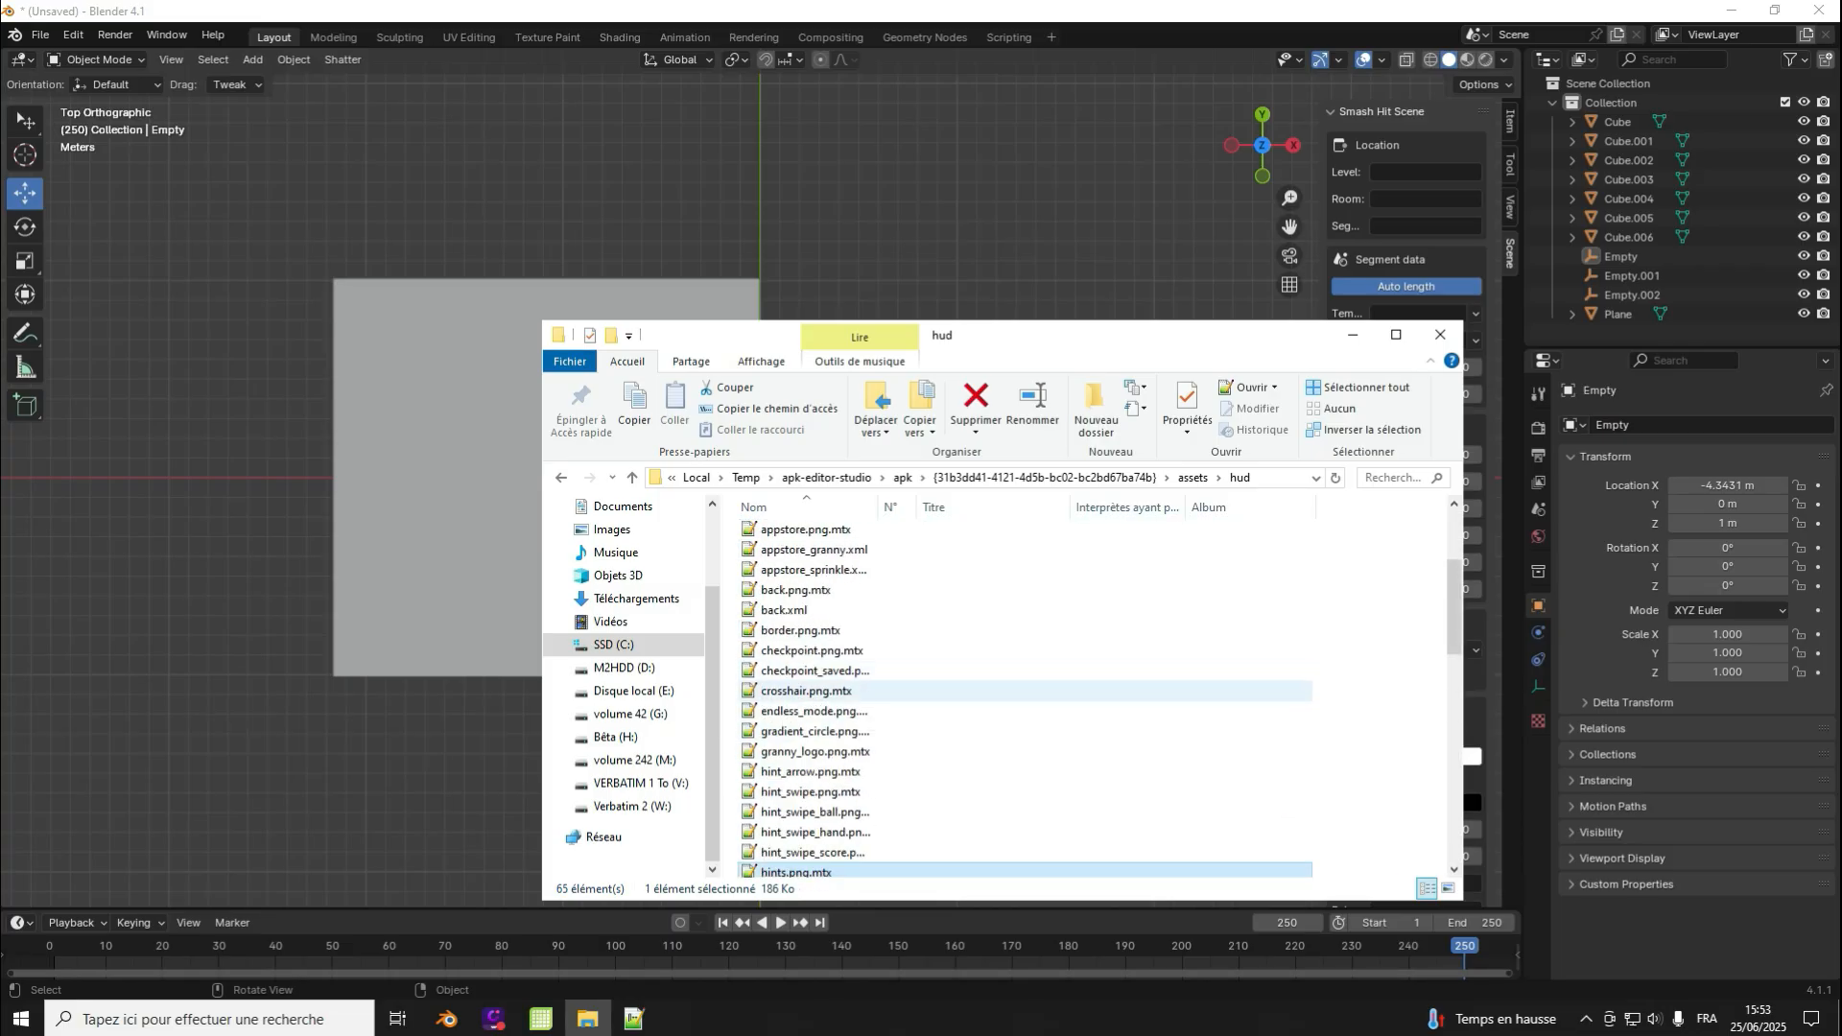
Step: Review the hud folder's main.lua, endless_mode image and remaining texture and XML files
left_click(783, 665)
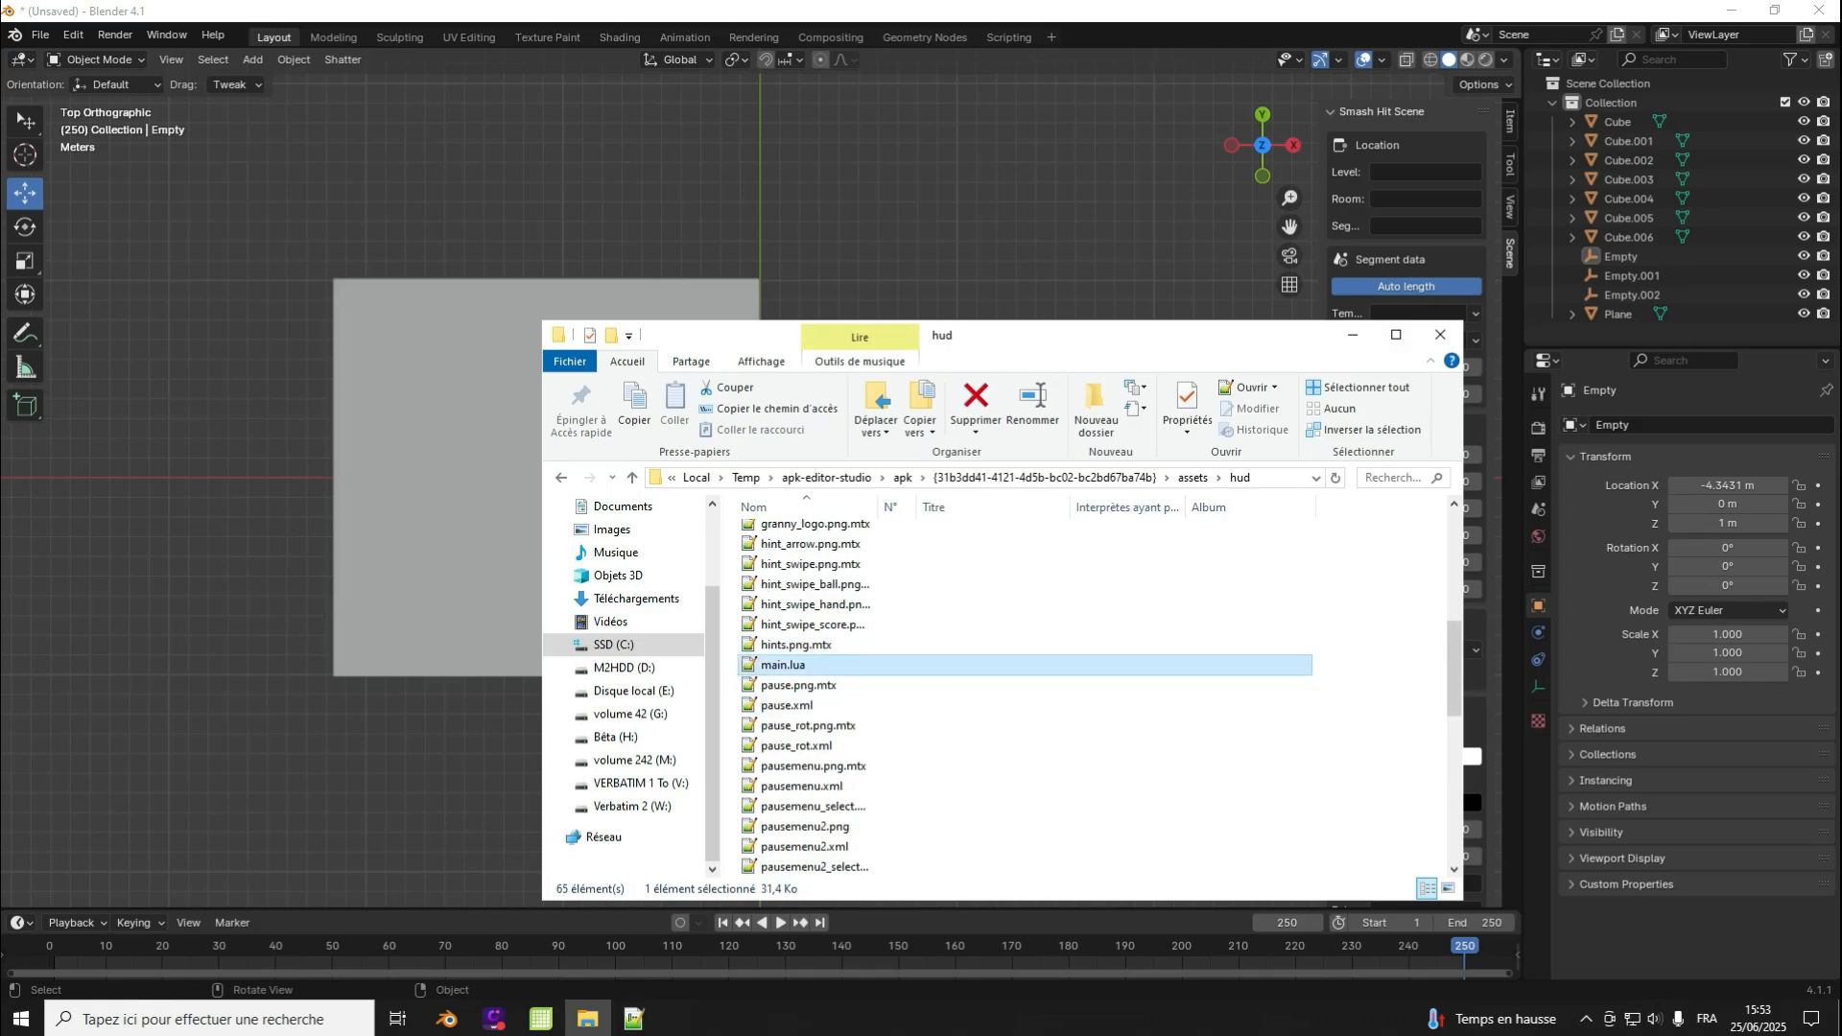
scroll(796, 685, "down", 5)
scroll(805, 691, "up", 8)
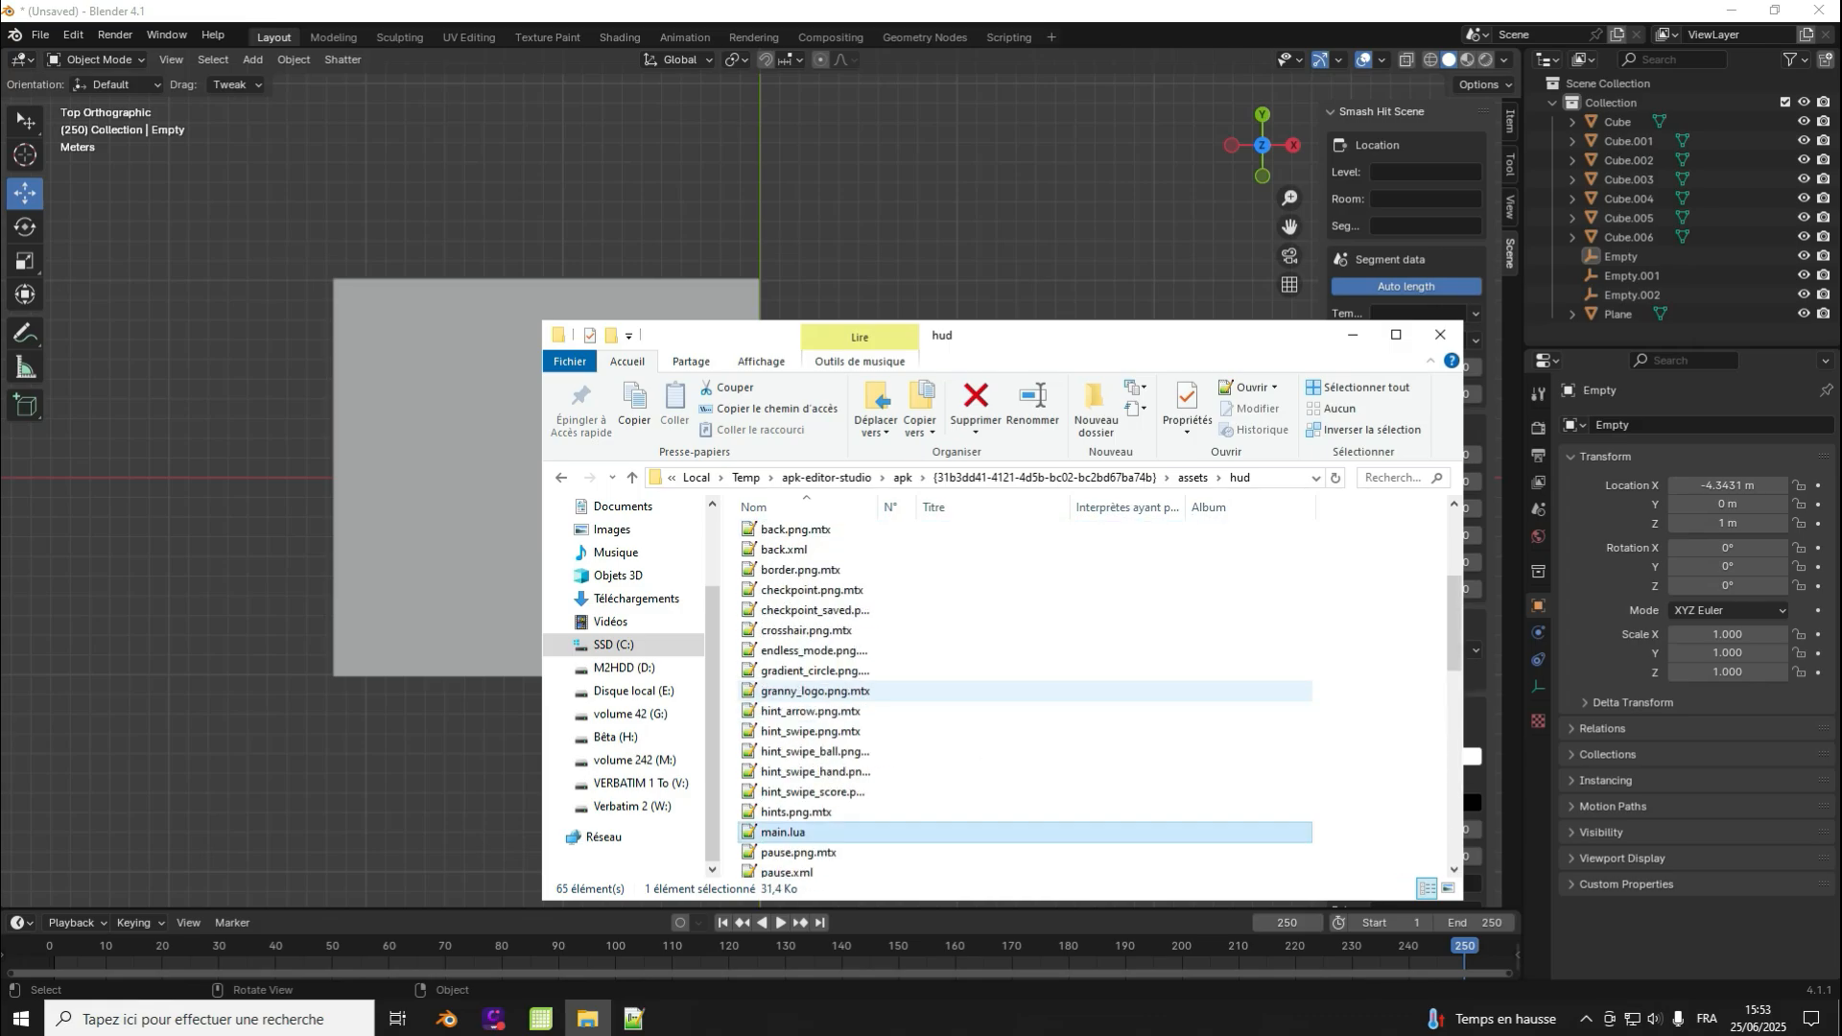
scroll(810, 705, "down", 10)
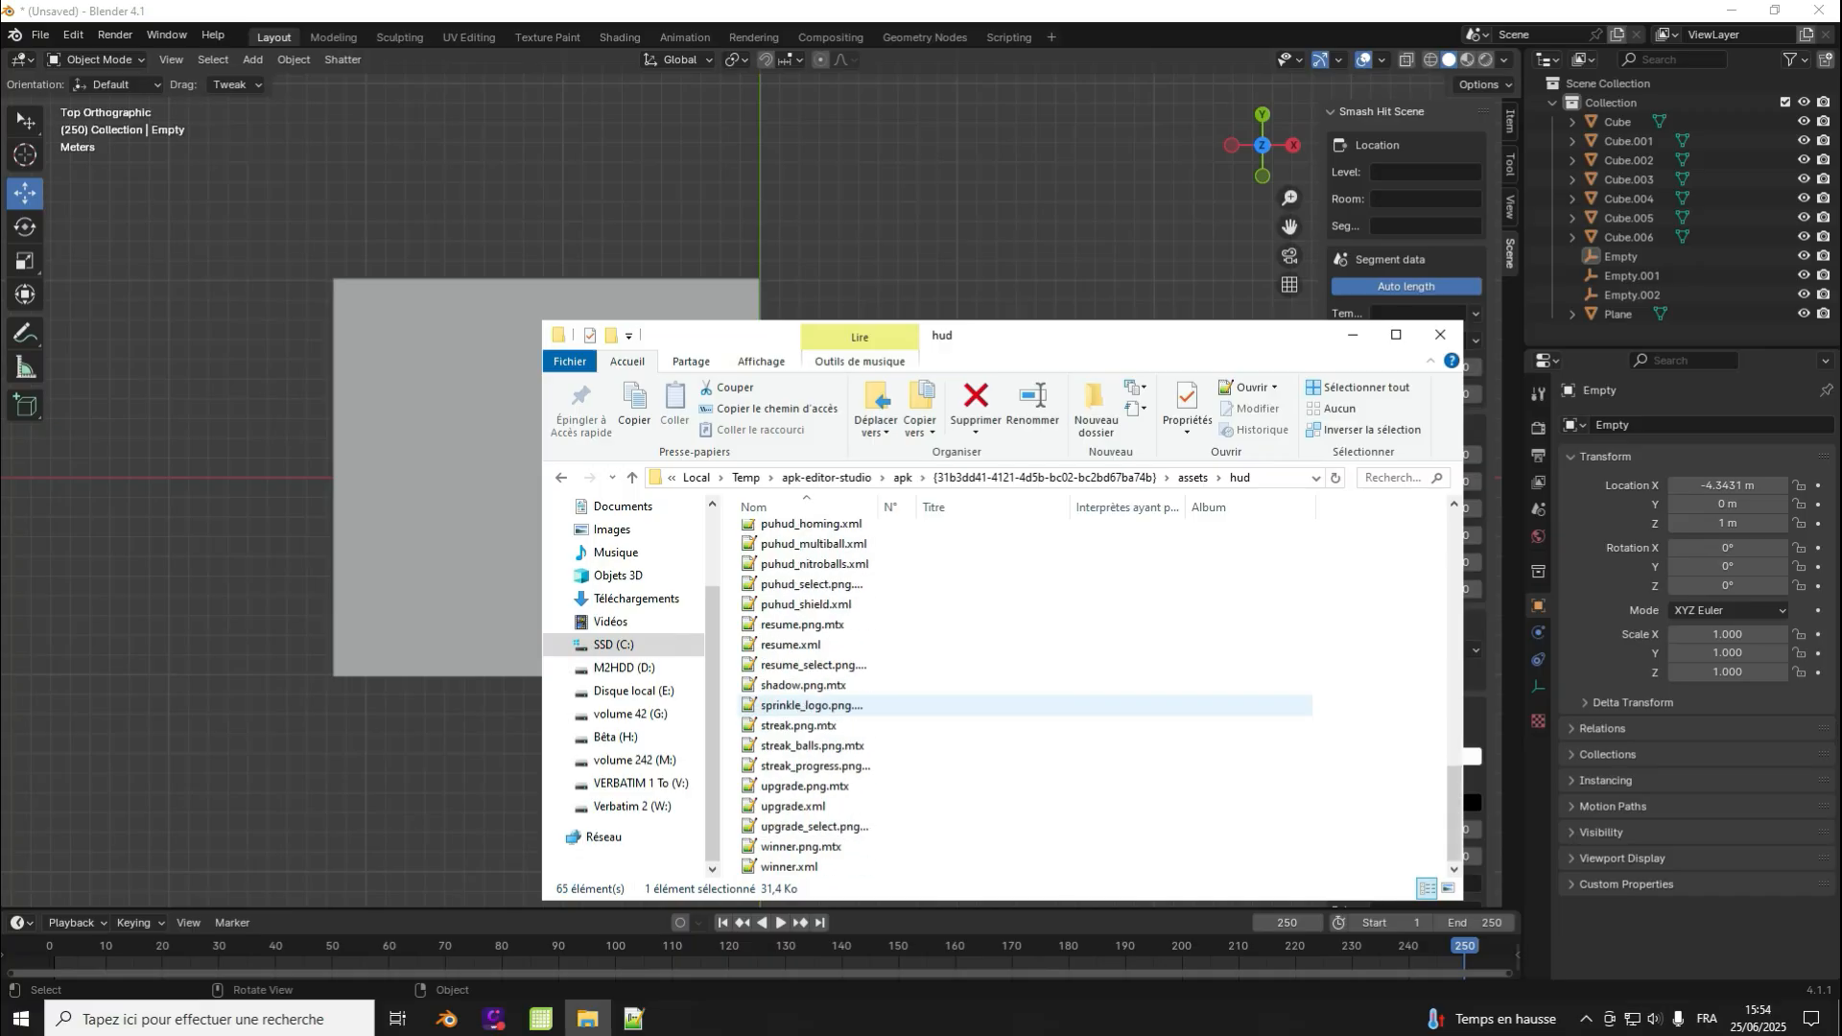
scroll(816, 791, "up", 7)
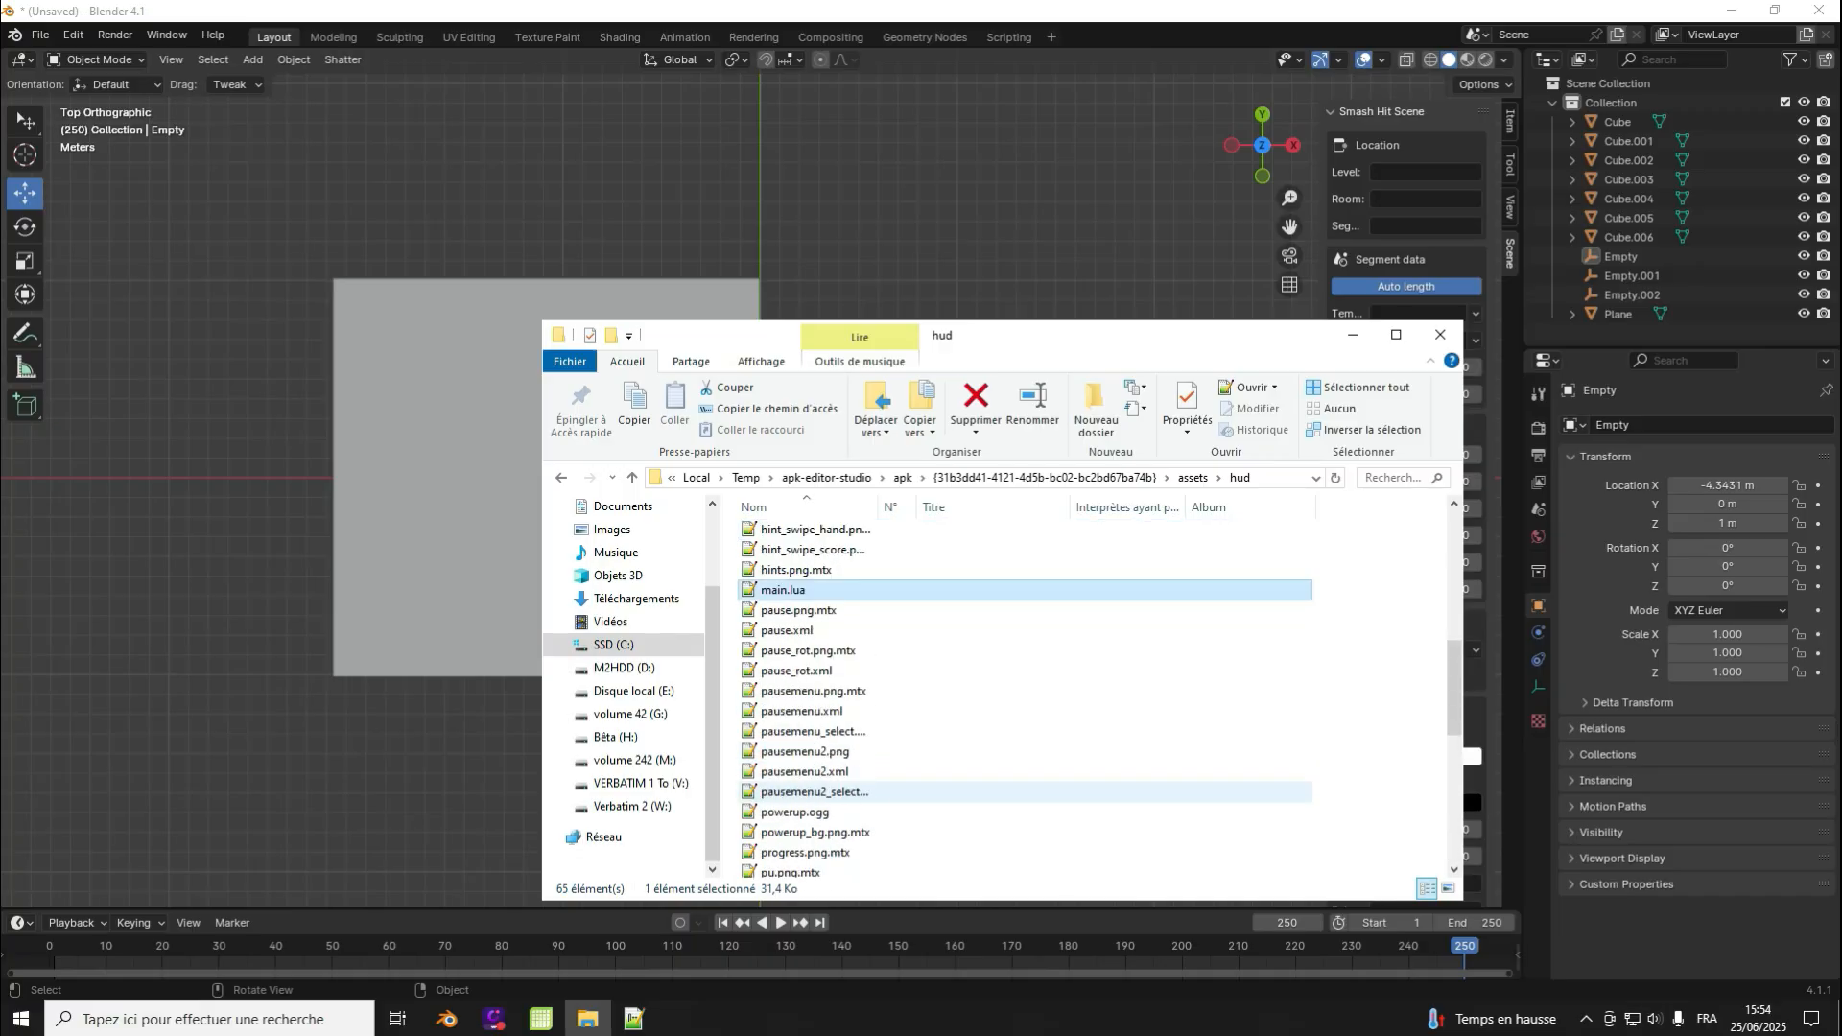
scroll(816, 691, "up", 9)
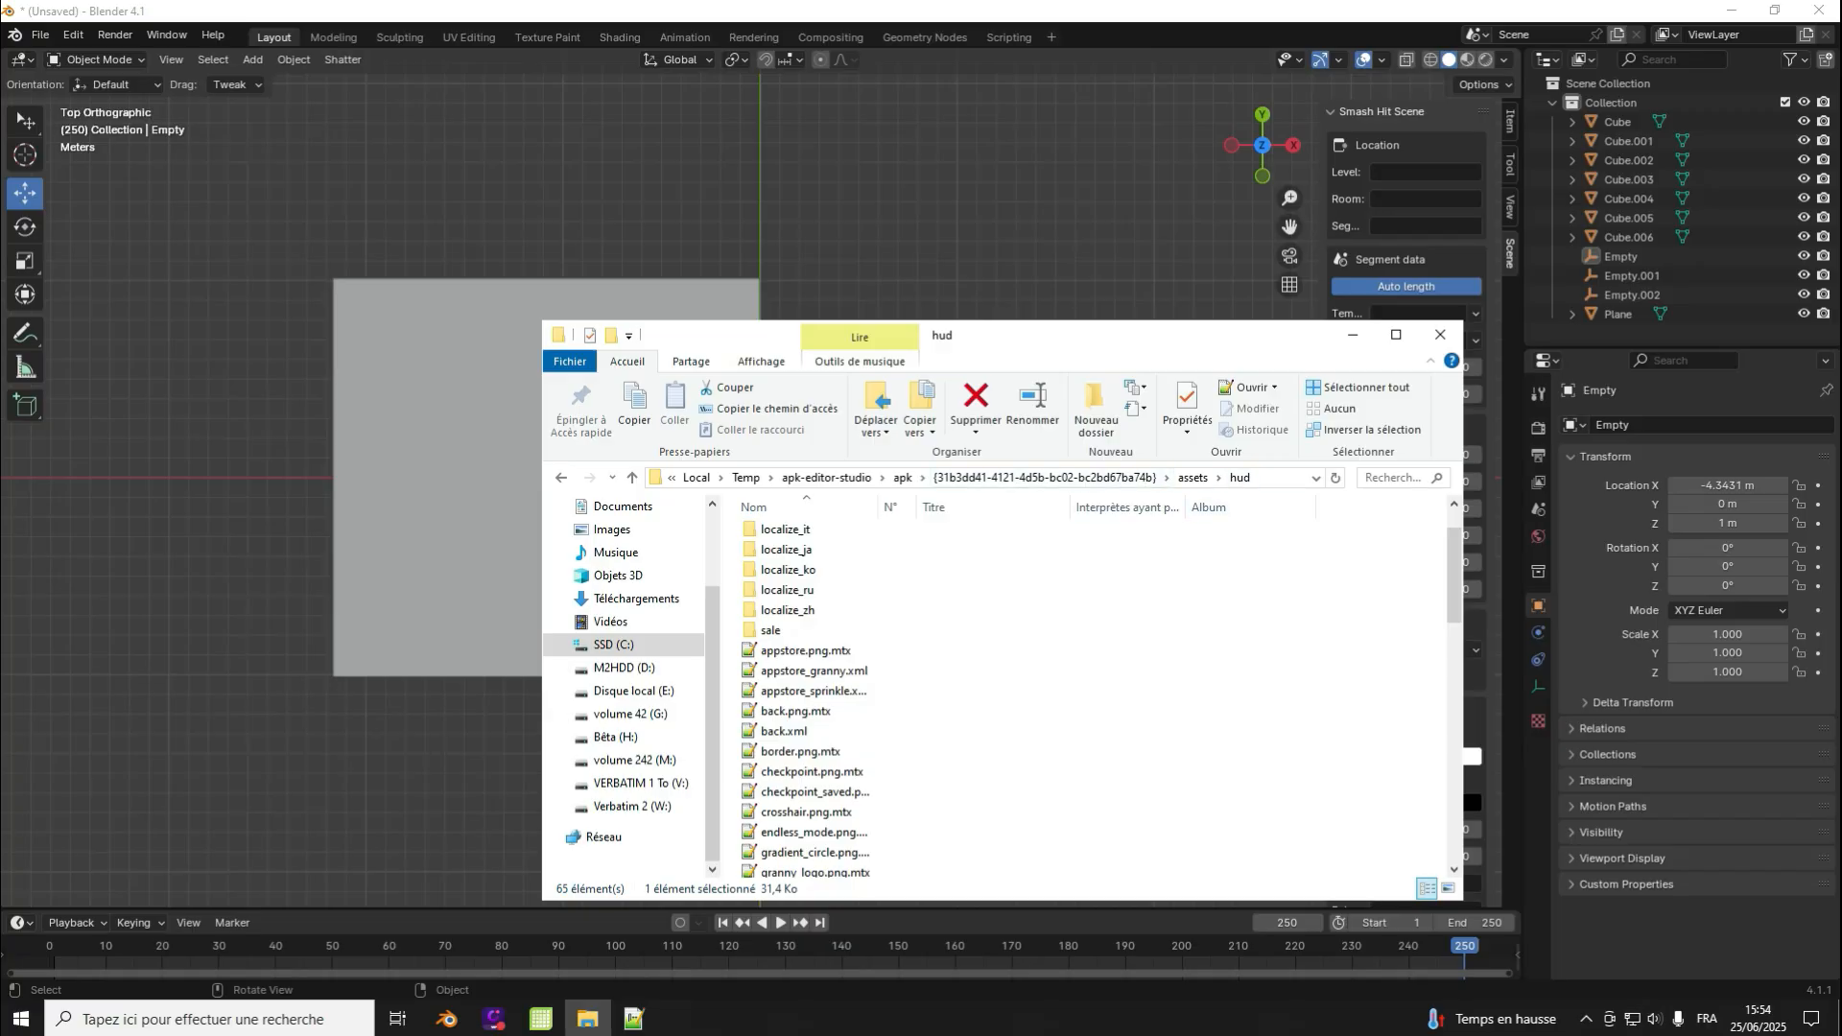
scroll(816, 672, "down", 6)
scroll(815, 644, "down", 5)
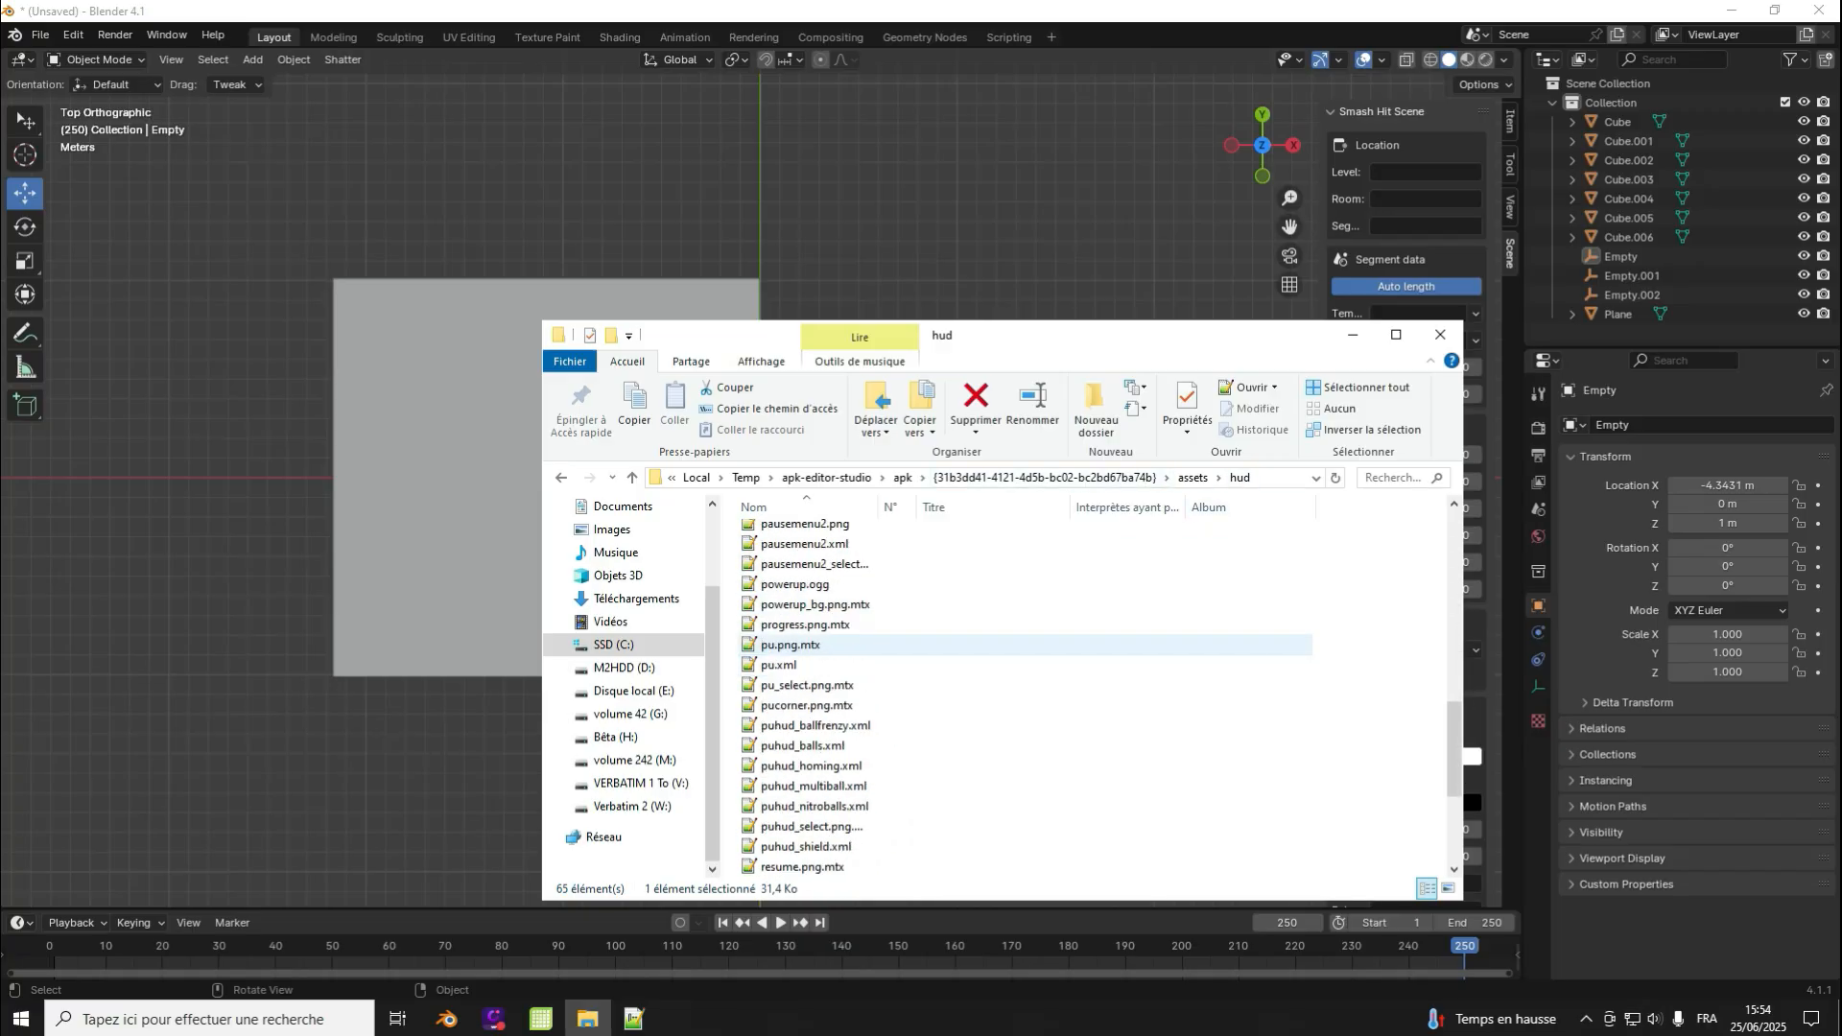
scroll(816, 662, "down", 4)
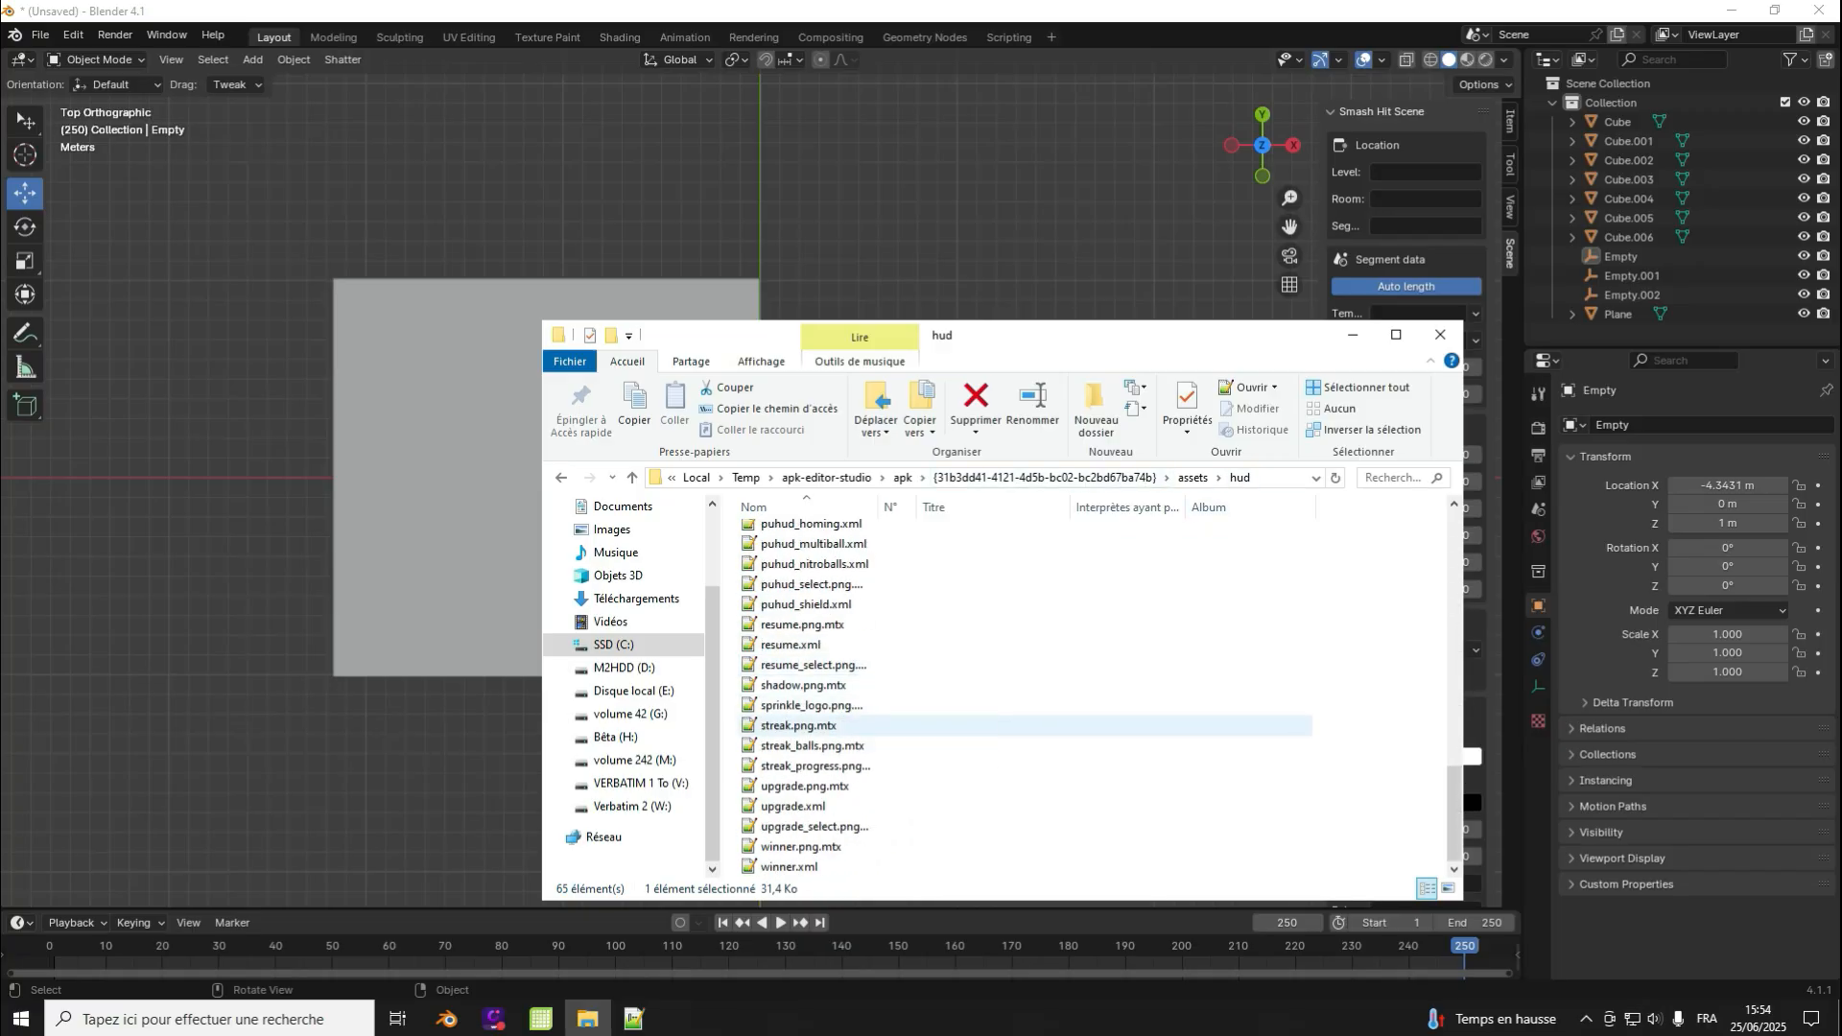
scroll(815, 749, "up", 13)
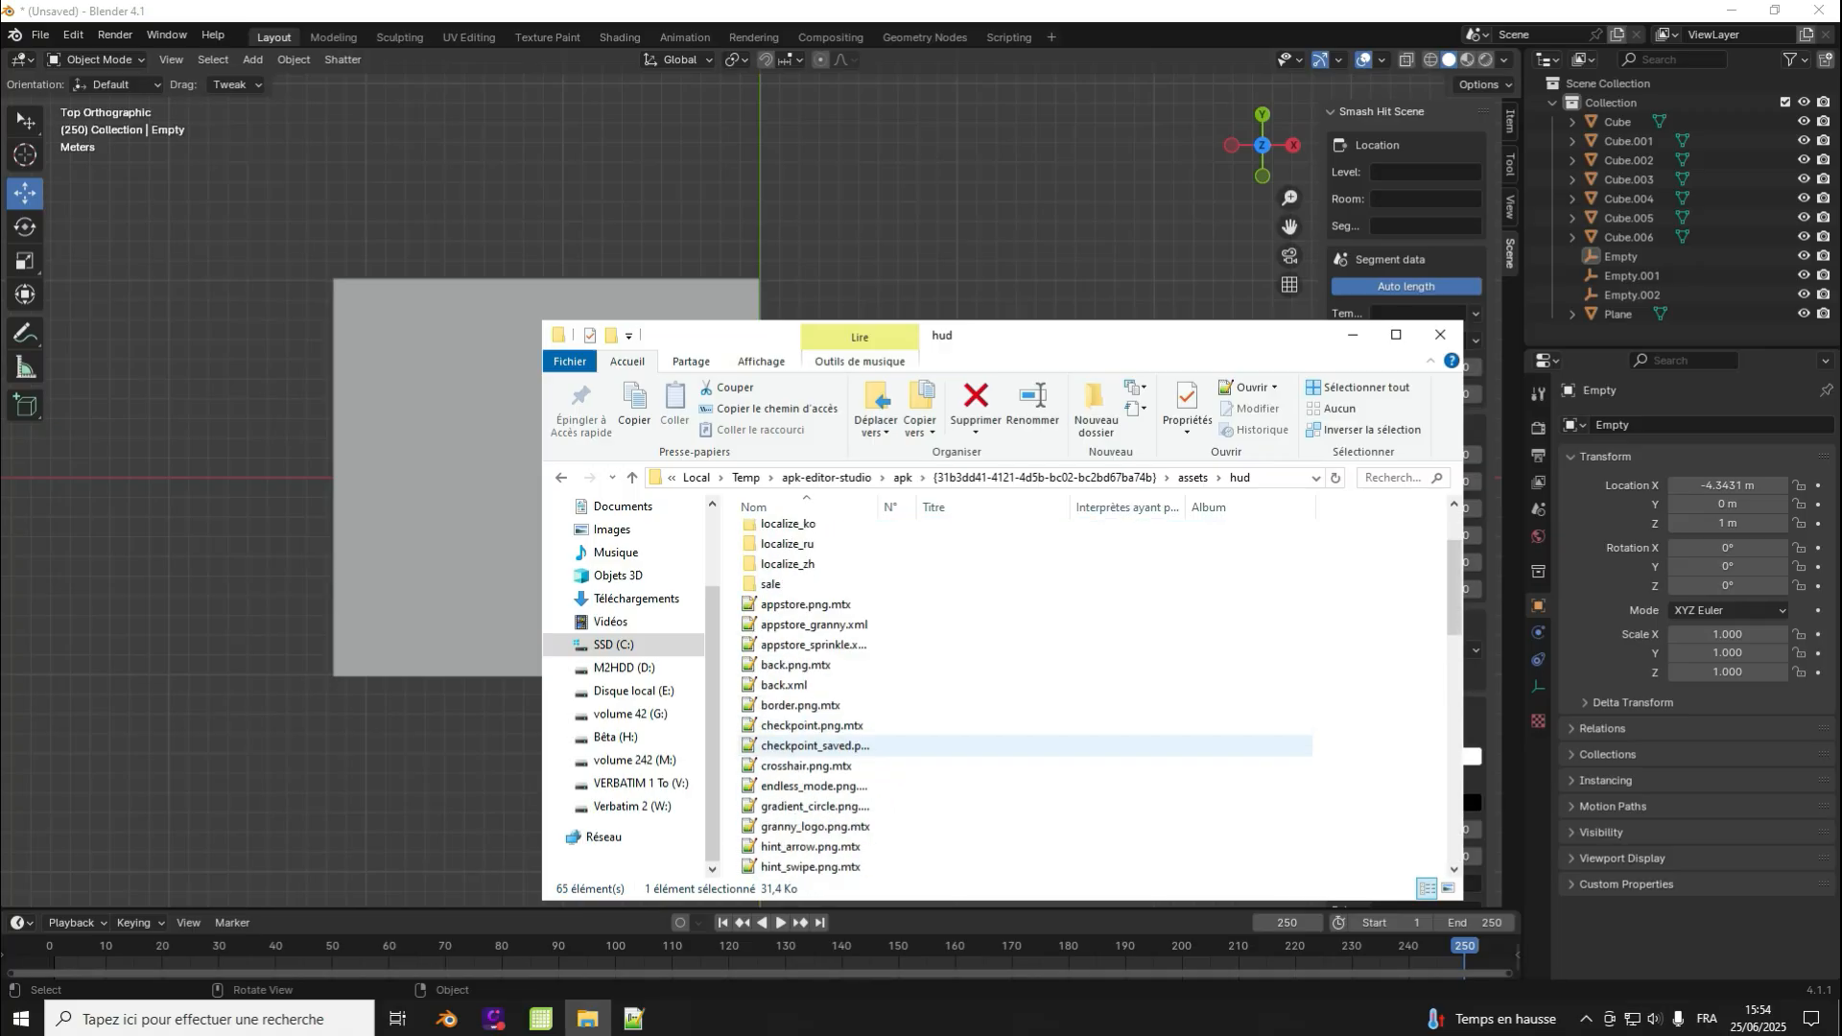
left_click(814, 725)
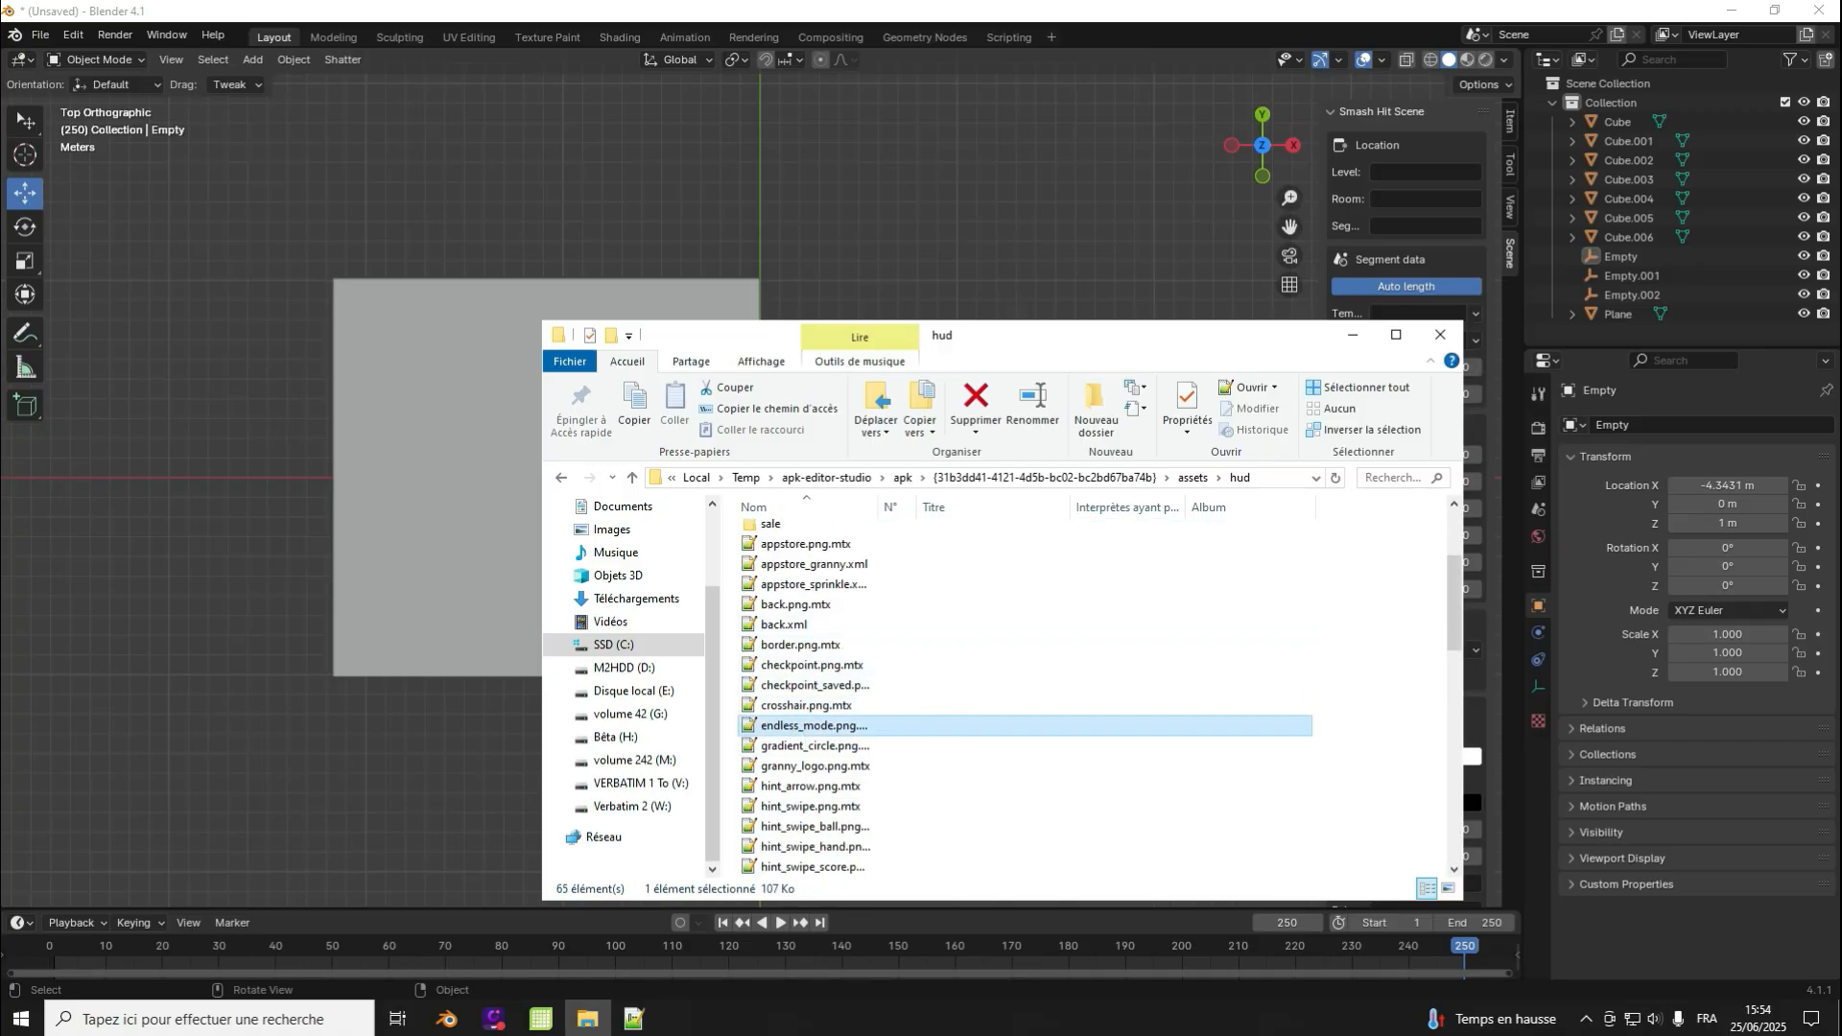
left_click(814, 726, "ctrl")
scroll(816, 691, "down", 7)
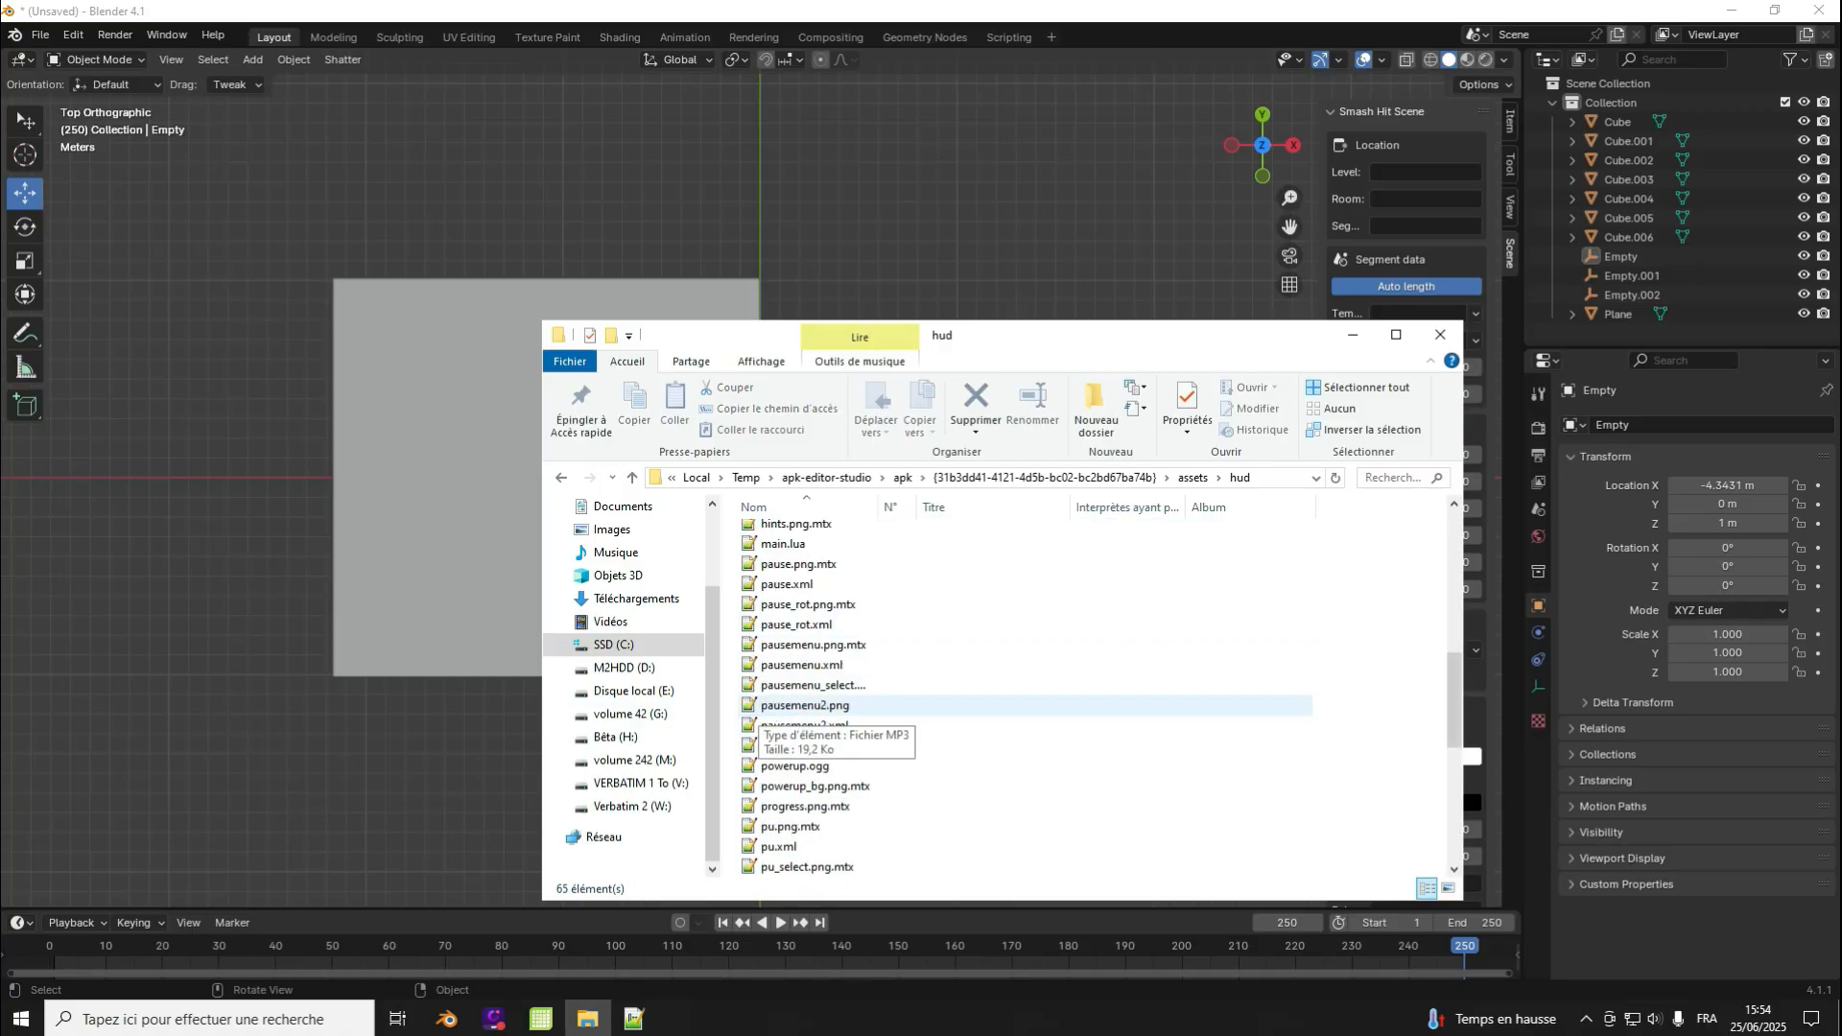
scroll(816, 664, "down", 7)
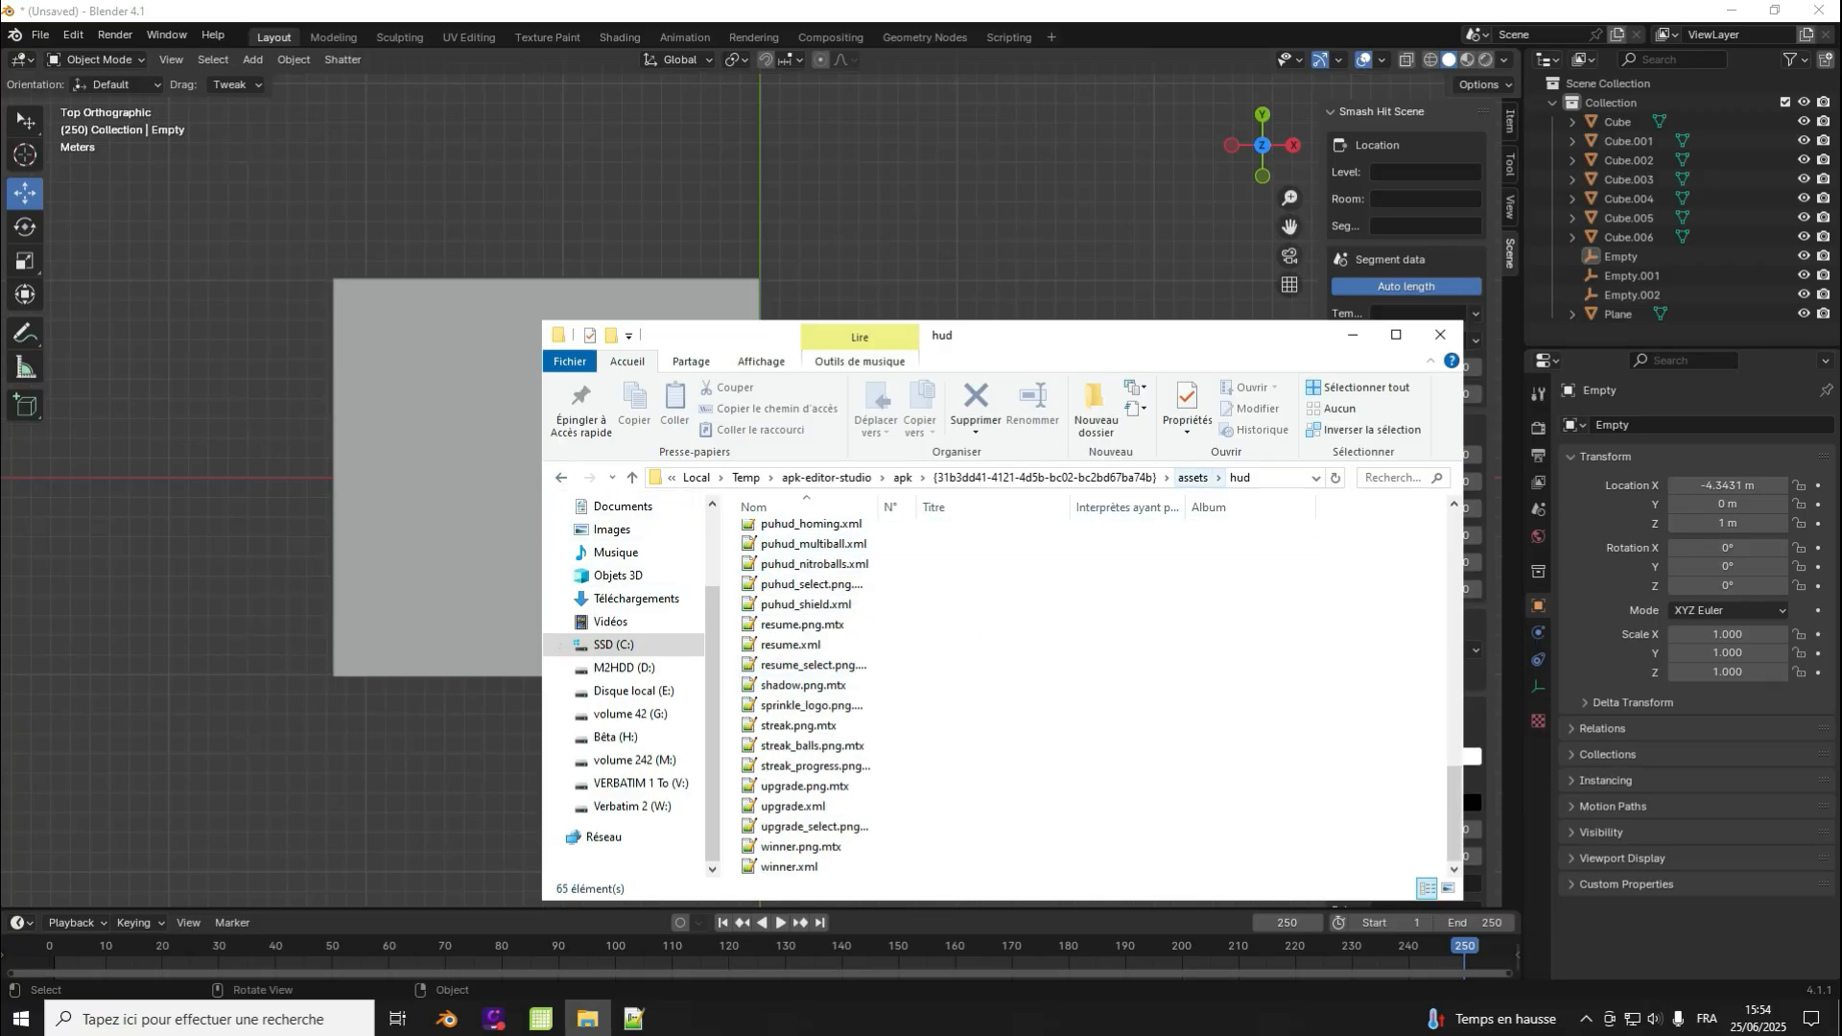
scroll(816, 643, "up", 15)
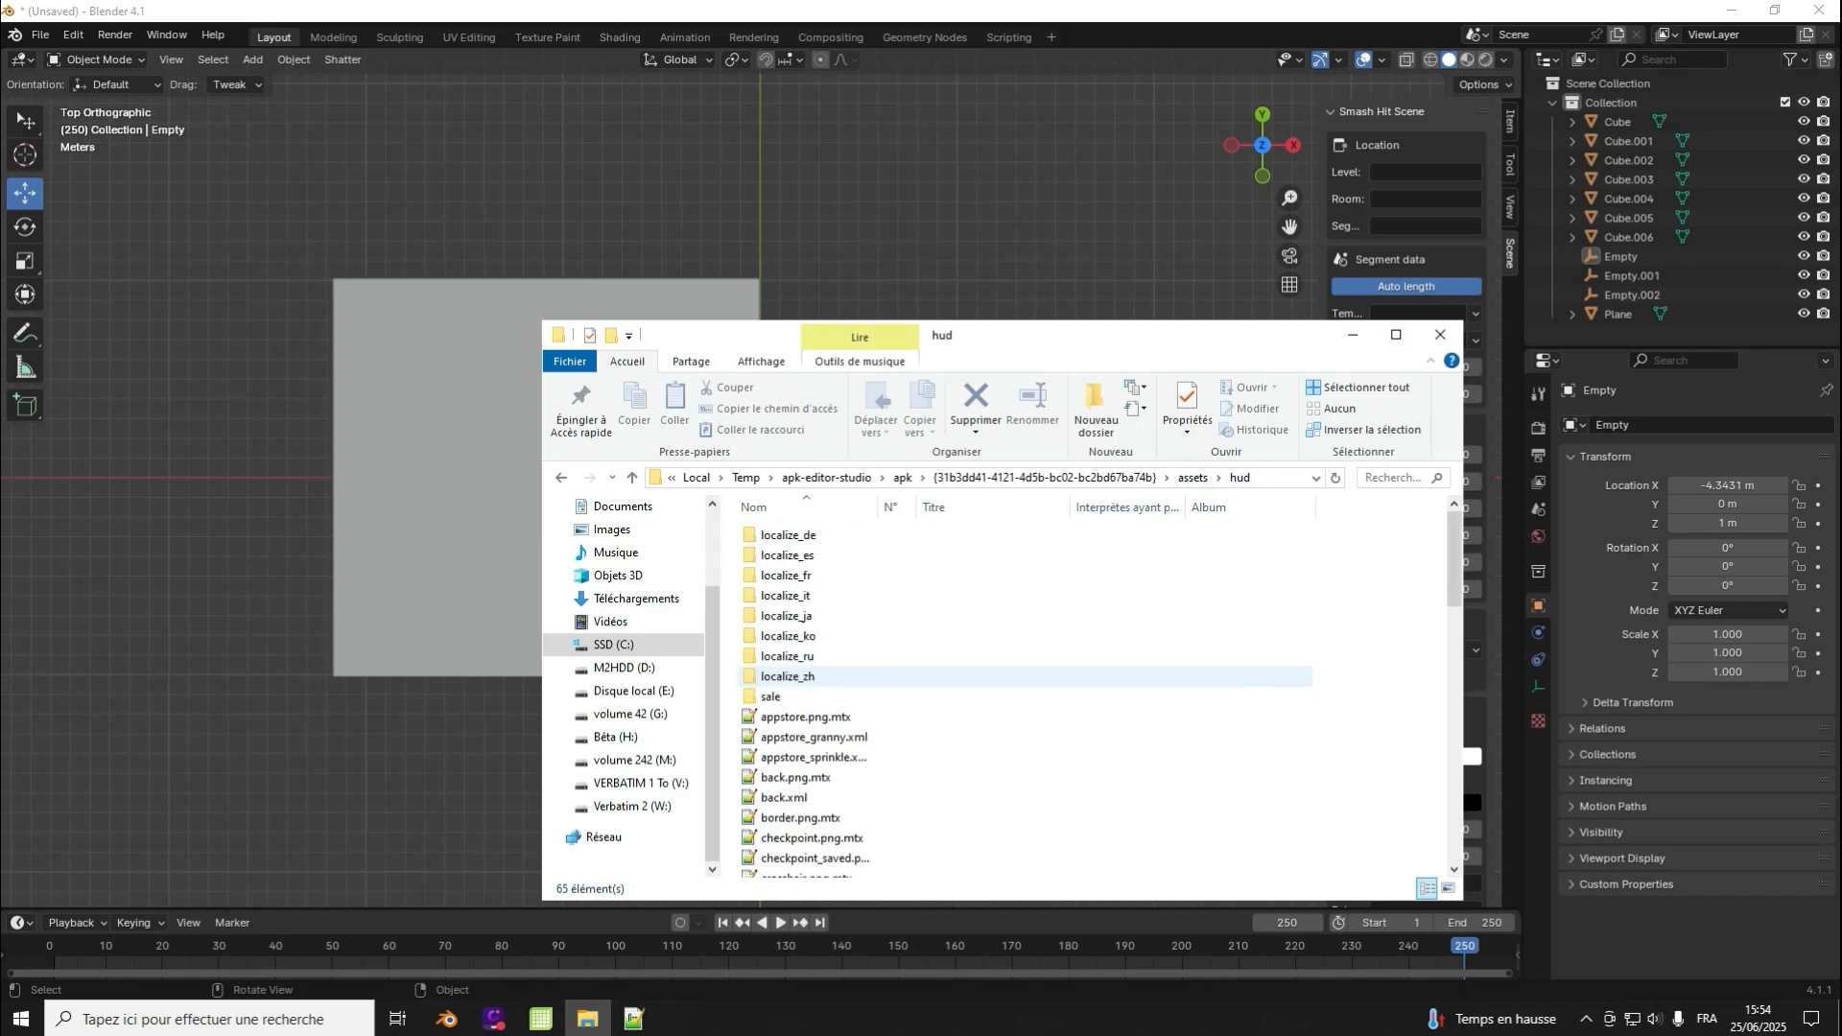
scroll(786, 678, "down", 2)
Step: Go back to the assets folder and open its menu folder
left_click(561, 477)
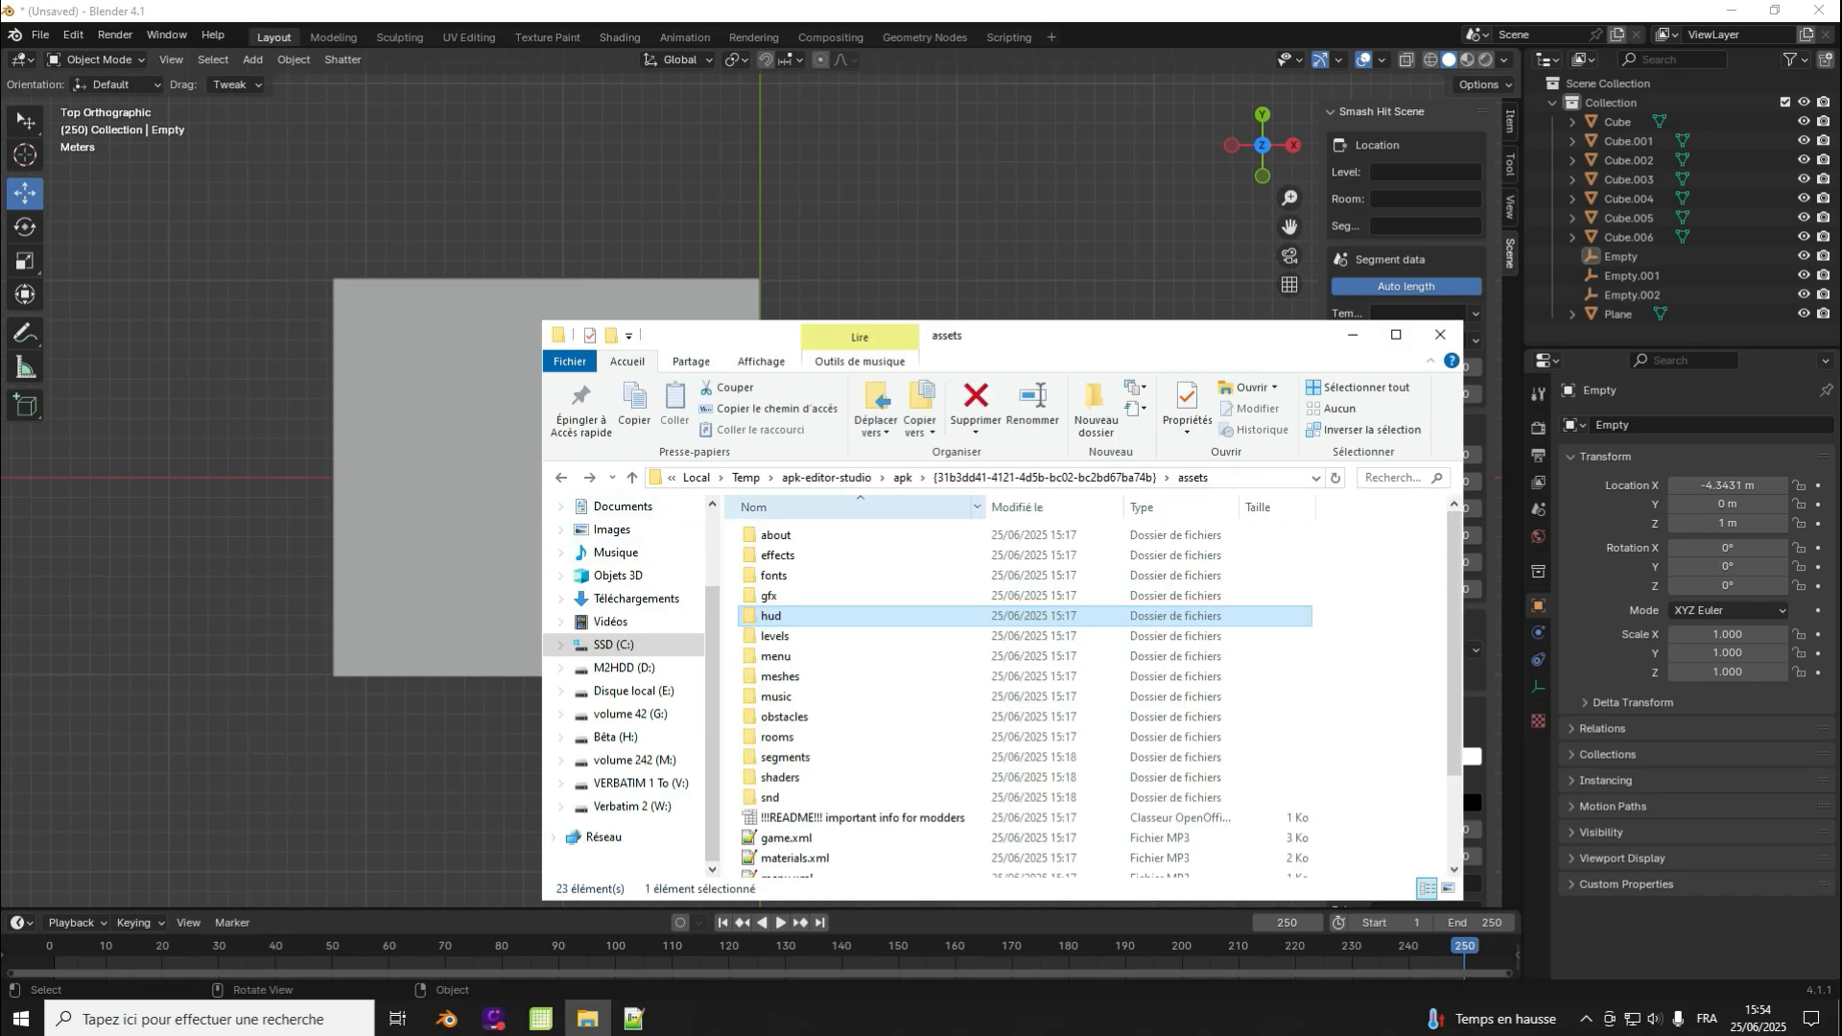
scroll(773, 658, "down", 2)
scroll(774, 662, "up", 2)
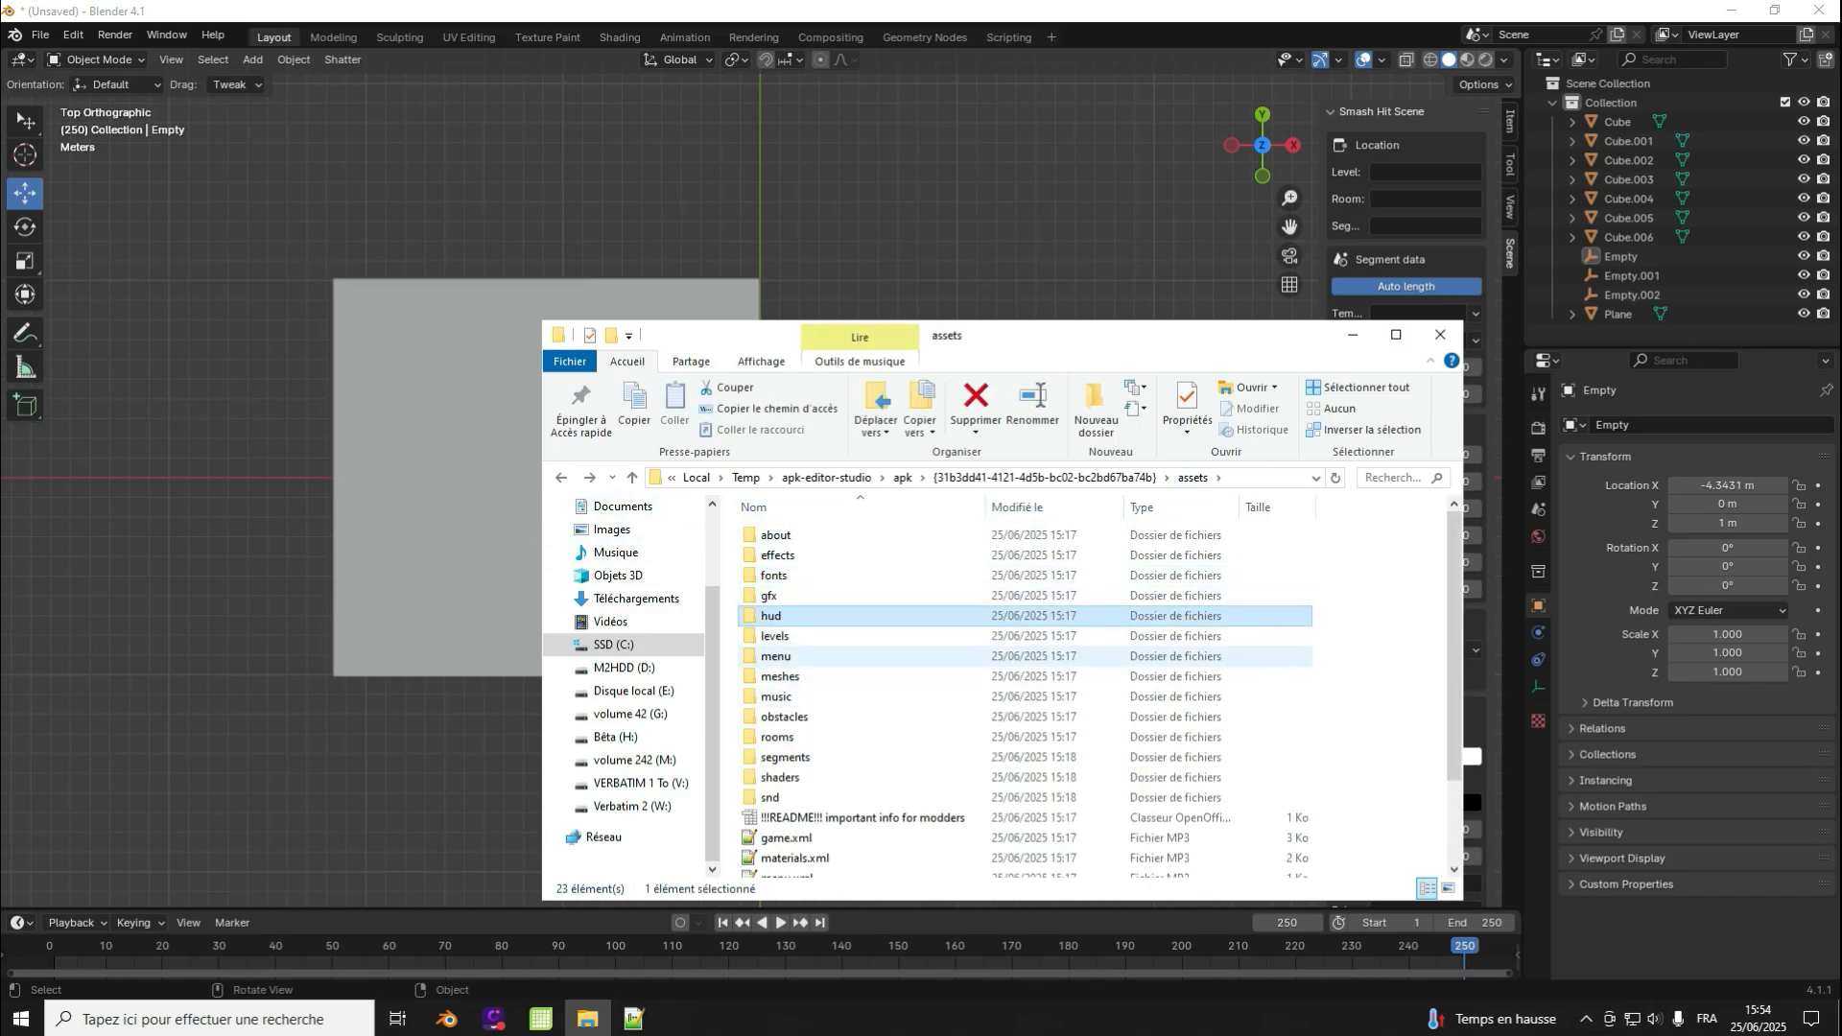
double_click(775, 656)
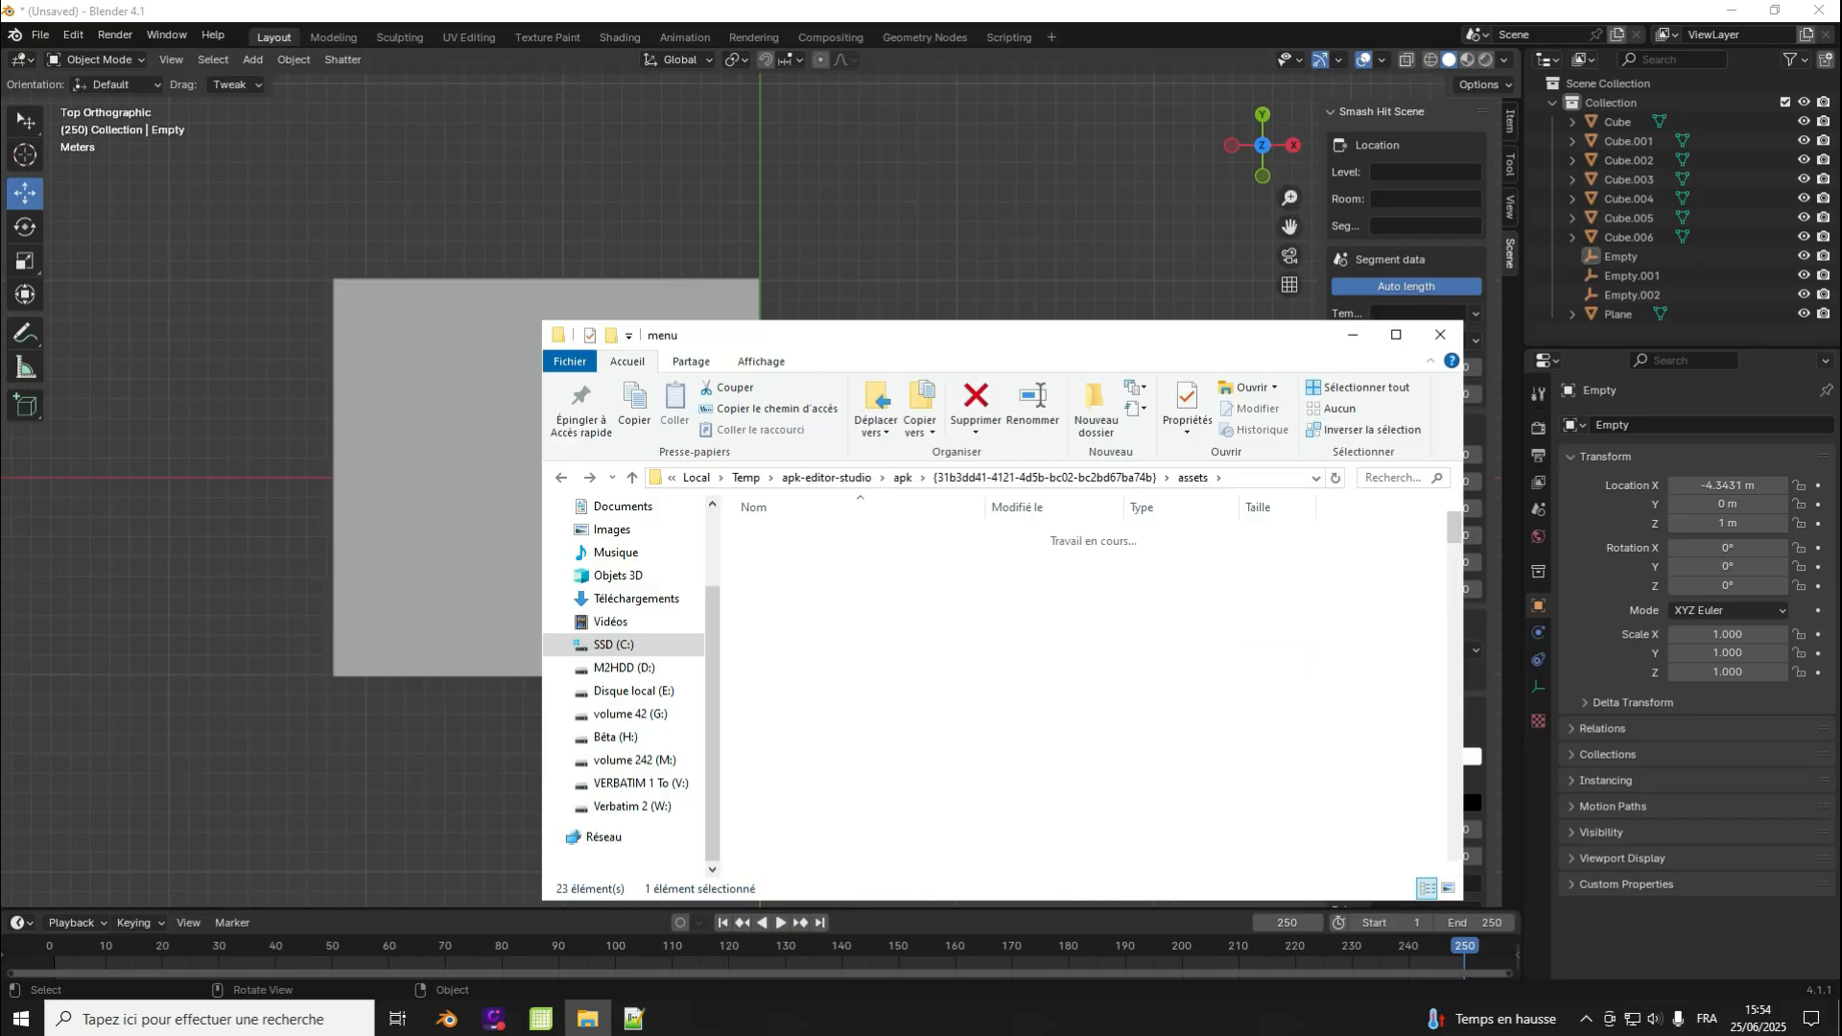
scroll(792, 665, "down", 5)
scroll(792, 665, "up", 3)
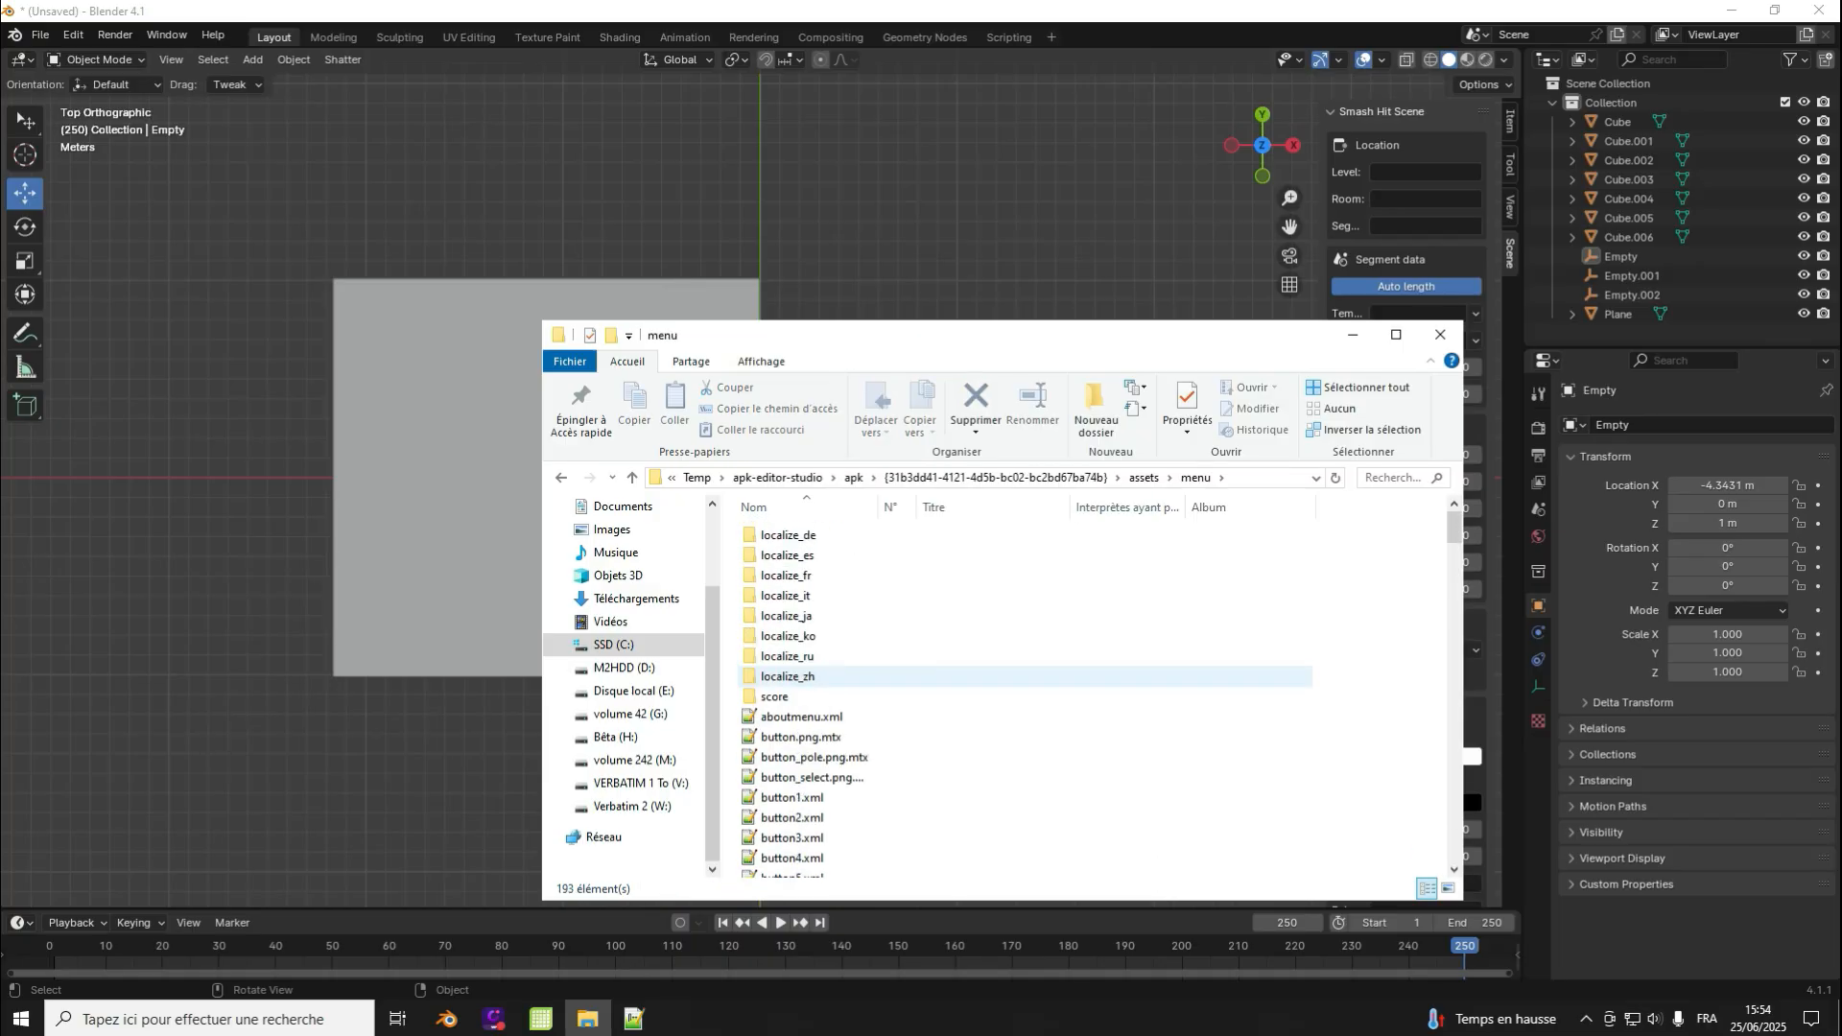
Step: Look through the numbered button XML files in the menu folder
scroll(792, 665, "down", 3)
scroll(793, 670, "up", 2)
scroll(792, 677, "down", 14)
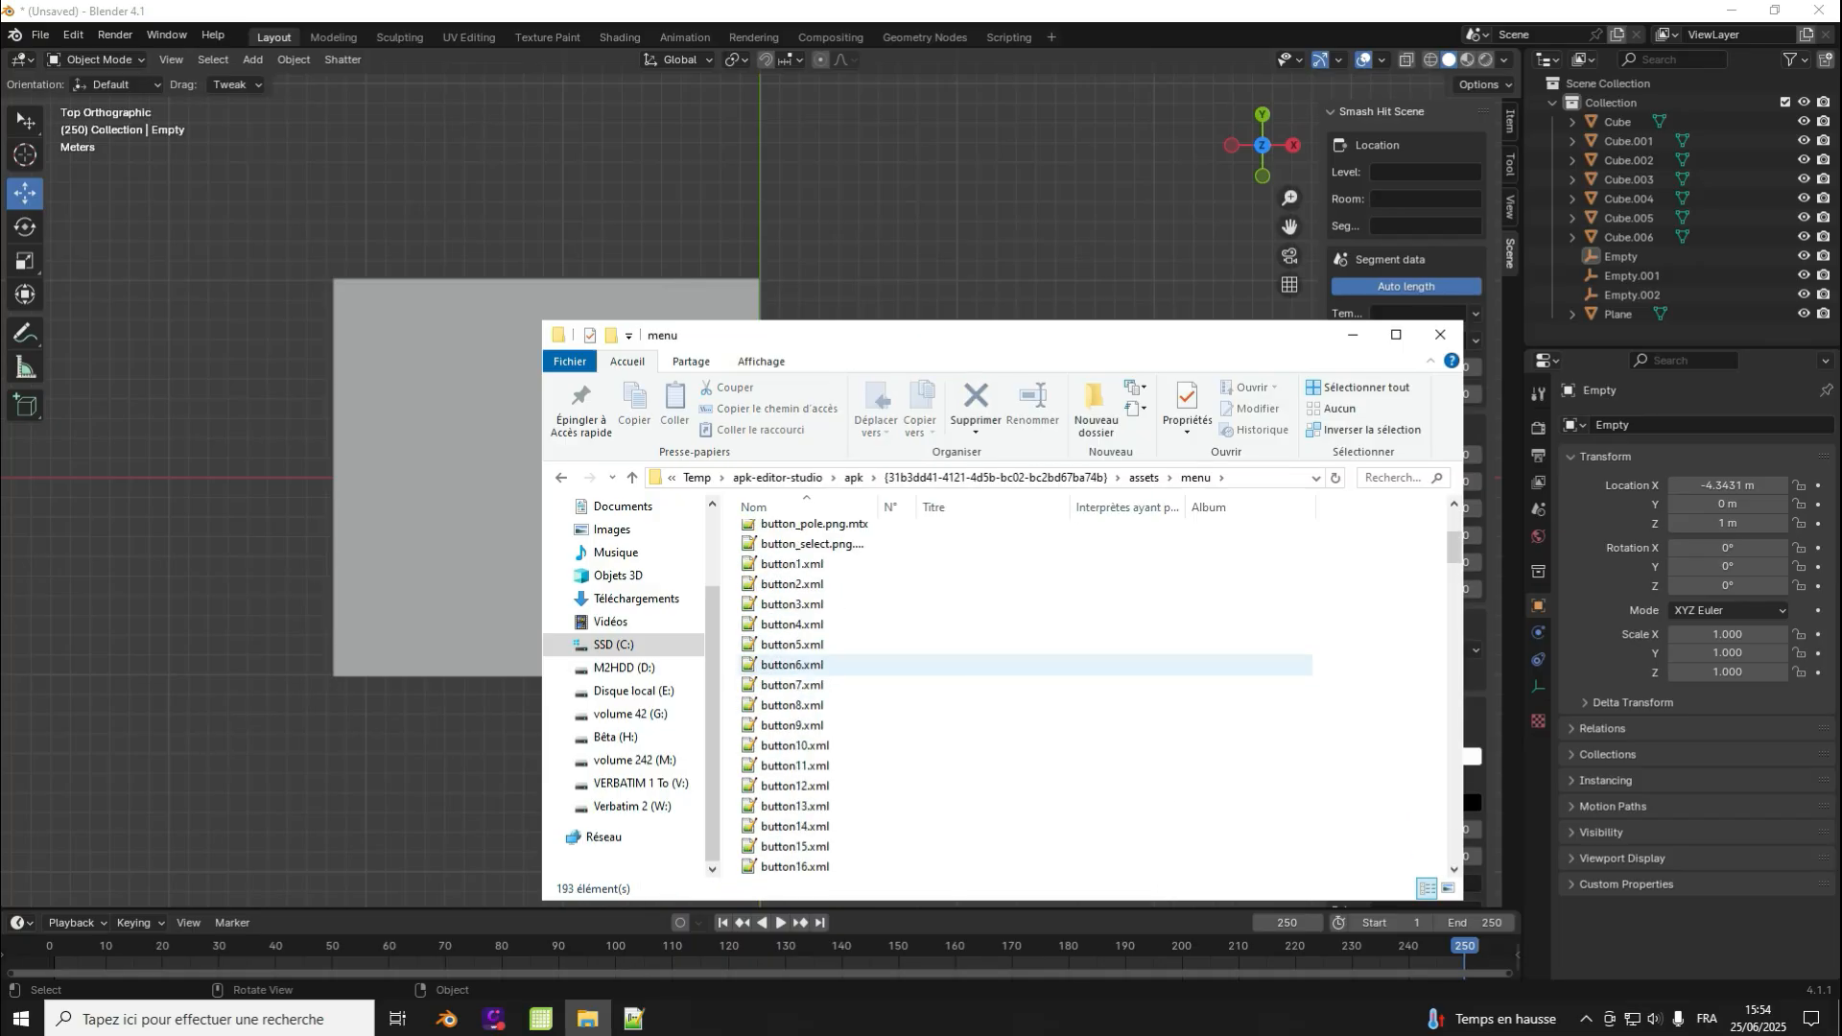
scroll(792, 685, "down", 8)
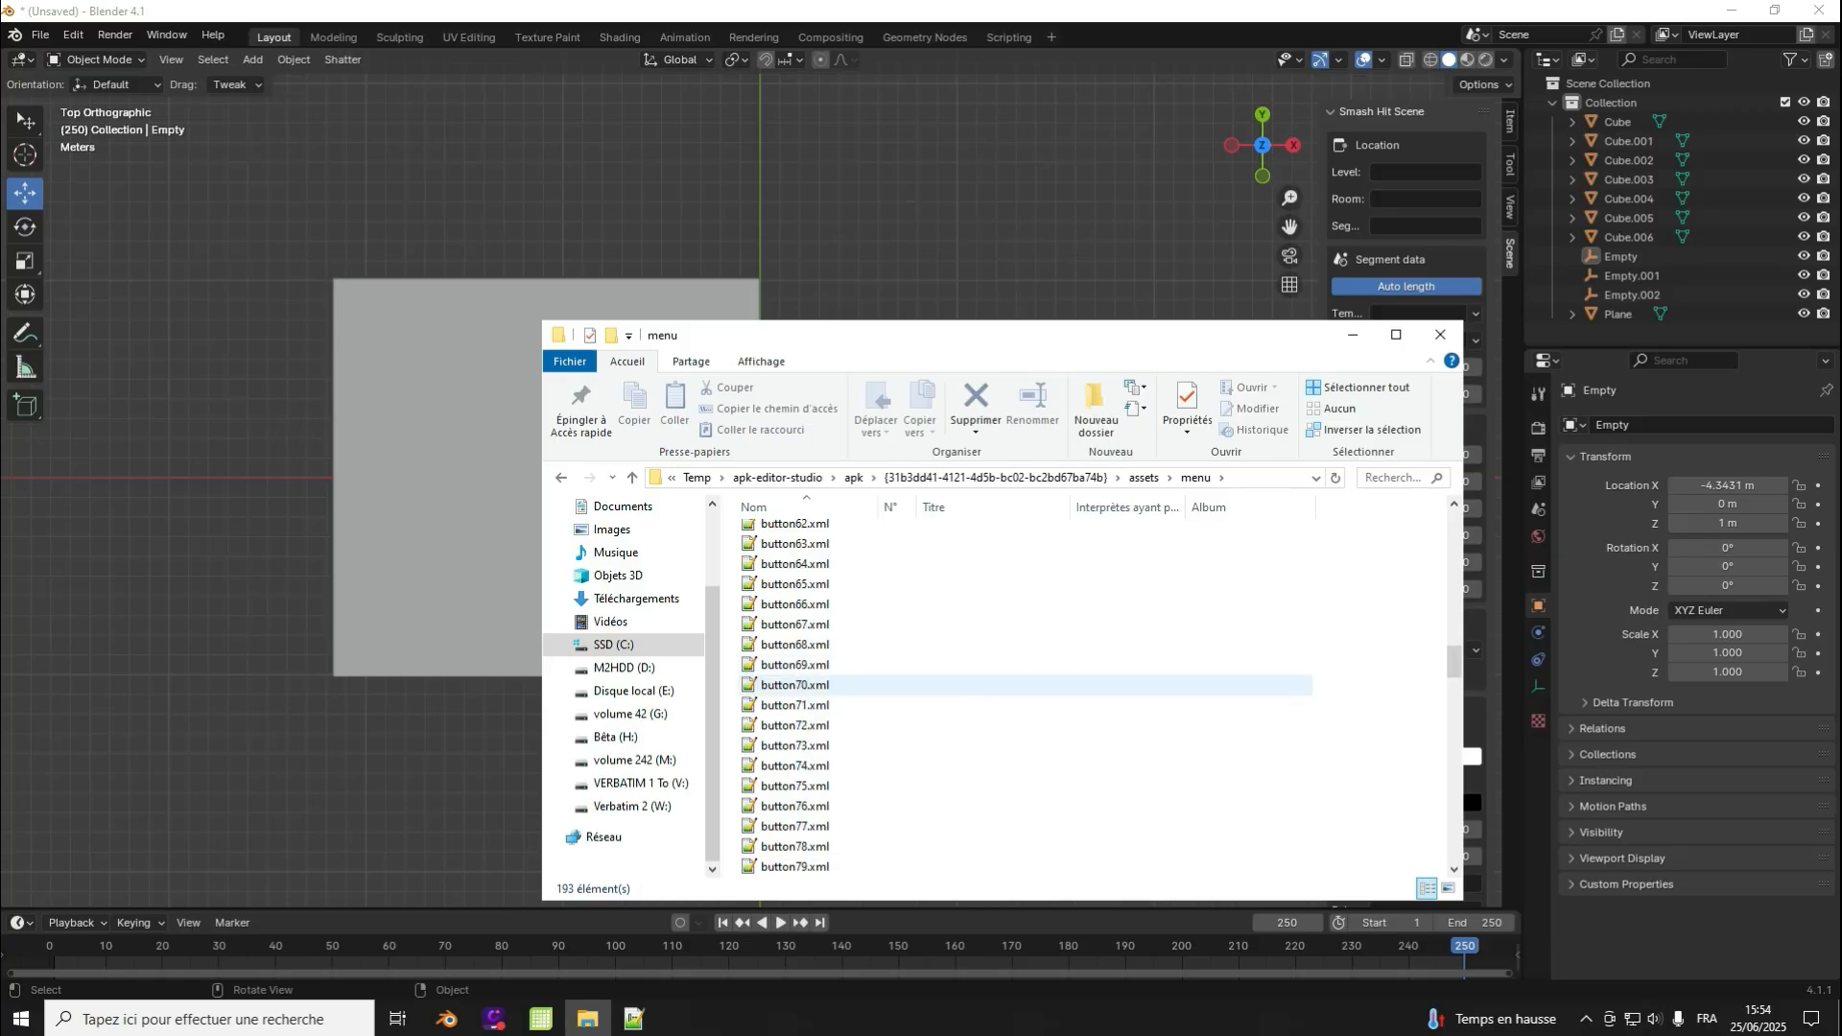
scroll(792, 689, "up", 6)
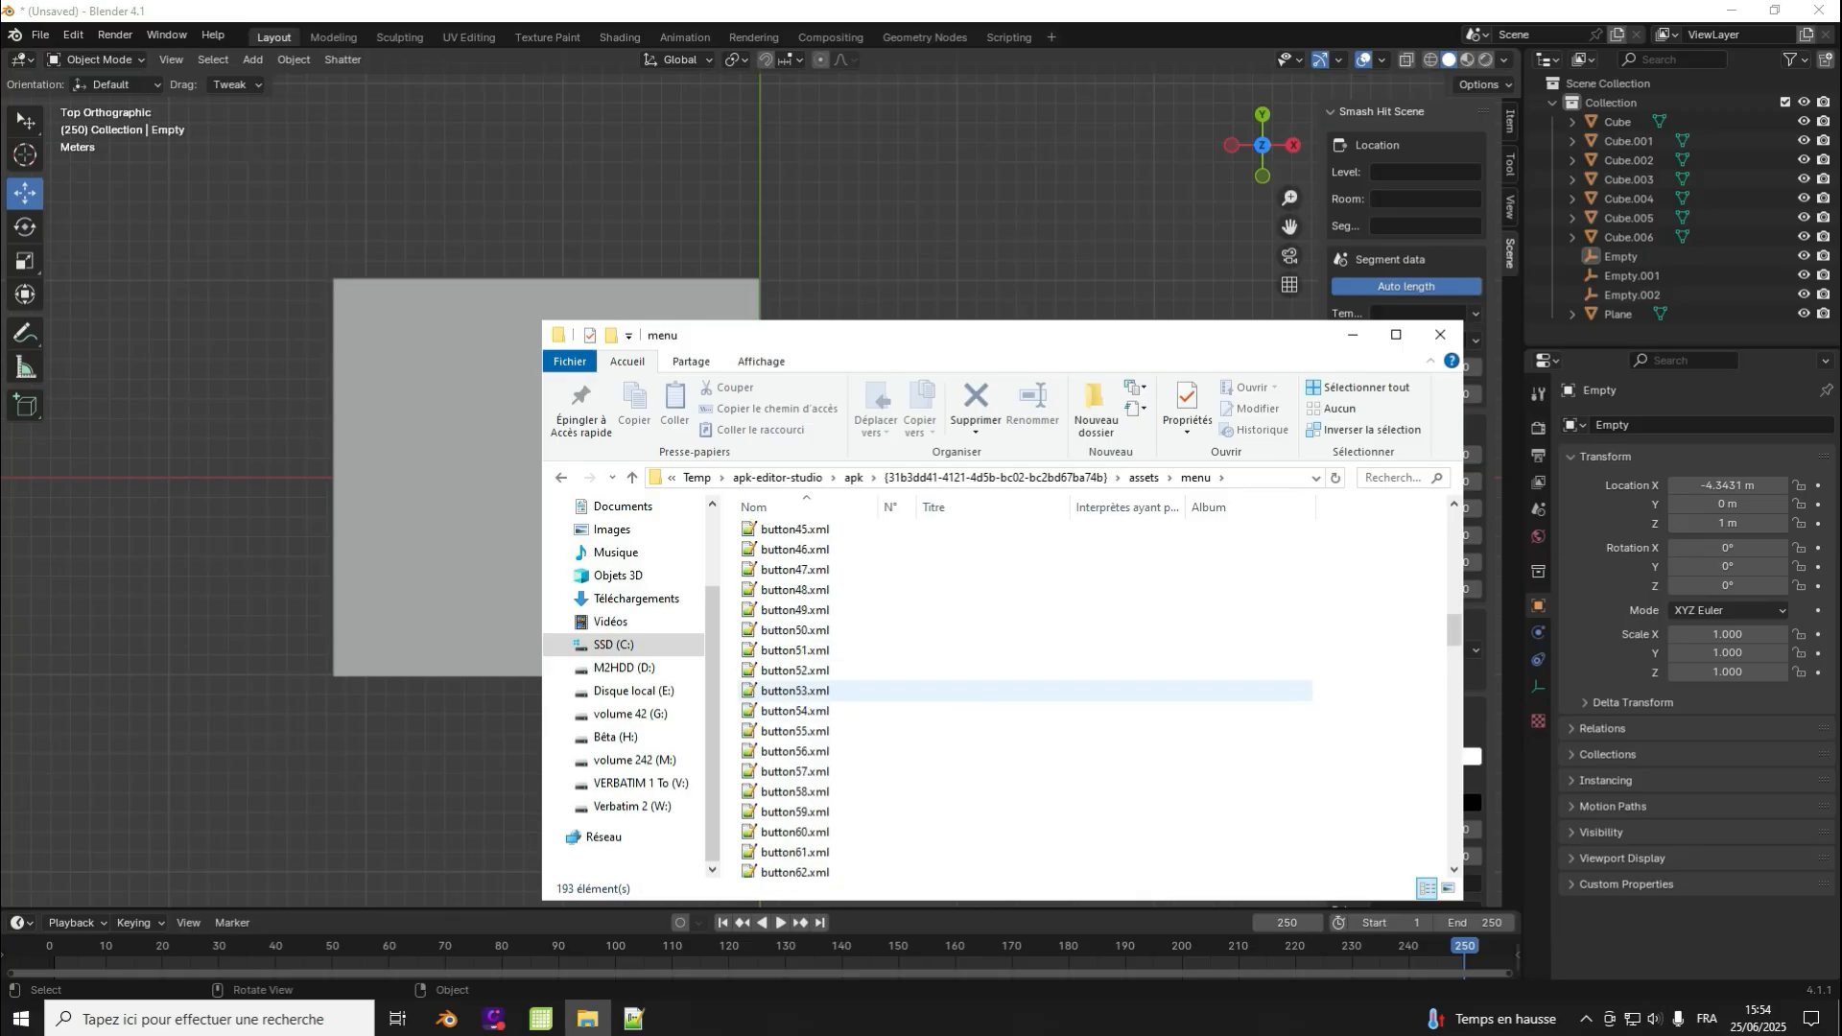
scroll(792, 690, "down", 6)
scroll(792, 685, "up", 19)
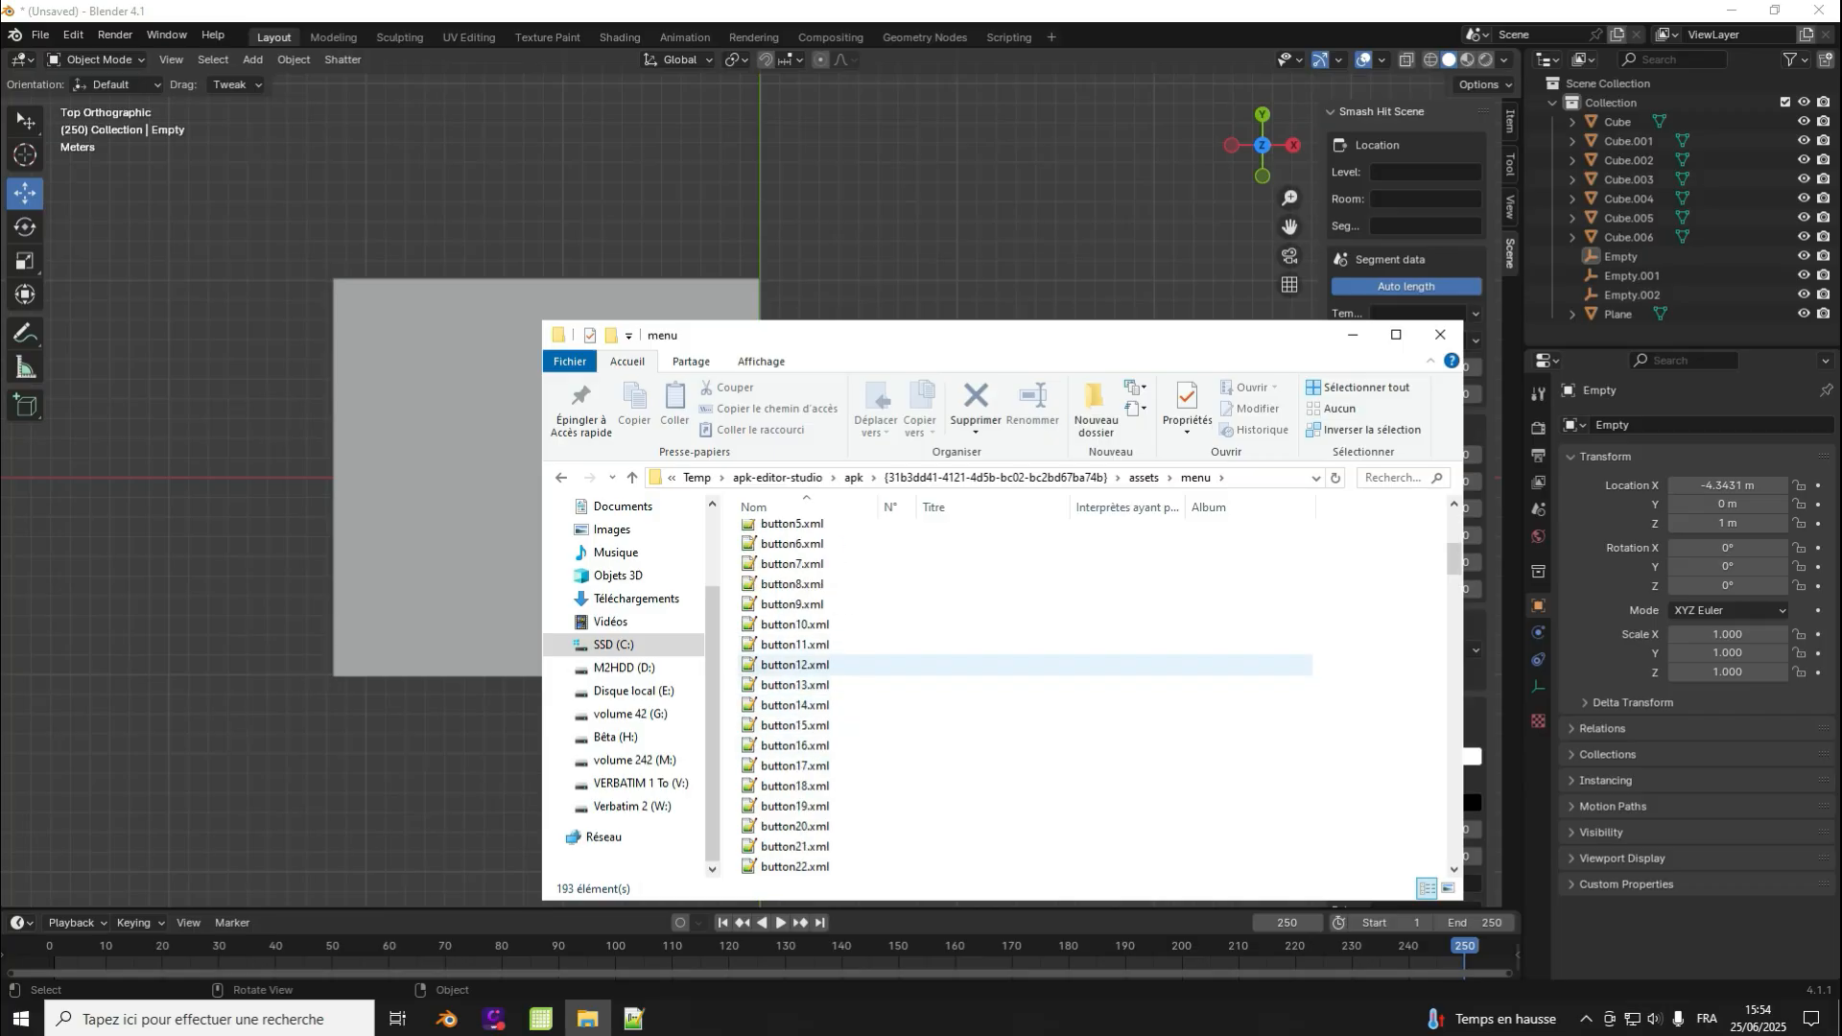
scroll(792, 662, "up", 4)
scroll(792, 677, "down", 3)
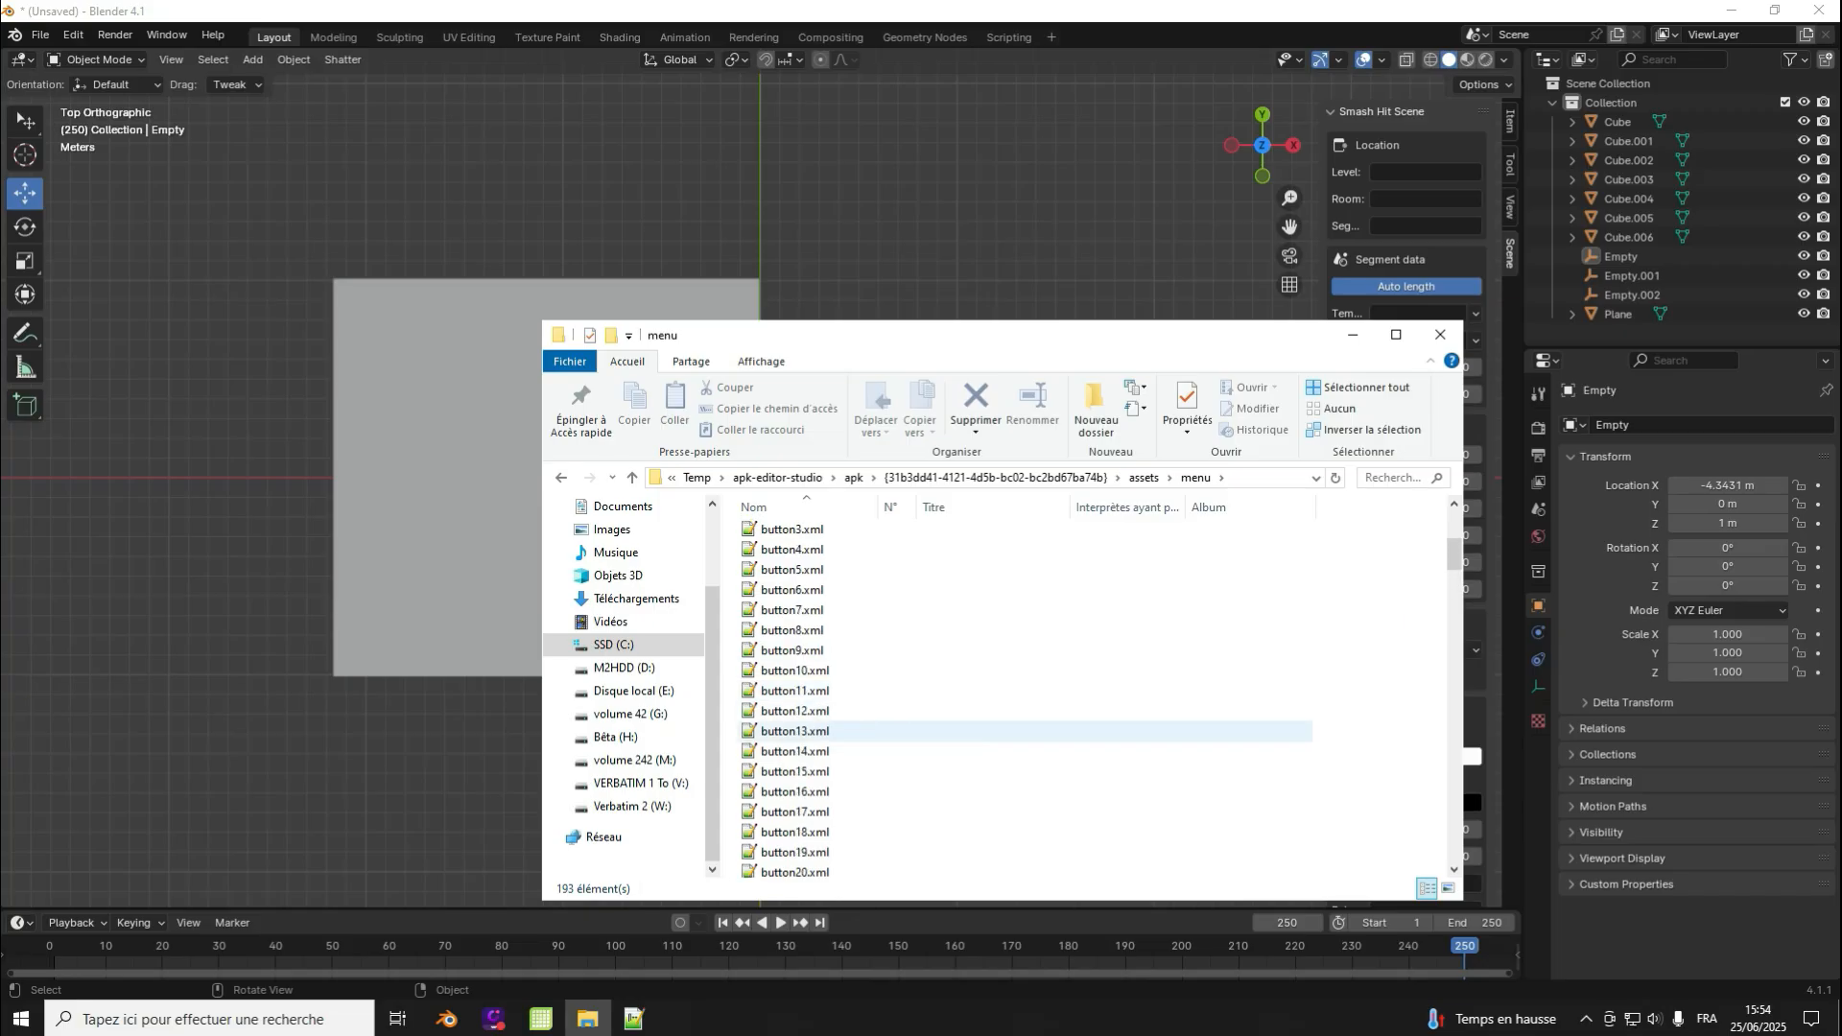
Step: Open button14.xml in Notepad++, examine the script:level command on its rect line, and close the editor
right_click(782, 729)
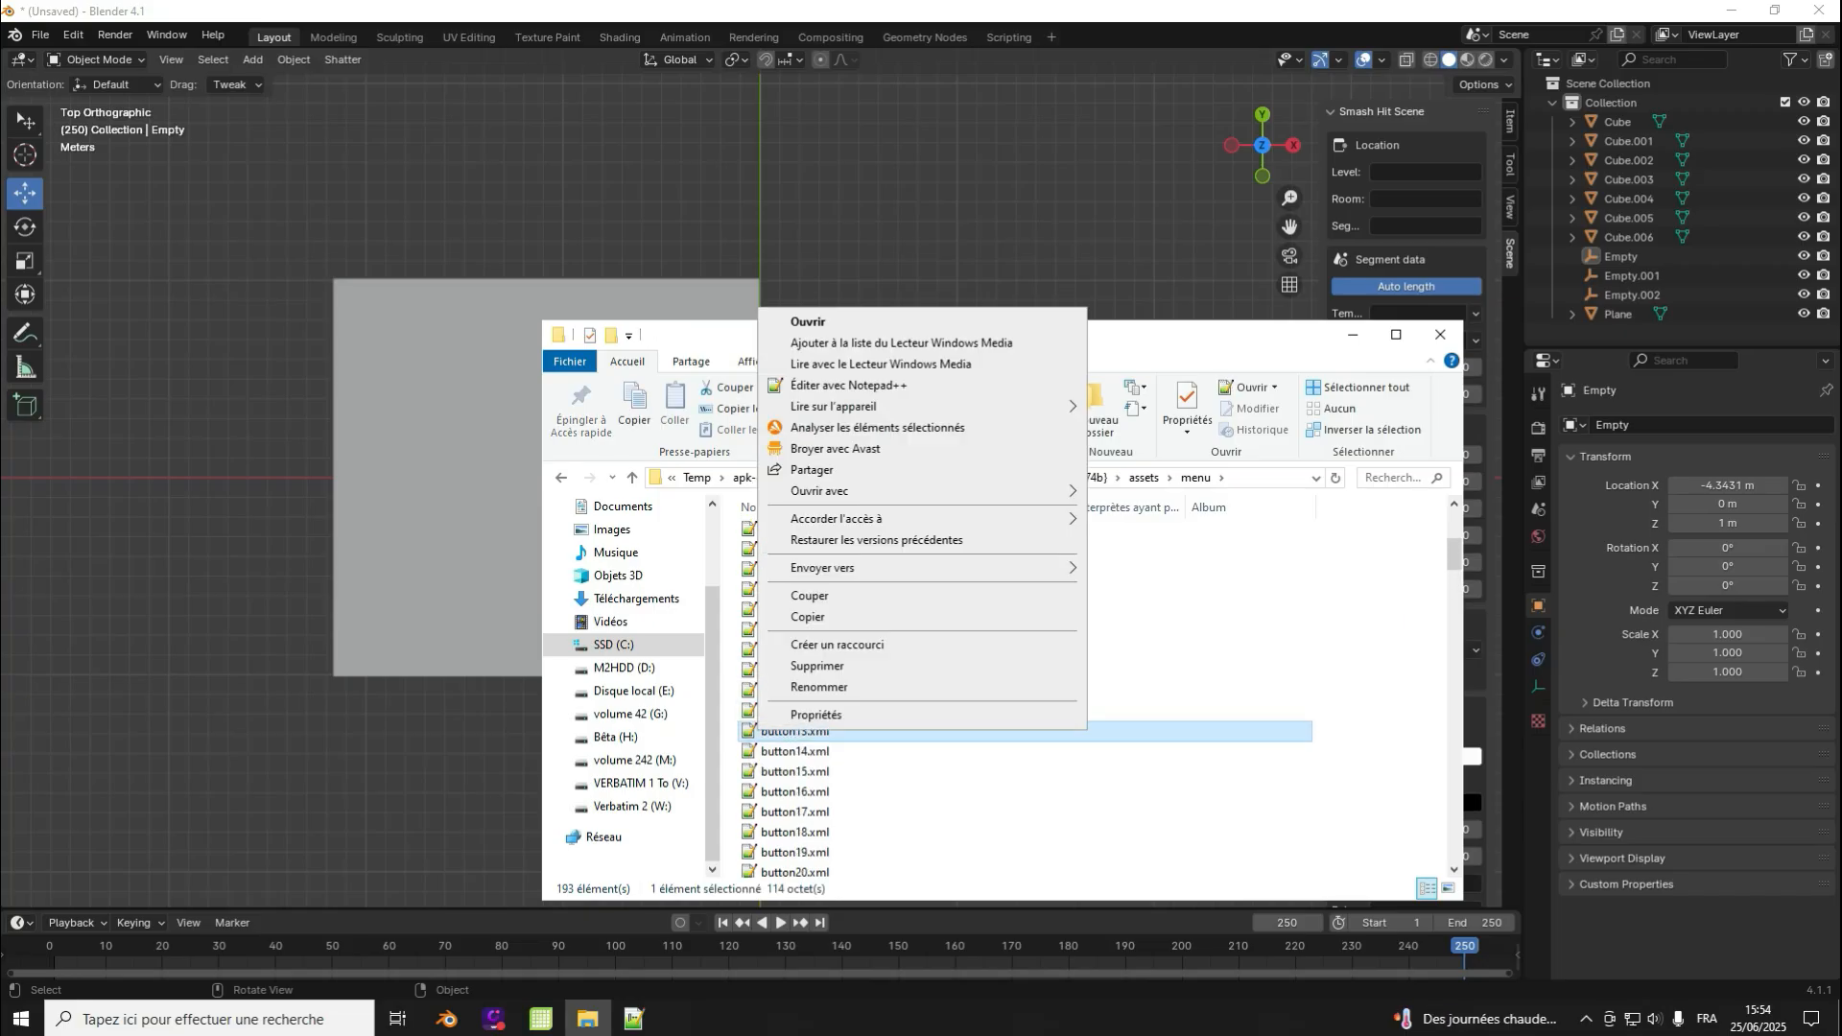
key("Escape")
scroll(782, 731, "down", 4)
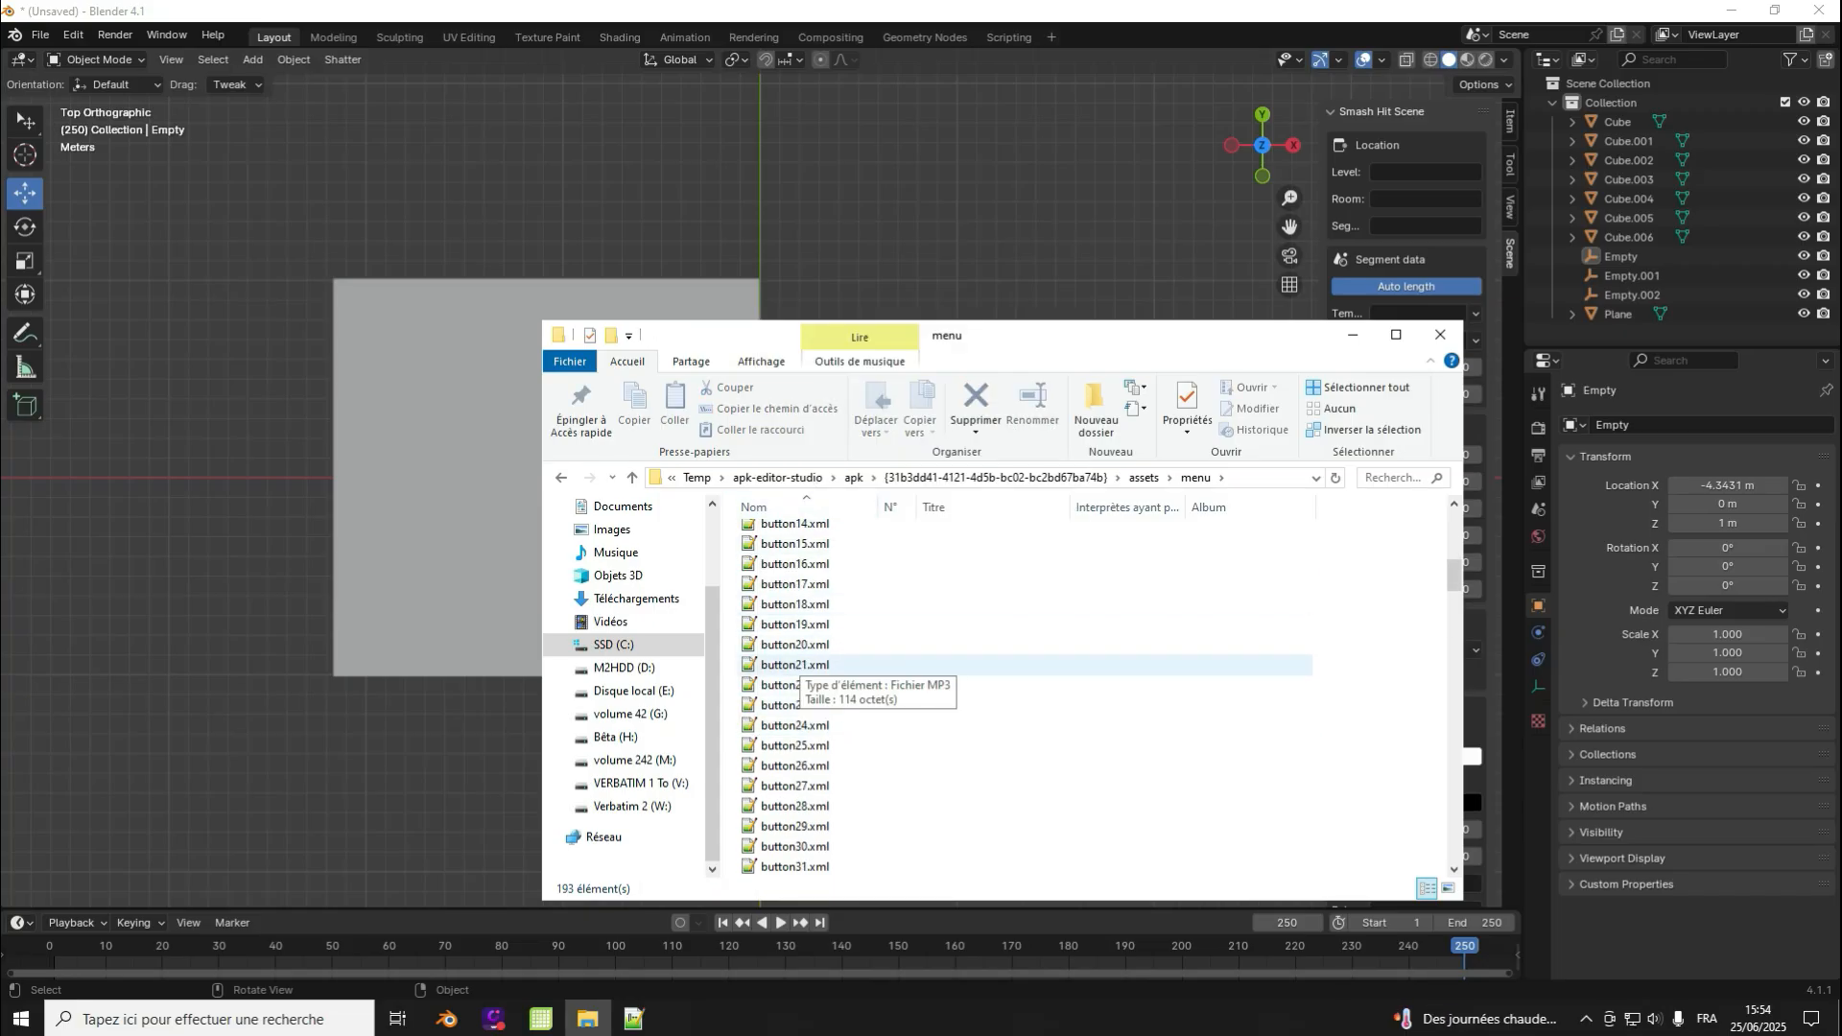
scroll(796, 664, "up", 2)
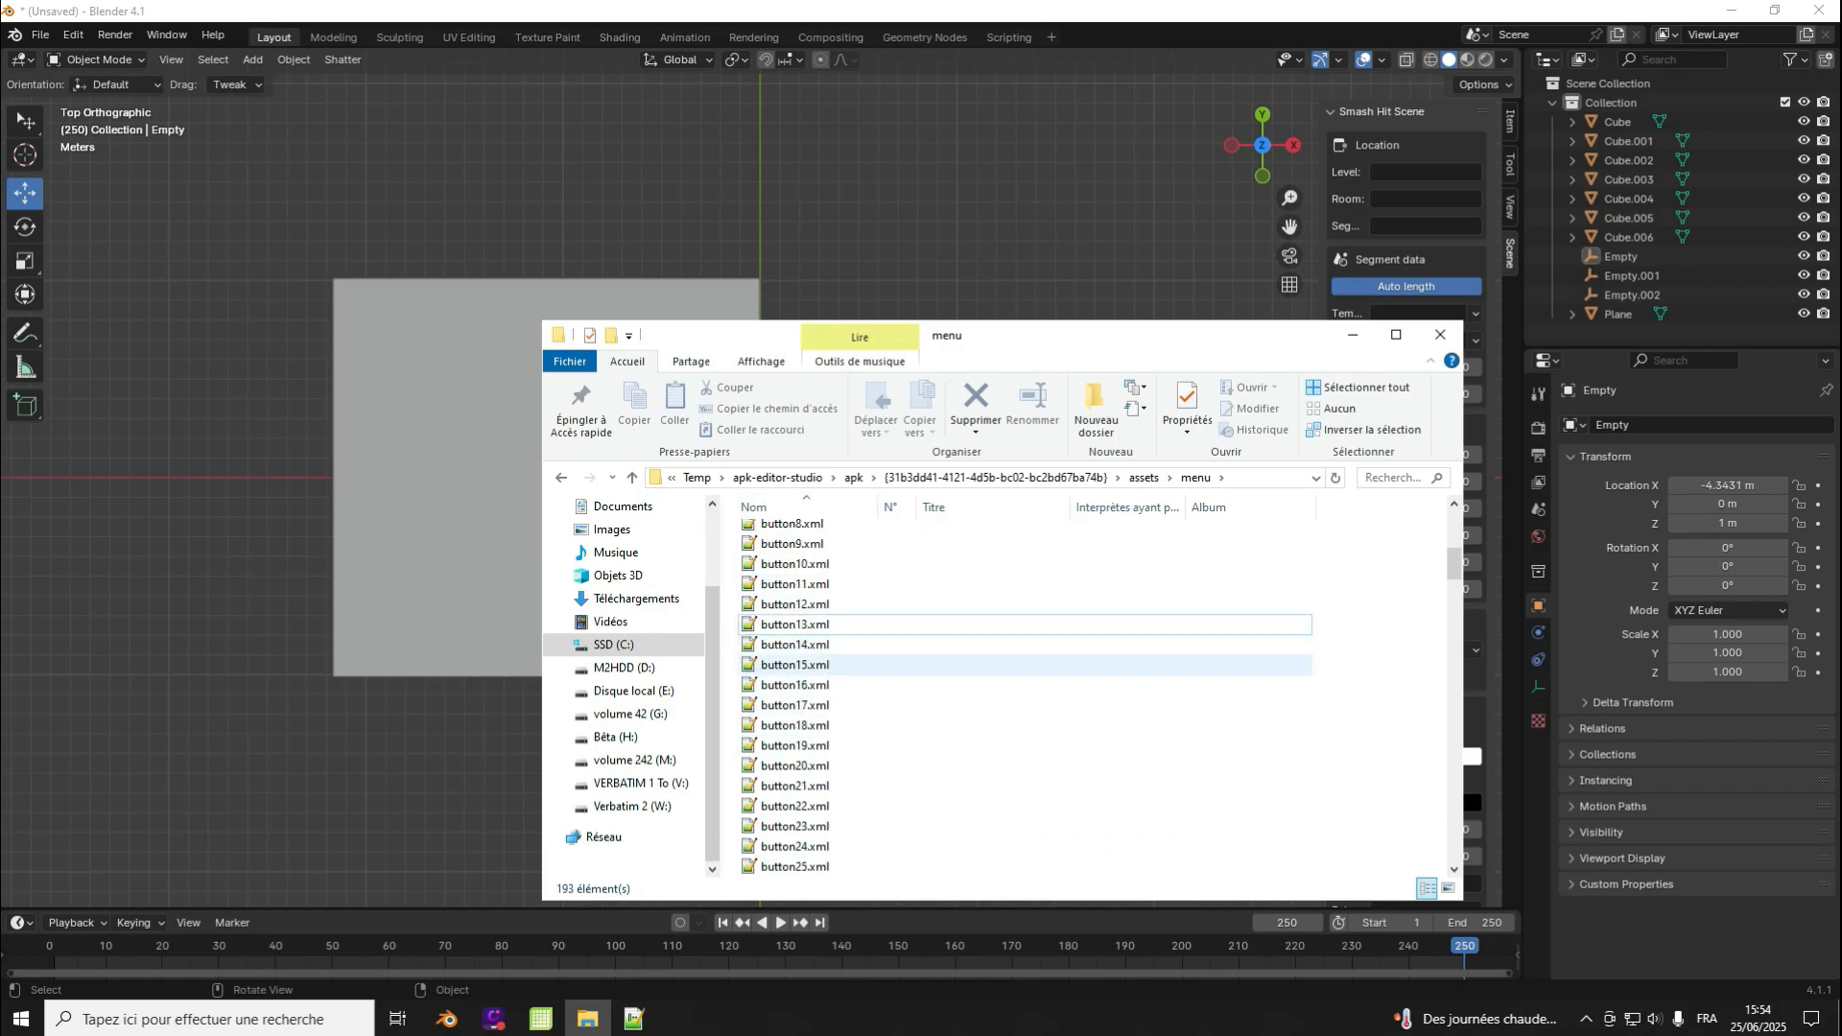
left_click(815, 647)
double_click(816, 645)
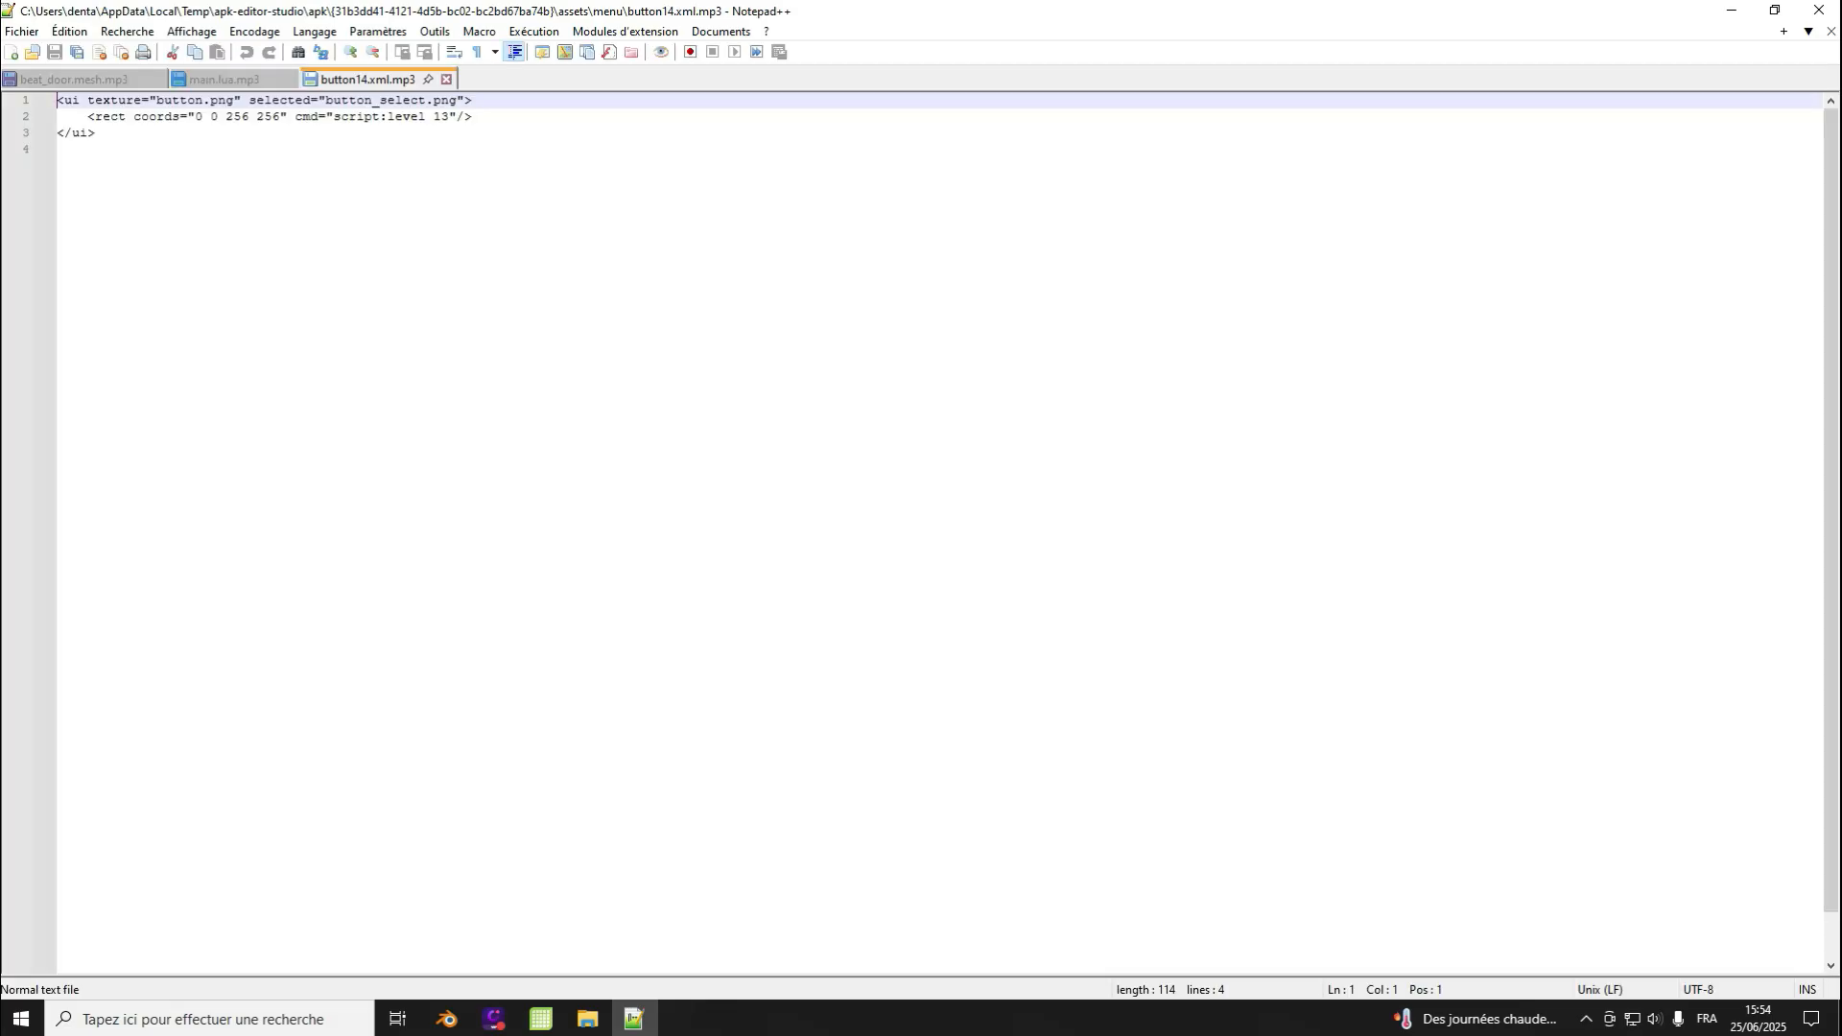
left_click(448, 117)
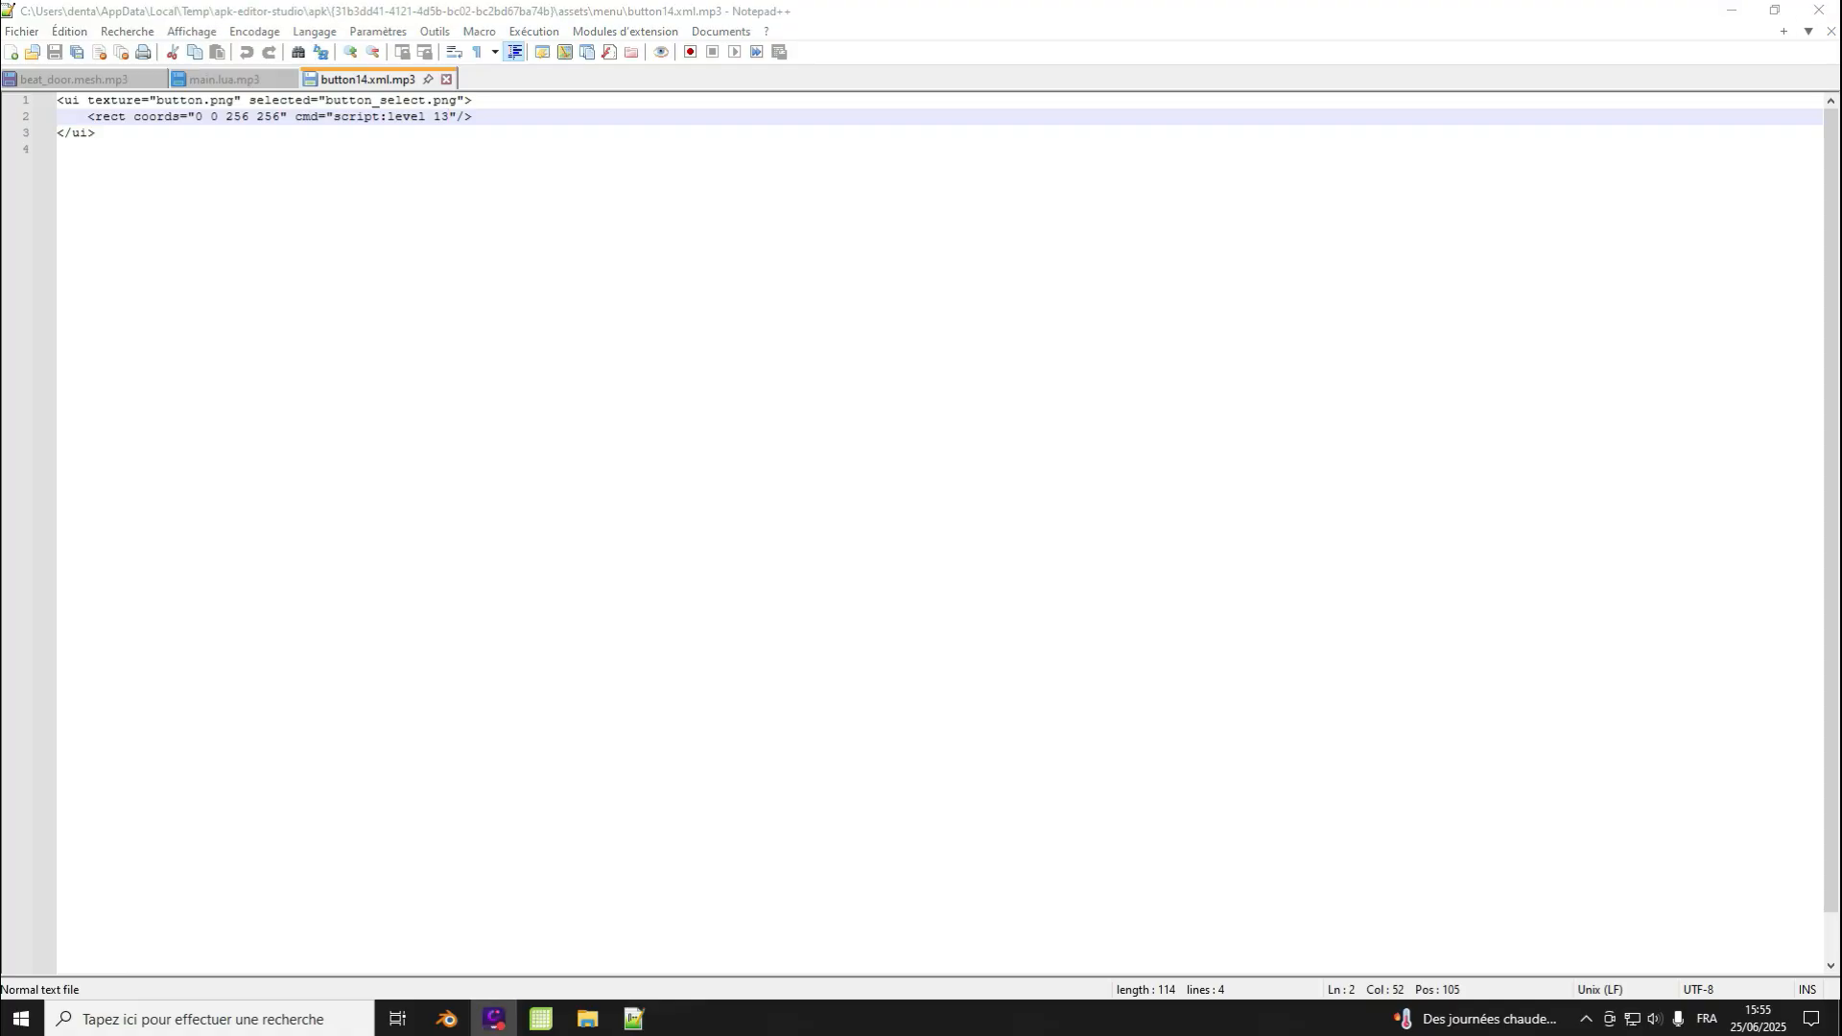
left_click(1818, 10)
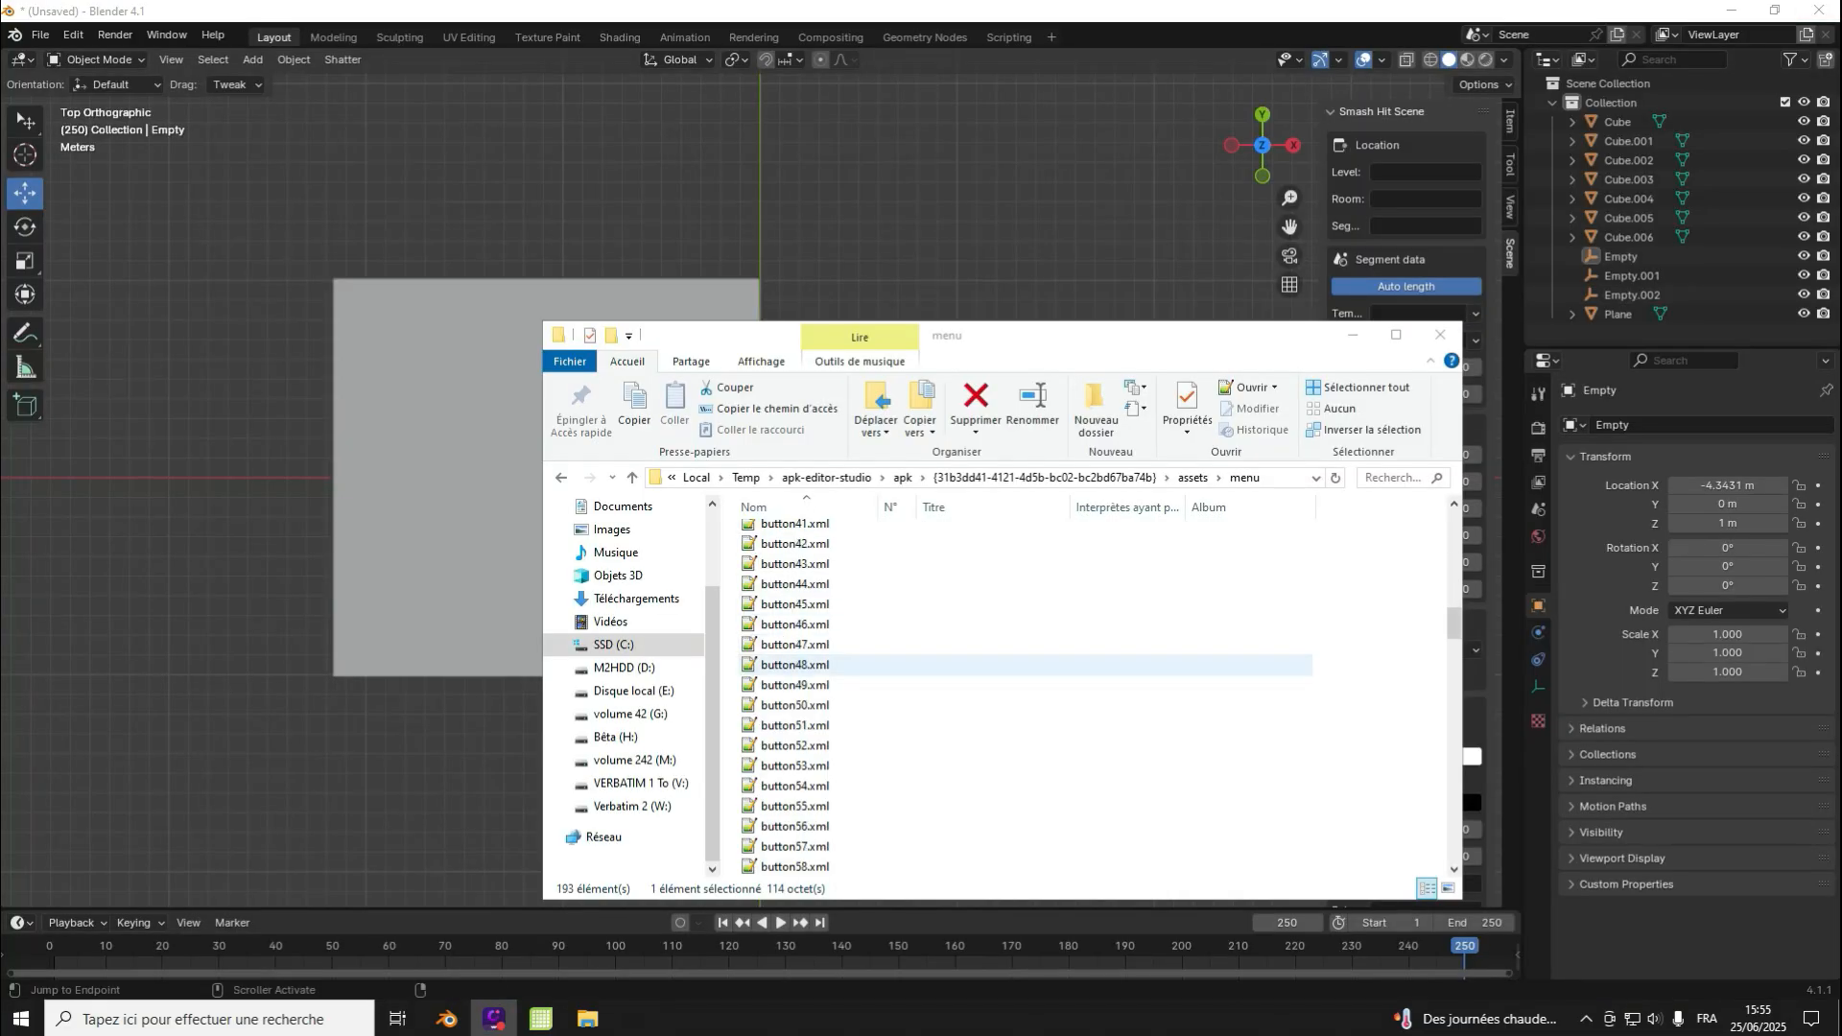
Step: Look past the numbered button files to the menu folder's debug, endless and gameover files, and select debug.png
scroll(796, 651, "down", 4)
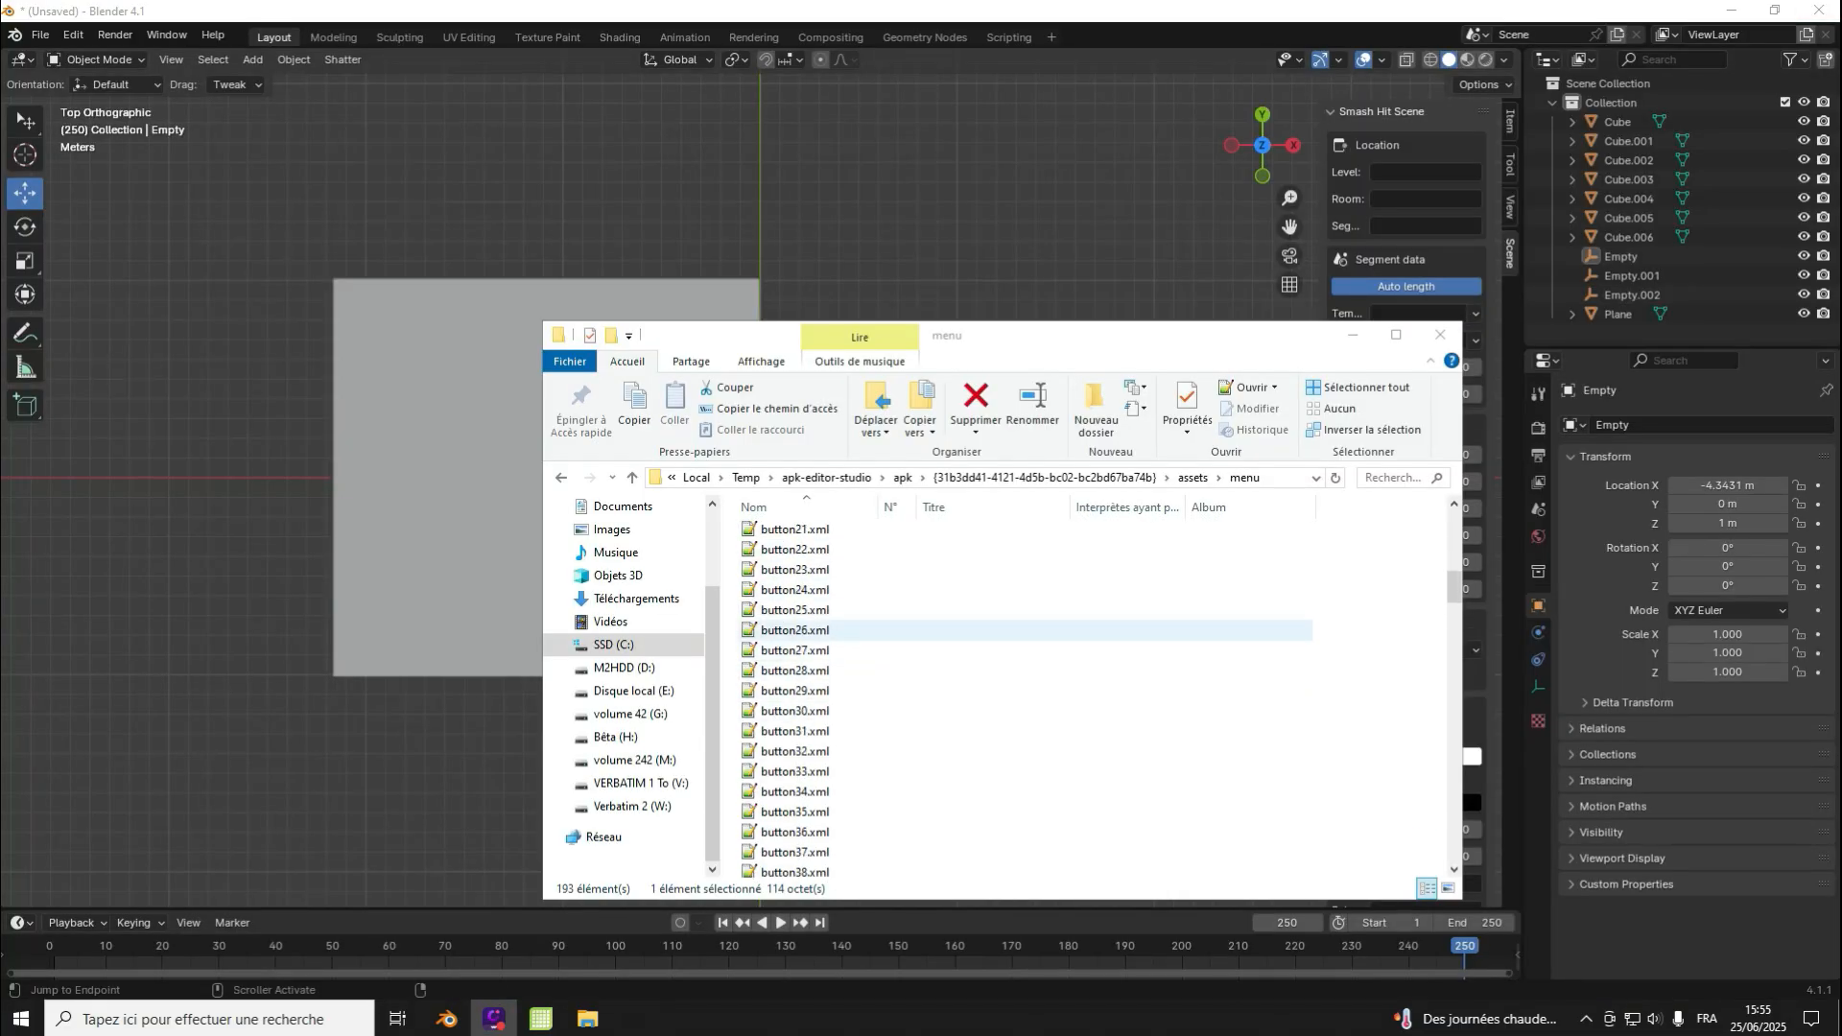
scroll(797, 642, "down", 18)
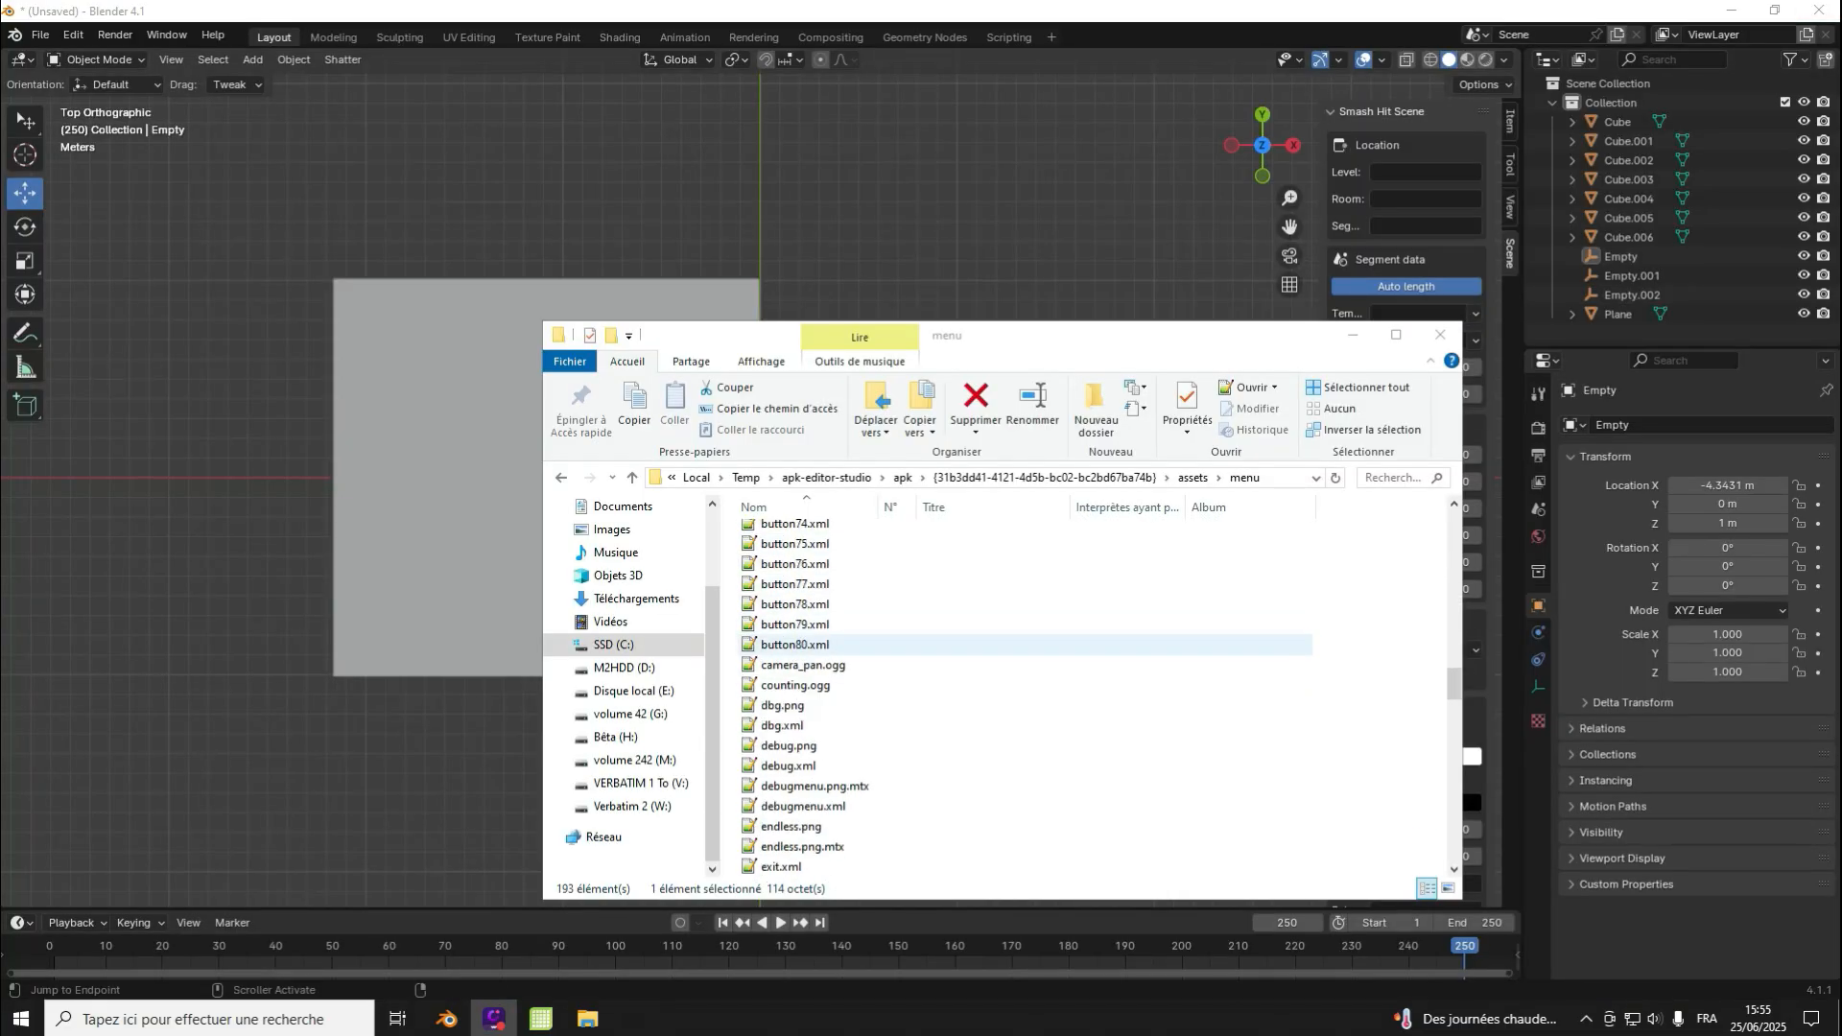
scroll(796, 644, "up", 1)
scroll(796, 645, "down", 2)
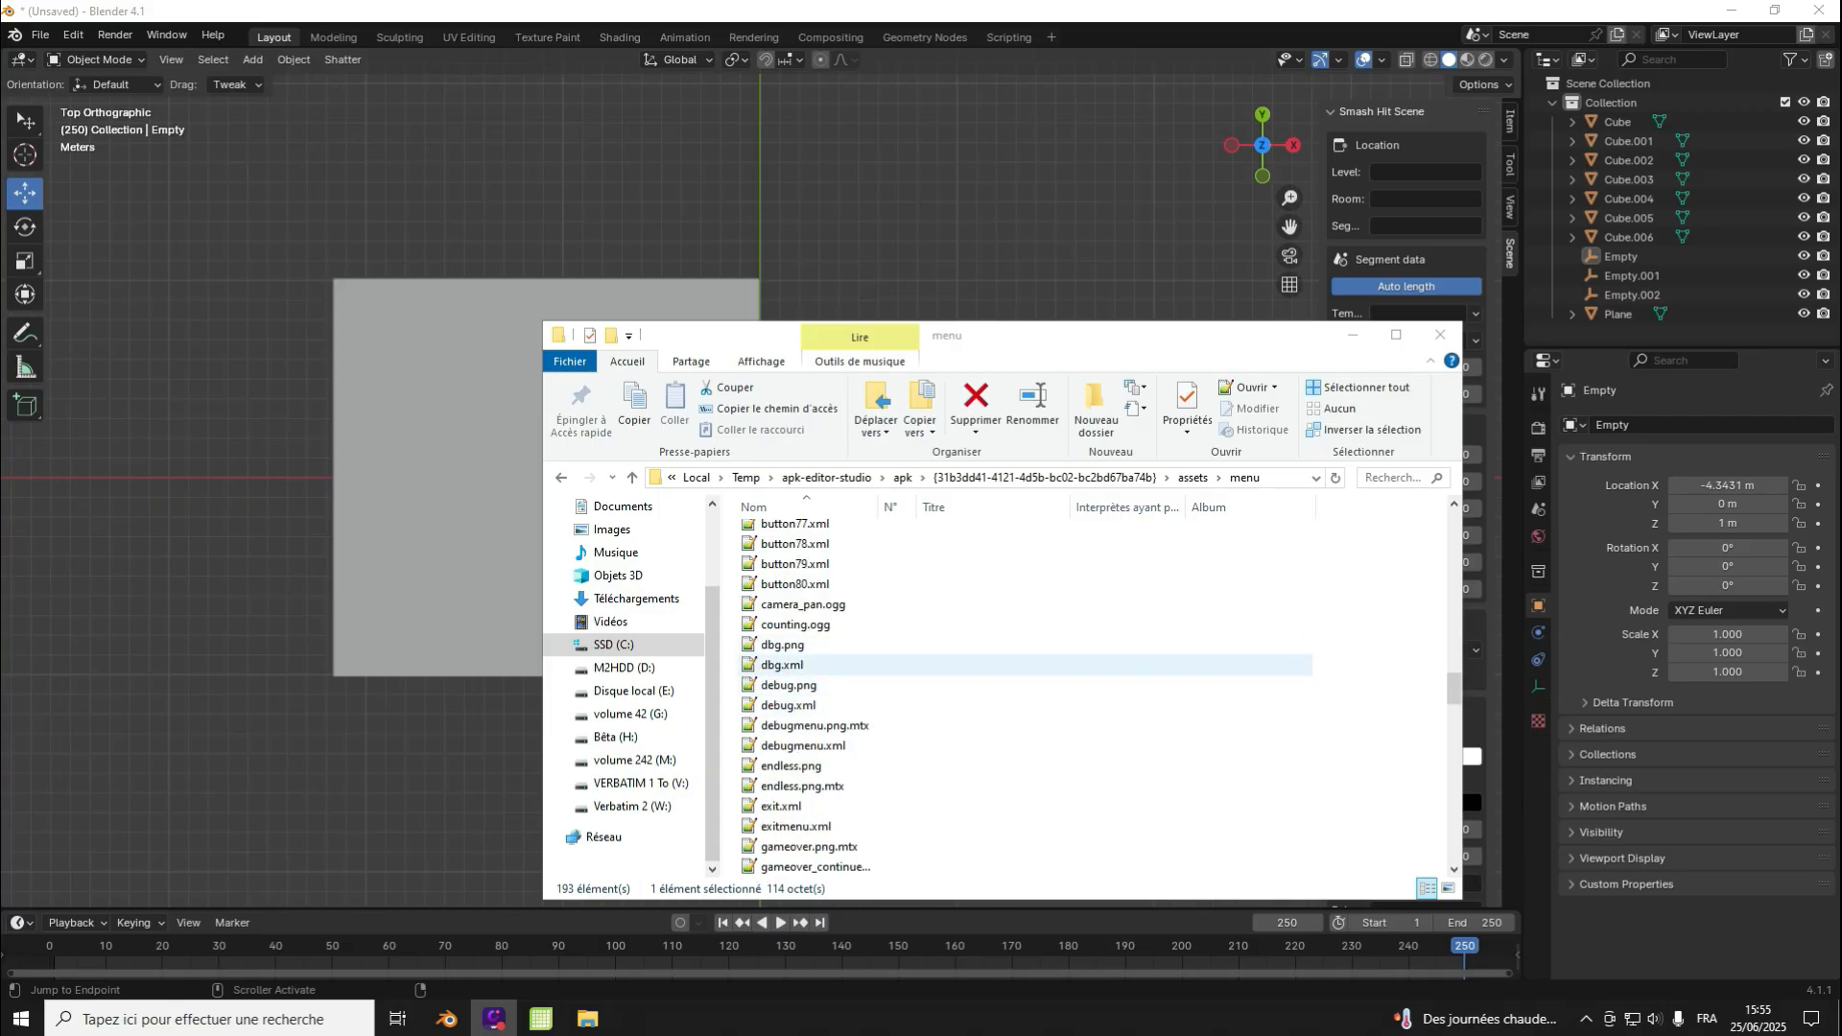
scroll(796, 665, "down", 2)
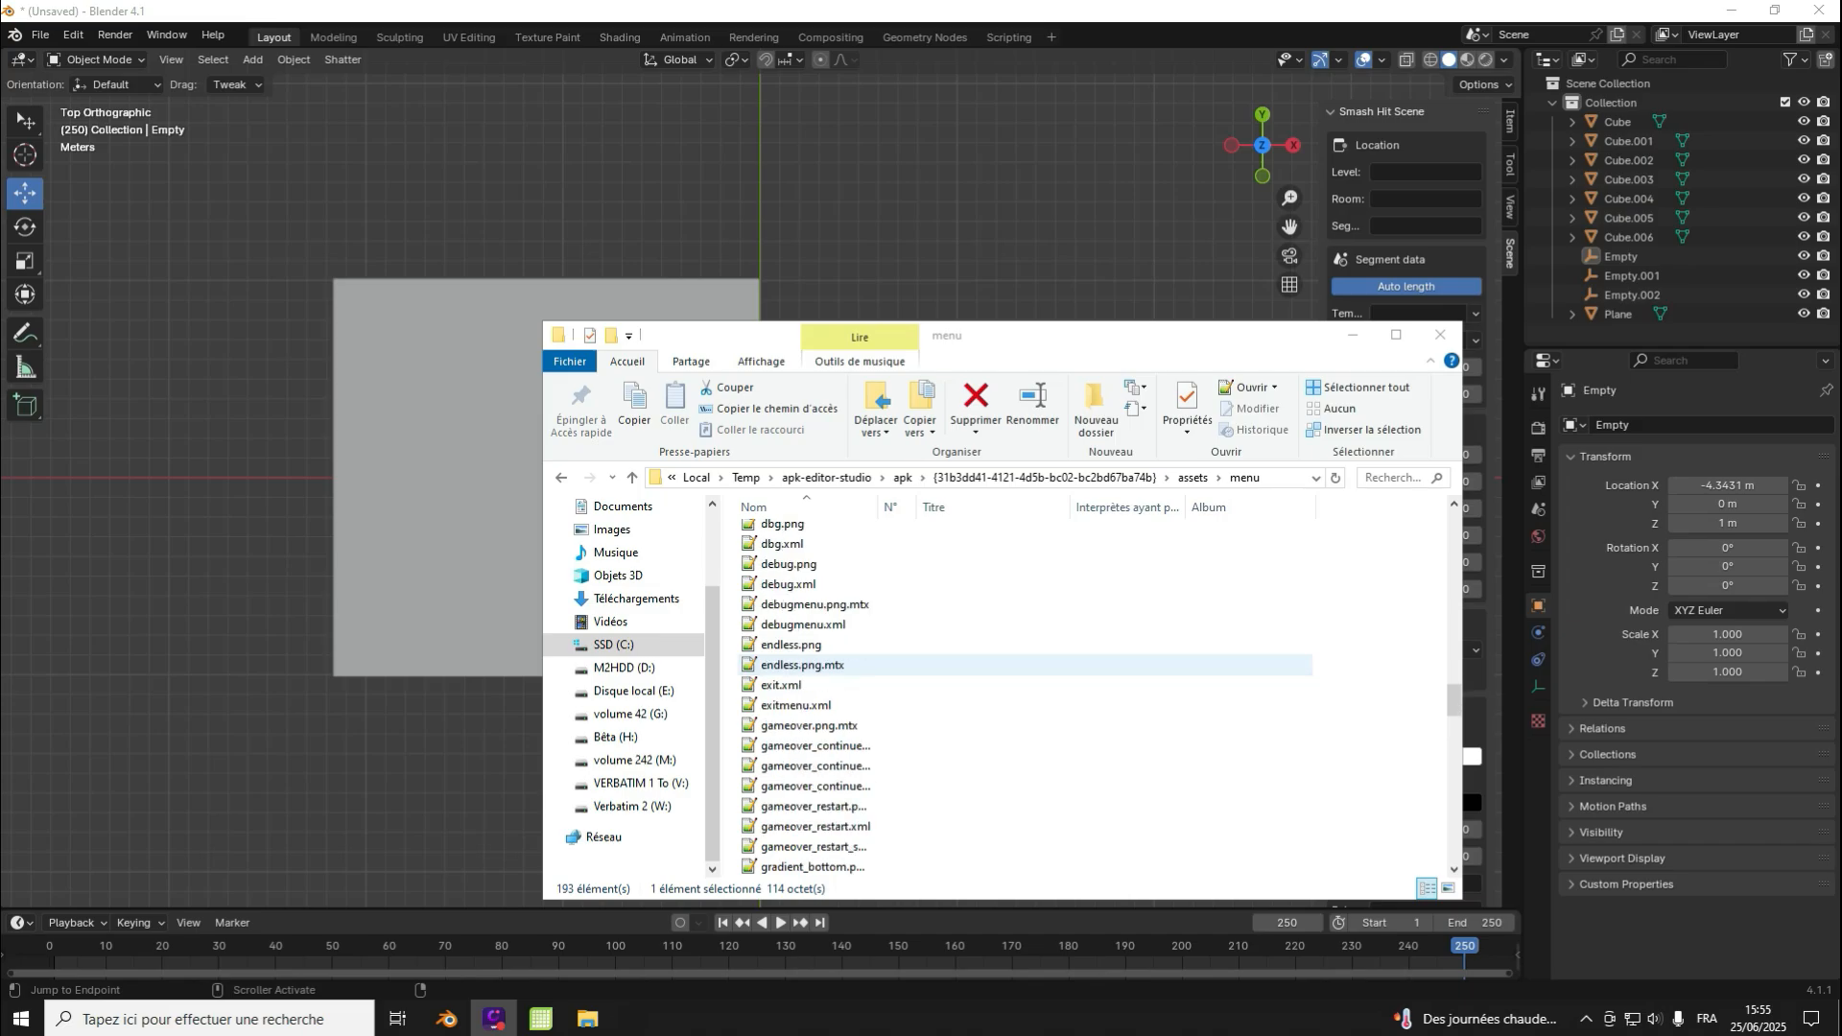
scroll(796, 669, "up", 6)
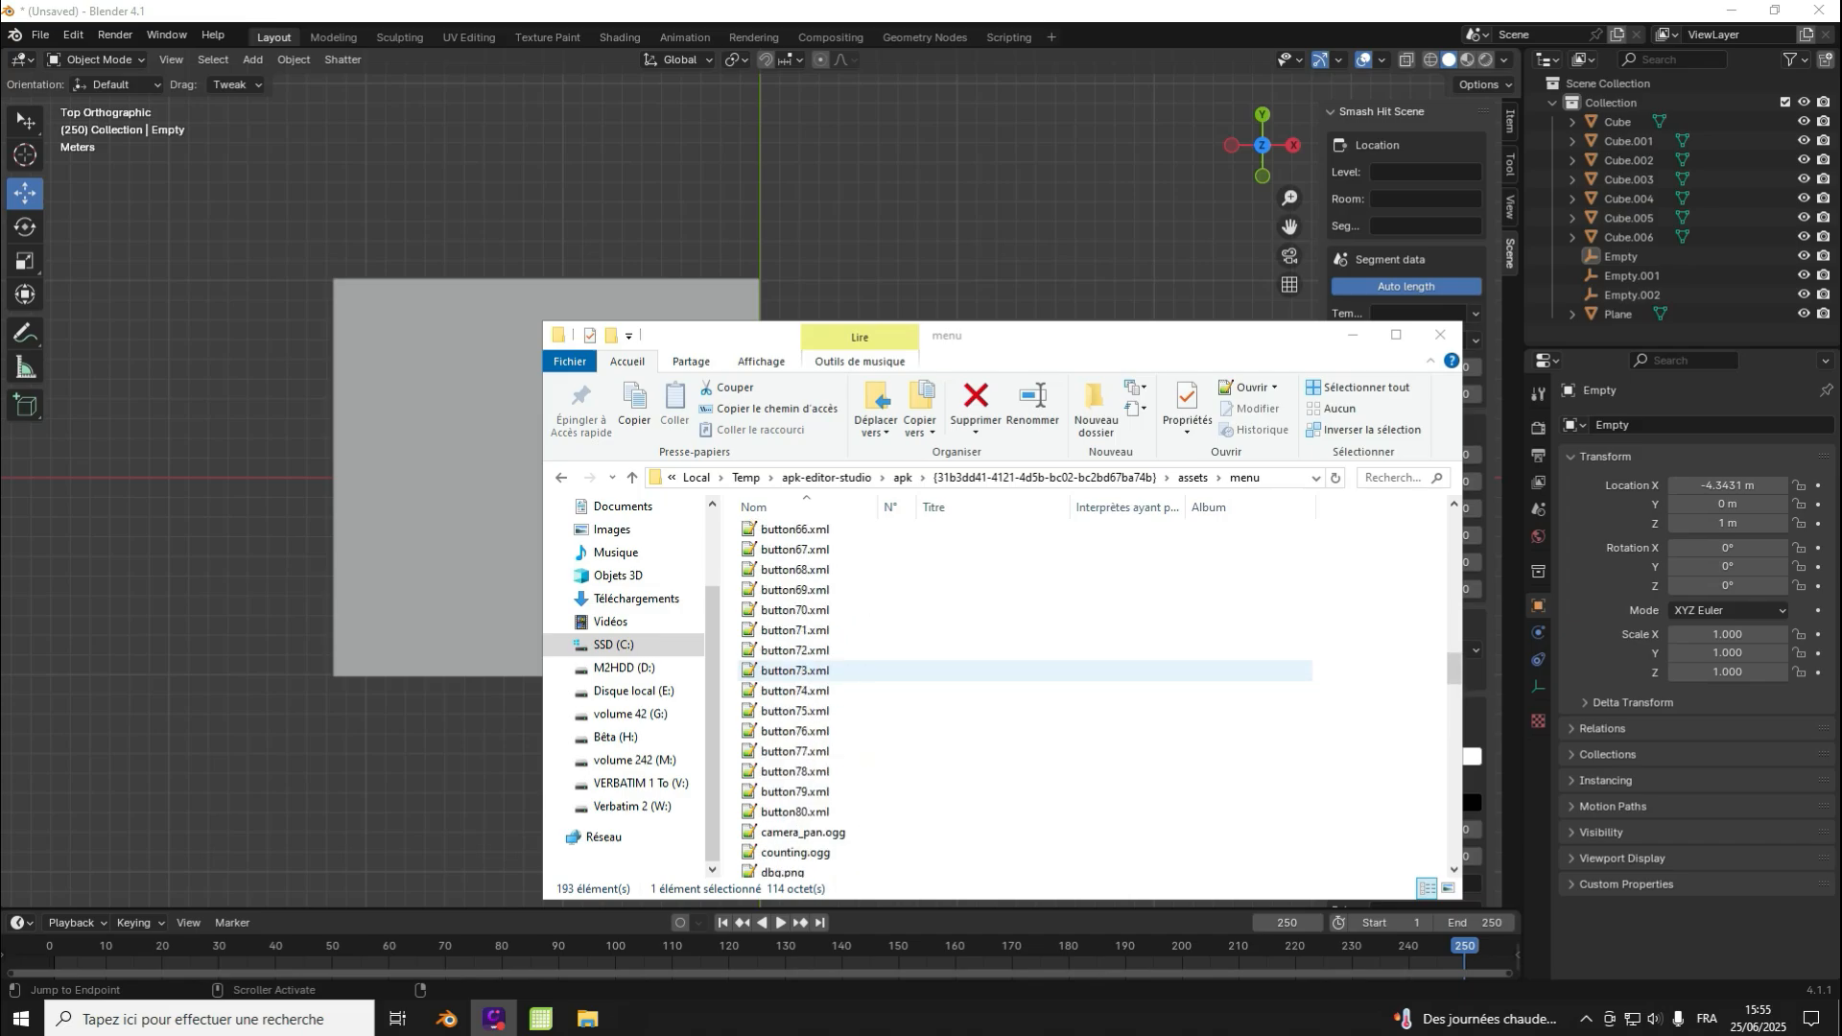
scroll(796, 668, "down", 3)
scroll(796, 665, "down", 2)
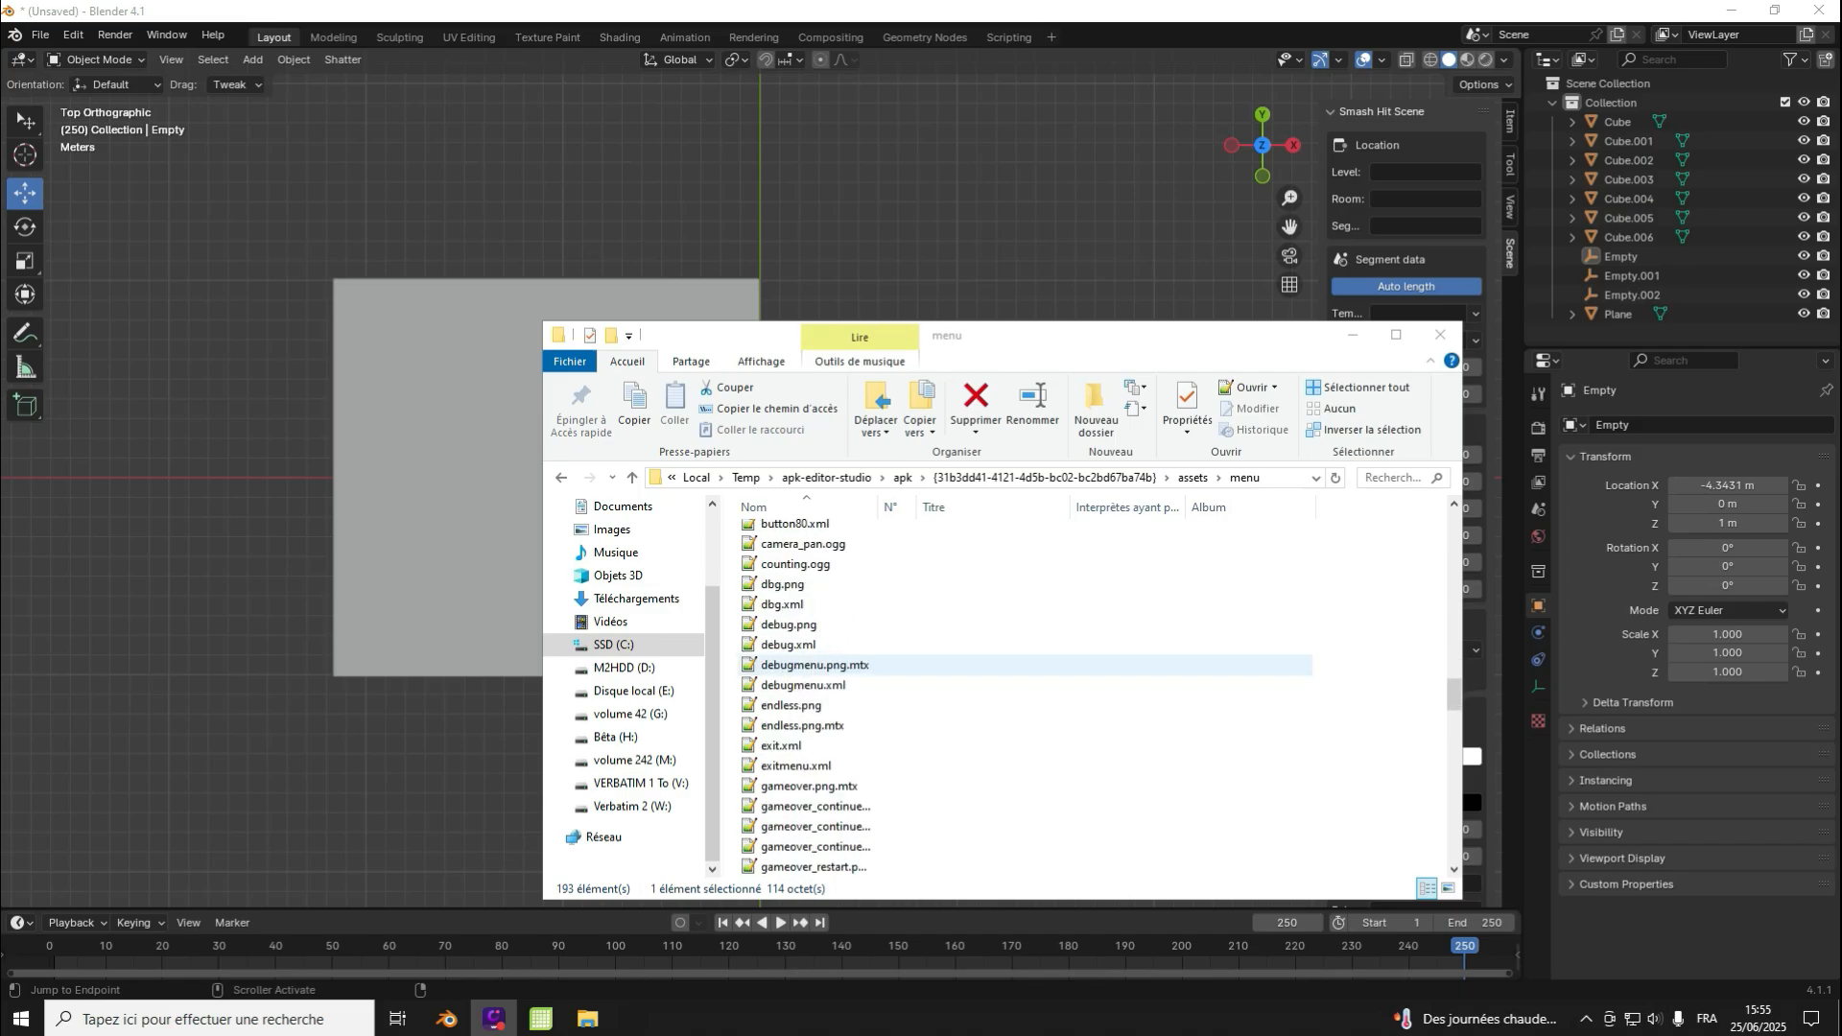
left_click(796, 627)
Step: Recheck the range of button files and look through the menu folder's help, loading, logo and mode files
scroll(796, 629, "up", 8)
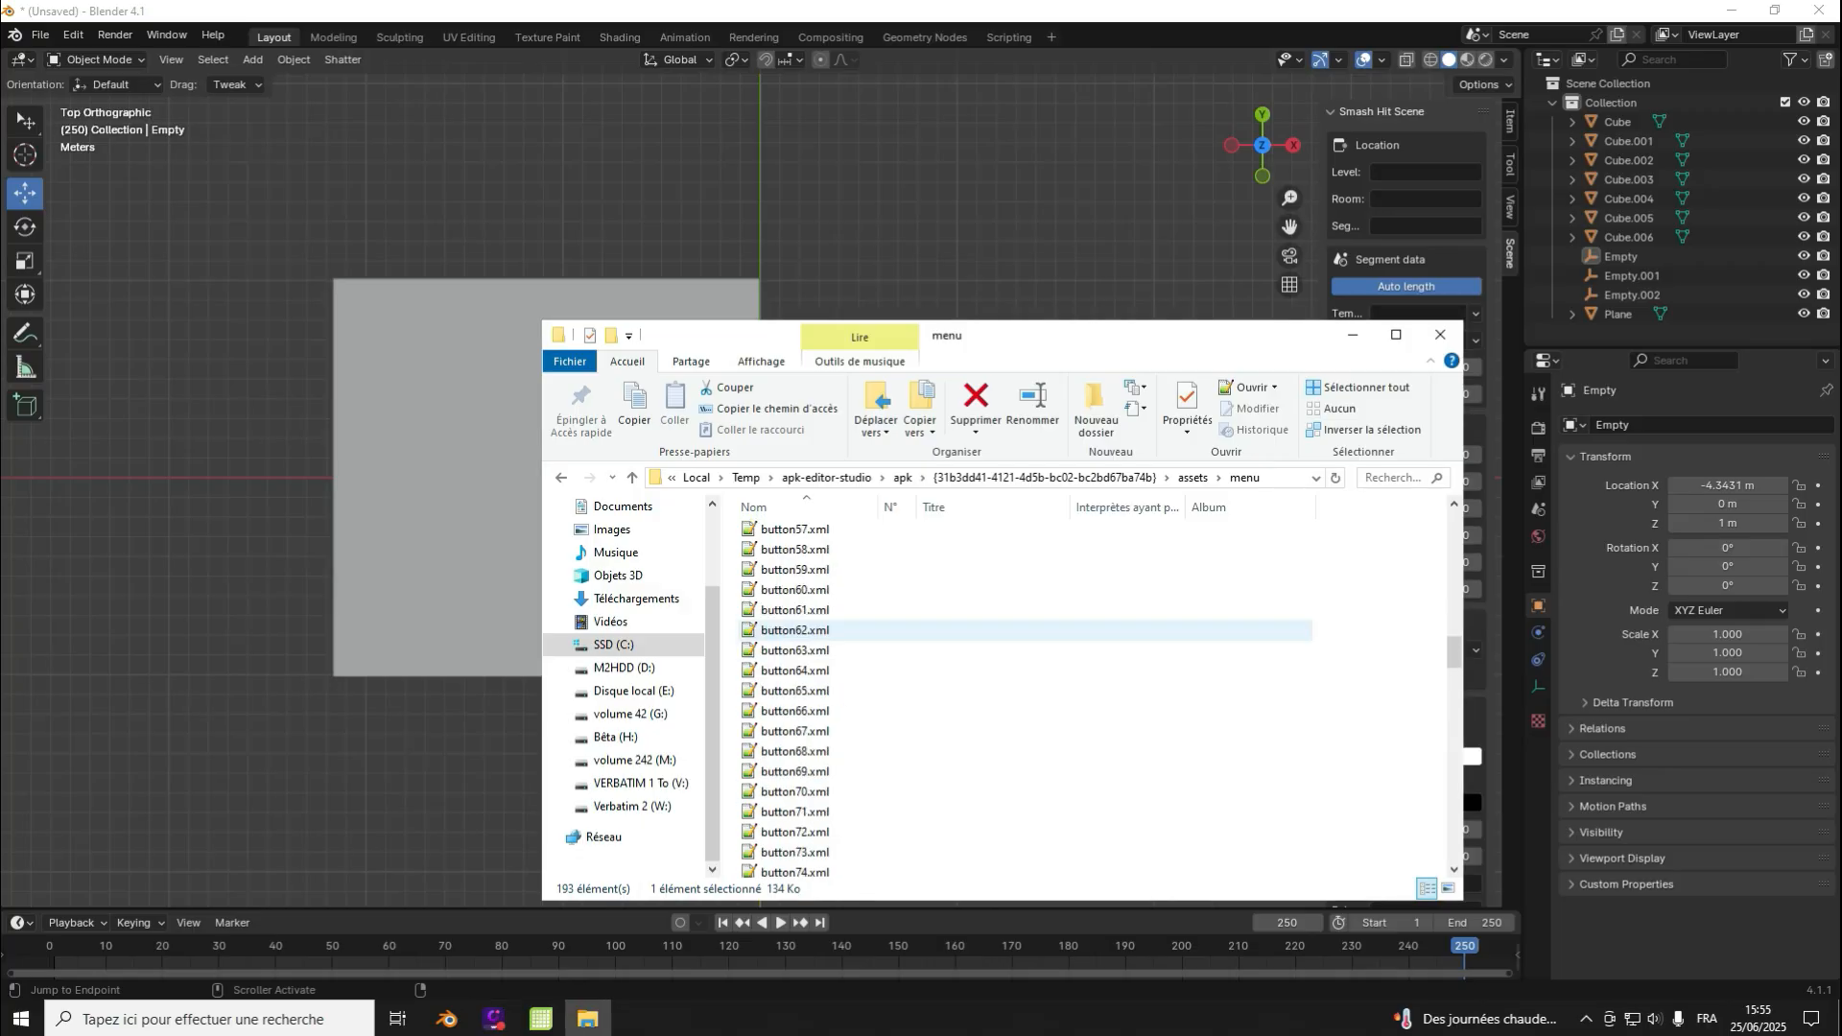
scroll(796, 625, "up", 15)
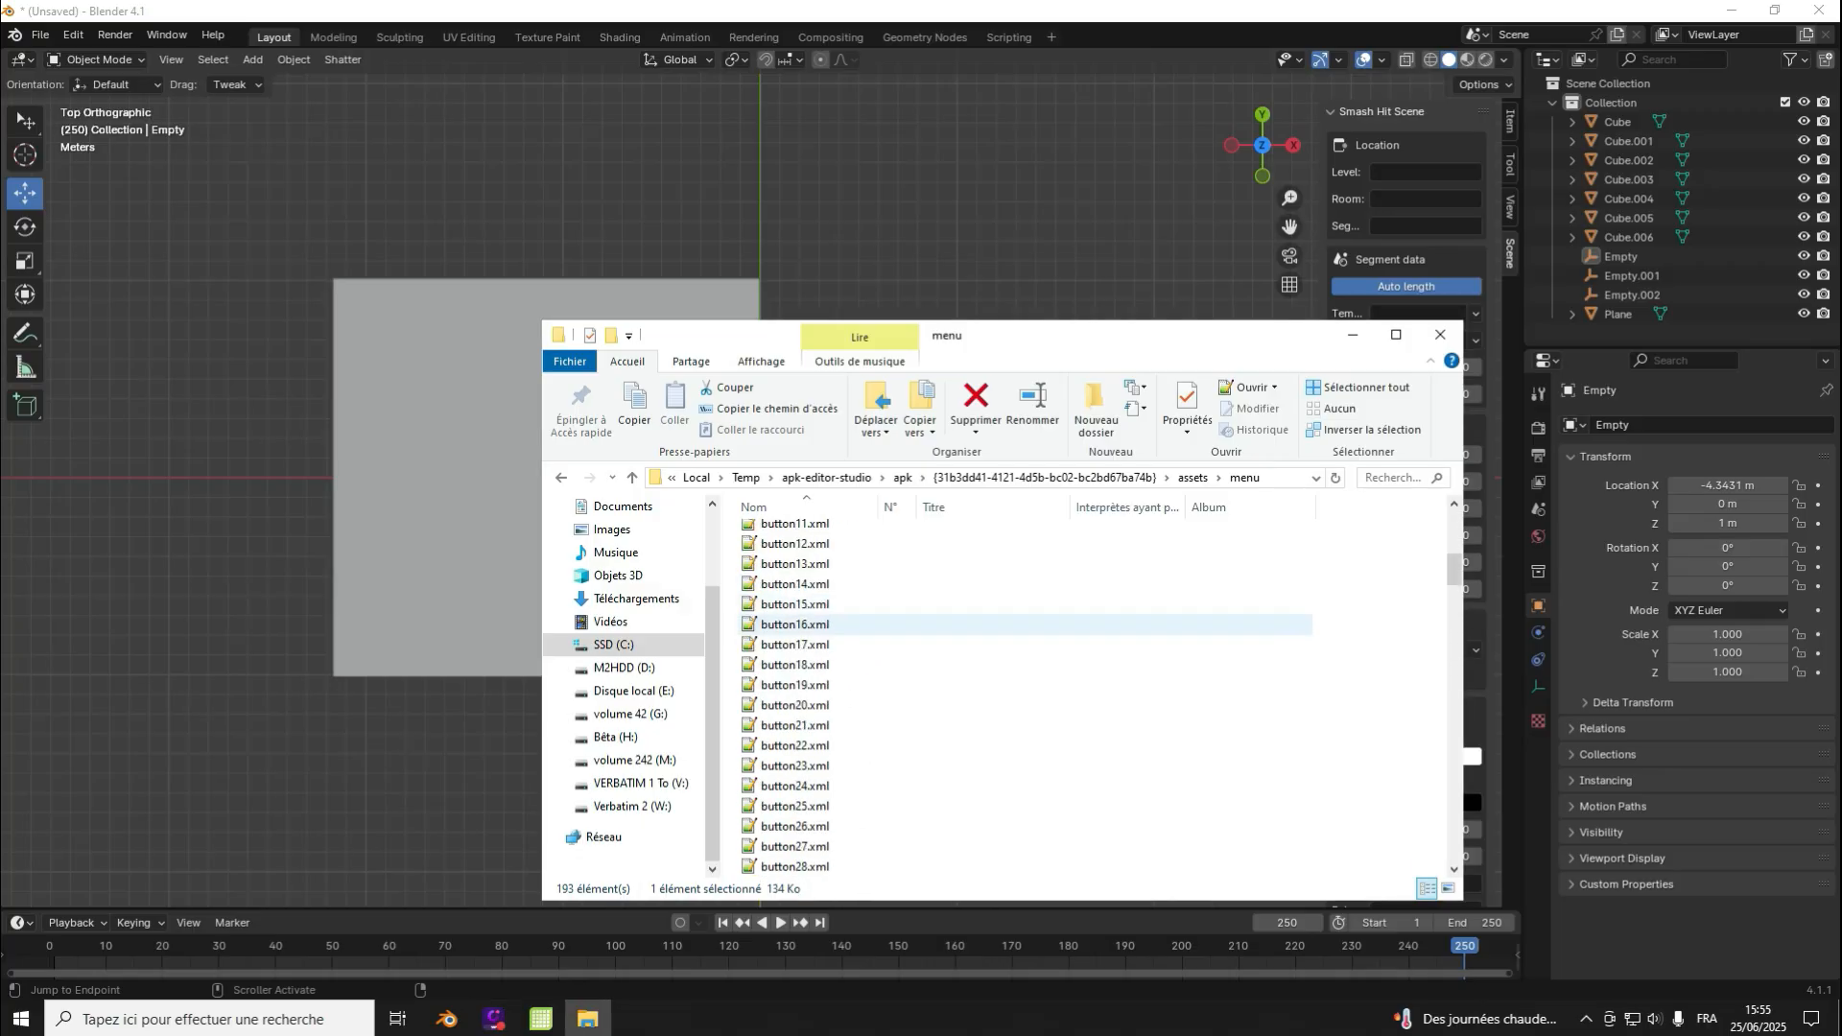
scroll(796, 619, "down", 20)
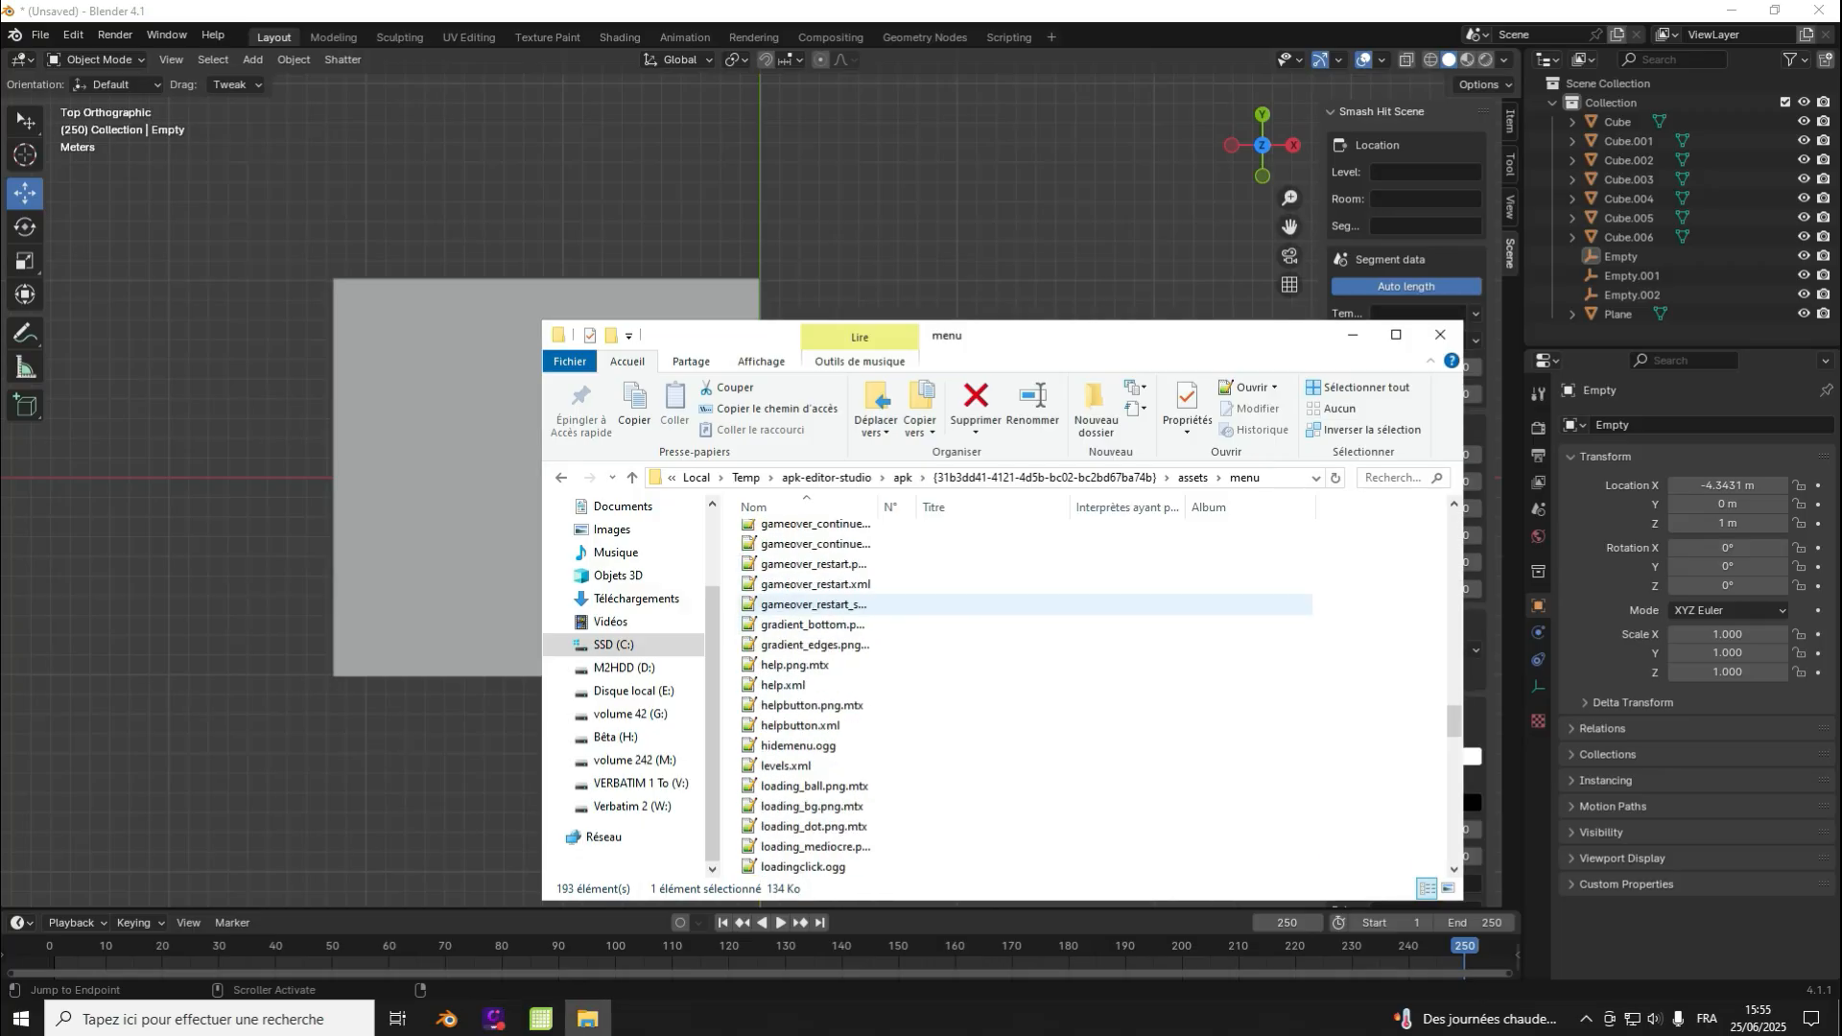
scroll(796, 614, "down", 2)
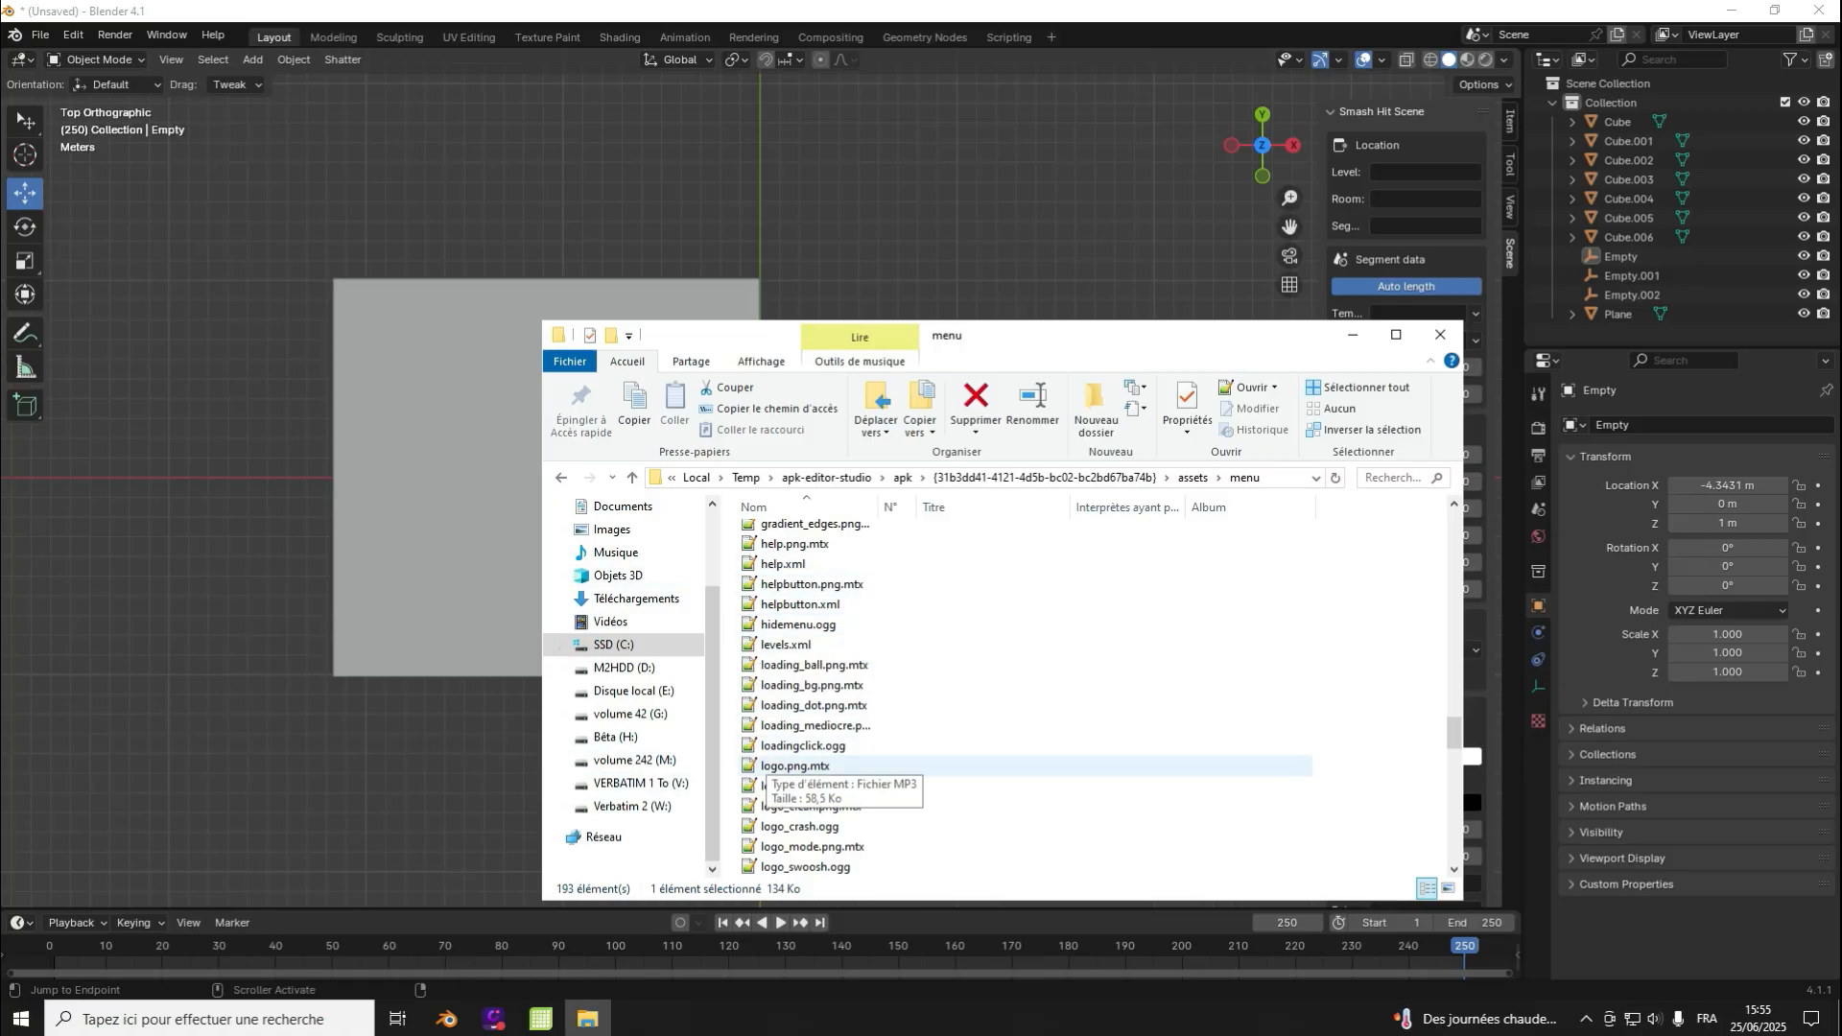
scroll(805, 685, "down", 6)
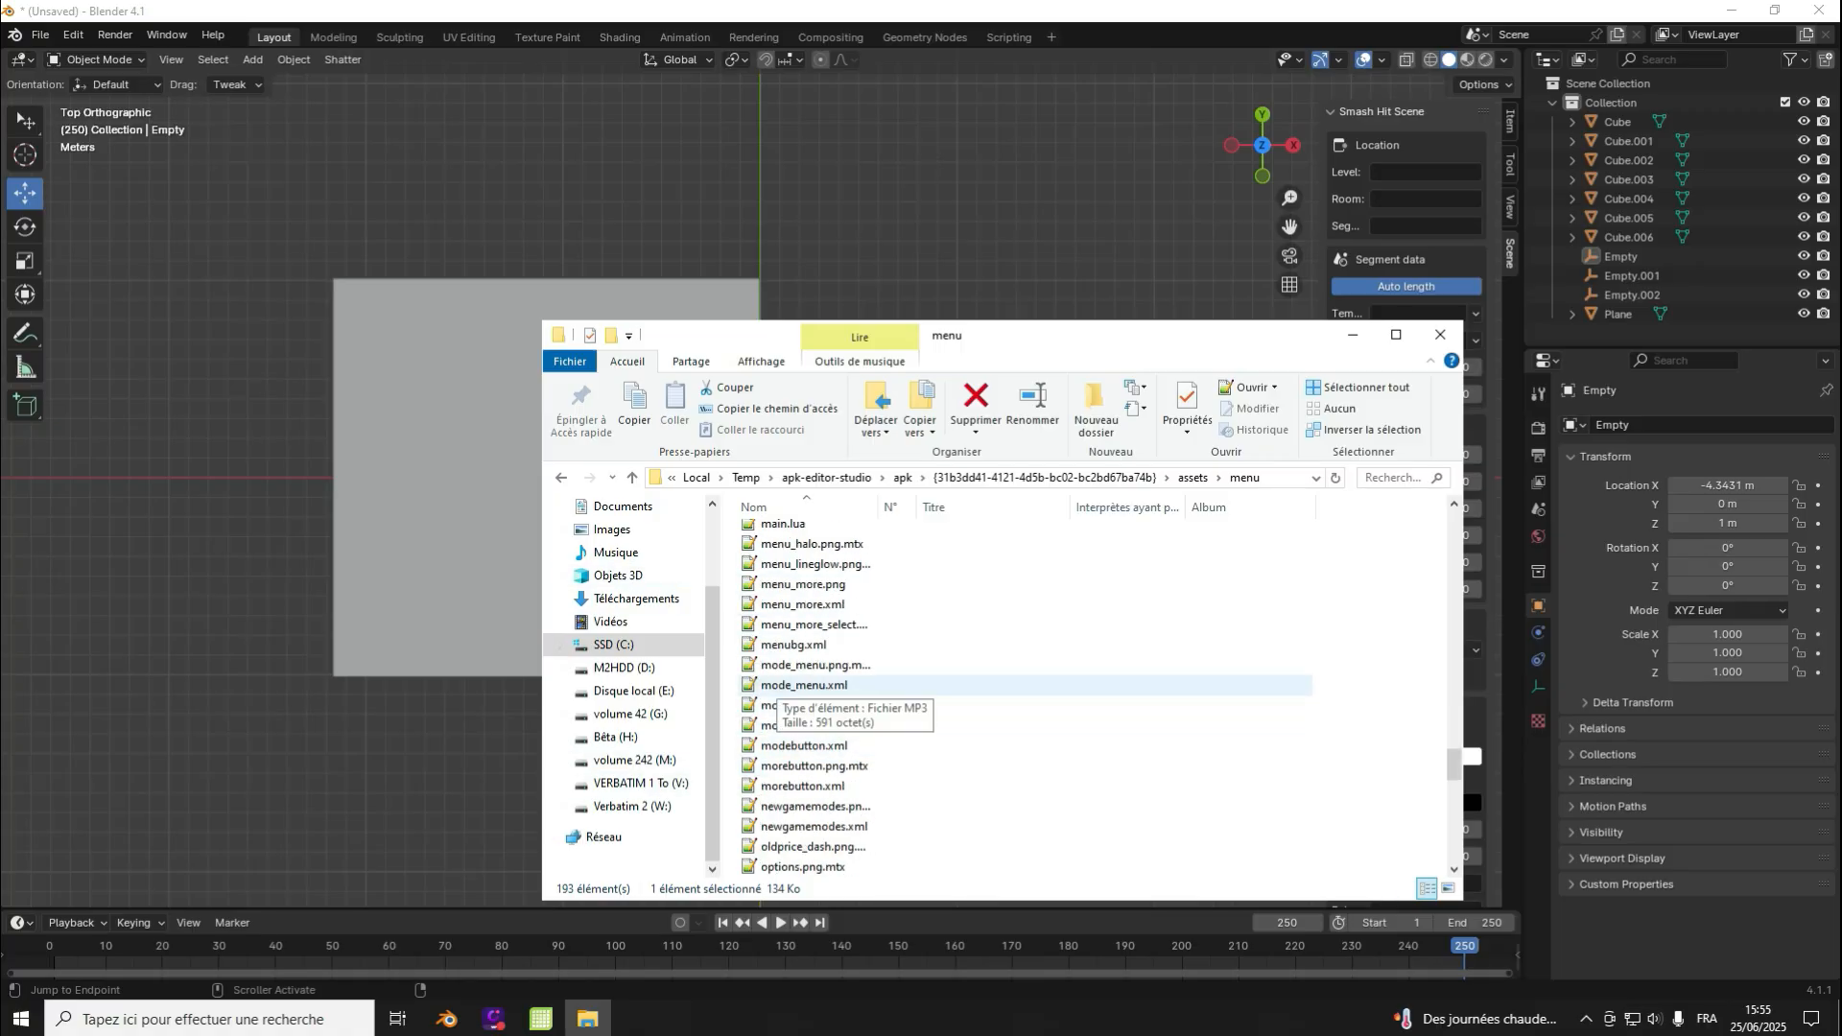
scroll(806, 671, "up", 2)
Step: Open the menu folder's main.lua in Notepad++, examine the levelCount line, and return to File Explorer
double_click(783, 630)
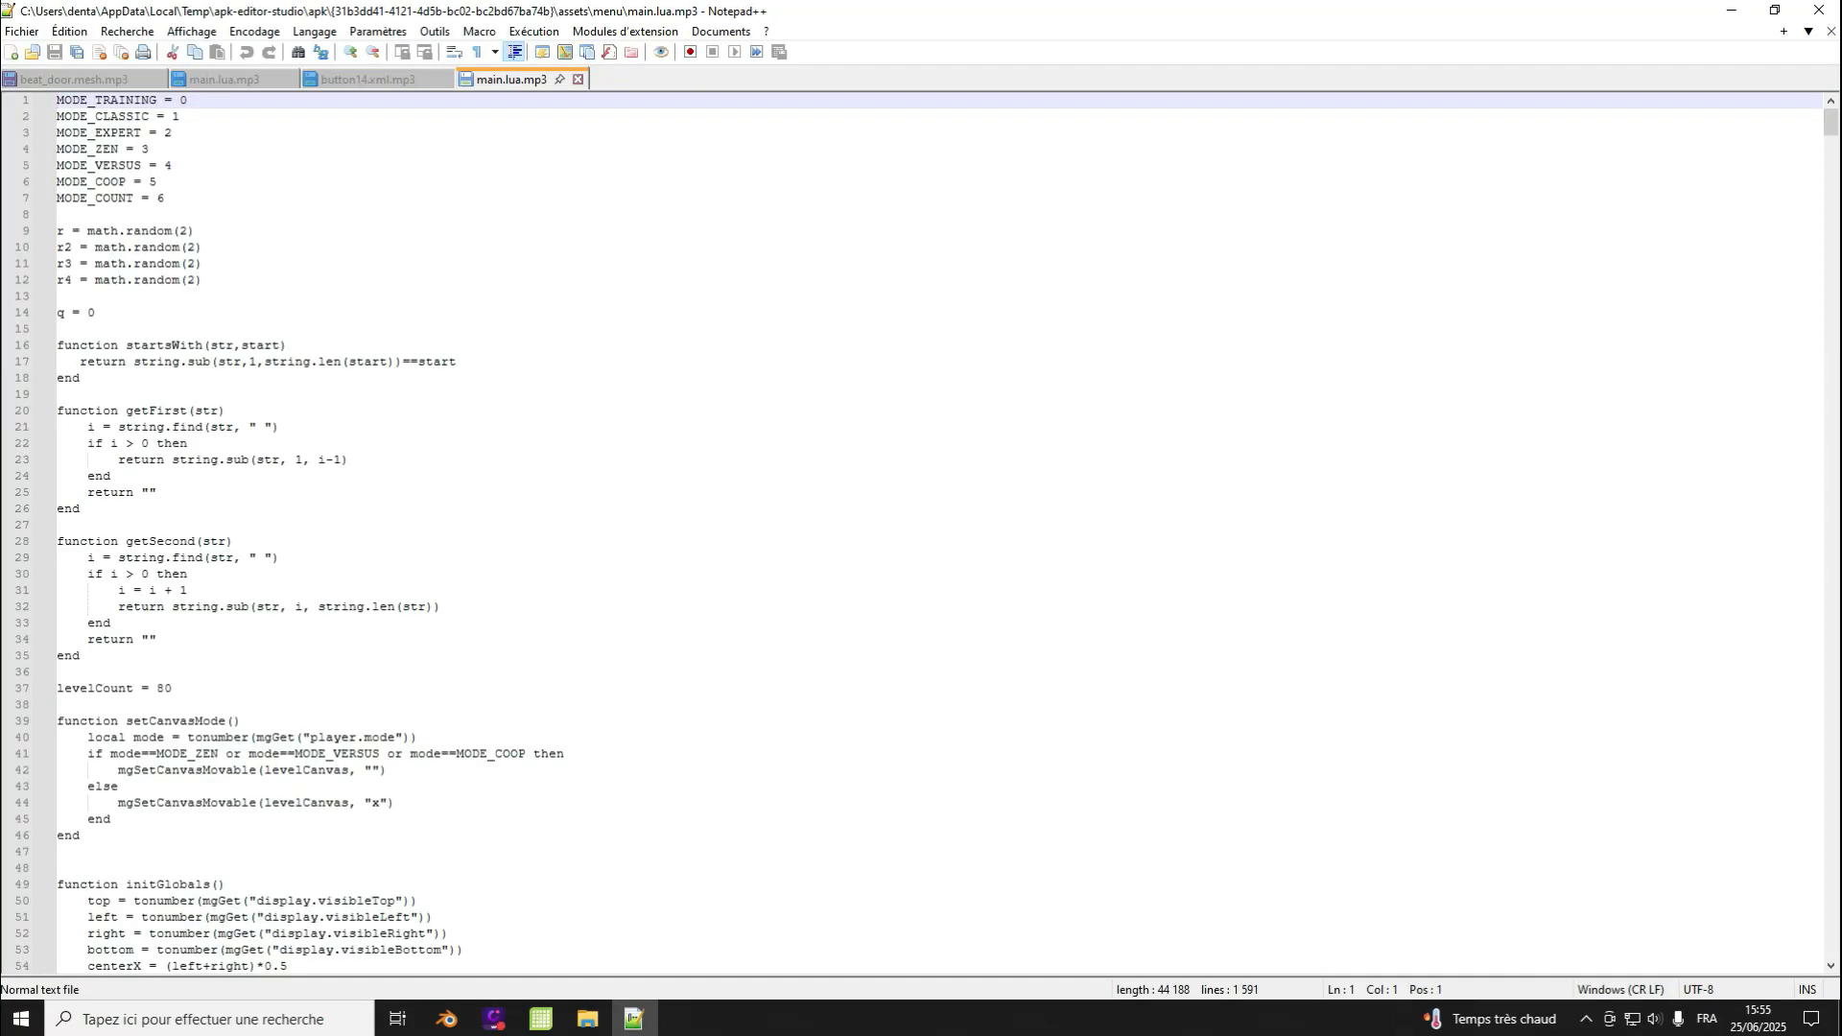
left_click_drag(58, 689, 172, 689)
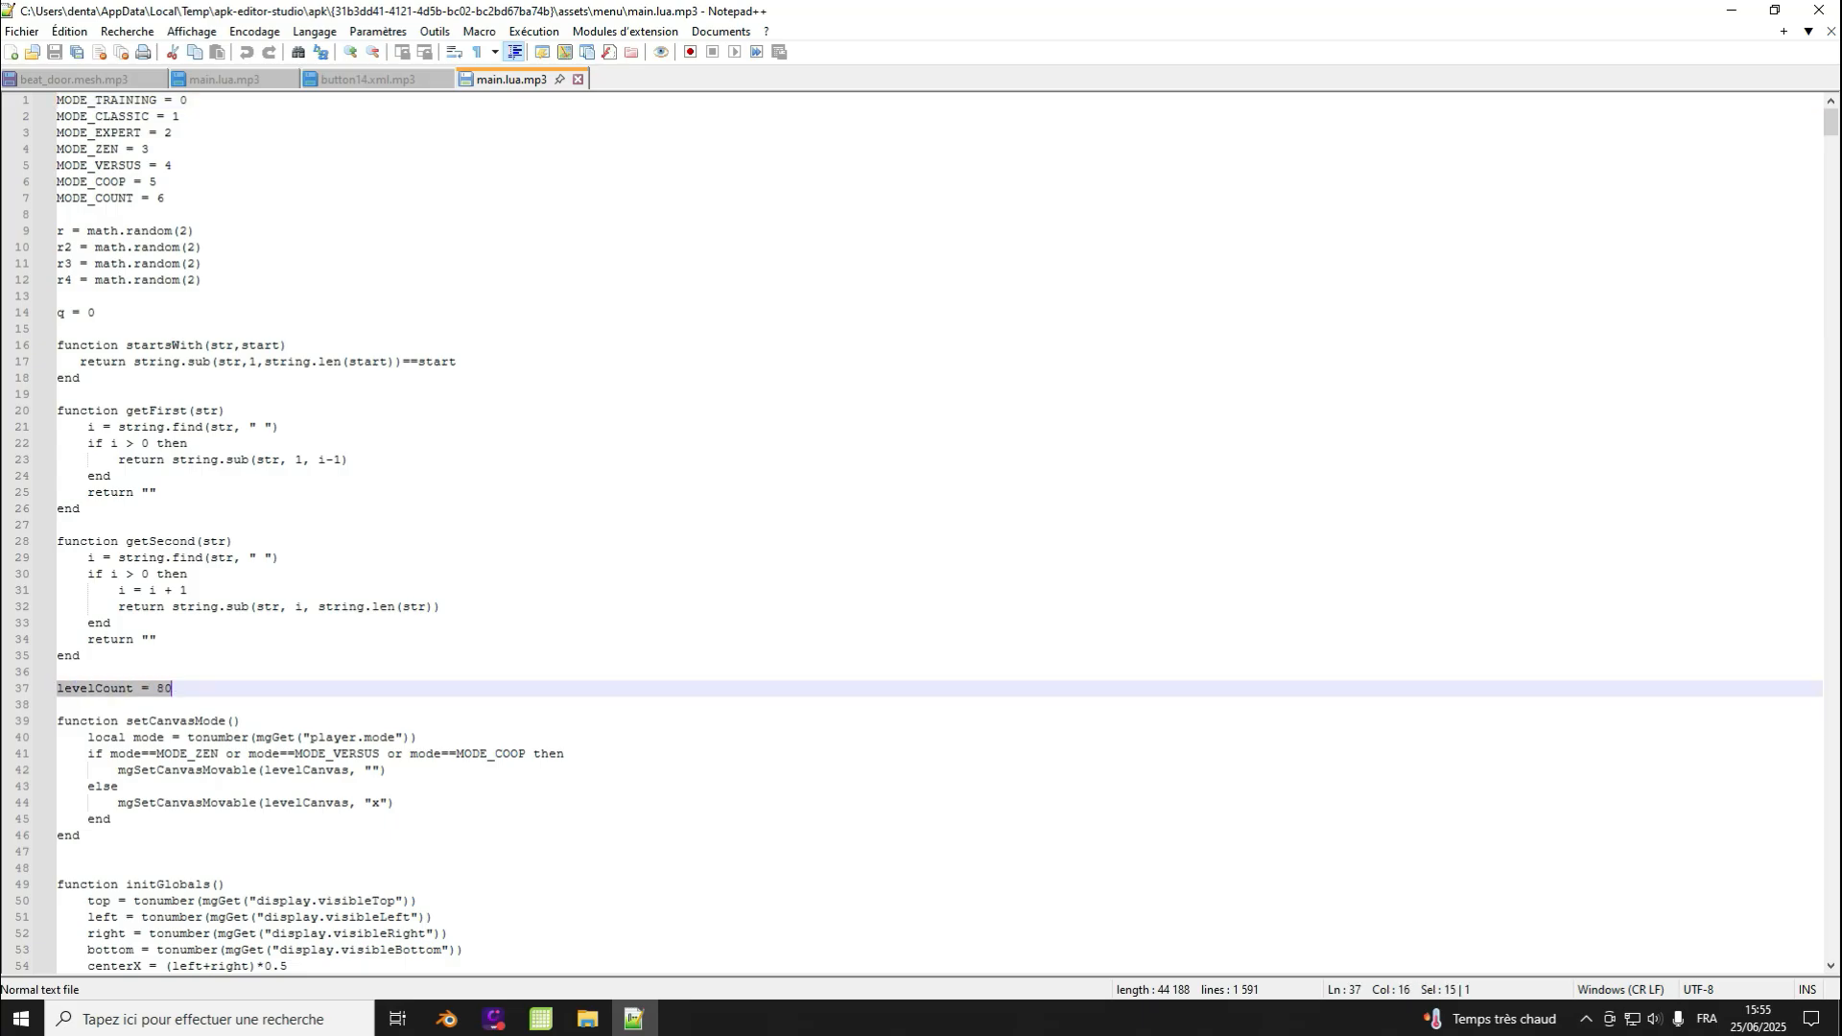
left_click(174, 706)
left_click(173, 689)
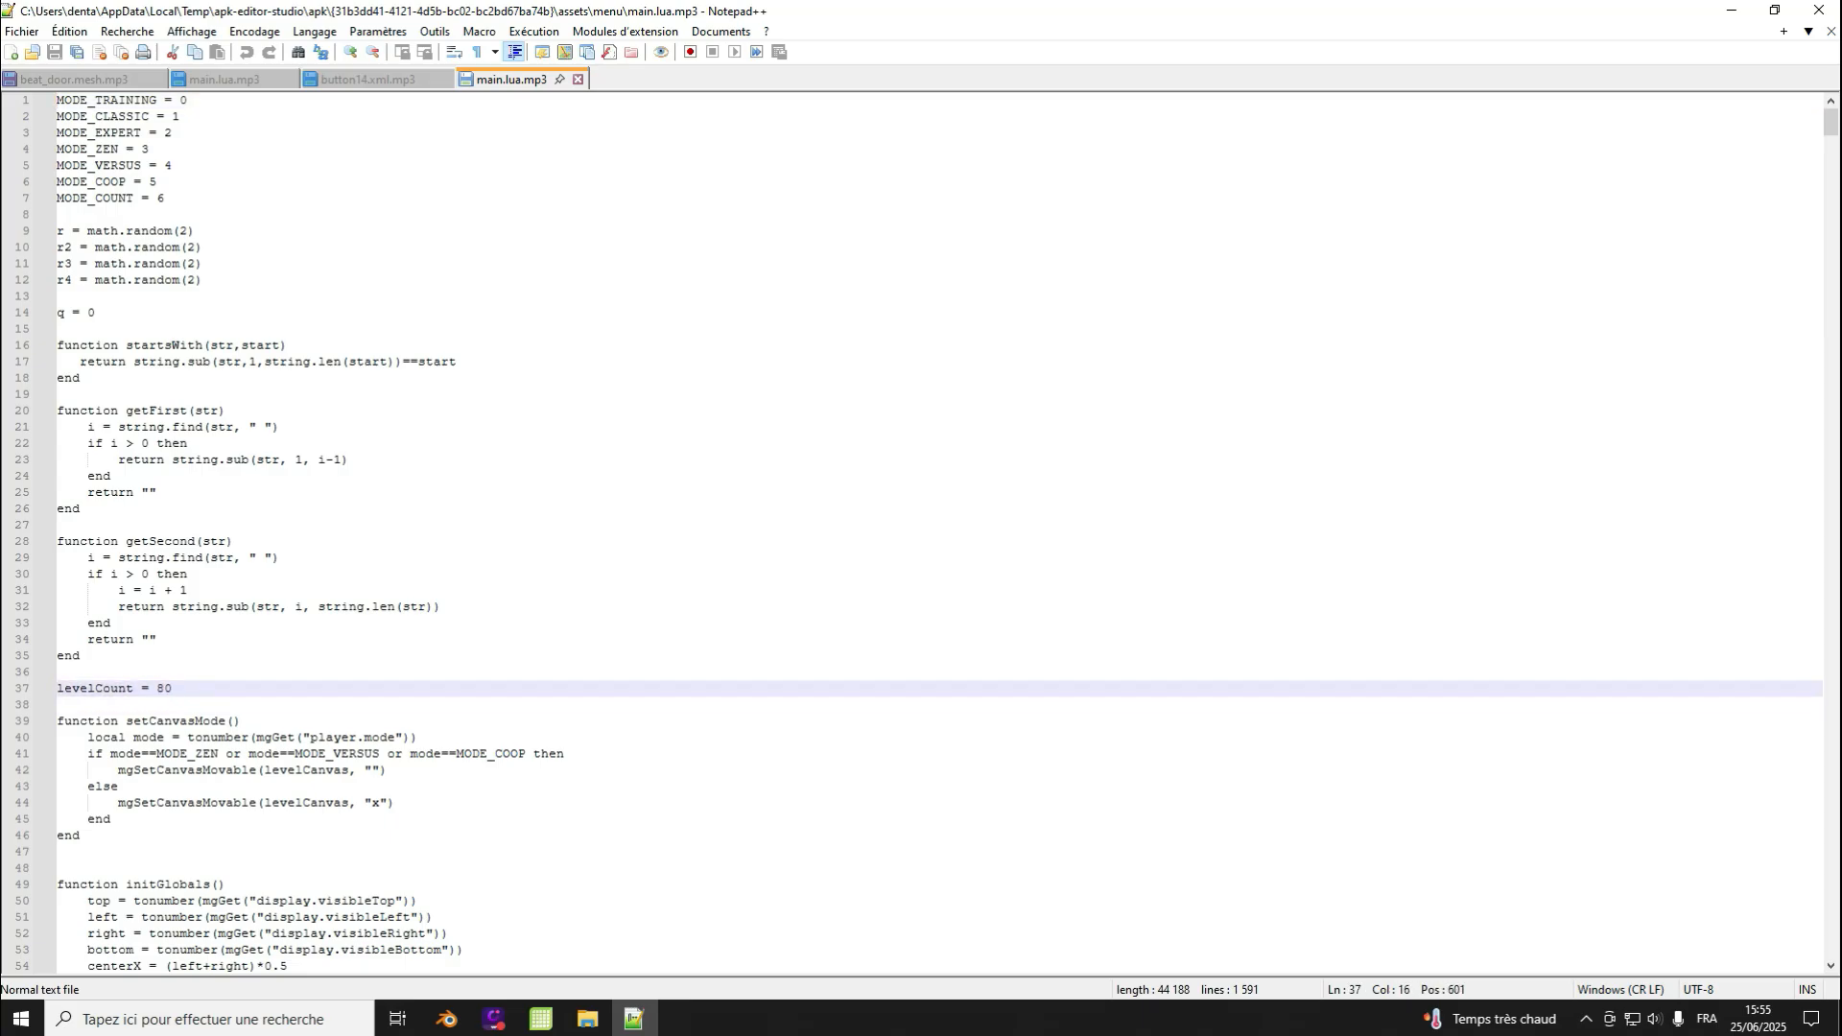
left_click(1732, 10)
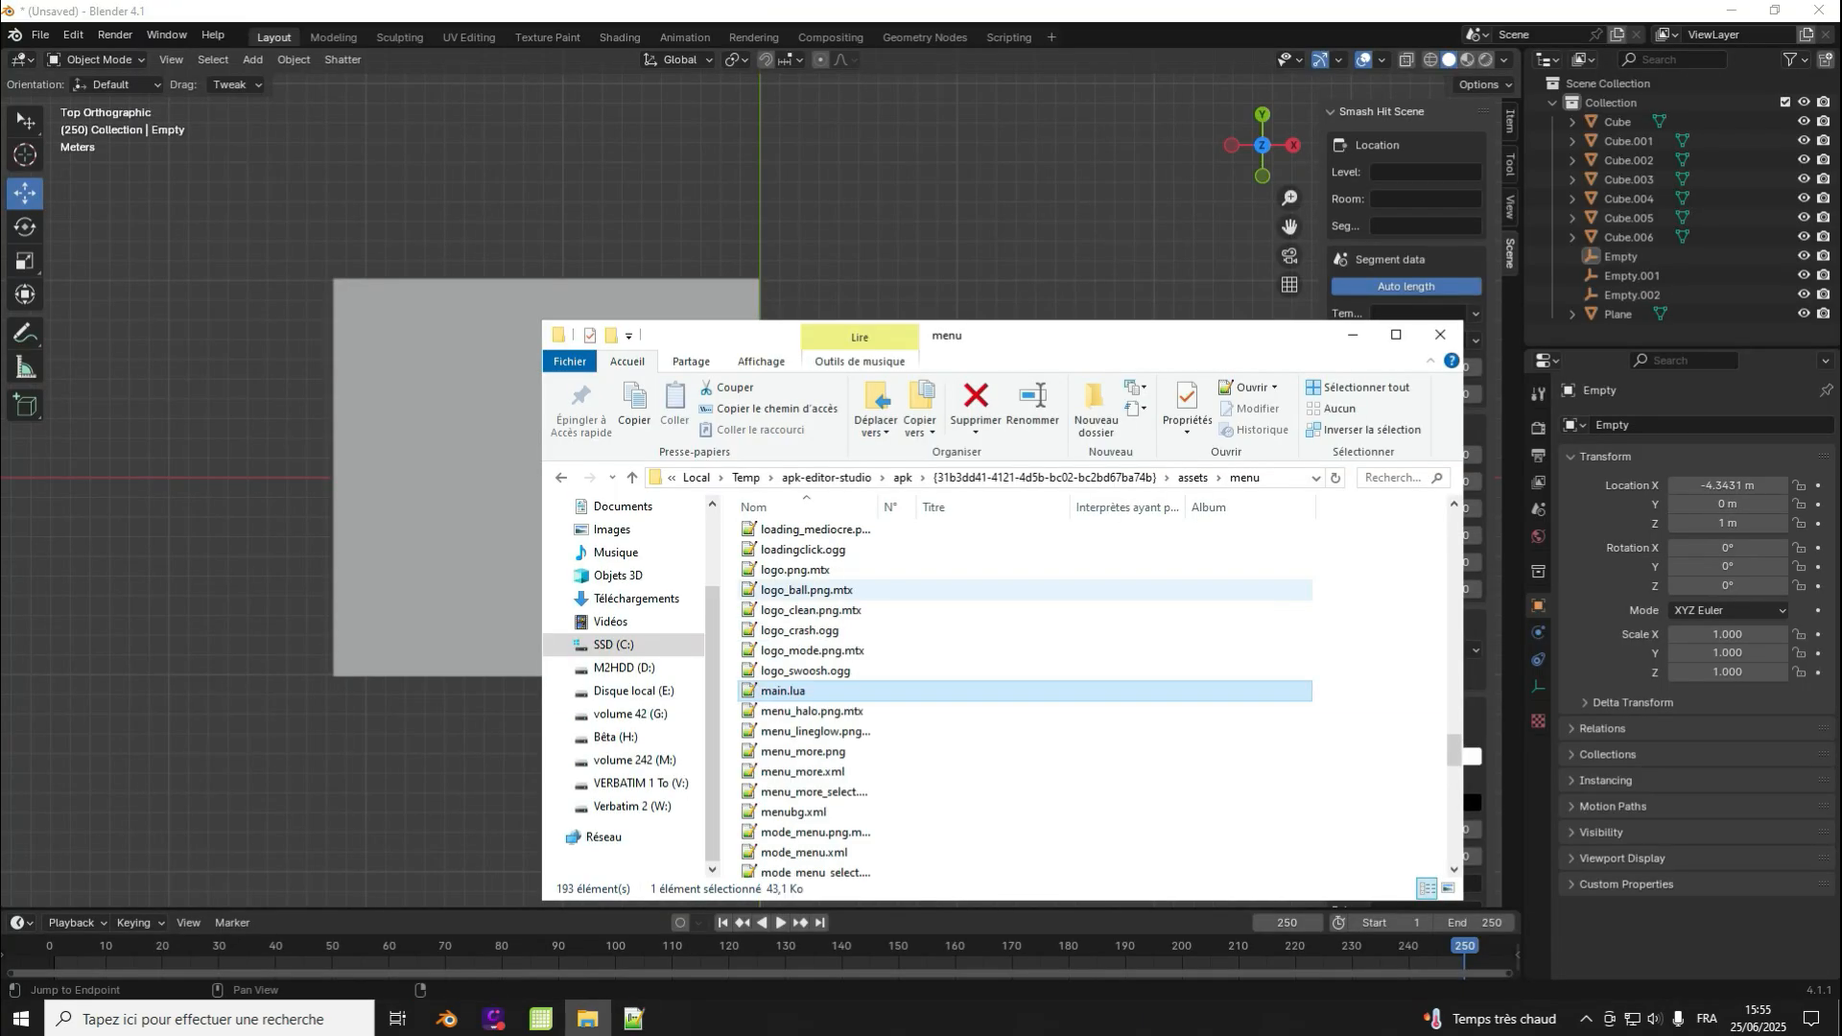
Step: Look through the menu files again, reopen main.lua, and highlight the levelCount setting above the setCanvasMode function
scroll(796, 594, "down", 1)
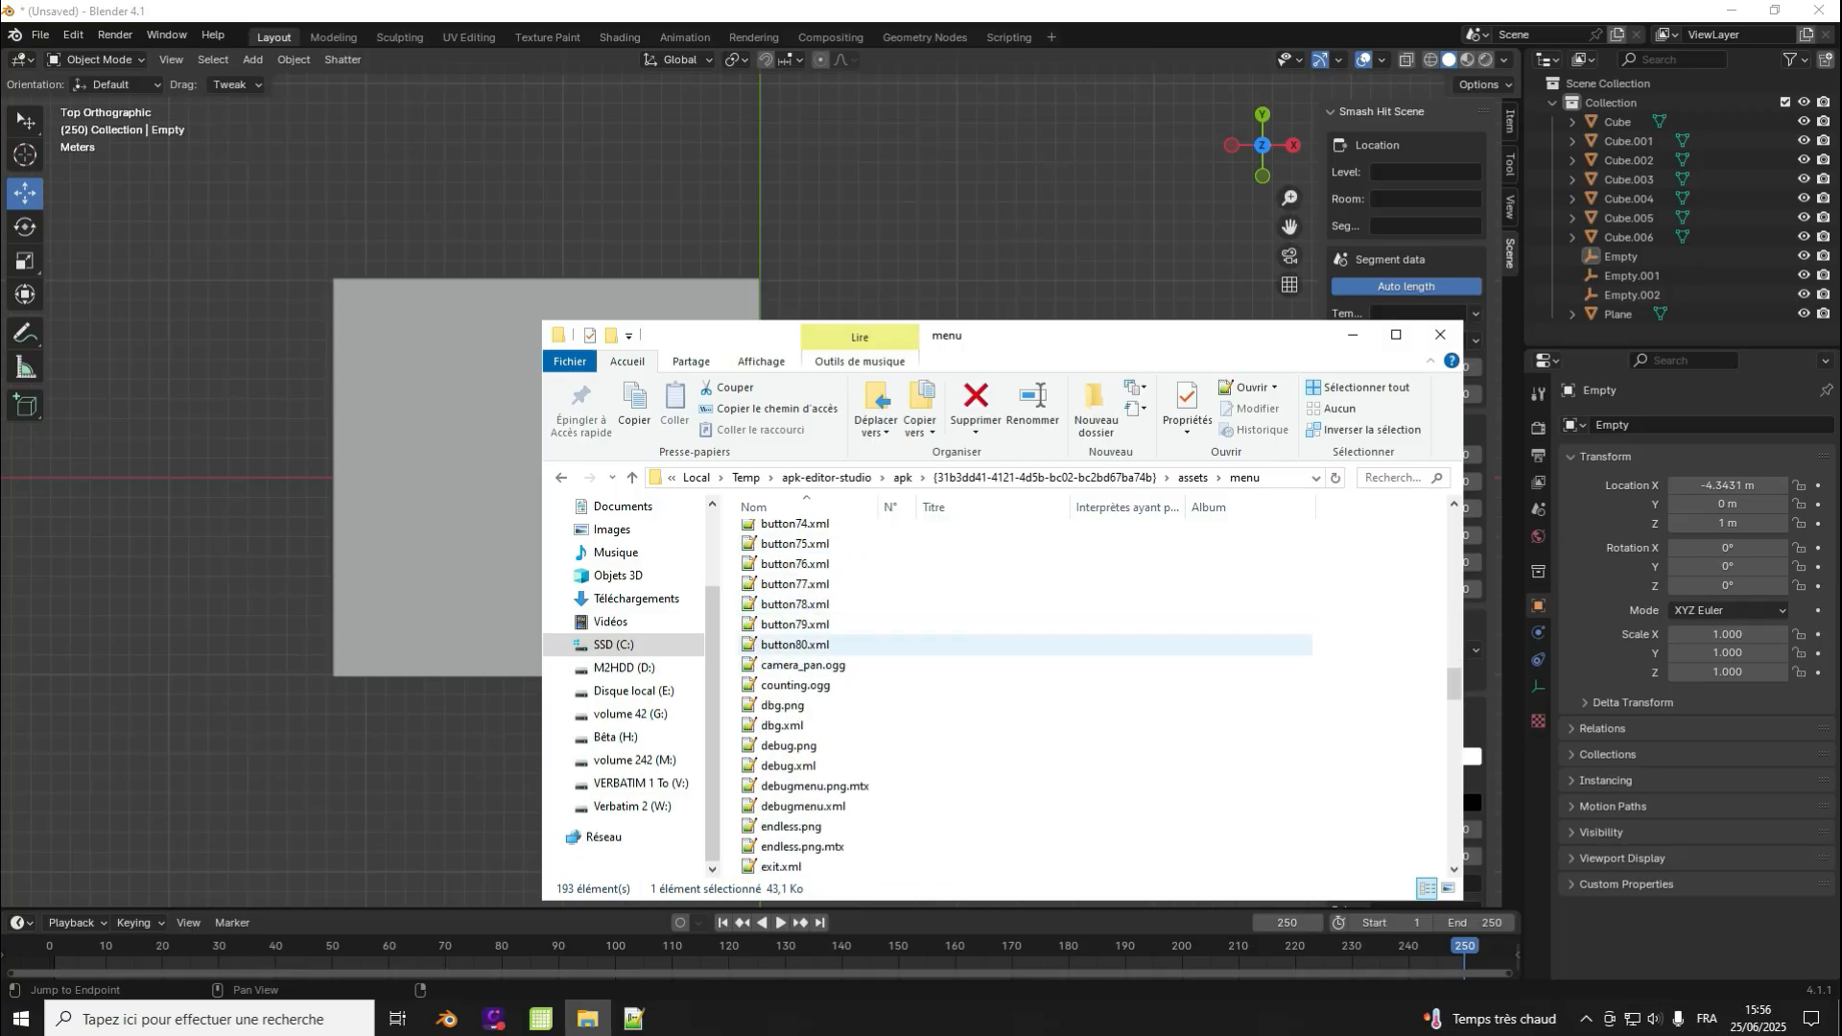
scroll(796, 645, "down", 10)
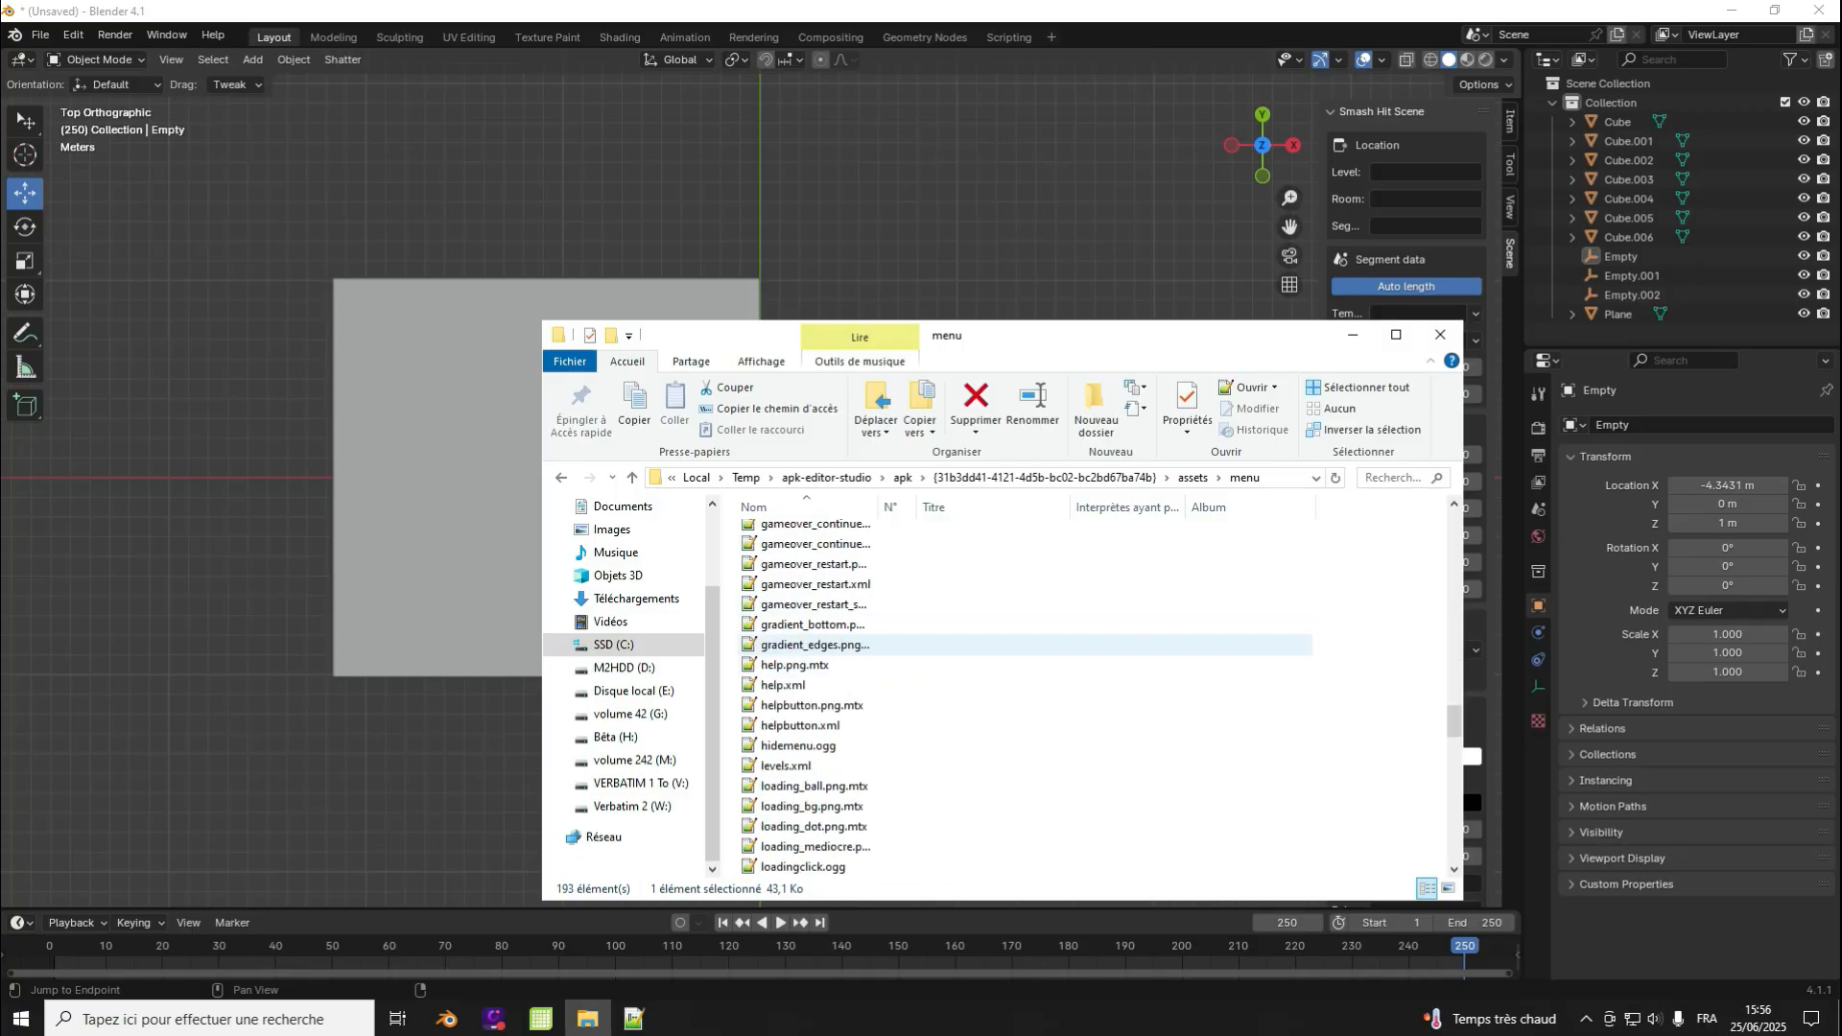
double_click(783, 765)
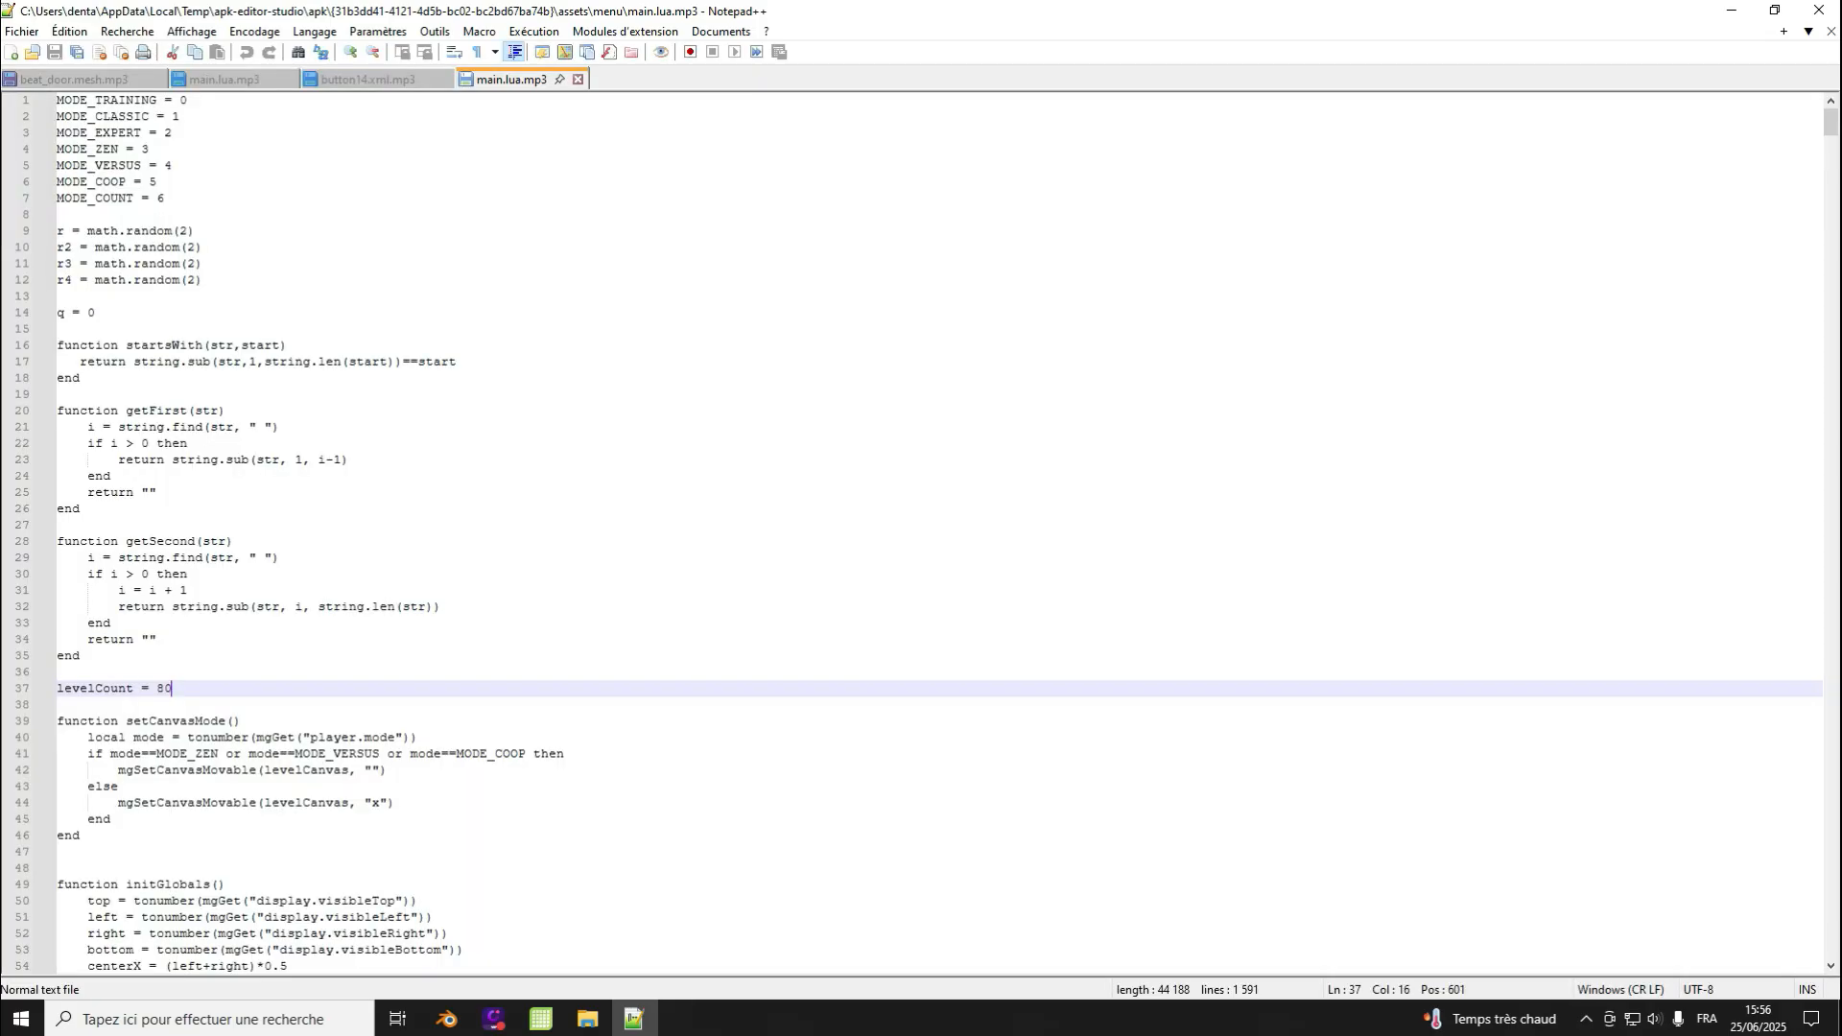
scroll(921, 532, "down", 6)
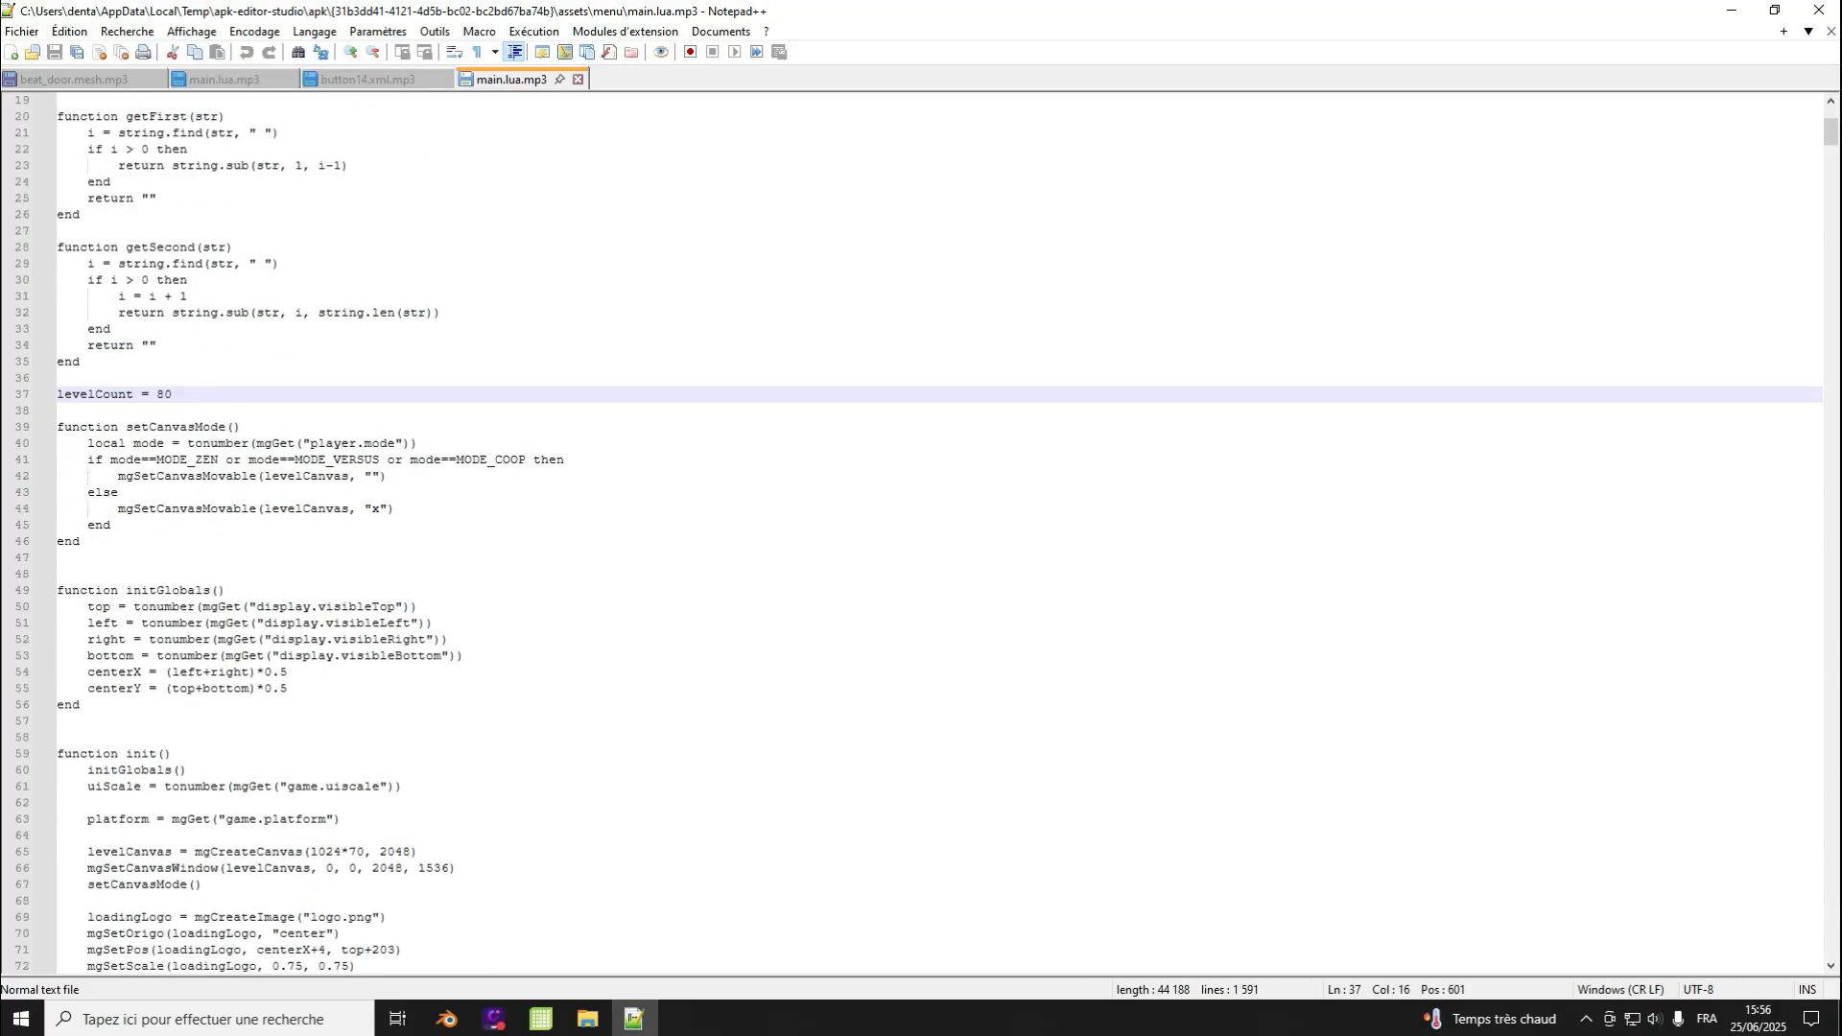
left_click_drag(64, 395, 173, 395)
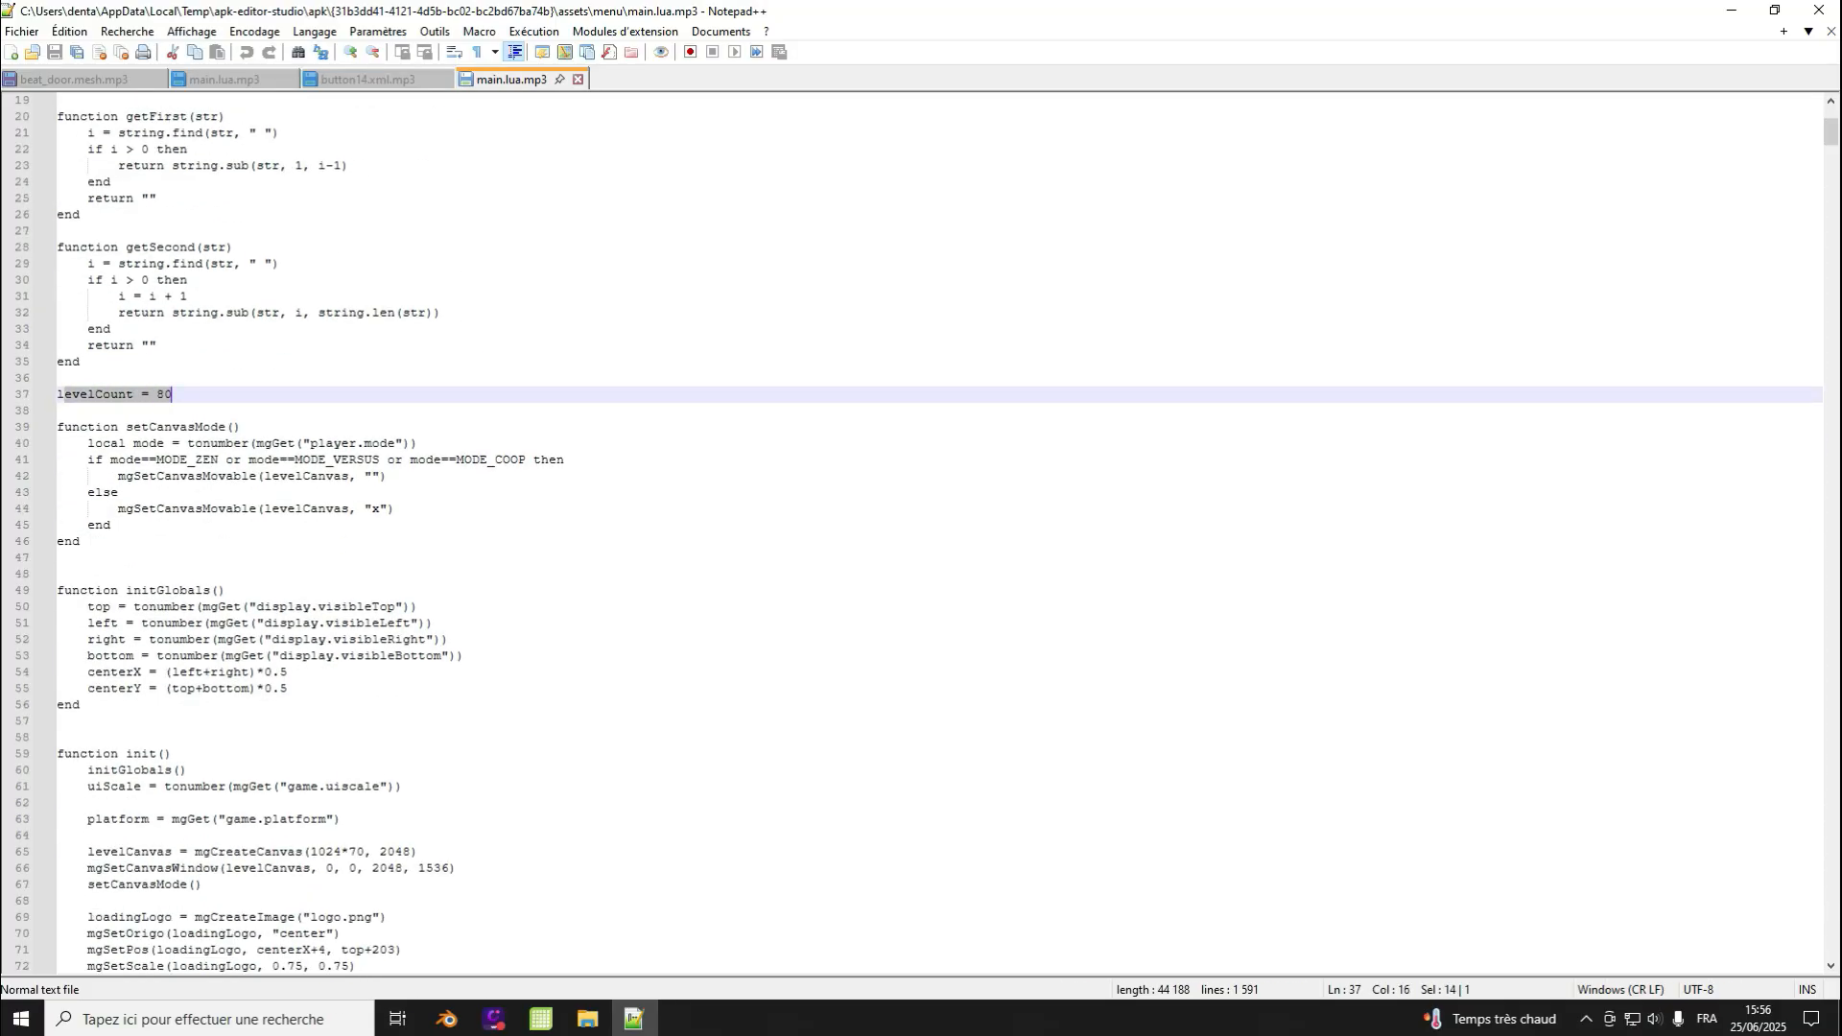
Step: Find the levelCanvas line in the init function and highlight the 70 multiplier in its mgCreateCanvas call
left_click(173, 395)
scroll(921, 533, "down", 10)
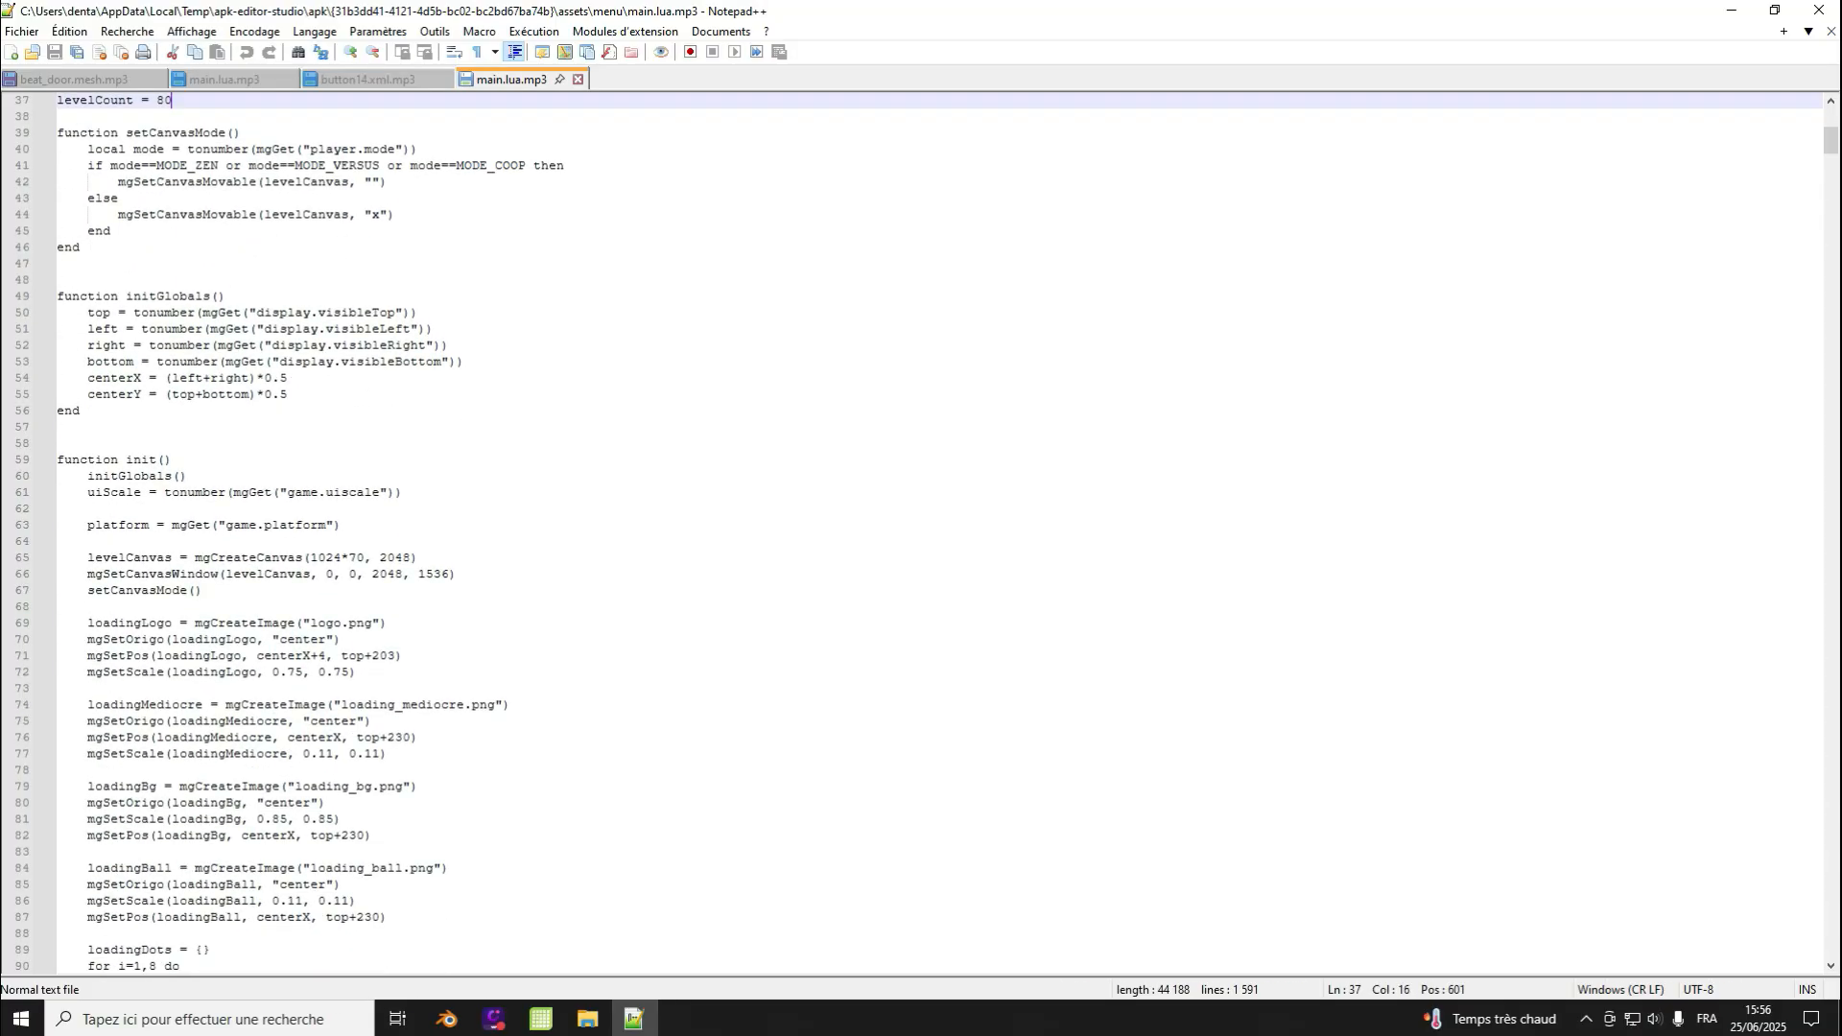
scroll(921, 533, "down", 1)
scroll(921, 533, "up", 4)
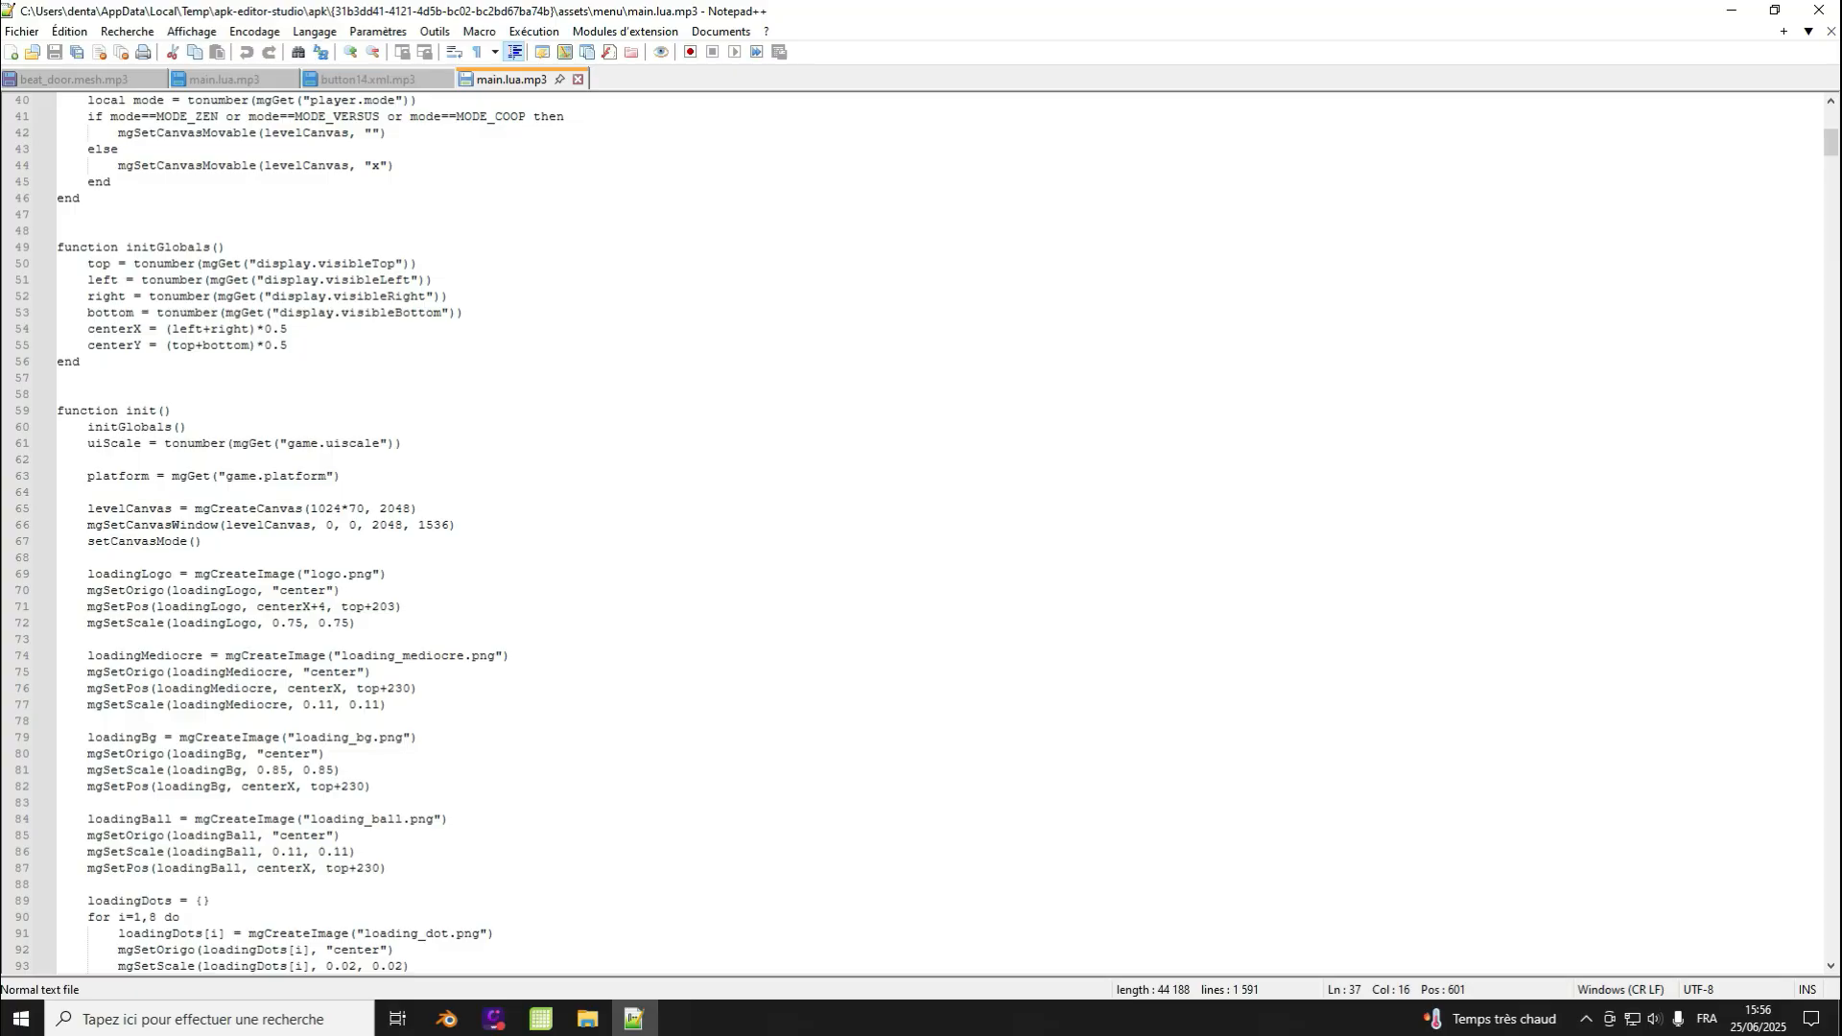
left_click(334, 509)
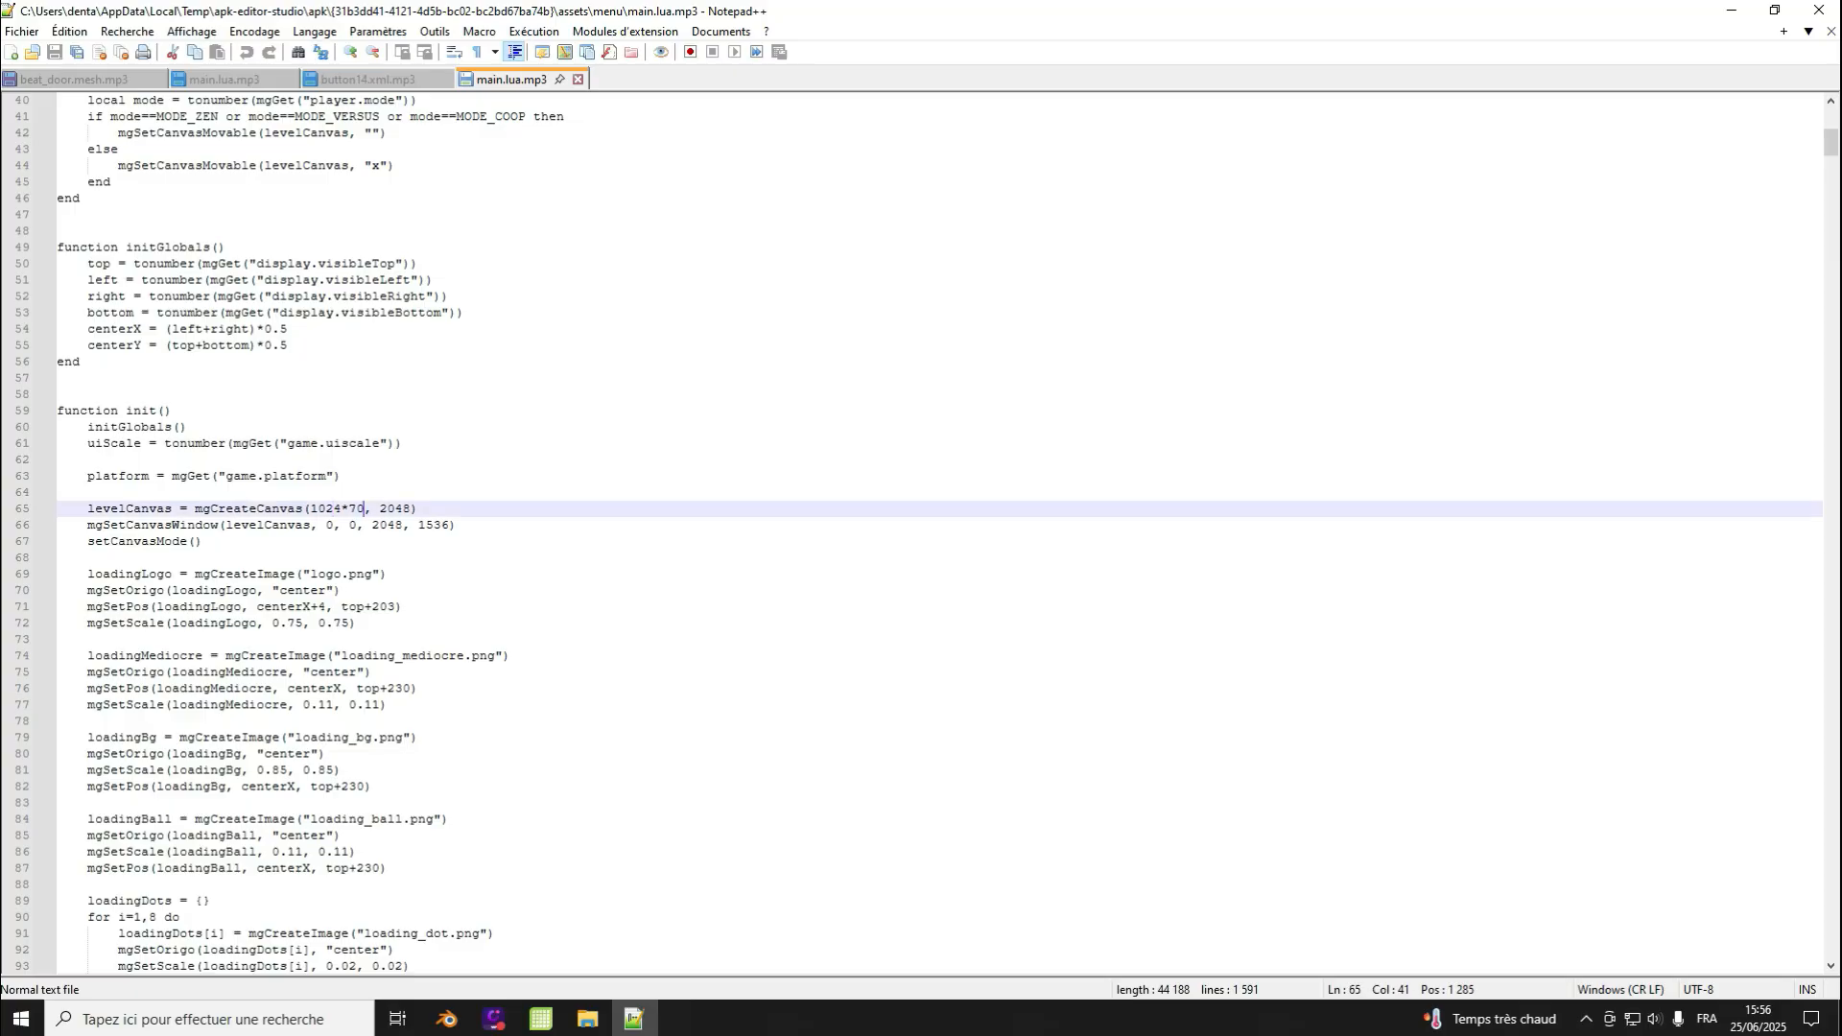
left_click(348, 509)
left_click(365, 509)
left_click(365, 509)
left_click(349, 510)
left_click(364, 509)
left_click_drag(347, 509, 365, 509)
triple_click(360, 510)
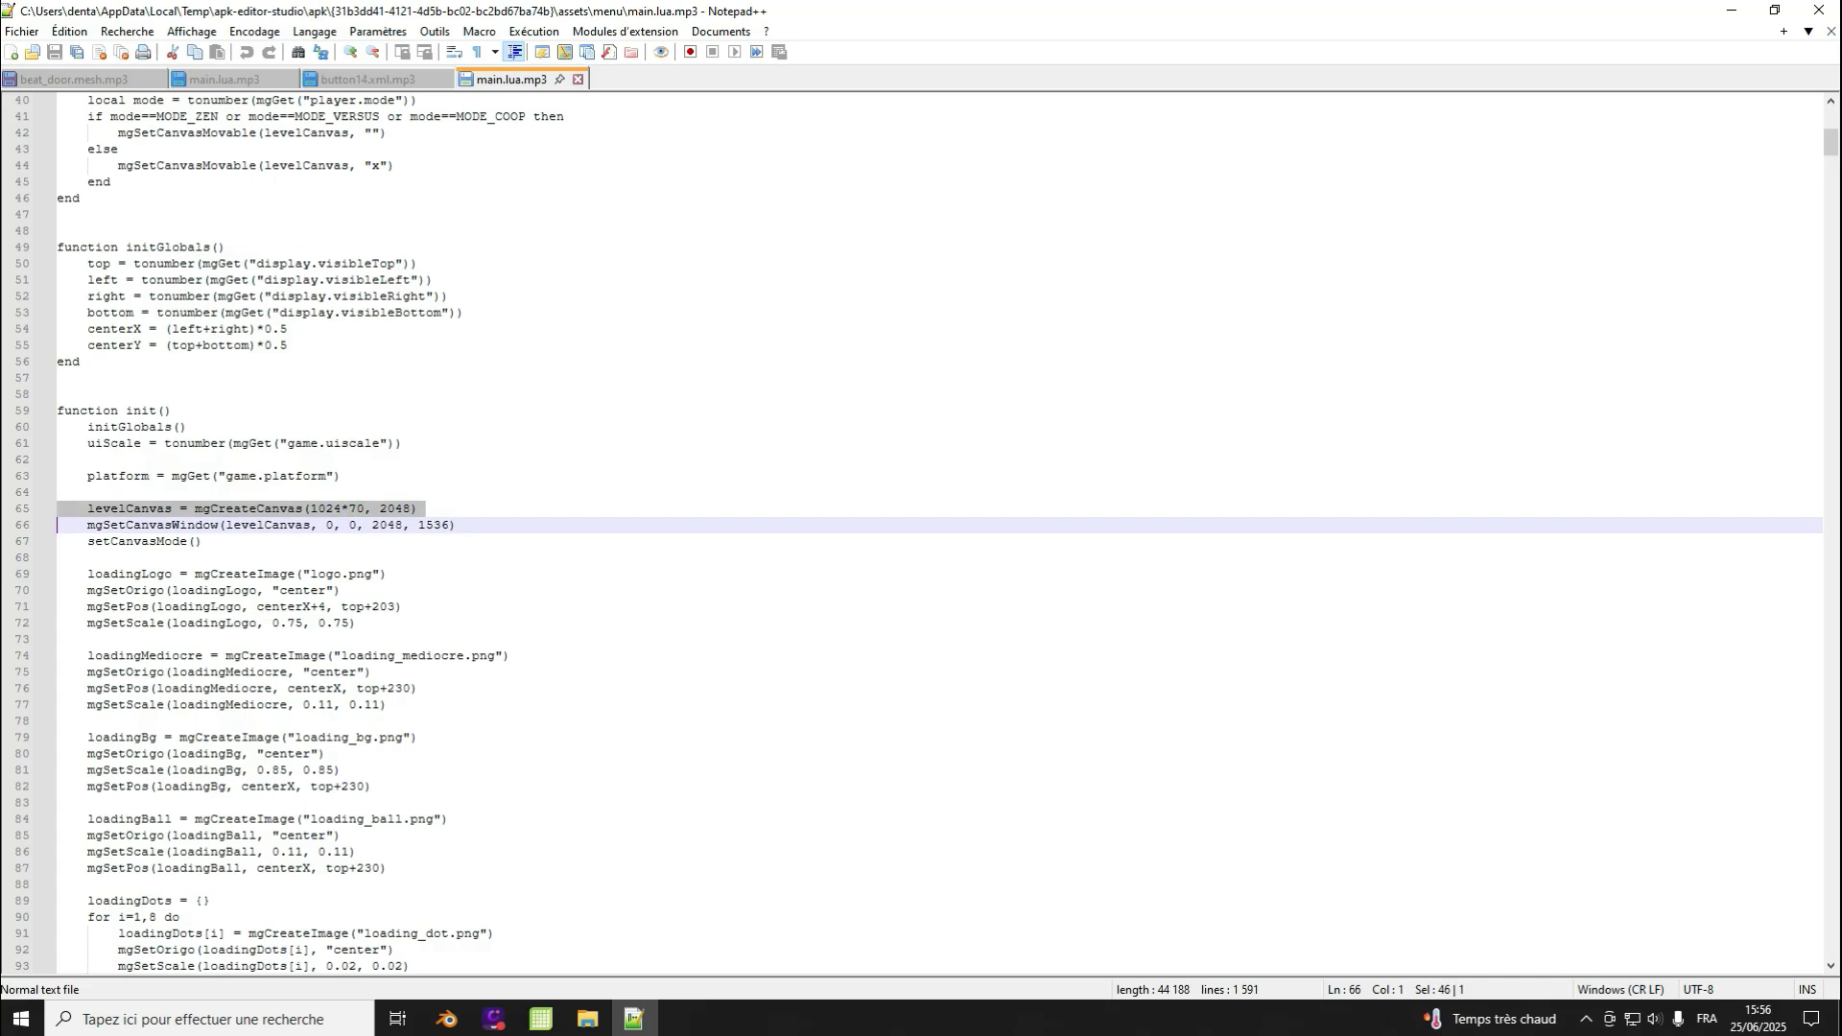
Step: Examine the 1024 and 70 factors of the levelCanvas width and look through the loading image code below
left_click(371, 509)
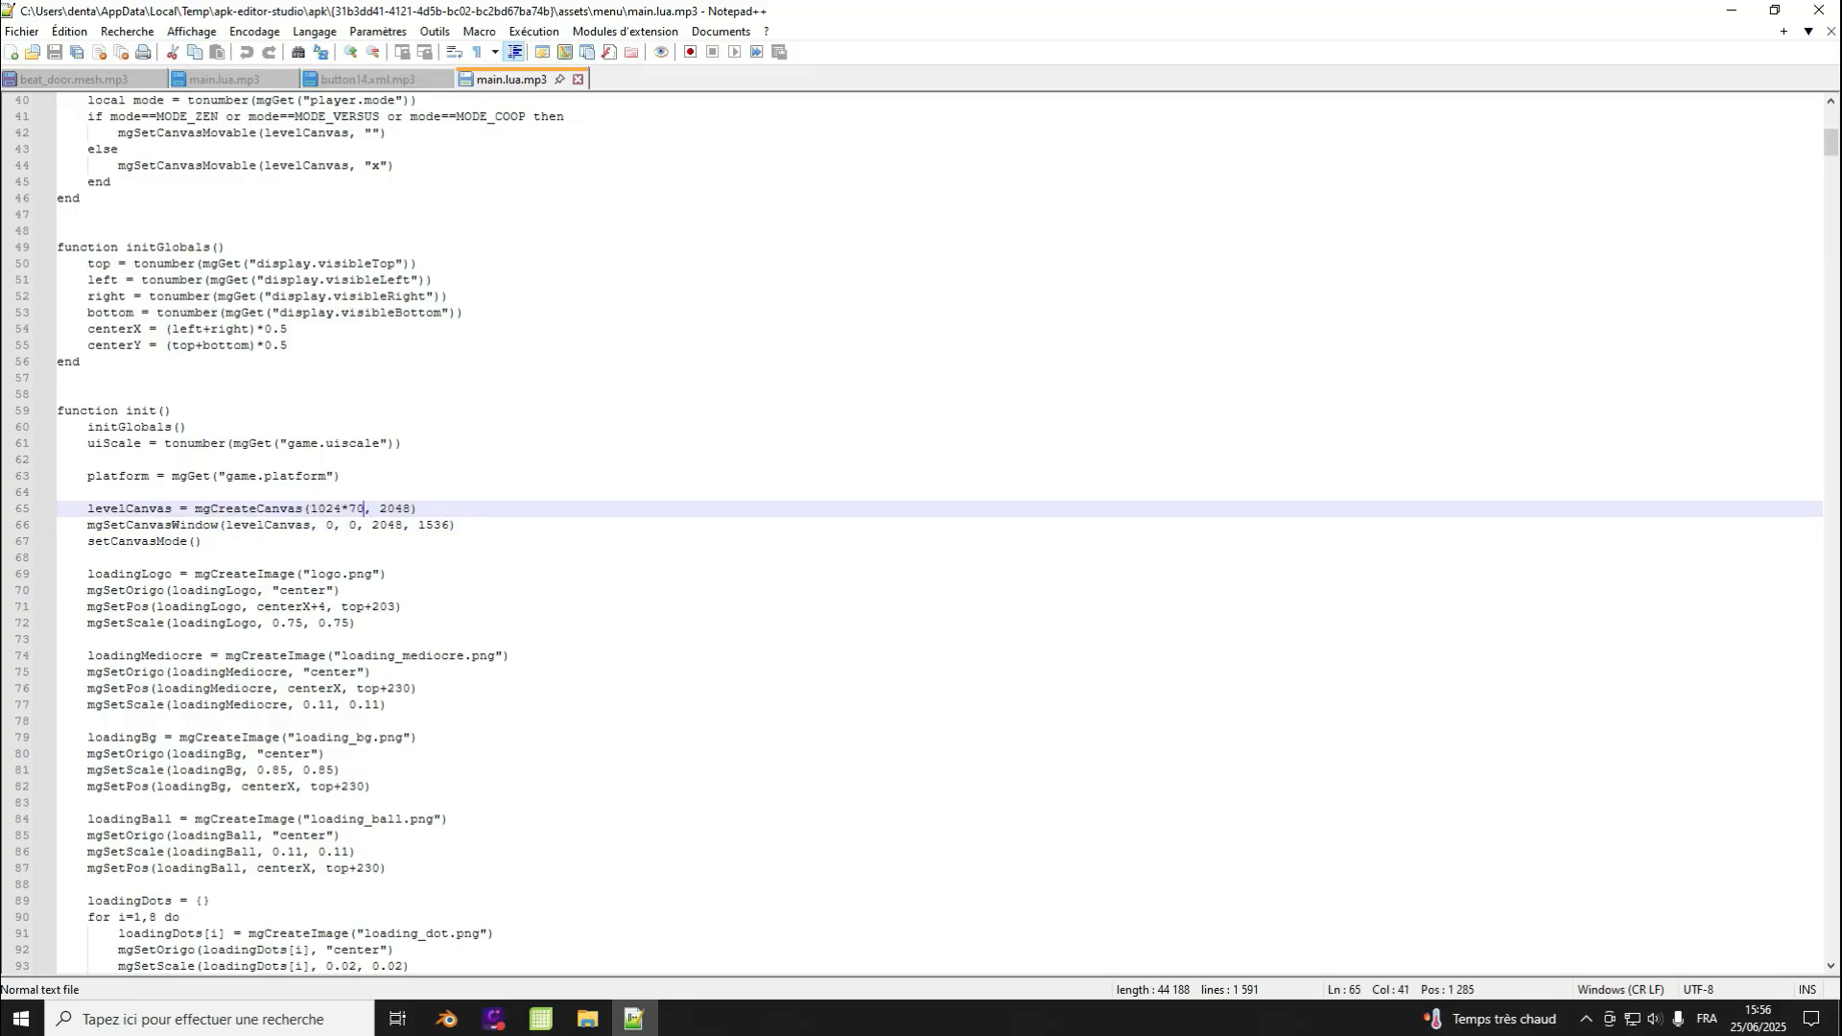
left_click_drag(311, 508, 341, 508)
left_click(347, 508)
left_click(356, 508)
scroll(921, 532, "down", 3)
scroll(921, 532, "down", 7)
scroll(920, 533, "up", 7)
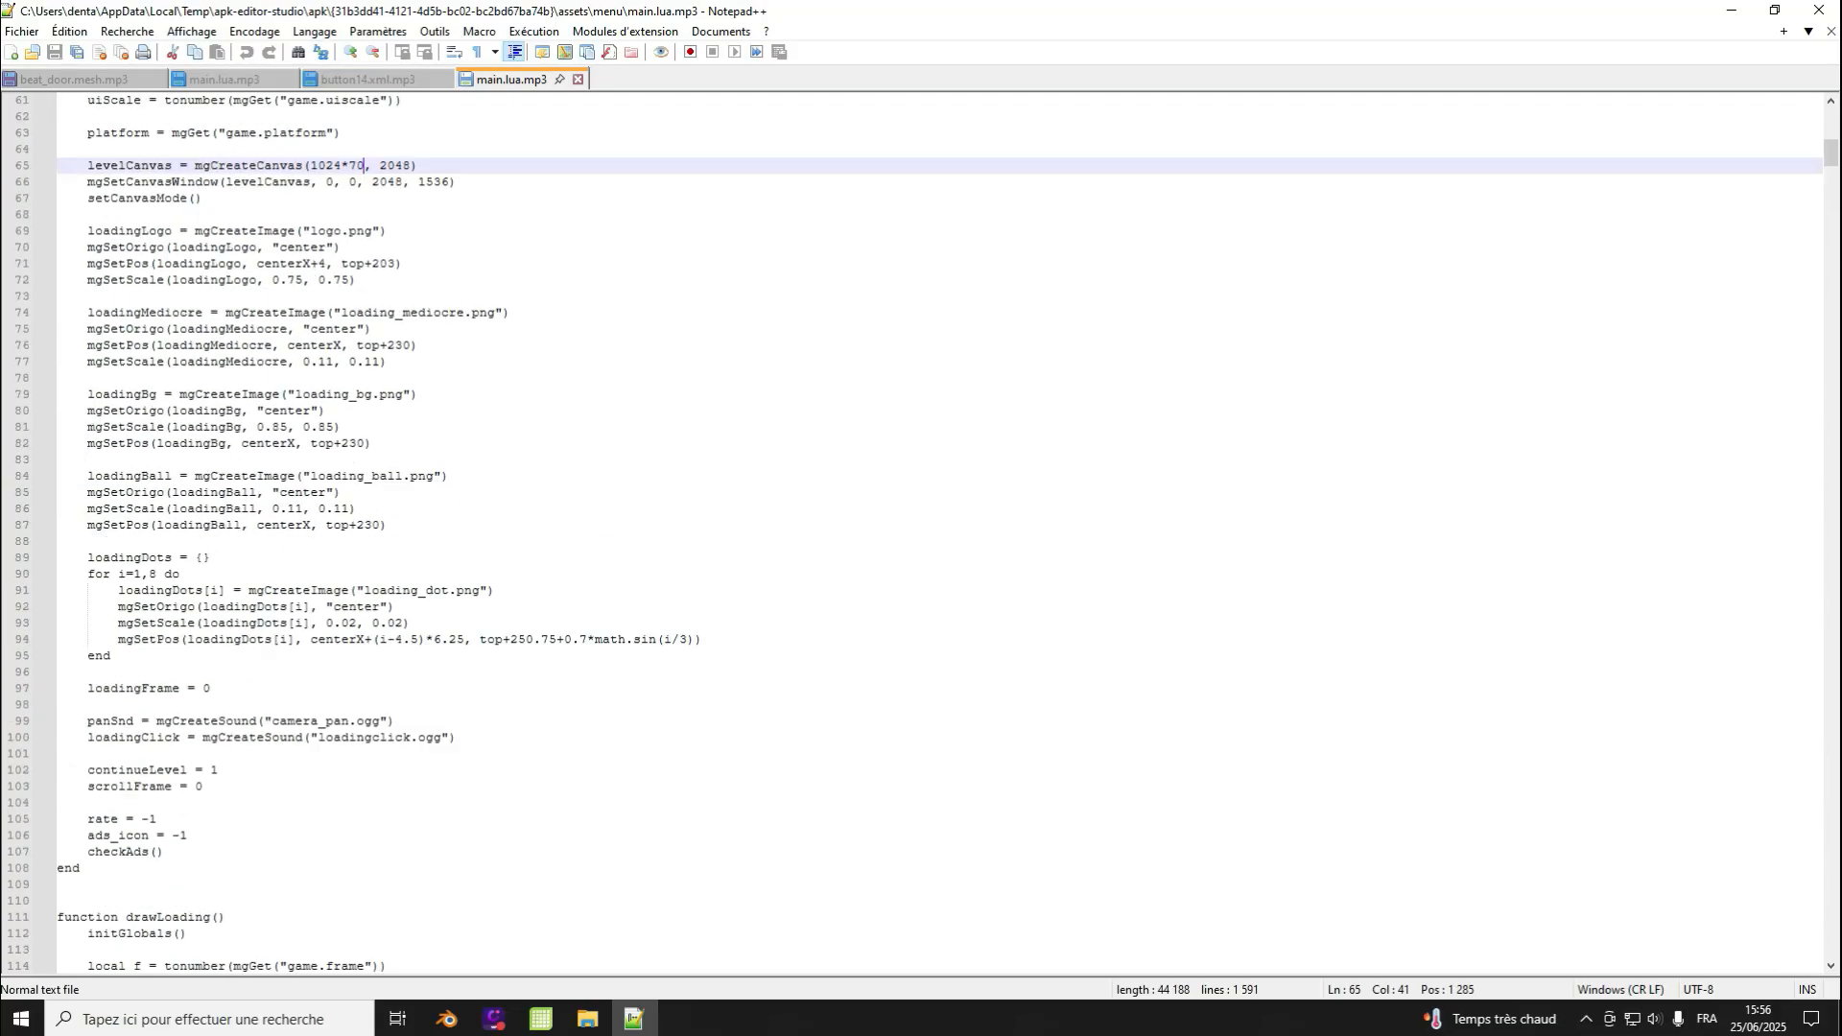
scroll(921, 532, "down", 2)
scroll(921, 532, "down", 10)
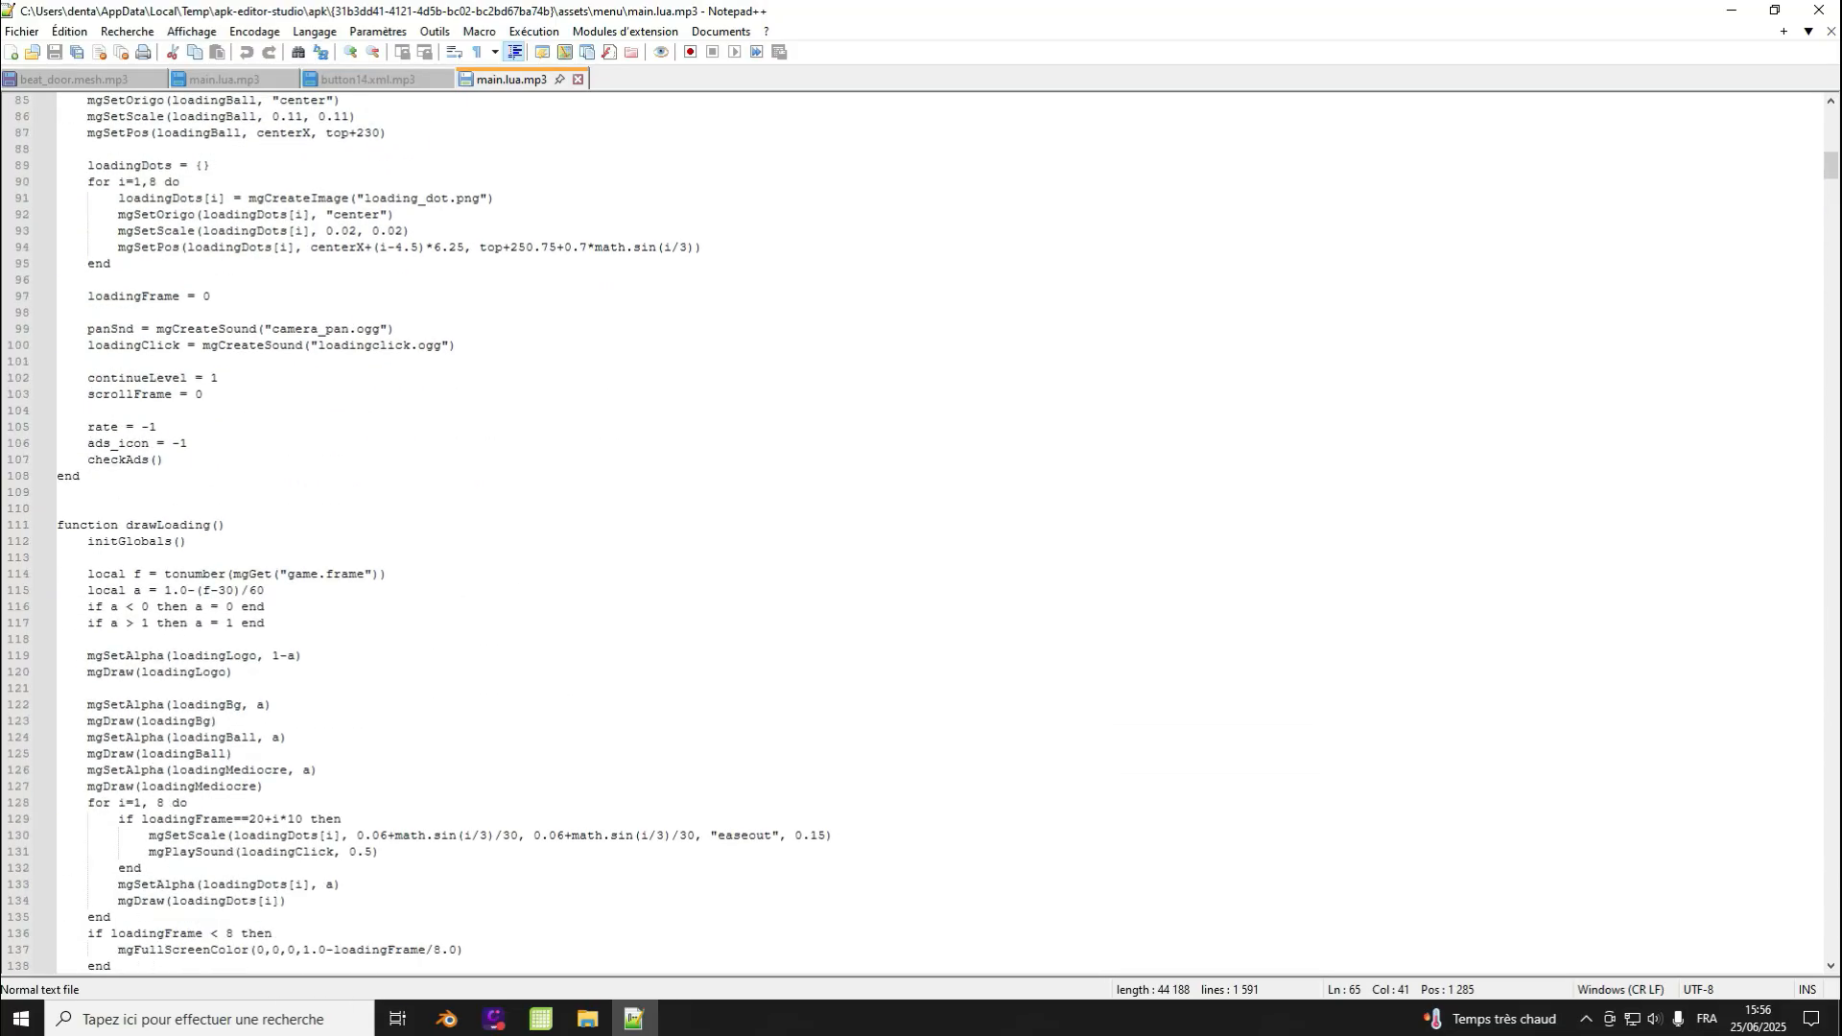
scroll(921, 533, "up", 18)
scroll(921, 532, "down", 3)
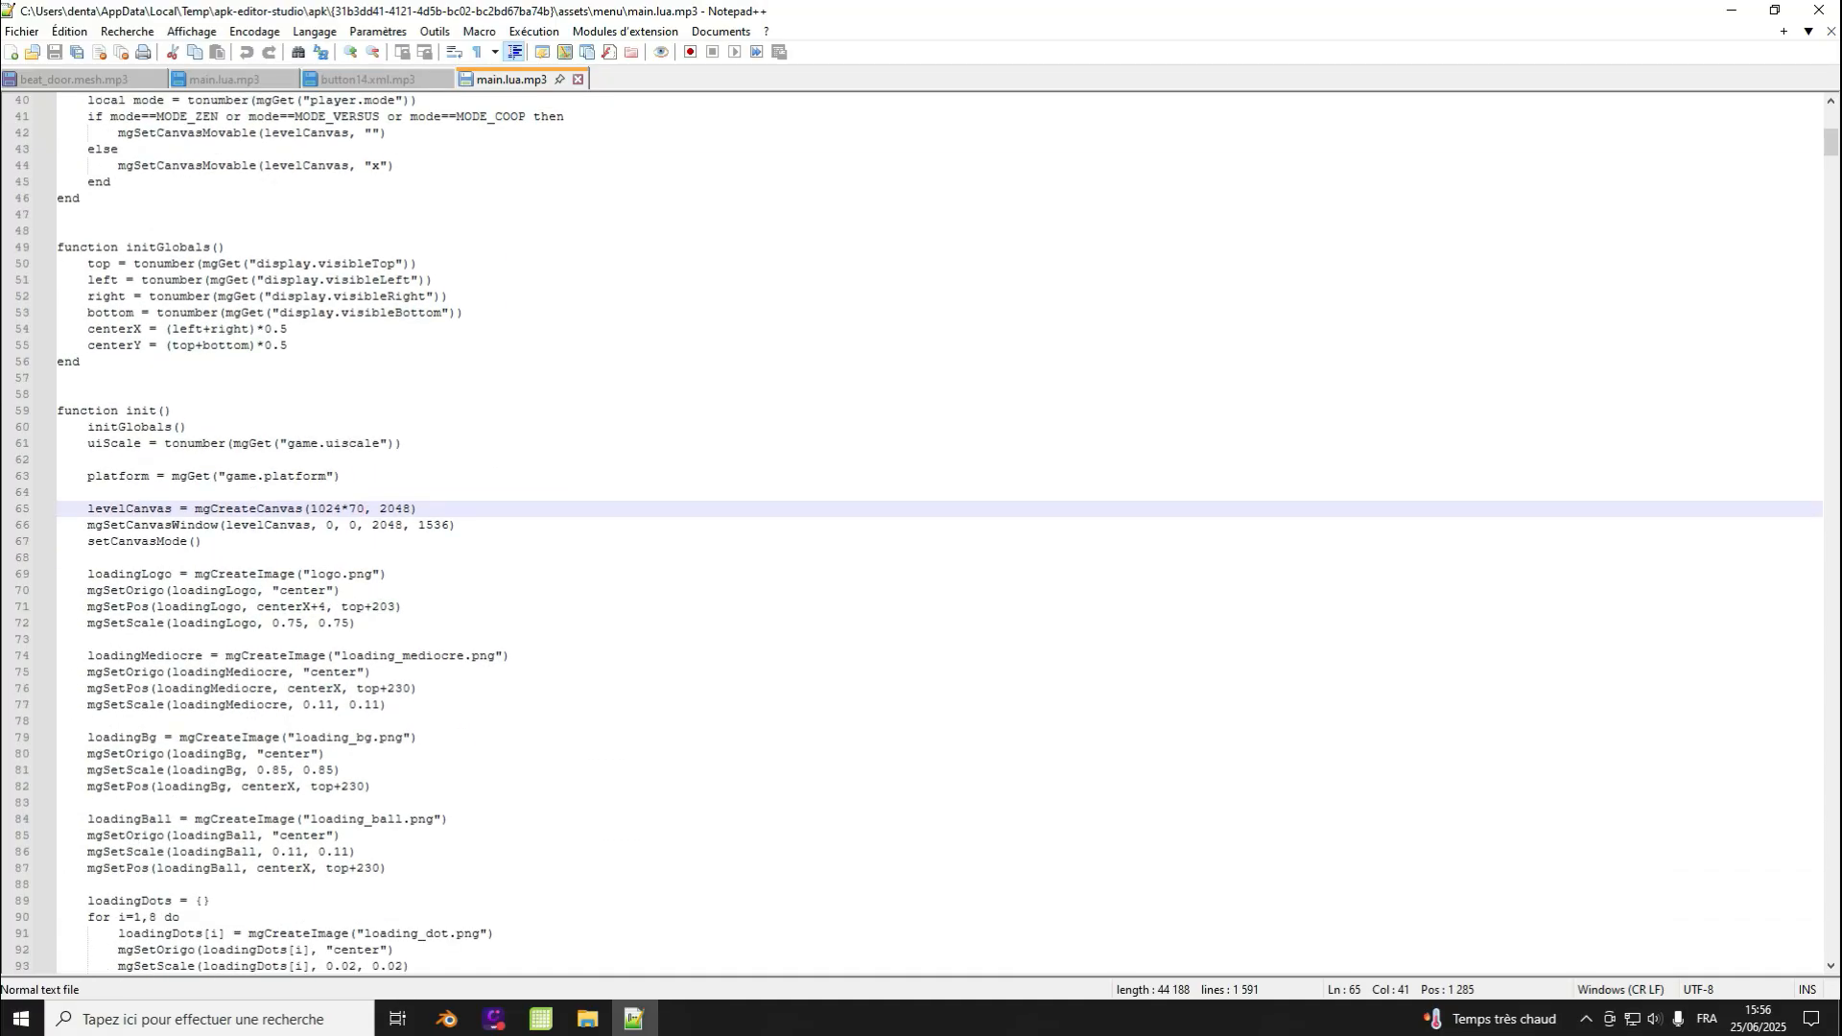
Step: Highlight 1024 in the mgCreateCanvas call and look over the drawLoading function
mouse_move(316, 508)
left_mouse_down()
mouse_move(360, 509)
mouse_move(323, 509)
mouse_move(343, 508)
left_mouse_up()
scroll(343, 509, "down", 5)
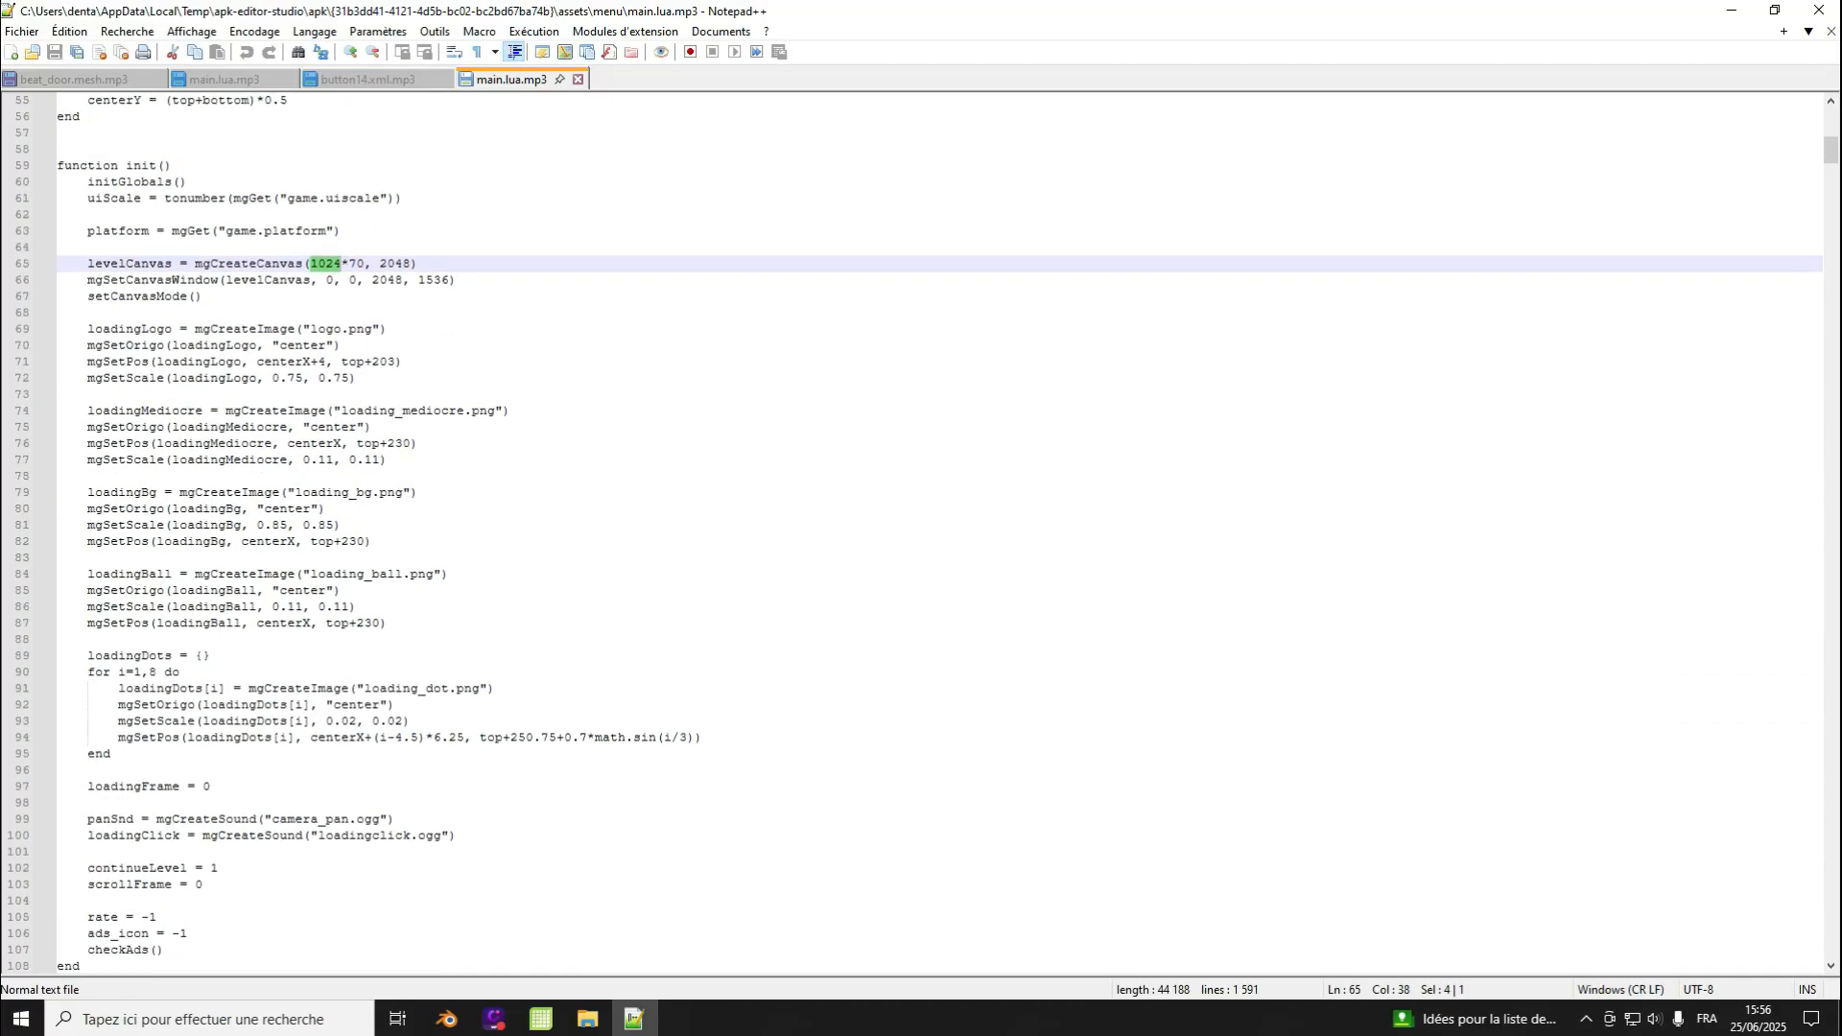
left_click(342, 264)
scroll(918, 533, "down", 1)
scroll(918, 533, "down", 12)
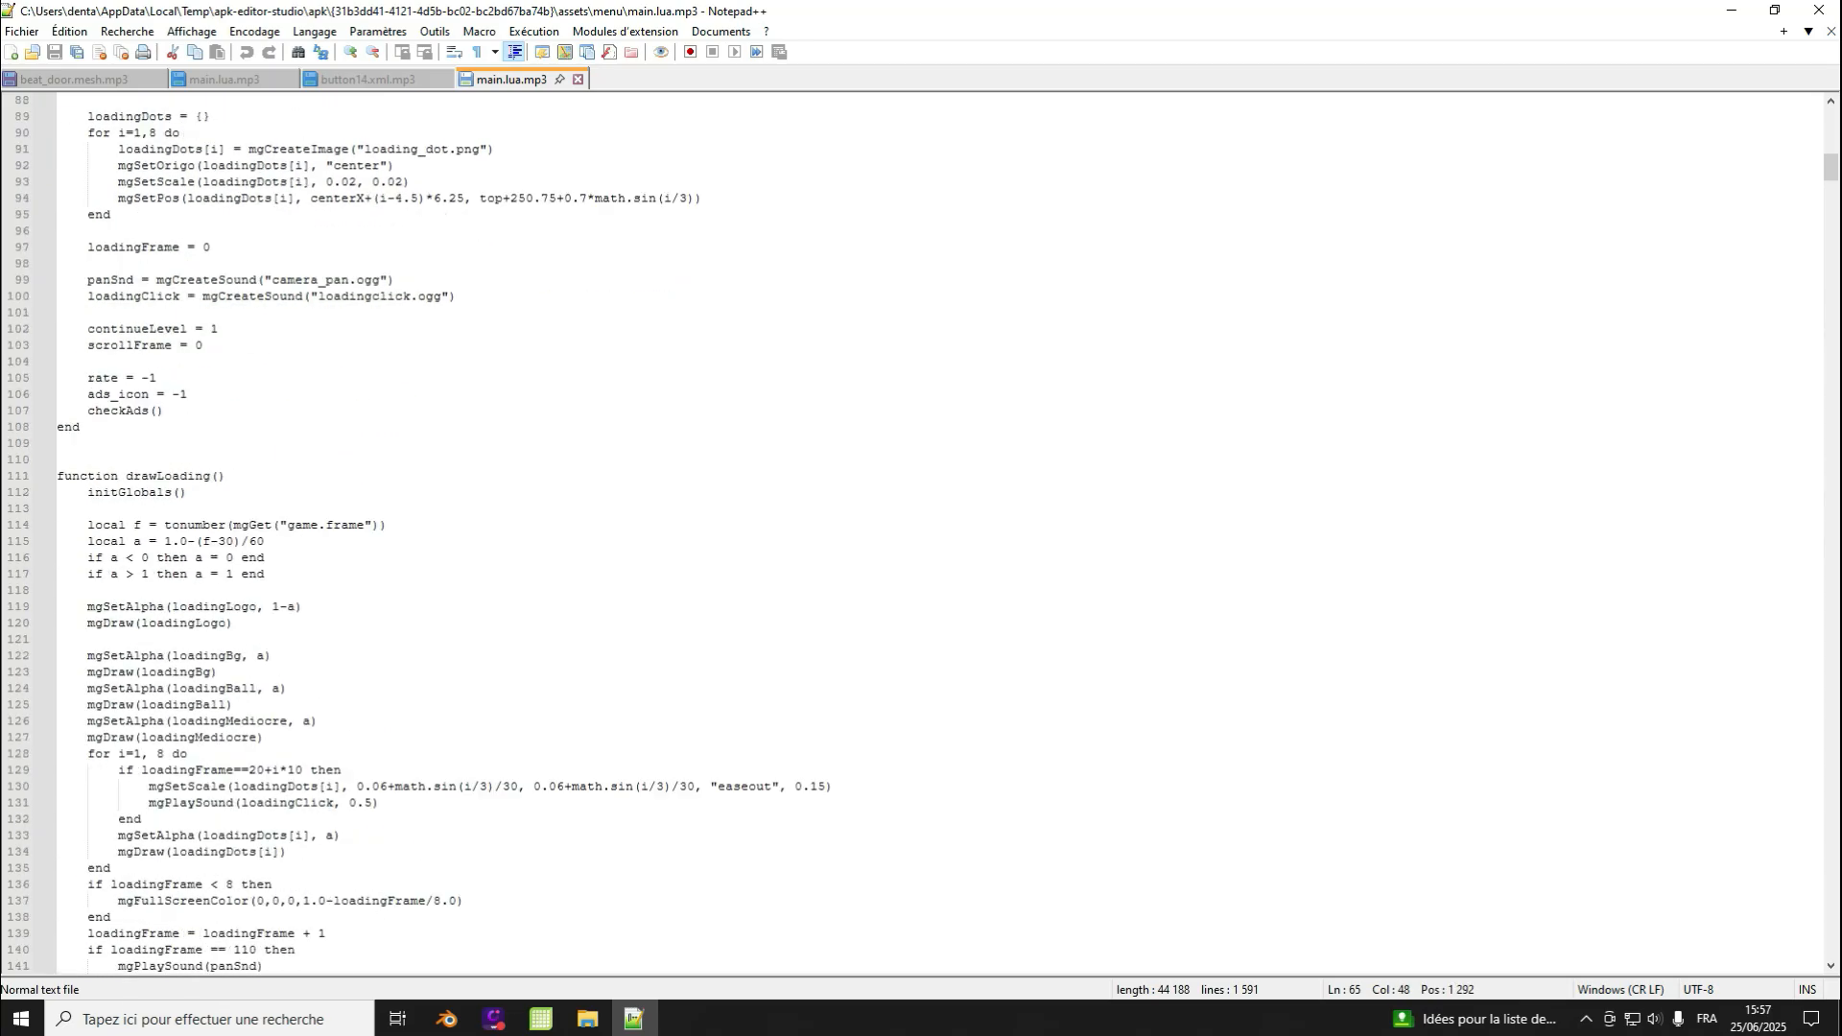
scroll(918, 533, "up", 14)
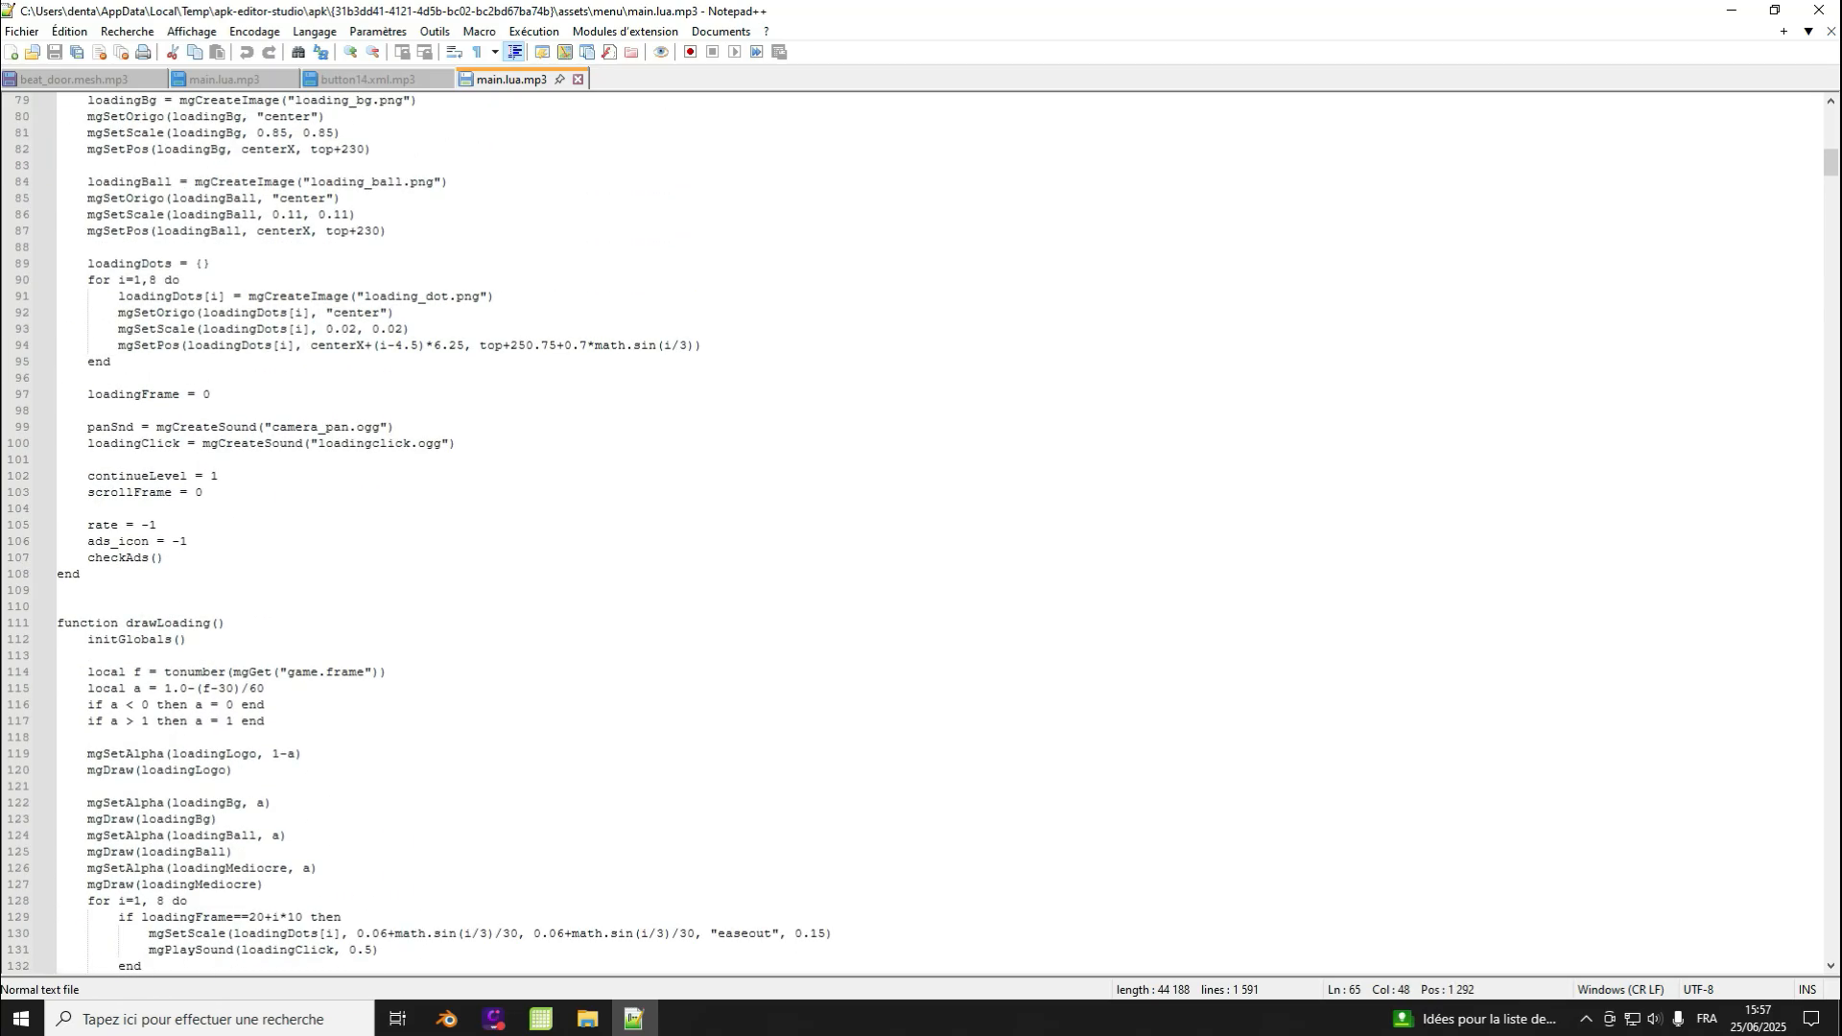
Step: Find the rankScore list above the load function and examine the score thresholds of ranks 14 to 17
scroll(918, 534, "down", 6)
scroll(918, 533, "down", 20)
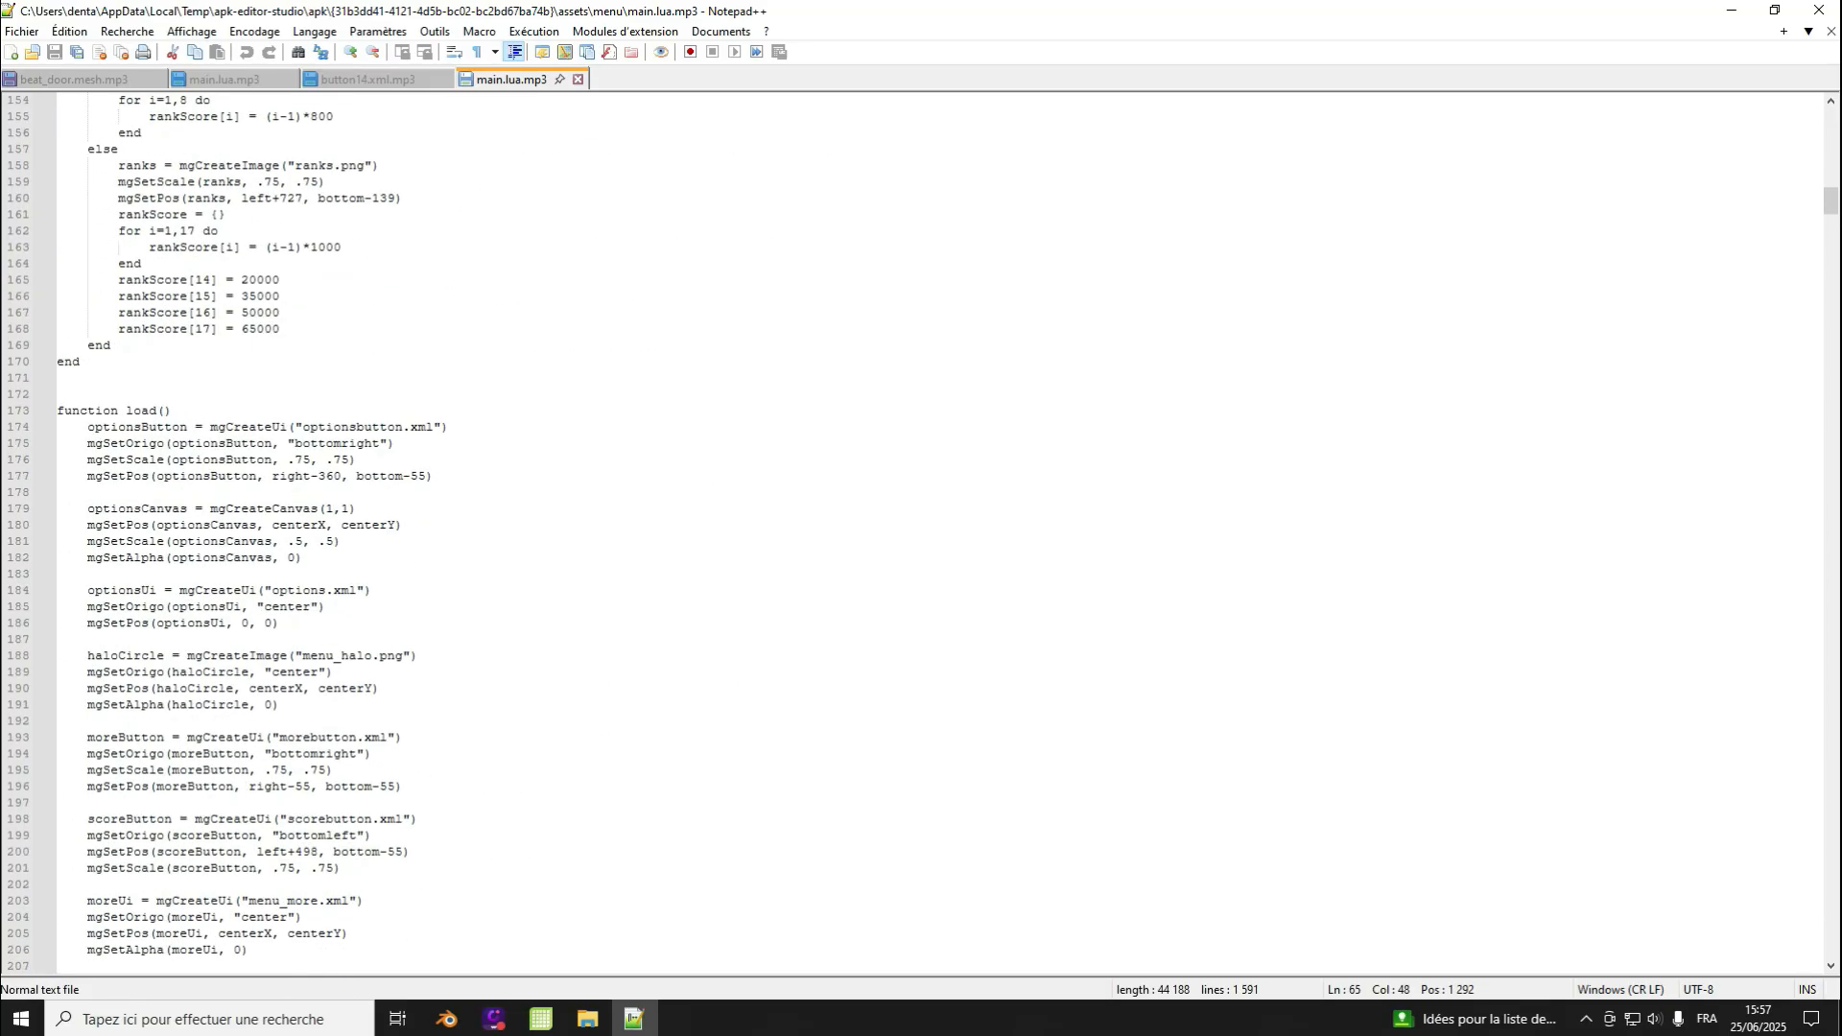
left_click_drag(242, 280, 257, 265)
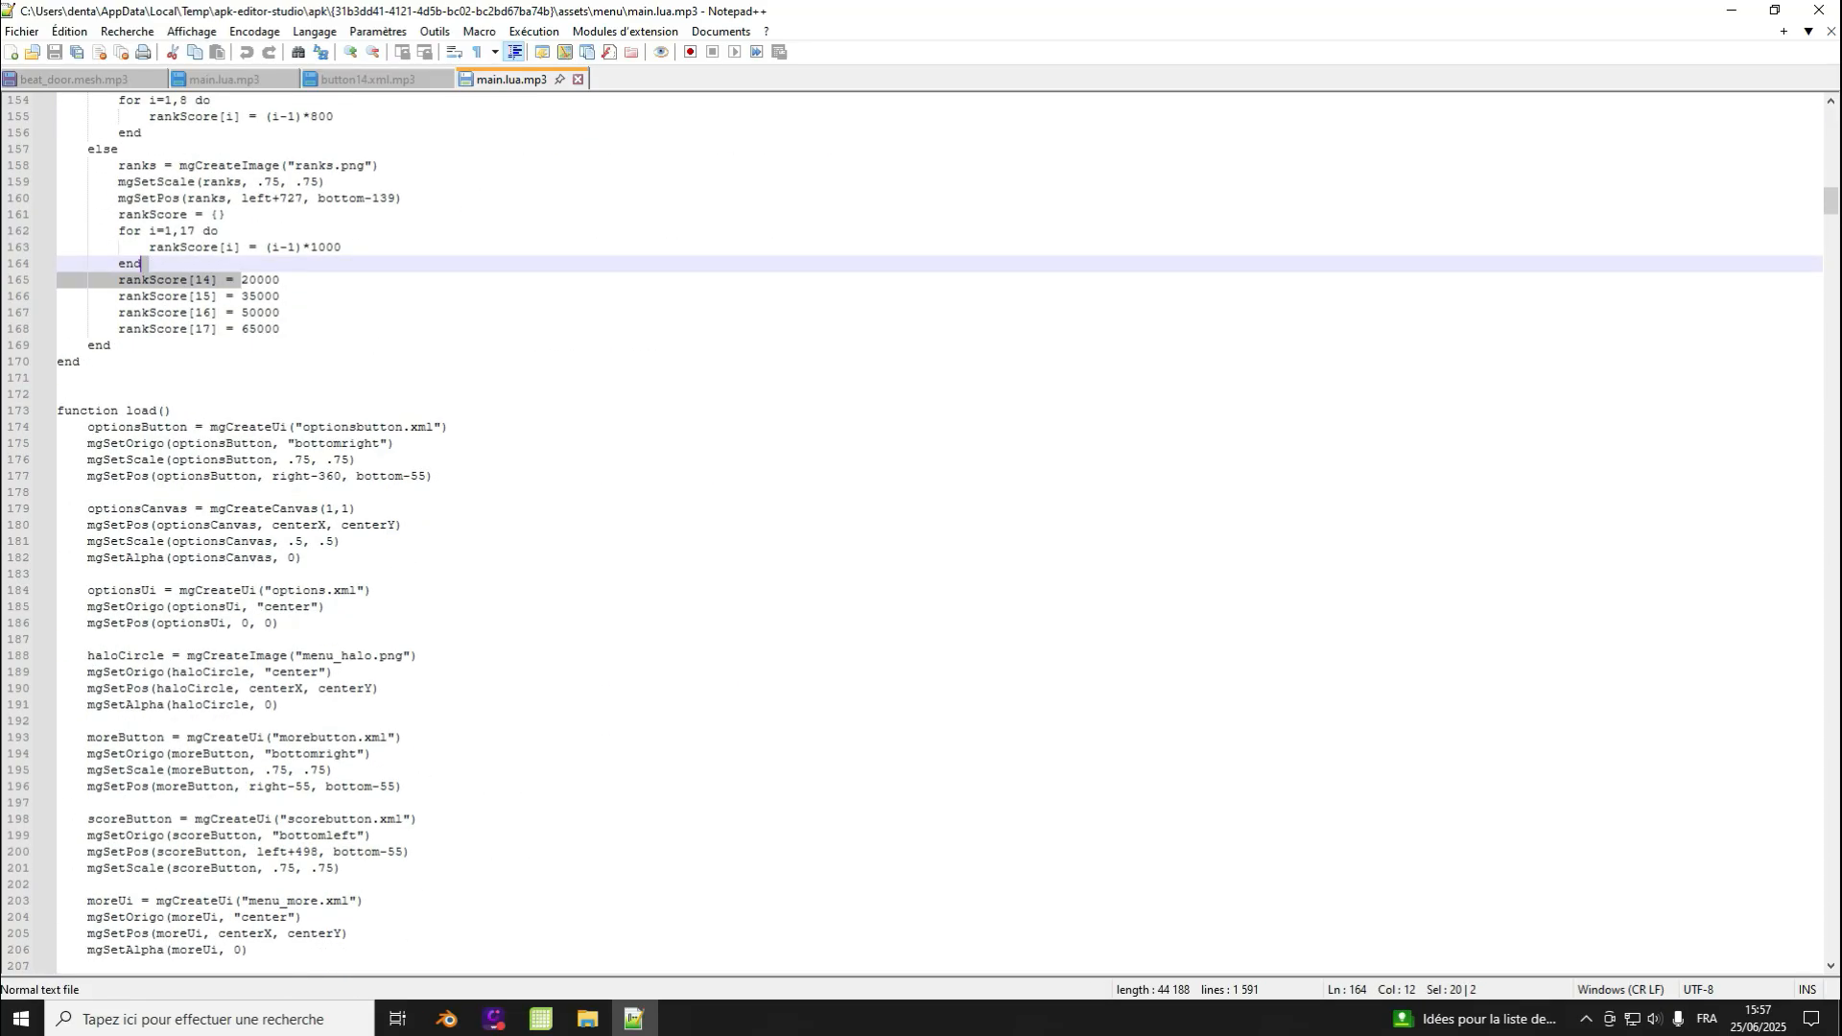
left_click(281, 280)
left_click_drag(235, 329, 273, 329)
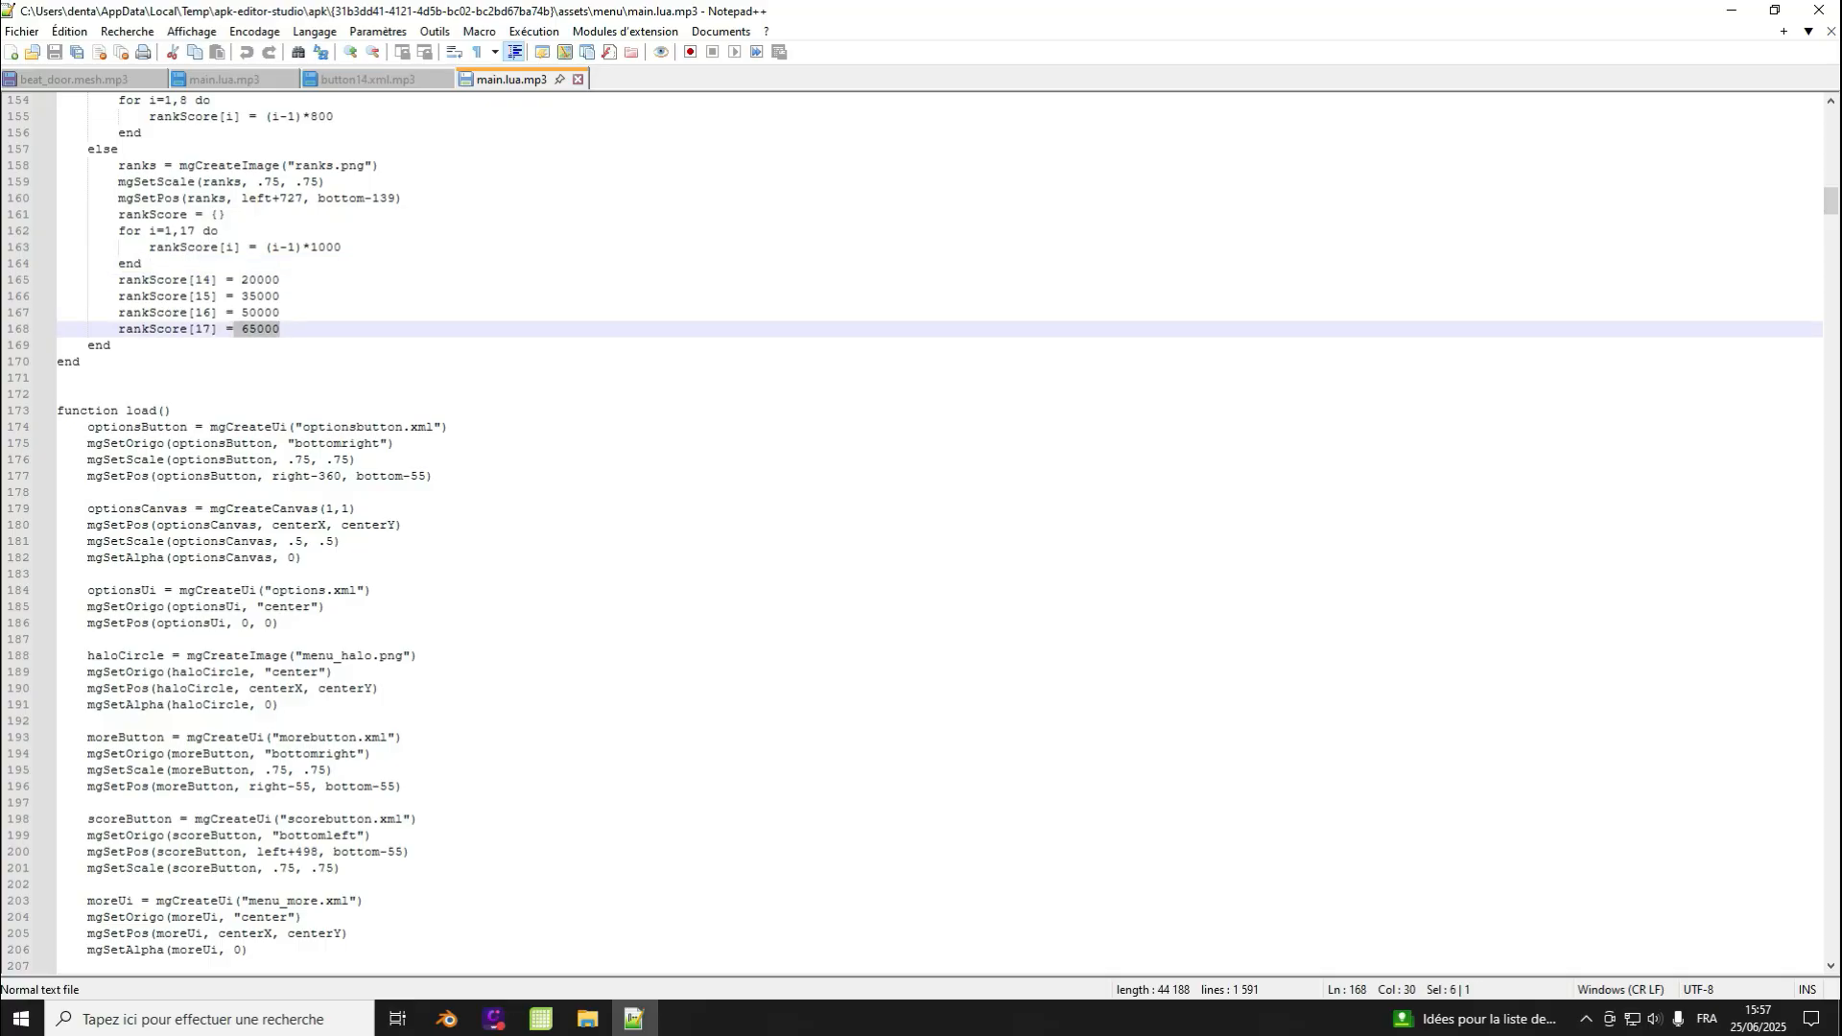
double_click(260, 329)
left_click(249, 312)
Step: Look through the load, score, frame and drawing code down to the playMenuCanvas block
scroll(921, 528, "down", 20)
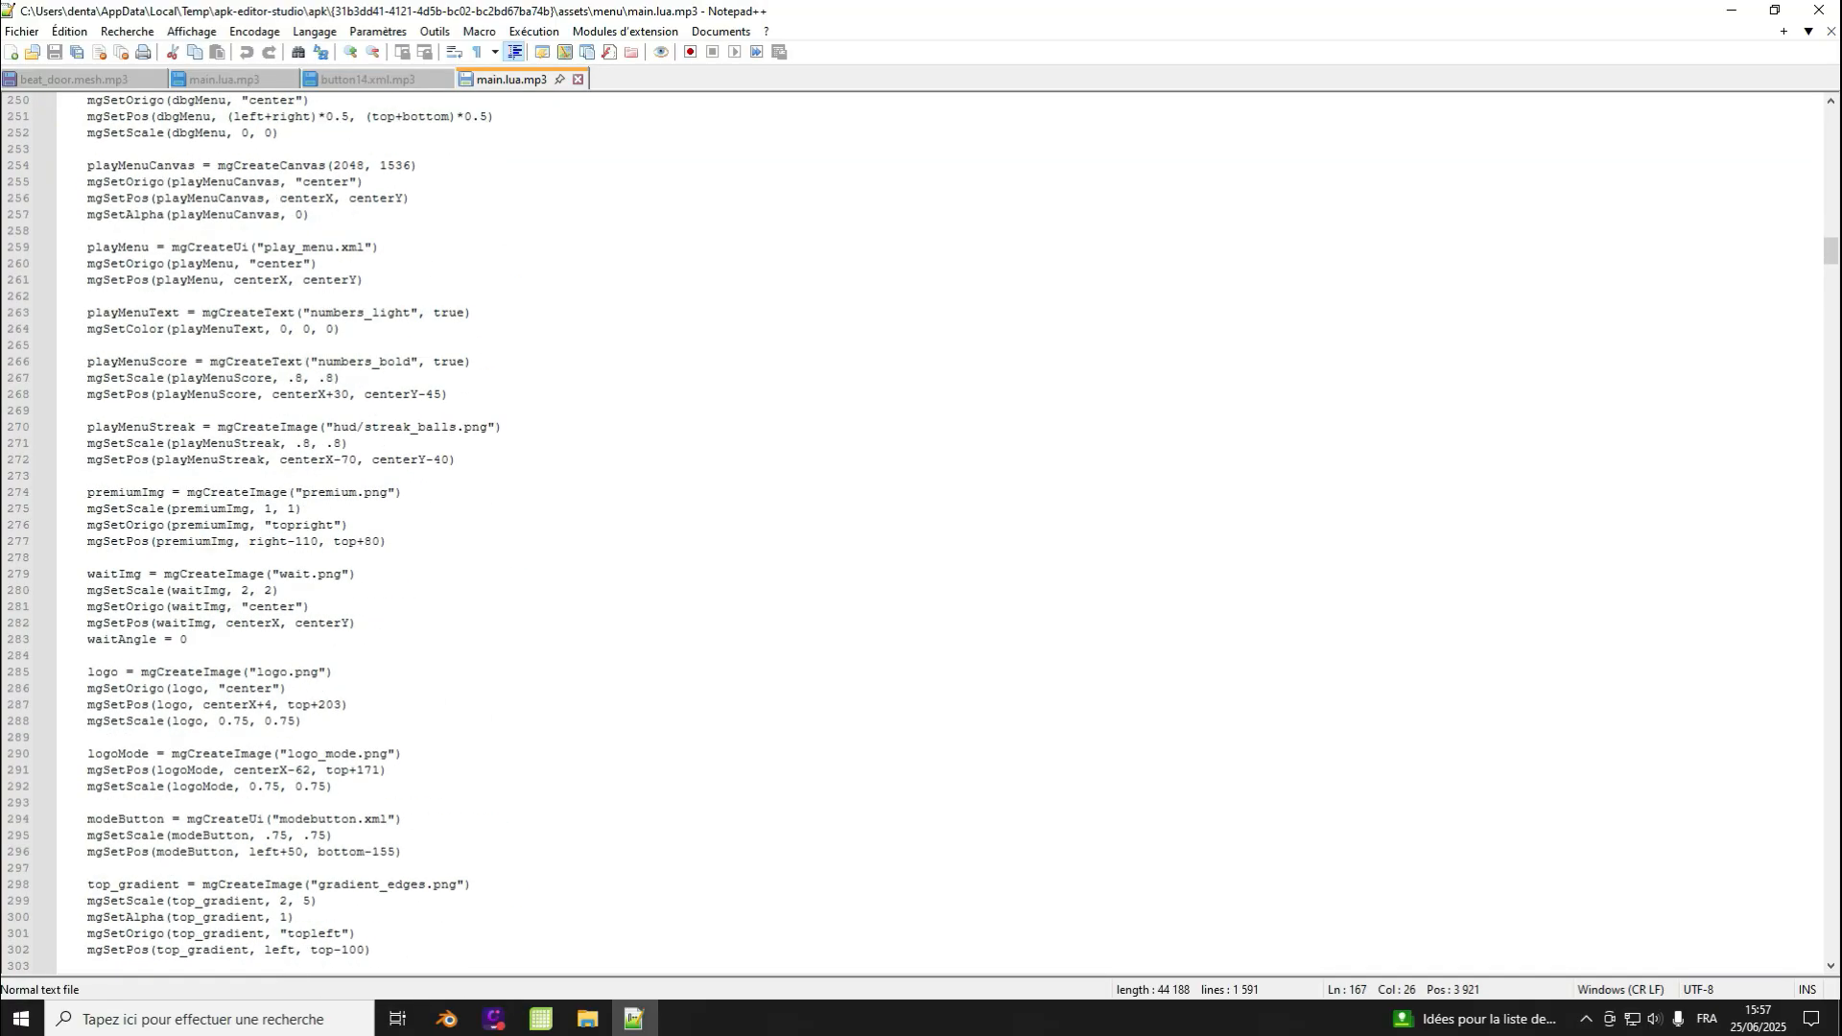
scroll(920, 527, "down", 20)
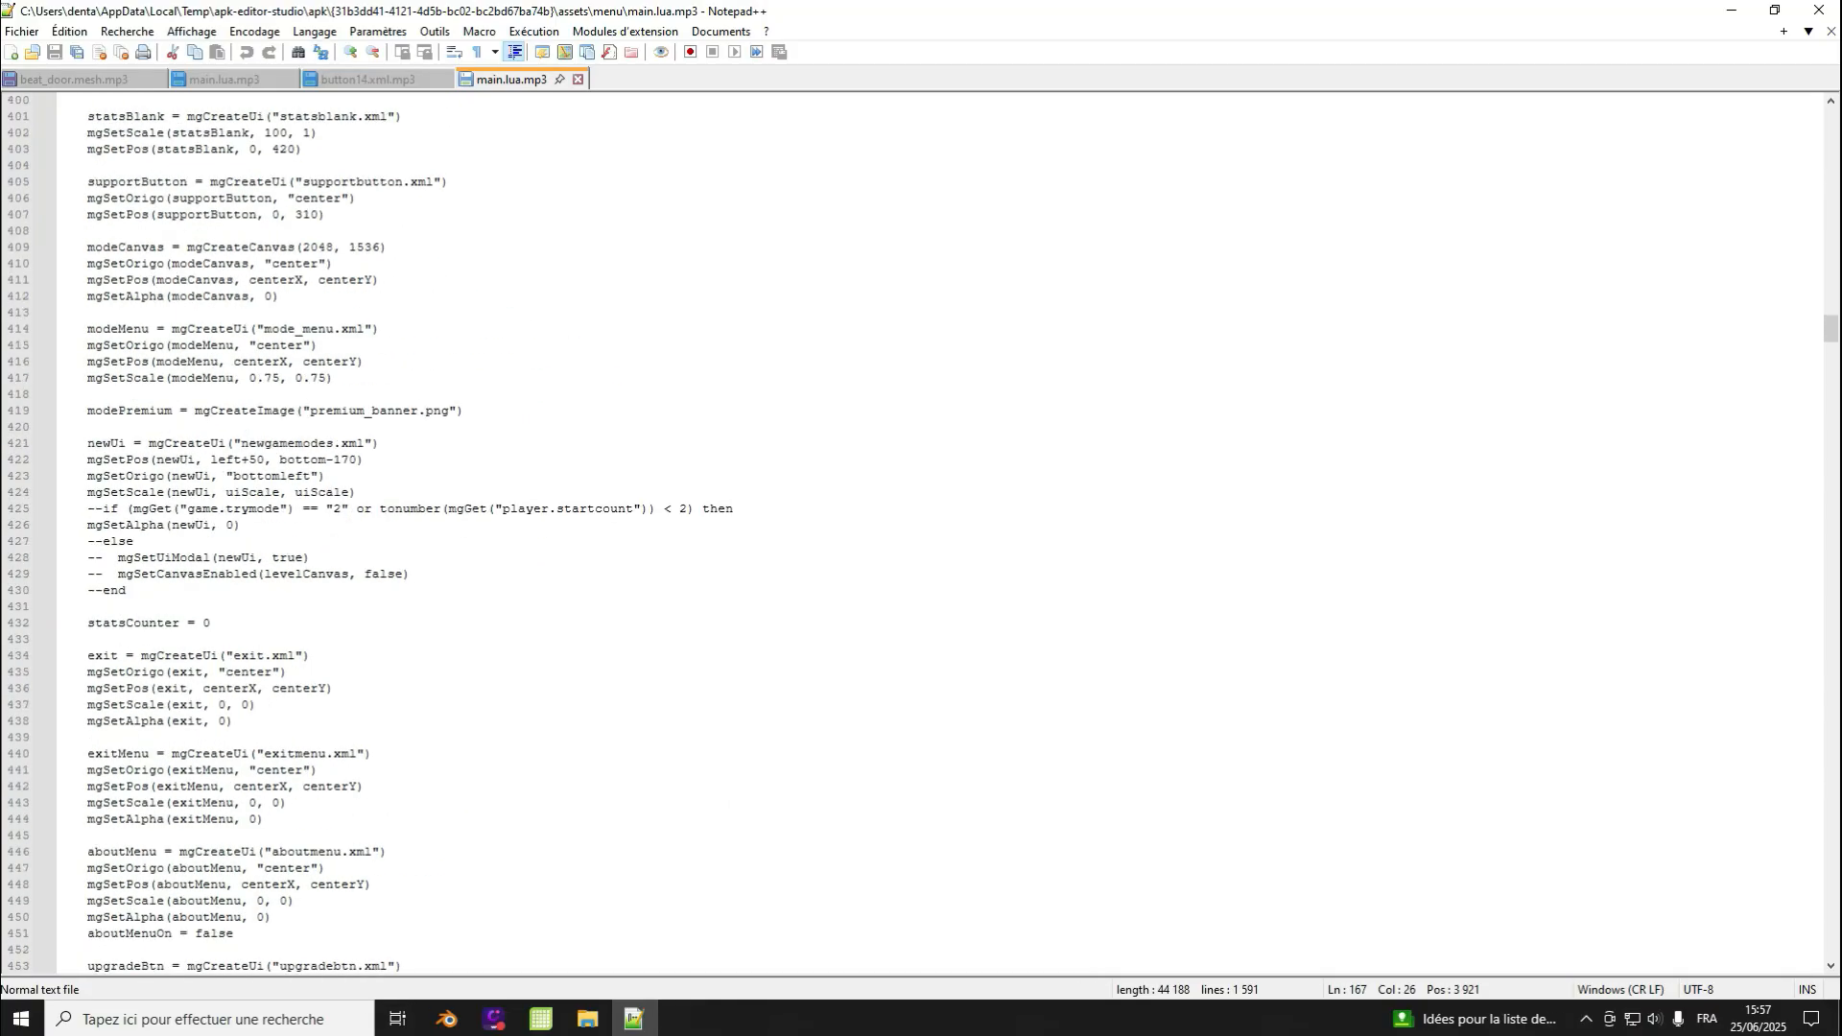
scroll(921, 528, "down", 7)
scroll(921, 528, "down", 20)
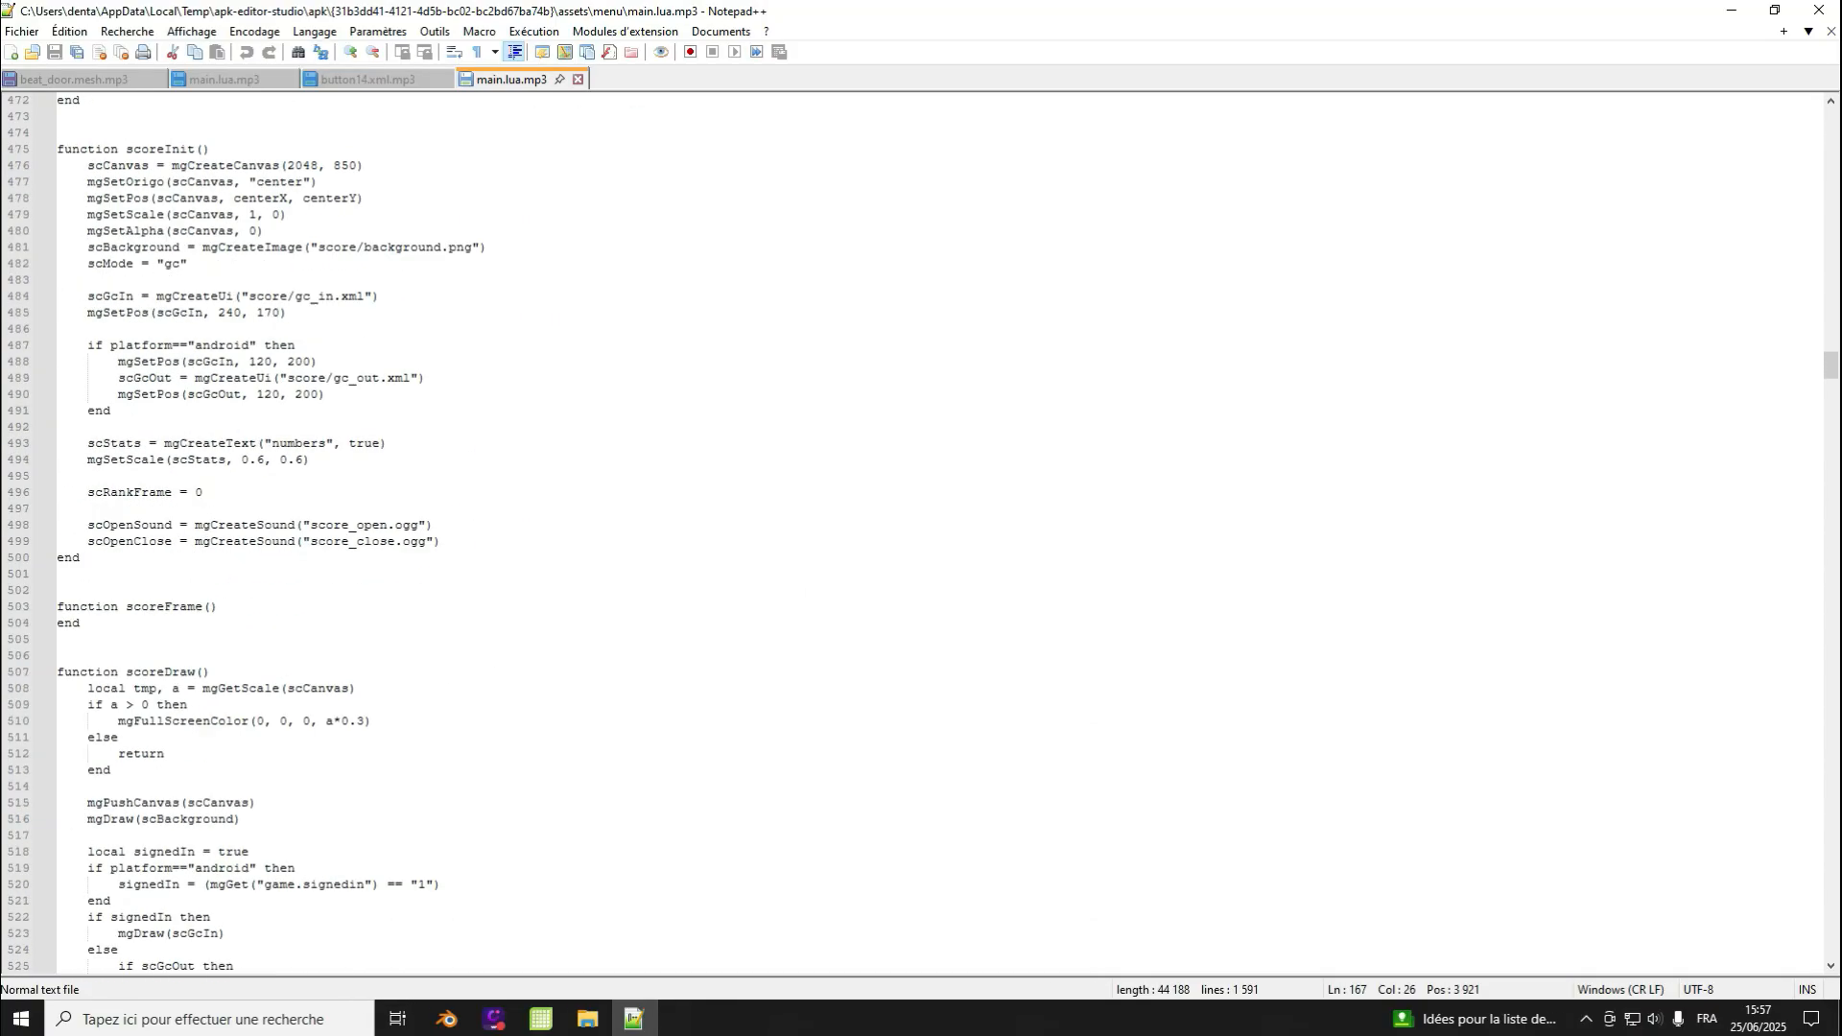
scroll(921, 528, "down", 20)
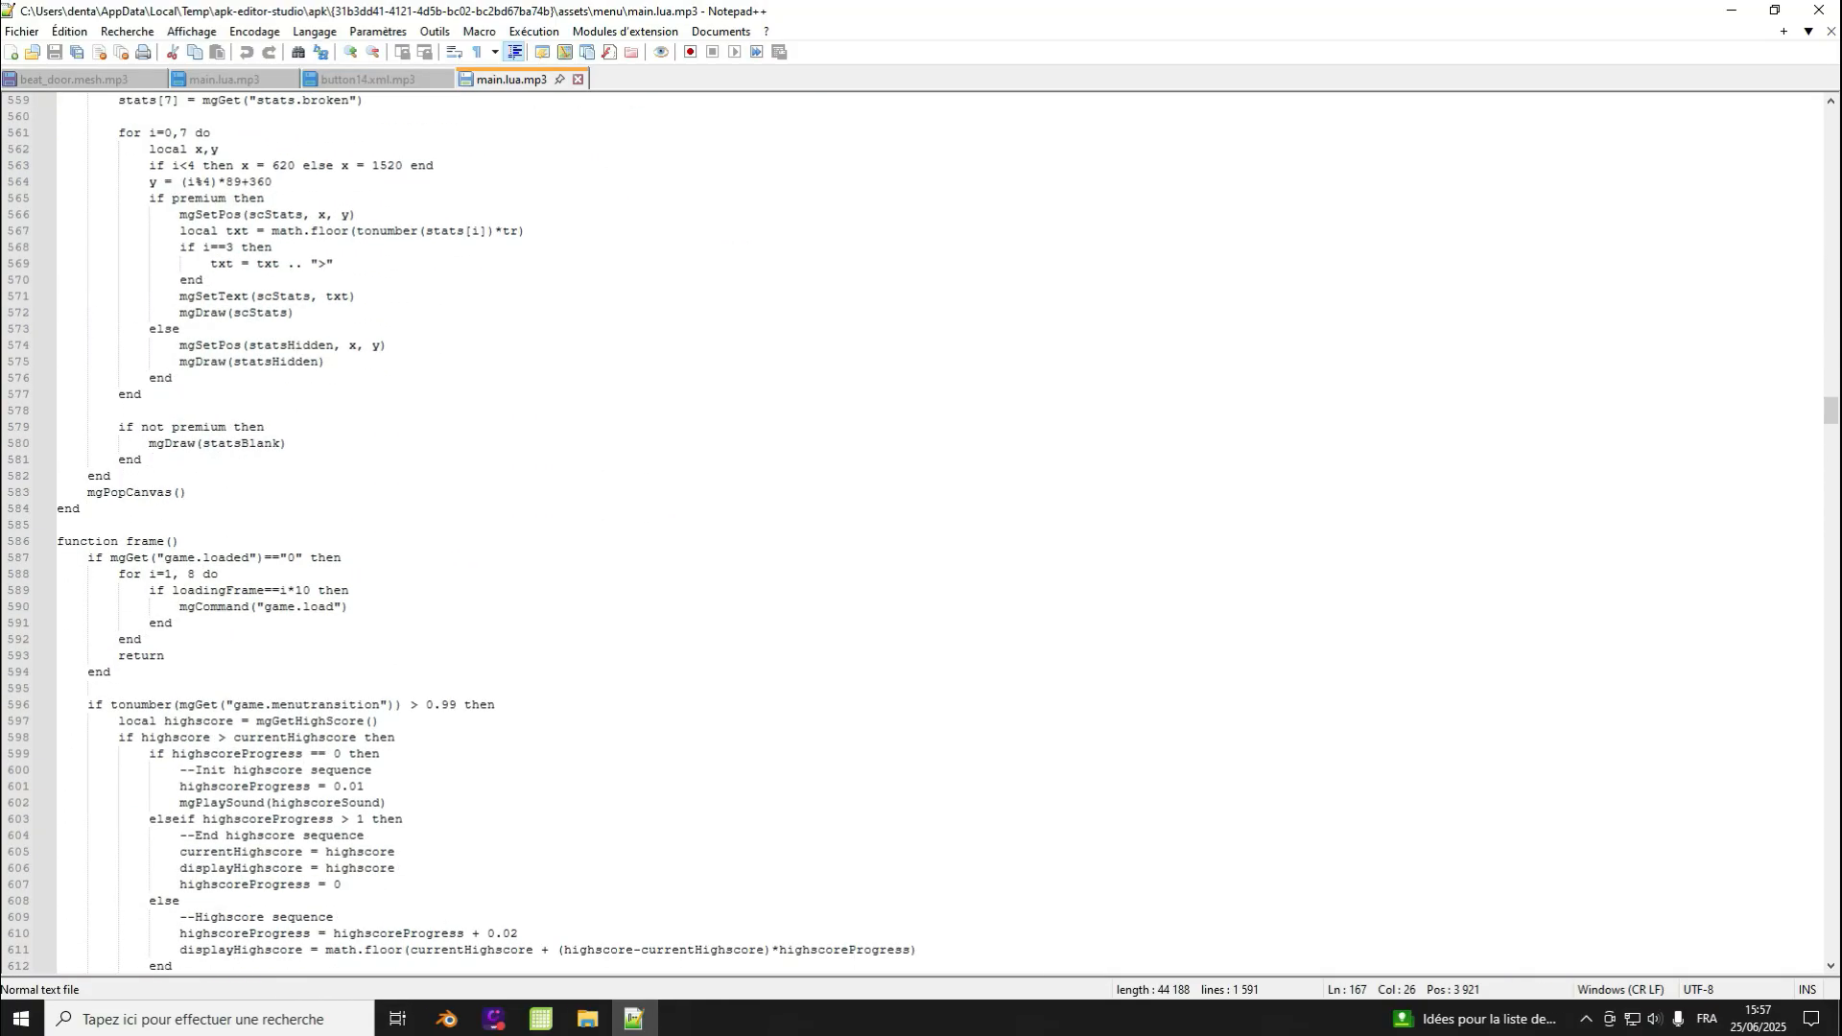
scroll(921, 528, "down", 20)
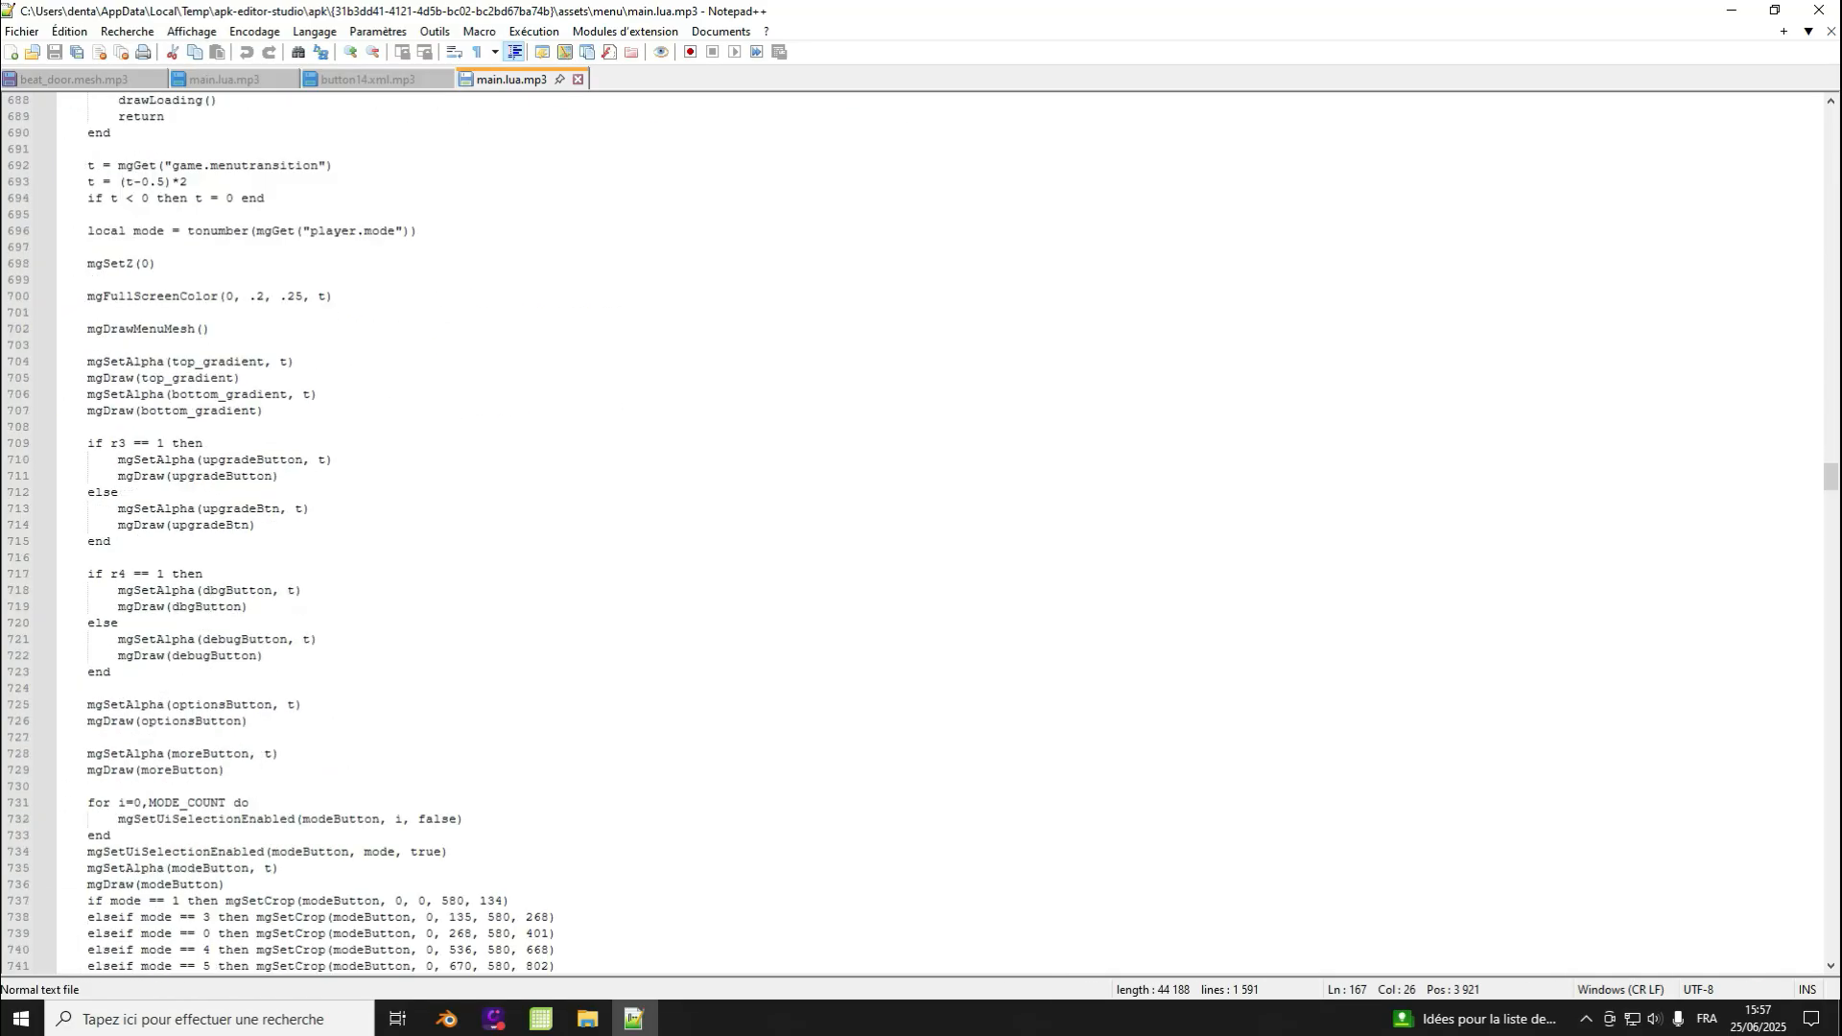
scroll(921, 528, "down", 19)
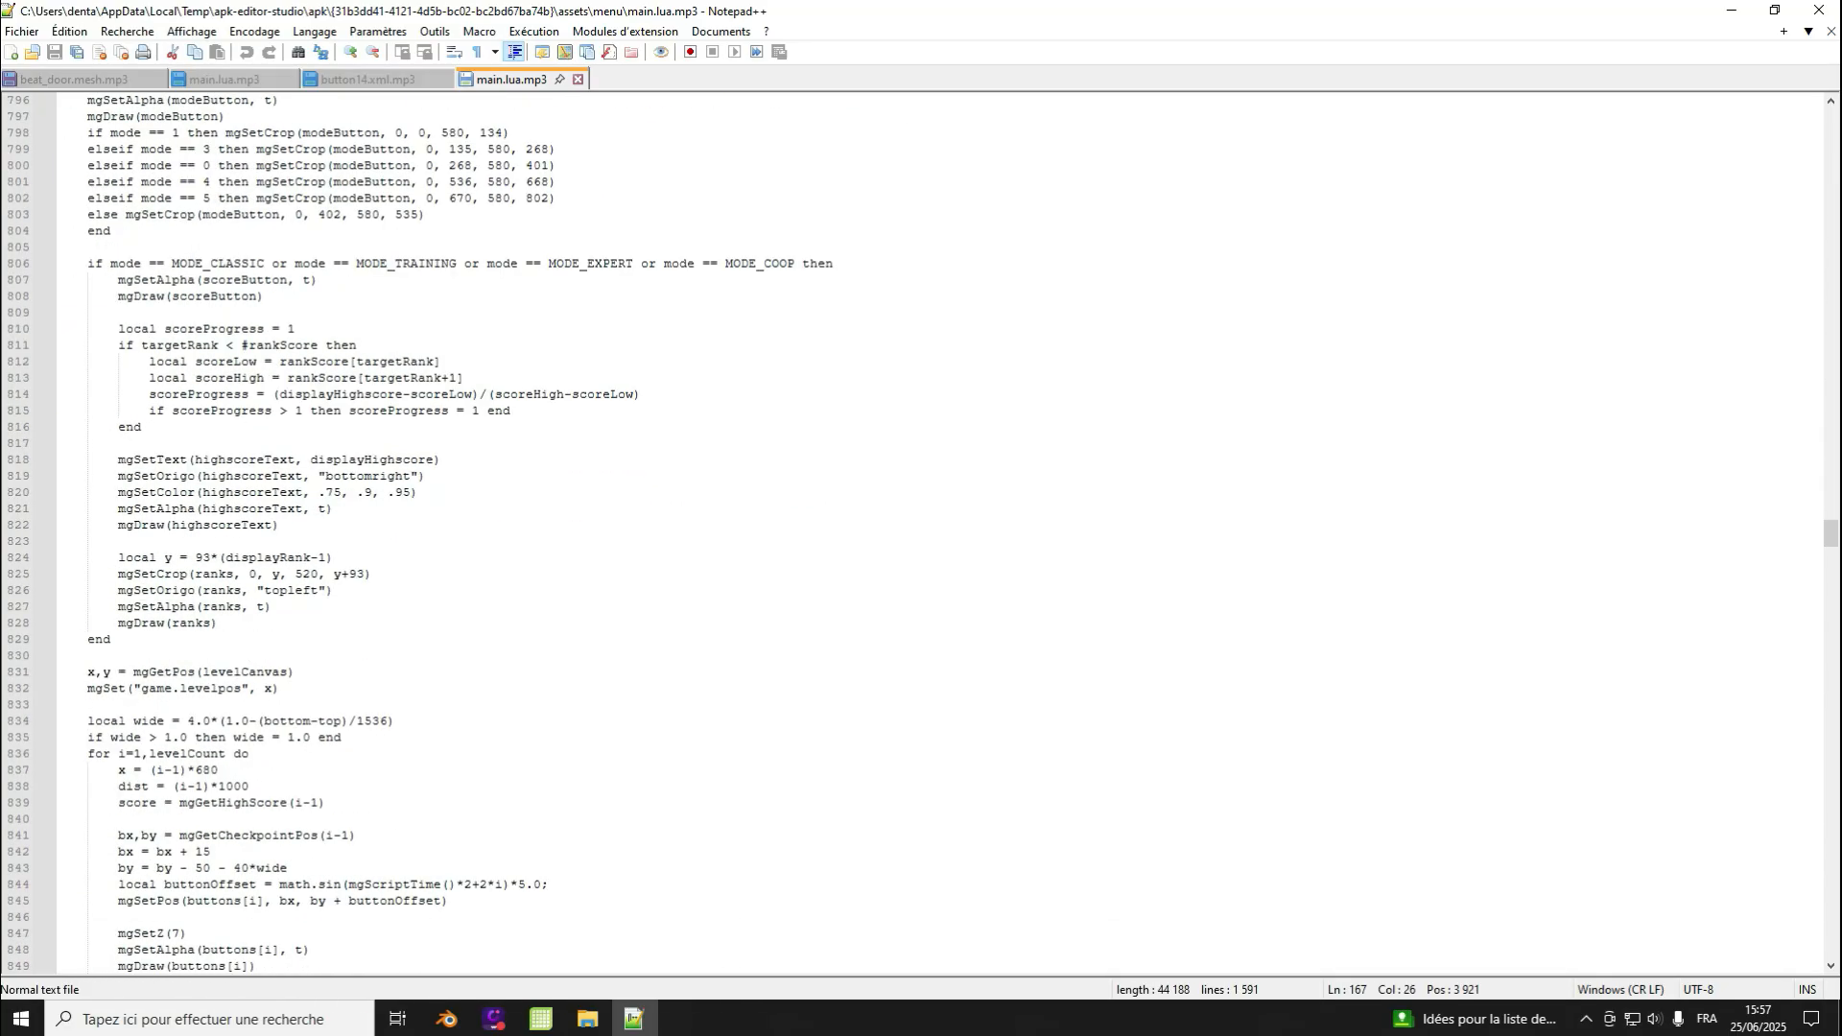
scroll(921, 528, "down", 20)
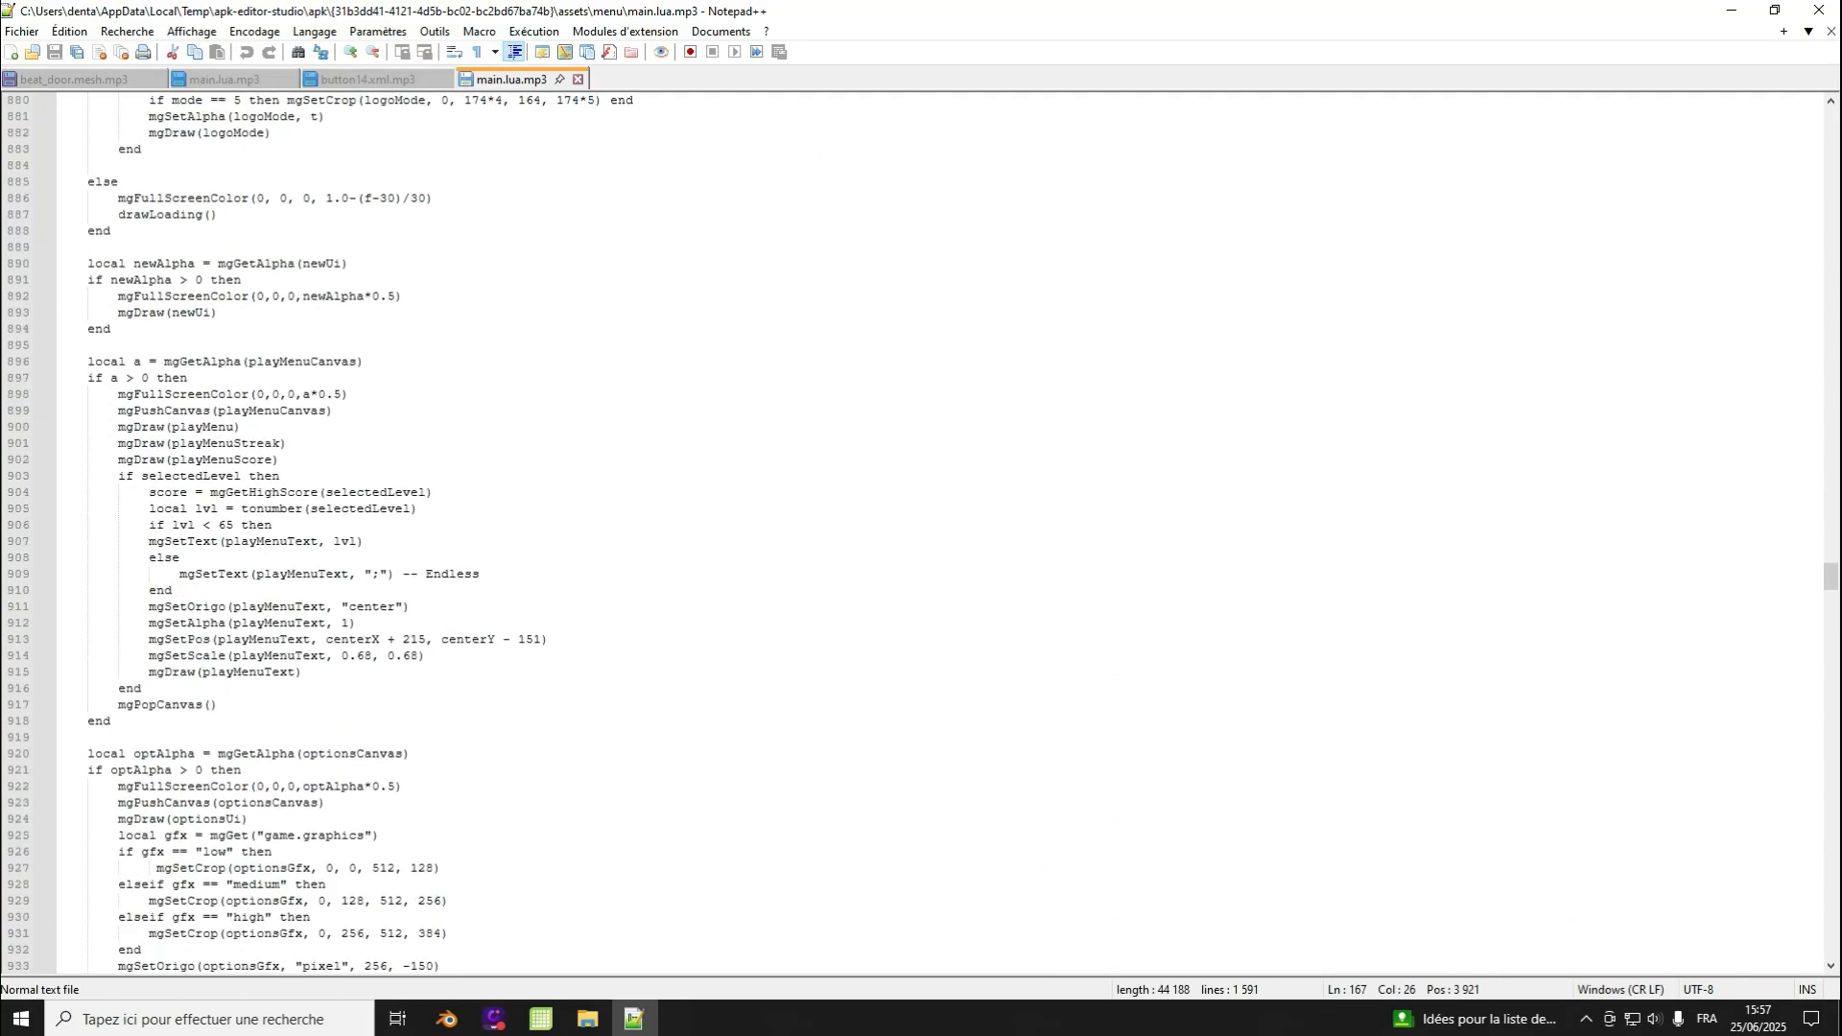
Step: Examine the lvl < 65 condition and highlight the playMenuText line for the Endless level
left_click_drag(219, 524, 230, 525)
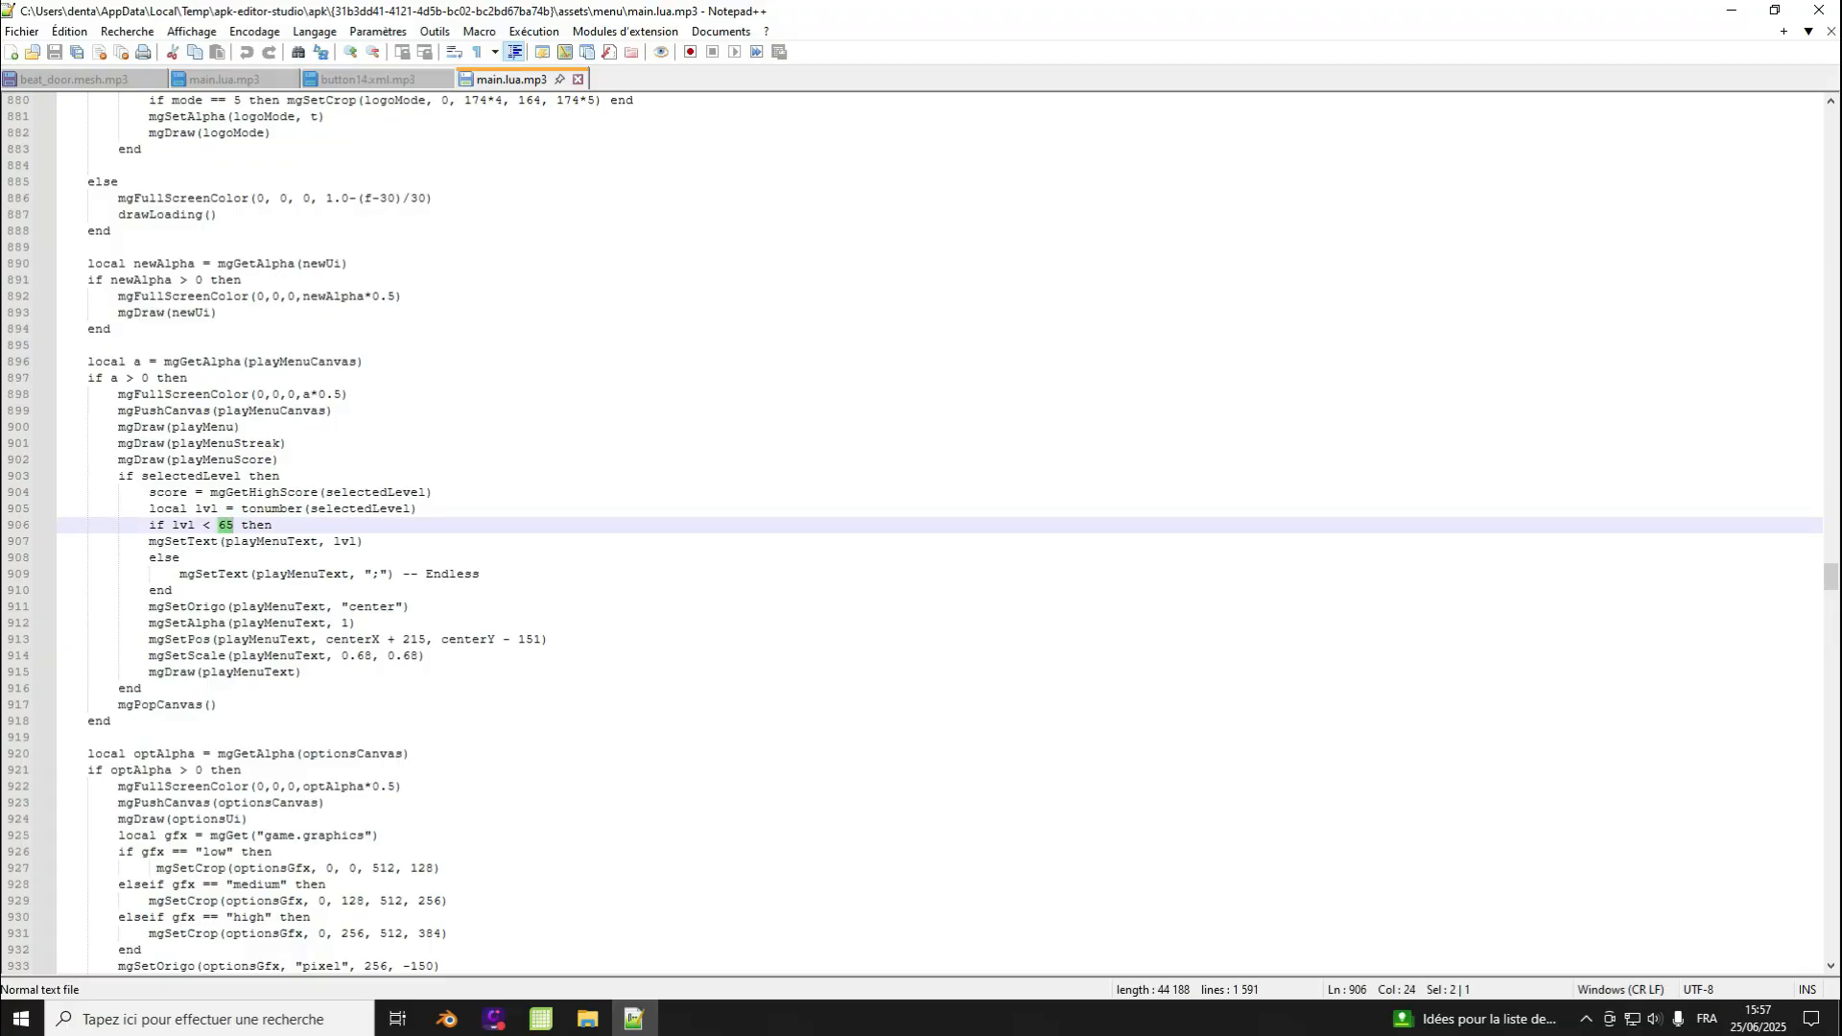
left_click(272, 525)
left_click_drag(181, 574, 480, 574)
left_click(272, 541)
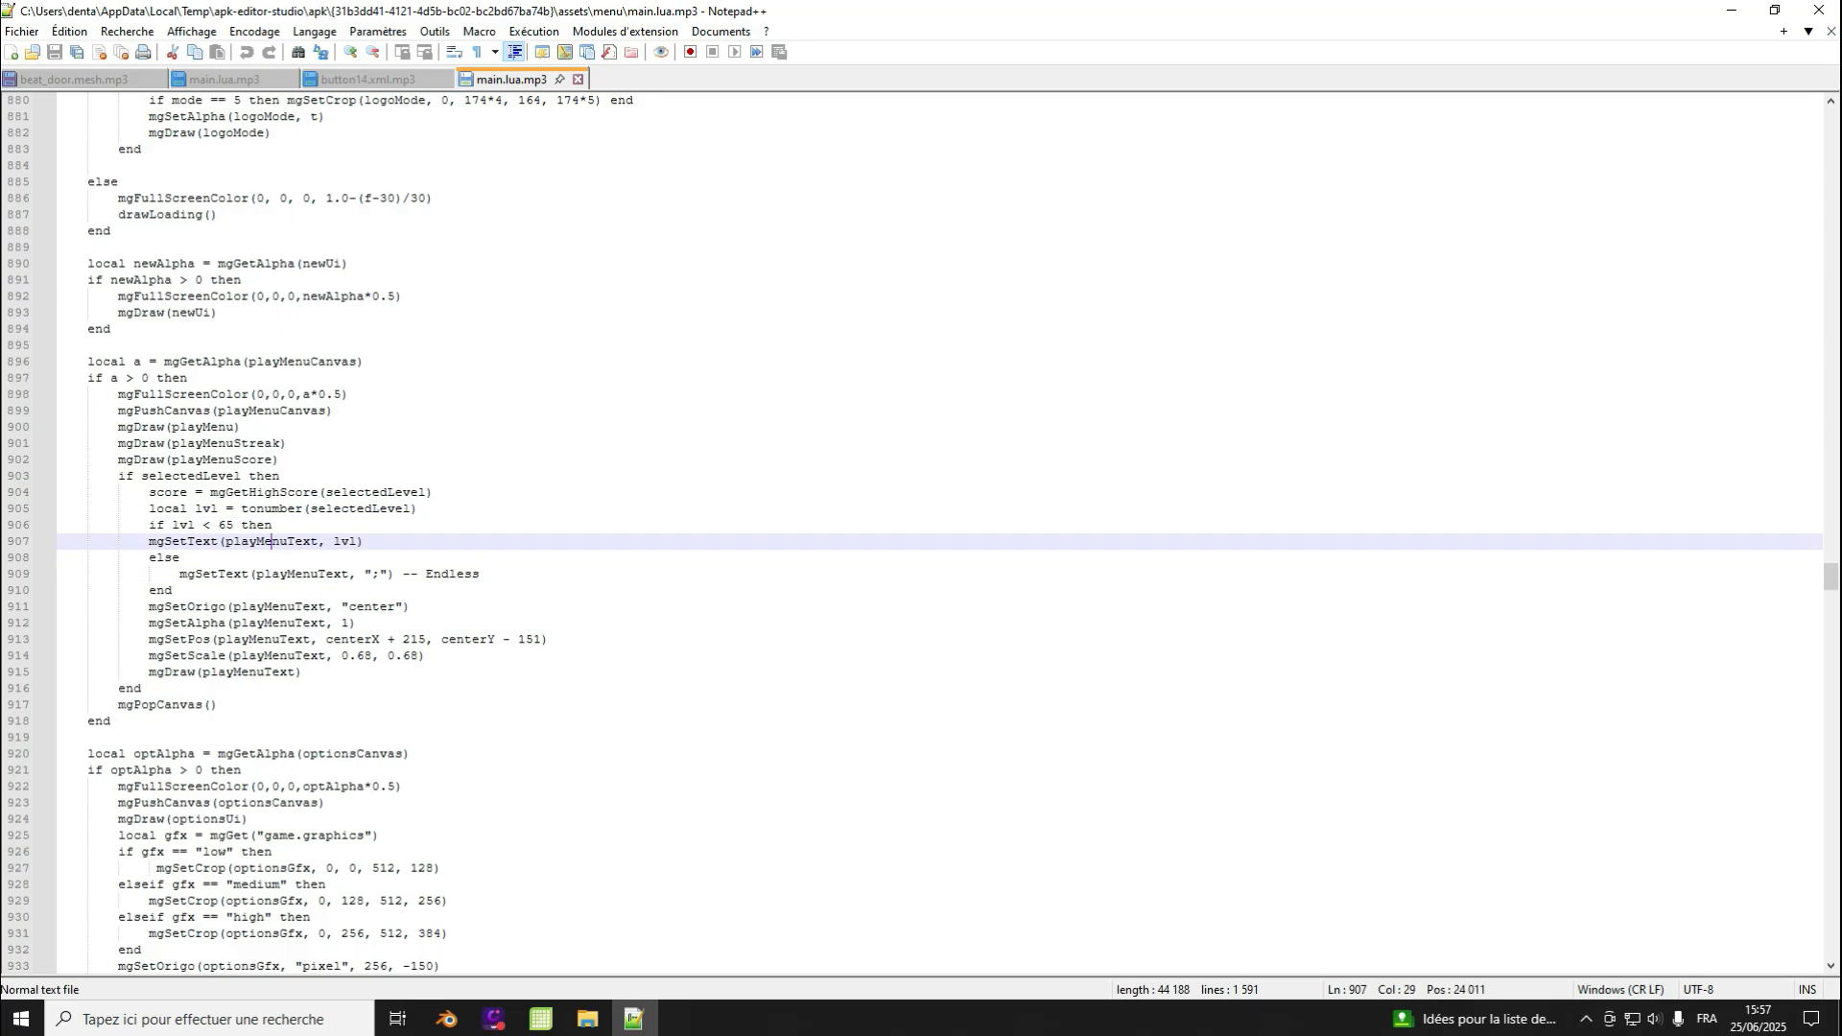
key("End")
Step: Look over the options and premium code, return to the playMenuText block, and highlight its lvl text line and the limit 65
scroll(272, 541, "down", 4)
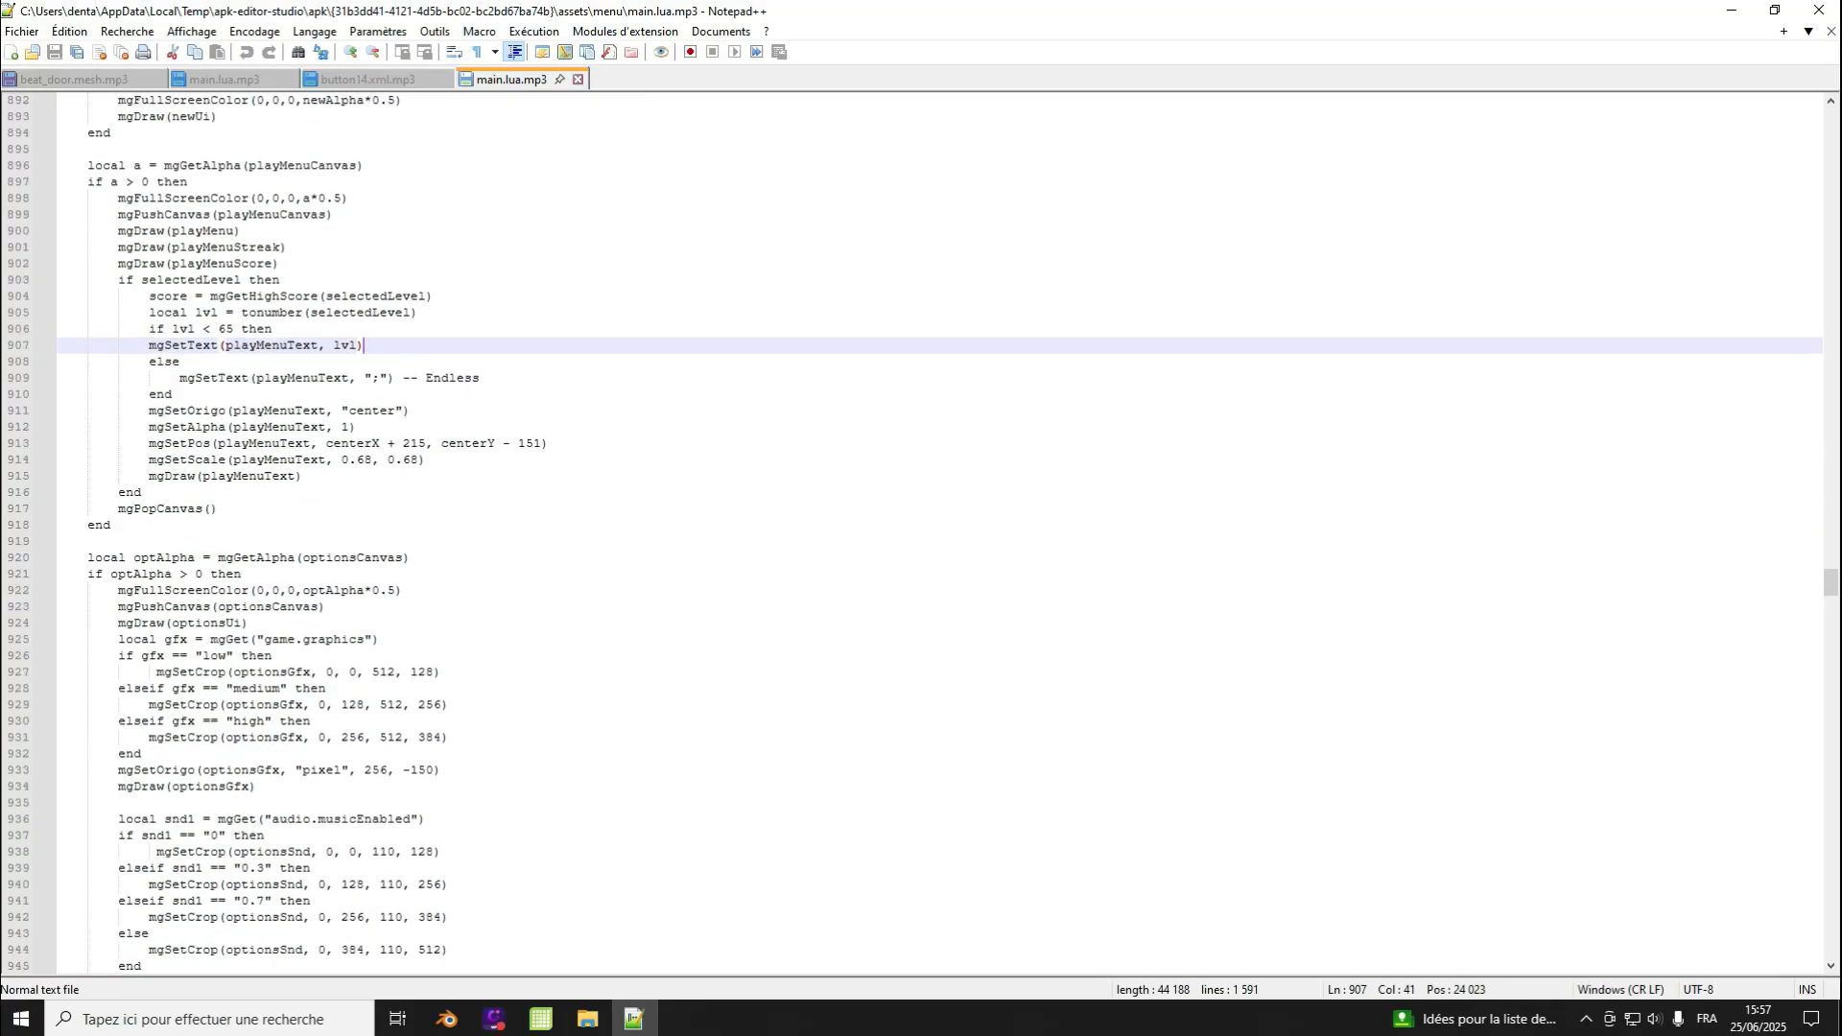
scroll(921, 534, "down", 20)
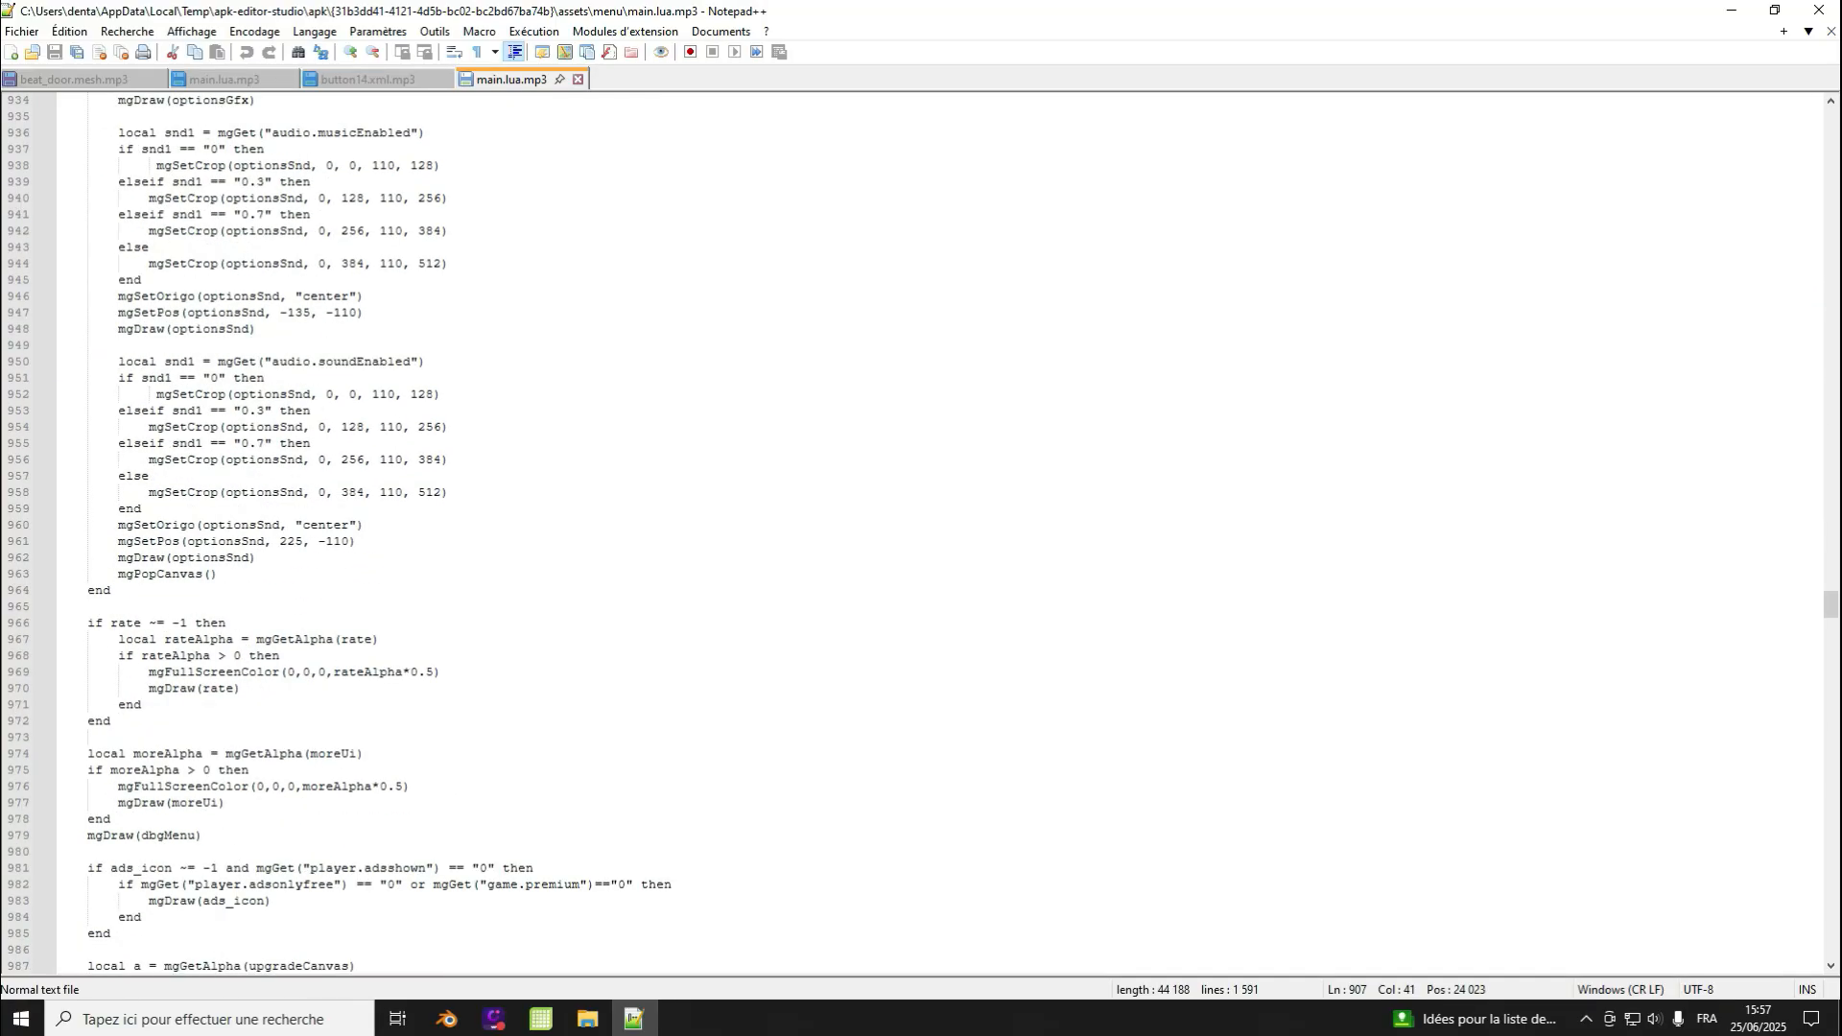
scroll(921, 533, "down", 20)
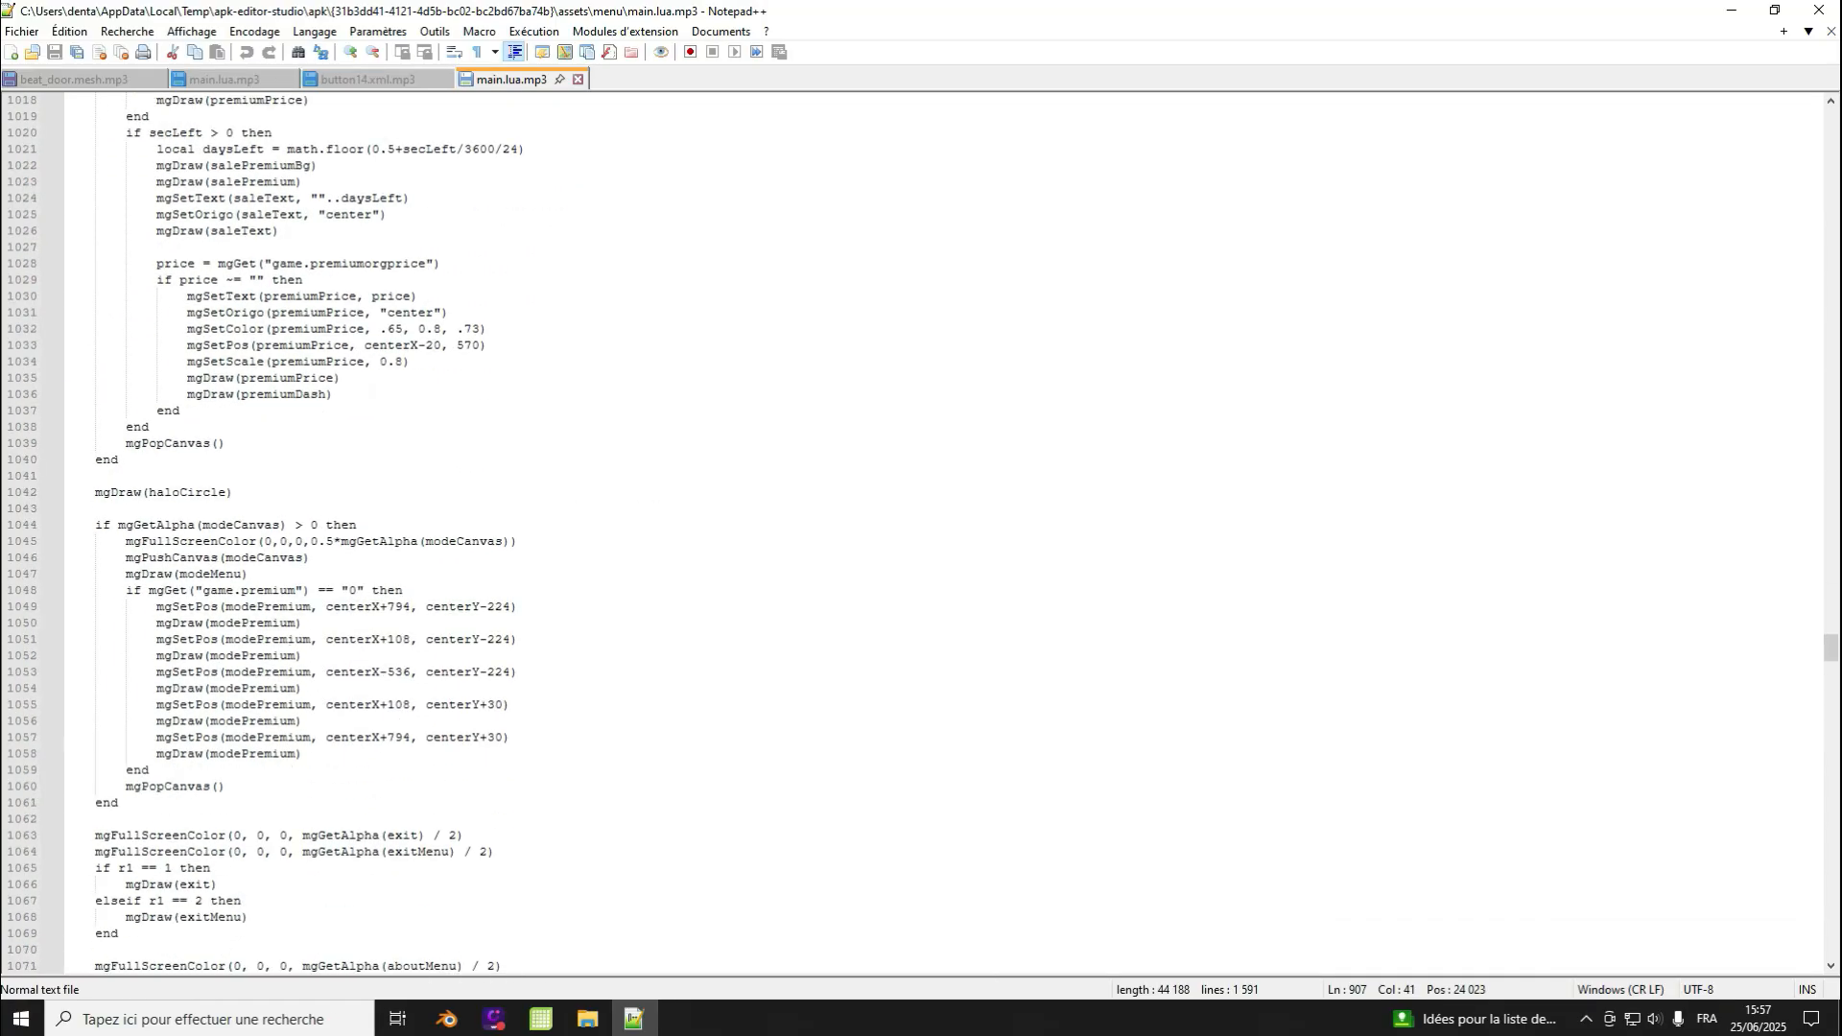
scroll(921, 534, "up", 9)
scroll(921, 533, "up", 20)
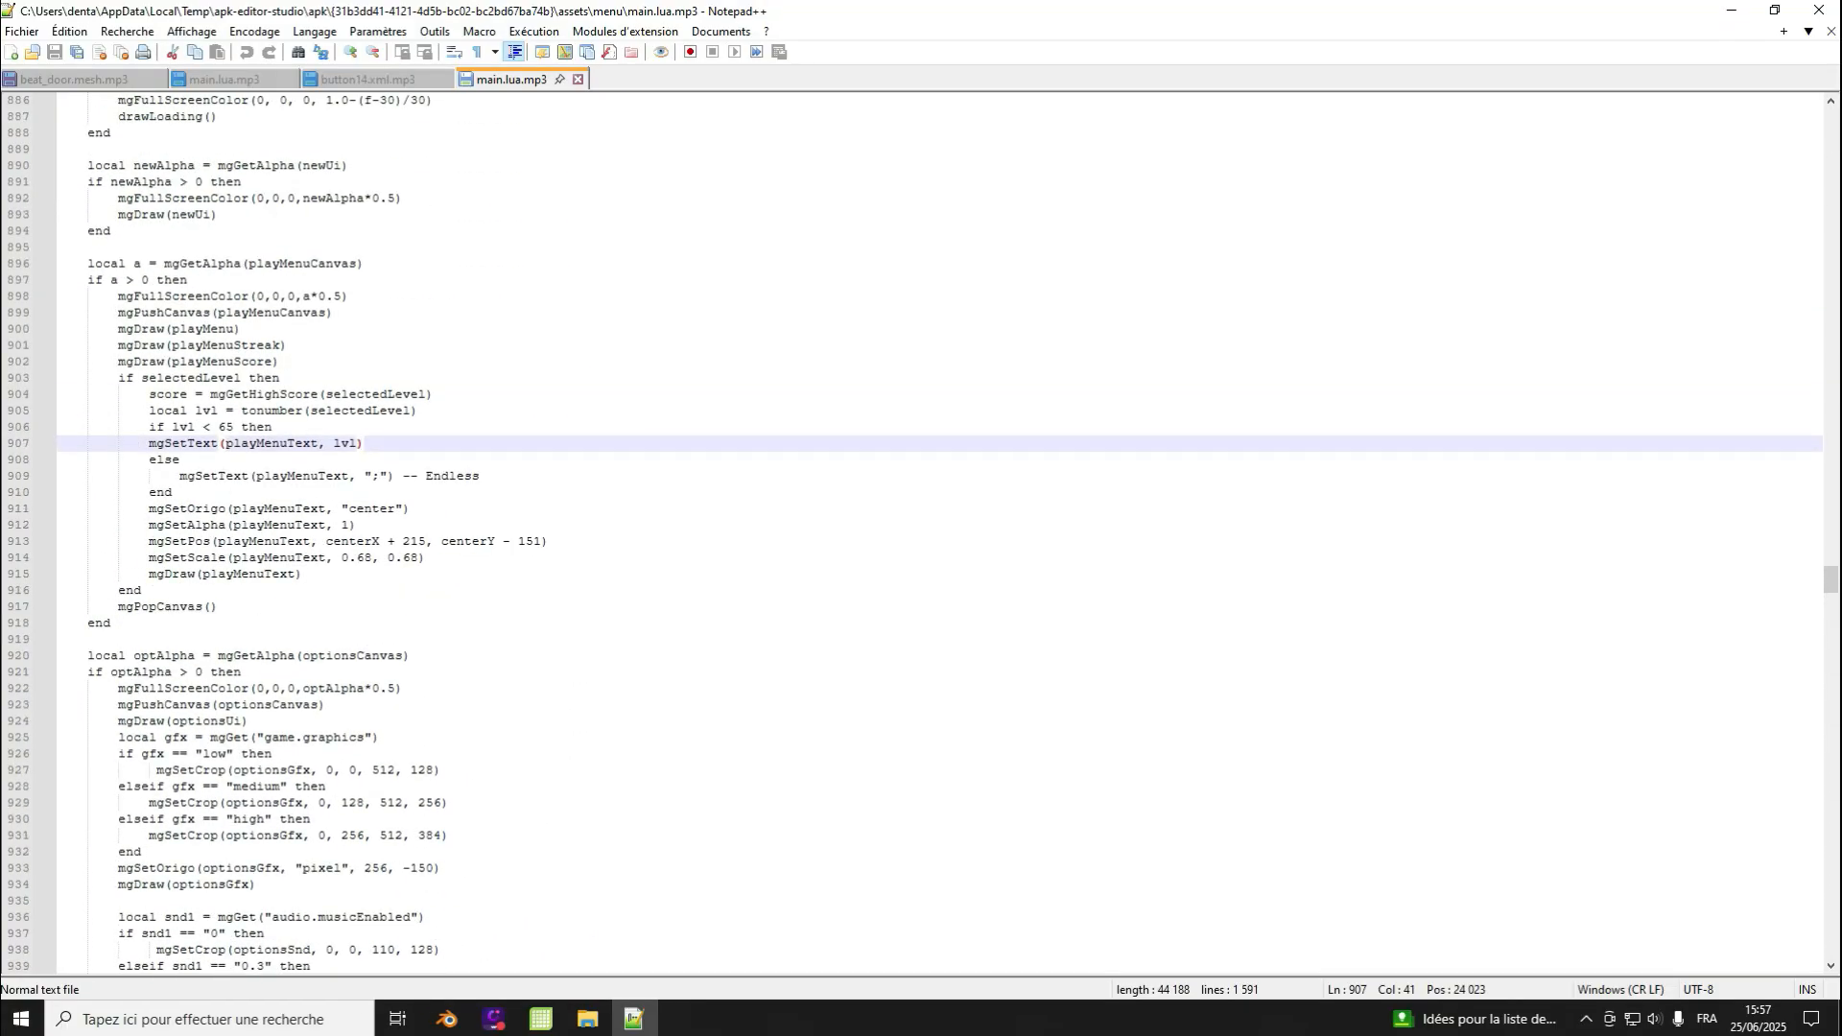
left_click_drag(149, 443, 364, 443)
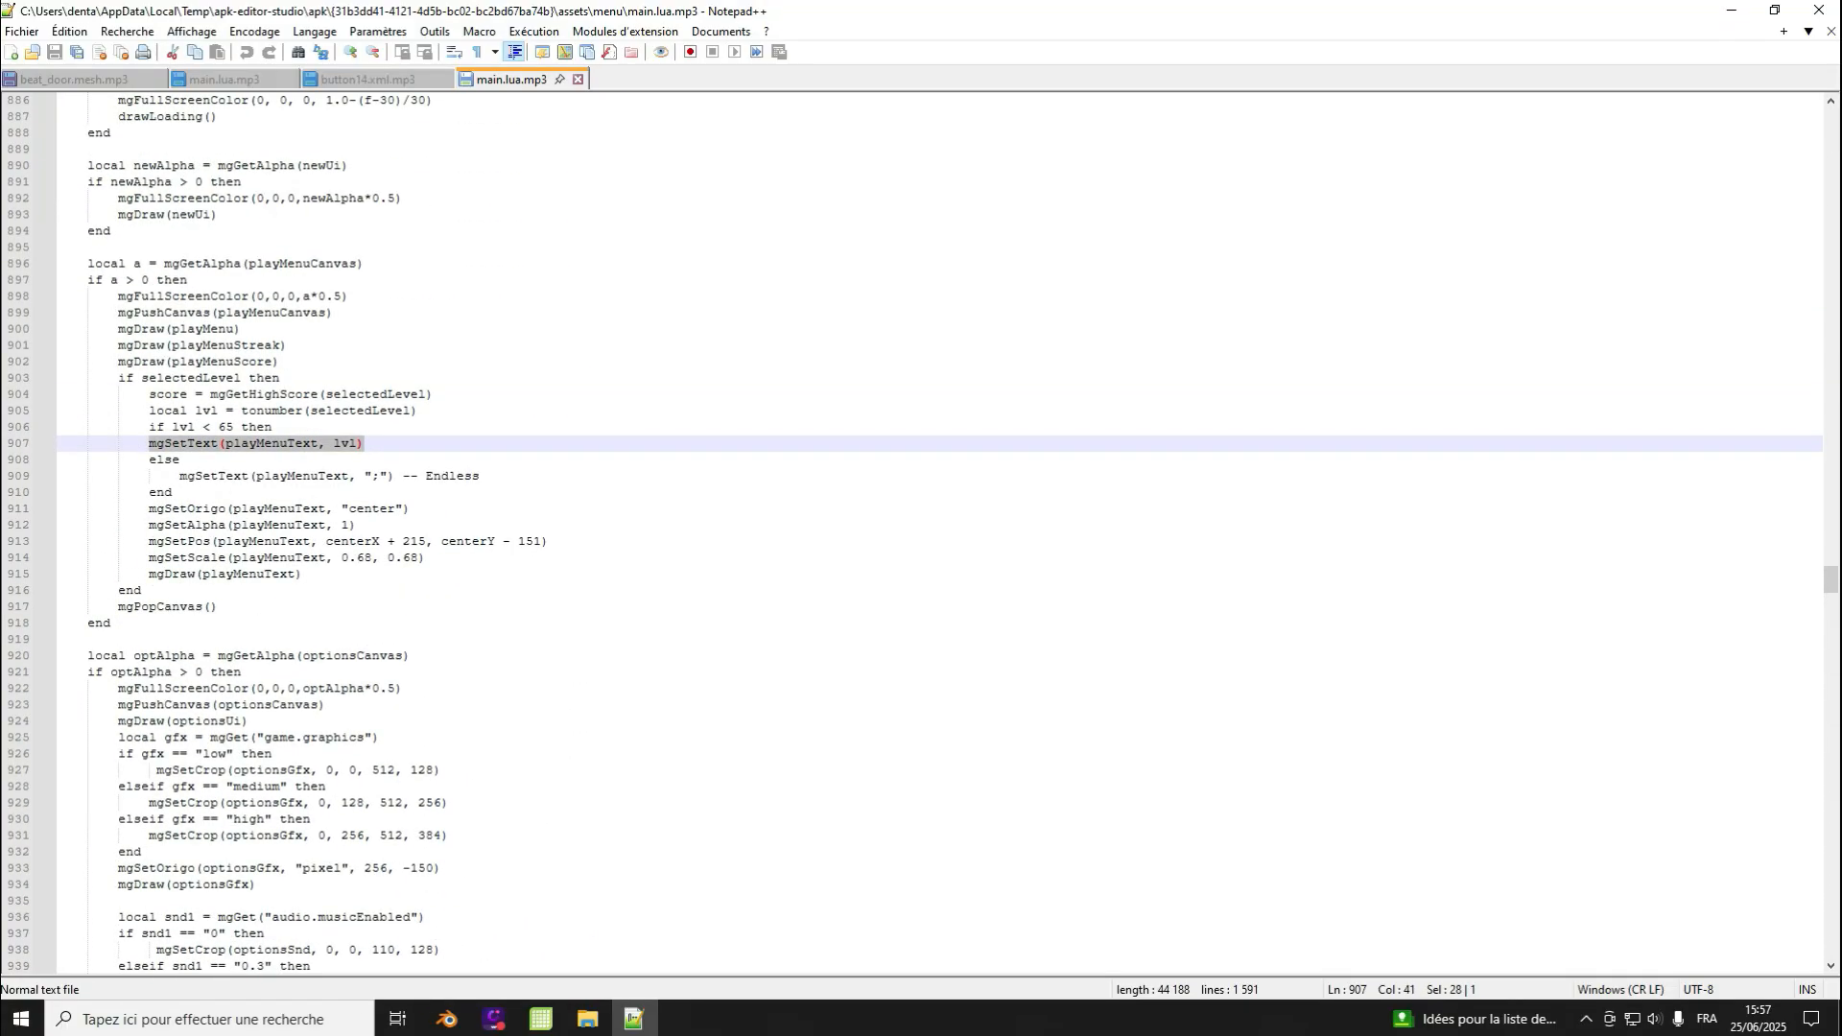
left_click(272, 428)
left_click(357, 443)
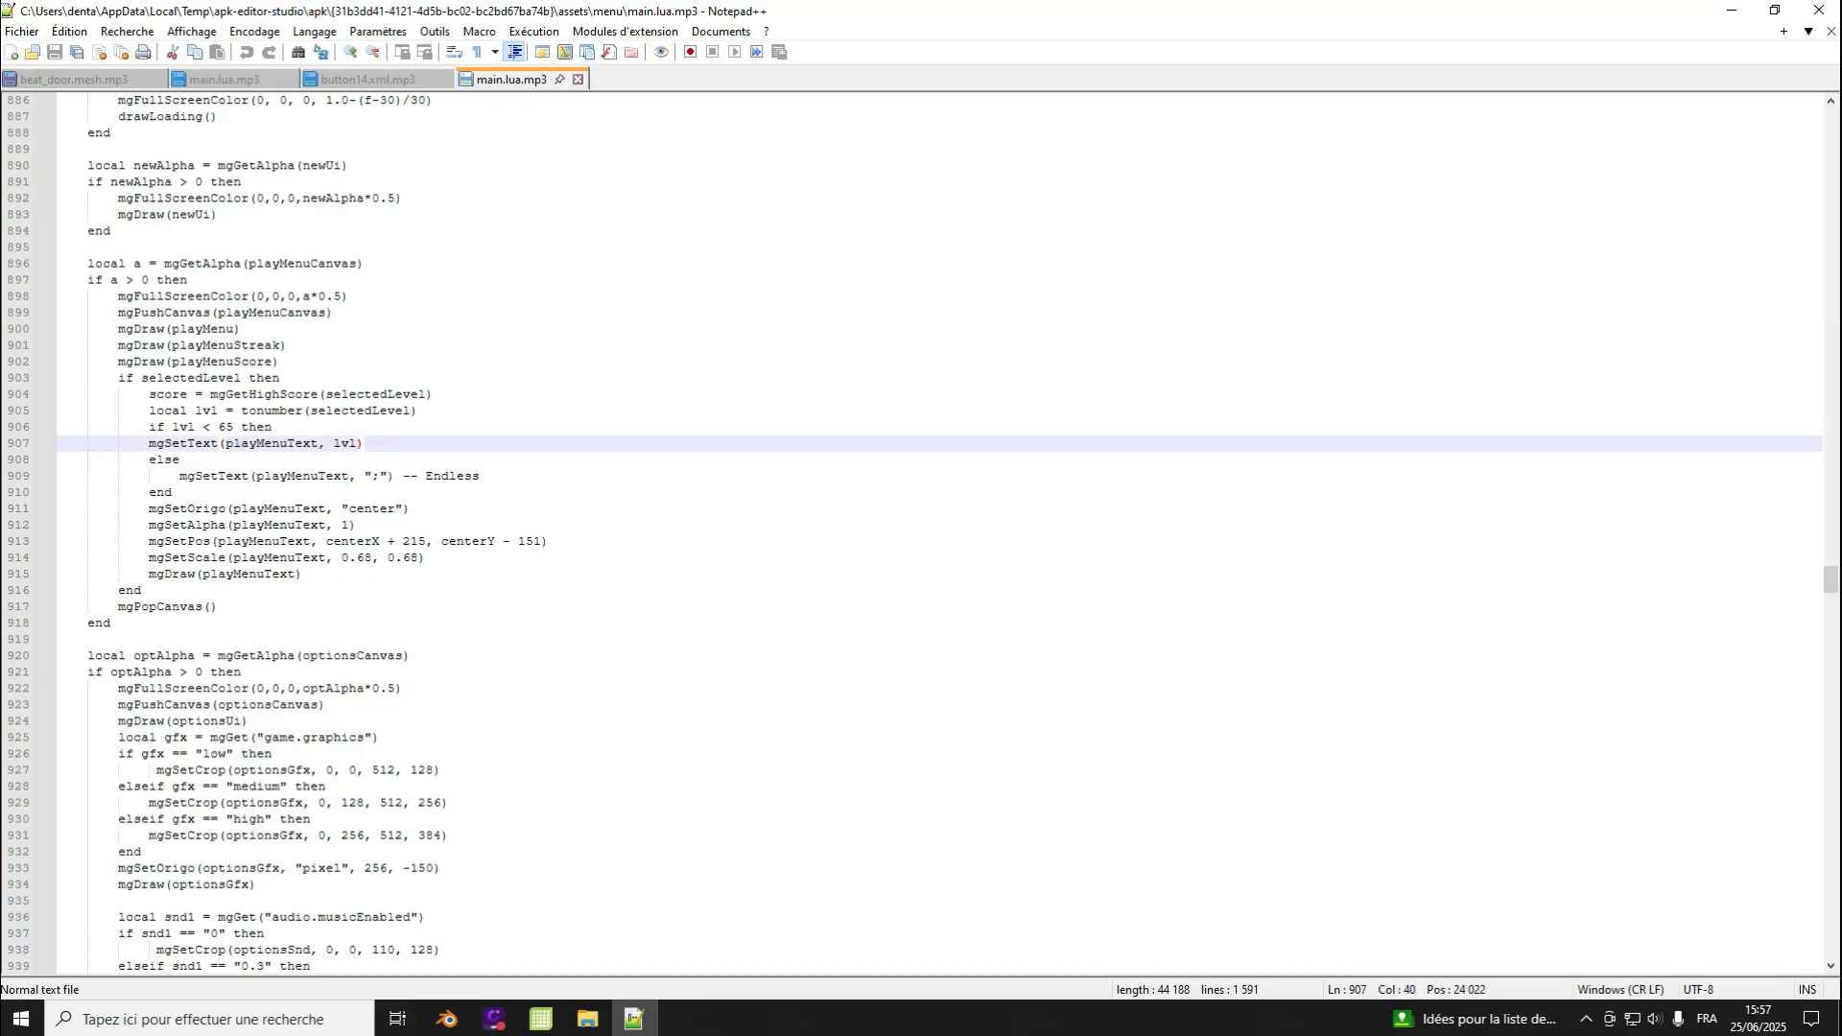
scroll(921, 533, "down", 3)
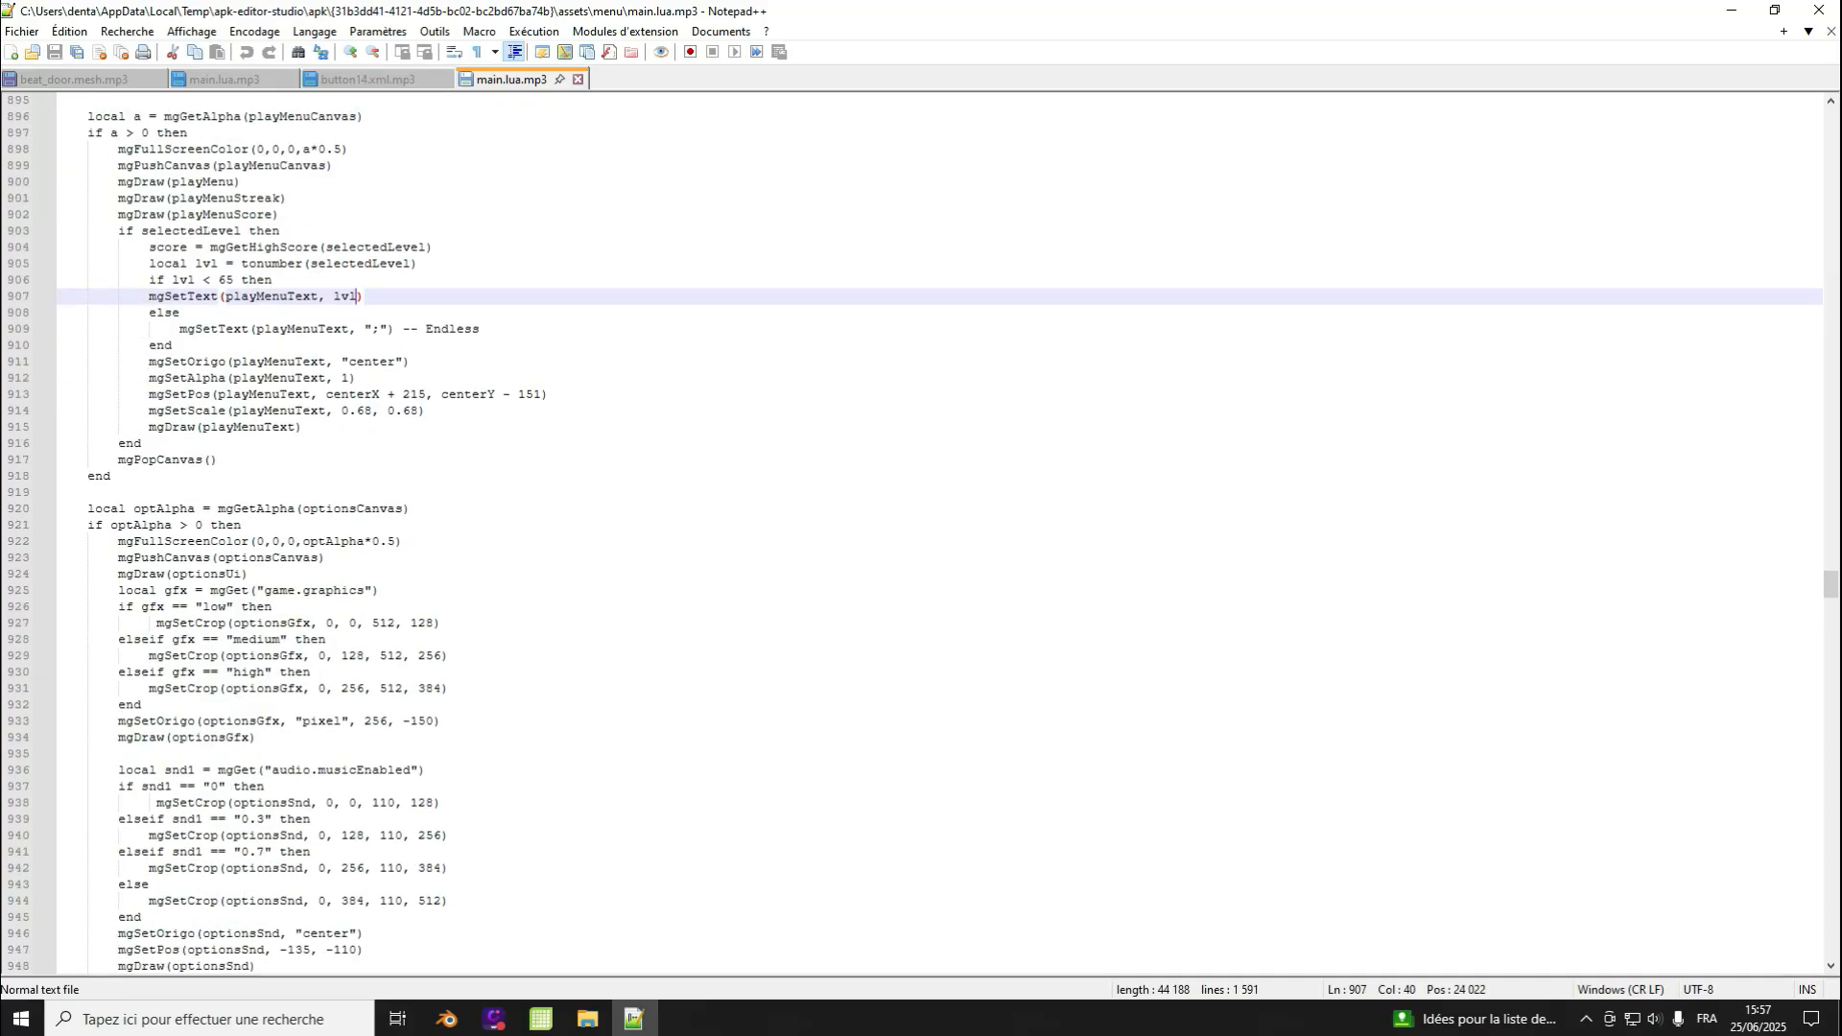
left_click_drag(233, 280, 219, 280)
left_click(241, 281)
Step: Look through the remaining drawing code and the handleCommand function down to its gameover command
scroll(921, 533, "down", 20)
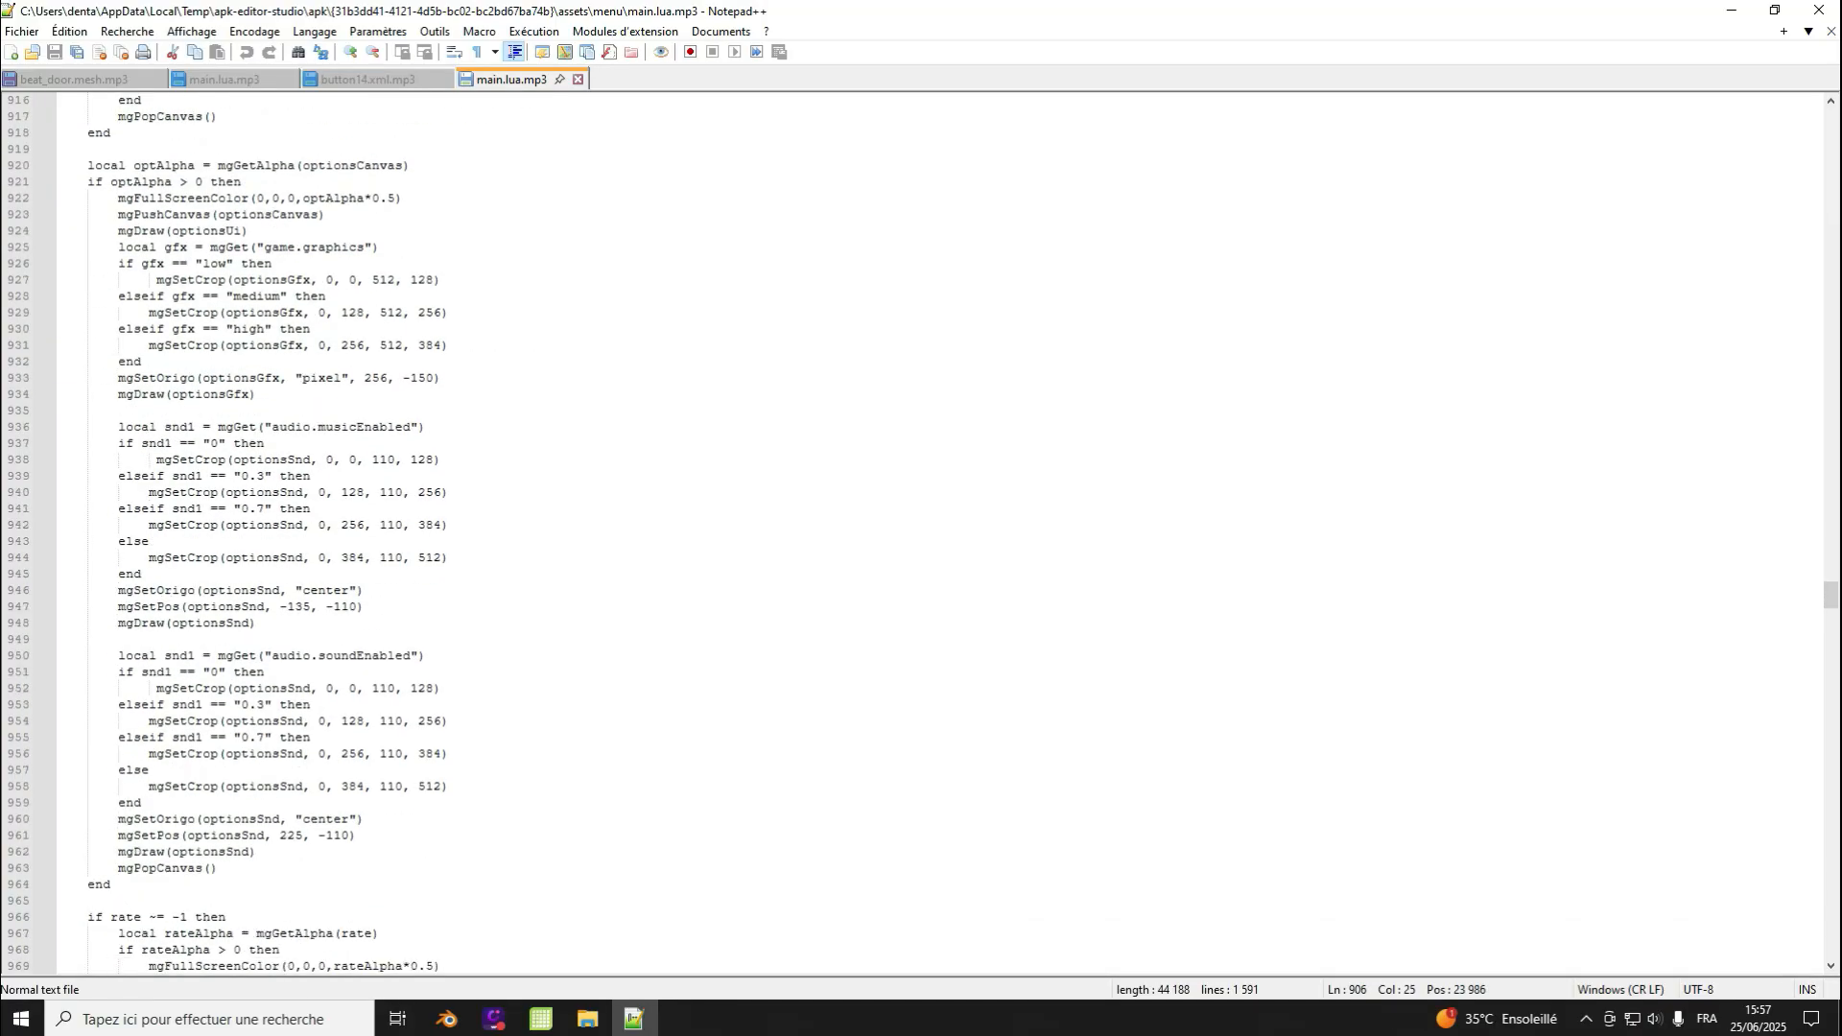
scroll(921, 533, "down", 20)
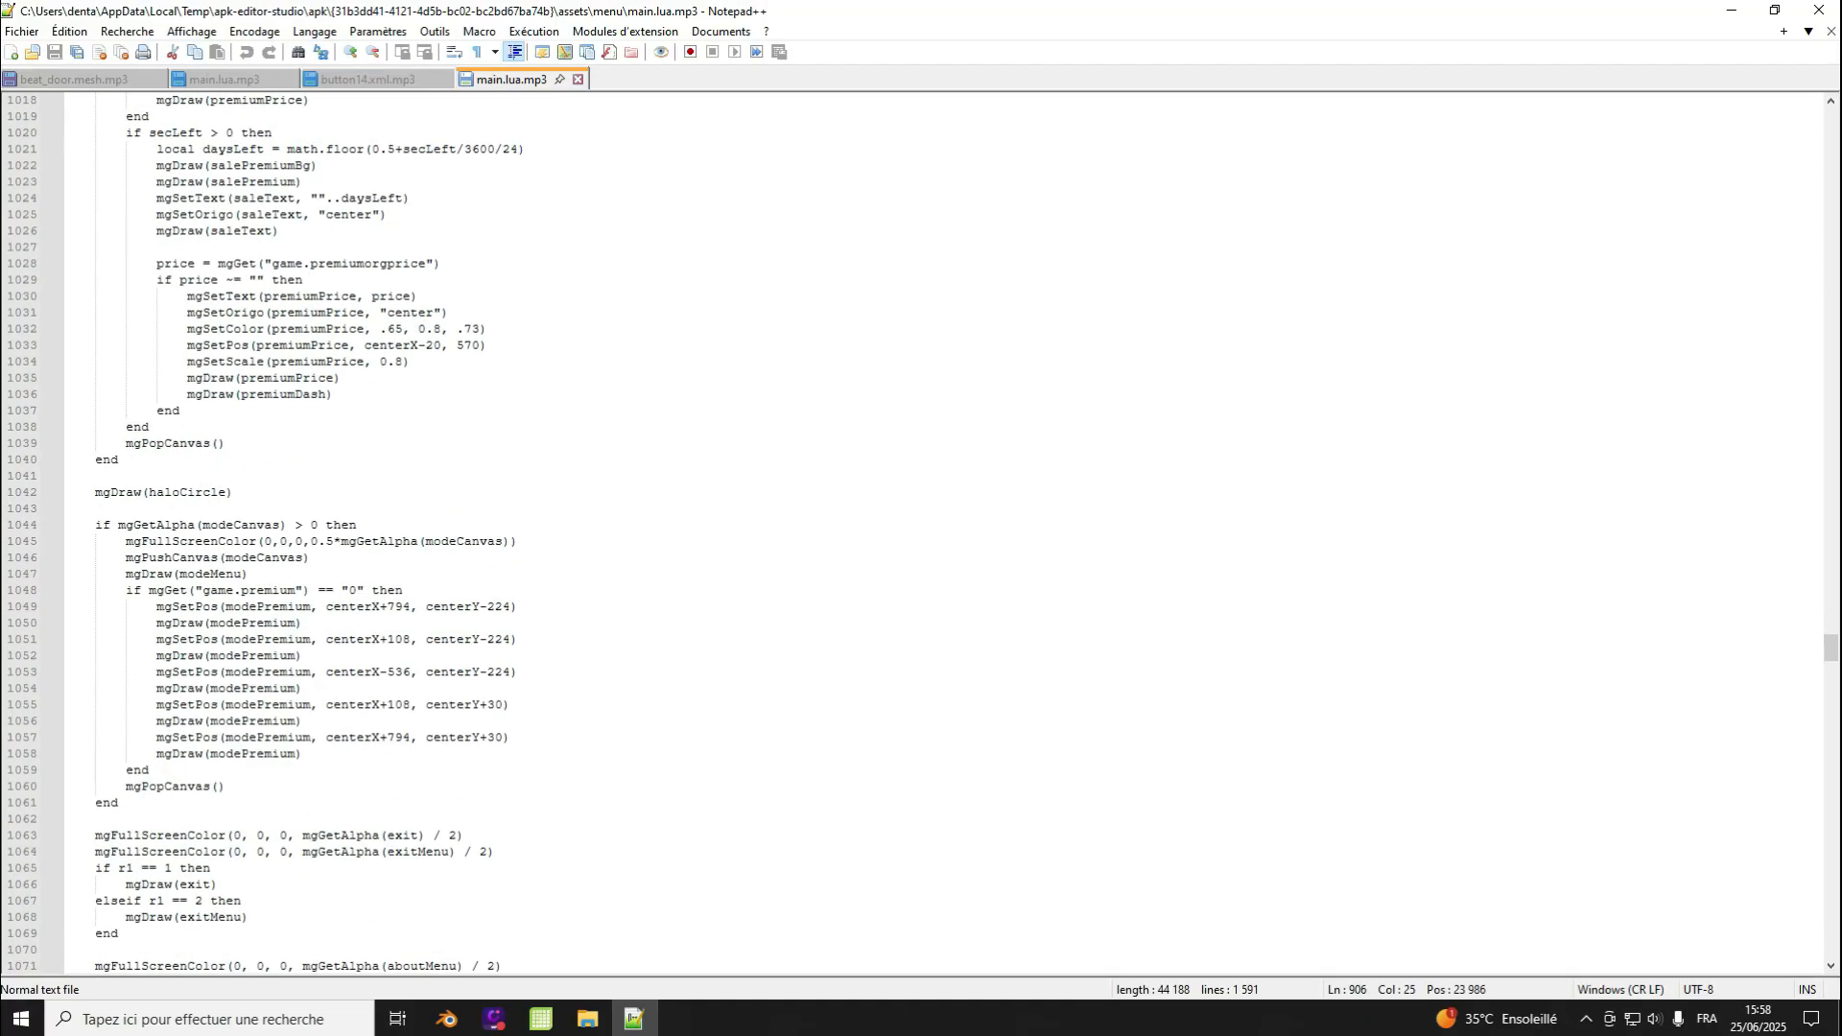
scroll(921, 533, "down", 20)
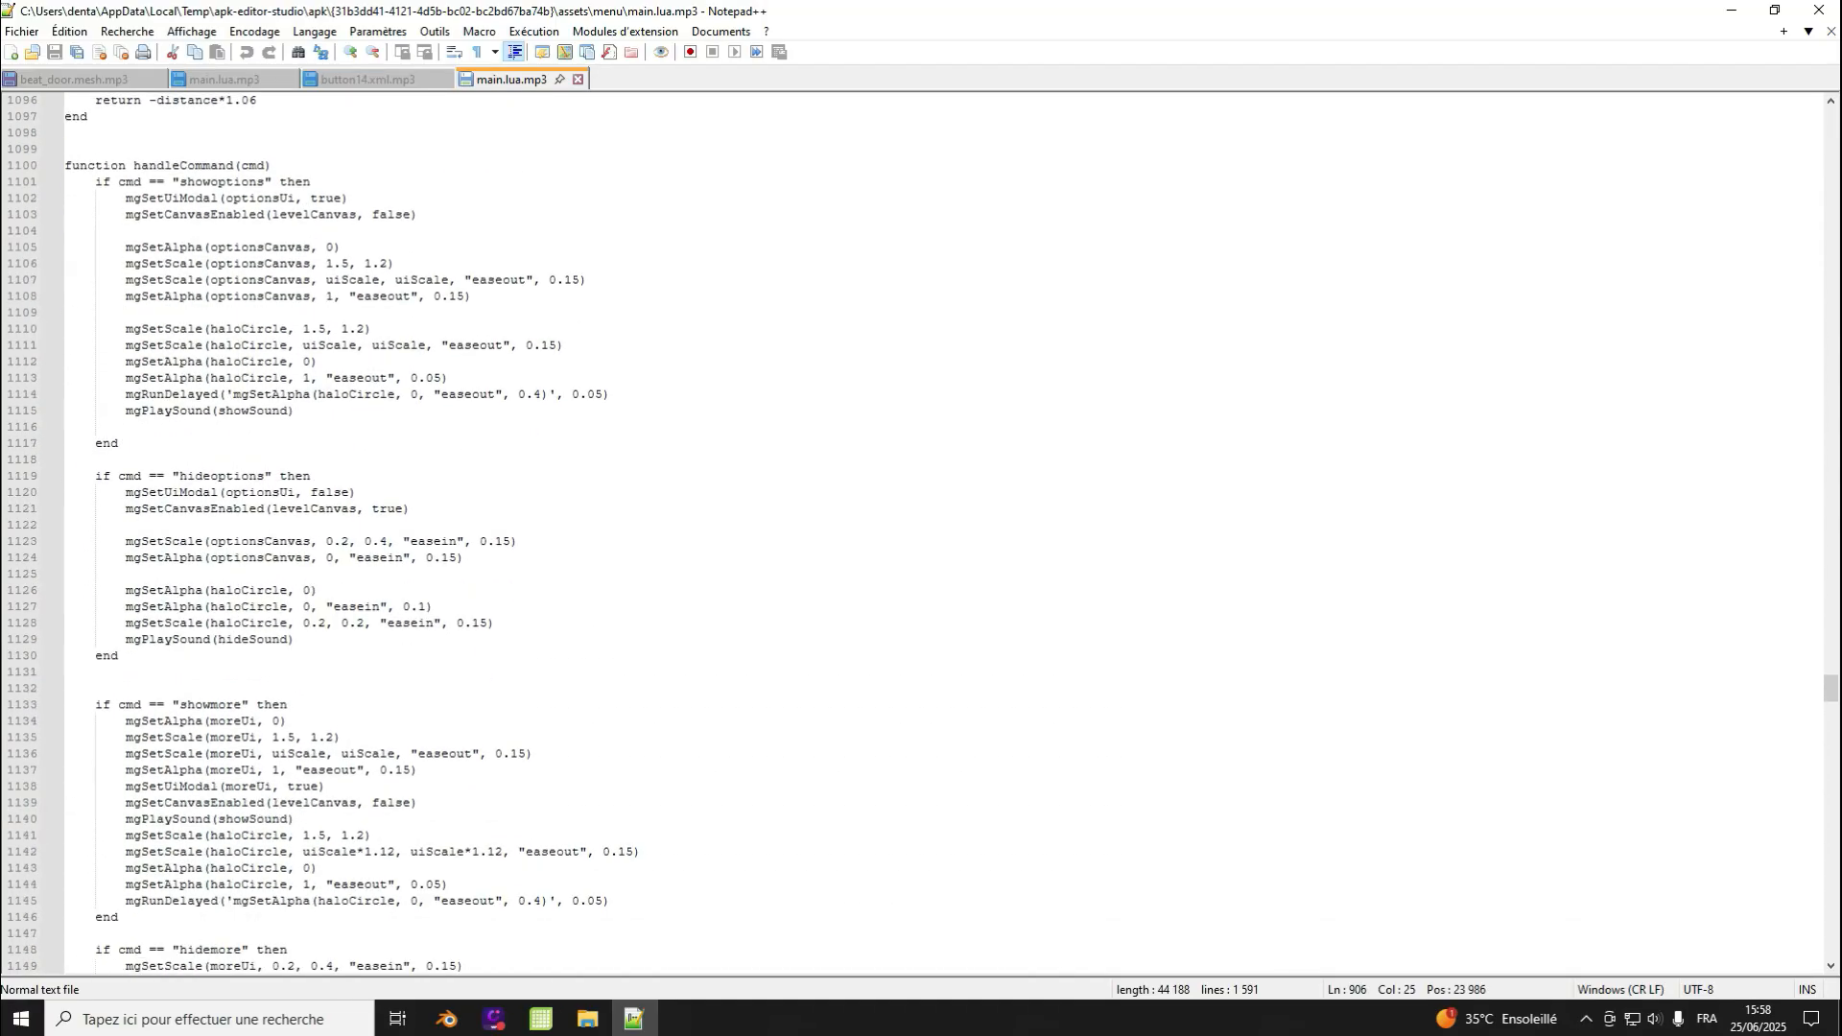
scroll(921, 533, "down", 20)
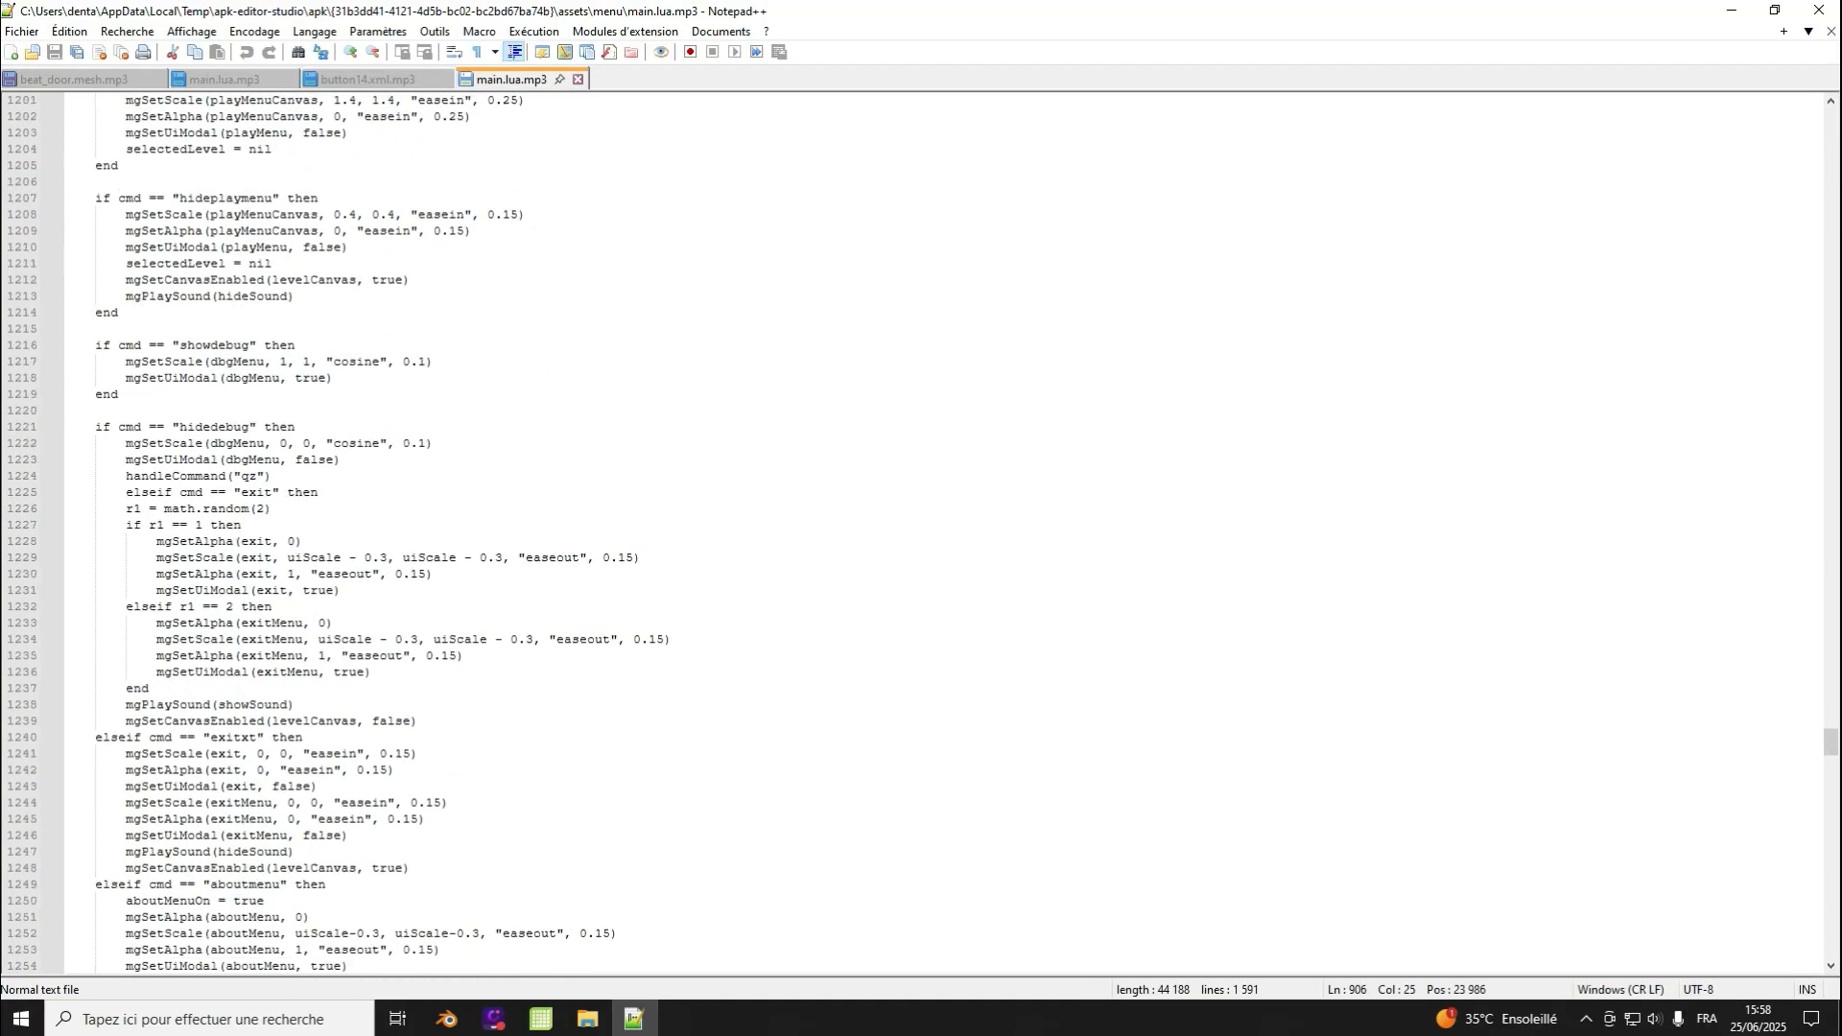
scroll(921, 533, "down", 10)
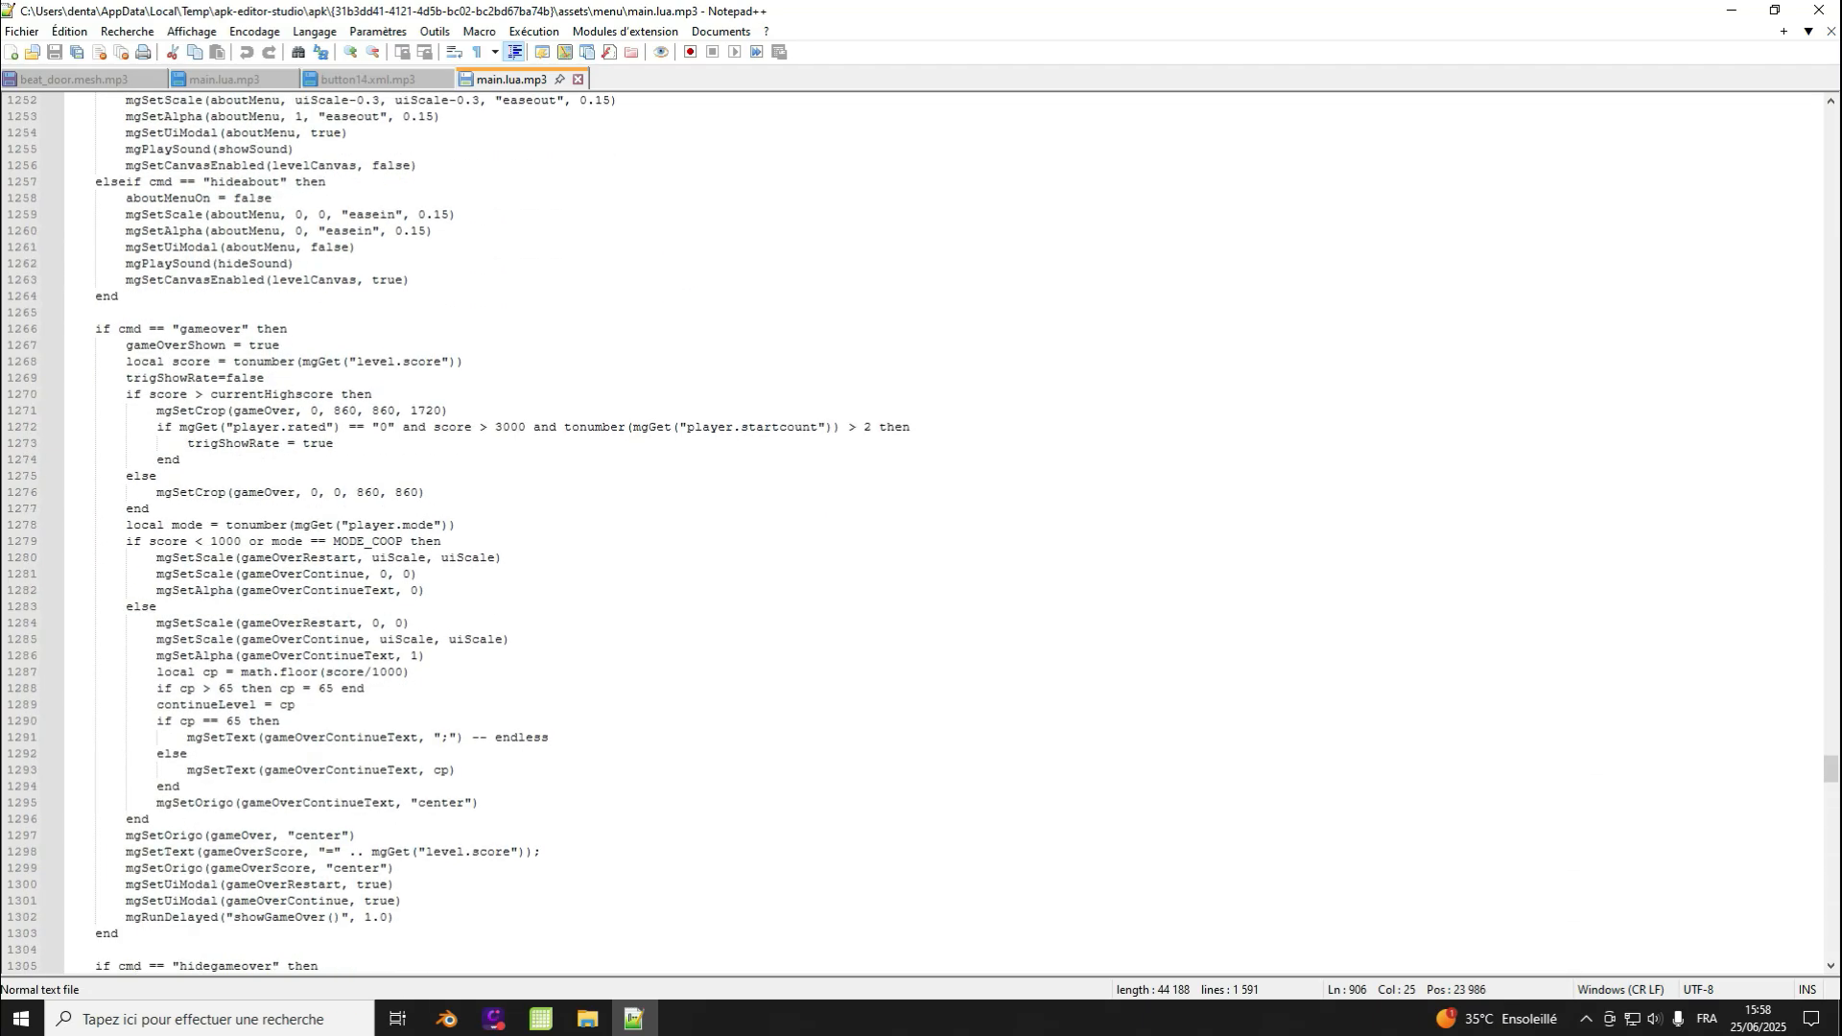
Step: Examine the gameover command's cp > 65 limit and the neighbouring lines that compute the continue level from the score
scroll(921, 534, "down", 3)
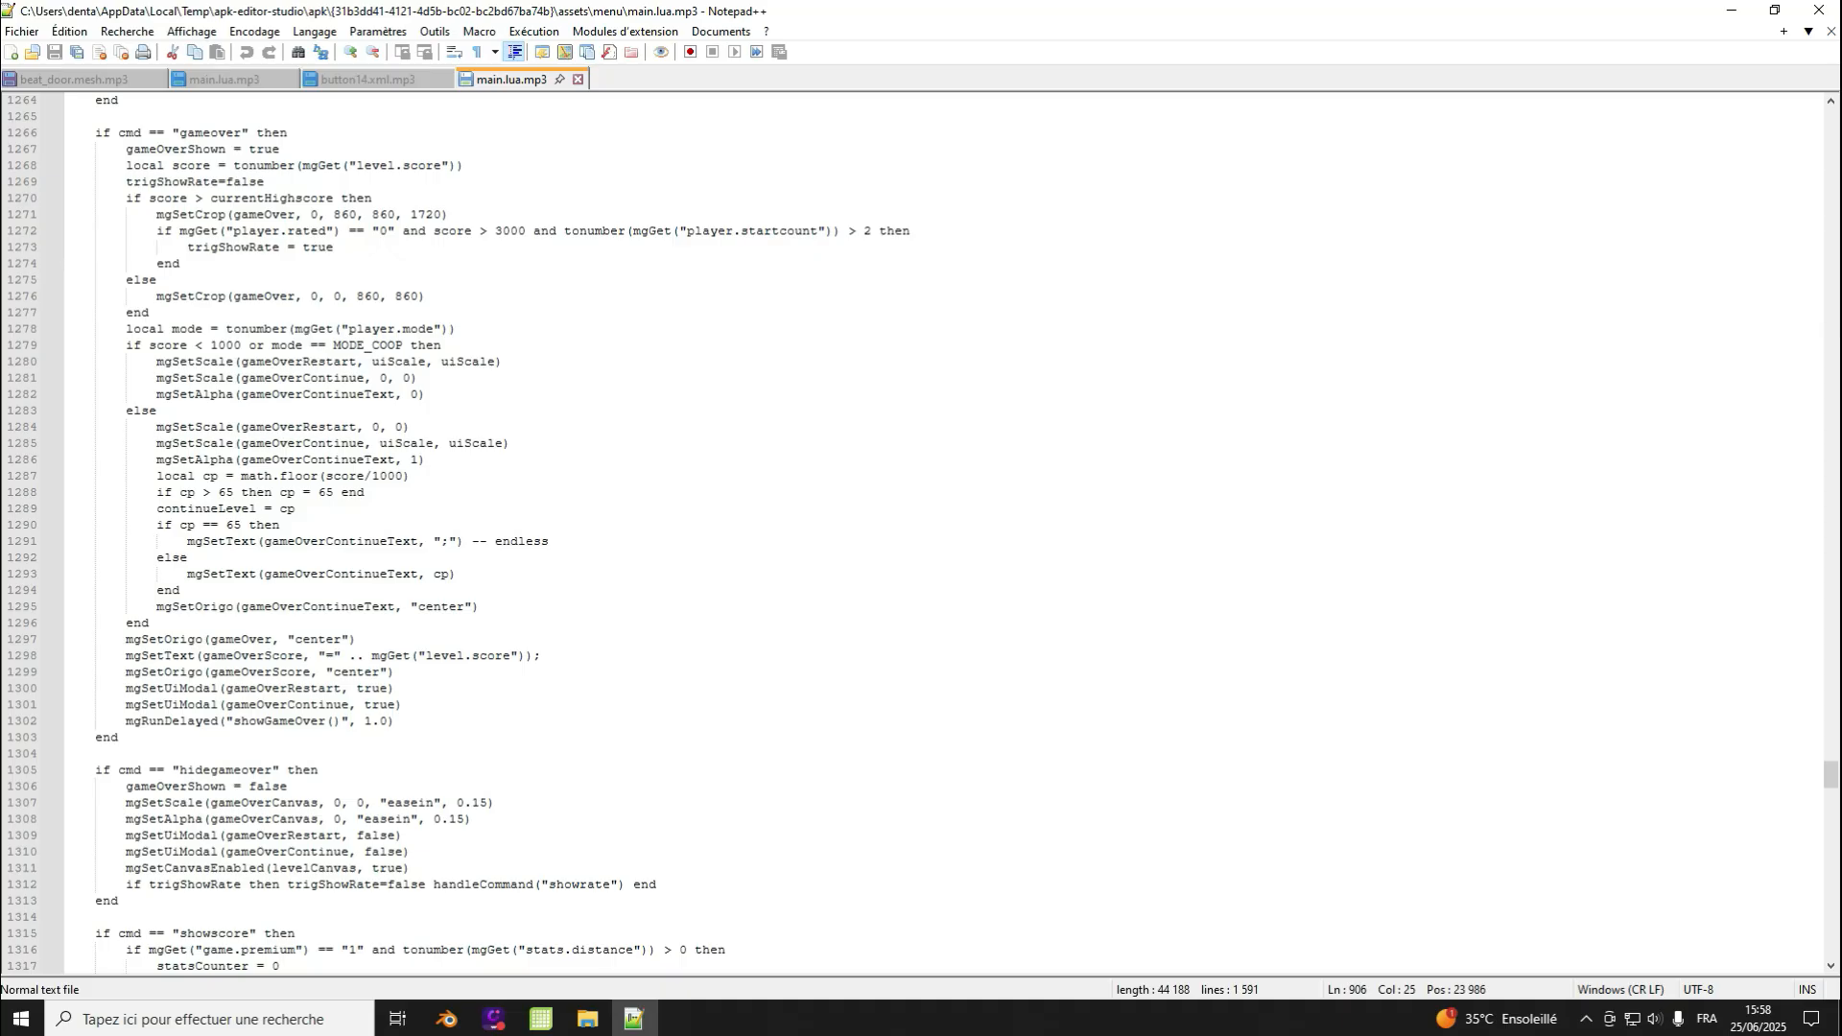
left_click_drag(210, 492, 233, 492)
left_click(222, 492)
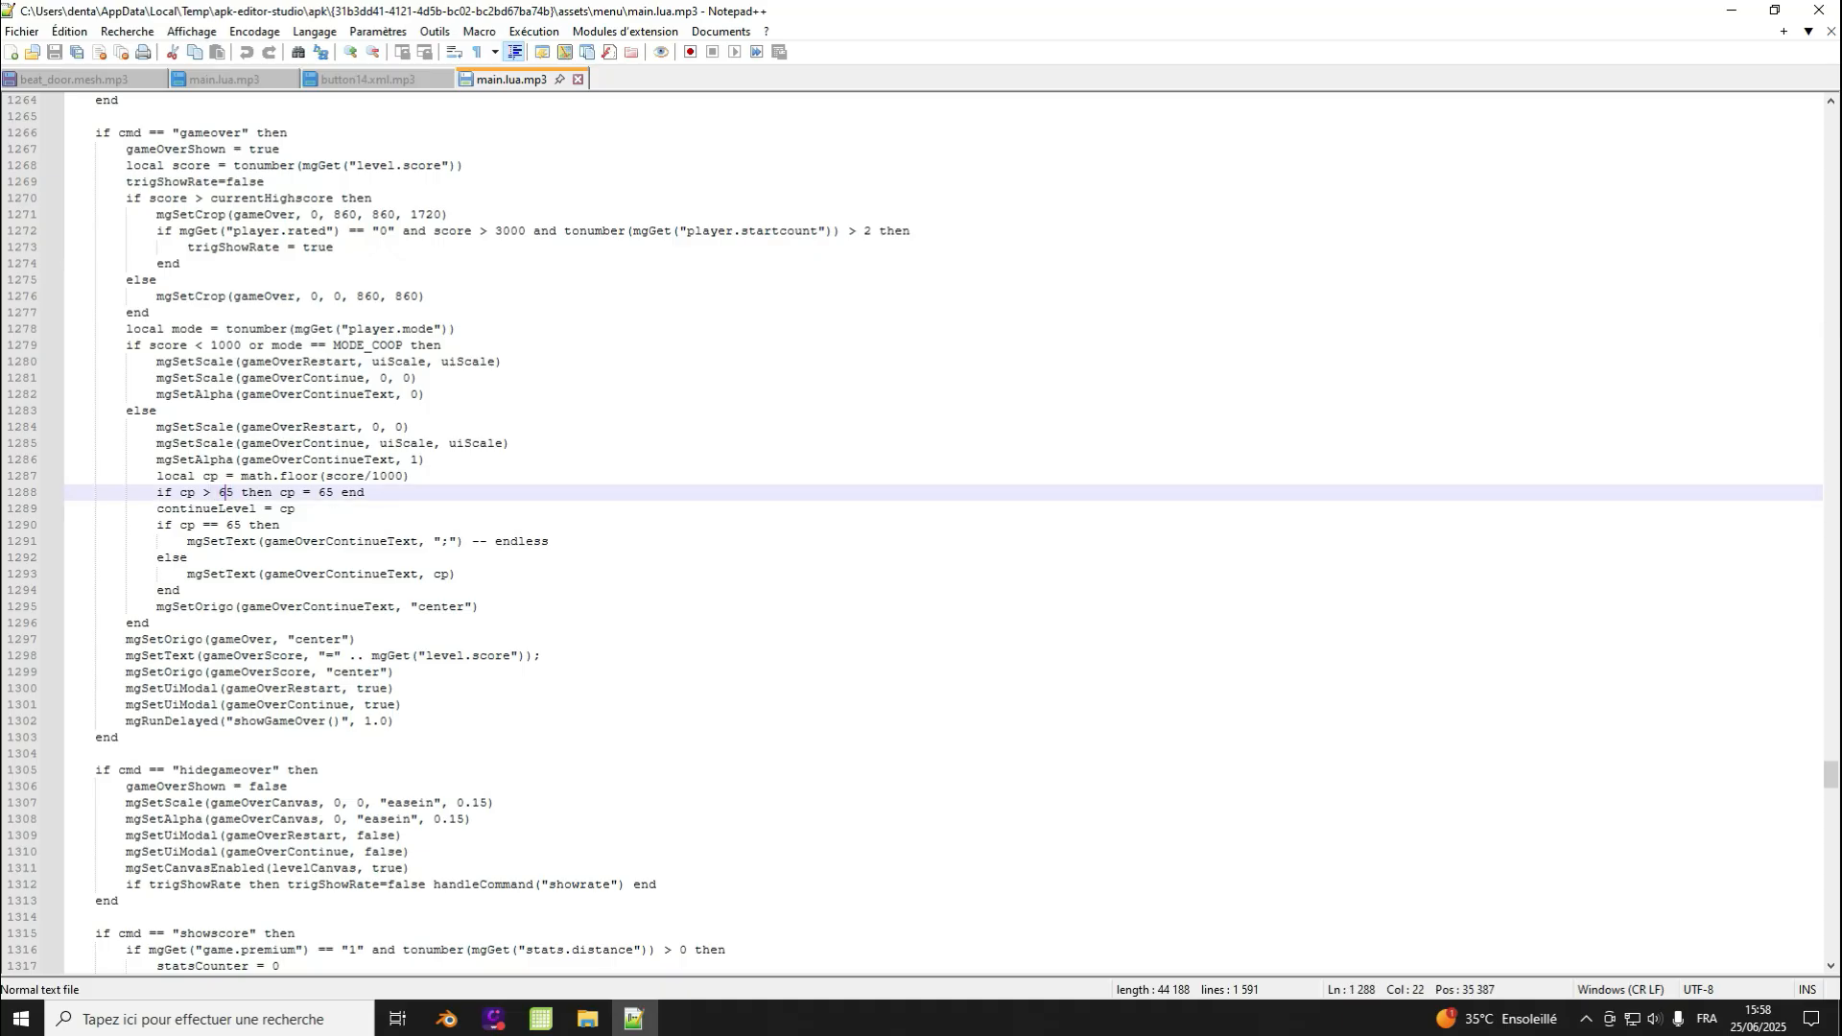
left_click(233, 524)
left_click(226, 475)
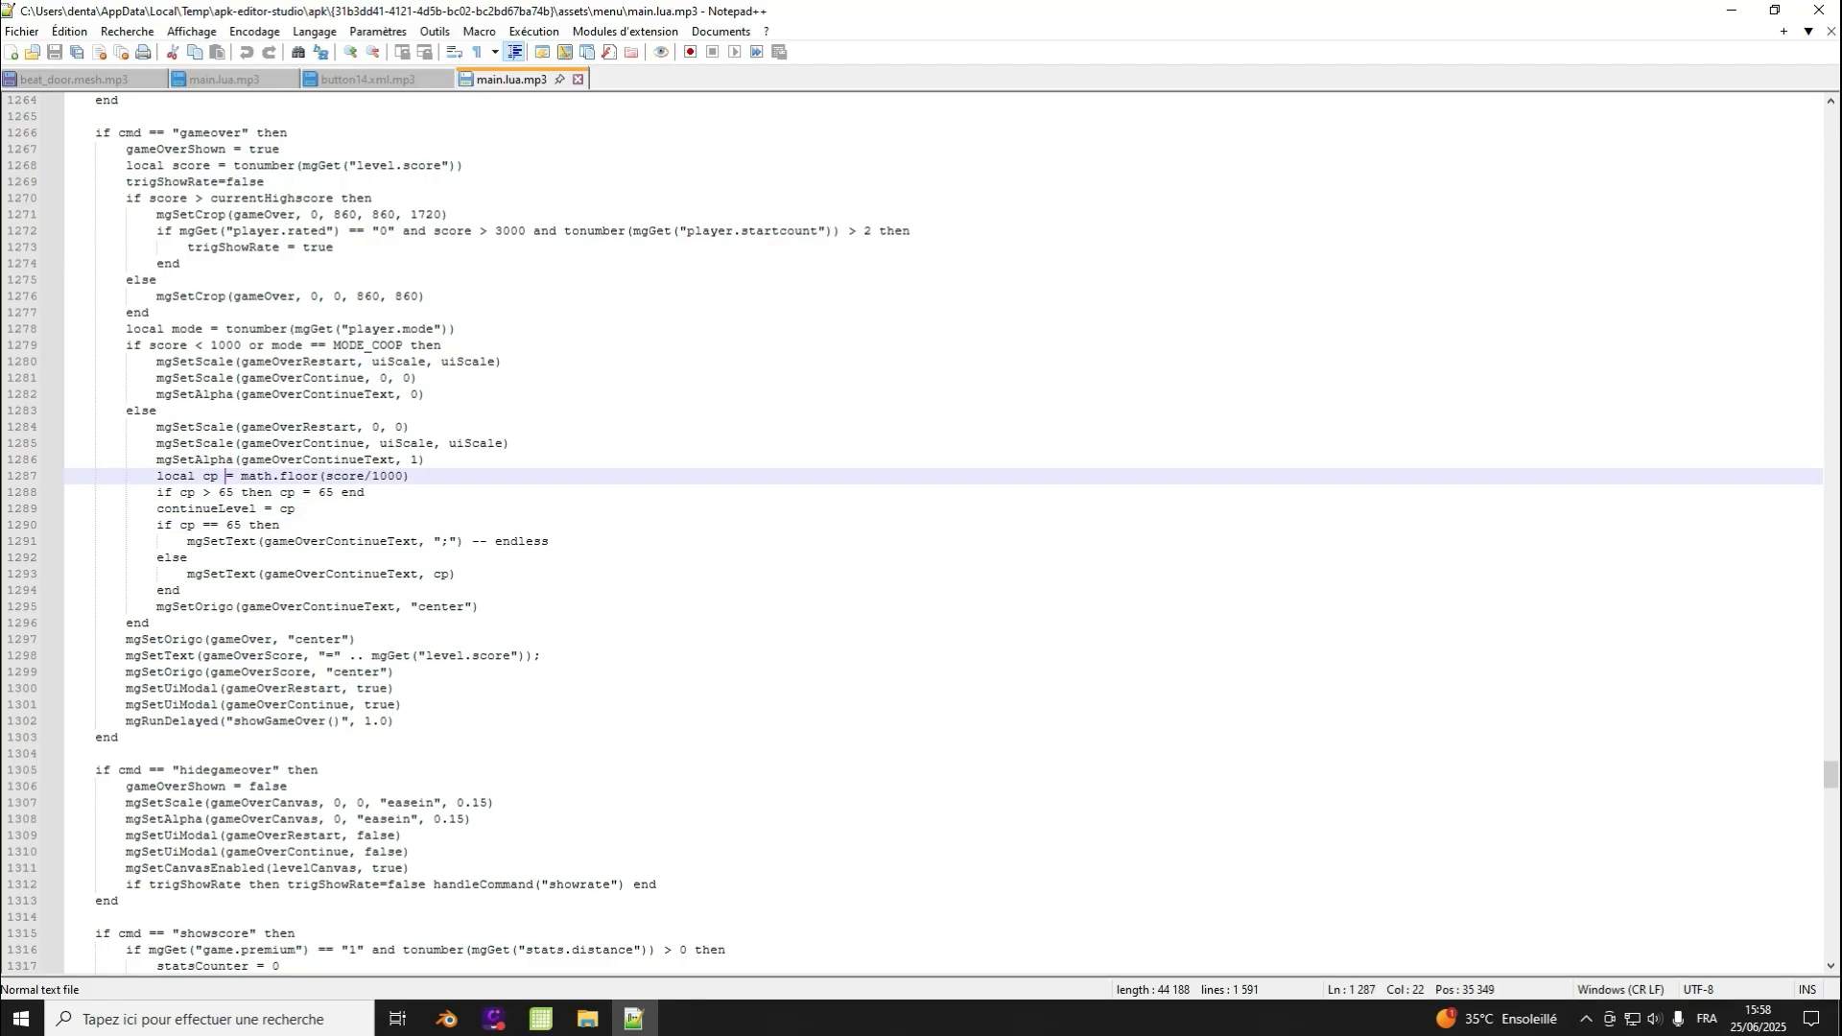
left_click(225, 493)
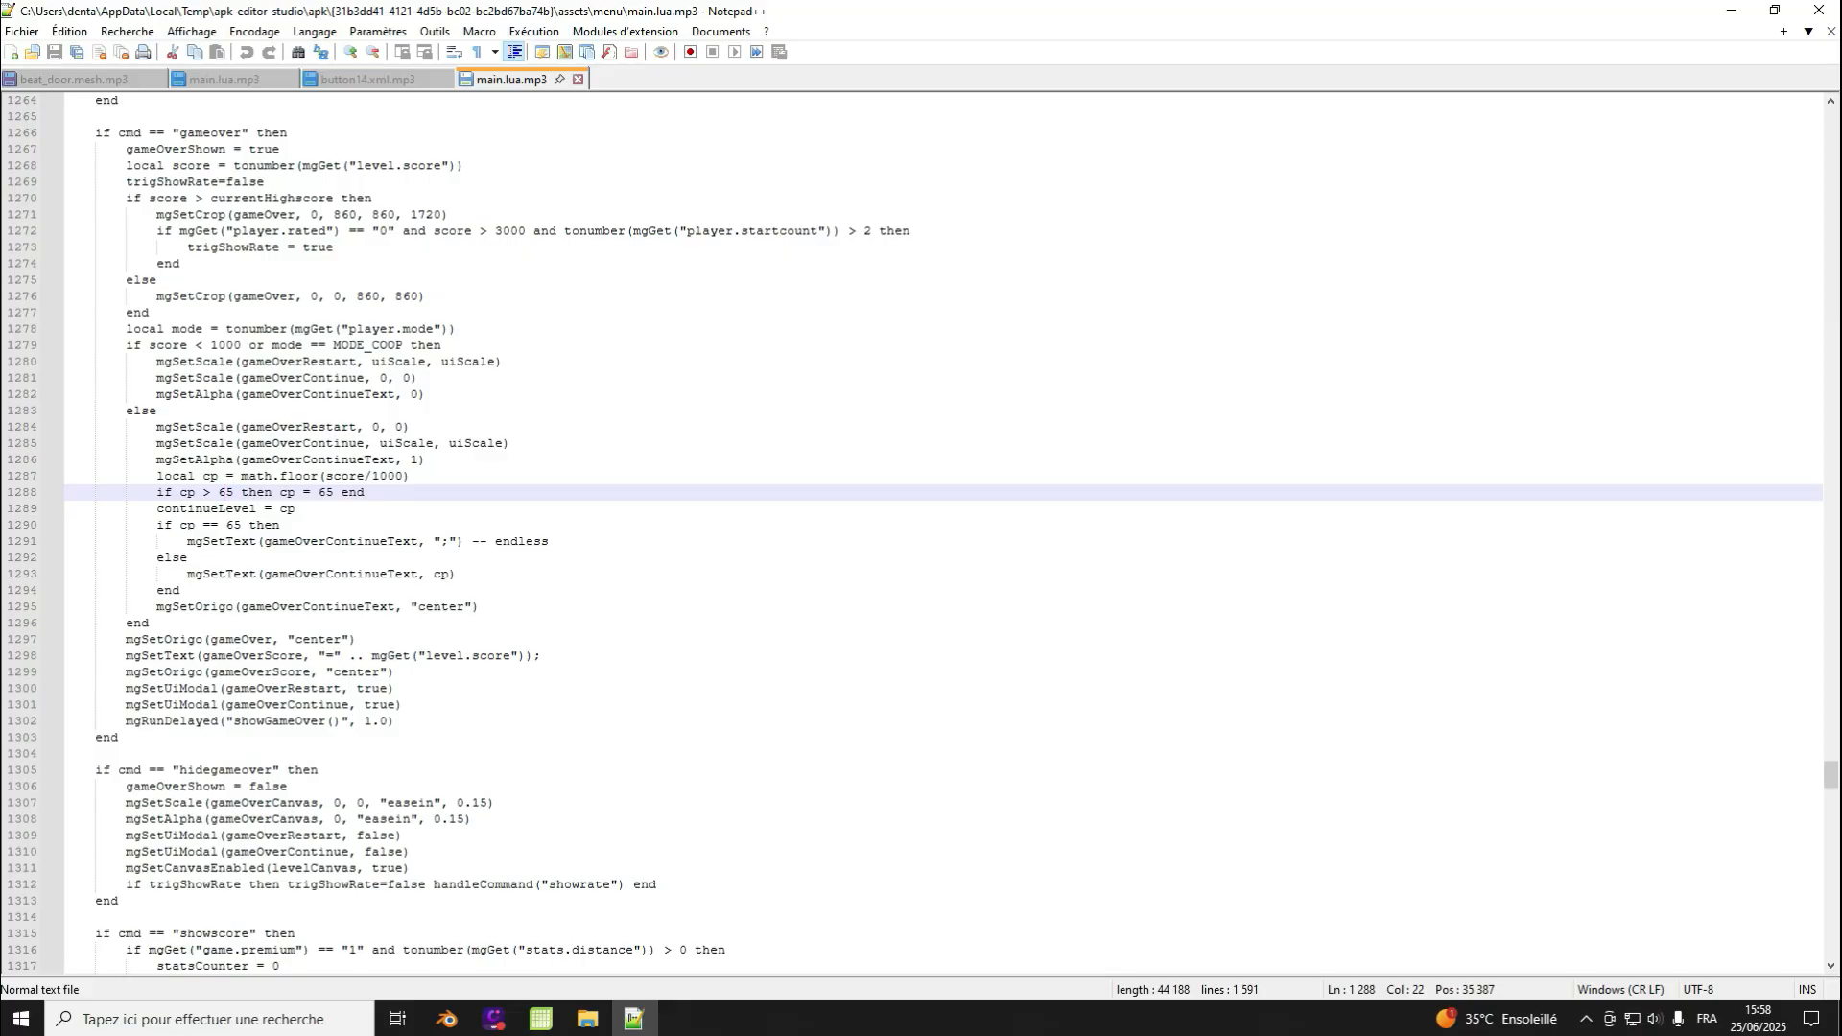
Step: Look through the score and upgrade commands and the facebook, twitter, website, support, sh3s, rate and moregames link commands
scroll(921, 533, "down", 13)
scroll(921, 533, "up", 15)
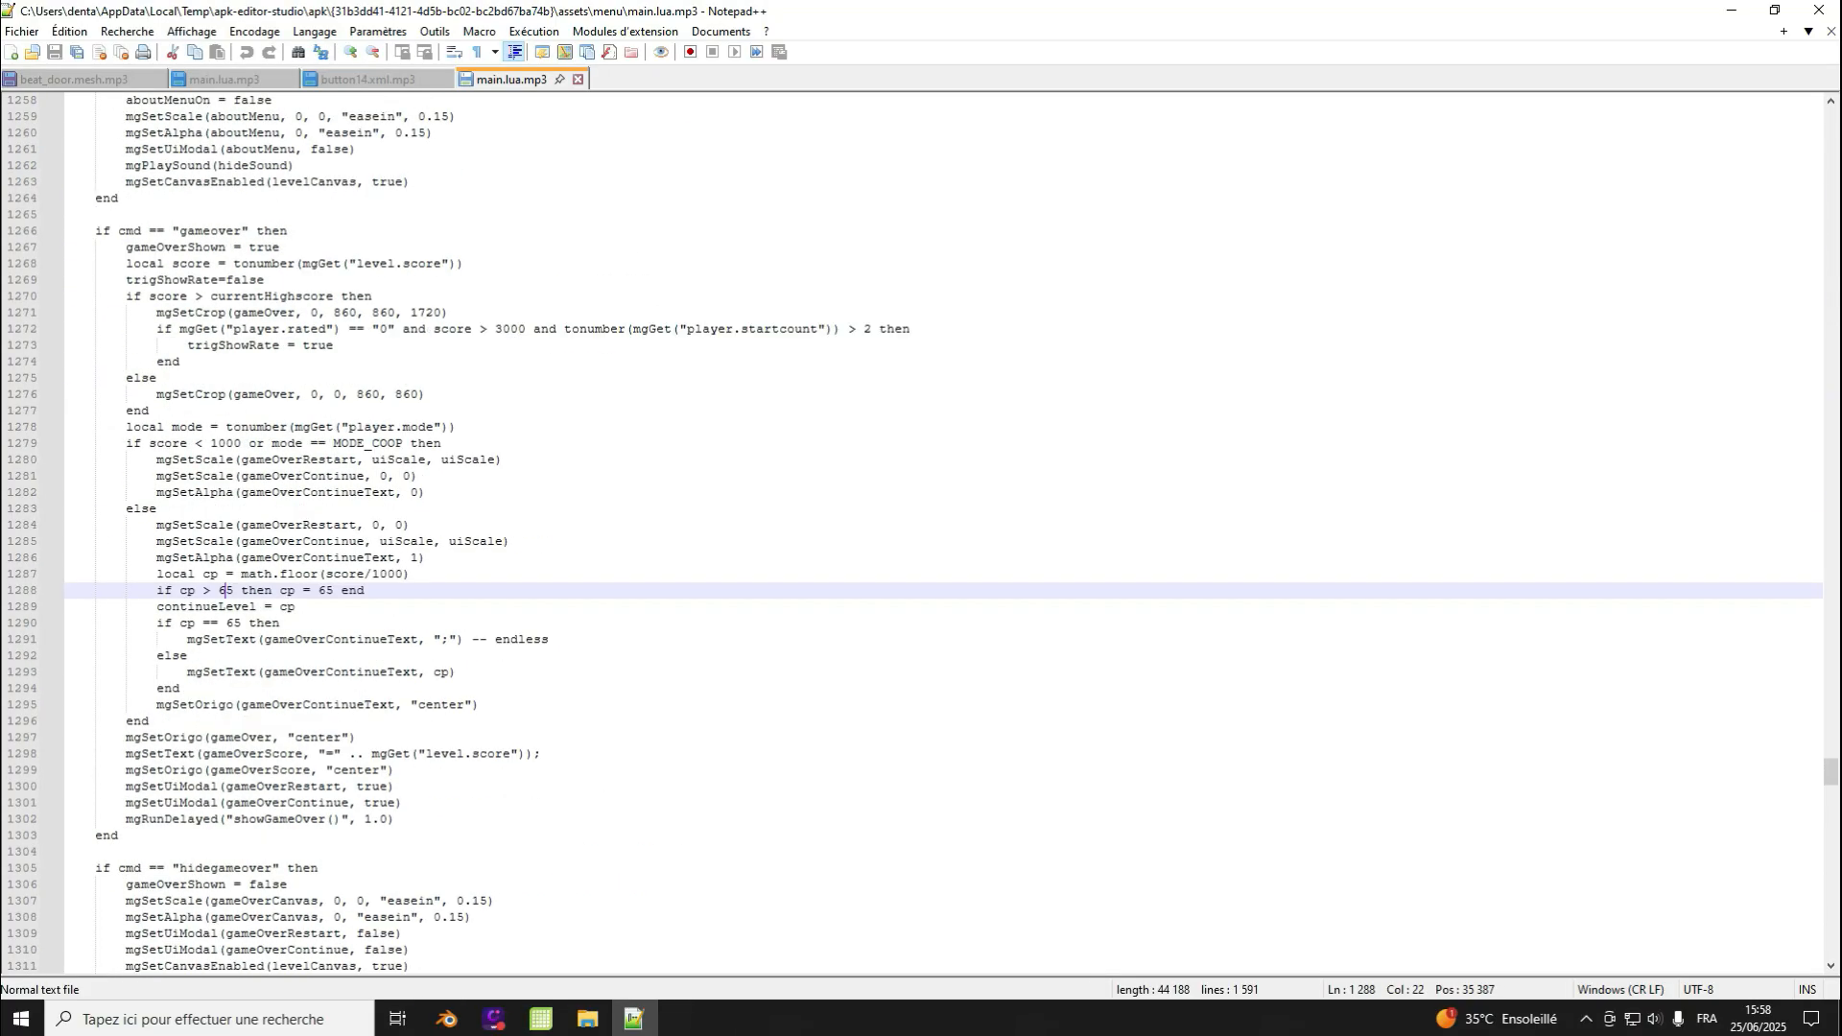
scroll(921, 533, "down", 15)
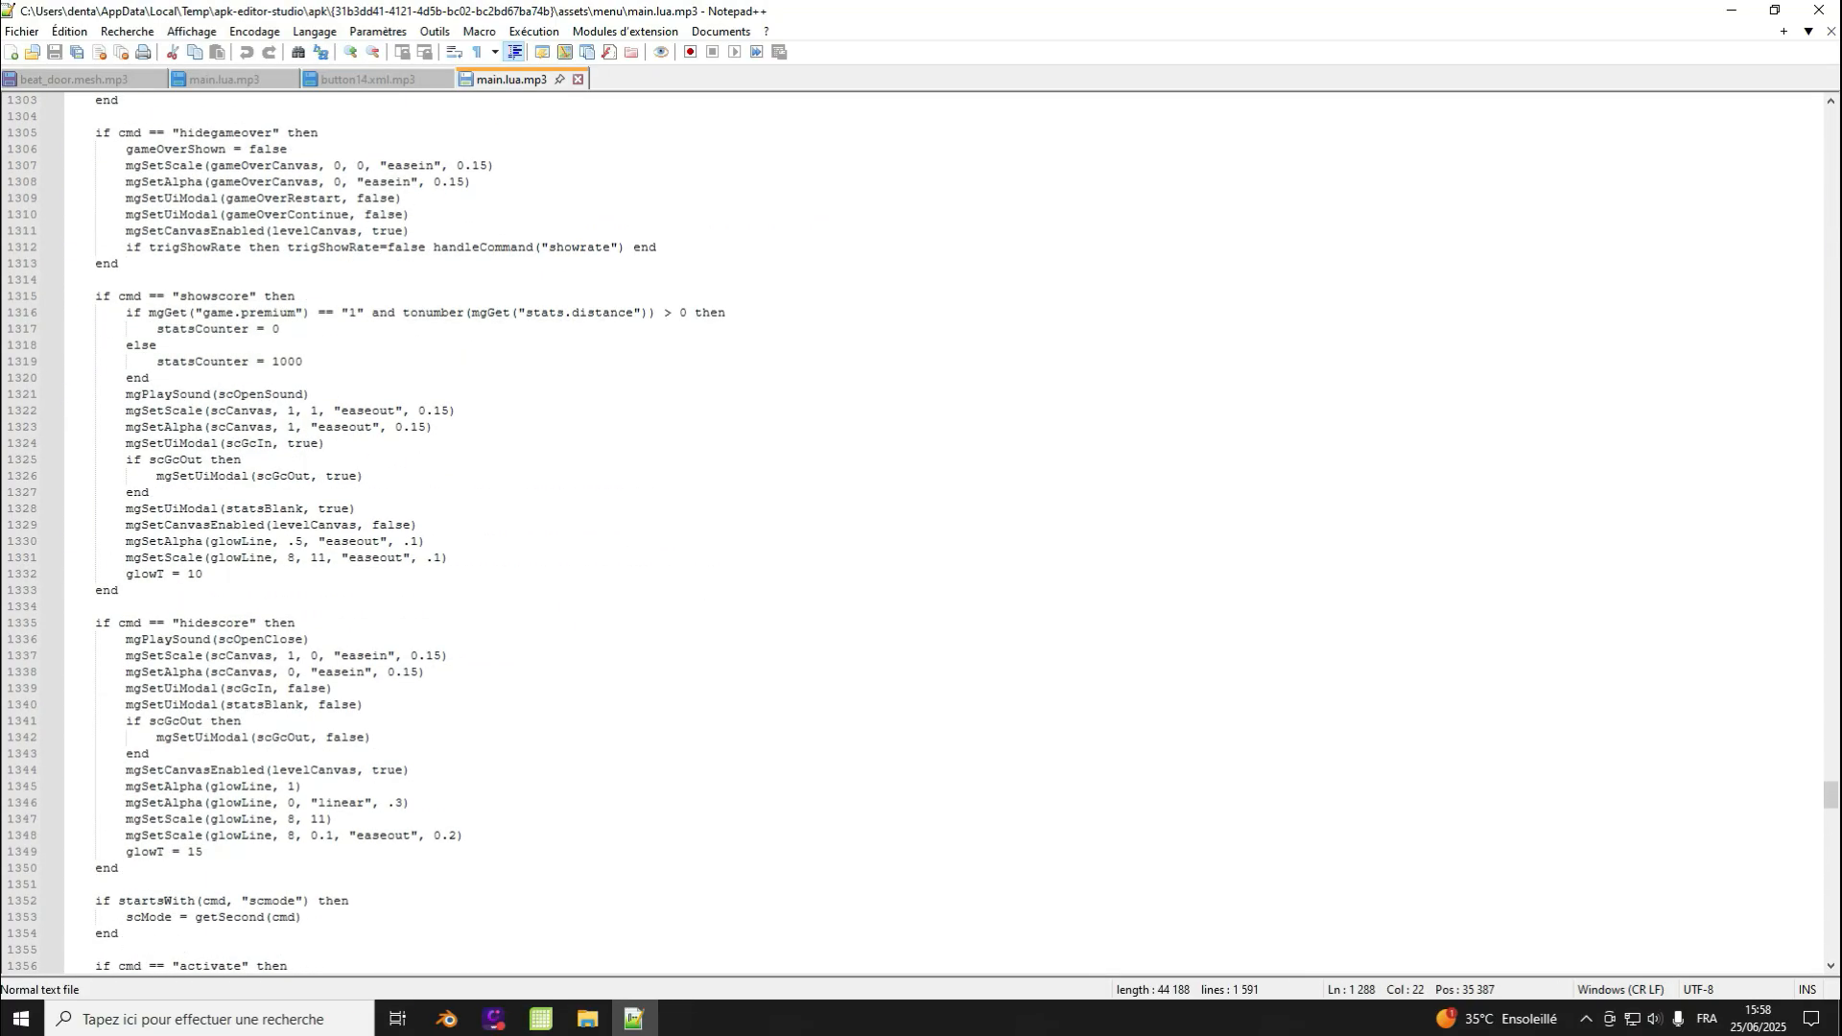
scroll(921, 534, "down", 20)
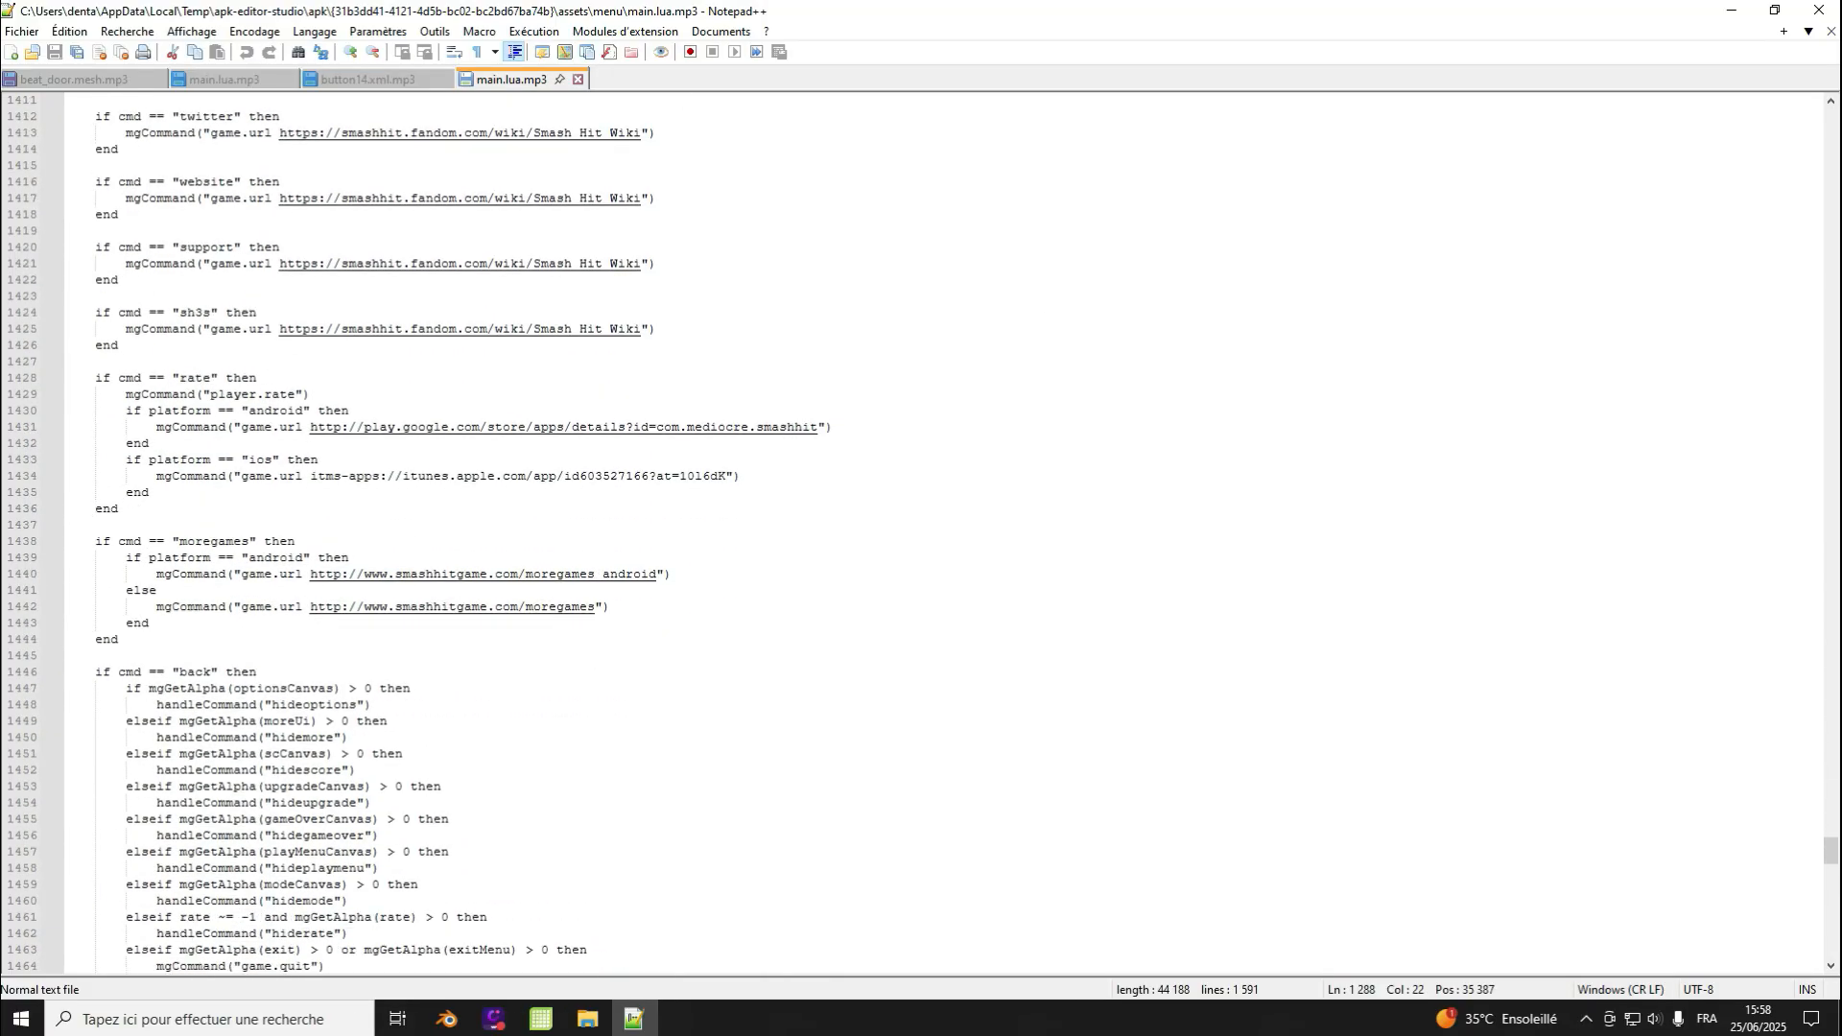
scroll(921, 534, "up", 9)
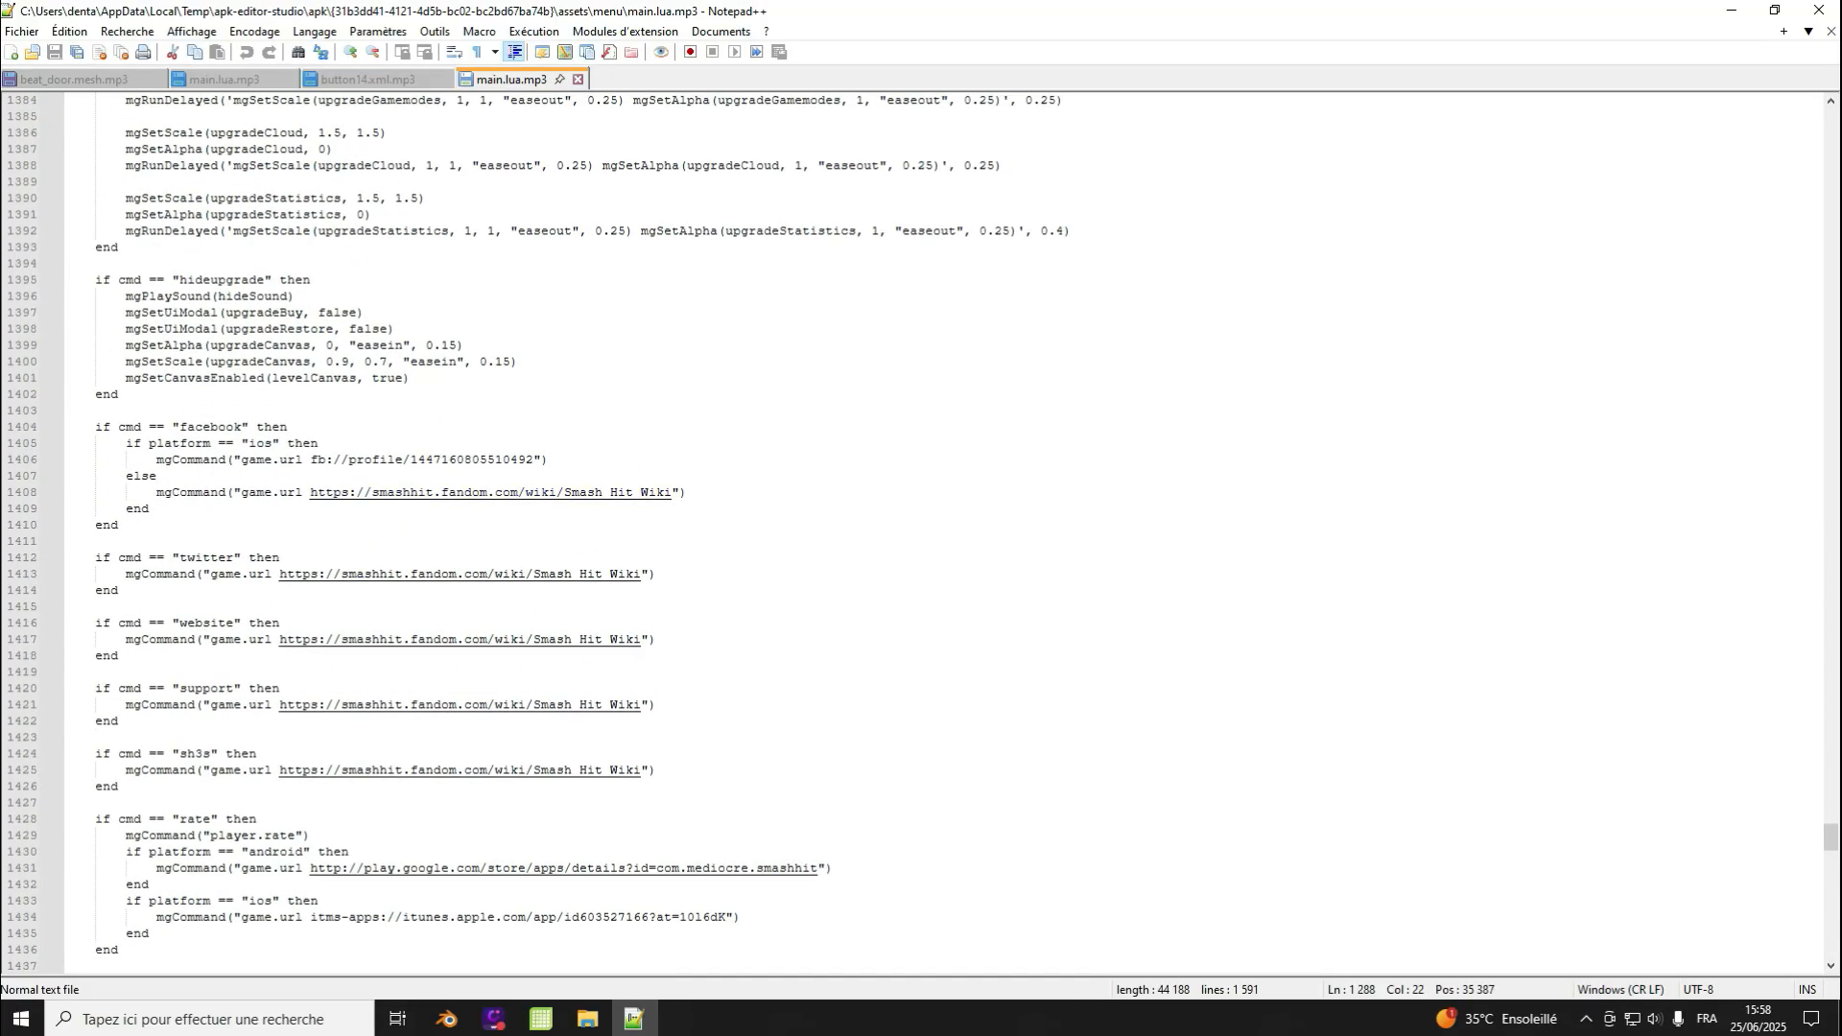
scroll(921, 533, "down", 4)
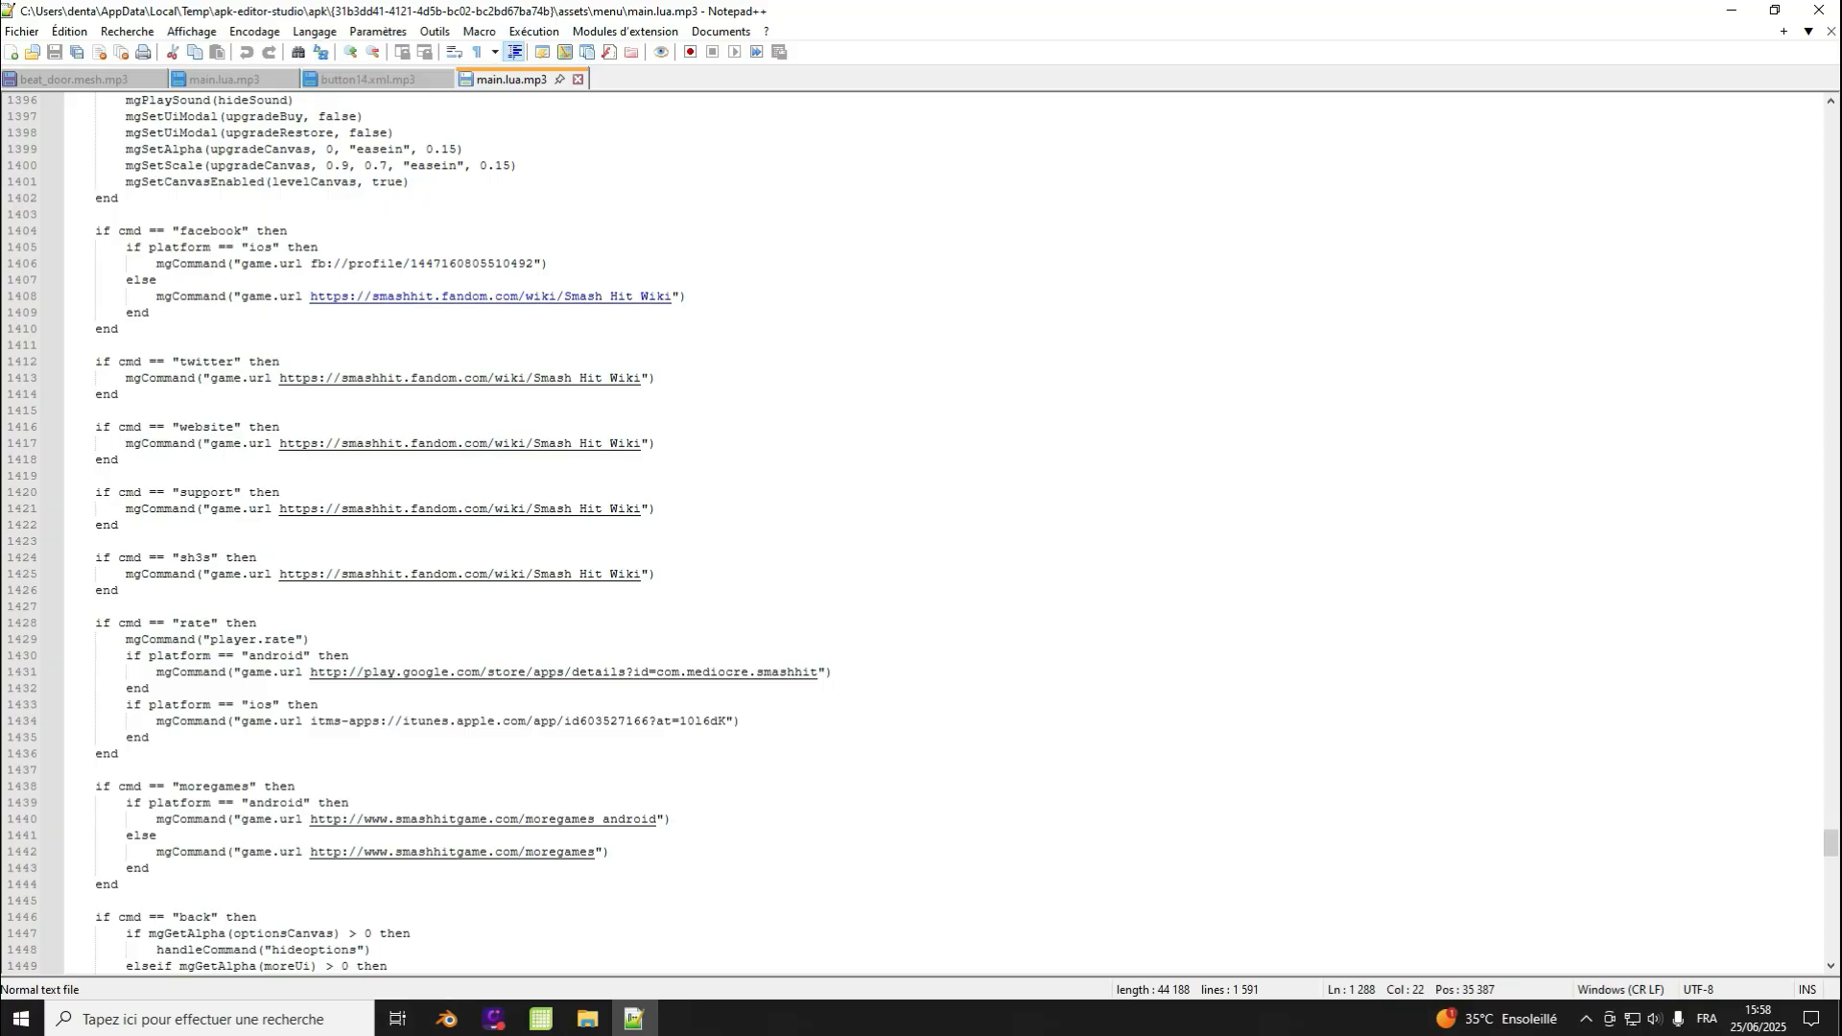
scroll(921, 533, "down", 4)
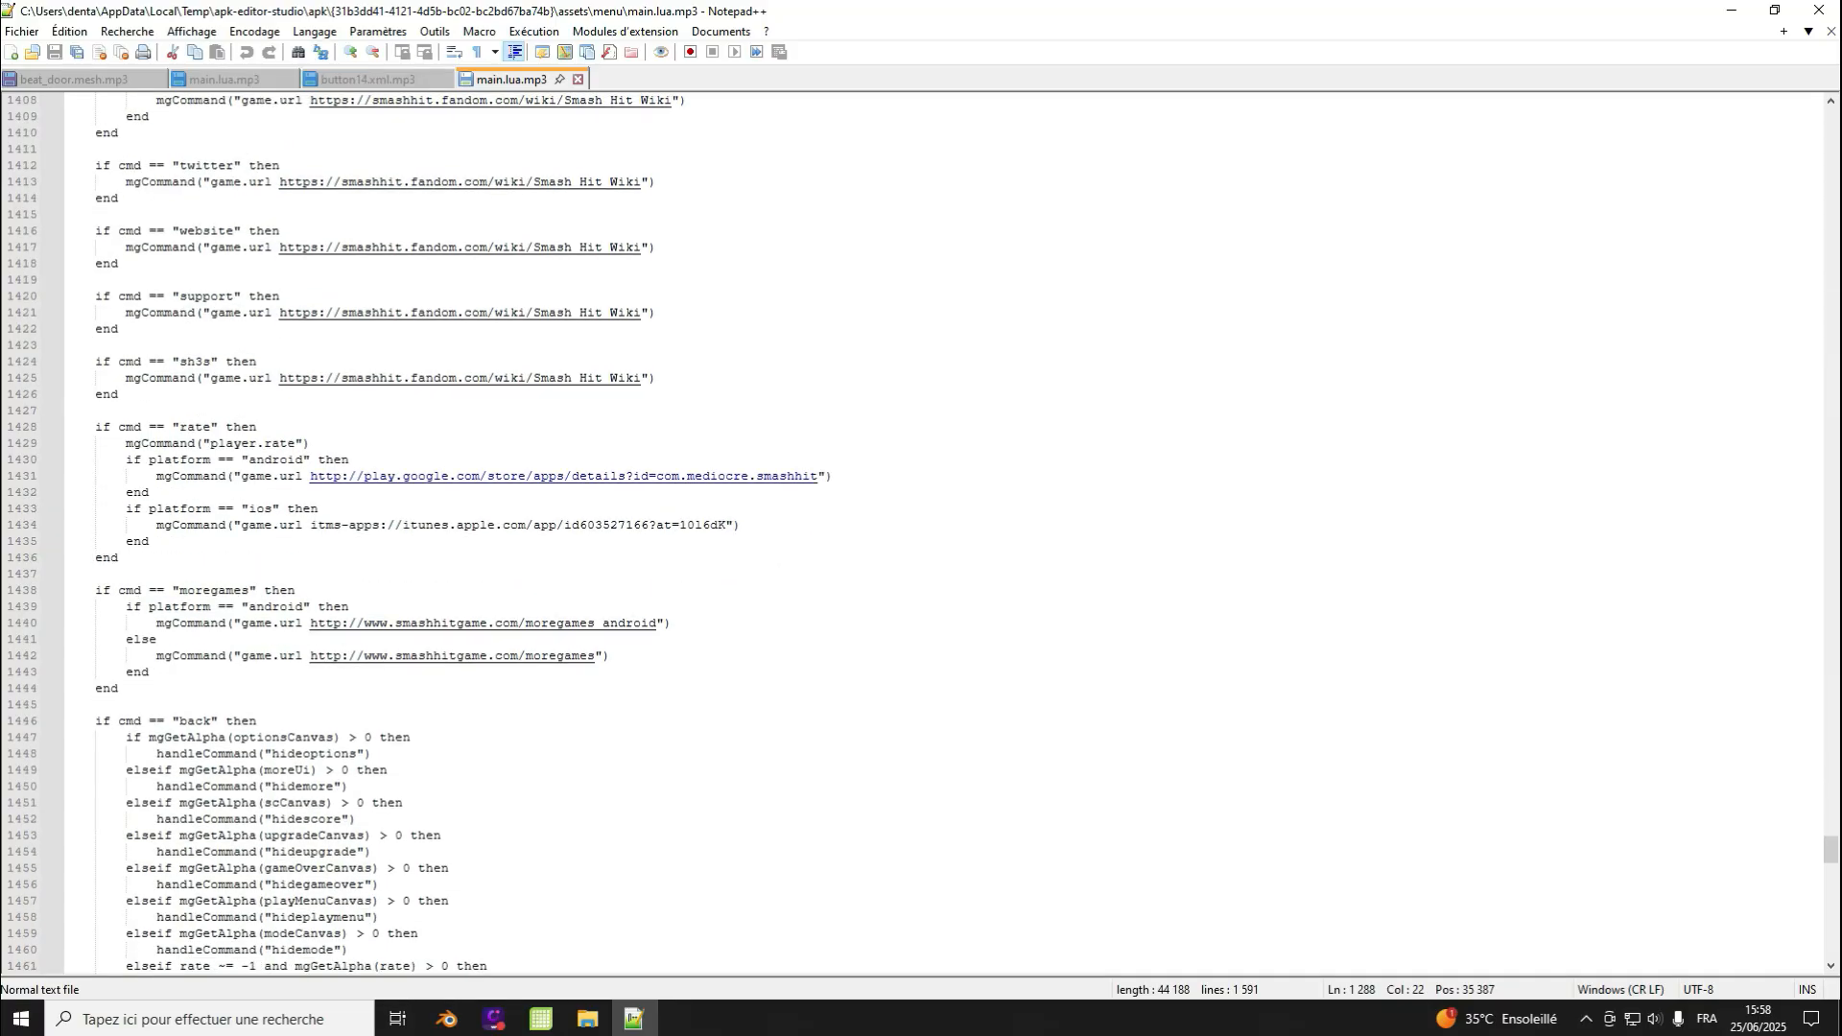
scroll(921, 533, "down", 5)
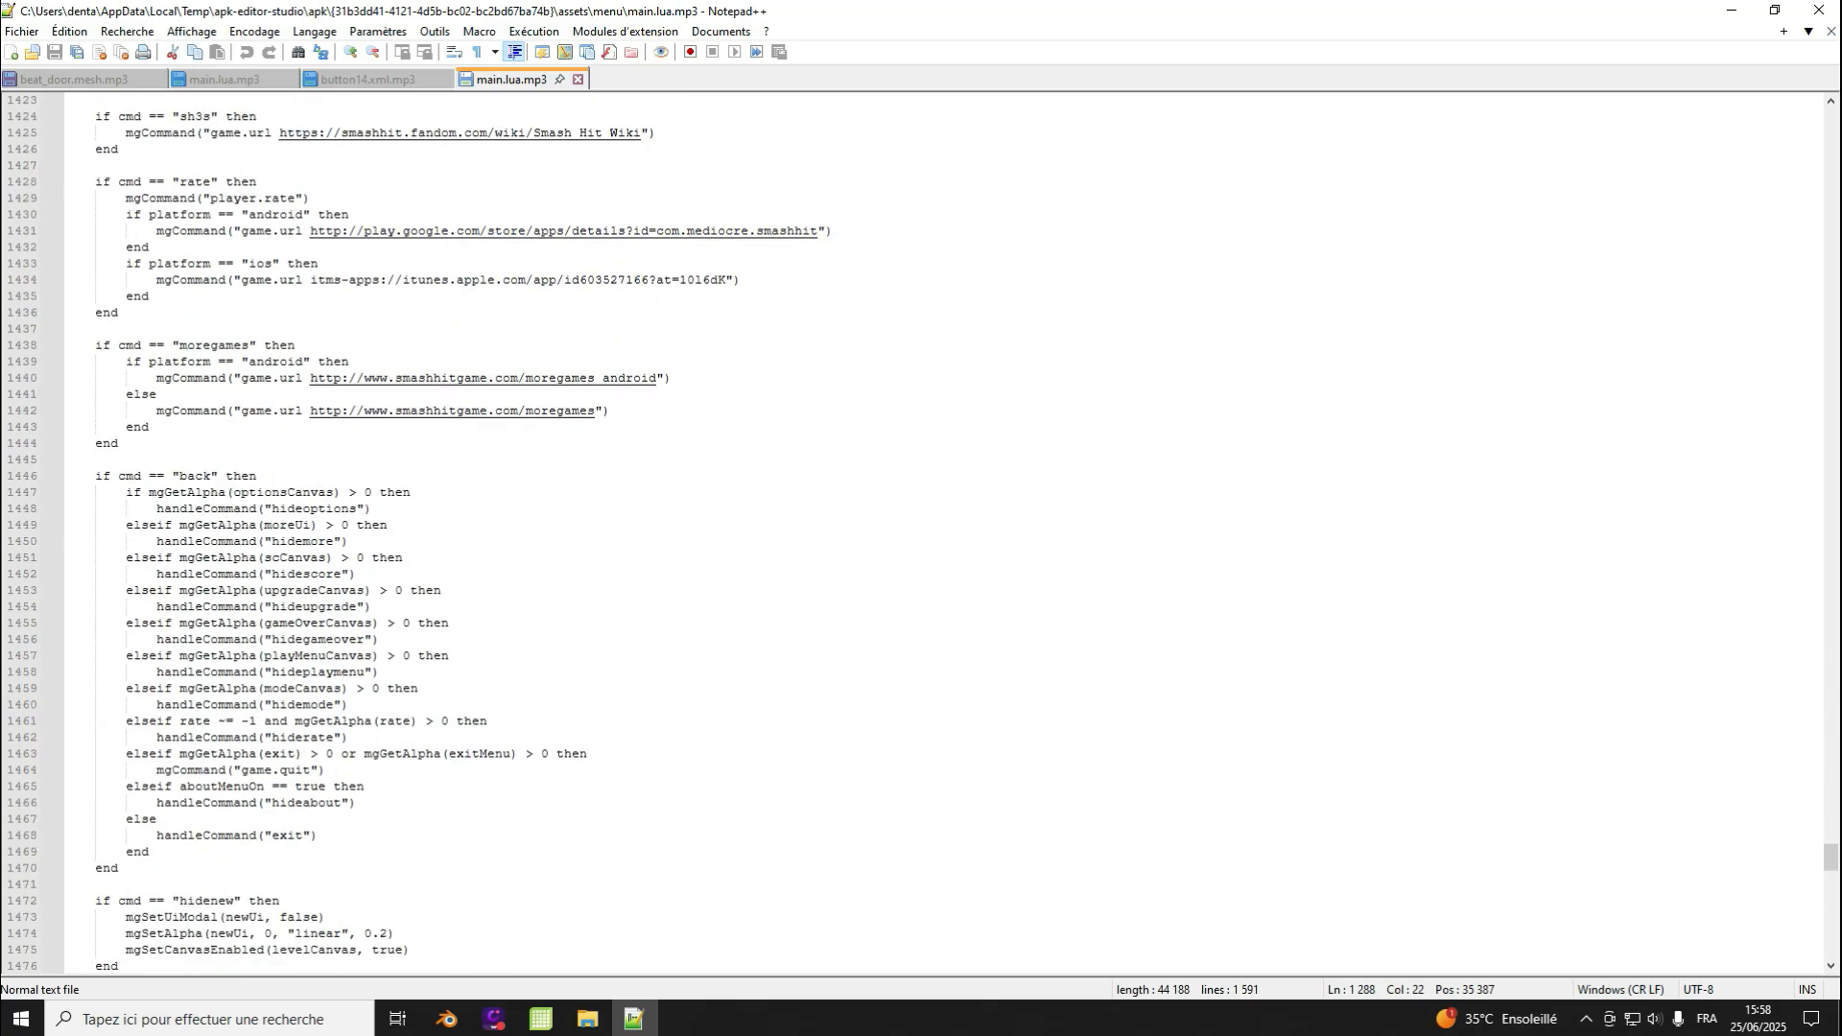
Step: Look through the remaining commands down to the checkAds function at the end of the script, and return to the link commands
scroll(921, 533, "up", 1)
scroll(921, 533, "down", 18)
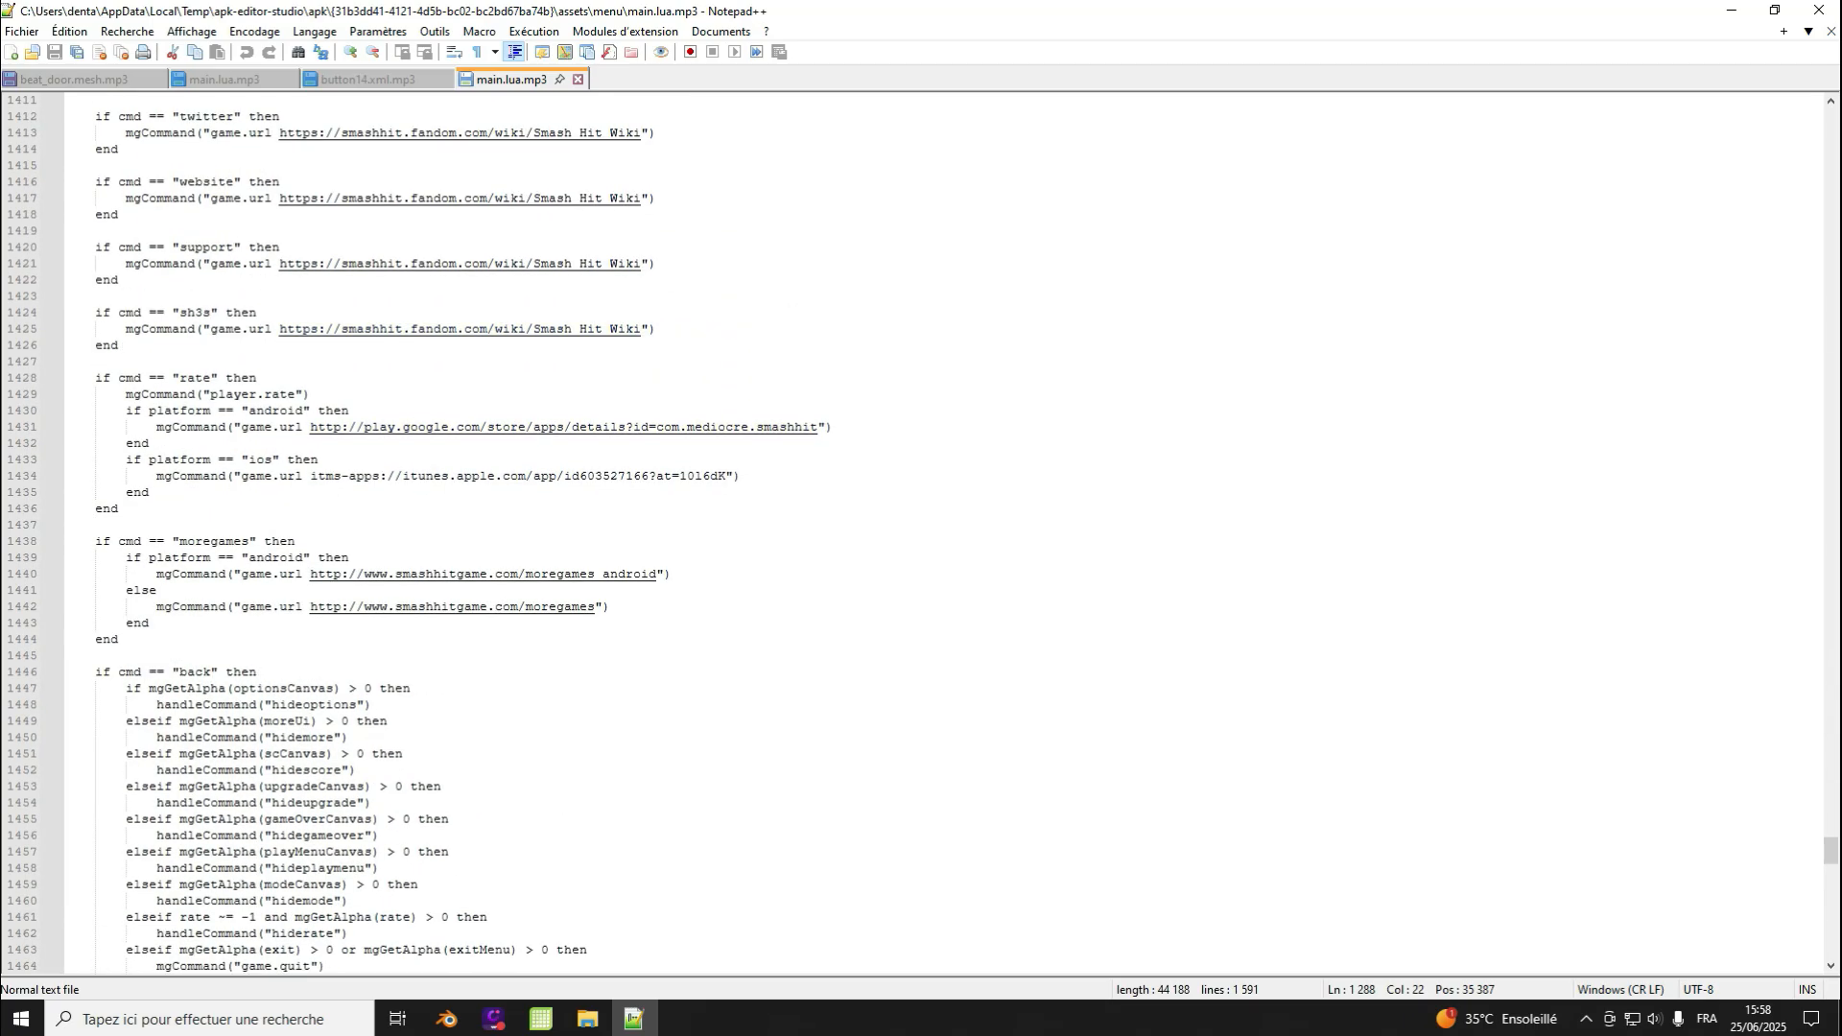
scroll(921, 534, "down", 20)
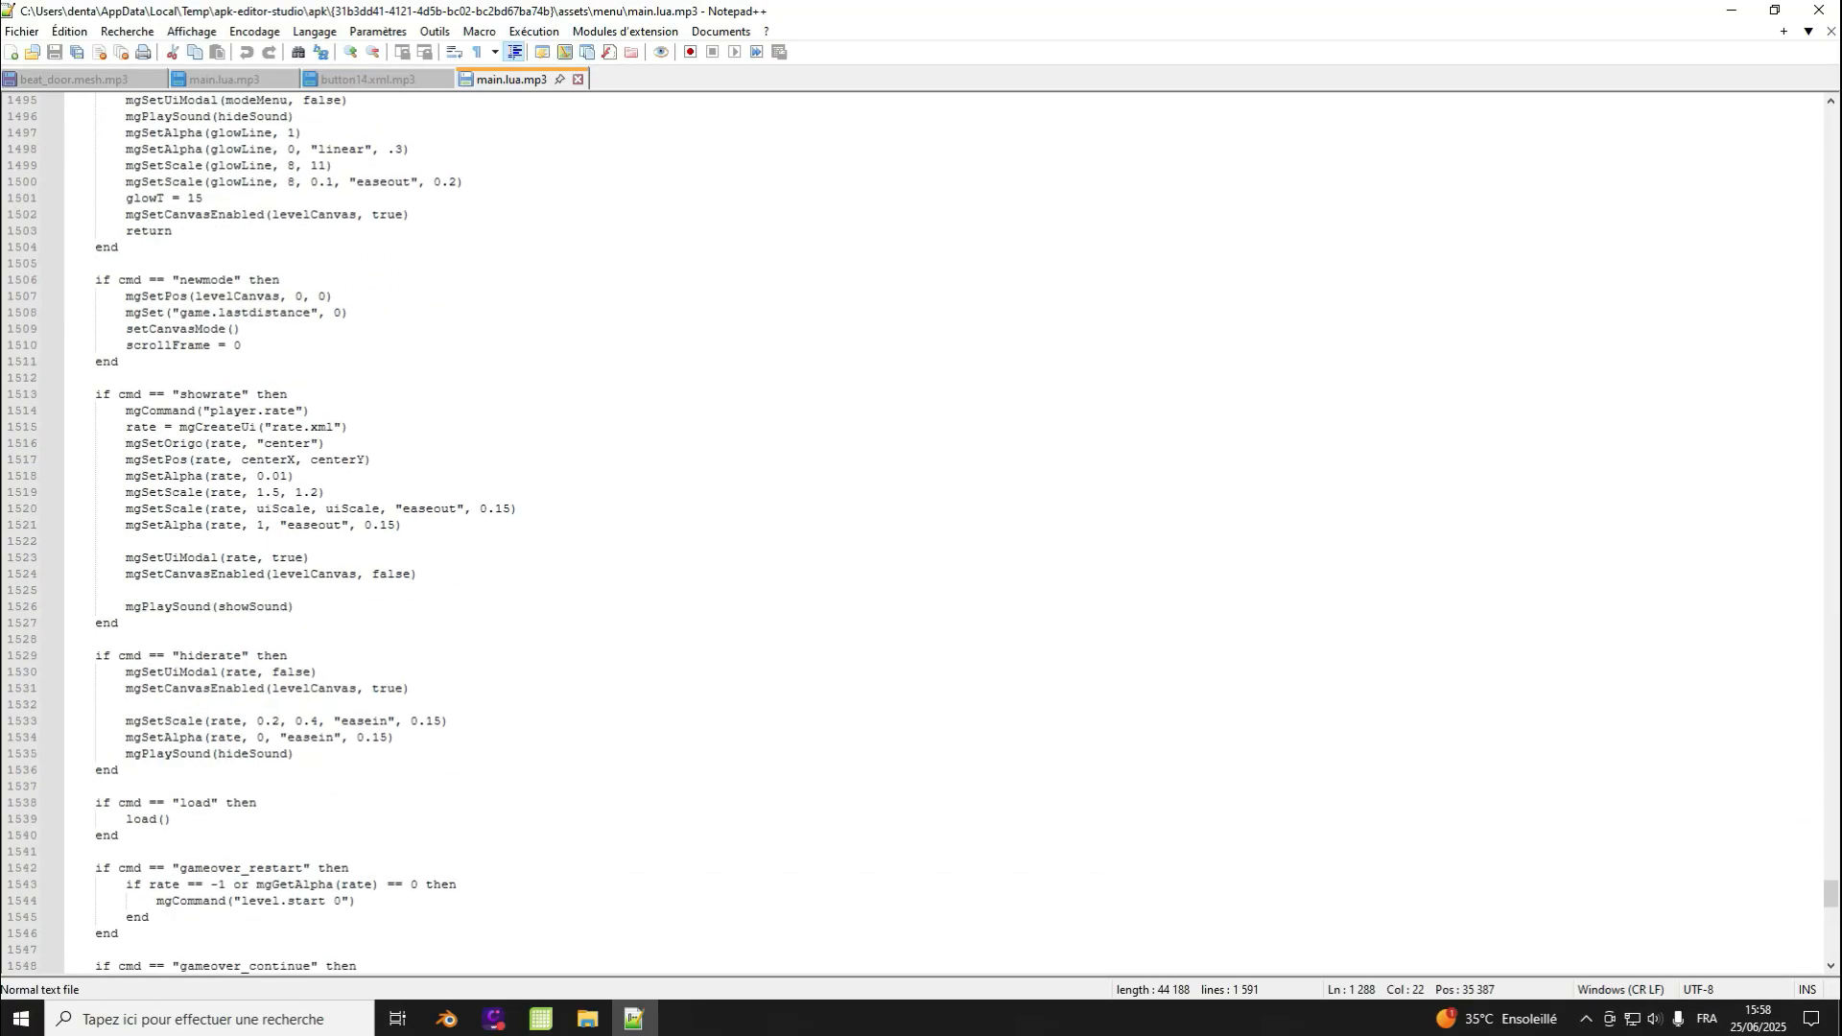
scroll(920, 533, "down", 5)
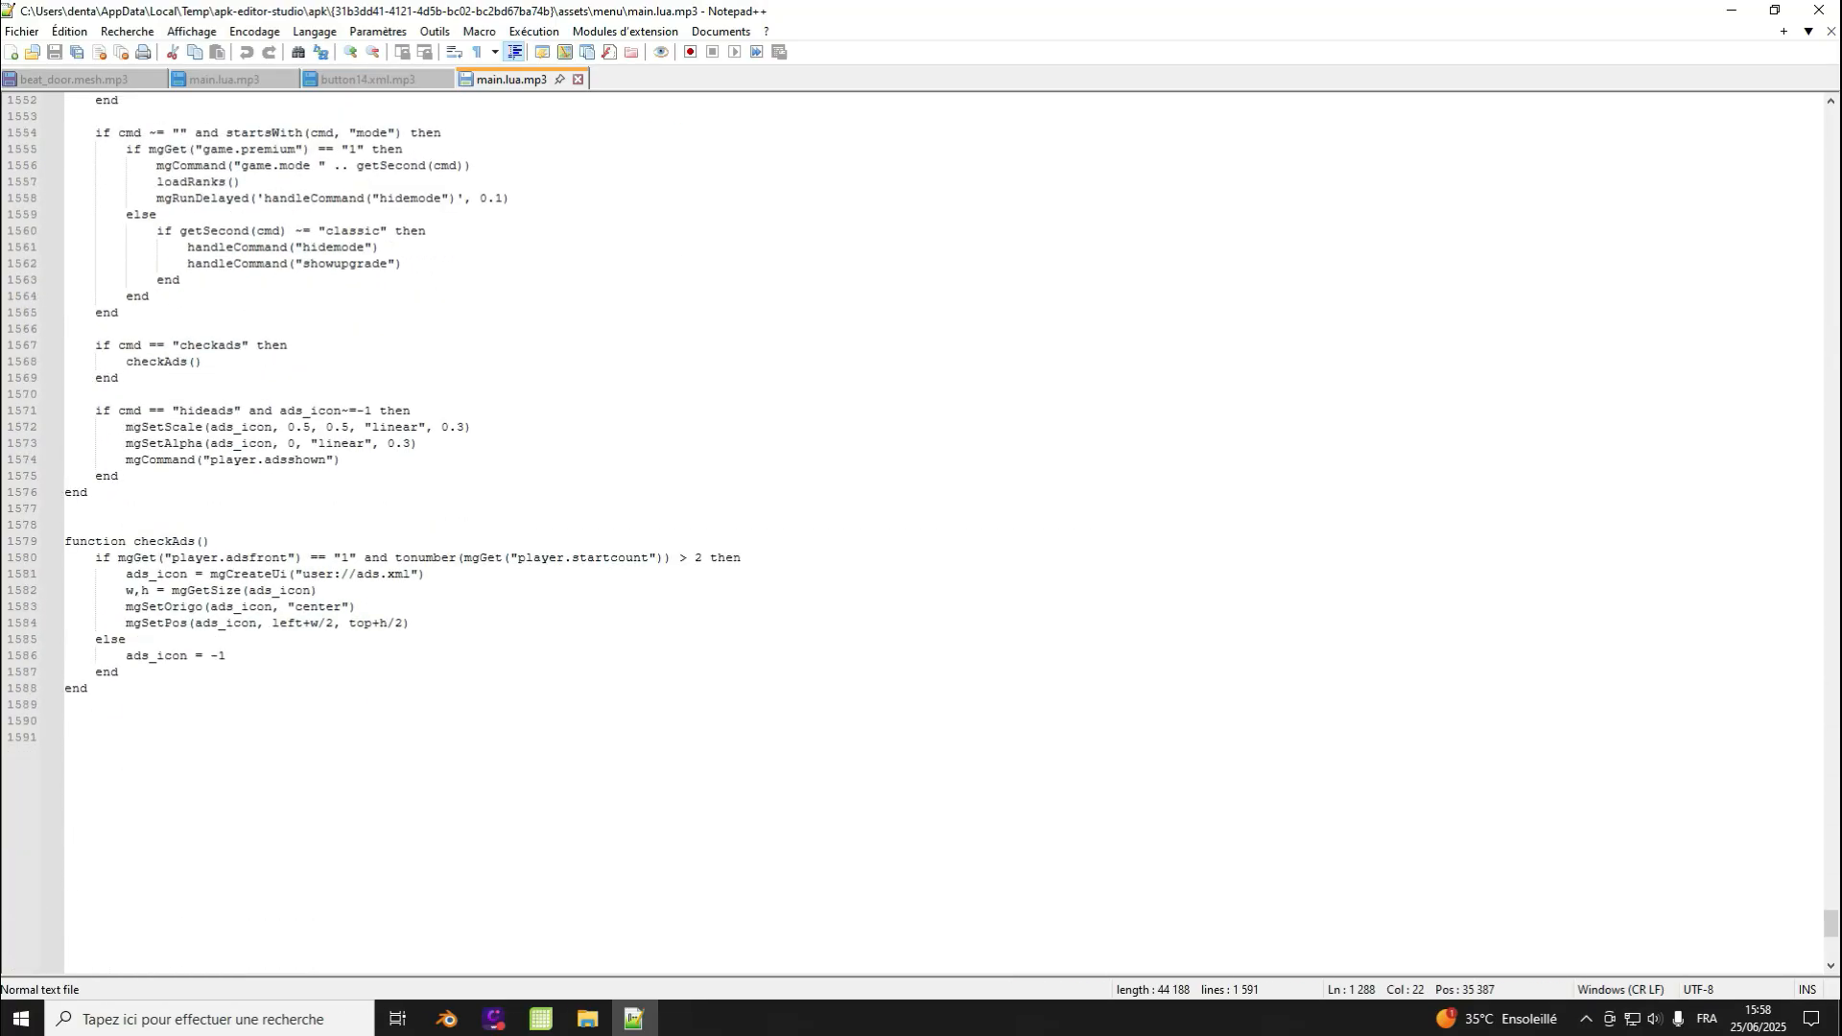
scroll(921, 533, "up", 20)
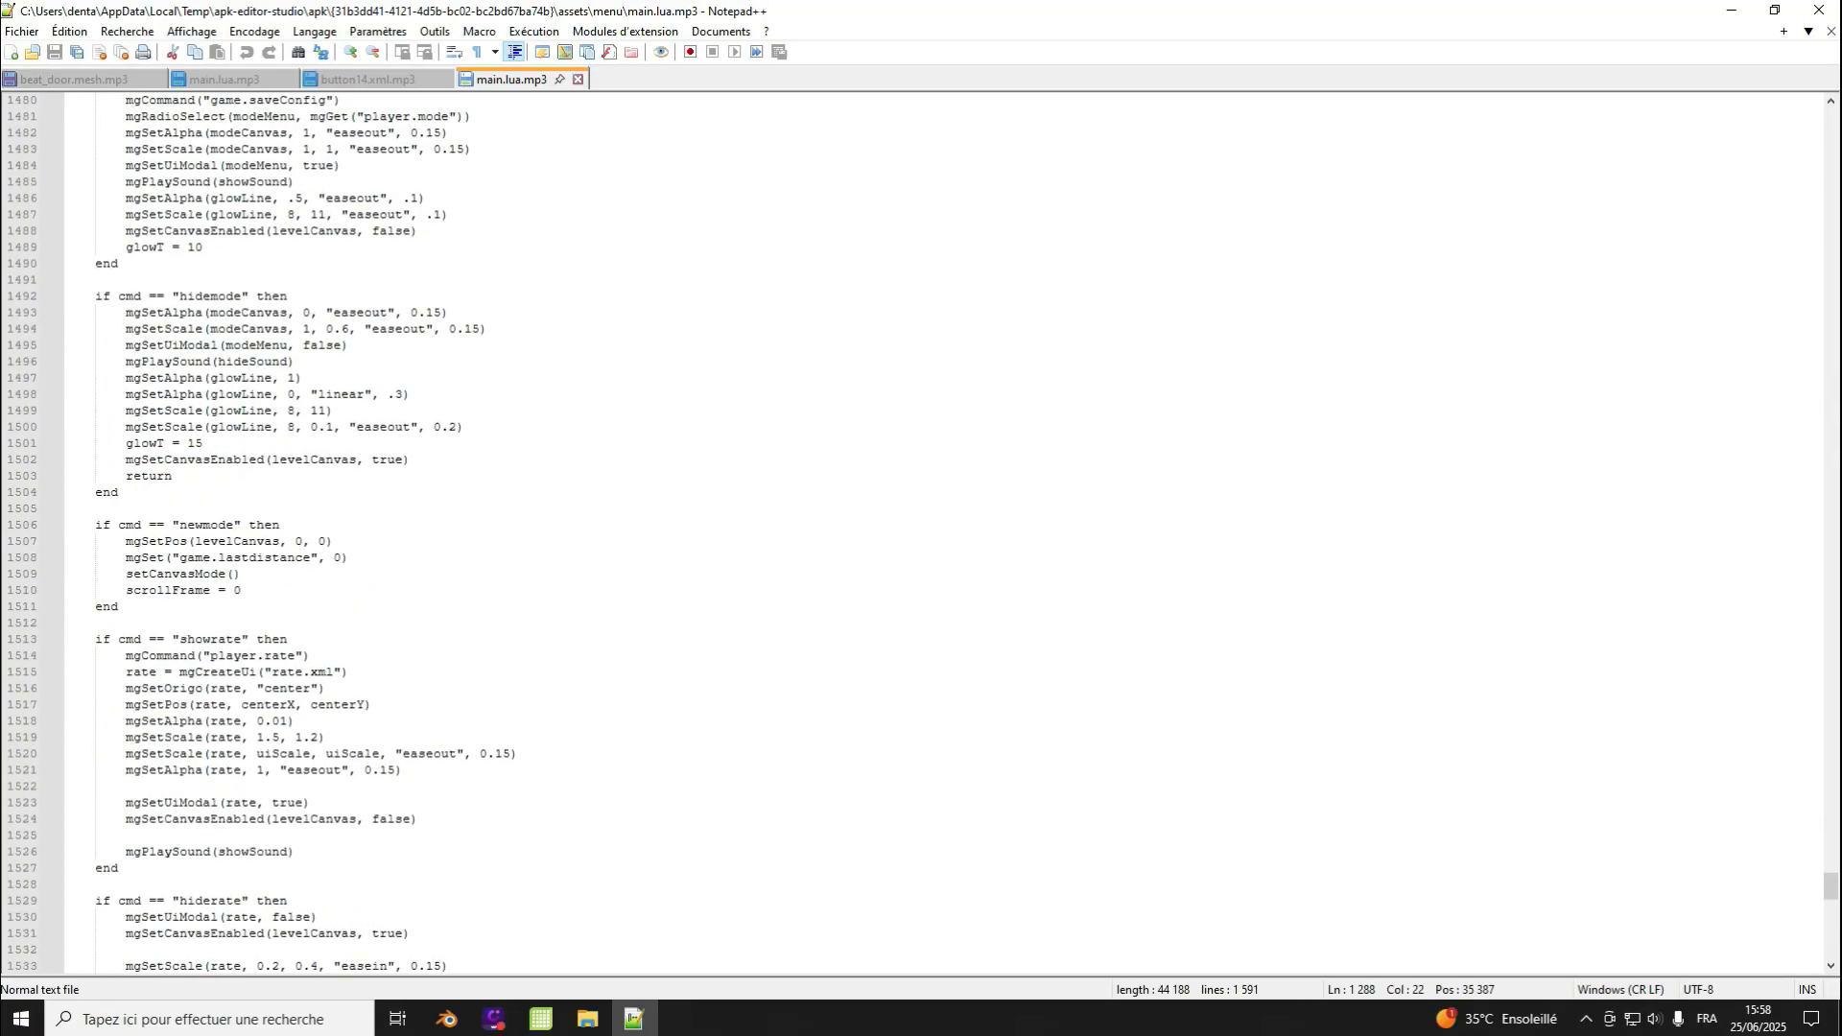
scroll(921, 533, "up", 20)
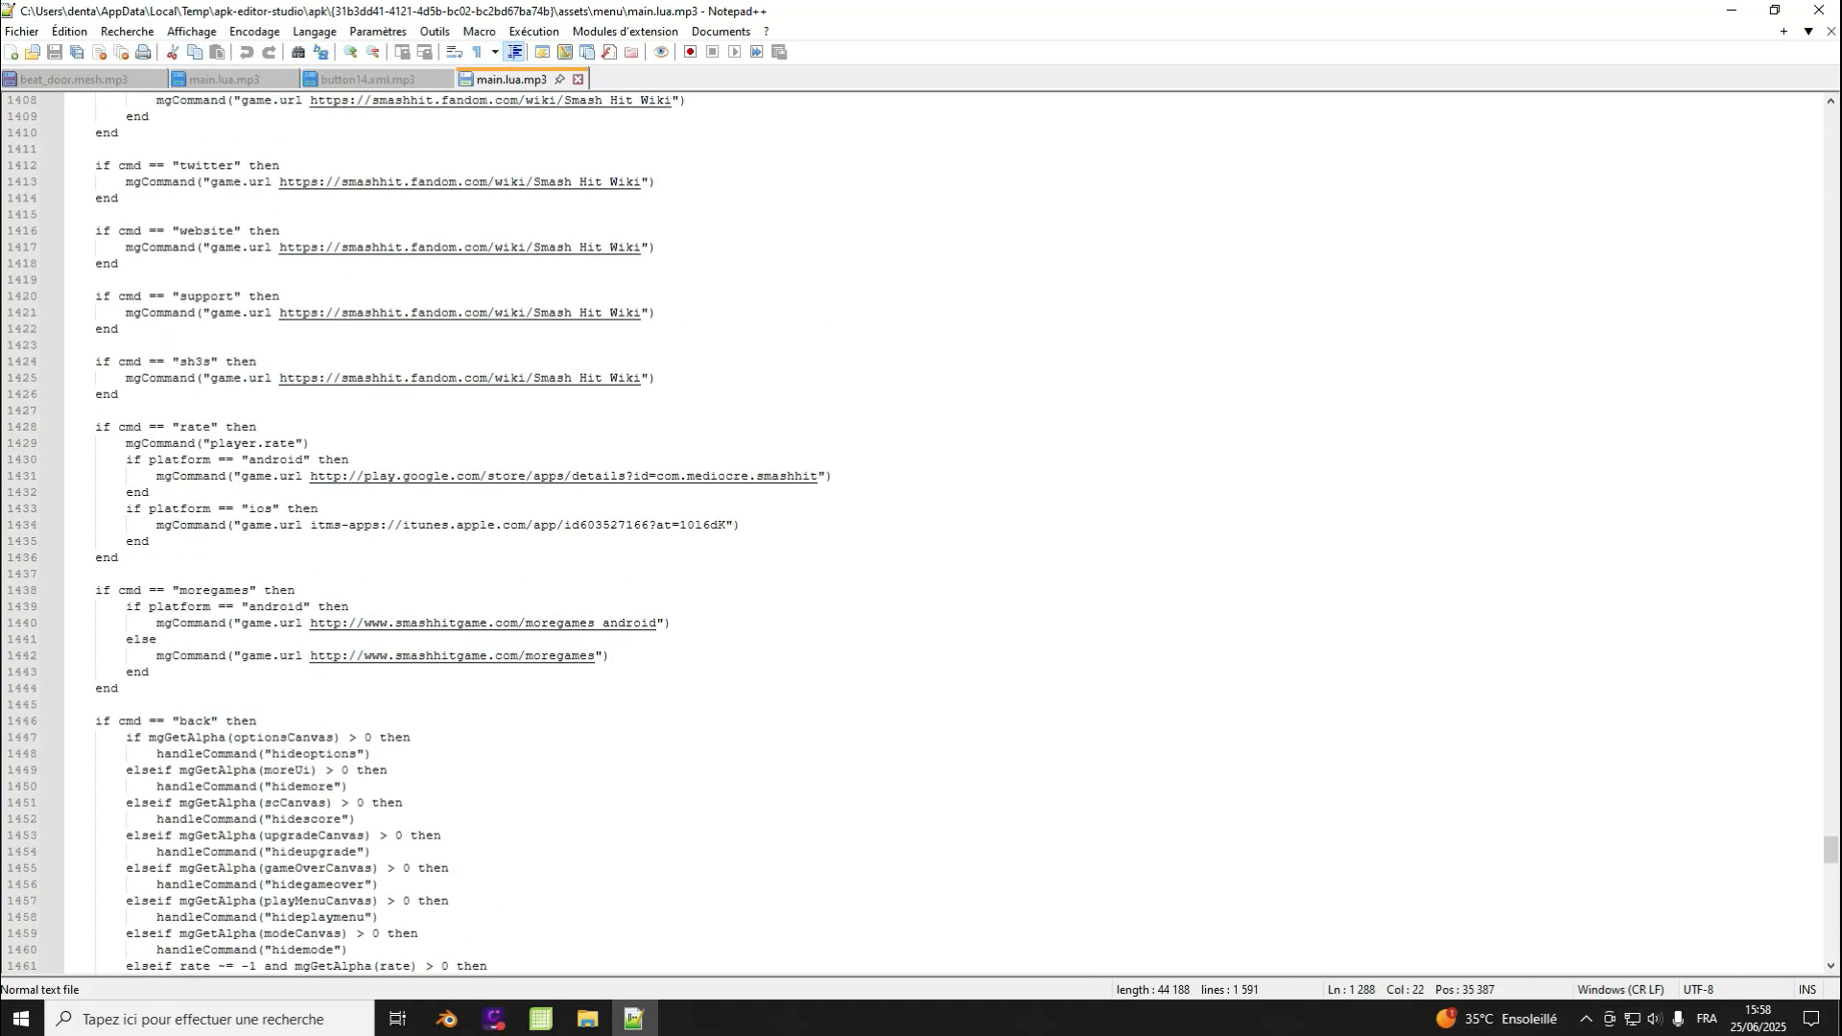
scroll(921, 534, "up", 4)
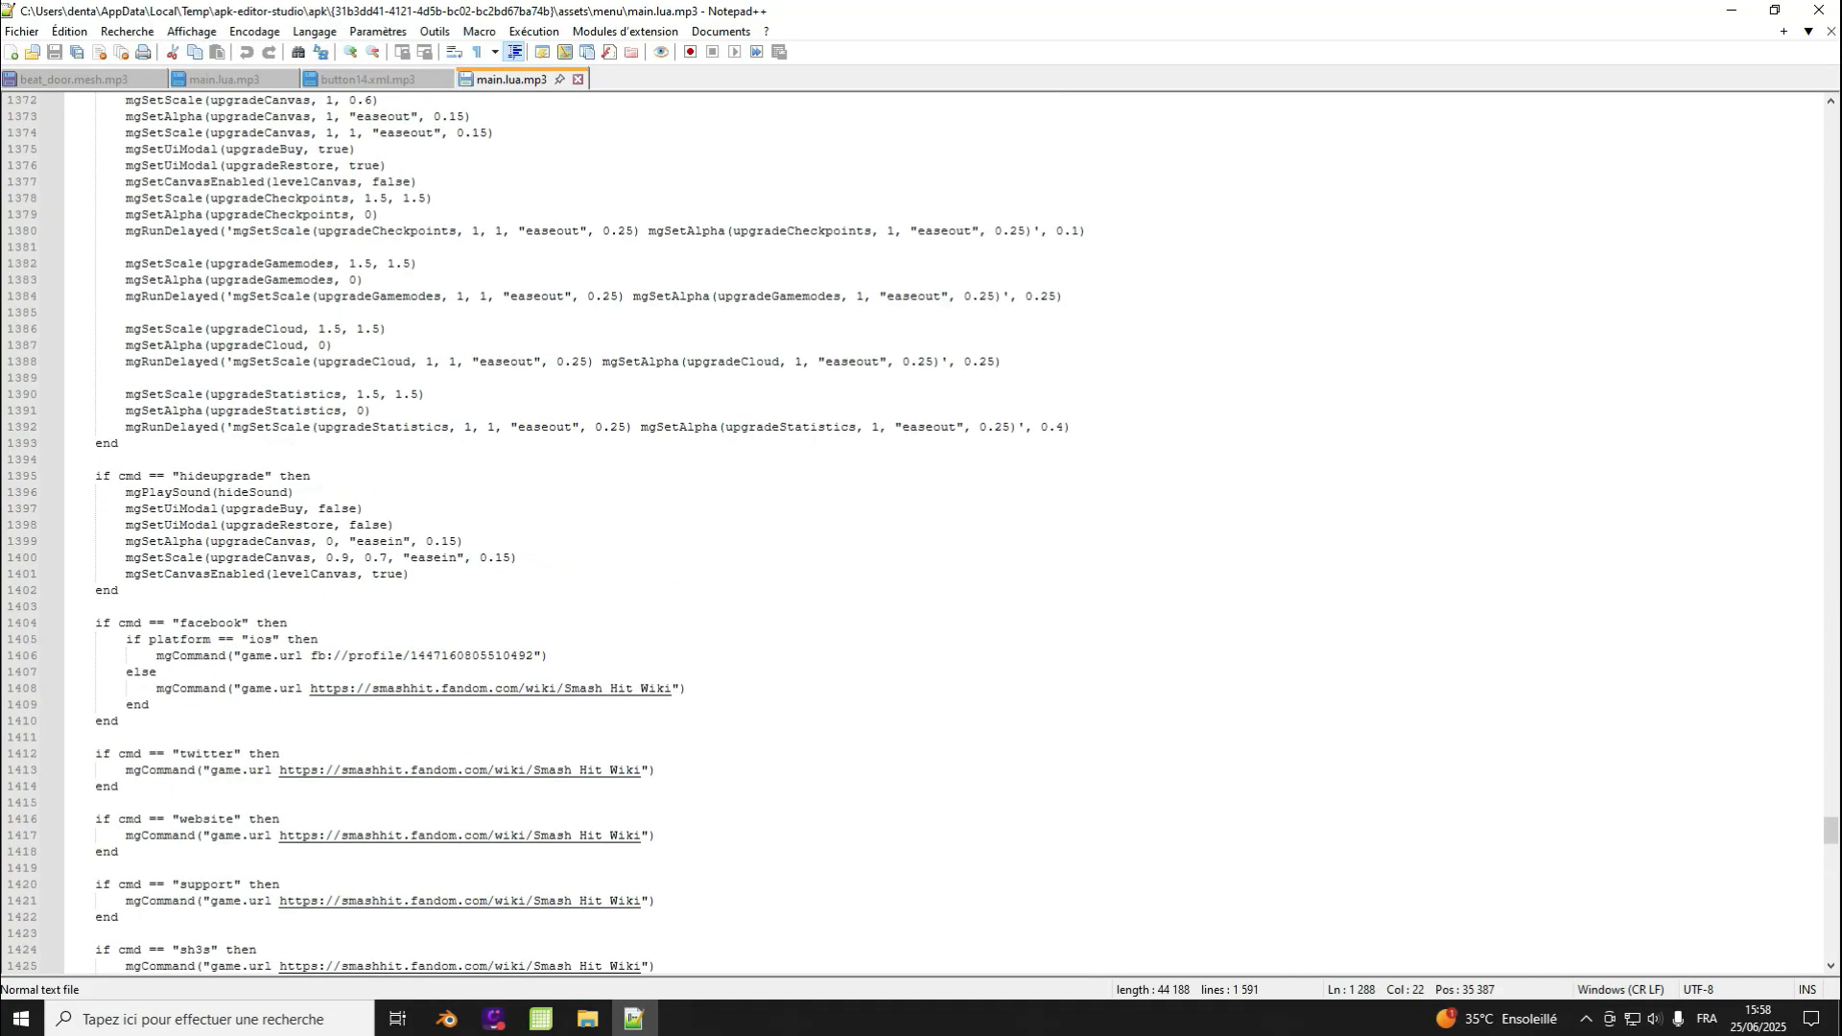
Step: Minimize the script editor and look through the menu folder's files before and after main.lua in File Explorer
left_click(1732, 10)
scroll(806, 706, "down", 8)
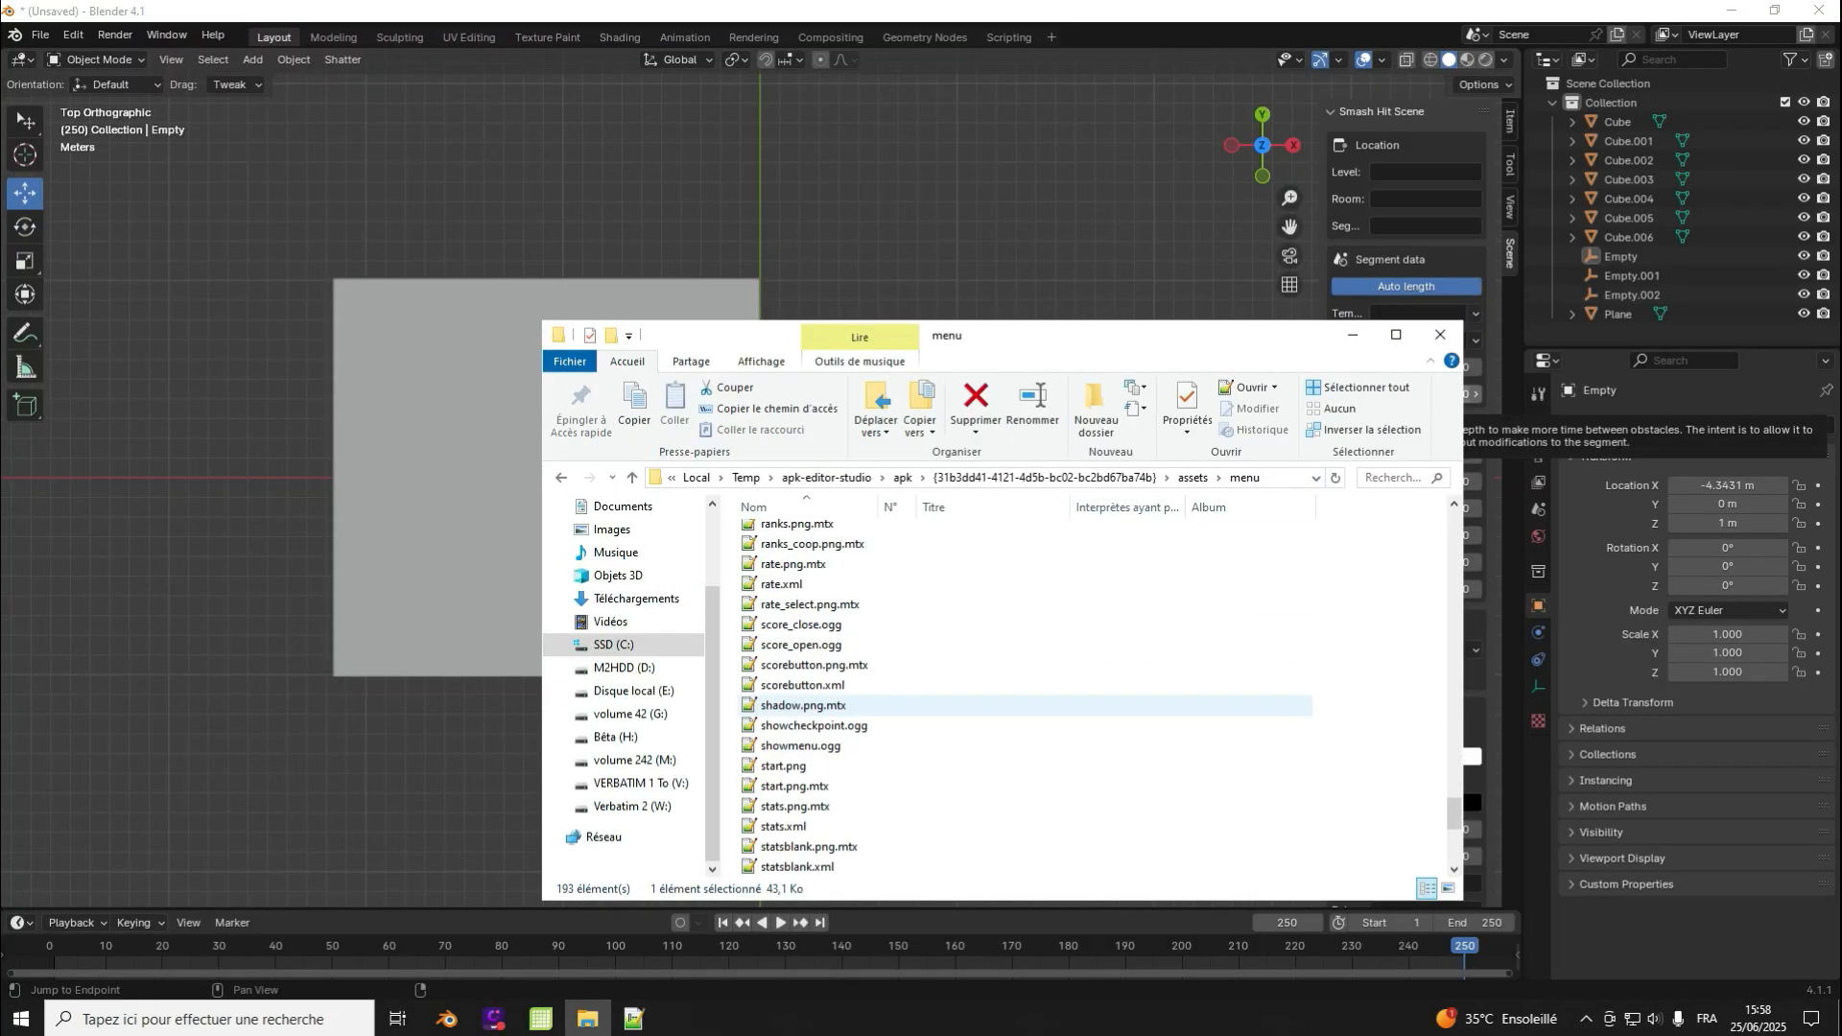
scroll(805, 691, "down", 3)
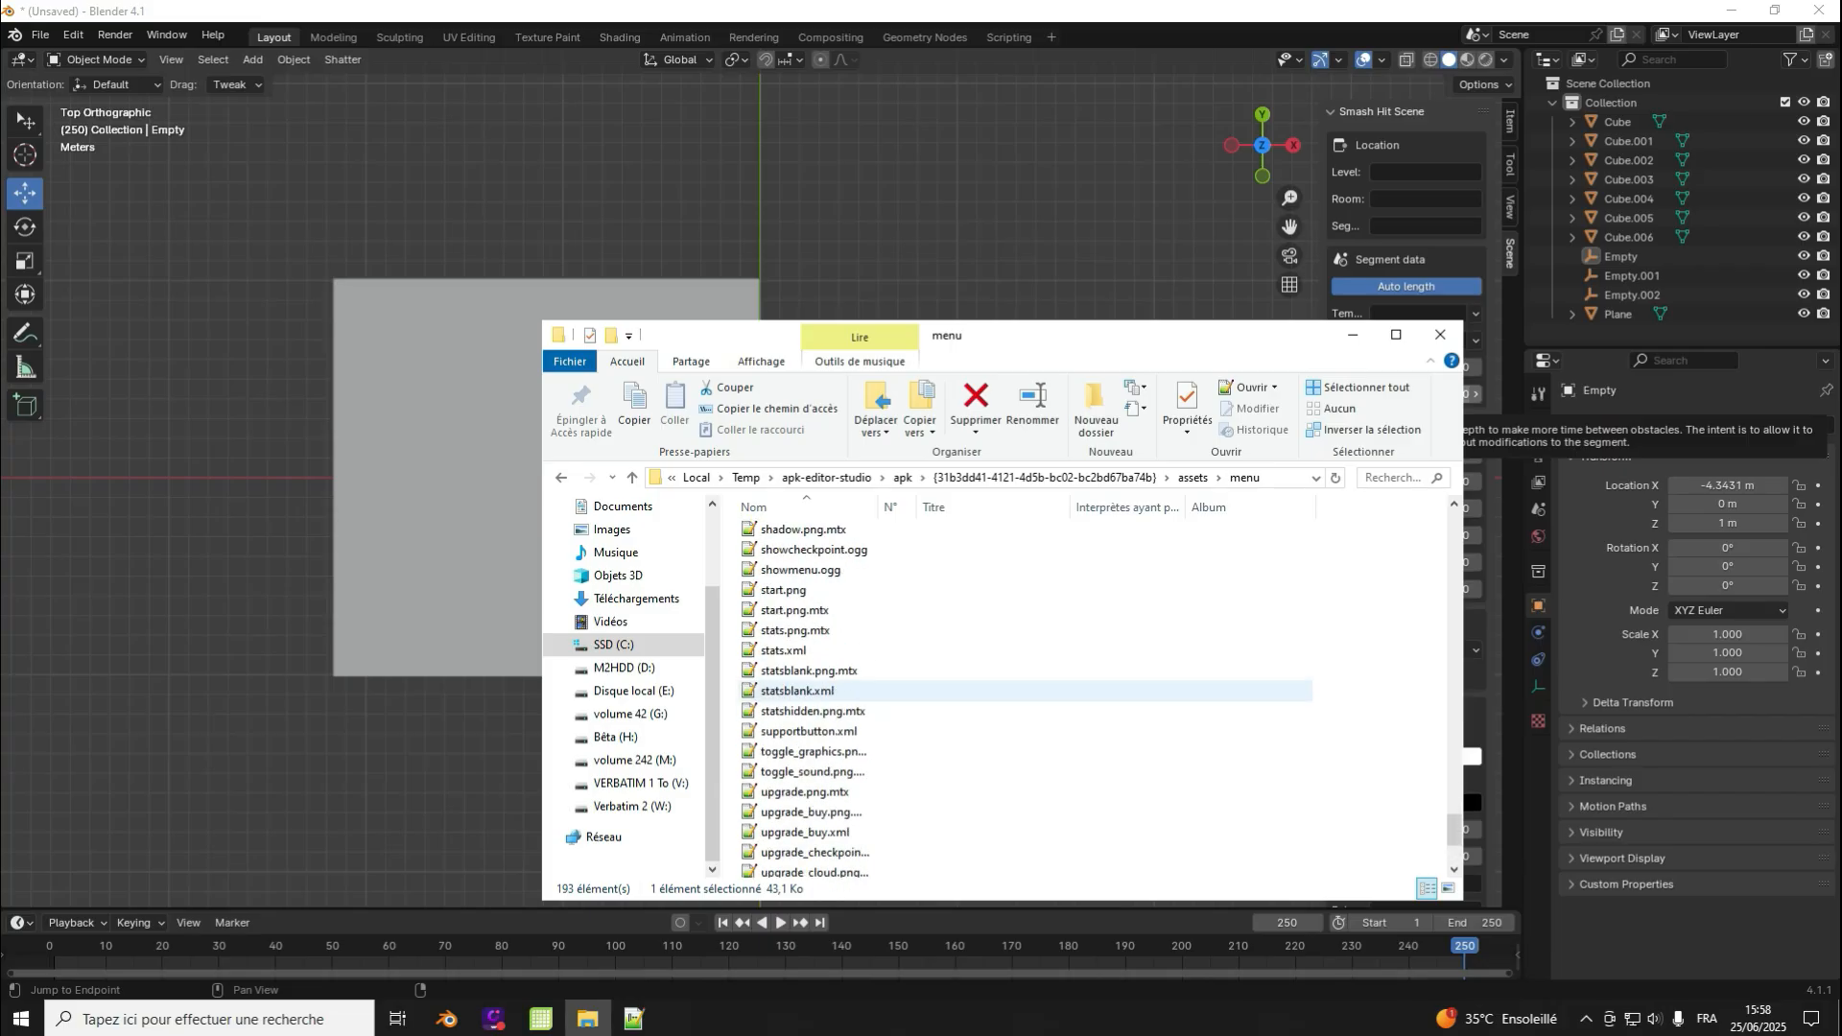
scroll(806, 682, "up", 15)
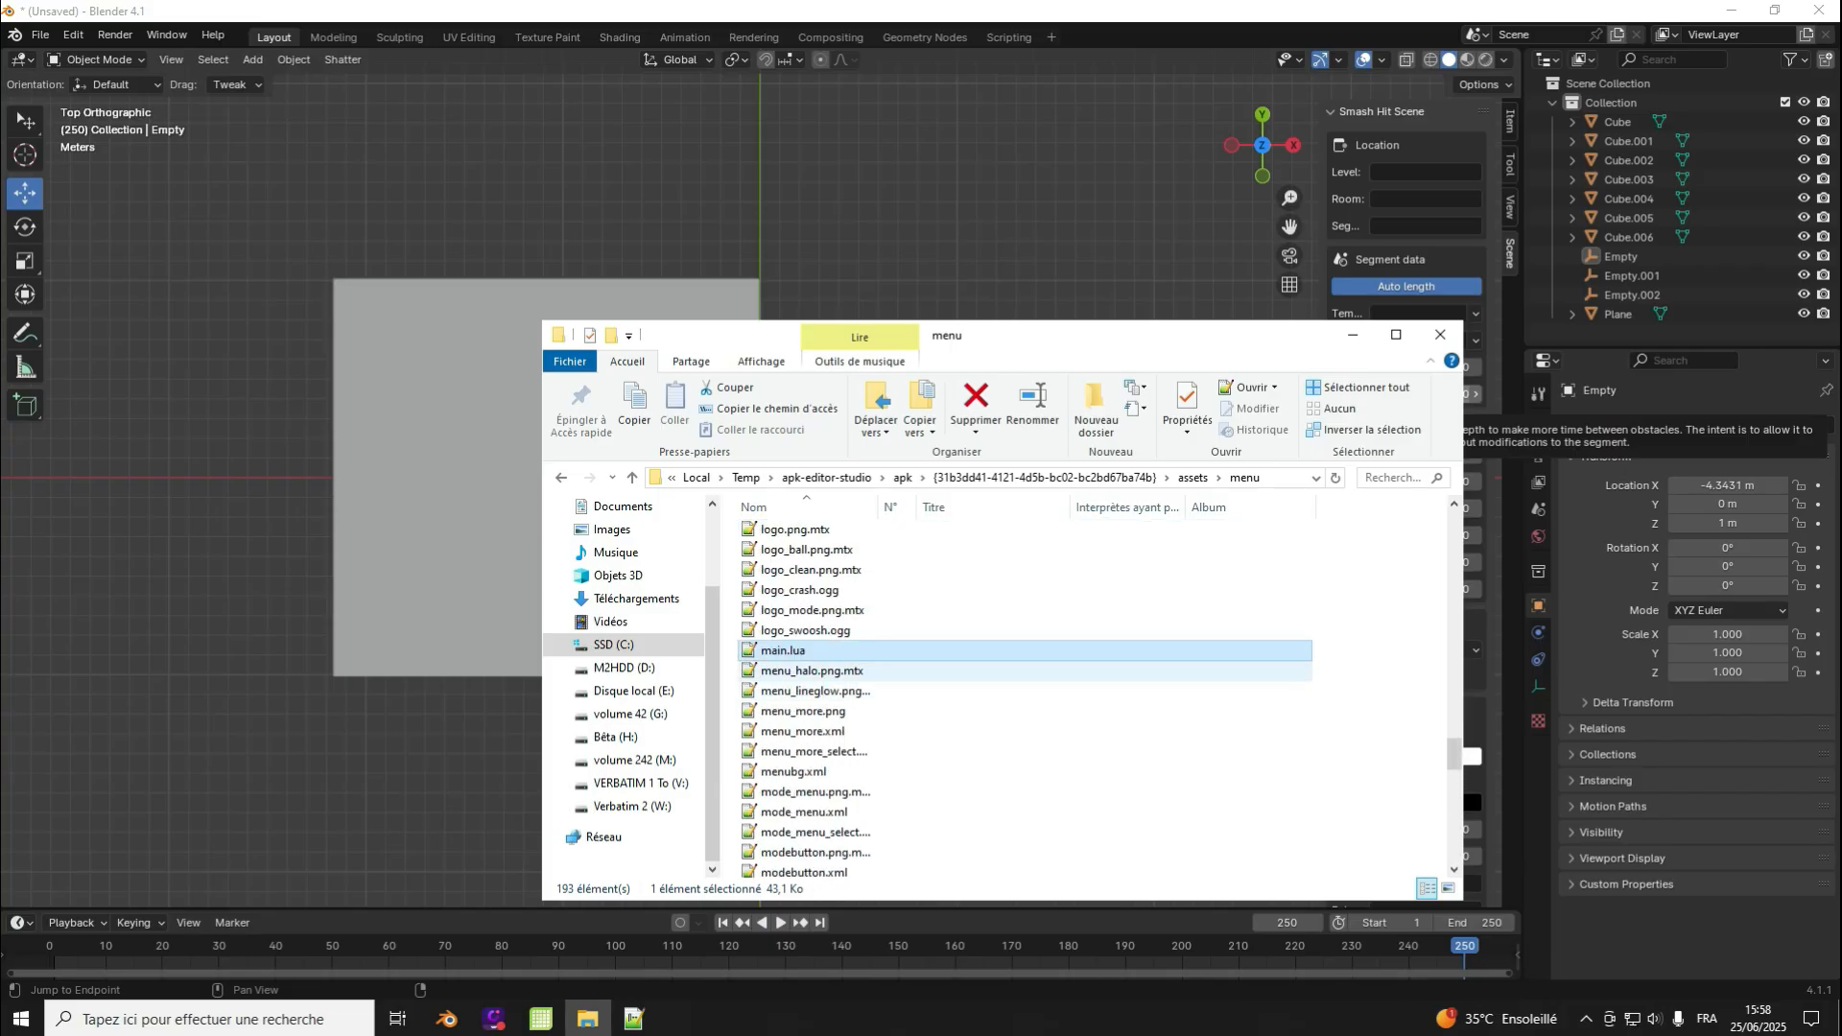
scroll(806, 677, "down", 15)
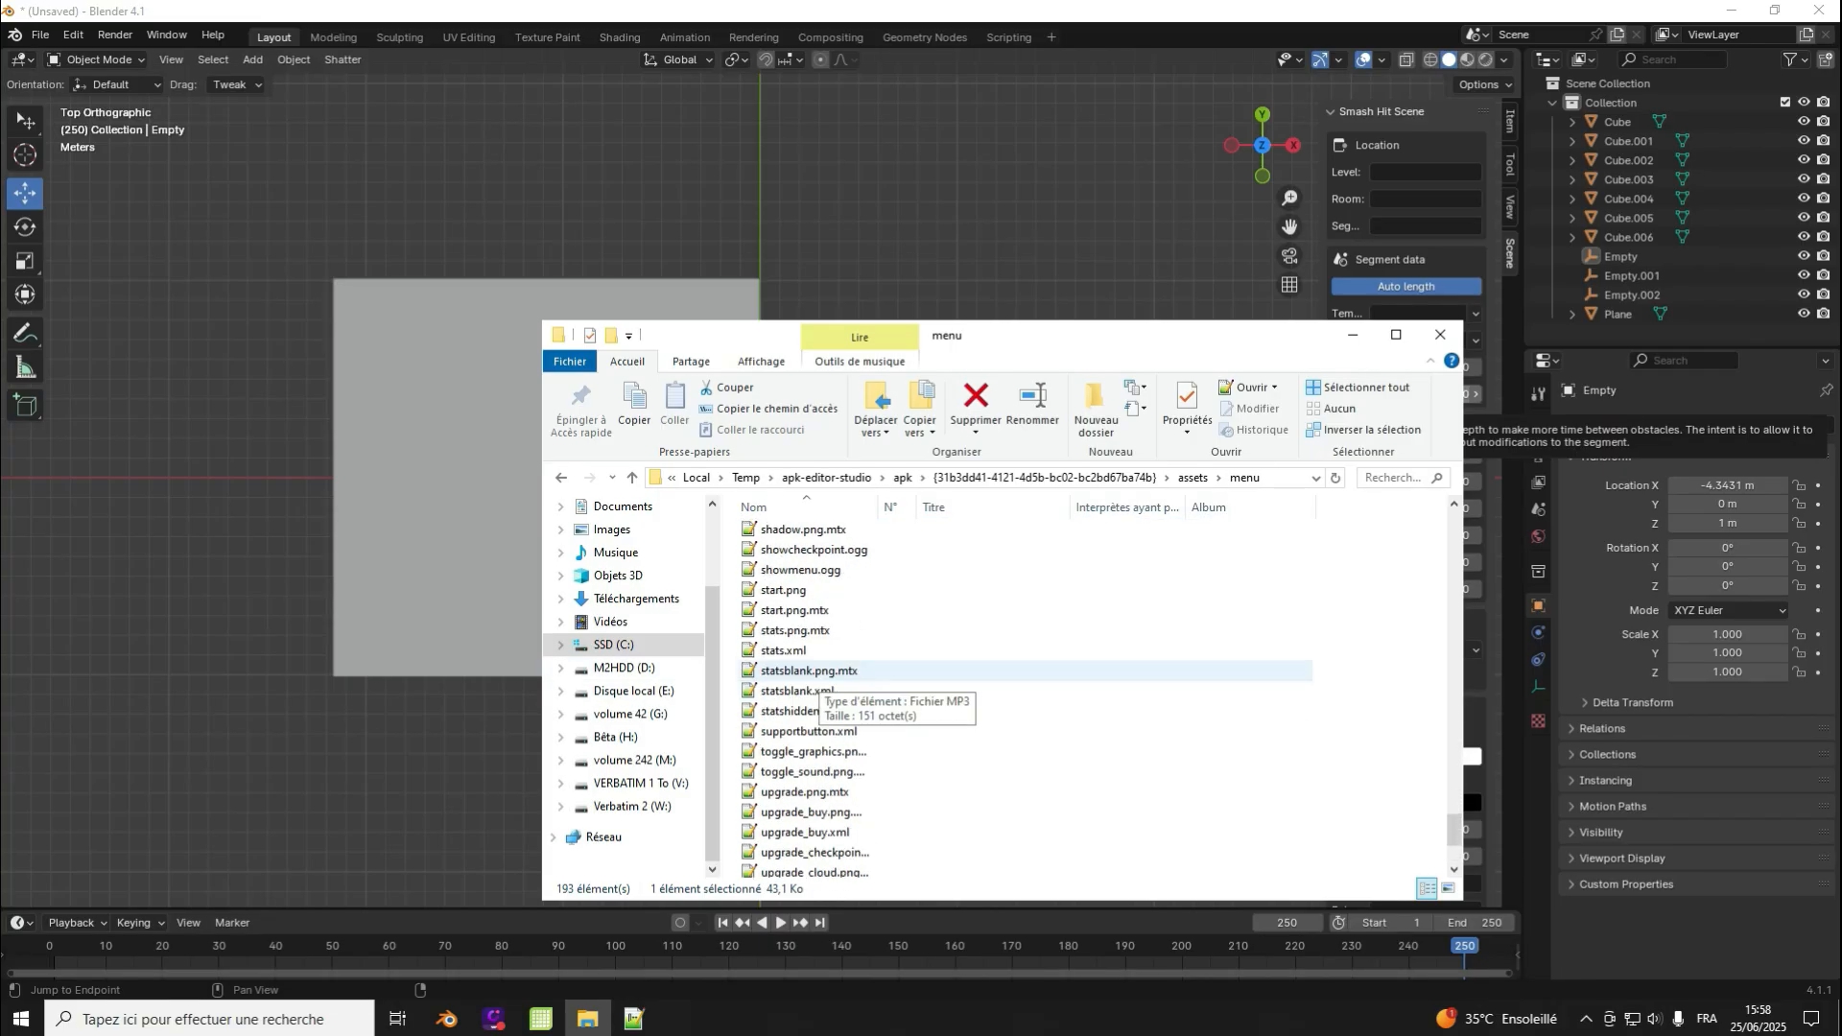
scroll(624, 672, "up", 3)
scroll(806, 594, "up", 10)
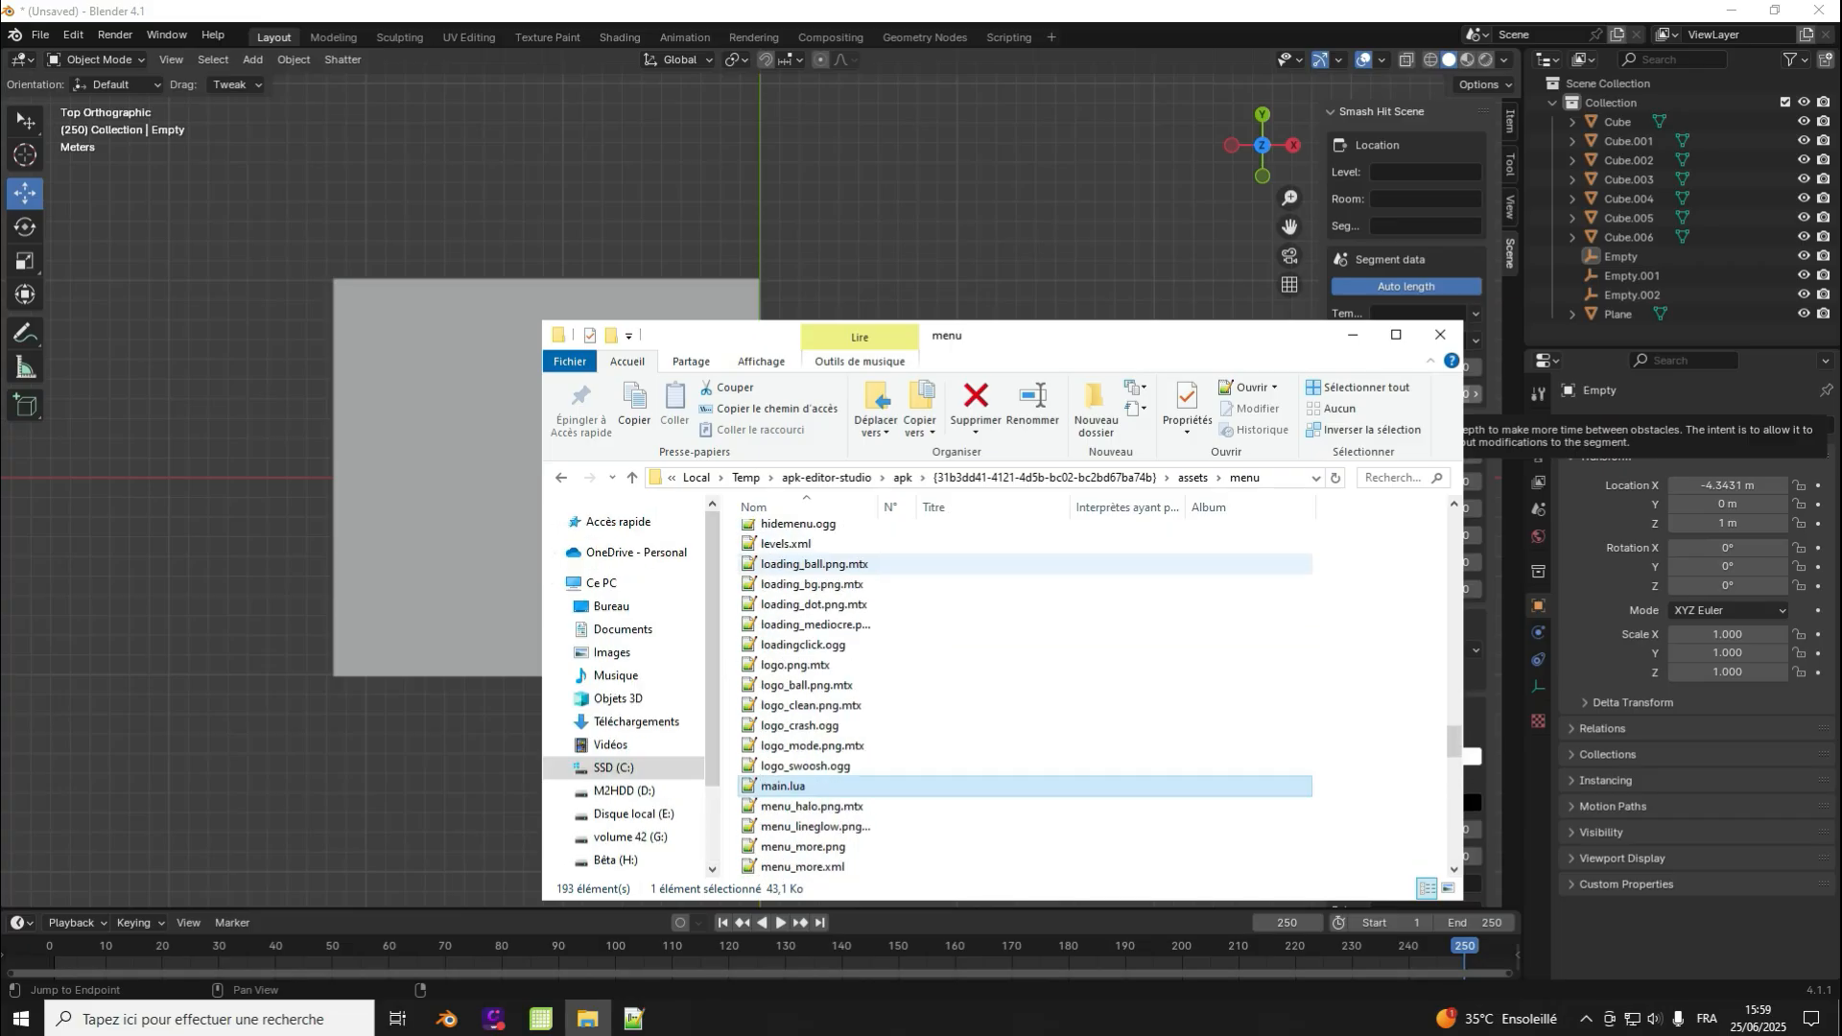
scroll(806, 566, "down", 3)
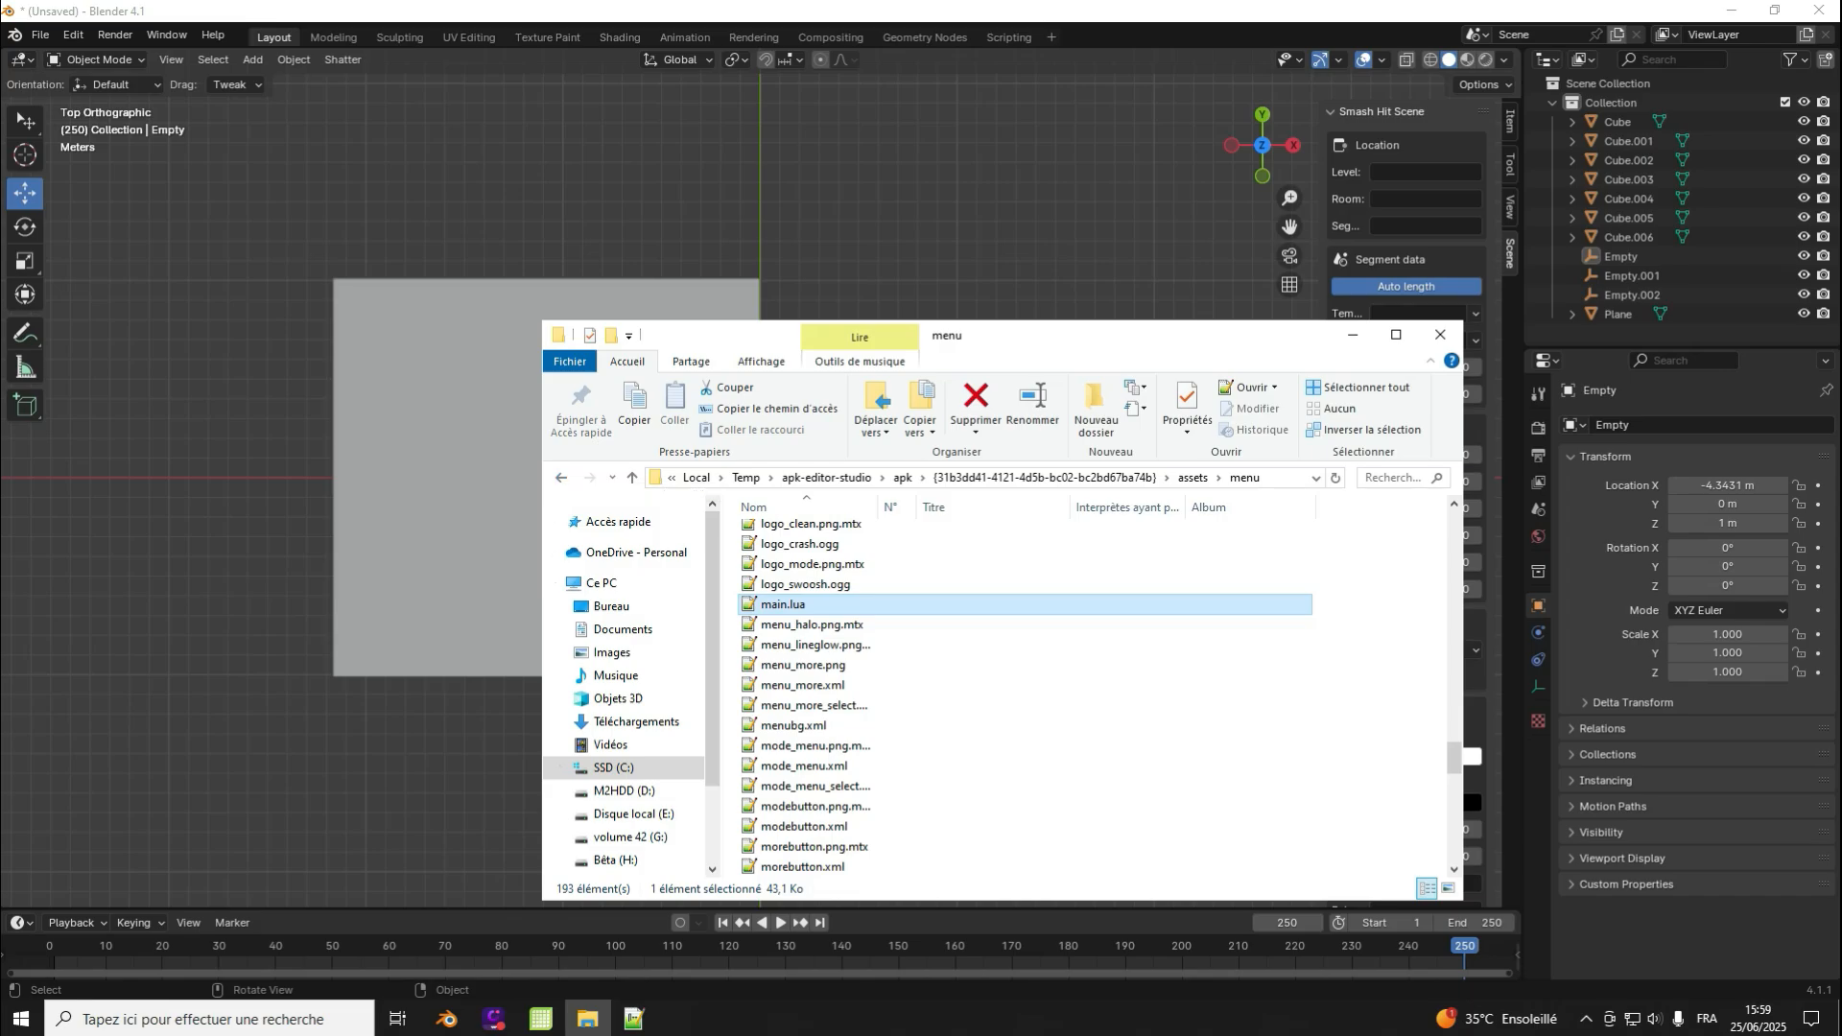
Step: Go back to the assets folder and look over its levels, rooms and segments folders and the game.xml file
left_click(561, 477)
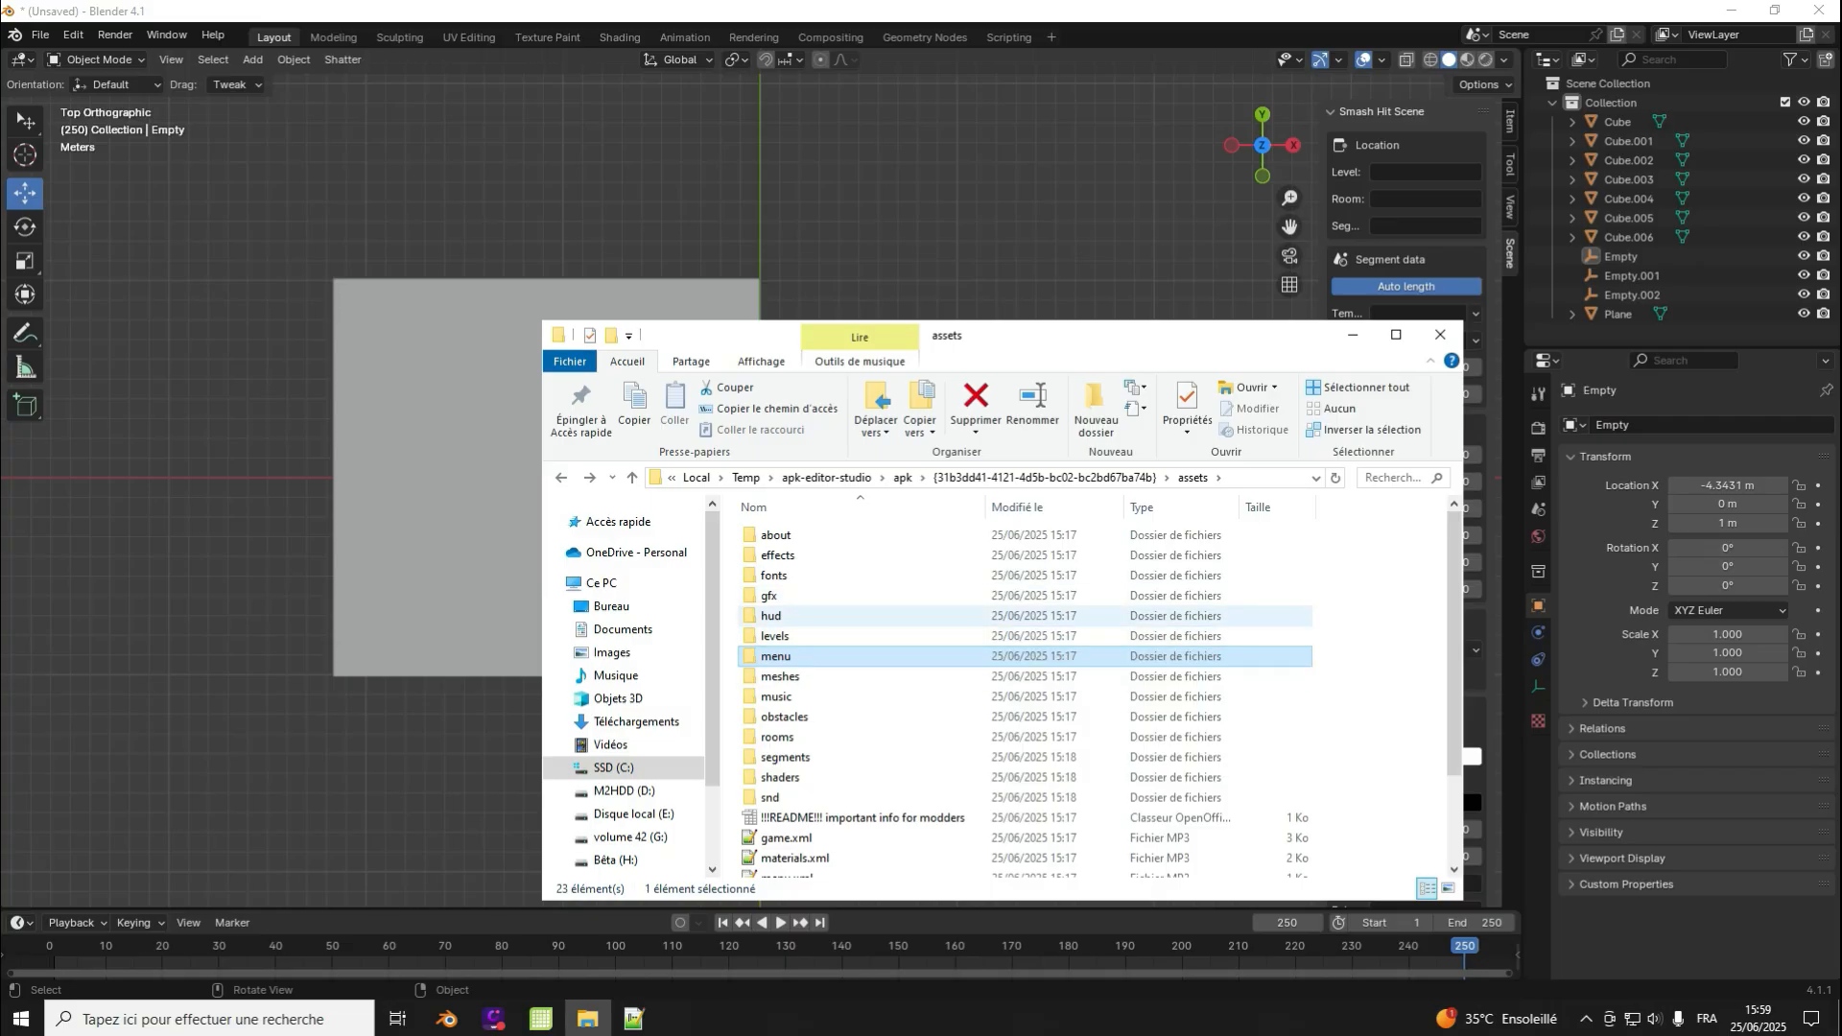
left_click(767, 637)
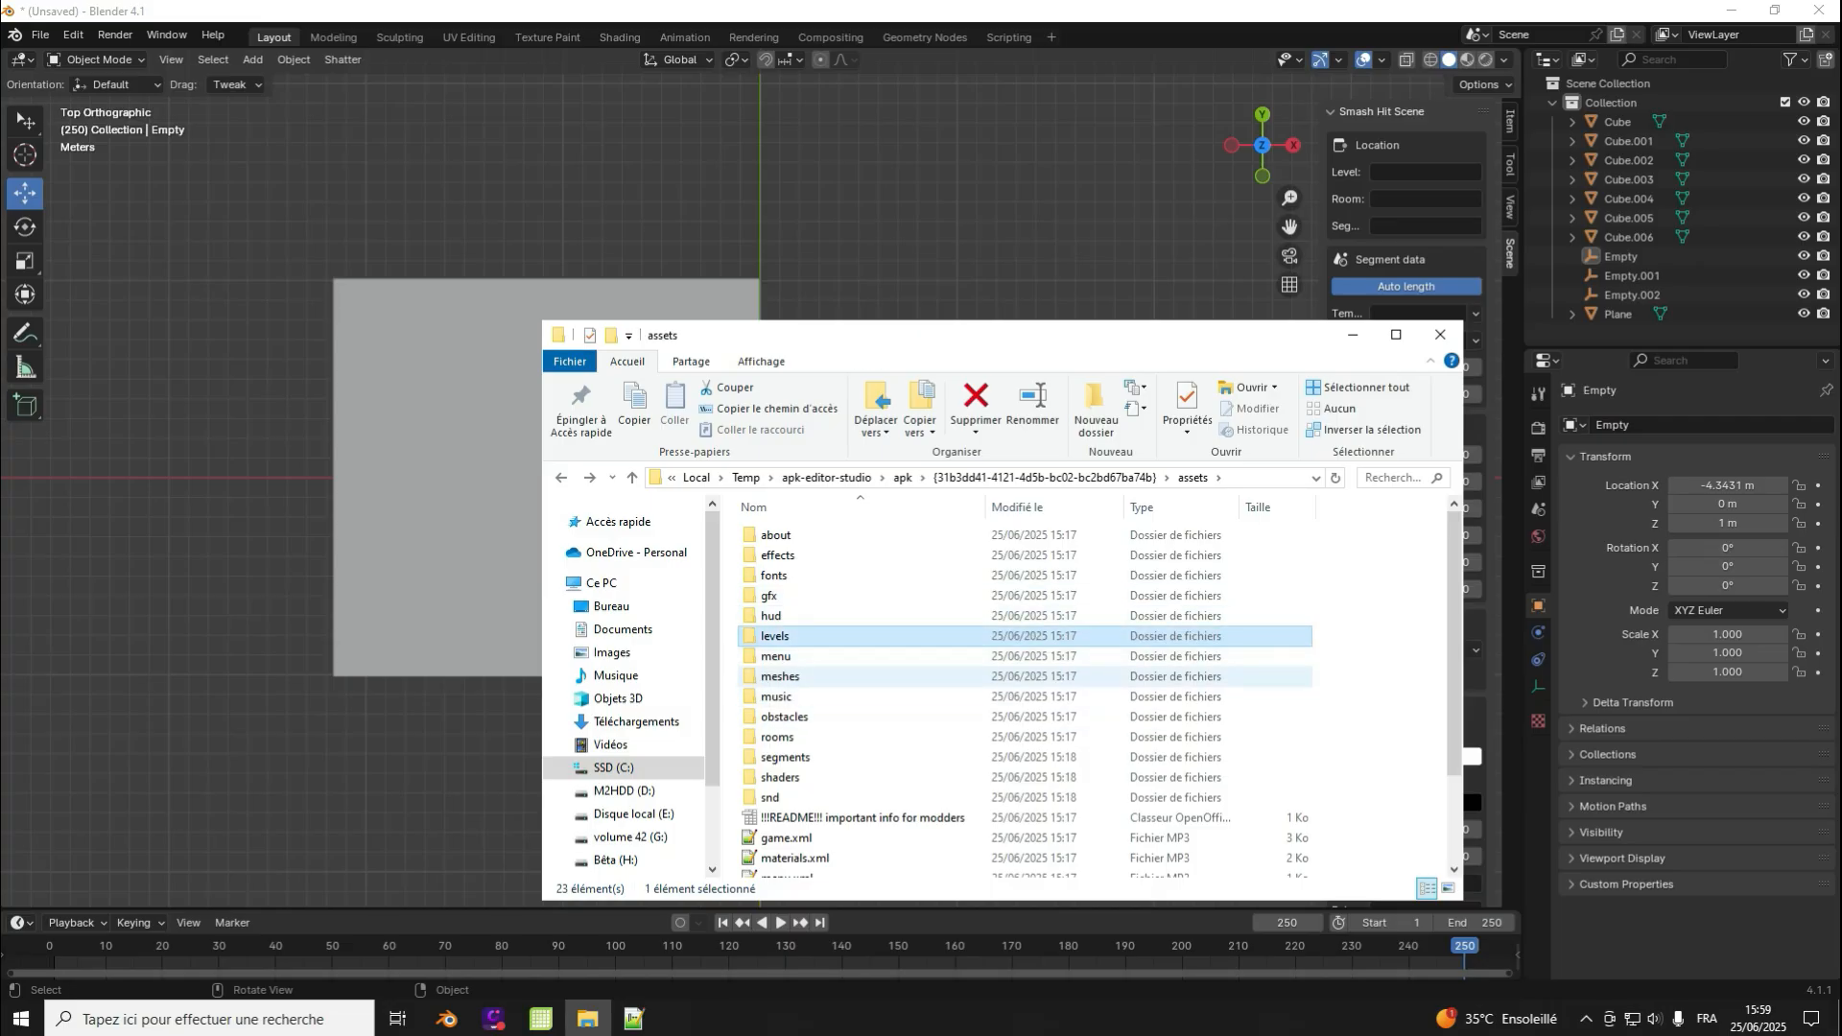
scroll(782, 662, "down", 2)
scroll(785, 624, "up", 2)
scroll(784, 633, "down", 2)
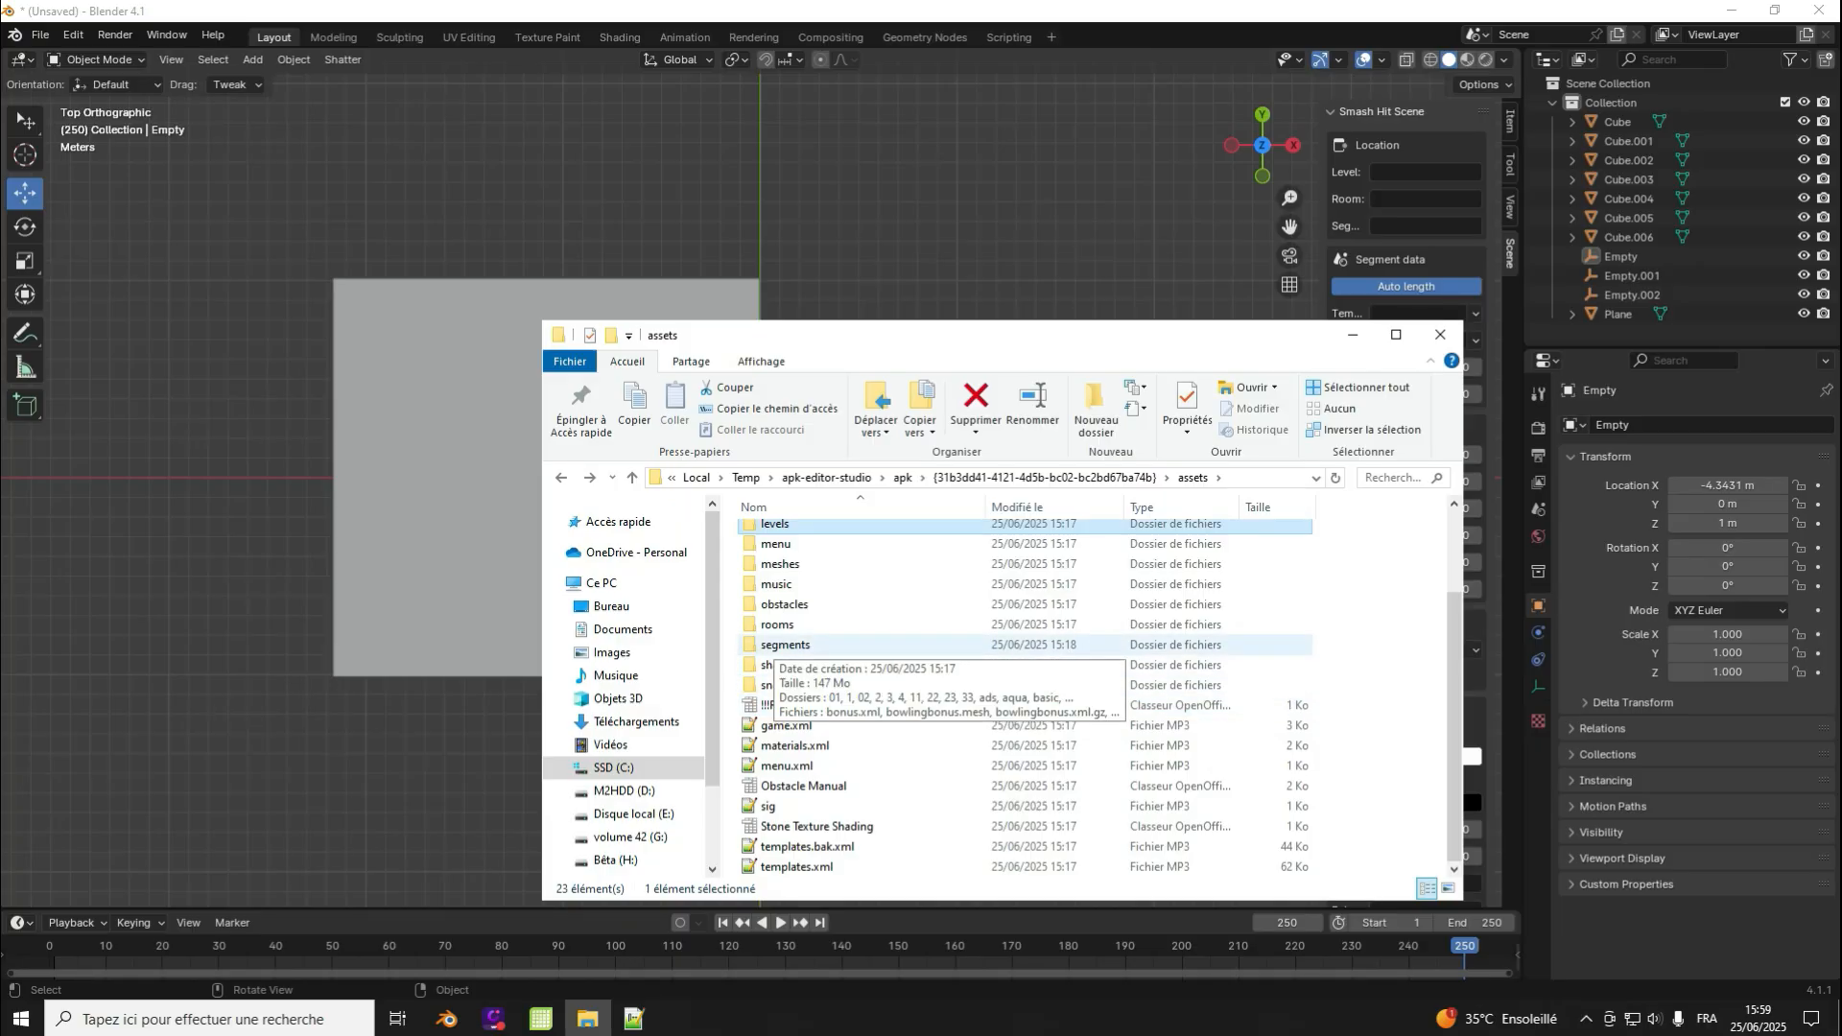
left_click(774, 642)
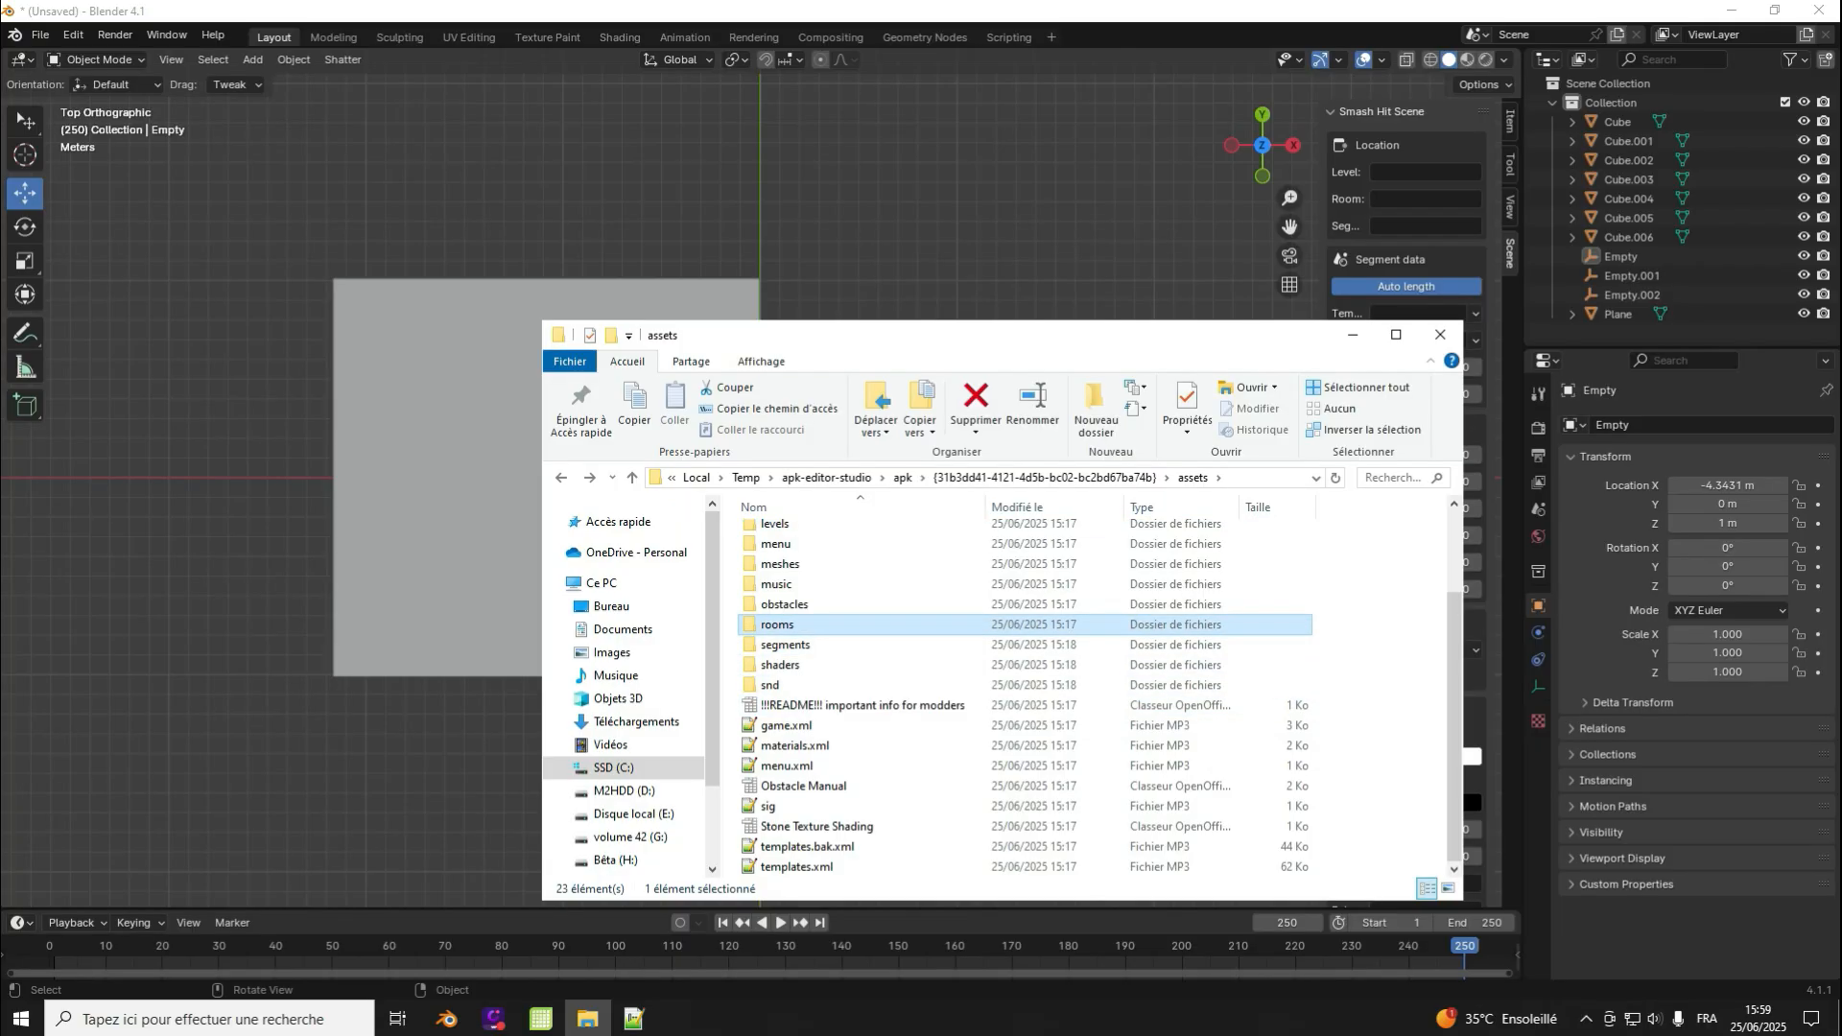
left_click(774, 526)
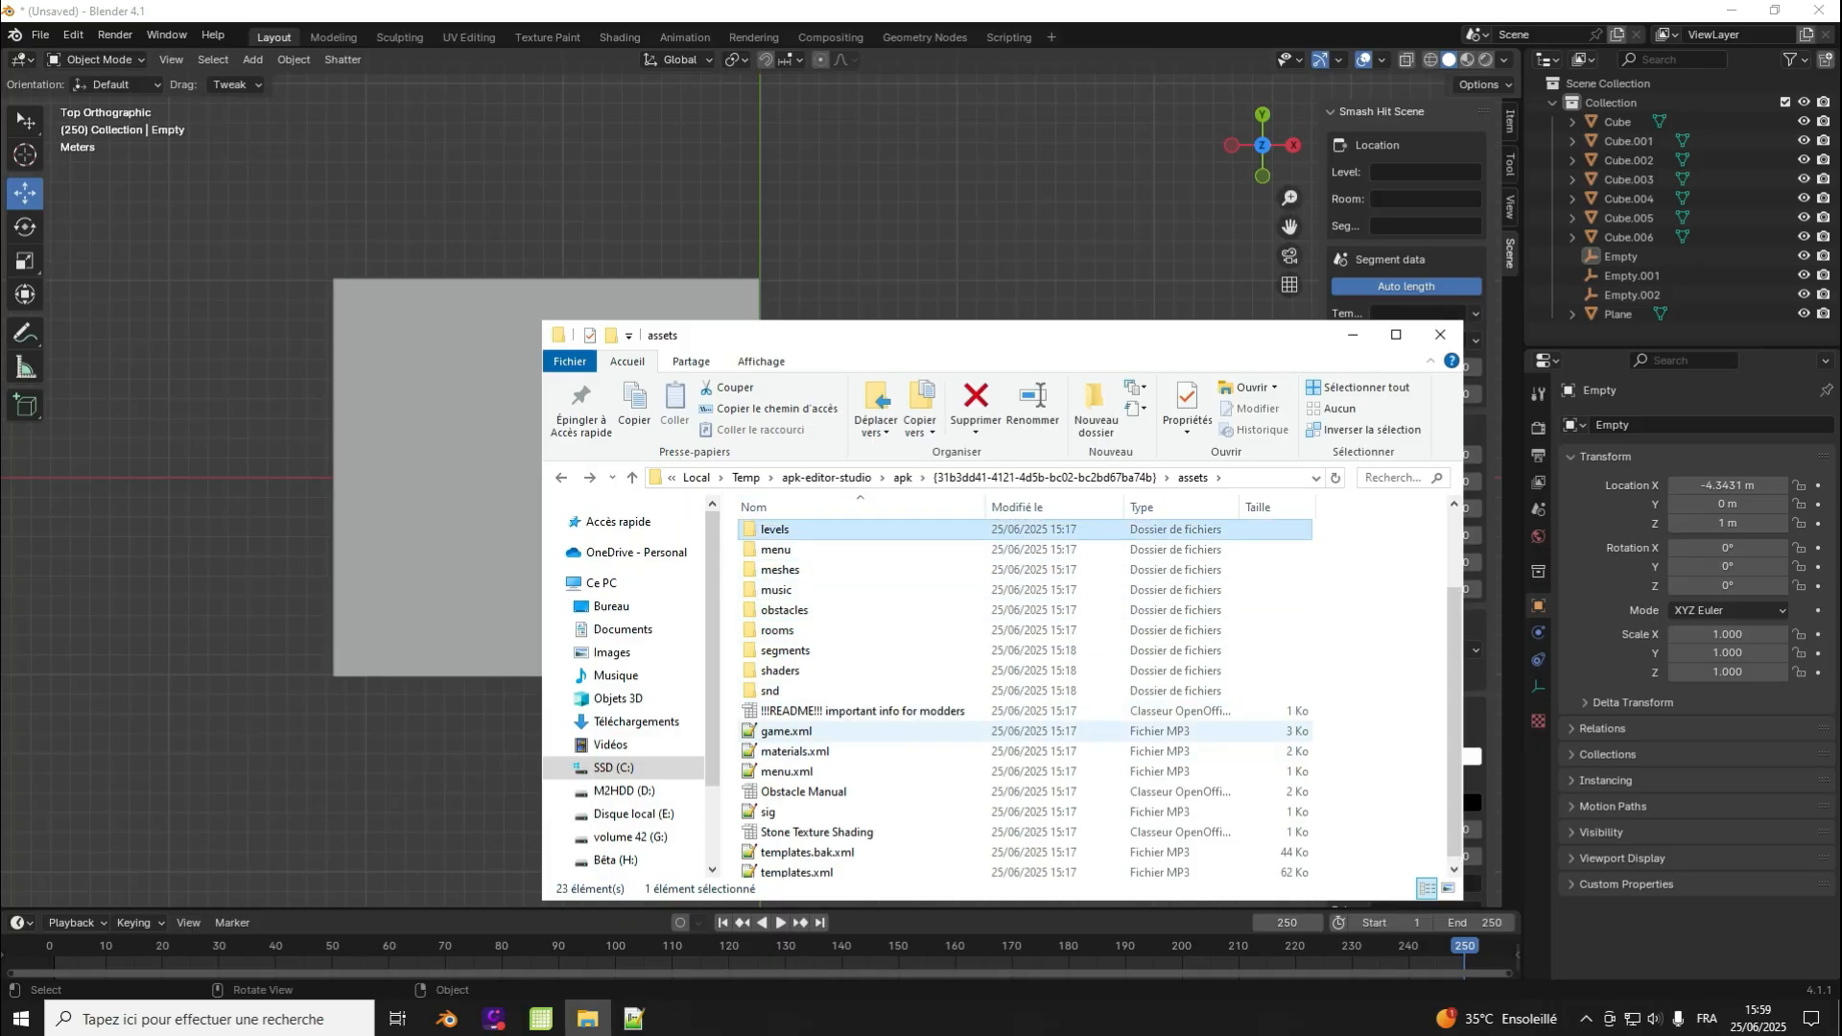
left_click(785, 650)
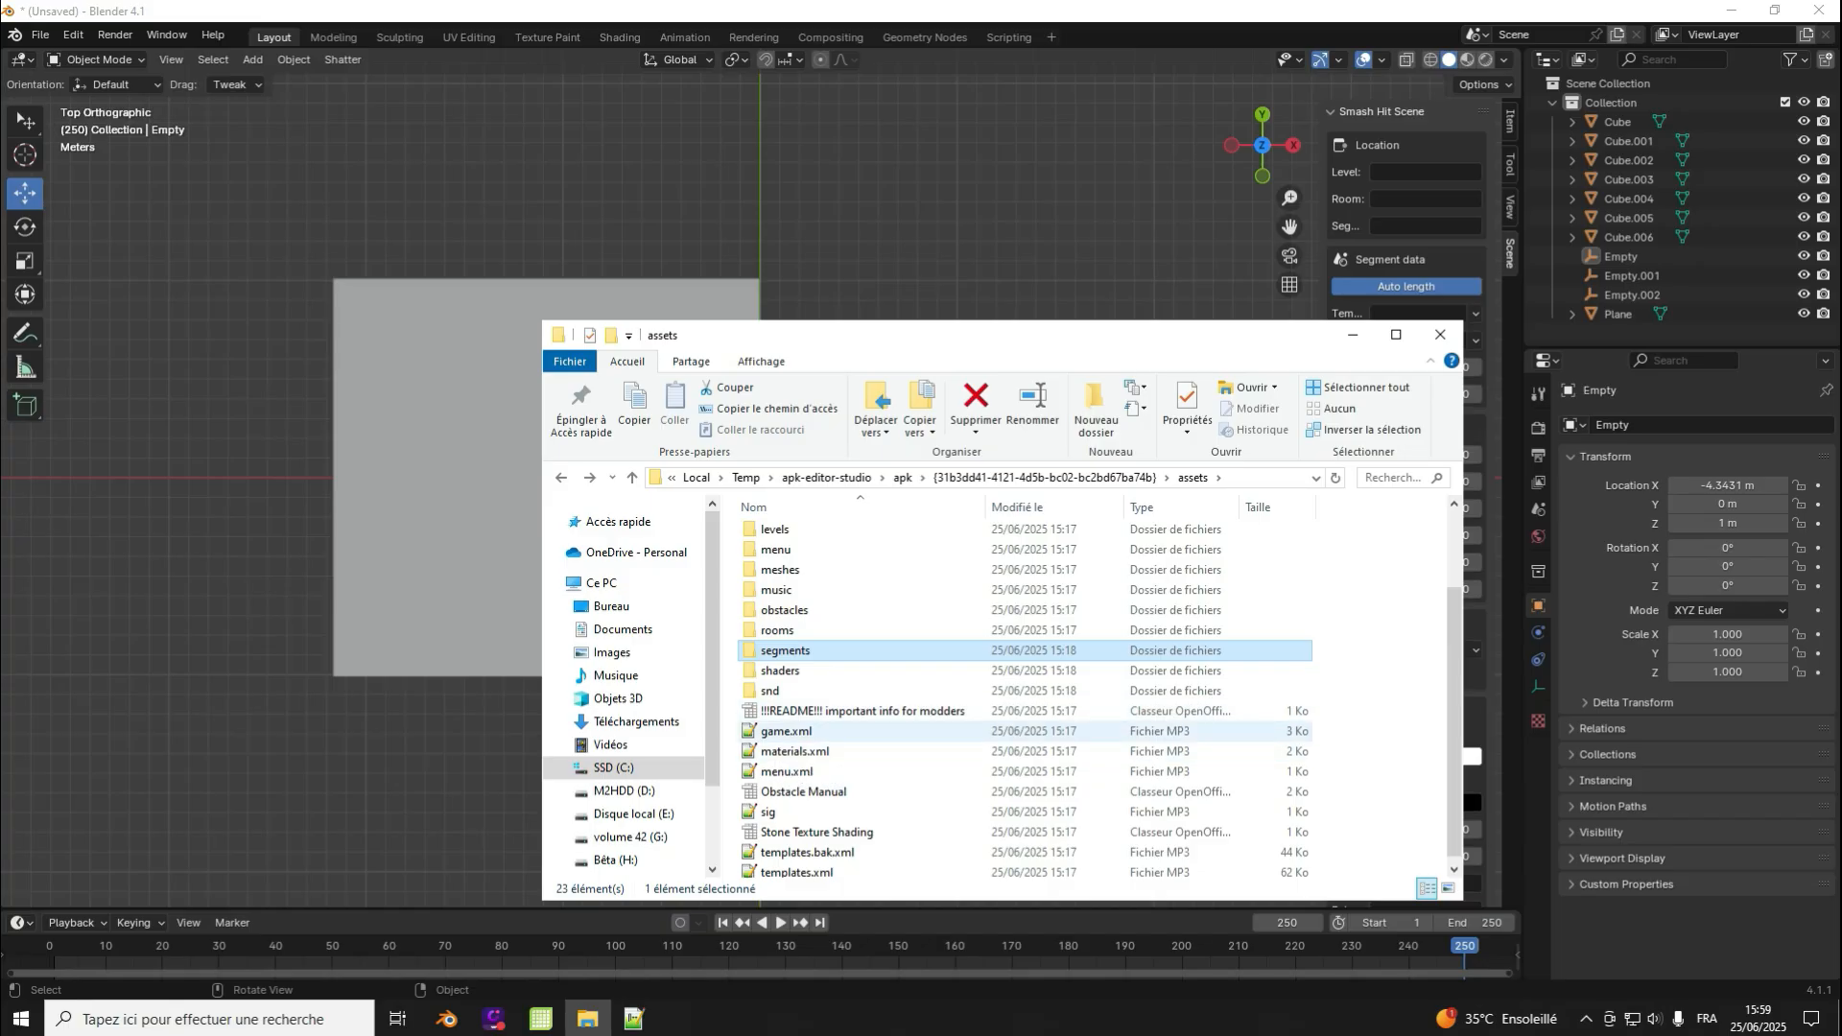
right_click(777, 732)
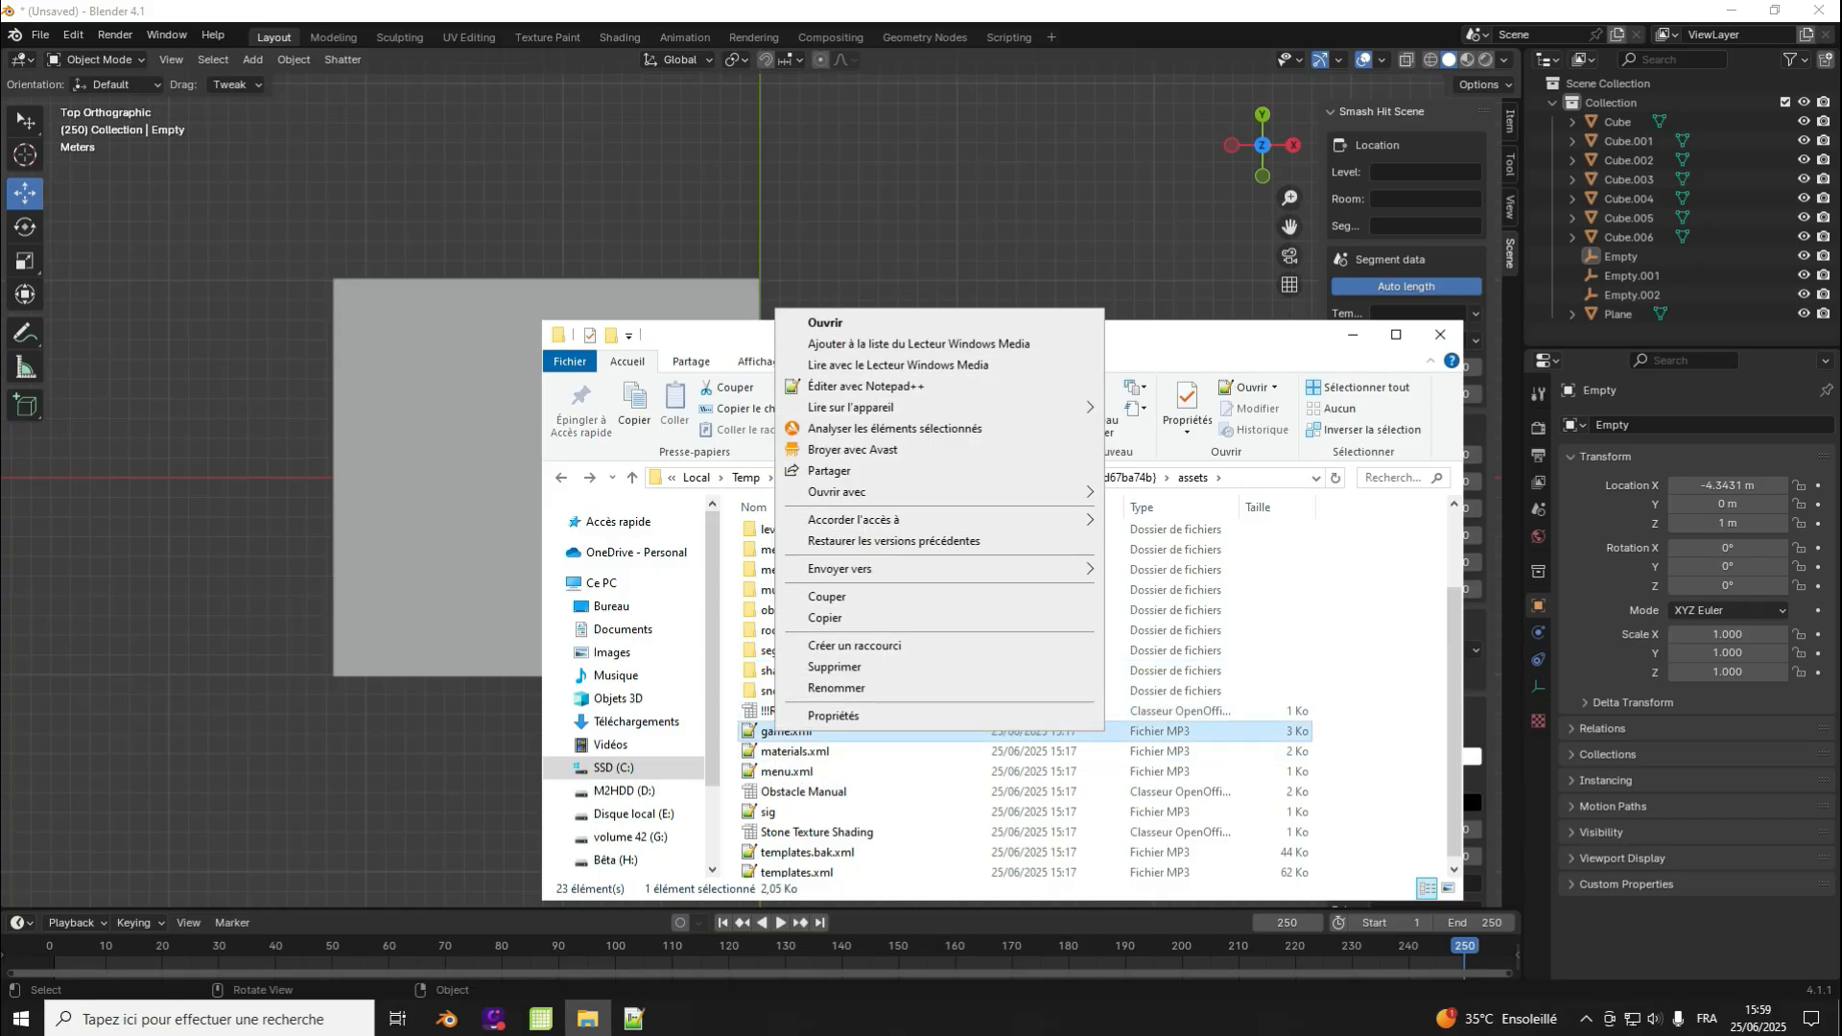
left_click(1372, 595)
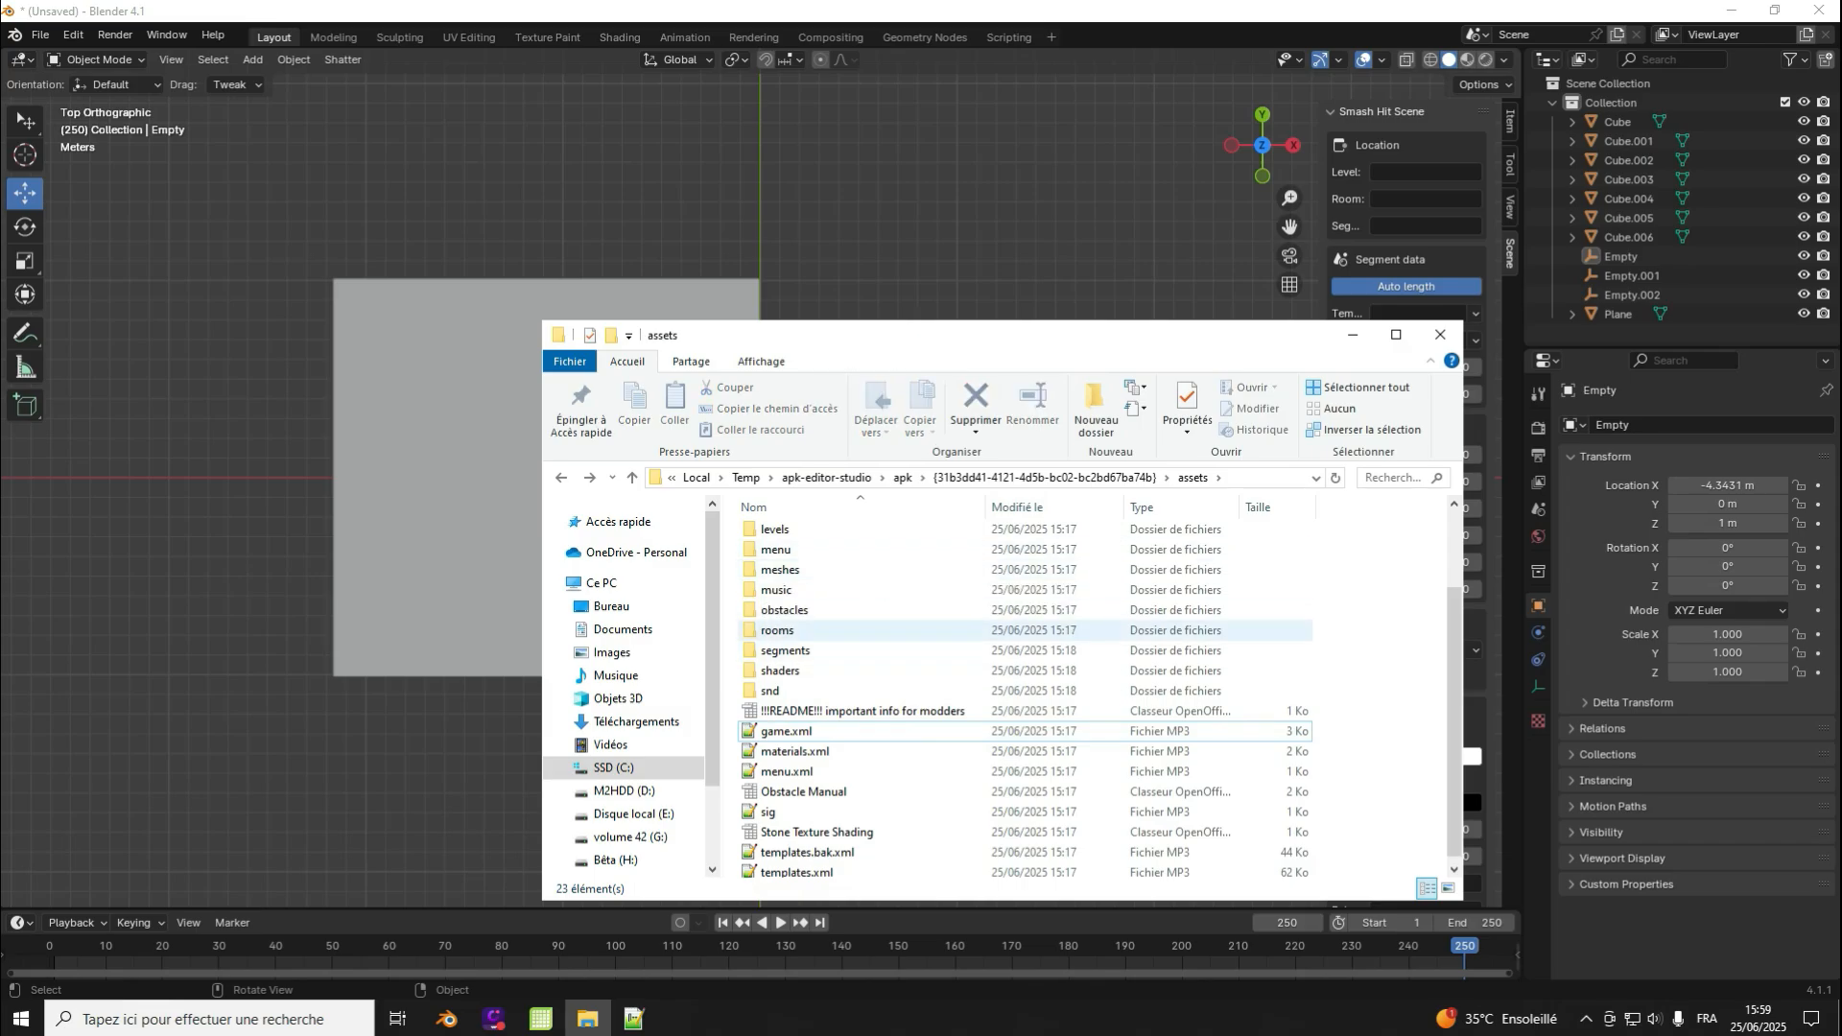
Step: Minimize the assets folder window and Blender, and open the SMASH HIT REMAKE folder
left_click(1352, 335)
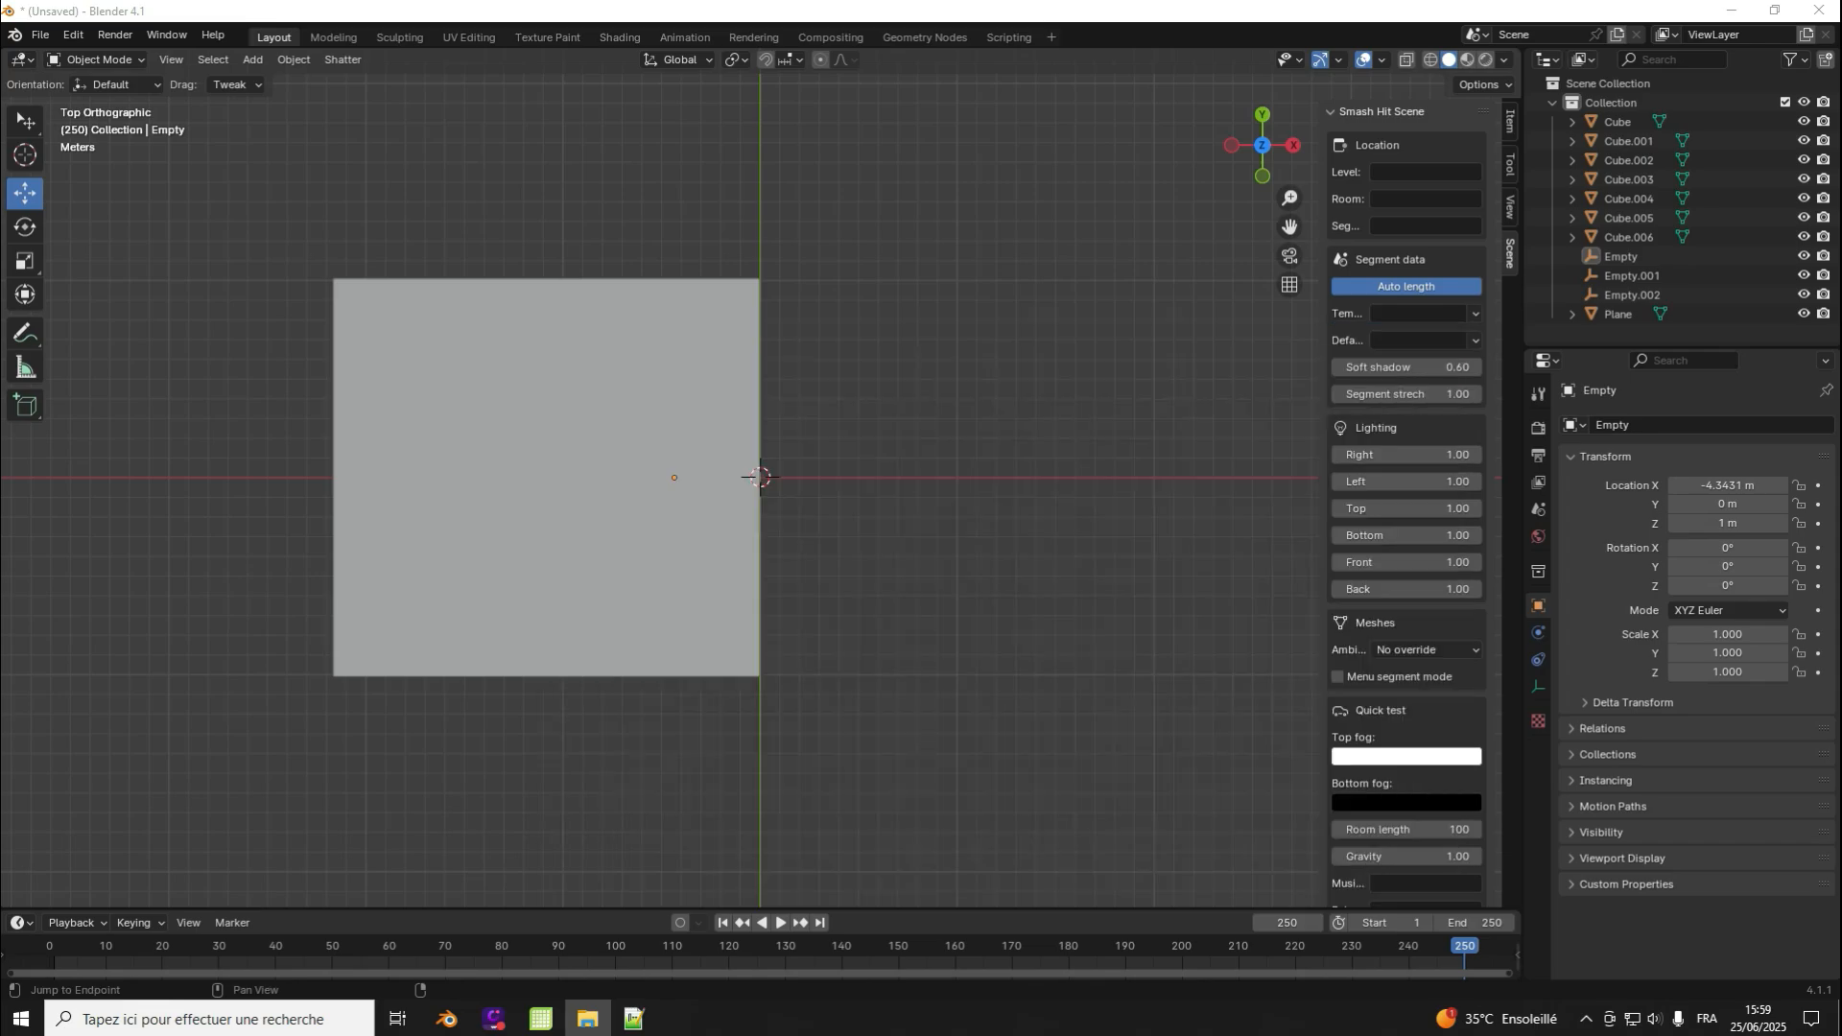
left_click(1732, 10)
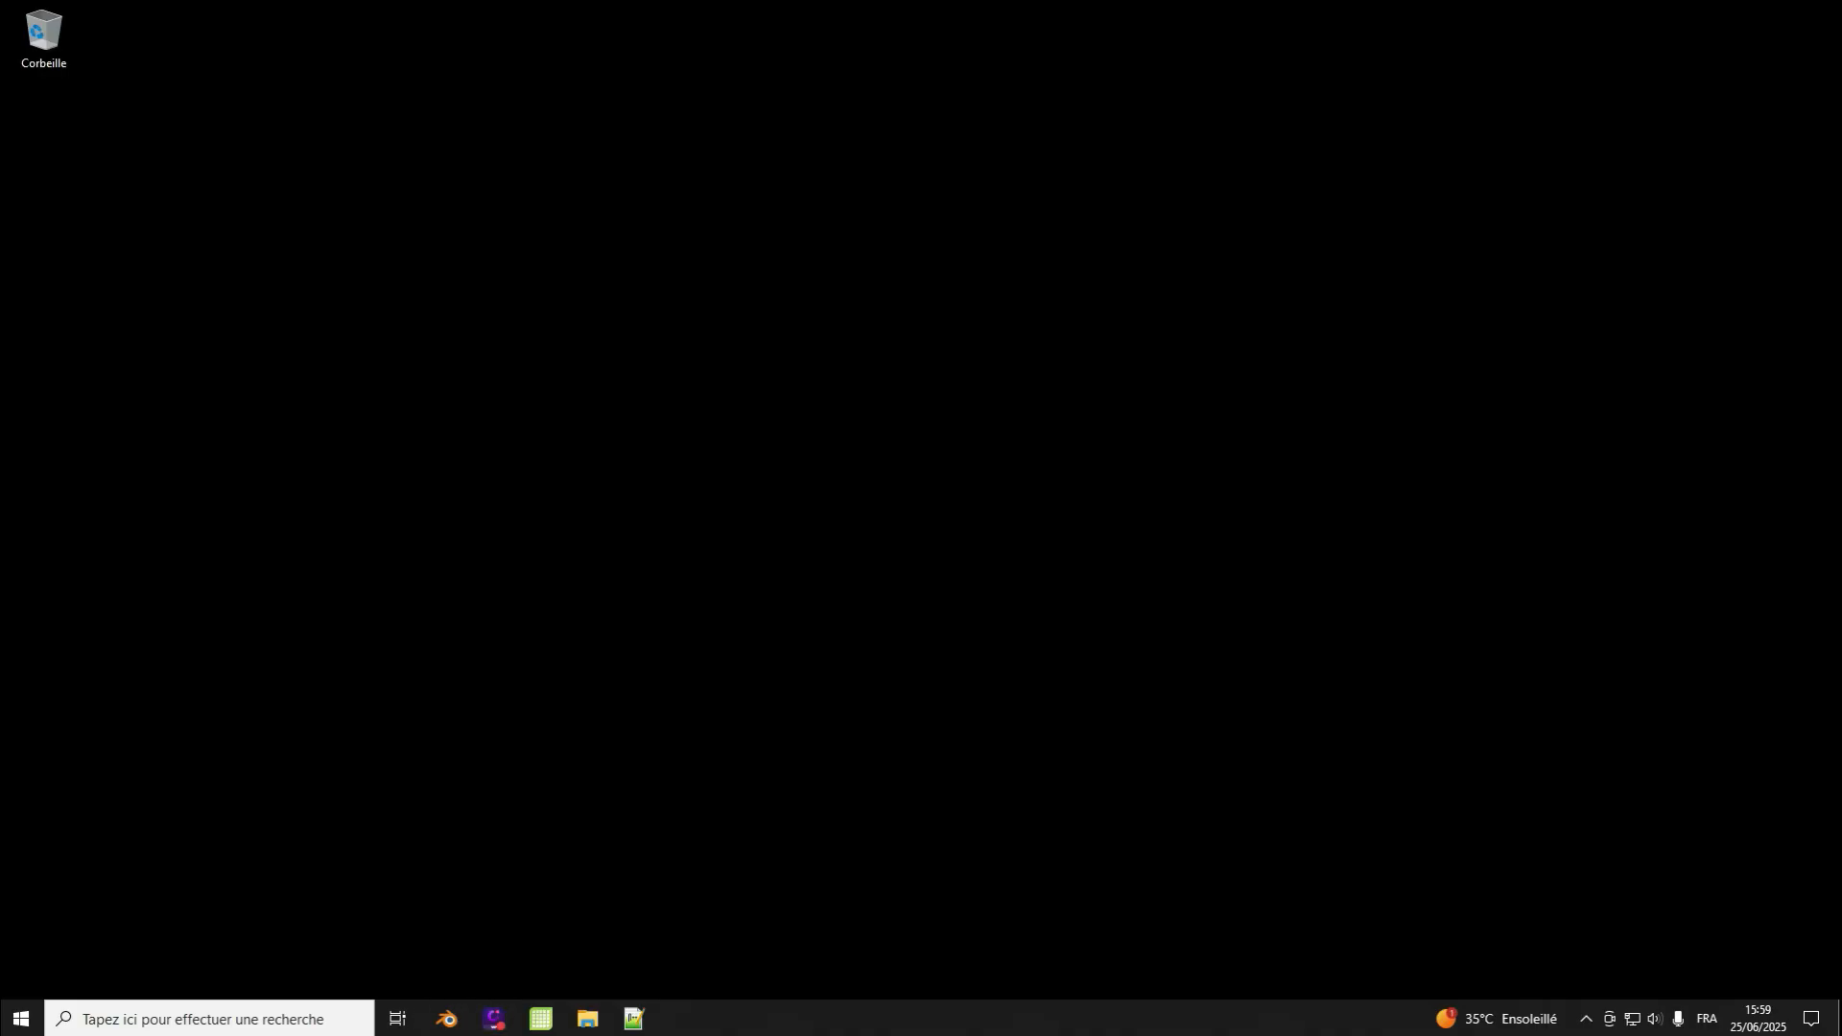
left_click(21, 1018)
scroll(446, 831, "down", 3)
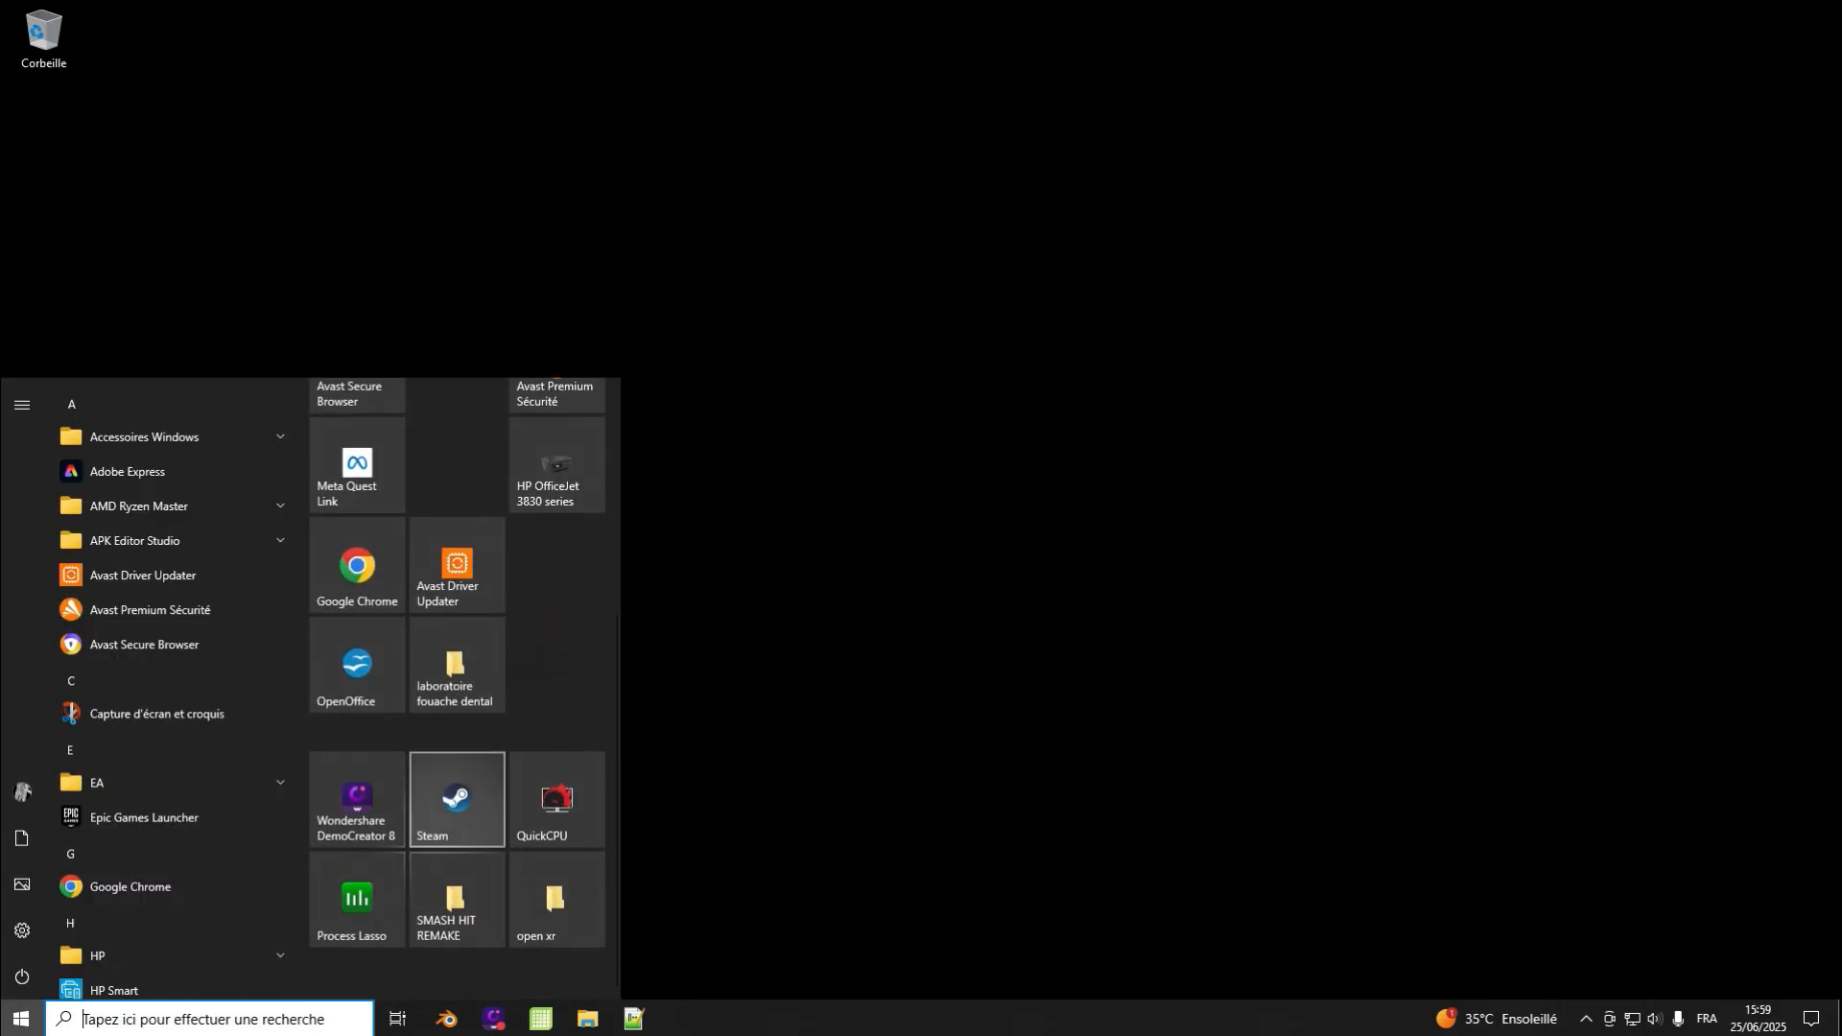
left_click(455, 887)
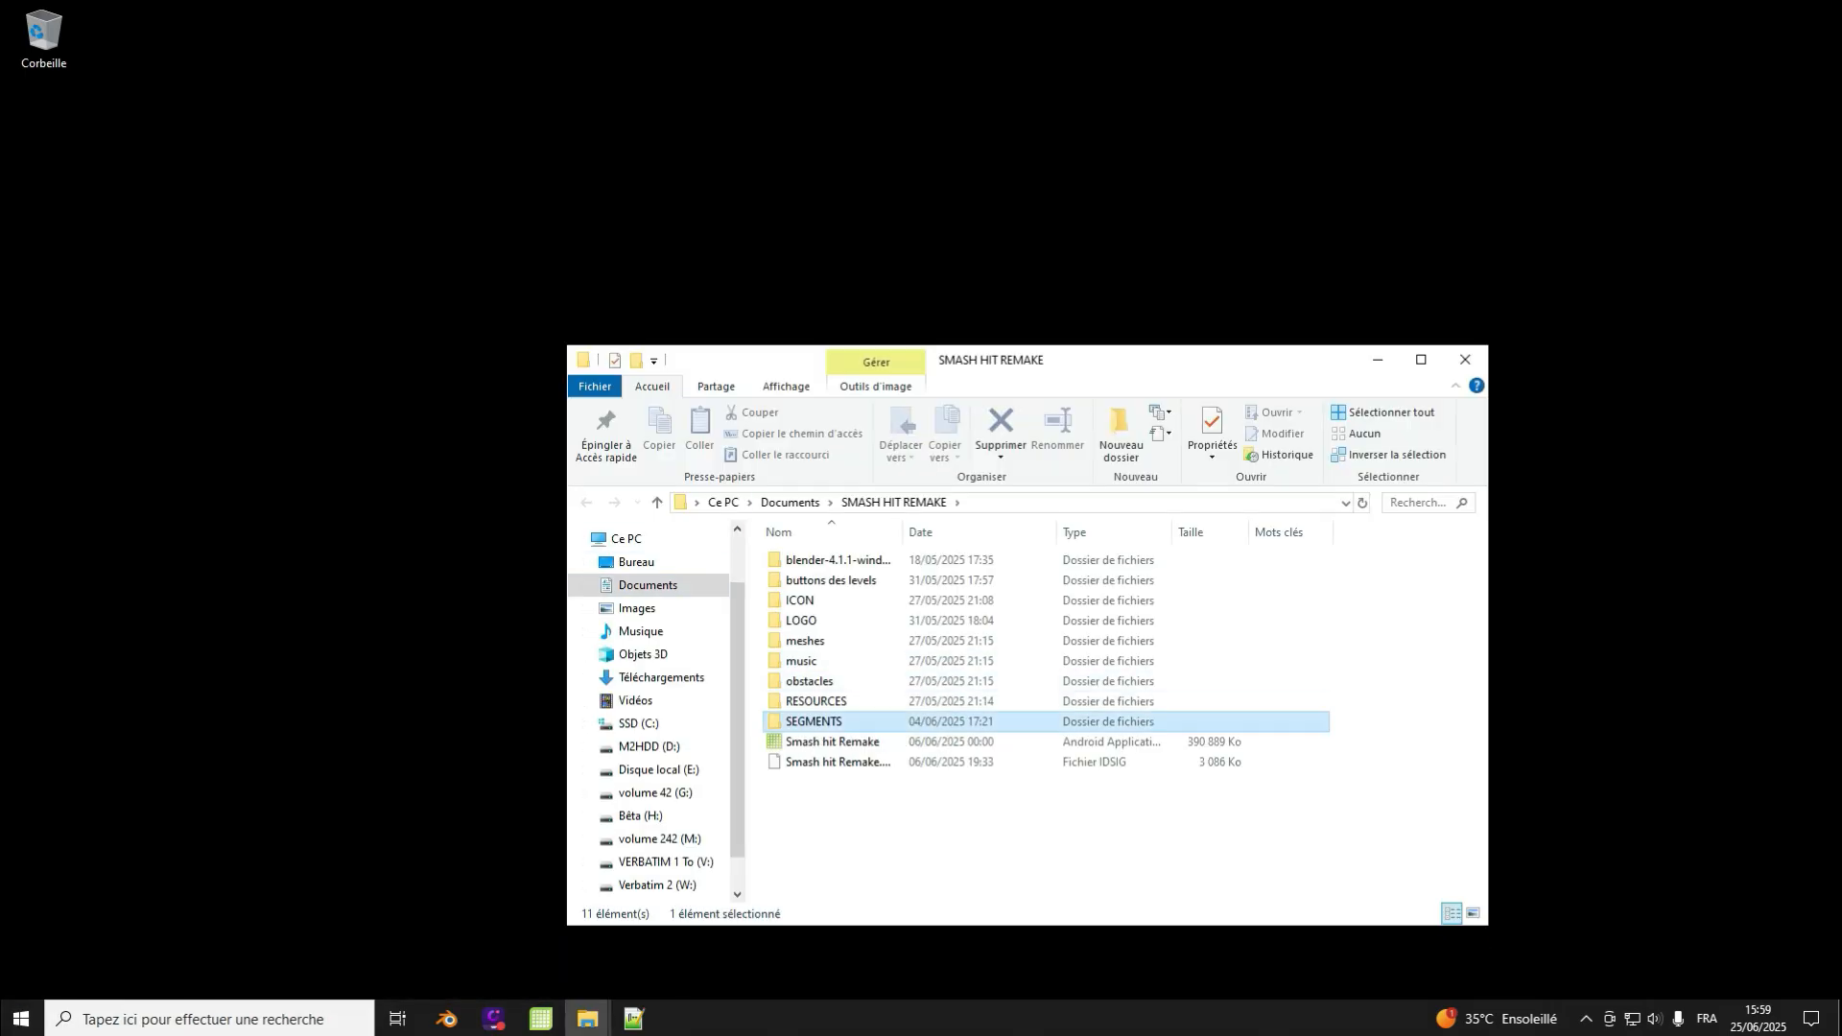
Step: Open the 0-1 folder of CHECKPOINT 0 inside the nested SEGMENTS folders and view its segment files
double_click(815, 723)
double_click(815, 580)
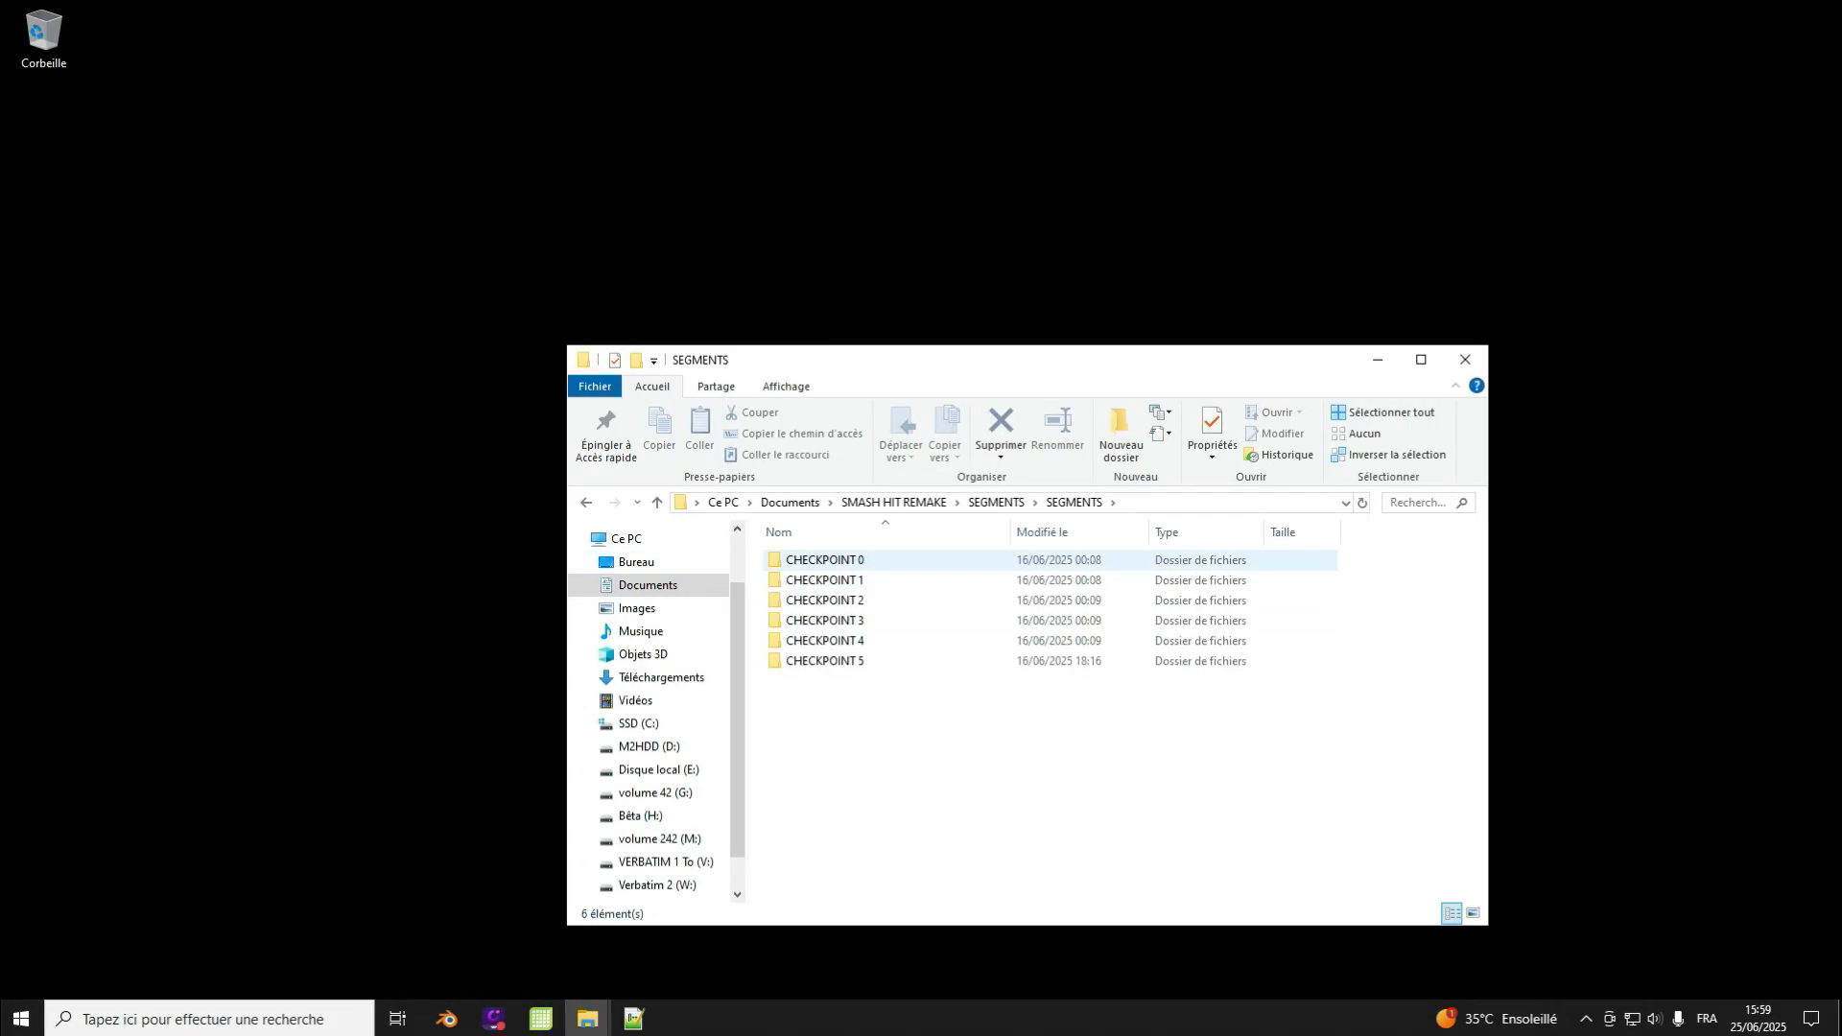
double_click(823, 560)
double_click(796, 560)
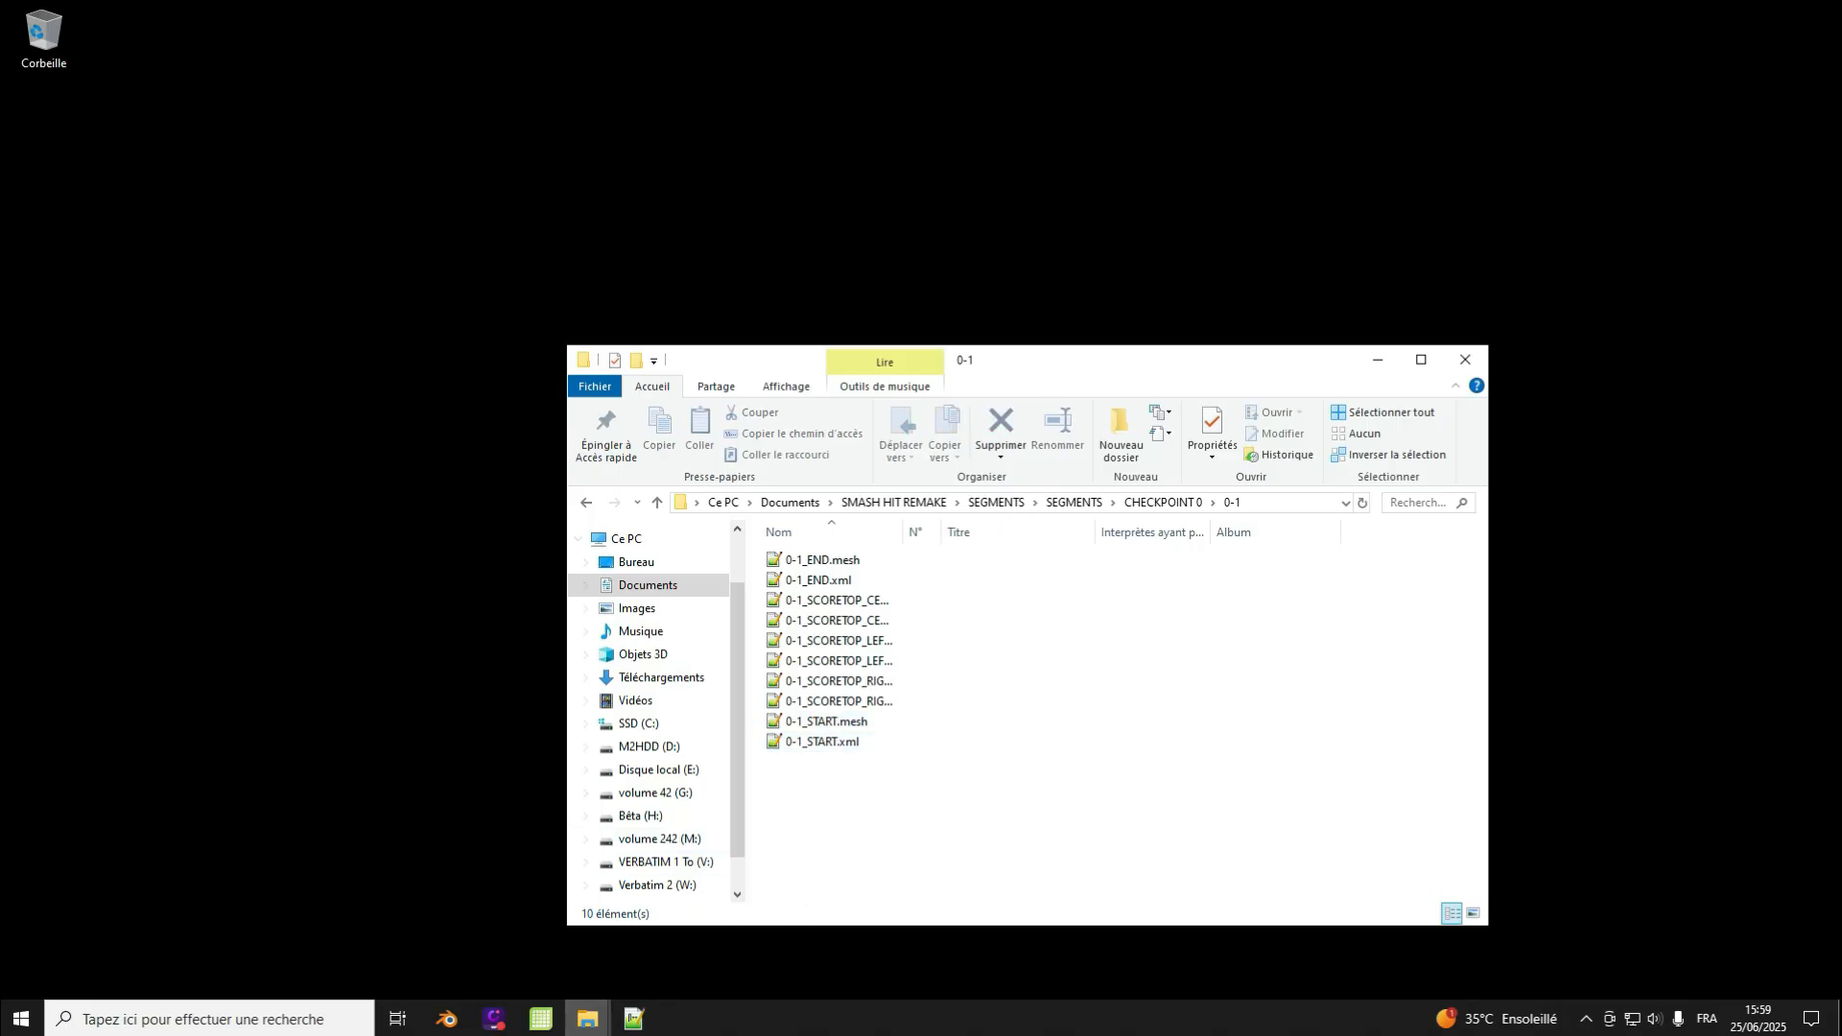
Step: Switch to the unpacked APK's assets window and open the inner basic folder under segments/basic
left_click(587, 1018)
left_click(497, 940)
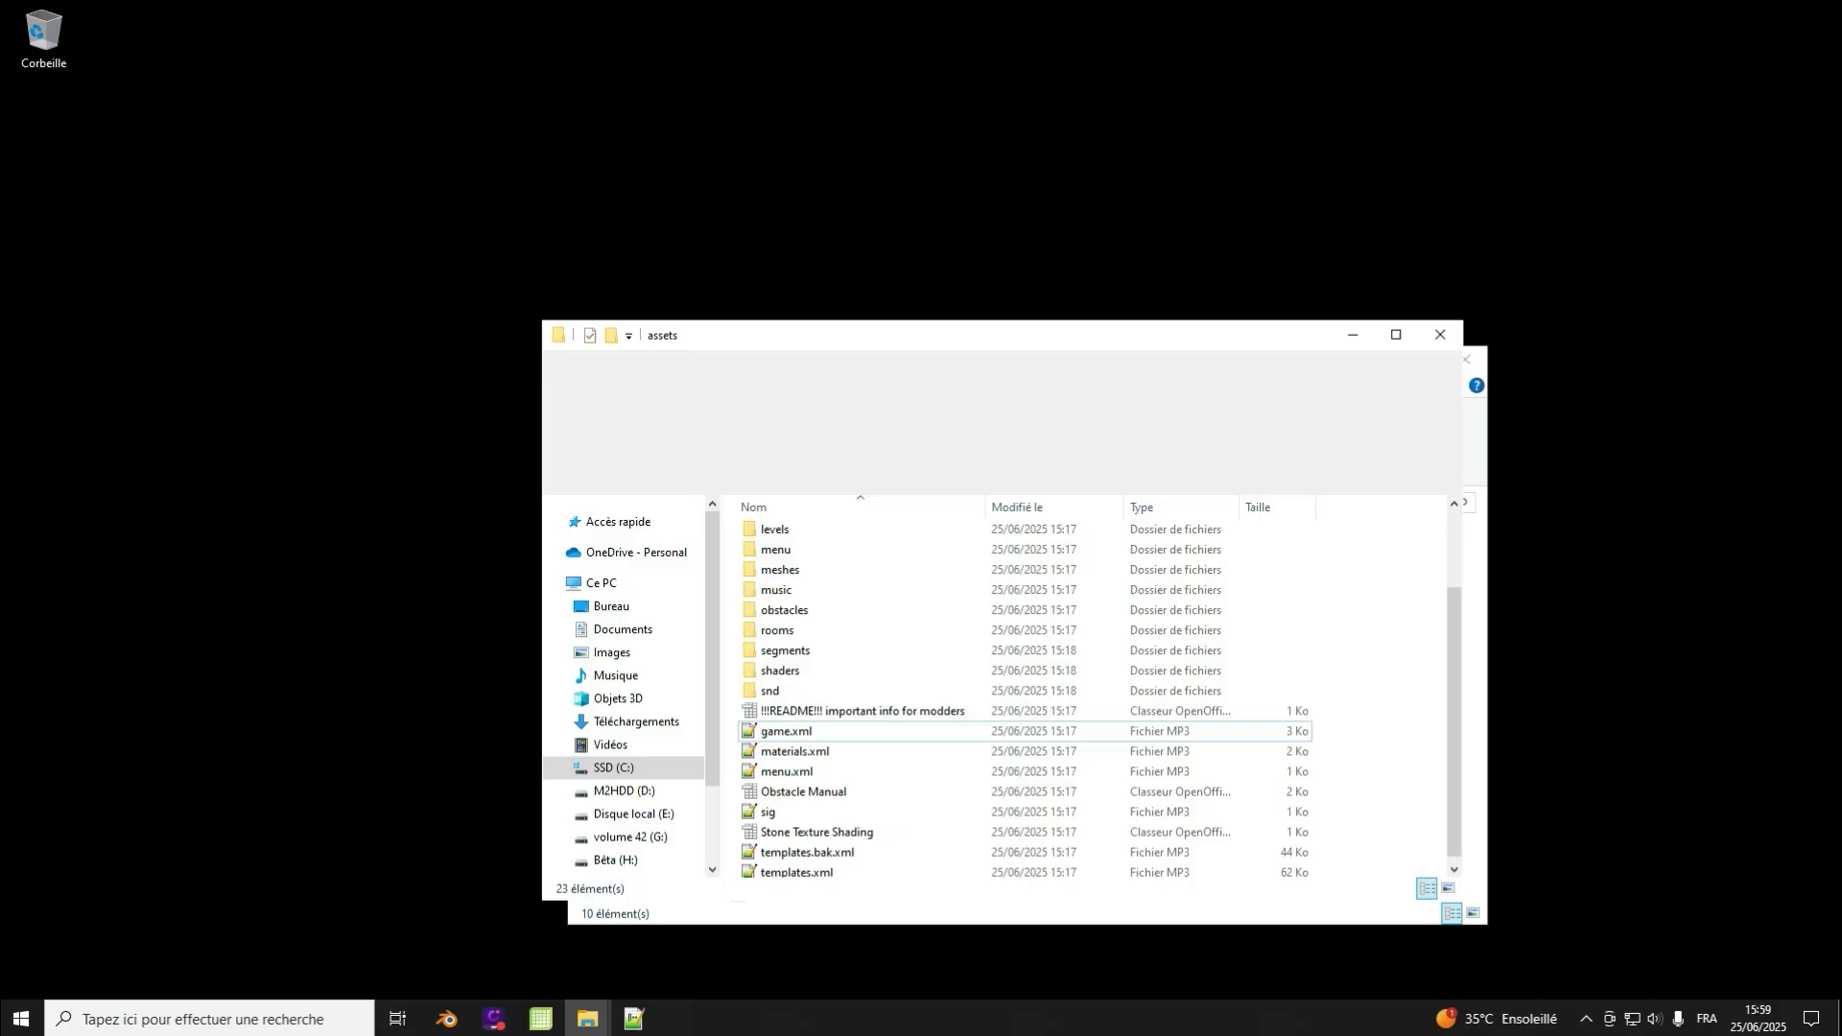
double_click(785, 651)
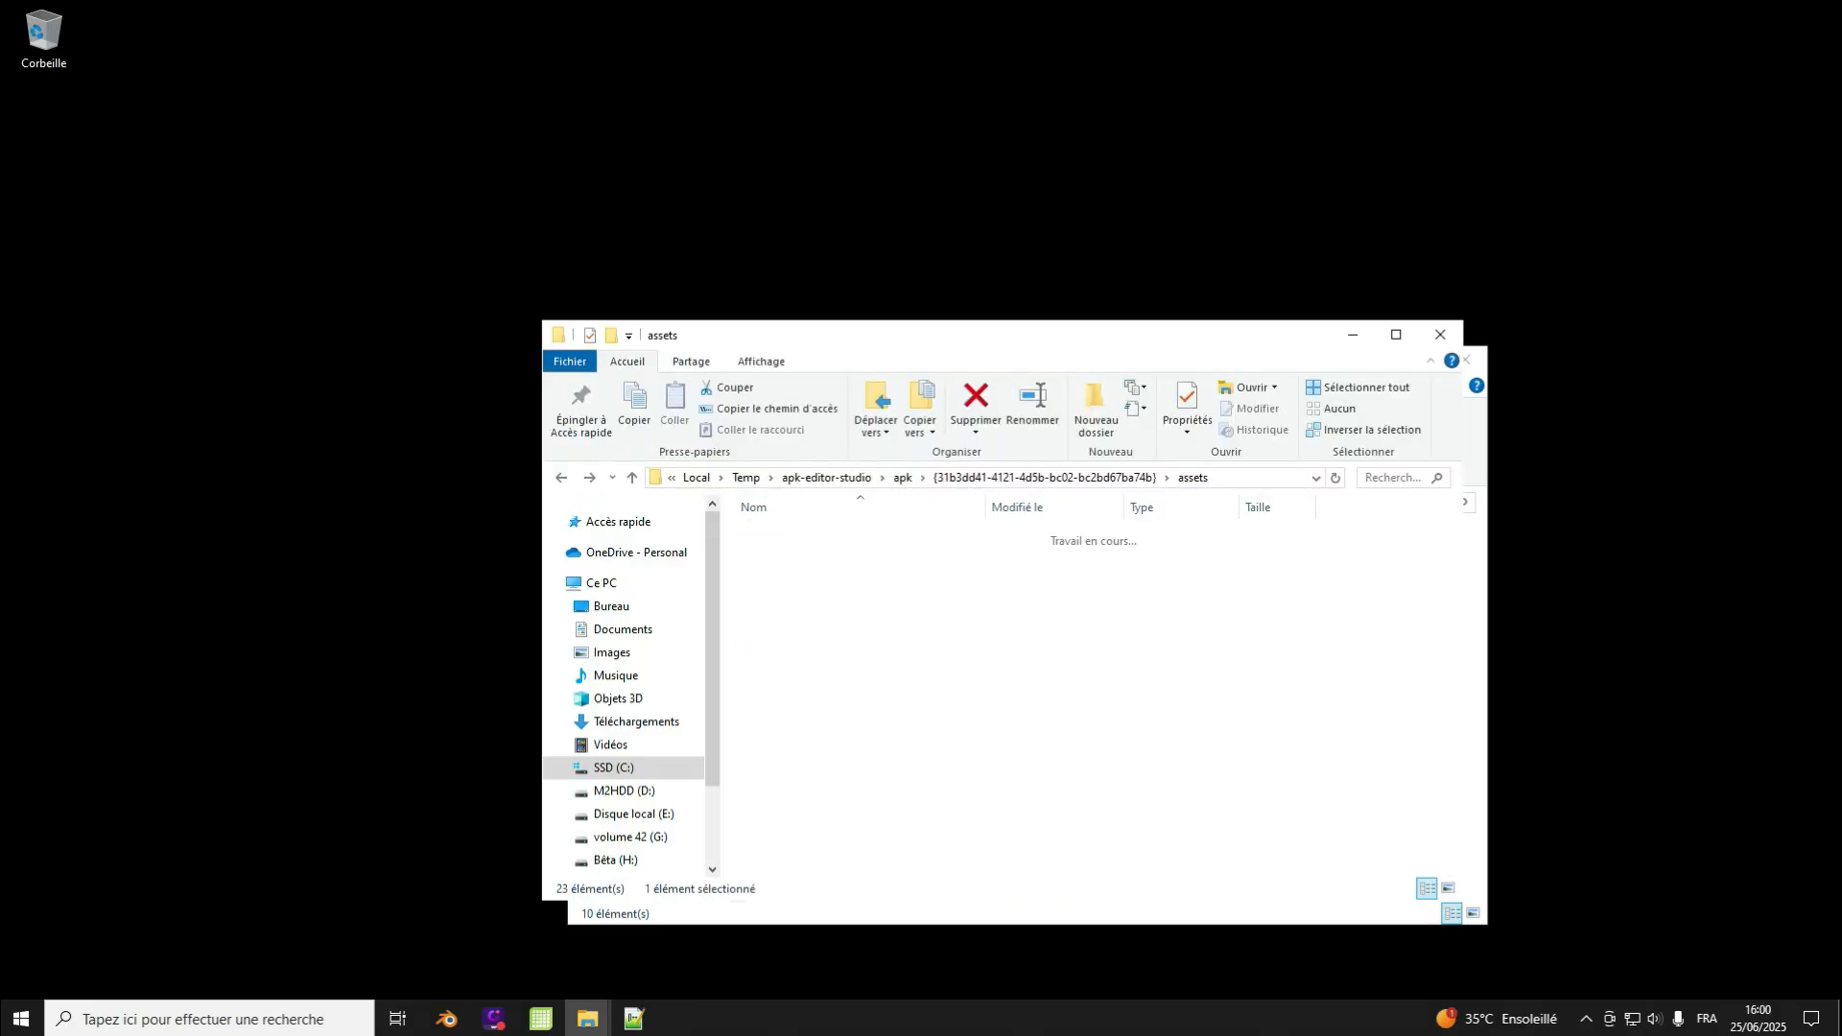
scroll(785, 685, "down", 3)
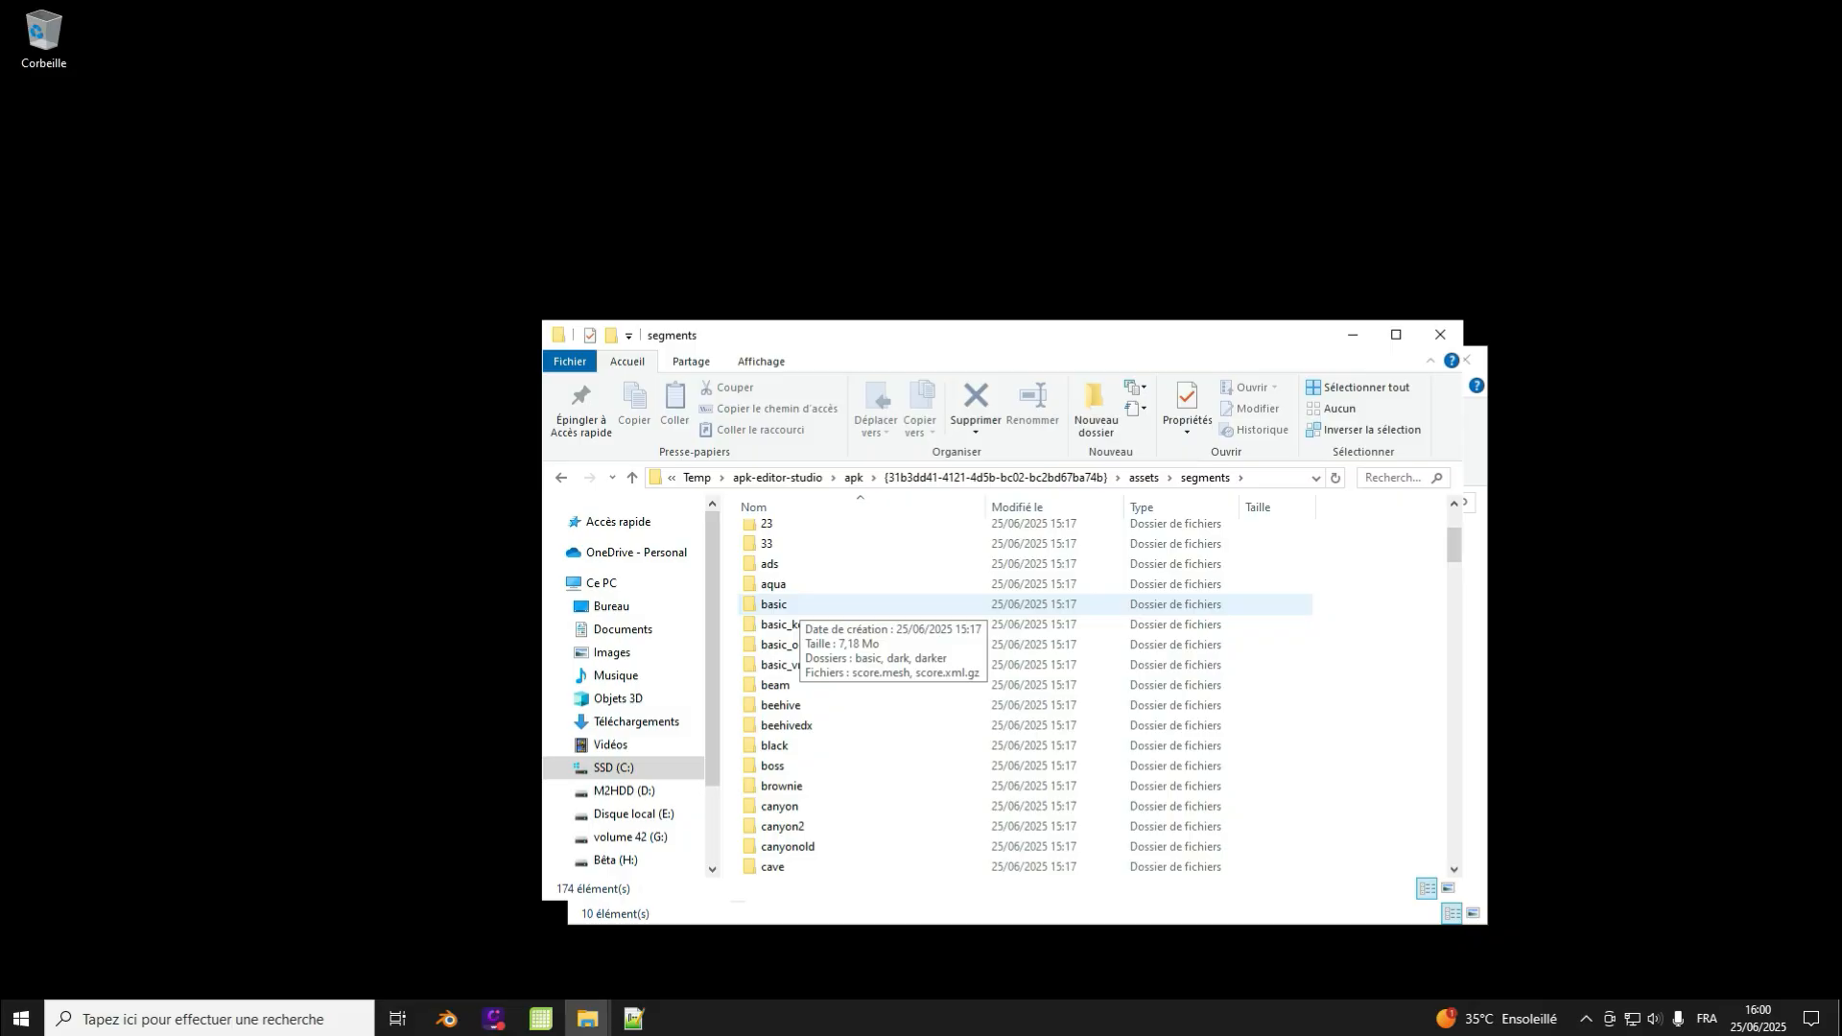
double_click(800, 605)
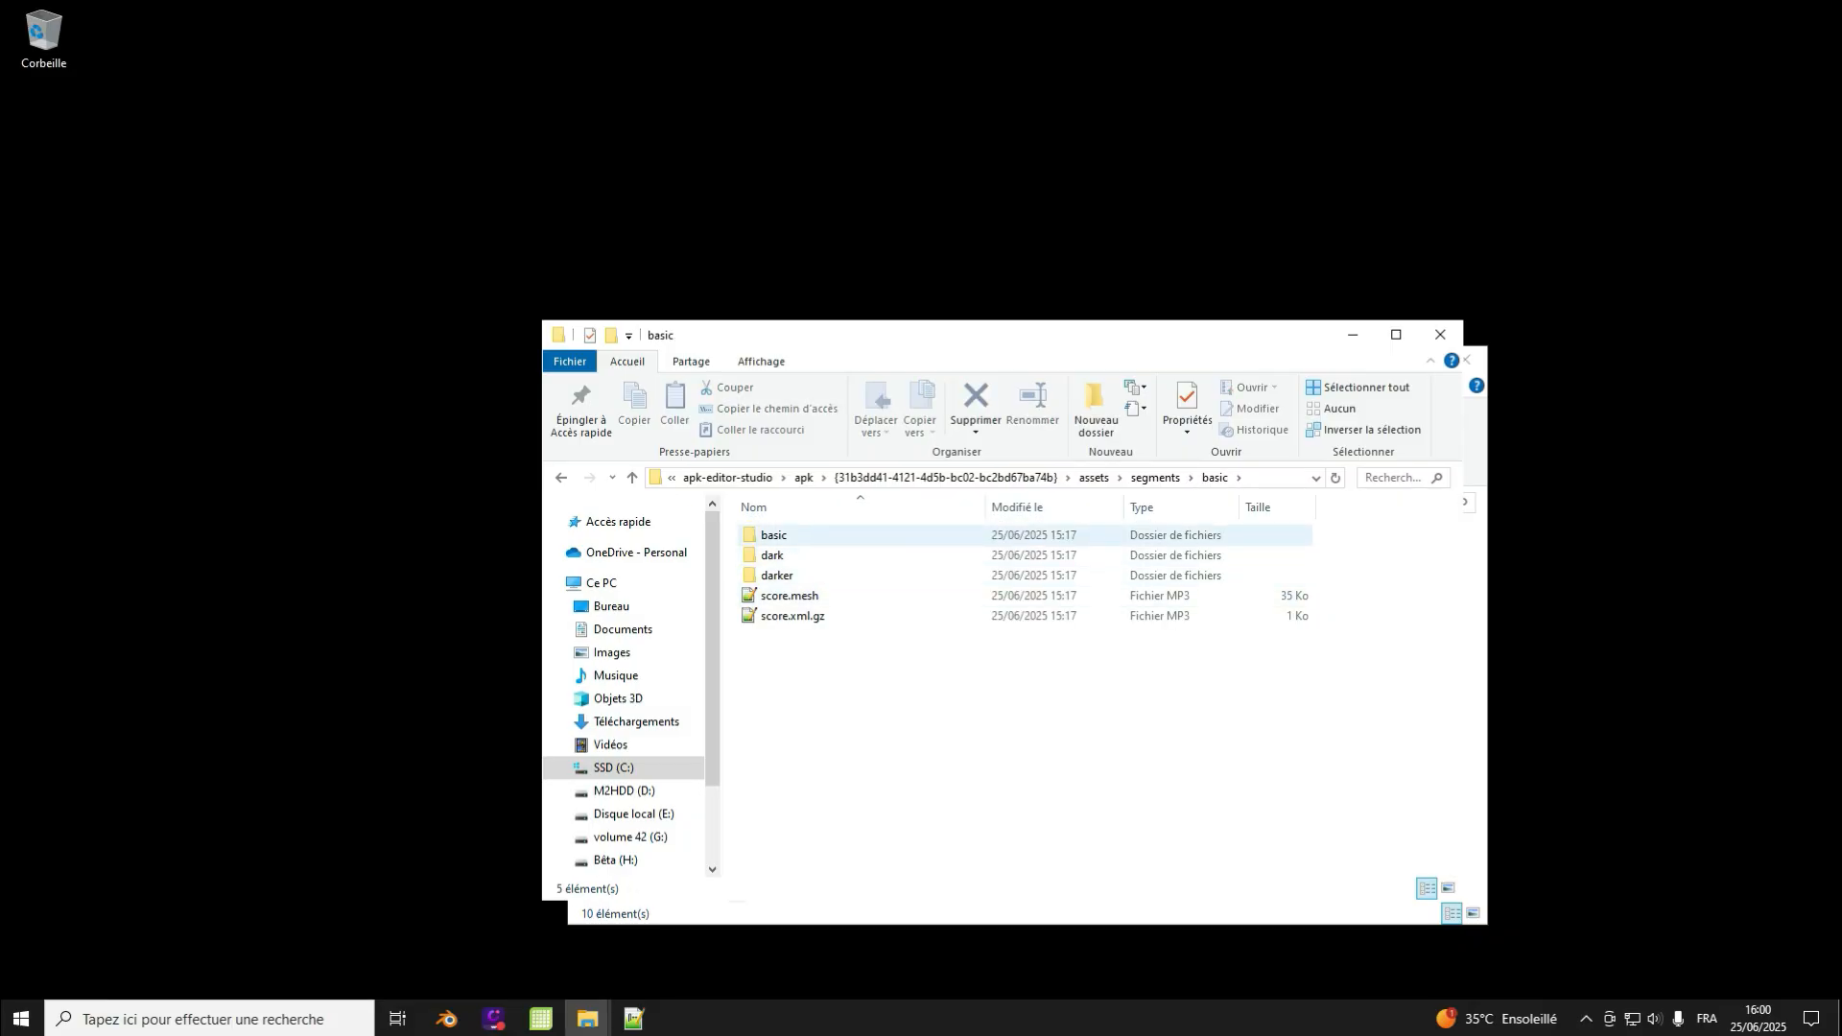
double_click(798, 535)
Step: Look through the mesh and xml segment files from 0-1_END to chasms.xml.gz in the basic folder
scroll(959, 700, "down", 13)
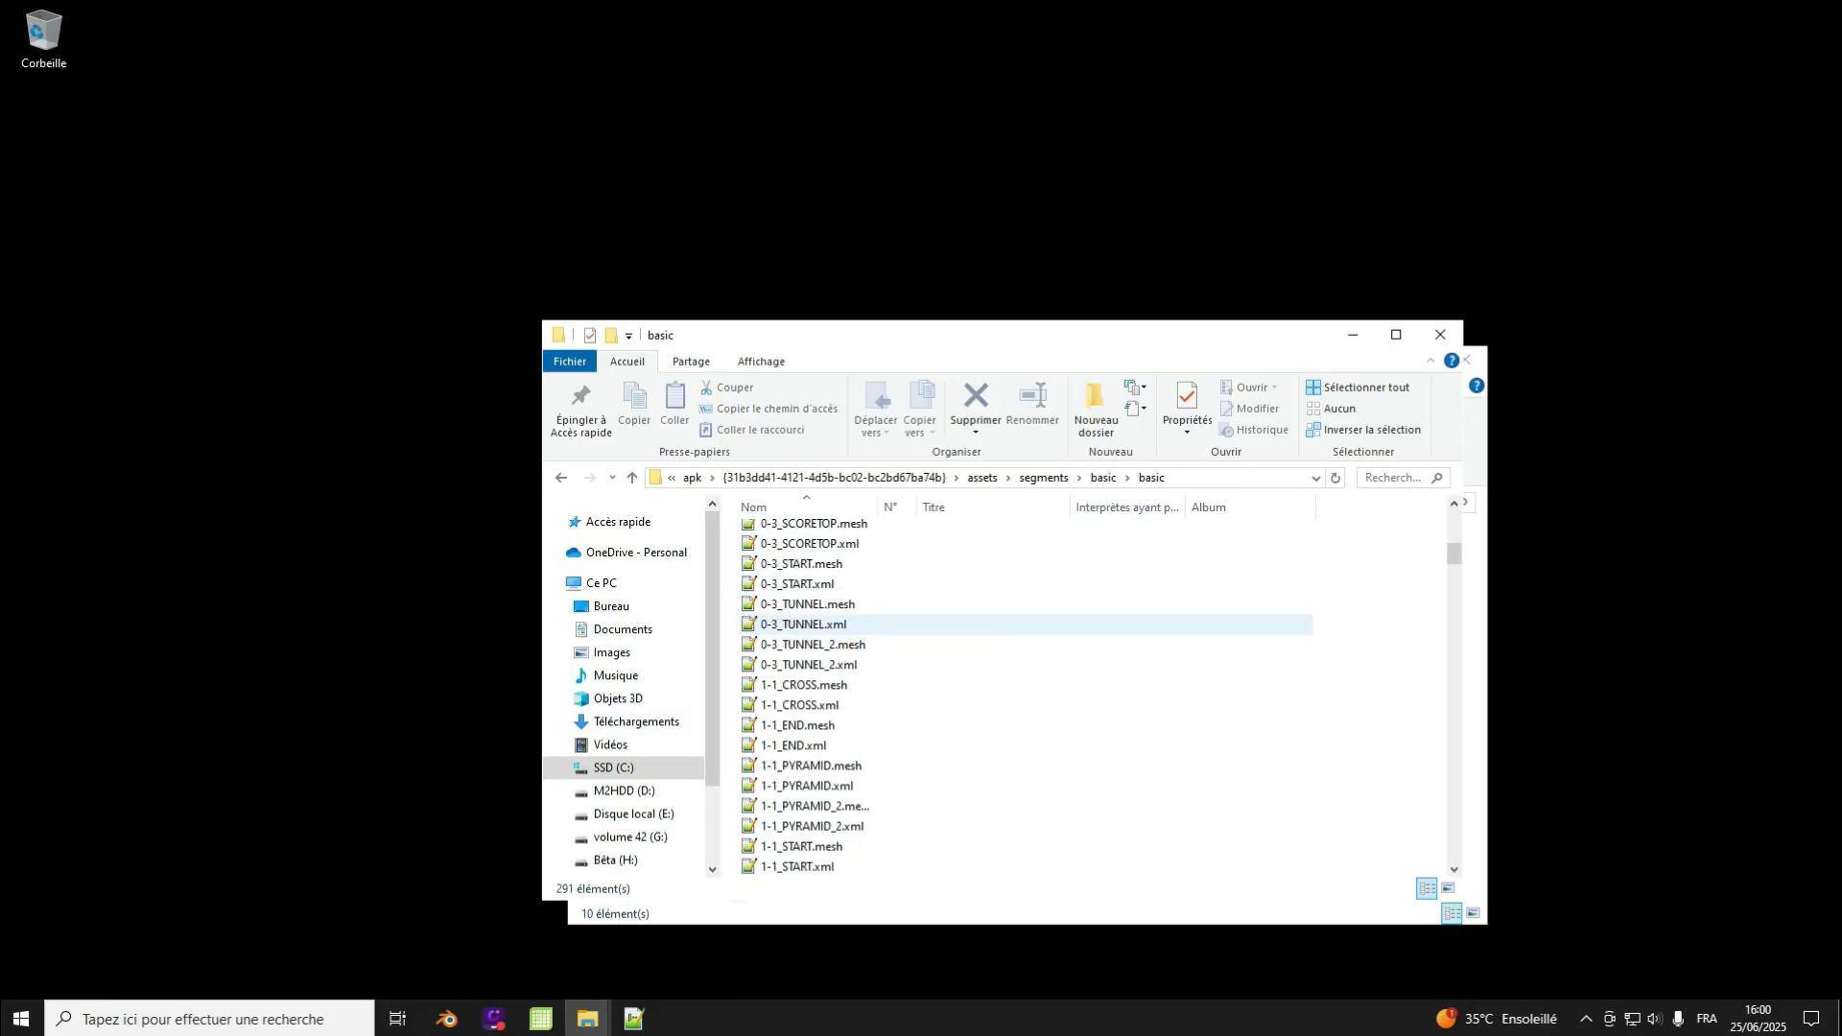
scroll(959, 700, "up", 6)
scroll(959, 700, "down", 20)
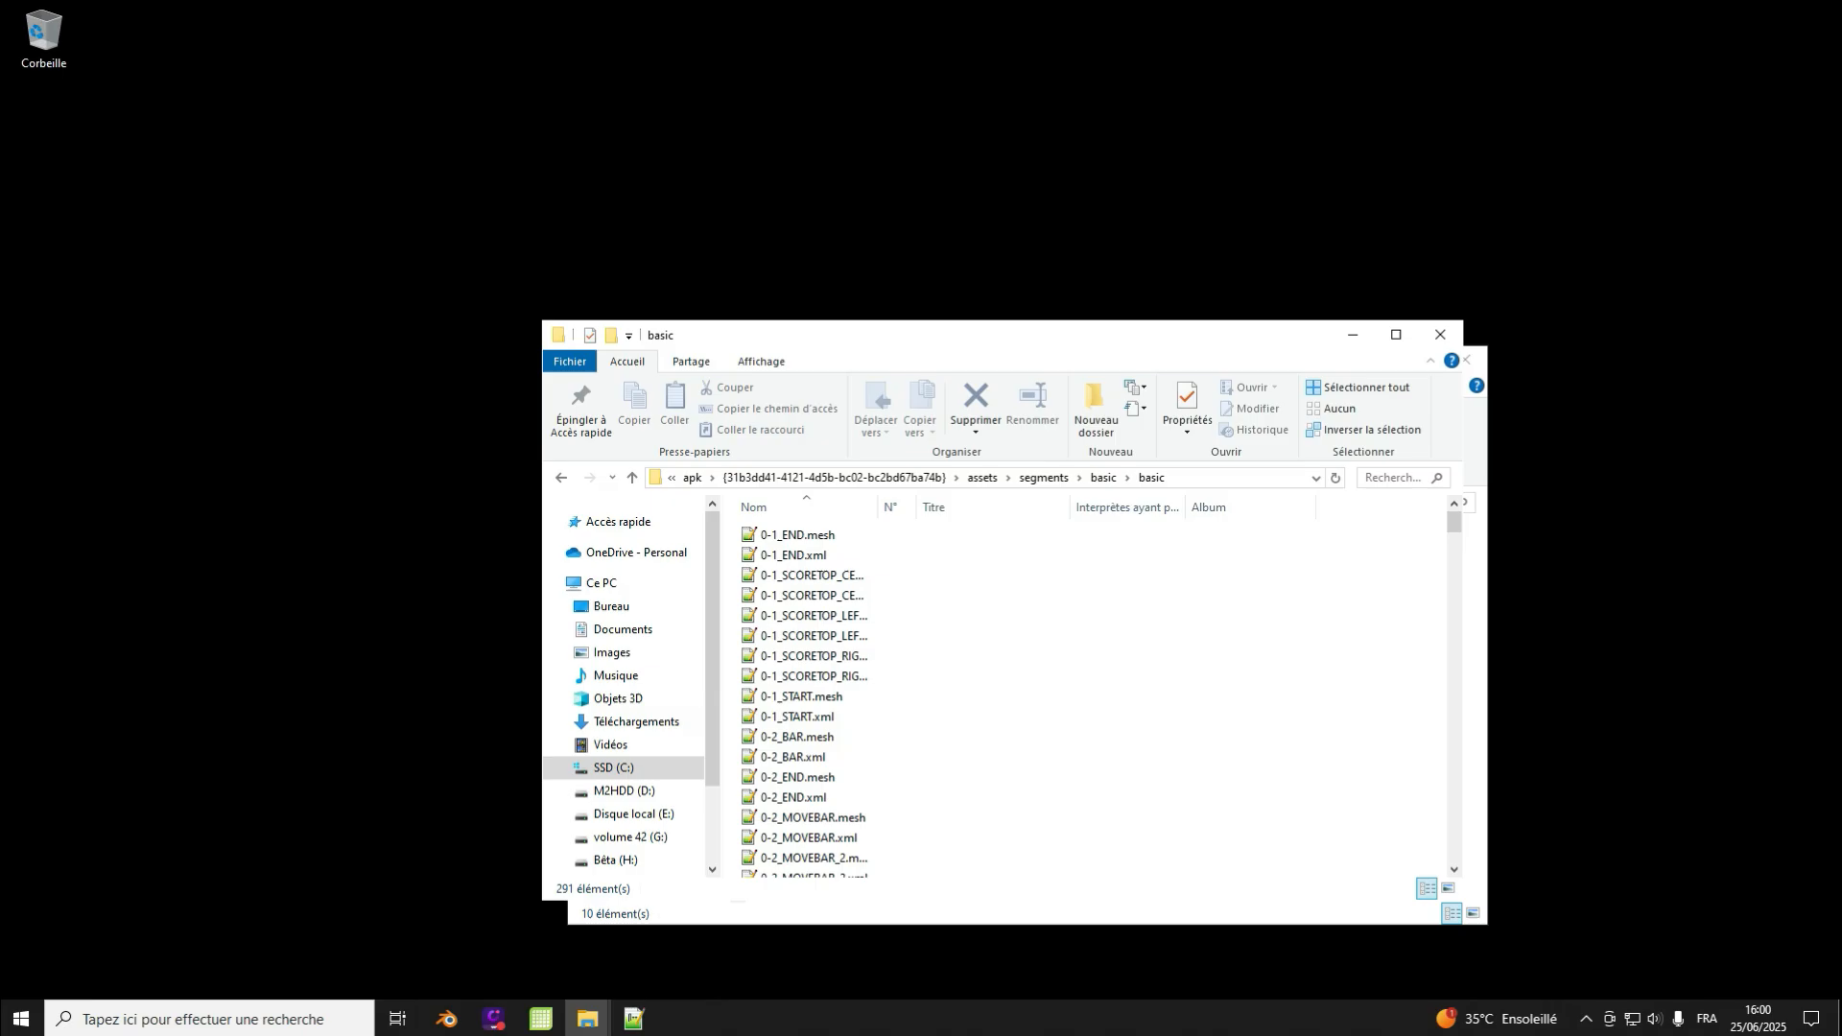
scroll(959, 701, "down", 20)
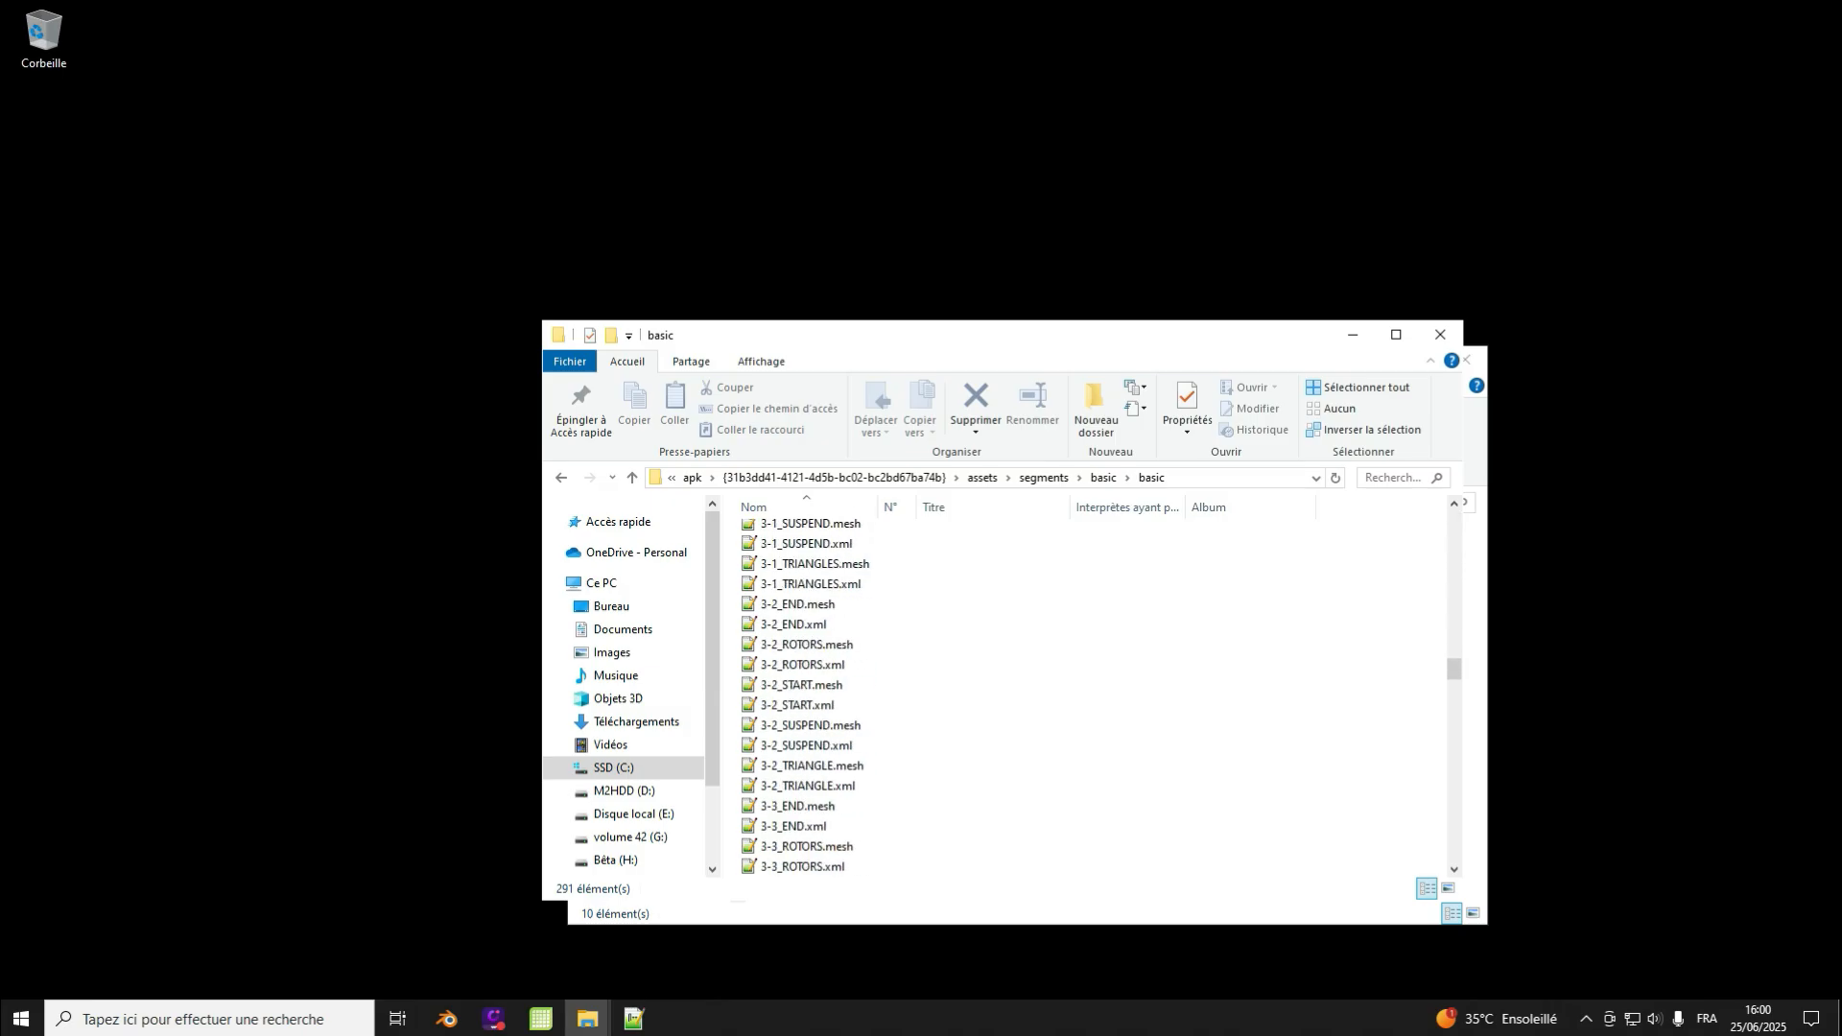
scroll(960, 725, "down", 20)
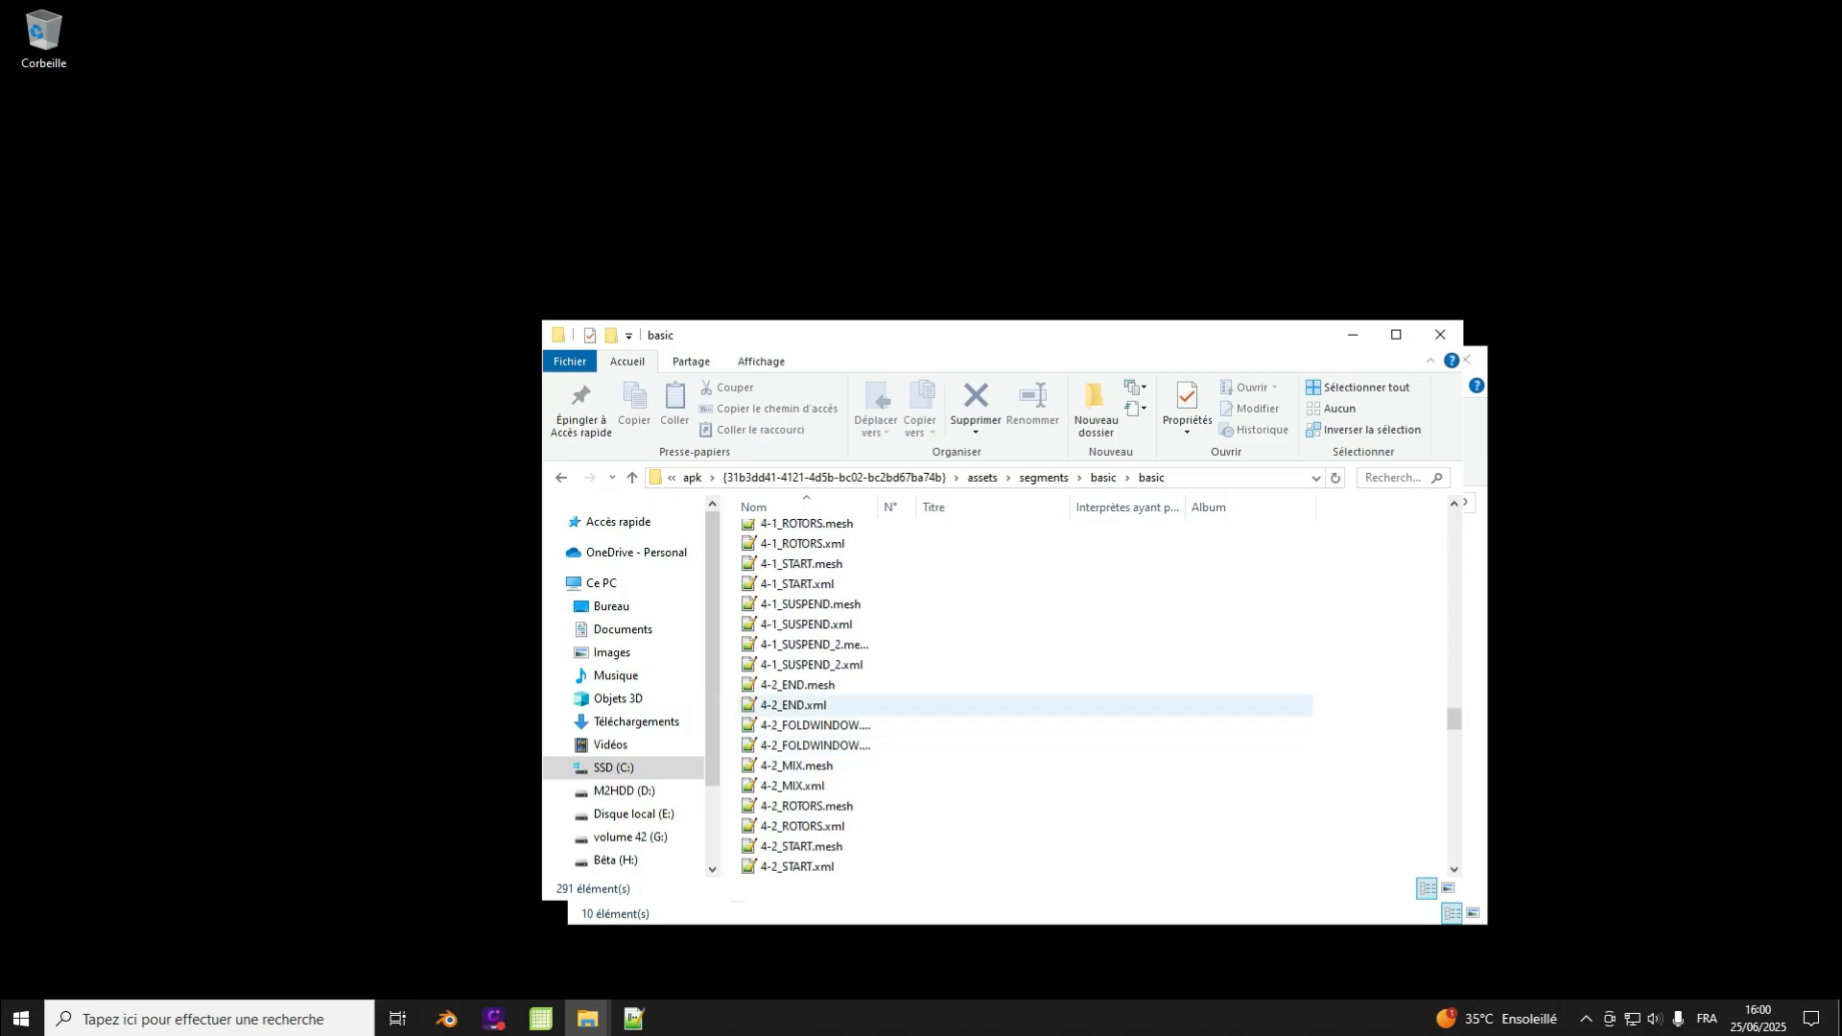
scroll(960, 725, "down", 15)
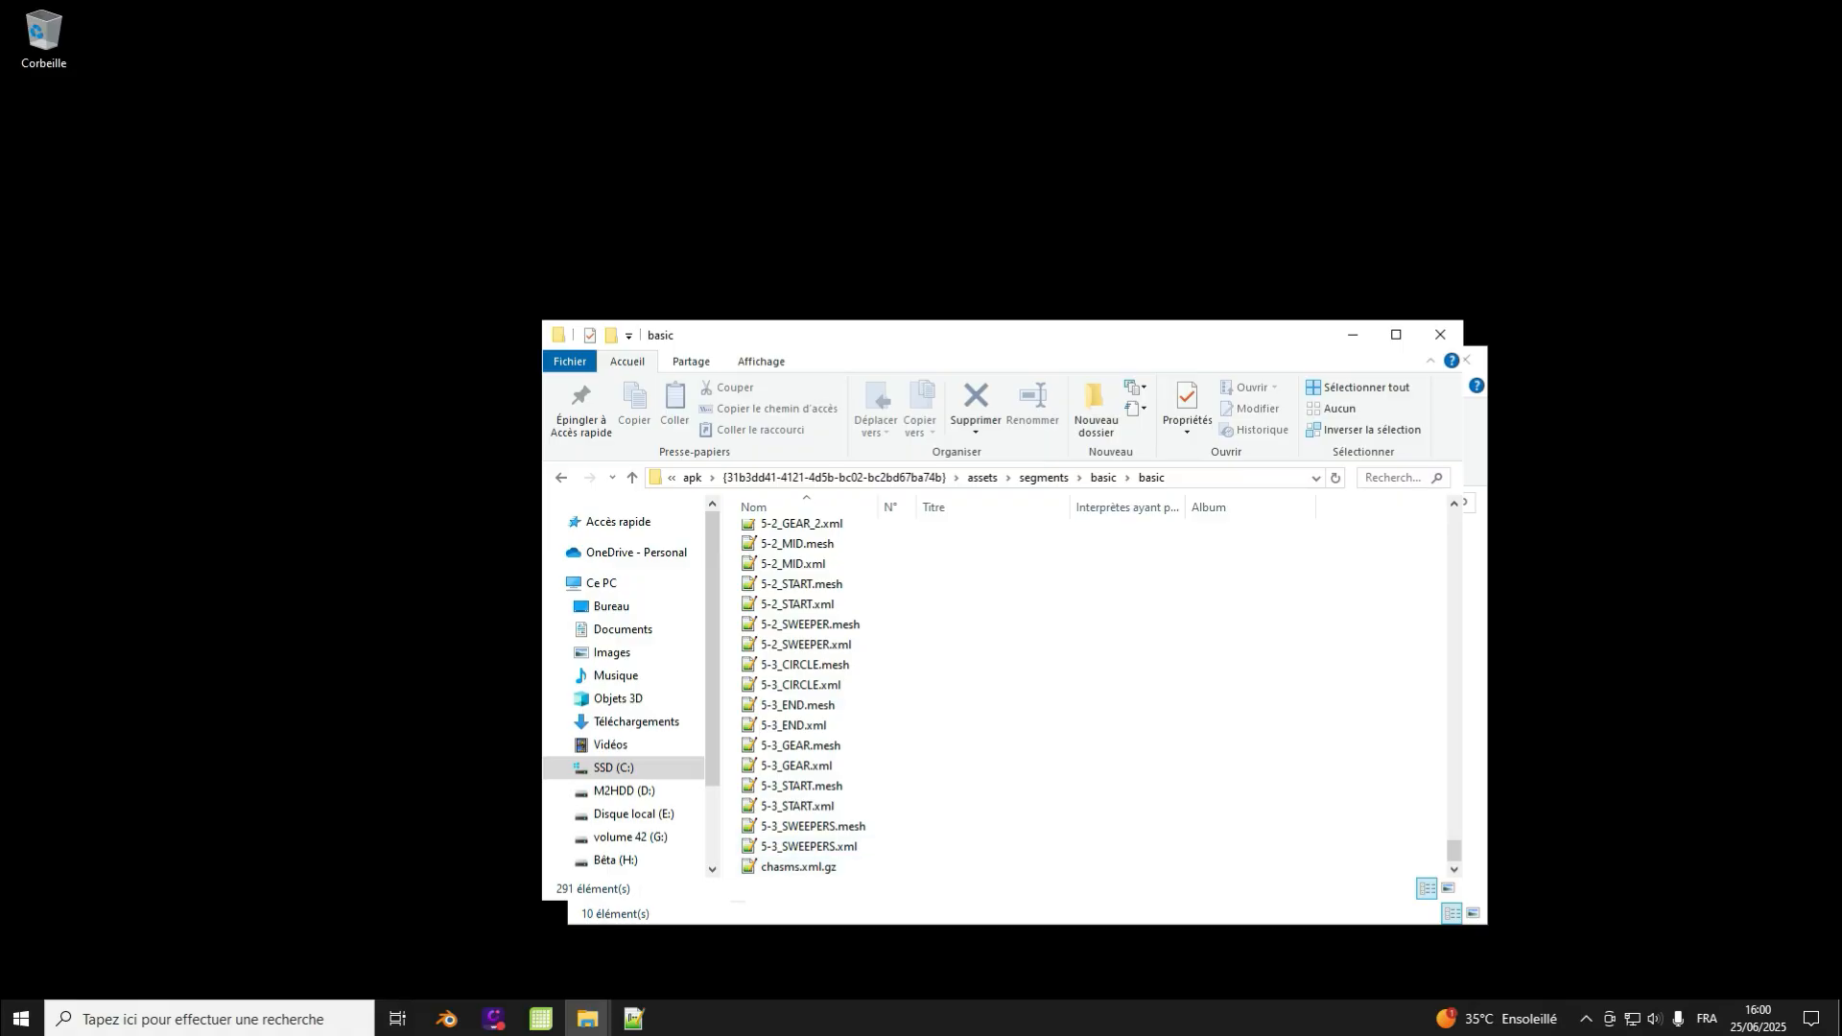
scroll(816, 671, "up", 15)
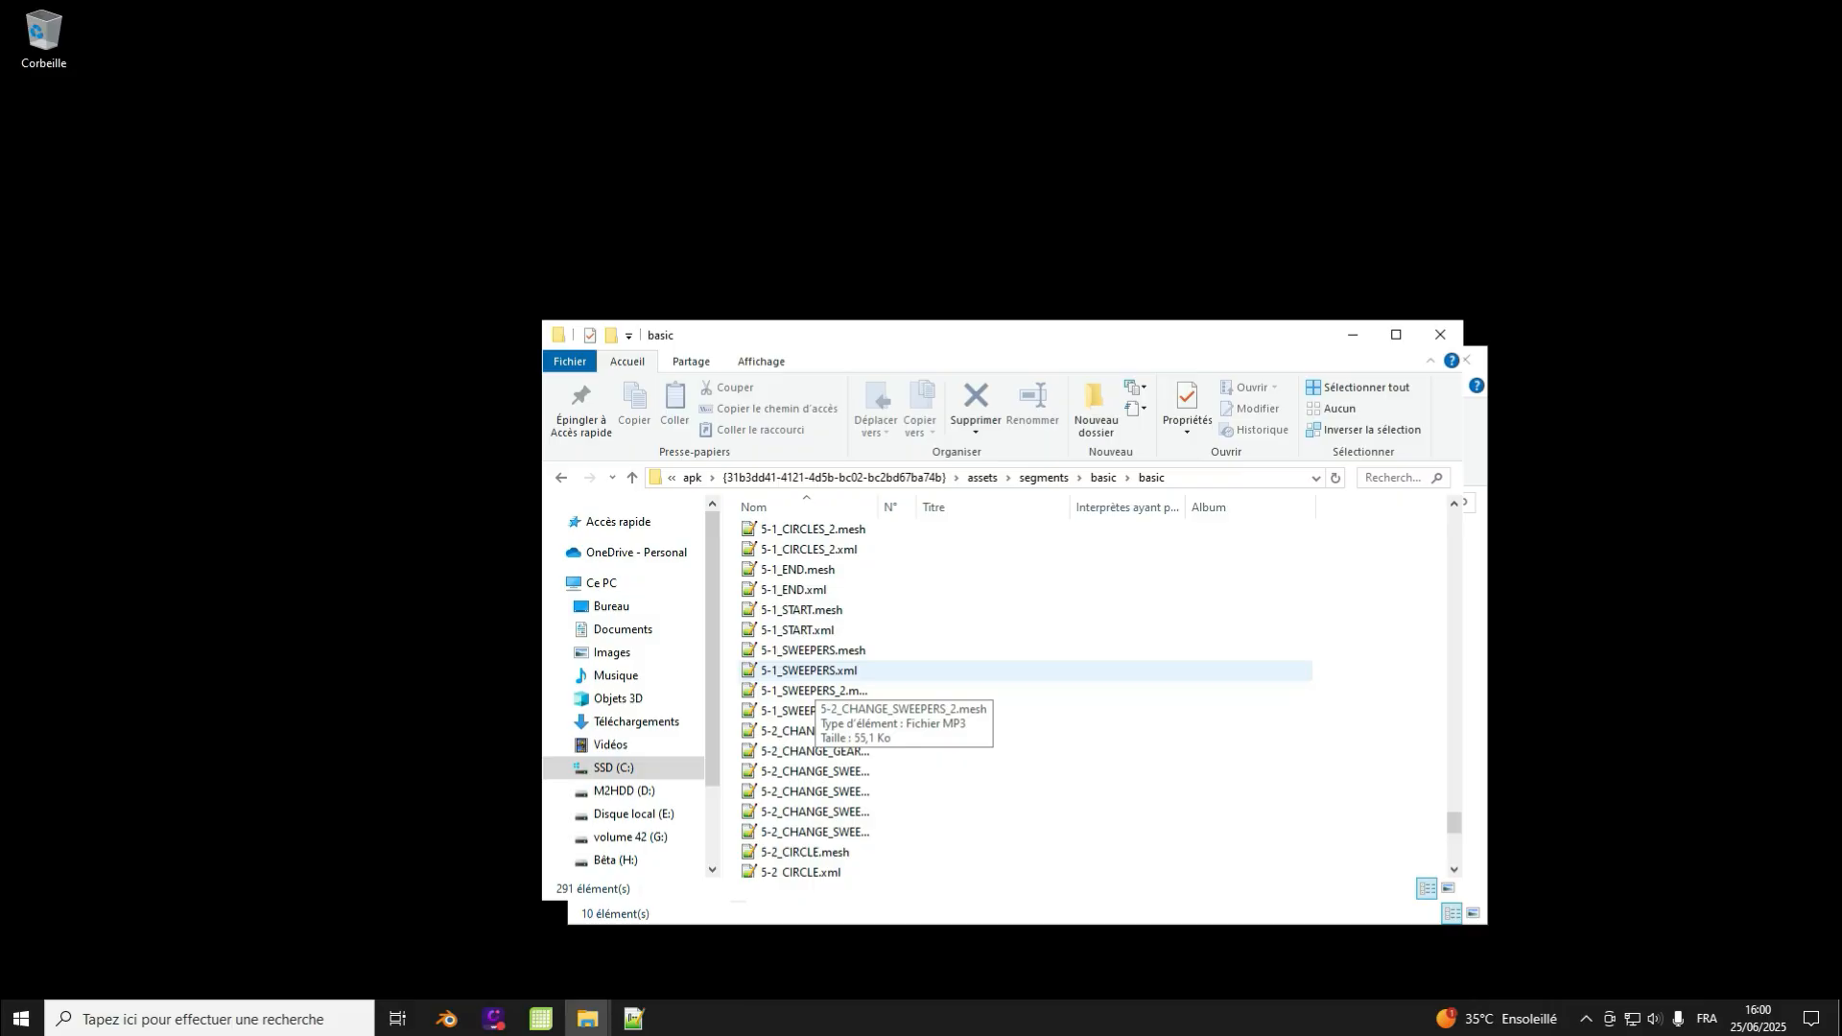
scroll(815, 624, "up", 20)
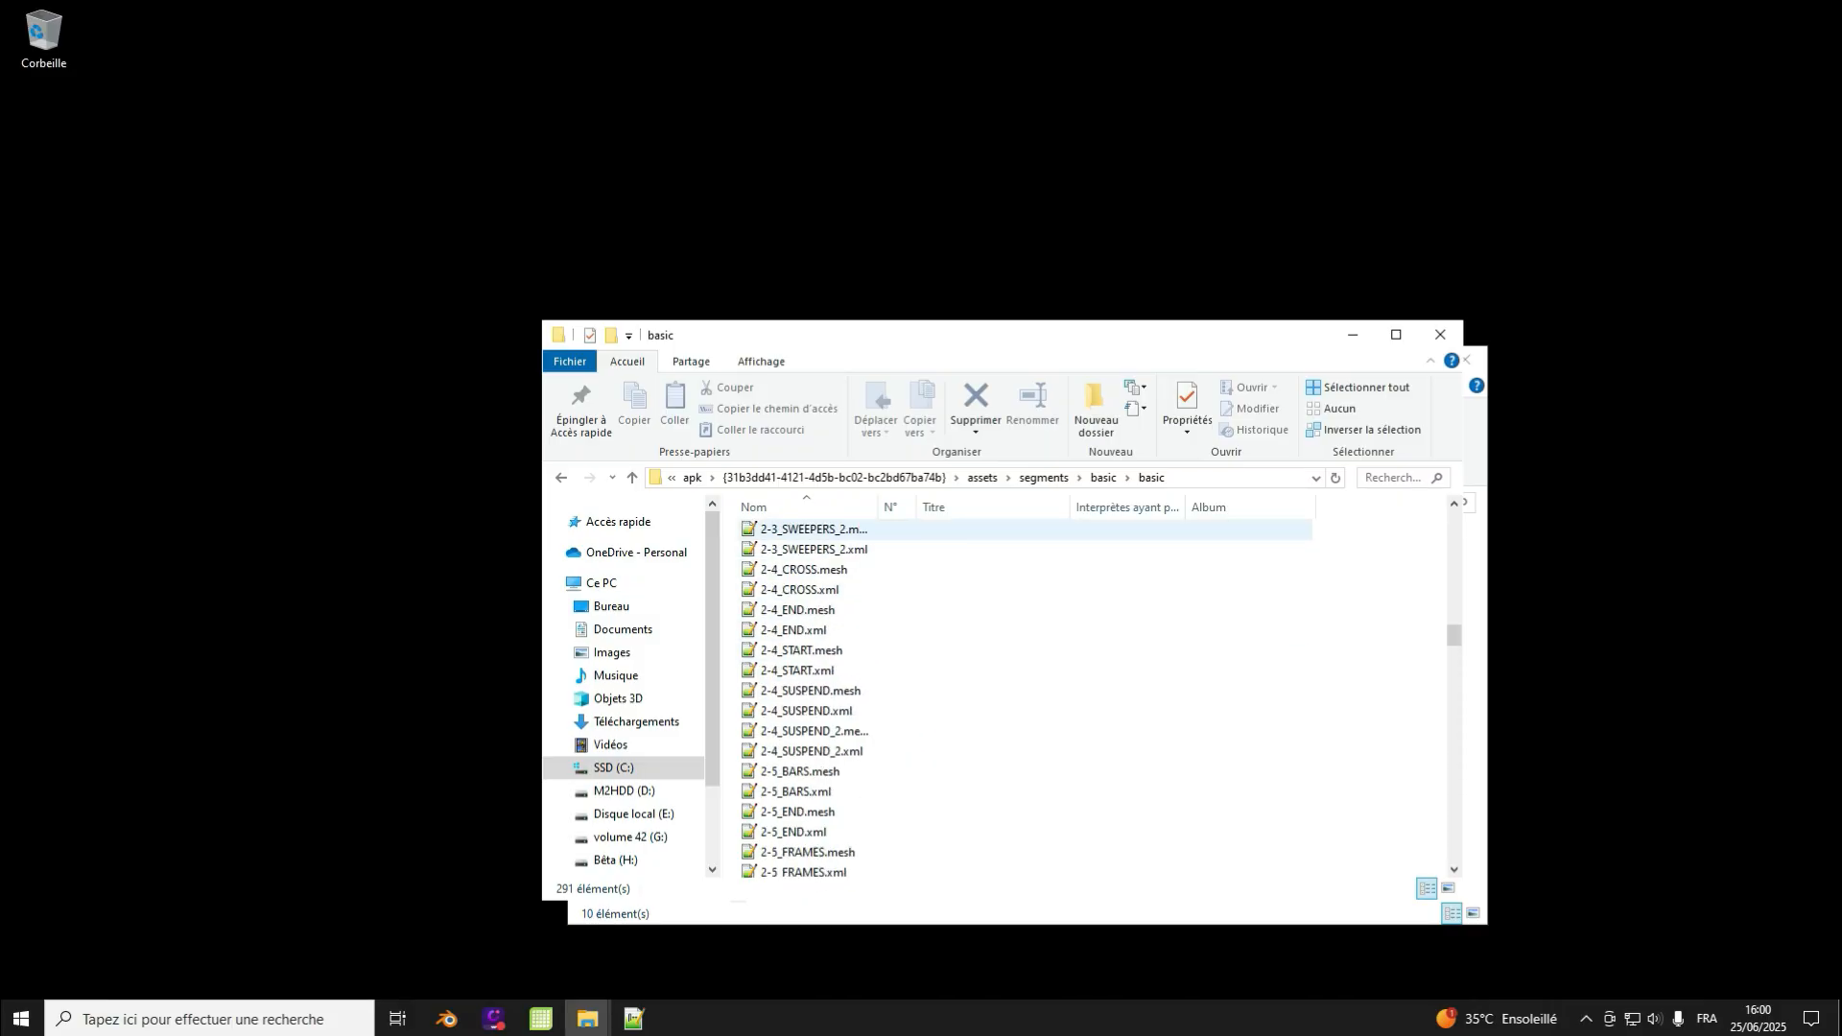
scroll(815, 547, "up", 20)
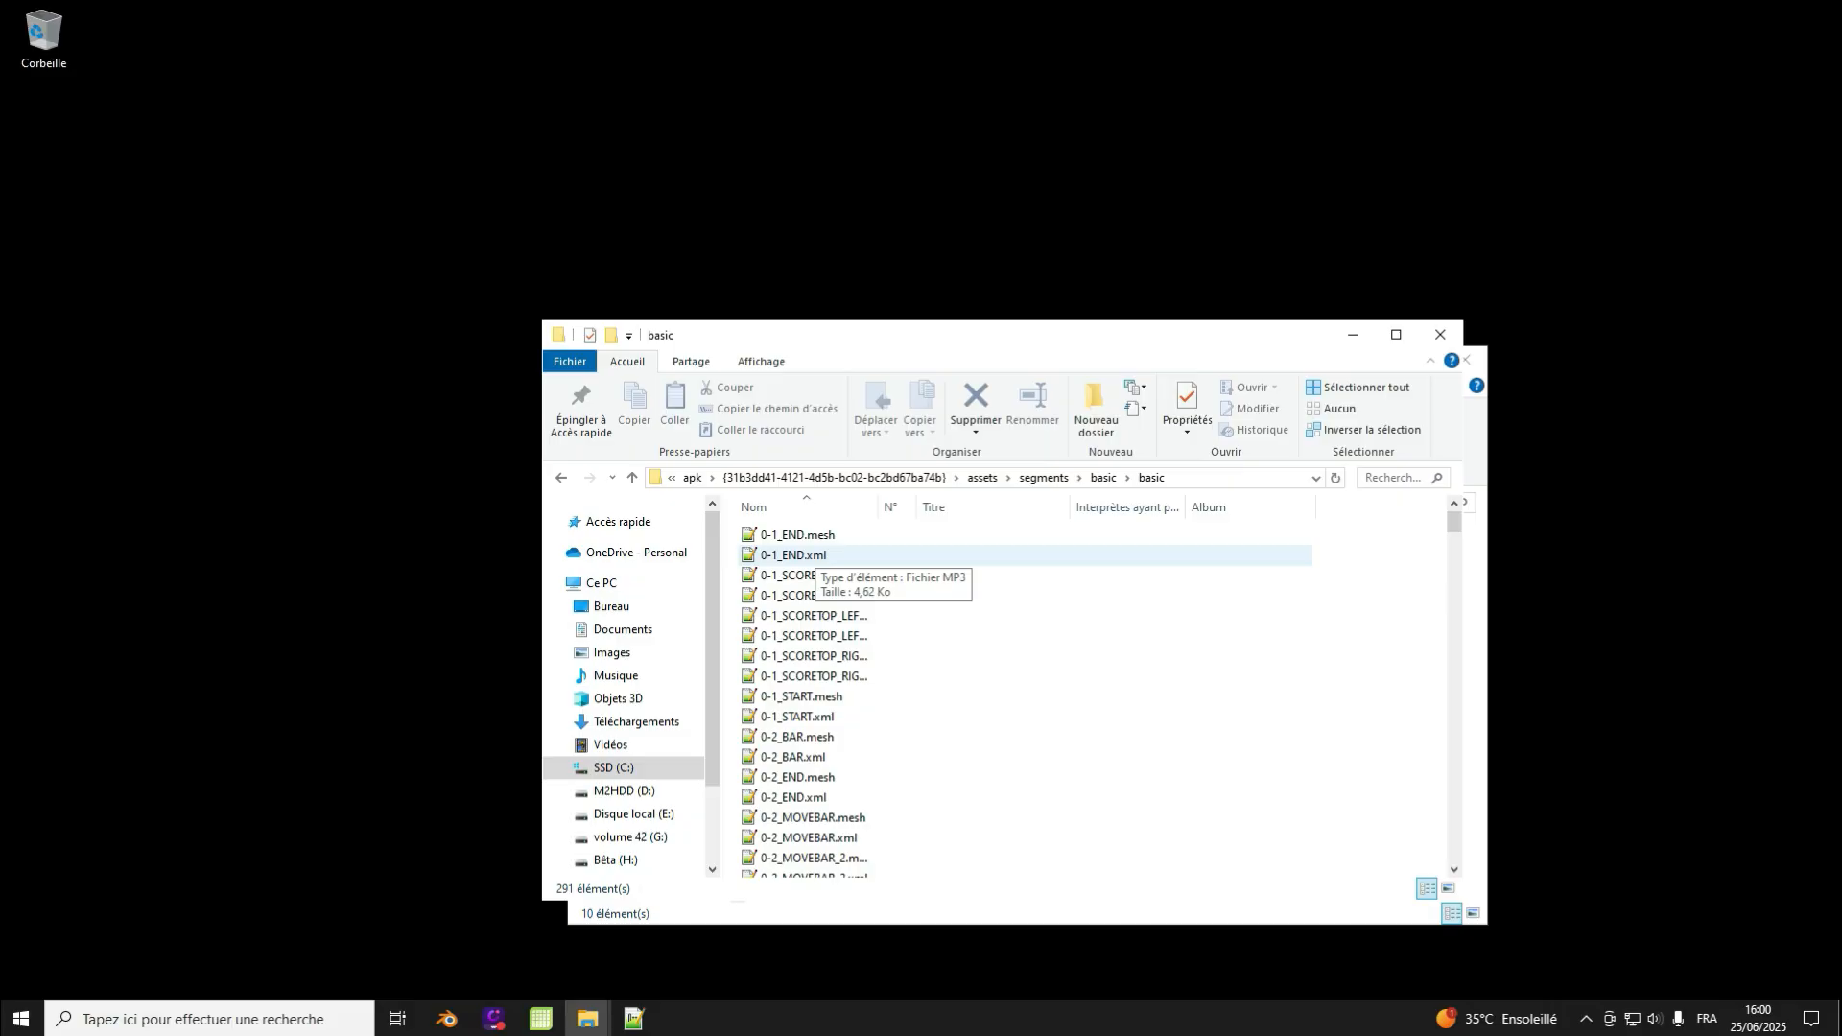
scroll(816, 576, "down", 20)
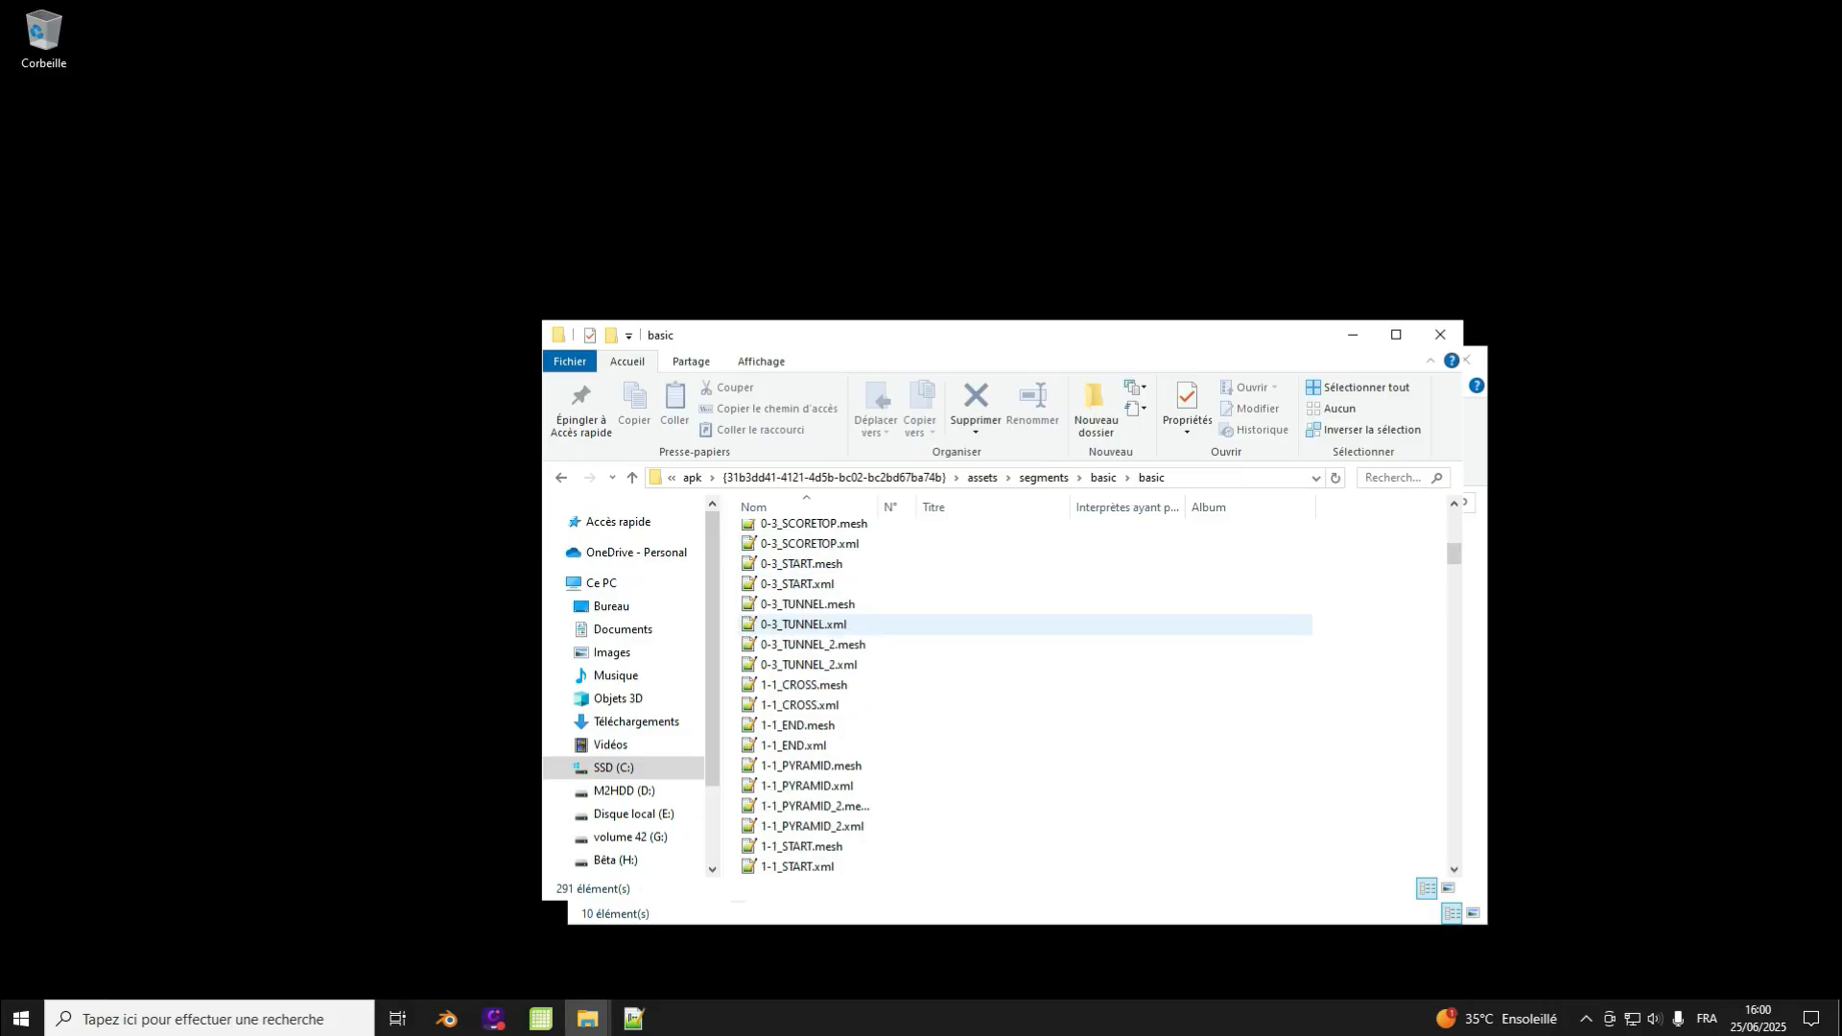
scroll(815, 844, "down", 20)
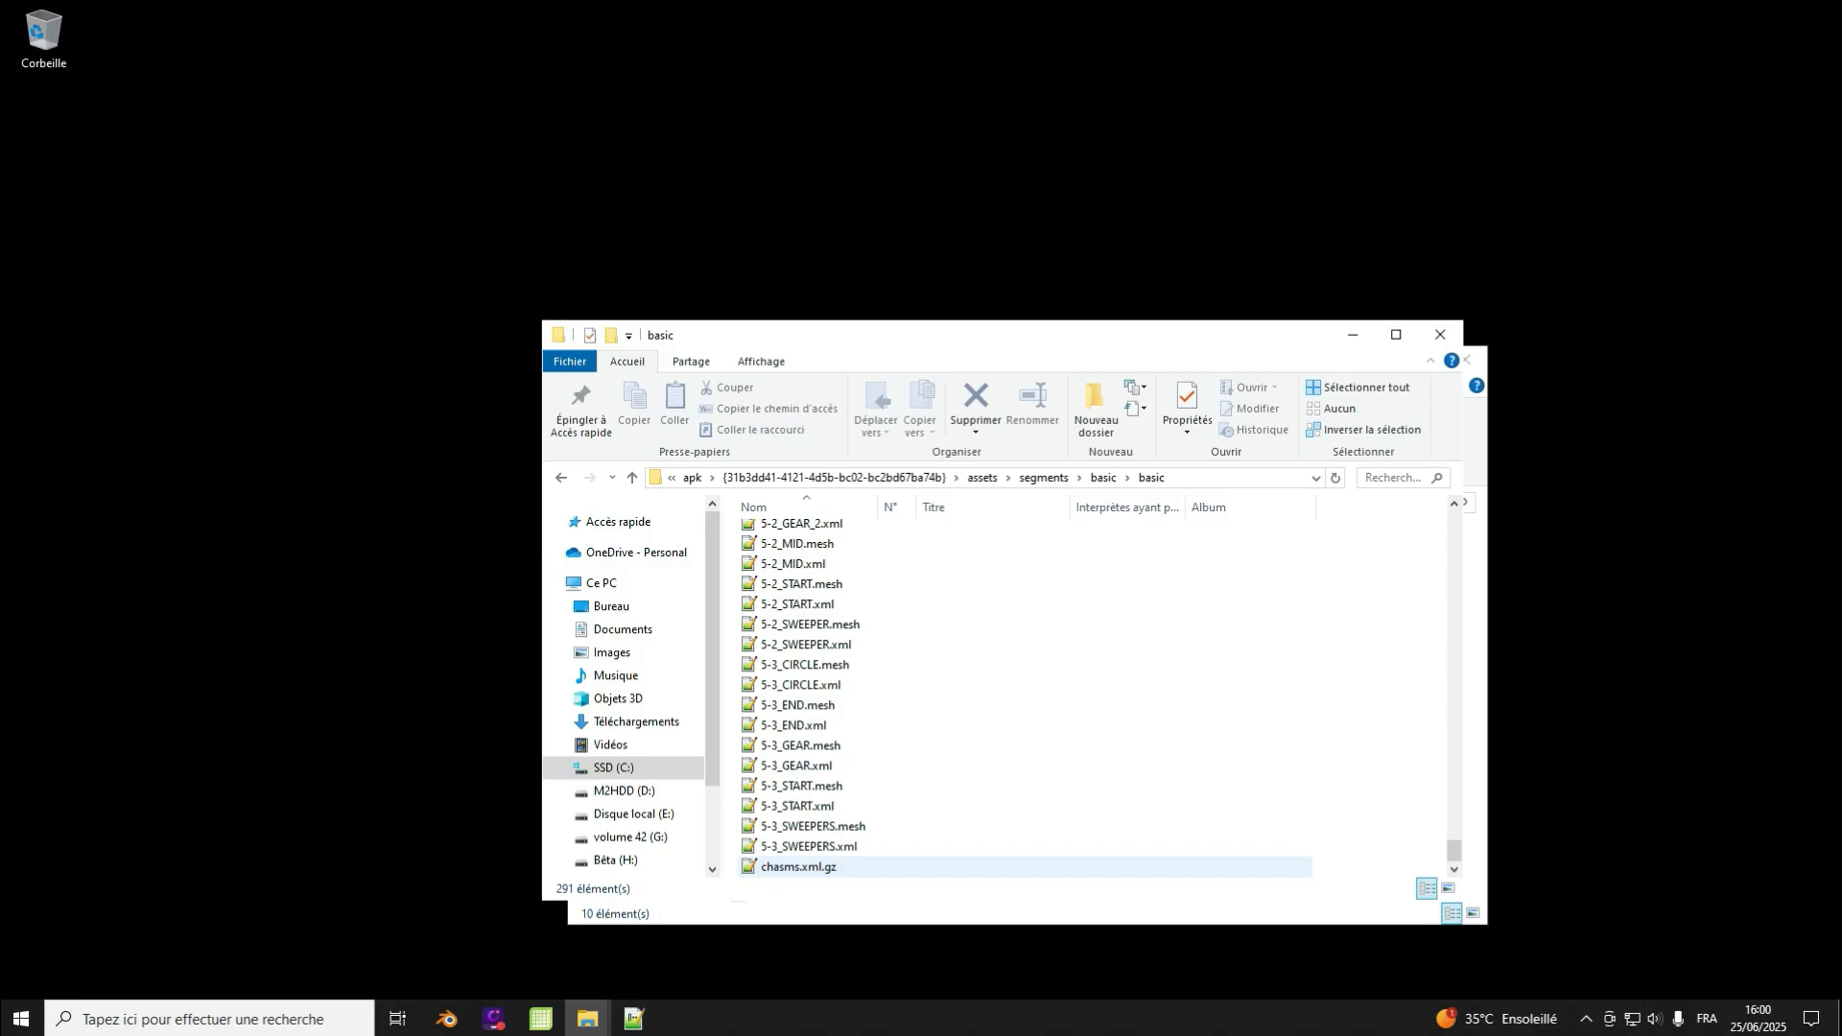
Step: View chasms.xml.gz, examine the sweeper obstacle and box lines in 5-3_SWEEPERS.xml, and close the editor
double_click(798, 866)
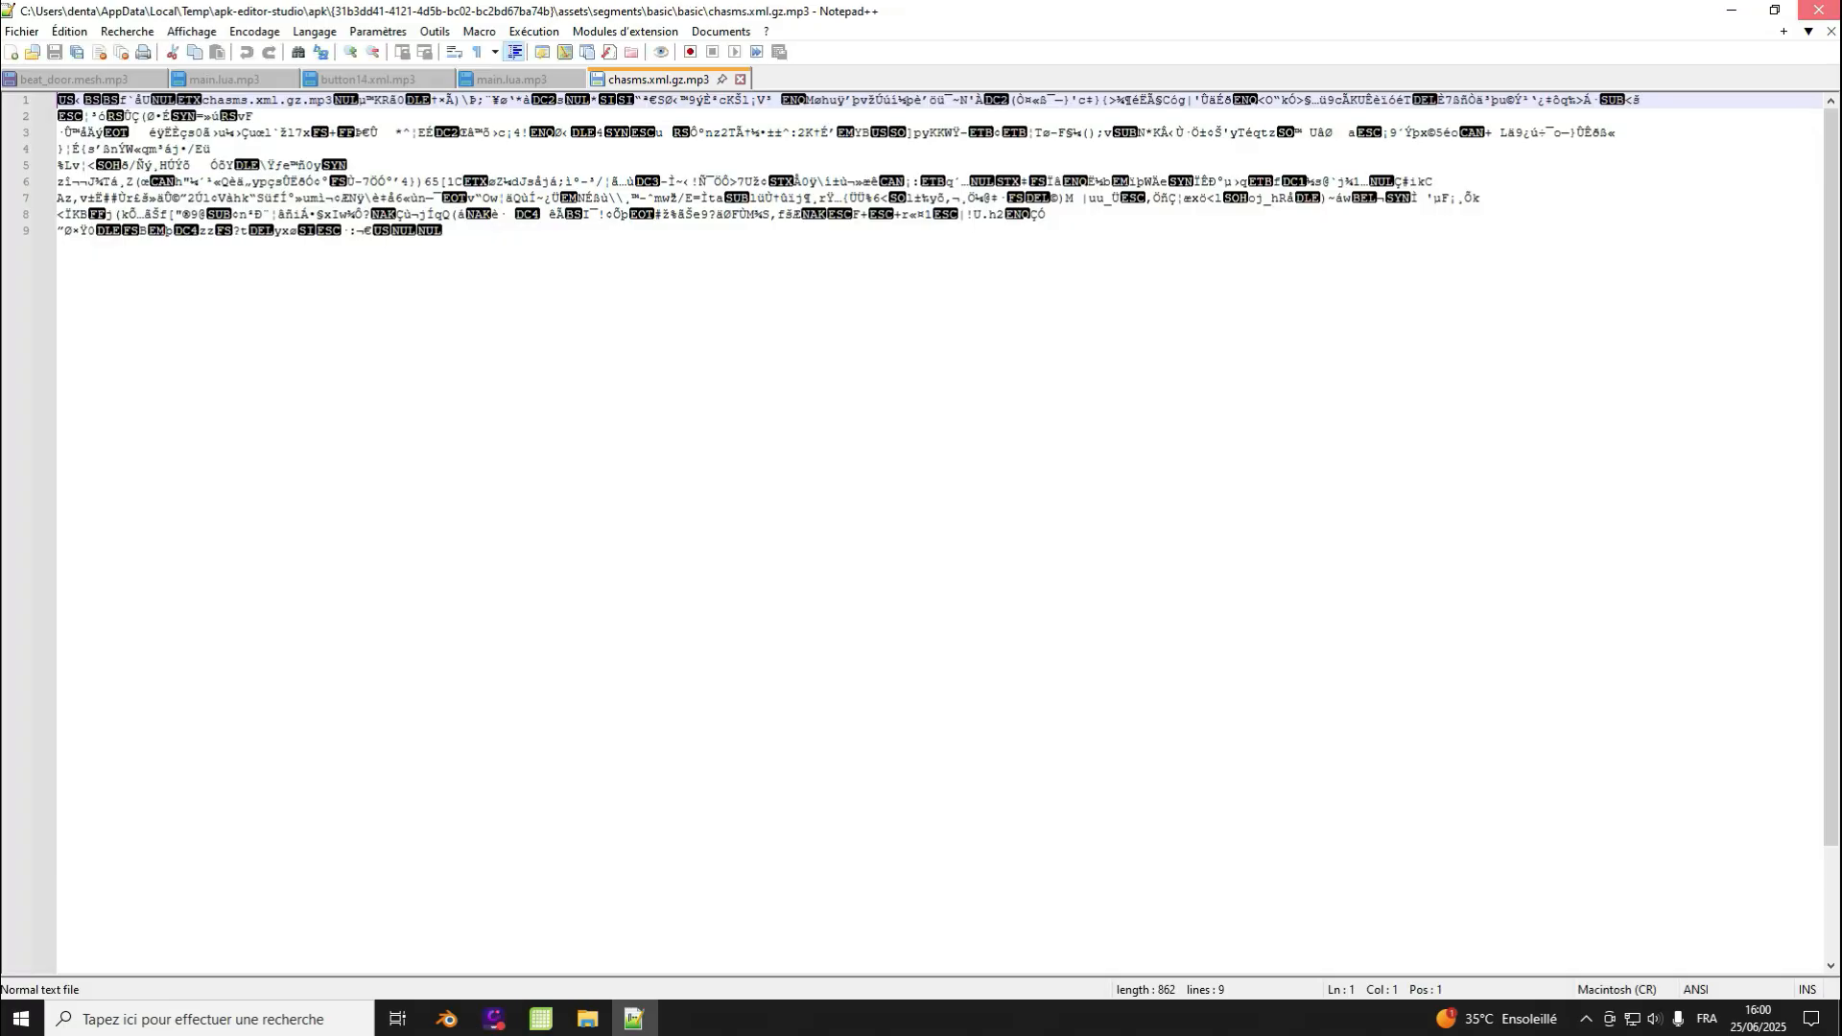
left_click(1820, 10)
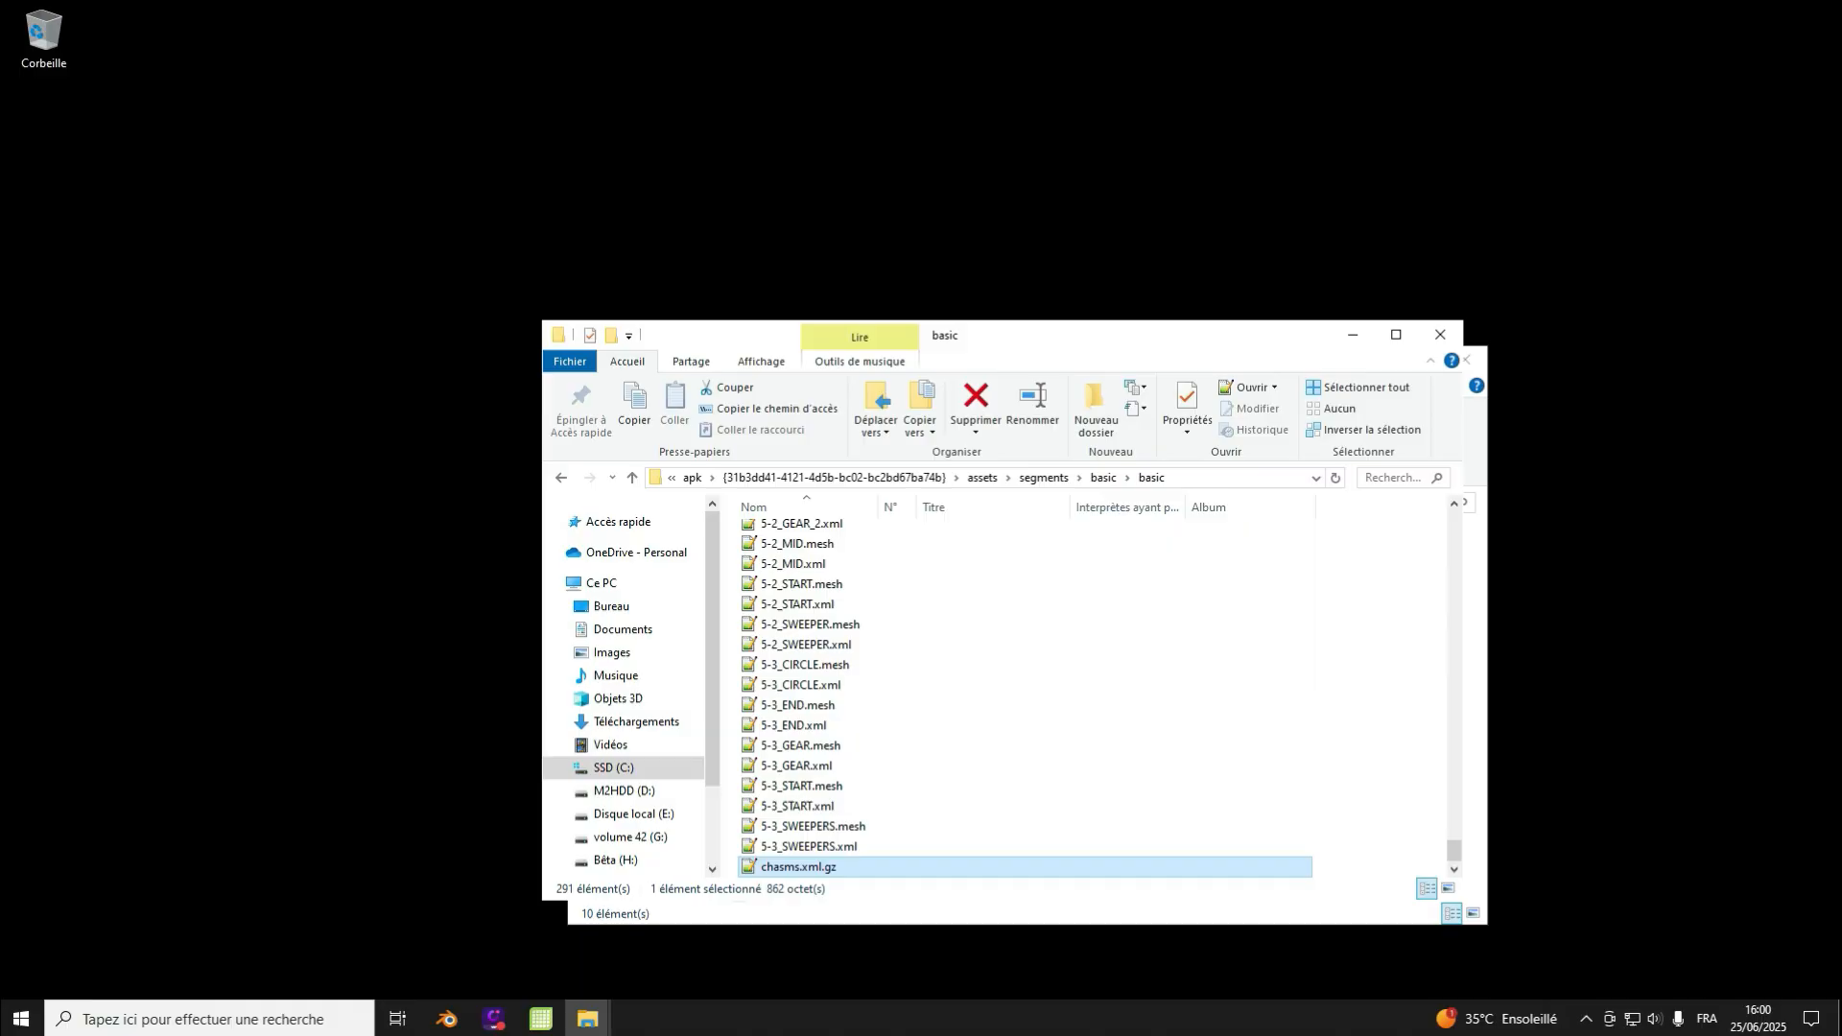
double_click(808, 846)
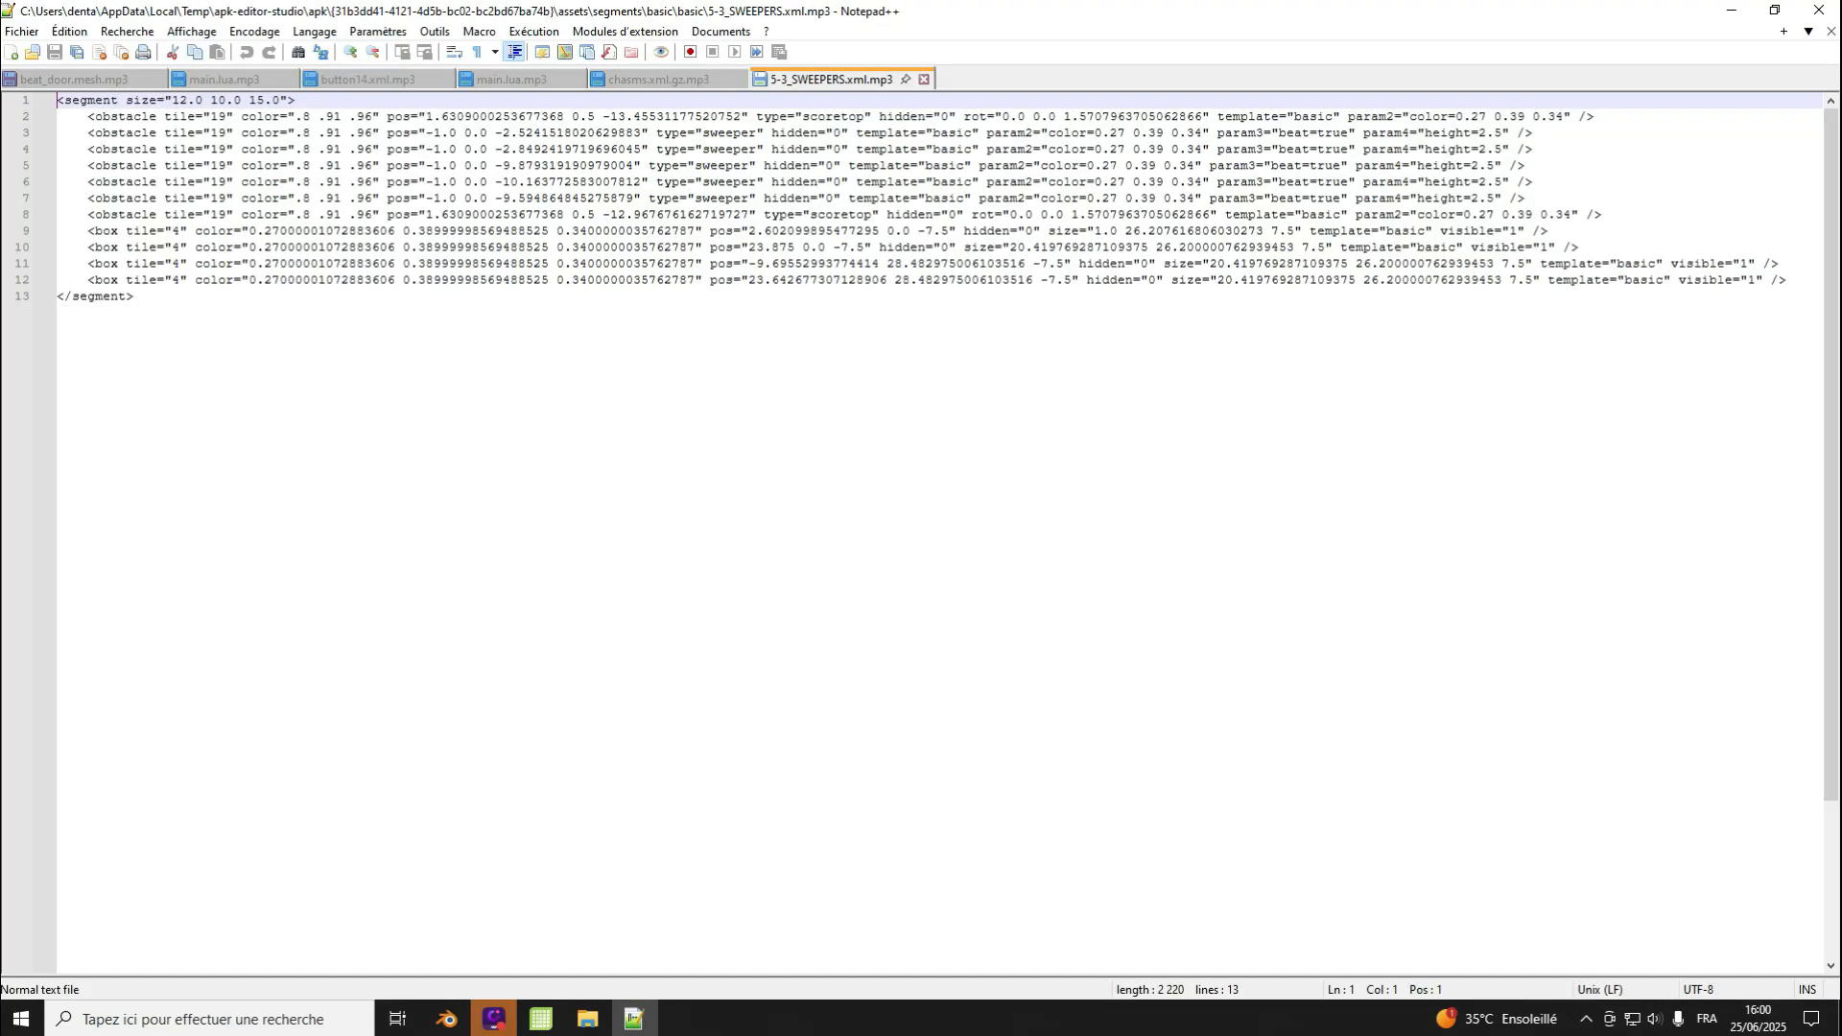
double_click(1490, 134)
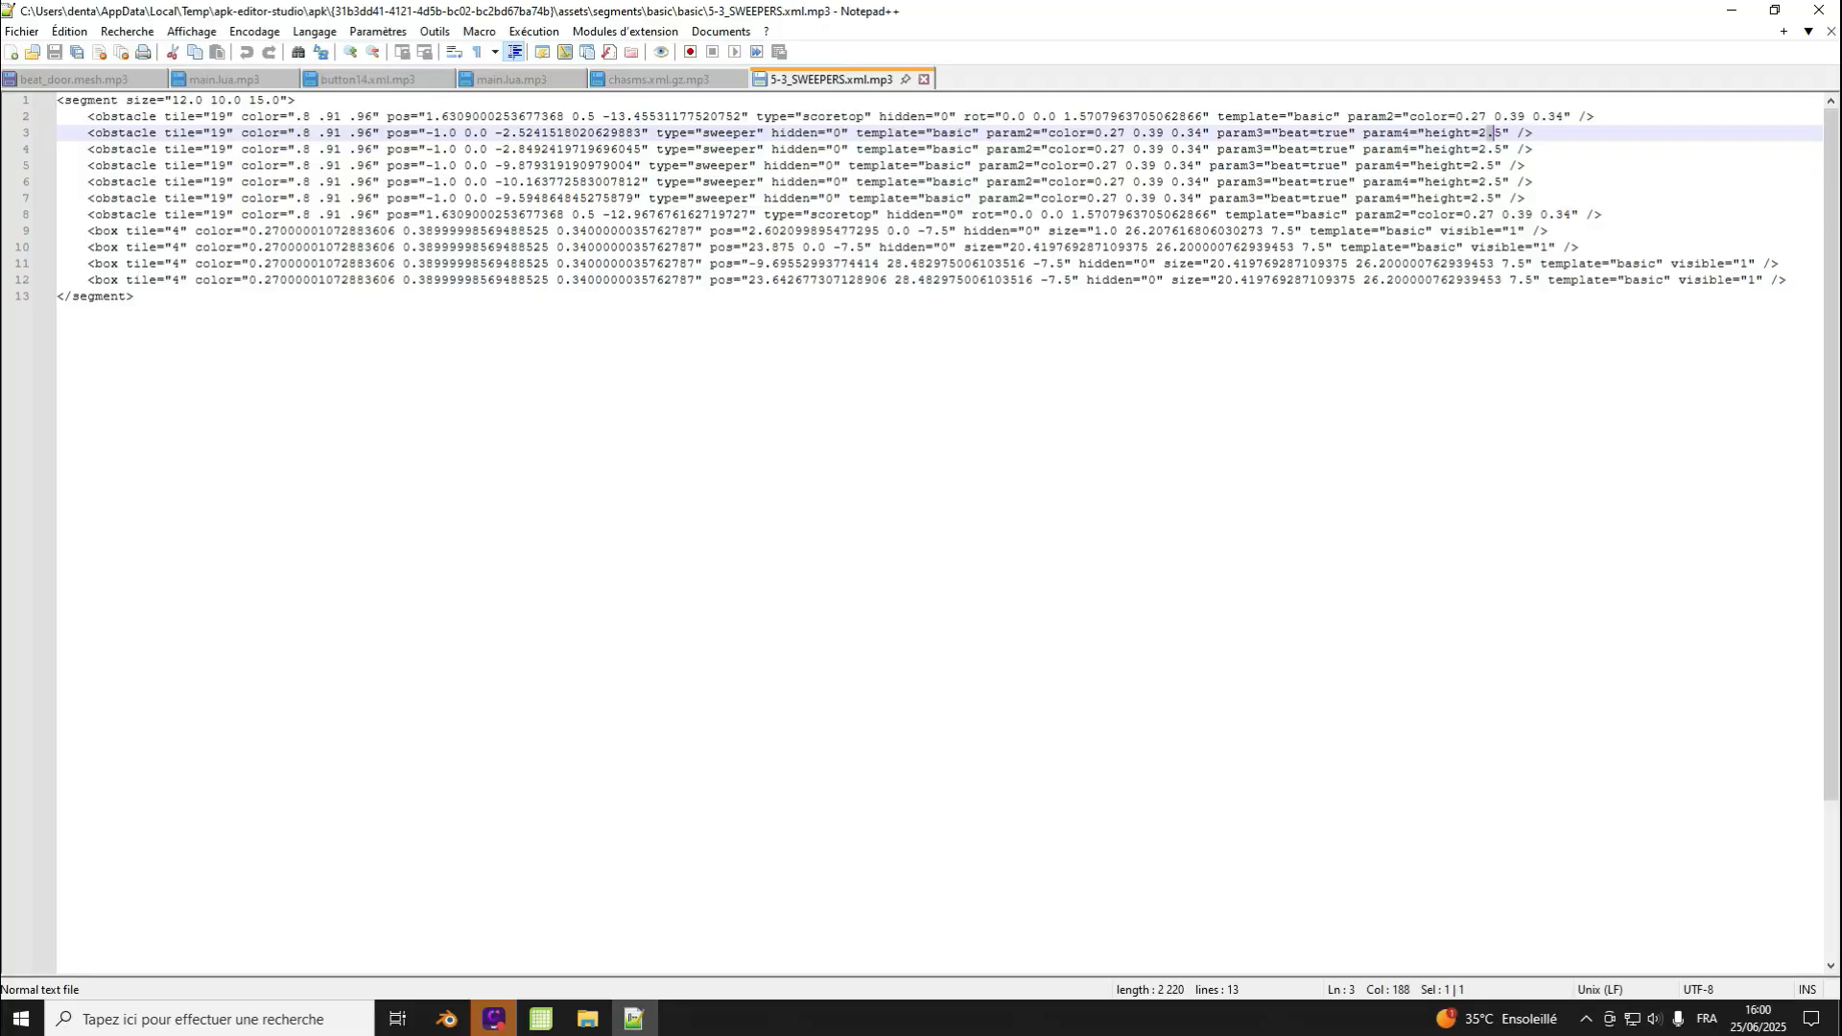
double_click(1484, 133)
left_click(1535, 182)
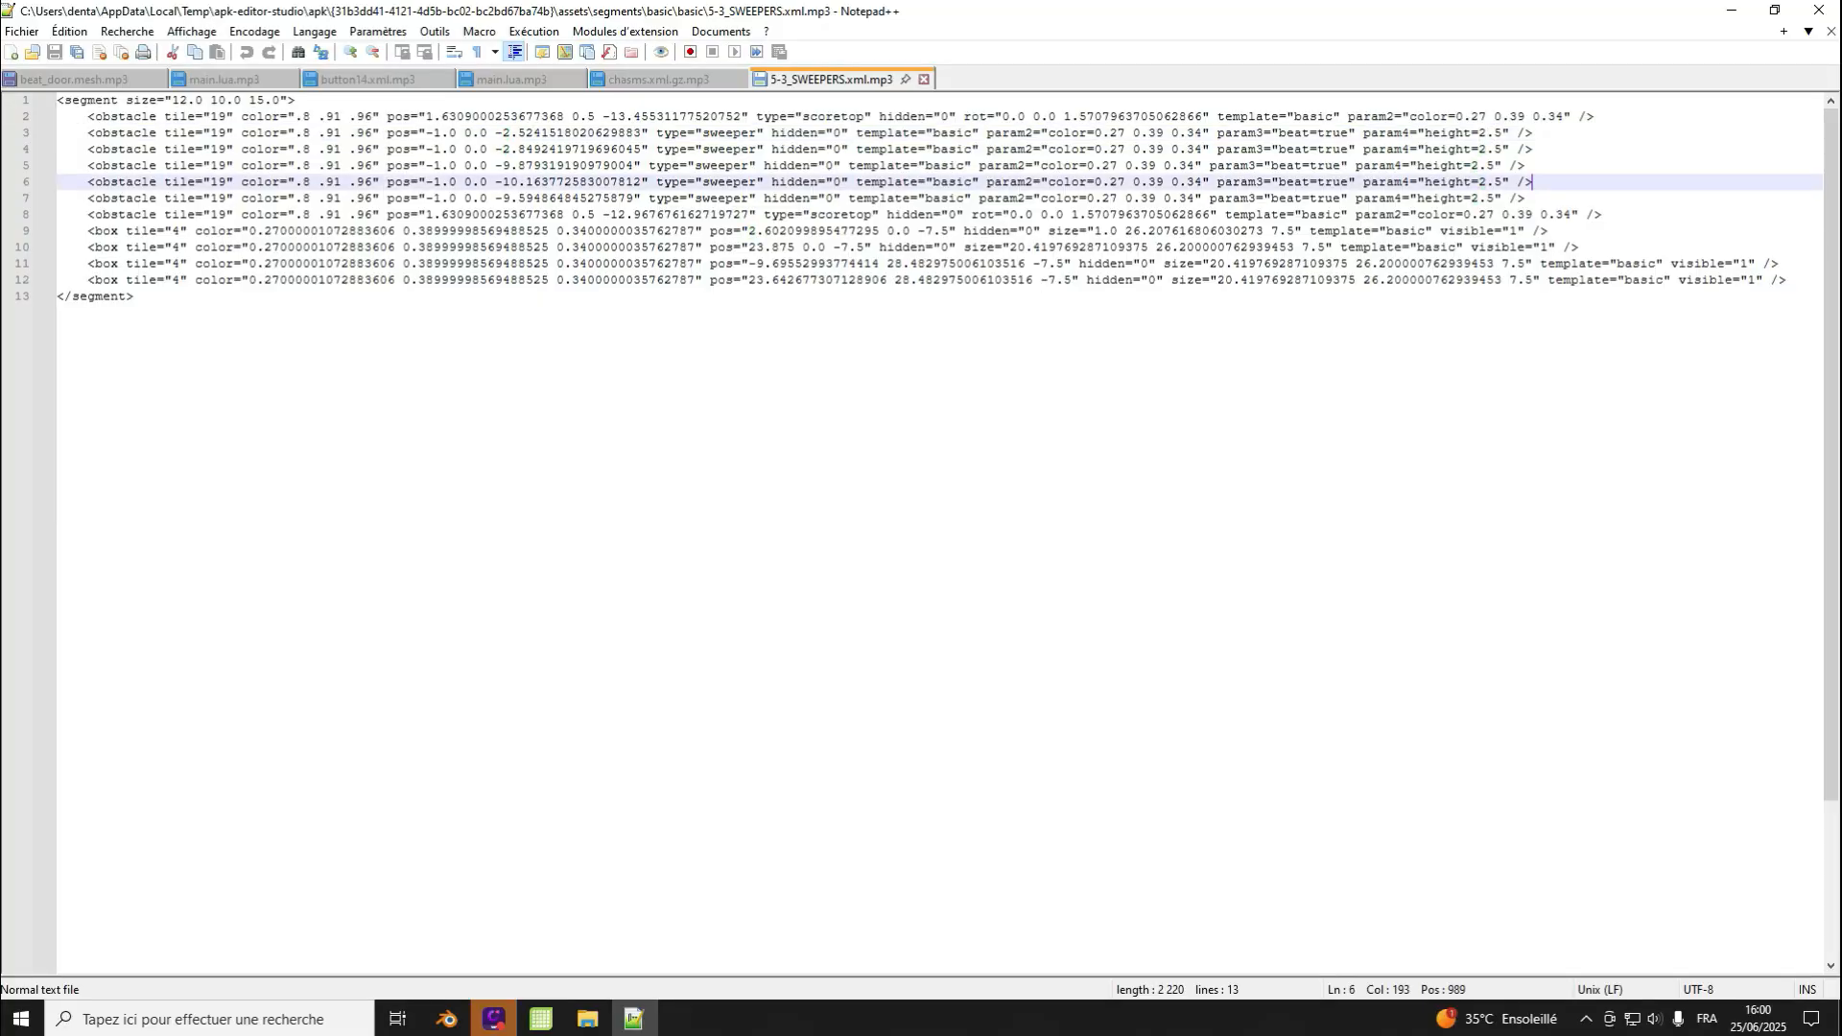
left_click(1788, 280)
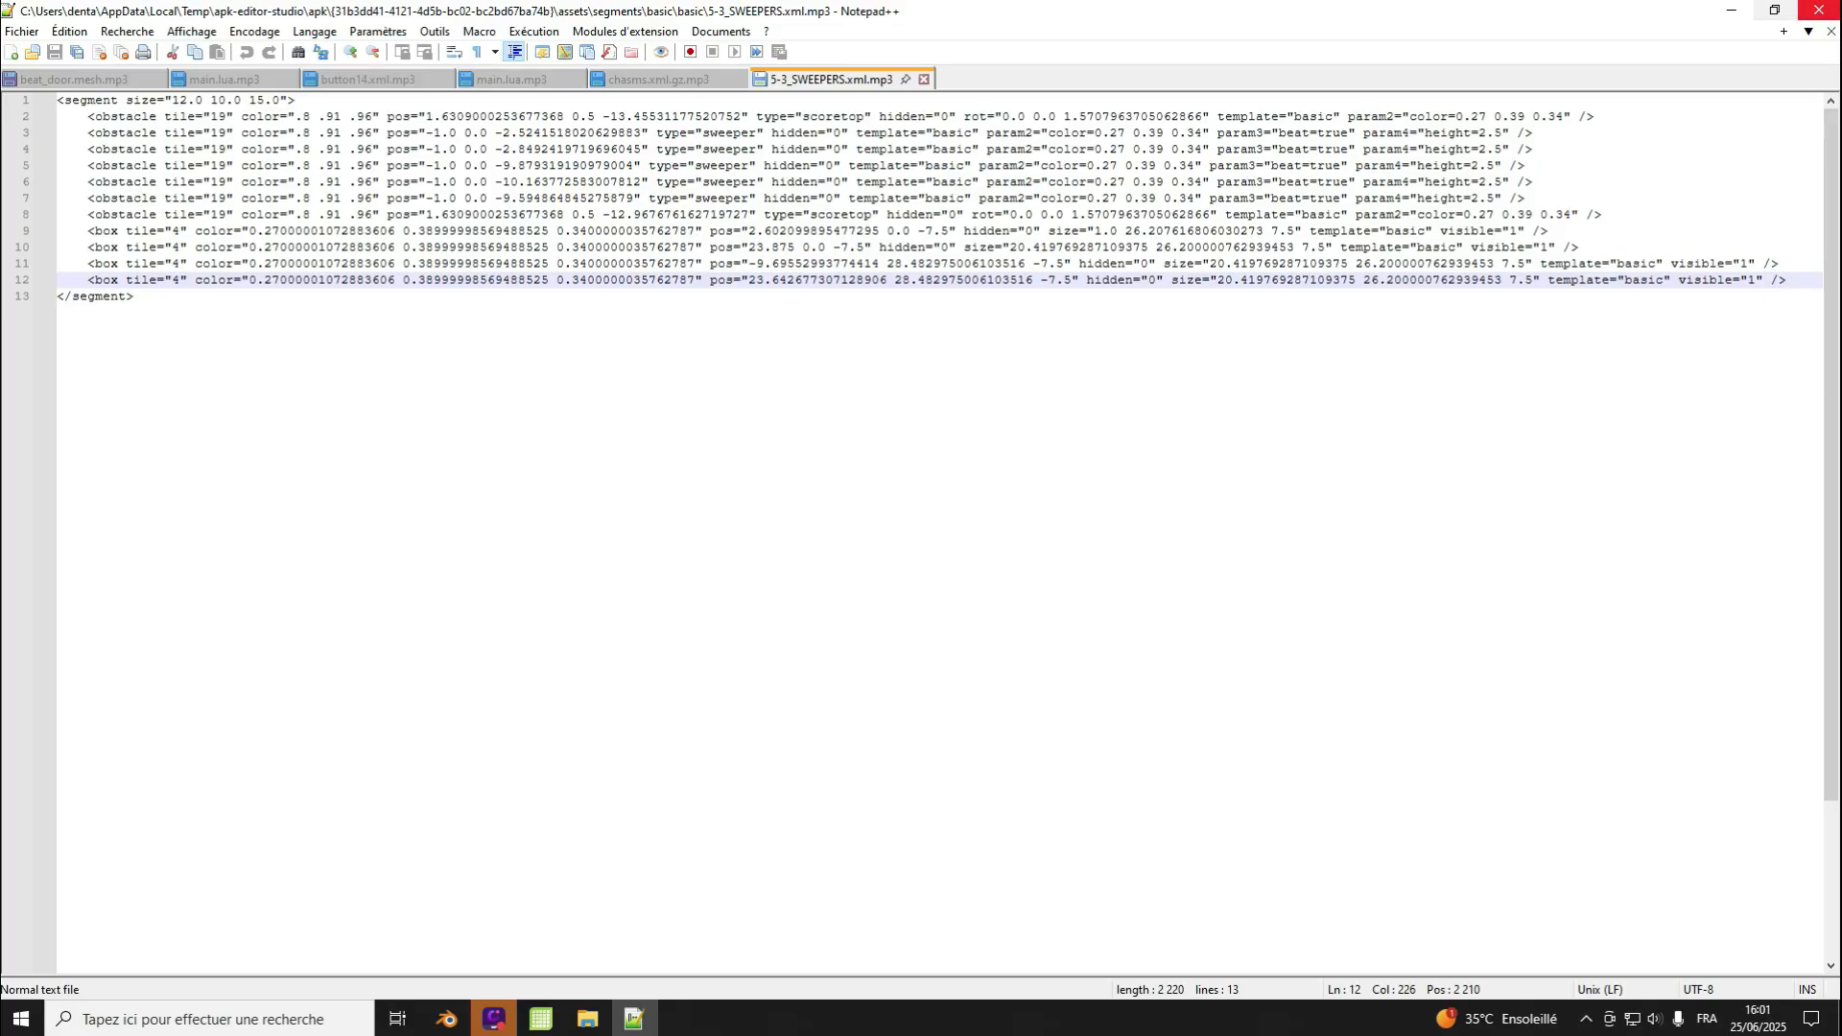
left_click(1819, 10)
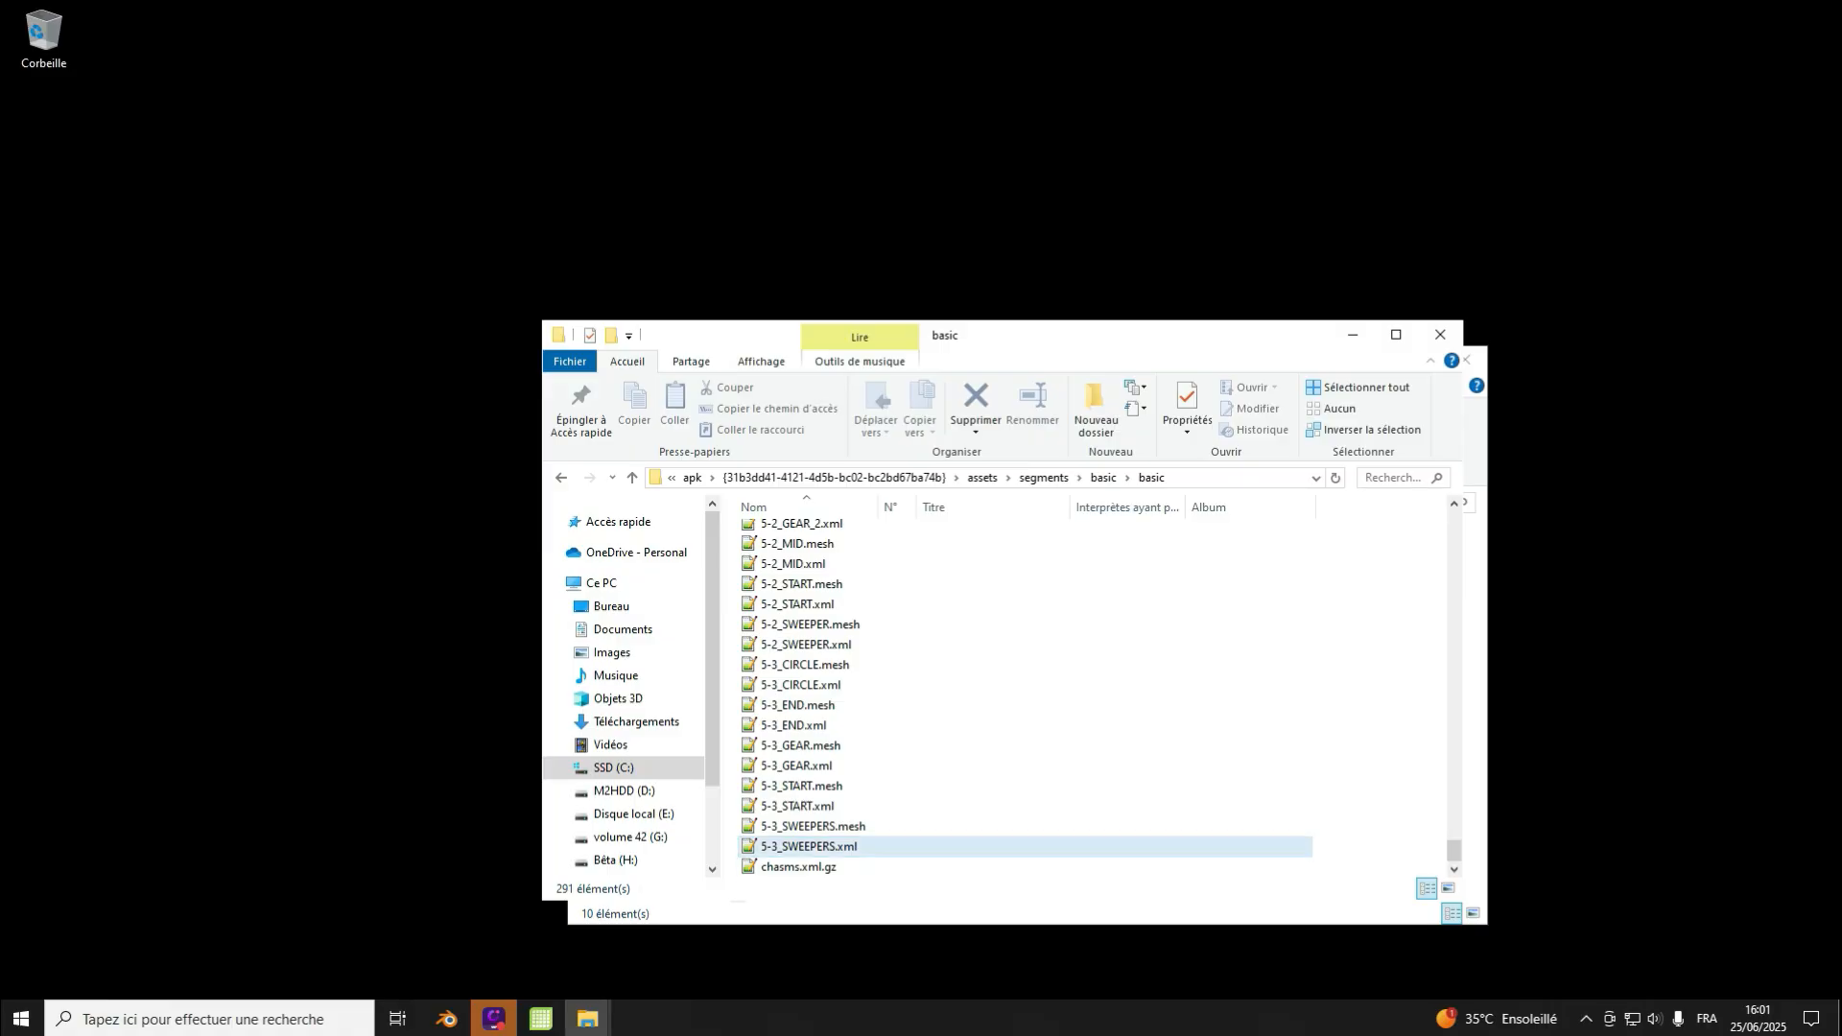
Step: Go back from the basic segments to the assets folder and open the rooms folder
scroll(815, 609, "up", 15)
key("alt+Left")
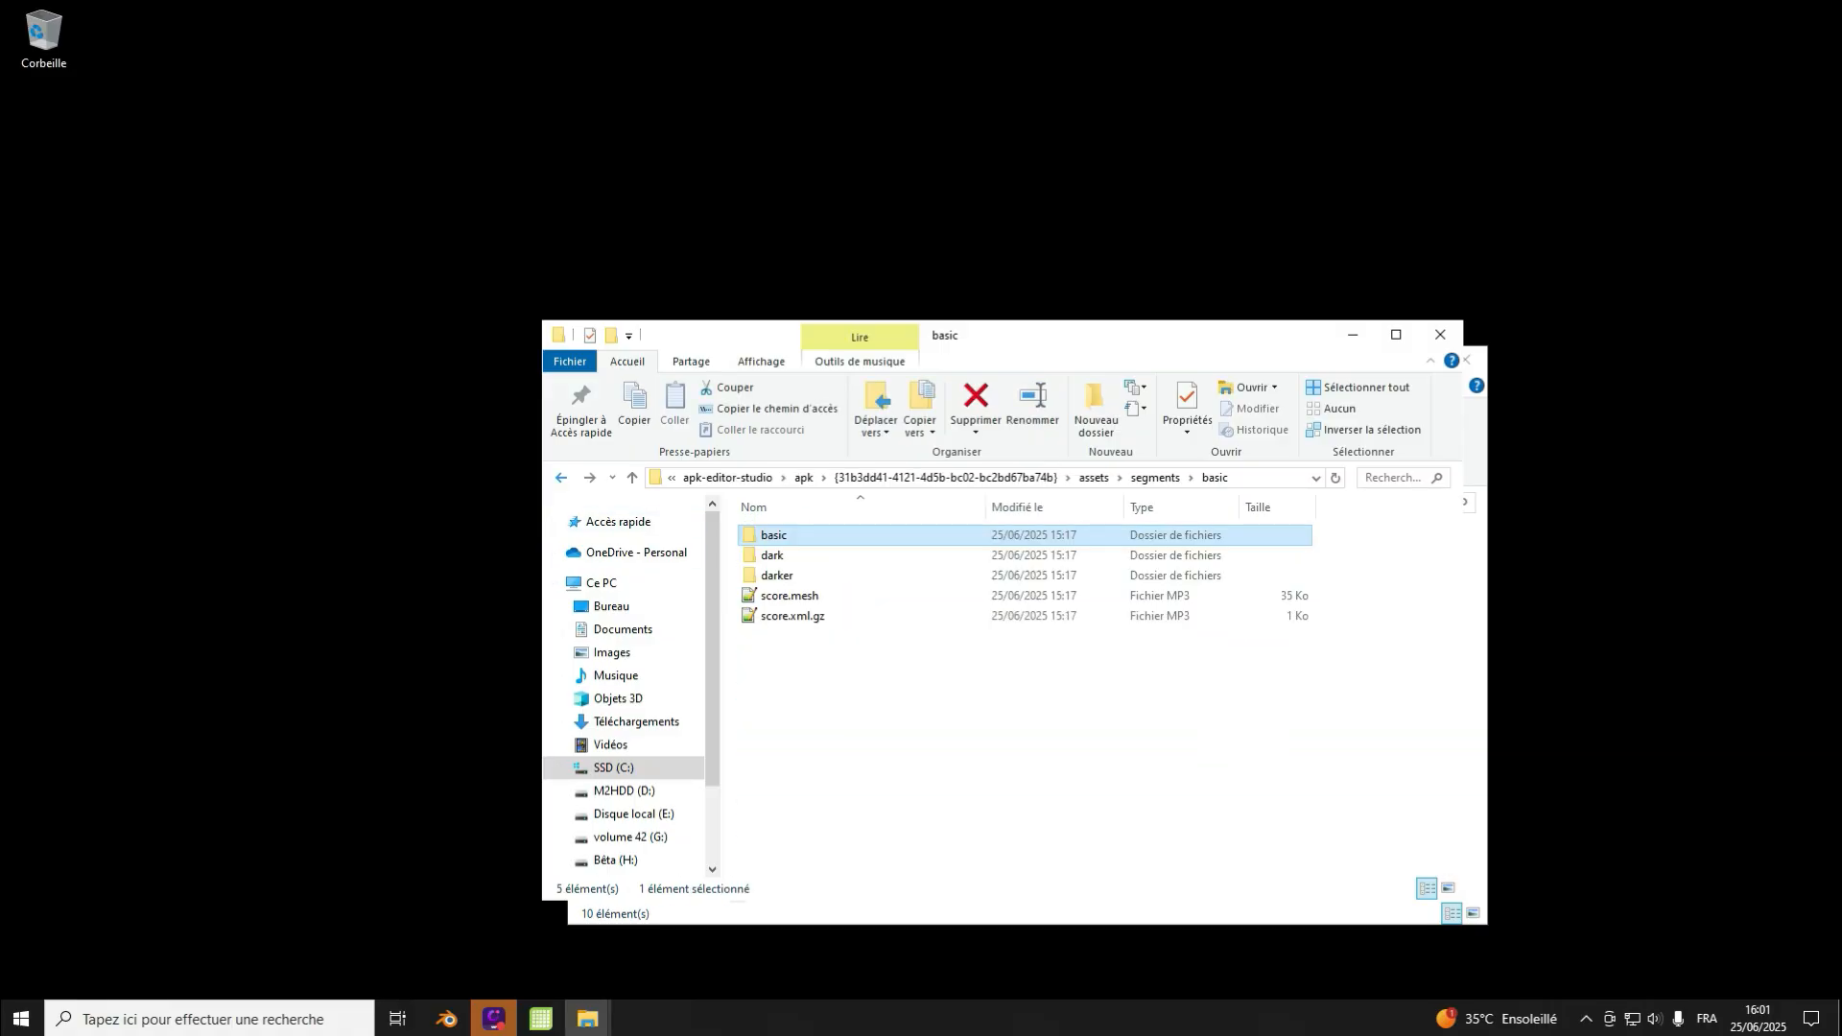
key("alt+Left")
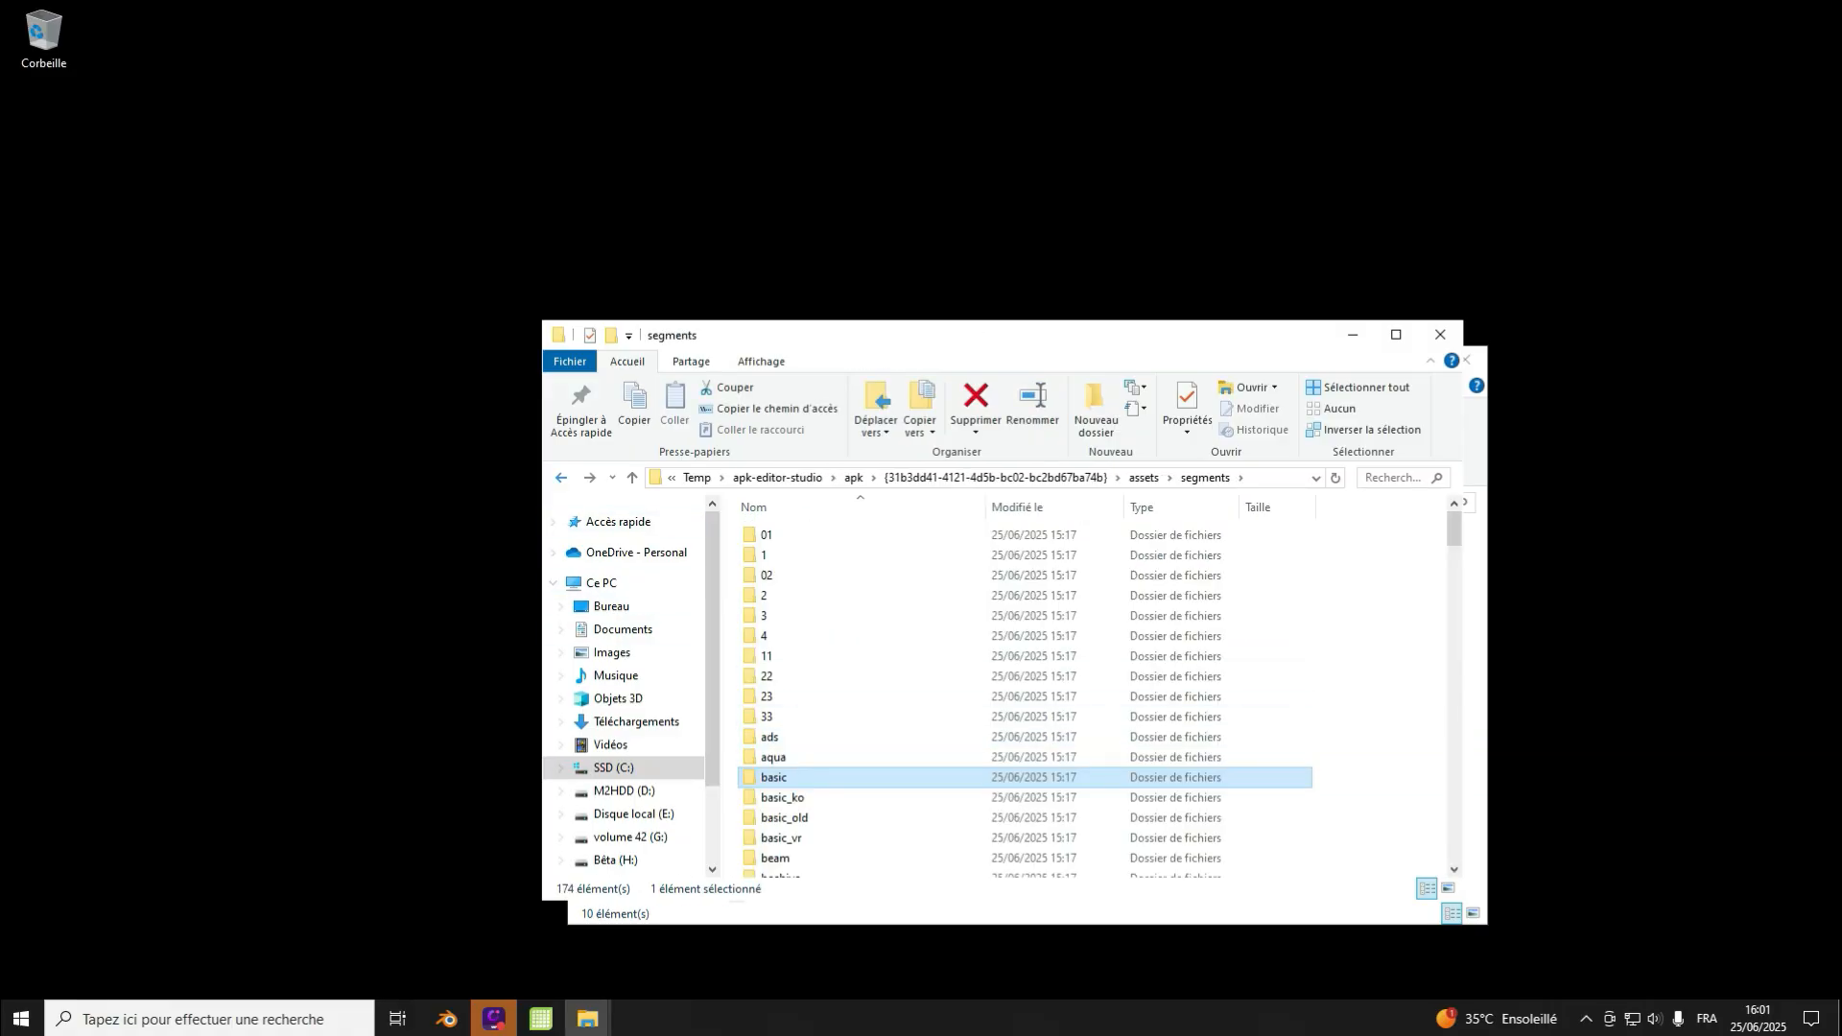
key("alt+Left")
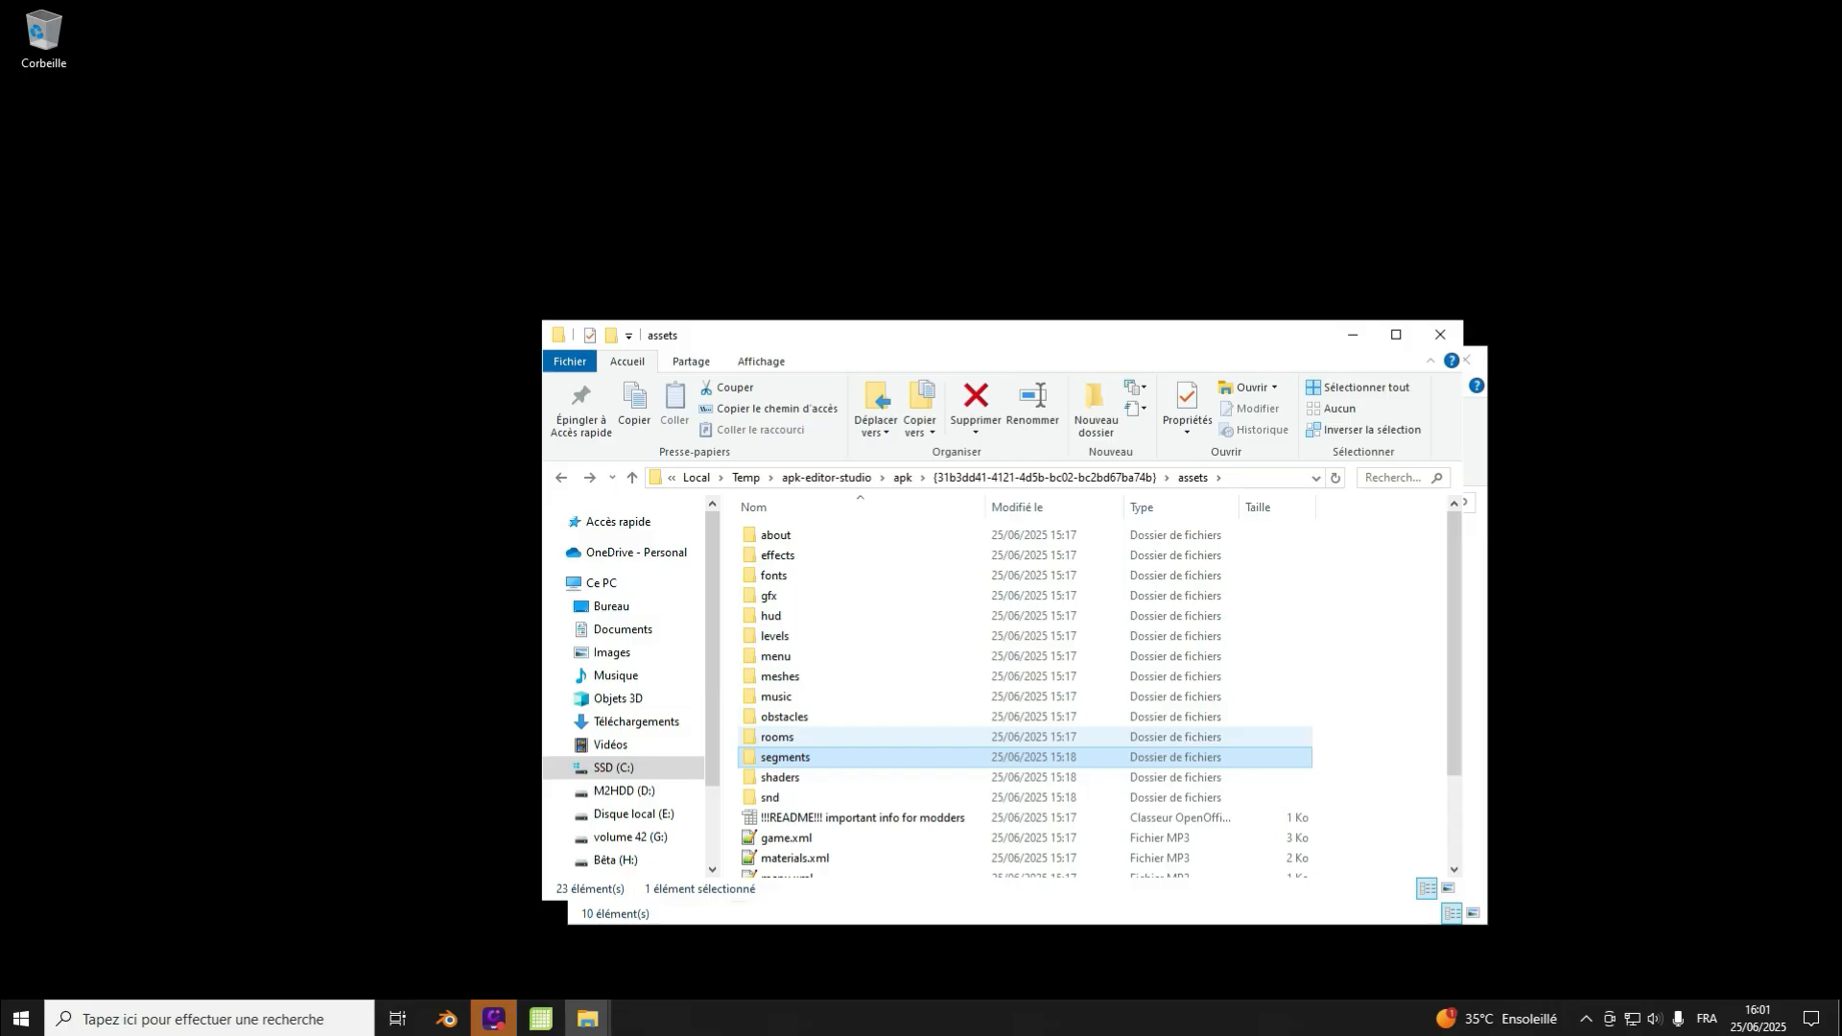
double_click(777, 737)
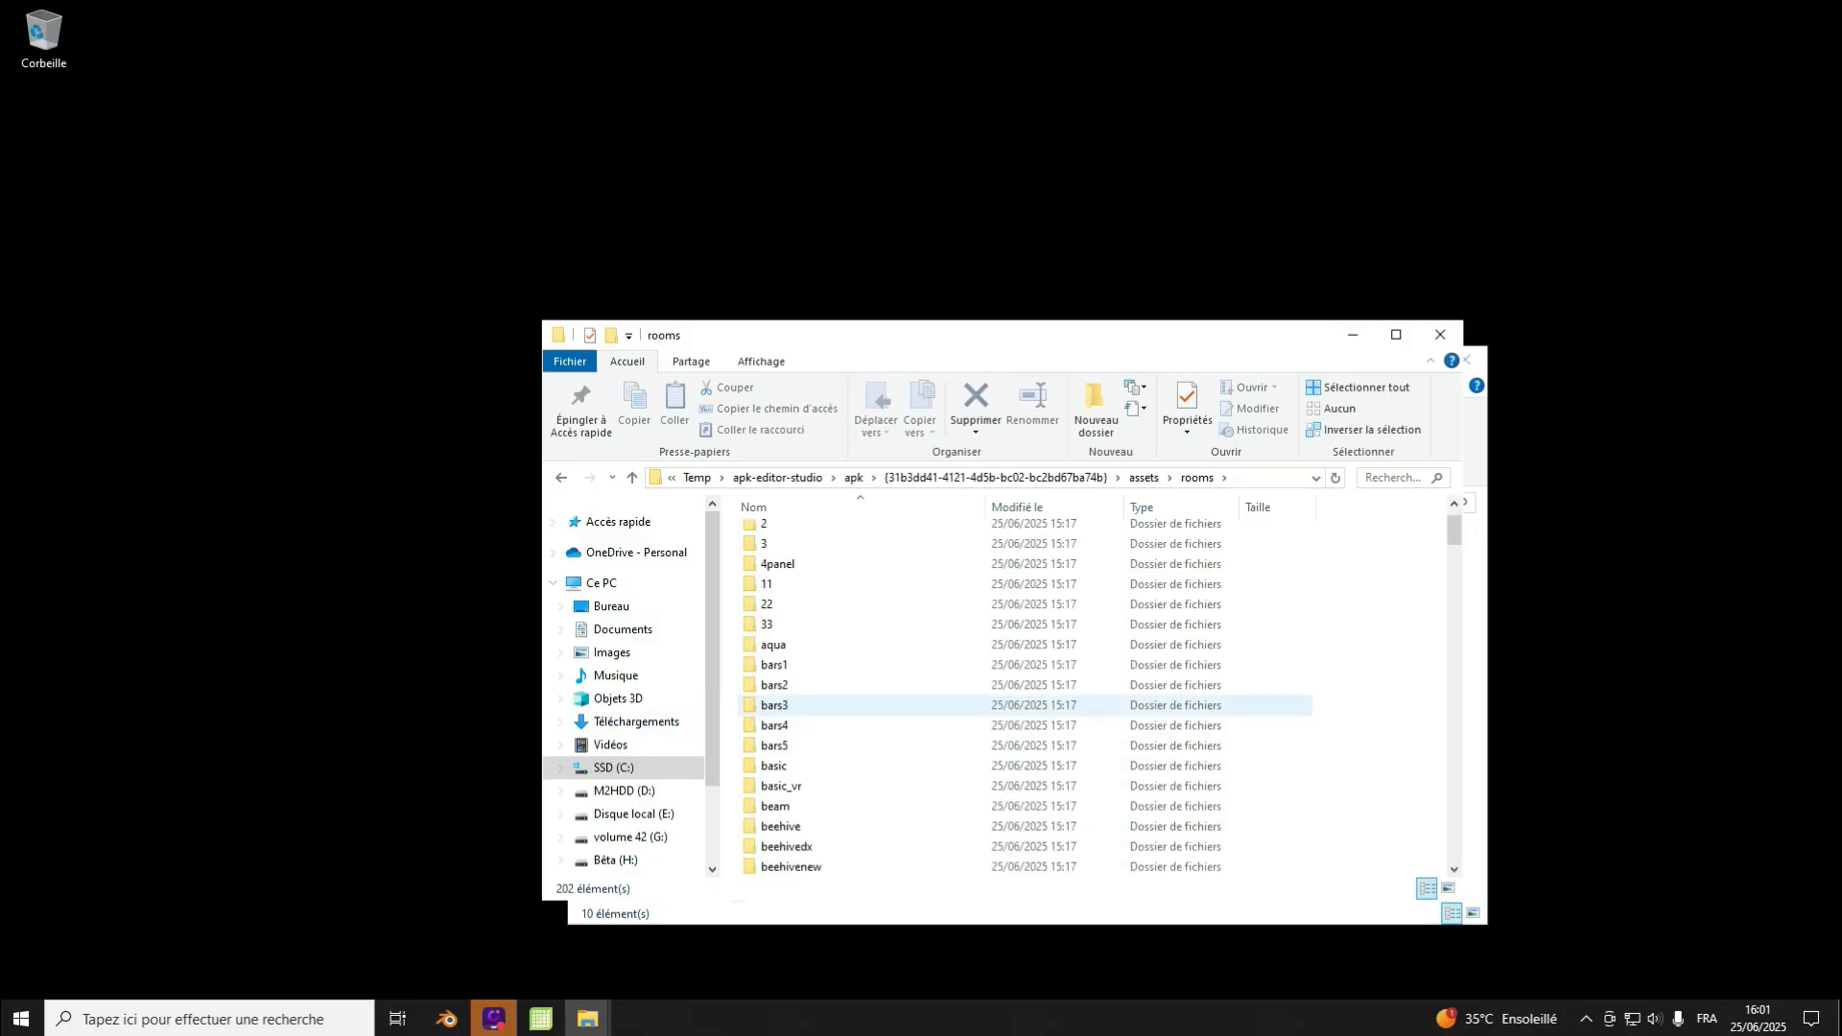
Step: Look over the room folders from 01 to cave5 in the rooms folder
scroll(777, 685, "down", 2)
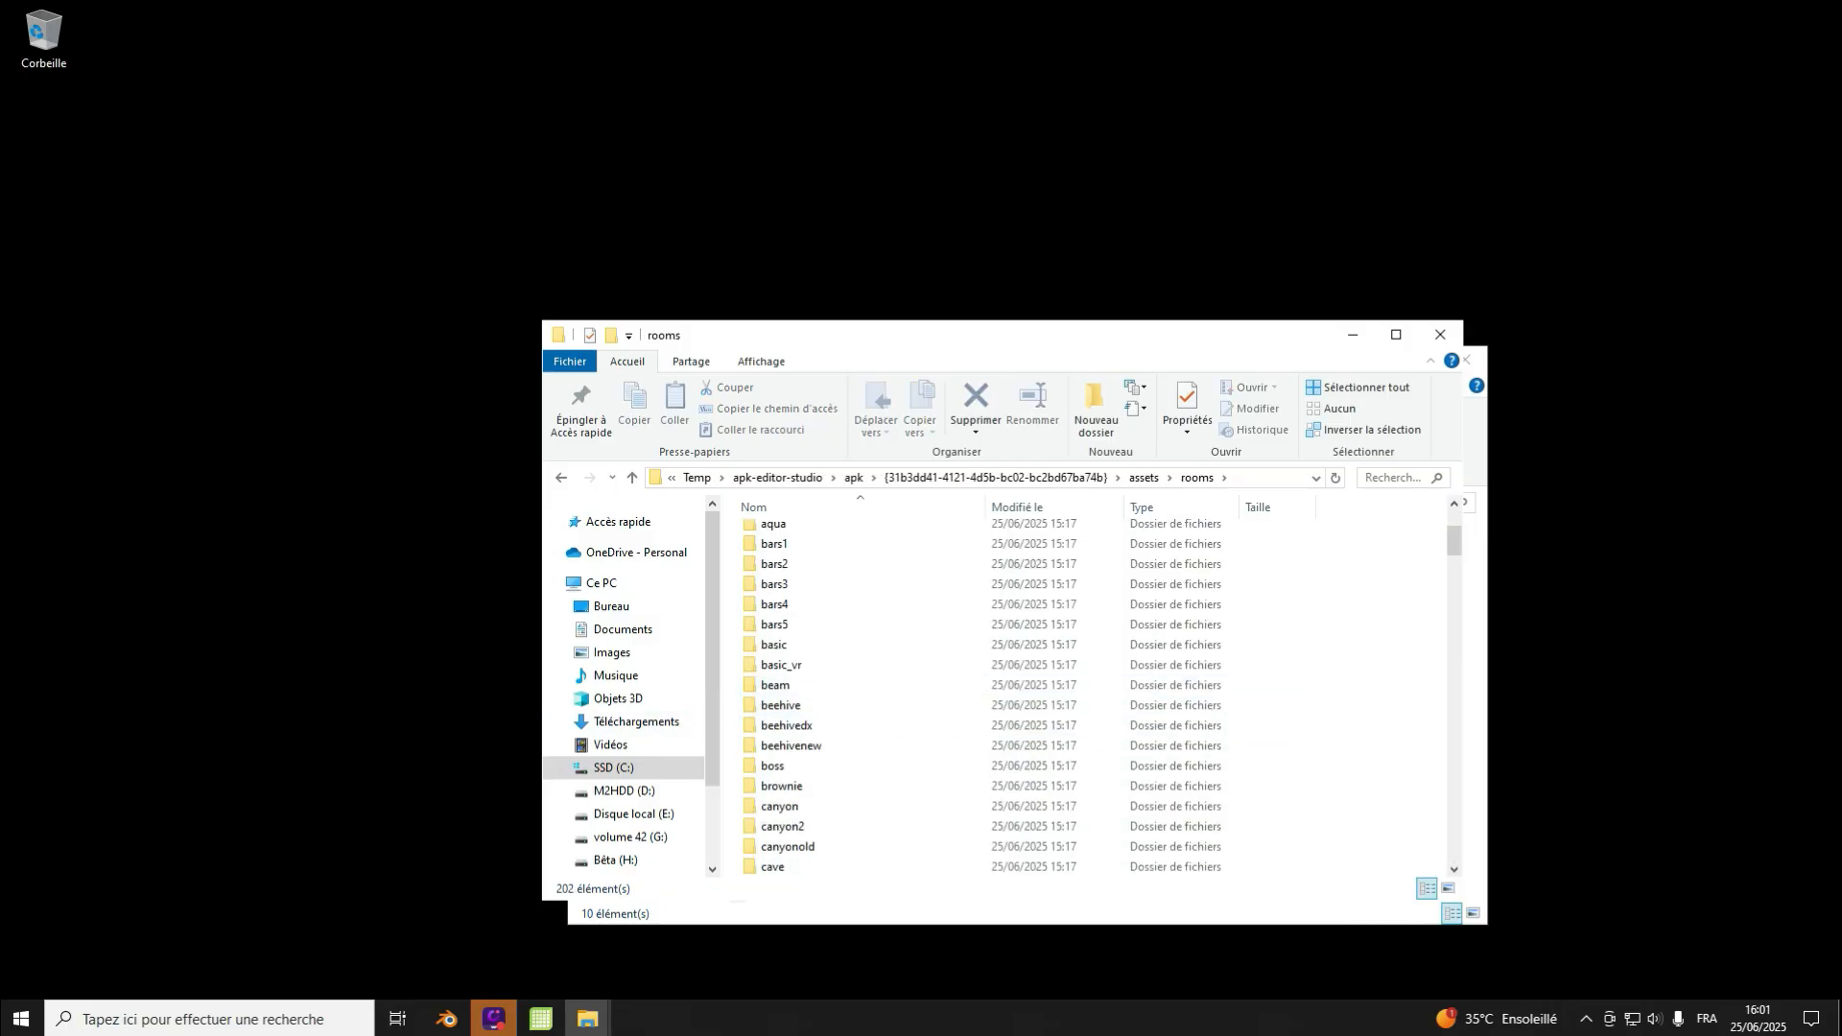
right_click(1381, 617)
left_click(1353, 628)
scroll(1247, 650, "up", 3)
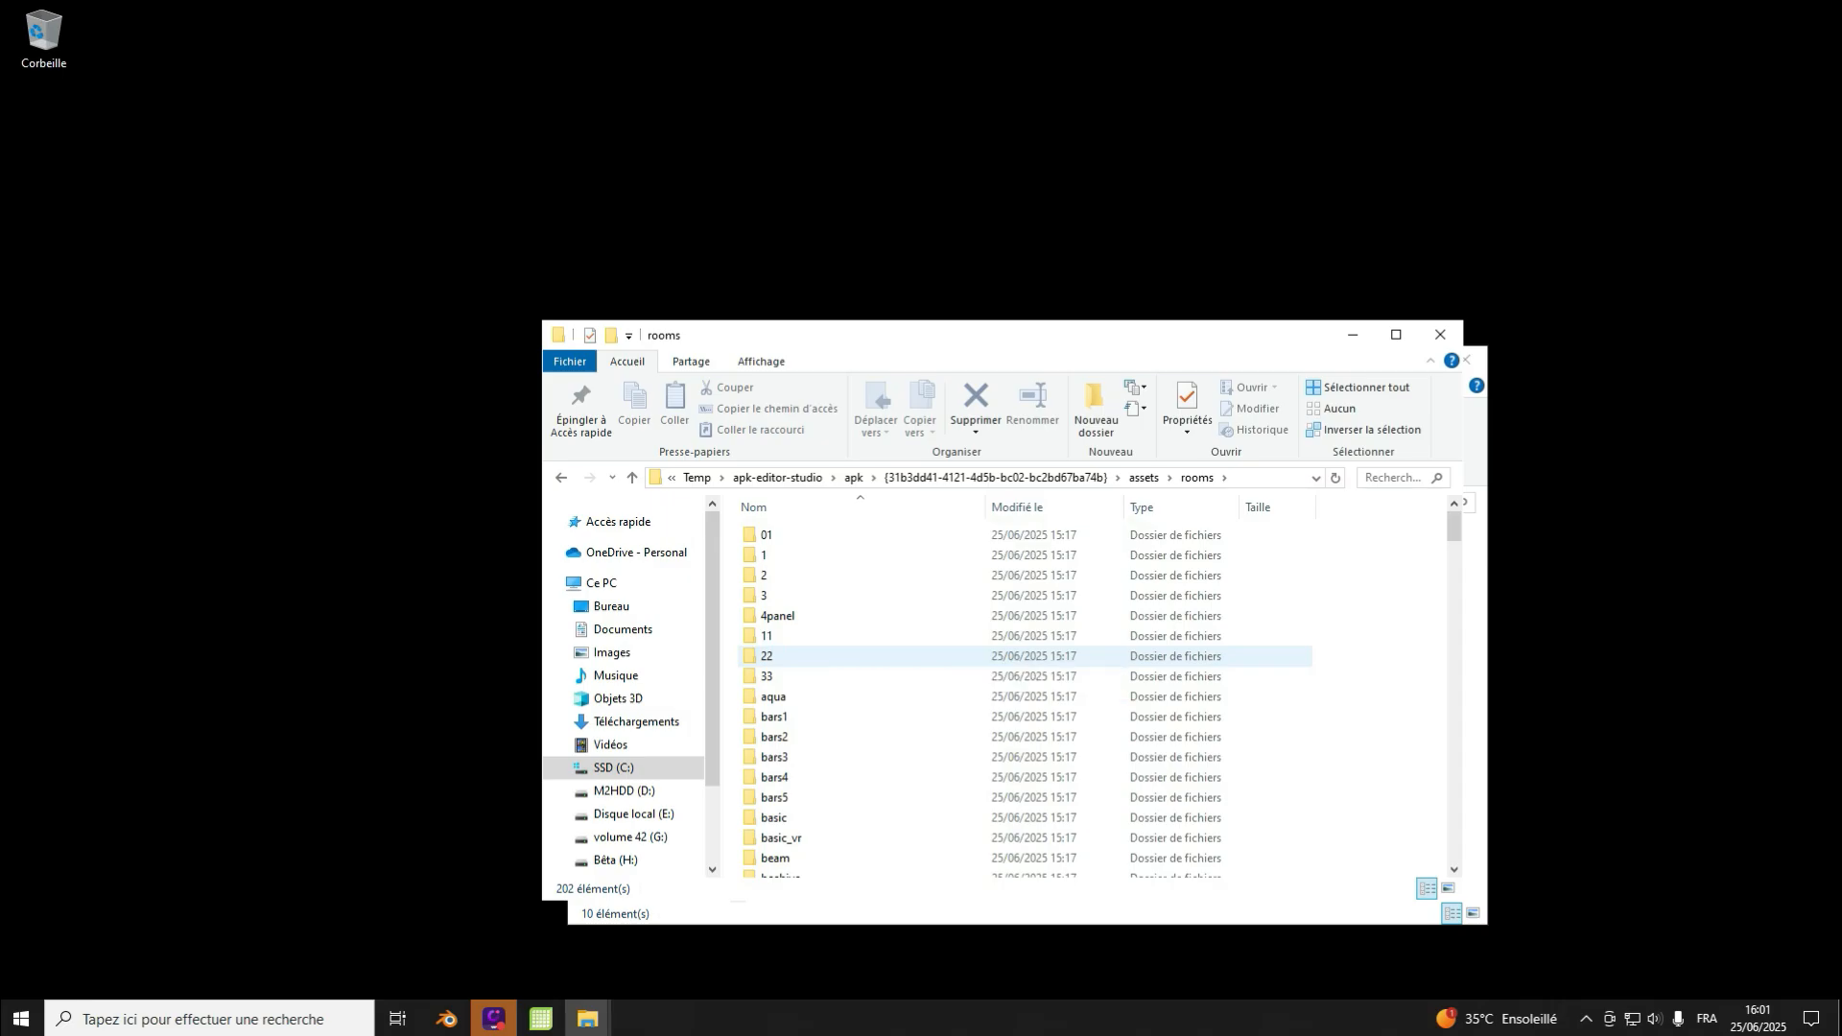
scroll(1199, 731, "down", 3)
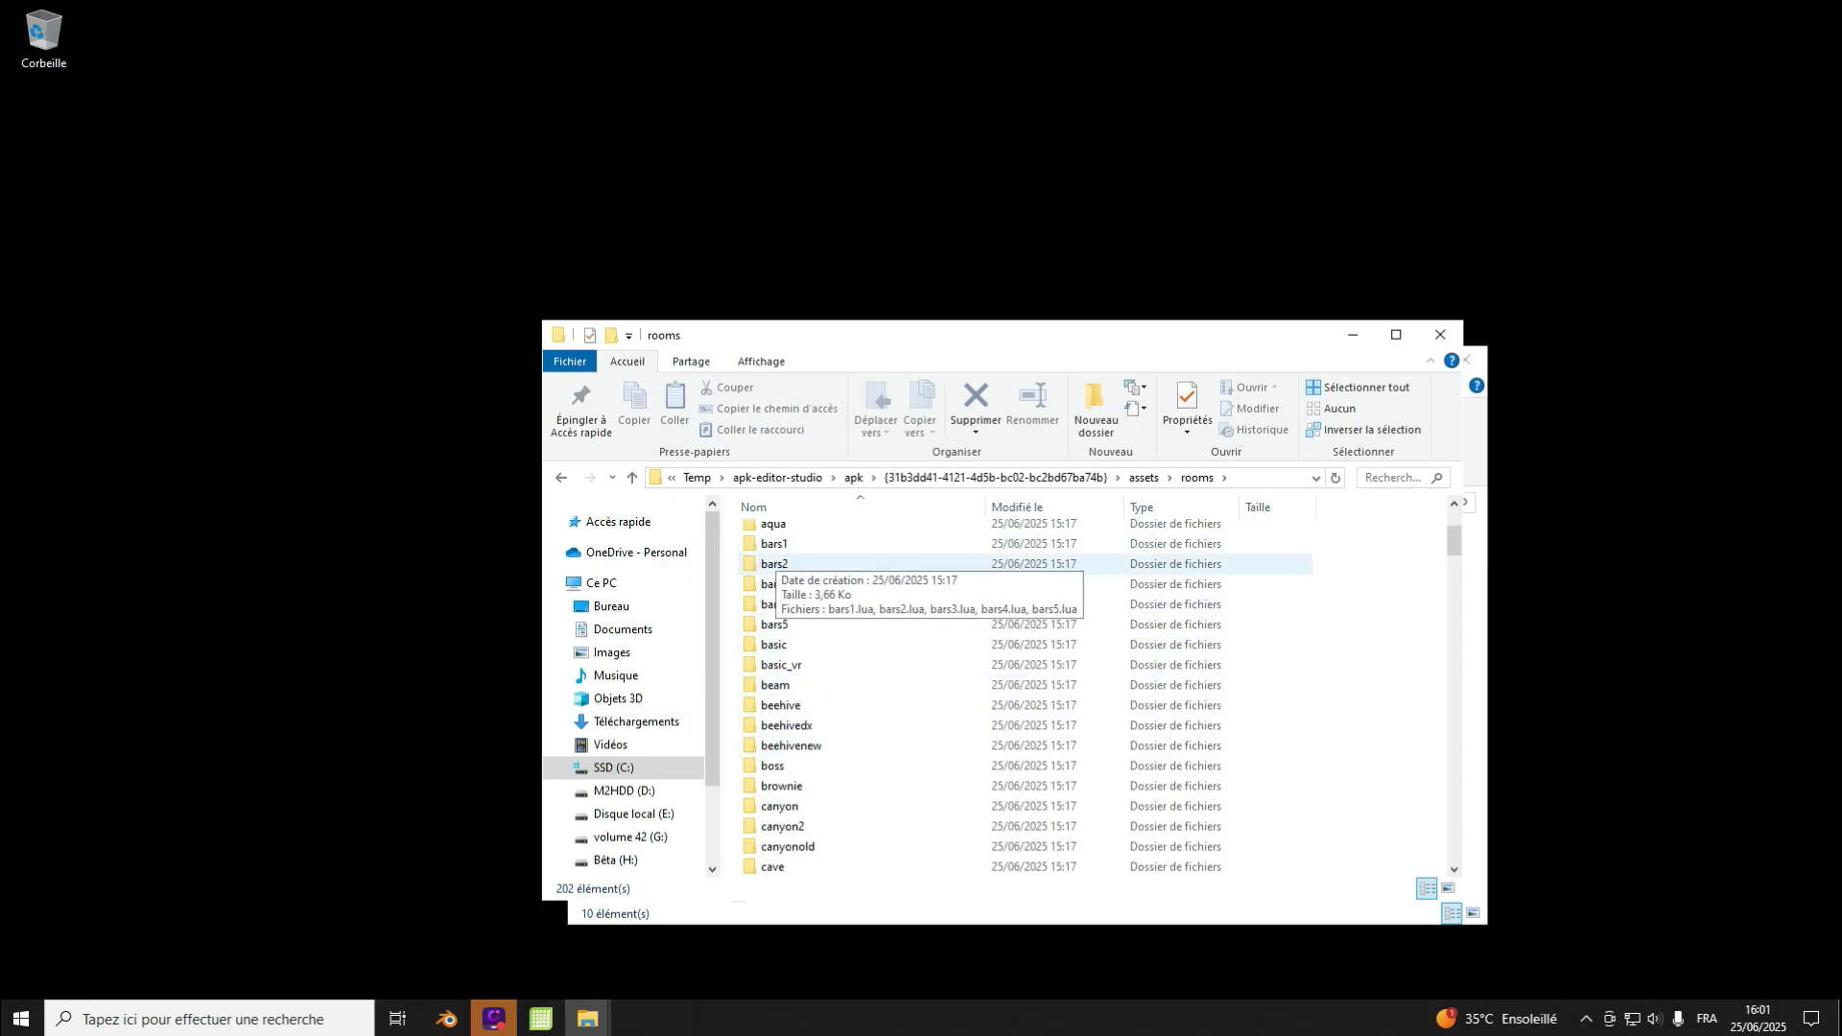
scroll(781, 633, "up", 3)
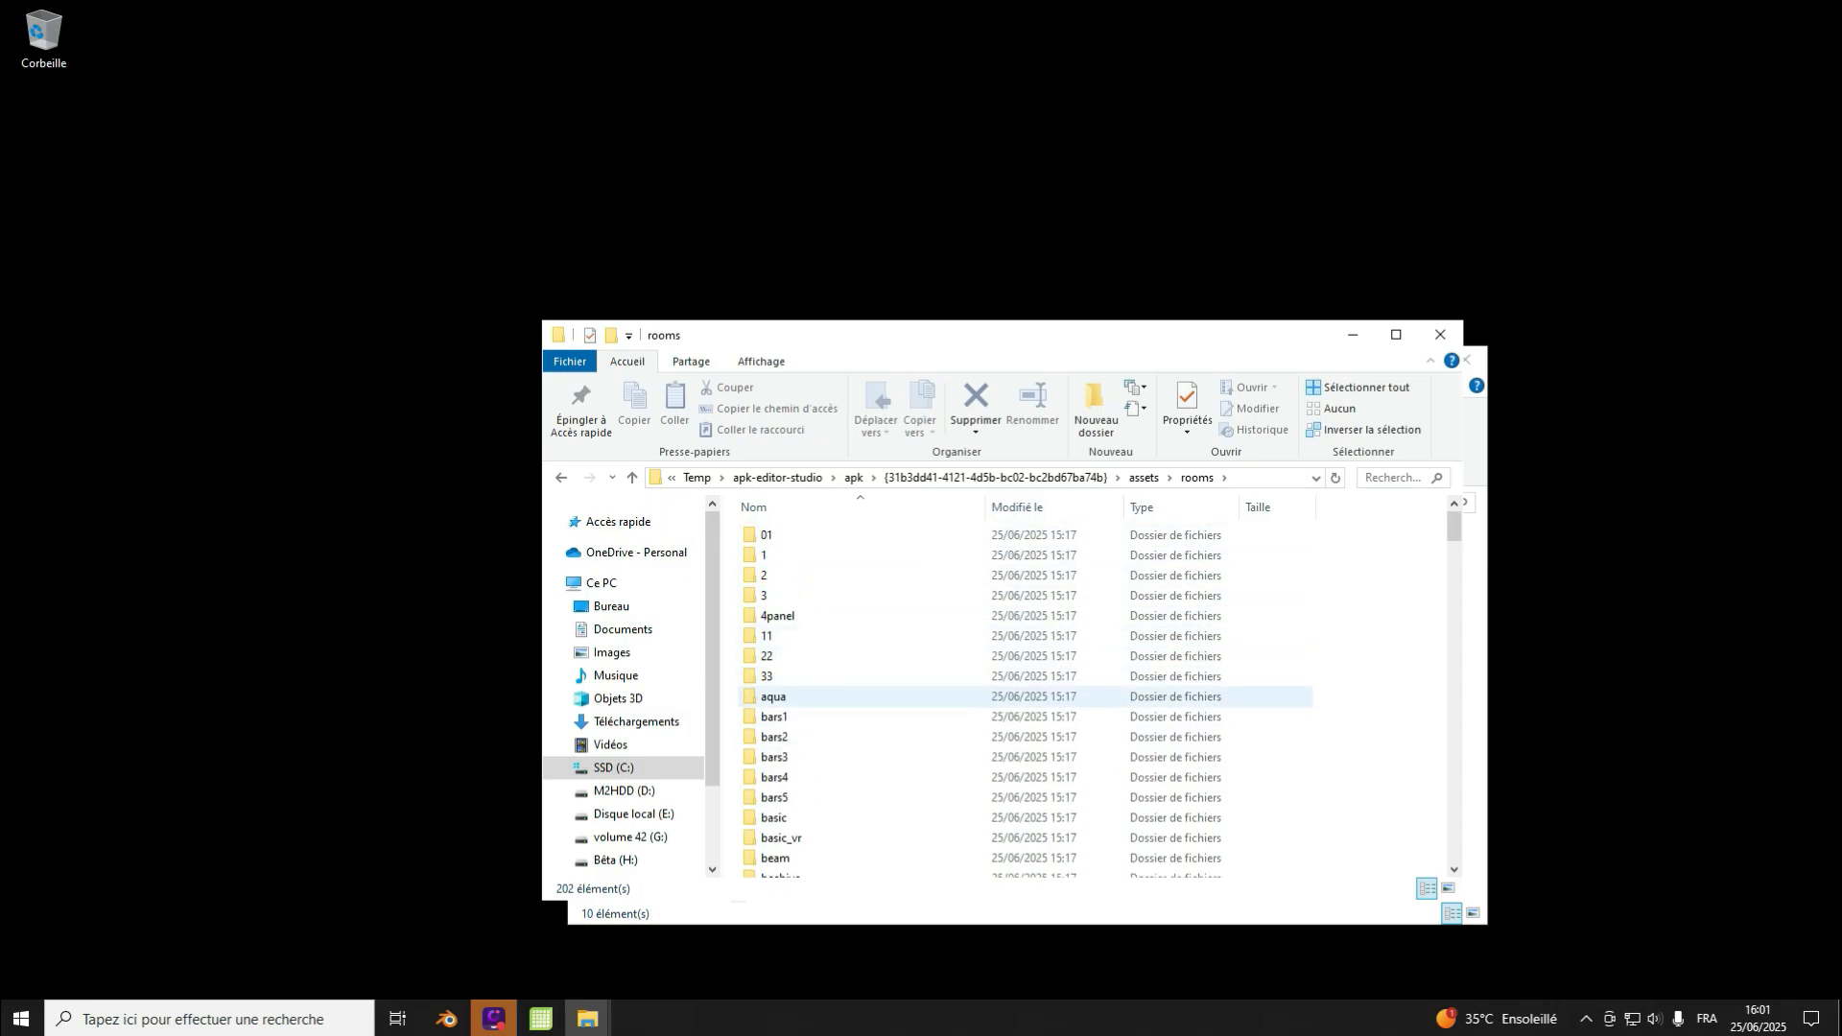
scroll(782, 717, "down", 4)
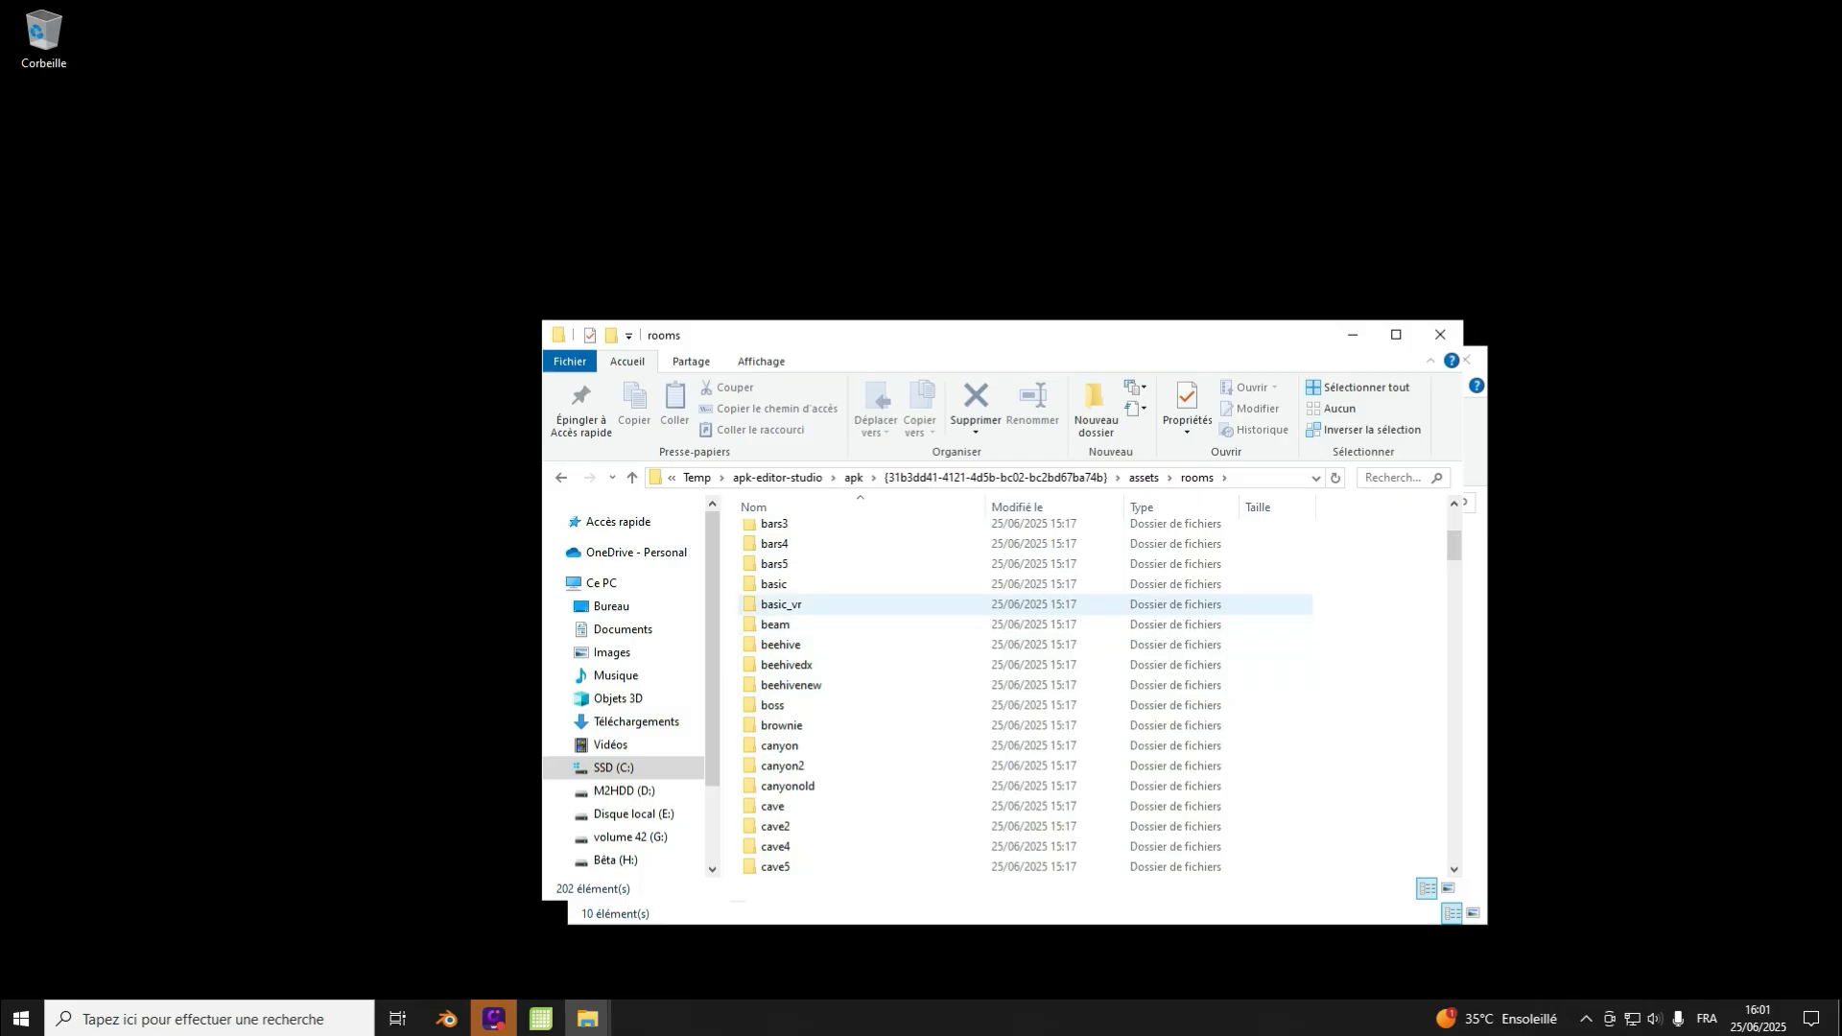
scroll(782, 605, "up", 2)
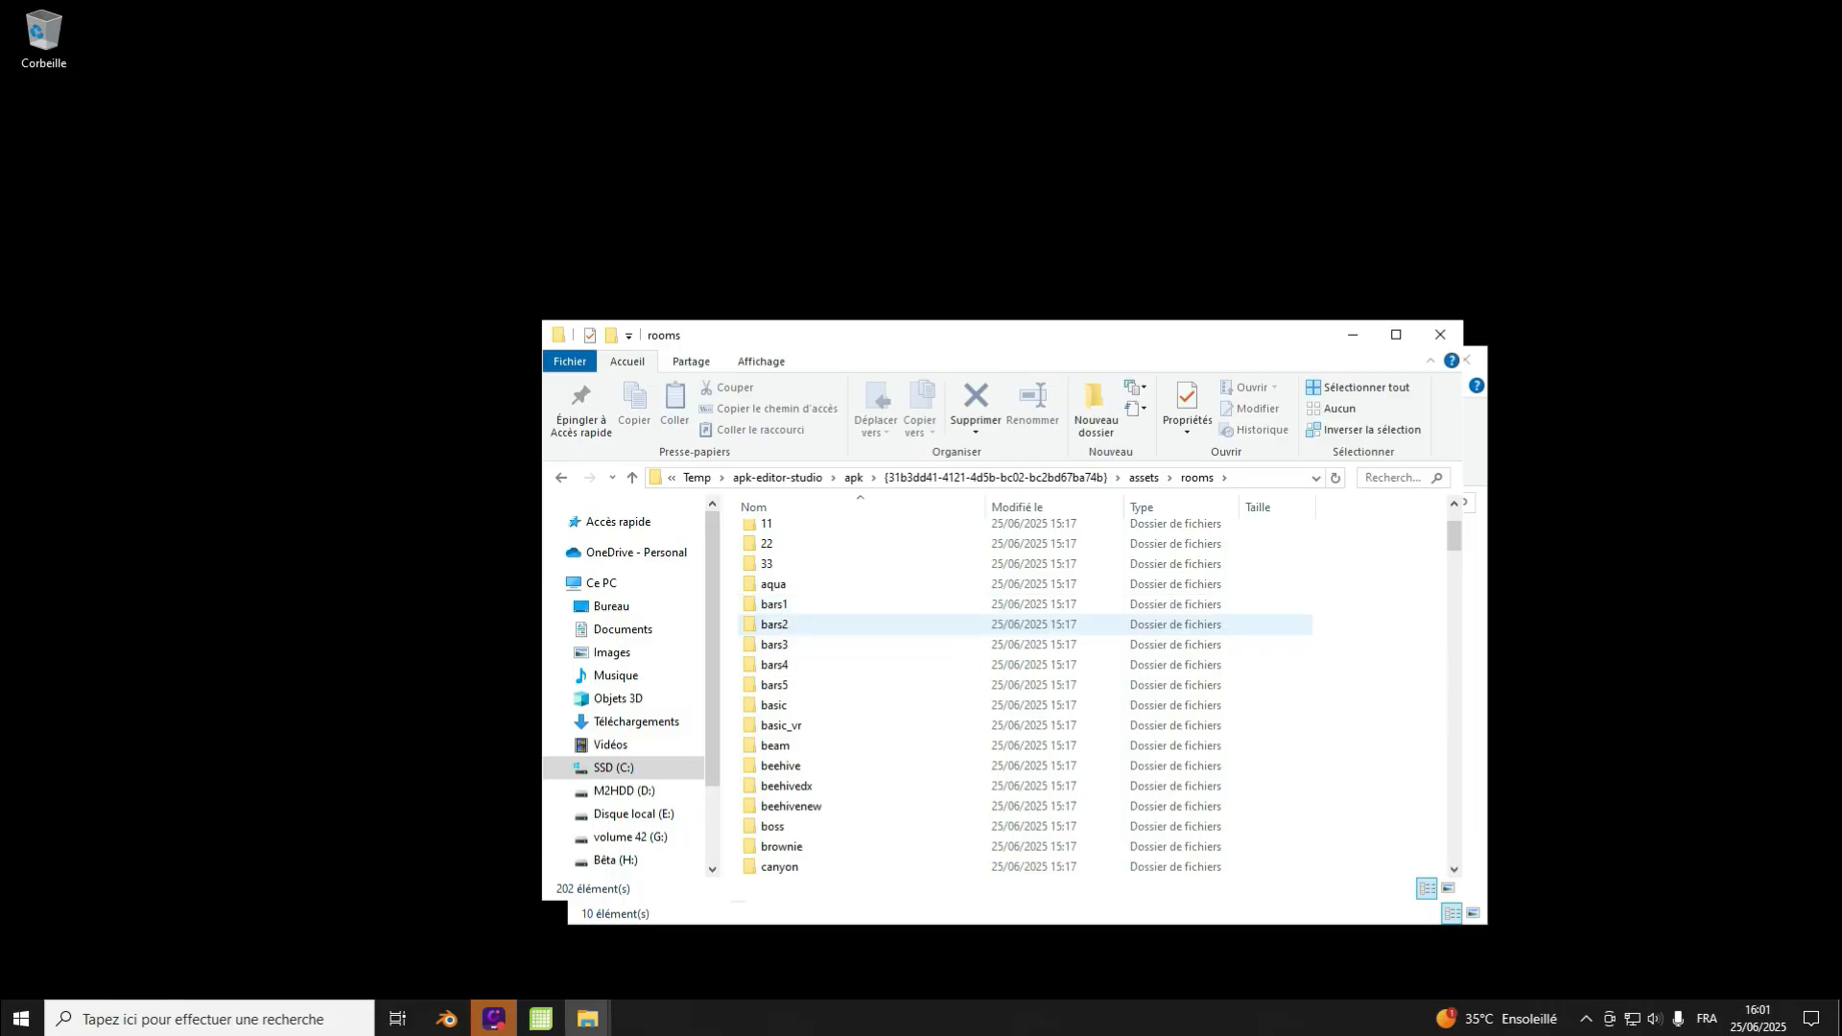
Step: View the Lua files in the bars1 room folder and return to the rooms folder
double_click(774, 605)
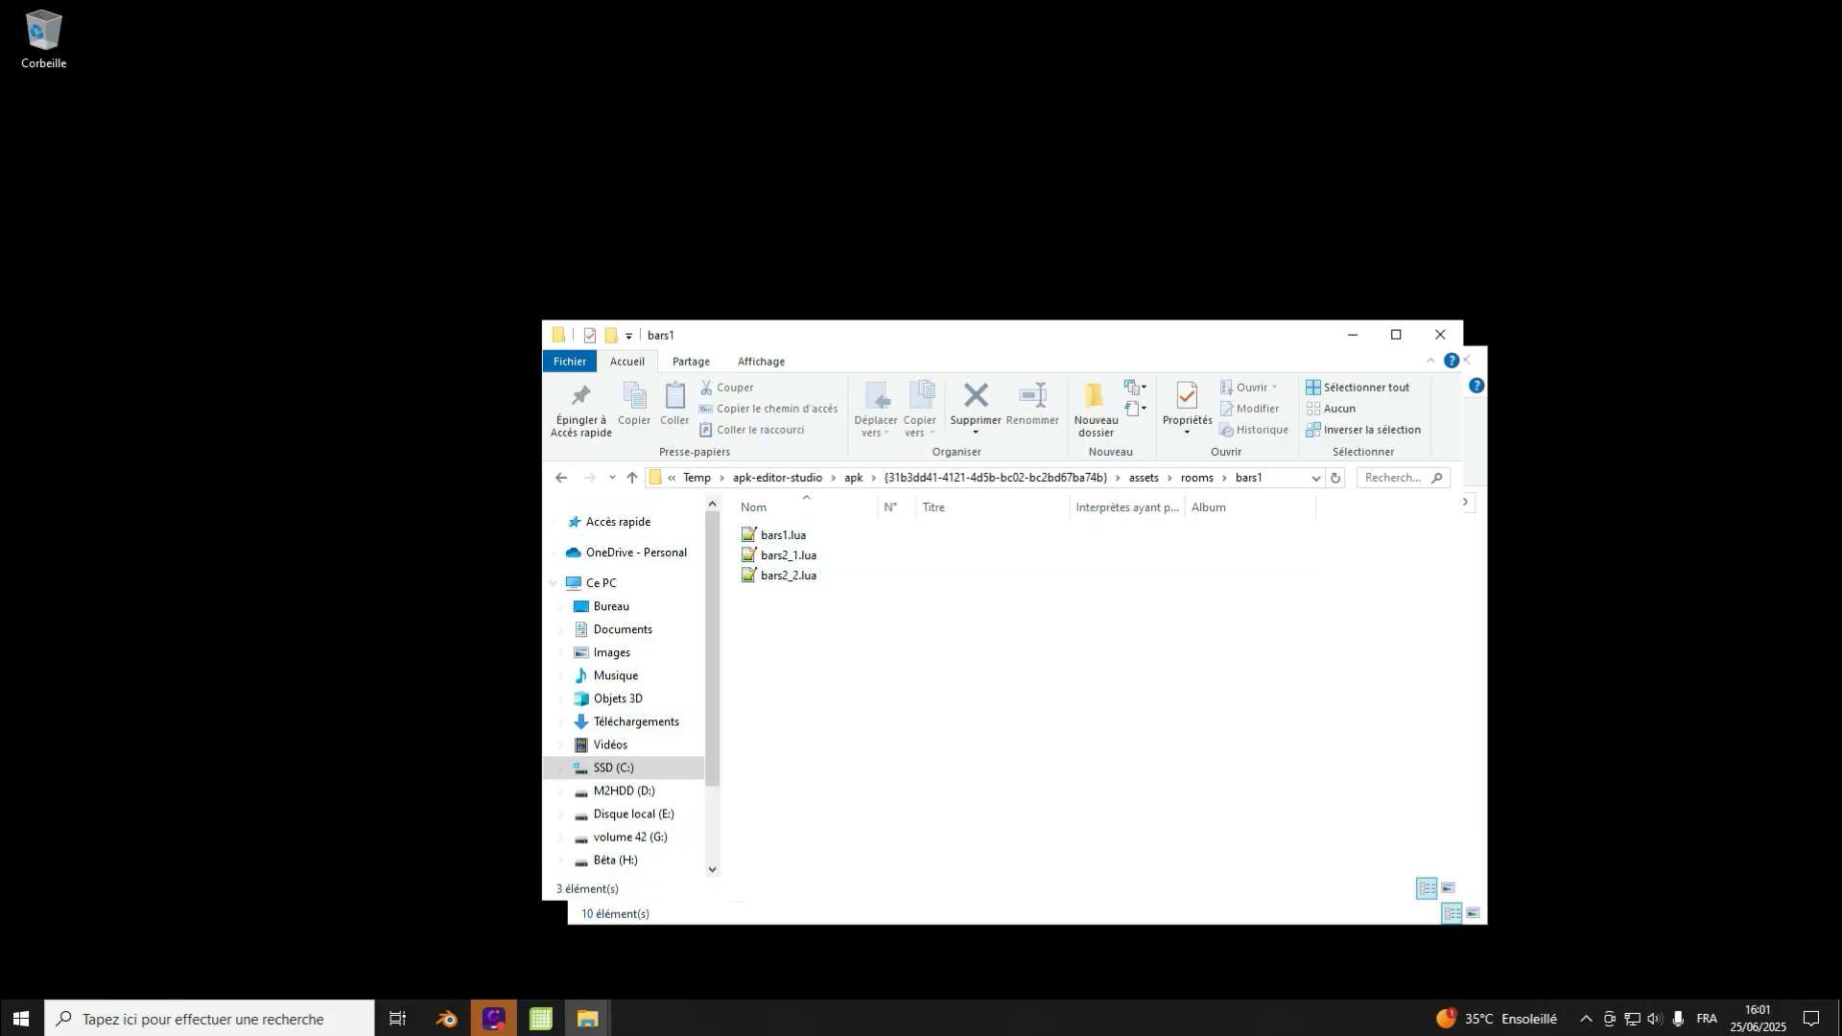
key("alt+Left")
scroll(773, 671, "down", 1)
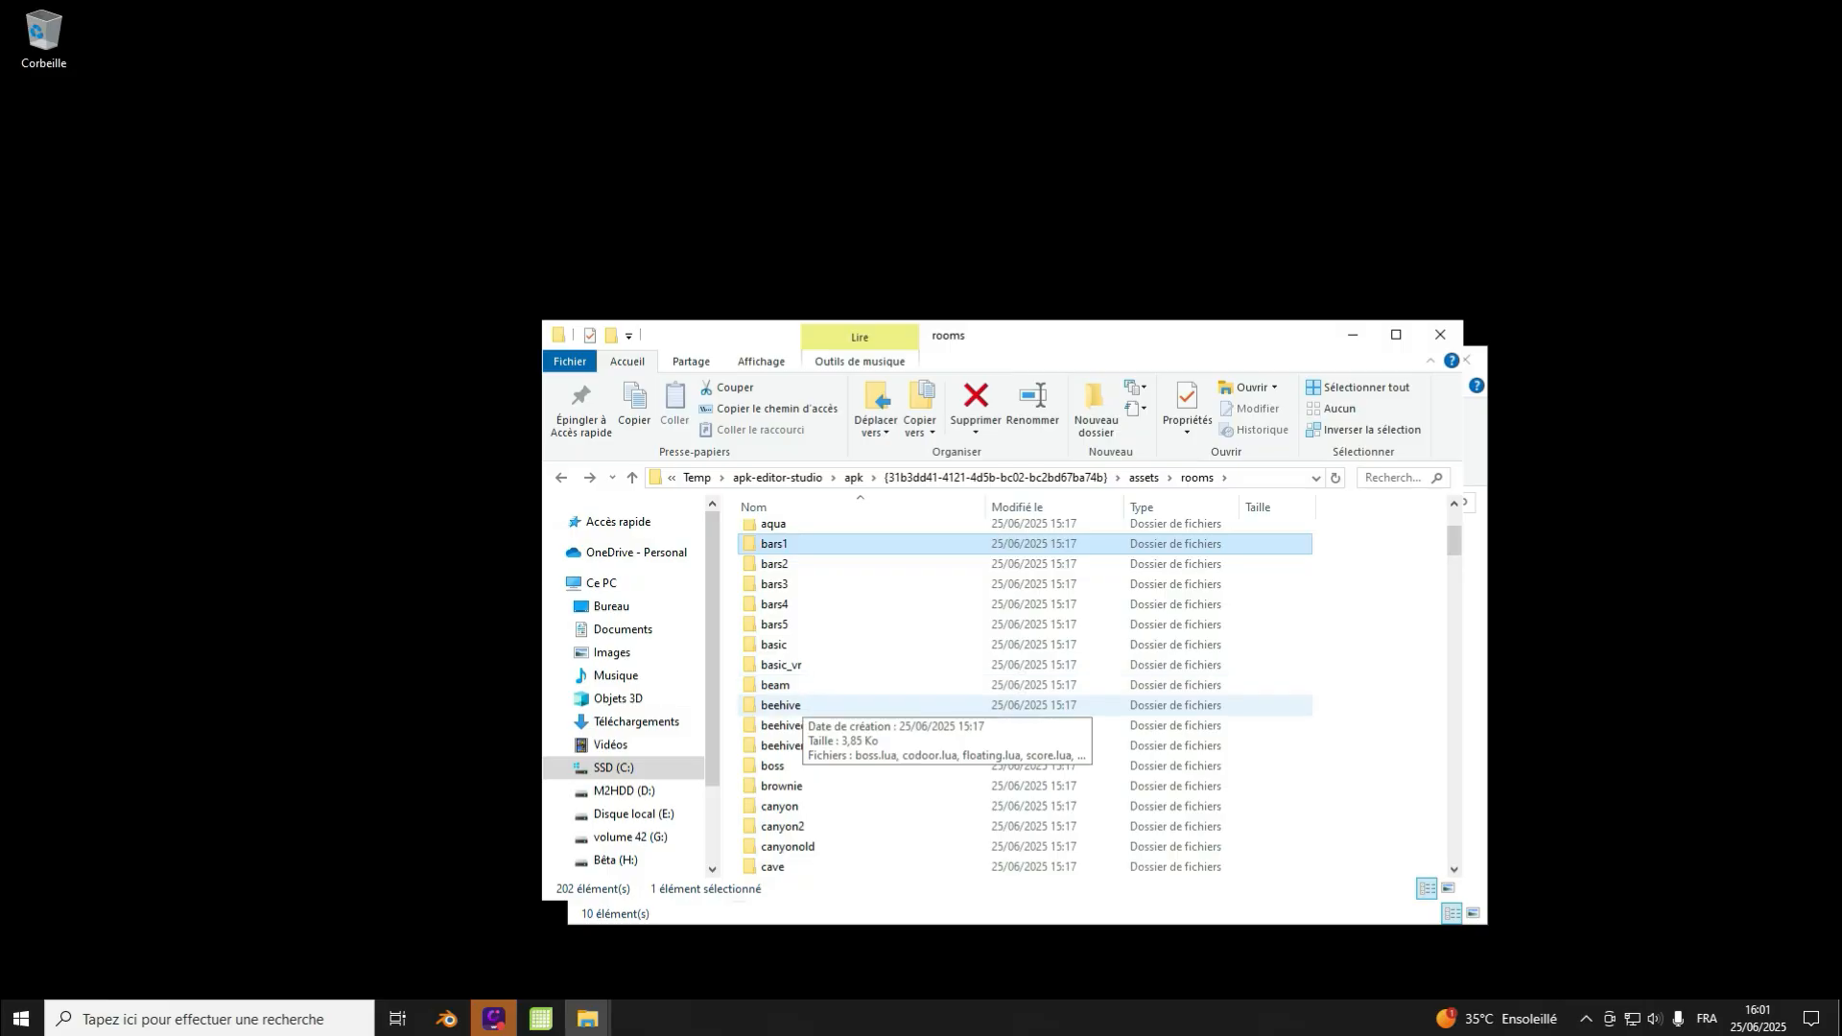
Step: Look in the basic room folder, return to the bars1 folder and open bars1.lua for viewing
double_click(773, 645)
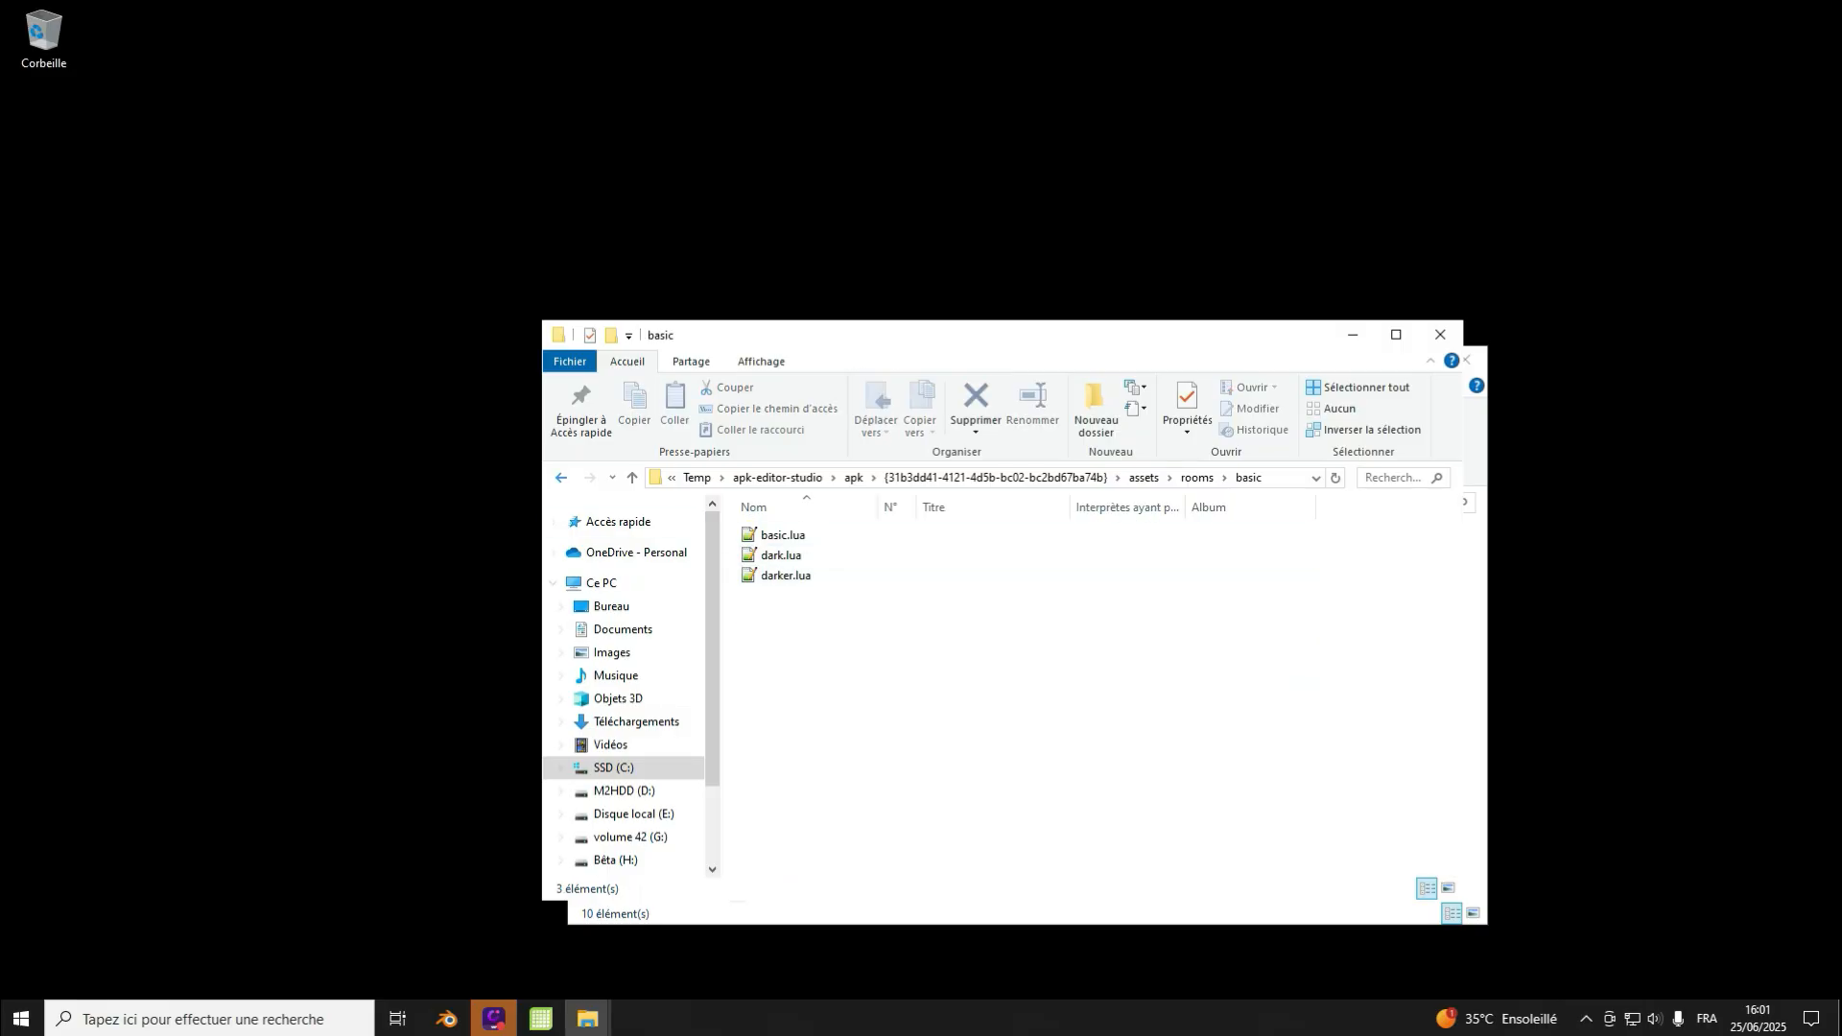
key("alt+Left")
double_click(773, 716)
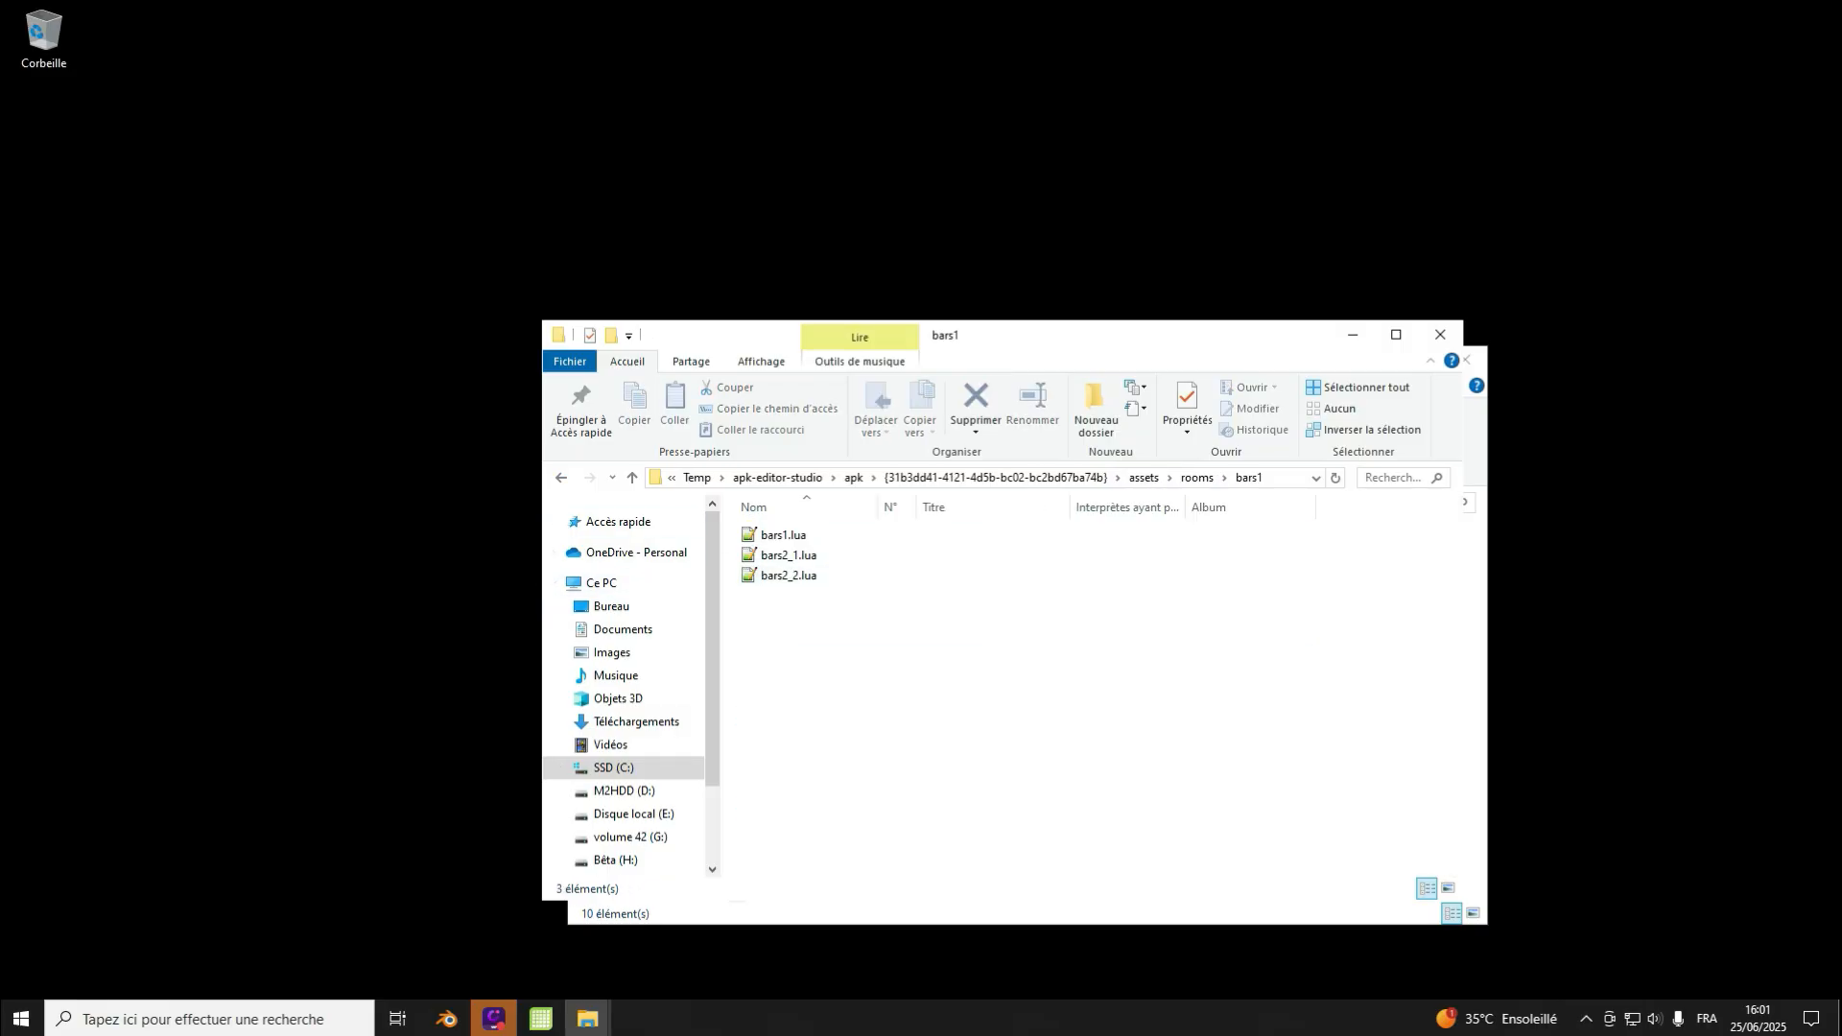
right_click(764, 660)
left_click(767, 628)
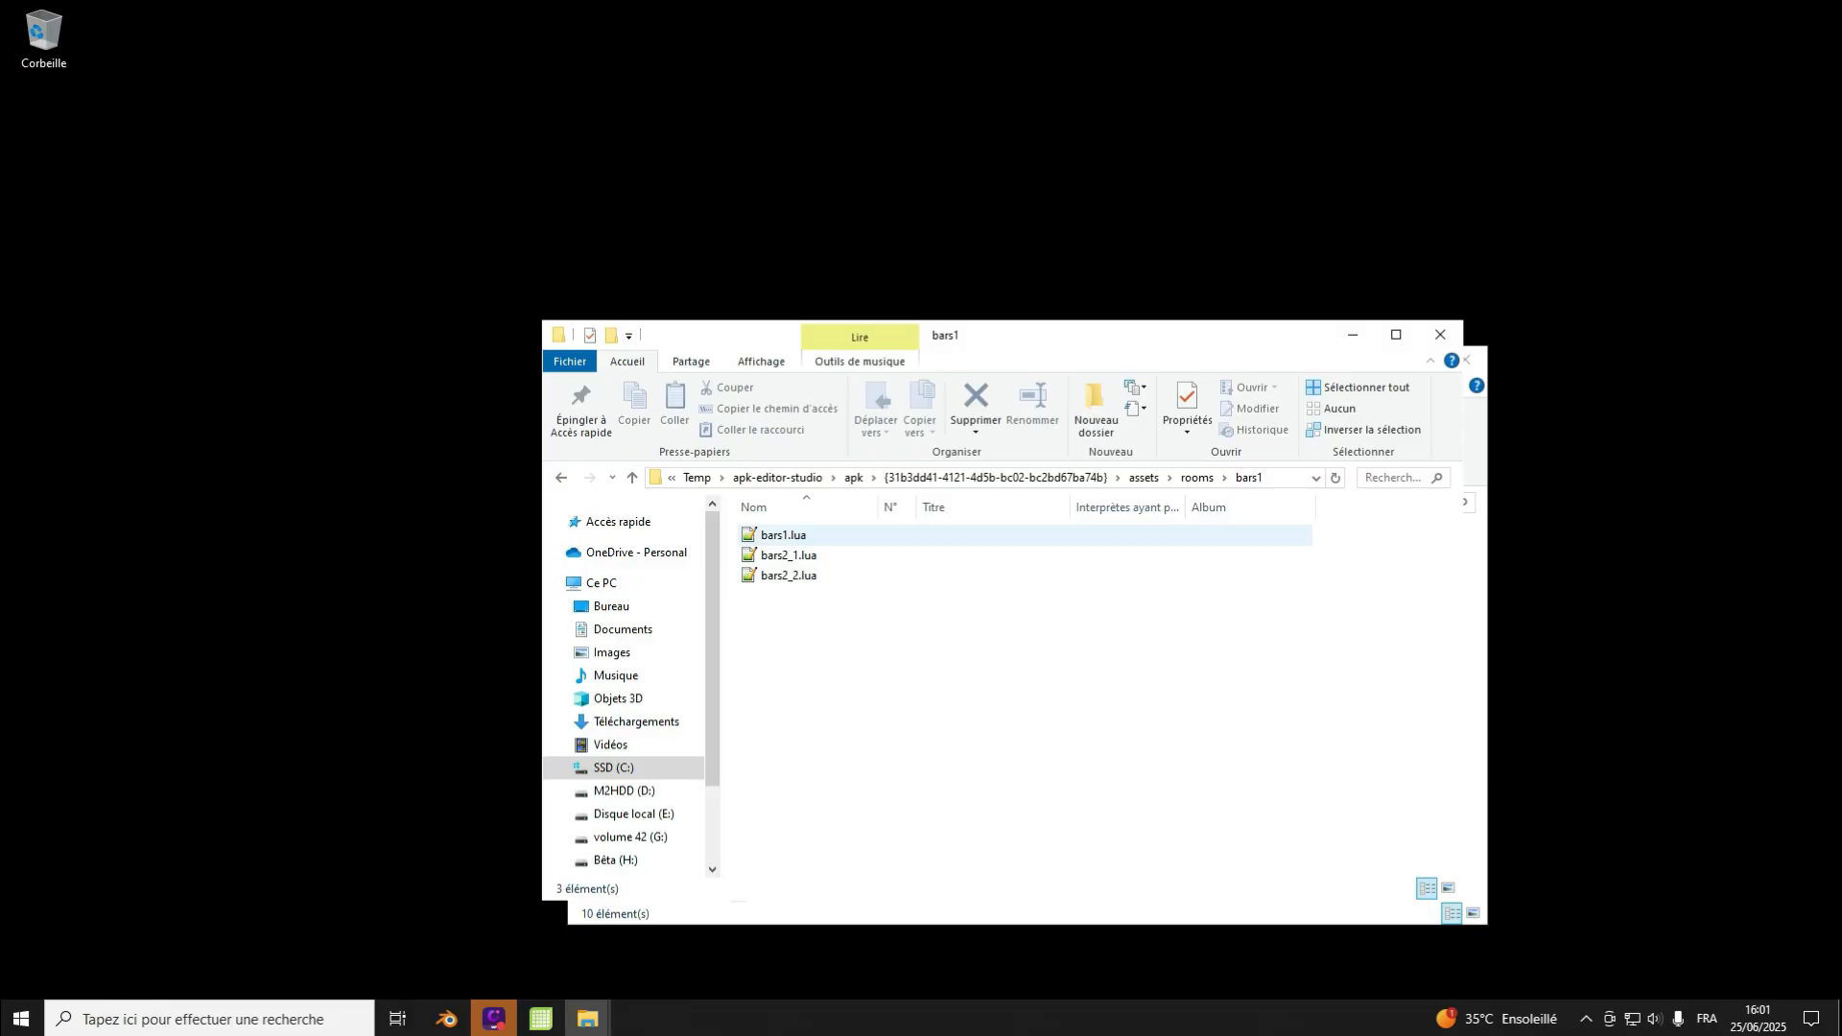
double_click(782, 534)
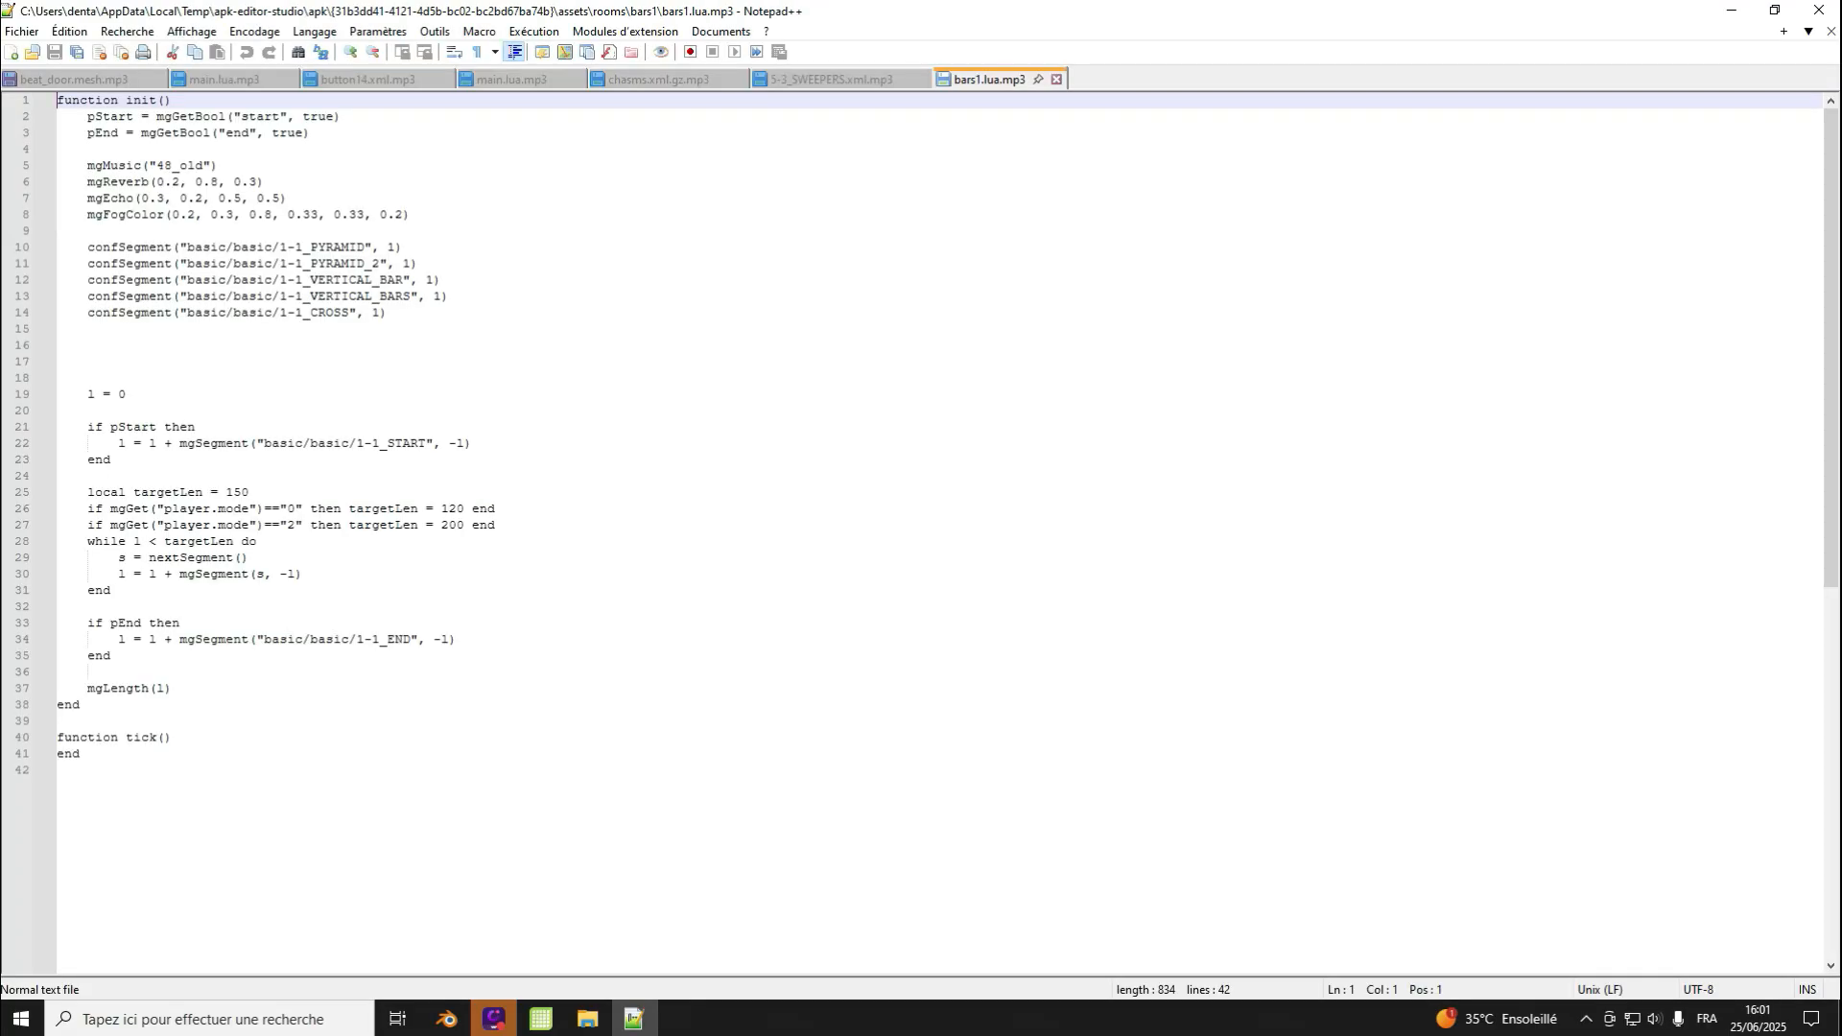
Step: Highlight the "48_old" track name in the mgMusic line of bars1.lua, and minimise the editor
double_click(181, 165)
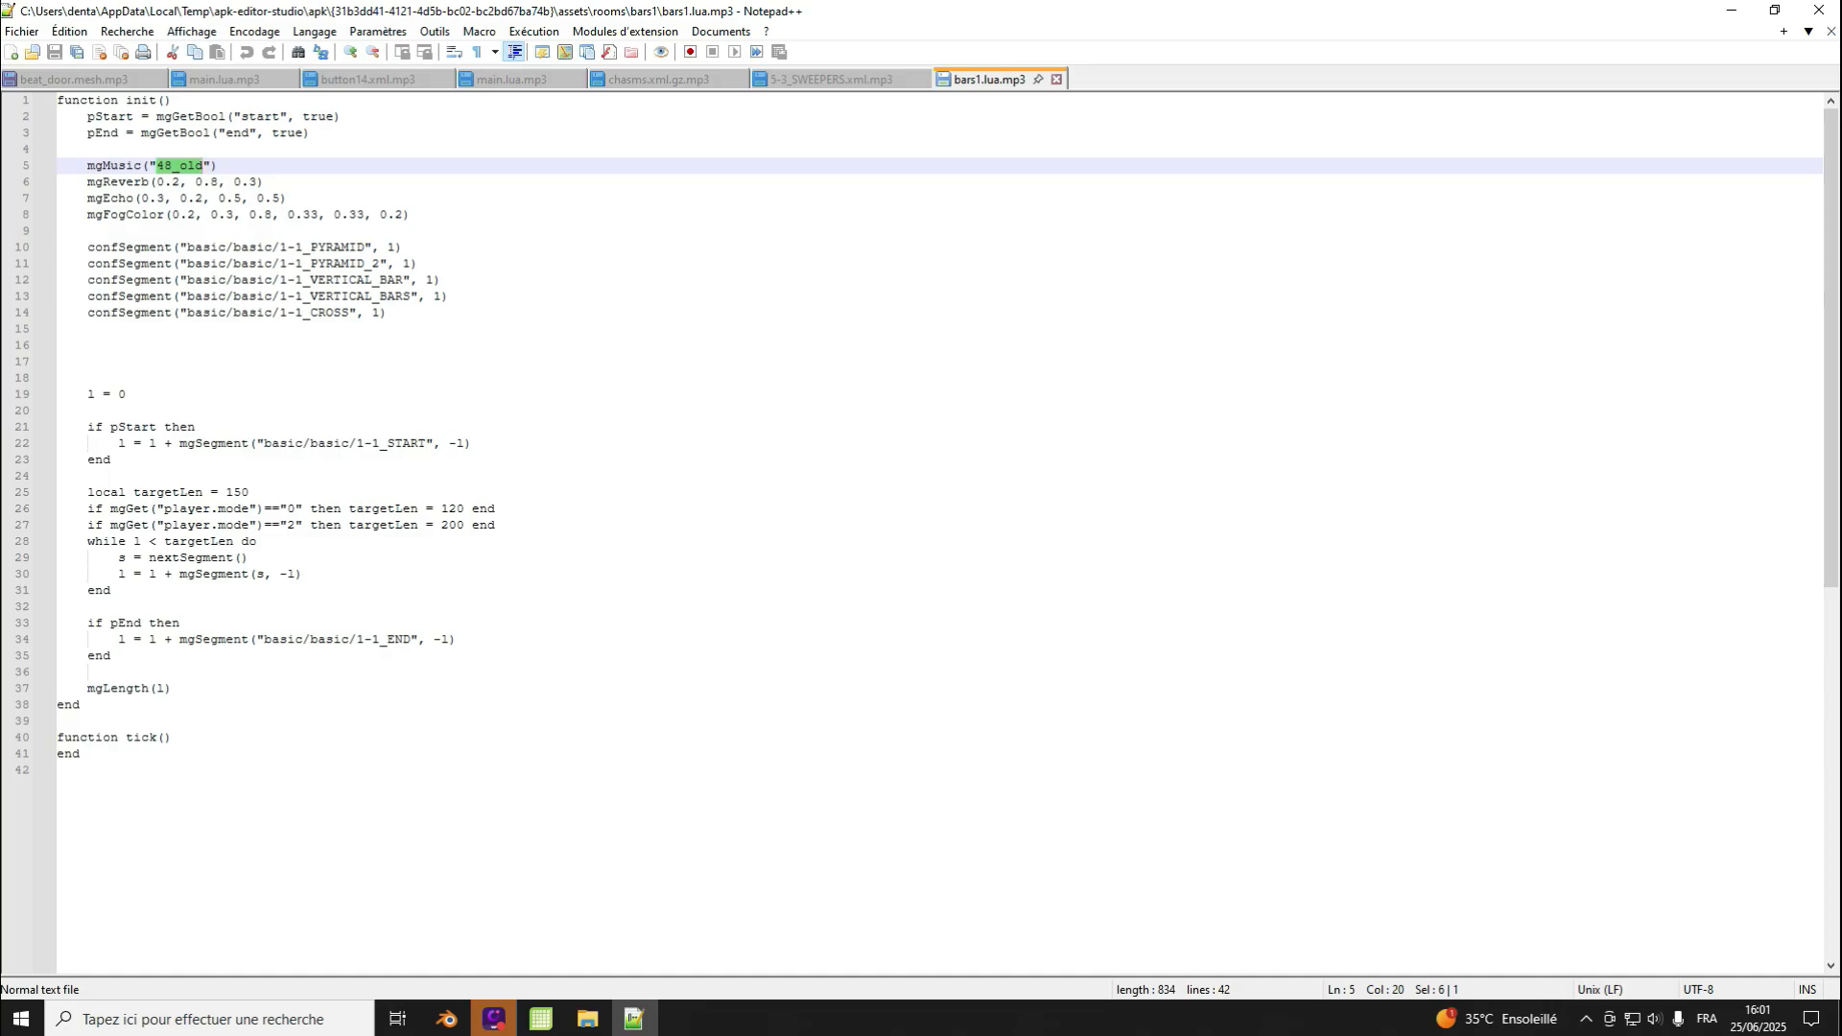
left_click(218, 165)
left_click_drag(157, 165, 204, 165)
left_click(219, 165)
left_click_drag(156, 165, 212, 165)
left_click(1731, 10)
Step: Go up to the assets folder, open the music folder and look over its .ogg tracks
key("alt+Up")
key("alt+Up")
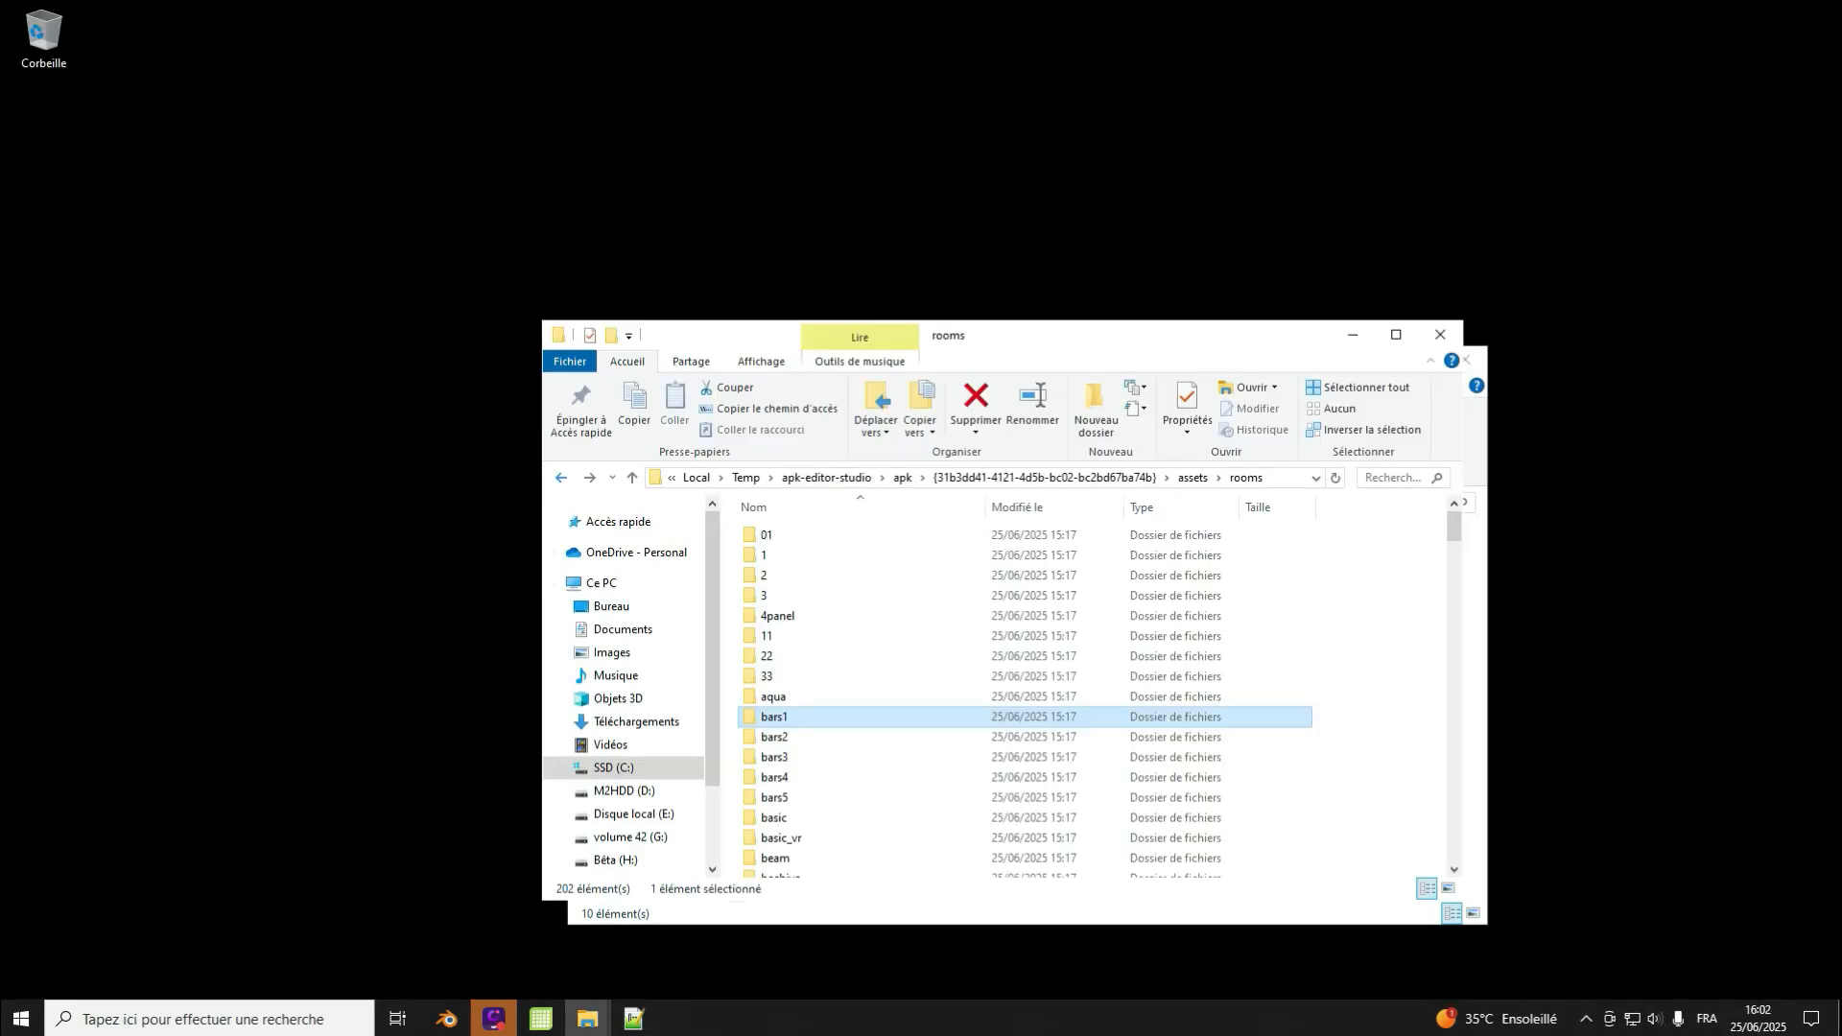
type("mu")
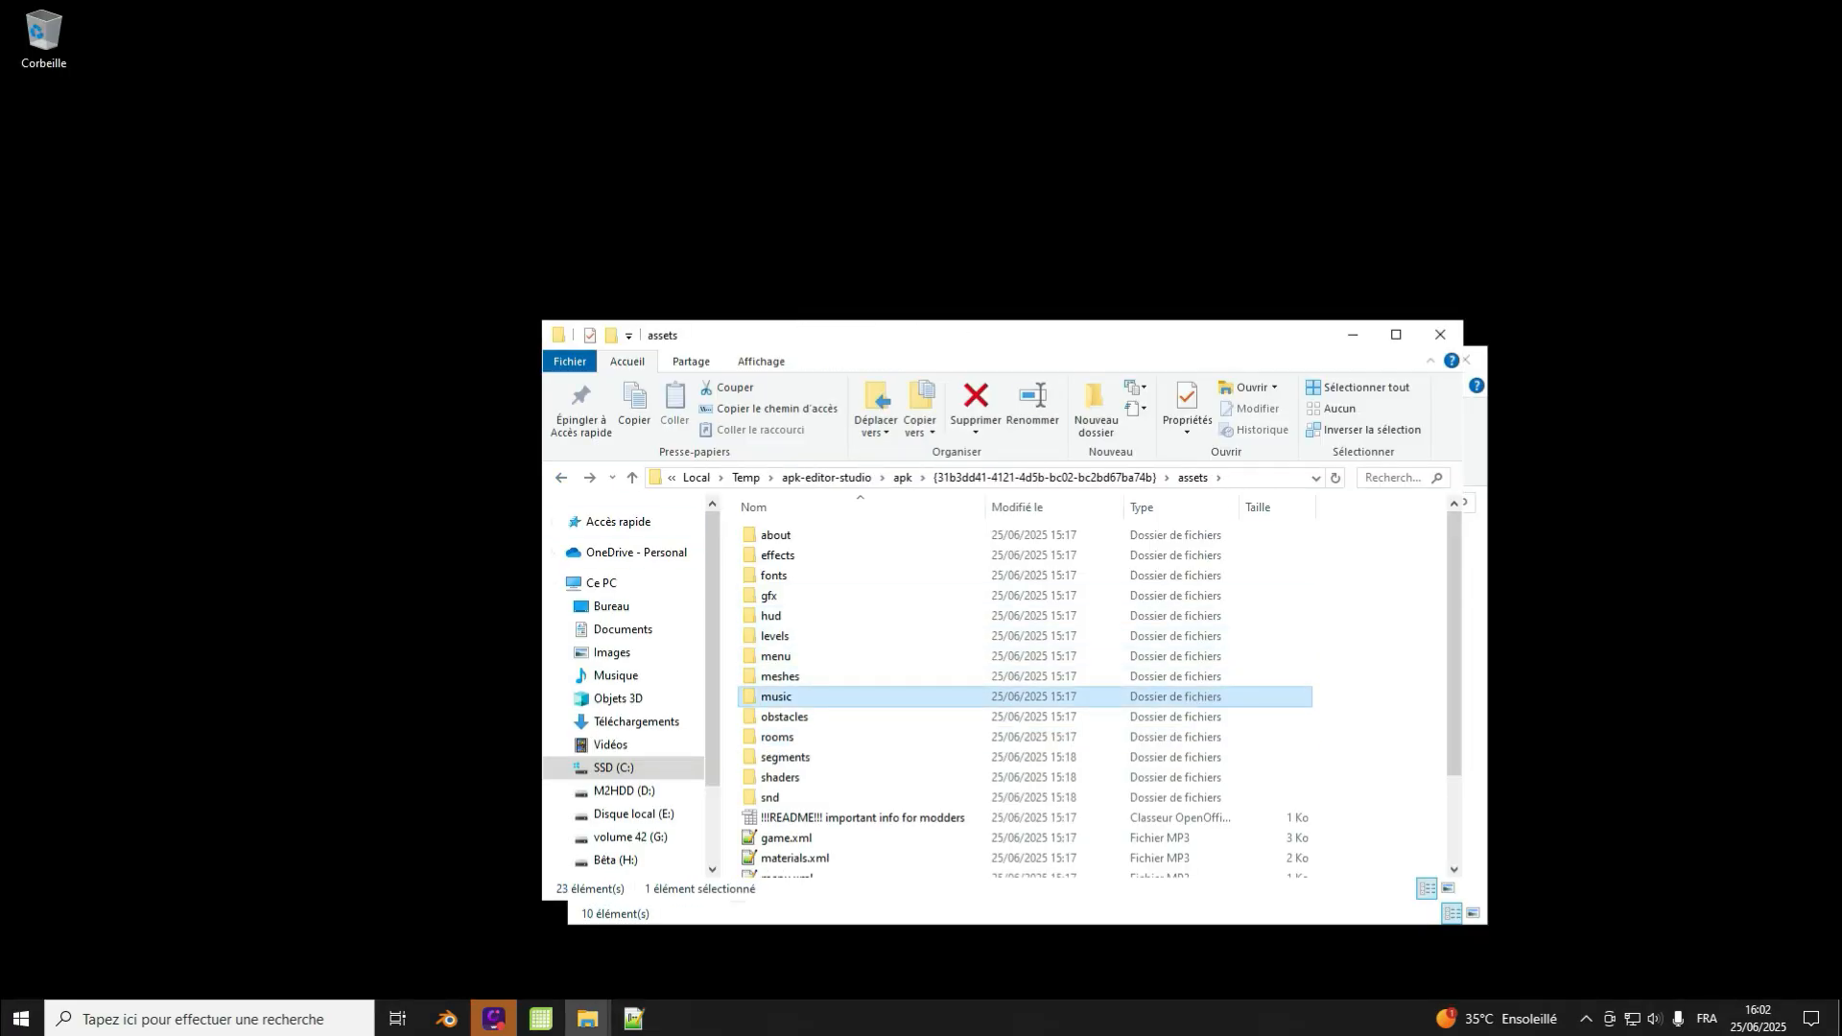
key("Return")
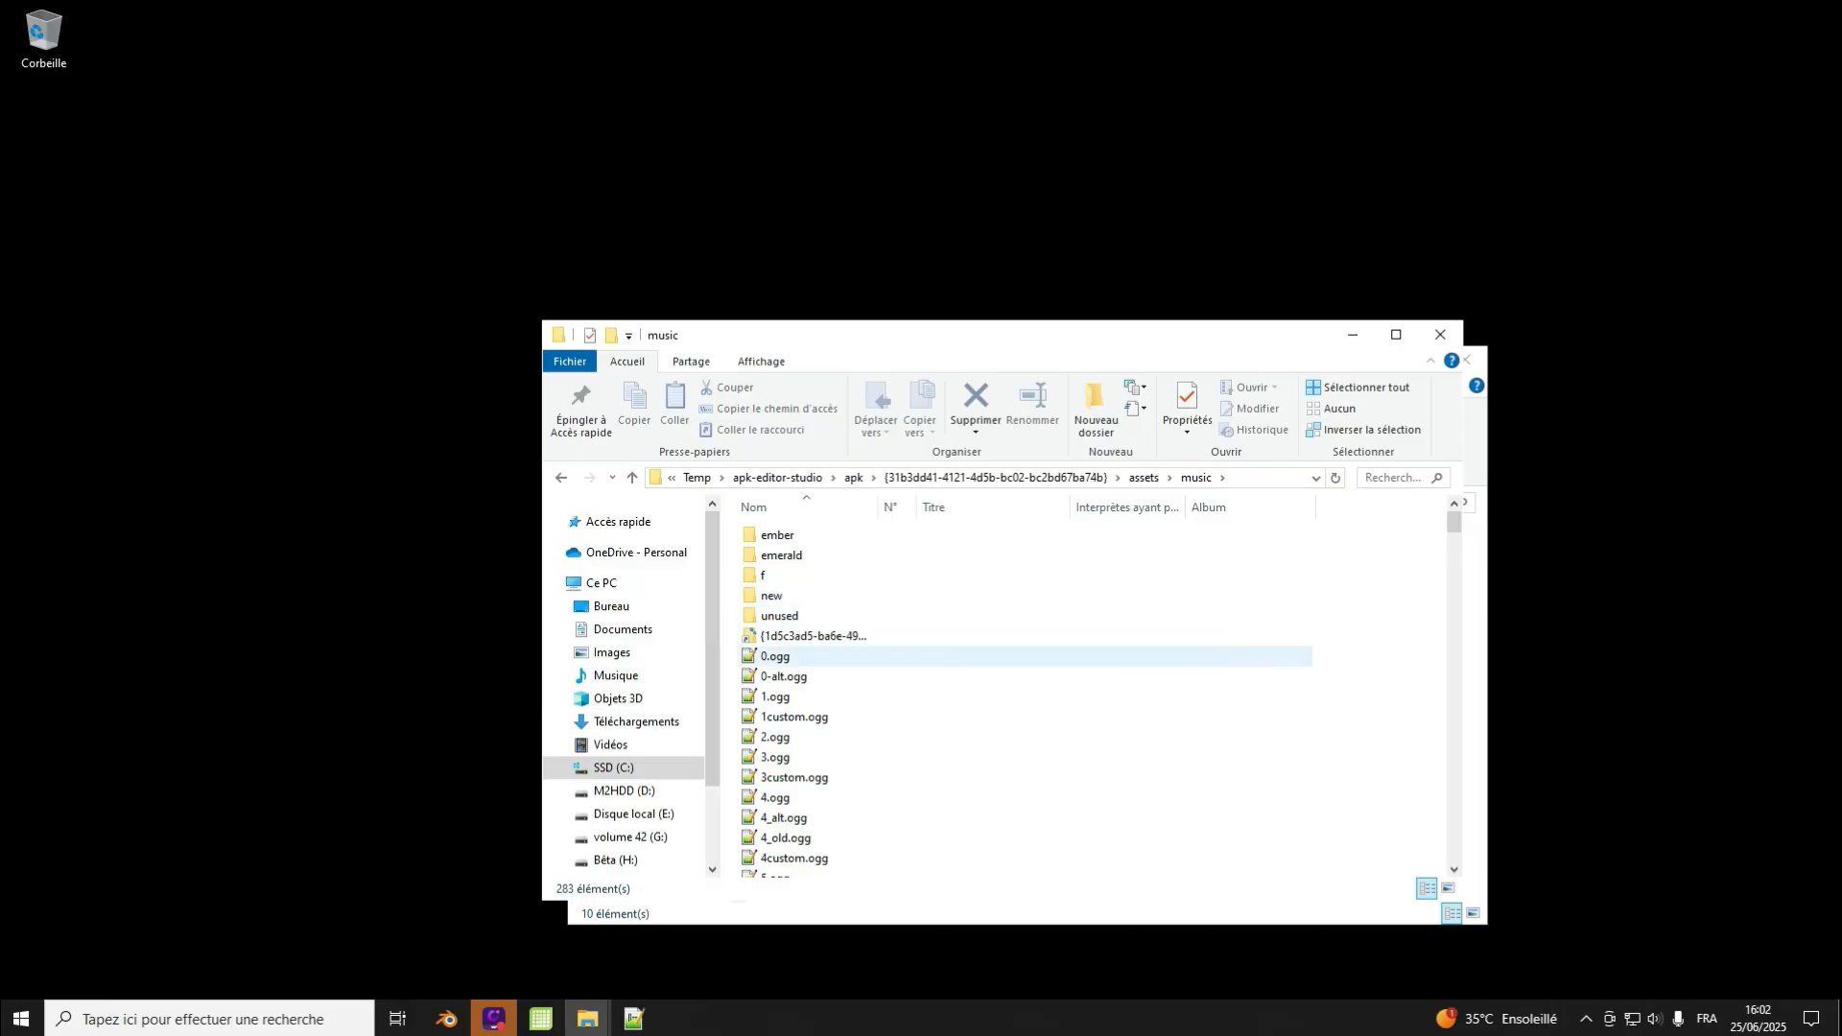
scroll(799, 648, "down", 5)
scroll(798, 645, "down", 5)
scroll(799, 644, "up", 10)
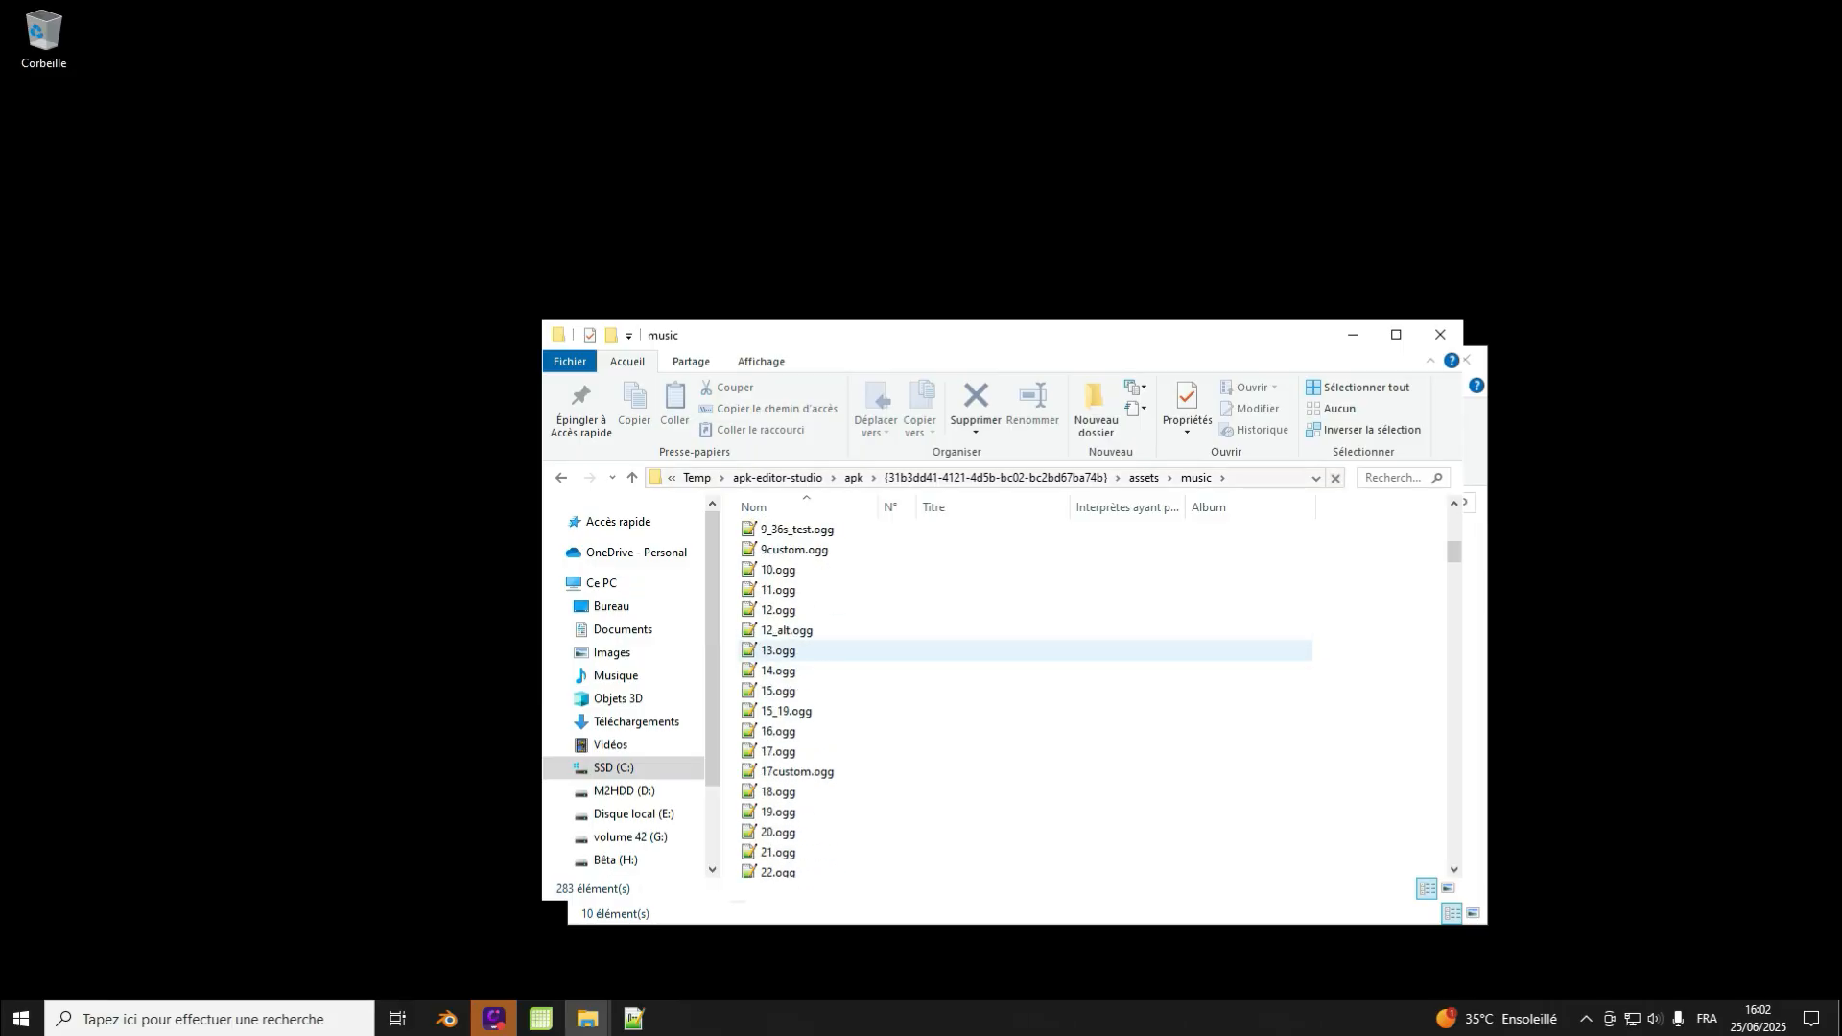
scroll(798, 644, "down", 8)
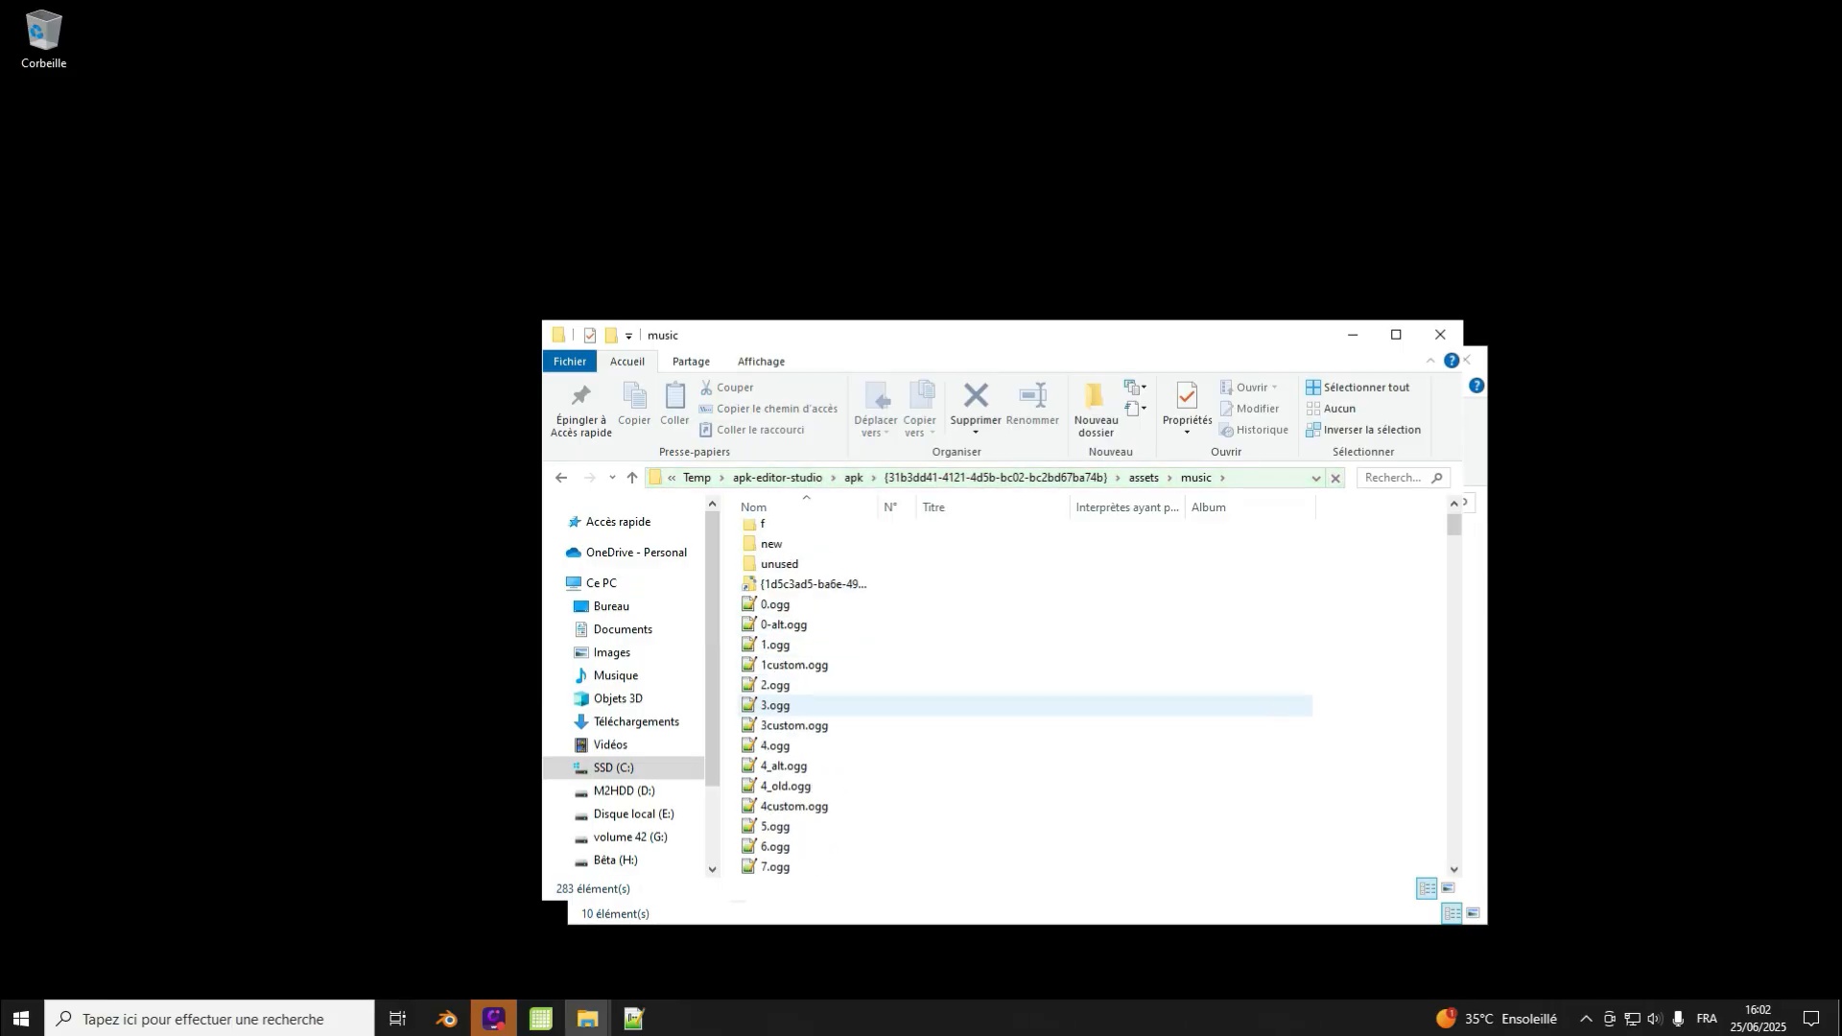
left_click_drag(1454, 547, 1454, 848)
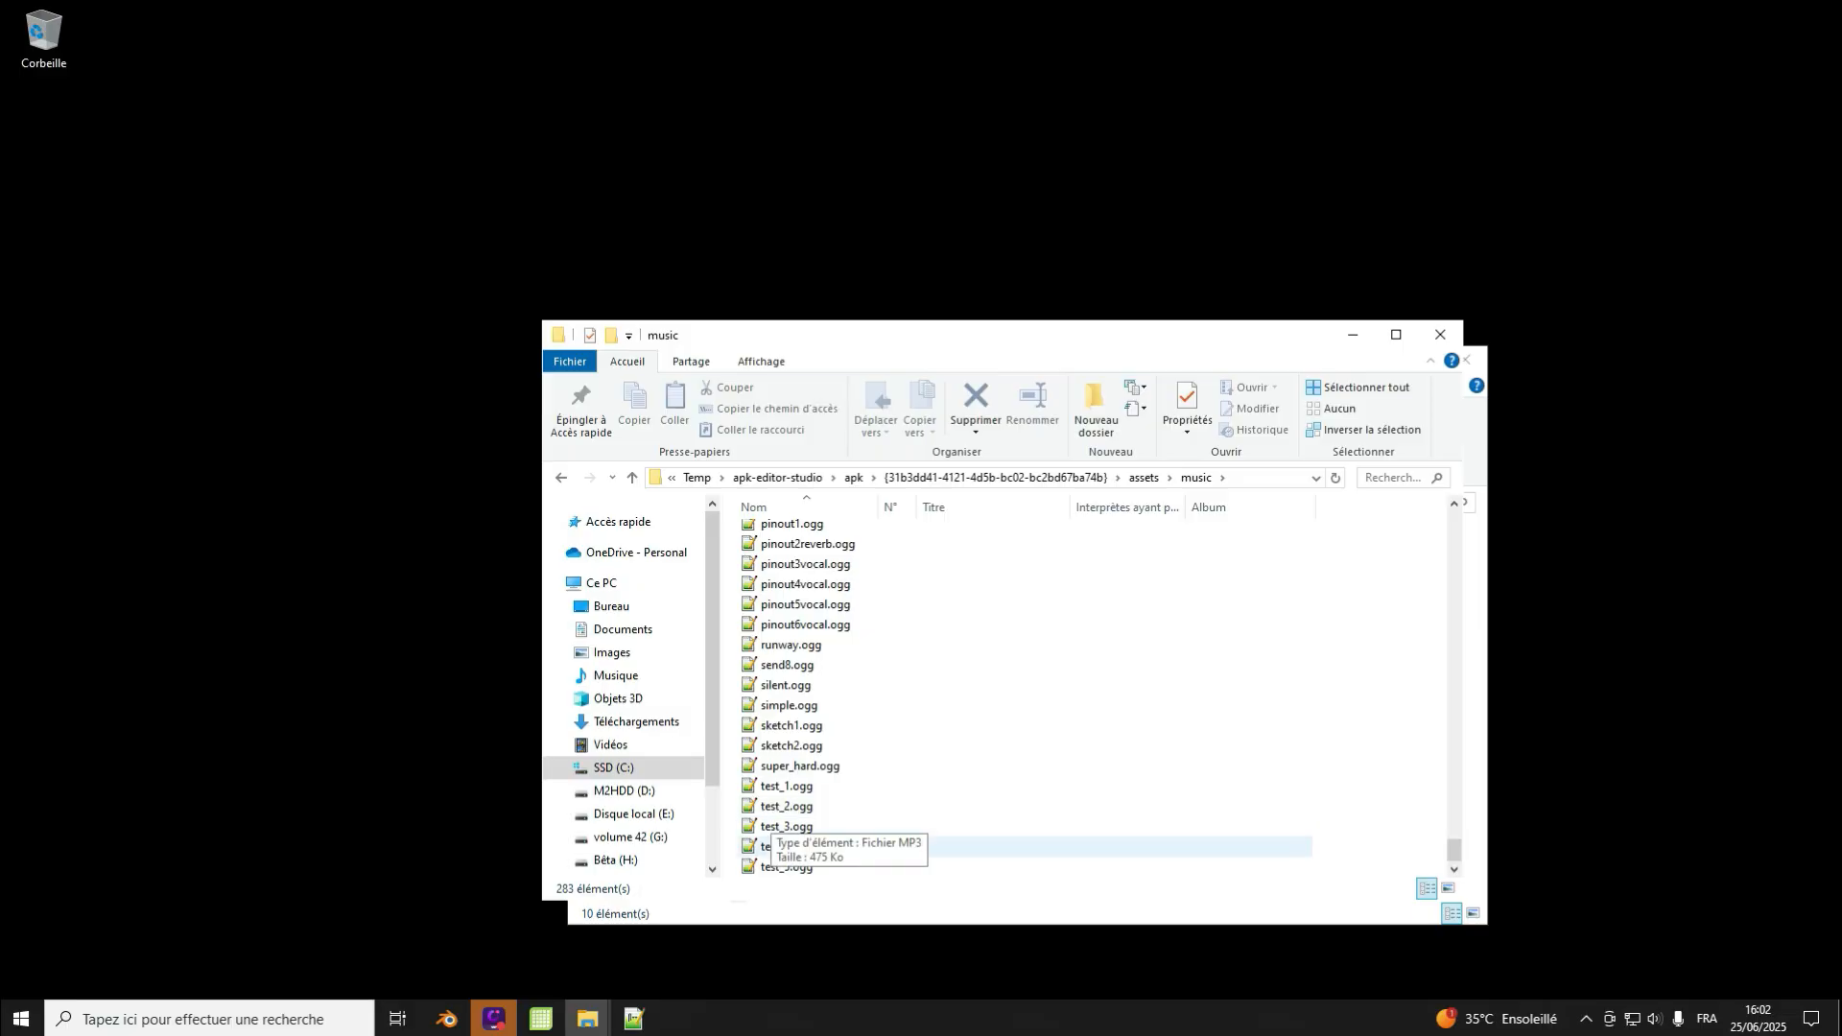
scroll(787, 849, "up", 13)
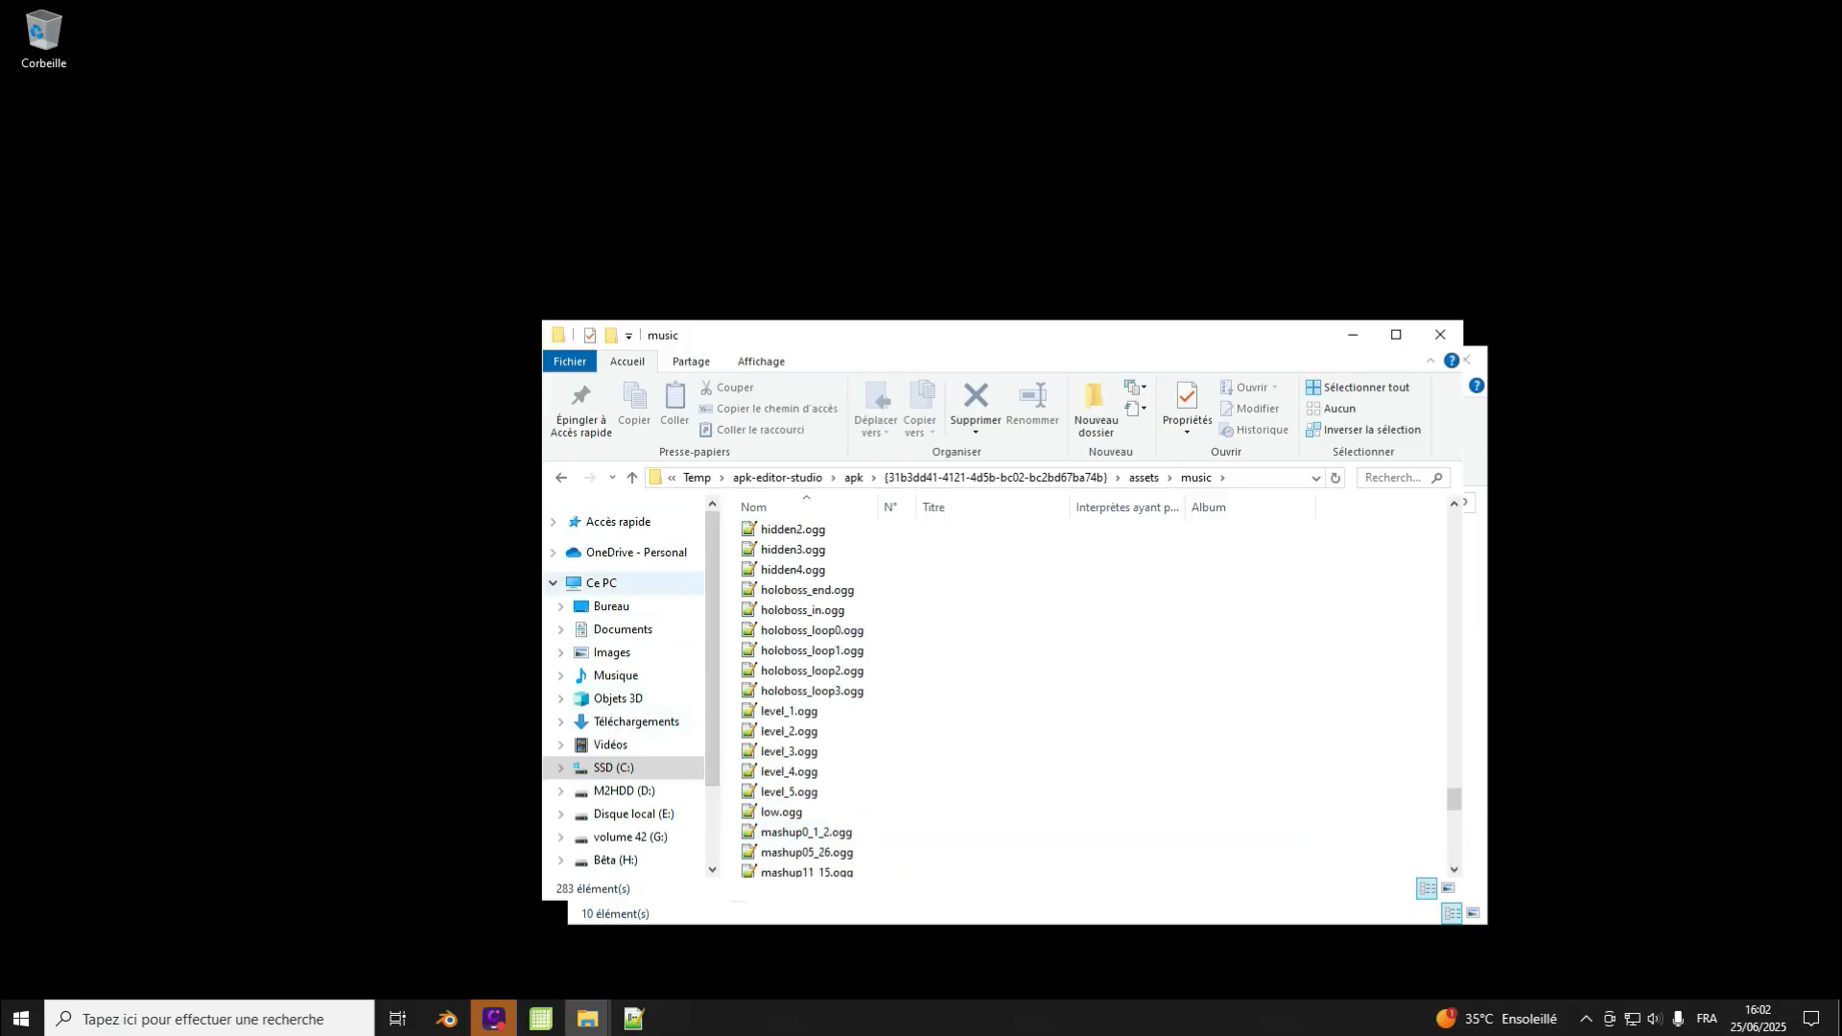
Step: Return through assets and rooms to the bars1 folder and reopen bars1.lua
left_click(561, 478)
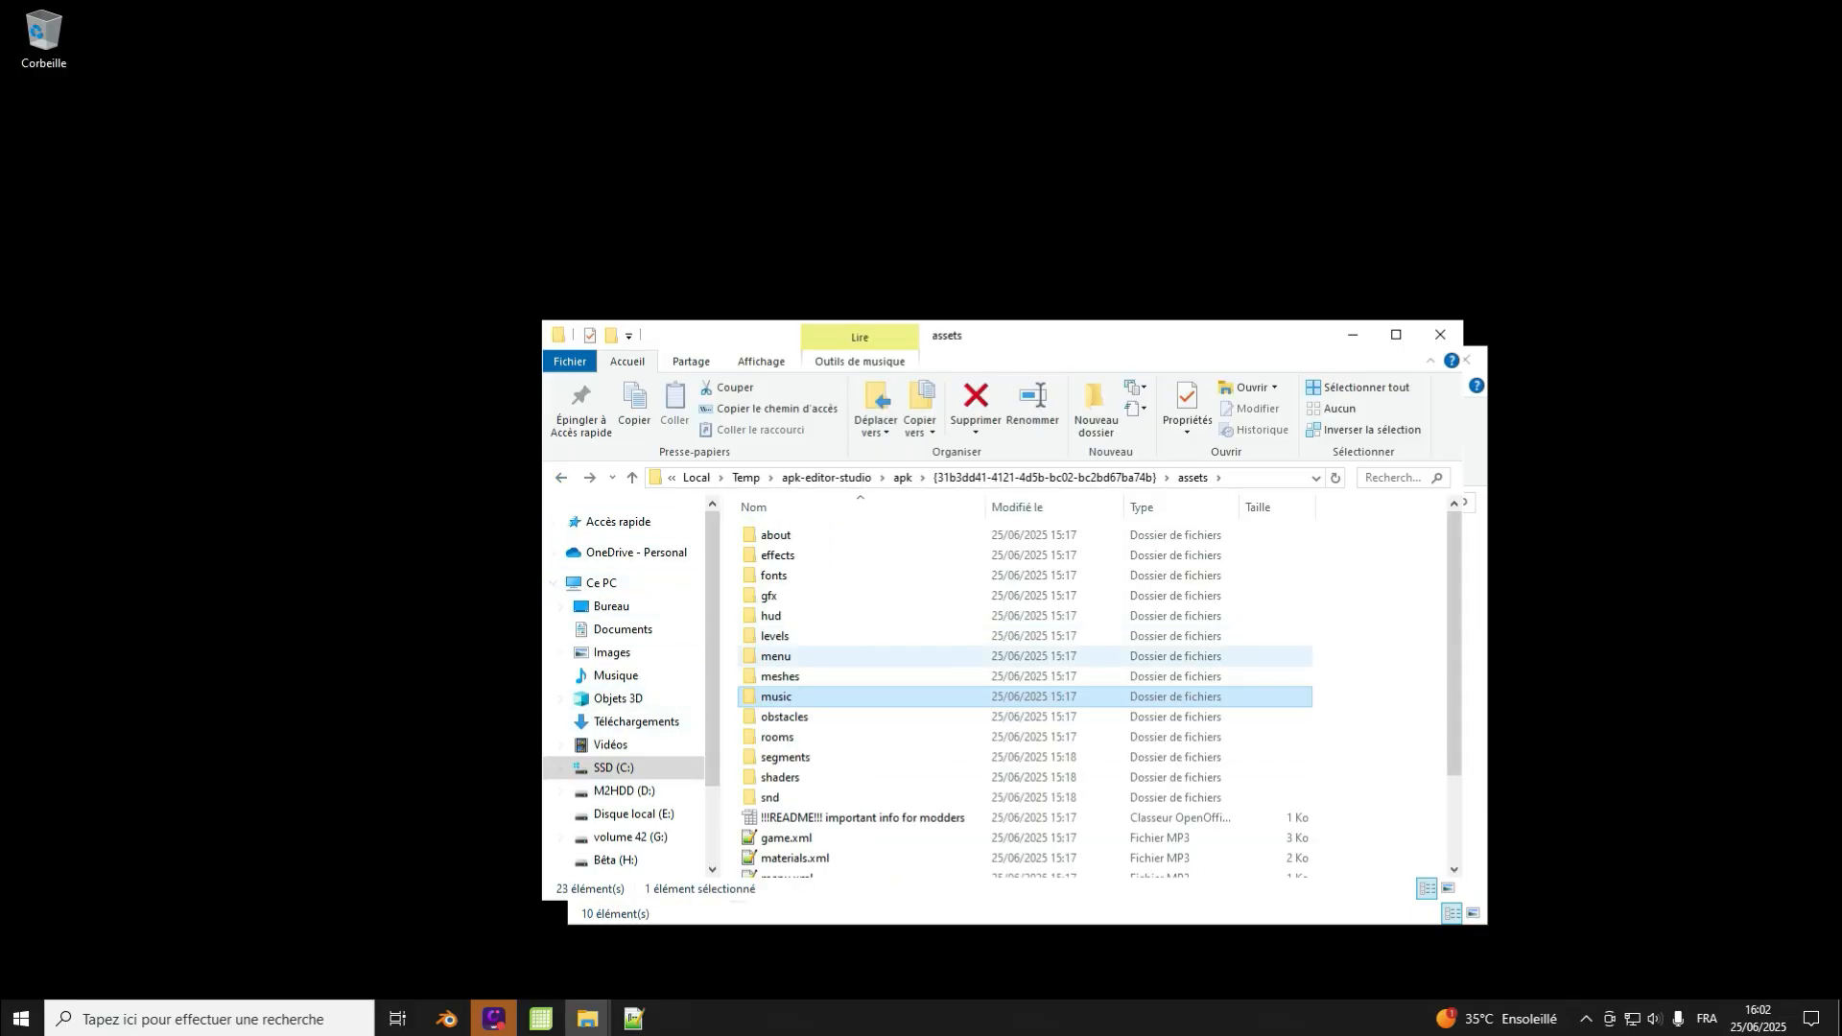
double_click(777, 737)
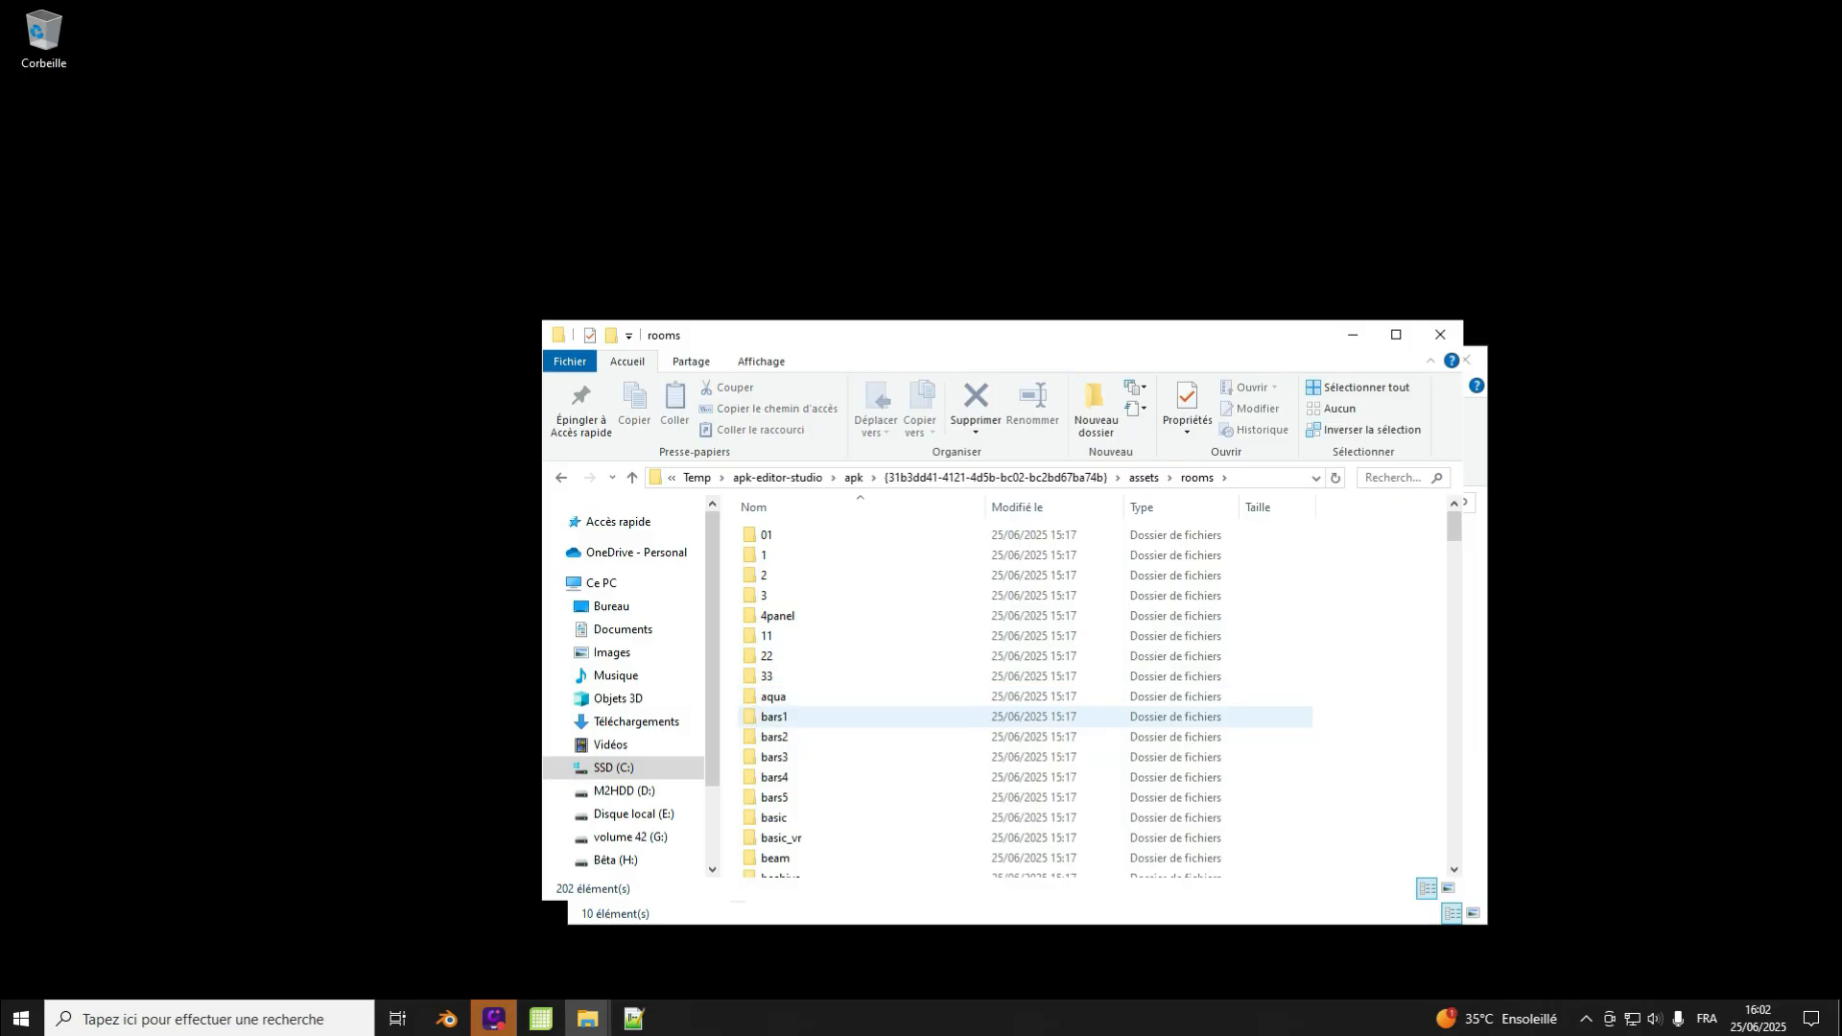
double_click(773, 716)
double_click(775, 534)
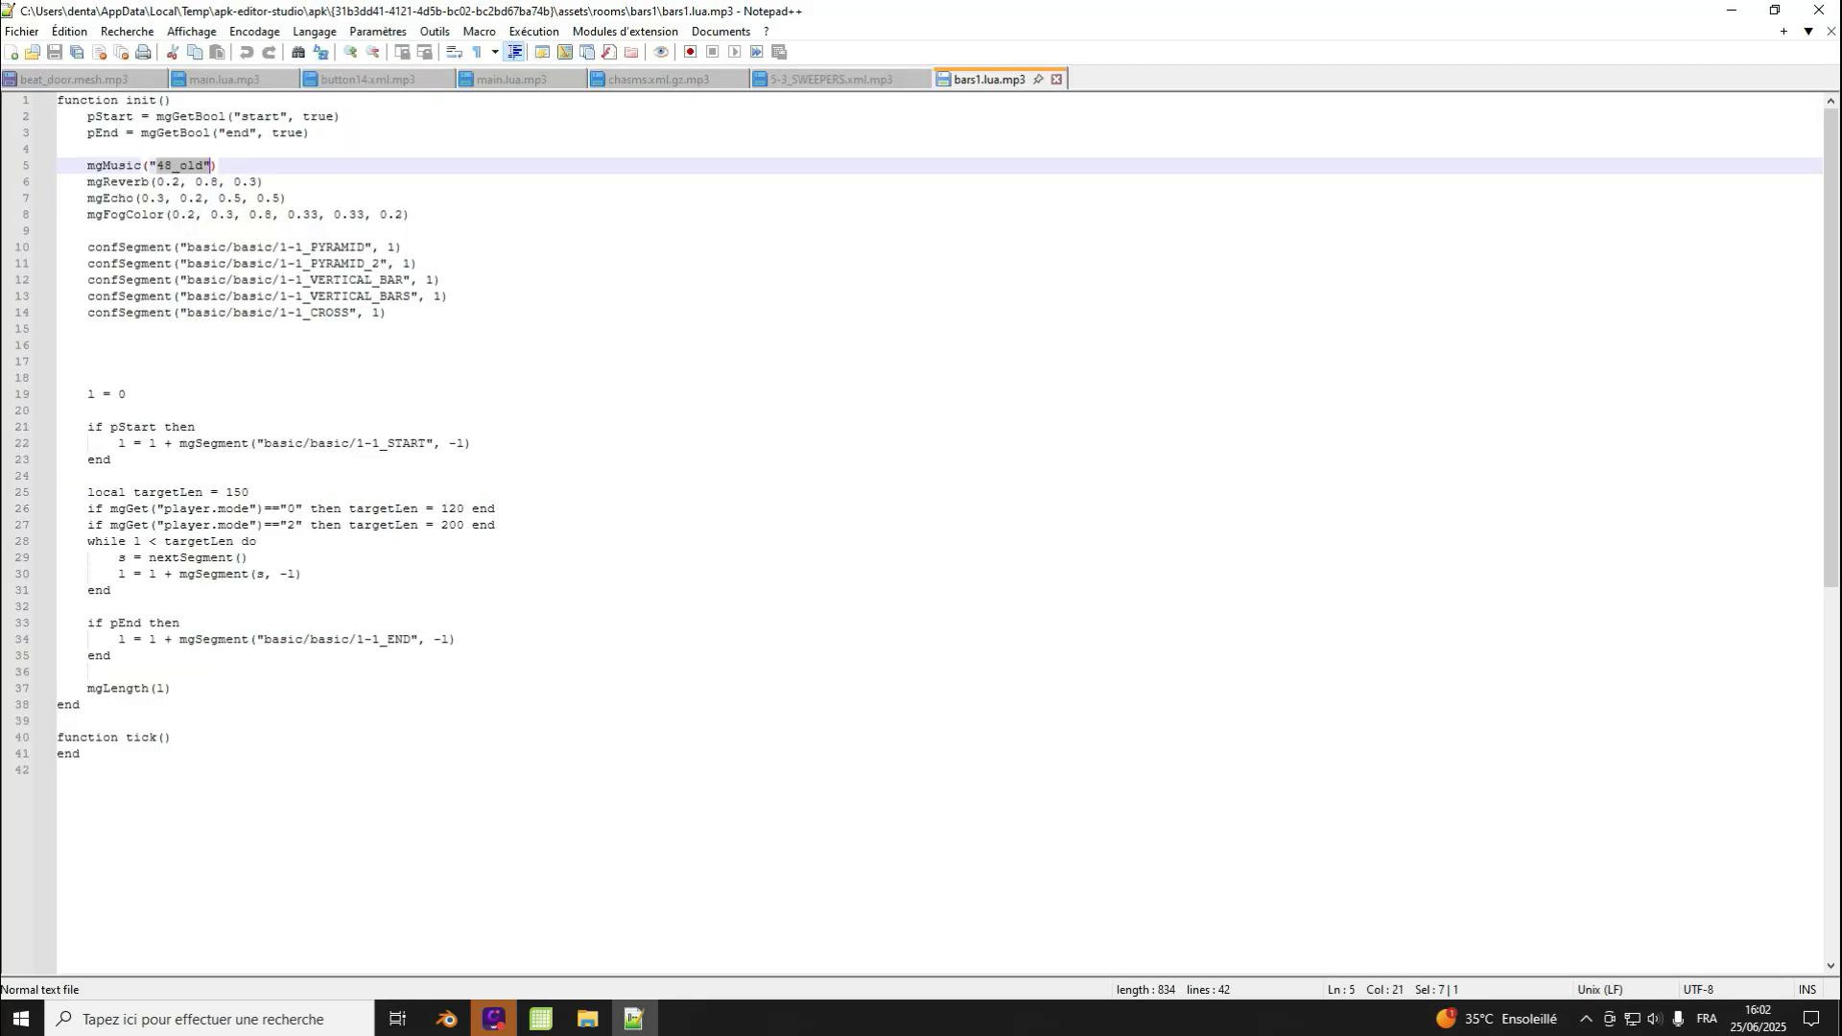
Step: Highlight the first confSegment line in bars1.lua, the one for 1-1_PYRAMID
left_click(219, 166)
left_click(156, 166)
left_click_drag(89, 248, 403, 248)
left_click(124, 248)
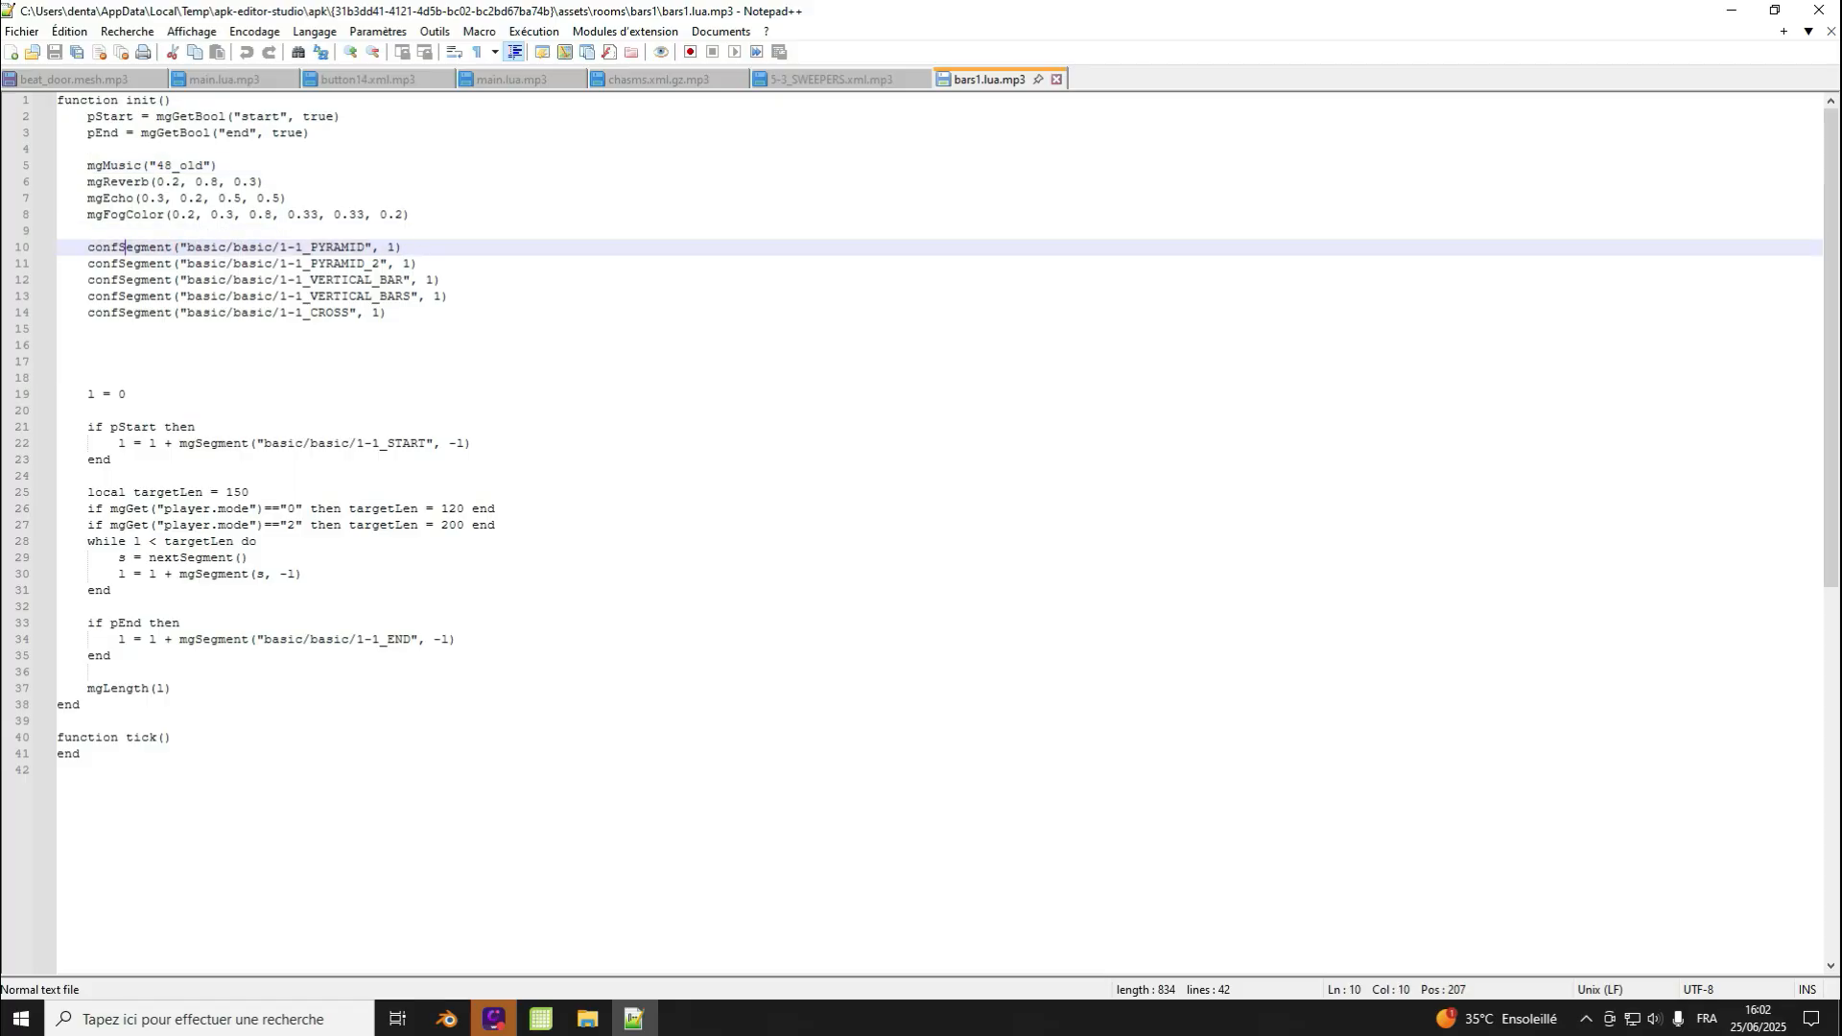
left_click_drag(89, 248, 403, 247)
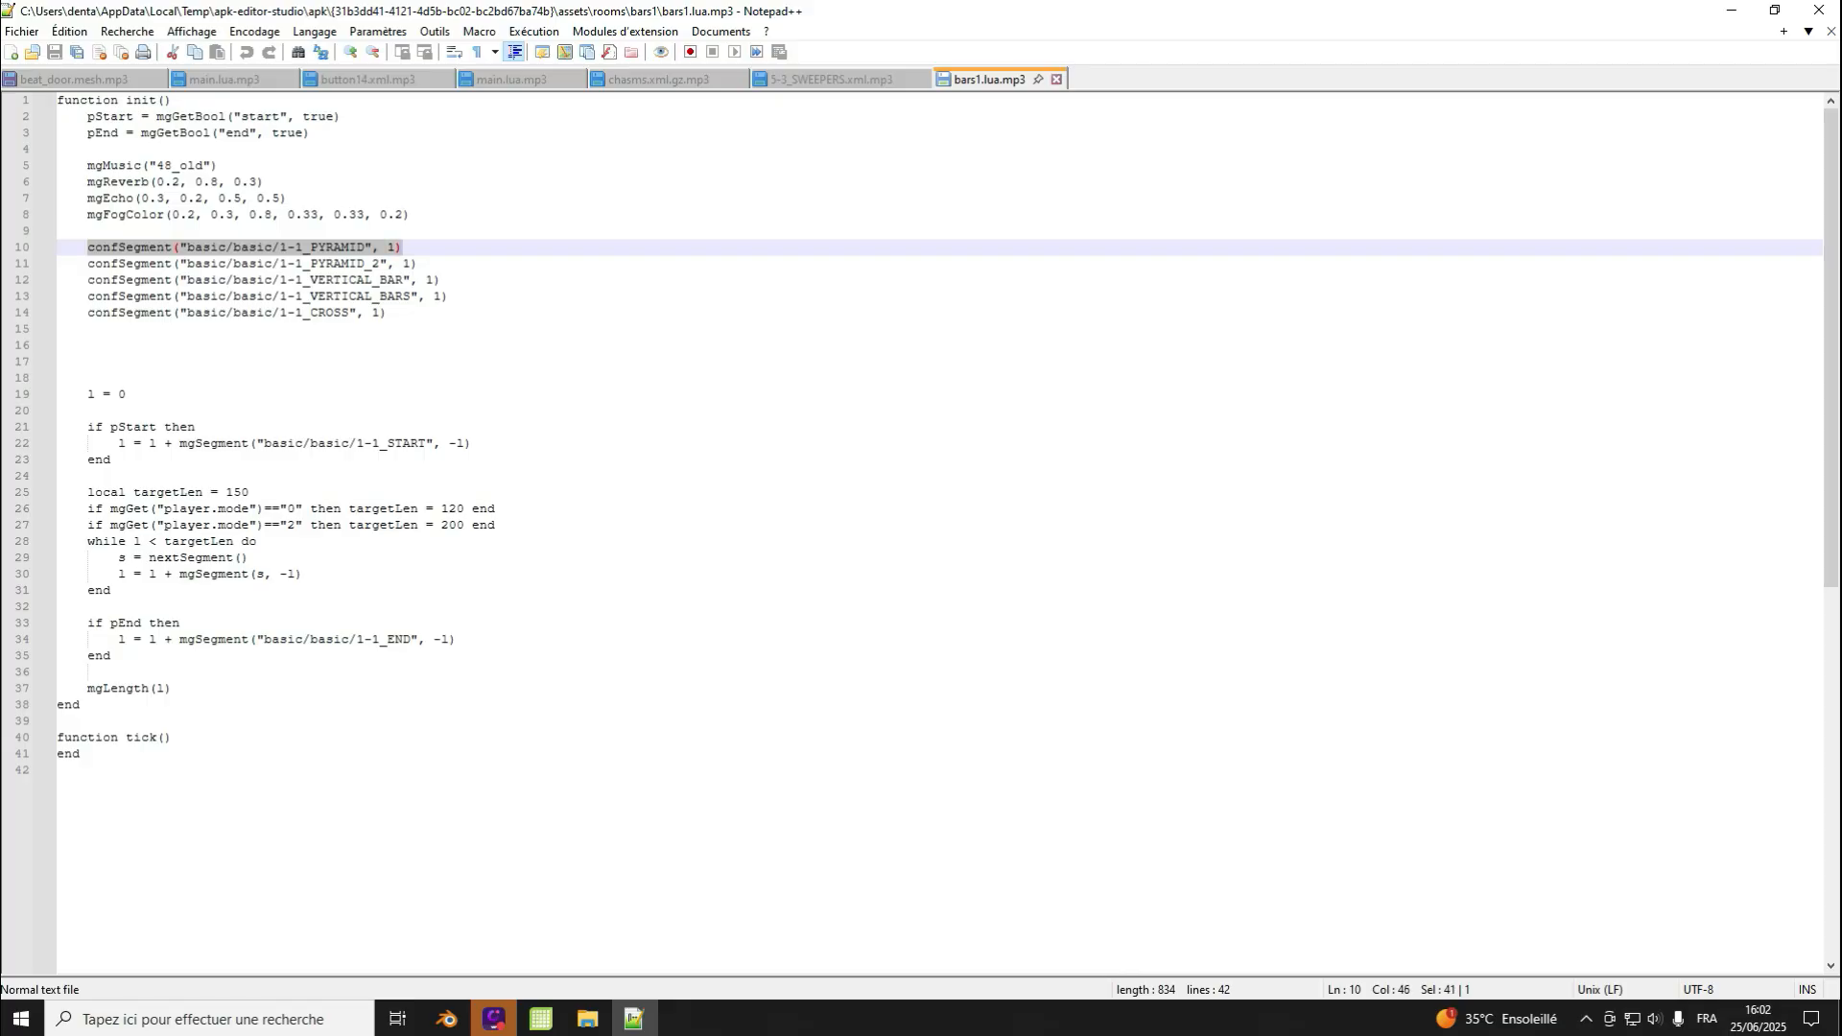
left_click(188, 264)
left_click(202, 247)
Step: Examine the basic/basic folder path and the PYRAMID segment name within the first confSegment line
double_click(196, 248)
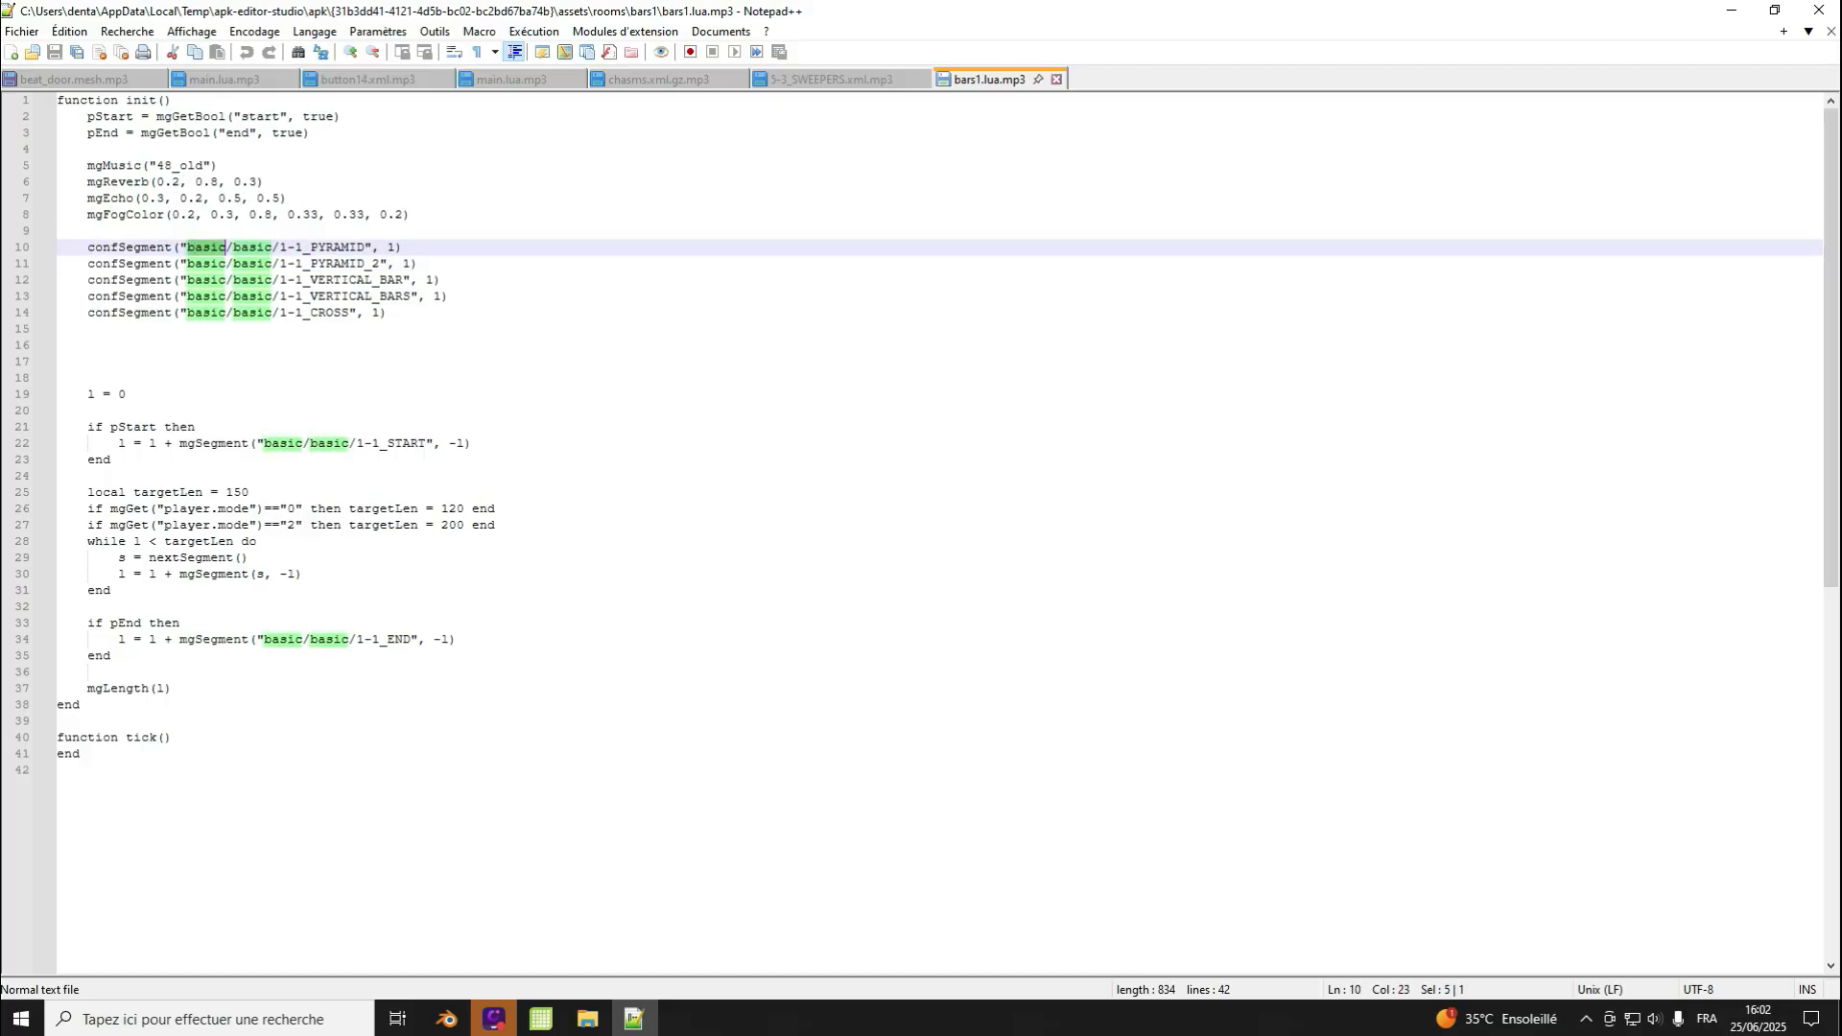
double_click(253, 247)
double_click(263, 248)
left_click(265, 247)
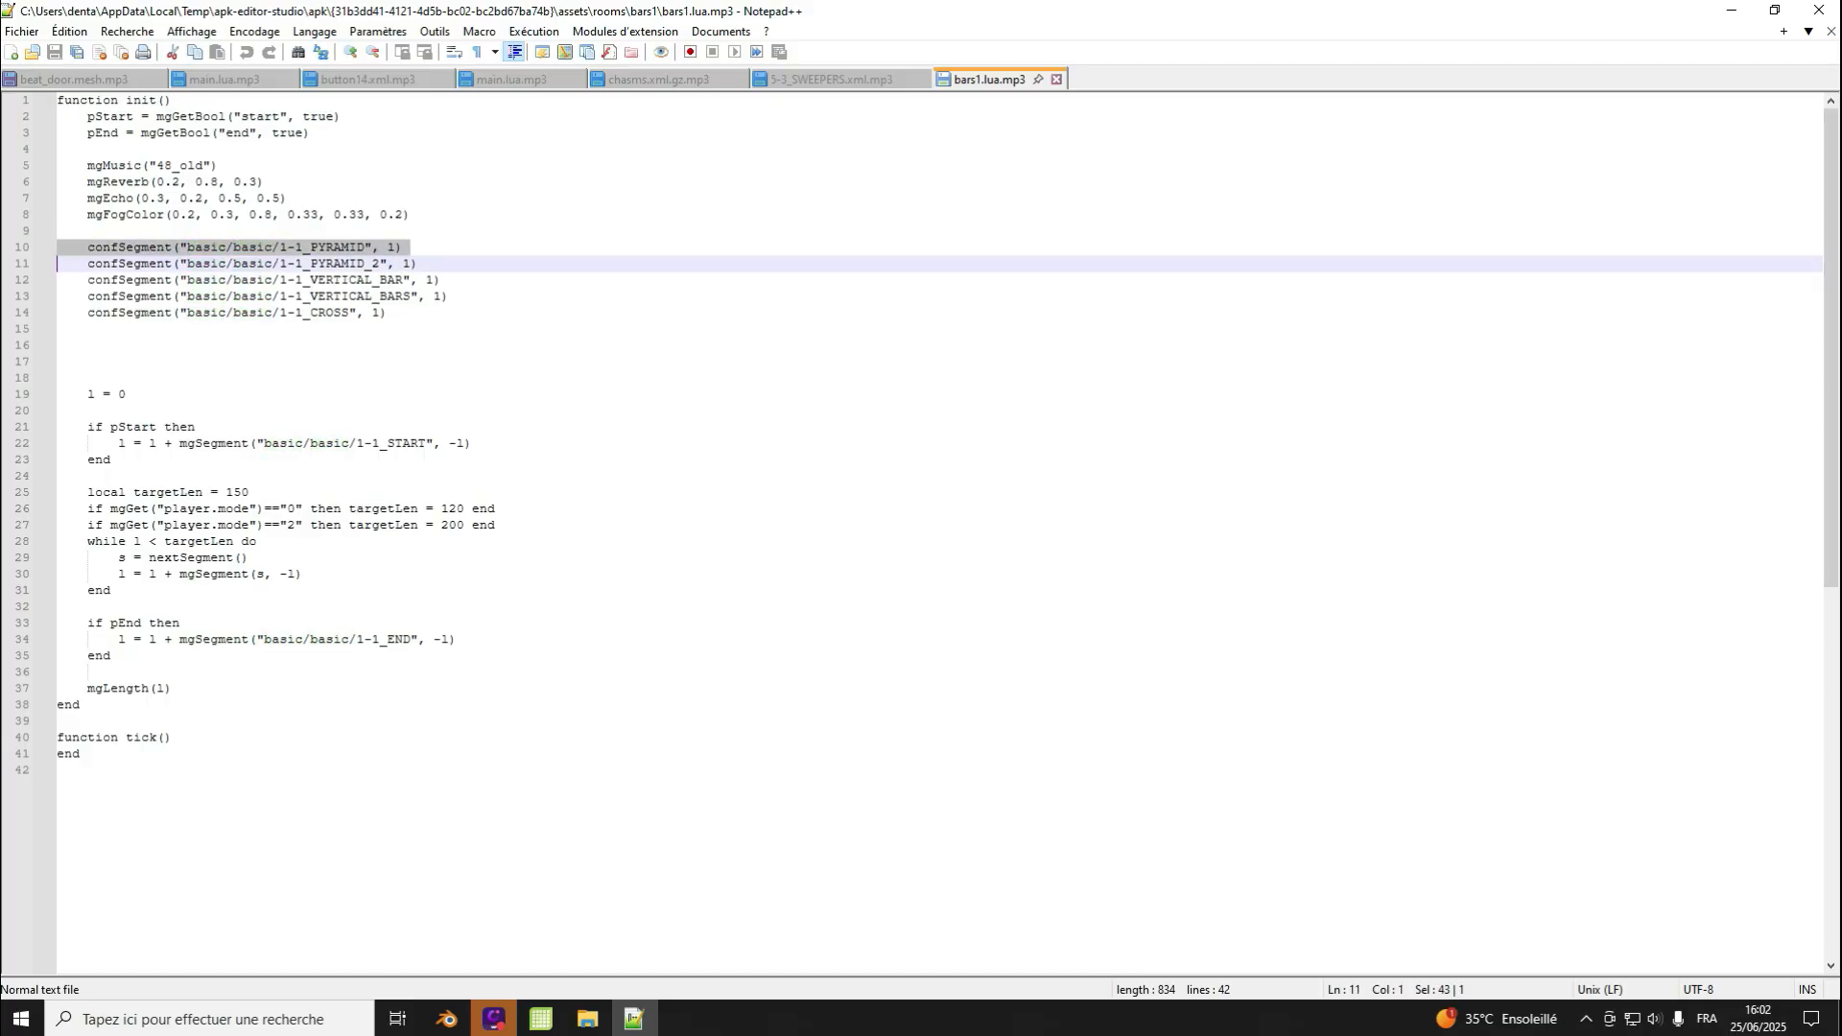
left_click(201, 248)
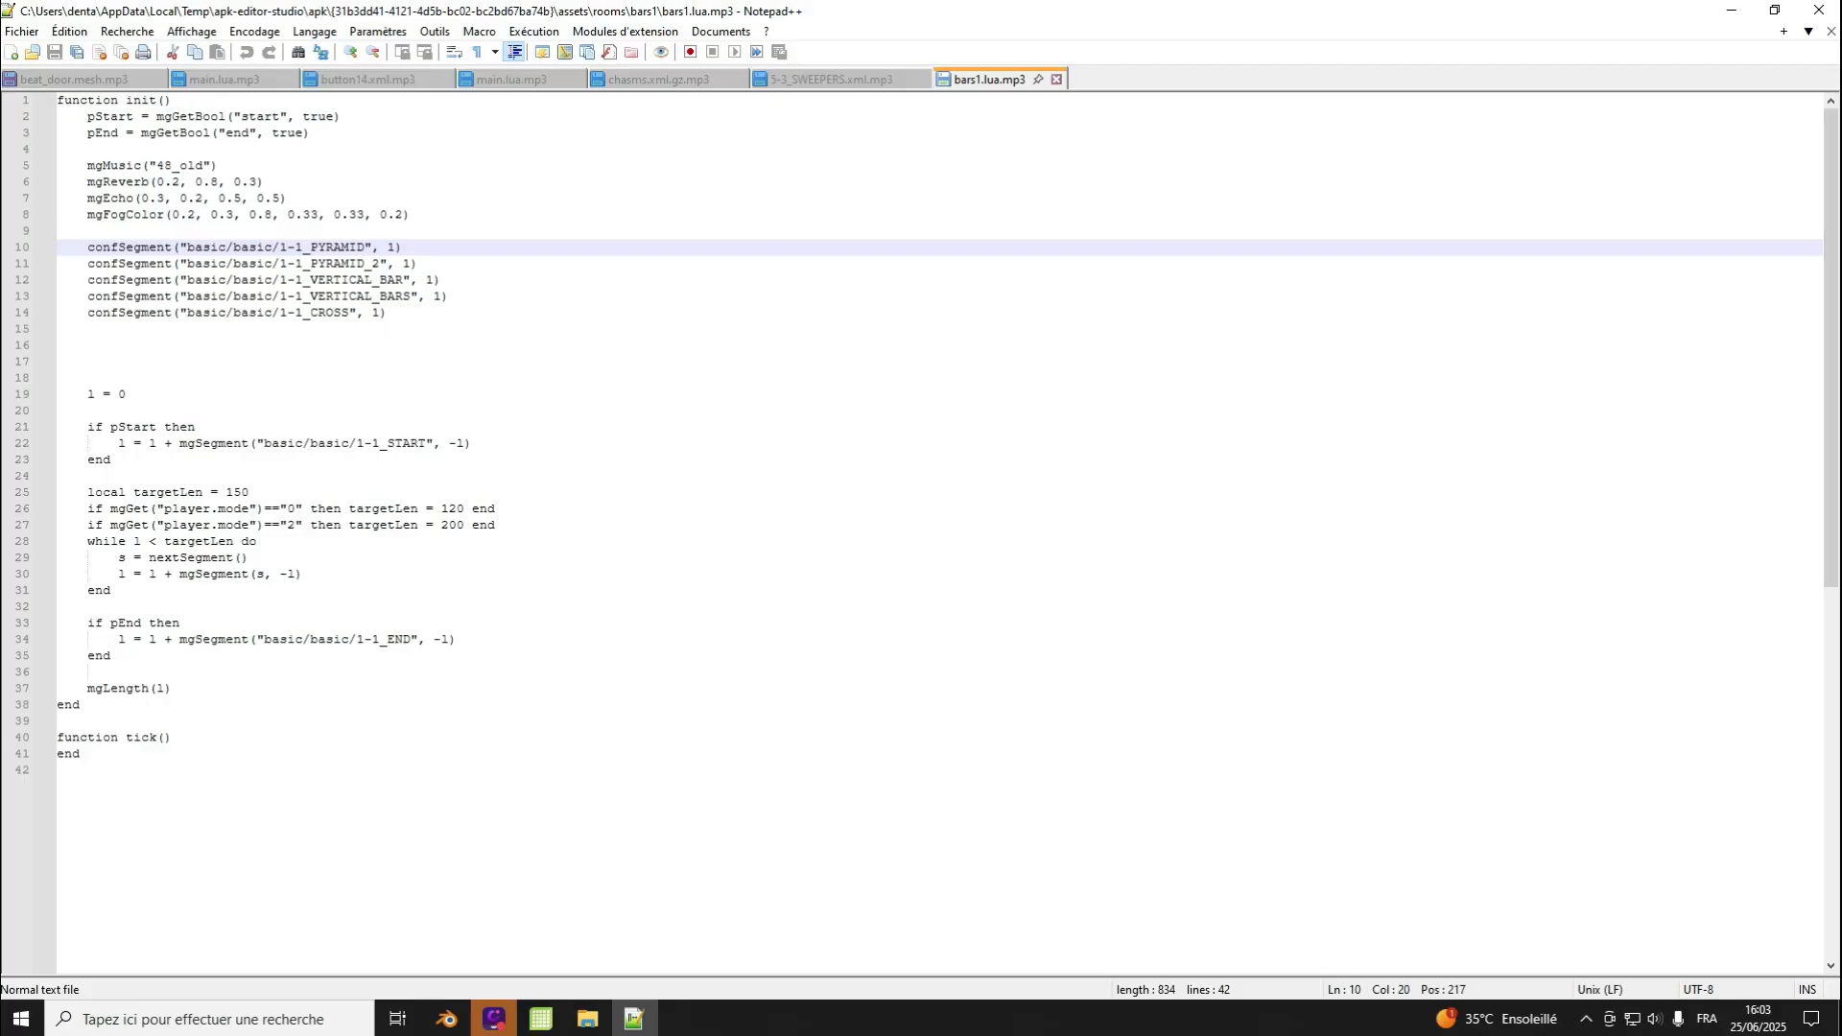
left_click_drag(310, 247, 372, 248)
double_click(349, 248)
triple_click(363, 248)
left_click(364, 247)
Step: Try 1.5 as the final value of the 1-1_PYRAMID confSegment line, restore it to 1 and save the file
left_click(395, 247)
type(".5")
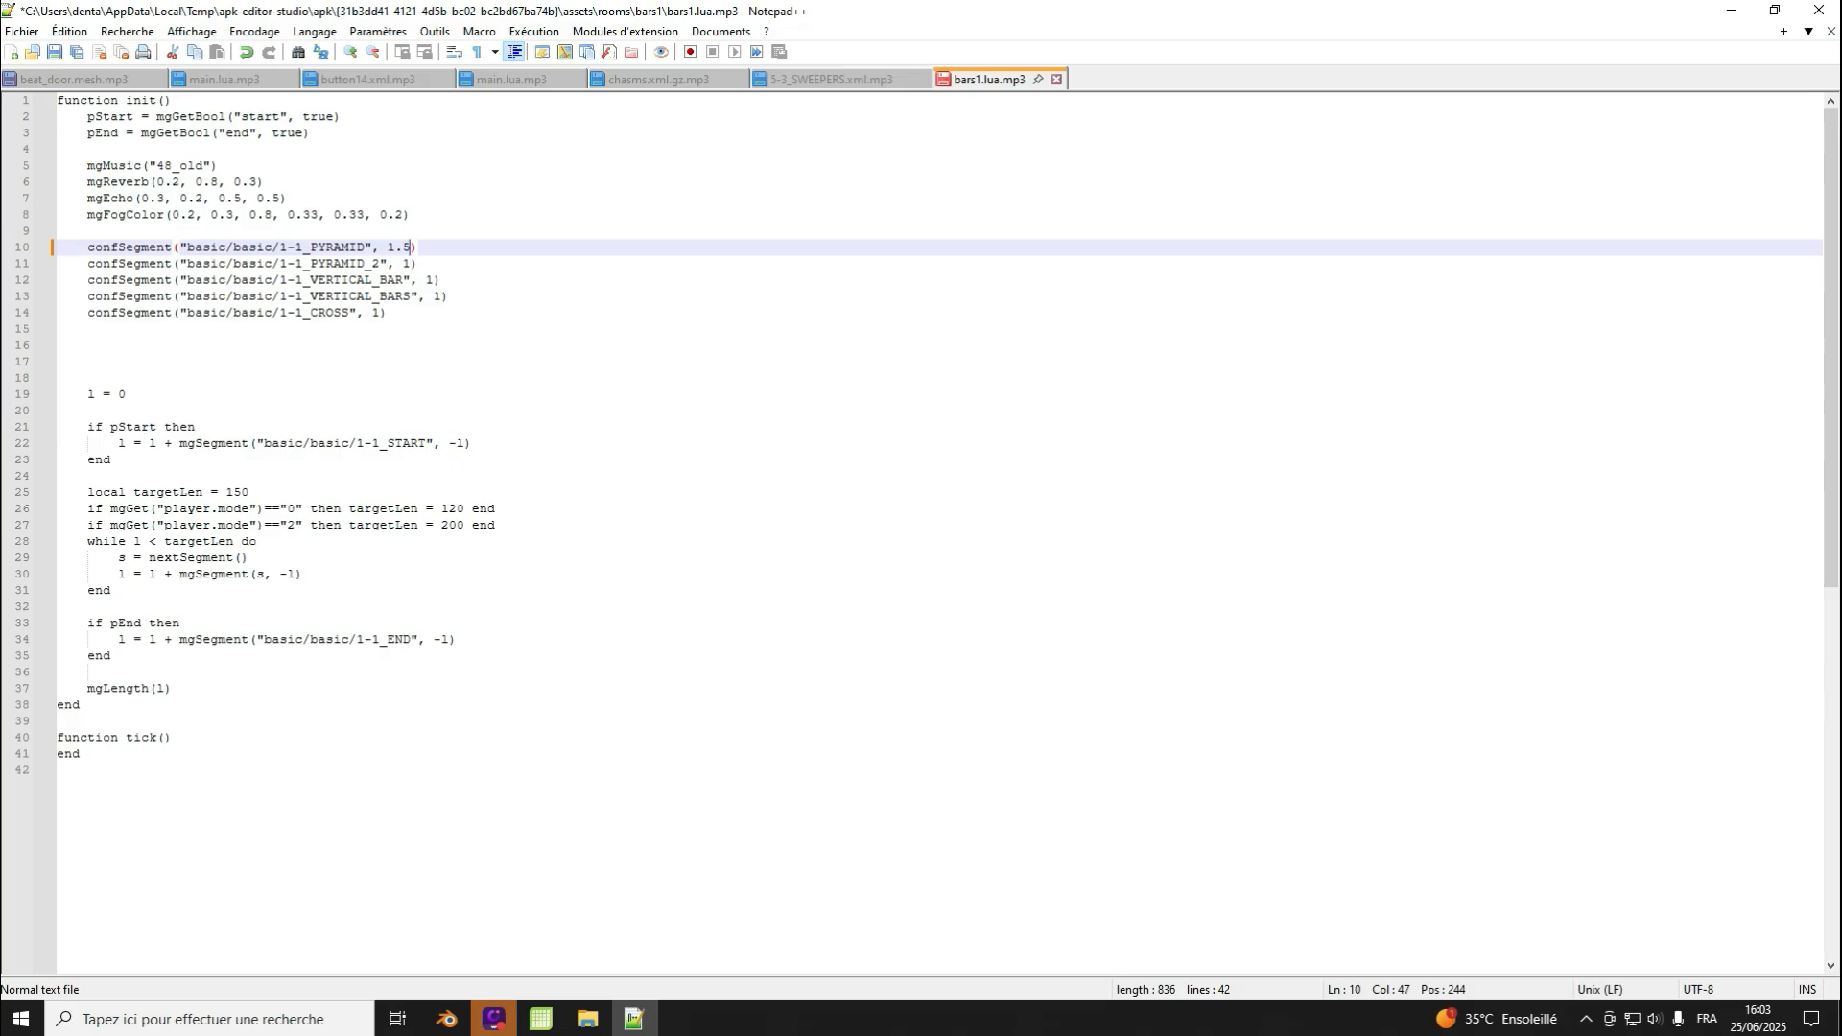
left_click(410, 264)
left_click(434, 280)
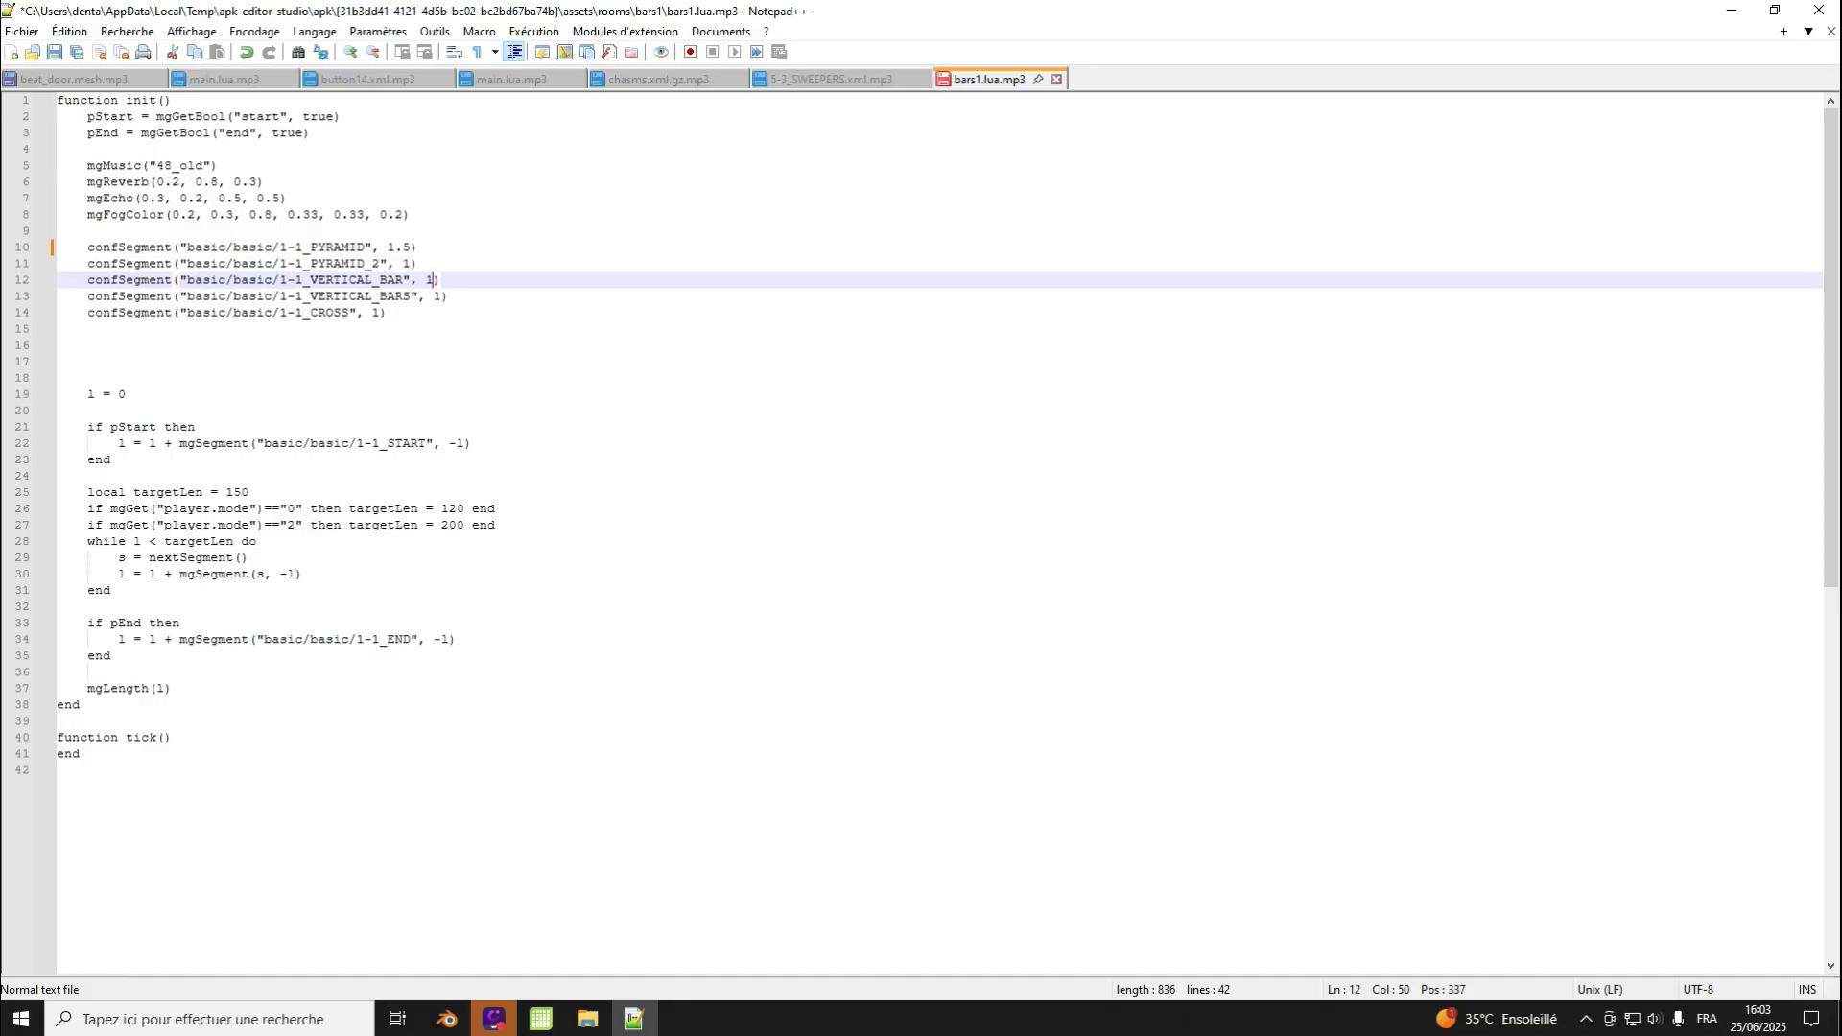
left_click(411, 247)
key("BackSpace")
key("BackSpace")
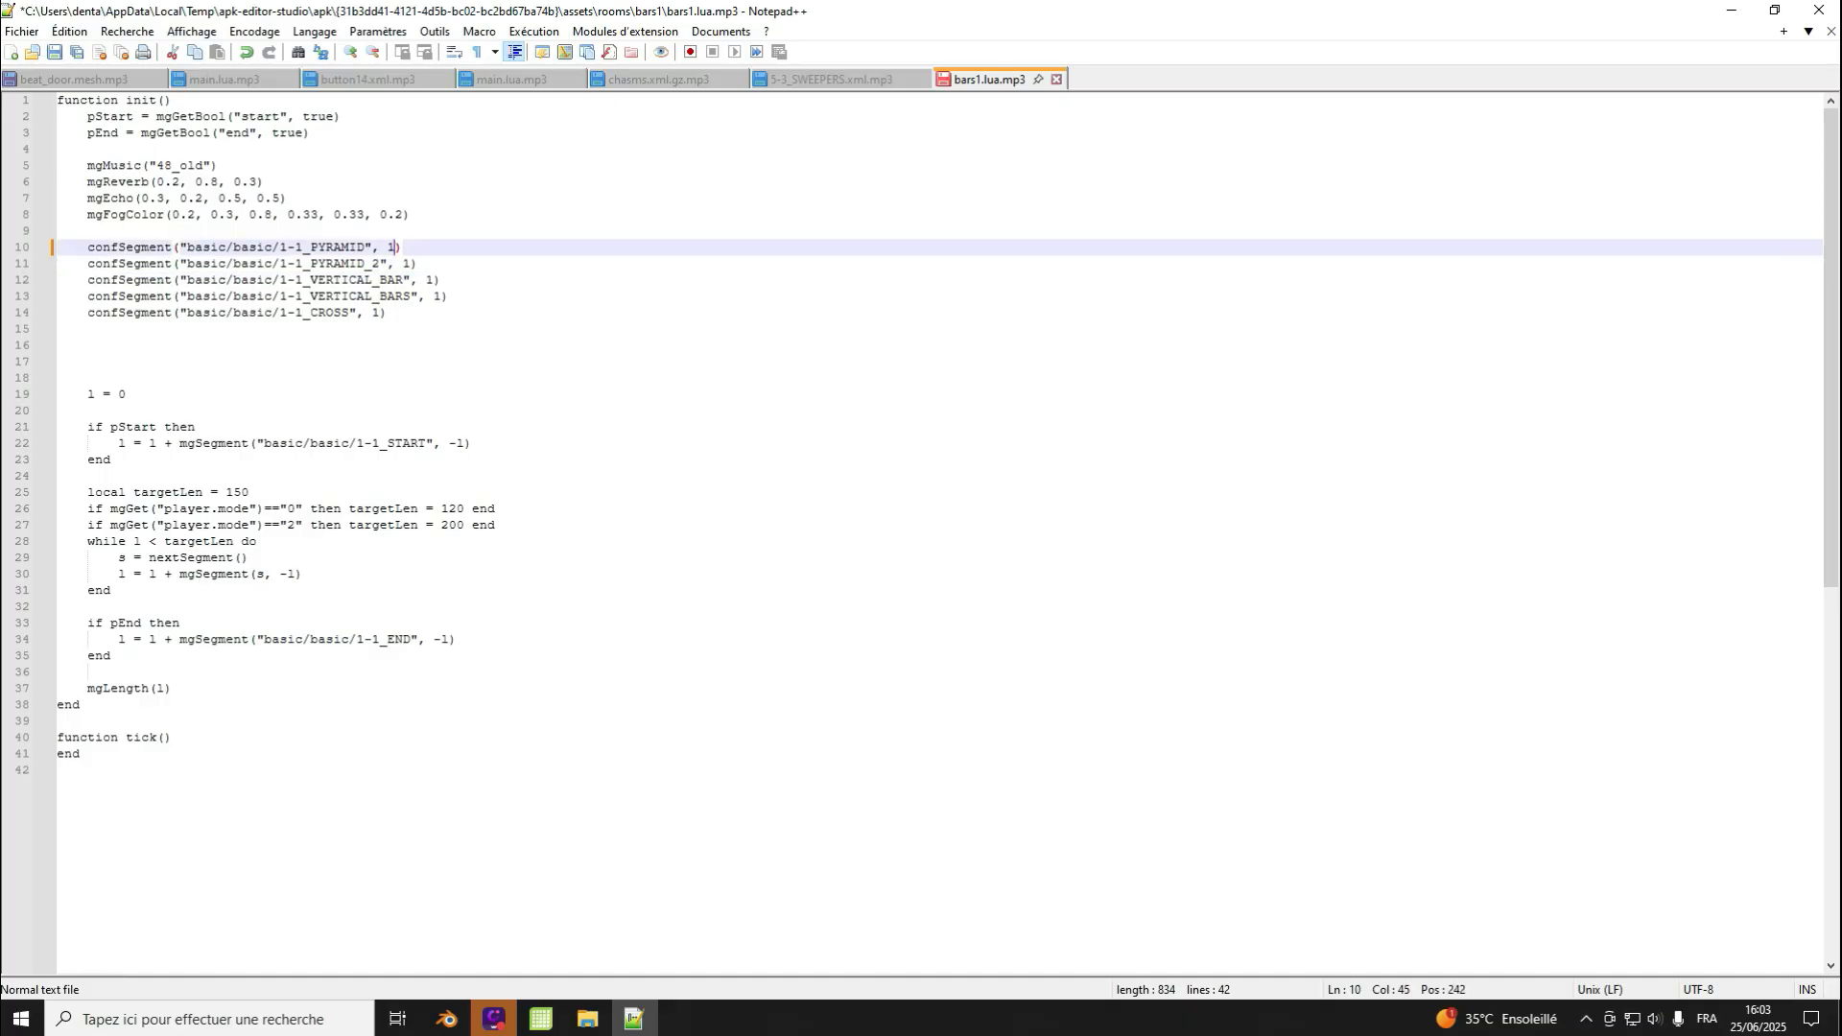
key("ctrl+s")
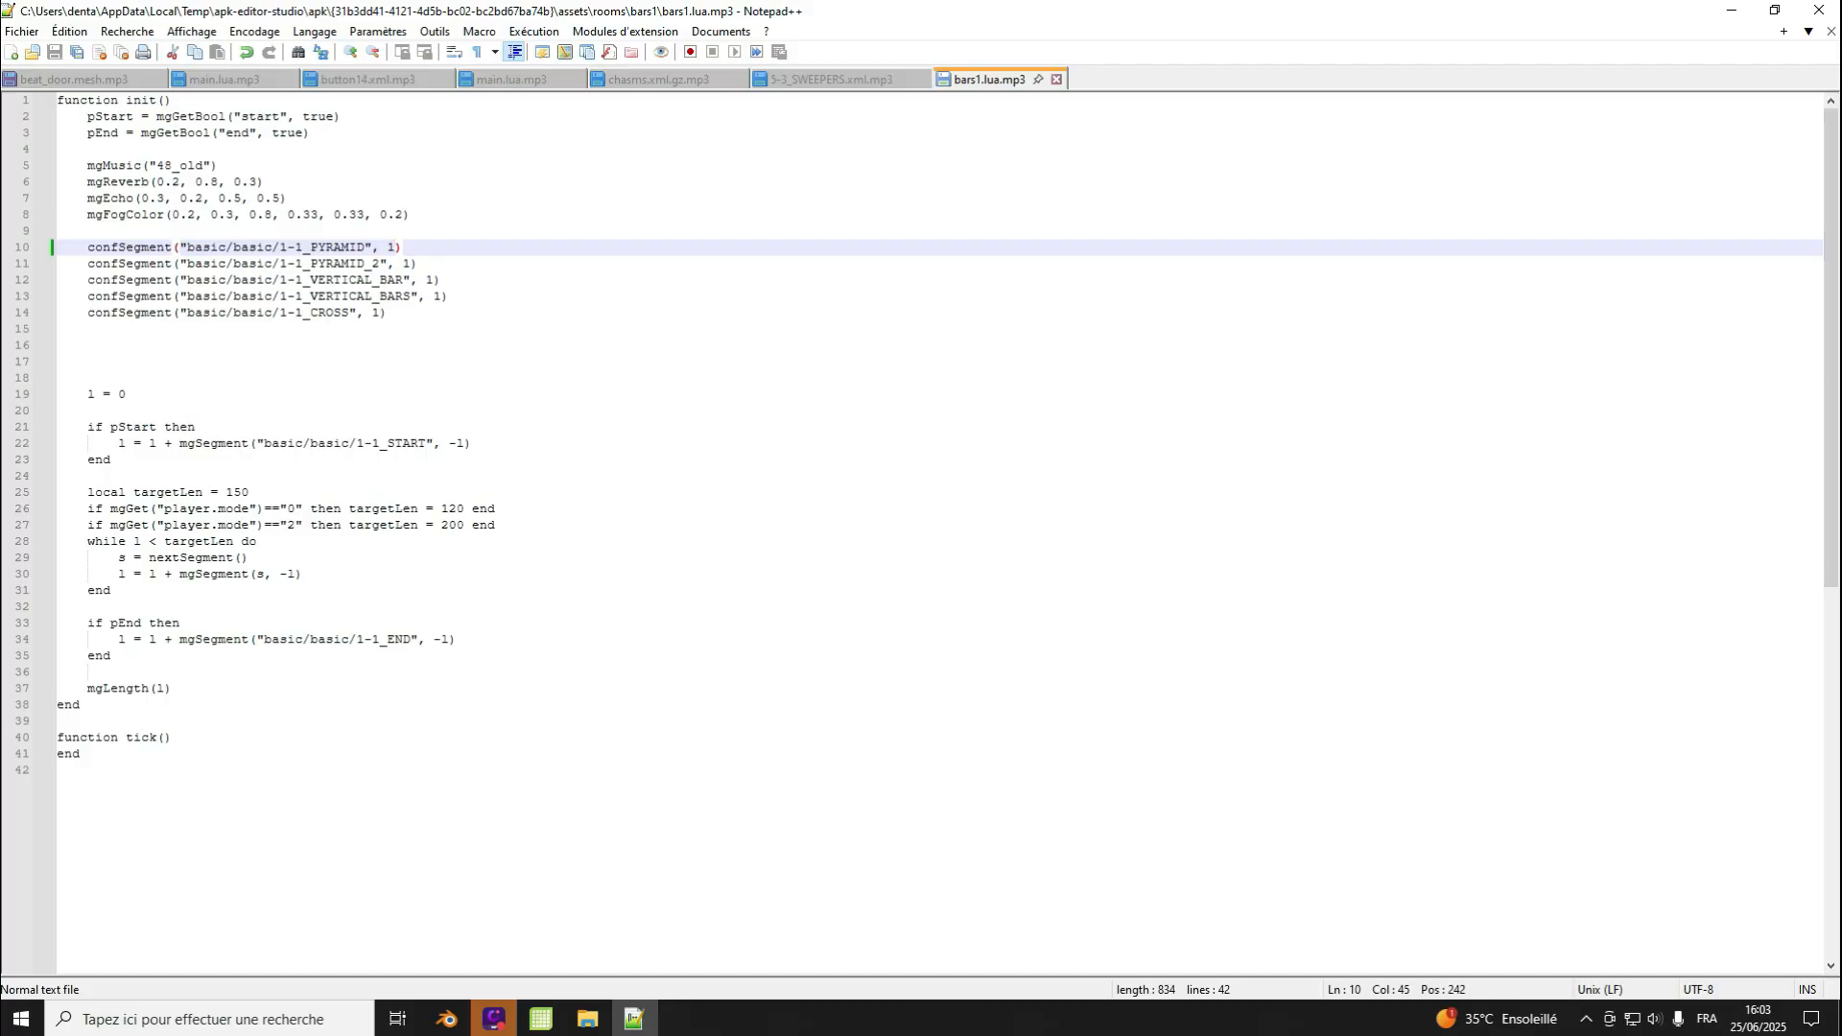
Step: Examine the first three mgFogColor values in bars1.lua, and the full set of six
left_click_drag(173, 214, 273, 214)
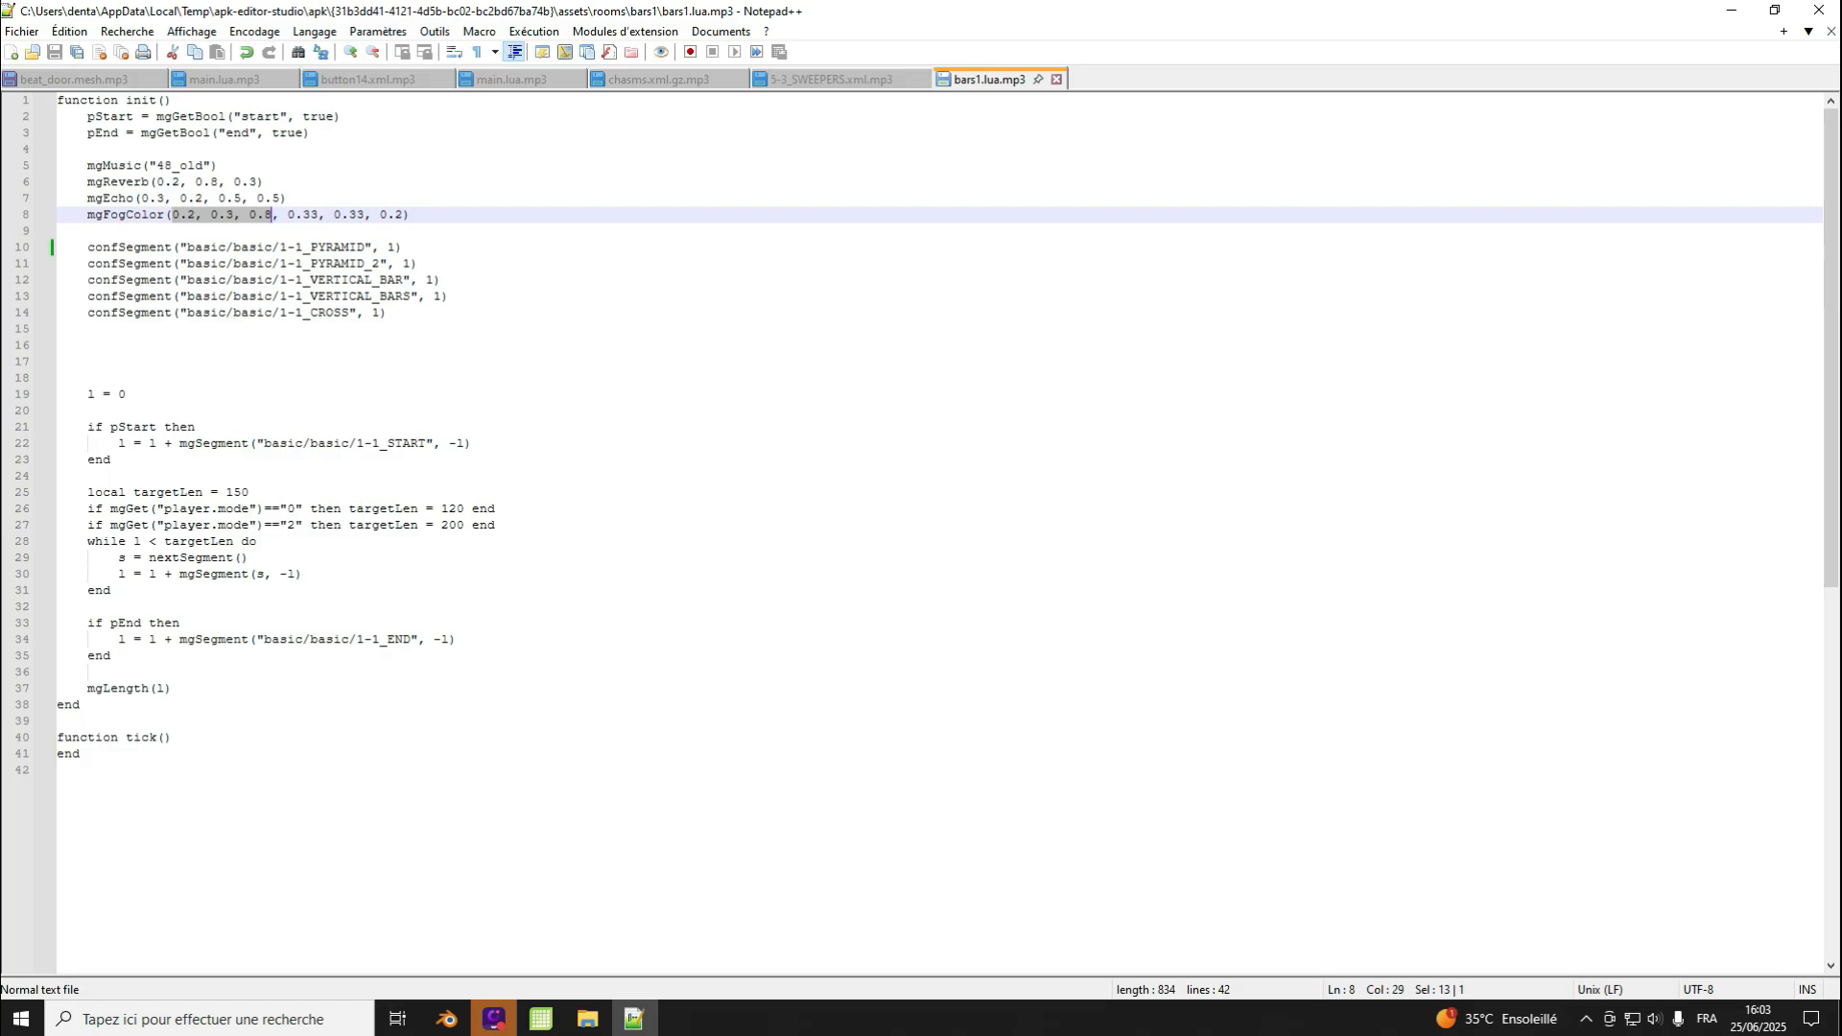
left_click(173, 214)
left_click_drag(173, 215, 404, 215)
left_click(410, 215)
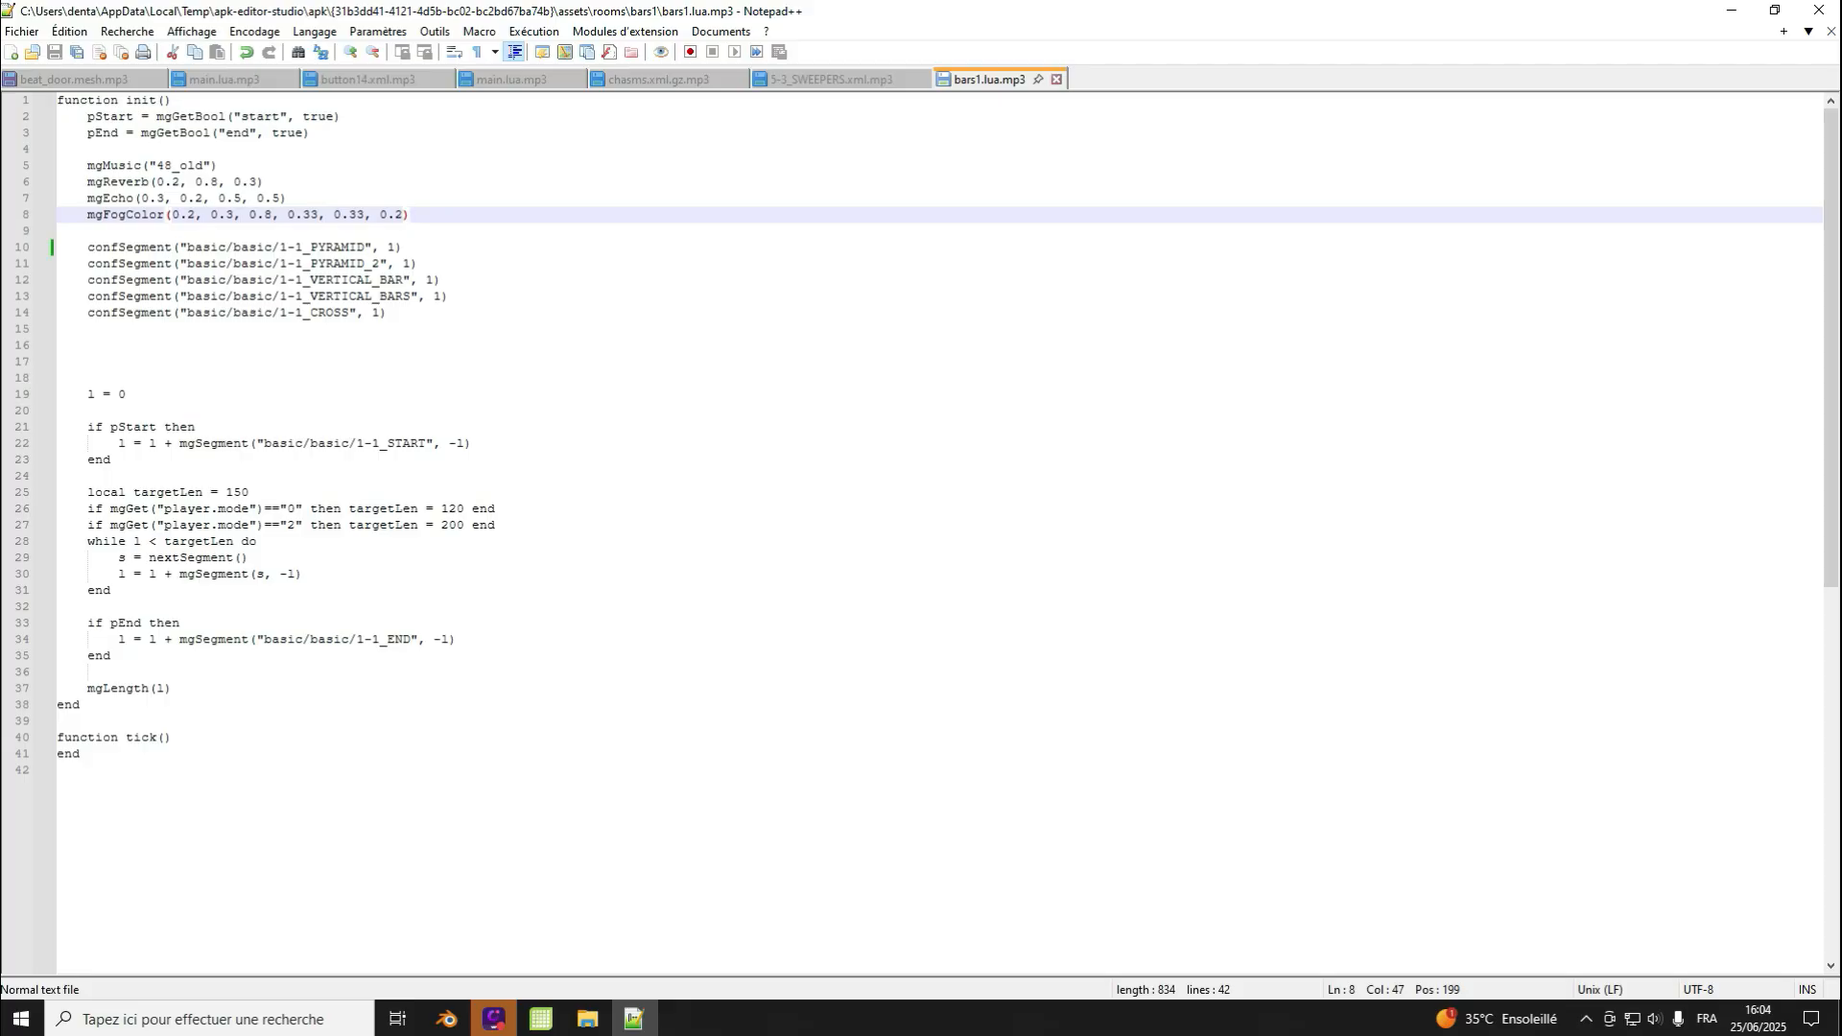
Step: Switch to Blender and set the Top fog colour in the Smash Hit quick test settings to pale green
left_click(446, 1019)
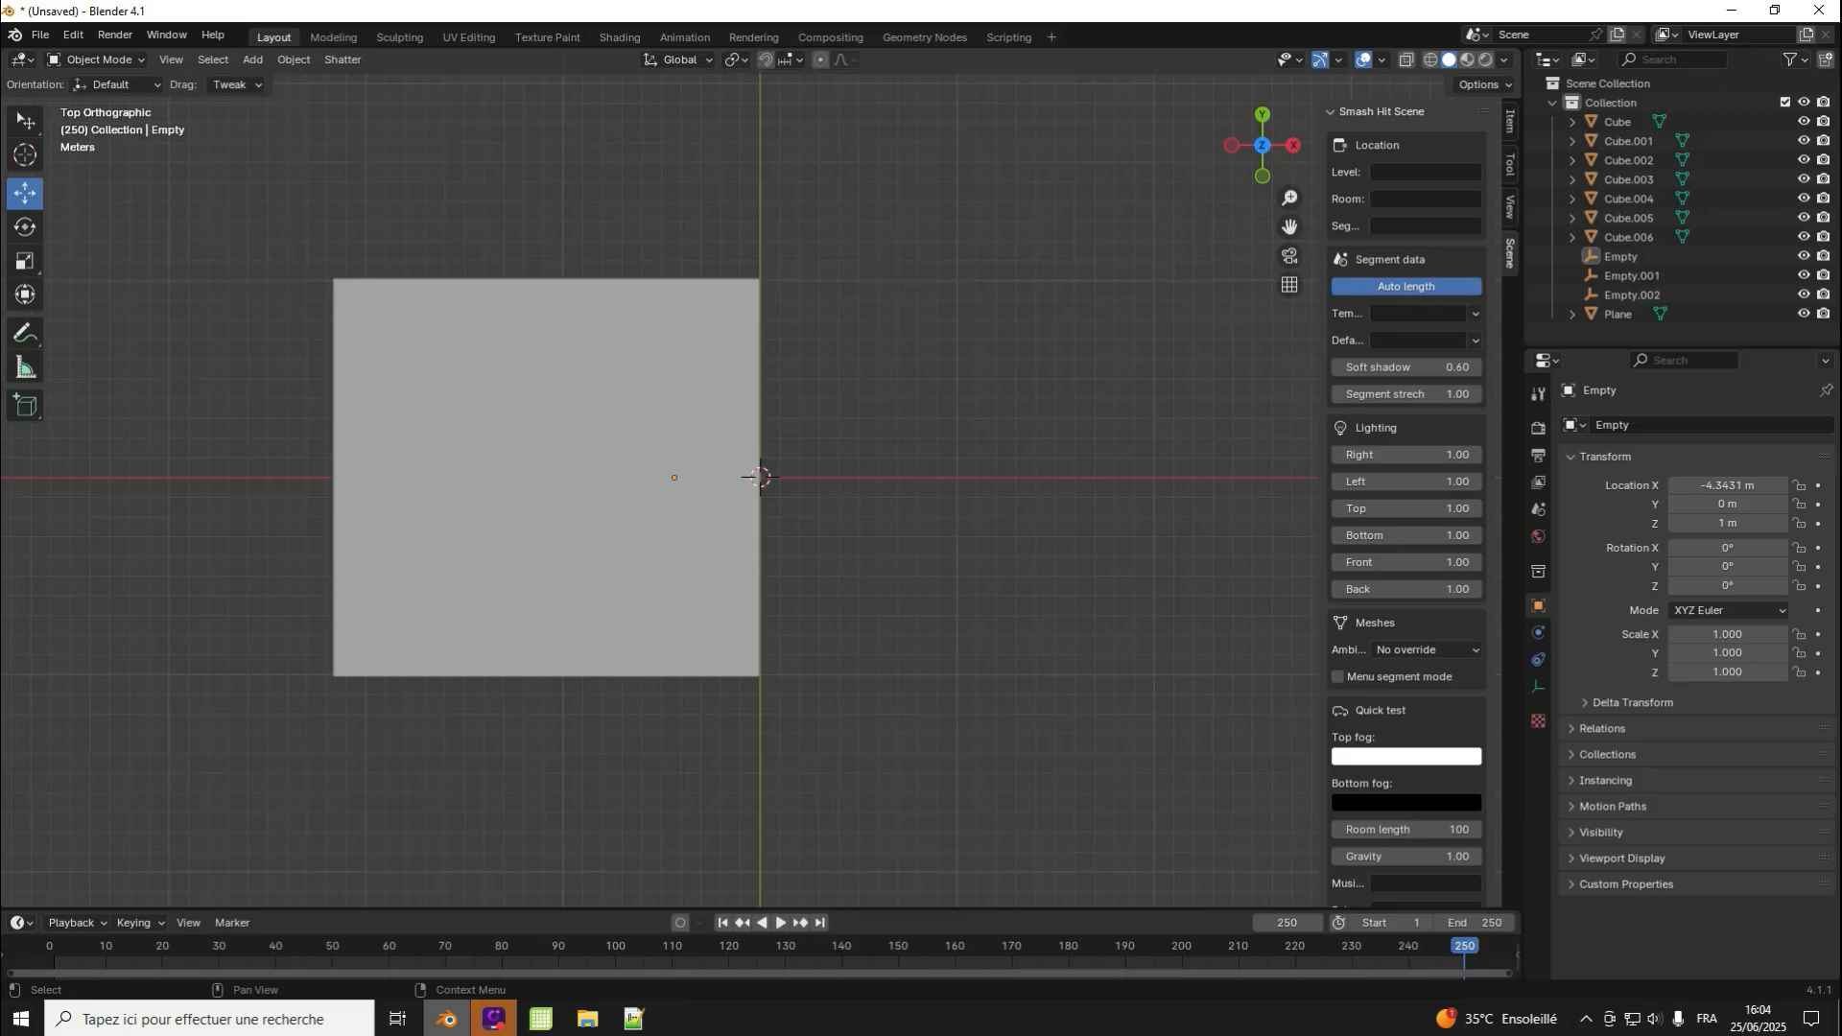
scroll(1405, 533, "down", 3)
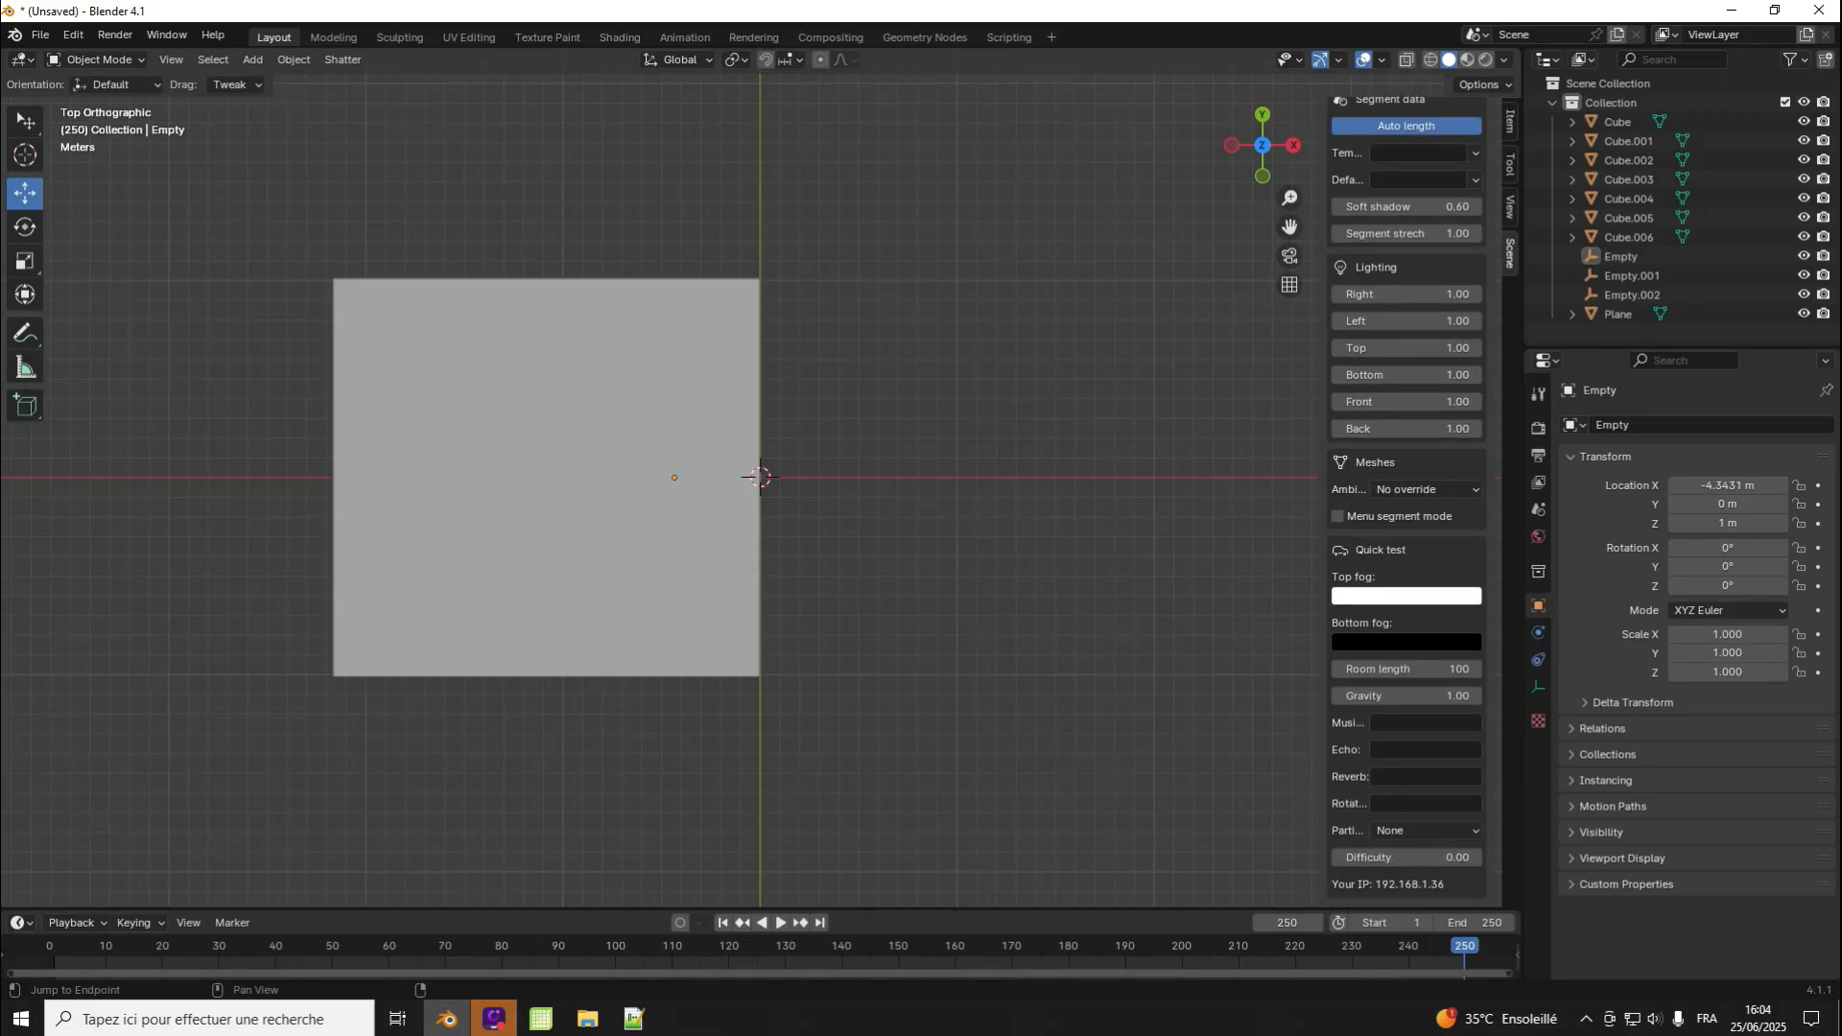
scroll(1406, 499, "up", 4)
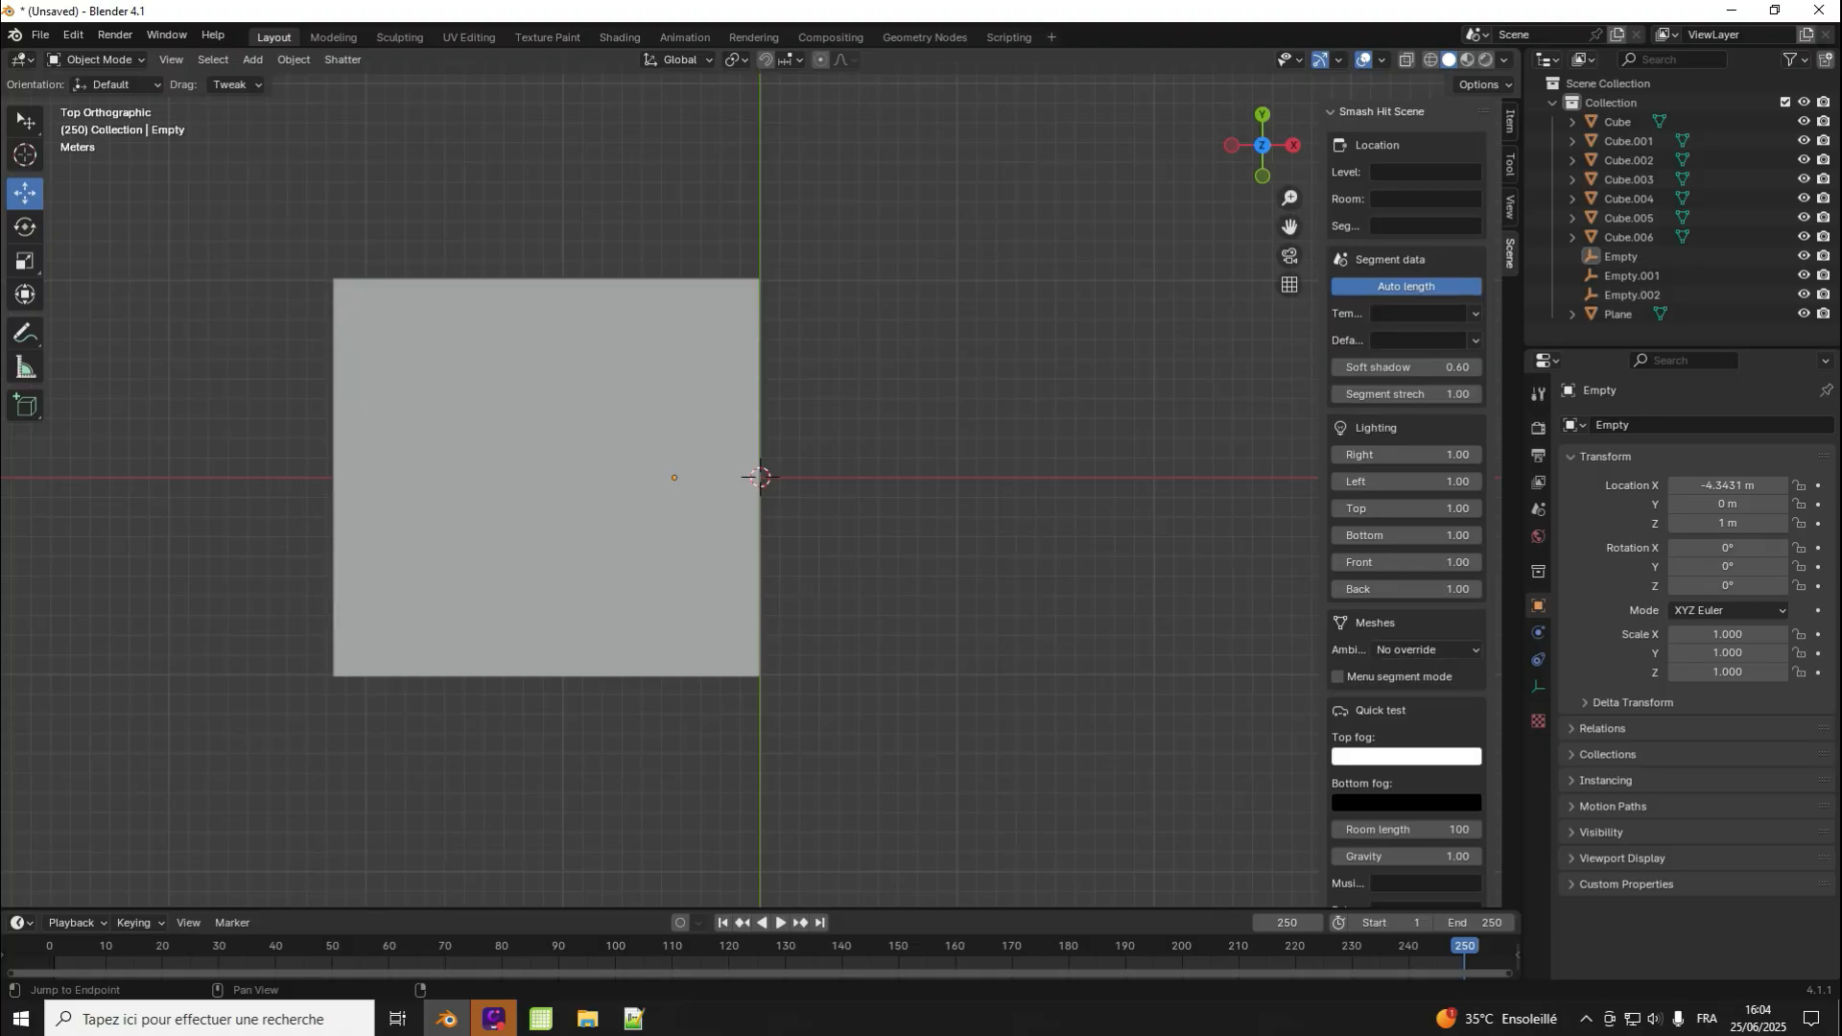
scroll(1405, 589, "down", 3)
scroll(1405, 614, "down", 1)
left_click(1406, 595)
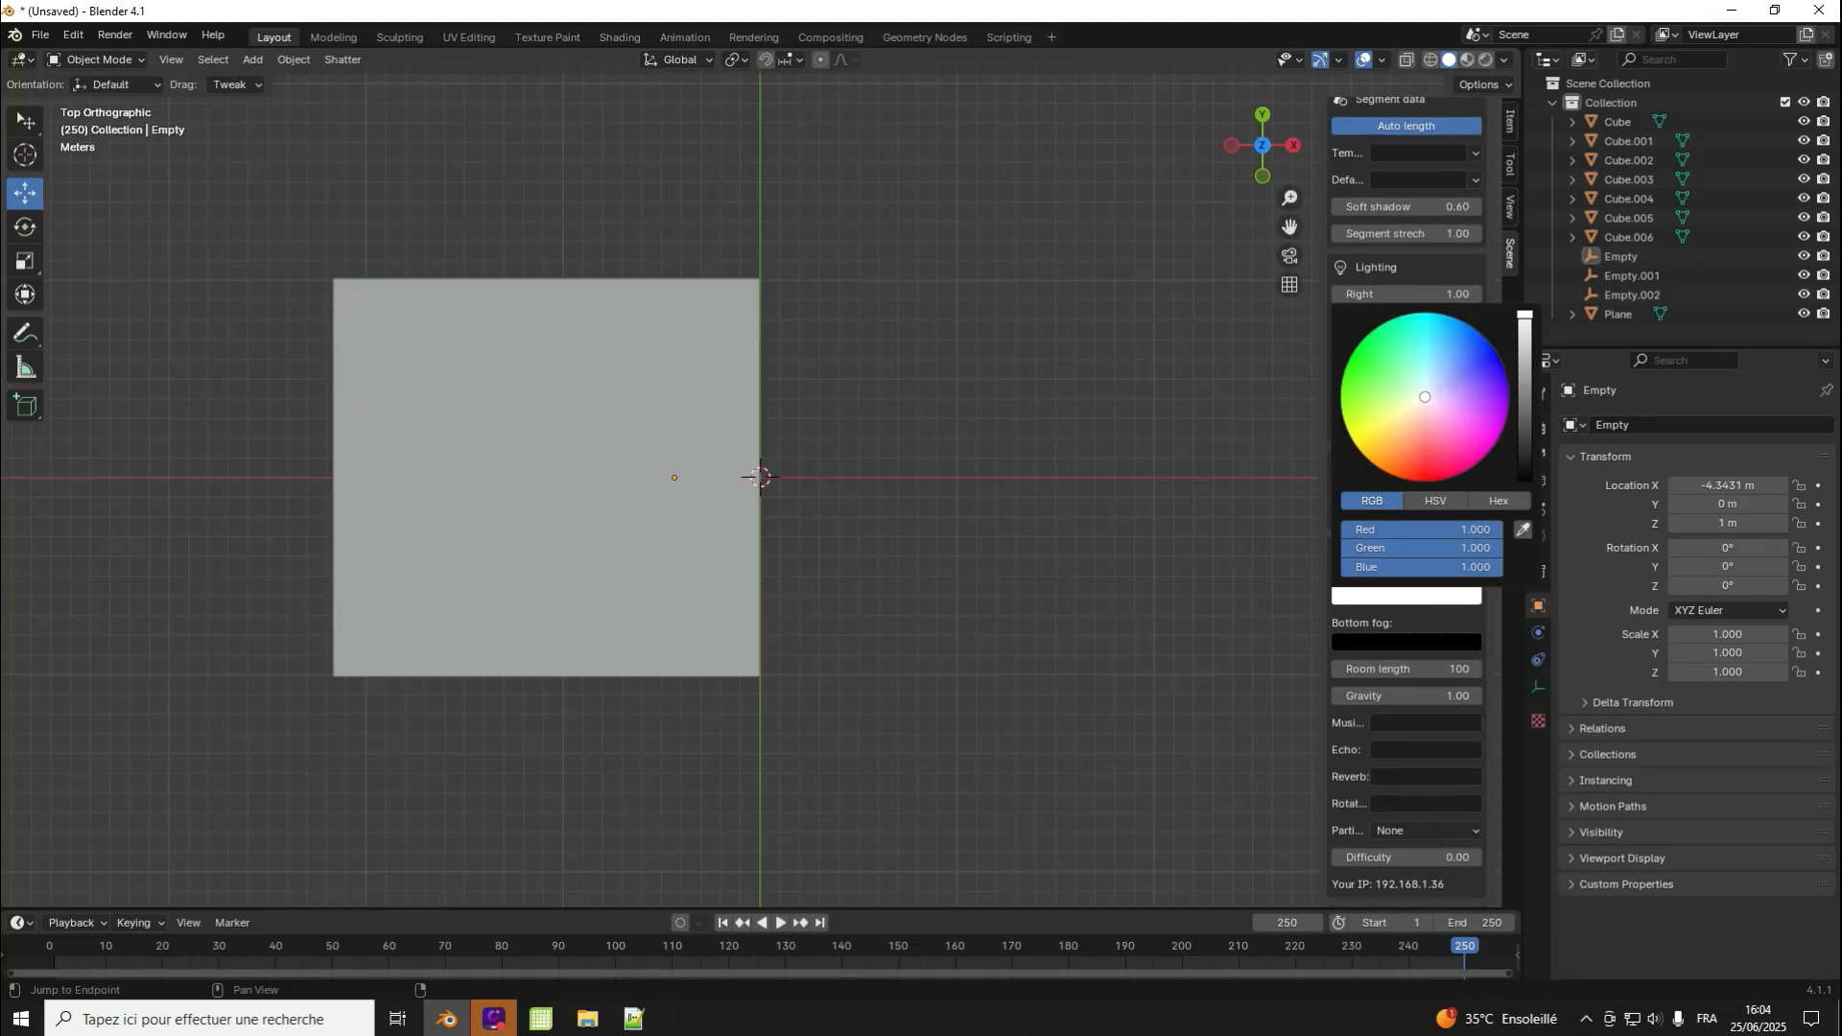
left_click_drag(1393, 454, 1404, 392)
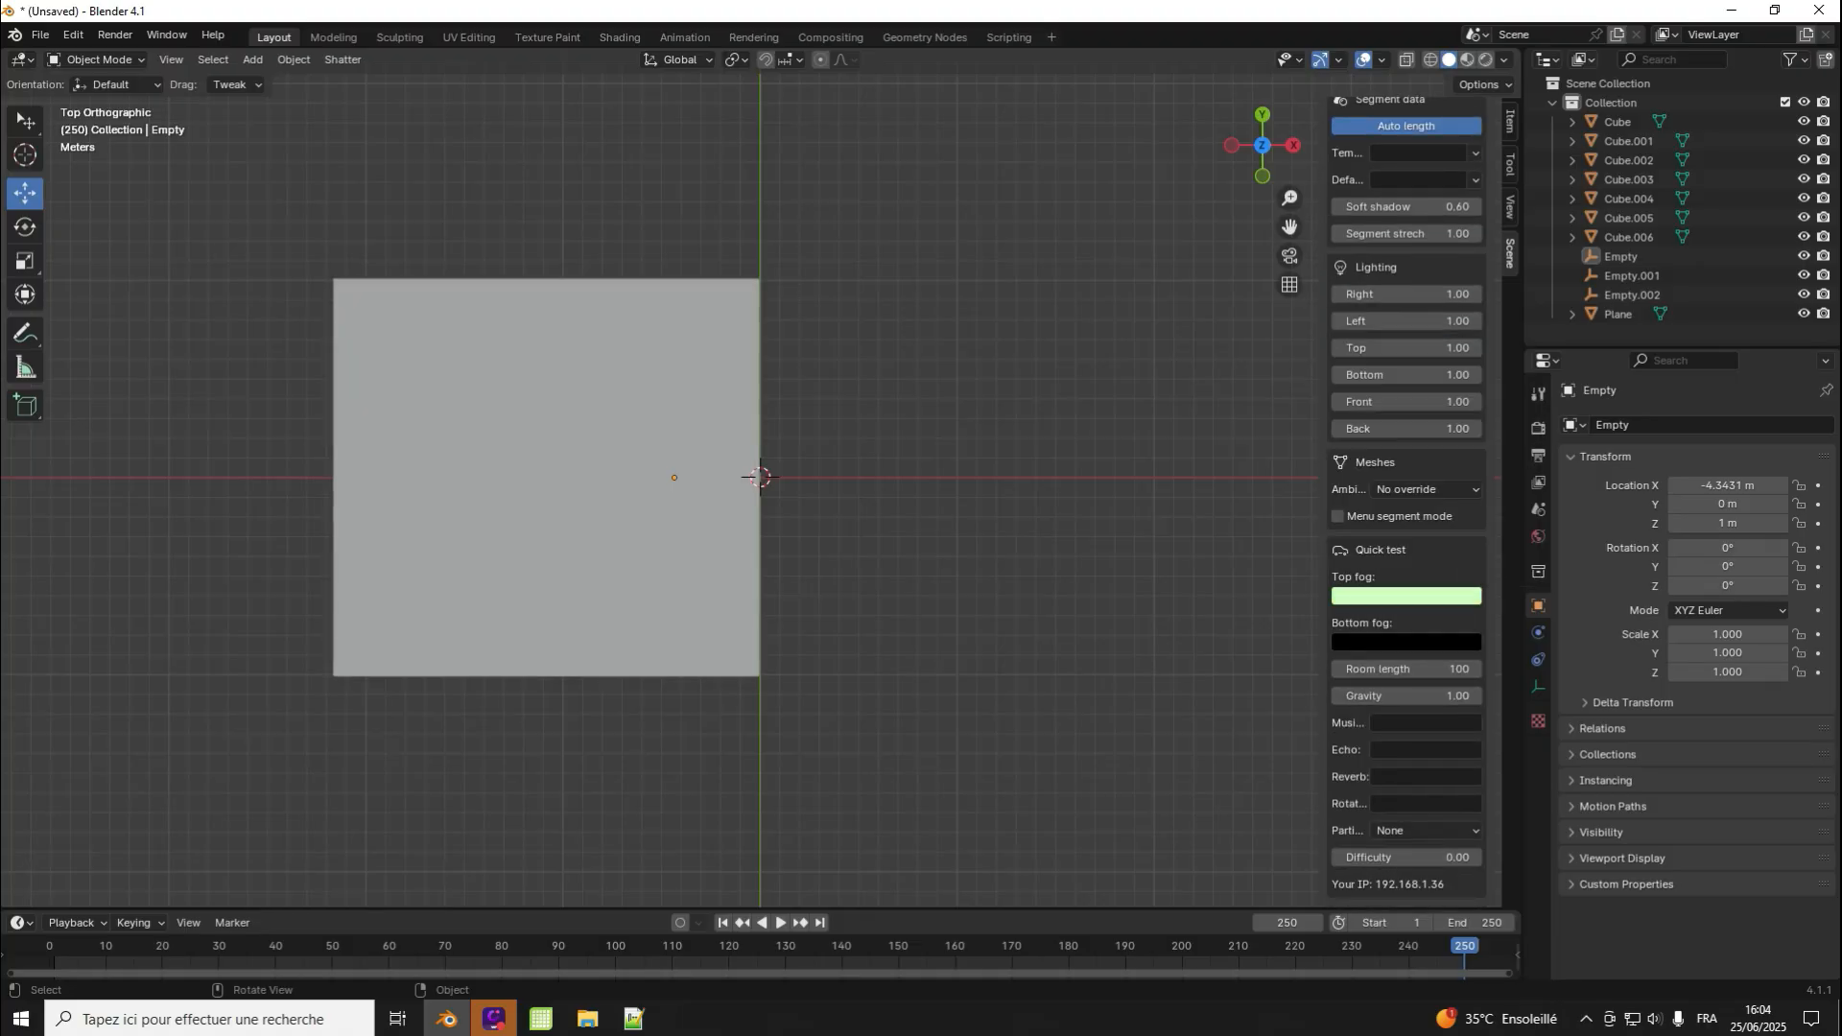
Step: Check the mgFogColor line in Notepad++, return to Blender and set the Bottom fog colour to a muted green
left_click(633, 1019)
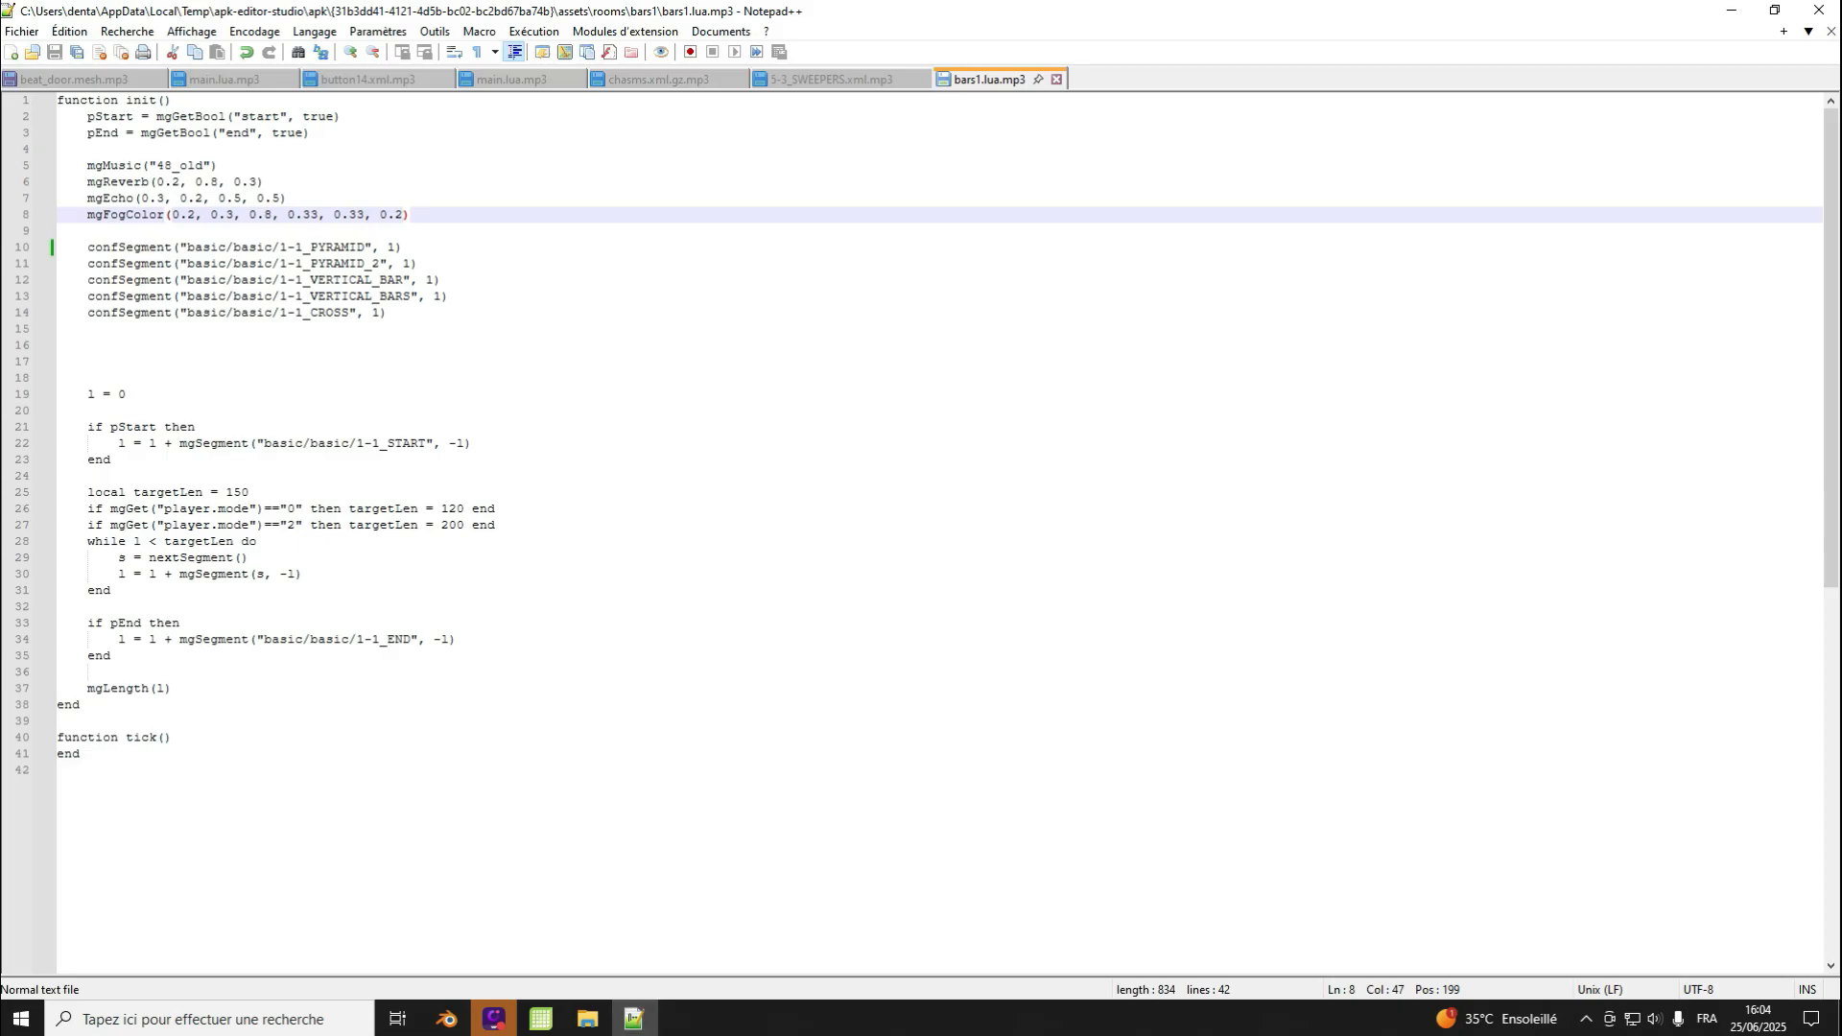
left_click(1732, 11)
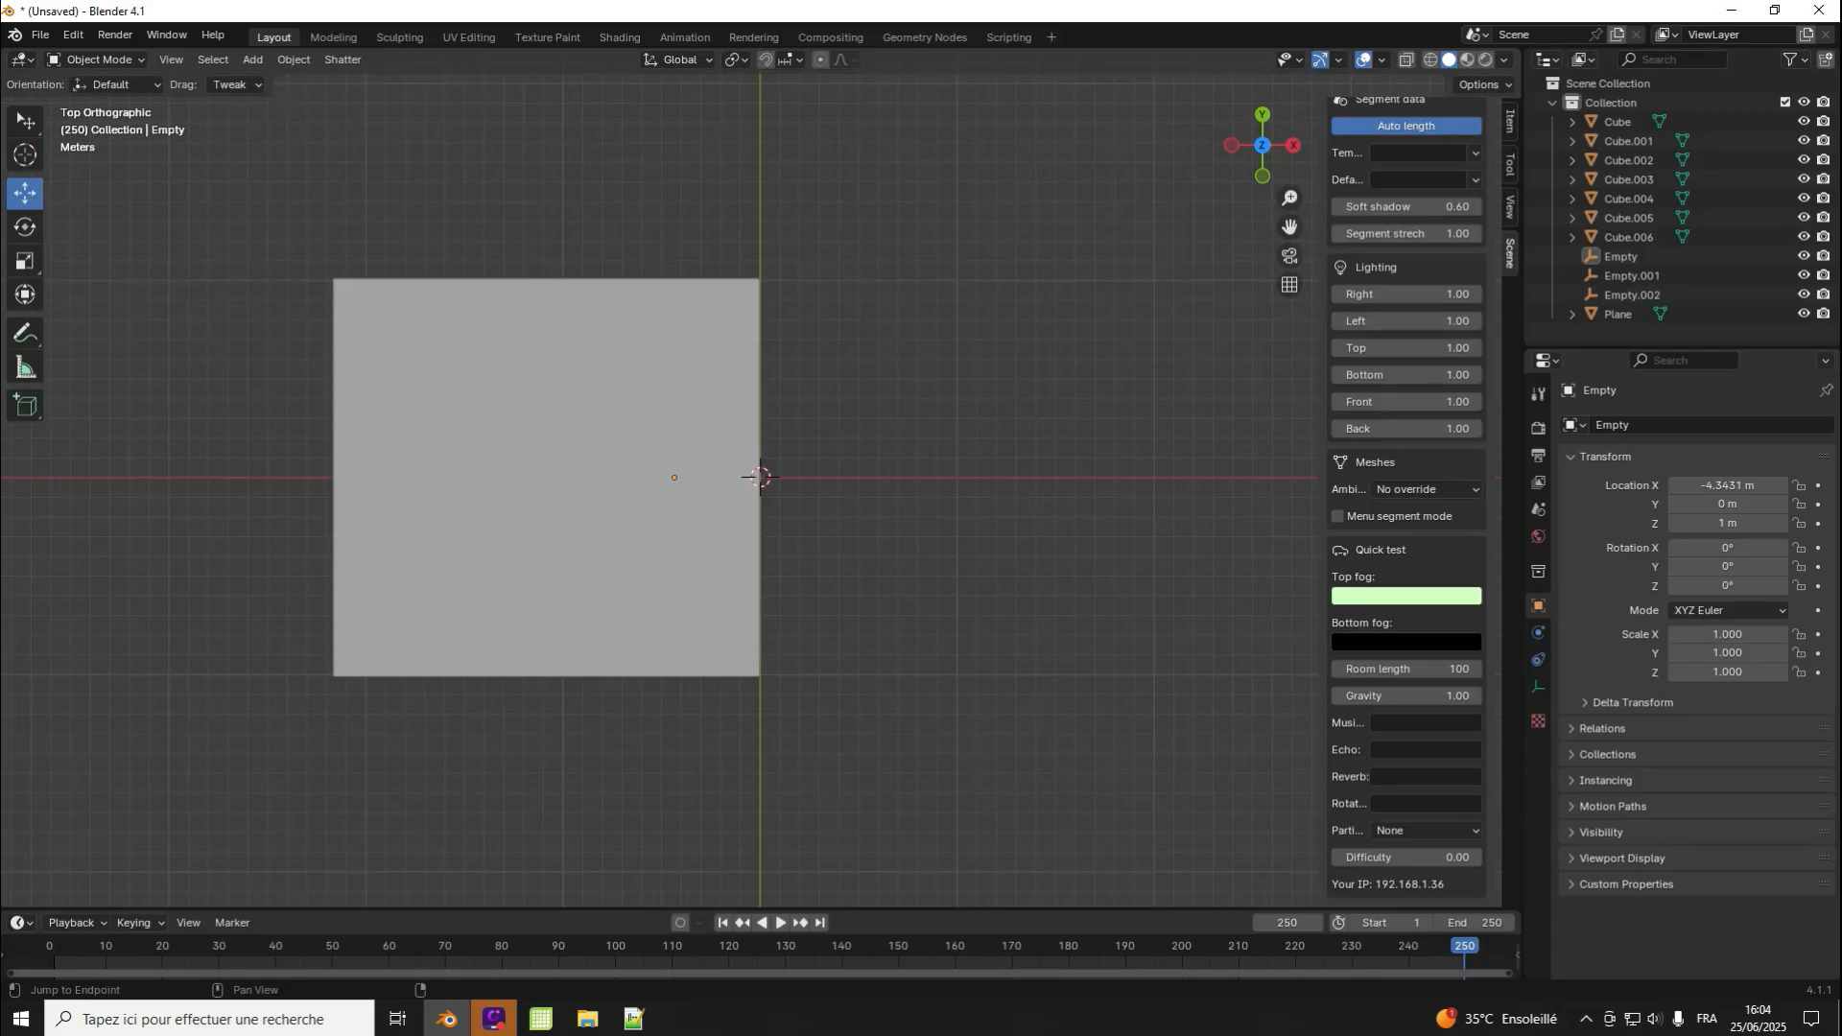
left_click(1406, 642)
left_click_drag(1525, 523, 1401, 440)
scroll(759, 476, "down", 1)
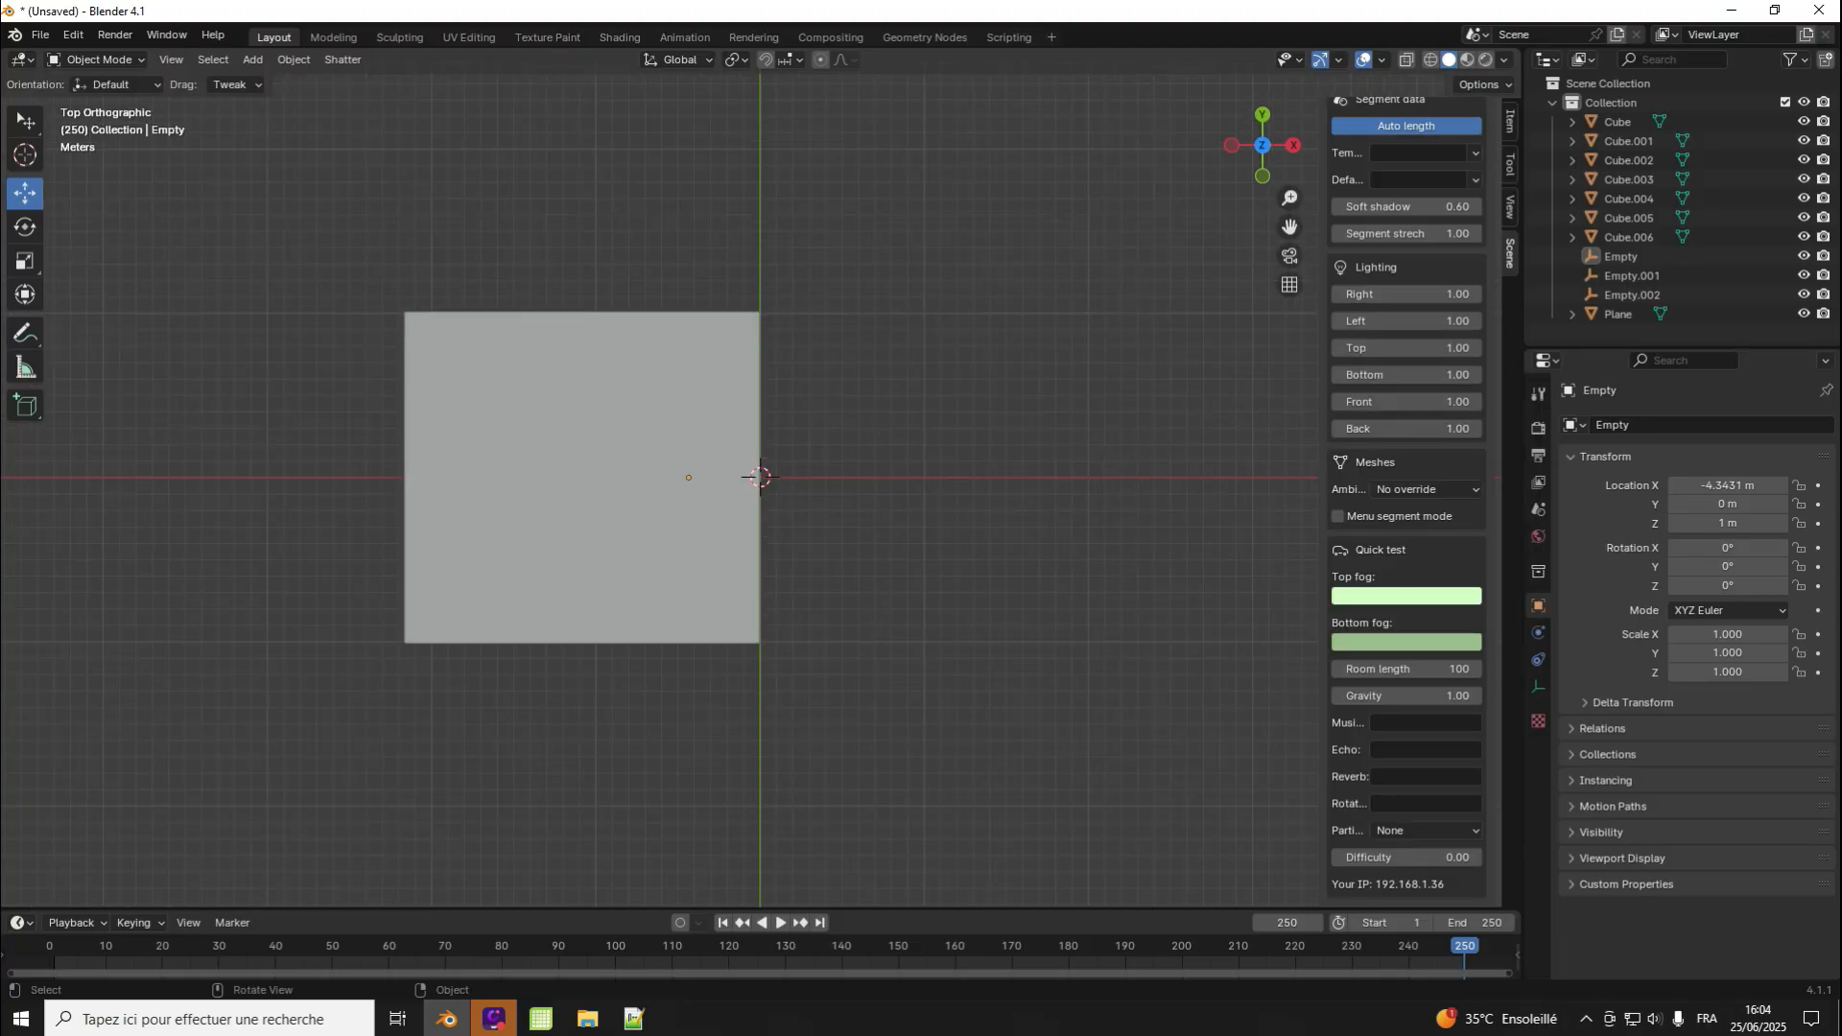
scroll(759, 477, "down", 2)
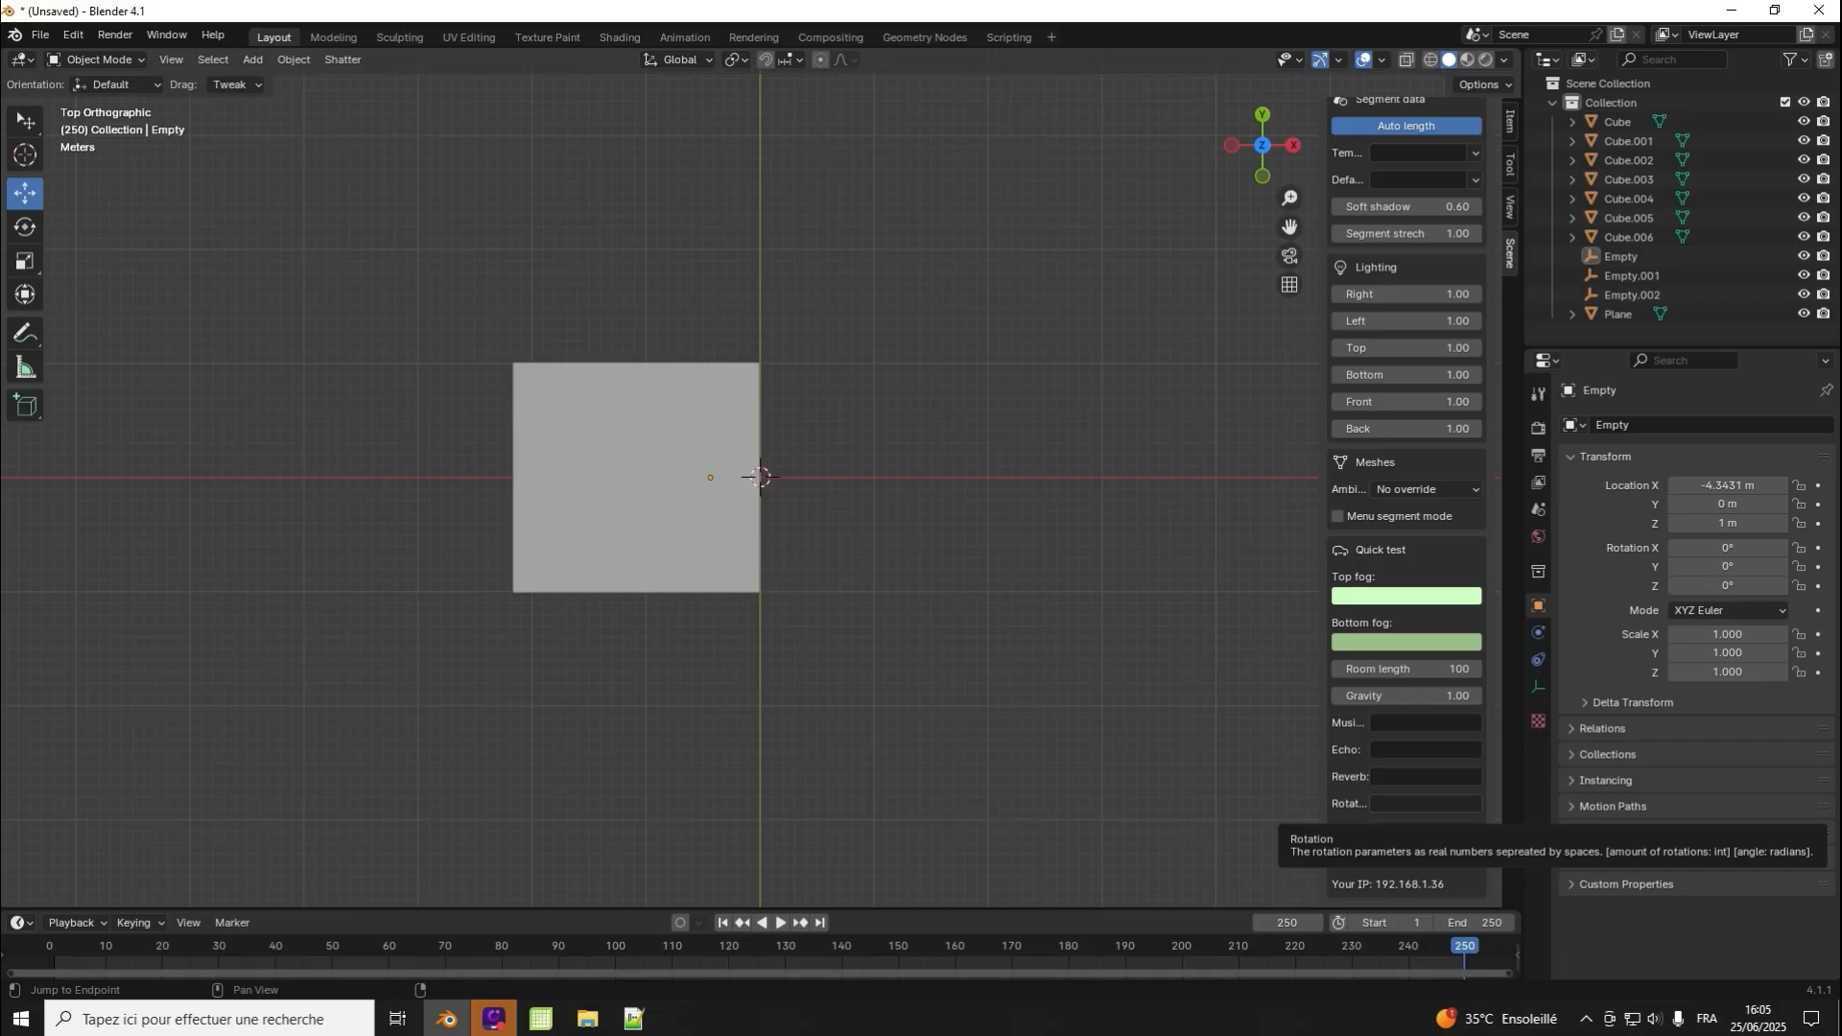
Step: Examine the available particle effects in the Smash Hit quick test settings, keeping None selected
left_click(1427, 830)
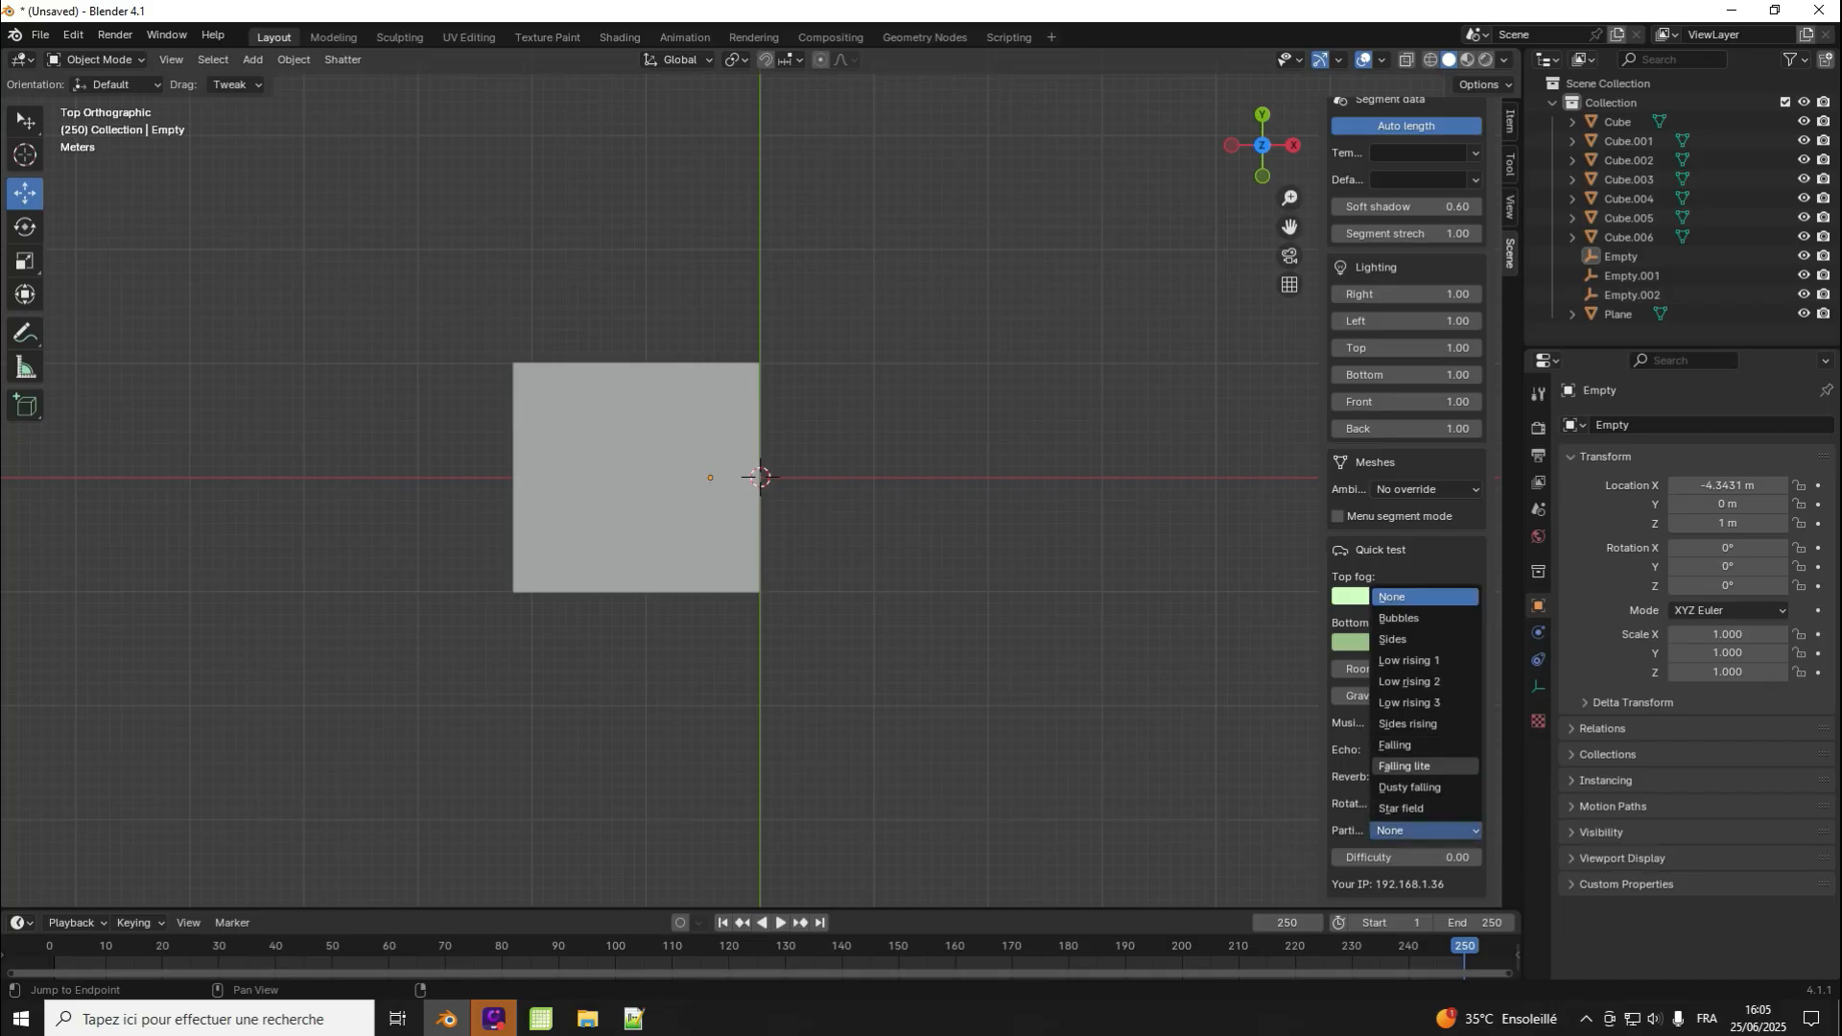
left_click(1424, 596)
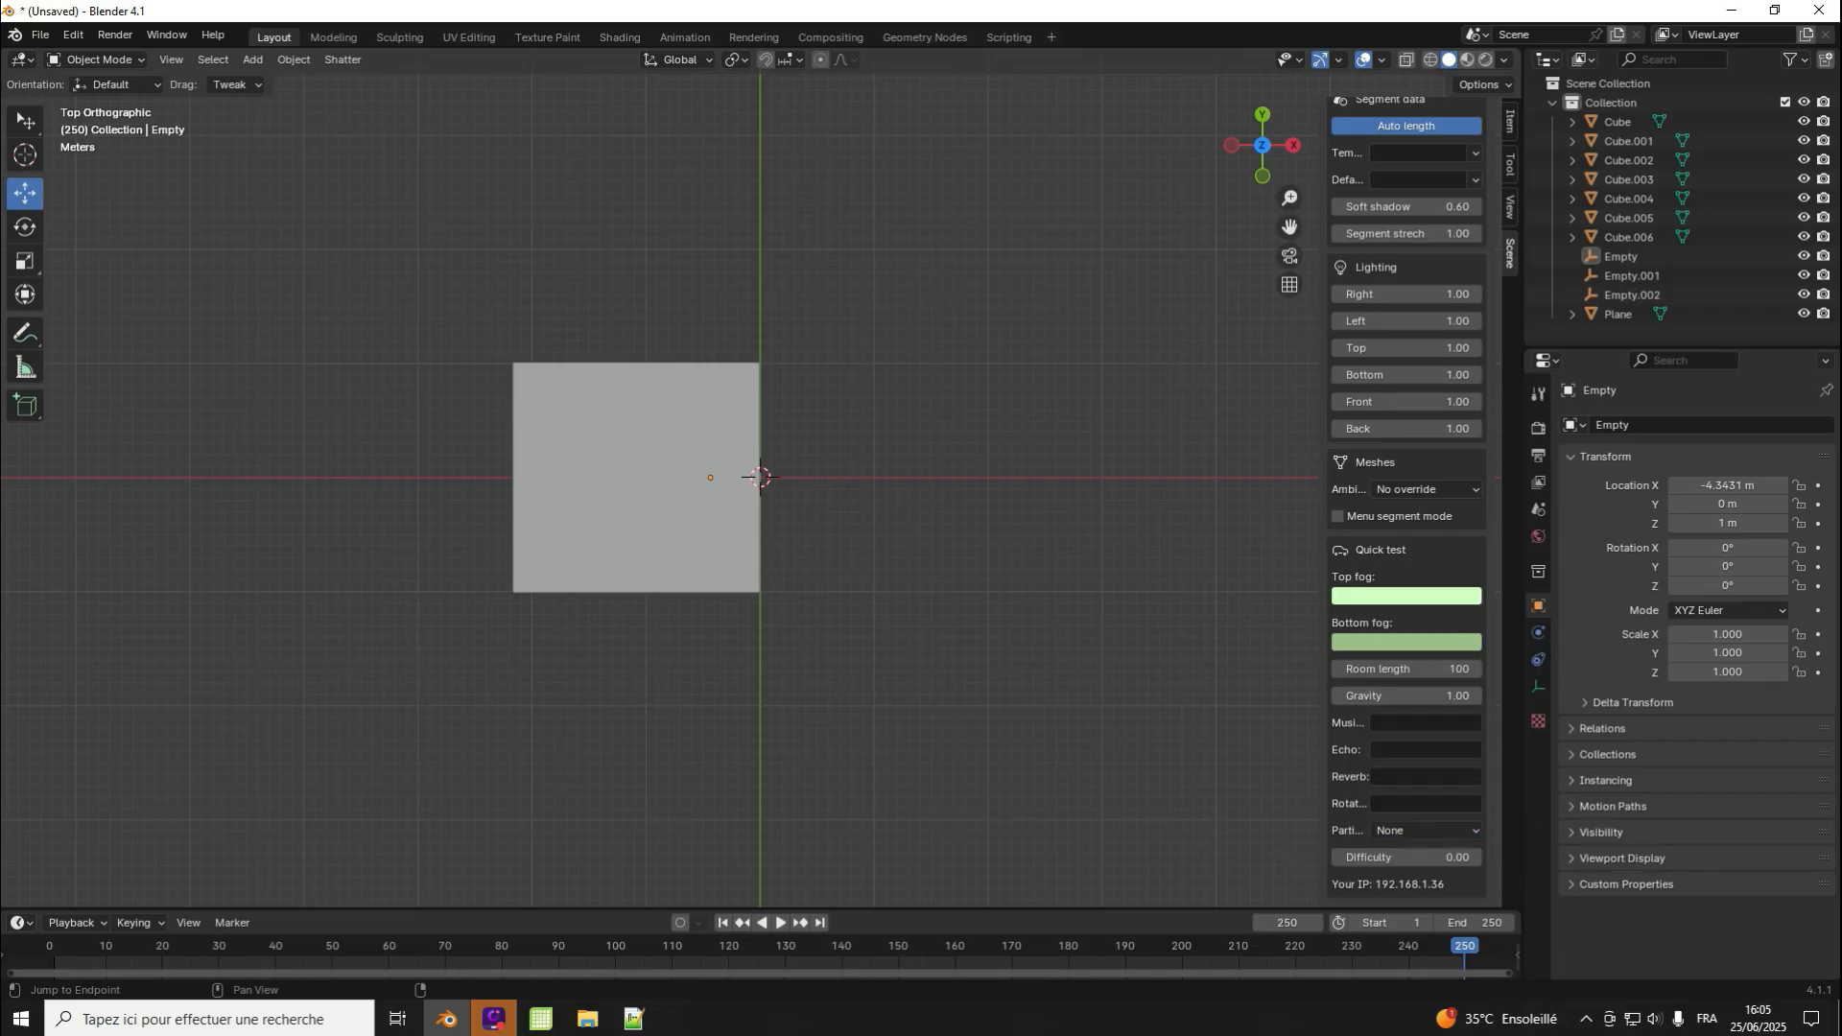
left_click(1427, 831)
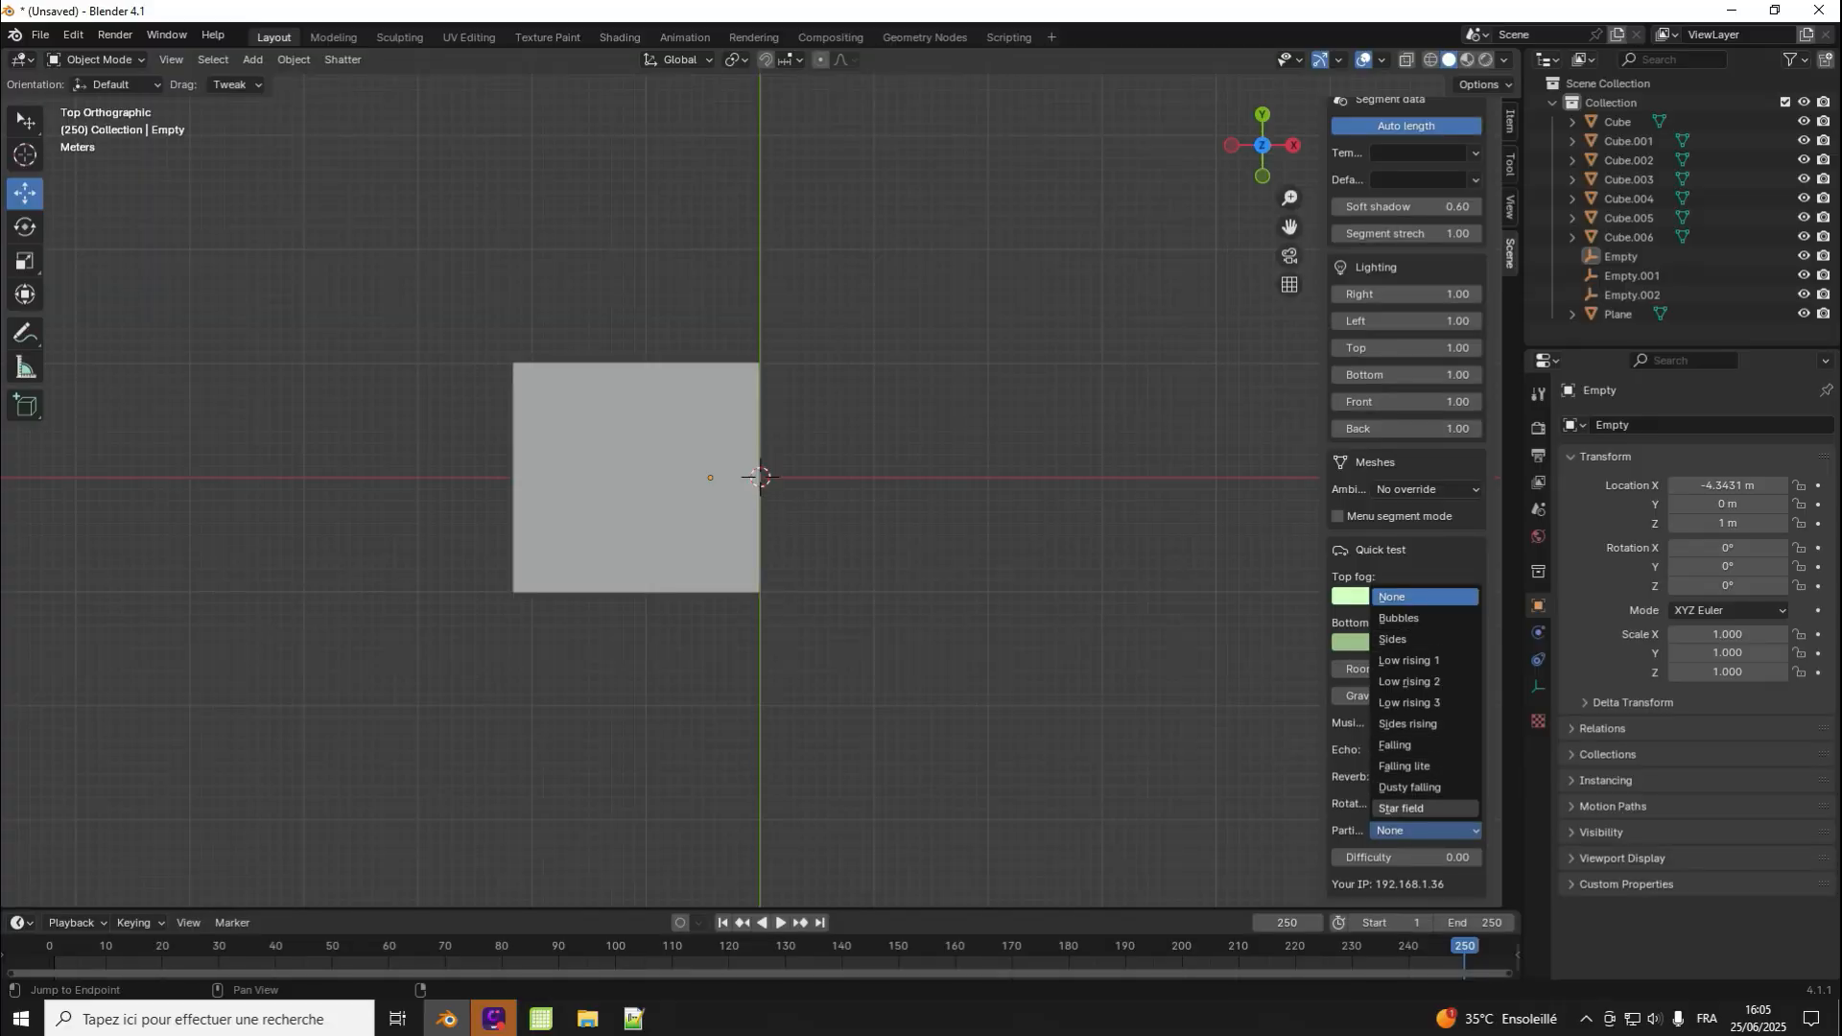
left_click(1427, 830)
left_click(1426, 830)
left_click(1427, 831)
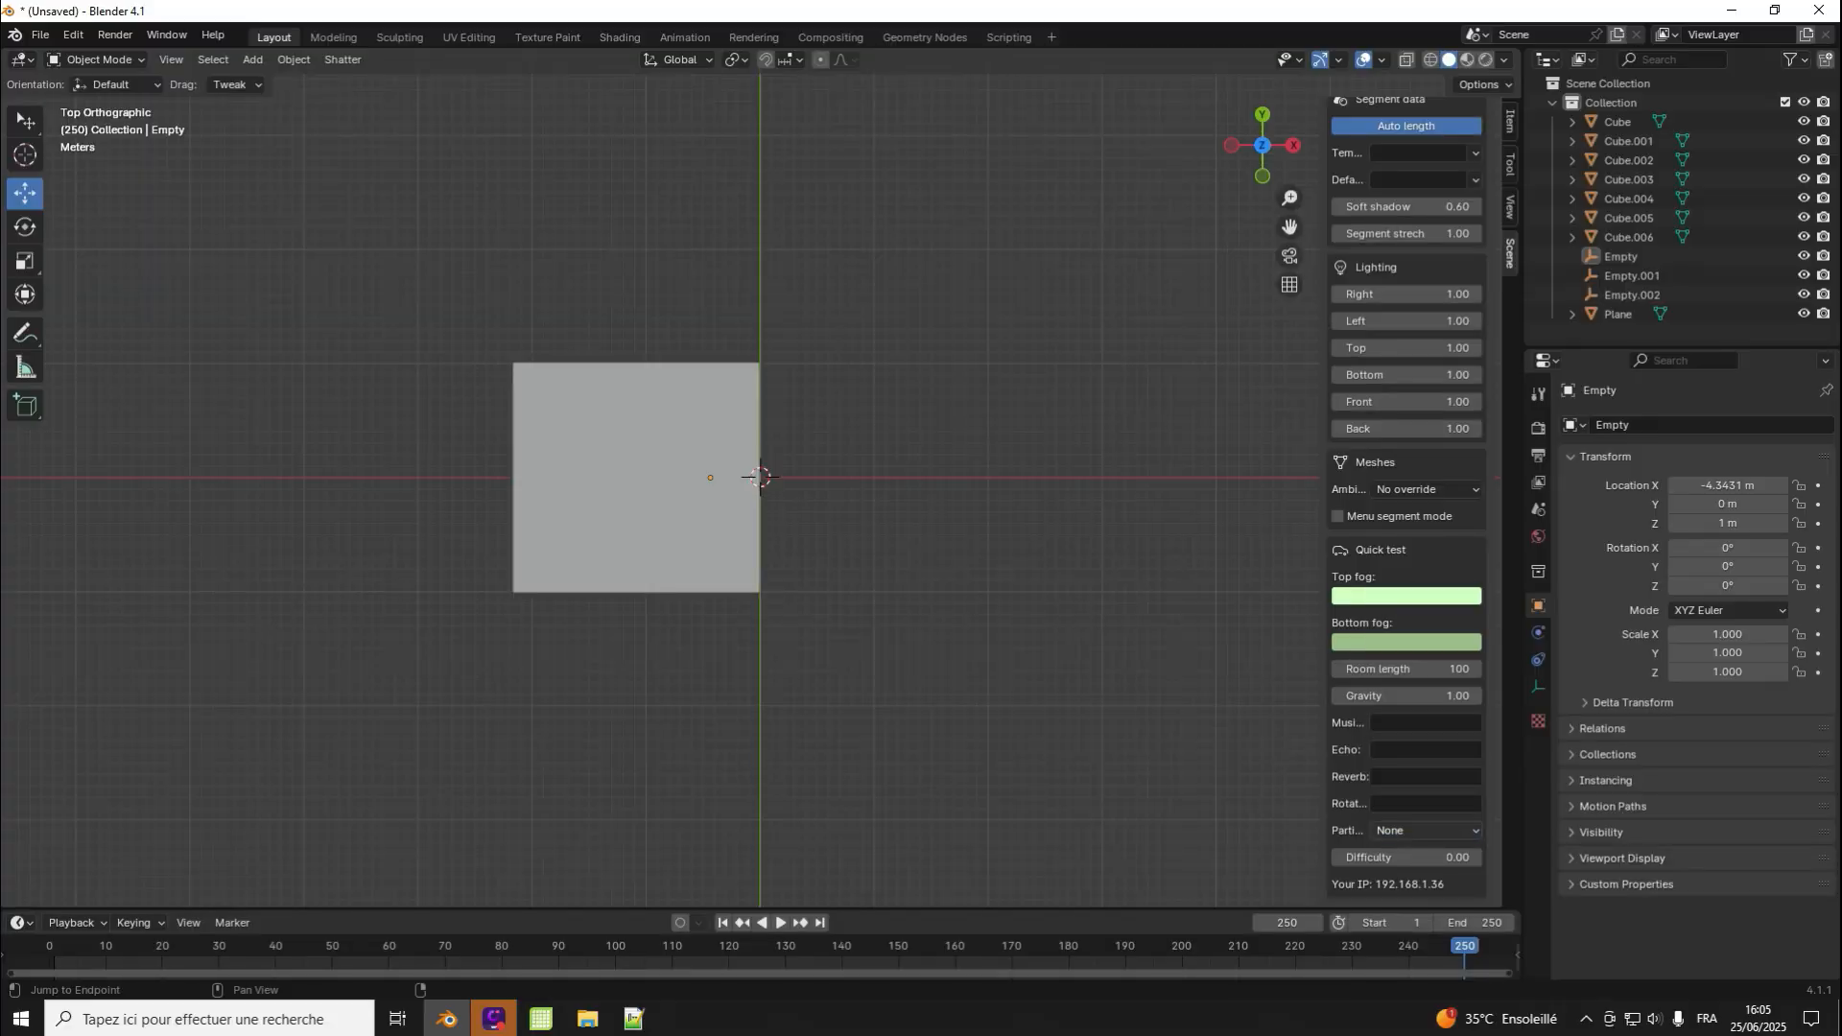
left_click(1427, 831)
left_click(1427, 831)
left_click(1427, 831)
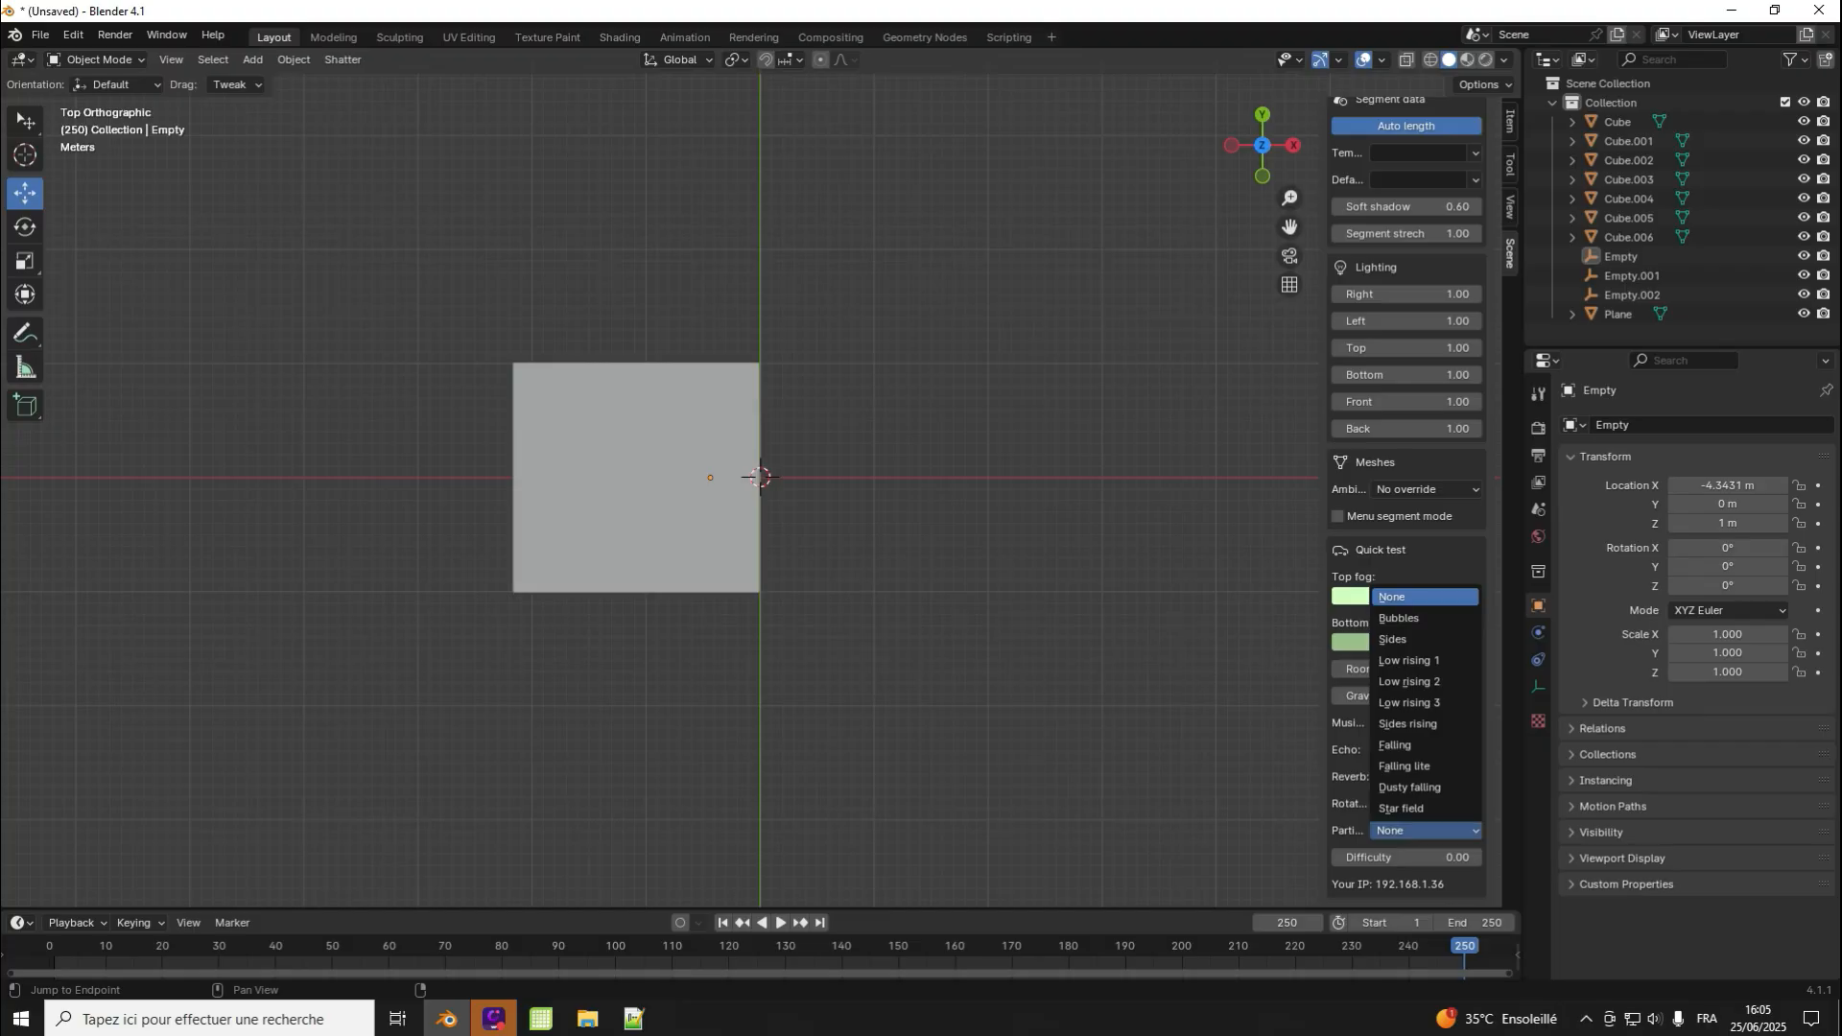
left_click(1427, 831)
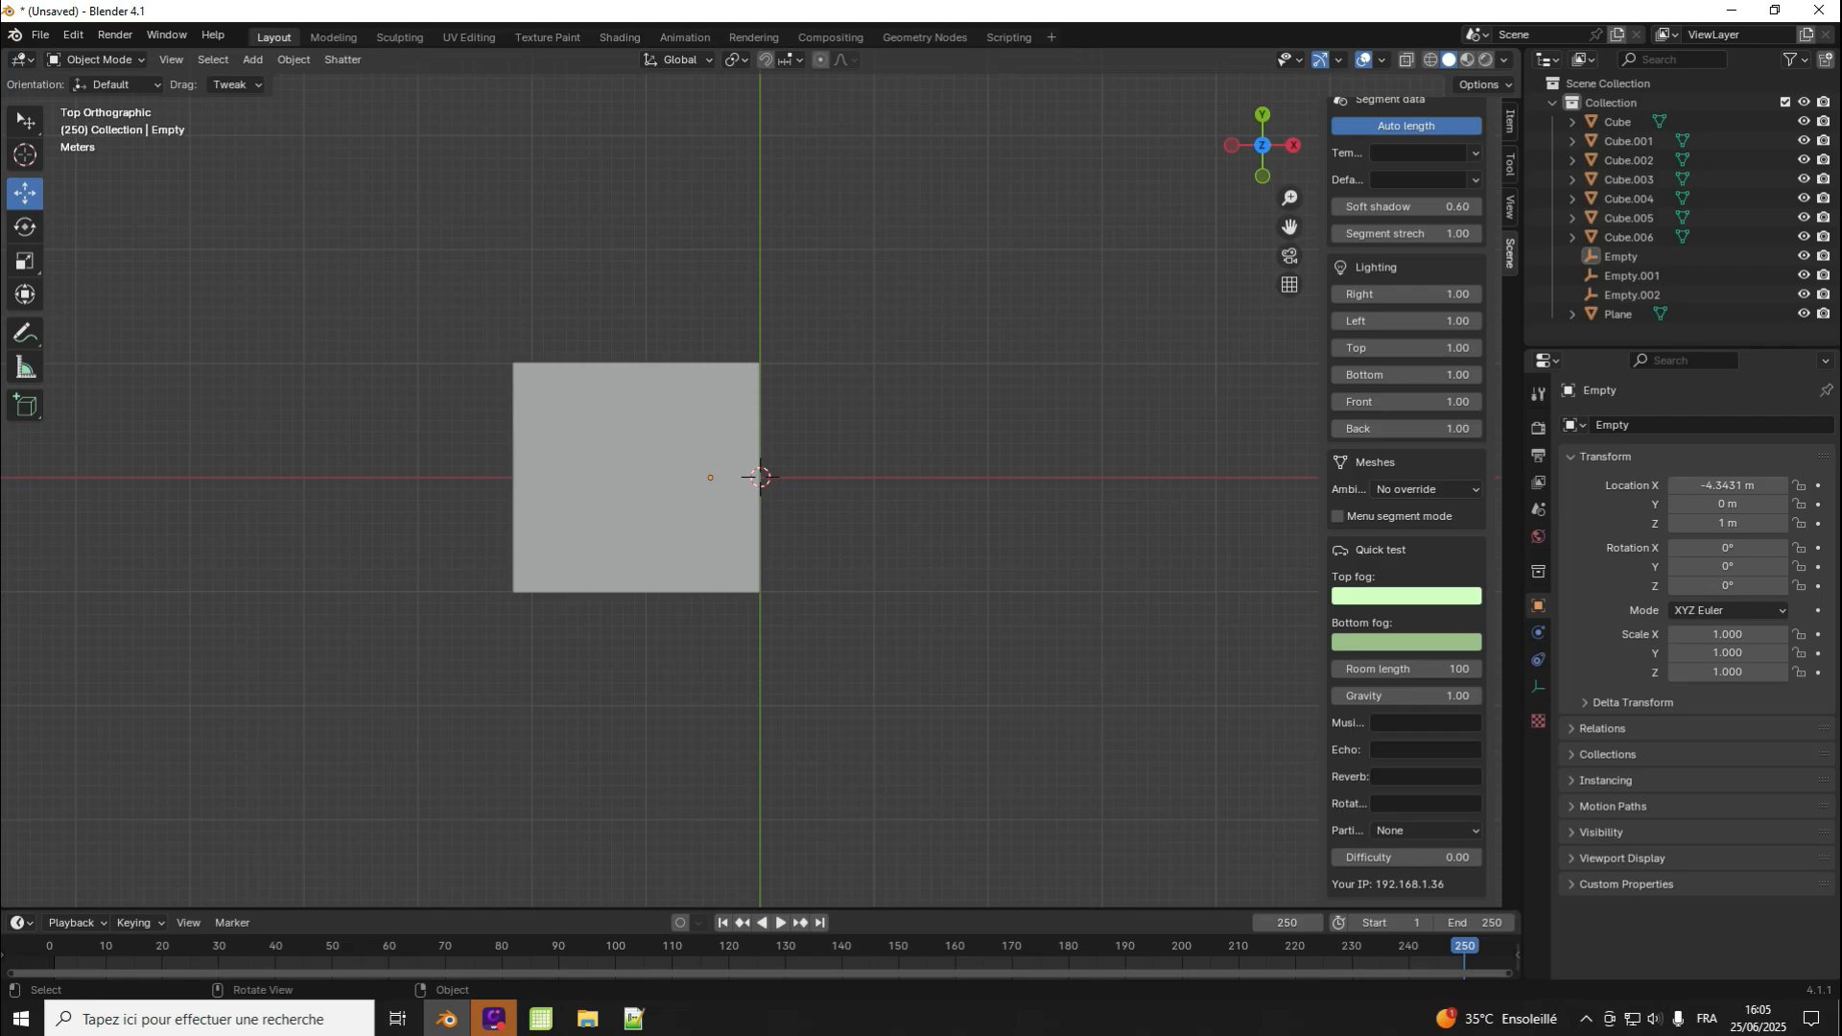
Step: Switch to Notepad++ and try a new line mgSetParticles ("bubbles") below the mgFogColor line in bars1.lua
left_click(634, 1019)
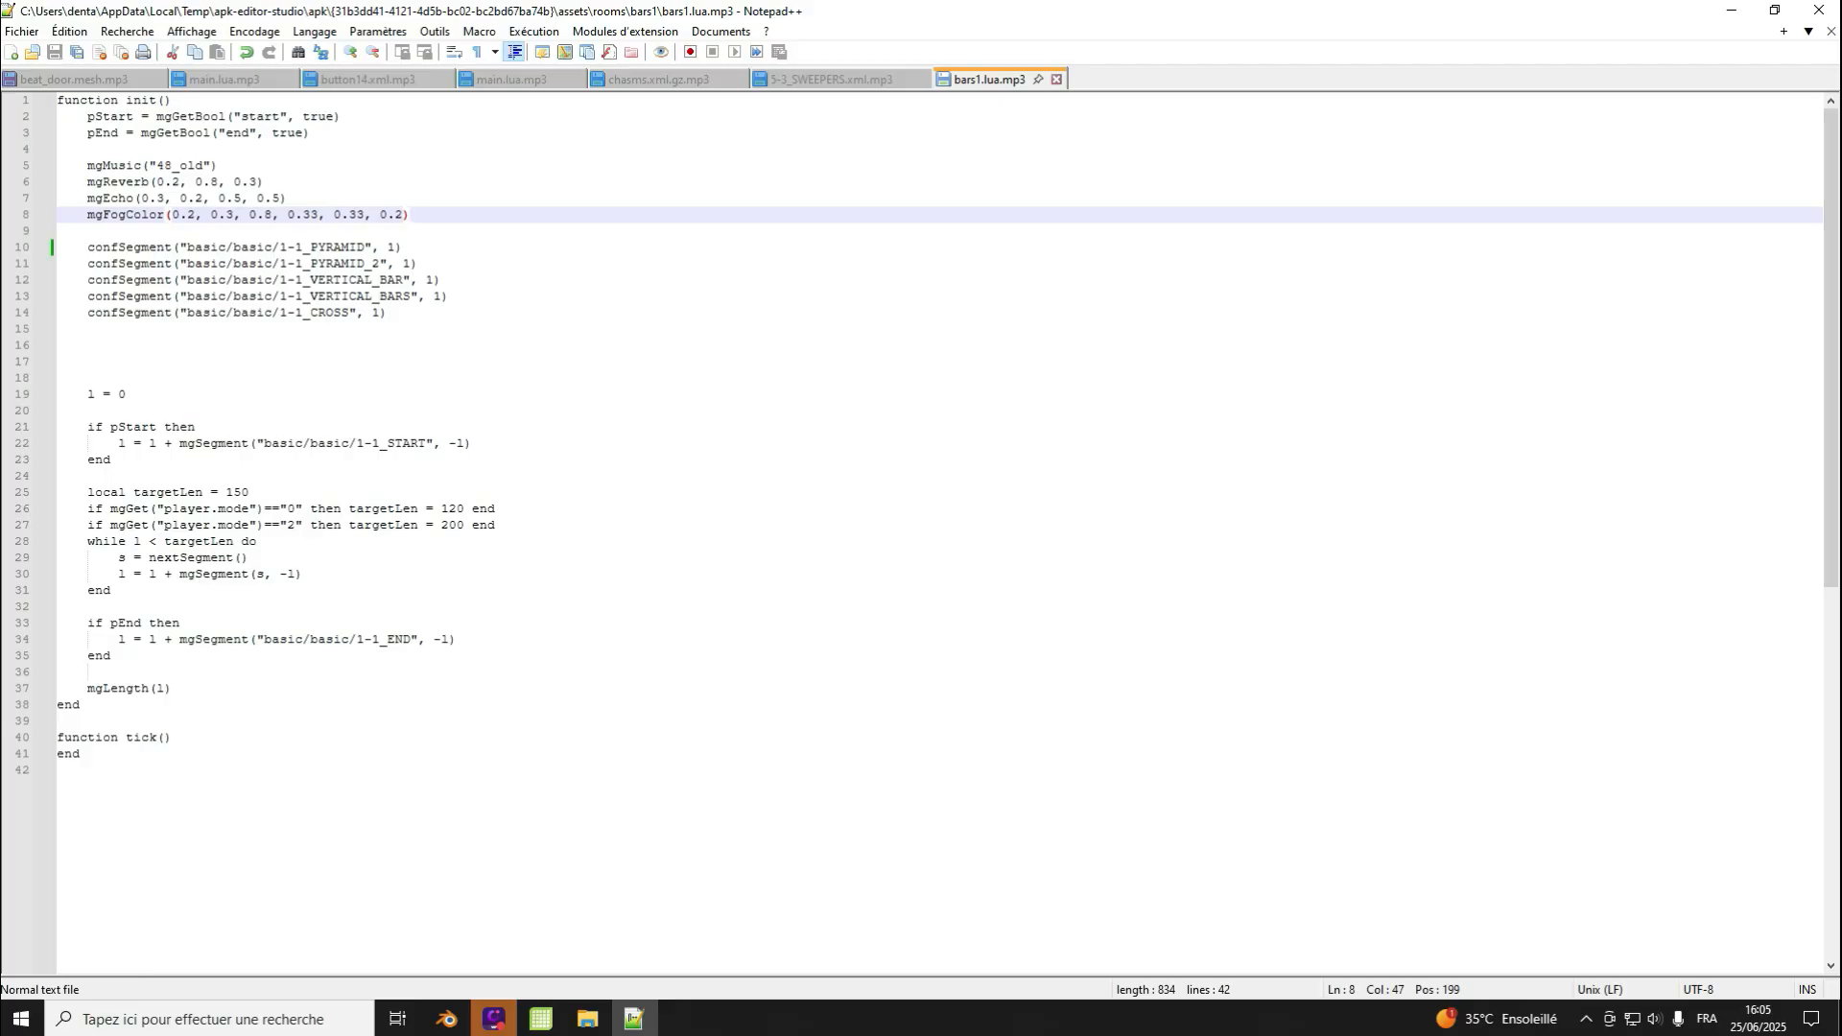
left_click(87, 214)
left_click(287, 198)
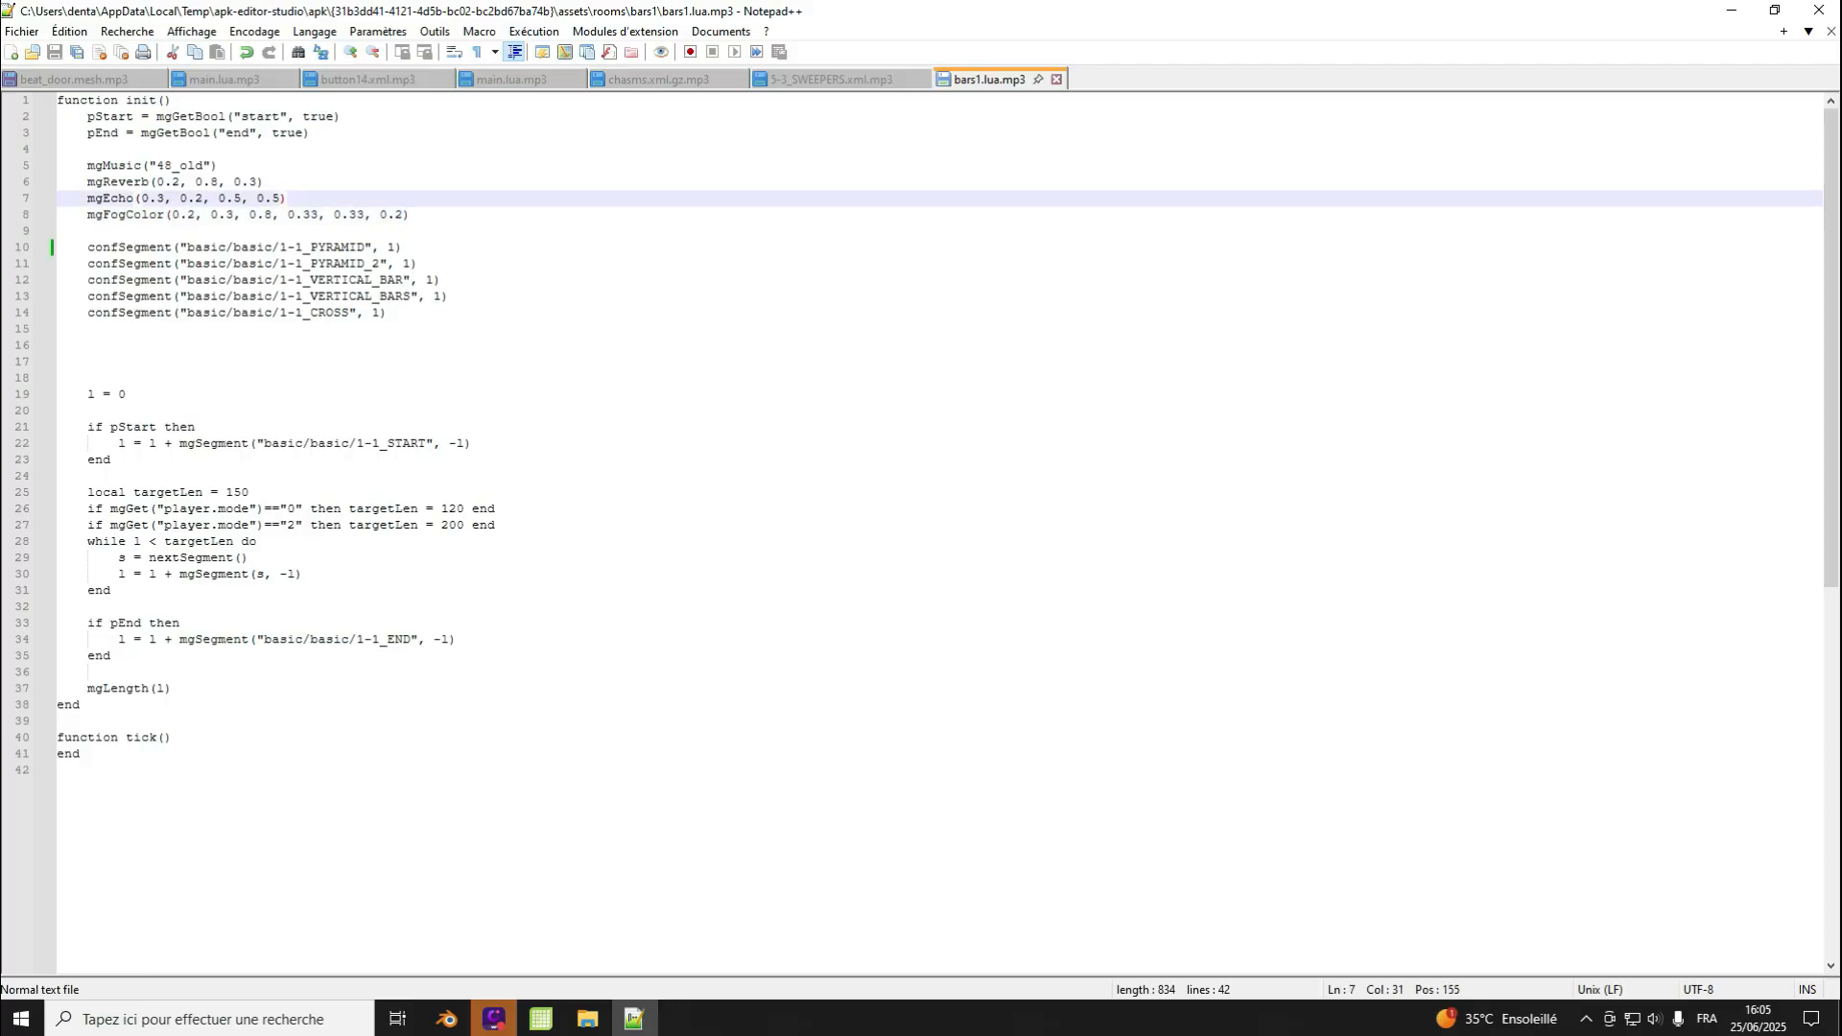
key("Right")
left_click(58, 231)
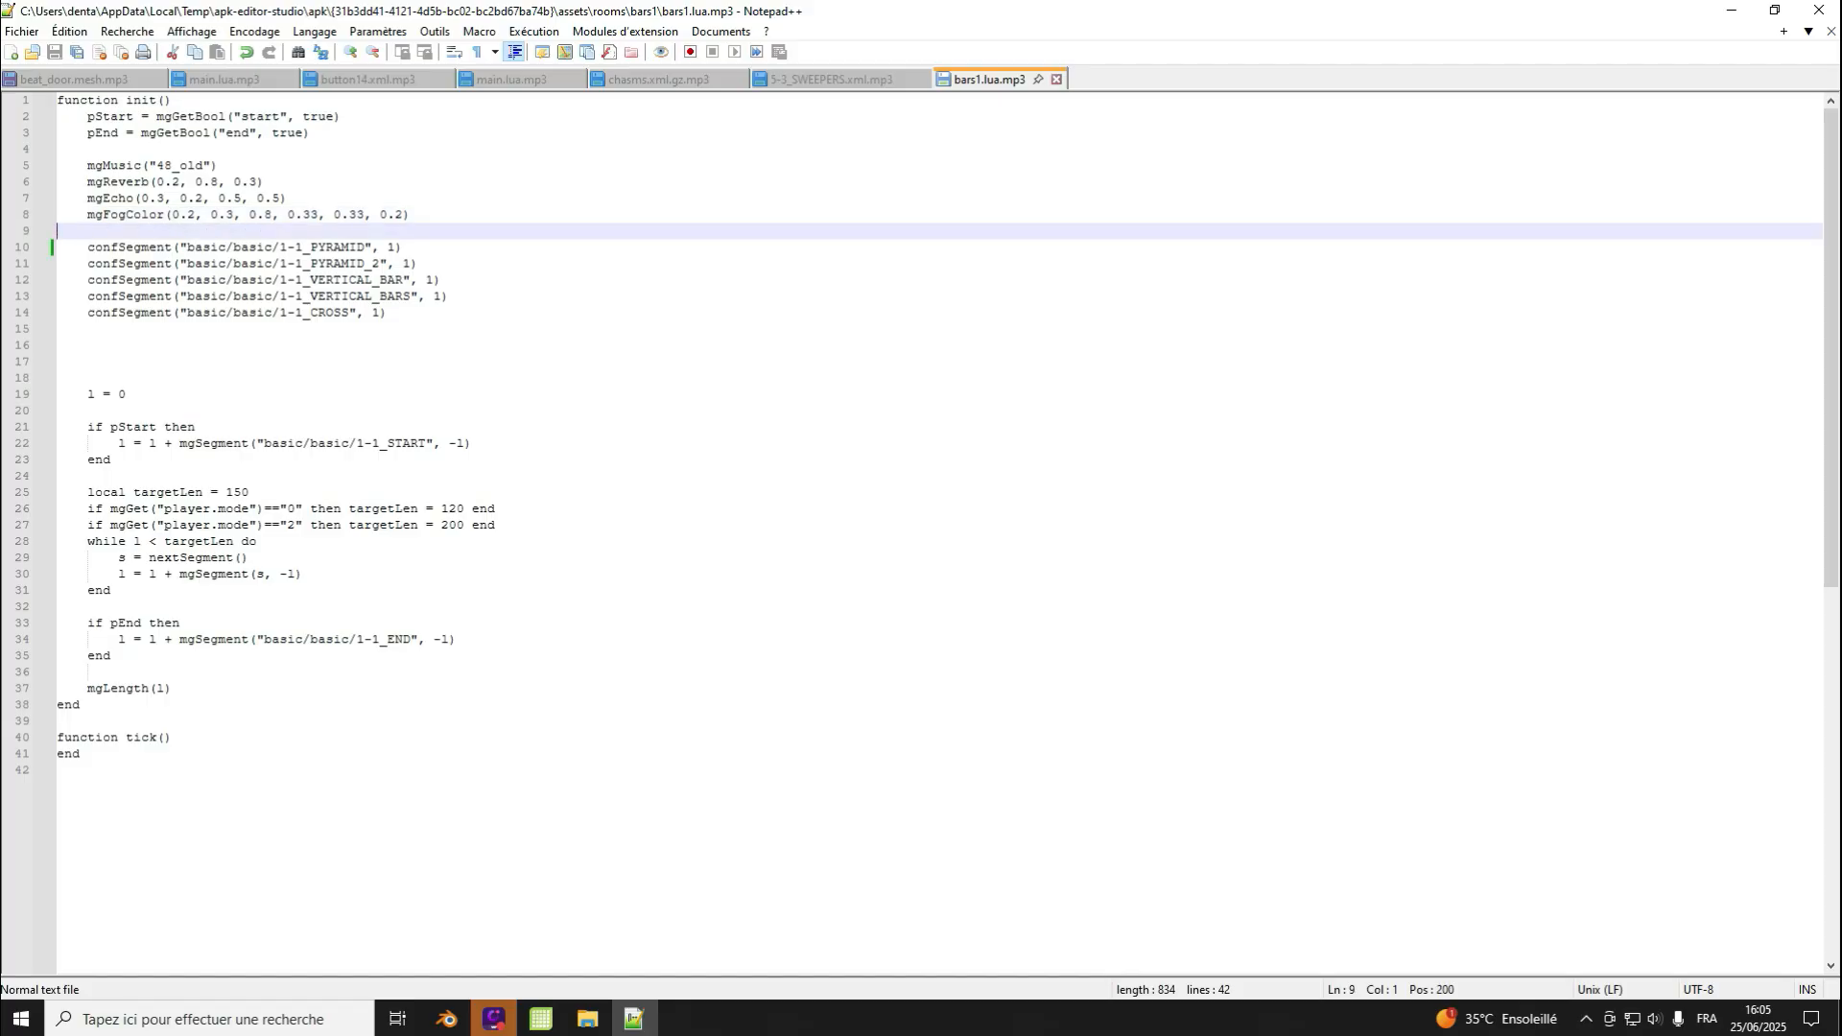
key("Left")
key("Return")
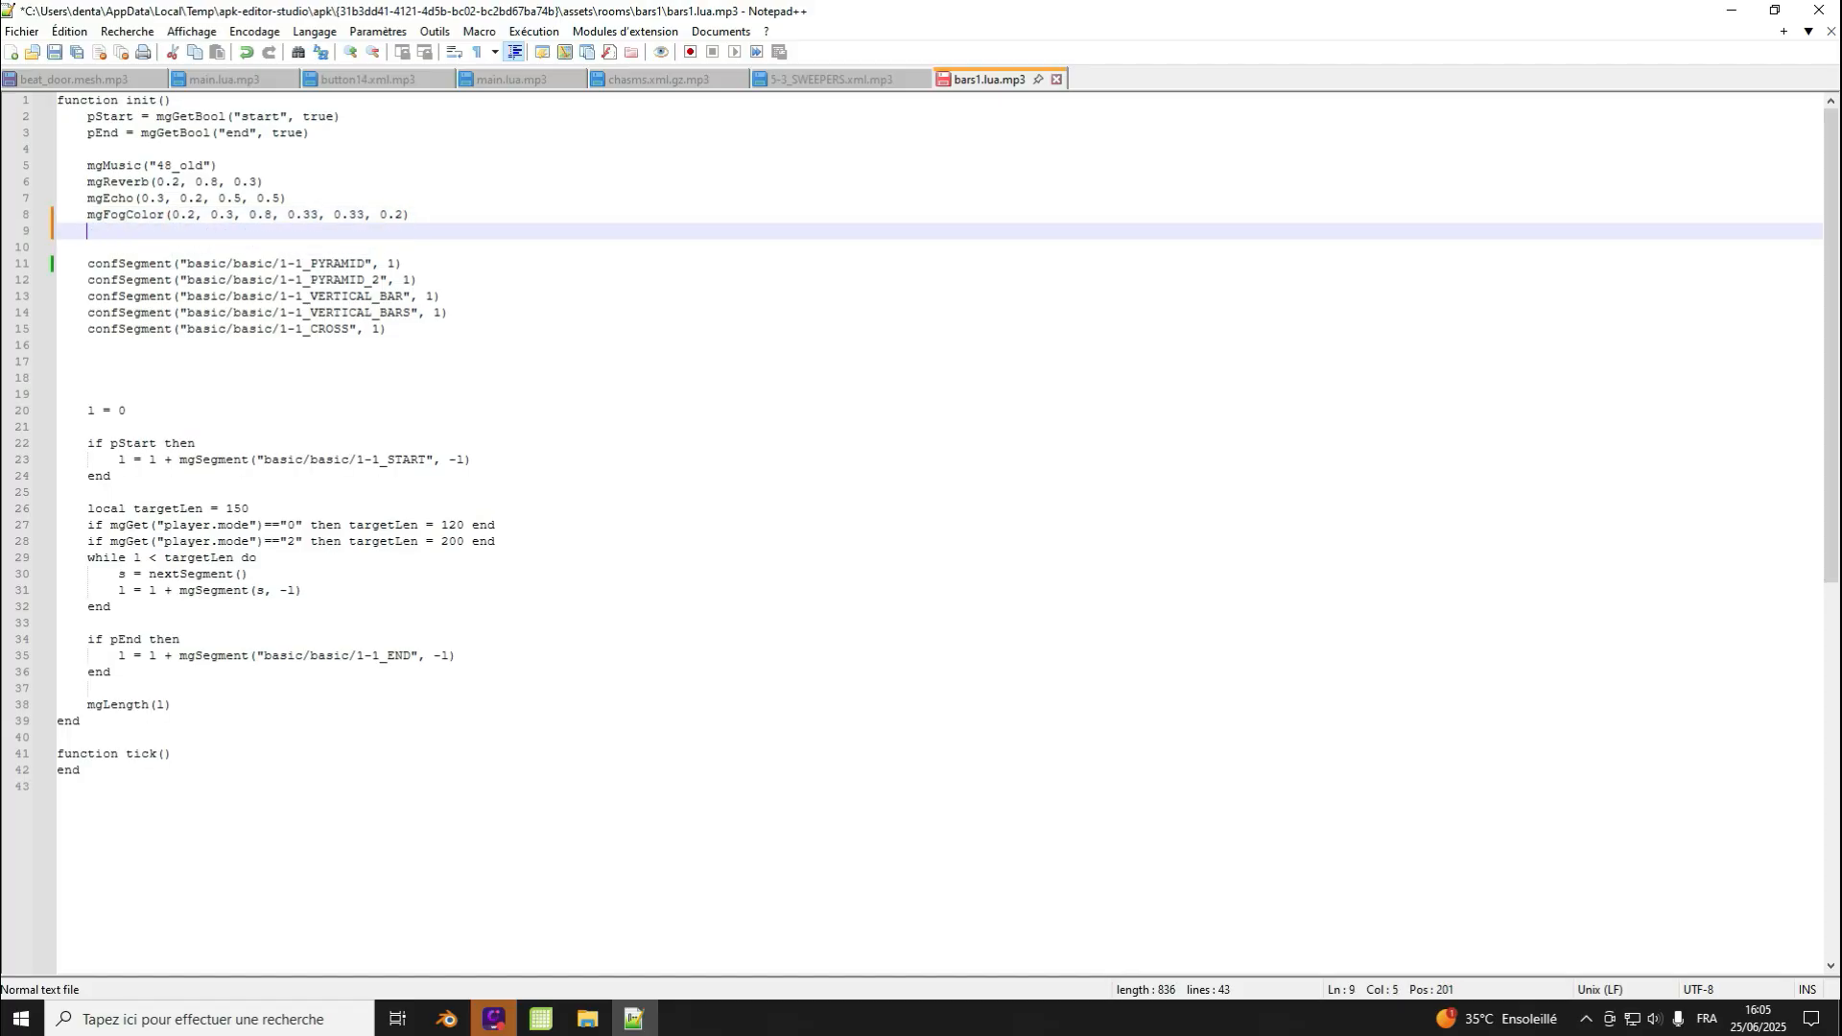
type("mg")
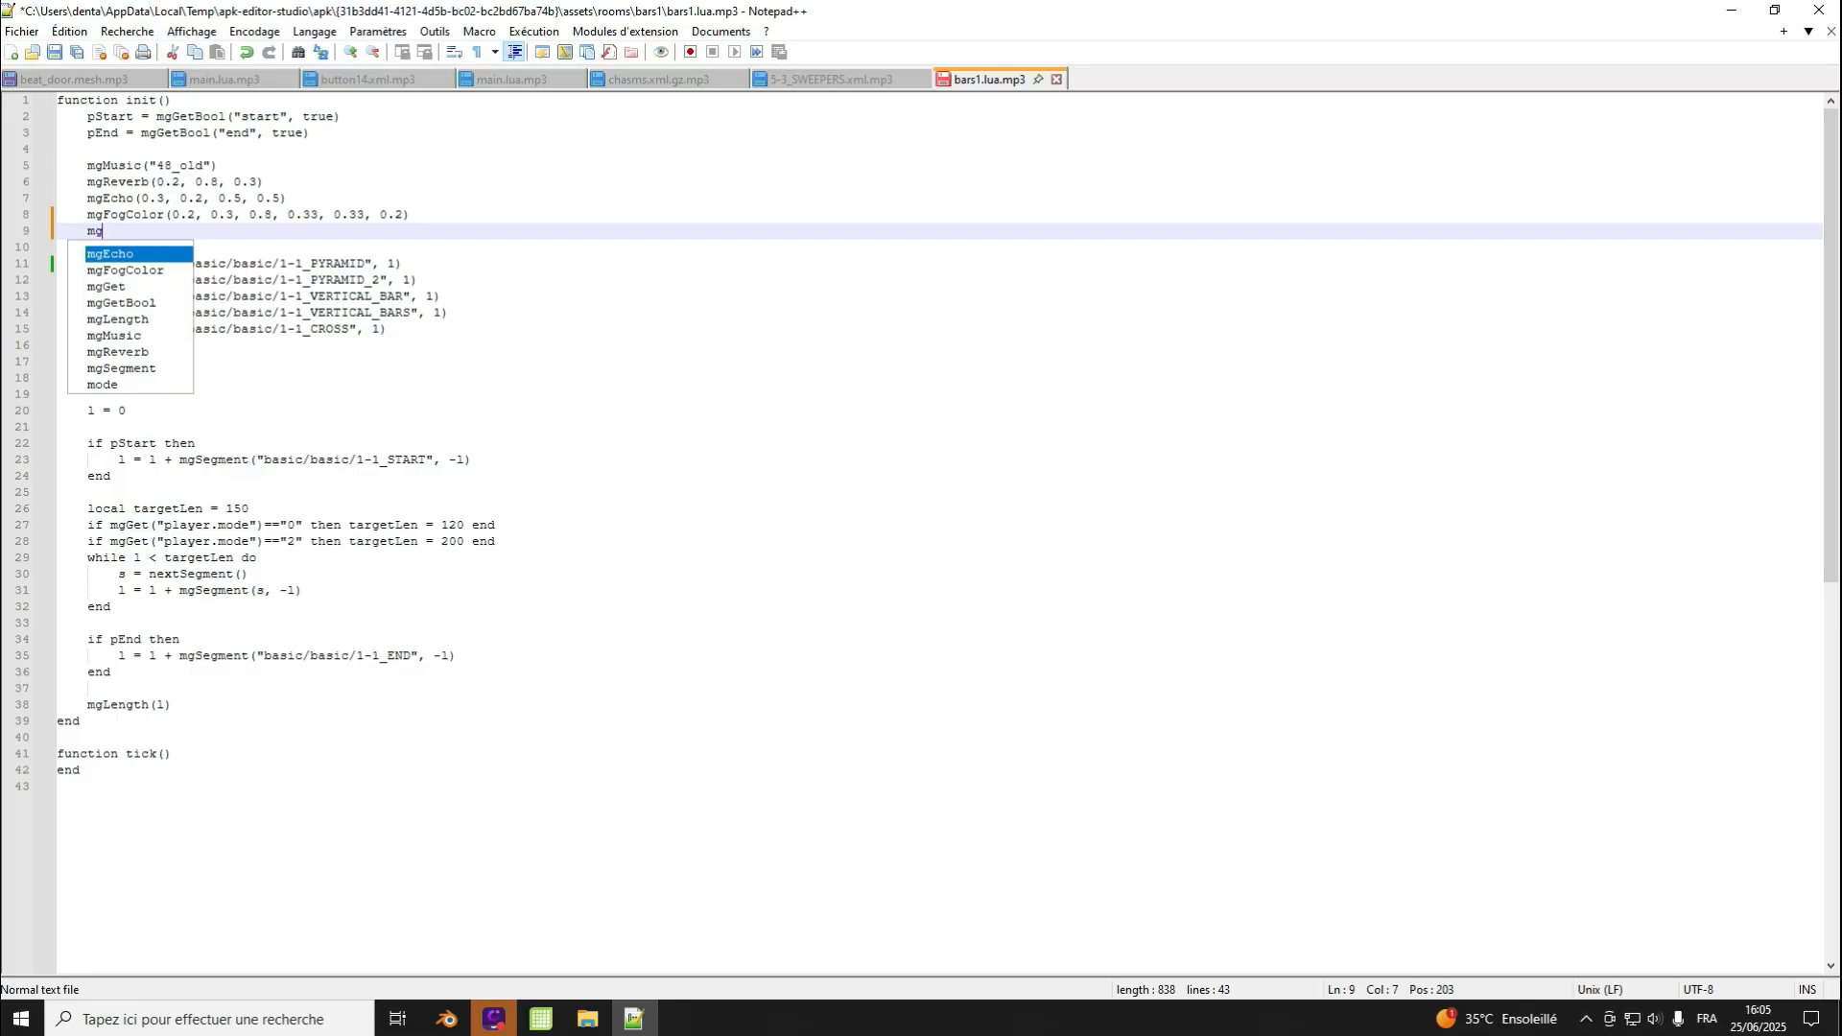
type("Set")
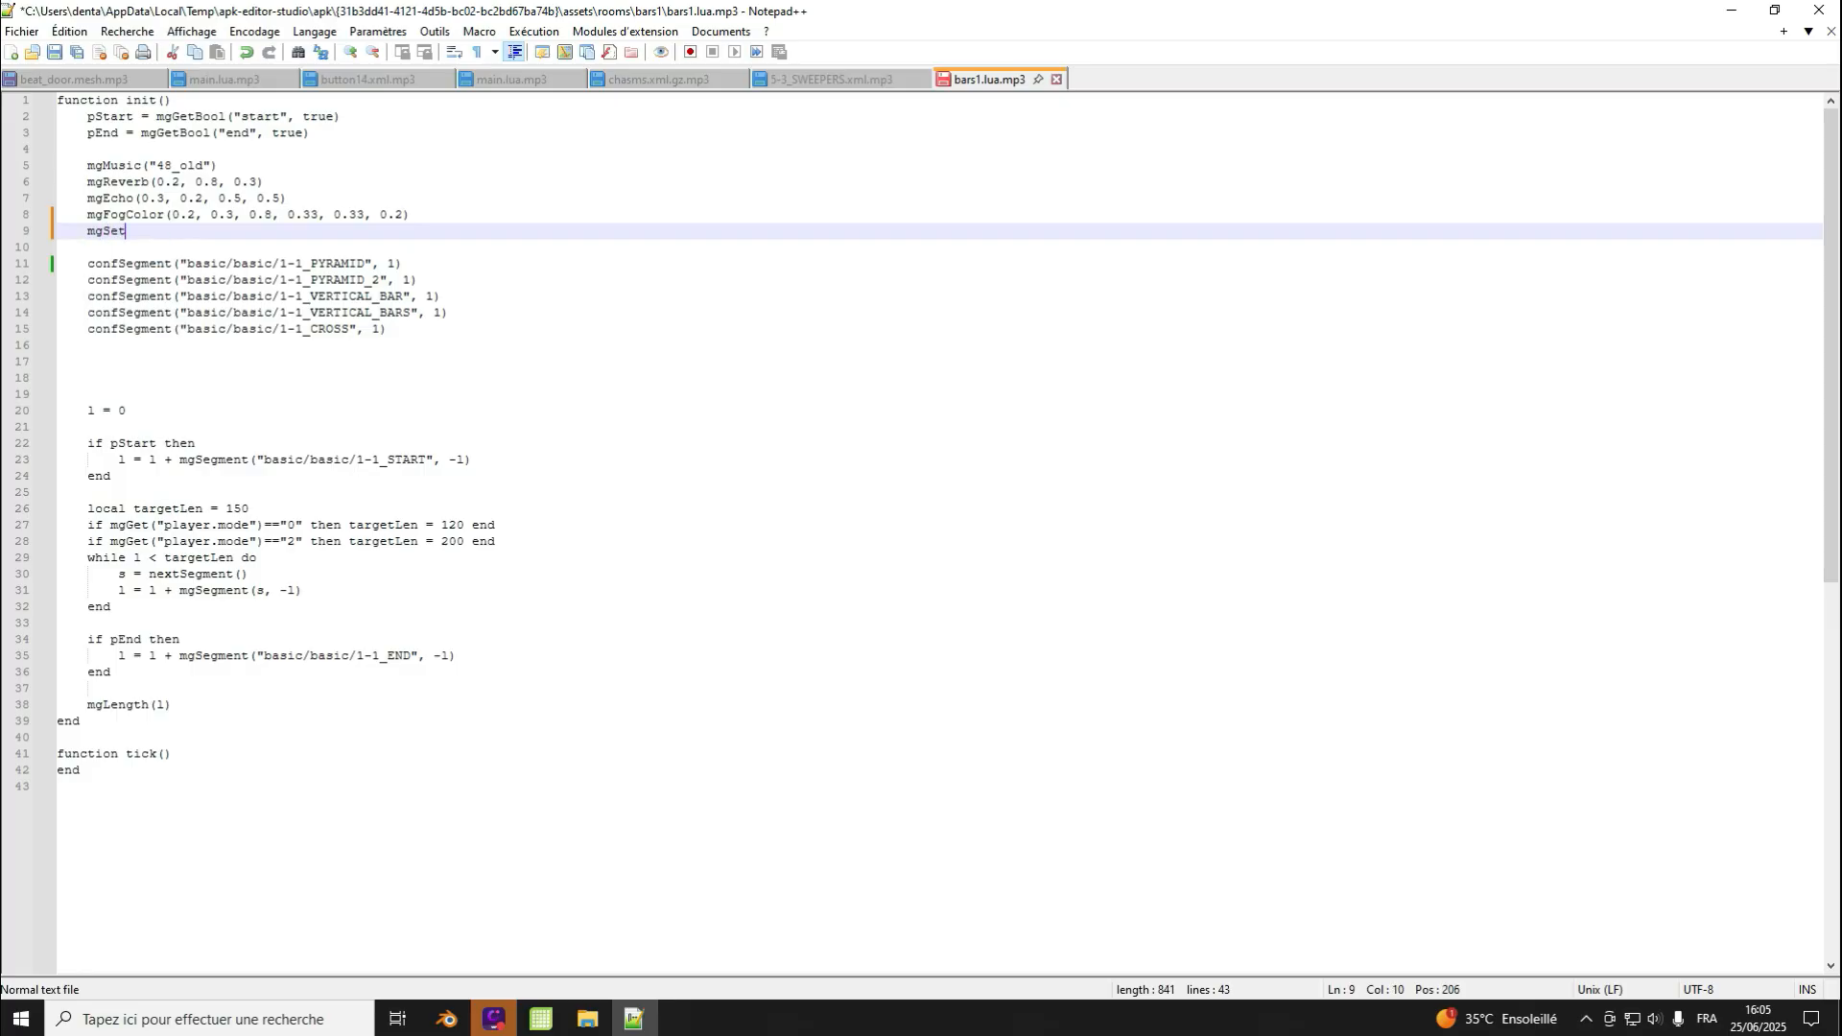
type("Particles (\"bubbles\")")
Step: Remove the mgSetParticles line below mgFogColor and save the file
key("BackSpace")
key("BackSpace")
key("BackSpace")
key("BackSpace")
key("BackSpace")
key("BackSpace")
key("BackSpace")
key("BackSpace")
key("BackSpace")
key("BackSpace")
key("BackSpace")
key("BackSpace")
key("BackSpace")
key("BackSpace")
key("BackSpace")
key("BackSpace")
key("BackSpace")
key("BackSpace")
key("BackSpace")
key("BackSpace")
key("BackSpace")
key("BackSpace")
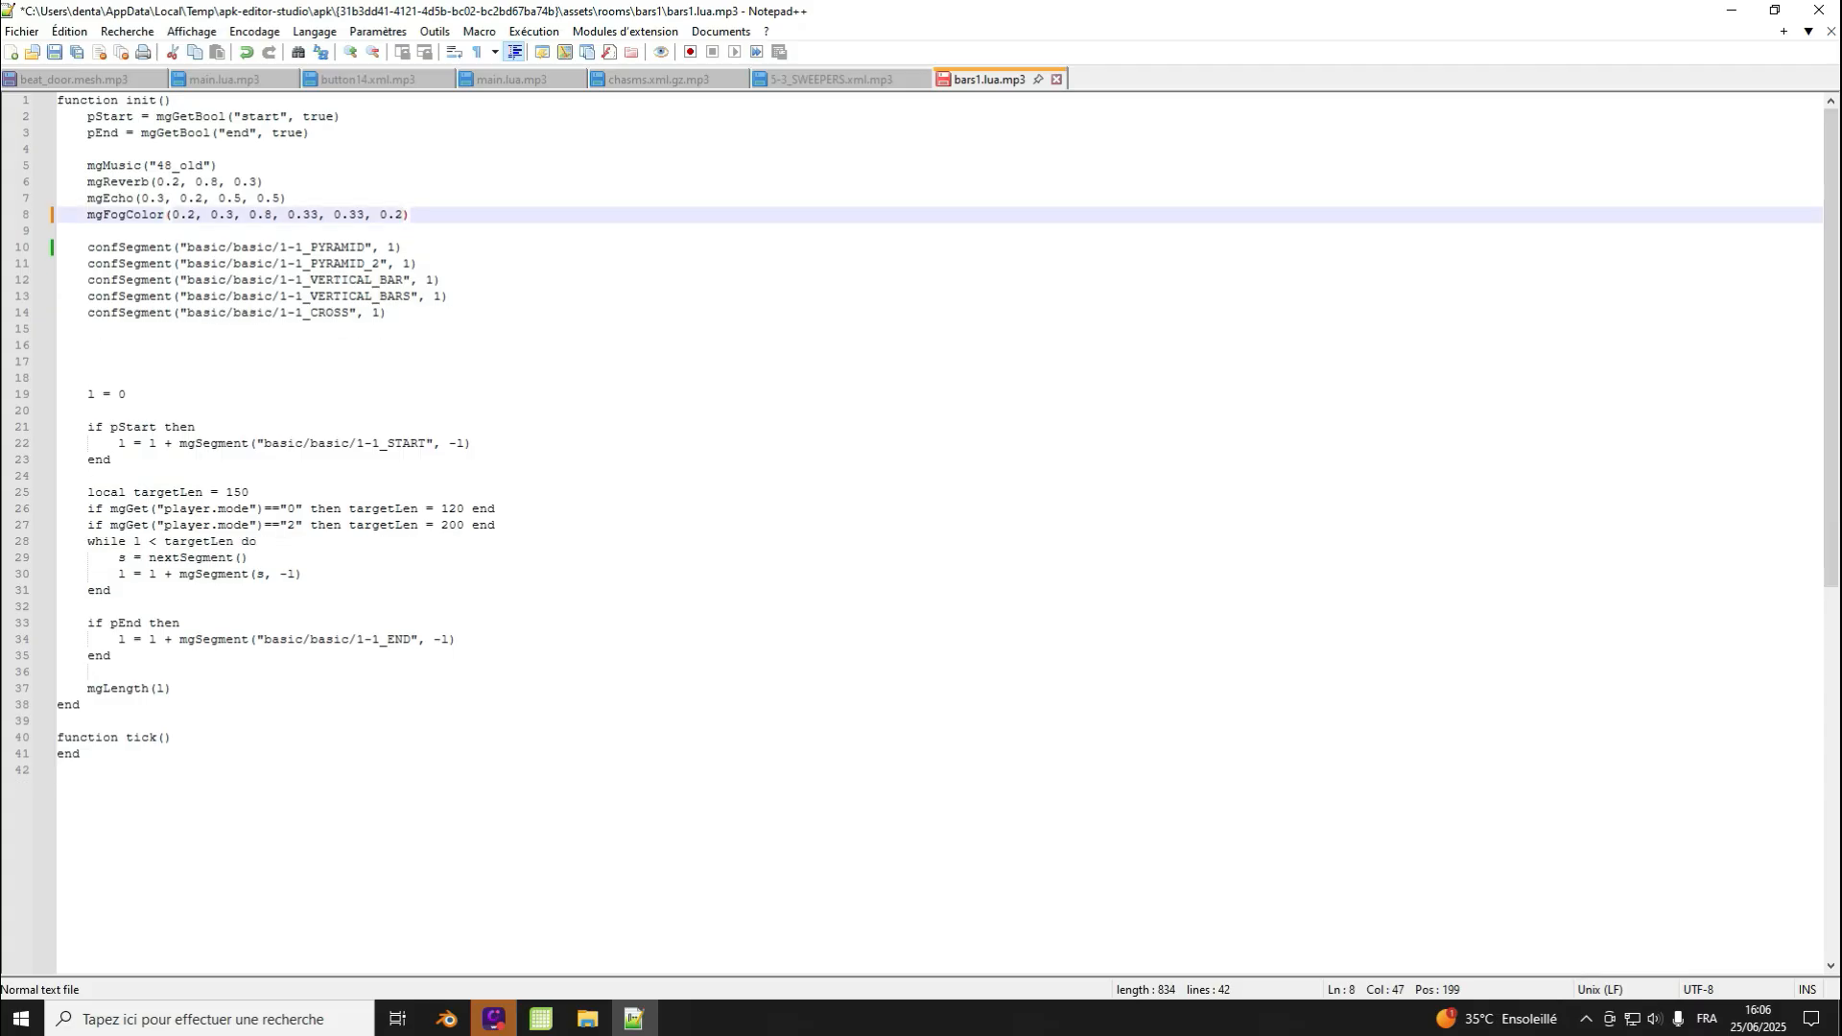
key("ctrl+s")
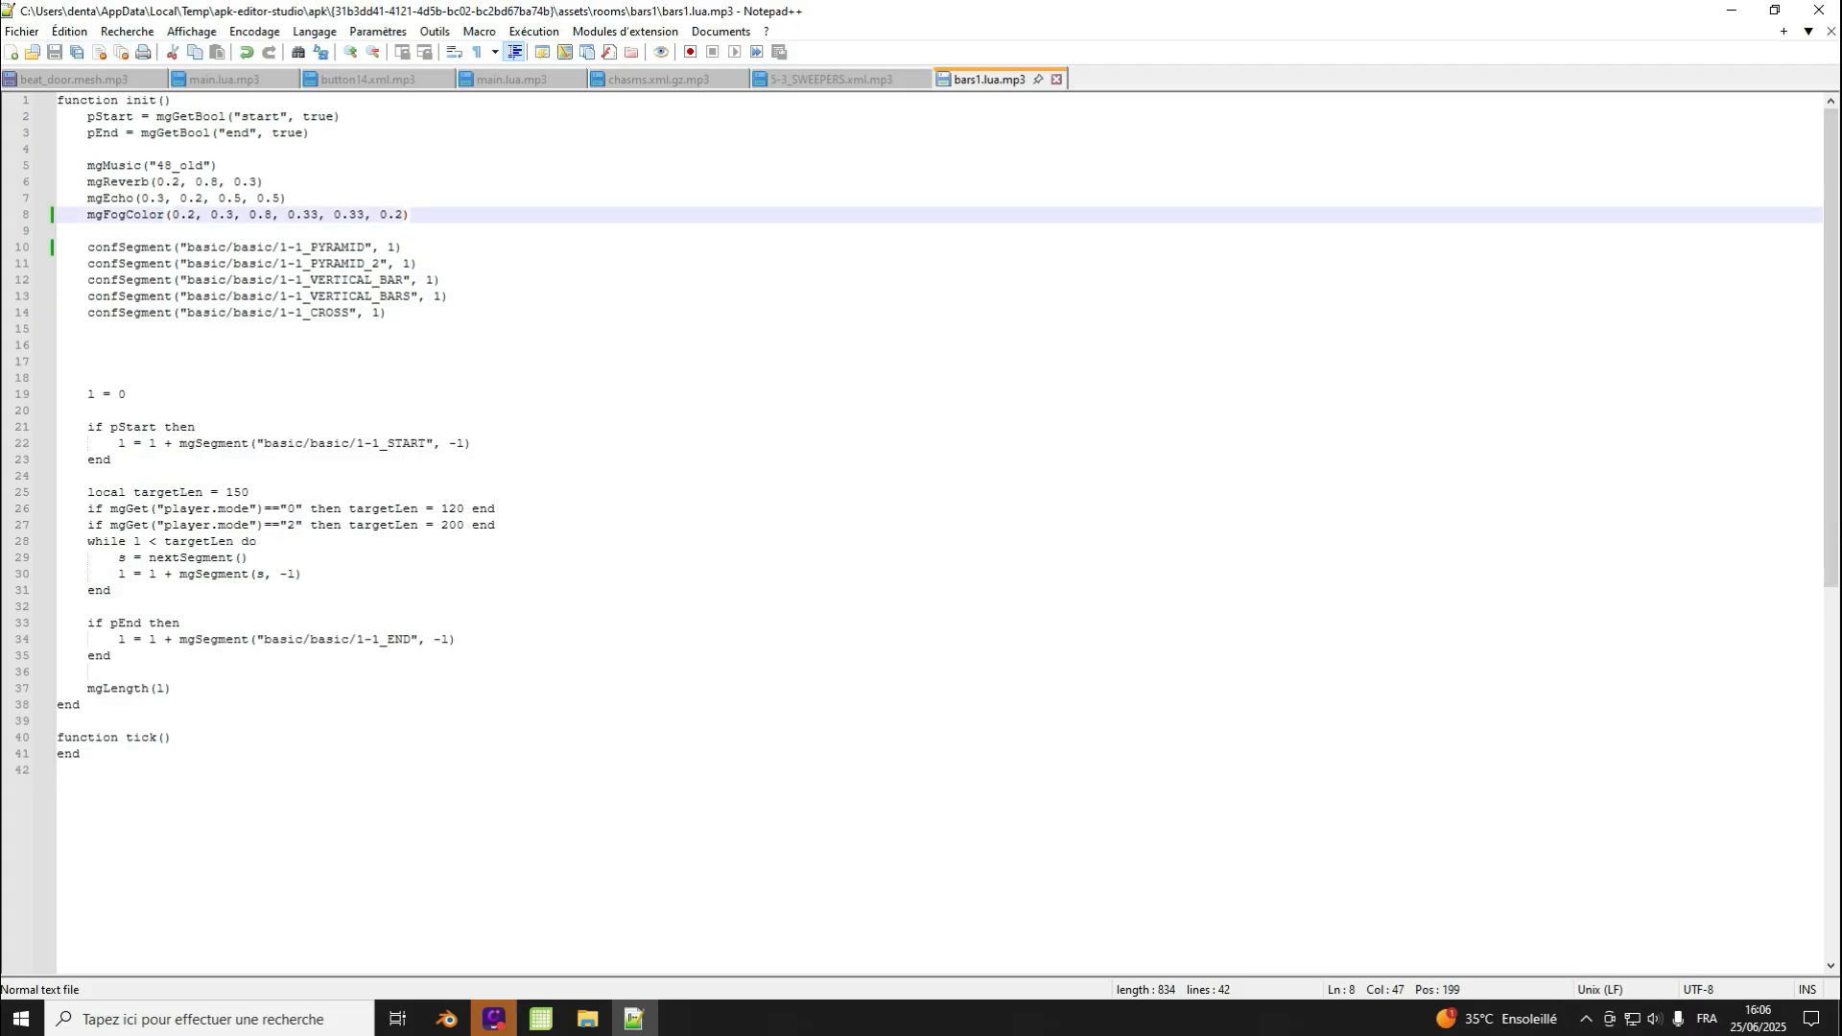
Step: Examine the mgMusic to mgFogColor settings and the five confSegment lines with their final values
left_click_drag(87, 165, 422, 216)
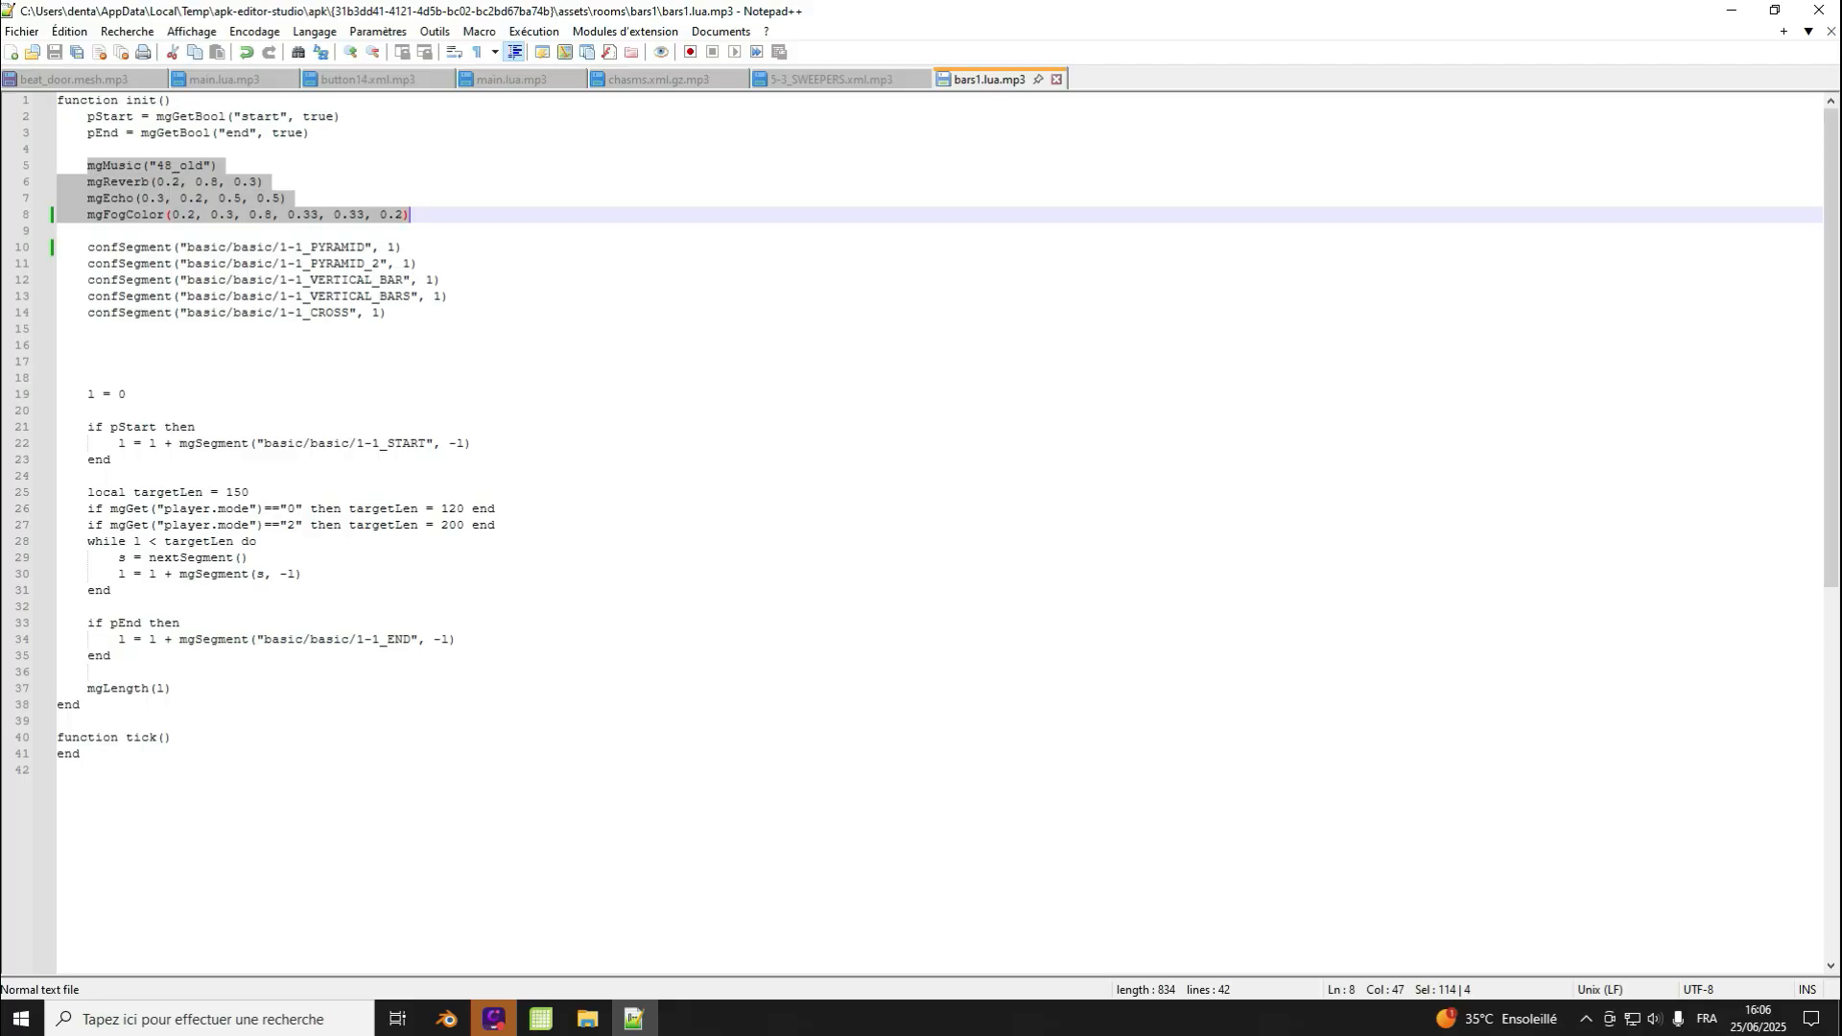
left_click(422, 216)
left_click_drag(87, 247, 387, 313)
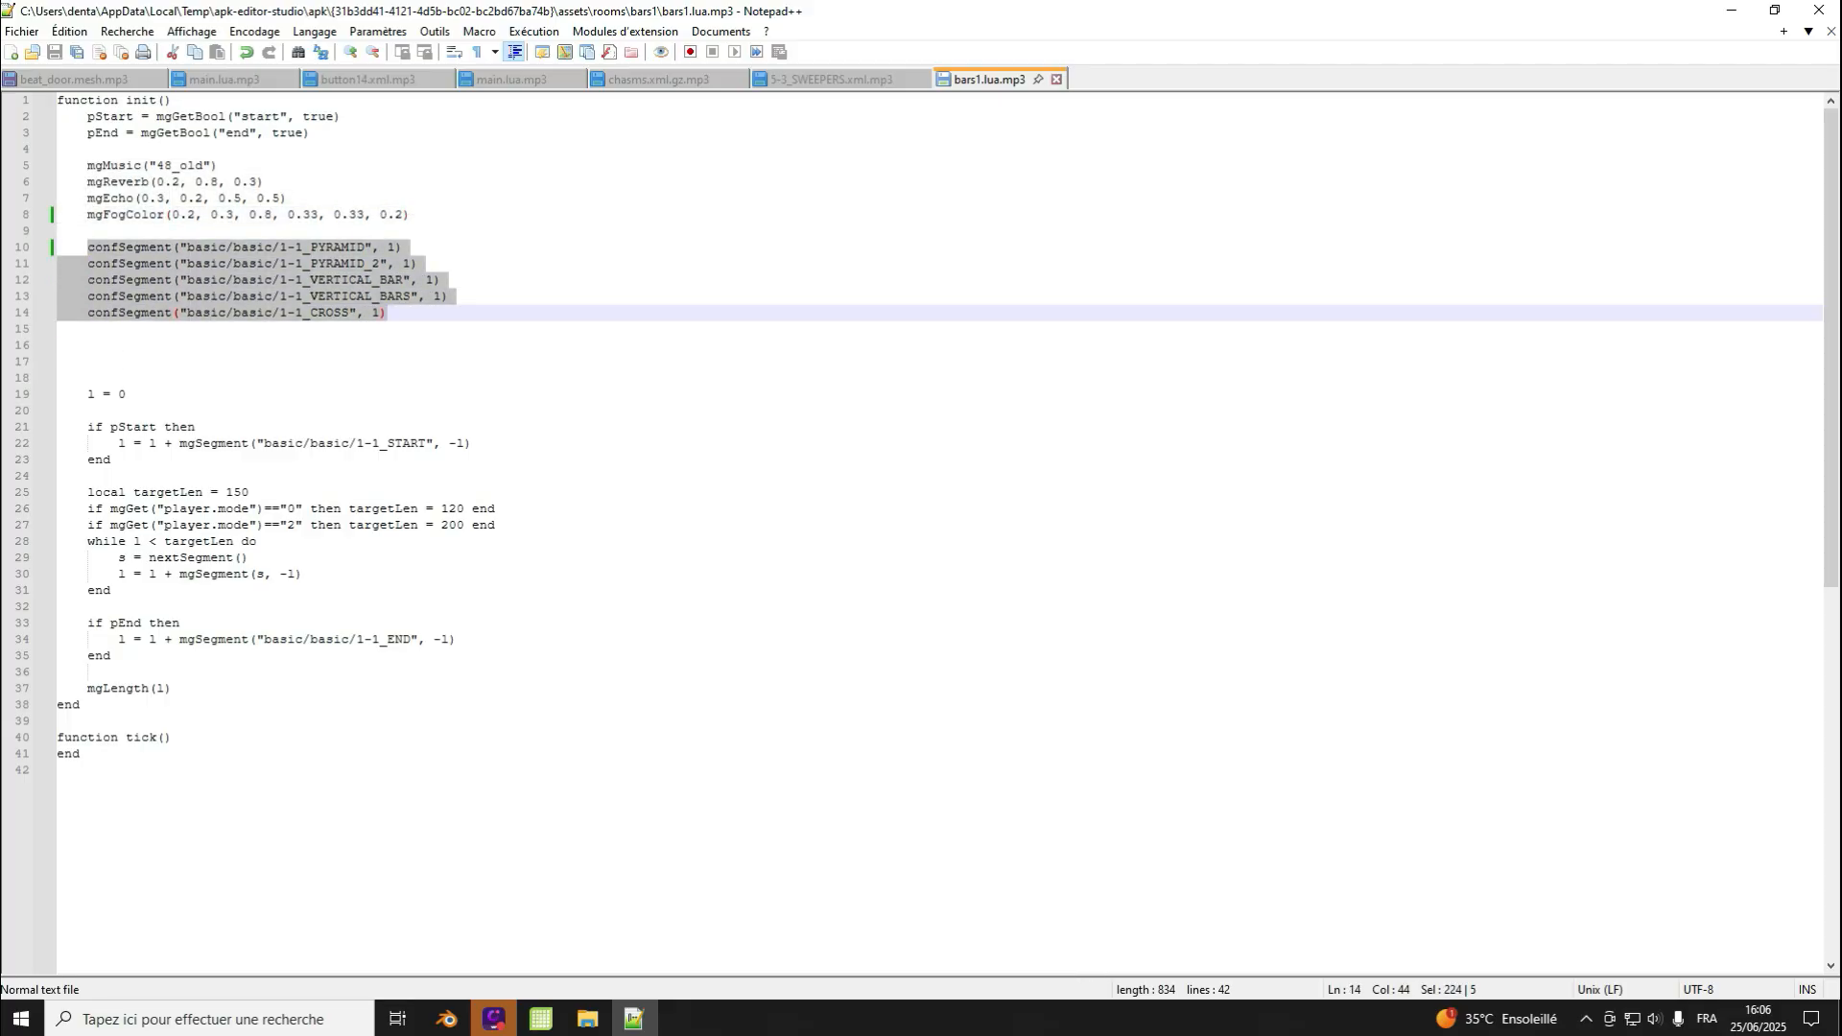
left_click(372, 313)
left_click(387, 313)
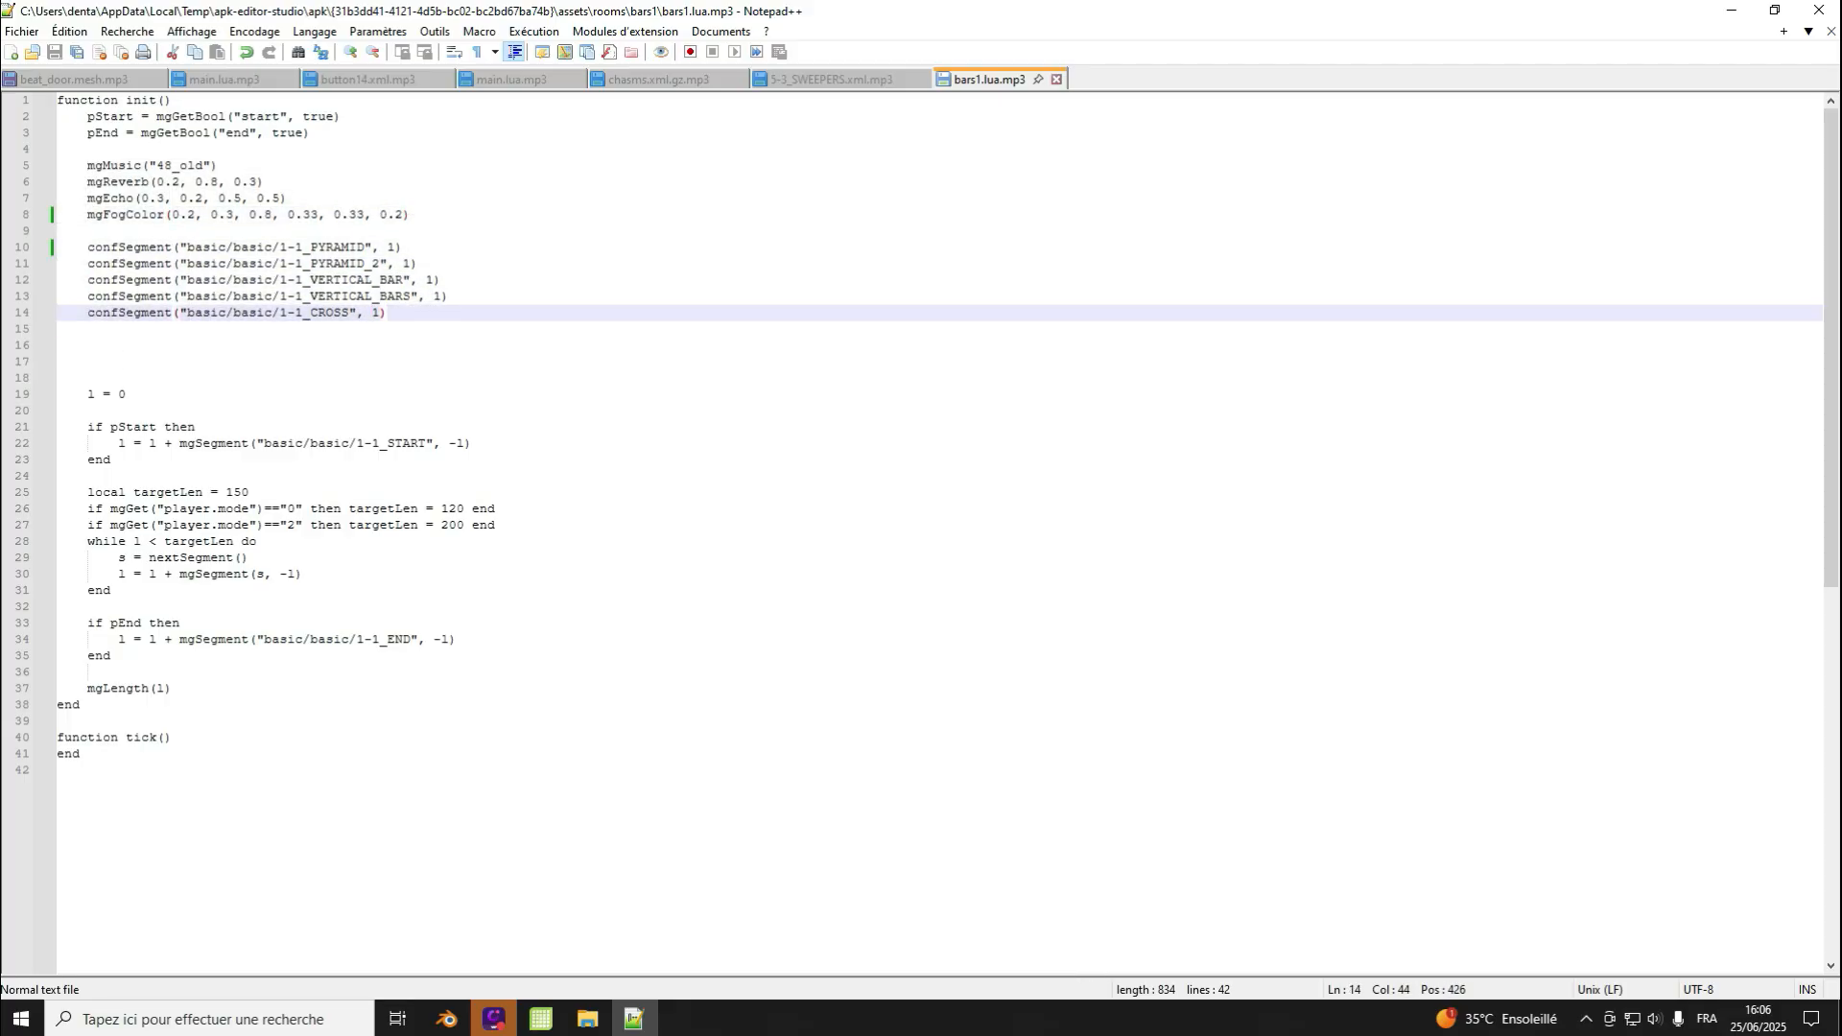
left_click(396, 248)
left_click(410, 264)
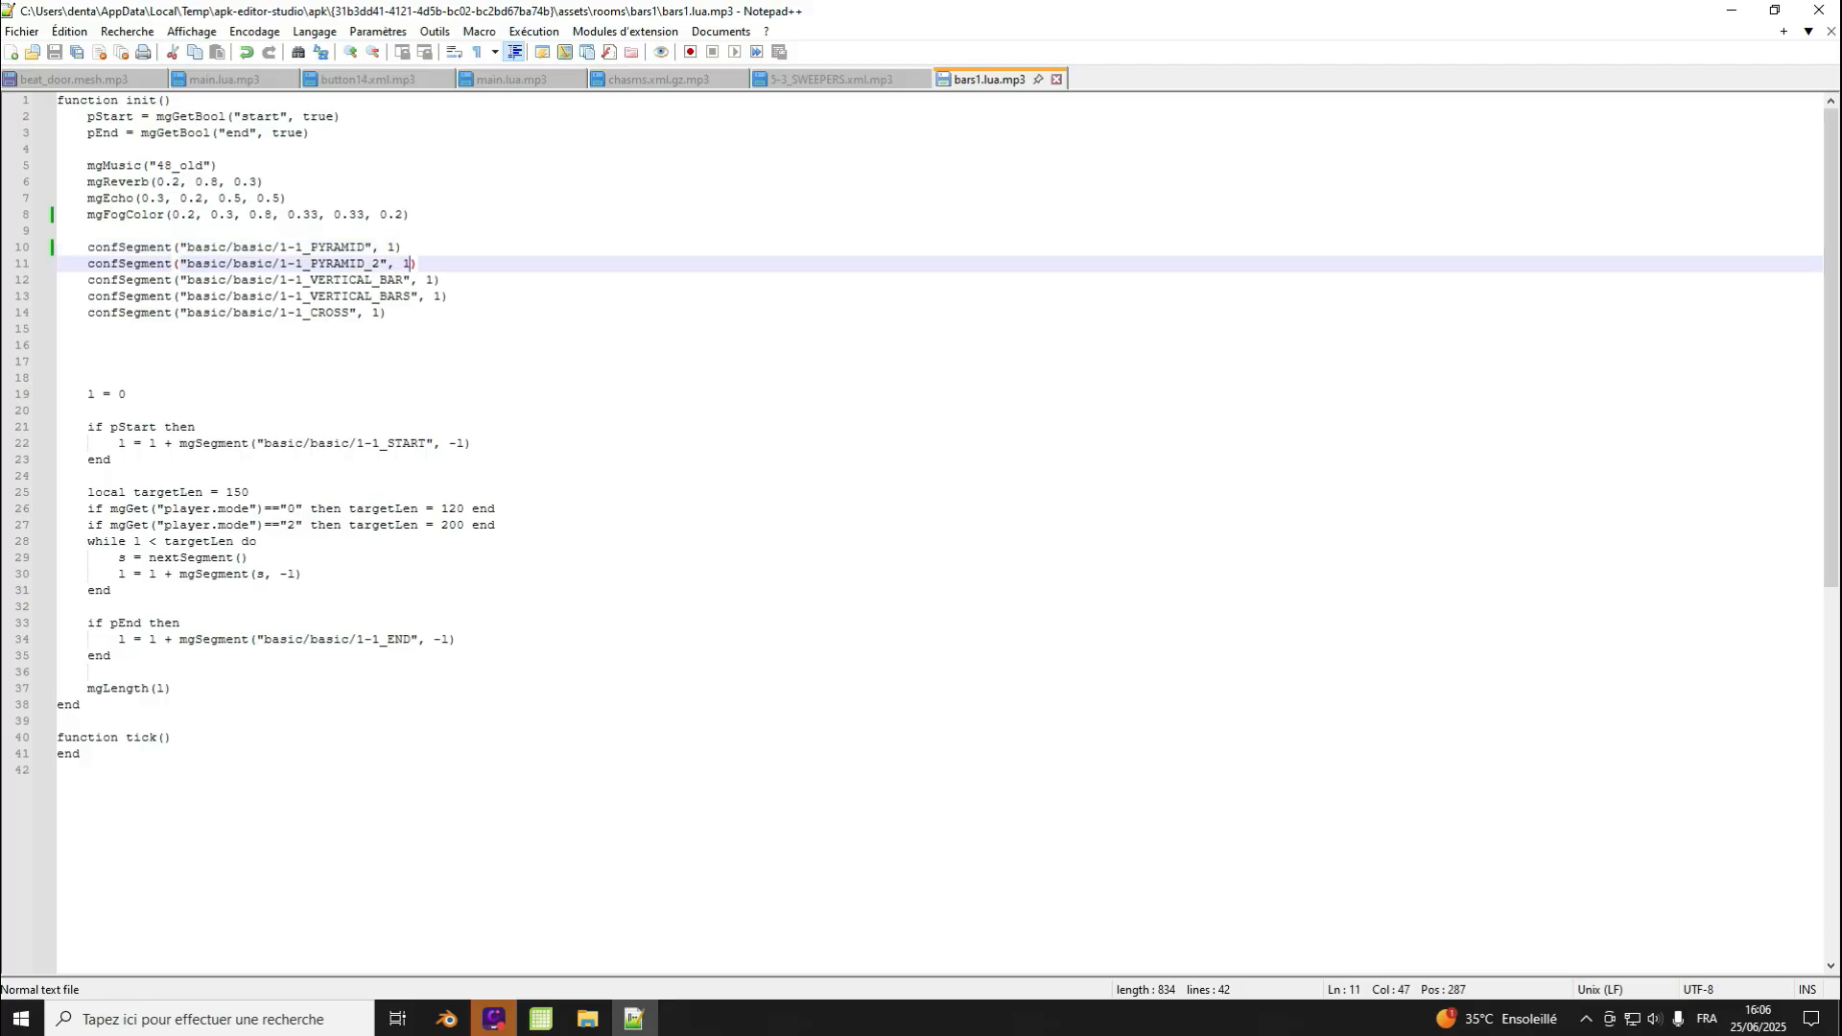
Step: Re-enter 1 as the final value of the 1-1_PYRAMID confSegment line and save the file
left_click(395, 248)
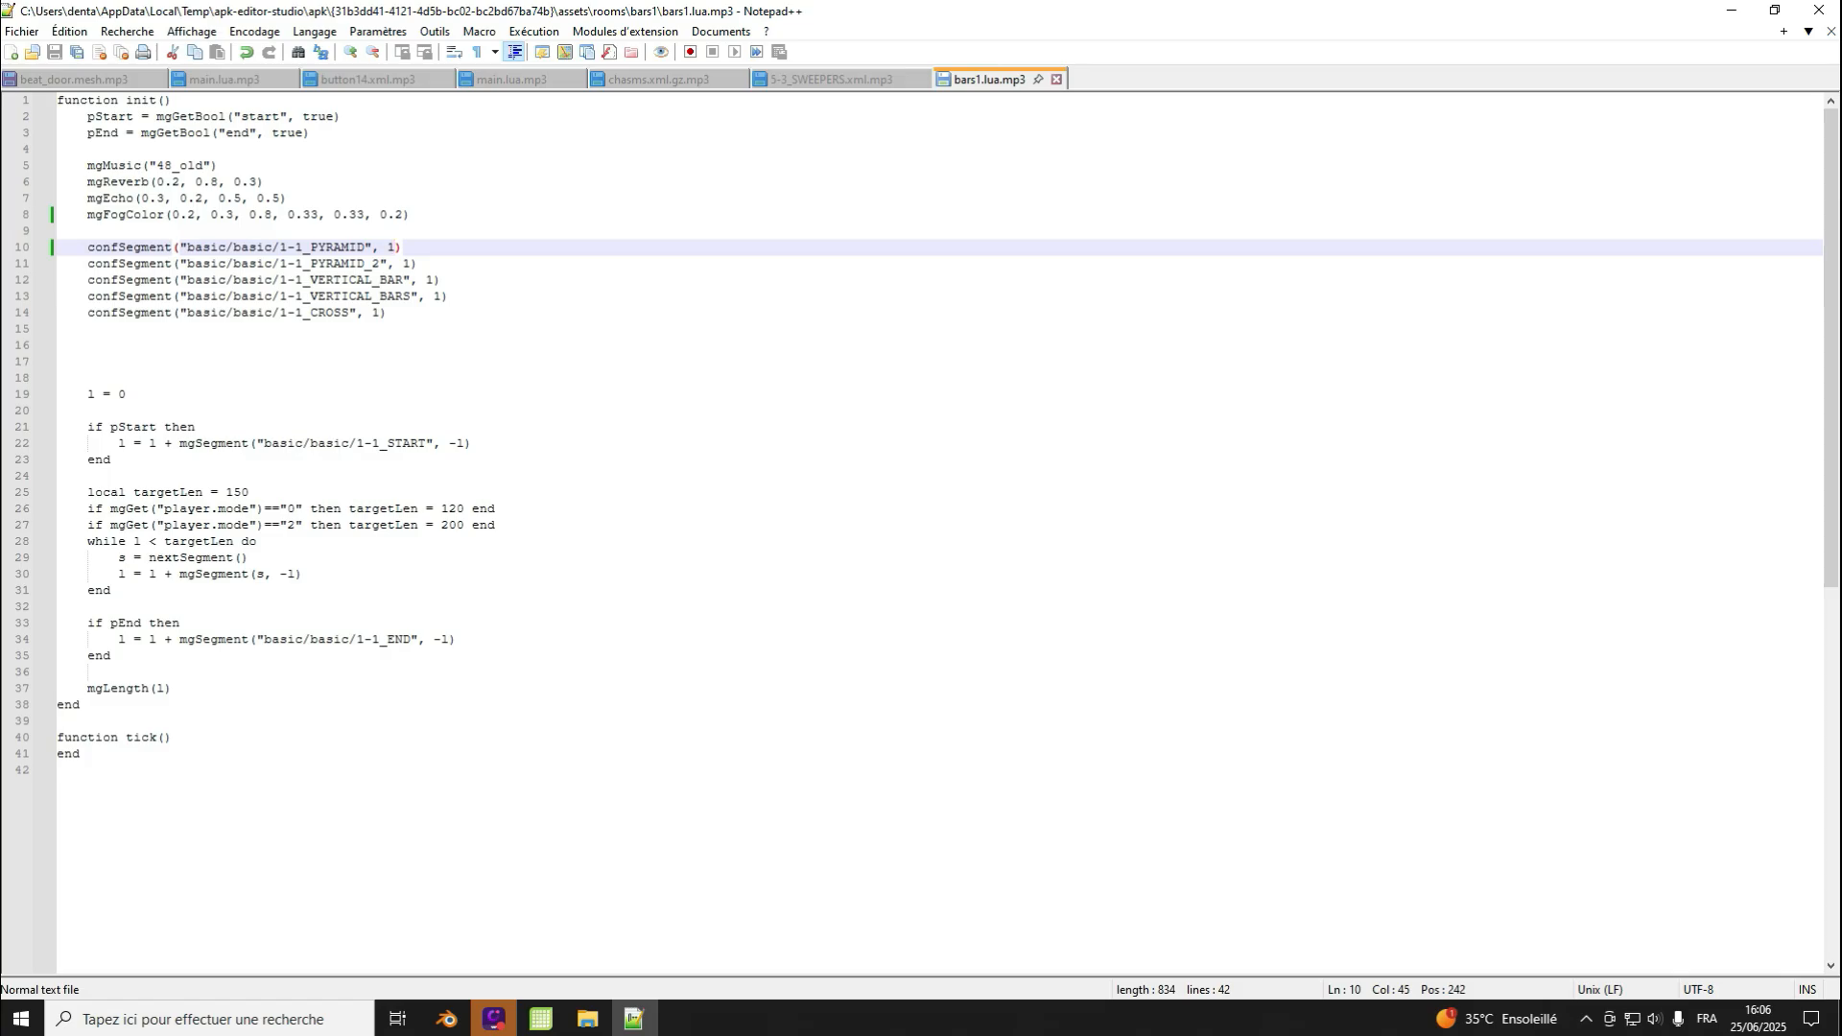
key("BackSpace")
type("1")
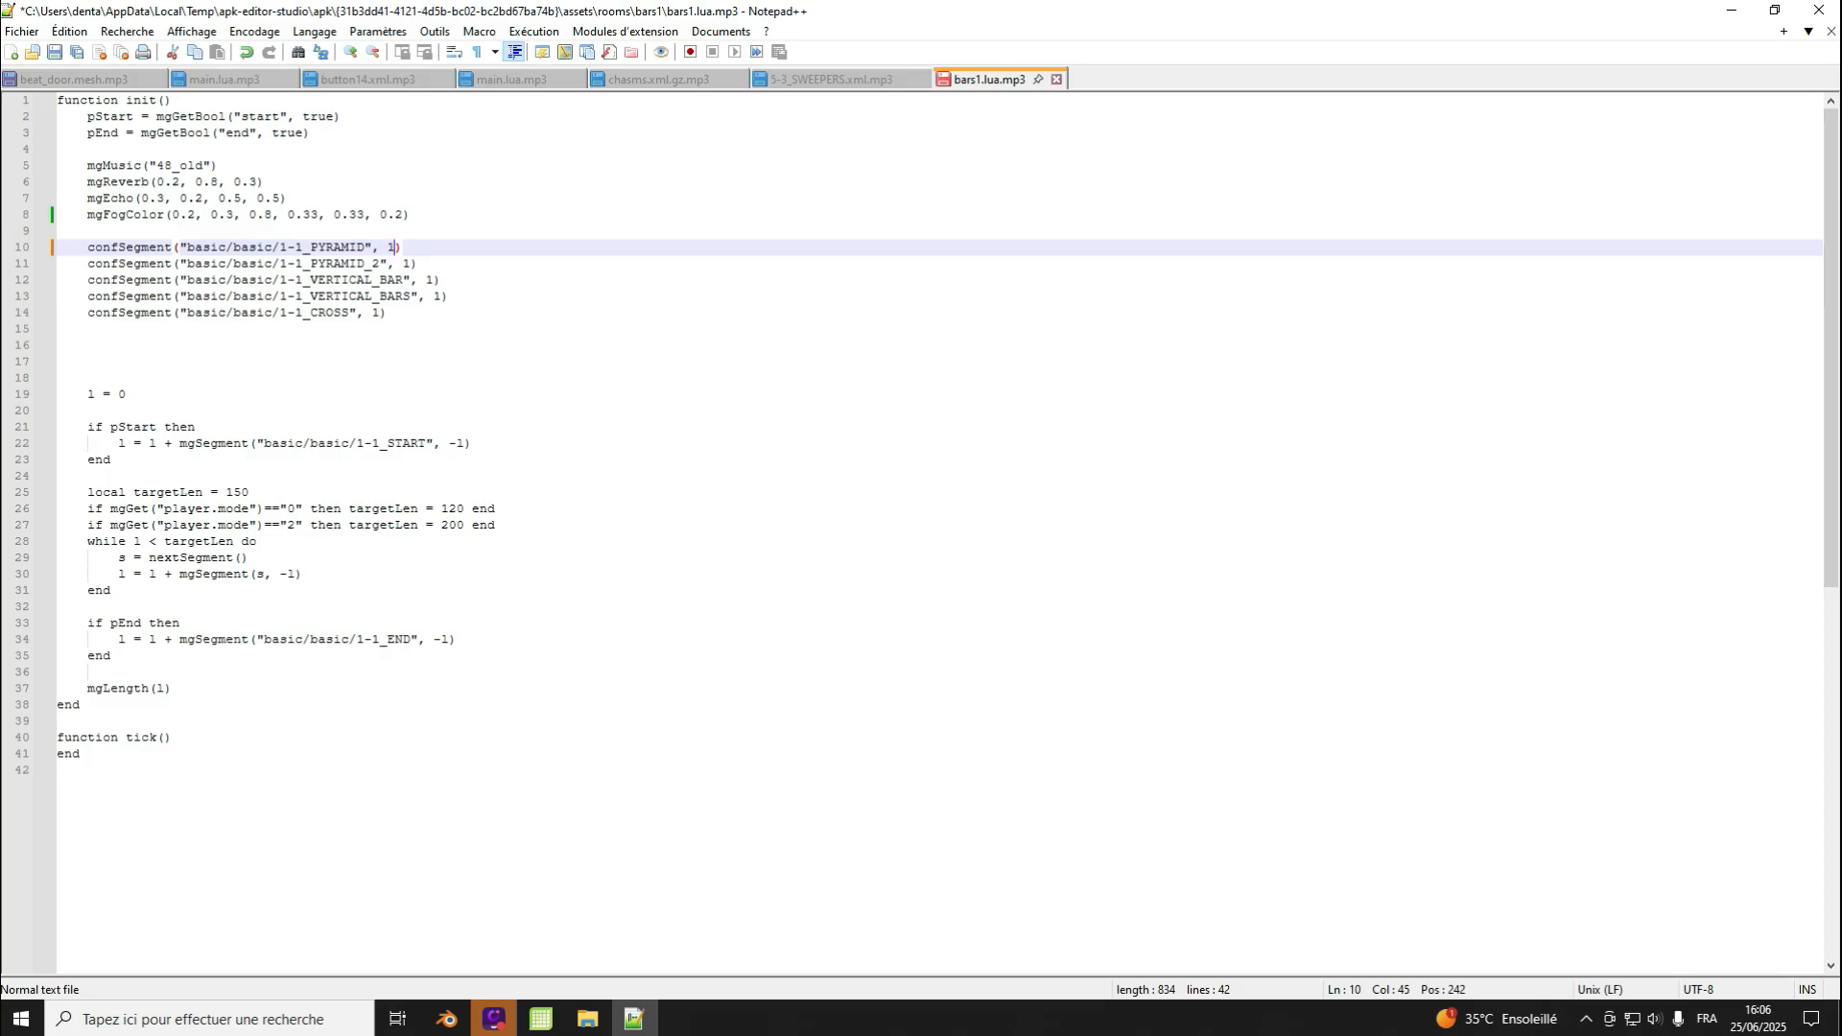
key("ctrl+s")
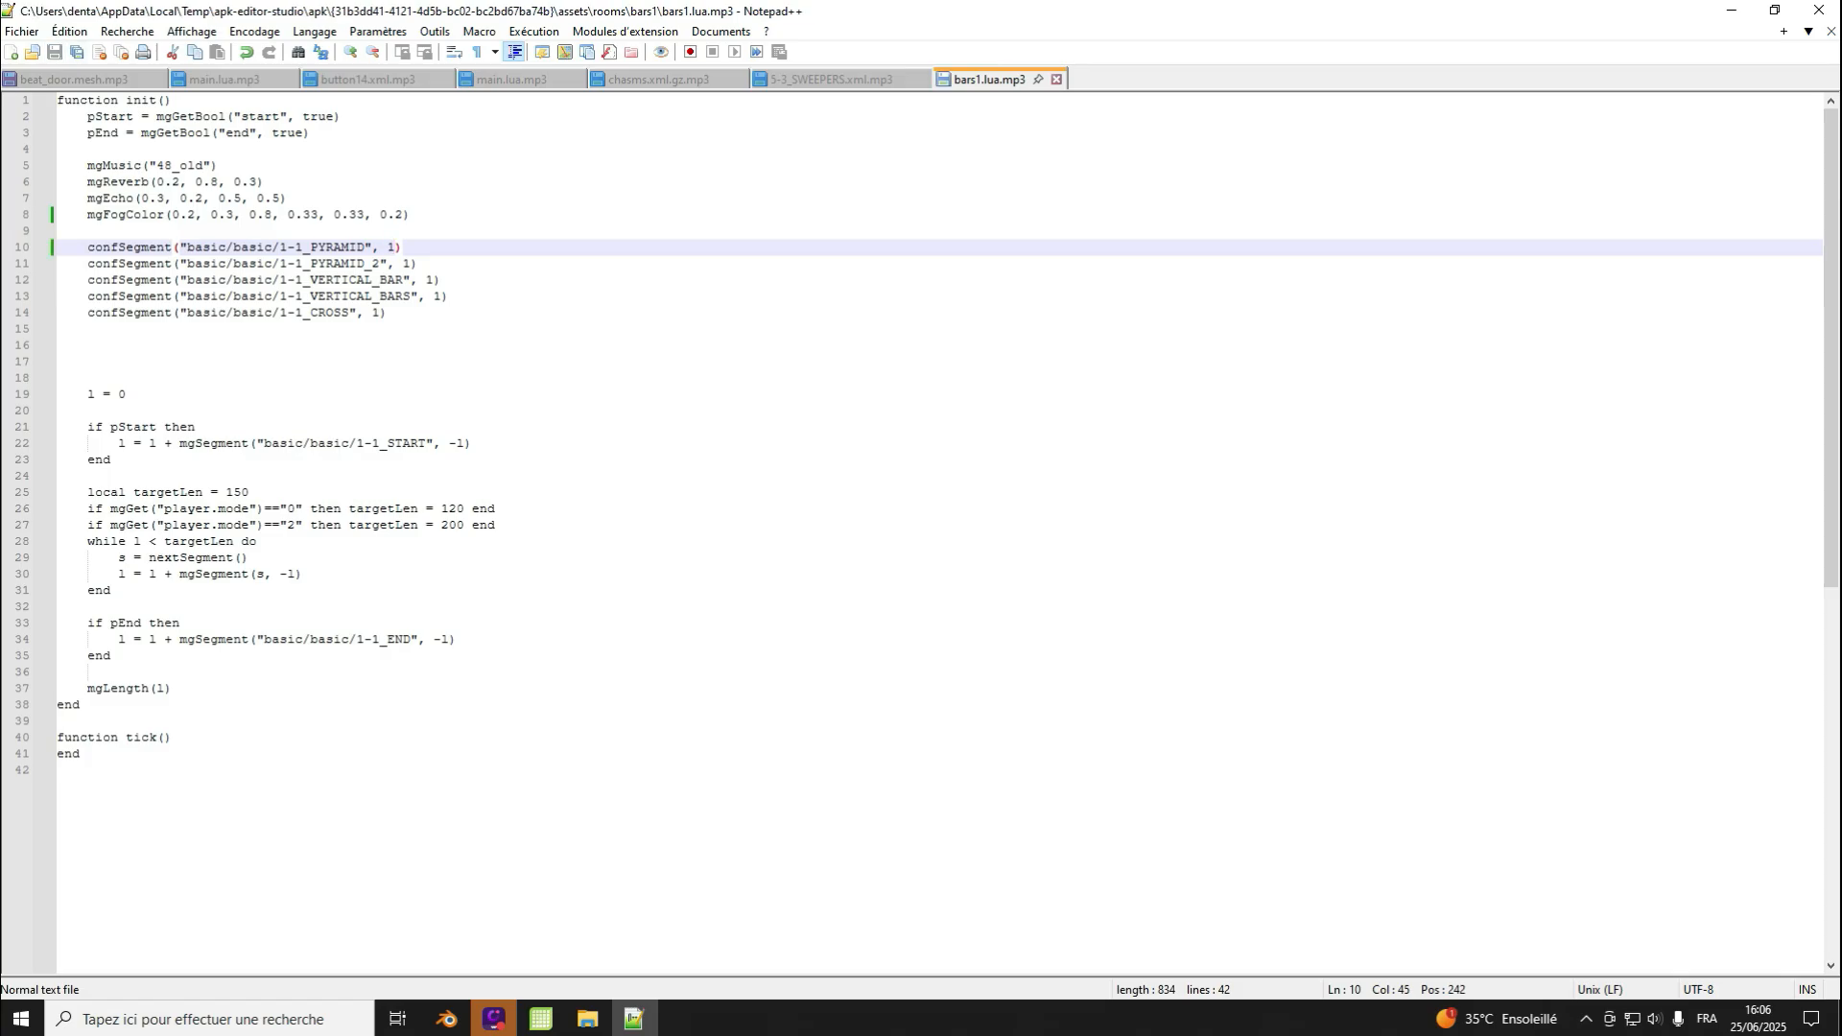
Step: Examine the whole if pStart block of the room script, through its closing end
scroll(921, 528, "down", 3)
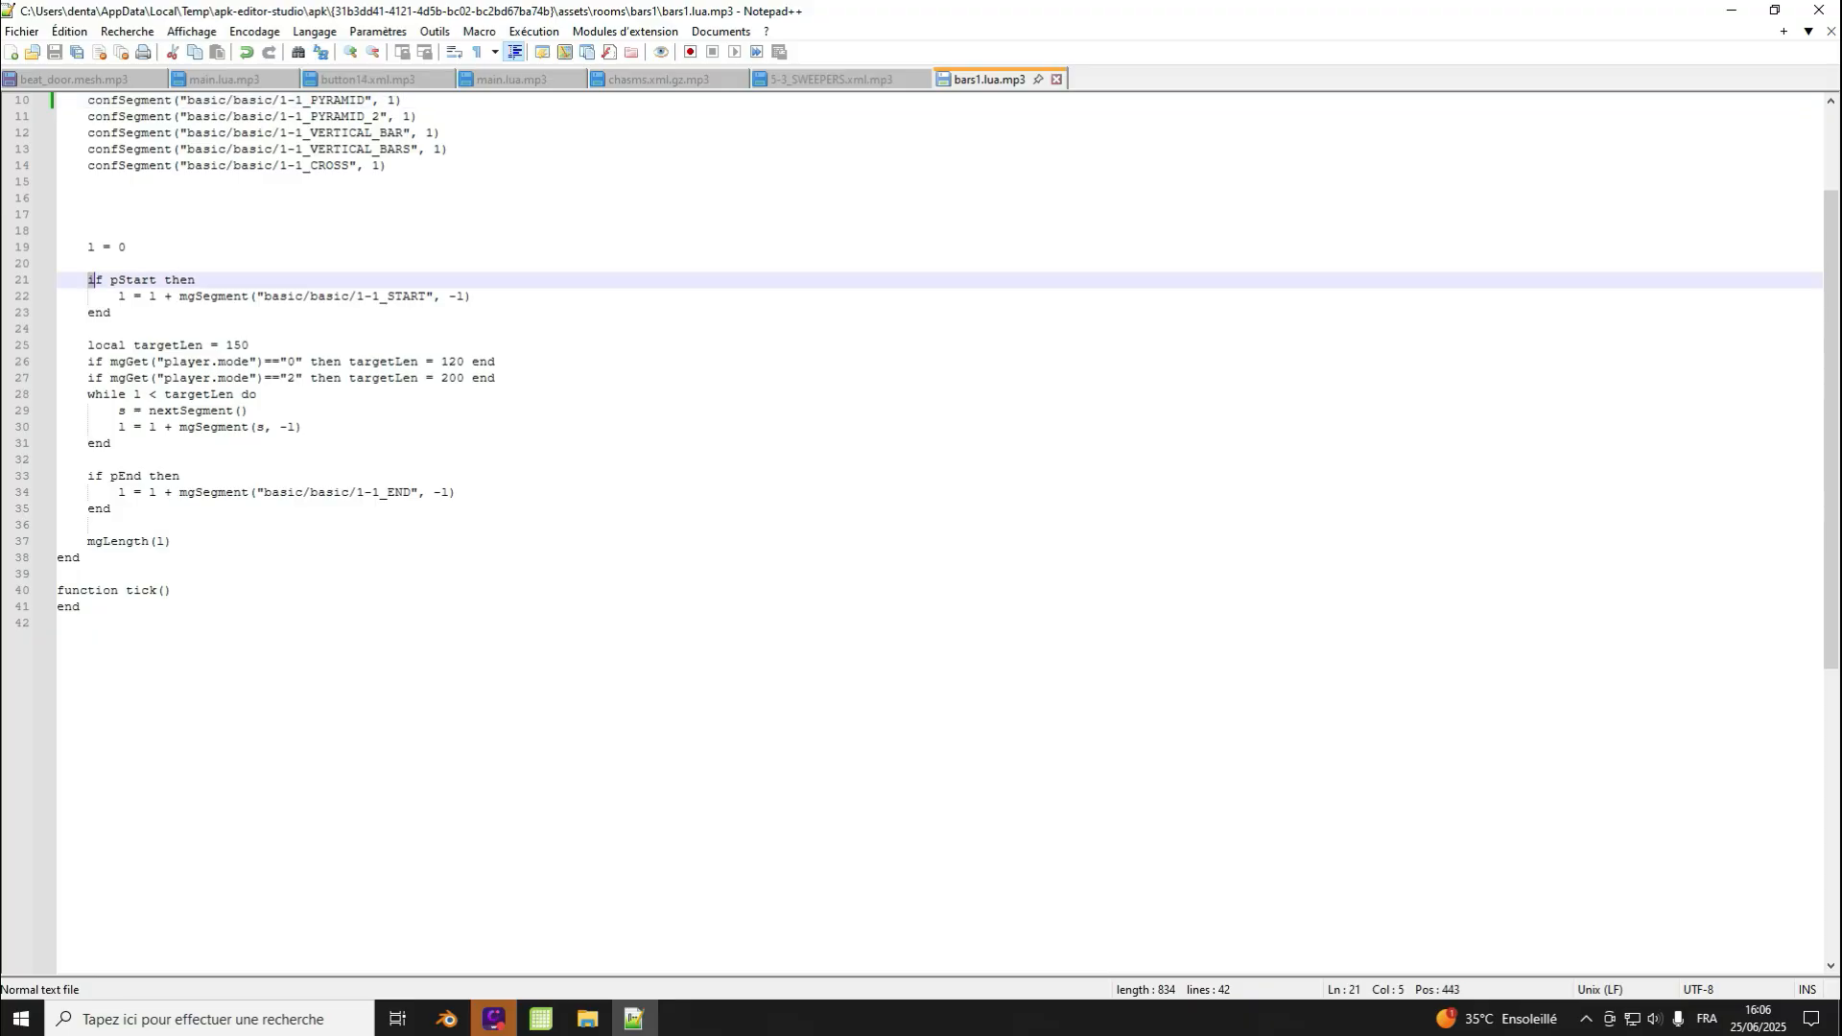
left_click_drag(87, 280, 470, 295)
key("shift+Down")
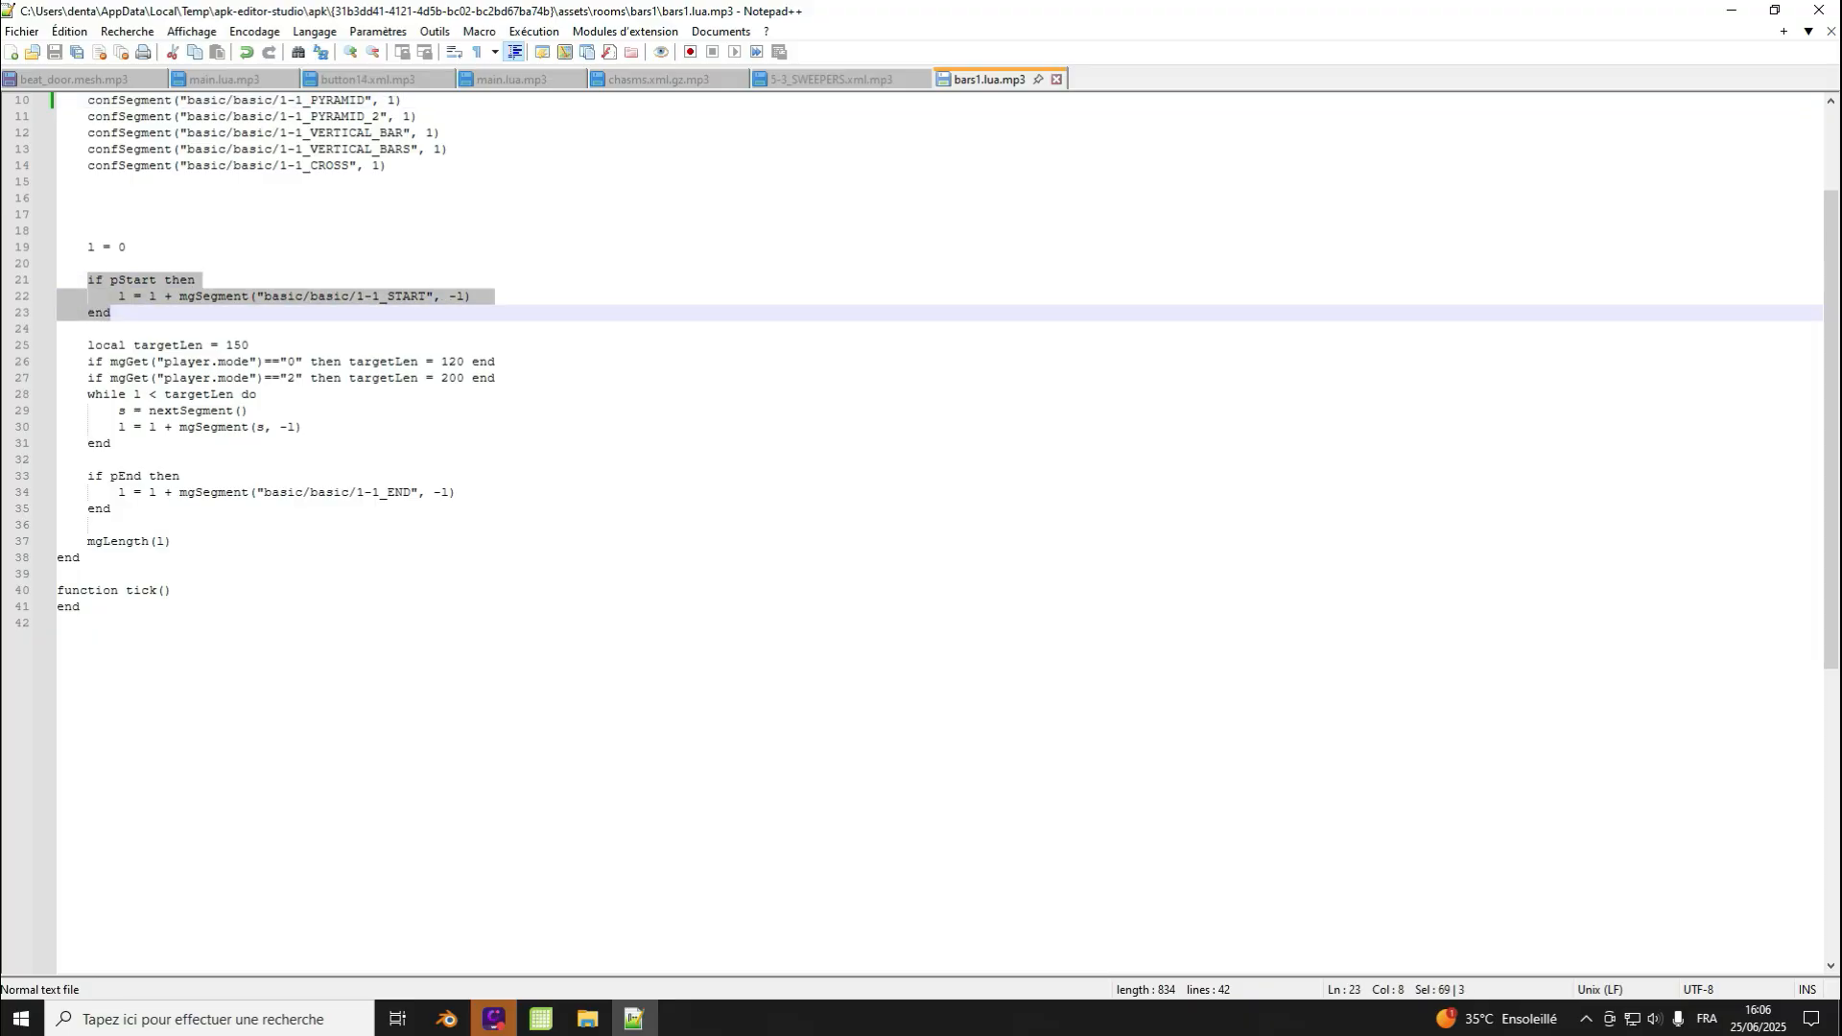
key("Right")
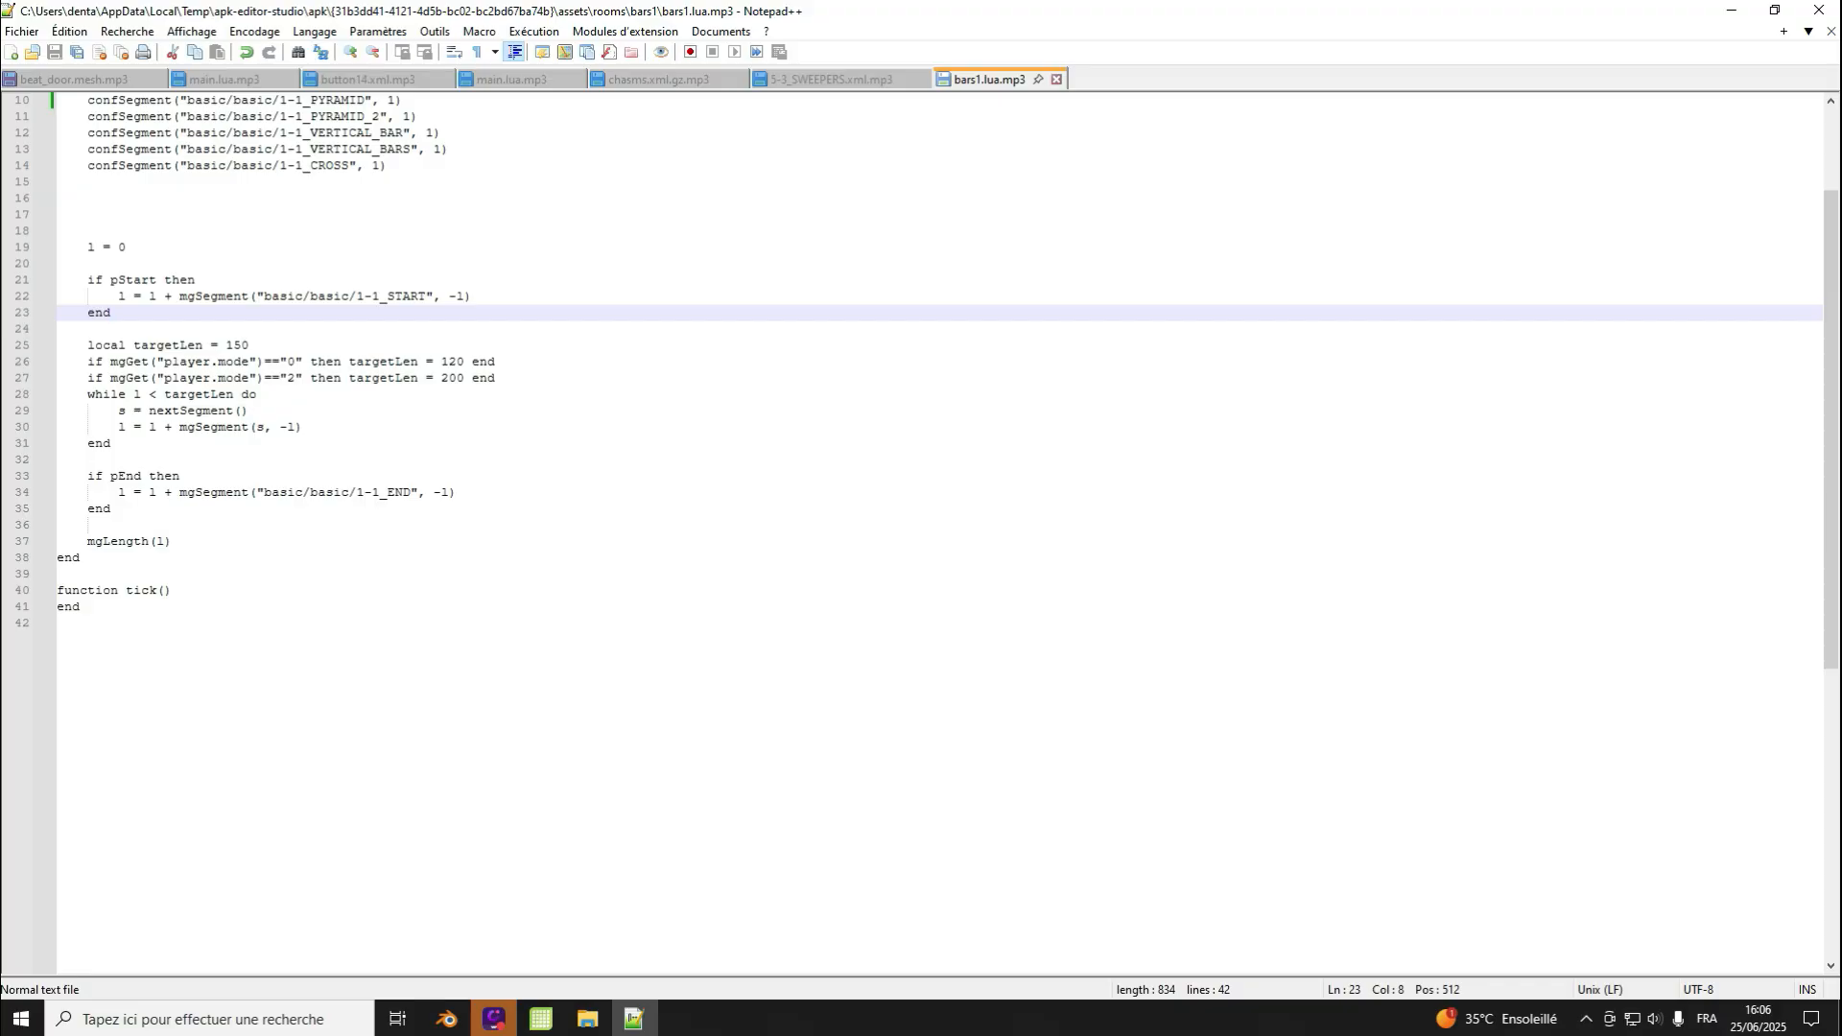
key("alt+Tab")
middle_click_drag(754, 476, 762, 414)
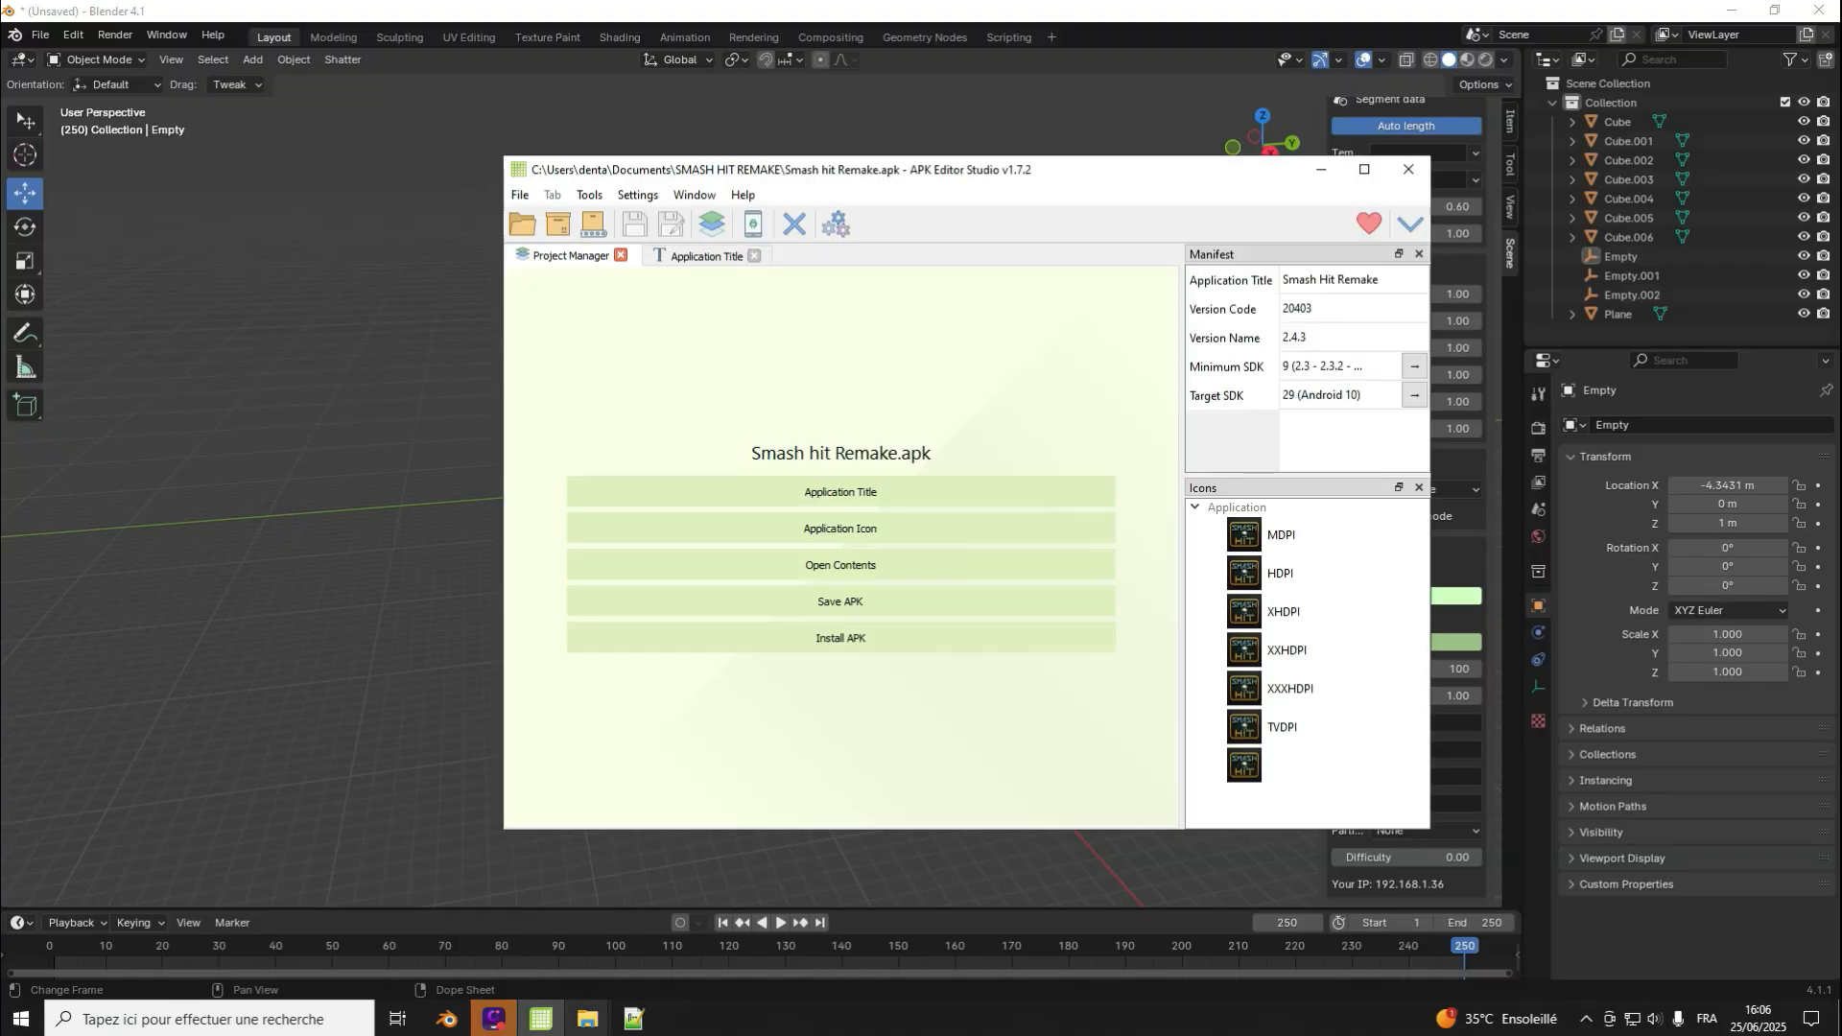
left_click(633, 1019)
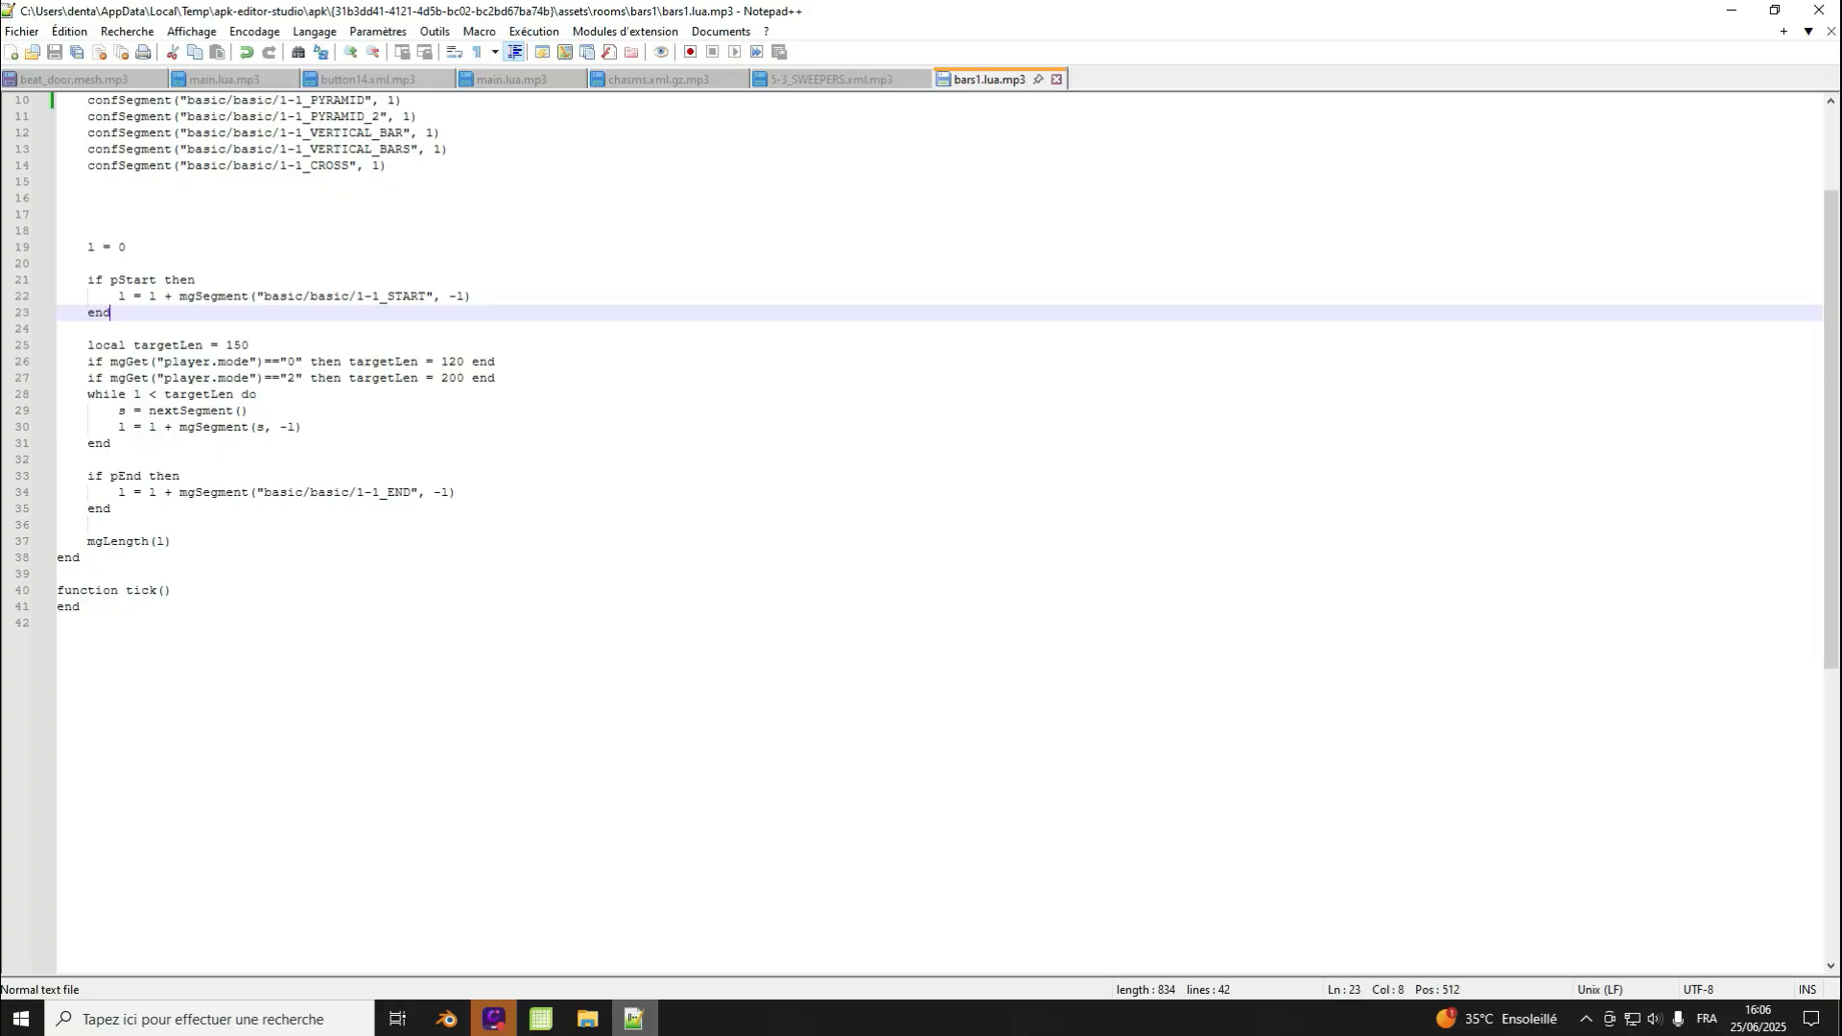
Step: Examine the 1-1_START segment name and the final argument of its mgSegment call
scroll(921, 384, "up", 1)
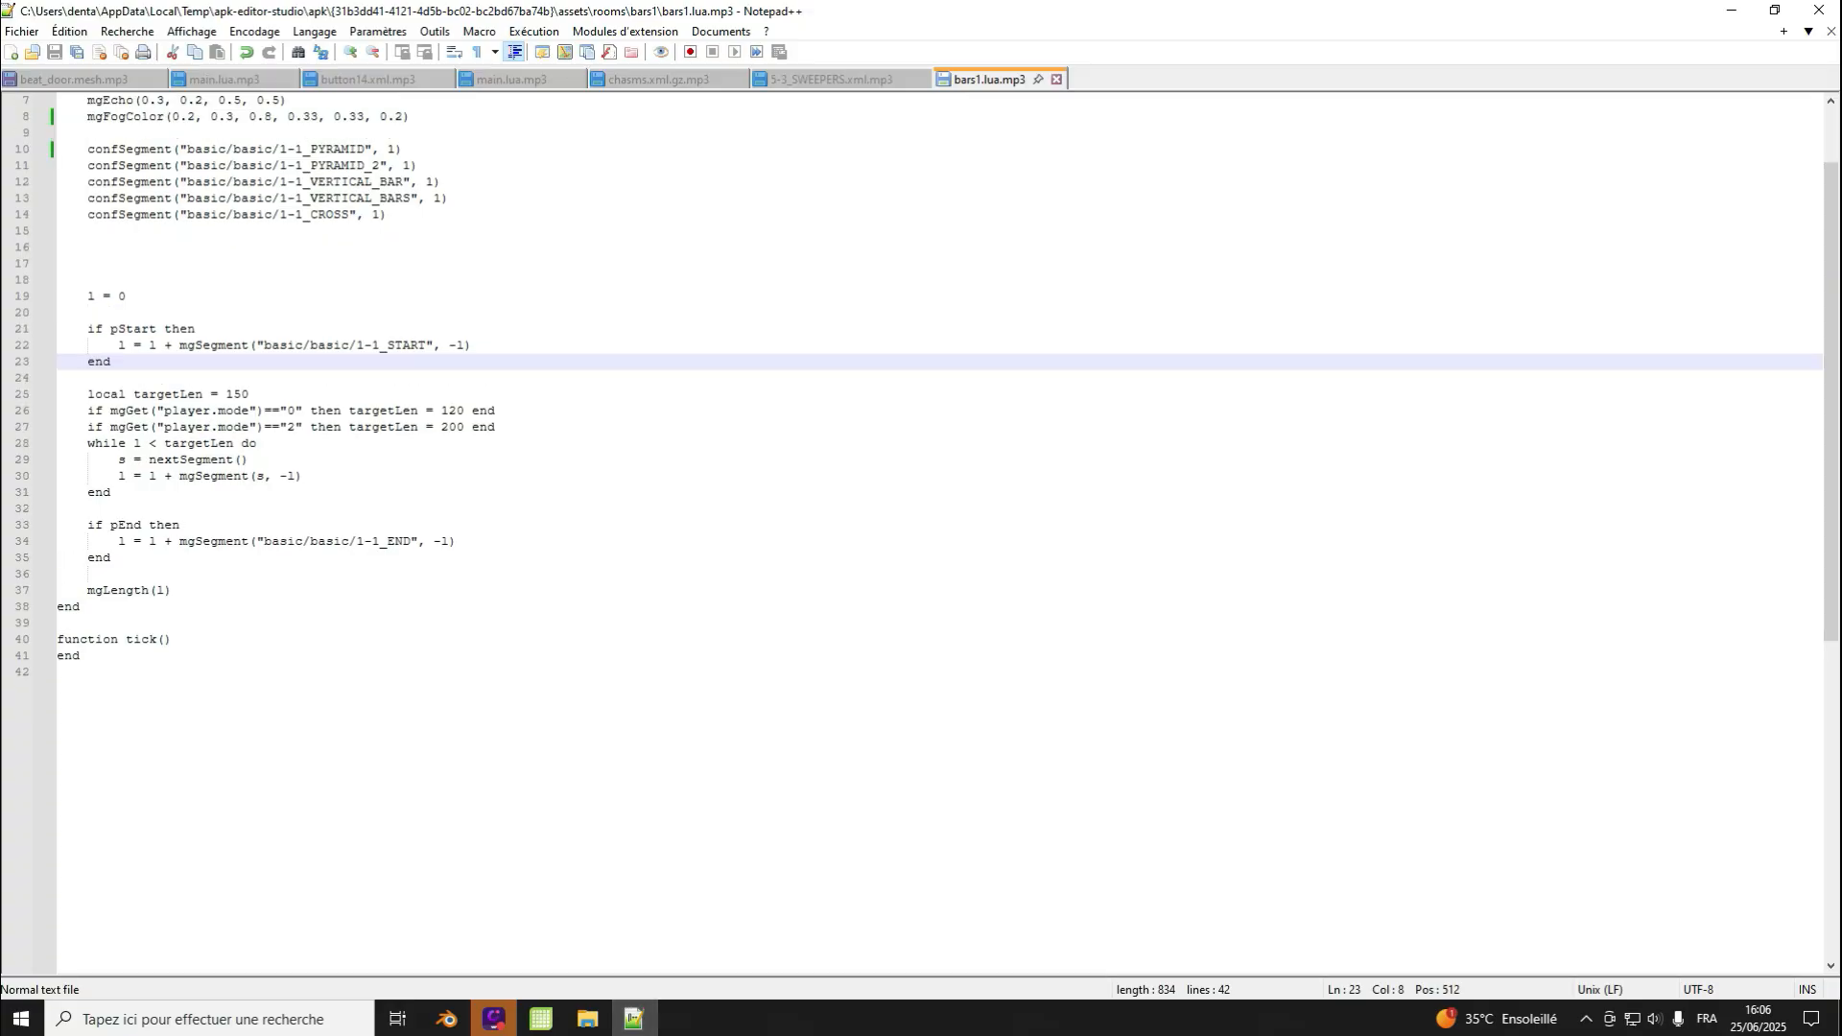
left_click_drag(357, 345, 441, 345)
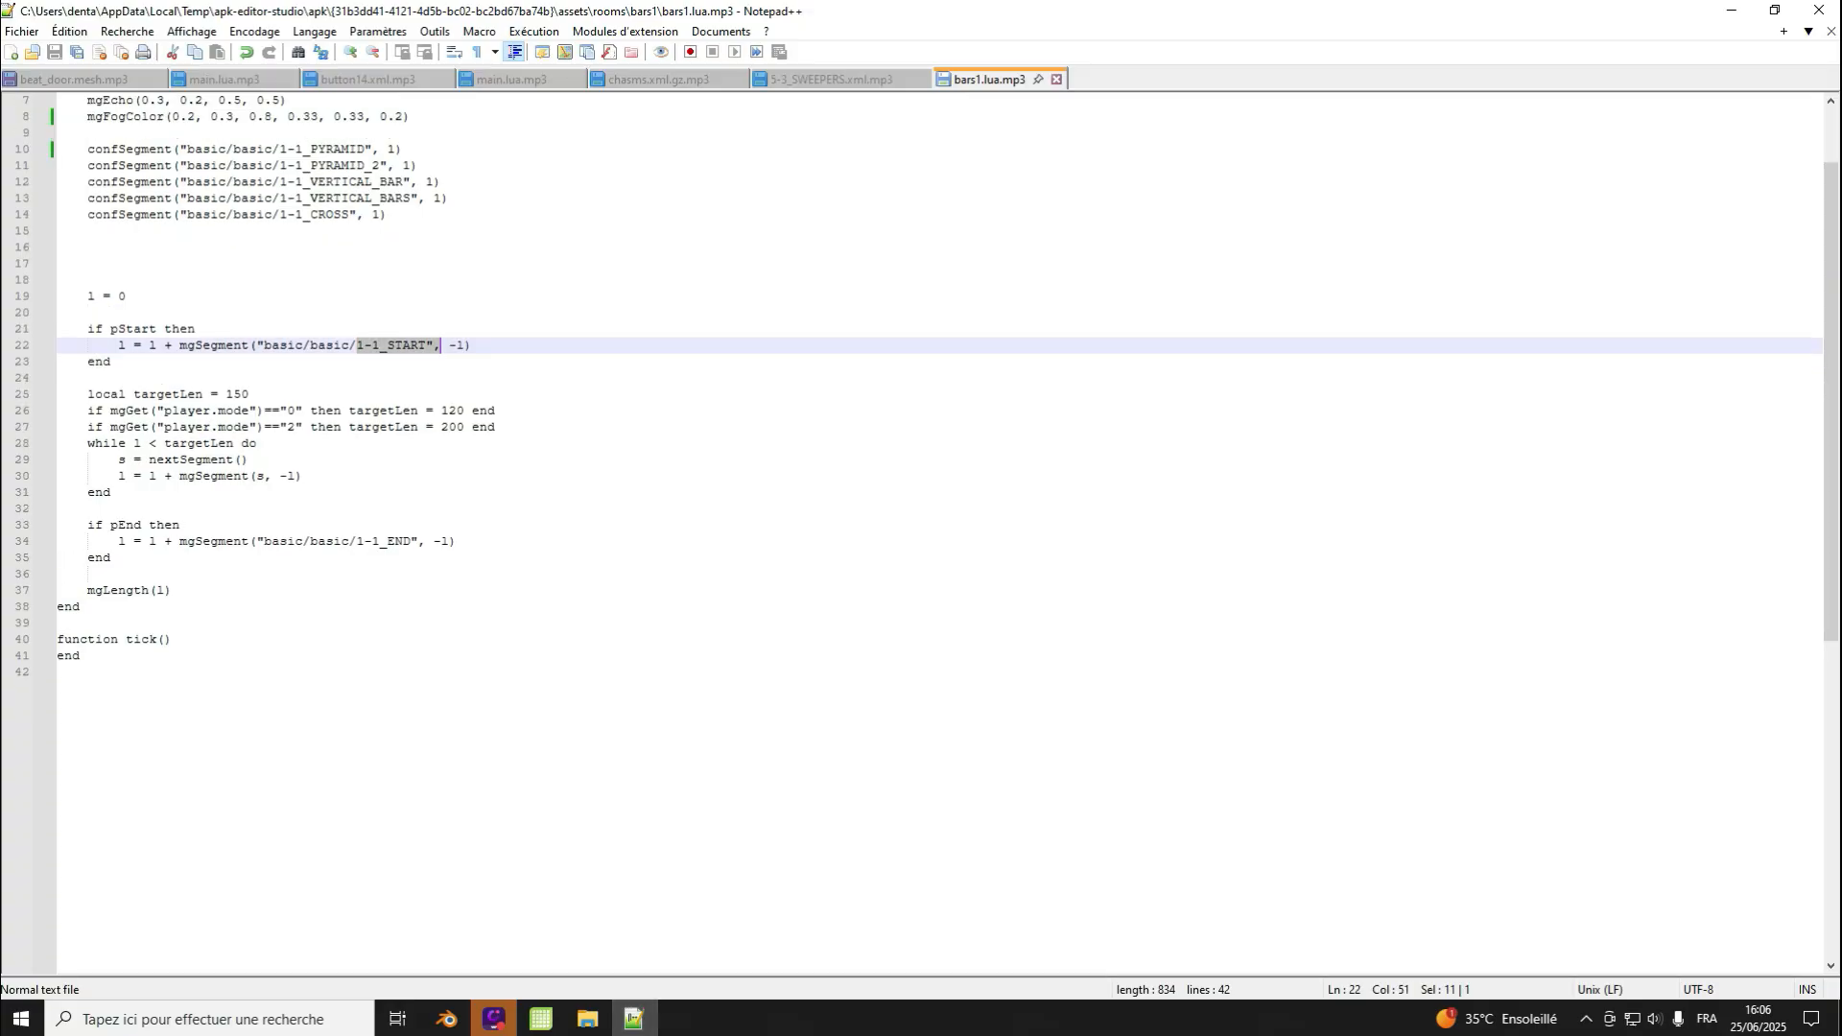
left_click(486, 345)
left_click(464, 345)
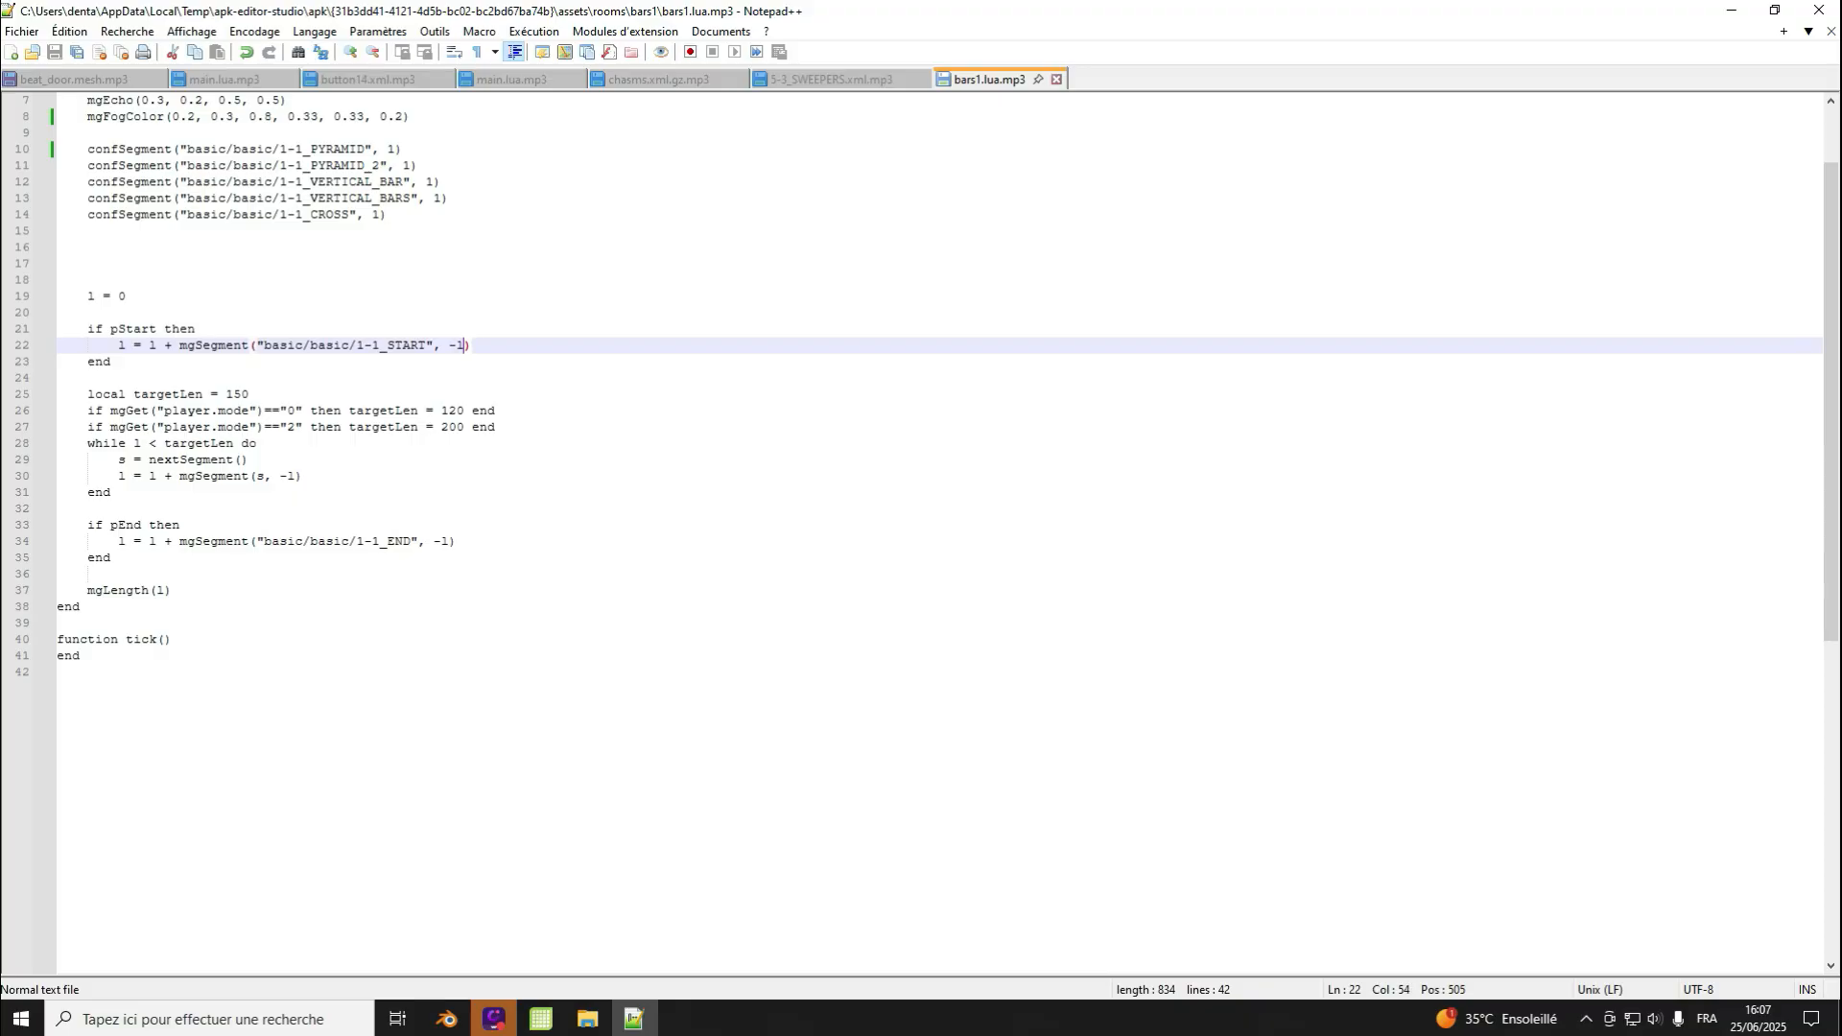
Step: Examine the default targetLen, its values for player.mode 0 and 2, and the if pEnd block adding the 1-1_END segment
left_click_drag(126, 395, 256, 394)
left_click(248, 394)
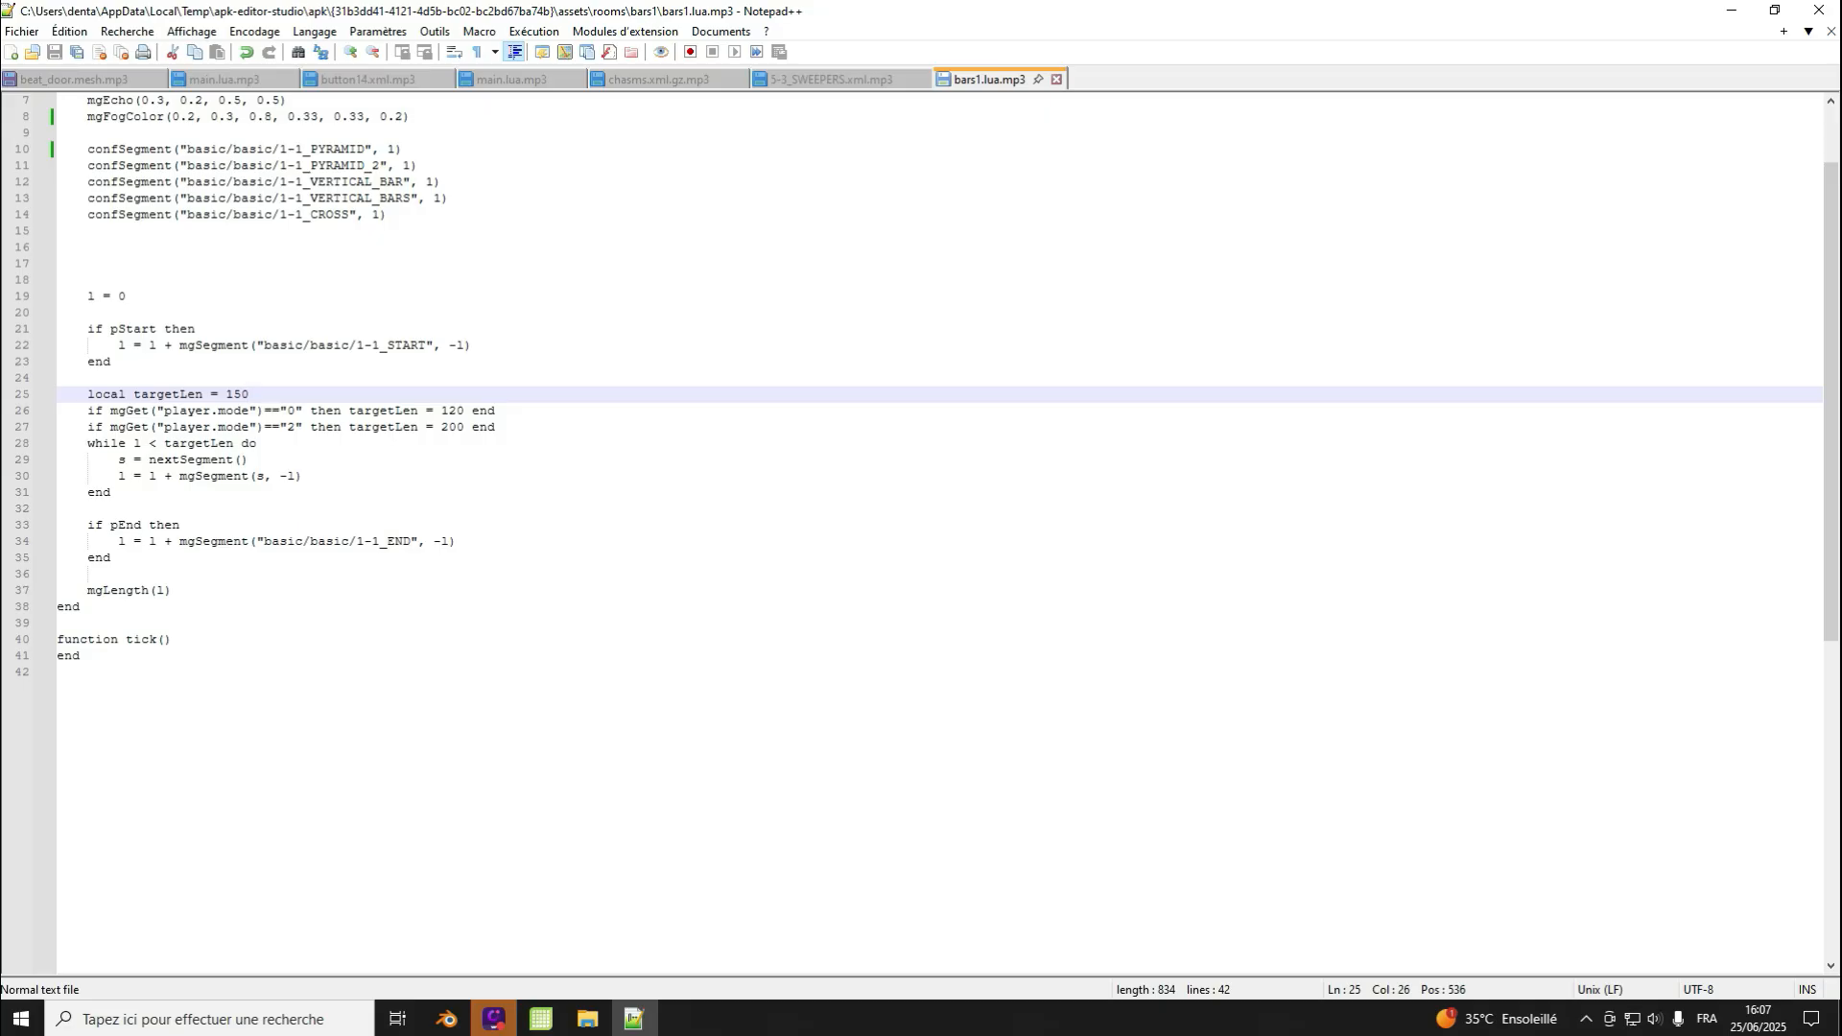
left_click(444, 426)
left_click(449, 410)
left_click(448, 427)
left_click(455, 411)
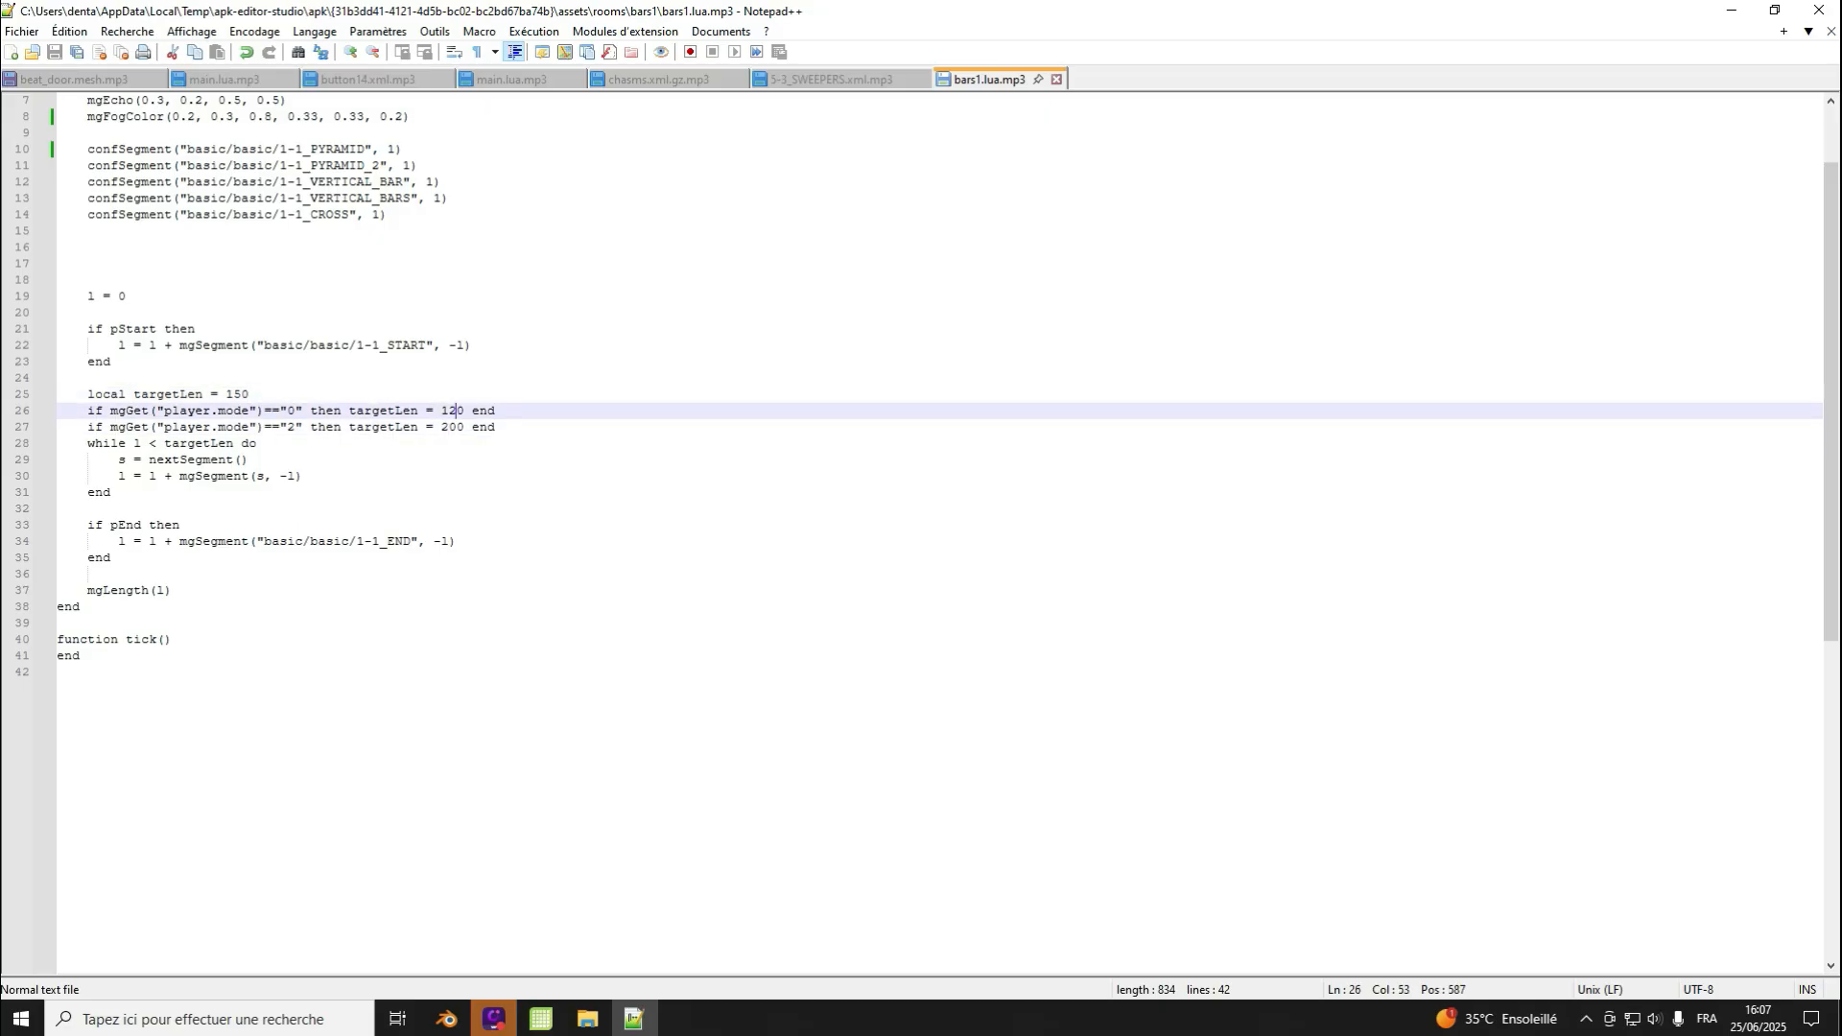
left_click(456, 427)
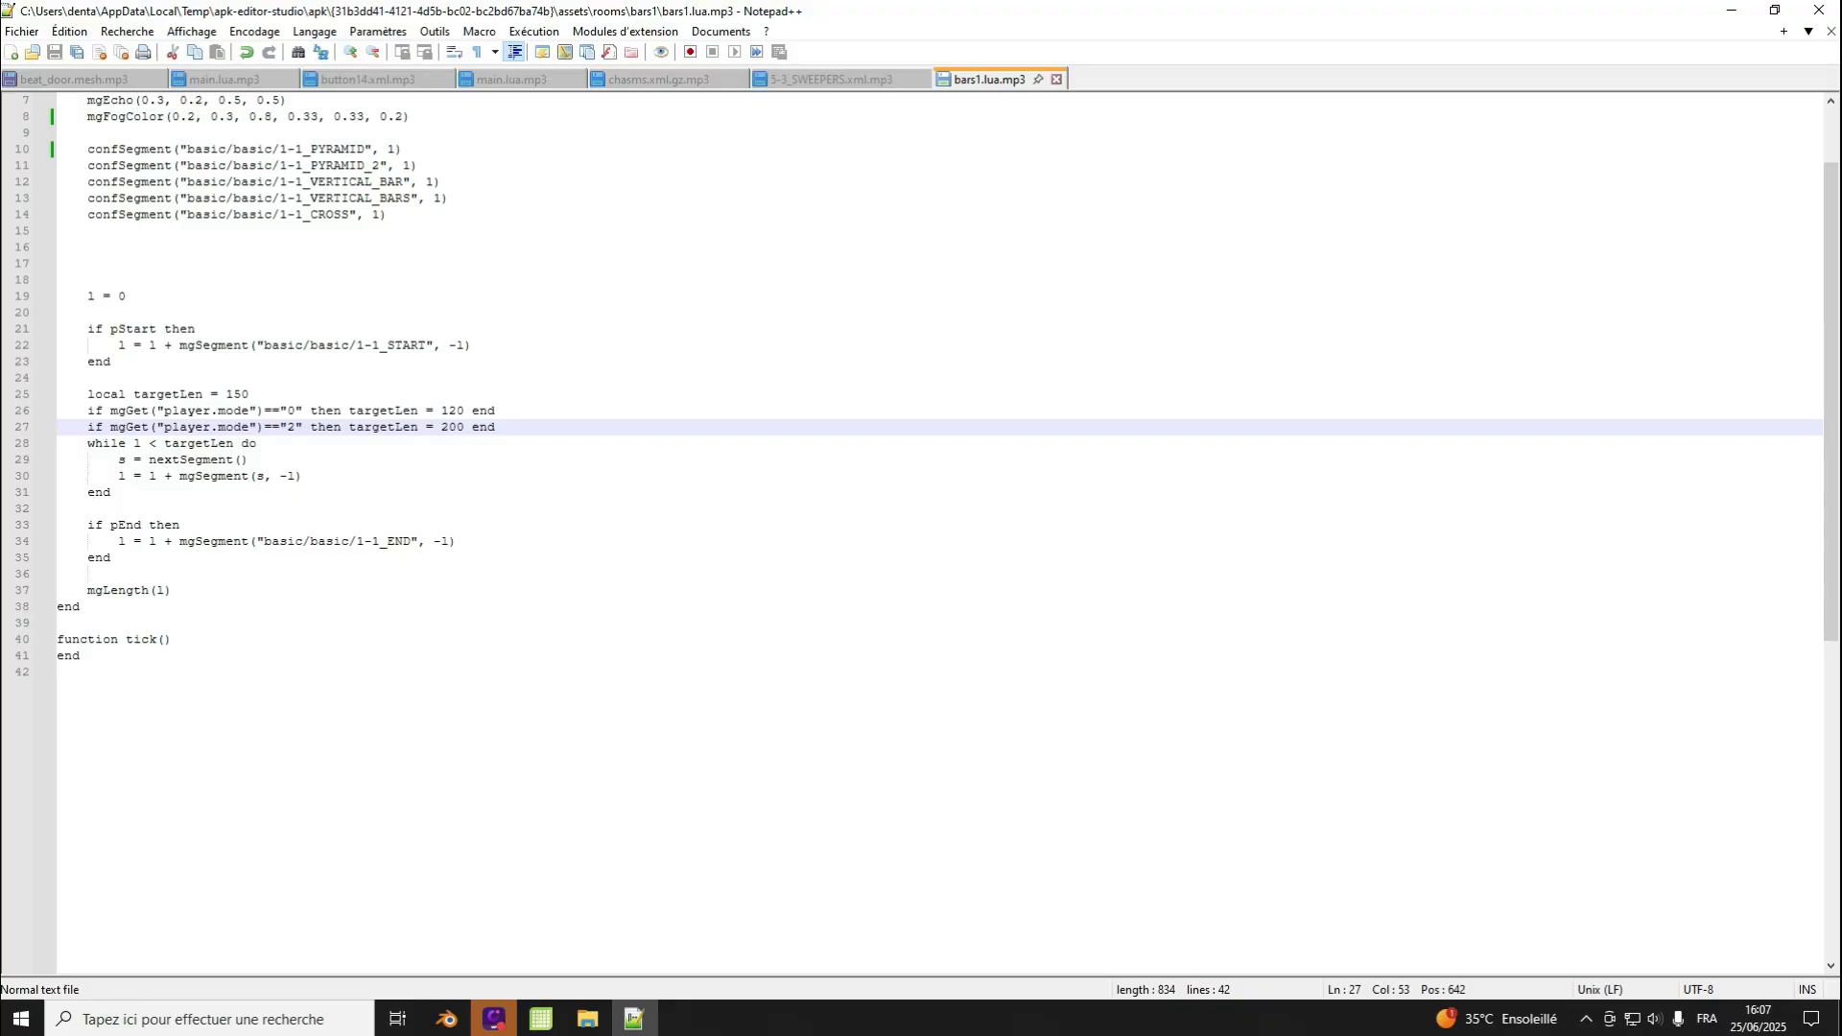
left_click_drag(87, 525, 202, 541)
left_click(498, 541)
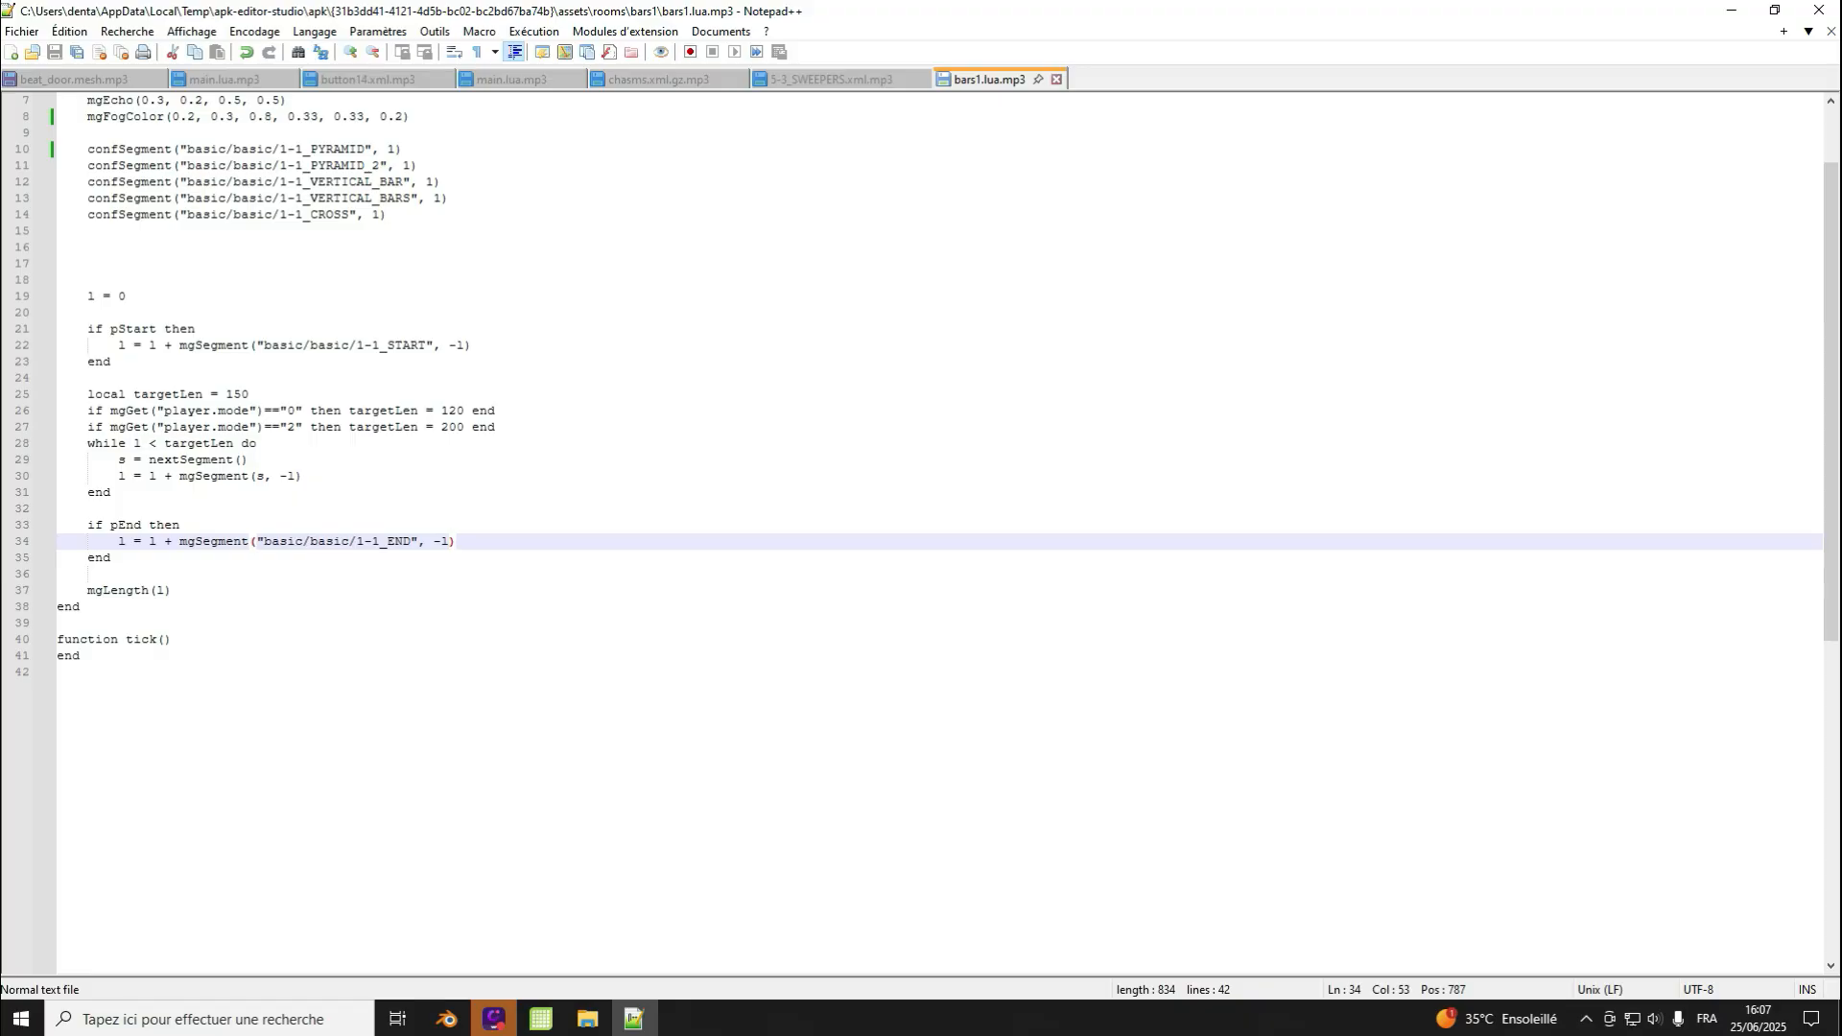
Step: Open the room scripts bars2_1.lua and bars2_2.lua from the bars1 rooms folder and look through each
left_click(1732, 9)
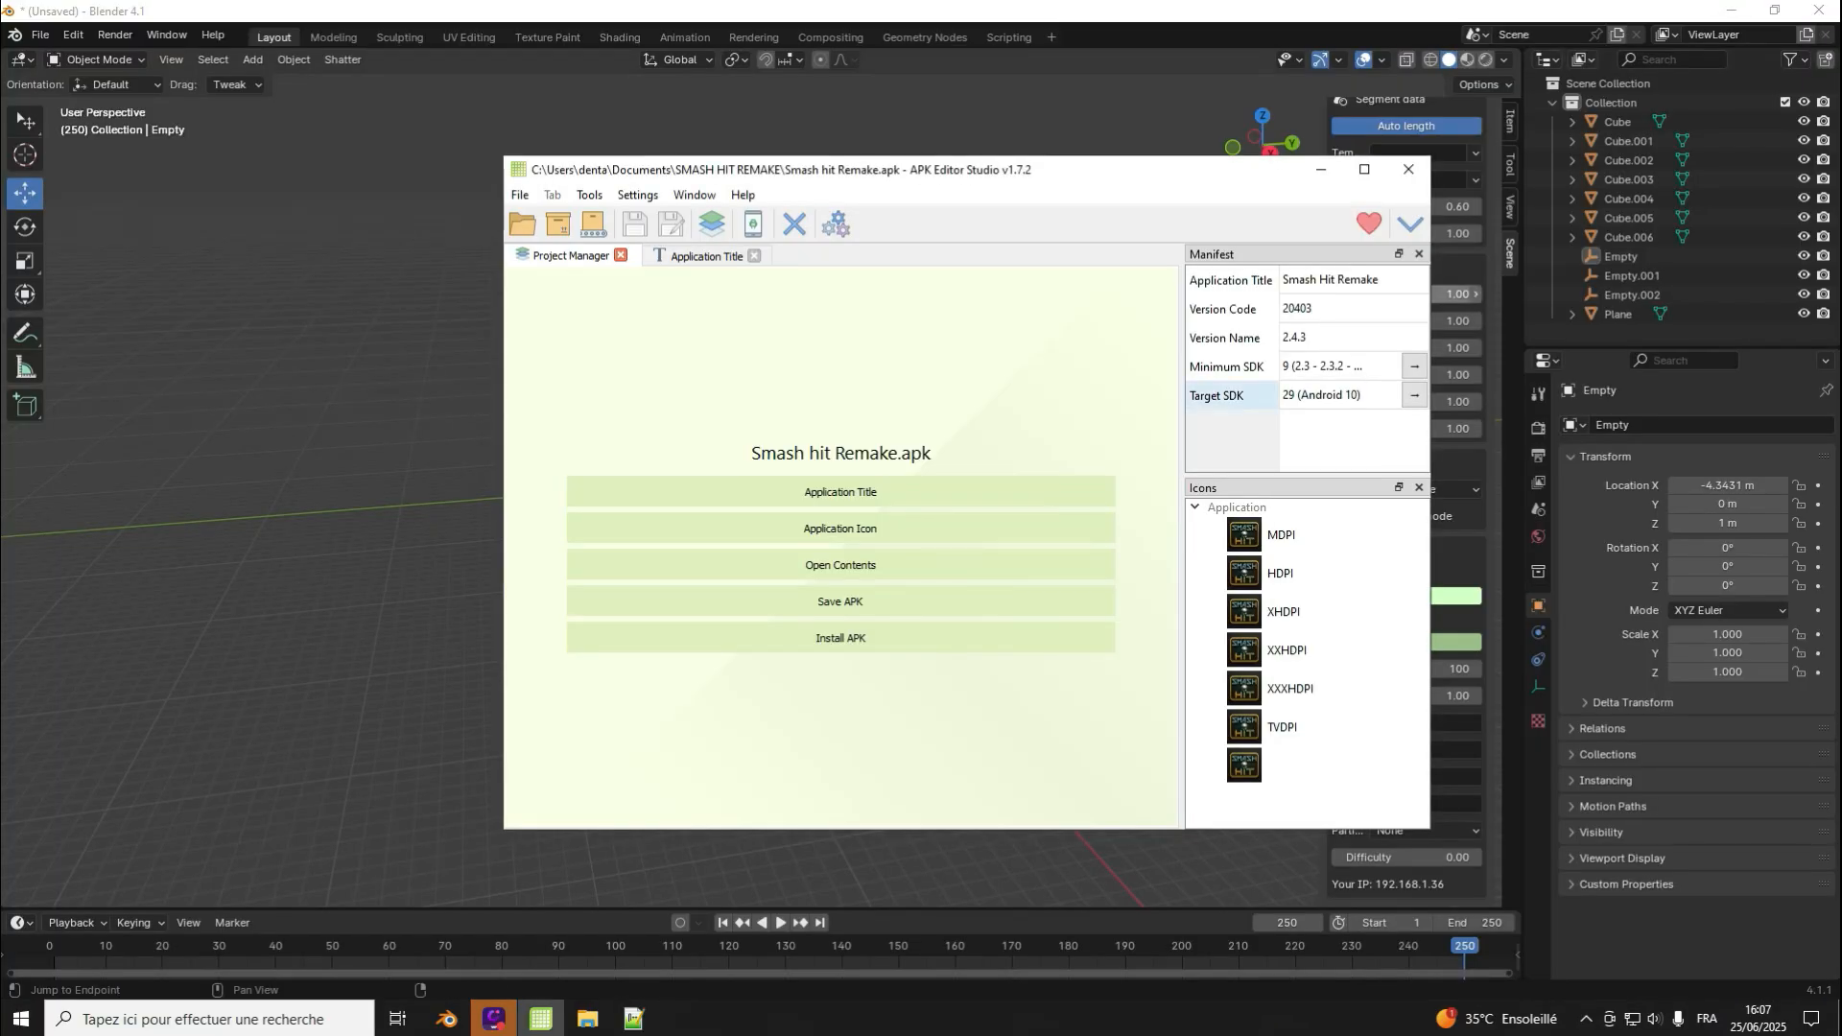
mouse_move(587, 1019)
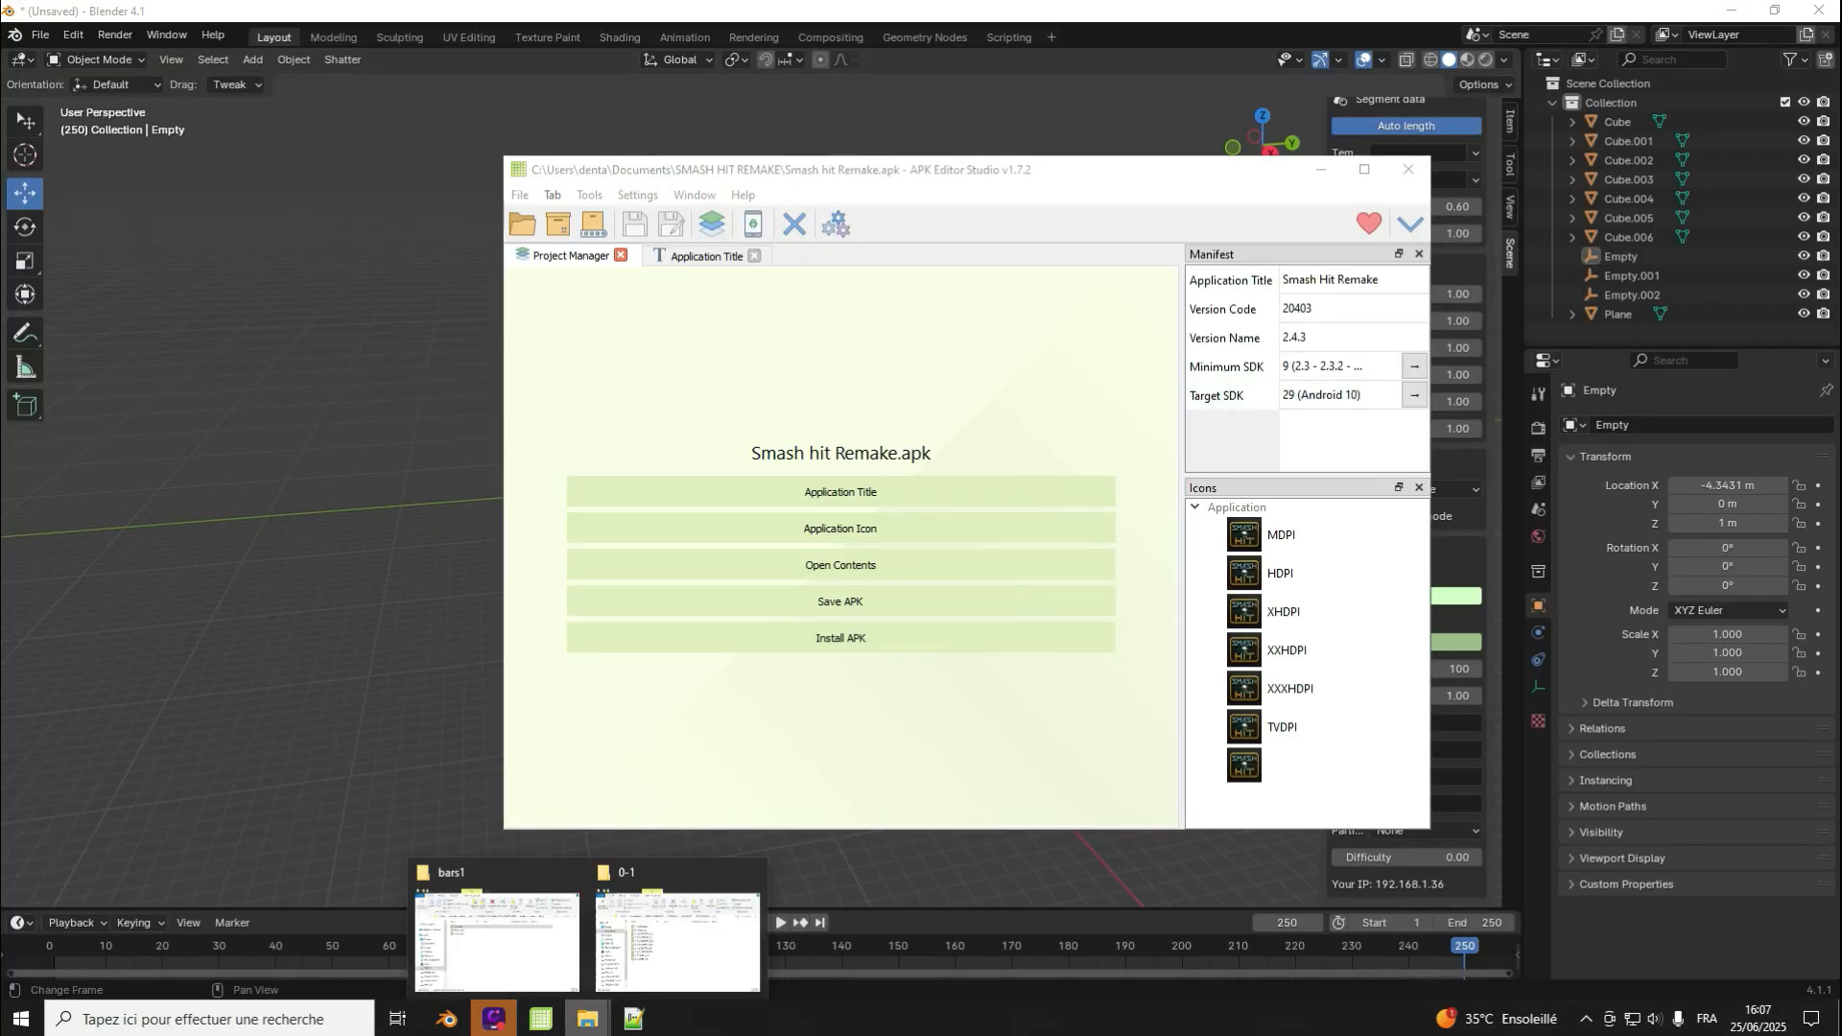
left_click(493, 921)
left_click(844, 681)
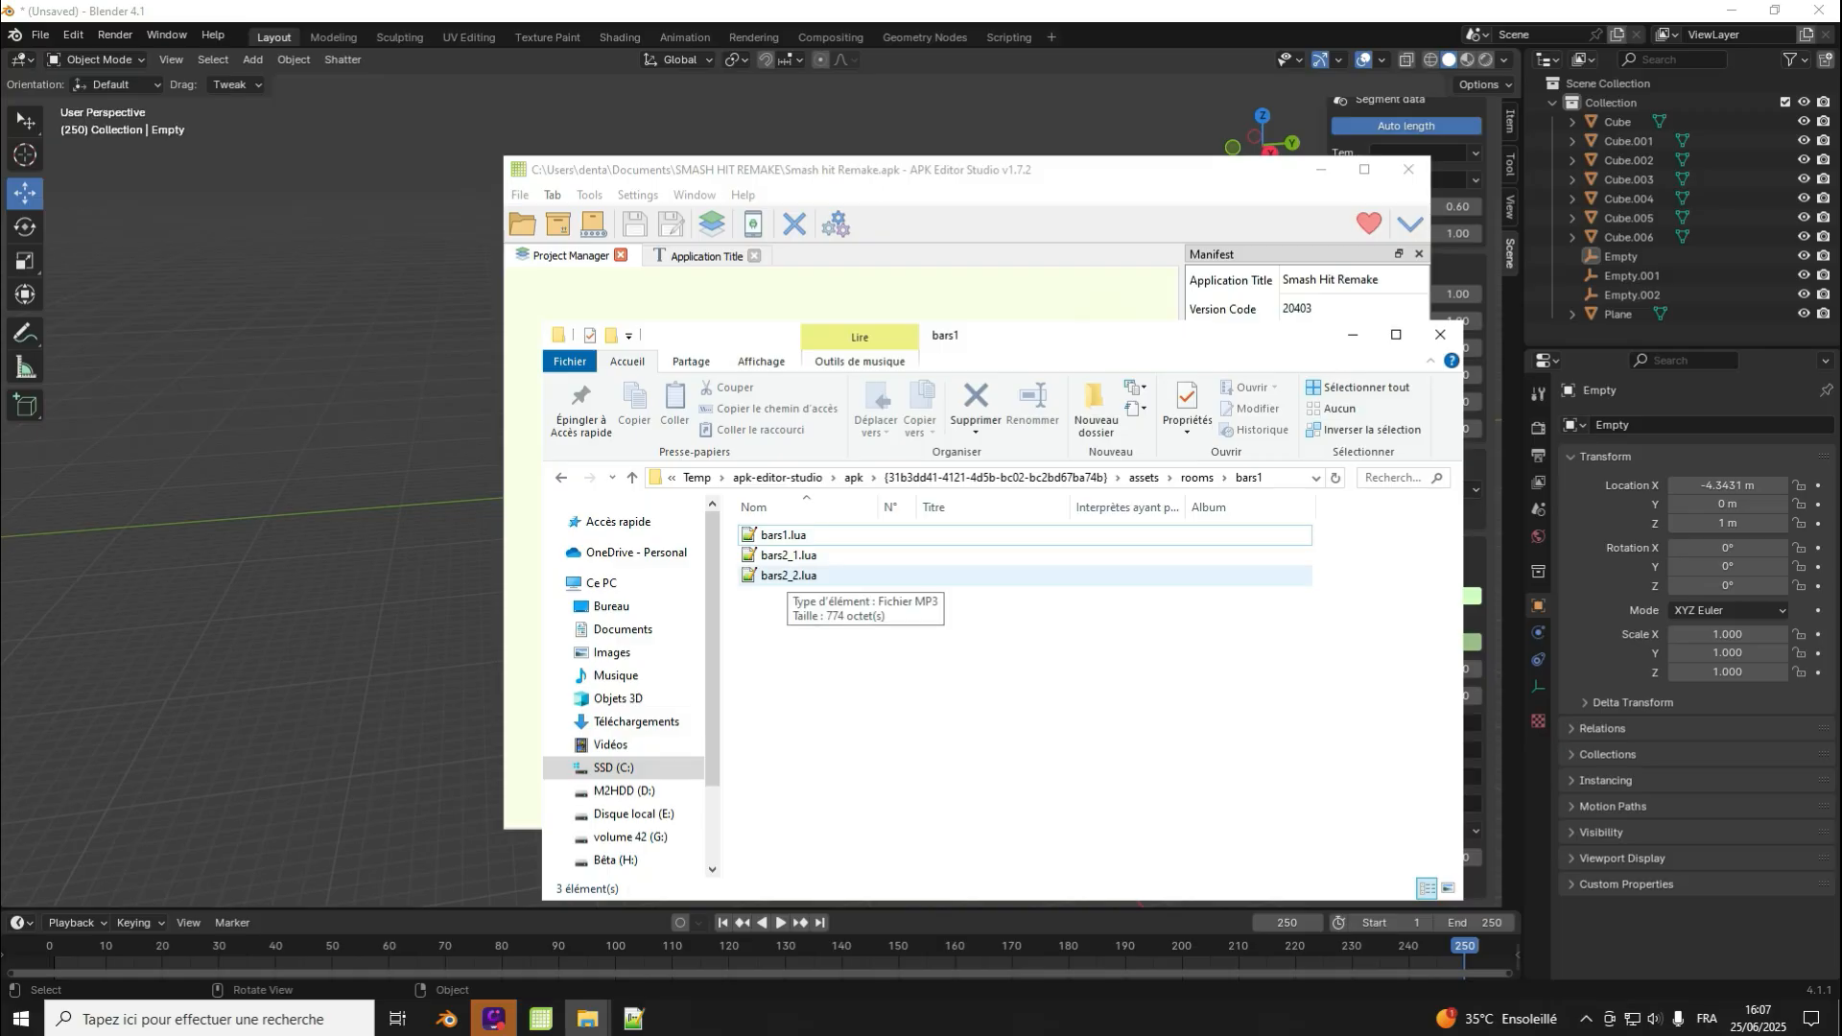
double_click(788, 554)
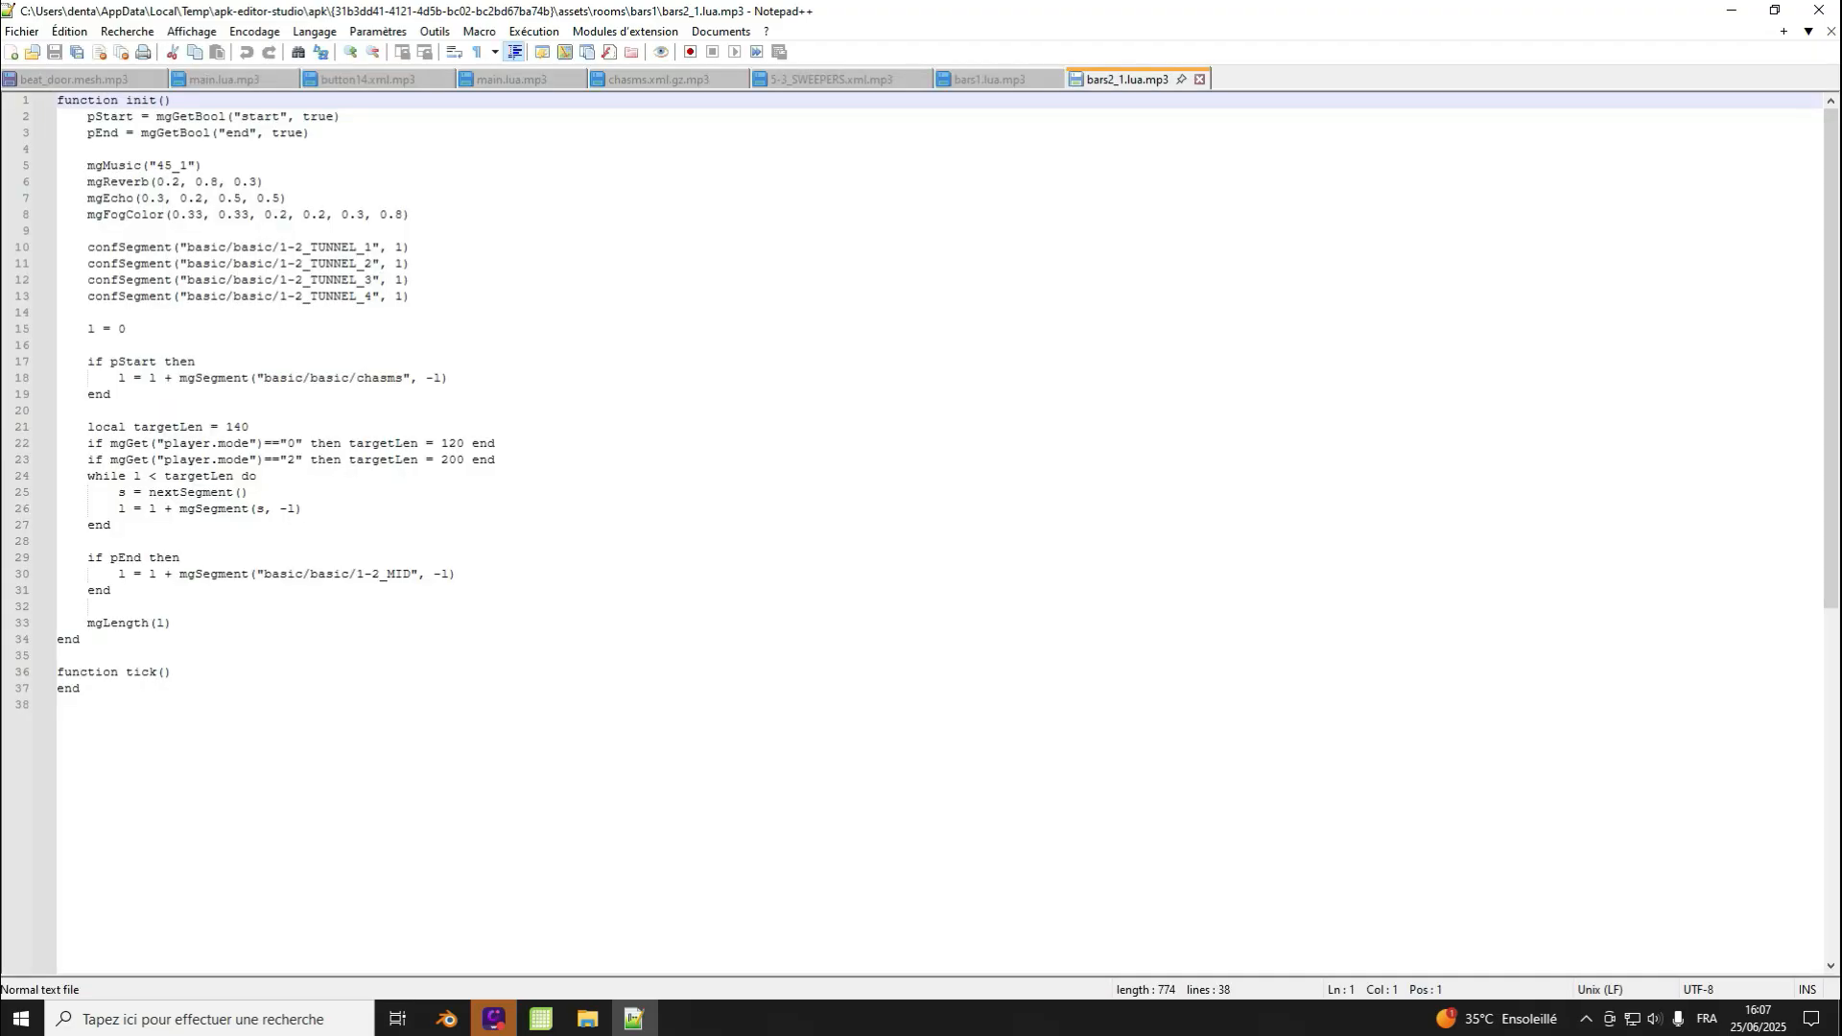
left_click(1732, 10)
left_click(789, 575)
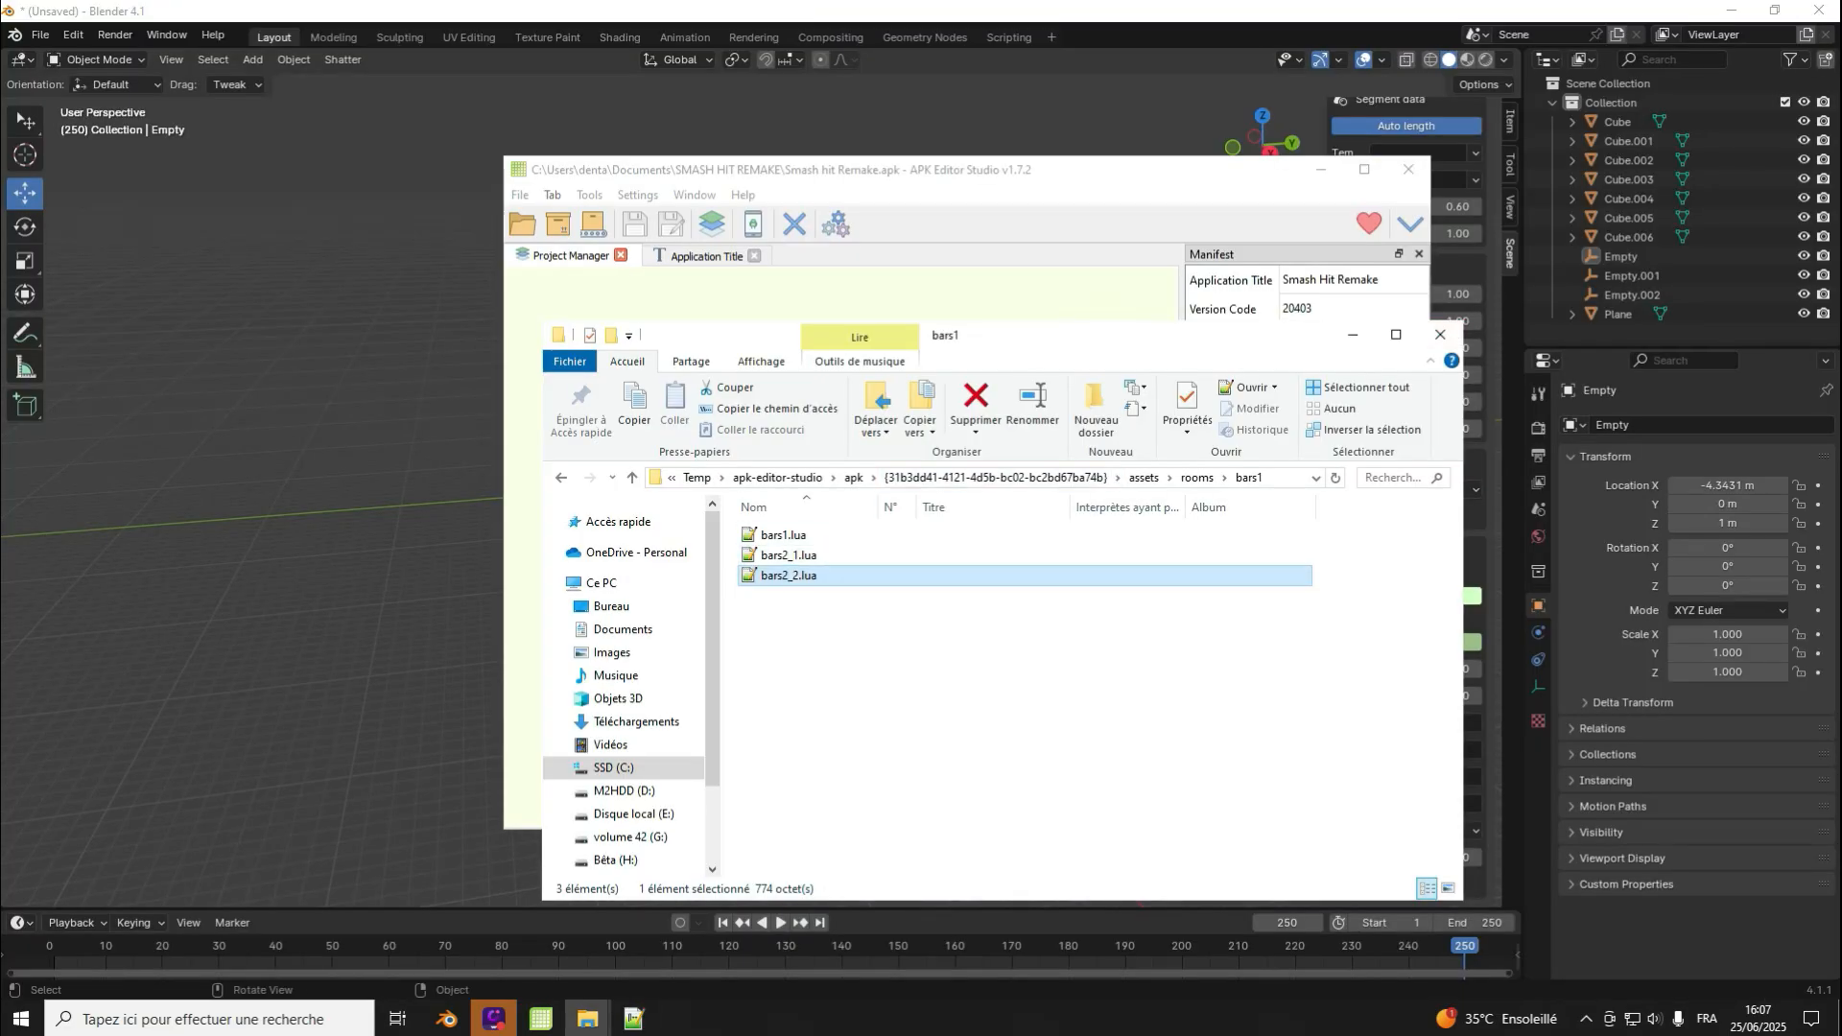
double_click(789, 575)
left_click(1731, 9)
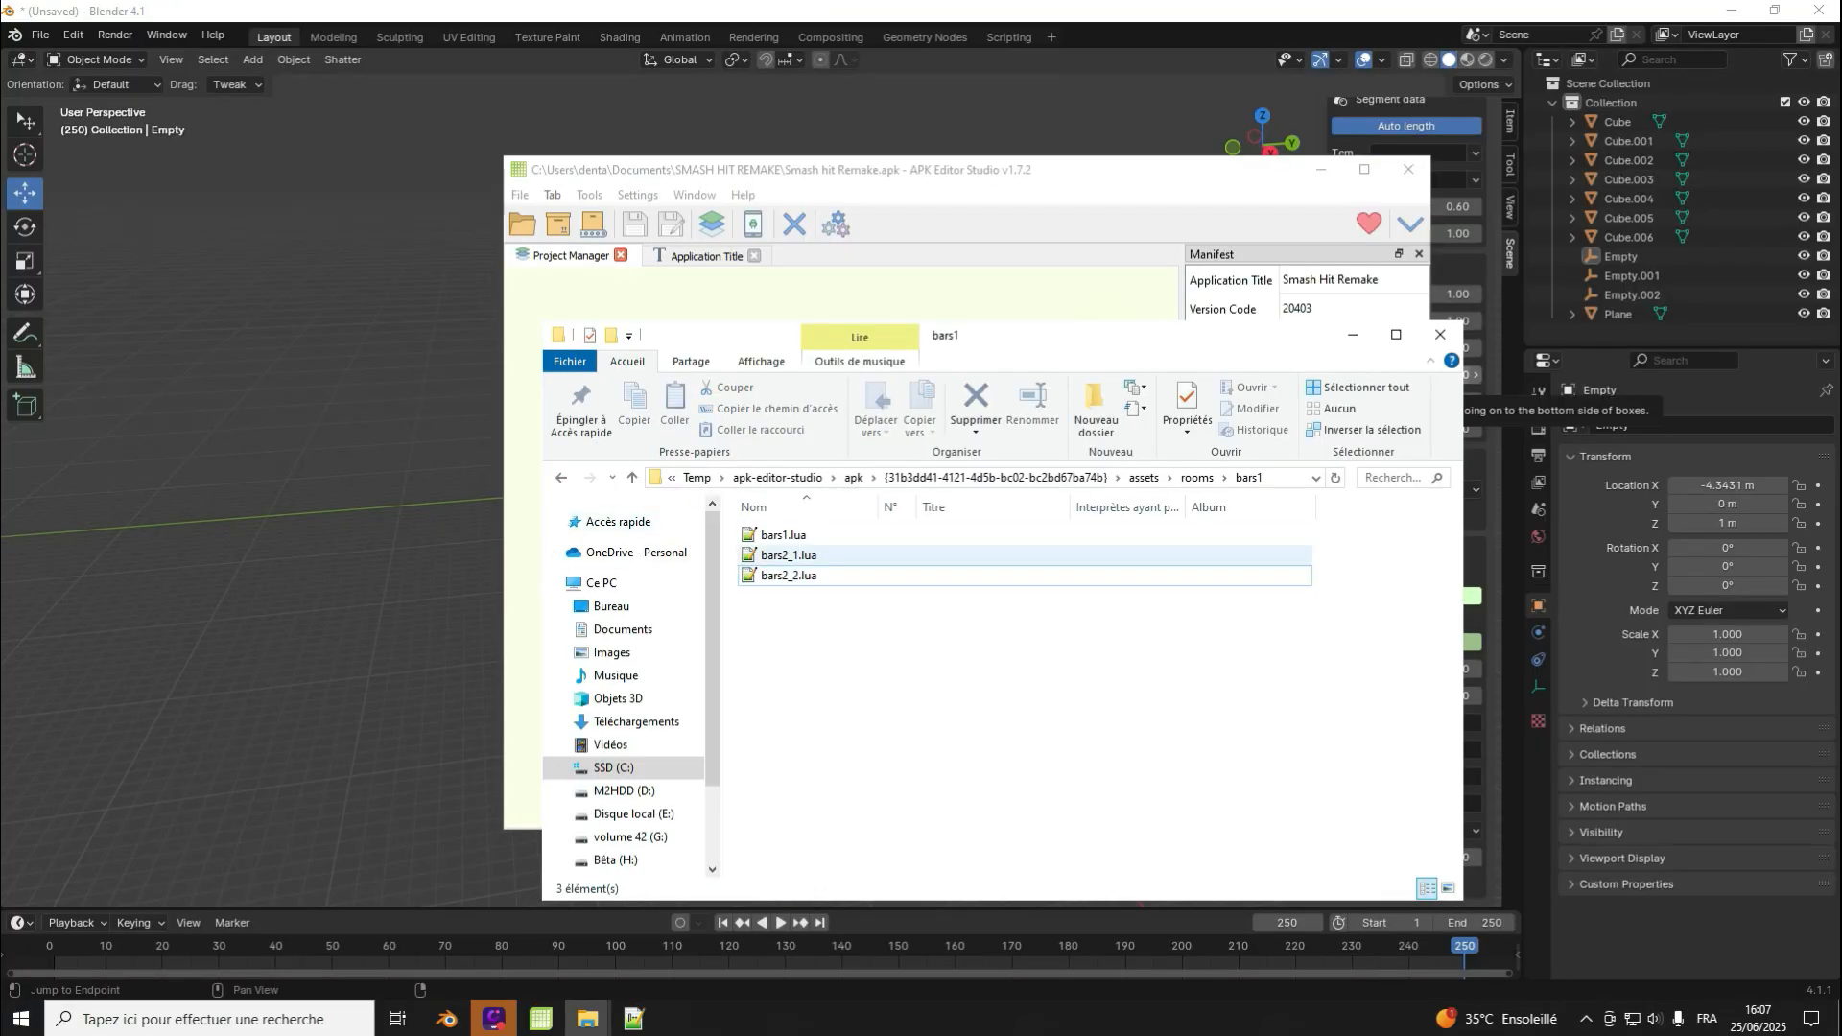
Step: Go back to the assets folder and open bars1.xml from the levels folder in the text editor
left_click(562, 478)
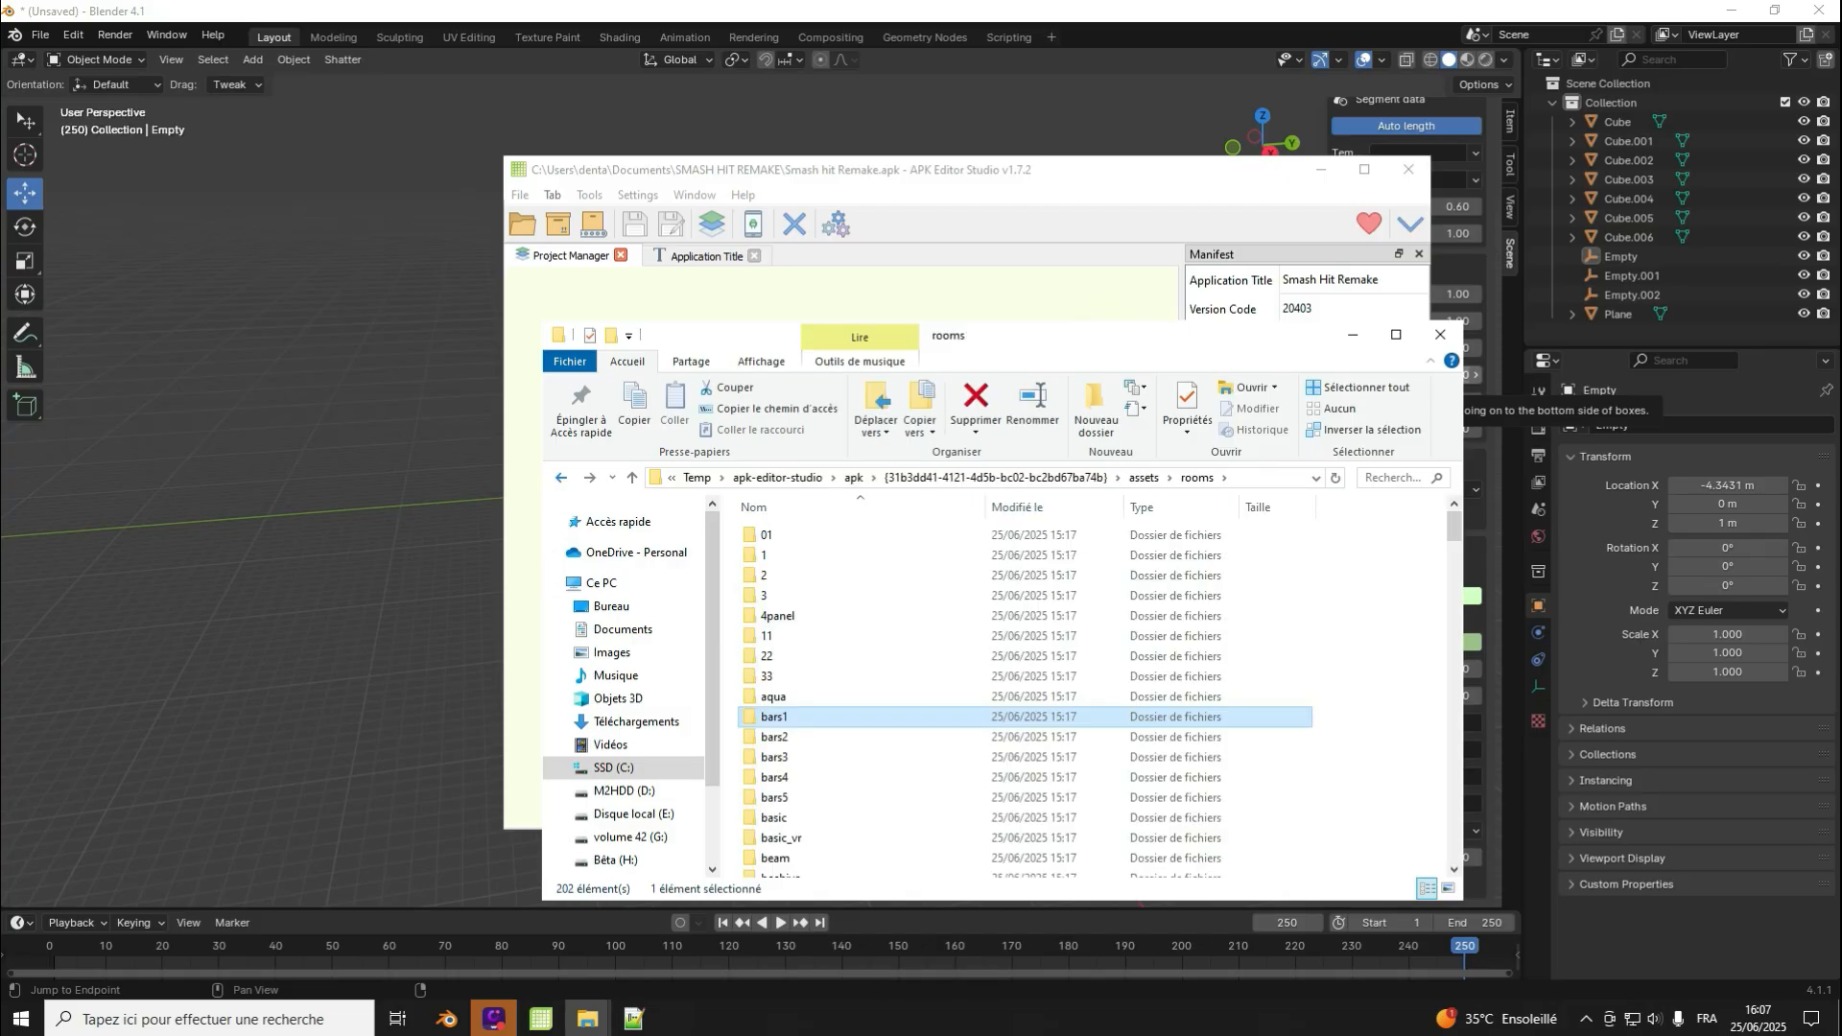
left_click(562, 478)
left_click(775, 636)
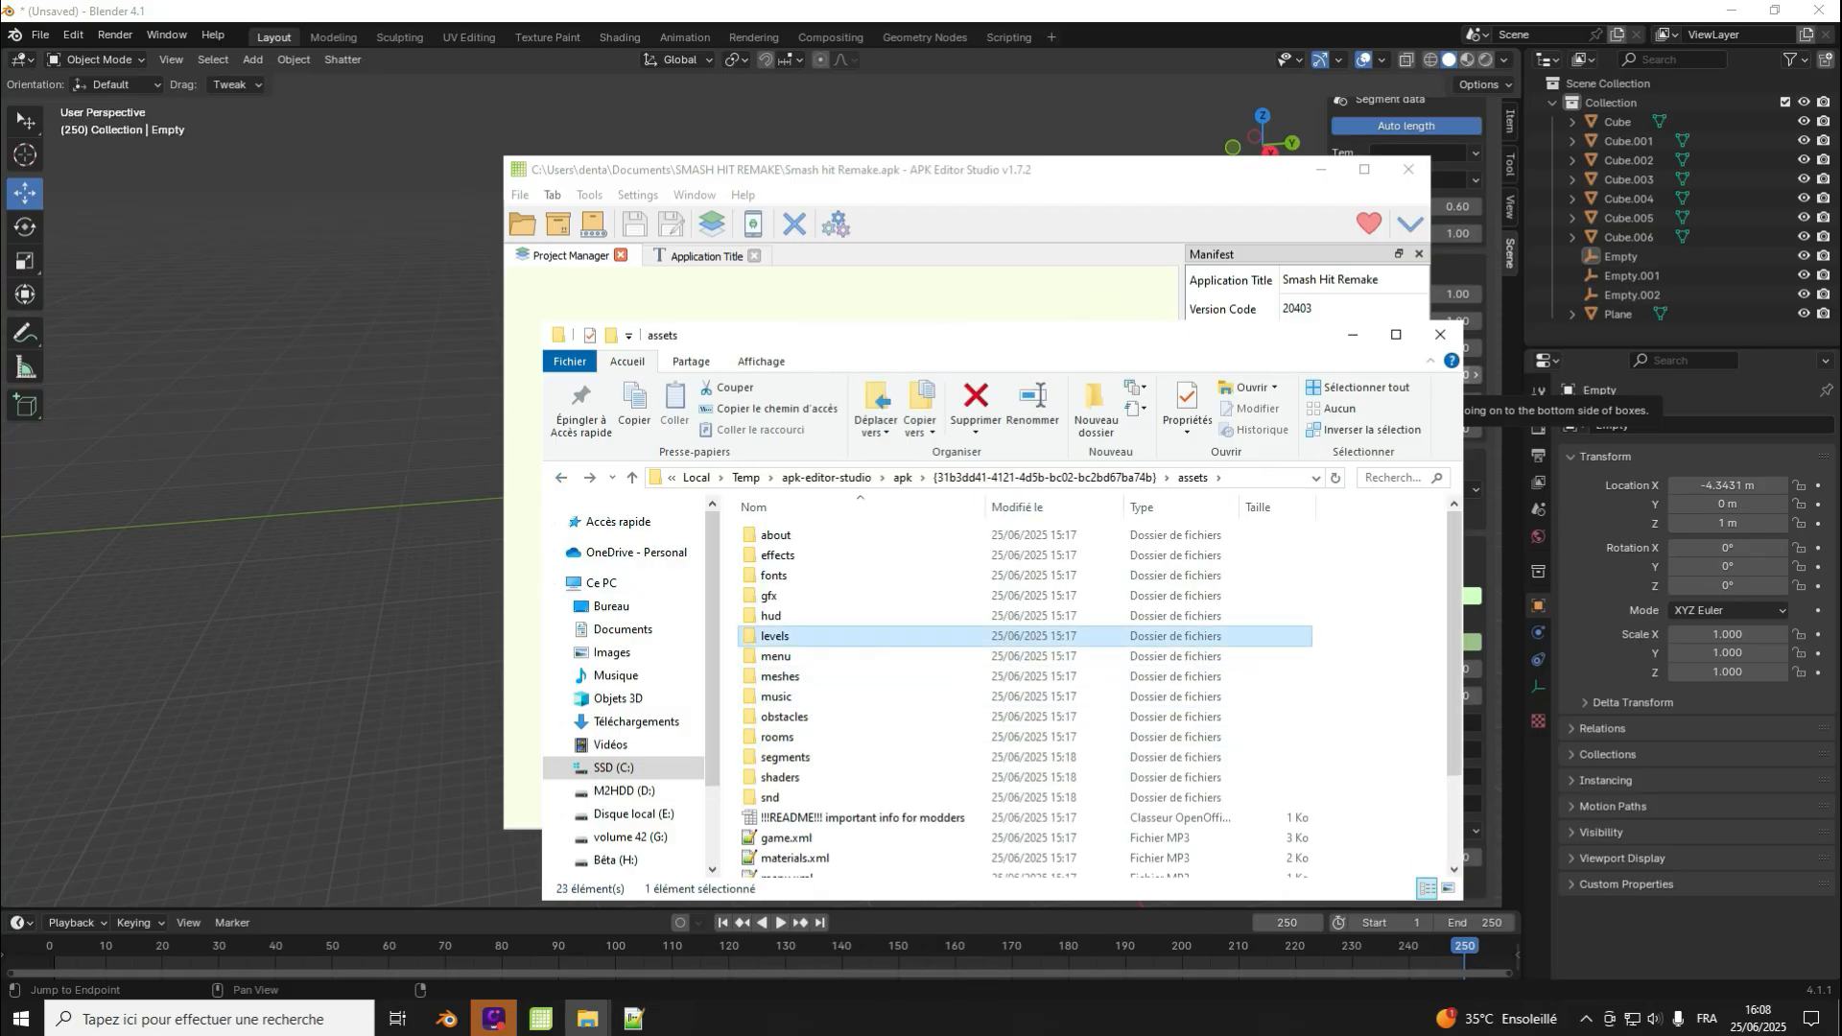
double_click(775, 636)
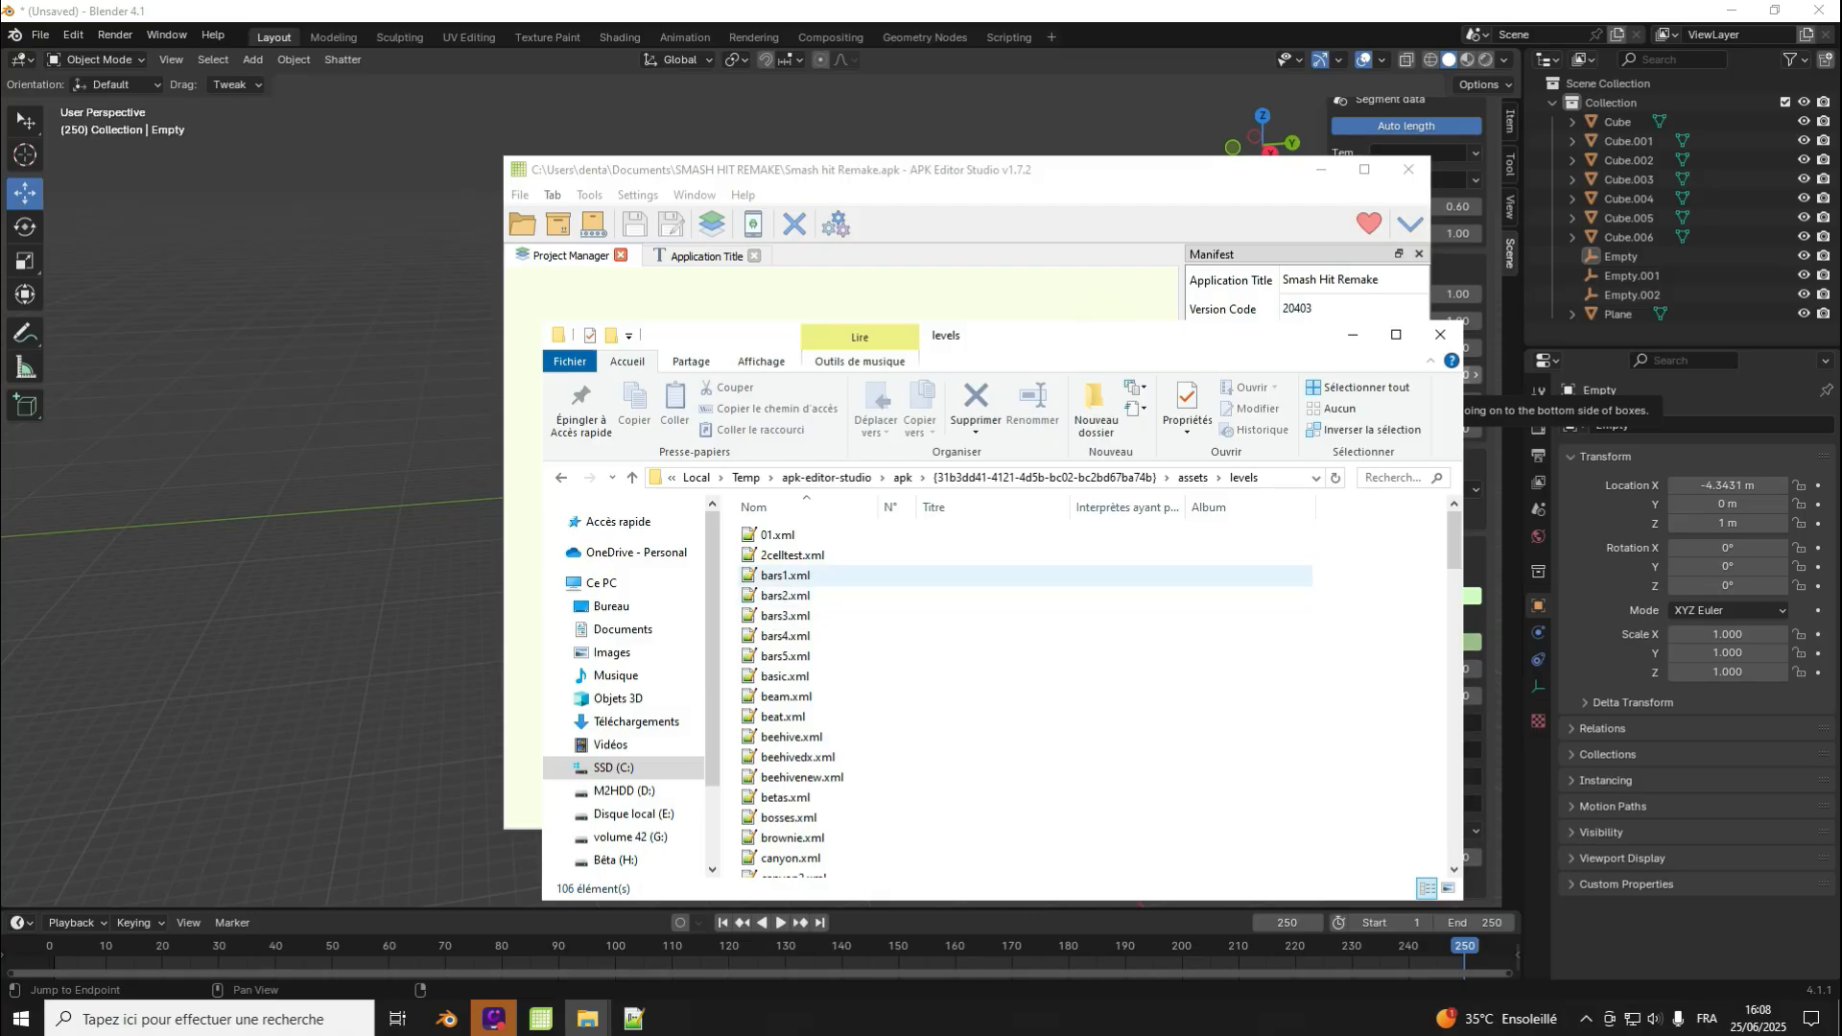
double_click(784, 576)
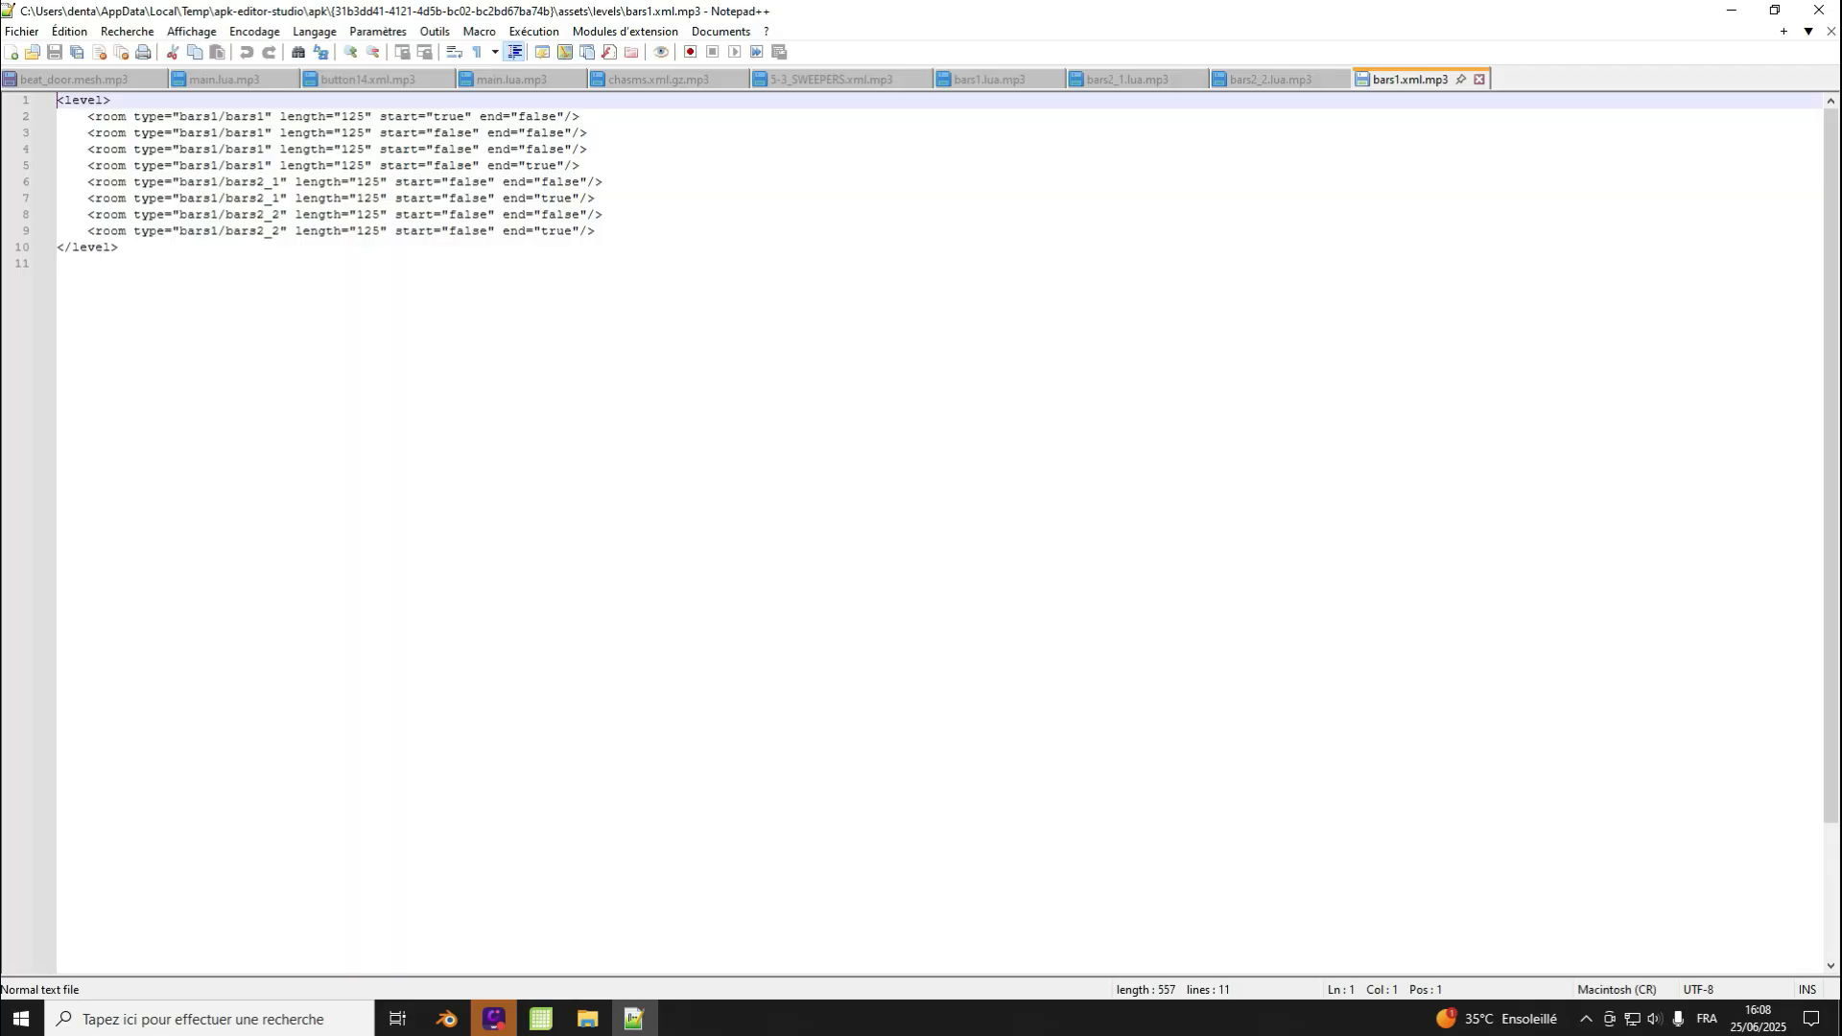
Step: Examine the first bars1/bars1 room entry of the level file, focusing on its start attribute
left_click_drag(87, 116, 587, 116)
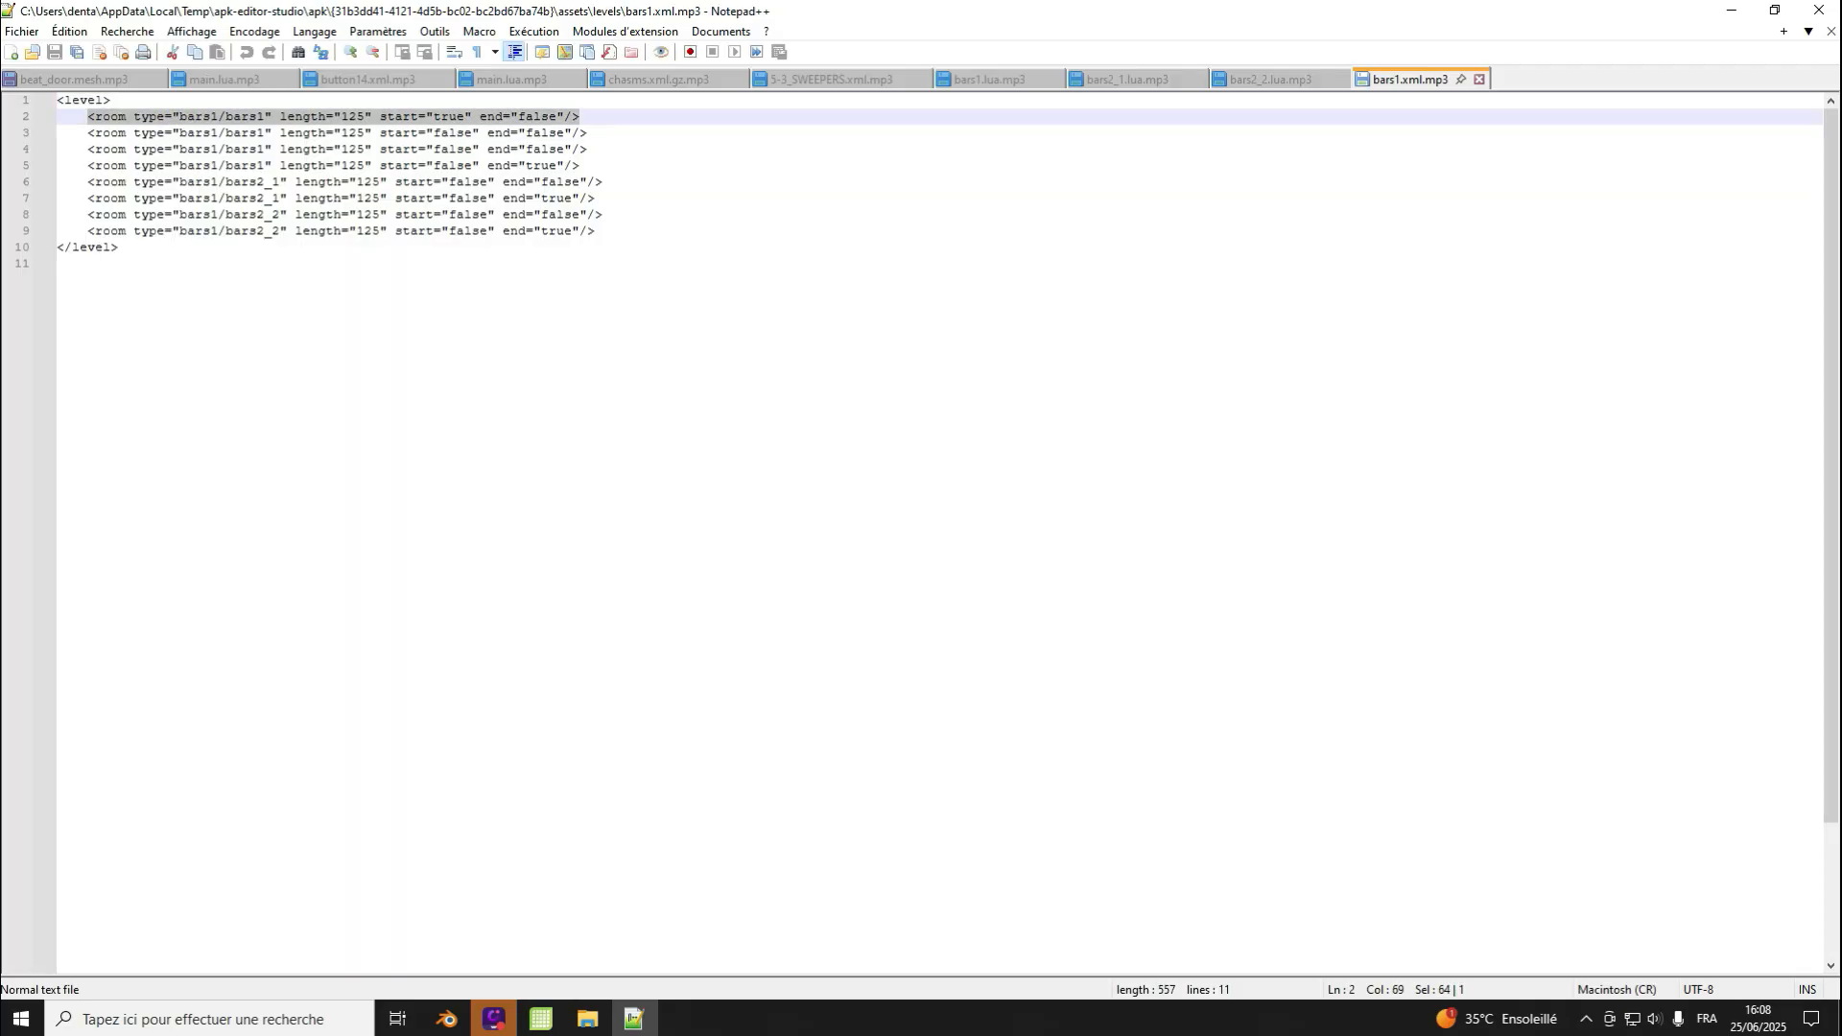
left_click(588, 117)
left_click(464, 116)
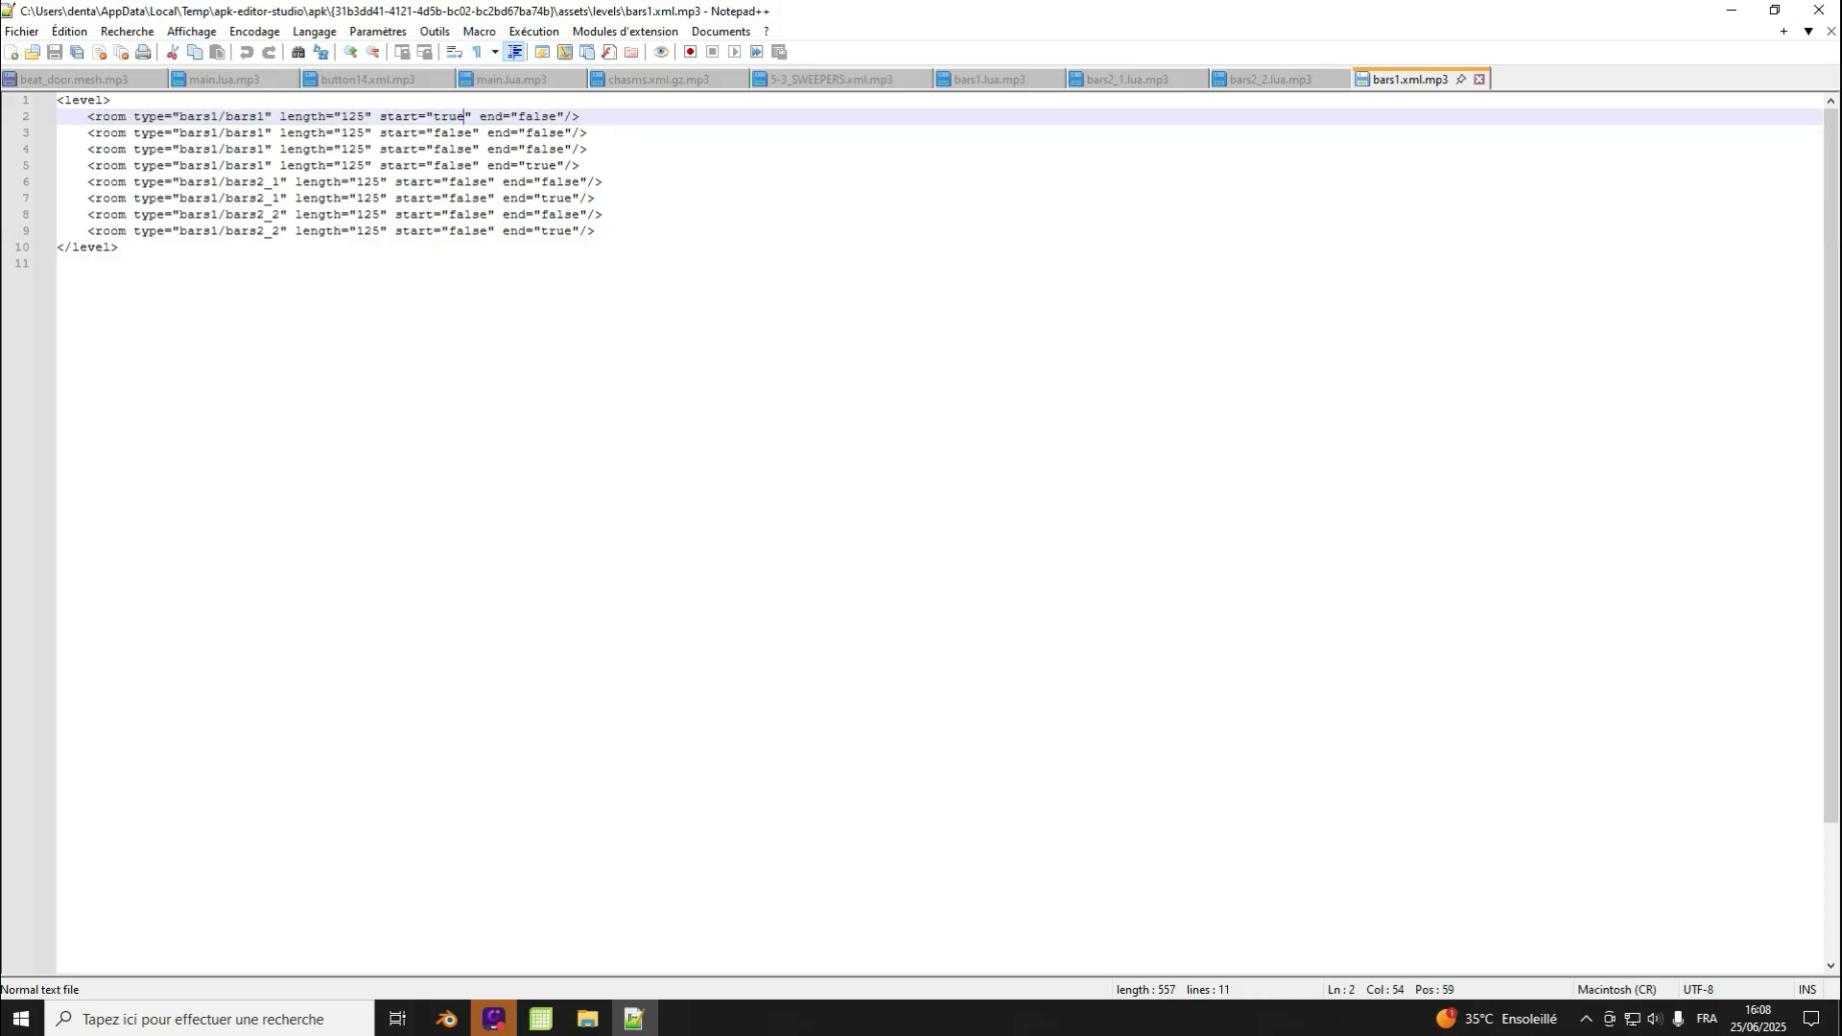
left_click(557, 116)
double_click(449, 116)
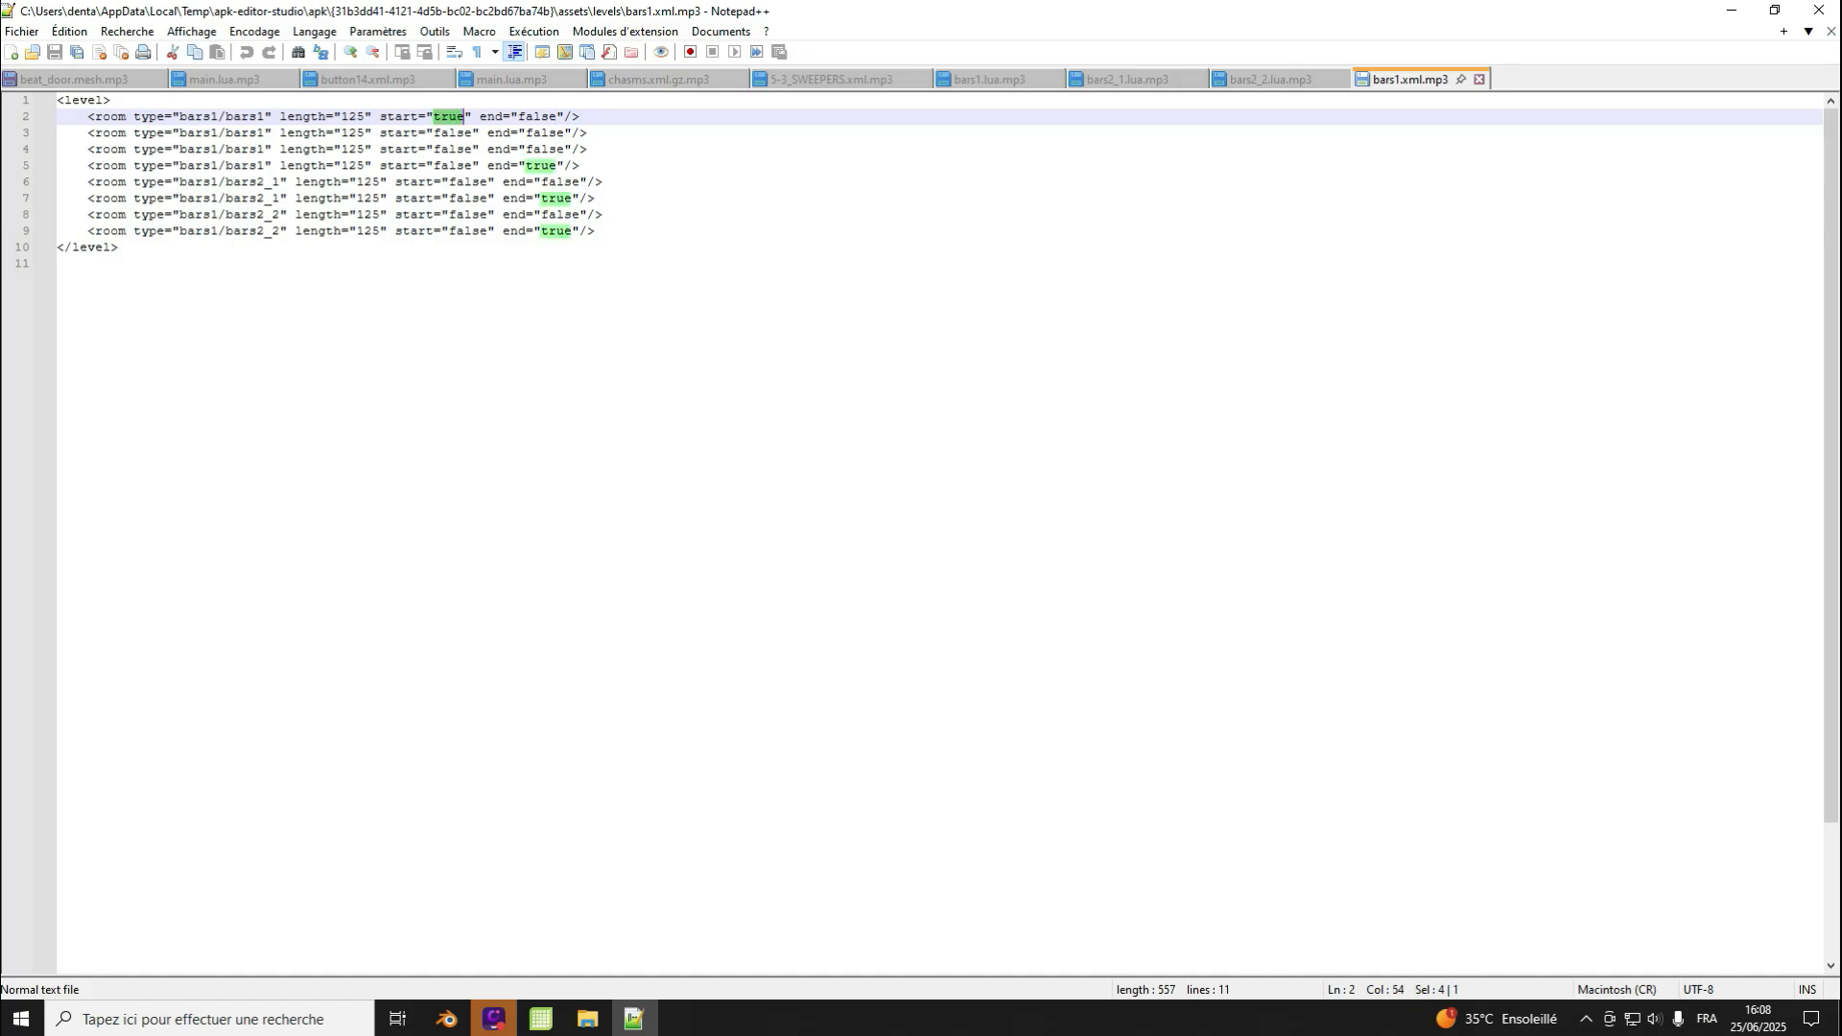
left_click(464, 116)
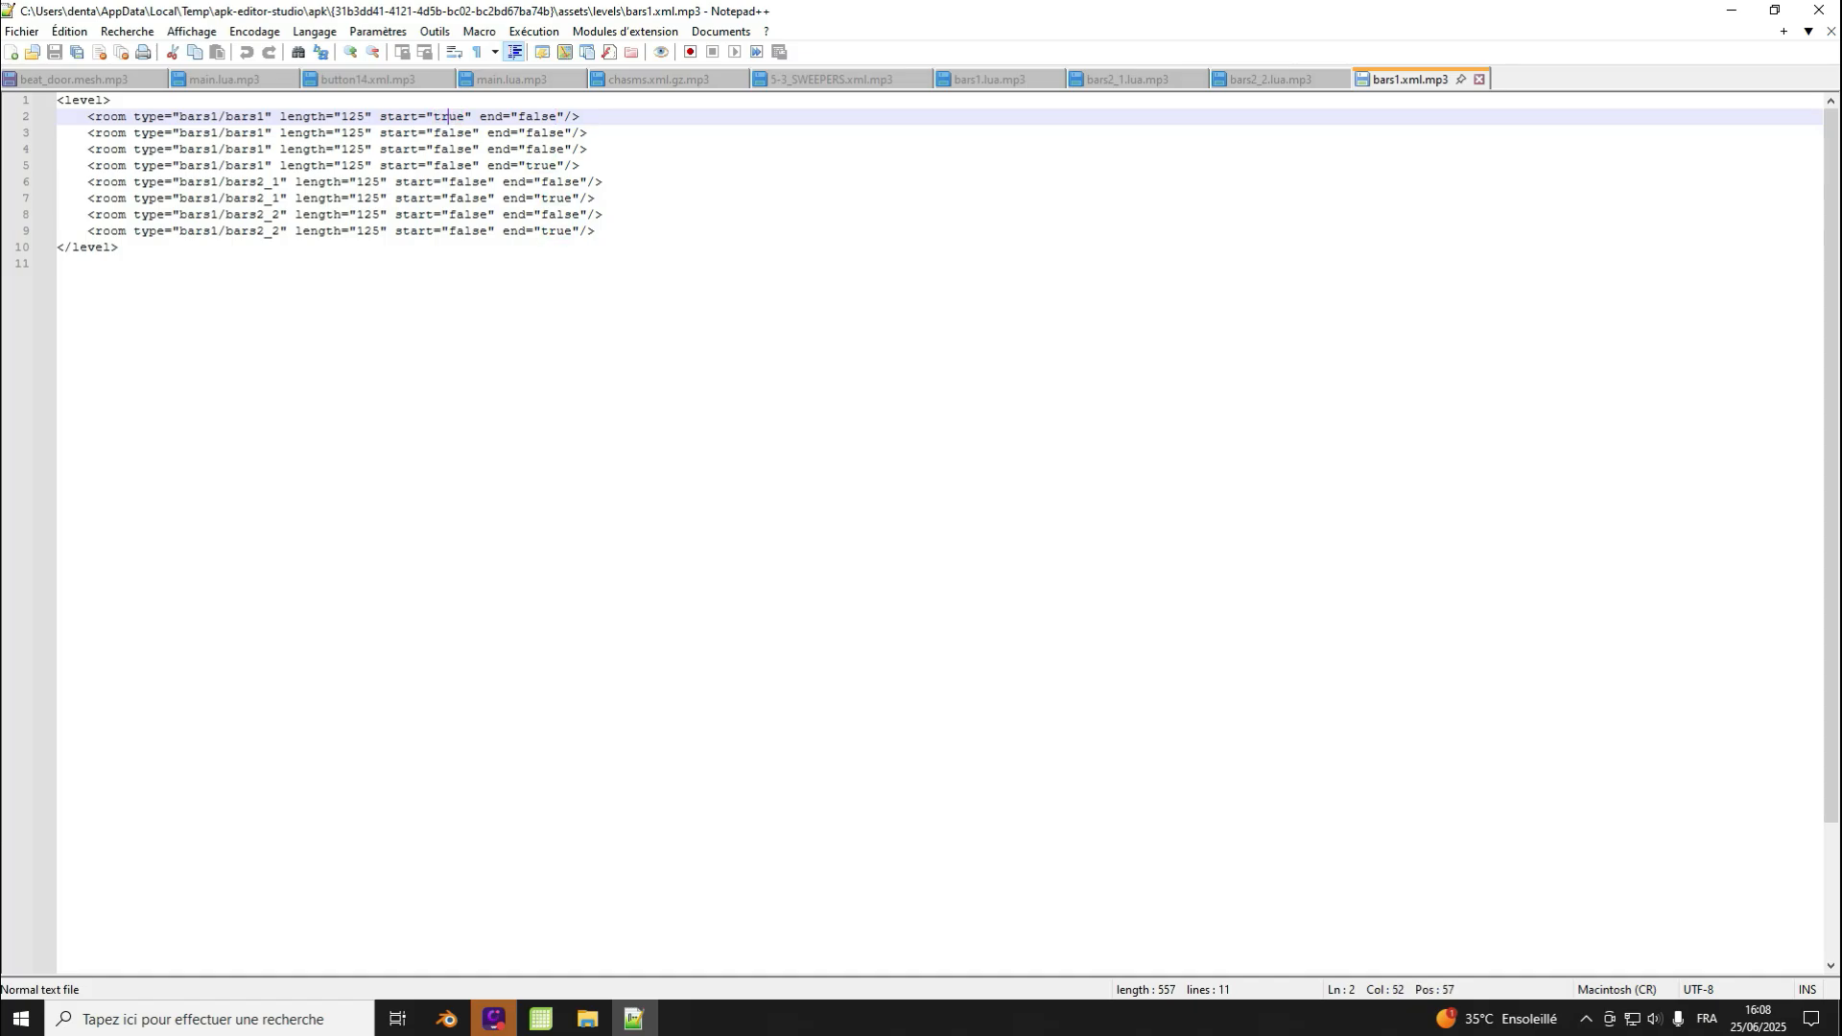
left_click_drag(464, 116, 465, 116)
double_click(447, 116)
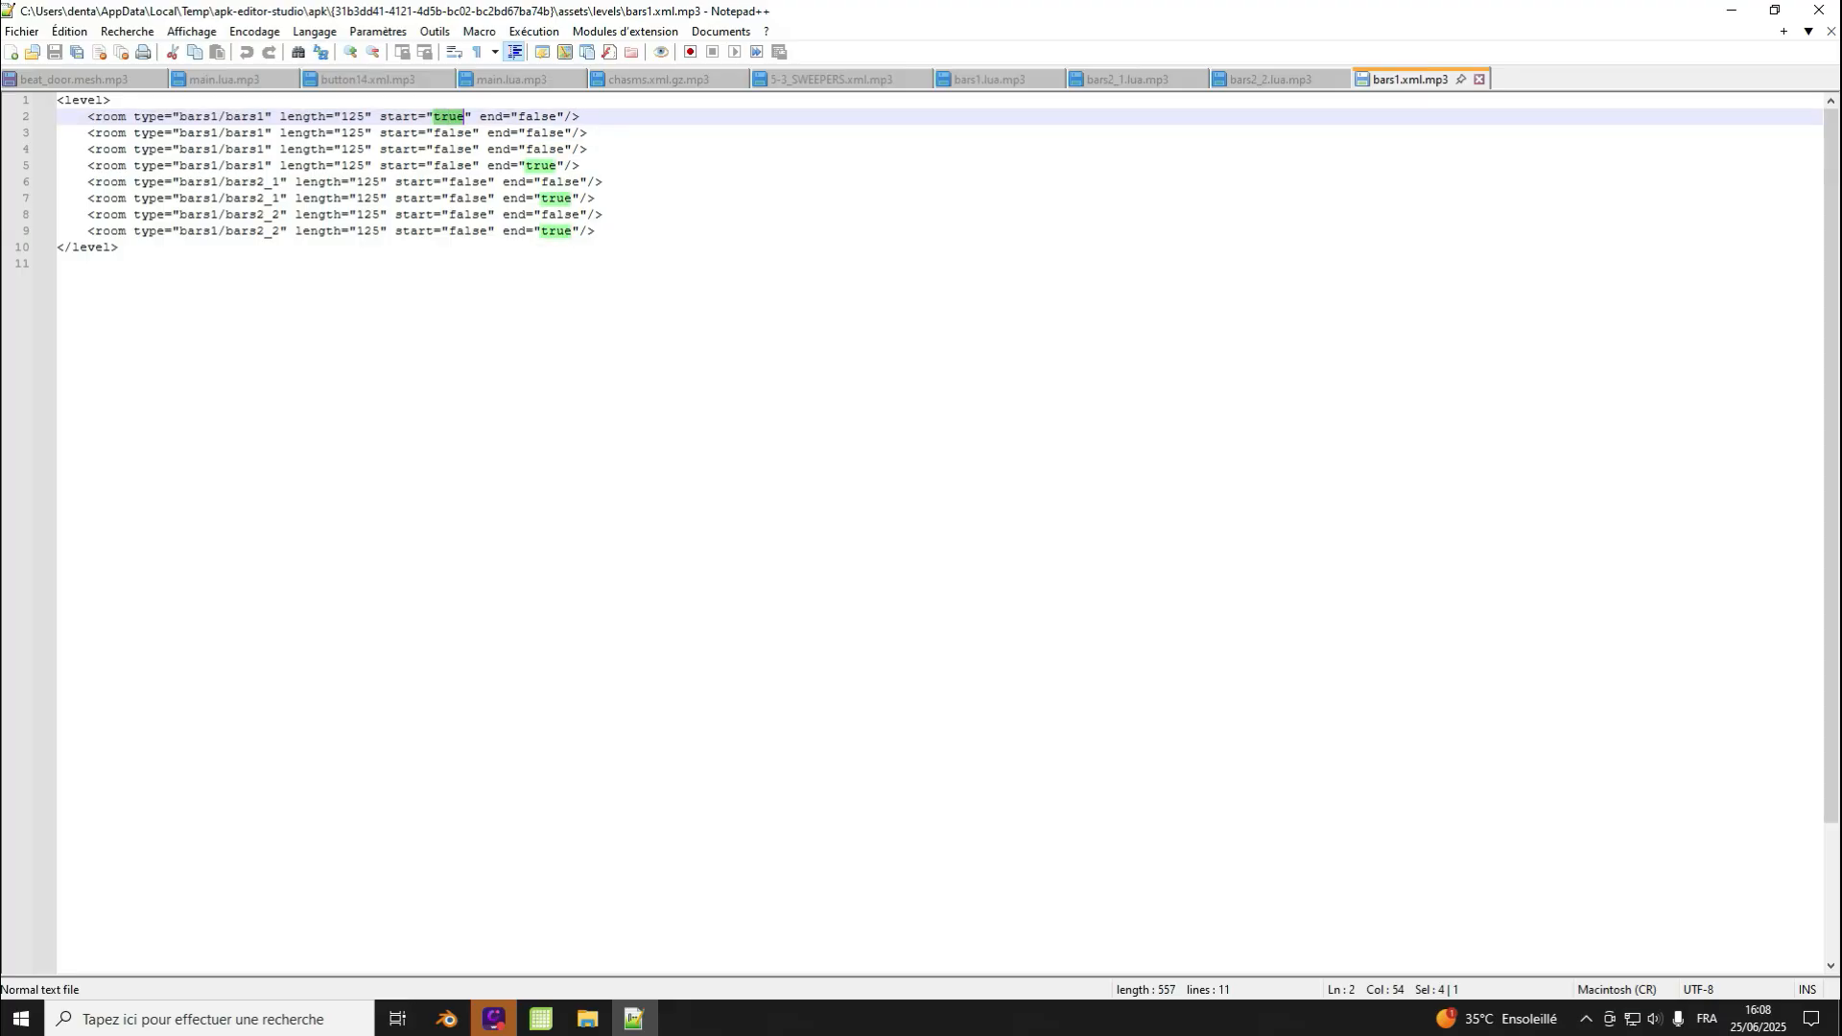
left_click(449, 116)
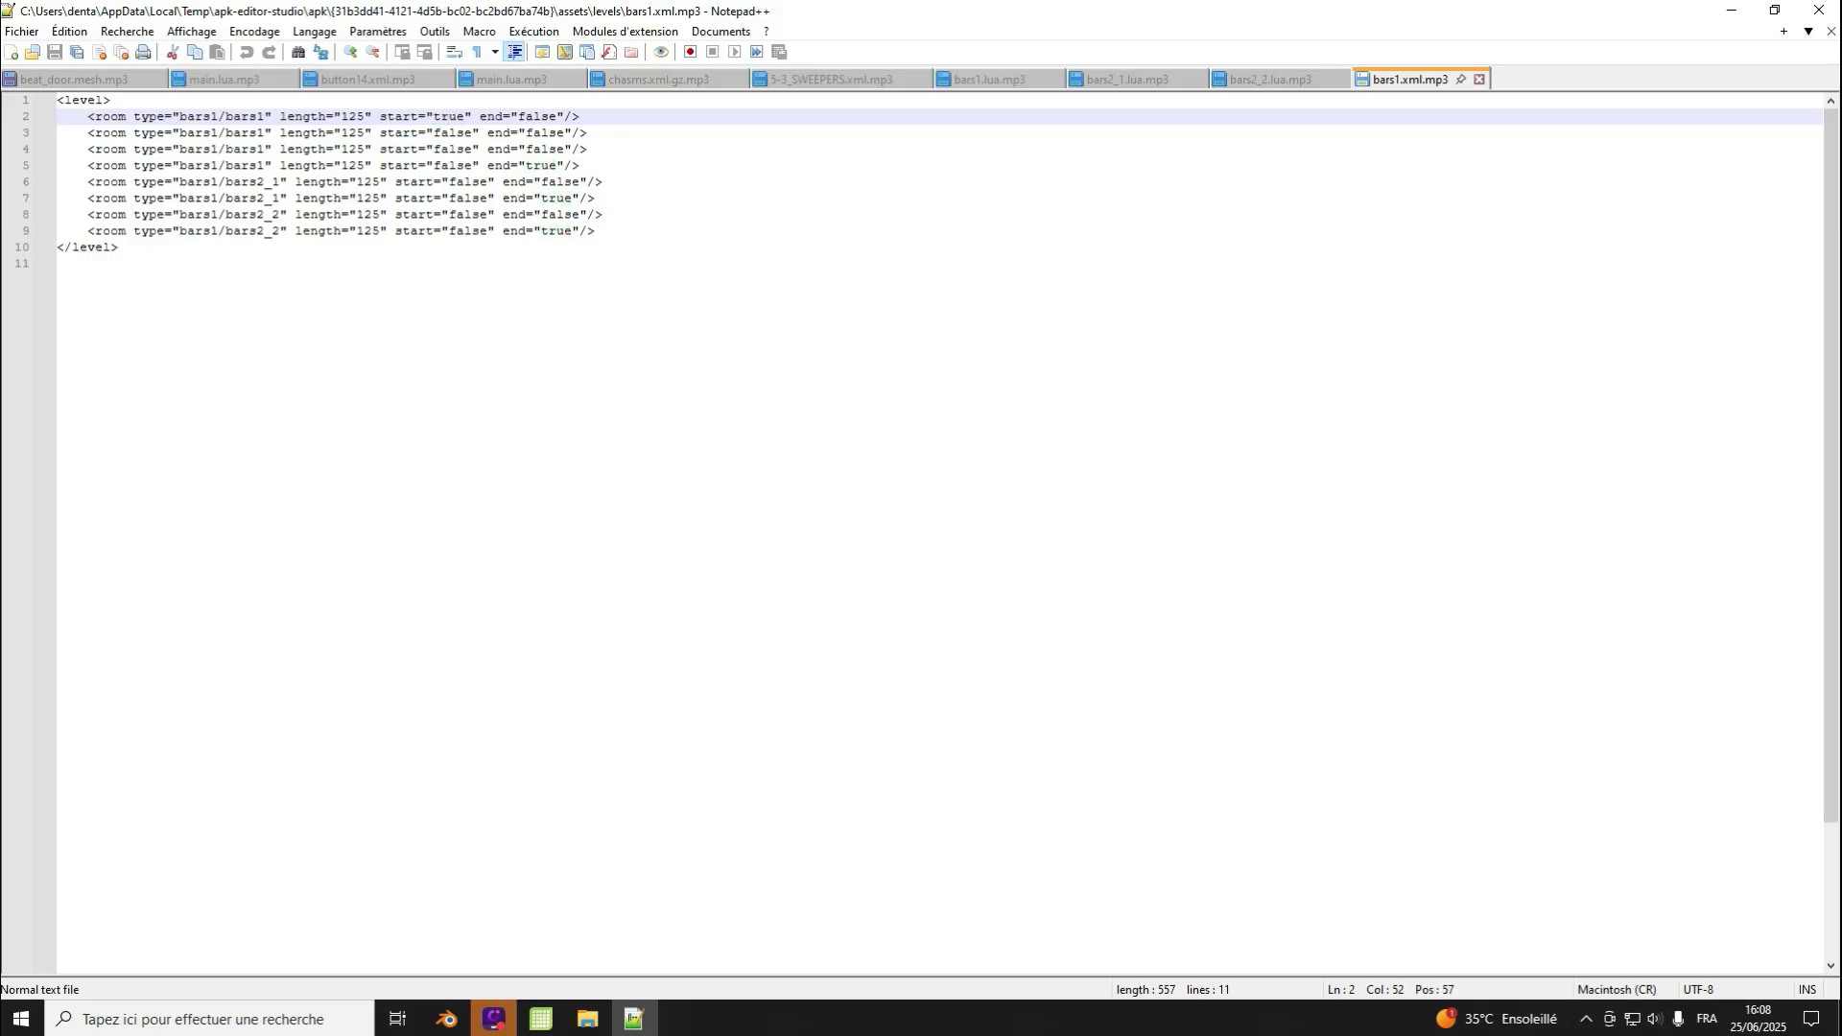
left_click_drag(433, 116, 464, 117)
left_click(456, 116)
Step: Compare the start and end attributes across the four bars1/bars1 room entries, finishing with the fourth entry's end value
double_click(539, 116)
left_click(541, 116)
left_click(448, 133)
left_click_drag(463, 149, 456, 150)
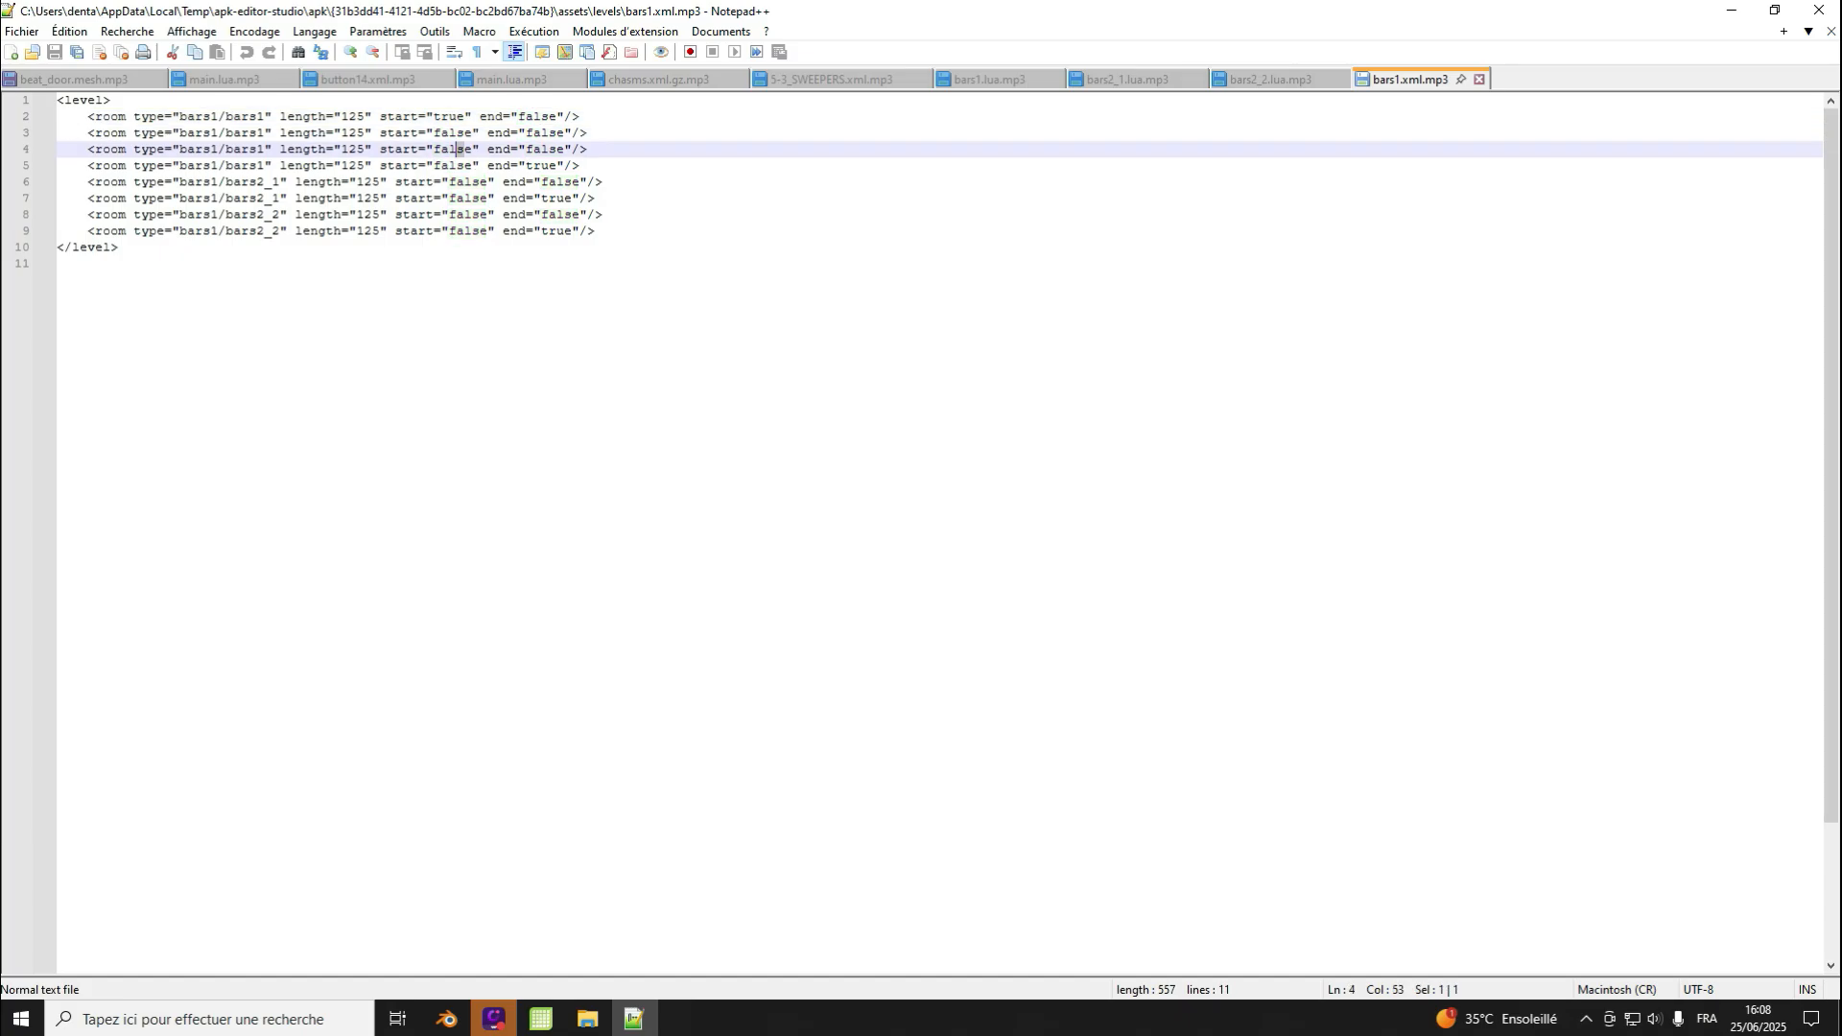
left_click(540, 150)
left_click(533, 166)
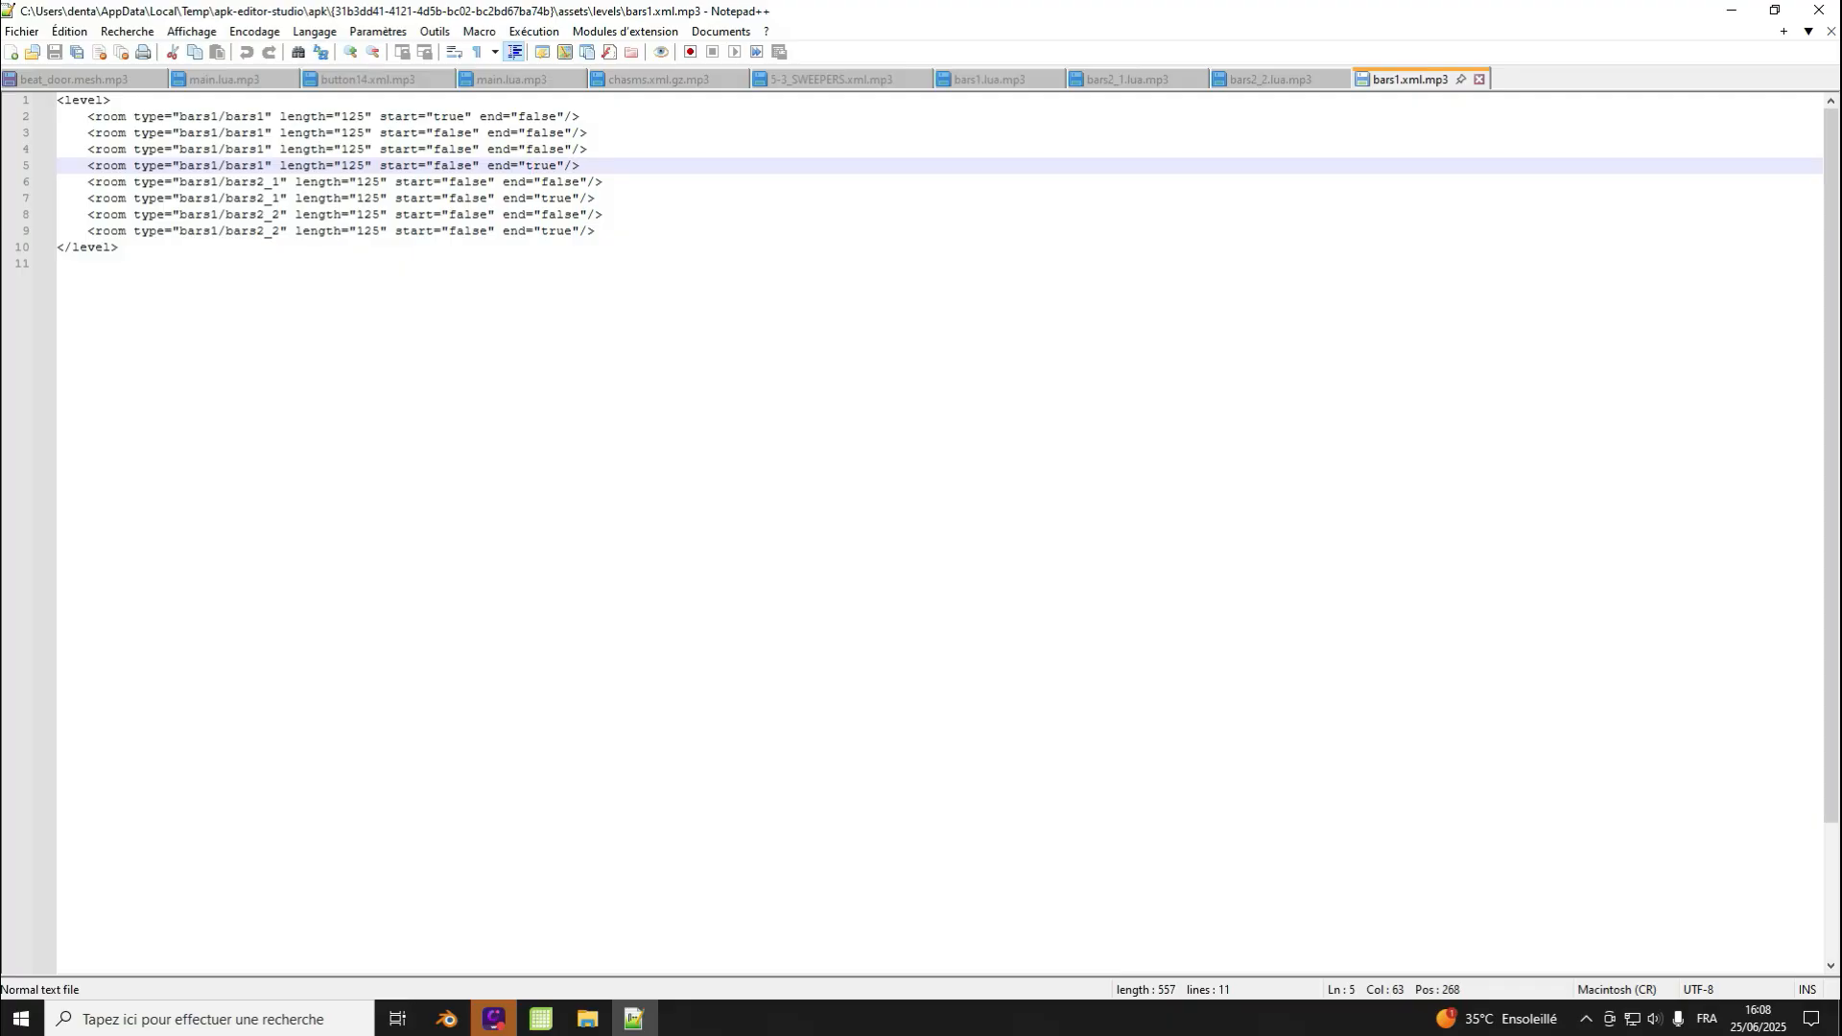
double_click(538, 116)
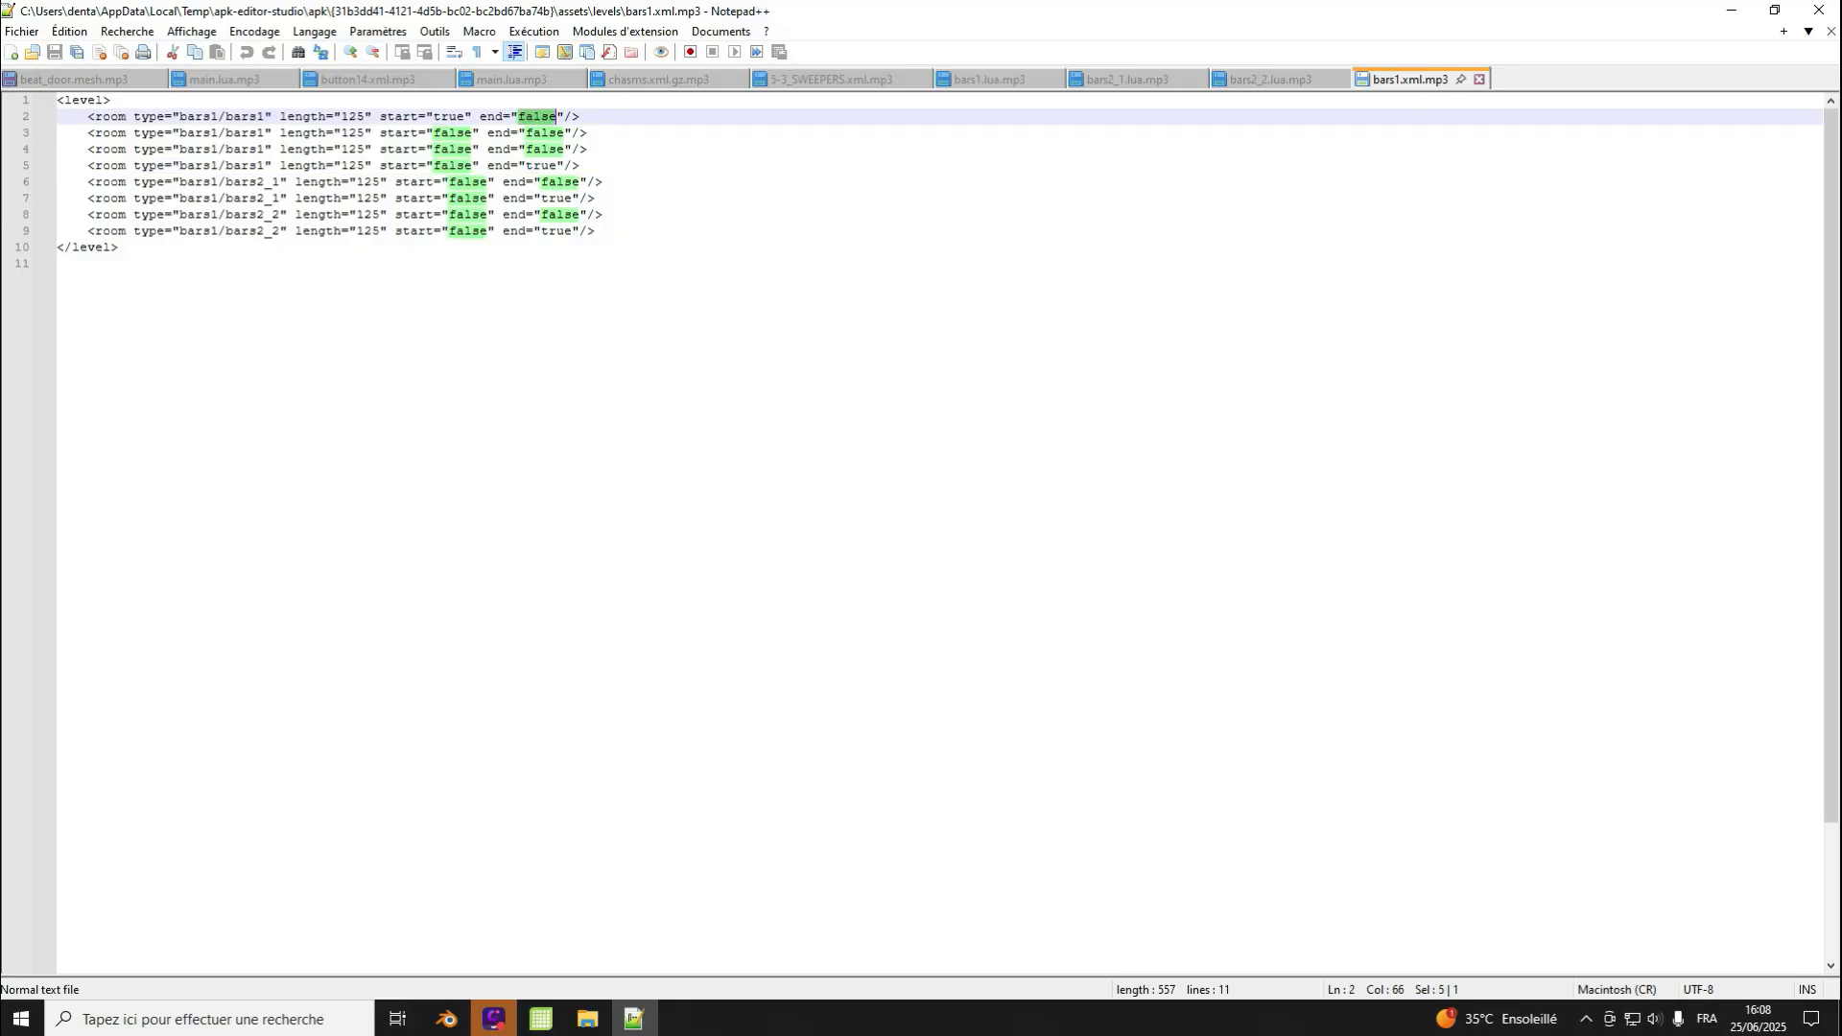
left_click(447, 117)
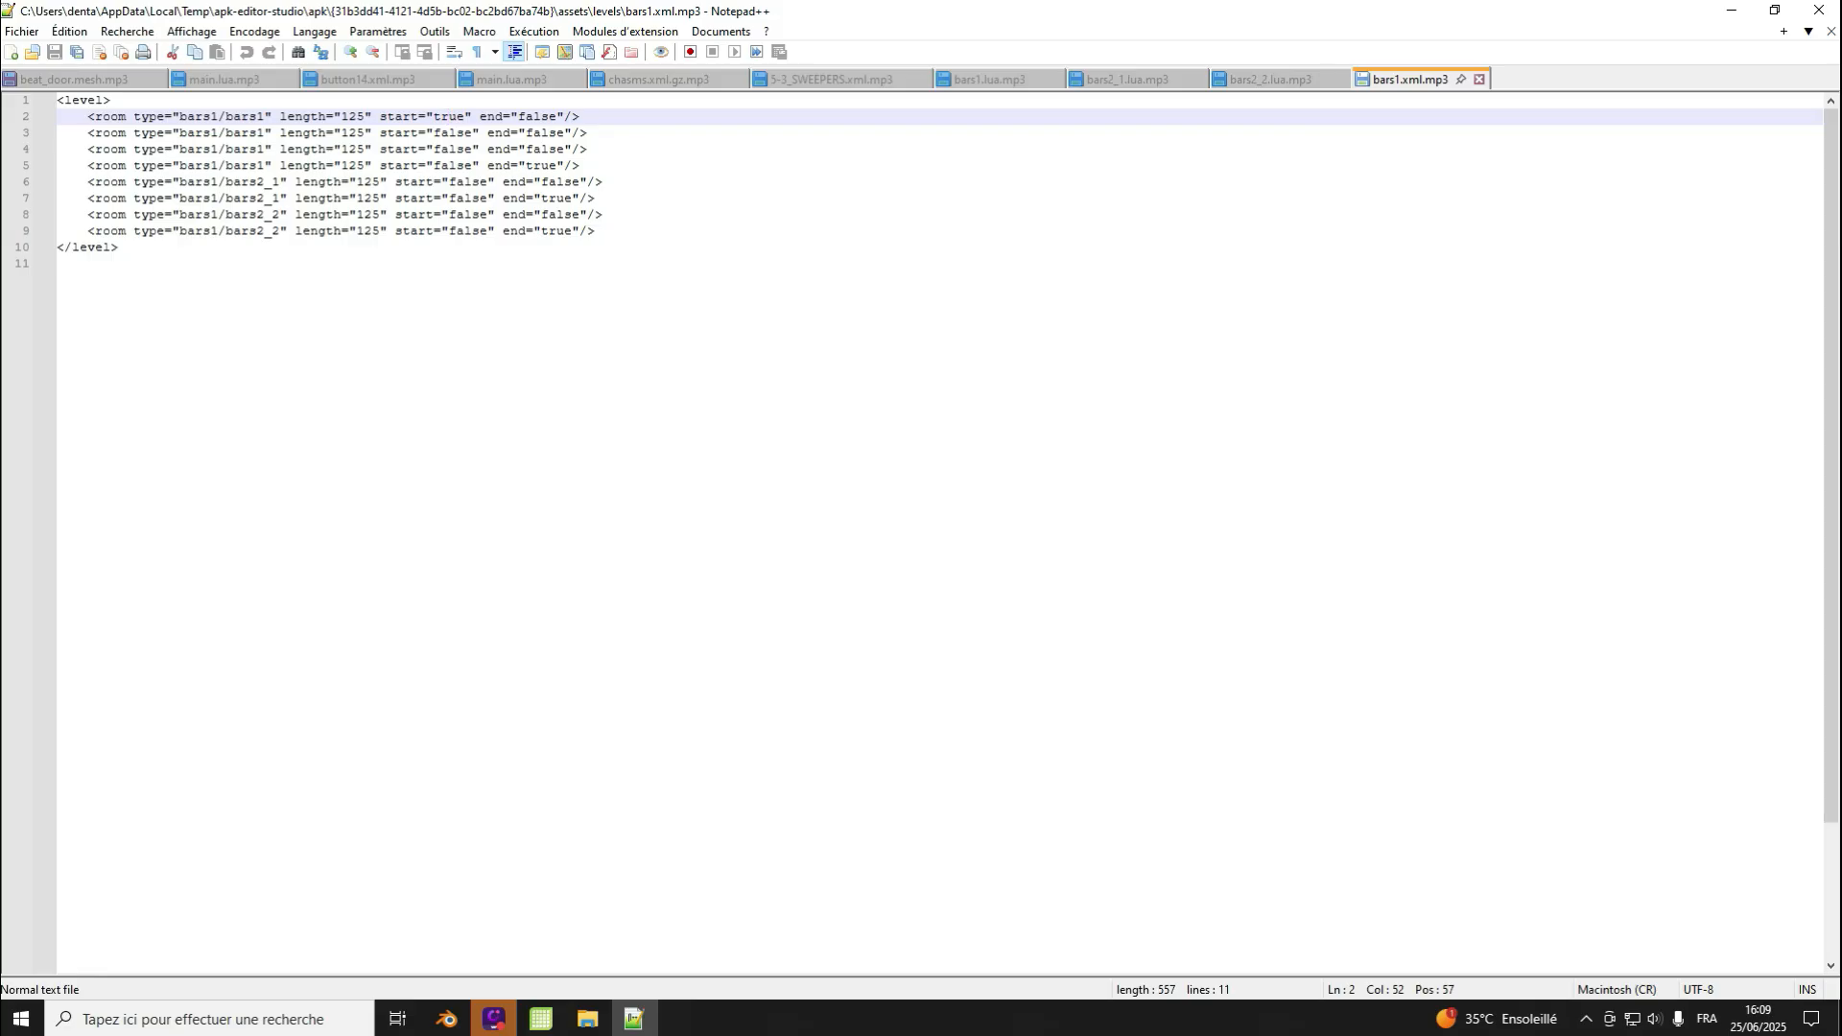
left_click_drag(525, 165, 555, 165)
left_click(581, 165)
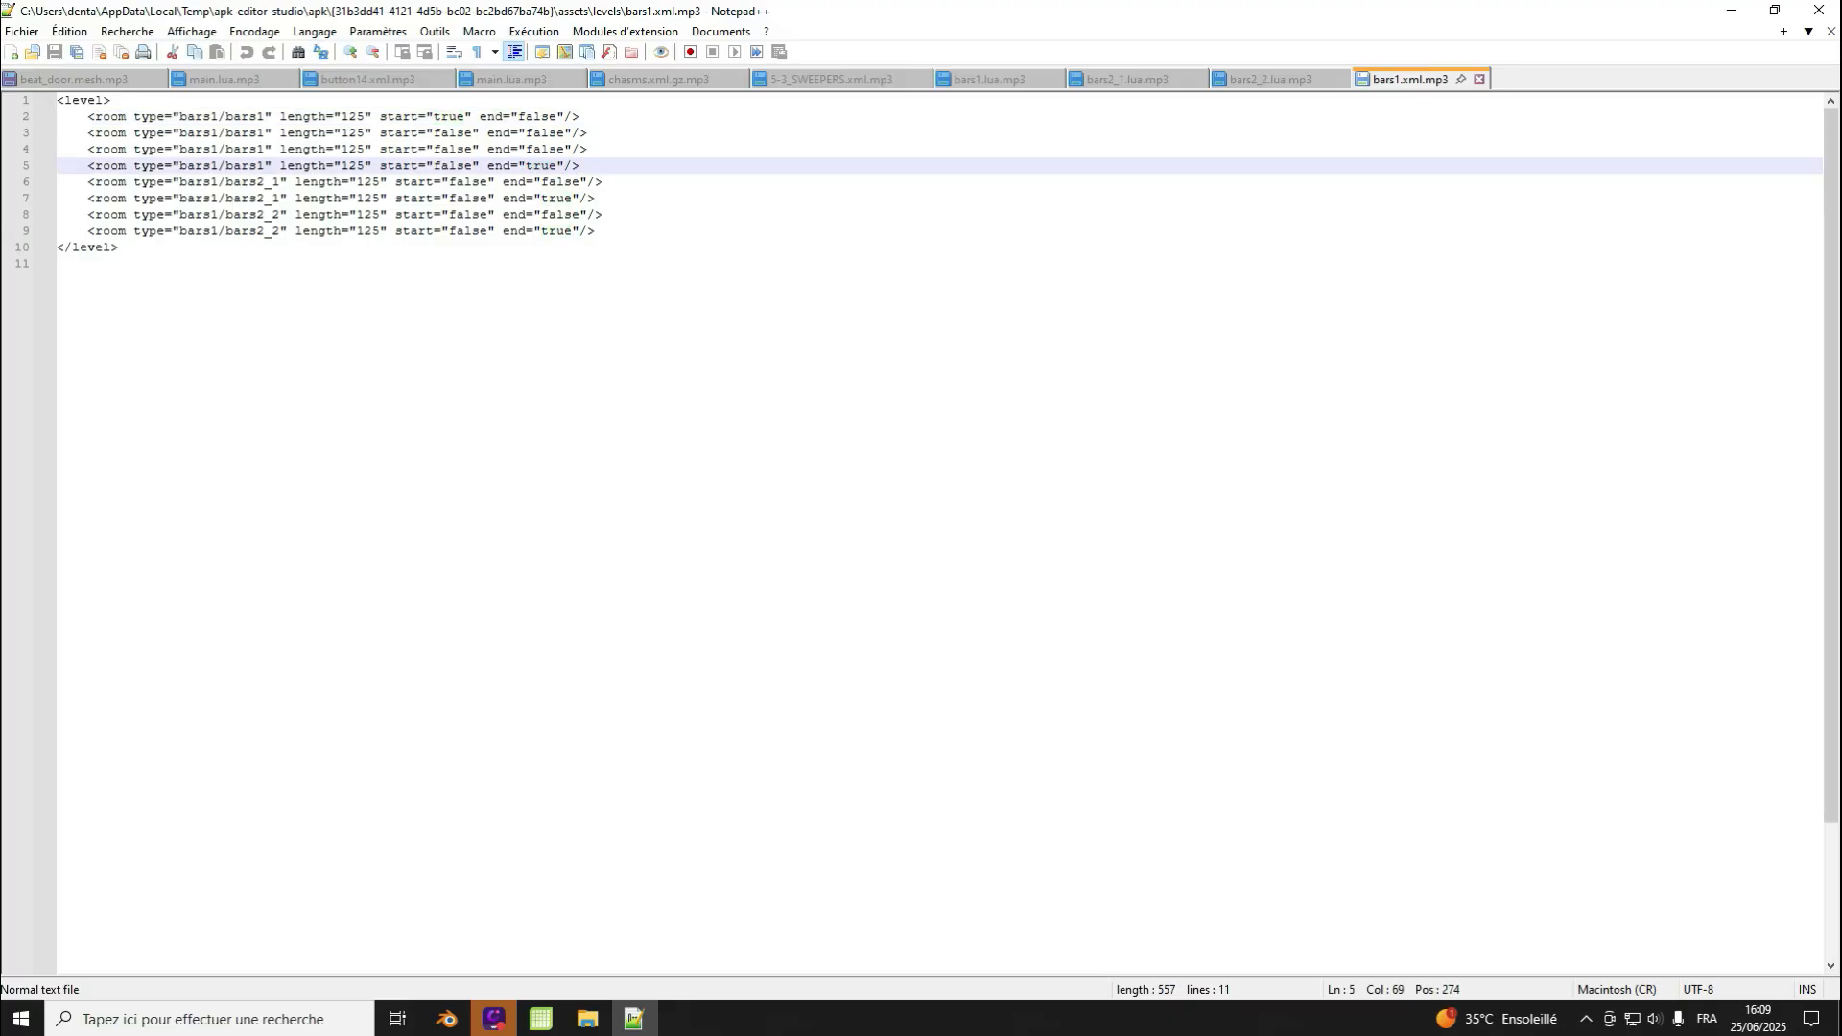
Step: Review the room type paths of the four bars1/bars1 entries from the opening level tag downward
left_click_drag(59, 100, 250, 116)
left_click(264, 116)
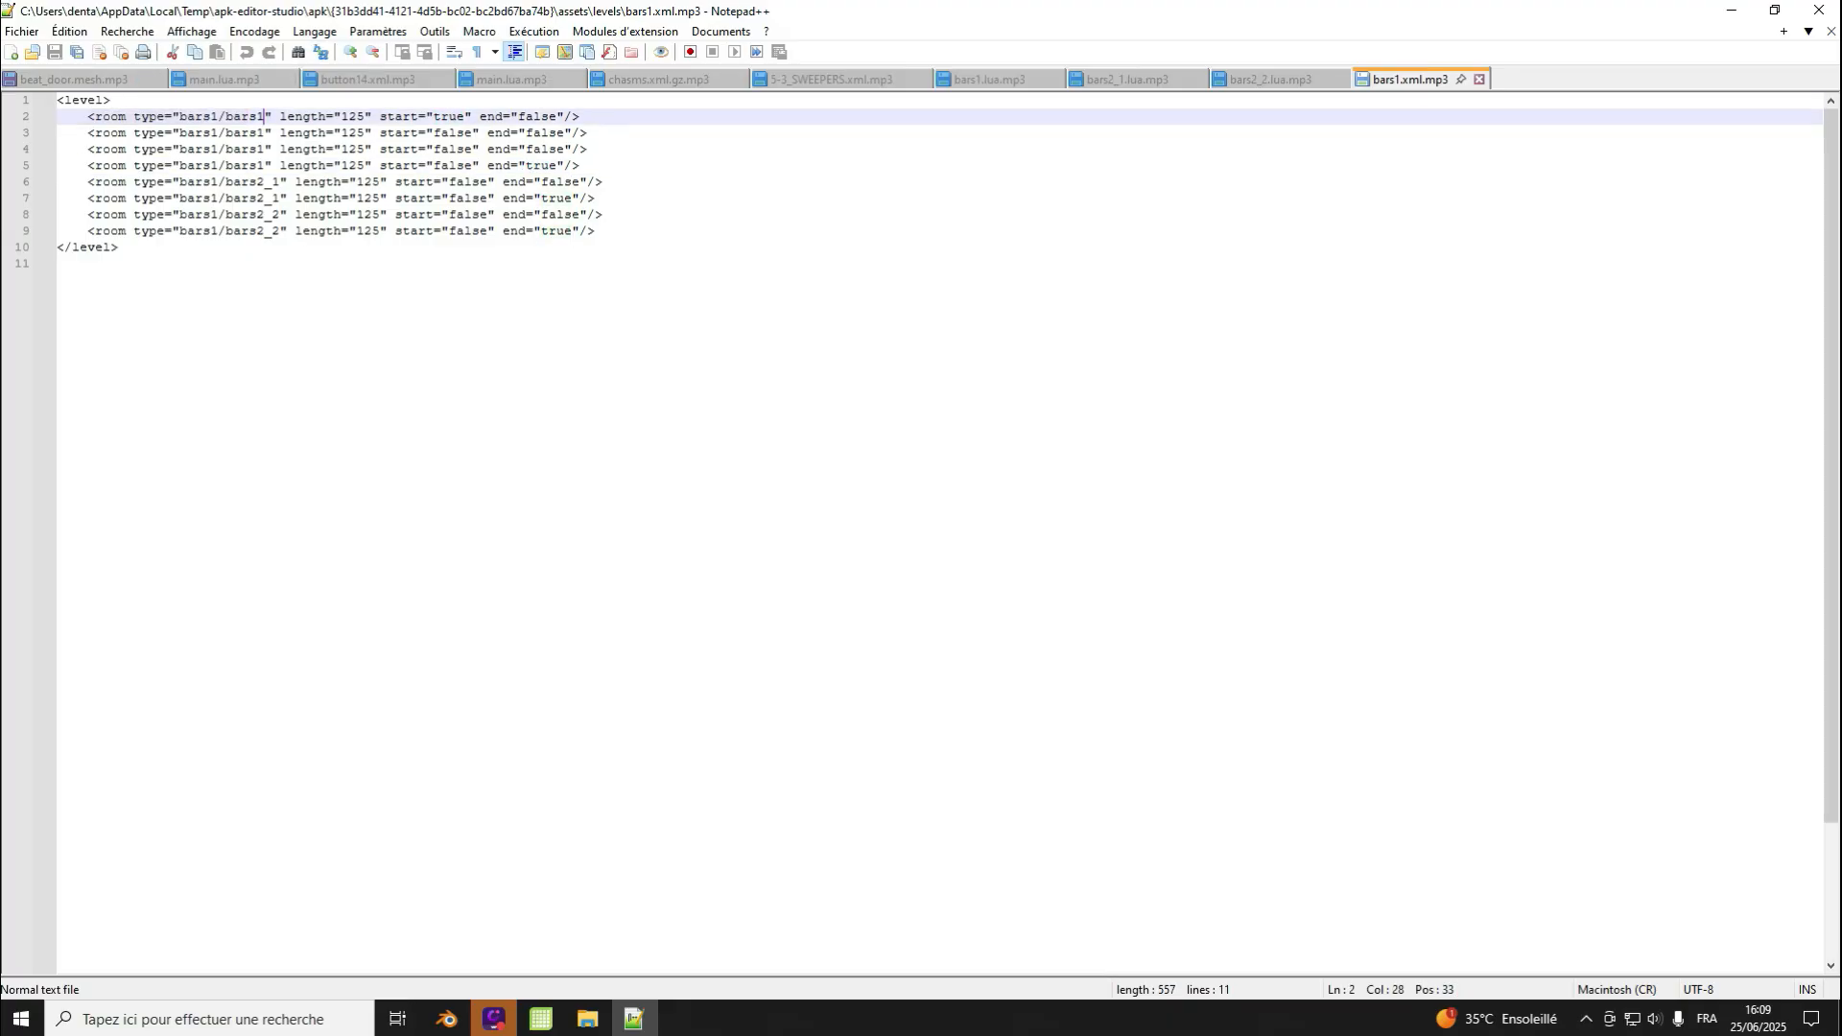
key("Down")
key("Down")
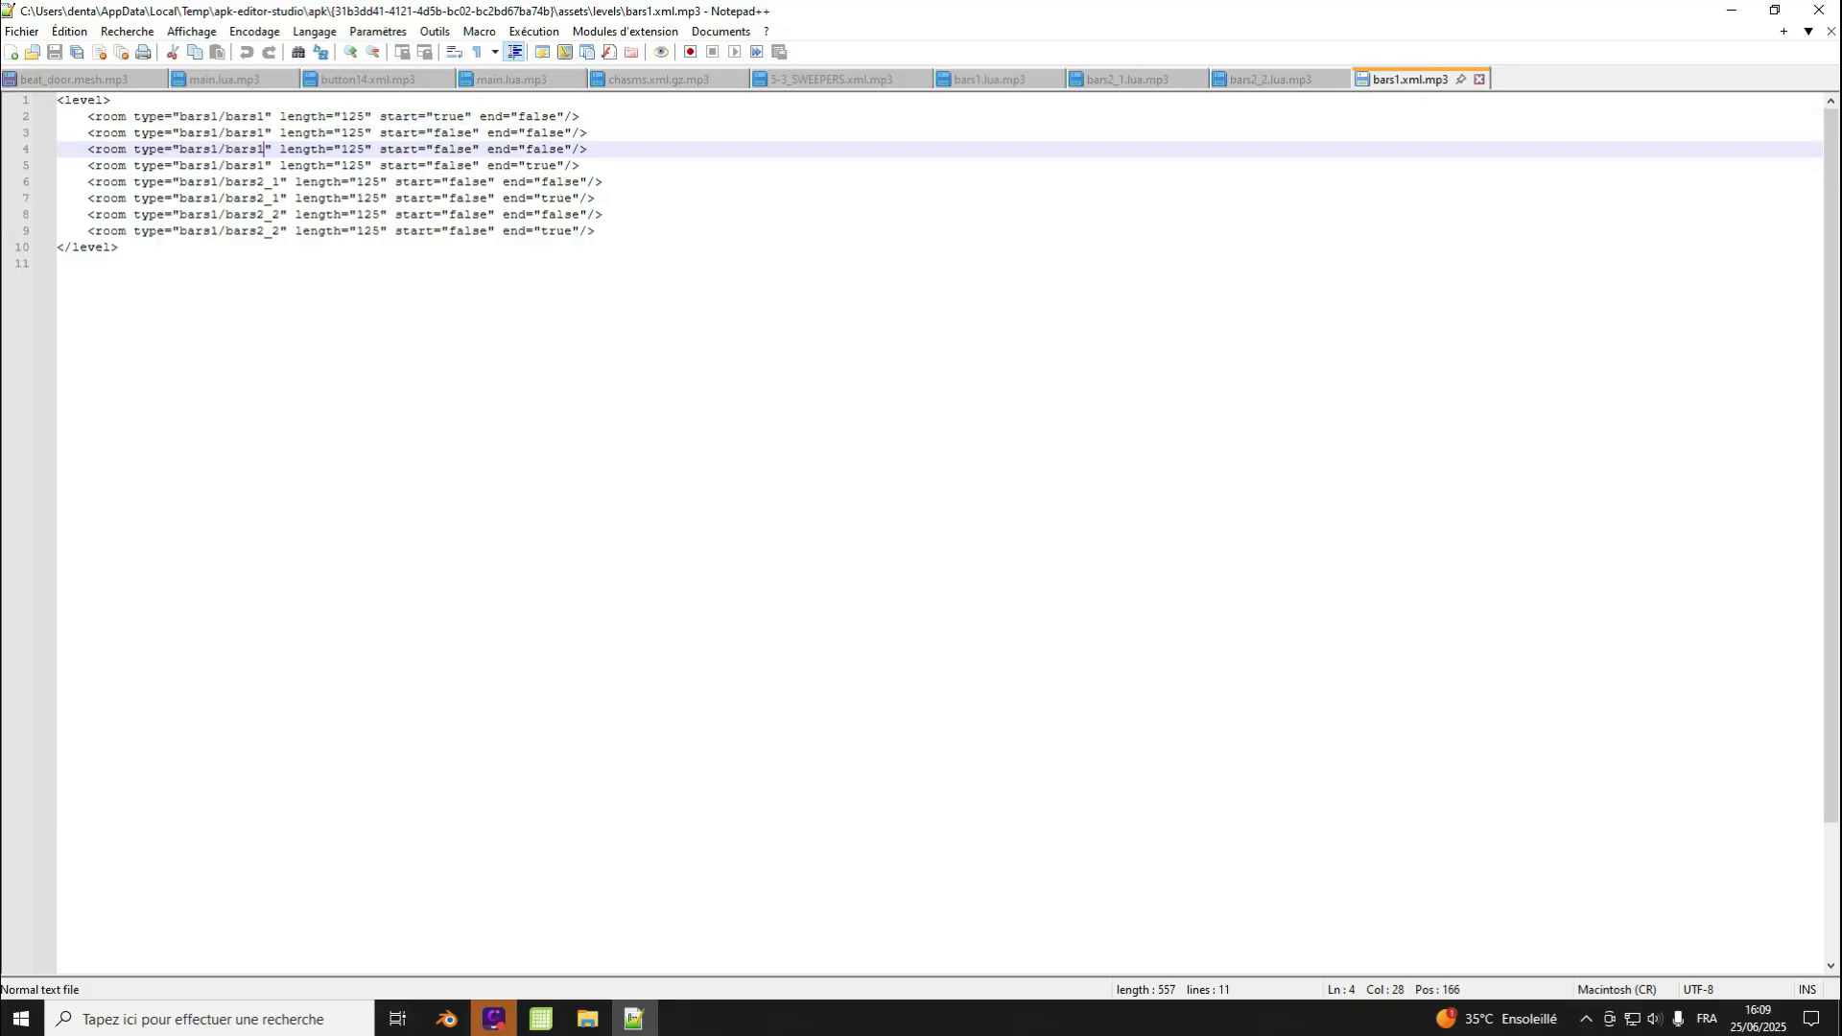
key("Down")
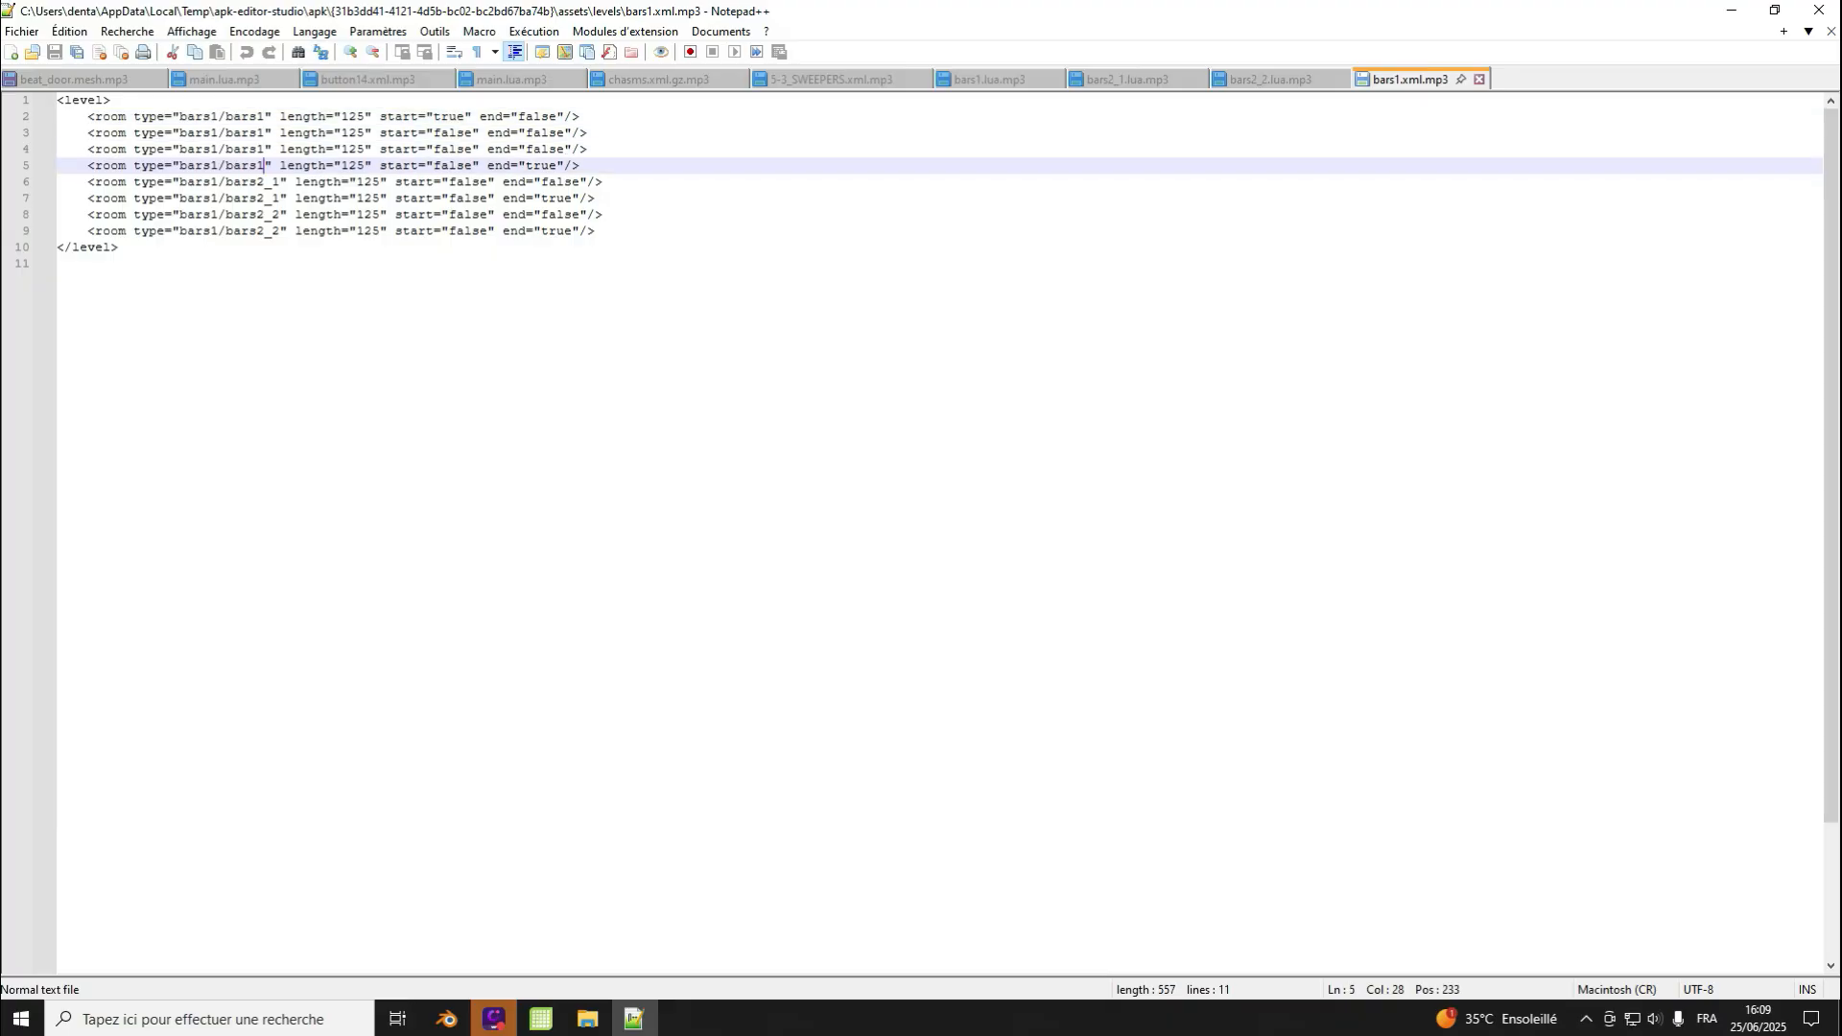
Step: Examine the length attribute of the room entries, from the first bars1/bars1 room to the last bars1/bars2_2 room
left_click(354, 133)
left_click(356, 116)
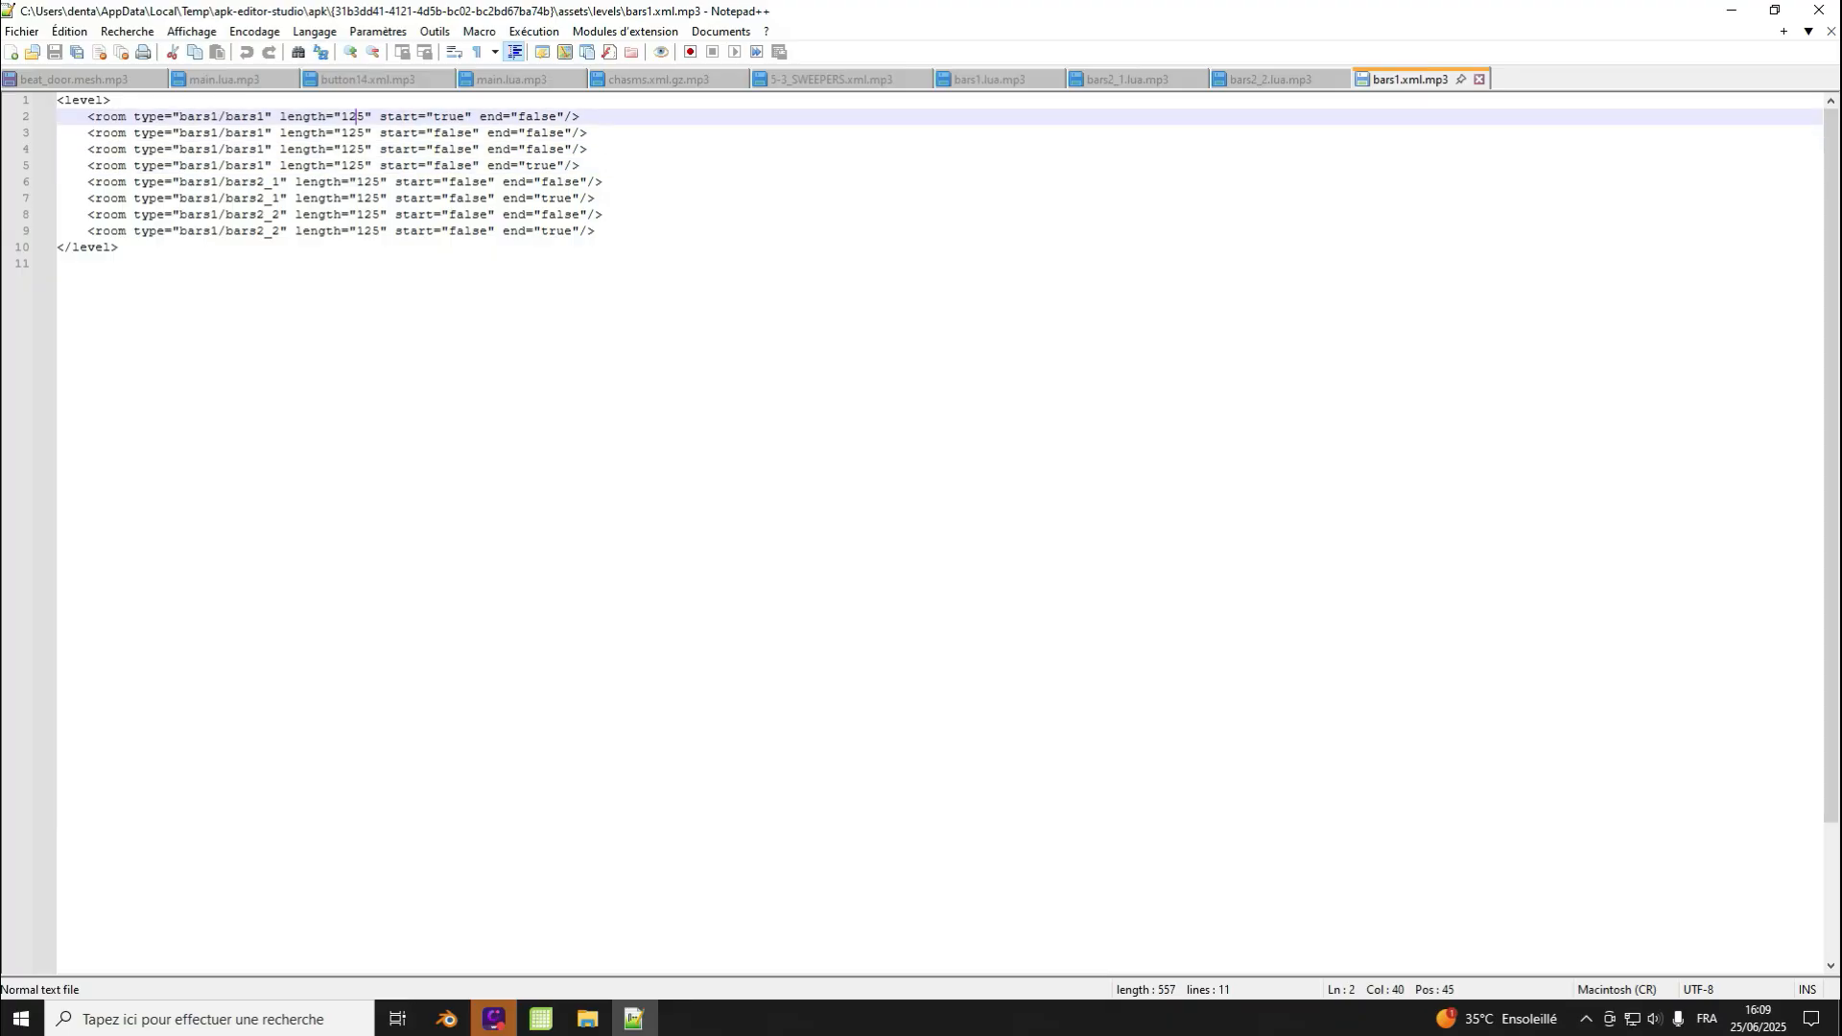
left_click(349, 132)
left_click(364, 231)
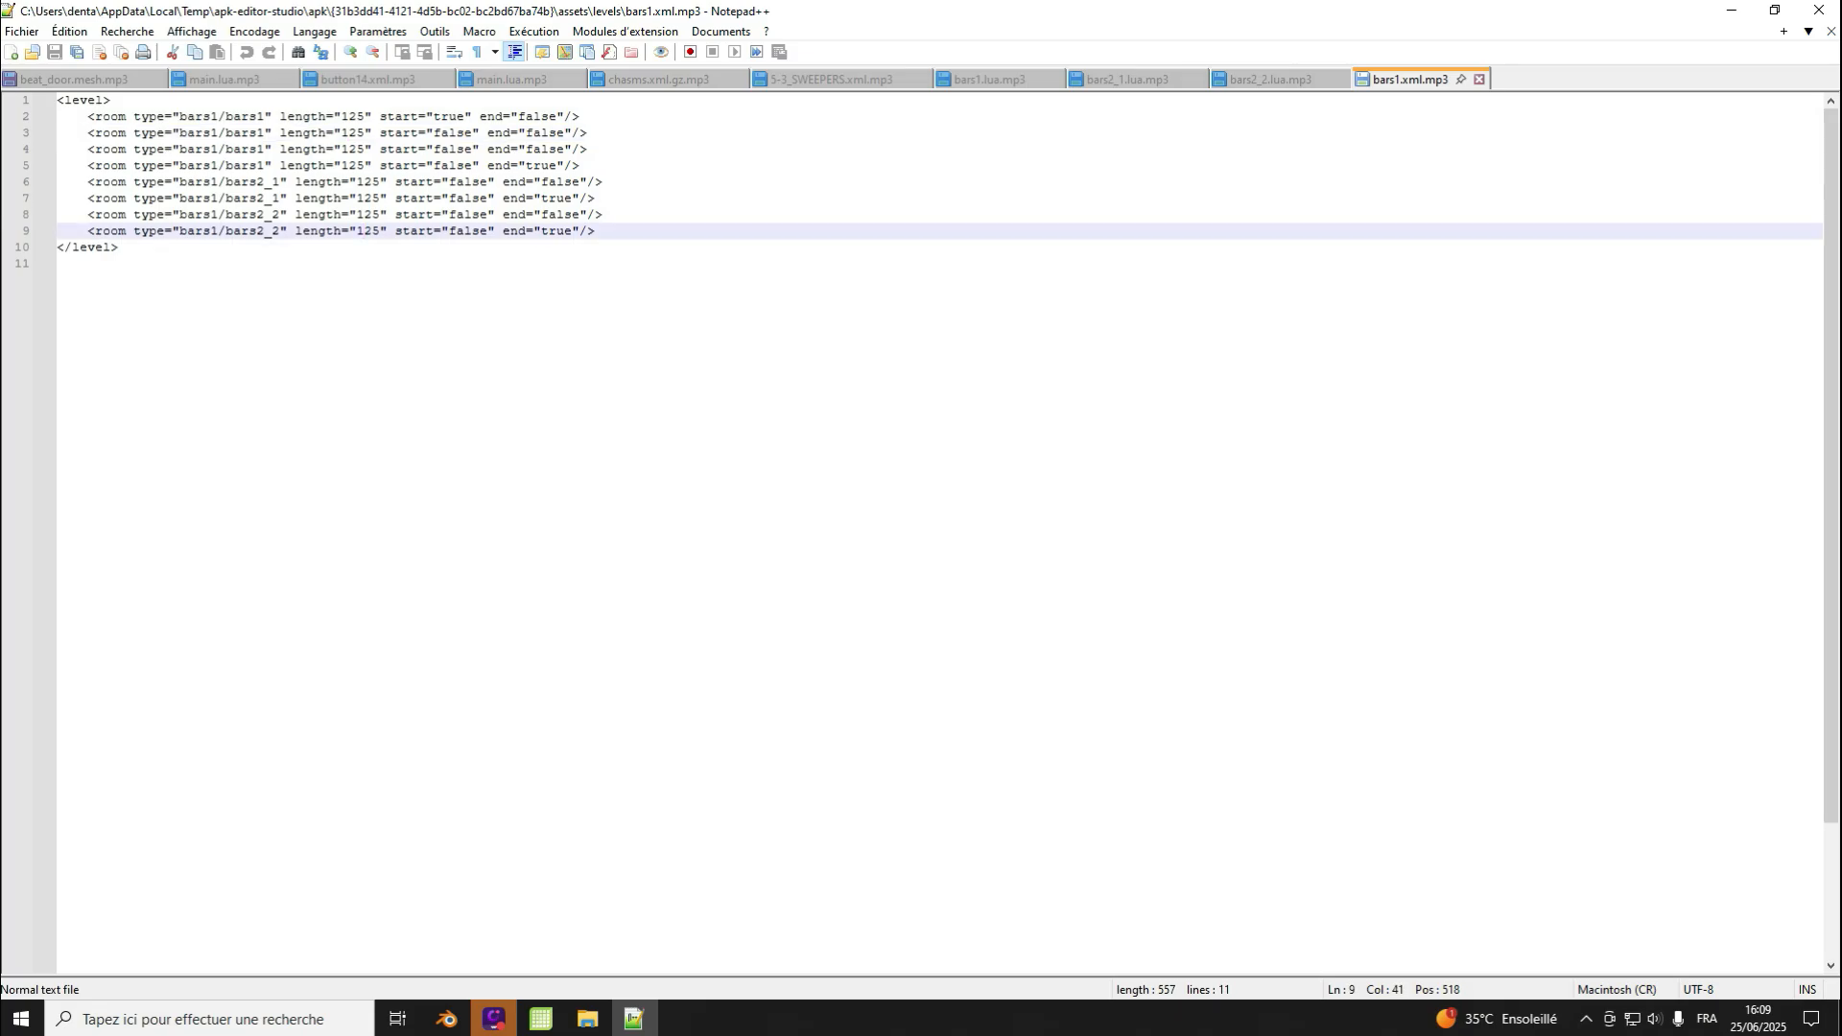
left_click_drag(349, 117, 380, 231)
left_click(349, 116)
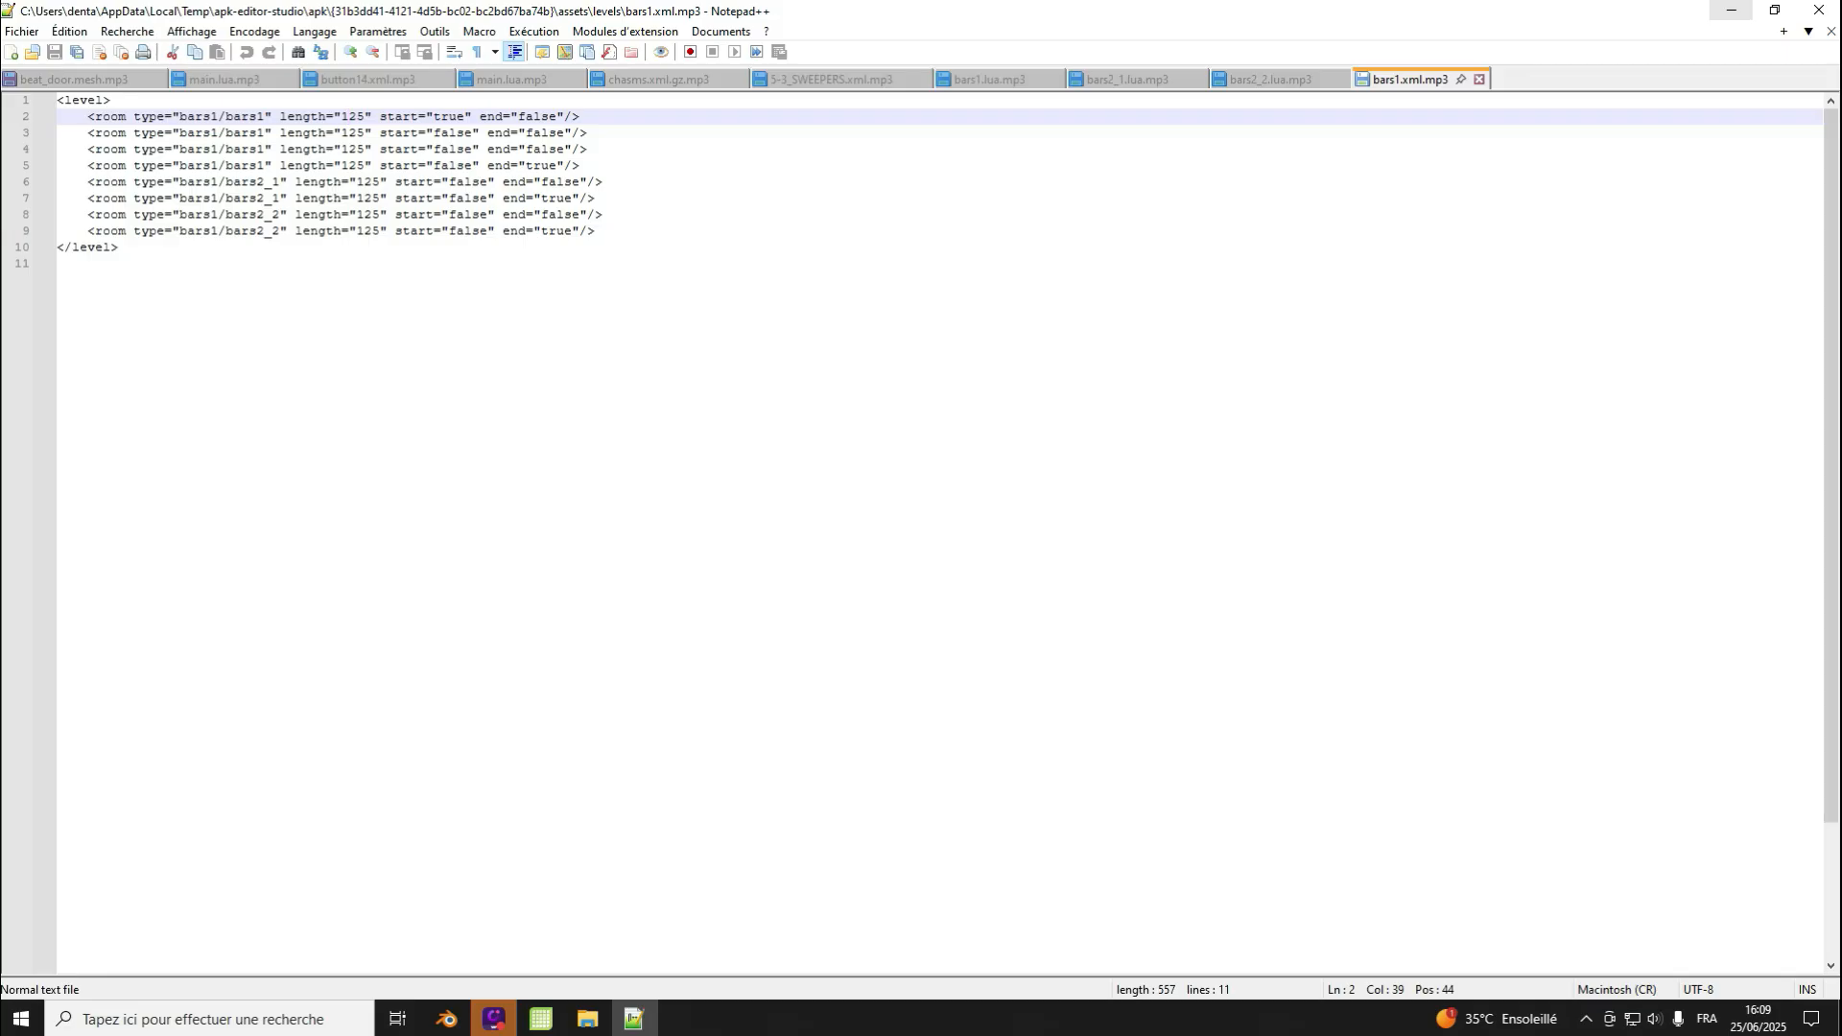
left_click(58, 264)
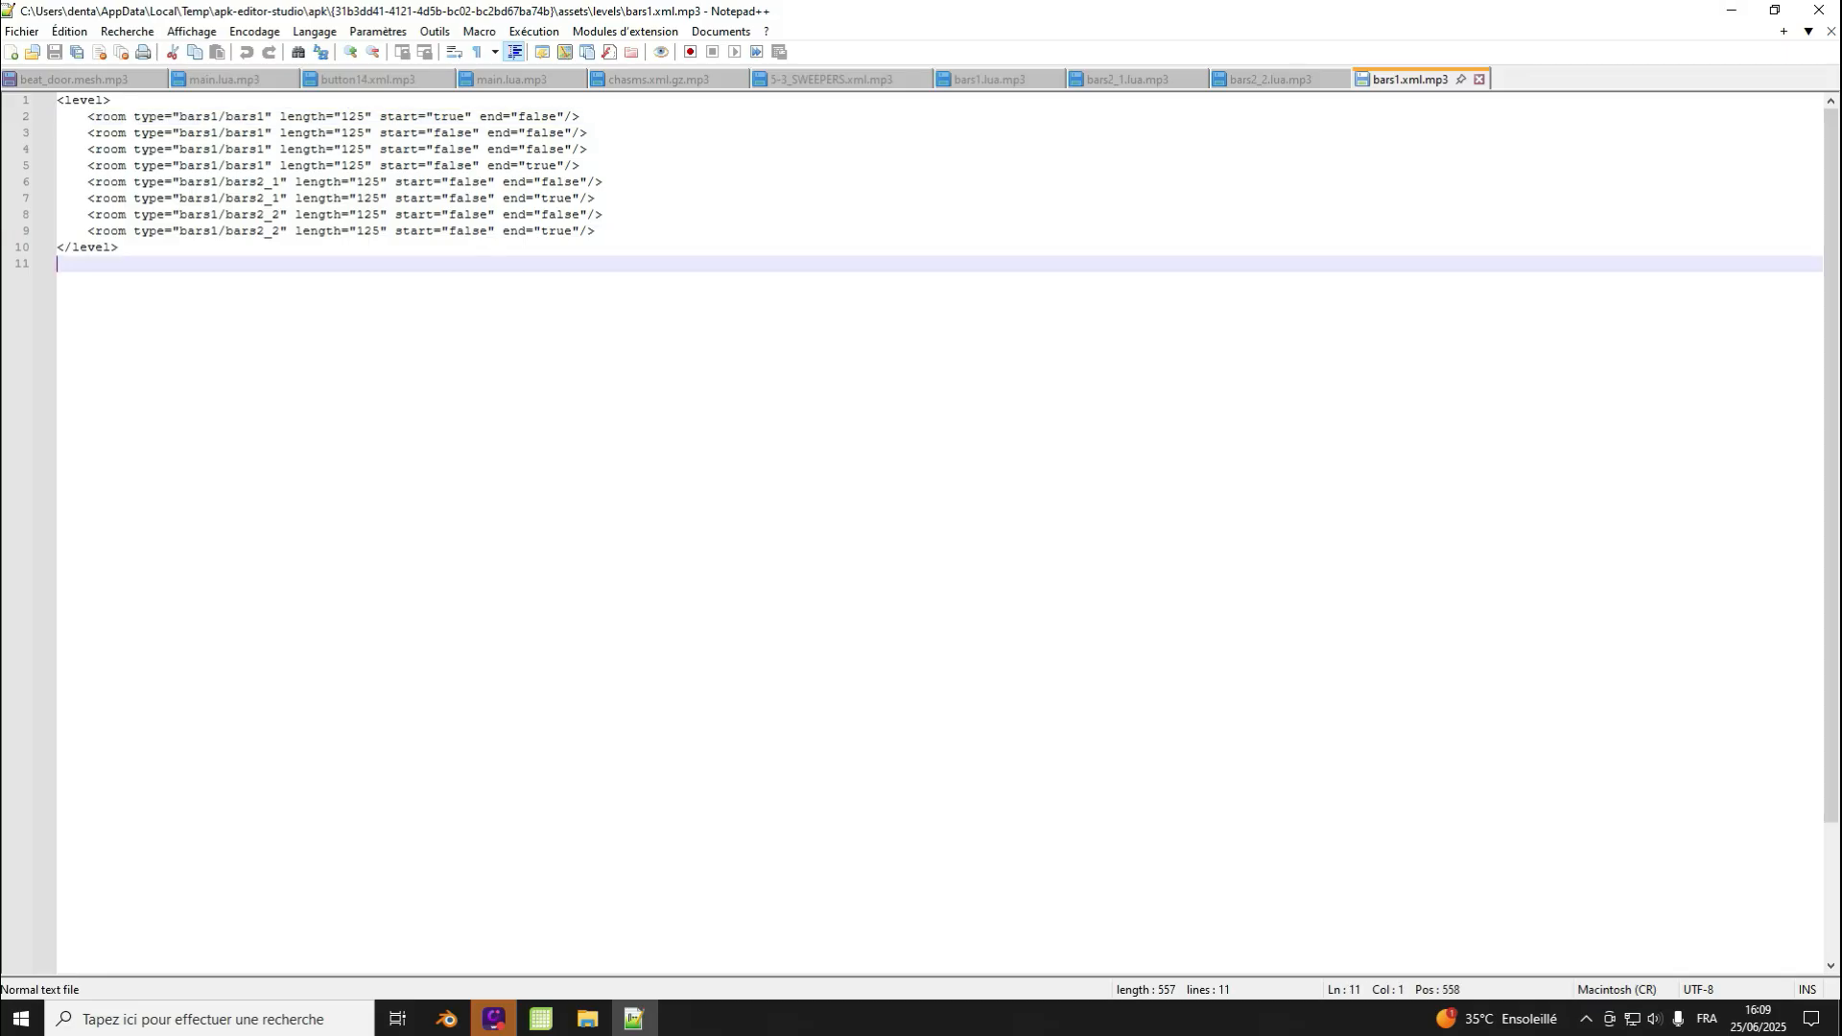
Step: Return to the assets folder and open game.xml in the text editor
left_click(1732, 9)
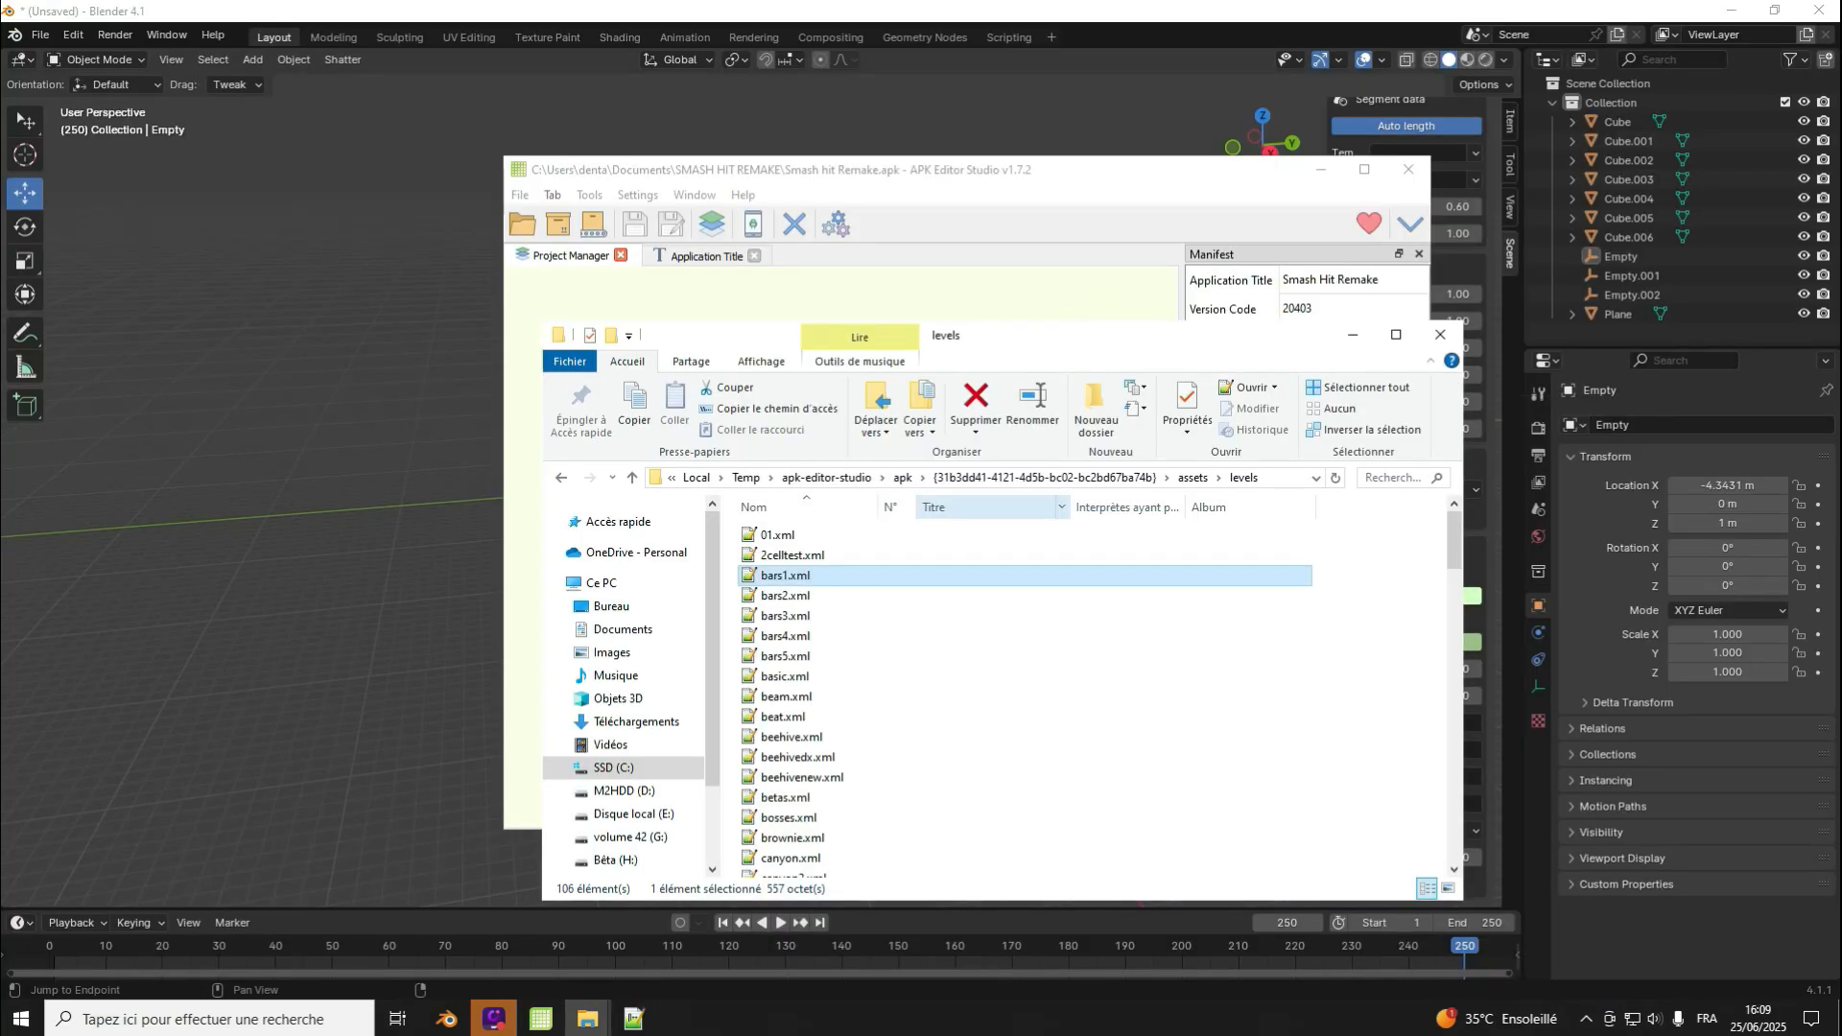
scroll(844, 624, "up", 3)
key("alt+Left")
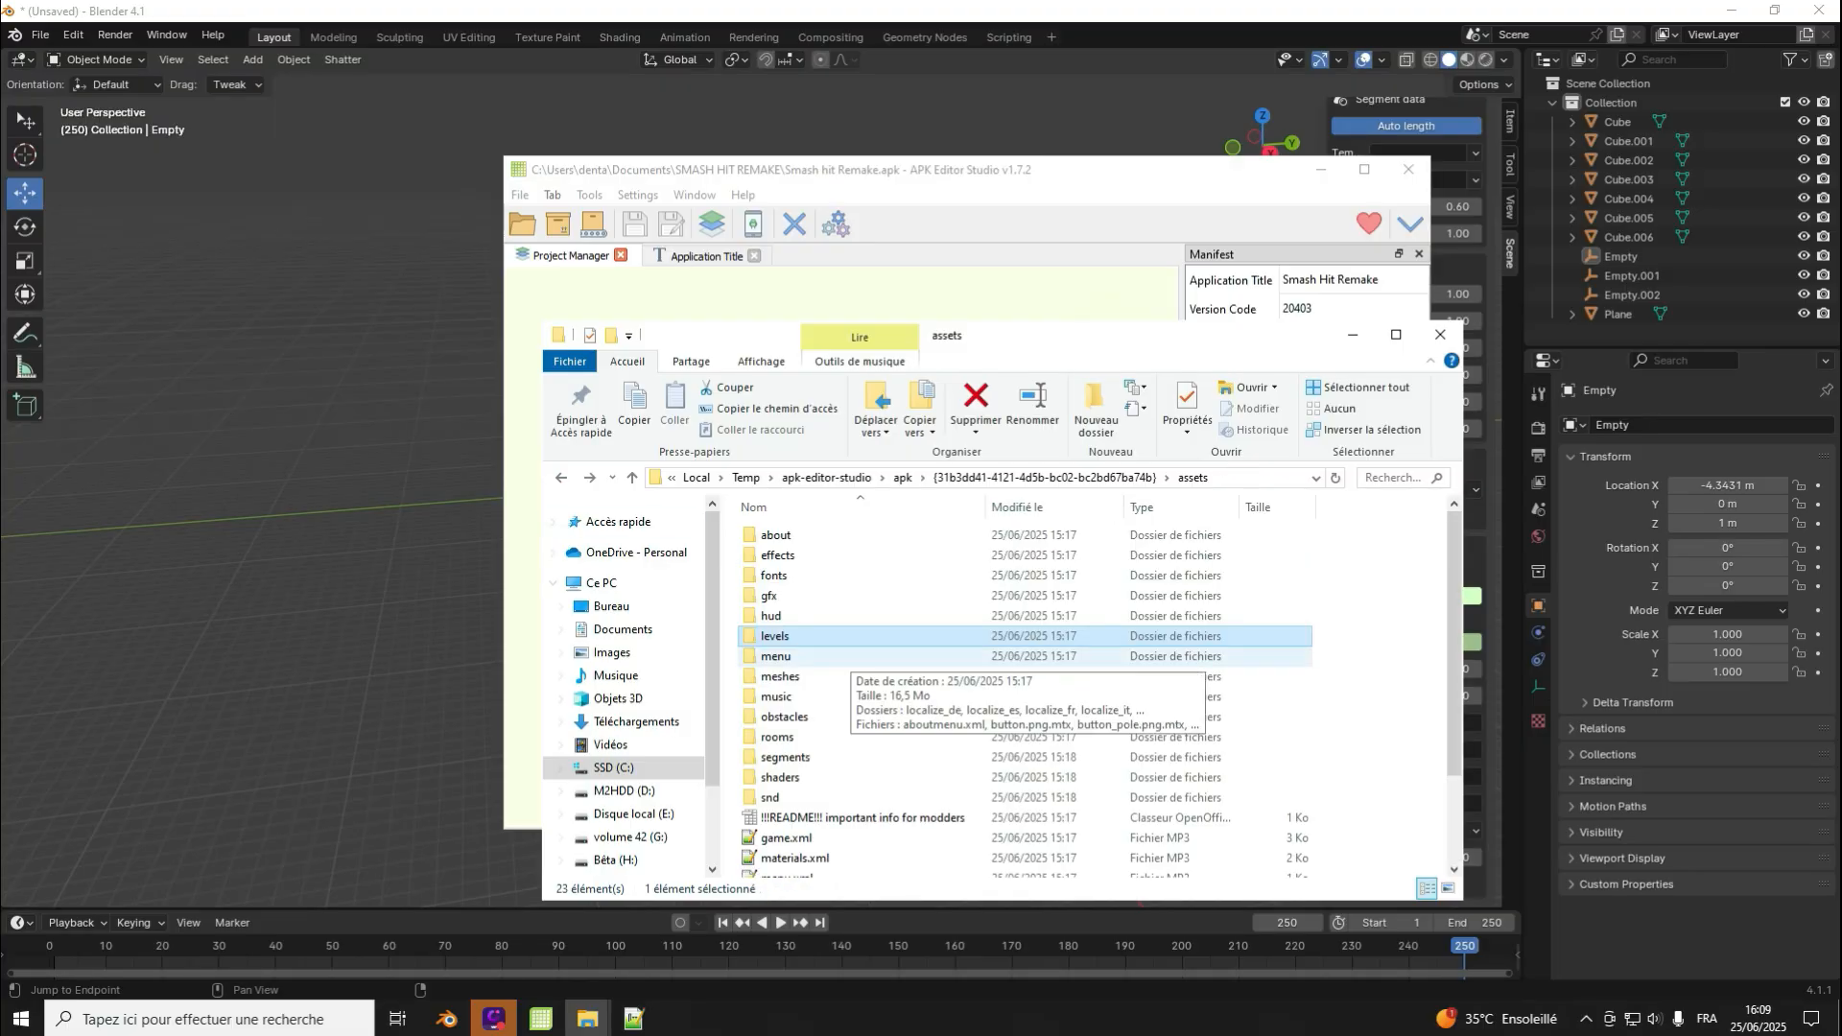
scroll(846, 657, "down", 2)
double_click(796, 725)
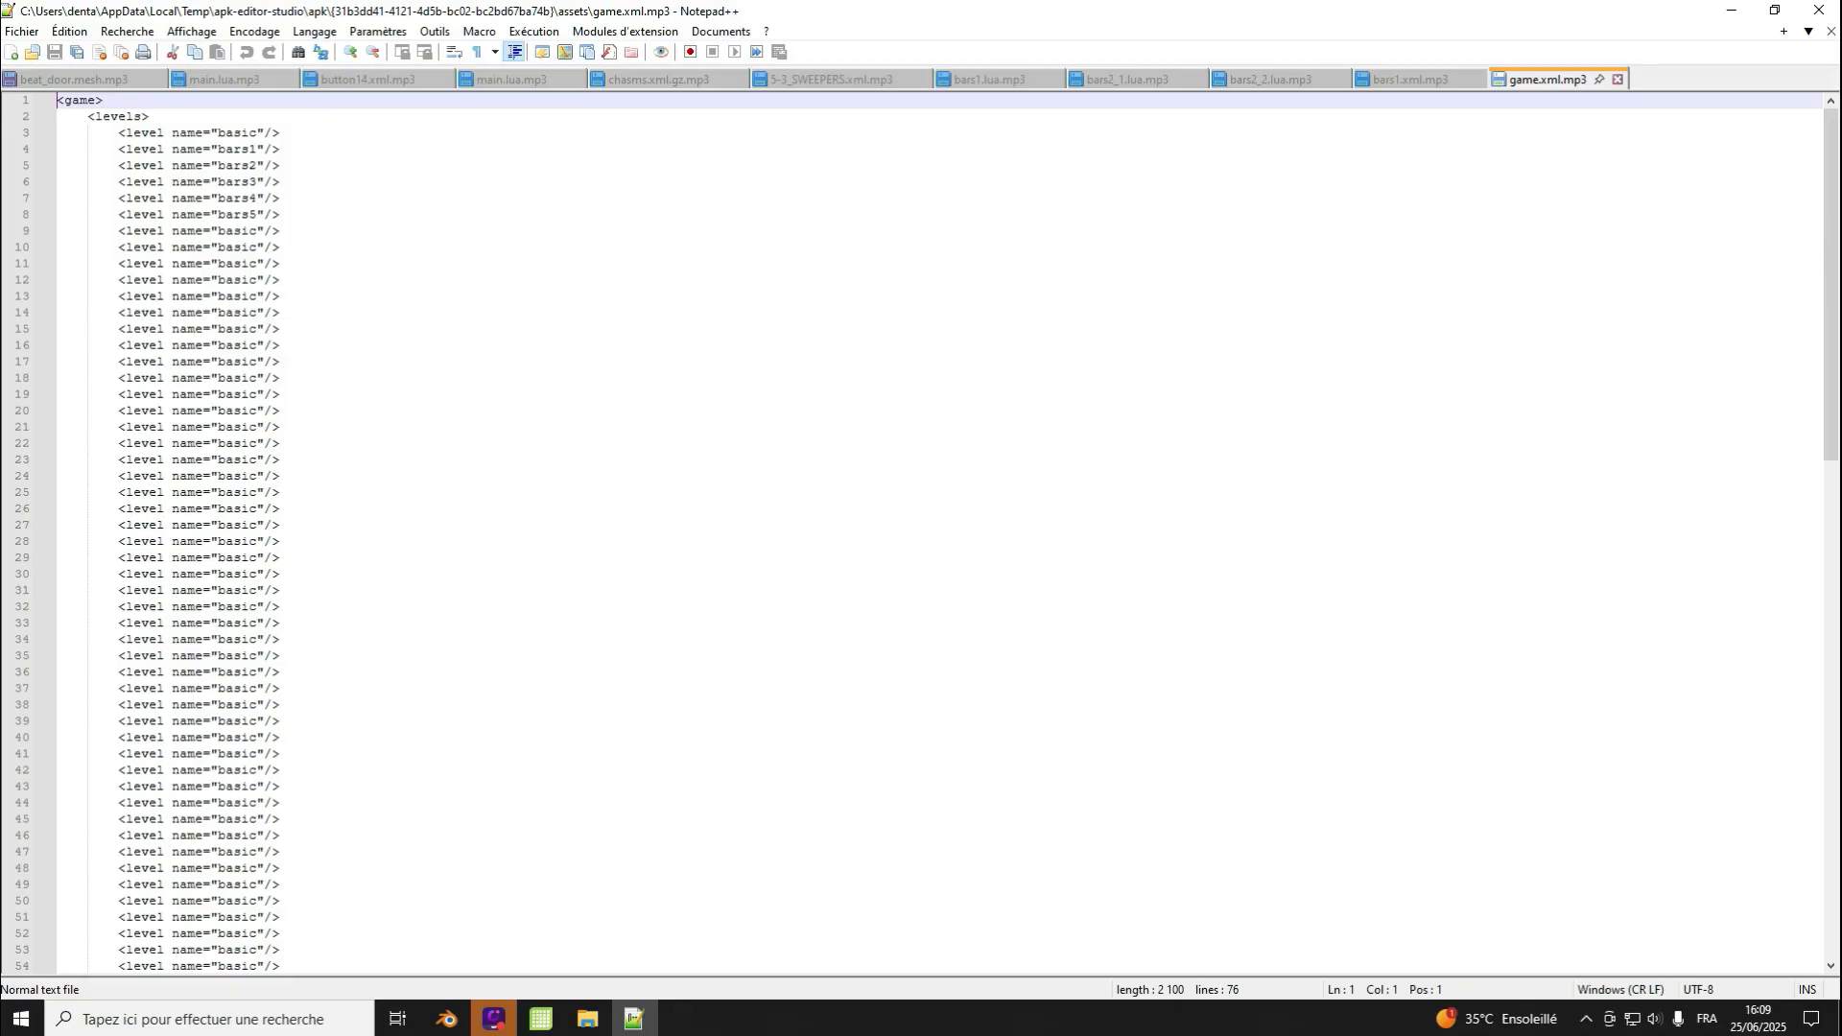
Step: Examine the level names in the levels list of game.xml, from basic through bars1 to bars5
double_click(238, 133)
double_click(240, 150)
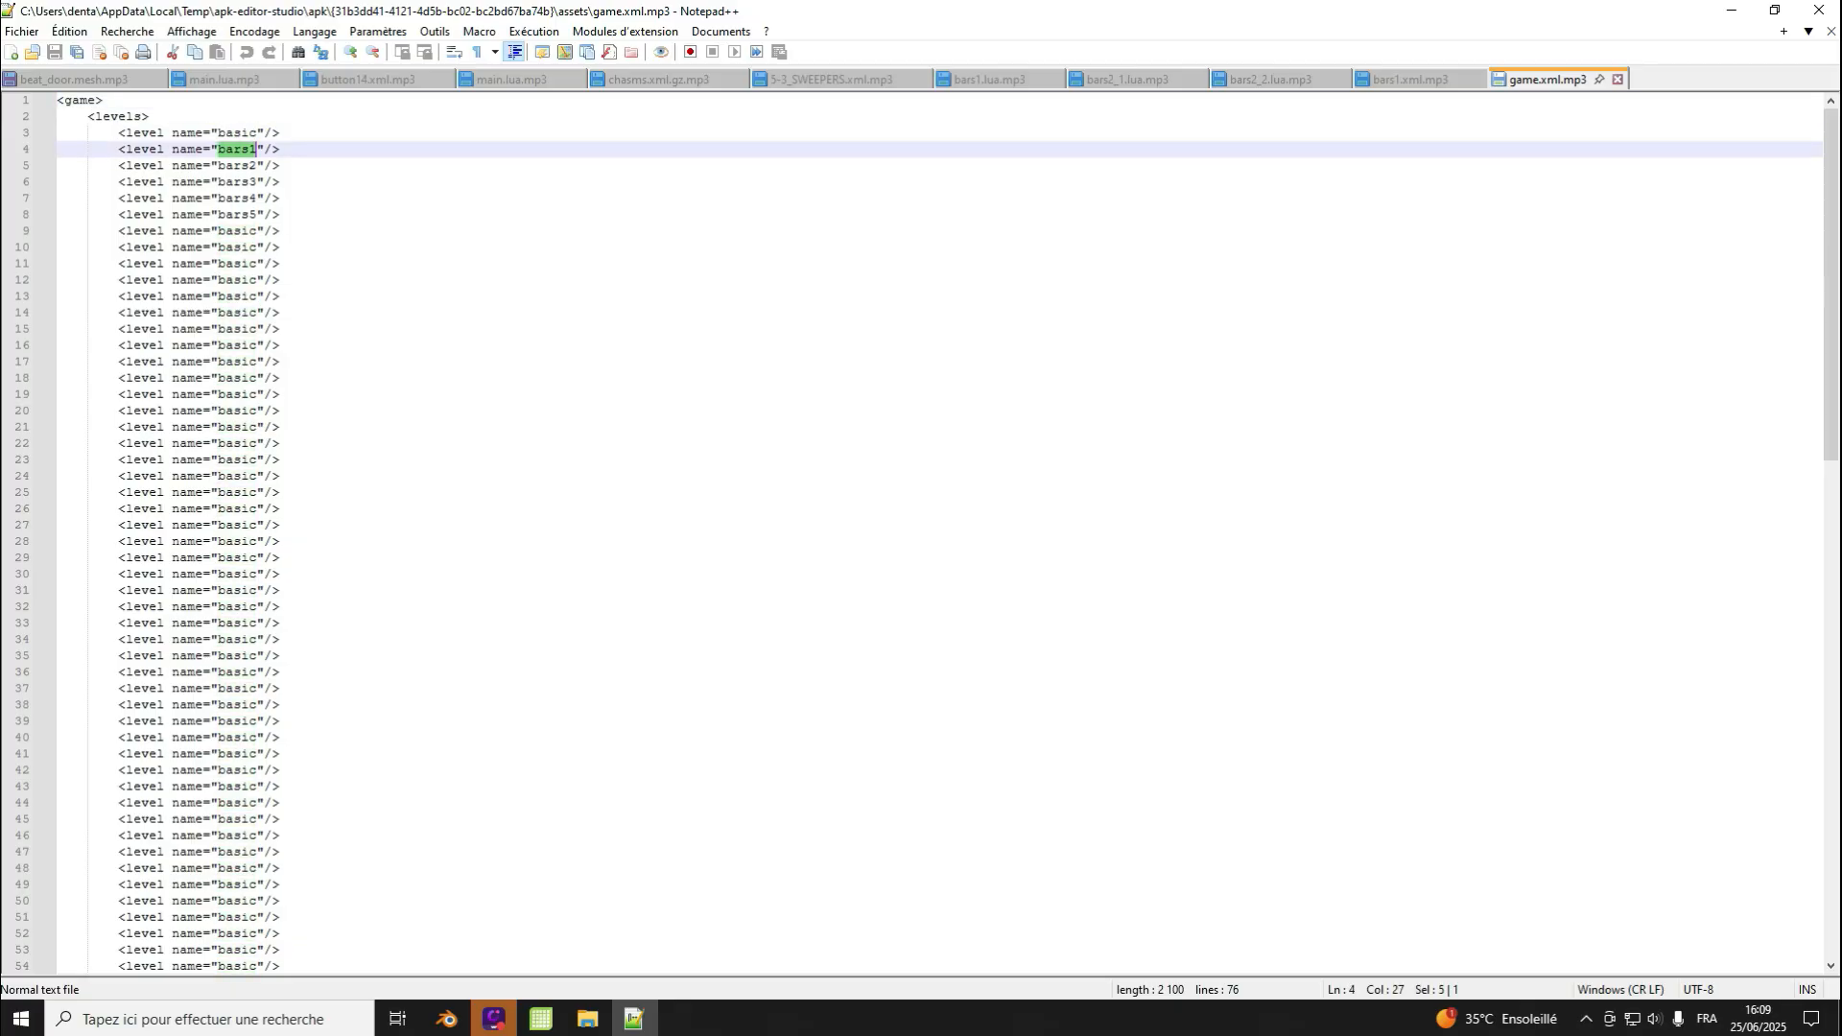
double_click(242, 166)
double_click(242, 182)
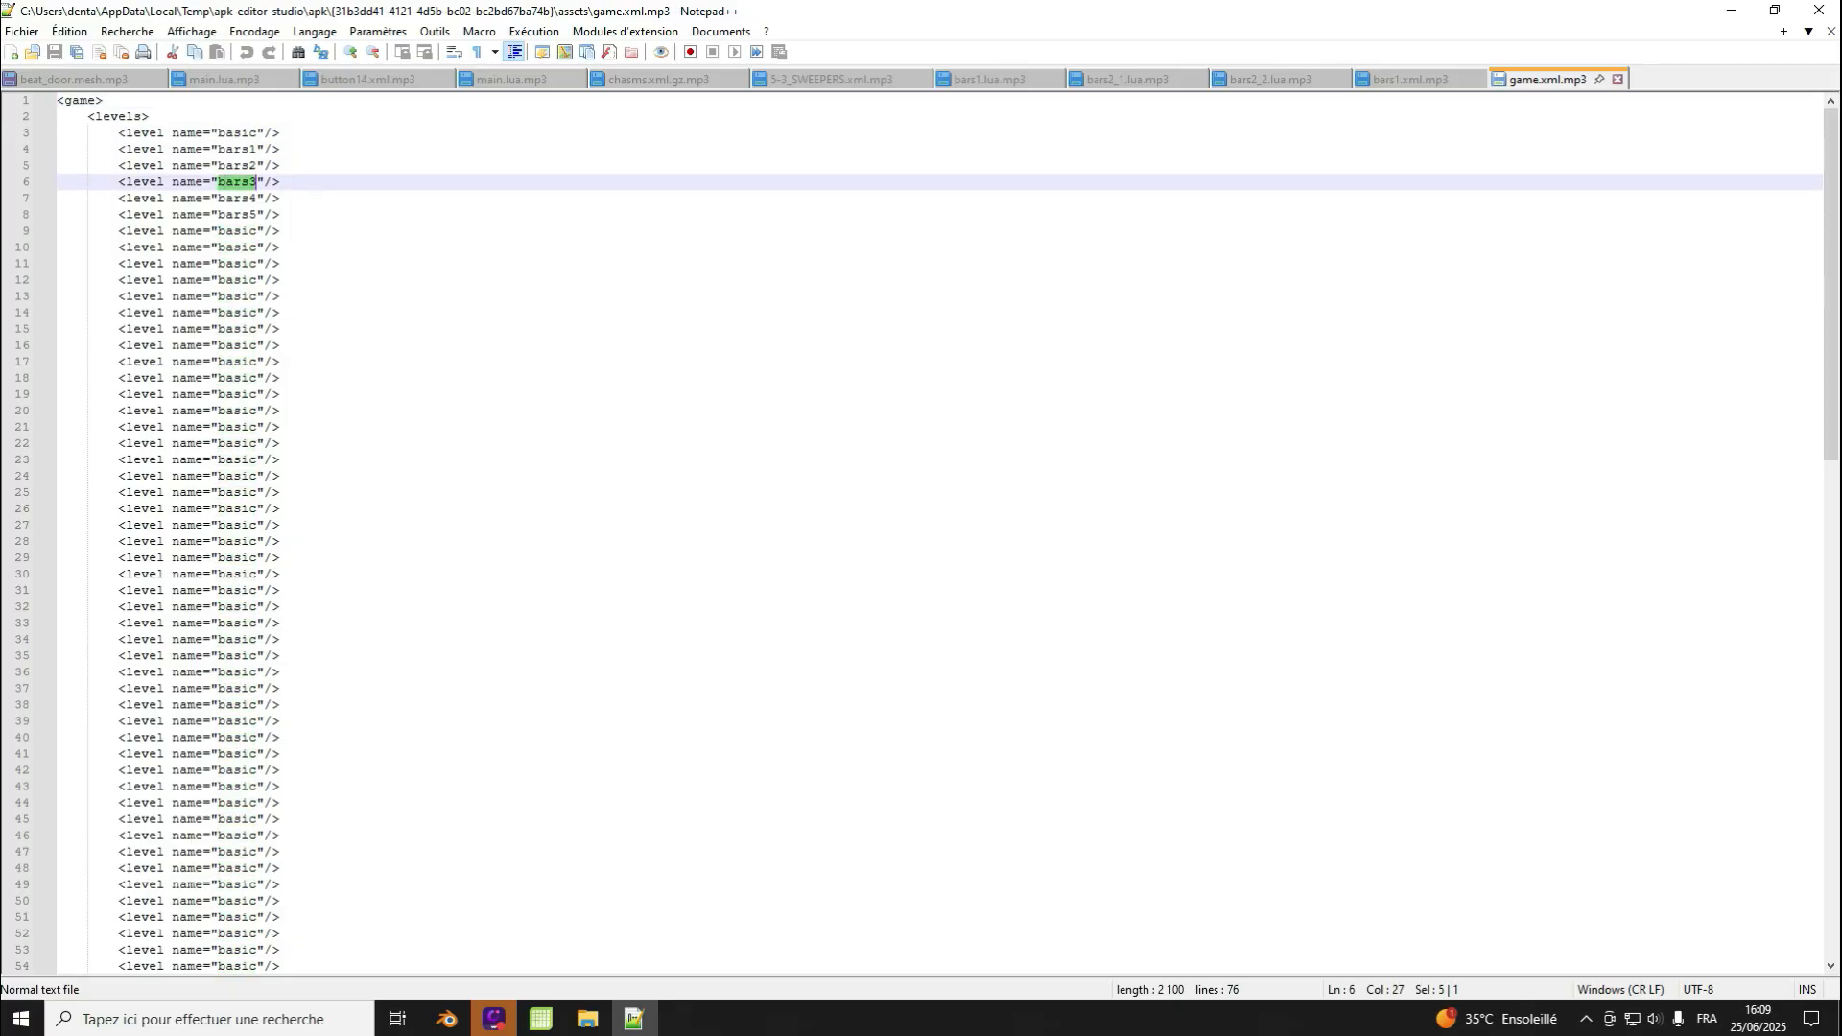
double_click(252, 199)
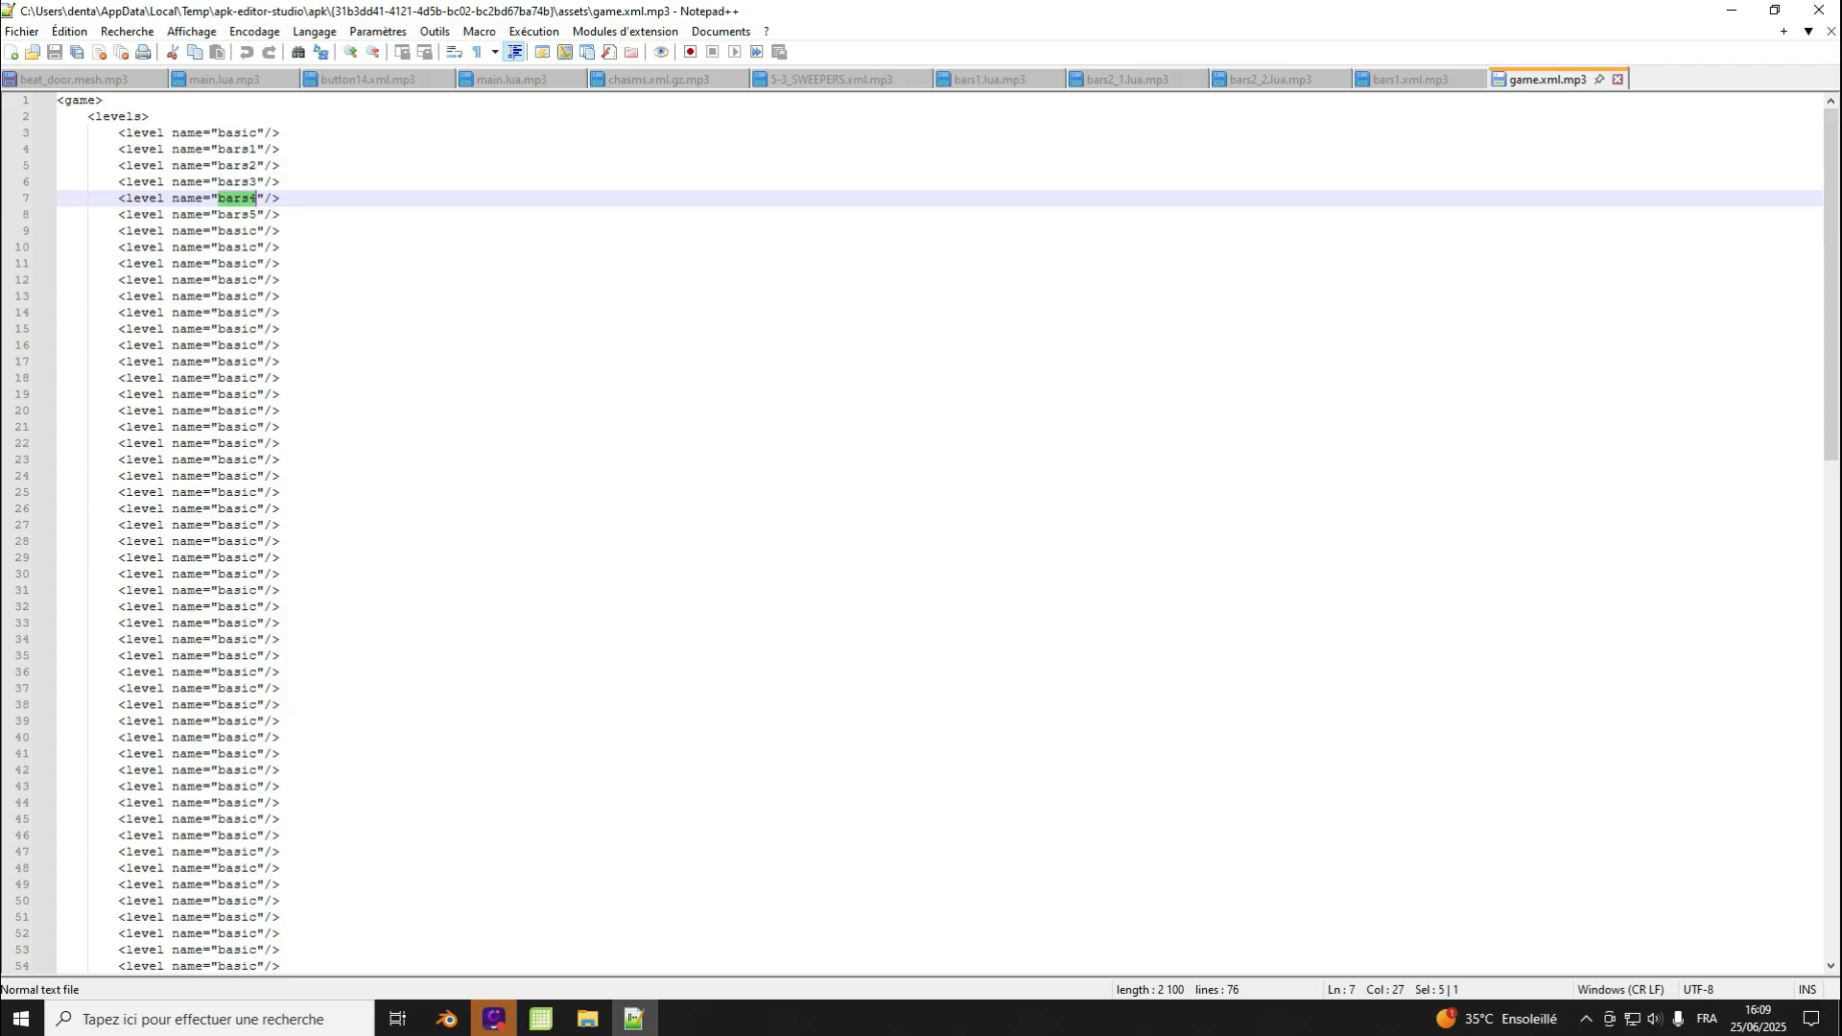
left_click_drag(232, 214, 232, 199)
double_click(236, 215)
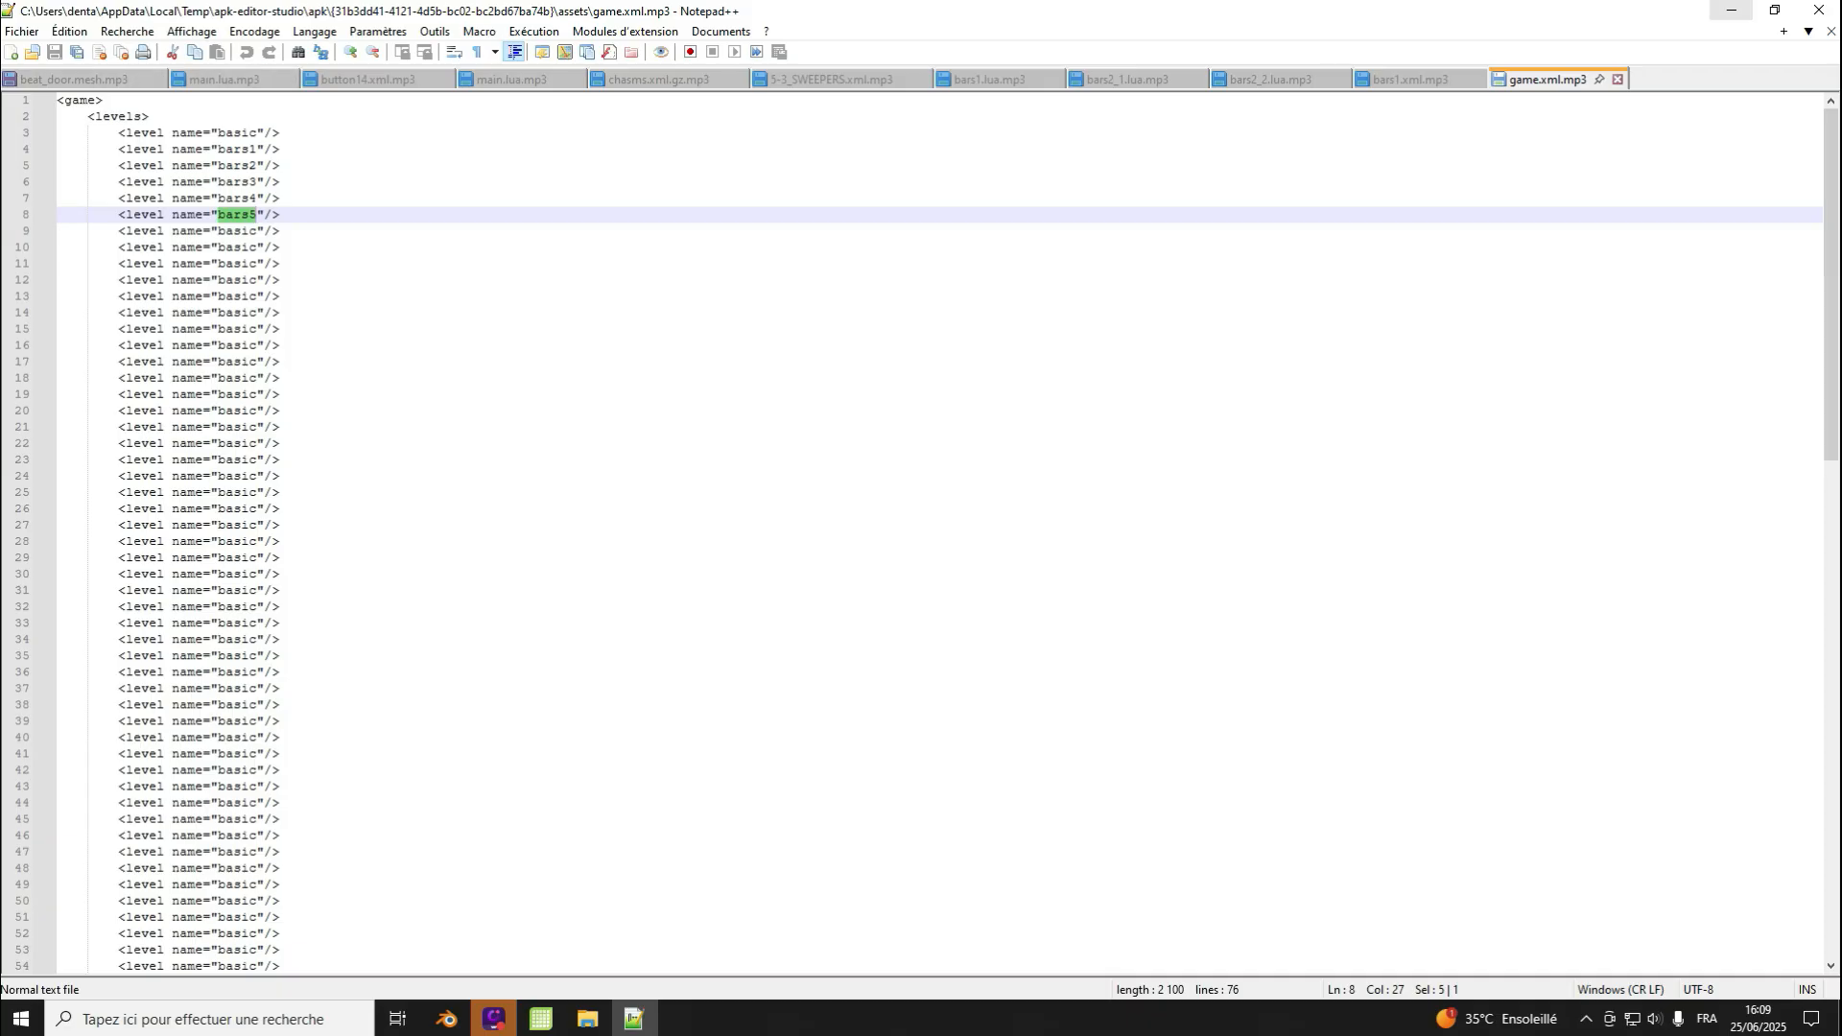
Step: Switch to APK Editor Studio and save the package as Smash hit Remake.apk in the SMASH HIT REMAKE folder, replacing the existing file
left_click(1732, 10)
left_click(540, 1019)
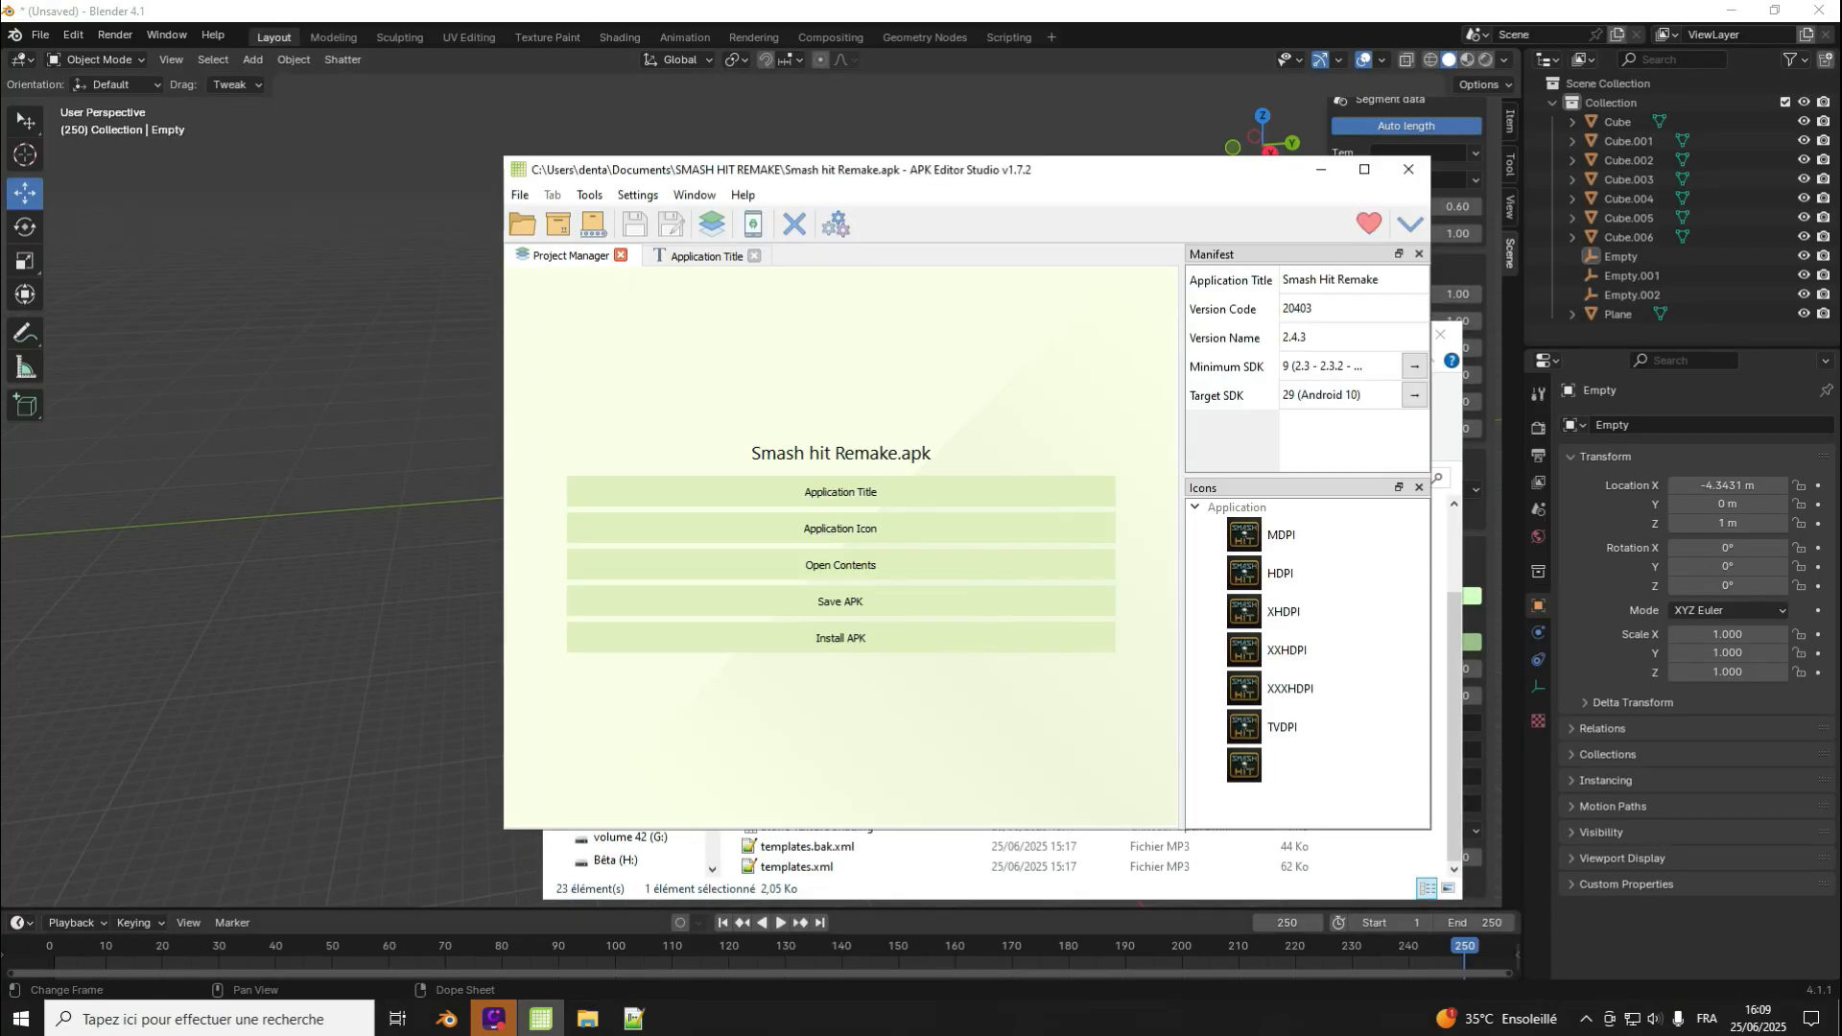
key("Return")
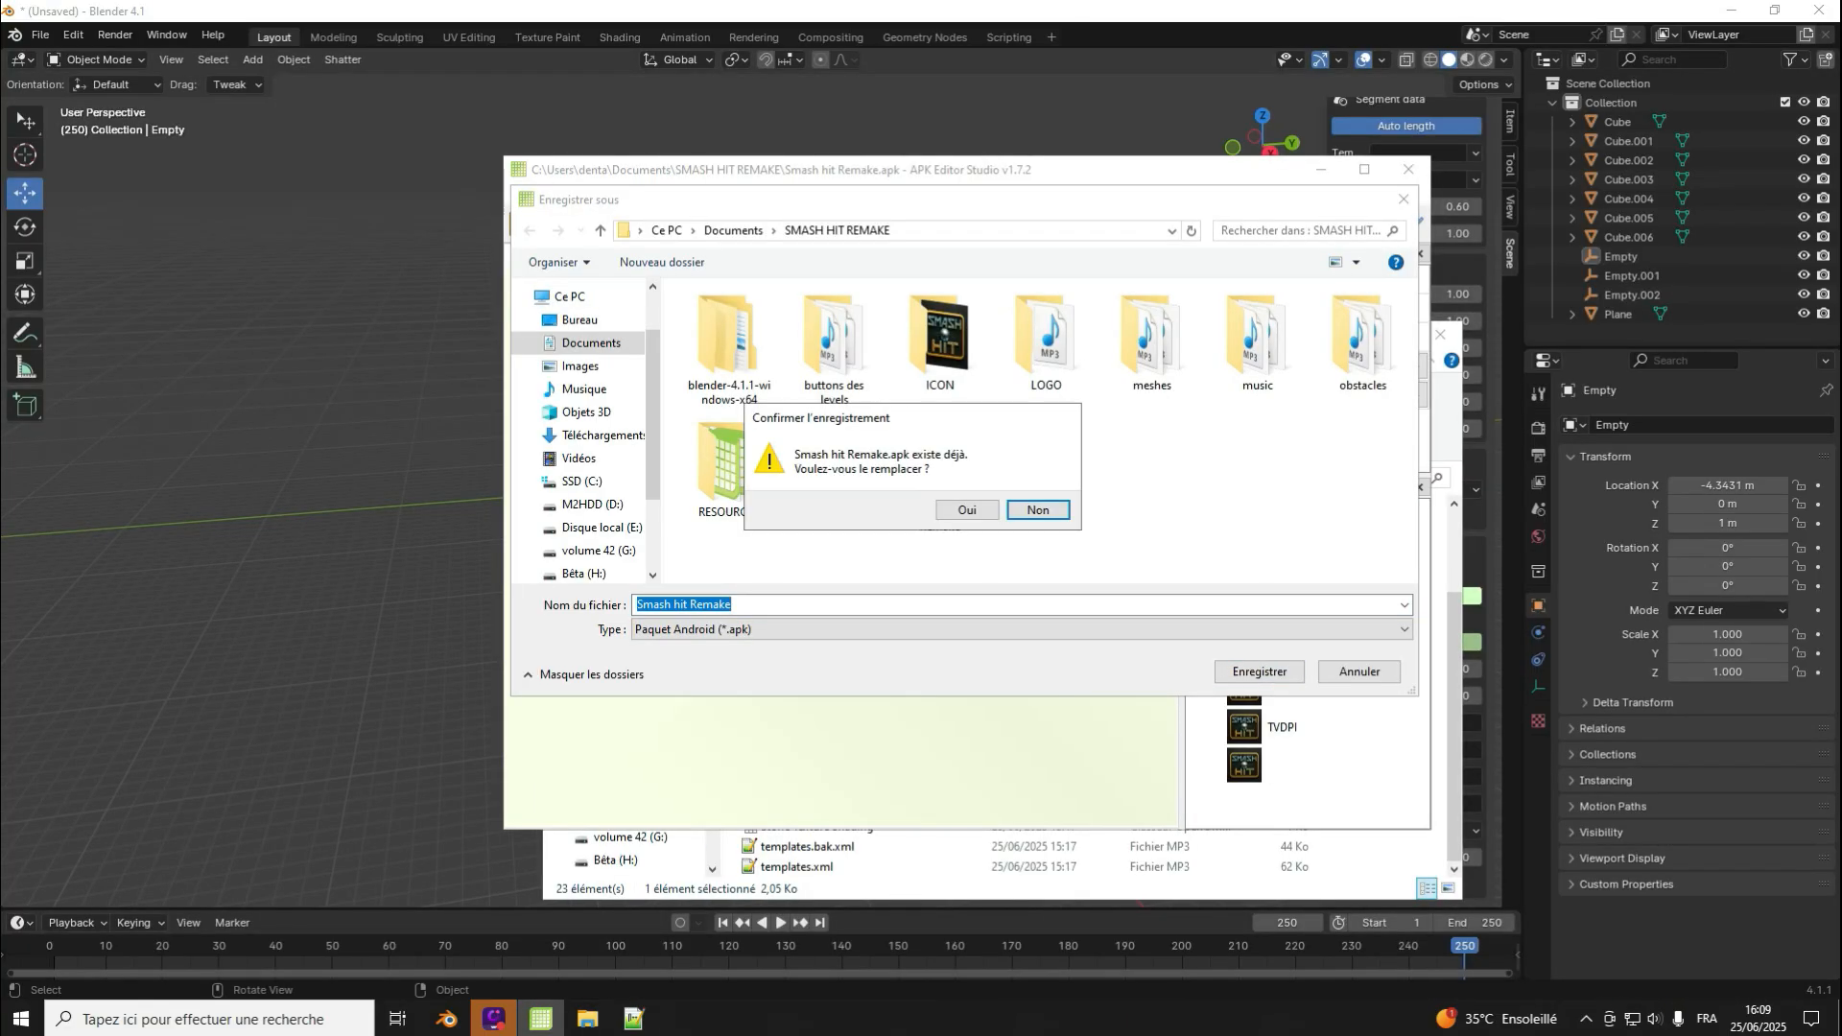
left_click(967, 509)
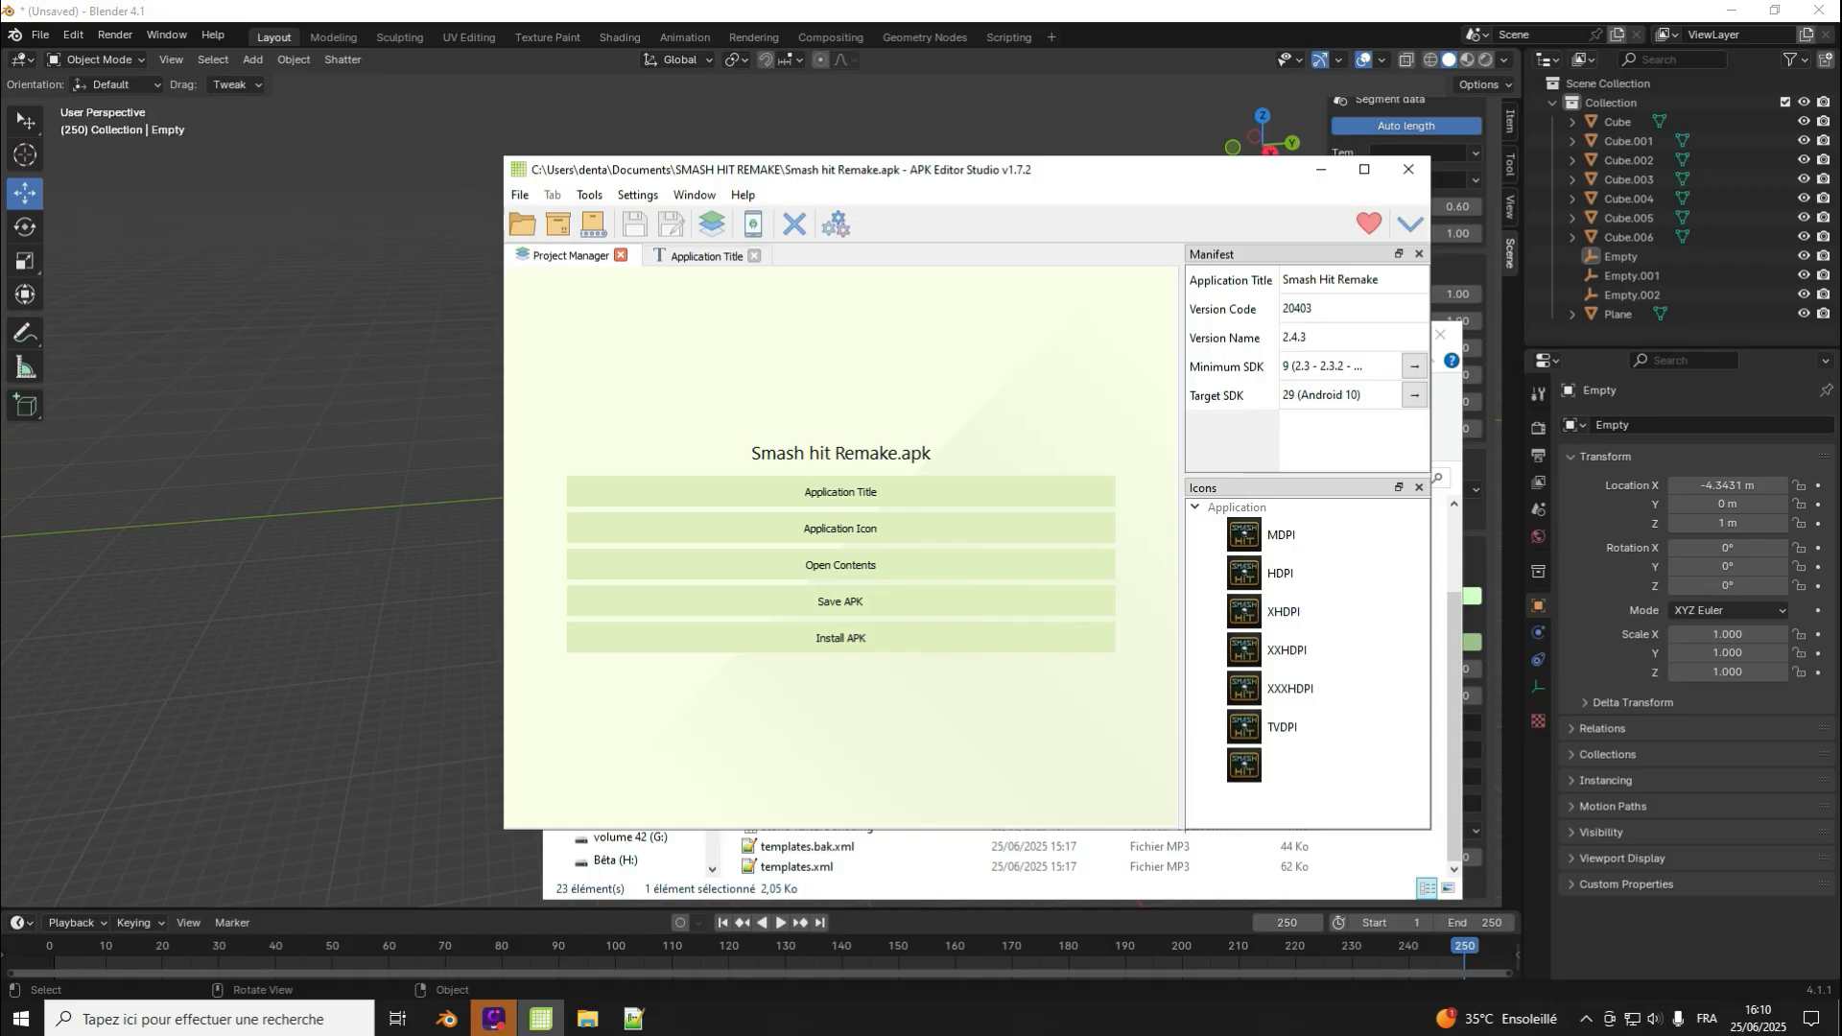
Step: Return to Blender and review the Smash Hit Item settings and the Smash Hit Scene settings down to the quick test options
left_click(1321, 170)
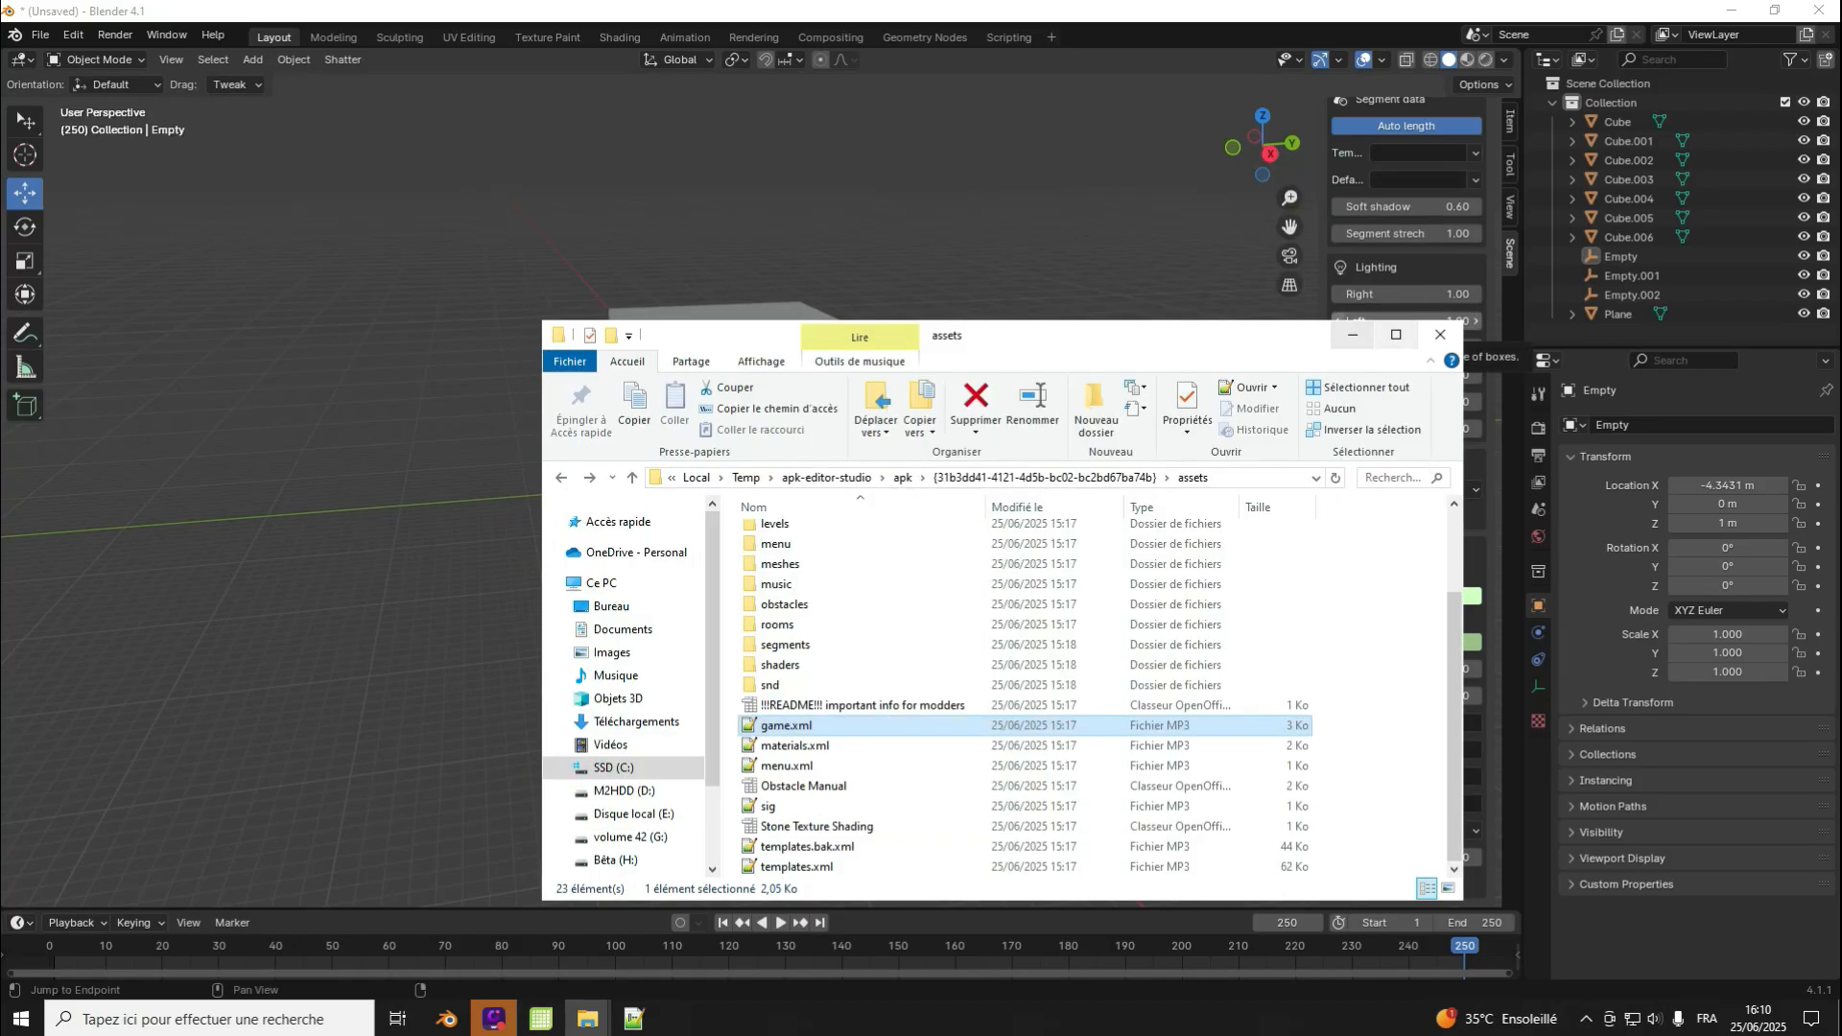
left_click(1352, 335)
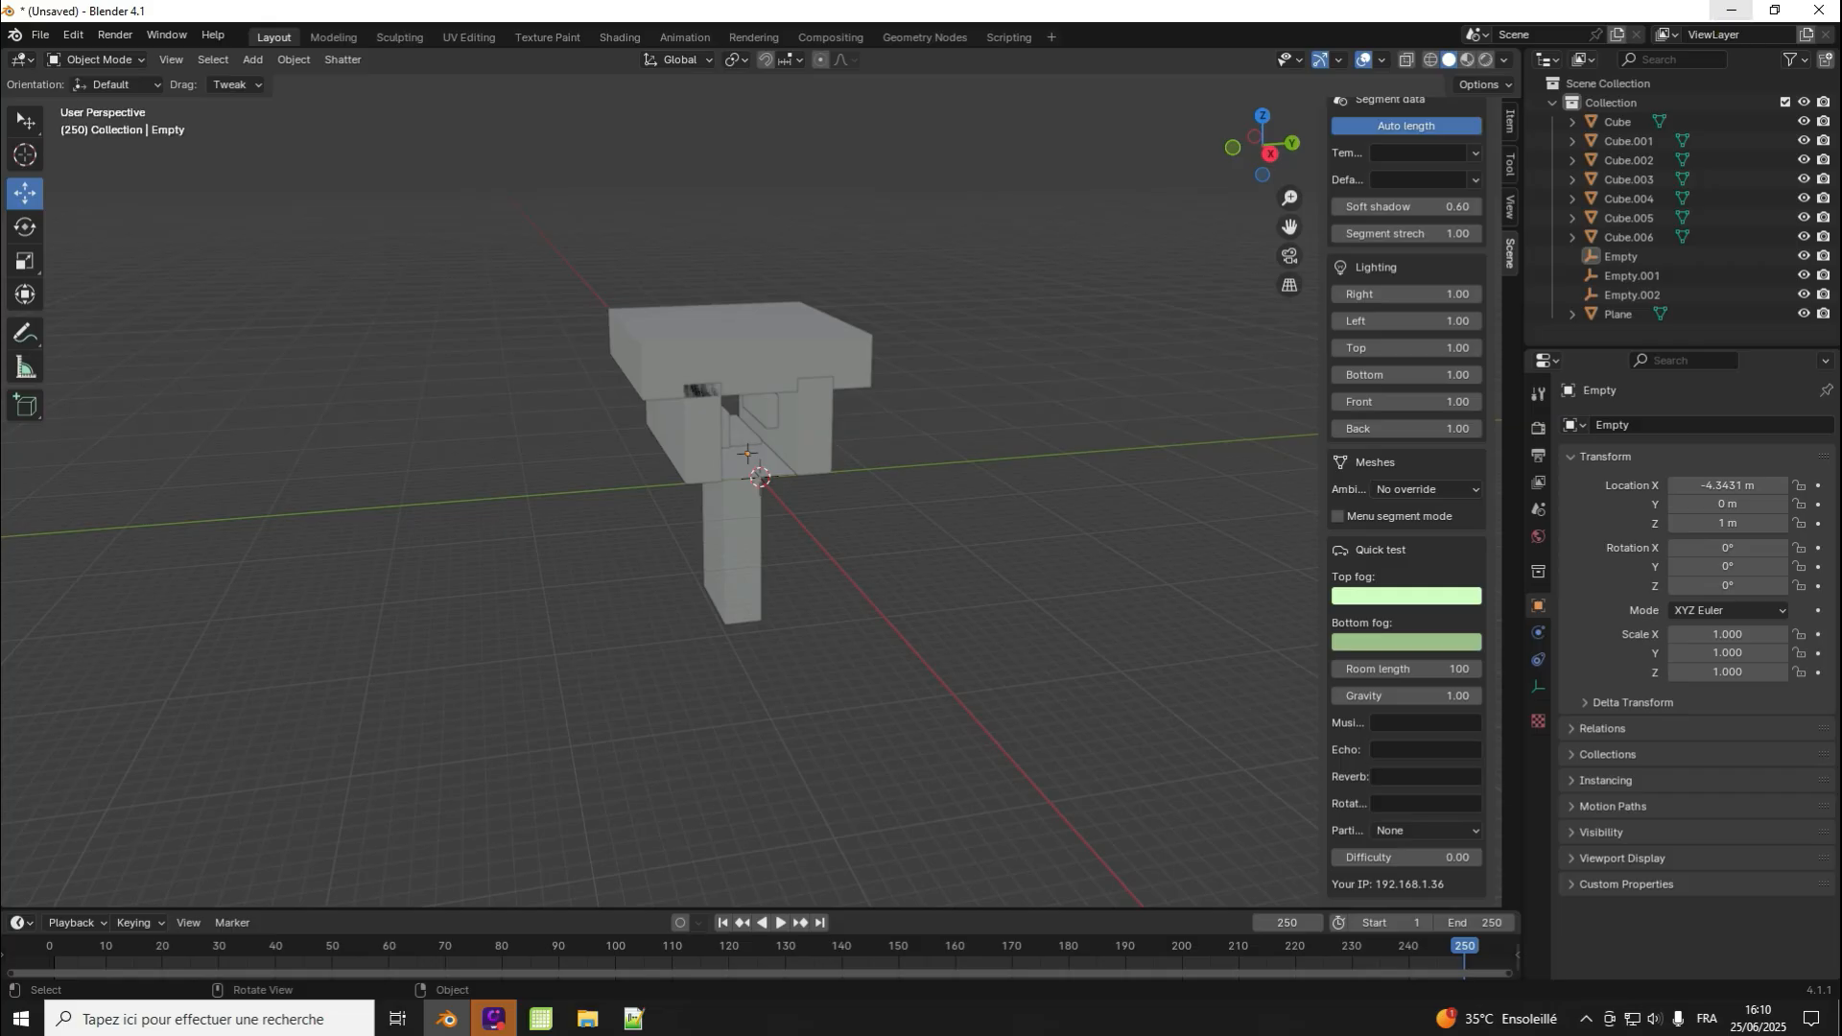
left_click(1510, 122)
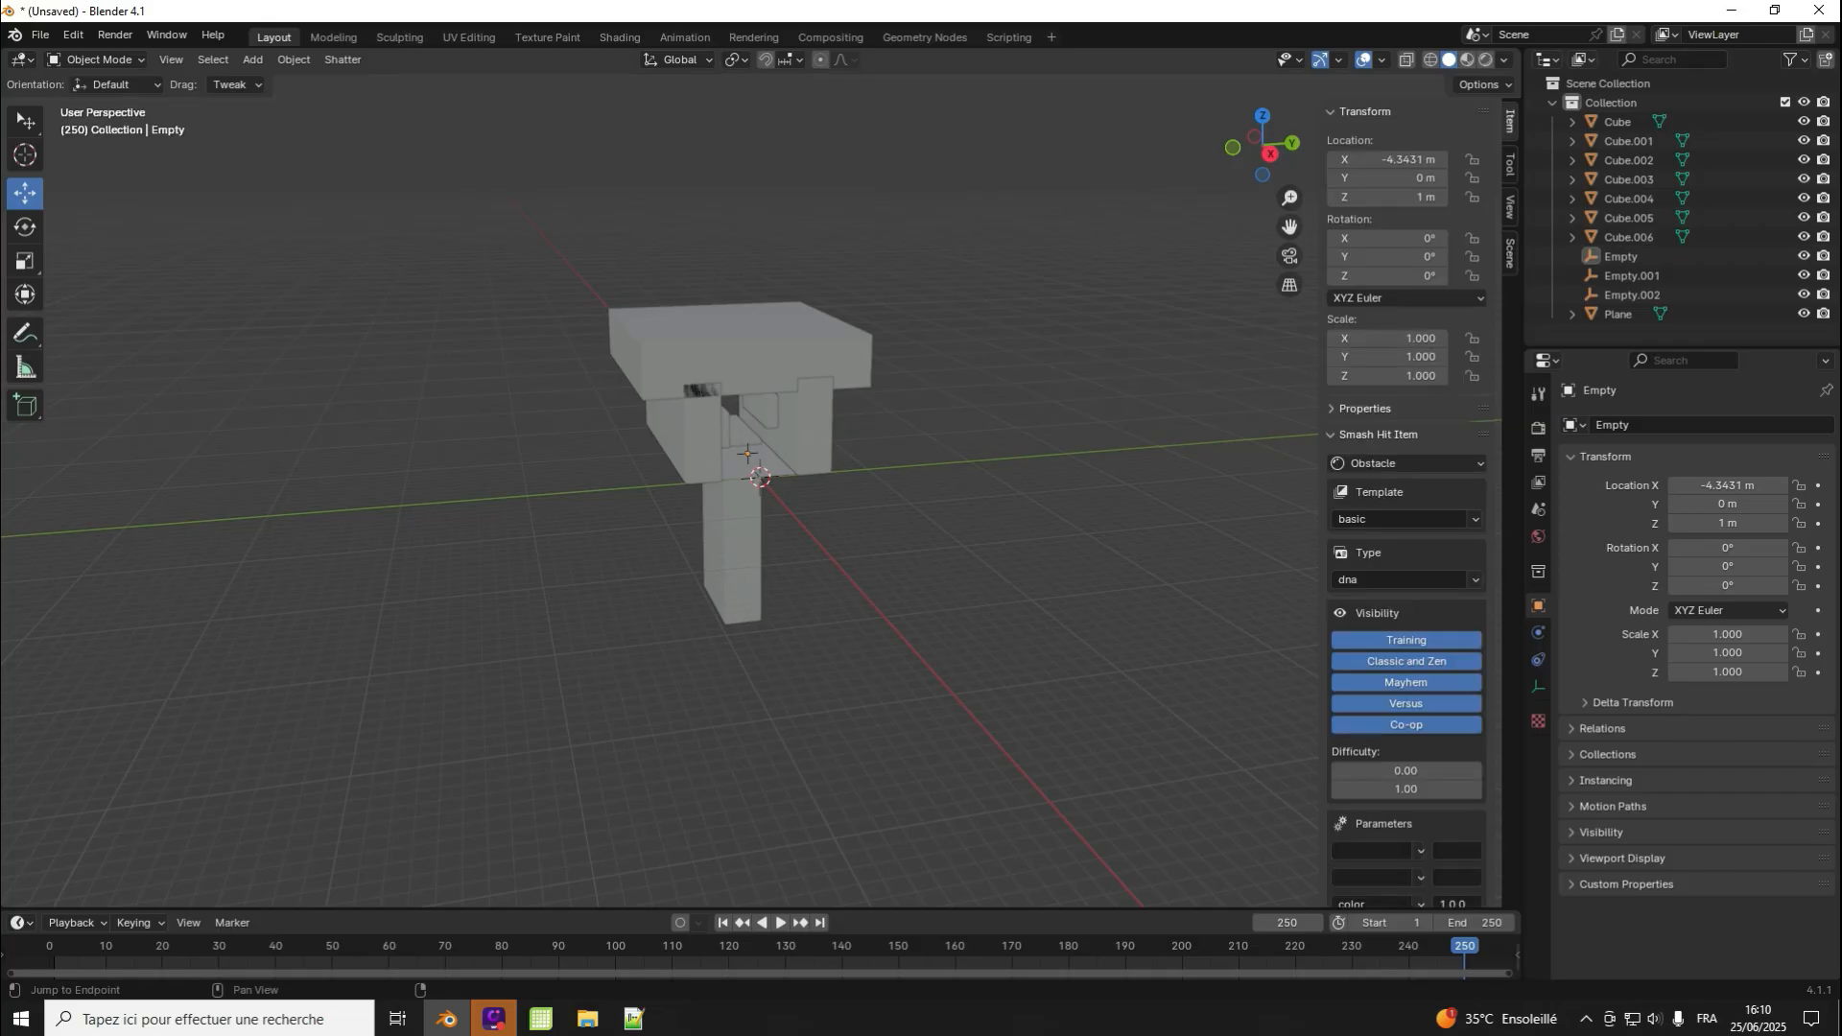
left_click(1510, 253)
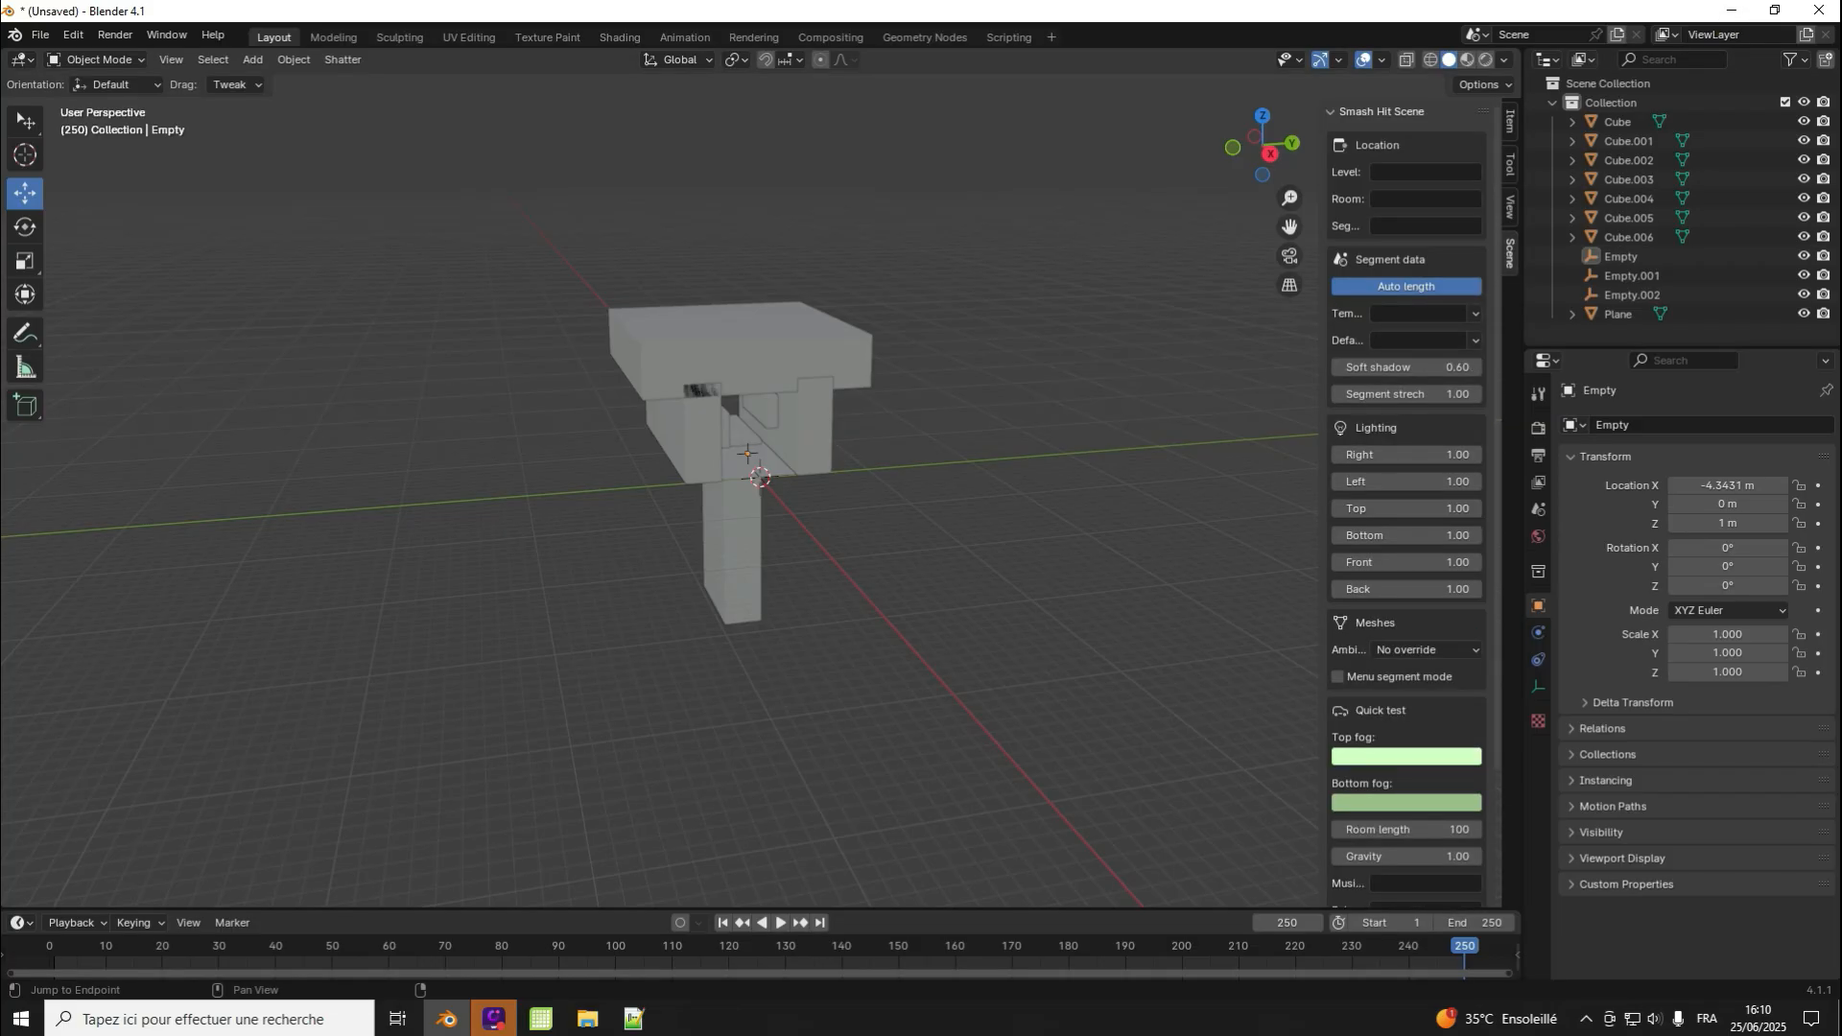
scroll(1406, 499, "down", 4)
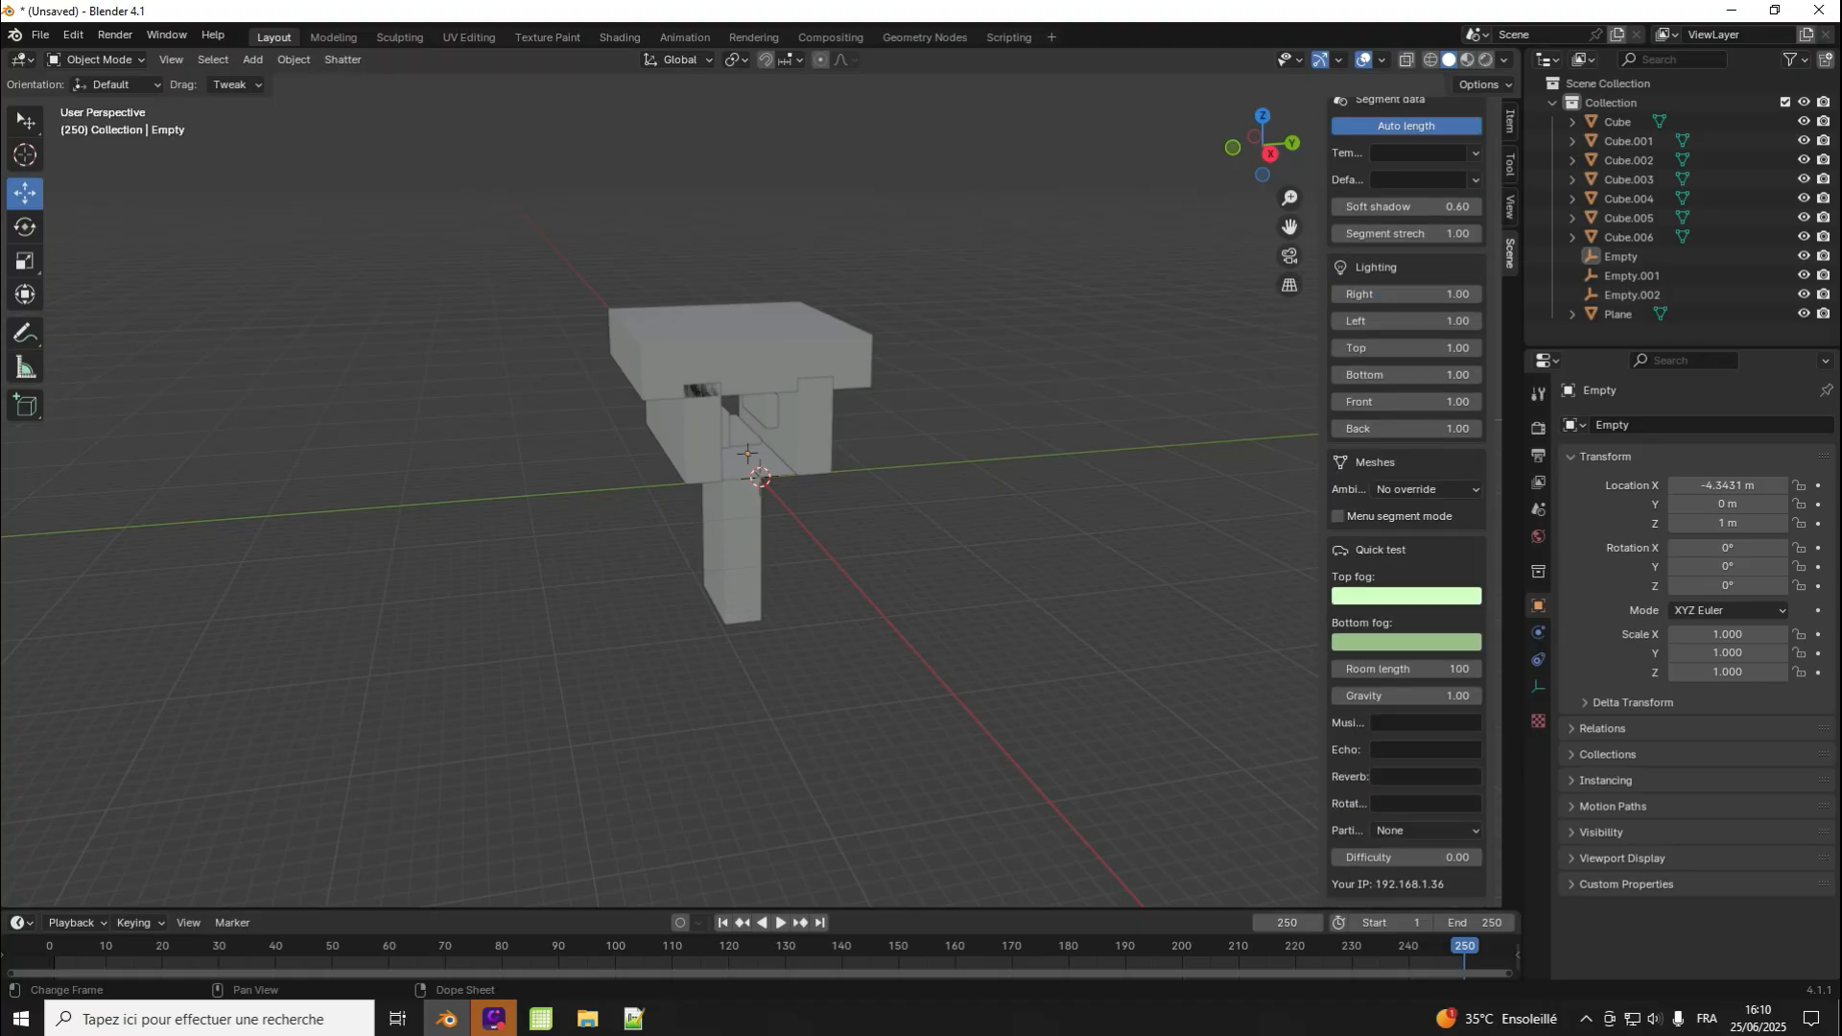
mouse_move(541, 1019)
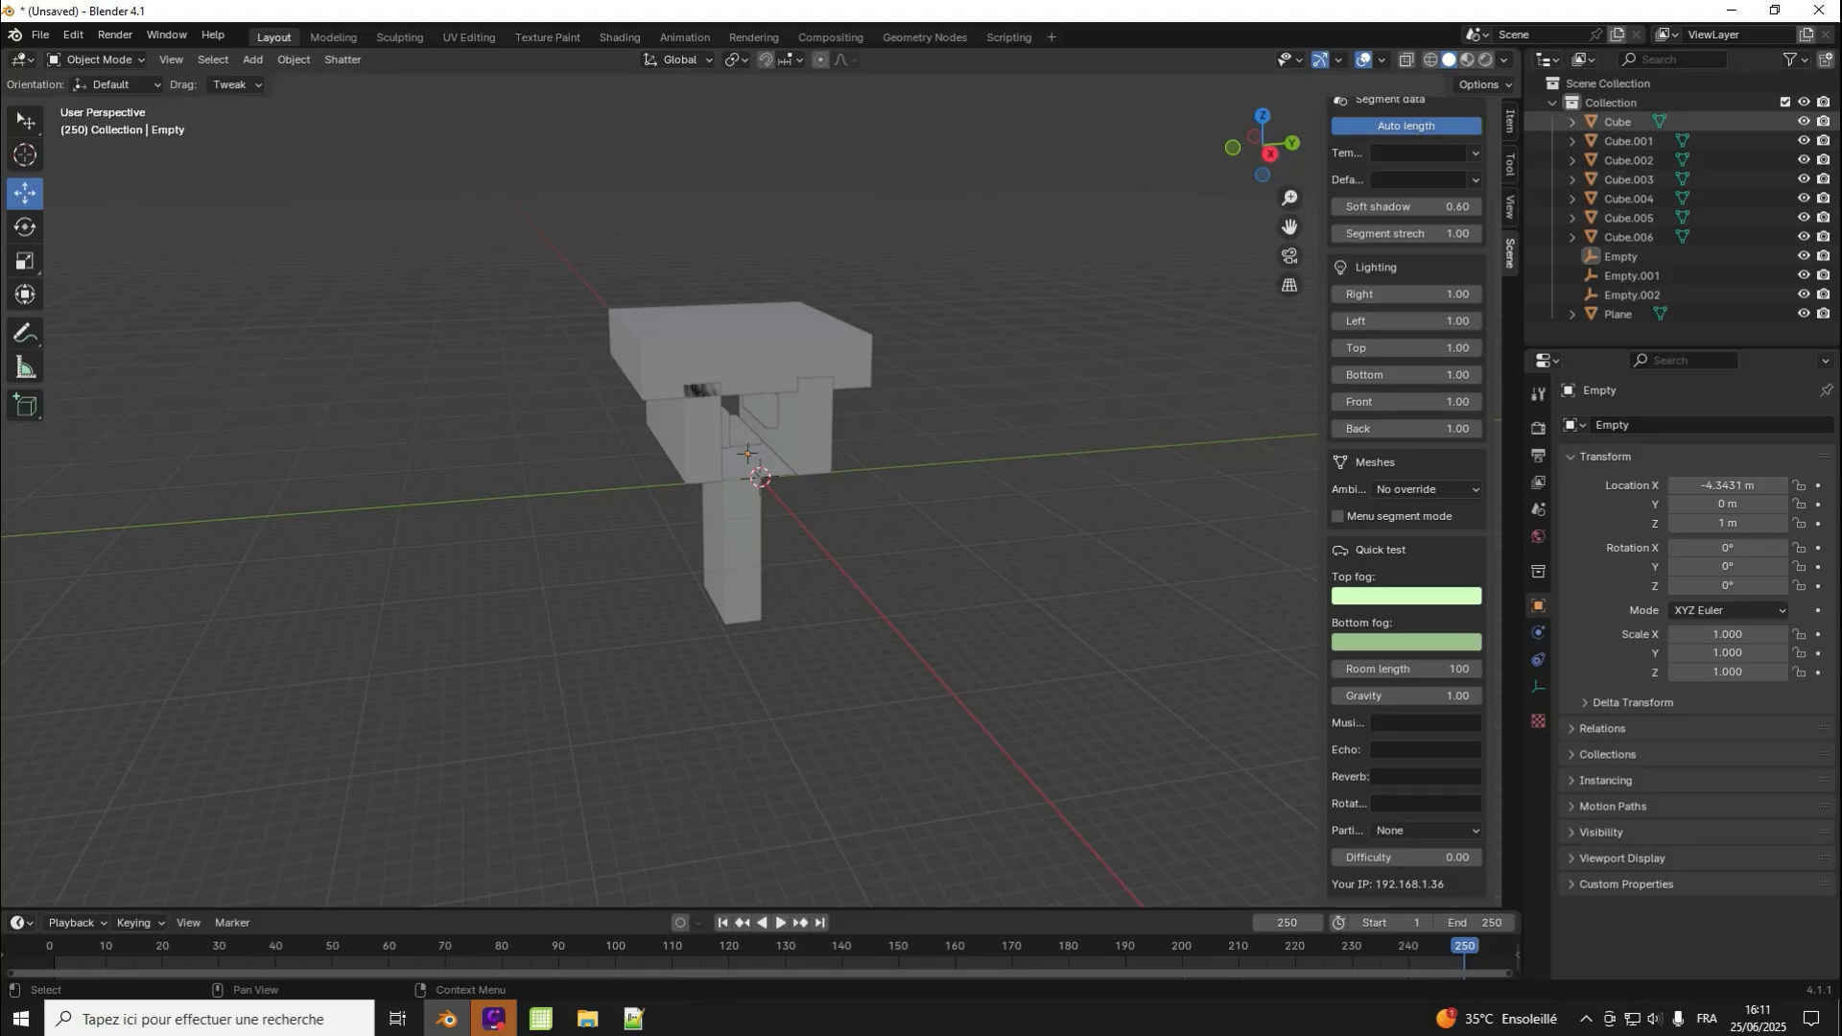
left_click_drag(1551, 333, 1606, 110)
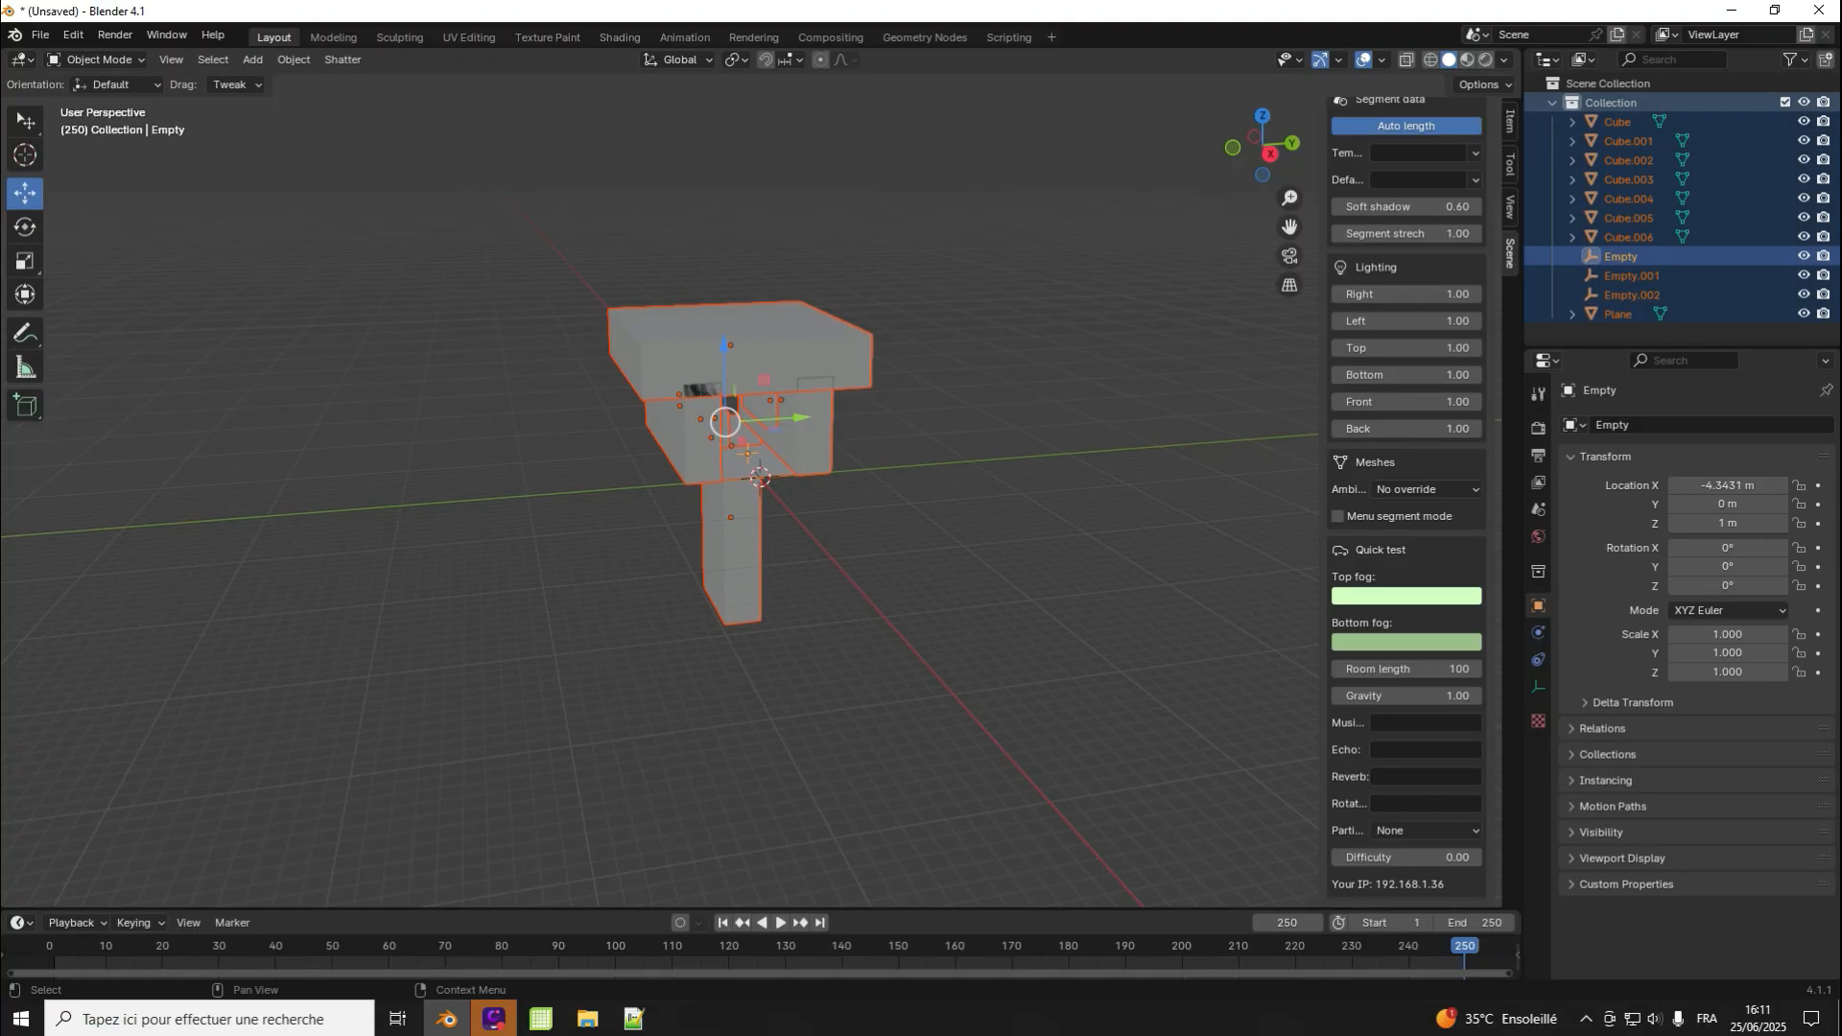
left_click(1175, 221)
left_click_drag(1559, 333, 1527, 117)
left_click(1573, 333)
left_click(1573, 333)
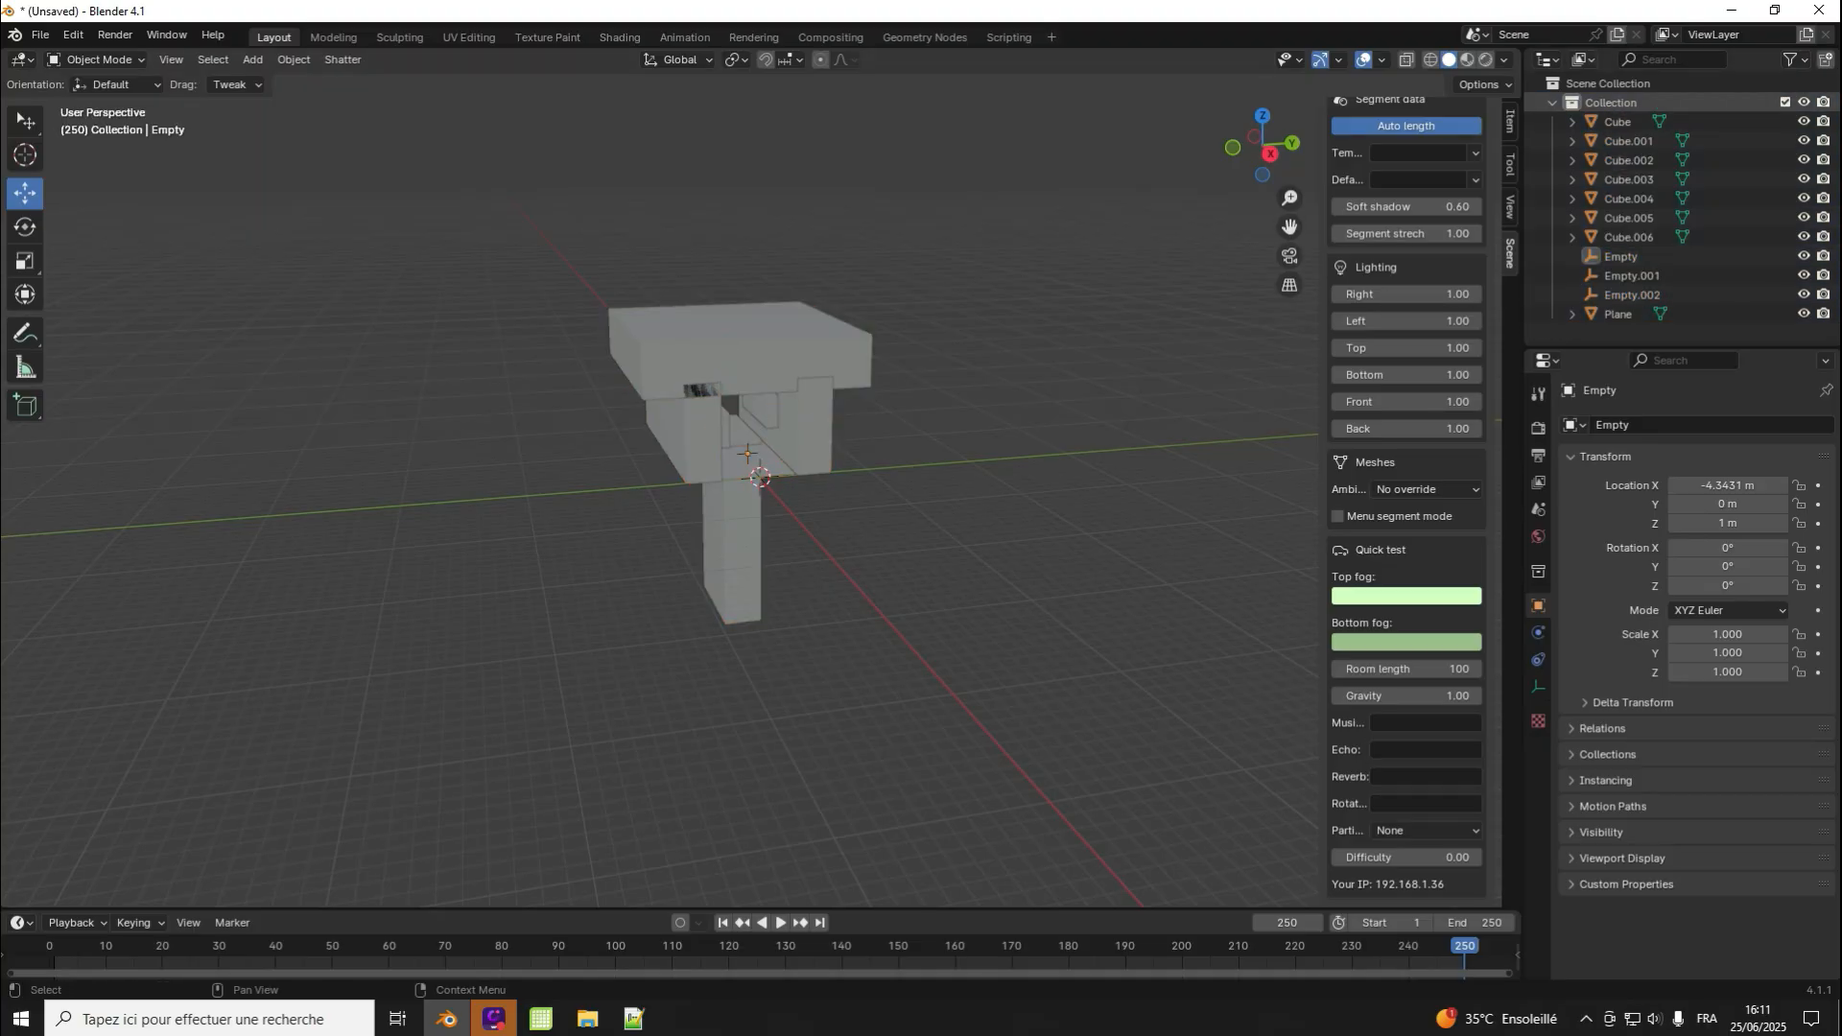
right_click(1535, 122)
left_click(1535, 213)
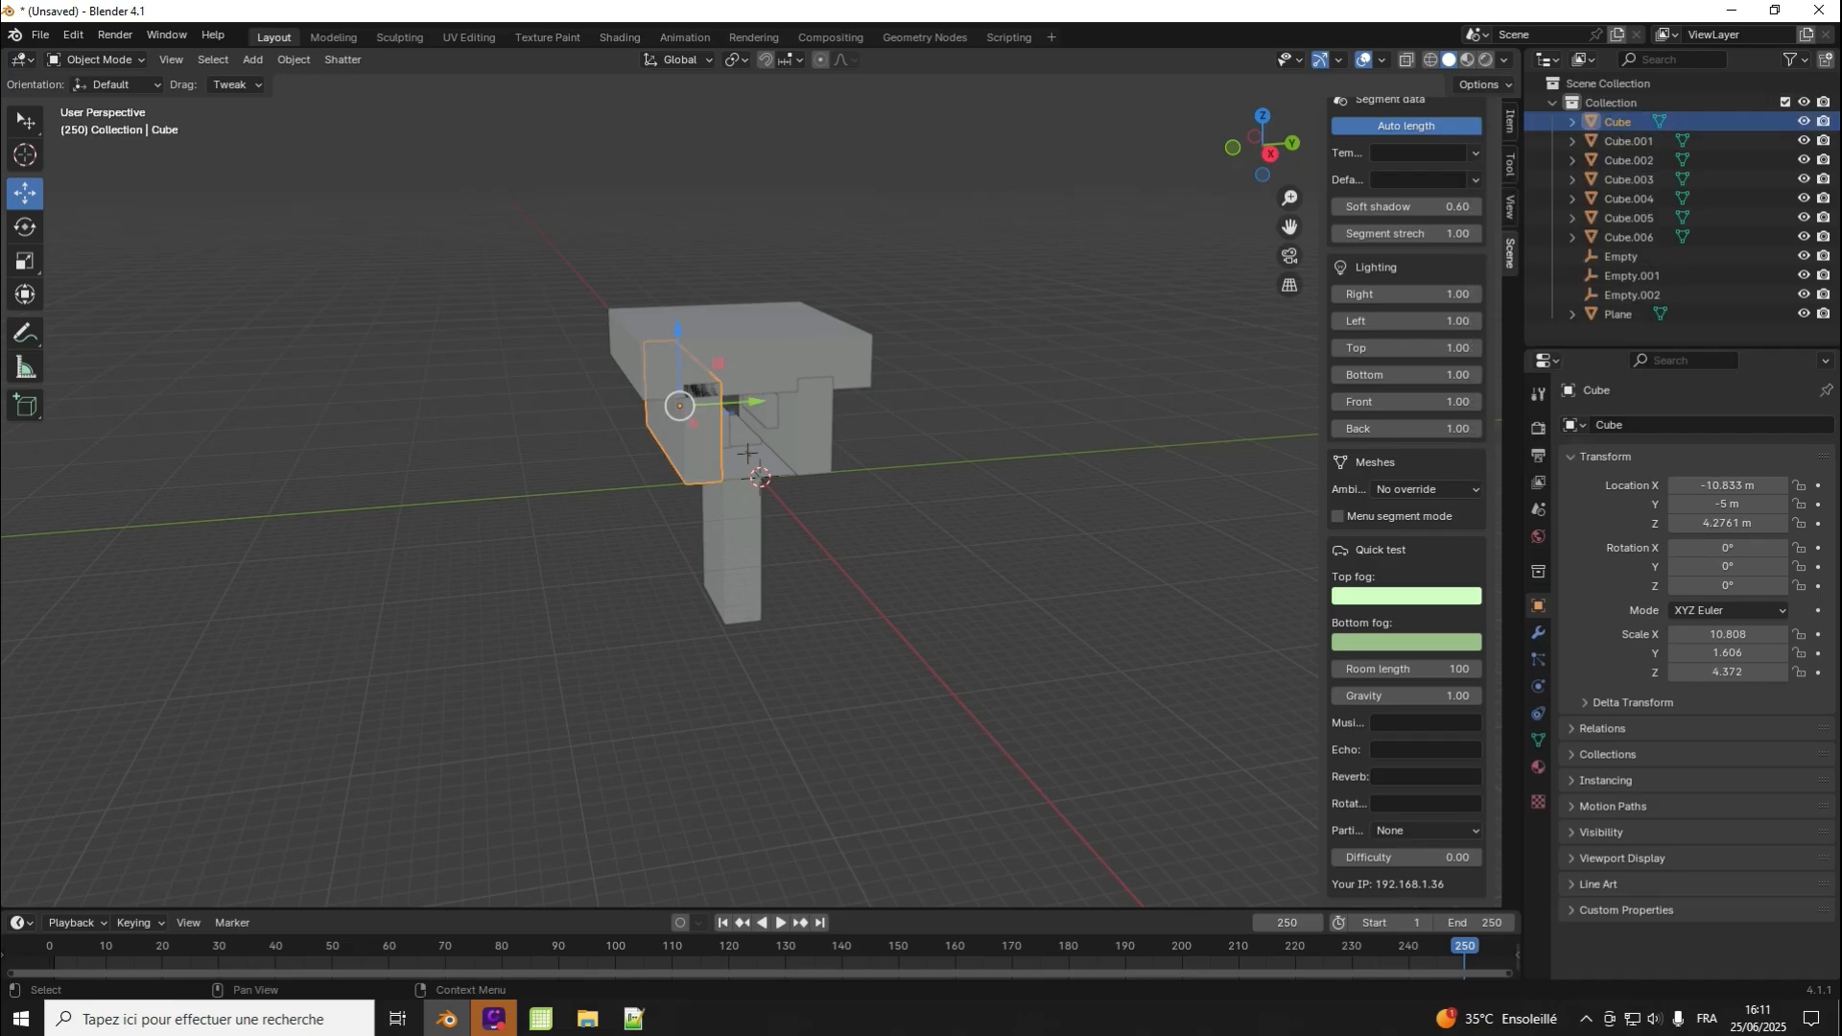
left_click(1573, 333)
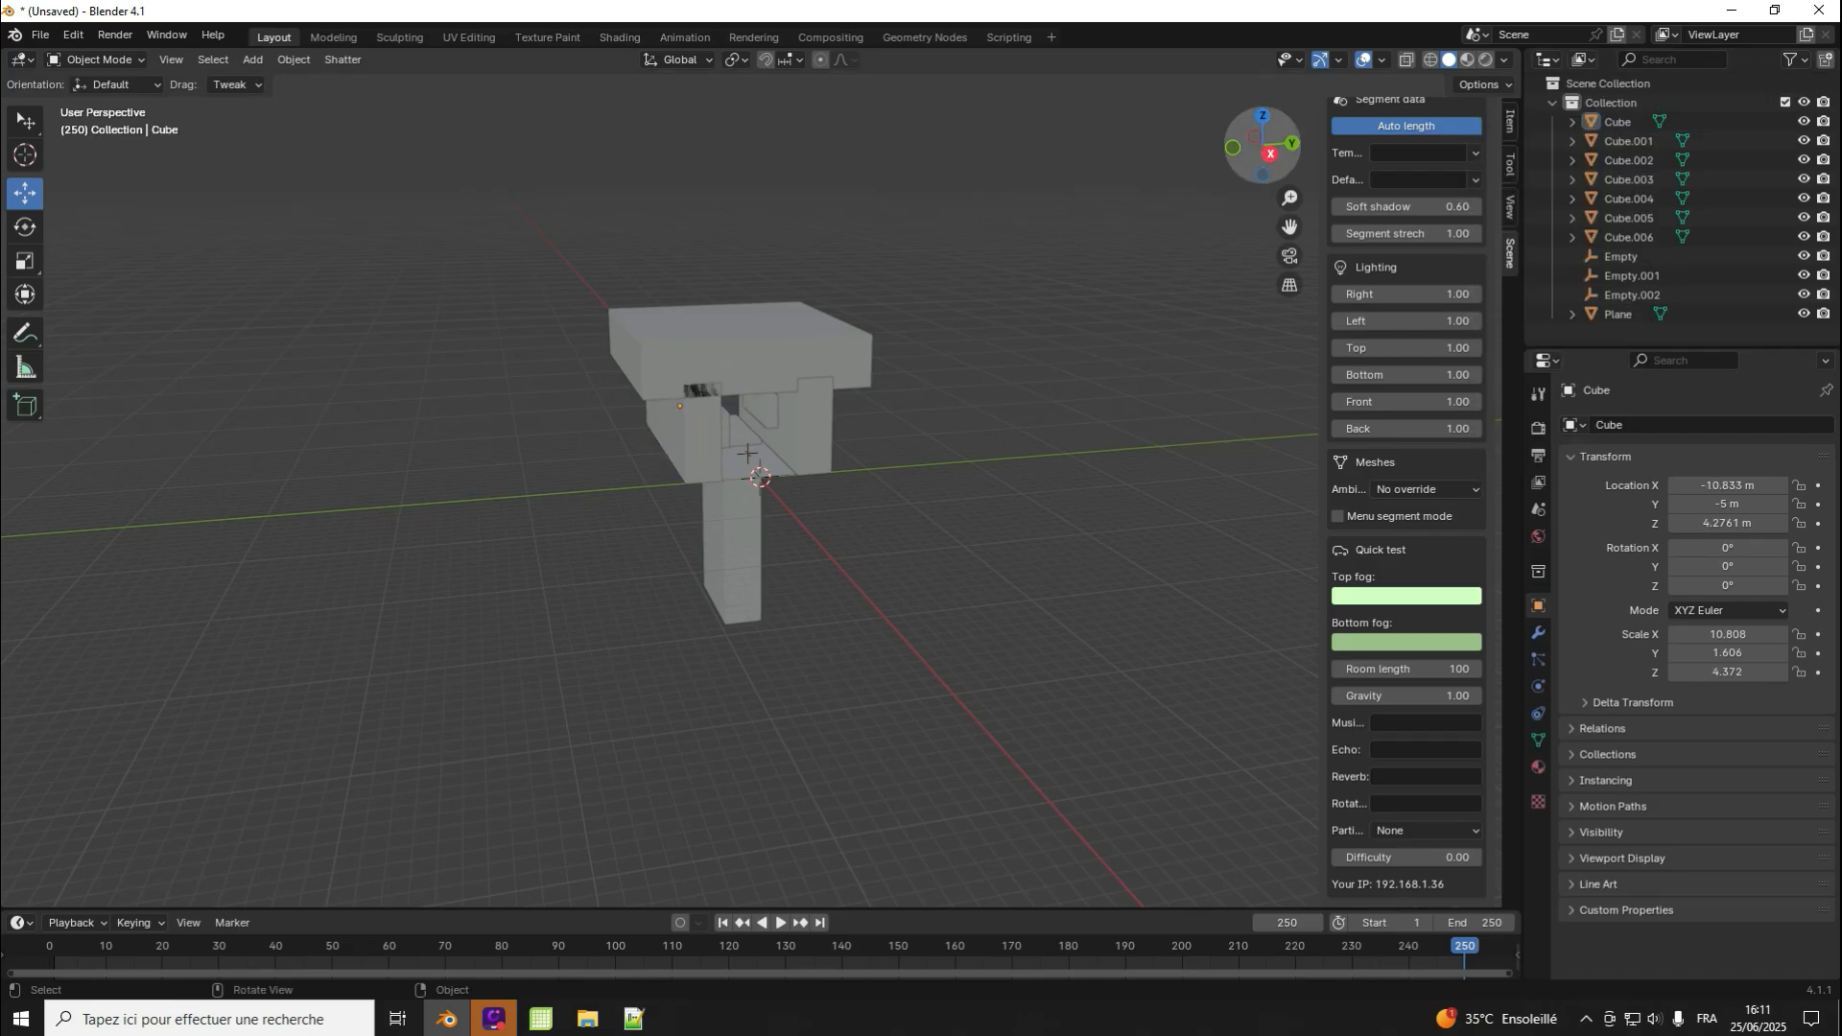
scroll(1406, 383, "up", 4)
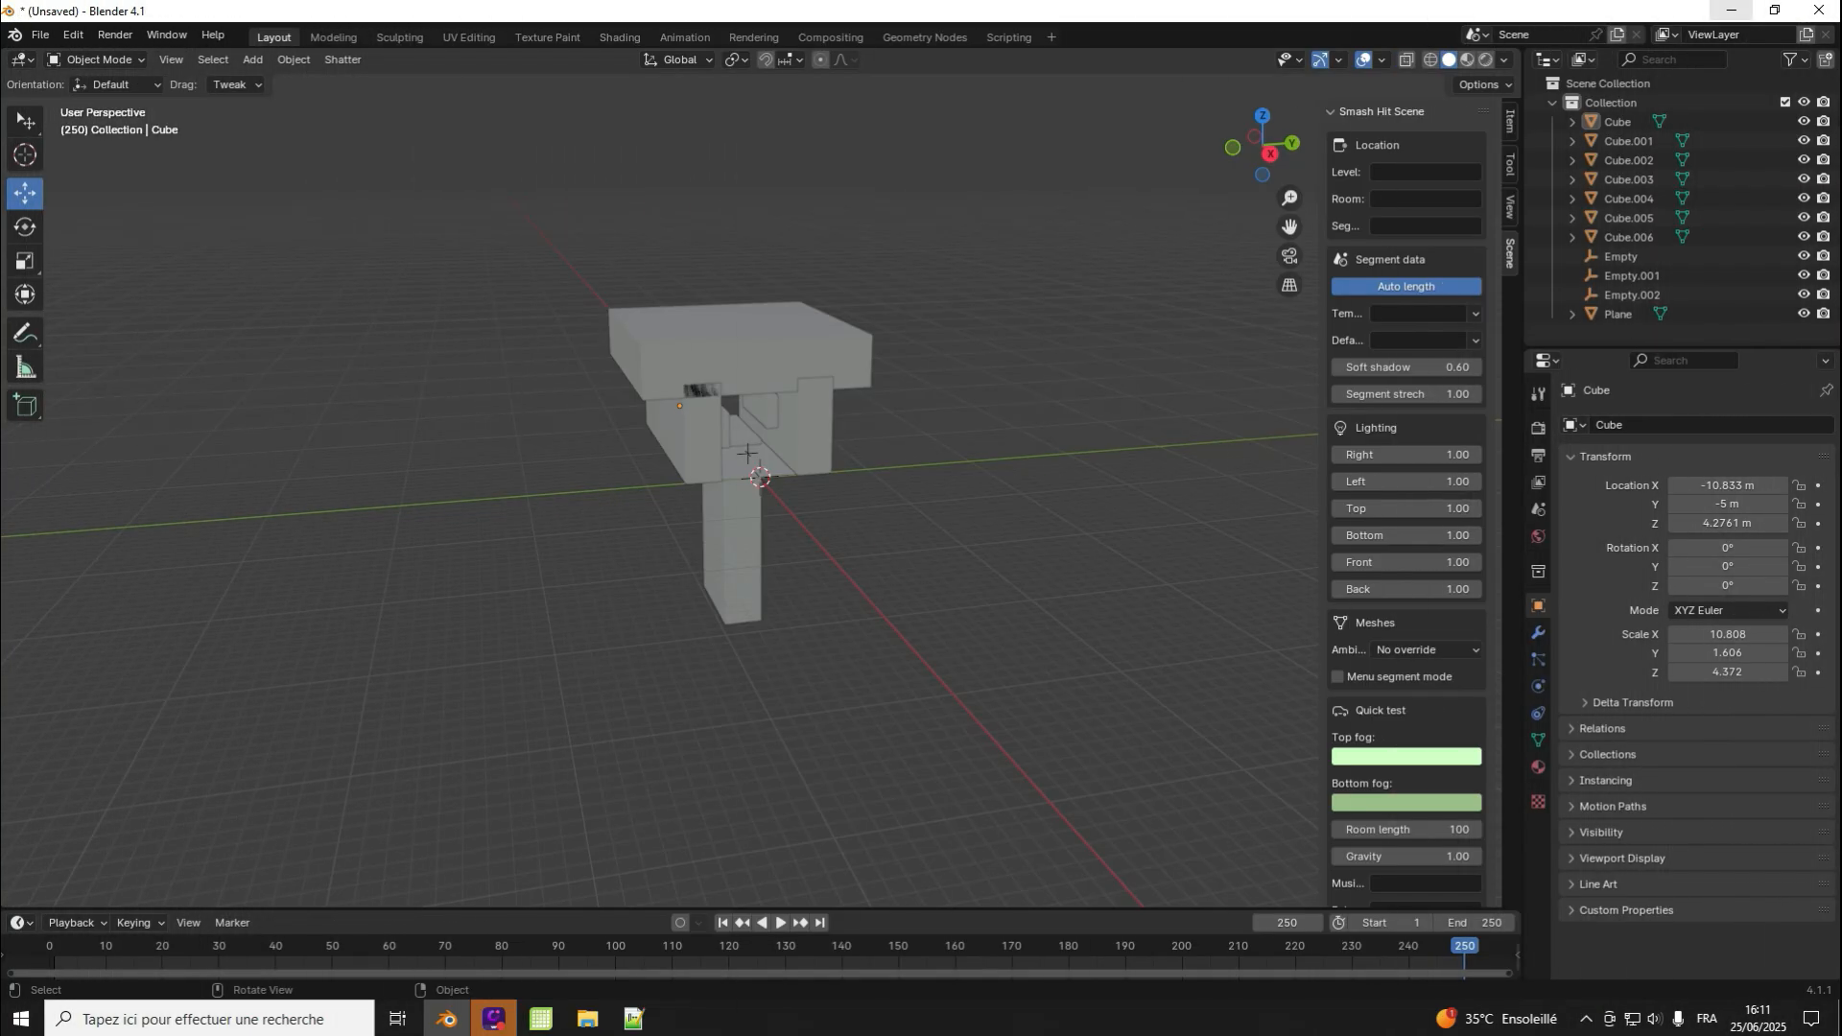
Step: Minimize Blender to reveal the desktop, and close APK Editor Studio, File Explorer and Notepad++
left_click(1731, 11)
left_click(1378, 360)
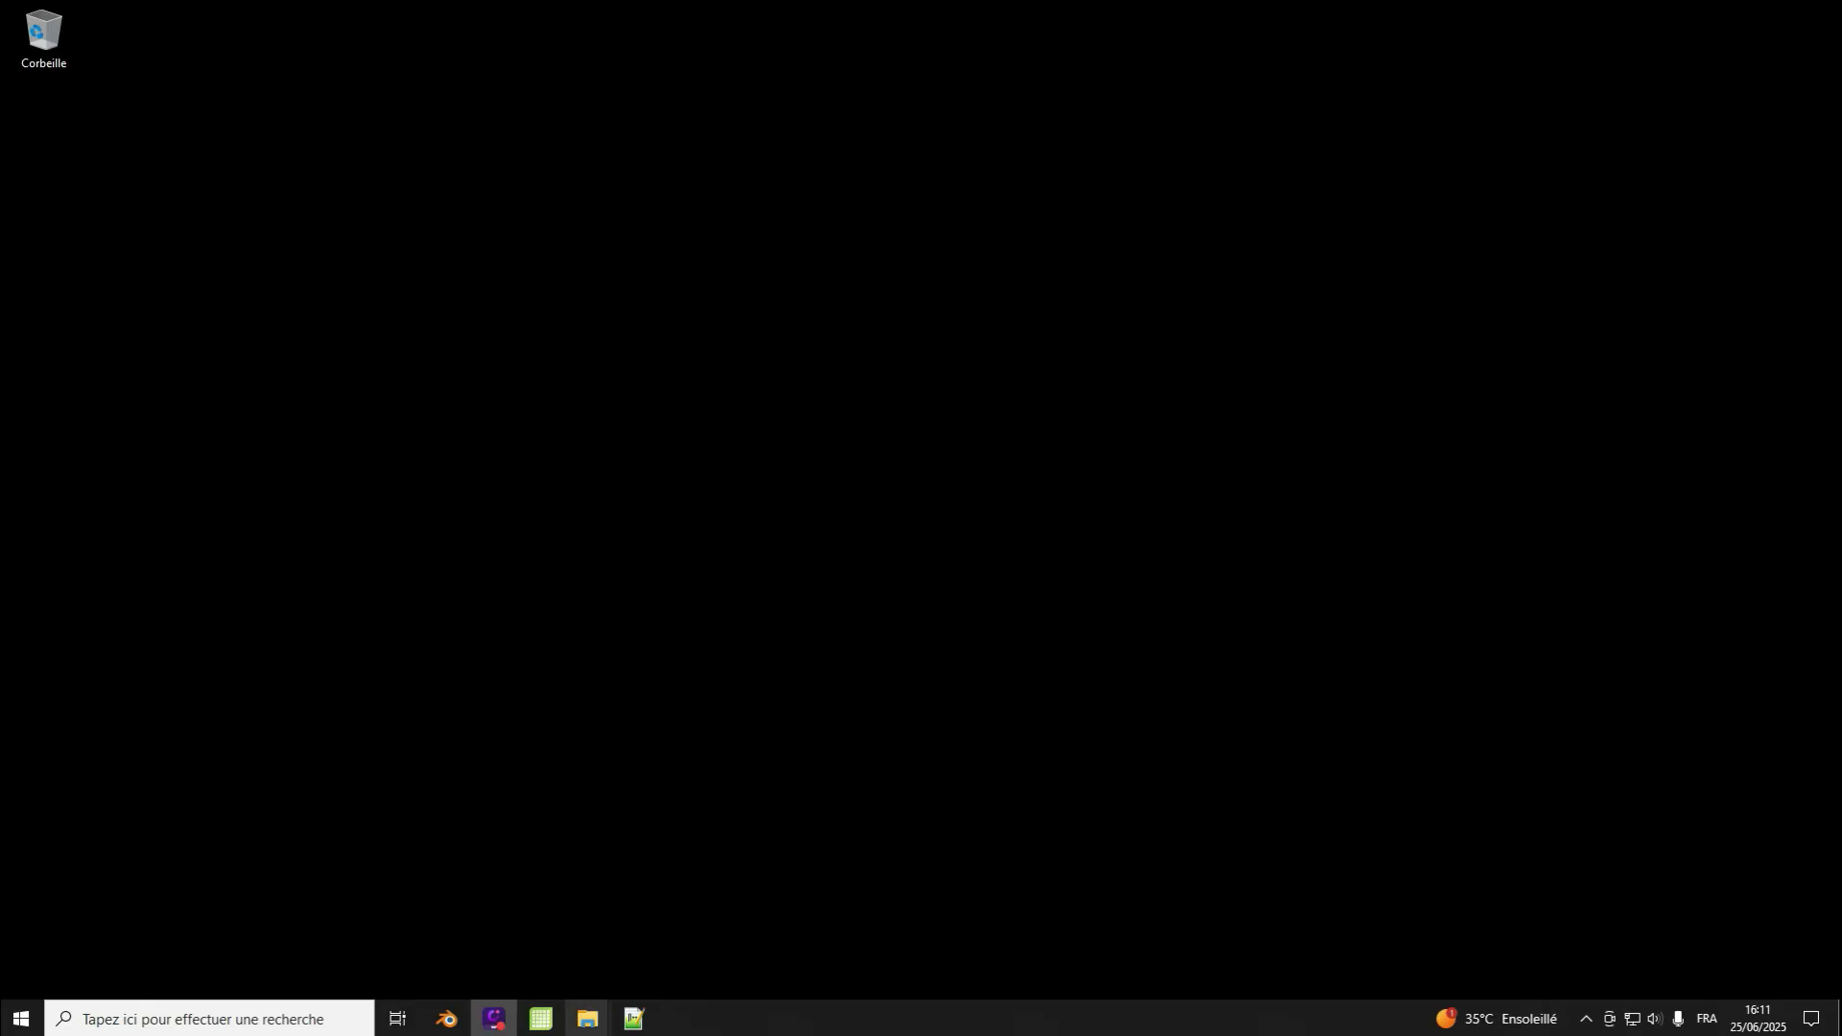
mouse_move(633, 1018)
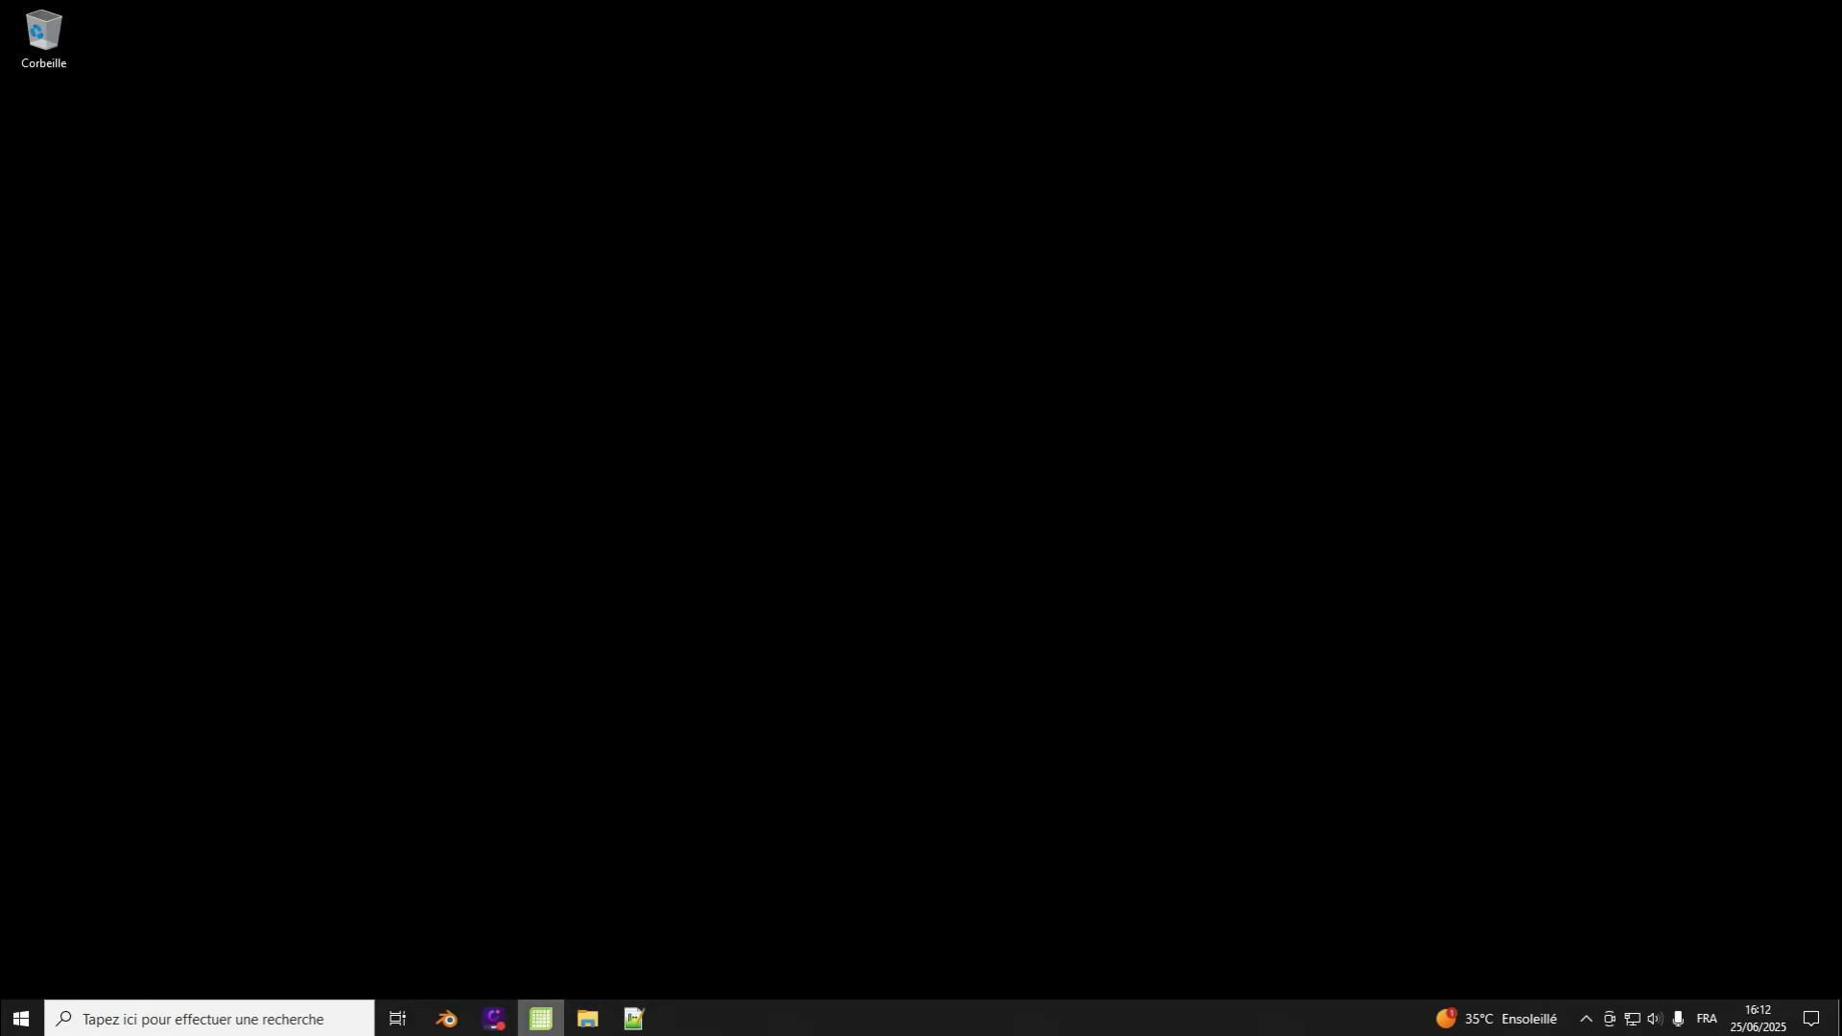
right_click(541, 1019)
left_click(518, 976)
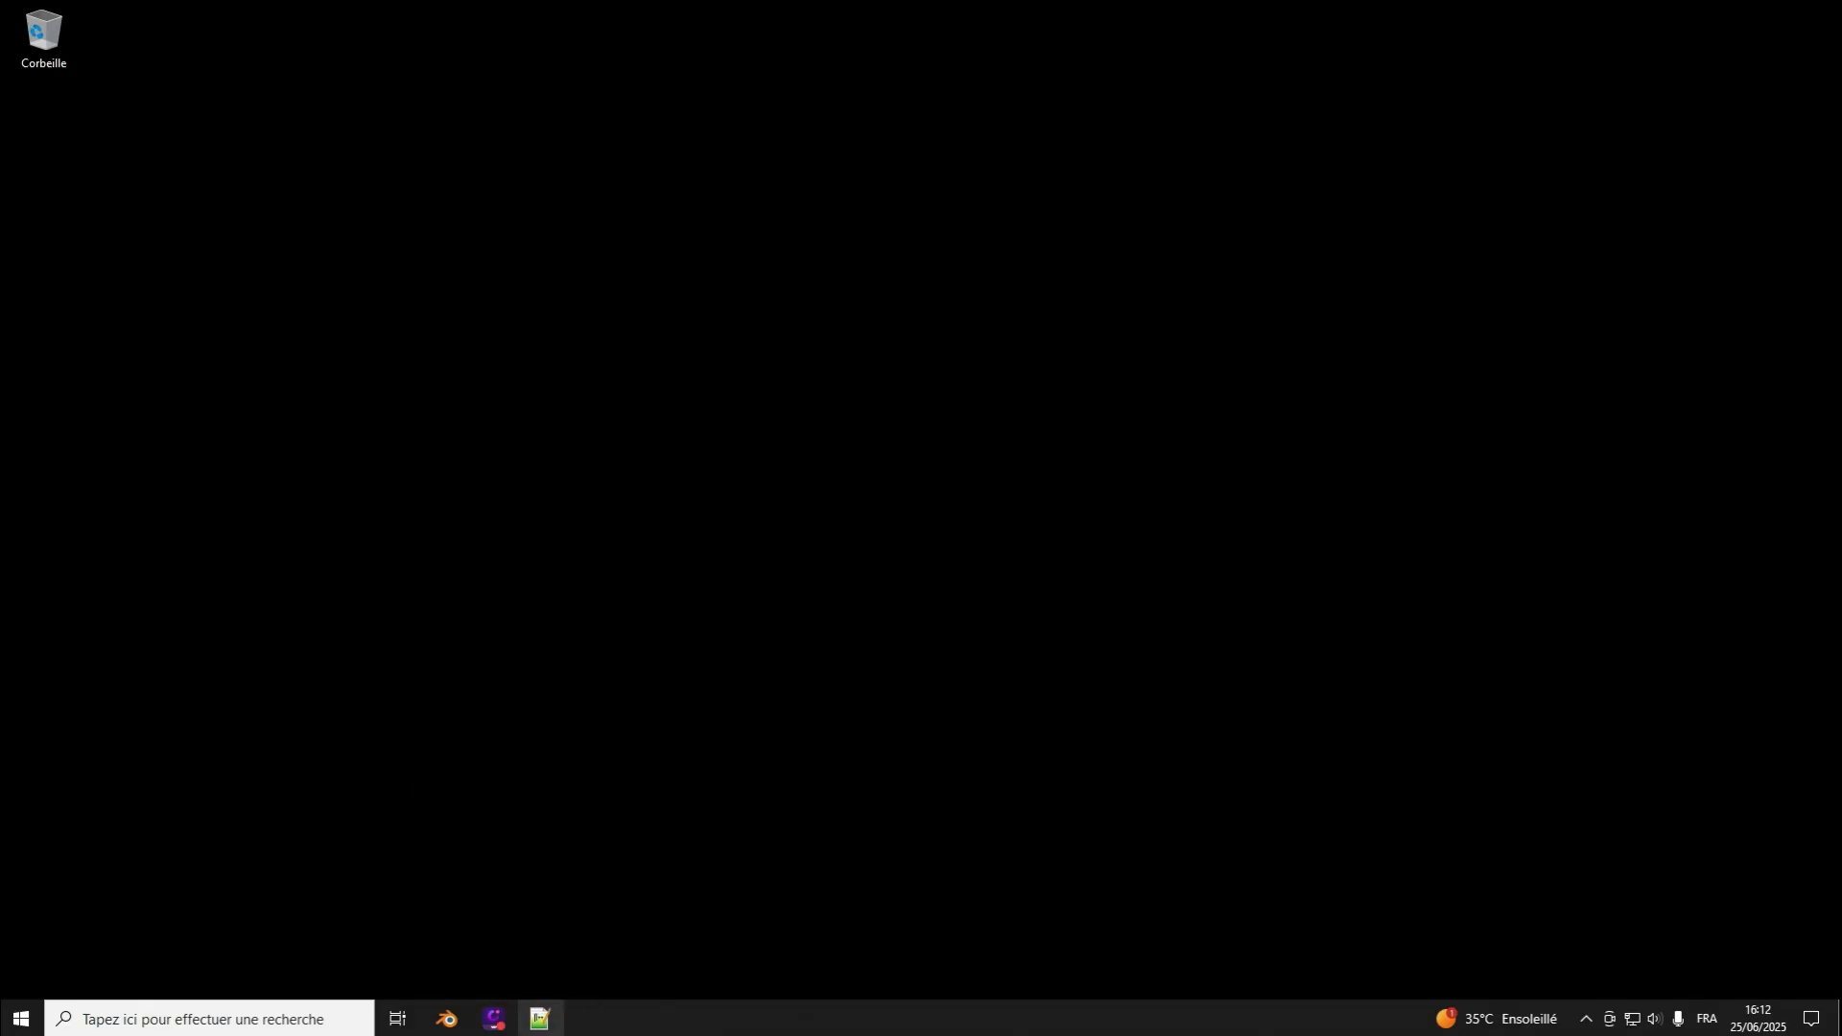
right_click(541, 1019)
left_click(500, 978)
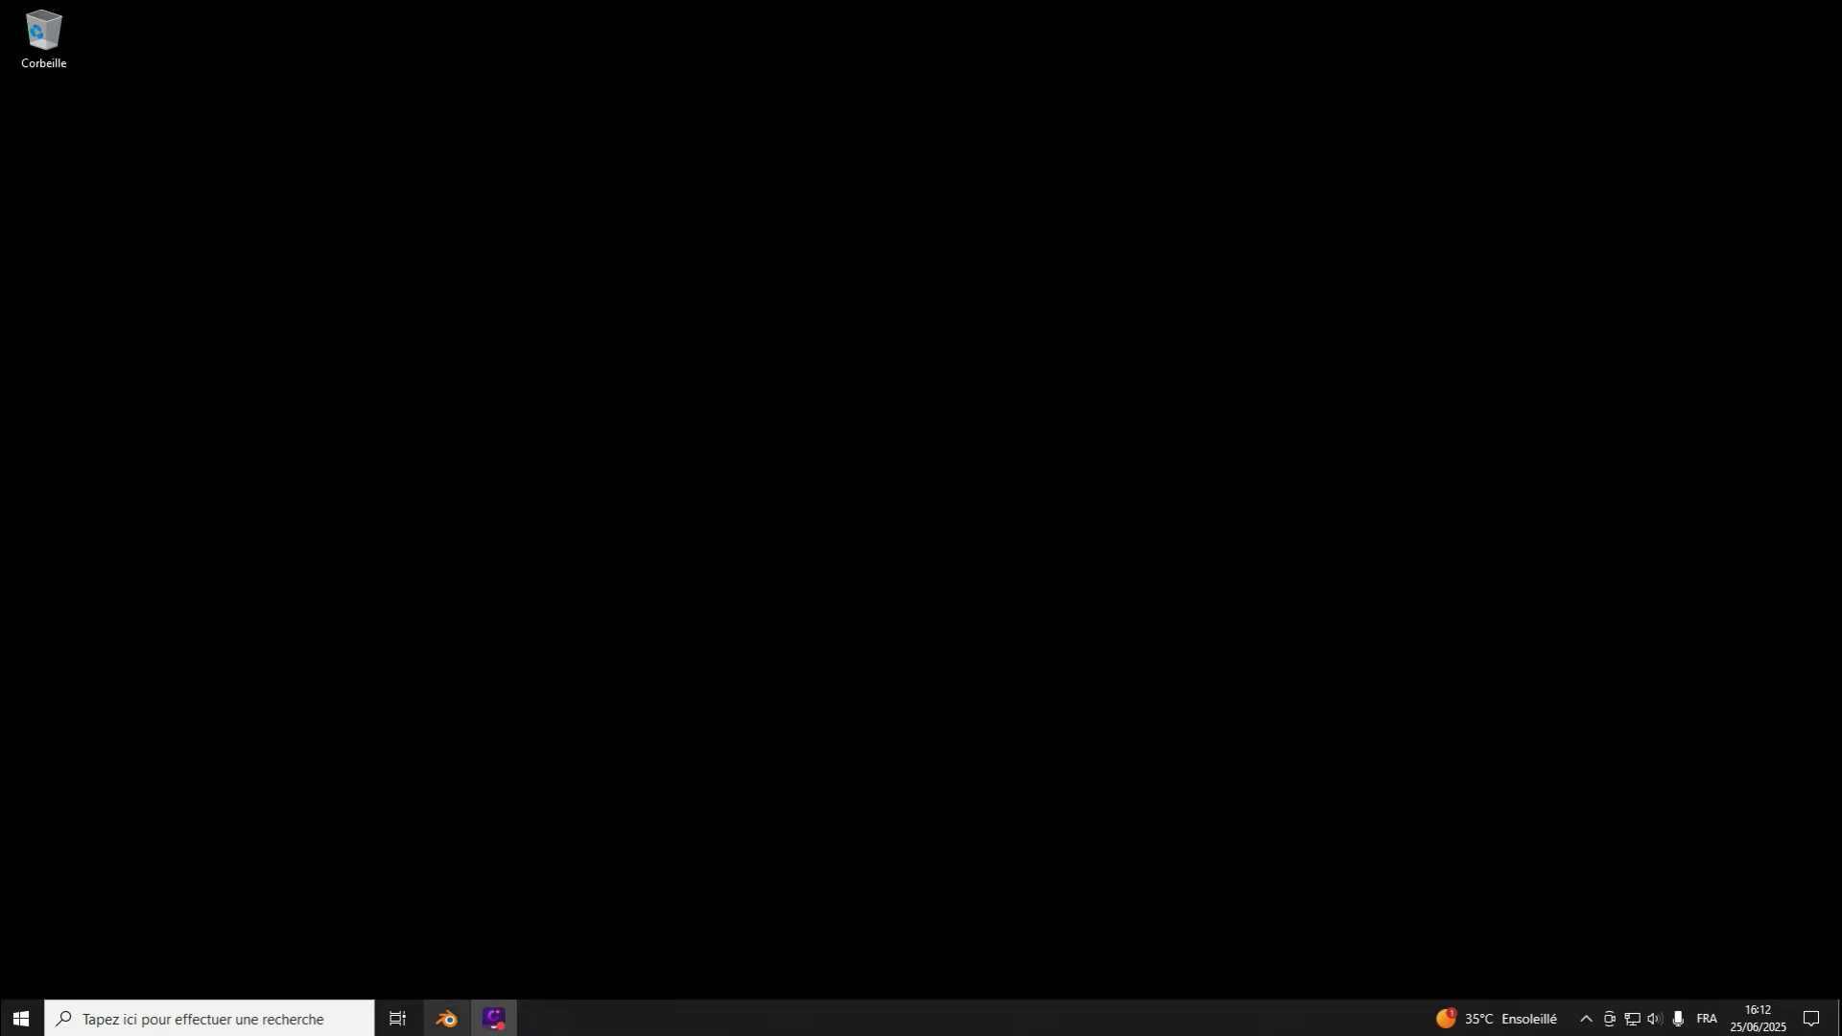
Step: Close Blender without saving the changes to untitled.blend
right_click(446, 1019)
left_click(413, 977)
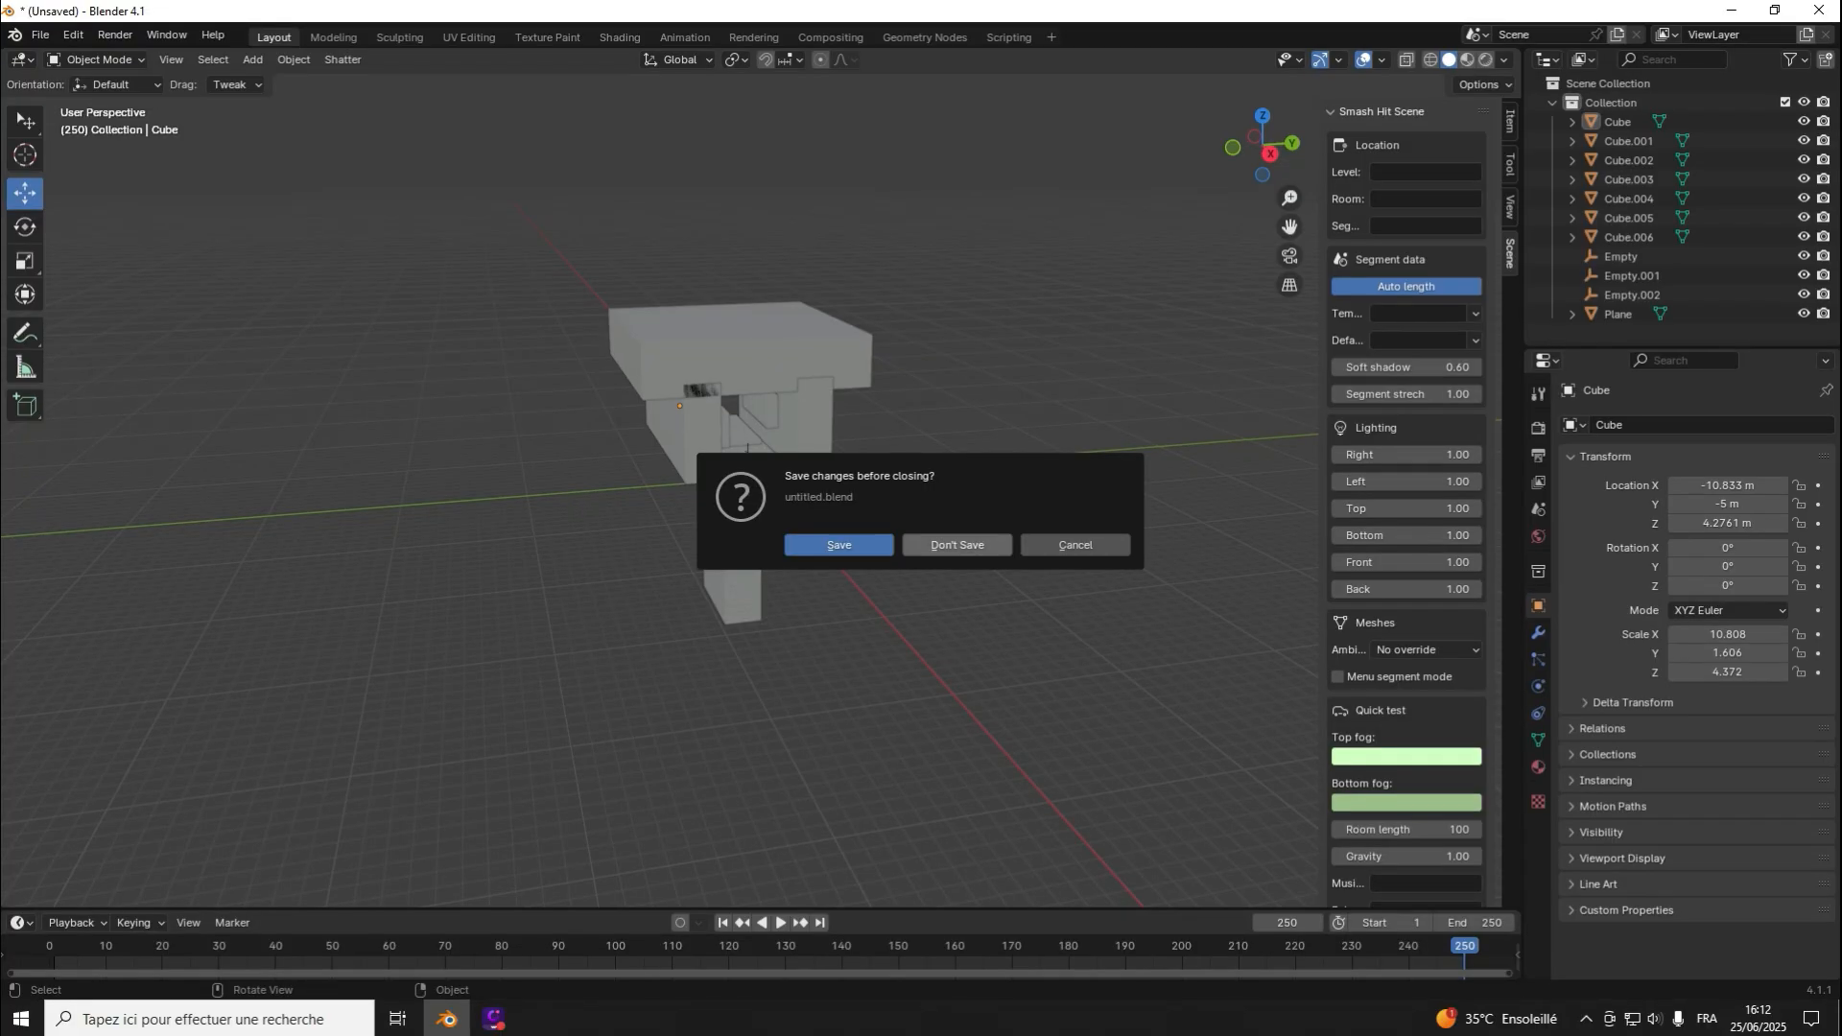
left_click(957, 544)
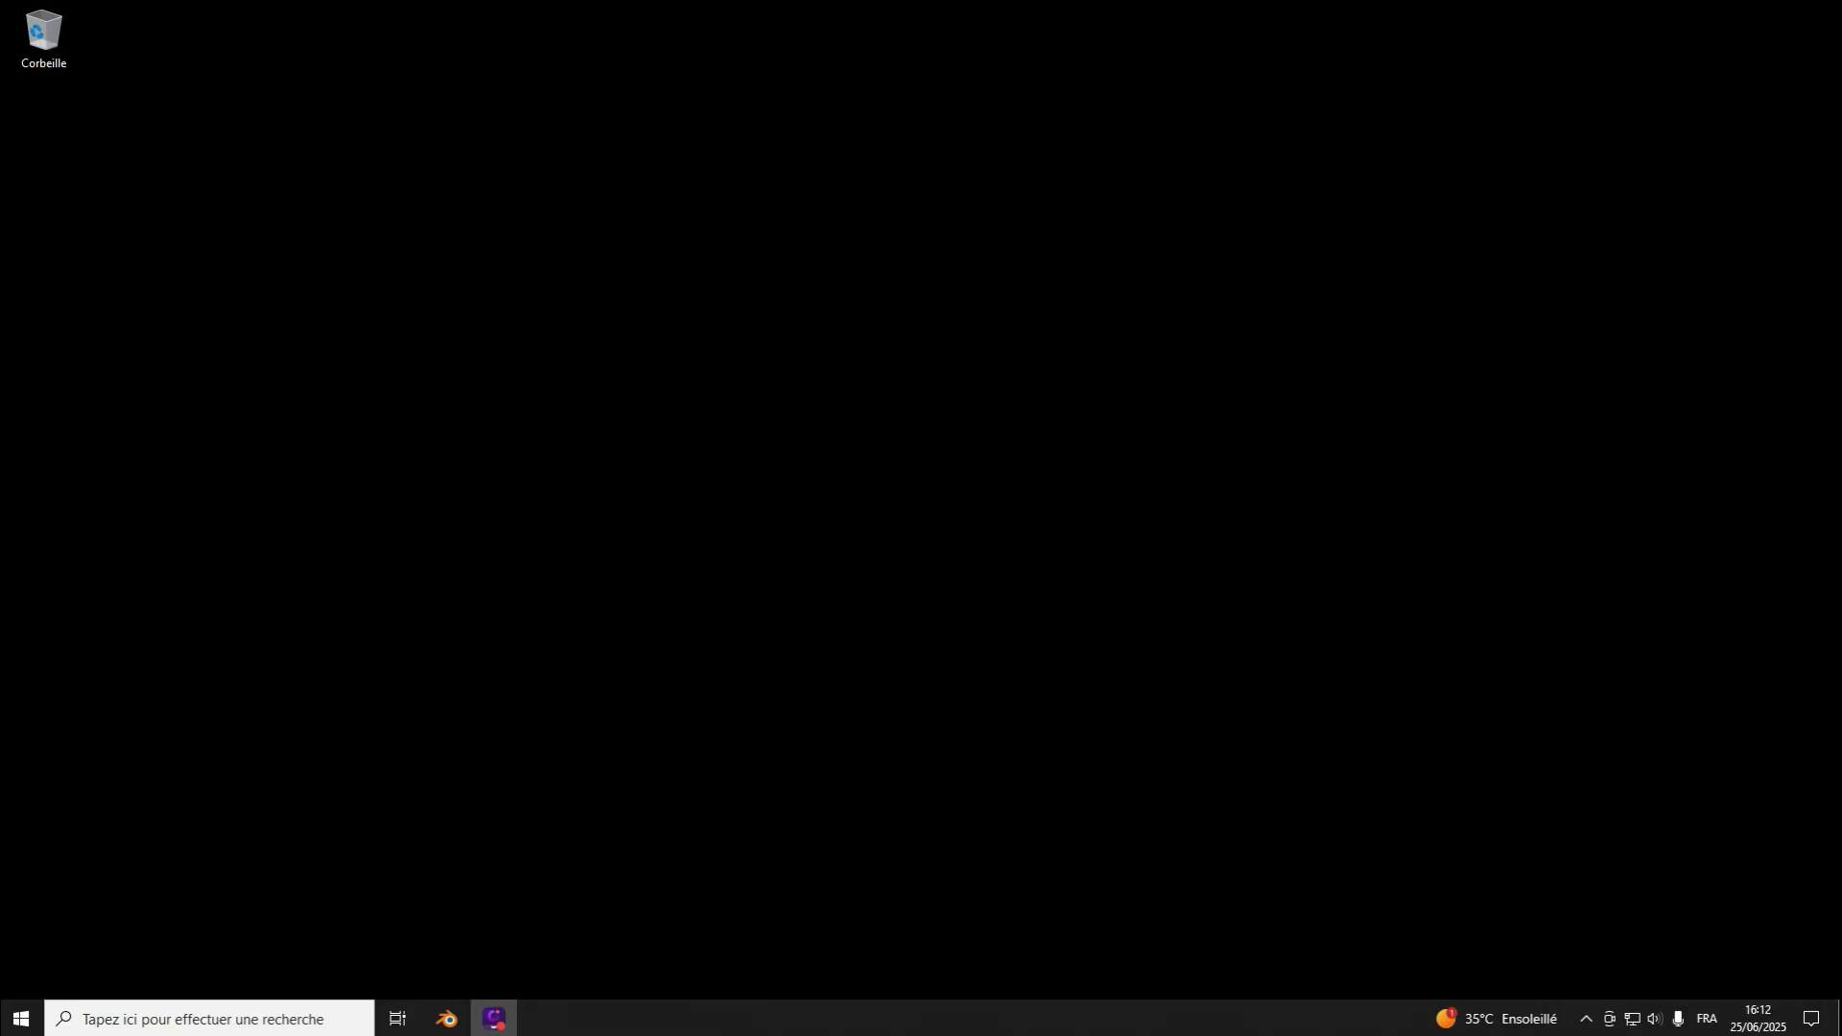